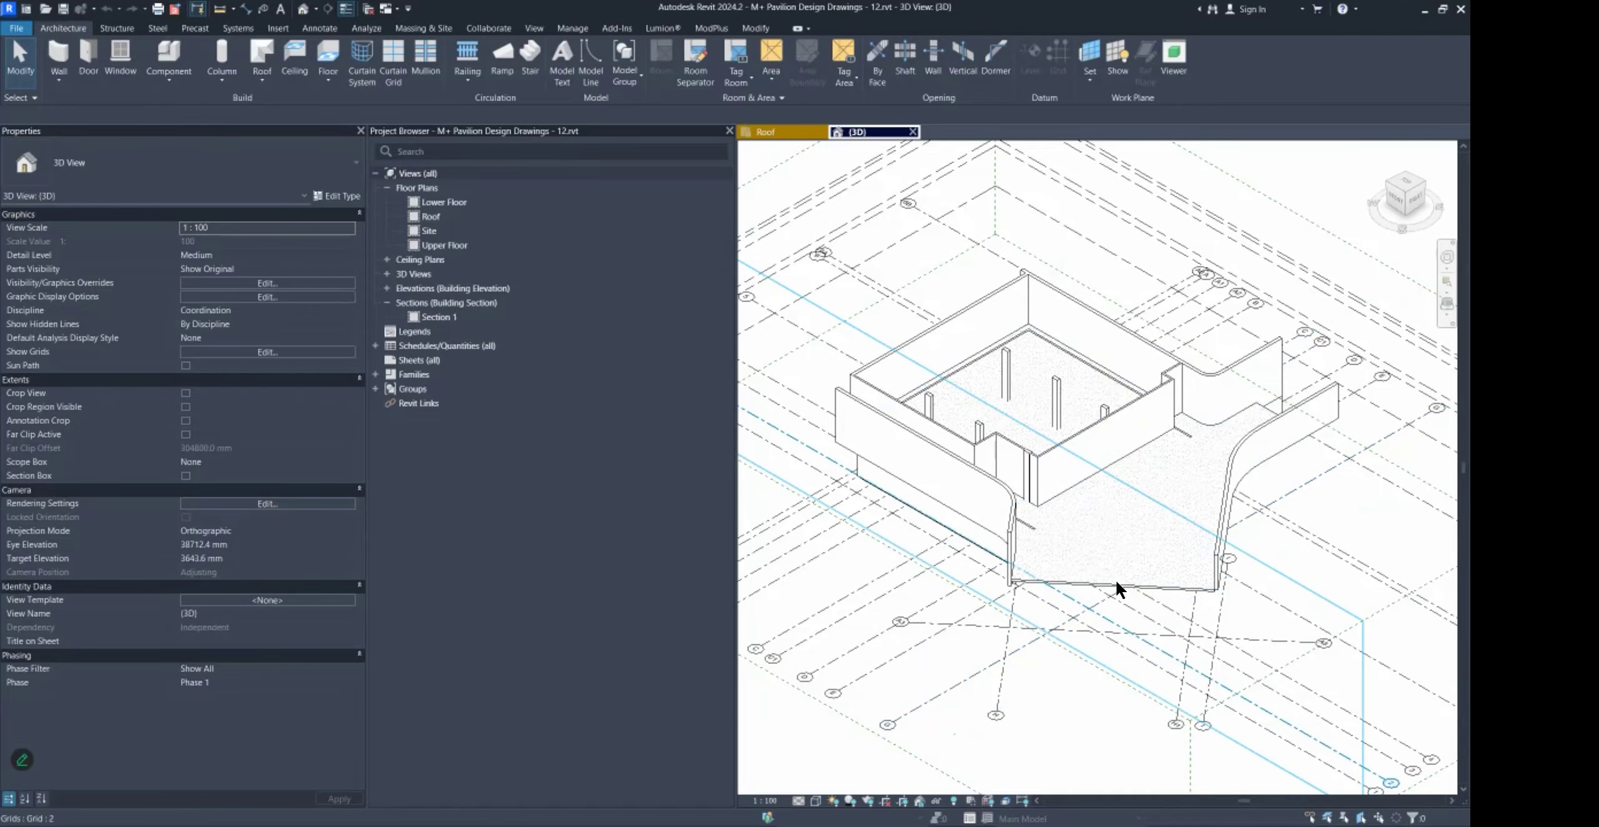
Examine the pavilion's walls, columns and floor slabs from several sides in the 3D view.
middle_drag(1146, 580, 1332, 484)
scroll(1176, 368, up, 6)
shift+middle_drag(1090, 437, 1064, 462)
scroll(981, 369, down, 1)
scroll(976, 357, down, 1)
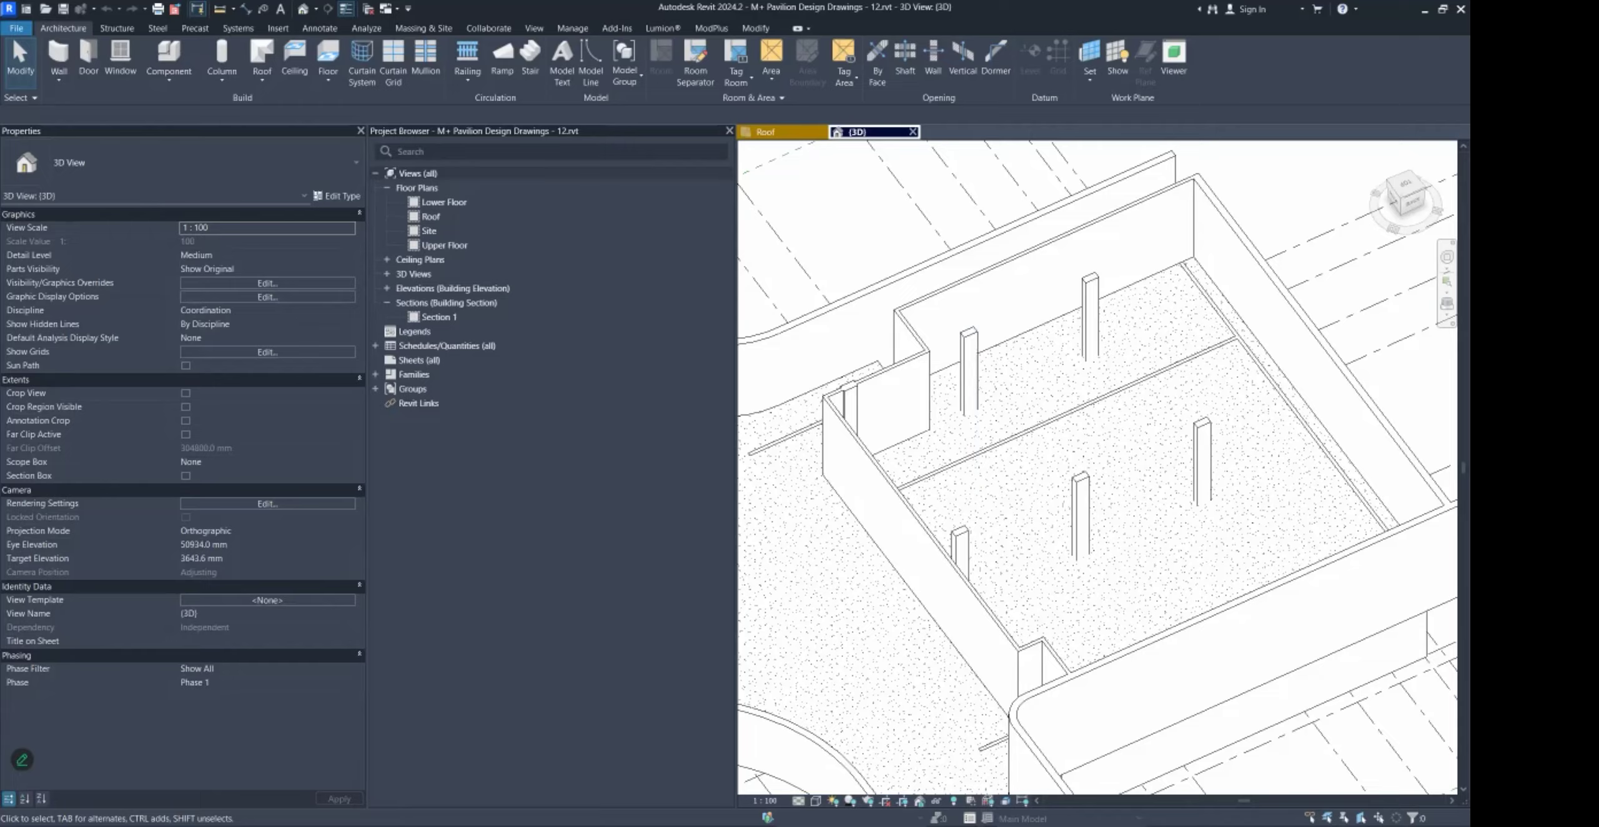
scroll(1031, 584, down, 3)
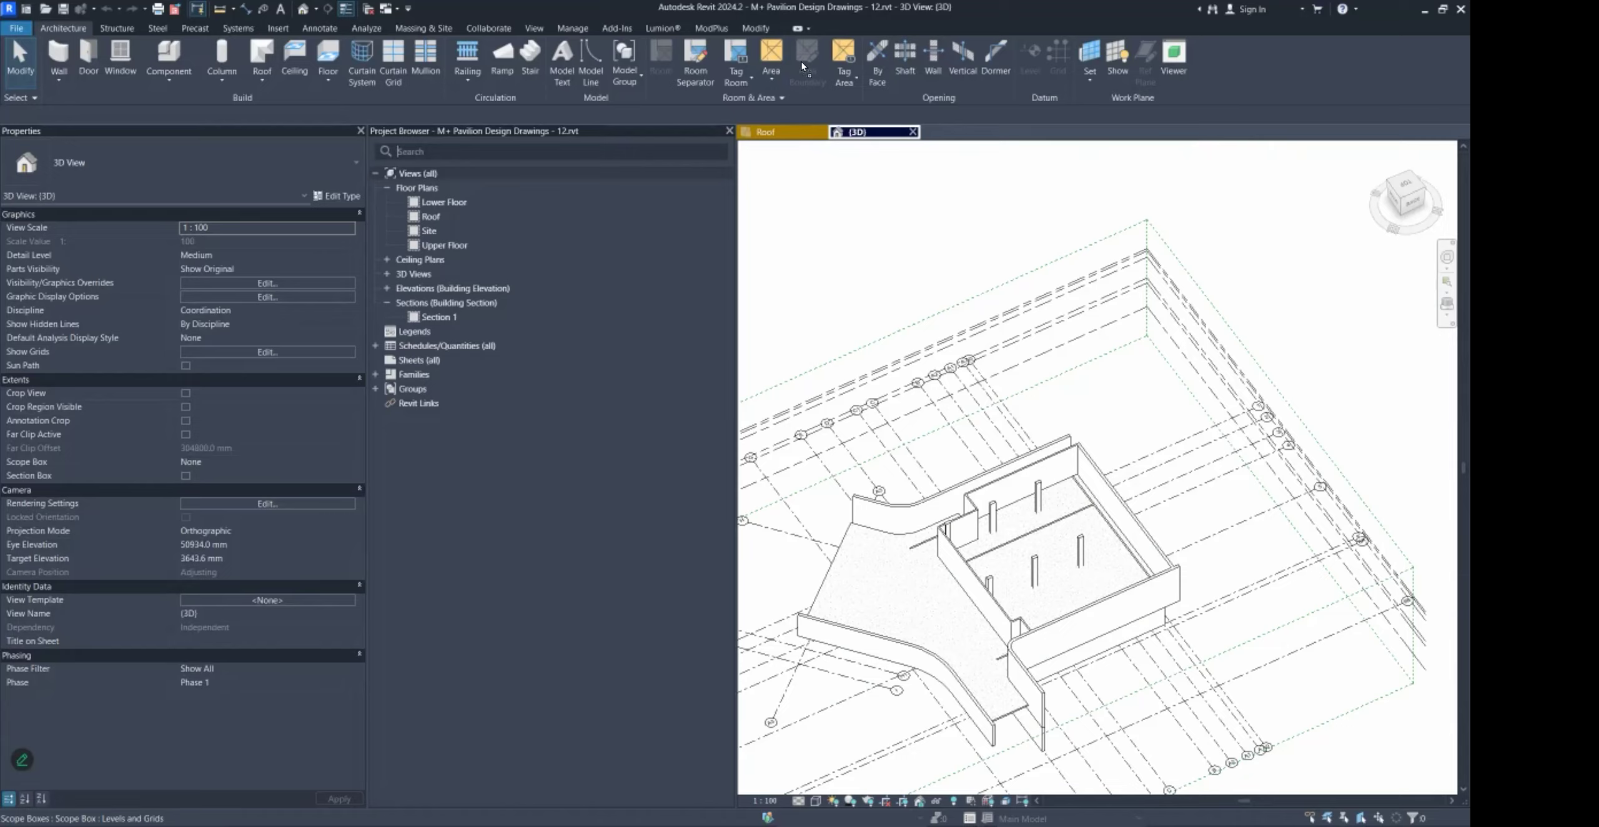
Close project 12's views and open M+ Pavilion Design Drawings - 11 - FLOORS - ROOFS - SLABS.rvt in the default 3D view.
click(913, 132)
click(822, 132)
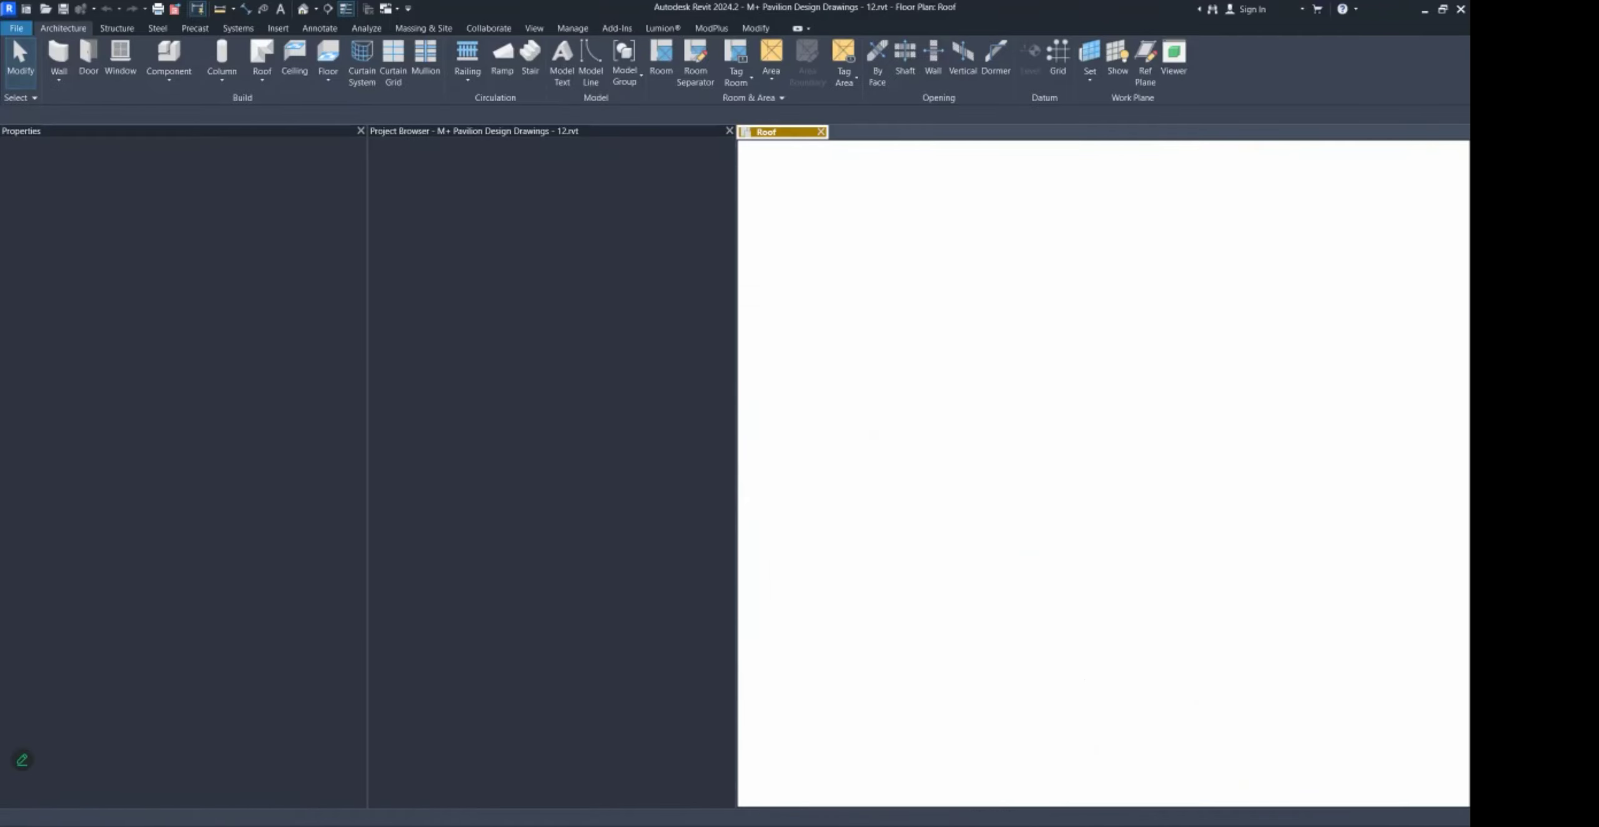
drag(1182, 212, 631, 125)
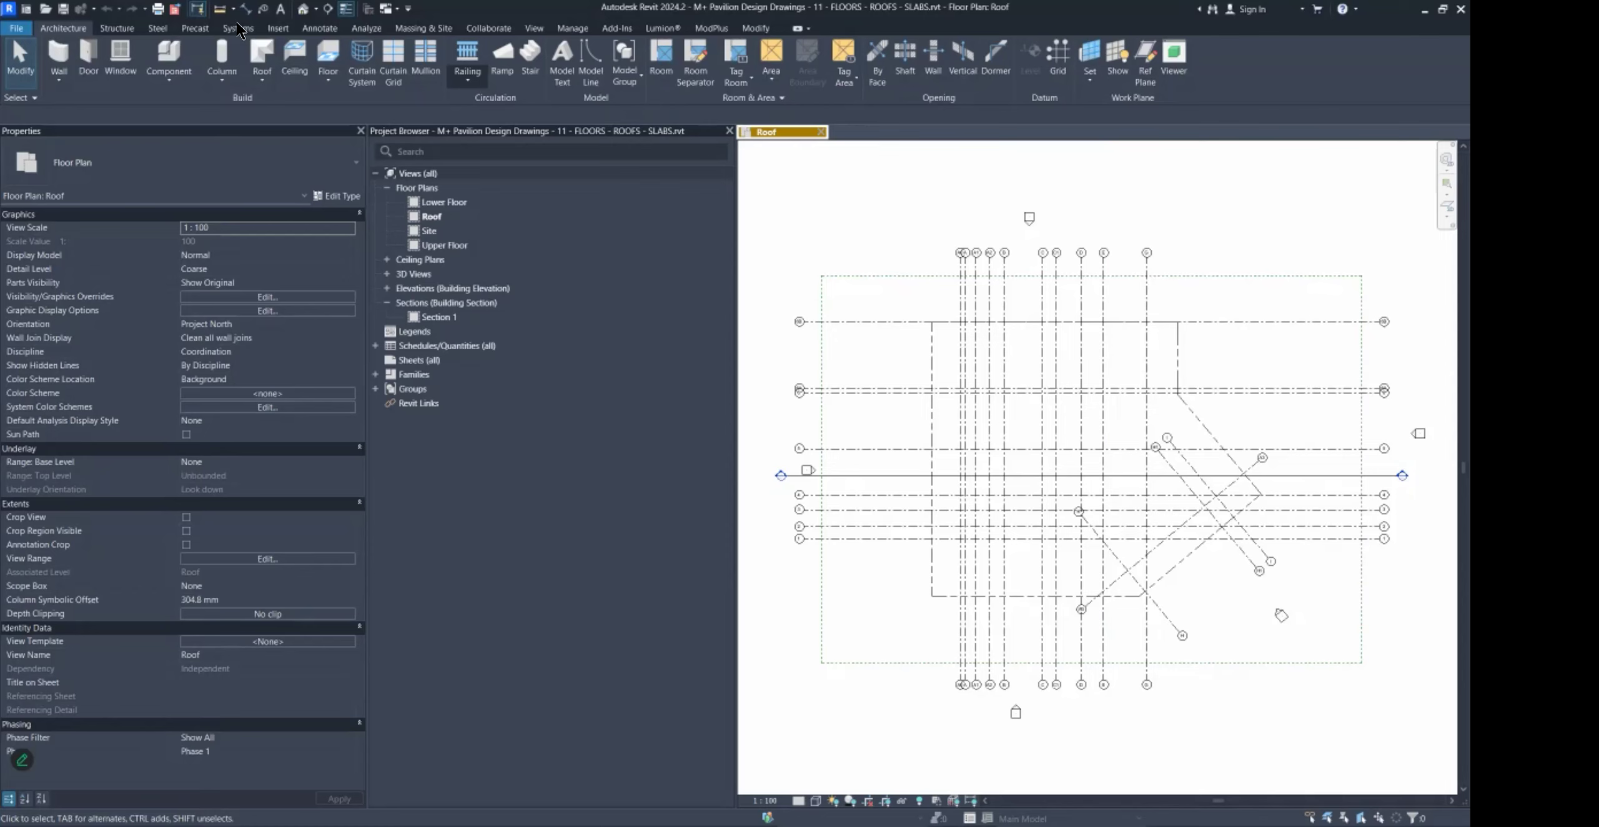
click(304, 9)
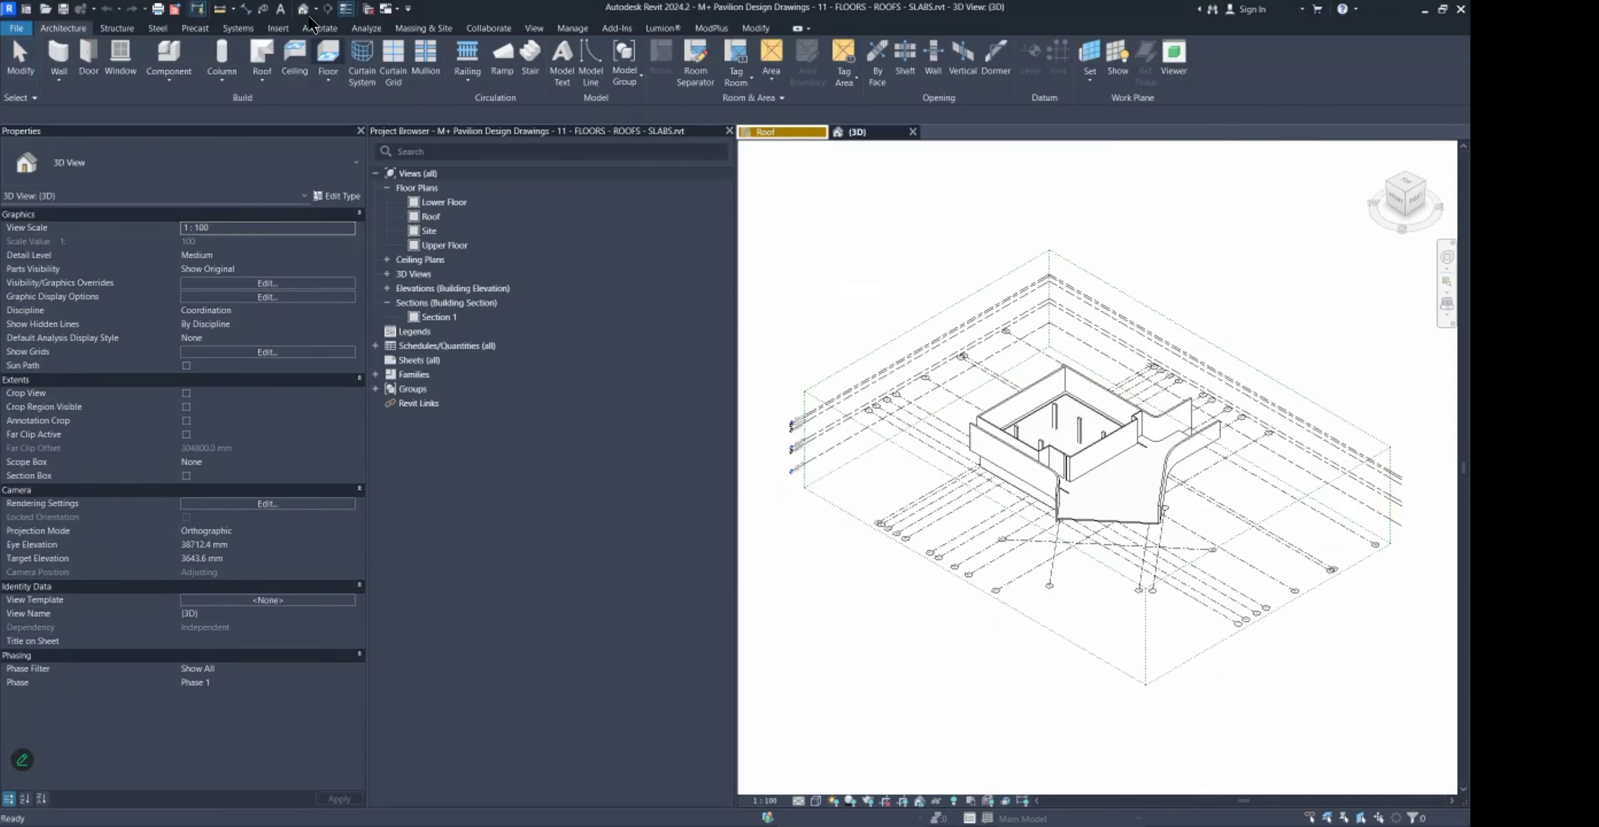
scroll(1072, 443, up, 4)
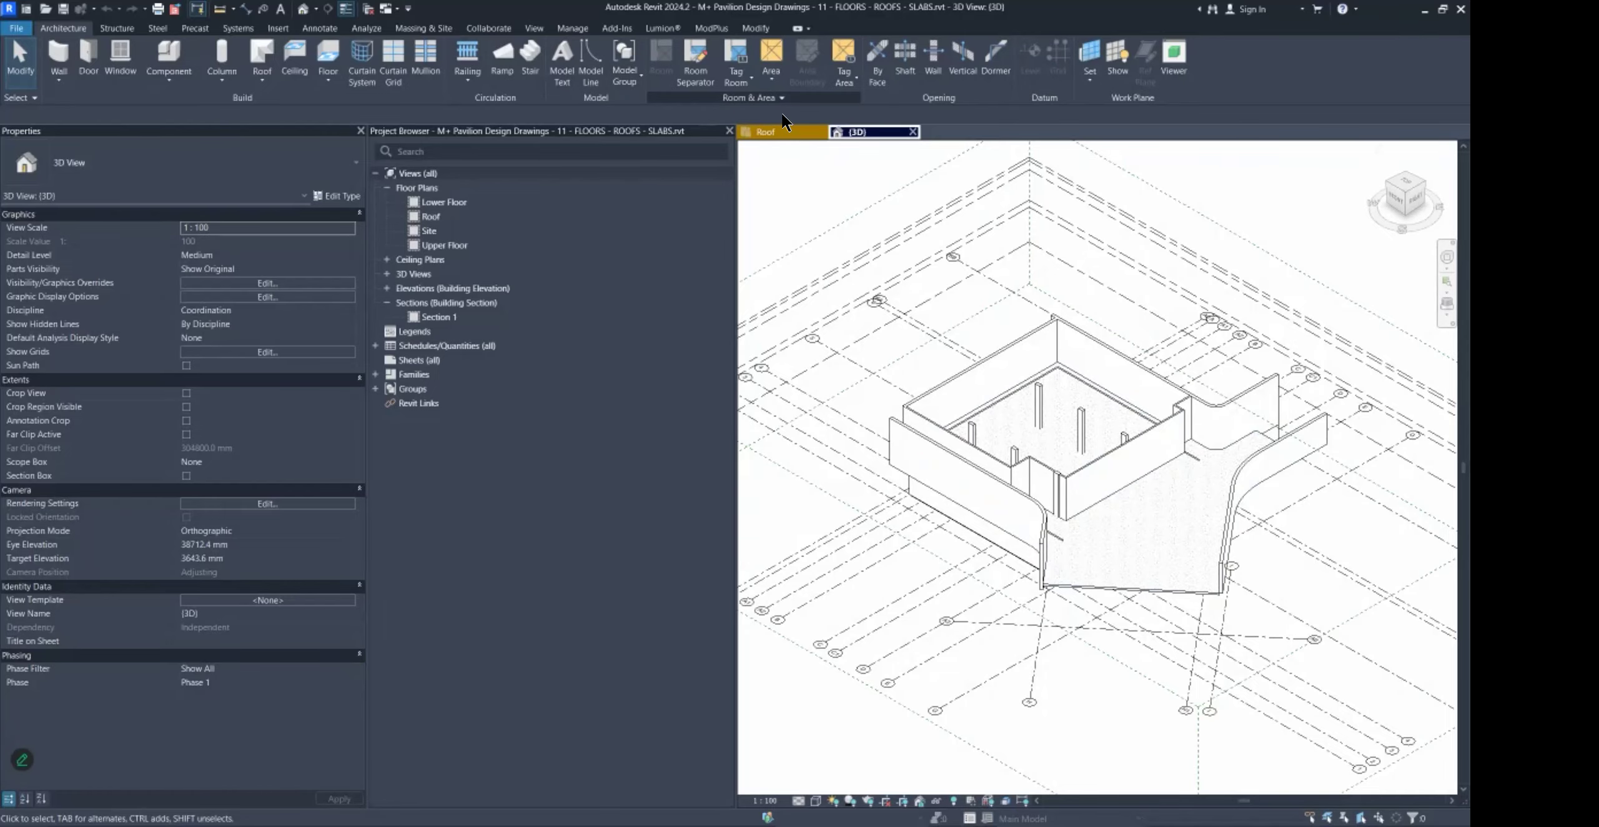
Close the current project's 3D and Roof views and open M+ Pavilion Design Drawings - 10.rvt.
click(820, 131)
click(820, 132)
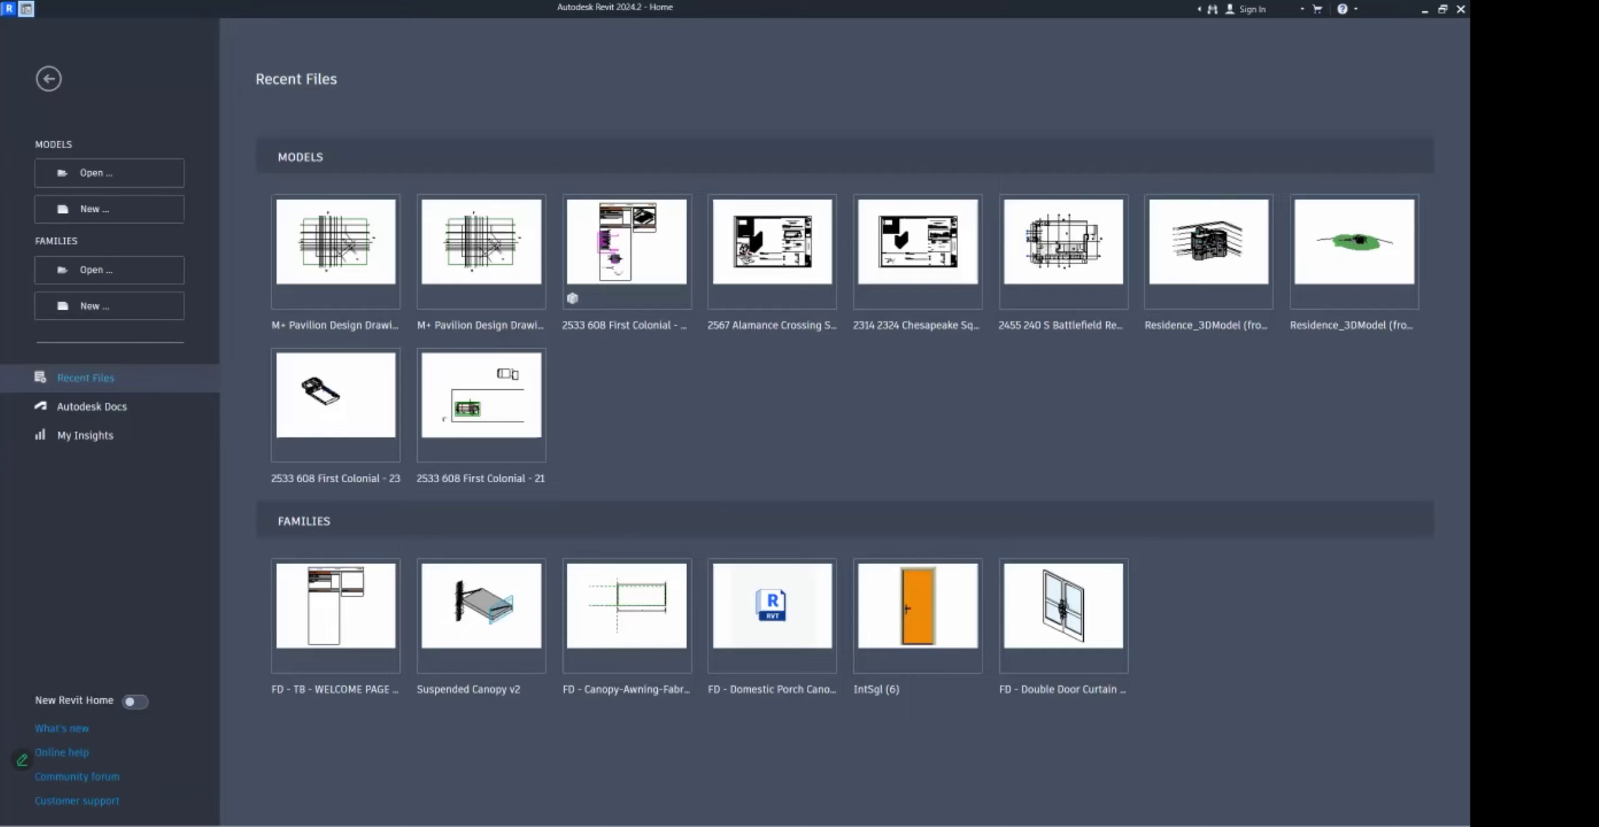
drag(948, 143, 765, 143)
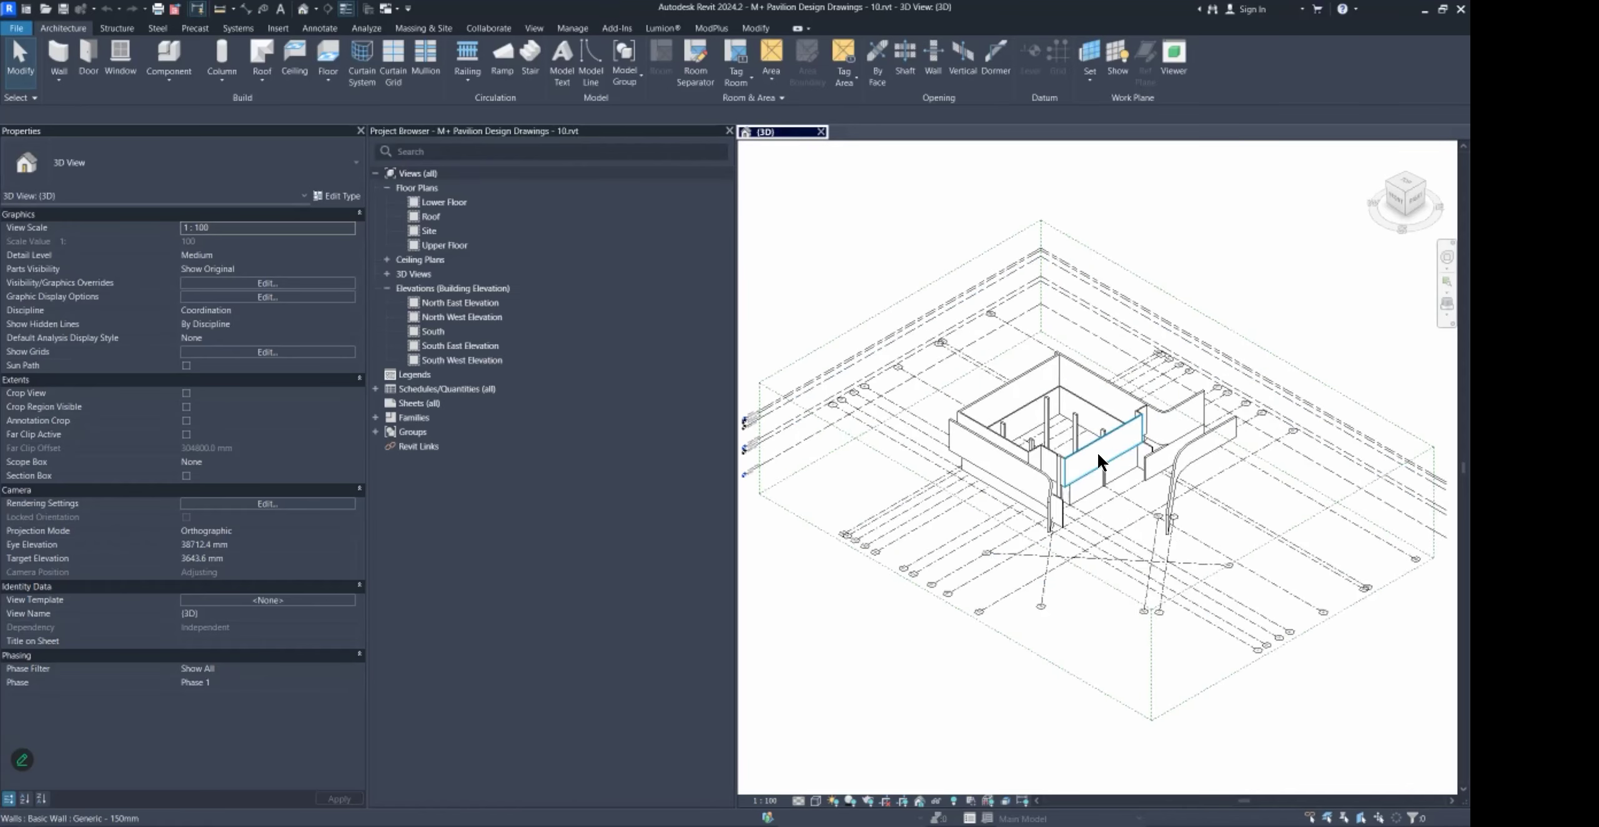
Examine the pavilion's exterior walls, curved walls and columns from several angles in project 10's 3D view.
scroll(1097, 452, up, 4)
shift+middle_drag(1141, 447, 1013, 369)
scroll(998, 427, up, 3)
shift+middle_drag(1094, 437, 1061, 450)
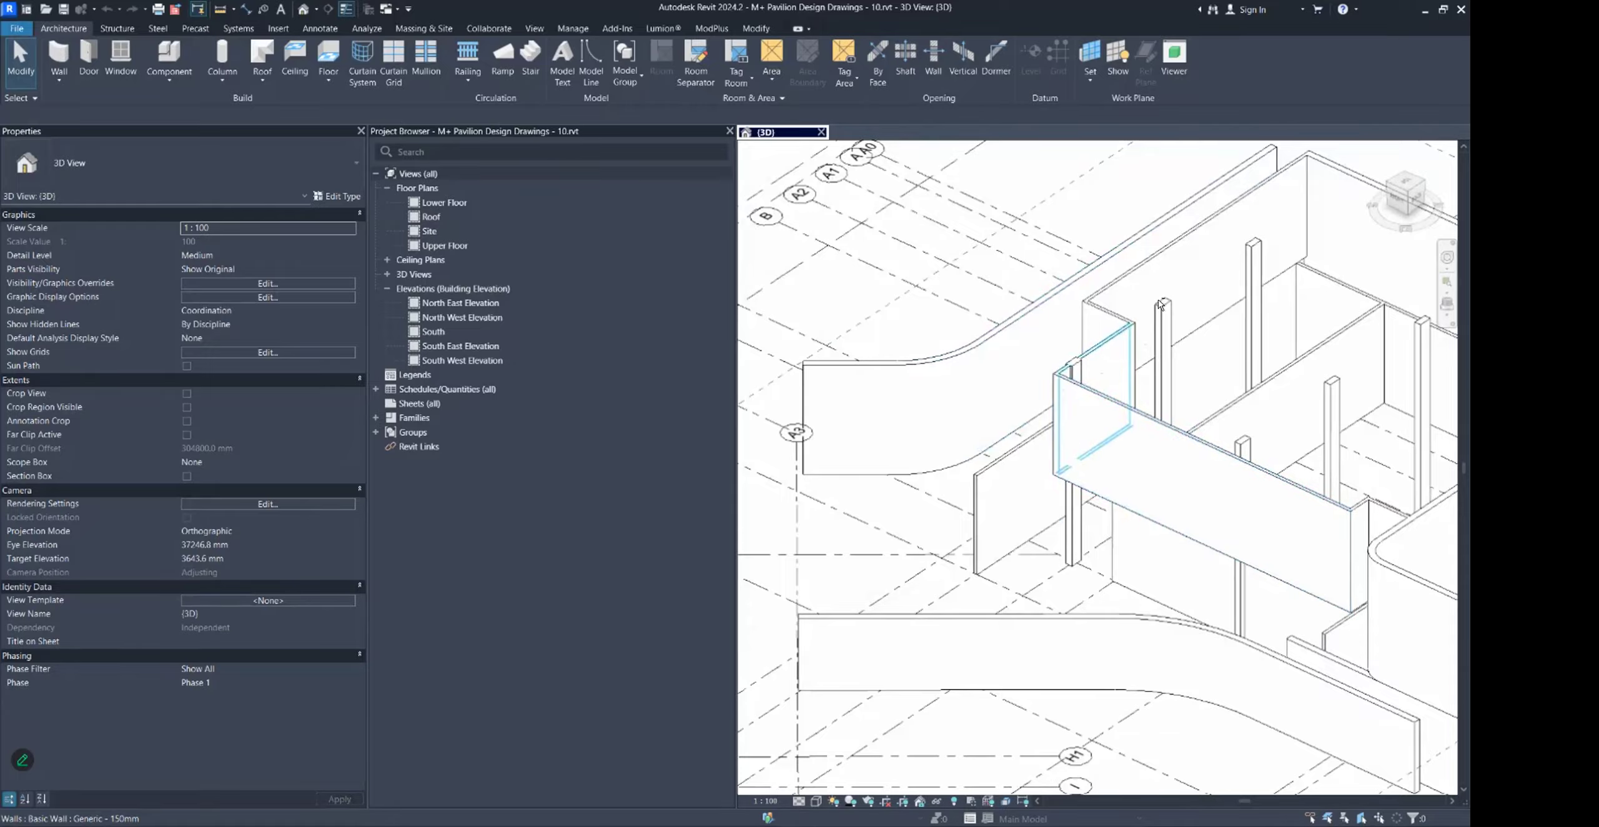
scroll(1218, 505, down, 5)
shift+middle_drag(1174, 493, 1181, 537)
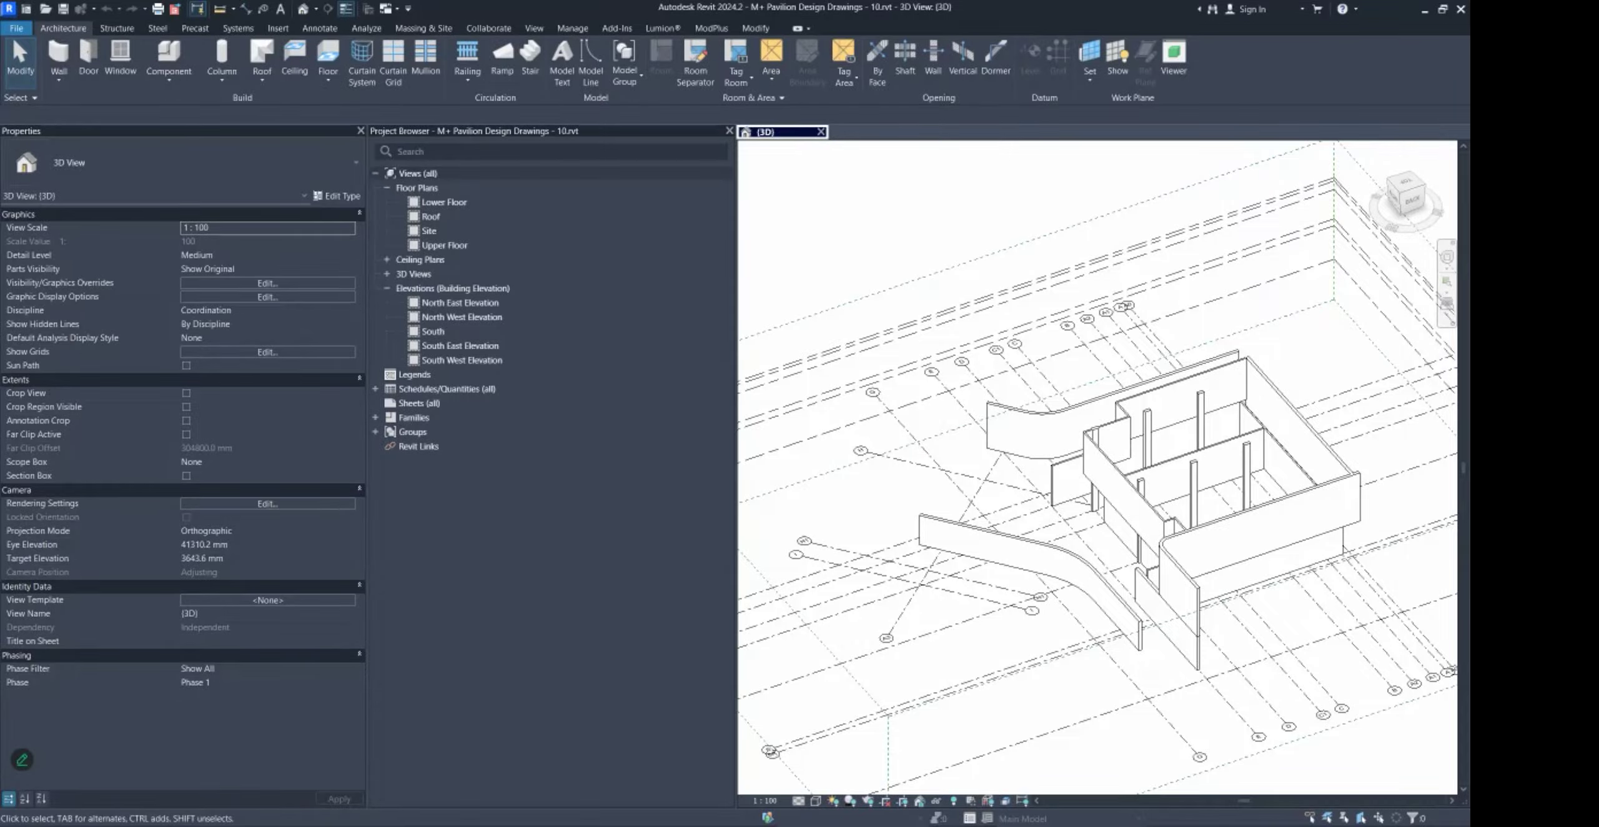
Open the video 03 FLOORS ROOFS INT.mp4 in PotPlayer, play it full screen, and lower the volume.
drag(1, 339, 549, 179)
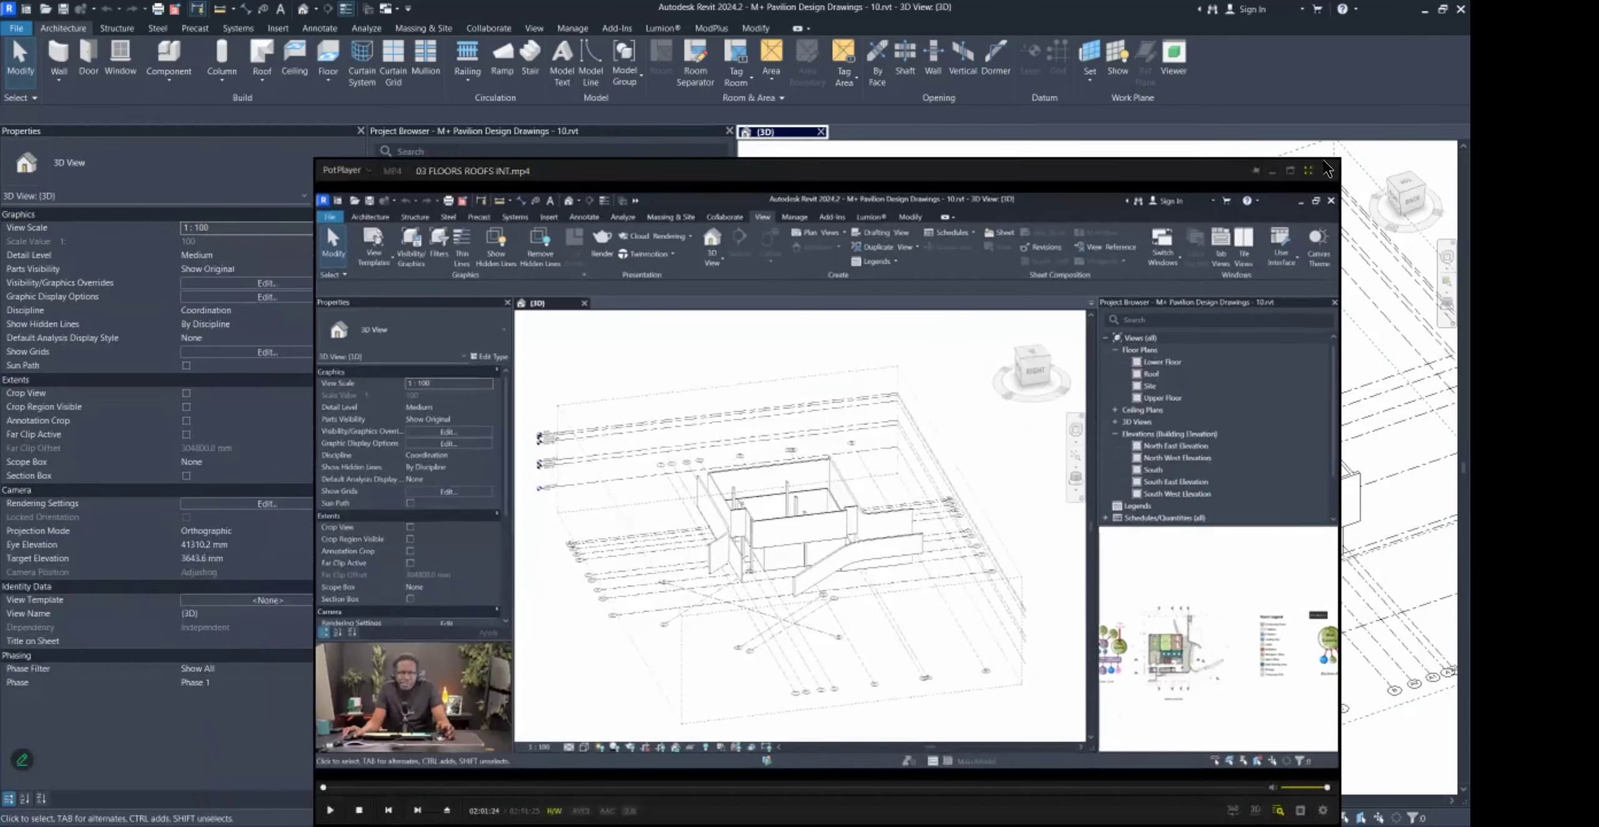
click(1309, 170)
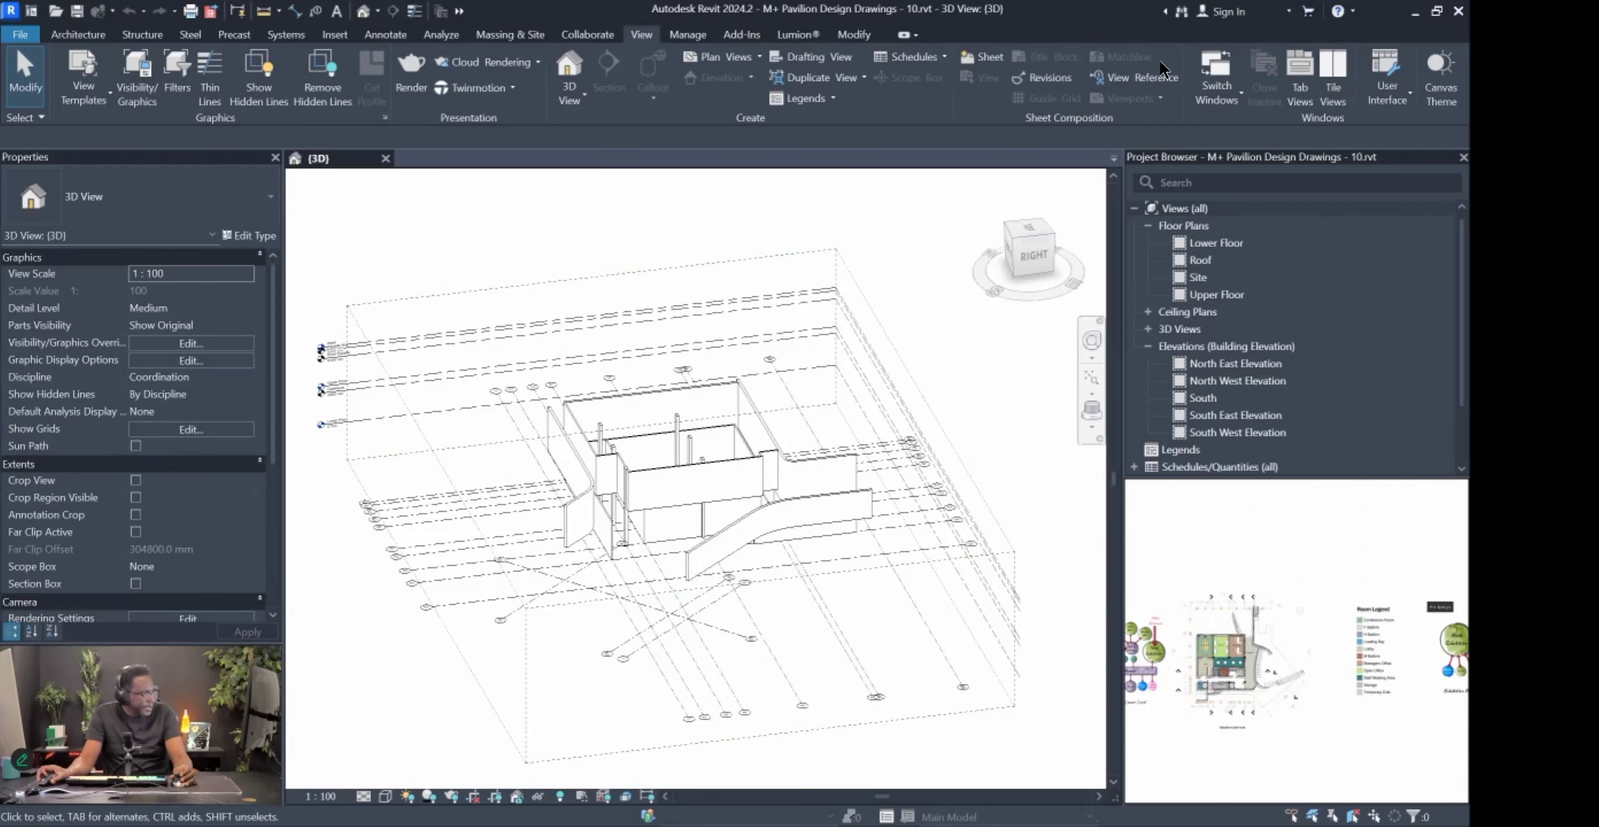
mouse_move(769, 817)
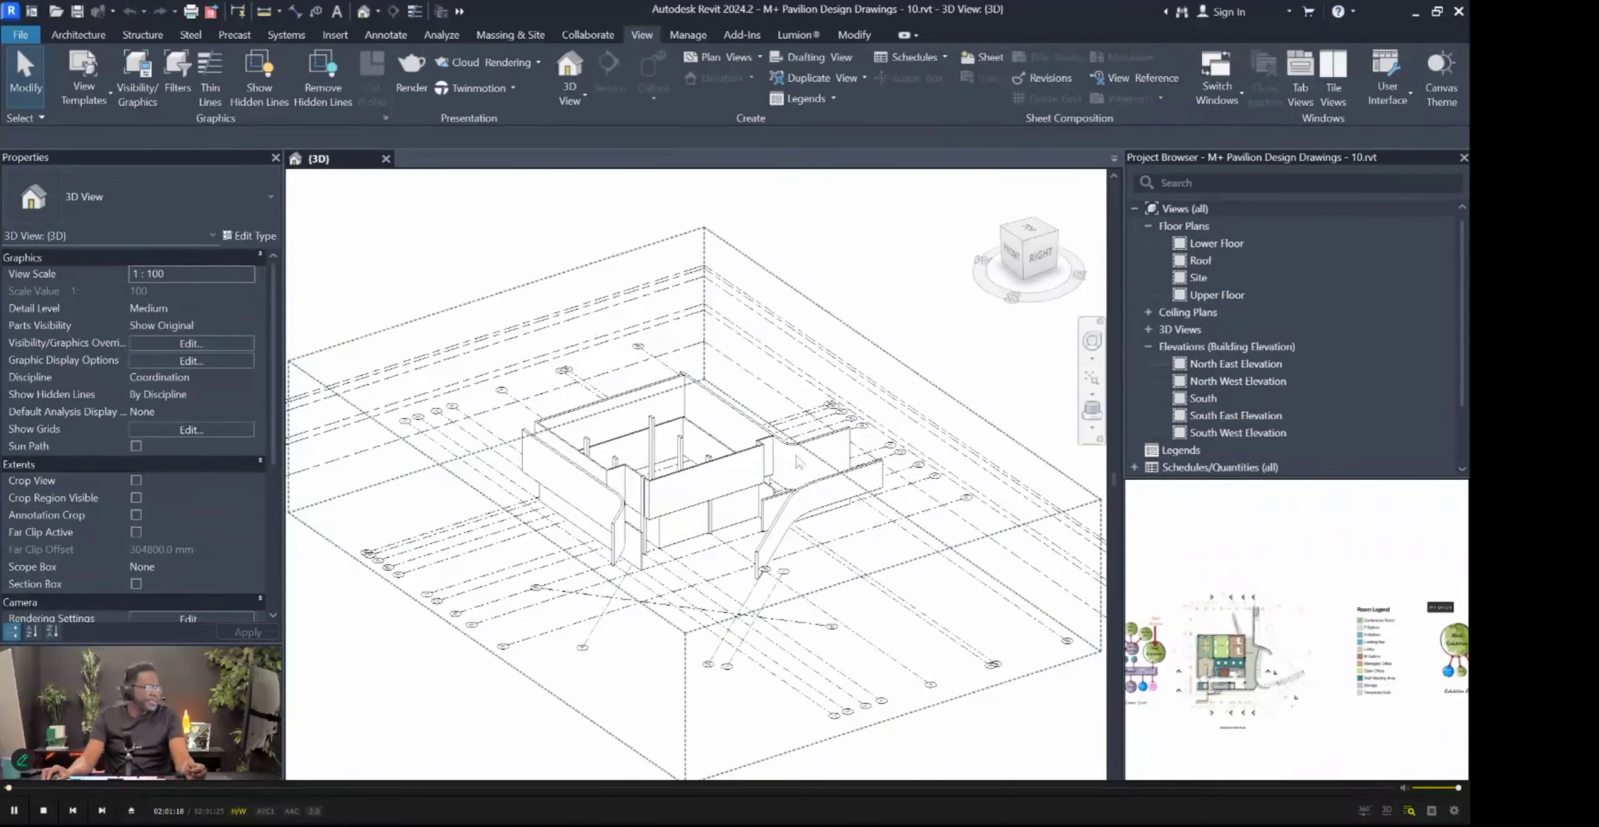
click(1454, 788)
scroll(1451, 788, down, 7)
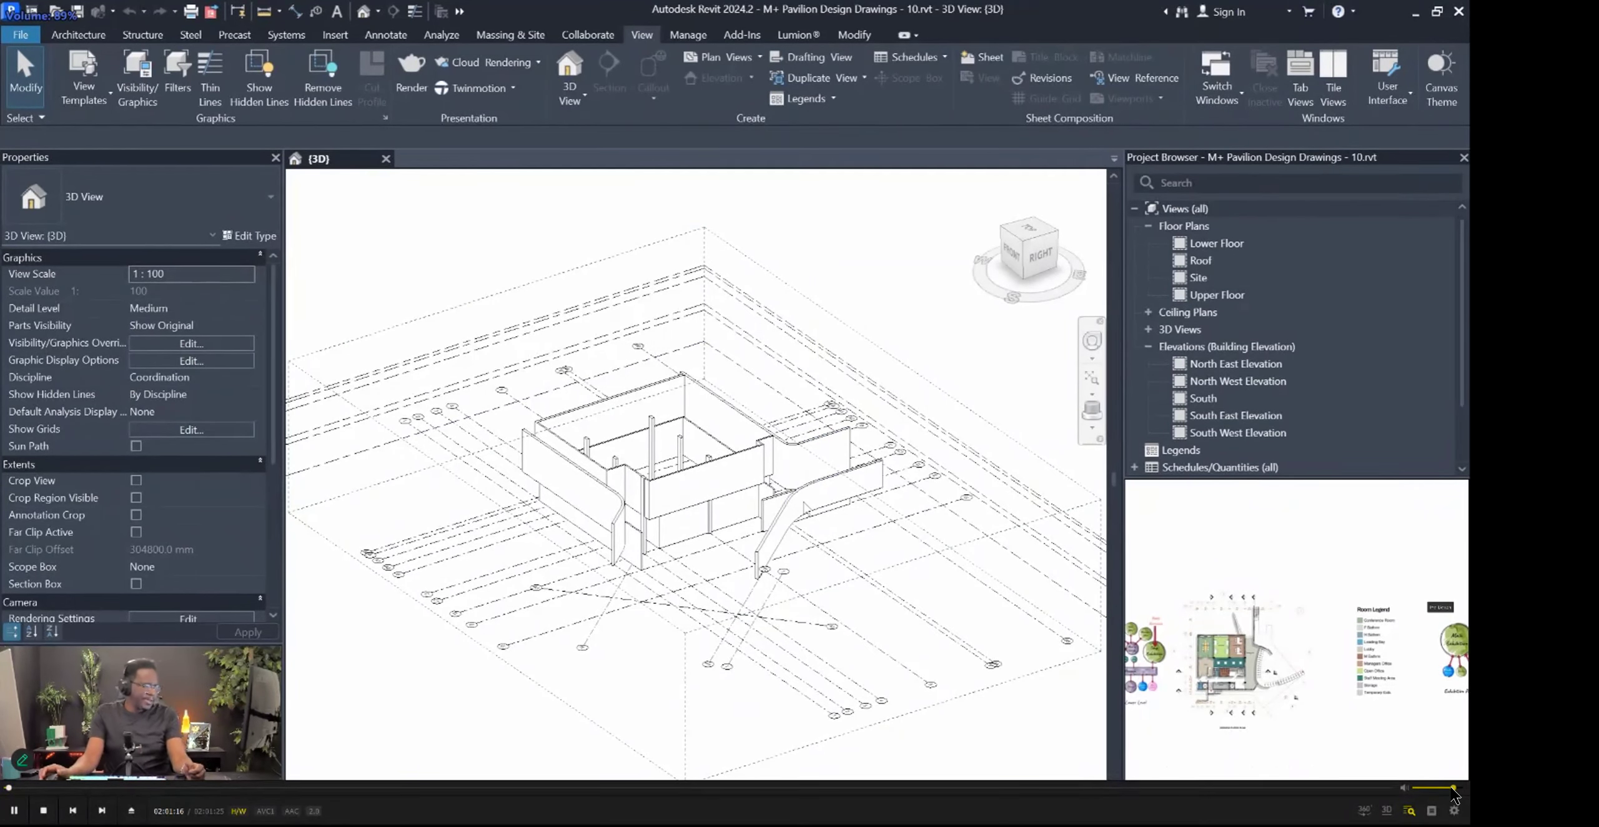
scroll(1450, 788, down, 4)
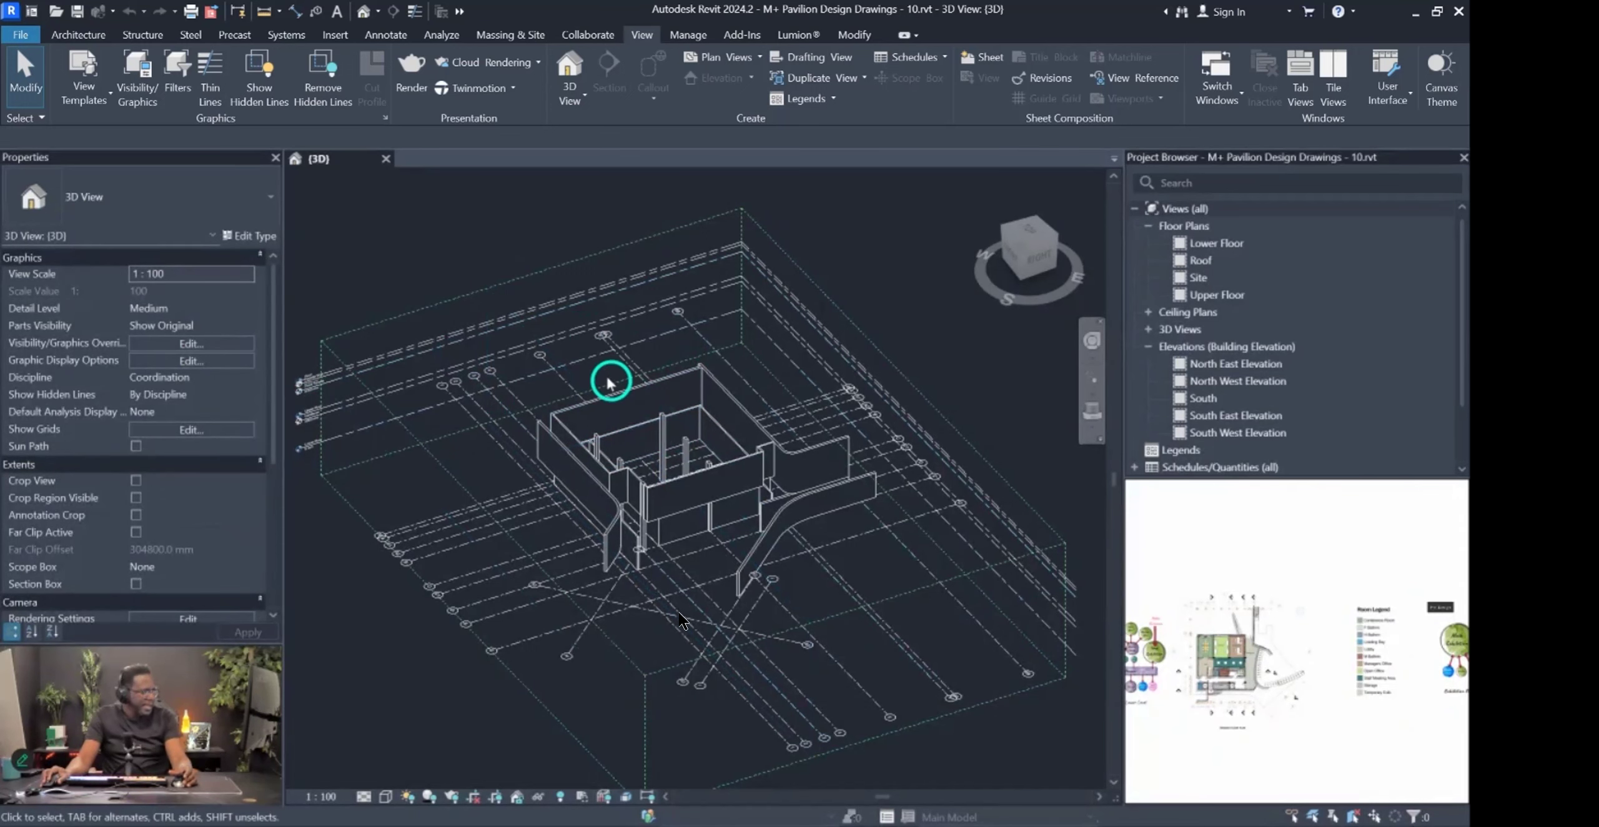
Bring the aerial site image into view on the PureRef reference board.
scroll(1266, 573, down, 5)
middle_drag(1277, 619, 1275, 571)
scroll(1306, 682, up, 5)
middle_drag(1379, 649, 1243, 654)
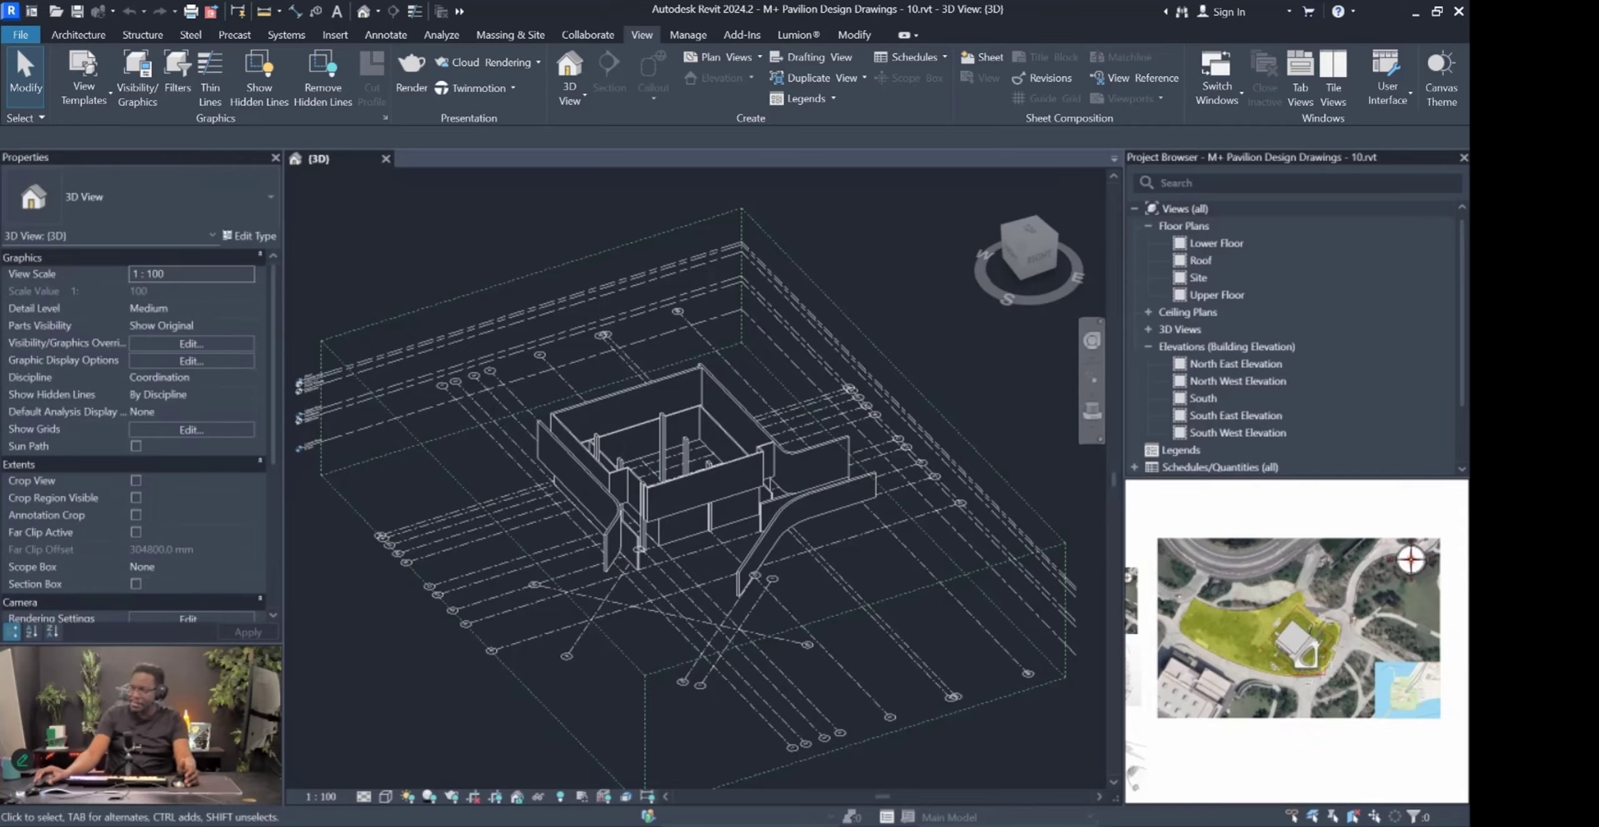
Switch to the browser and read the pureref.com description of PureRef and its drag-and-drop image feature.
mouse_move(391, 815)
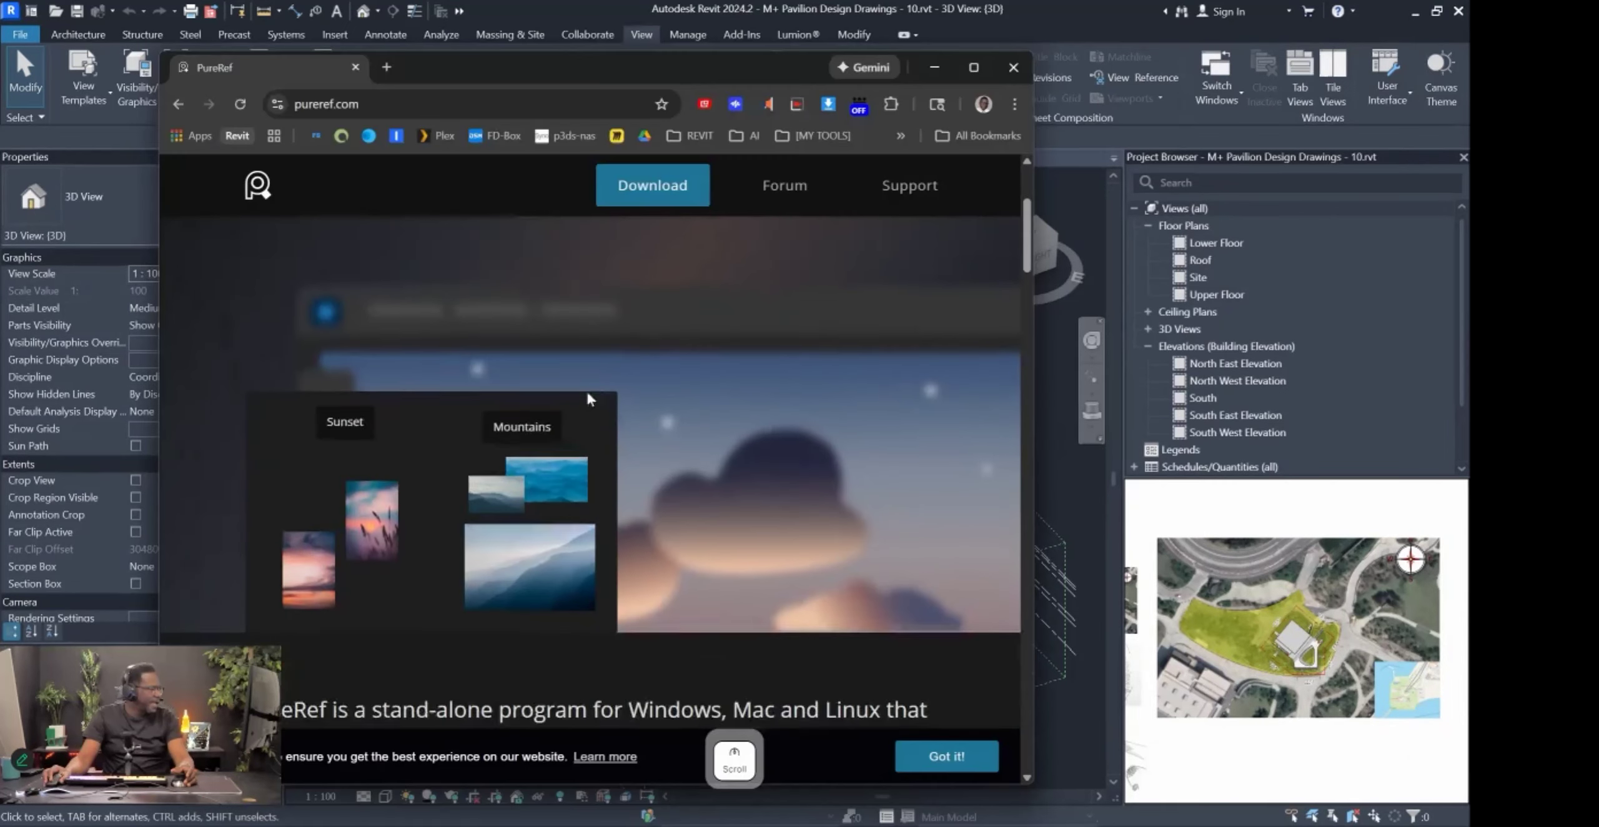
scroll(589, 389, down, 4)
scroll(599, 397, up, 2)
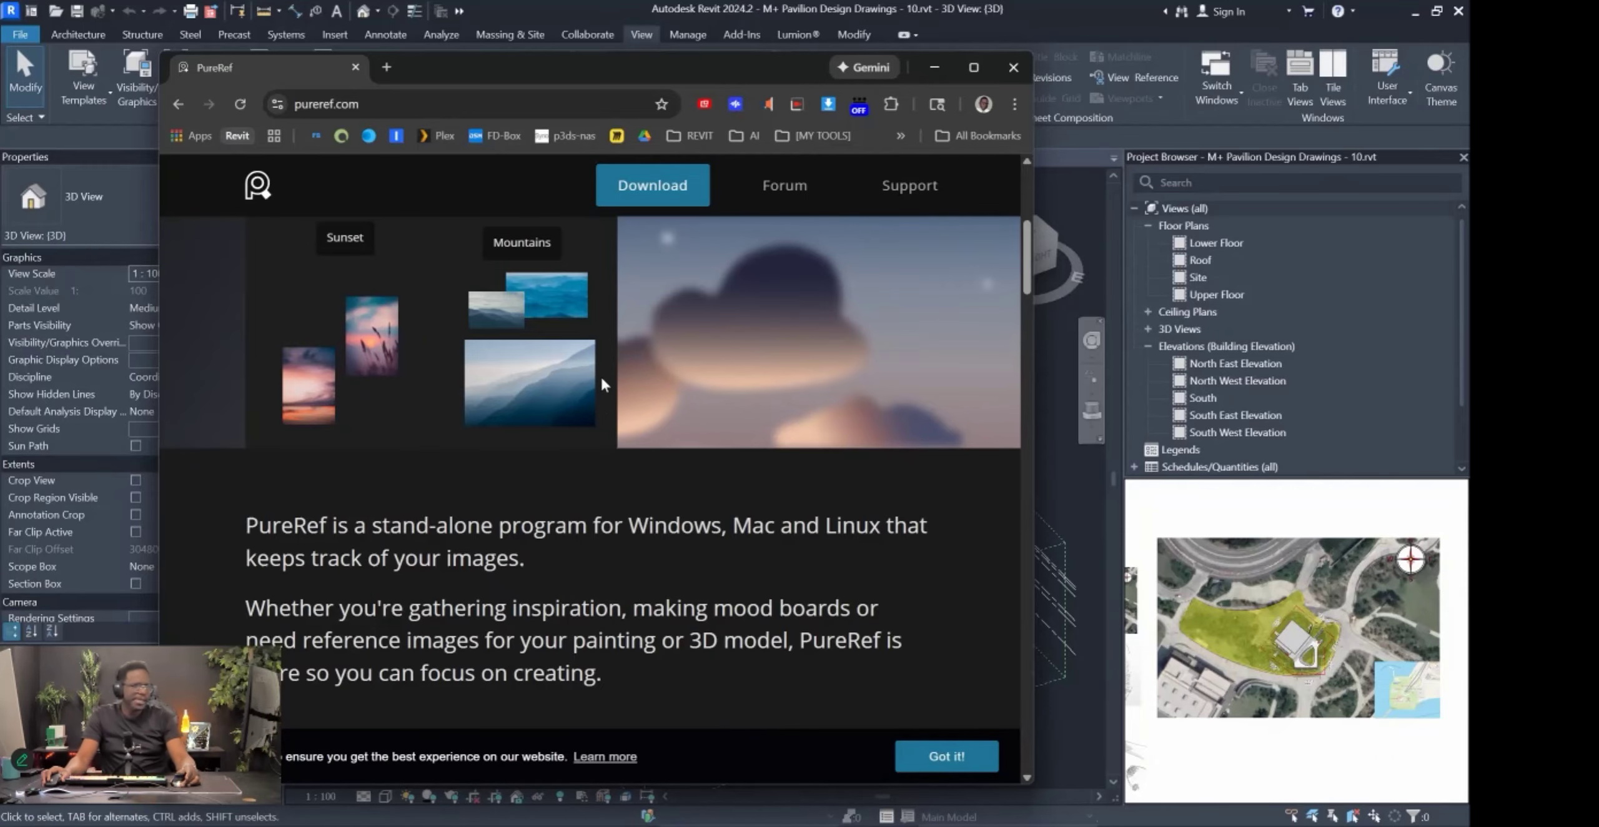
scroll(601, 379, down, 5)
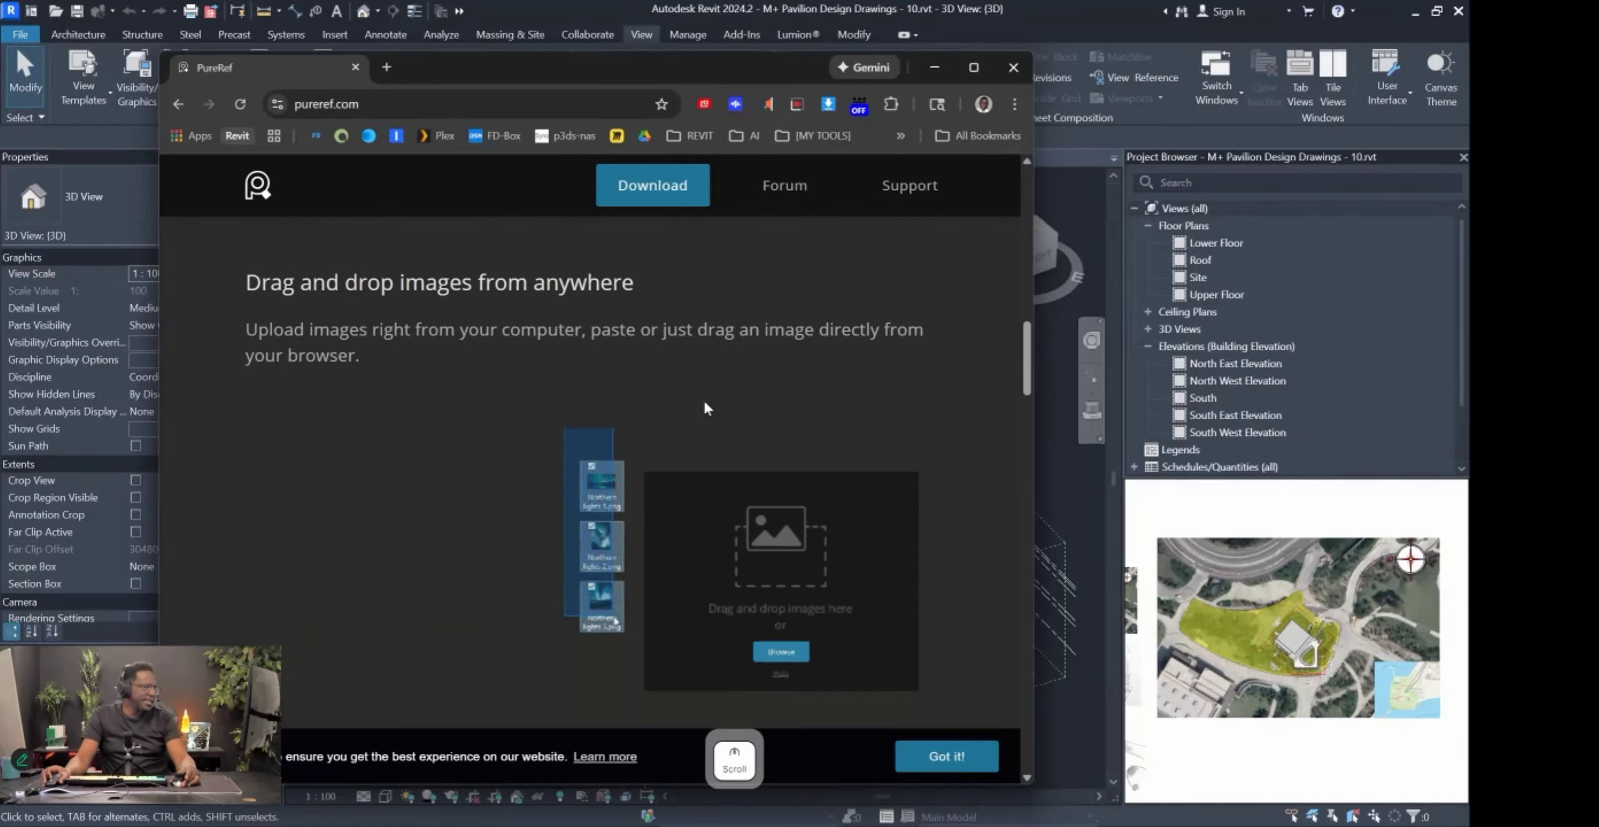
scroll(705, 403, down, 2)
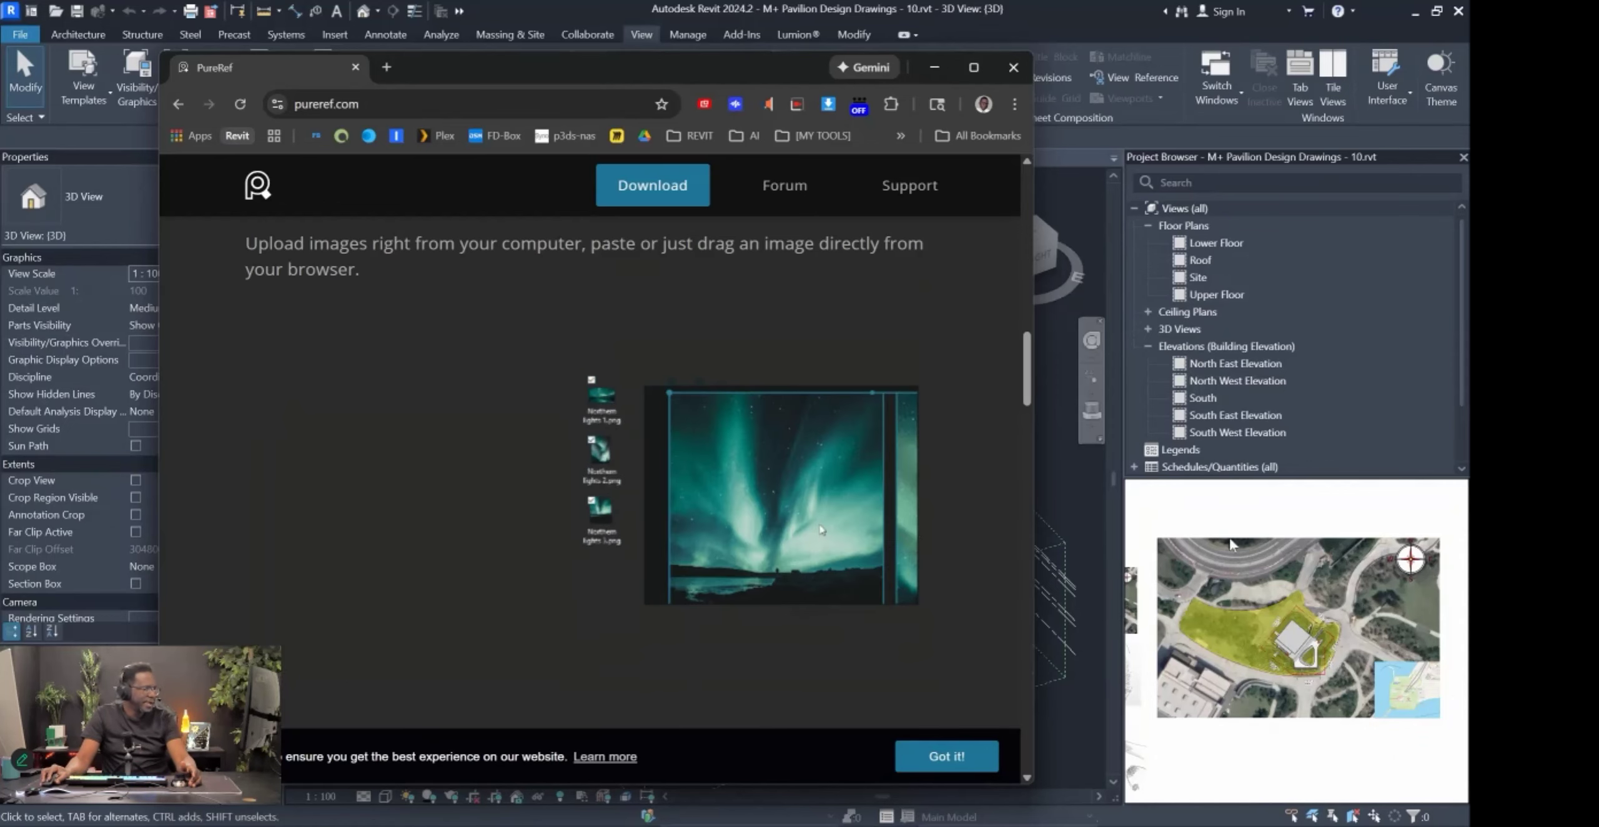
Try moving the always-on-top reference board over the maximized browser window, and minimize the browser.
double_click(778, 80)
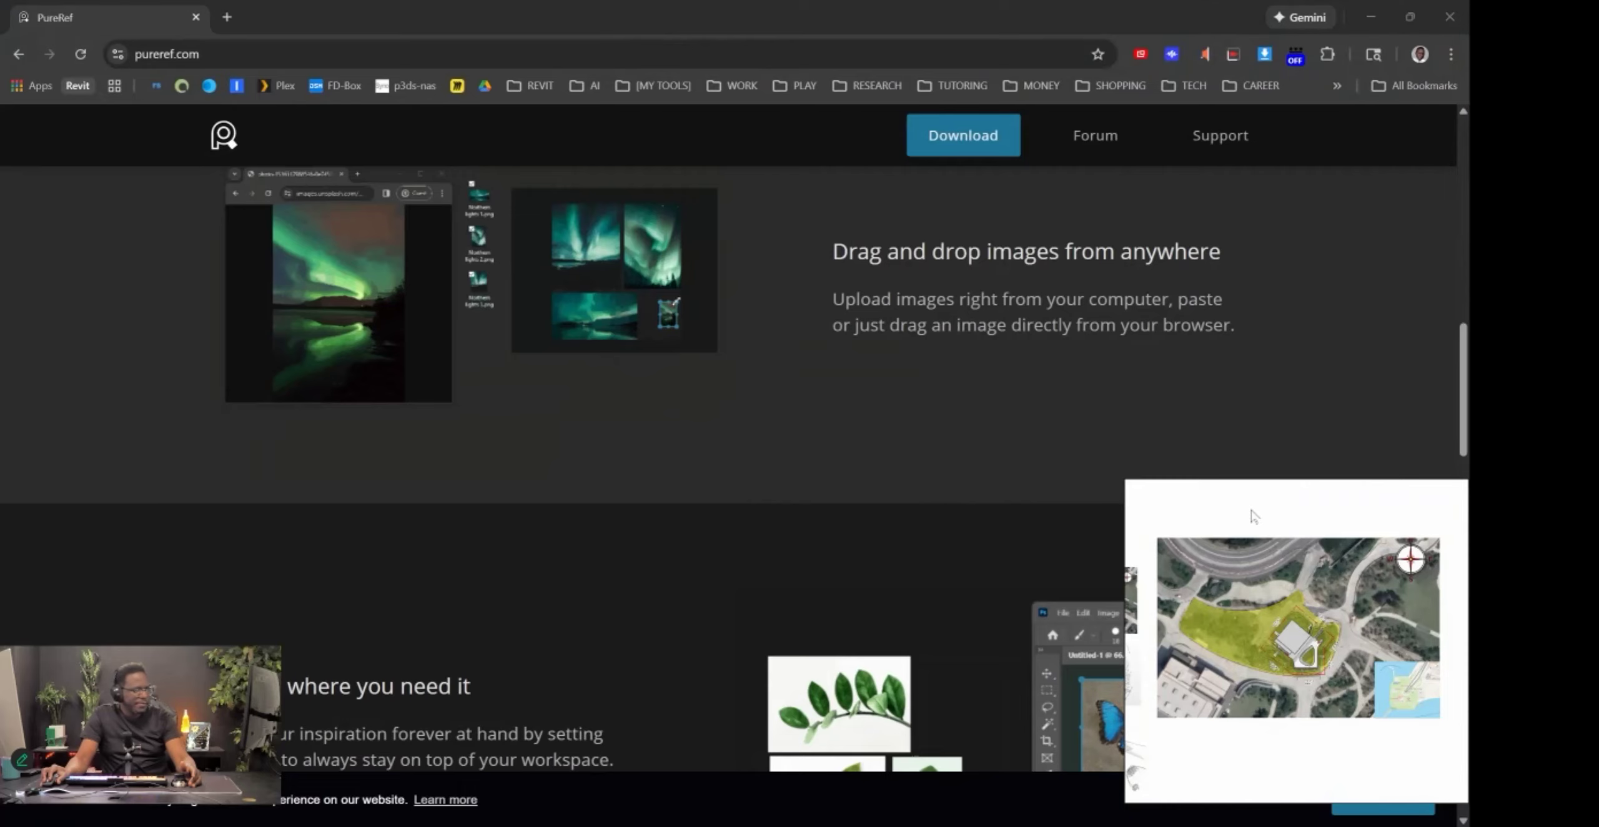
right_drag(1128, 408, 957, 374)
click(1410, 16)
drag(720, 70, 739, 68)
click(952, 65)
right_drag(967, 364, 1270, 499)
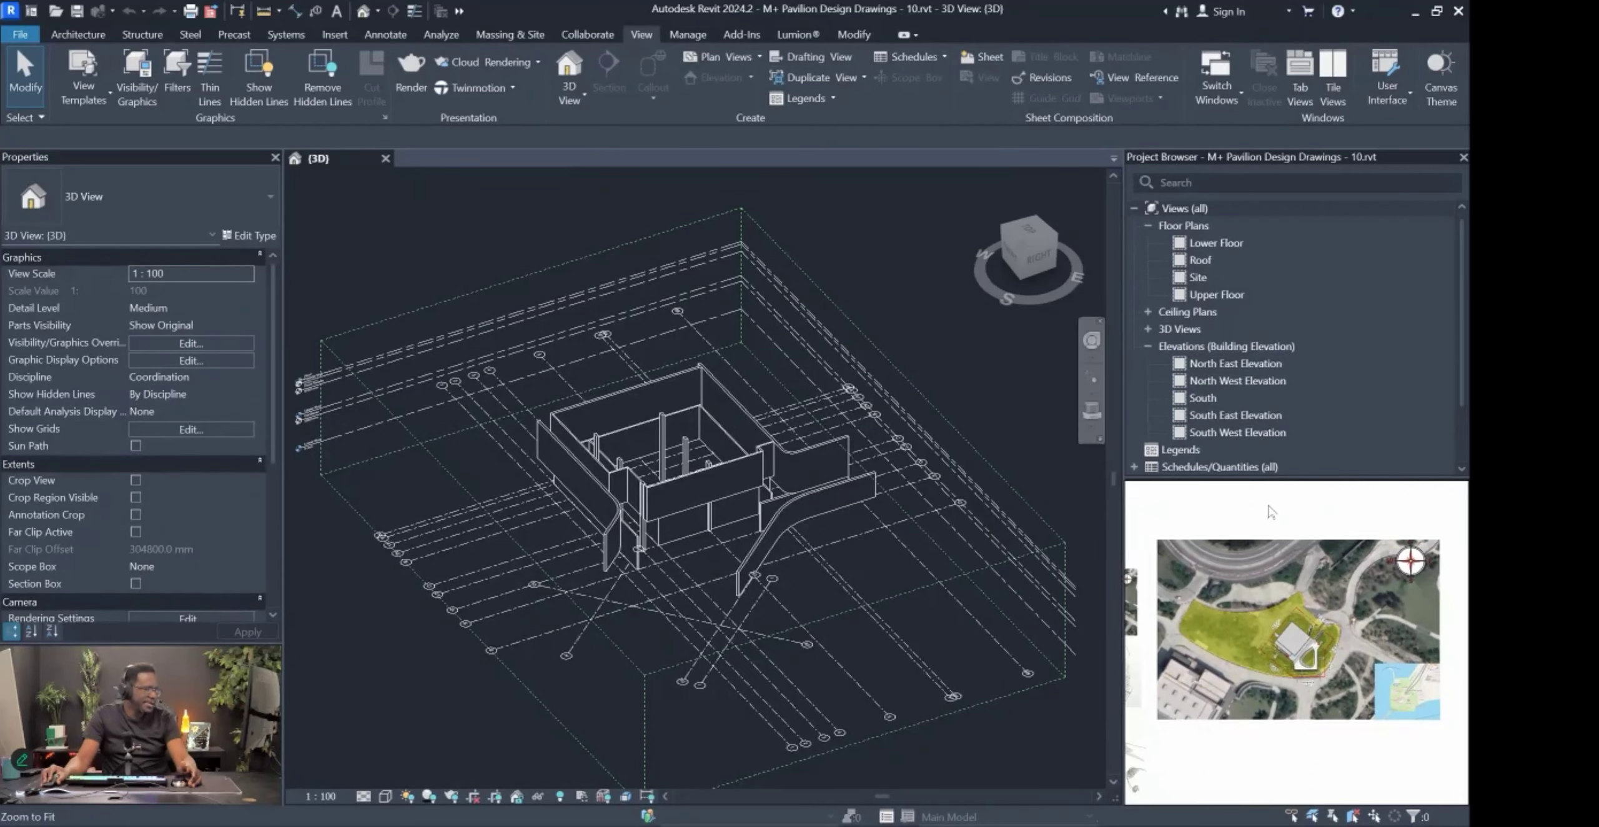
Look over the whole reference board and examine the coloured floor plan with its grid lines and section markers.
scroll(1265, 596, down, 3)
scroll(1266, 598, down, 2)
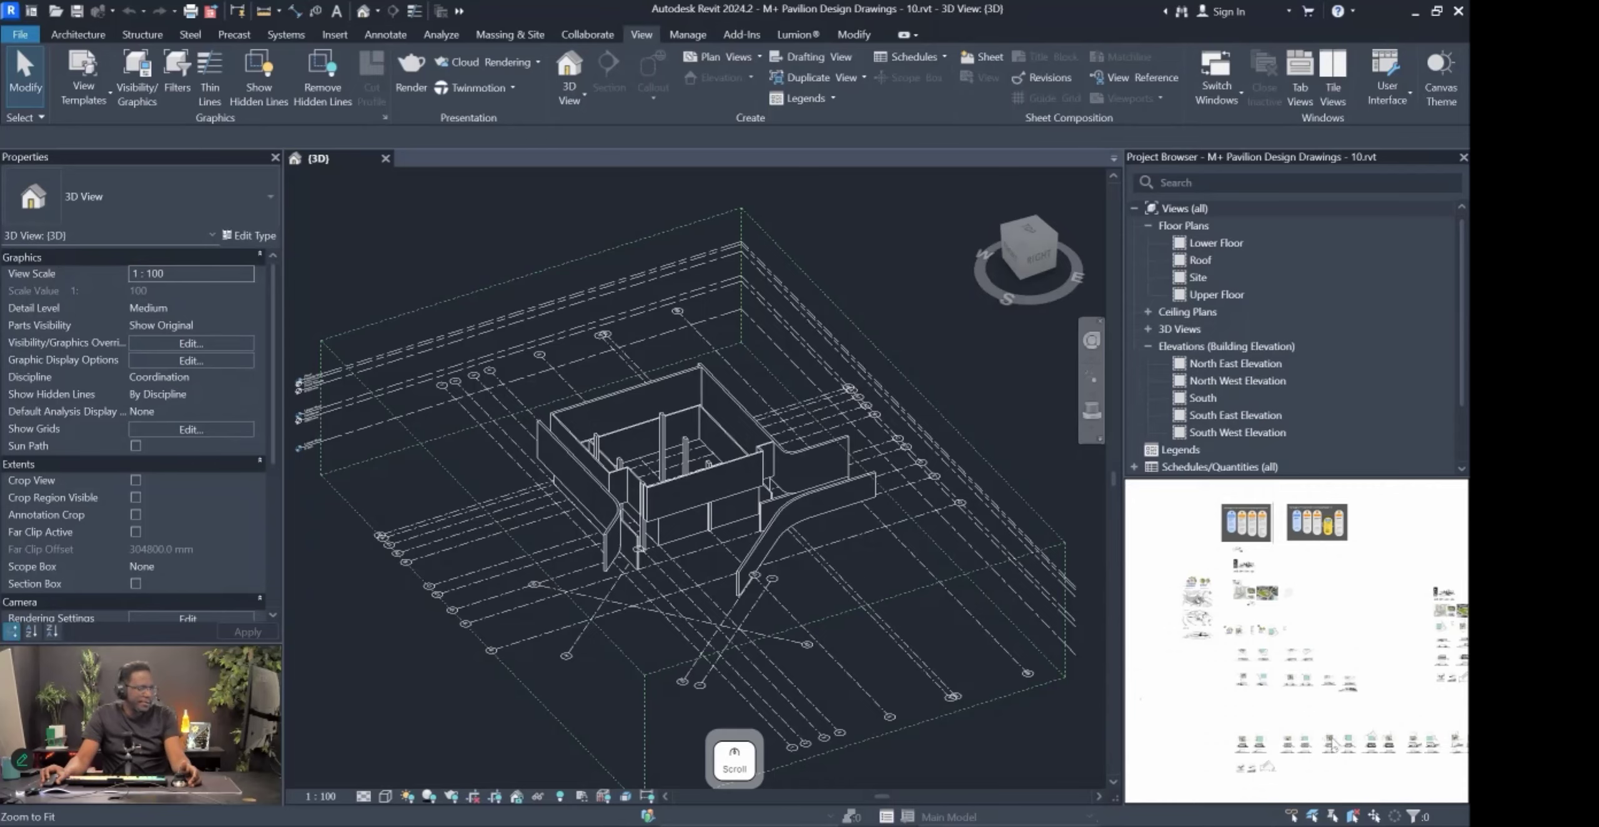
scroll(1332, 743, up, 5)
middle_drag(1270, 763, 1241, 551)
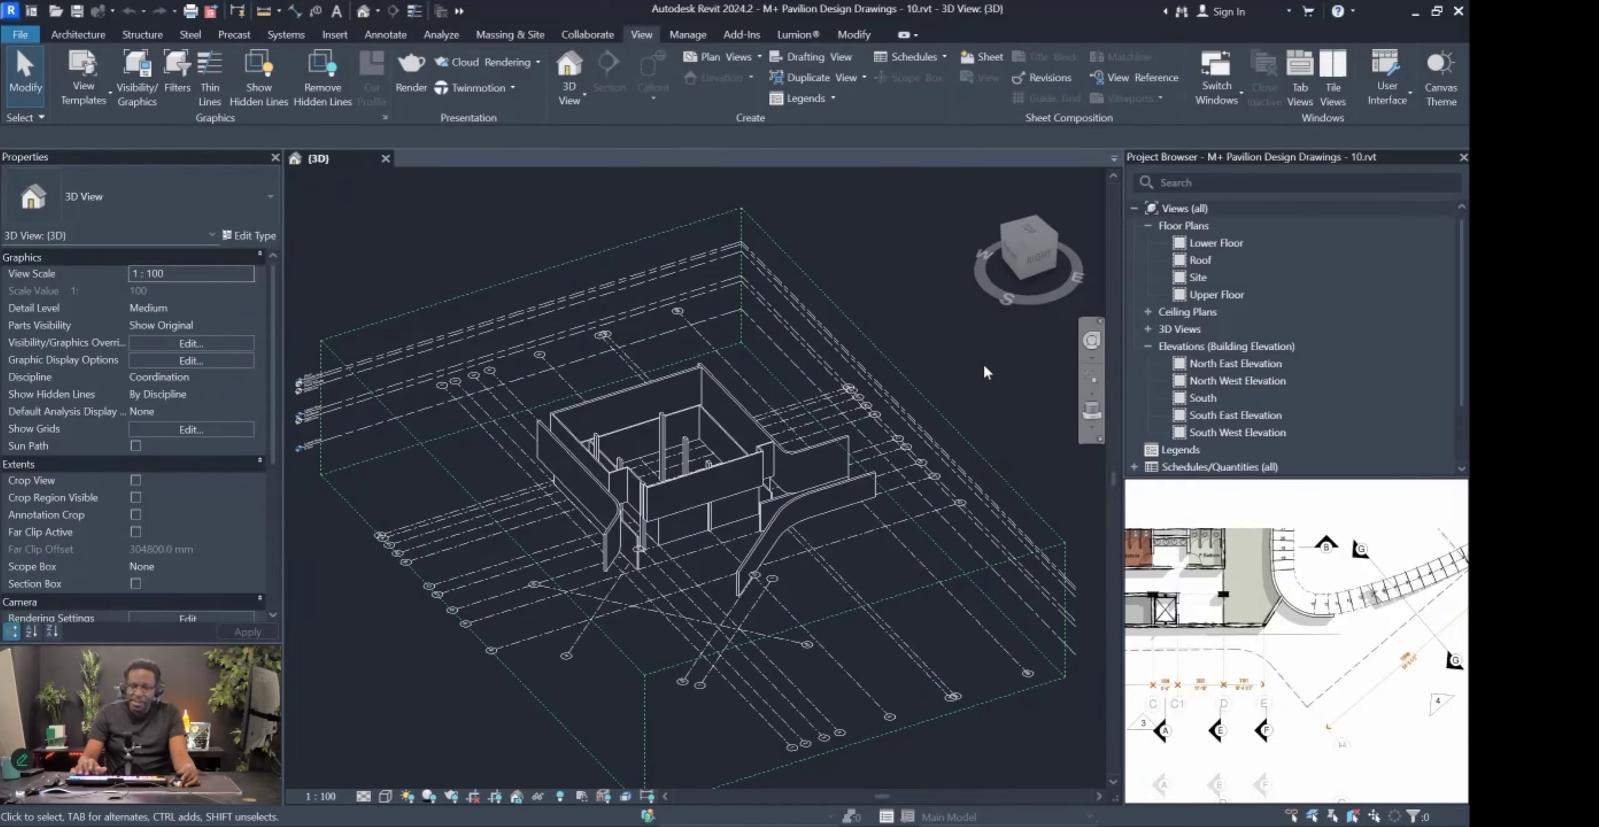
key(Pause)
click(811, 603)
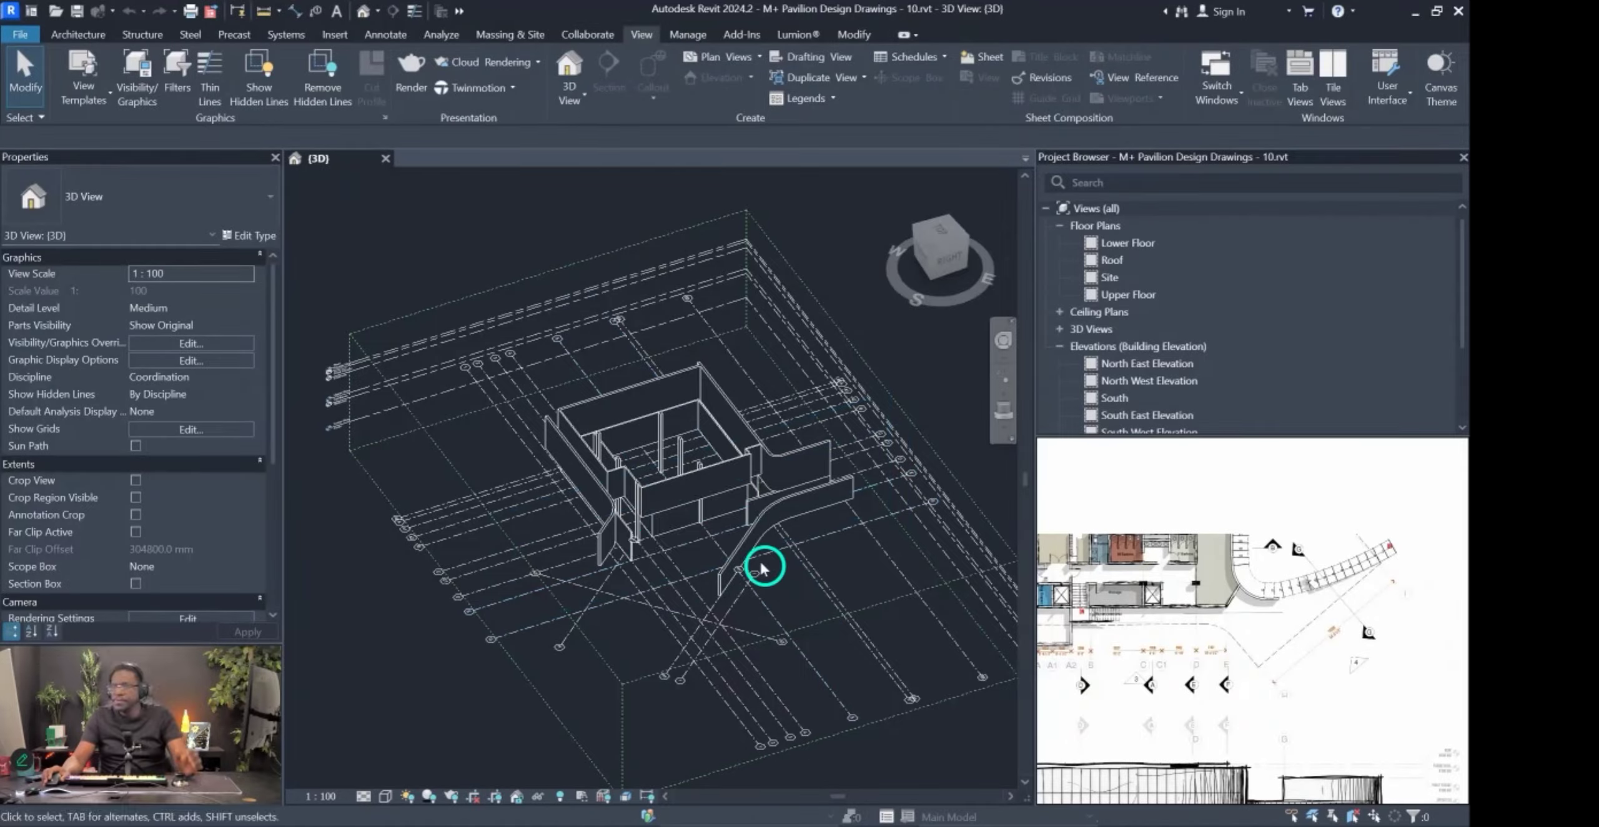
shift+middle_drag(741, 470, 739, 467)
Find Section E-E on the reference board and examine its level markers and wall foundation.
scroll(1297, 595, down, 5)
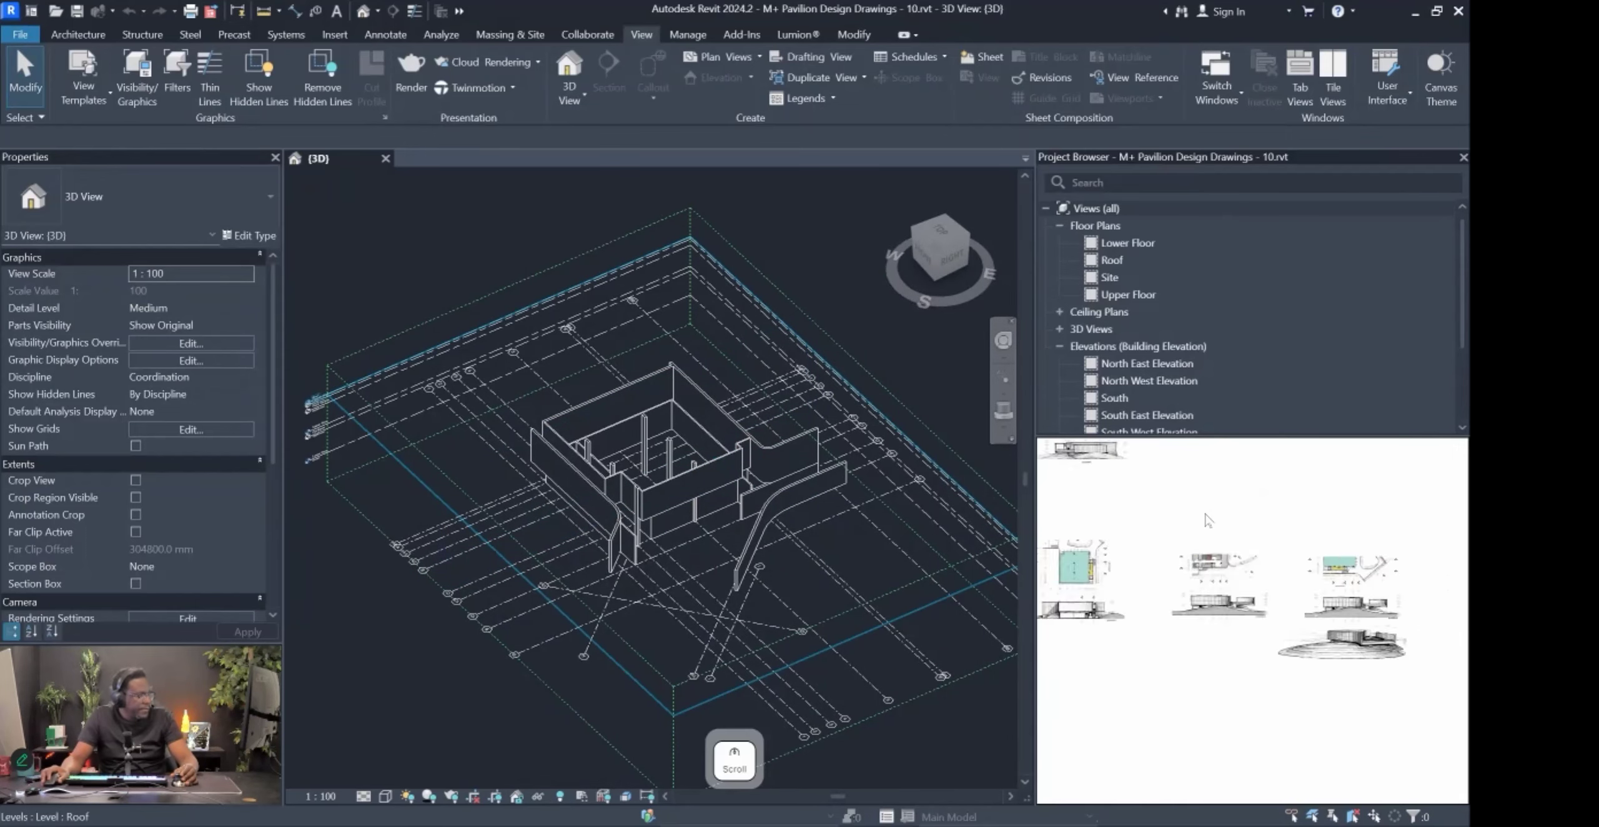
scroll(1297, 595, up, 6)
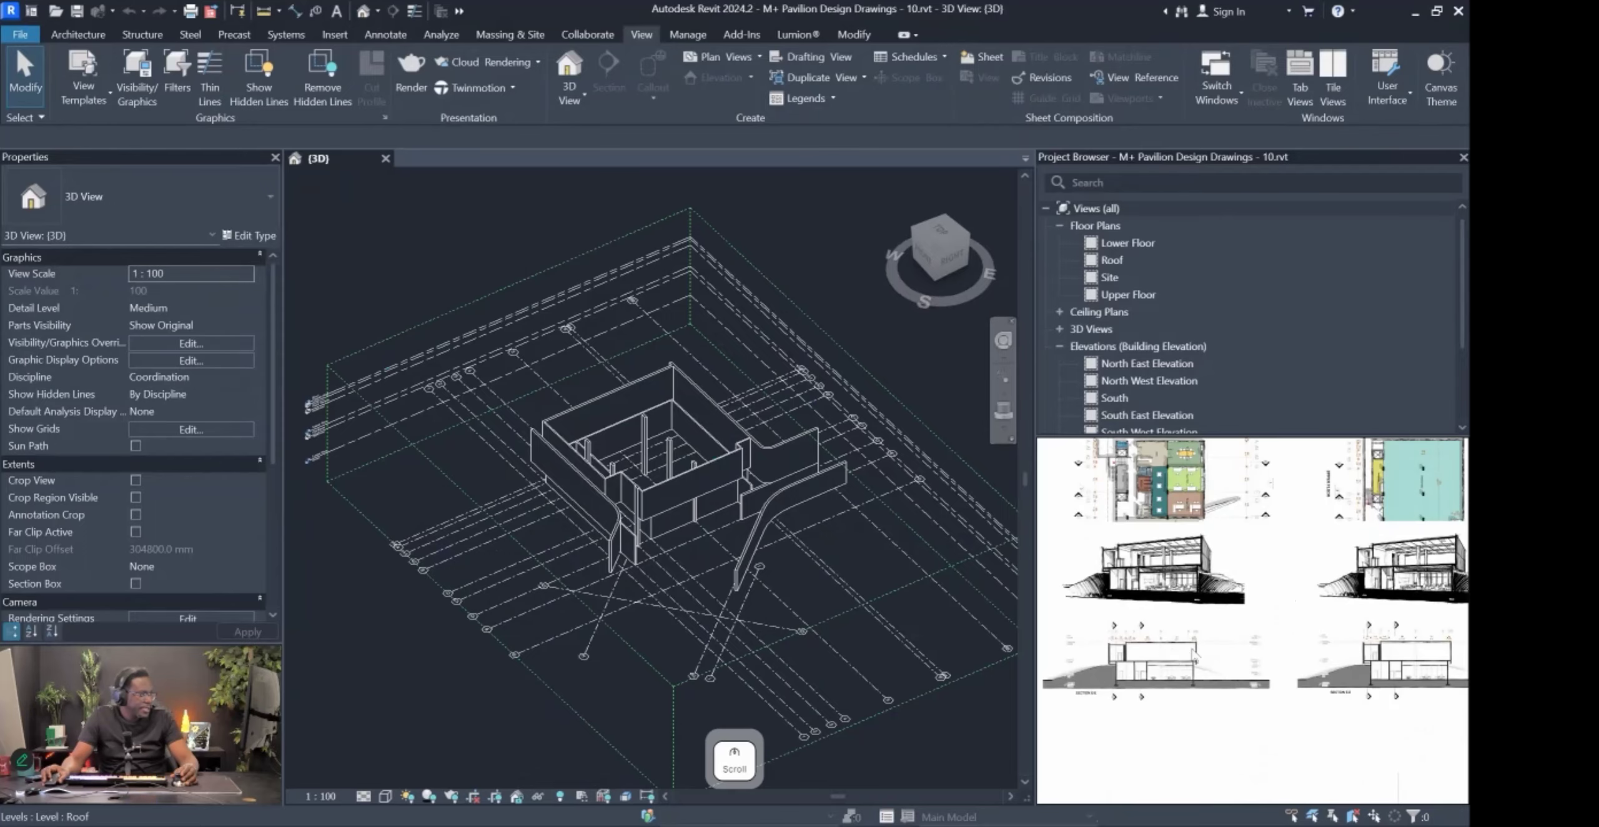
scroll(1193, 654, up, 5)
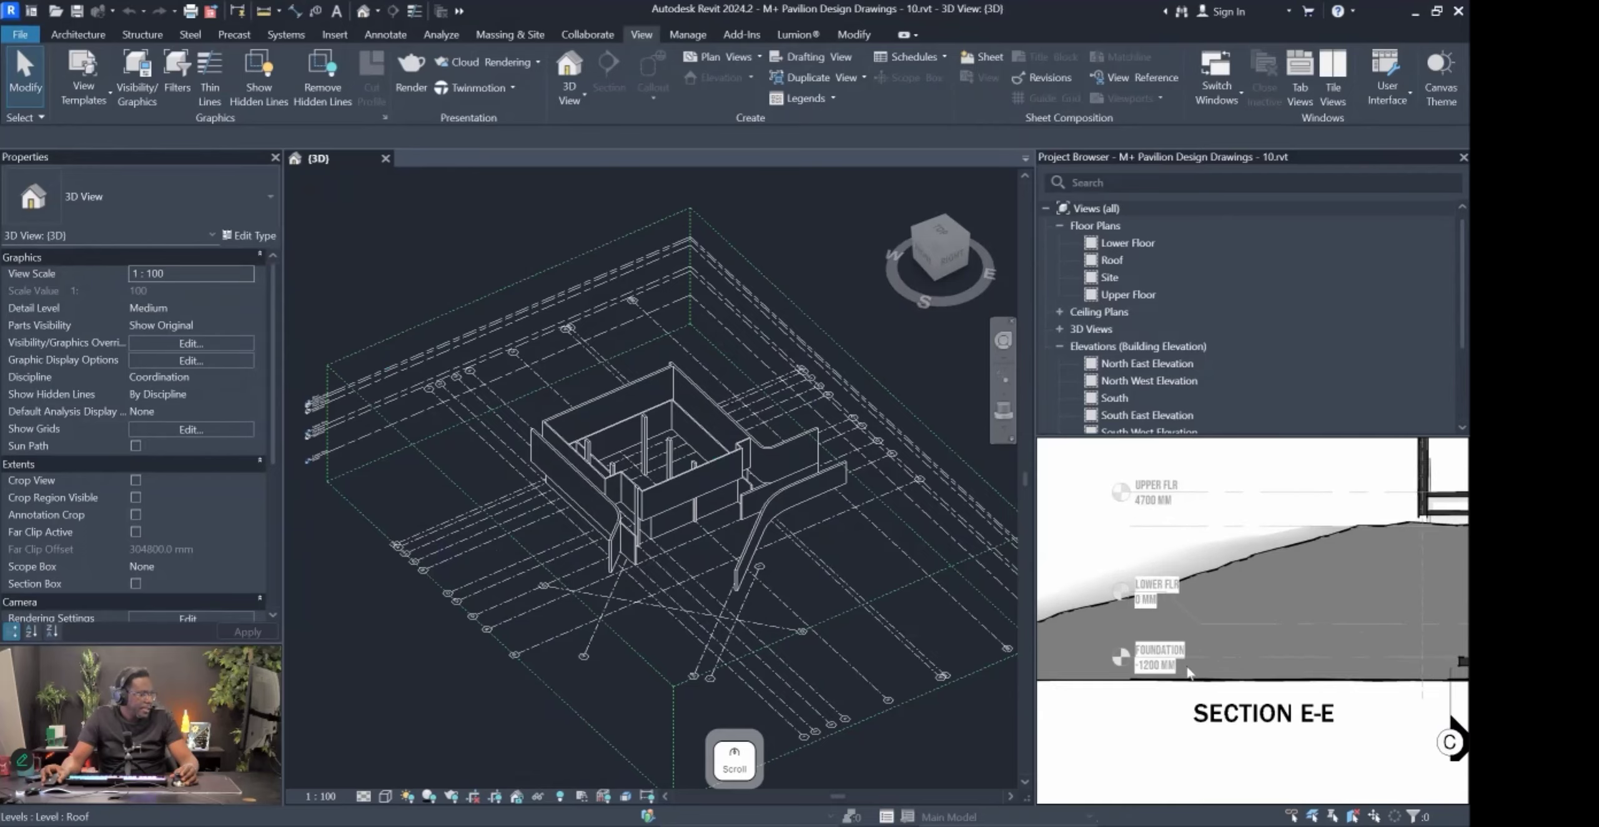
scroll(1187, 668, up, 2)
middle_drag(1314, 662, 1035, 642)
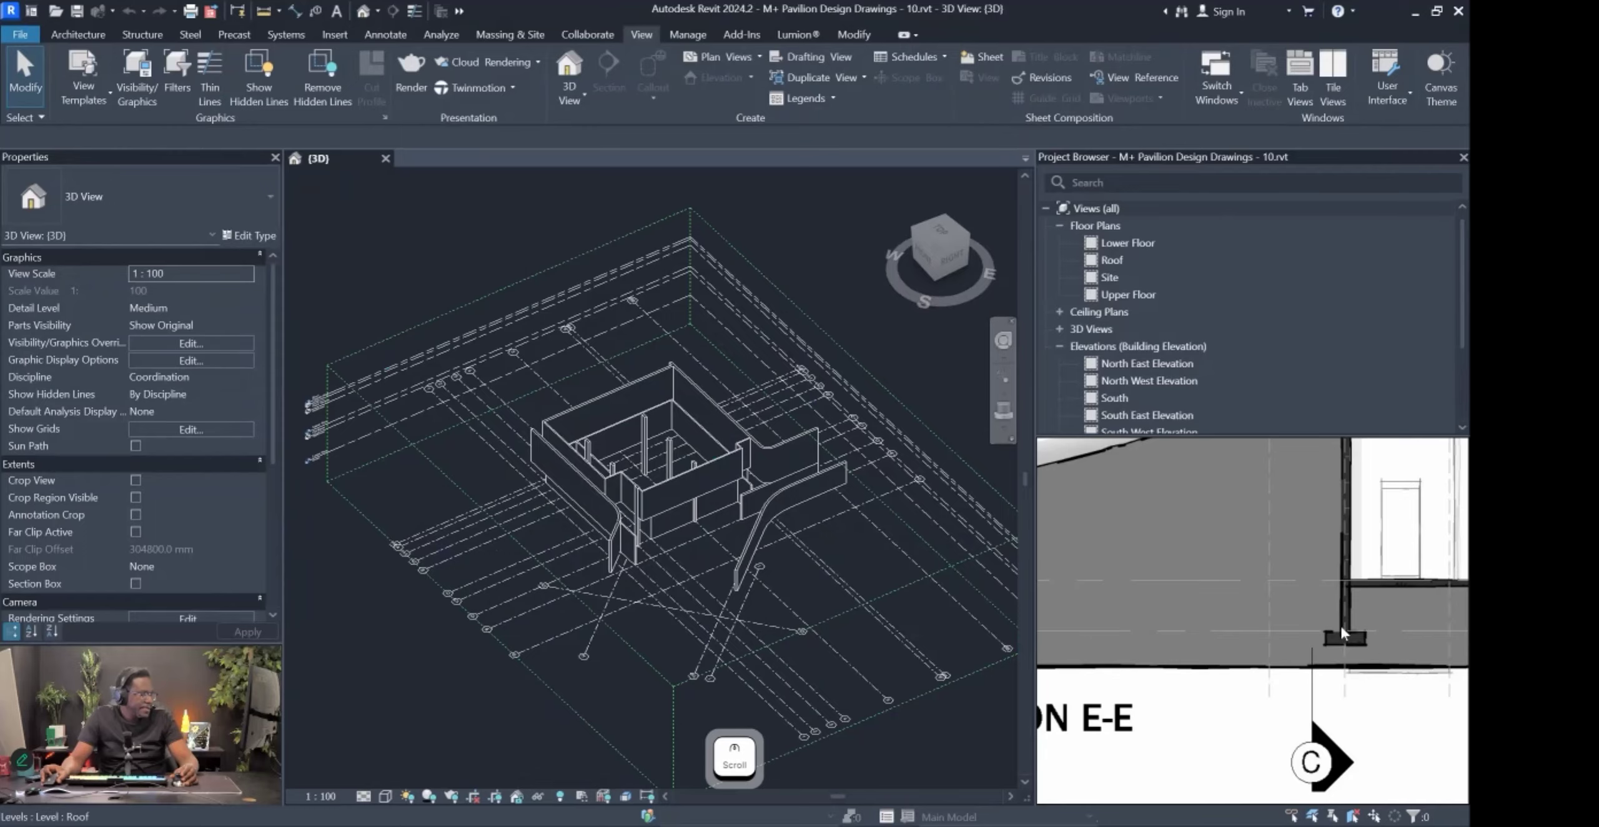
scroll(1359, 635, down, 3)
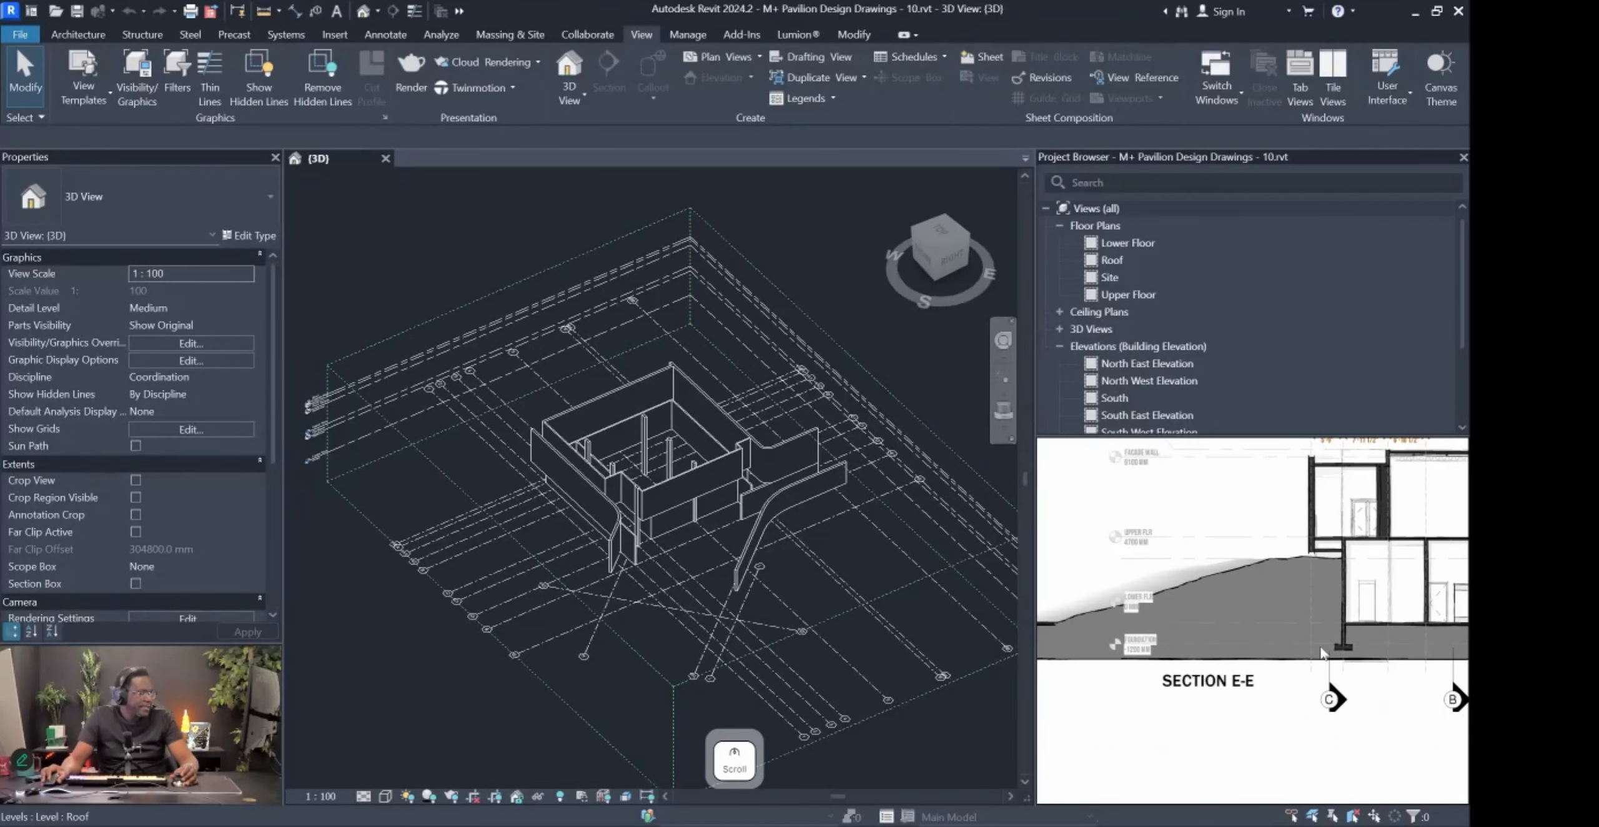
middle_drag(1172, 606, 1144, 627)
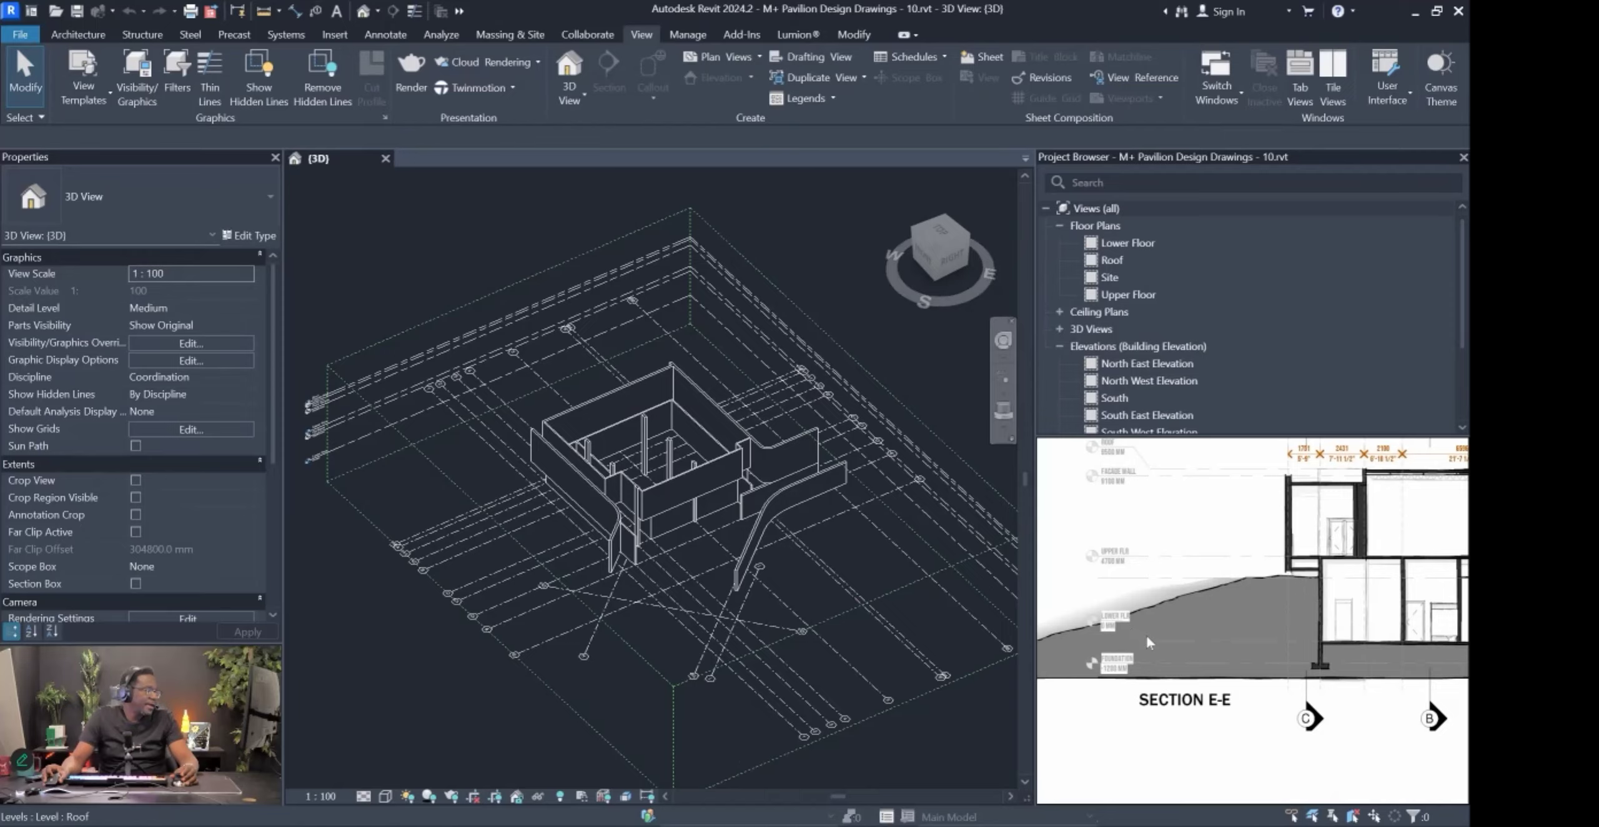
Maximize the reference board and examine Section E-E's roof, facade wall, floor, ceiling and foundation levels at both ends.
key(ctrl+f)
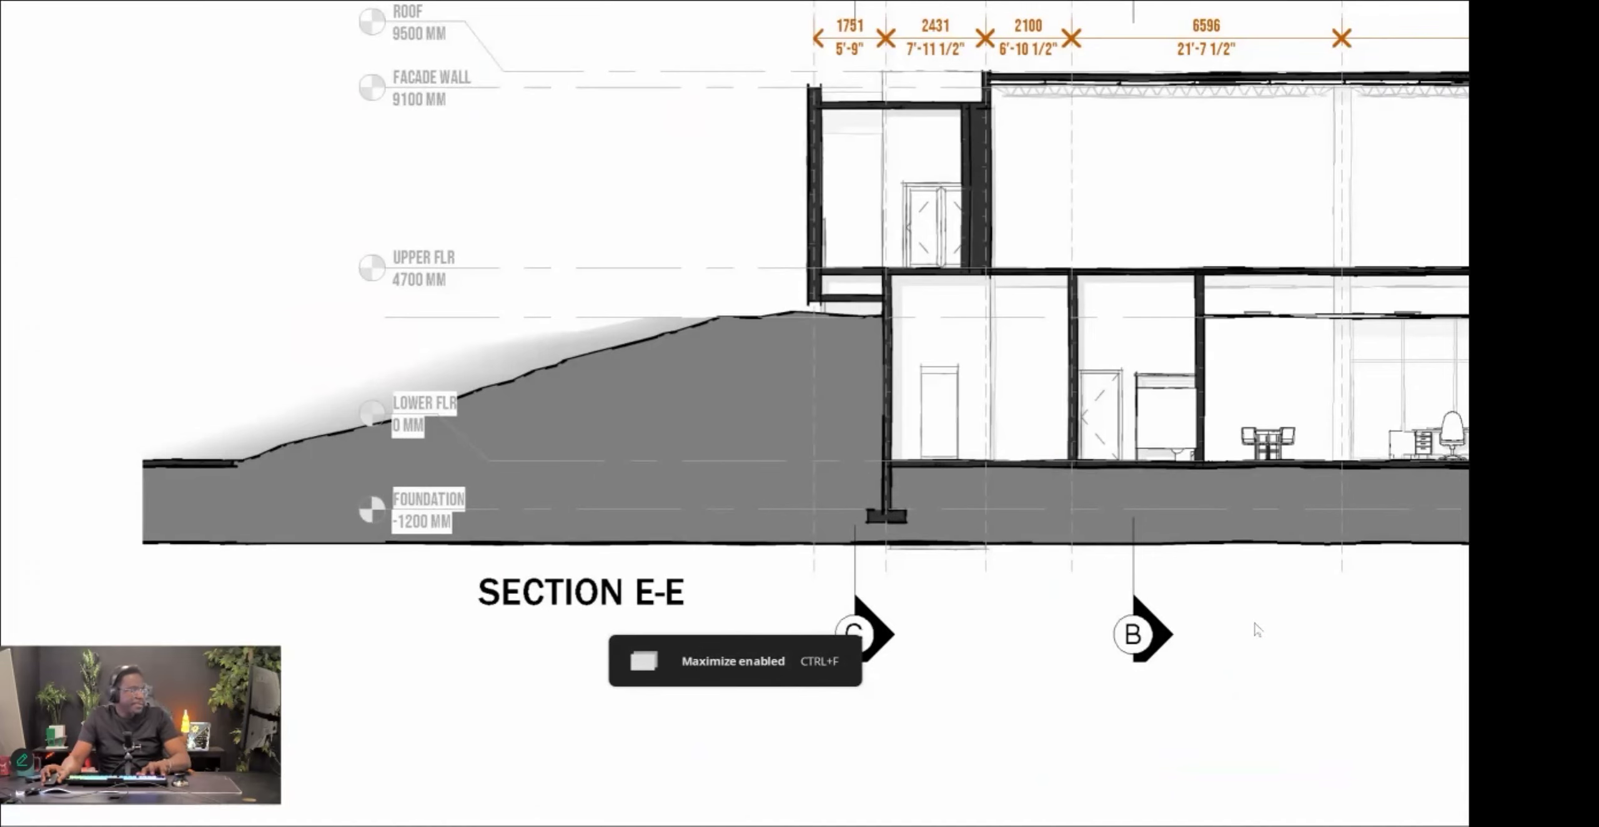
scroll(768, 357, up, 2)
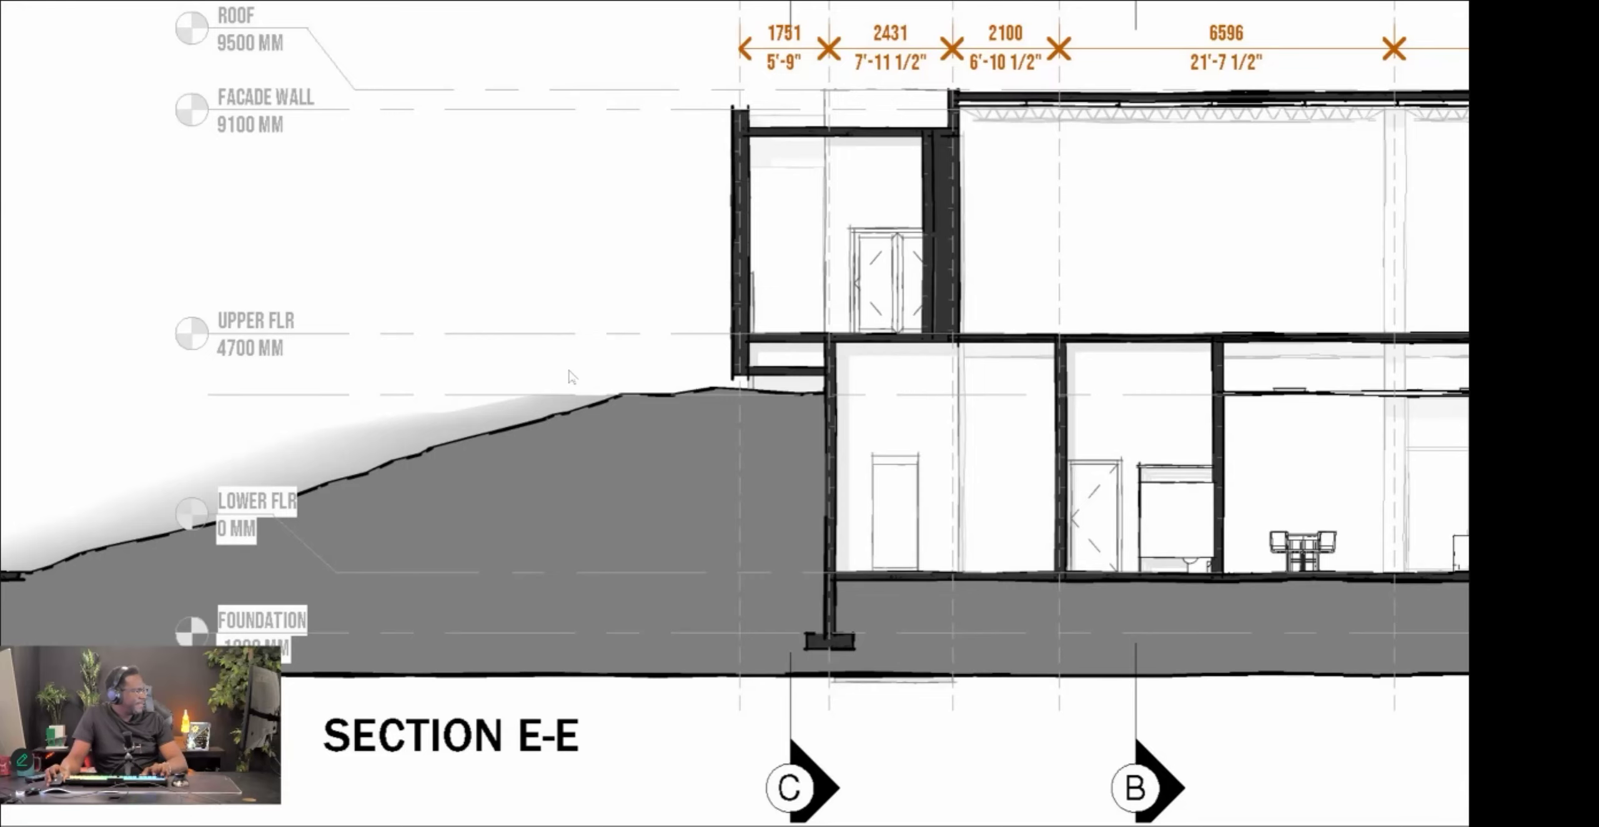
scroll(737, 380, down, 3)
scroll(1186, 440, up, 3)
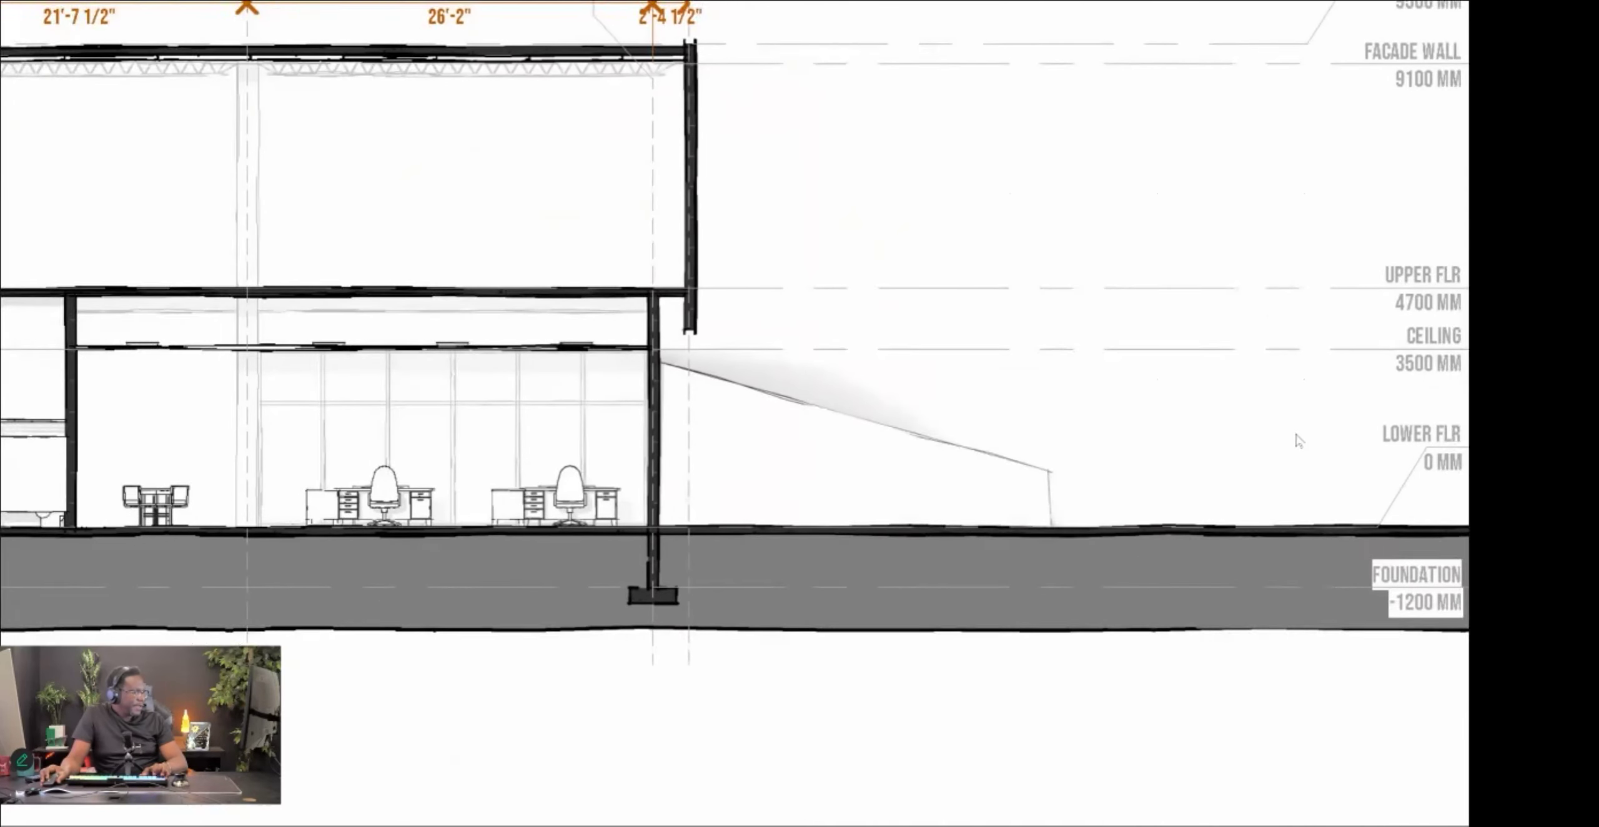
middle_drag(1295, 436, 1233, 466)
middle_drag(547, 385, 576, 574)
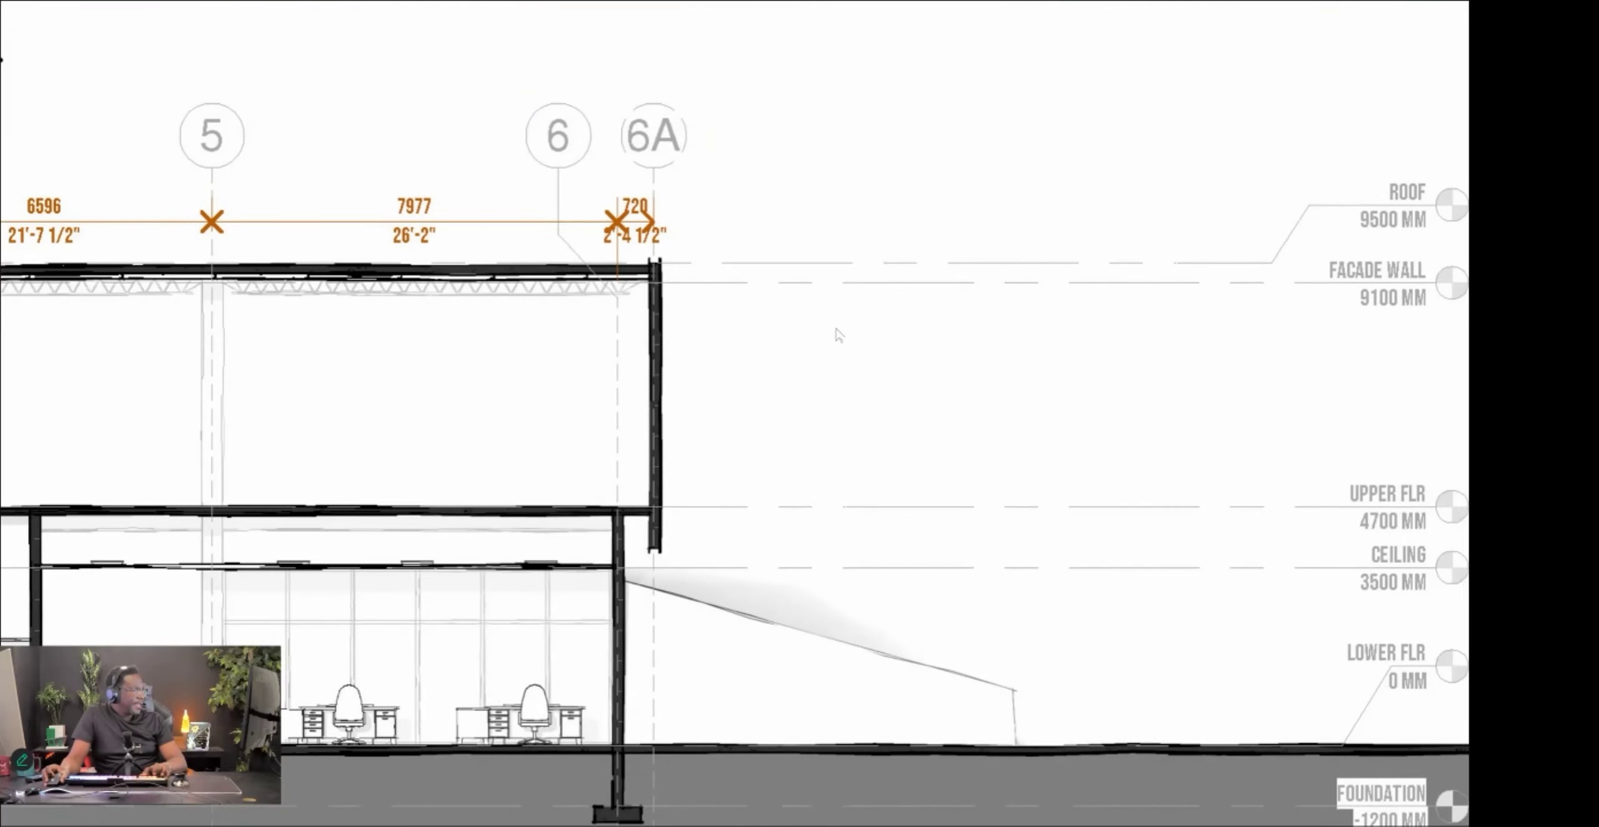
Start an architectural floor on the Lower Floor plan and set its type to Concrete Slab - 200mm.
middle_drag(988, 315, 893, 384)
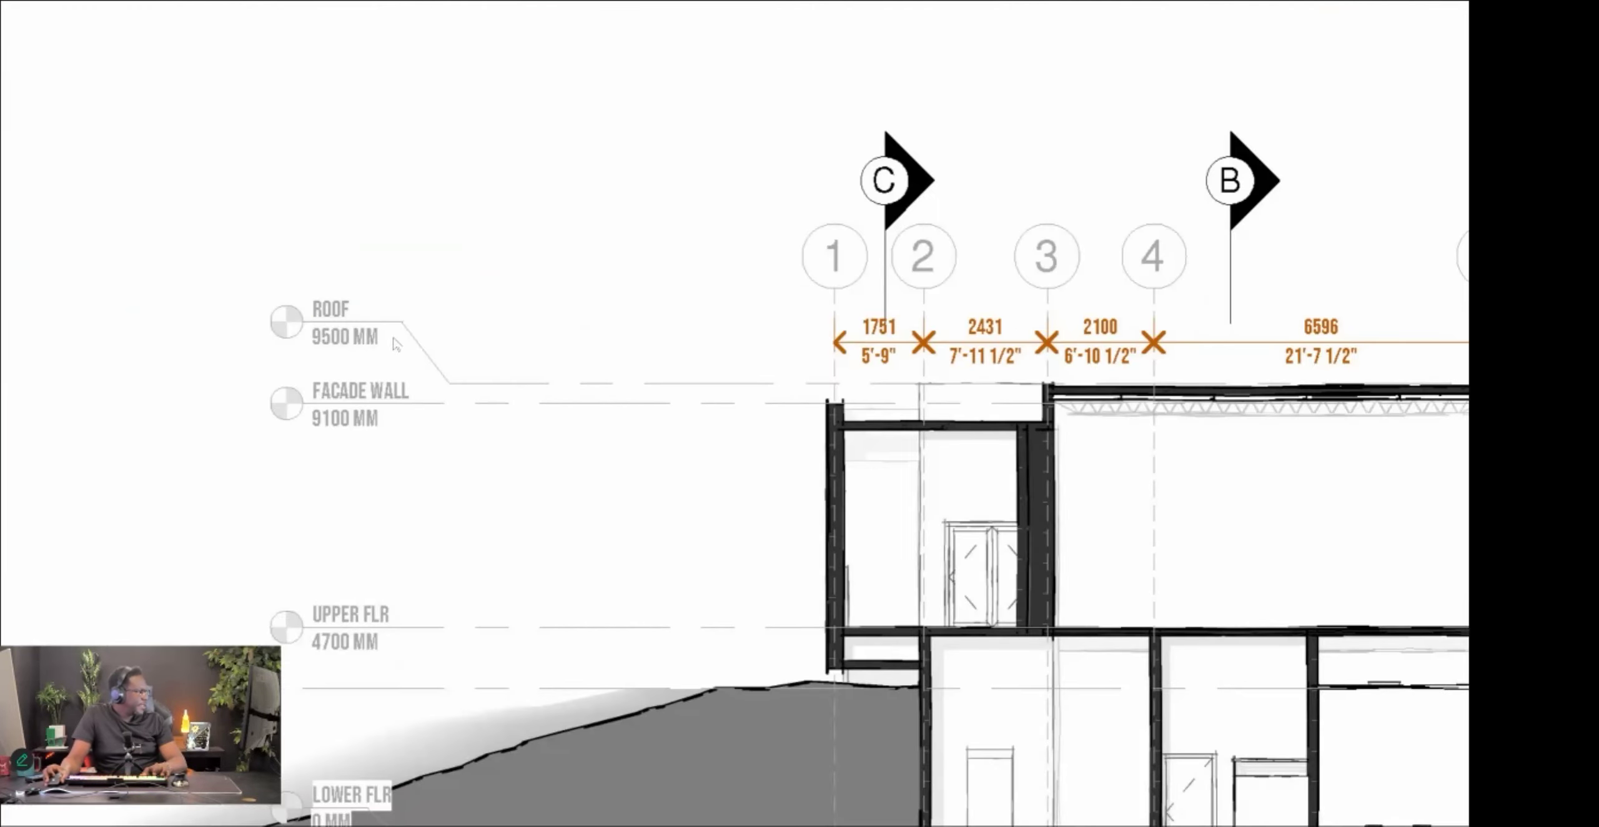
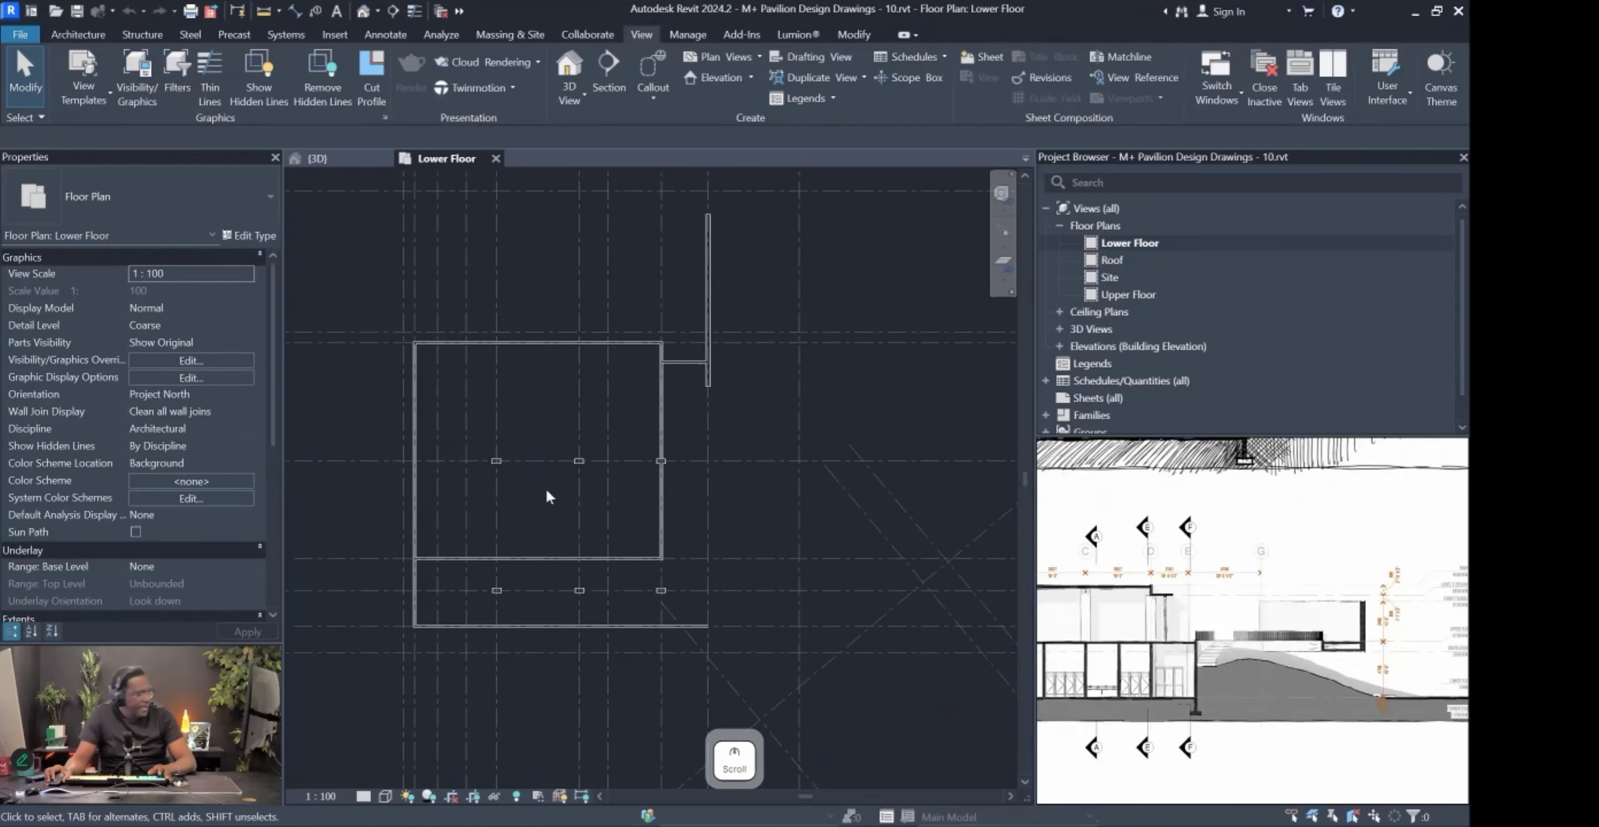
middle_drag(534, 548, 571, 535)
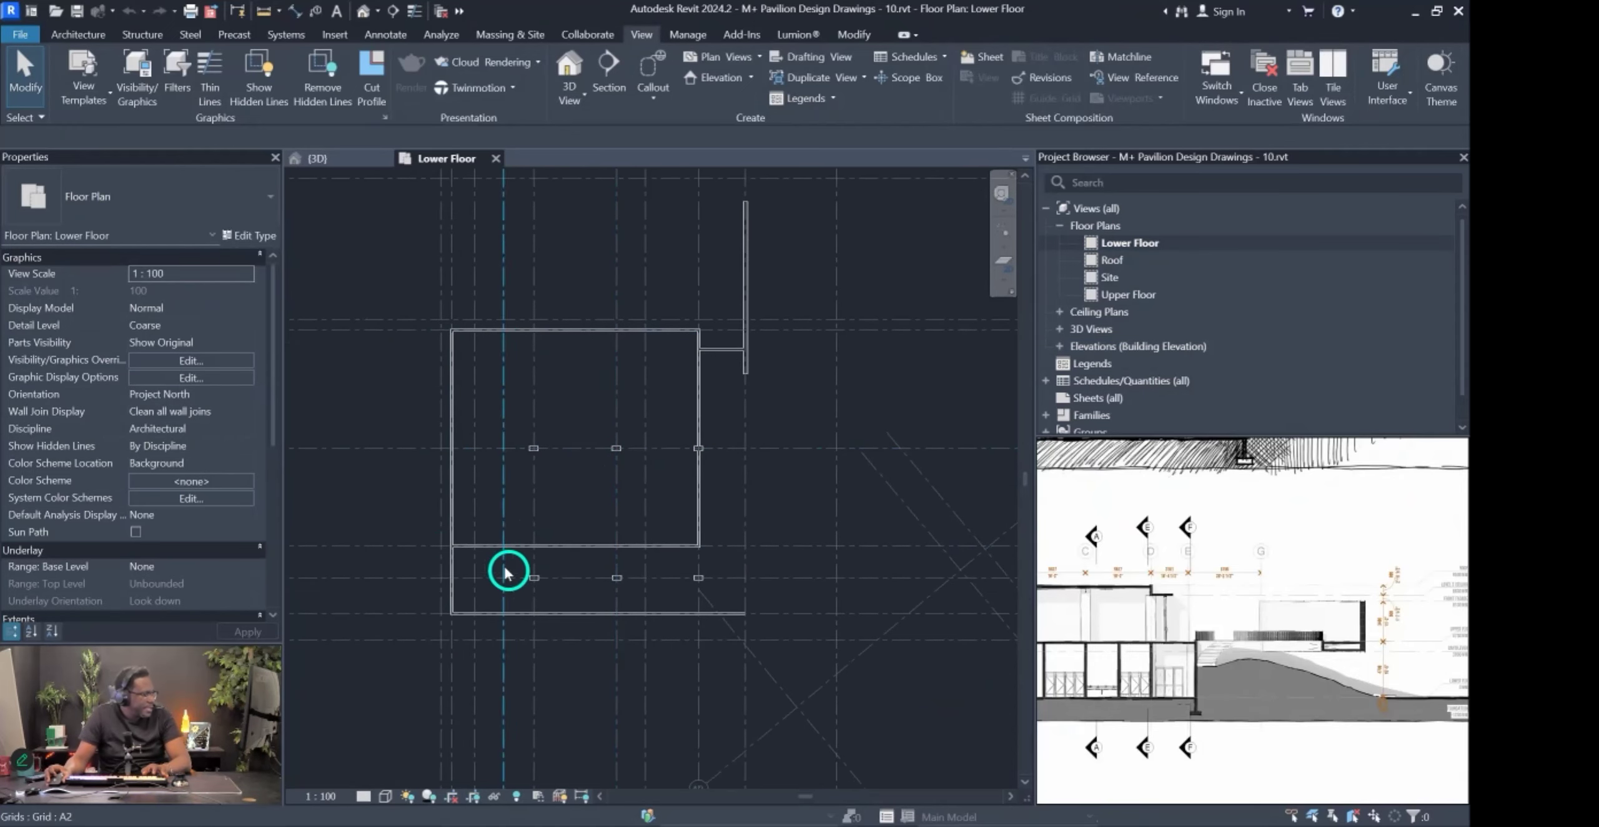
scroll(504, 568, down, 2)
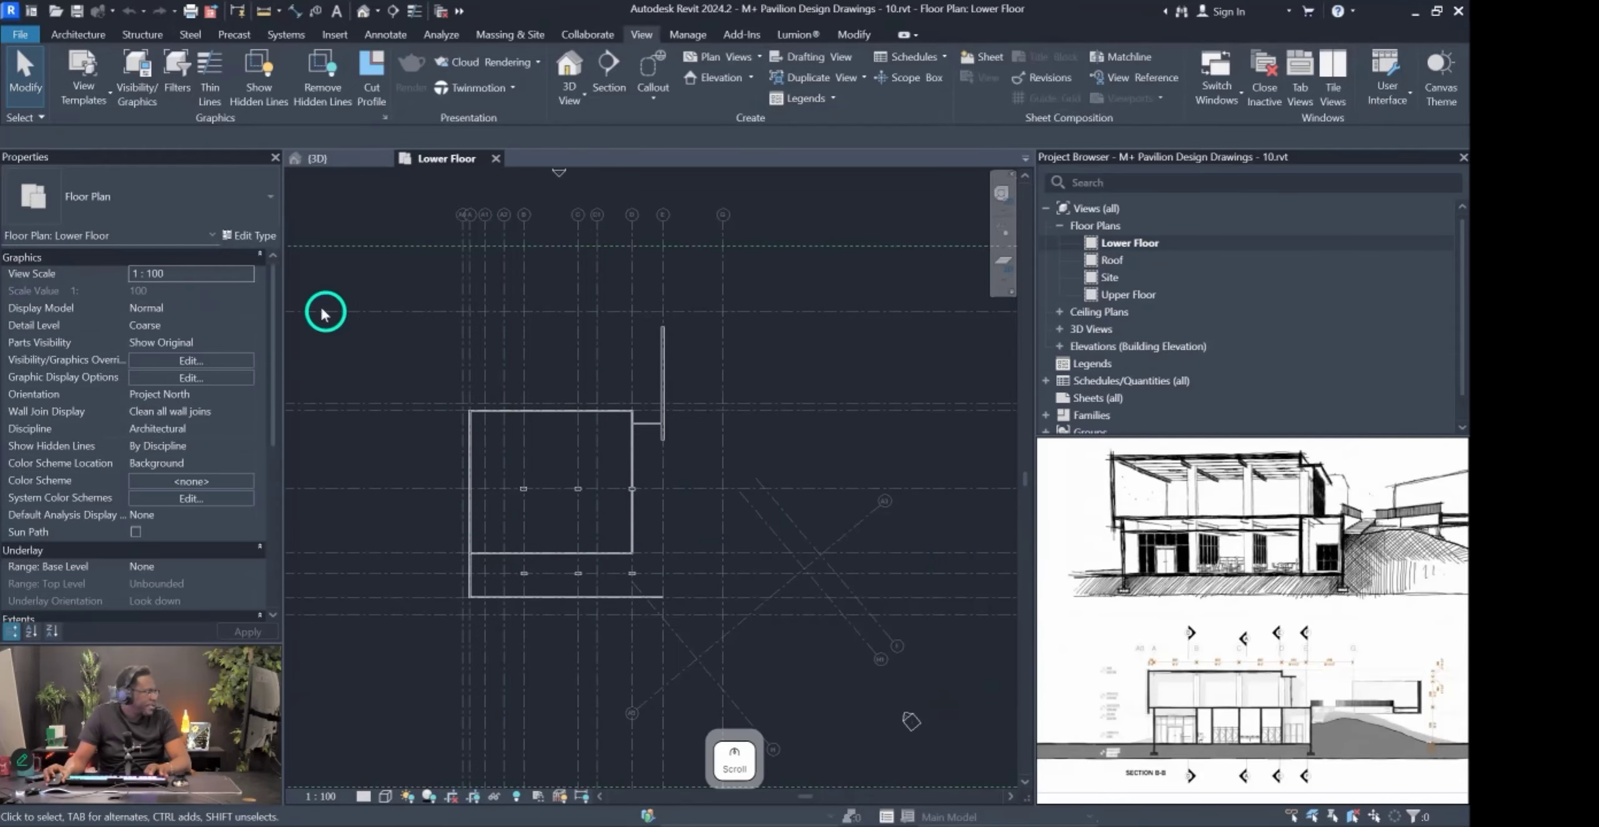
click(107, 38)
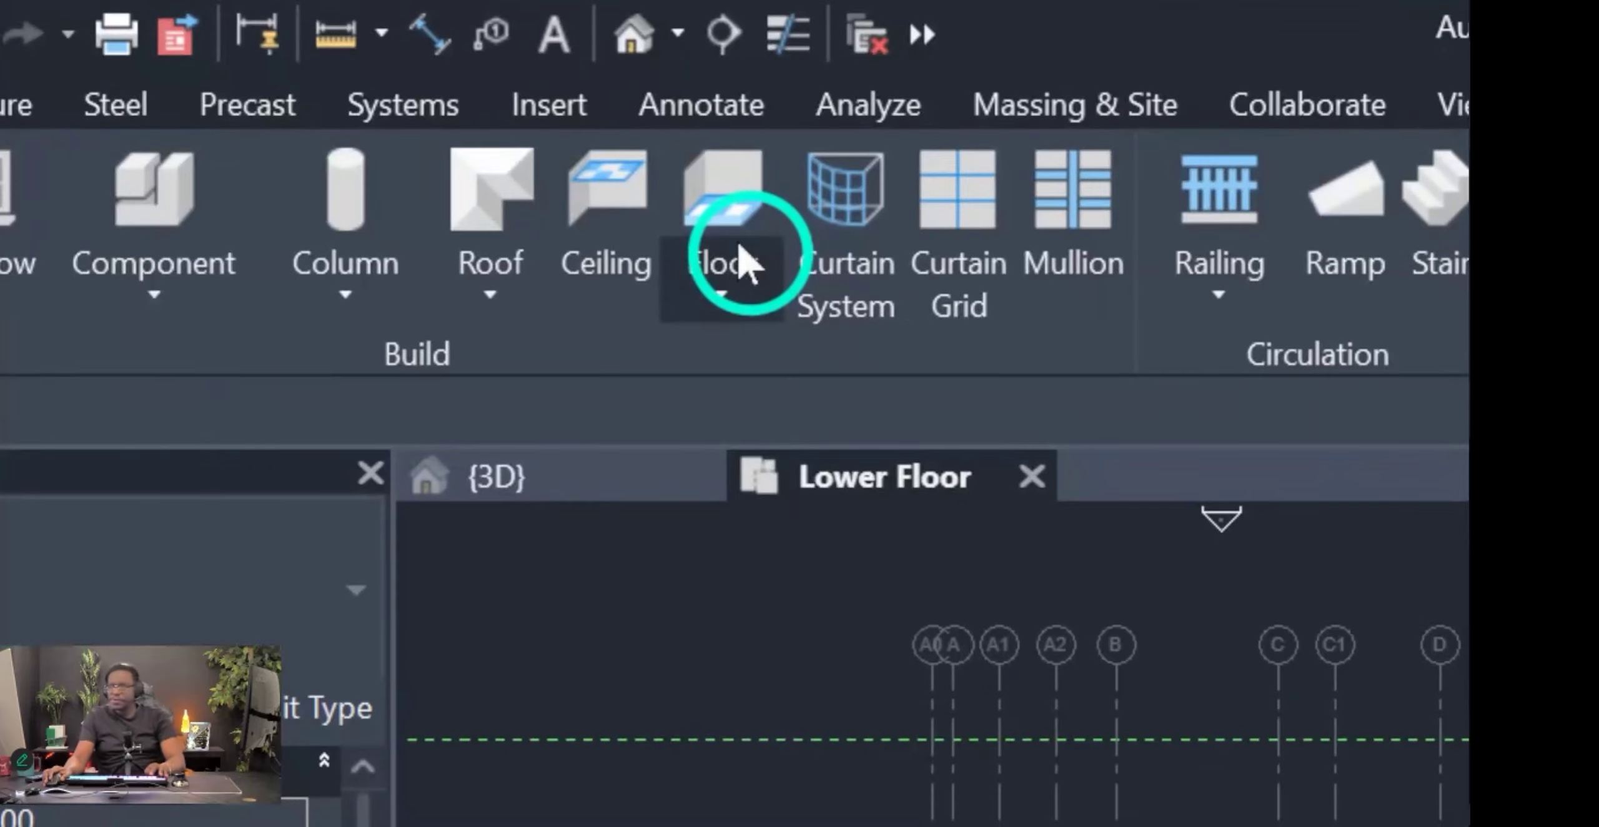
click(740, 259)
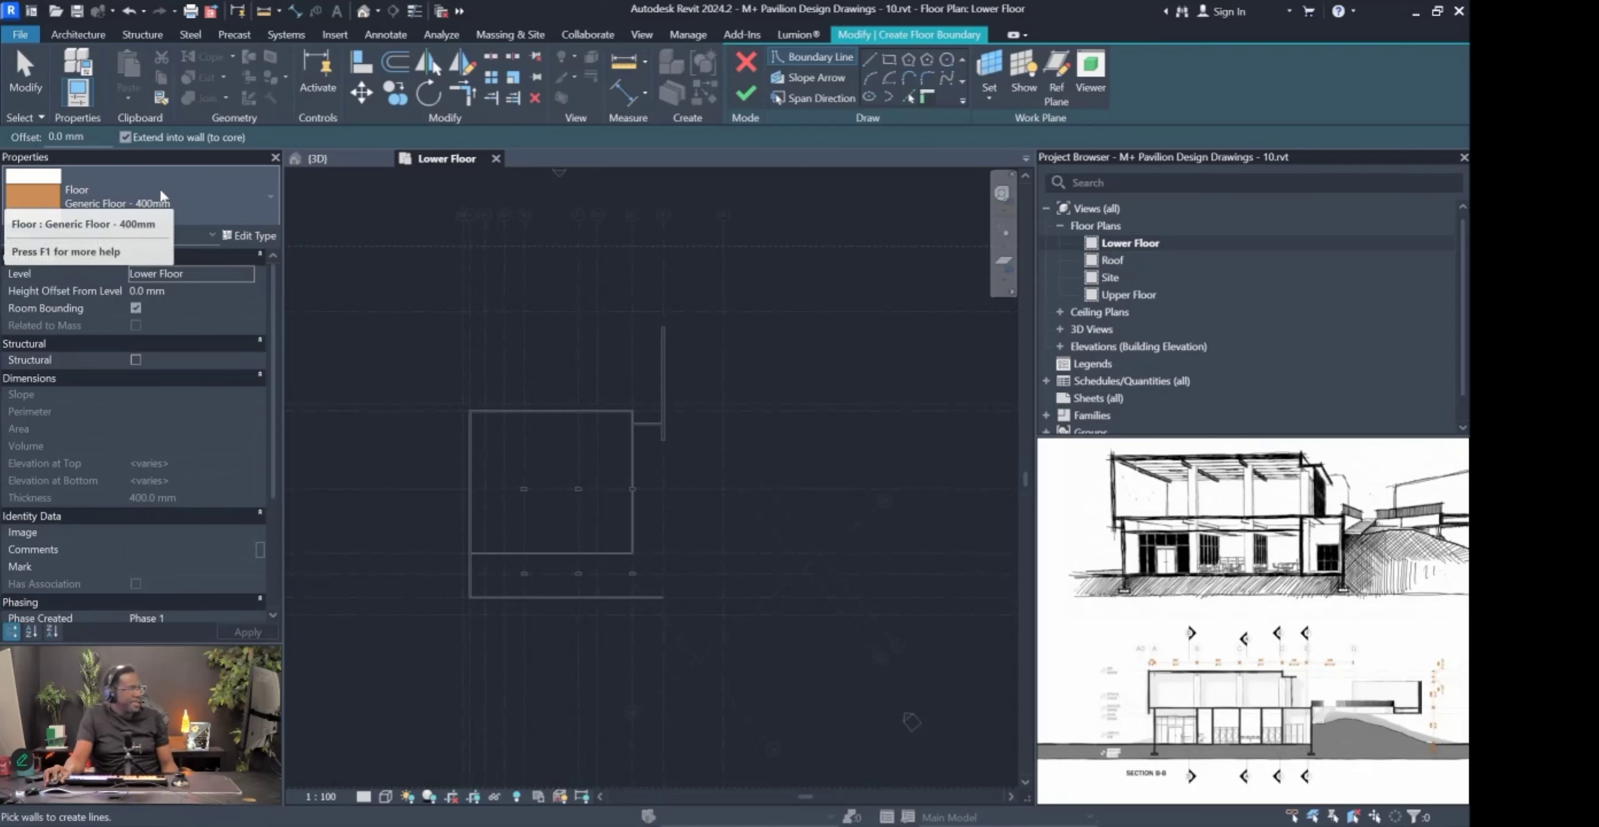
click(178, 186)
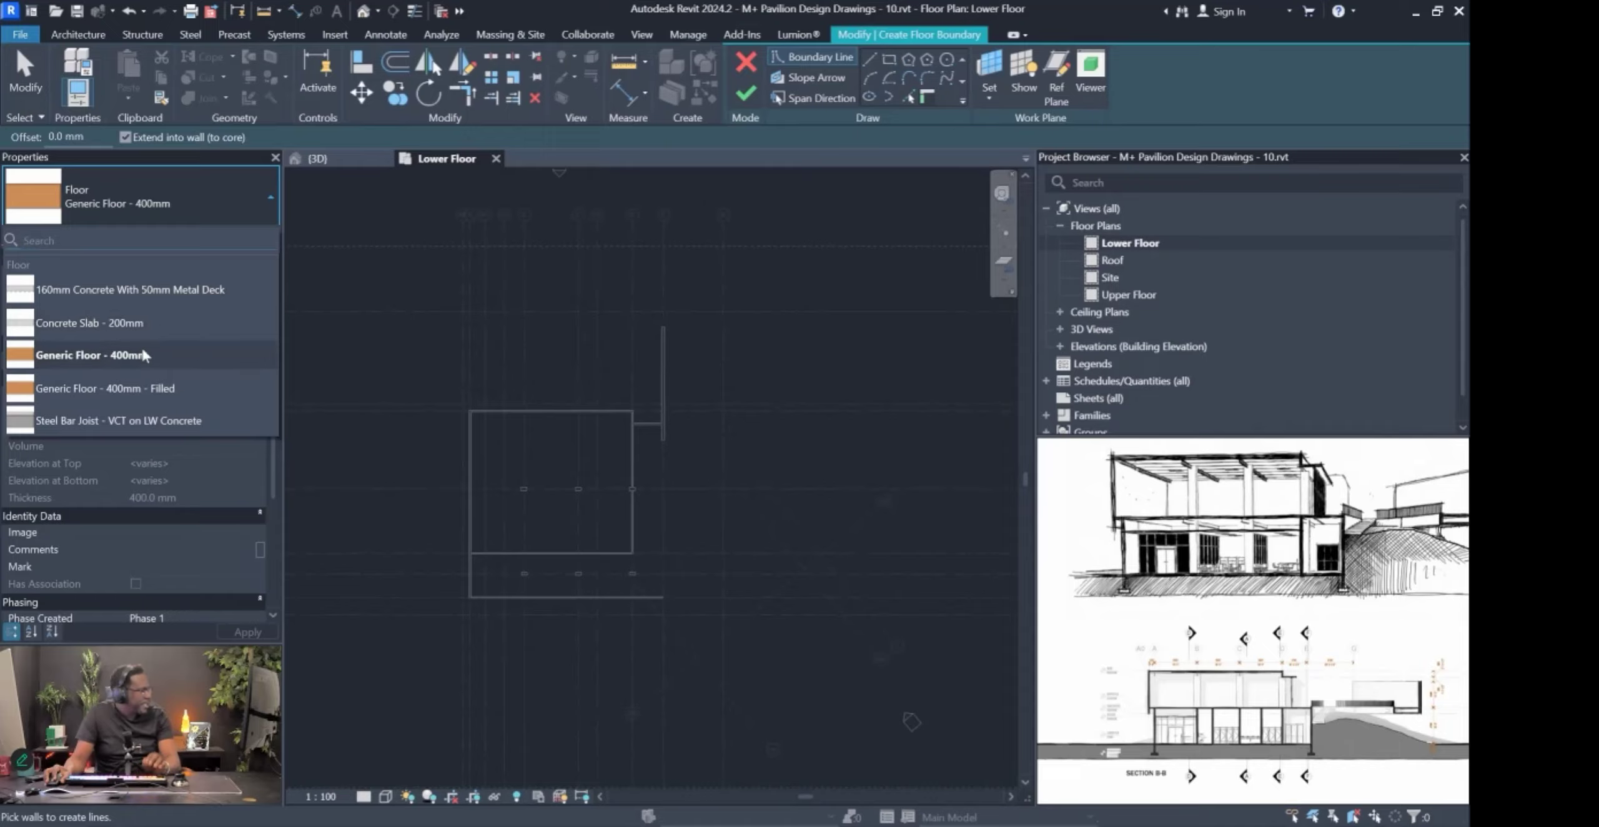
click(87, 325)
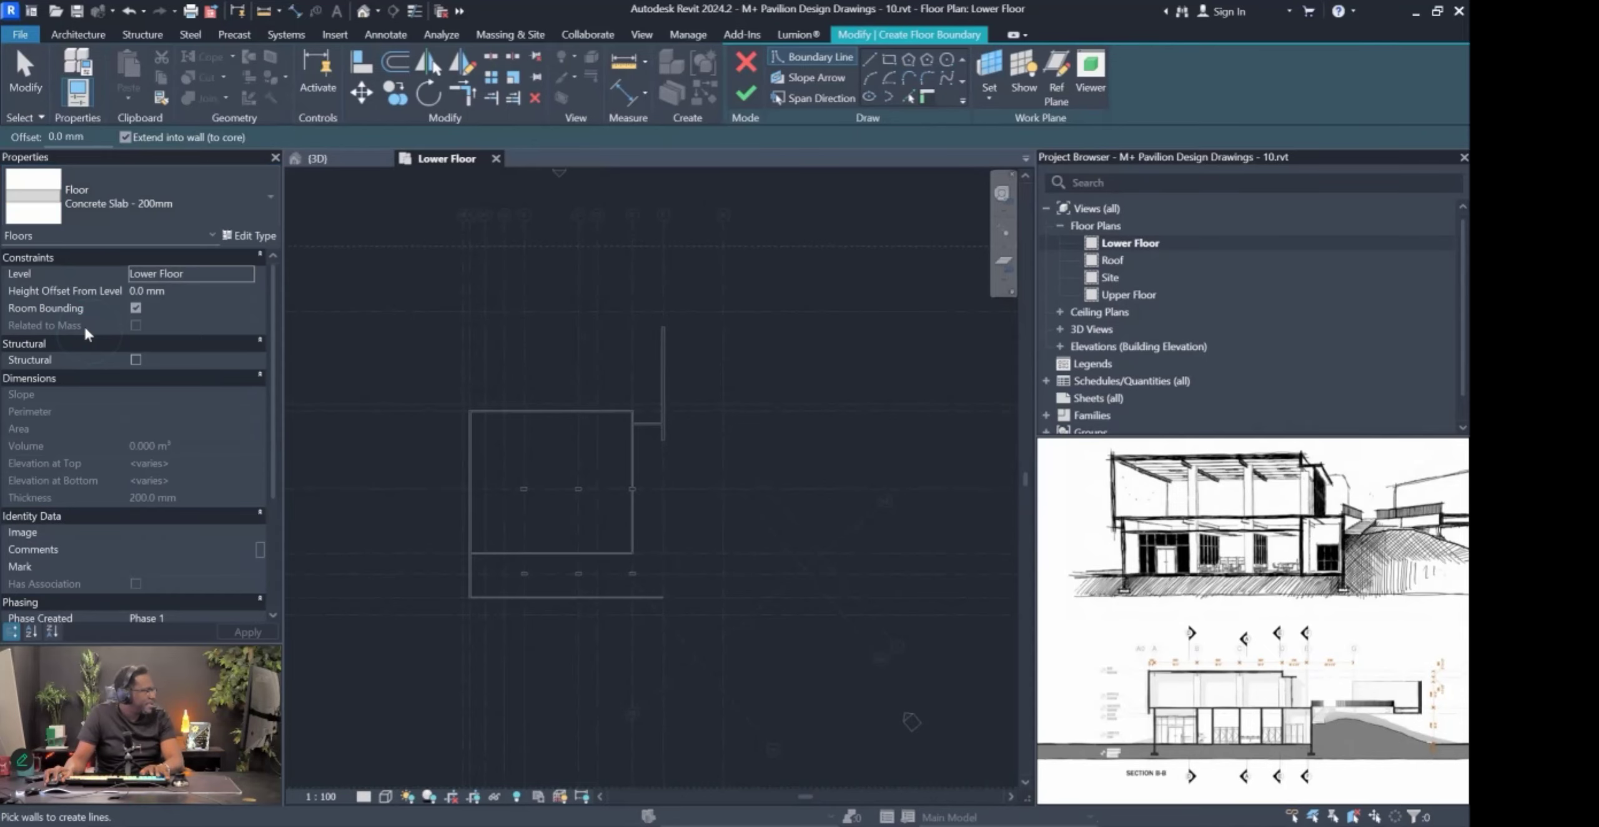
Pick the slab's boundary lines along the inner faces of the building's outer walls and the lower face of the short connecting wall.
scroll(487, 457, up, 3)
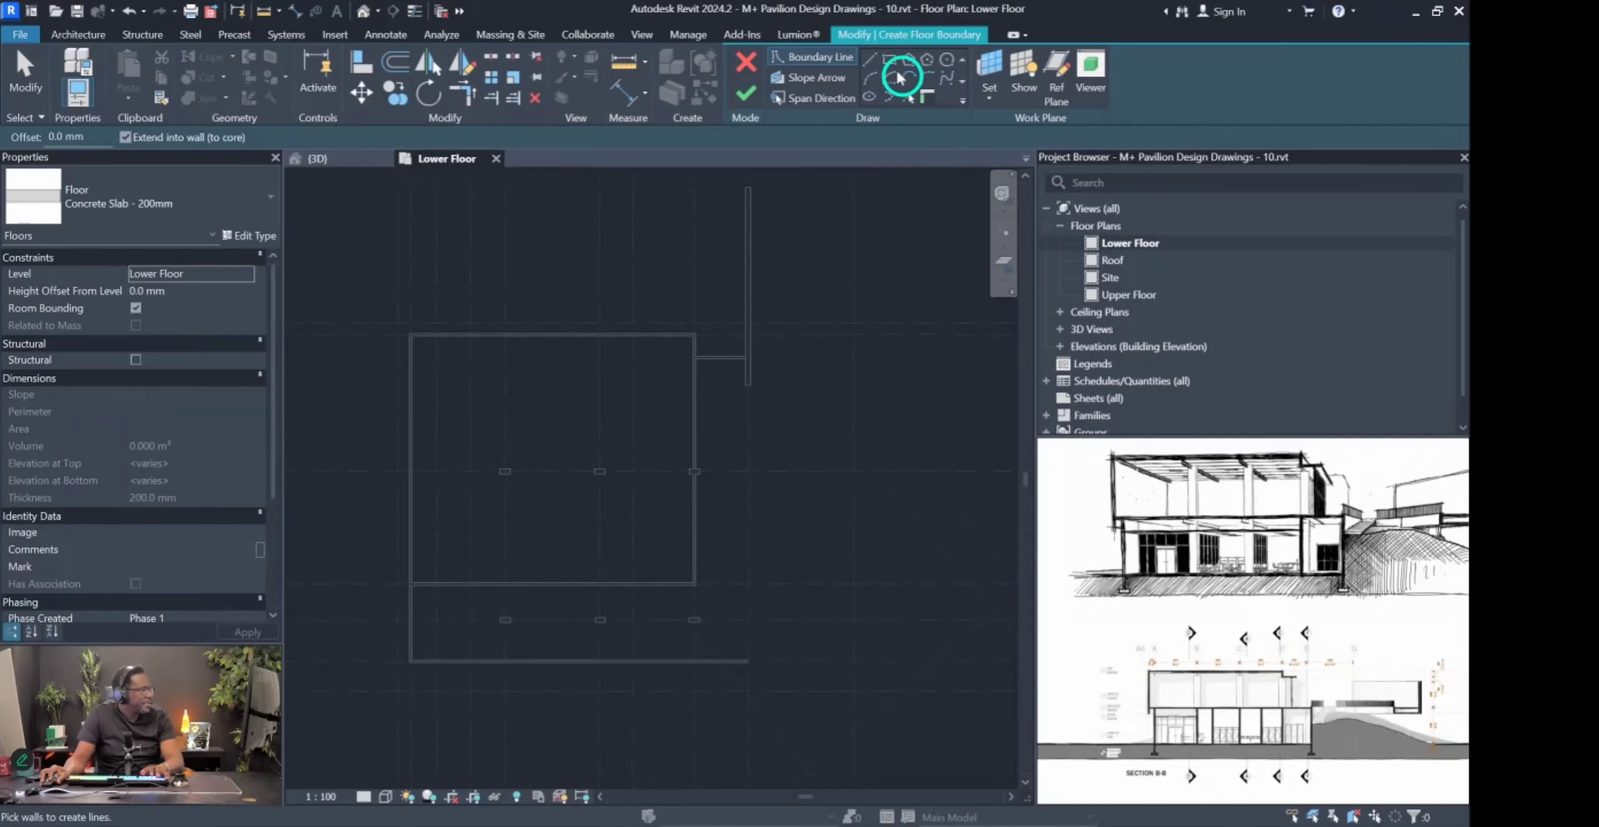
click(907, 103)
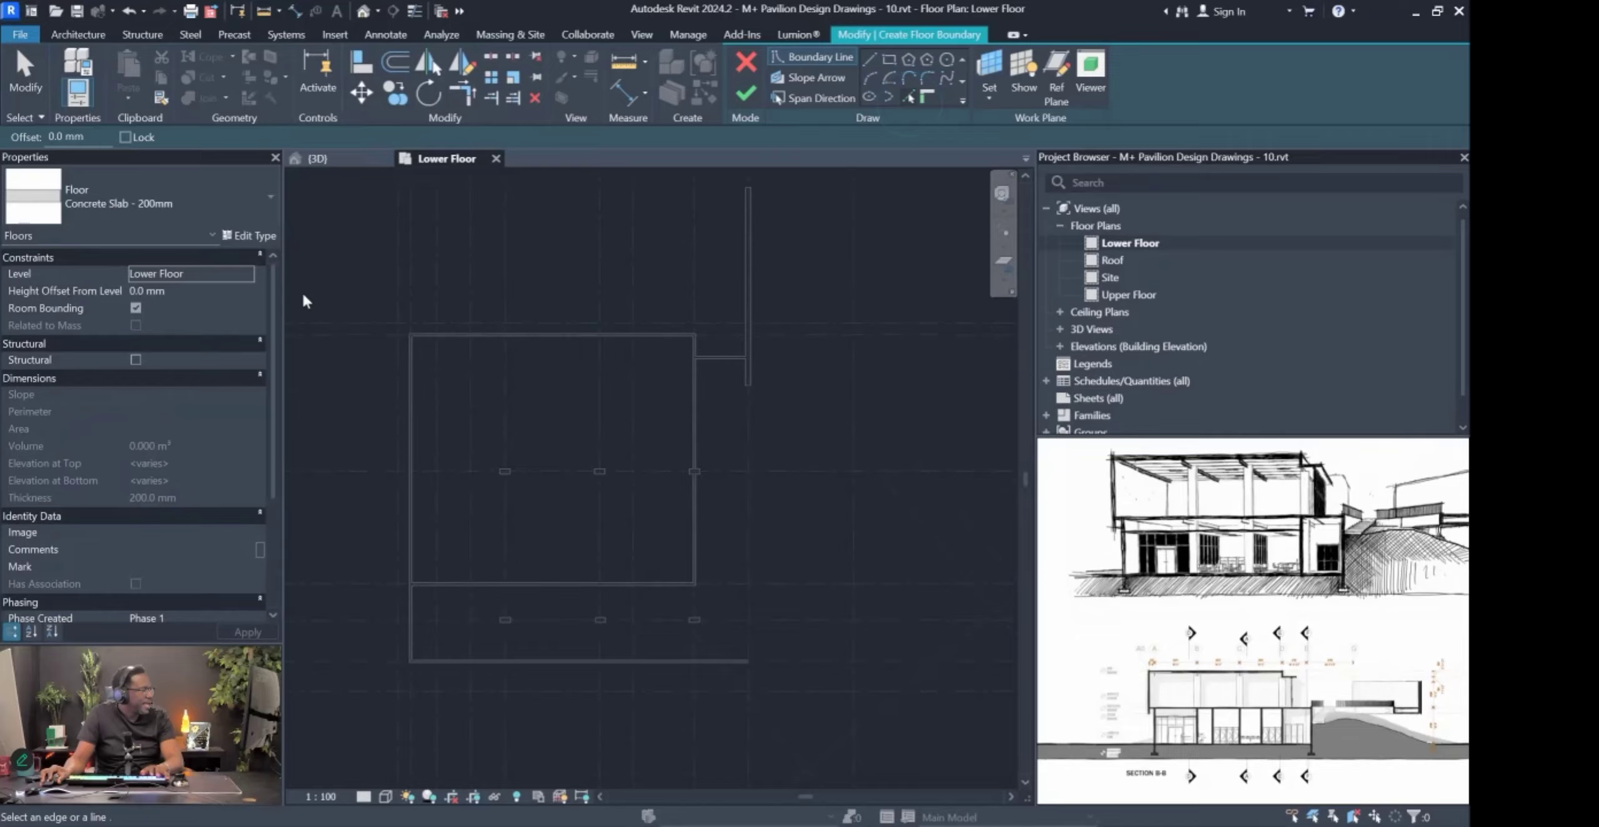
scroll(369, 337, up, 3)
middle_drag(586, 347, 194, 523)
scroll(438, 528, down, 3)
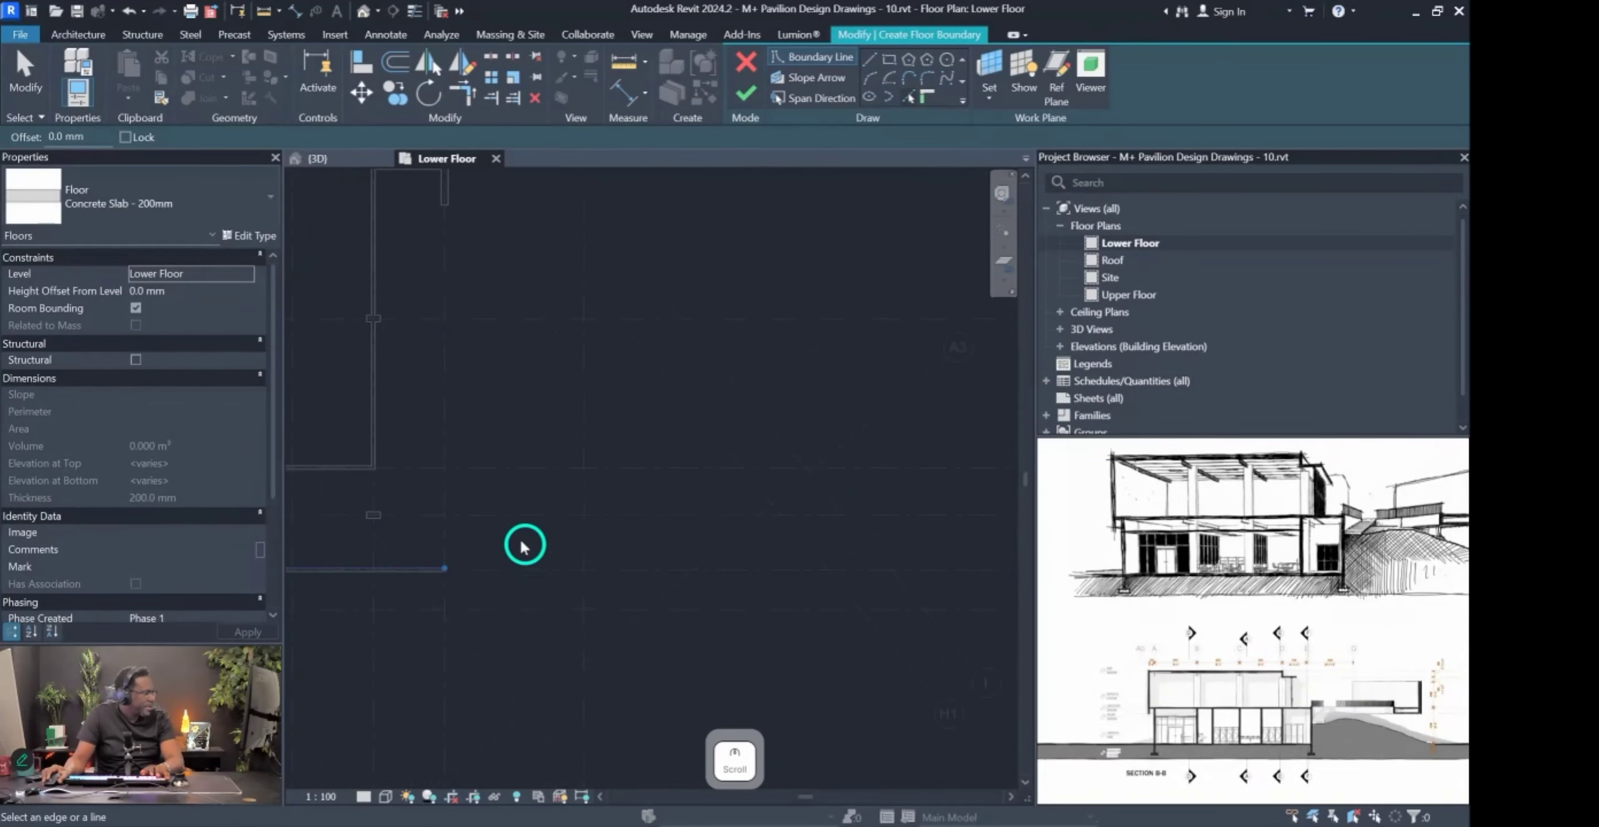
scroll(415, 374, up, 4)
click(599, 346)
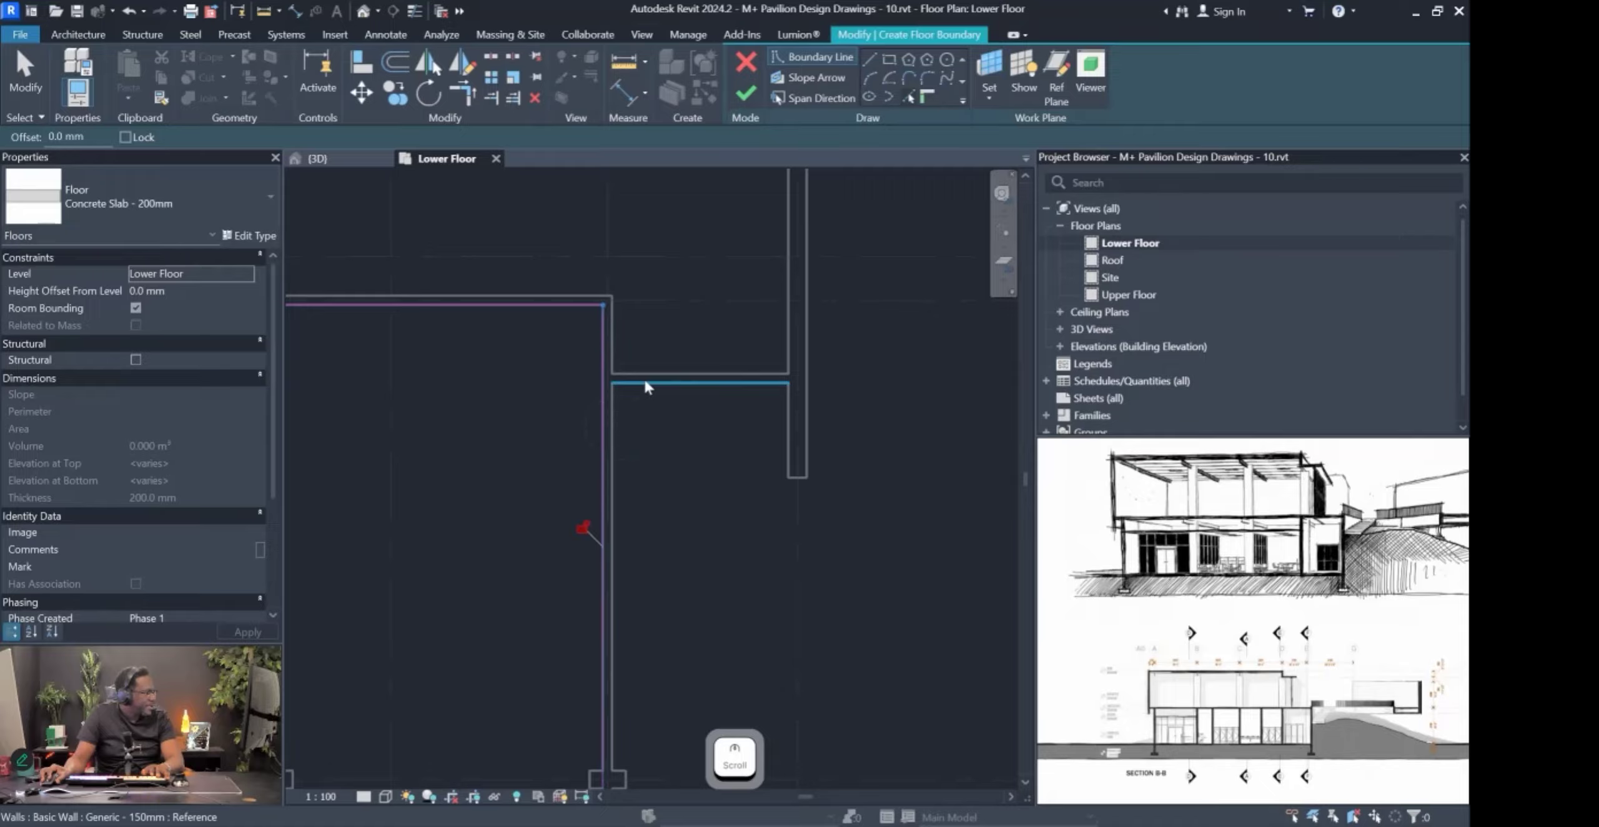
click(646, 381)
Trim the boundary lines into a corner where the short connecting wall meets the main building's east wall.
scroll(781, 441, down, 3)
scroll(784, 482, up, 5)
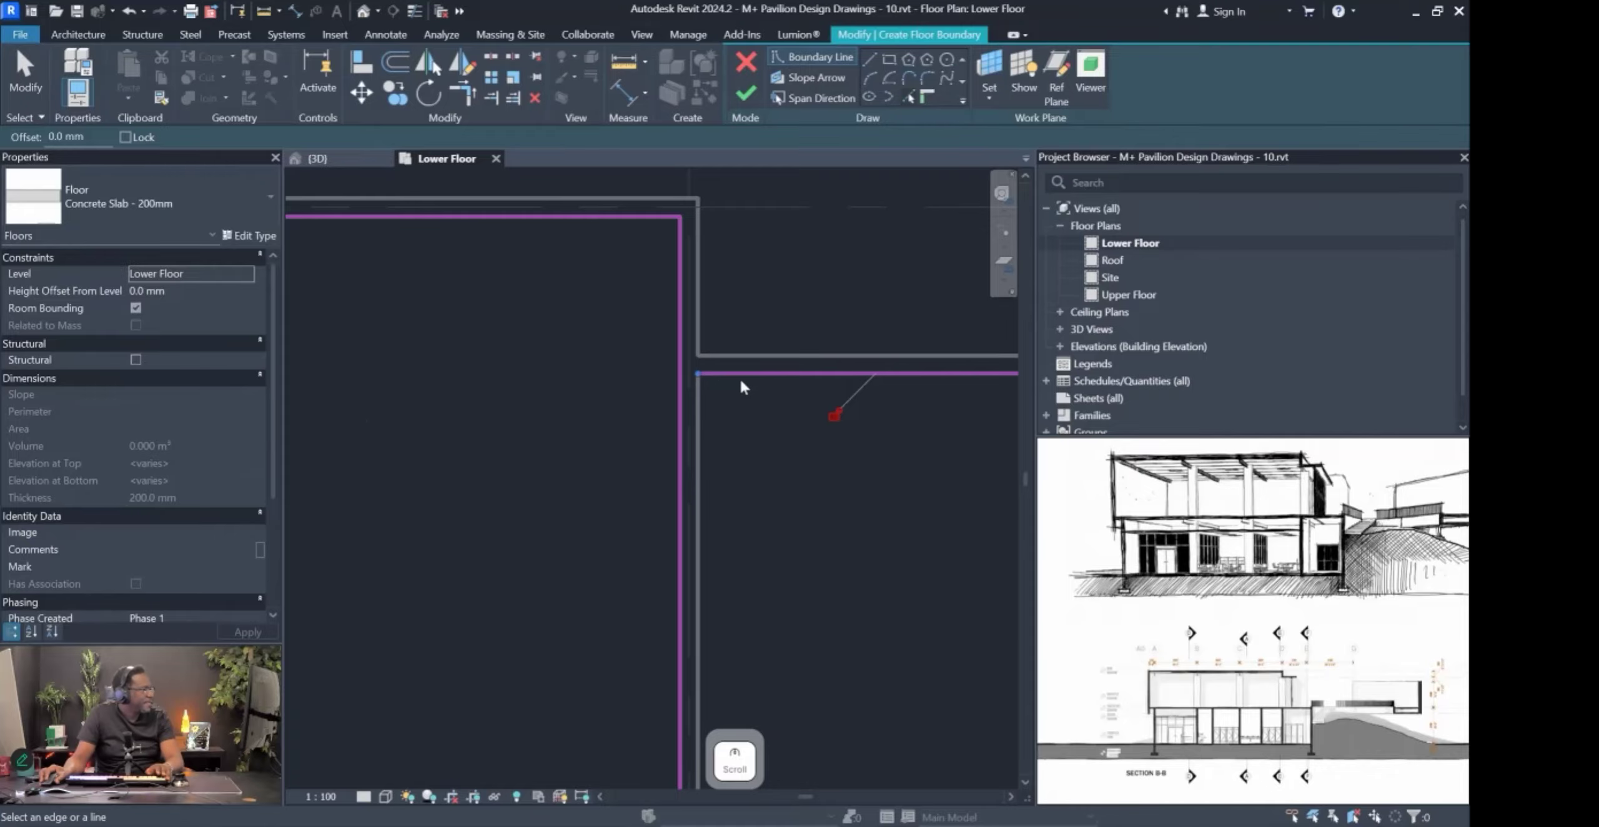
click(462, 95)
scroll(749, 381, down, 1)
scroll(725, 316, down, 3)
middle_drag(776, 444, 728, 356)
Draw a vertical boundary line about 16.8 m long from the outer end of the connecting wall down towards the south wall.
click(870, 60)
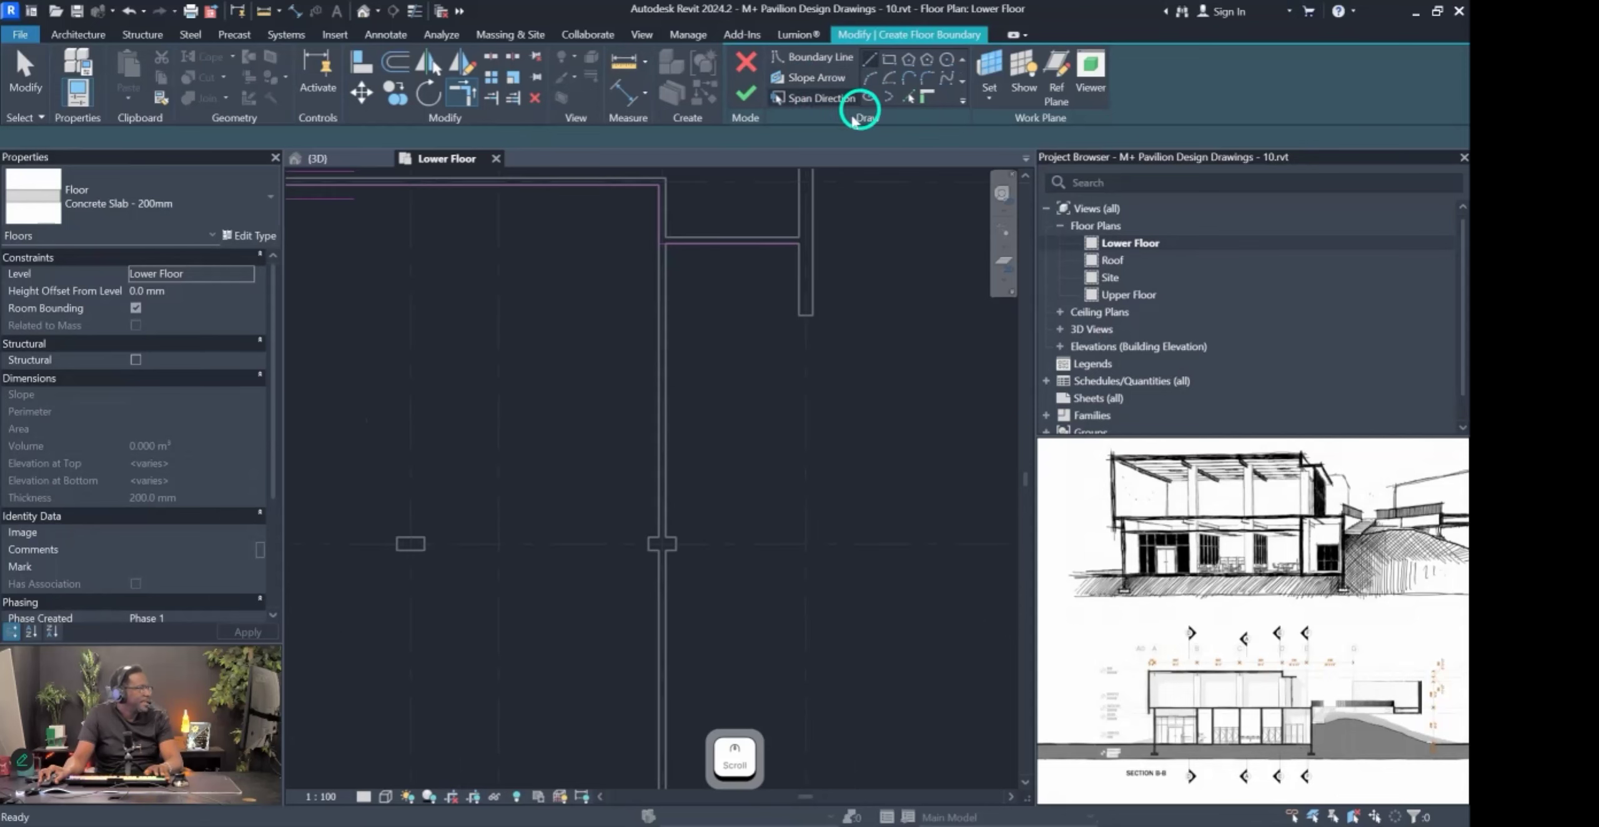
click(799, 244)
scroll(802, 253, down, 4)
scroll(801, 474, up, 2)
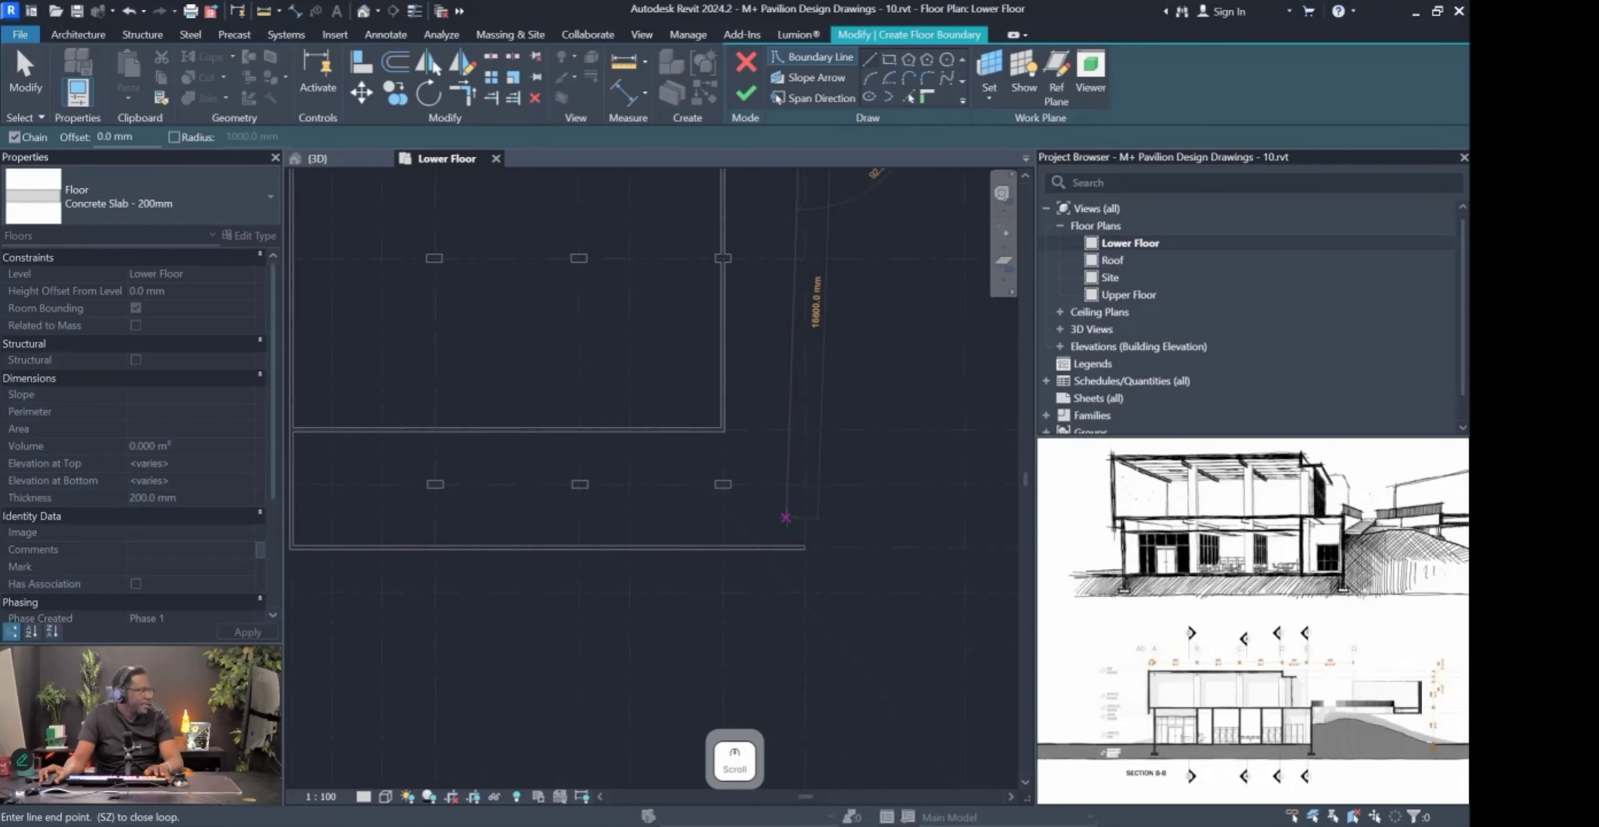
click(806, 509)
key(Escape)
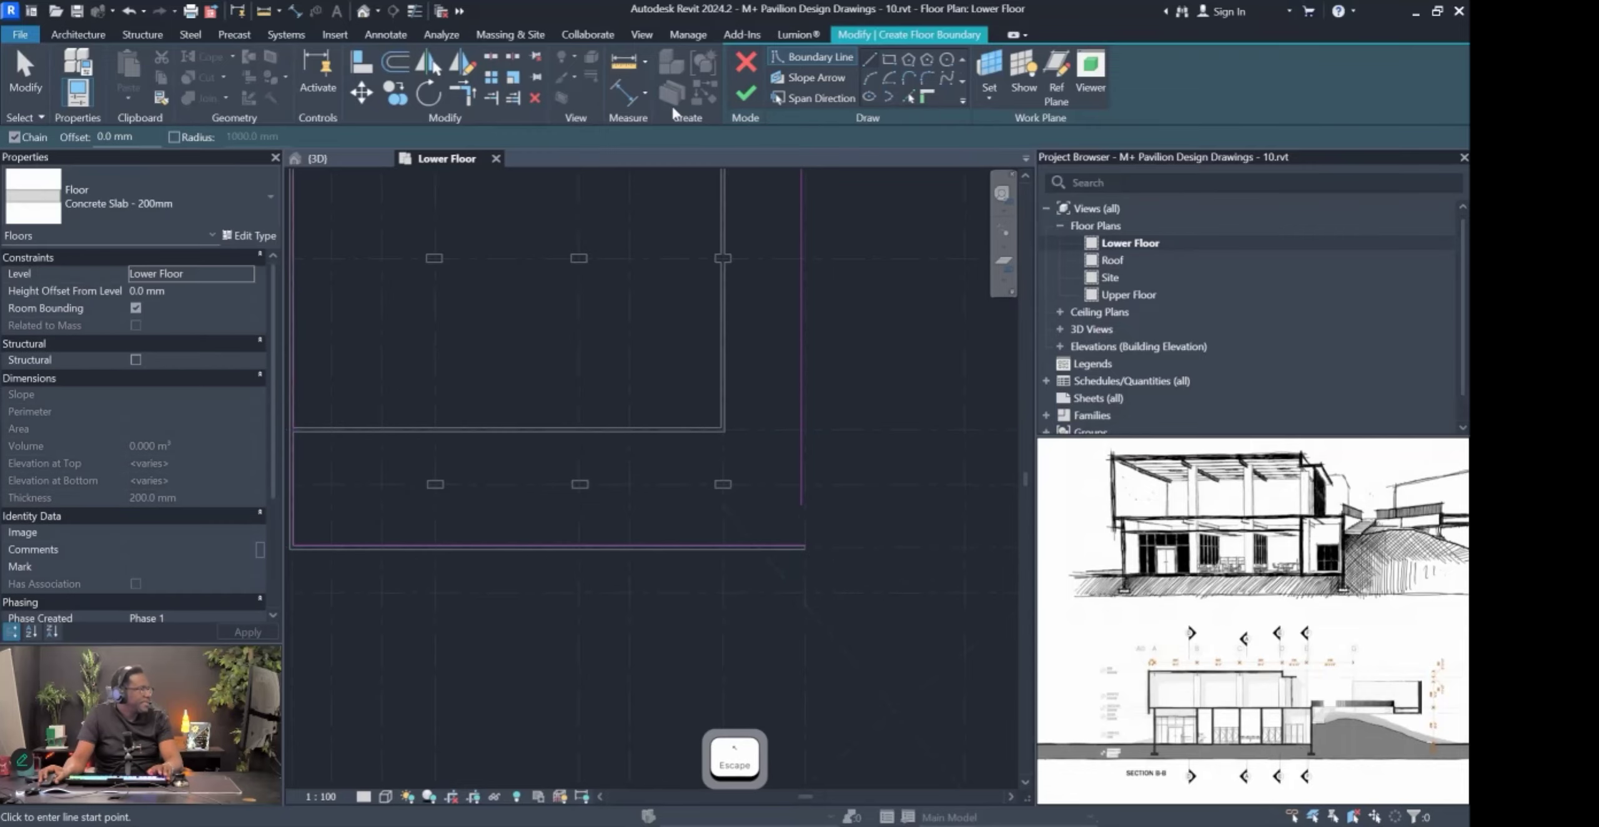
Trim the new vertical boundary line and the south wall's boundary line into a corner to close the slab outline.
click(463, 93)
click(763, 546)
click(802, 497)
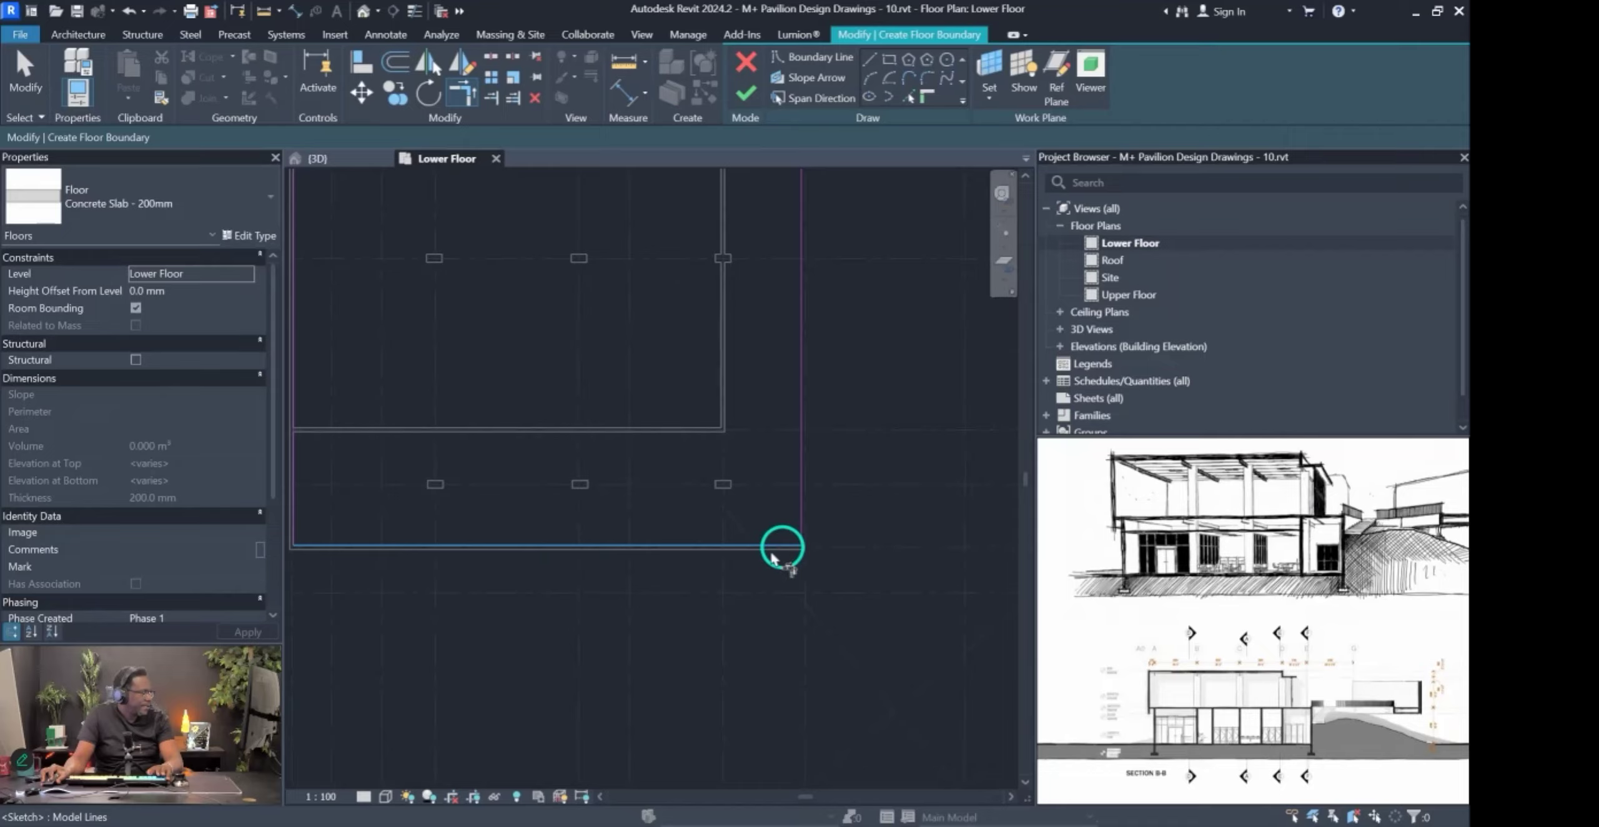
scroll(771, 558, down, 3)
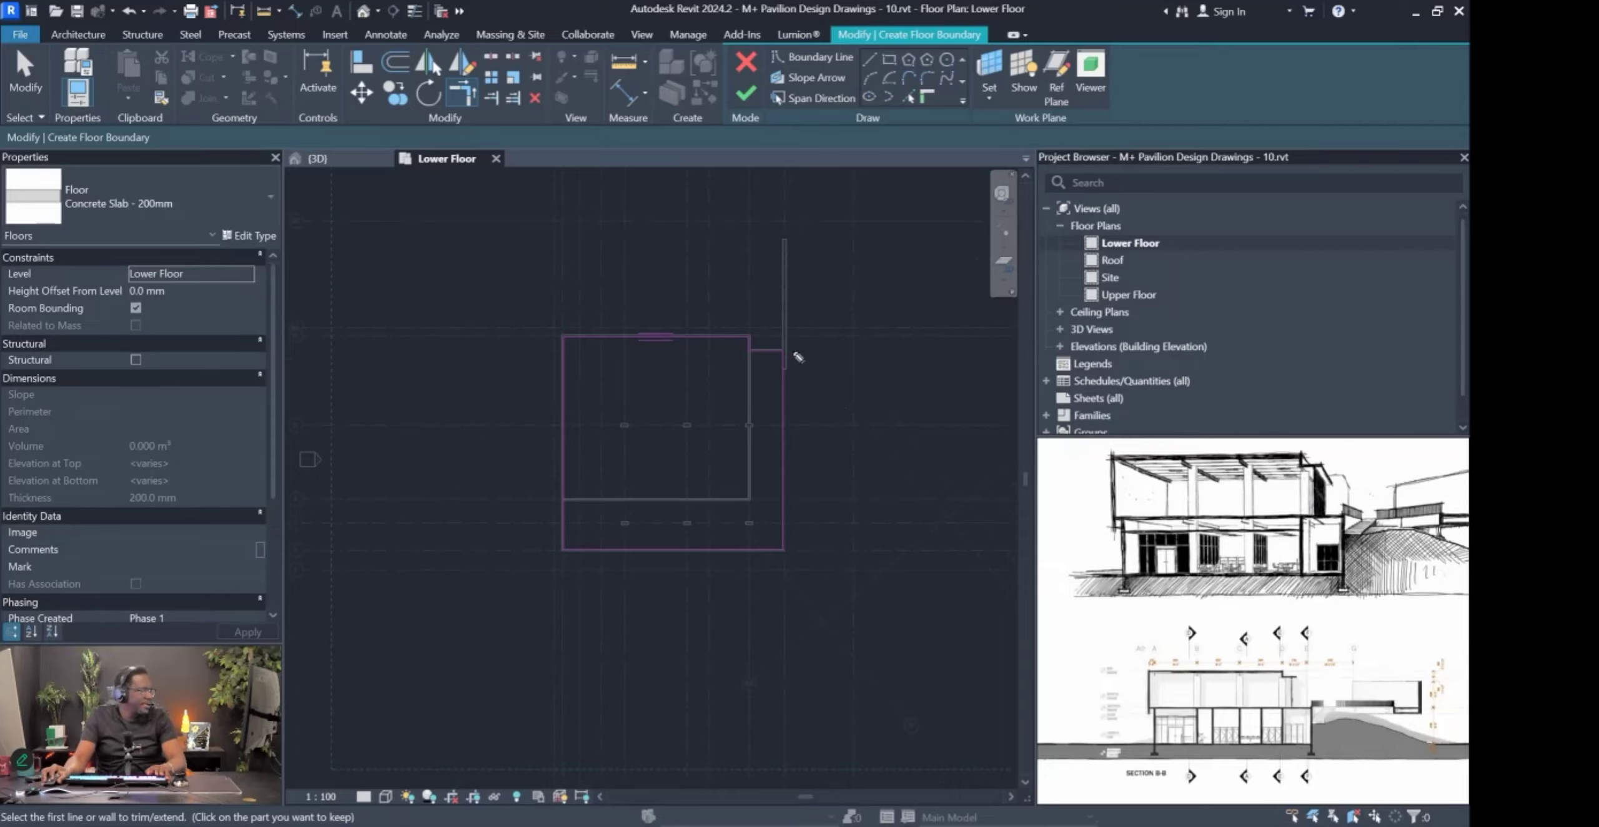
mouse_move(896, 487)
mouse_down()
mouse_move(860, 354)
mouse_move(779, 356)
mouse_up()
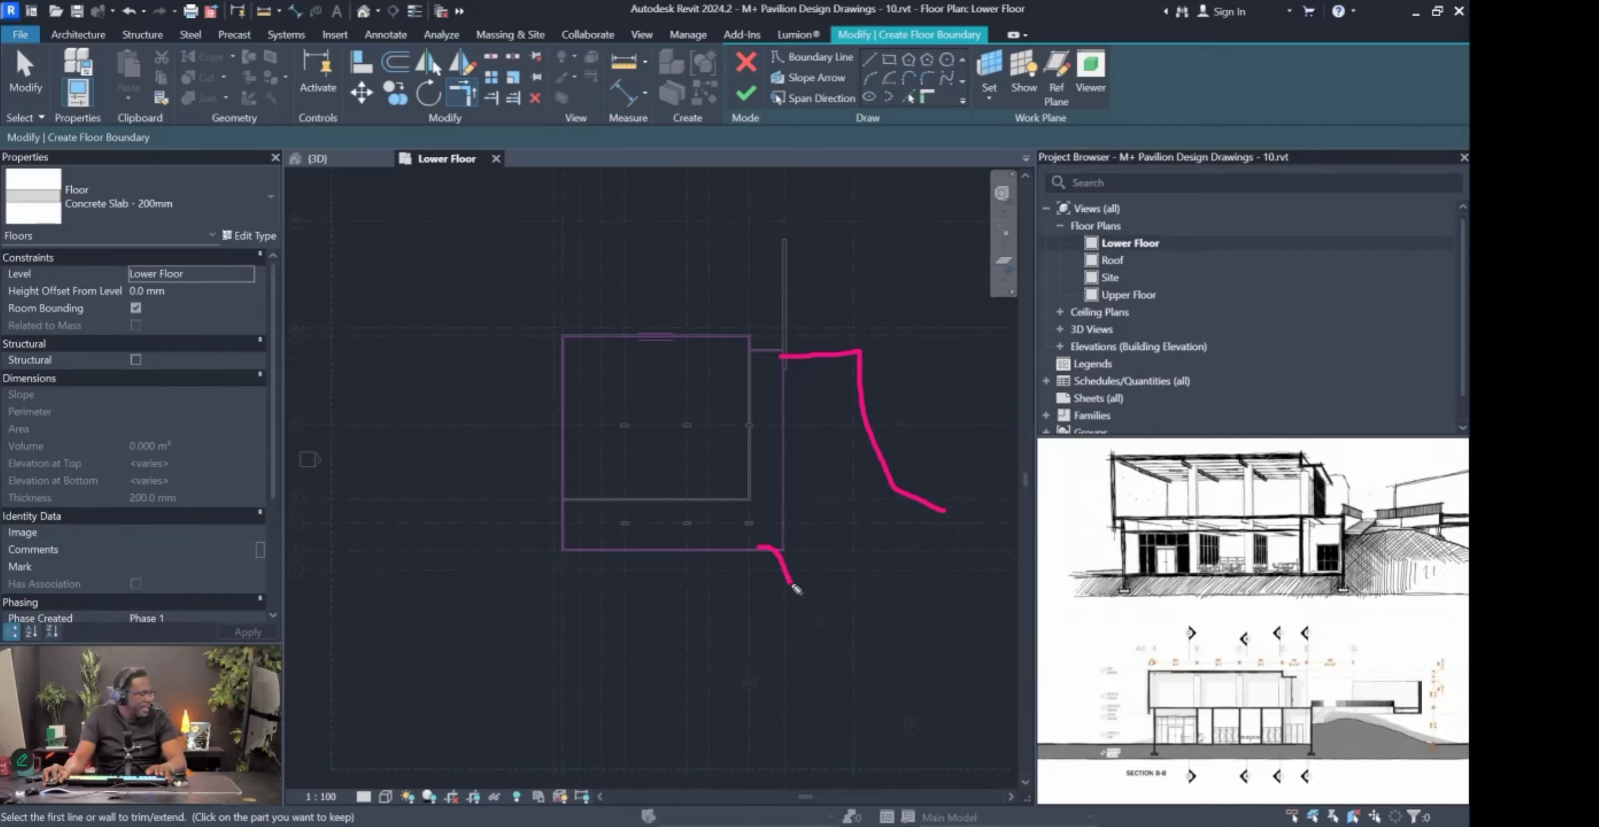
mouse_move(823, 463)
mouse_down()
mouse_move(820, 564)
mouse_move(856, 456)
mouse_move(825, 490)
mouse_up()
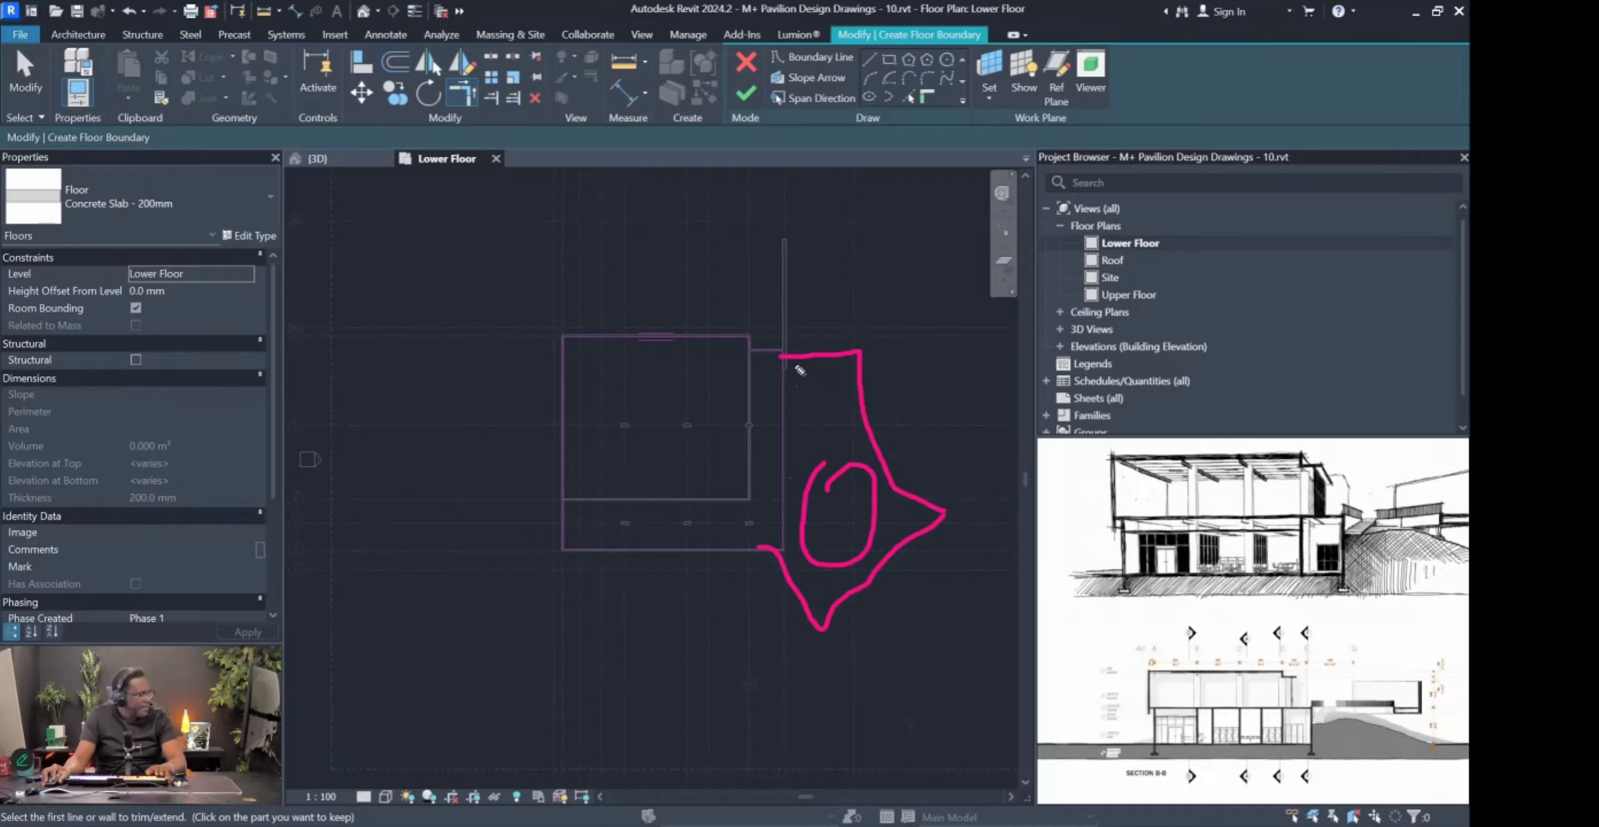
mouse_move(780, 537)
mouse_down()
mouse_move(781, 453)
mouse_move(815, 369)
mouse_up()
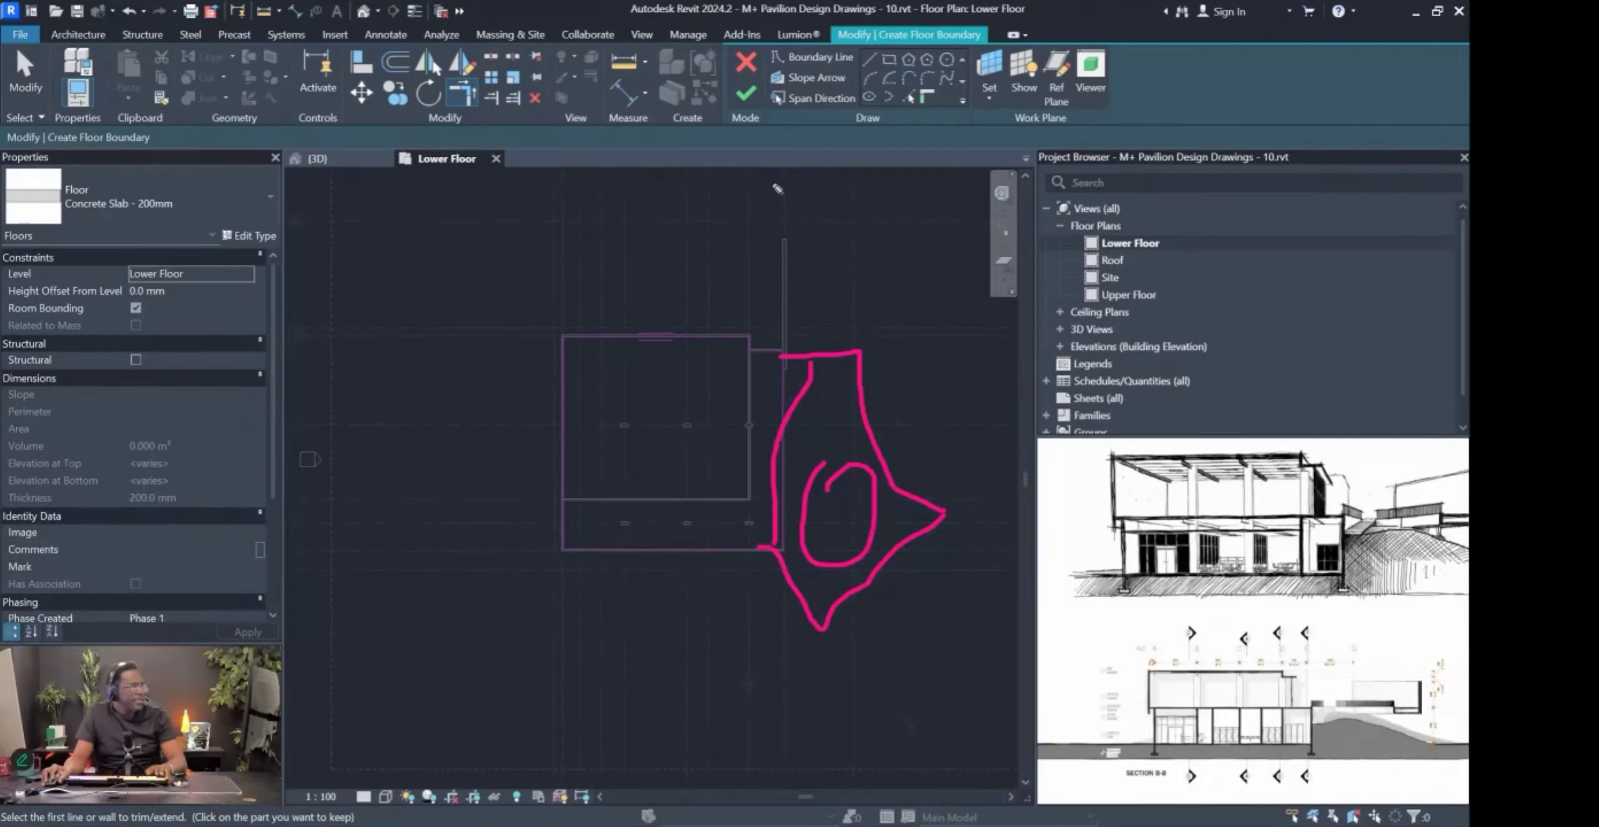
key(Escape)
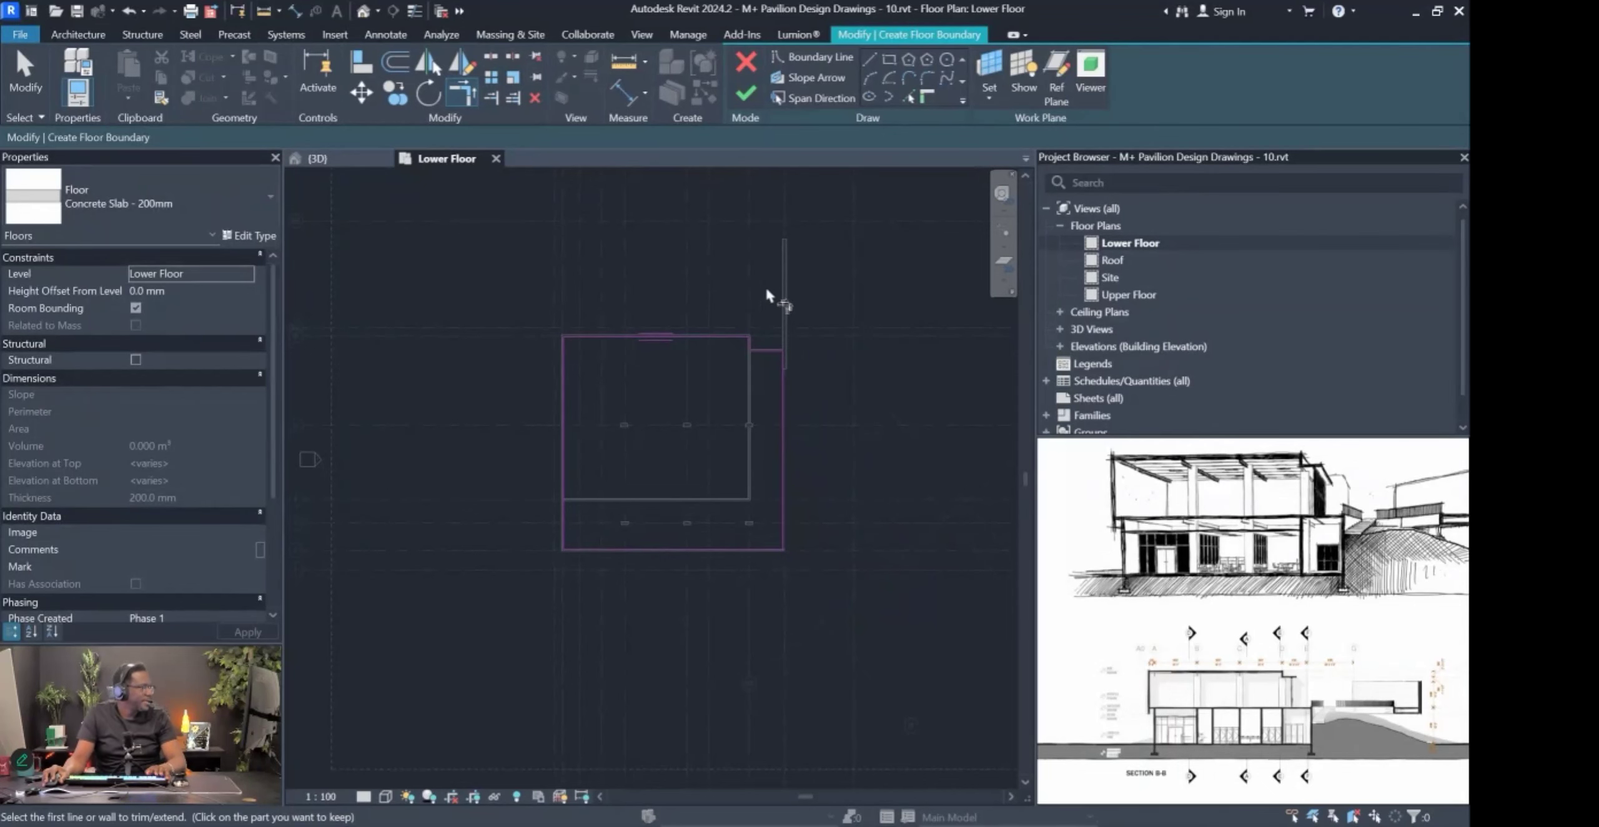
Finish the boundary sketch to create the concrete slab on the Lower Floor level.
click(746, 94)
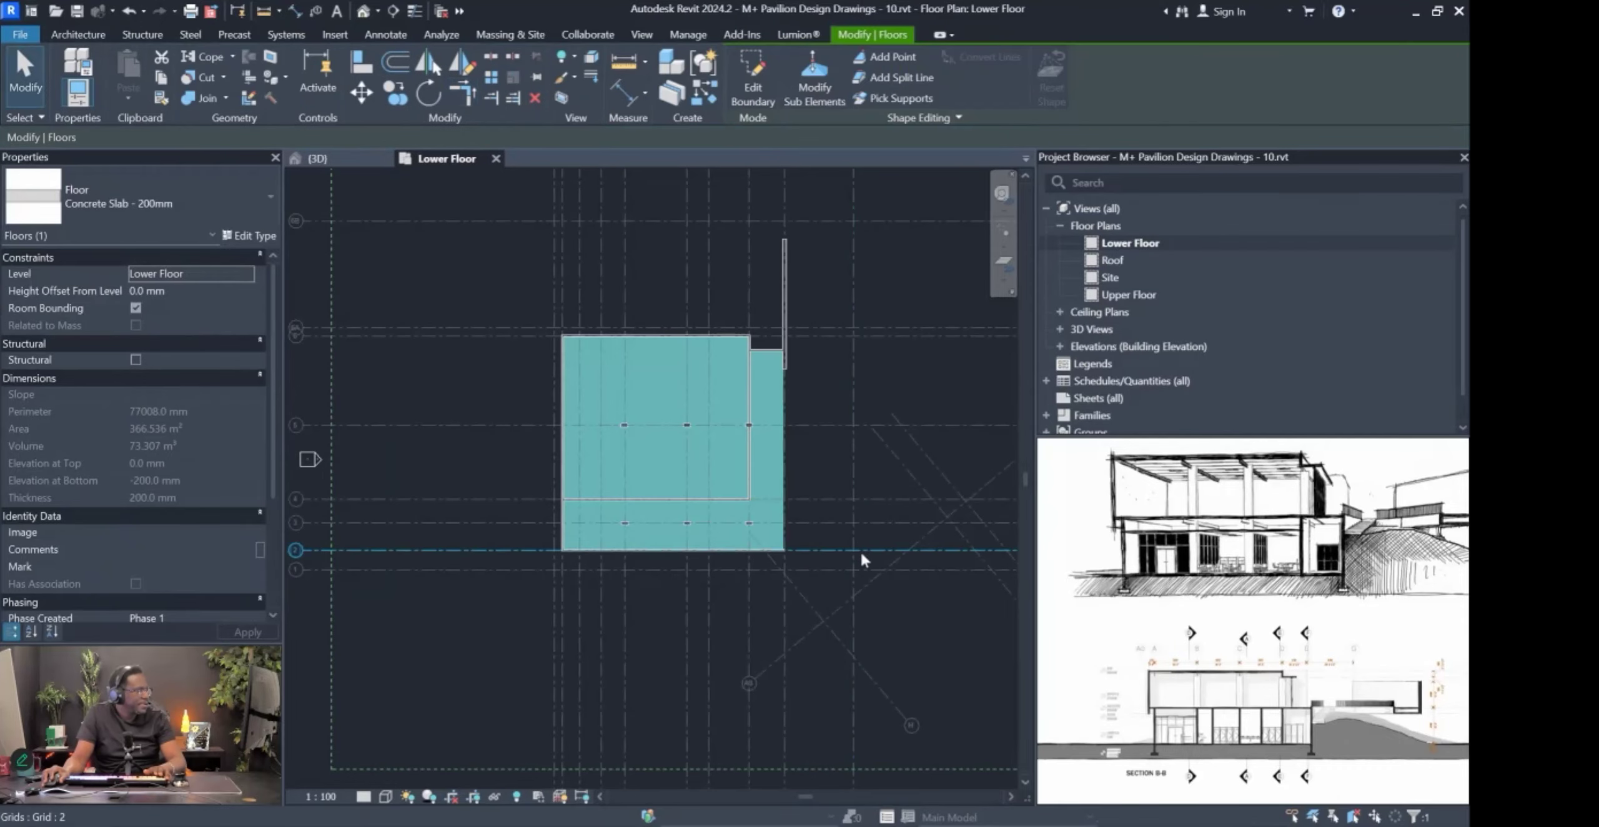
scroll(662, 407, up, 2)
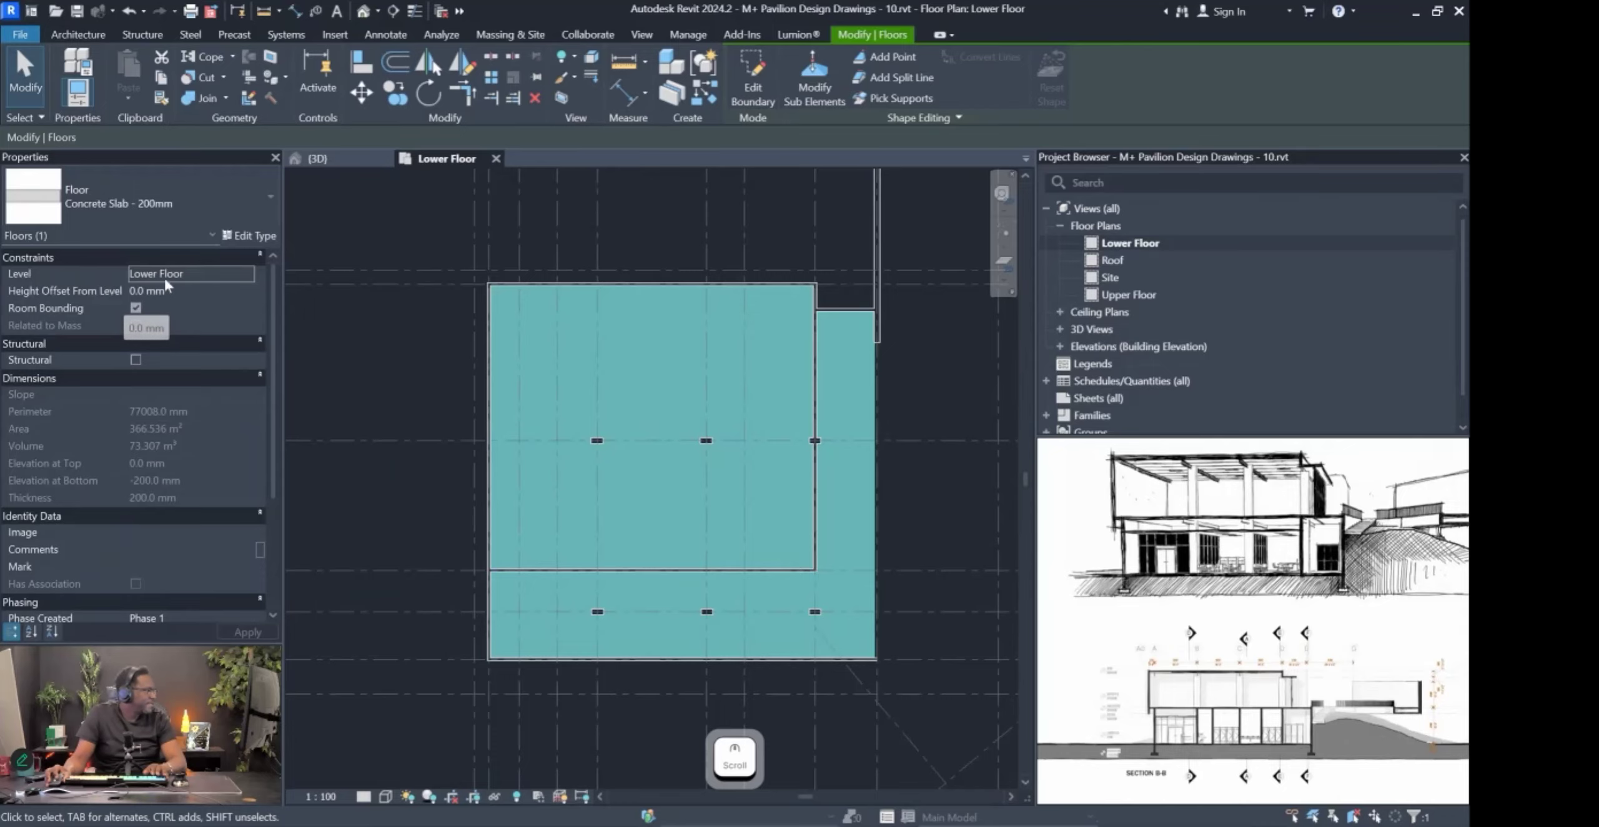
scroll(828, 343, down, 4)
middle_drag(903, 496, 748, 513)
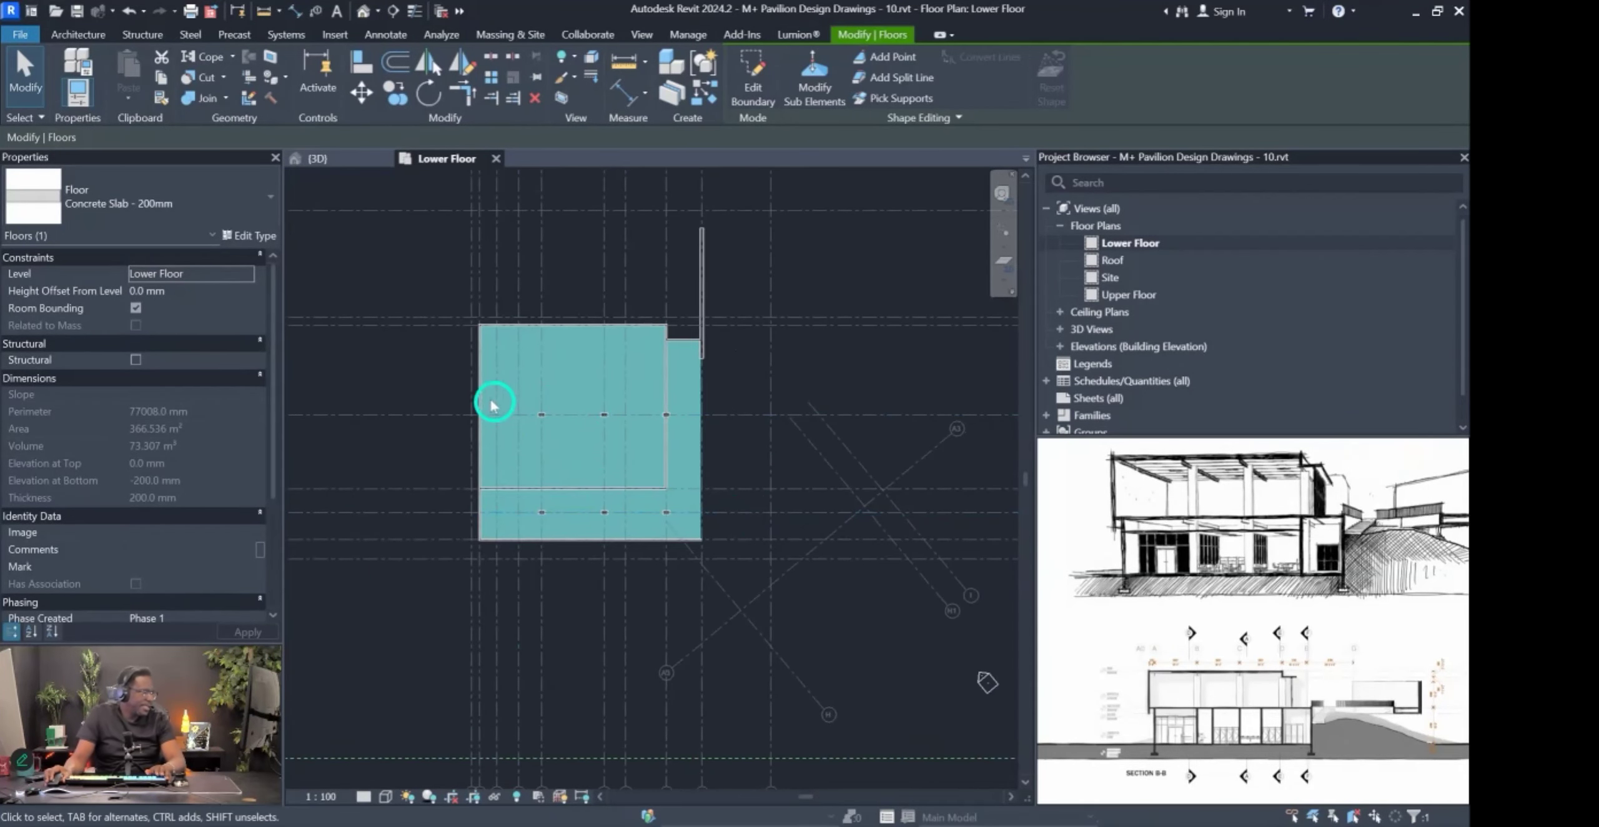
scroll(493, 419, down, 2)
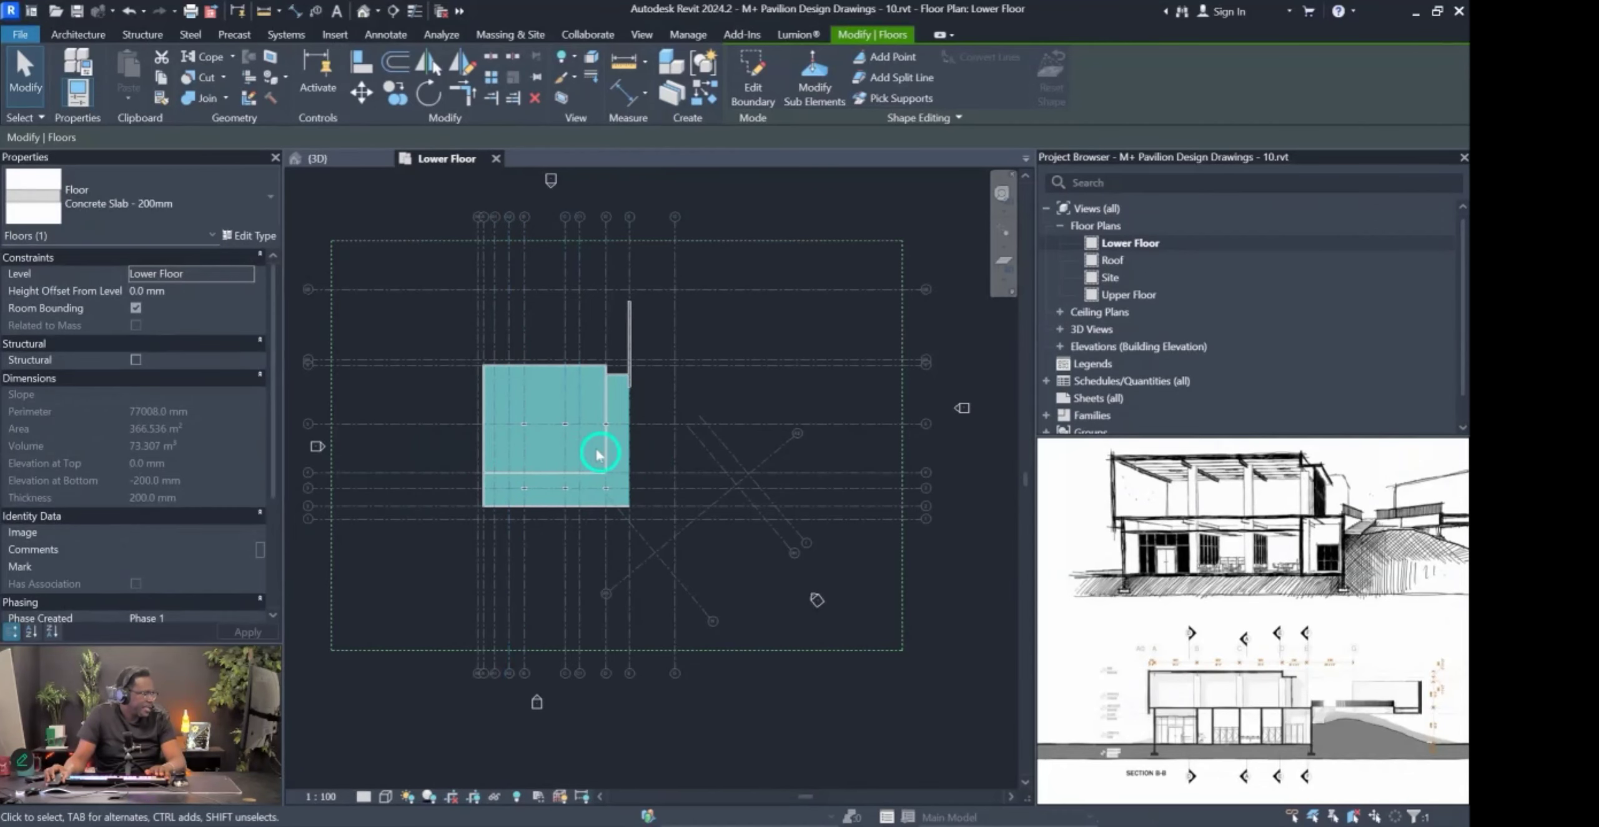
Find Section B-B on the reference board and examine its floor slab, wall foundations and section markers.
scroll(1084, 555, down, 5)
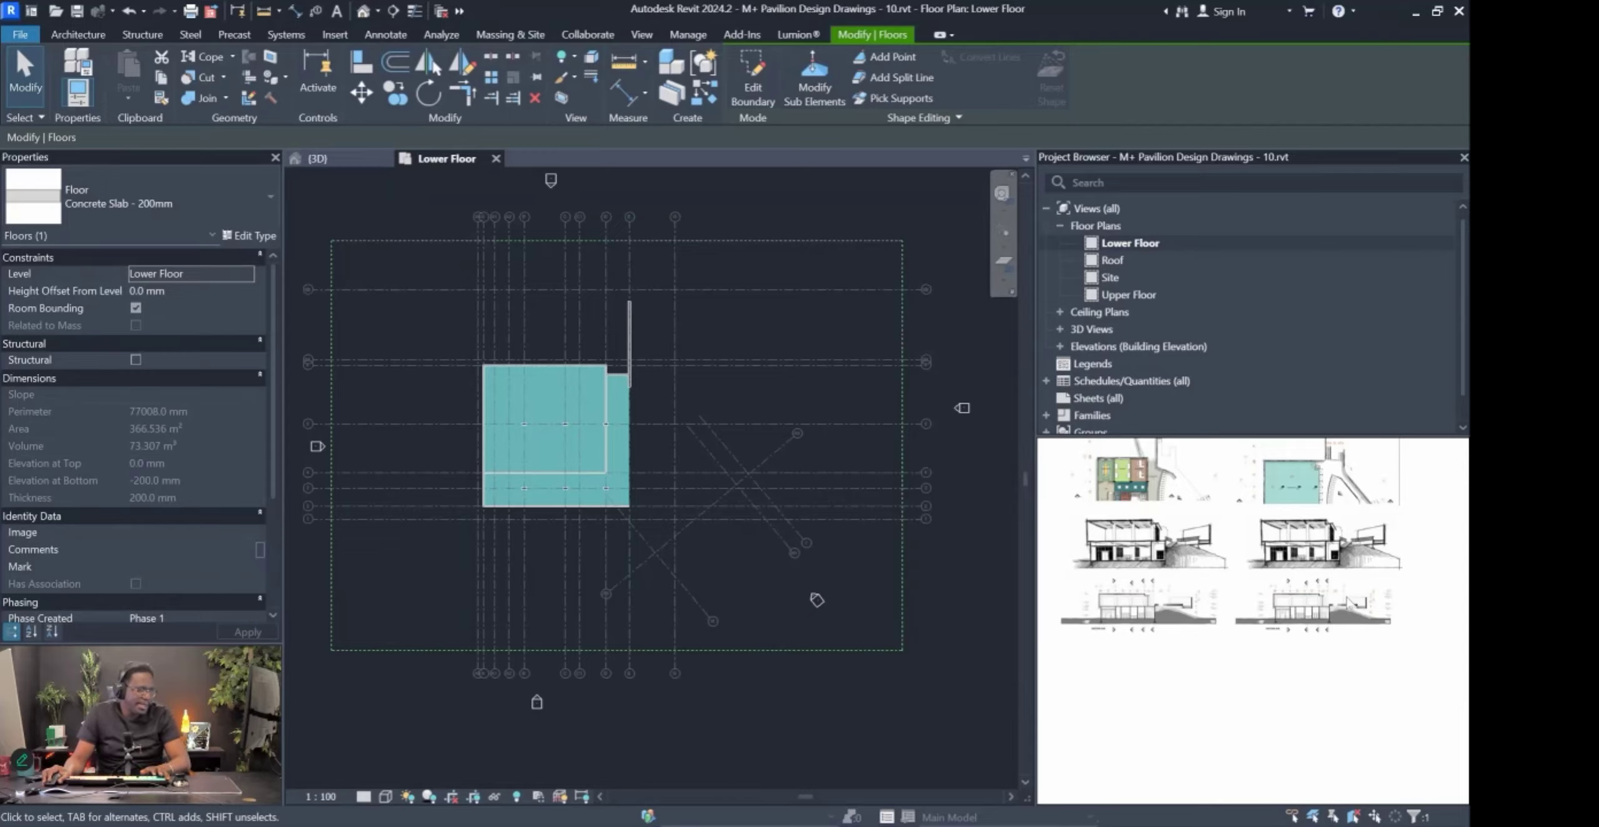
scroll(1305, 594, up, 5)
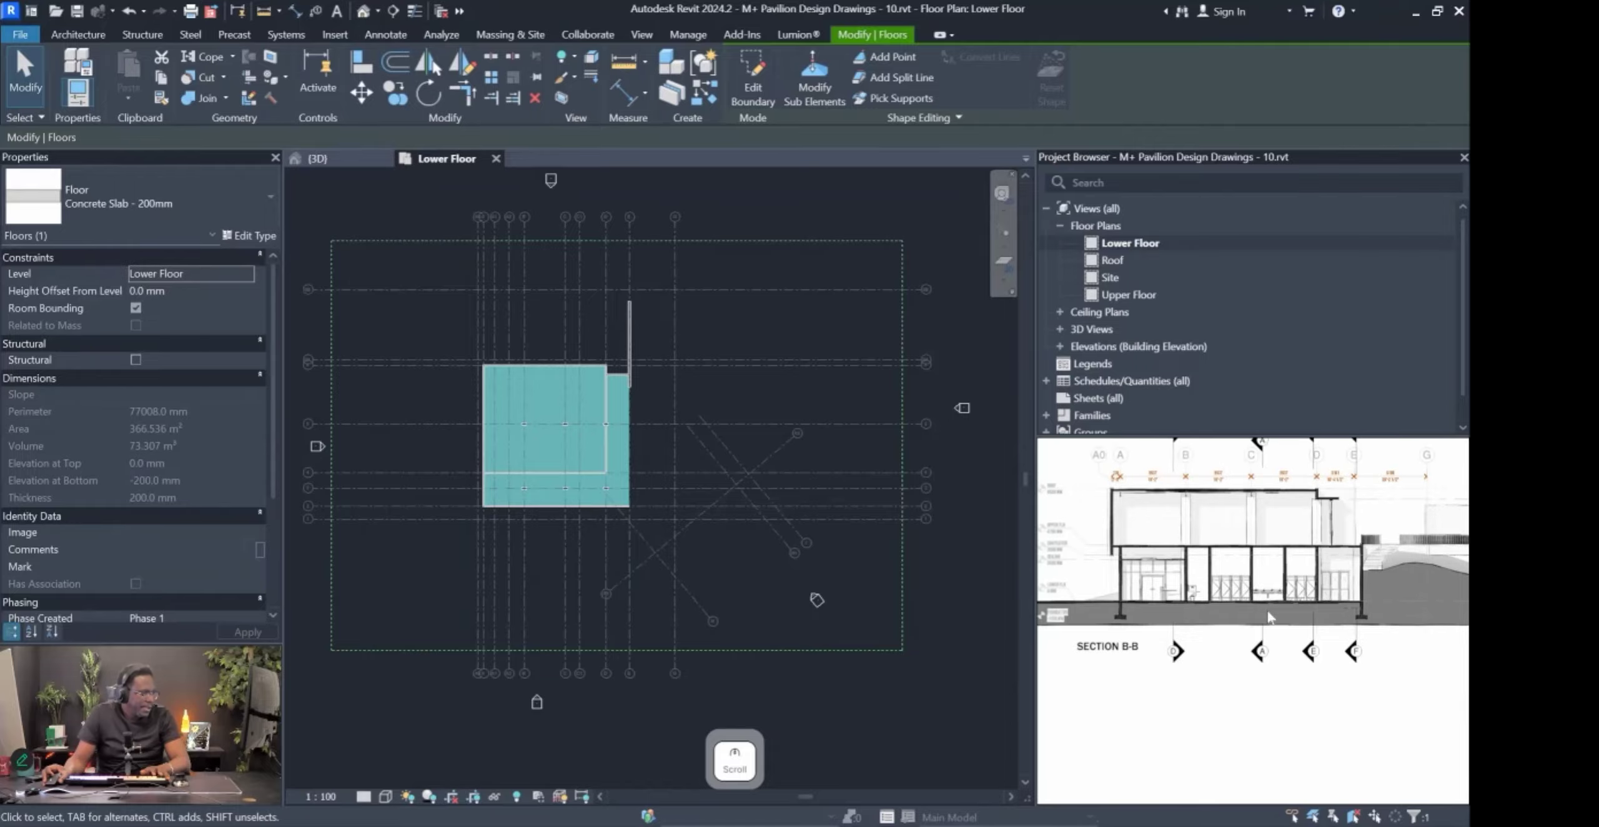
middle_drag(1179, 581, 1199, 624)
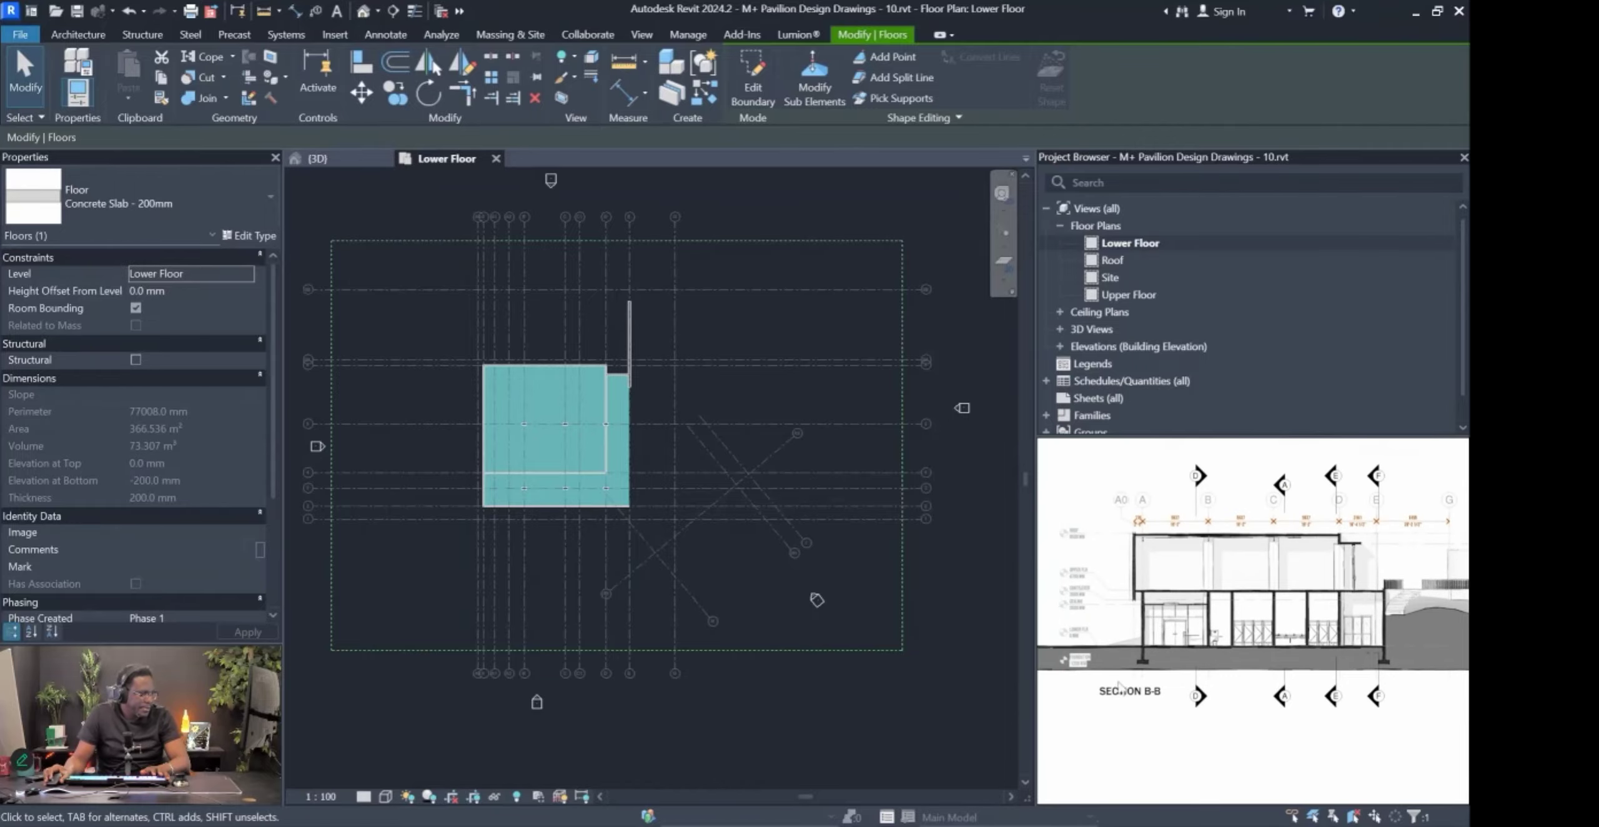
scroll(1178, 696, down, 5)
scroll(1224, 621, up, 3)
scroll(1224, 624, down, 4)
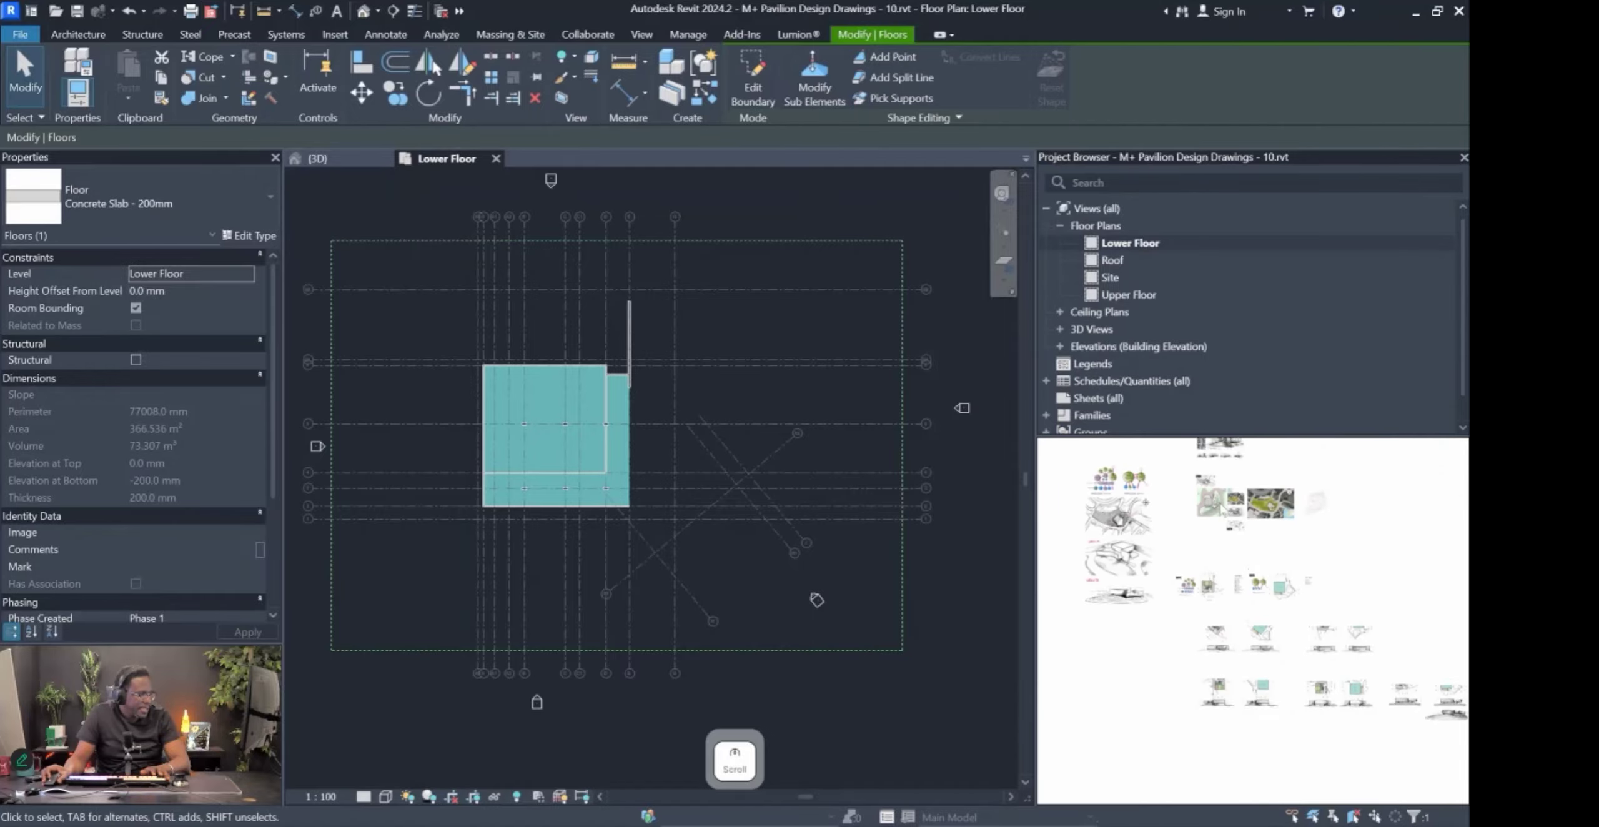
Examine section marker B near grids 4 and 5 on the reference's coloured floor plan and find the matching area in the Lower Floor plan.
scroll(1220, 728, up, 5)
scroll(1211, 693, down, 2)
scroll(1210, 677, up, 4)
scroll(1150, 706, down, 3)
scroll(1200, 708, up, 3)
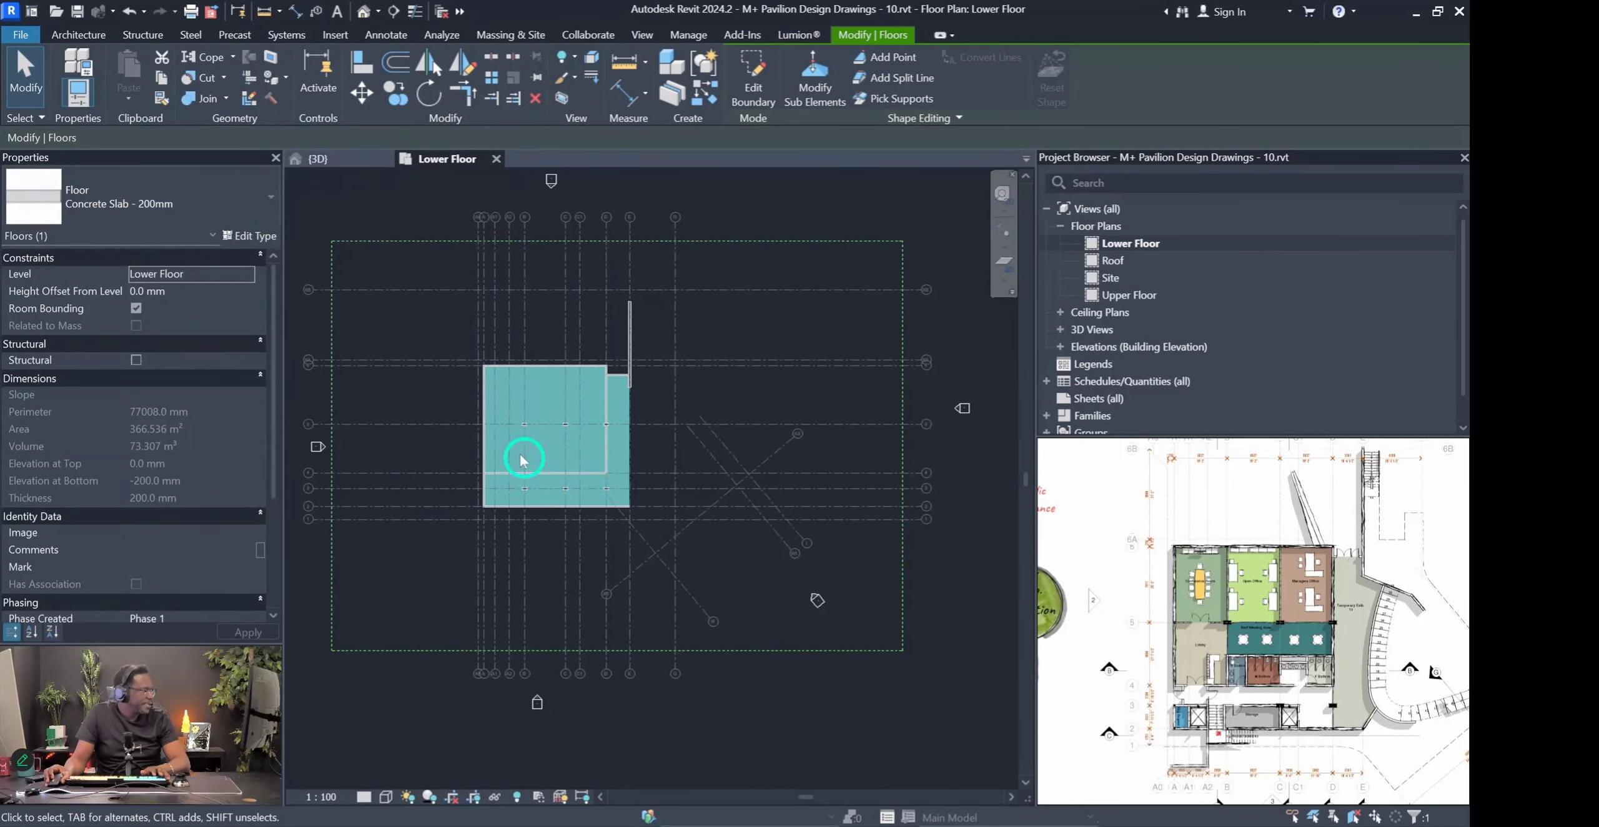
scroll(1199, 687, up, 3)
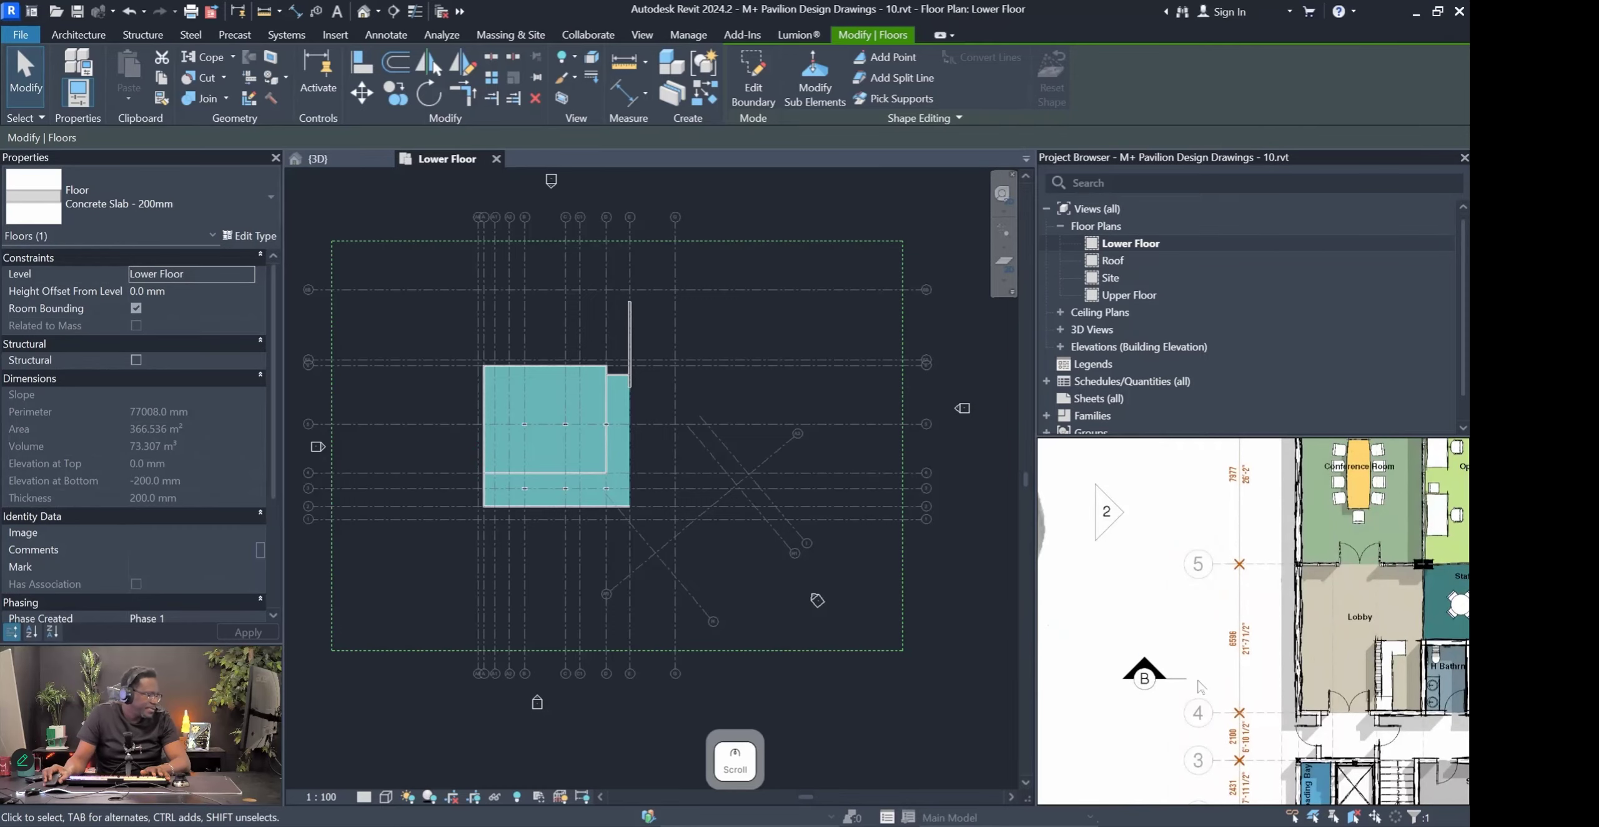
scroll(631, 529, up, 5)
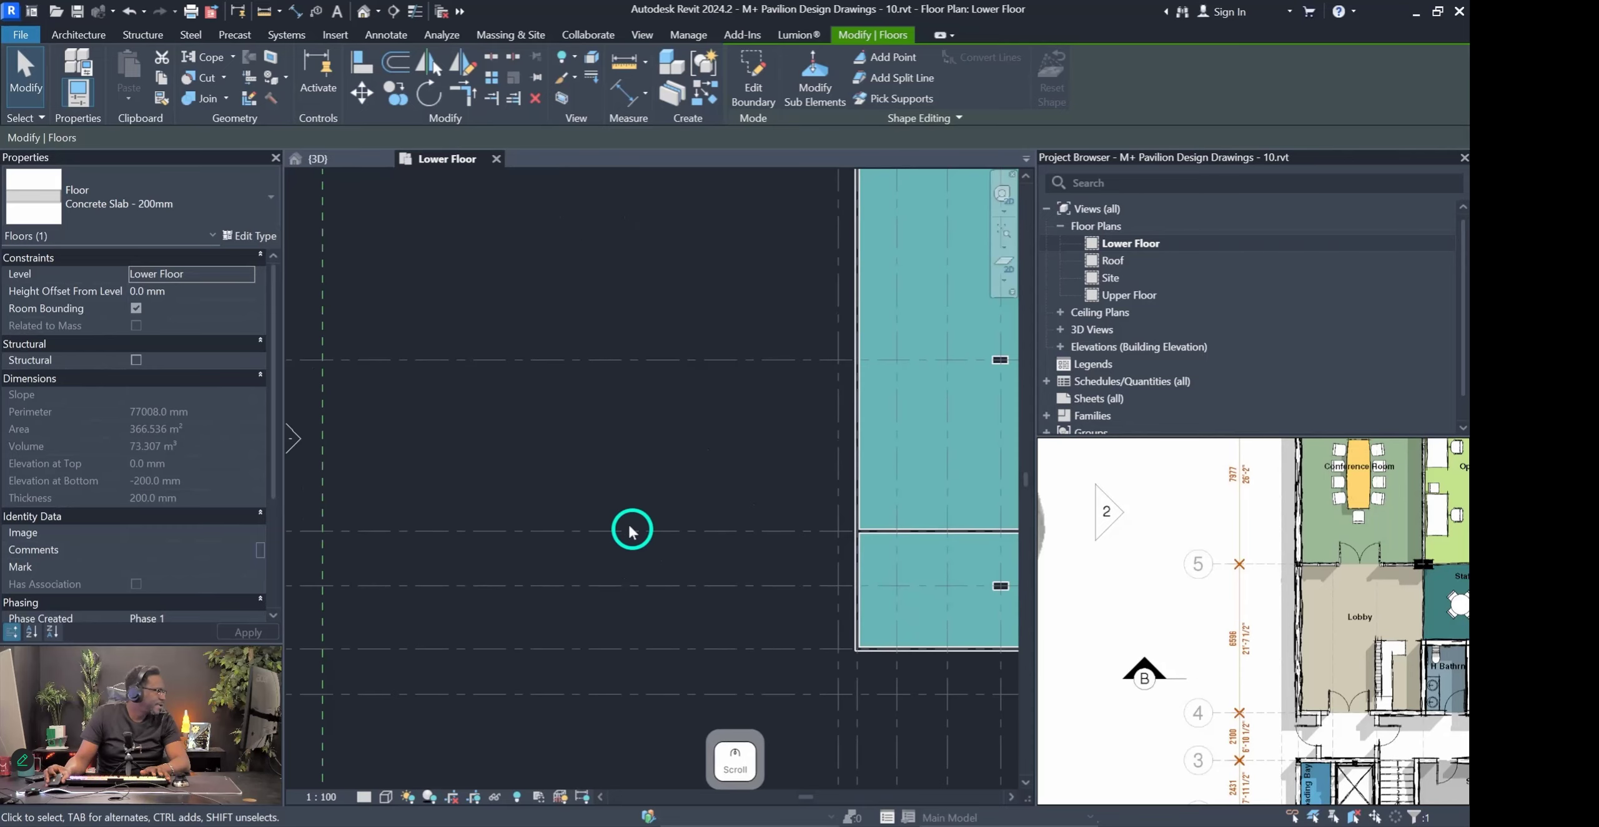
scroll(468, 490, down, 4)
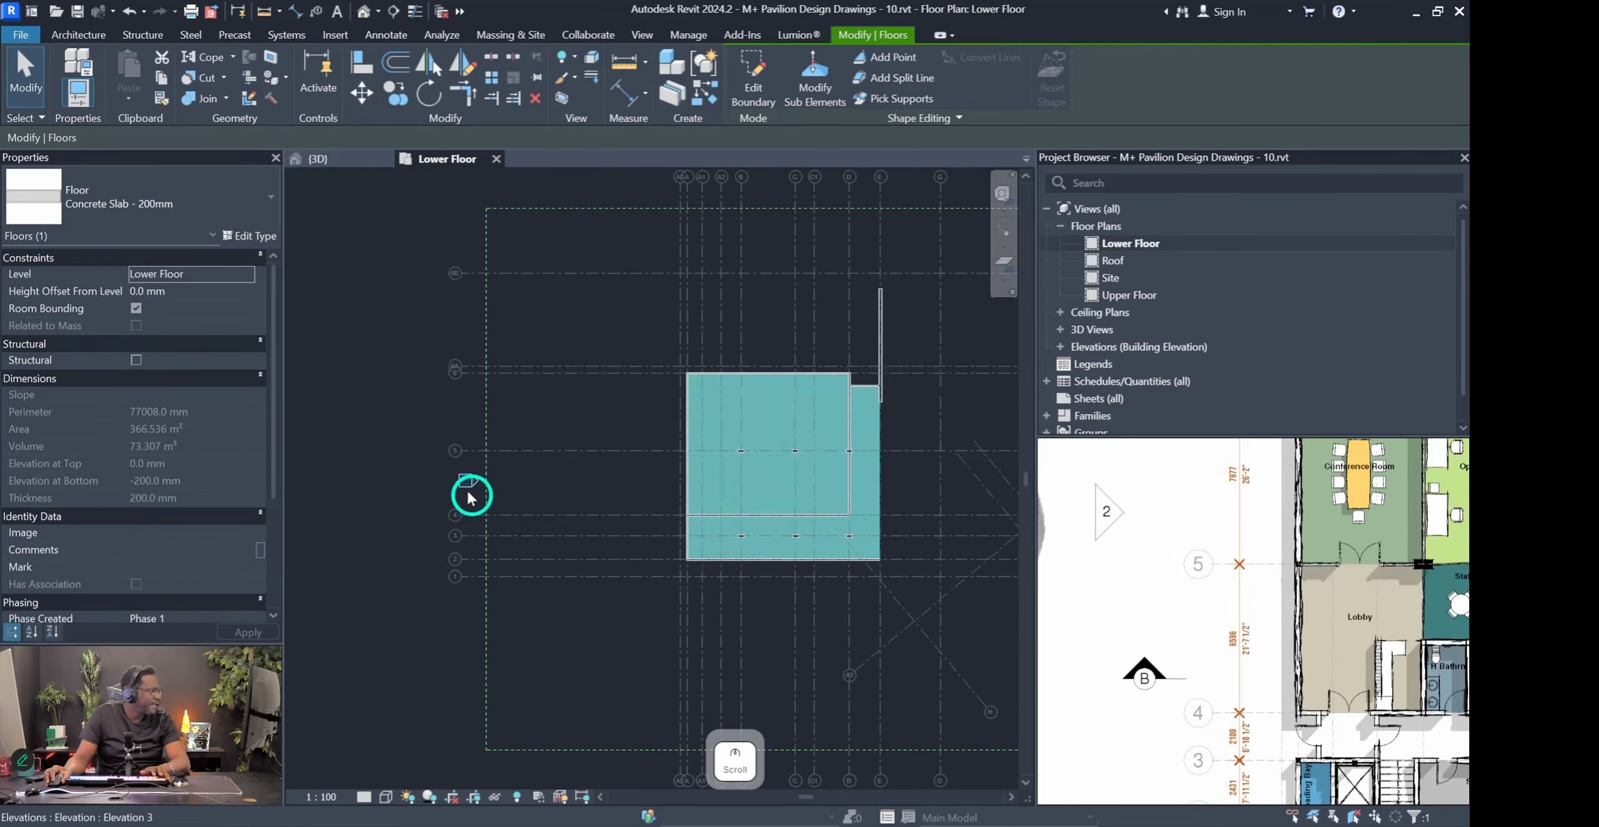
middle_drag(795, 506, 614, 510)
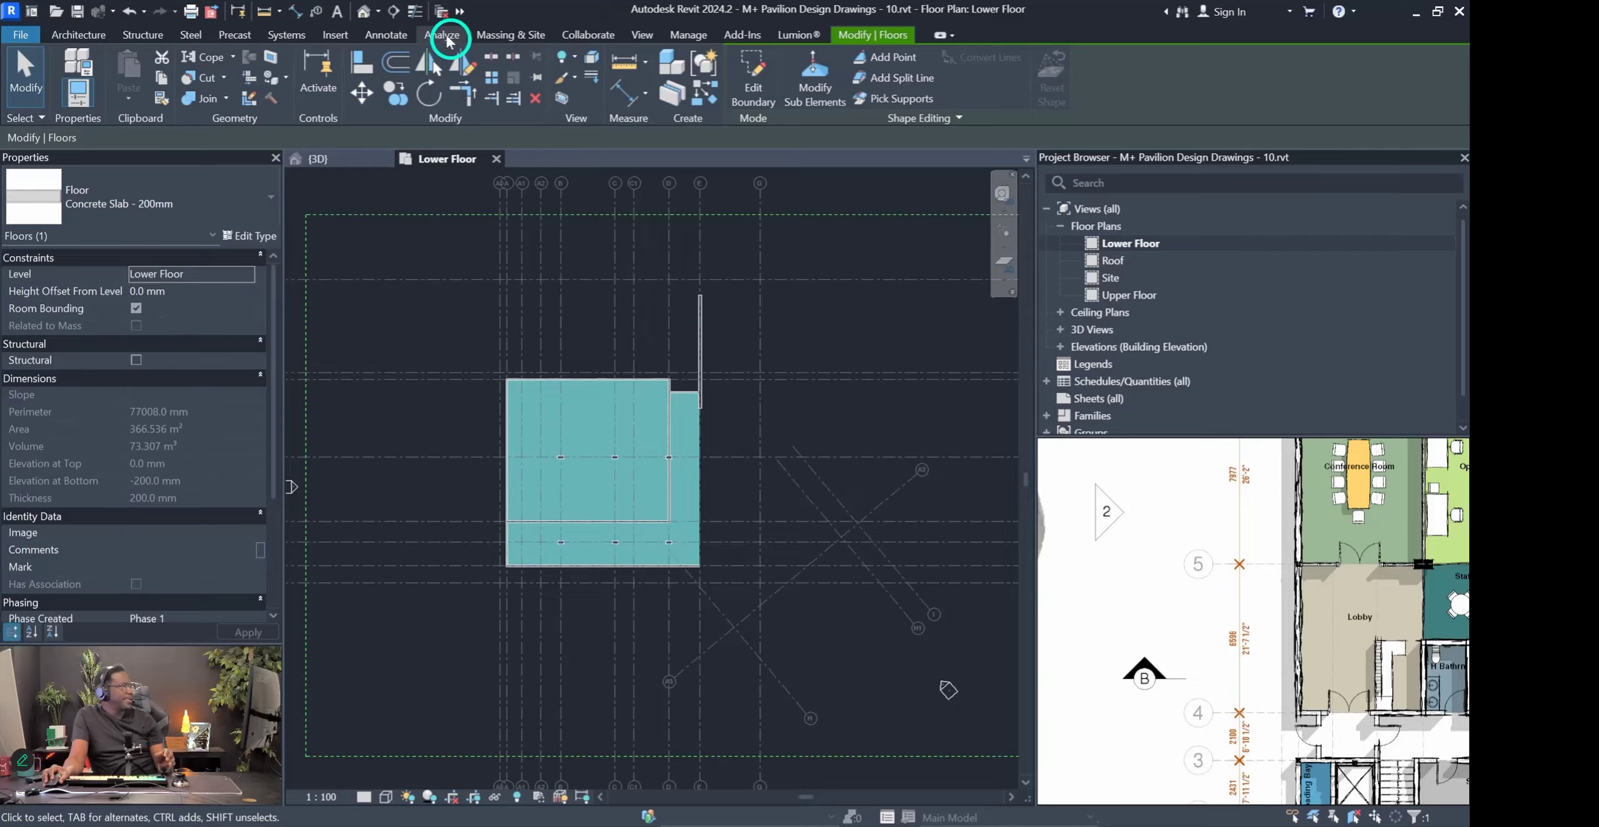
Draw a Building Section line horizontally across the whole Lower Floor plan between grids 4 and 5, running from west to east.
click(633, 38)
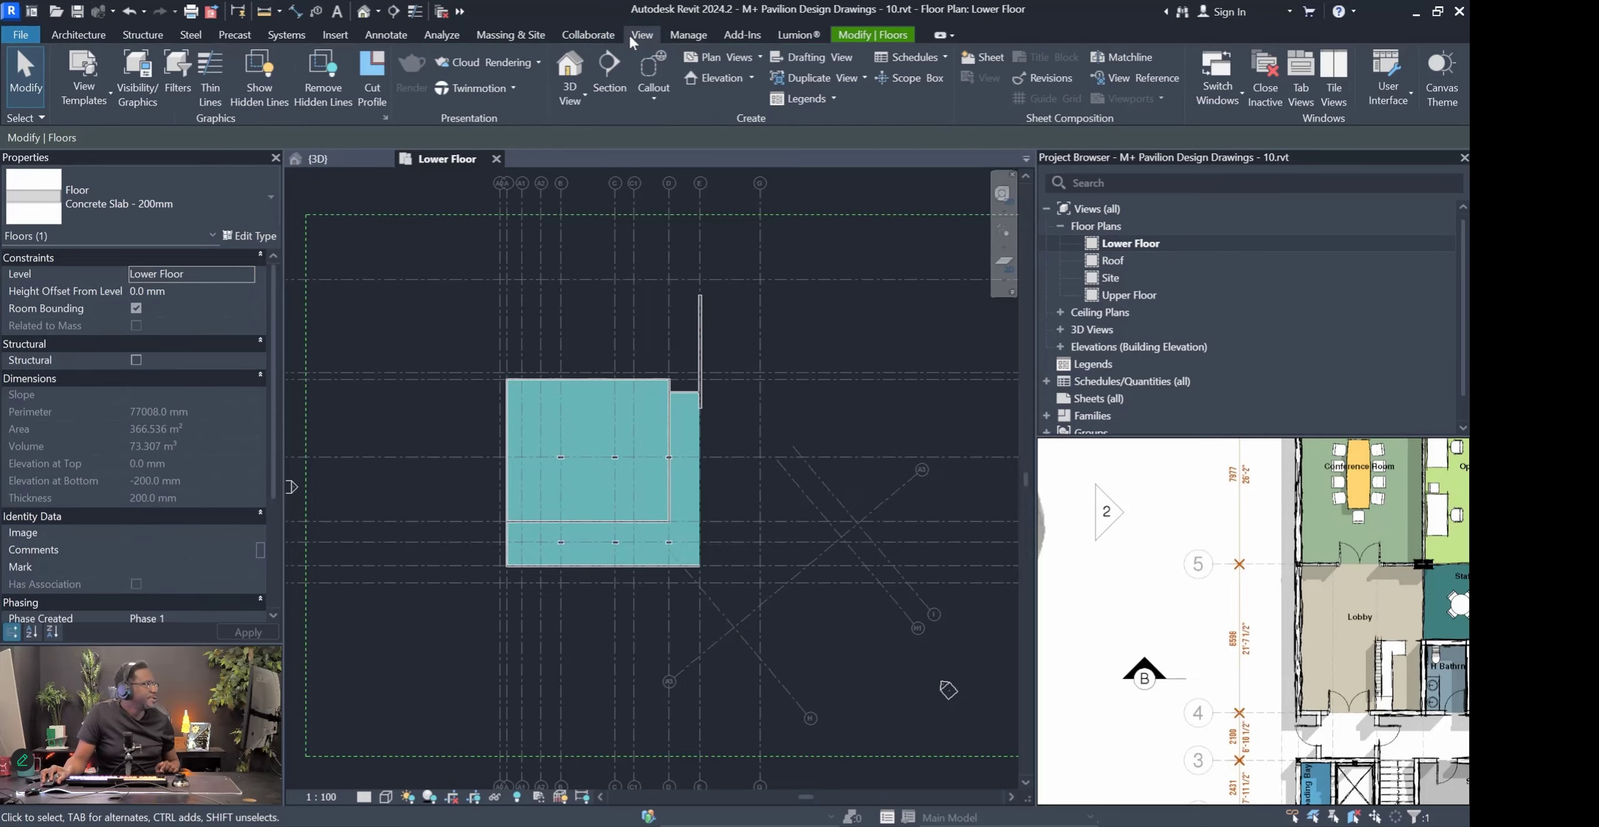
click(609, 69)
scroll(353, 482, up, 1)
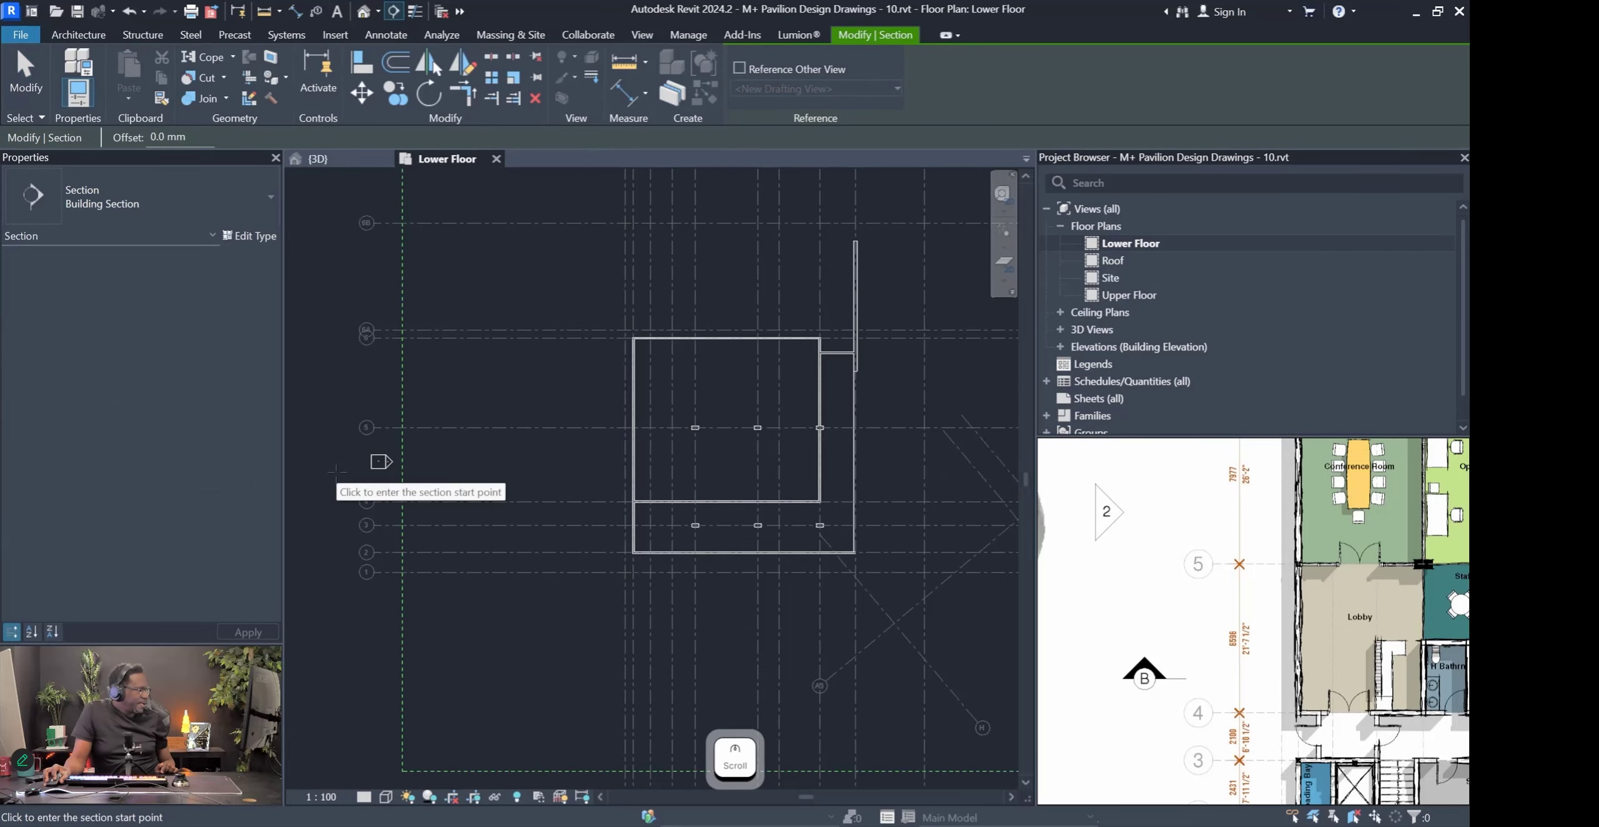
click(329, 472)
middle_drag(851, 481, 653, 477)
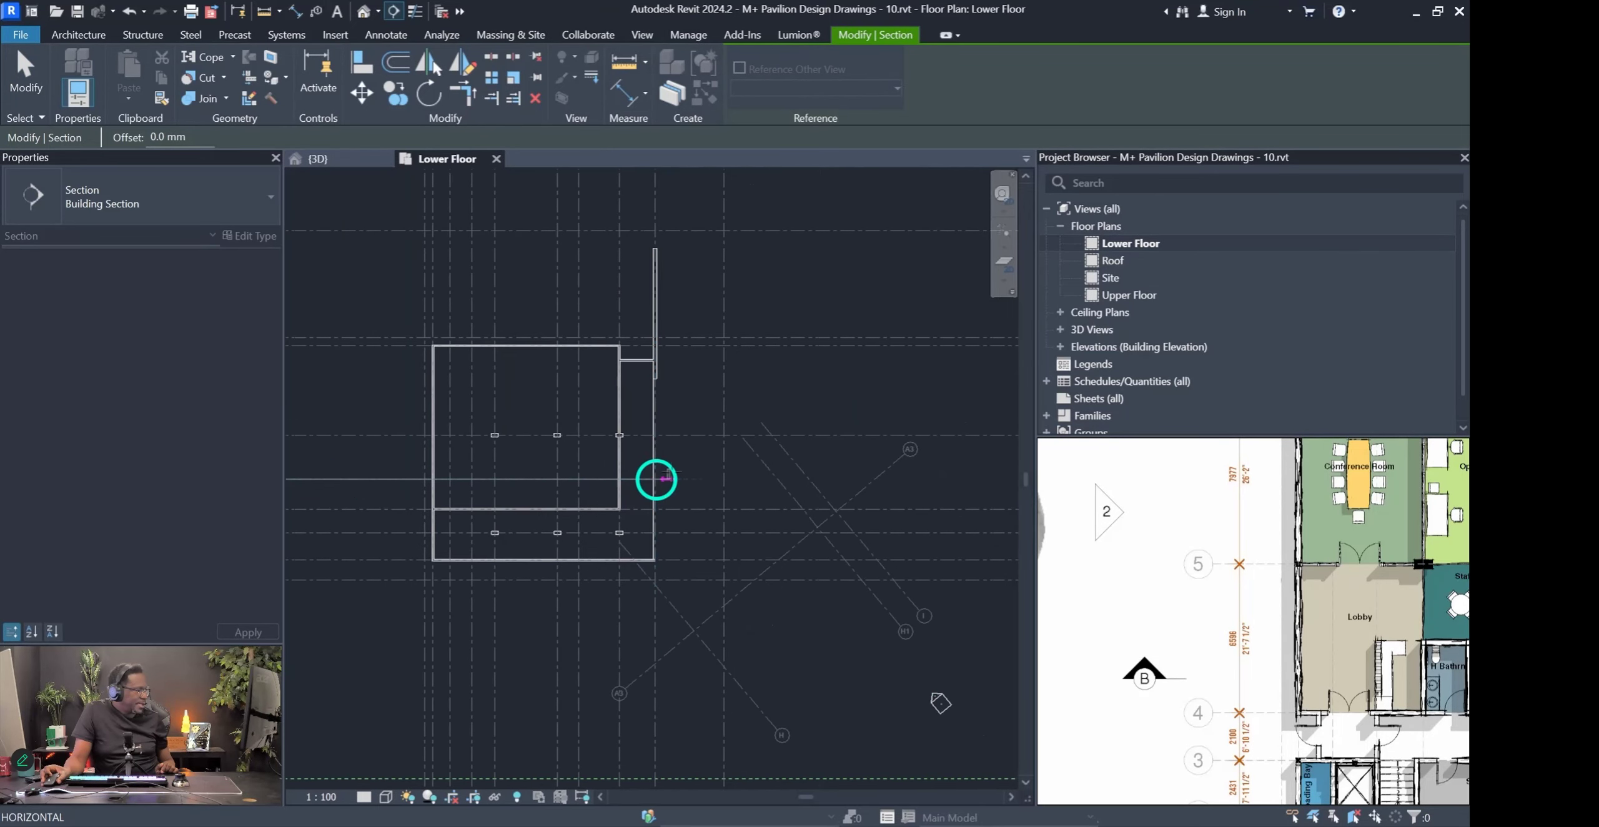
middle_drag(969, 489, 760, 486)
scroll(760, 486, down, 3)
click(872, 516)
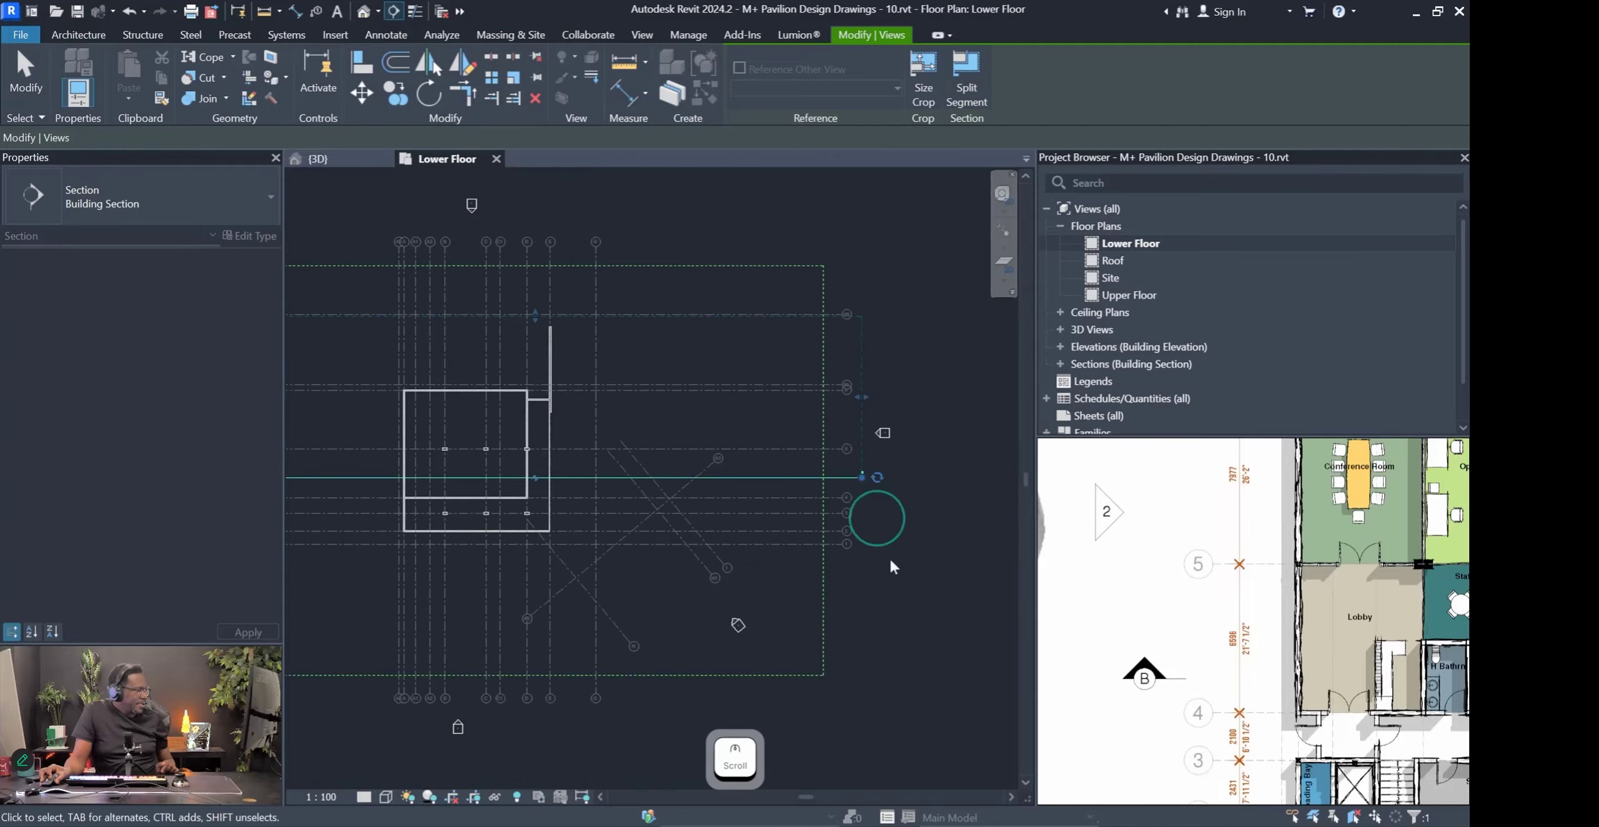
scroll(826, 494, down, 2)
key(Escape)
Select the new section line and cycle the section tail symbol at its east end.
scroll(439, 484, up, 5)
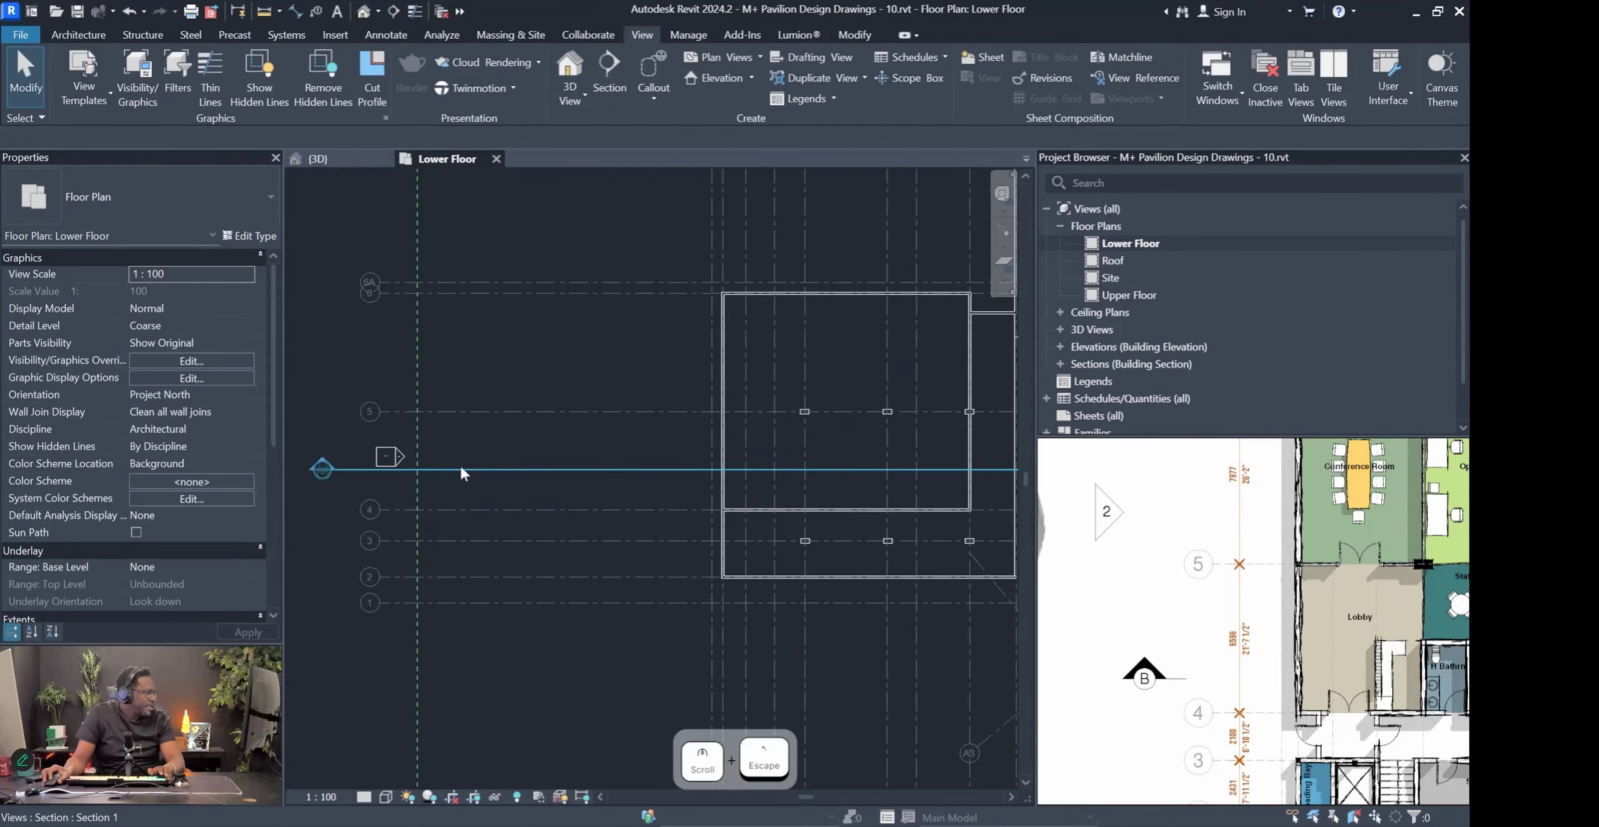
click(456, 470)
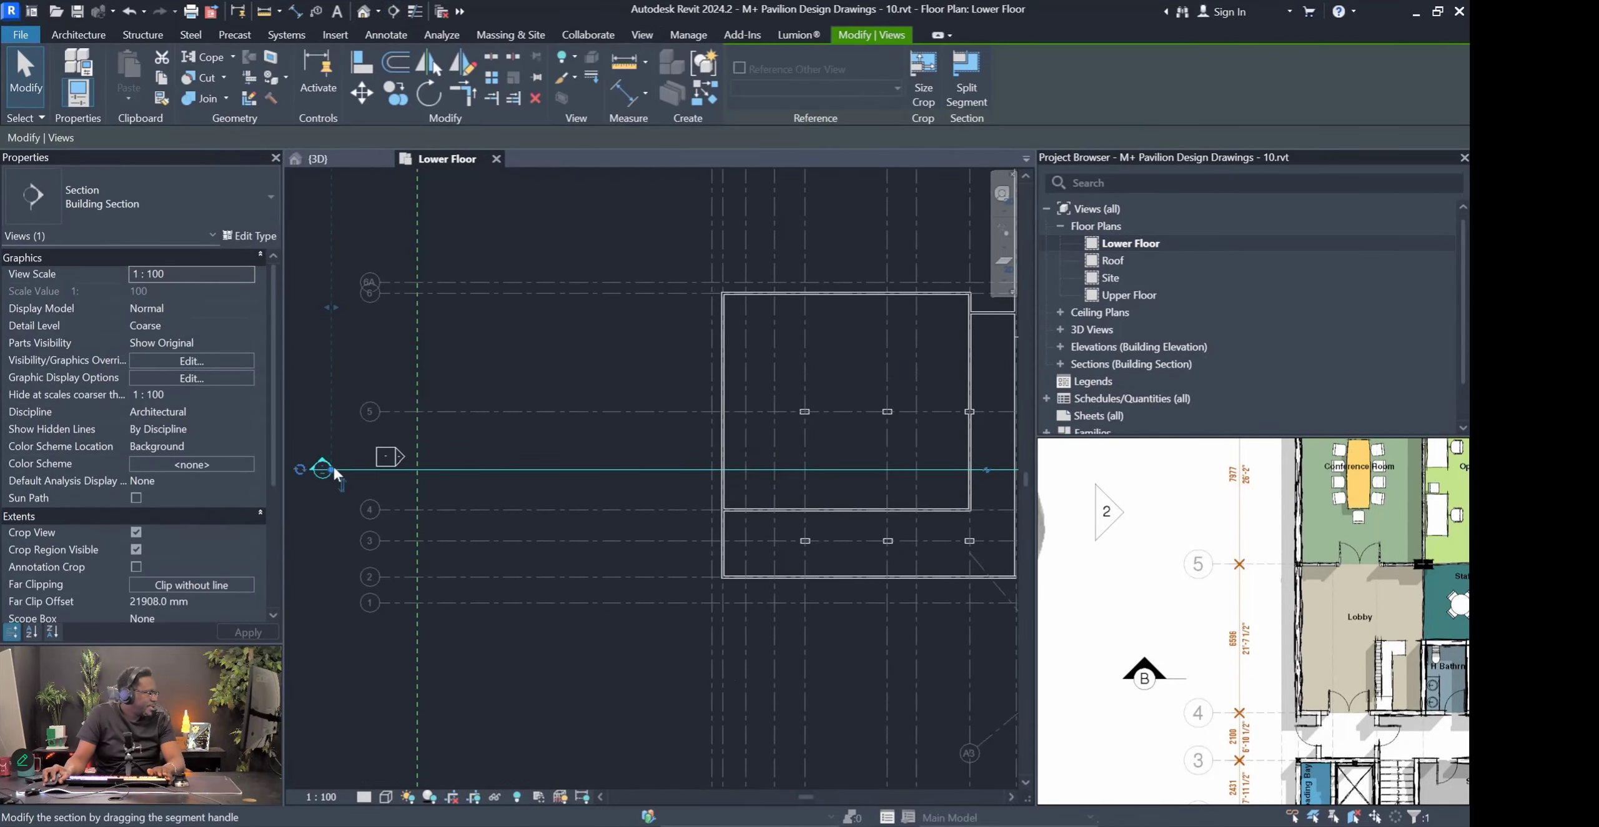
scroll(325, 469, down, 2)
scroll(955, 477, up, 3)
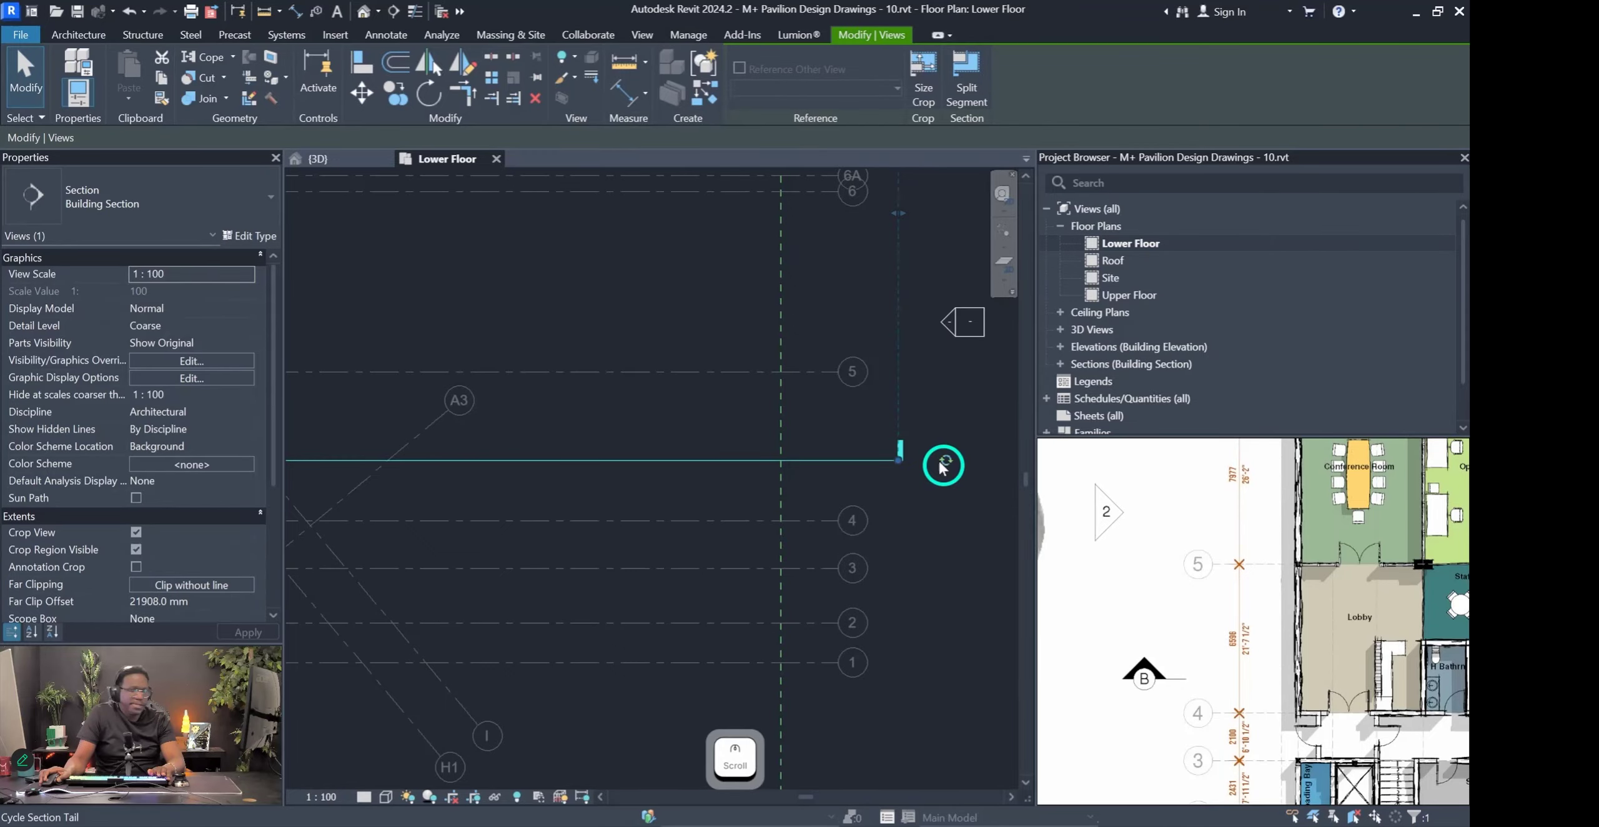
click(943, 466)
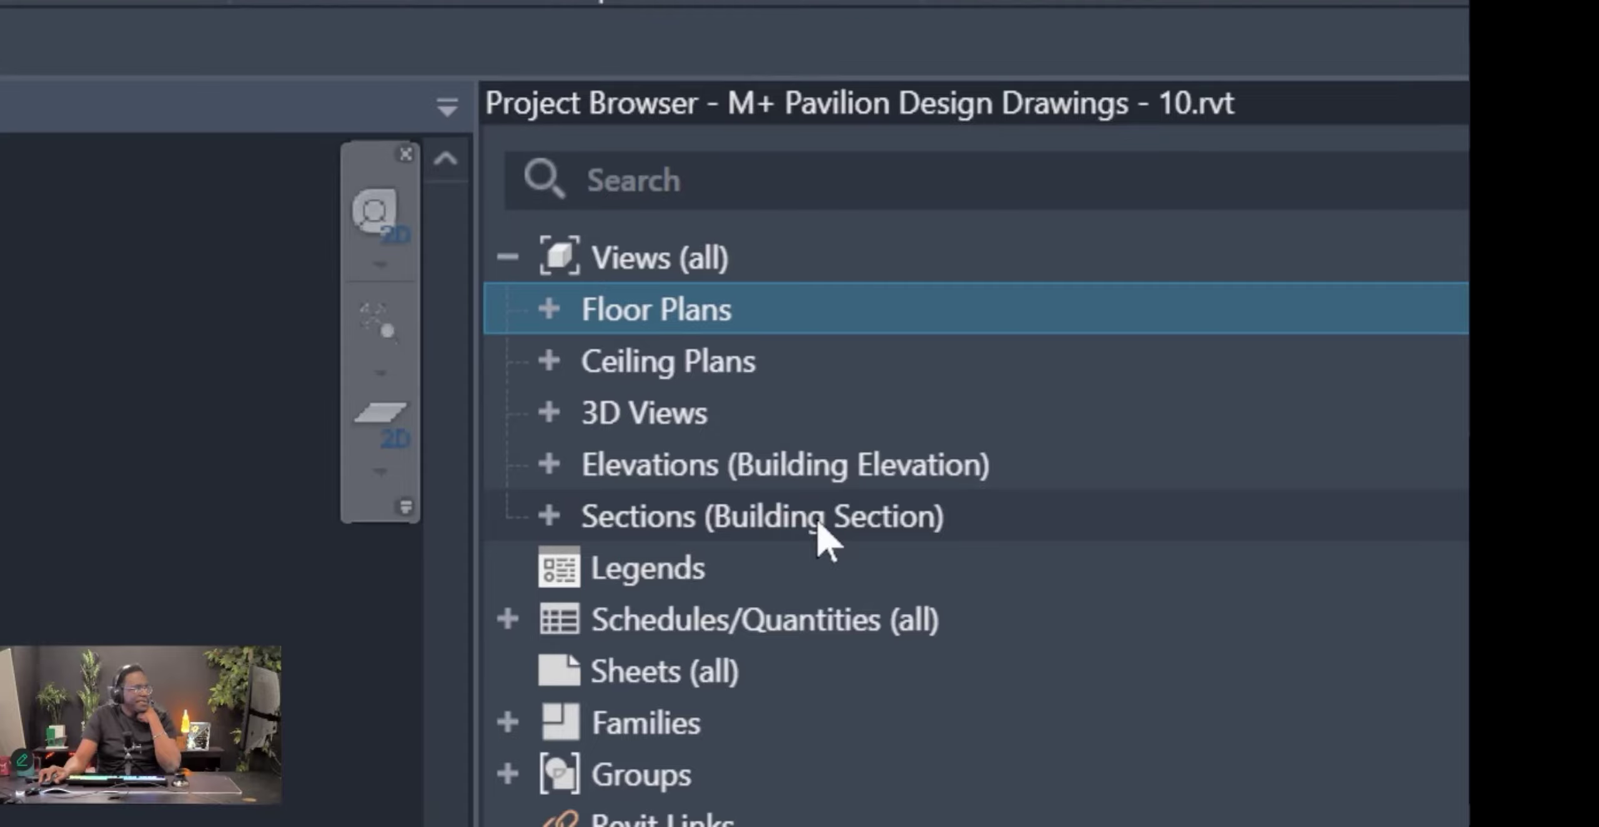
Expand the building sections among the project's views and open the Section 1 view.
click(548, 518)
click(767, 569)
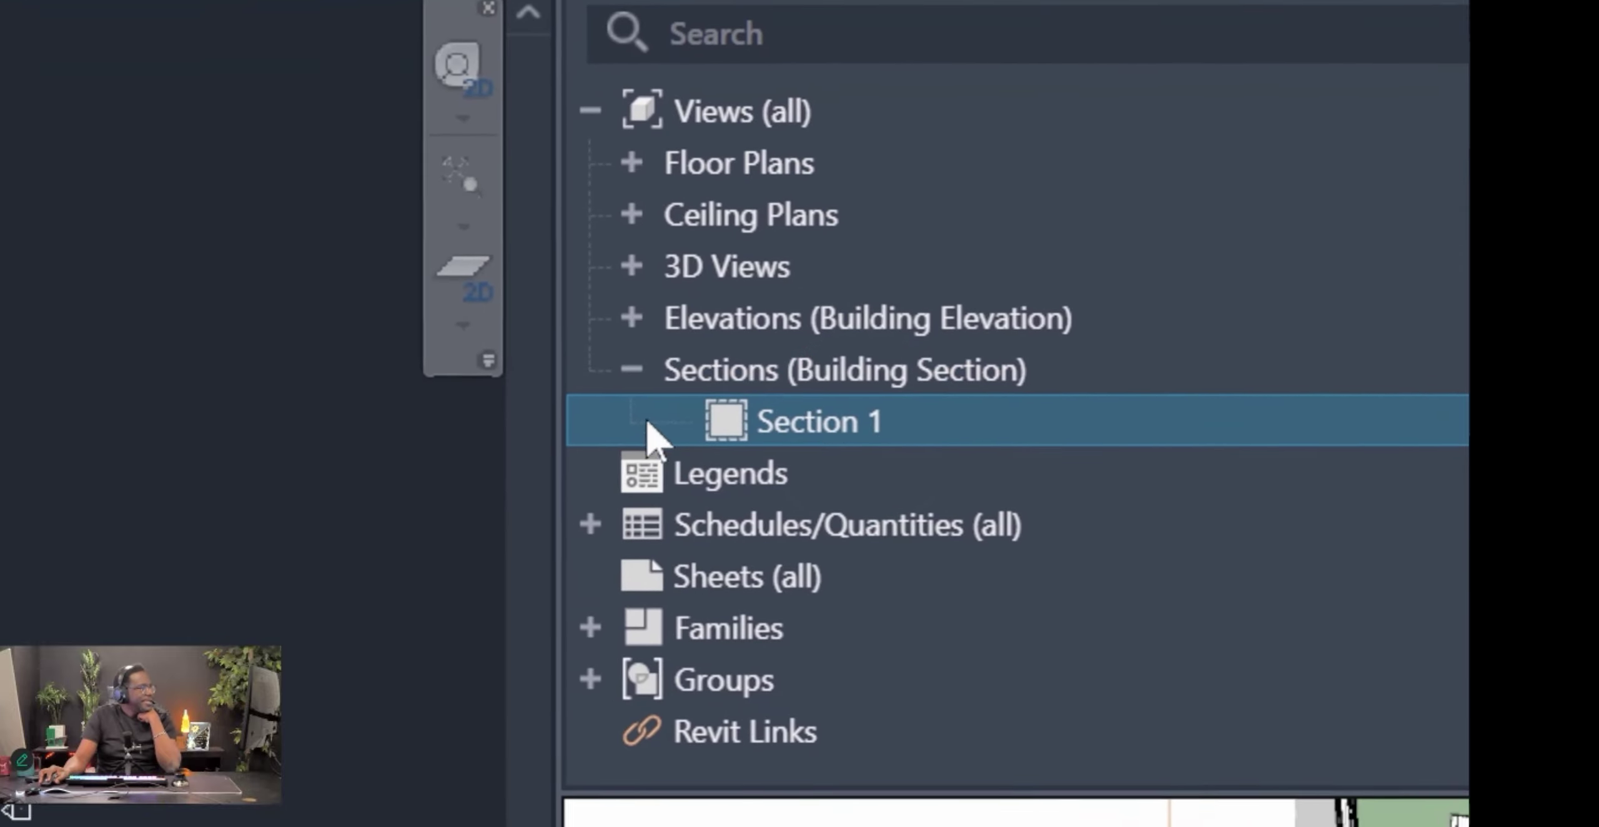
double_click(743, 436)
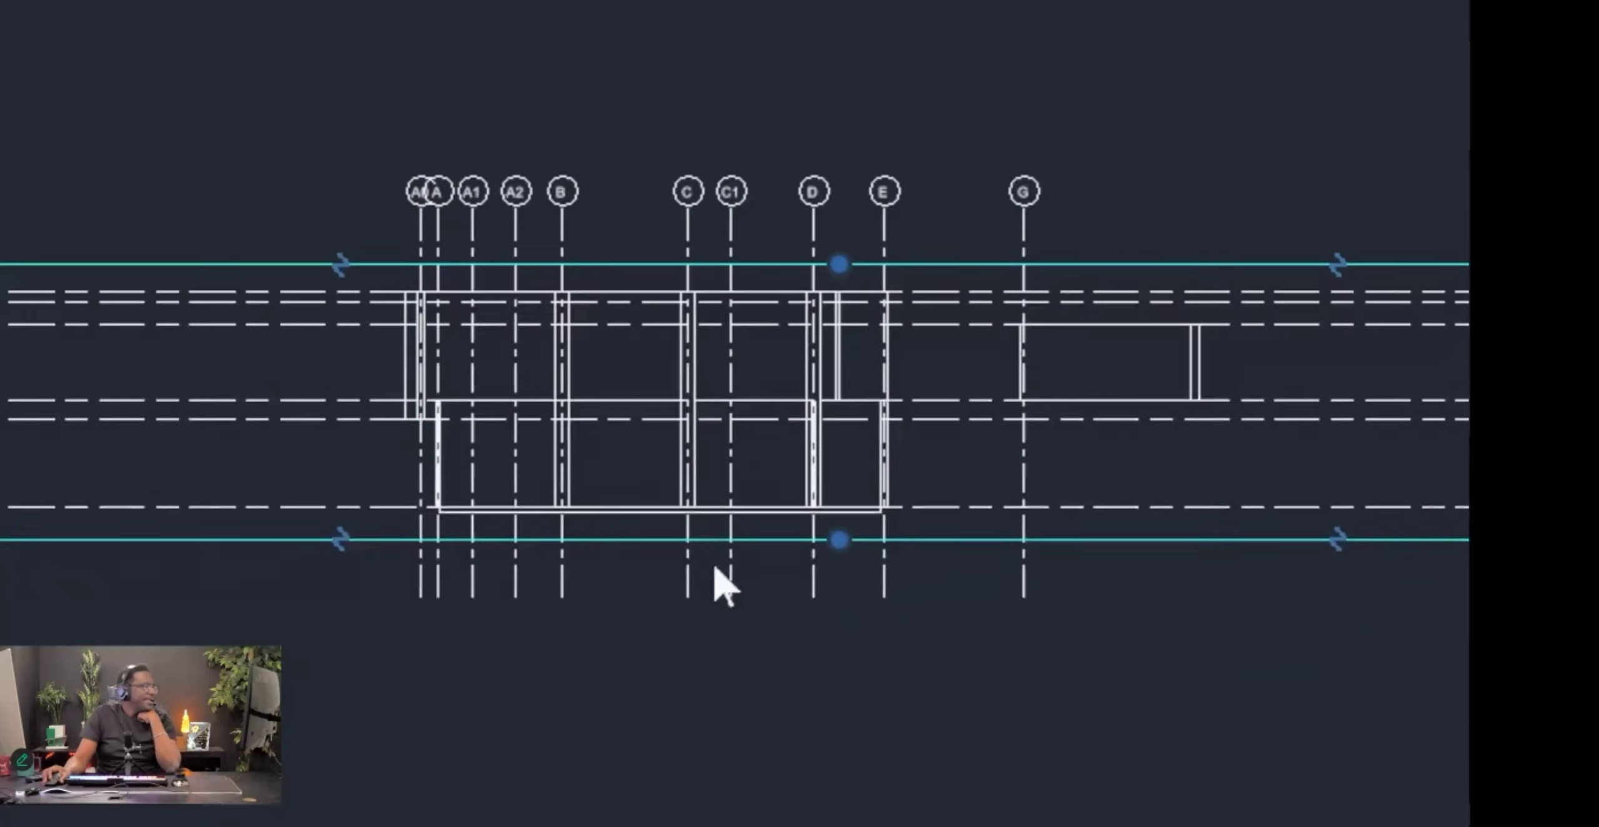
Find Section B-B on the reference board among the other section drawings and compare it with the Section 1 view.
scroll(746, 403, up, 4)
scroll(1149, 534, up, 2)
scroll(839, 406, down, 5)
mouse_move(942, 684)
middle_down()
mouse_move(932, 516)
mouse_move(1013, 235)
middle_up()
scroll(972, 537, up, 4)
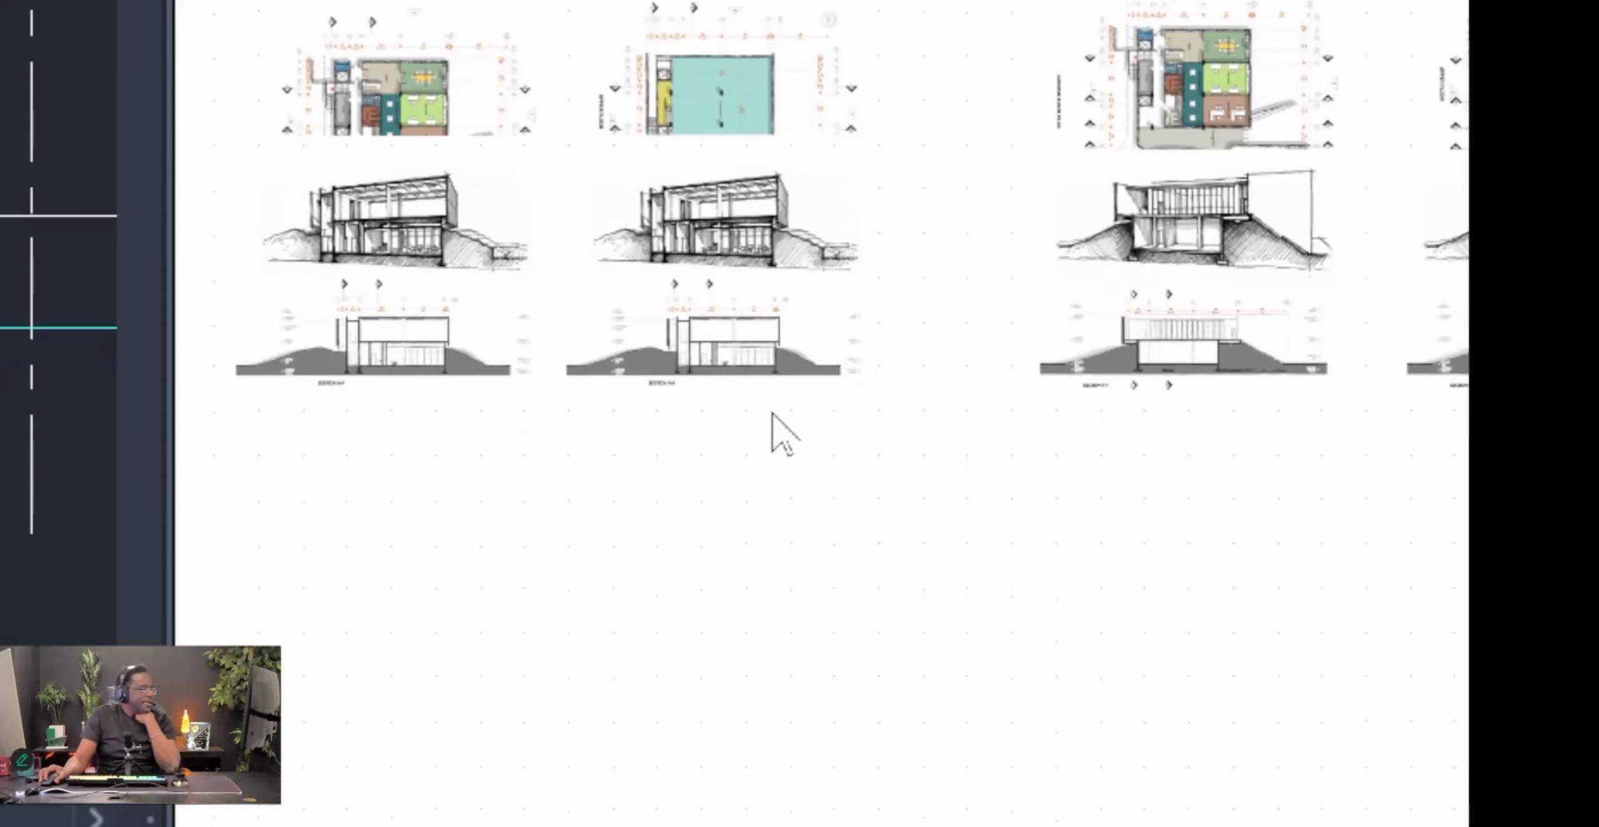
middle_drag(1096, 299, 394, 223)
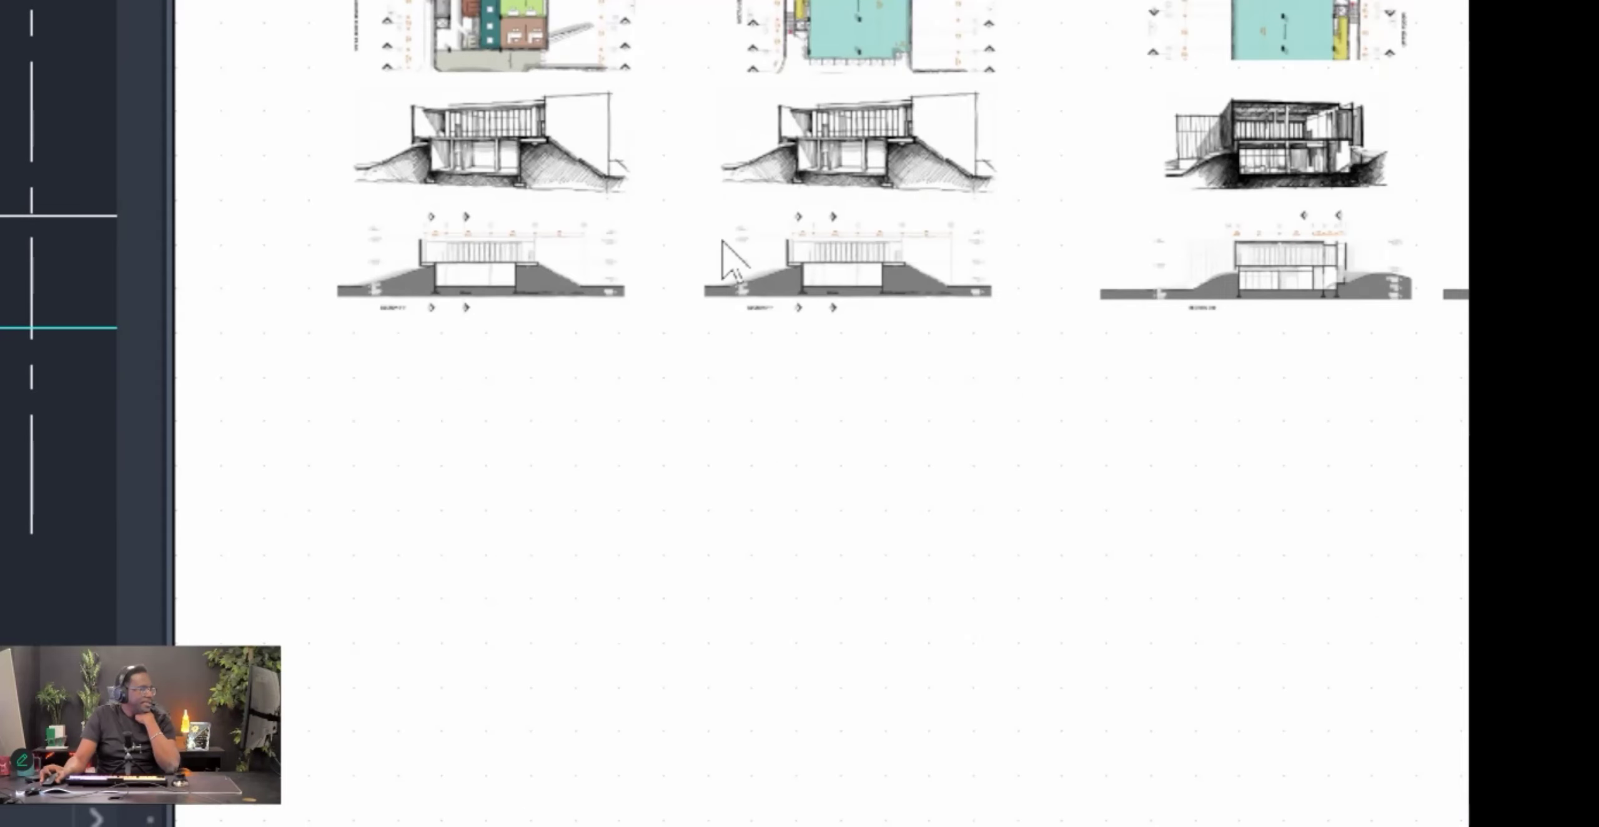
scroll(1183, 328, up, 8)
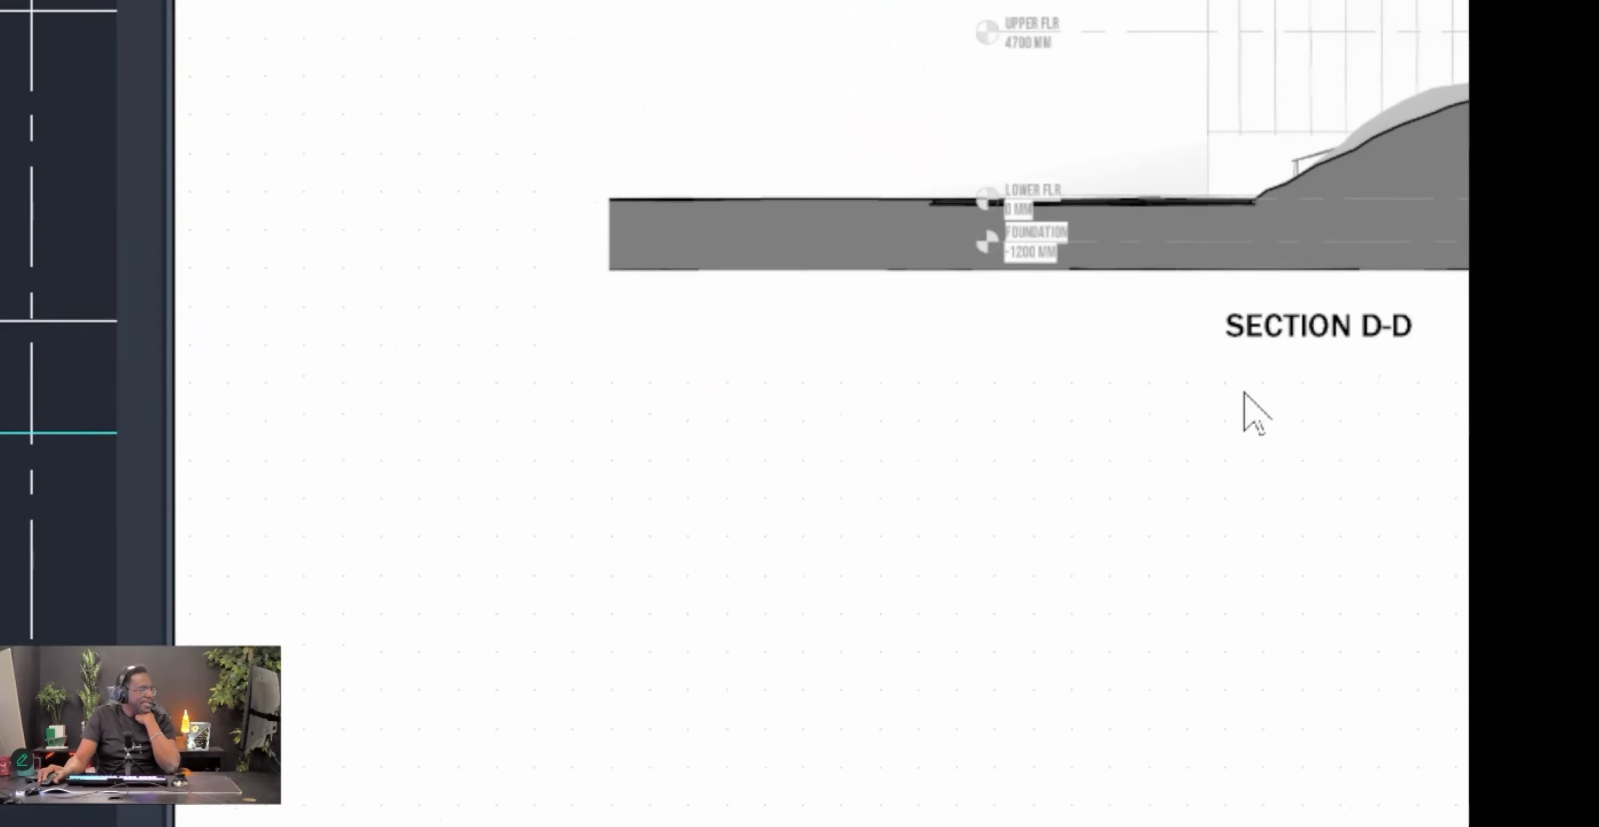
scroll(980, 256, down, 6)
middle_drag(975, 395, 897, 390)
middle_drag(985, 432, 1196, 432)
middle_drag(336, 290, 1111, 573)
scroll(862, 602, down, 4)
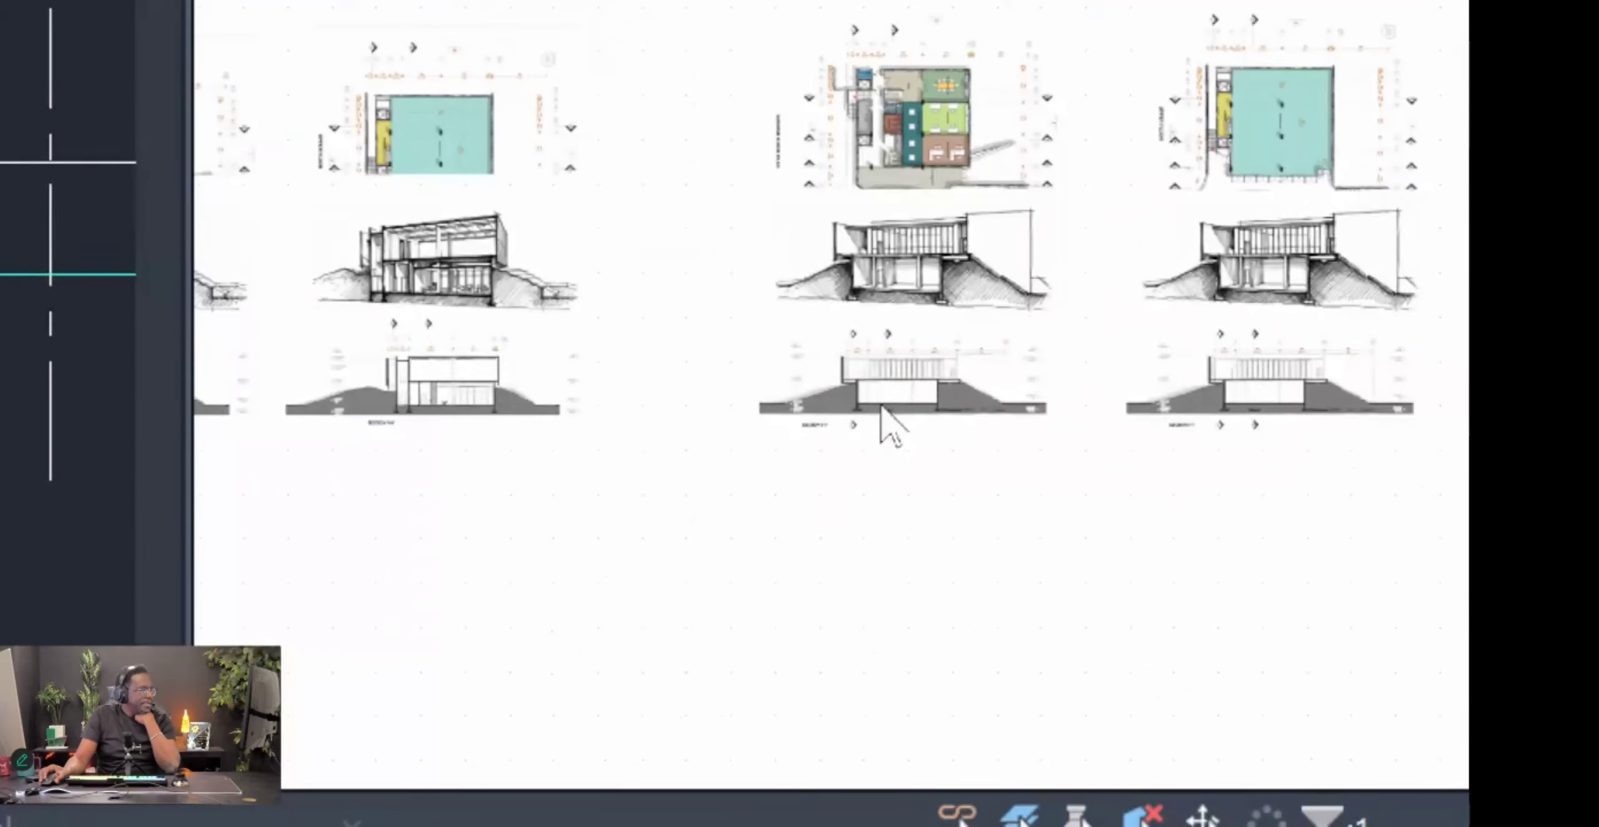
middle_drag(458, 356, 1163, 187)
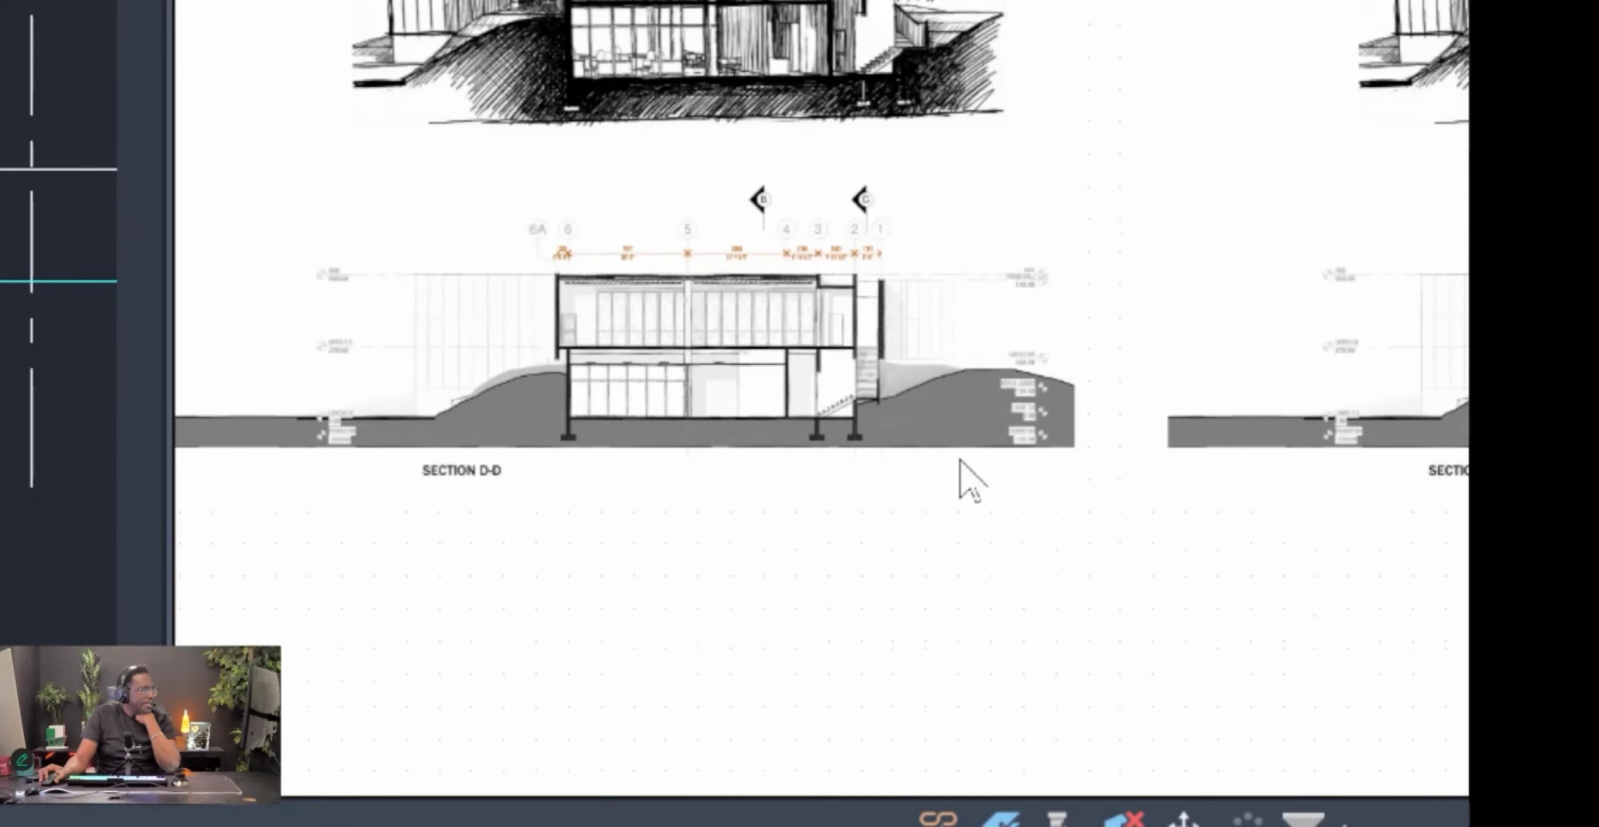
middle_drag(959, 459, 696, 410)
middle_drag(1281, 419, 312, 400)
middle_drag(506, 404, 1280, 465)
middle_drag(900, 459, 1285, 474)
middle_drag(525, 438, 1281, 454)
middle_drag(743, 434, 1218, 368)
middle_drag(646, 407, 732, 464)
scroll(746, 414, down, 5)
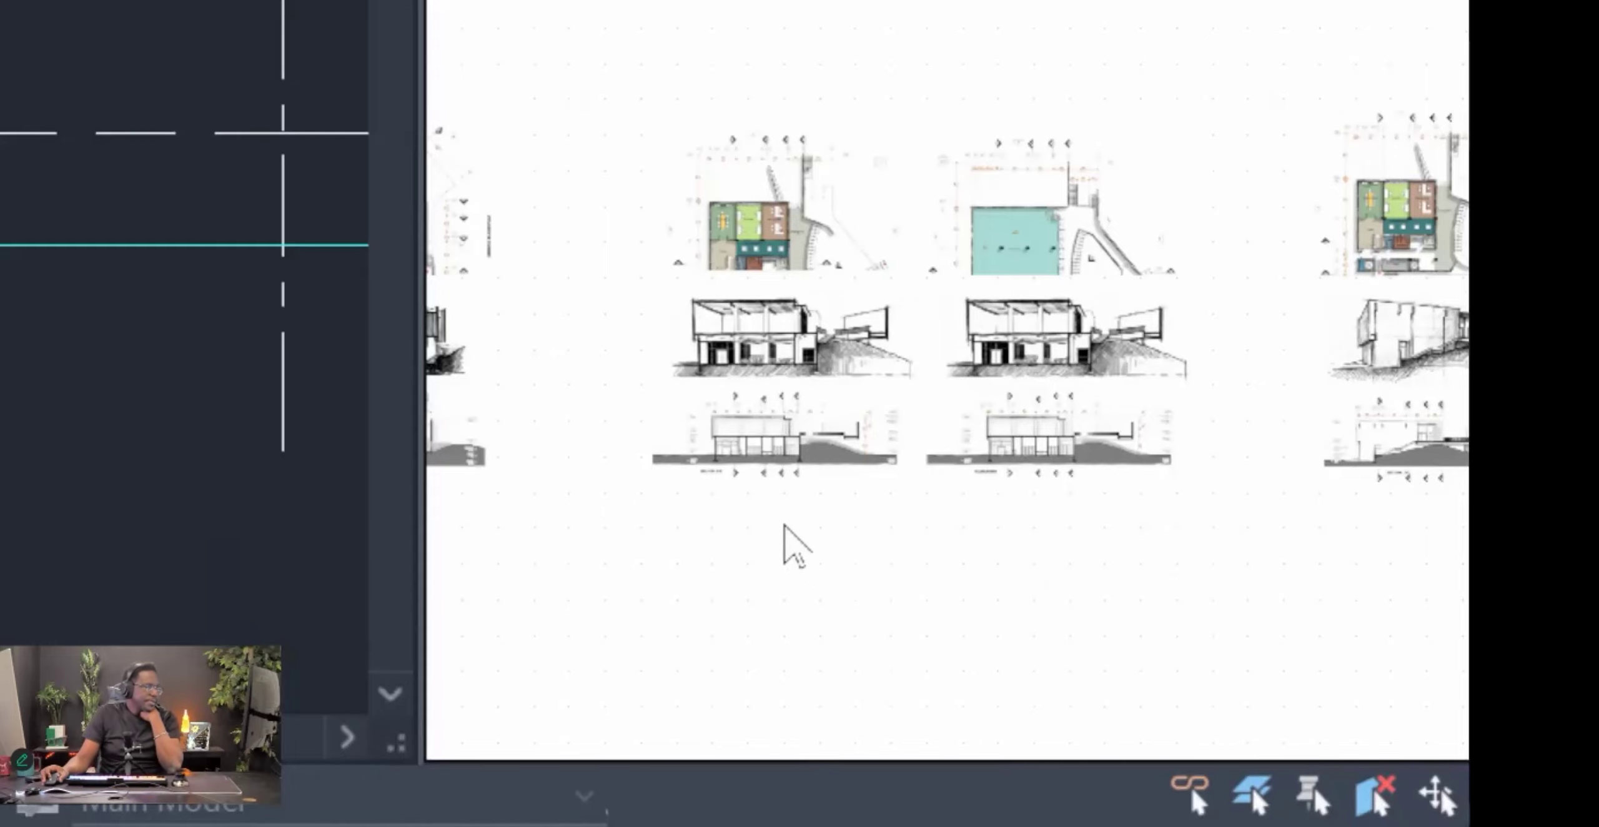
scroll(707, 489, up, 6)
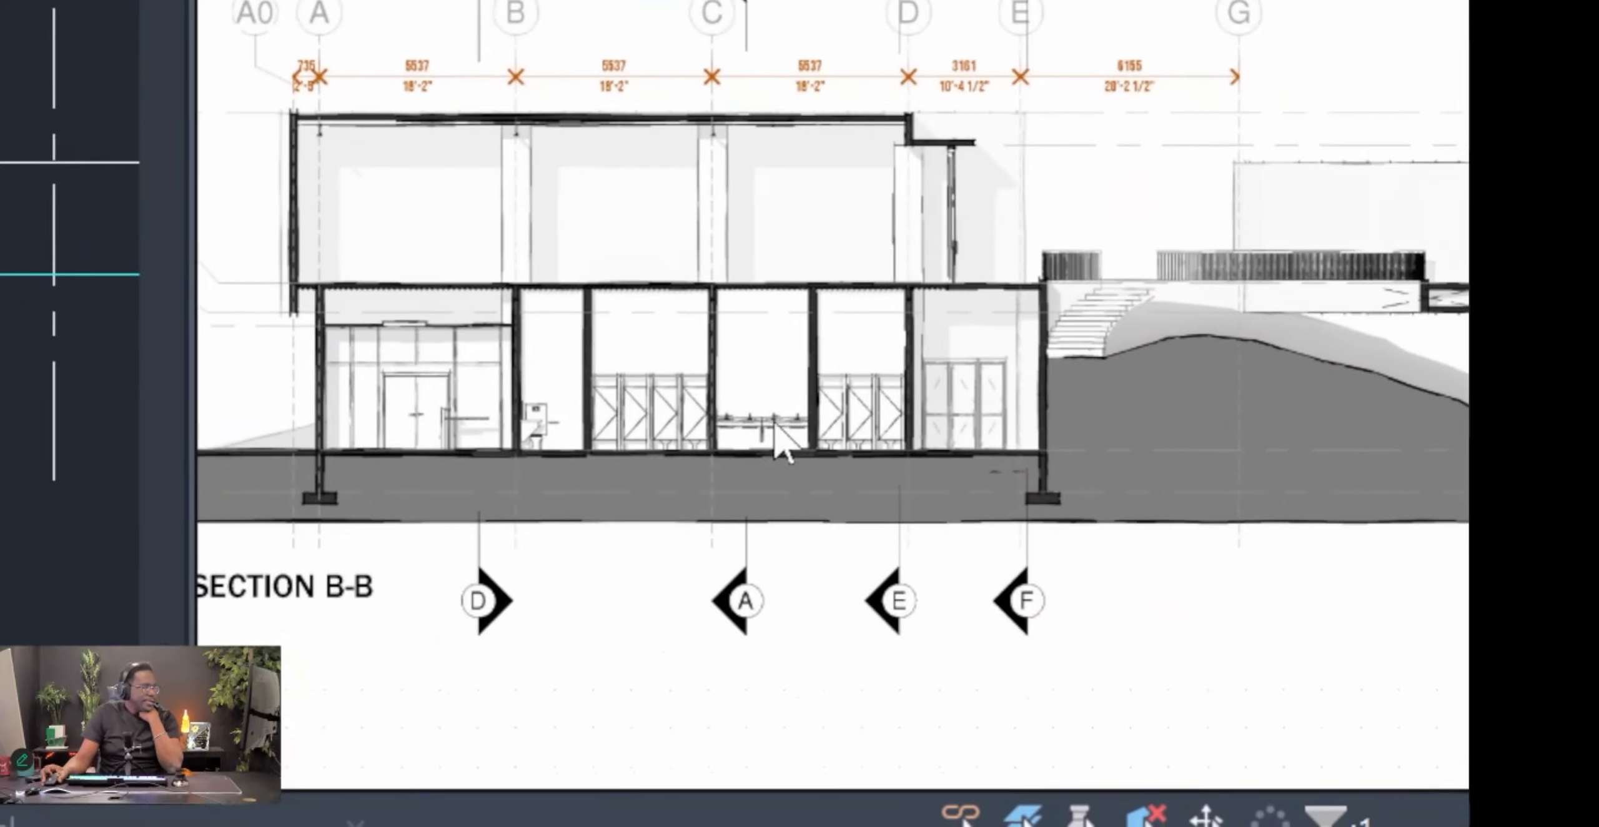
scroll(899, 466, down, 1)
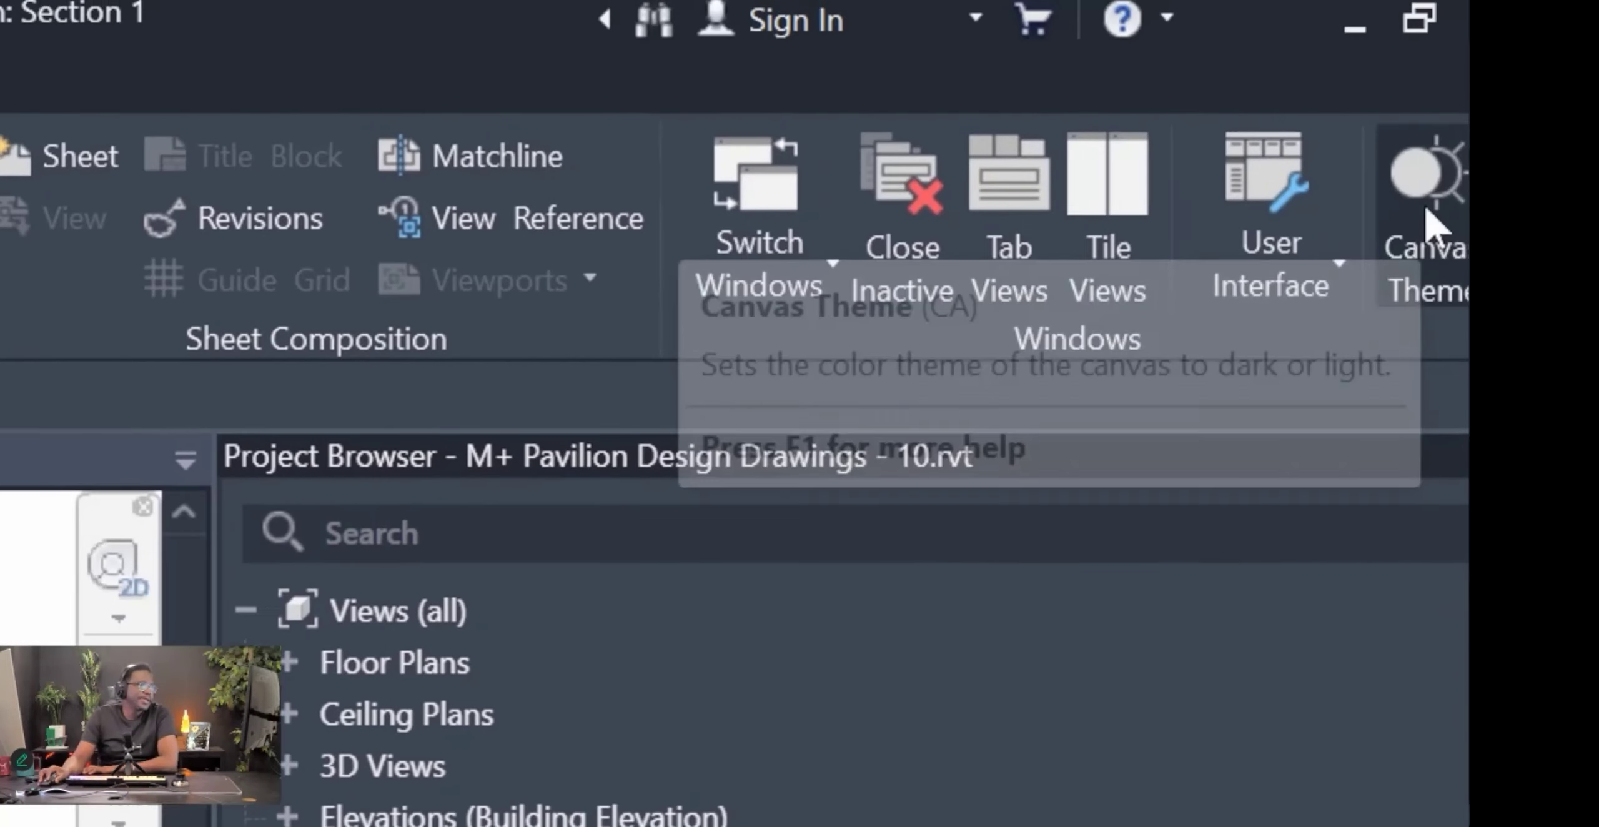
Switch the canvas theme back to dark for the Section 1 view.
click(1426, 211)
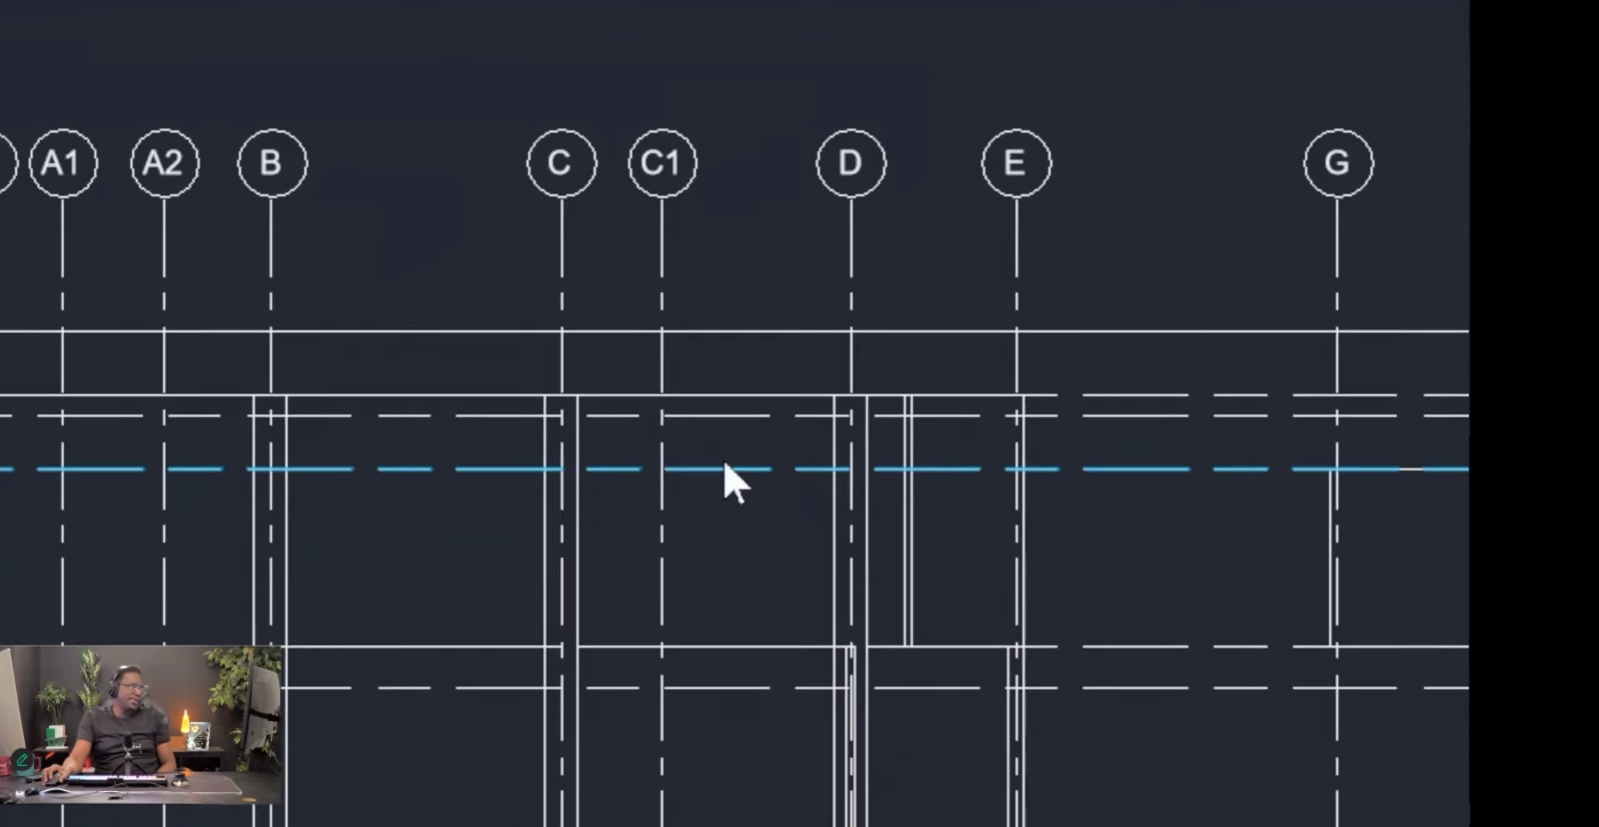
mouse_move(681, 531)
middle_down()
mouse_move(895, 432)
mouse_move(947, 459)
mouse_move(1297, 427)
middle_up()
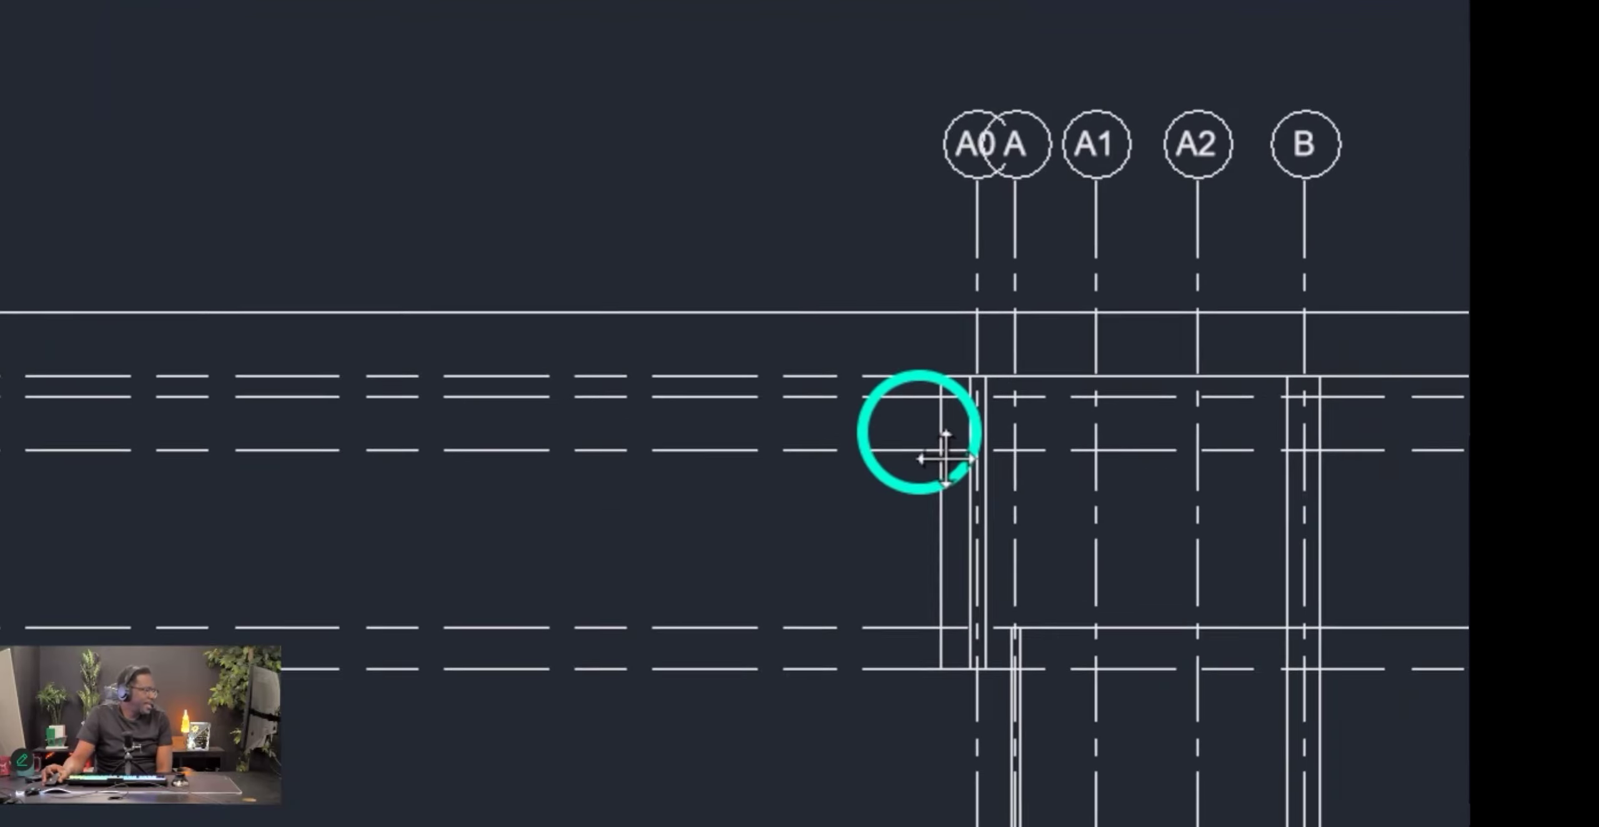
click(724, 421)
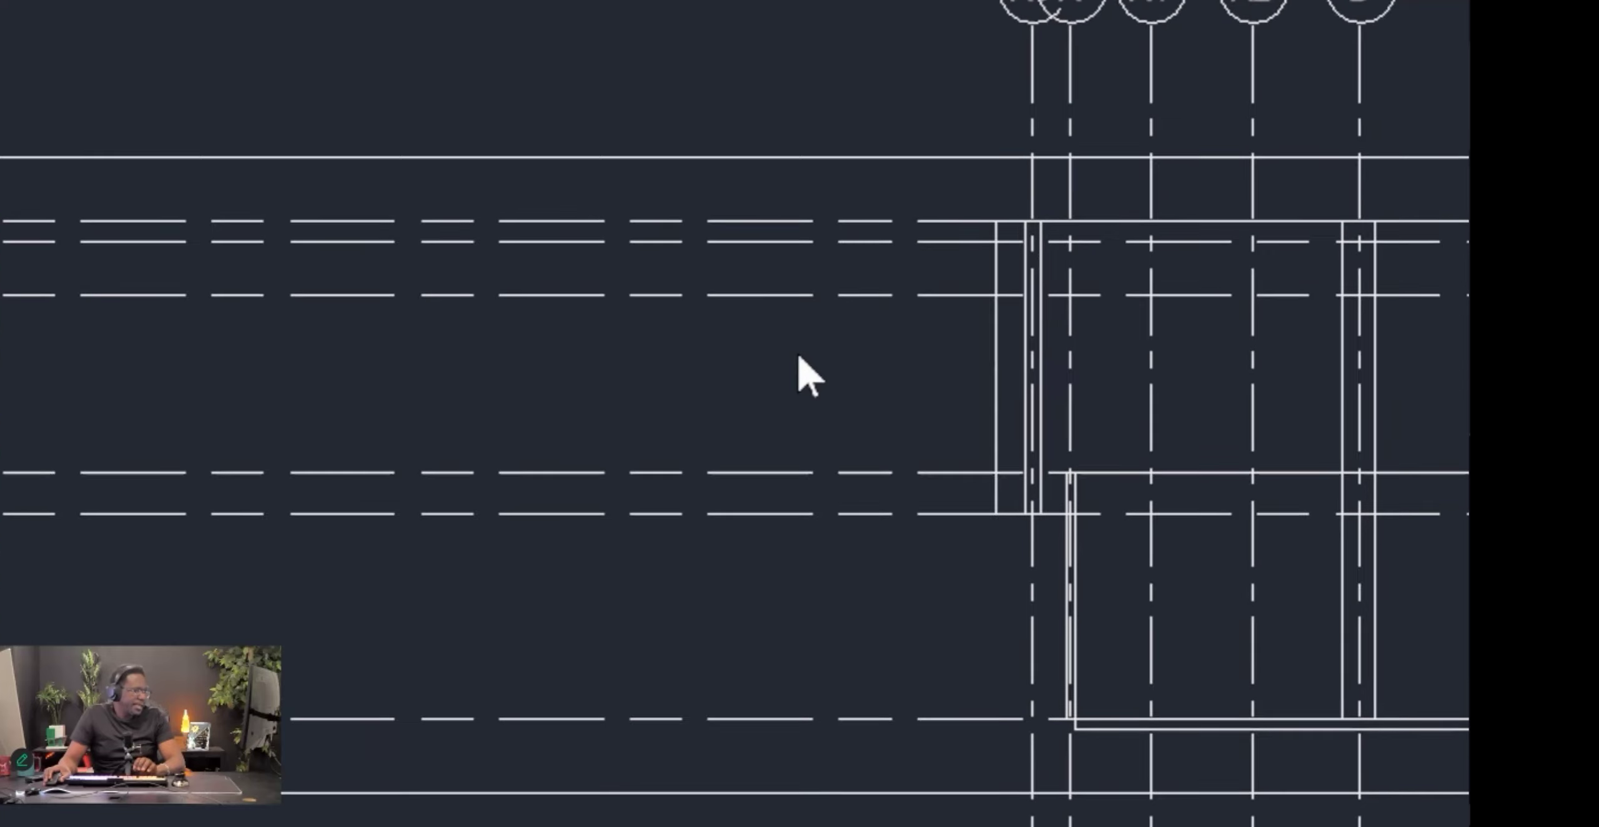
mouse_move(800, 413)
middle_down()
mouse_move(399, 474)
mouse_move(678, 422)
middle_up()
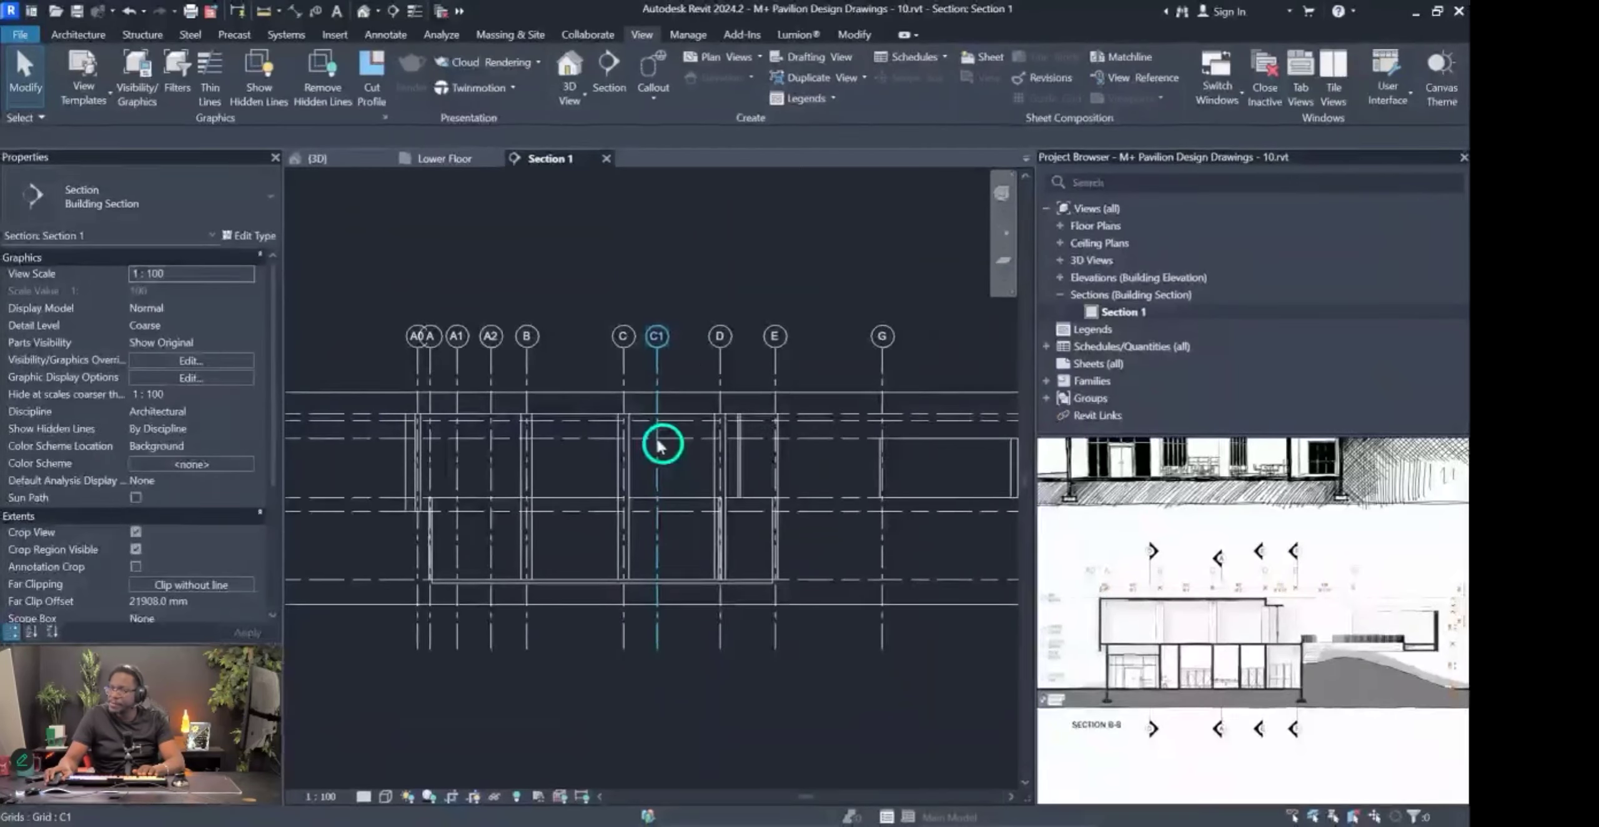
Assign the Architectural Section view template to the Section 1 view.
scroll(172, 450, down, 3)
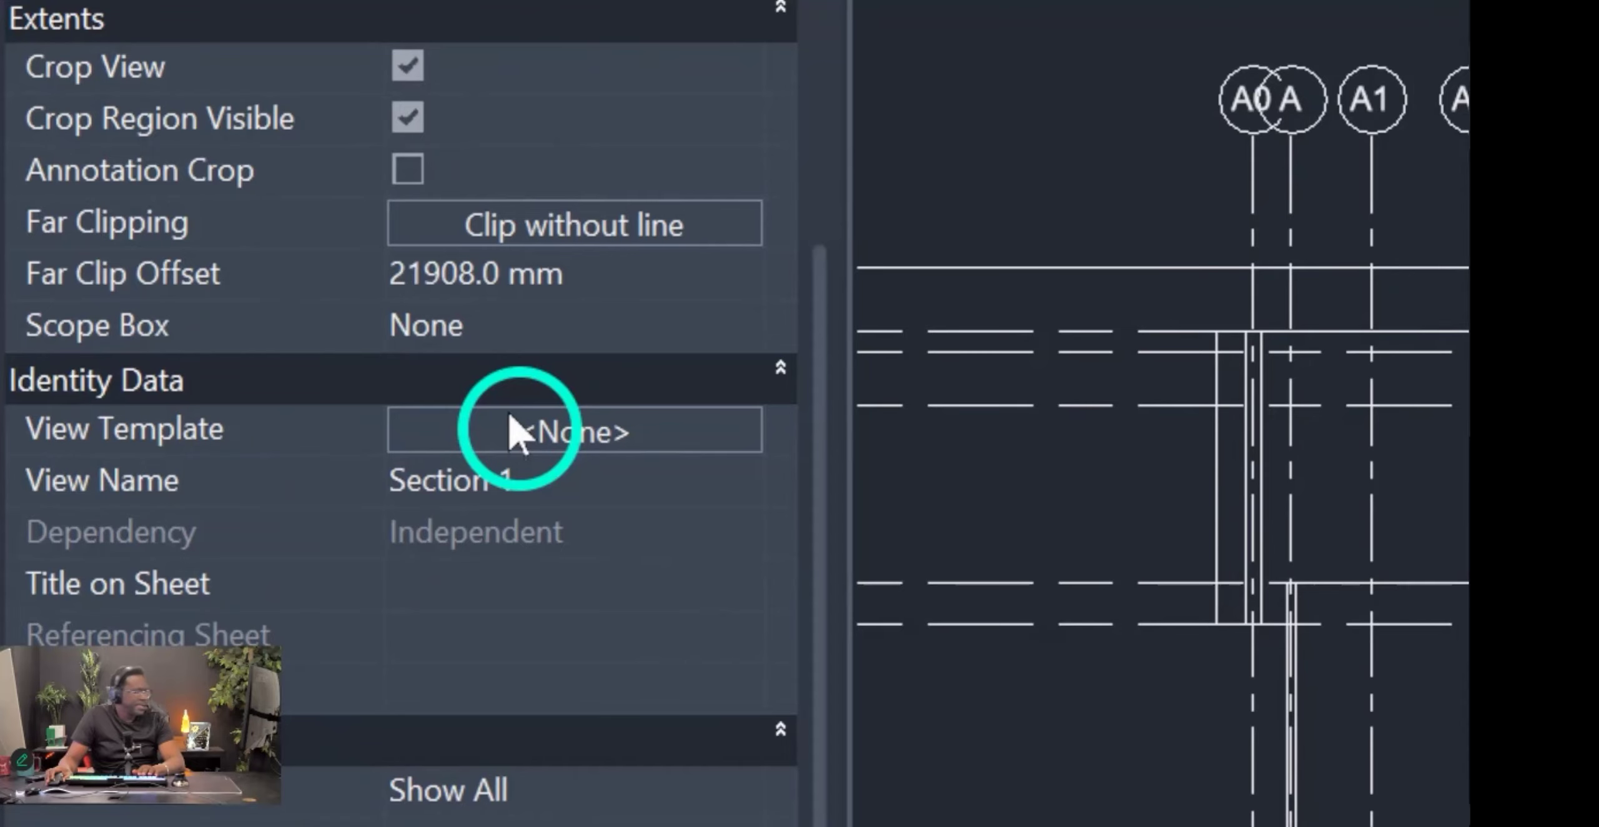
mouse_move(92, 417)
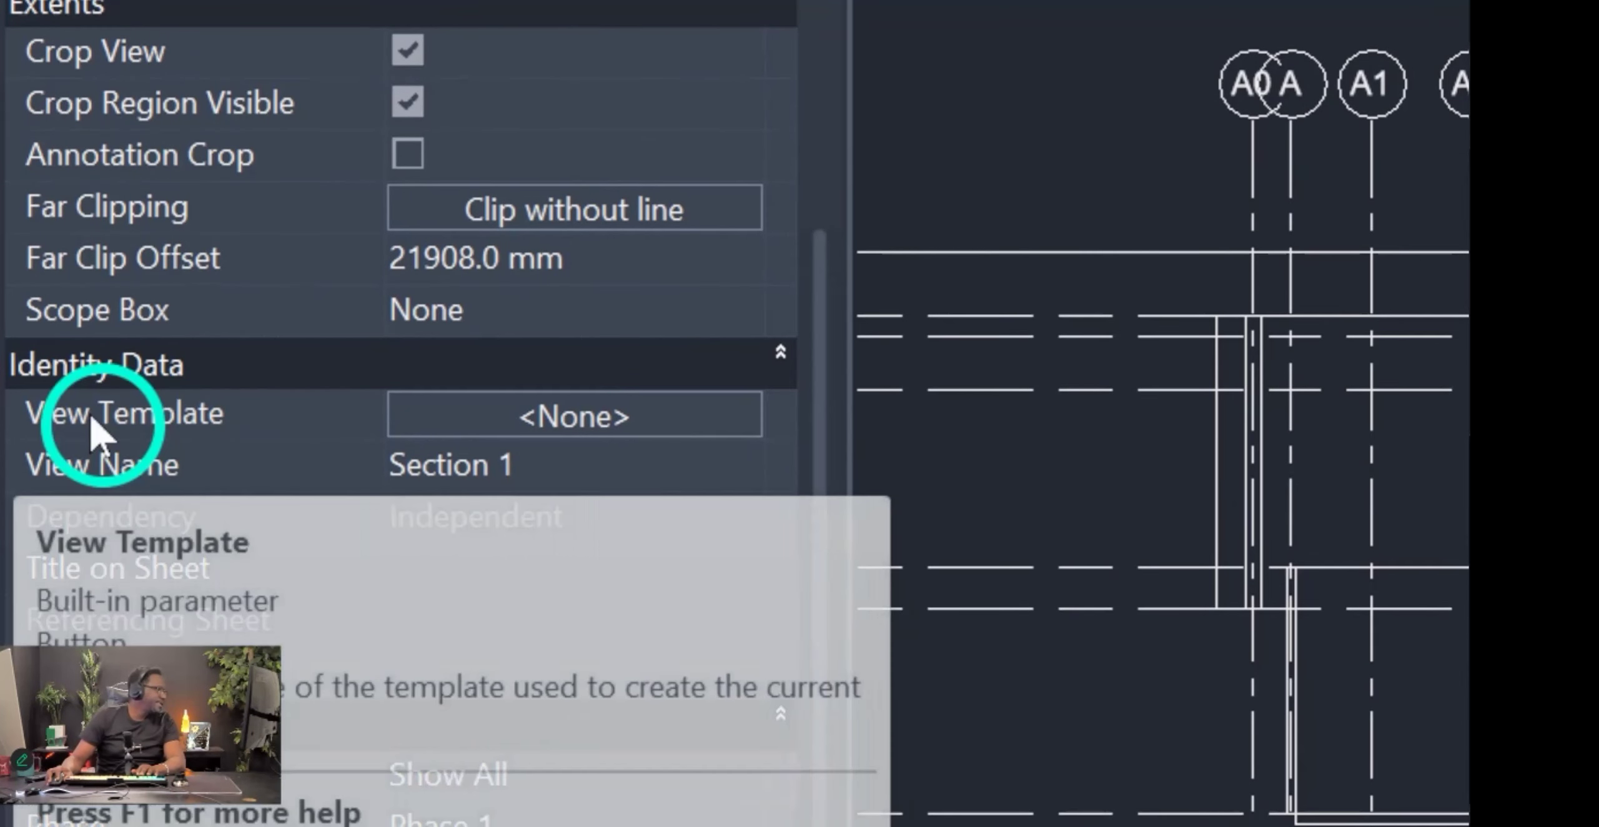
click(571, 434)
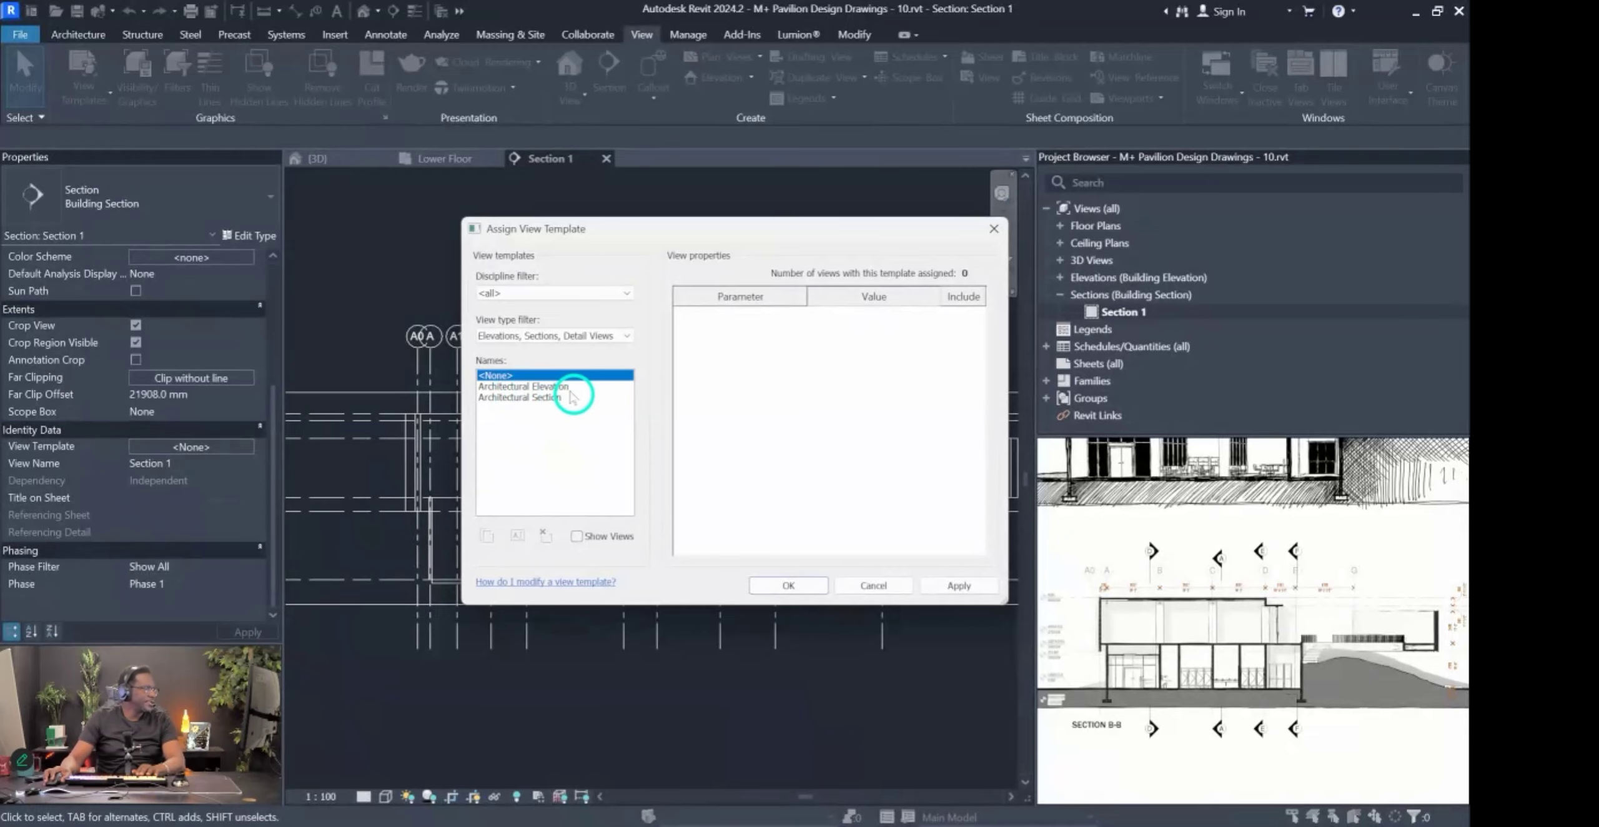
click(556, 397)
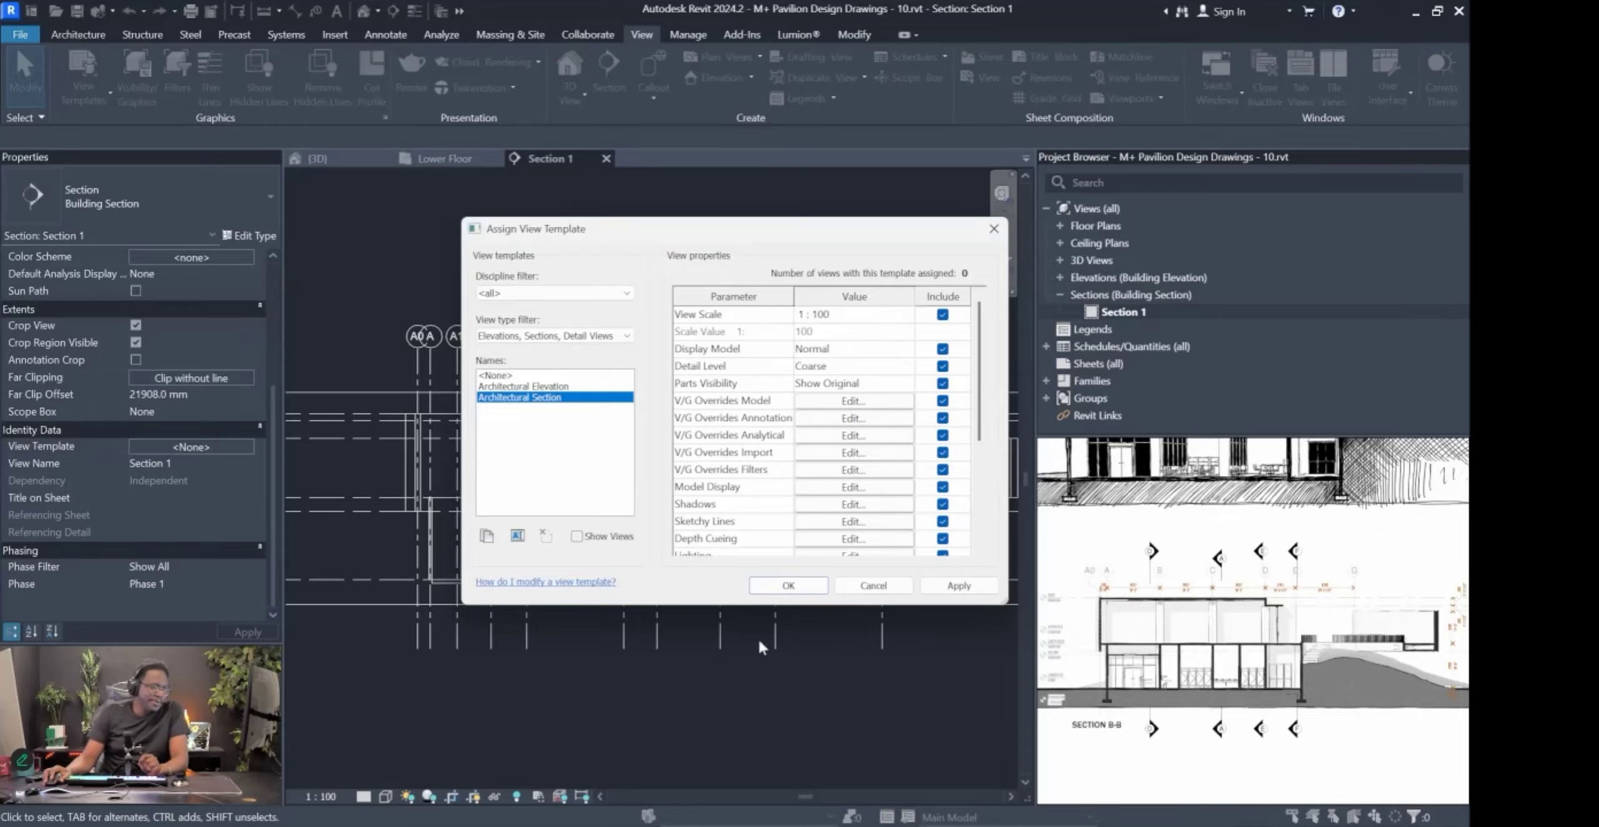
click(788, 585)
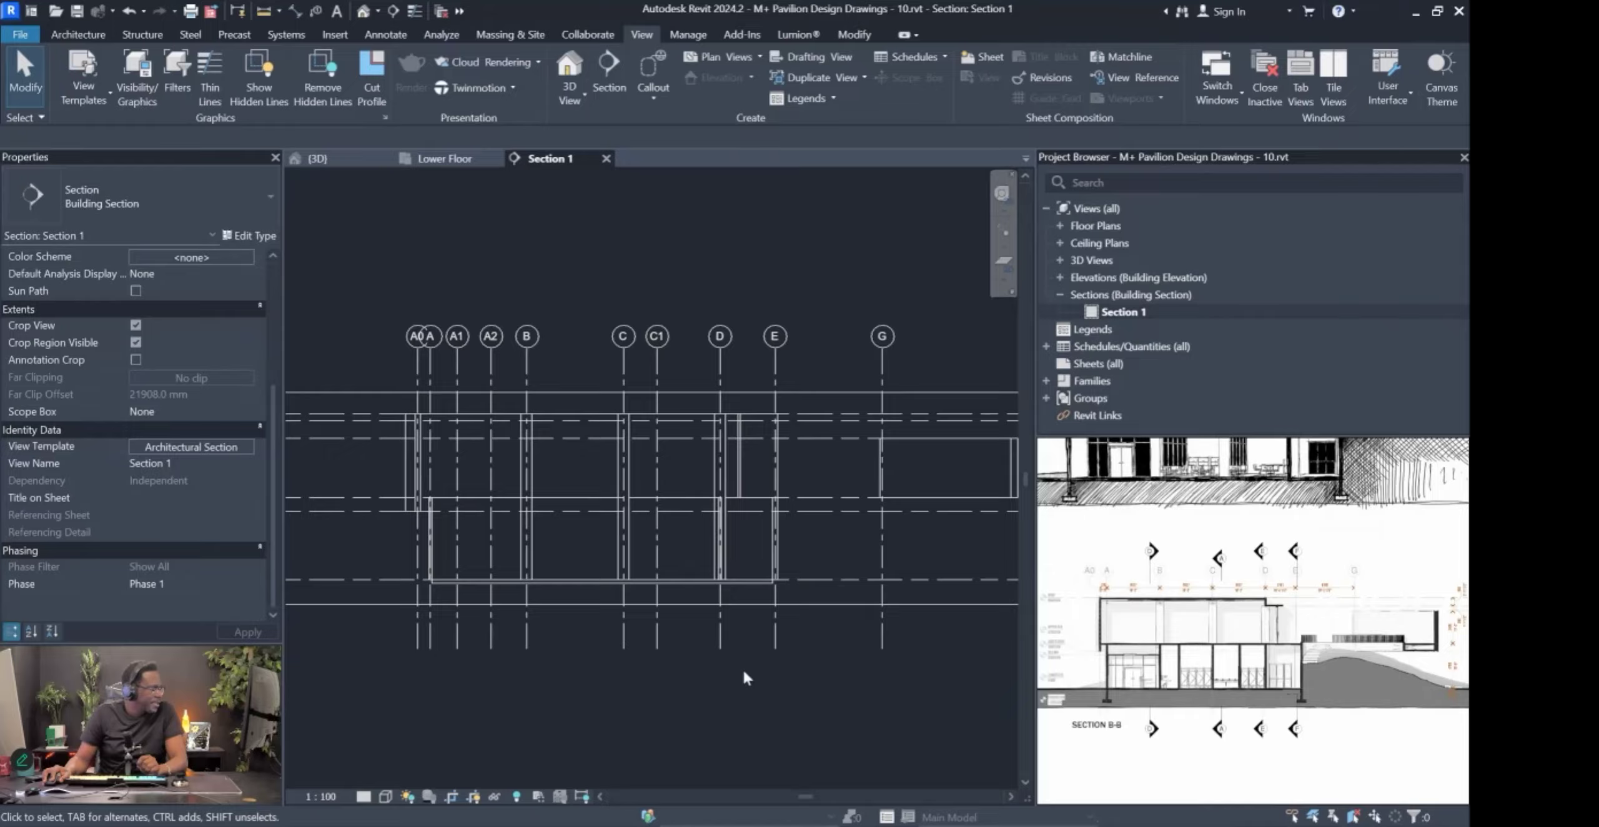
key(Pause)
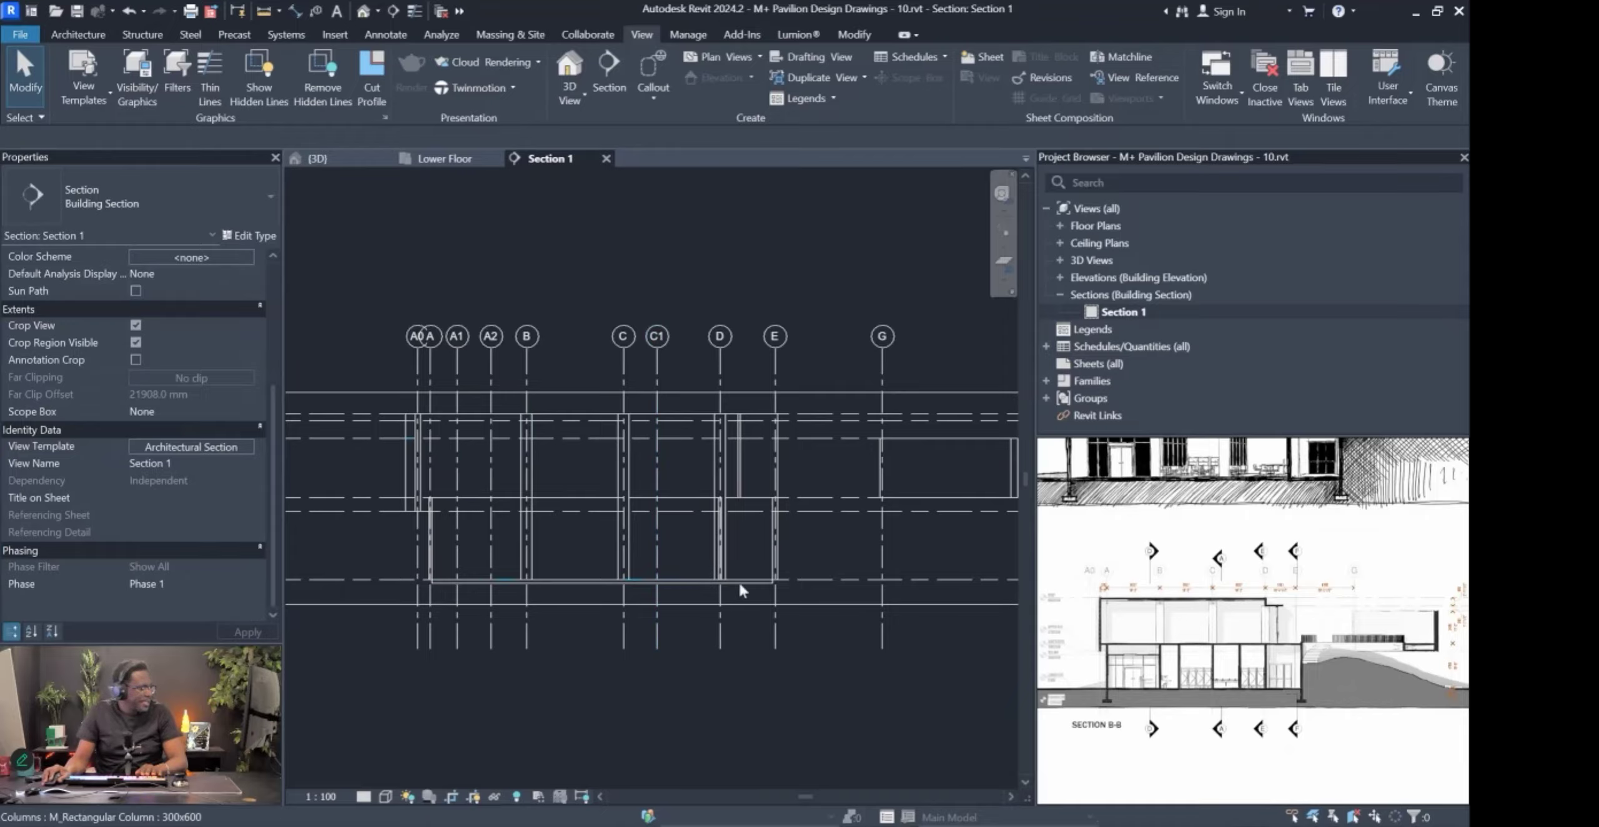
key(Pause)
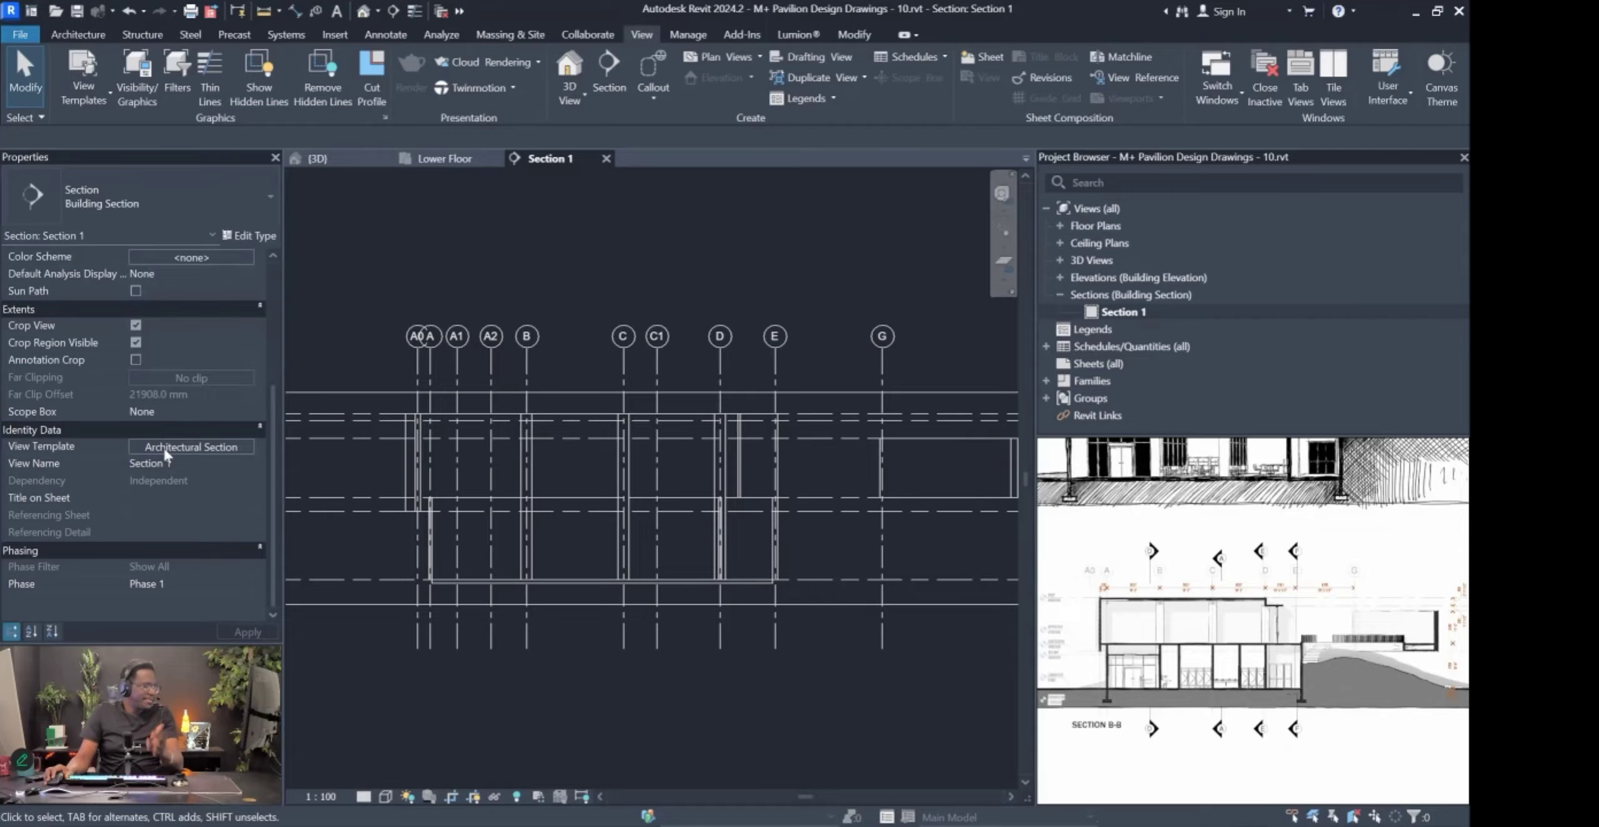
Enlarge the view template dialog for Section 1 and open the V/G Overrides Model settings of the Architectural Section template.
click(211, 447)
drag(662, 238, 507, 201)
drag(843, 563, 976, 702)
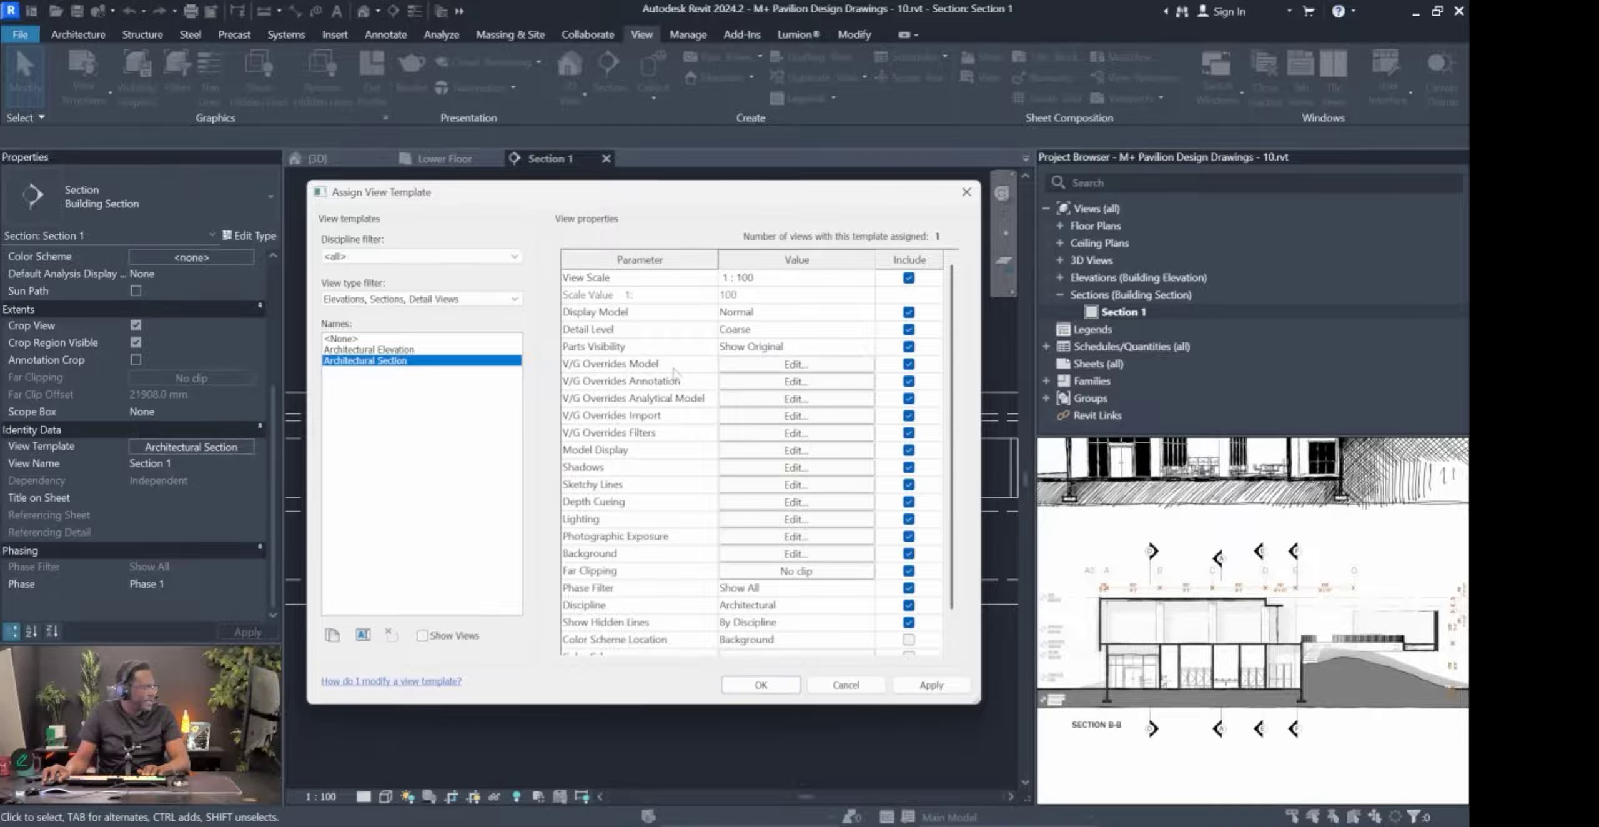
click(764, 368)
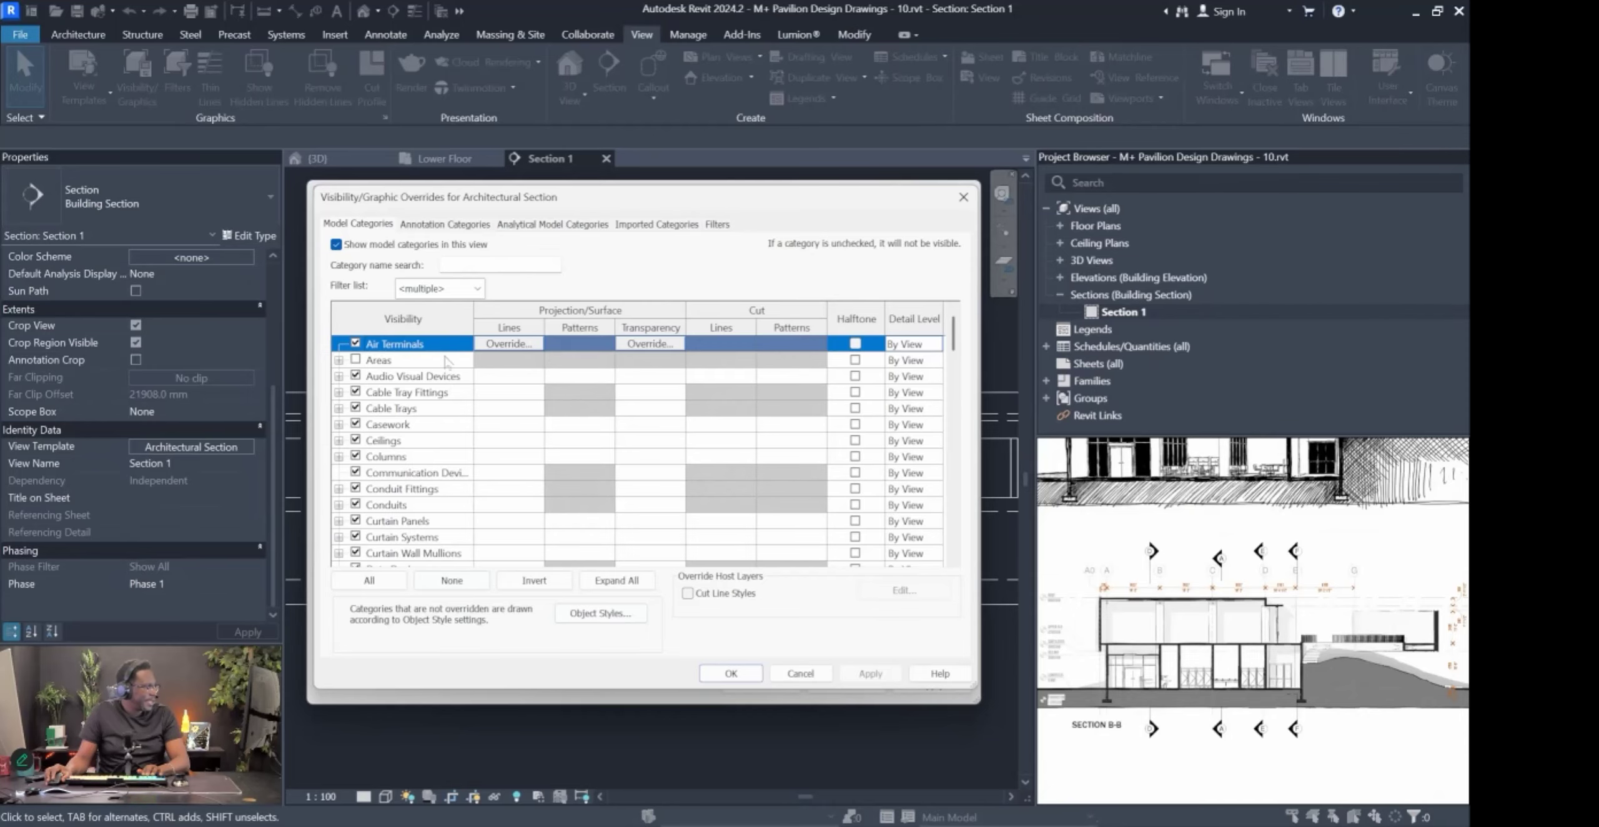
Review the model categories and annotation categories in the Architectural Section template's visibility and graphic overrides.
scroll(432, 398, down, 1)
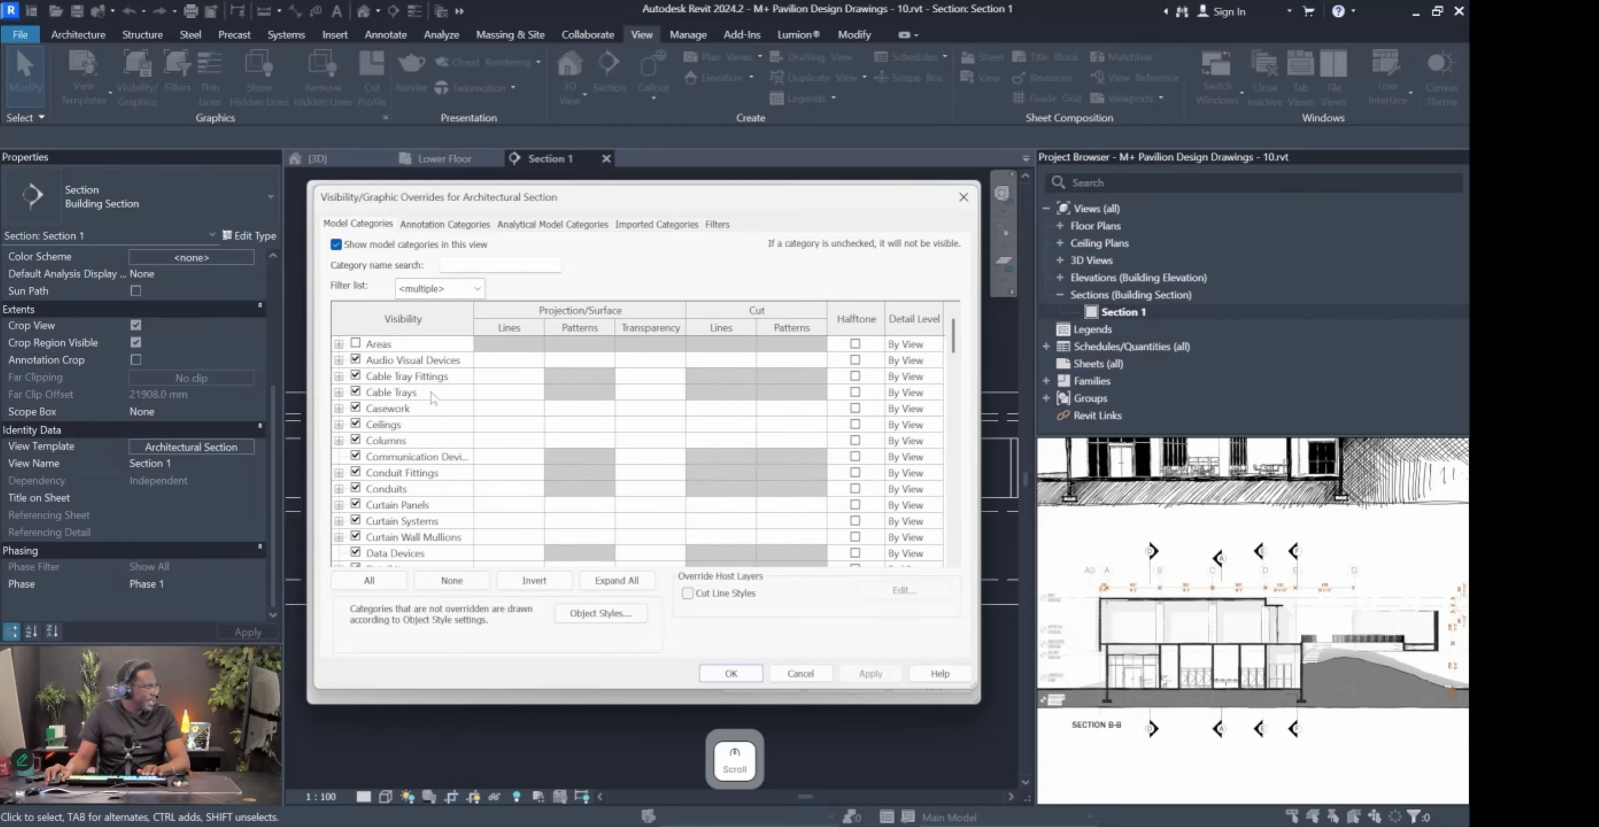
click(366, 226)
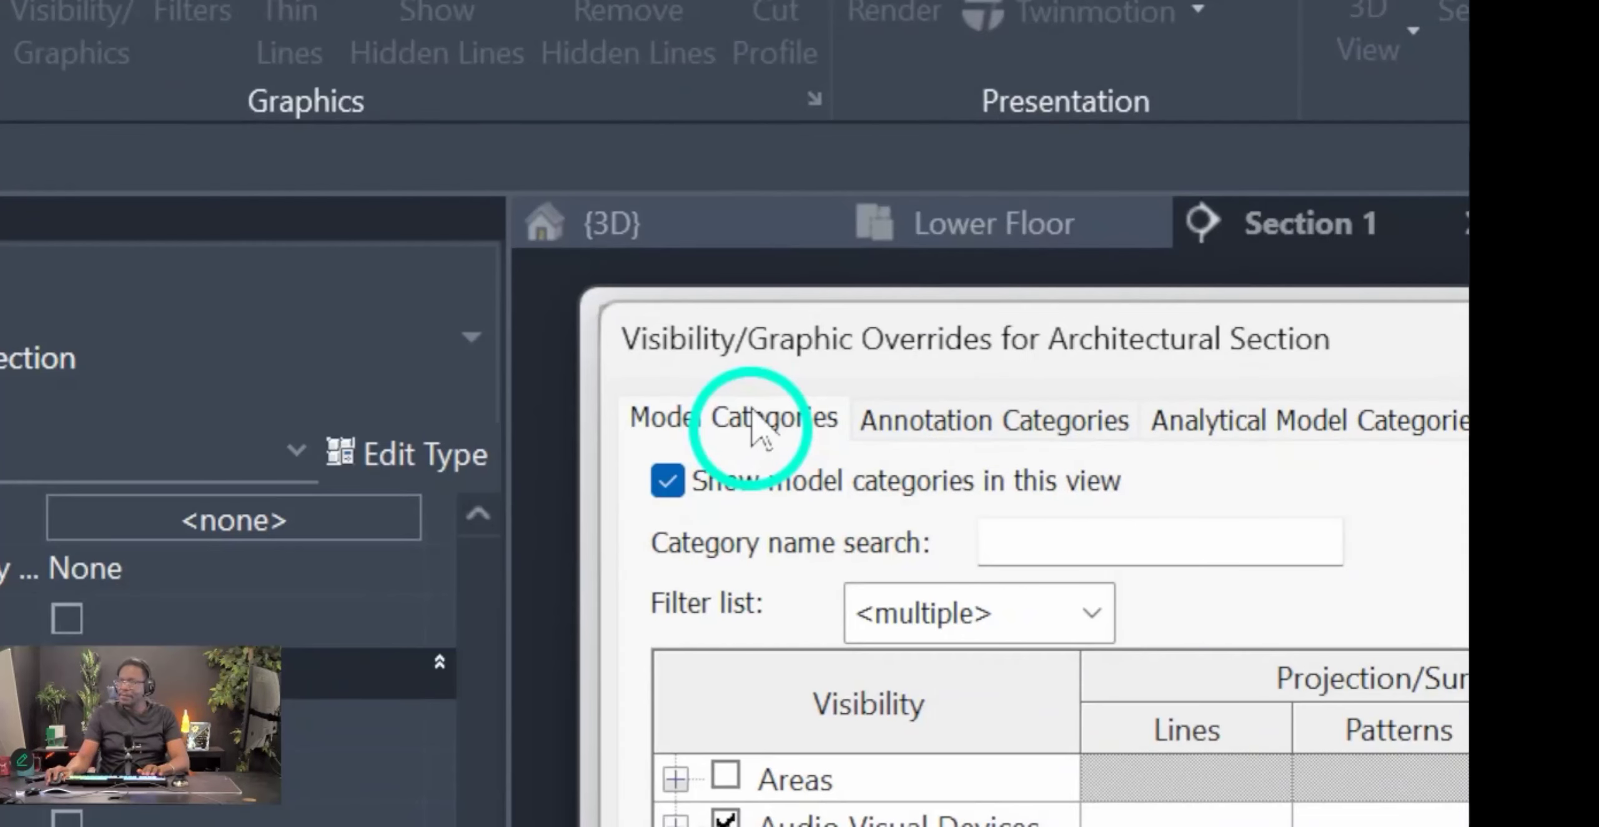
click(1003, 431)
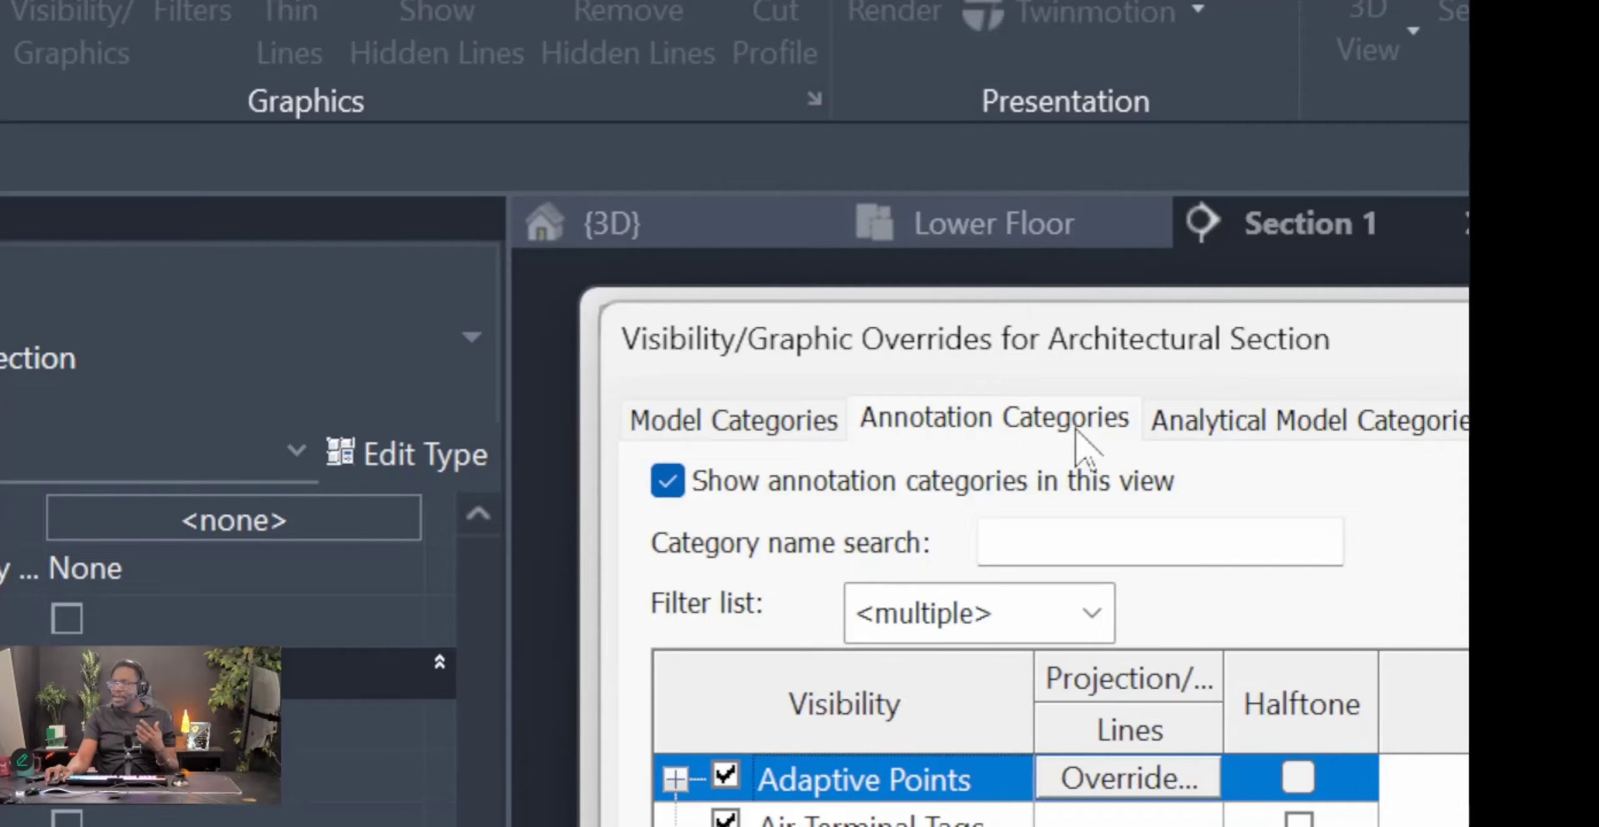
click(709, 422)
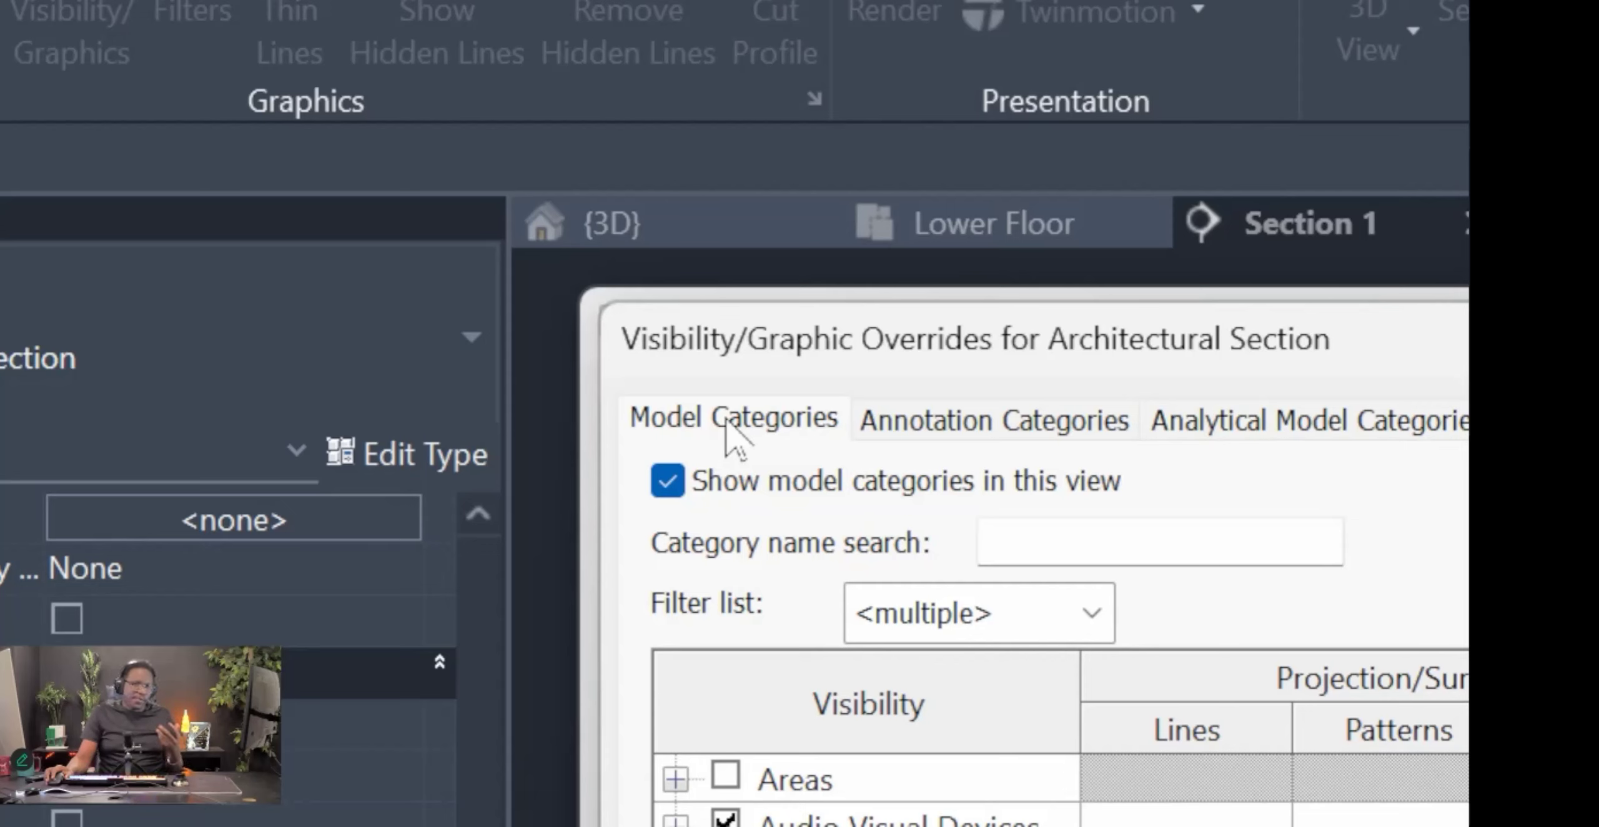
Set the Grids annotation category to halftone in the Architectural Section template's visibility overrides.
click(996, 441)
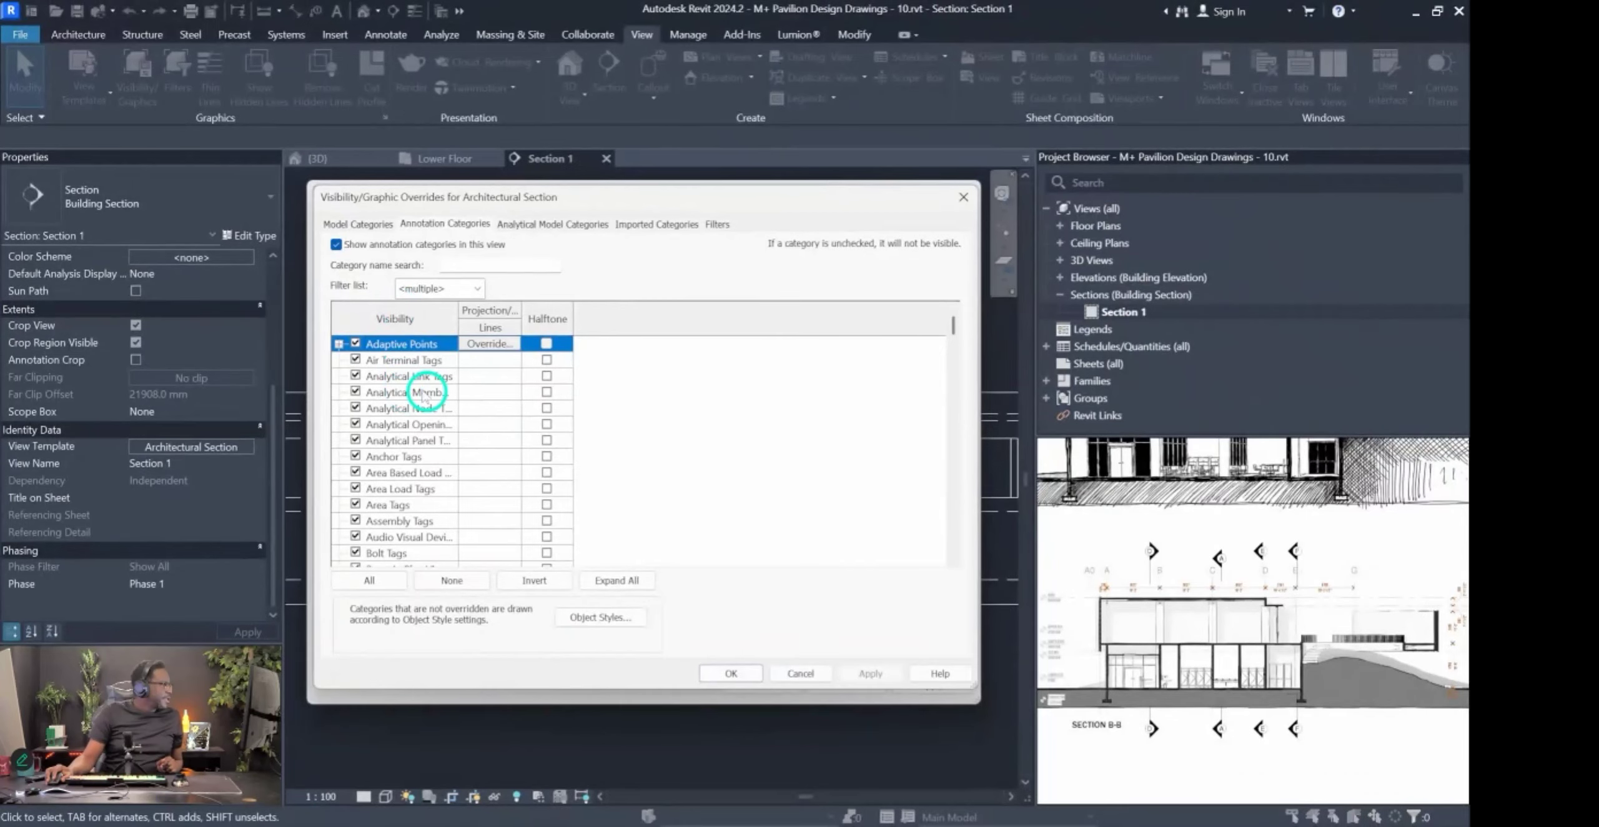
scroll(431, 374, down, 2)
drag(463, 329, 584, 317)
scroll(450, 437, down, 1)
click(431, 473)
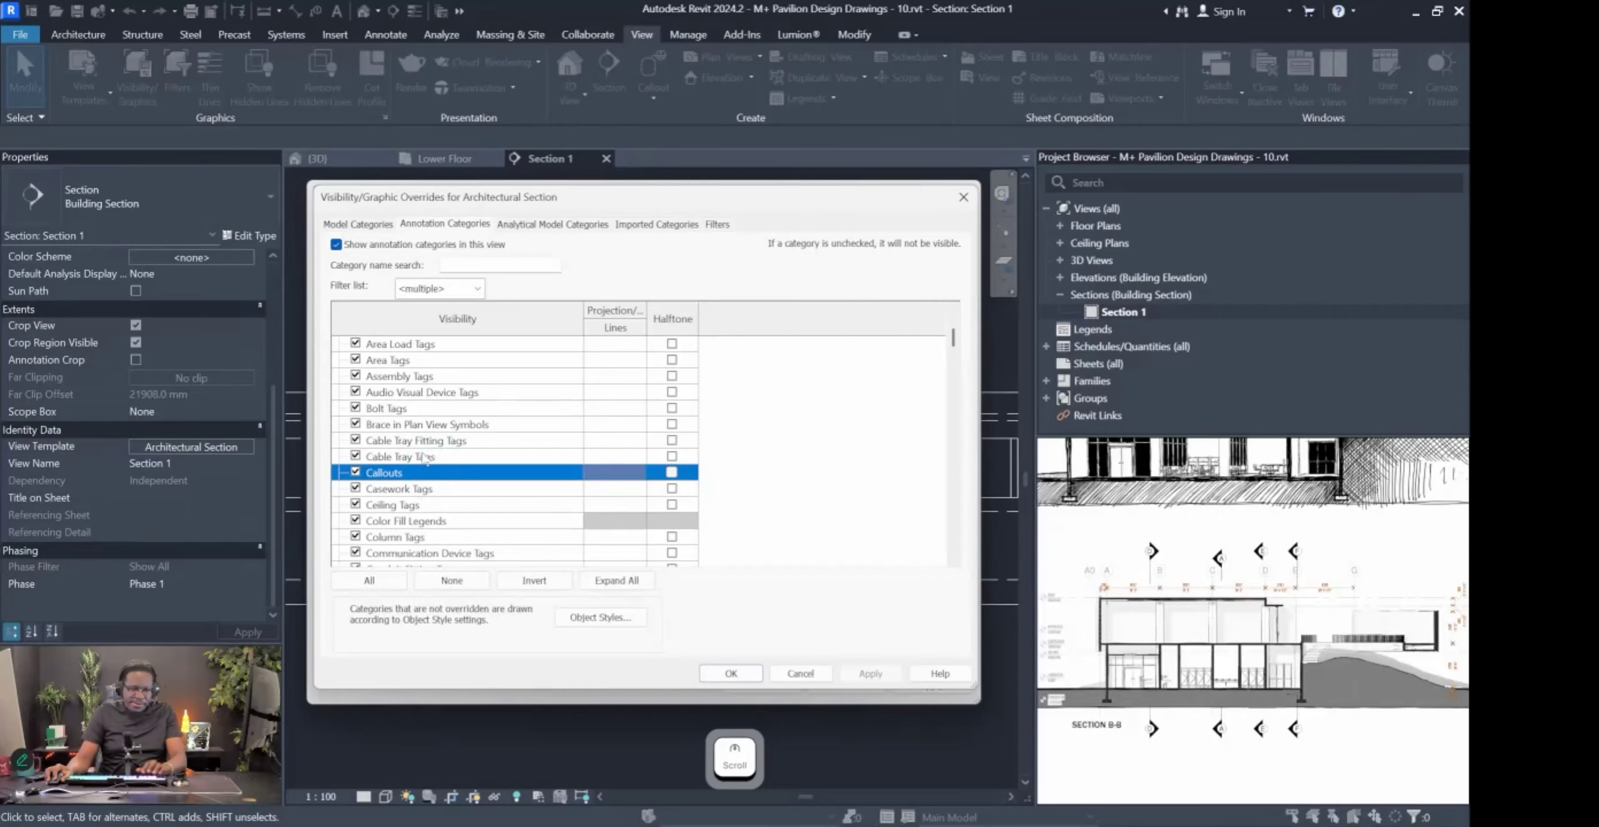
key(g)
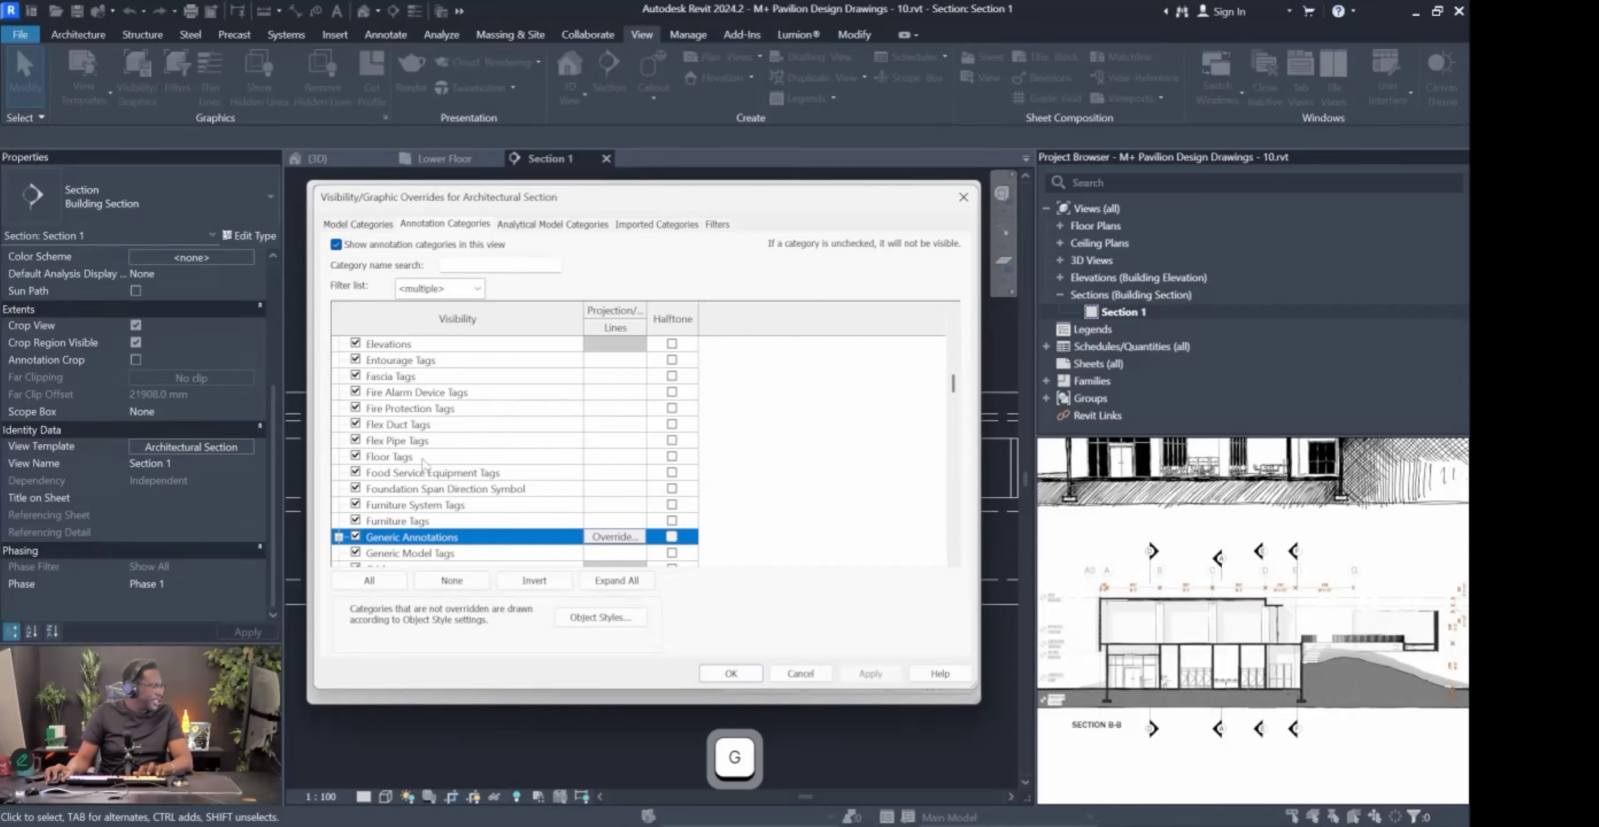
scroll(406, 516, down, 1)
scroll(381, 528, down, 1)
click(399, 523)
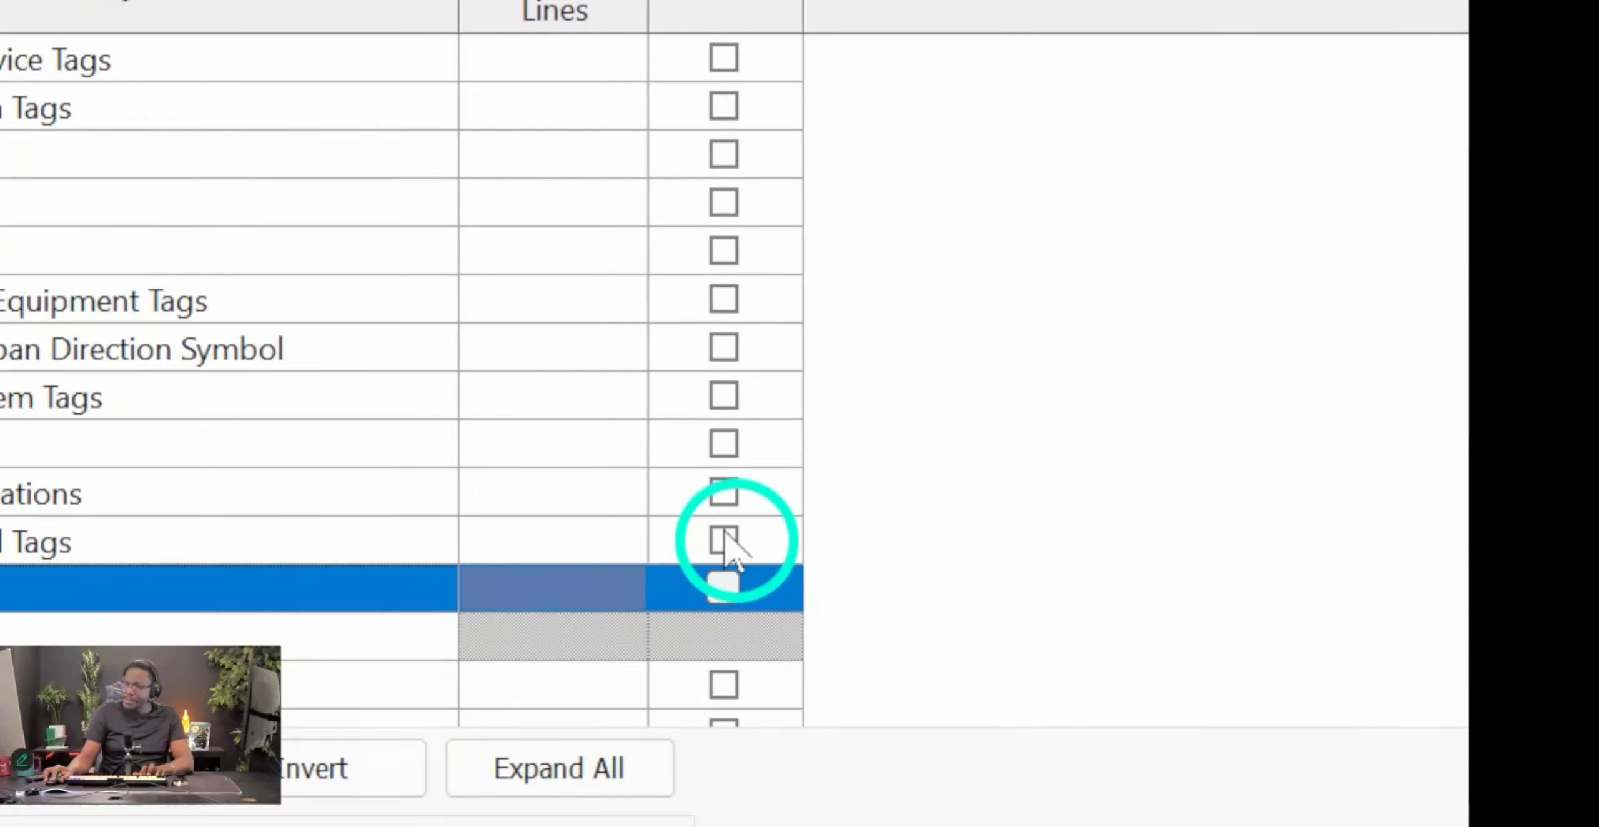
click(736, 419)
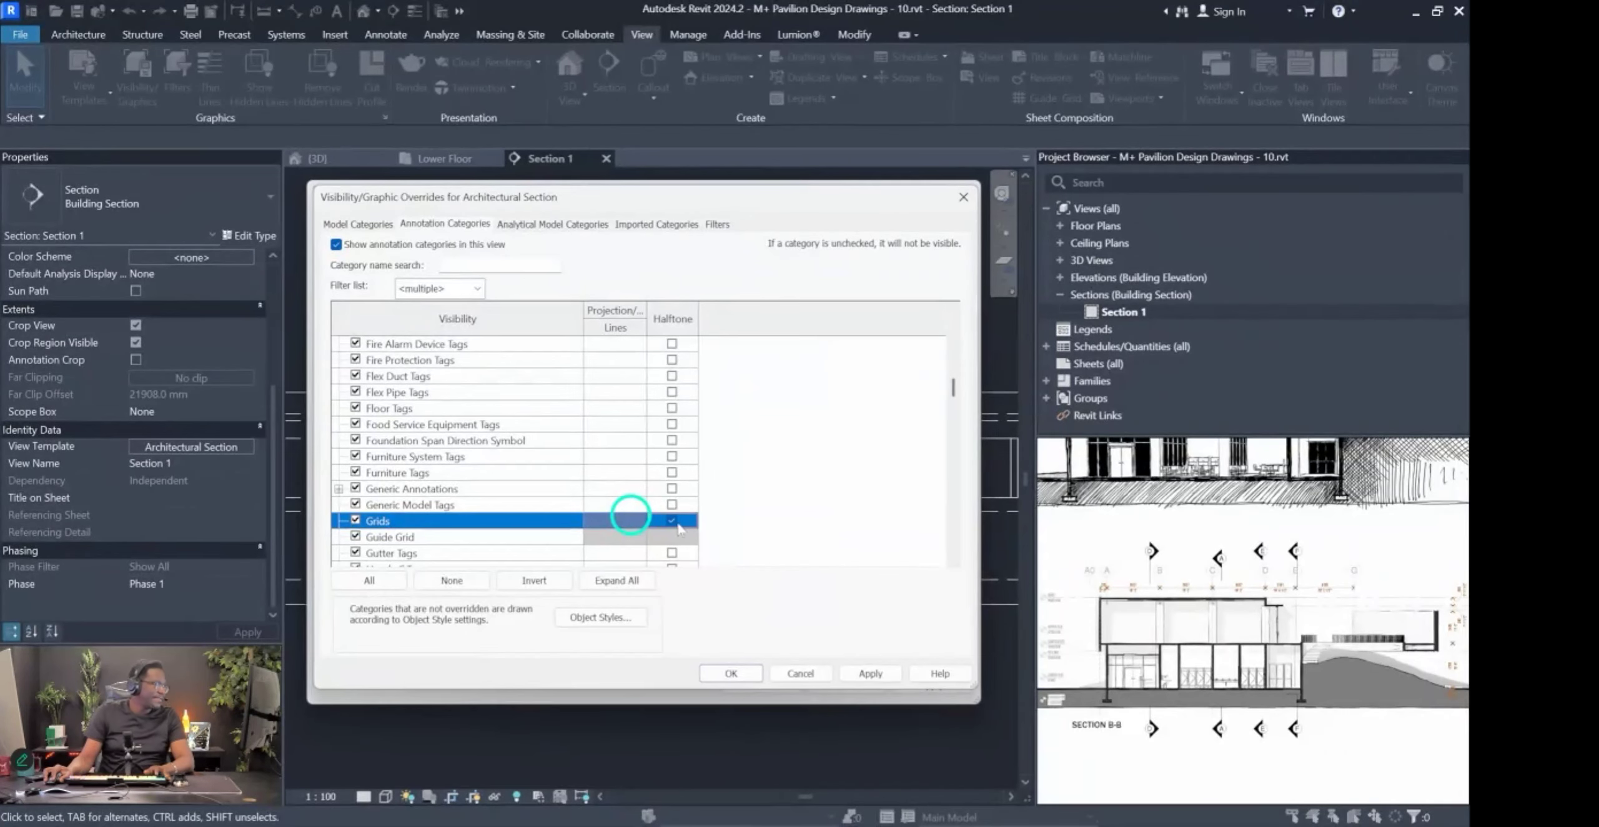
Set the Levels annotation category to halftone in the same template overrides.
scroll(475, 517, down, 2)
click(412, 489)
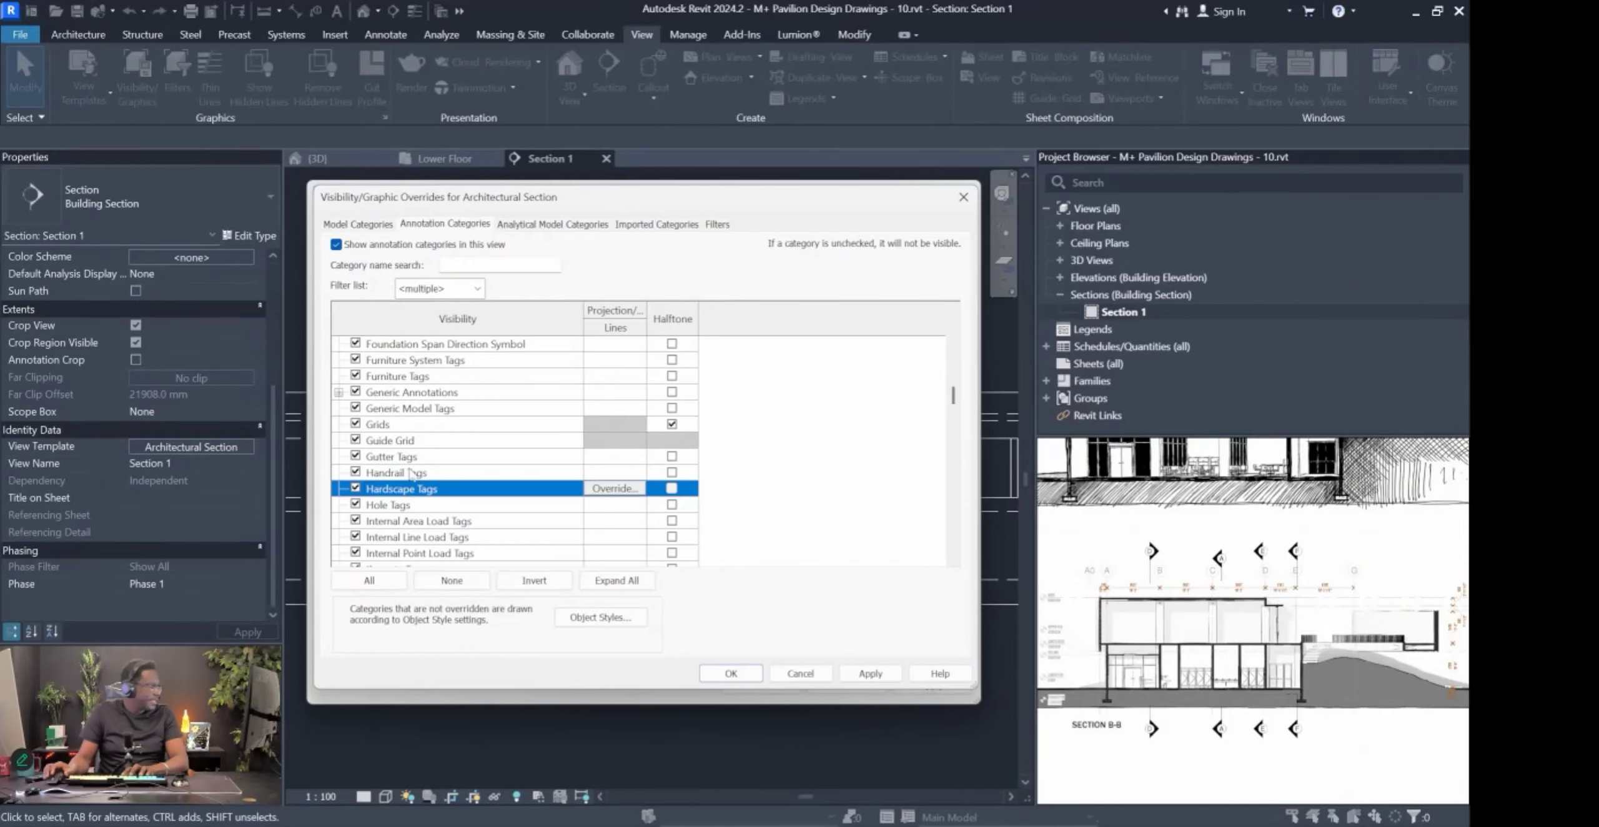
key(l)
scroll(431, 528, down, 1)
click(671, 520)
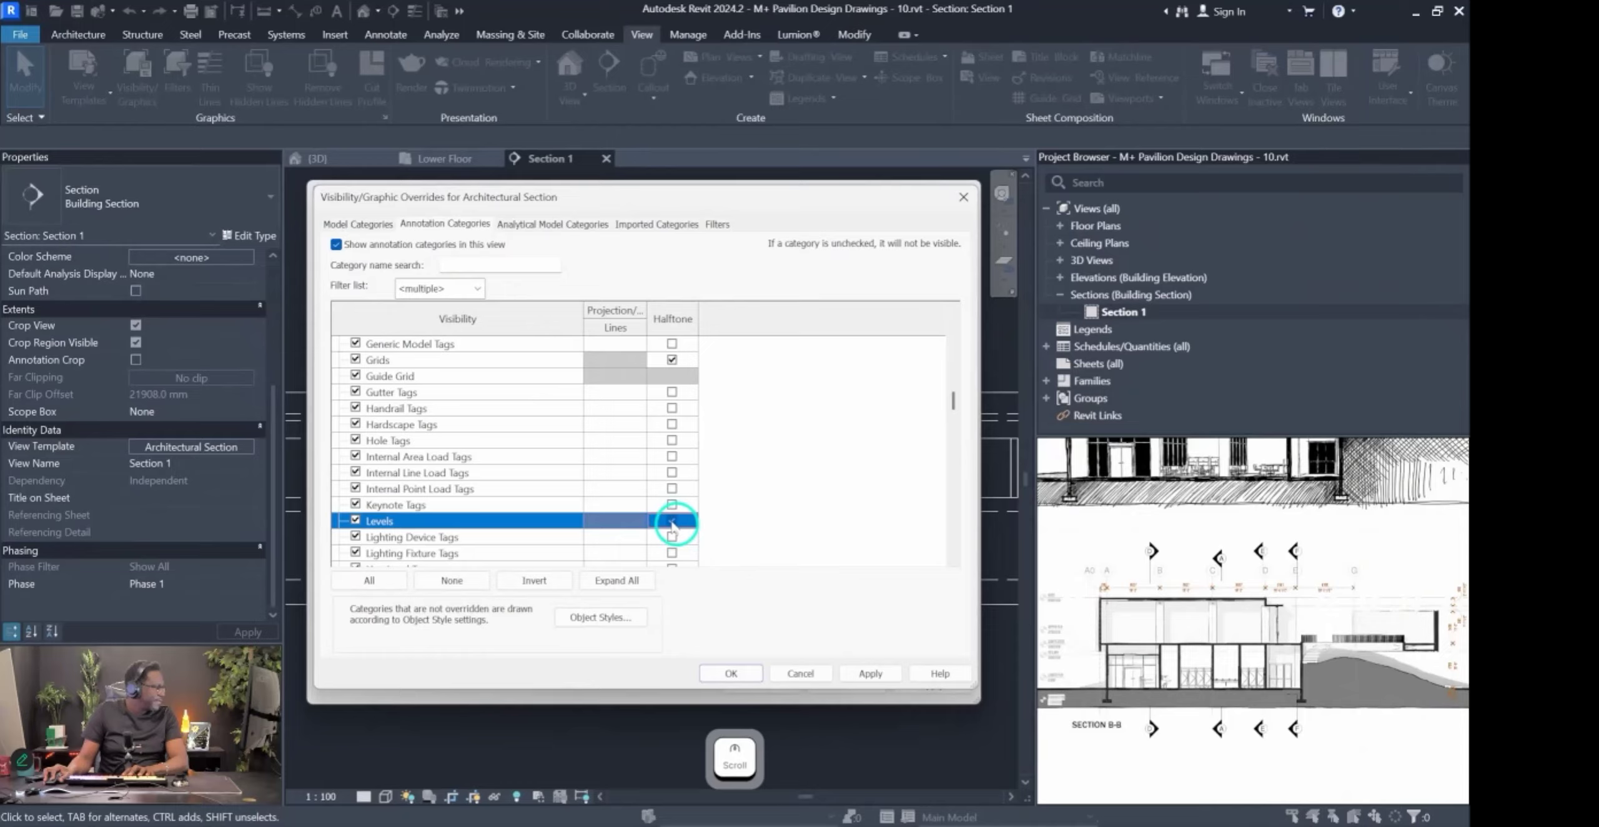
Set the Sections annotation category to halftone and accept the template changes for Section 1.
click(431, 461)
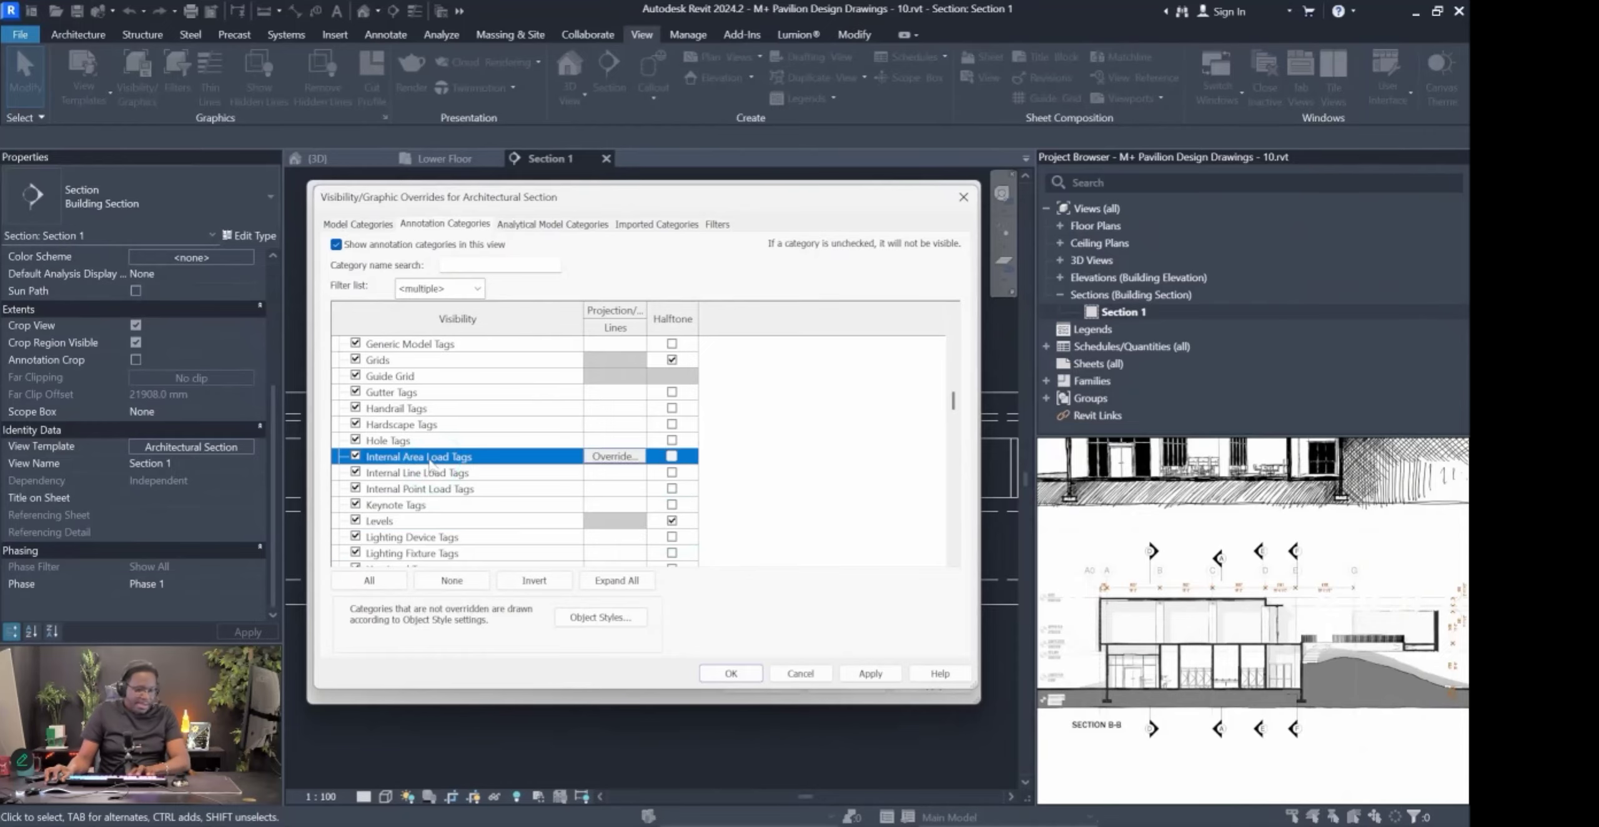
key(s)
scroll(447, 493, down, 5)
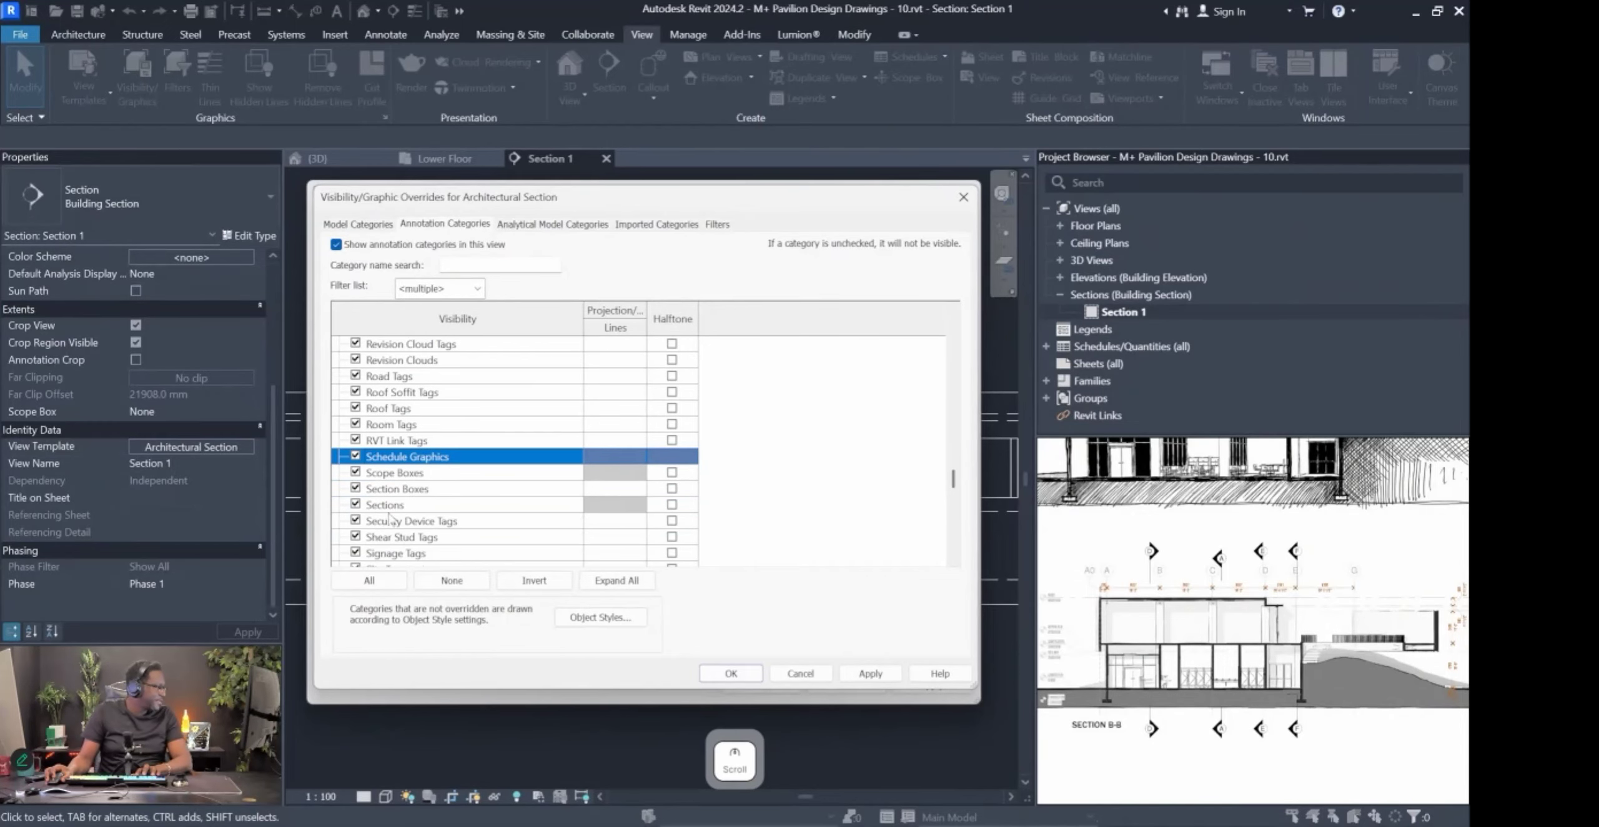
click(390, 507)
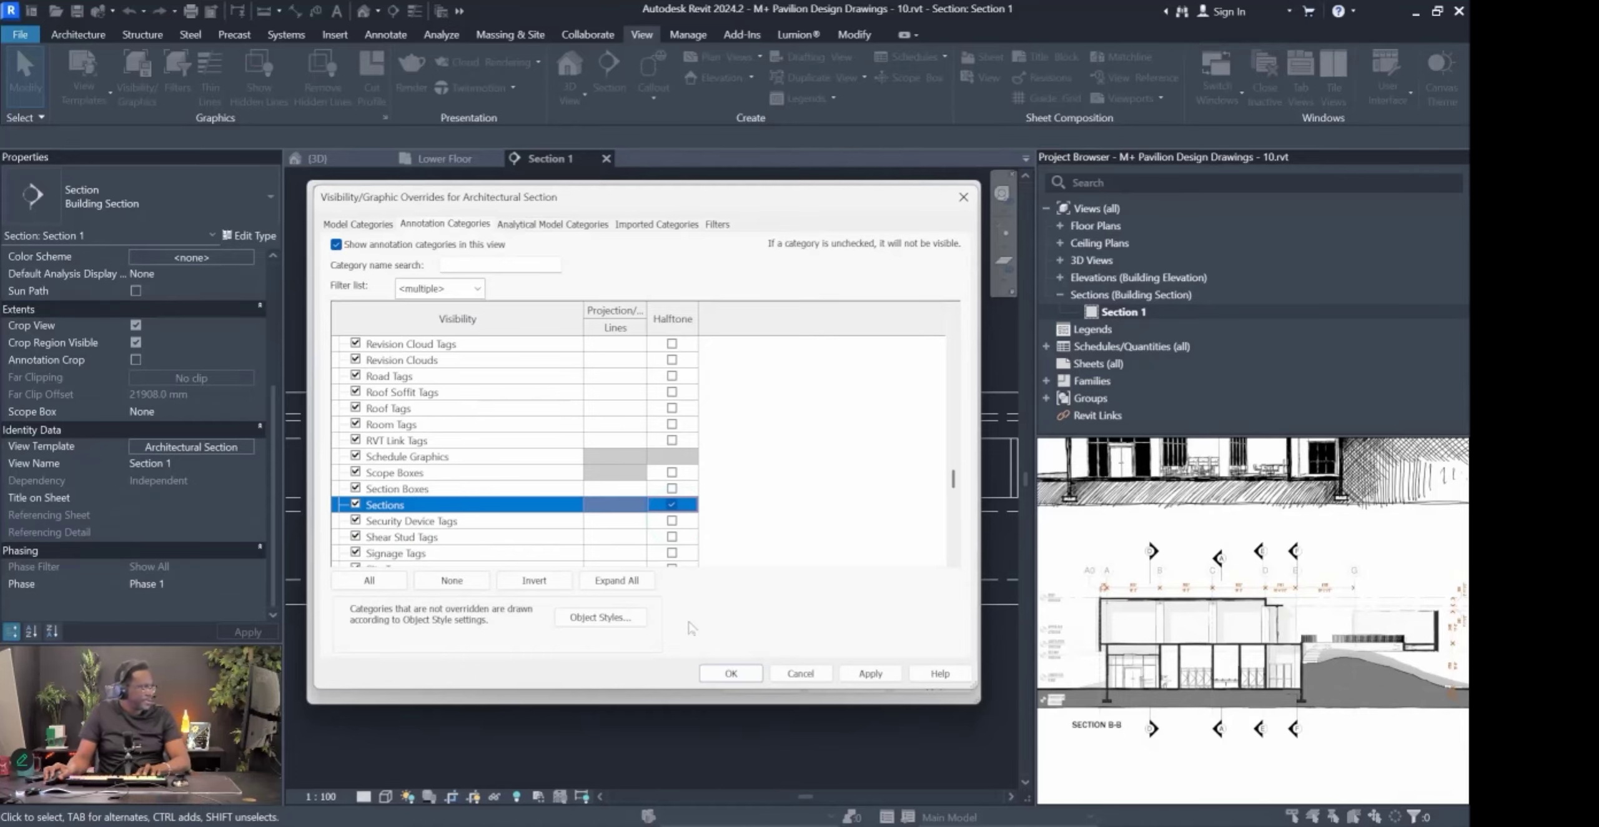
click(727, 673)
click(772, 689)
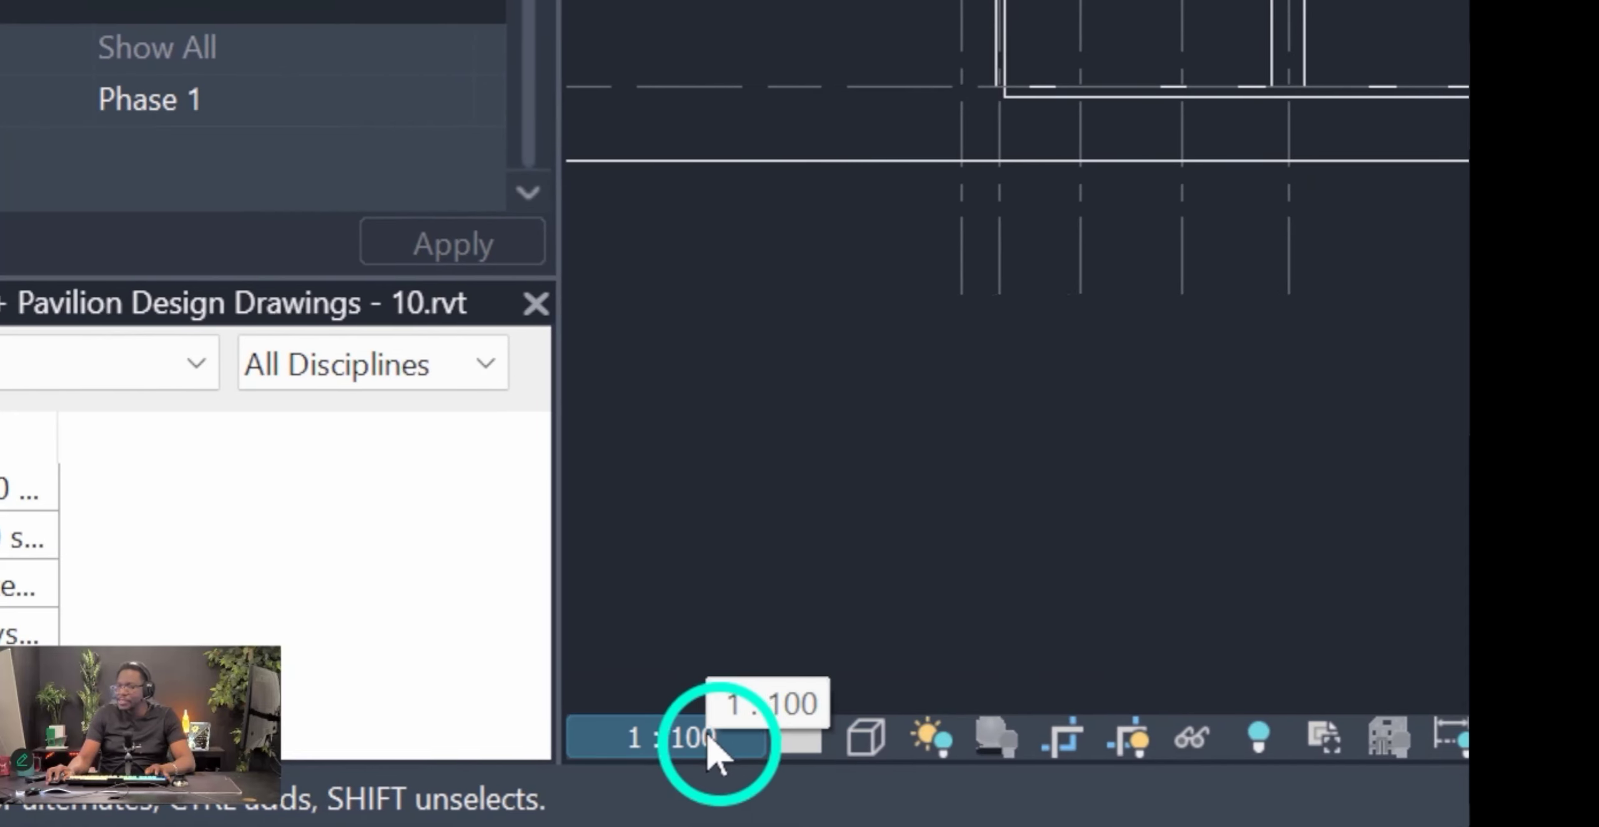
Check which detail level, visual style, sun path and shadow options the template leaves available in Section 1.
click(804, 744)
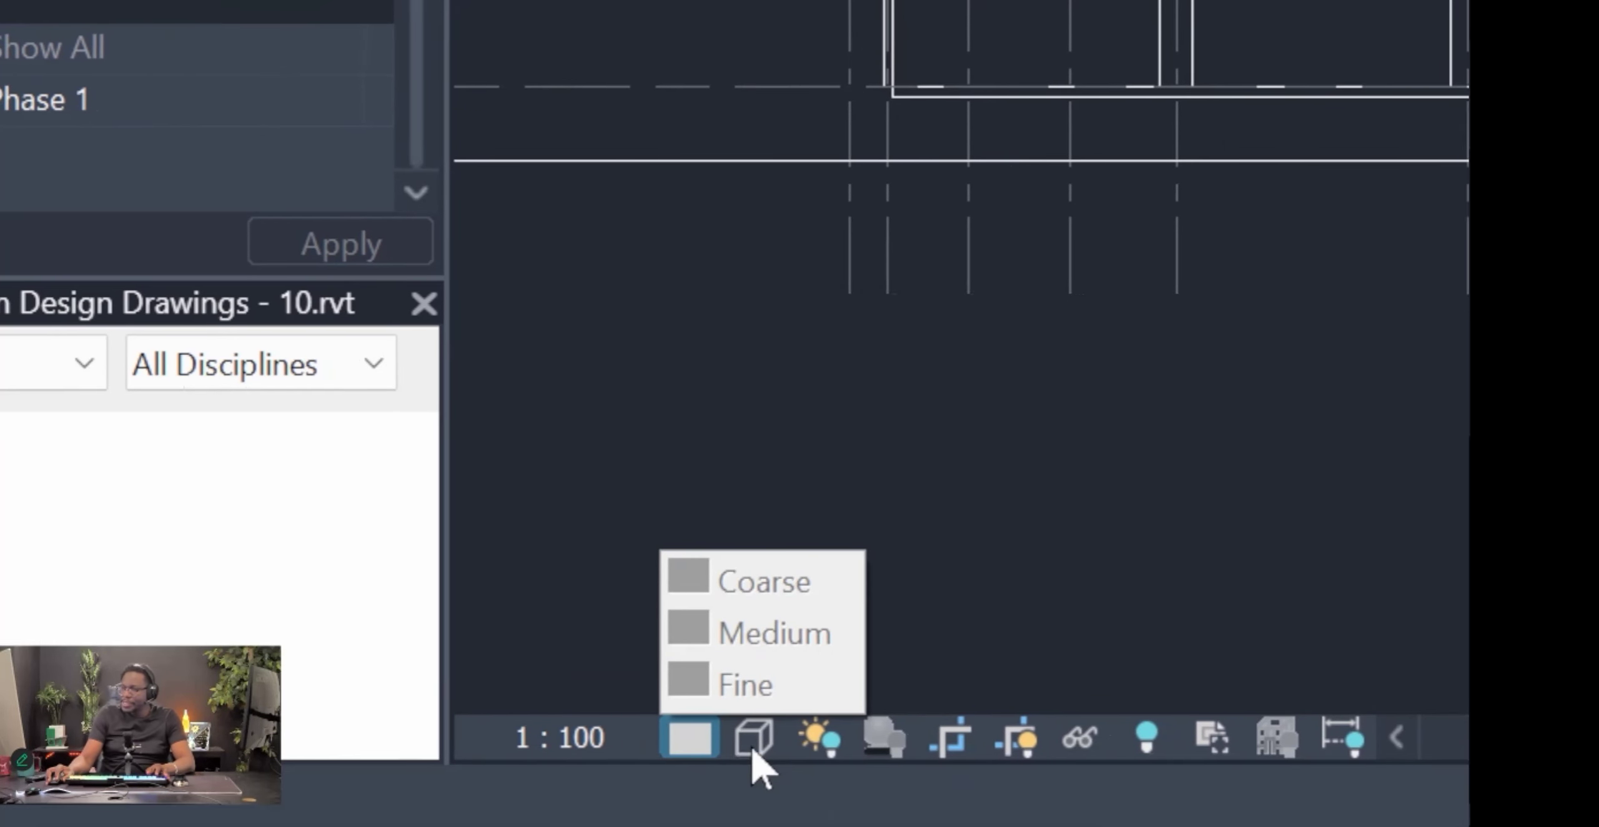
click(753, 744)
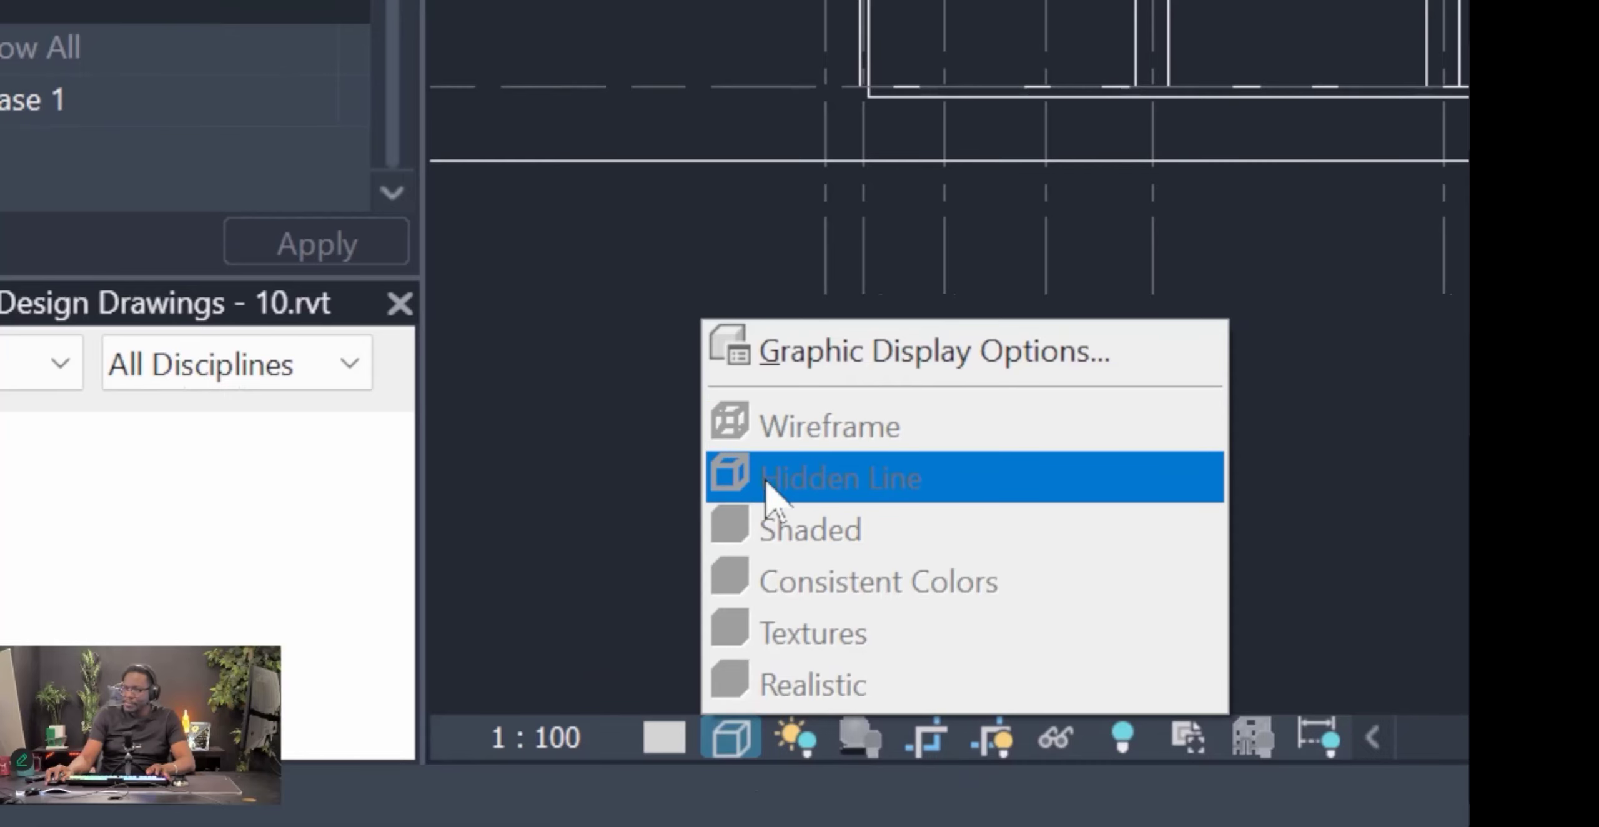
click(794, 756)
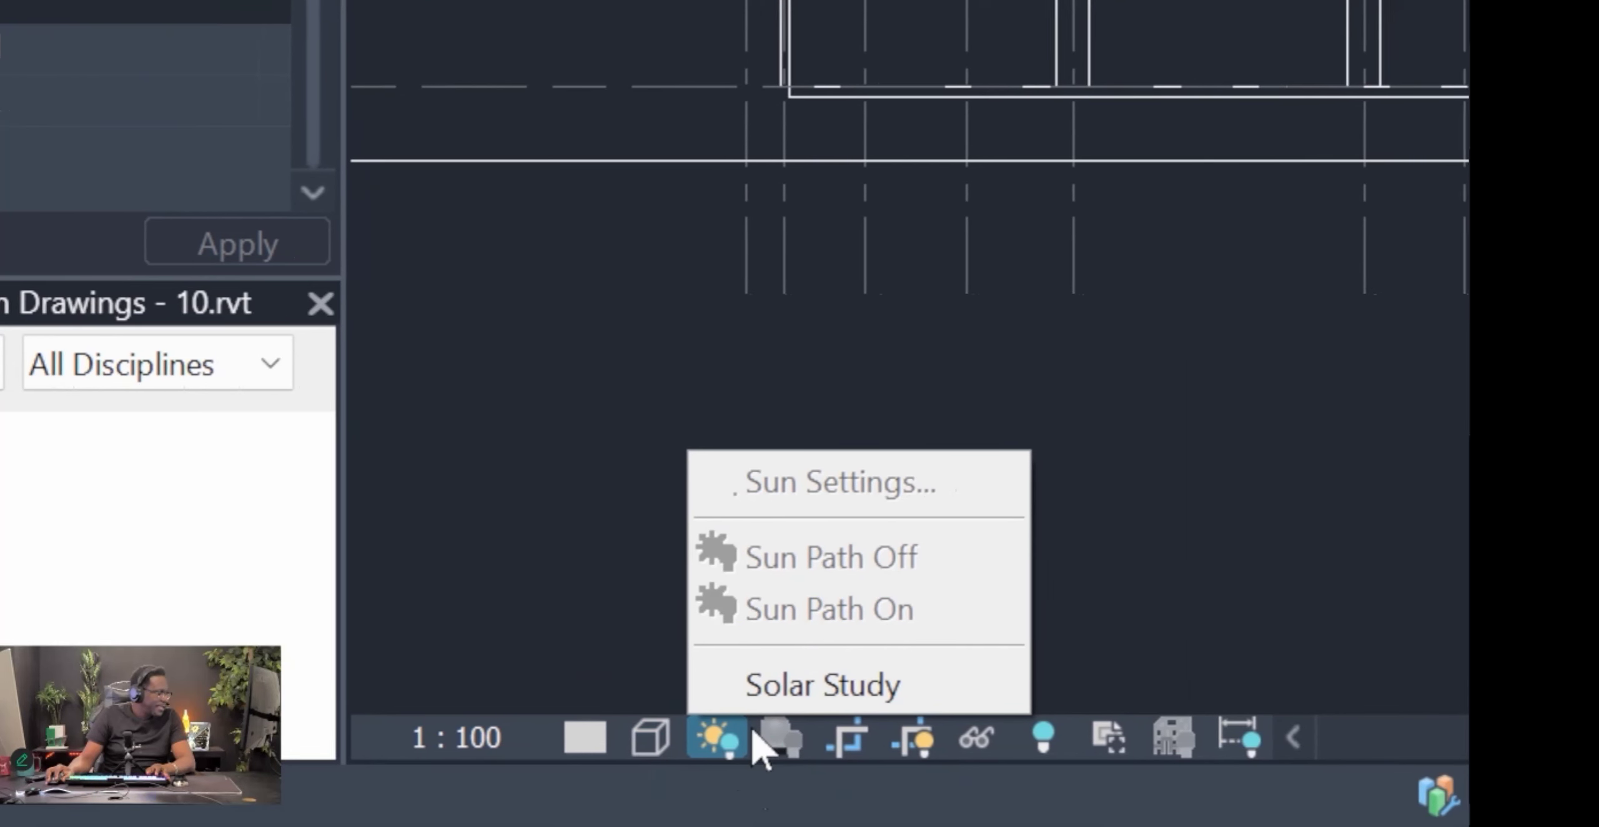
click(809, 740)
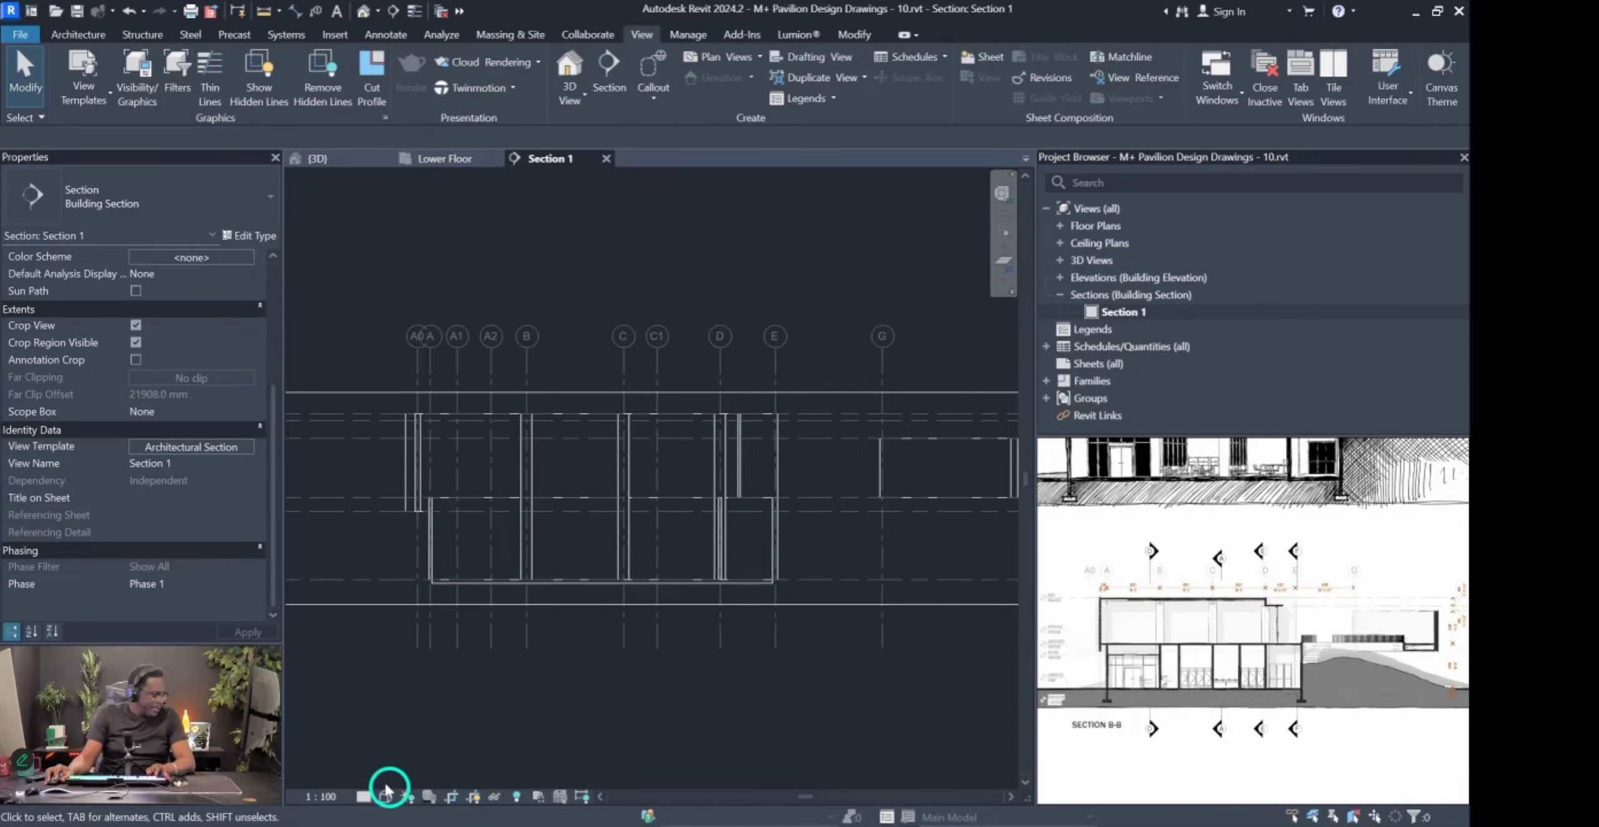
Remove the view template from Section 1 by assigning <None>.
click(180, 447)
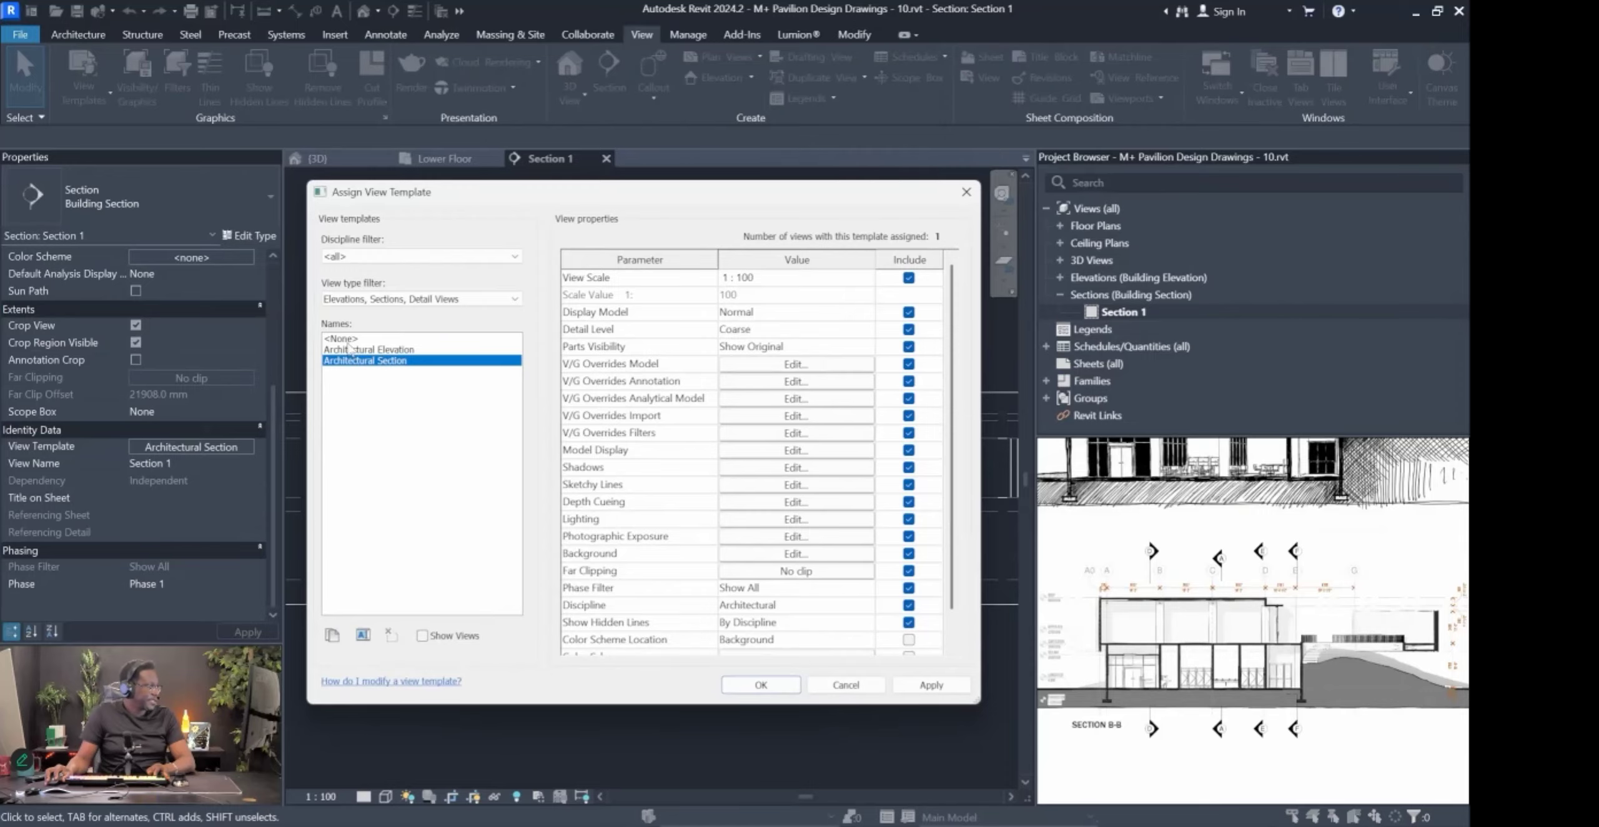
click(343, 339)
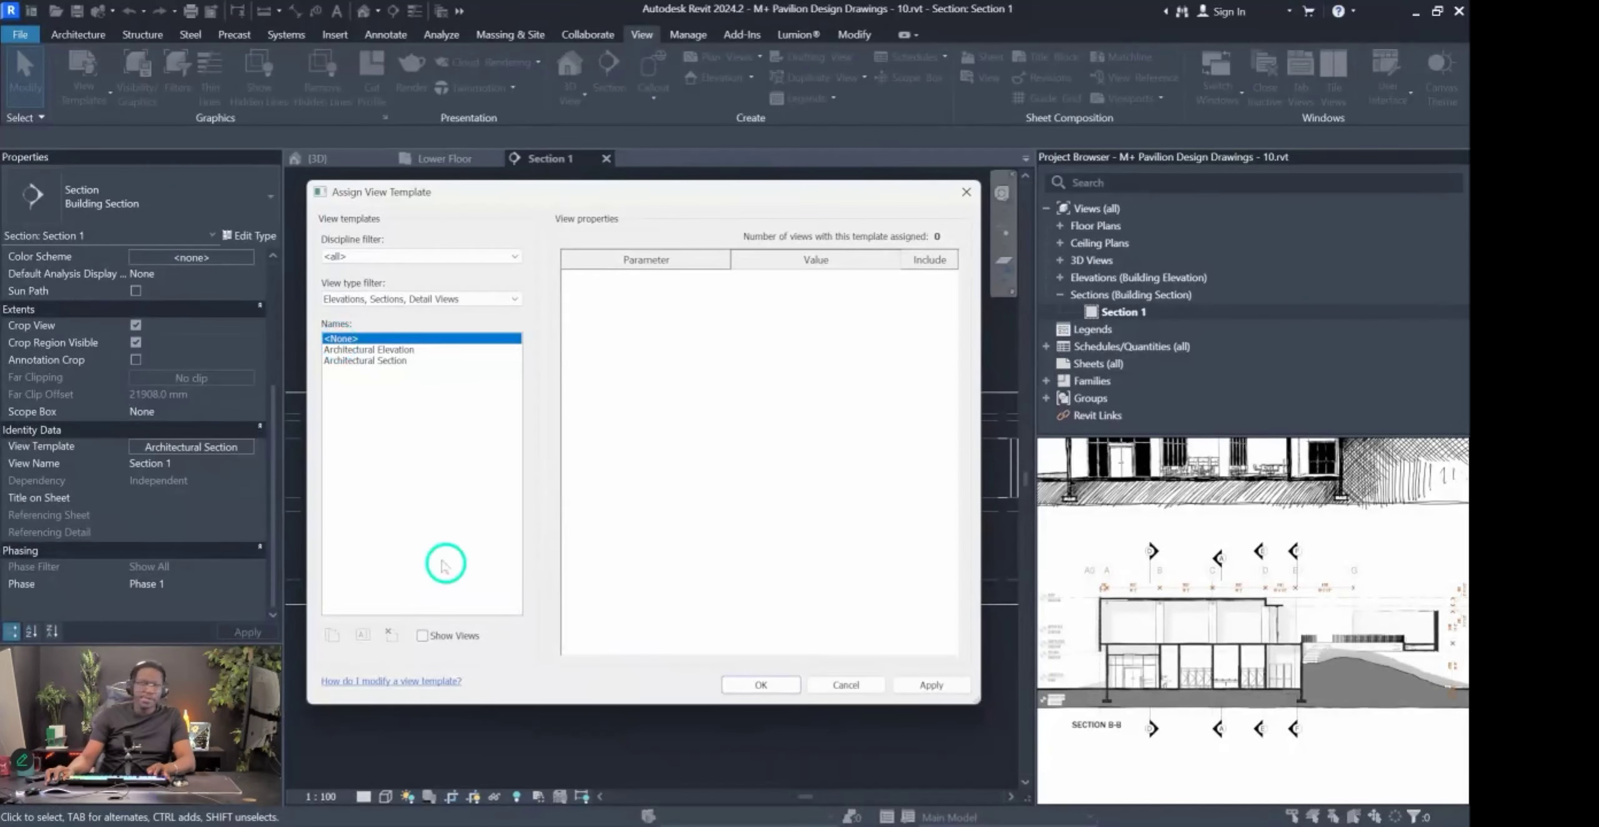
click(735, 690)
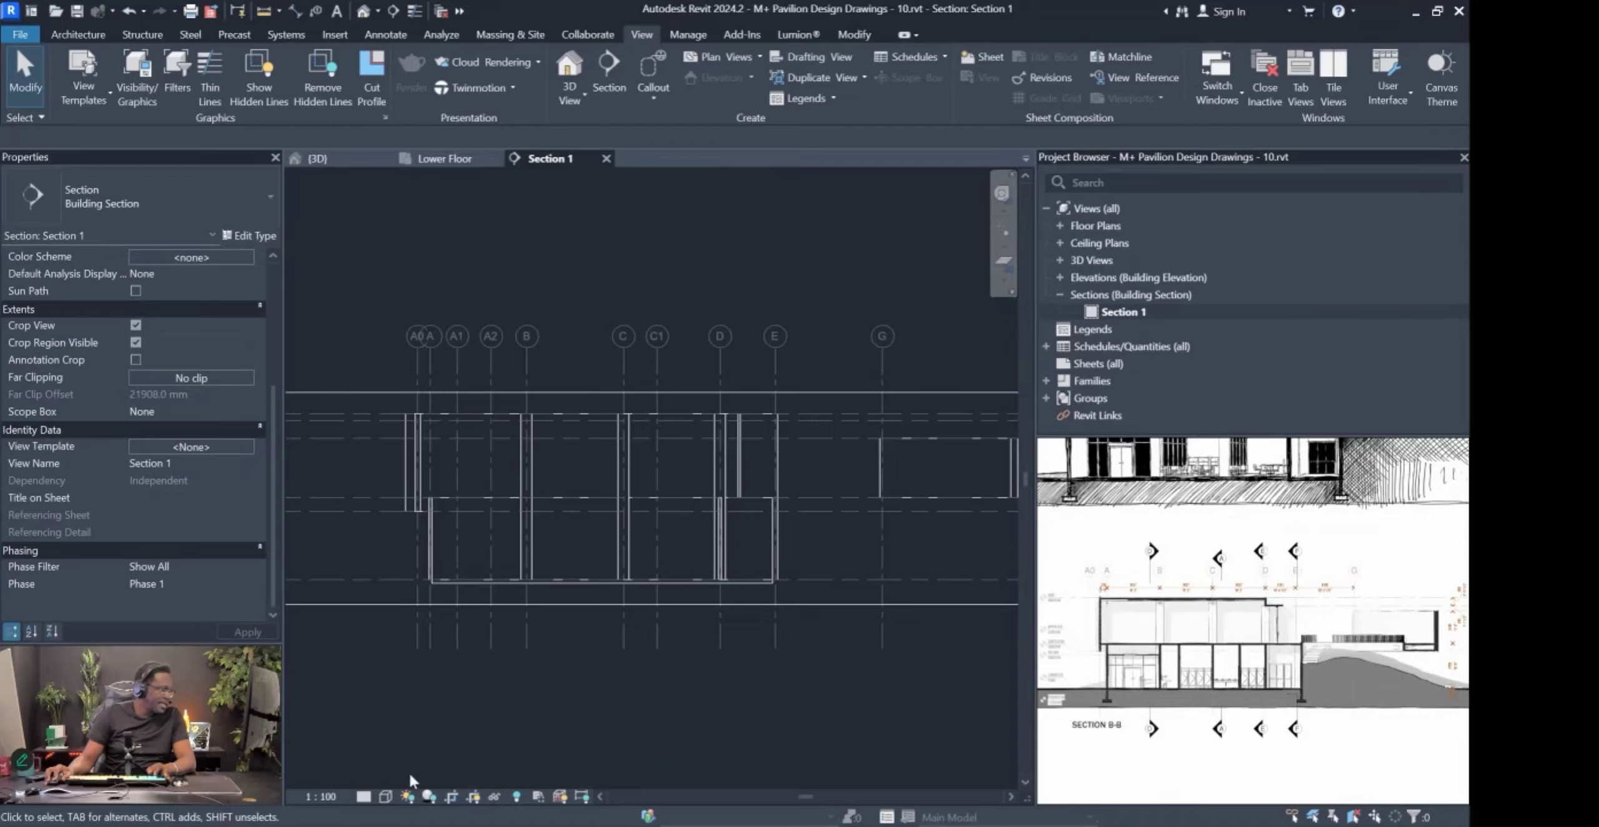
Try the Shaded visual style in Section 1 and switch back to a line-only style.
click(385, 797)
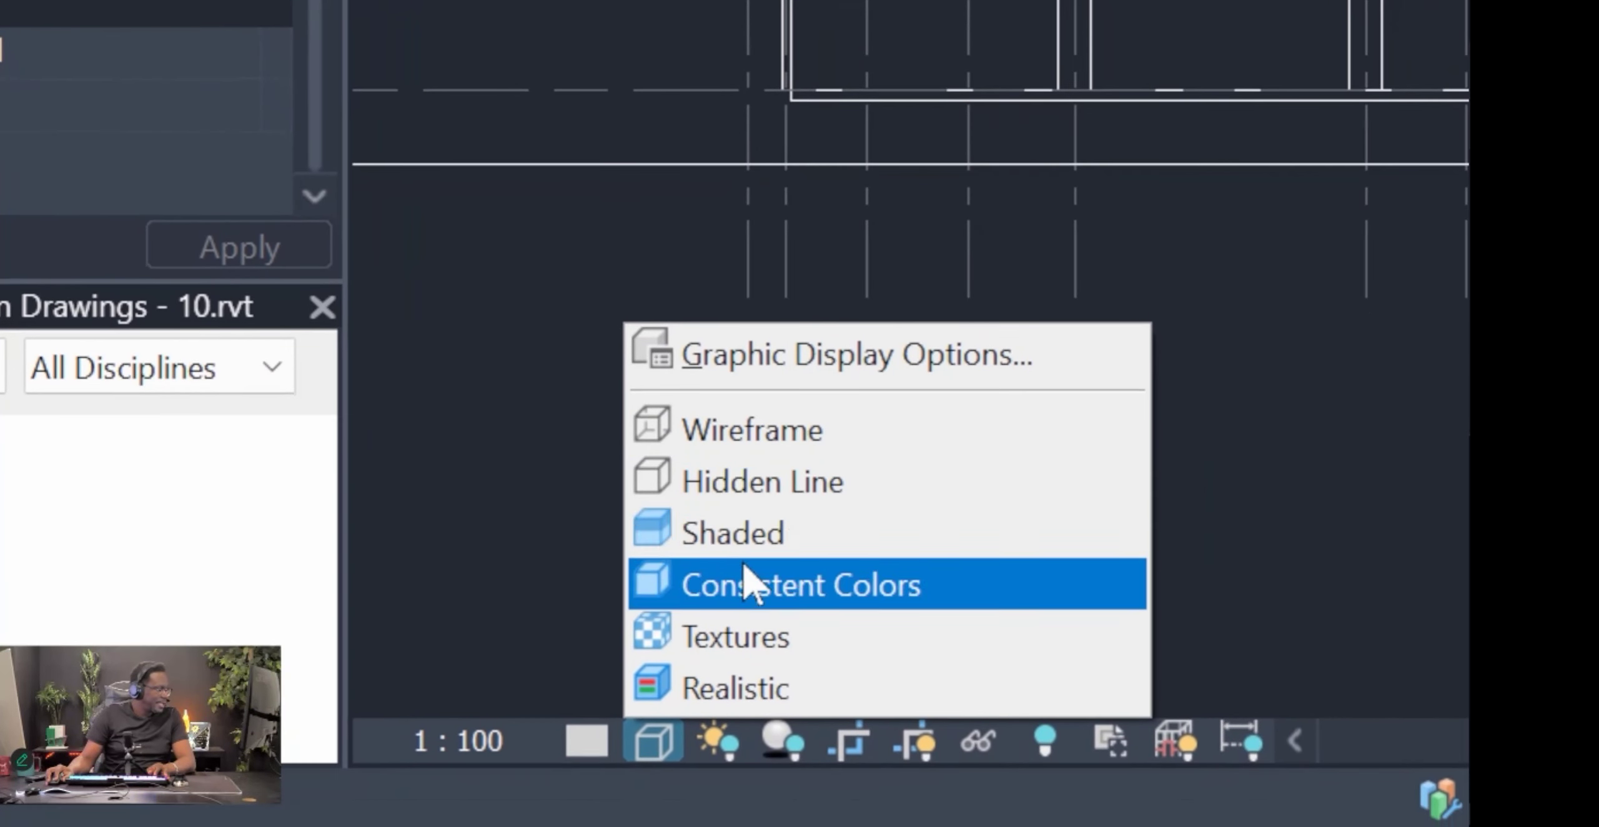
click(737, 529)
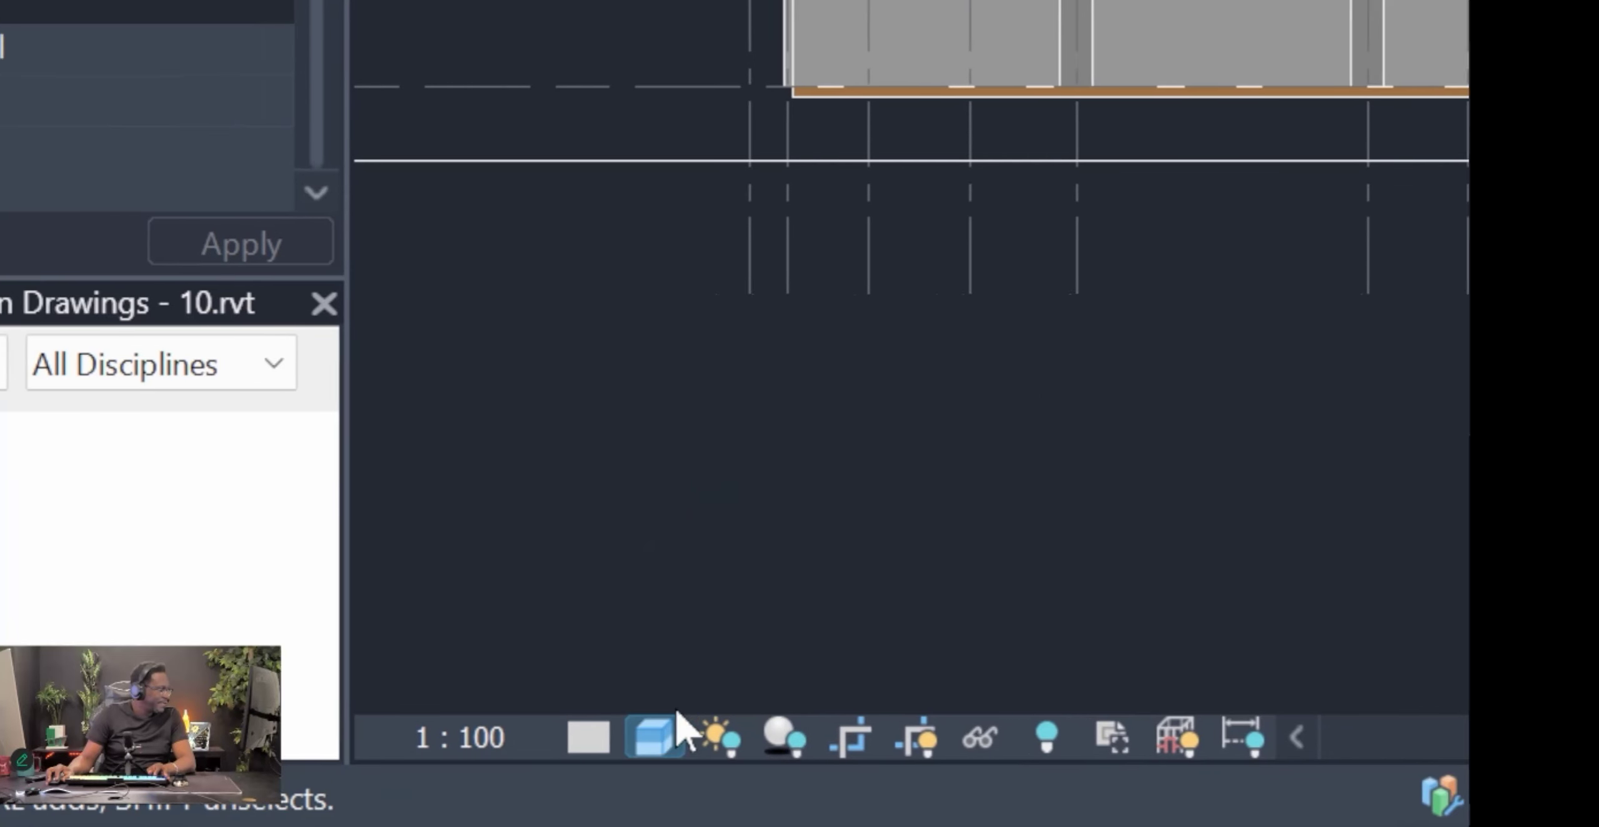
click(620, 738)
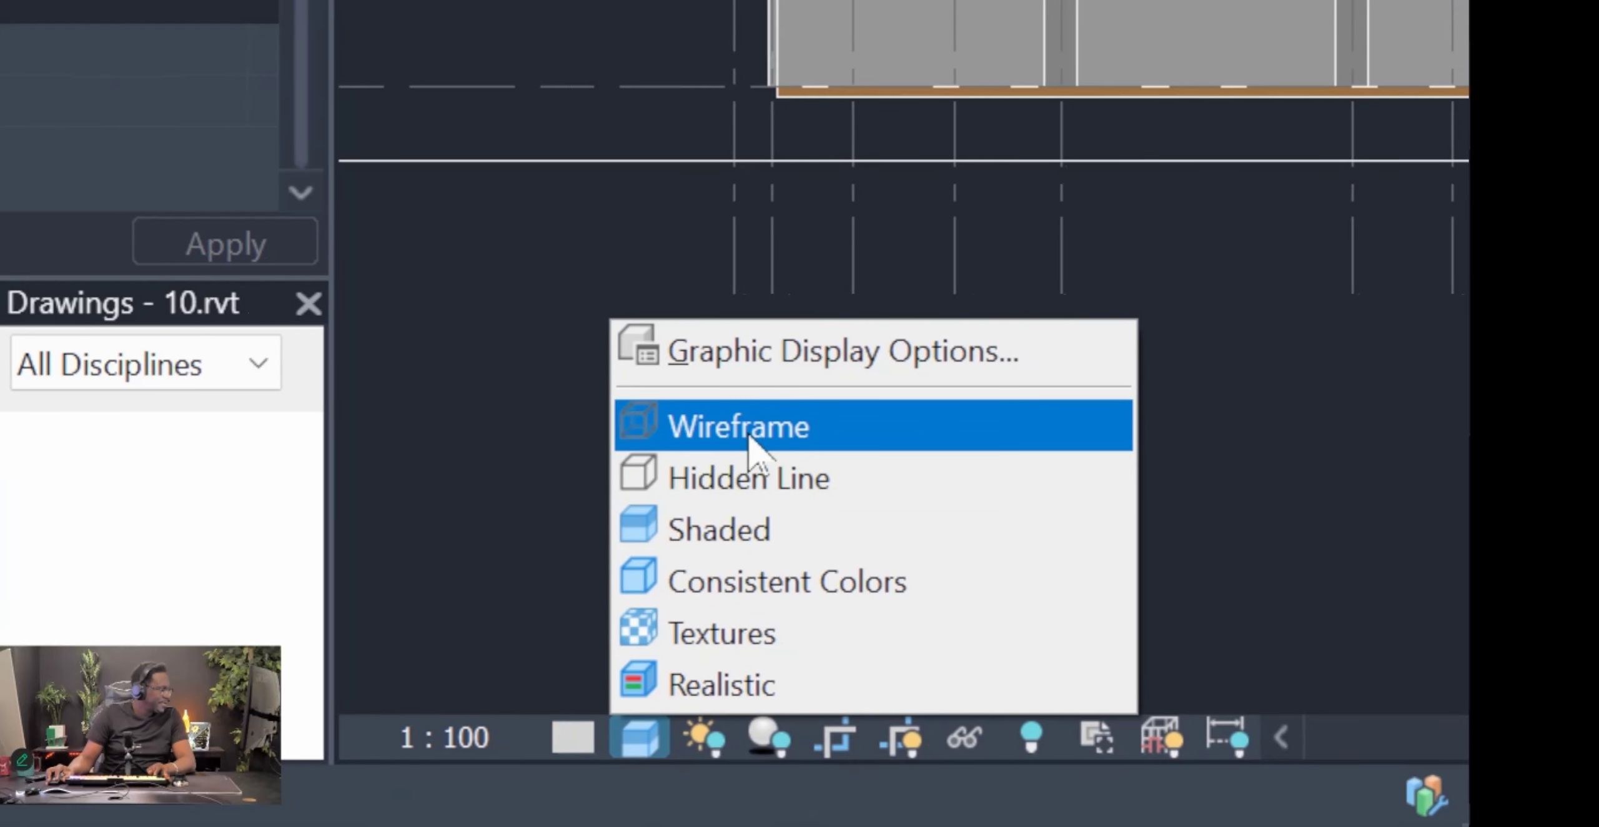
click(765, 434)
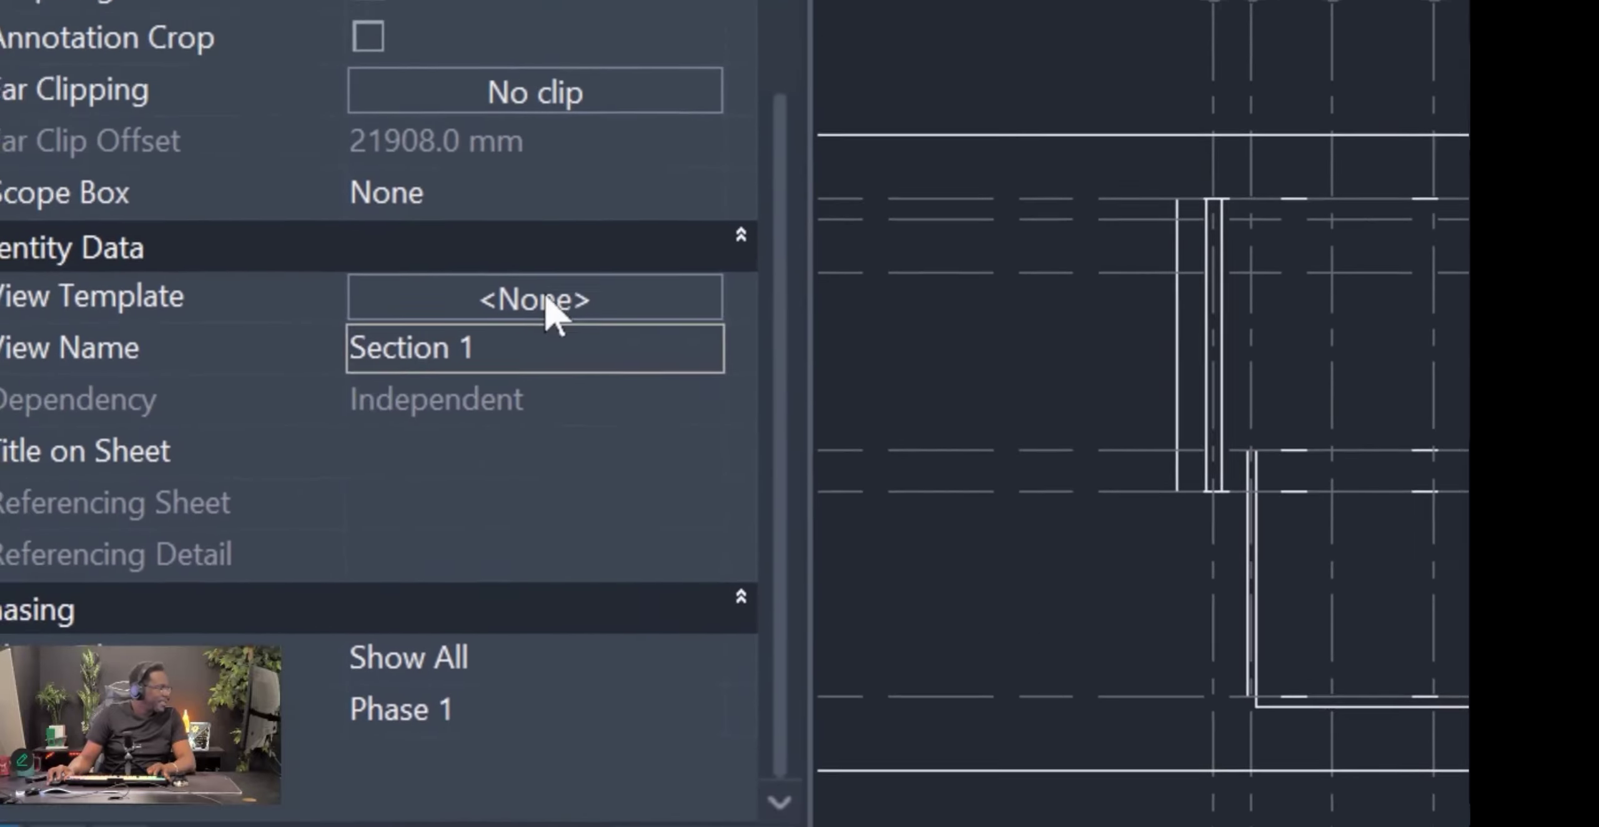
Reassign the Architectural Section view template to Section 1.
click(546, 299)
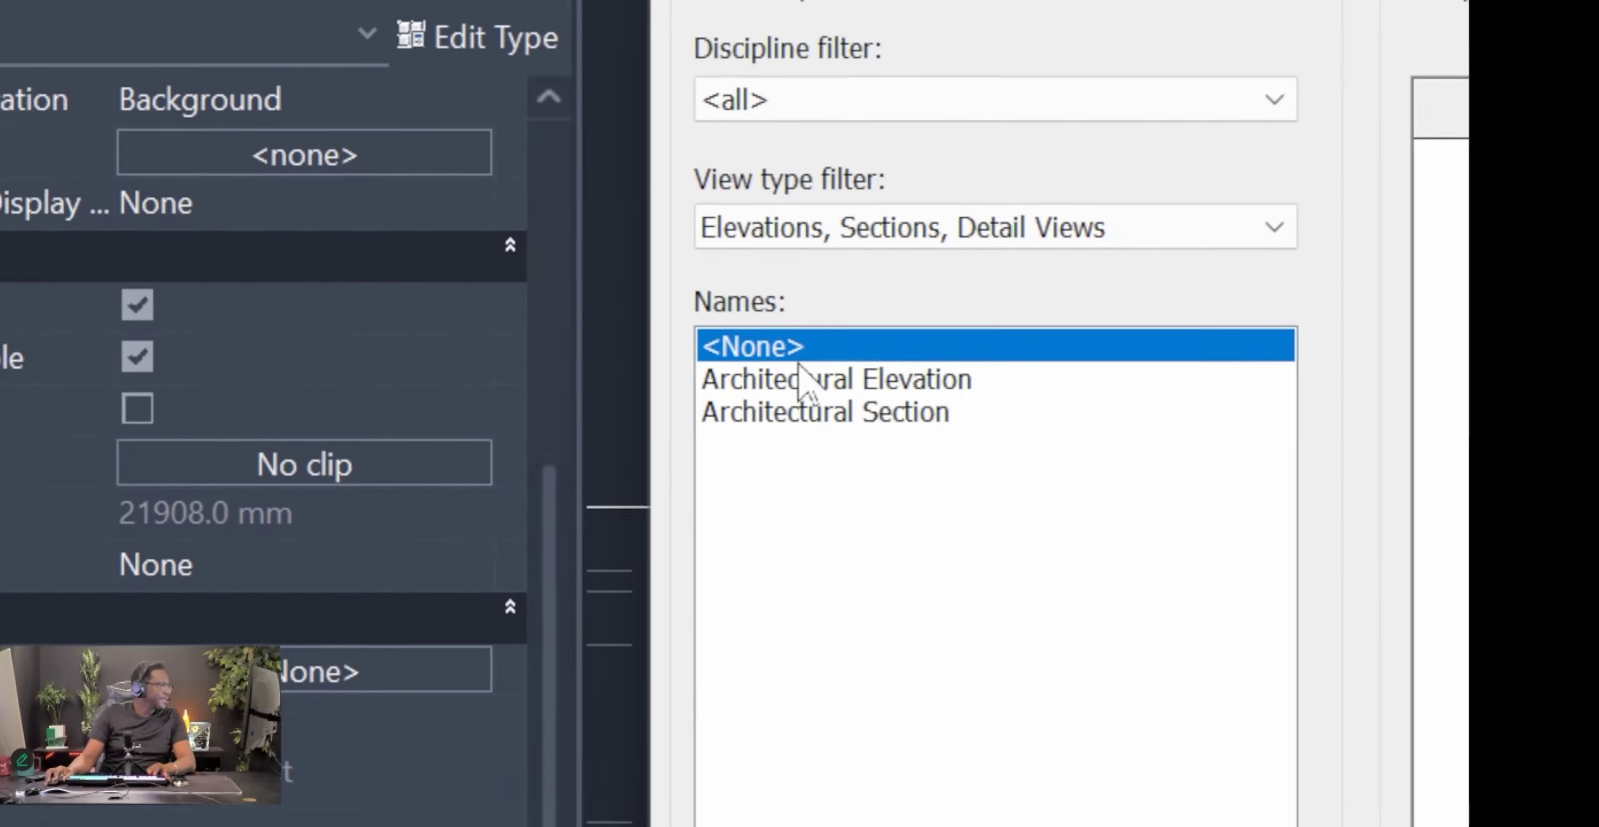
click(740, 421)
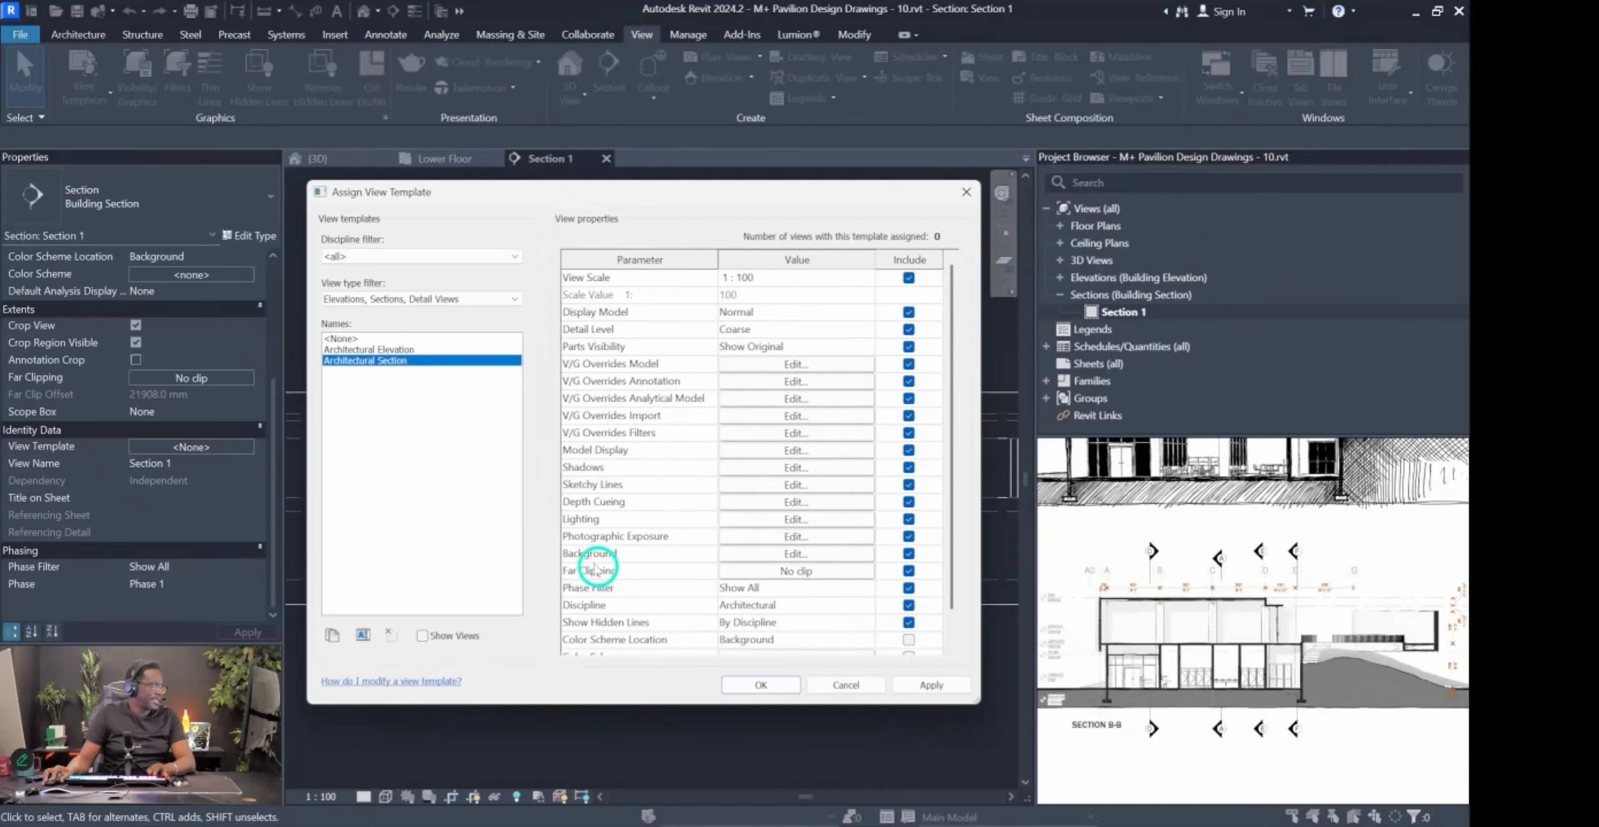
click(792, 680)
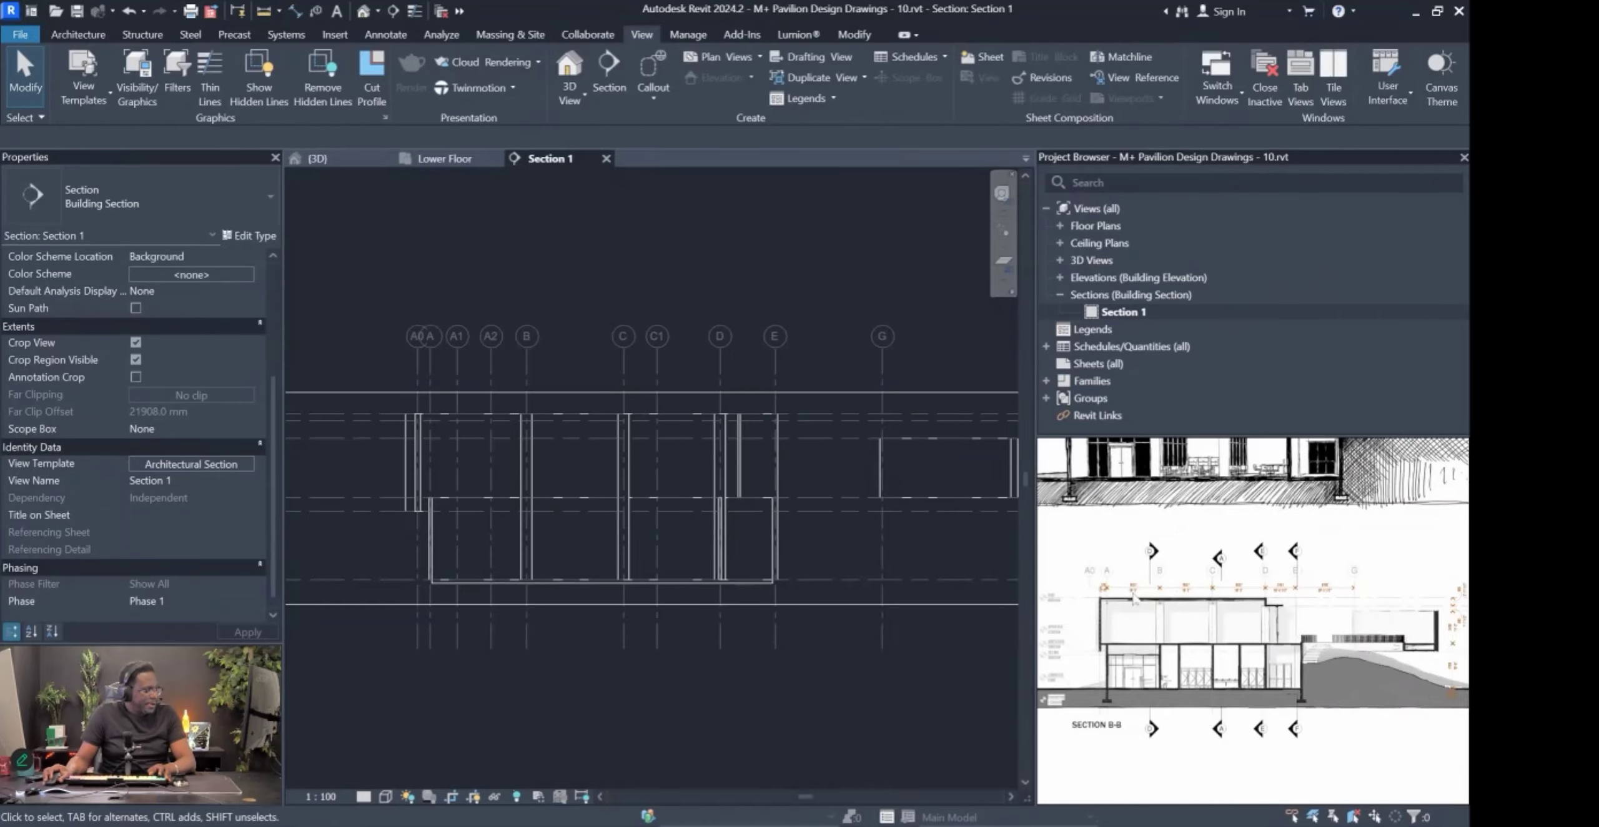
Compare Section 1 with the Section B-B reference drawing and open the Upper Floor plan view.
scroll(715, 452, up, 5)
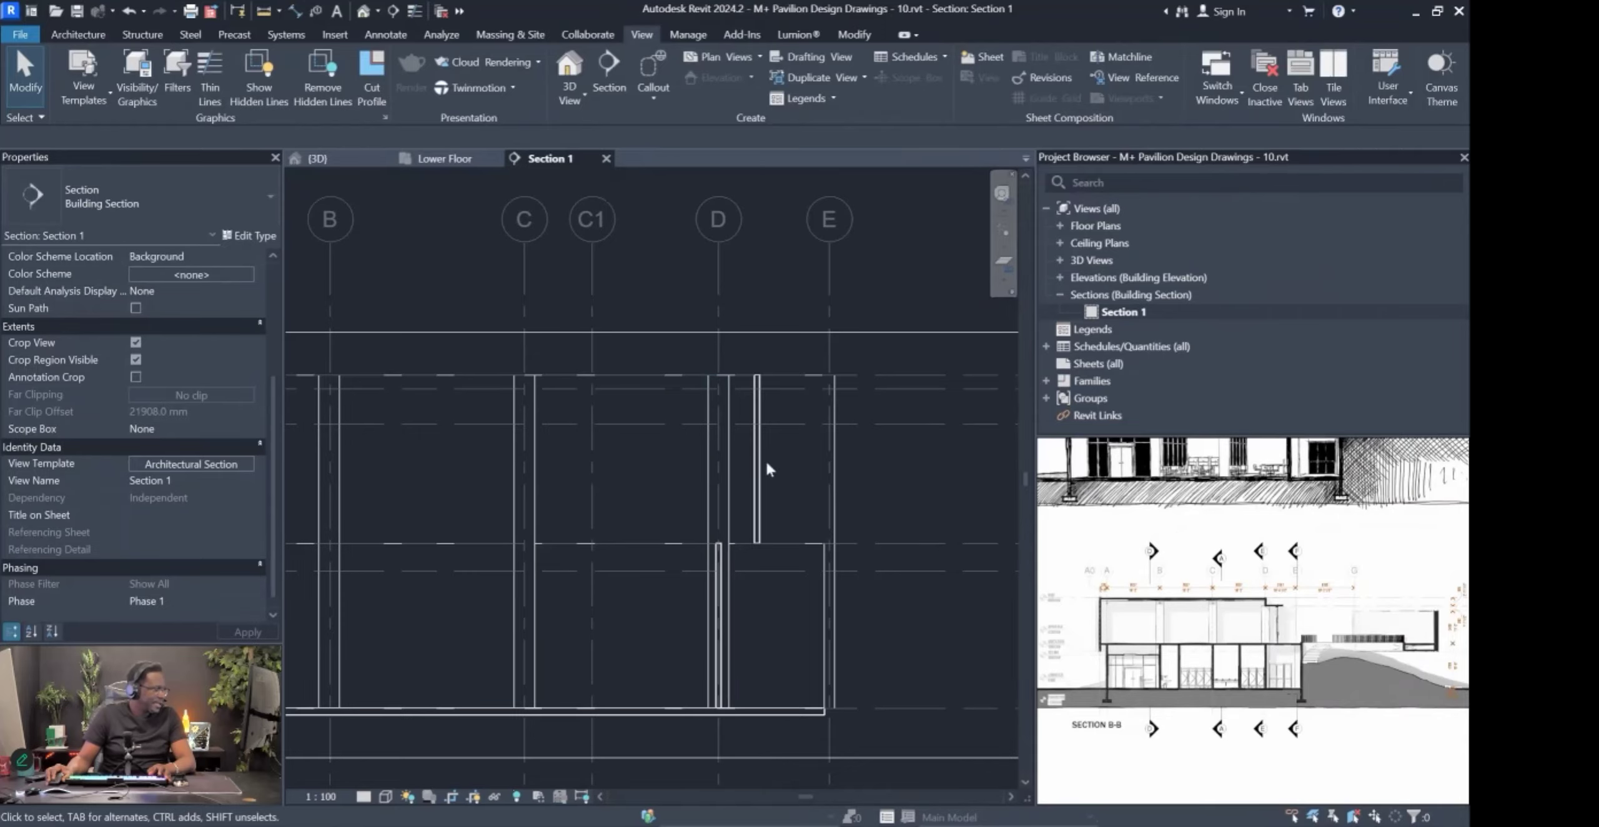
scroll(779, 541, down, 3)
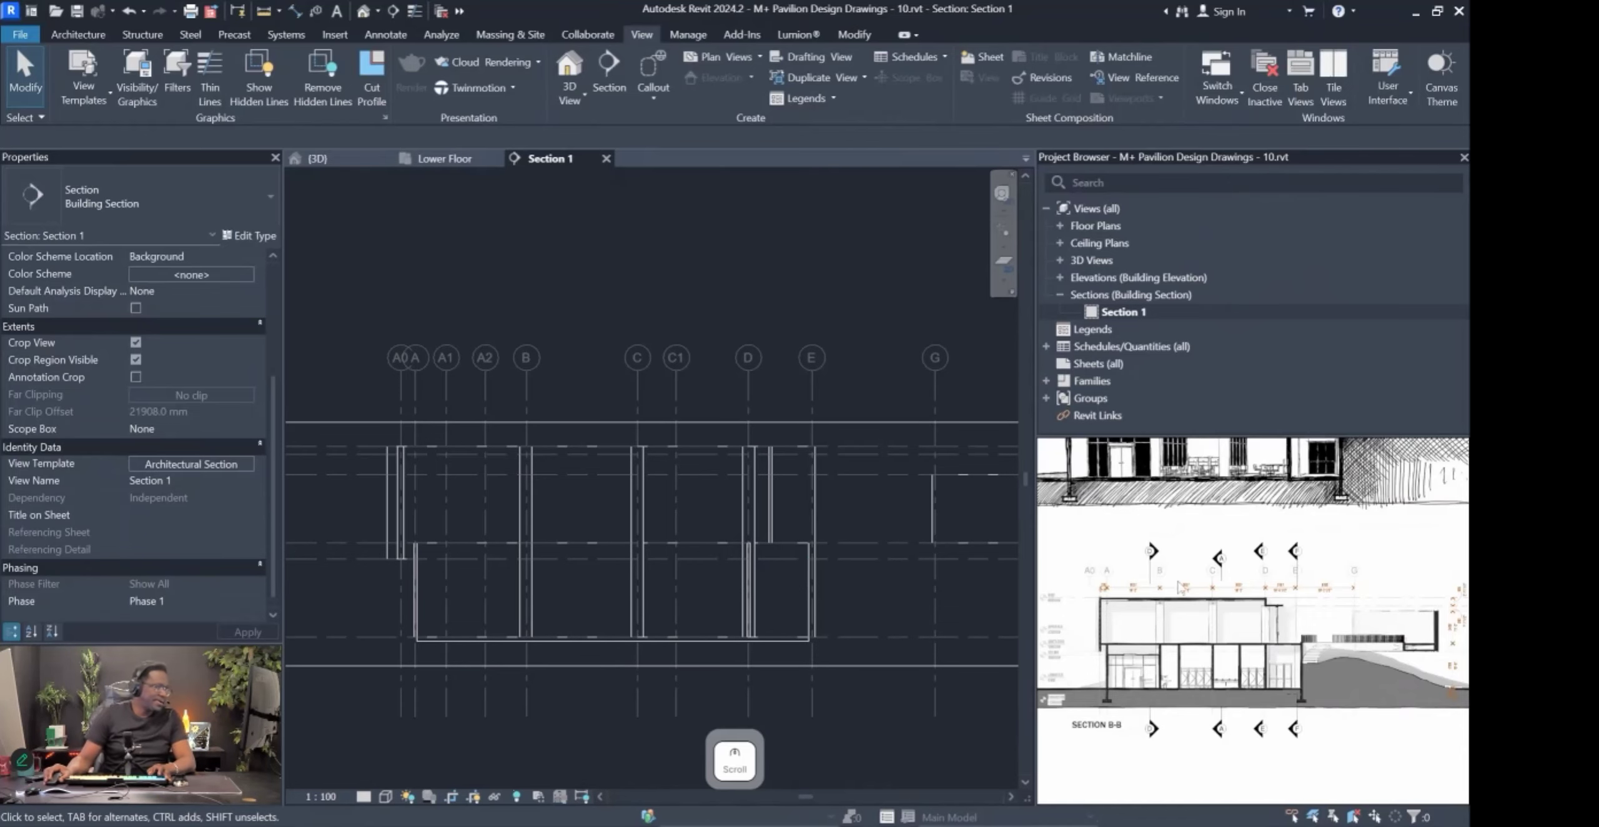
scroll(1179, 585, down, 2)
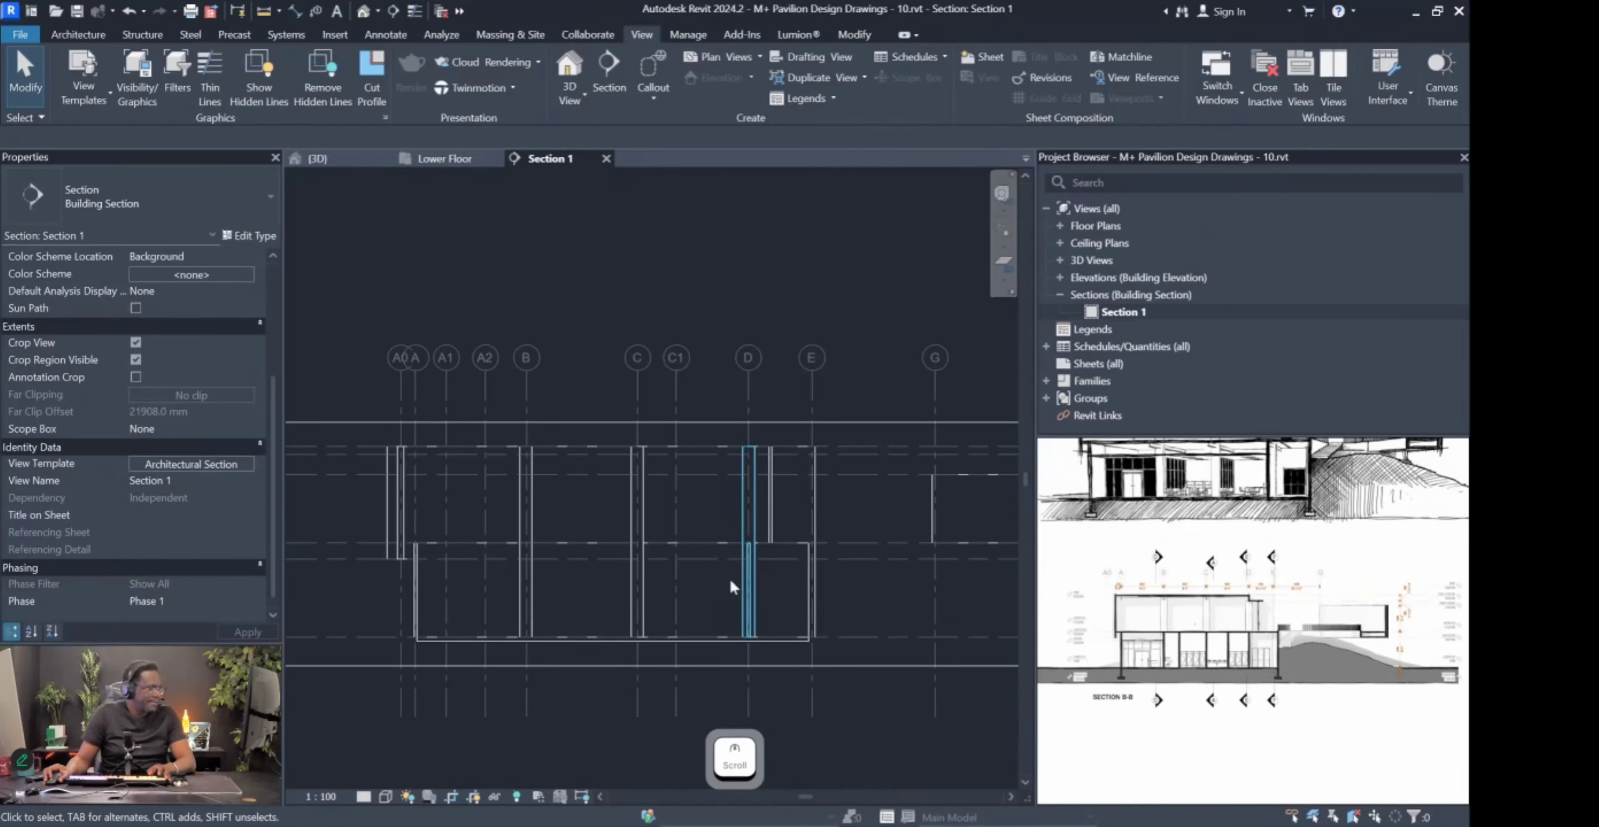
scroll(647, 589, down, 2)
key(Pause)
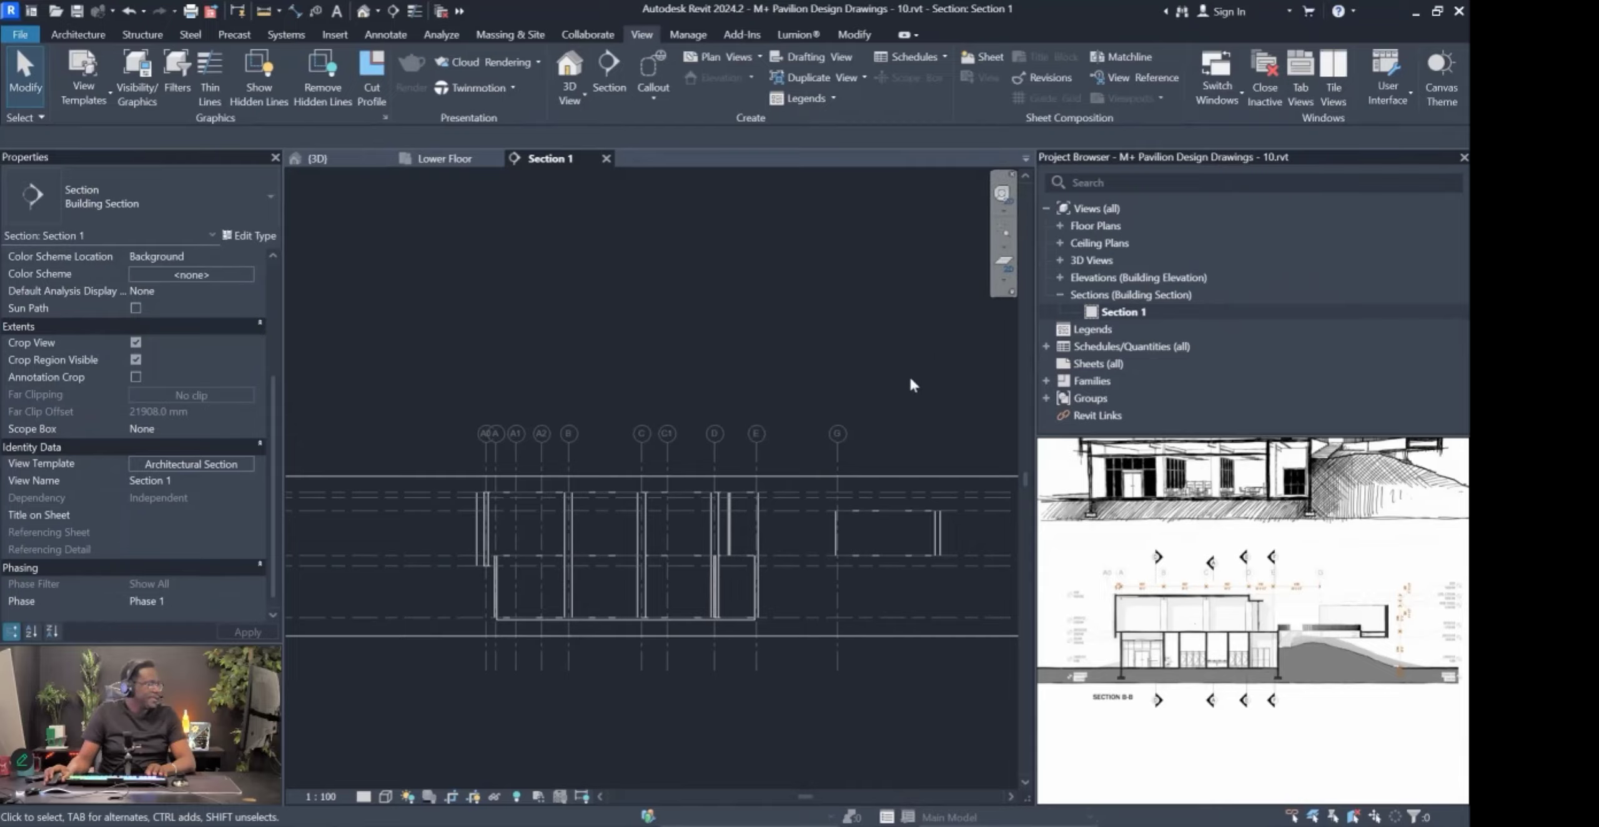
click(1060, 226)
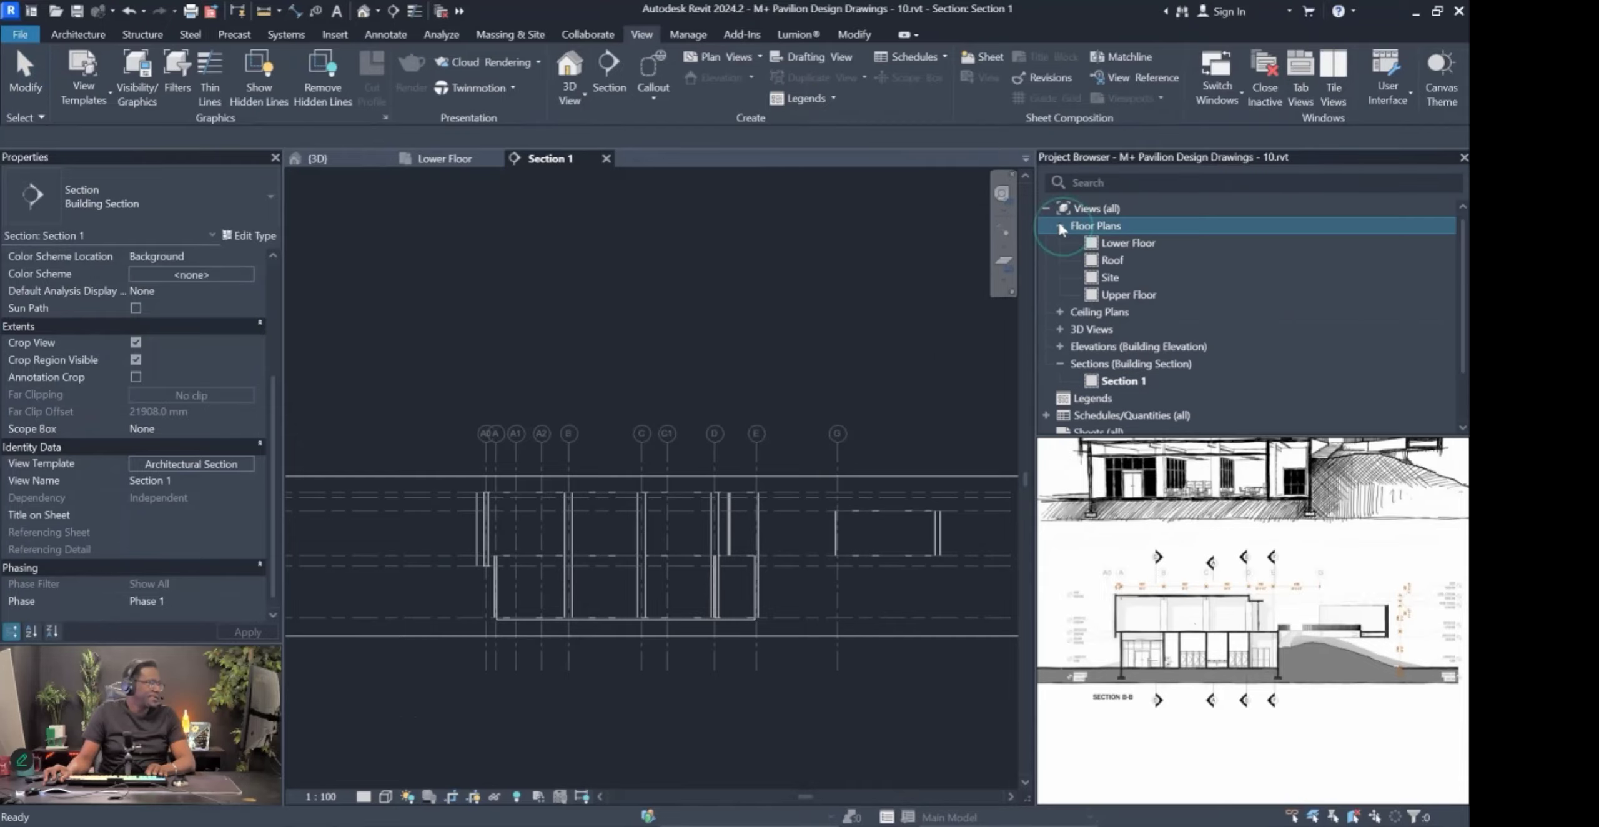
click(1121, 294)
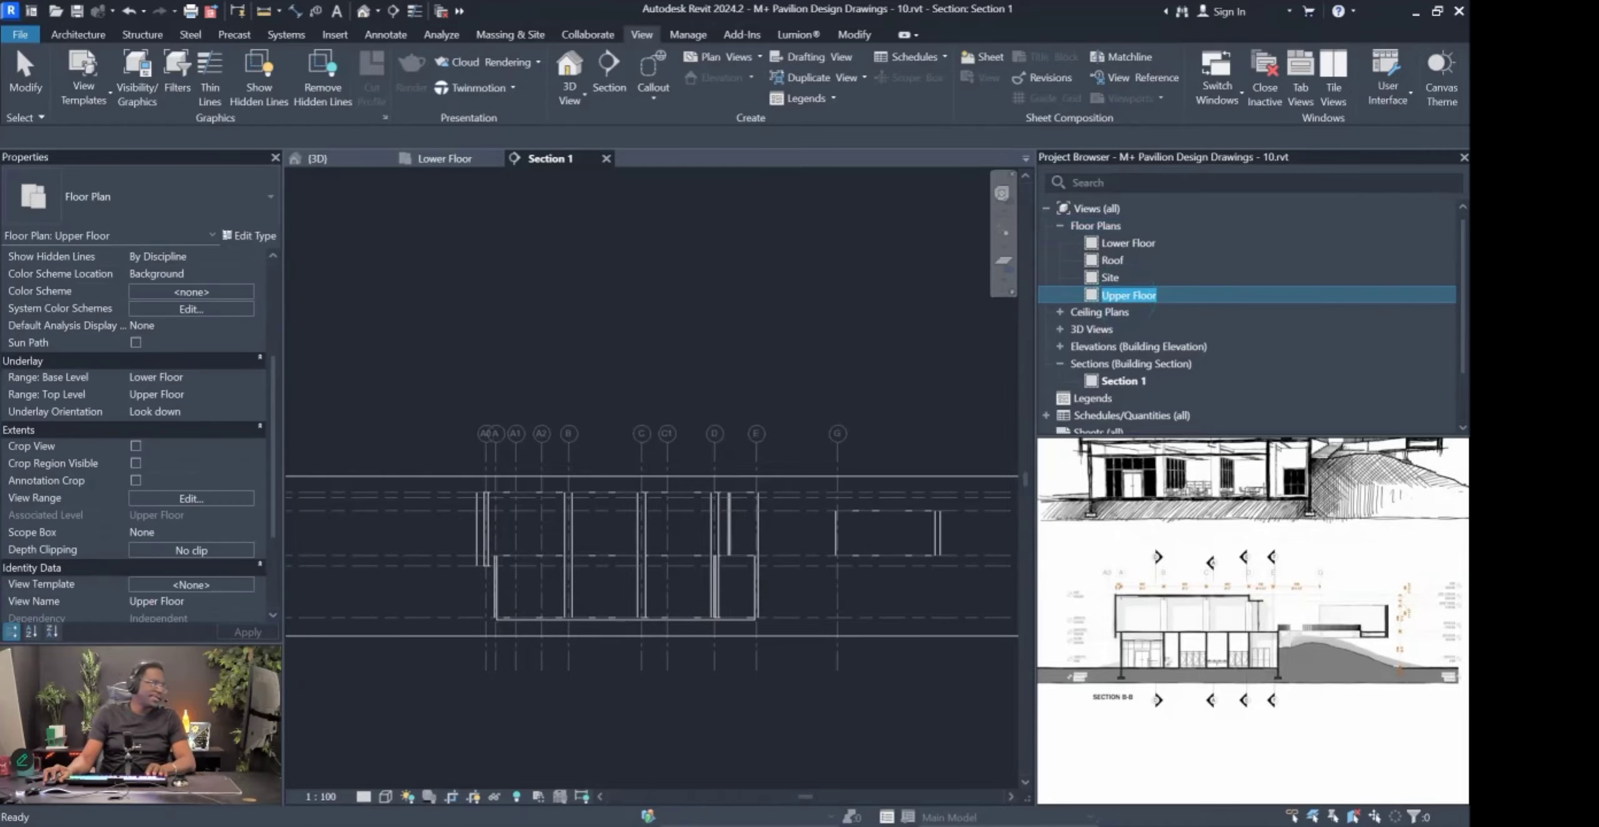
double_click(1121, 294)
scroll(760, 520, up, 3)
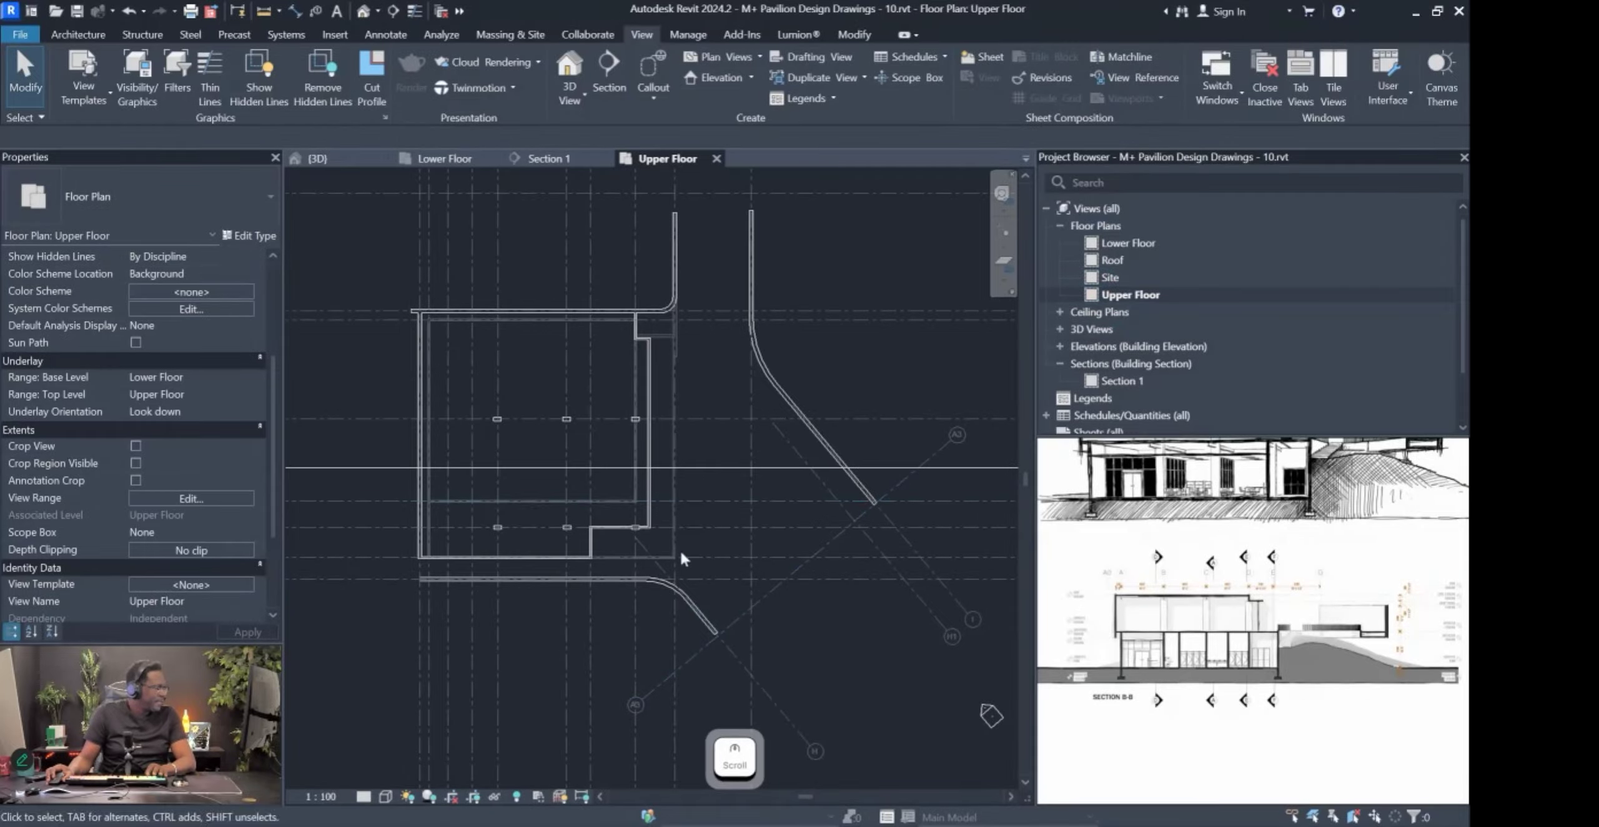
Start a Concrete Slab - 200mm floor and pick the inner faces of the building's north, west and south walls as boundary lines.
click(78, 34)
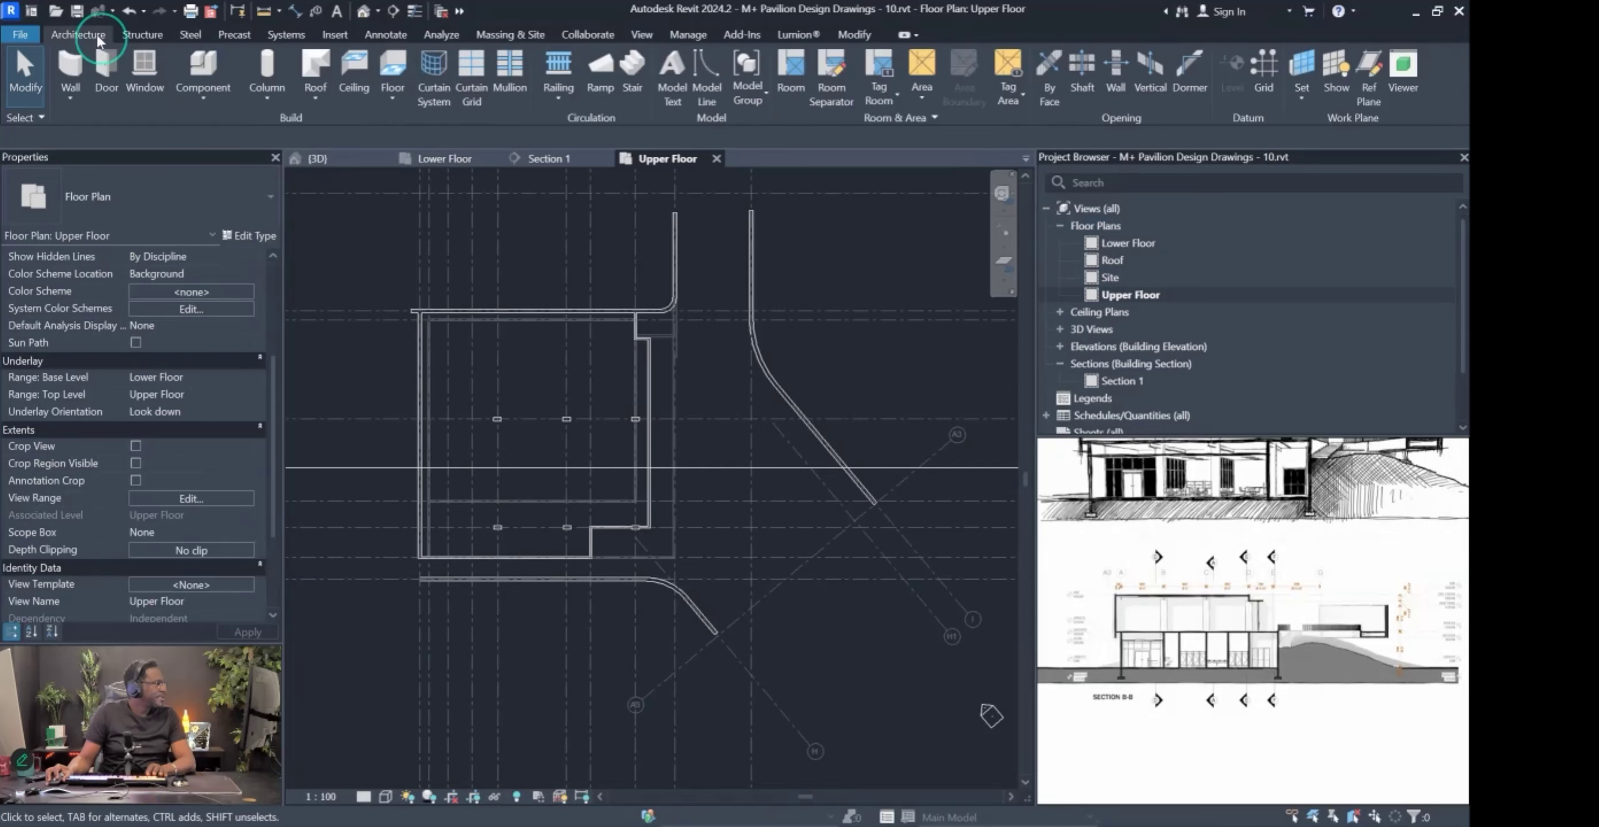
click(394, 68)
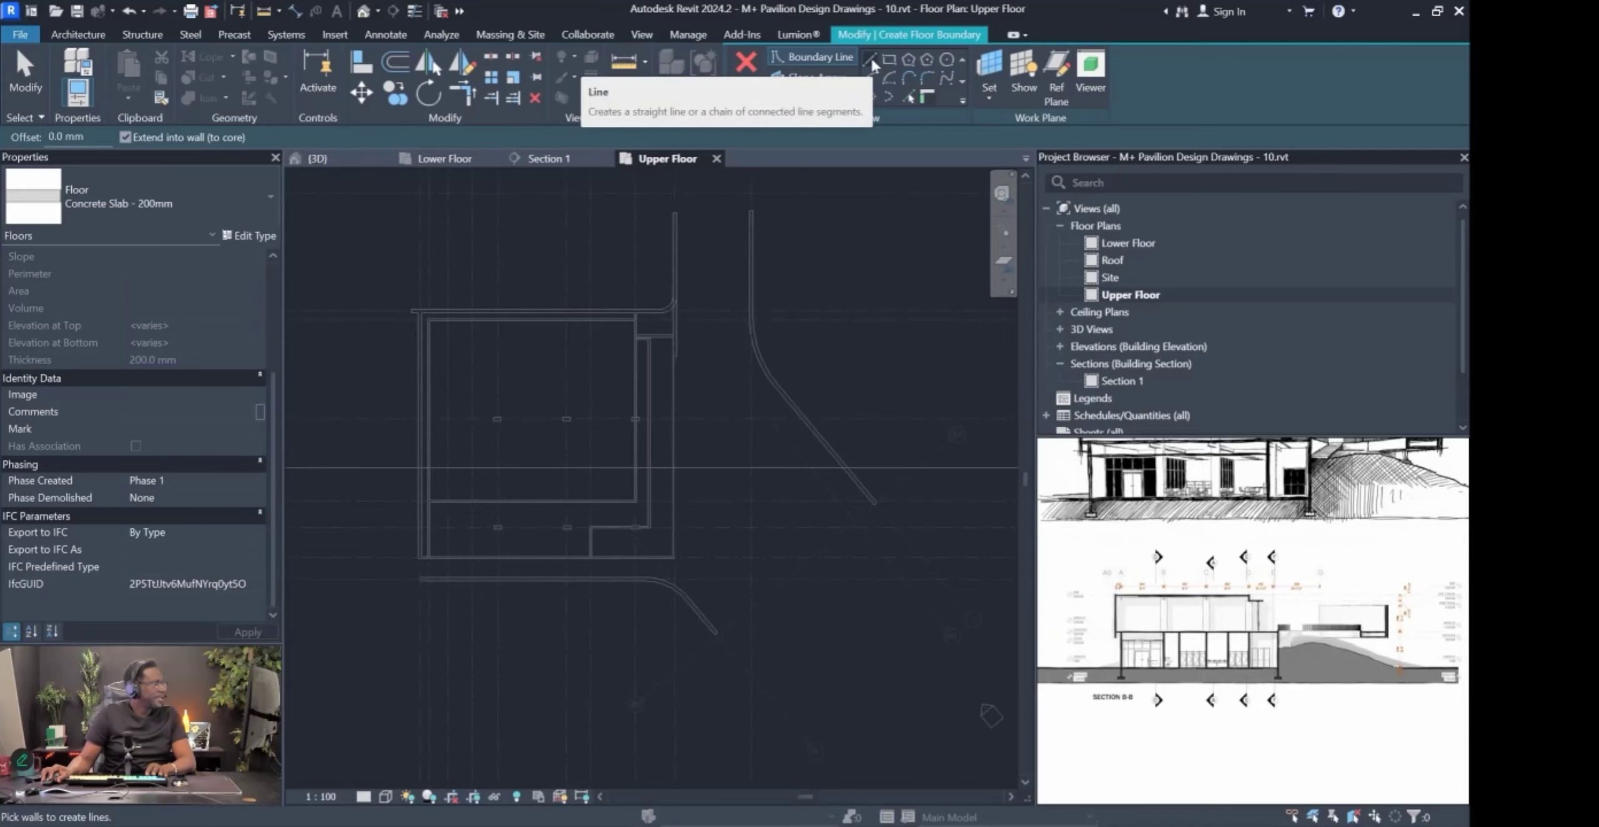
click(909, 97)
scroll(417, 322, up, 3)
scroll(418, 322, up, 2)
click(487, 295)
click(442, 350)
scroll(458, 297, down, 3)
scroll(492, 665, down, 1)
middle_drag(492, 667, 503, 499)
scroll(497, 609, up, 3)
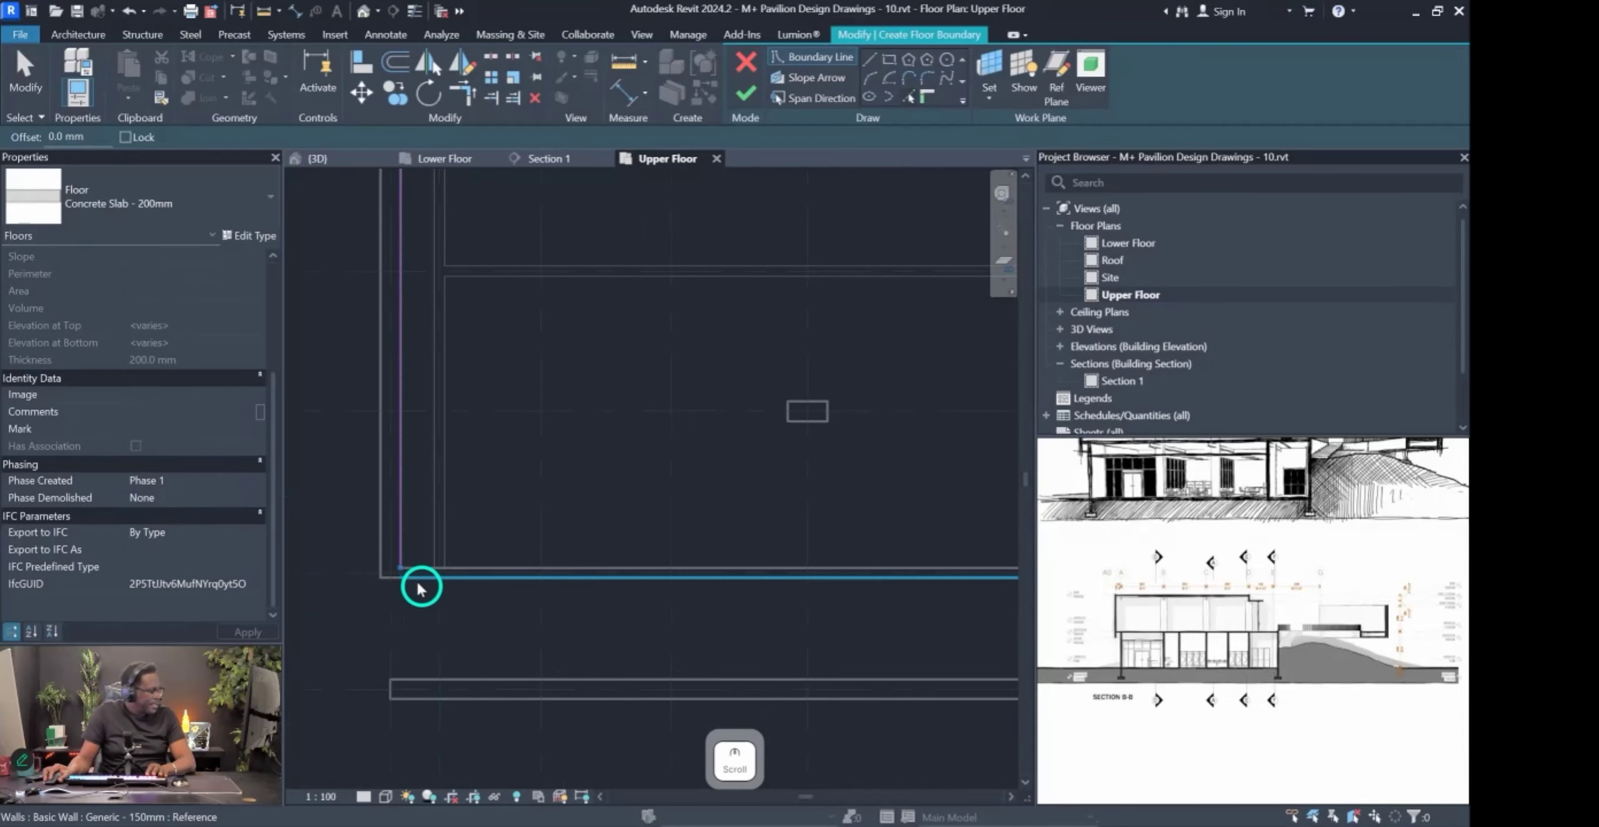
click(481, 570)
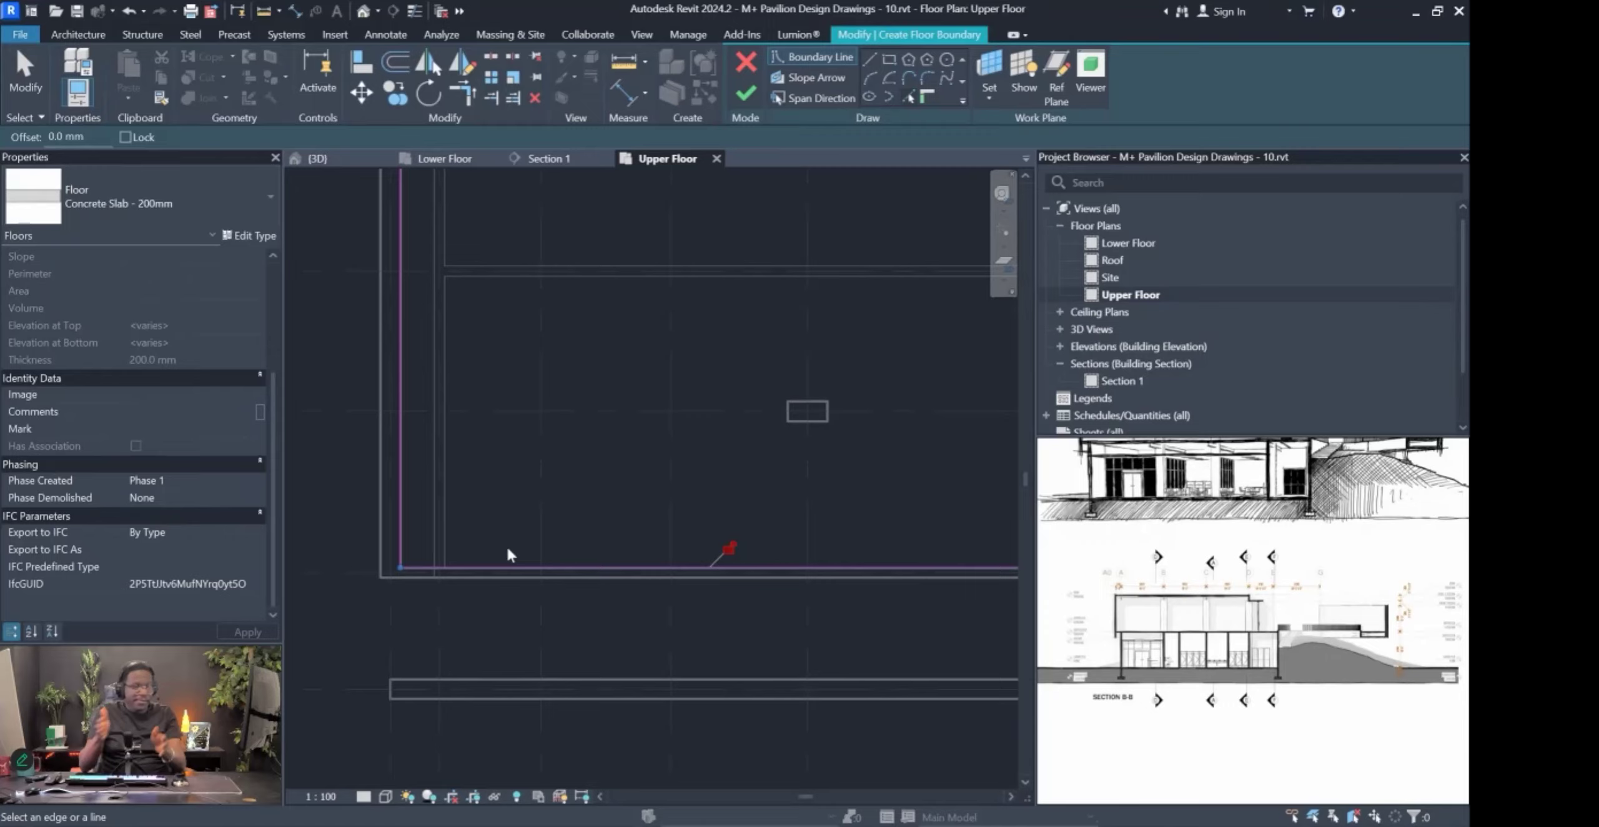
scroll(507, 544, down, 5)
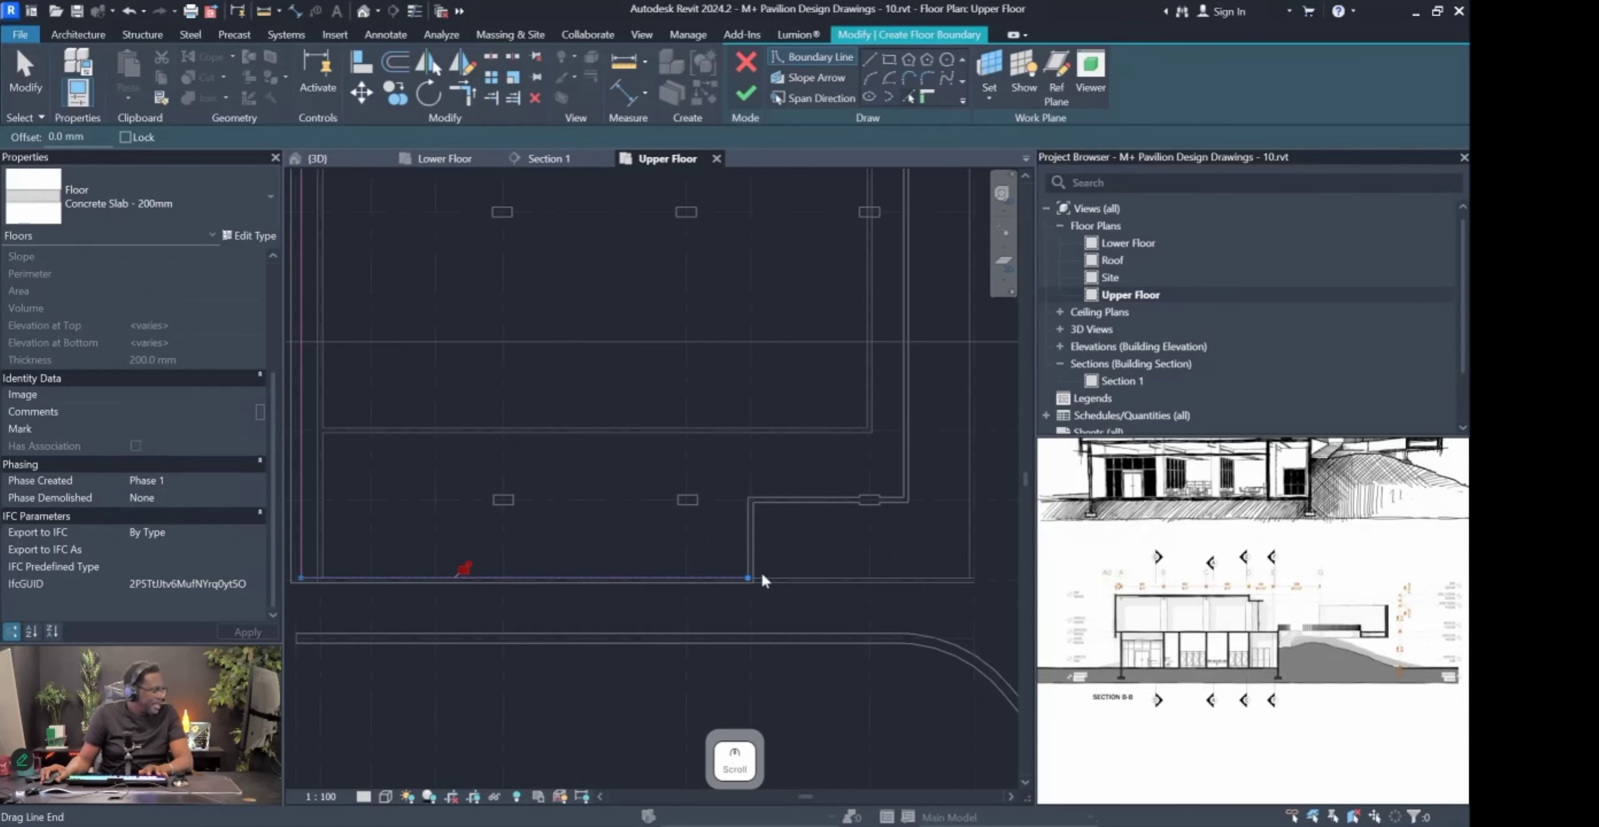
middle_drag(854, 554, 824, 498)
middle_drag(337, 591, 693, 549)
scroll(698, 552, up, 3)
click(679, 561)
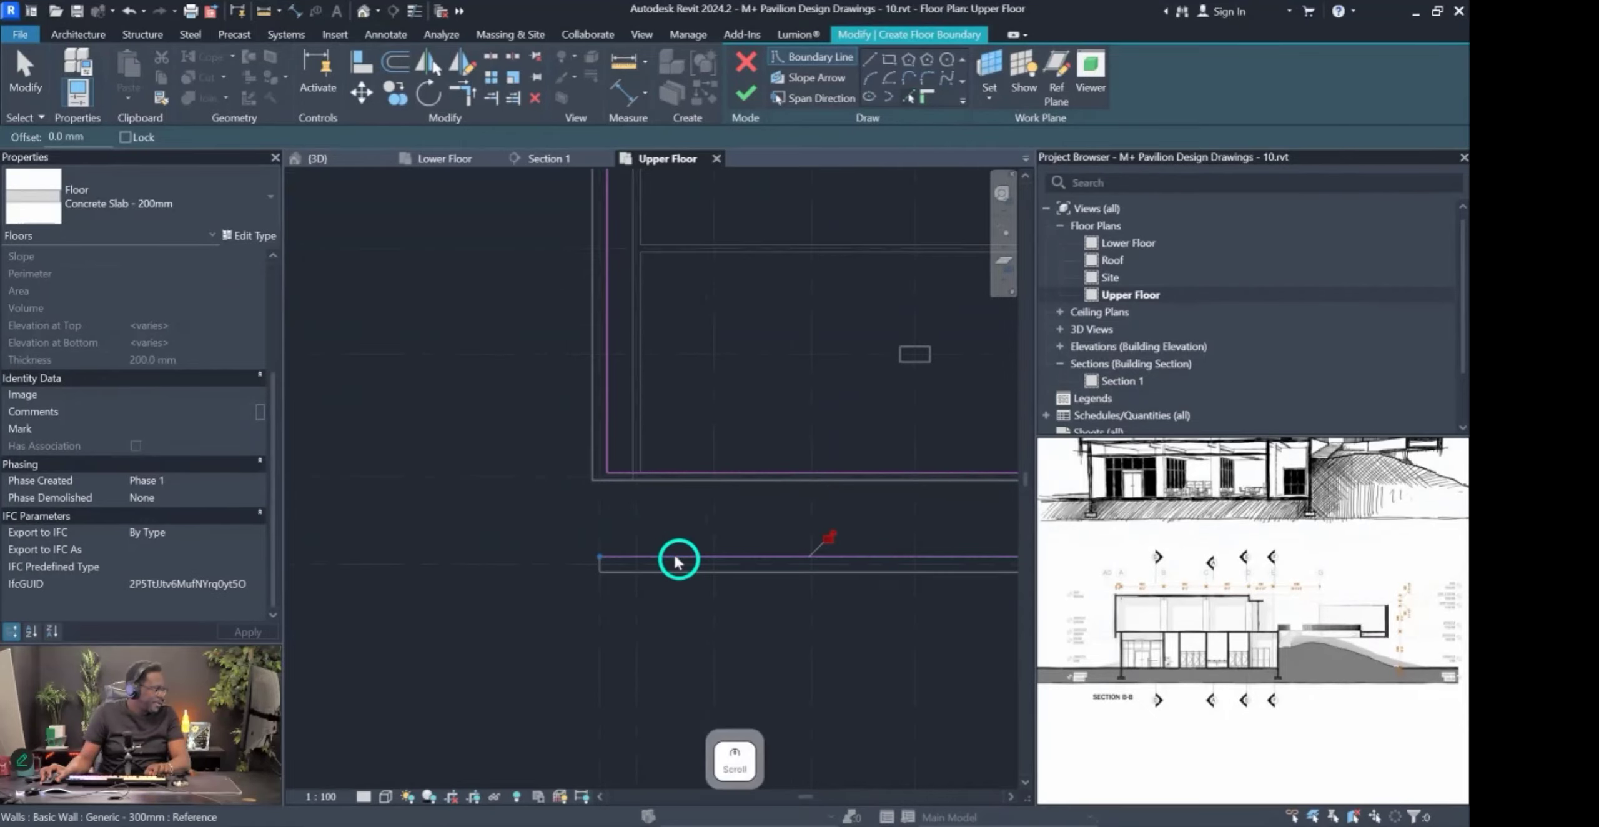
key(ctrl+z)
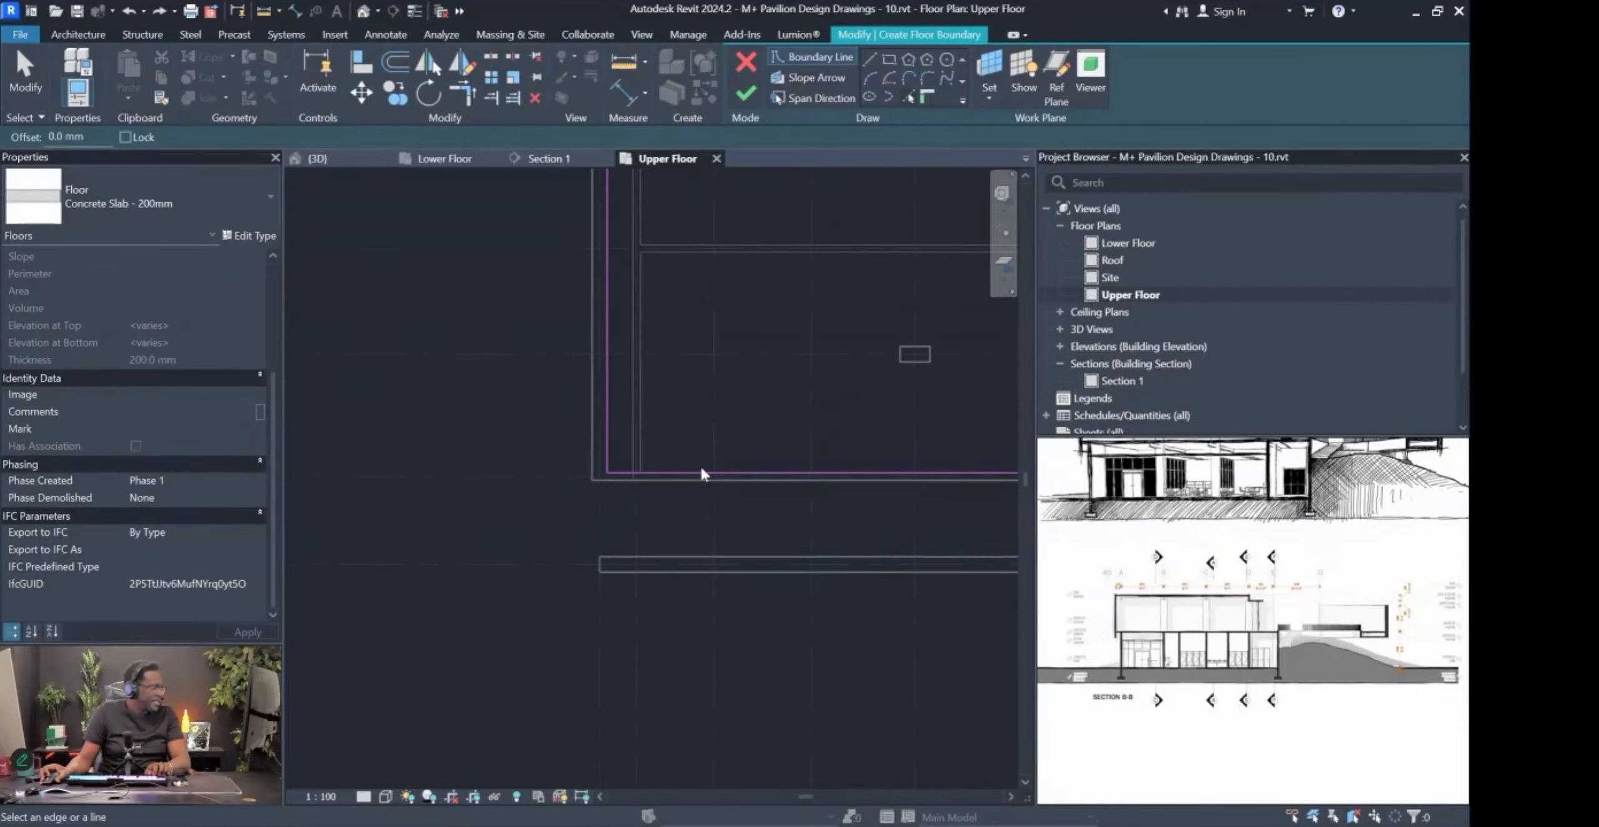
Pick the inner faces of the angled, curved and long straight 300 mm site walls as slab boundary lines.
middle_drag(792, 475, 346, 471)
click(346, 471)
scroll(635, 456, down, 2)
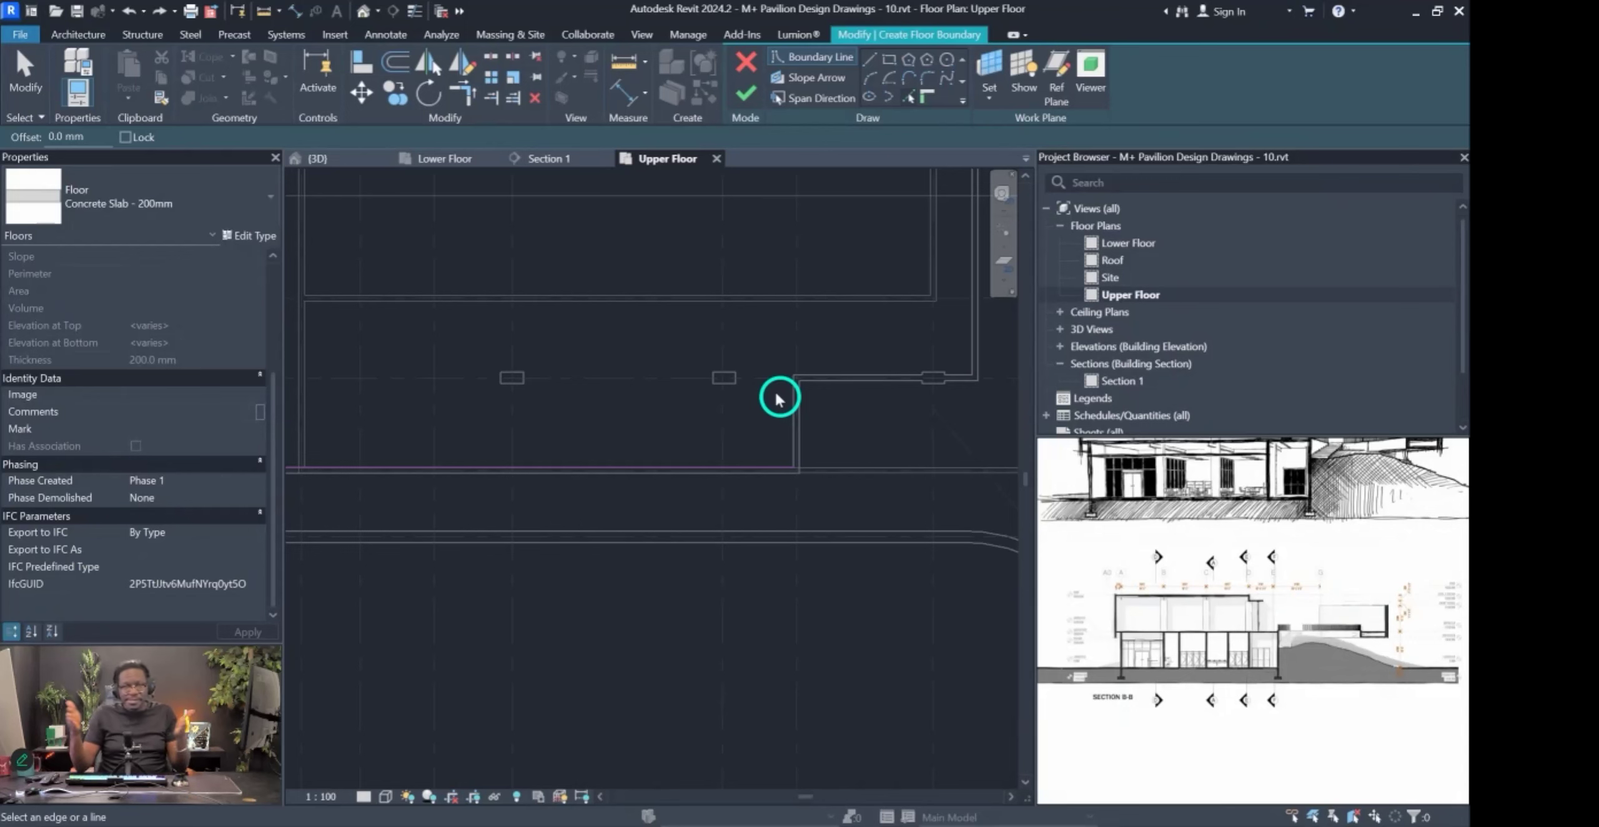
scroll(733, 406, down, 4)
middle_drag(806, 366, 821, 431)
click(743, 316)
click(747, 310)
scroll(598, 261, up, 2)
click(617, 323)
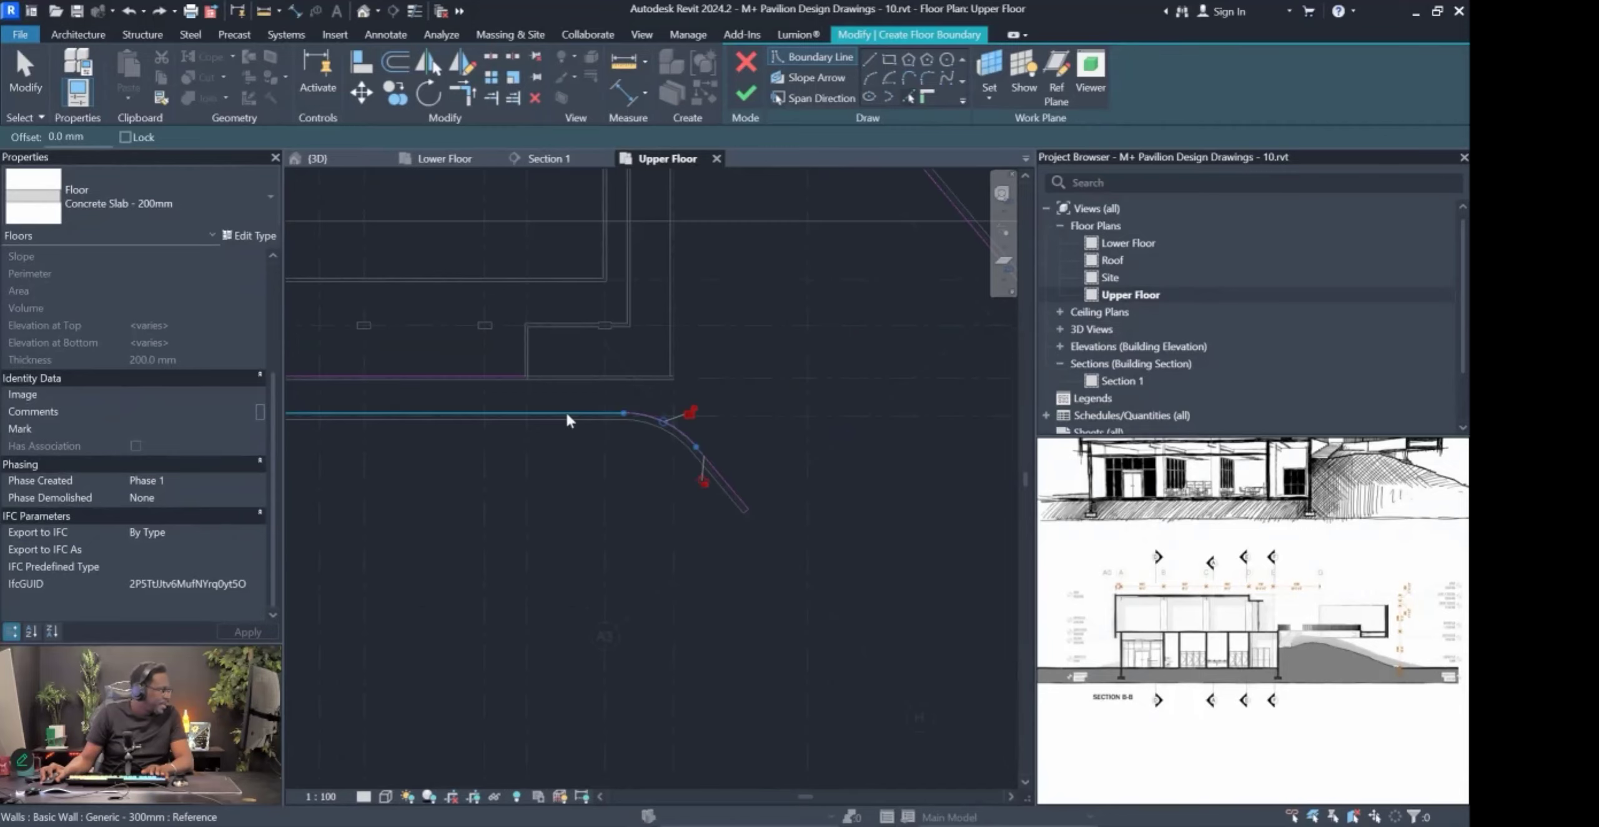
click(565, 410)
middle_drag(476, 398, 558, 393)
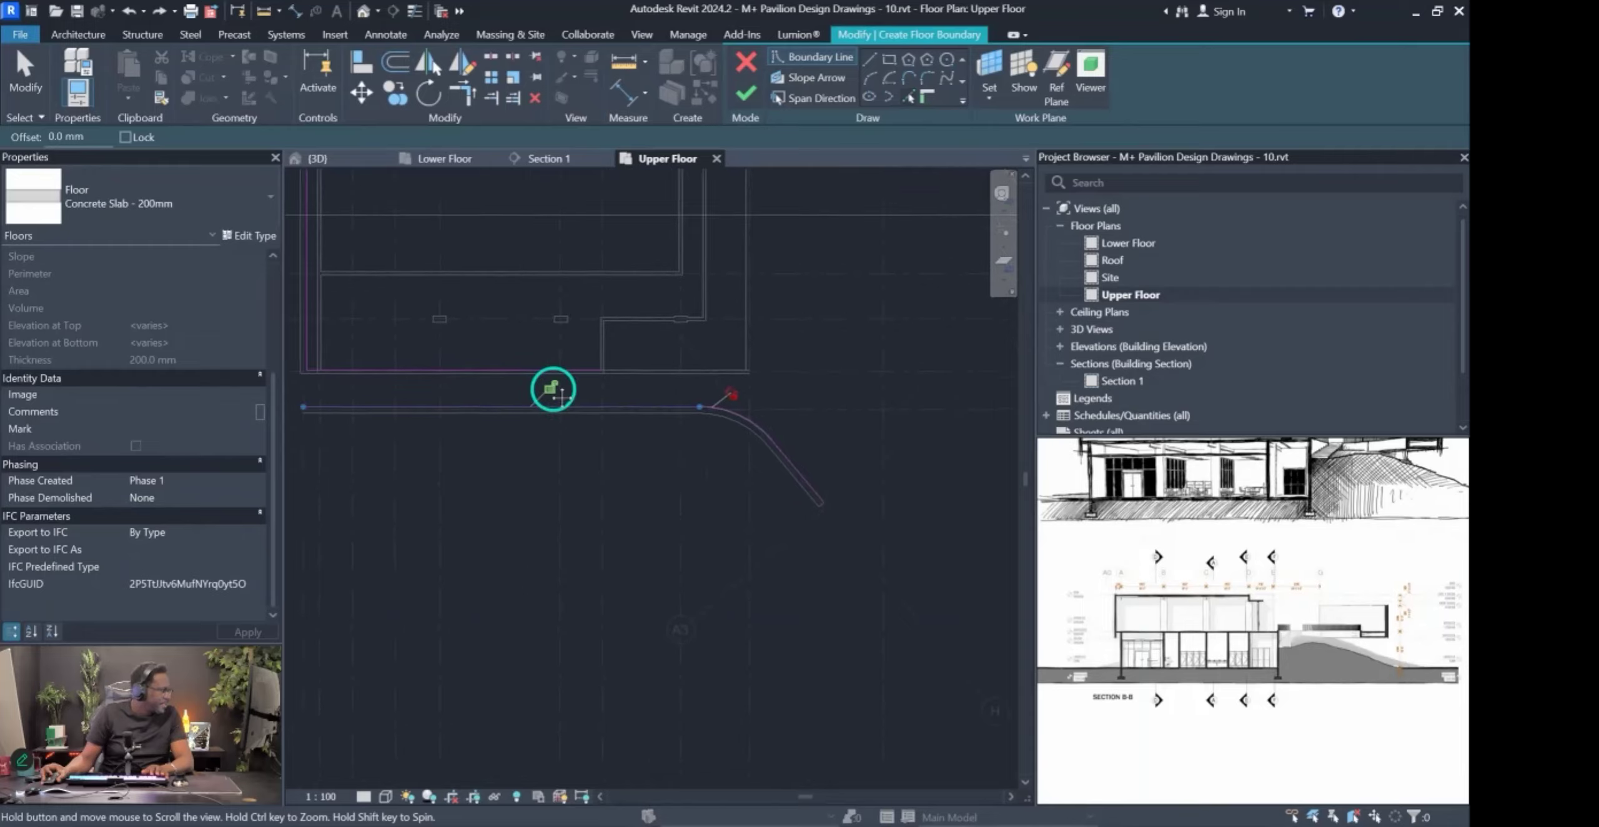
Draw a vertical boundary line from the east end of the building's south wall line to the straight site wall line.
scroll(643, 353, down, 2)
scroll(634, 265, up, 1)
scroll(667, 278, up, 3)
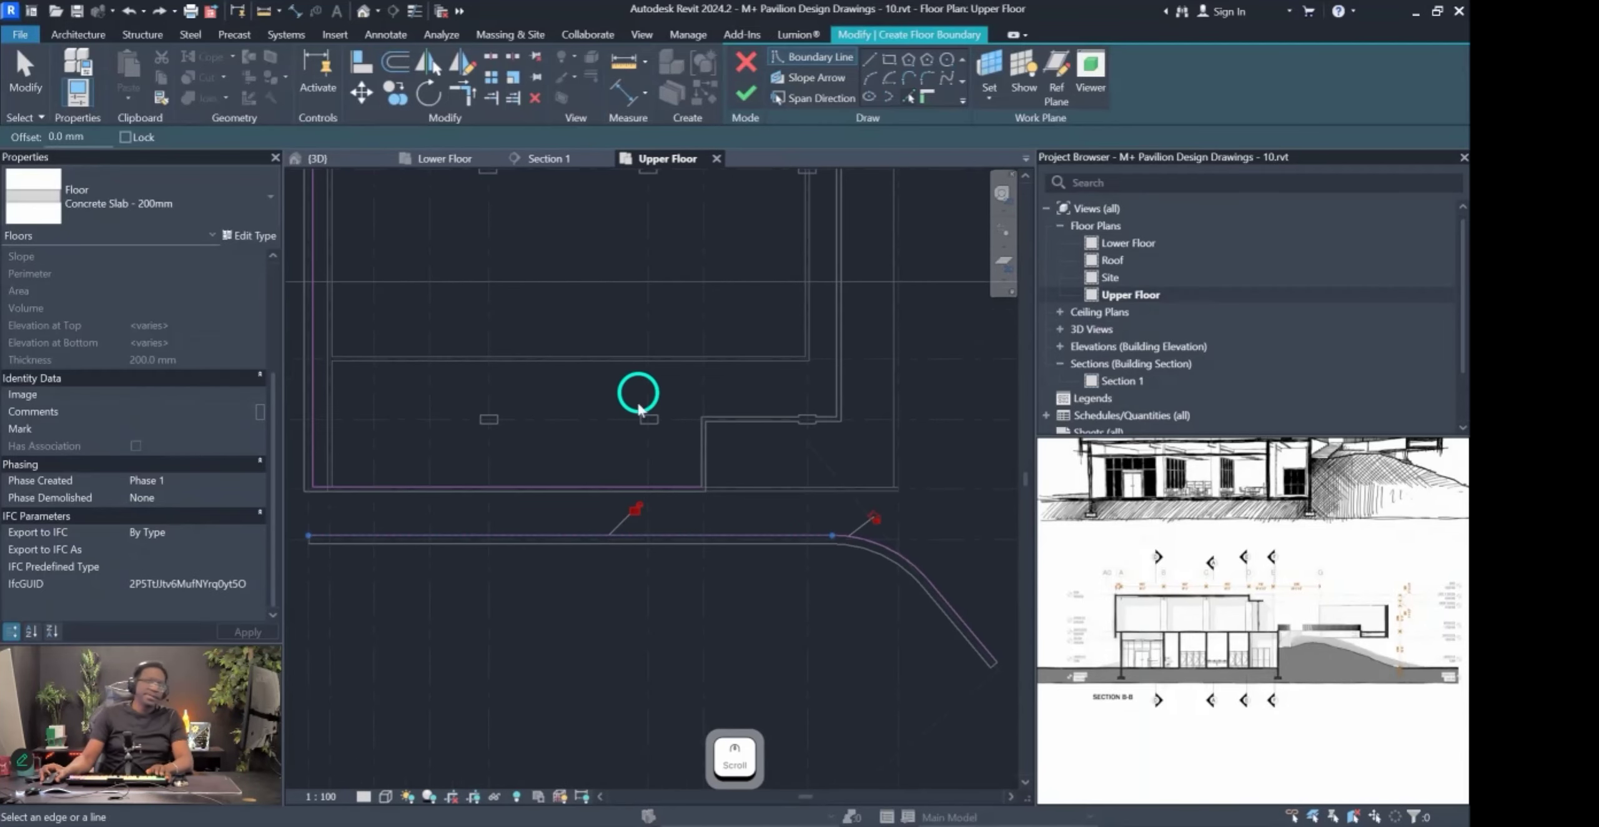
click(877, 65)
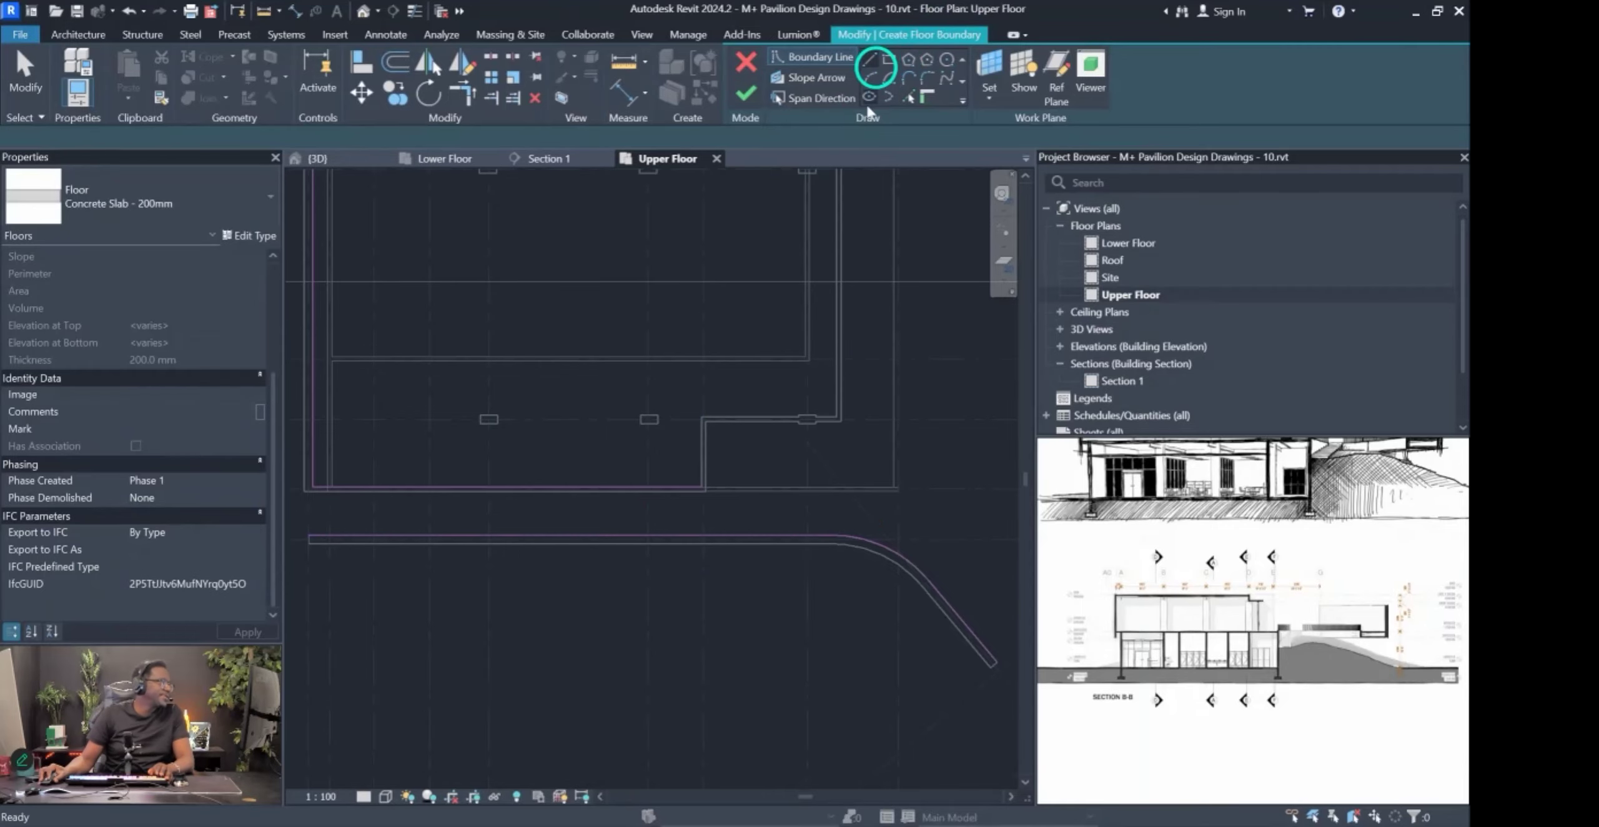
scroll(676, 423, up, 3)
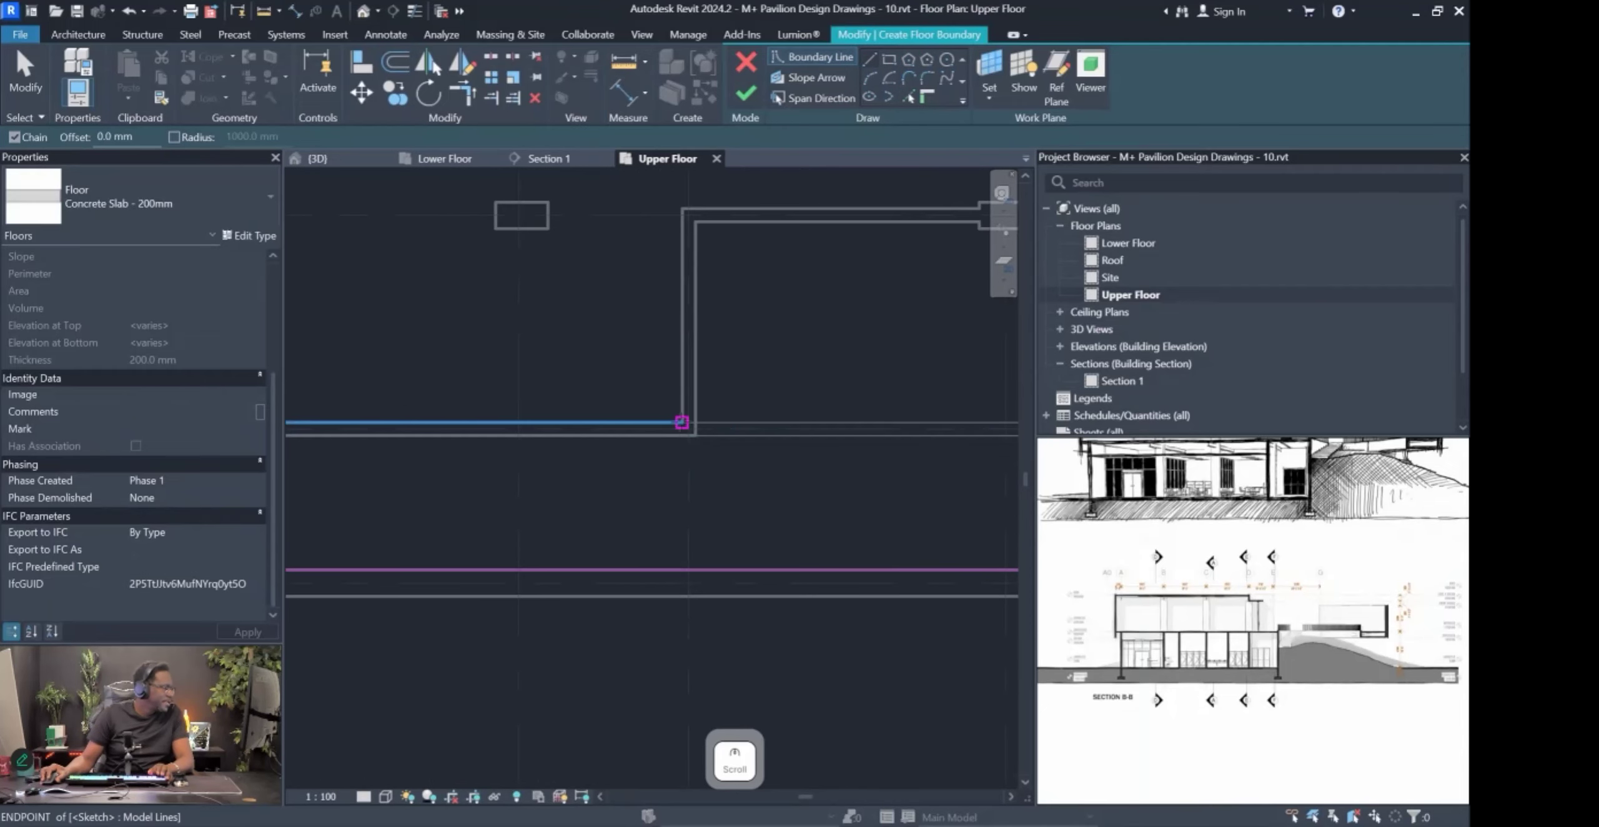
click(681, 422)
click(777, 607)
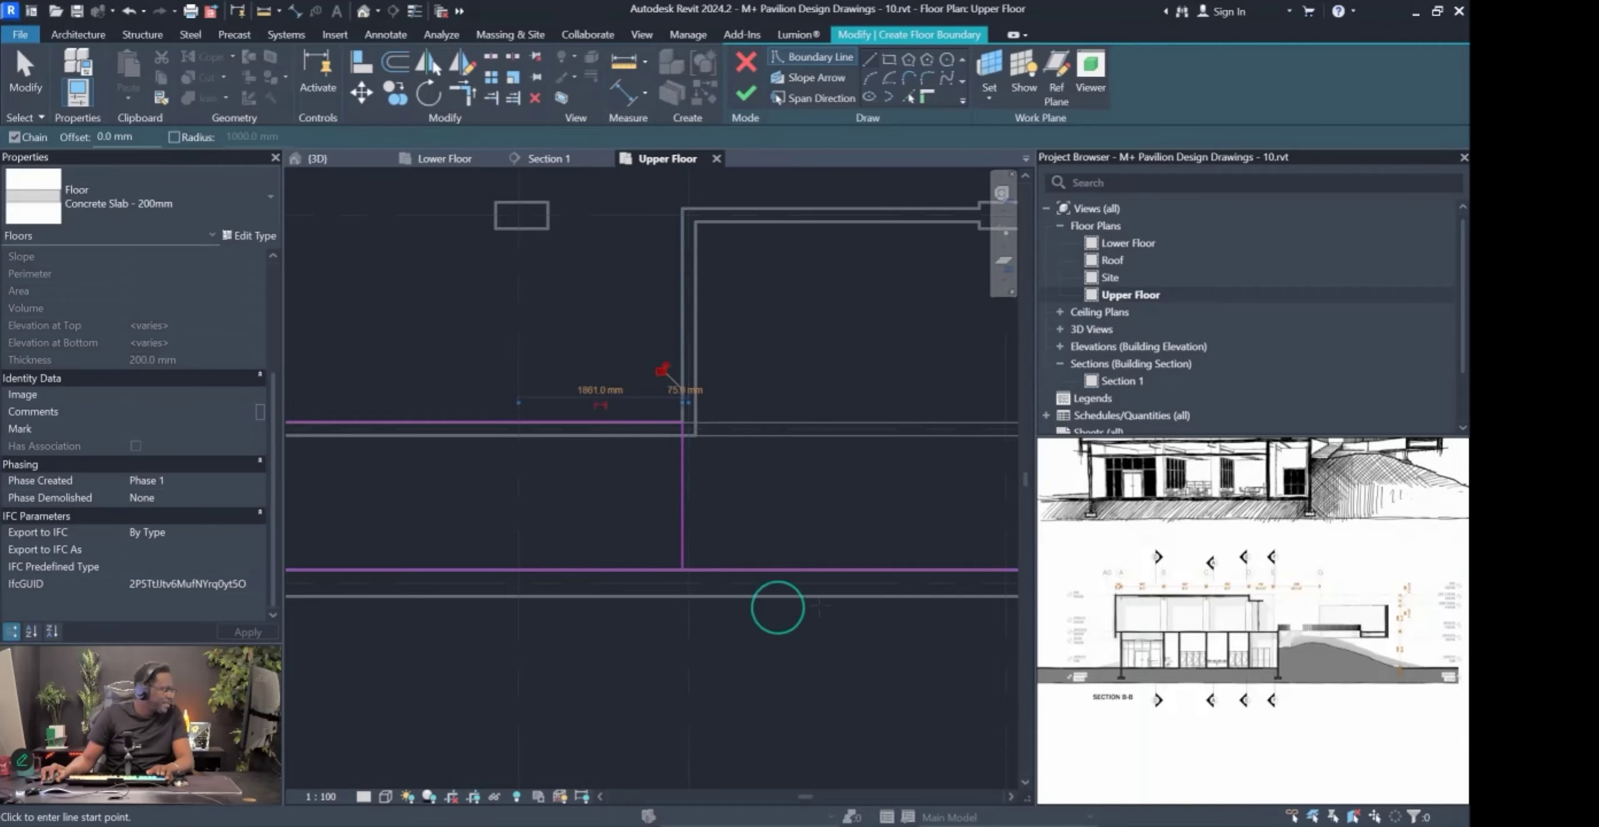
key(Escape)
Trim the short vertical connector and the straight site wall line into a corner, keeping the part east of the connector.
key(t)
key(r)
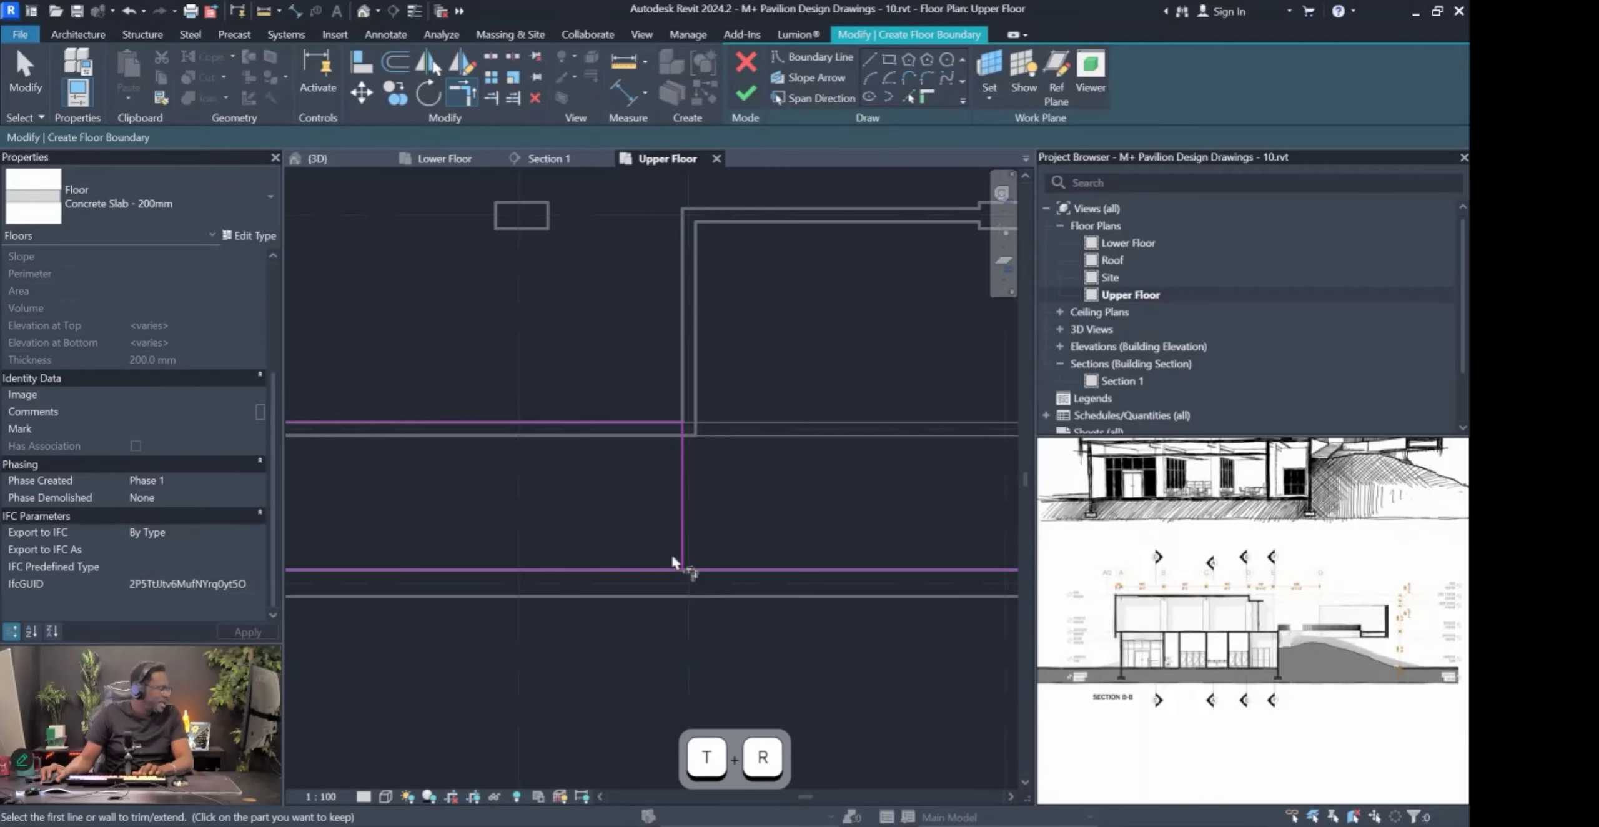
click(684, 526)
click(717, 565)
scroll(721, 556, down, 4)
Draw a boundary line across the passage between the two north site walls and trim it with the west wall line.
click(874, 56)
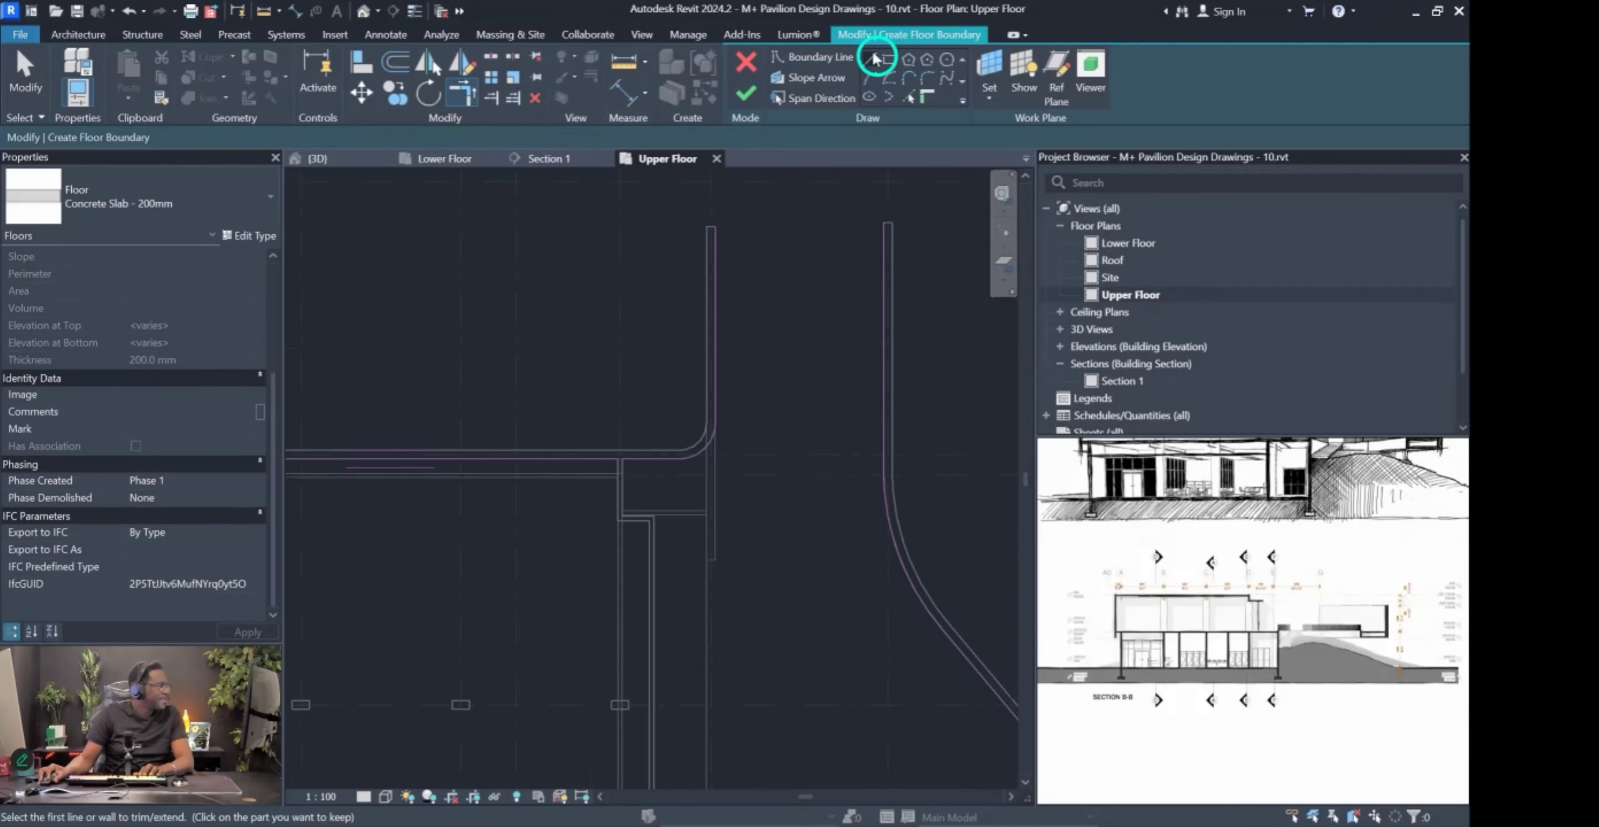
key(Escape)
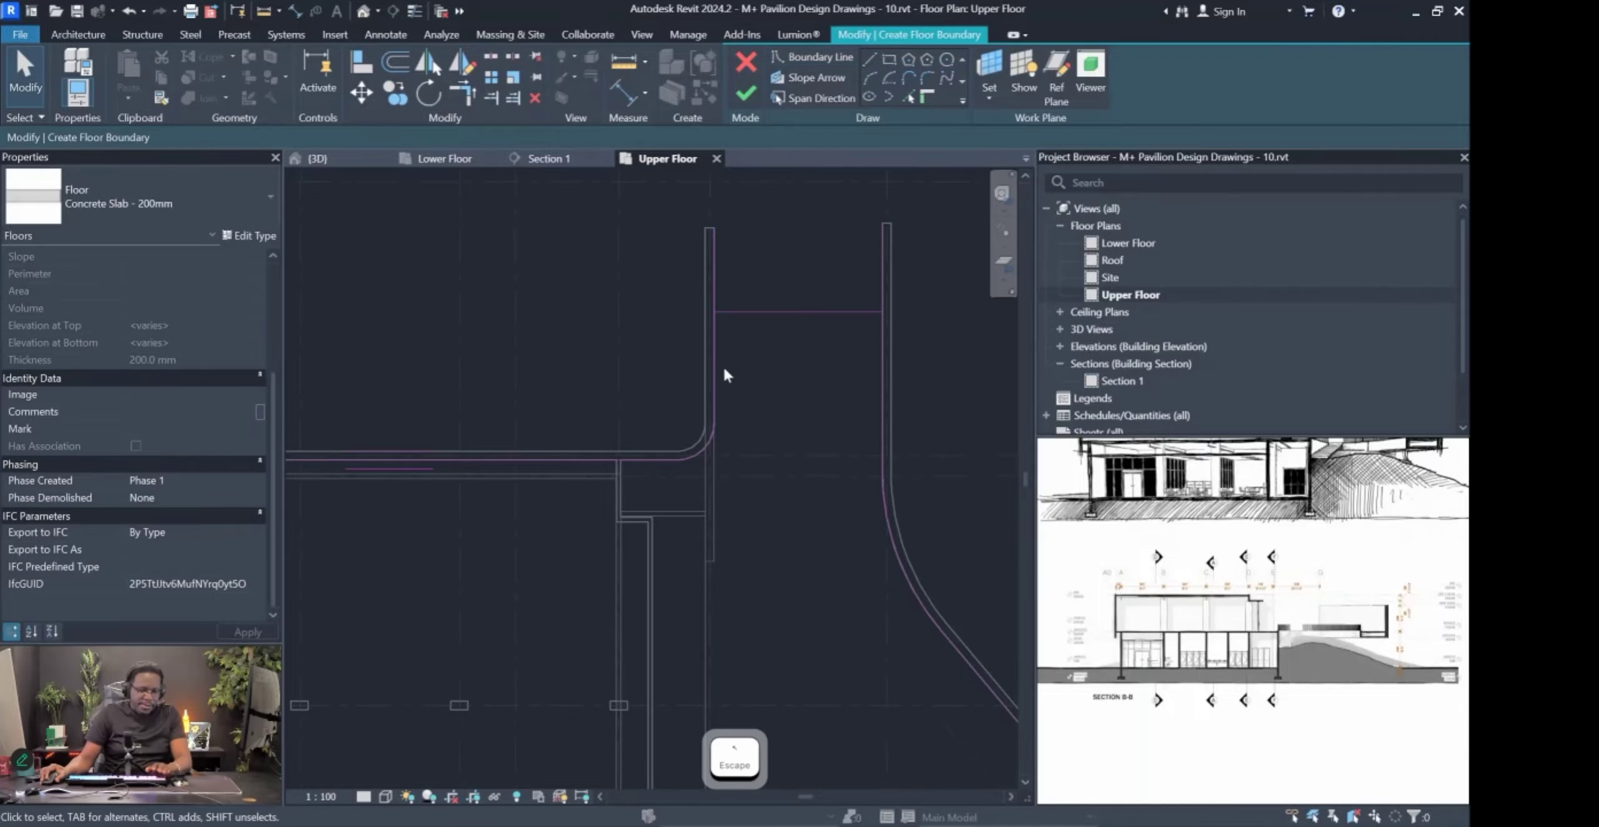
key(t)
key(r)
scroll(714, 307, up, 3)
click(716, 331)
click(787, 317)
Close the southeast side of the slab boundary with a diagonal line between the ends of the two angled site walls.
scroll(926, 342, down, 4)
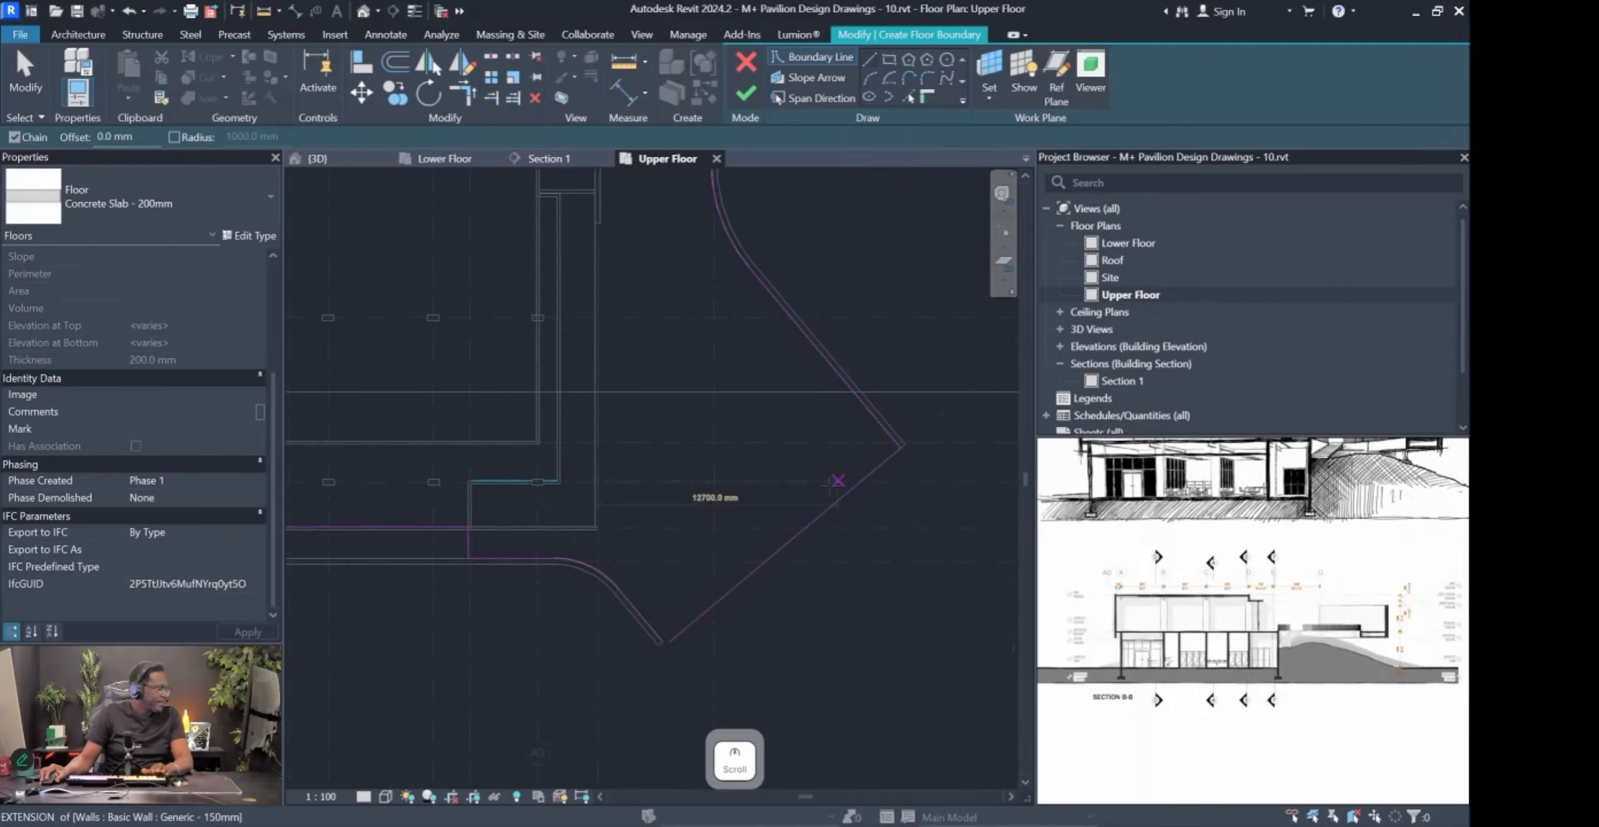
scroll(632, 682, up, 5)
key(Escape)
key(t)
key(r)
scroll(787, 397, down, 5)
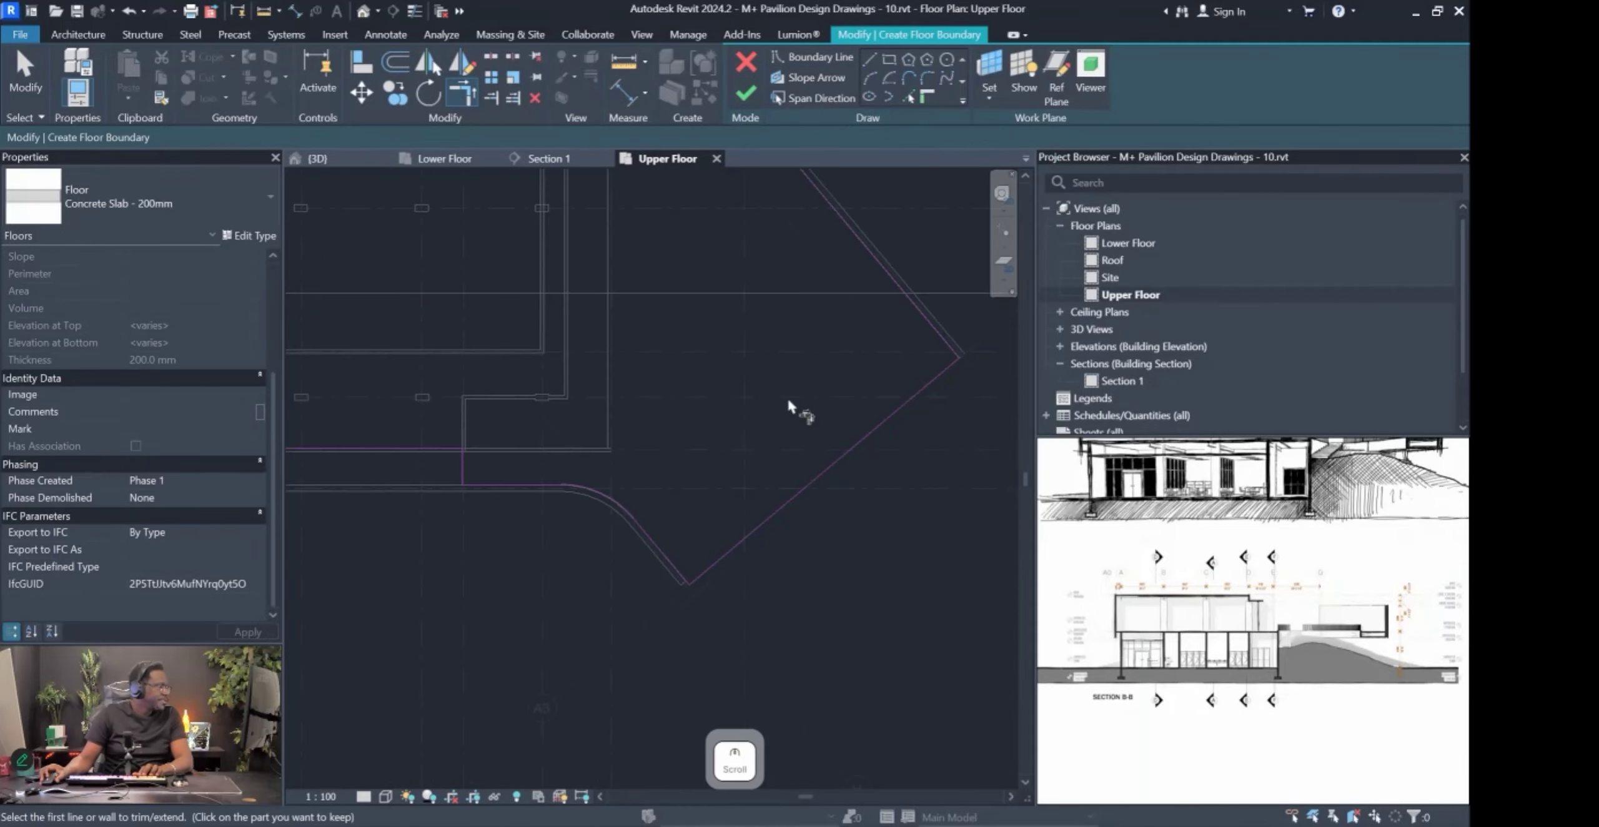
Try to finish the slab sketch without trimming the boundary lines at the building's northwest corner.
scroll(410, 242, up, 3)
click(431, 275)
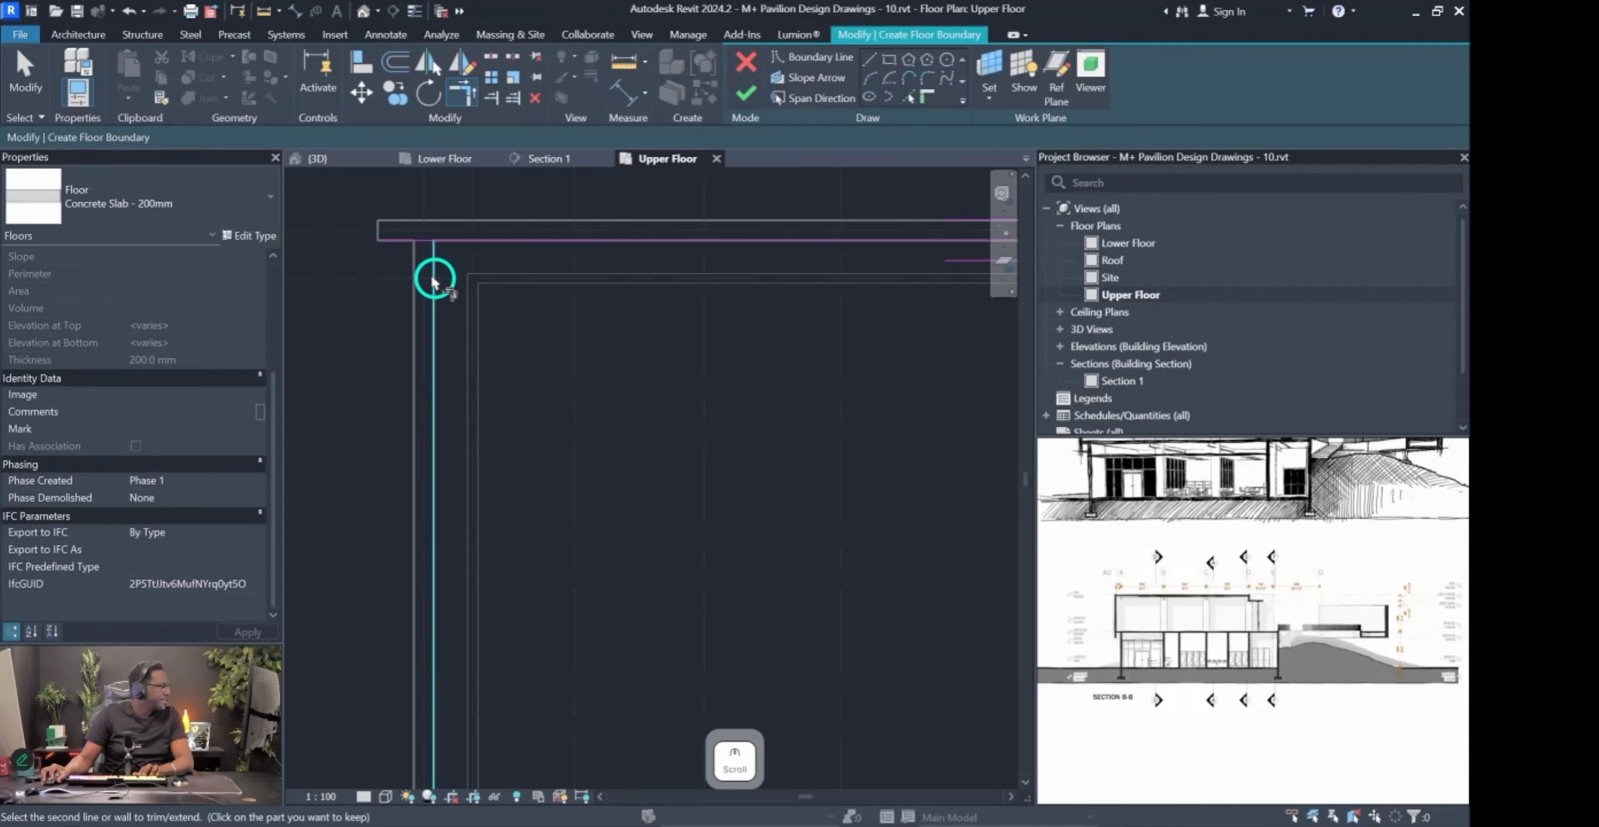
key(Escape)
key(Escape)
scroll(461, 238, up, 3)
middle_drag(437, 247, 619, 376)
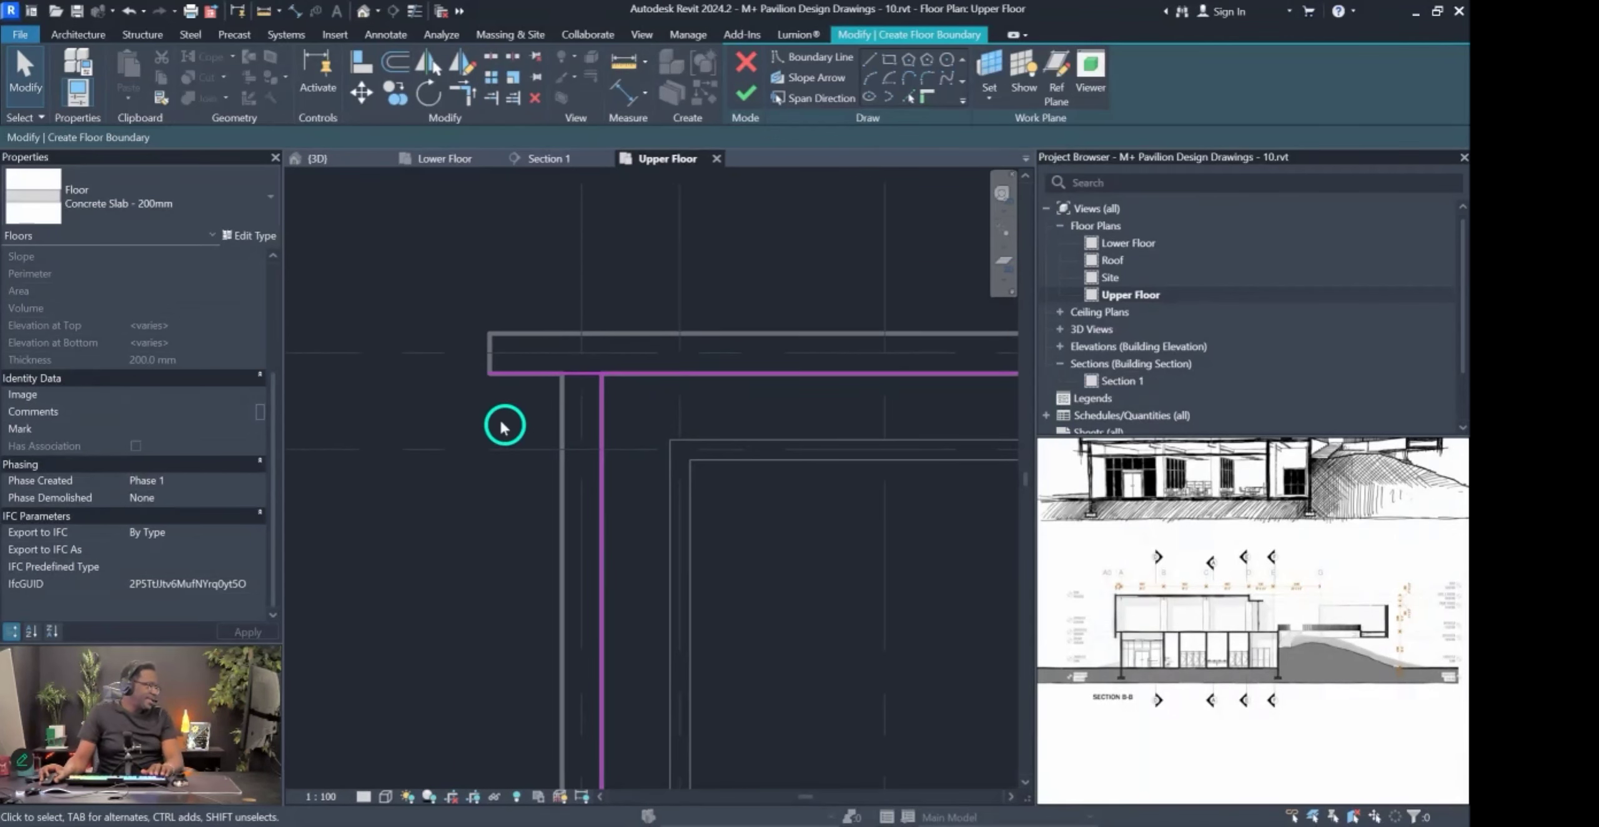
click(747, 98)
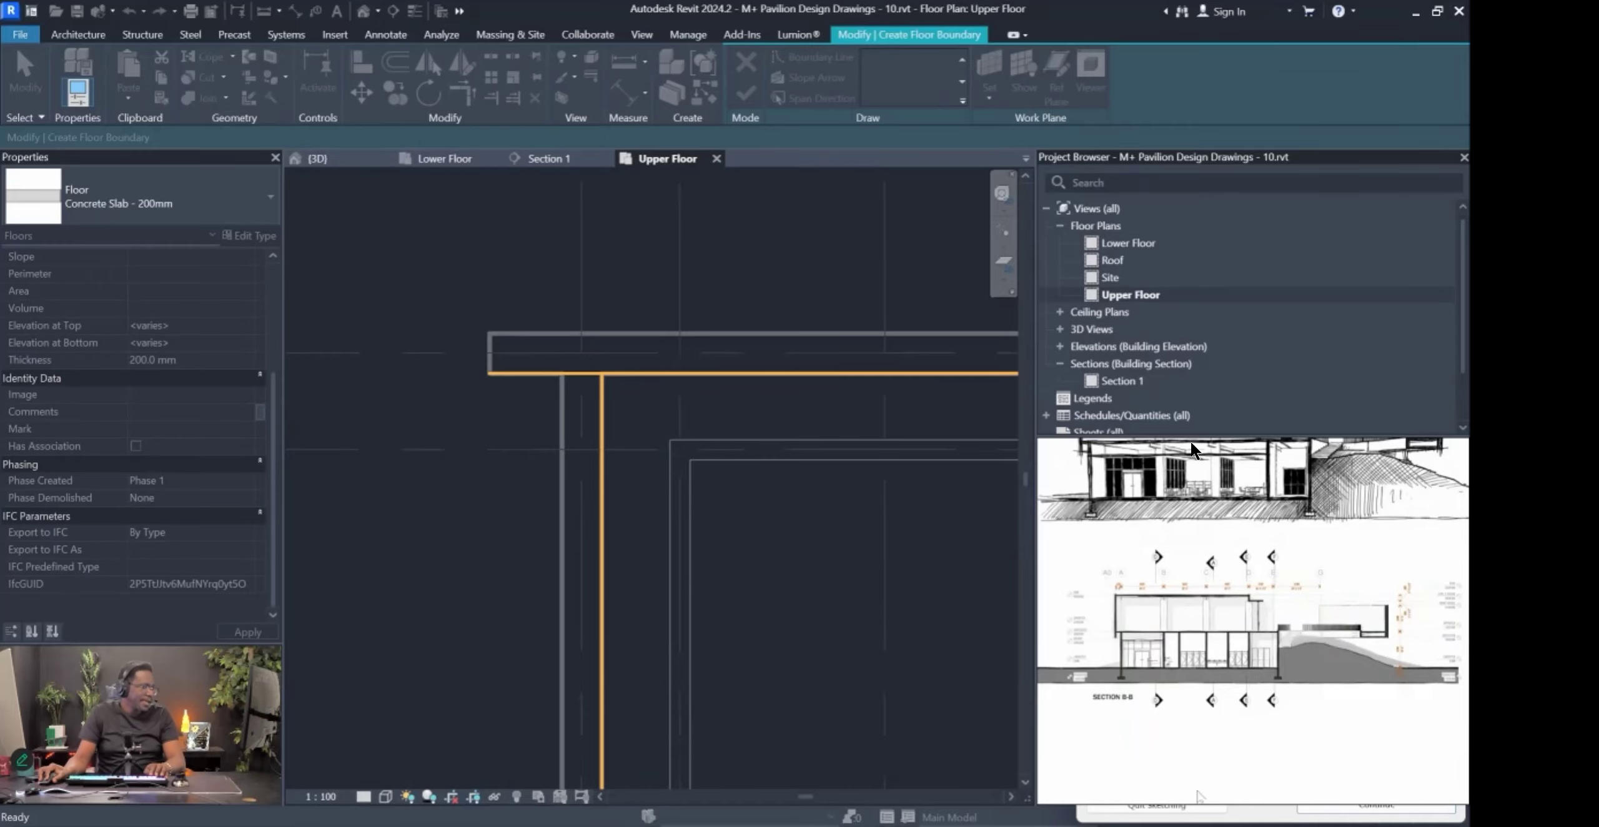
Examine which boundary lines intersect in the plan and return to editing the slab sketch.
drag(1137, 668, 620, 637)
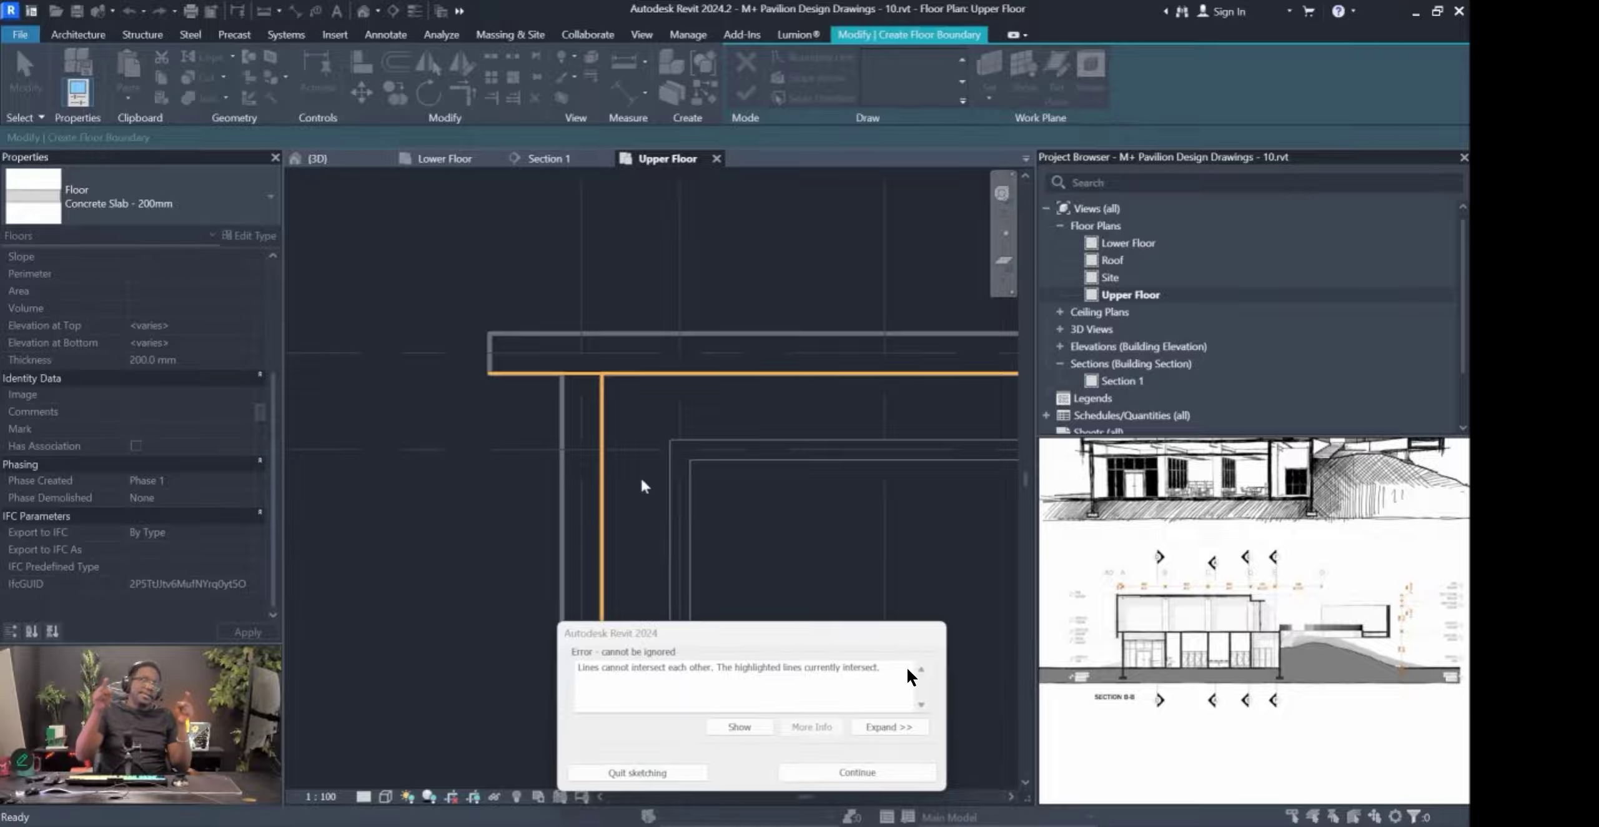
scroll(641, 480, down, 5)
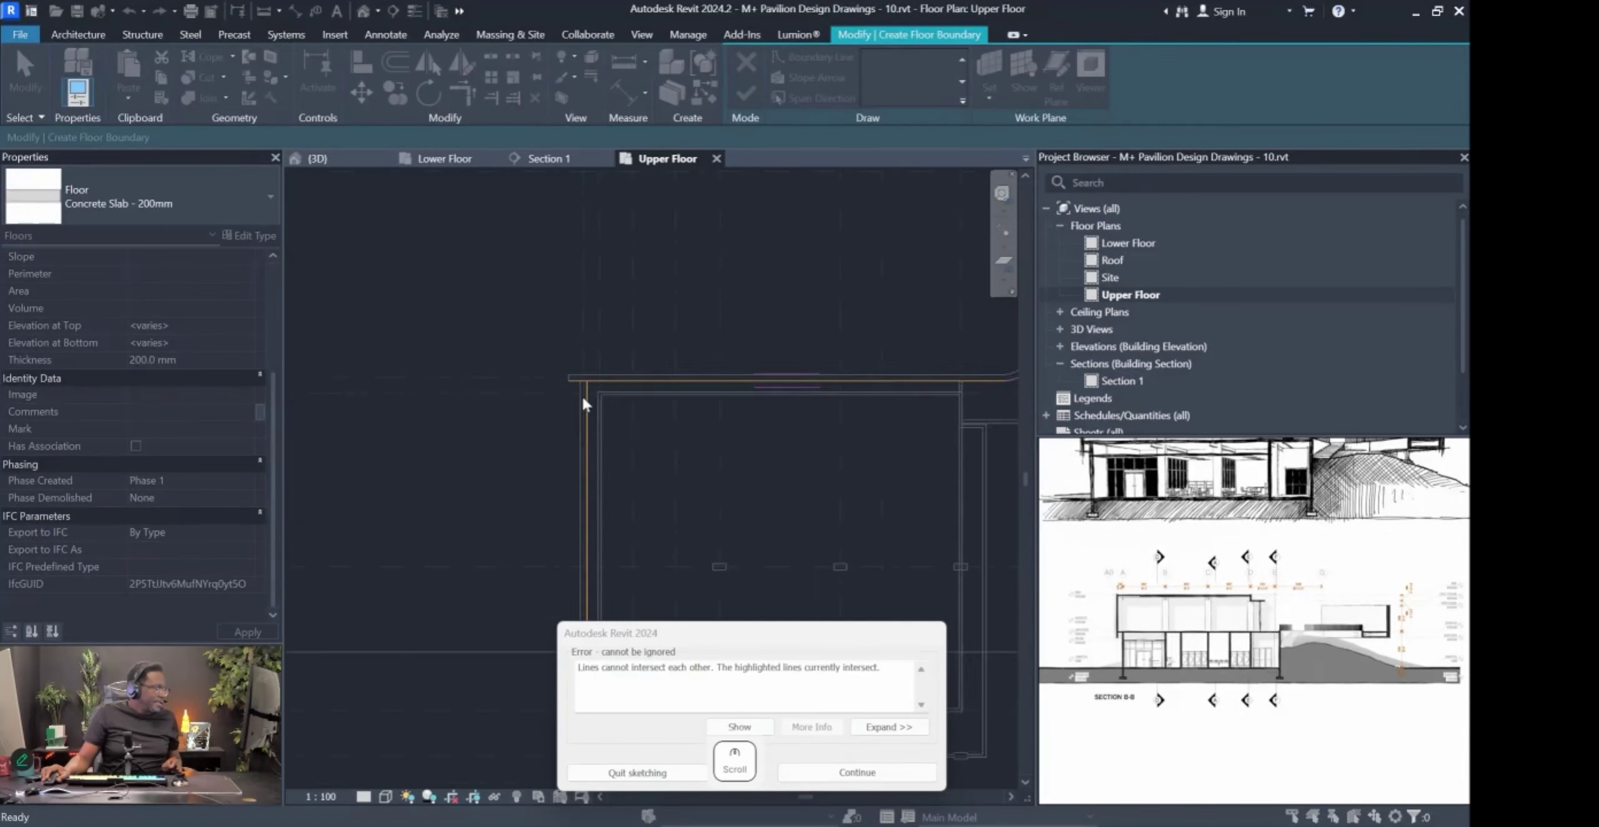
right_click(718, 442)
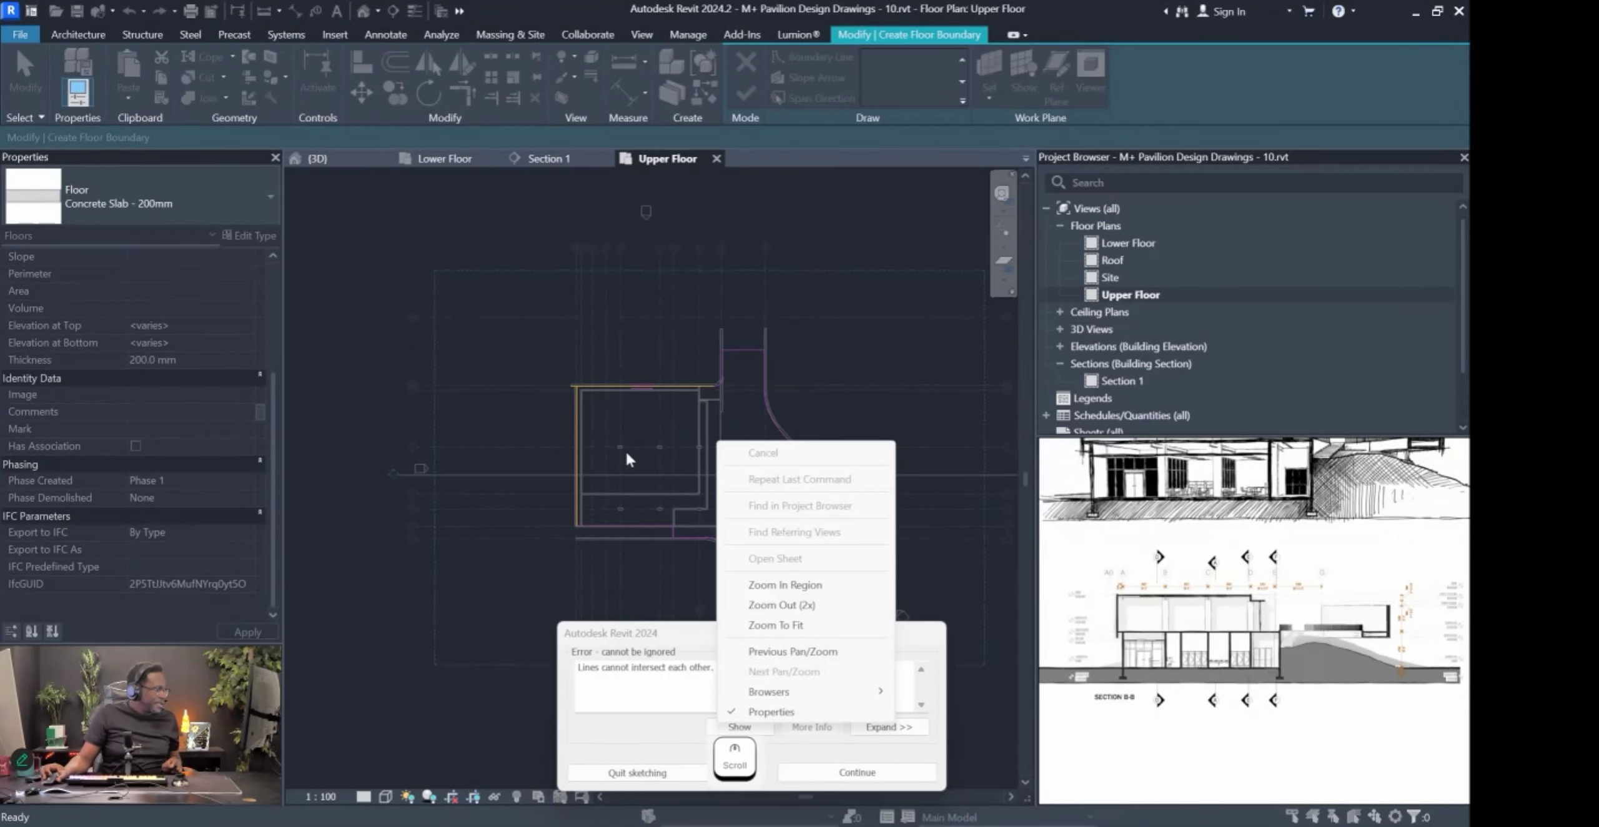
click(638, 505)
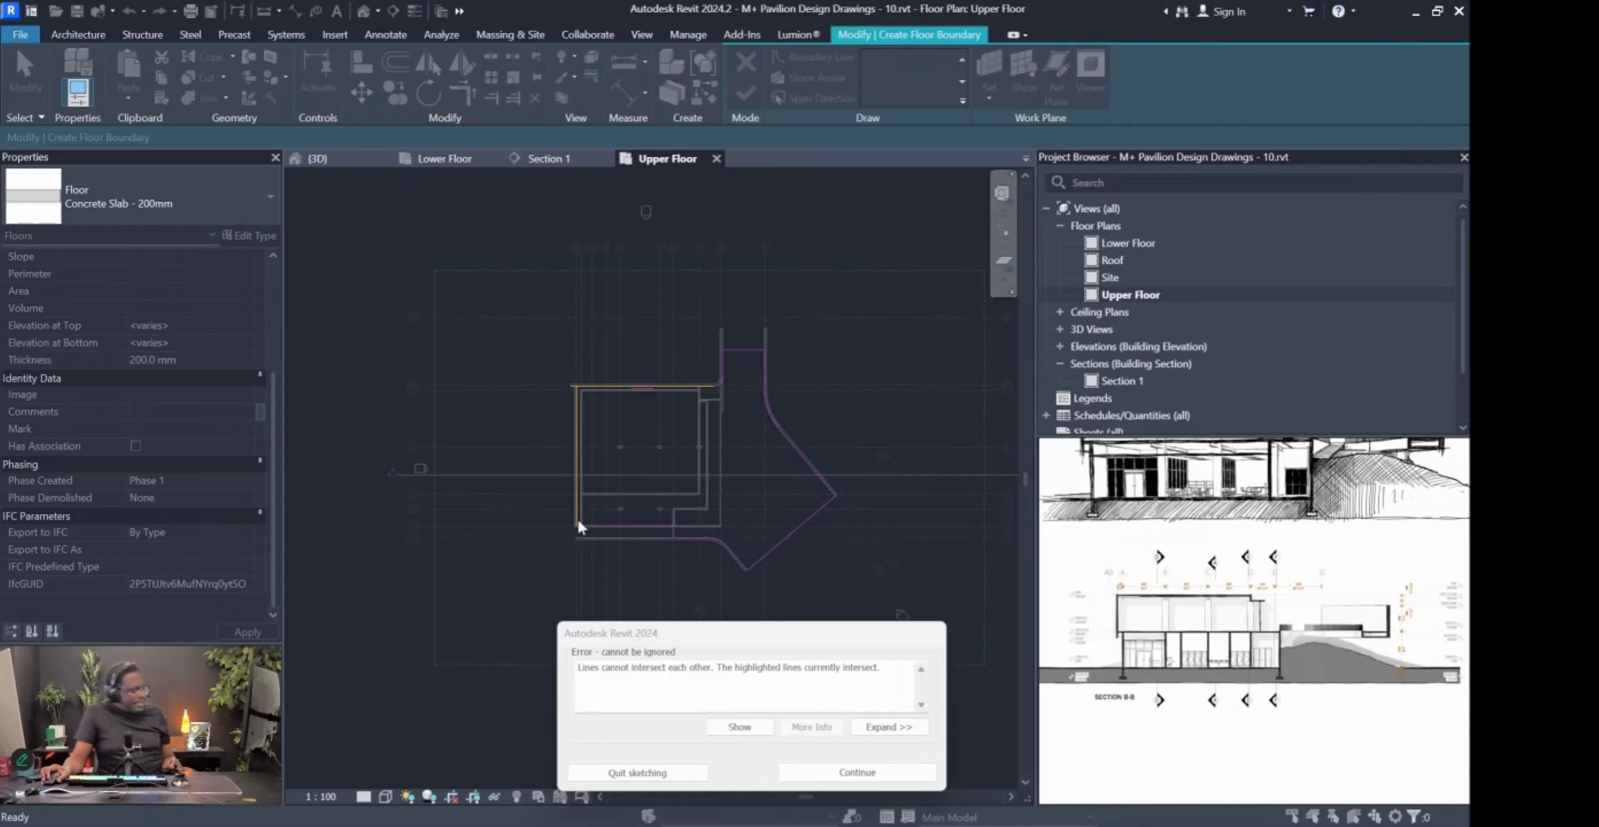
click(569, 395)
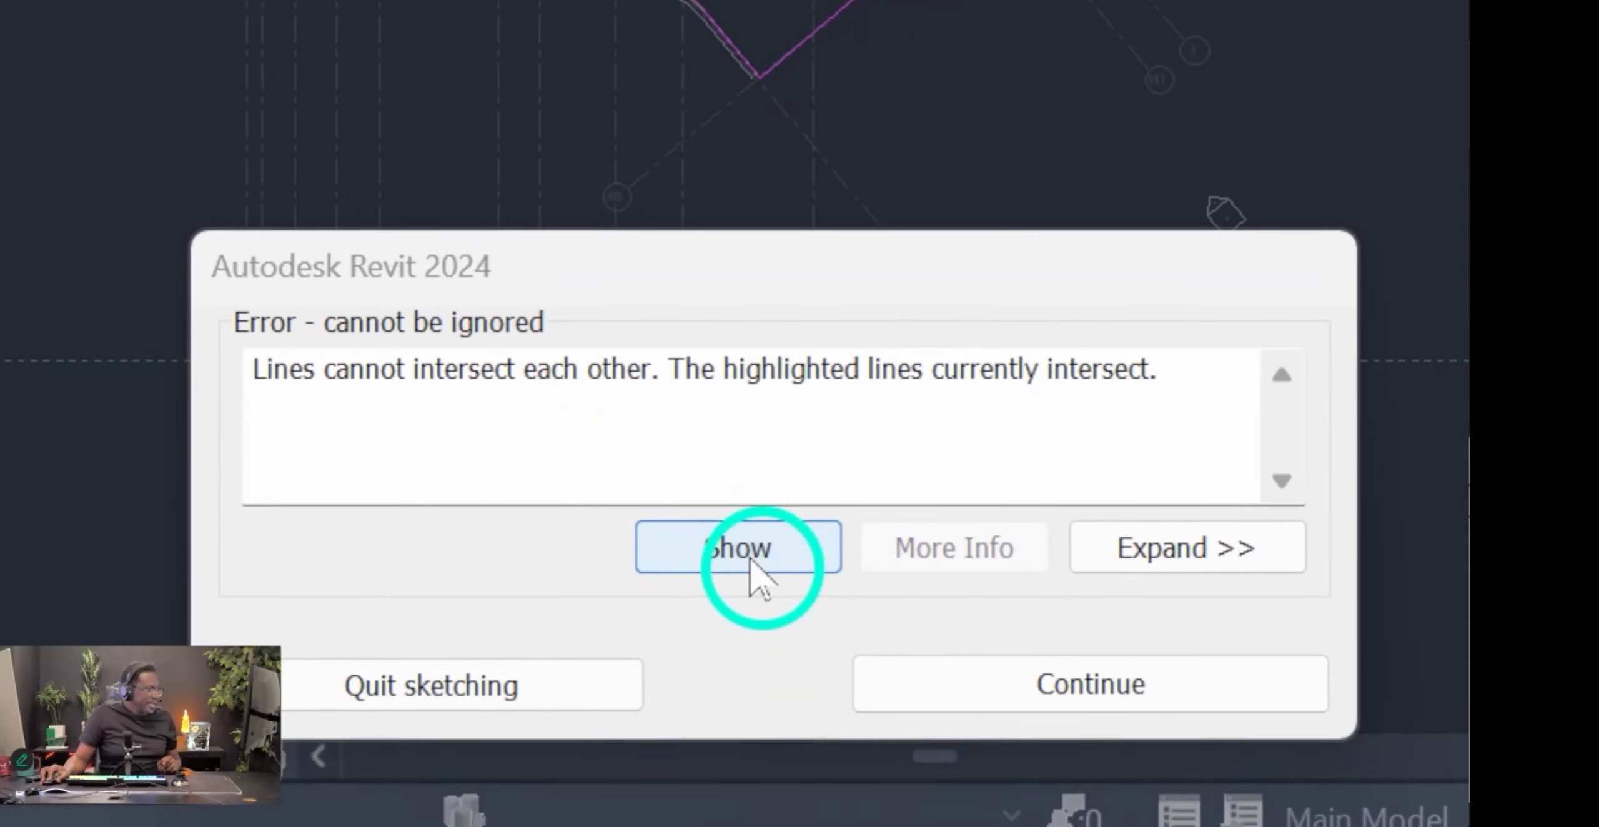
click(746, 553)
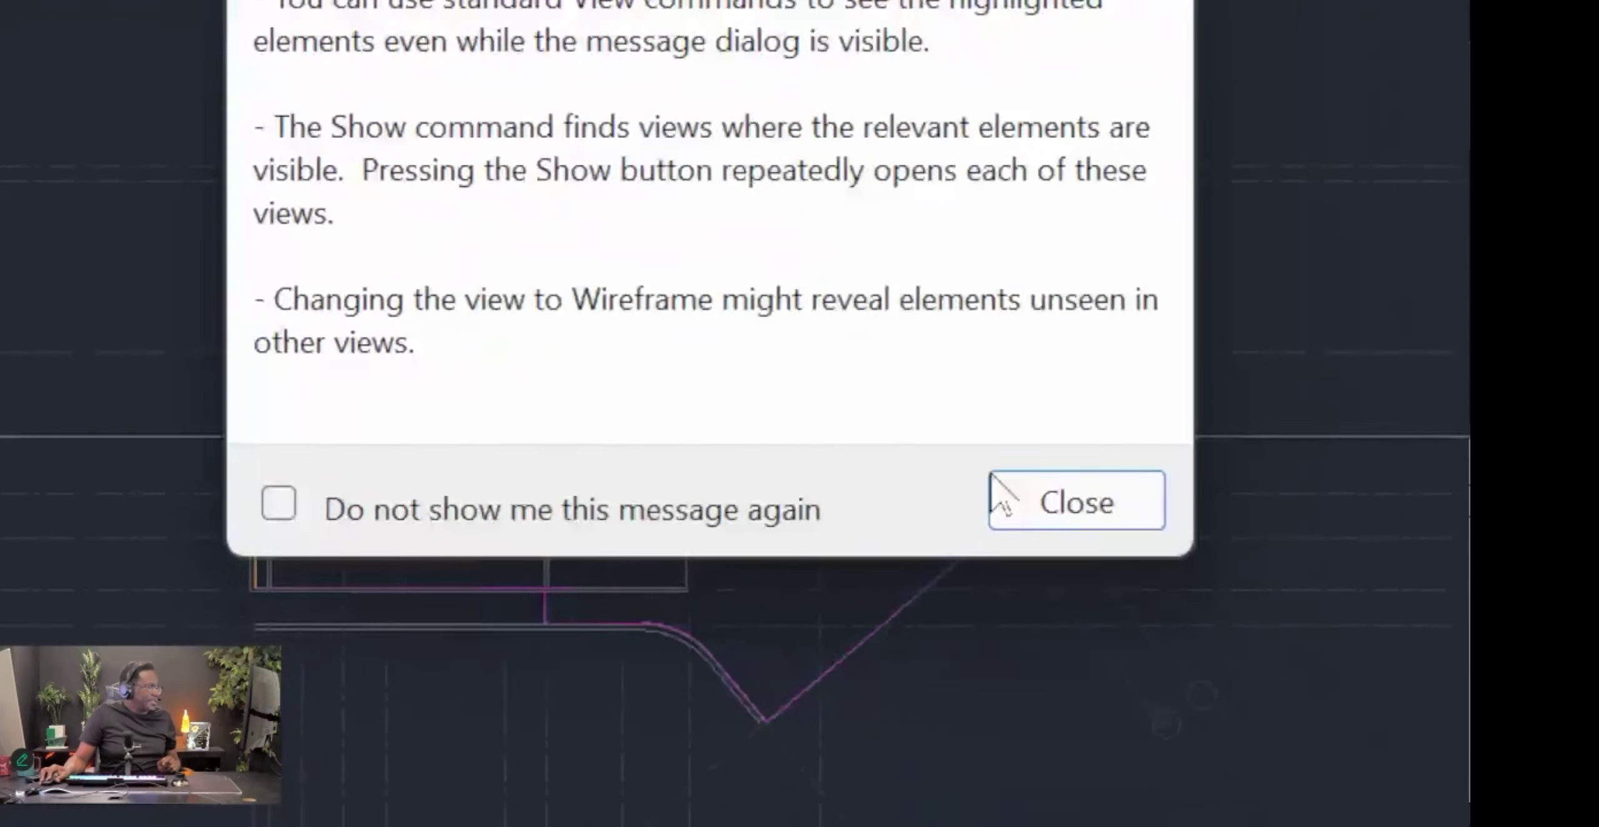
click(1162, 657)
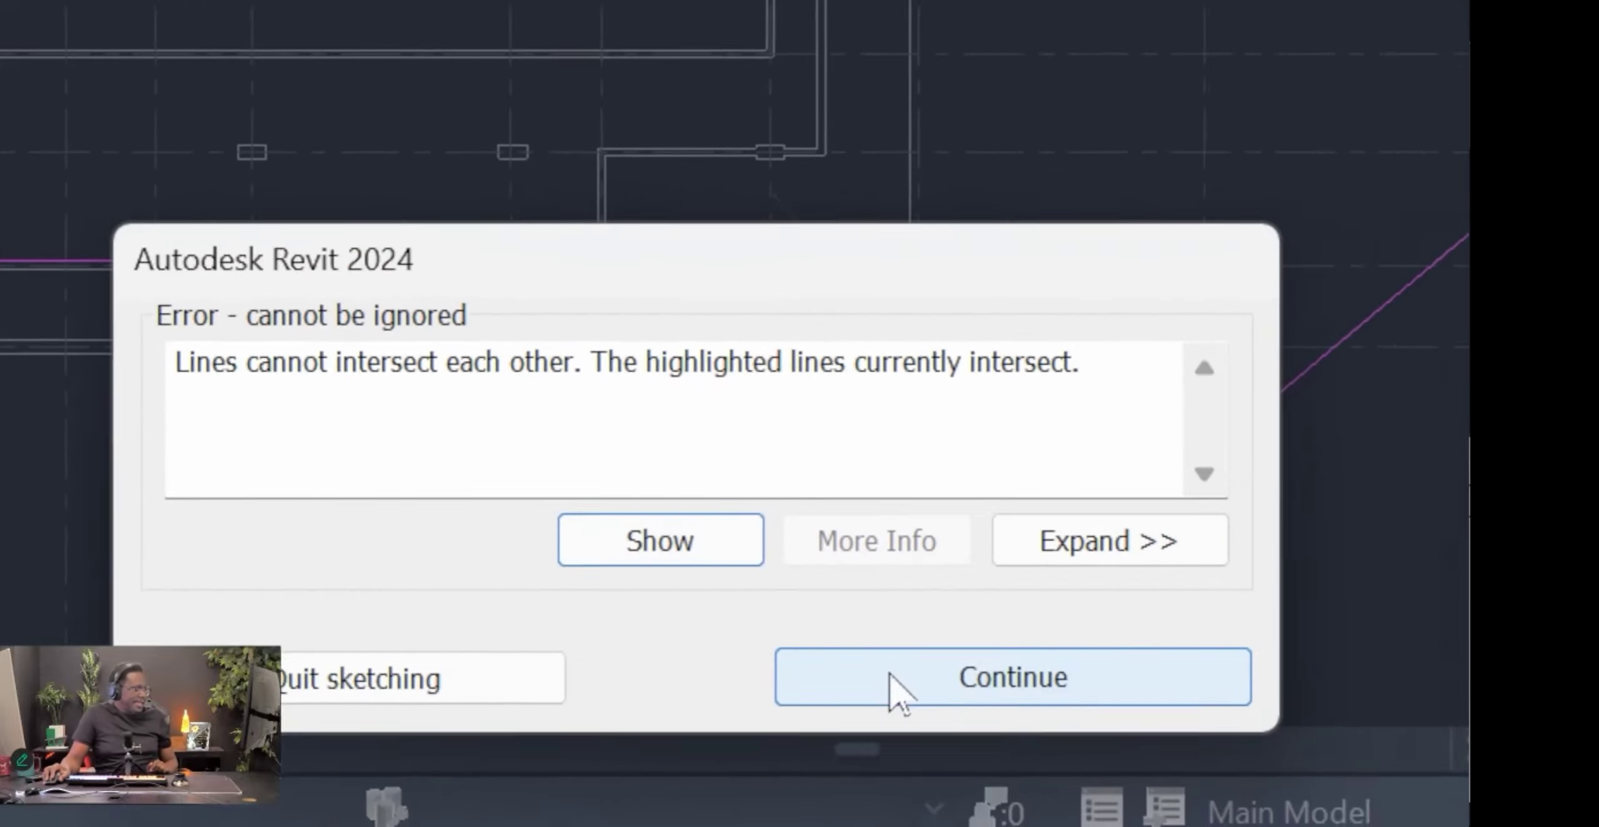
click(781, 674)
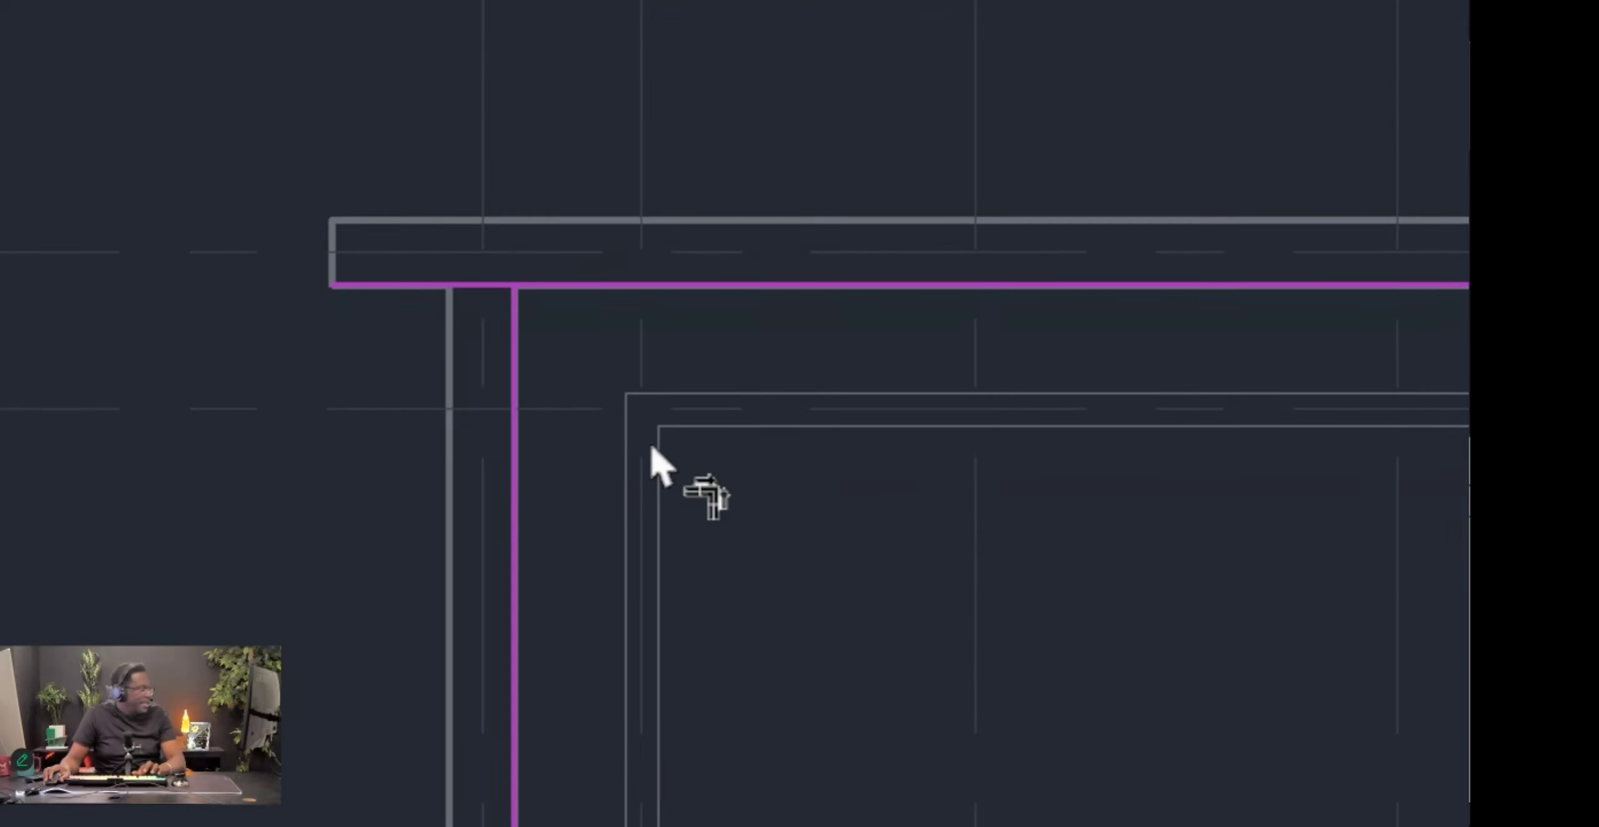
Trim the west and north boundary lines into a corner and finish the floor without attaching walls to its underside.
click(484, 479)
click(767, 347)
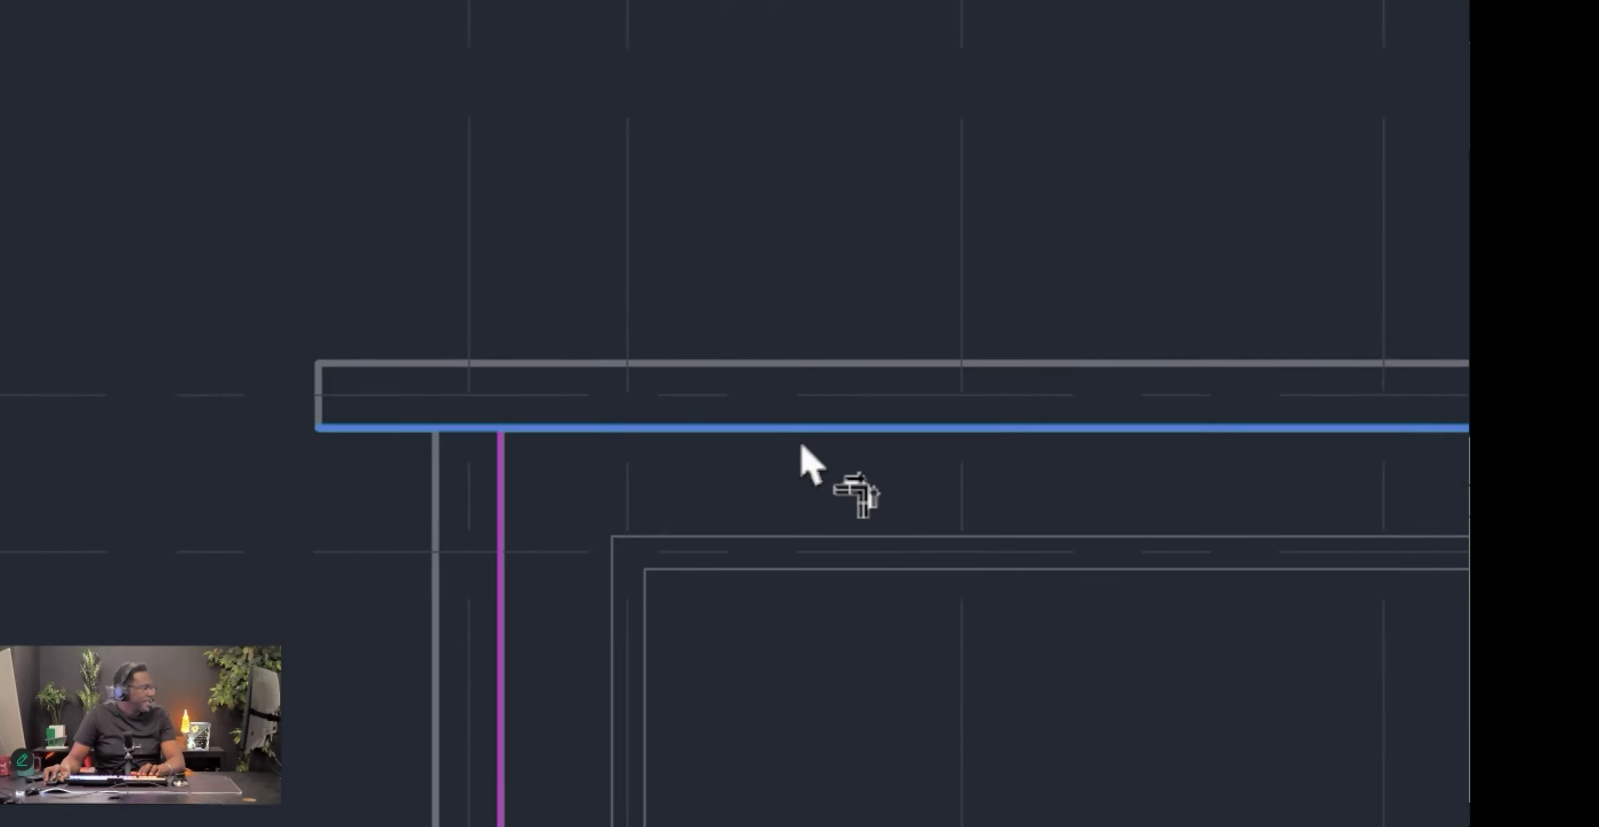
click(774, 246)
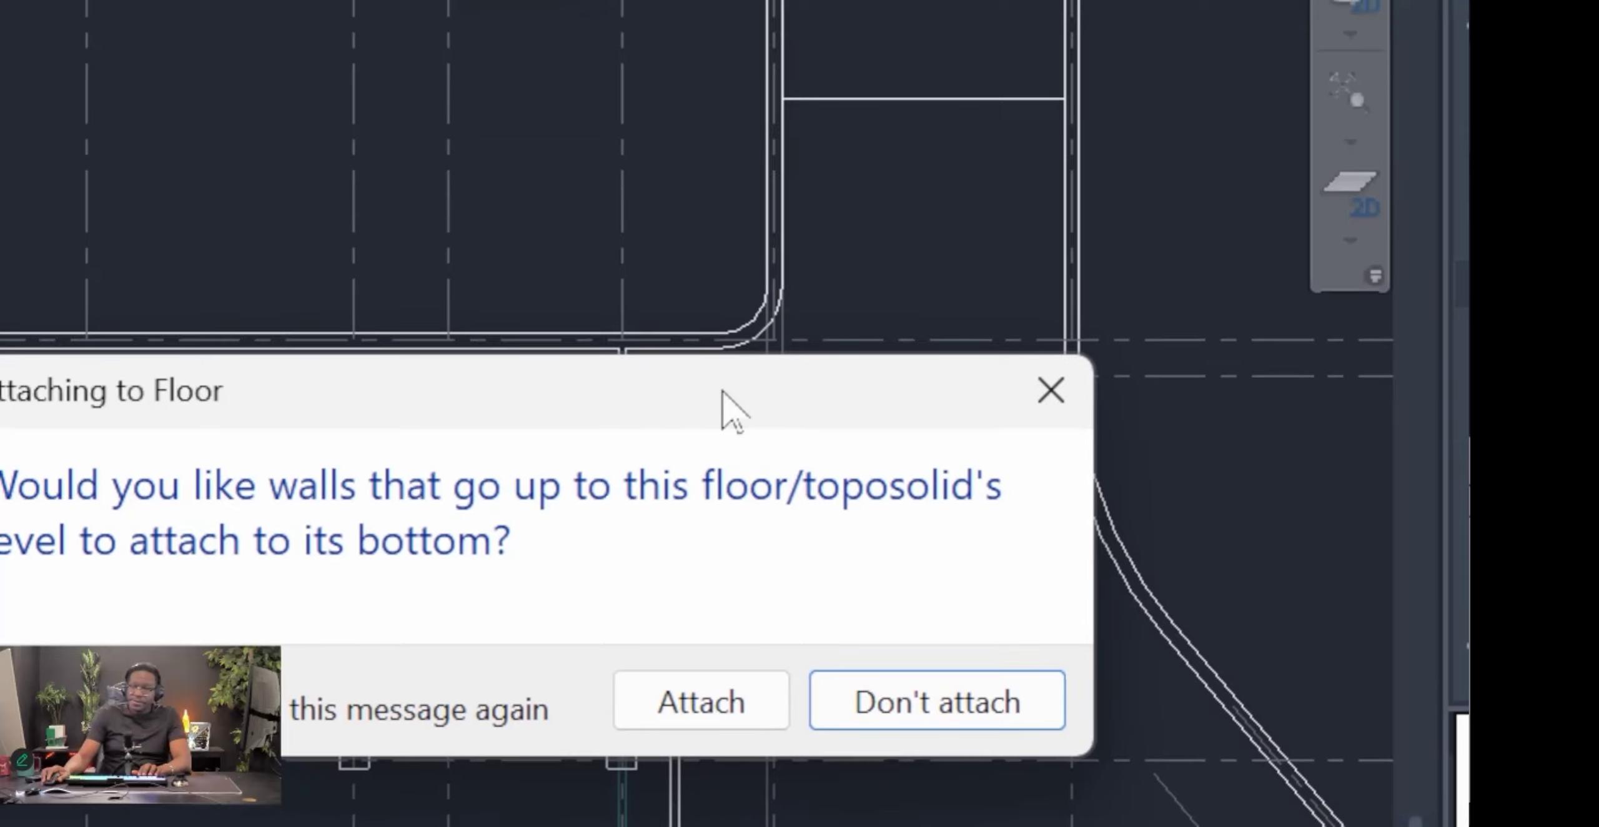
click(506, 336)
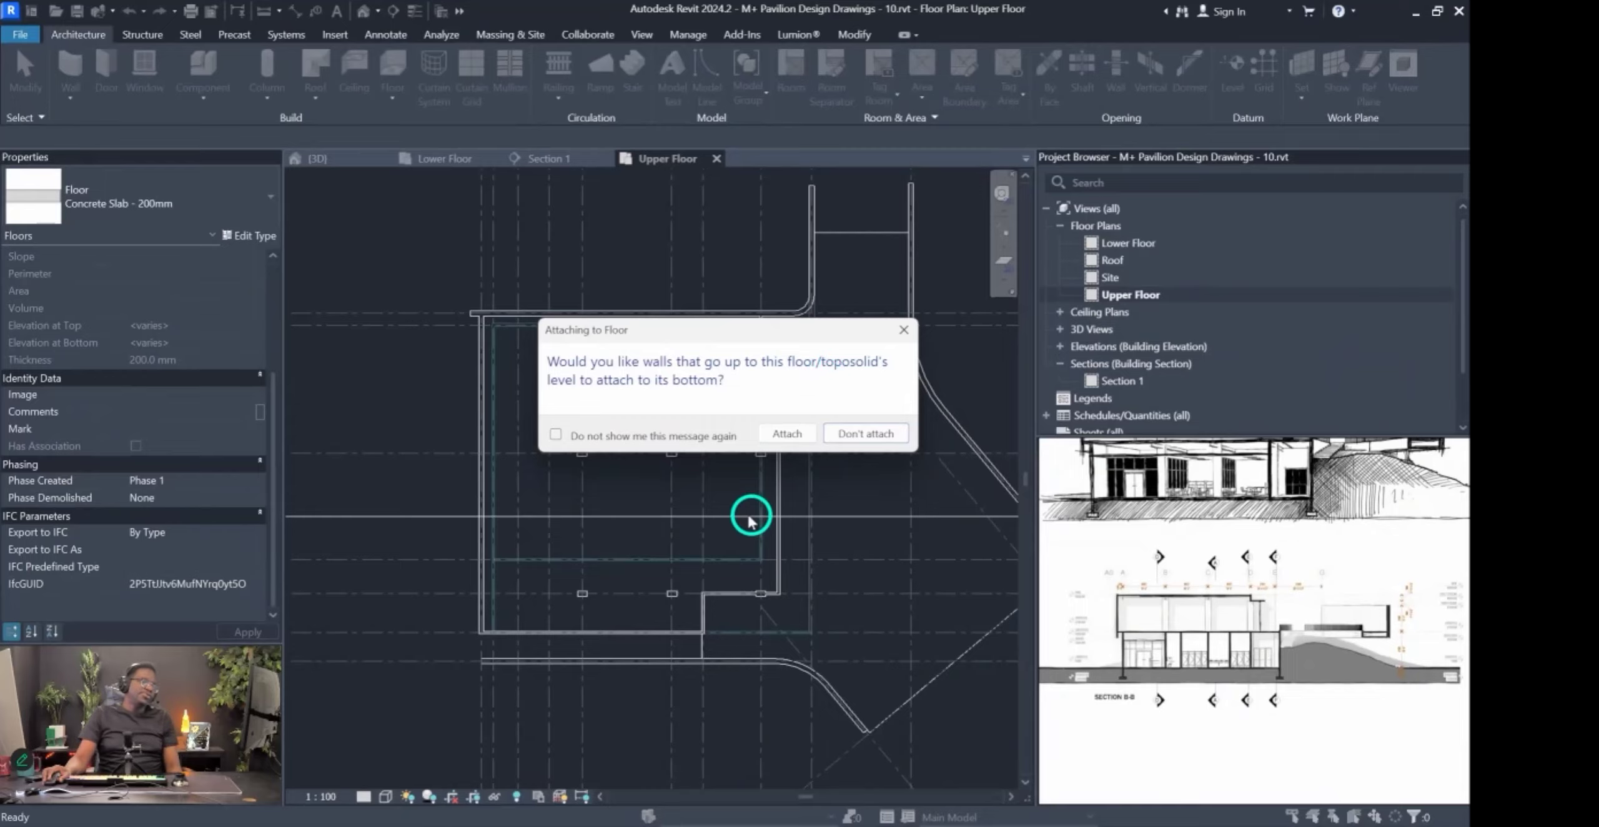
click(862, 434)
Check the finished Upper Floor slab in plan and open the default 3D view.
scroll(874, 460, up, 3)
scroll(462, 296, down, 3)
key(Escape)
middle_drag(739, 261, 600, 216)
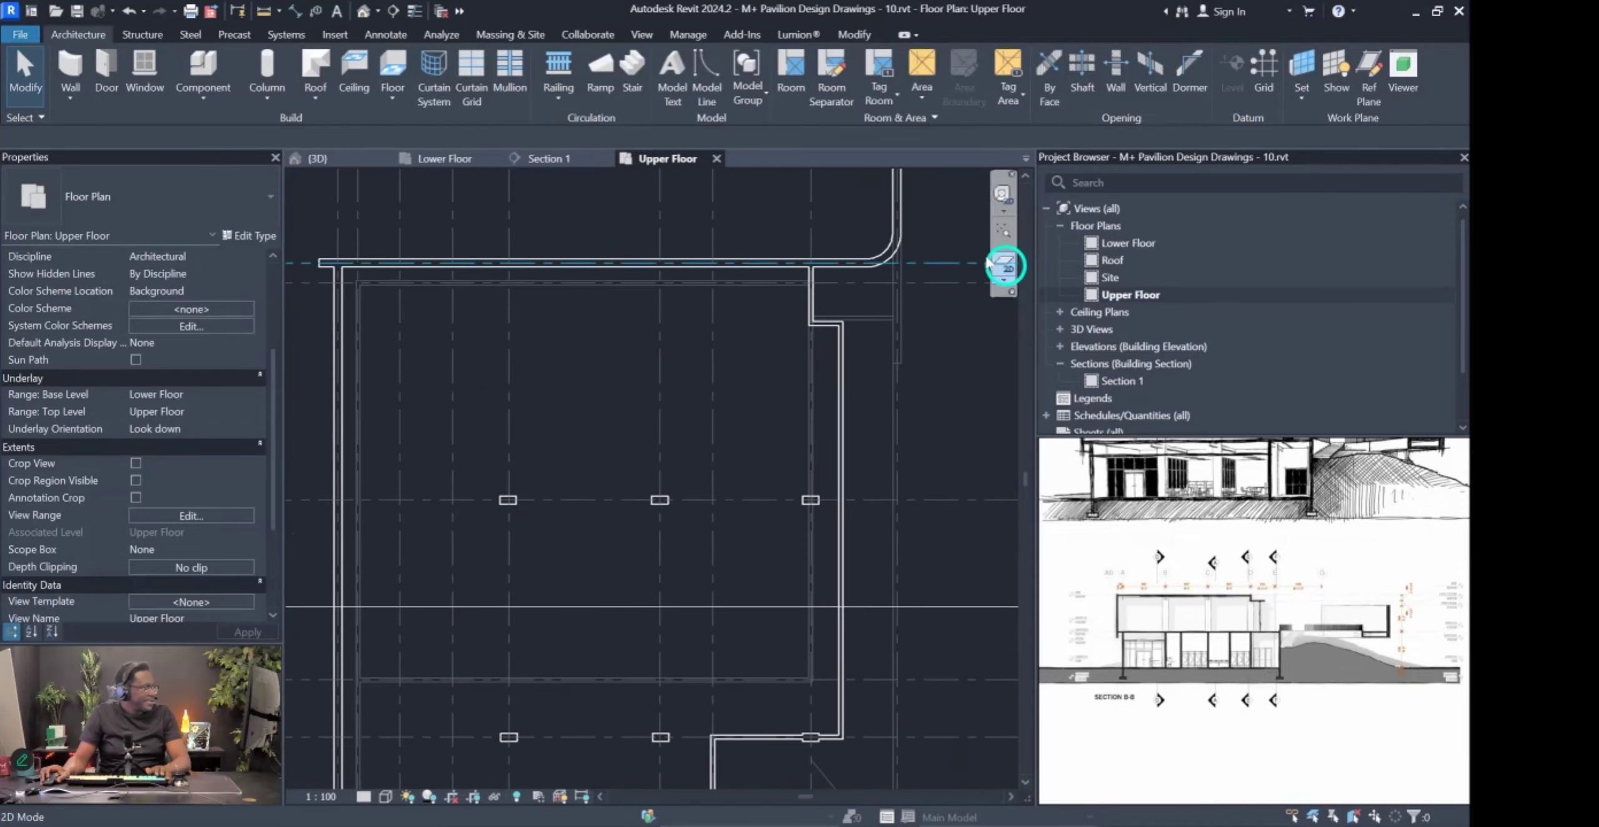
click(363, 10)
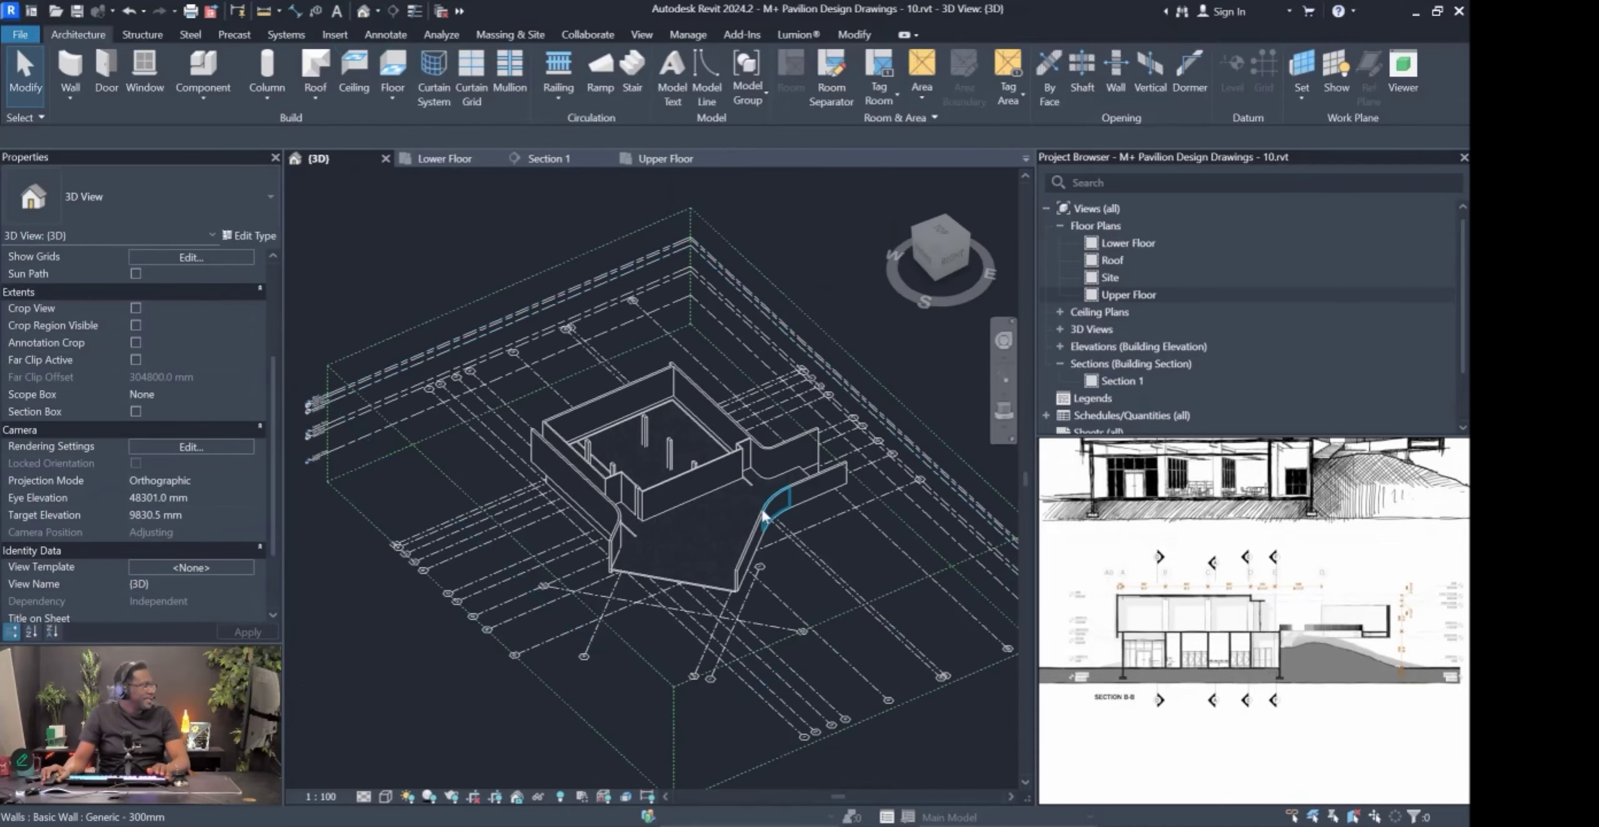
Select the Upper Floor slab and examine its extent against the surrounding walls and columns in the 3D view.
scroll(707, 486, up, 5)
shift+middle_drag(475, 494, 805, 569)
click(812, 561)
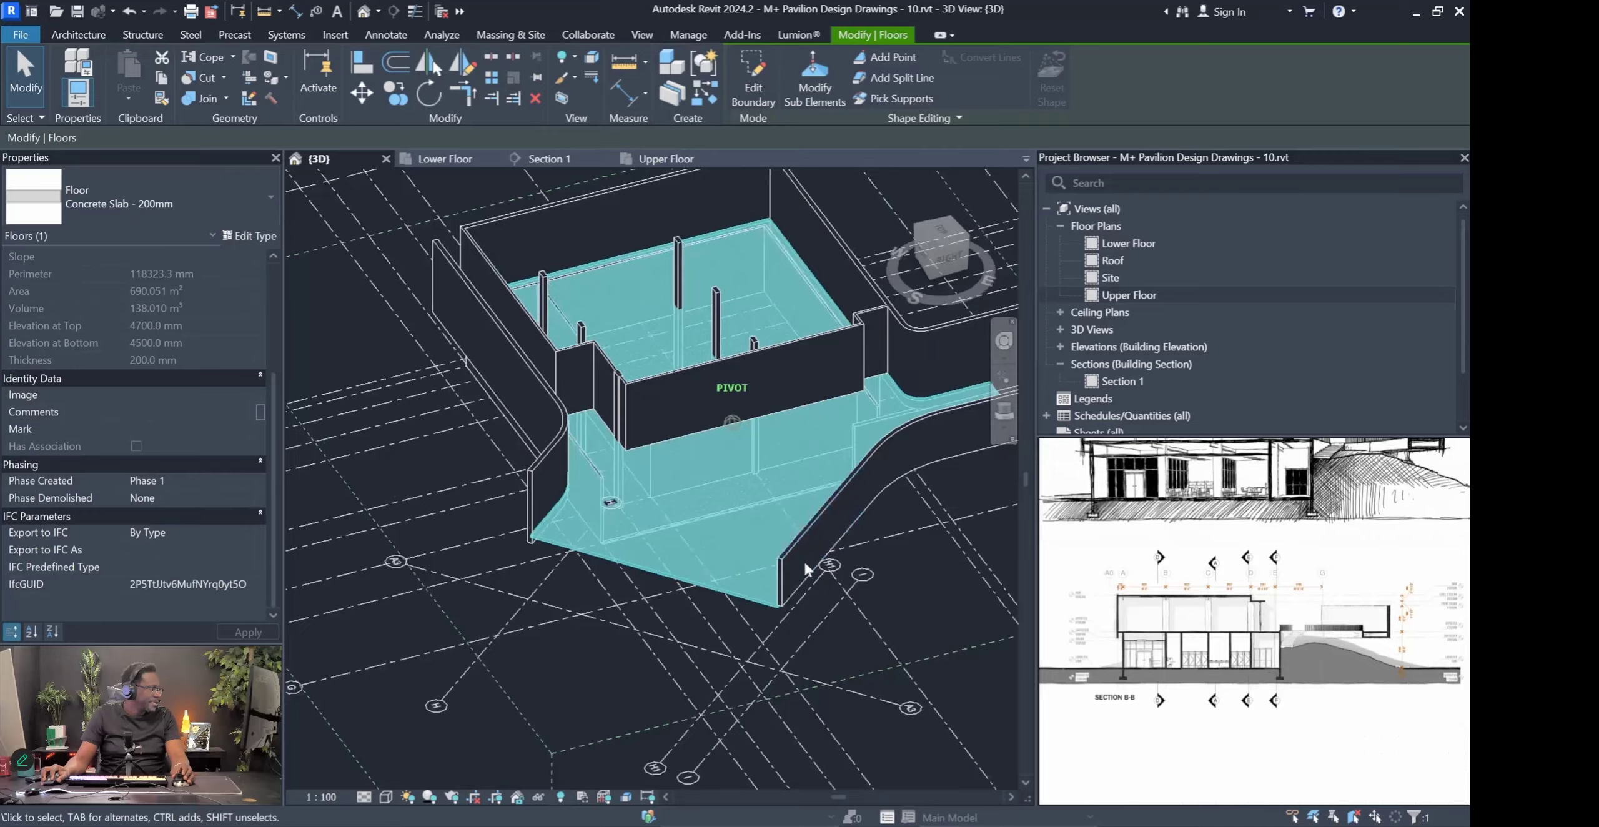
shift+middle_drag(805, 563, 560, 318)
scroll(746, 549, up, 3)
scroll(749, 552, down, 6)
shift+middle_drag(815, 433, 680, 366)
shift+middle_drag(721, 413, 609, 399)
scroll(684, 427, up, 3)
scroll(689, 321, up, 3)
shift+middle_drag(689, 321, 759, 382)
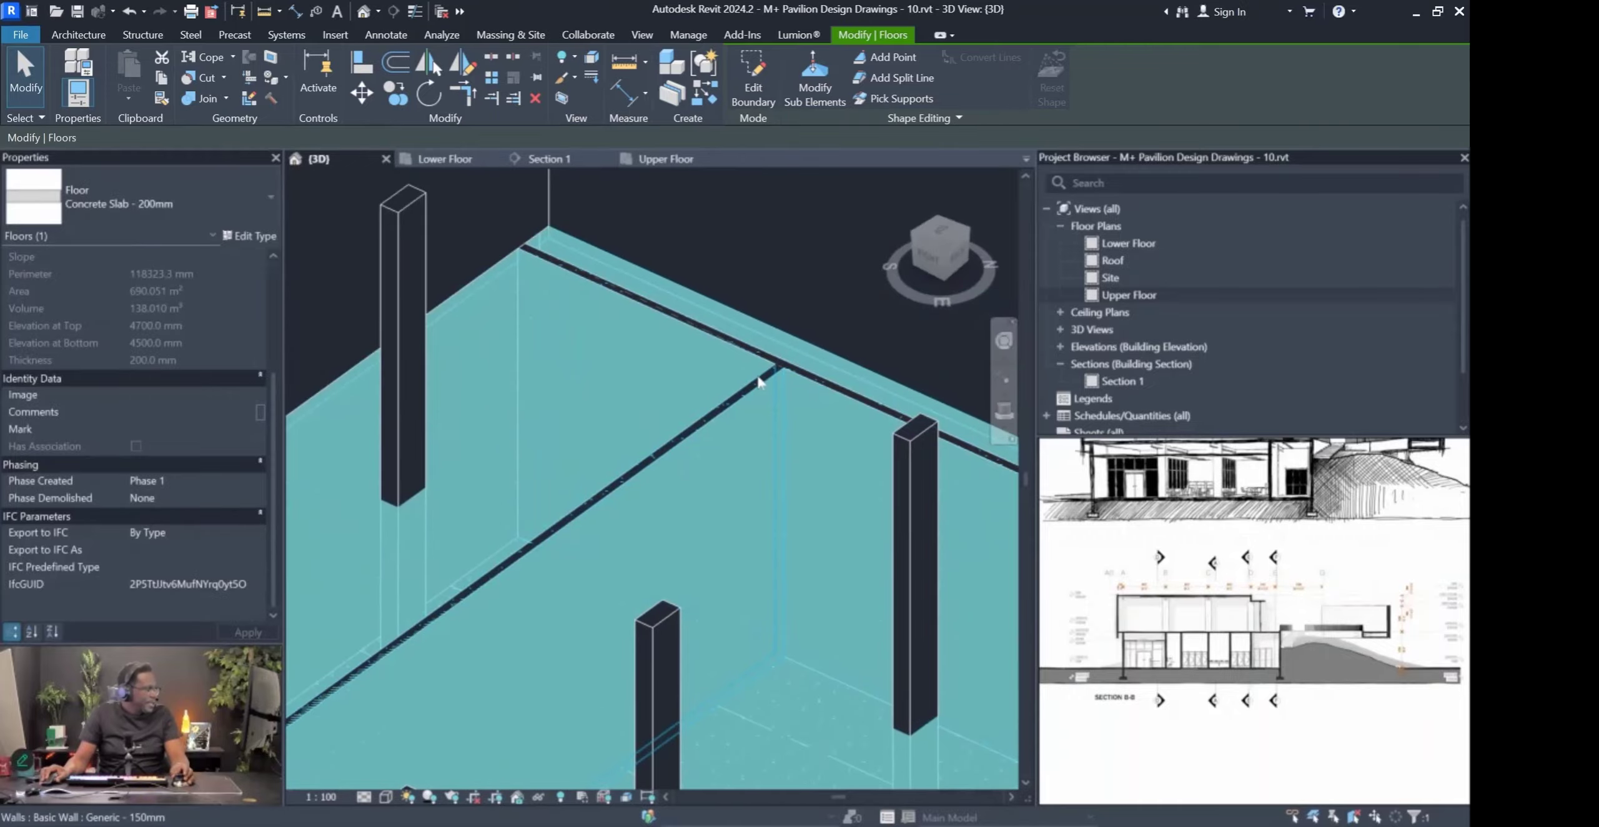
Examine where the tops of the Generic - 150mm walls meet the selected slab near its corner.
scroll(758, 376, down, 1)
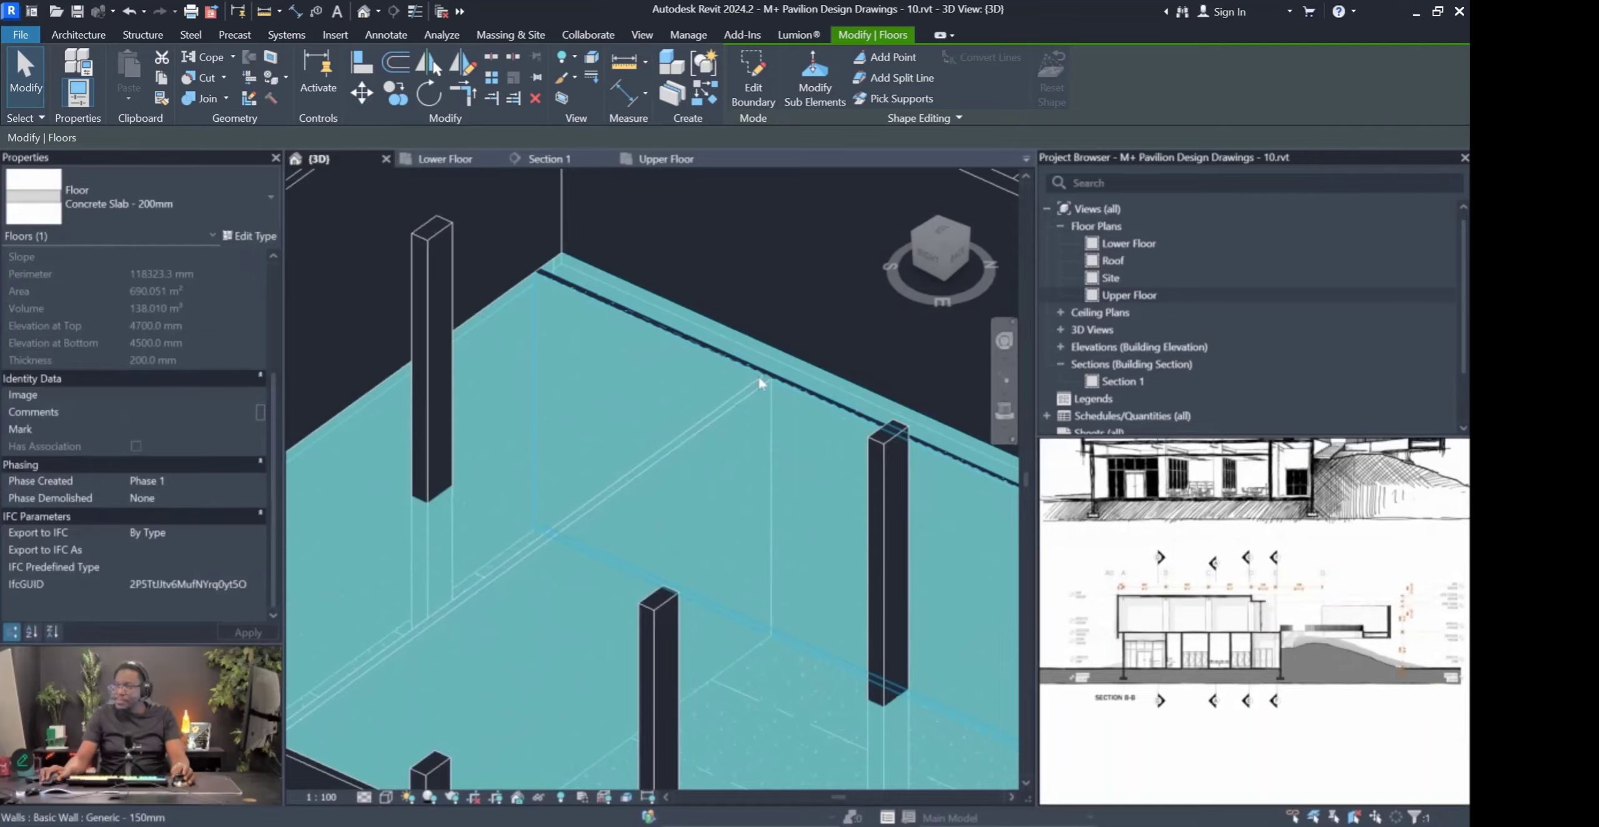
scroll(749, 394, down, 1)
middle_drag(742, 408, 735, 408)
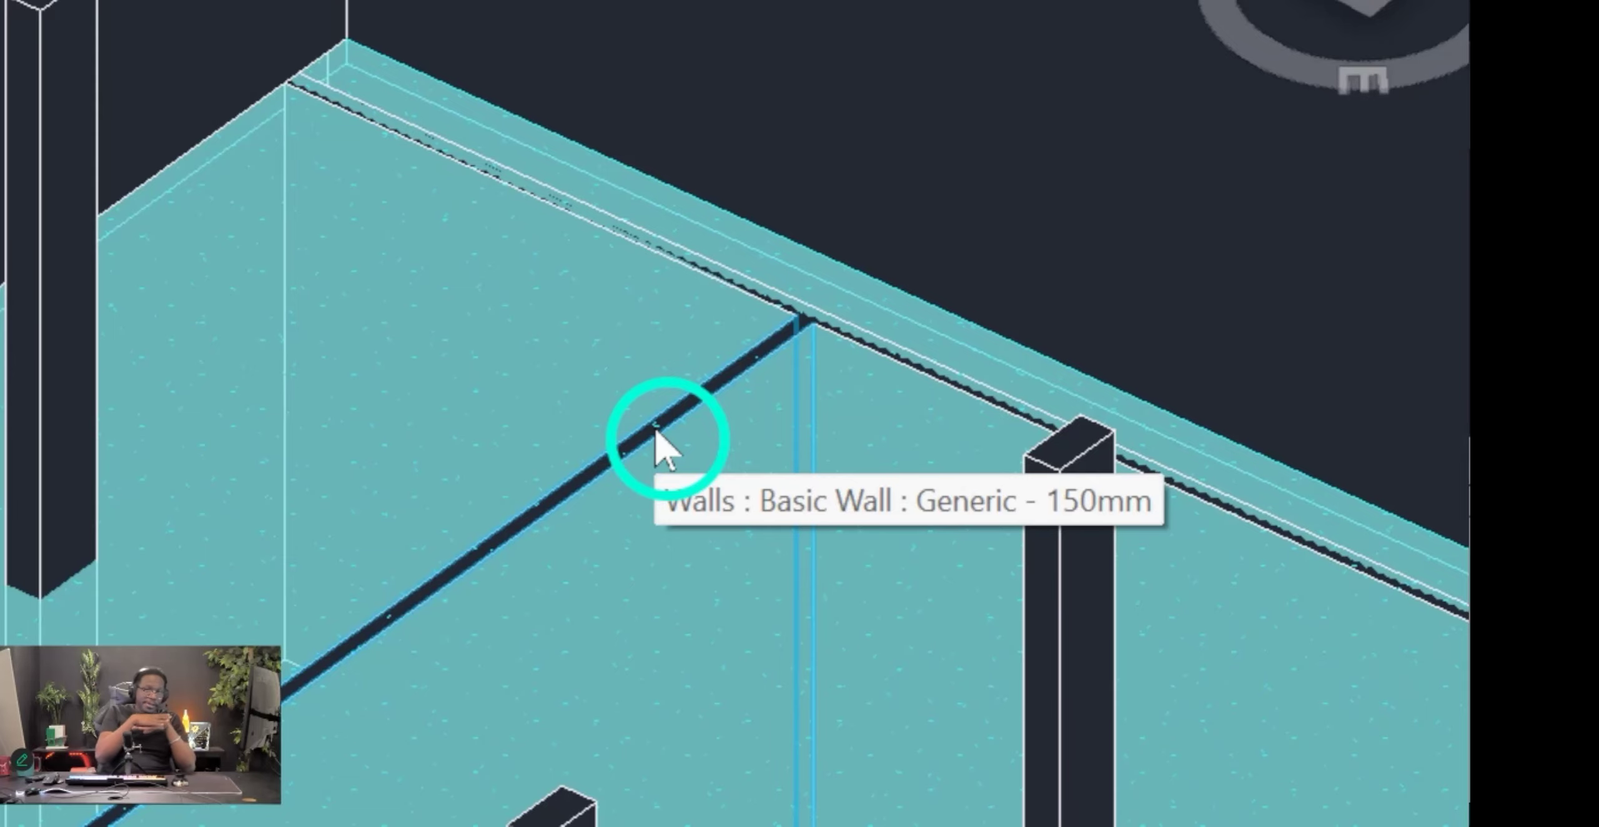
scroll(655, 428, up, 2)
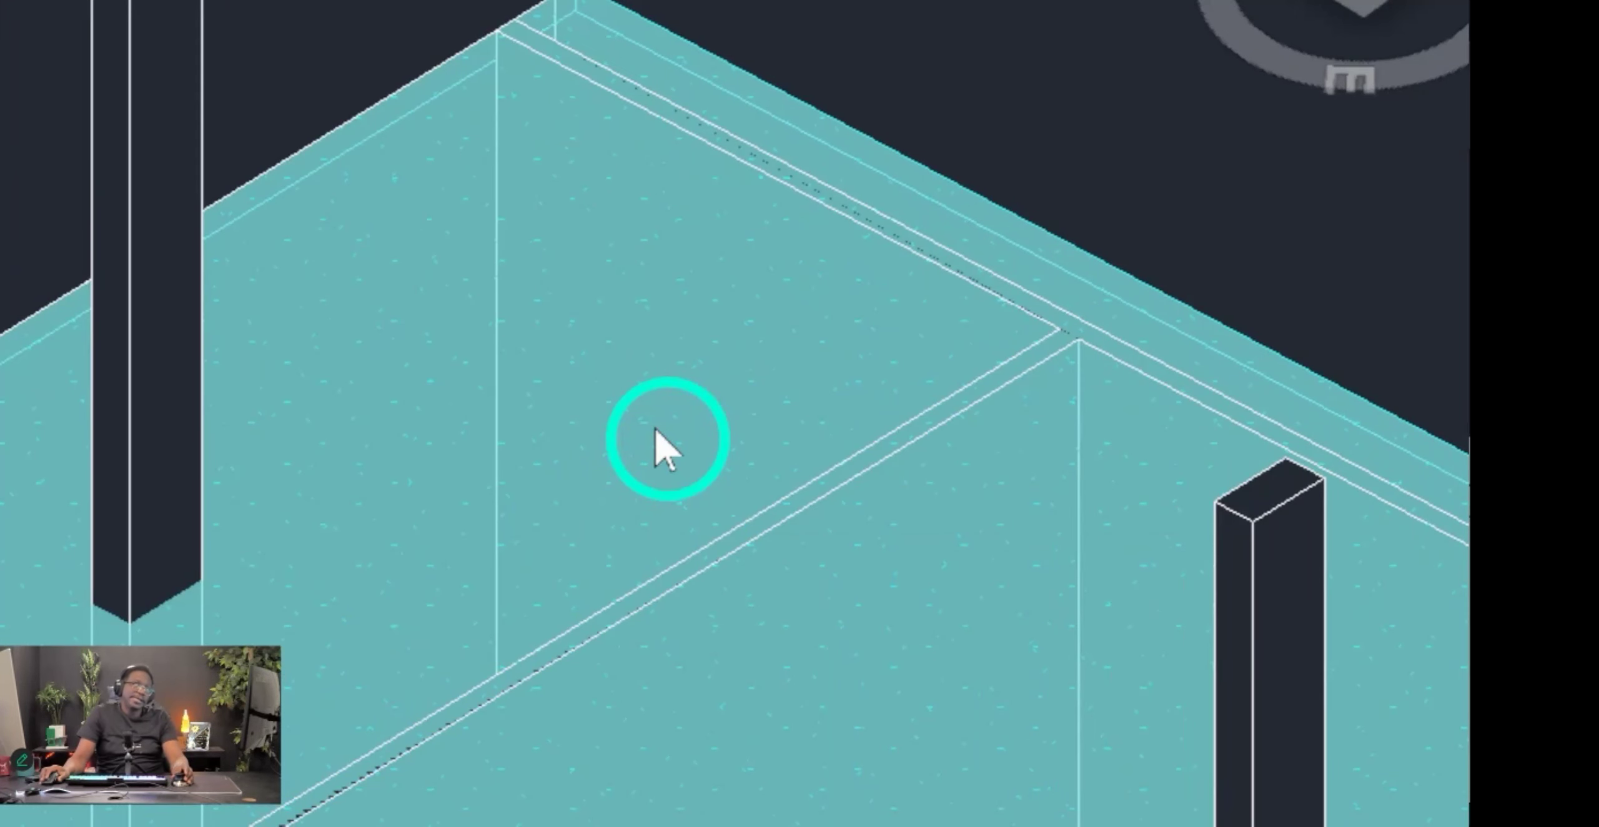
scroll(654, 427, down, 1)
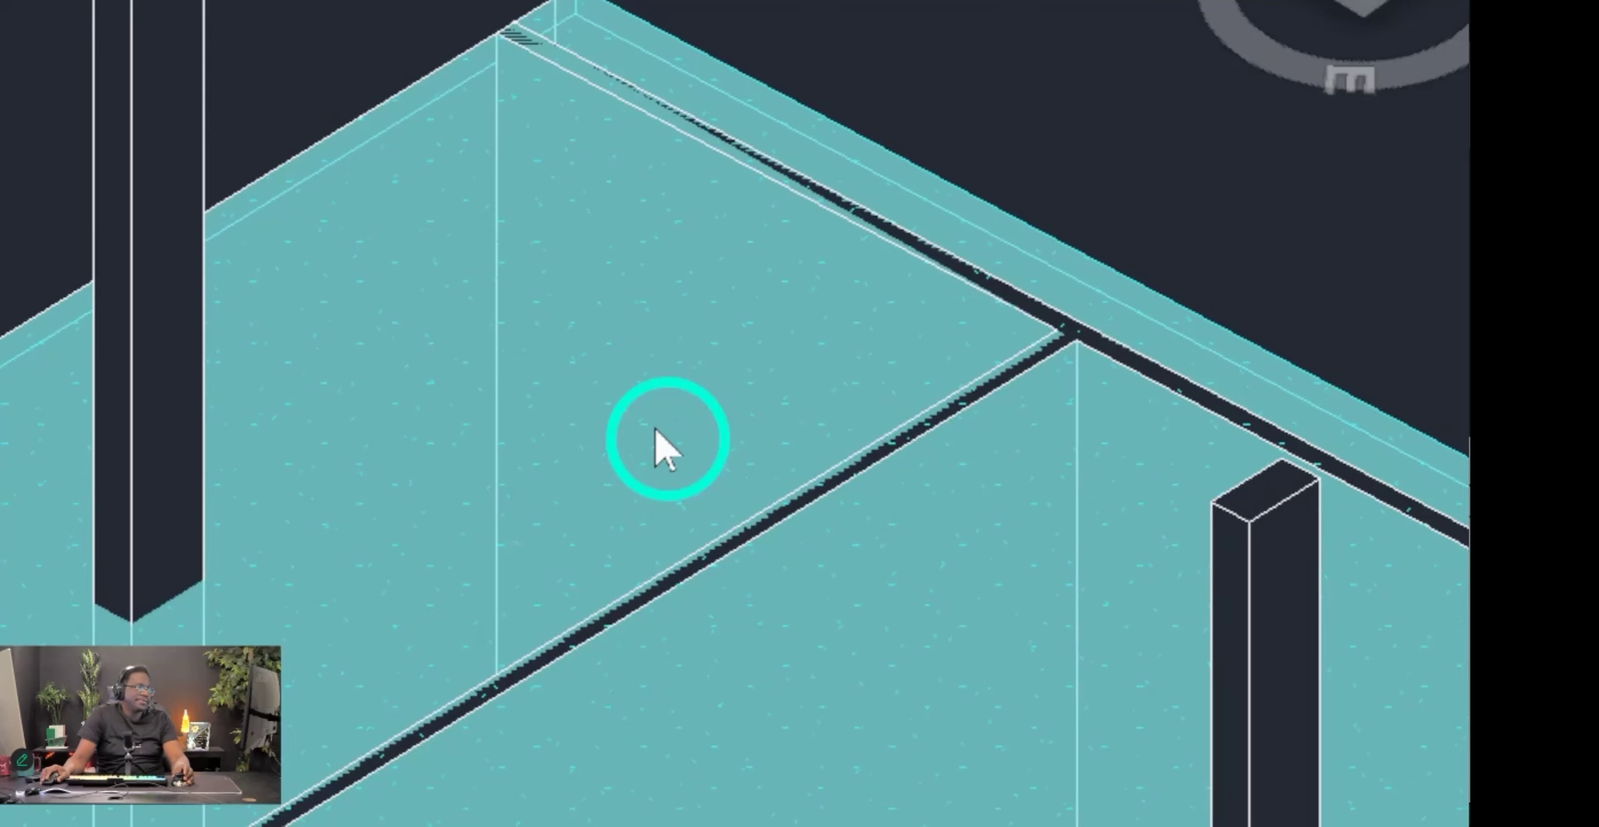
shift+middle_drag(654, 427, 397, 617)
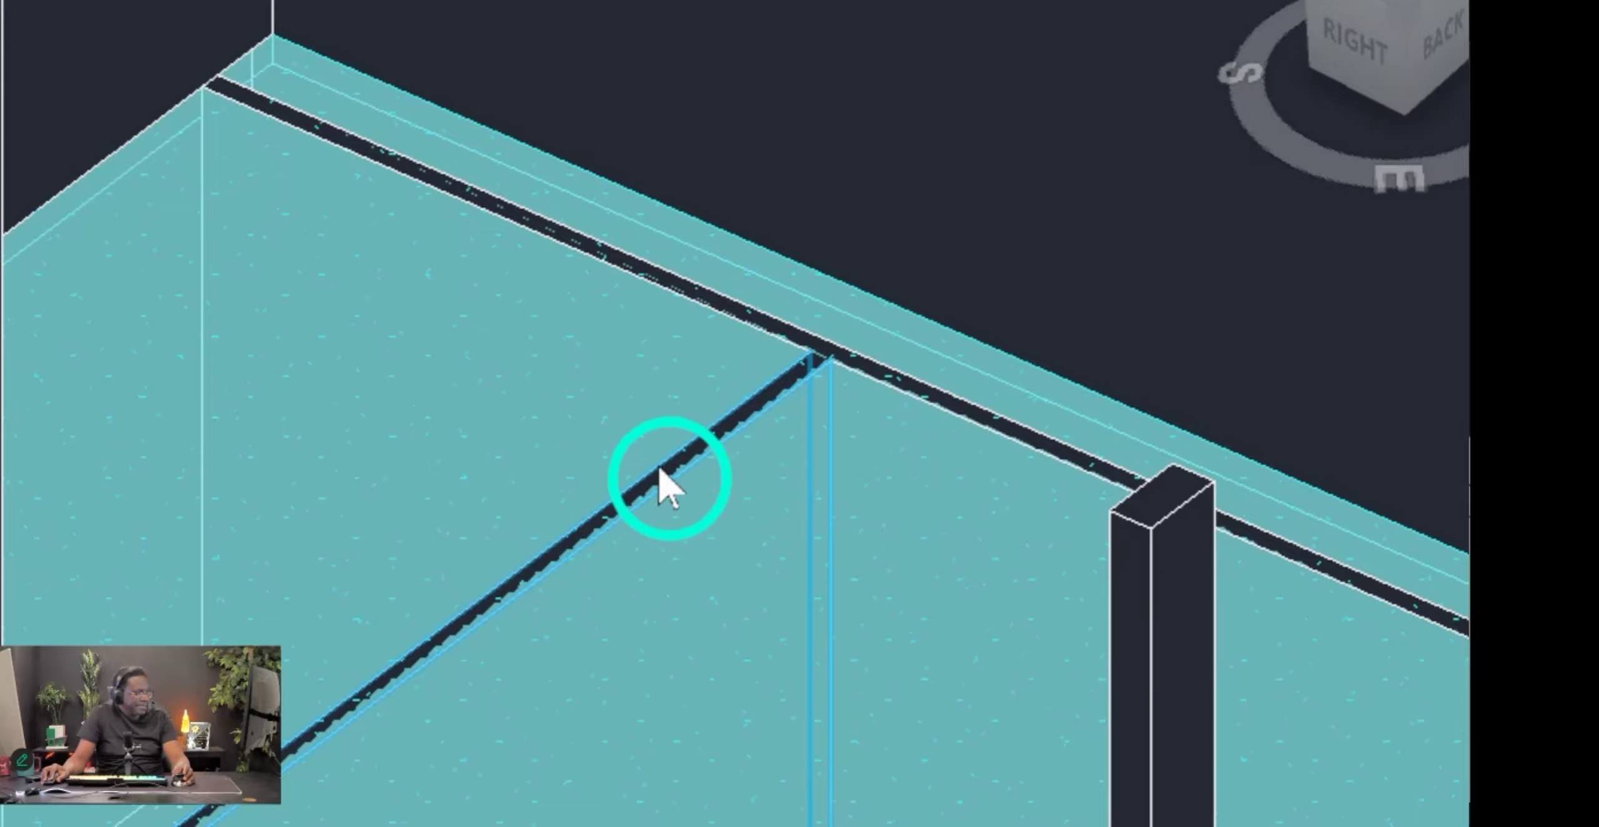
scroll(732, 440, down, 5)
shift+middle_drag(732, 440, 1016, 331)
scroll(1015, 327, up, 3)
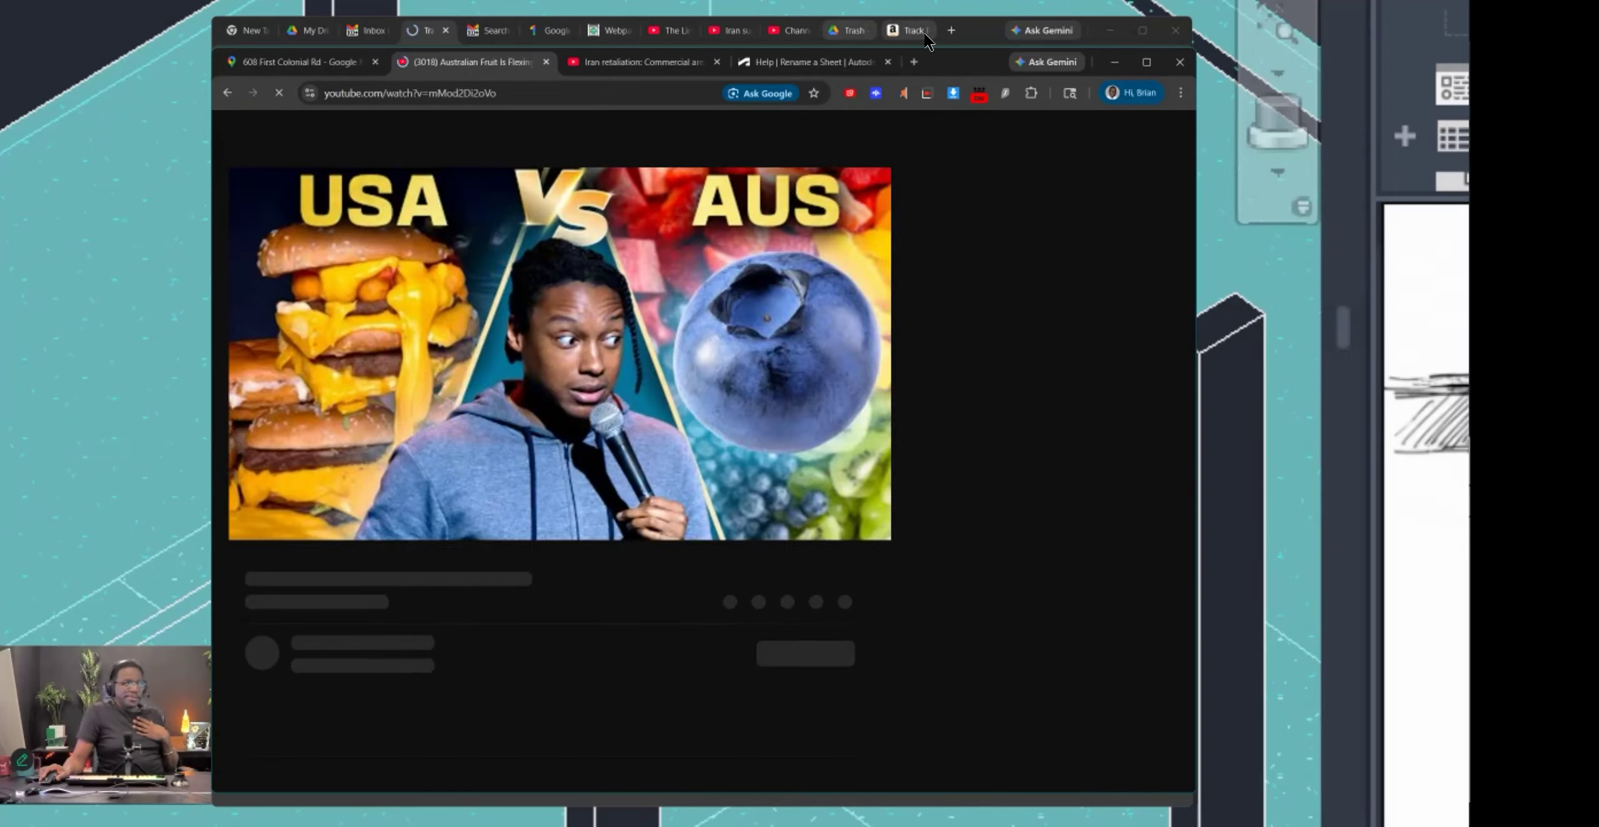
Move one stray browser window aside, close the other one showing a video, and return to the 3D model.
drag(980, 30, 1468, 150)
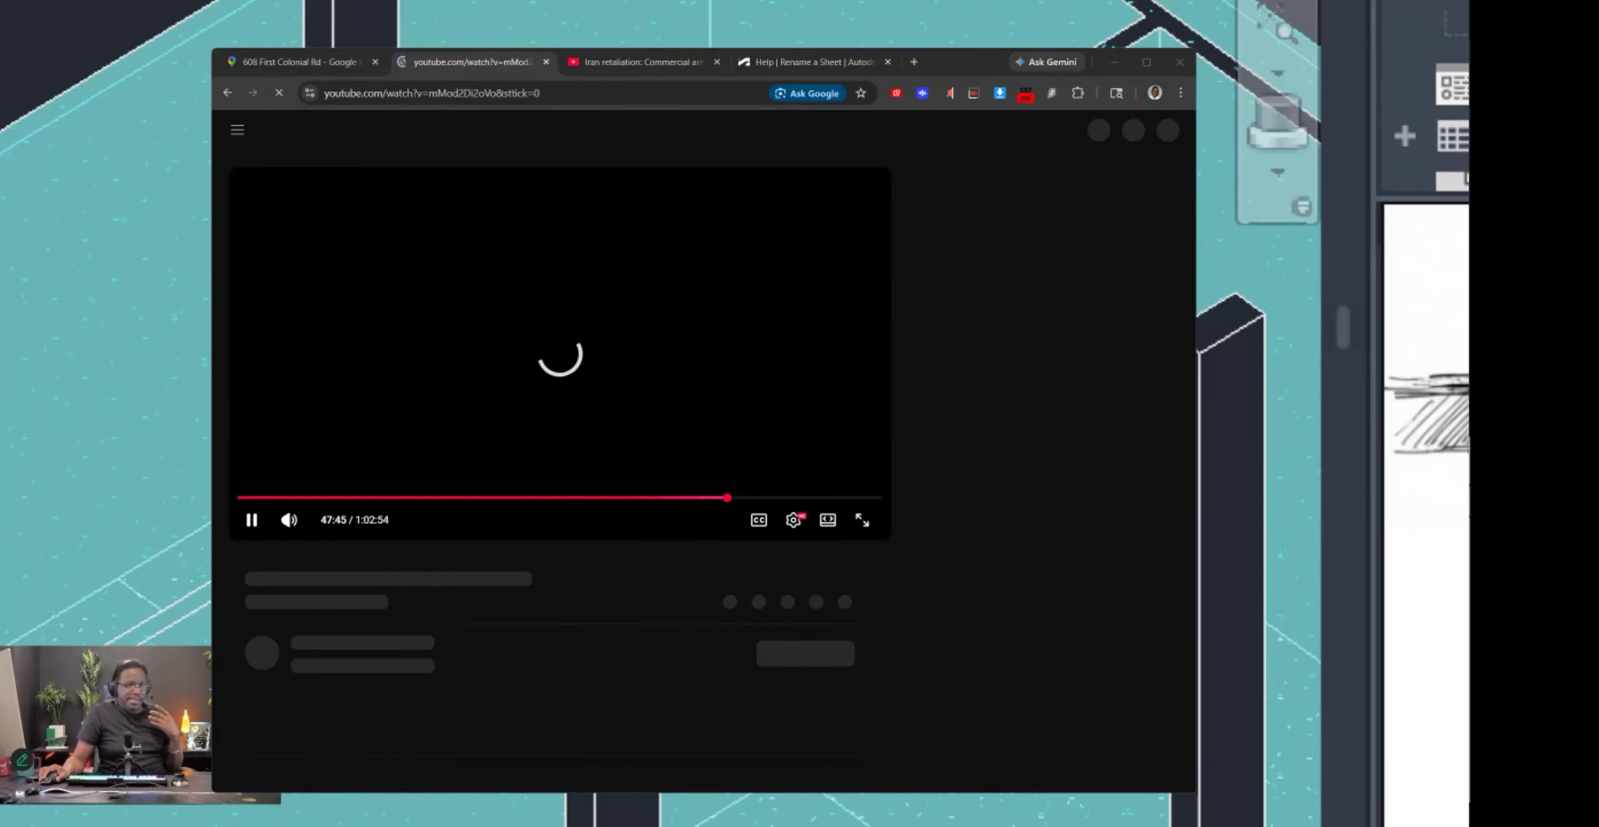
click(1180, 61)
scroll(532, 360, down, 5)
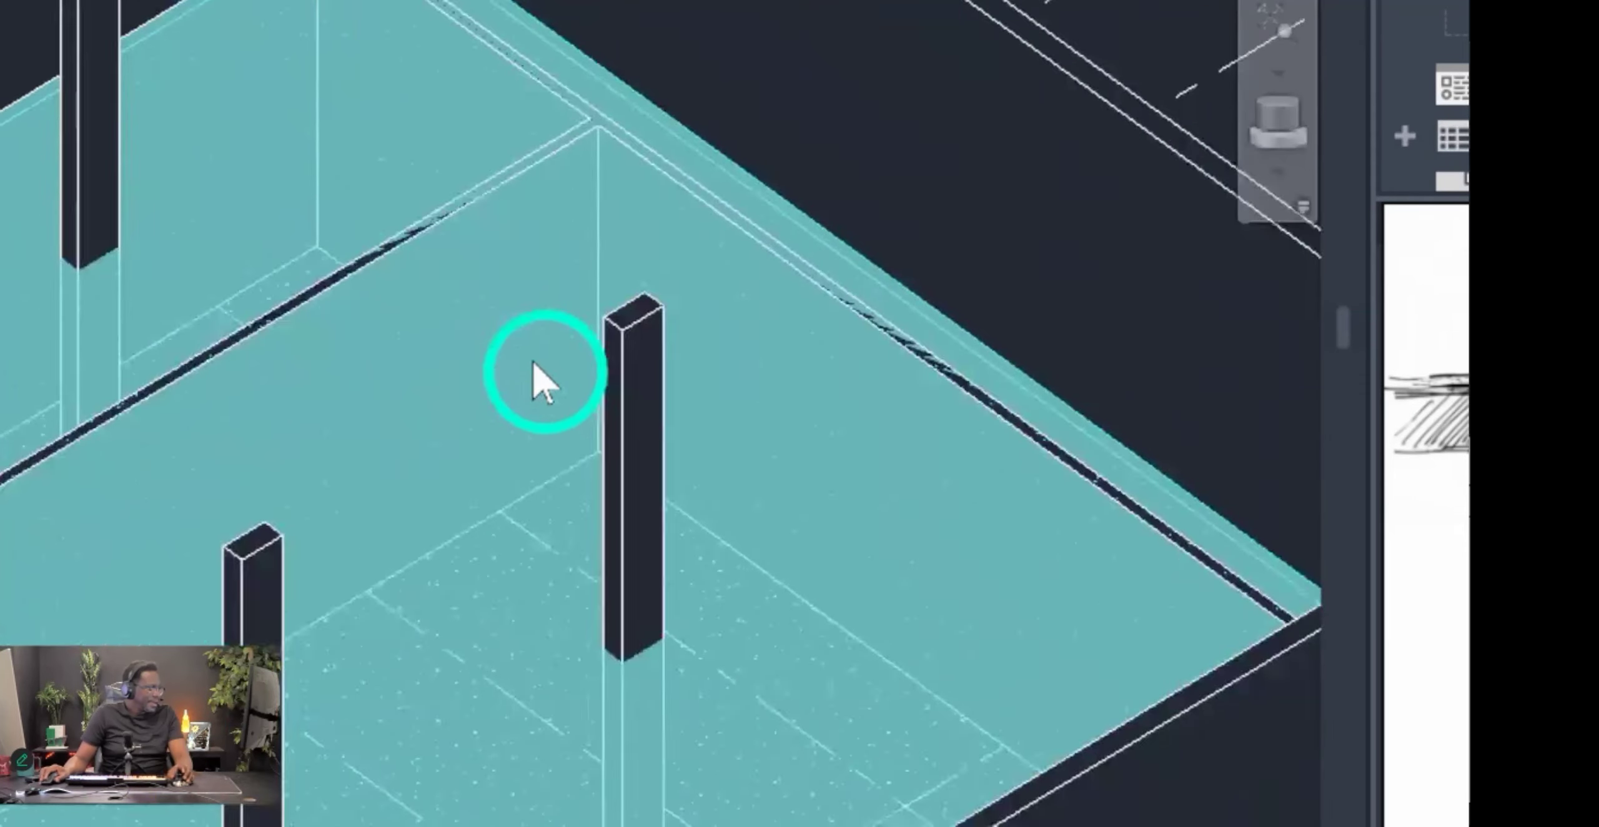
Deselect the slab and study the stepped roof near grids D and E and the level heights in the reference section.
shift+middle_drag(524, 364, 809, 217)
click(809, 217)
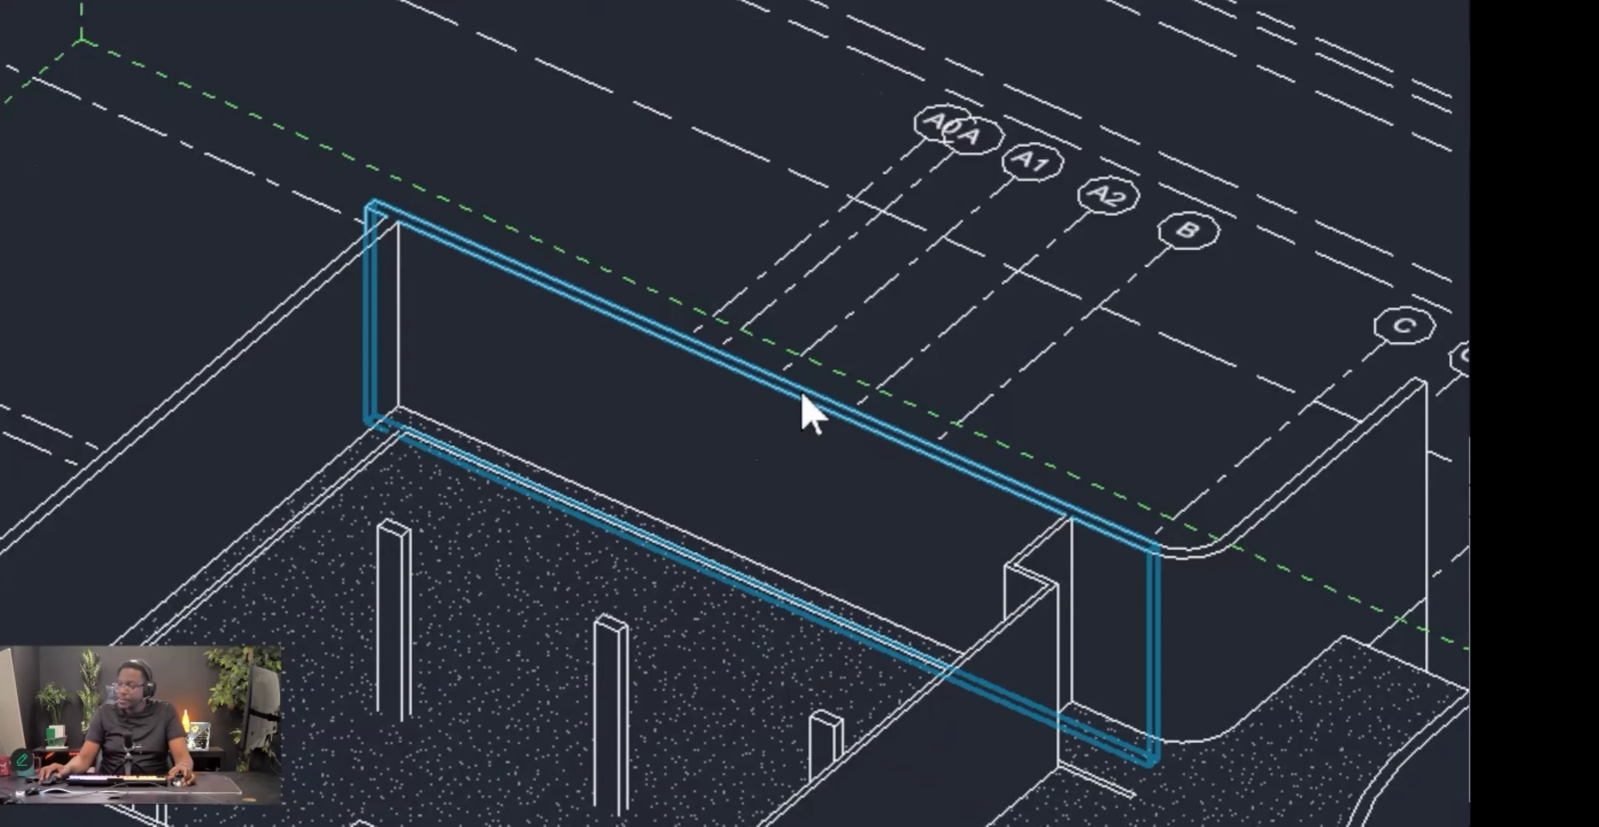
scroll(1171, 612, up, 5)
scroll(1172, 618, up, 5)
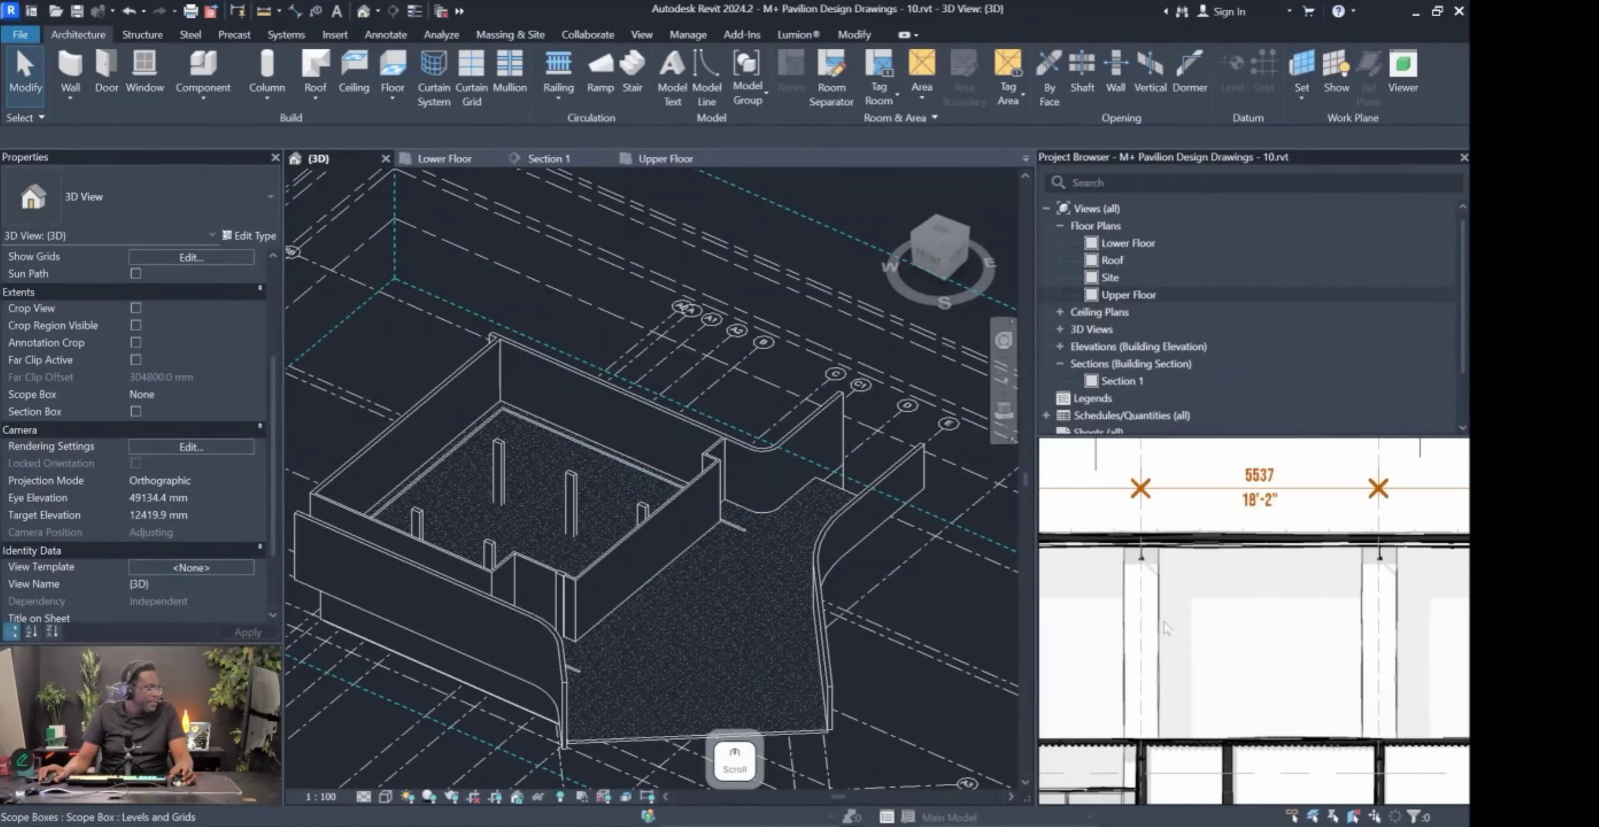
click(1012, 652)
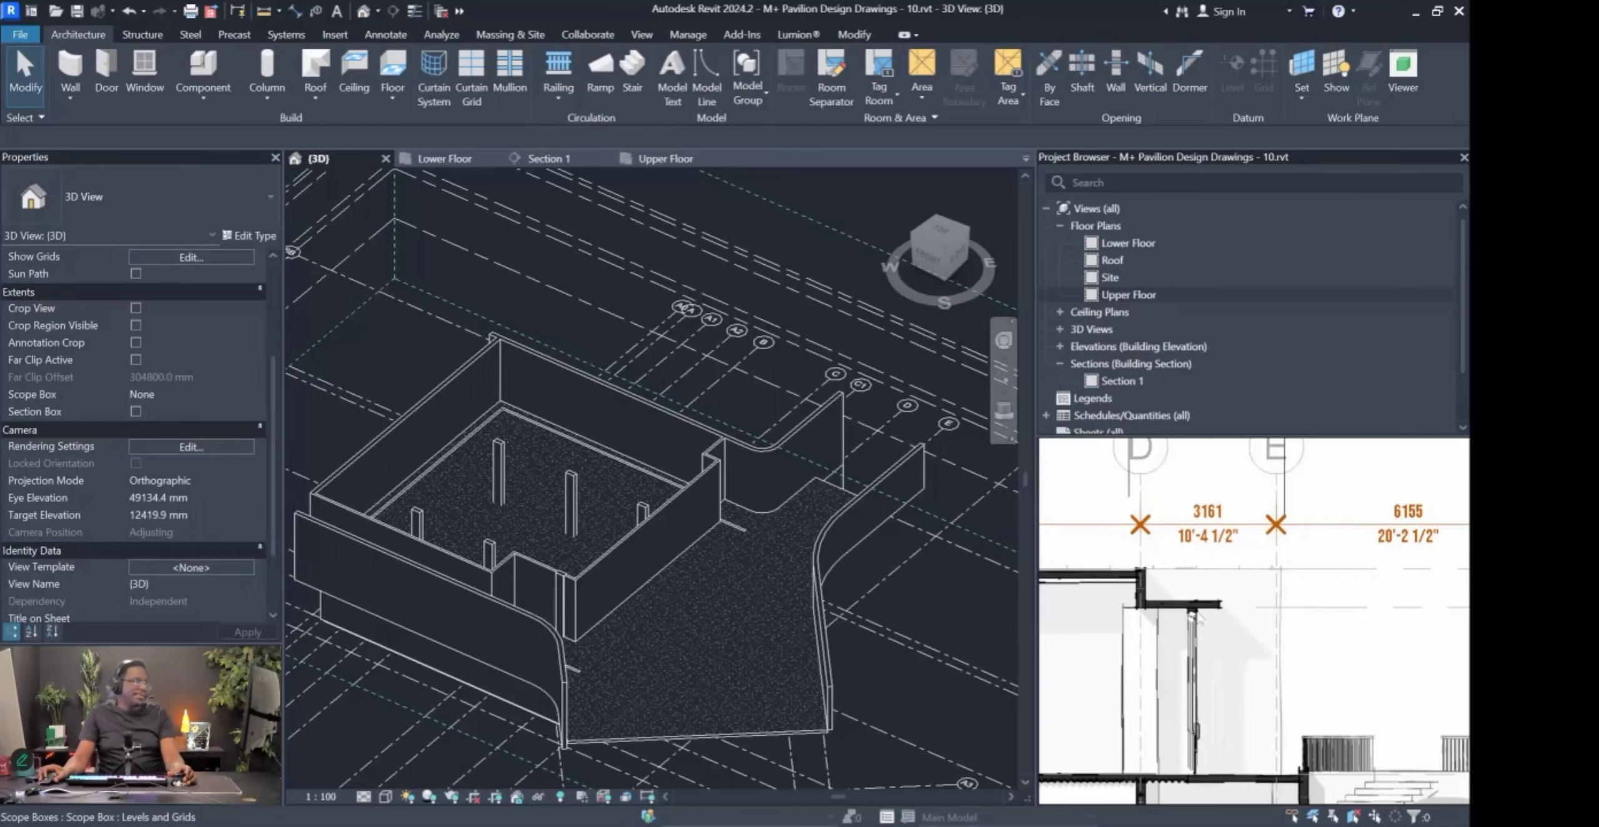
scroll(1155, 604, down, 4)
scroll(1334, 609, up, 5)
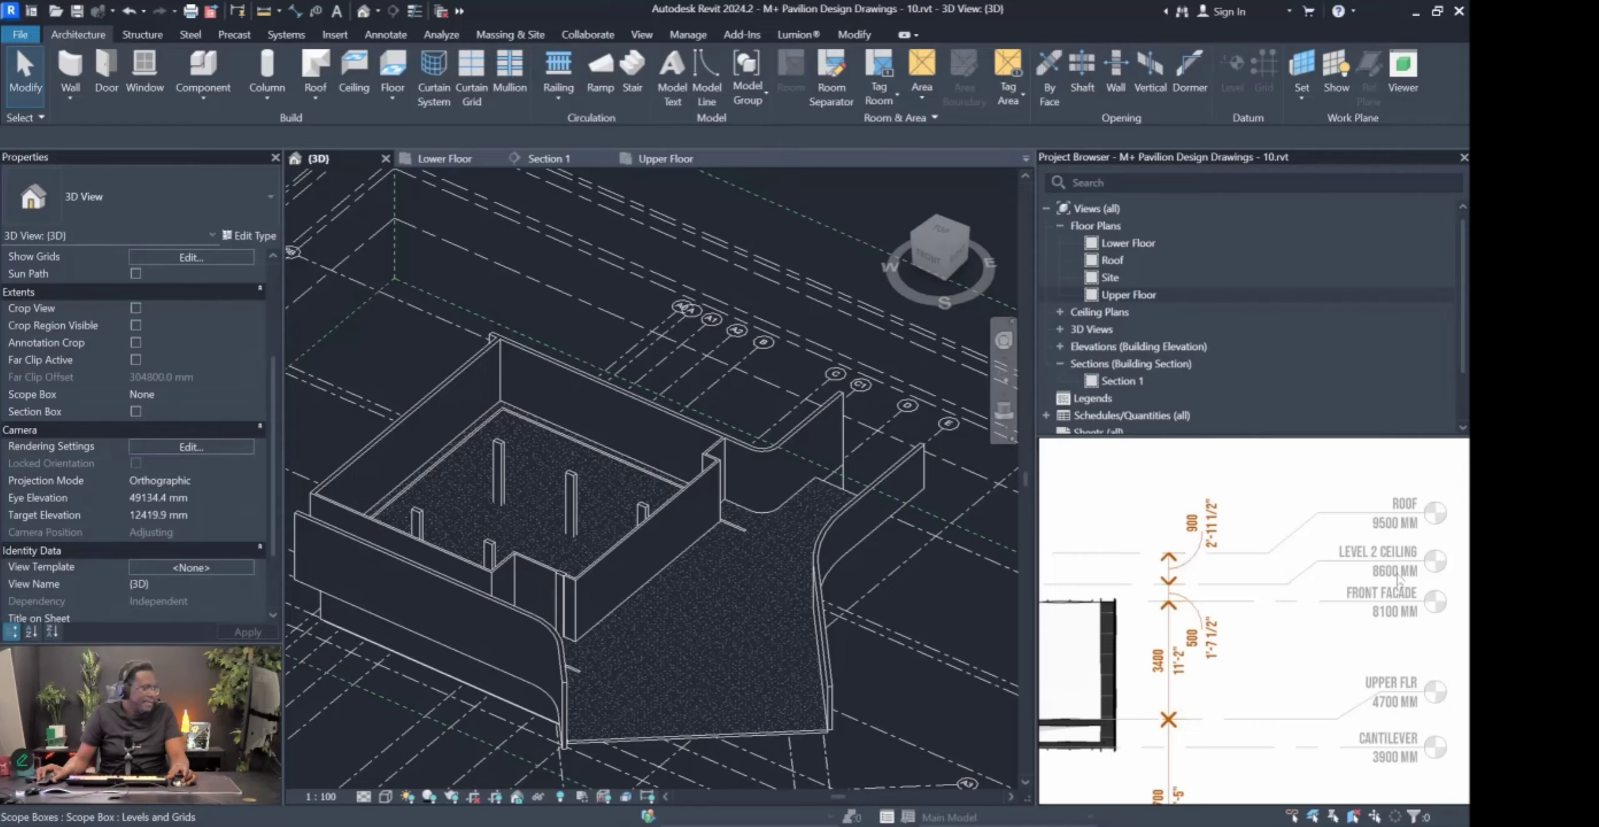
scroll(1396, 580, down, 5)
scroll(1156, 598, down, 2)
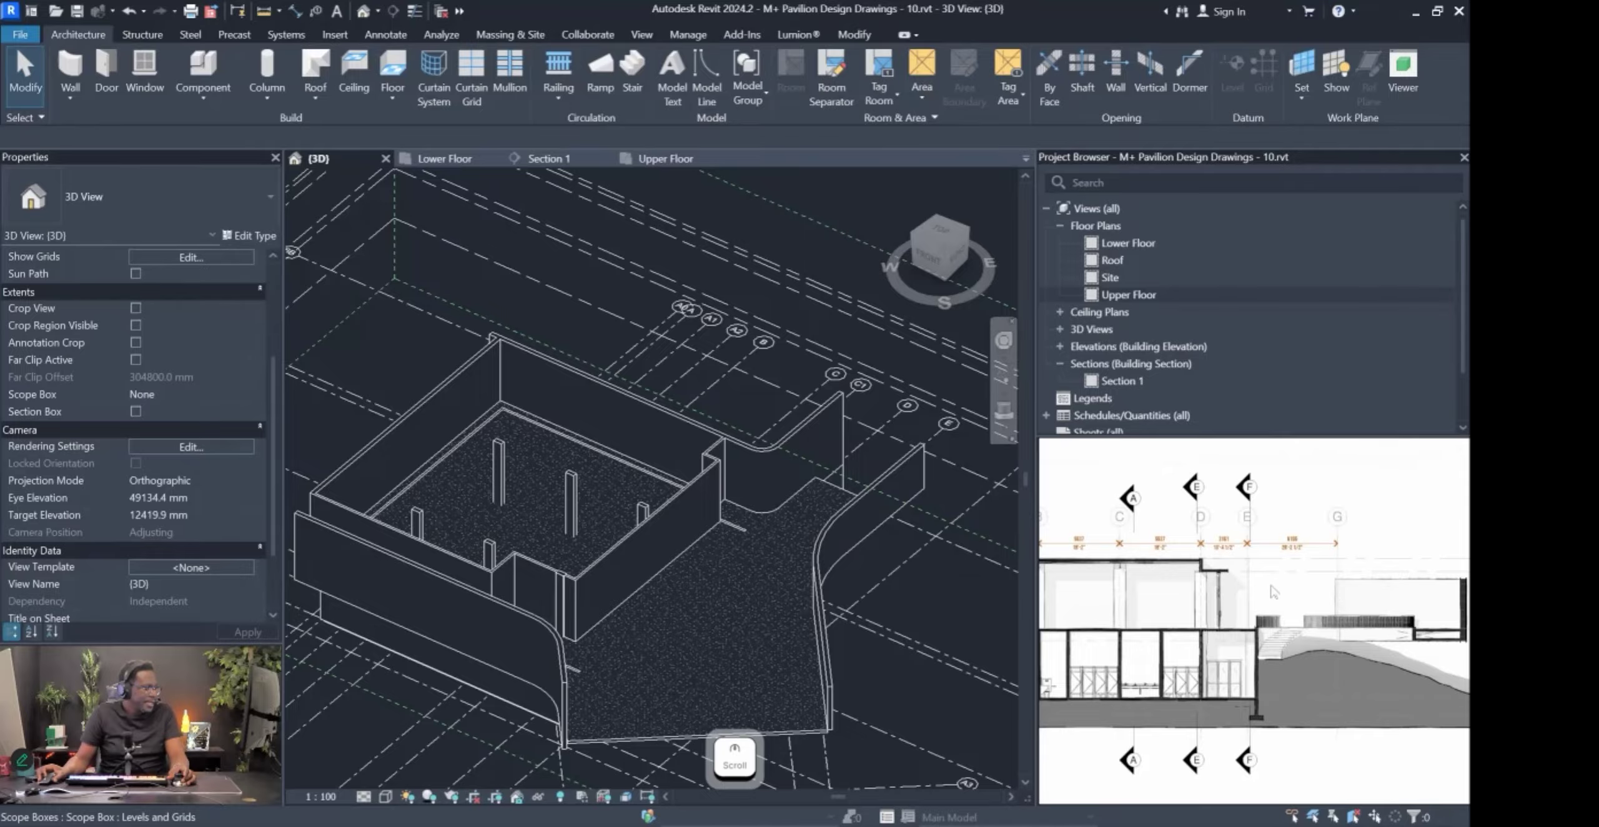
scroll(1213, 547, up, 6)
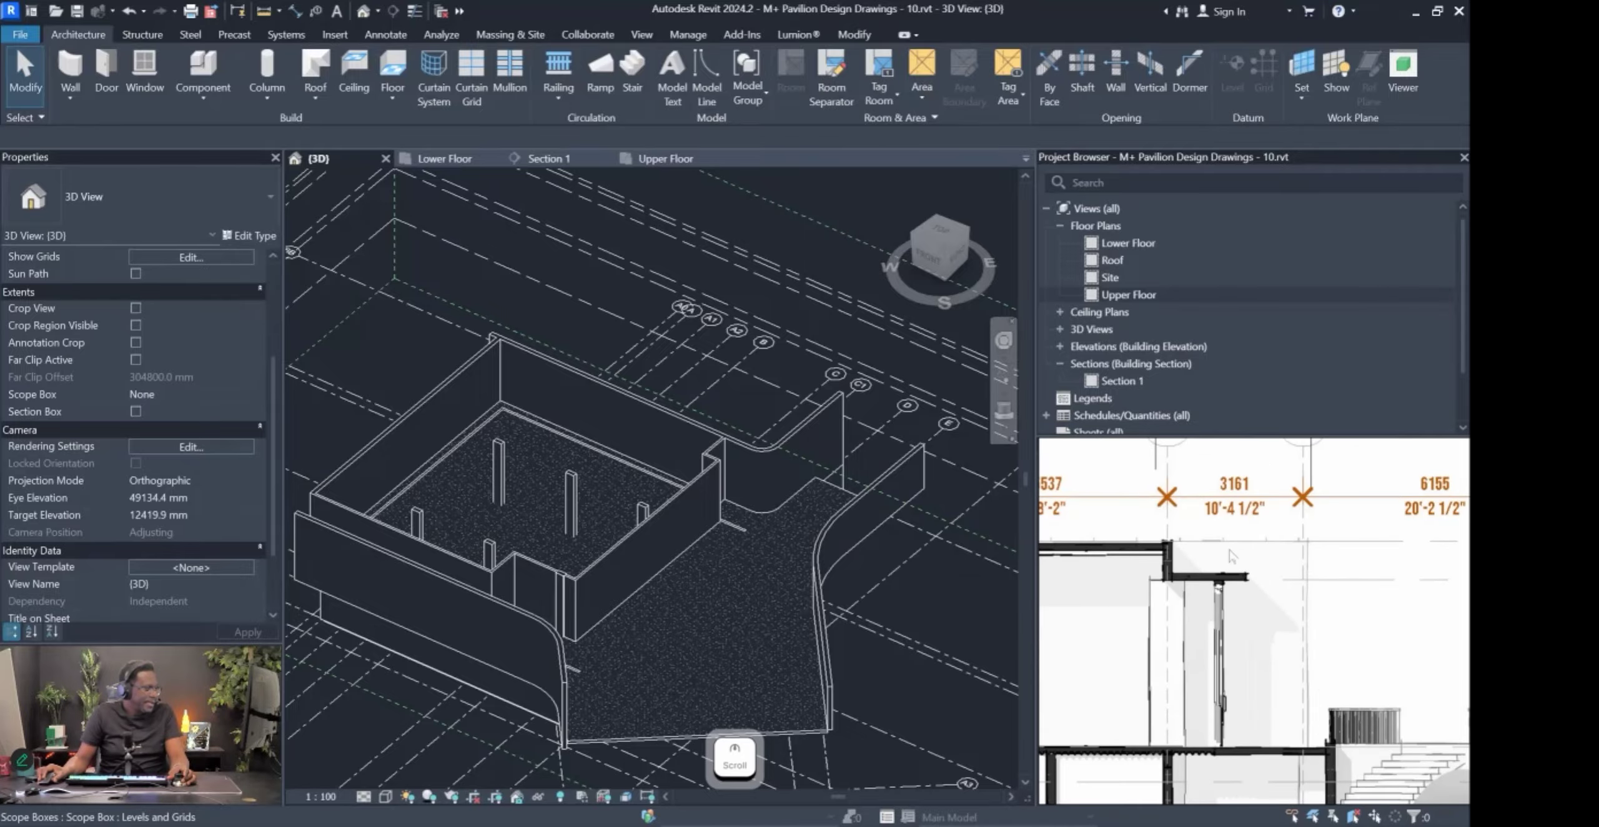
shift+middle_drag(621, 445, 650, 475)
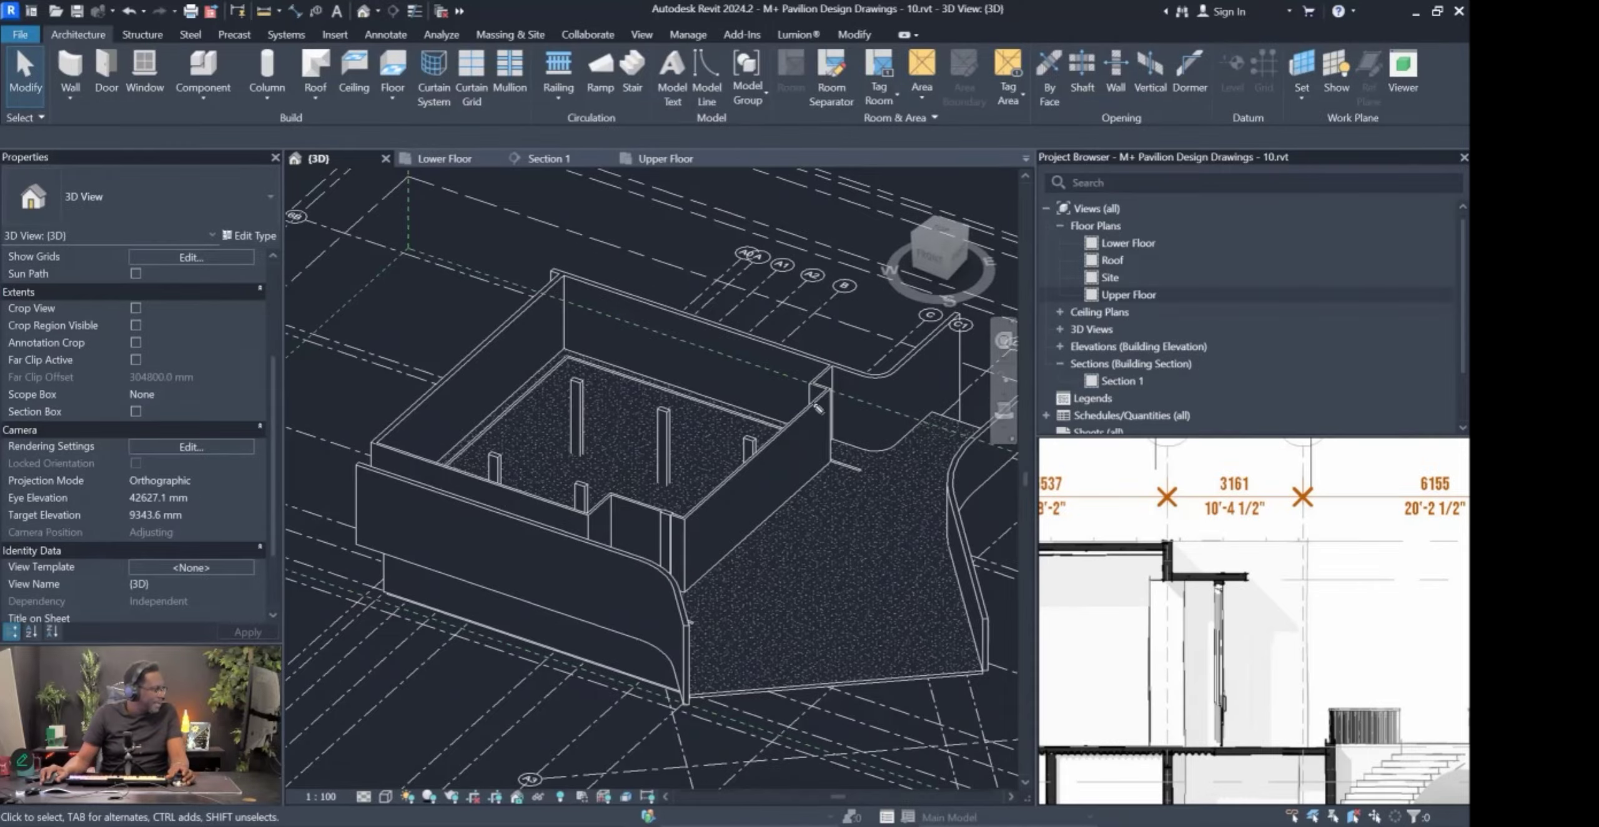
mouse_move(824, 354)
mouse_down()
mouse_move(678, 503)
mouse_move(700, 535)
mouse_move(844, 373)
mouse_move(651, 514)
mouse_move(651, 475)
mouse_move(806, 331)
mouse_move(553, 263)
mouse_move(392, 374)
mouse_move(393, 431)
mouse_move(579, 474)
mouse_move(614, 464)
mouse_move(606, 499)
mouse_up()
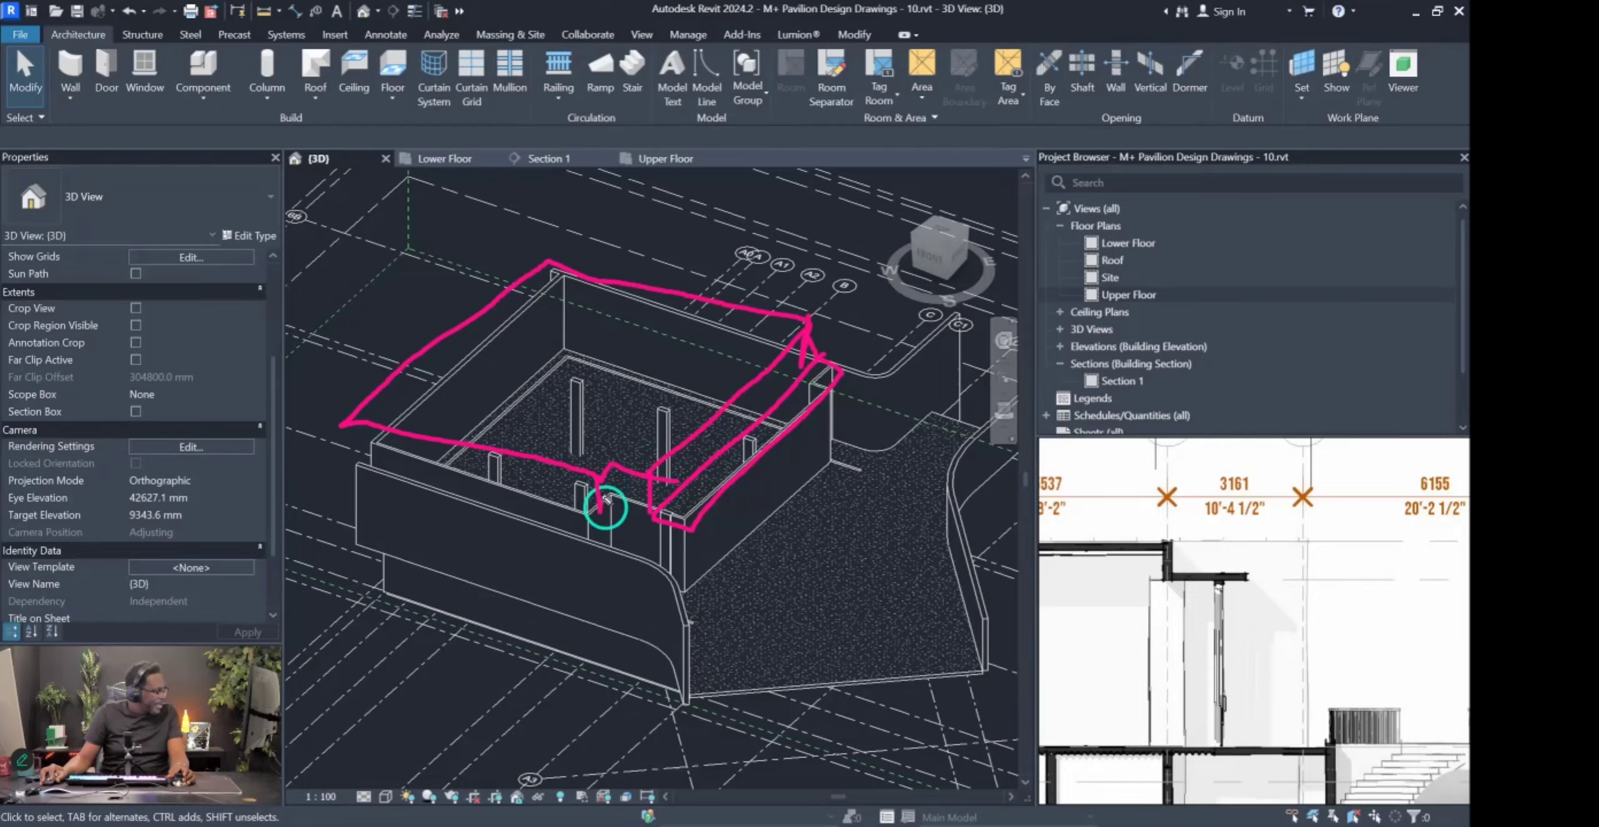
mouse_move(770, 223)
mouse_down()
mouse_move(702, 247)
mouse_move(658, 340)
mouse_move(684, 313)
mouse_move(1080, 538)
mouse_up()
drag(1052, 509, 1067, 531)
mouse_move(1271, 556)
mouse_down()
mouse_move(1302, 604)
mouse_move(1177, 649)
mouse_move(774, 451)
mouse_move(816, 457)
mouse_up()
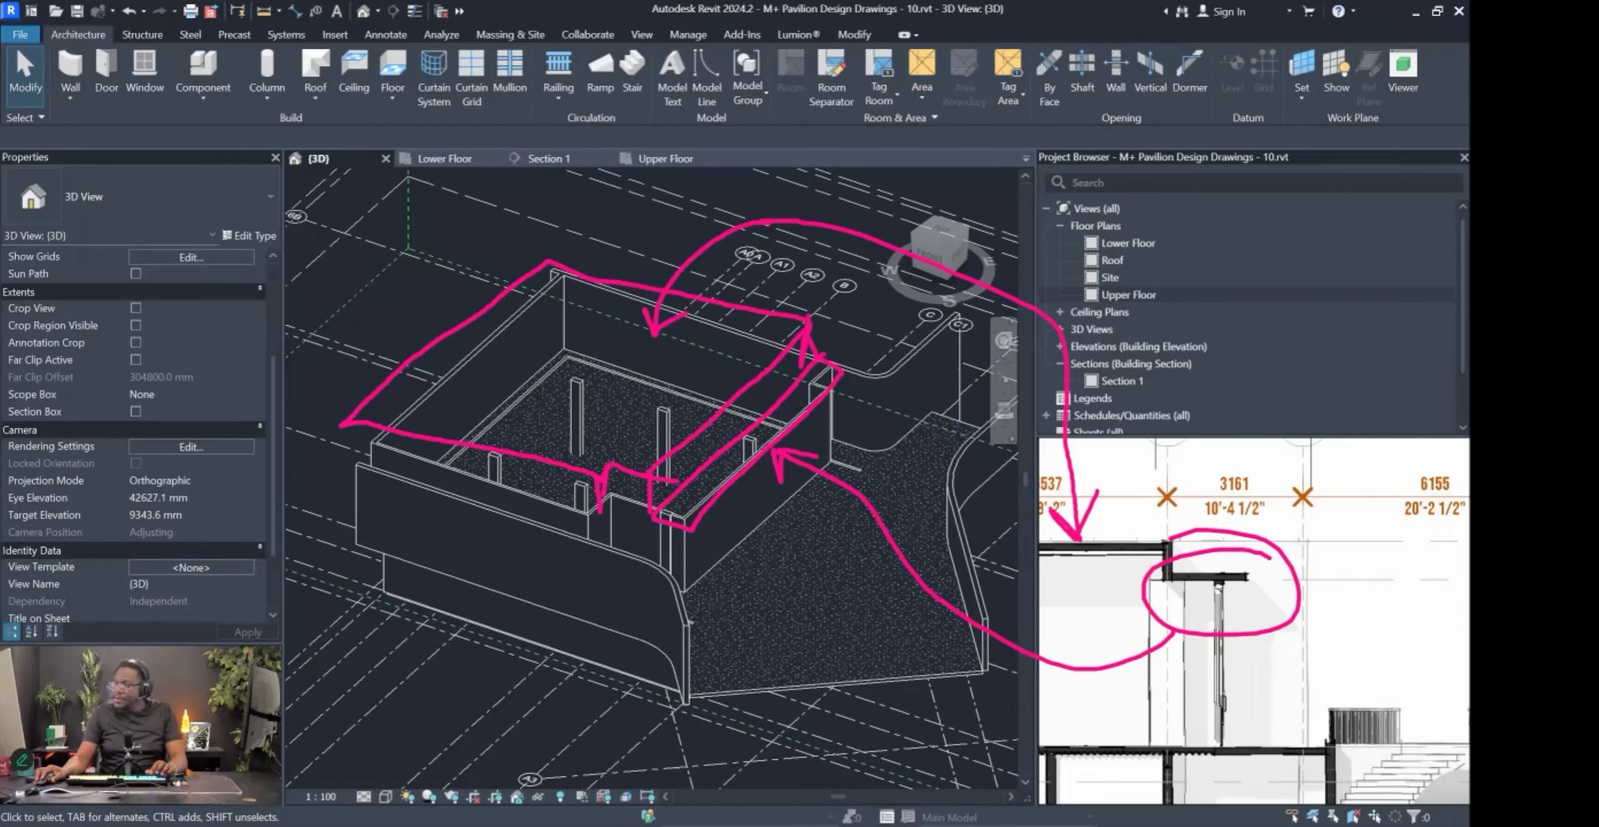
key(Escape)
Open the Roof floor plan from the project's views.
mouse_move(775, 524)
shift+middle_down()
mouse_move(749, 524)
mouse_move(778, 528)
mouse_move(763, 526)
shift+middle_up()
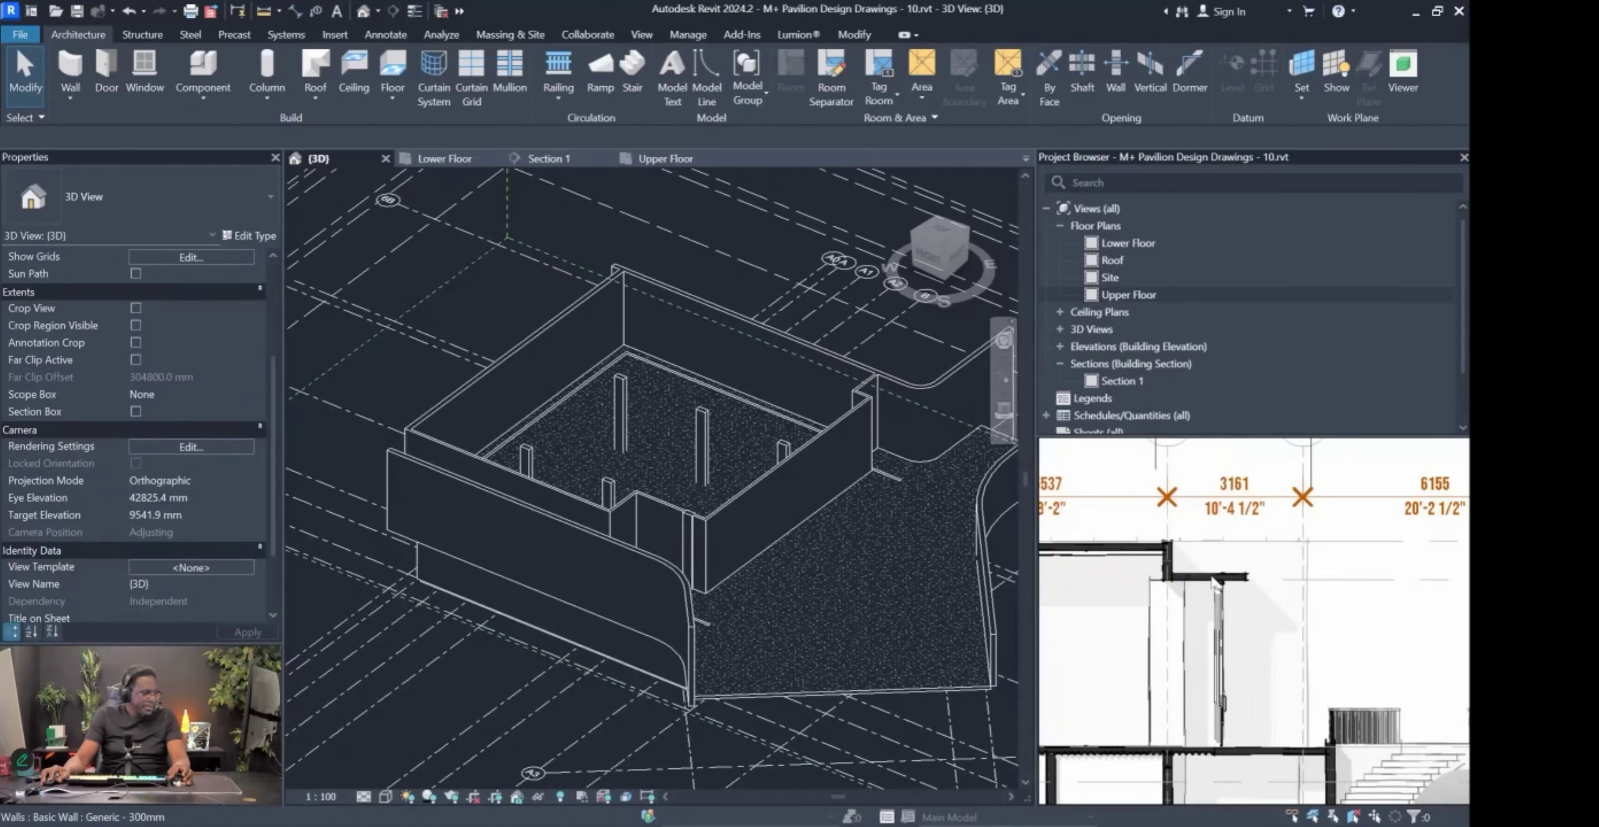
middle_drag(1177, 581, 1175, 650)
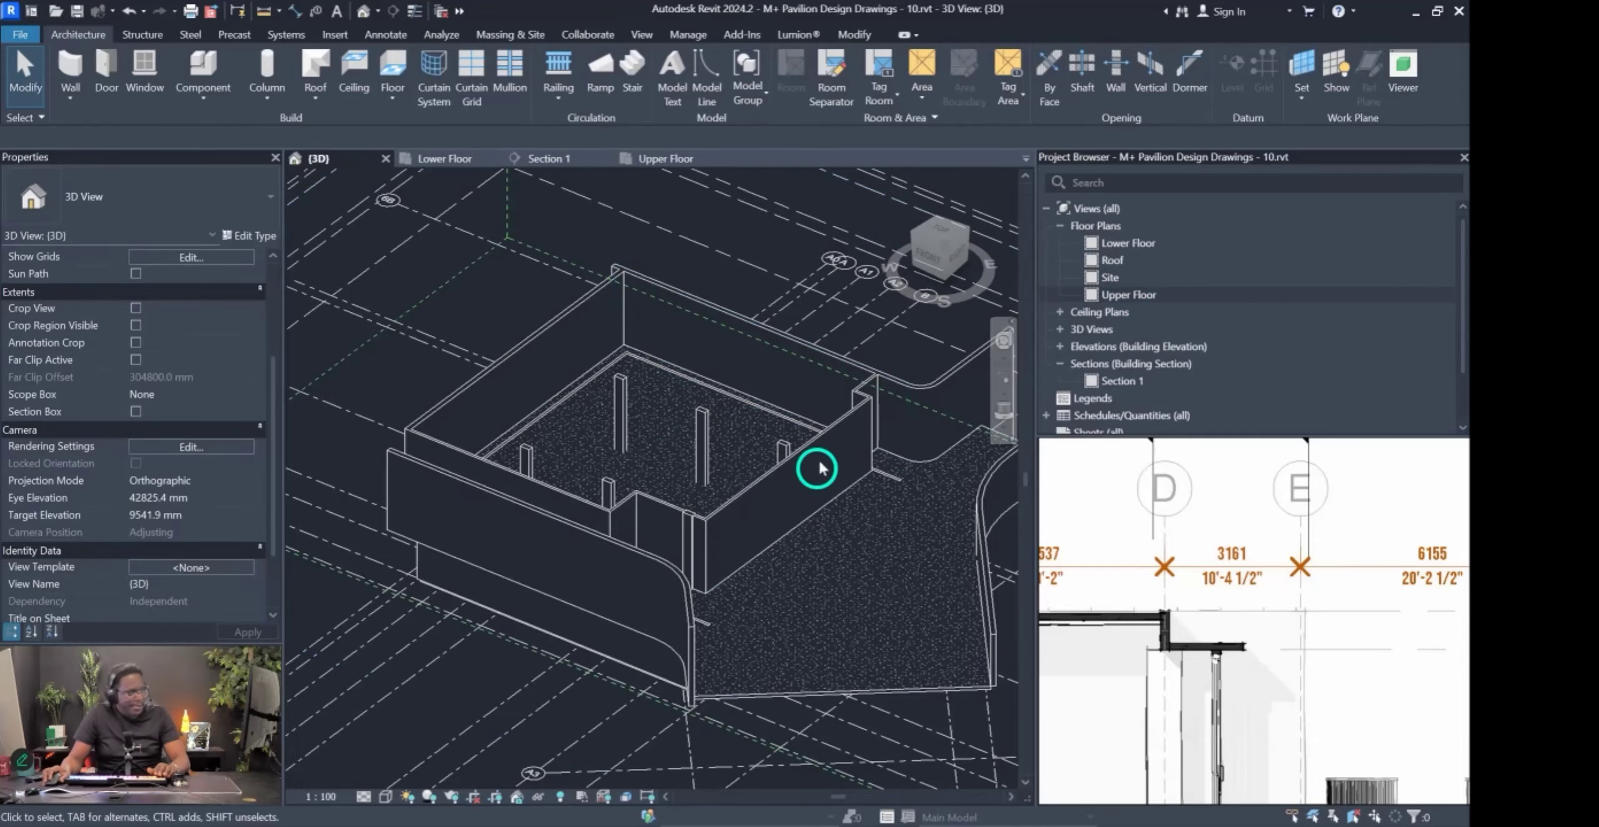
click(1136, 261)
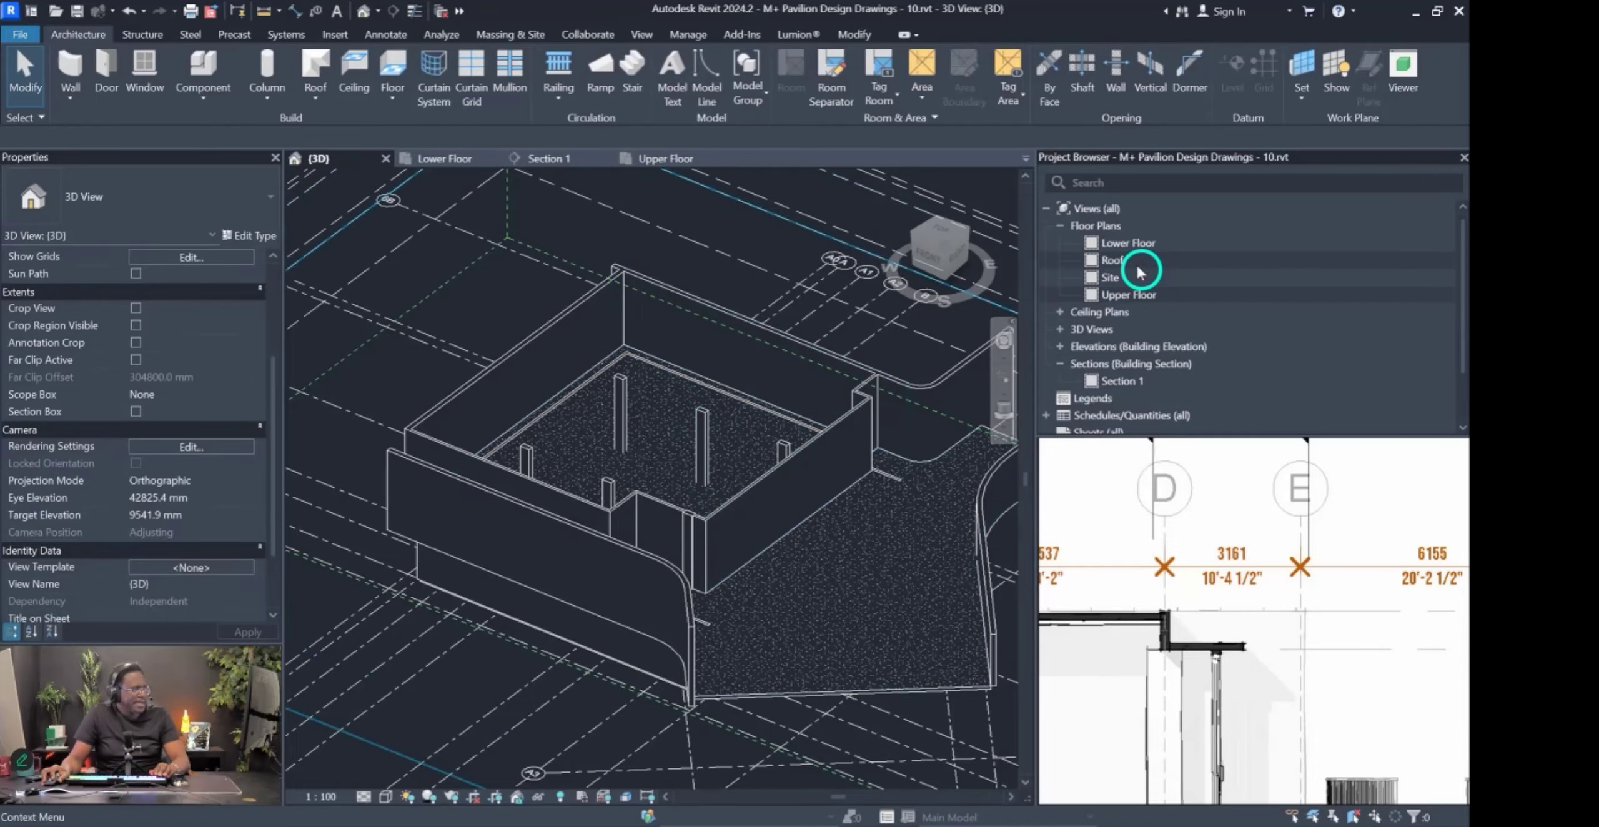
double_click(1117, 261)
scroll(805, 533, up, 2)
middle_drag(503, 526, 631, 575)
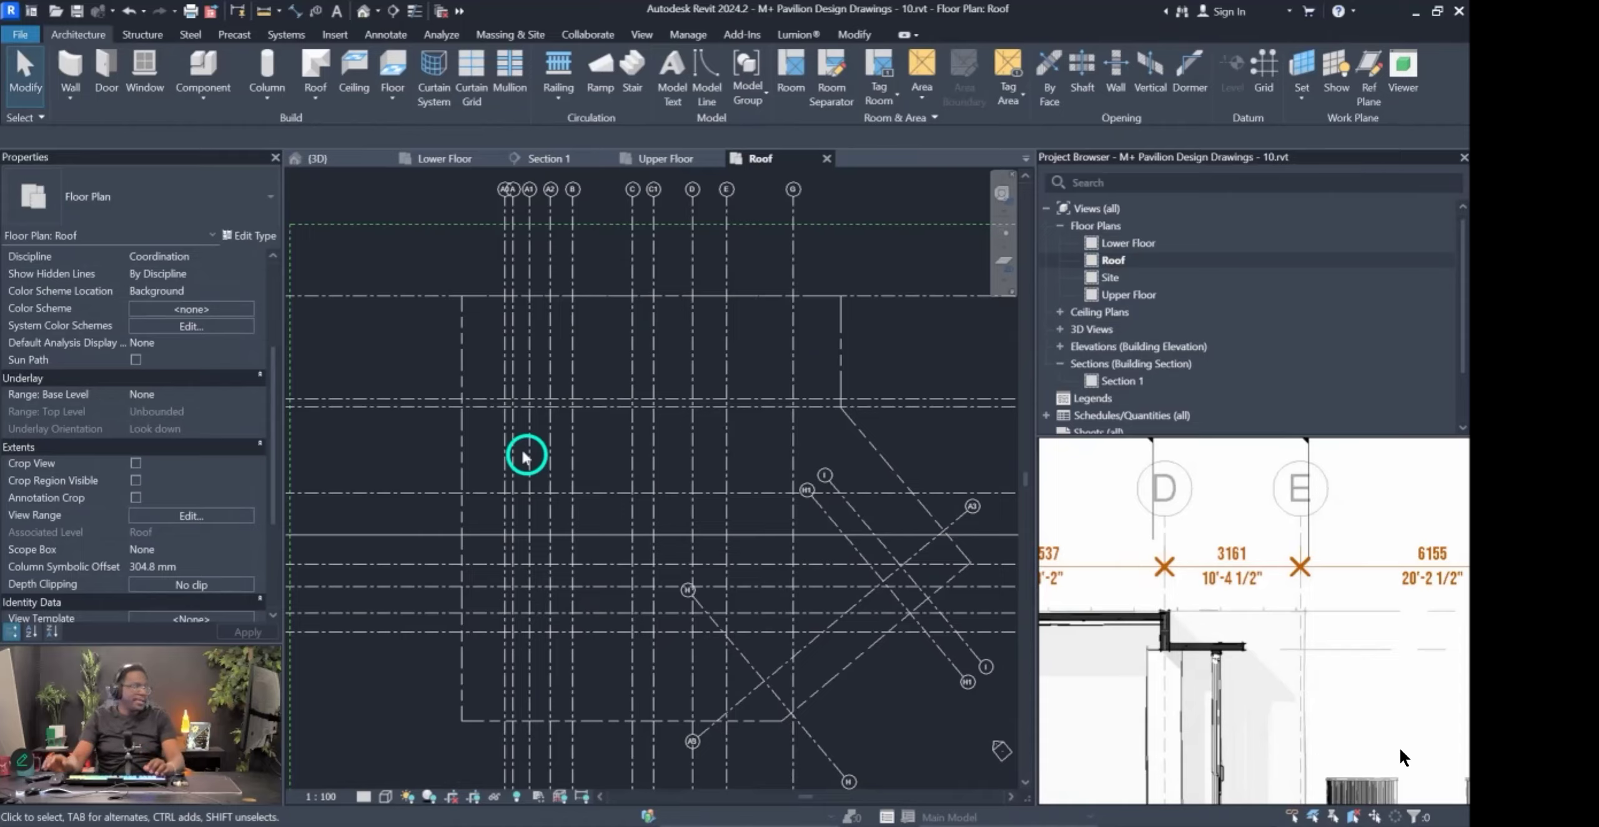
Examine the roof and the walls below it in the Section B-B reference drawing.
scroll(1212, 603, down, 6)
scroll(1187, 606, up, 4)
middle_drag(1118, 615, 1237, 612)
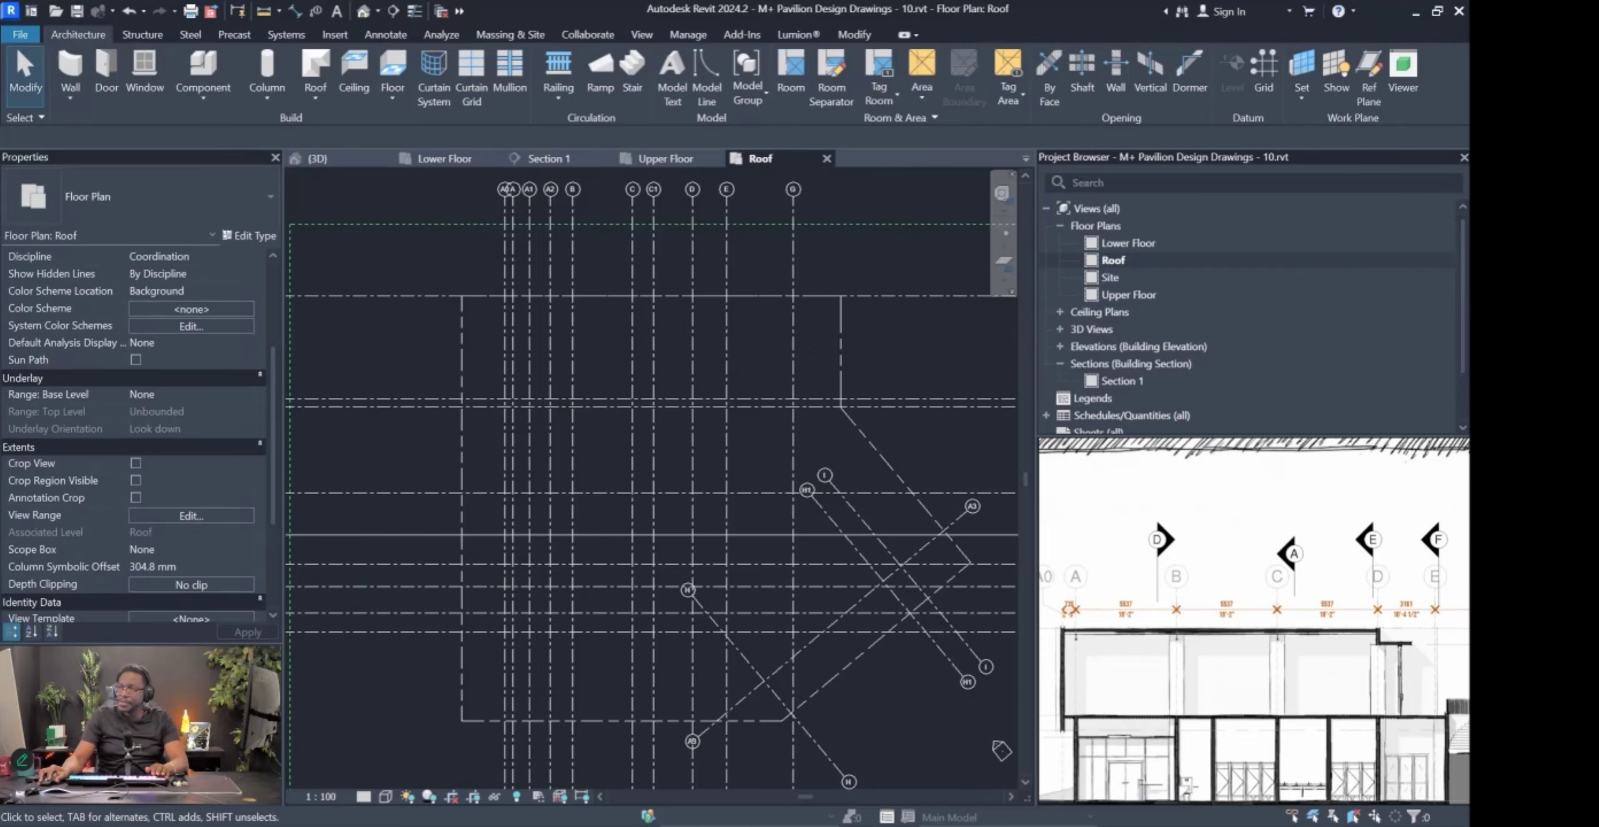
mouse_move(1128, 550)
middle_down()
mouse_move(1169, 536)
mouse_move(1166, 564)
mouse_move(1168, 498)
middle_up()
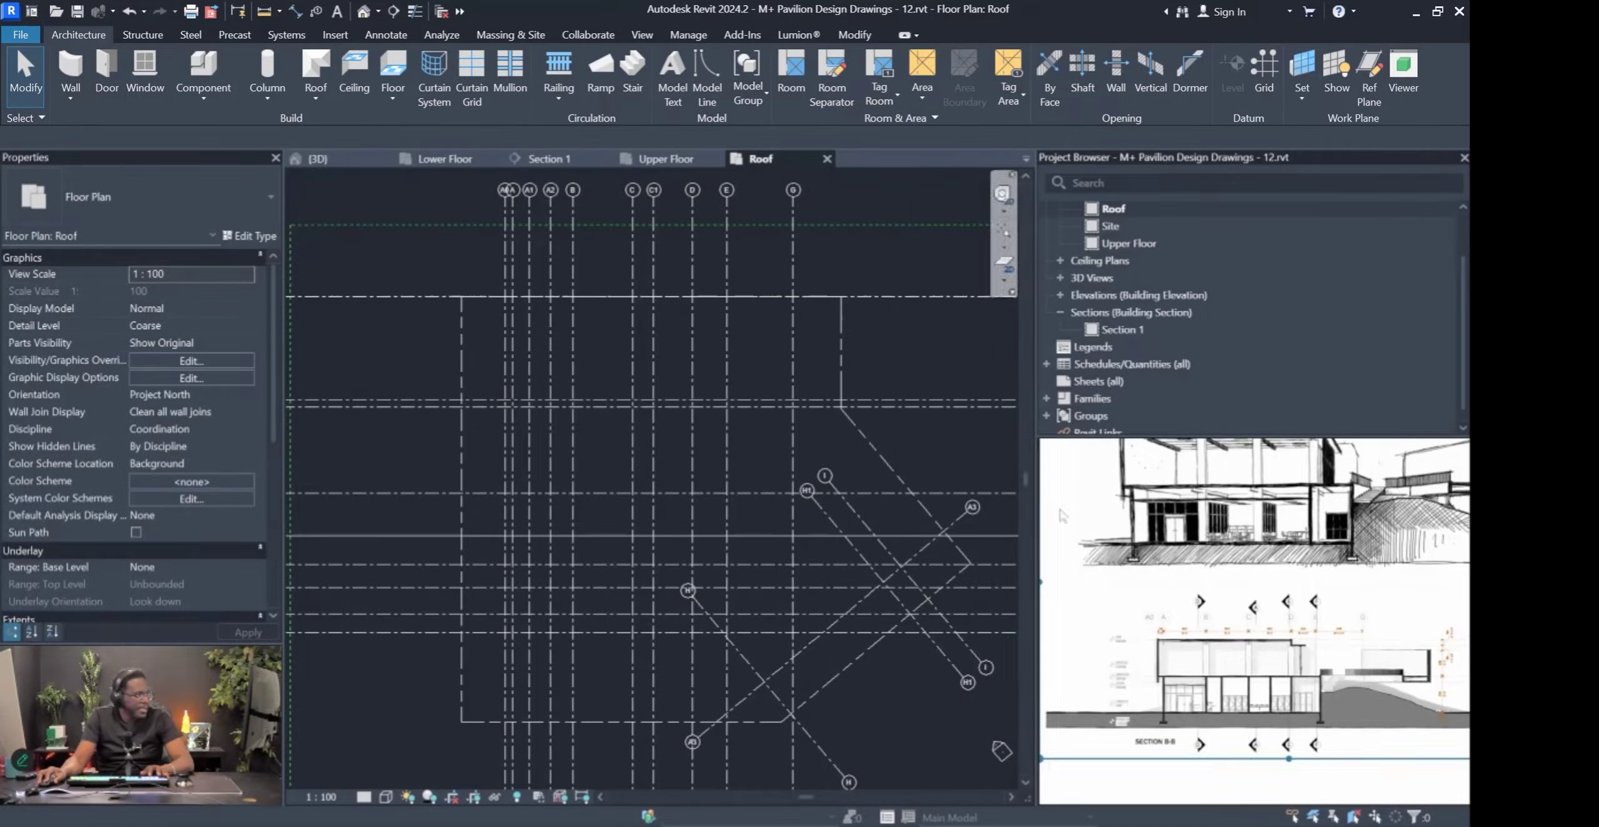
key(ctrl+shift+a)
scroll(1189, 648, up, 1)
scroll(1300, 622, up, 4)
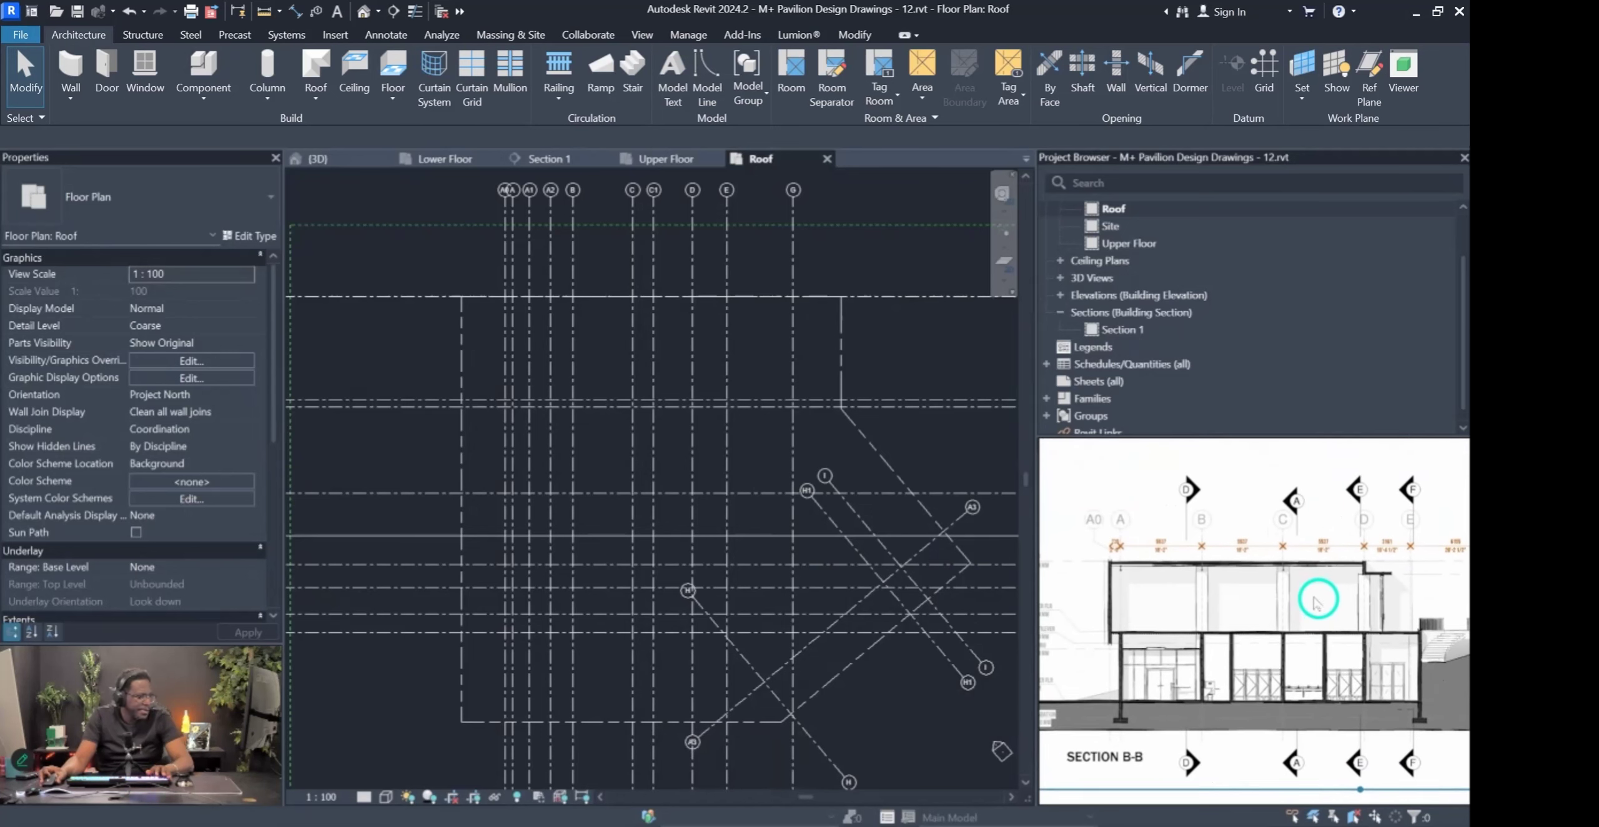
key(ctrl+shift+a)
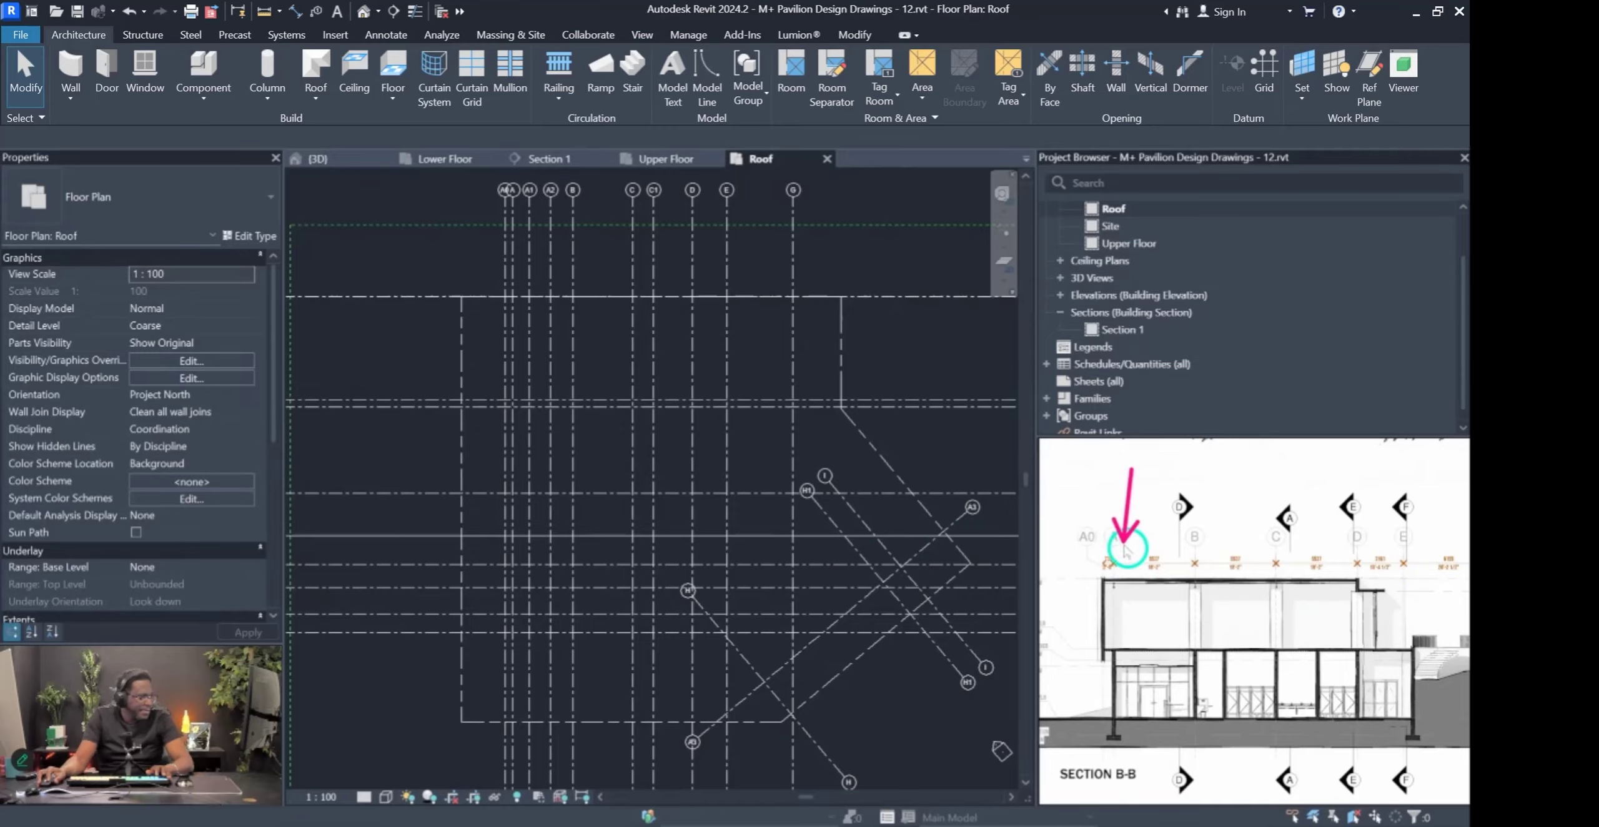
drag(1291, 468, 1289, 558)
drag(1348, 479, 1356, 557)
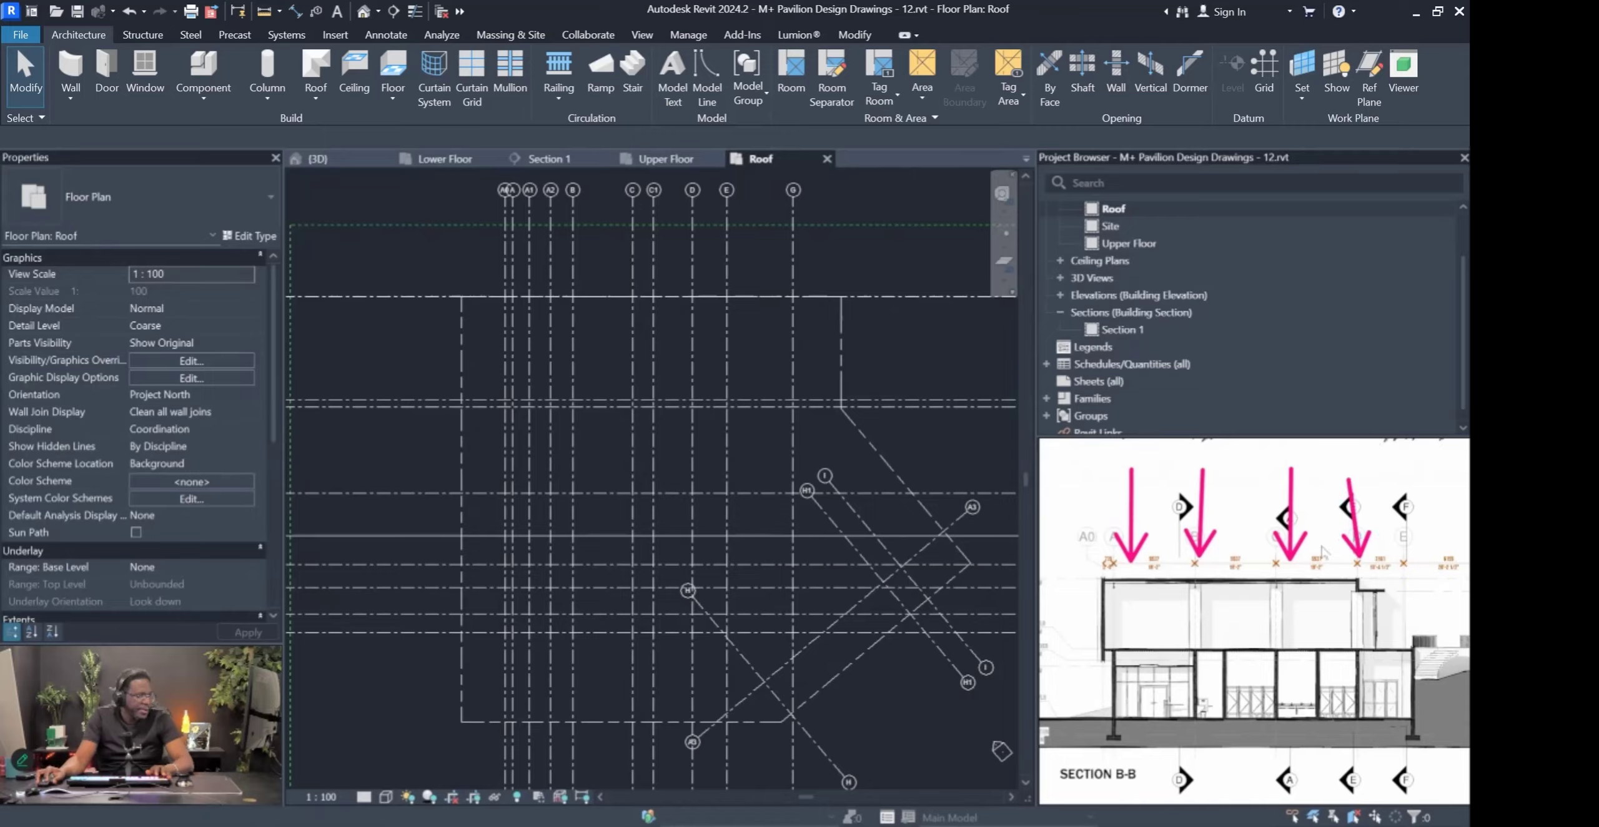
key(ctrl+shift+3)
key(ctrl+shift+2)
key(ctrl+shift+3)
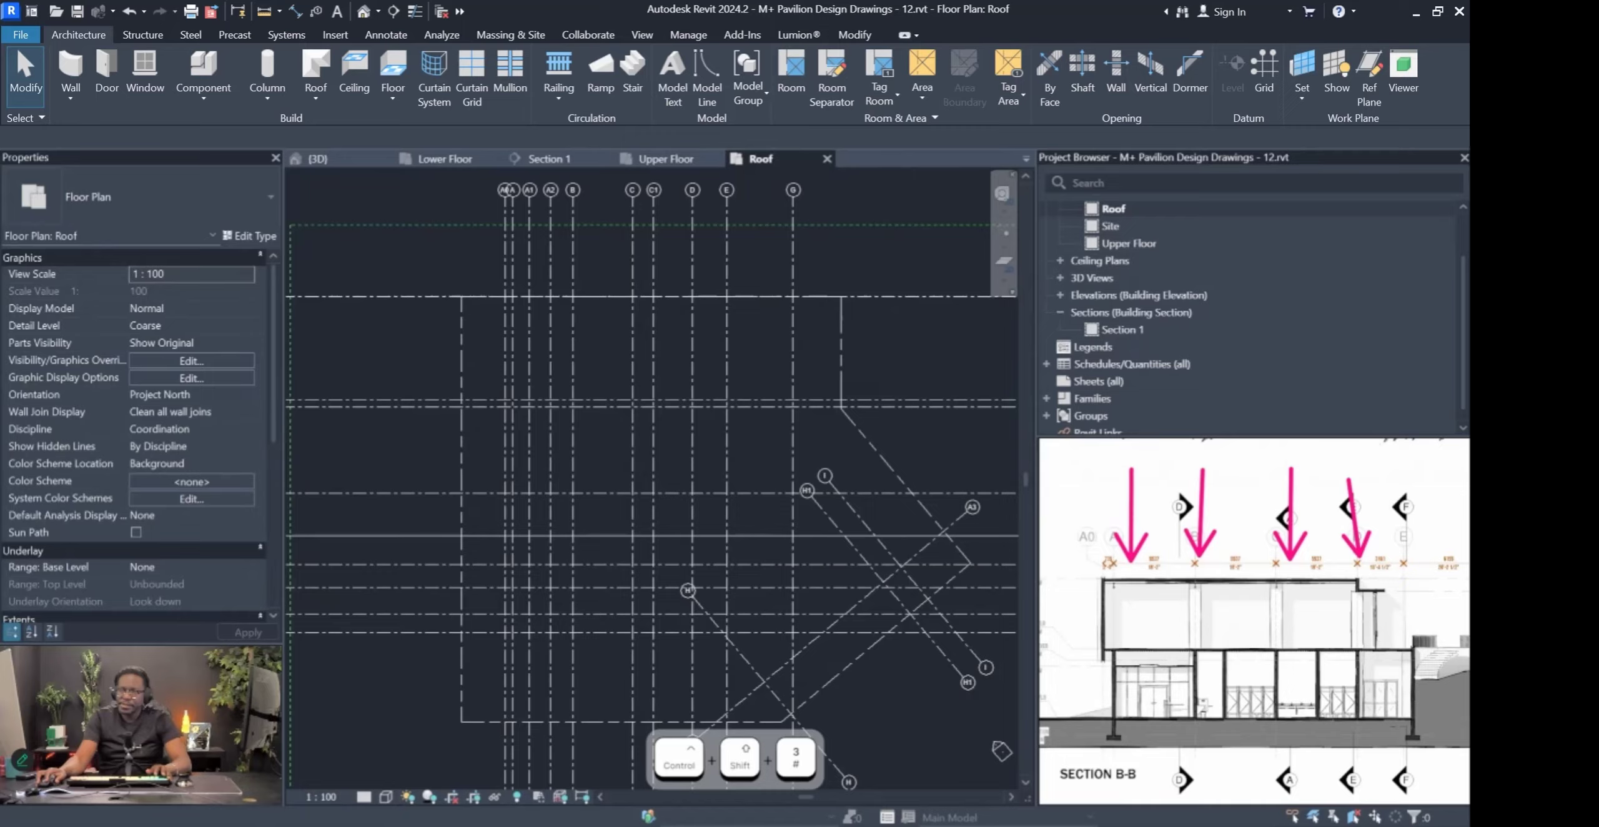
drag(1055, 585, 1461, 577)
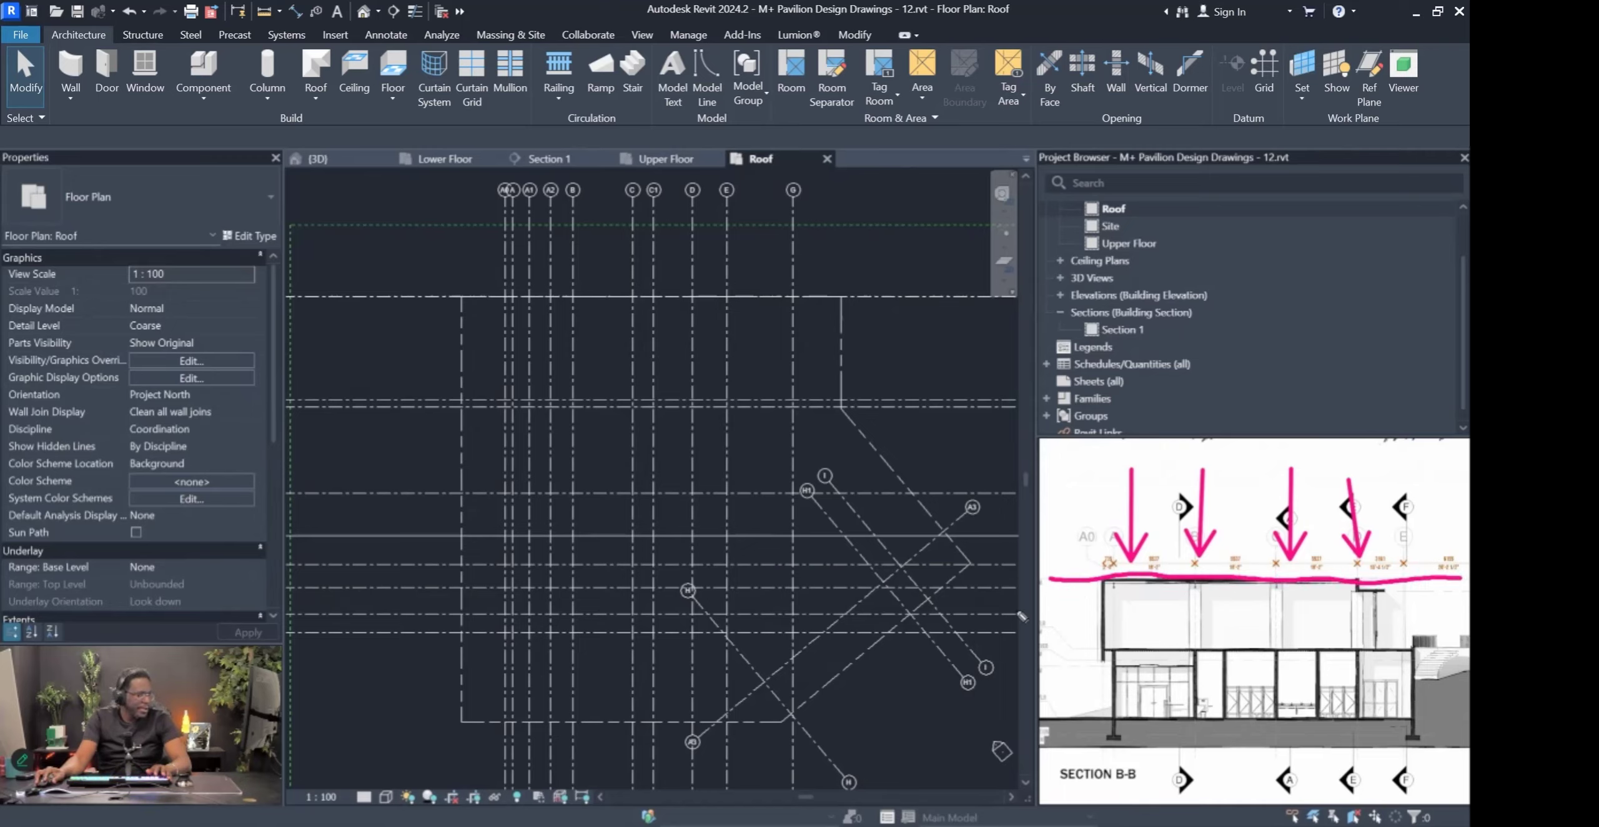
drag(1098, 594, 1060, 693)
drag(1133, 598, 1112, 695)
drag(1181, 626, 1151, 703)
drag(1233, 625, 1205, 700)
mouse_move(1286, 624)
mouse_down()
mouse_move(1233, 704)
mouse_move(1268, 699)
mouse_up()
drag(1374, 615, 1335, 689)
drag(1411, 618, 1376, 687)
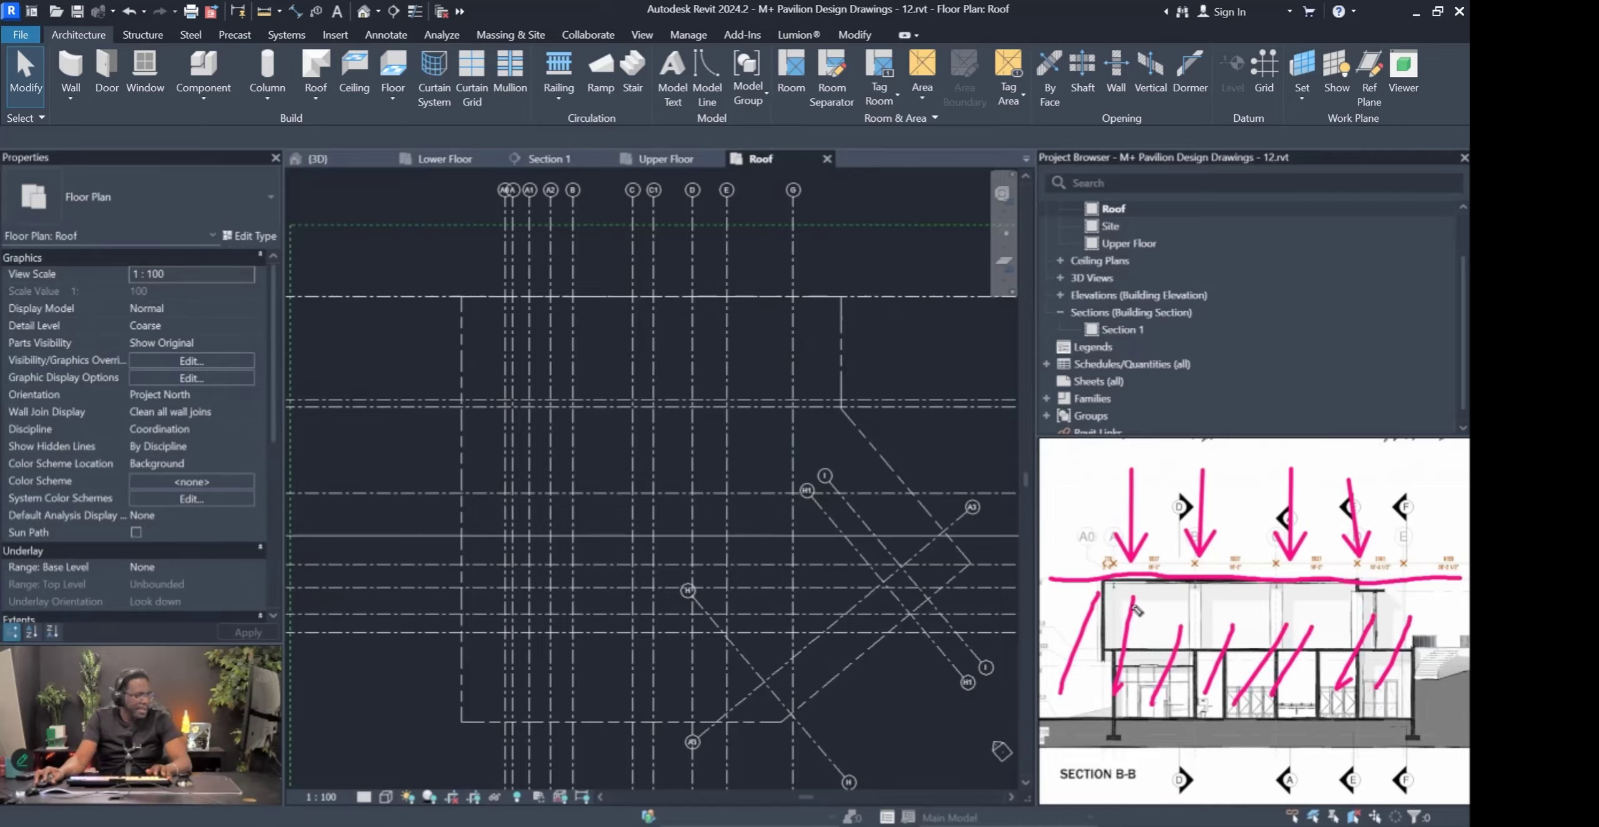
drag(1097, 651, 732, 605)
drag(750, 656, 828, 613)
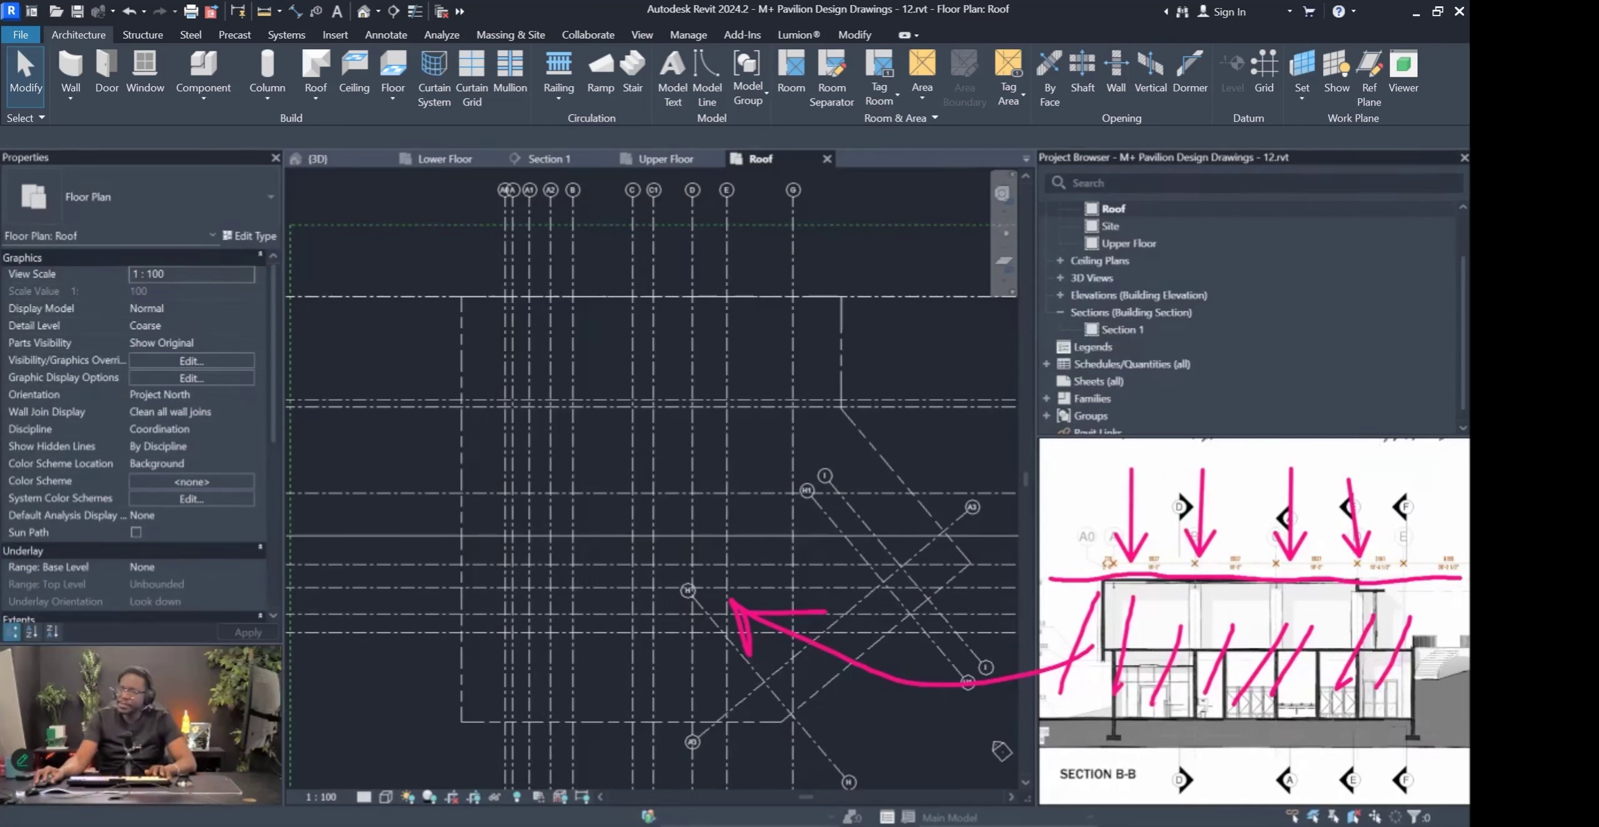
key(Escape)
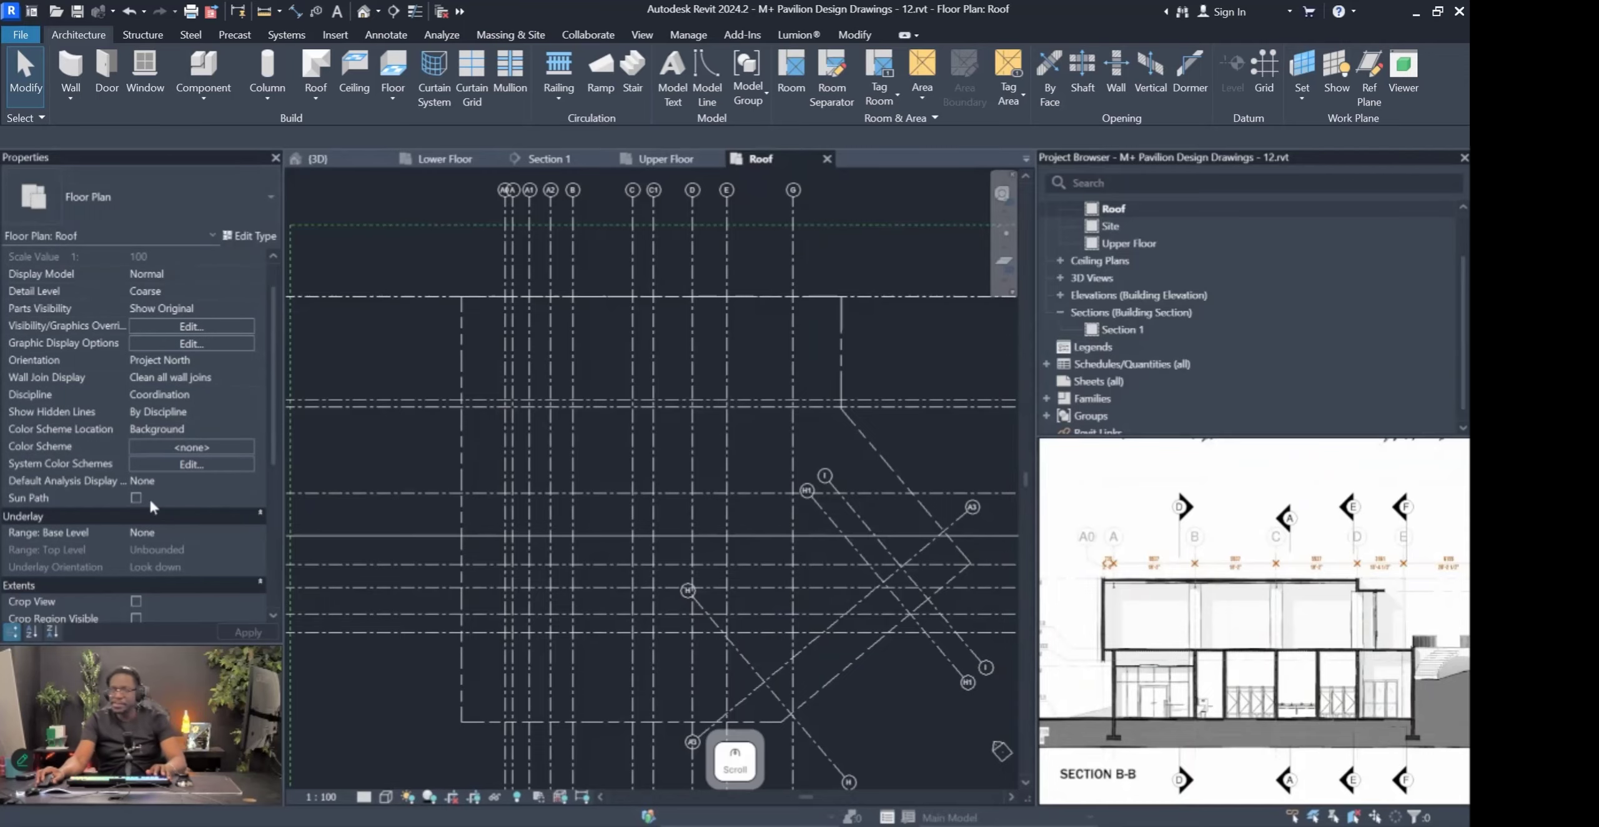
Set the Roof plan's underlay base level to Upper Floor.
scroll(150, 503, down, 1)
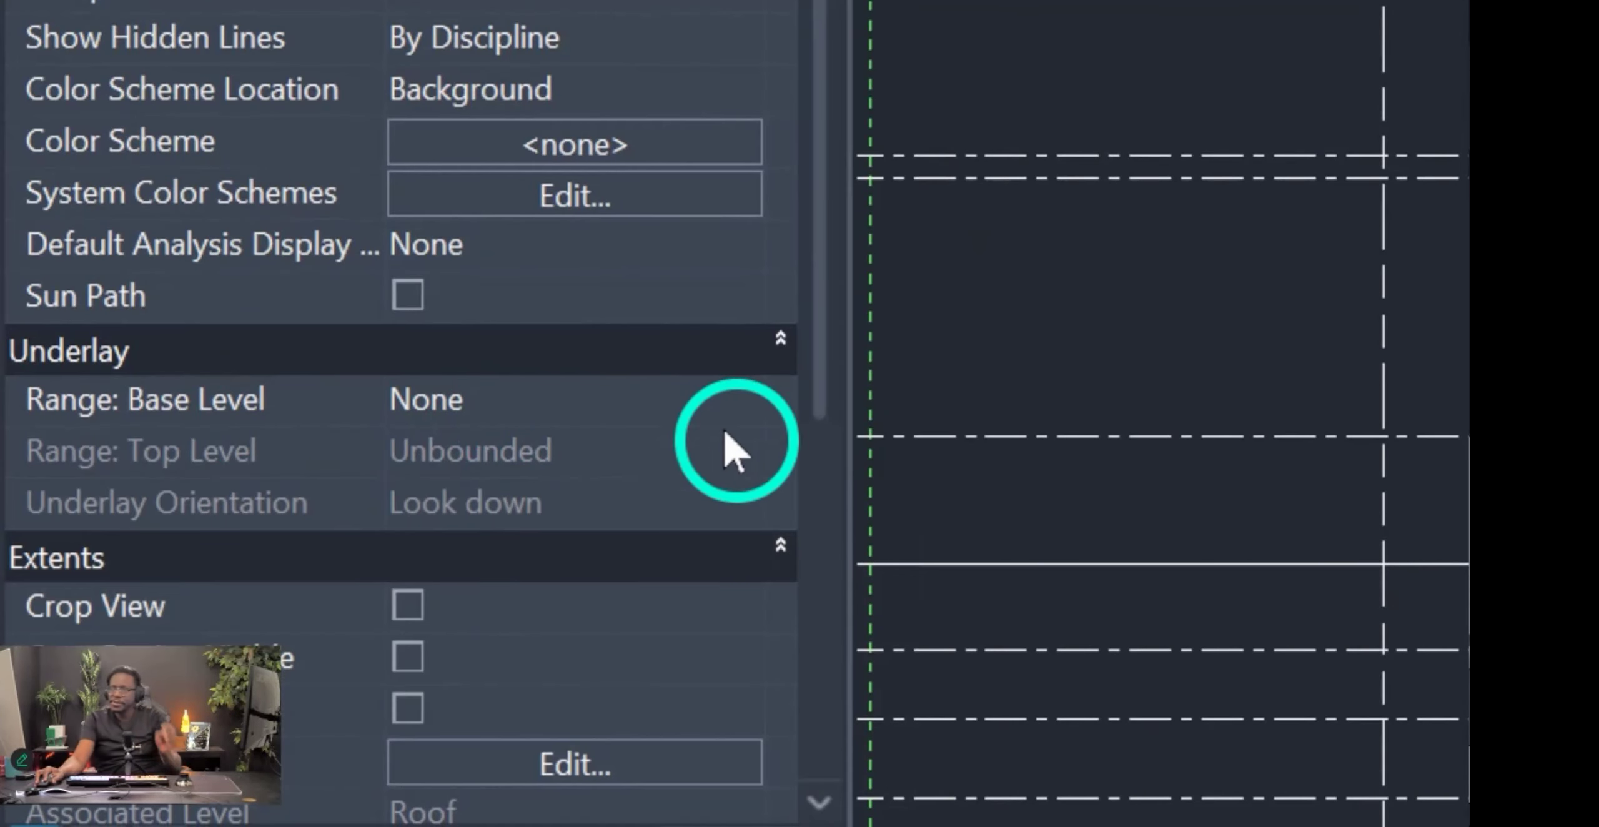
click(766, 420)
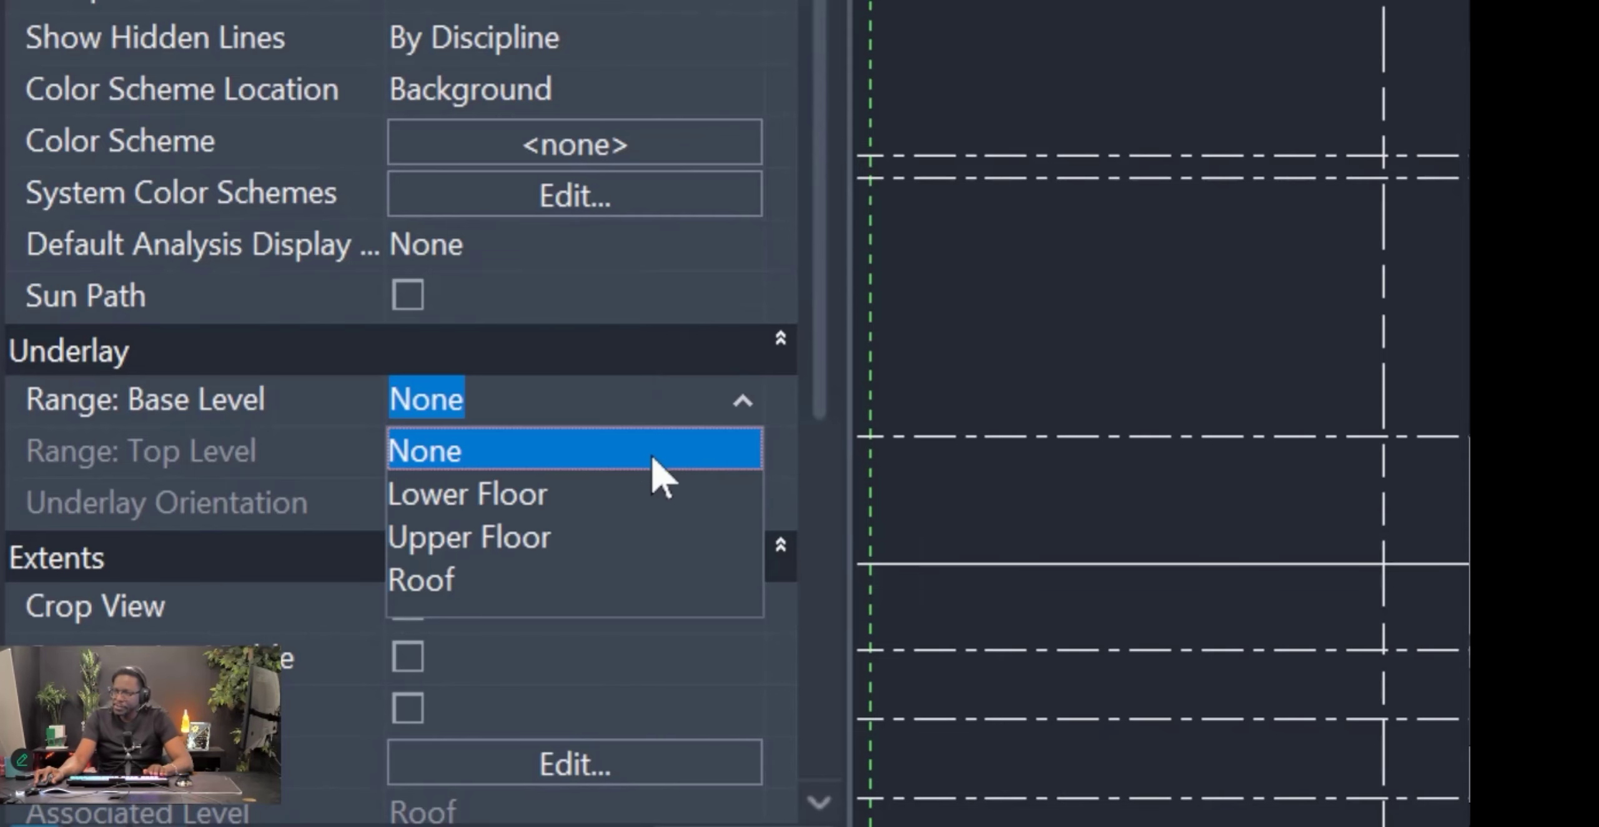
click(455, 538)
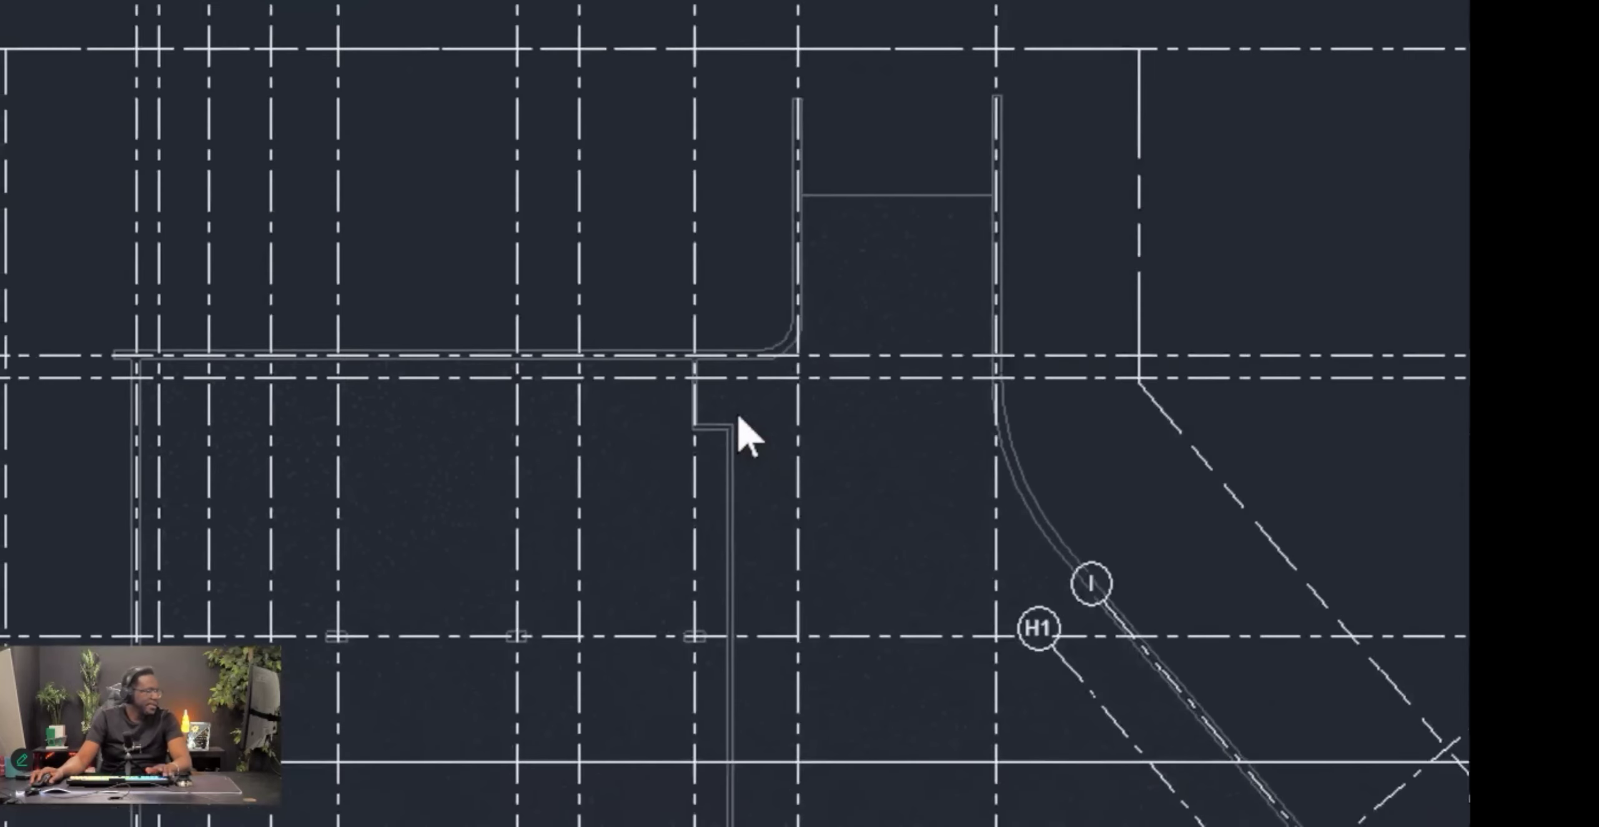
key(Escape)
click(749, 400)
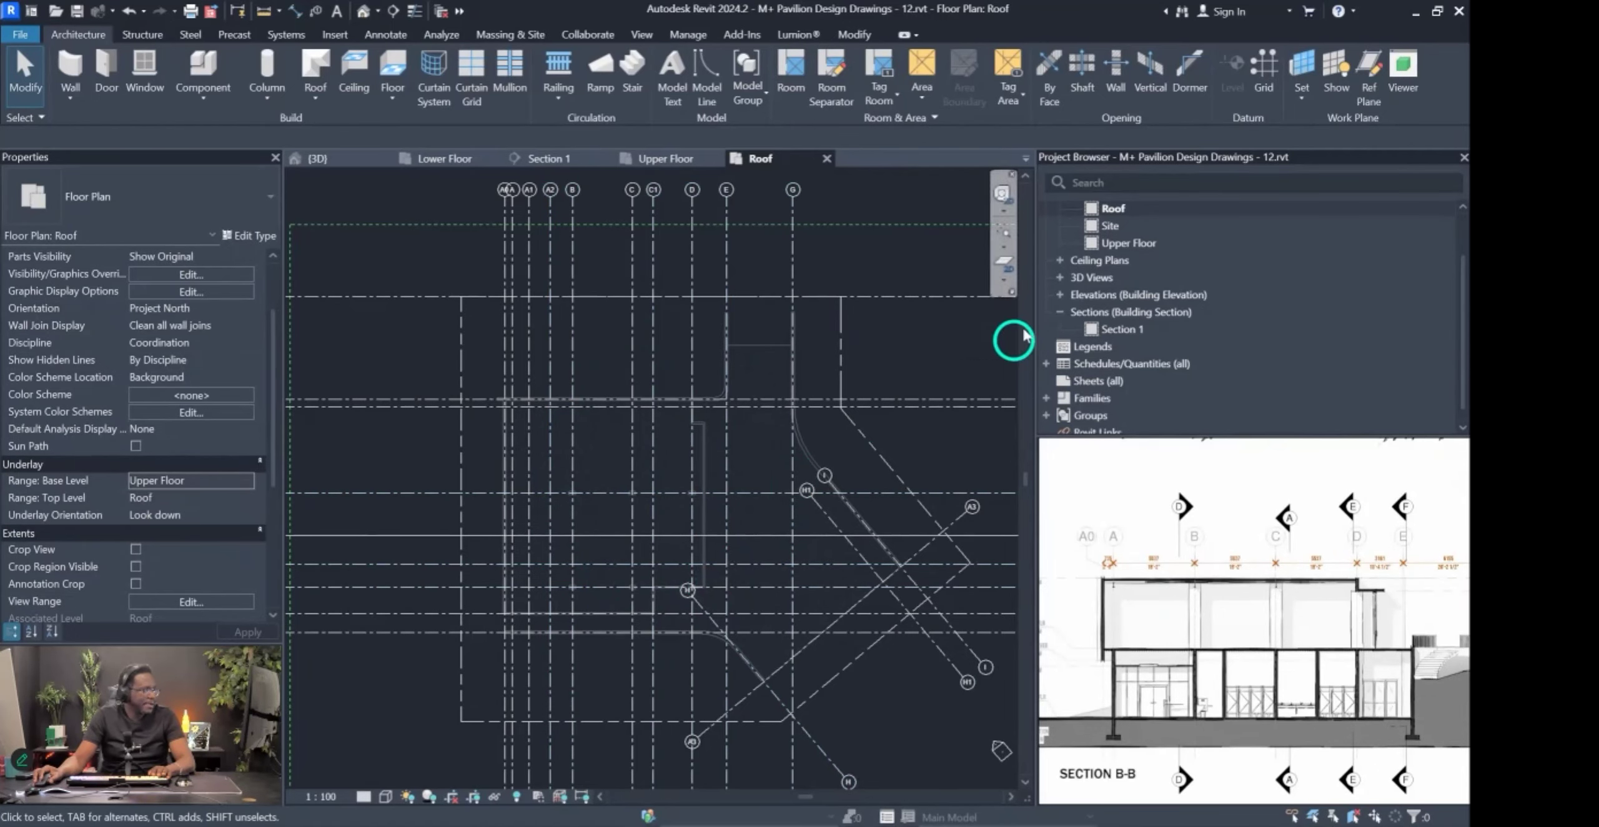
Open the Upper Floor plan and examine how its grid lines are displayed.
scroll(1133, 243, up, 1)
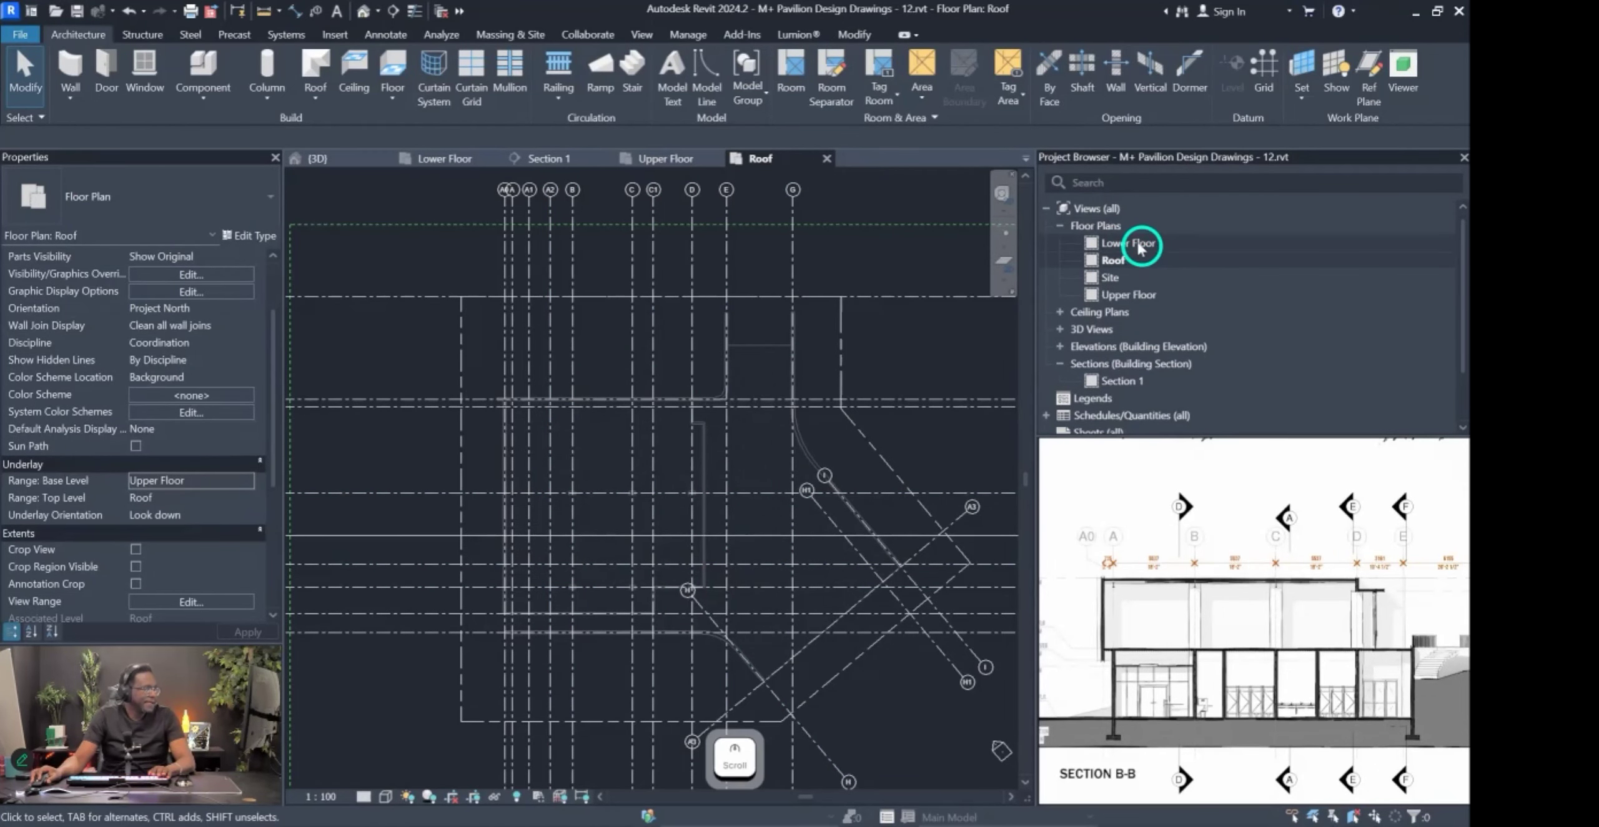
double_click(1130, 295)
scroll(775, 367, down, 3)
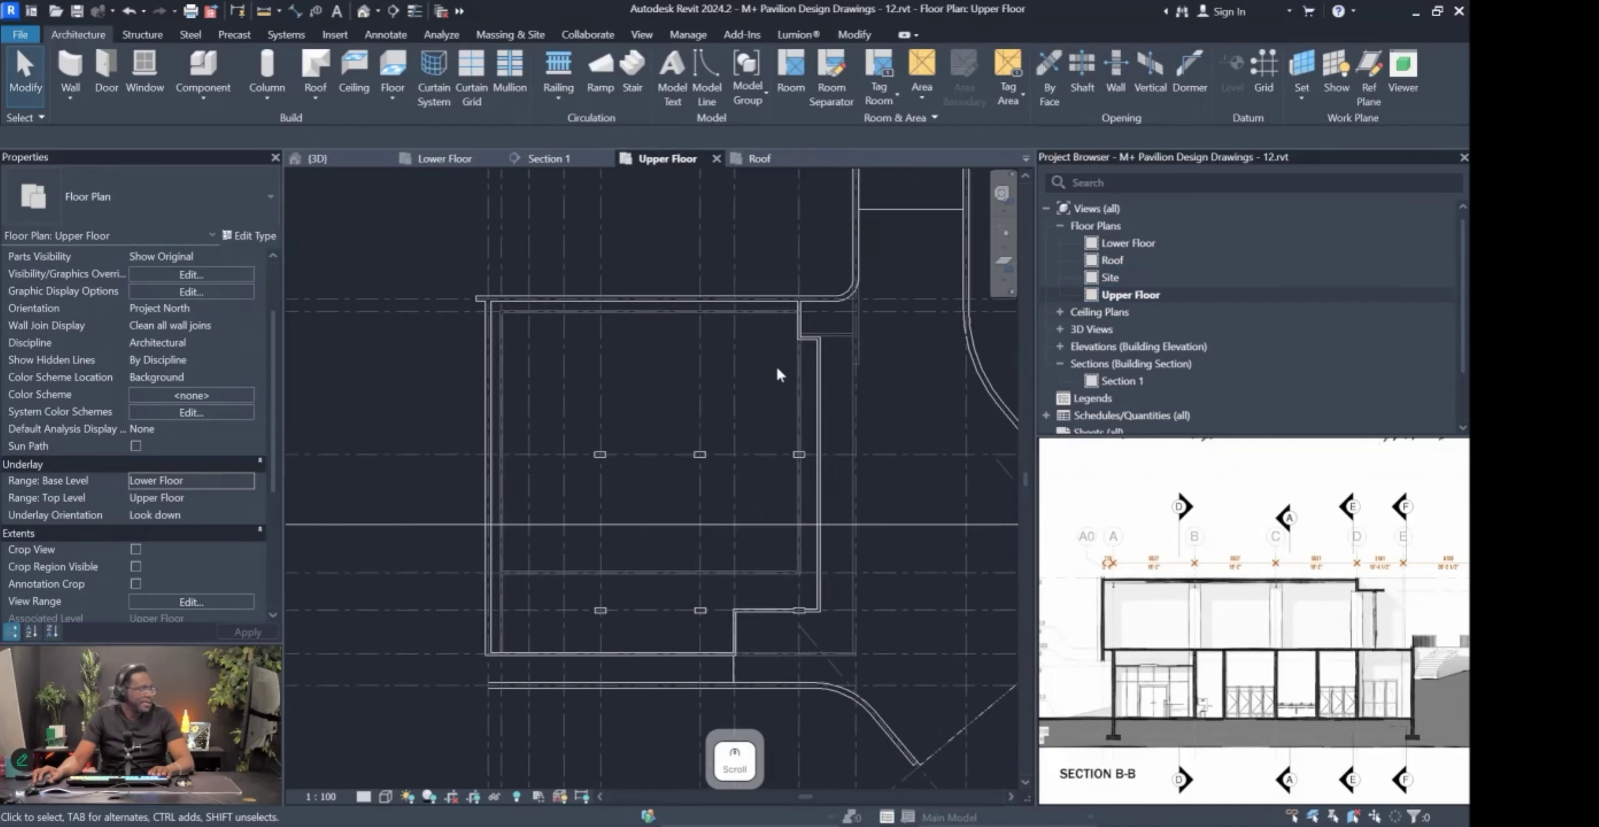
scroll(582, 340, down, 2)
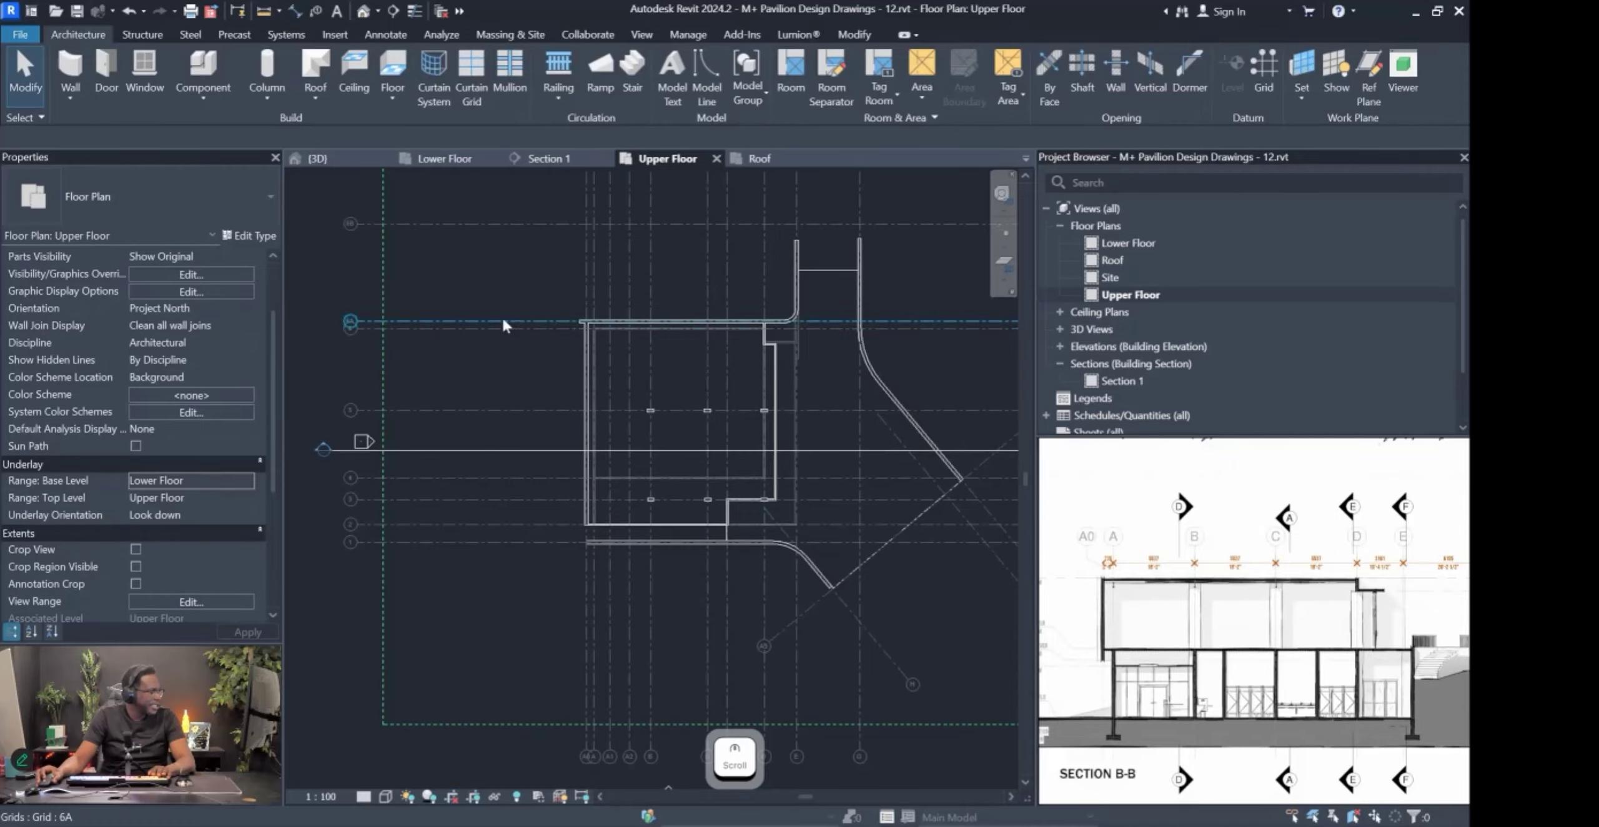
click(569, 223)
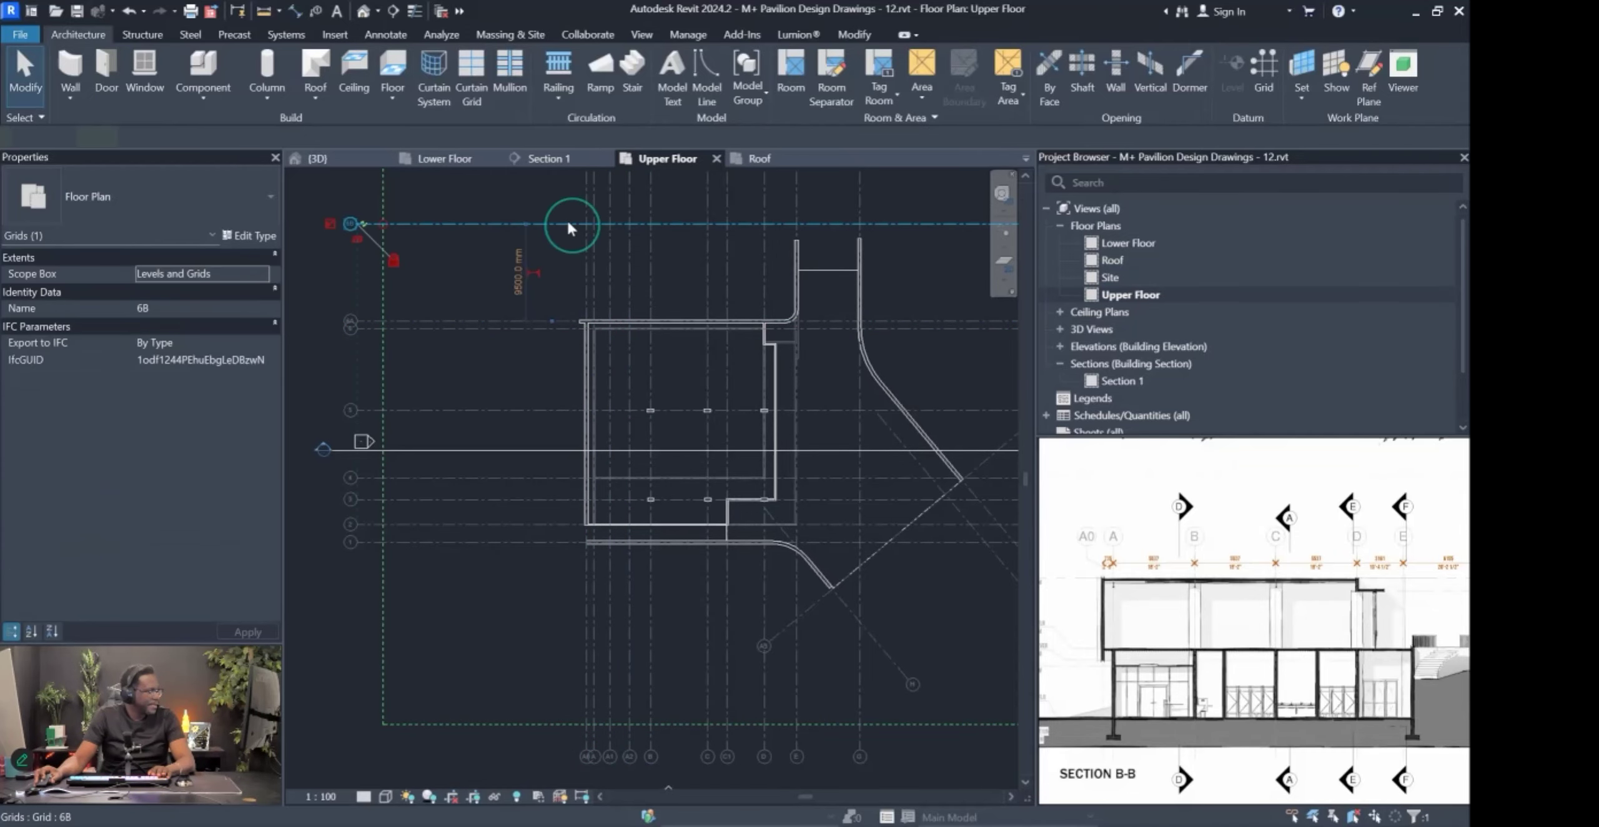
click(325, 296)
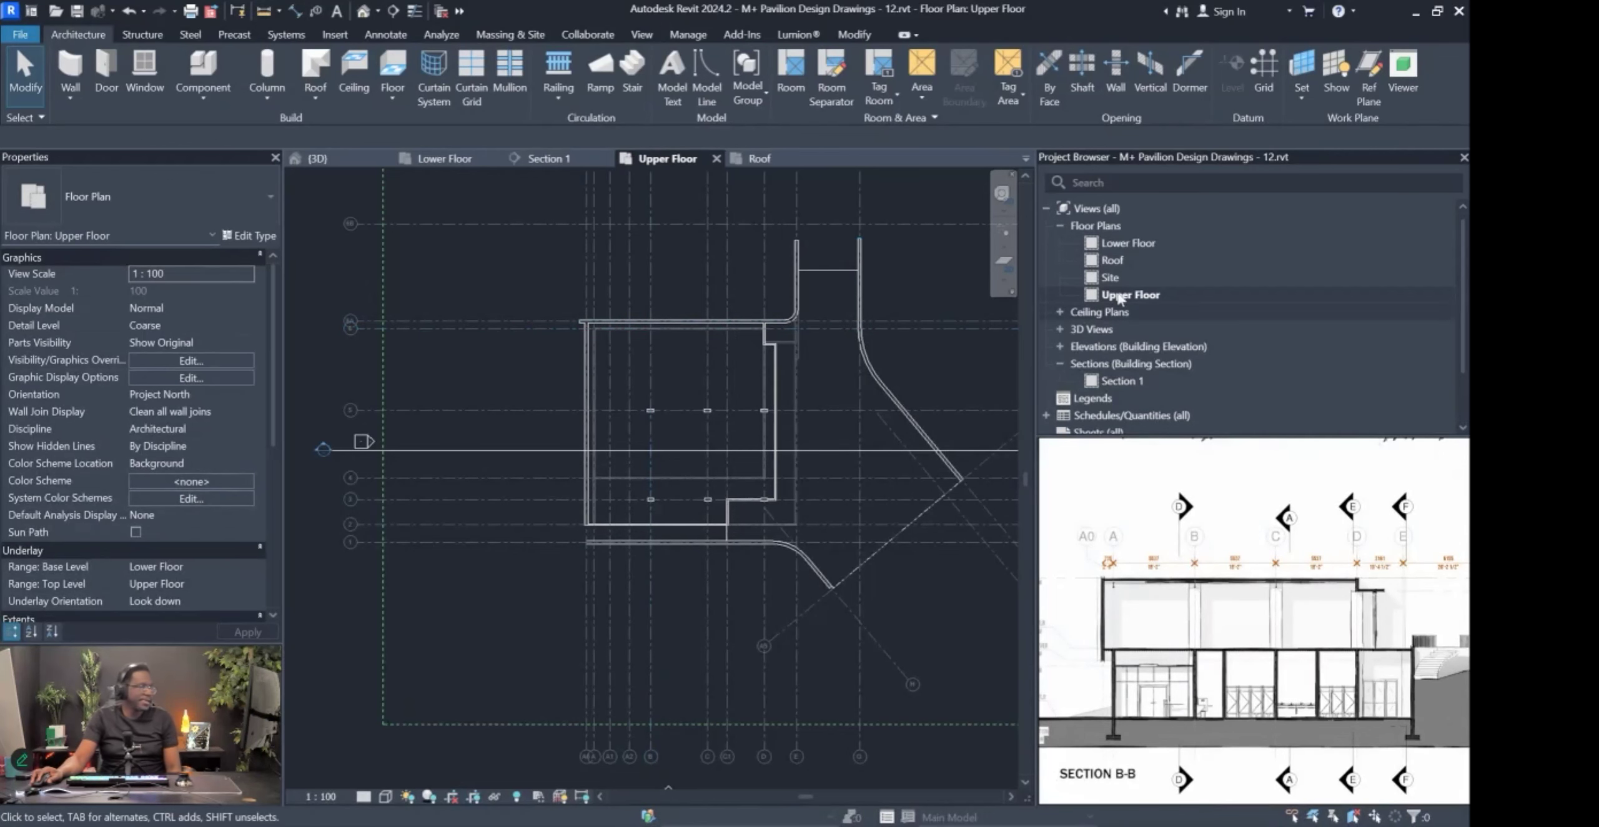
Check the grid display in the Lower Floor plan, return to the Roof plan and inspect its grid lines for comparison.
double_click(1130, 243)
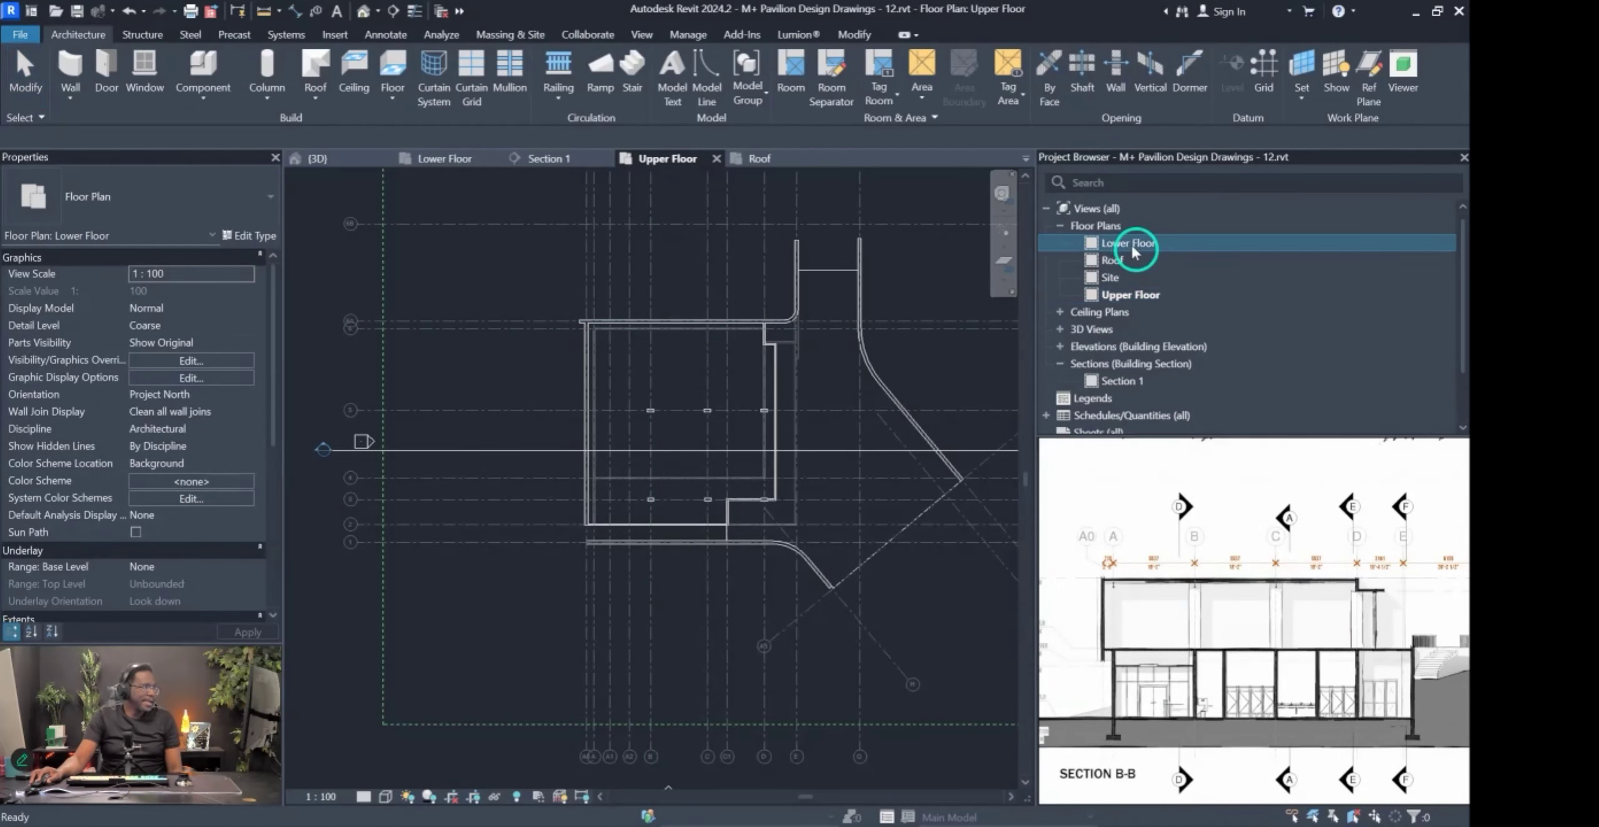
scroll(551, 441, up, 2)
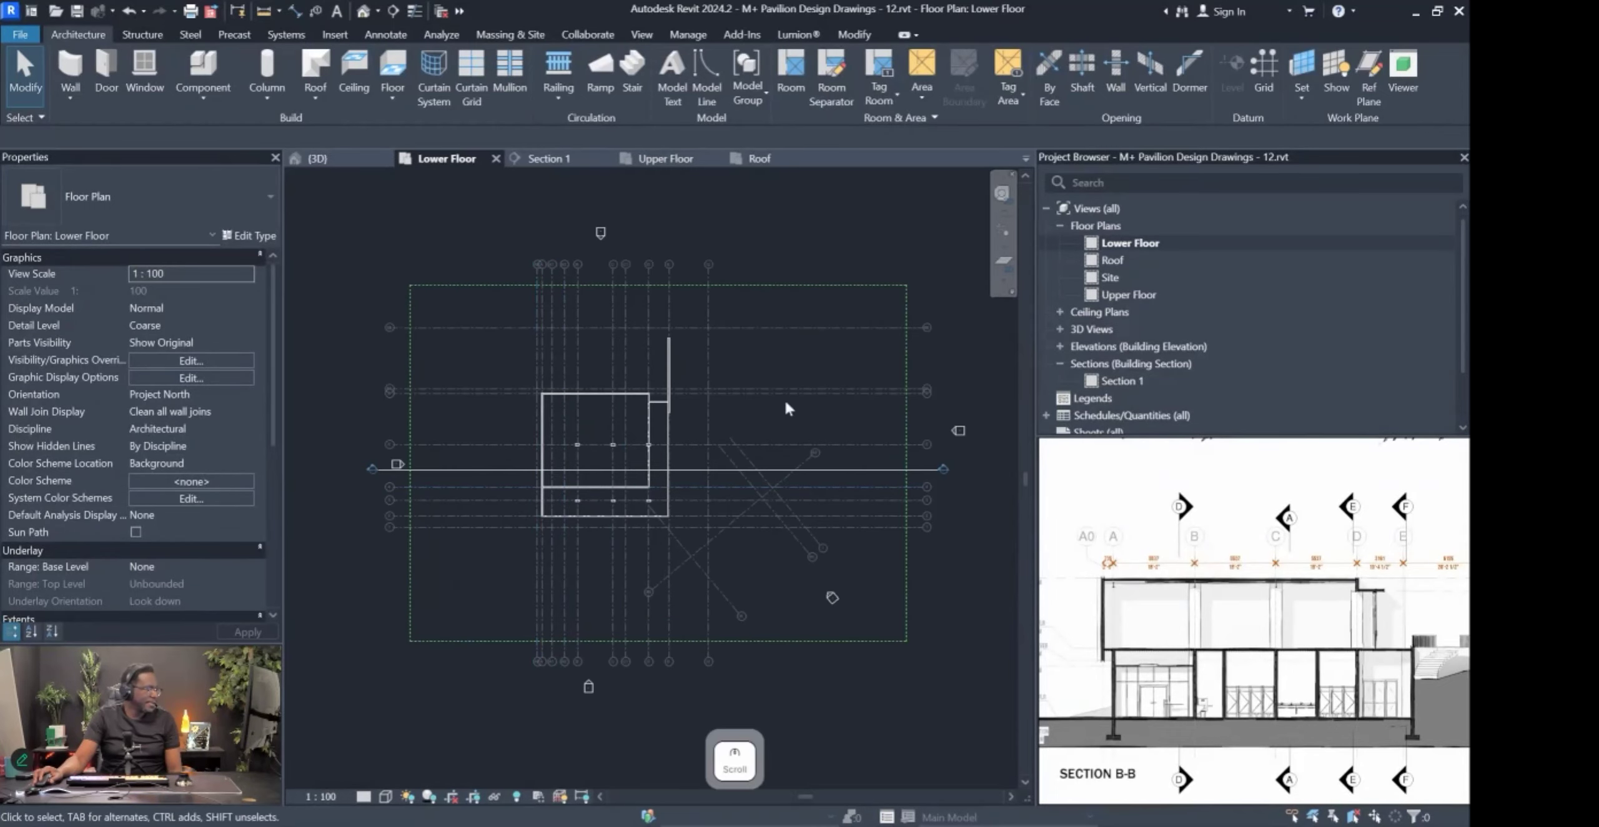
click(1117, 298)
double_click(1117, 297)
double_click(1113, 262)
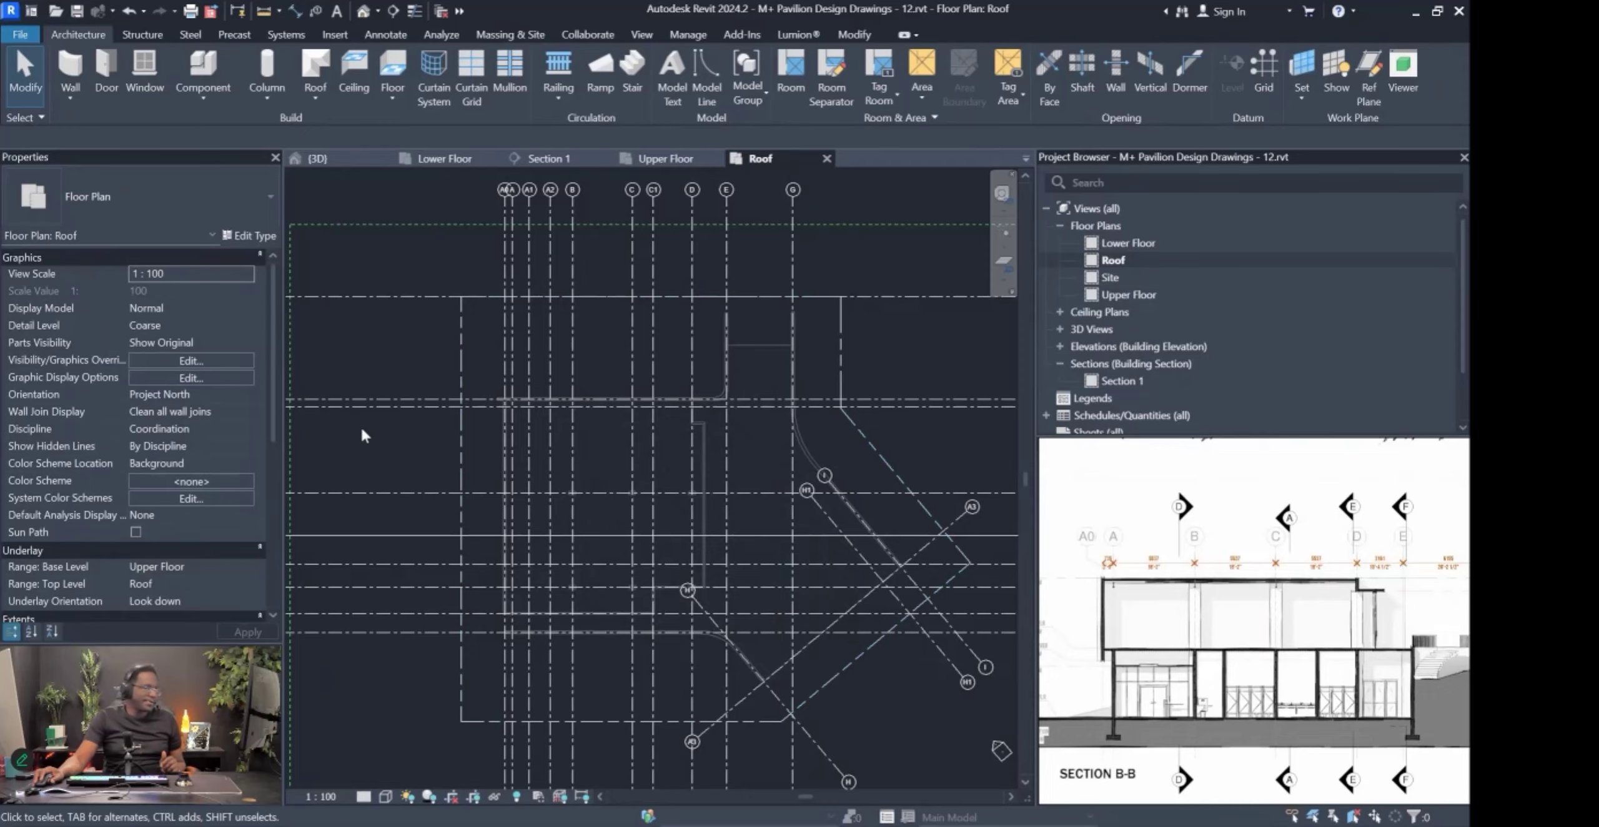
drag(415, 423, 393, 387)
scroll(593, 406, down, 2)
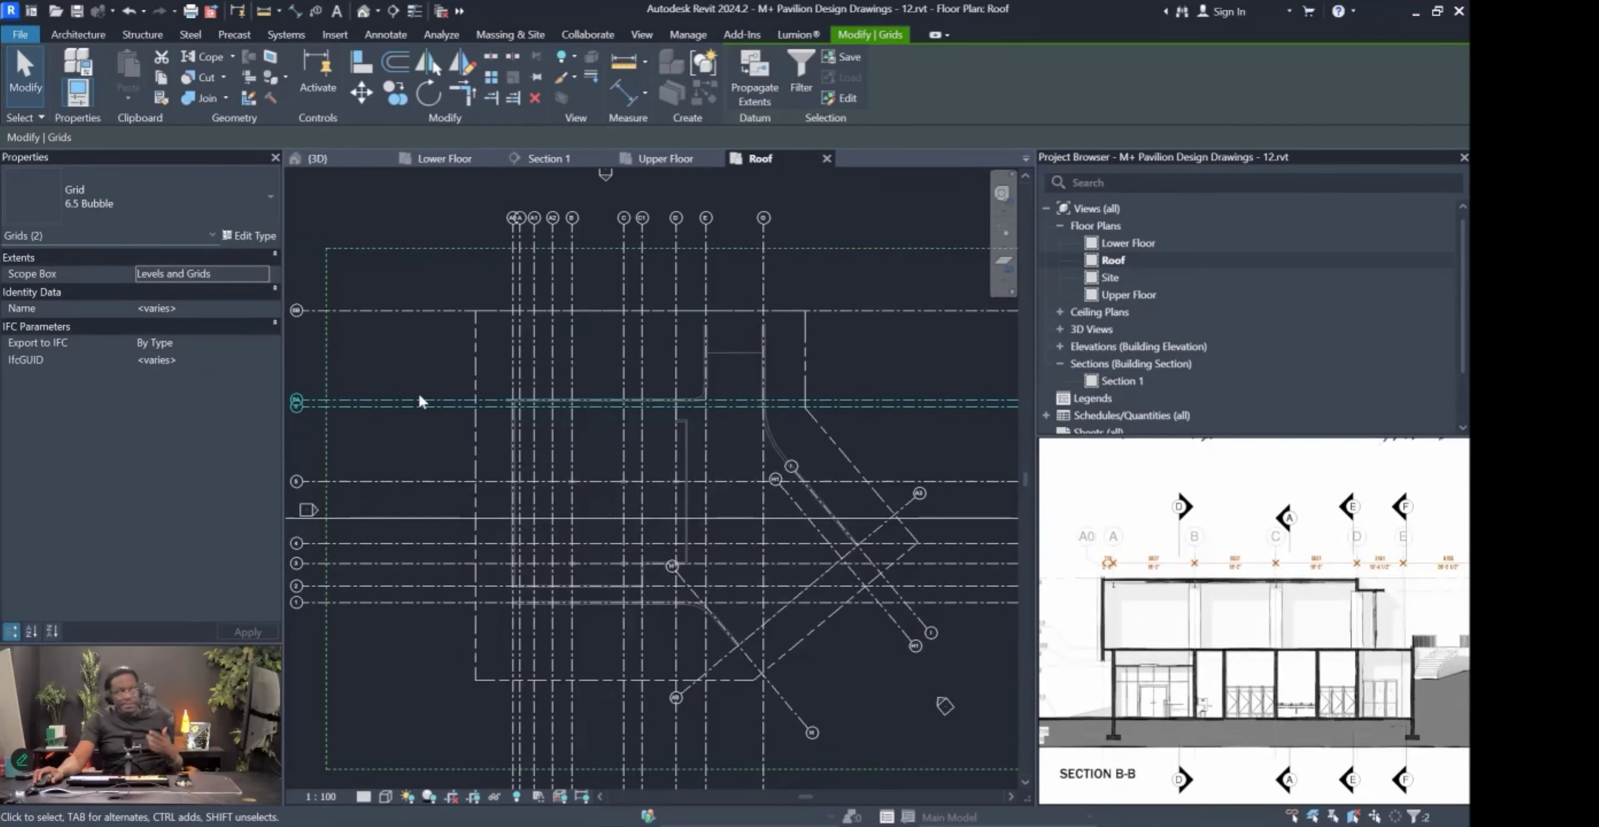
click(449, 214)
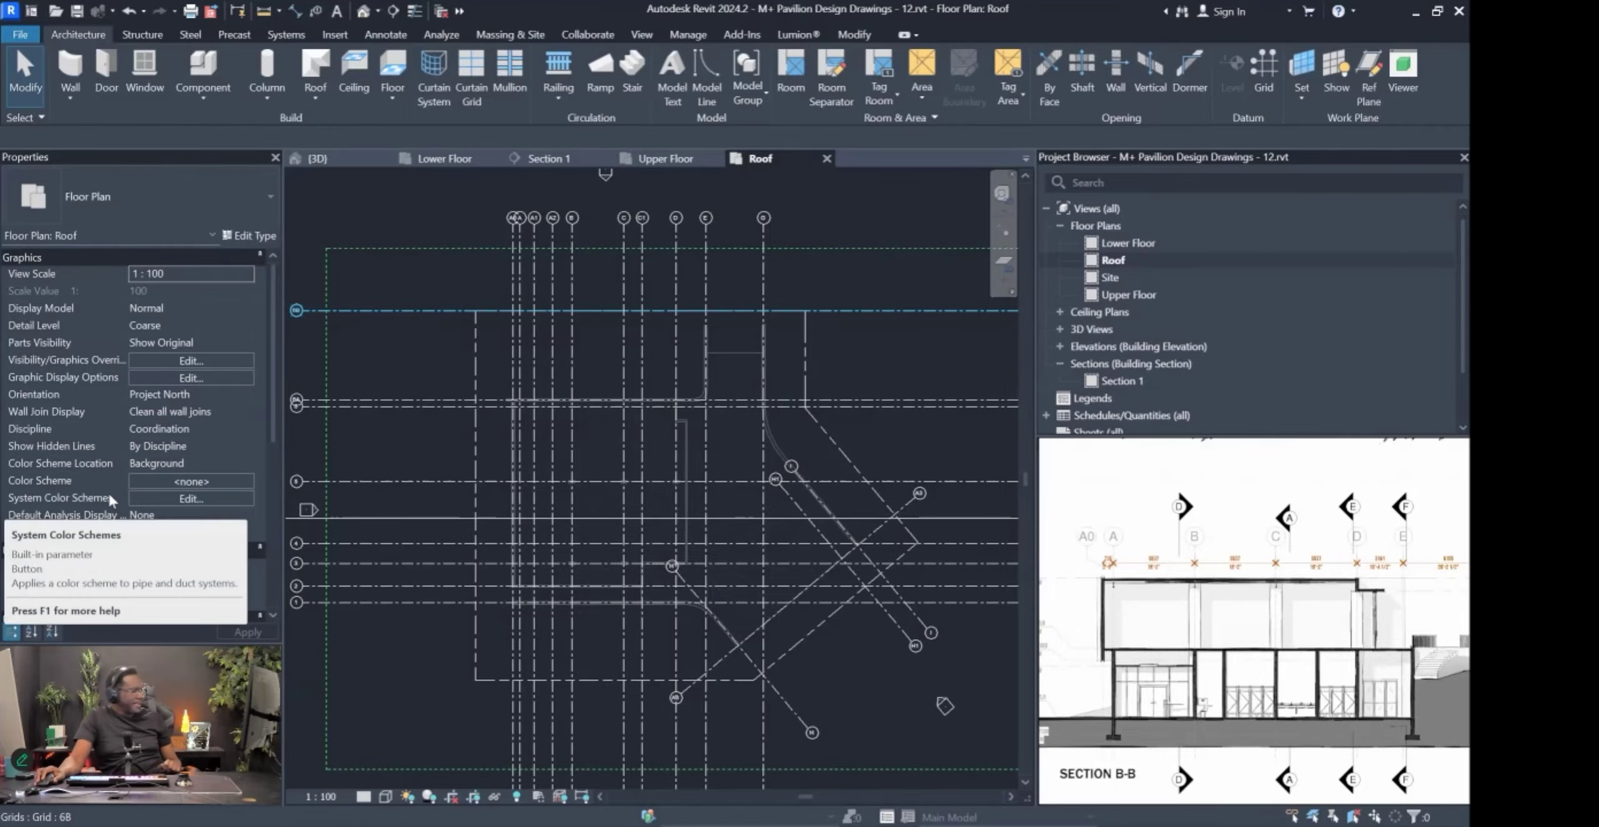
Assign the Architectural Plan view template to the Roof plan.
scroll(186, 506, down, 6)
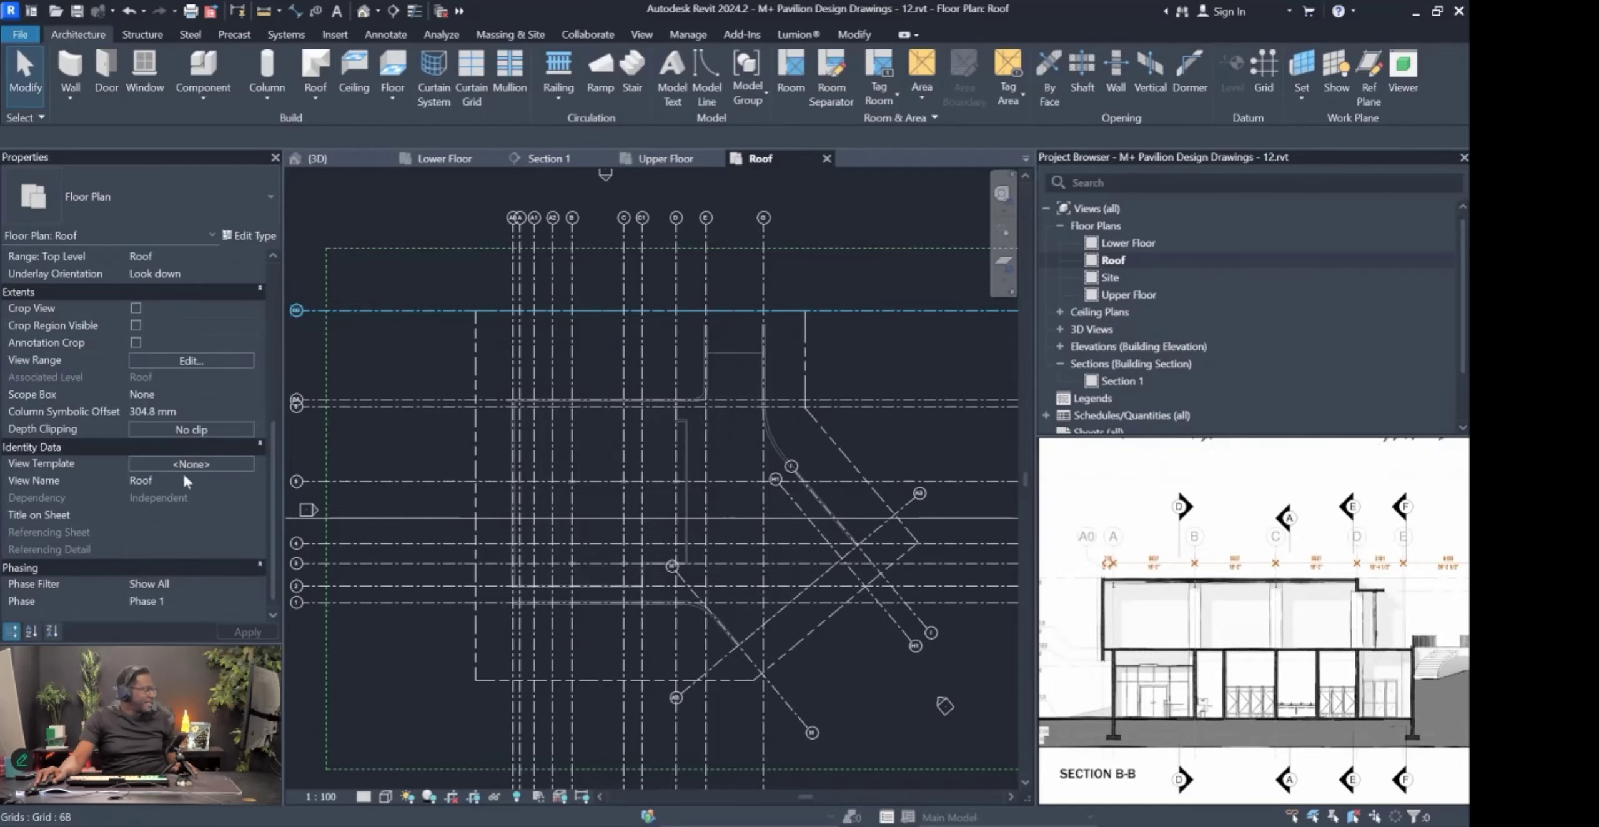
click(180, 465)
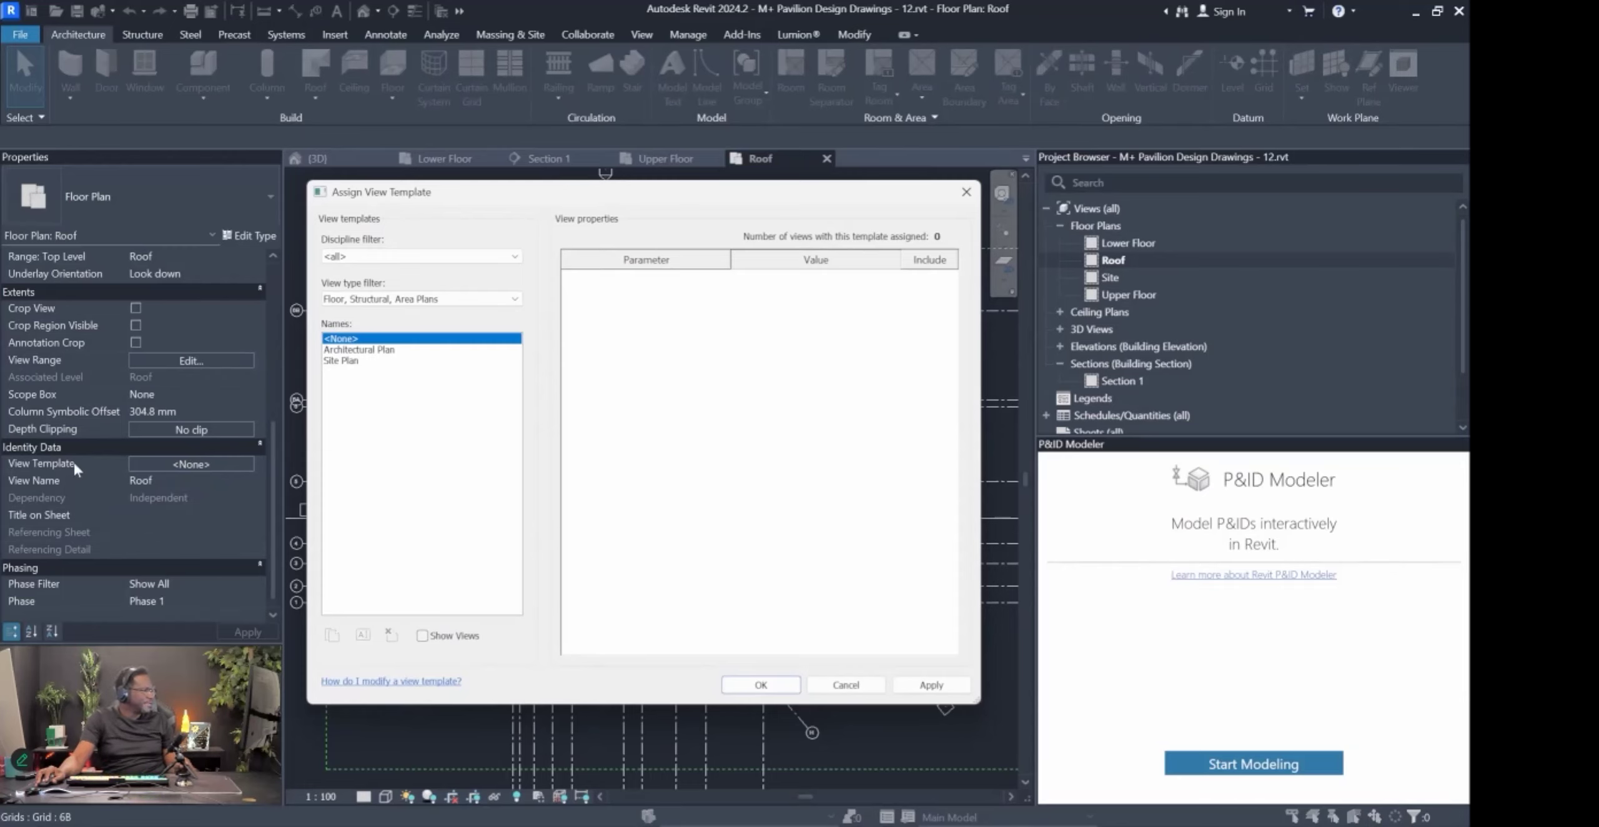
click(361, 351)
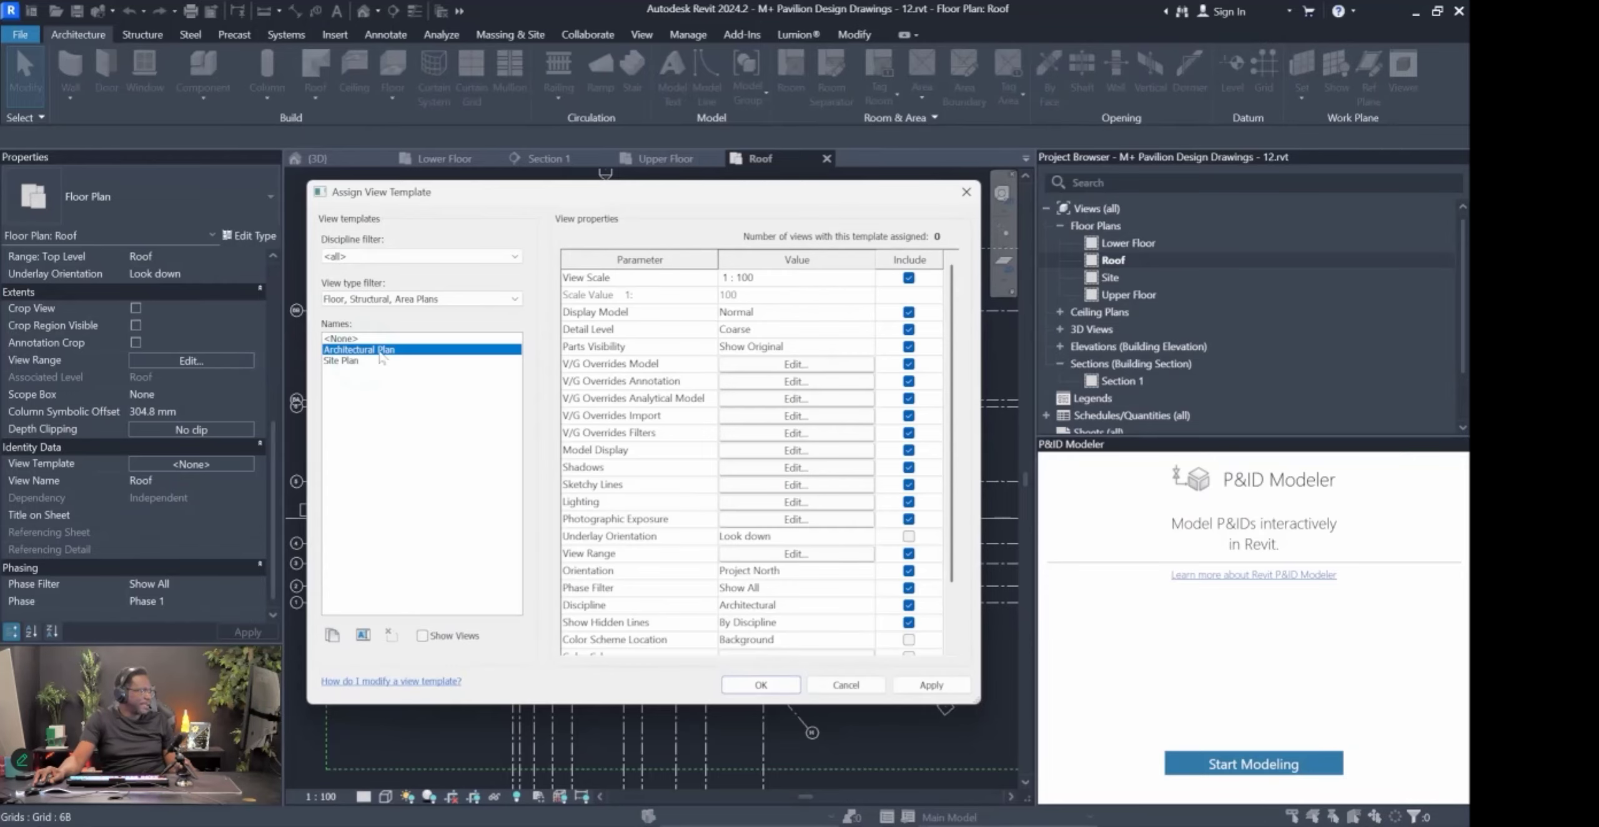
click(744, 687)
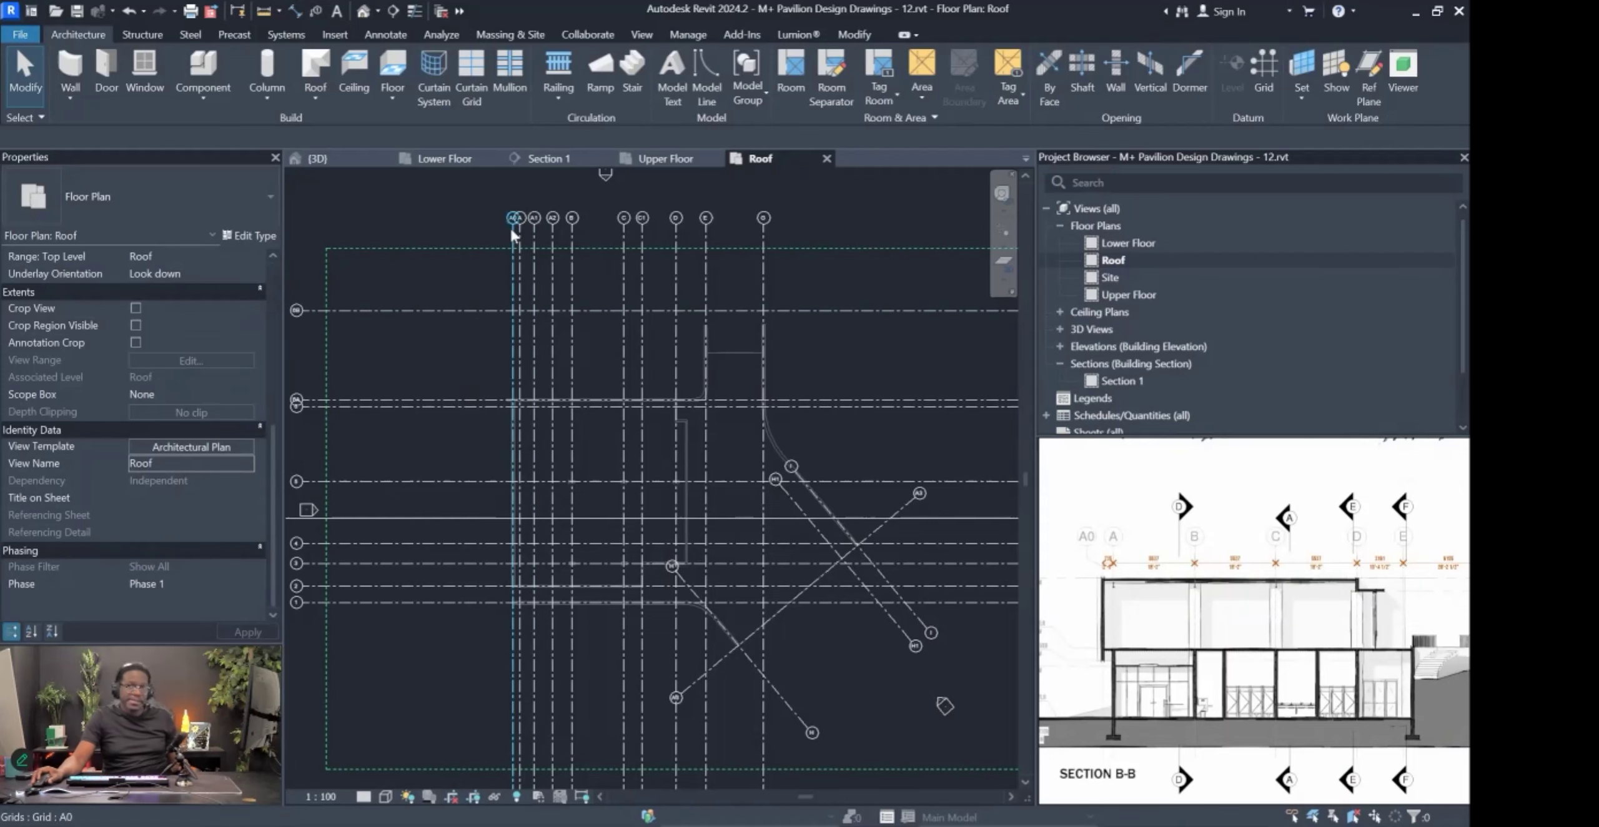
Open the Architectural Plan template's visibility/graphic overrides and review the annotation, model and analytical model categories.
click(187, 447)
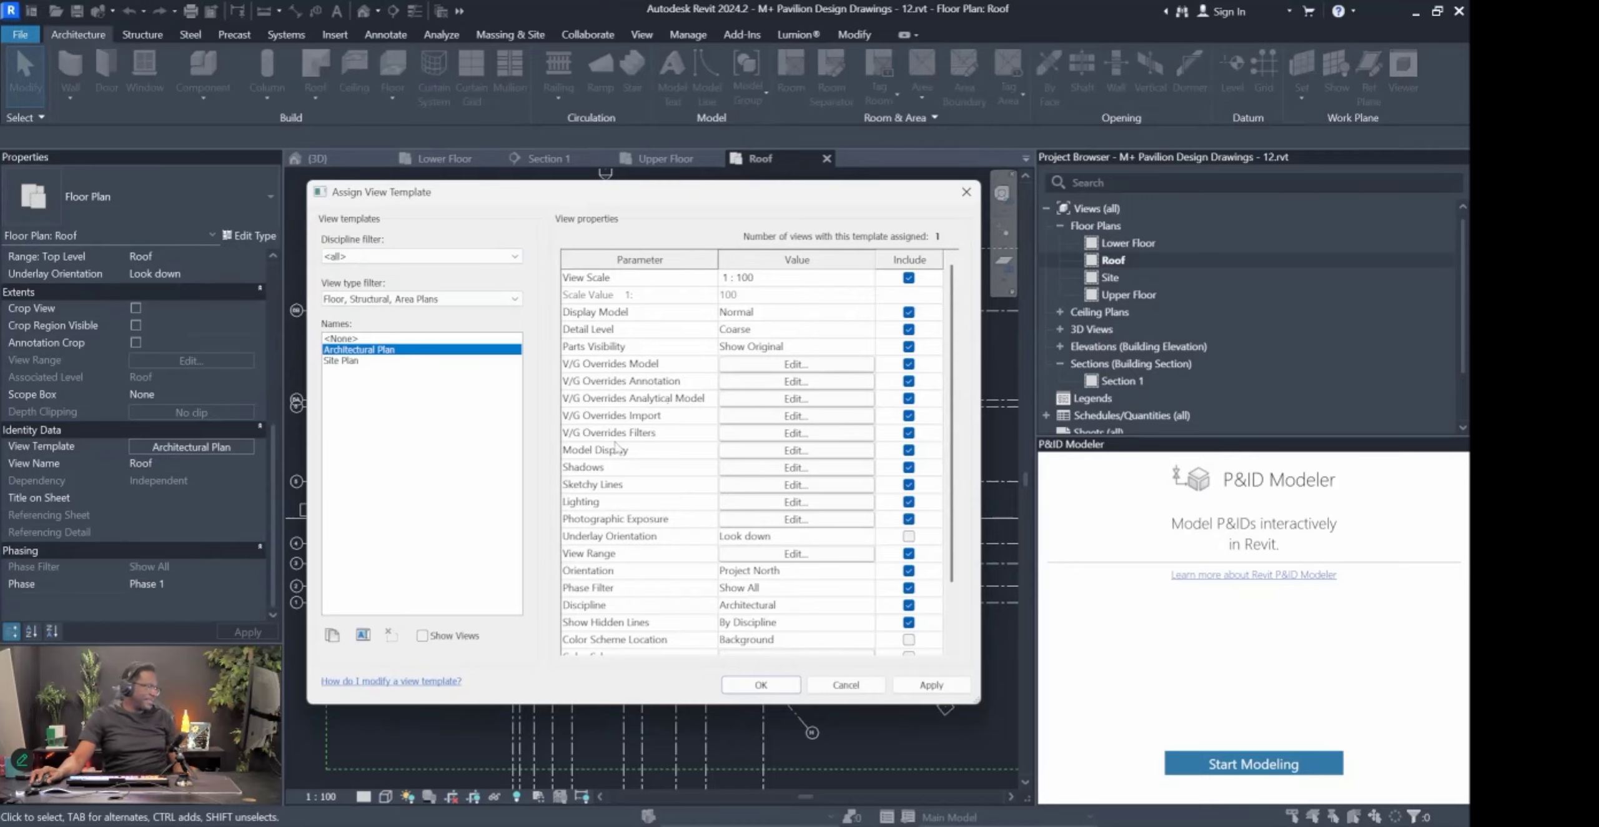
click(735, 382)
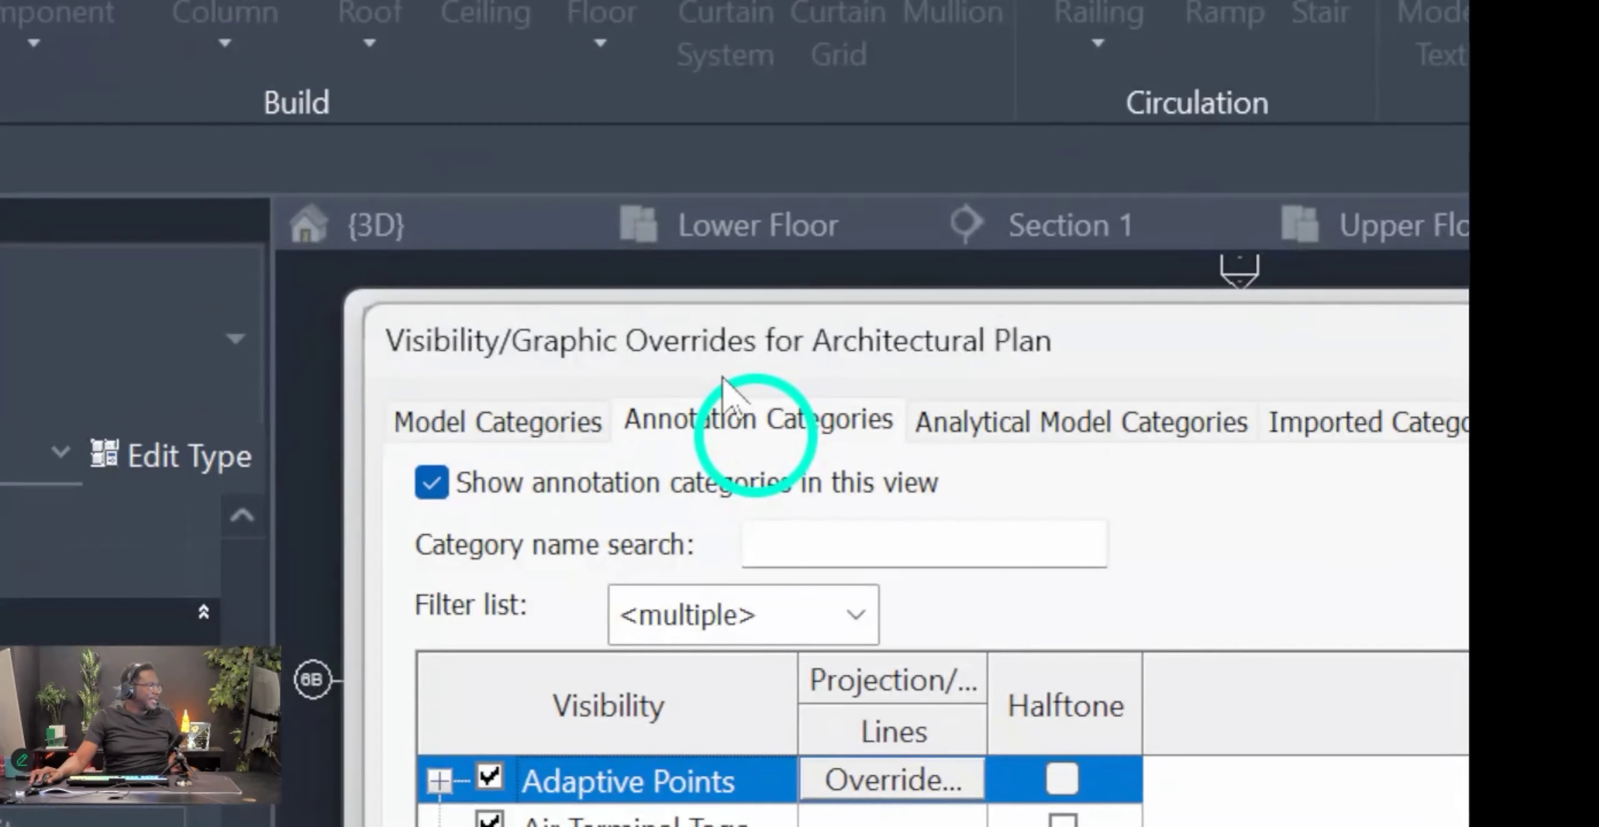
click(418, 432)
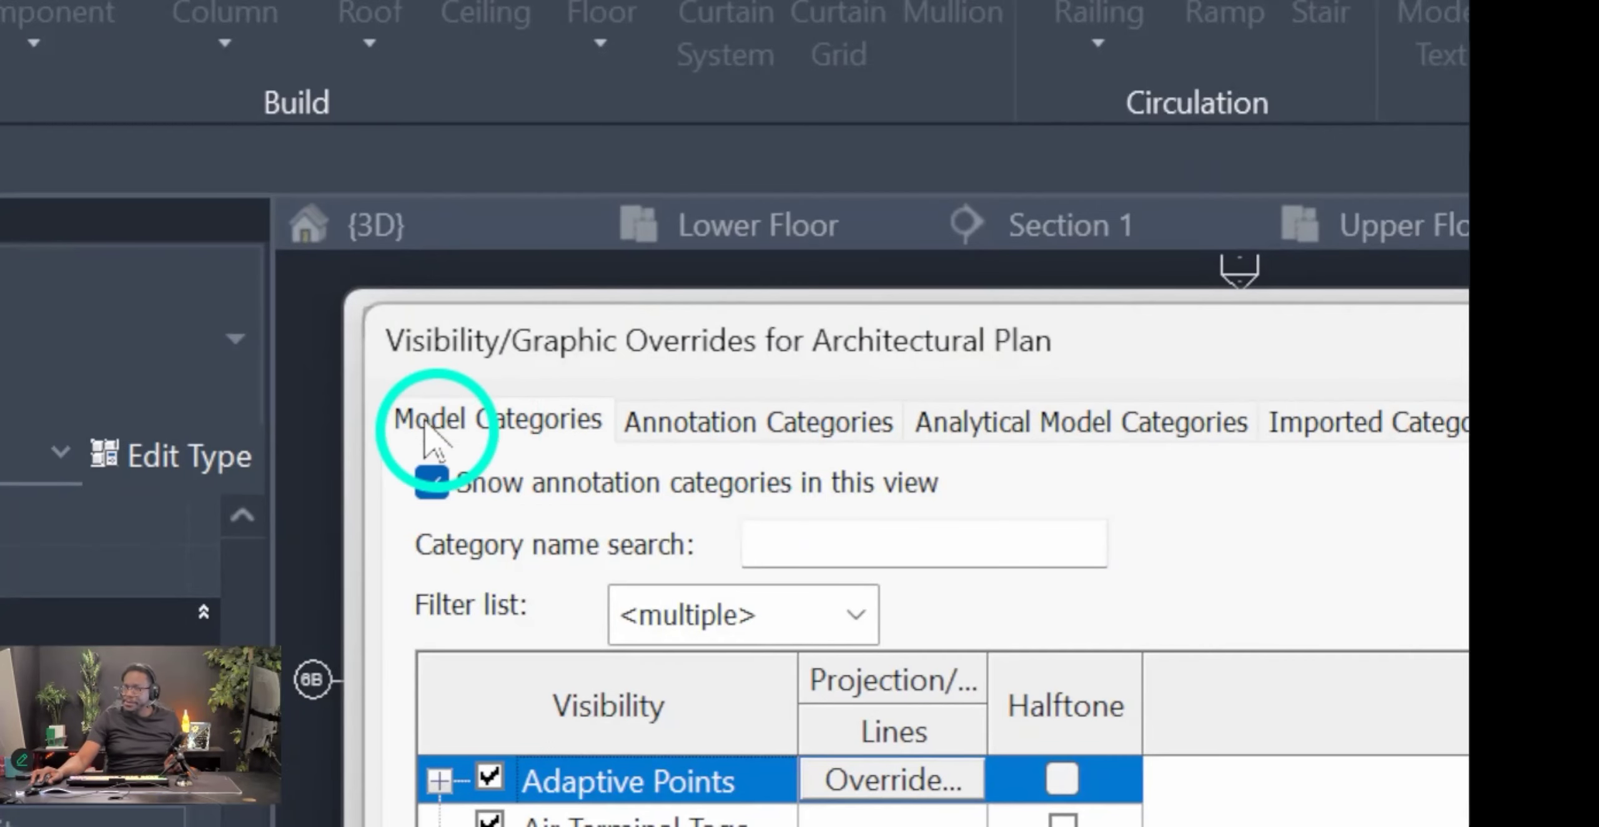
click(1080, 428)
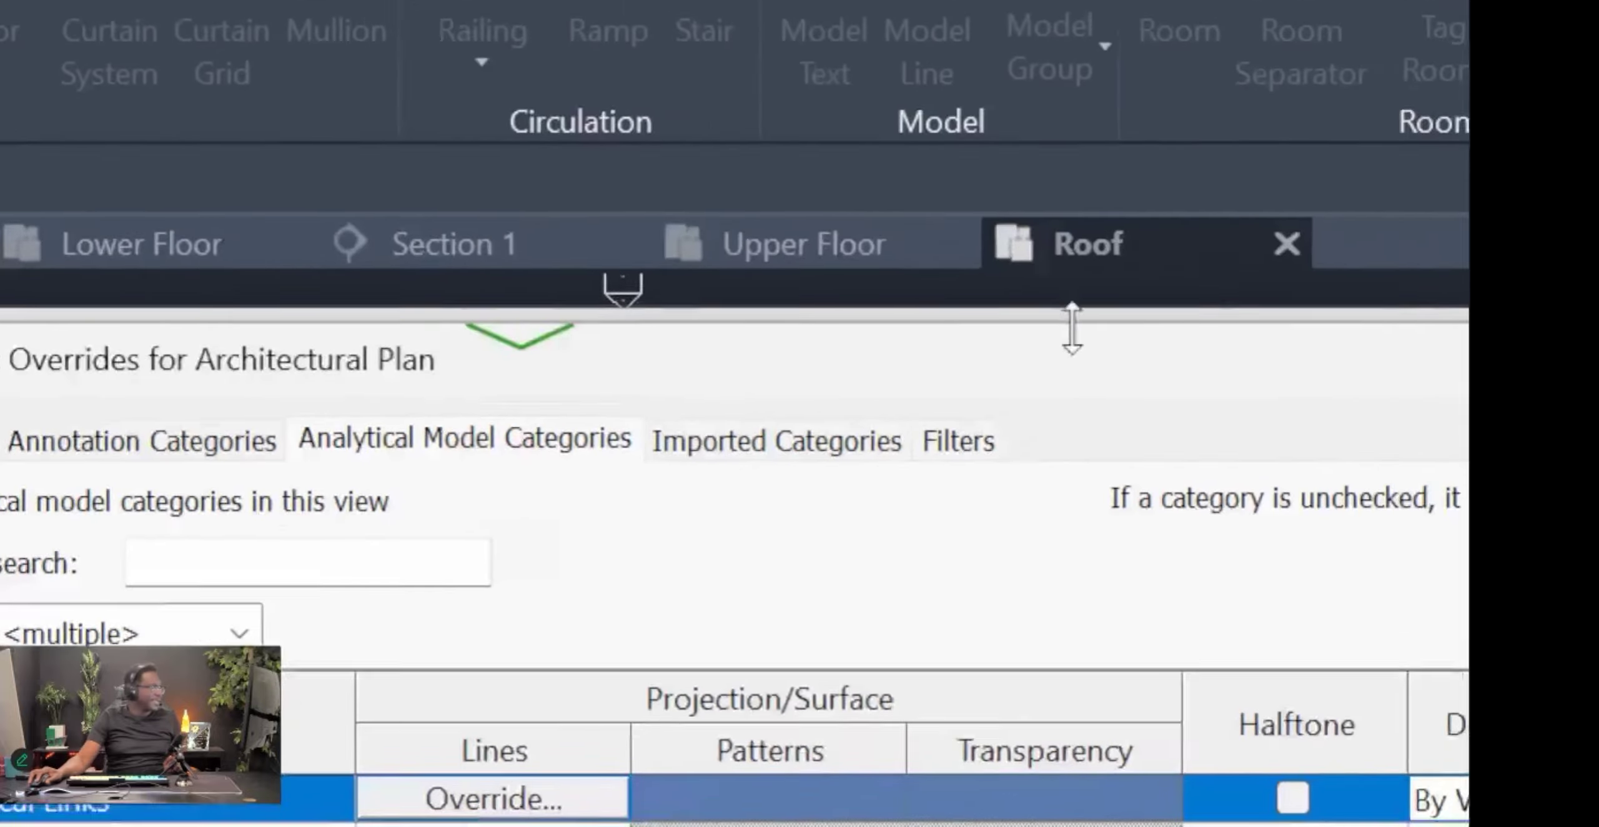
drag(1256, 347, 612, 442)
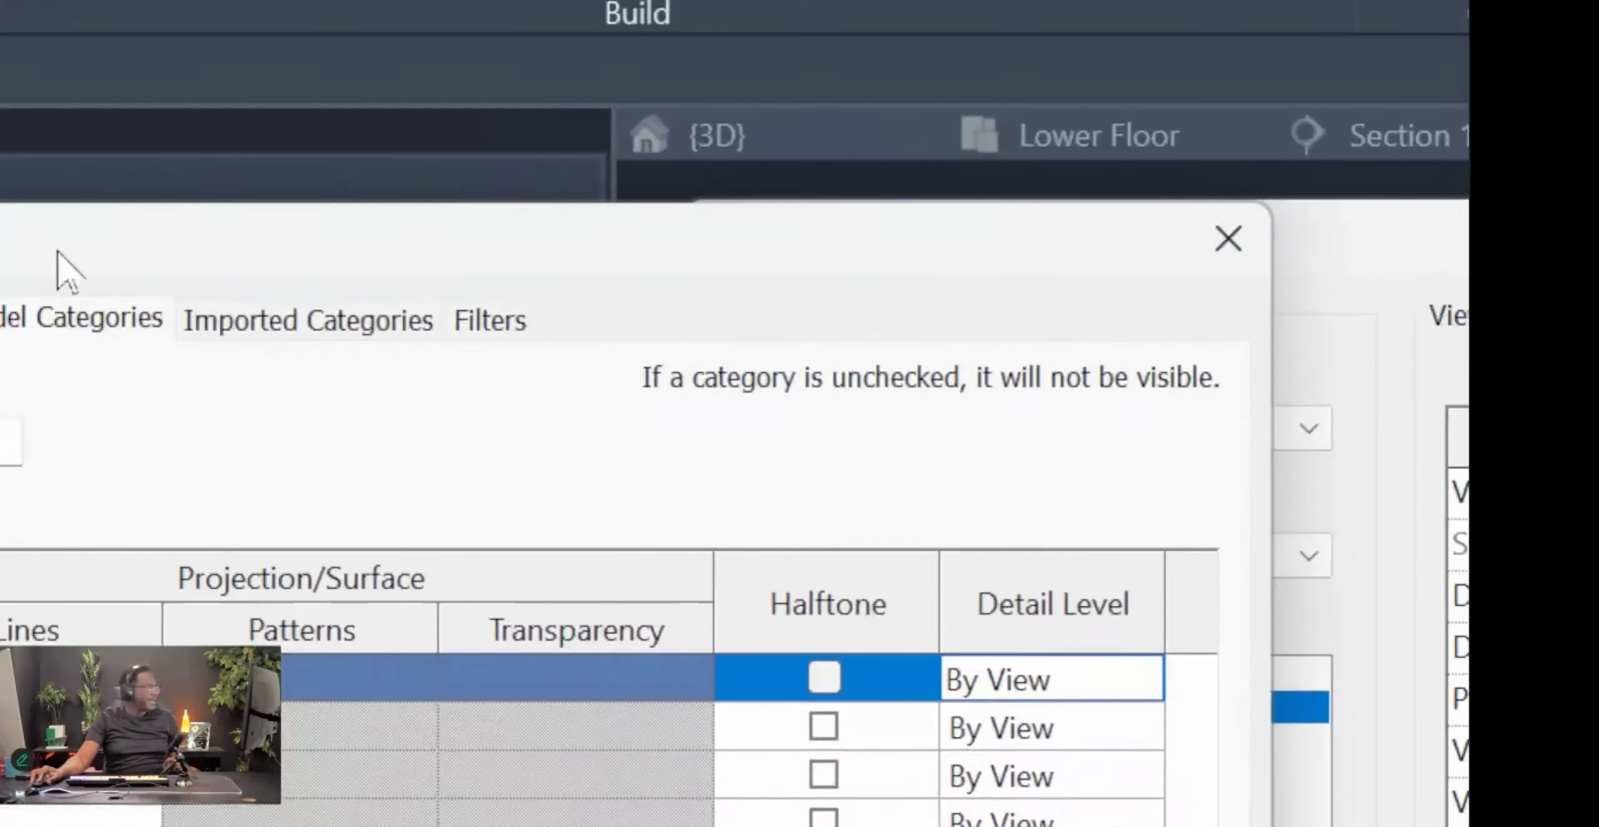
drag(58, 252, 824, 431)
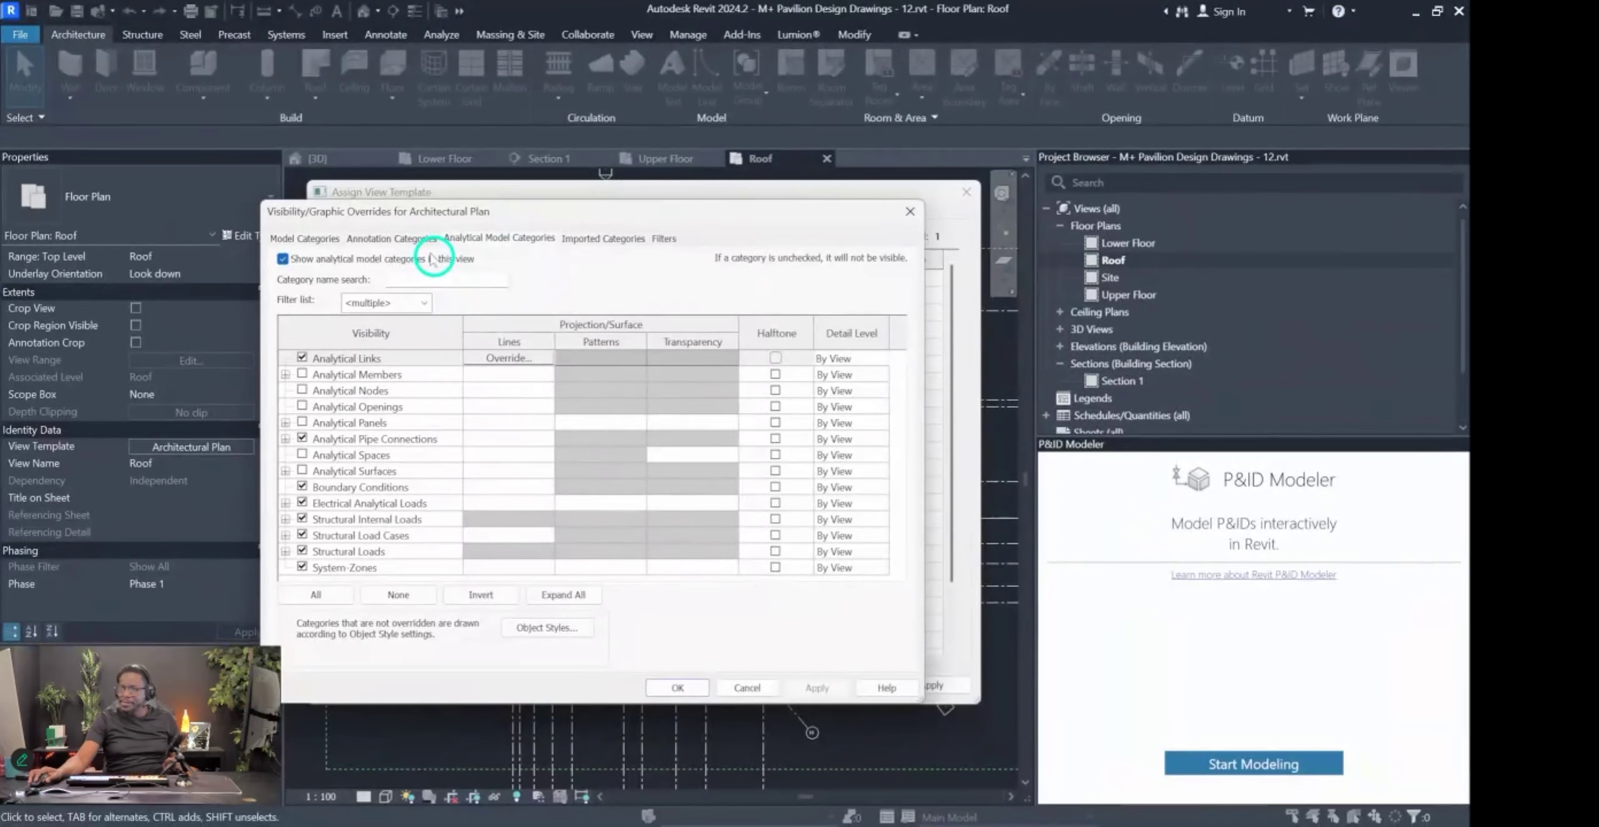
Turn on halftone for the Grids annotation category in the Architectural Plan template and apply the template changes.
click(396, 241)
click(357, 454)
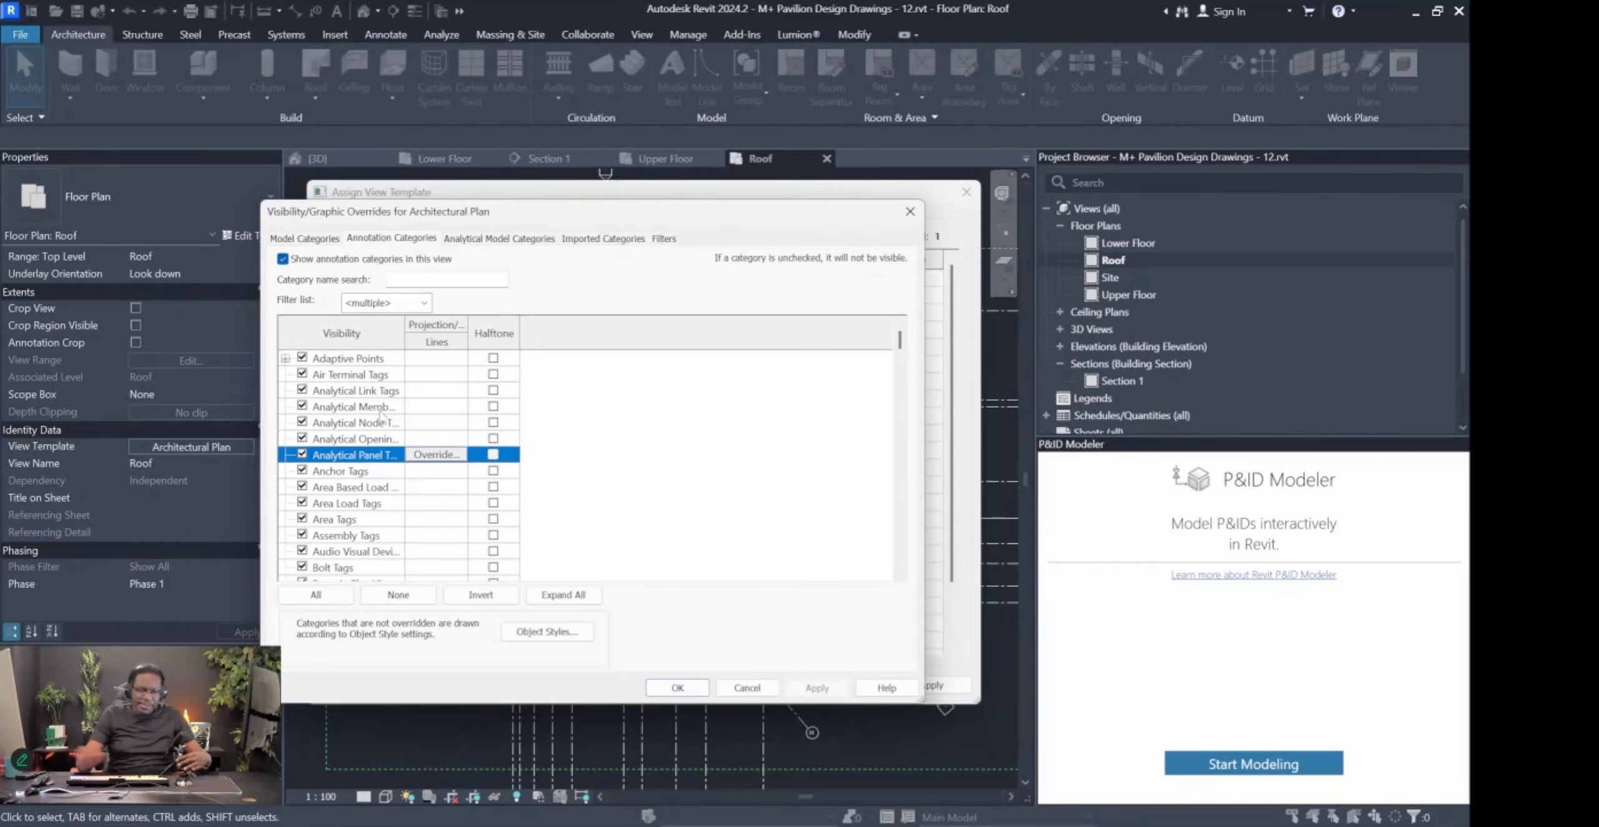
scroll(342, 562, down, 10)
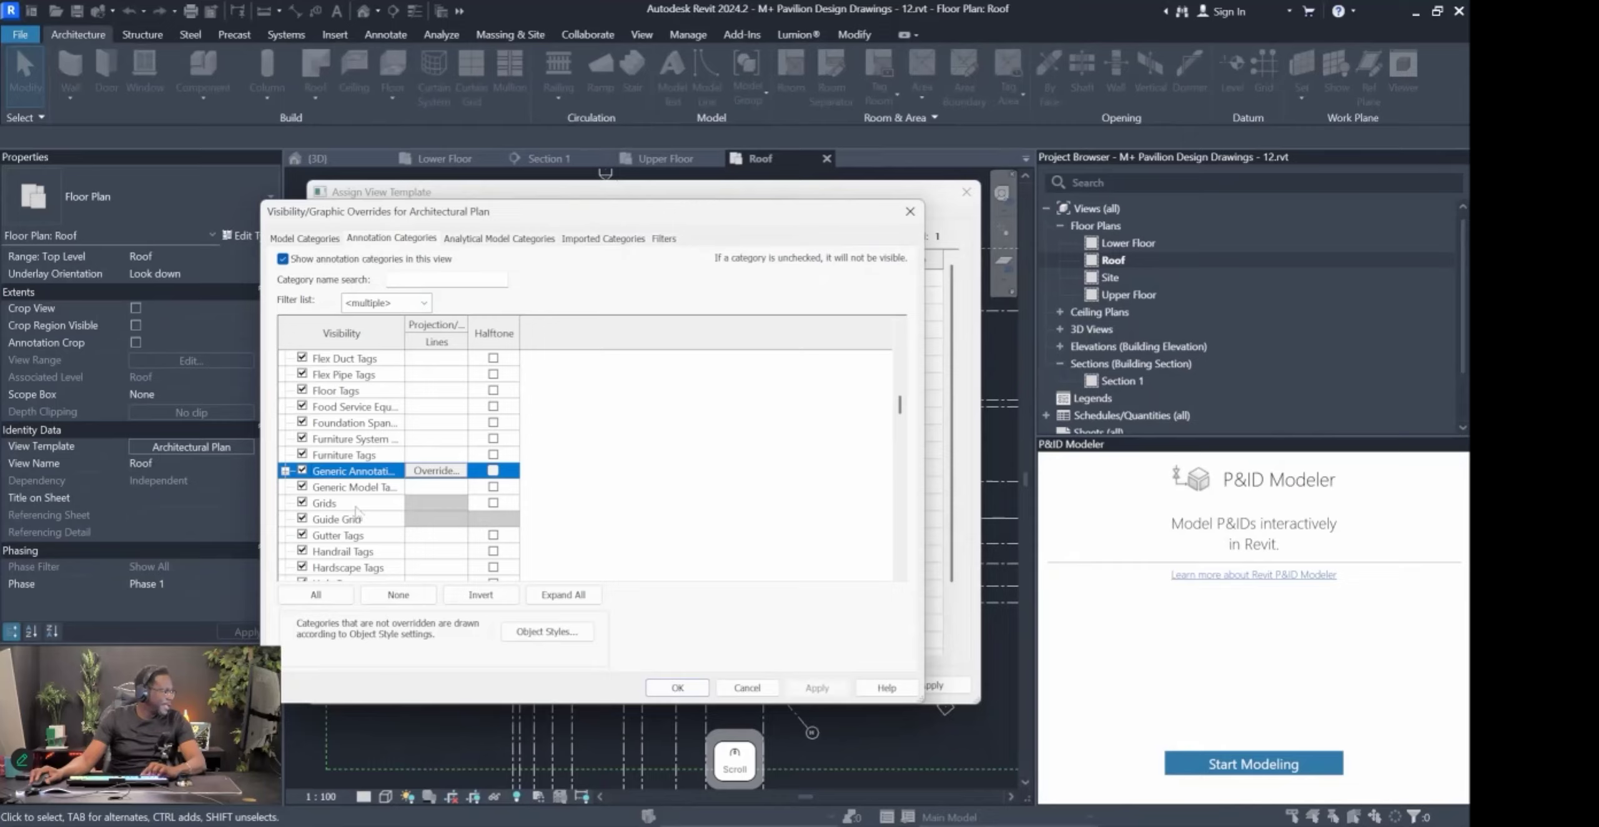
click(366, 504)
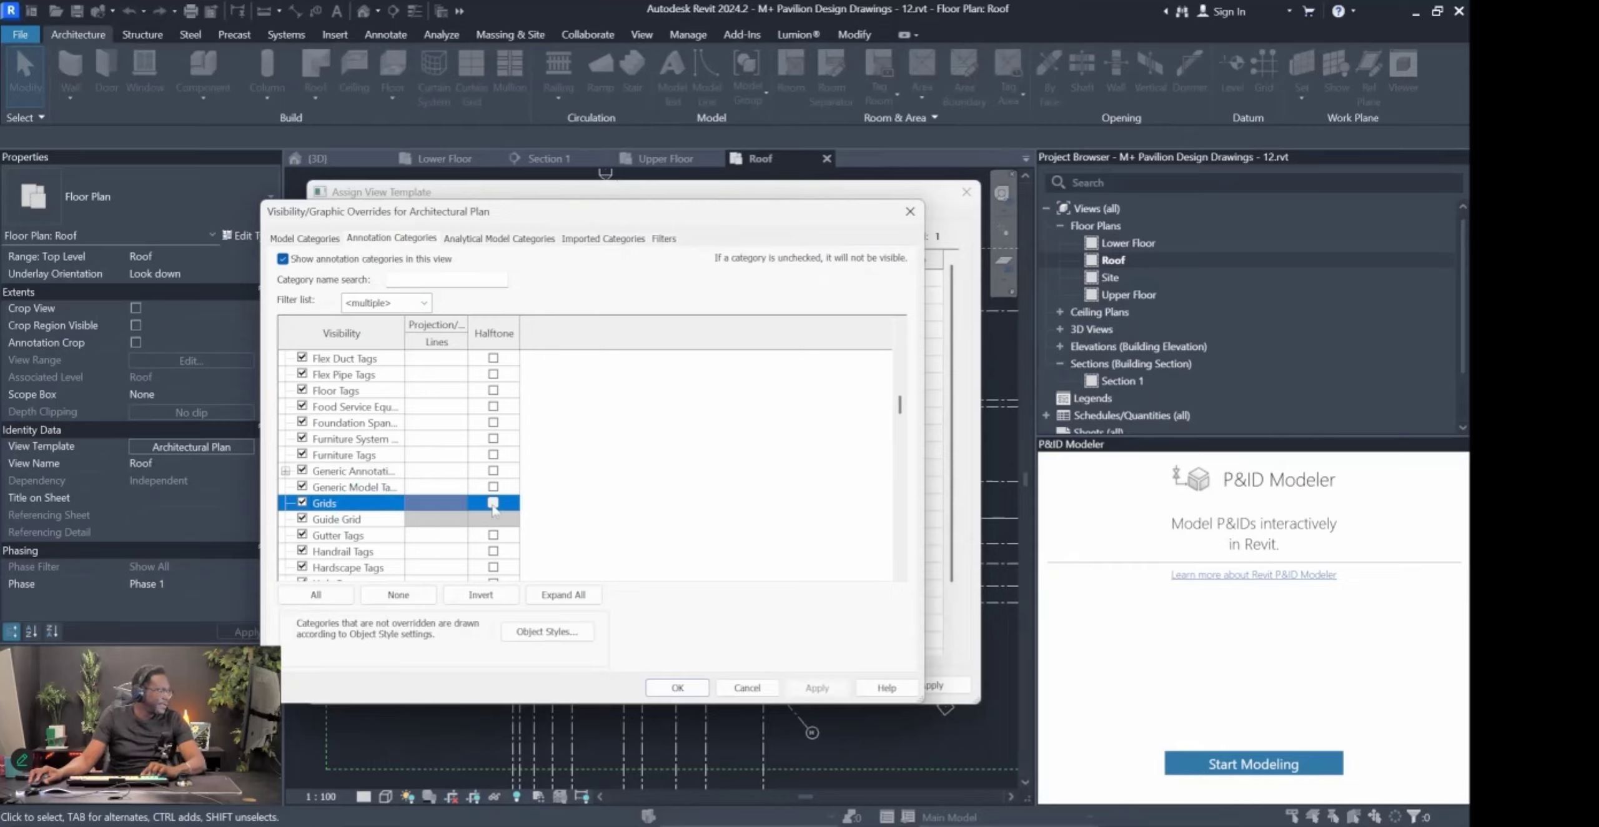
scroll(369, 537, down, 2)
click(341, 504)
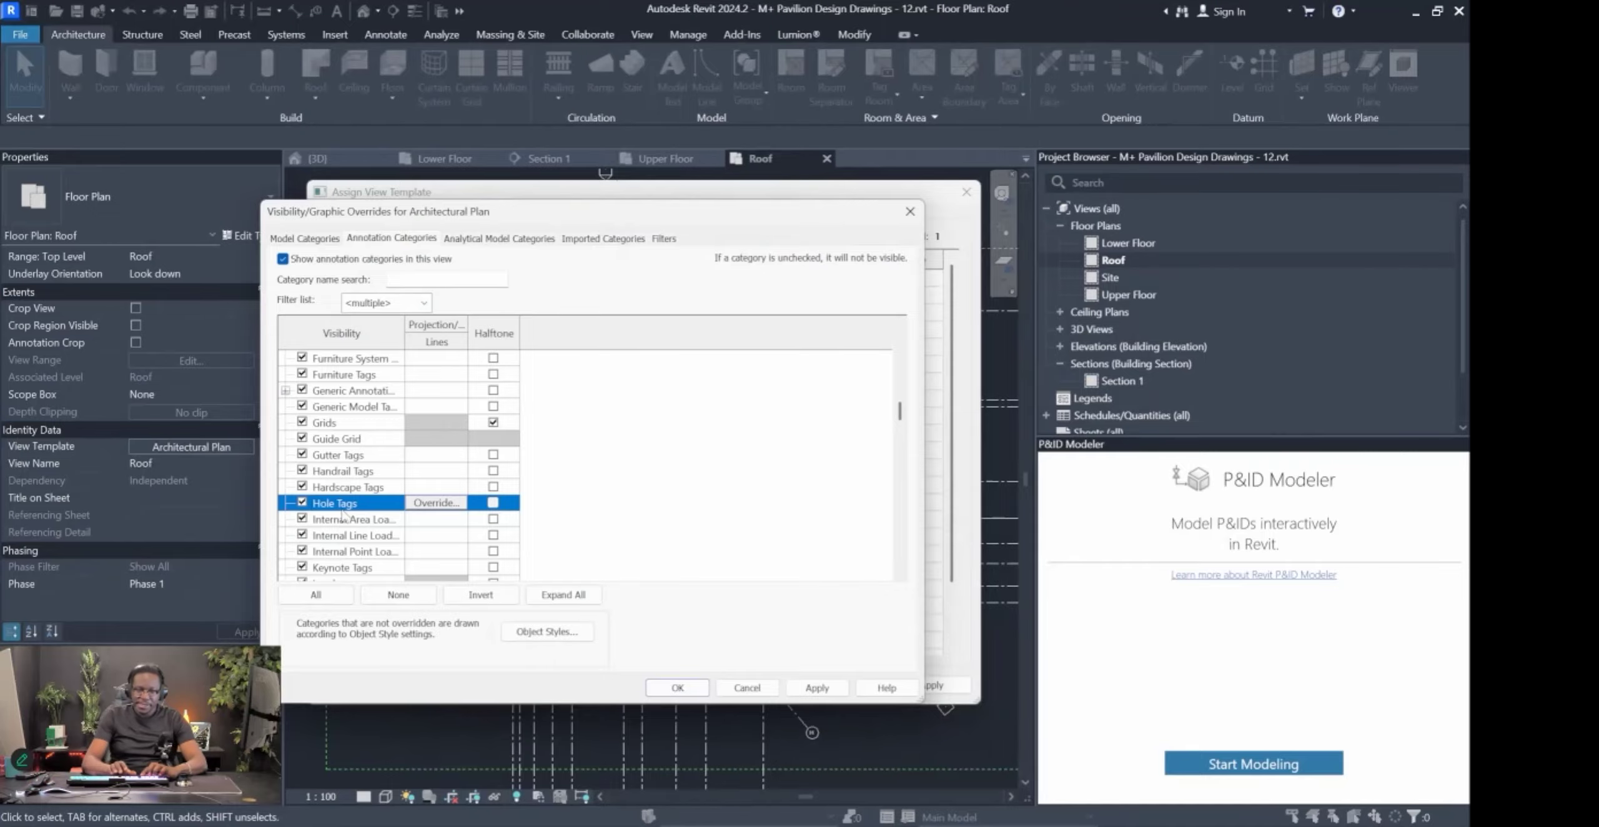
key(l)
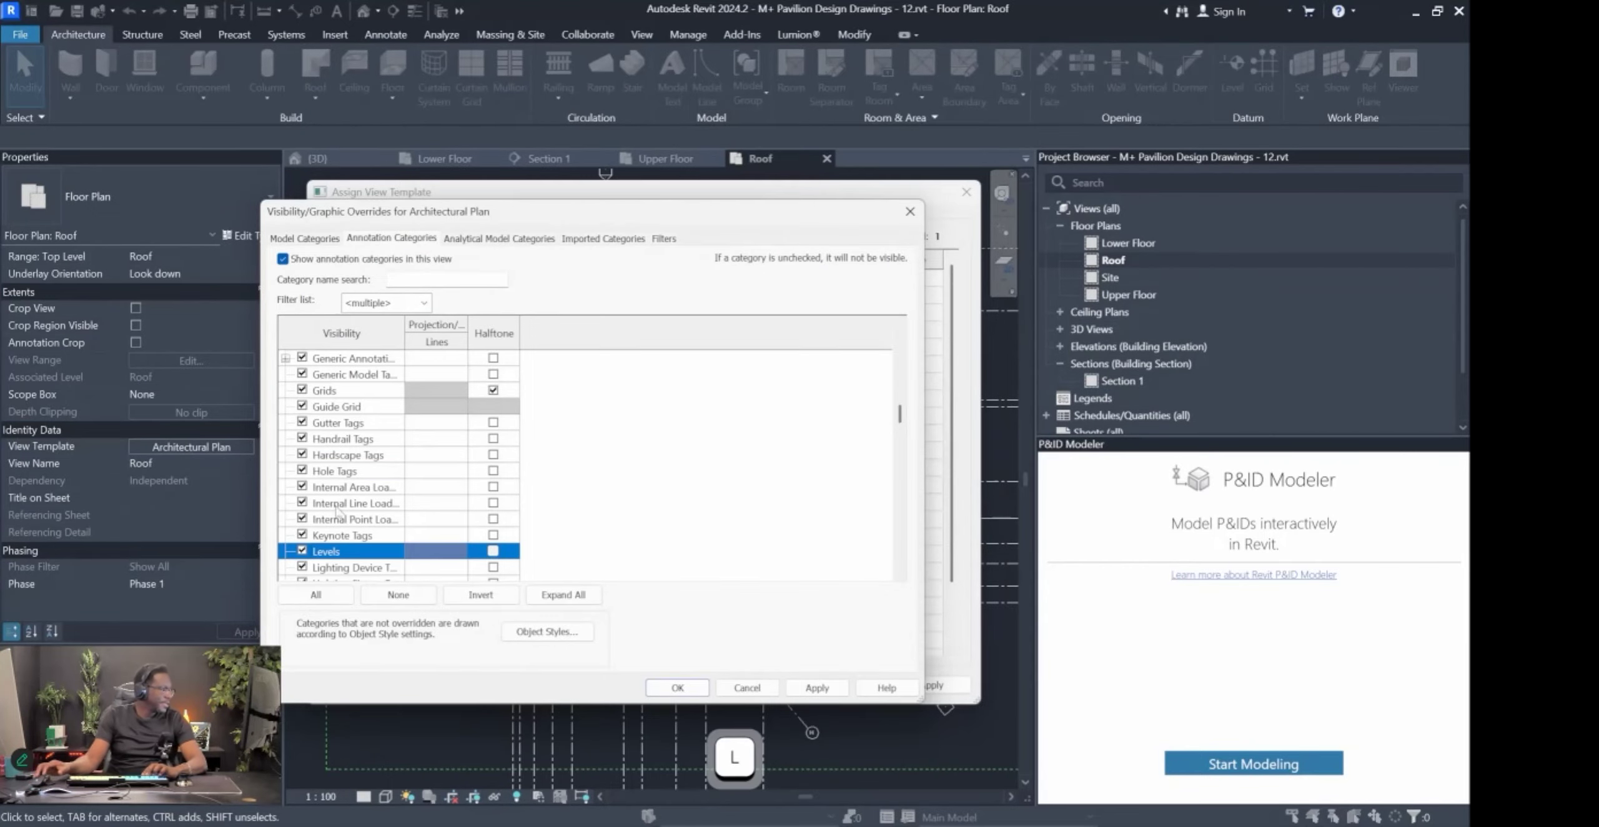
drag(650, 222, 572, 206)
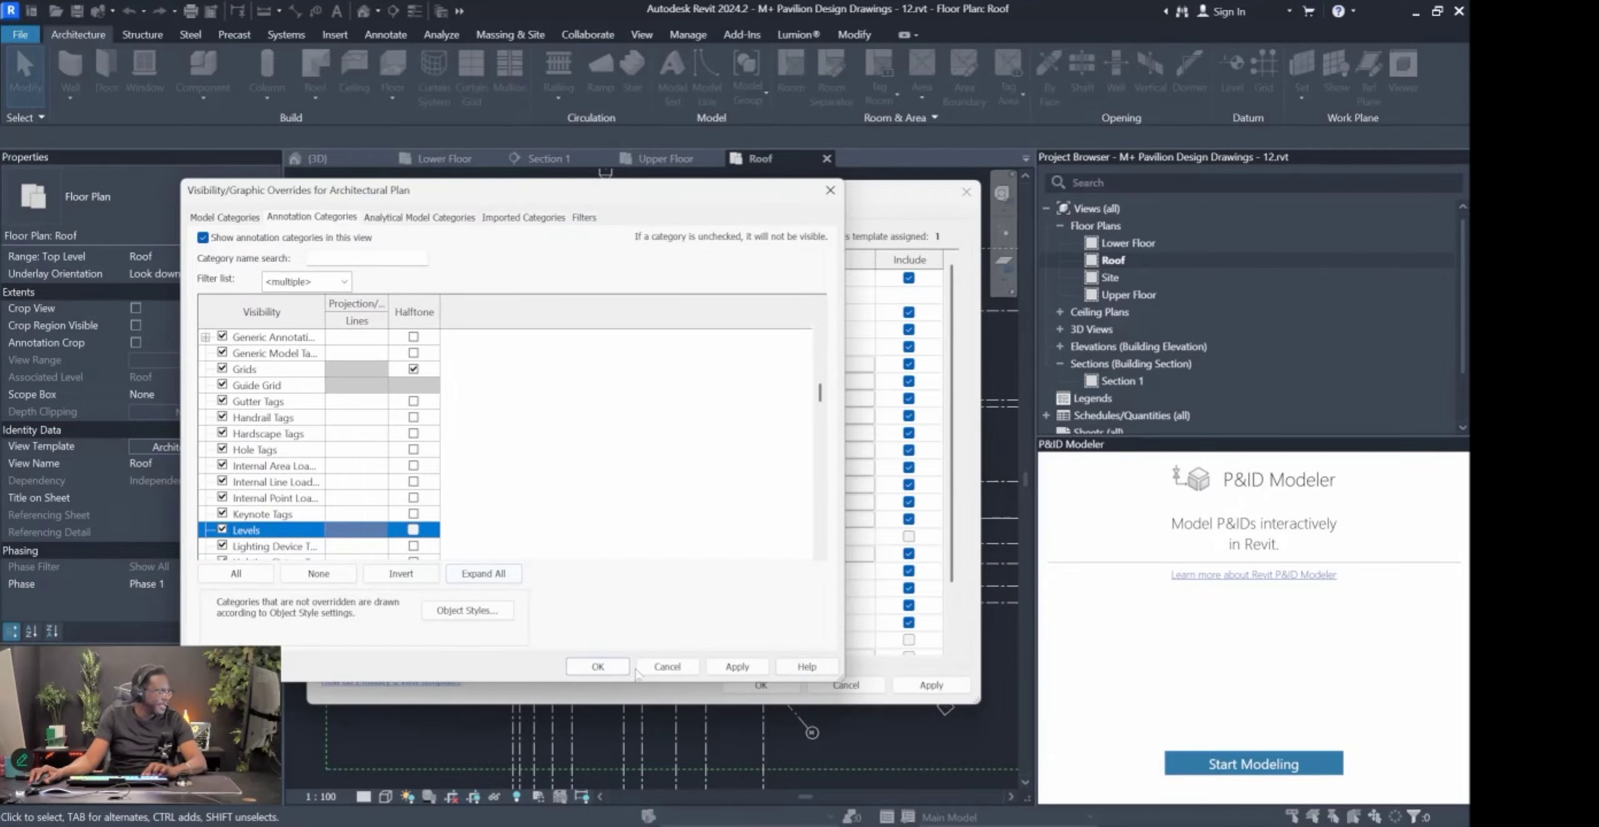
click(597, 666)
click(767, 687)
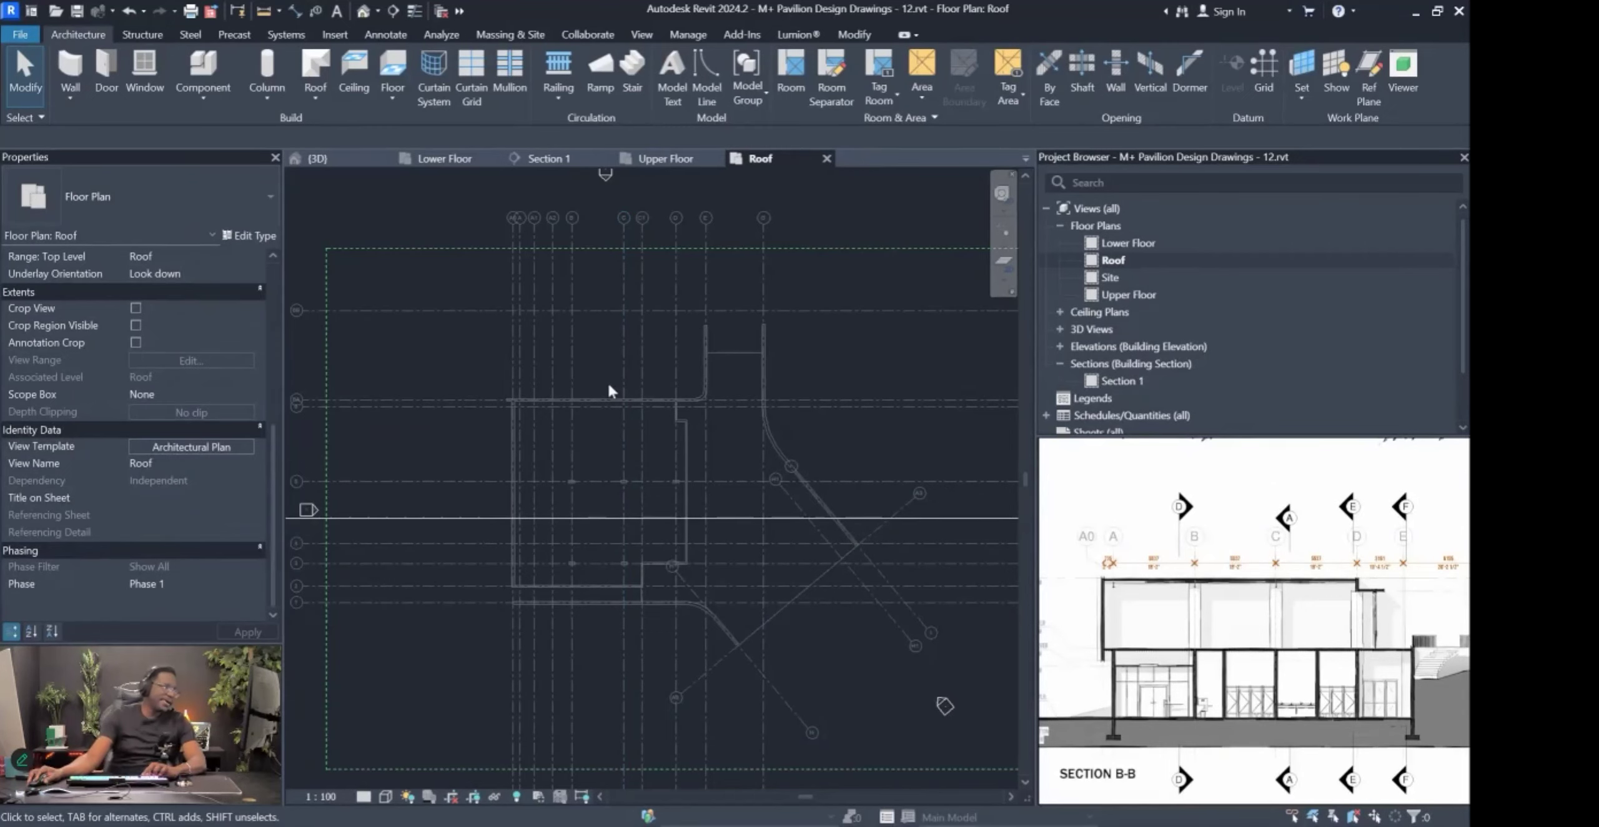
Draw a Generic - 150mm wall diagonally across the Roof plan, over the Upper Floor underlay.
click(70, 72)
click(461, 351)
click(856, 464)
scroll(599, 400, up, 3)
key(Escape)
key(Escape)
scroll(705, 435, up, 2)
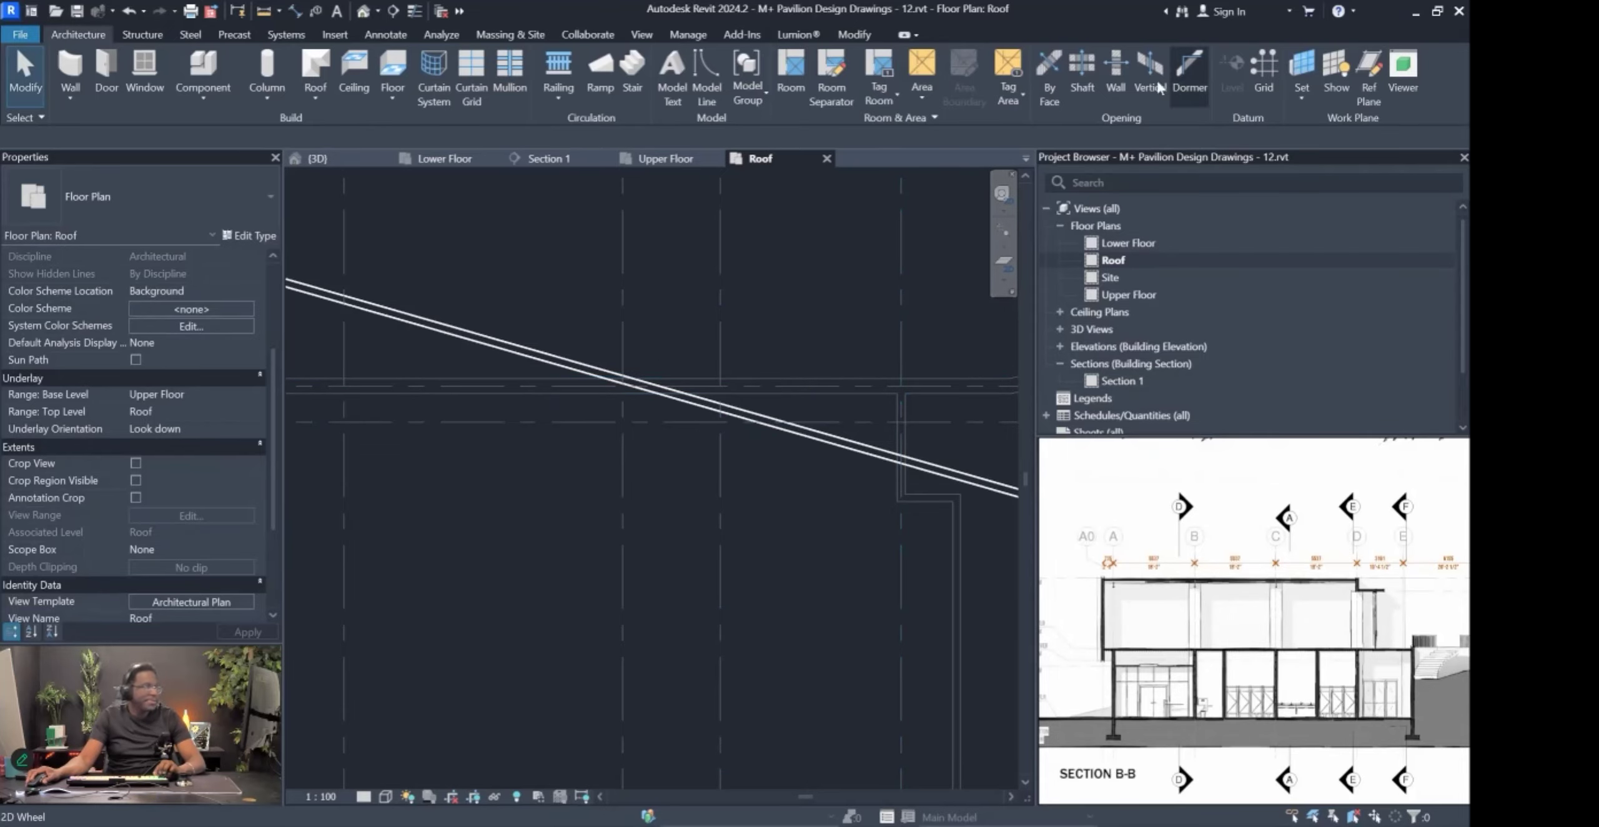
Switch the canvas to the light theme to compare the wall with the underlay, and return to the dark theme.
click(643, 36)
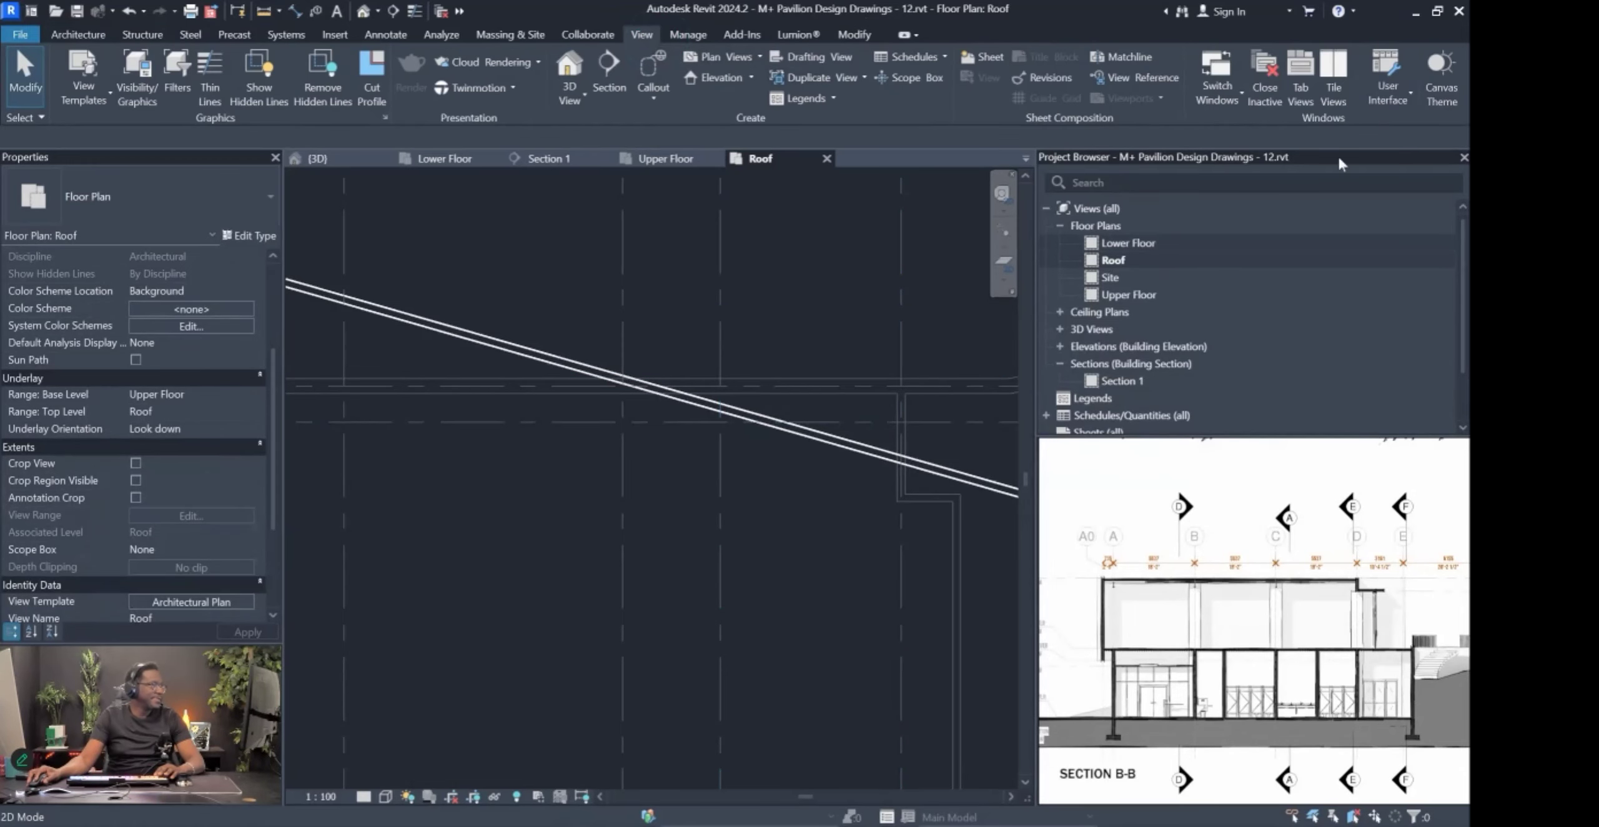
click(1440, 75)
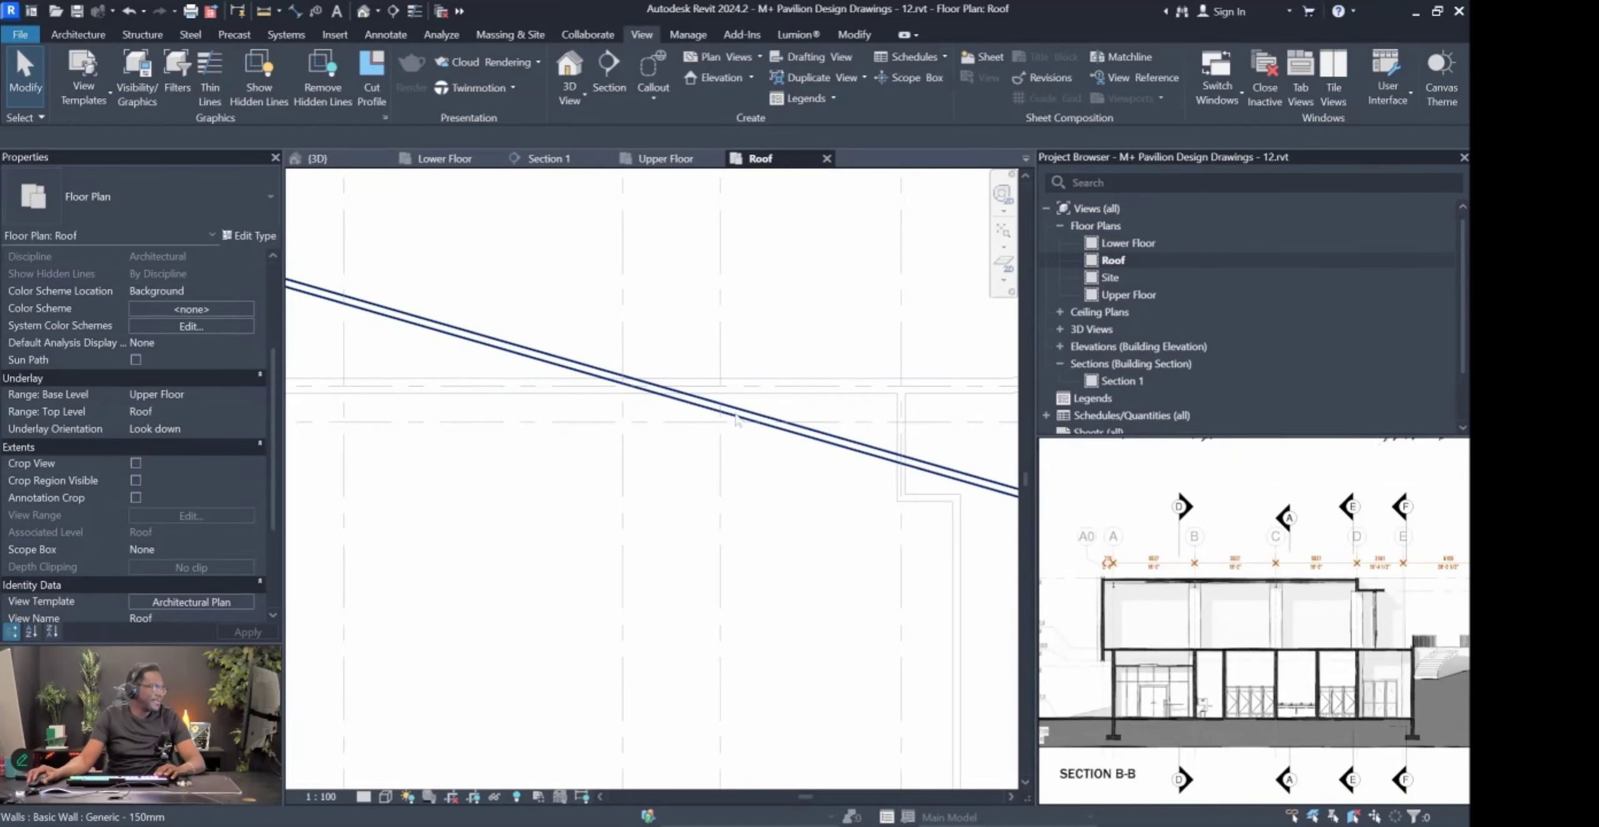
click(1449, 72)
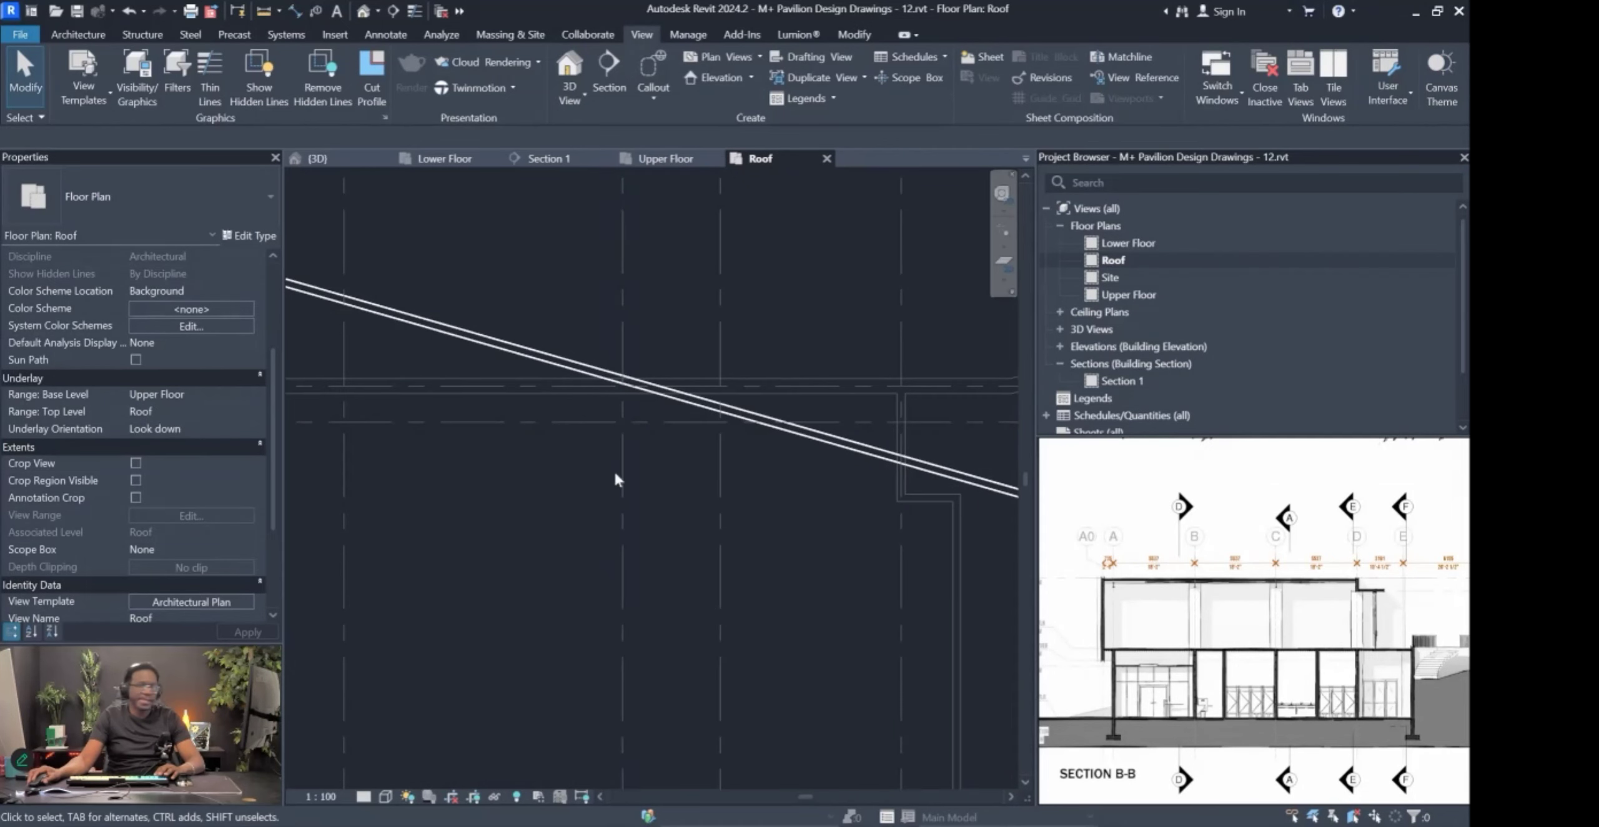
Delete the diagonal wall that crosses the Roof plan.
scroll(638, 476, down, 5)
key(Escape)
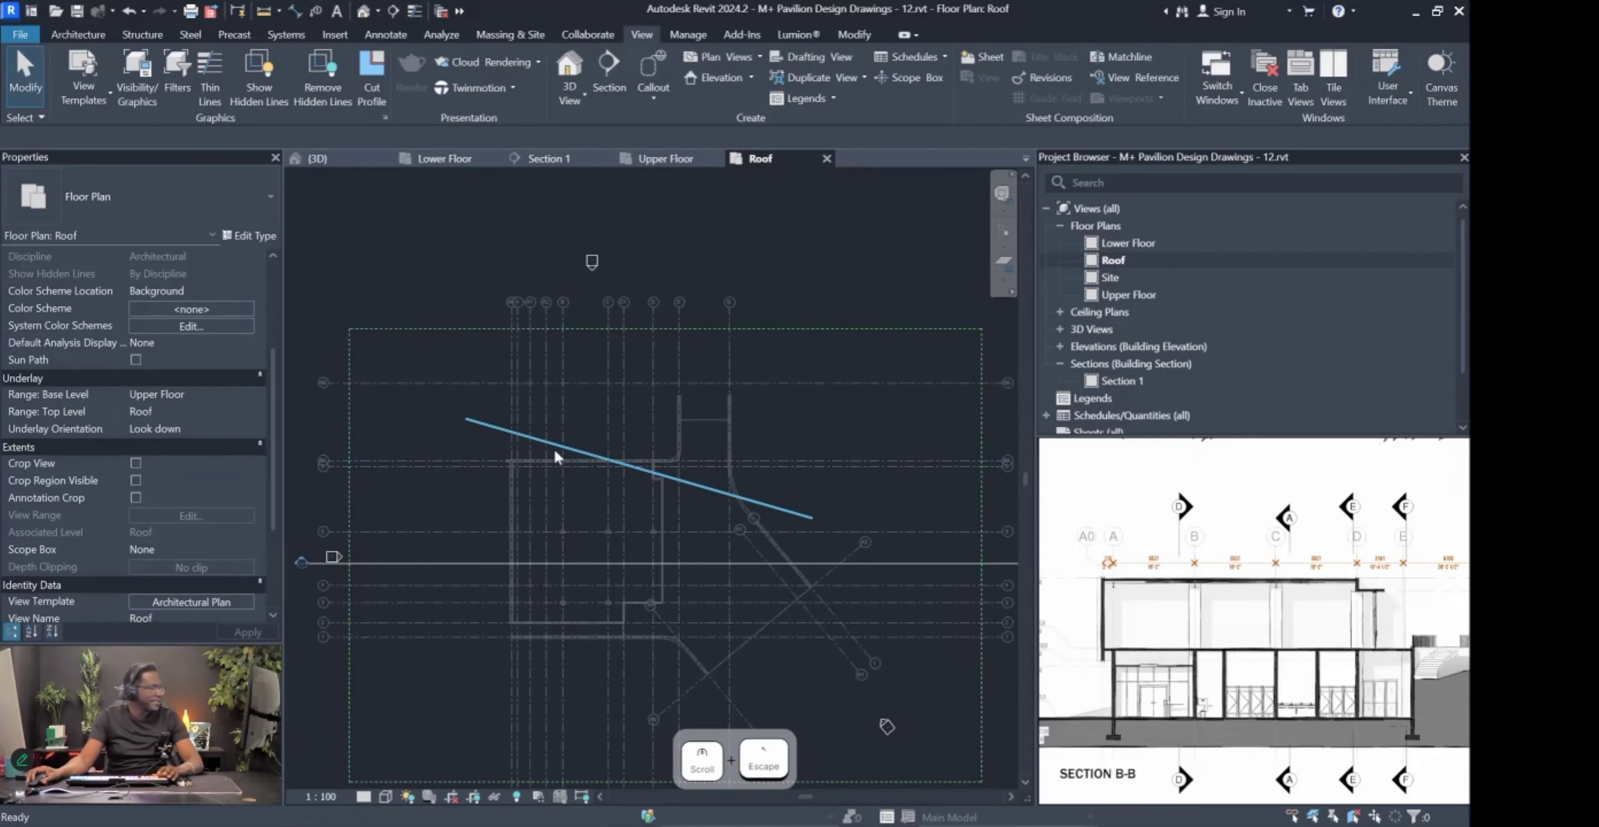
click(490, 427)
key(Delete)
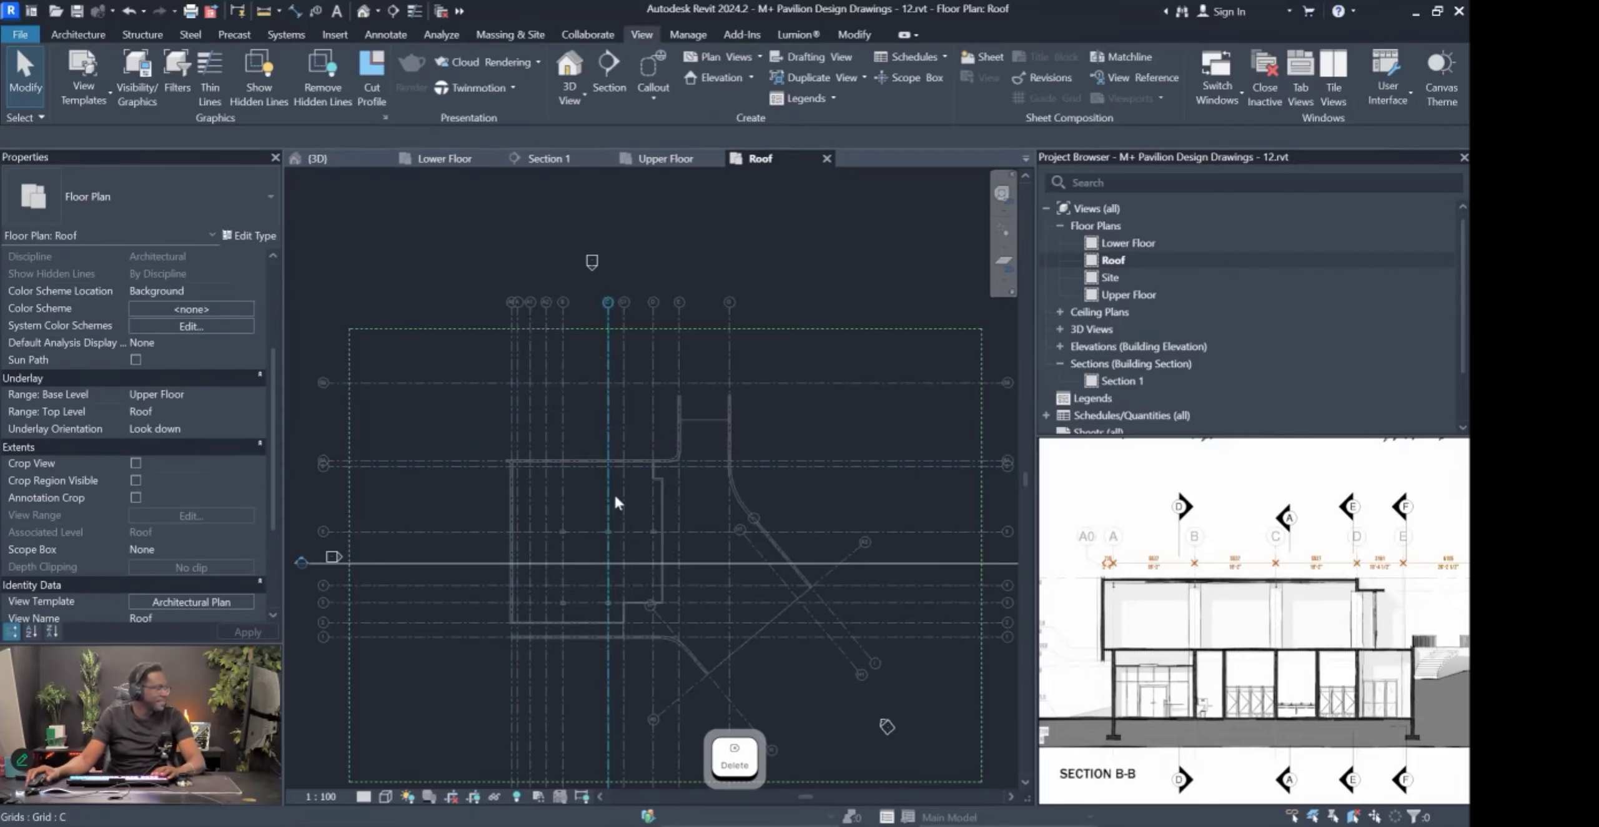
scroll(615, 503, up, 2)
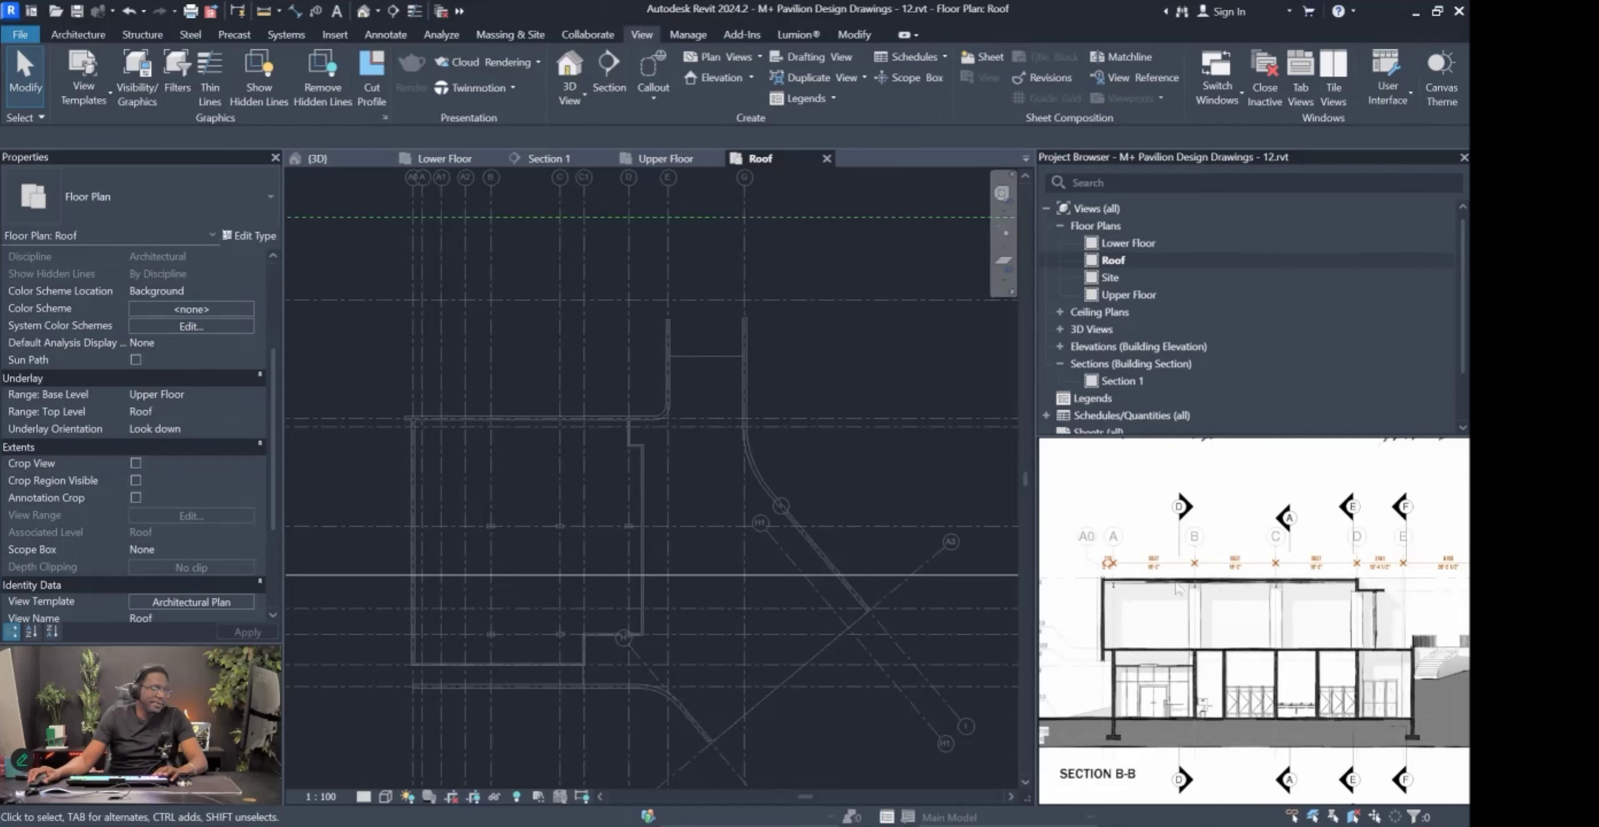
Inspect the level markers in the reference section drawing and open the Section 1 view.
scroll(1177, 589, up, 5)
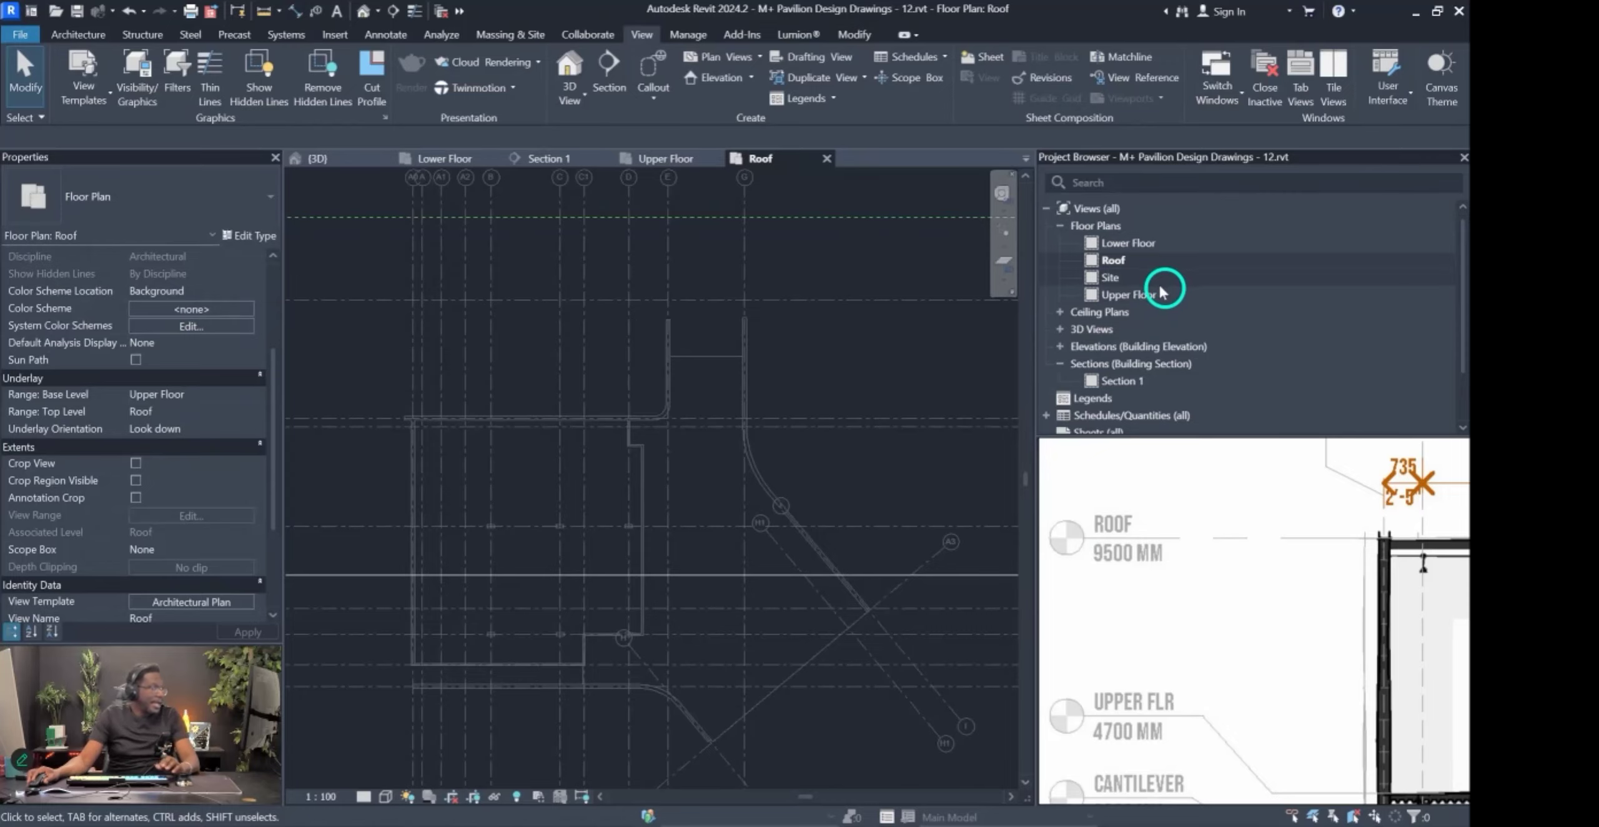
scroll(1170, 365, down, 1)
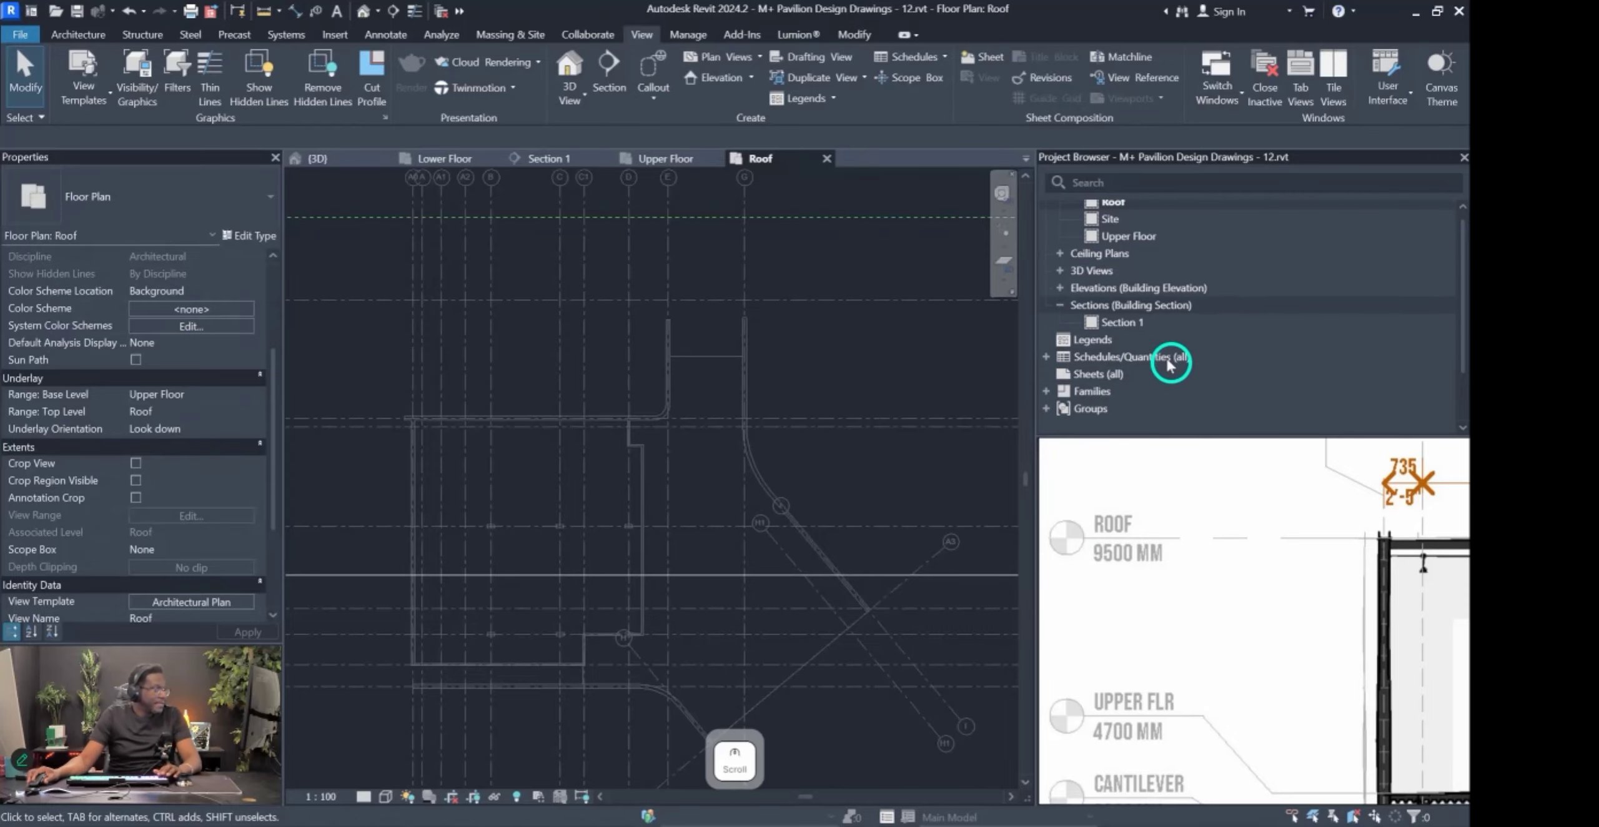
click(1060, 289)
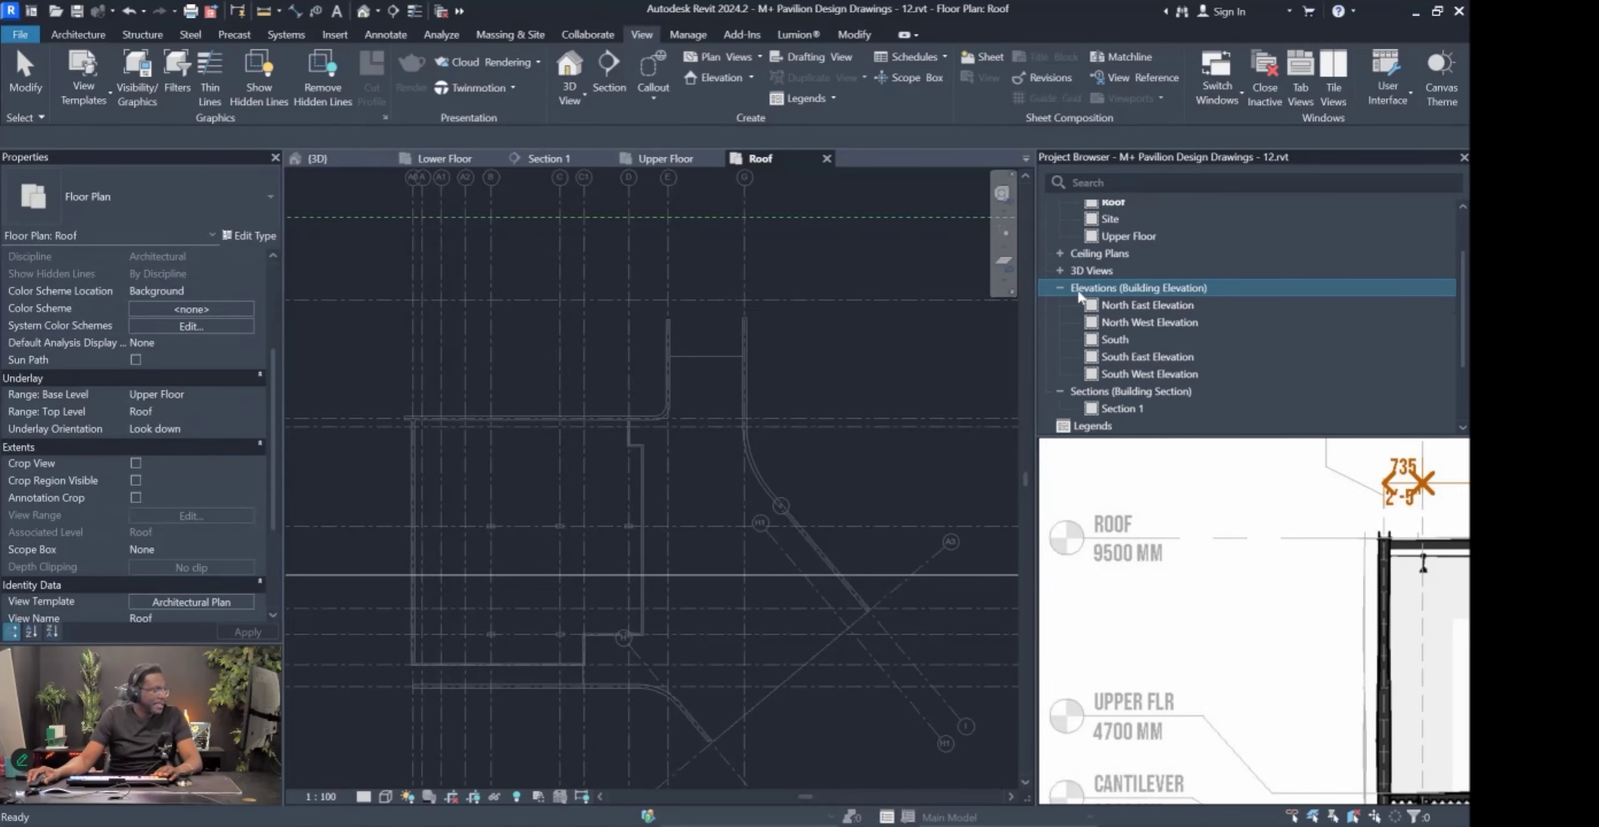
click(1060, 288)
double_click(1122, 322)
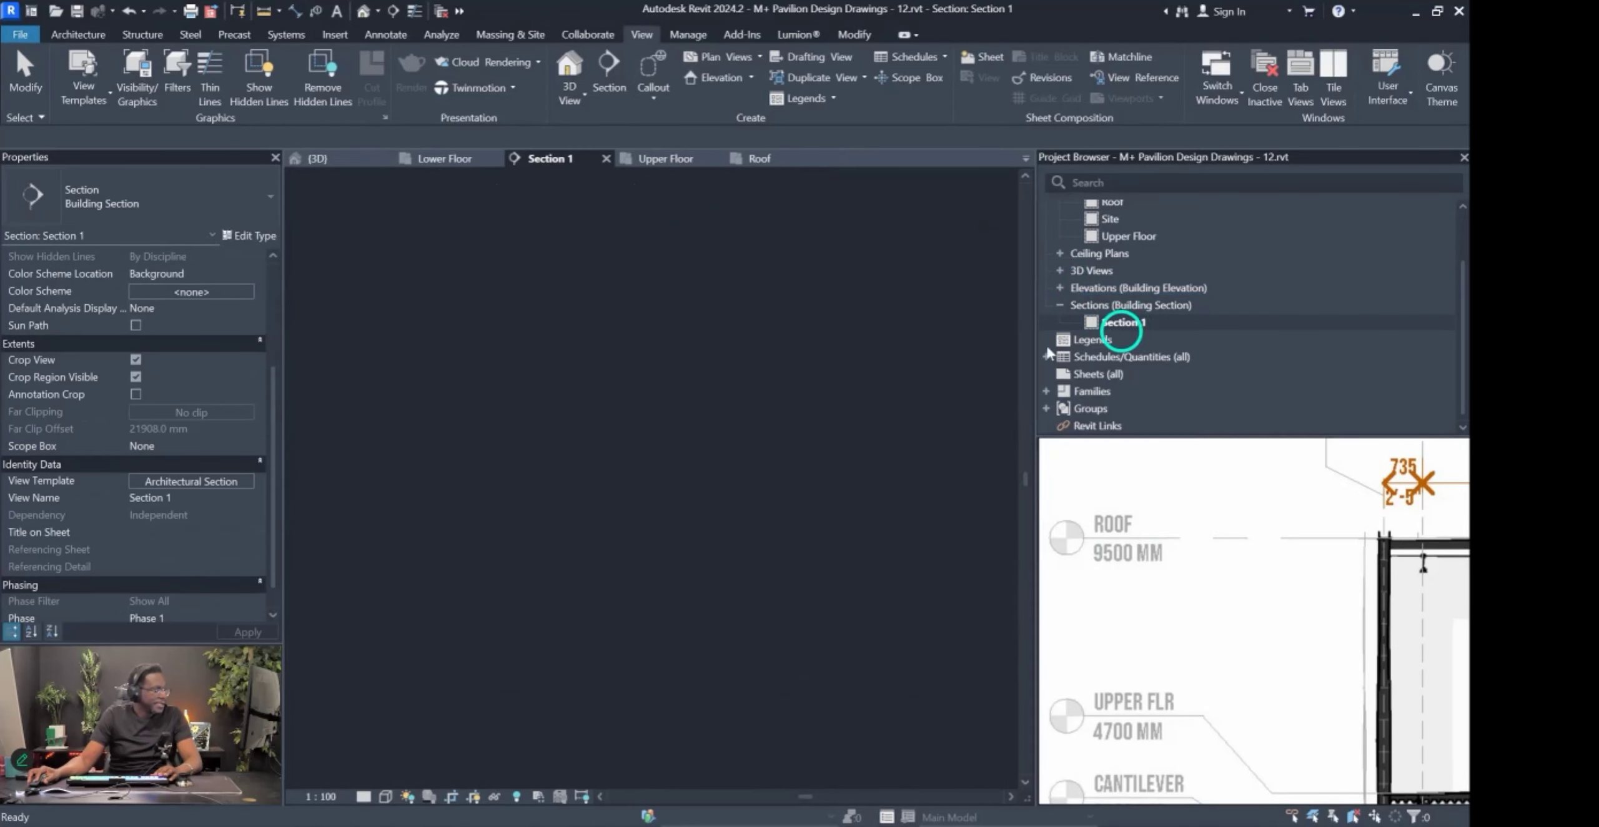
Select the Roof level in Section 1 and examine where its line runs relative to the wall tops and neighbouring levels.
scroll(542, 494, down, 1)
middle_drag(783, 505, 676, 511)
scroll(947, 496, up, 5)
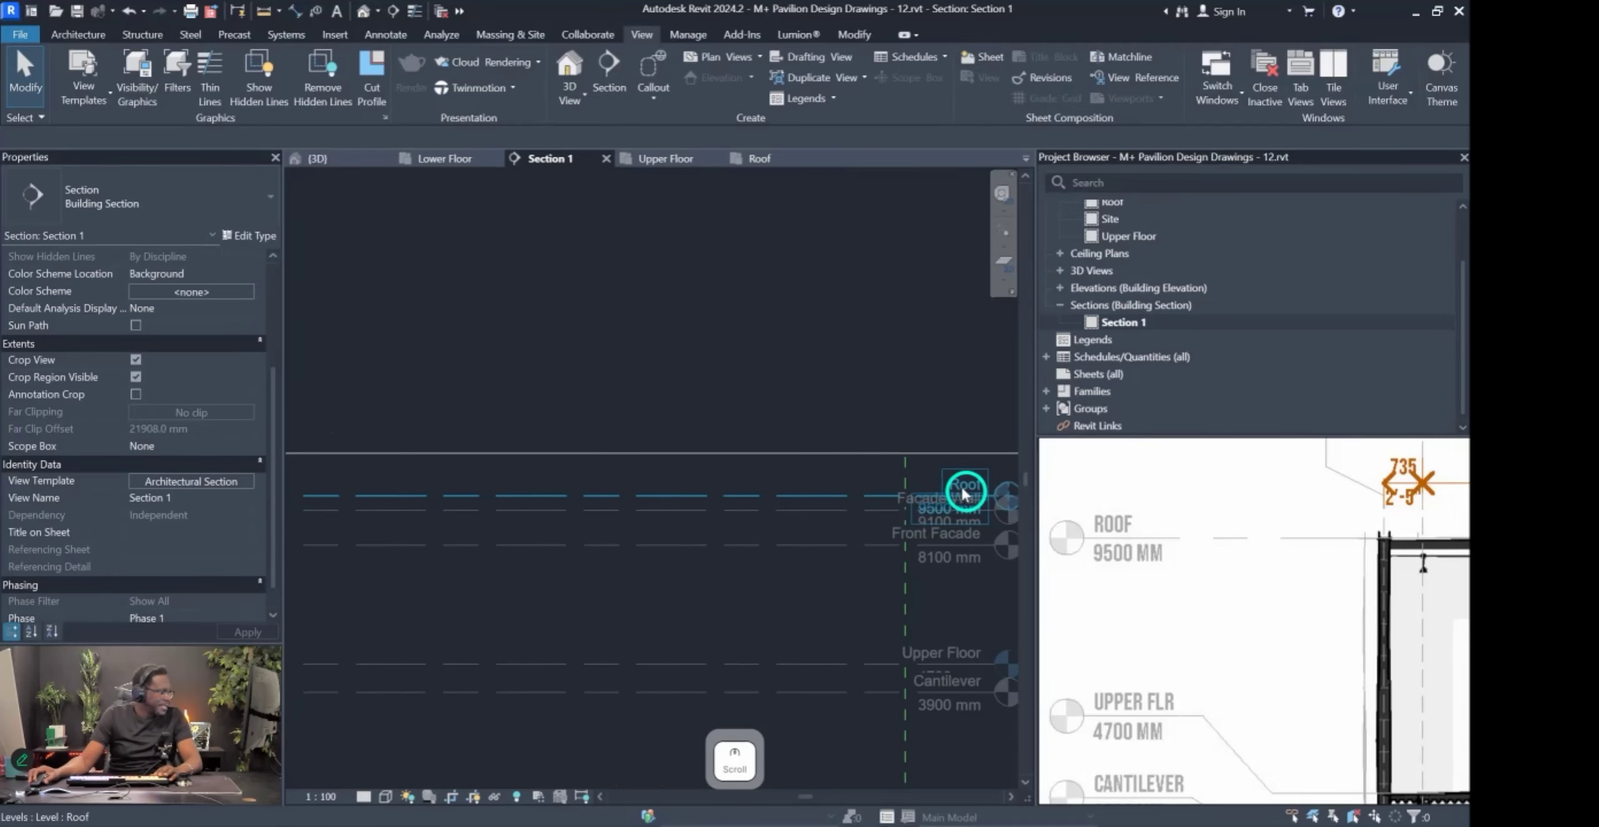
scroll(862, 494, down, 3)
scroll(687, 484, down, 2)
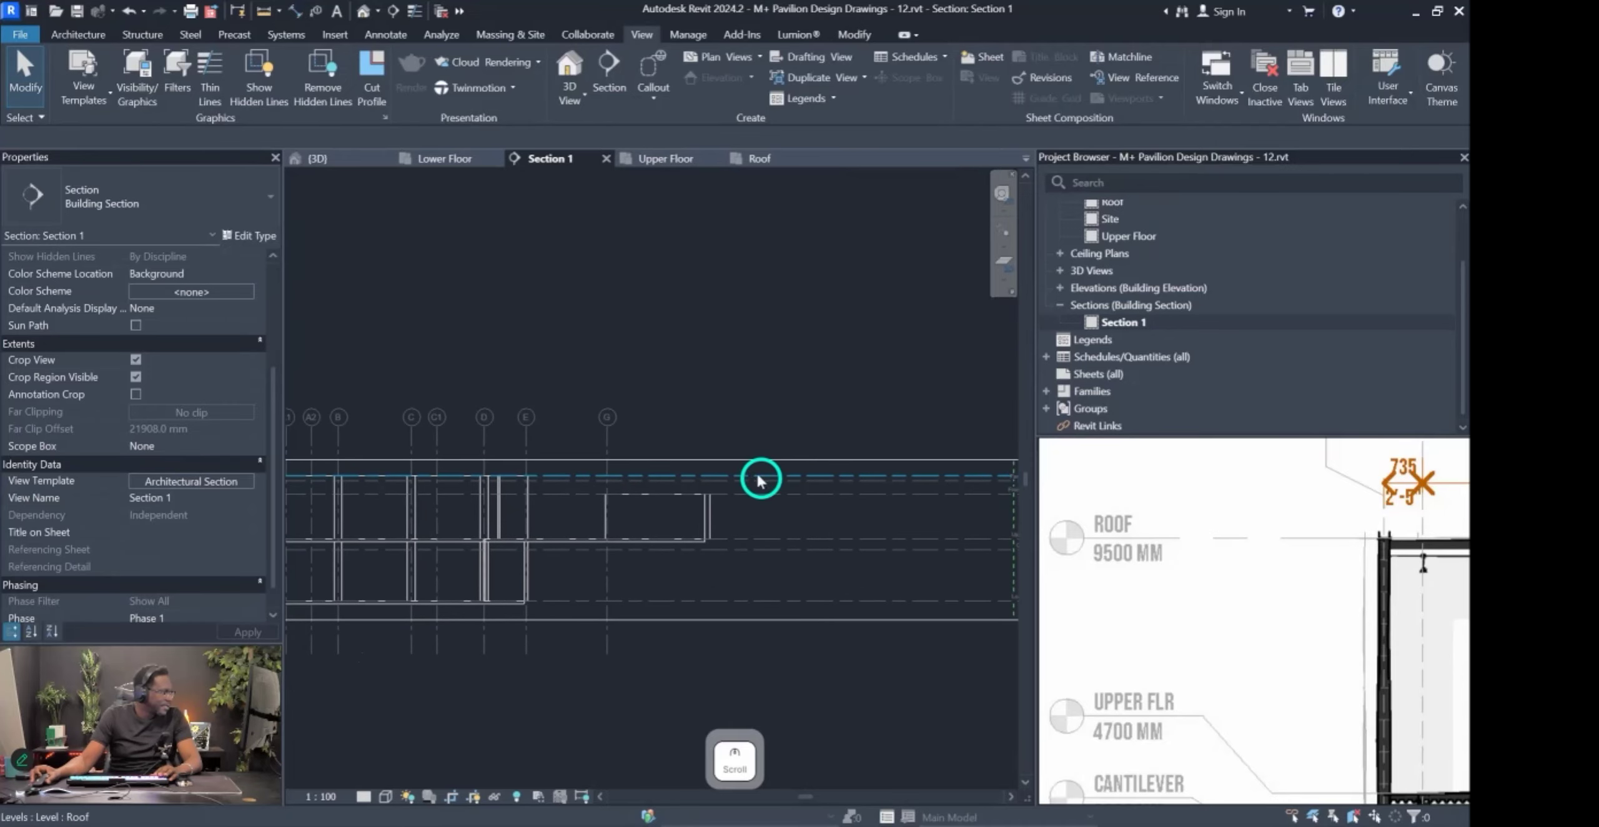
click(697, 469)
scroll(718, 484, up, 4)
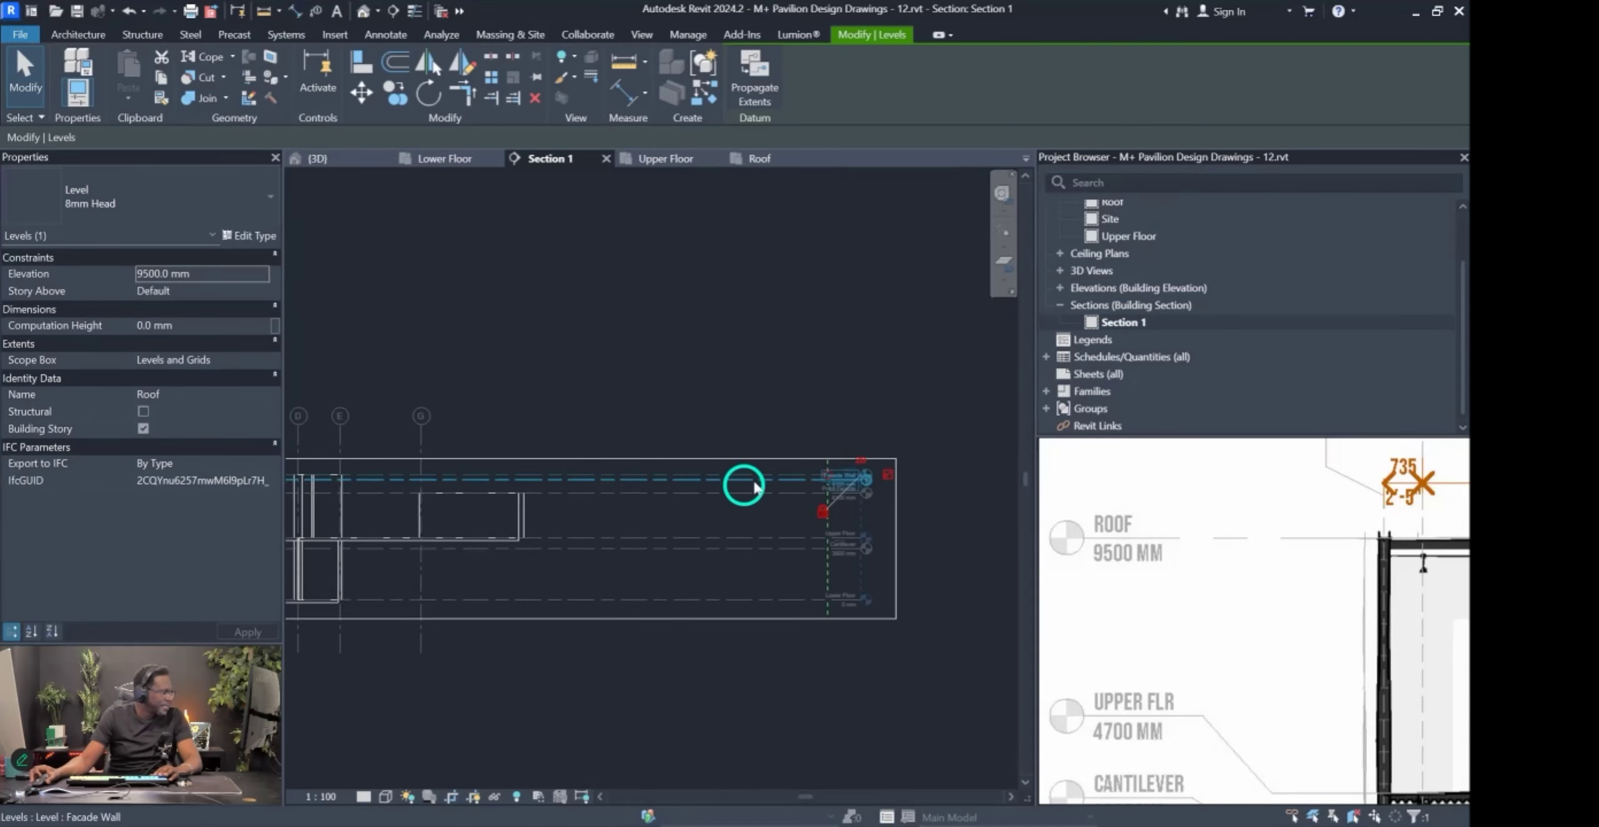
scroll(767, 468, down, 4)
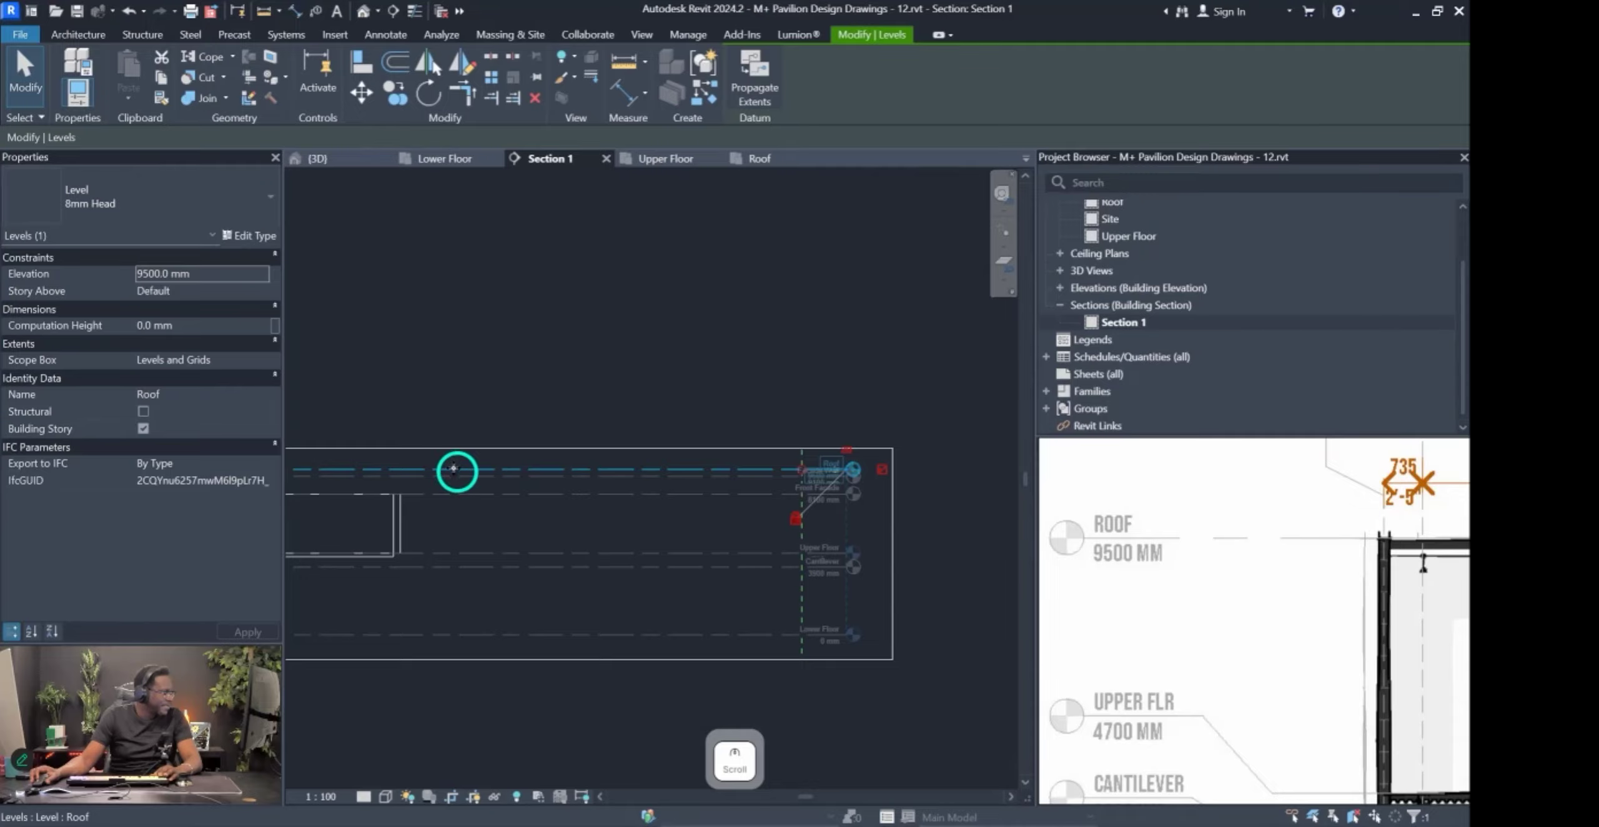
scroll(750, 456, up, 5)
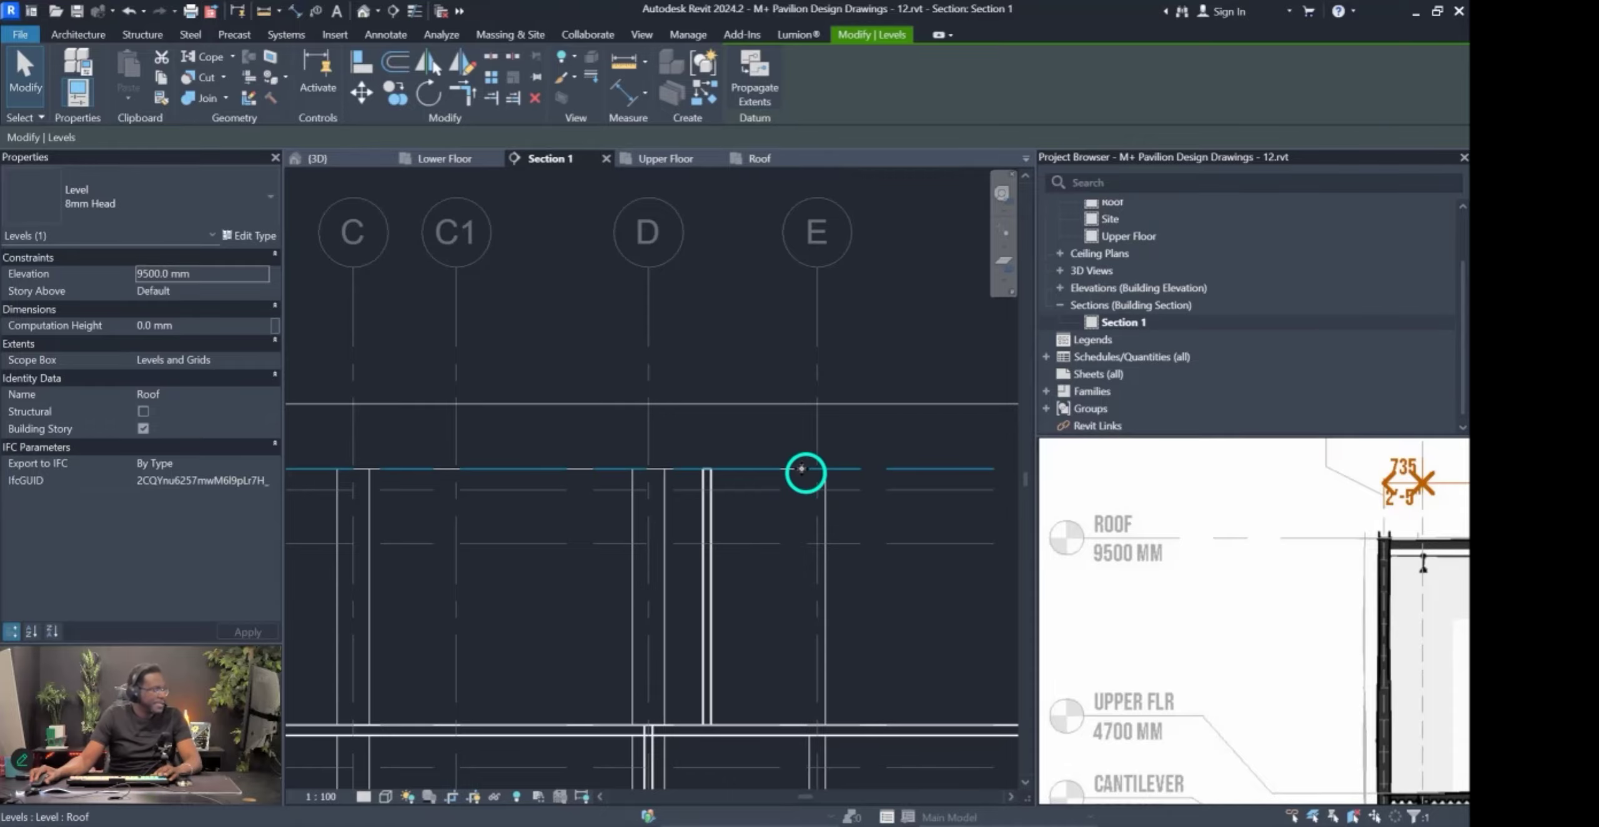
scroll(671, 470, down, 5)
middle_drag(775, 511, 373, 488)
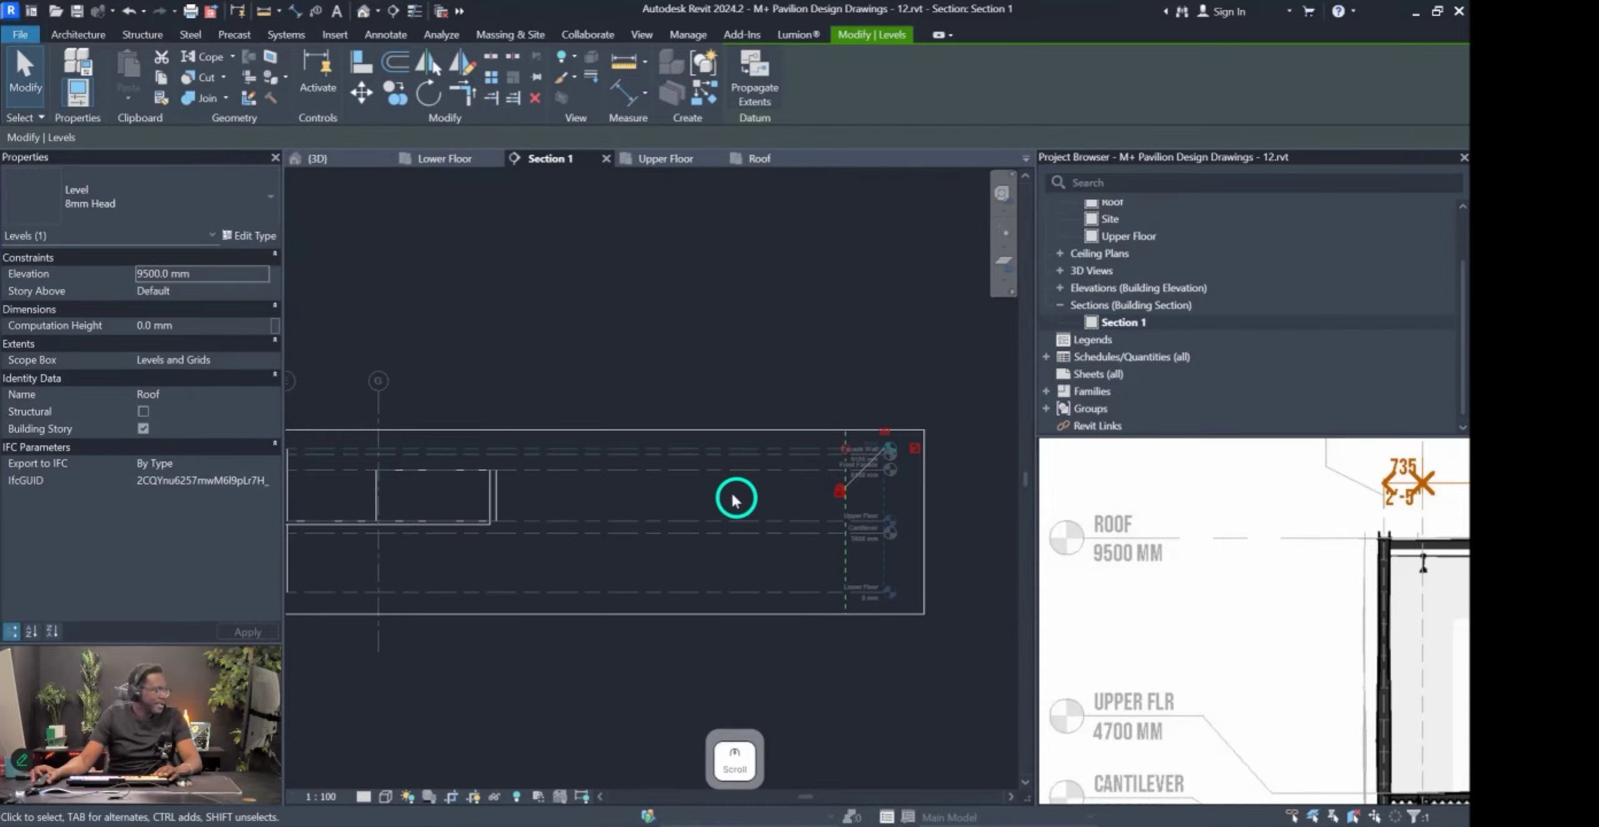
Compare the level heads in Section 1 with the level markers in the reference drawing.
mouse_move(1439, 664)
middle_down()
mouse_move(1321, 587)
mouse_move(875, 586)
middle_up()
mouse_move(1172, 596)
middle_down()
mouse_move(1306, 628)
mouse_move(1164, 656)
middle_up()
mouse_move(1243, 565)
middle_down()
mouse_move(1292, 581)
mouse_move(1003, 574)
mouse_move(1192, 617)
mouse_move(1296, 603)
middle_up()
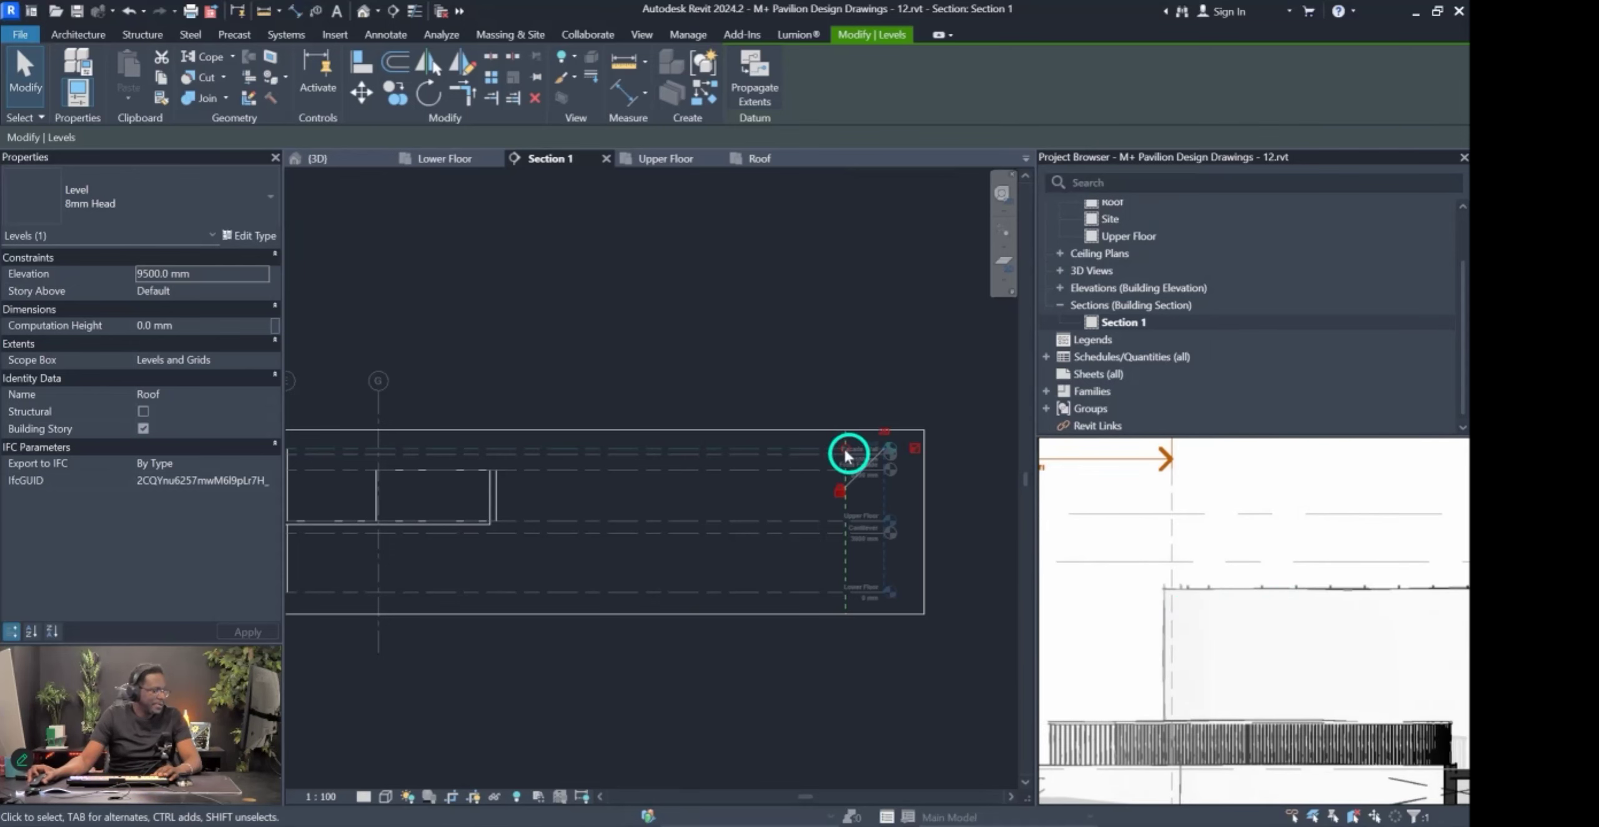
scroll(847, 456, up, 3)
scroll(1381, 592, down, 4)
middle_drag(1392, 595, 1077, 564)
scroll(1268, 556, up, 5)
scroll(1292, 528, down, 1)
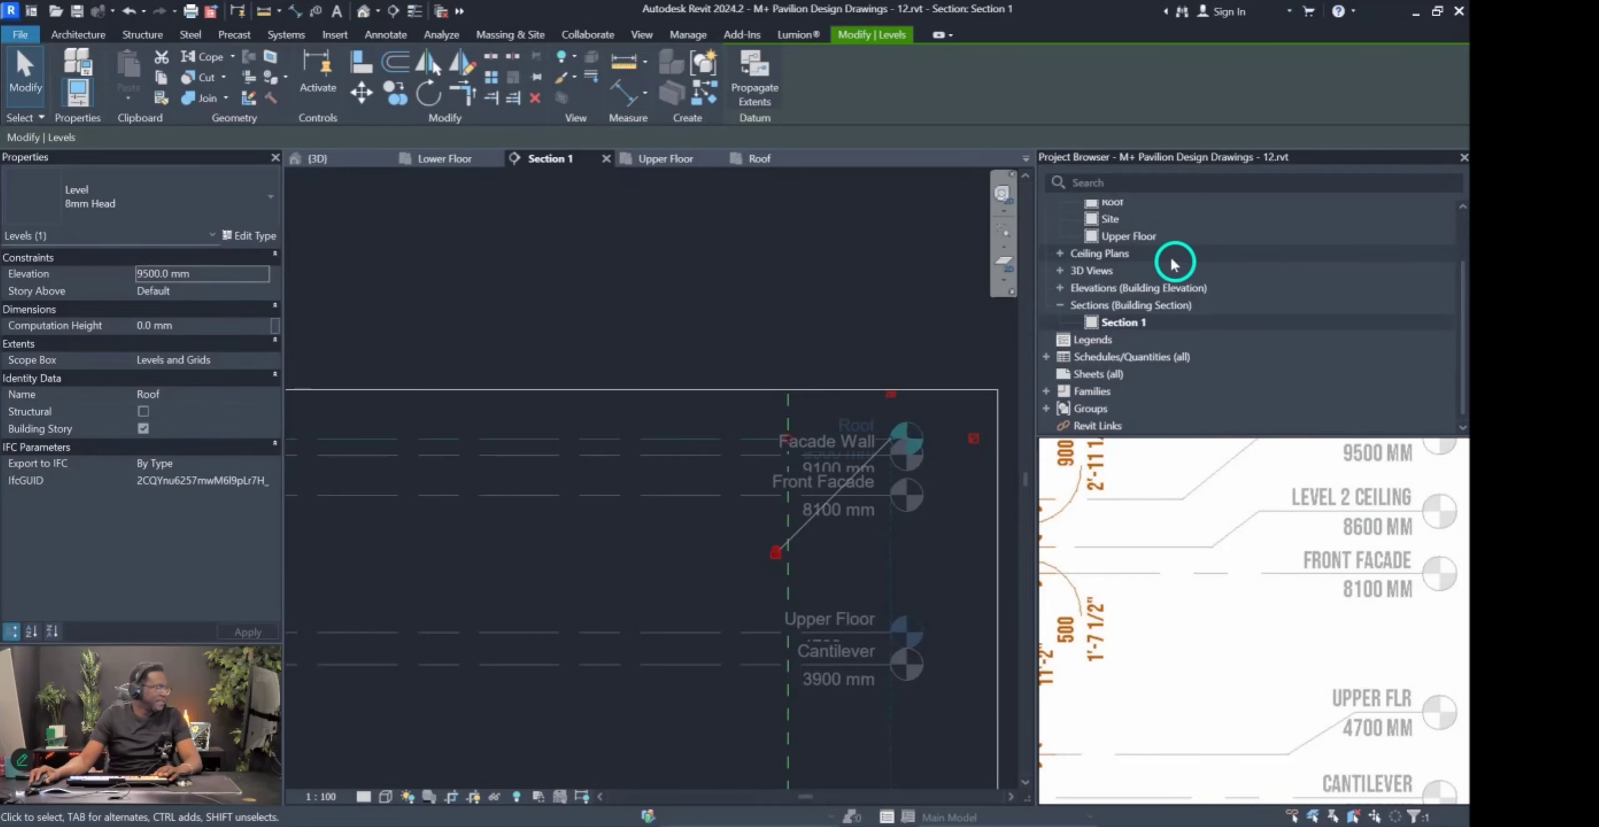
Reopen the Roof floor plan and start a roof by footprint.
scroll(1156, 250, up, 2)
double_click(1127, 262)
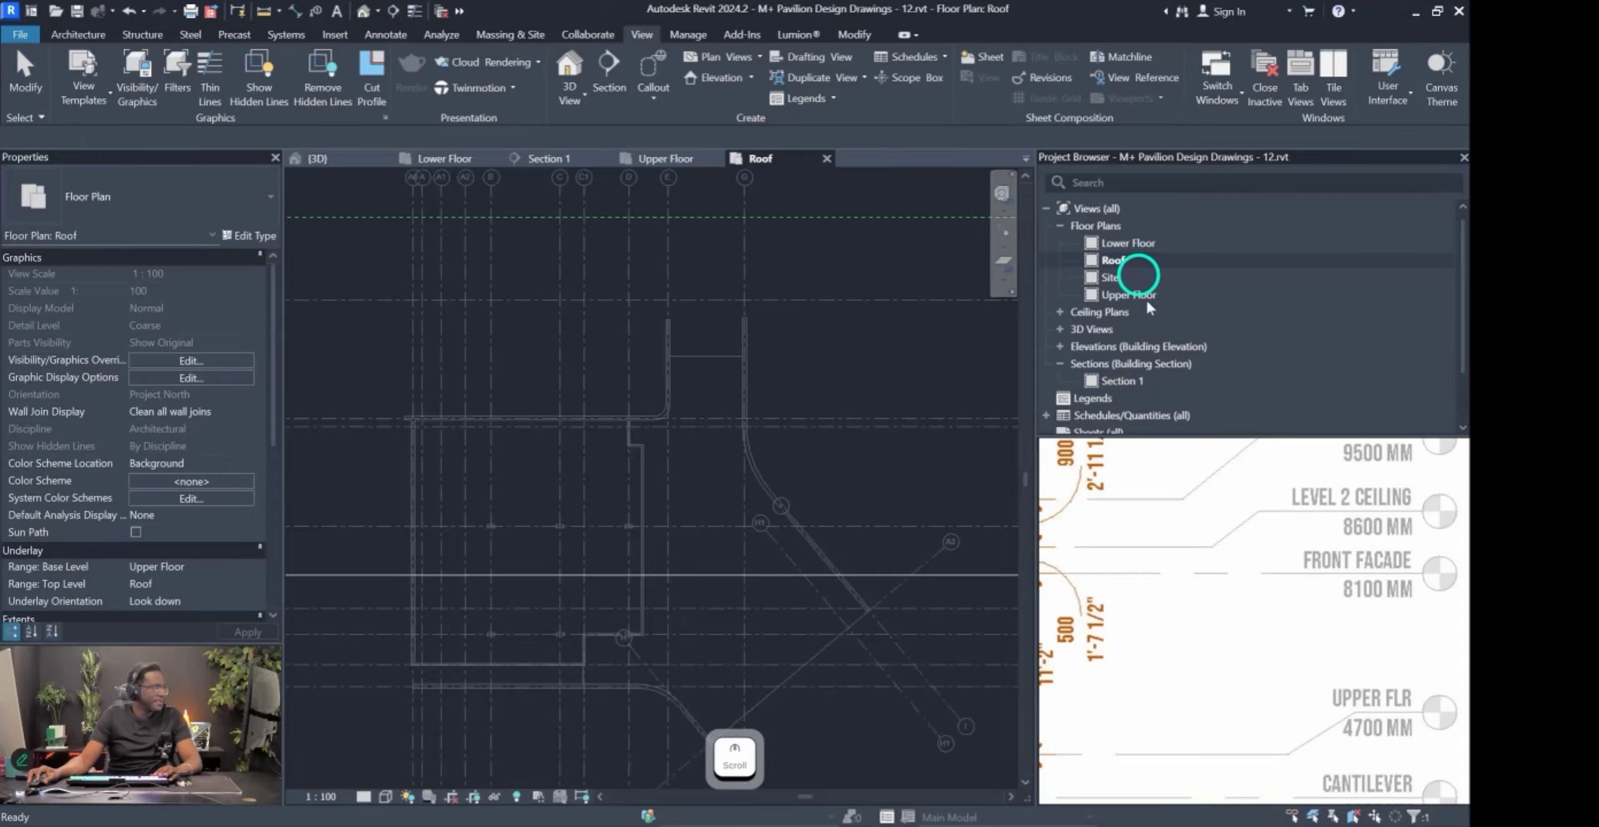
scroll(735, 560, up, 3)
middle_drag(492, 432, 497, 446)
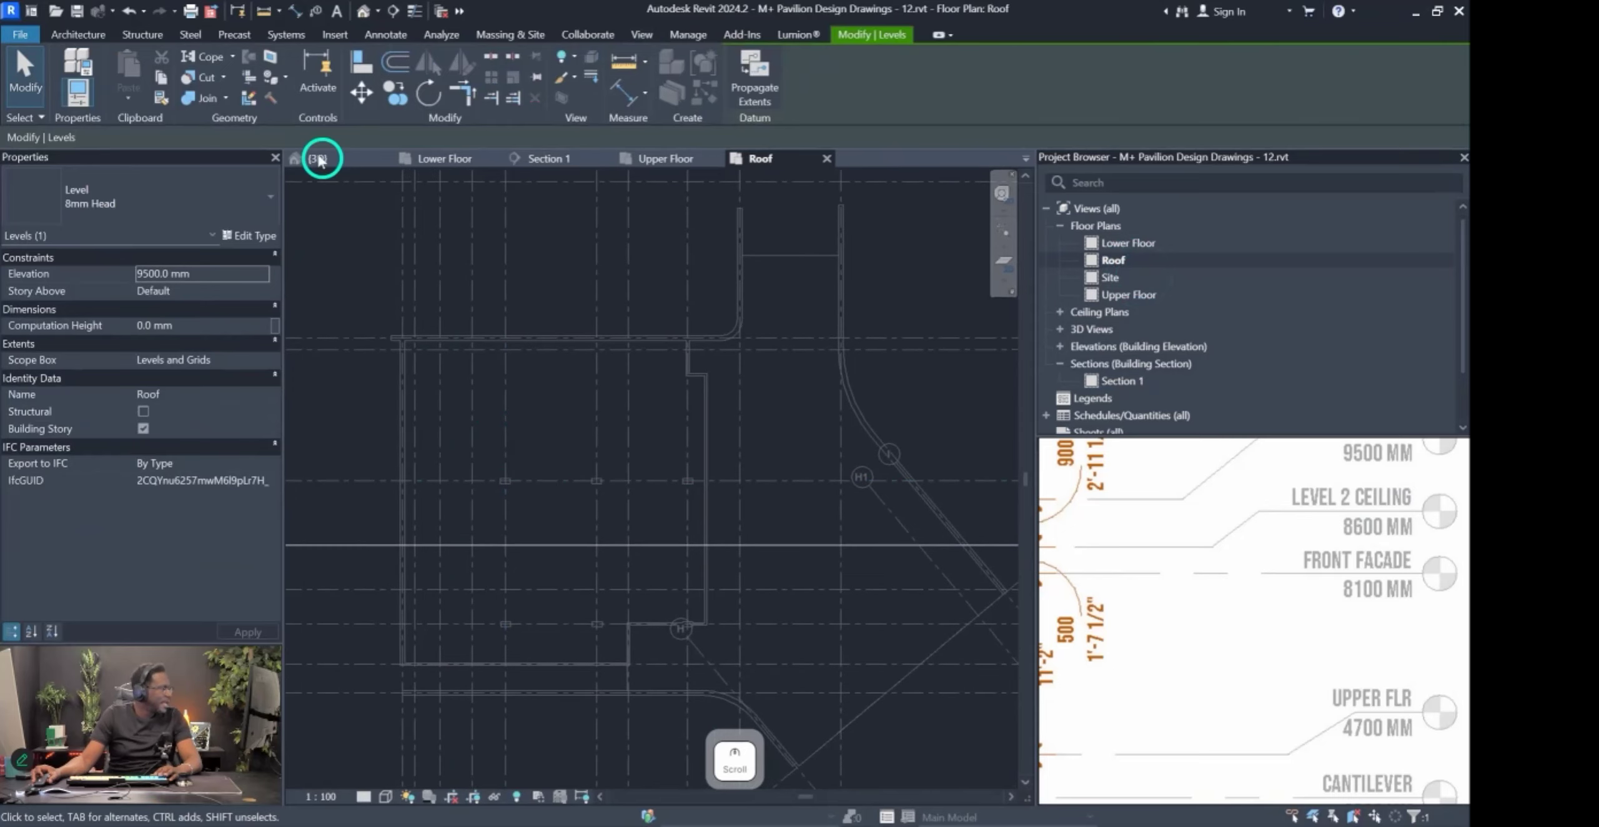
click(82, 35)
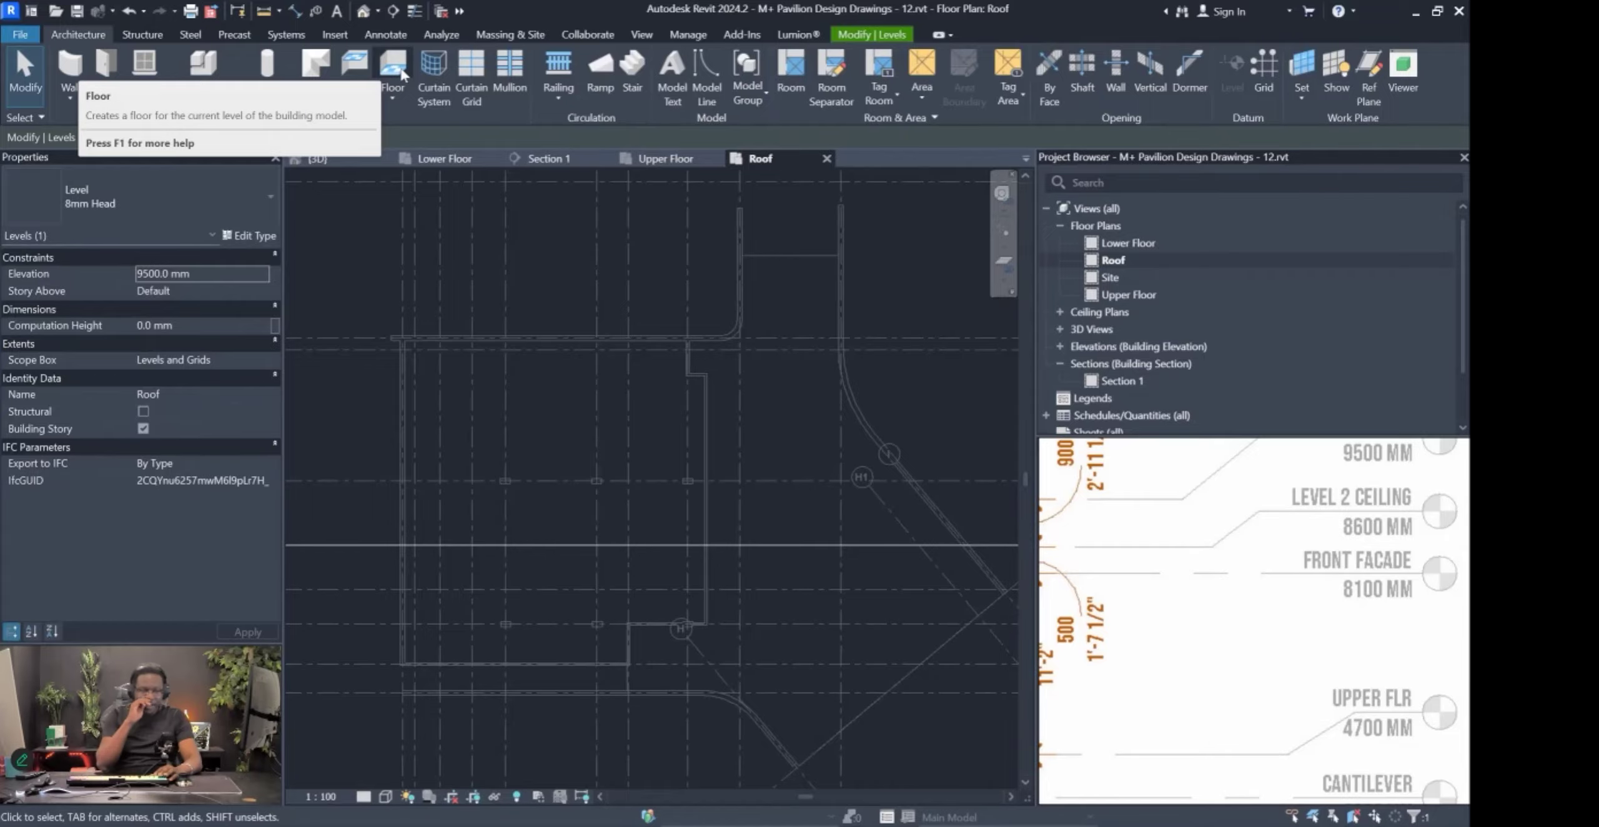
key(grave)
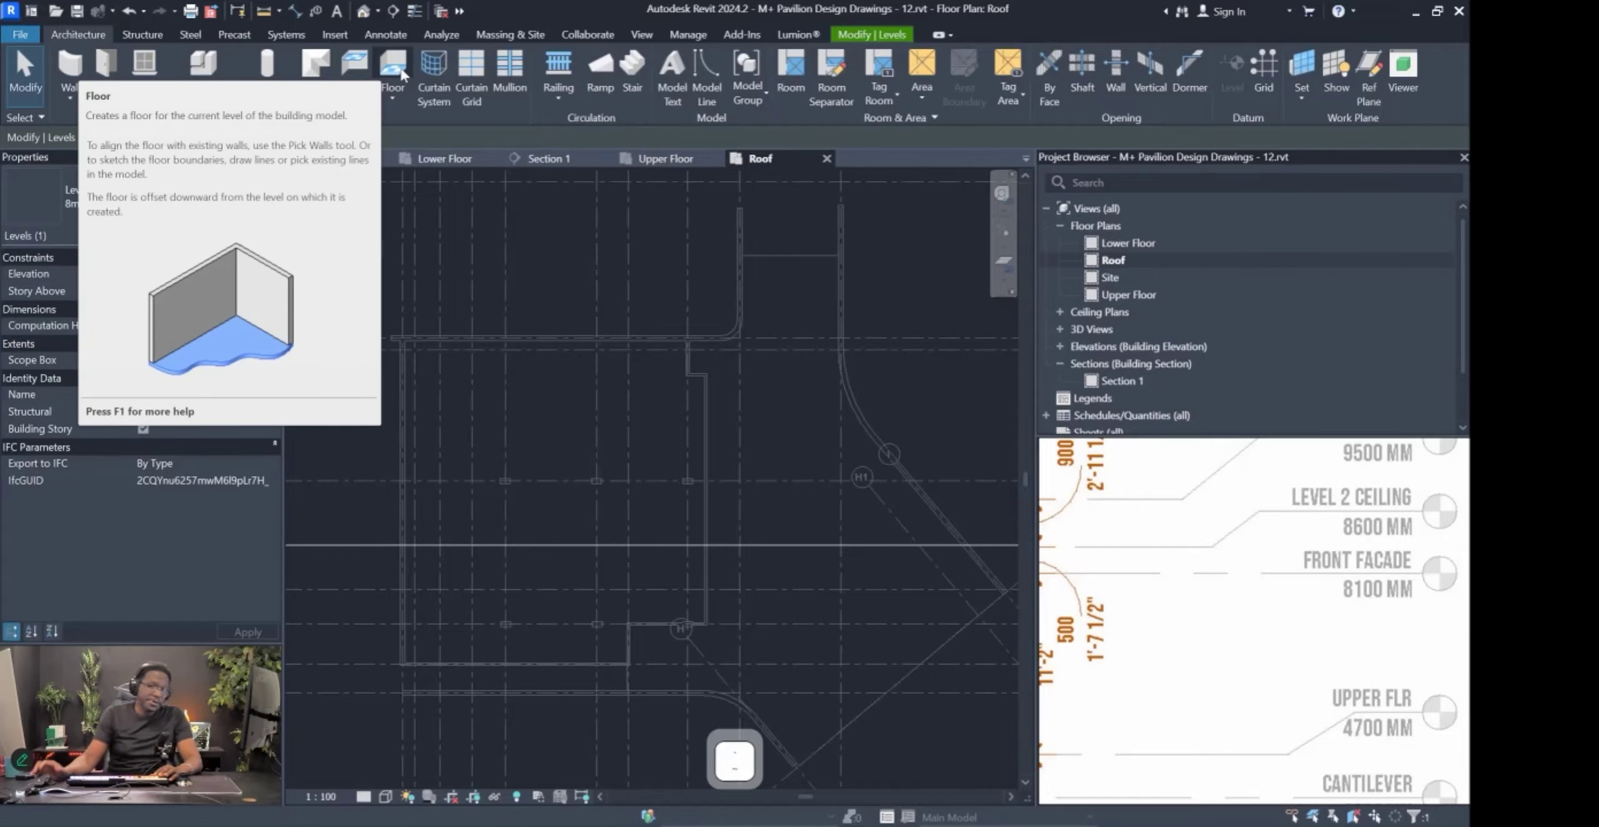
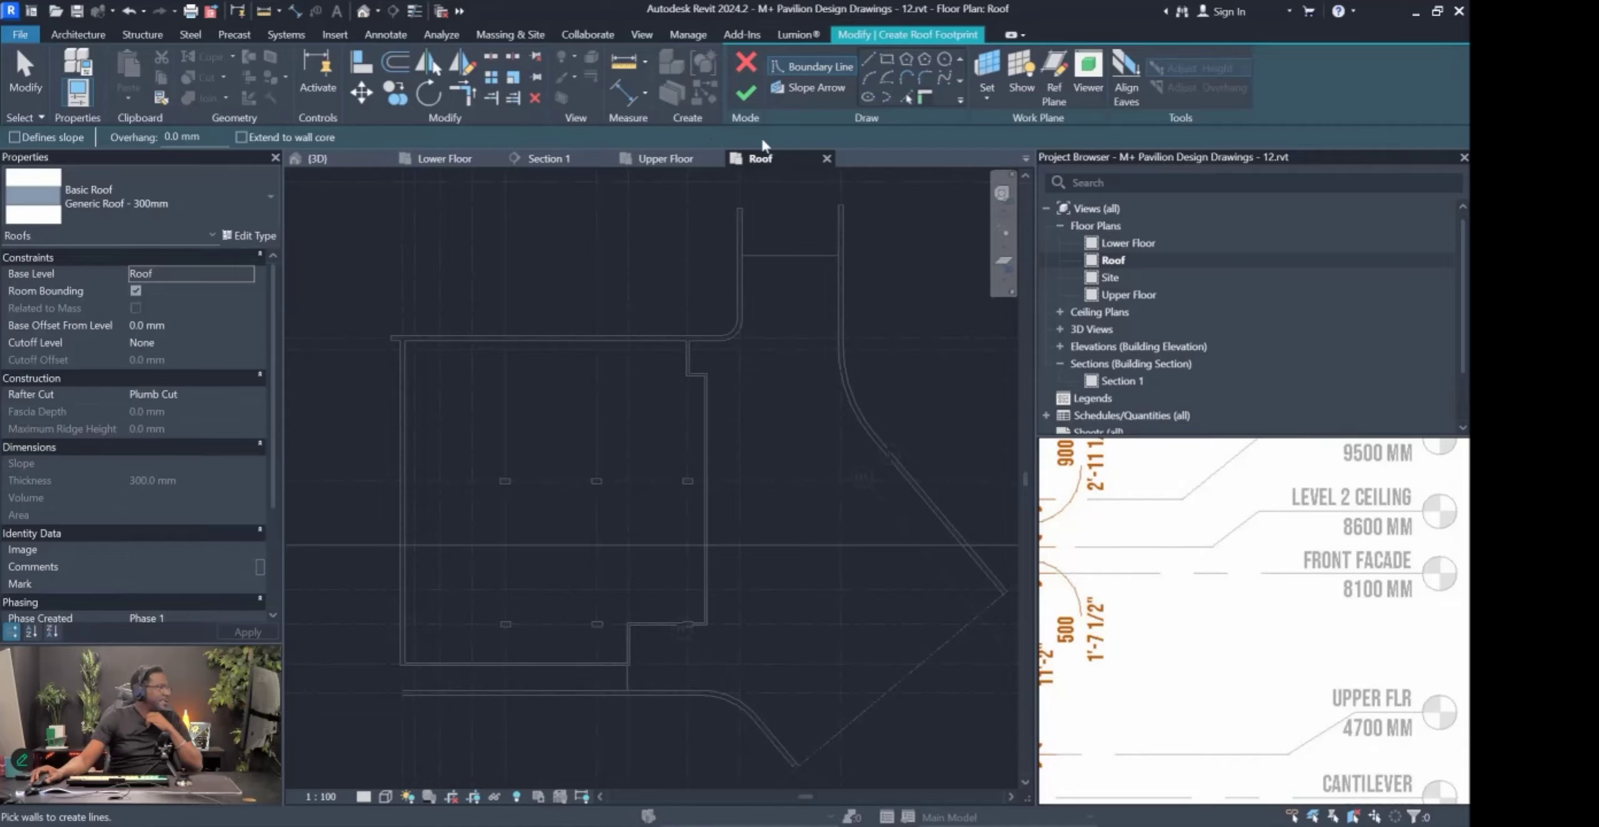
Pick the inner faces of the north, west and south walls of the main block as roof boundary lines.
scroll(412, 347, up, 3)
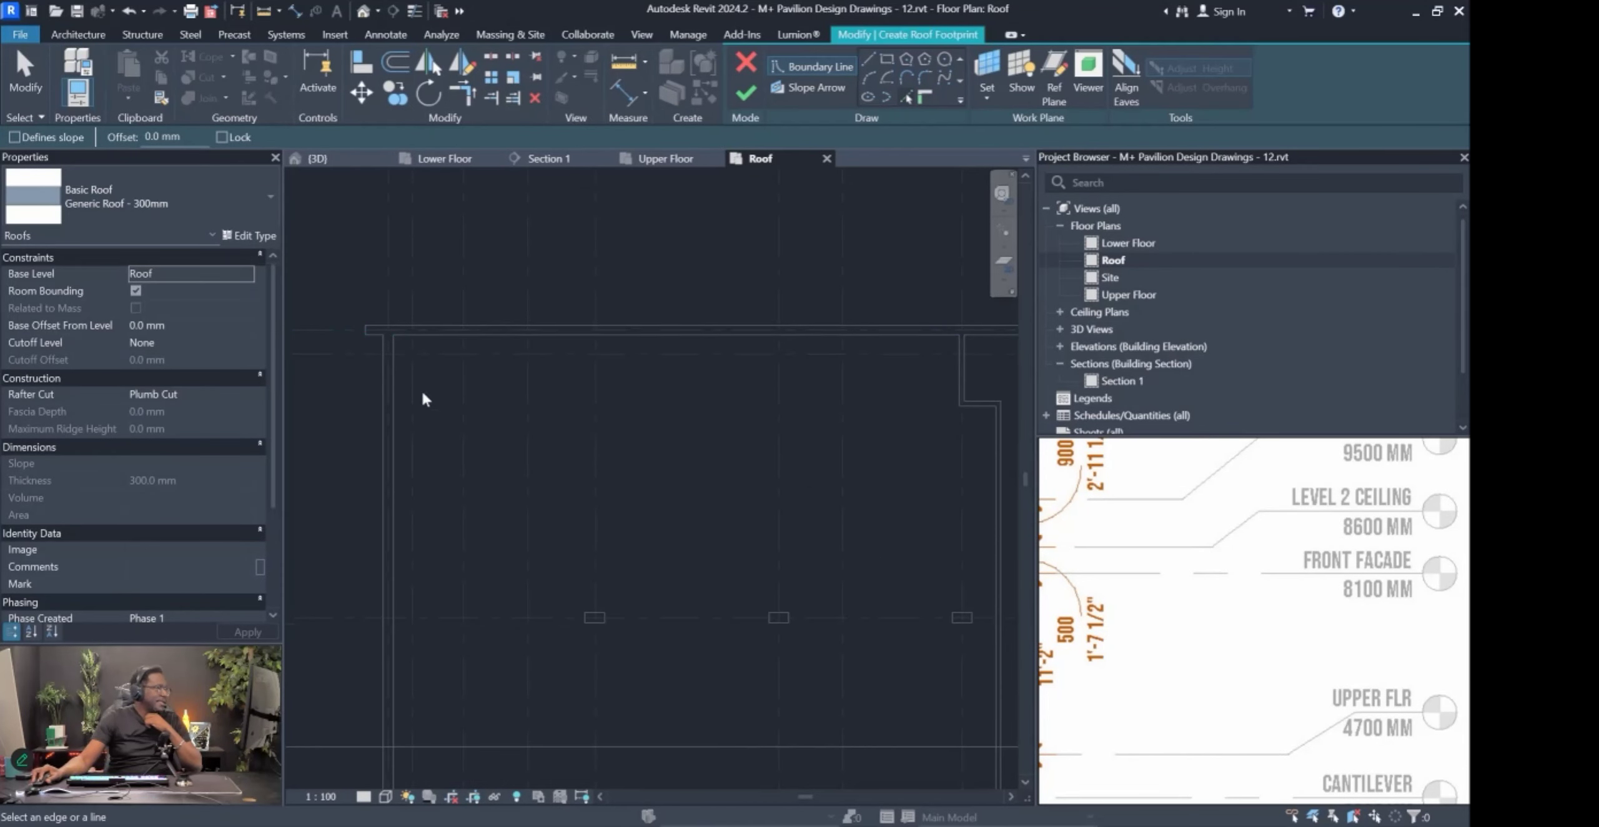
click(500, 338)
click(395, 440)
scroll(481, 374, down, 2)
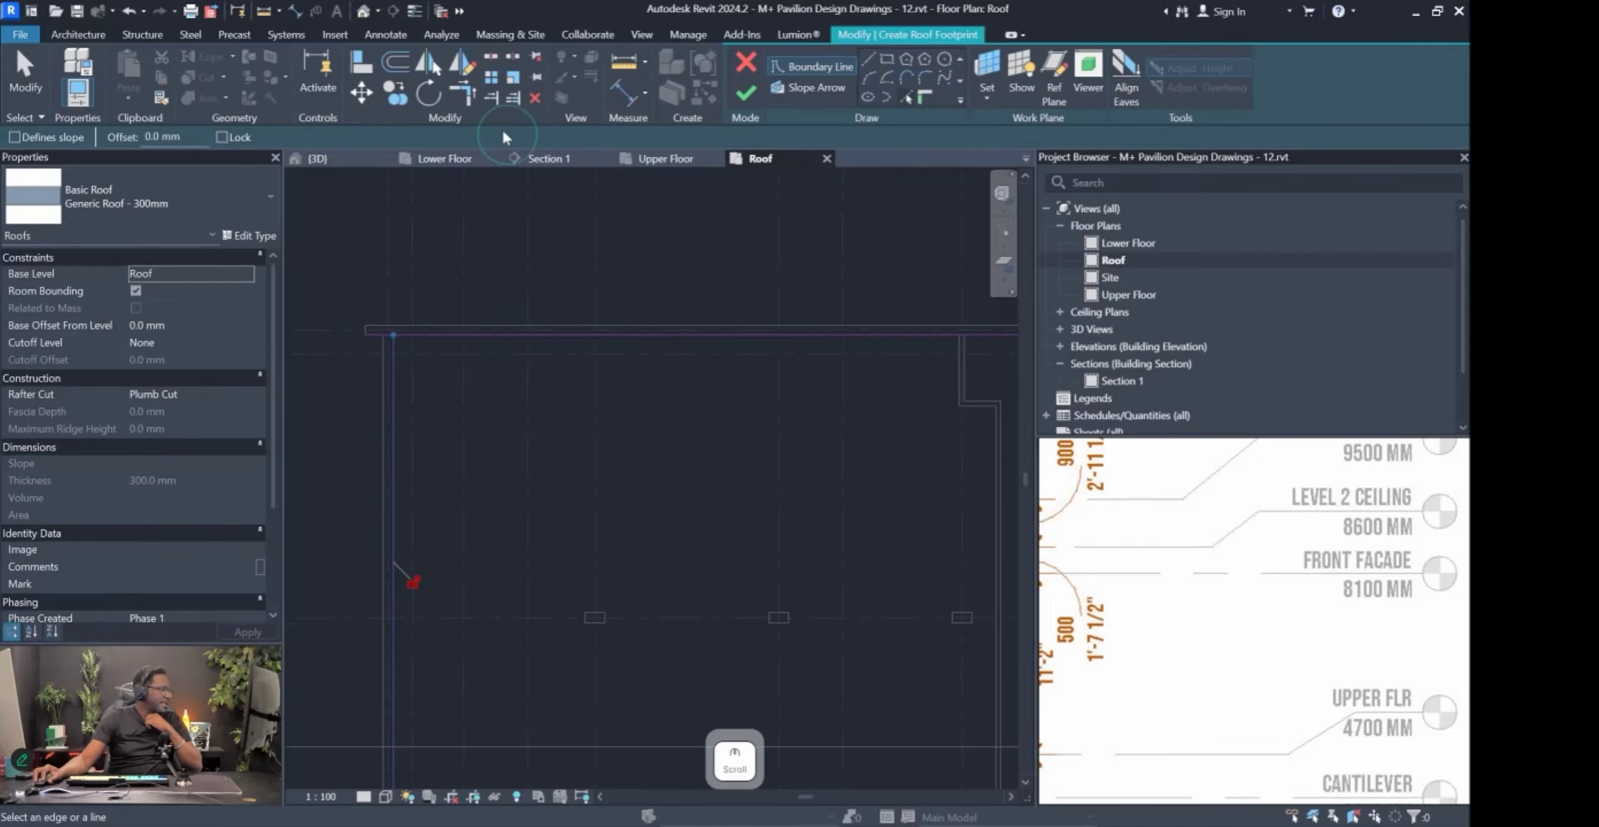
scroll(479, 373, down, 2)
scroll(480, 615, up, 4)
click(451, 504)
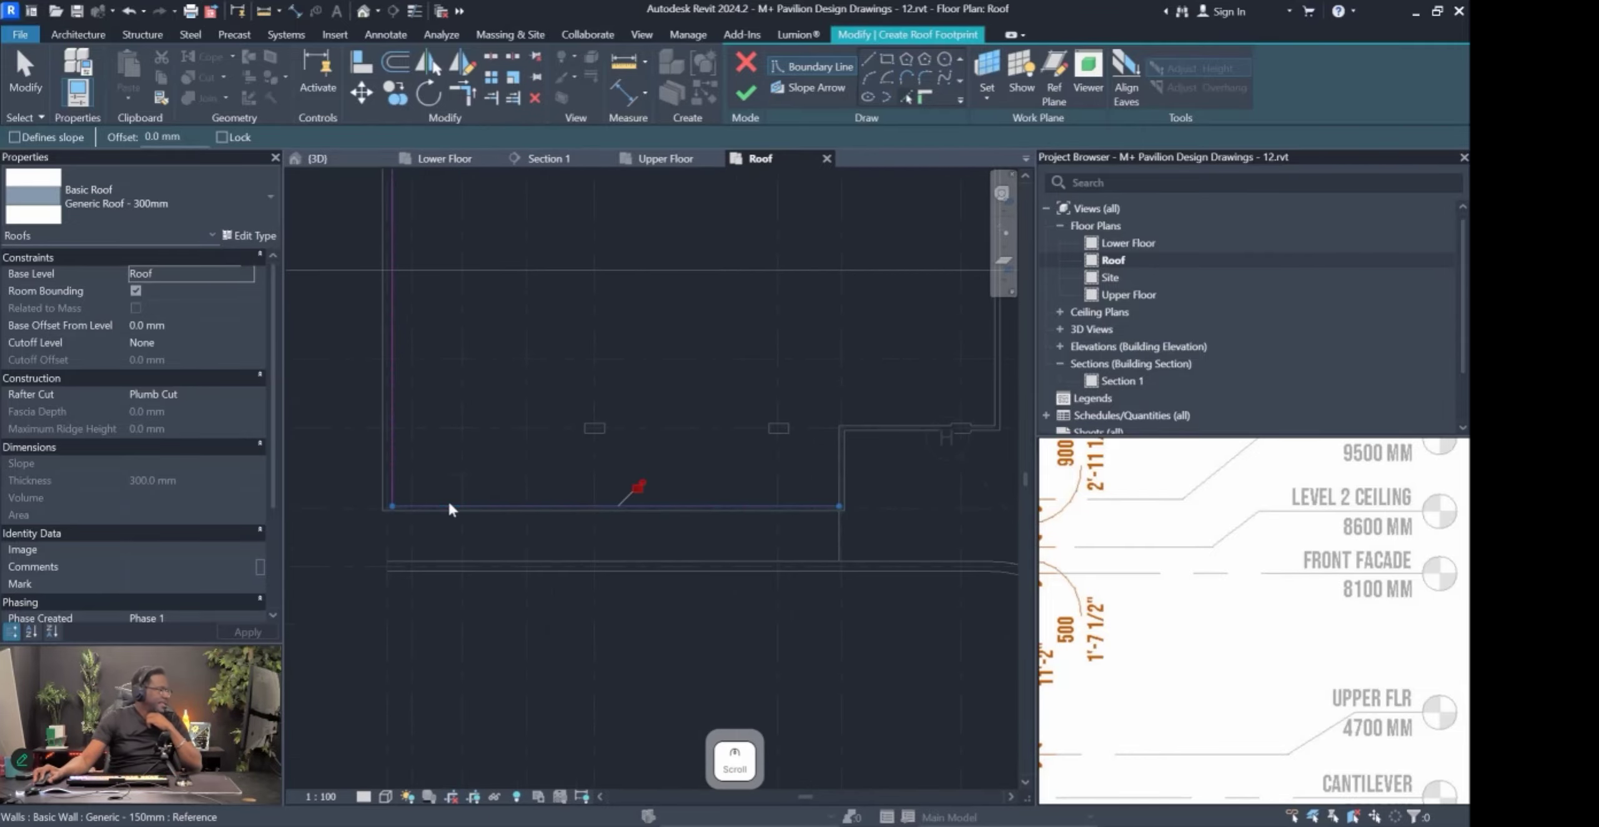
Add roof boundary lines along the inner faces of the two walls forming the southeast notch, undoing the mistaken pick.
middle_drag(921, 434, 833, 445)
scroll(696, 468, up, 3)
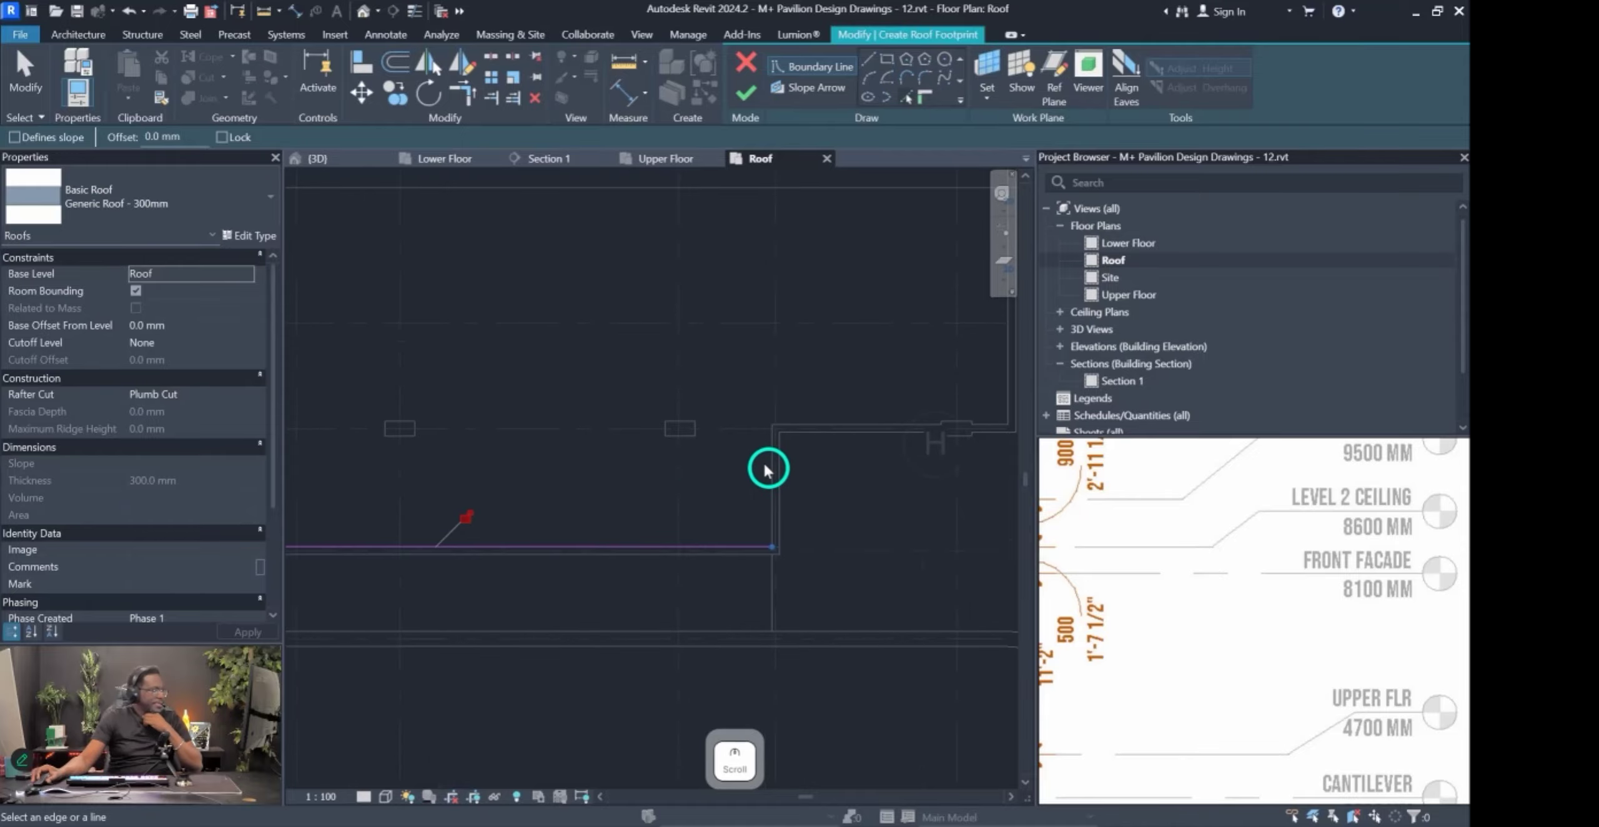
scroll(772, 469, down, 2)
scroll(790, 450, up, 4)
key(ctrl+z)
scroll(768, 475, down, 4)
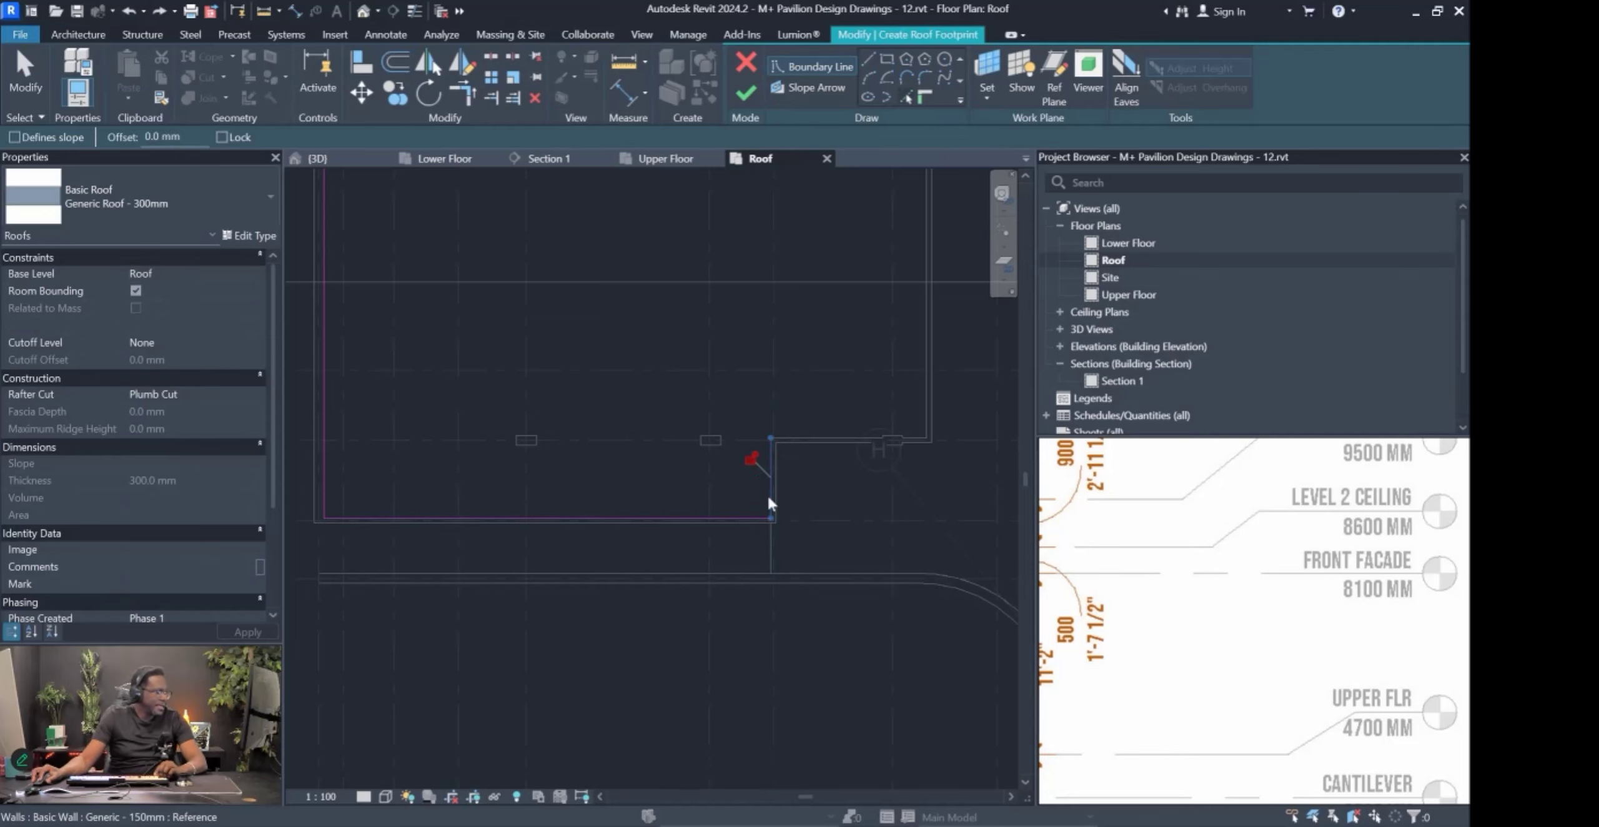
scroll(806, 433, up, 4)
click(815, 438)
scroll(815, 435, down, 5)
middle_drag(920, 386, 791, 543)
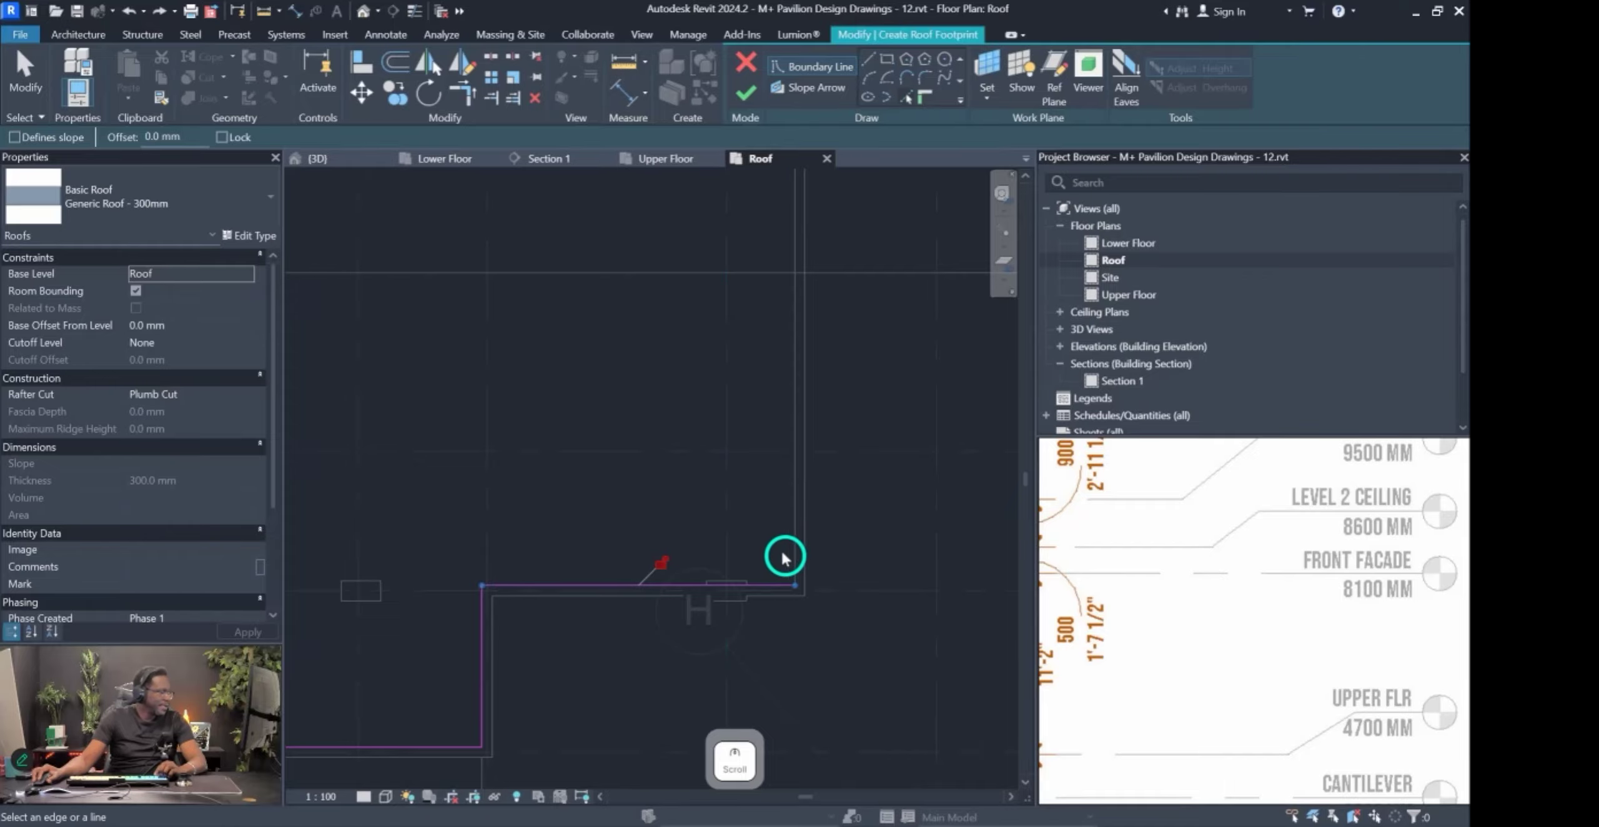
Continue the roof boundary along the inner faces of the east wall and the small northeast notch.
click(793, 552)
scroll(787, 644, down, 5)
middle_drag(796, 324, 766, 490)
scroll(747, 420, up, 4)
middle_drag(747, 420, 743, 462)
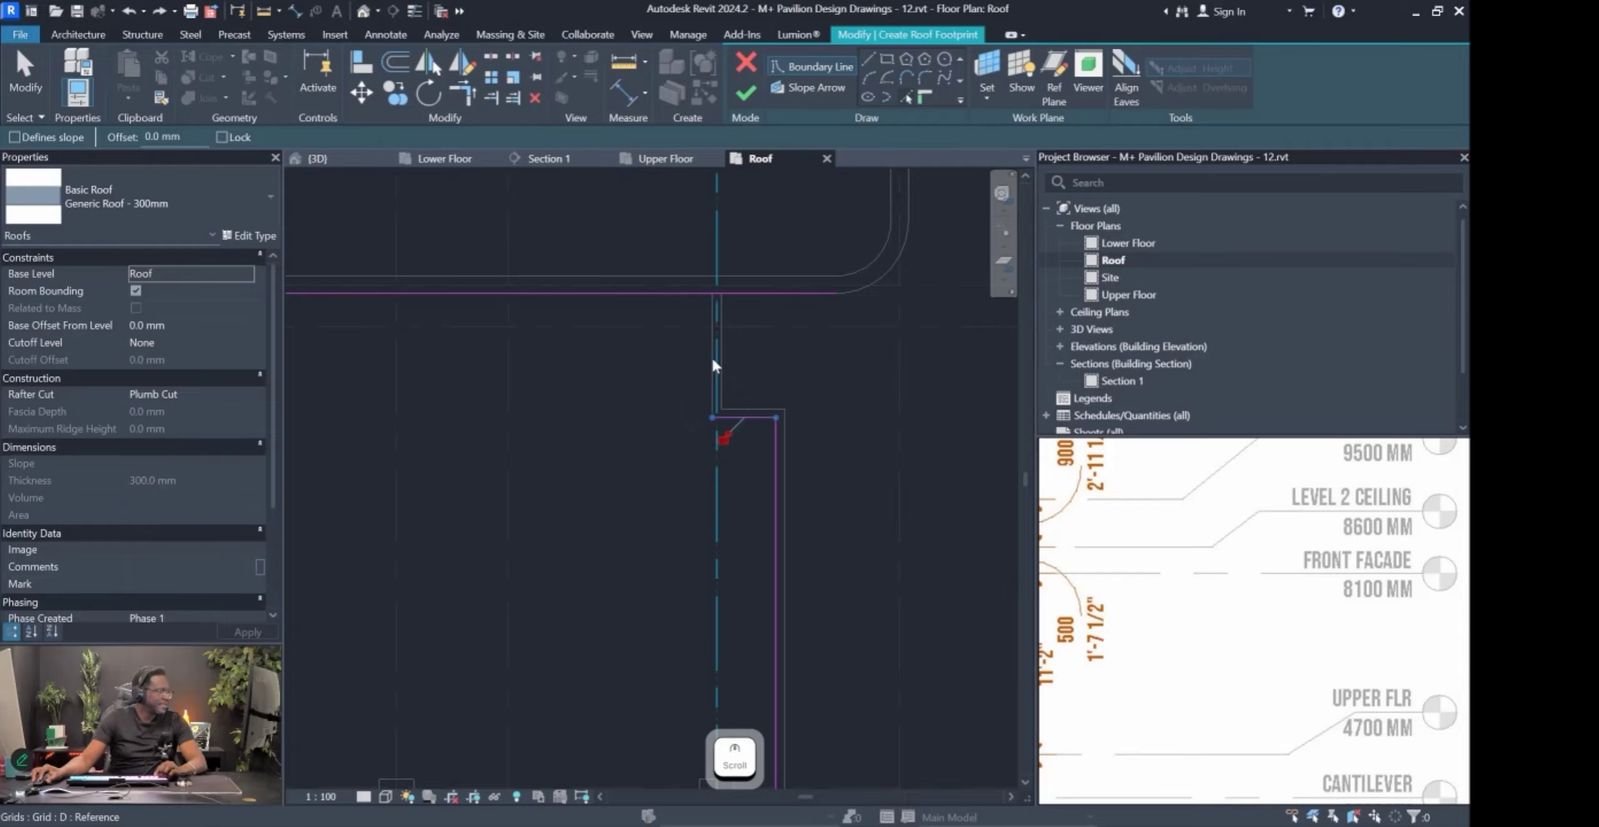
click(718, 312)
middle_drag(734, 303, 773, 282)
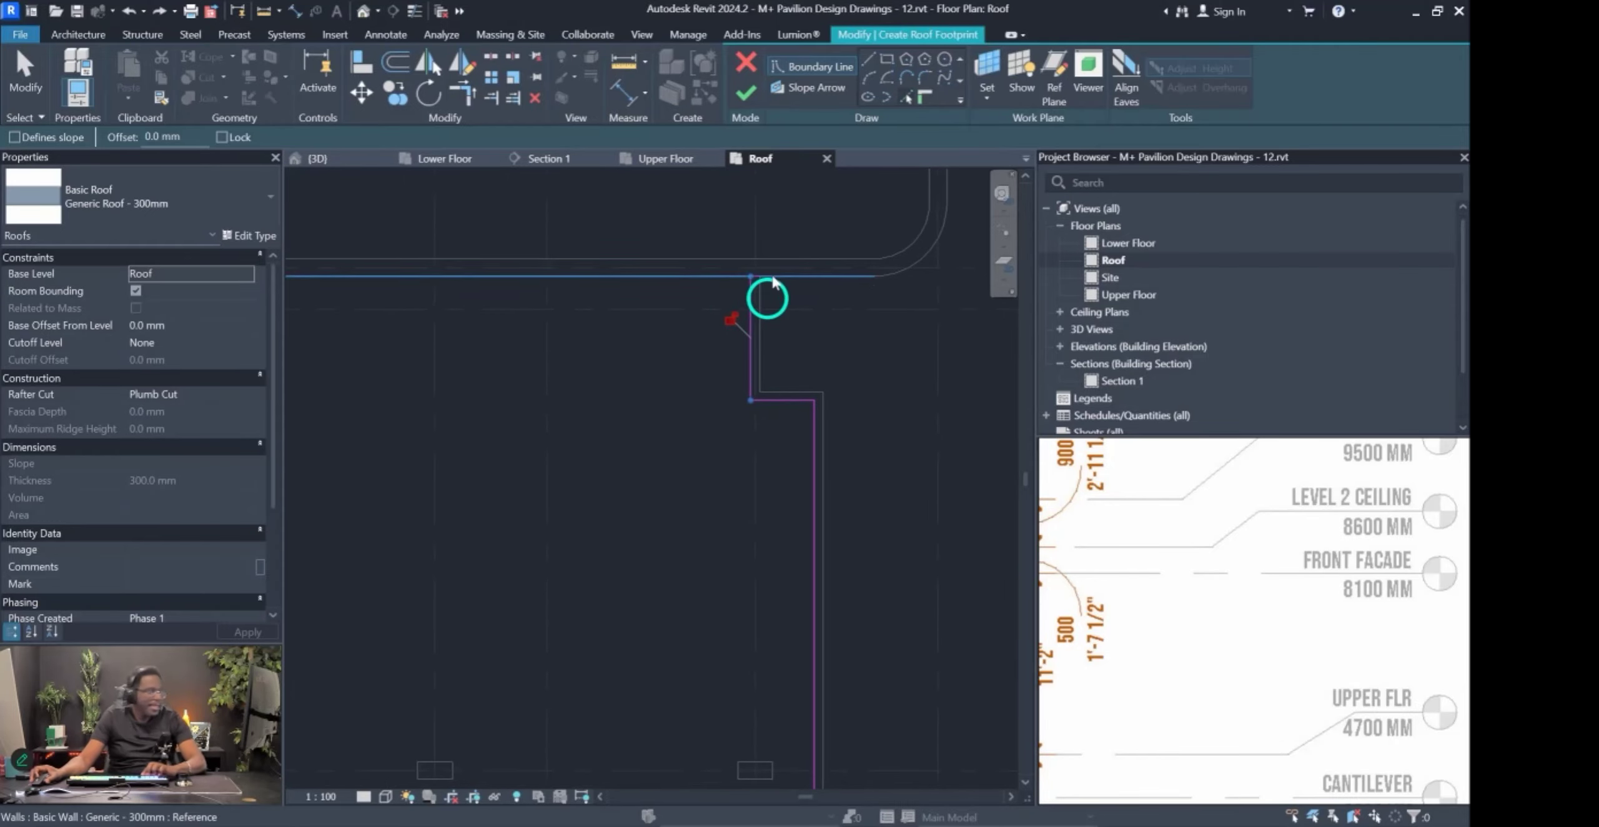
Trim the boundary lines at the northeast and northwest corners into a closed loop and finish the Generic - 300mm roof.
key(t)
key(r)
click(753, 301)
scroll(795, 246, down, 4)
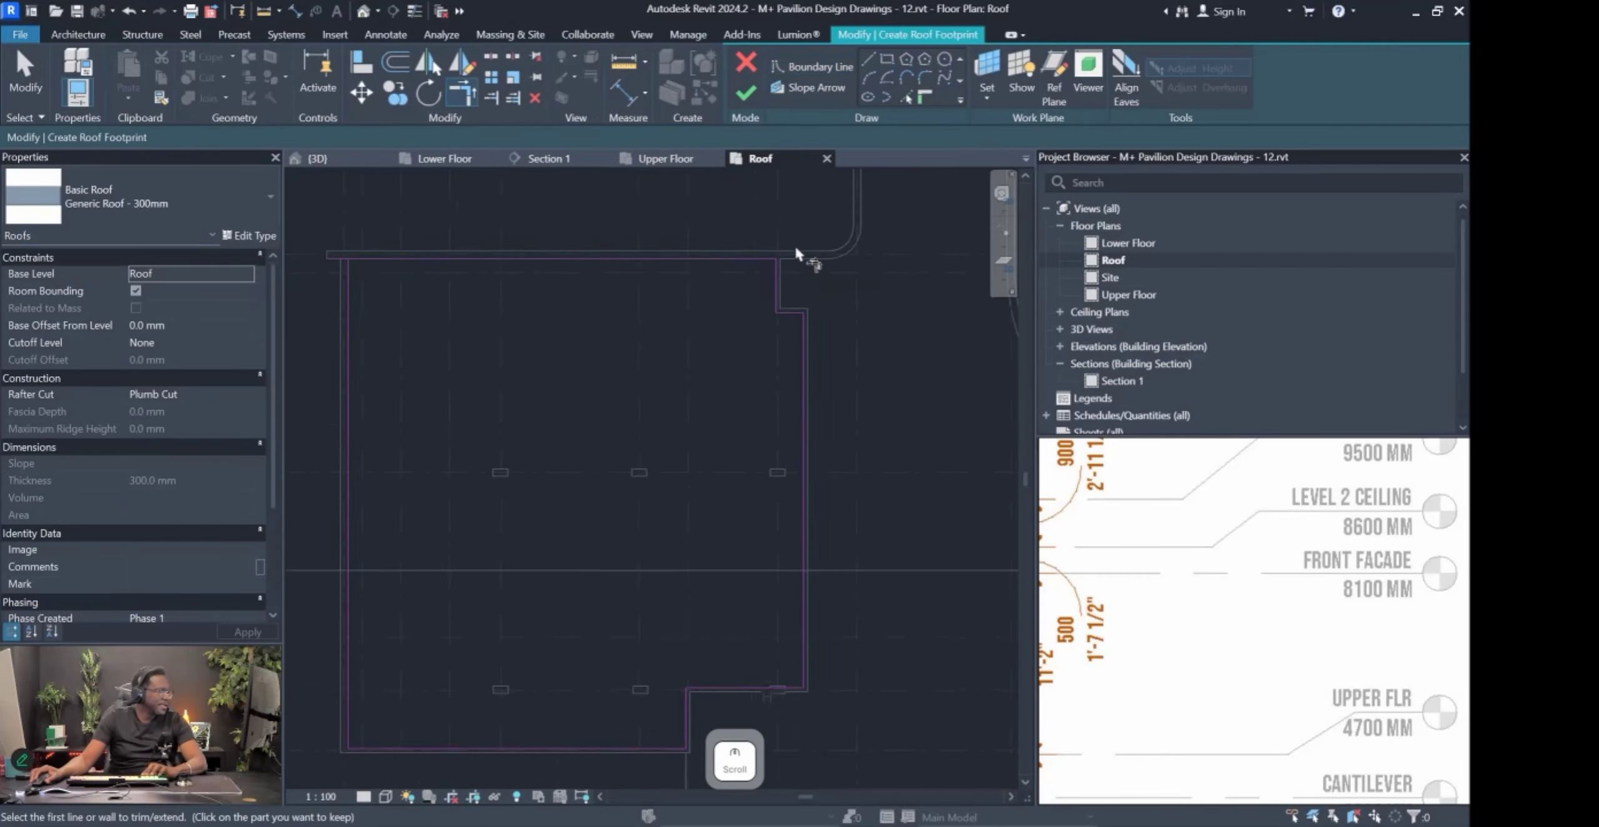
middle_drag(479, 292, 503, 284)
scroll(506, 289, up, 3)
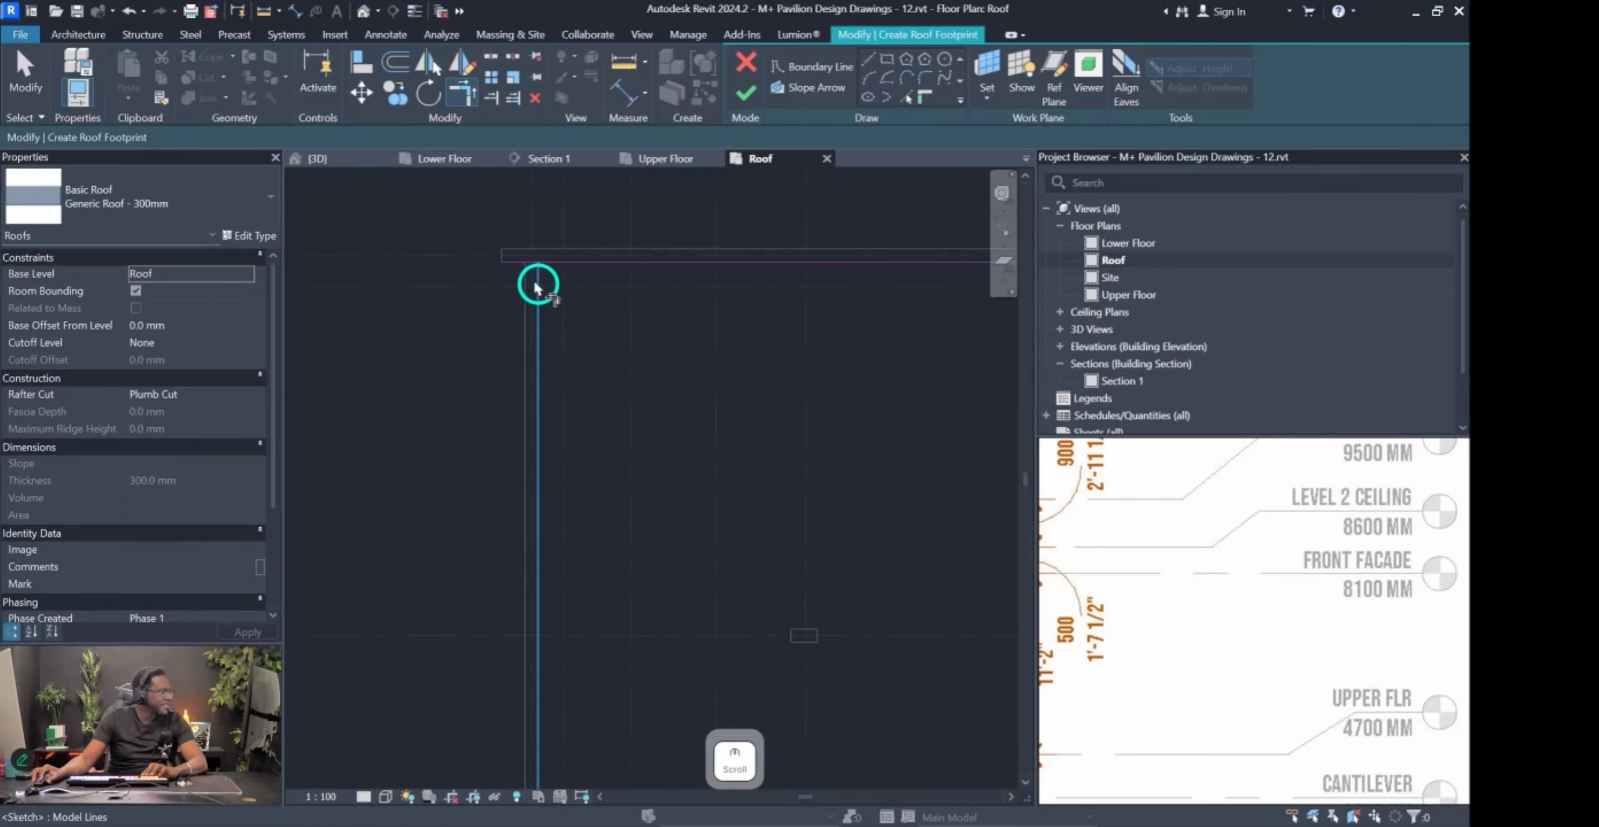
click(554, 269)
scroll(745, 482, down, 4)
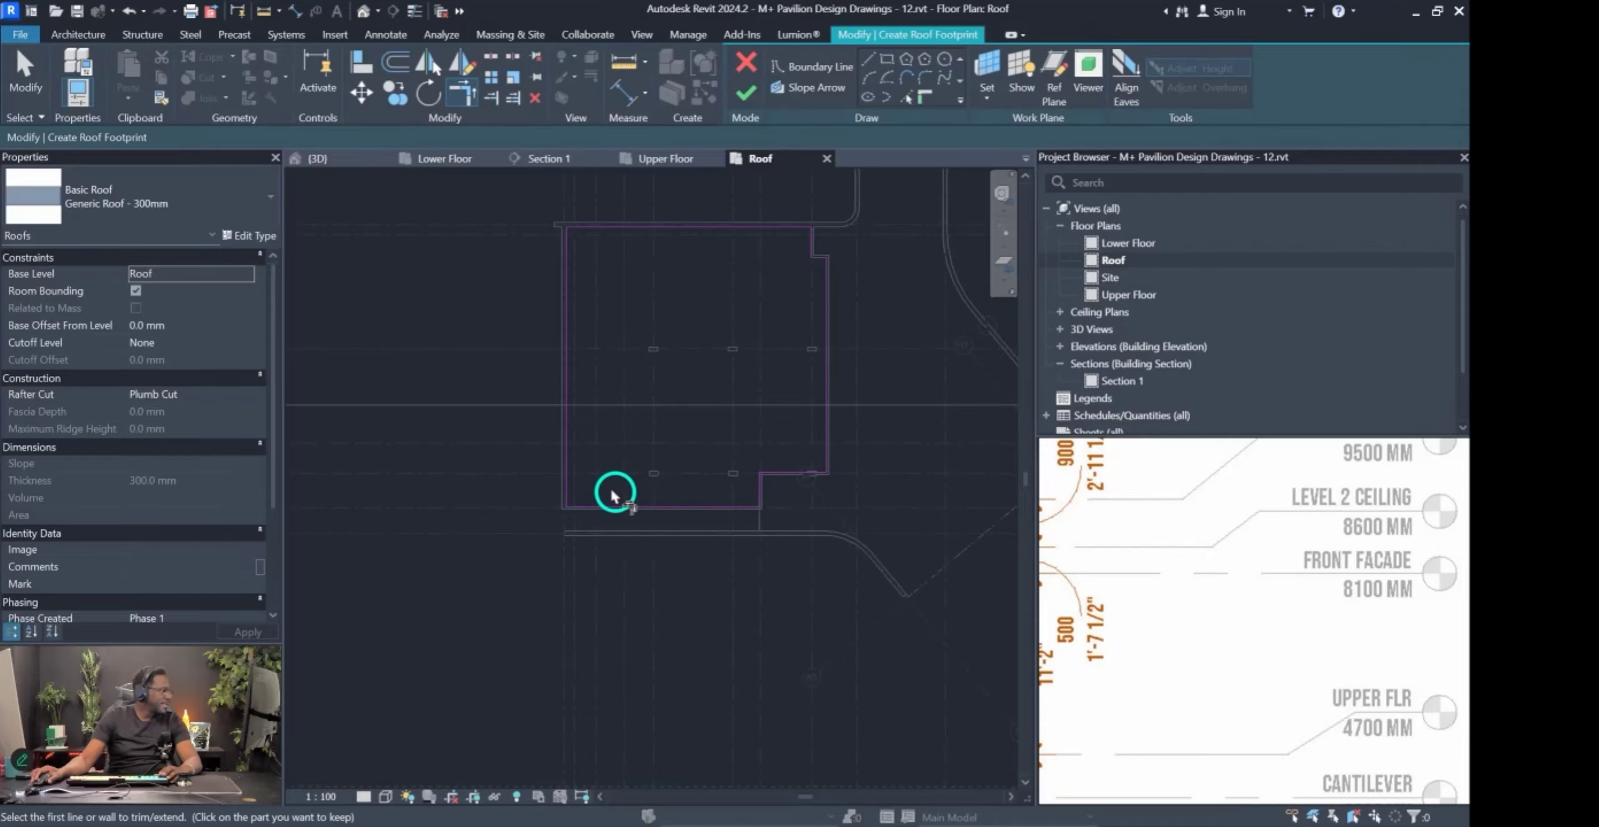
click(742, 103)
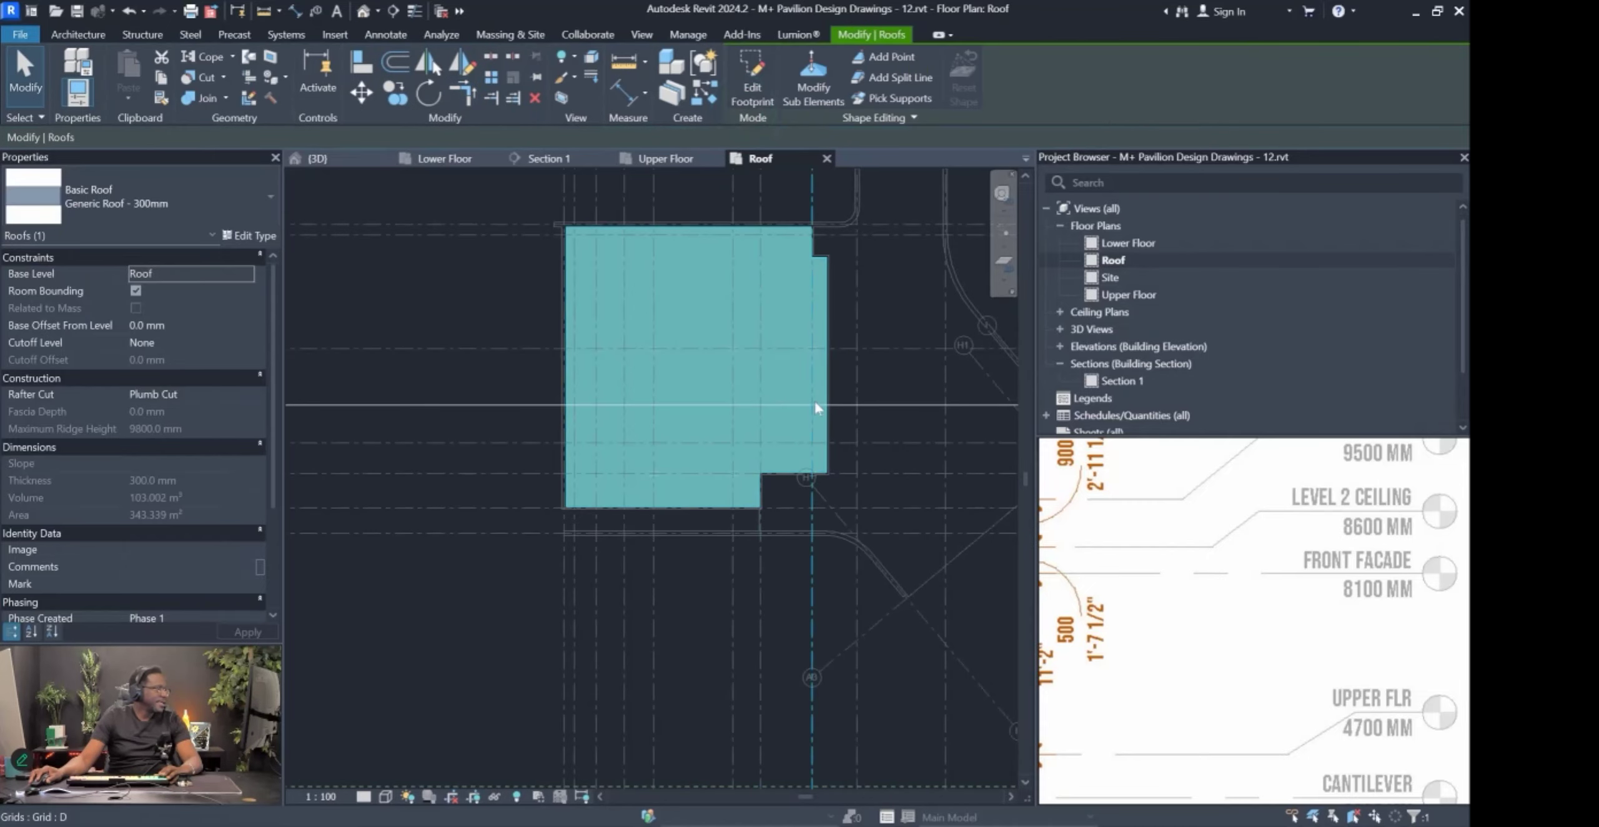
Open the 3D view, select the new roof and inspect how it sits on the walls.
click(364, 11)
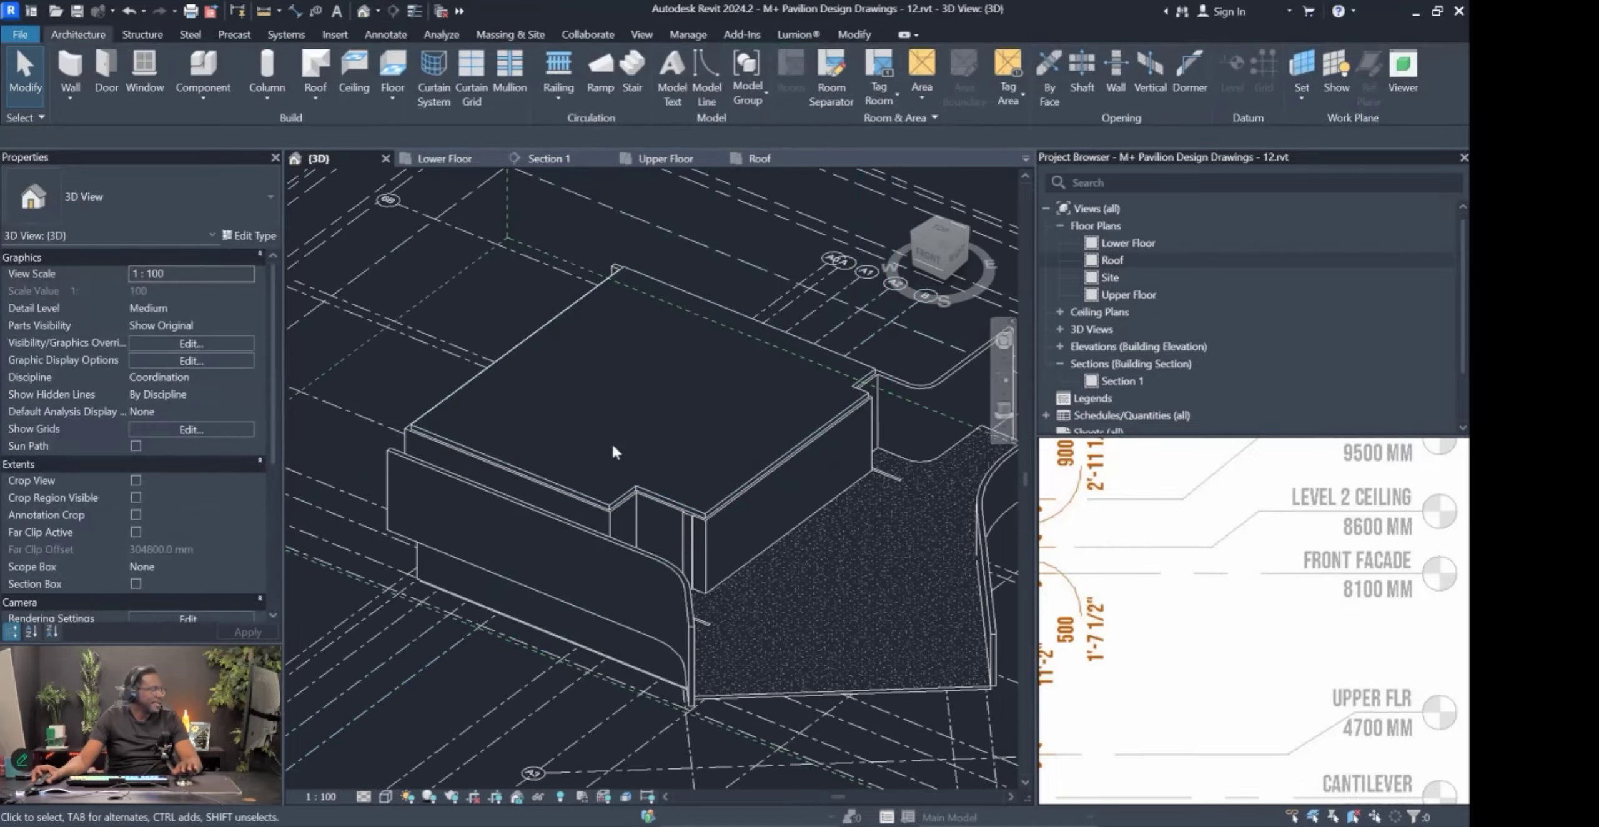
shift+middle_drag(578, 439, 721, 484)
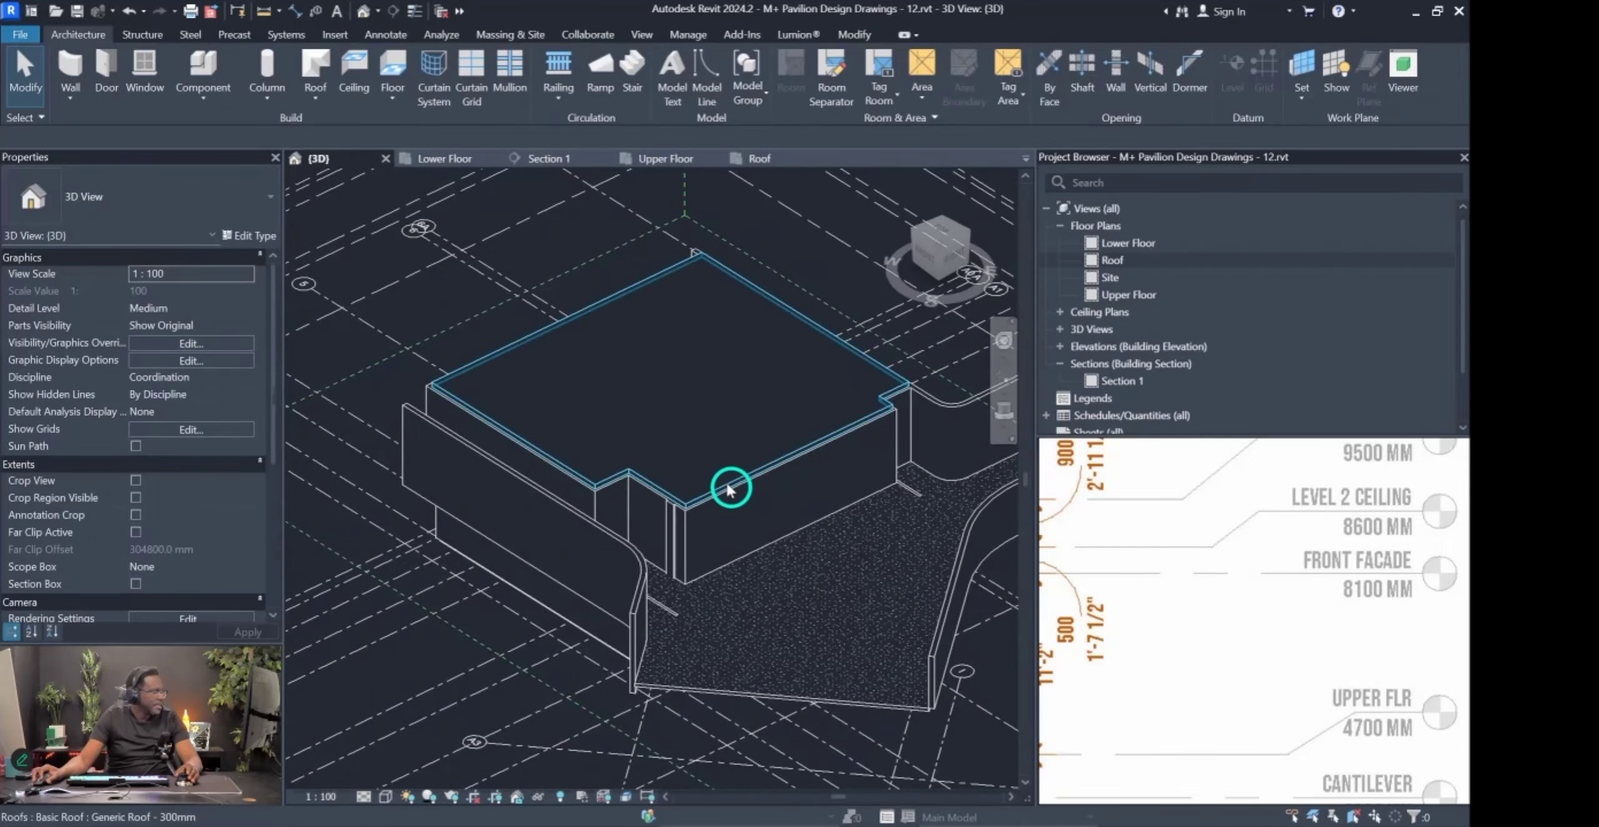
click(730, 482)
shift+middle_drag(729, 482, 734, 491)
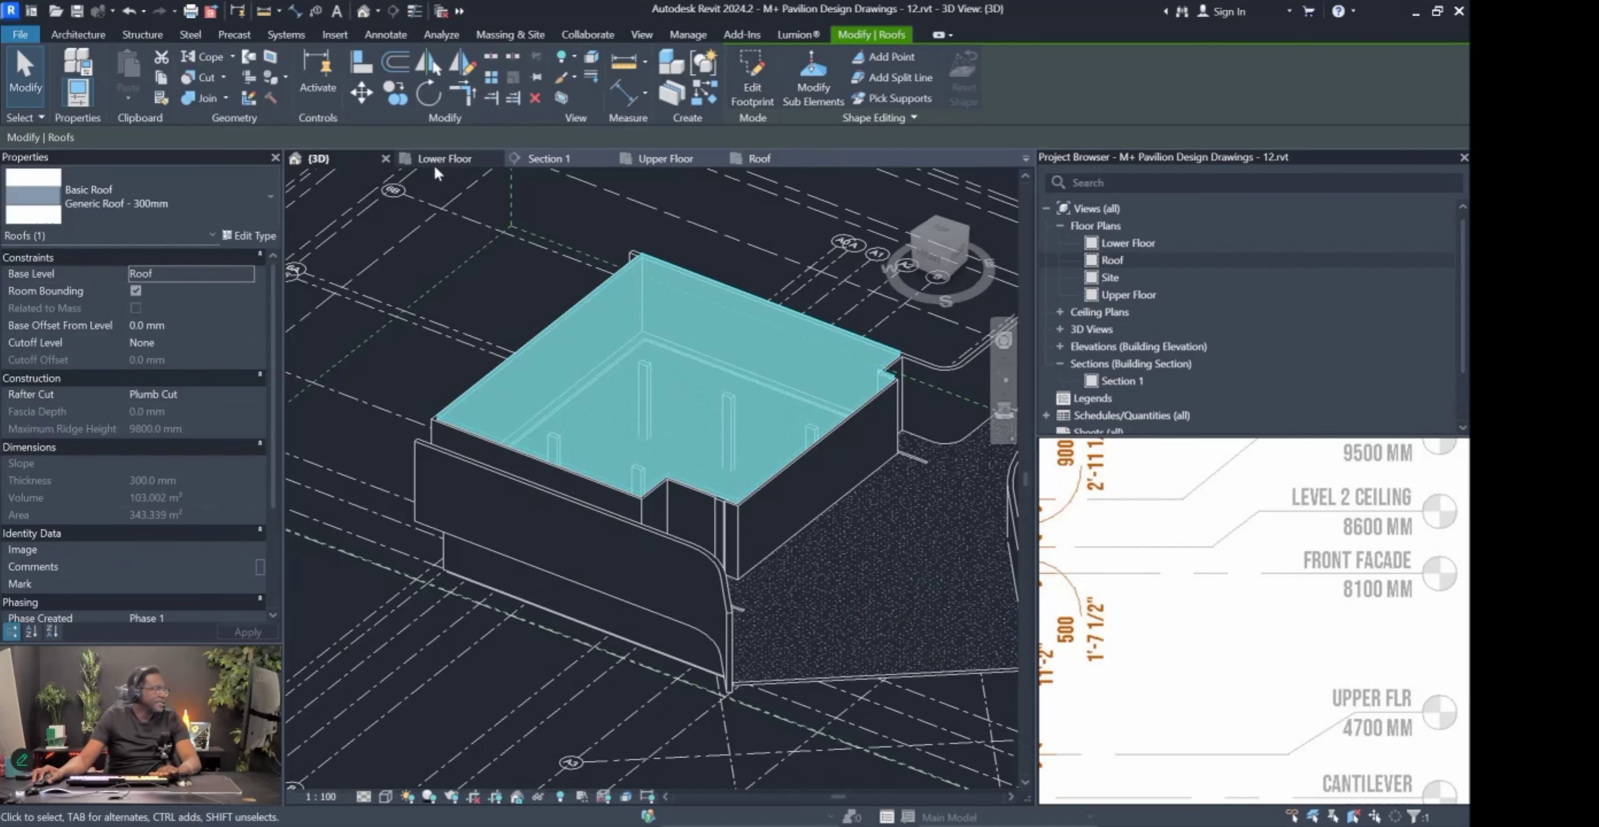
Open the Roof floor plan and start editing the footprint of the main block's roof.
click(653, 159)
scroll(798, 347, up, 3)
key(Escape)
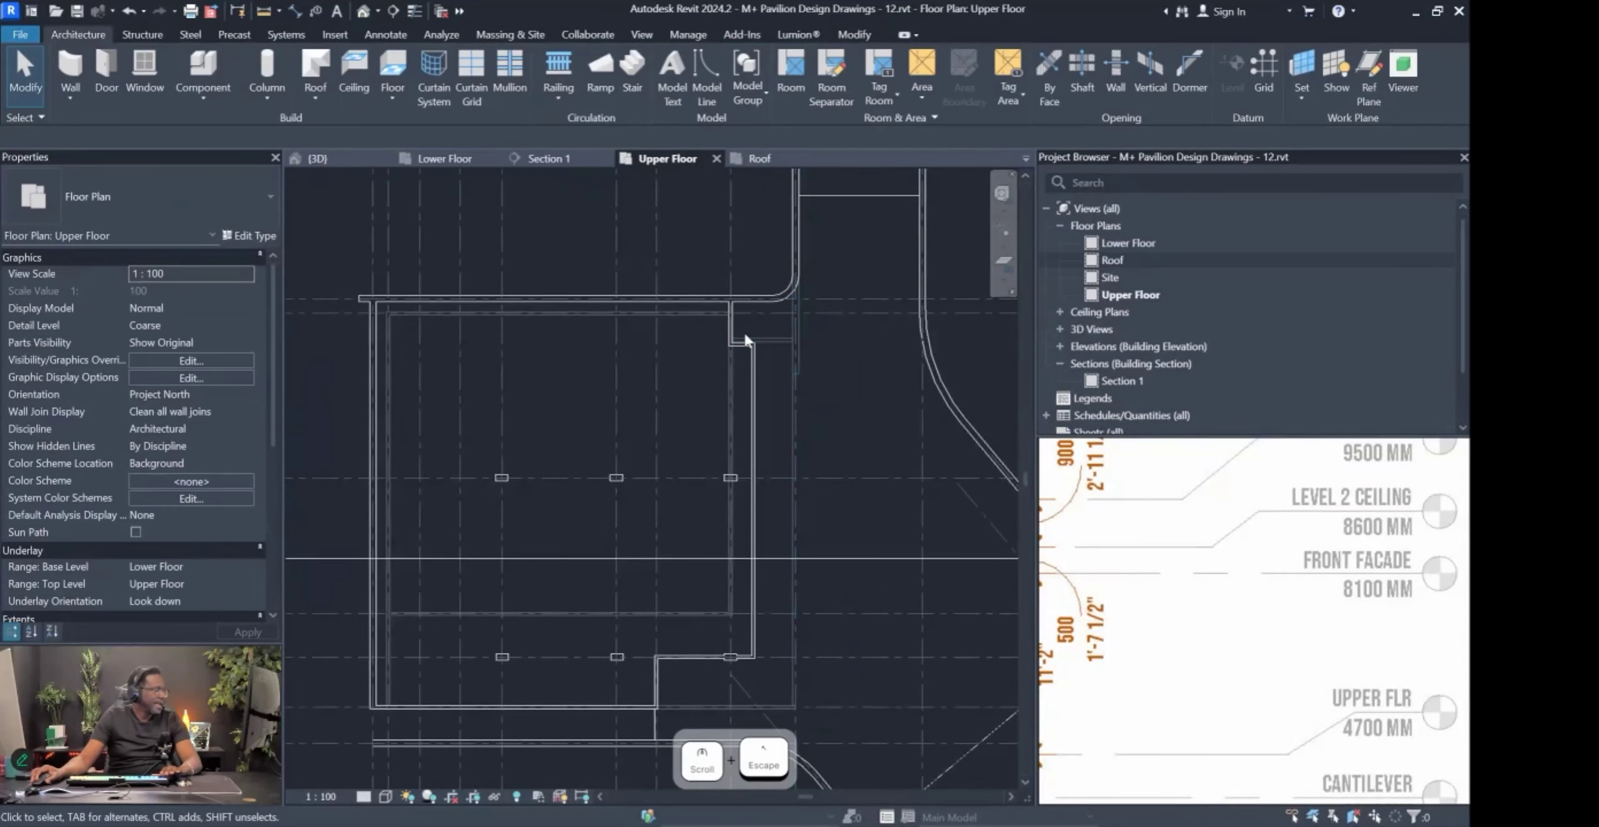
click(758, 160)
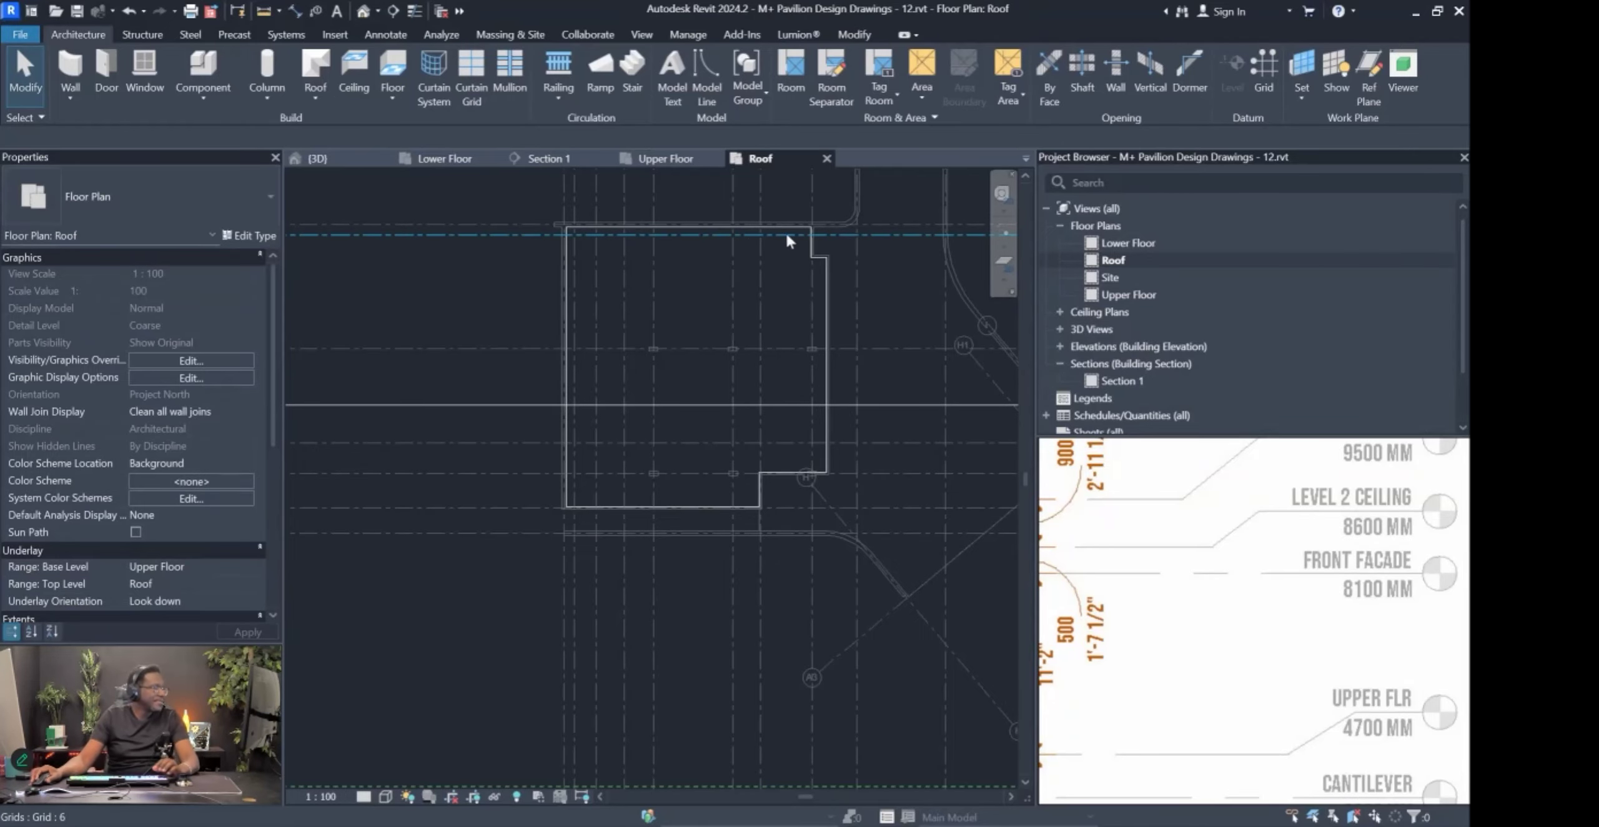
click(810, 248)
double_click(810, 248)
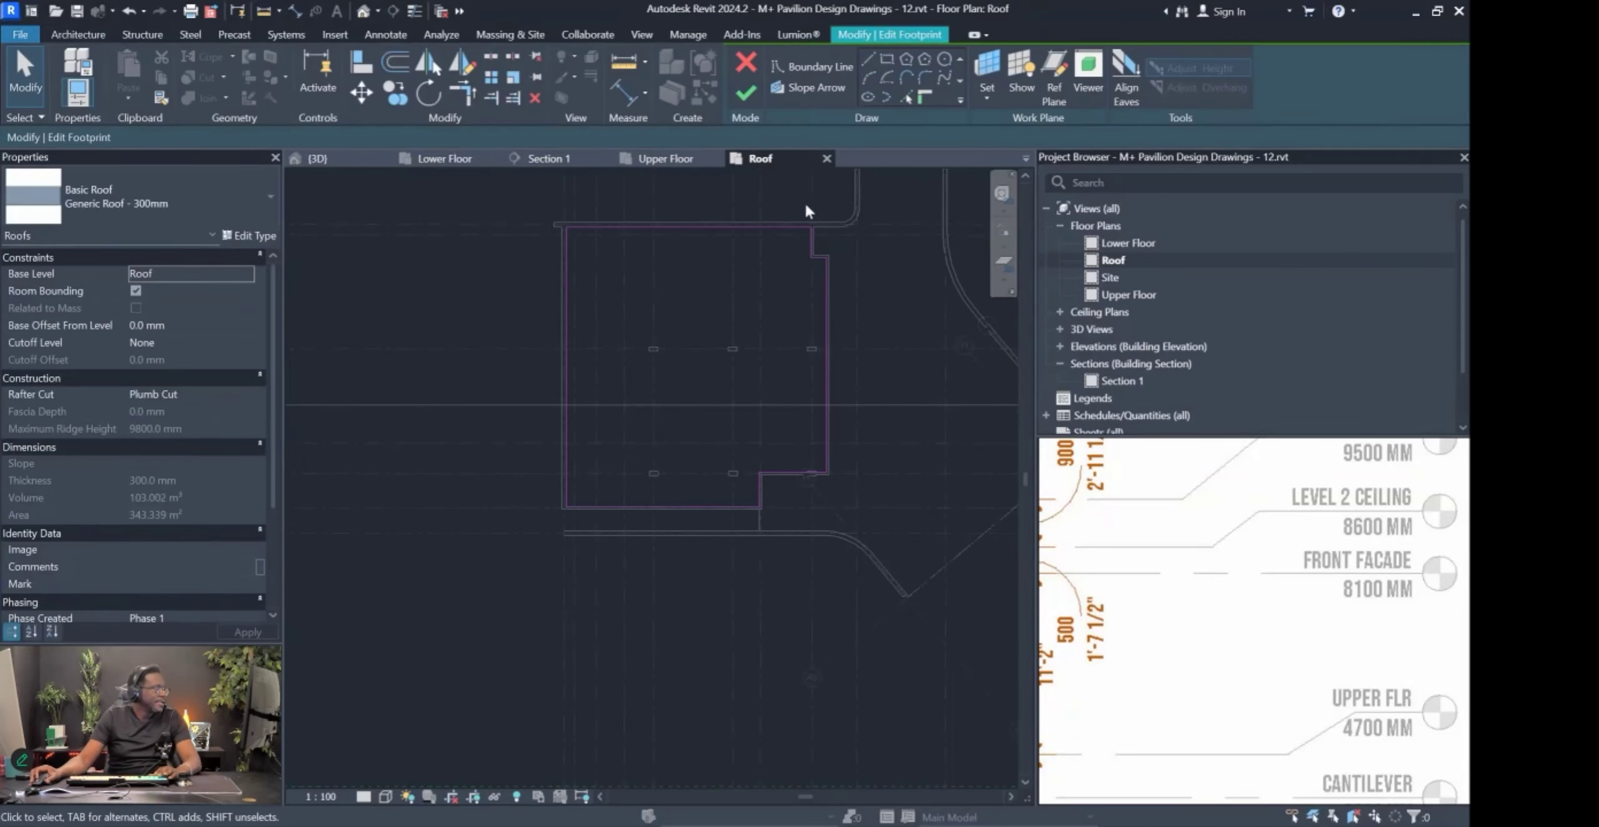
Check the Defines Roof Slope setting on individual roof boundary lines, including the south and west edges, and close the footprint sketch.
scroll(625, 230, up, 2)
click(572, 226)
click(551, 317)
click(631, 590)
click(632, 596)
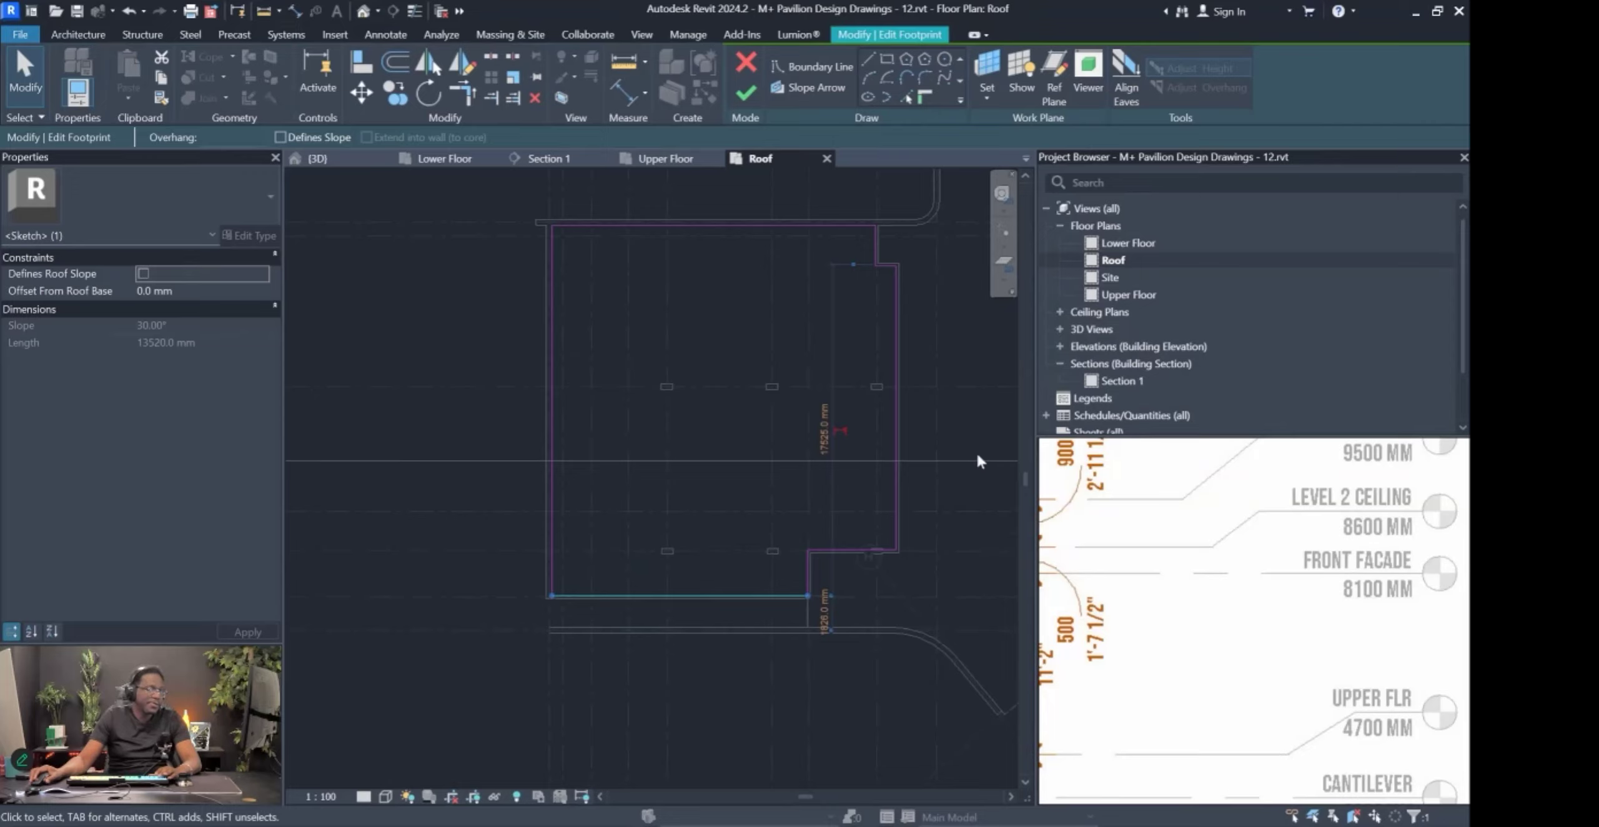
click(550, 455)
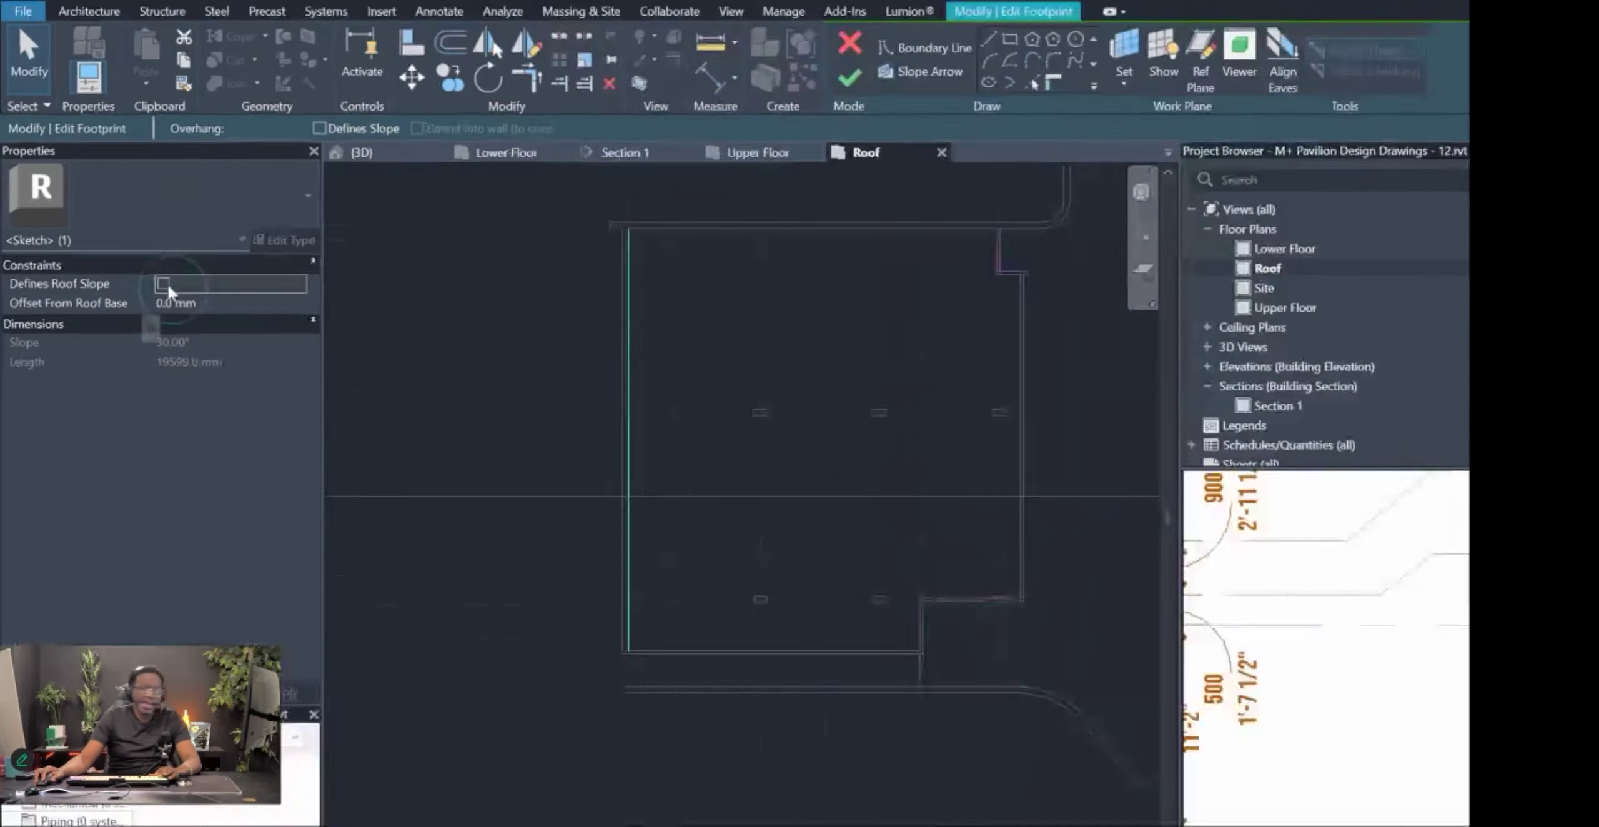
click(145, 274)
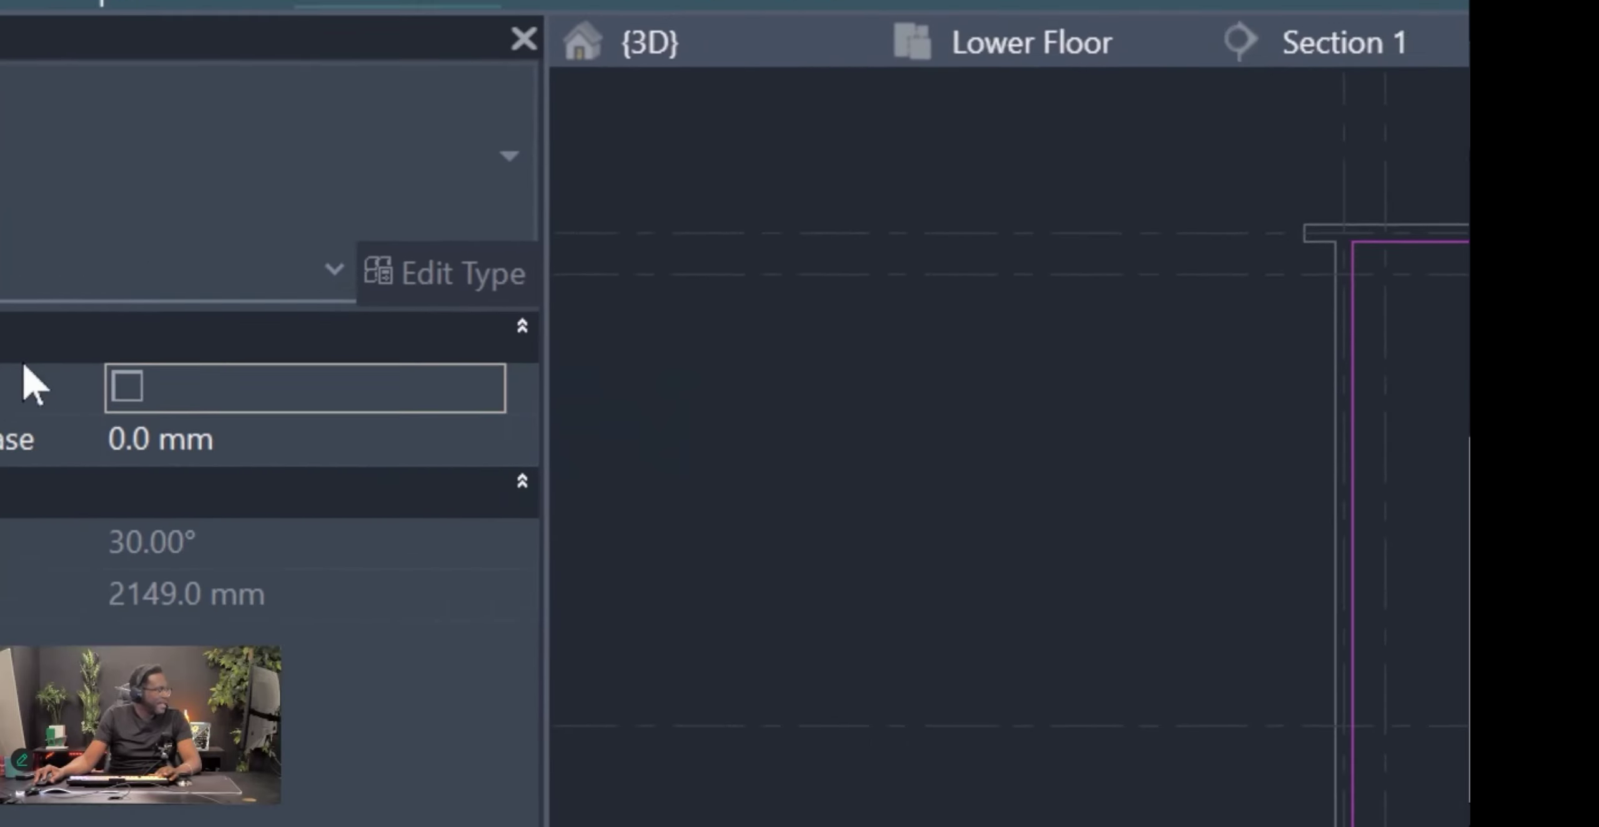
click(855, 25)
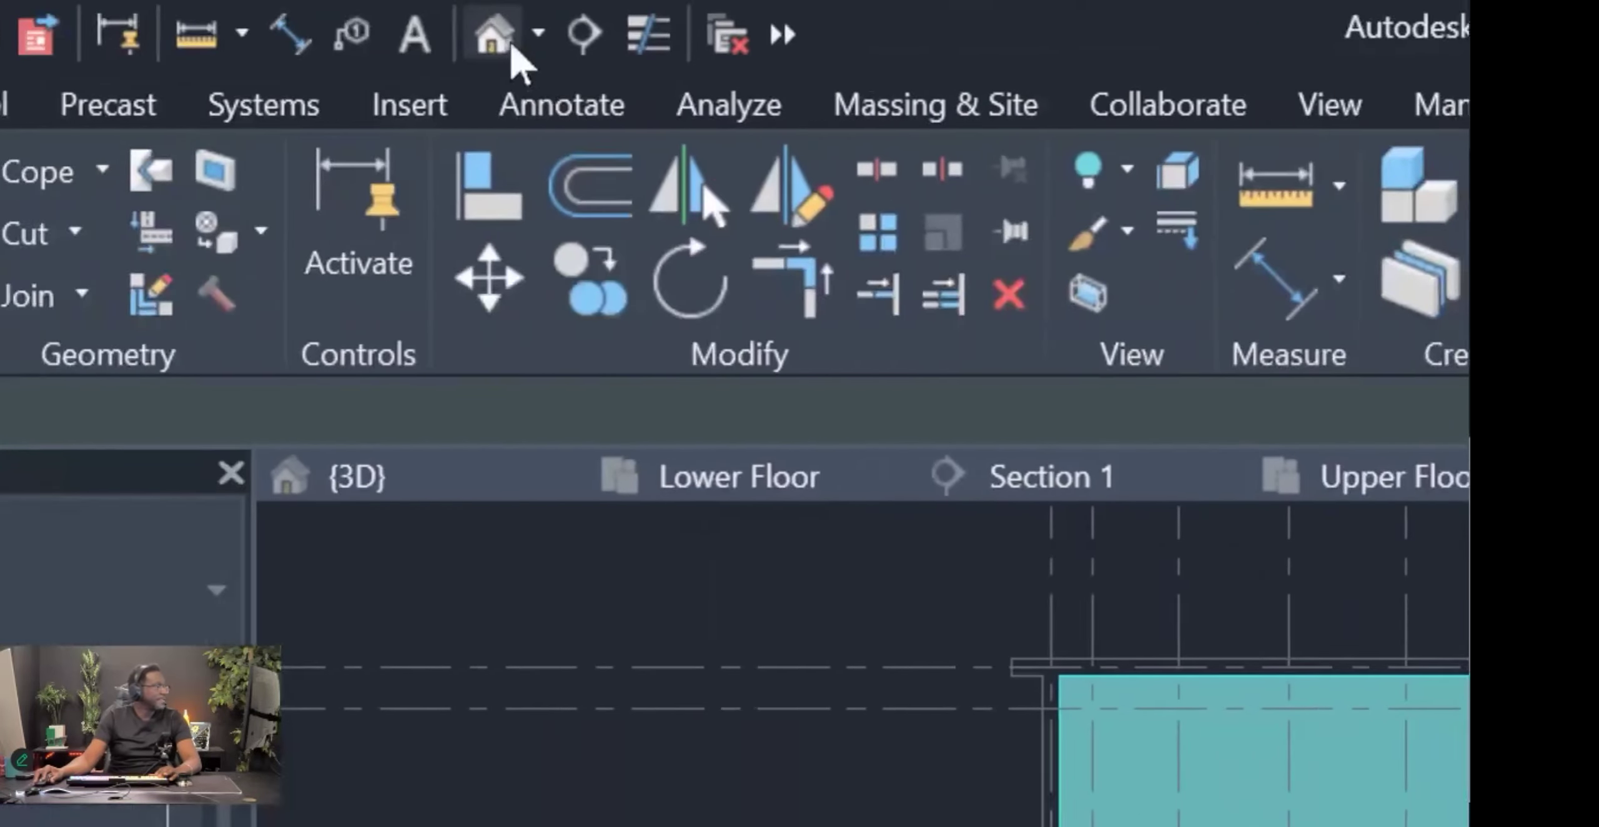
View the roof in 3D and examine in the reference section how it meets the outer wall at the 9500 mm roof level.
click(695, 39)
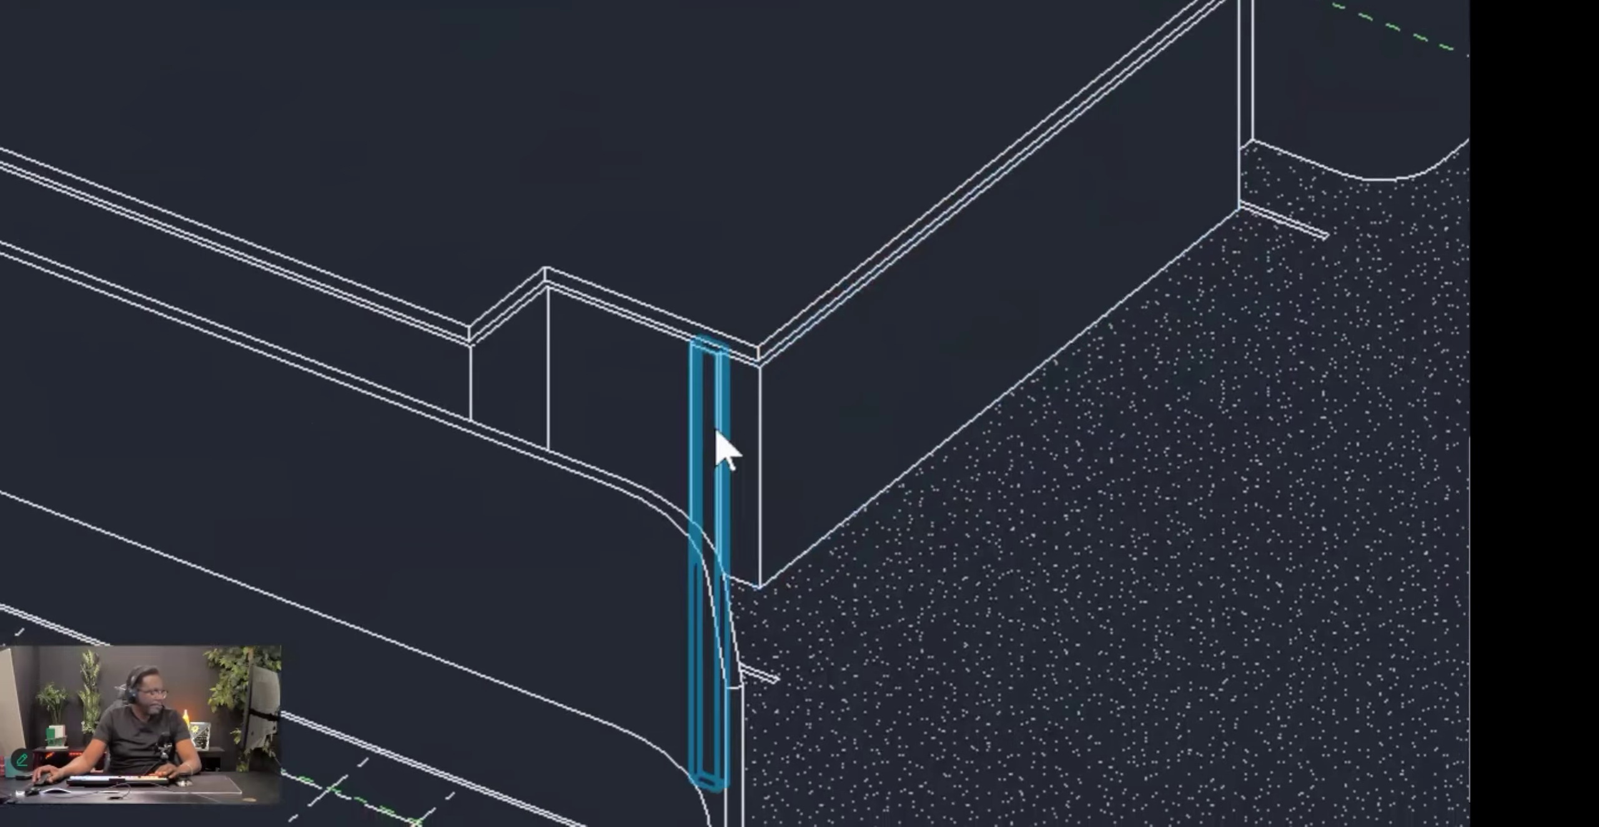
scroll(1315, 475, down, 4)
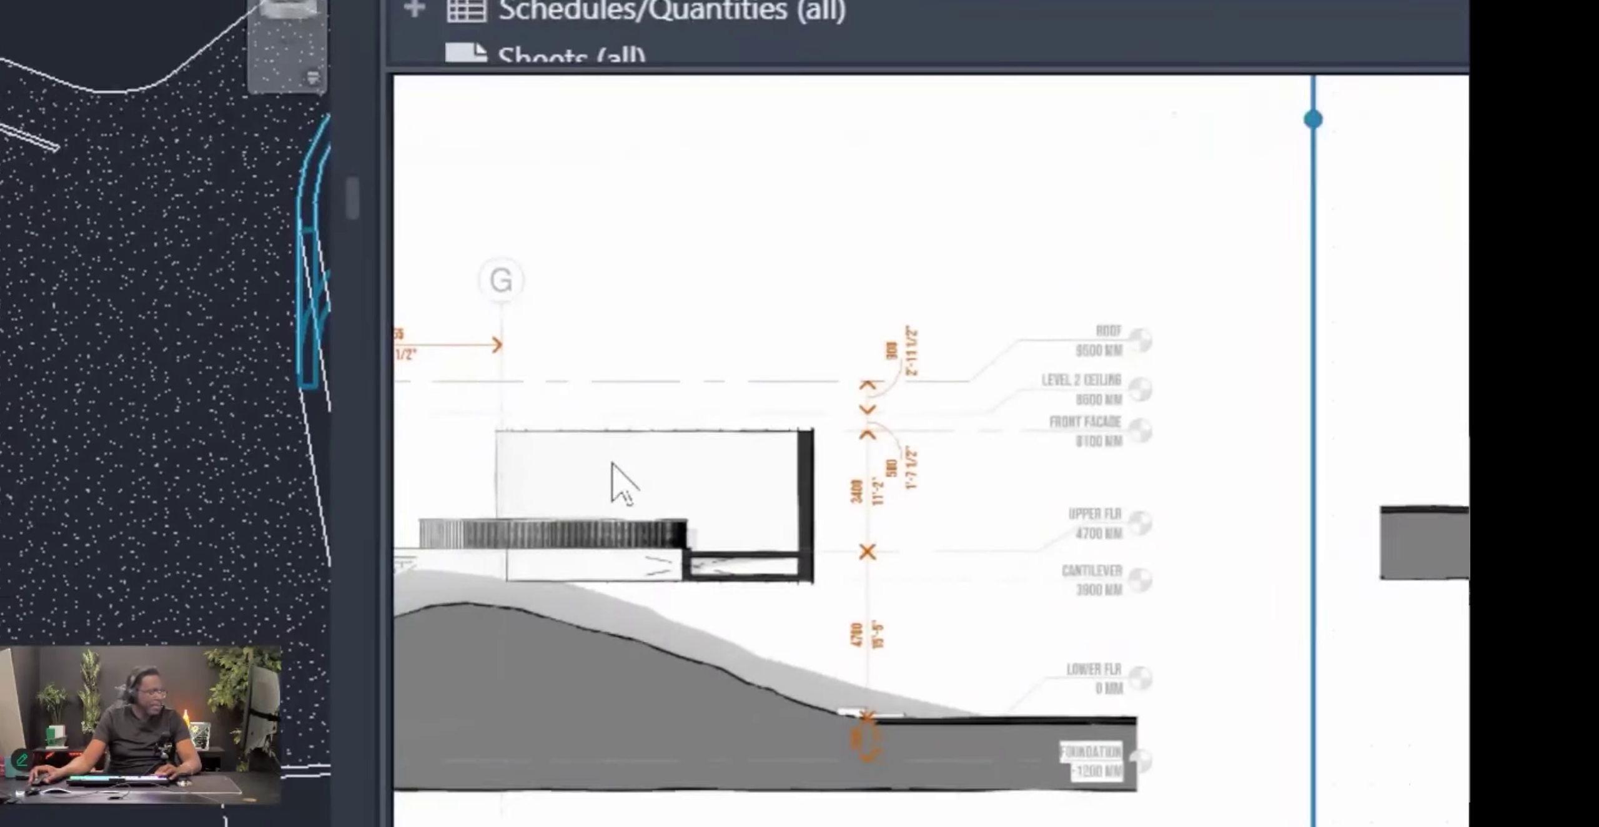
middle_drag(399, 472, 921, 434)
middle_drag(300, 419, 784, 413)
scroll(637, 391, up, 10)
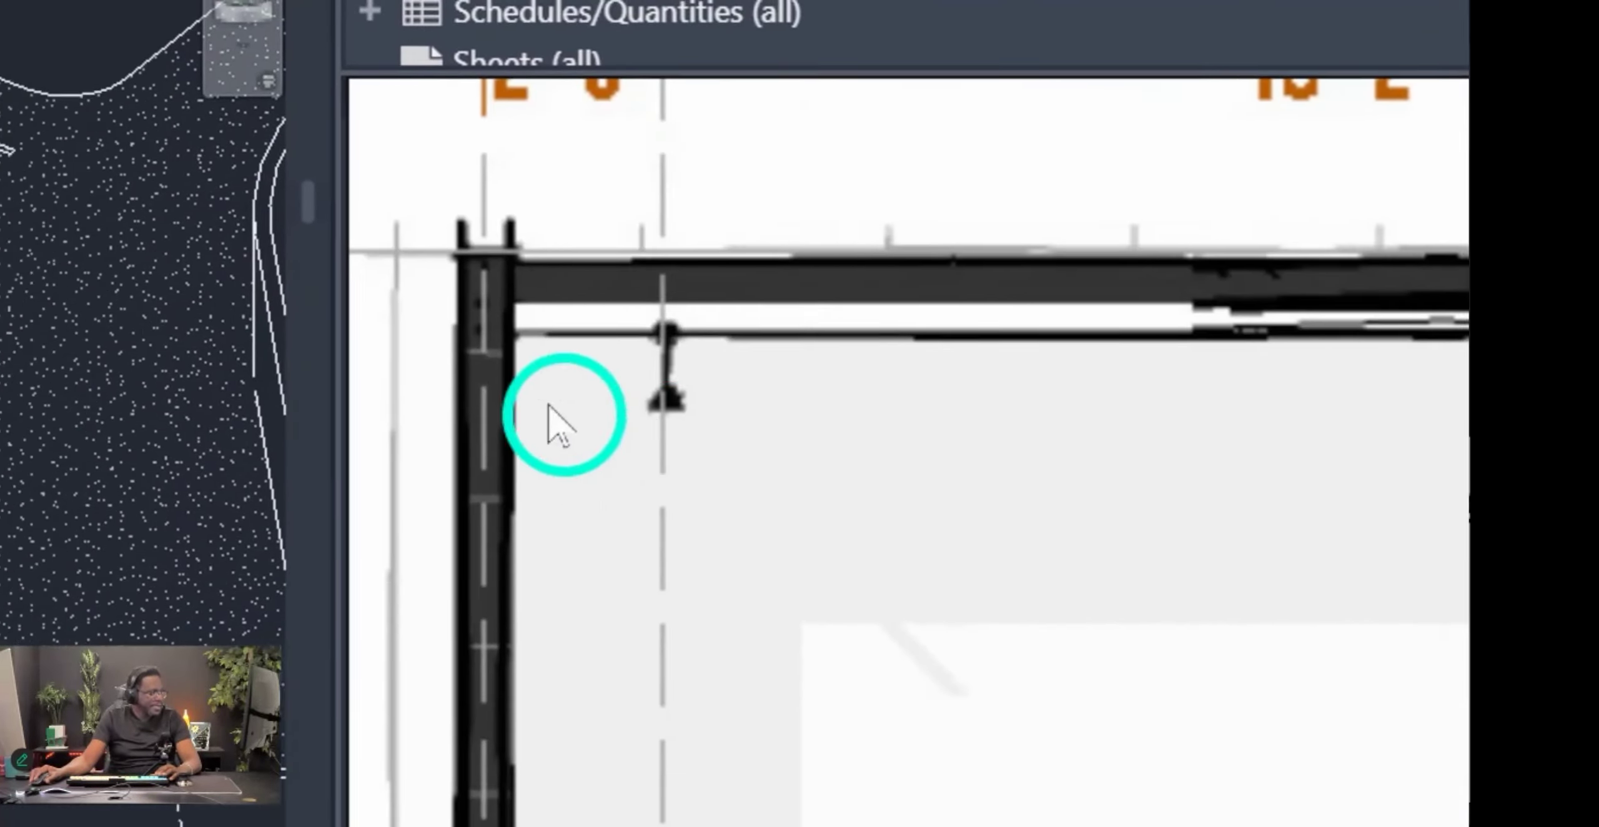
scroll(1098, 508, down, 4)
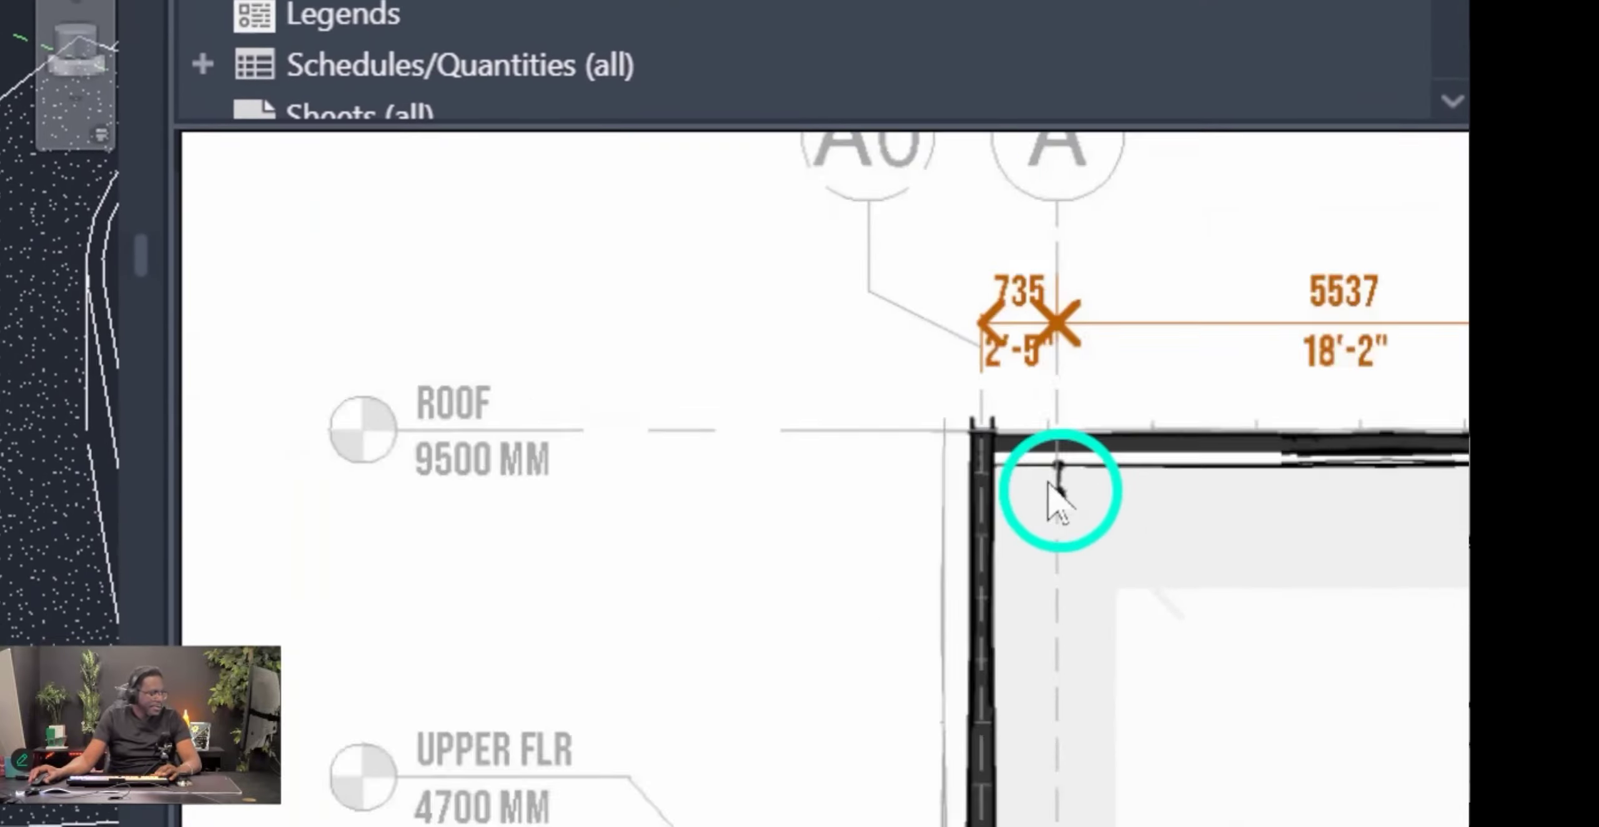
scroll(627, 455, up, 5)
middle_drag(1007, 465, 83, 358)
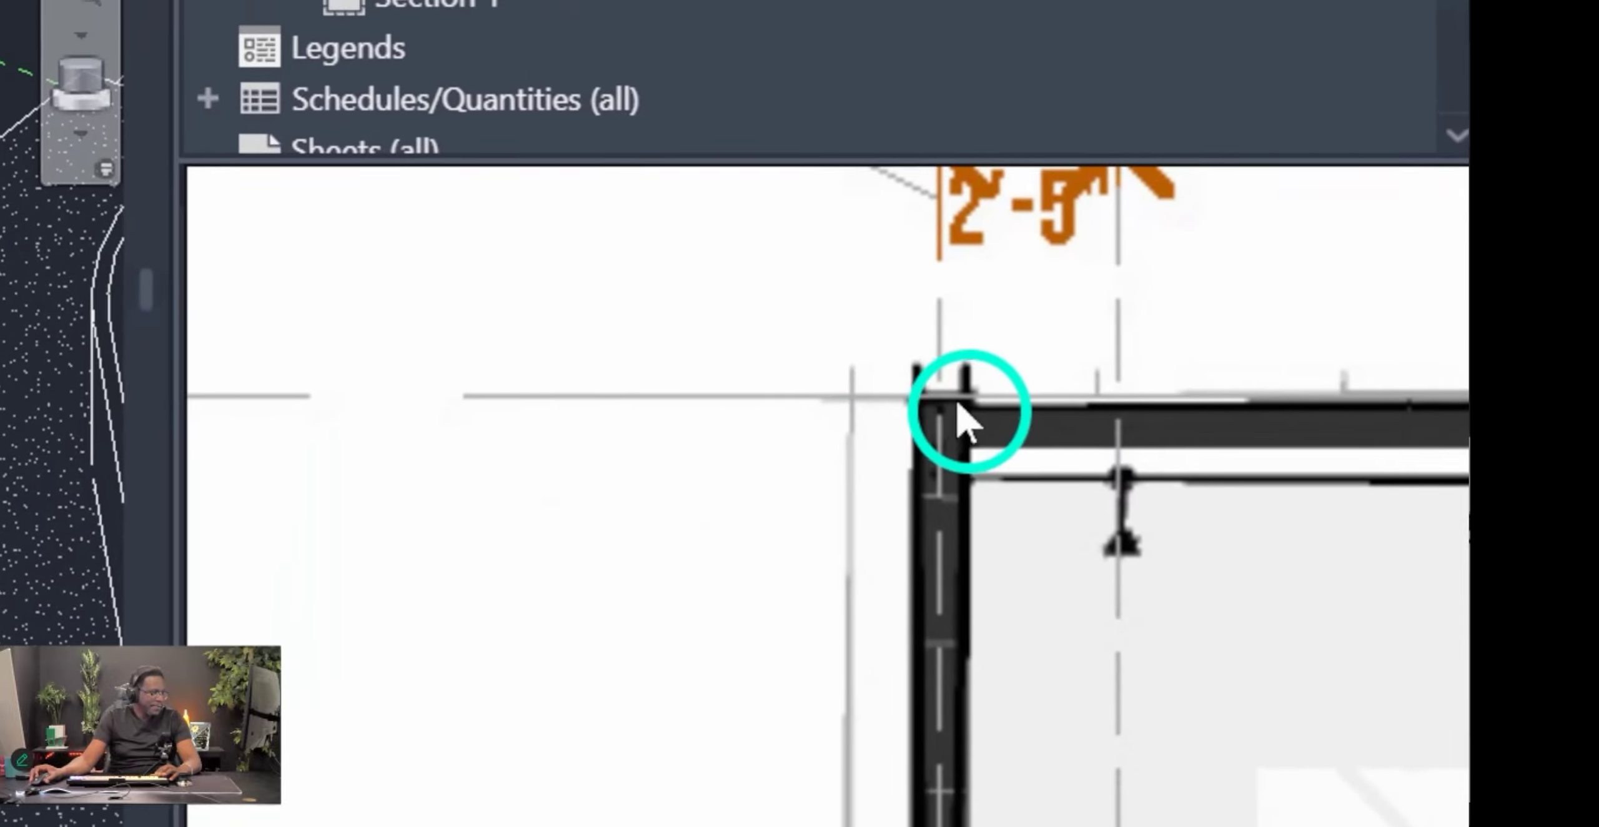
scroll(1017, 422, down, 4)
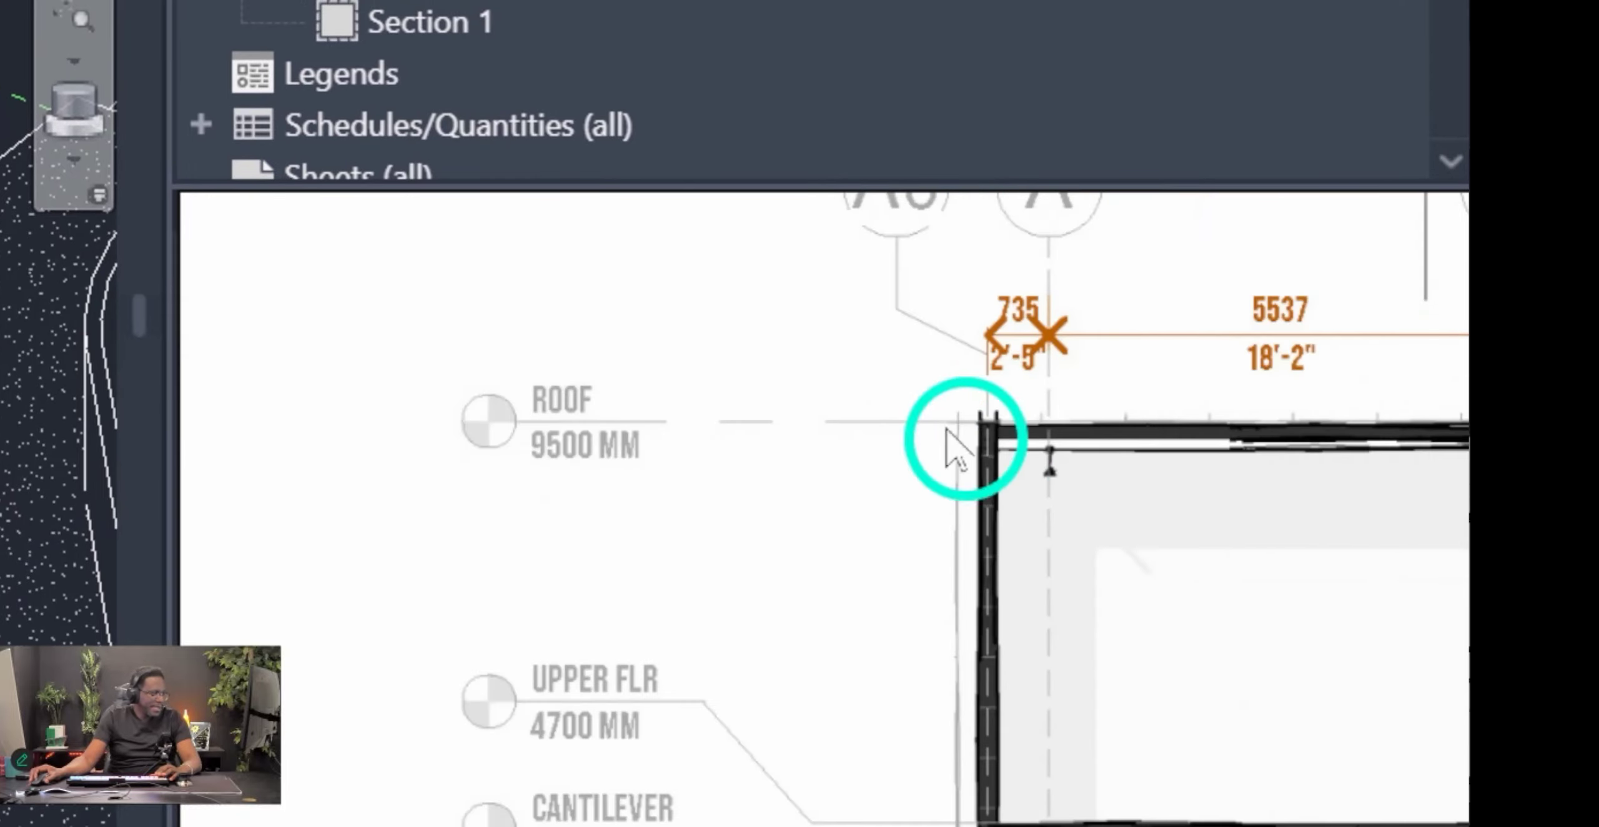
scroll(696, 441, up, 5)
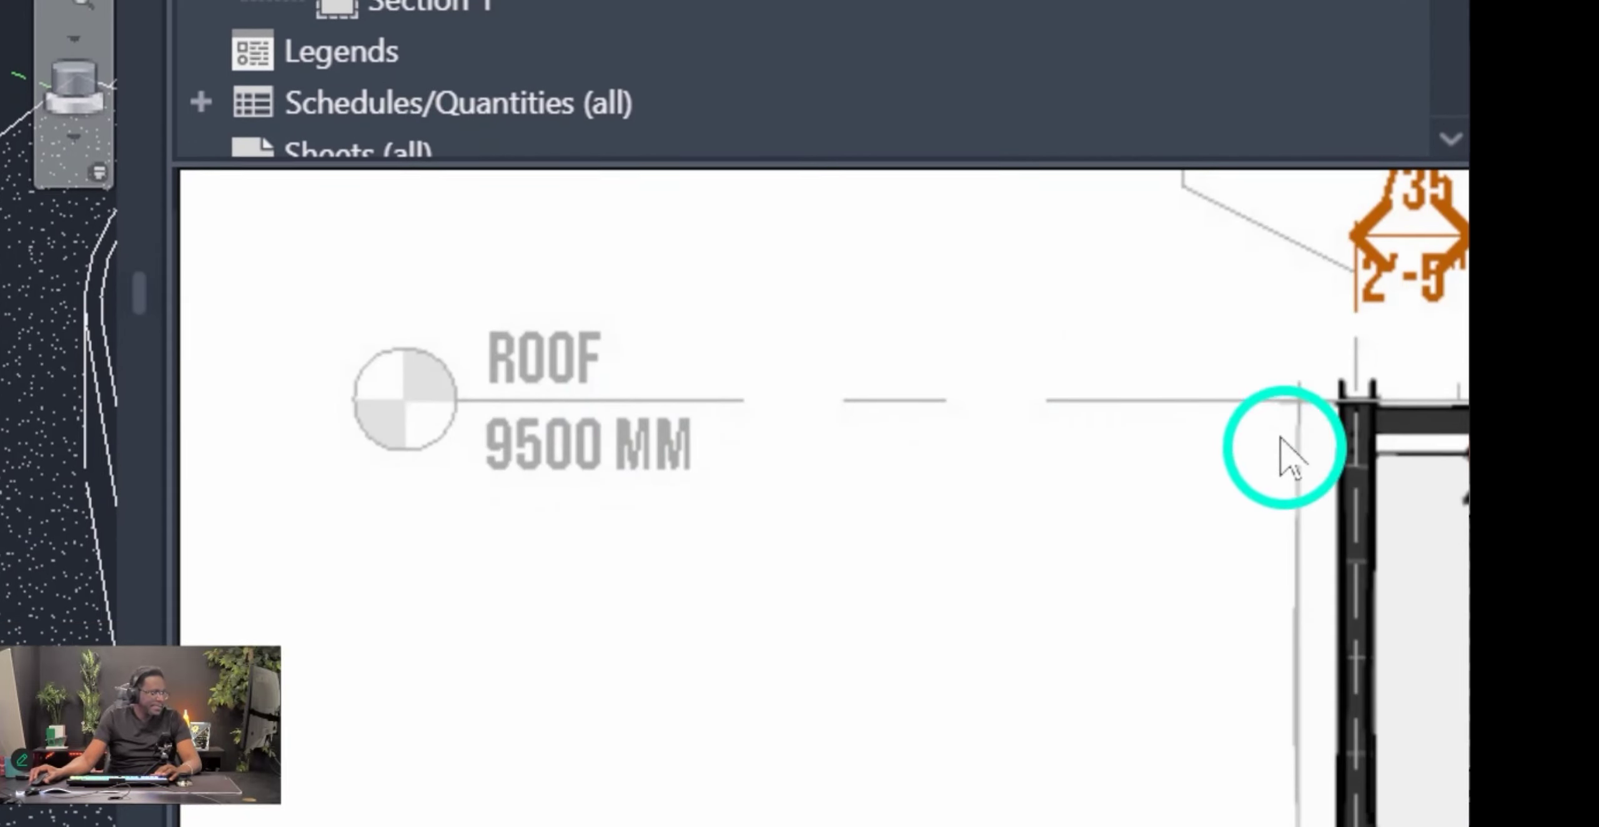
middle_drag(1327, 428, 936, 401)
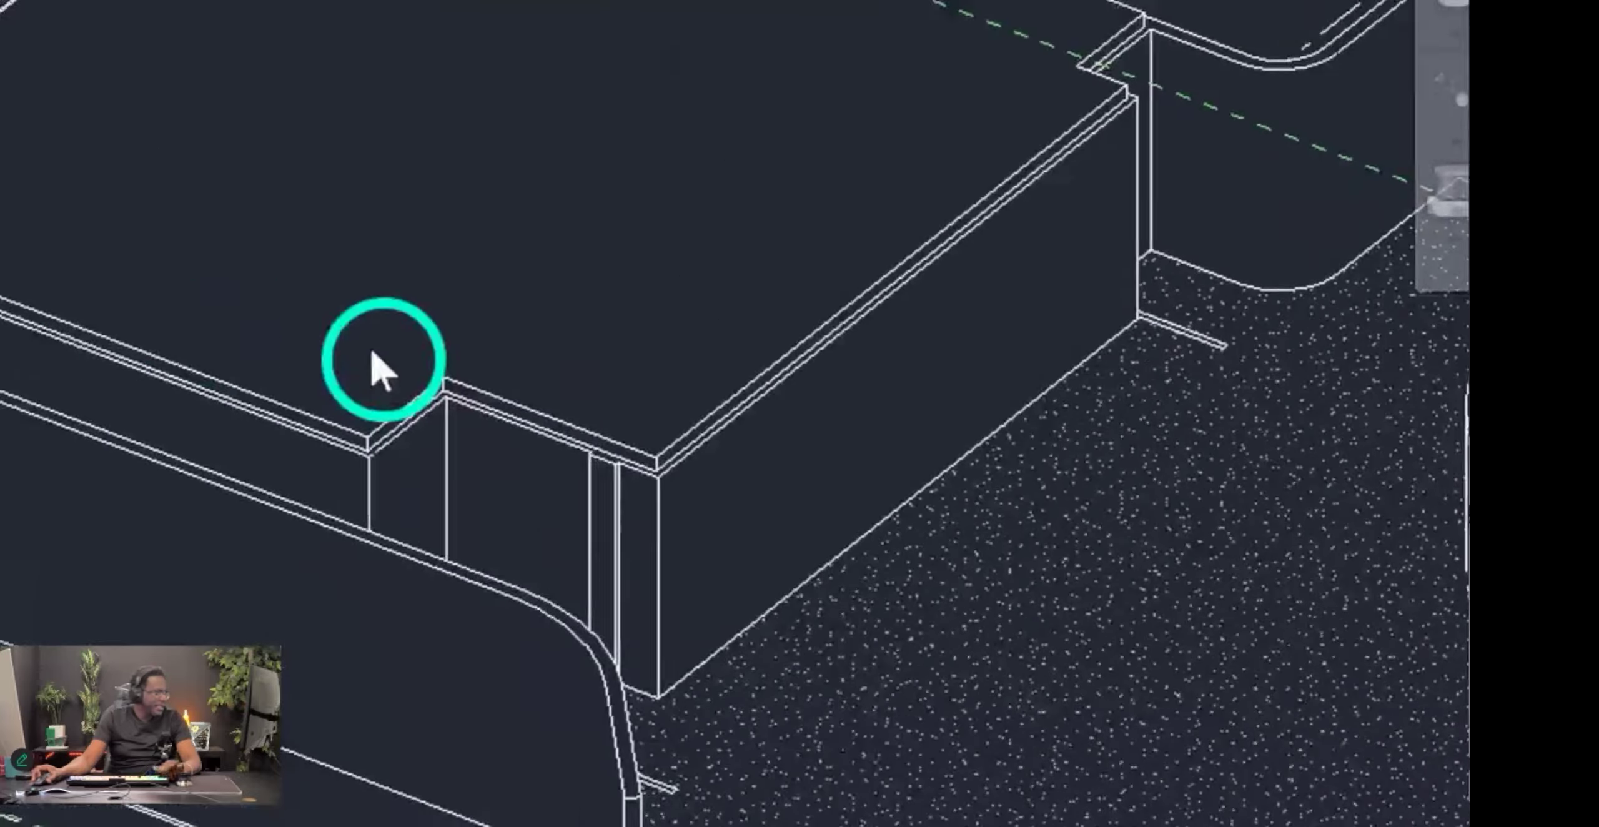
Select the roof in 3D and open Section 1 to inspect the roof edge where it meets the wall top.
shift+middle_drag(371, 351, 760, 430)
shift+middle_drag(384, 402, 753, 388)
click(751, 406)
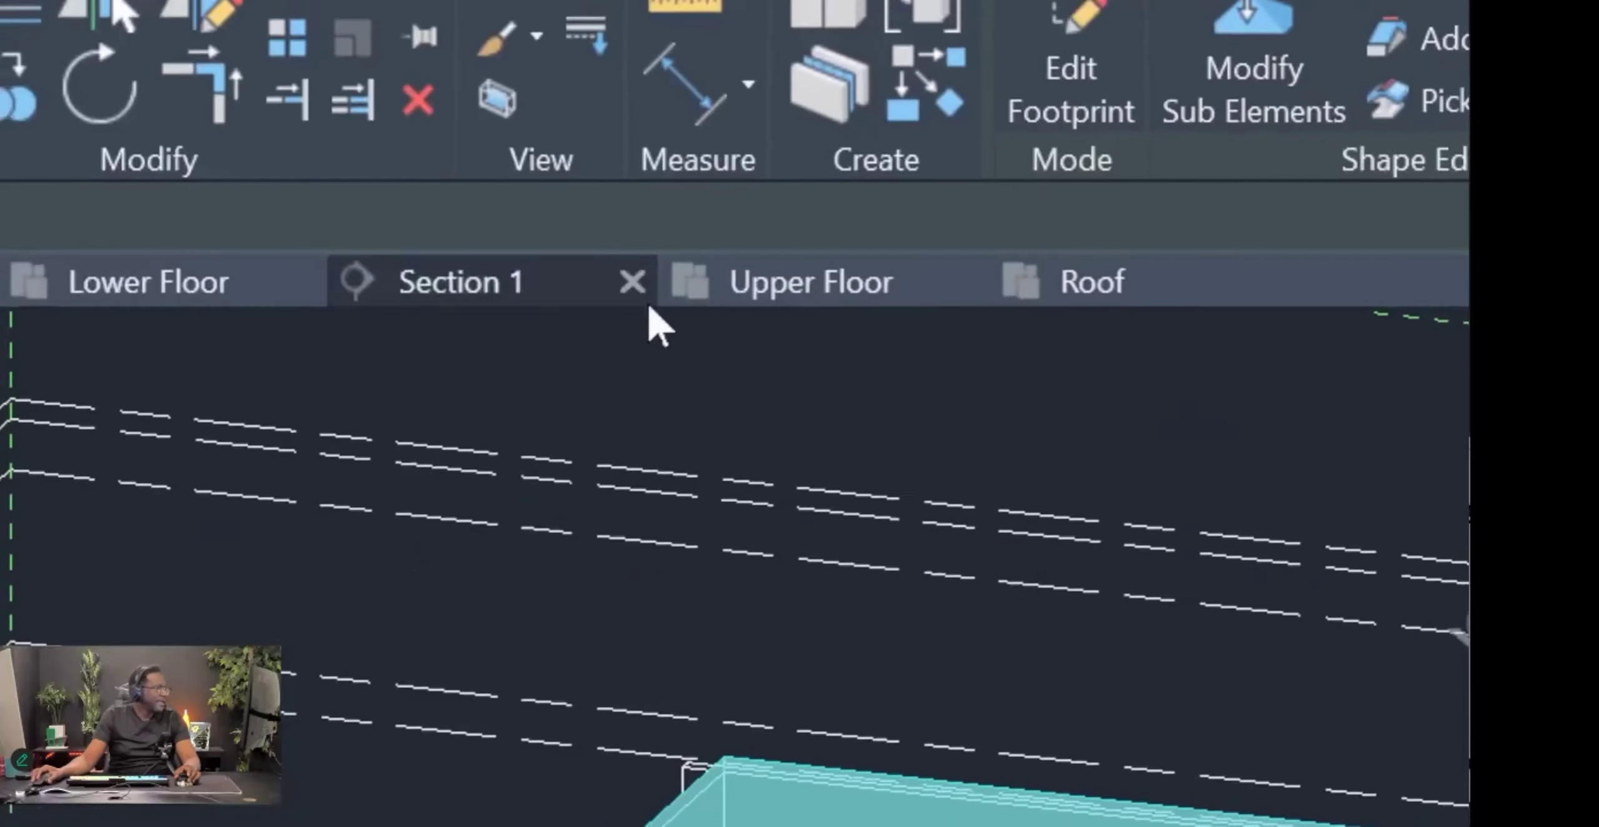
click(565, 378)
scroll(837, 538, down, 3)
middle_drag(718, 406, 875, 403)
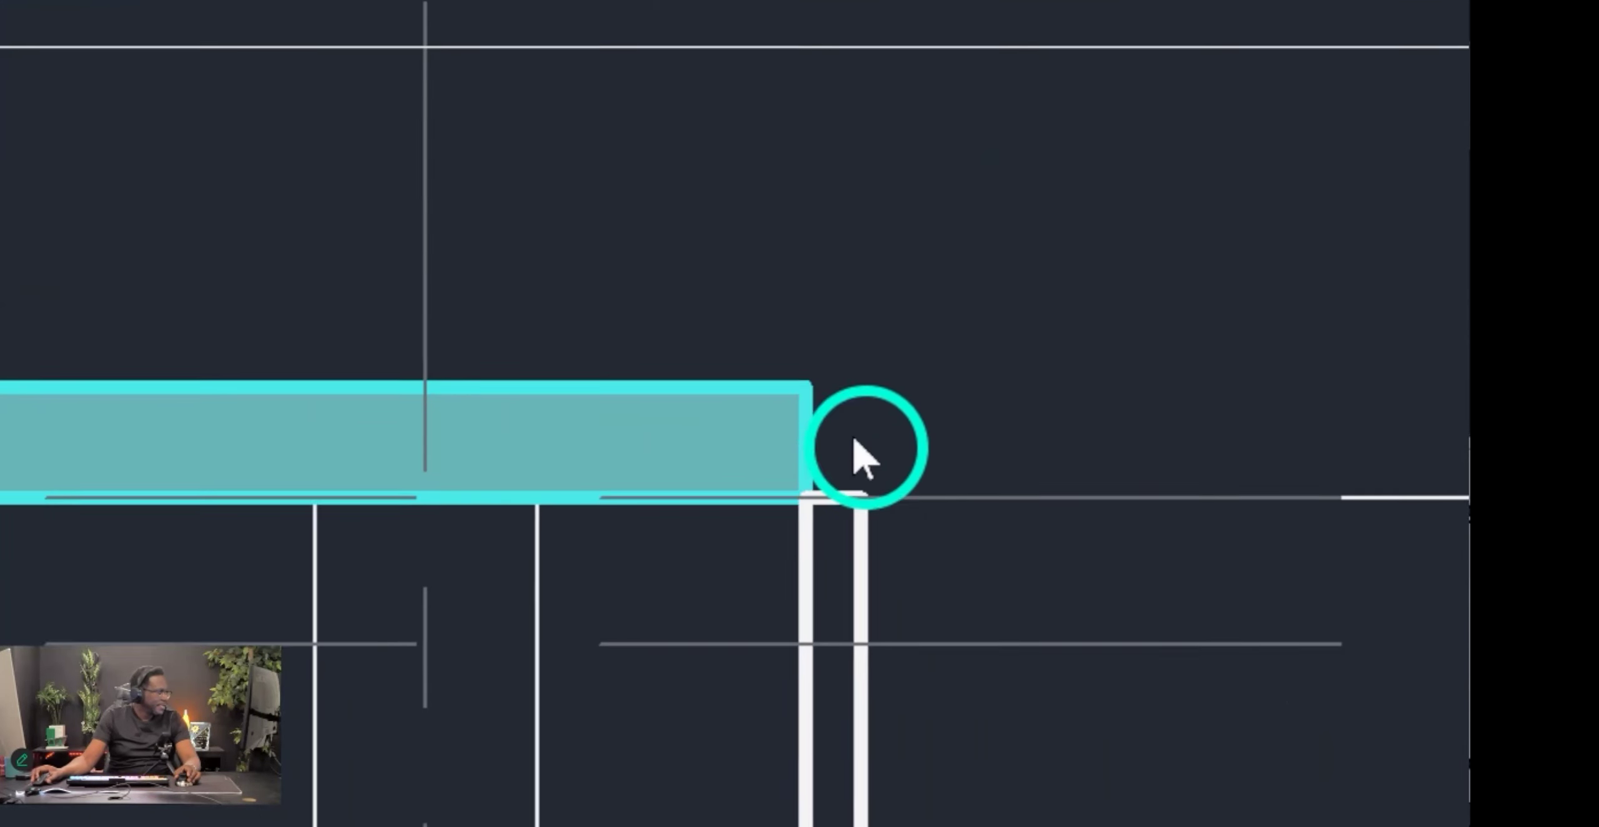
Examine the level lines and their labels from the roof down to the Cantilever level in Section 1.
scroll(726, 459, down, 3)
middle_drag(562, 419, 431, 375)
scroll(687, 396, down, 4)
middle_drag(1224, 509, 69, 418)
scroll(1290, 339, up, 8)
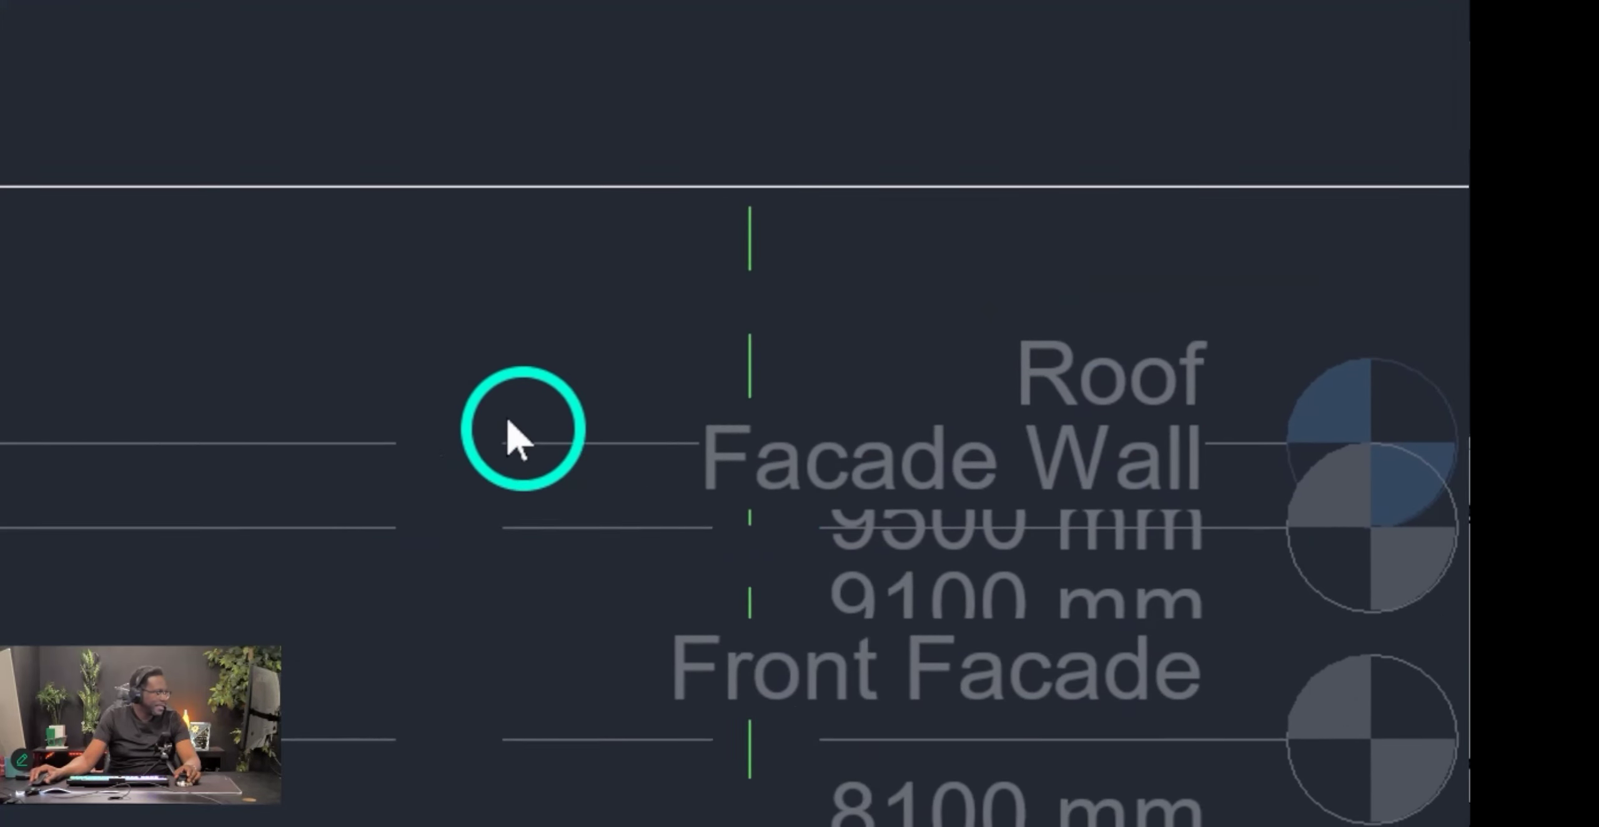
click(680, 433)
scroll(1050, 481, down, 5)
click(410, 750)
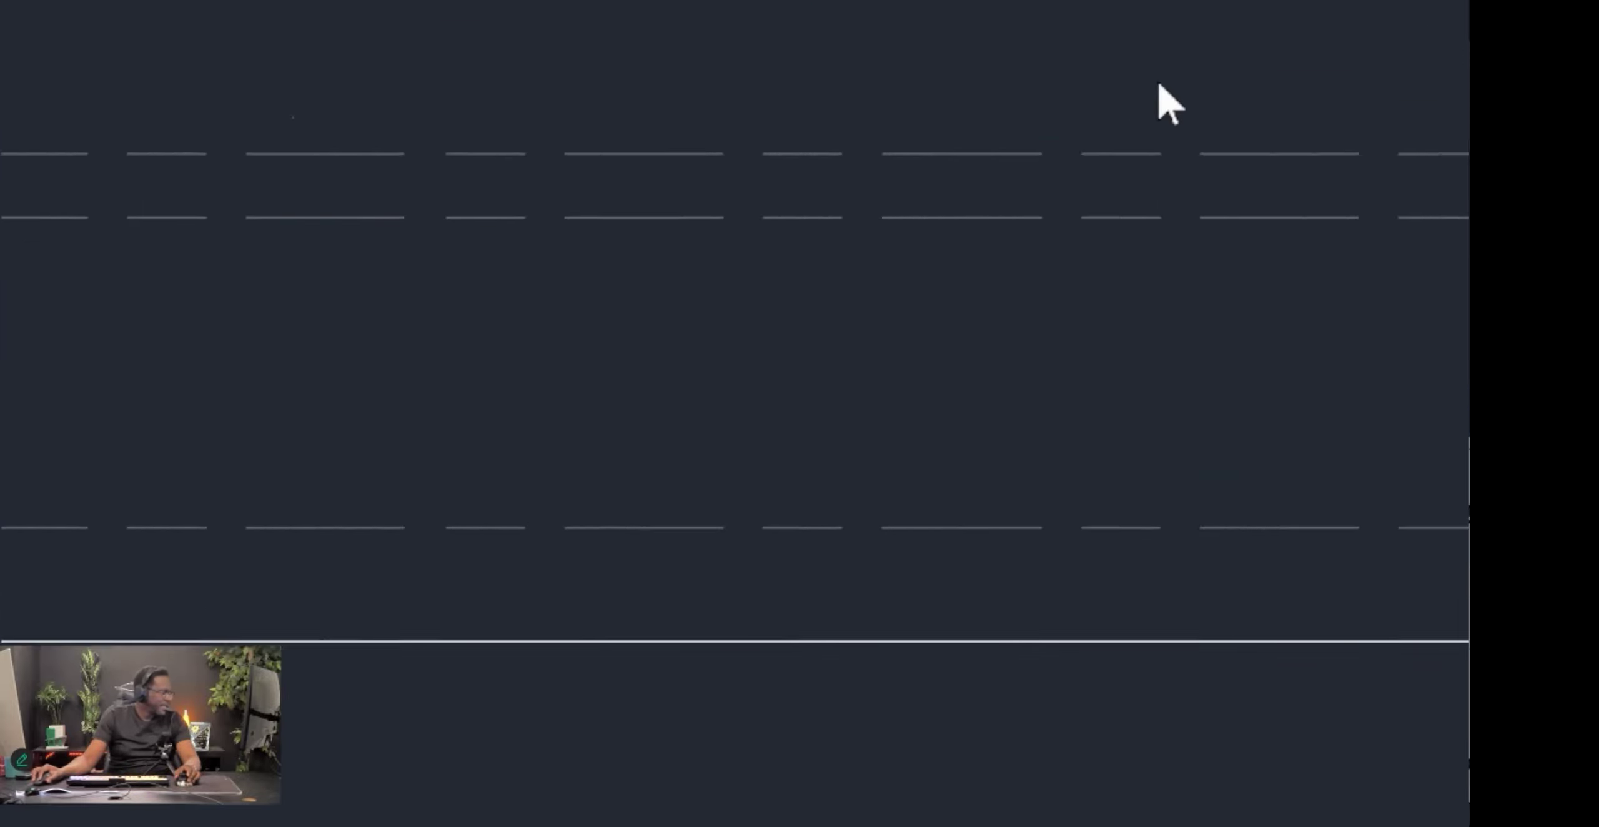
scroll(992, 503, down, 4)
scroll(400, 509, up, 2)
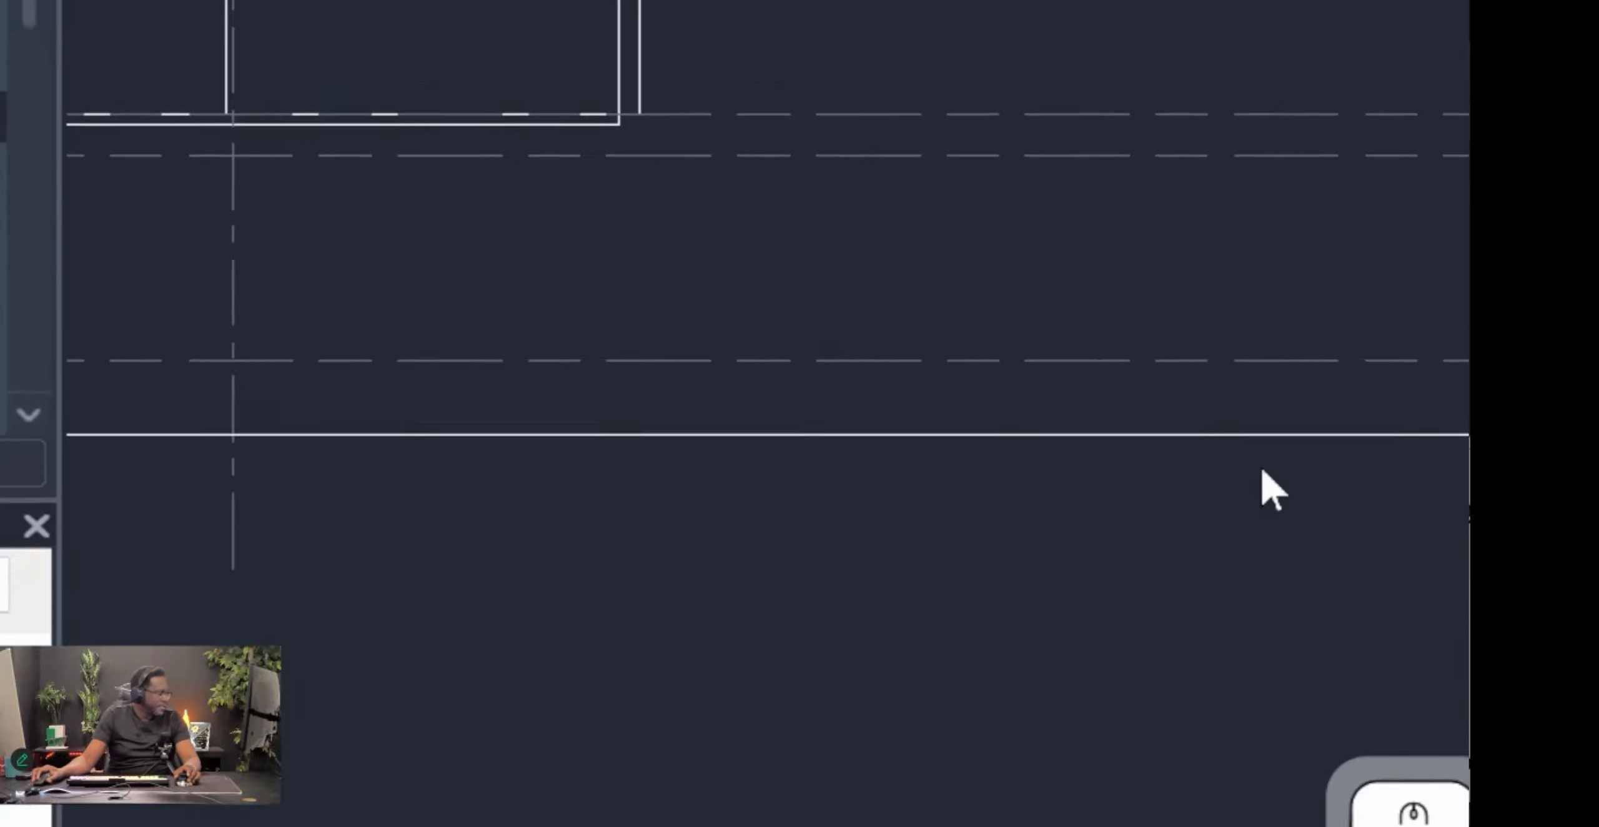
scroll(714, 104, down, 1)
scroll(918, 301, up, 4)
scroll(920, 306, up, 2)
middle_drag(899, 542, 817, 437)
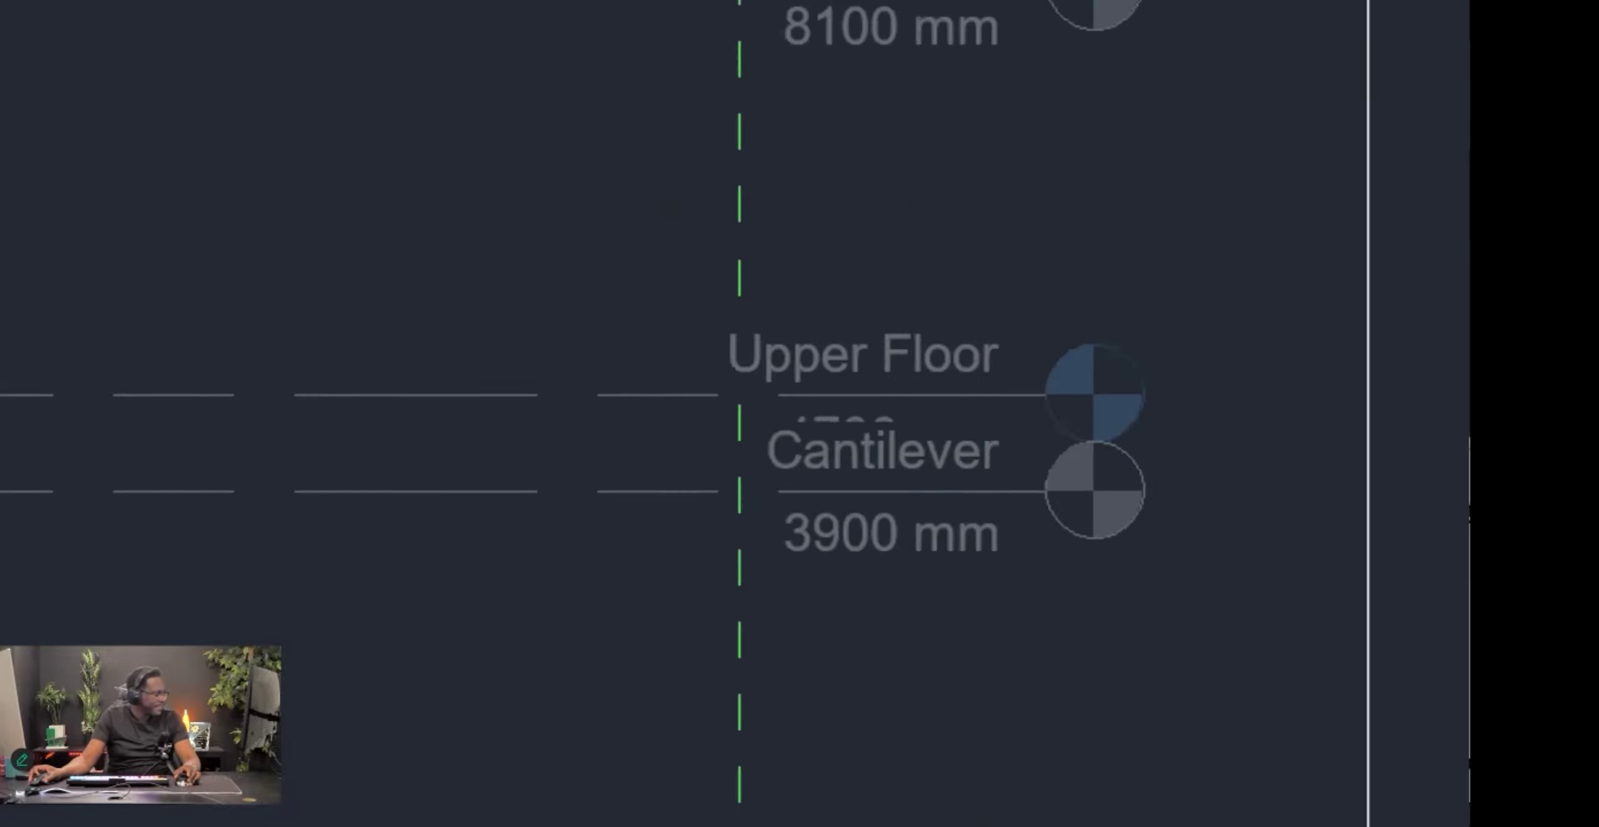
Set the view scale to 1 : 50 in the Architectural Section view template assigned to Section 1.
click(390, 323)
scroll(392, 325, down, 3)
click(447, 314)
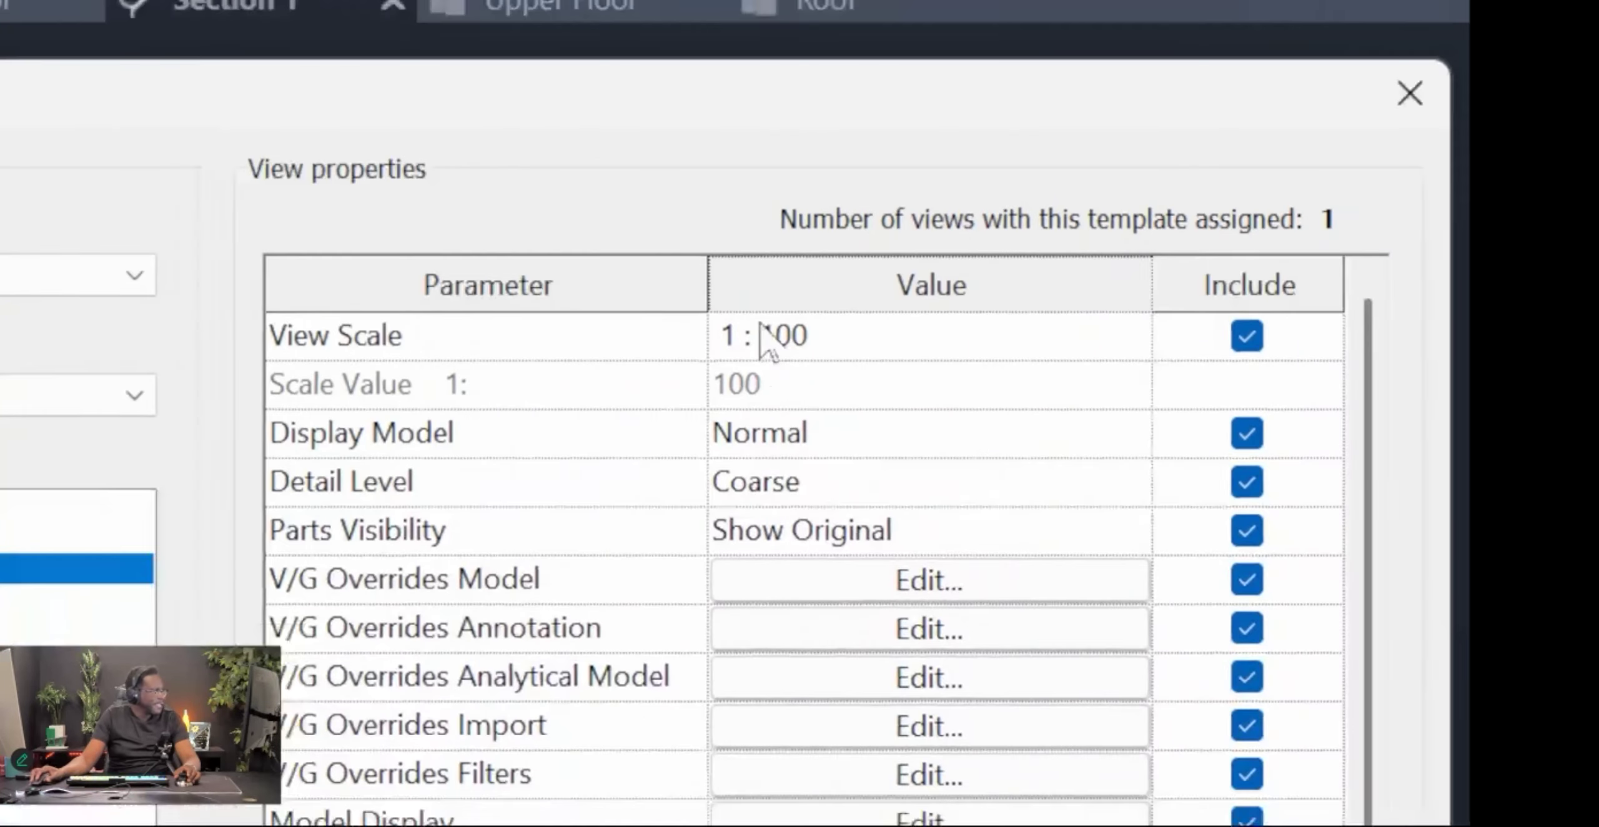
click(741, 275)
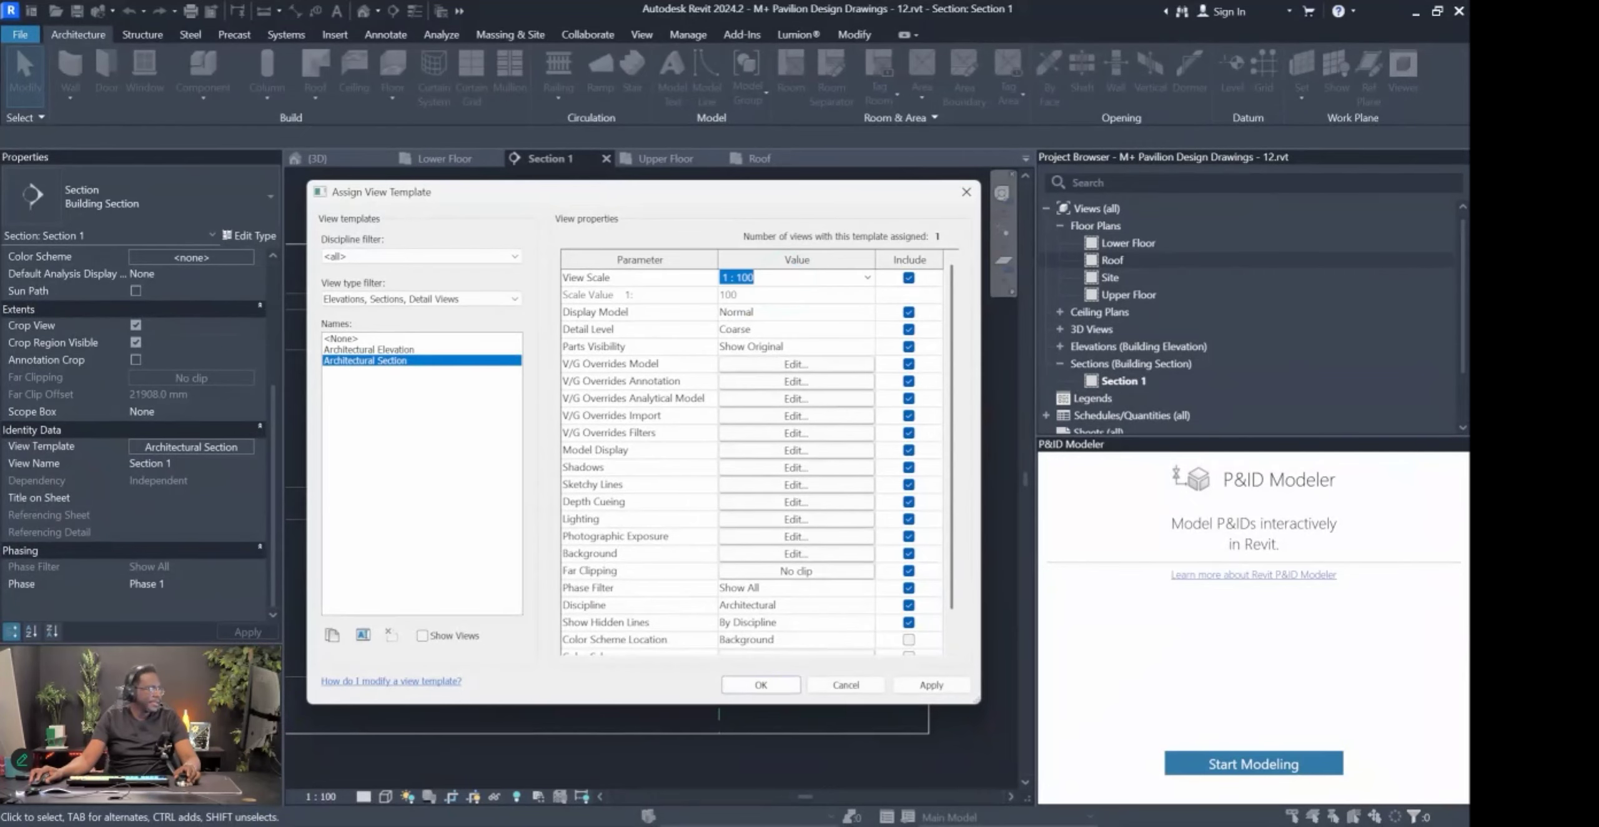
click(865, 279)
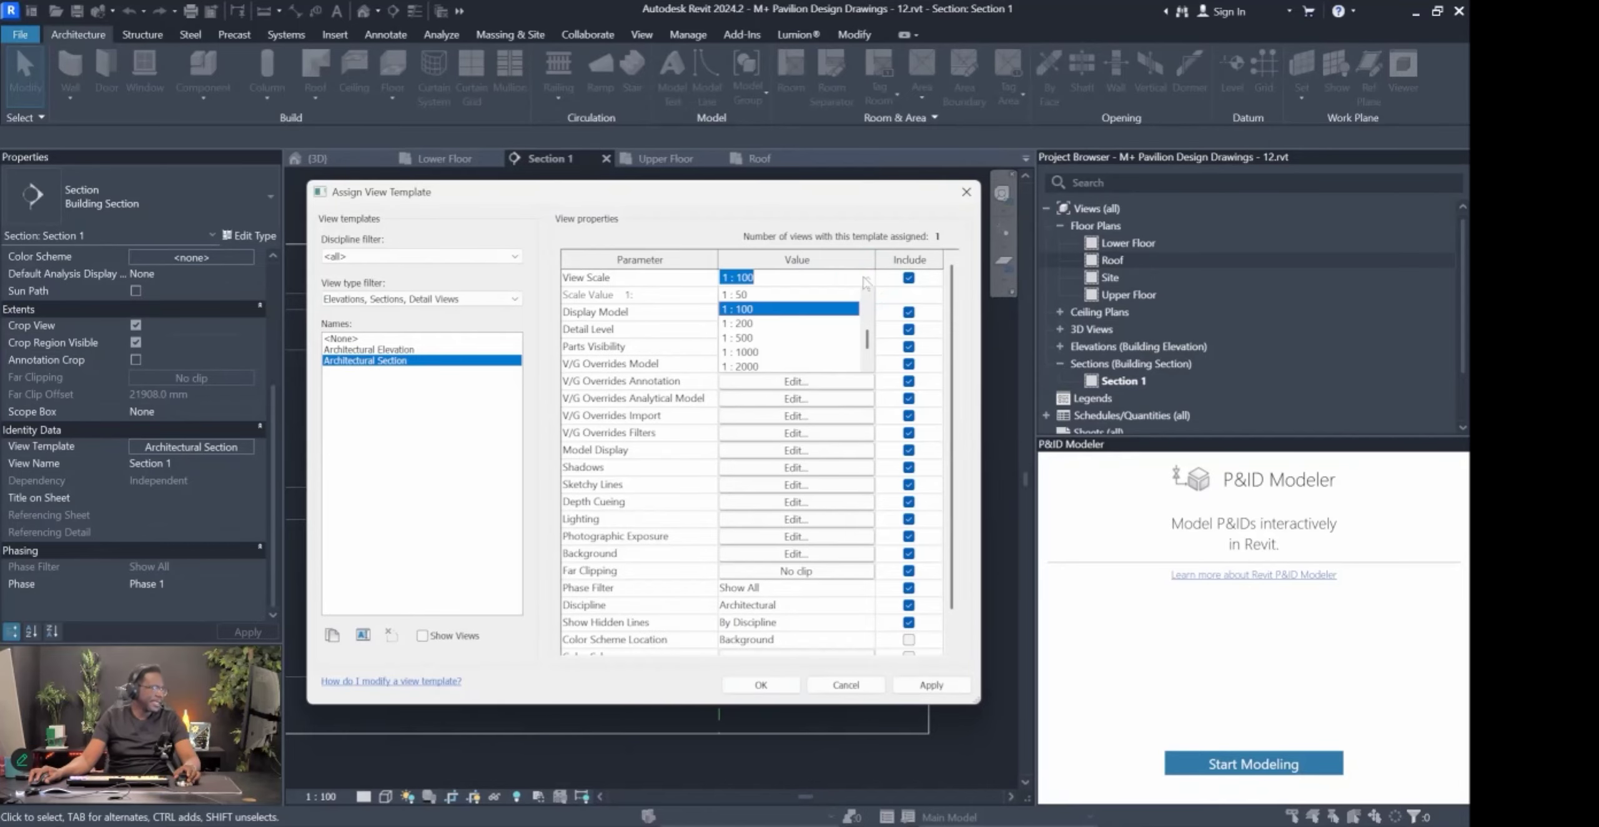
click(794, 294)
click(781, 687)
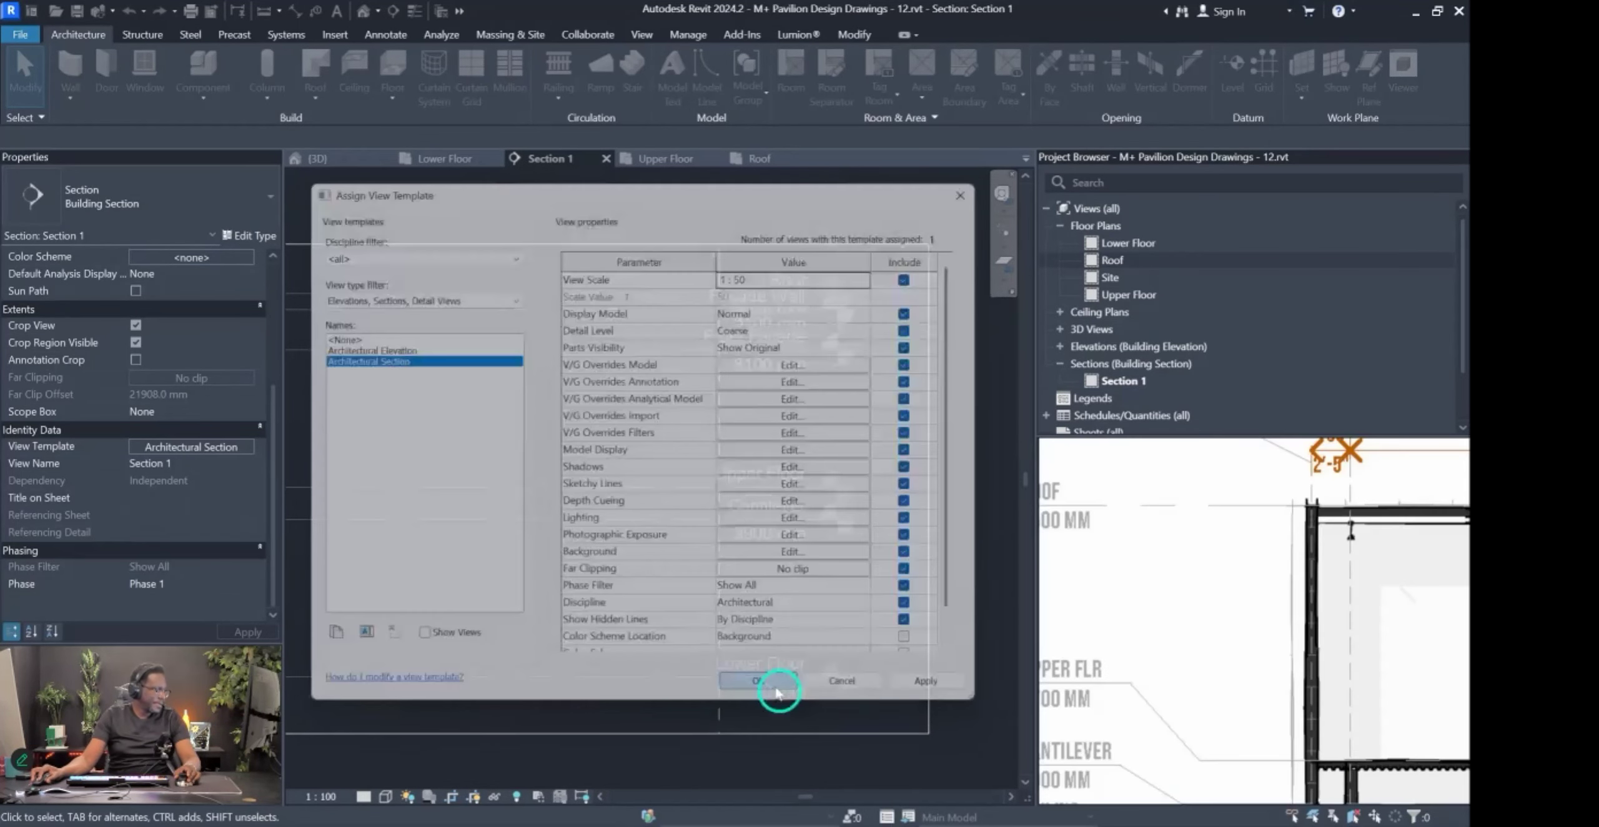
Select the roof in Section 1 and set its base offset from the Roof level to -300 mm.
scroll(724, 306, up, 5)
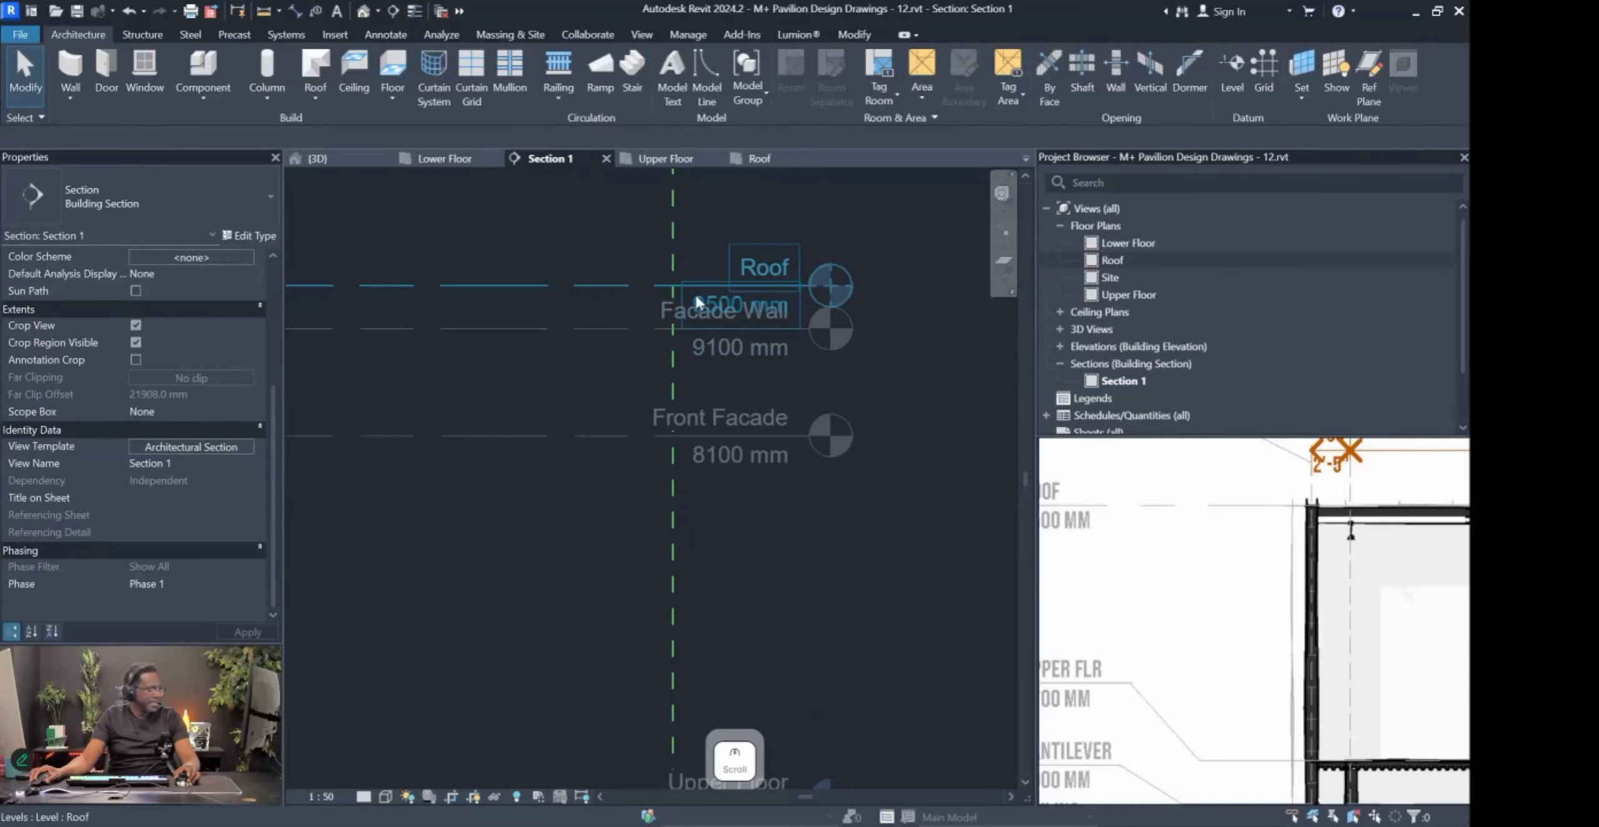
scroll(704, 301, down, 5)
scroll(624, 425, up, 5)
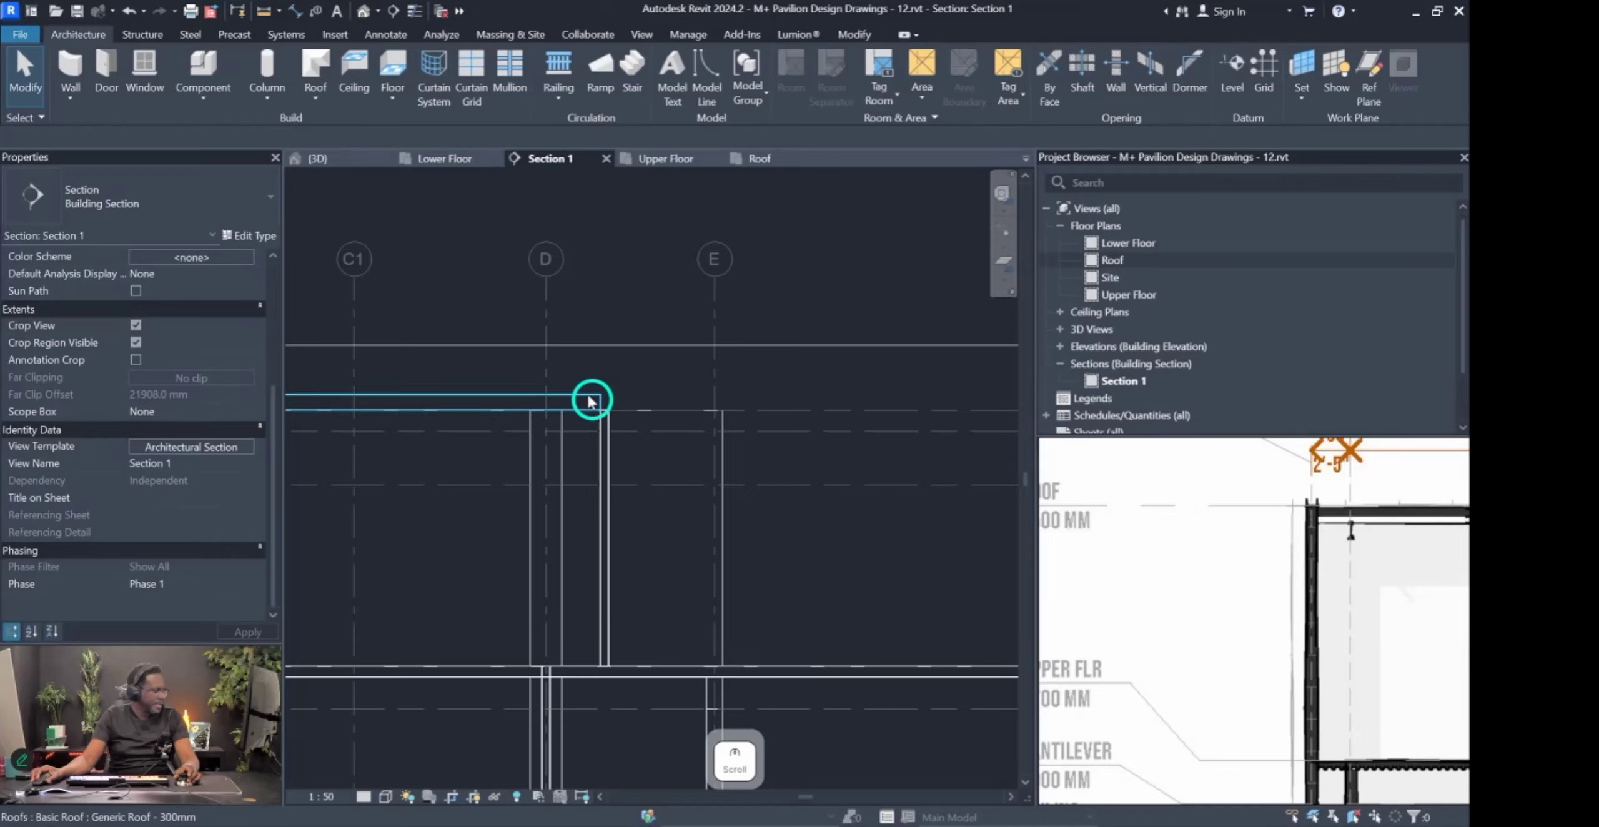
click(589, 400)
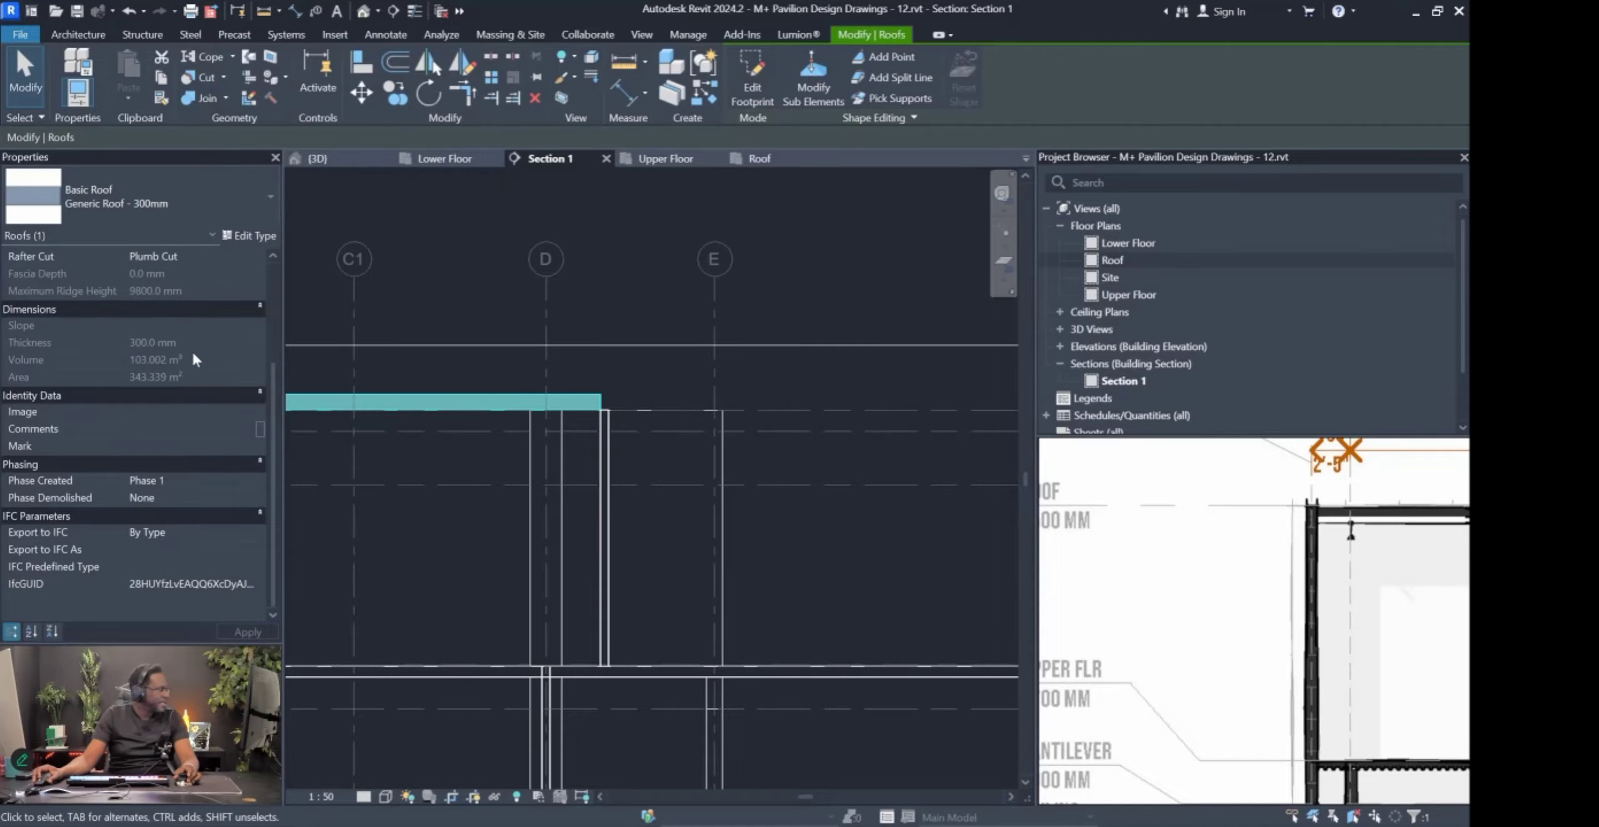
scroll(194, 355, up, 3)
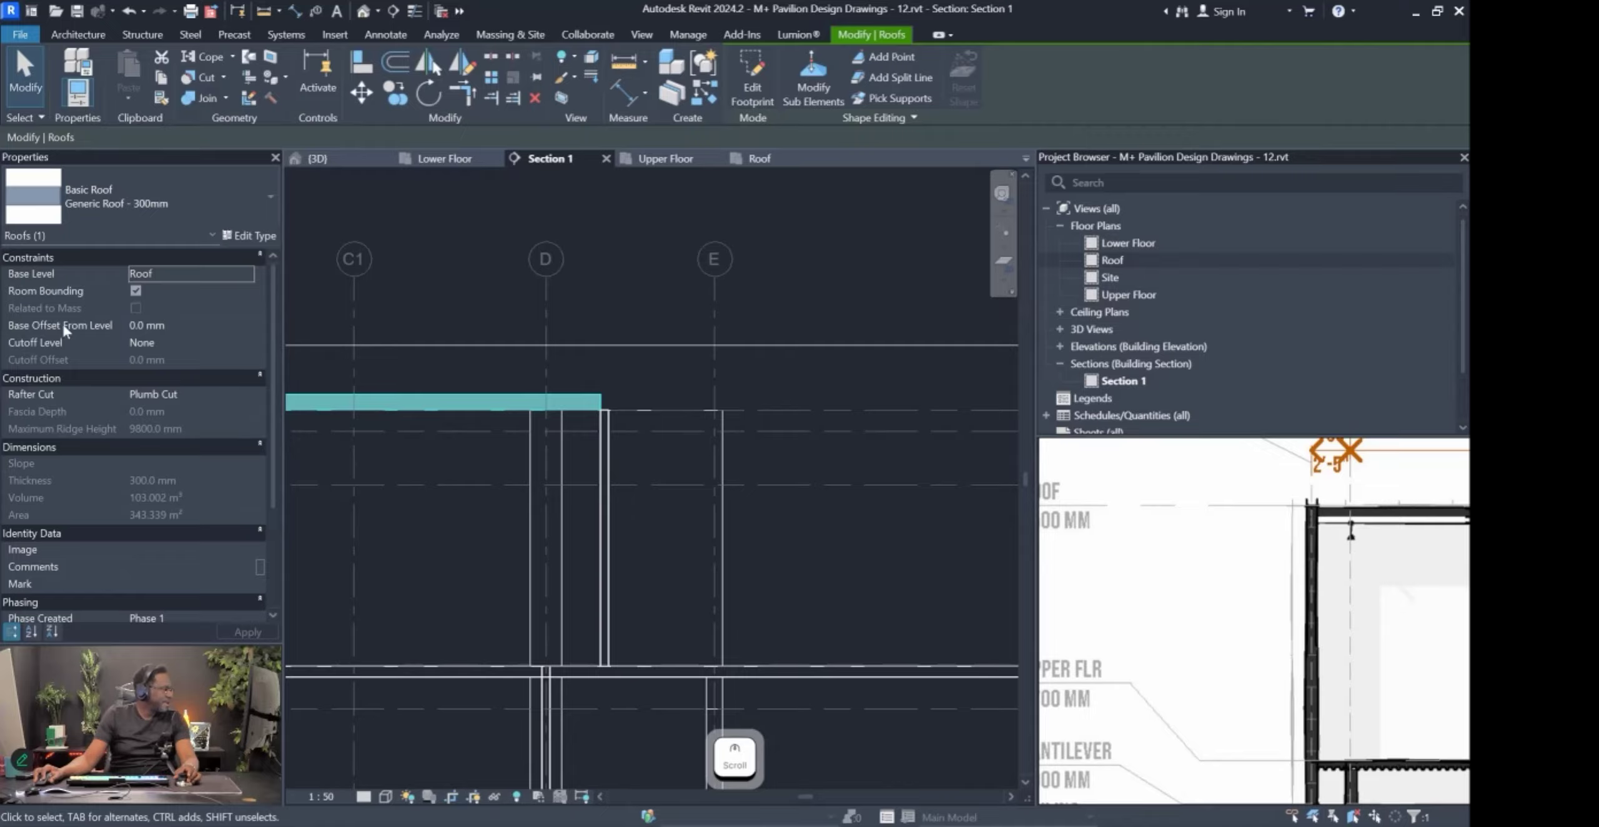
click(167, 323)
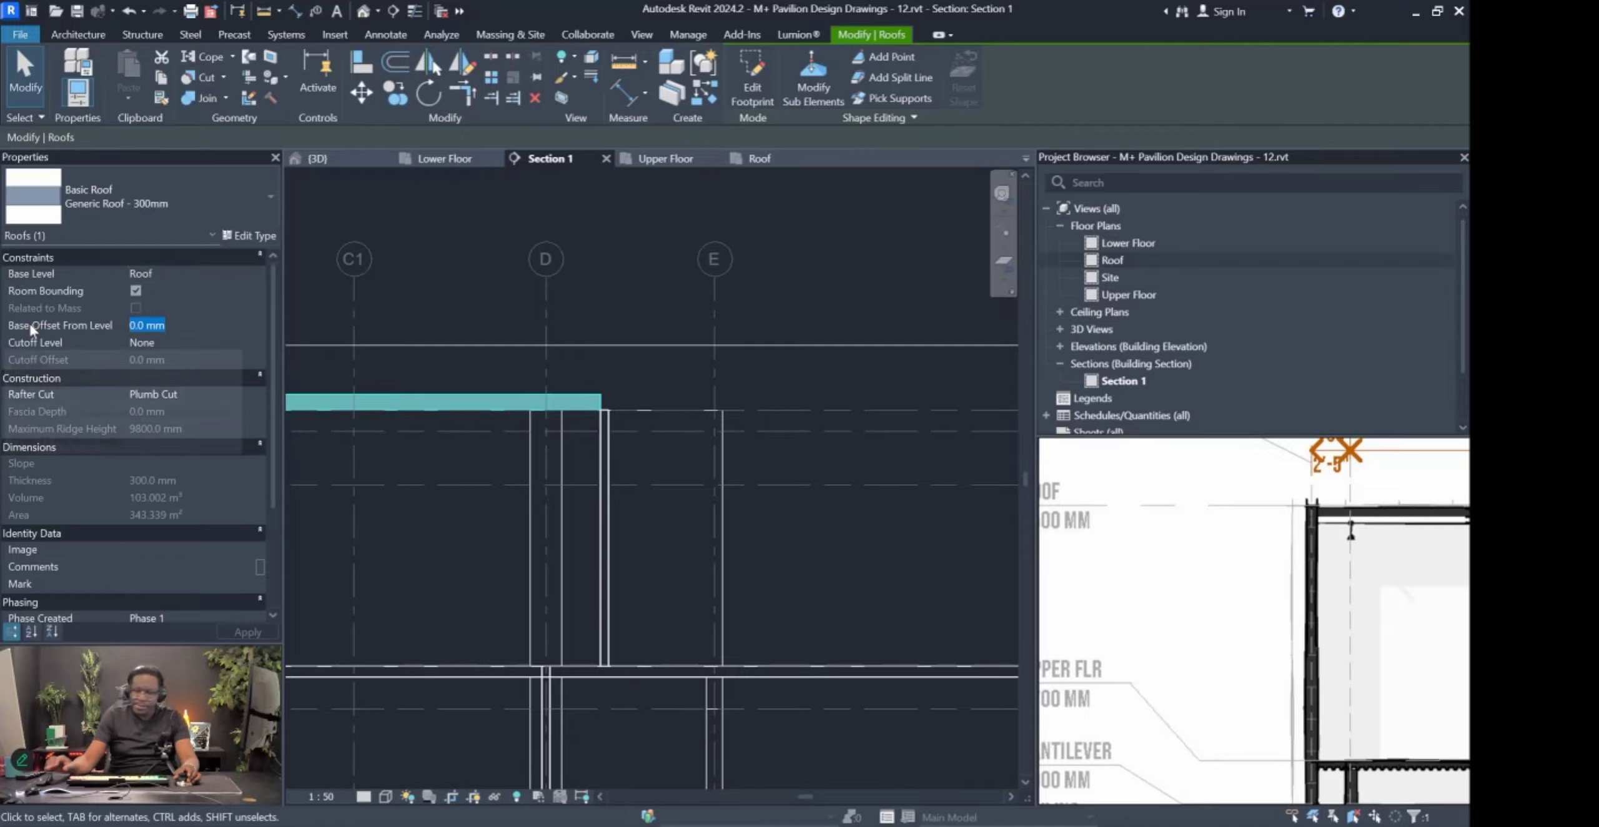
text(-300)
key(Return)
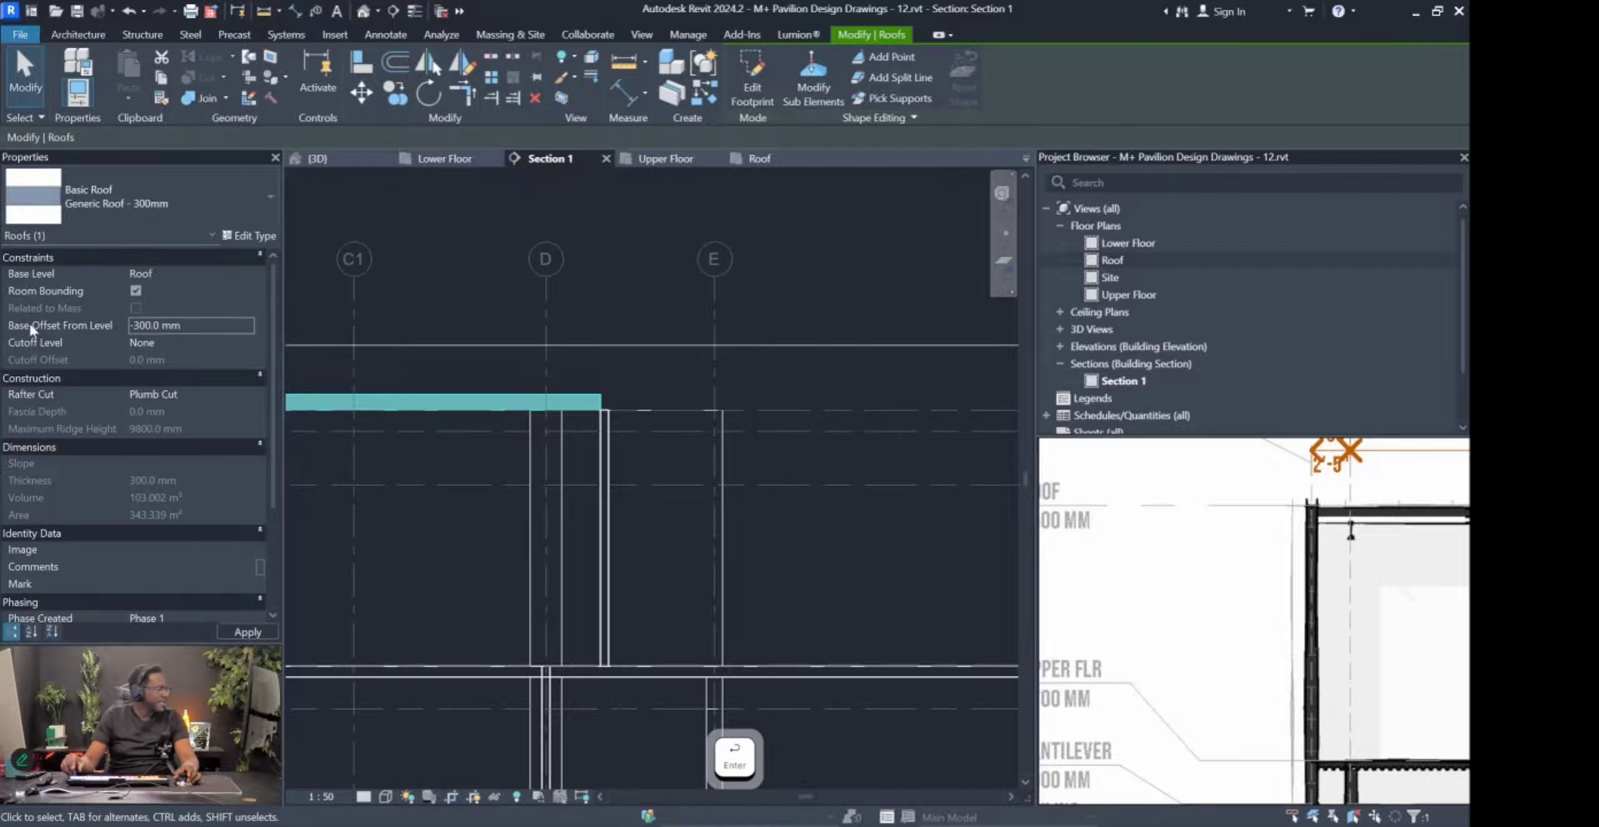
click(637, 369)
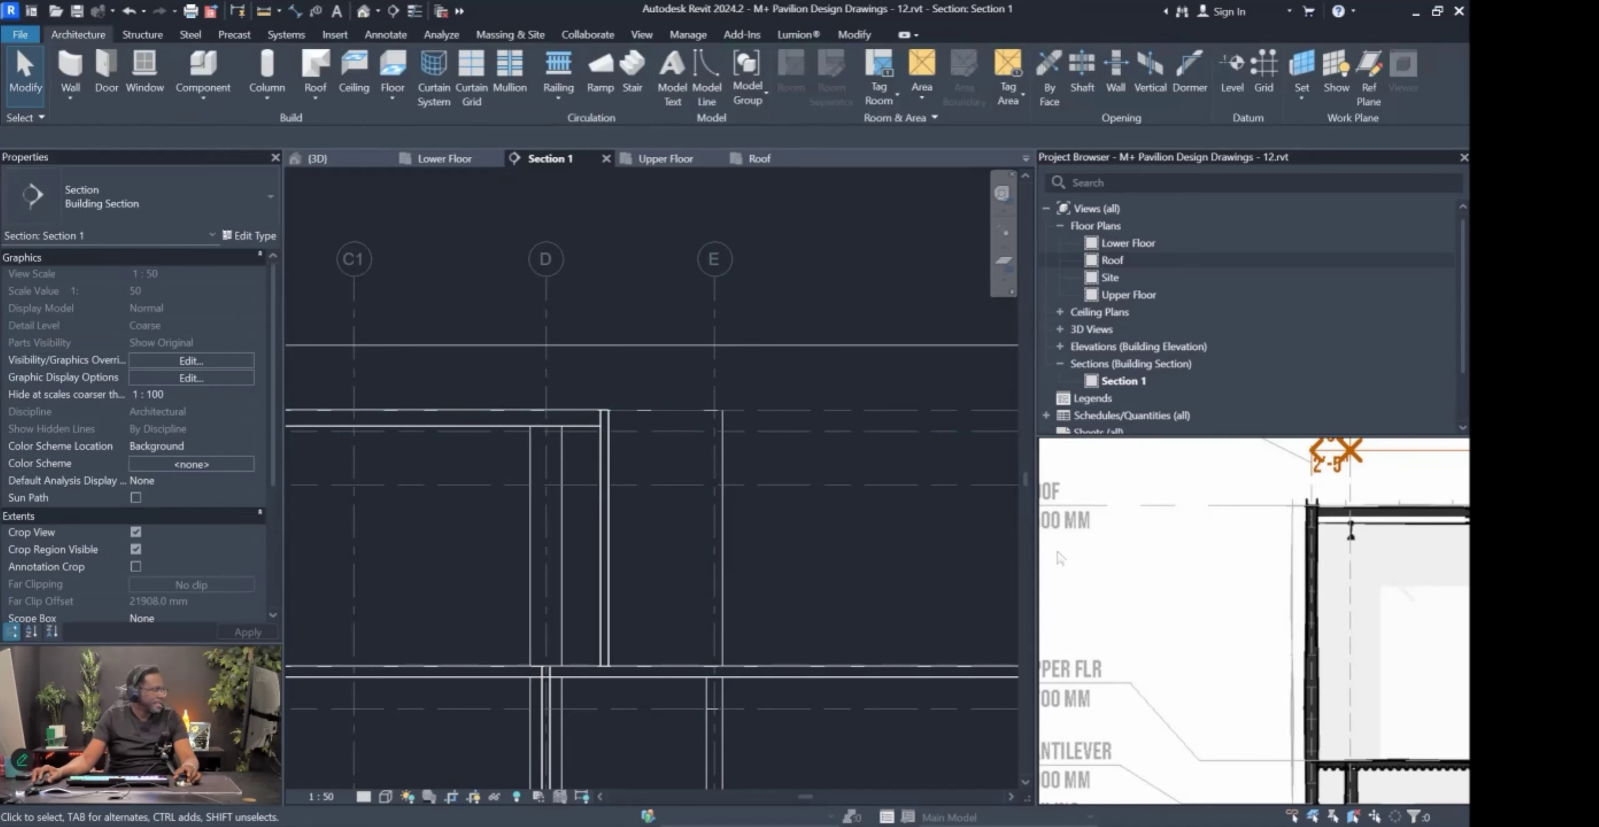
Compare the roof edge near grid A0 with the reference section, and inspect the lowered roof from several sides in 3D.
scroll(887, 531, down, 4)
scroll(530, 493, up, 5)
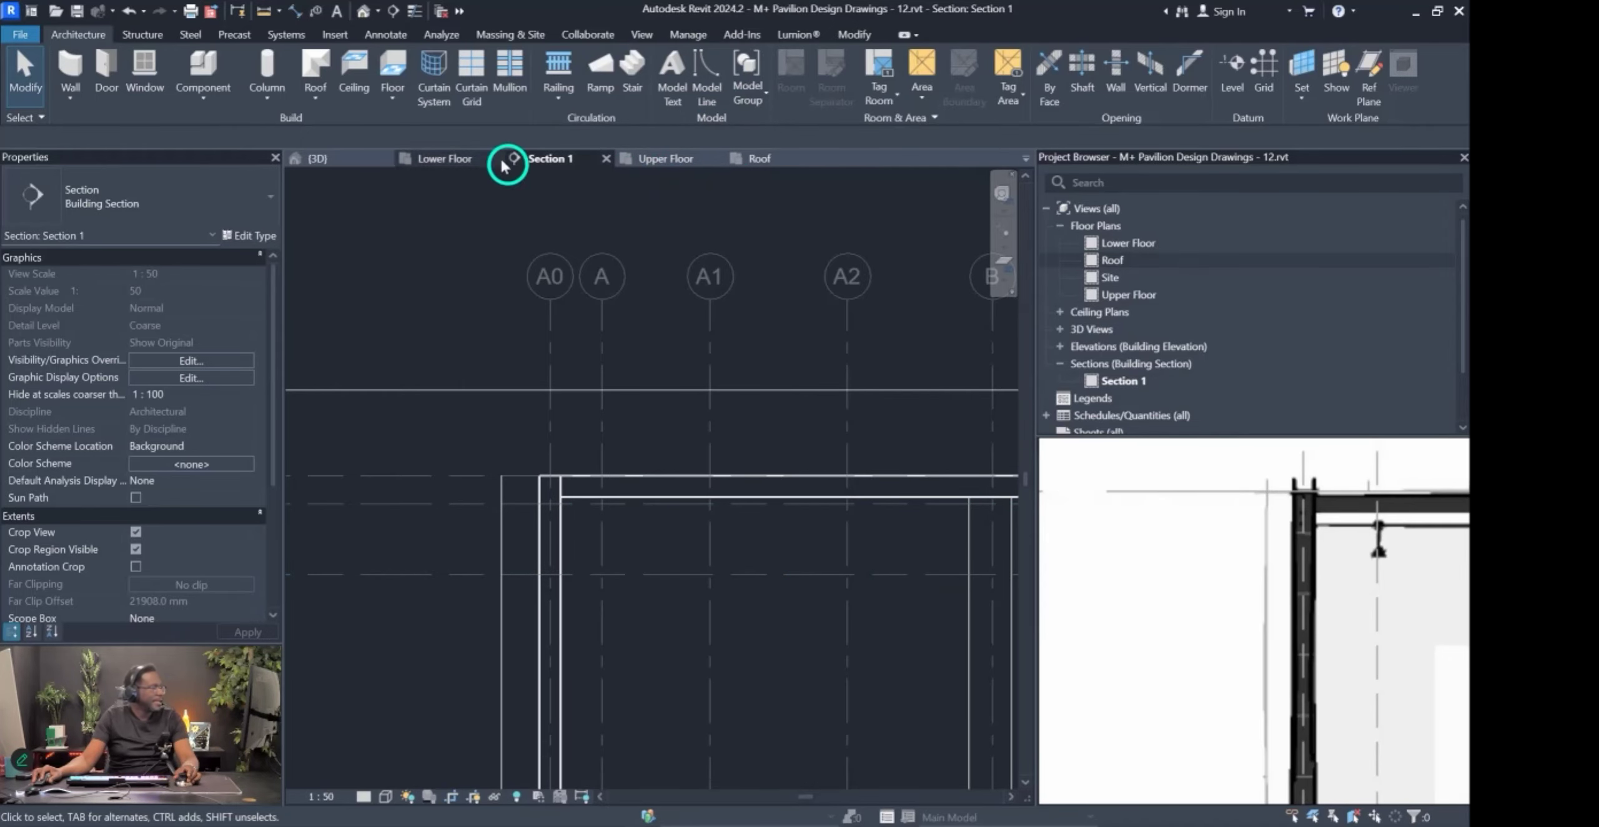
click(314, 159)
shift+middle_drag(768, 451, 888, 484)
scroll(825, 492, up, 6)
scroll(887, 485, up, 3)
scroll(528, 484, down, 1)
shift+middle_drag(528, 484, 785, 539)
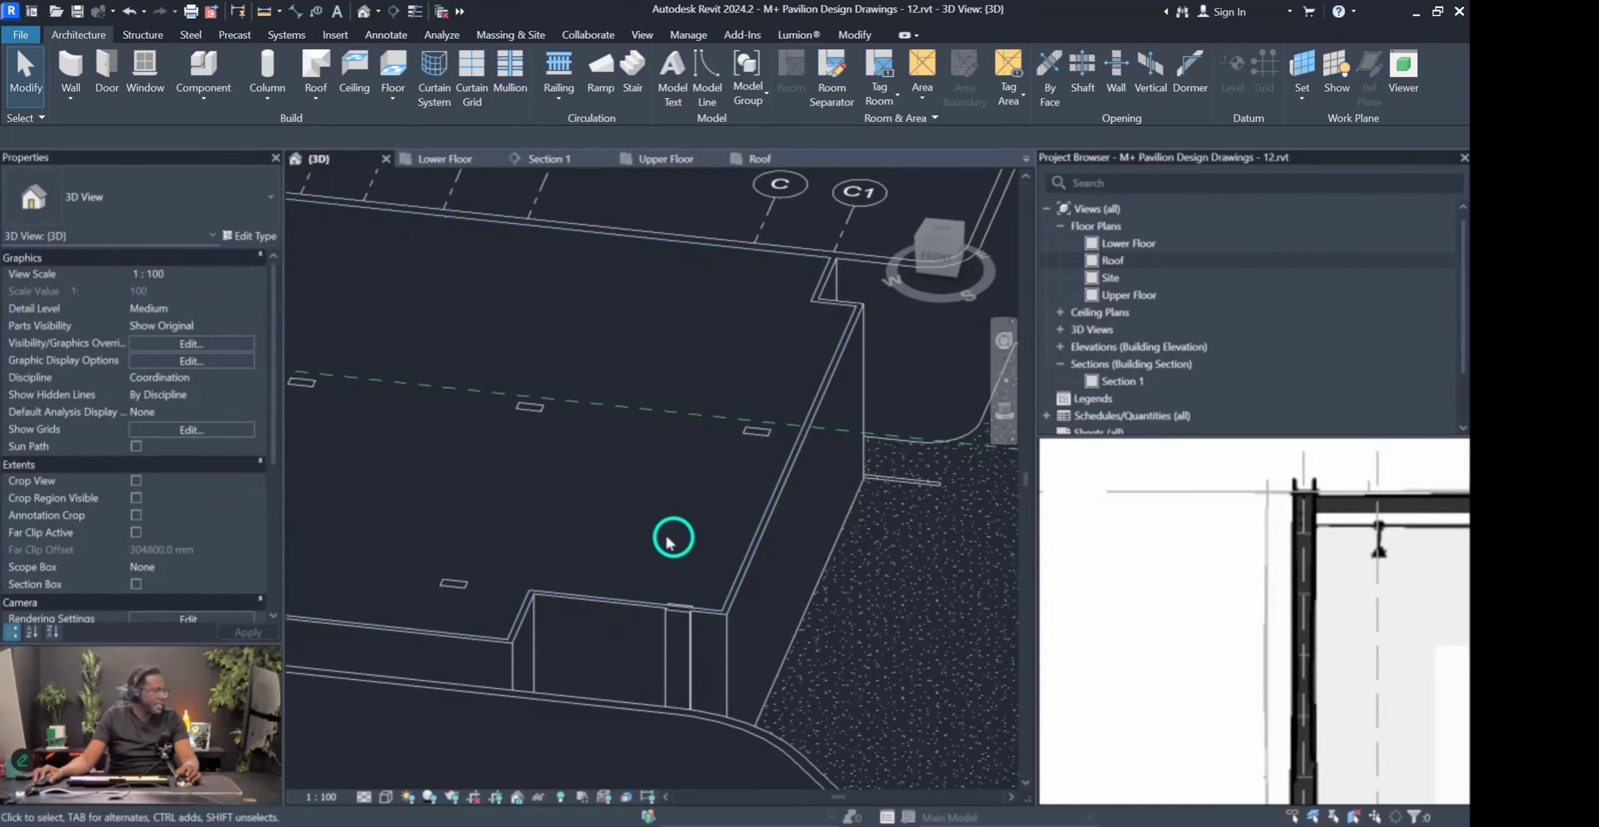
shift+middle_drag(710, 532, 688, 350)
click(689, 363)
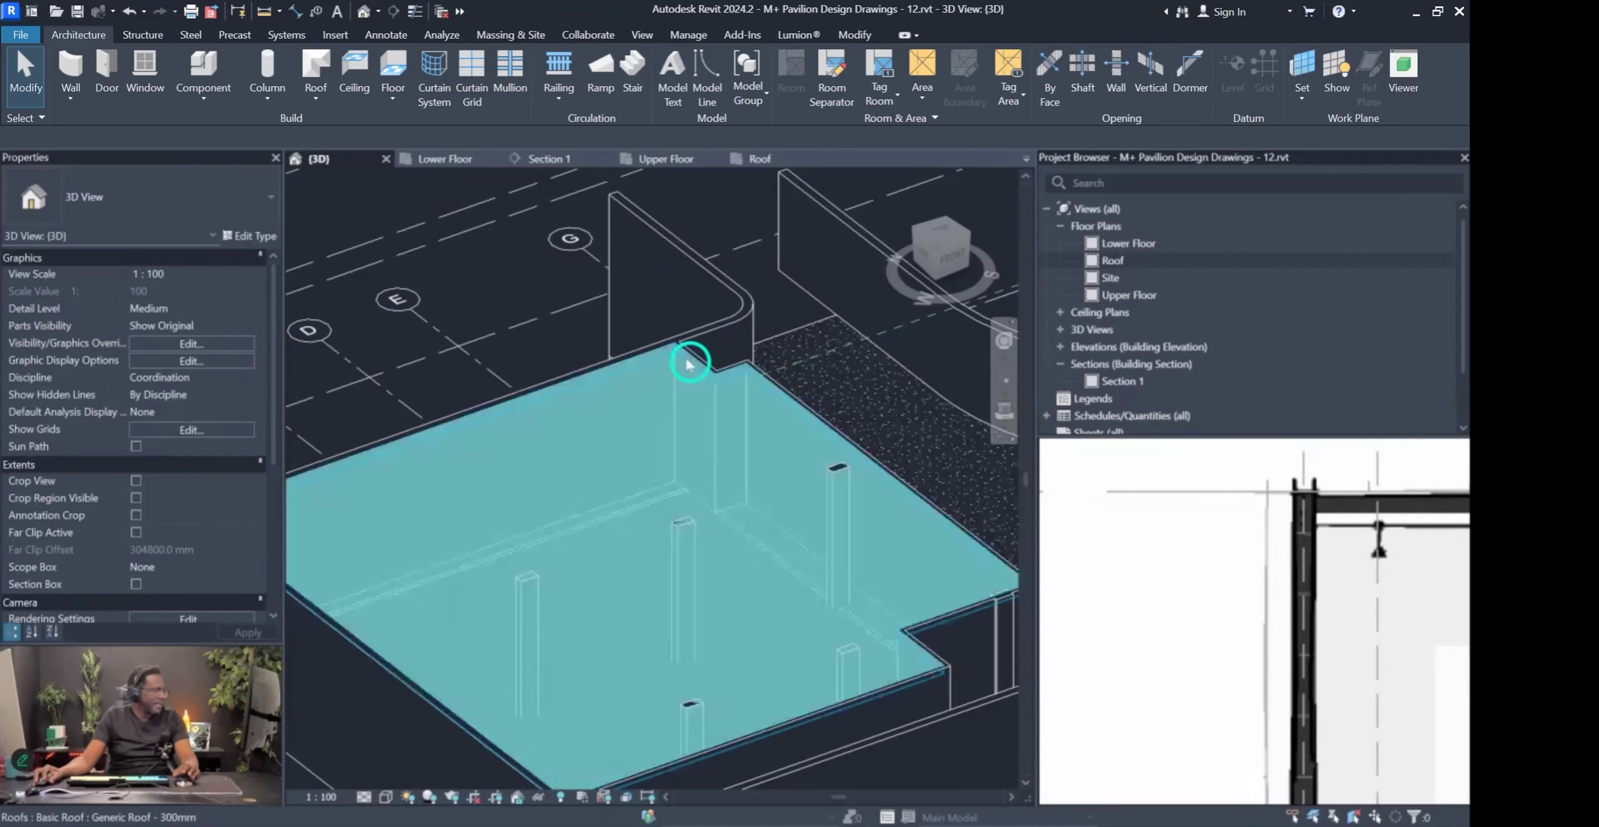
Examine the low roof projecting beyond grid D in the reference section and find the matching strip beside the main roof in the Roof floor plan.
shift+middle_drag(833, 571, 767, 599)
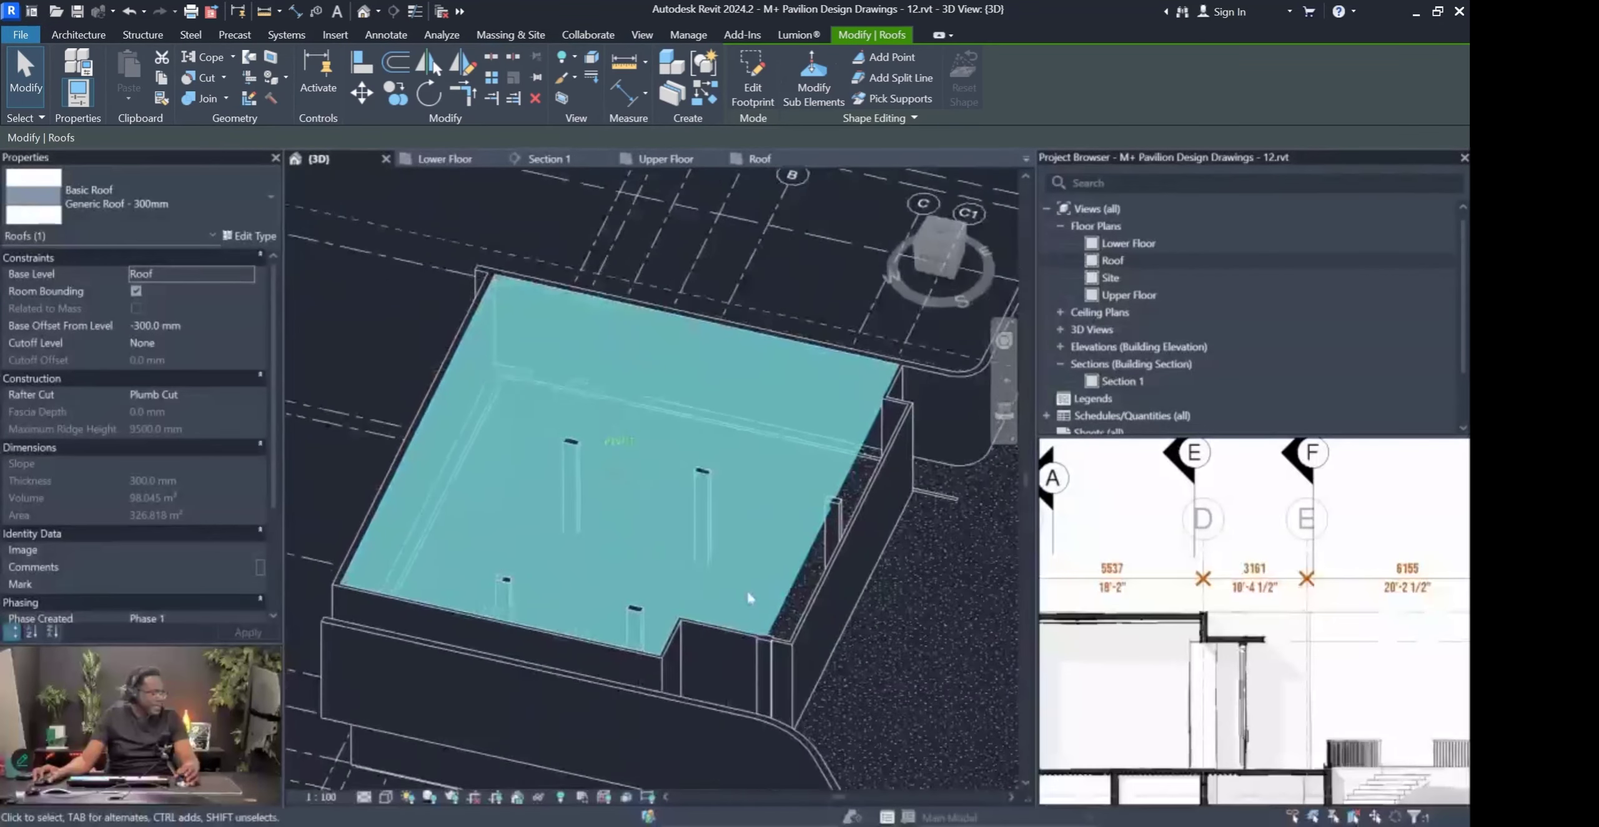
scroll(750, 597, down, 1)
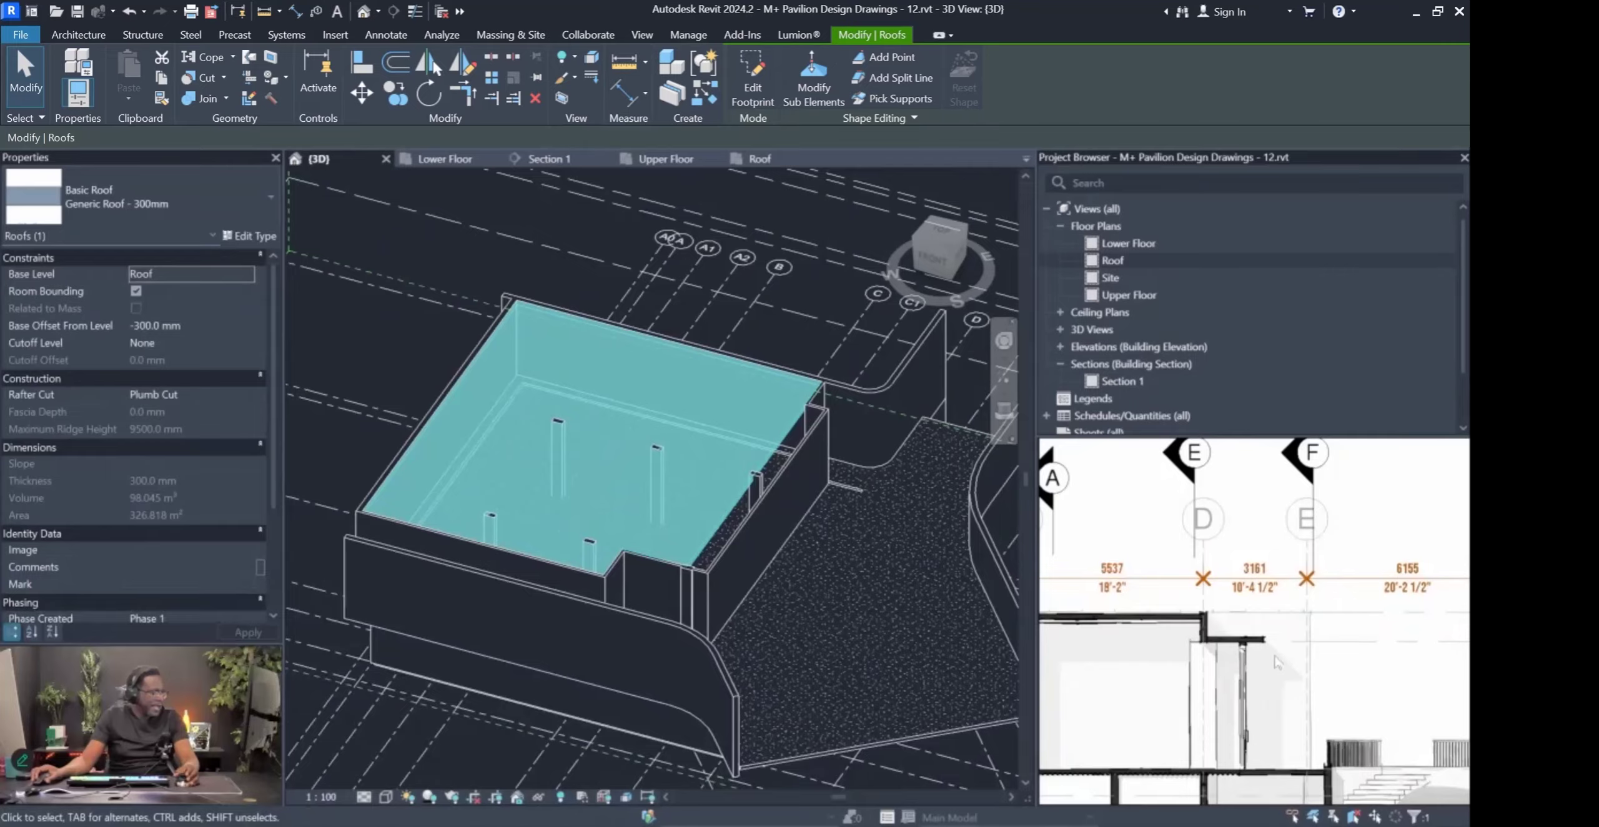
scroll(1276, 662, up, 4)
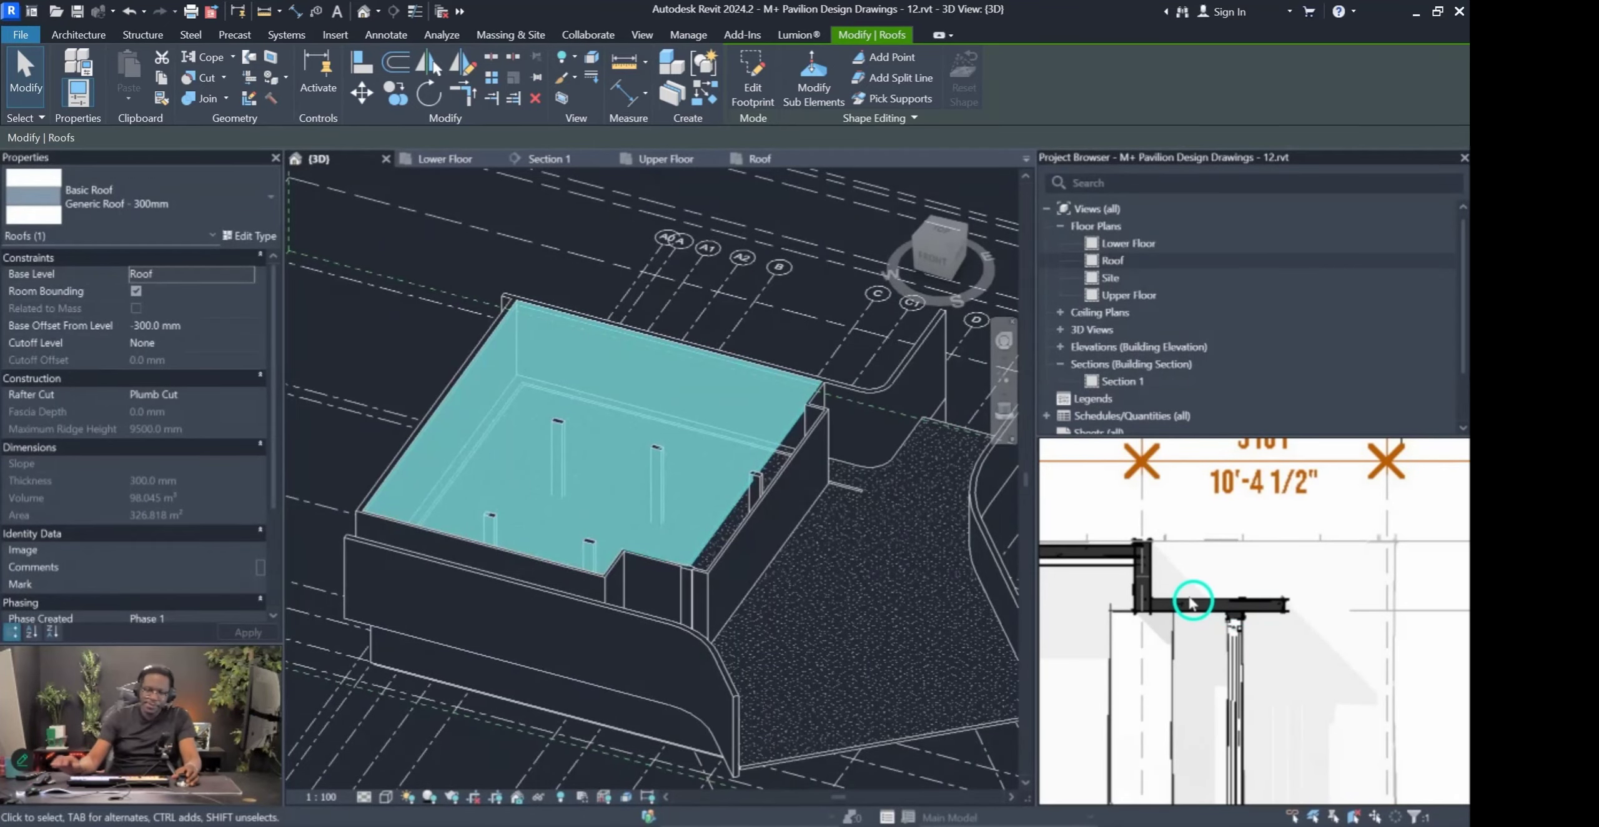
key(Pause)
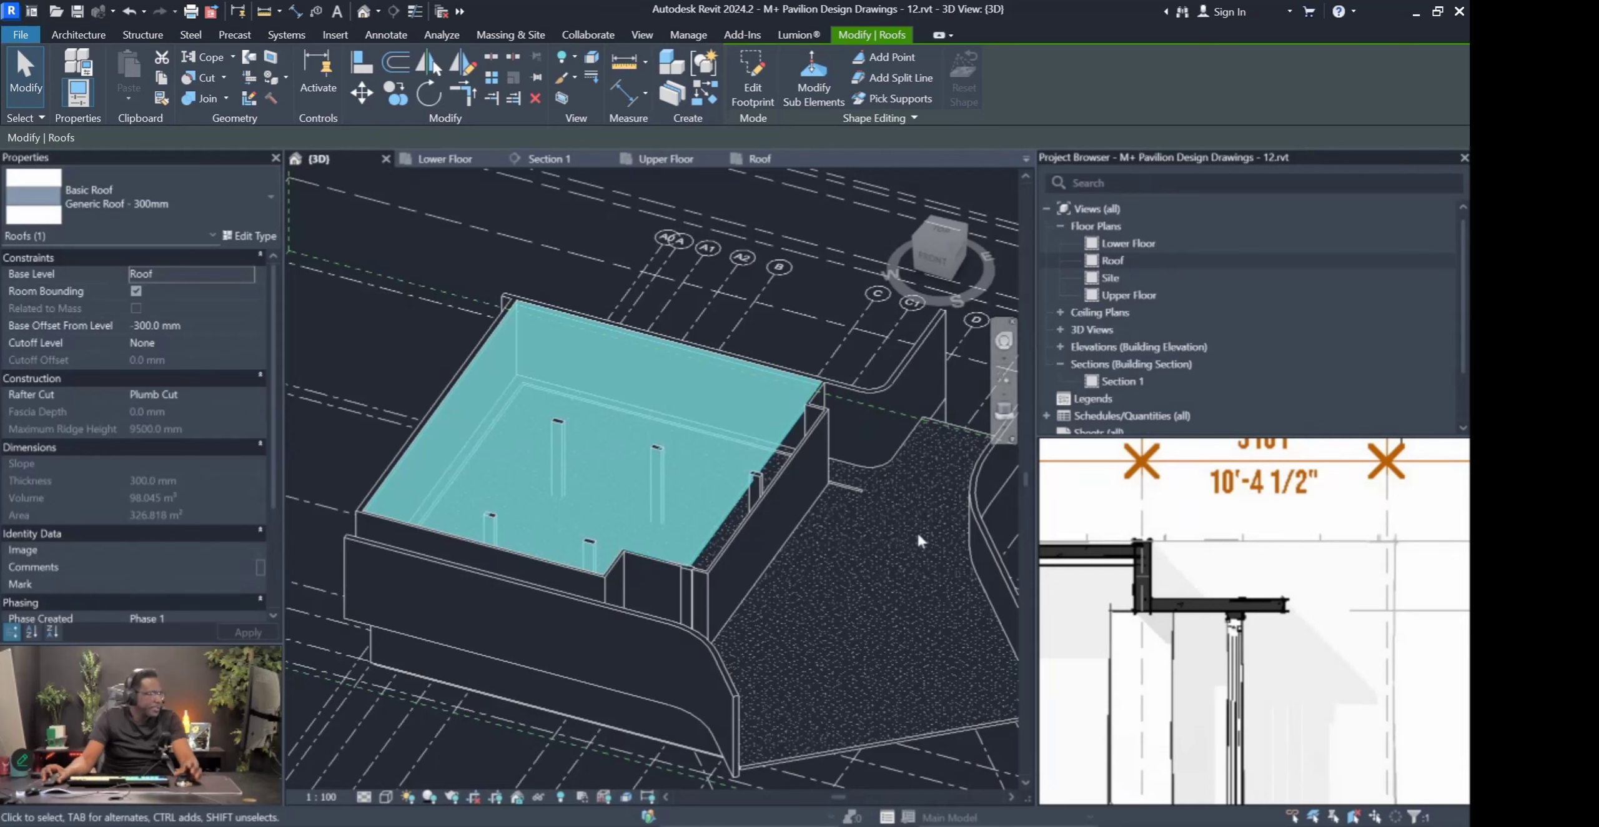
double_click(1112, 260)
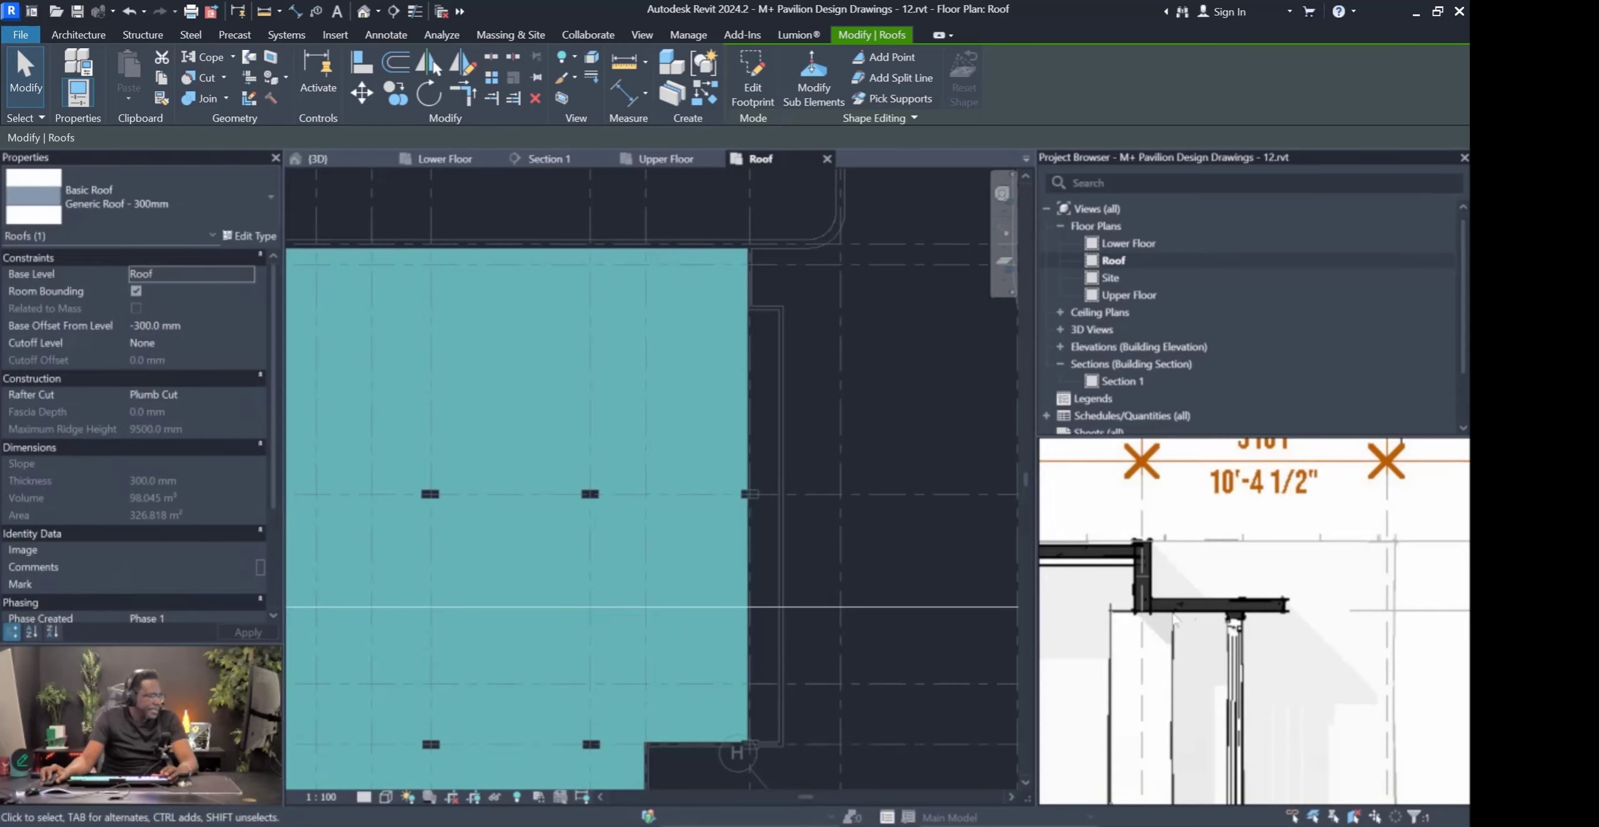
scroll(1137, 609, down, 2)
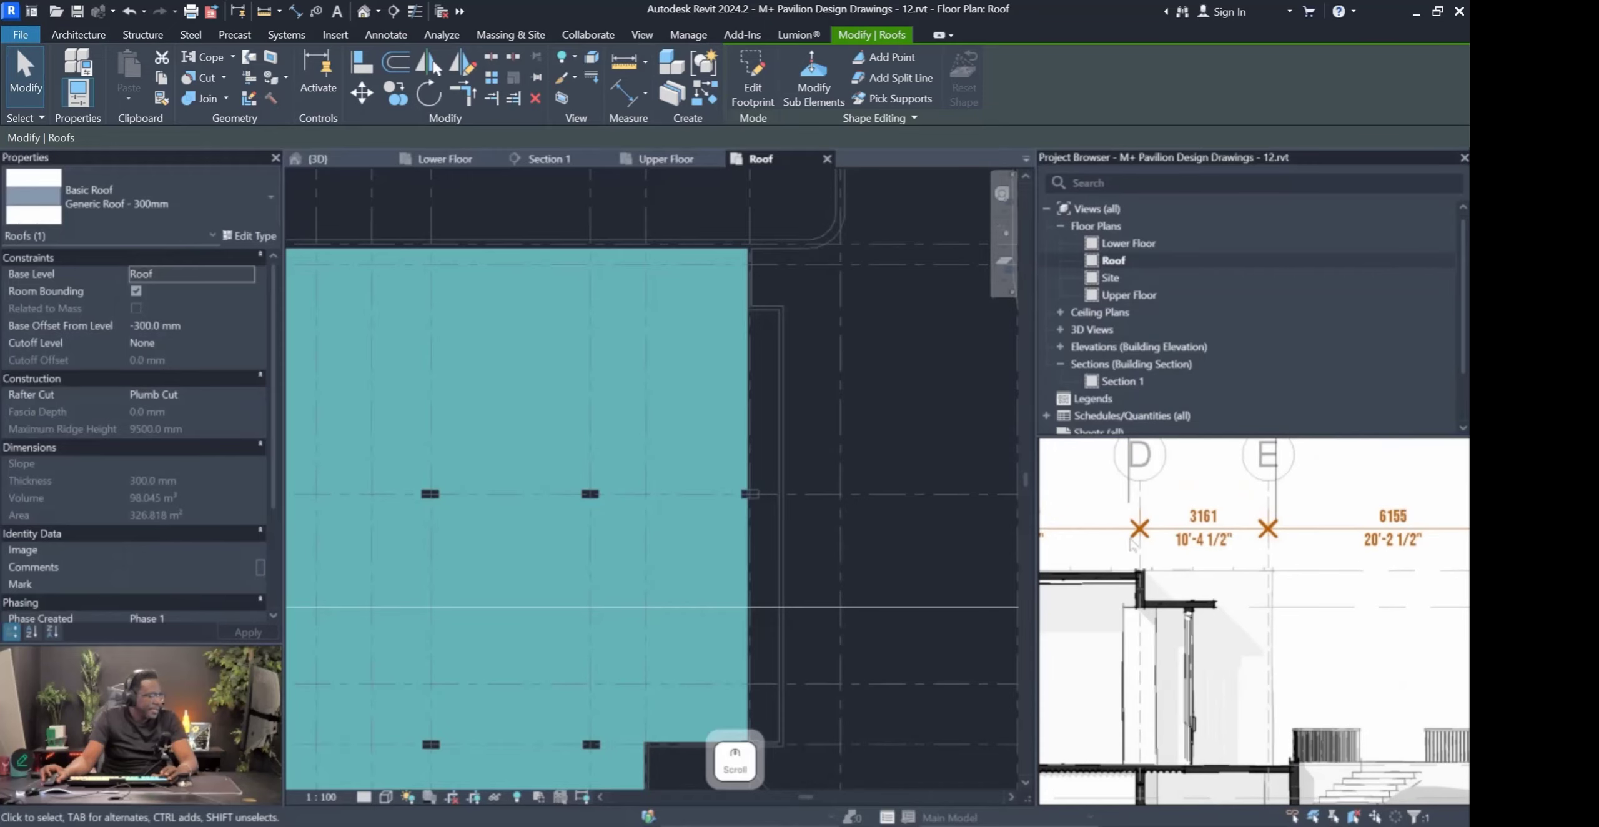
scroll(753, 364, down, 3)
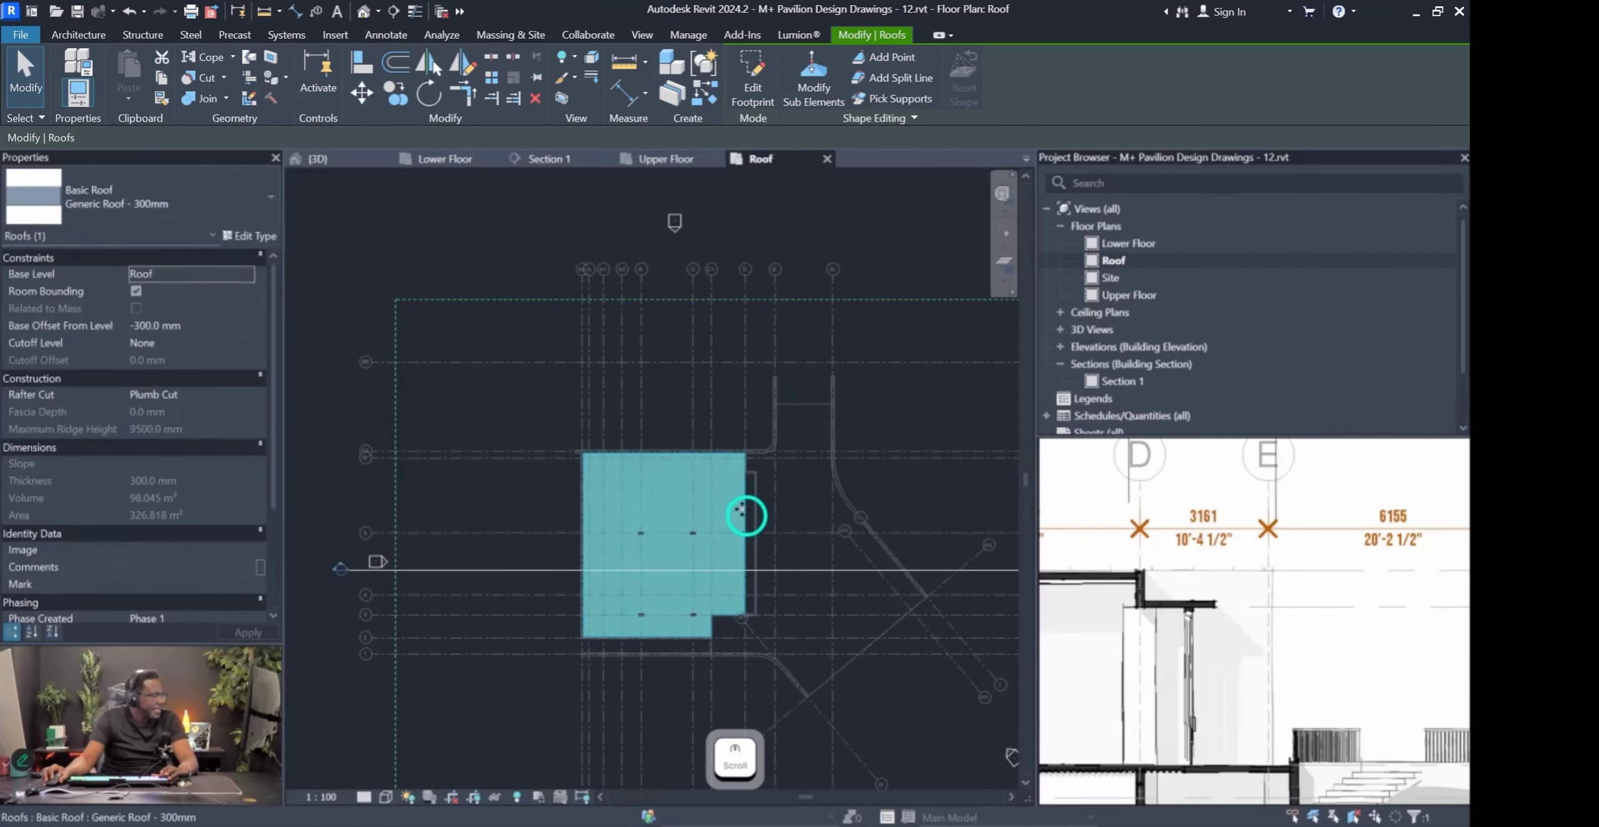
scroll(741, 511, up, 4)
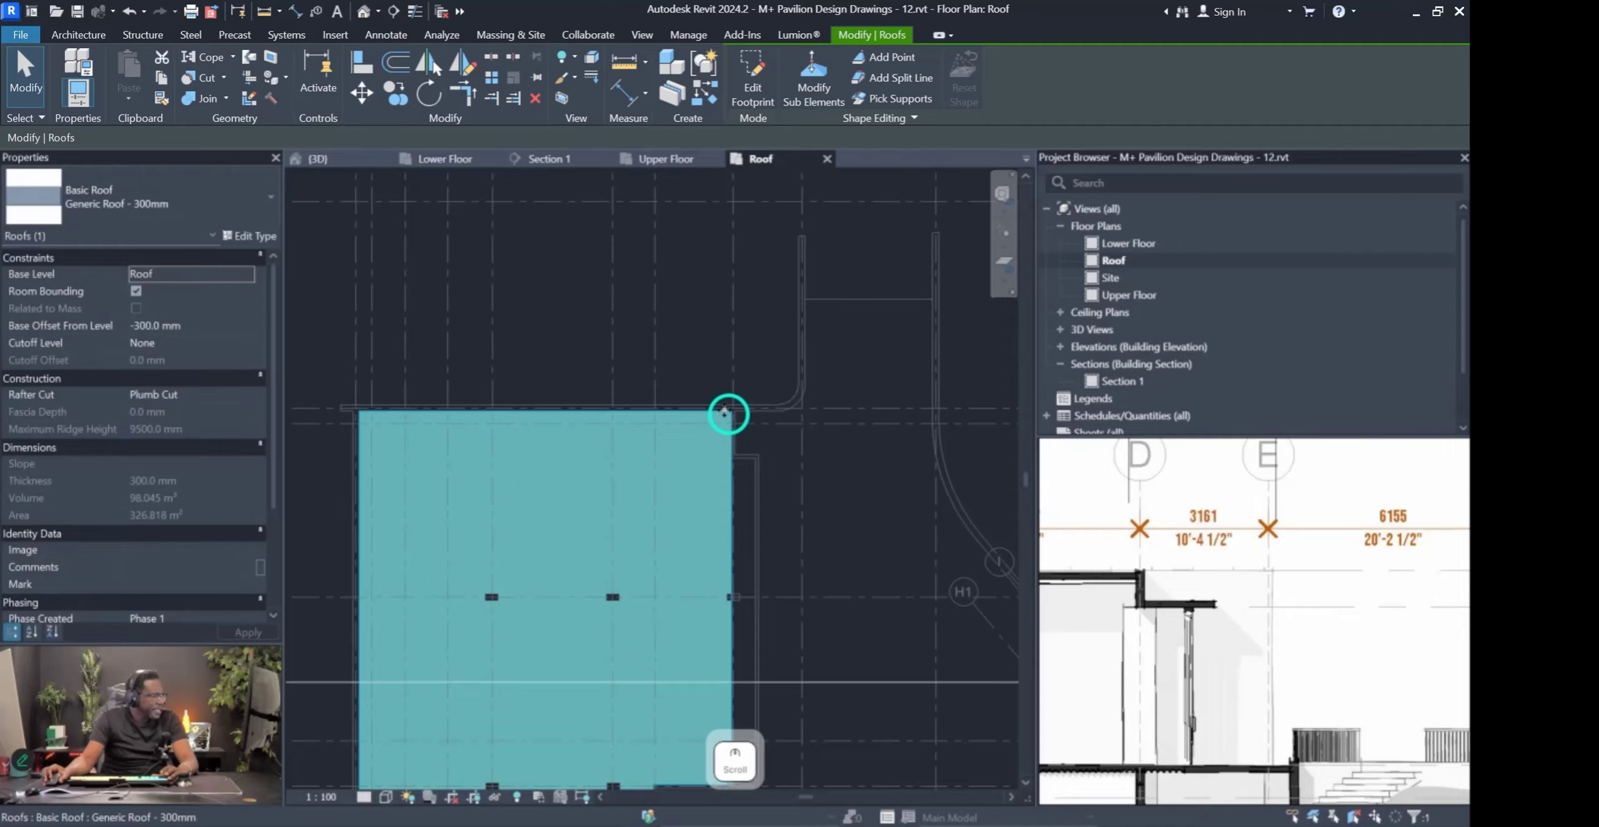
scroll(728, 413, down, 2)
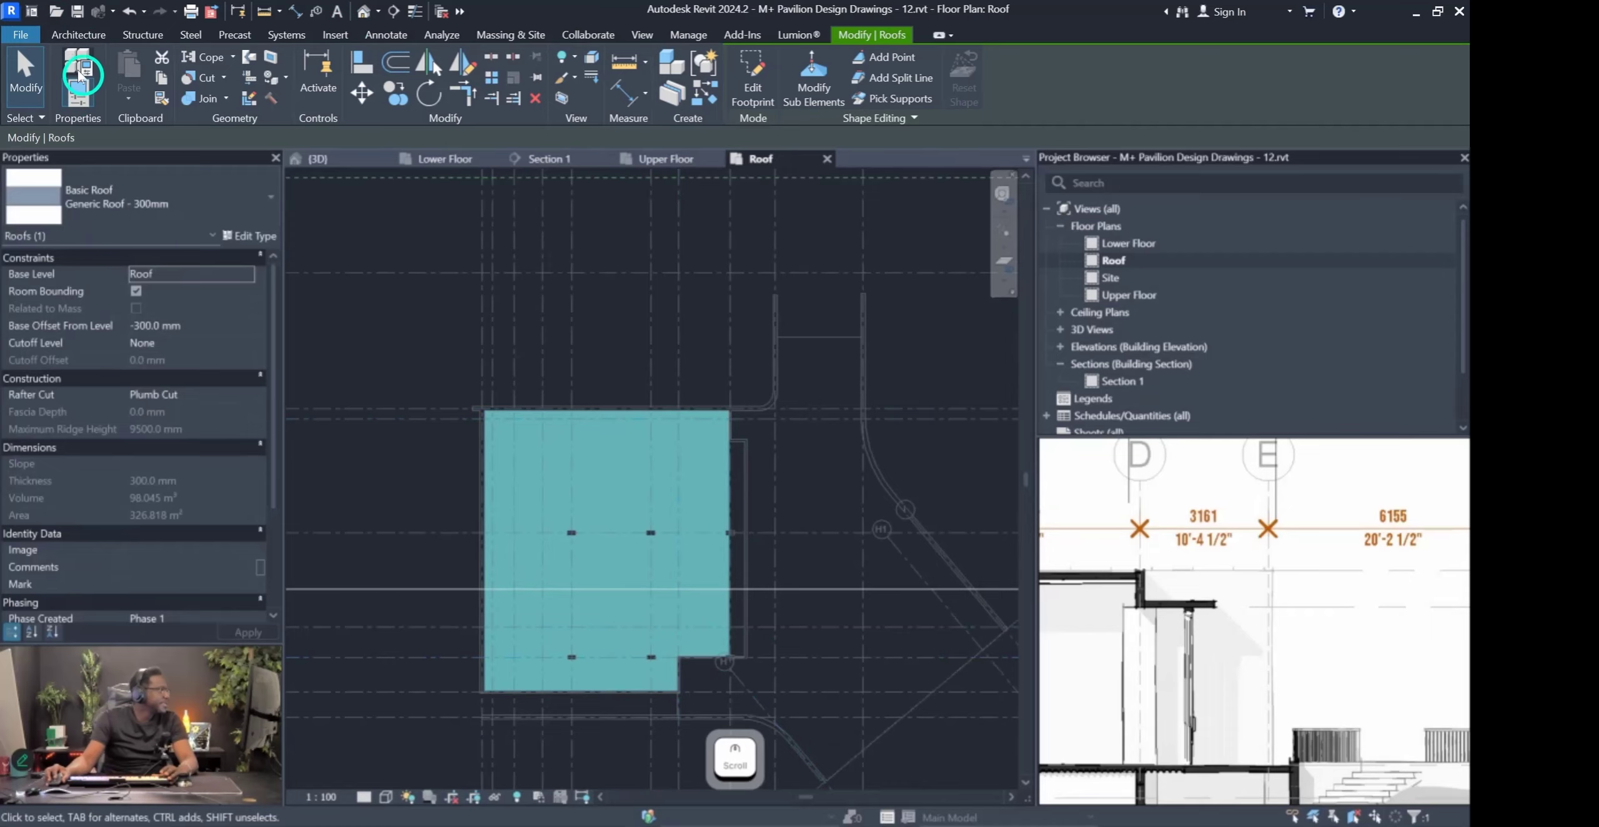
Start a footprint roof and sketch a rectangle about 1100 by 17318 mm over the narrow strip beside the main roof, ending near grid H.
click(78, 34)
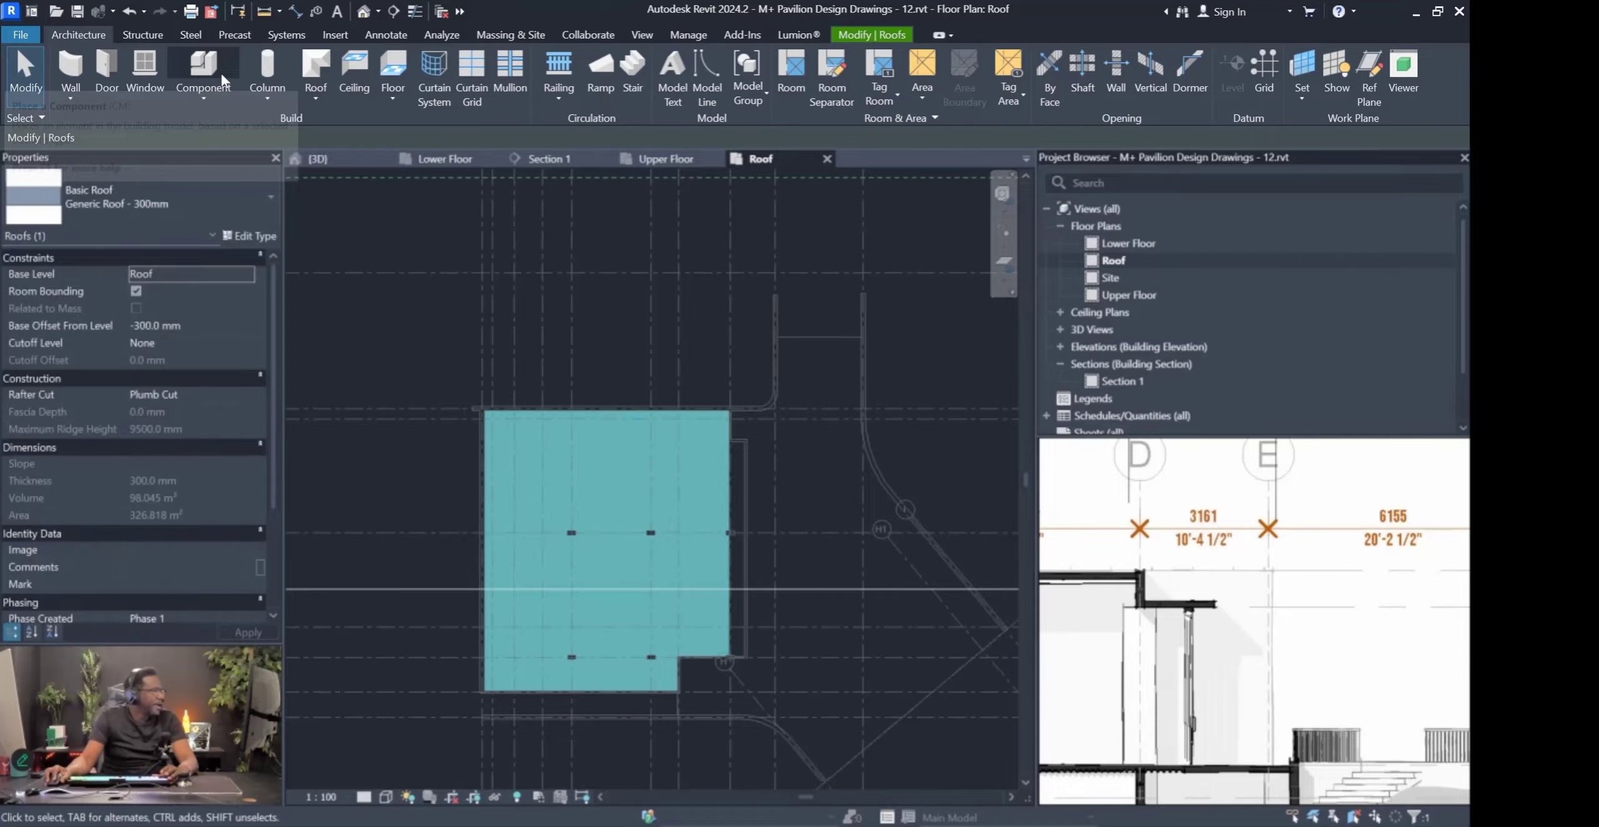
click(316, 69)
scroll(661, 337, up, 5)
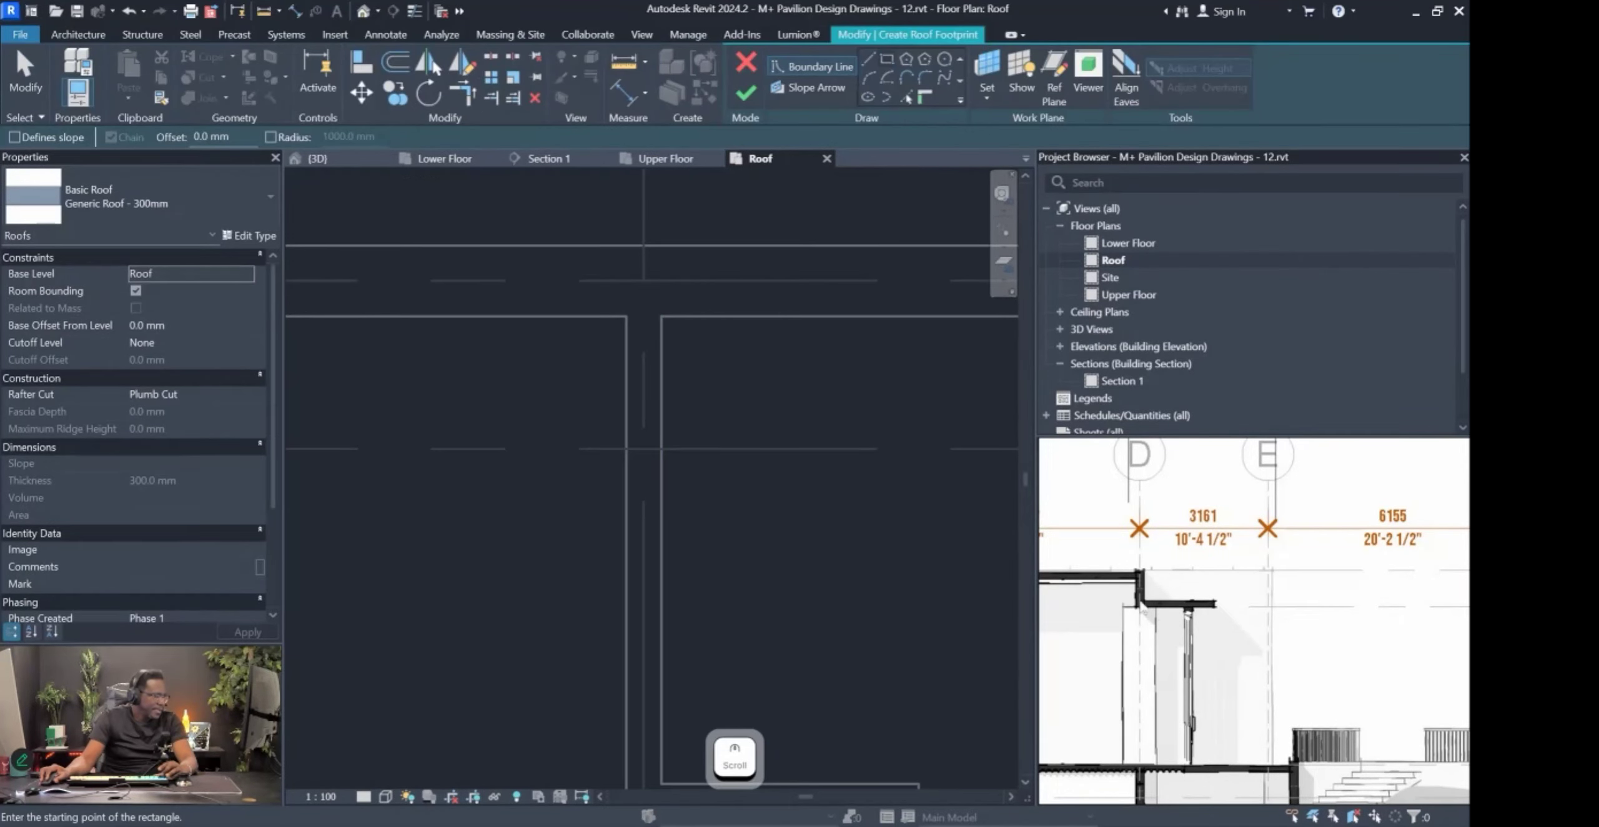
click(661, 317)
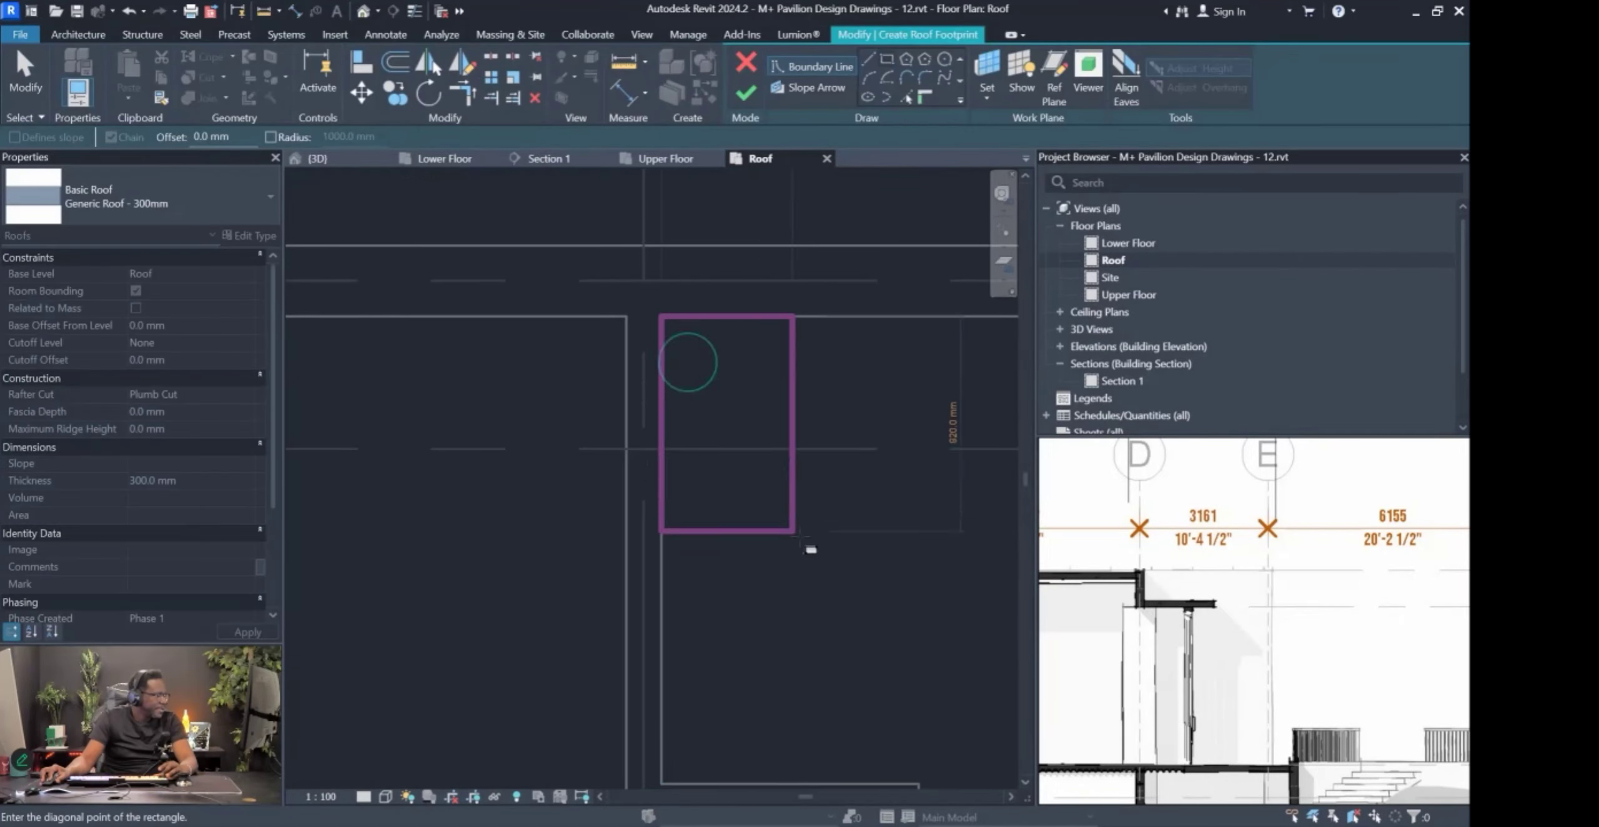
scroll(799, 531, down, 3)
scroll(806, 530, up, 5)
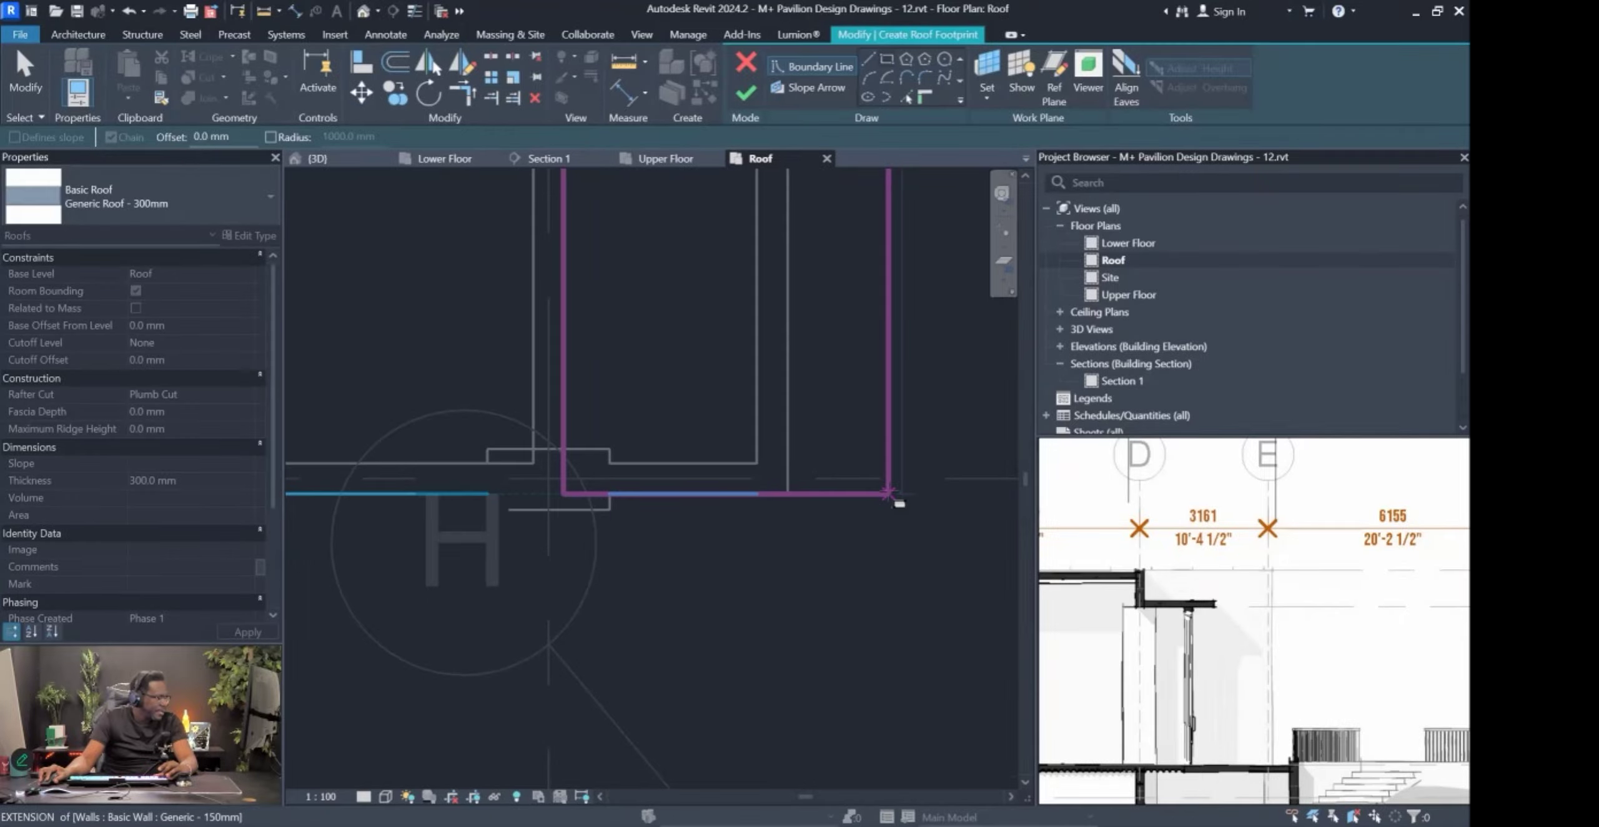
click(789, 494)
scroll(720, 516, down, 2)
scroll(720, 519, down, 1)
key(Escape)
Try to move the narrow footprint's outer long edge outward by 300 mm, and undo the move.
click(765, 429)
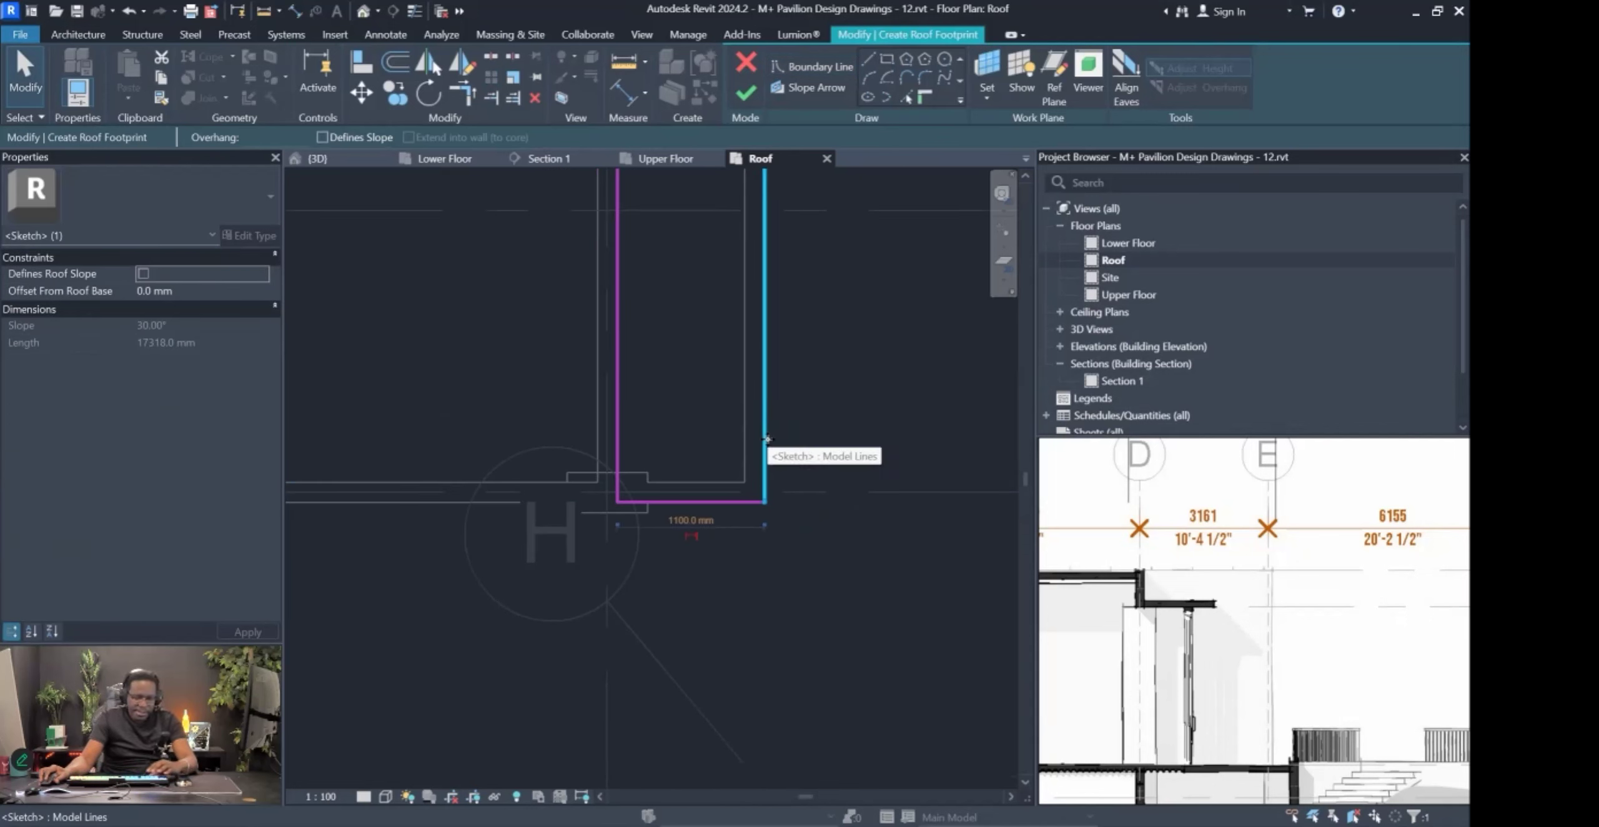
key(m)
key(v)
click(765, 439)
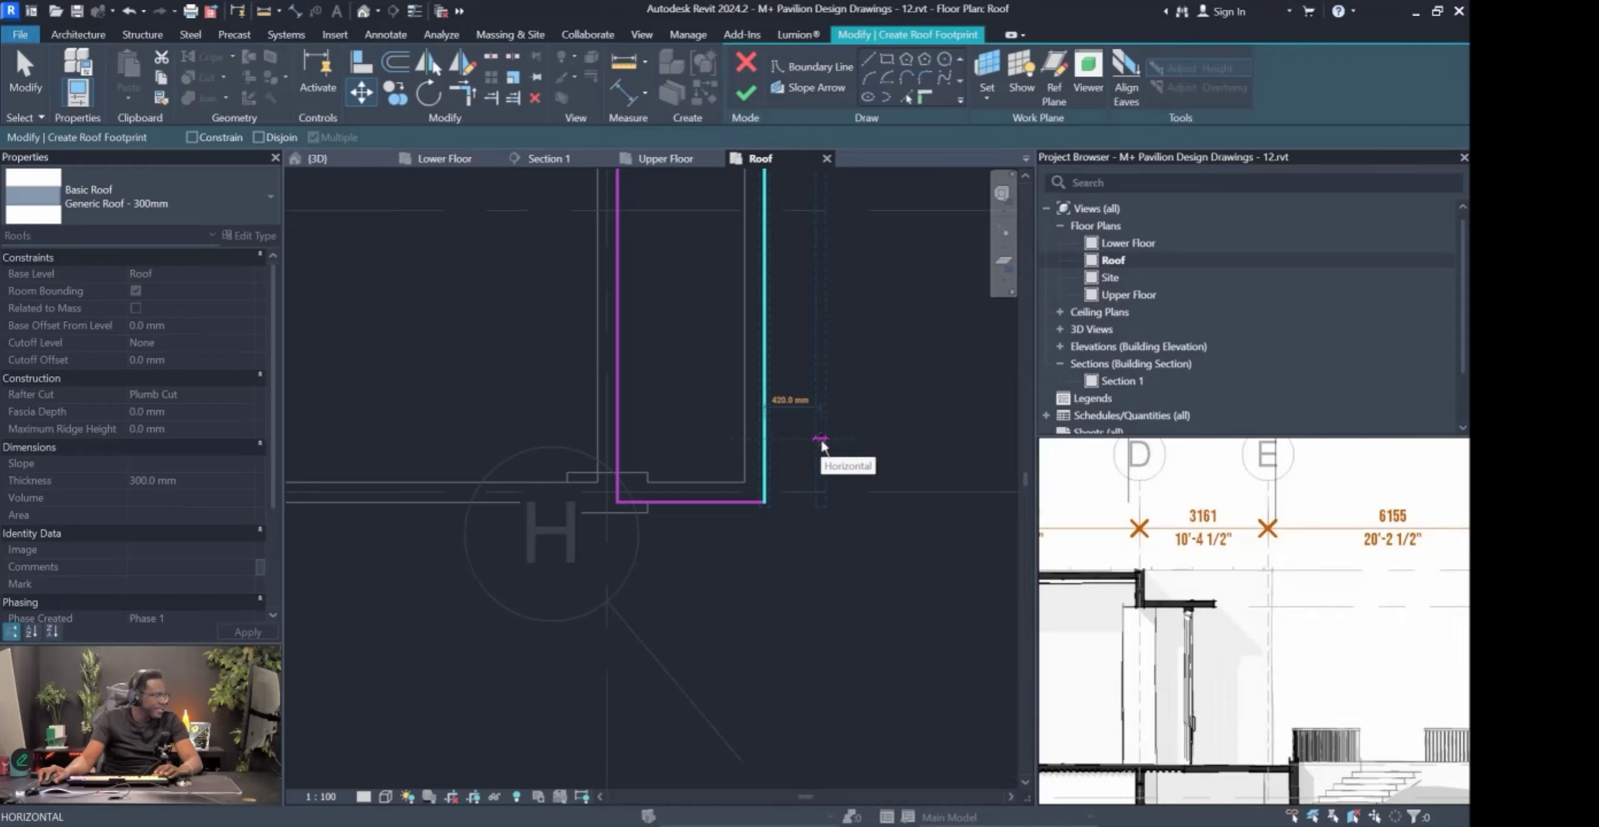
text(1)
key(BackSpace)
text(300)
key(Return)
scroll(768, 520, down, 7)
scroll(728, 535, up, 5)
key(ctrl+z)
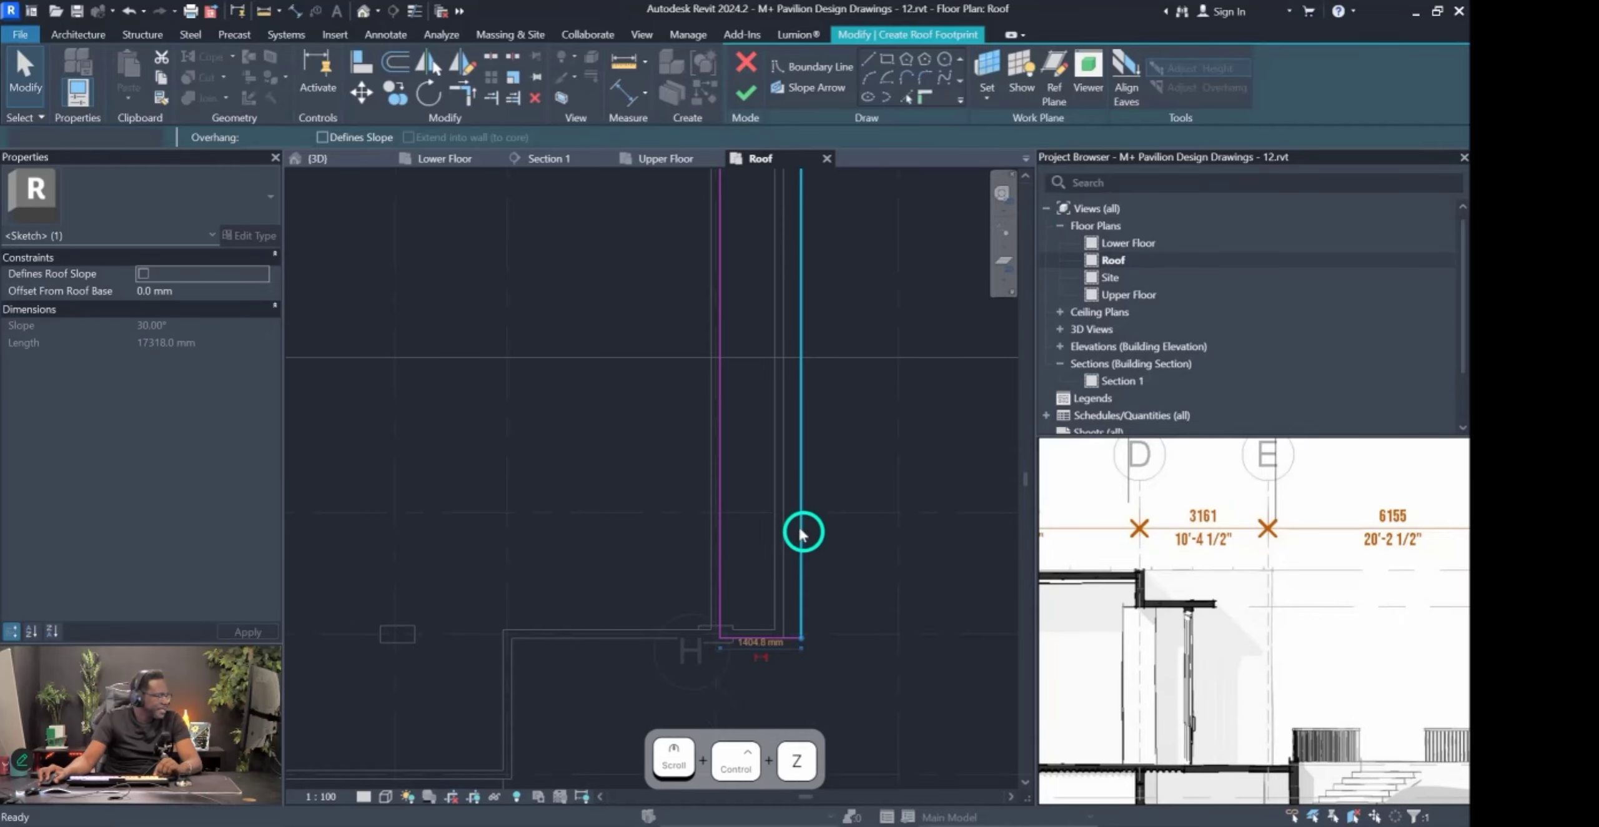
Move the narrow footprint's outer long edge outward by 1.5 feet (457.2 mm).
scroll(803, 532, up, 4)
click(765, 417)
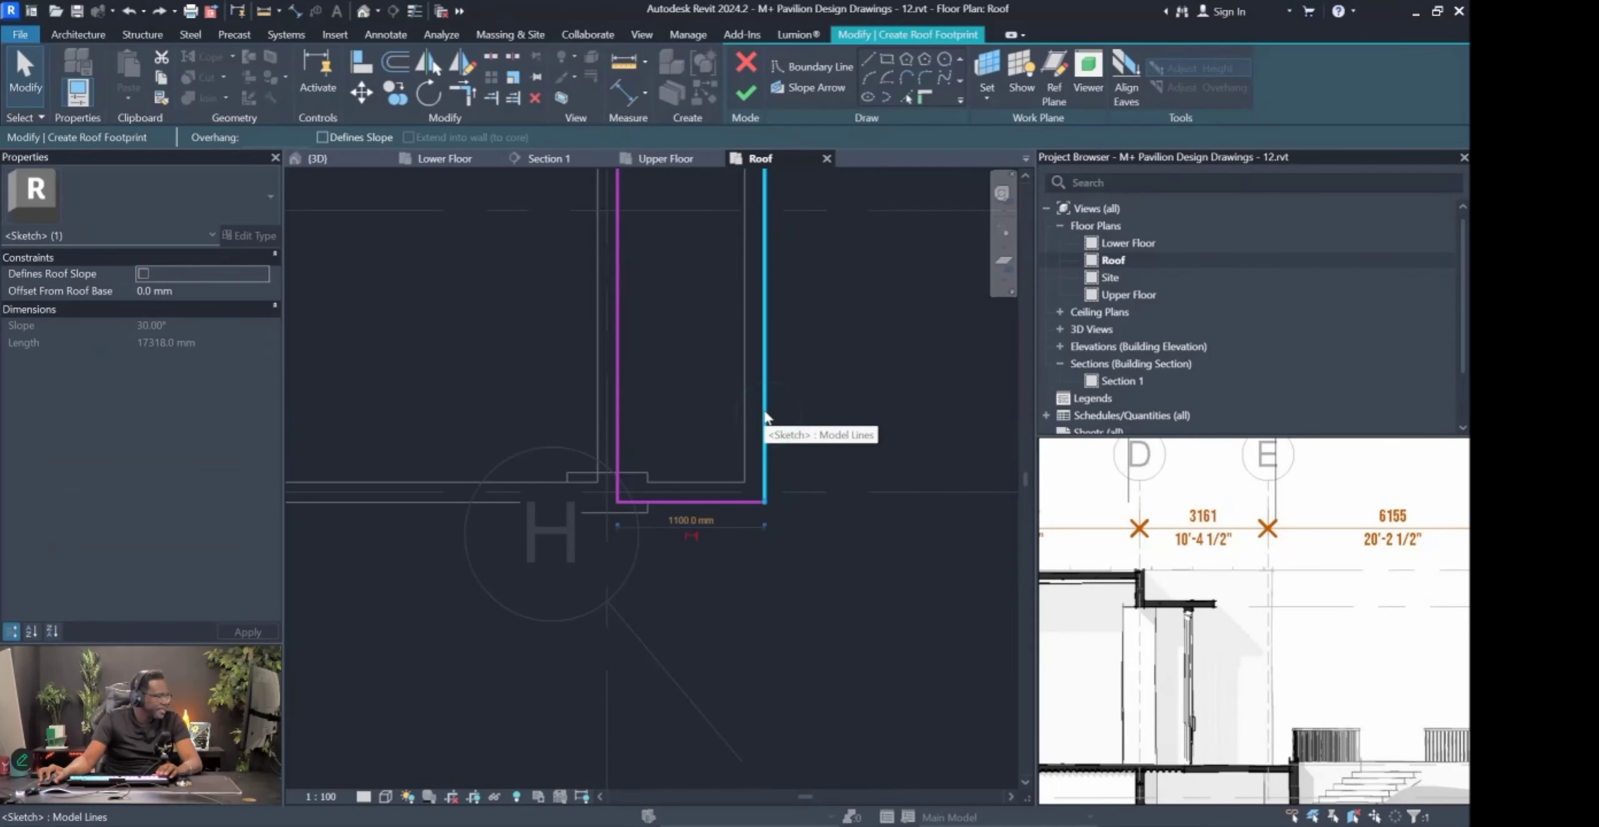
key(m)
key(v)
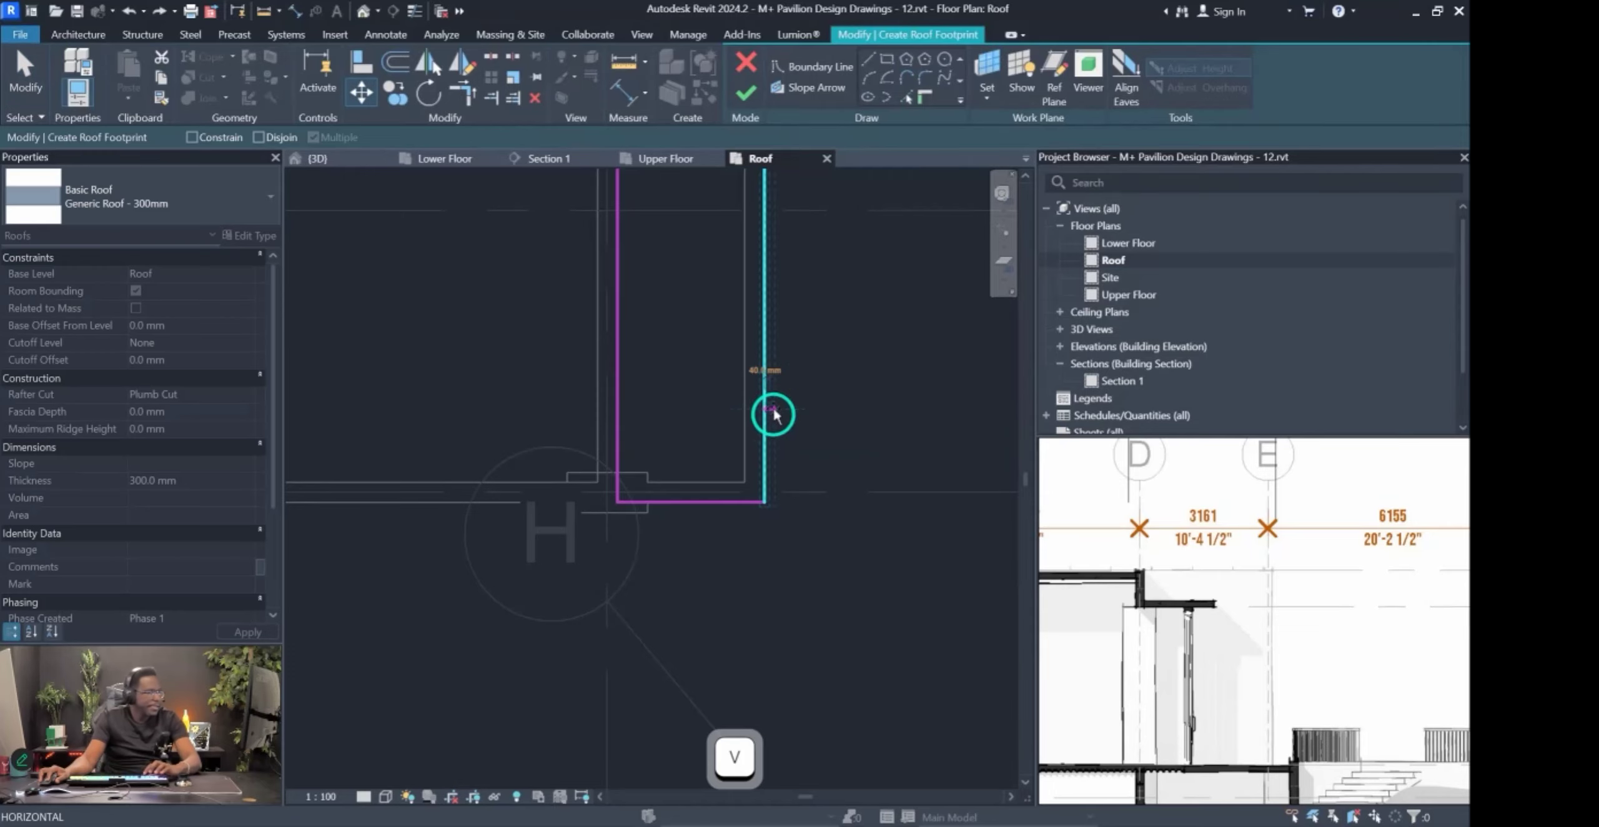
text(1)
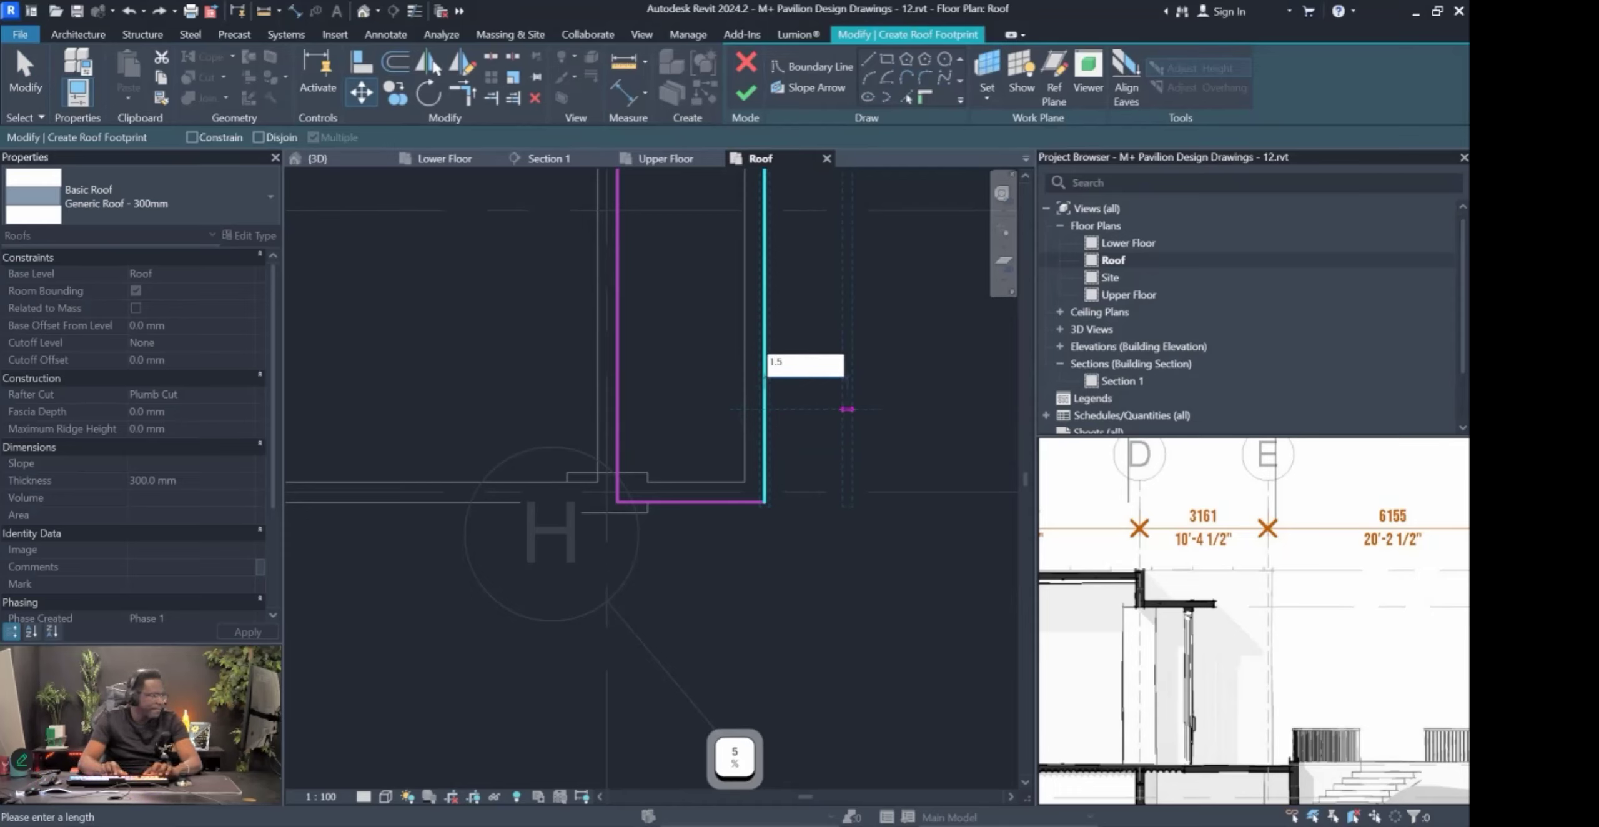
text(.5)
key(Return)
Check the overhang and level heights in the reference section, and finish the narrow roof's footprint sketch.
scroll(710, 509, down, 3)
scroll(709, 513, down, 3)
middle_drag(709, 516, 709, 591)
scroll(1236, 556, down, 7)
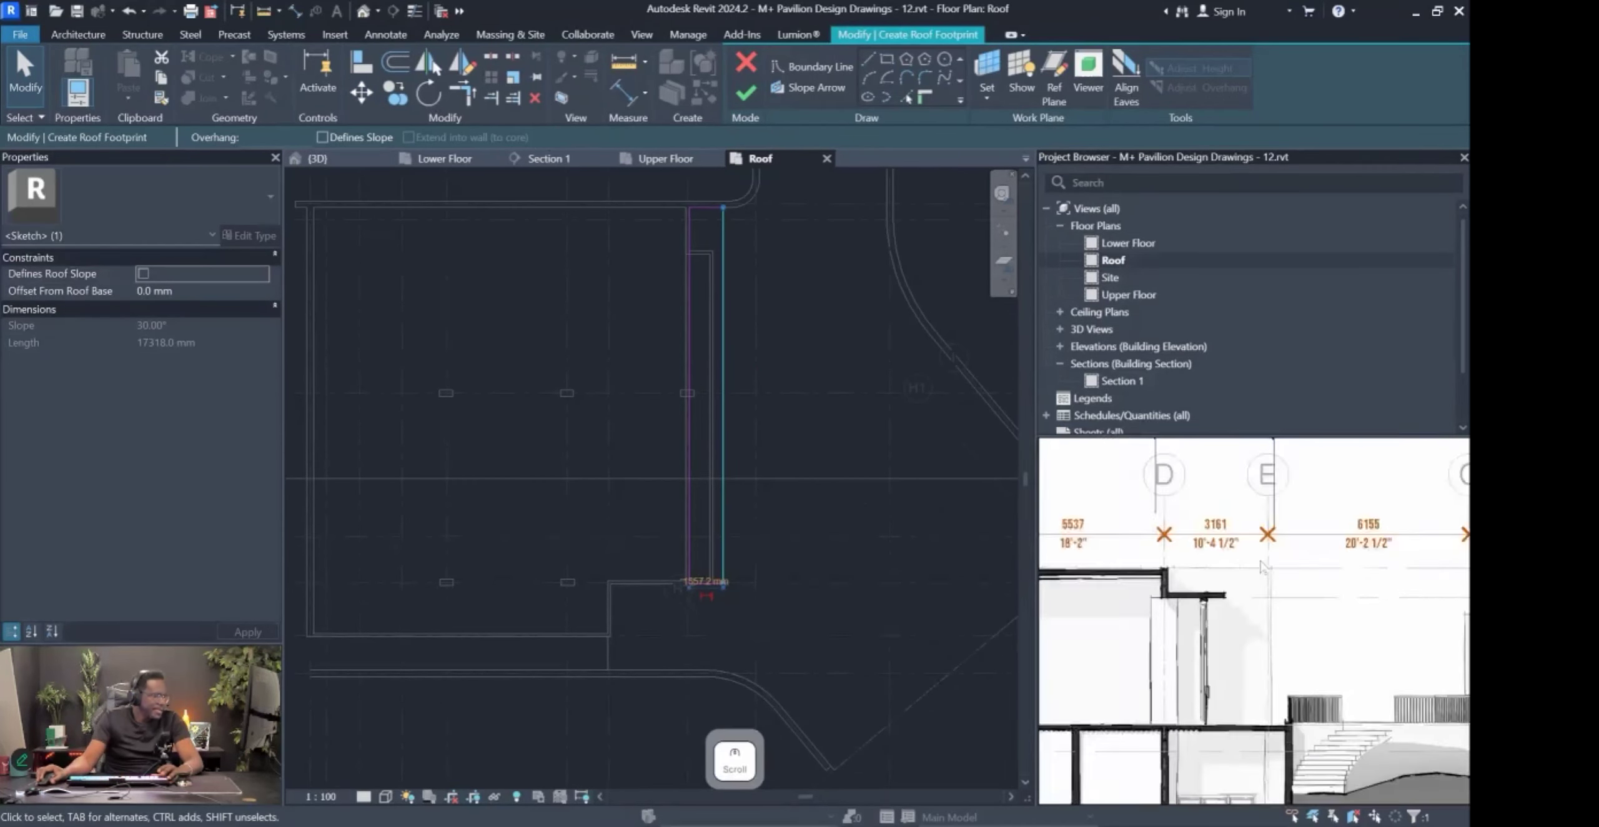
scroll(1350, 560, up, 6)
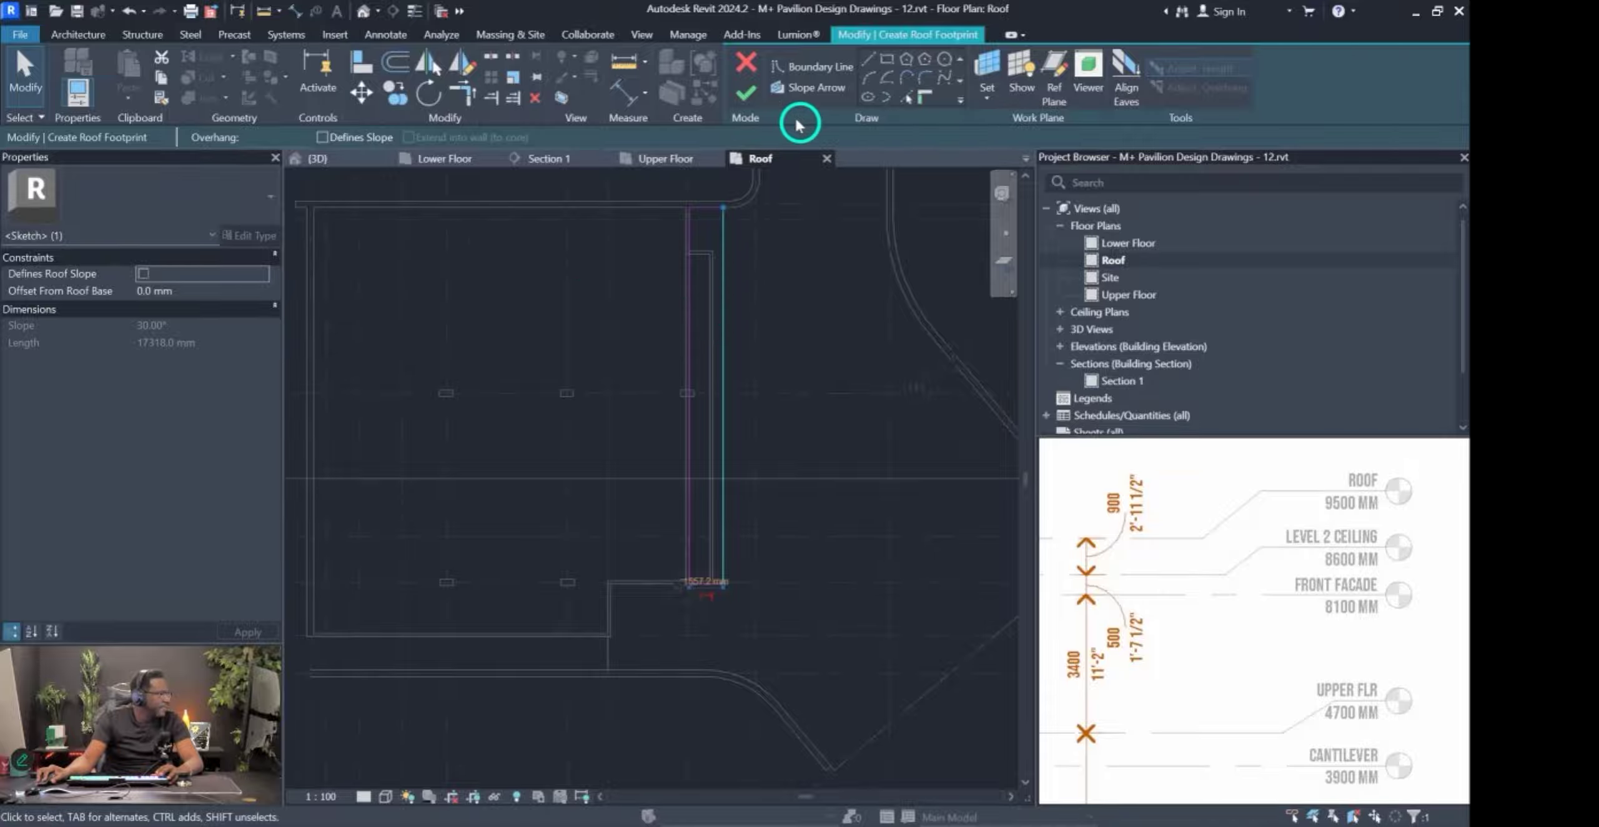
click(746, 93)
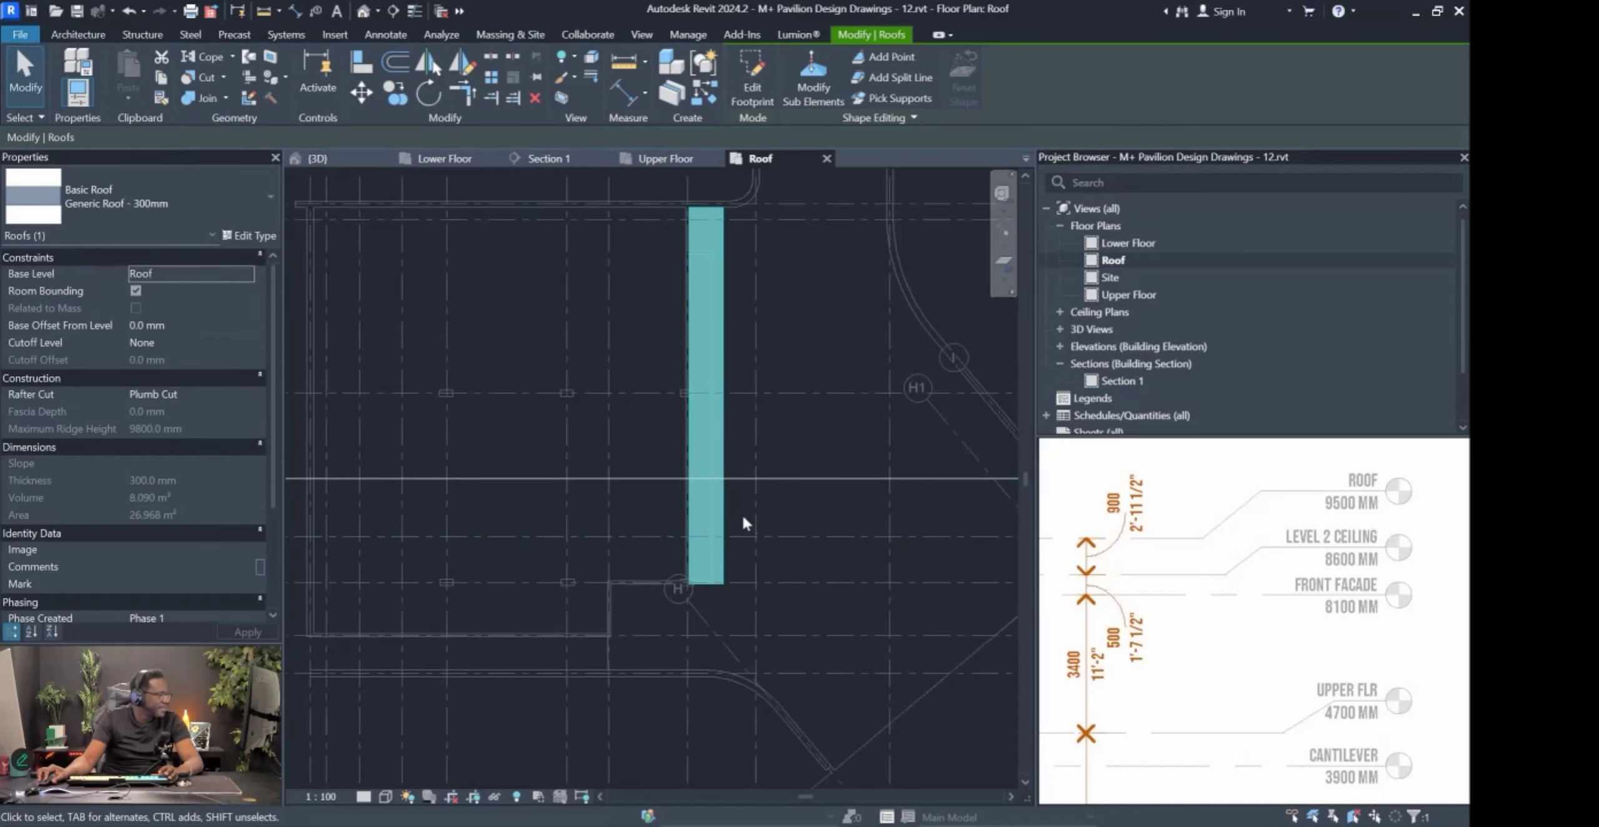
In Section 1, copy the Facade Wall level downward to about 8500 mm, between Facade Wall and Front Facade.
click(546, 158)
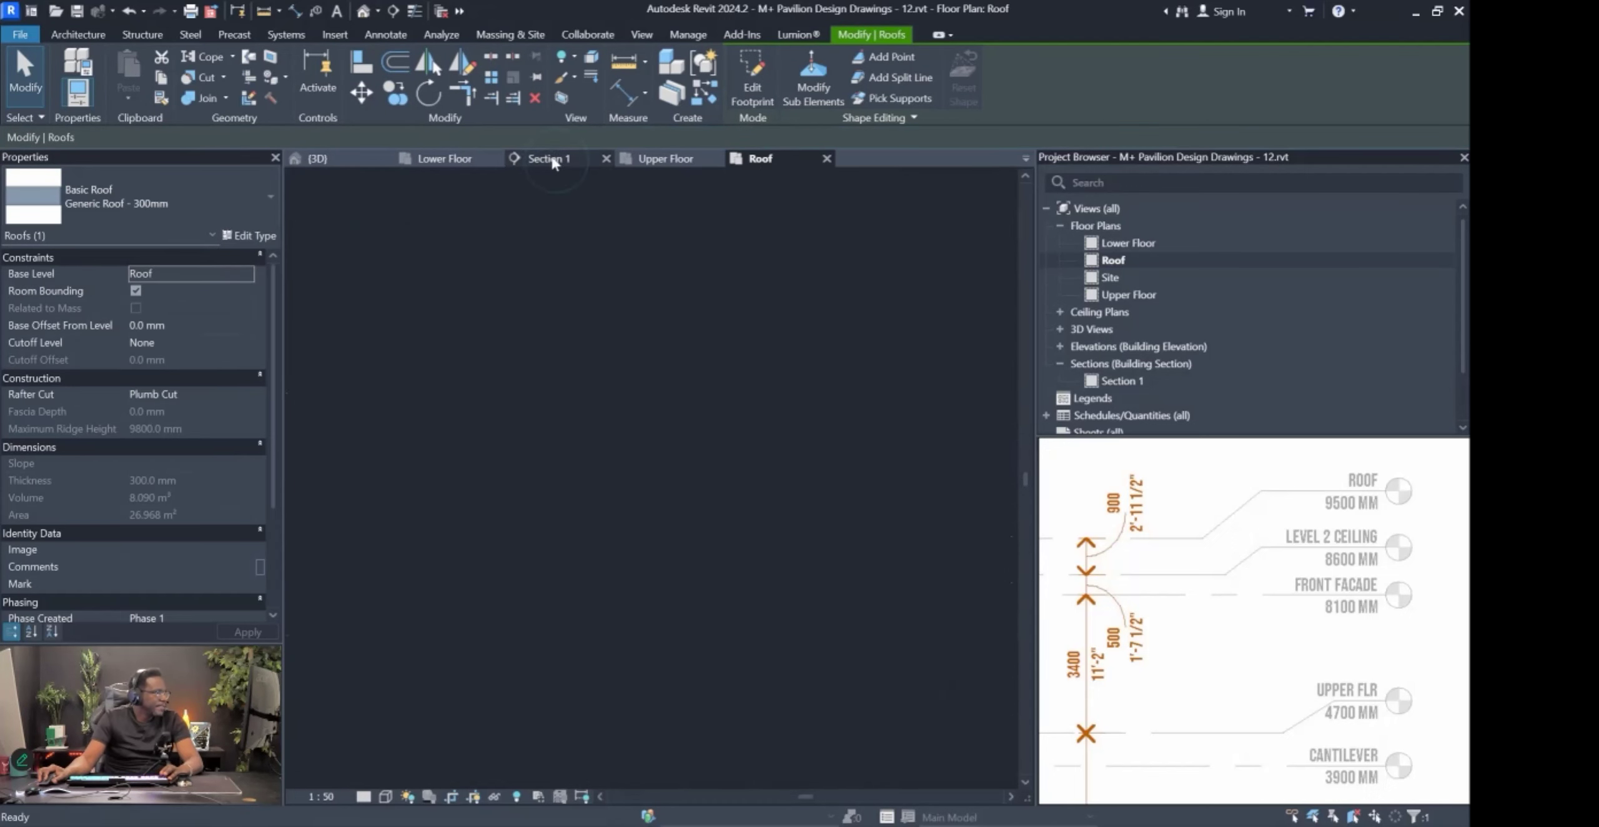
scroll(610, 367, down, 3)
middle_drag(566, 327, 436, 369)
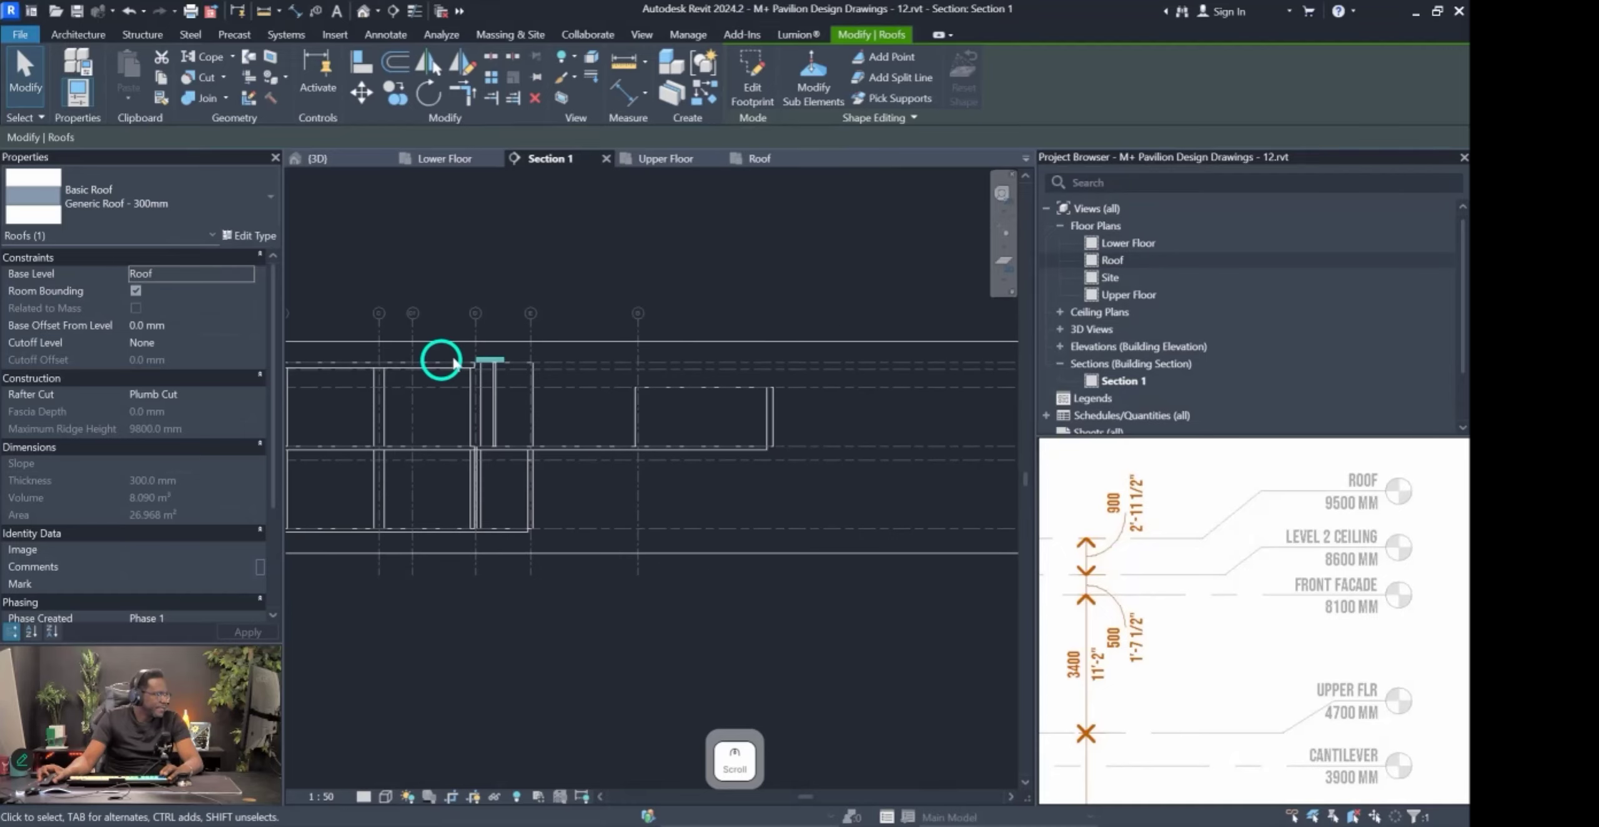
scroll(454, 365, up, 7)
scroll(501, 367, down, 4)
scroll(581, 388, down, 2)
middle_drag(772, 382, 379, 379)
scroll(796, 379, up, 6)
middle_drag(888, 373, 592, 351)
click(592, 353)
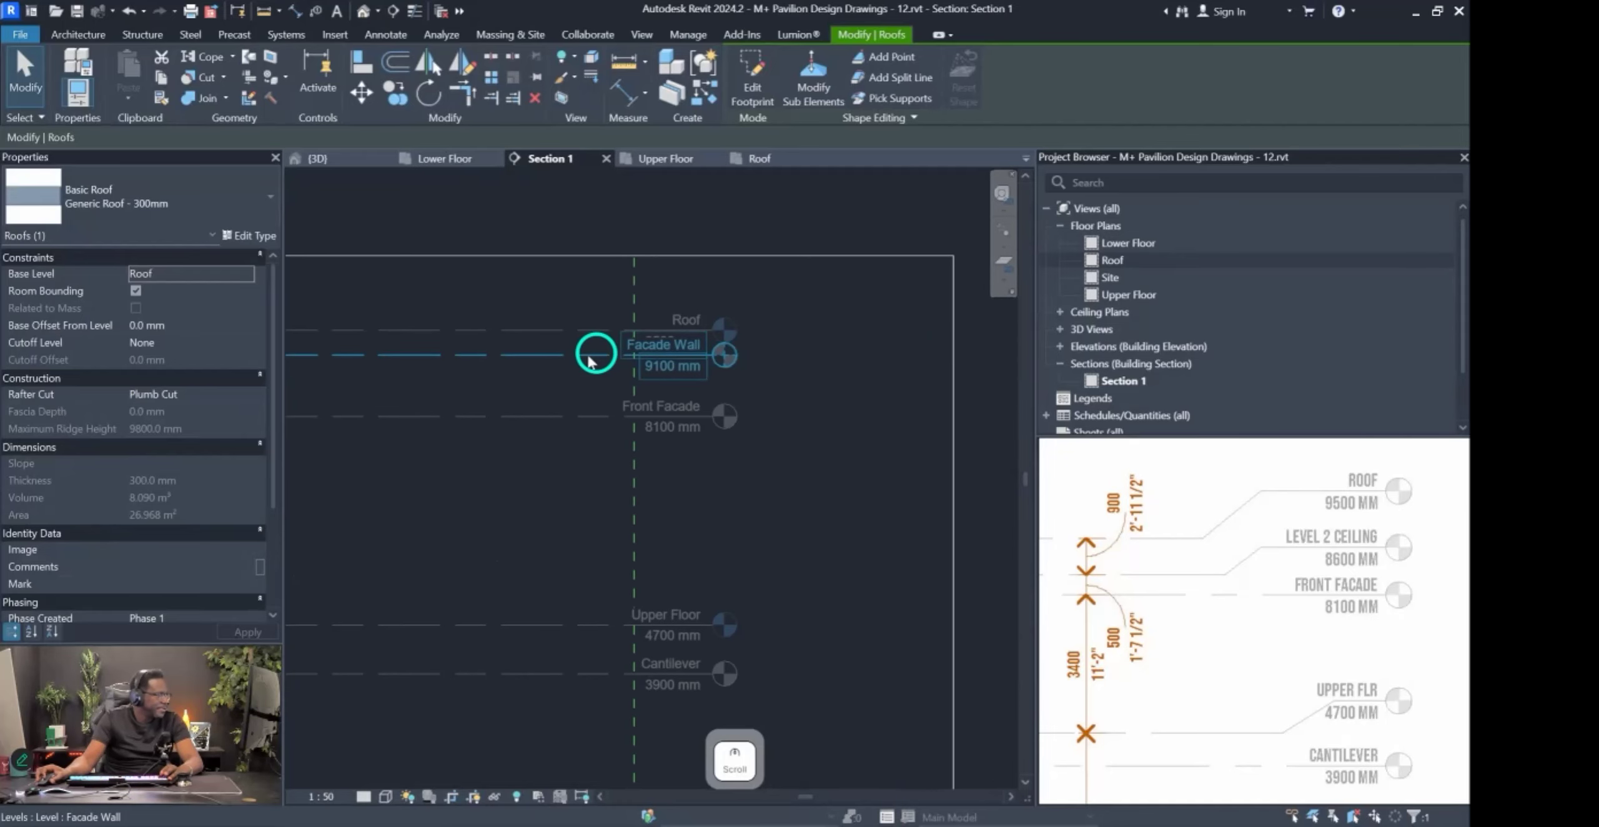
key(c)
key(o)
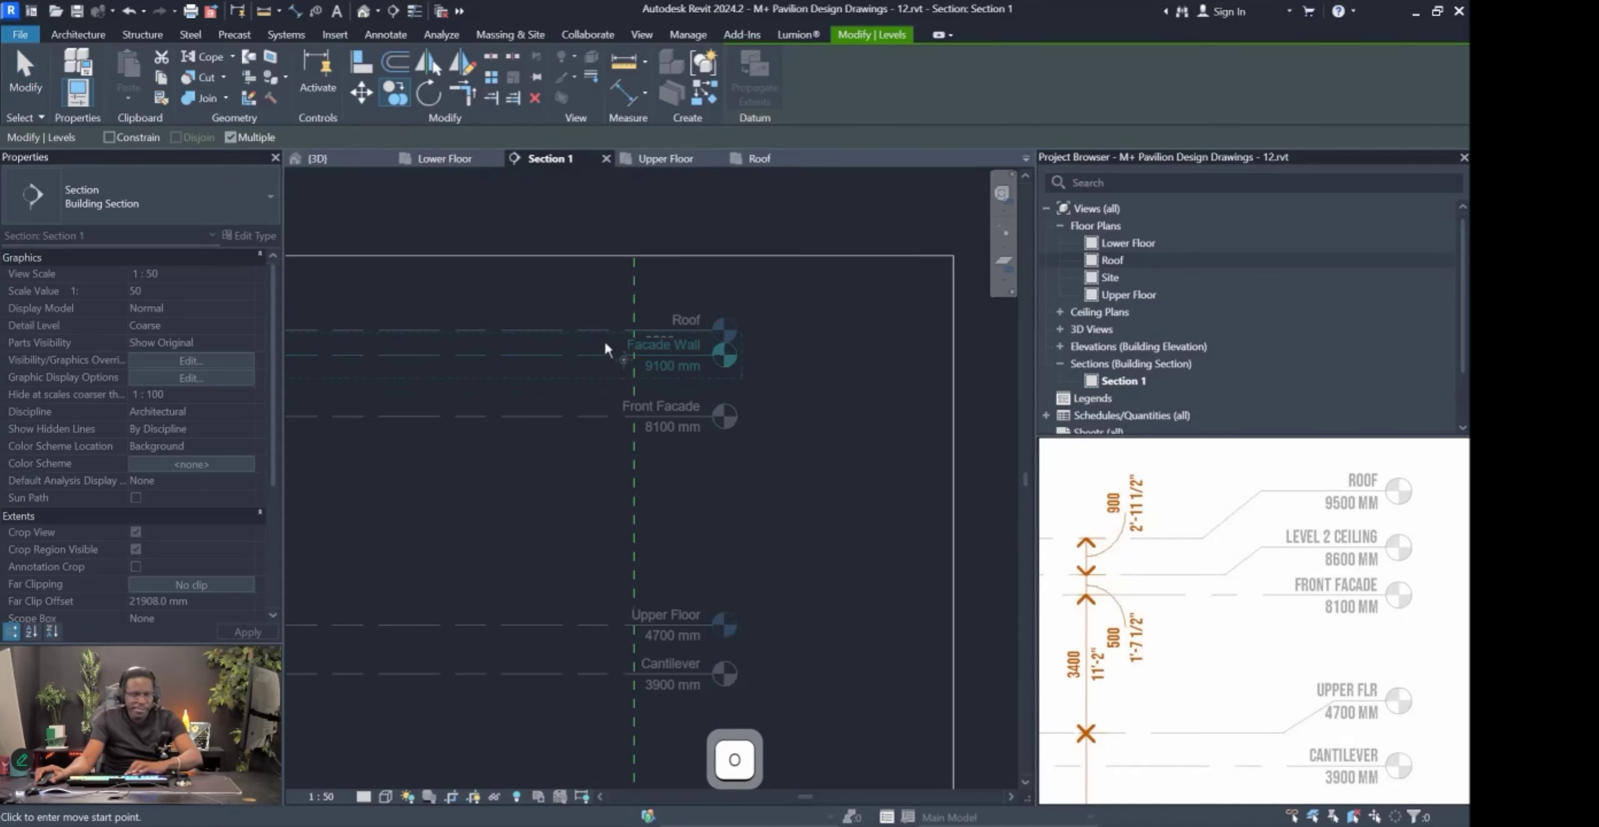
click(580, 356)
click(584, 393)
key(Escape)
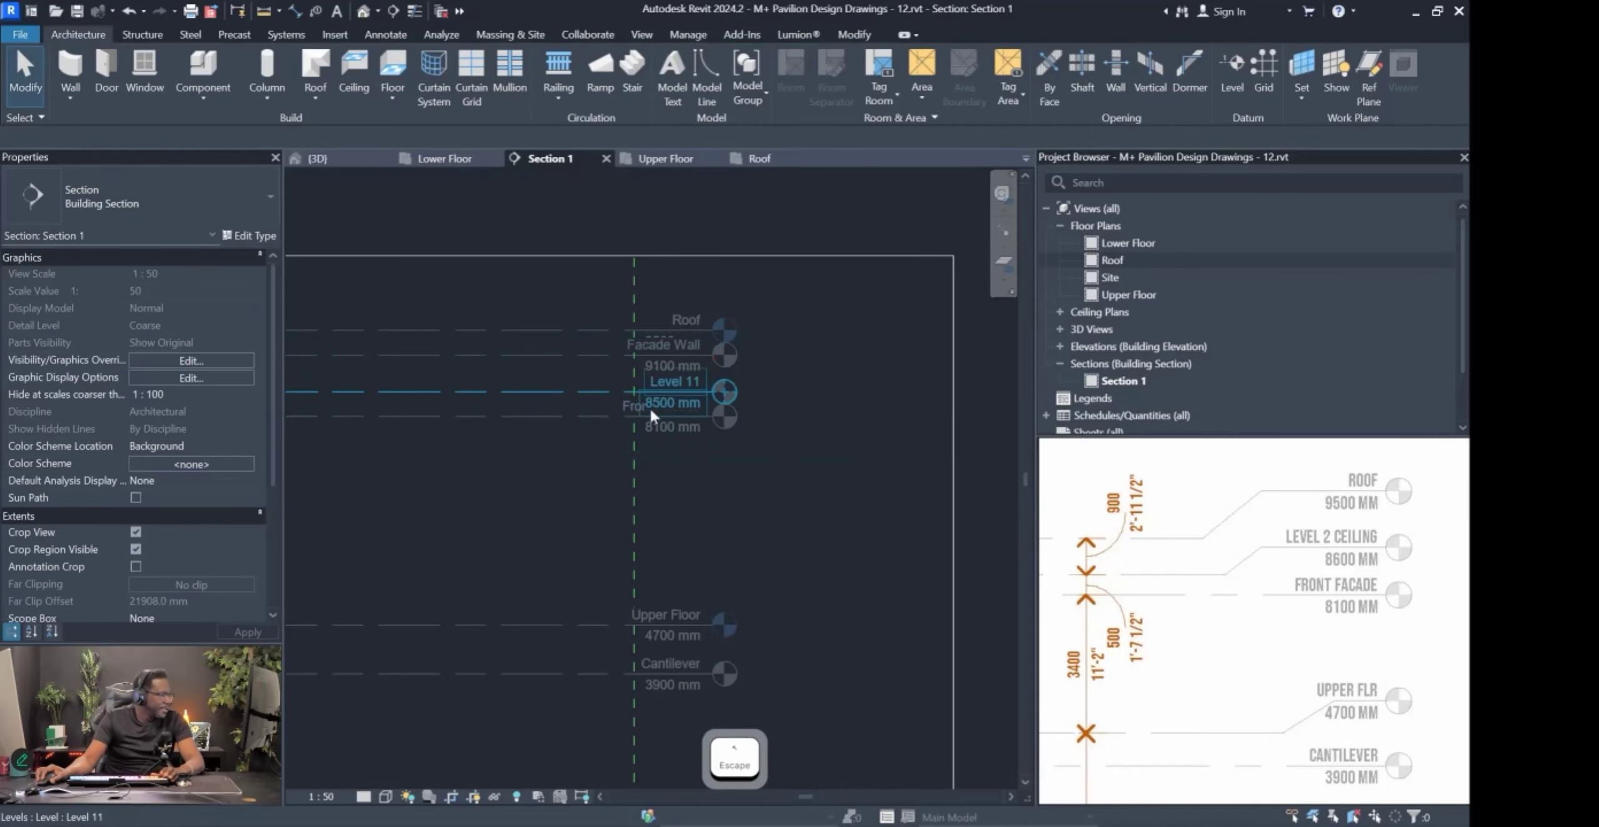
Set the elevation of the copied level below Facade Wall to 8600 mm.
click(567, 393)
scroll(657, 404, up, 5)
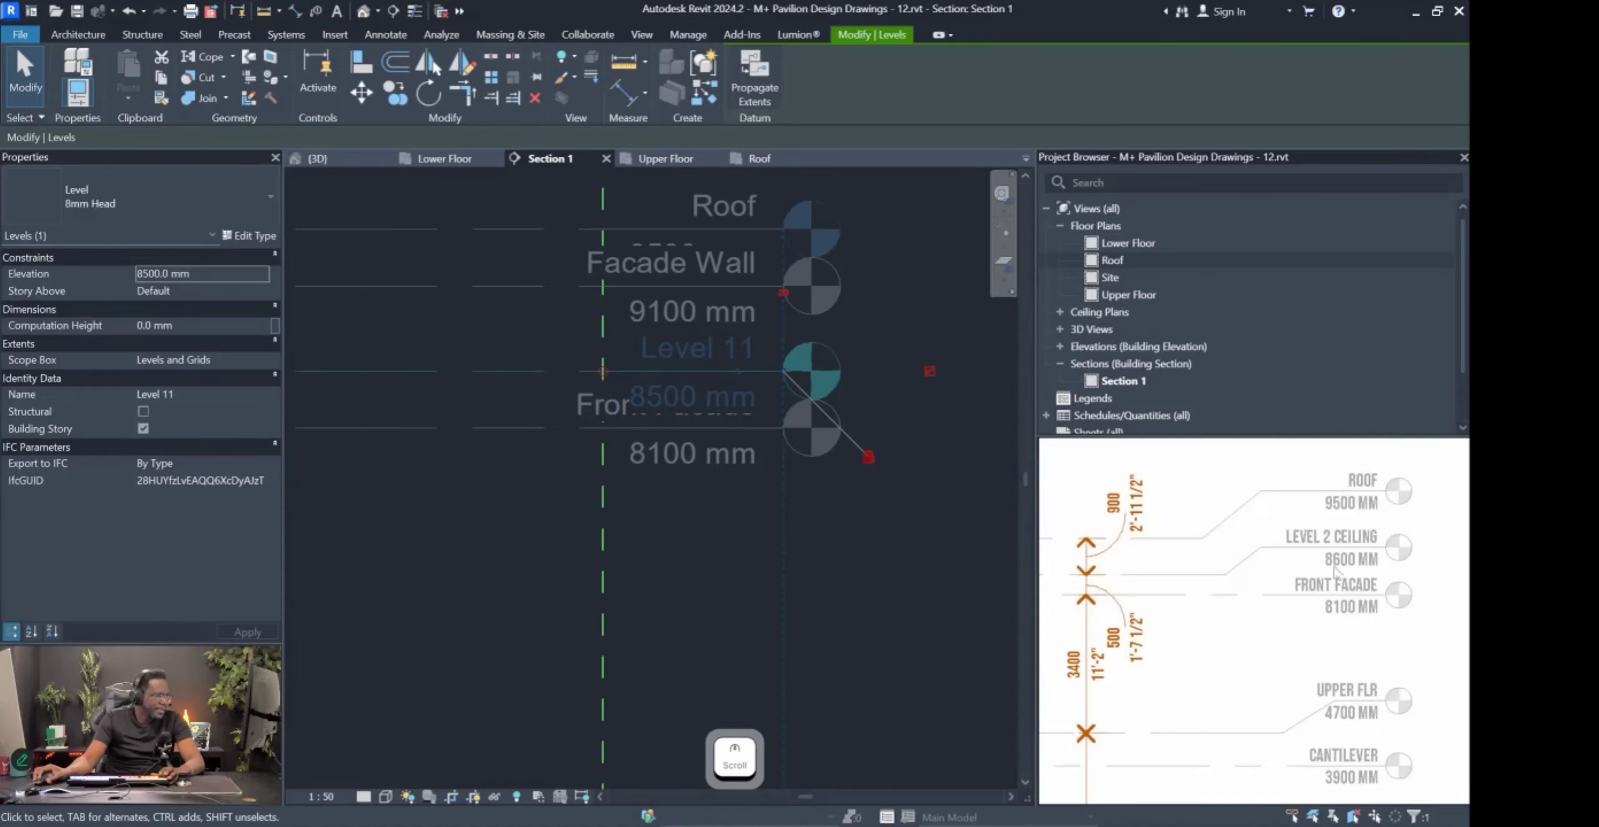
click(693, 399)
text(8600)
key(Return)
Rename the Front Facade level at 8100 mm as L2 Ceiling.
scroll(962, 414, down, 6)
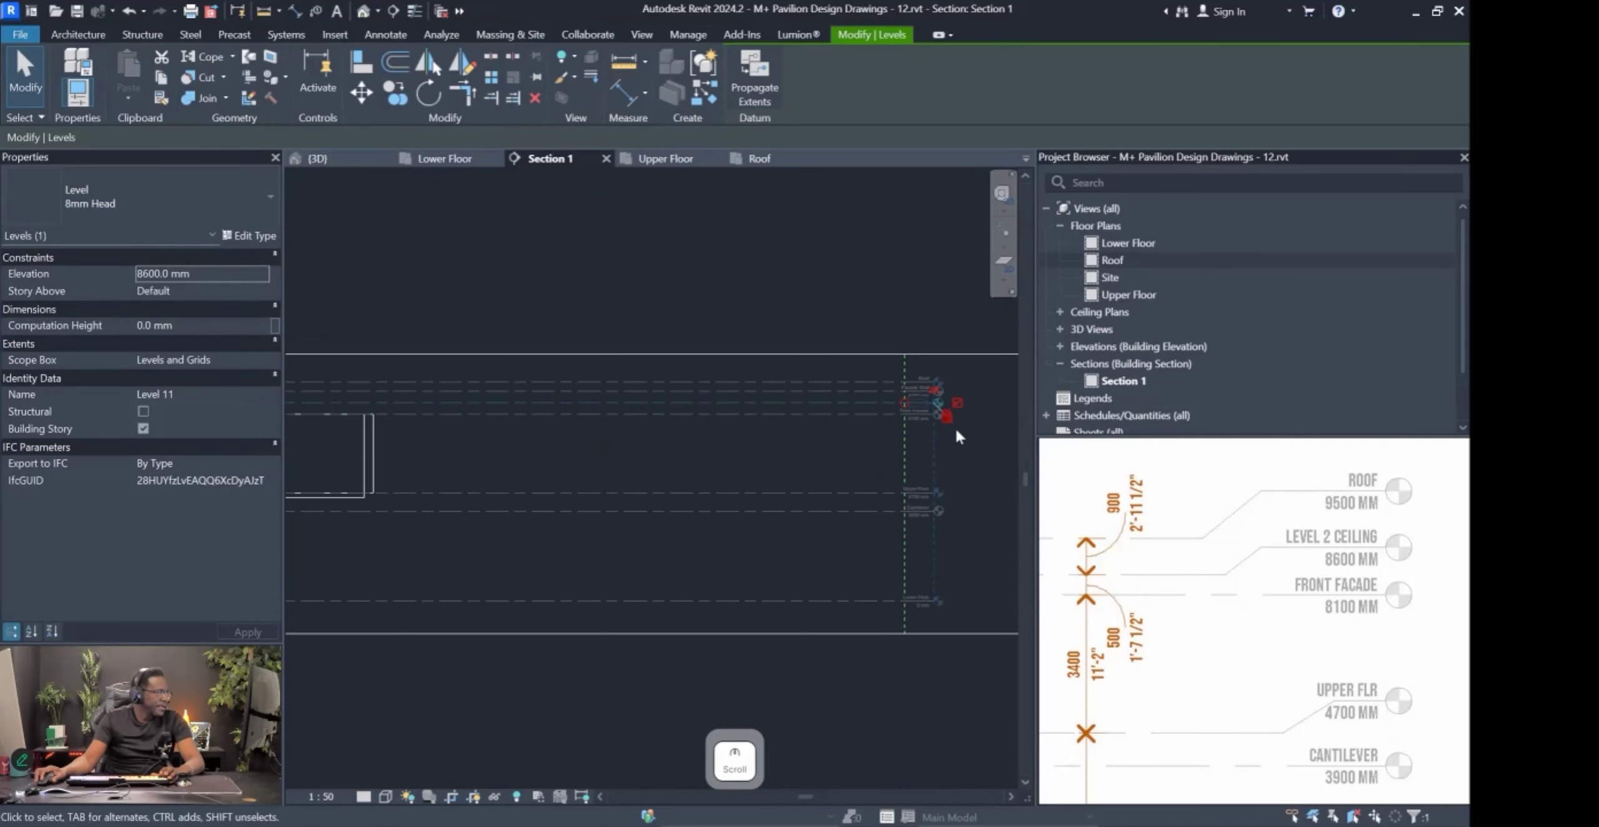
scroll(954, 427, up, 6)
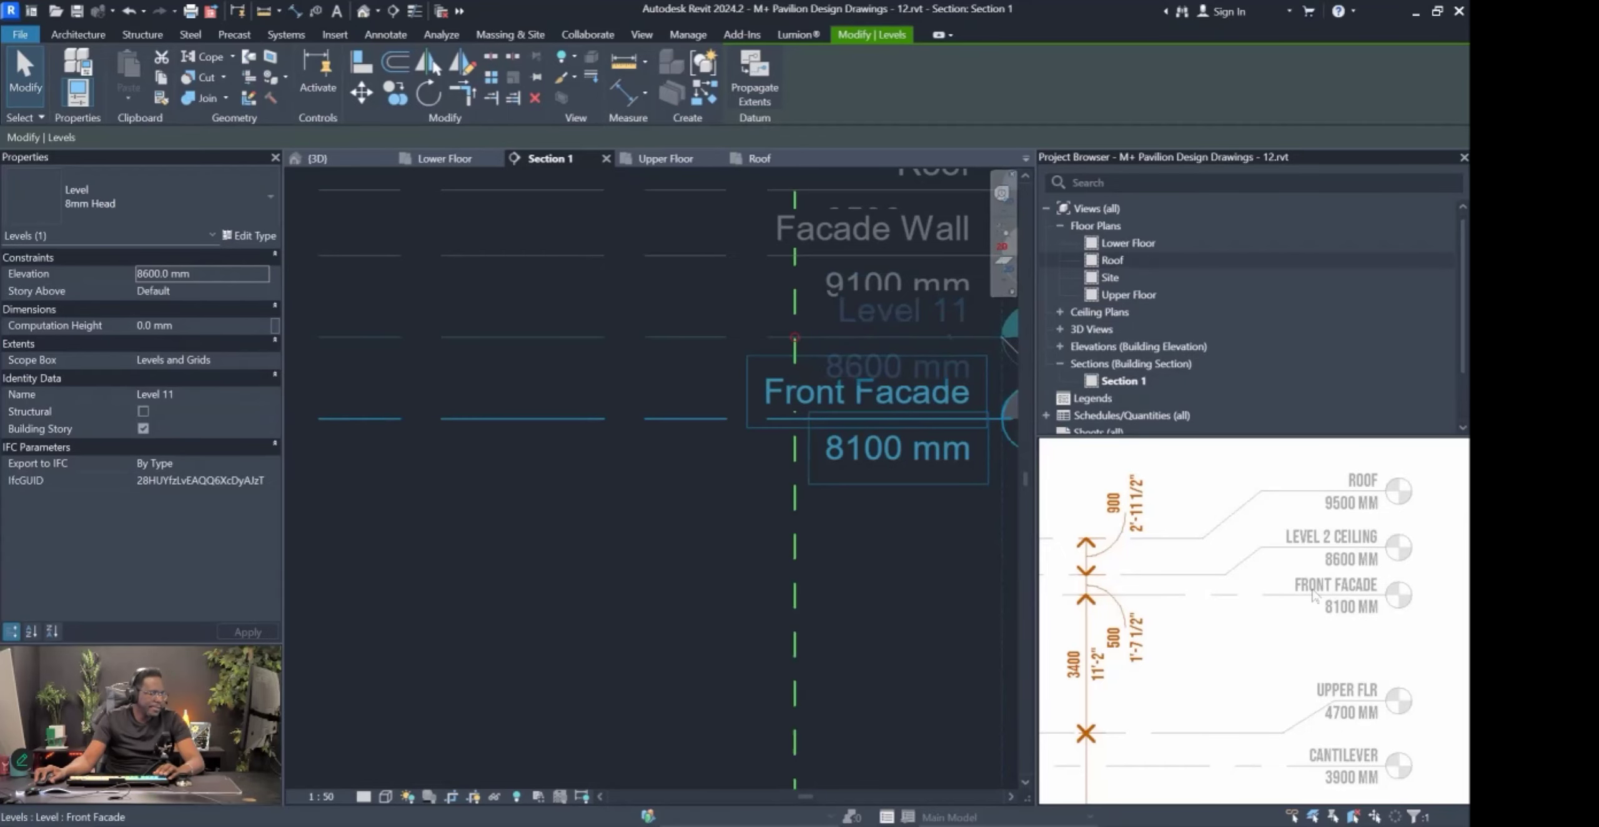
click(721, 500)
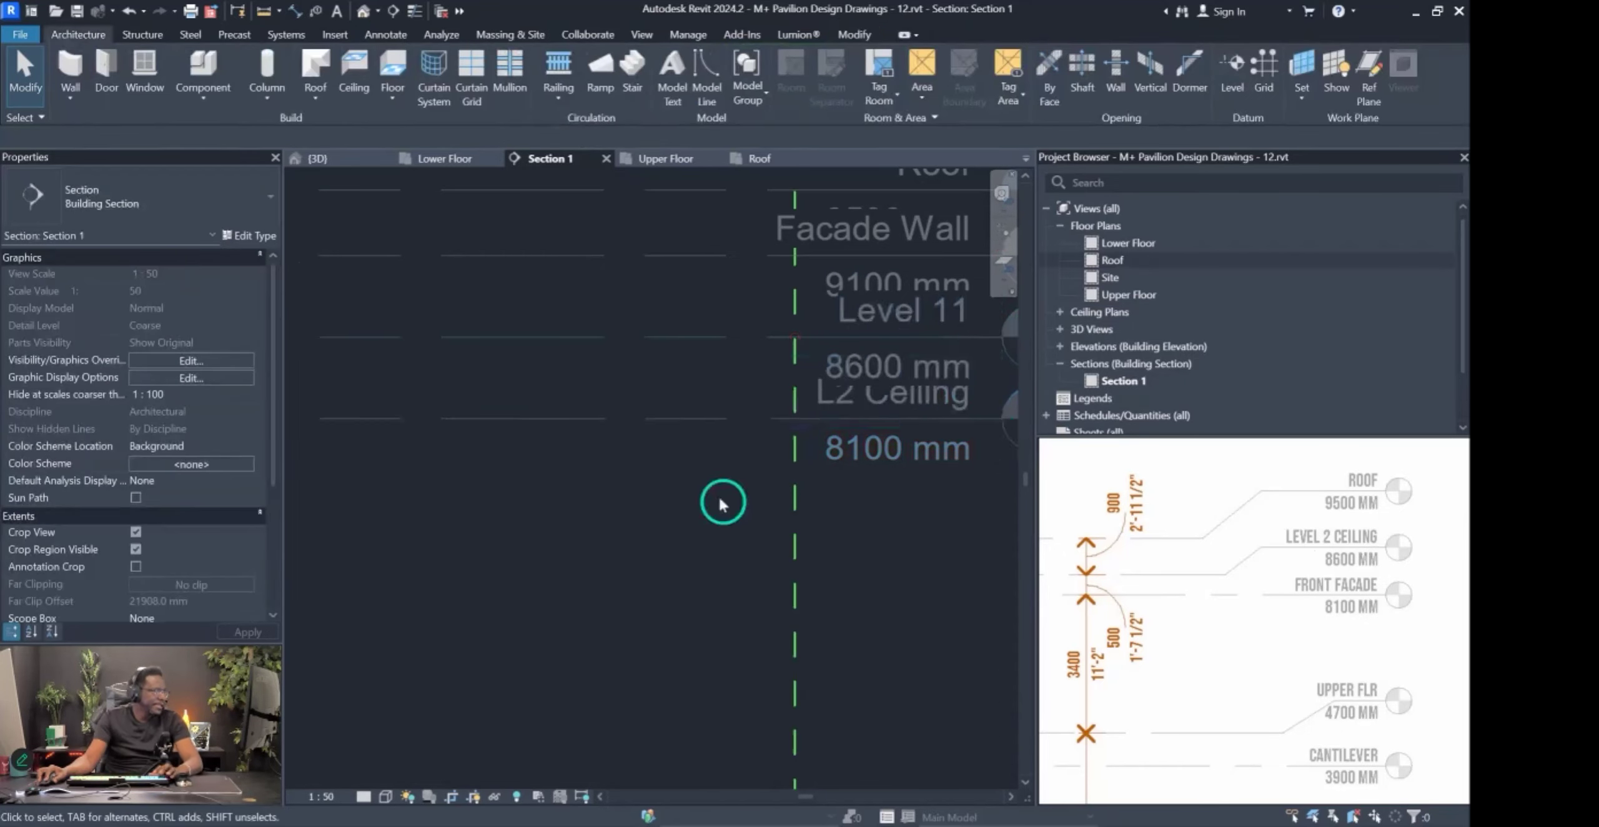
scroll(907, 472, down, 5)
middle_drag(458, 417, 642, 426)
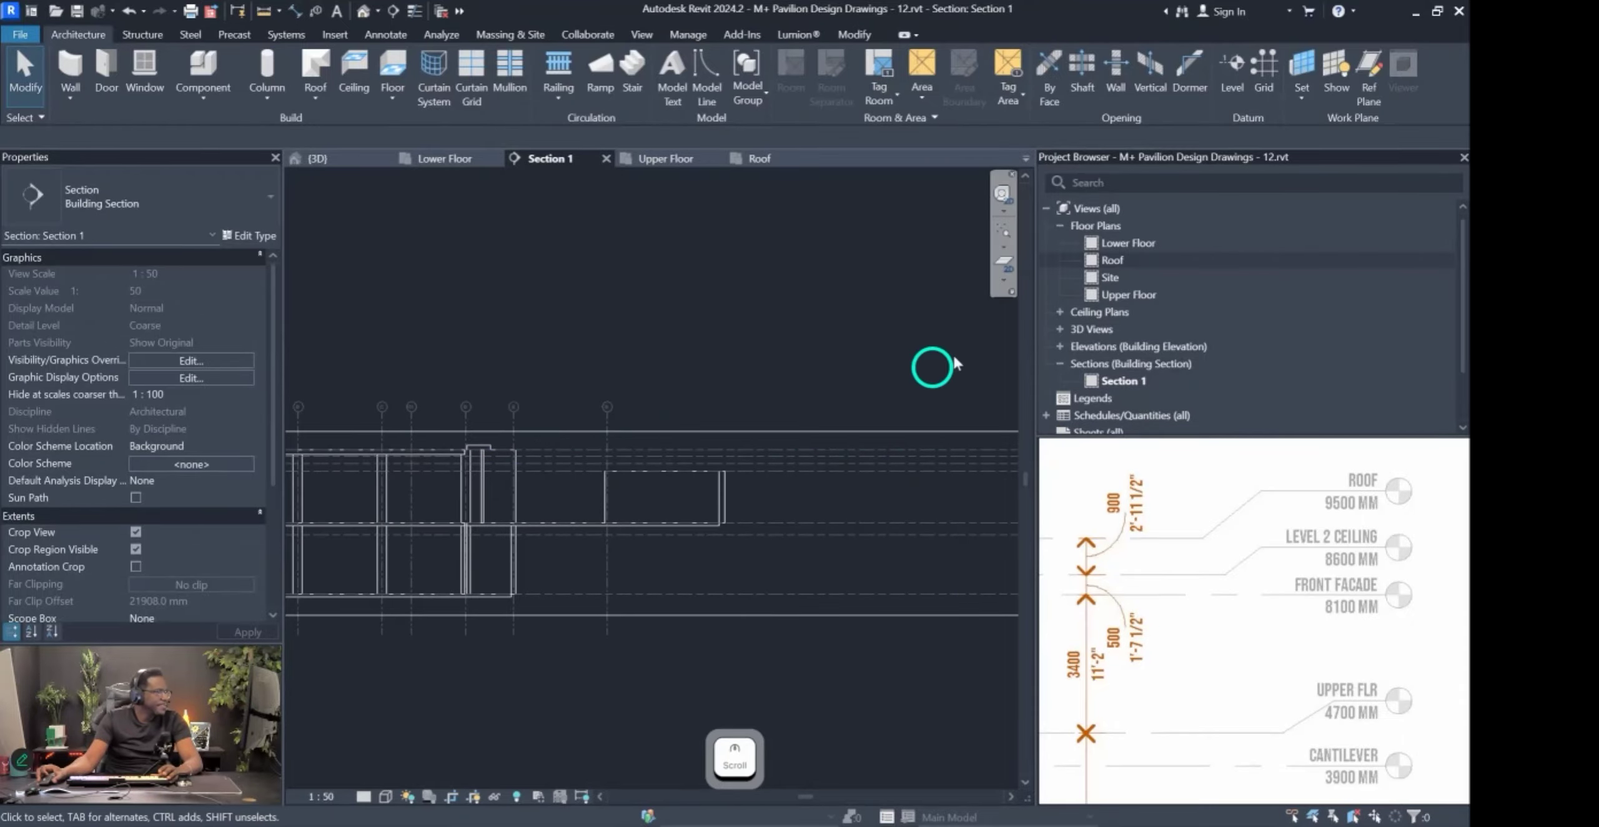
In the 3D view, select the narrow roof strip beside the main roof and set its base level to L2 Ceiling.
click(365, 10)
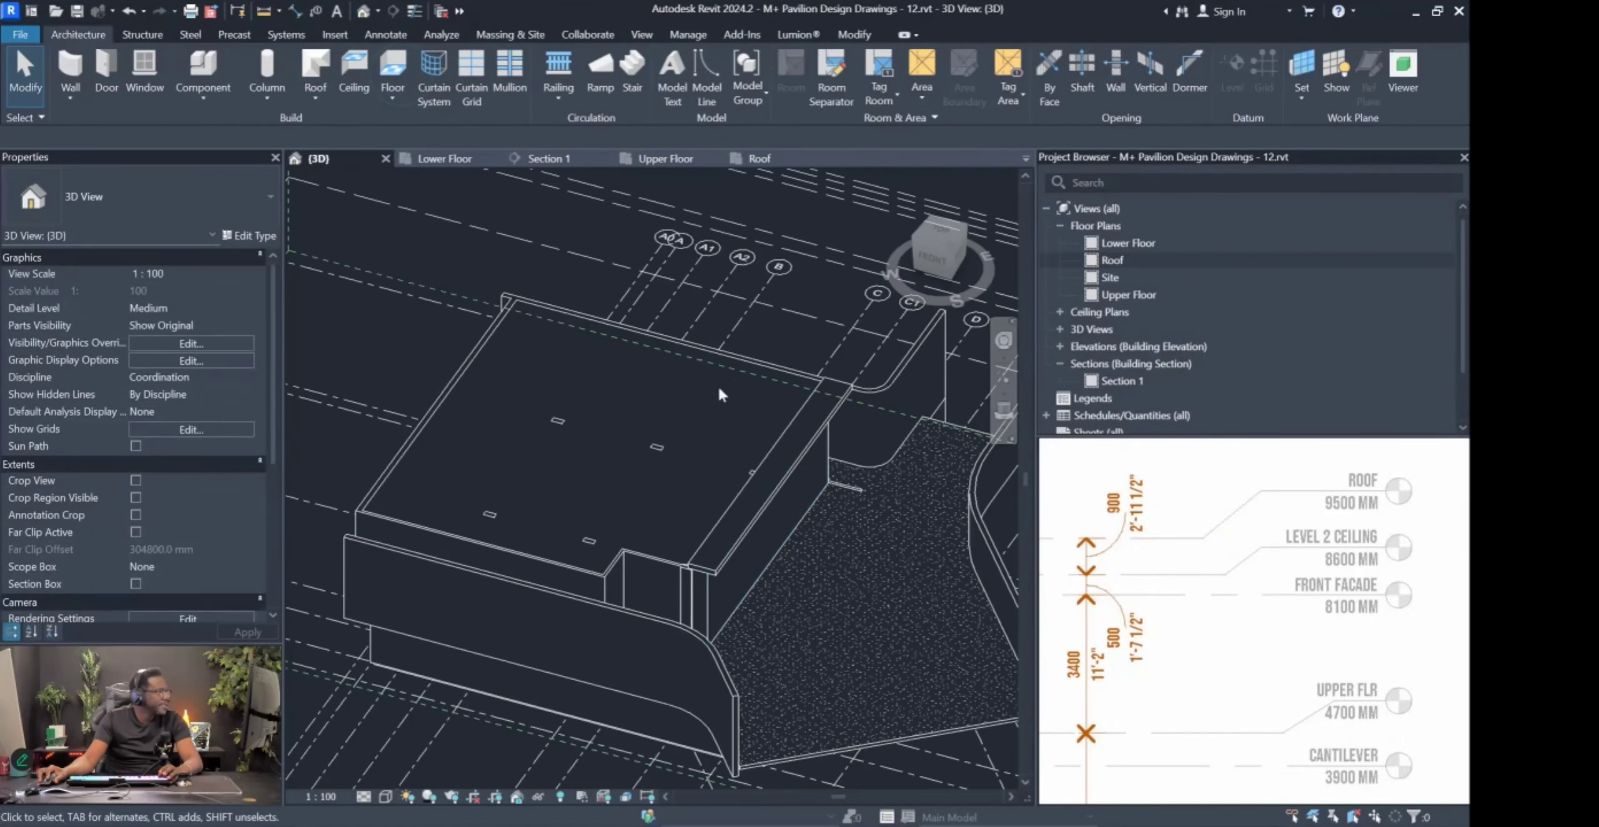
scroll(651, 487, up, 3)
click(759, 528)
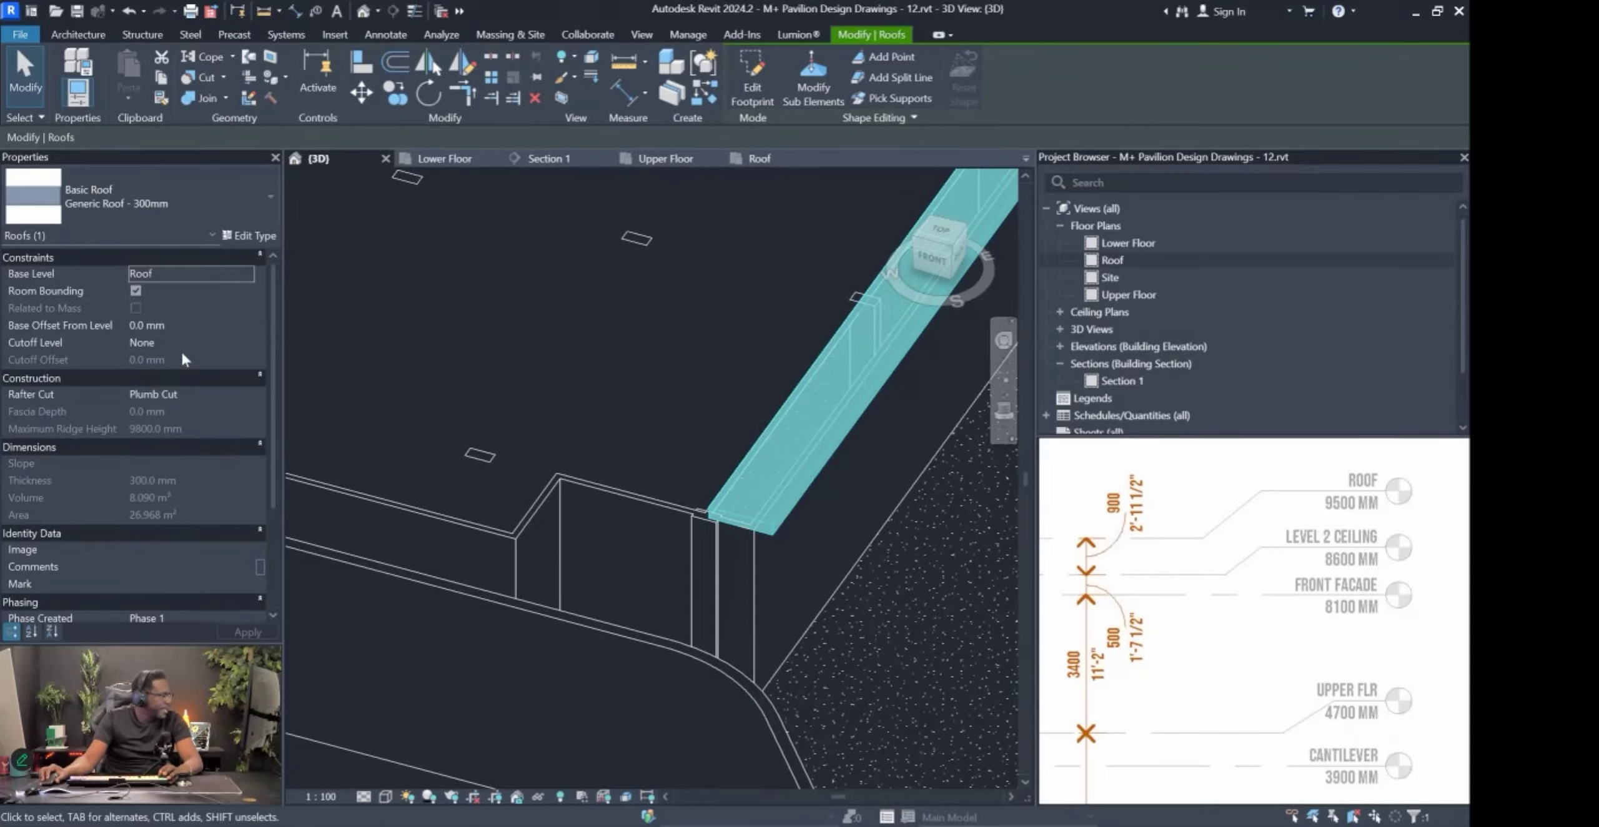
click(237, 274)
click(219, 305)
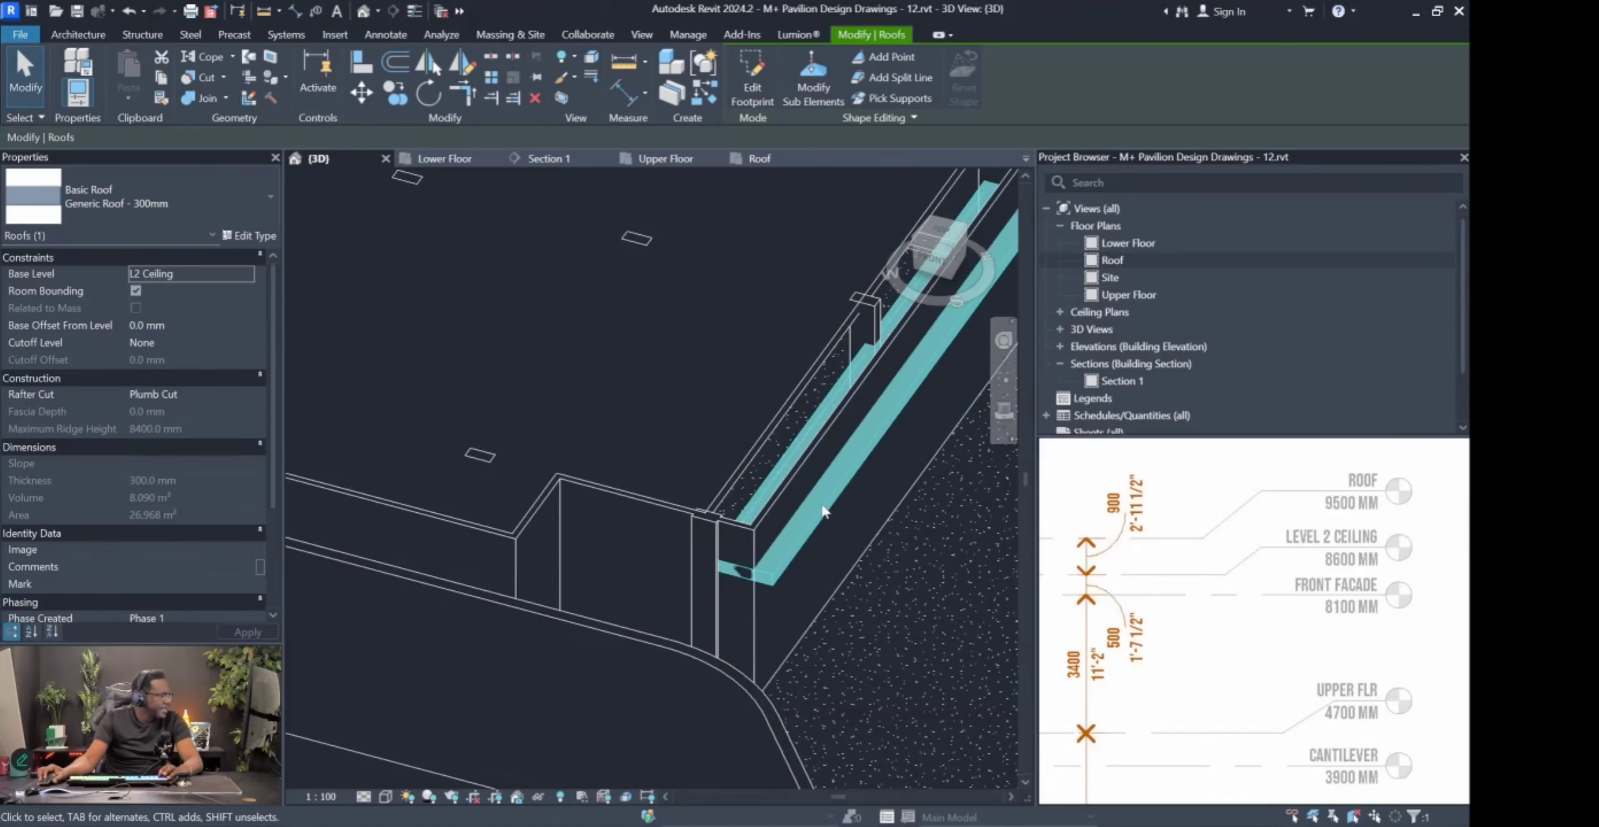
Set the top constraint of the long wall and the short end wall beneath the narrow roof strip to Up to level: L2 Ceiling.
shift+middle_drag(811, 553, 653, 505)
click(653, 506)
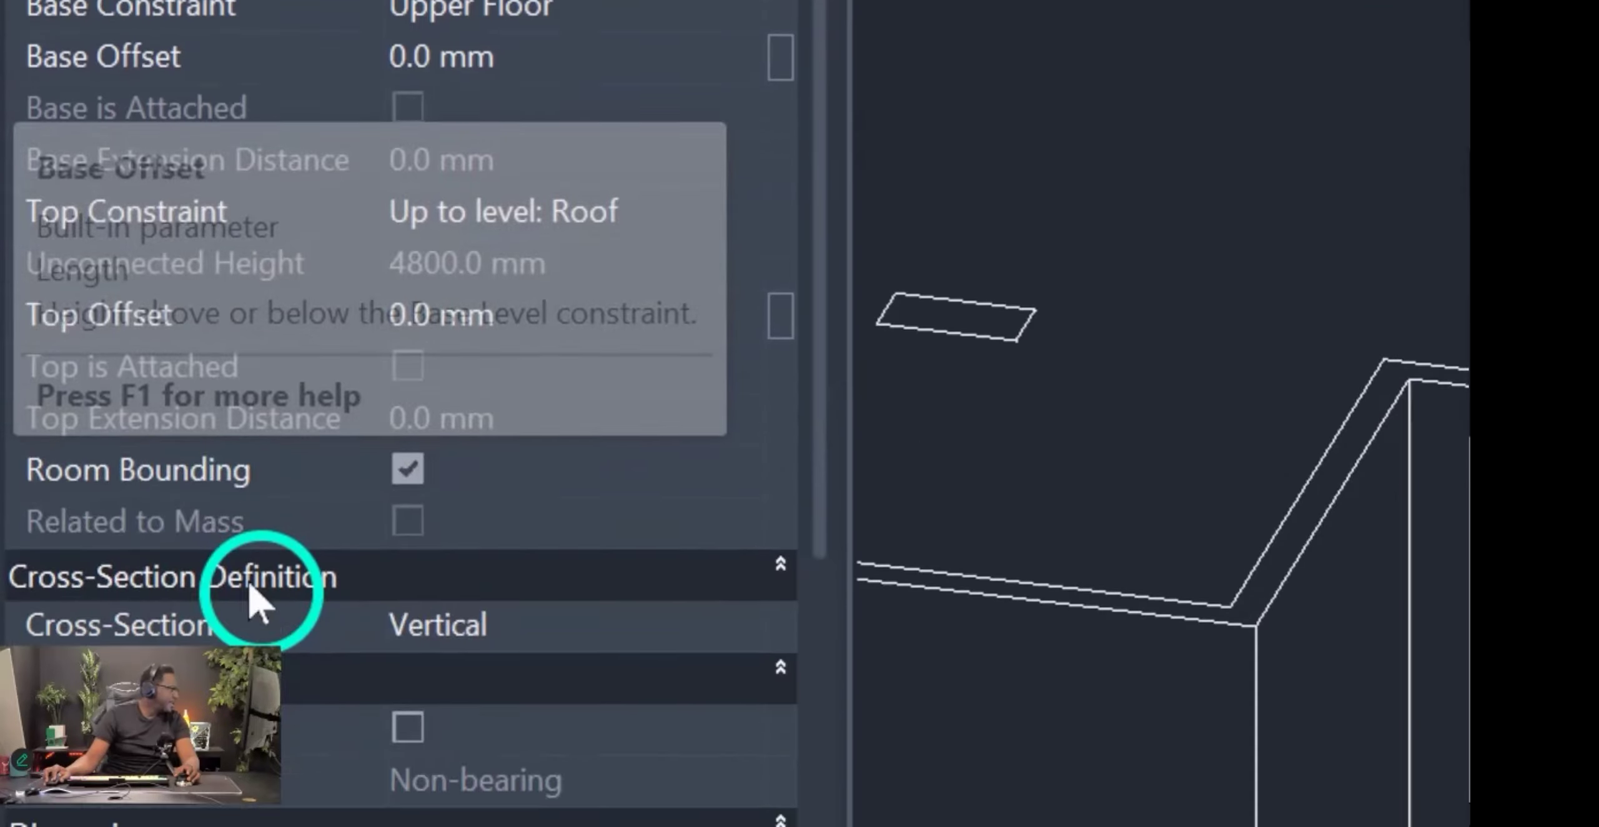
scroll(133, 350, up, 3)
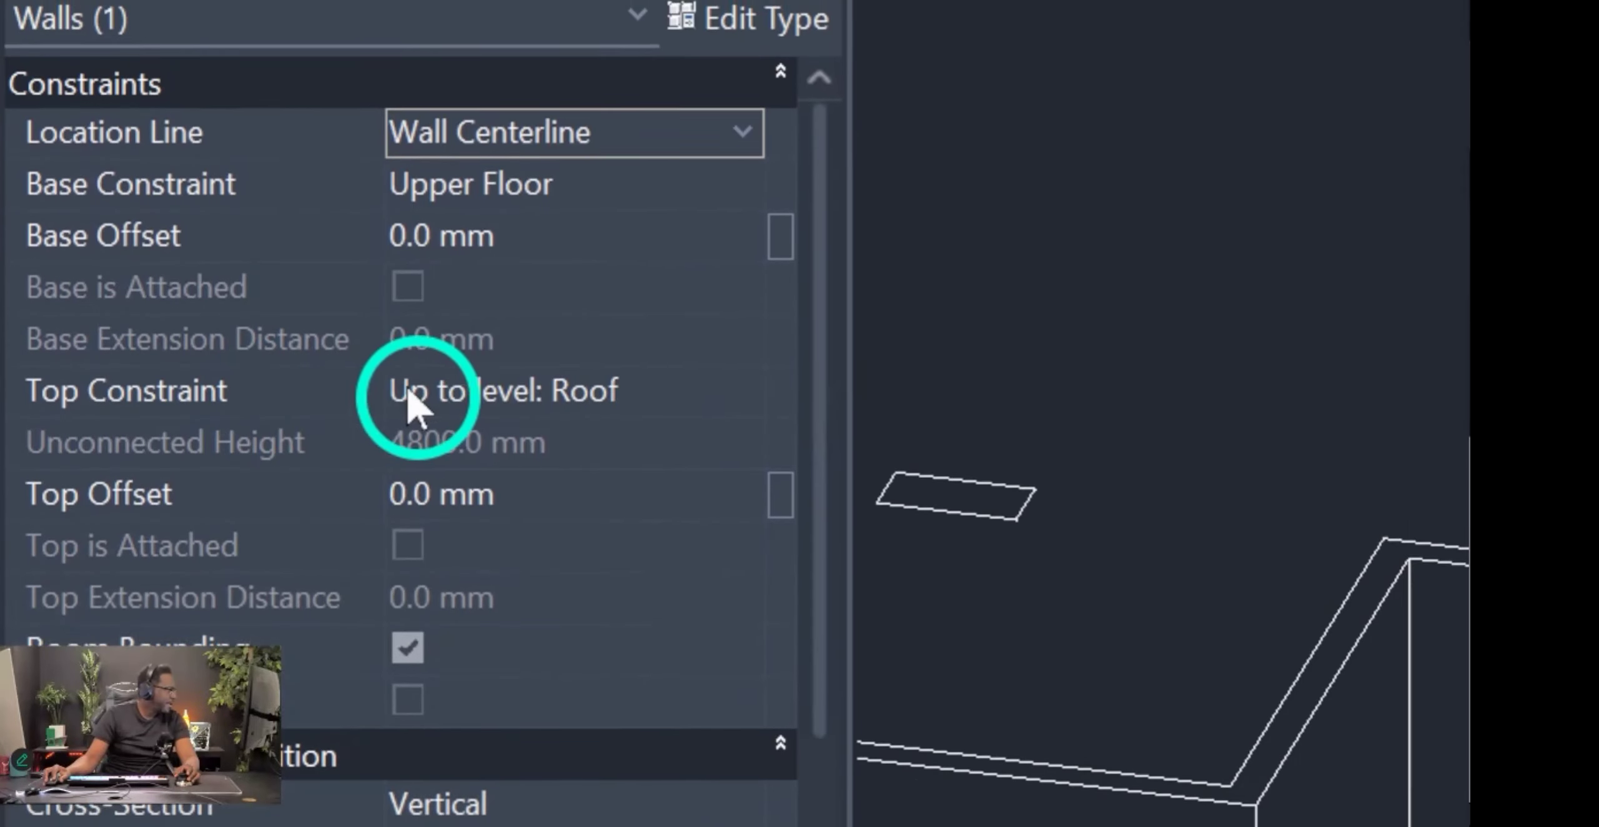
click(740, 417)
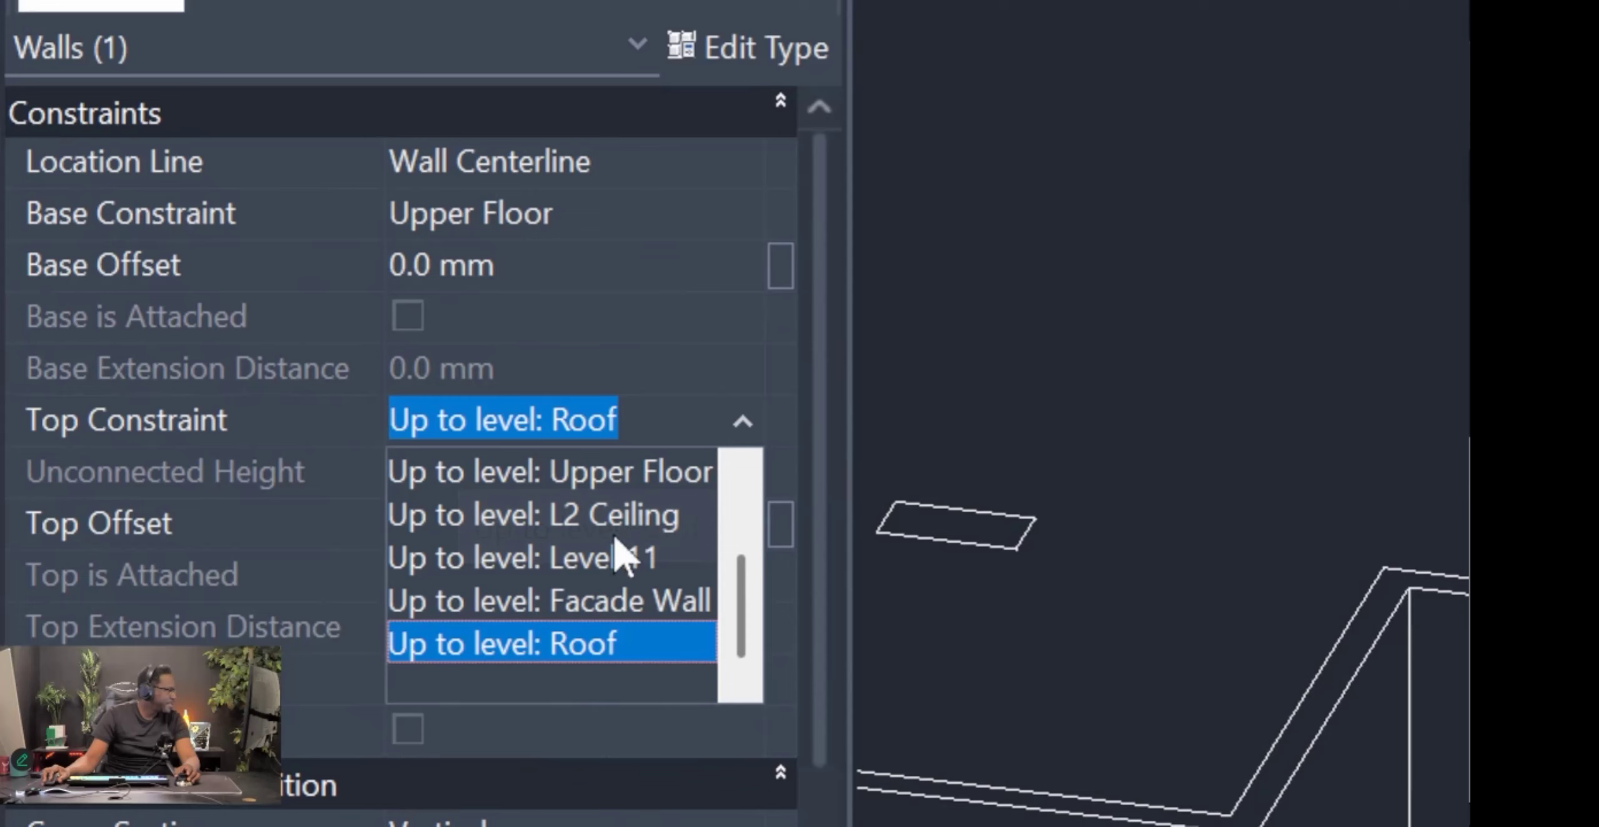
click(583, 515)
click(838, 435)
shift+middle_drag(853, 439, 630, 497)
scroll(837, 444, down, 2)
ctrl+click(724, 285)
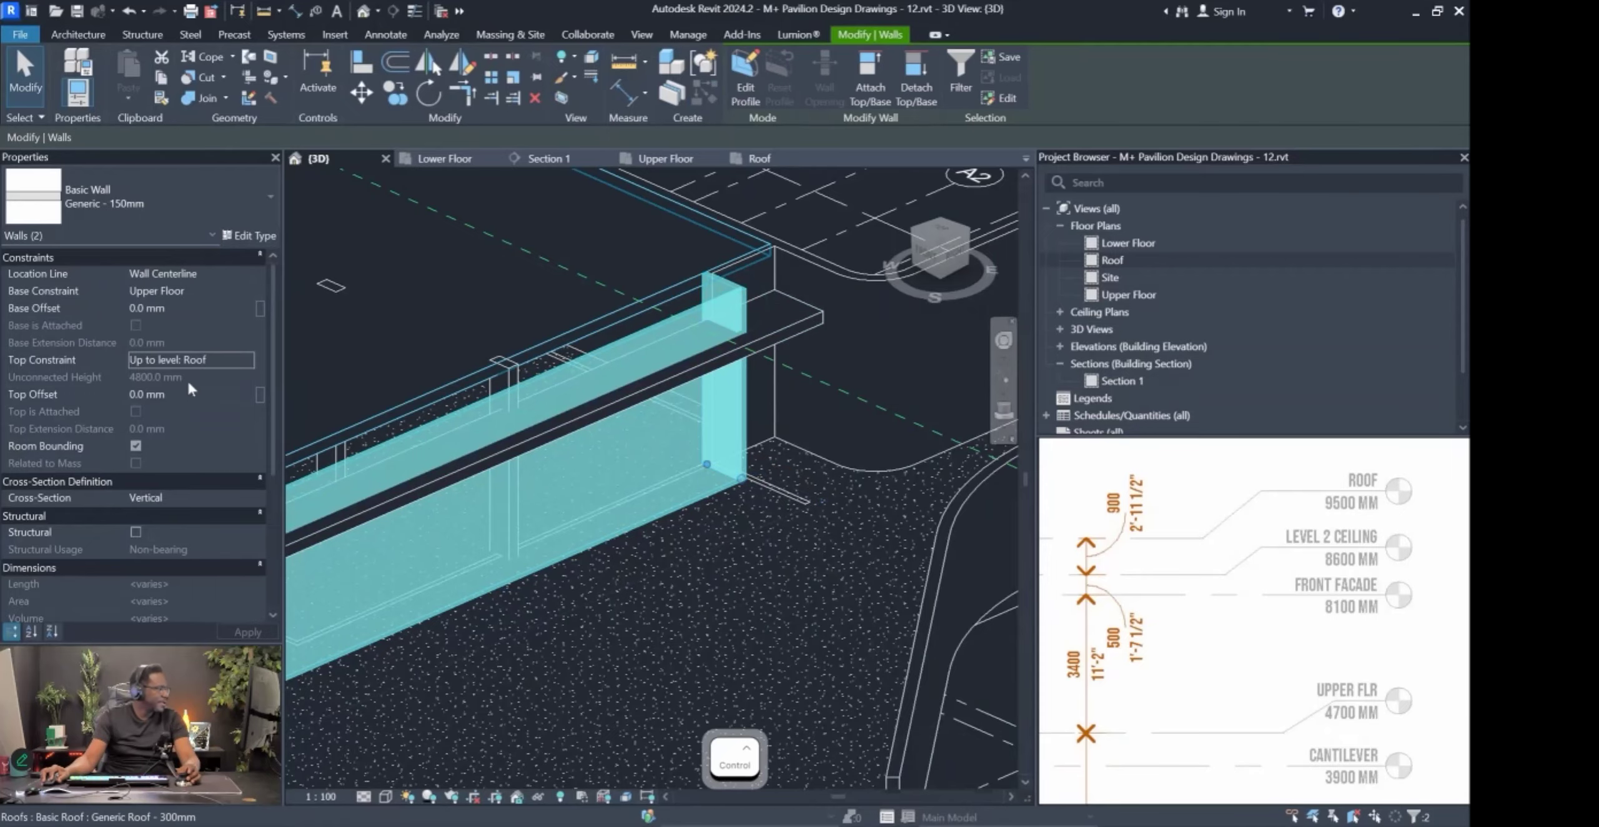
click(248, 361)
click(181, 425)
Compare the walls and columns around the narrow roof strip with the reference plan between grids D and E.
shift+middle_drag(630, 312, 700, 350)
shift+middle_drag(699, 349, 650, 294)
scroll(1151, 617, down, 8)
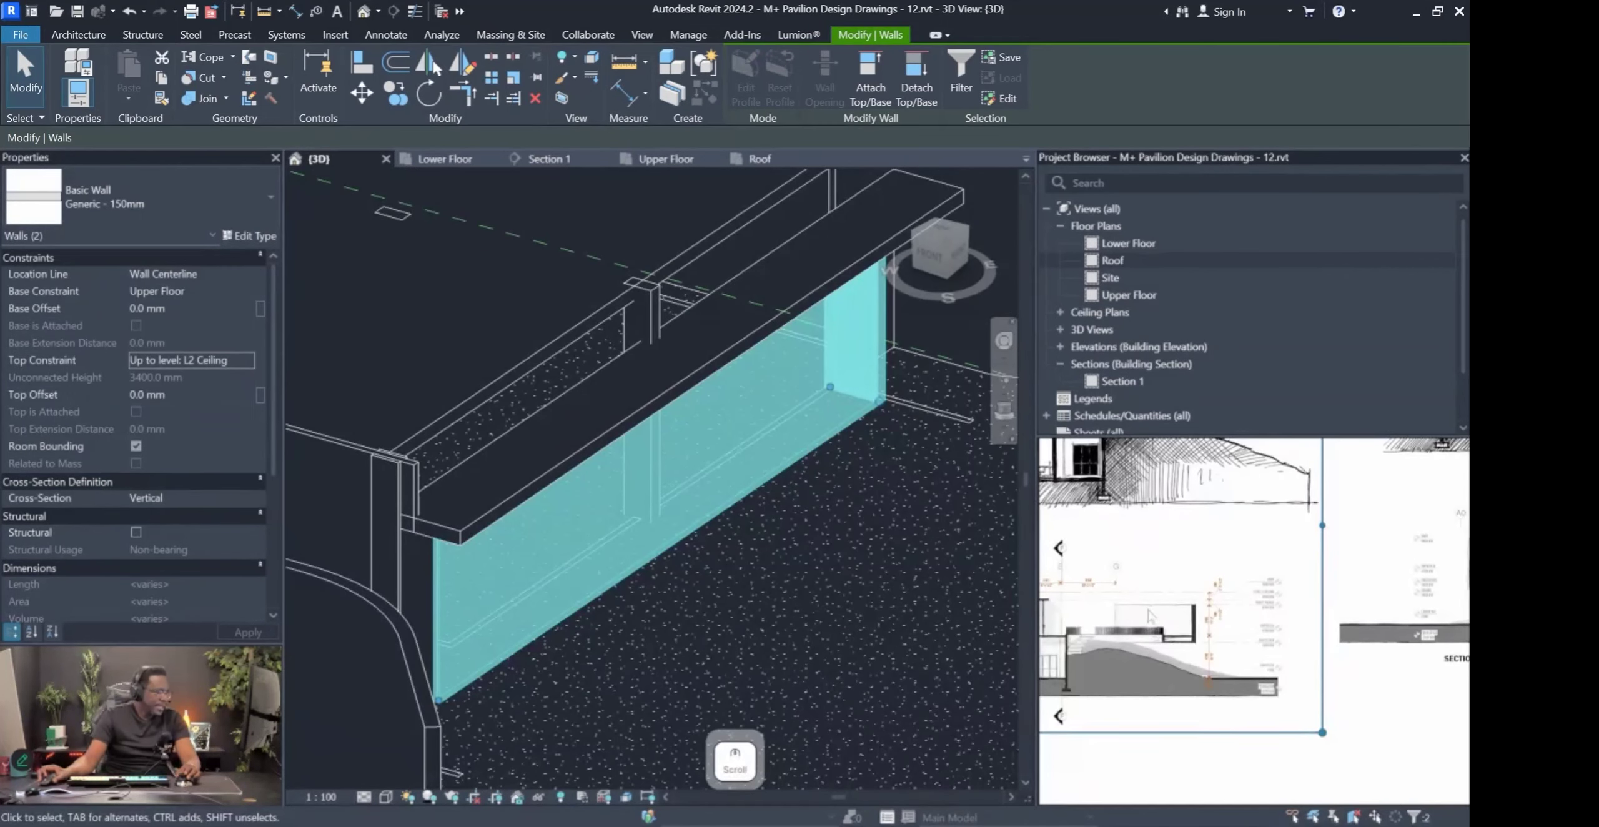
scroll(1151, 617, up, 8)
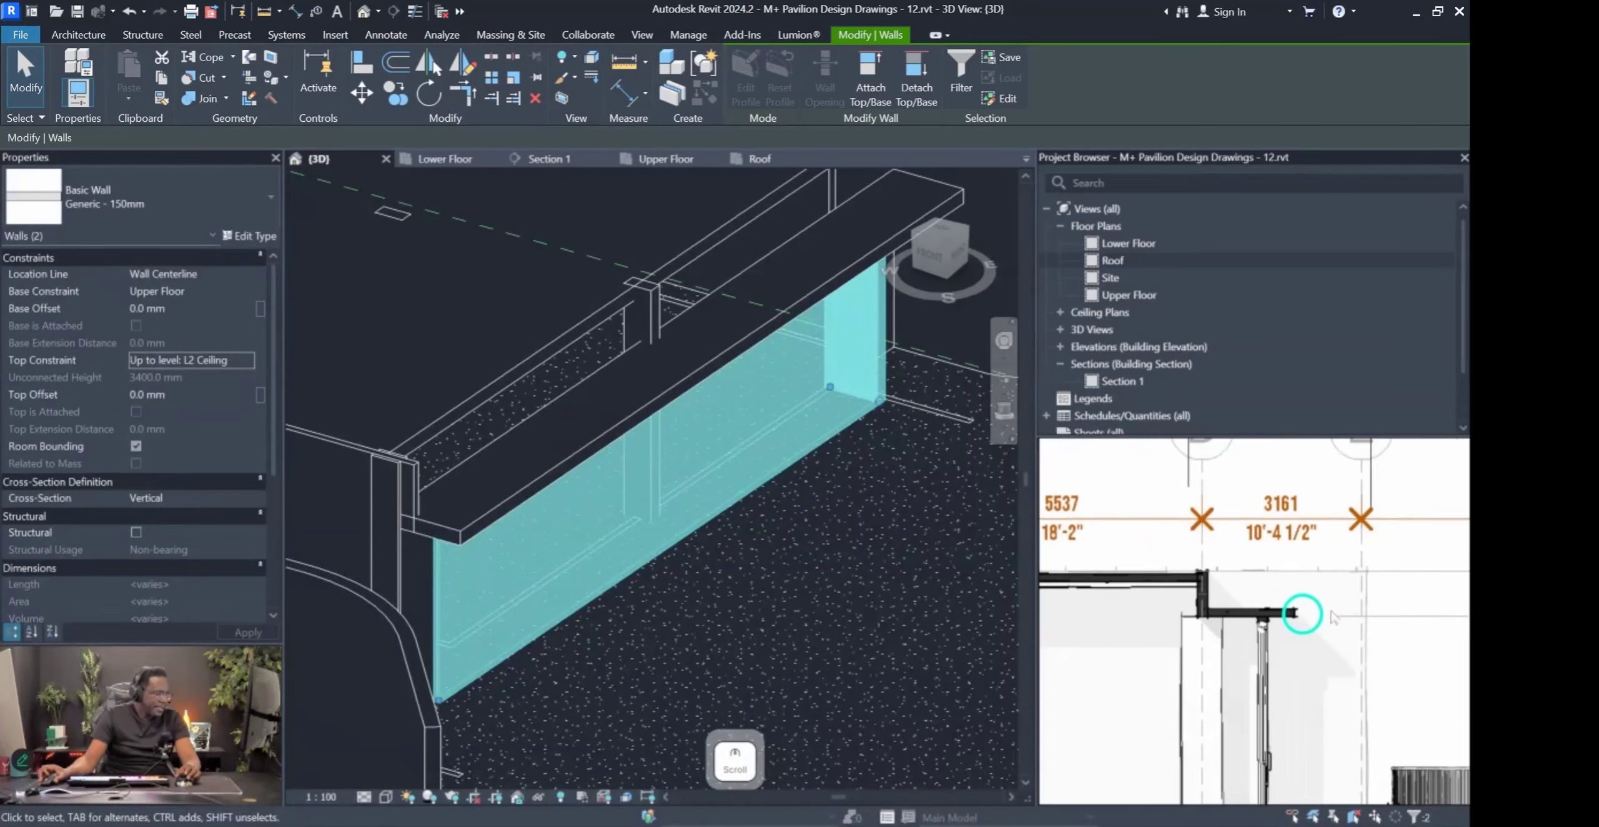
middle_drag(1350, 603, 1242, 617)
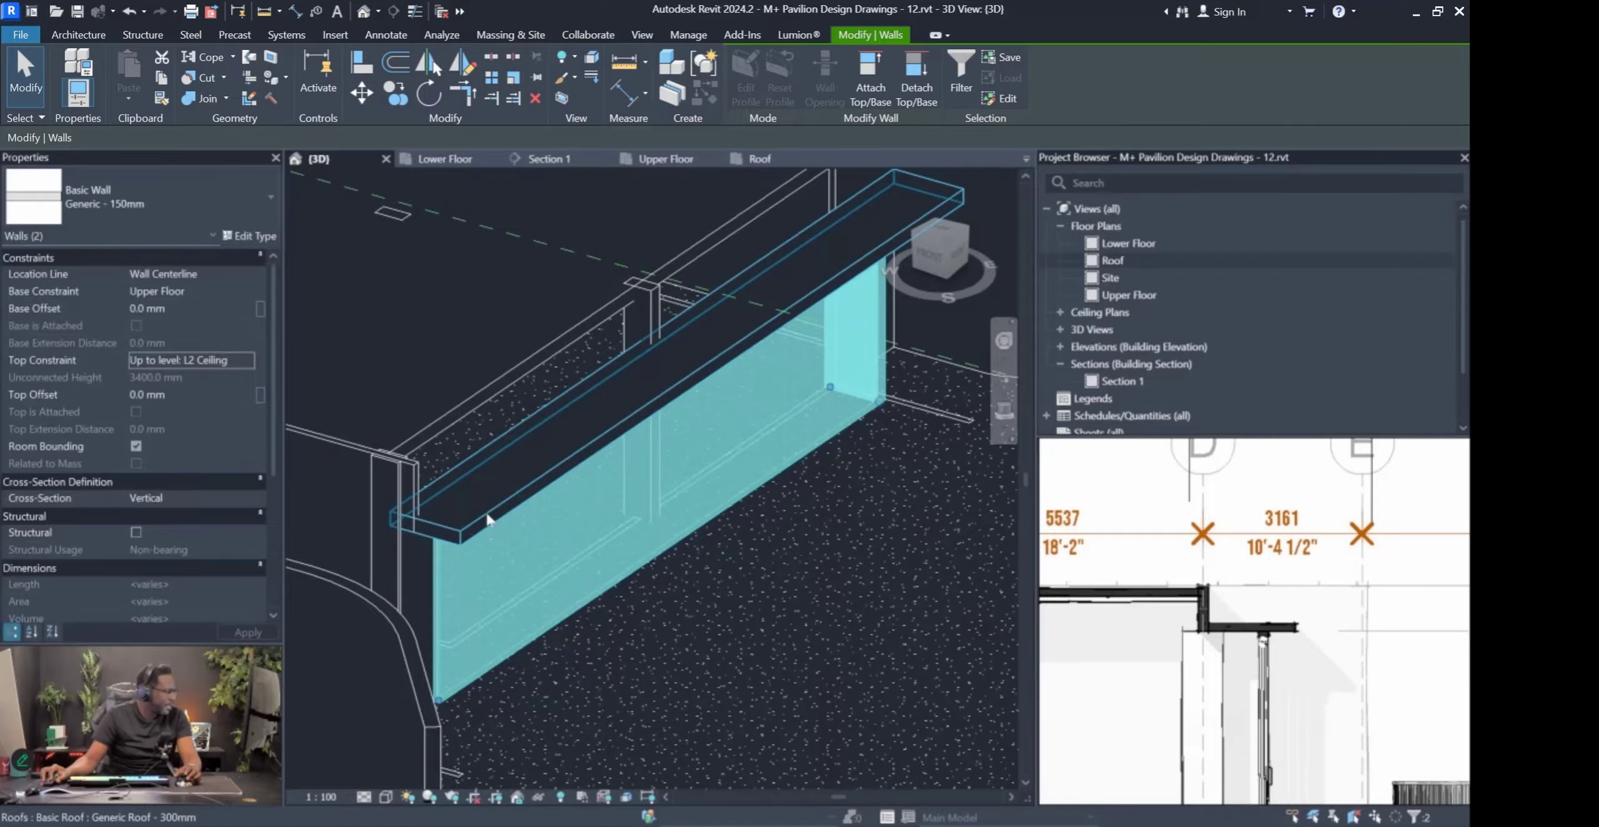
key(Escape)
mouse_move(488, 520)
shift+middle_down()
mouse_move(567, 450)
mouse_move(727, 431)
mouse_move(693, 423)
mouse_move(715, 417)
mouse_move(772, 249)
shift+middle_up()
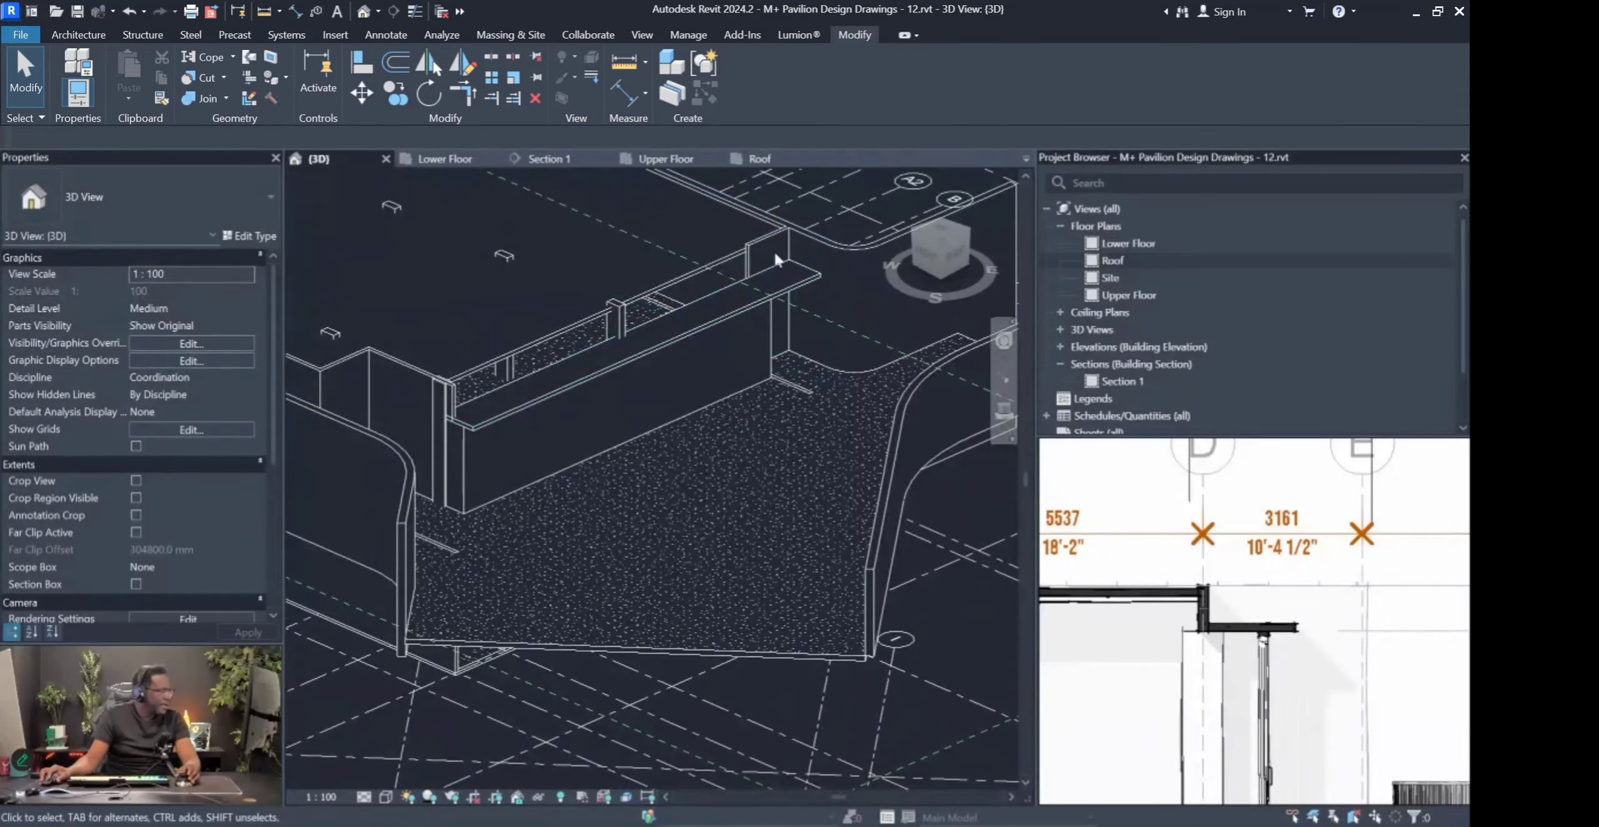
shift+middle_drag(619, 335, 894, 322)
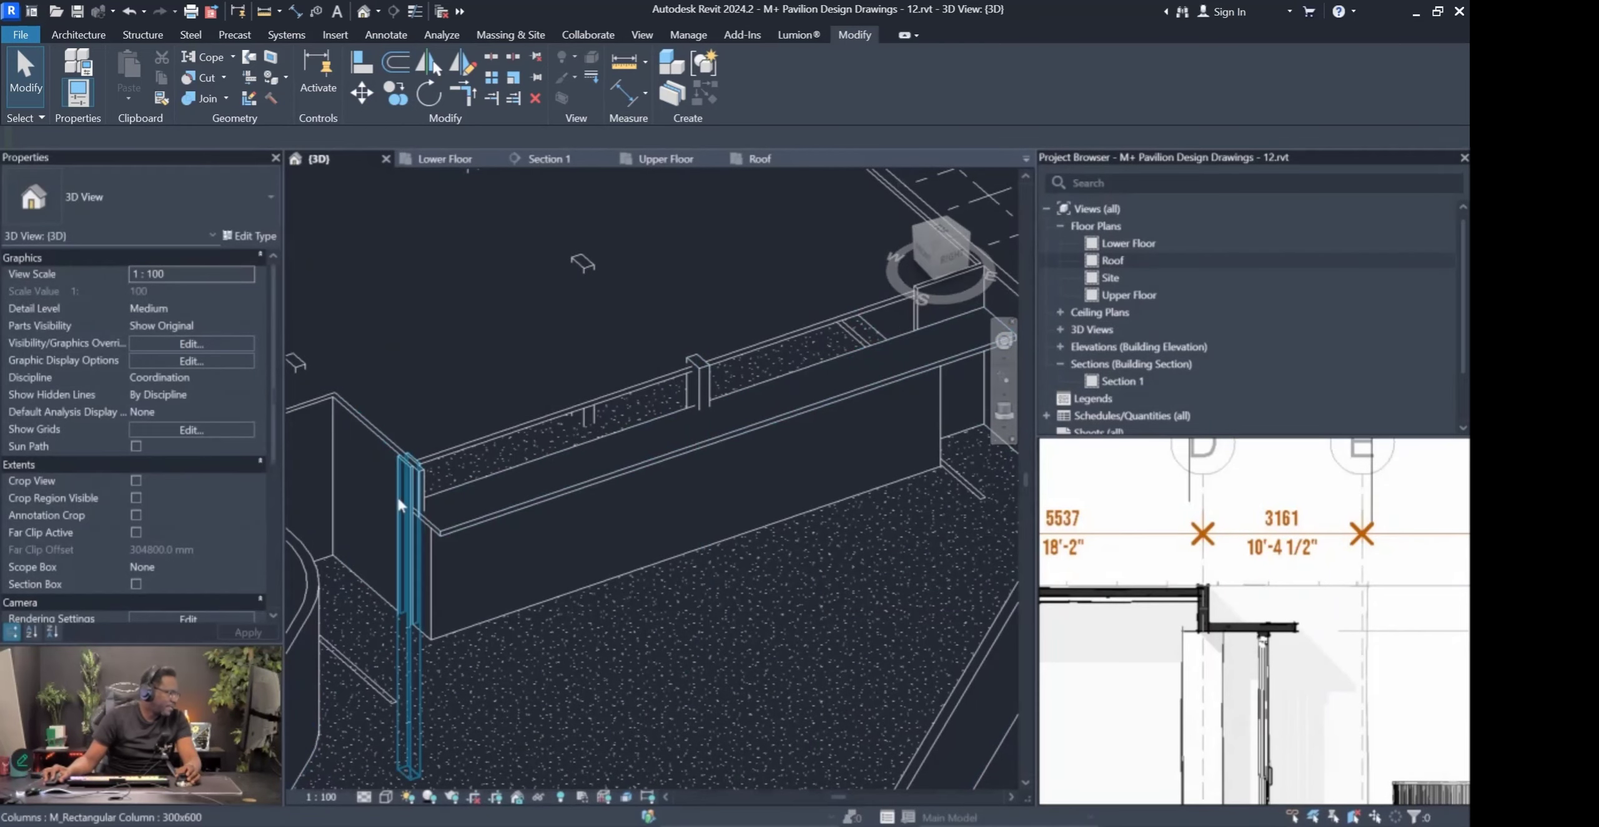
mouse_move(427, 489)
shift+middle_down()
mouse_move(773, 465)
mouse_move(749, 359)
shift+middle_up()
click(748, 356)
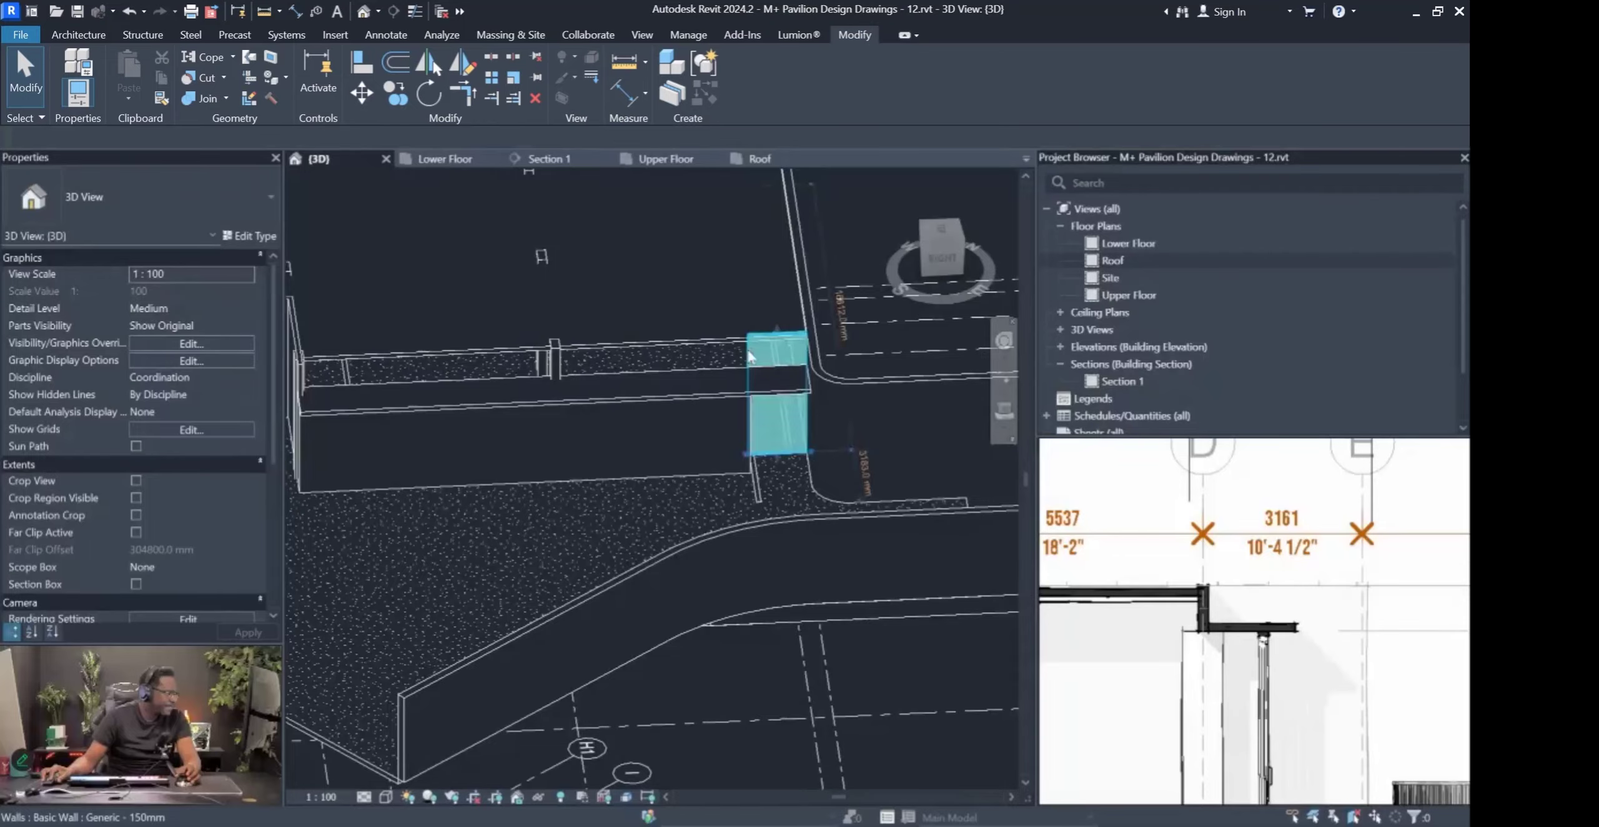
shift+middle_drag(749, 357, 502, 442)
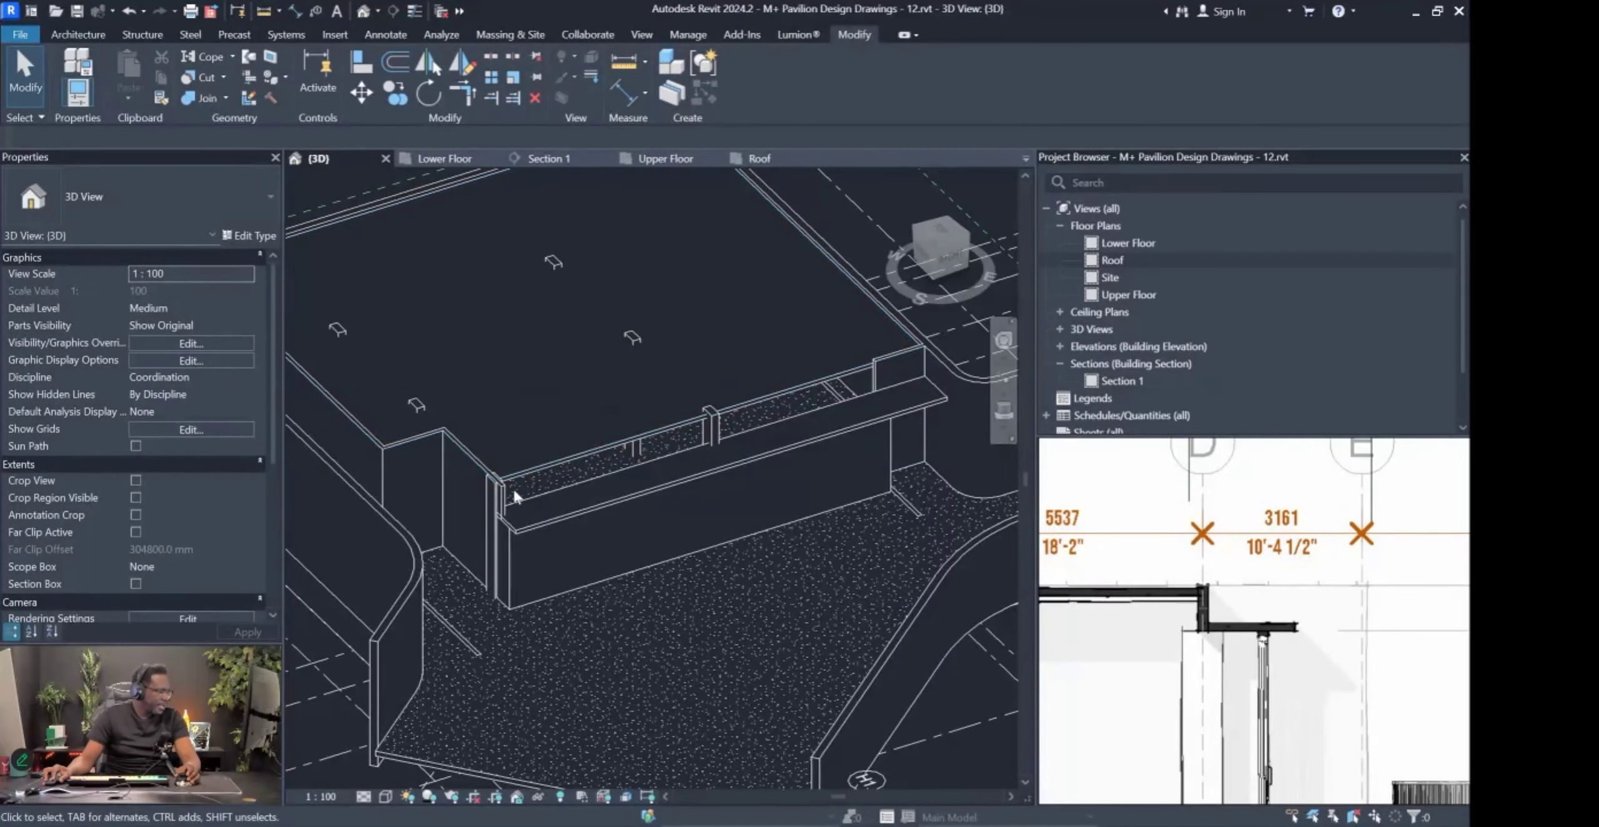
scroll(567, 510, up, 3)
scroll(567, 510, down, 2)
shift+middle_drag(575, 519, 885, 467)
scroll(927, 424, up, 2)
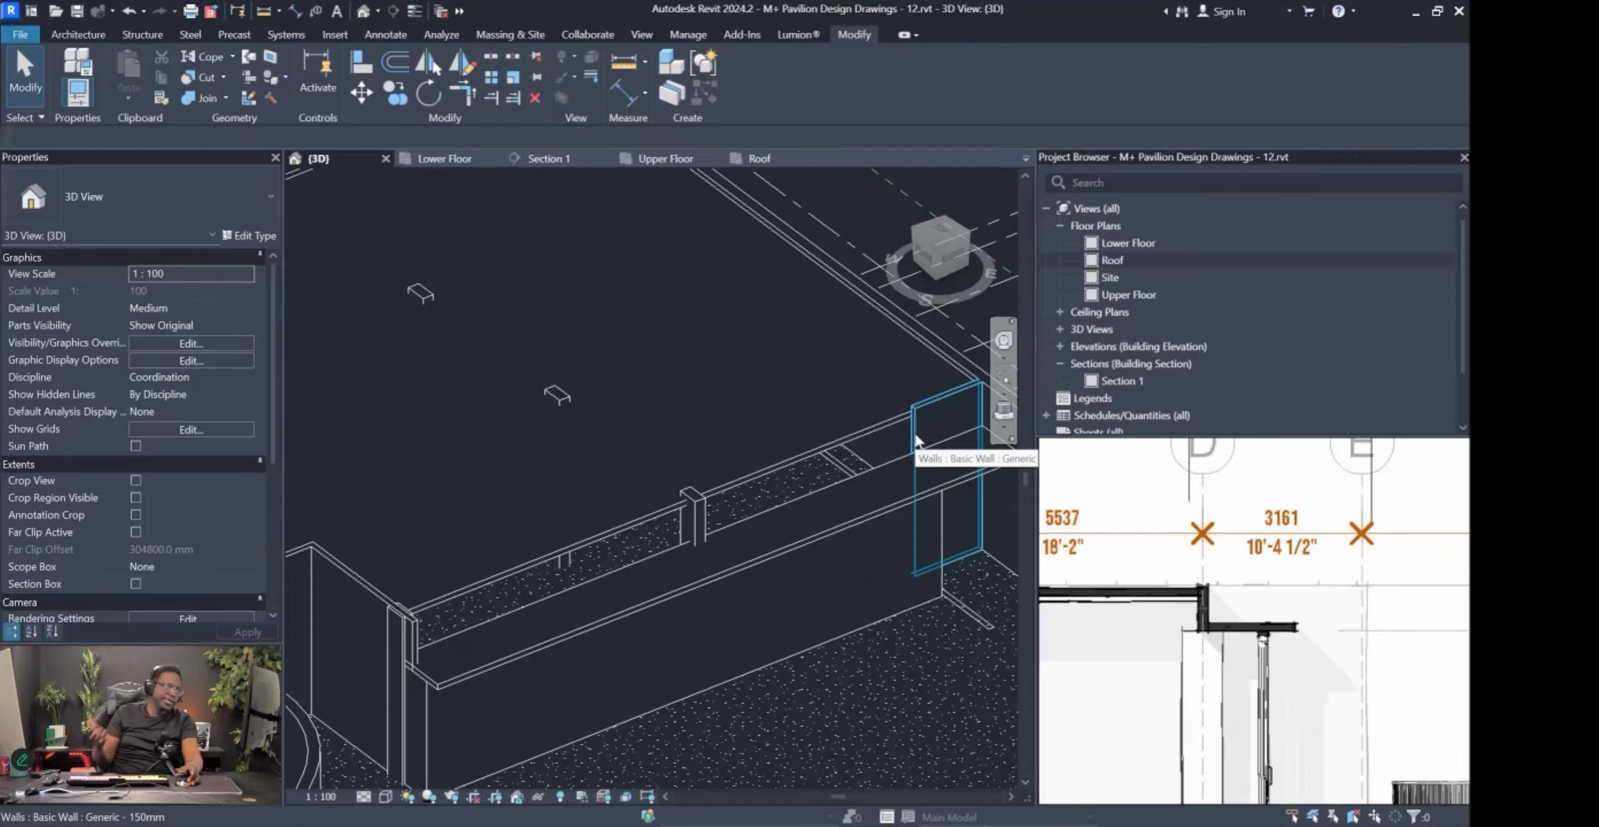
shift+middle_drag(916, 440, 942, 482)
Extend the short full-height wall along the main roof's edge behind the strip and join it to the return wall at the far column.
click(919, 435)
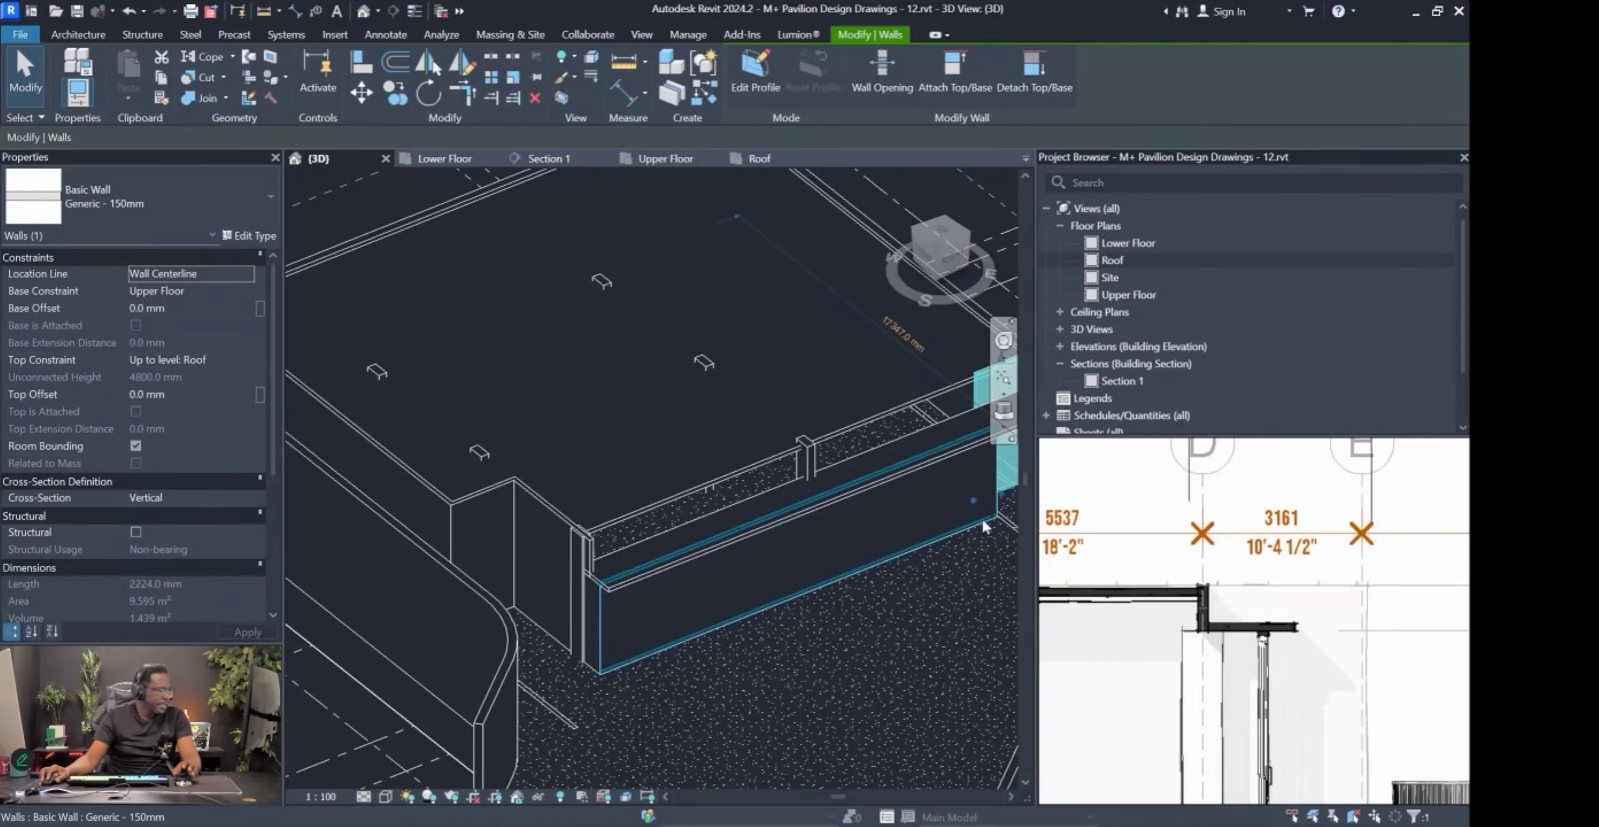
drag(973, 499, 669, 618)
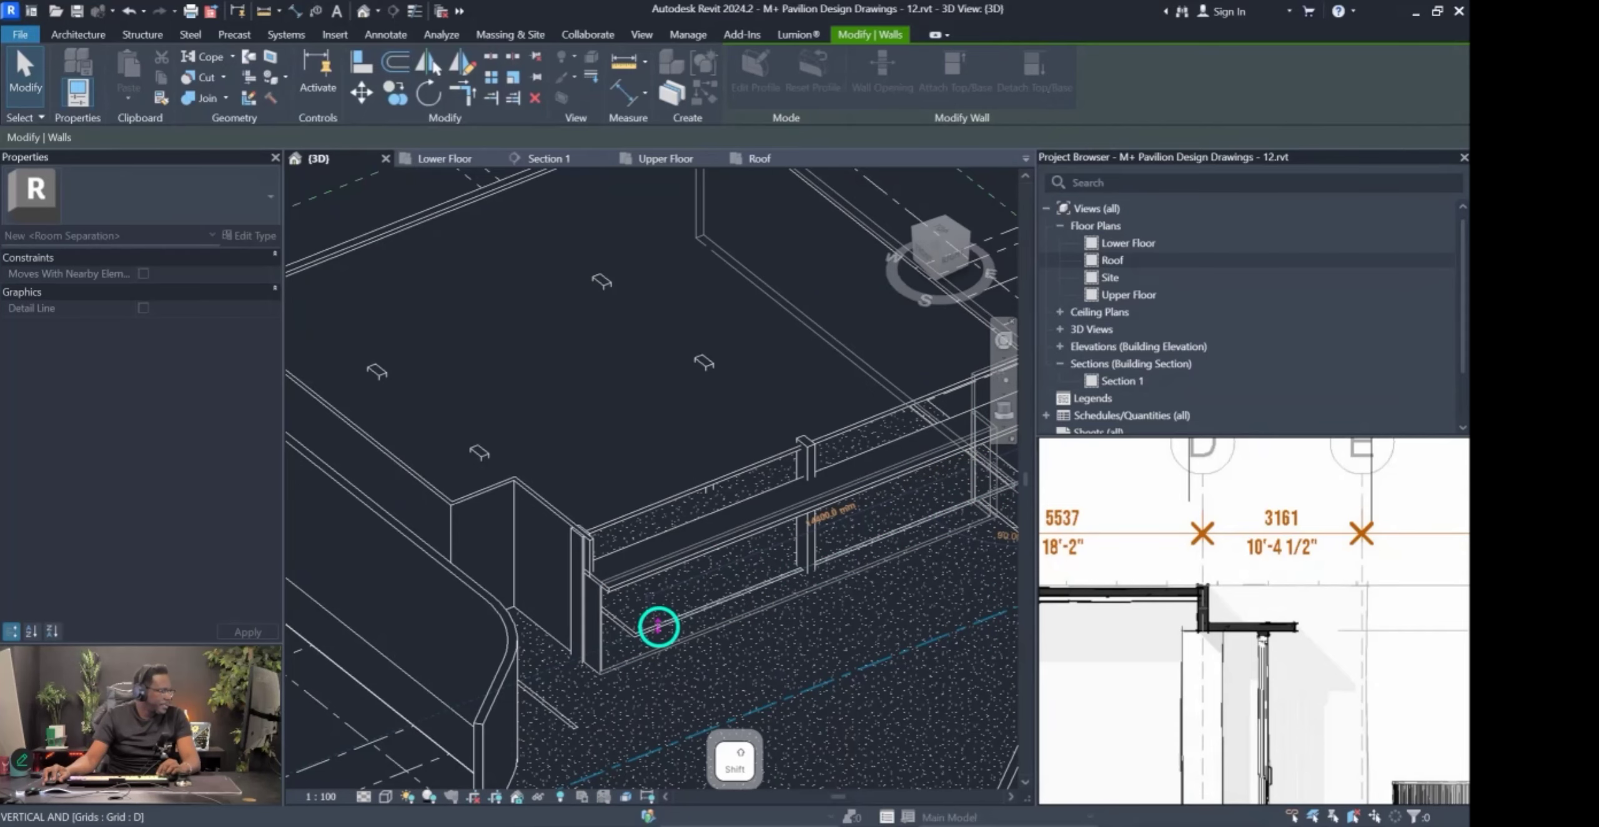
scroll(611, 520, up, 3)
key(t)
key(r)
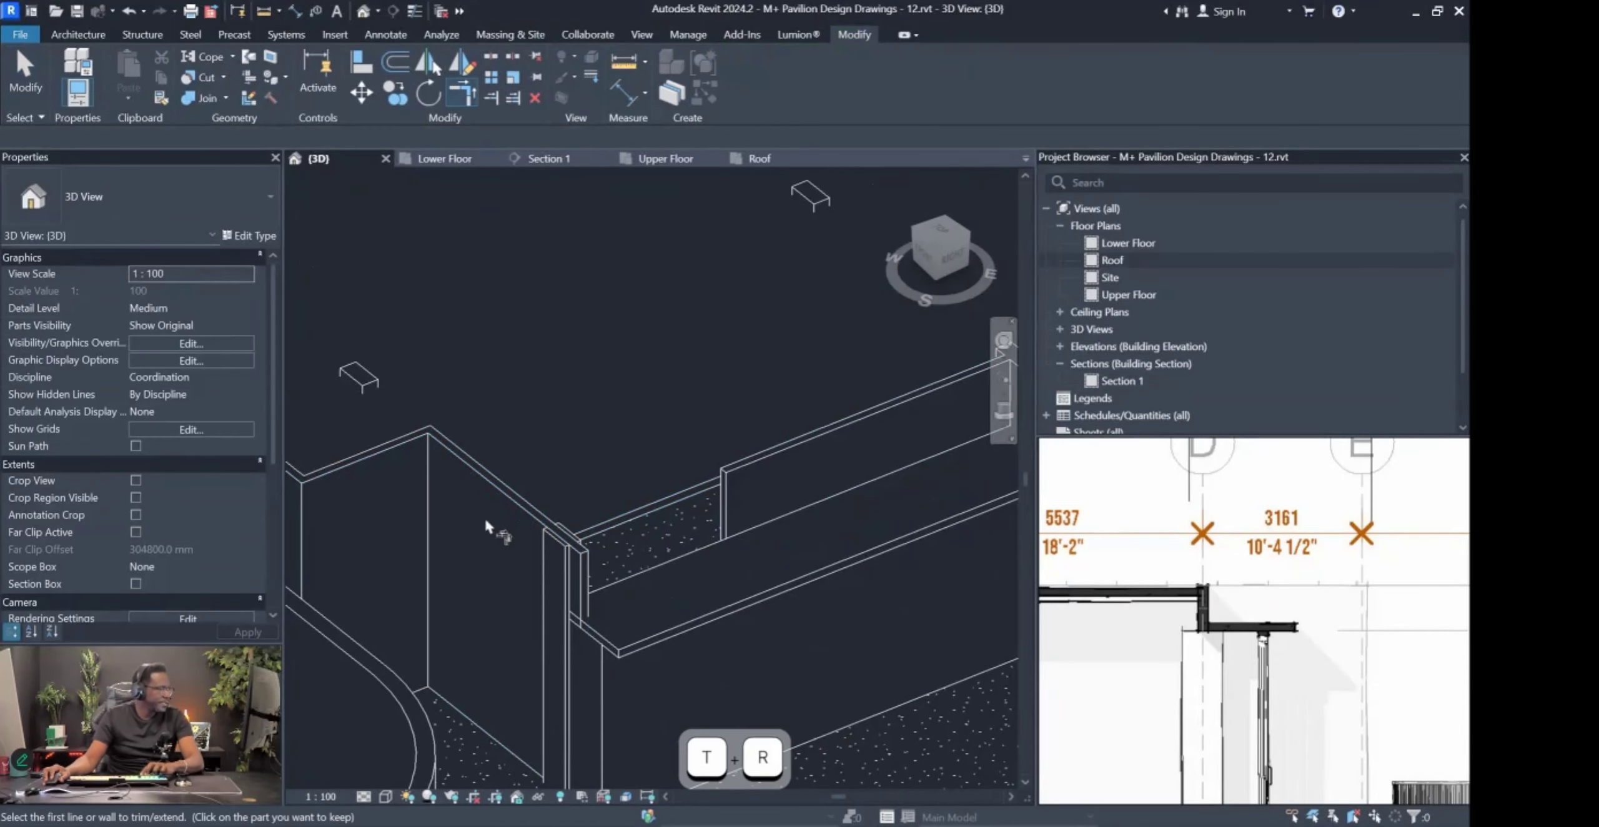
scroll(529, 524, down, 5)
shift+middle_drag(640, 322, 880, 439)
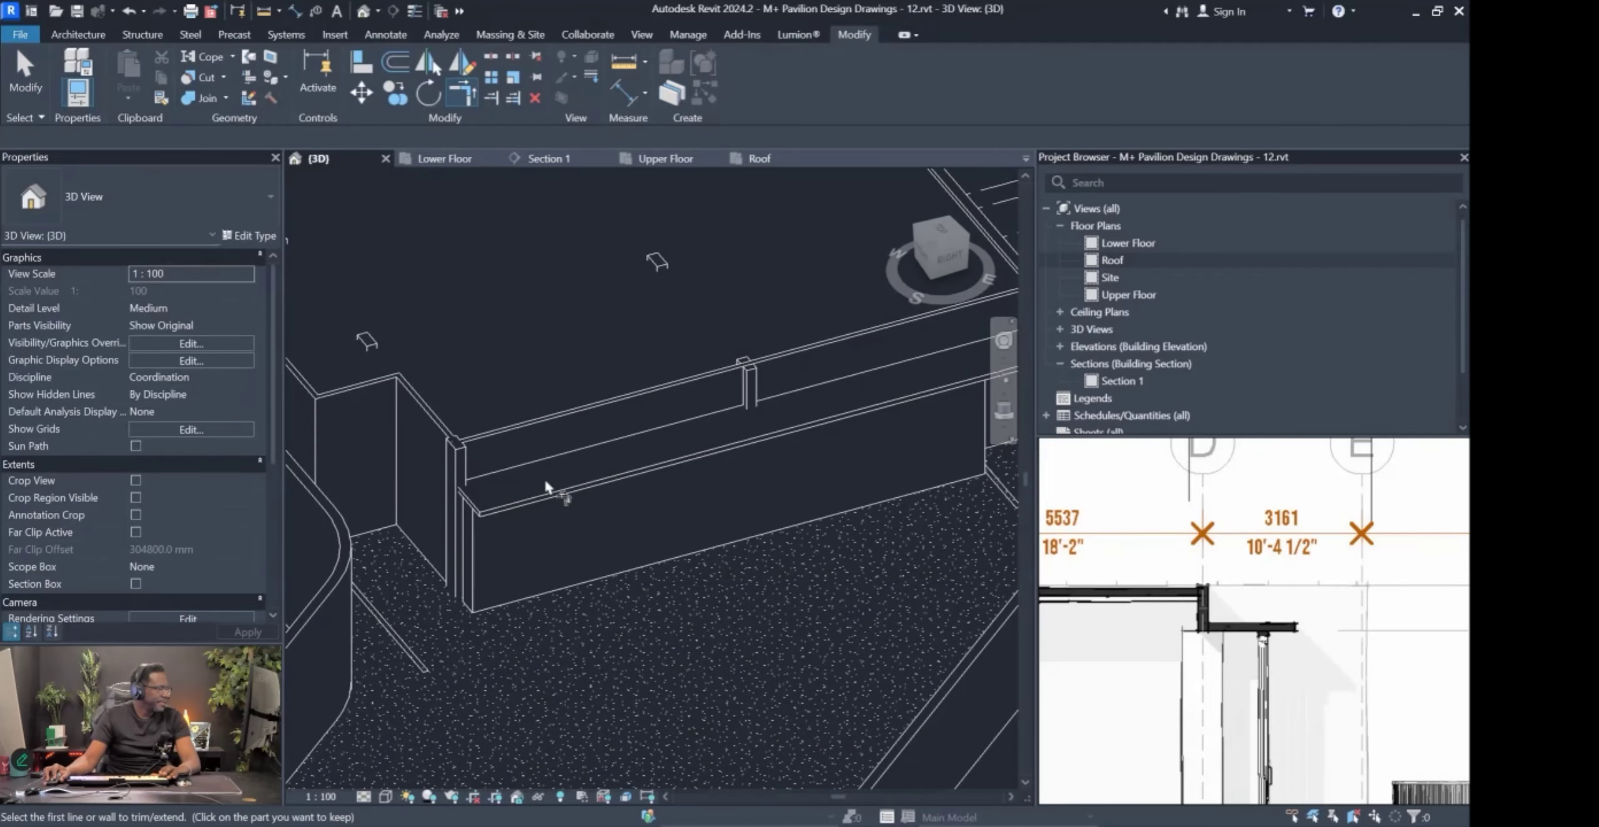
key(Escape)
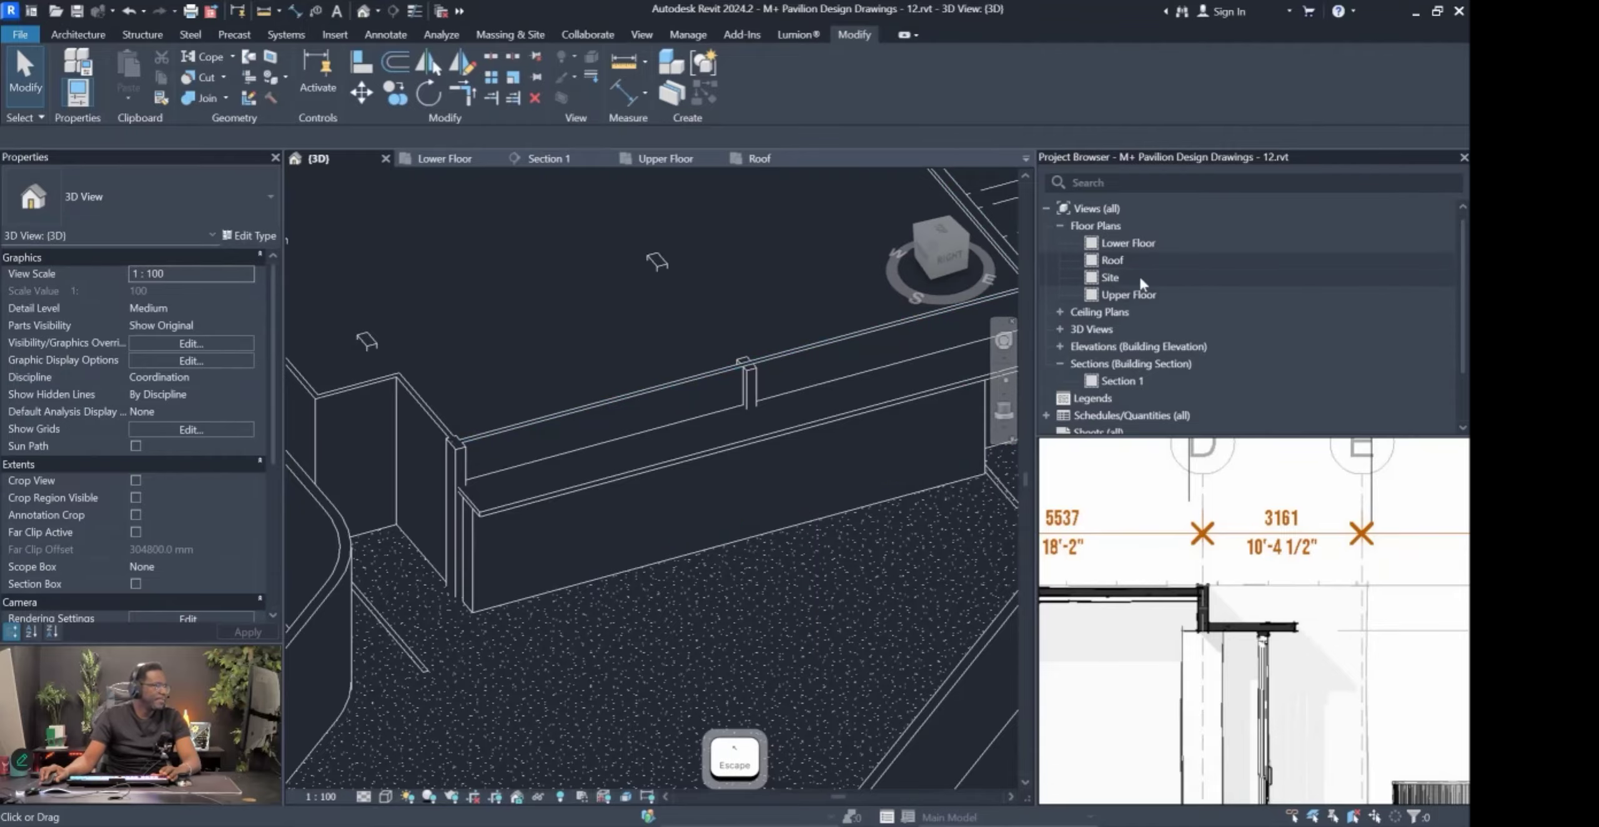
In the Upper Floor plan, cut a rectangular wall opening spanning most of the extended wall behind the outer facade wall.
double_click(1128, 295)
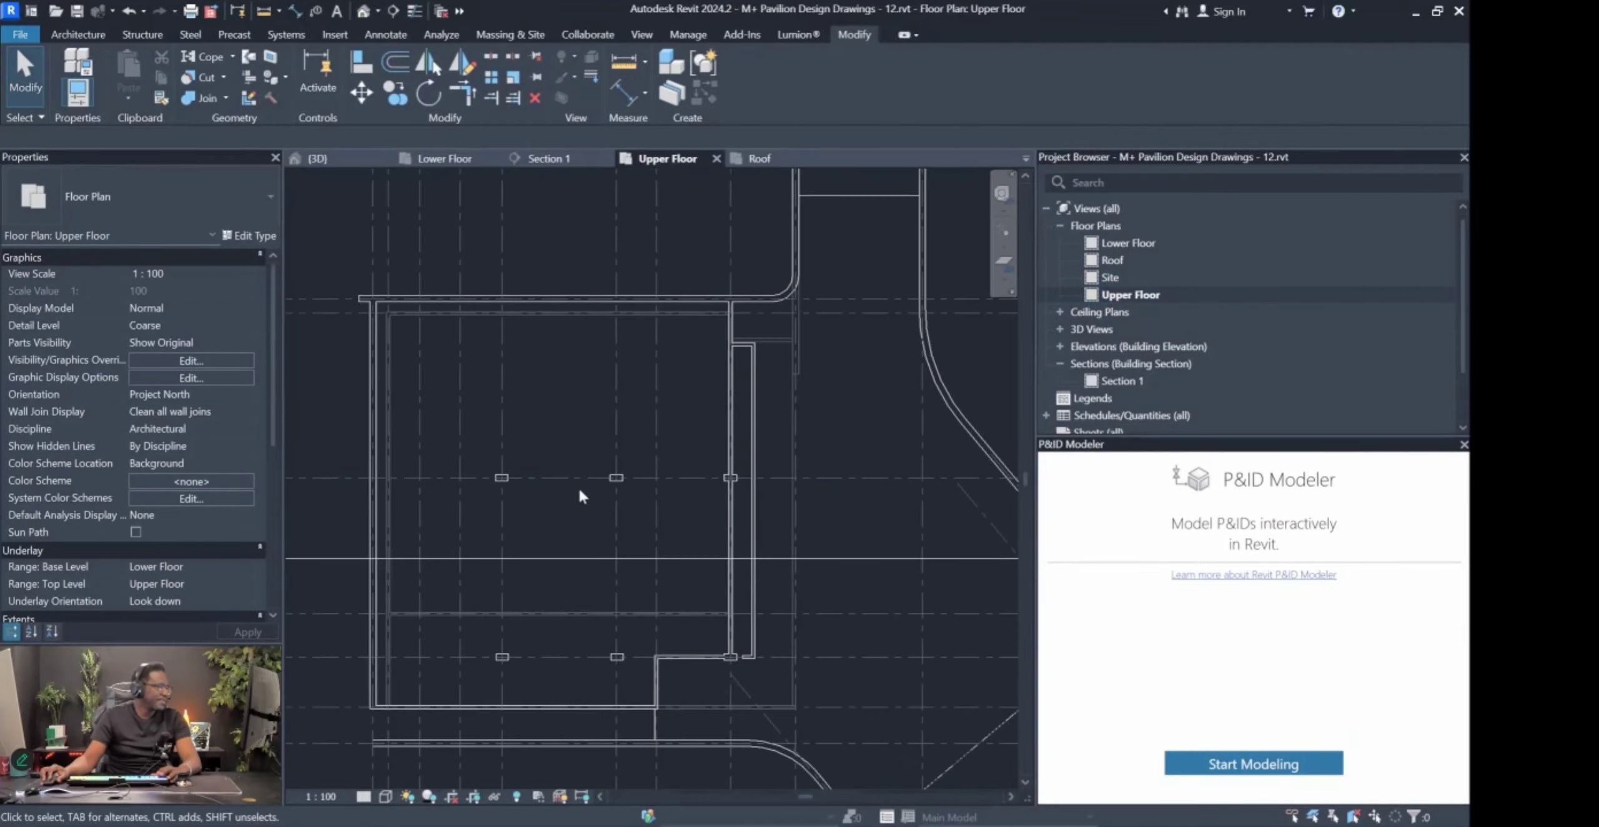
scroll(661, 409, up, 2)
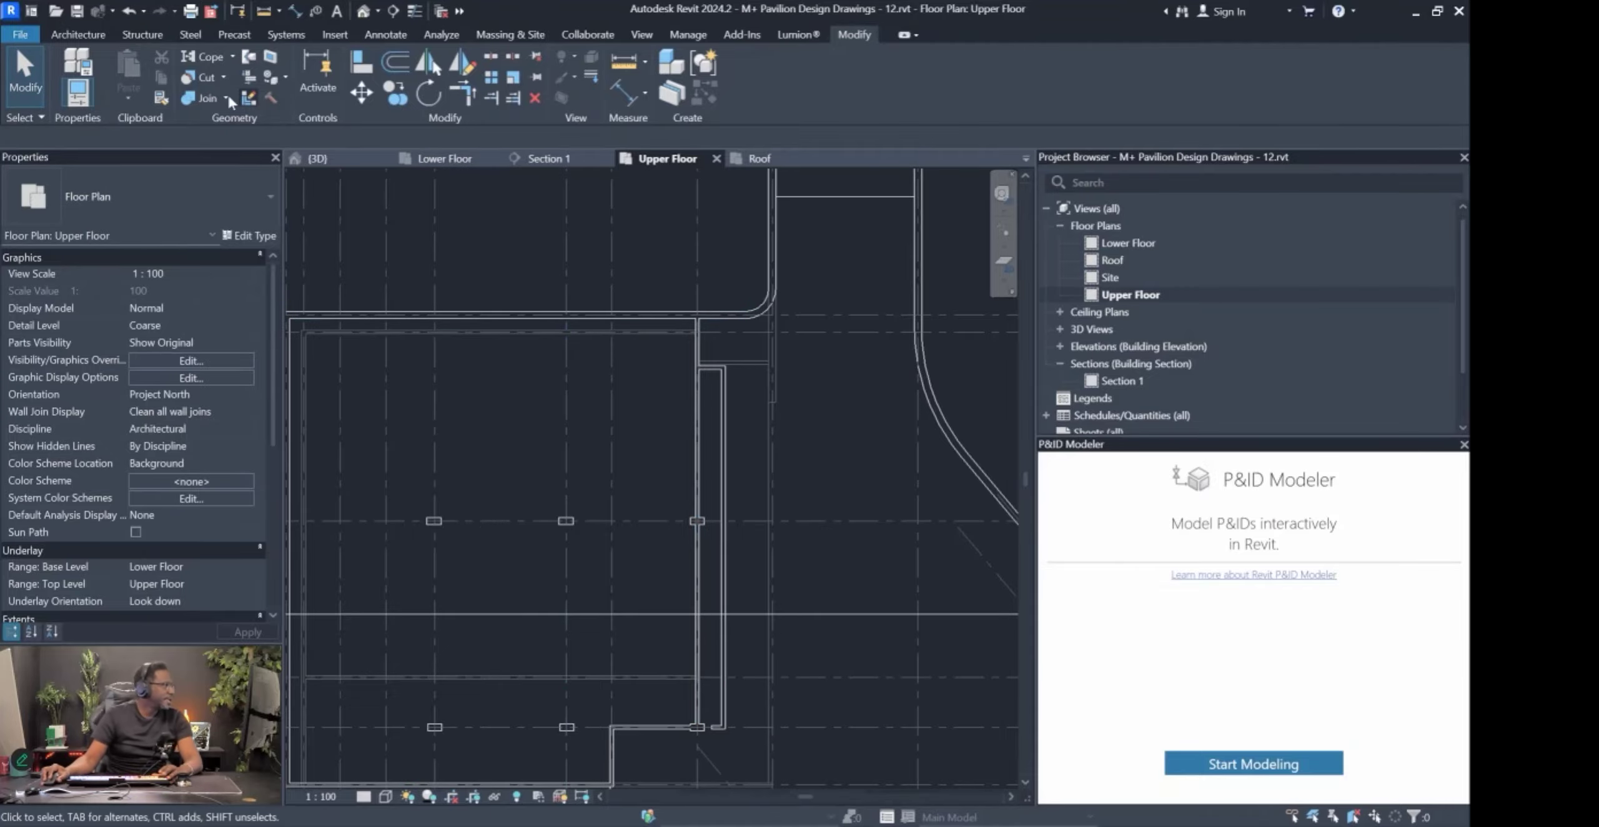
click(90, 32)
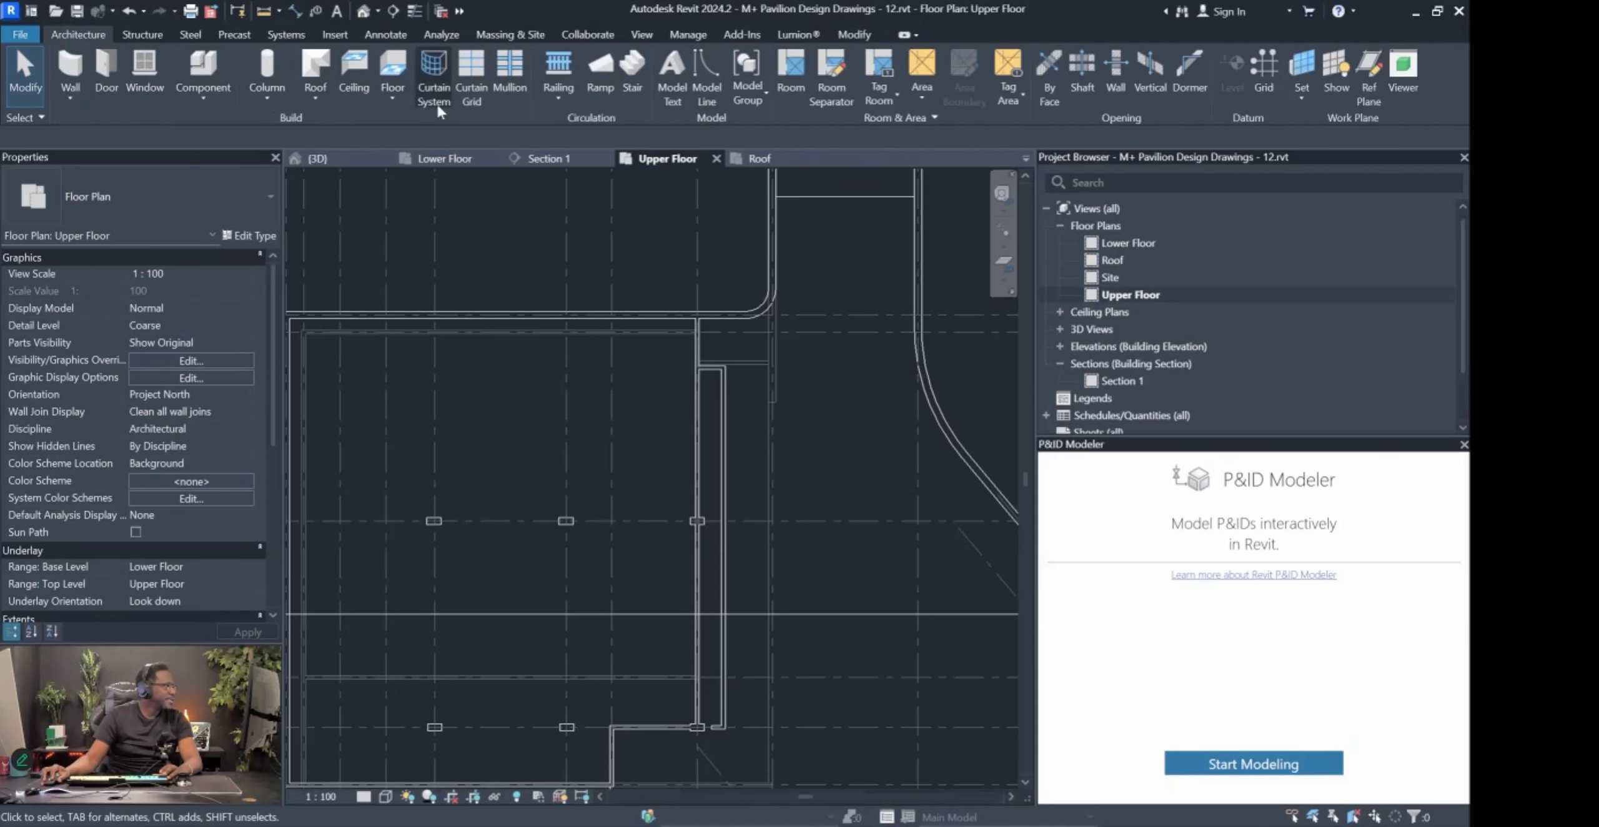
click(1118, 68)
scroll(877, 468, down, 1)
click(718, 440)
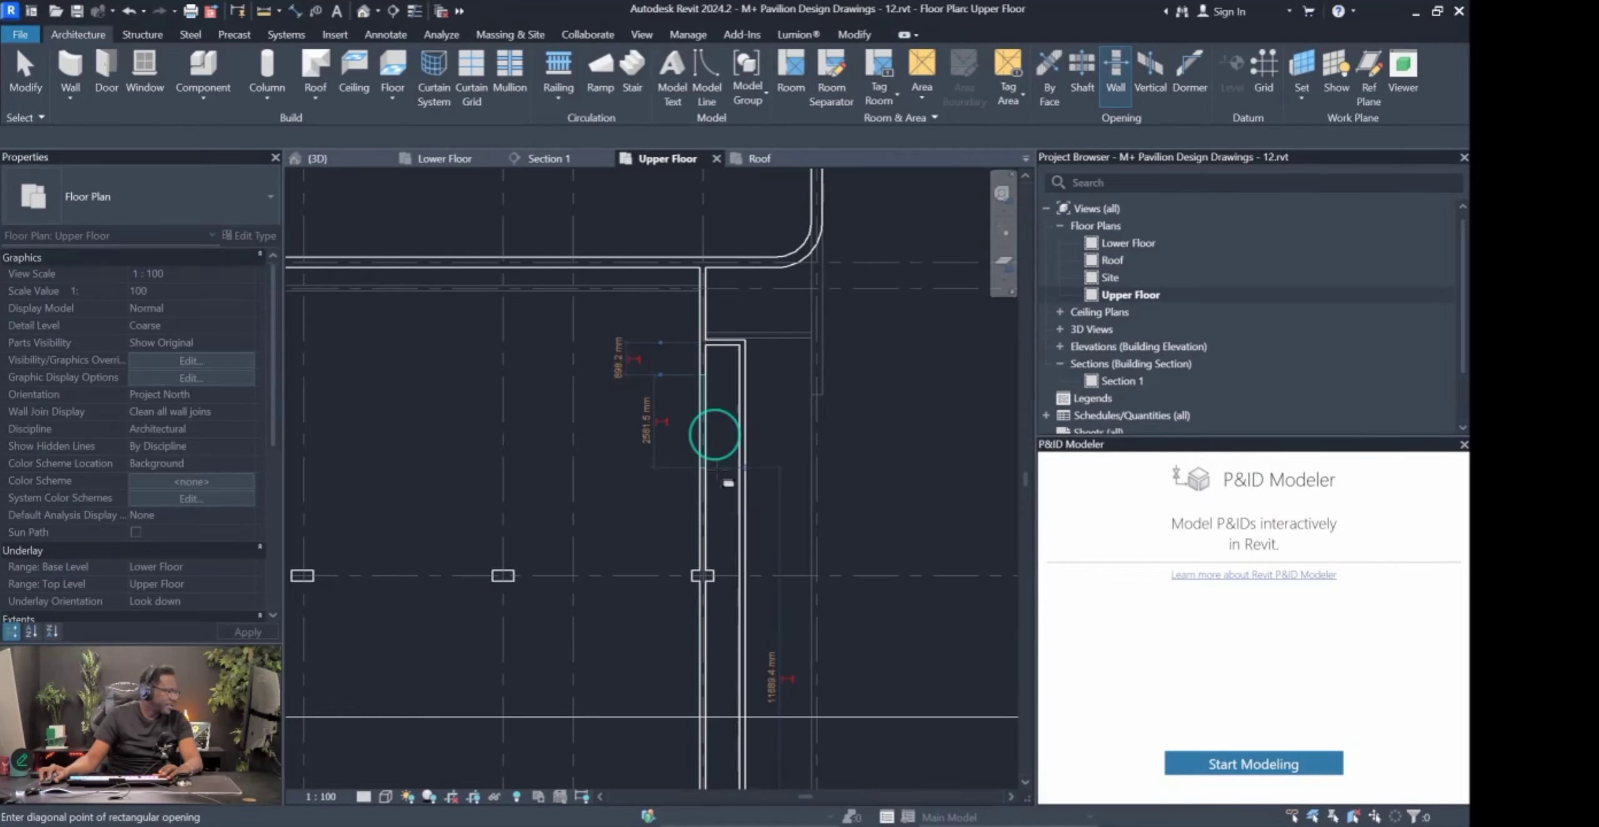
scroll(744, 451, down, 2)
scroll(736, 575, up, 5)
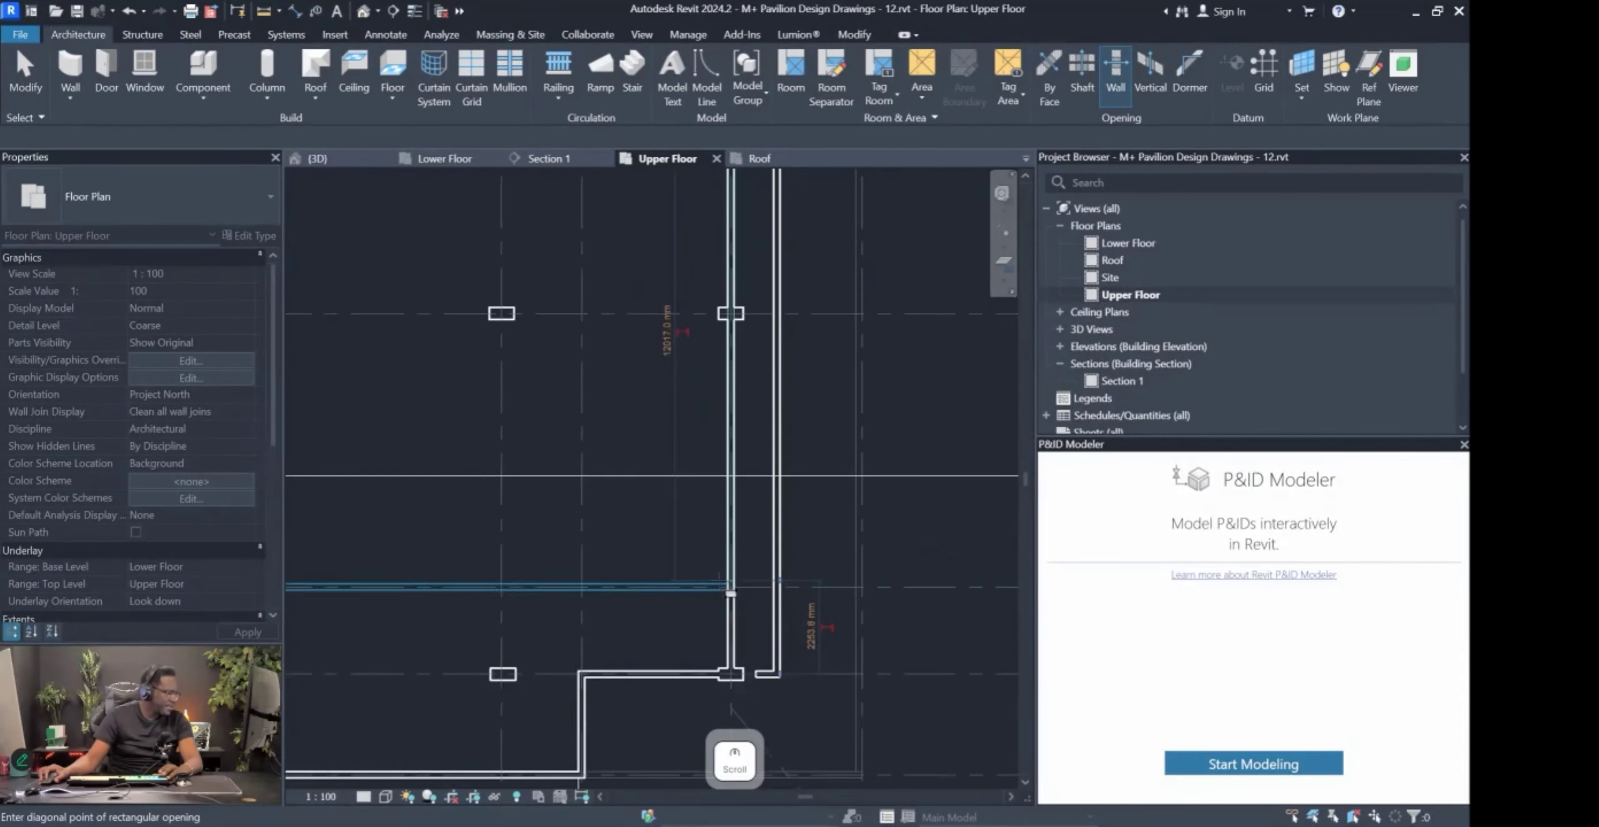
click(736, 626)
scroll(736, 643, down, 3)
key(Escape)
key(Escape)
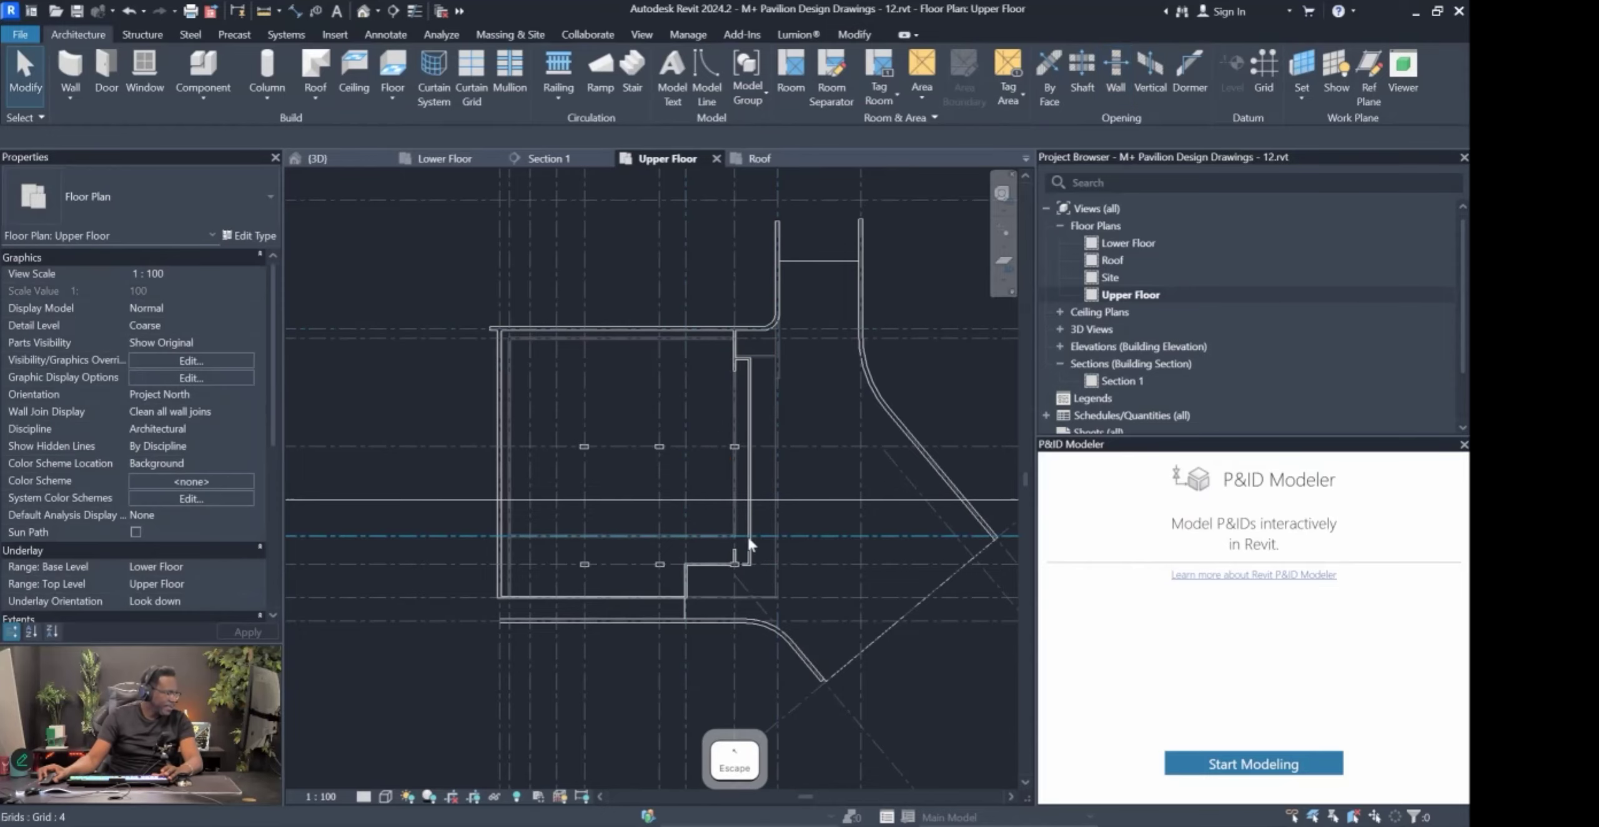
Select the long wall containing the new opening and isolate it in the 3D view with a Selection Box.
scroll(747, 535, up, 3)
scroll(757, 462, down, 2)
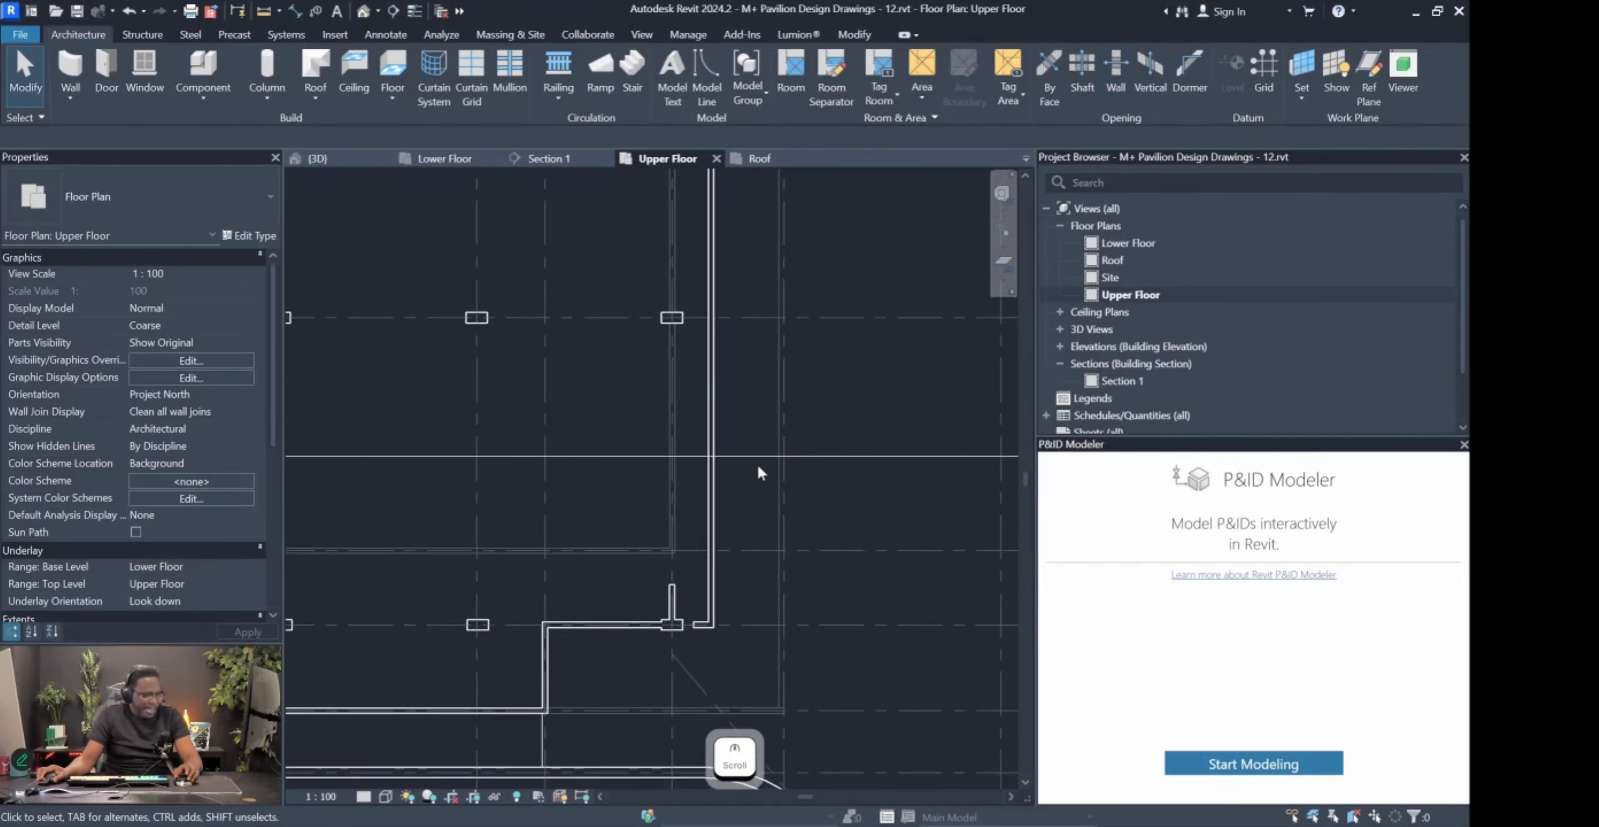
click(670, 231)
middle_drag(669, 232, 670, 268)
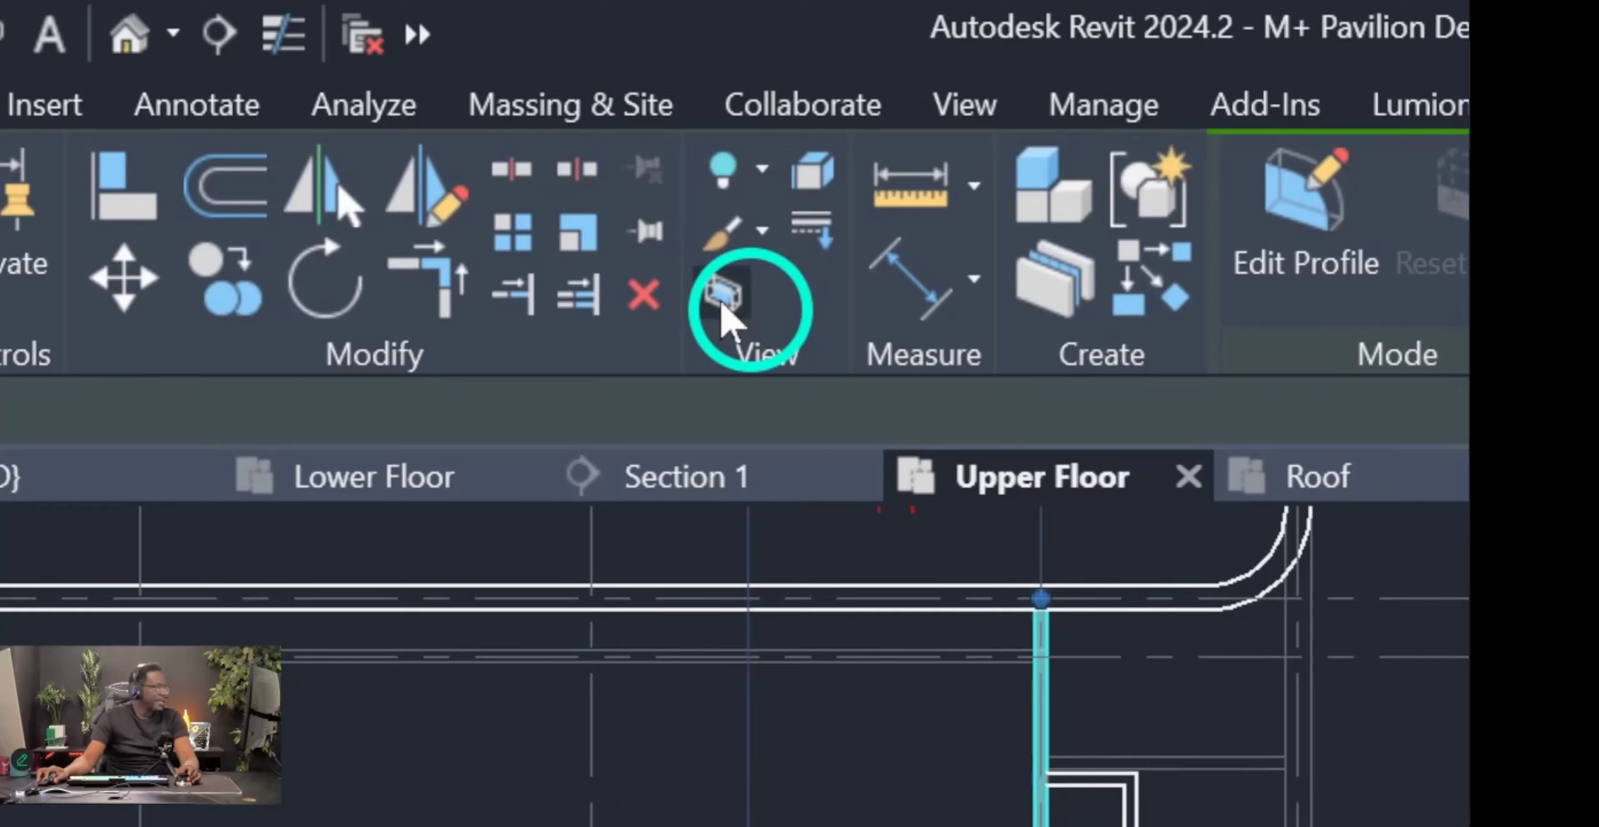
click(721, 305)
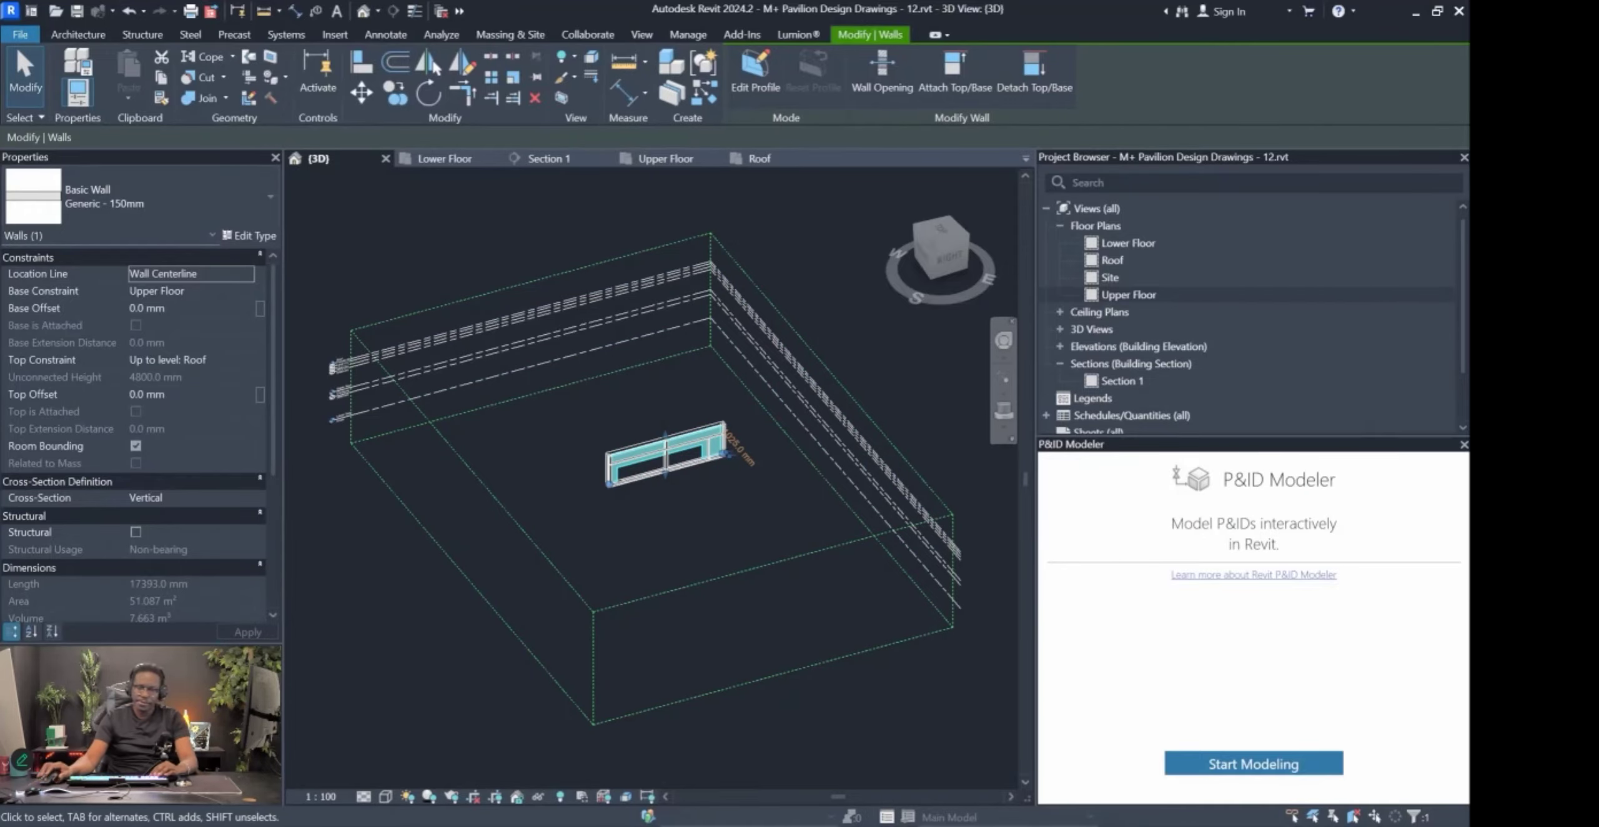
scroll(665, 456, up, 5)
shift+middle_drag(665, 457, 724, 371)
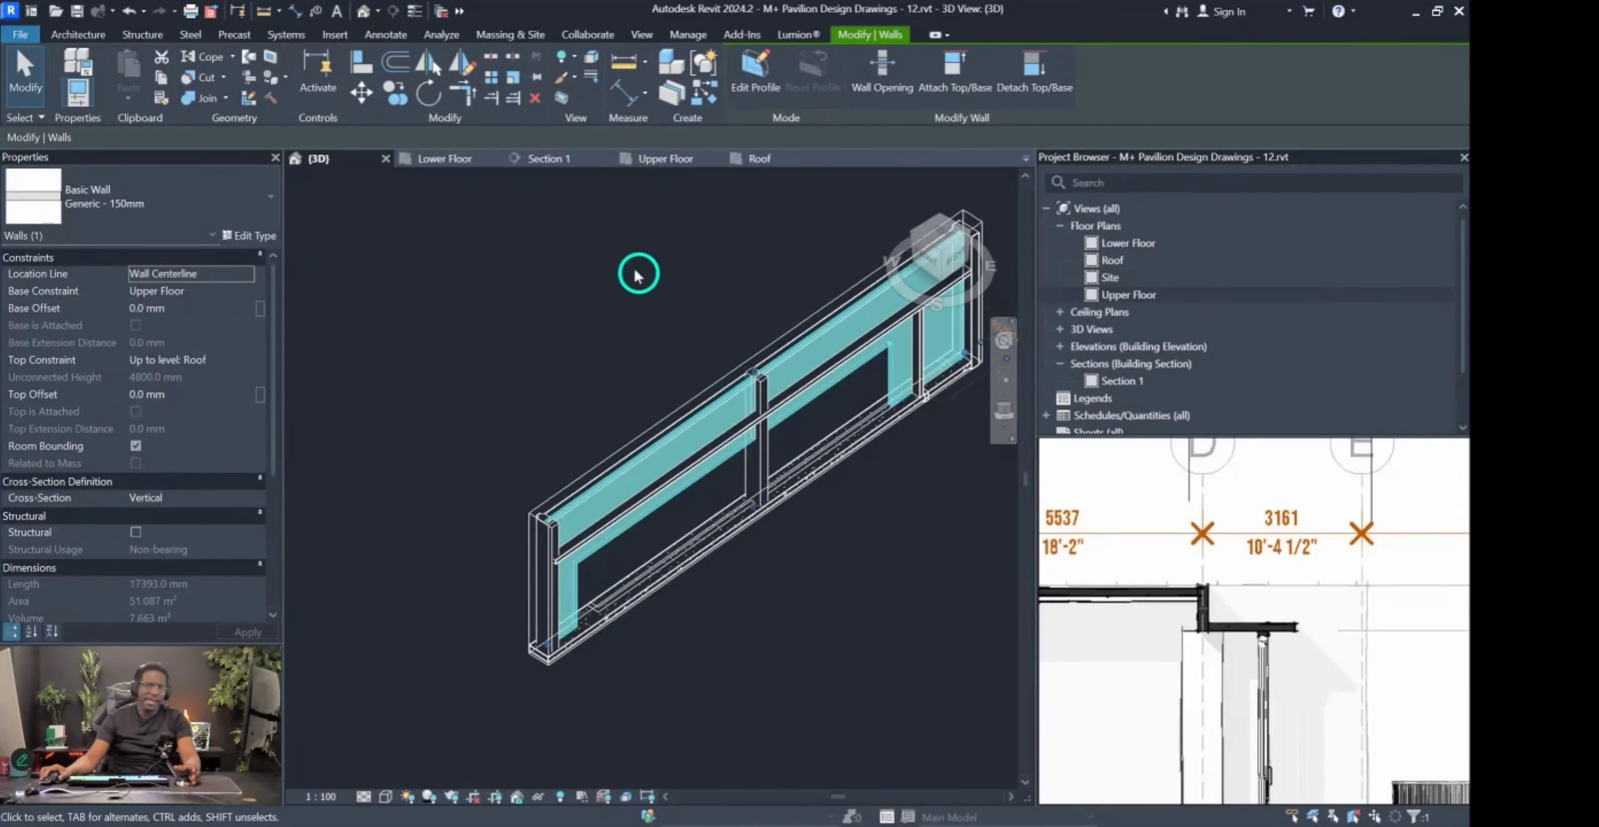
Examine the upper-floor wall and its openings from different sides of the section-boxed 3D view.
click(606, 462)
shift+middle_drag(606, 462, 575, 439)
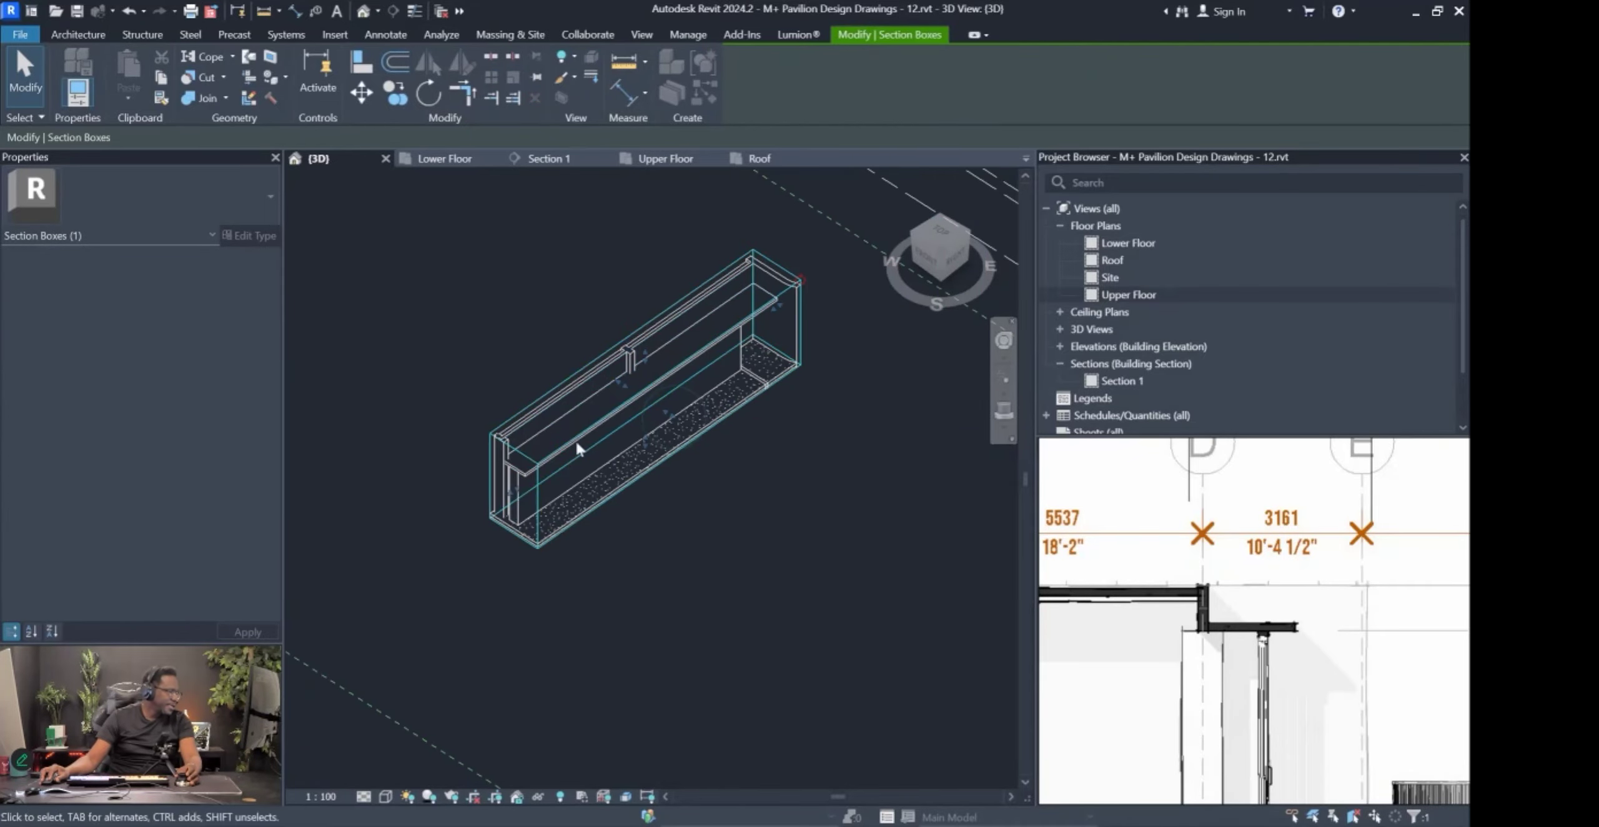
mouse_move(515, 487)
shift+middle_down()
mouse_move(493, 506)
mouse_move(732, 582)
mouse_move(712, 547)
mouse_move(527, 479)
mouse_move(805, 516)
mouse_move(509, 488)
mouse_move(643, 513)
mouse_move(615, 497)
shift+middle_up()
click(609, 495)
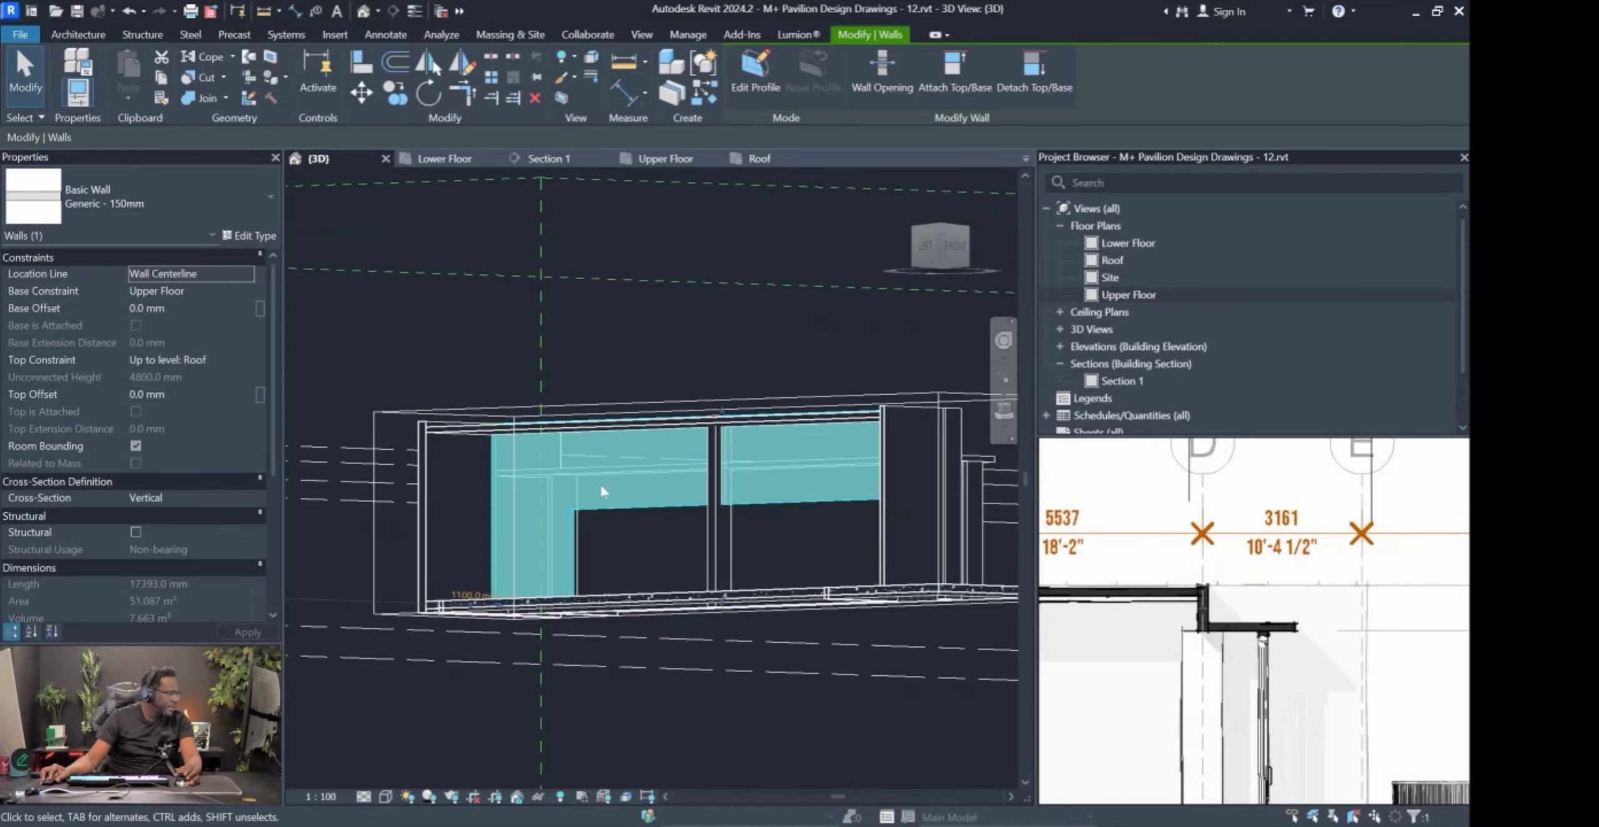
scroll(601, 492, up, 5)
shift+middle_drag(627, 611, 665, 624)
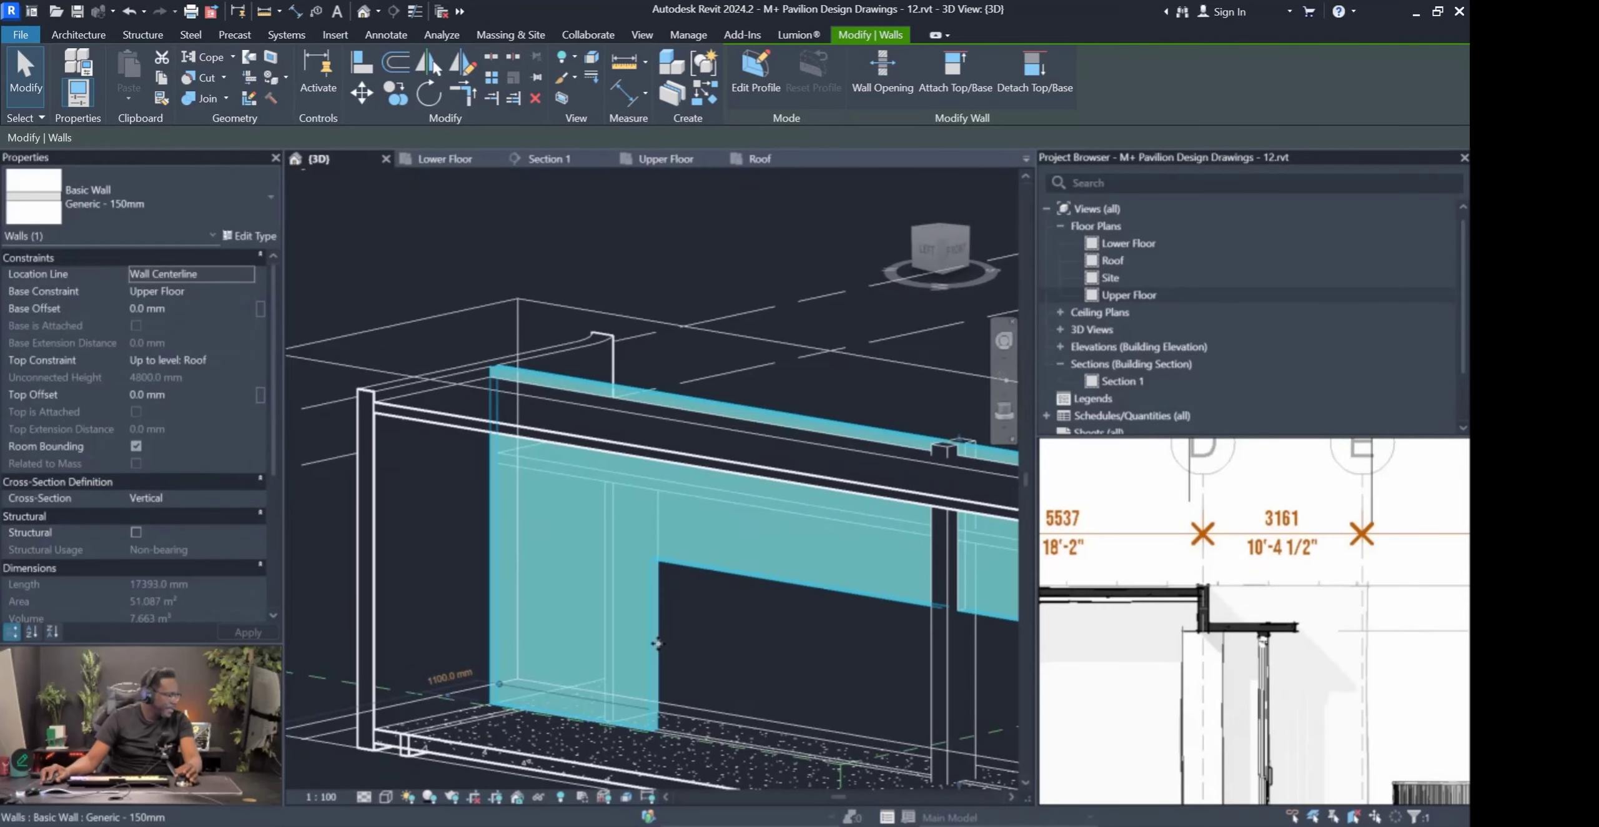
key(Escape)
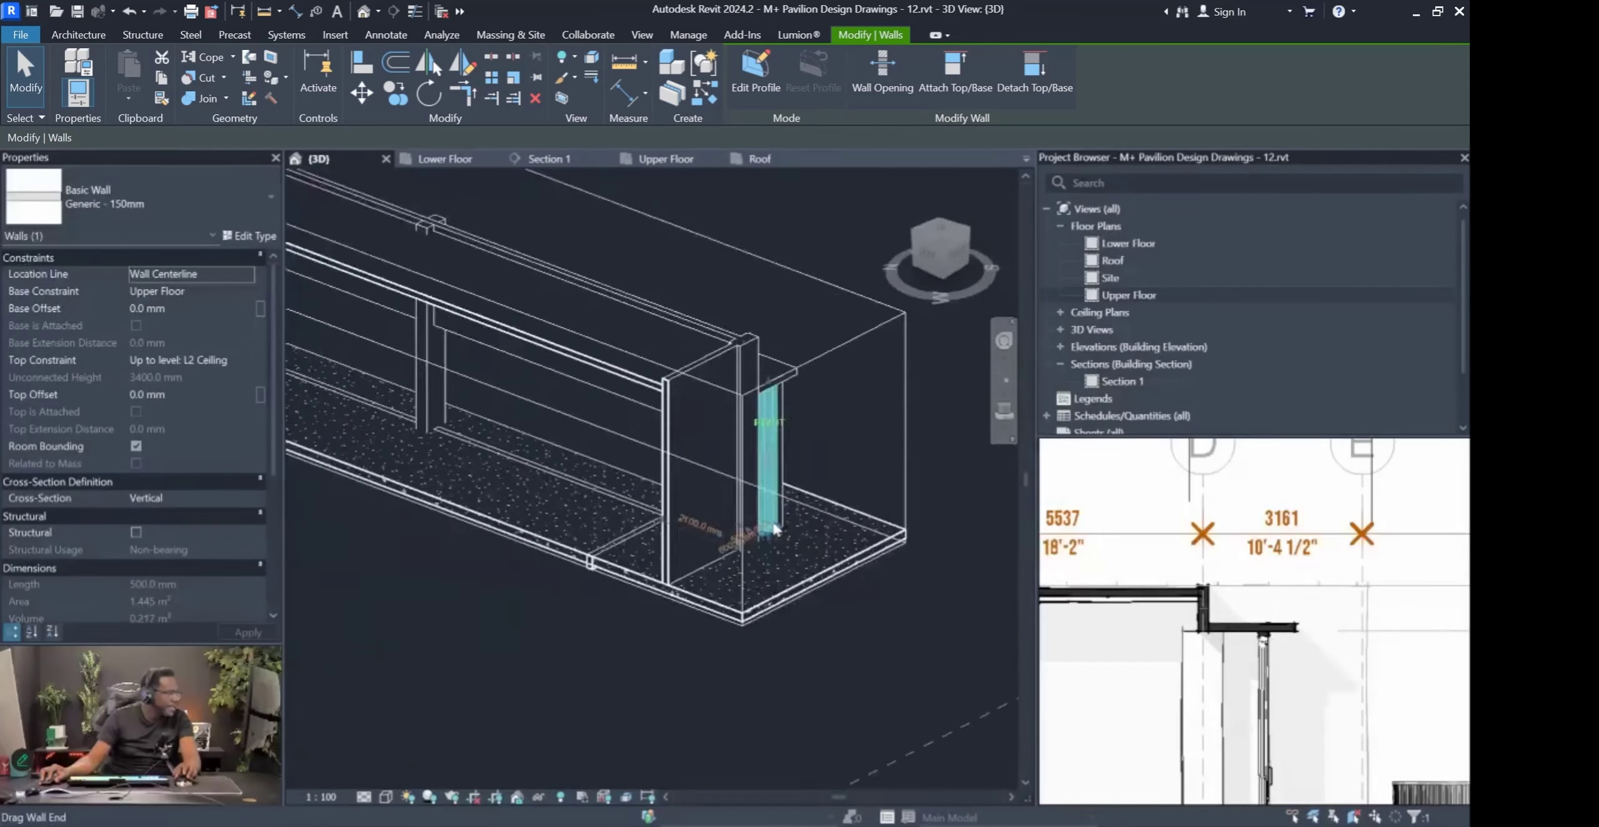
Align the end of the short upper-floor wall under the ceiling slab with the face of the adjacent corner wall.
scroll(786, 497, up, 3)
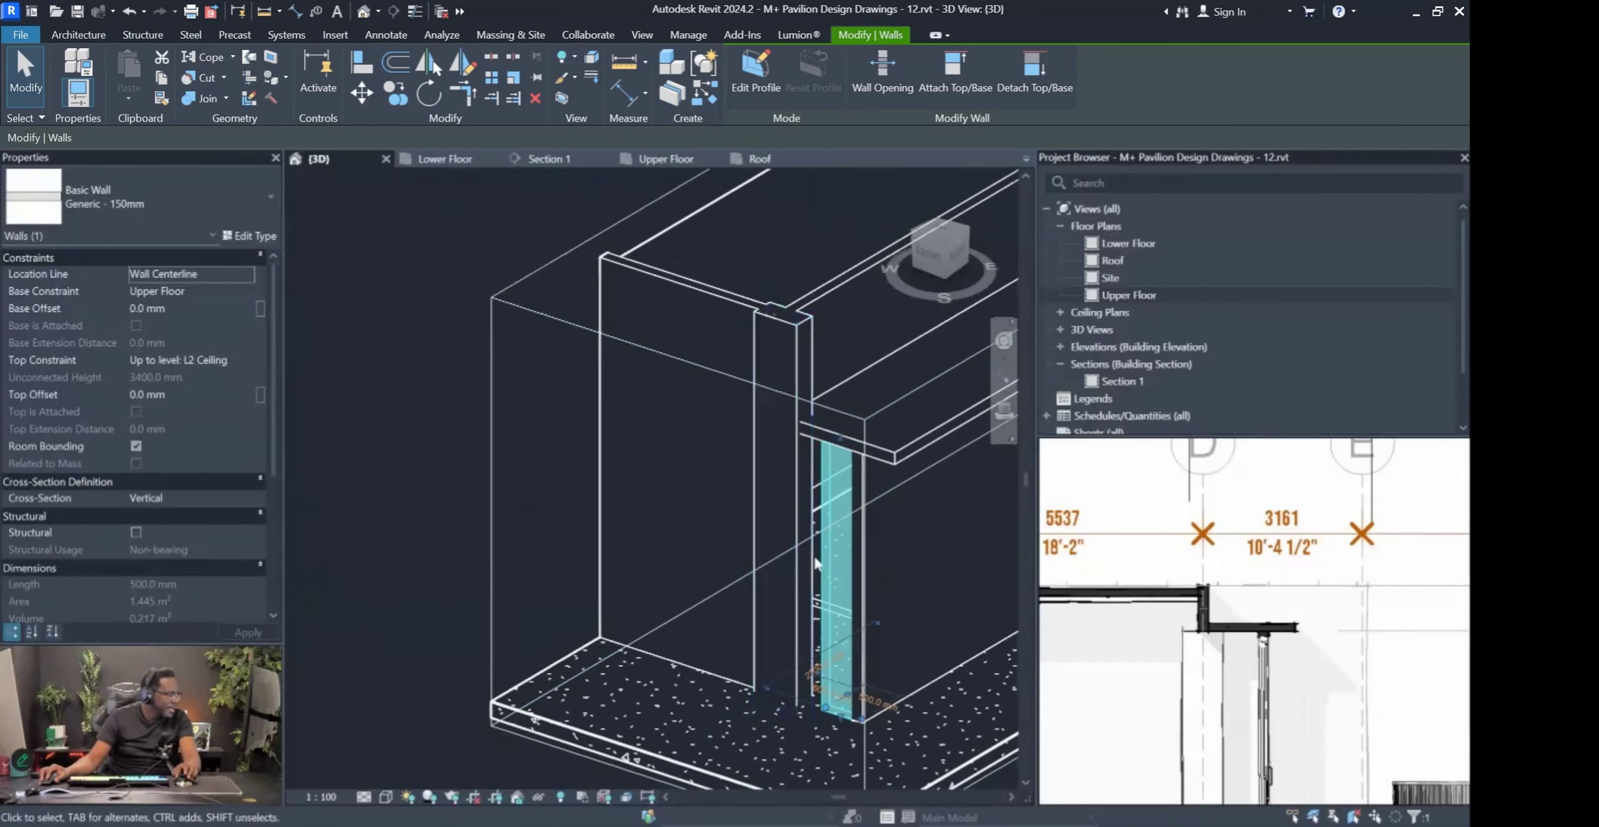
middle_drag(814, 564, 779, 538)
key(a)
key(l)
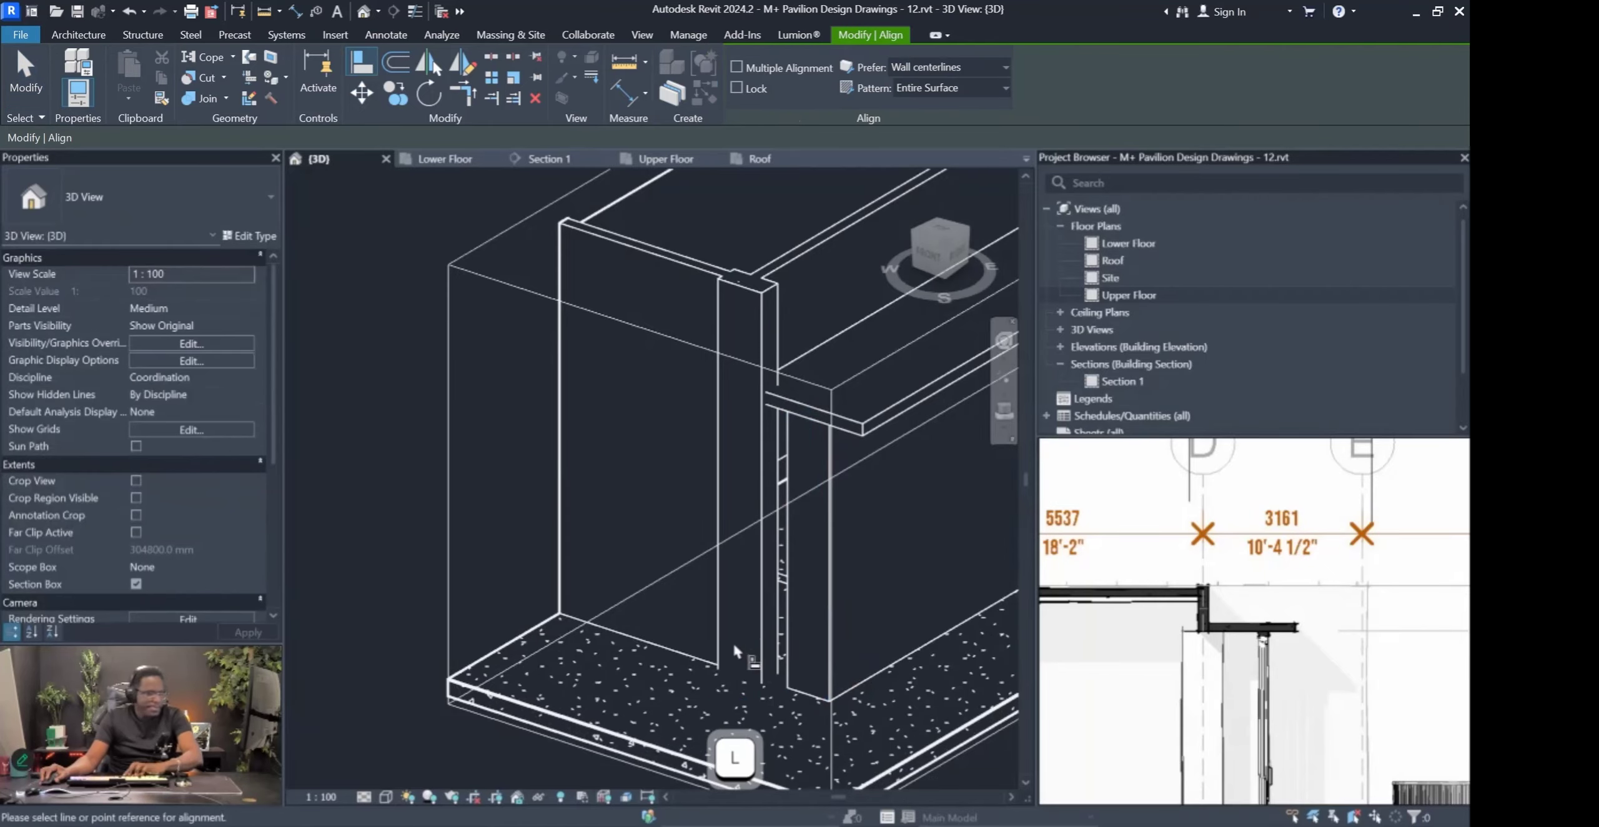
click(769, 640)
click(781, 644)
key(Escape)
key(Escape)
scroll(774, 660, down, 2)
middle_drag(780, 663, 679, 570)
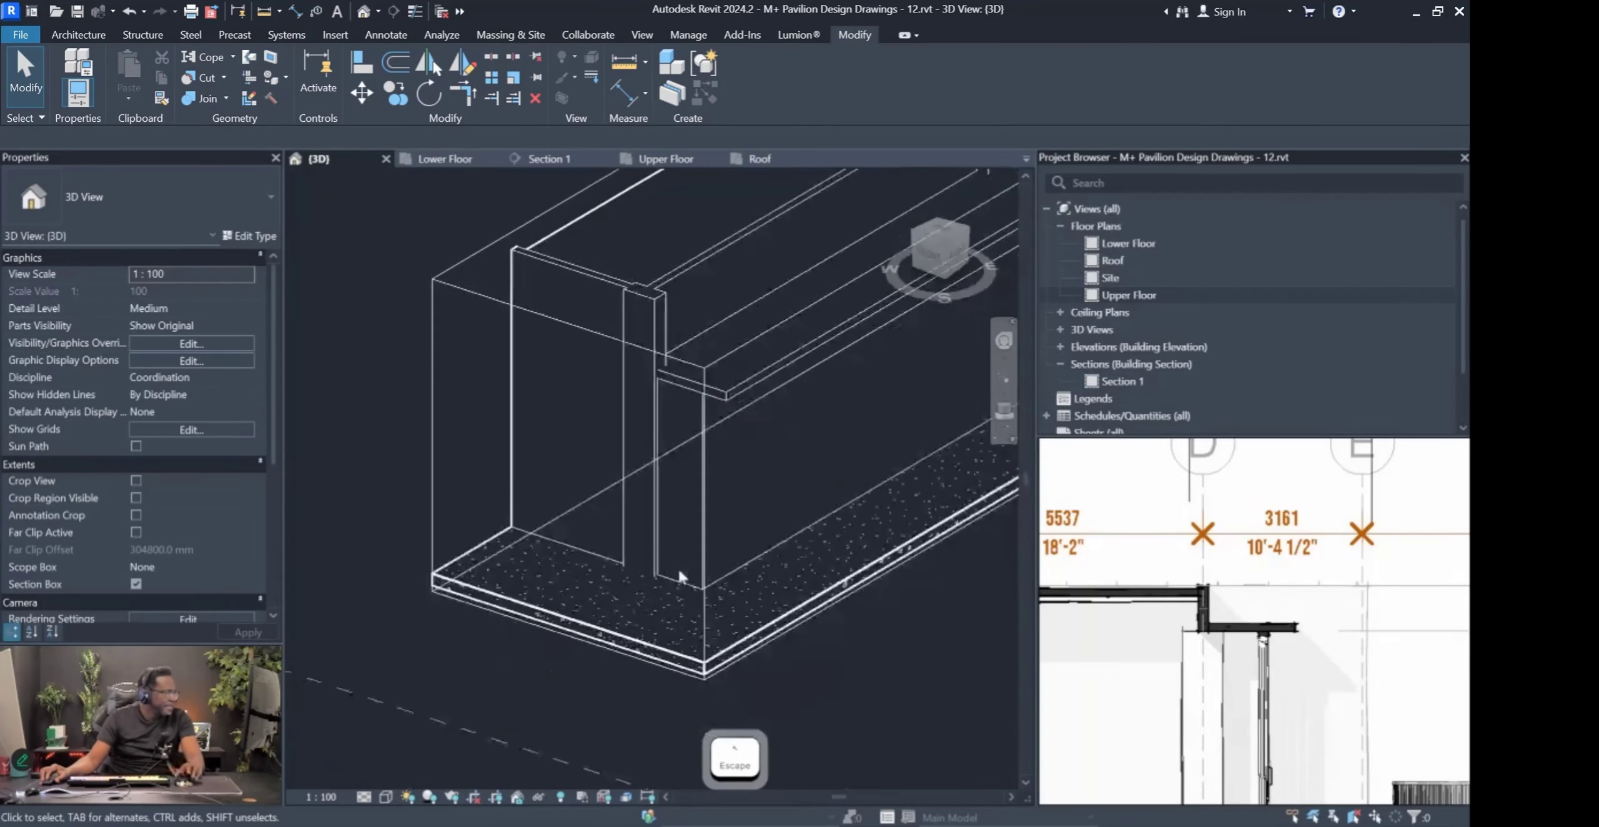
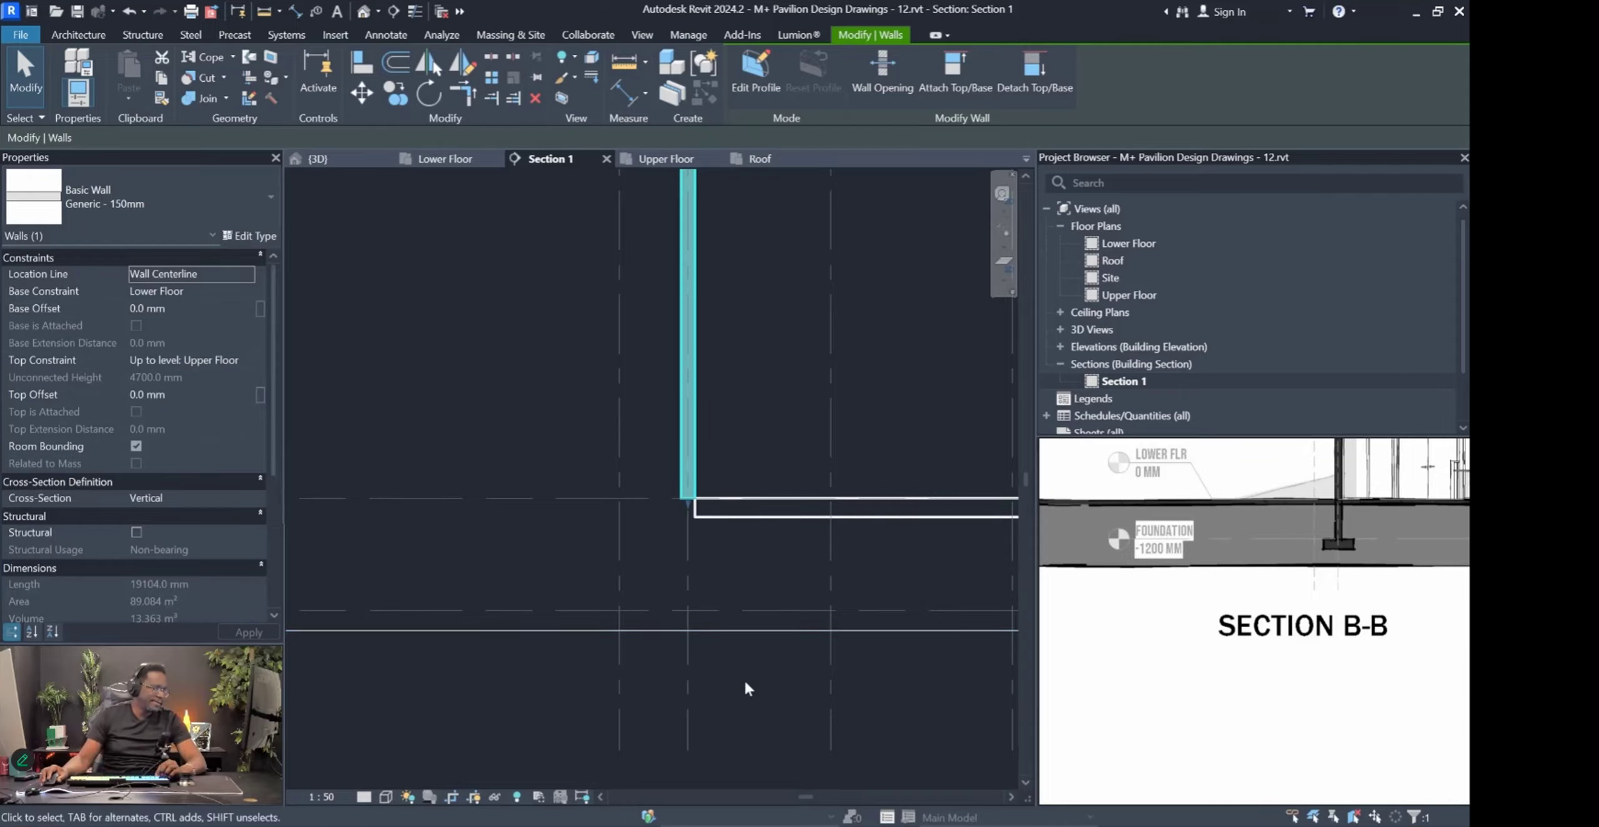
scroll(715, 613, down, 1)
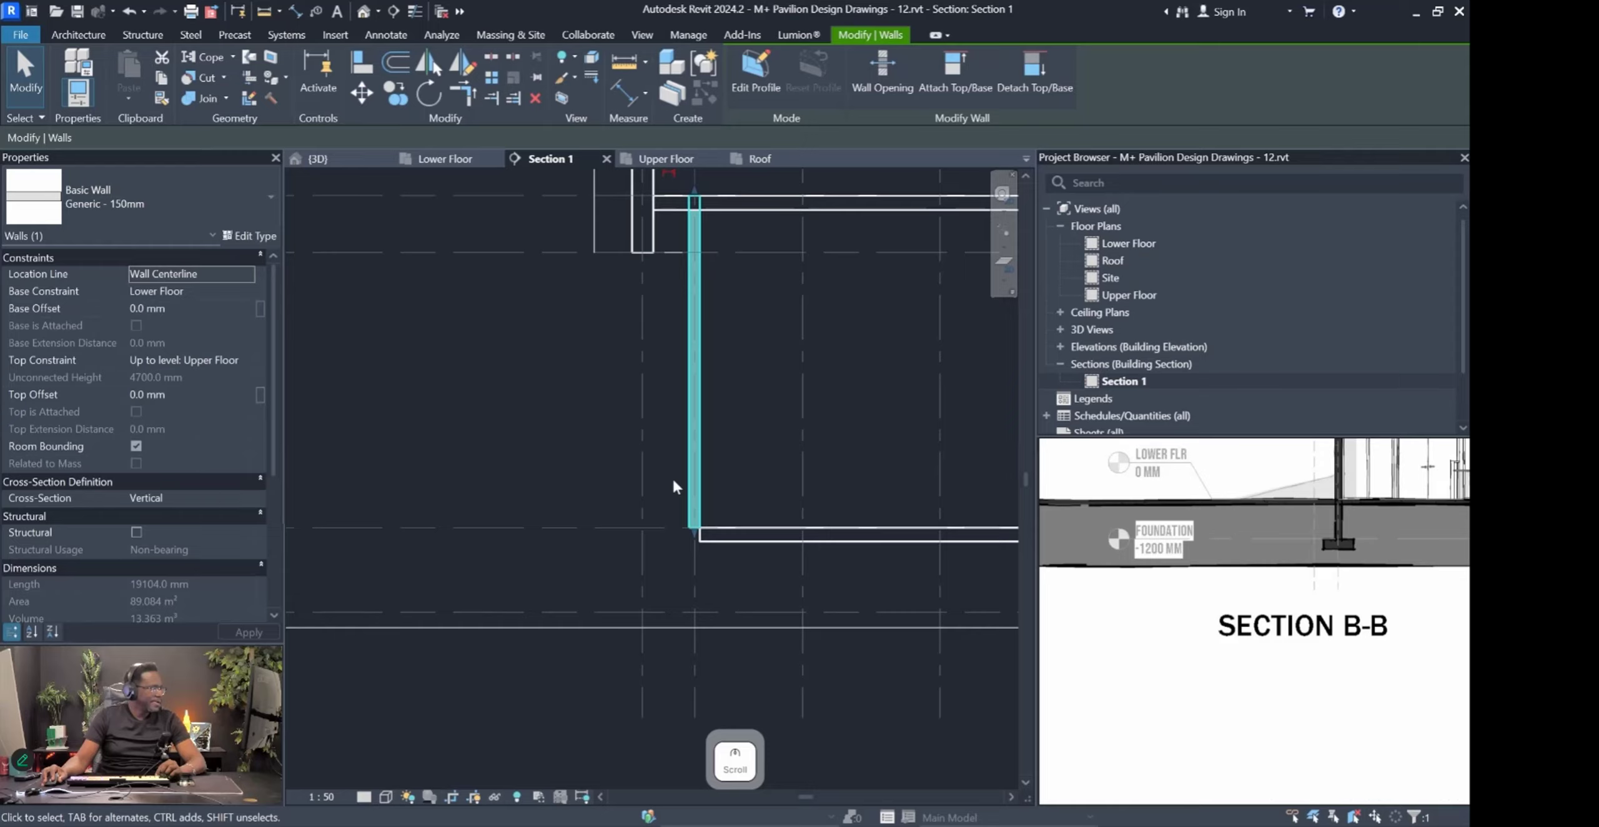
key(c)
key(o)
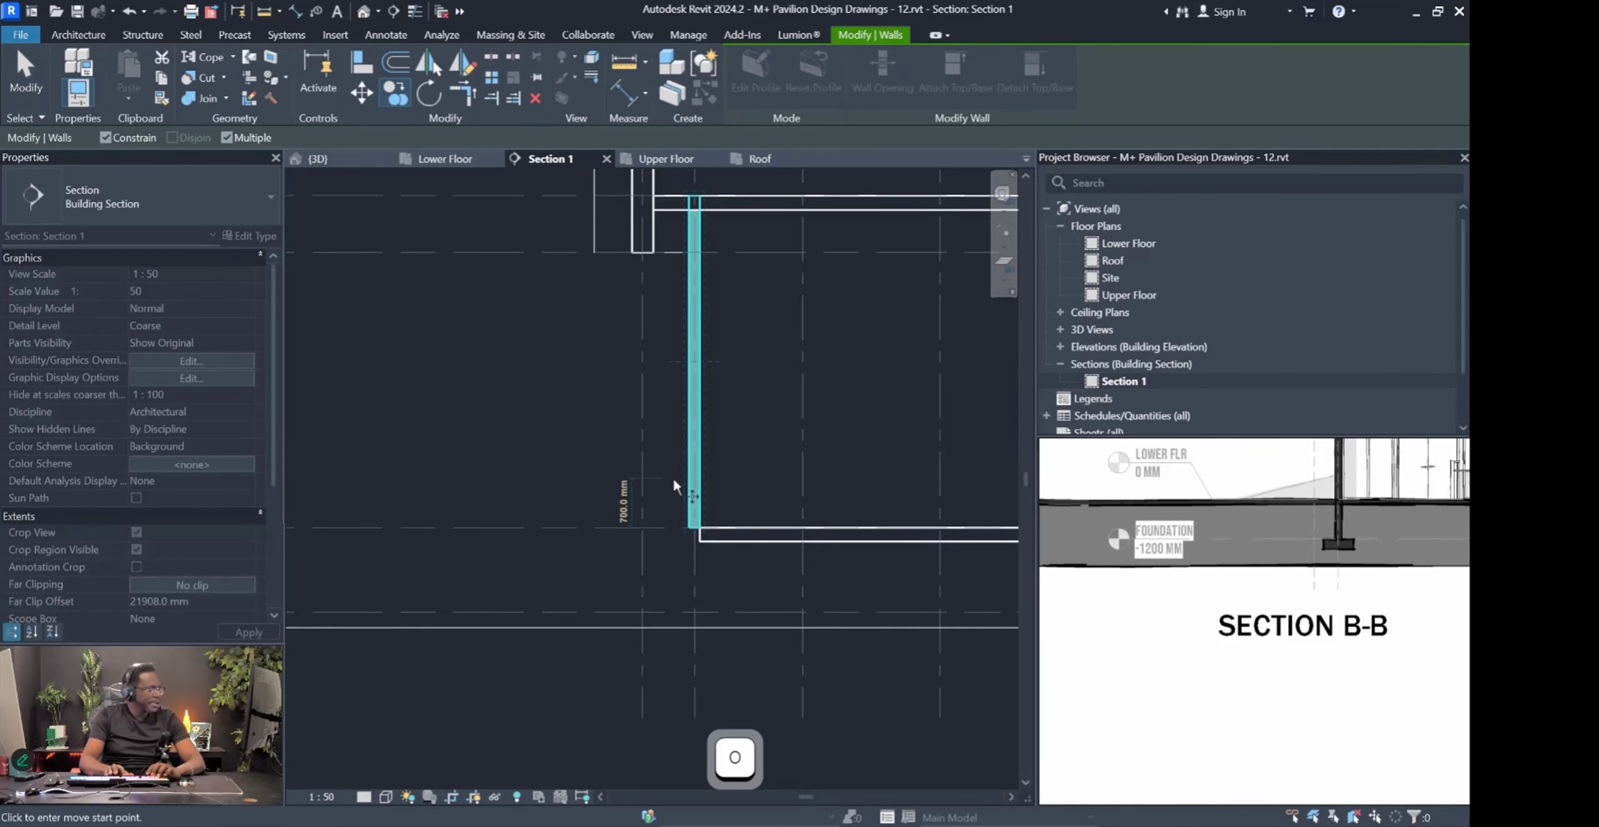
scroll(681, 678, down, 2)
key(Escape)
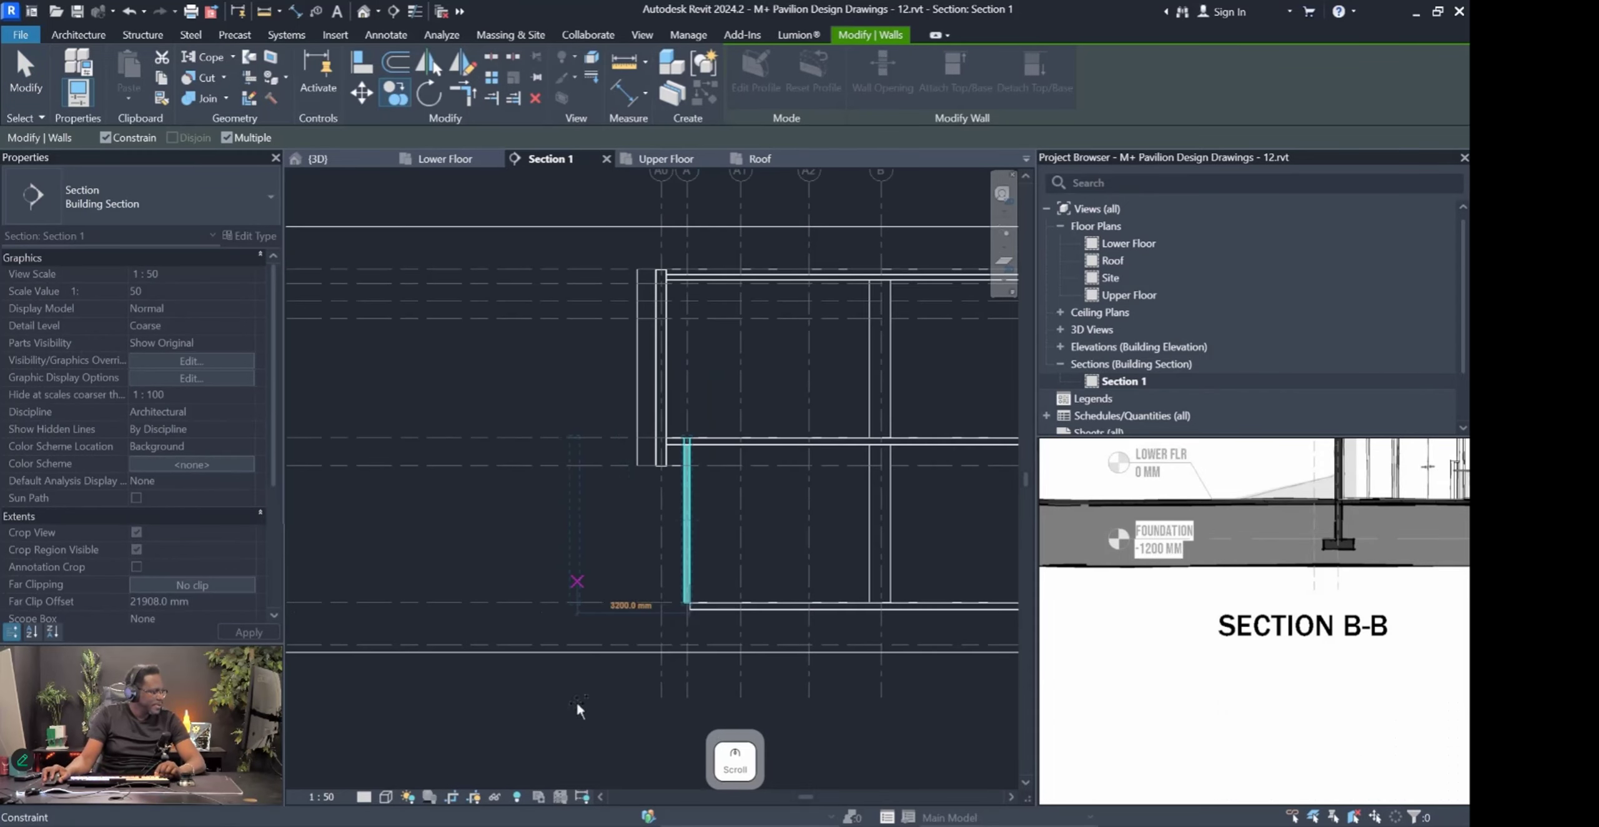
scroll(679, 557, down, 1)
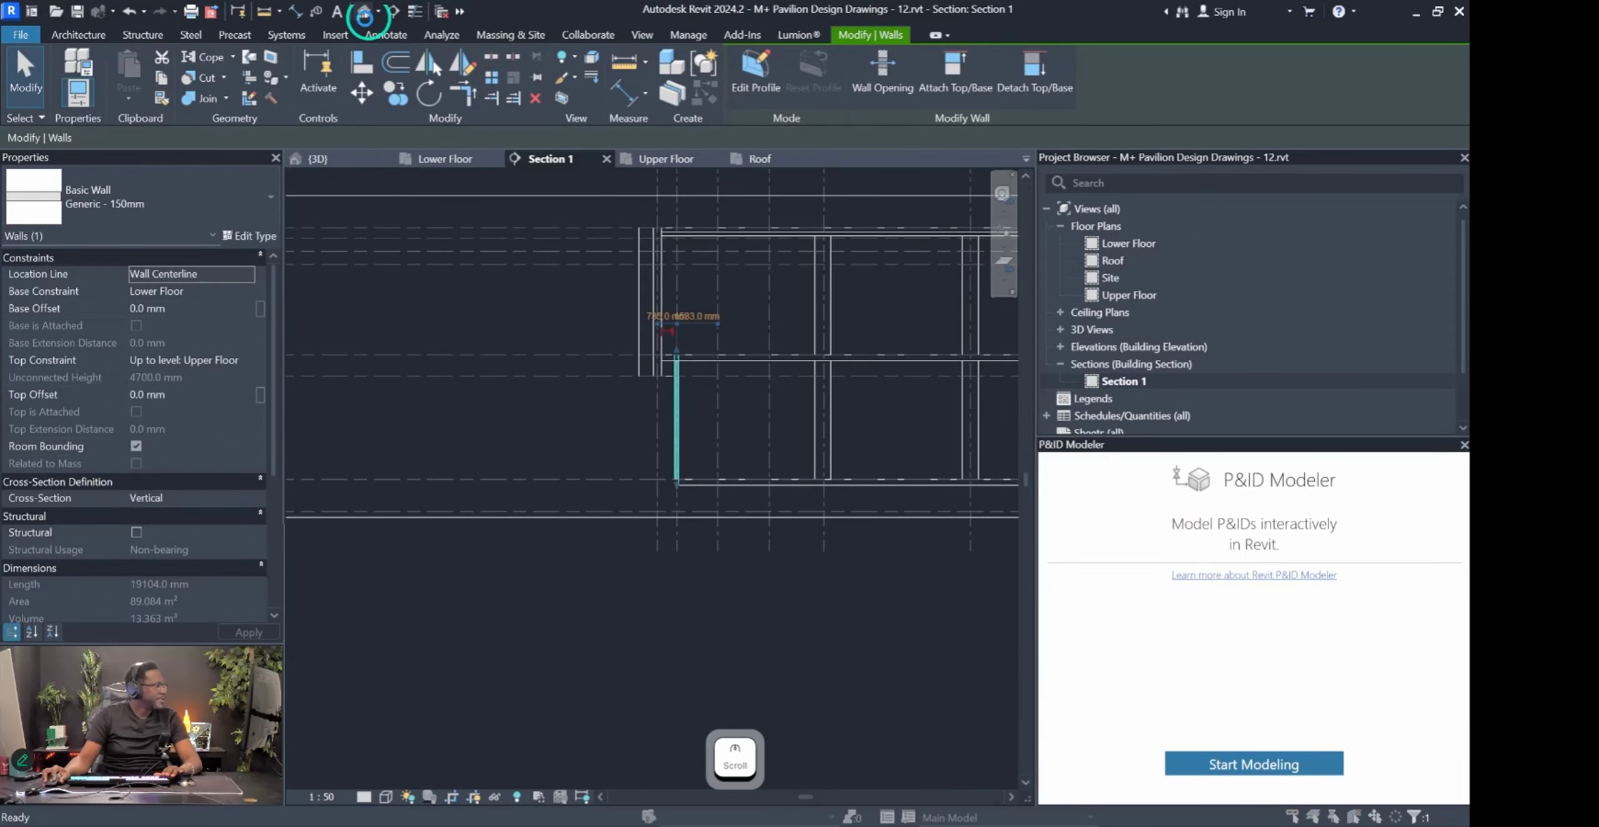
In the 3D view, copy the six lower-floor walls to the clipboard and paste them aligned to the Foundation level.
click(843, 492)
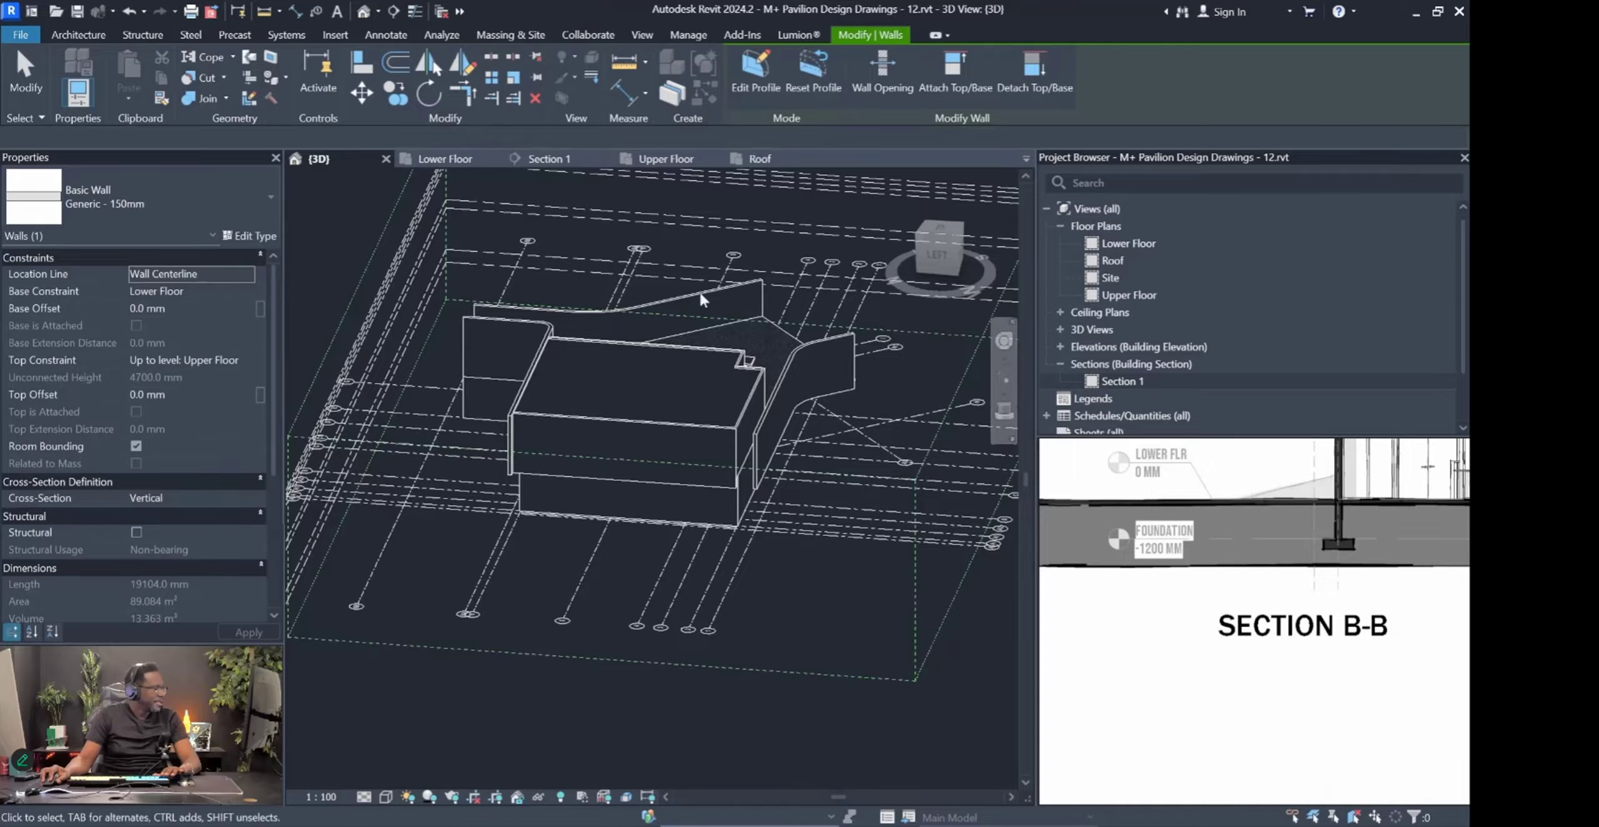
click(582, 554)
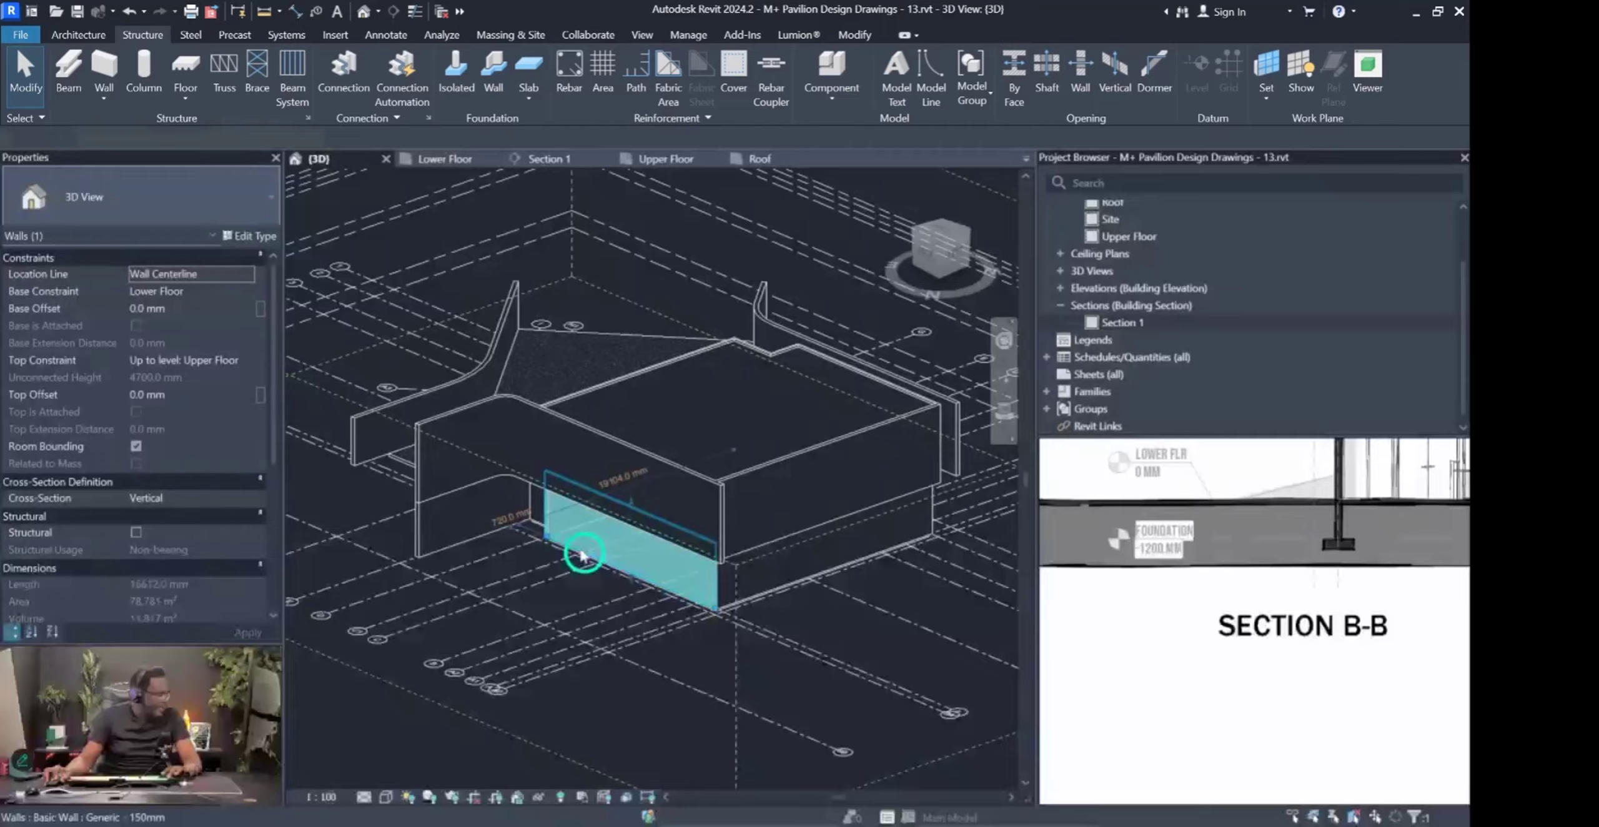
ctrl+click(825, 565)
mouse_move(824, 565)
shift+middle_down()
mouse_move(865, 657)
mouse_move(652, 583)
mouse_move(773, 577)
mouse_move(641, 438)
mouse_move(691, 588)
shift+middle_up()
ctrl+click(652, 583)
ctrl+click(640, 565)
middle_drag(691, 588, 740, 602)
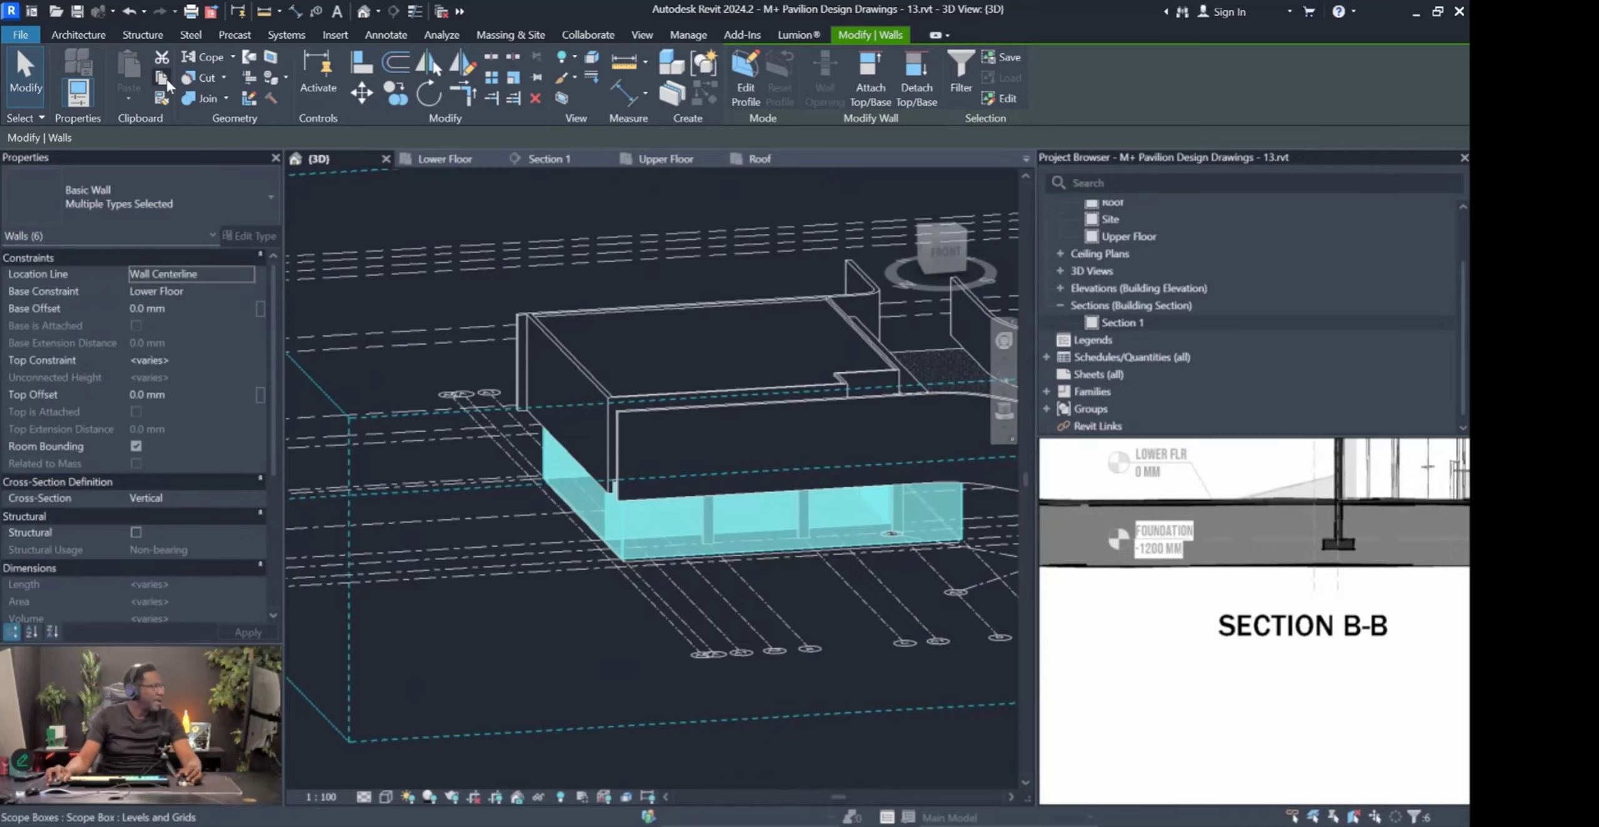
click(166, 77)
click(130, 98)
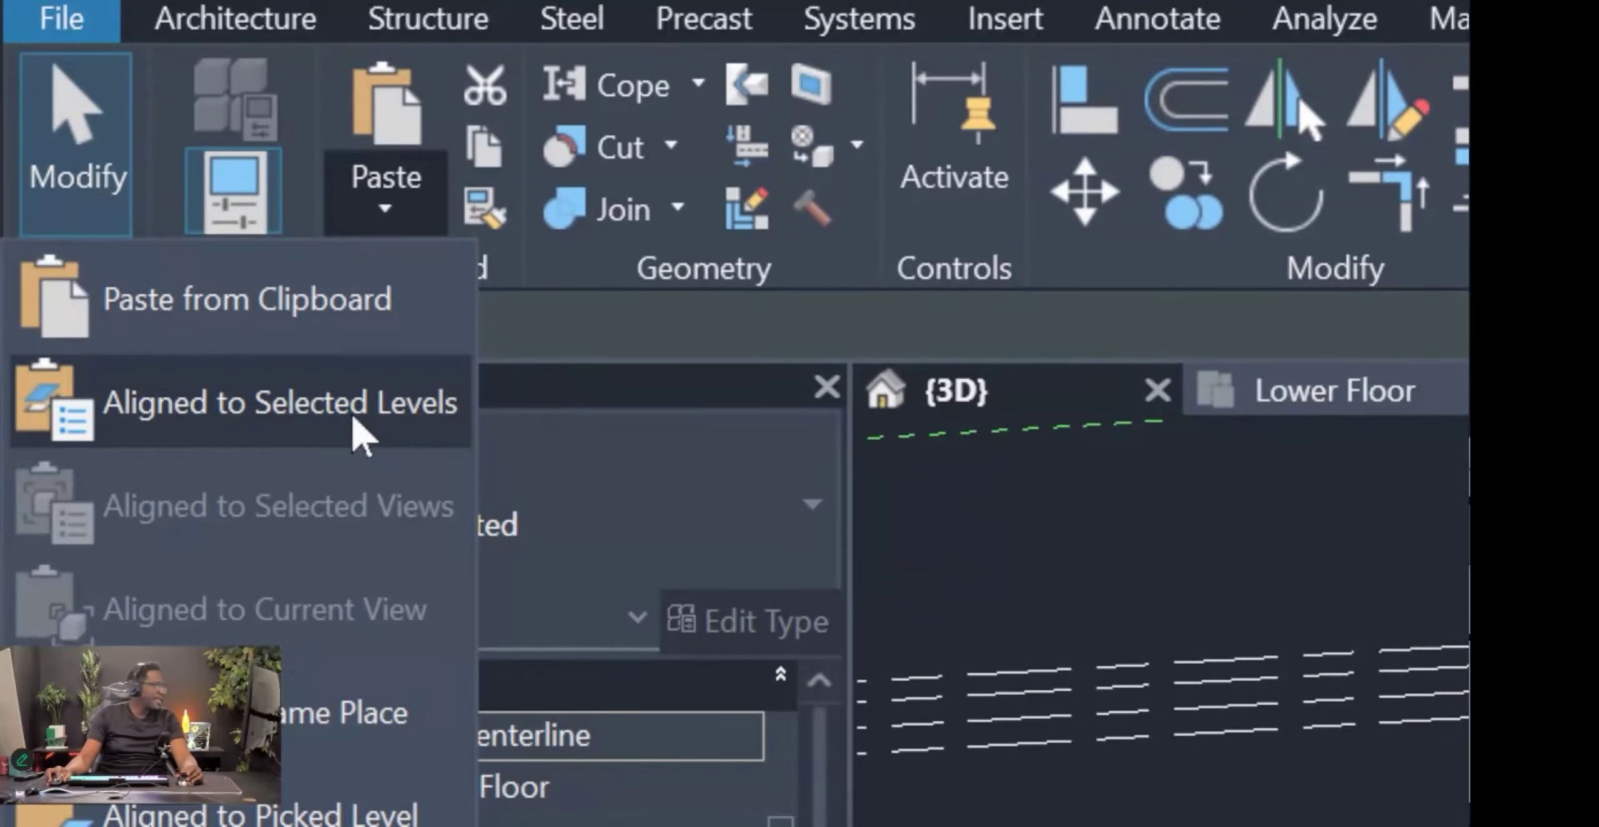
click(353, 419)
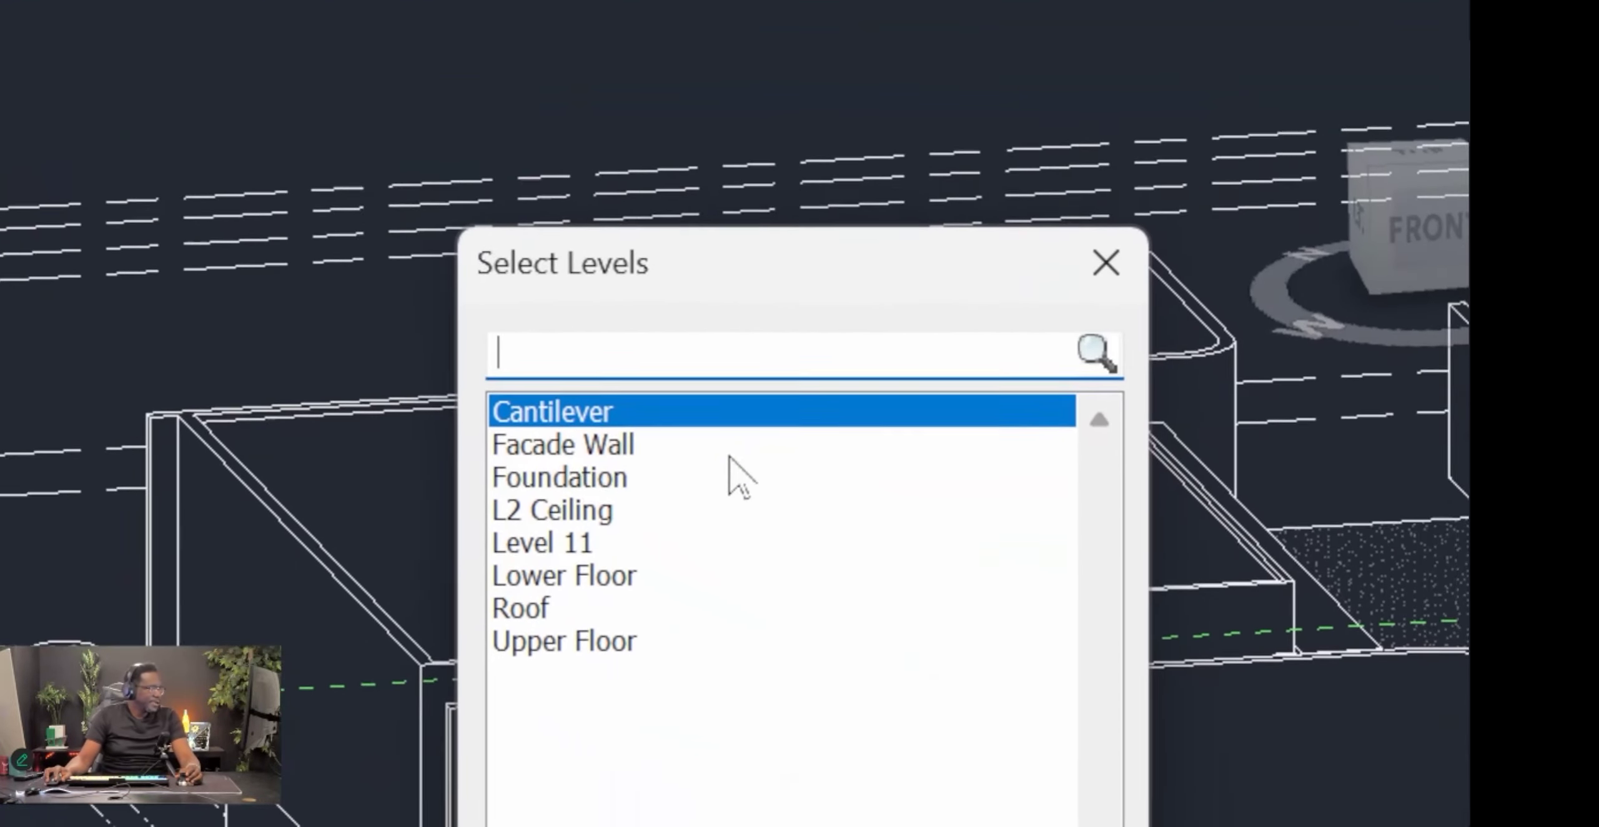
drag(708, 272, 897, 276)
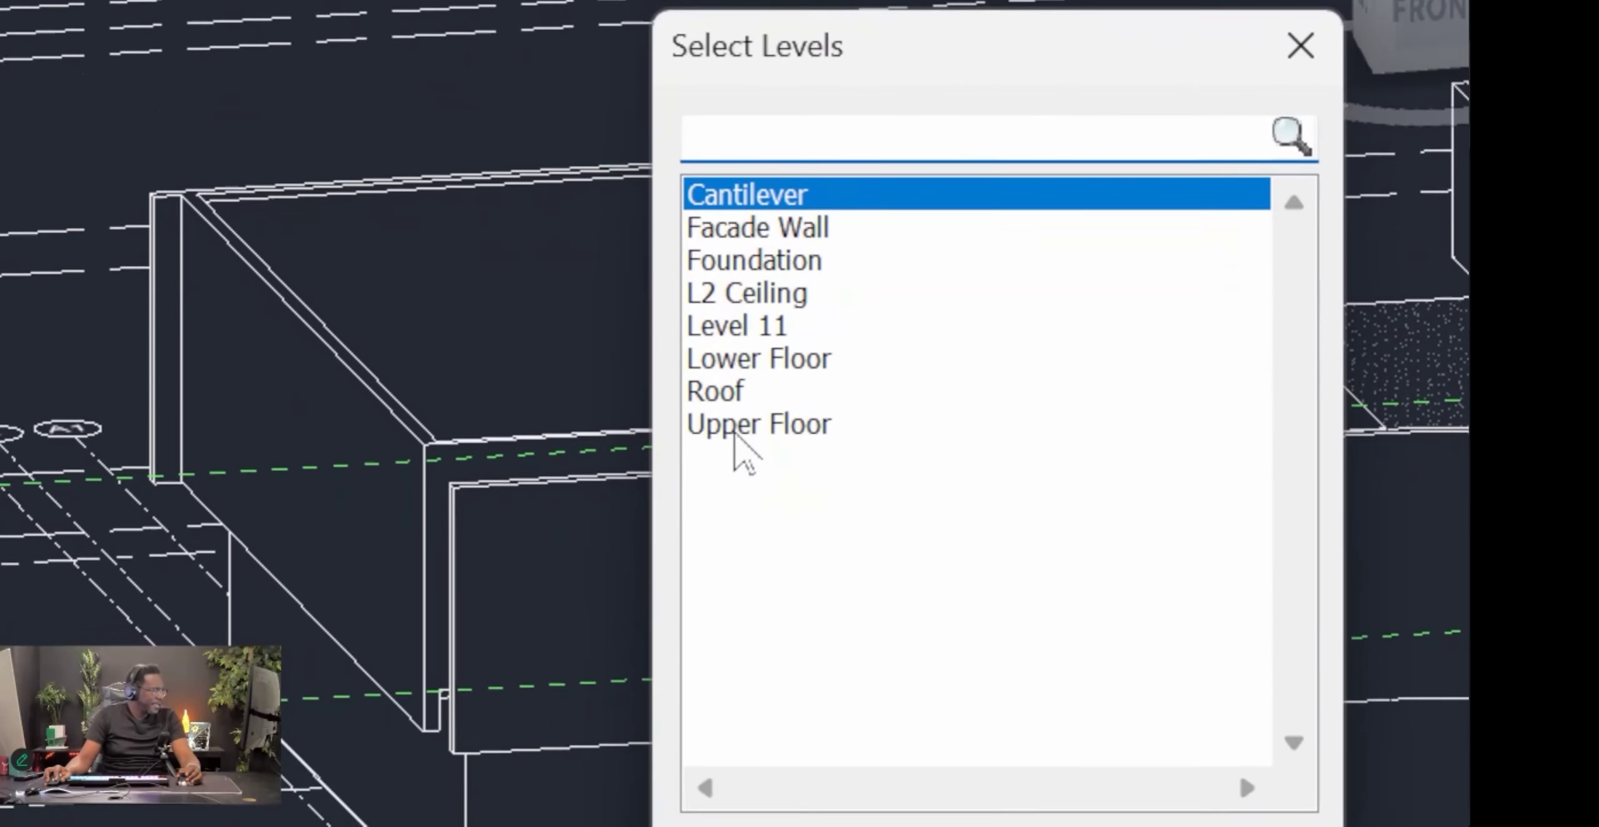
click(765, 263)
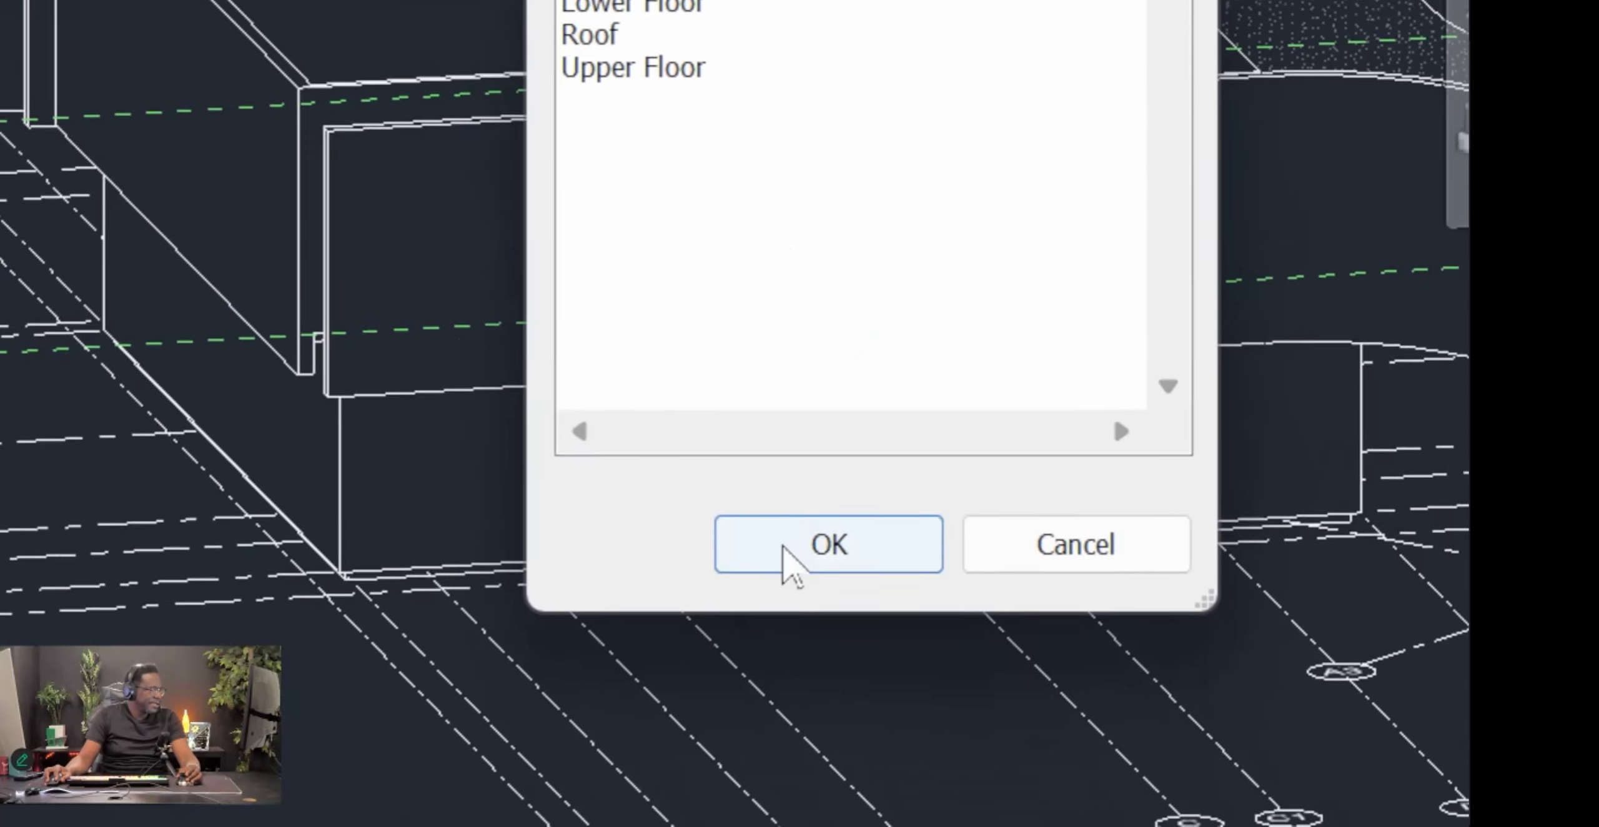
click(827, 542)
shift+middle_drag(752, 562, 662, 574)
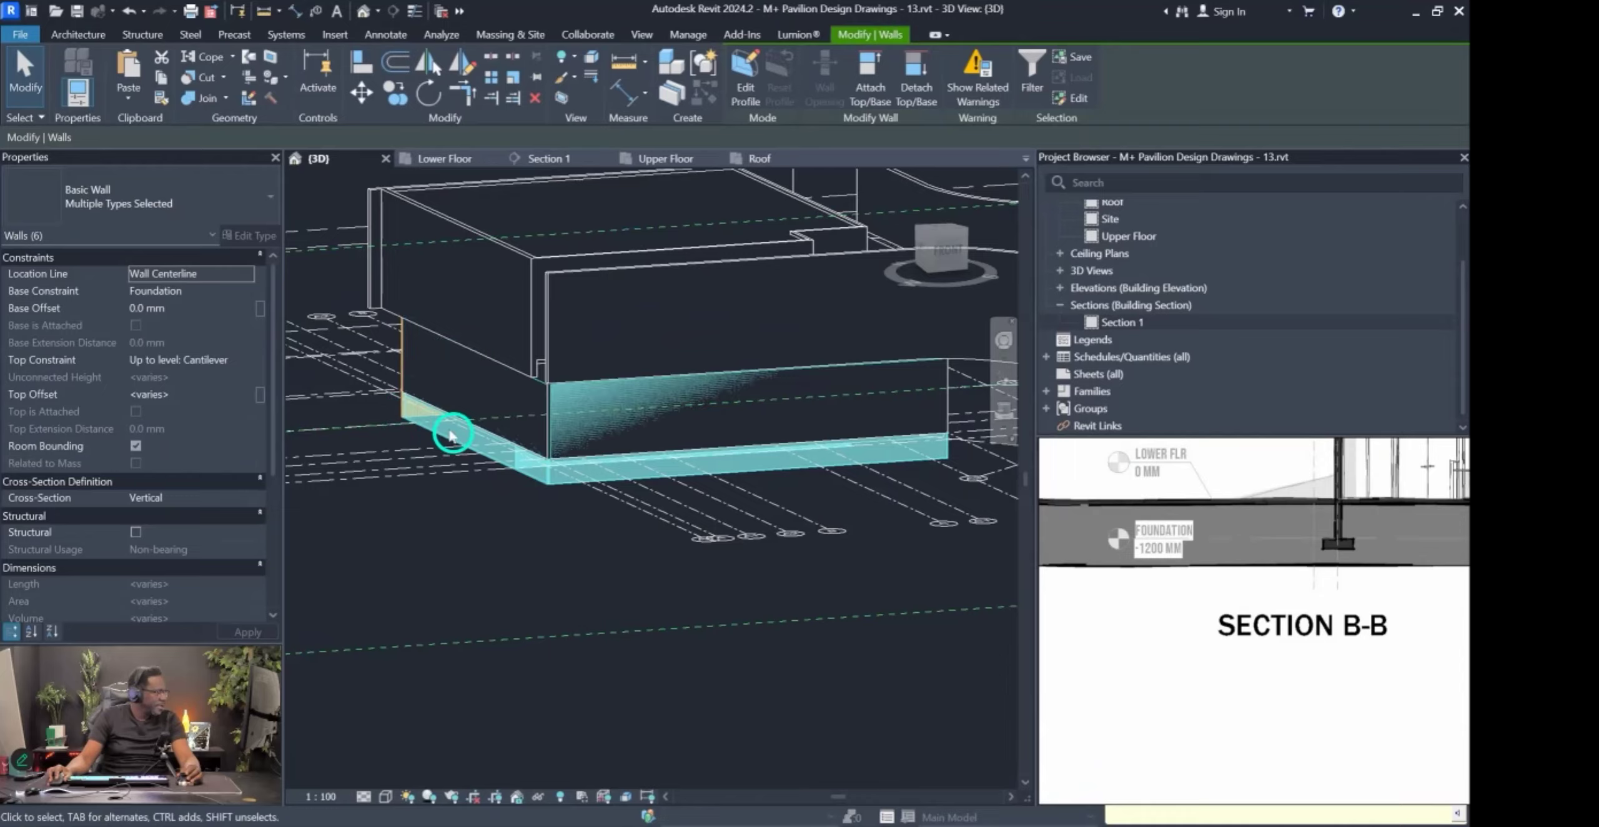
Try to set the top constraint of the pasted foundation walls to Up to level: Lower Floor.
mouse_move(451, 436)
shift+middle_down()
mouse_move(696, 468)
mouse_move(906, 453)
mouse_move(896, 464)
shift+middle_up()
scroll(810, 475, up, 5)
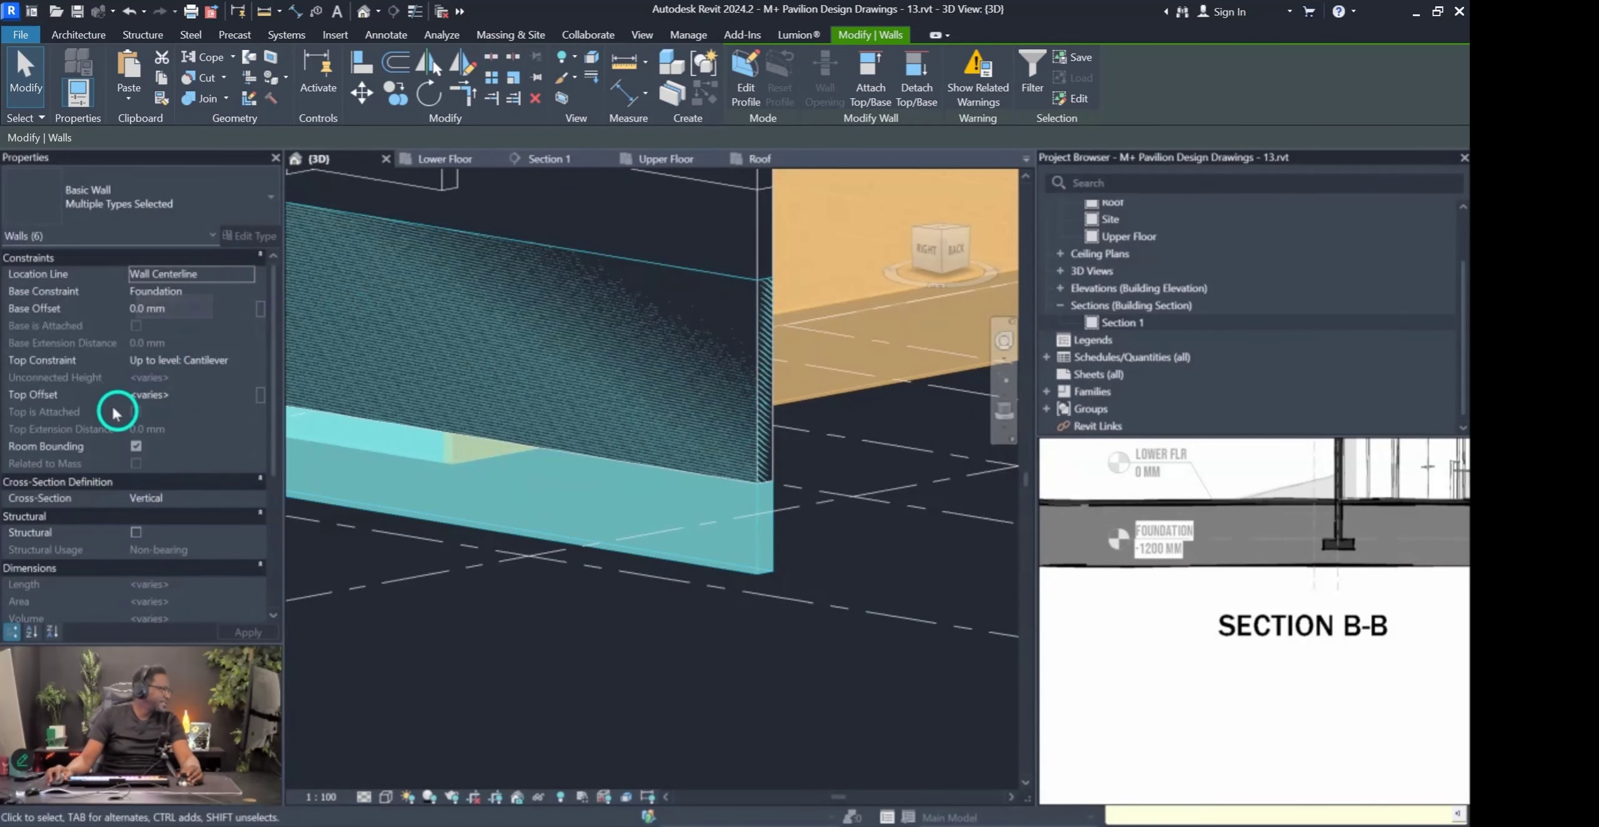
click(161, 360)
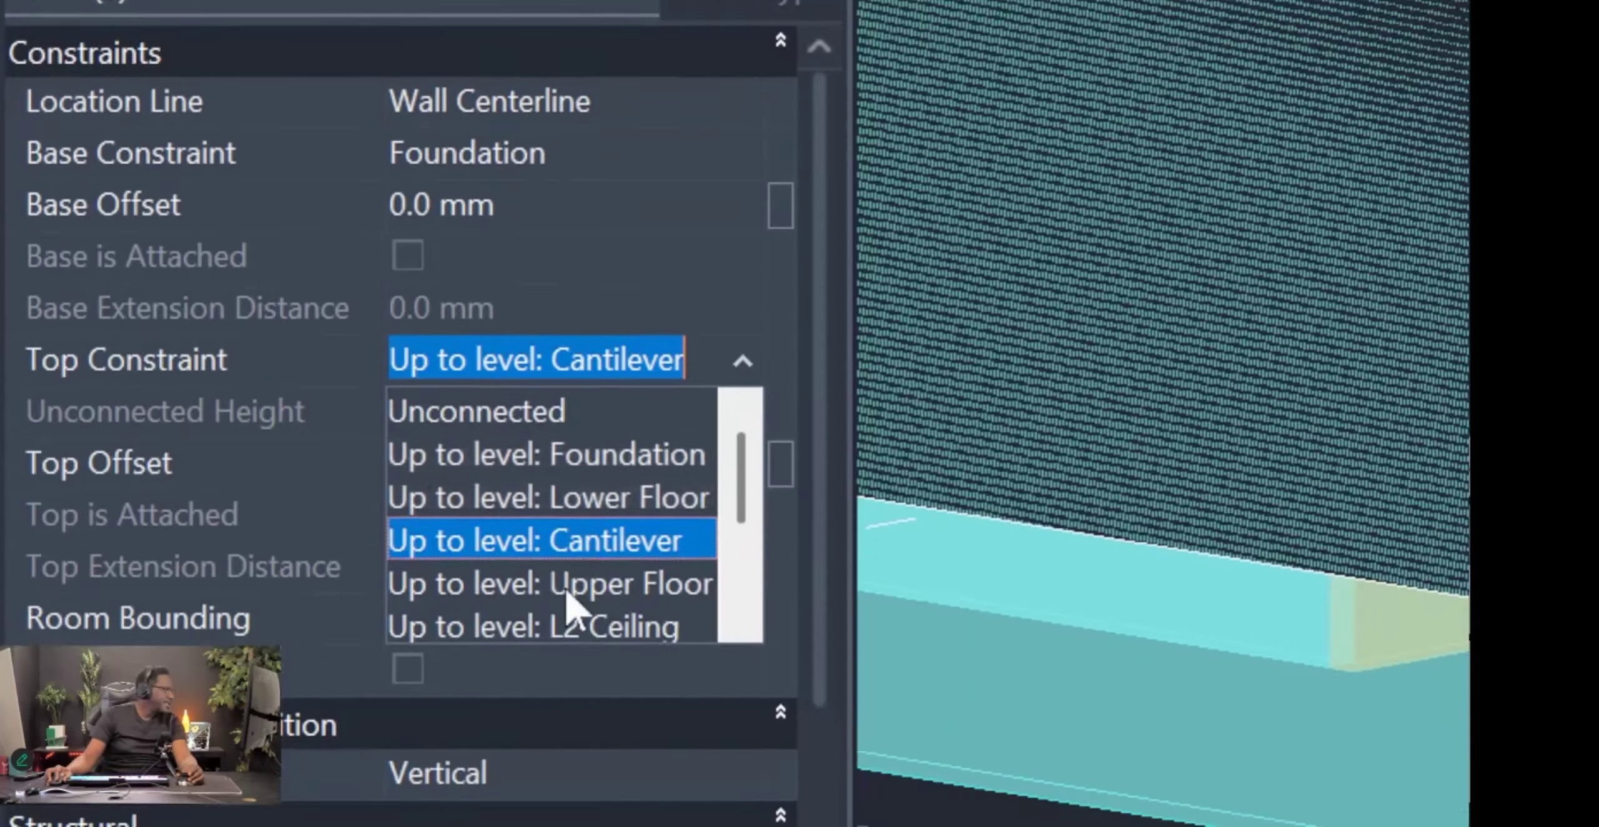
scroll(190, 442, down, 2)
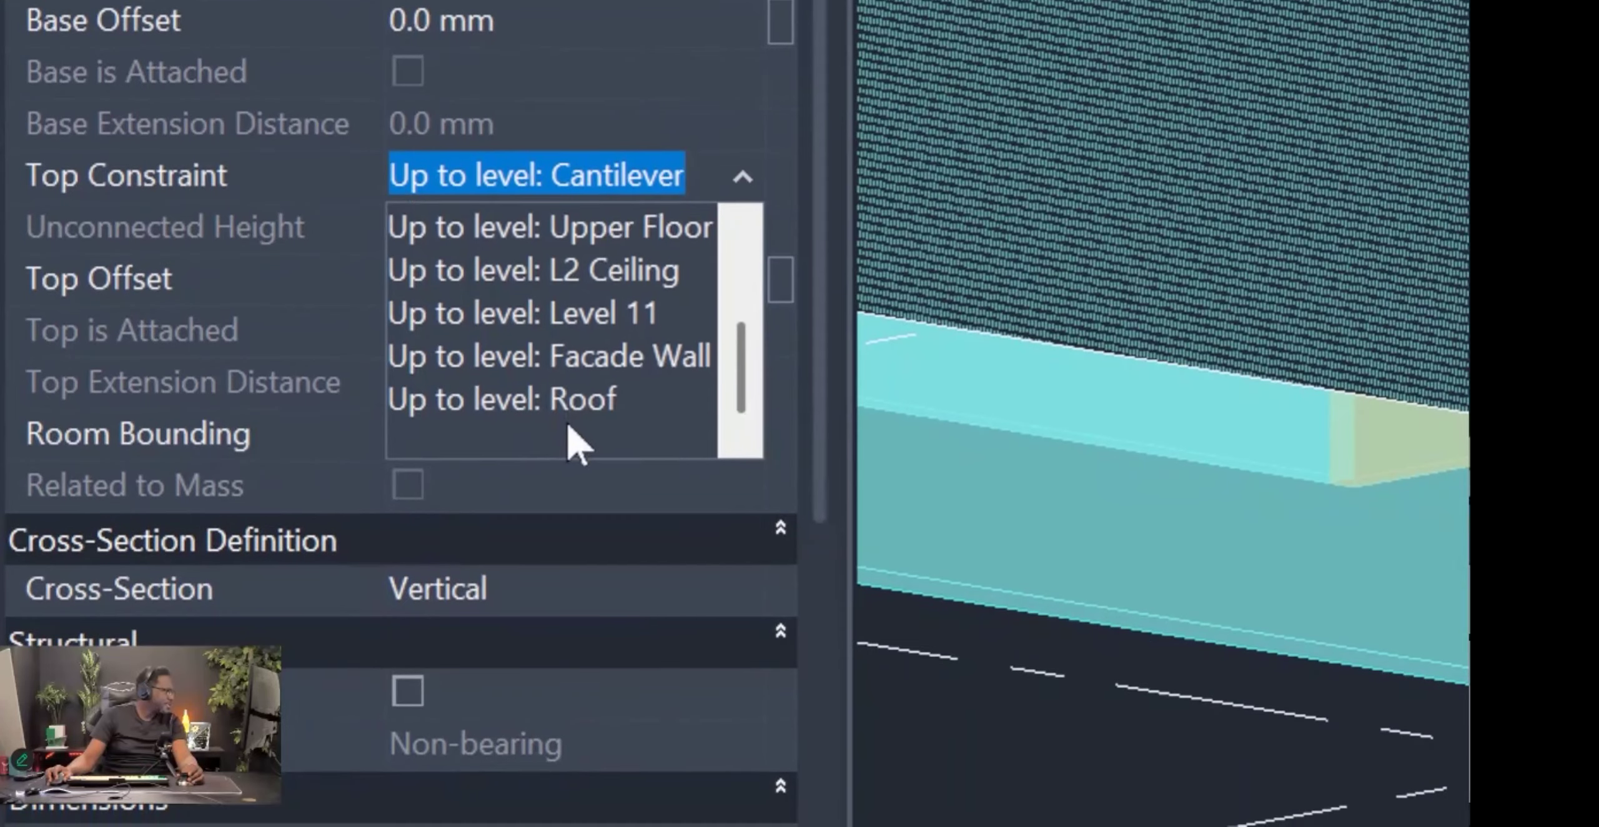
scroll(625, 437, up, 1)
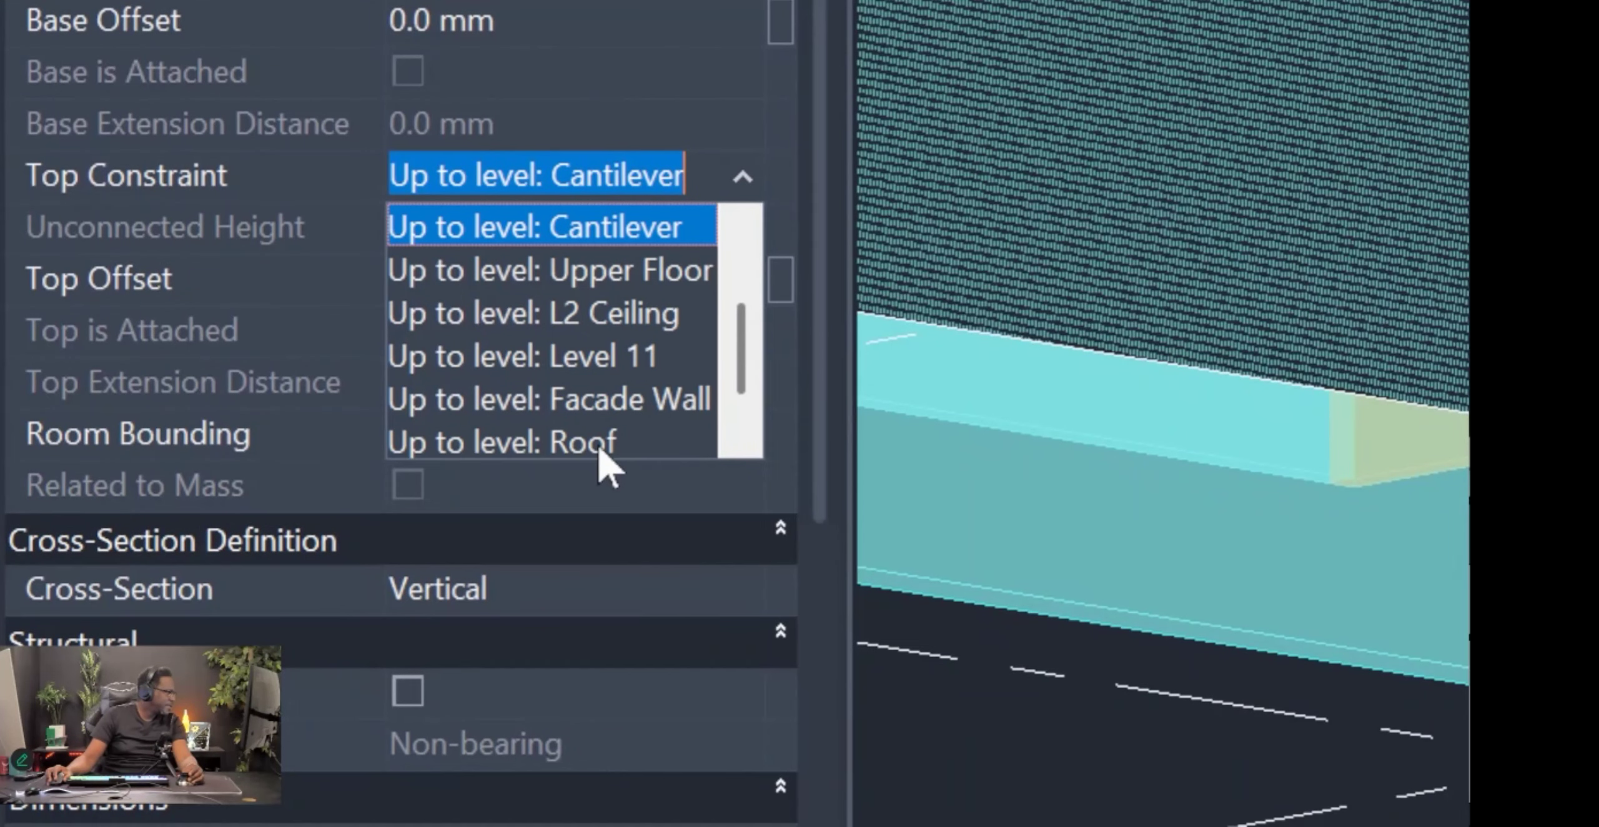
scroll(605, 452, up, 4)
click(653, 318)
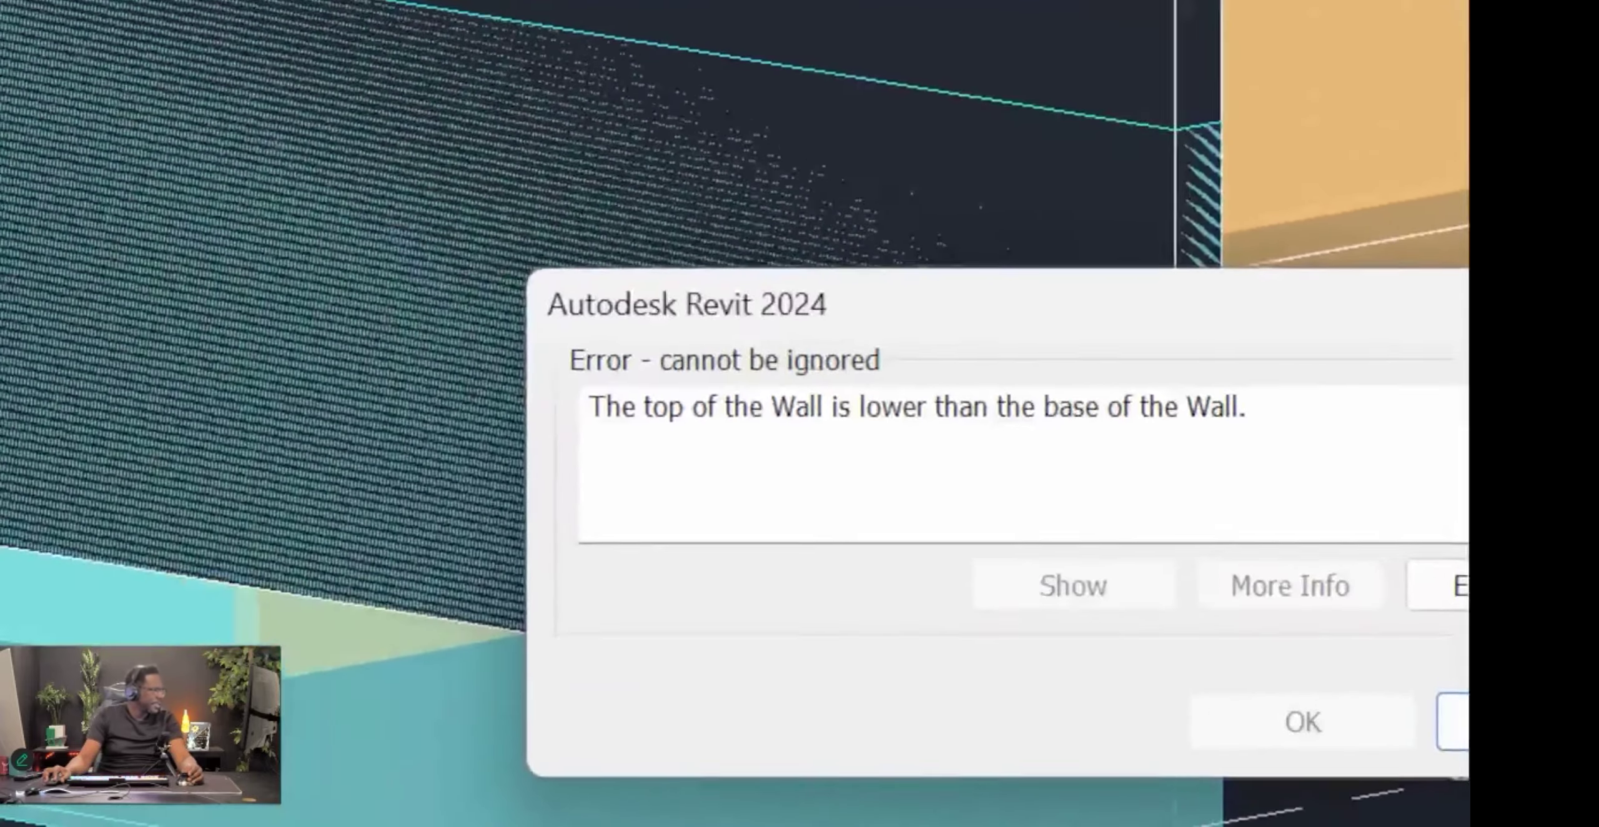
drag(590, 407, 1425, 578)
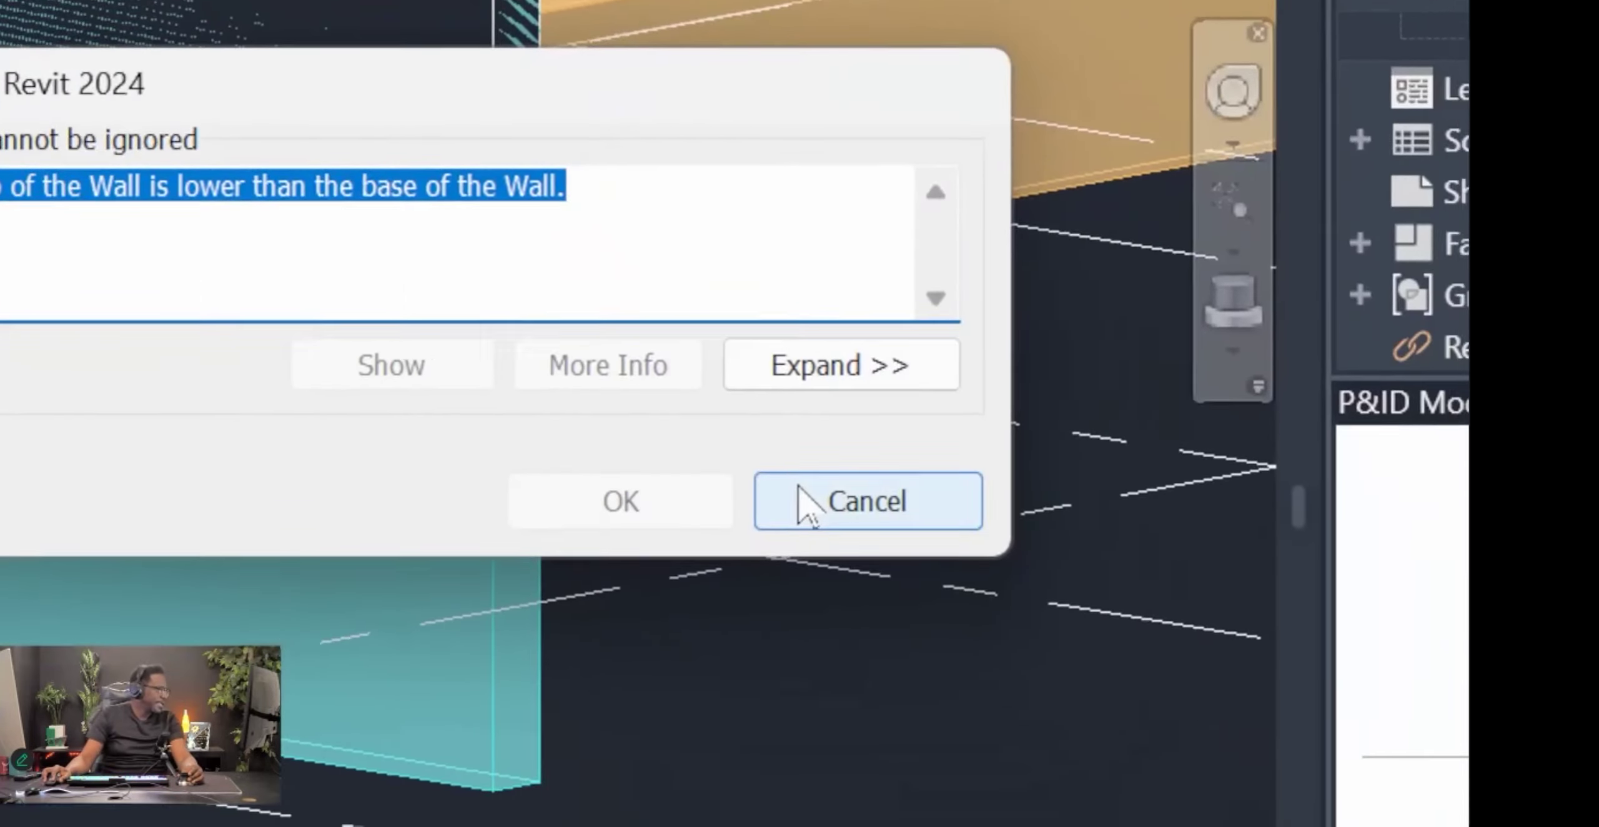
click(807, 505)
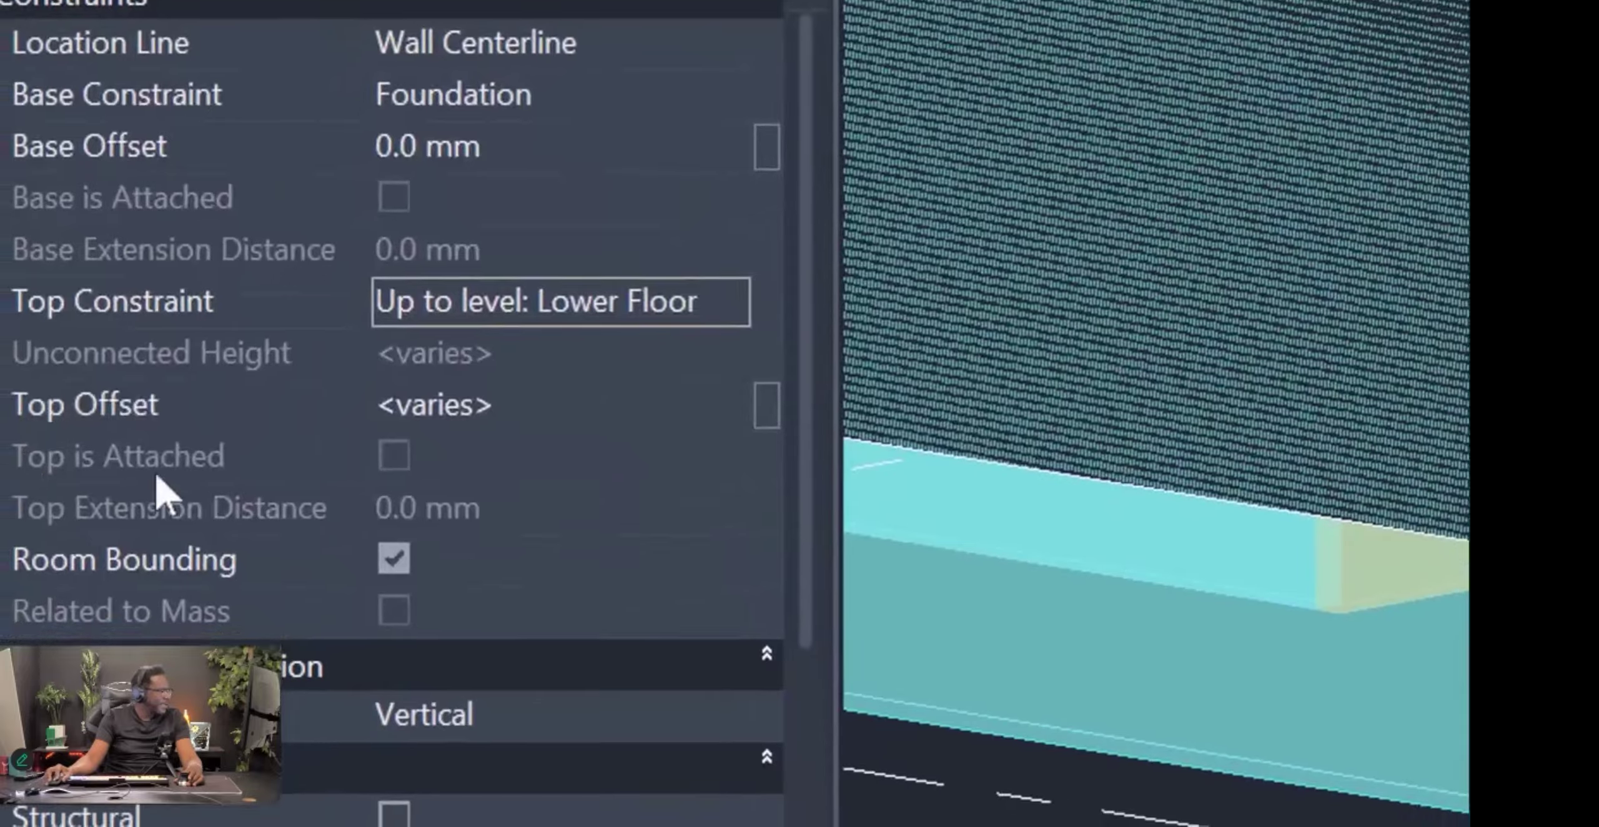
click(98, 165)
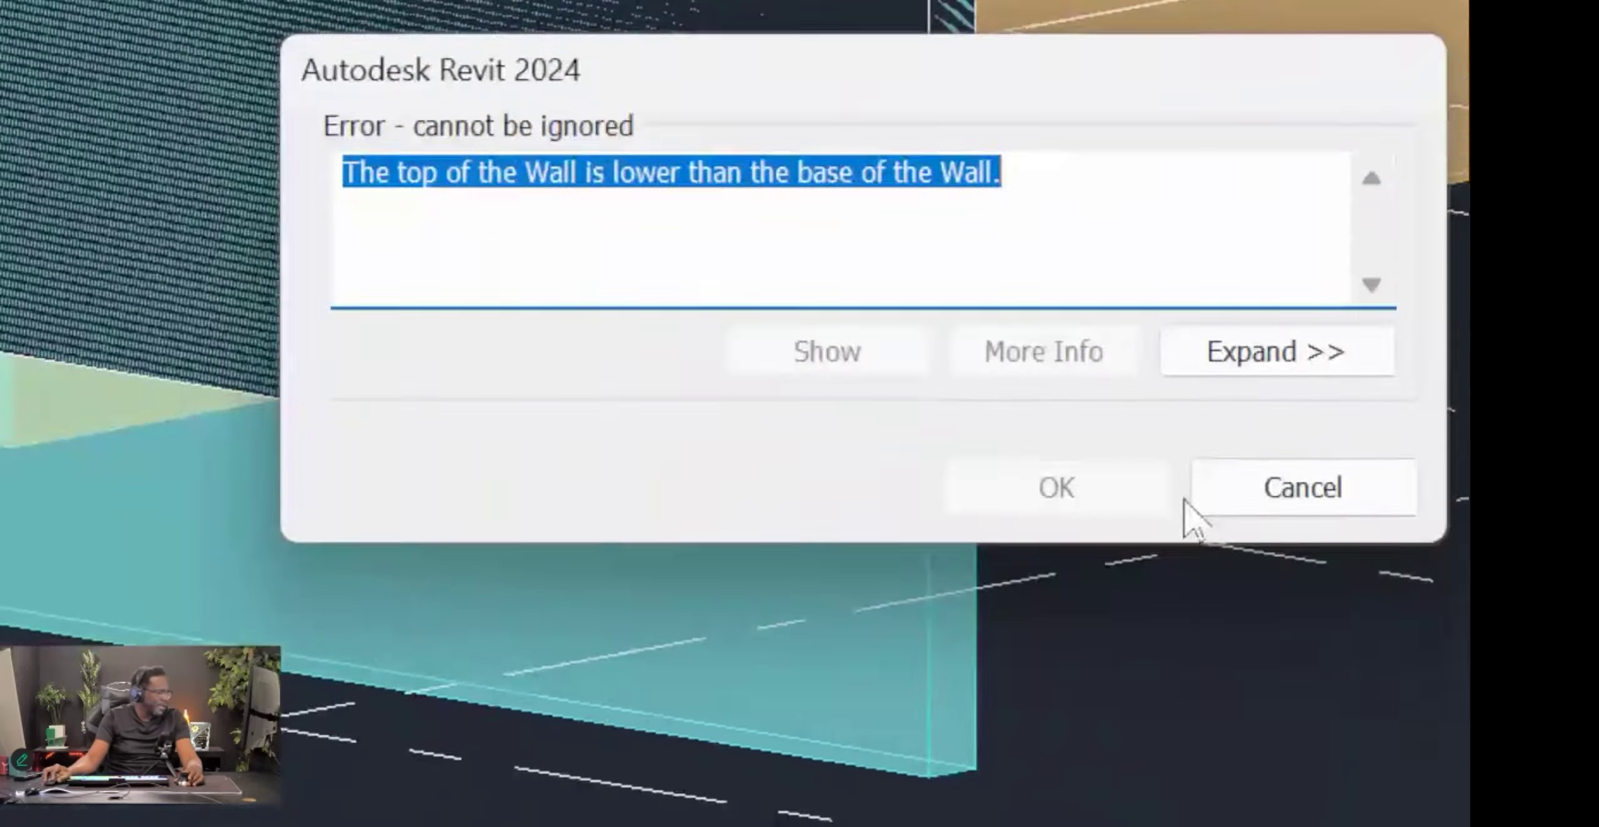
click(1214, 496)
Set the top offset of the six pasted foundation walls to 0 mm.
click(528, 349)
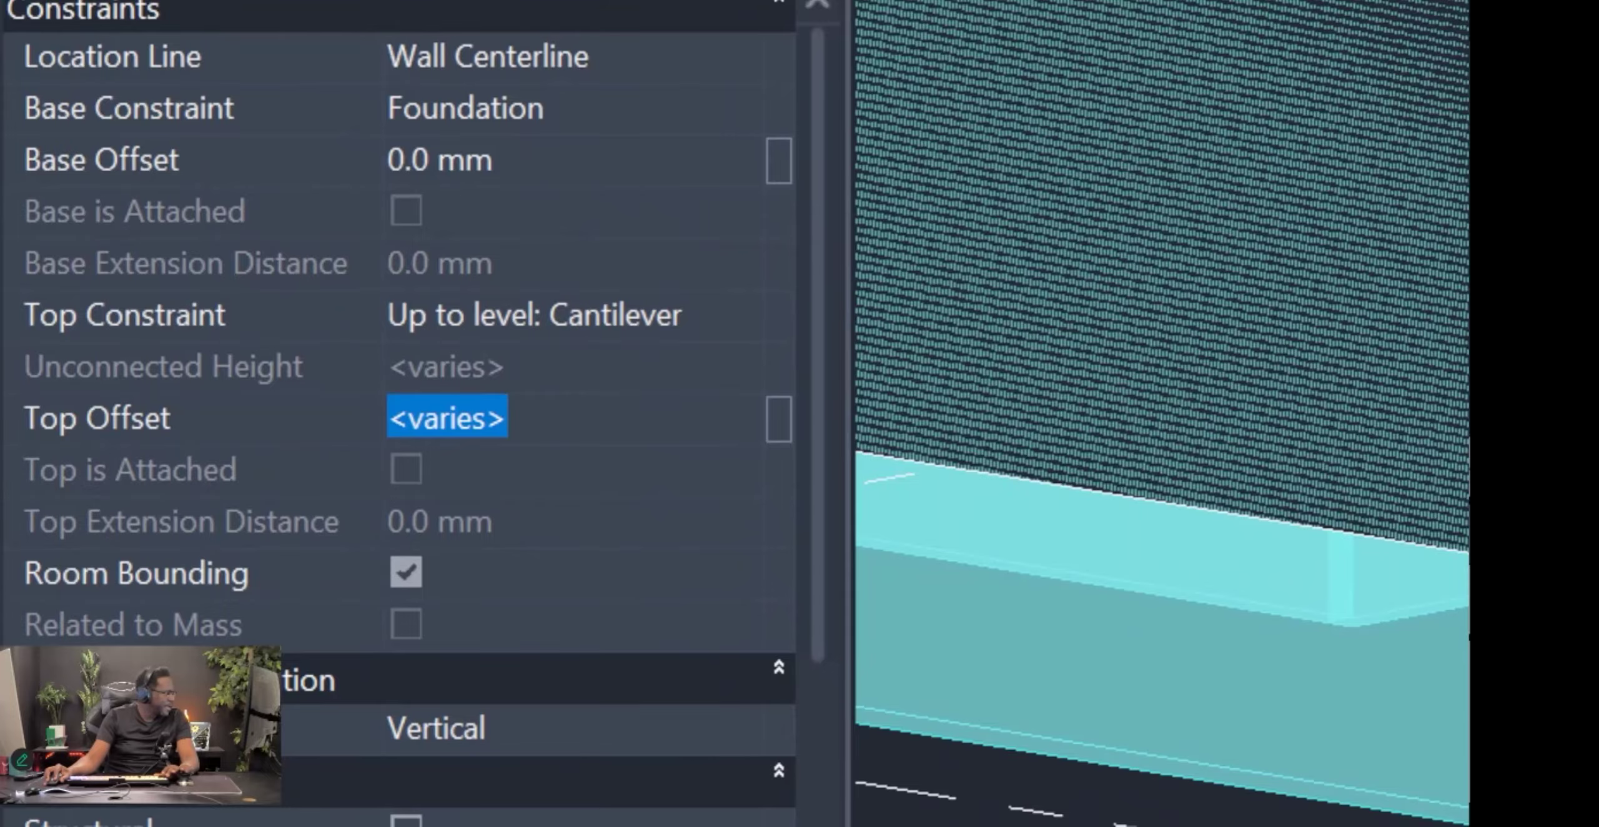
key(Return)
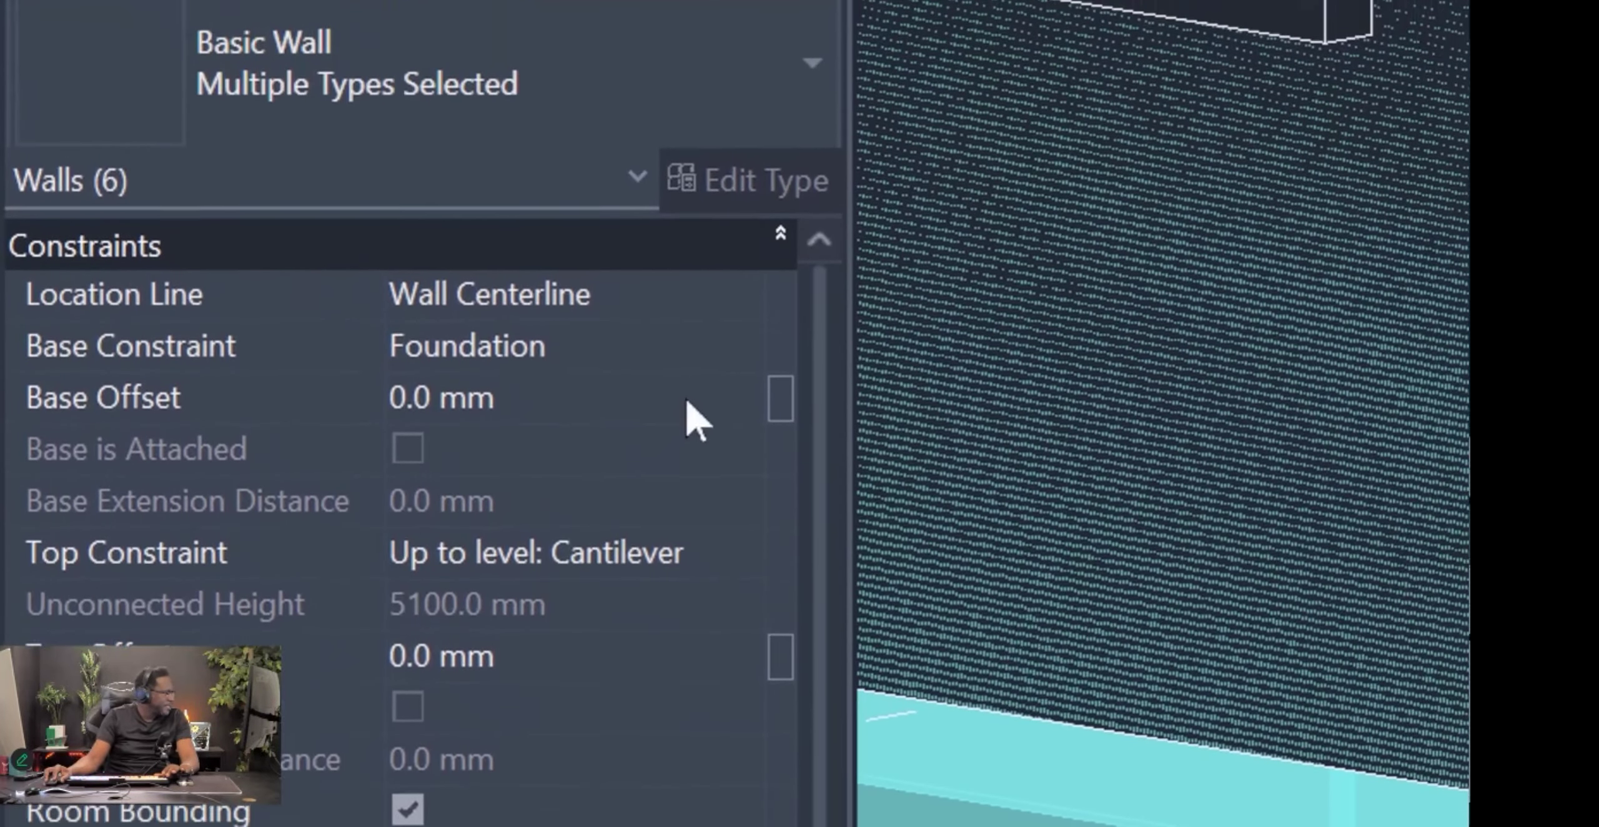
Set the top constraint of the six pasted foundation walls to Up to level: Lower Floor.
click(728, 565)
click(741, 560)
click(632, 524)
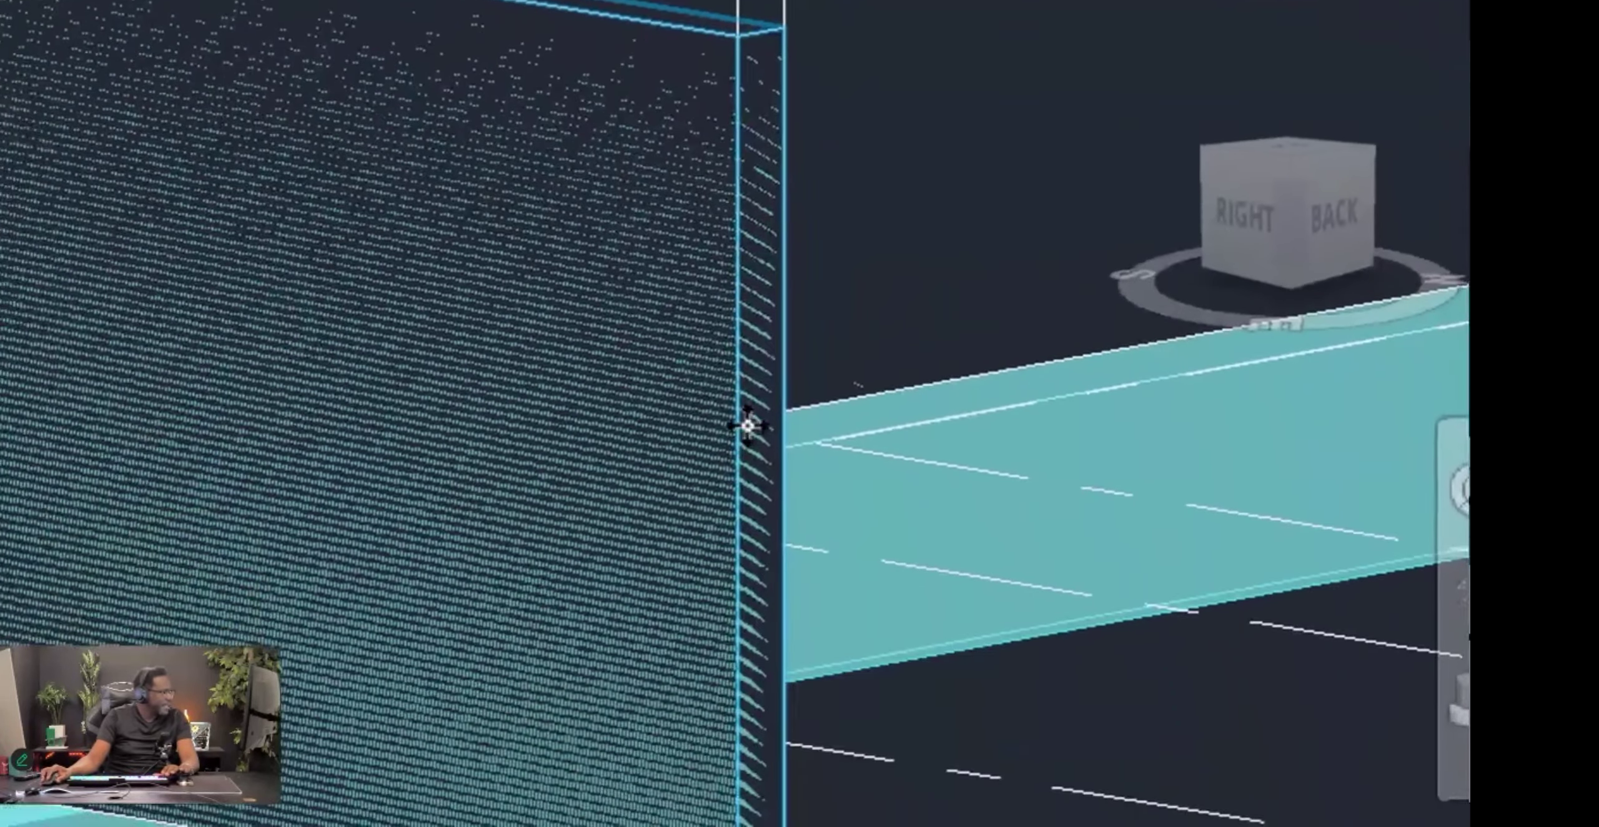
scroll(855, 754, down, 4)
click(647, 282)
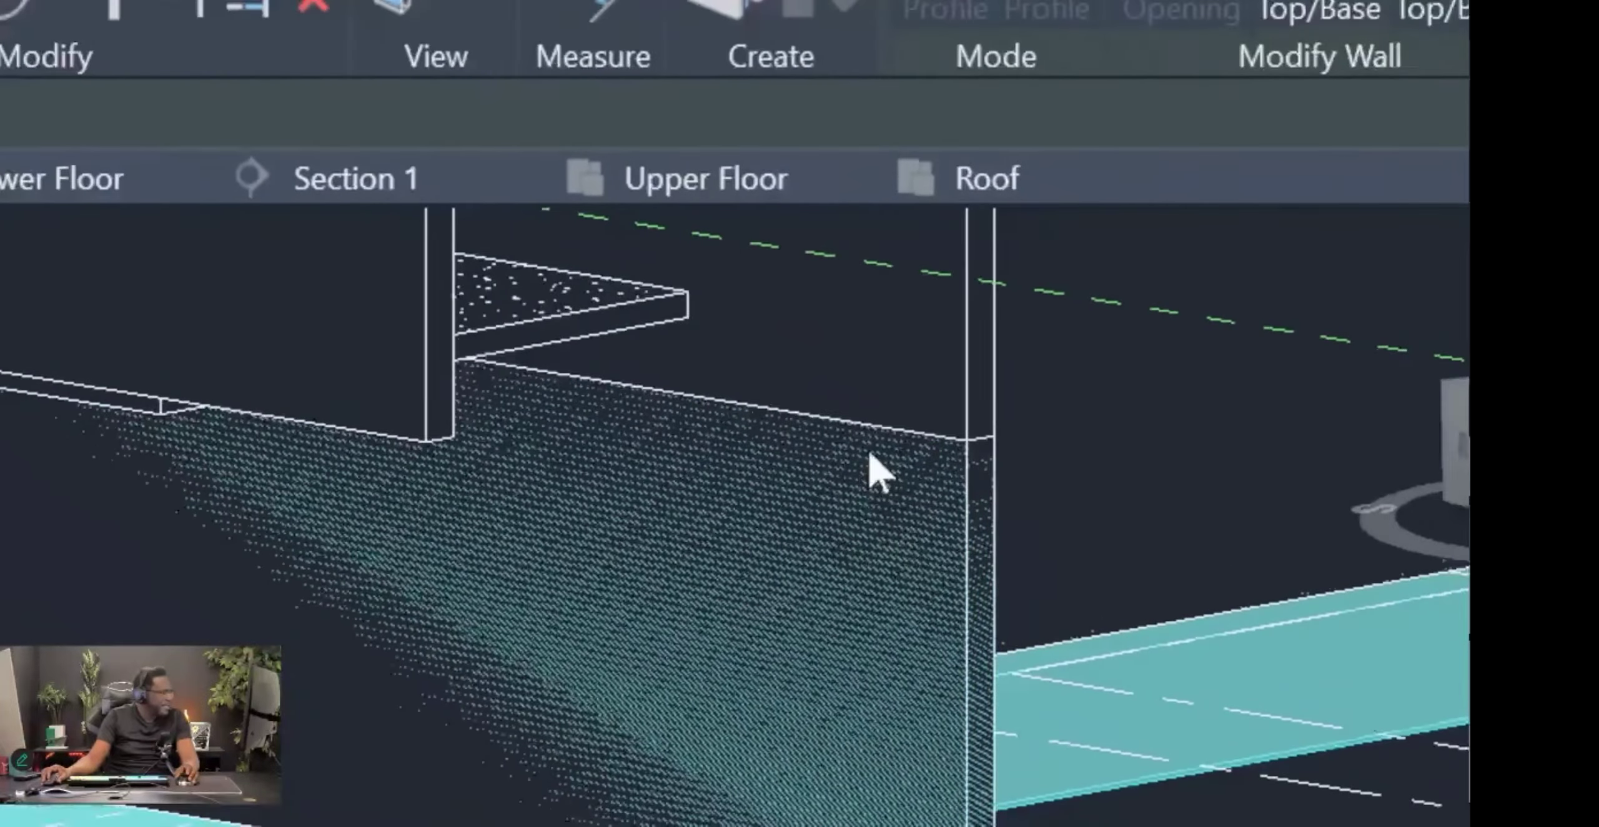
scroll(657, 284, up, 1)
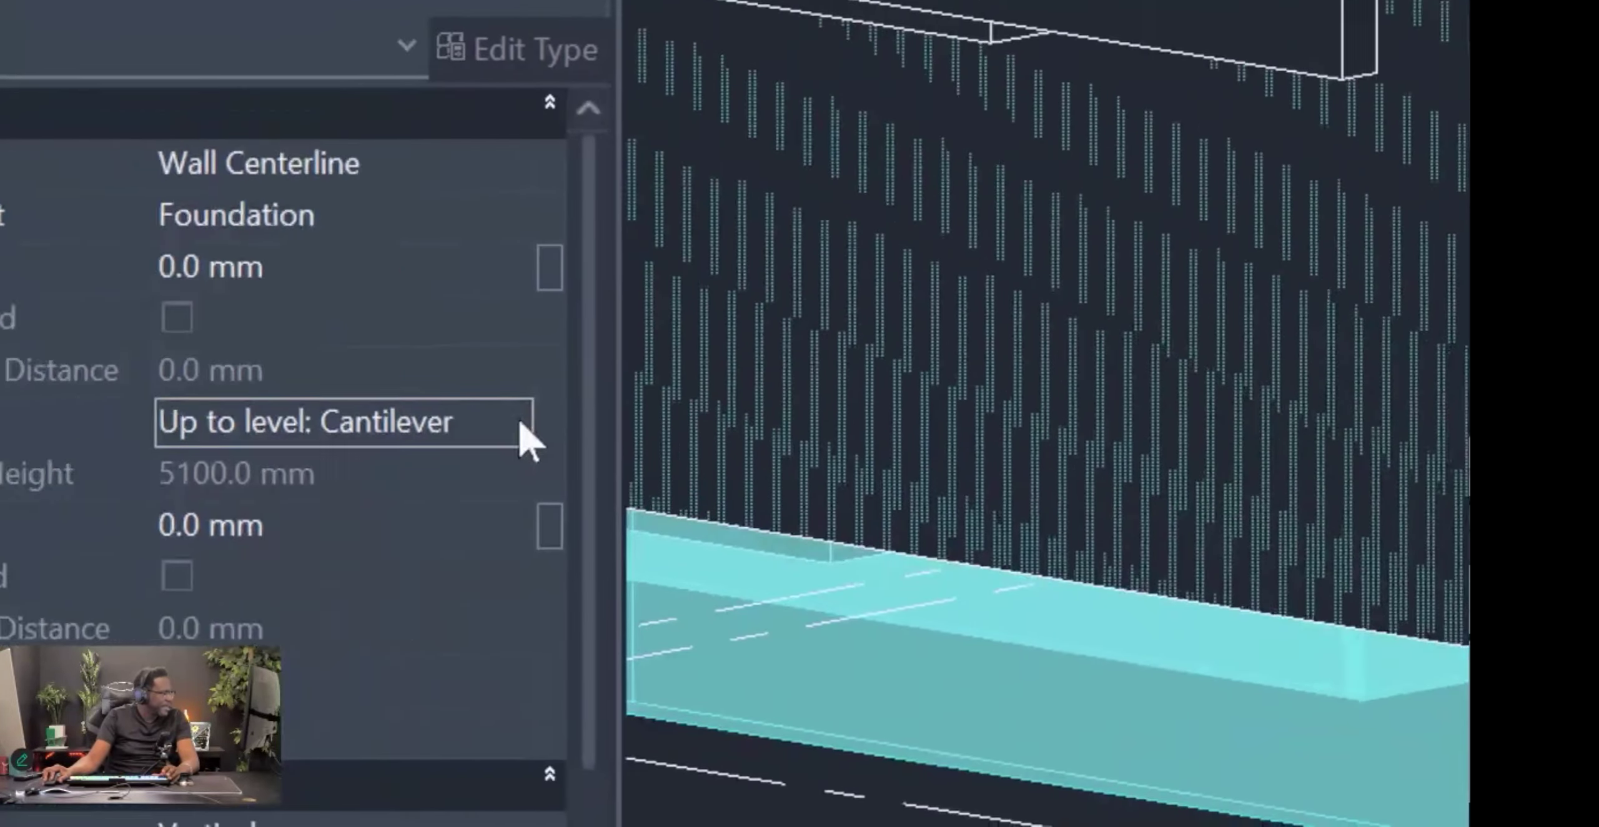
click(521, 423)
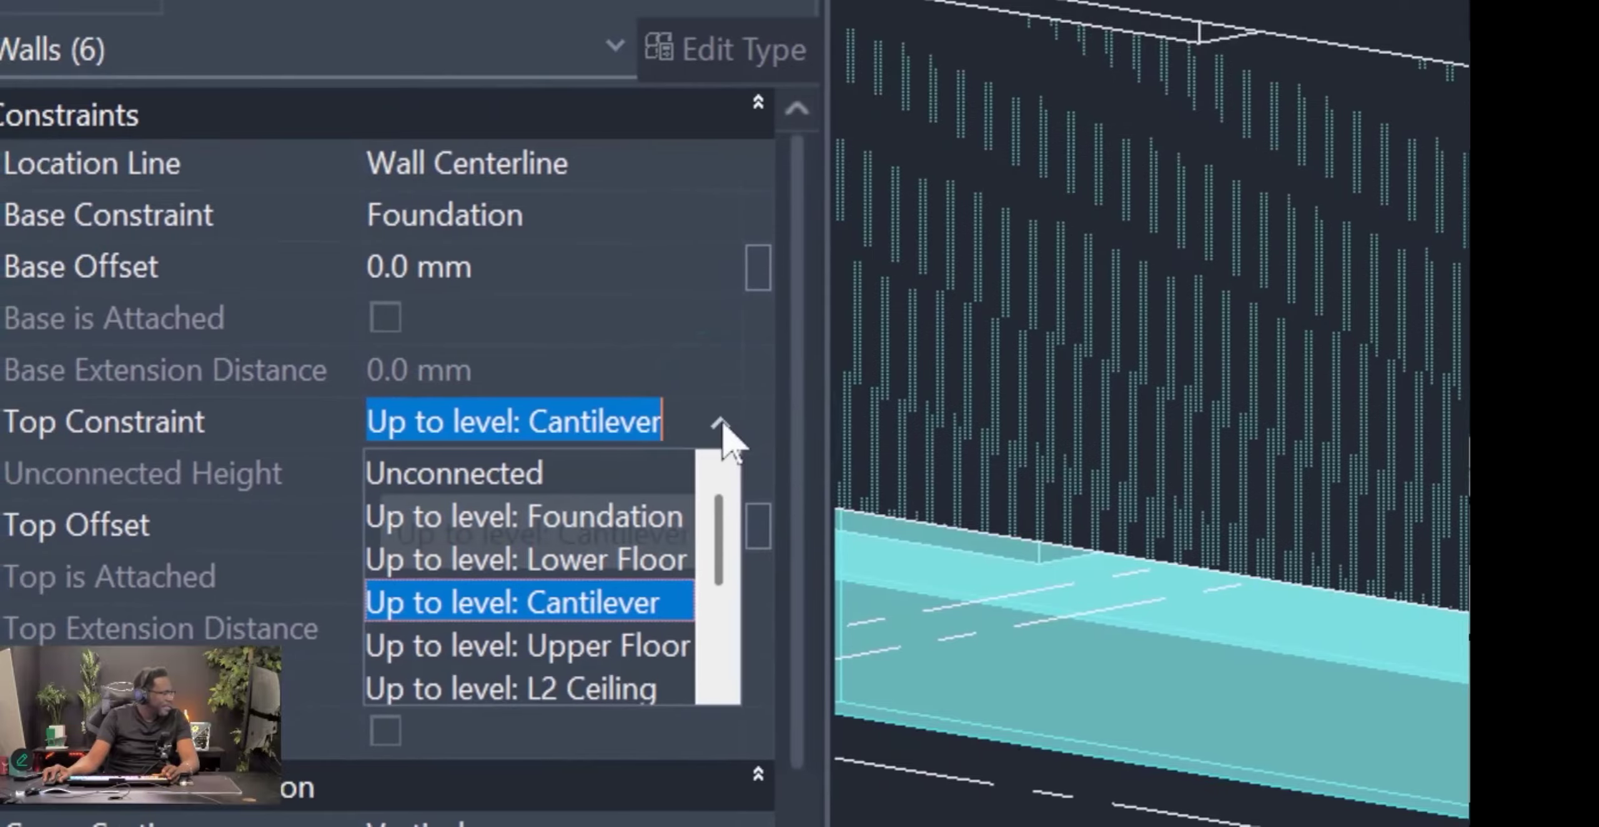
scroll(365, 565, down, 1)
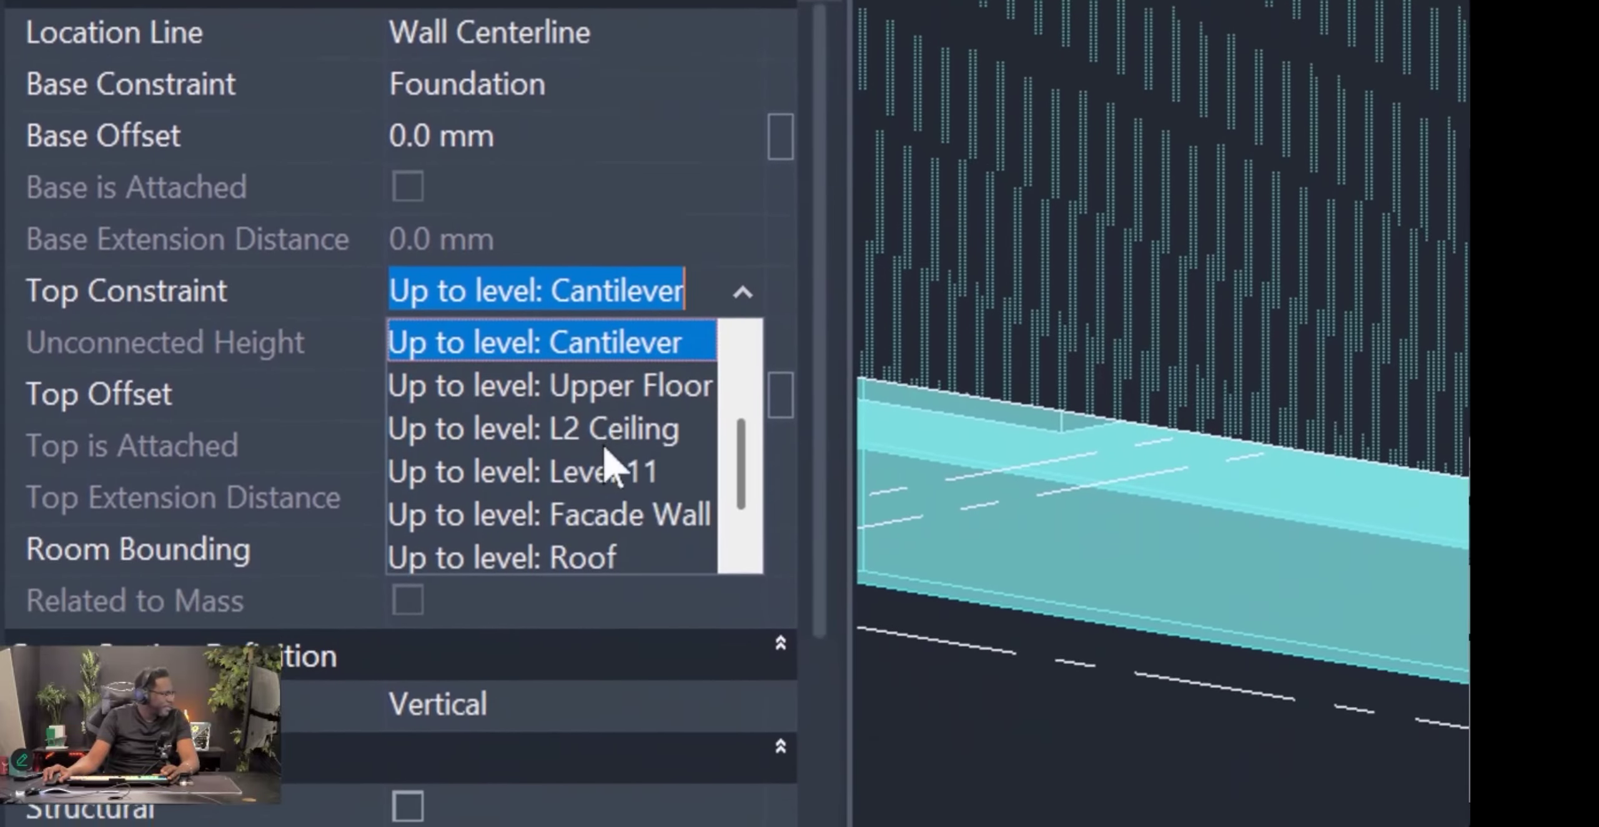
scroll(572, 382, up, 1)
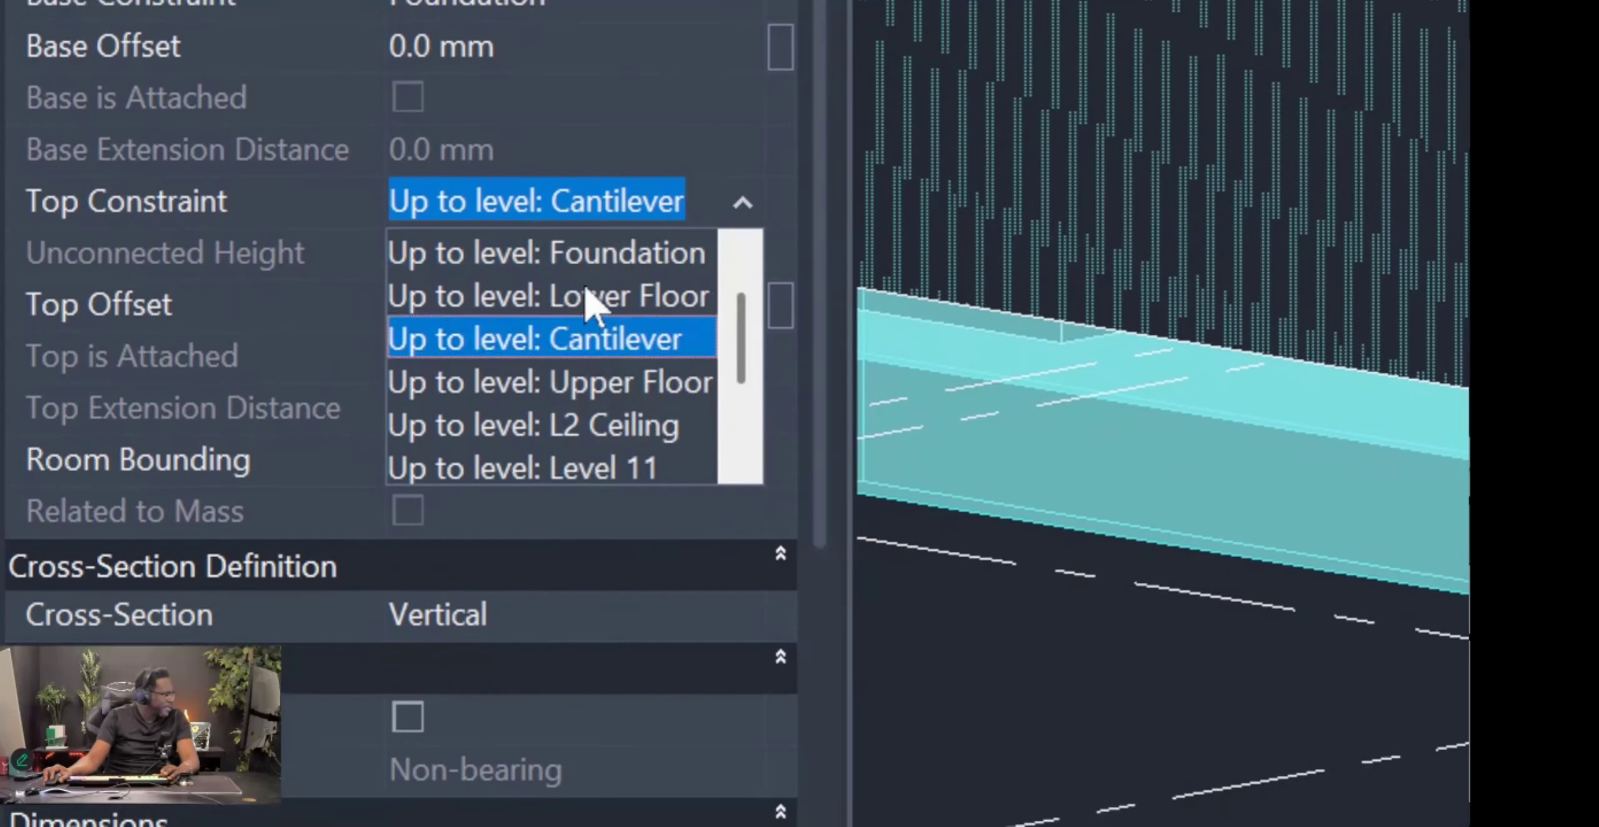
click(572, 382)
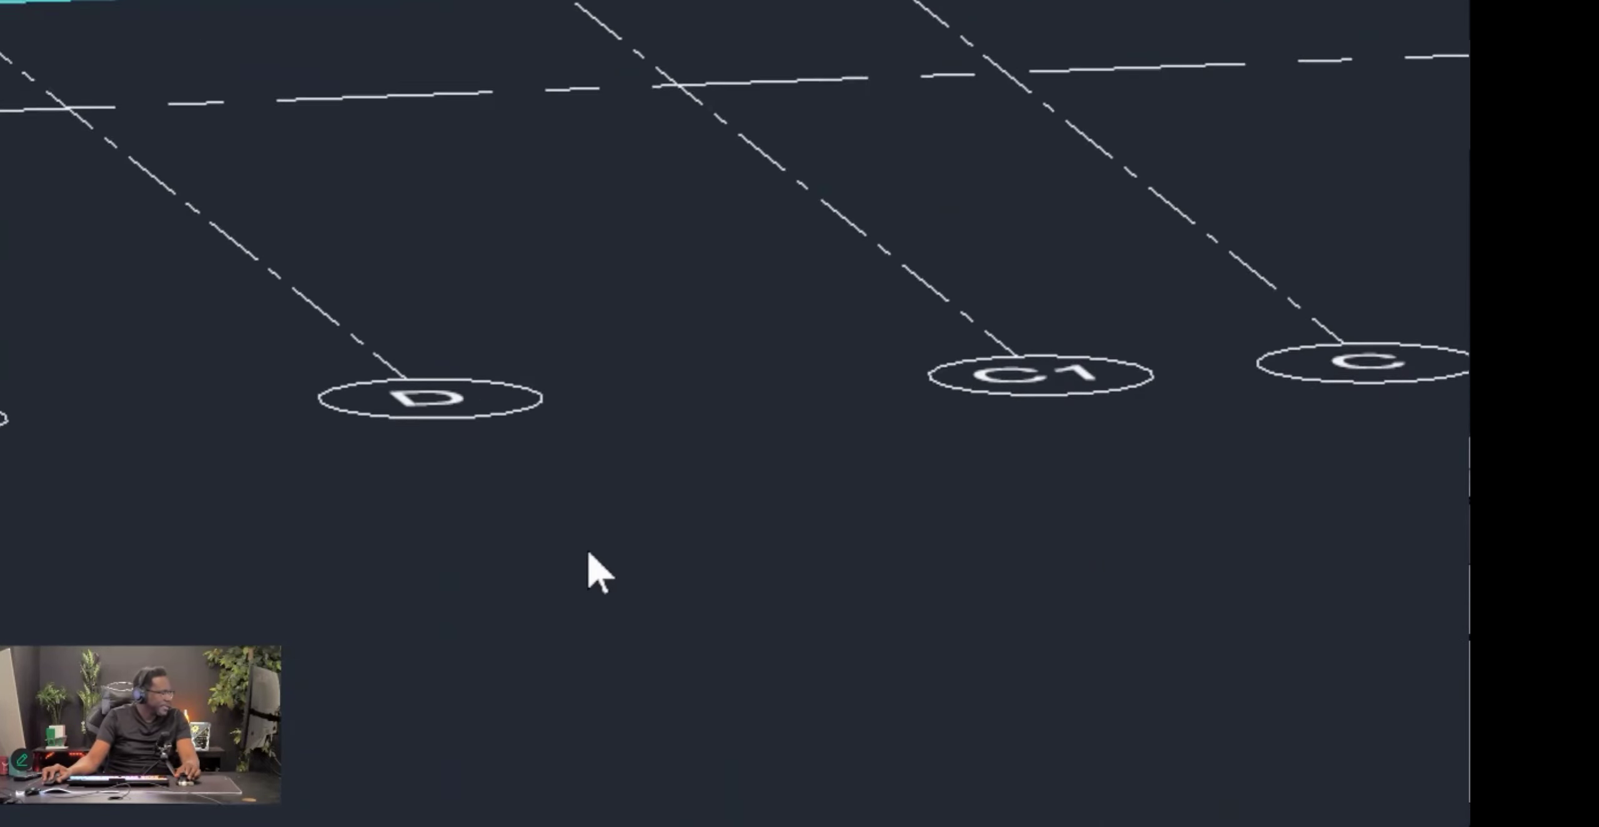
Inspect the six foundation walls around the lower-floor slab from several angles and clear the selection.
scroll(768, 382, down, 4)
mouse_move(754, 404)
shift+middle_down()
mouse_move(783, 189)
mouse_move(856, 361)
mouse_move(882, 357)
mouse_move(803, 397)
mouse_move(868, 369)
mouse_move(865, 399)
shift+middle_up()
mouse_move(475, 342)
shift+middle_down()
mouse_move(518, 453)
mouse_move(635, 456)
mouse_move(706, 397)
mouse_move(868, 427)
mouse_move(707, 379)
shift+middle_up()
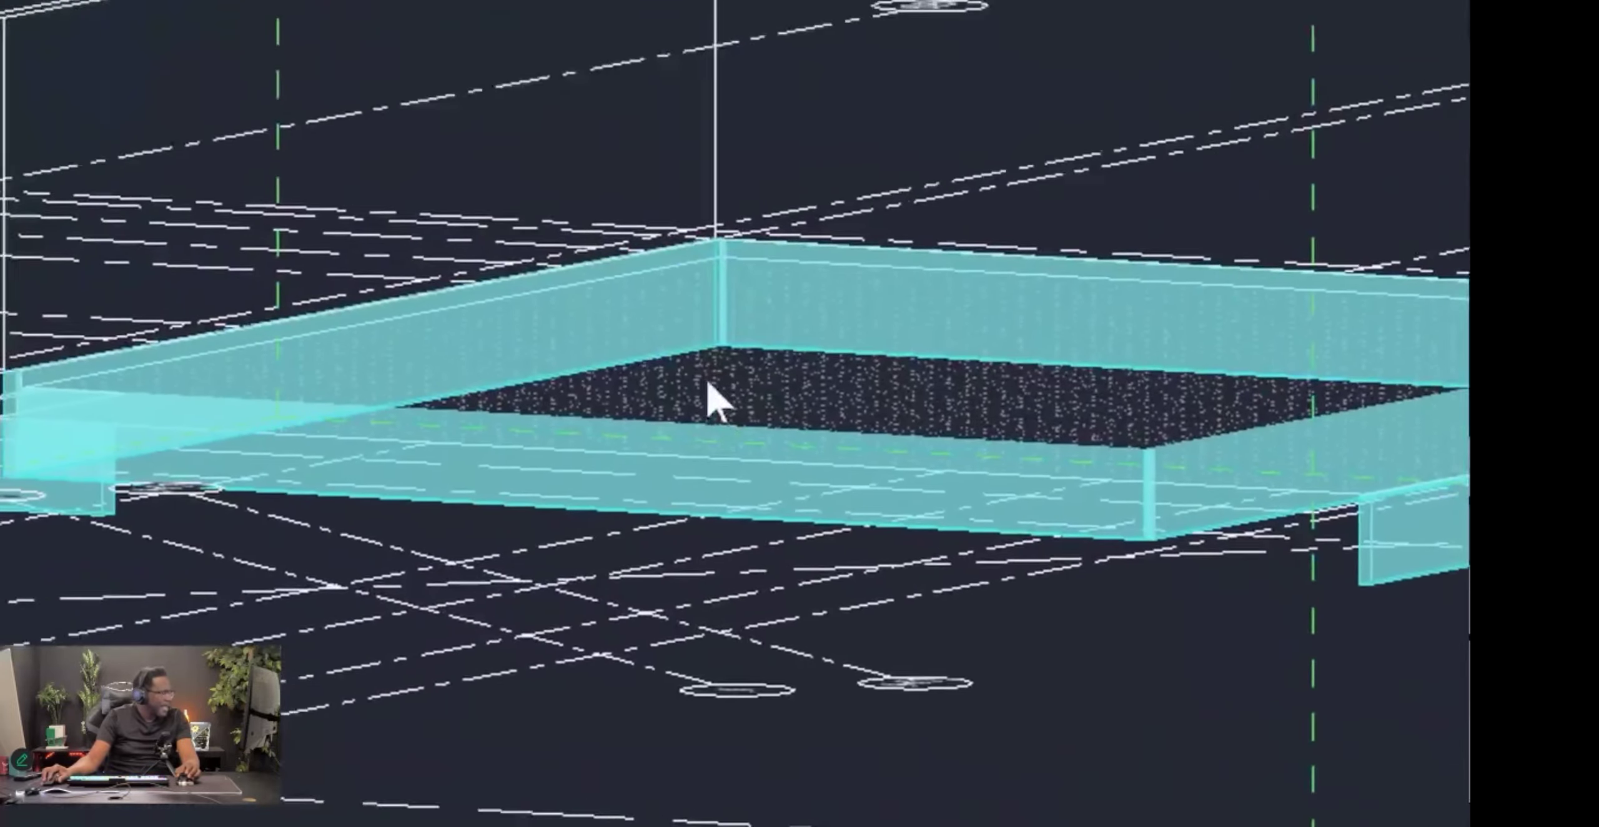
shift+middle_drag(723, 262, 724, 499)
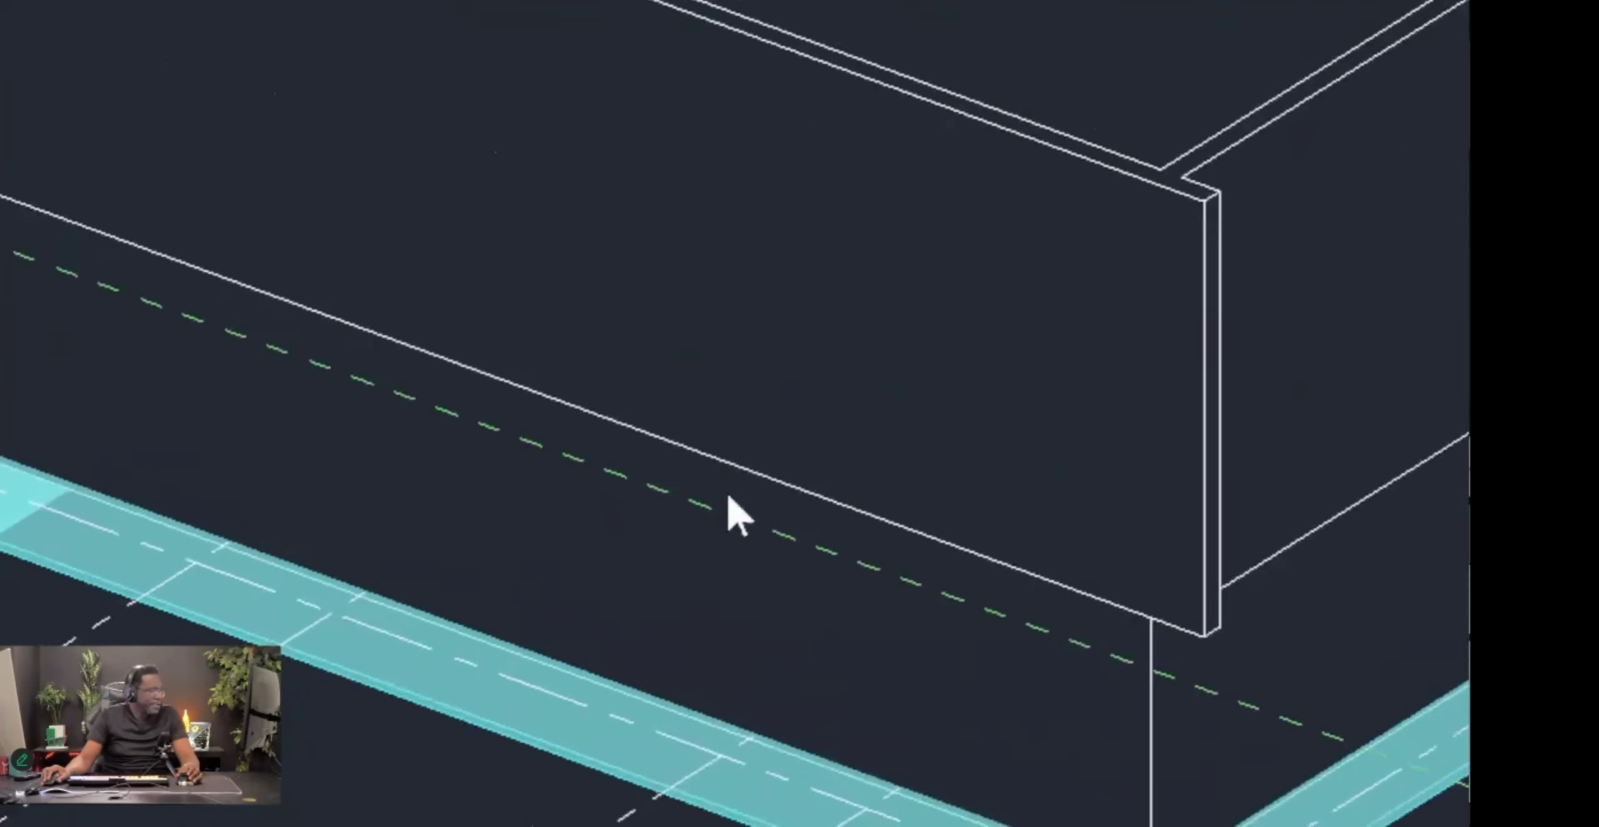
mouse_move(728, 495)
shift+middle_down()
mouse_move(787, 489)
mouse_move(814, 611)
mouse_move(831, 618)
shift+middle_up()
click(864, 607)
shift+middle_drag(756, 81, 662, 231)
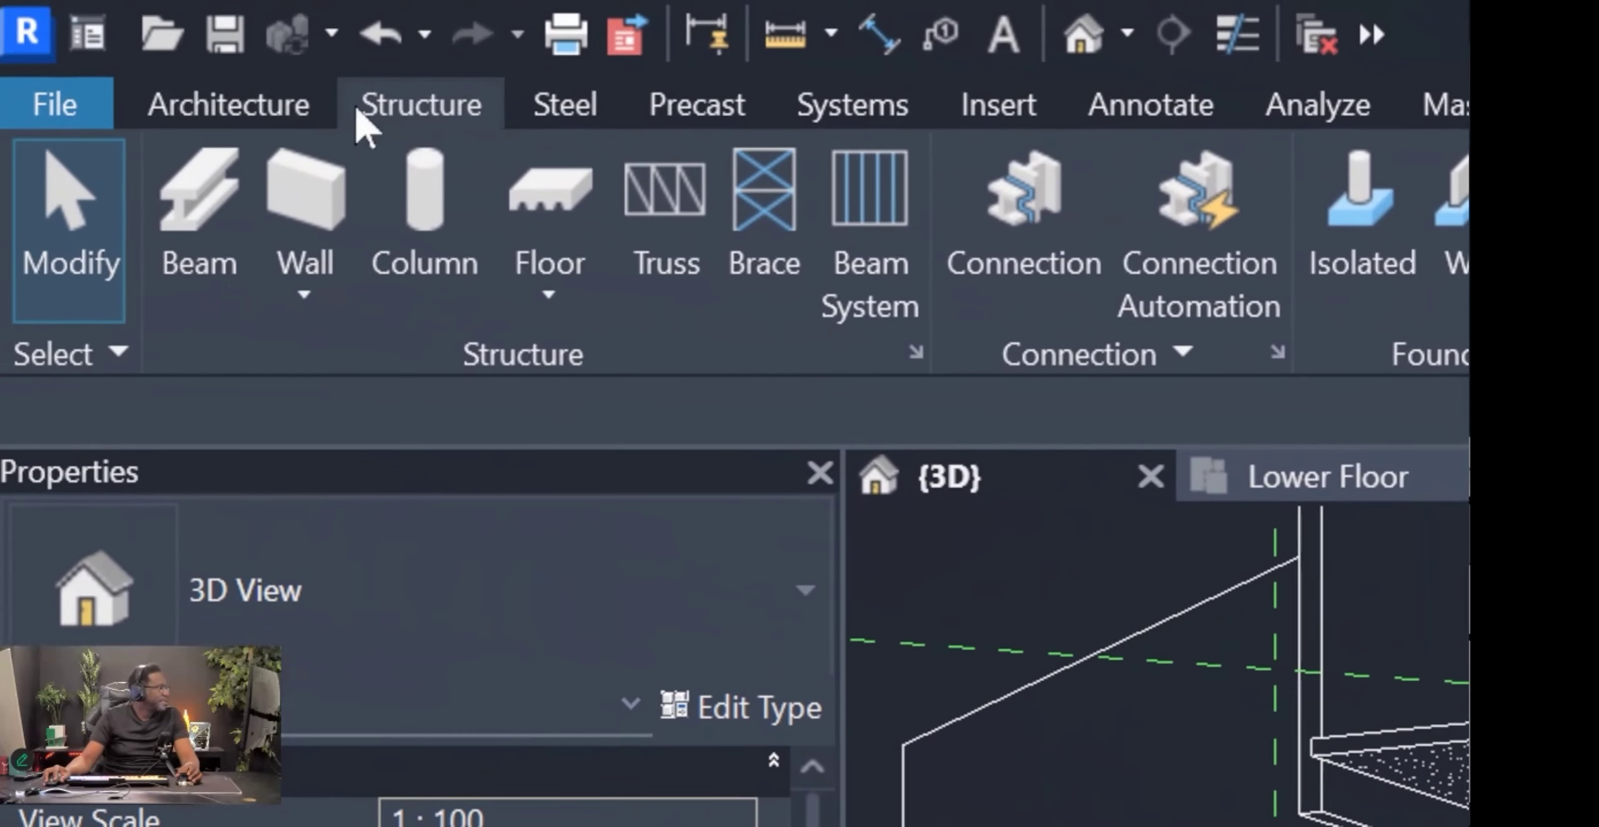
Place Bearing Footing - 900 x 300 wall foundations beneath the foundation walls with the structural Wall Foundation tool.
click(243, 112)
click(365, 115)
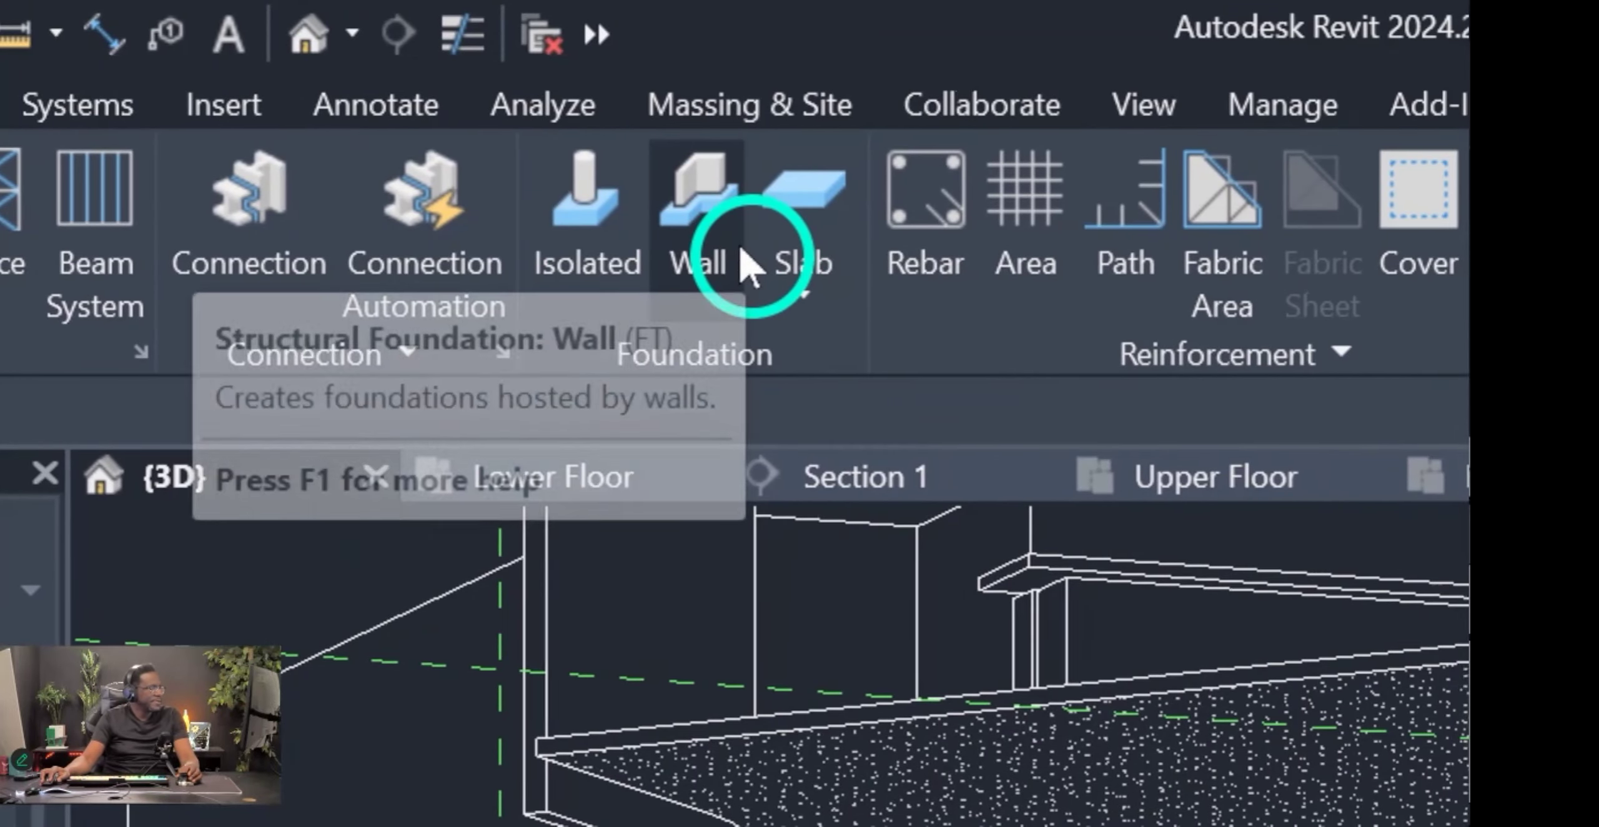
click(701, 231)
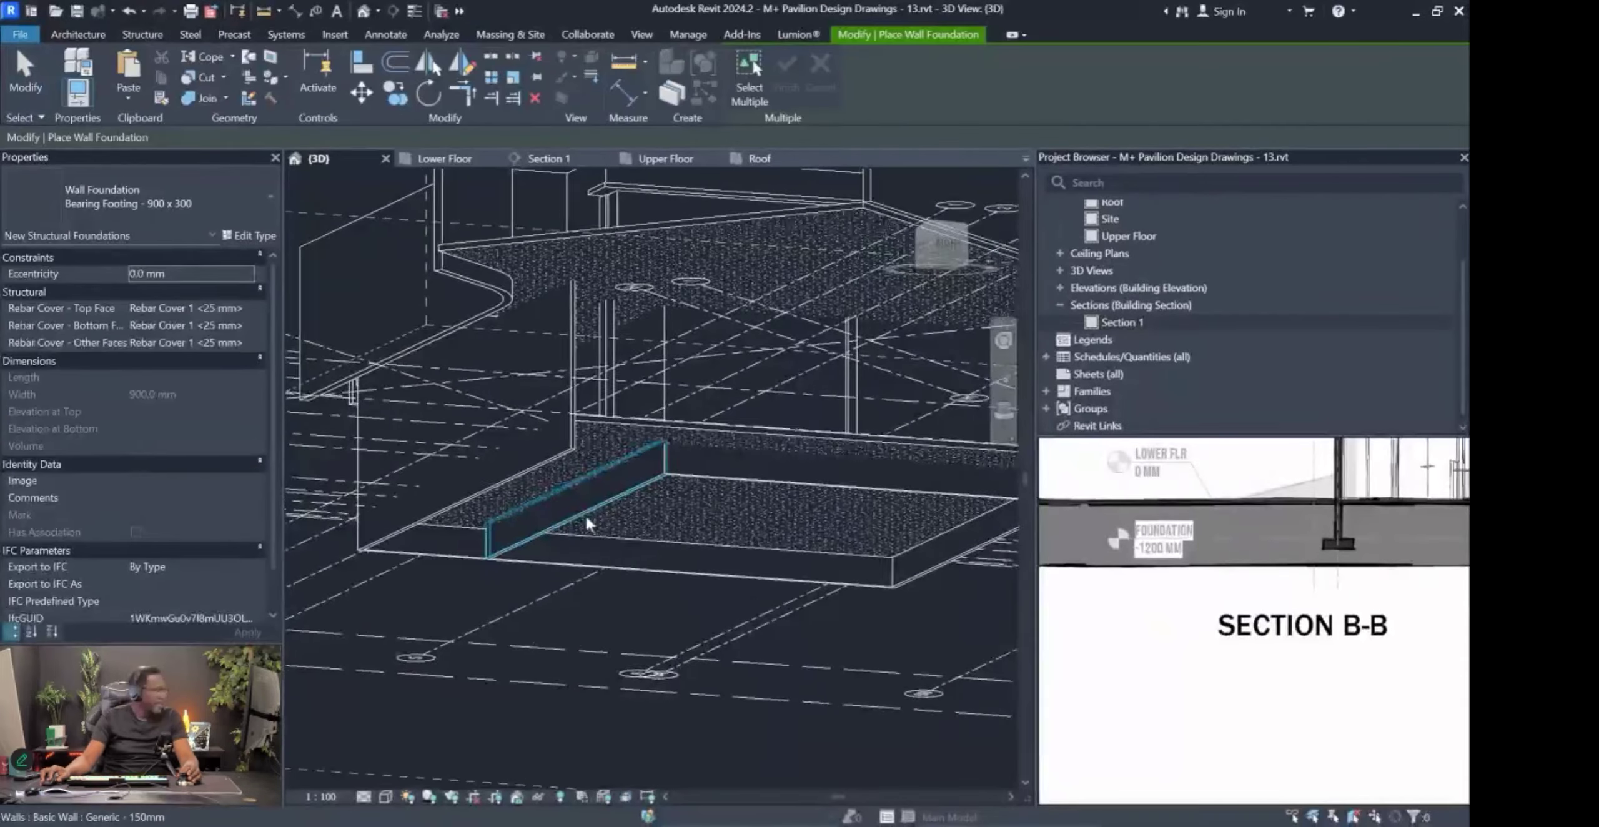
mouse_move(514, 499)
shift+middle_down()
mouse_move(512, 527)
mouse_move(578, 559)
mouse_move(889, 505)
mouse_move(737, 505)
mouse_move(647, 511)
mouse_move(1322, 539)
mouse_move(705, 518)
mouse_move(667, 497)
mouse_move(719, 547)
mouse_move(625, 585)
mouse_move(464, 555)
mouse_move(557, 508)
mouse_move(580, 540)
mouse_move(559, 512)
mouse_move(595, 534)
mouse_move(525, 536)
mouse_move(448, 485)
mouse_move(483, 507)
shift+middle_up()
click(518, 598)
key(Escape)
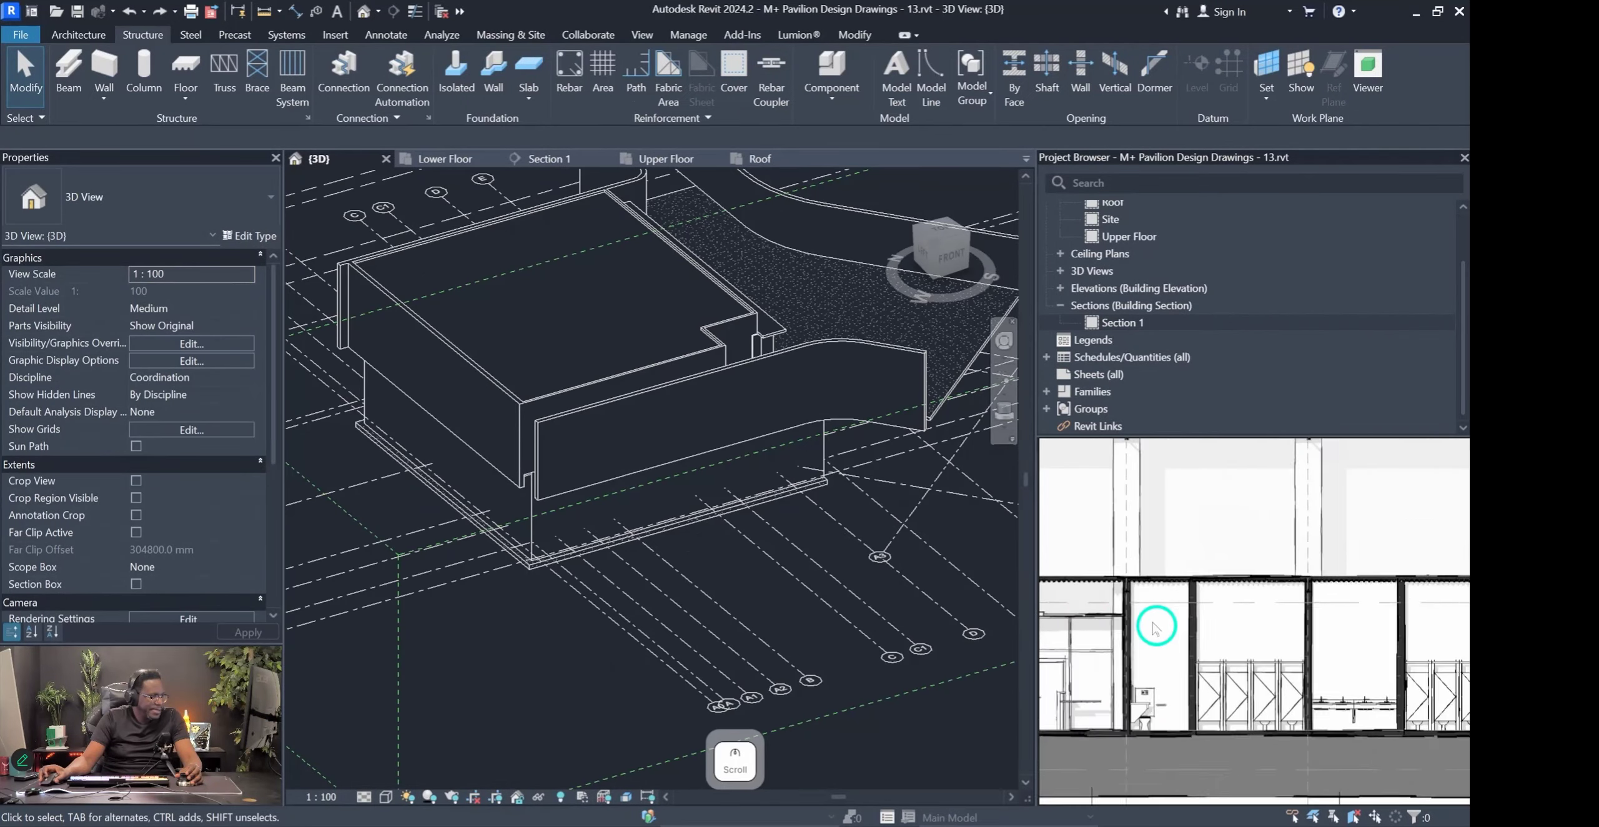
Examine the beams and columns under the roof and upper floor in the Section B-B drawing and the perspective section sketch.
scroll(1286, 534, up, 3)
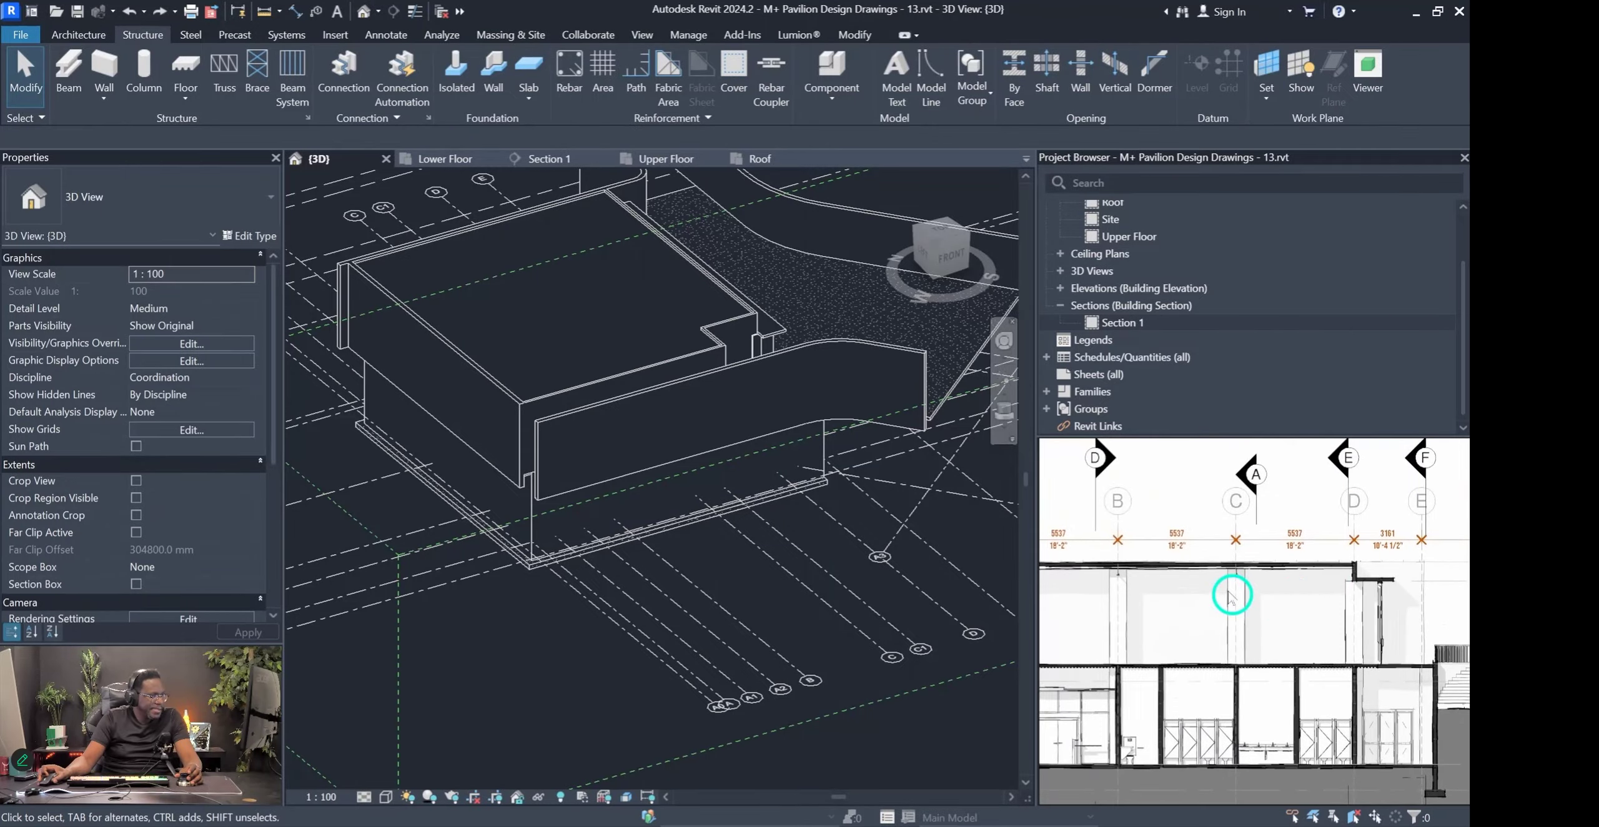
scroll(1226, 599, up, 5)
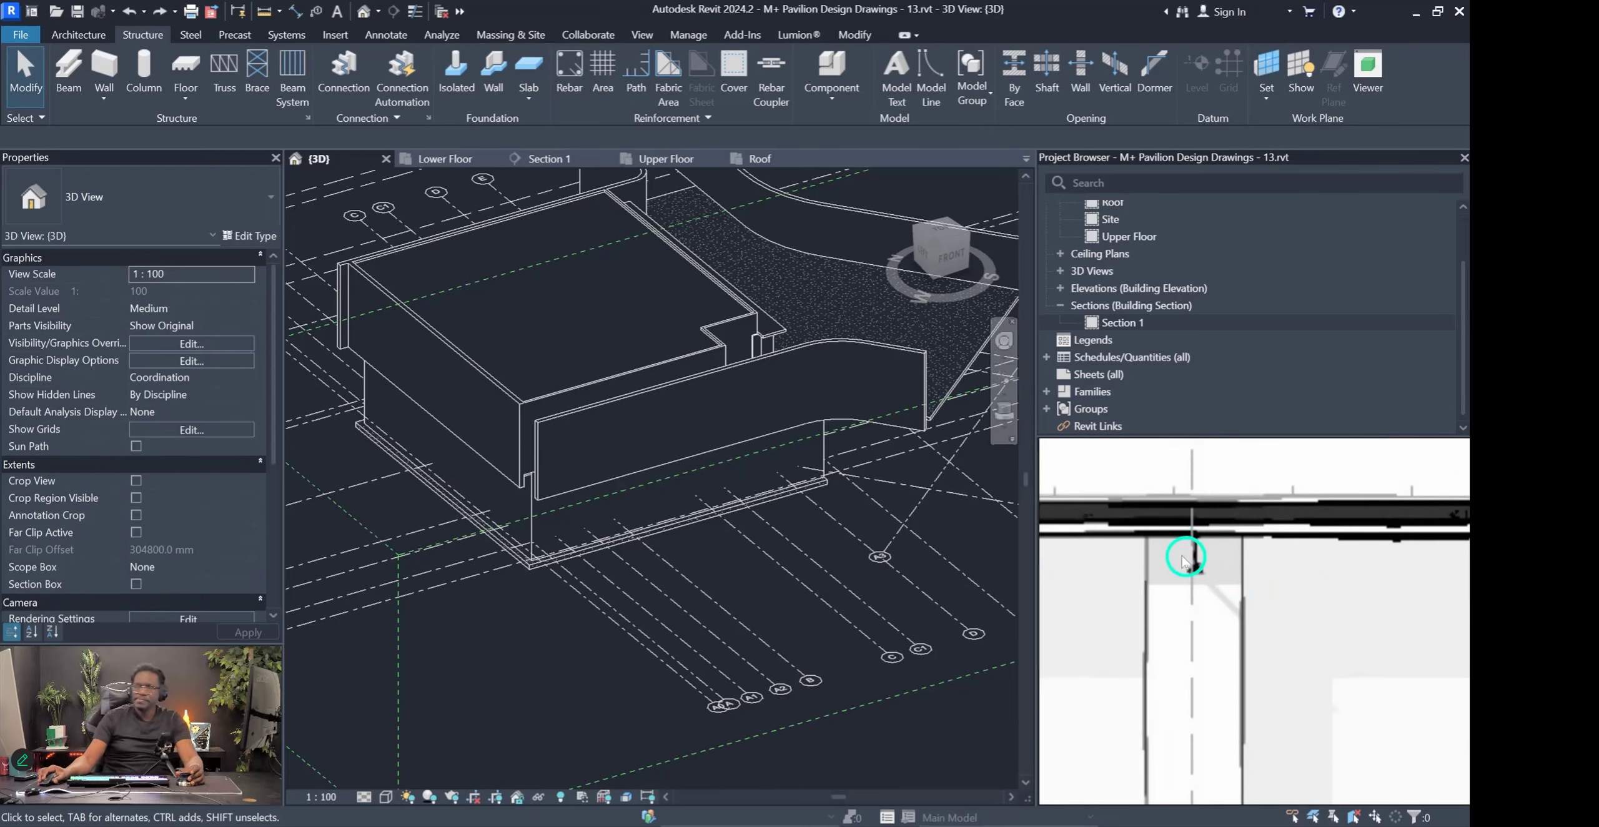
scroll(1192, 532, down, 5)
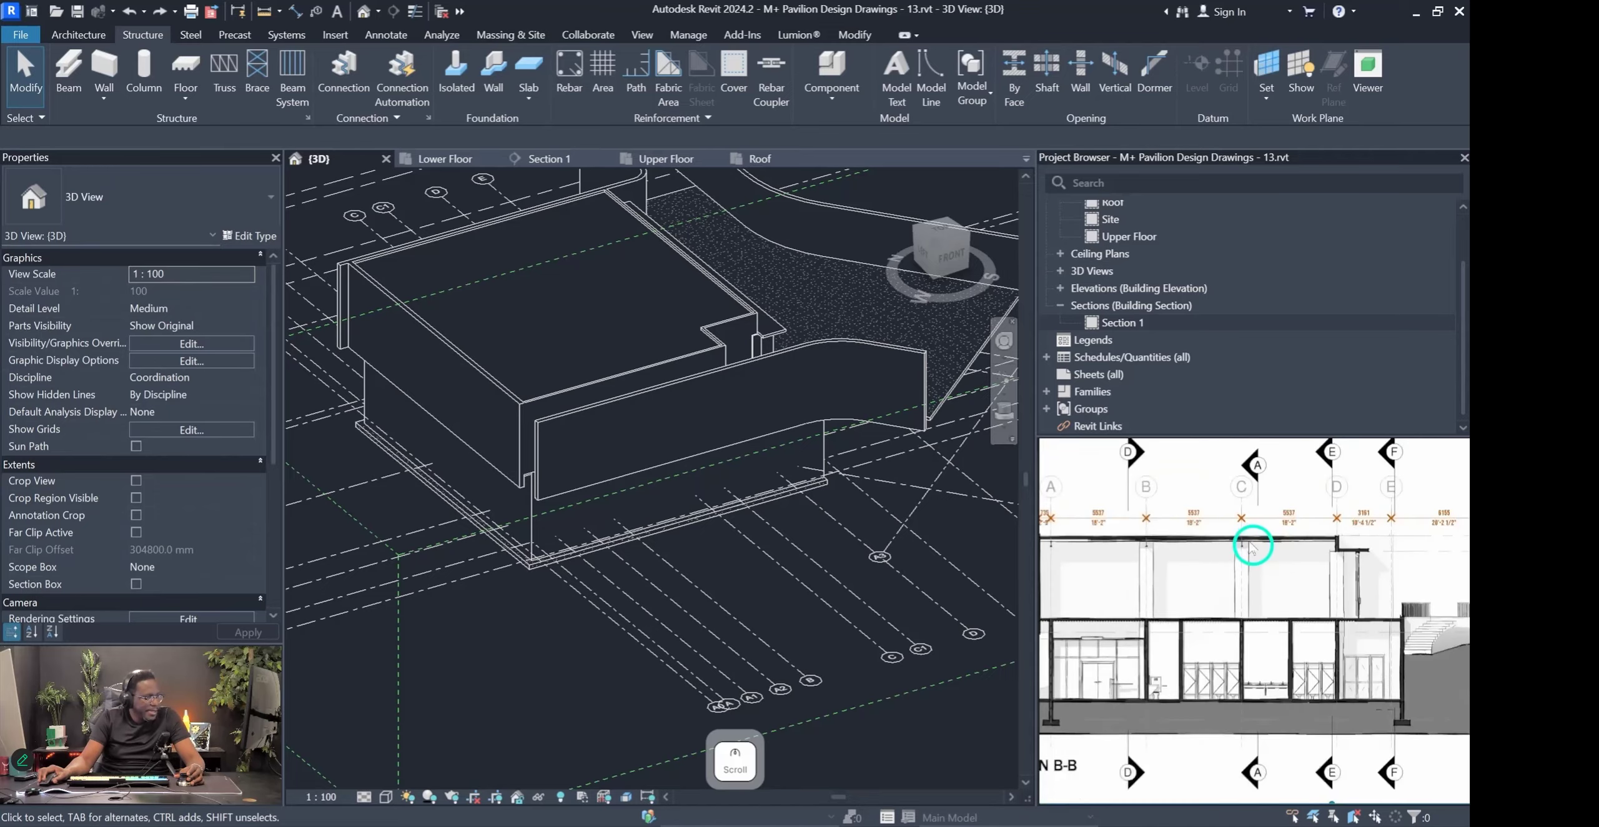
scroll(1146, 543, up, 6)
scroll(1185, 542, down, 10)
middle_drag(1193, 504, 1196, 607)
scroll(1202, 488, up, 10)
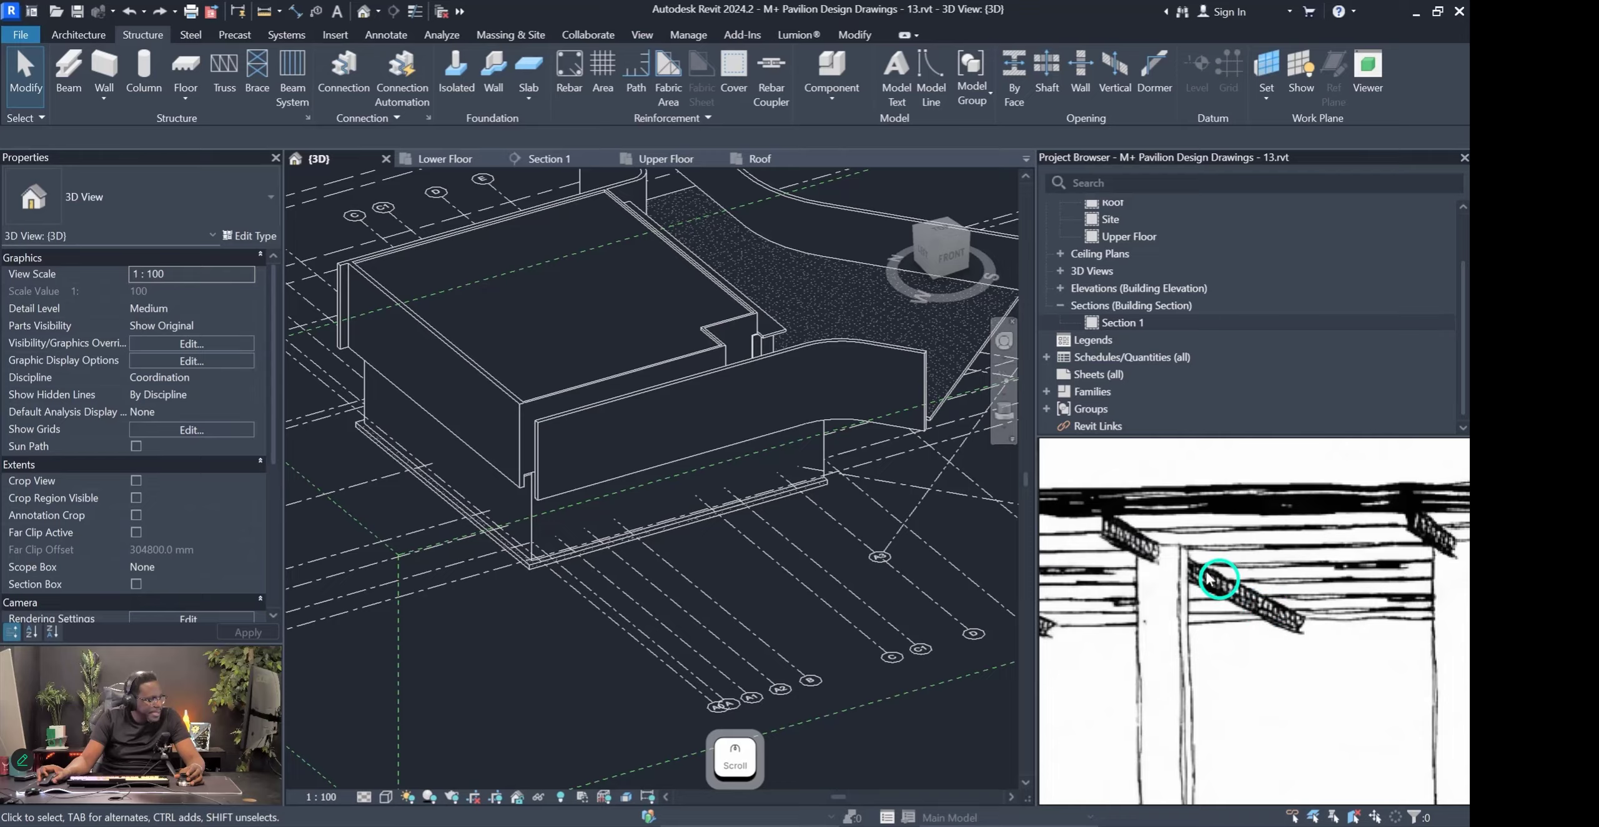
middle_drag(1133, 550, 1340, 600)
scroll(1224, 614, down, 6)
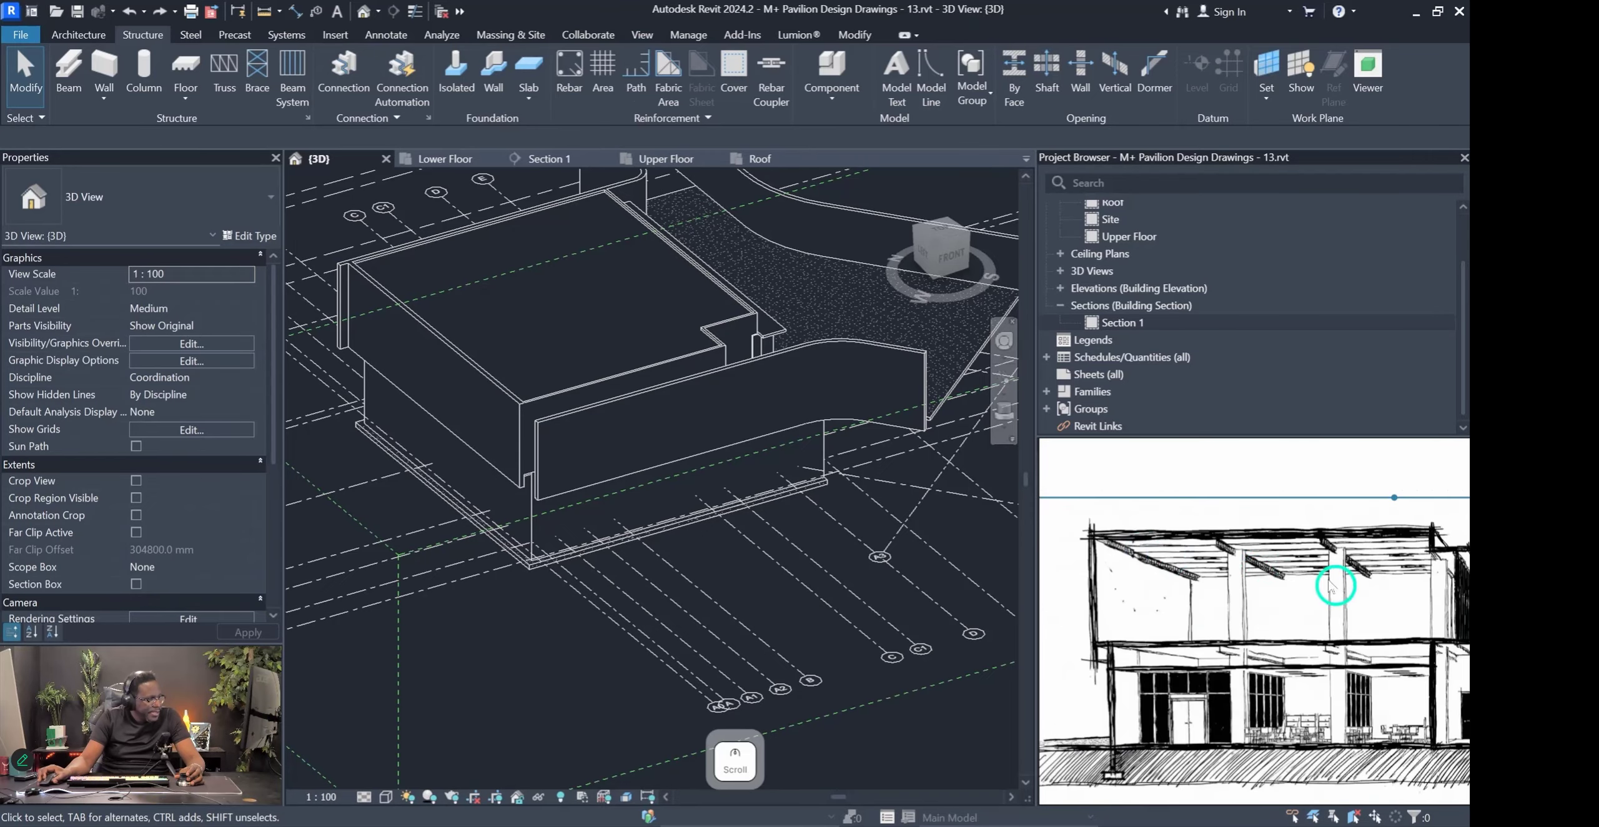
scroll(1344, 680, up, 6)
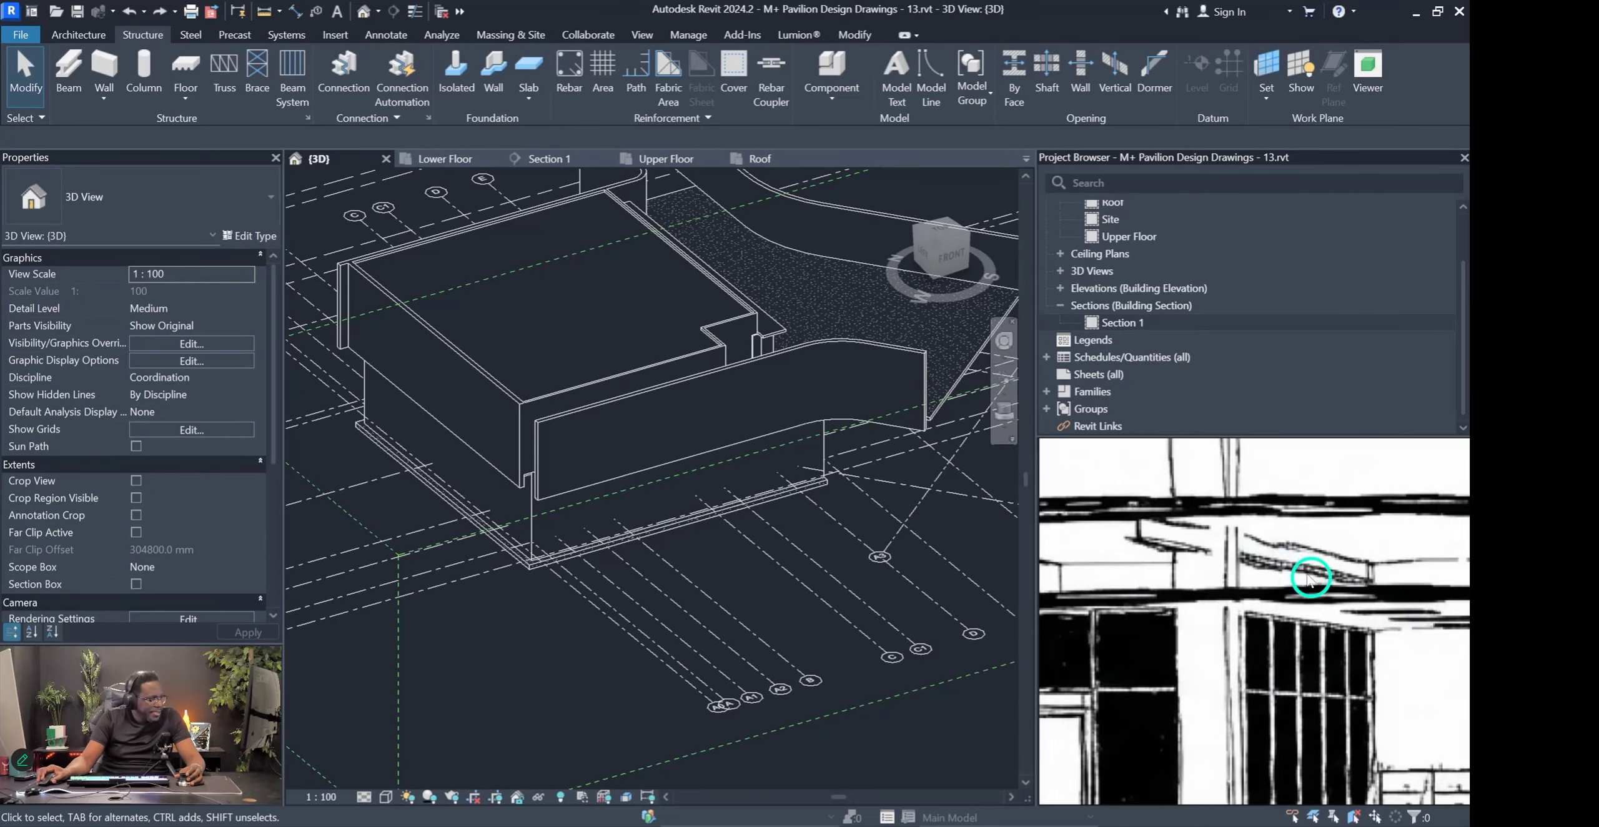
scroll(1310, 576, down, 3)
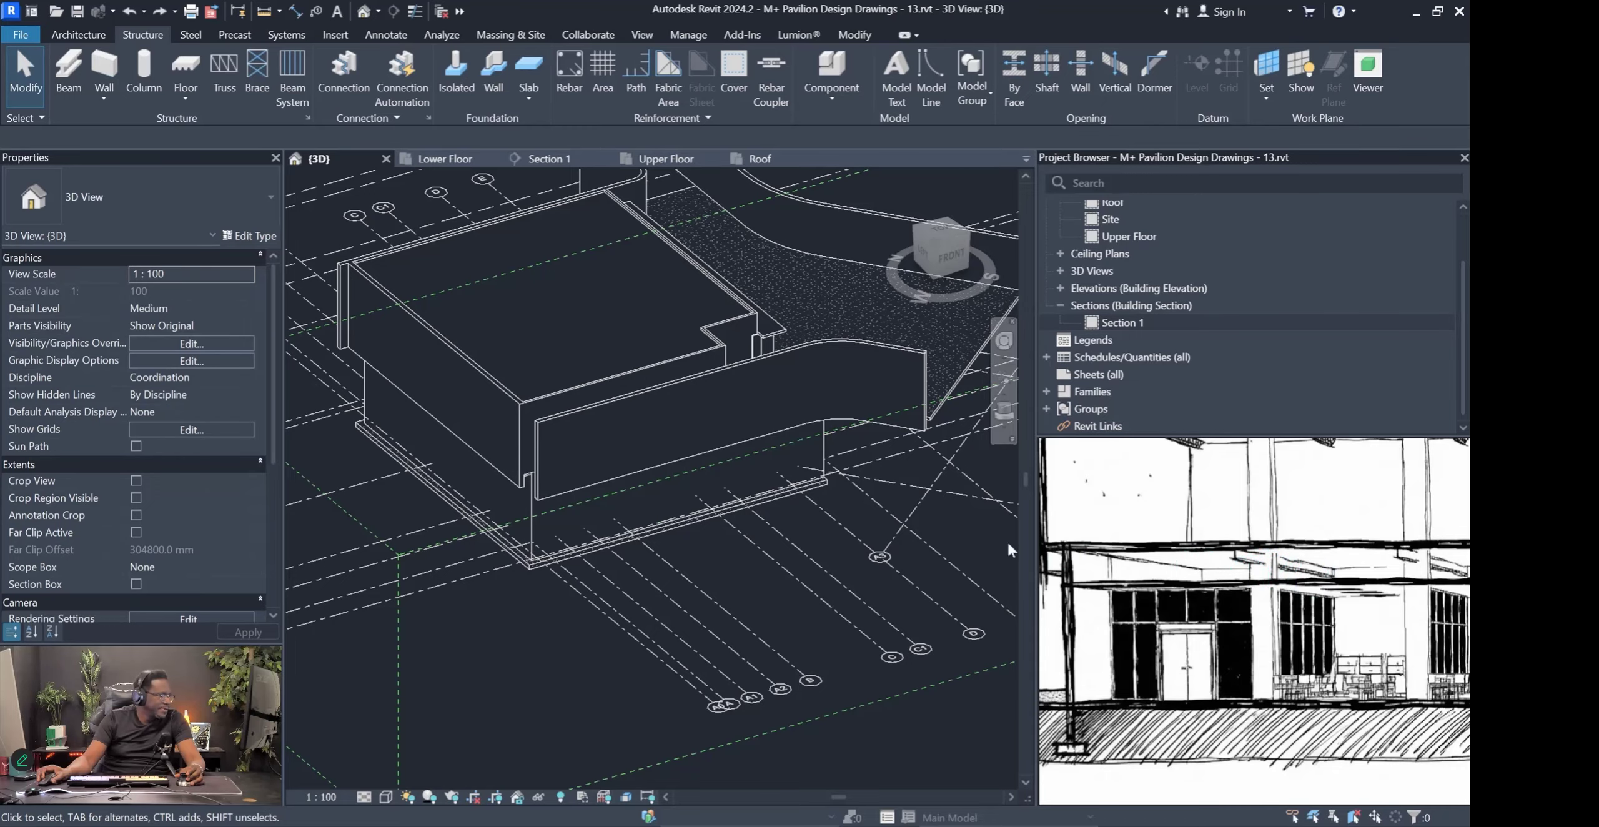
Enable the section box in the 3D view and pull it in to cut the building open lengthwise through its interior.
mouse_move(582, 503)
shift+middle_down()
mouse_move(693, 506)
mouse_move(606, 458)
mouse_move(599, 413)
mouse_move(618, 438)
mouse_move(481, 420)
shift+middle_up()
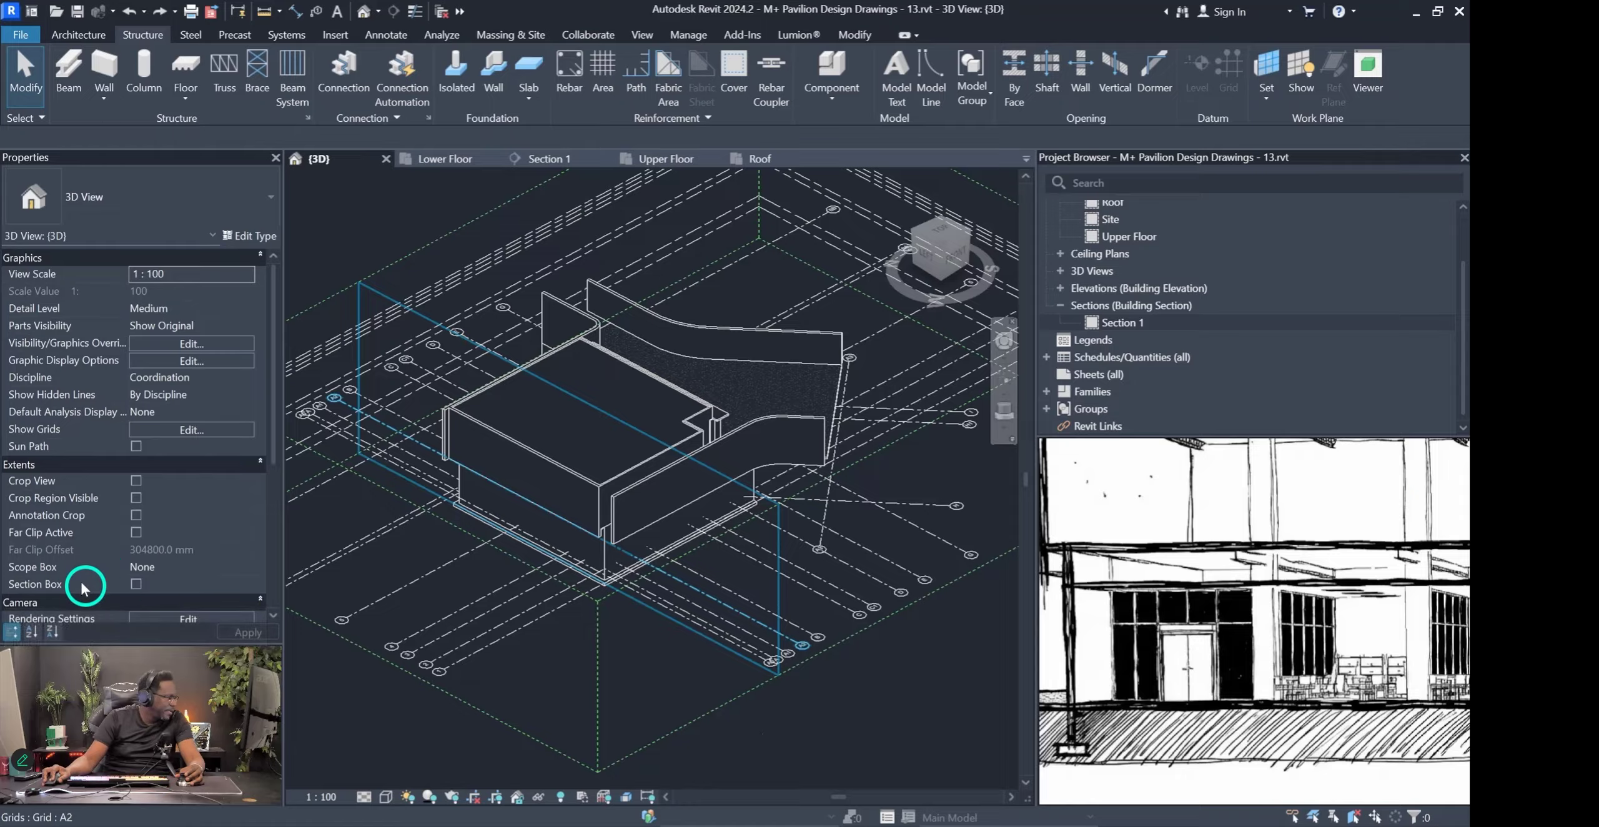
click(136, 585)
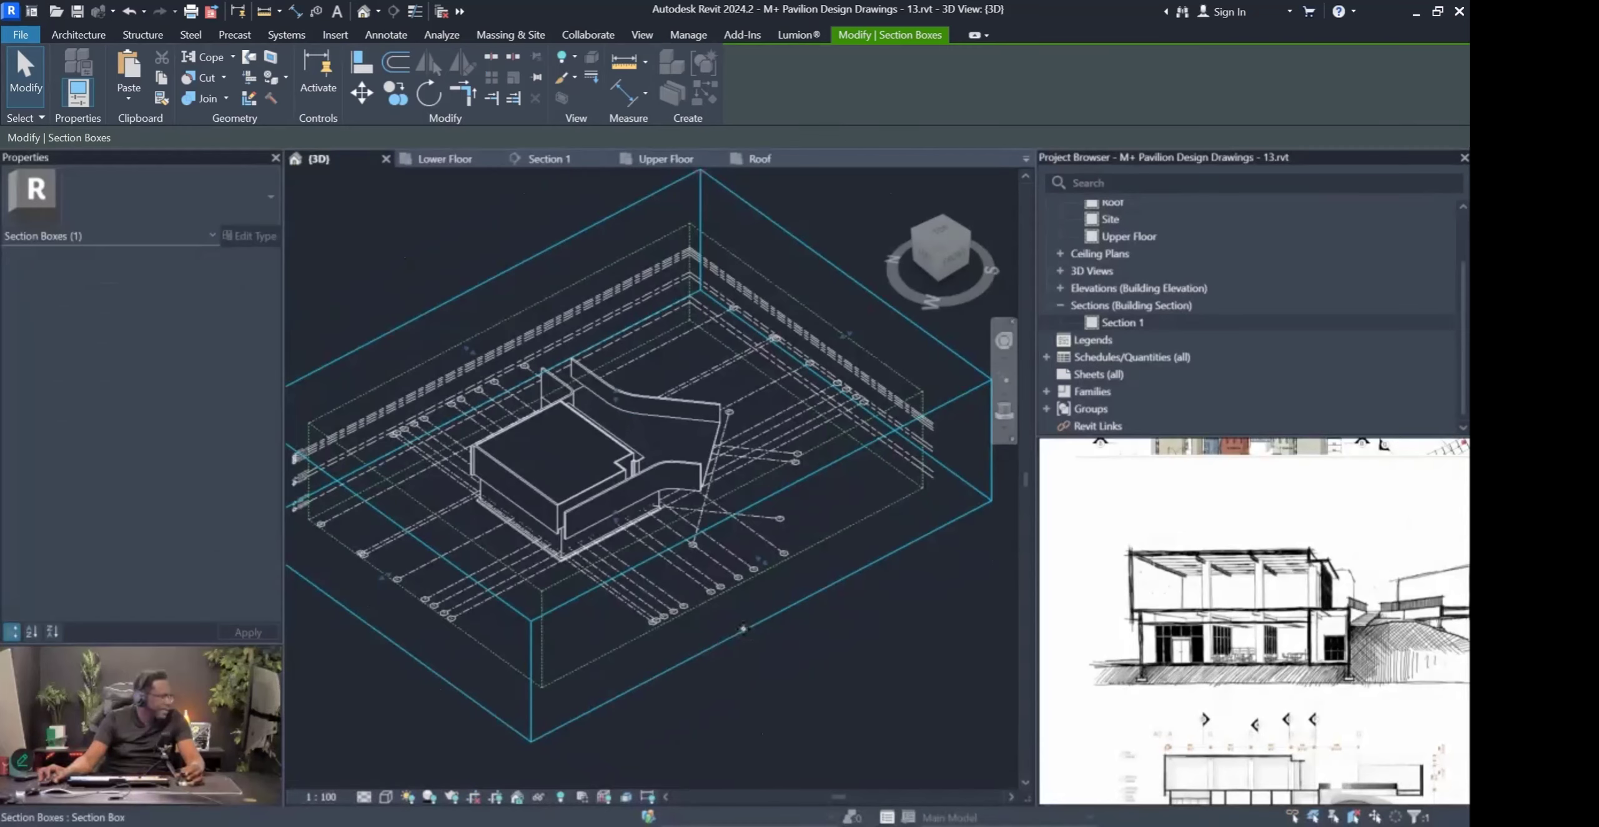
click(762, 645)
mouse_move(762, 644)
shift+middle_down()
mouse_move(600, 590)
mouse_move(625, 537)
mouse_move(558, 547)
mouse_move(653, 523)
shift+middle_up()
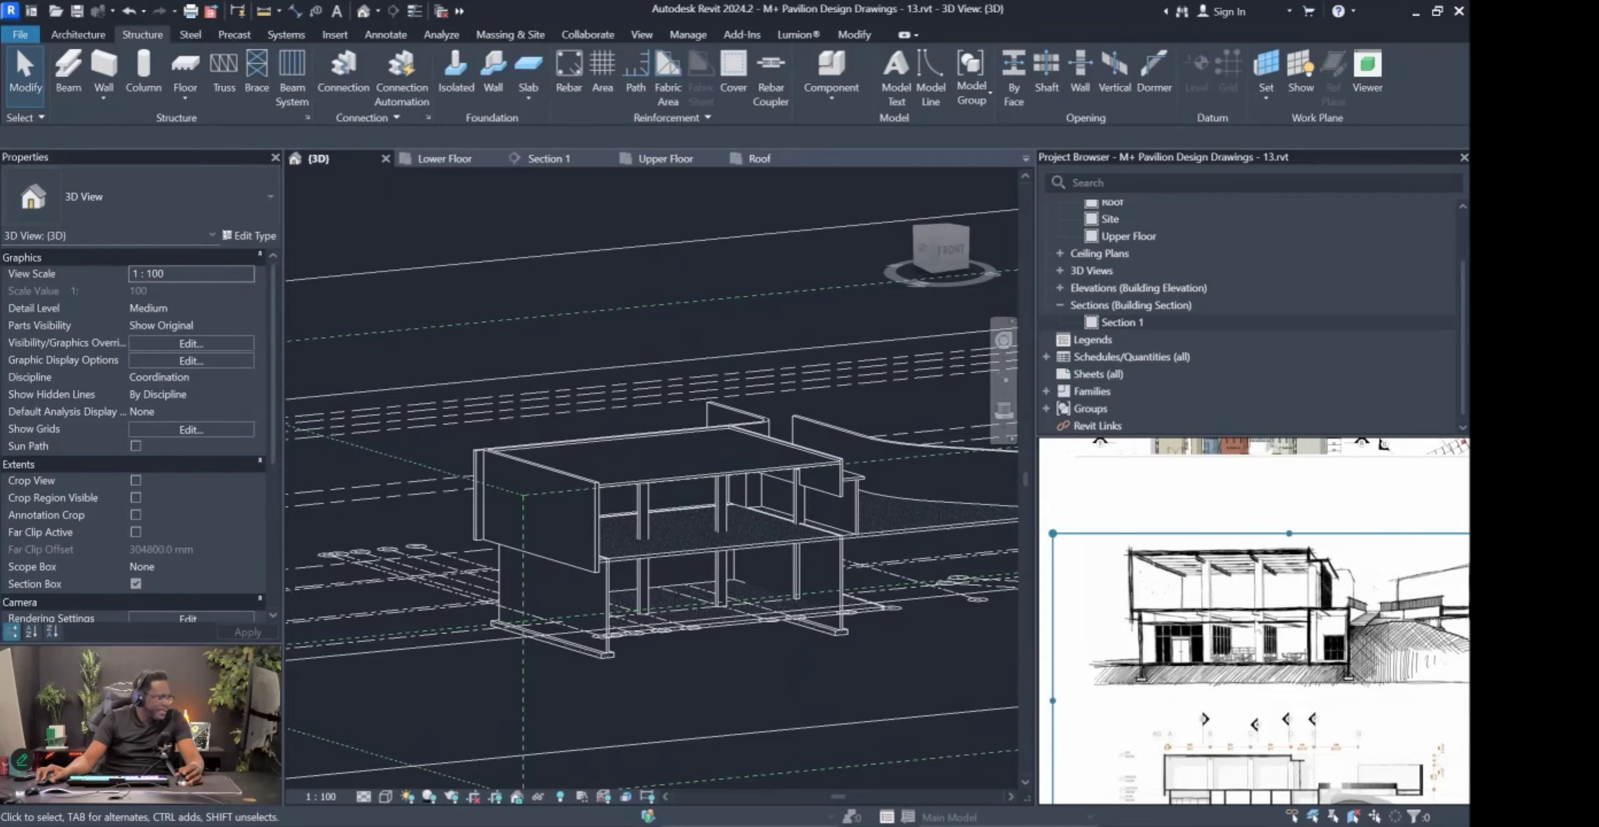
Compare the columns in the cut 3D model with the columns and beams of the perspective section sketch.
scroll(730, 590, up, 8)
scroll(731, 590, up, 4)
scroll(1230, 624, up, 5)
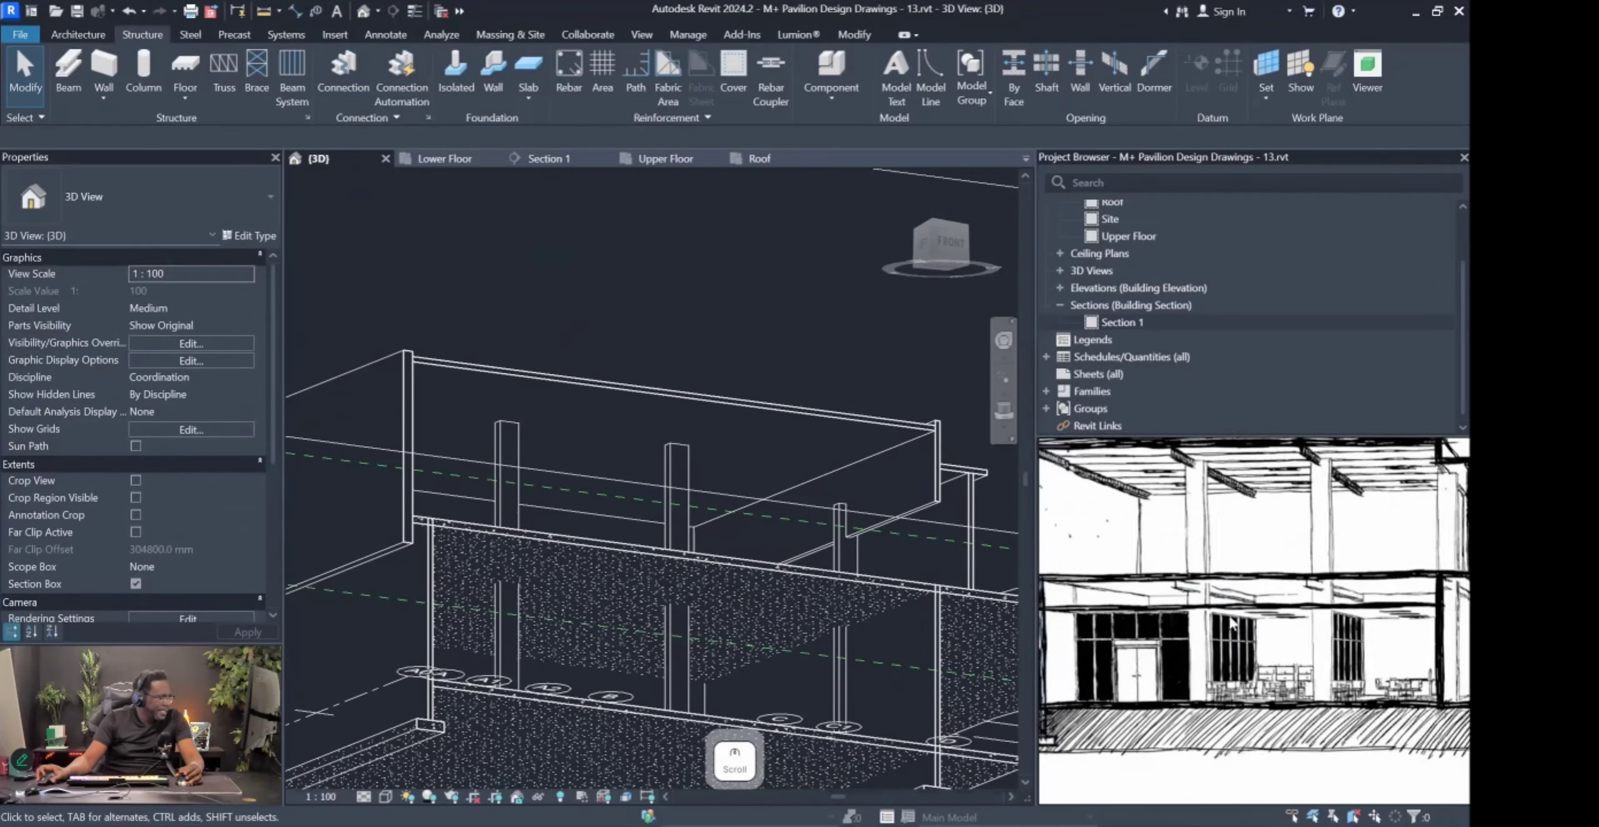
scroll(1231, 625, up, 3)
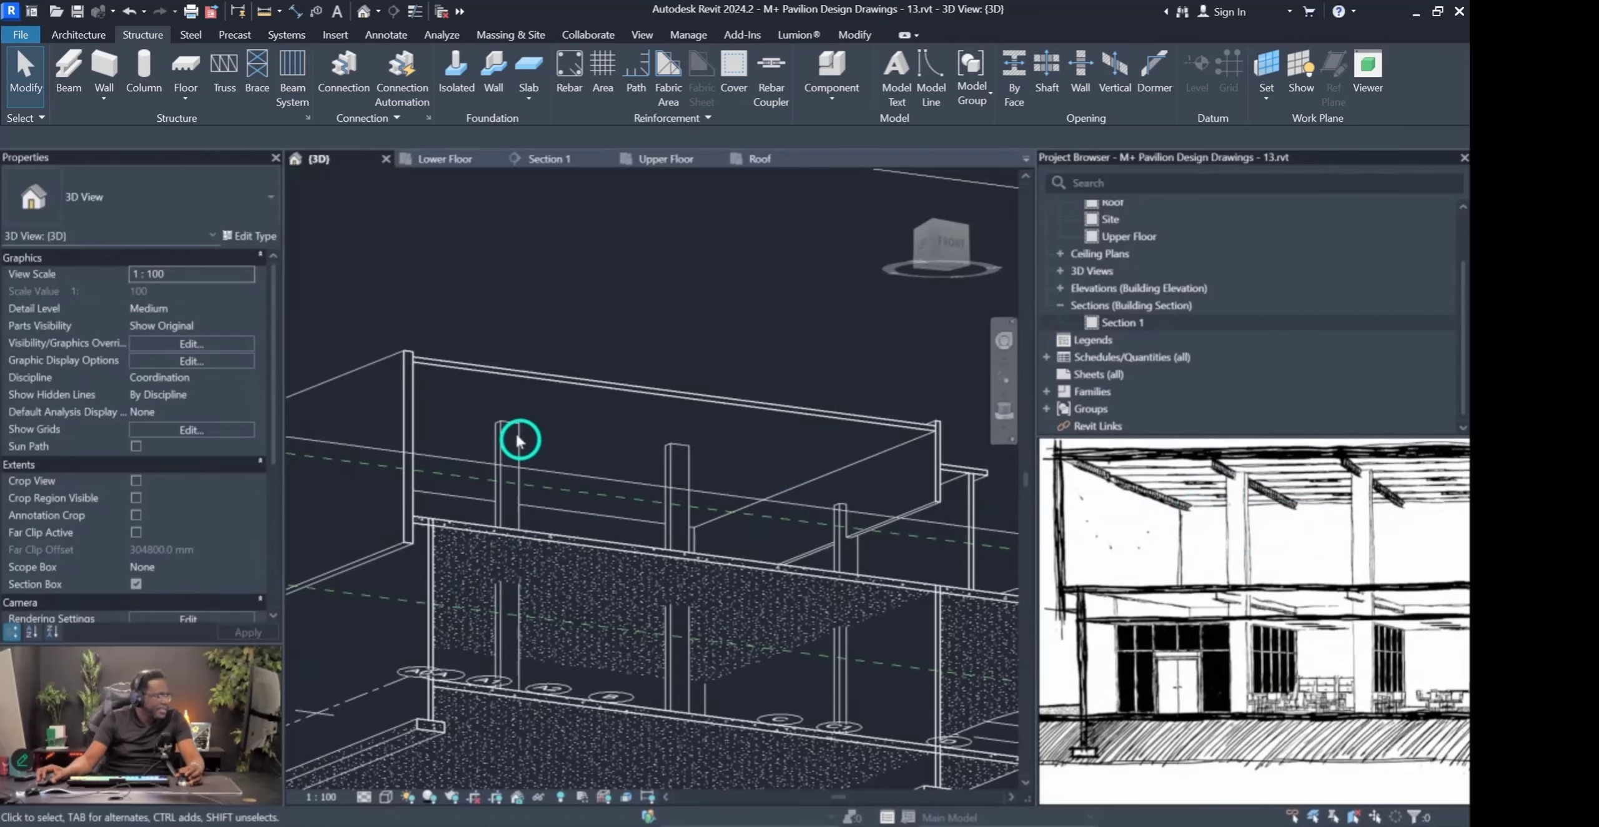
shift+middle_drag(630, 587, 621, 530)
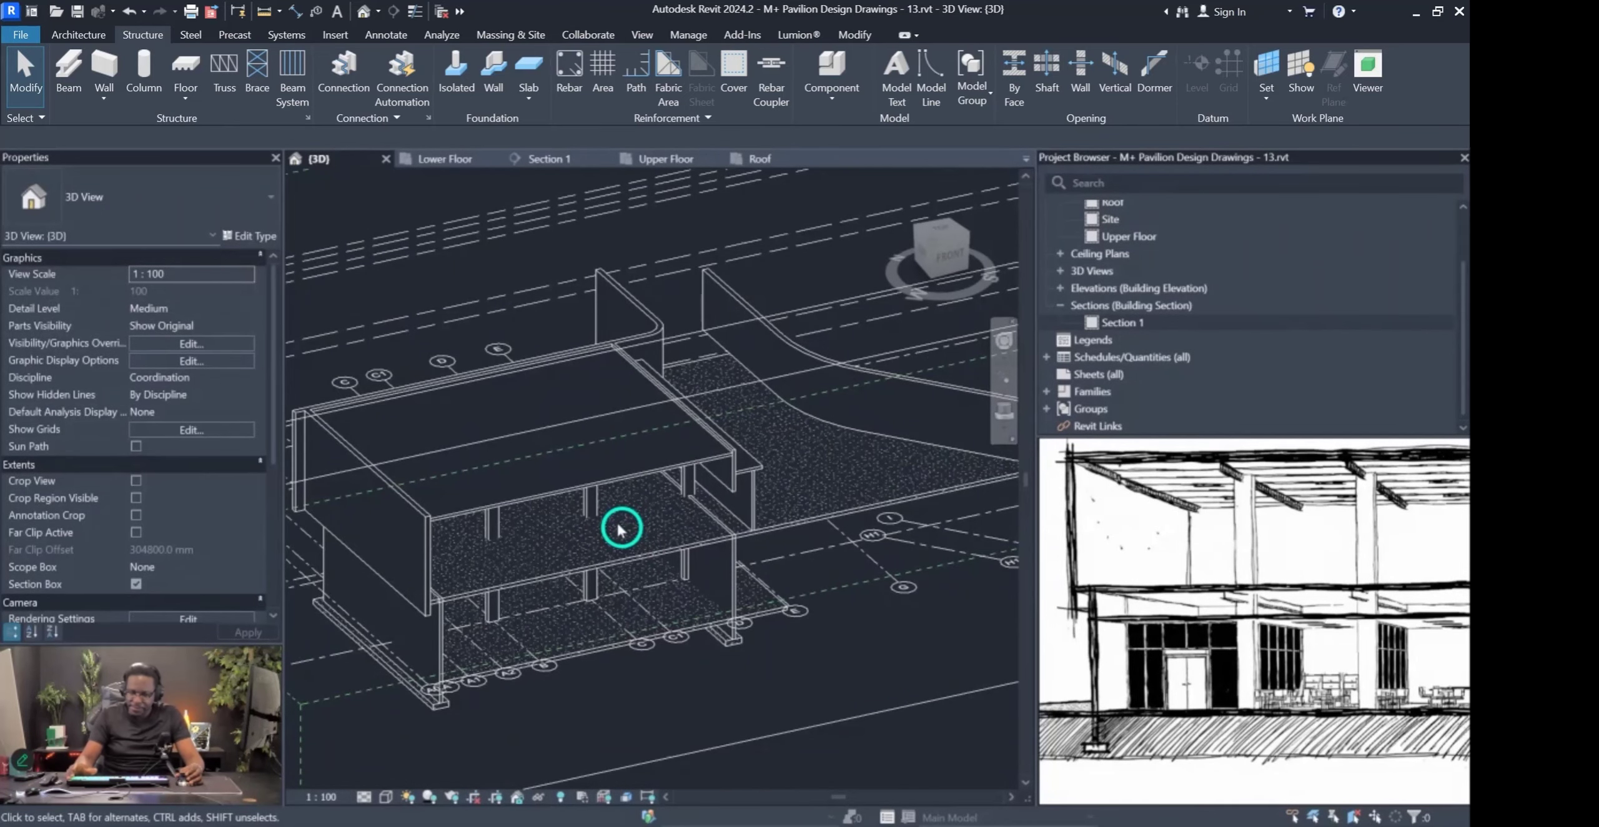
key(Pause)
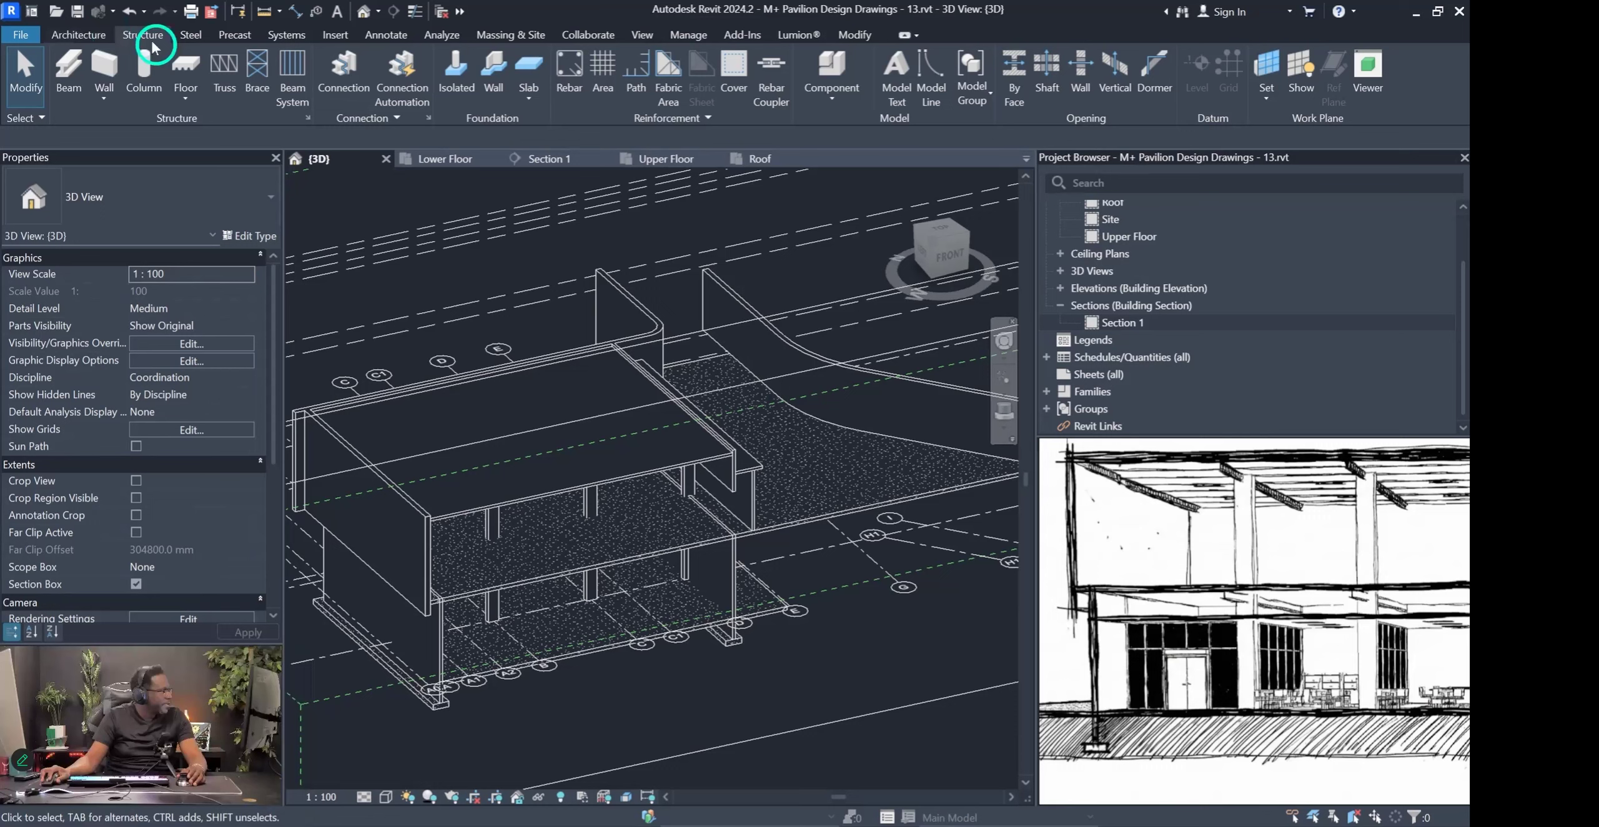
key(b)
key(m)
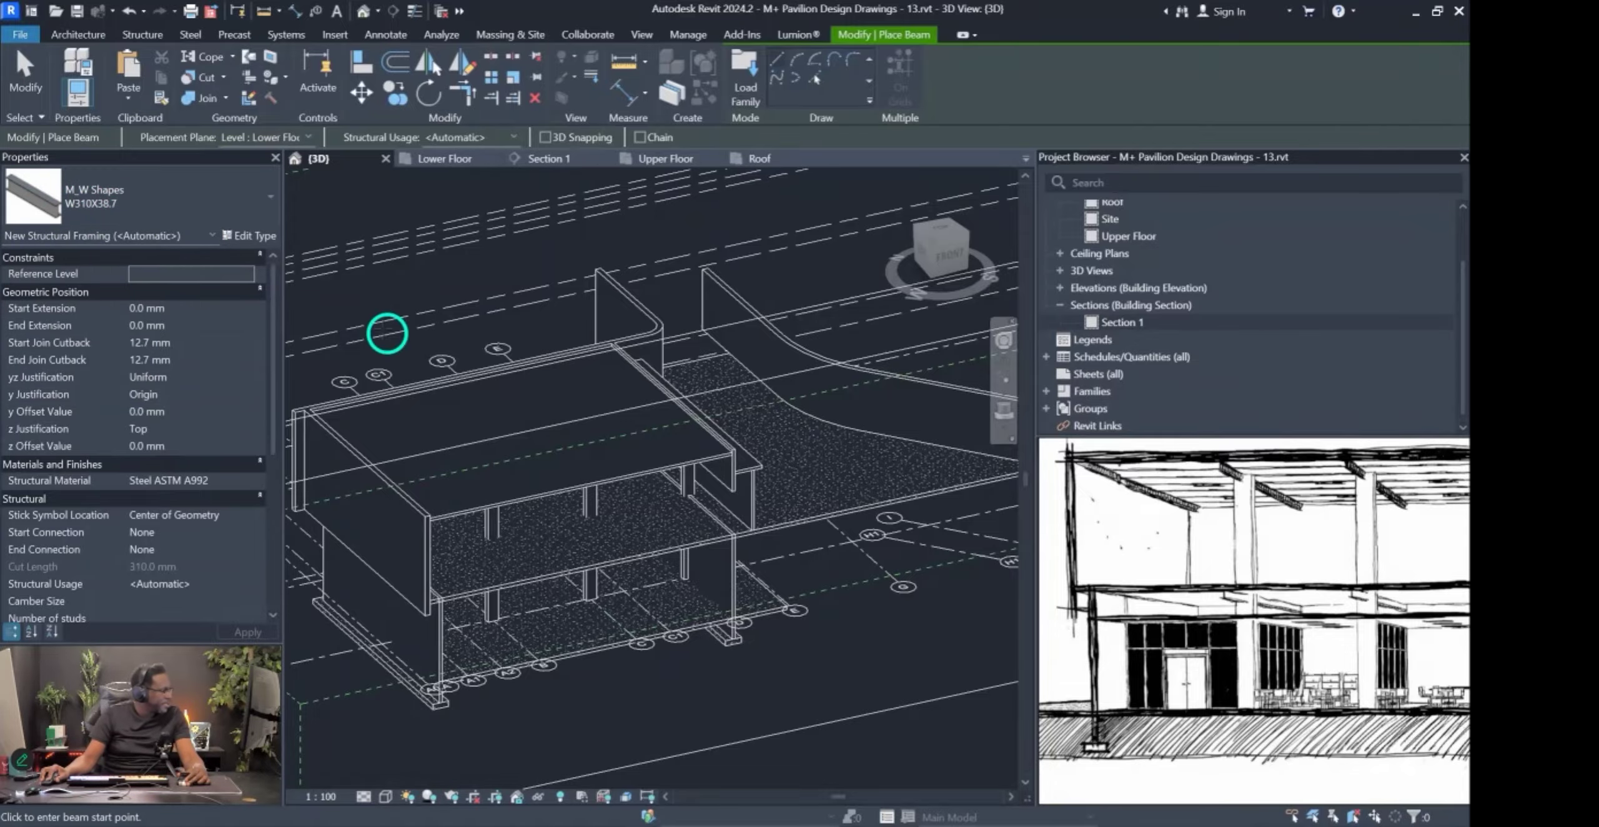
mouse_move(591, 594)
middle_down()
mouse_move(503, 599)
mouse_move(571, 589)
middle_up()
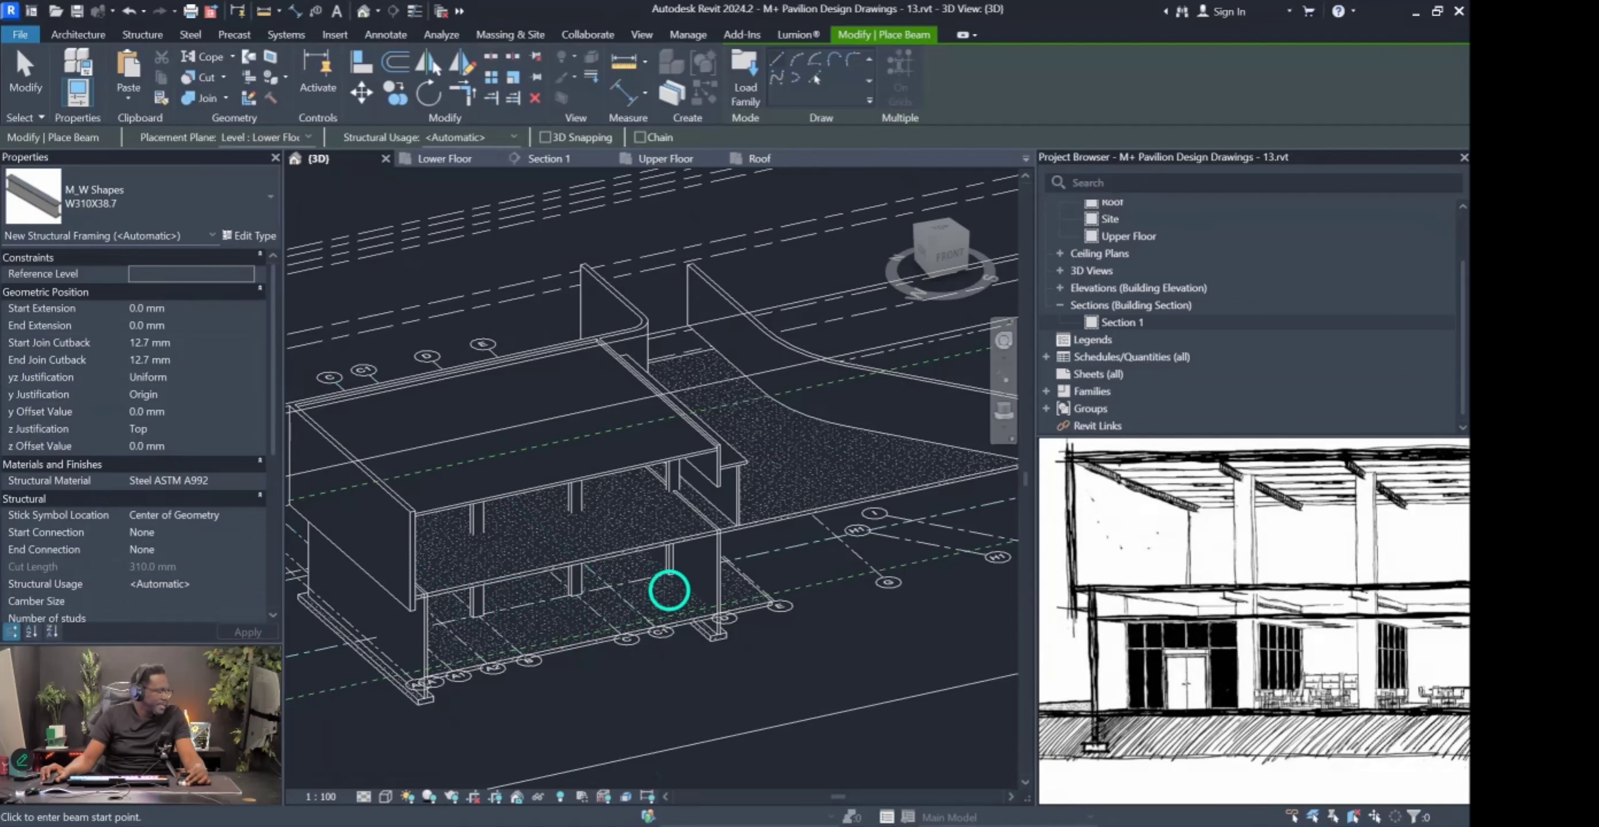
Open the Lower Floor plan and compare its column lines with the beams in the perspective section sketch.
scroll(1174, 262, up, 2)
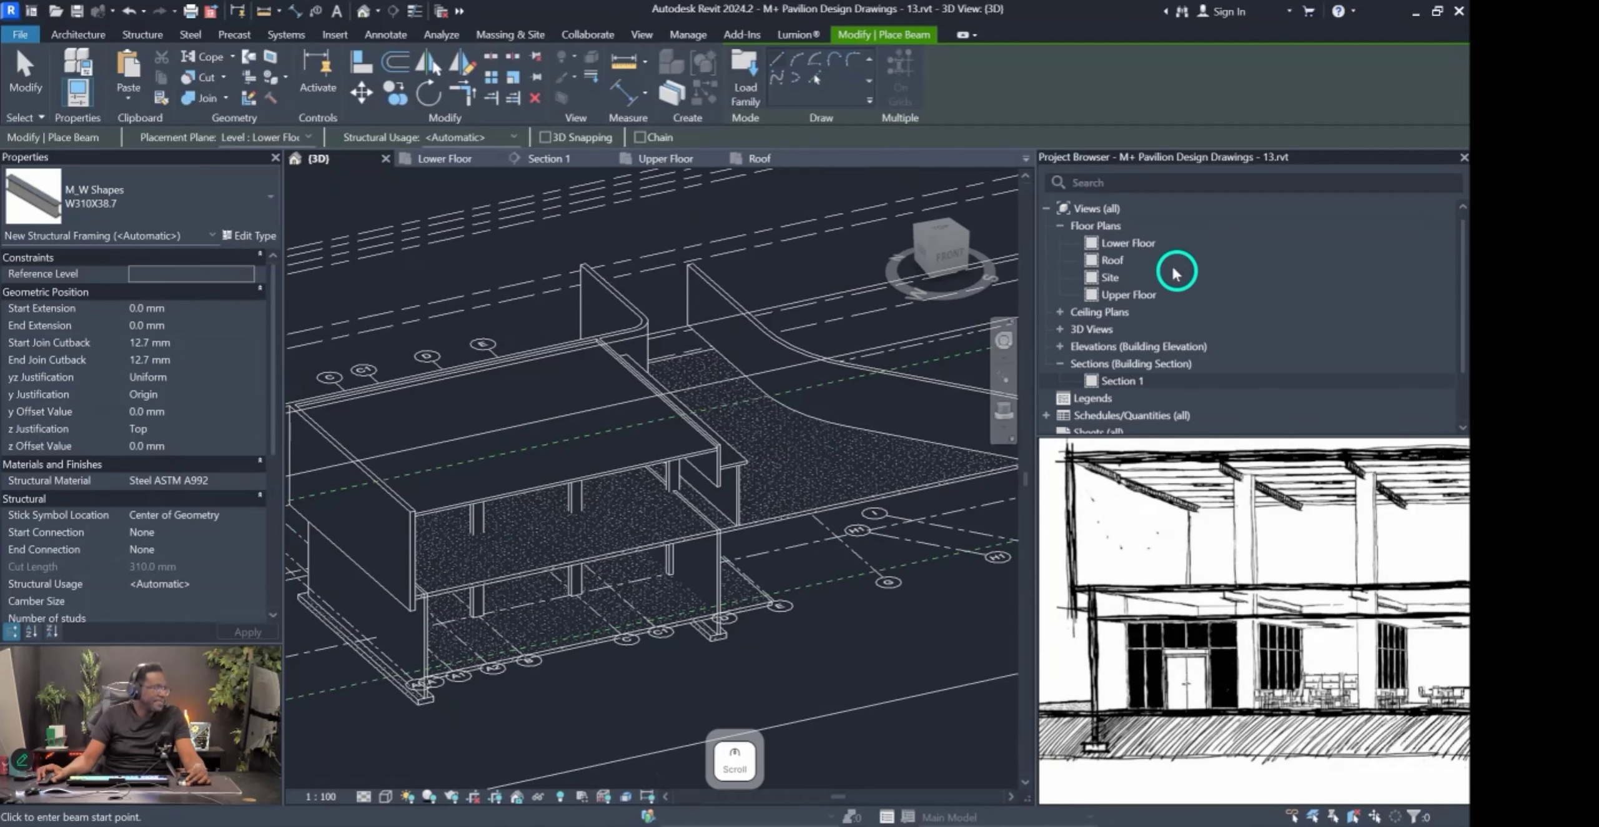
double_click(1141, 247)
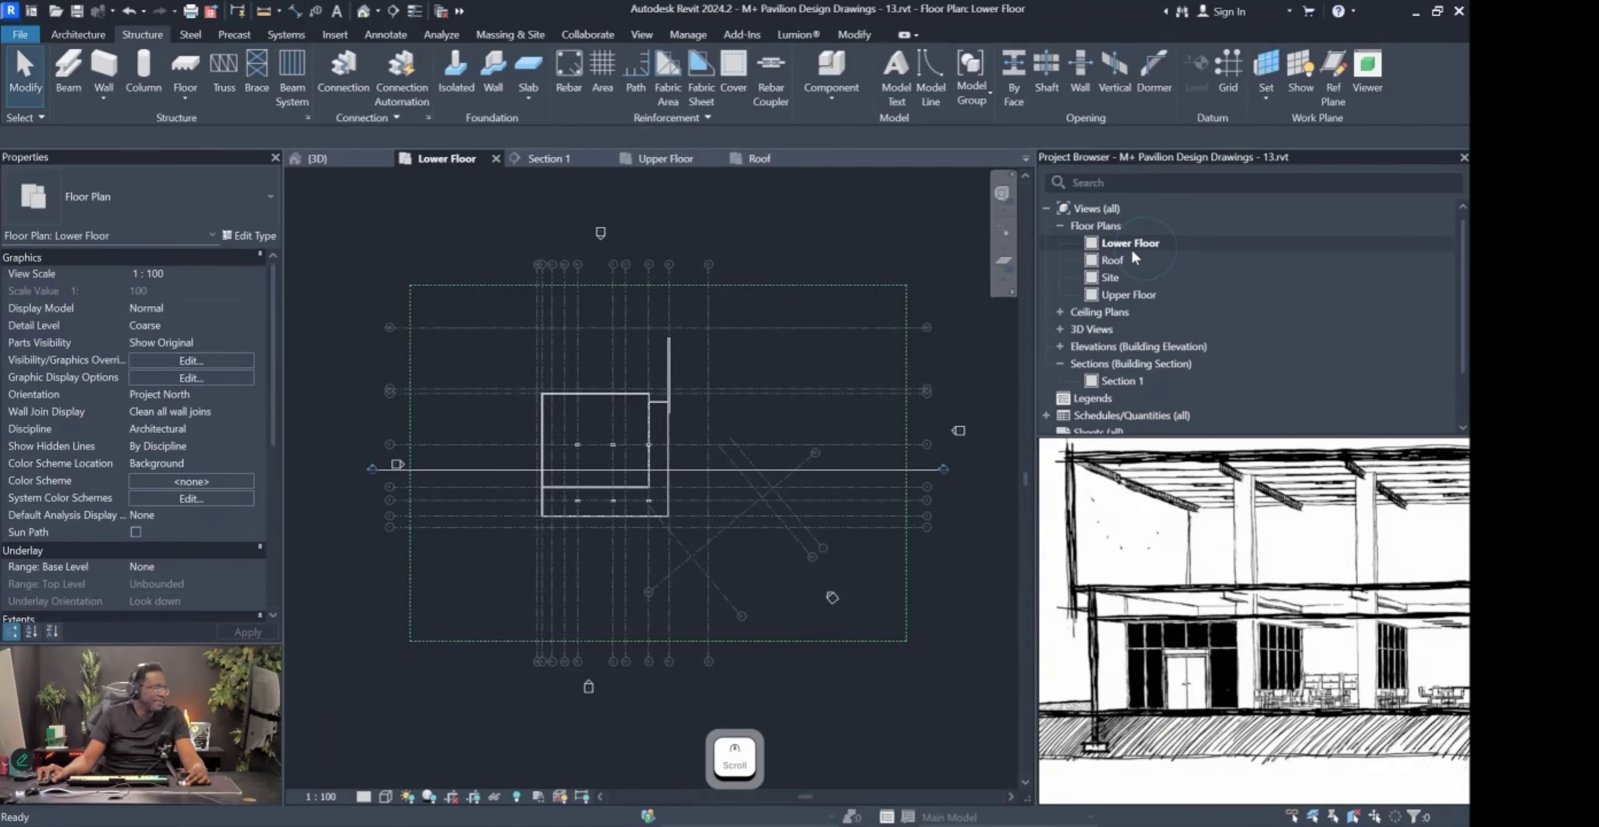
scroll(614, 456, up, 3)
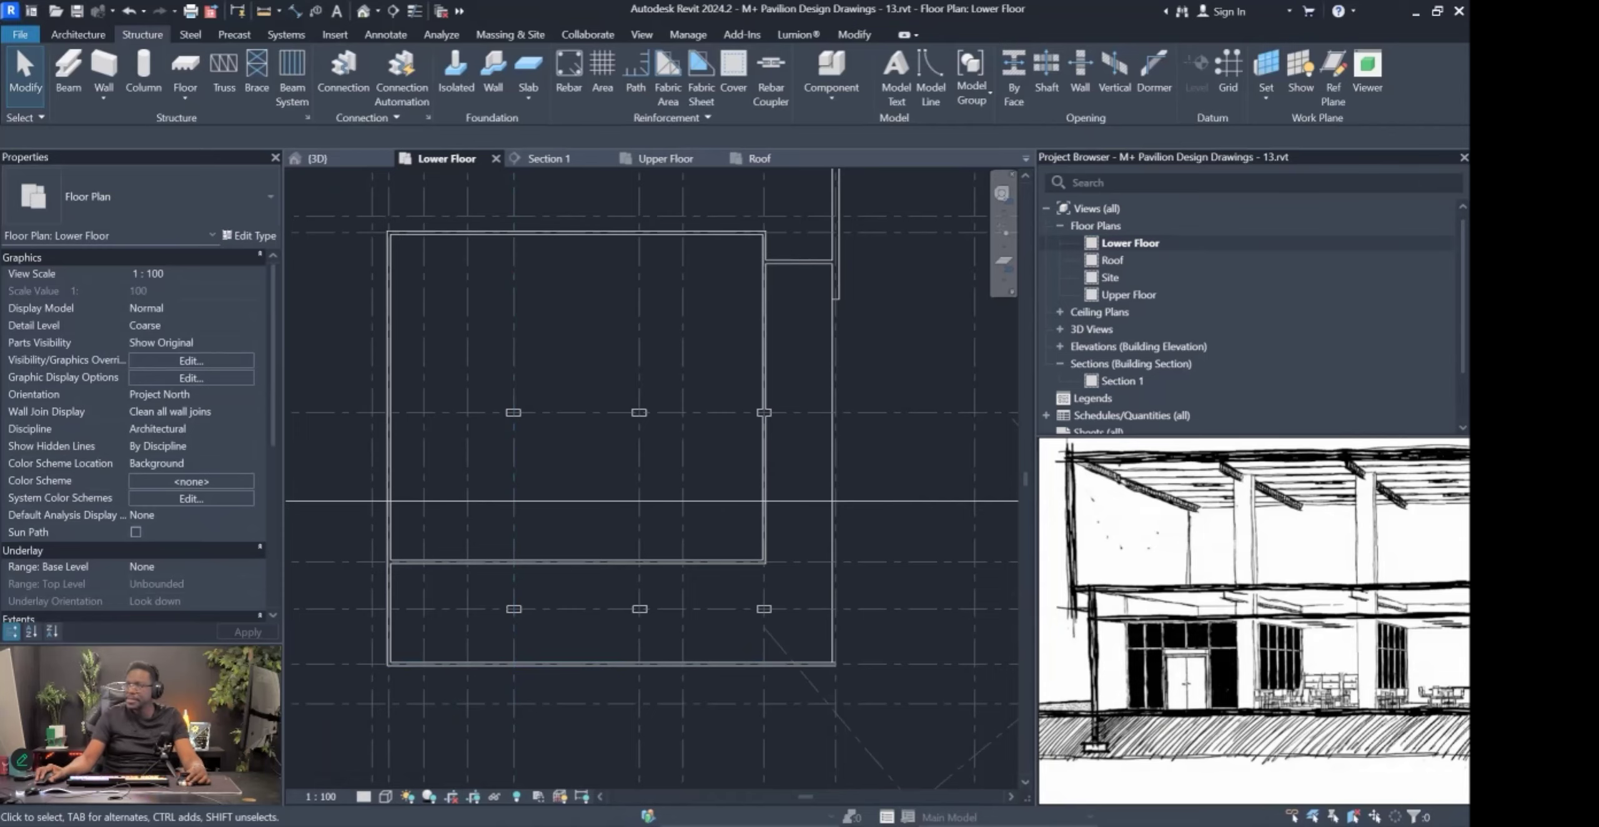
mouse_move(509, 222)
mouse_down()
mouse_move(499, 431)
mouse_move(522, 692)
mouse_up()
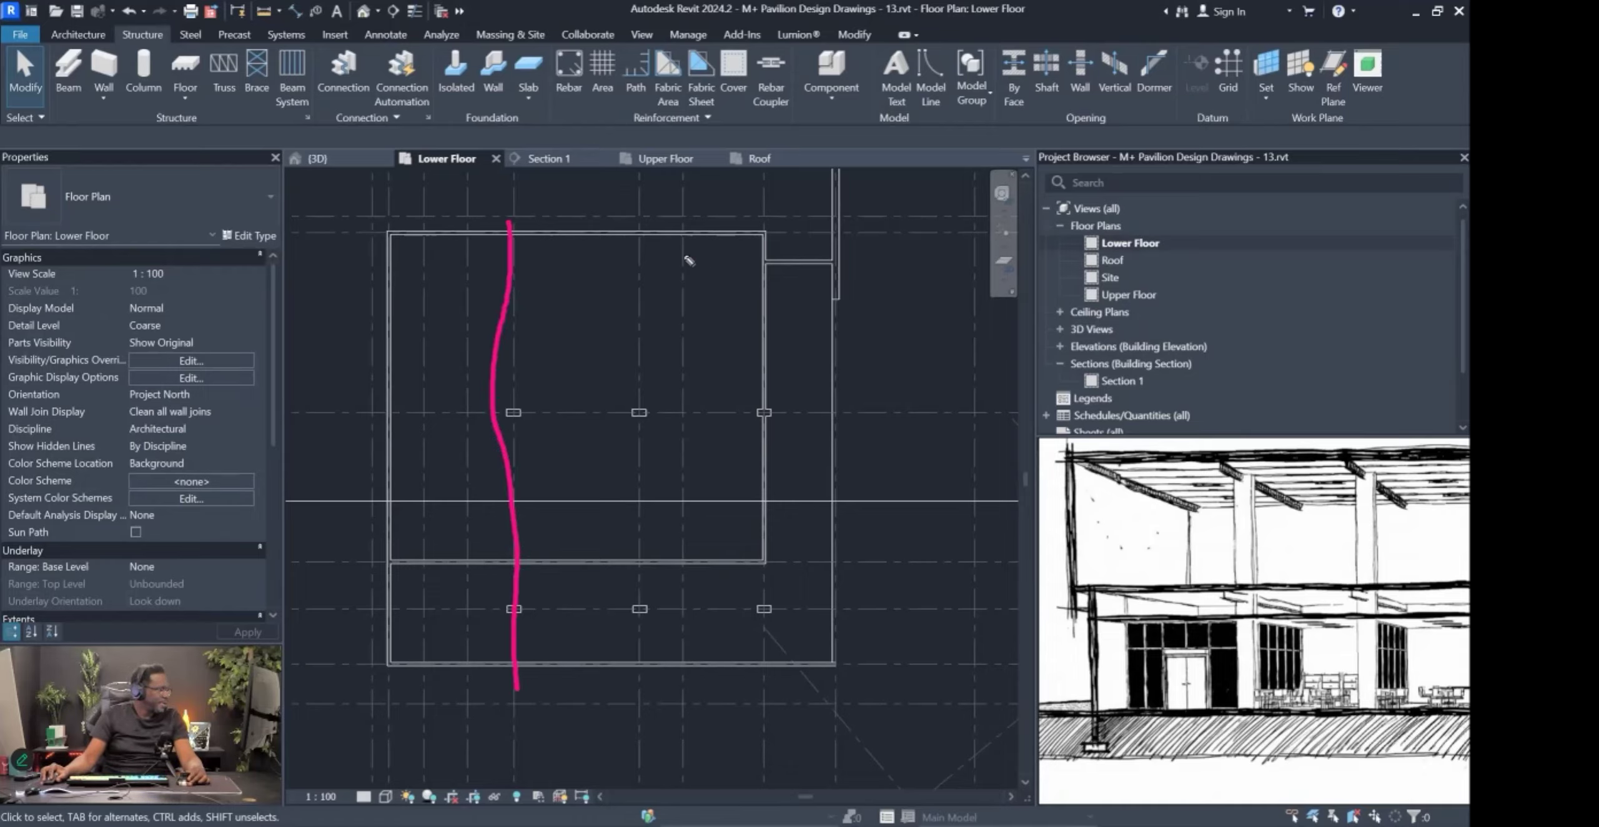
drag(639, 253, 638, 659)
scroll(1329, 576, down, 1)
scroll(1126, 572, down, 2)
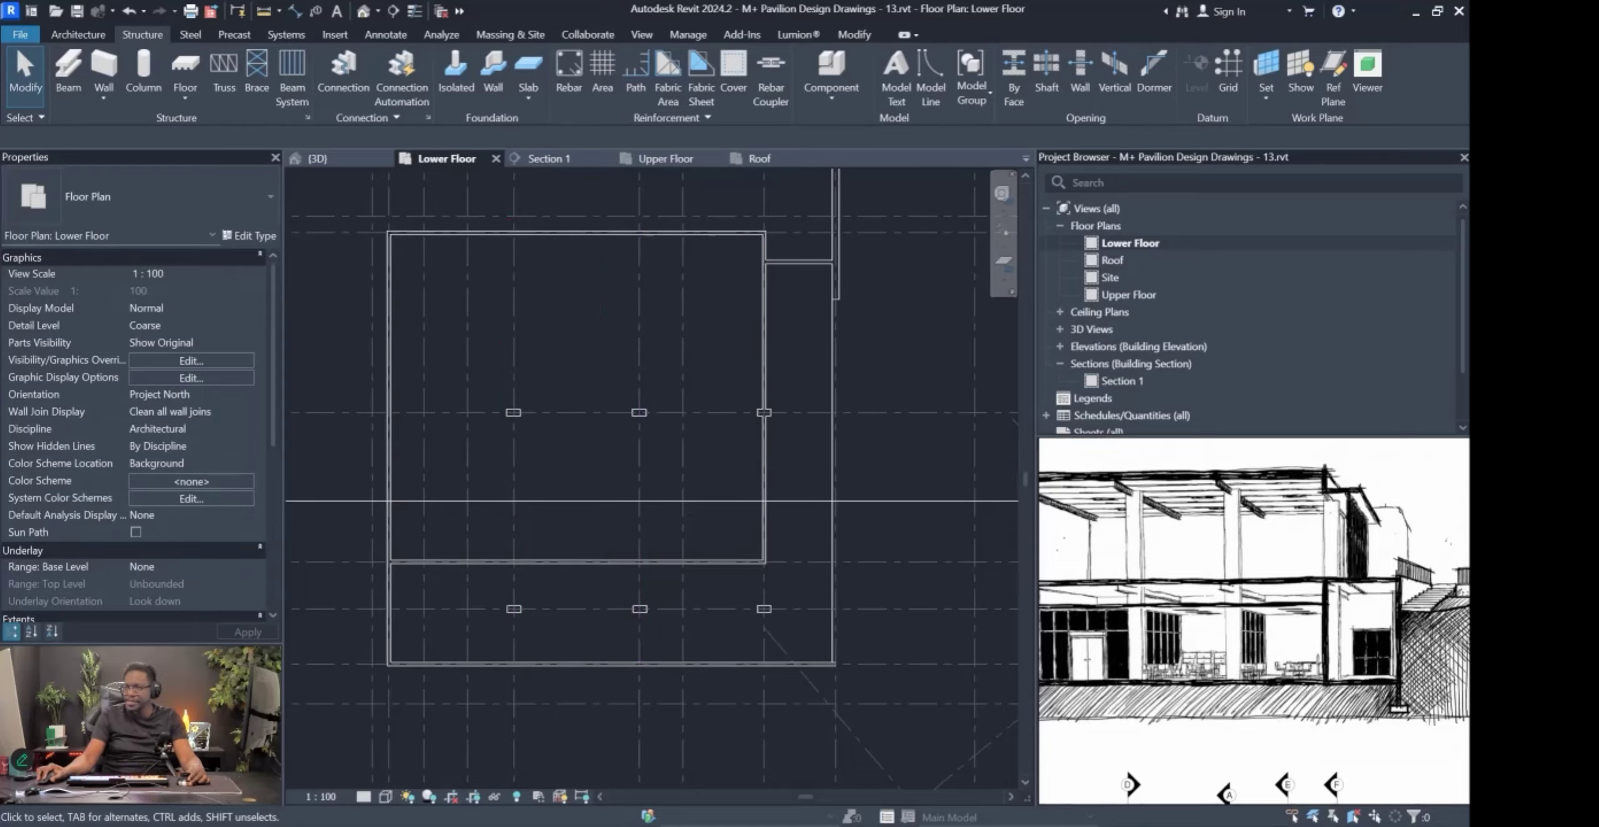
Start a W310X38.7 structural beam and set its reference level to Upper Floor.
click(67, 62)
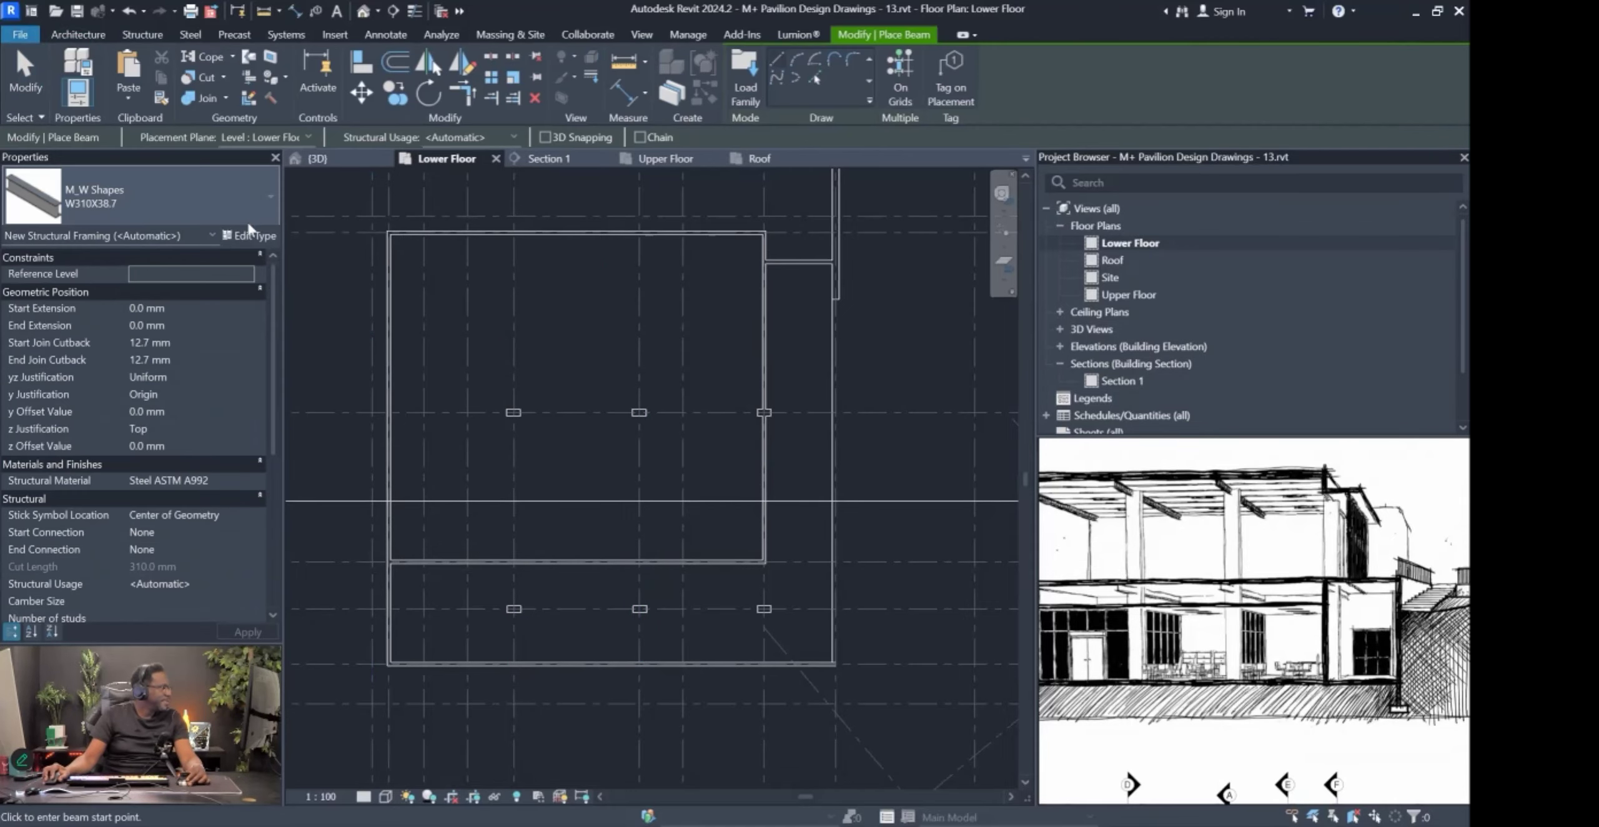
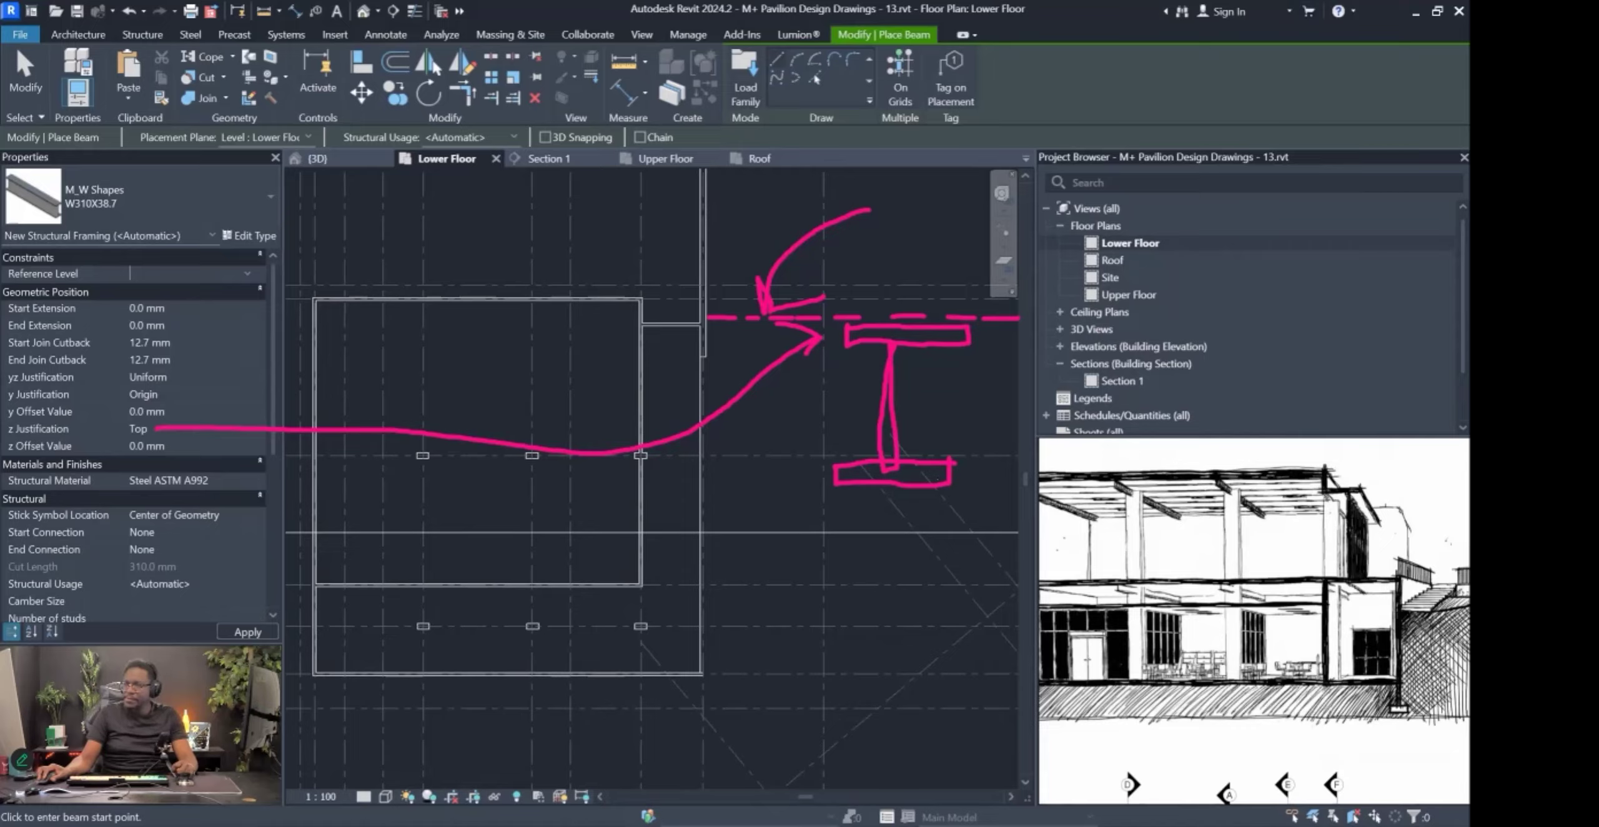
click(94, 197)
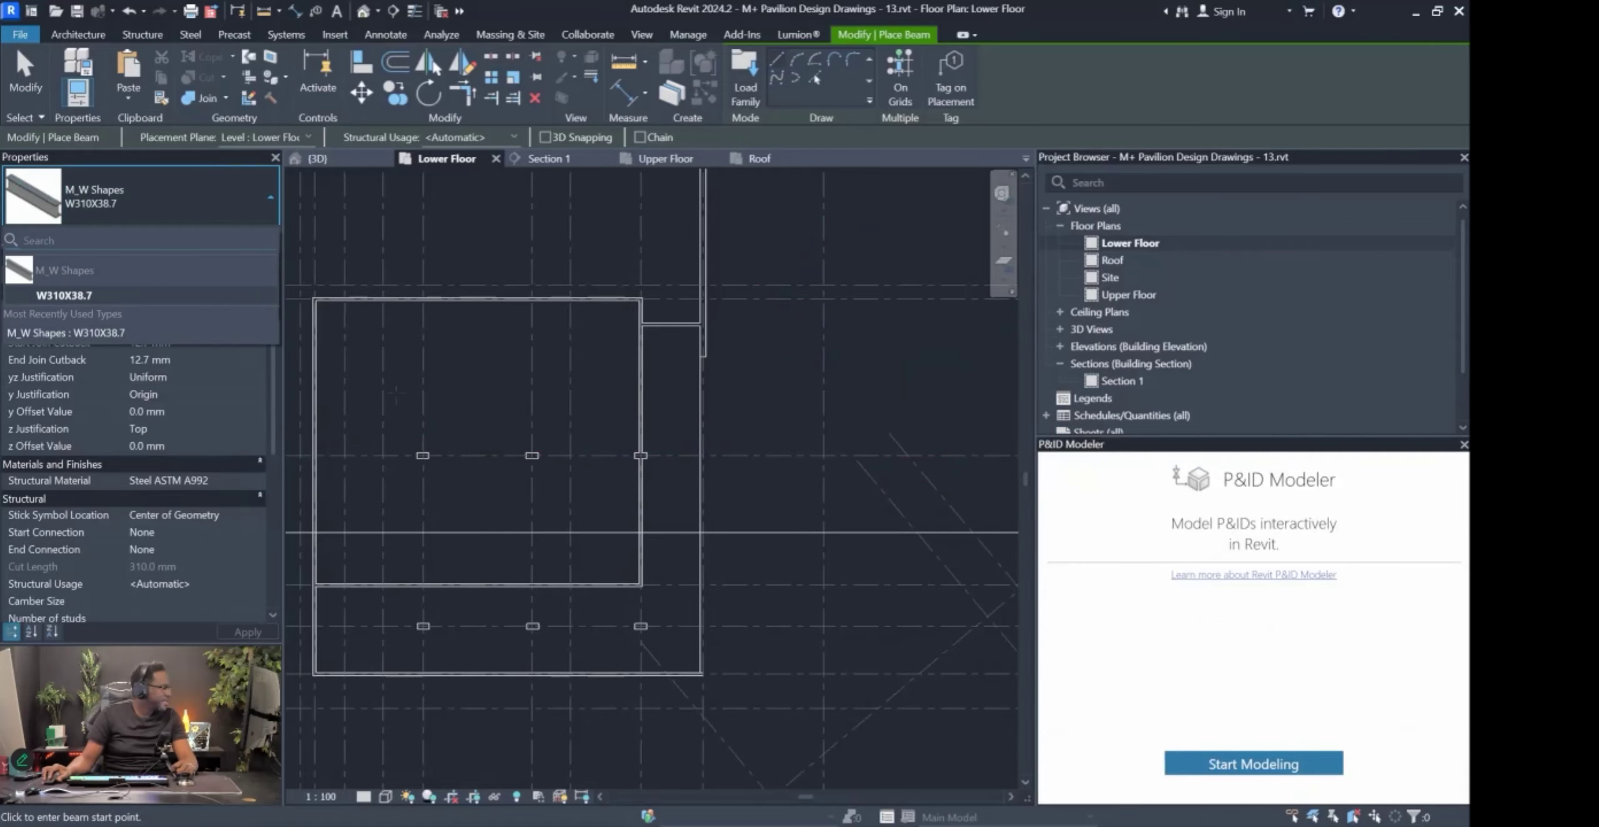
click(230, 212)
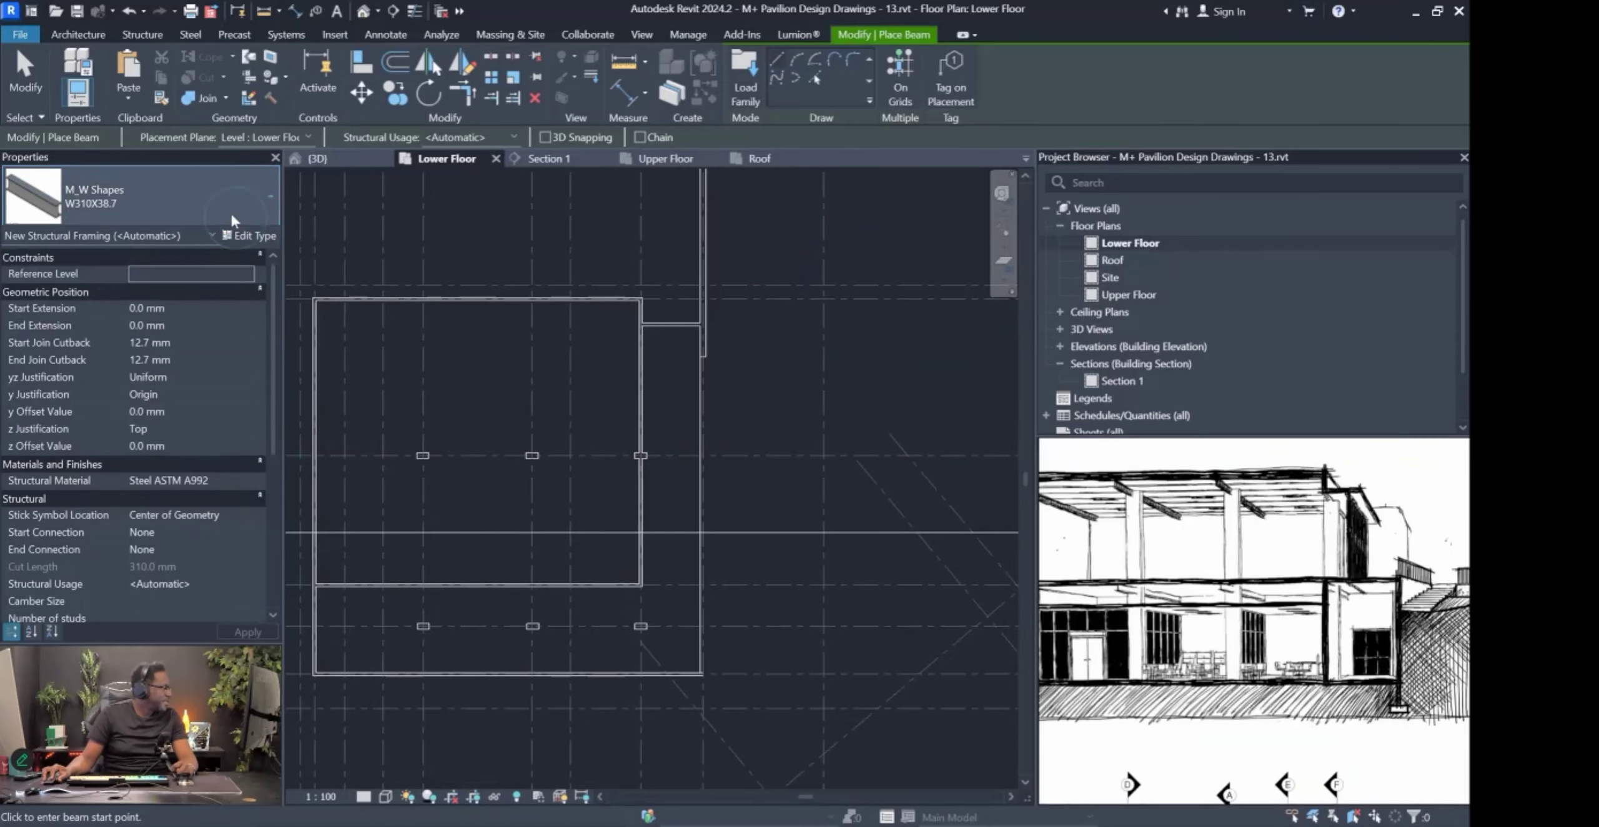
click(248, 275)
scroll(179, 350, down, 1)
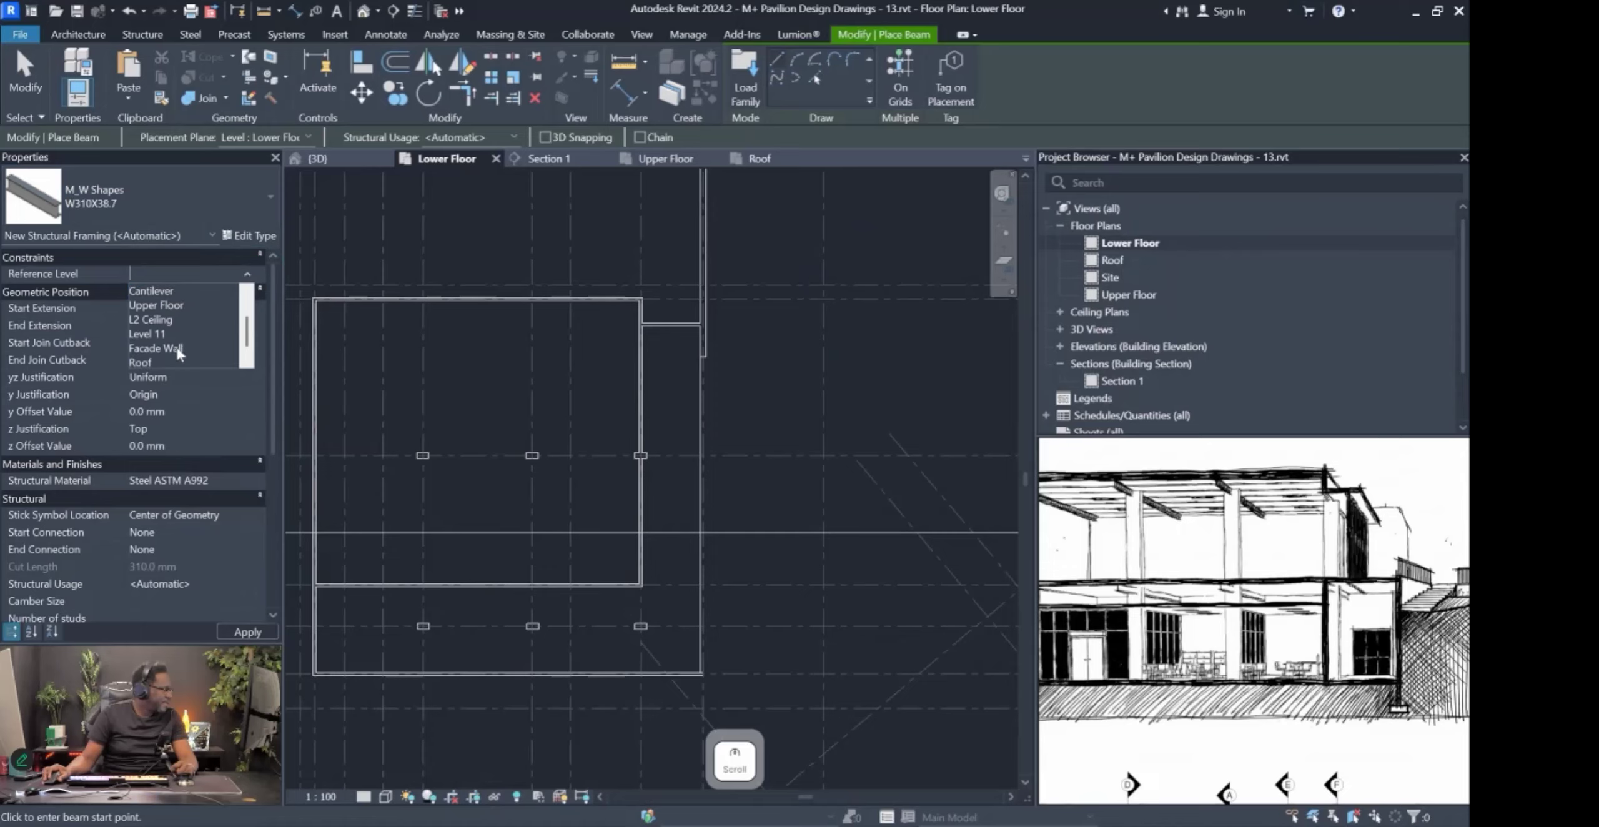
click(140, 304)
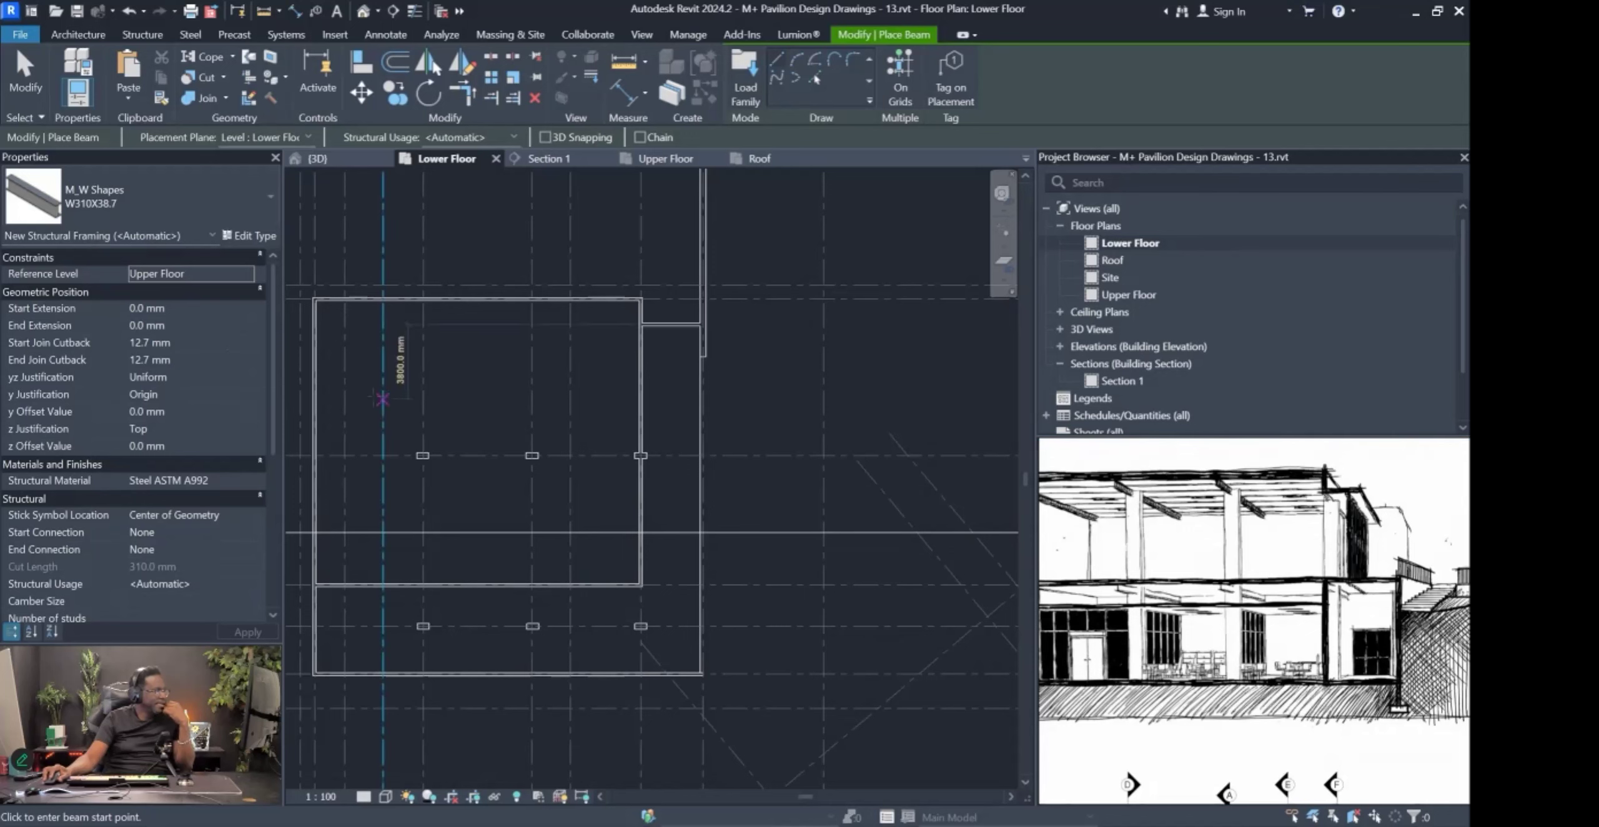
Draw the beam along grid B through the columns, from wall to wall, about 18954 mm long.
scroll(344, 444, up, 6)
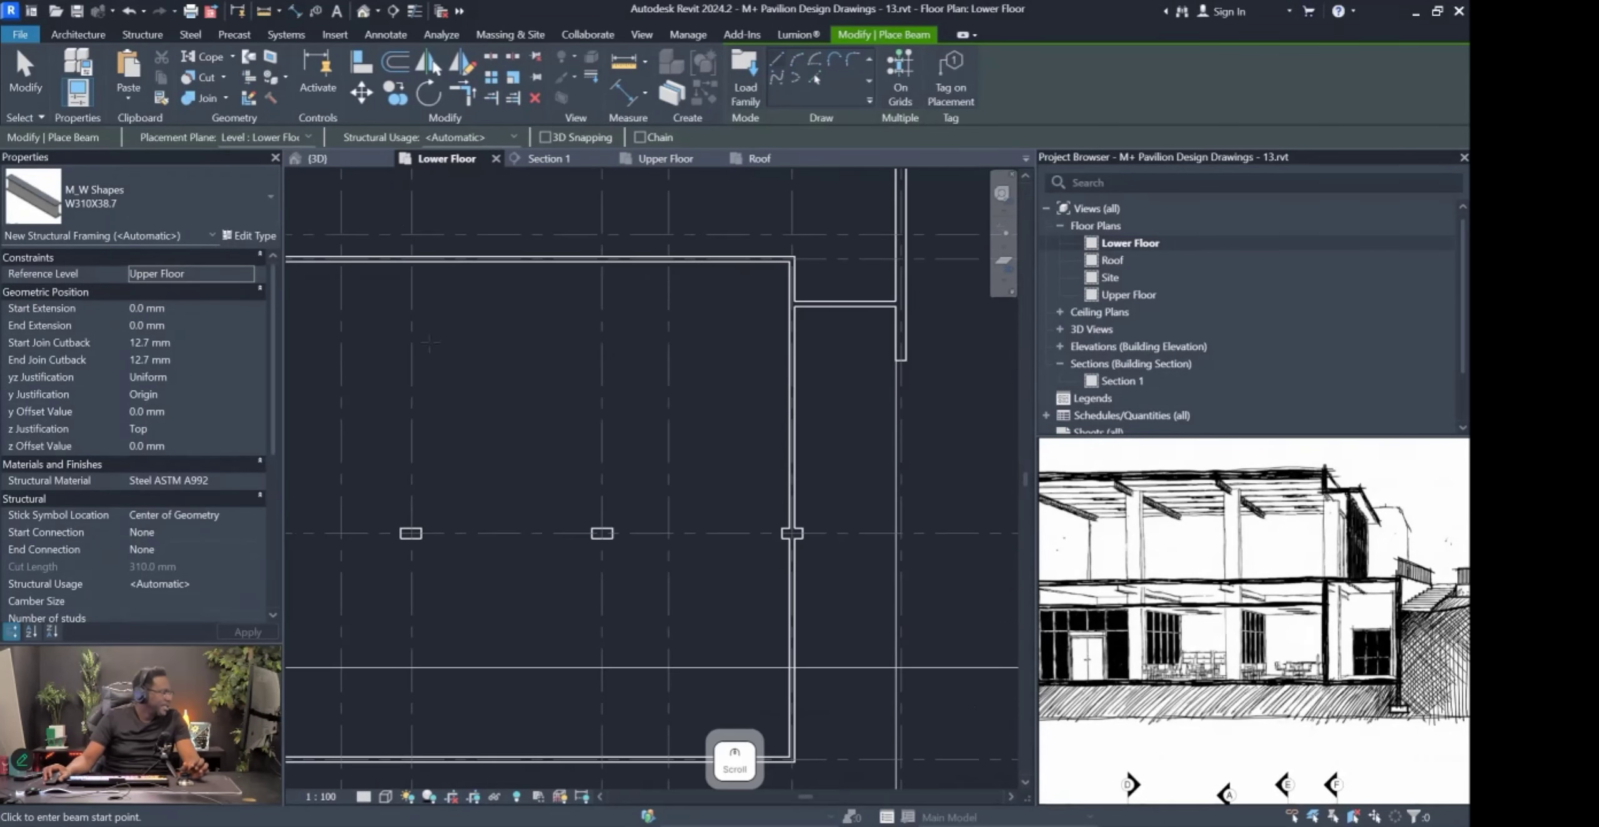
click(425, 291)
scroll(495, 436, down, 5)
scroll(478, 405, up, 5)
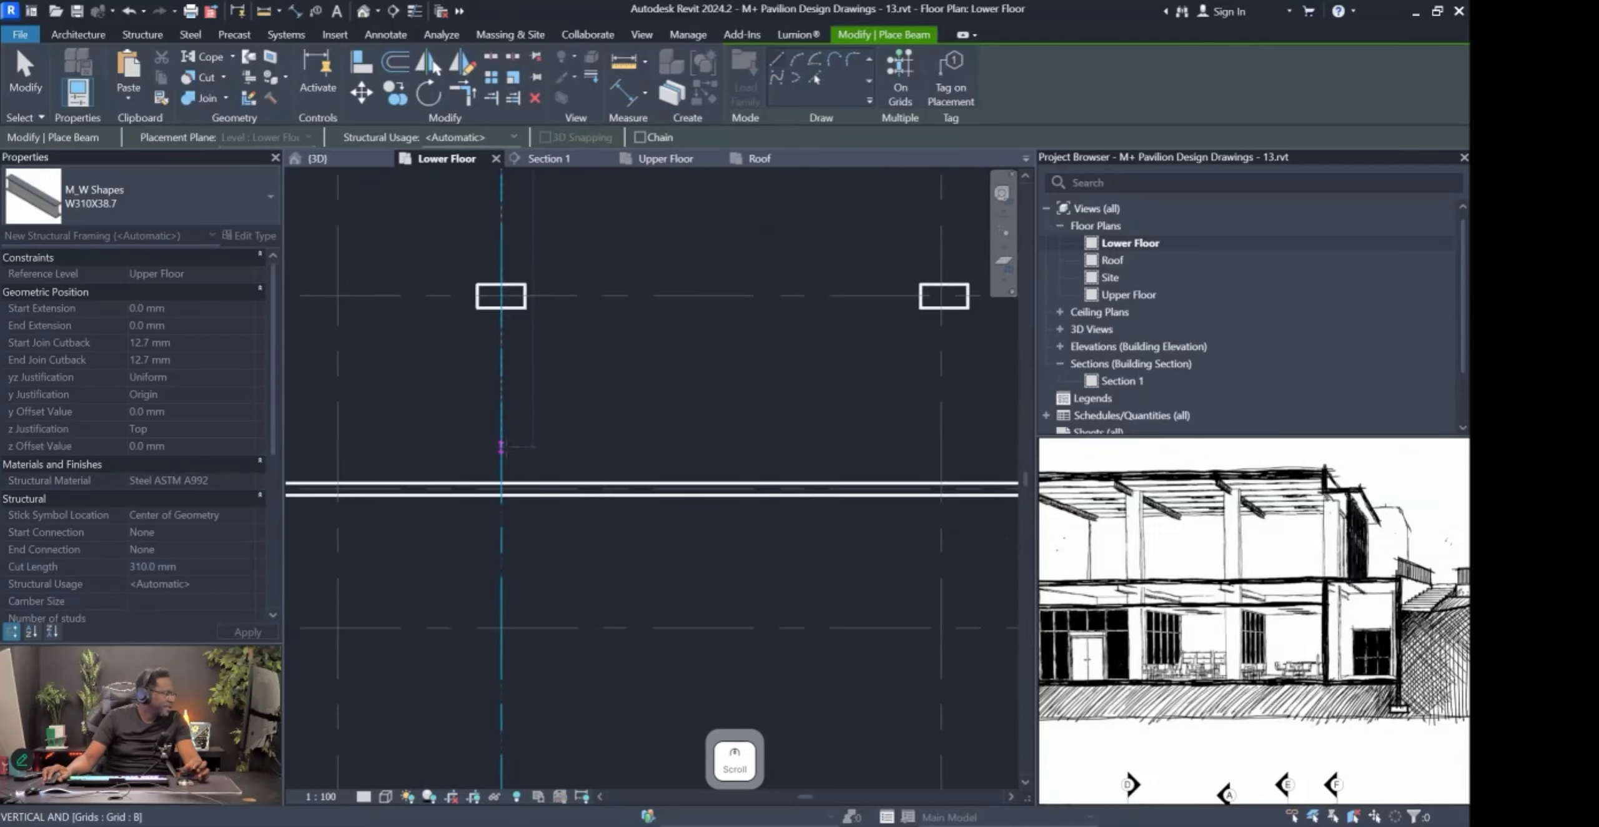
click(501, 488)
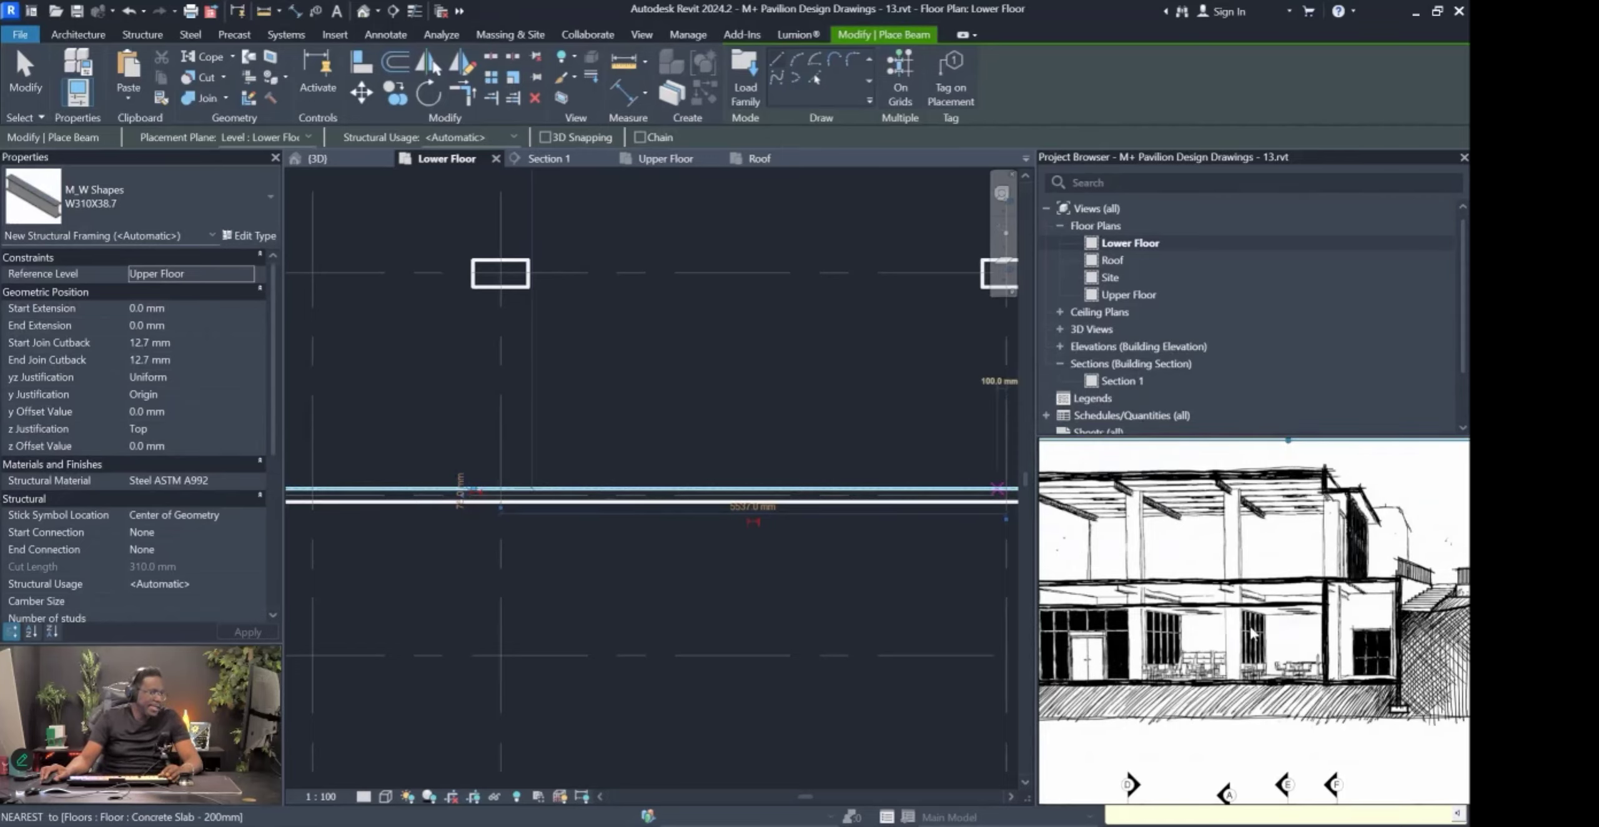
mouse_move(1263, 632)
mouse_down()
mouse_move(1234, 494)
mouse_move(1267, 522)
mouse_up()
mouse_move(1209, 746)
mouse_down()
mouse_move(1085, 736)
mouse_move(671, 610)
mouse_up()
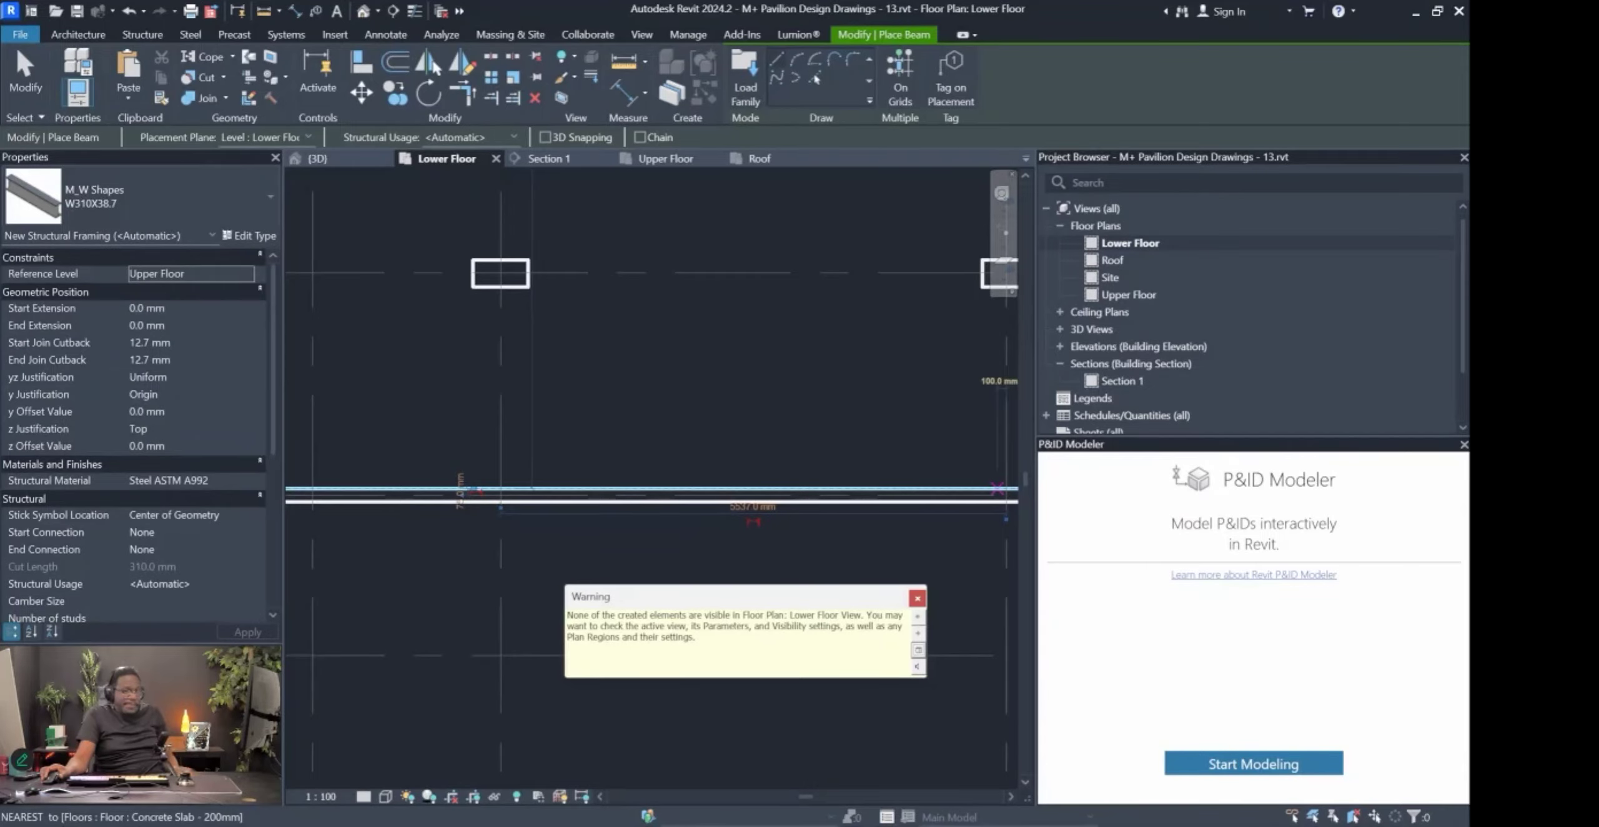
click(916, 598)
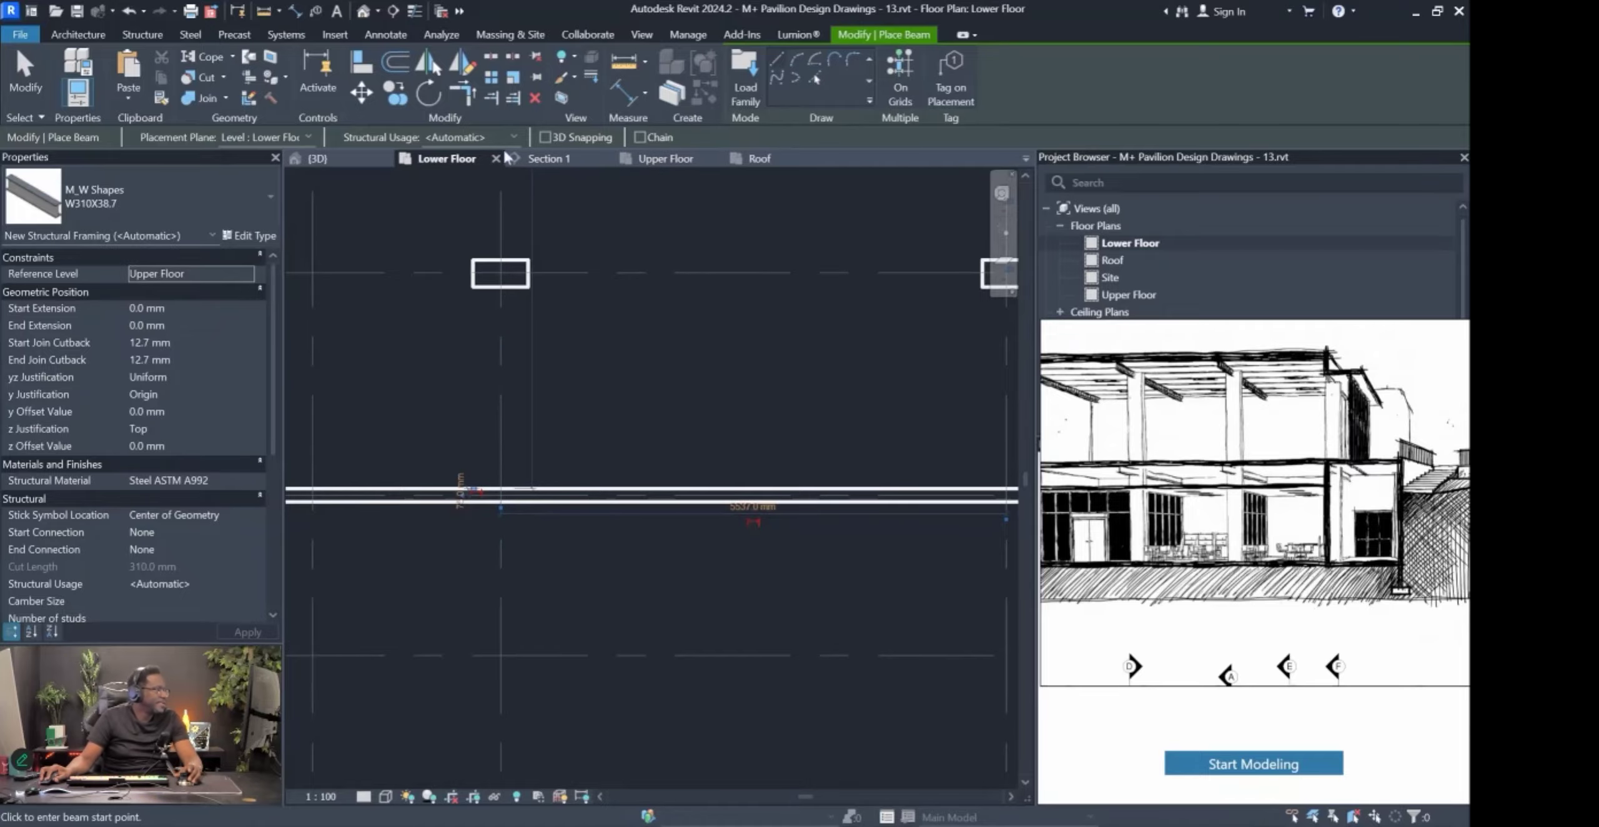
In the 3D view, raise the new beam by picking the underside of the upper 200 mm concrete slab as its work plane.
click(356, 160)
shift+middle_drag(632, 489, 644, 578)
scroll(642, 596, up, 1)
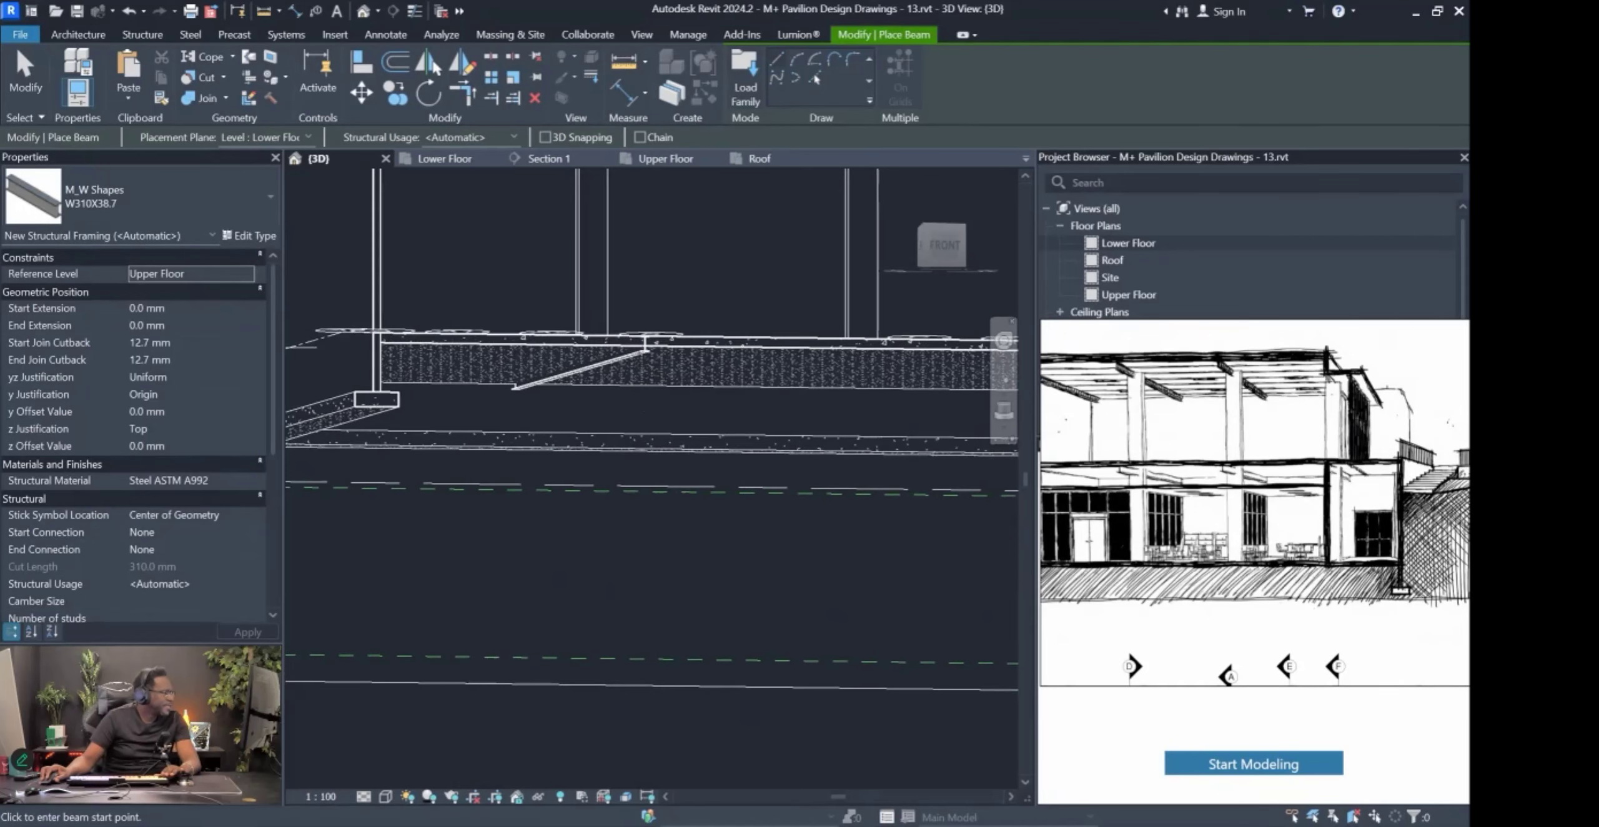
shift+middle_drag(537, 413, 577, 355)
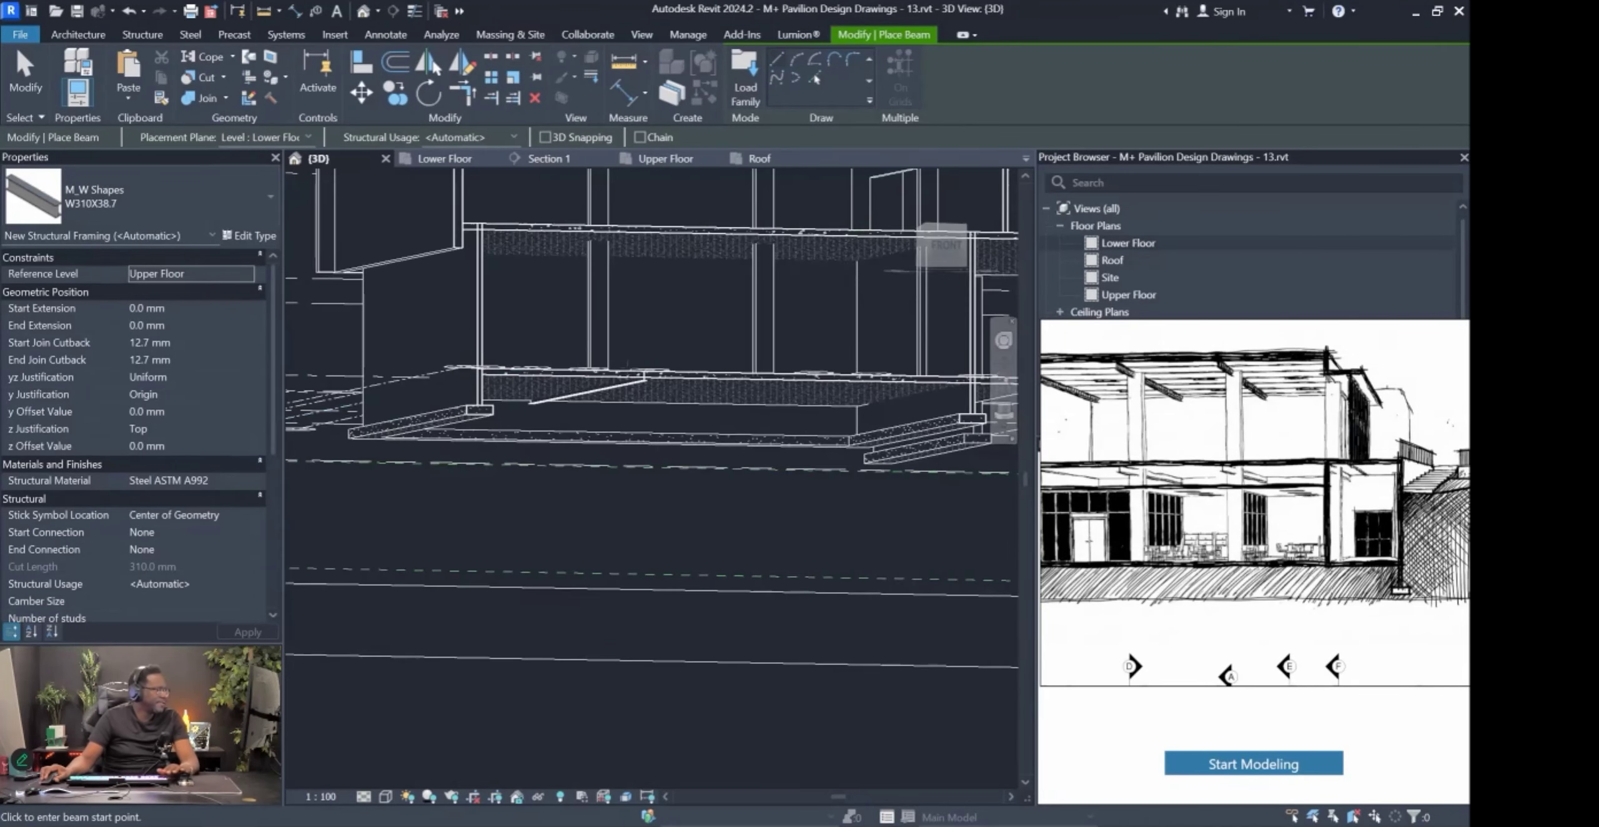
key(Escape)
key(Escape)
click(540, 400)
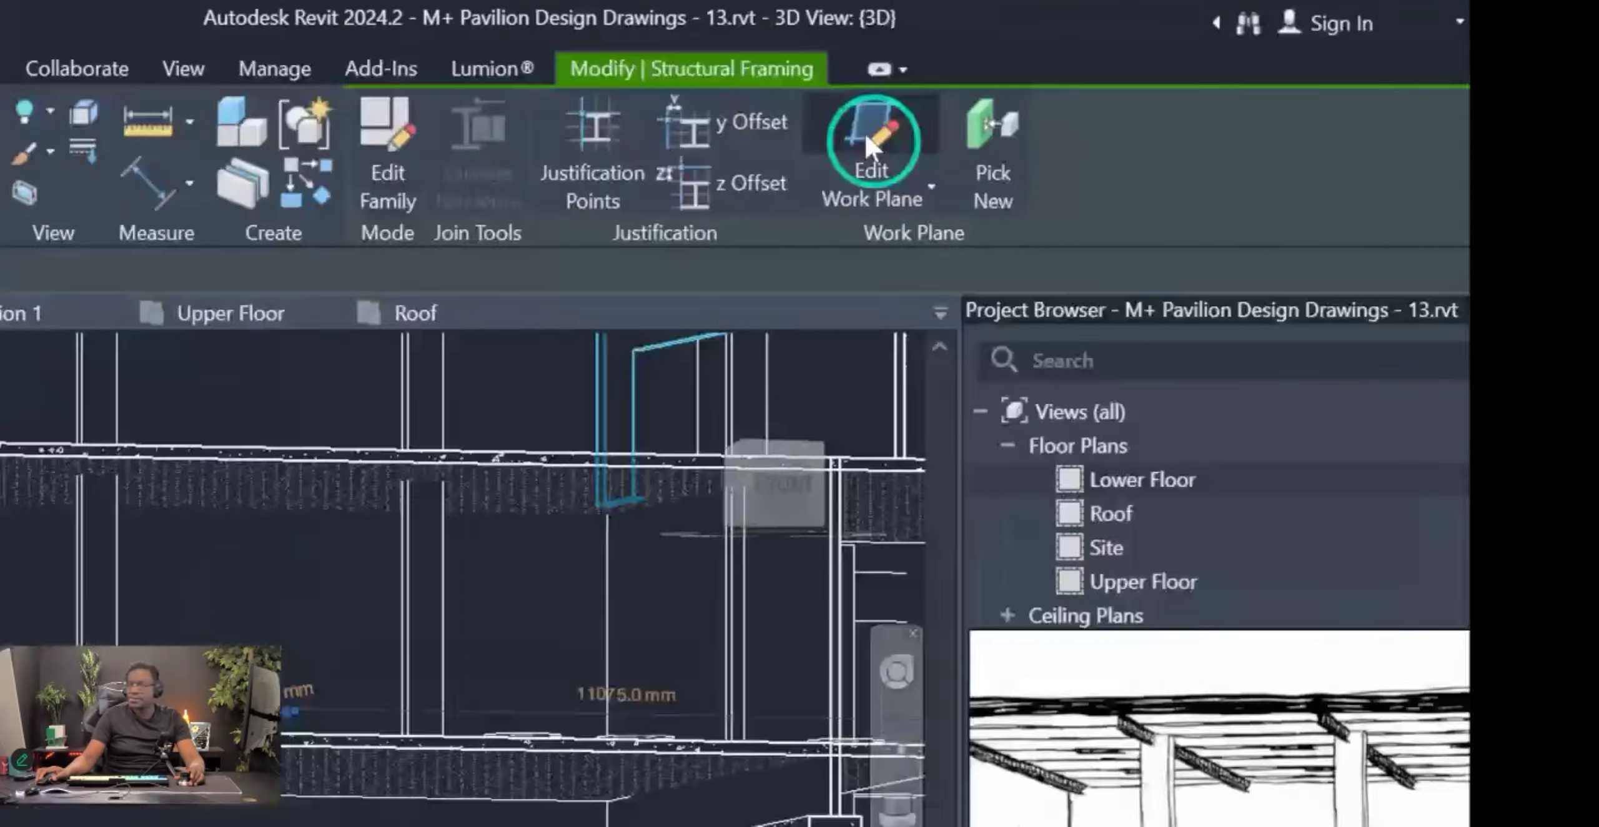
click(991, 84)
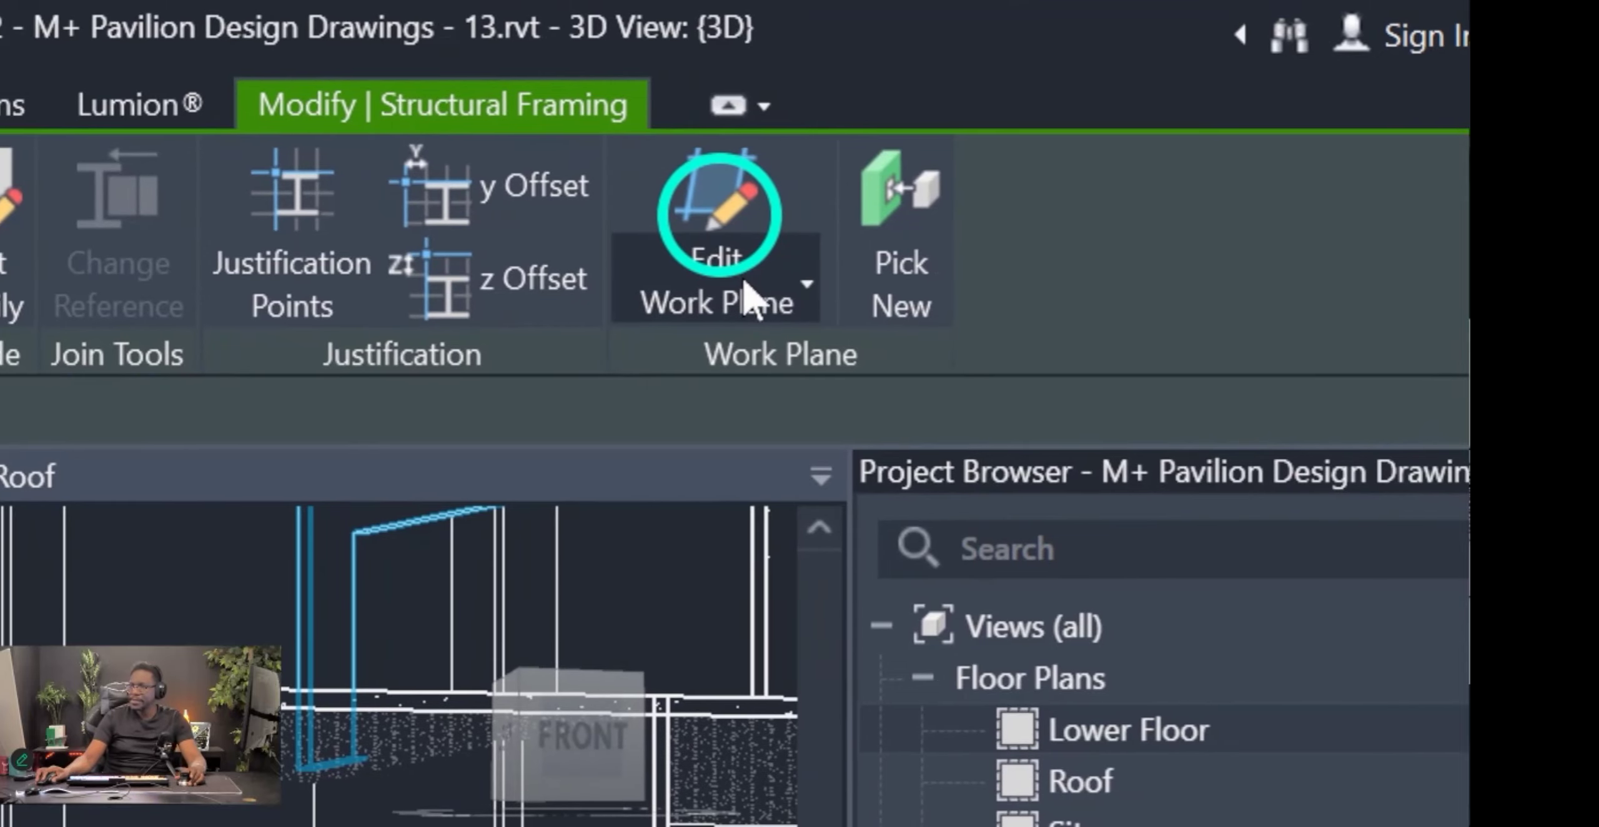
click(756, 306)
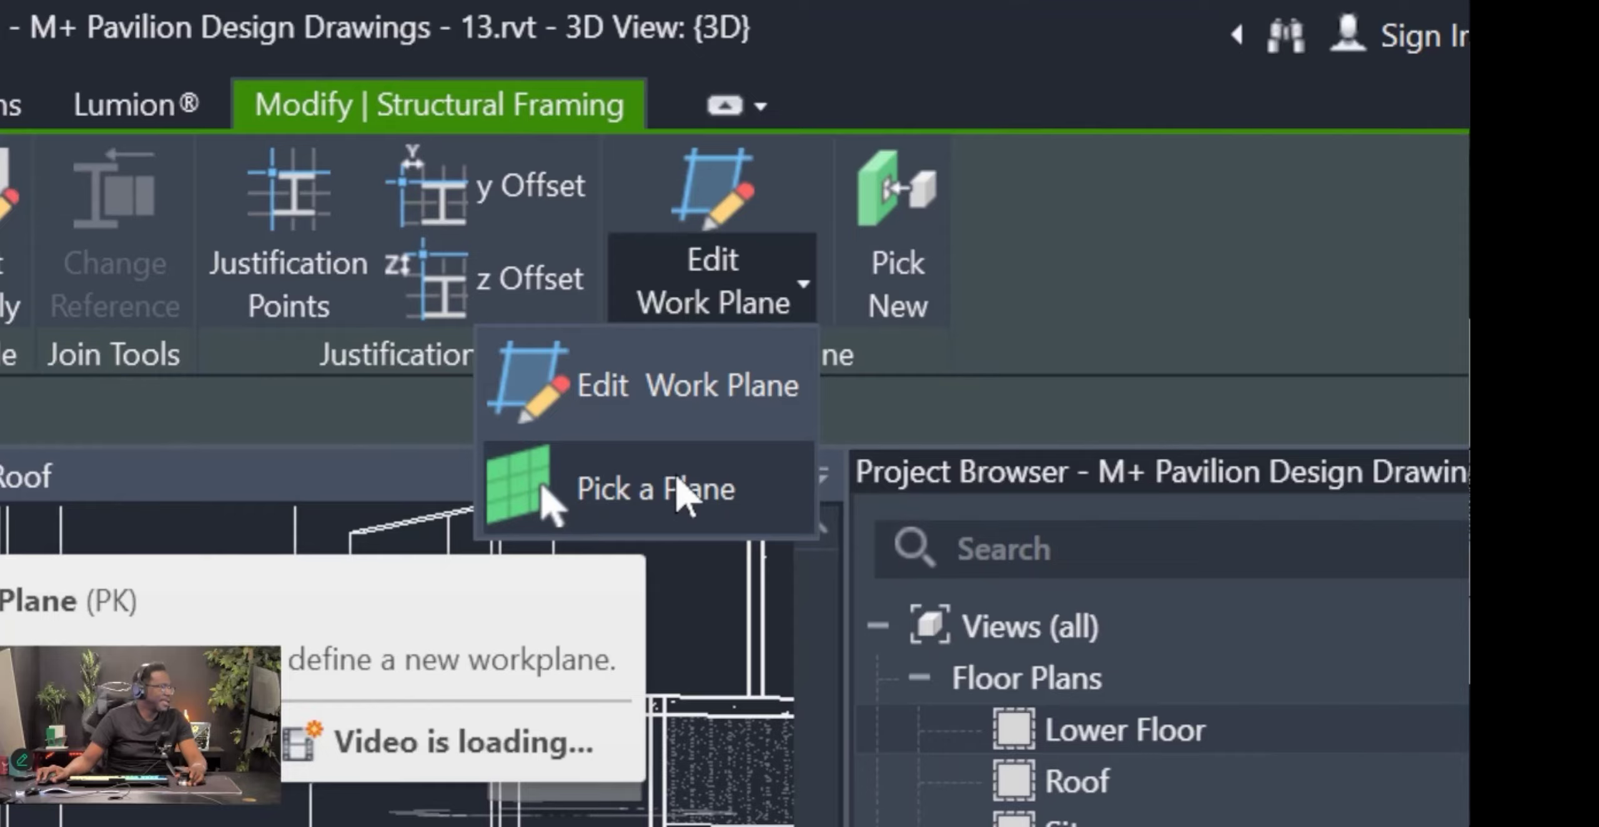
click(649, 500)
scroll(785, 414, up, 3)
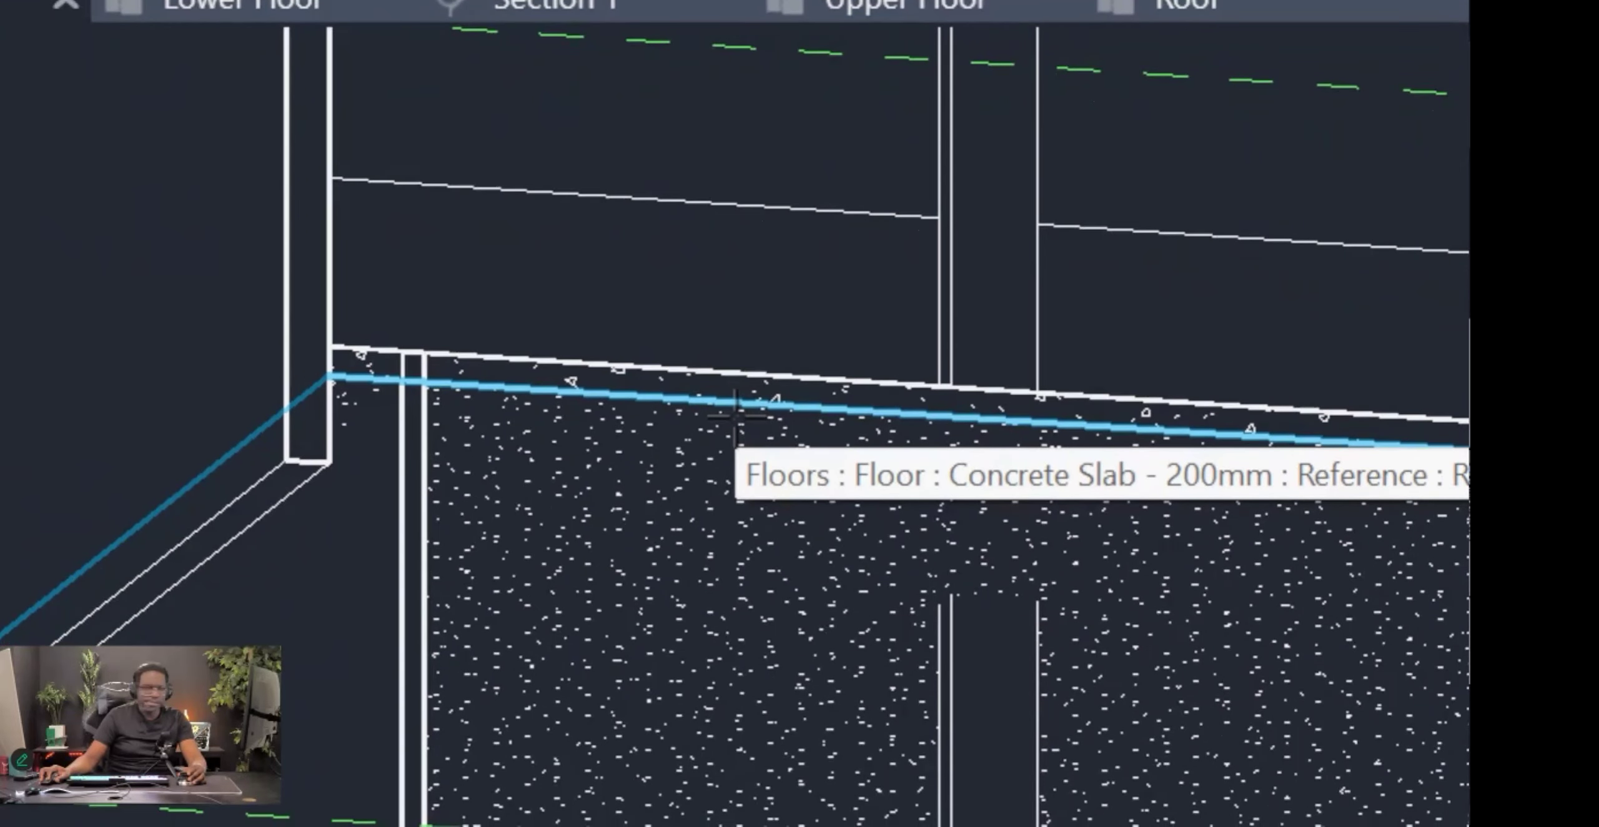
click(736, 416)
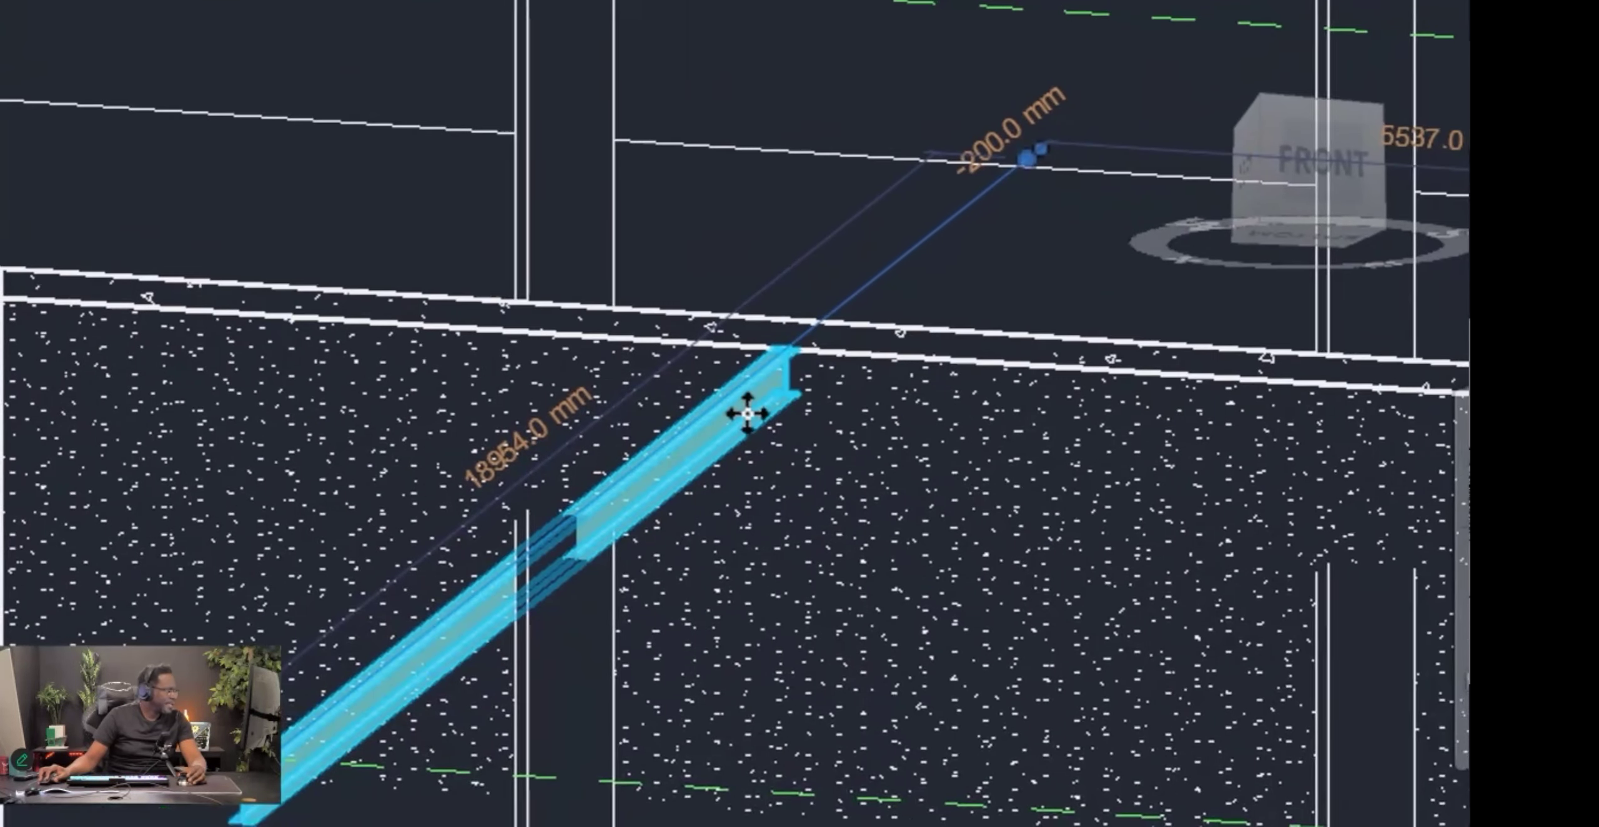
Change the beam's work plane to the Upper Floor level by picking the level in the 3D view.
scroll(739, 413, down, 1)
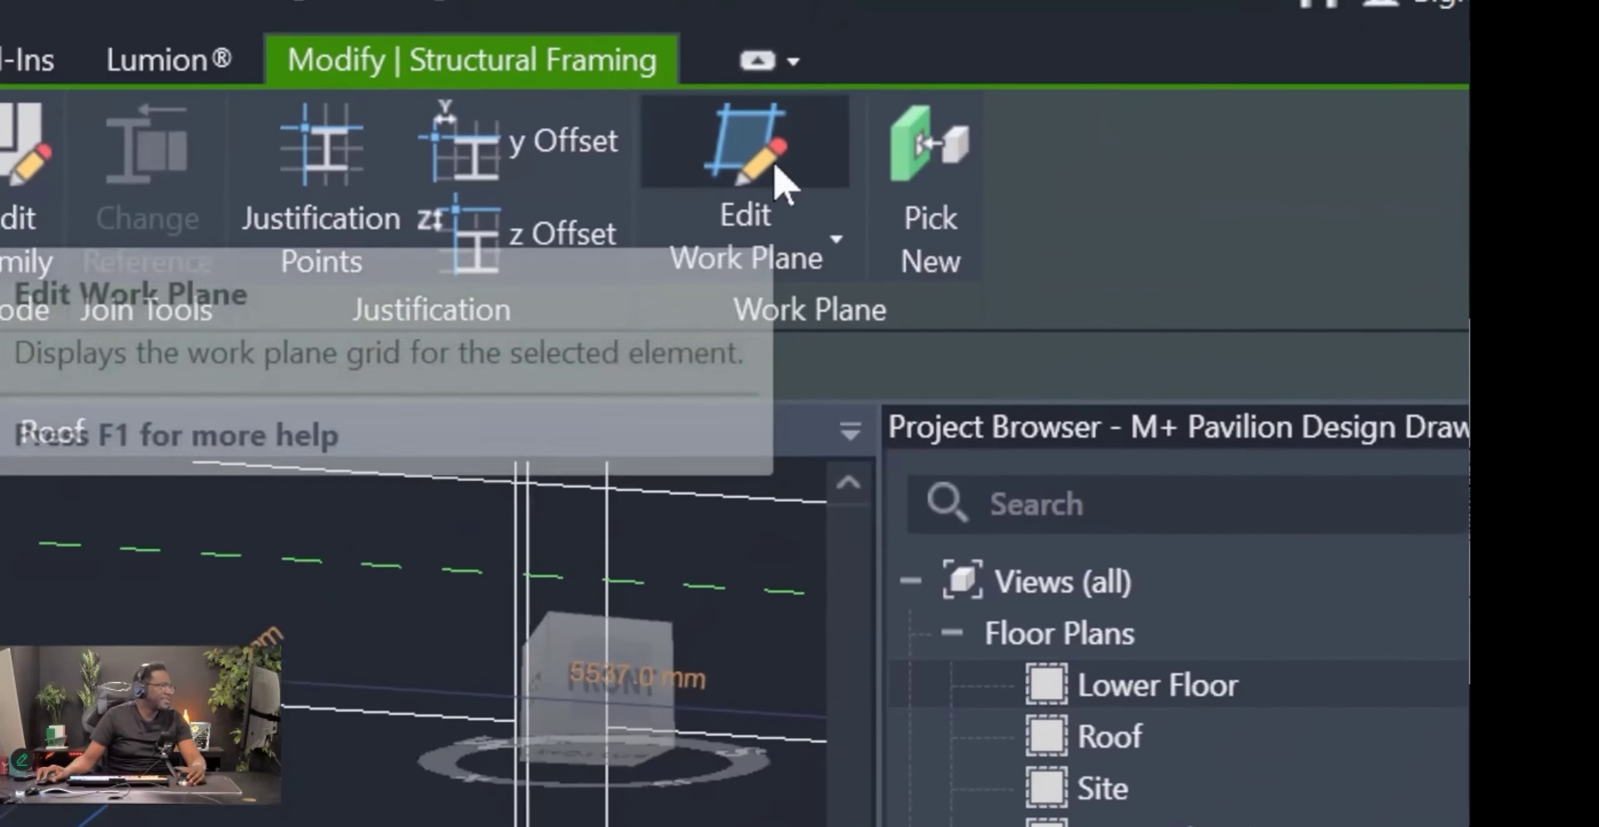
click(778, 178)
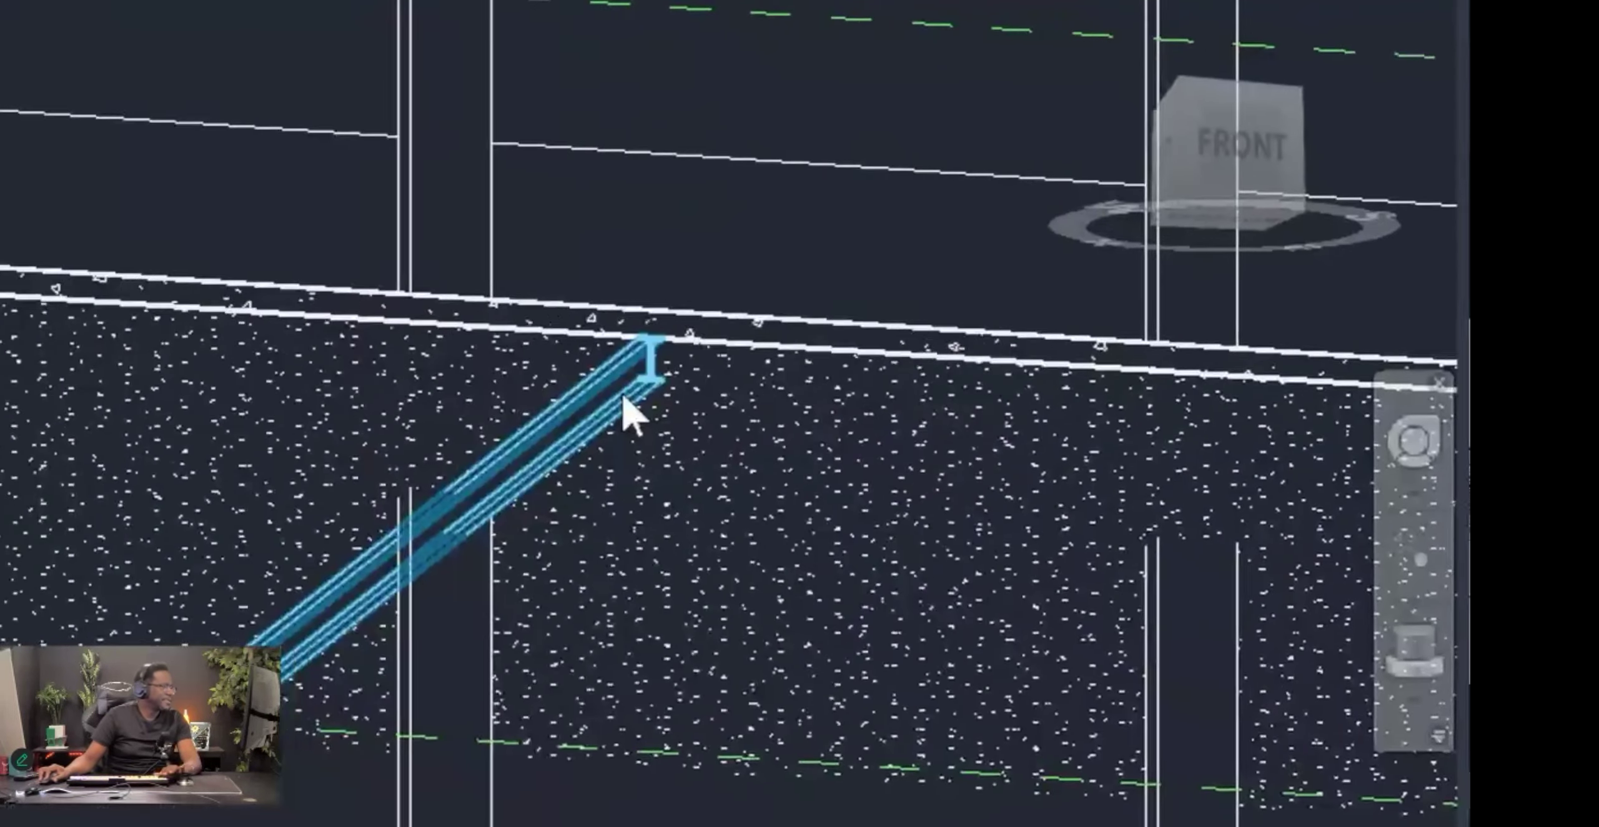
click(624, 399)
click(849, 138)
click(756, 321)
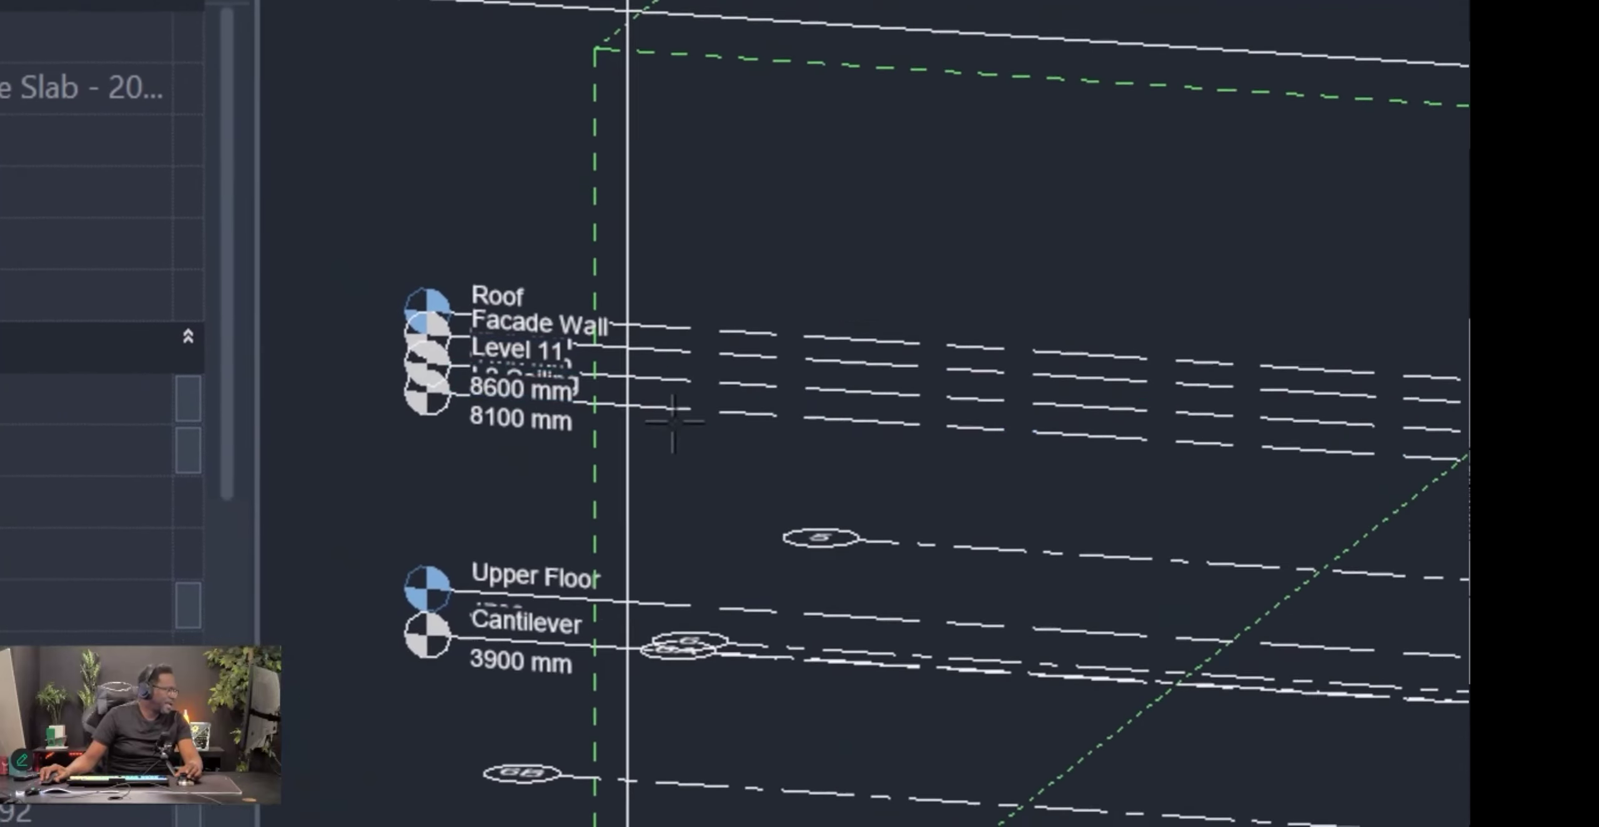
scroll(578, 719, up, 2)
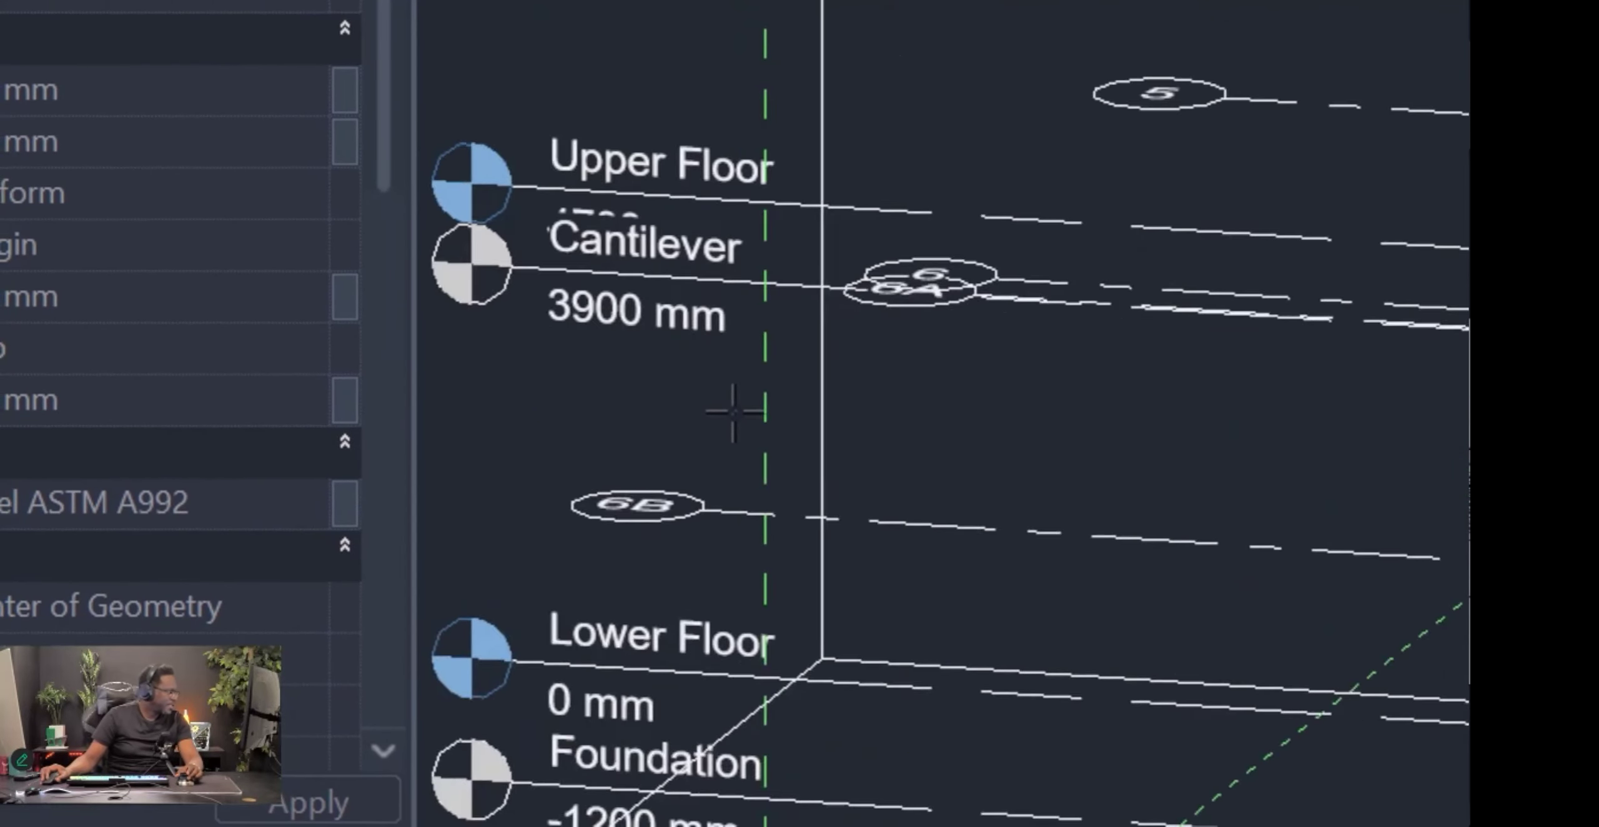
scroll(733, 412, up, 1)
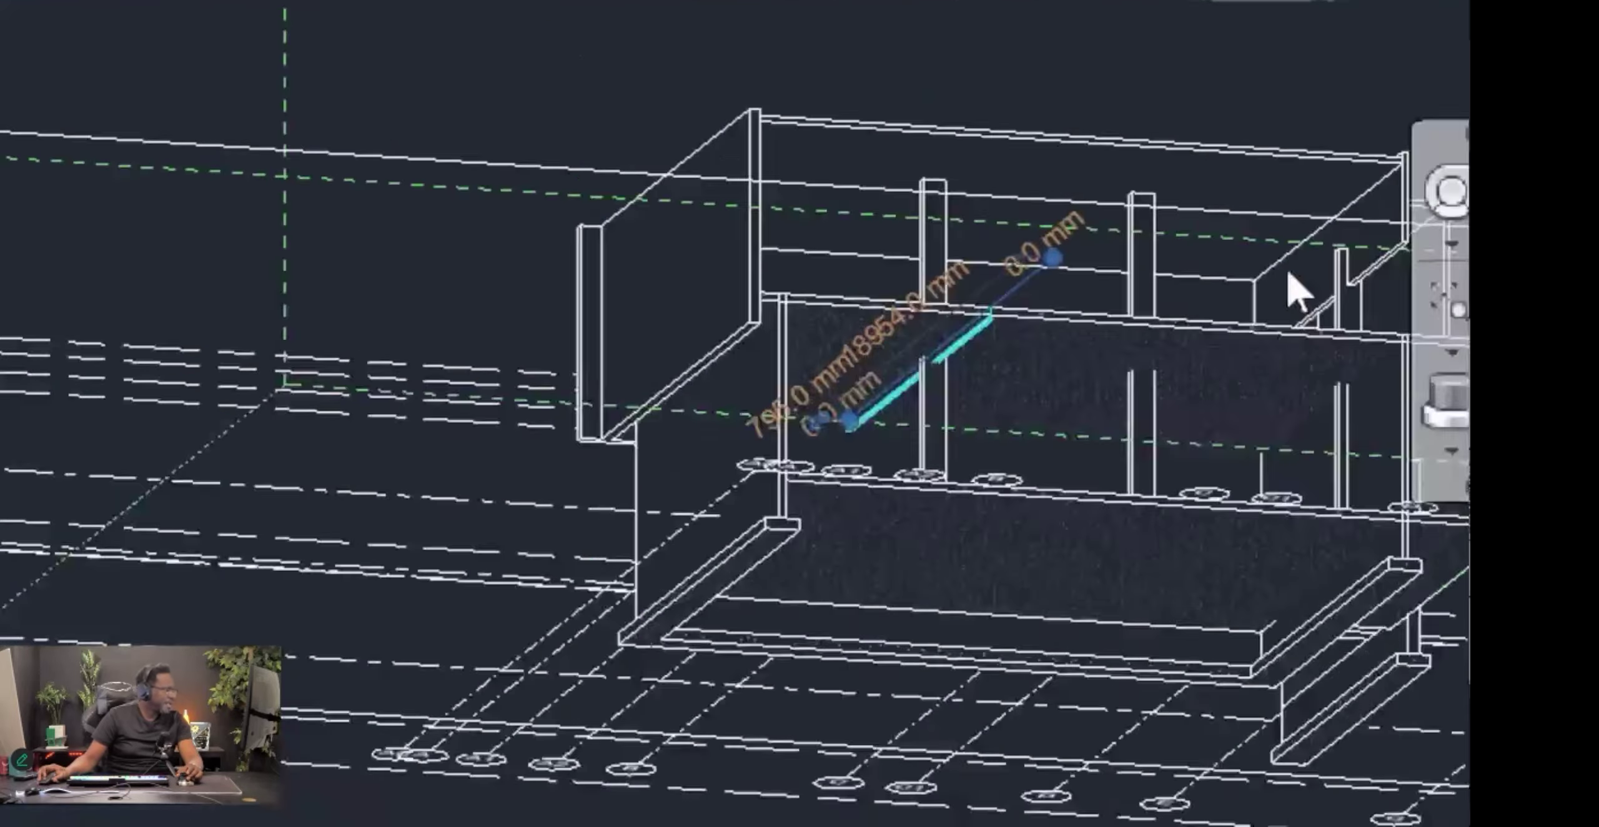
Pick the underside of the upper floor slab as the beam's work plane again.
scroll(510, 499, up, 3)
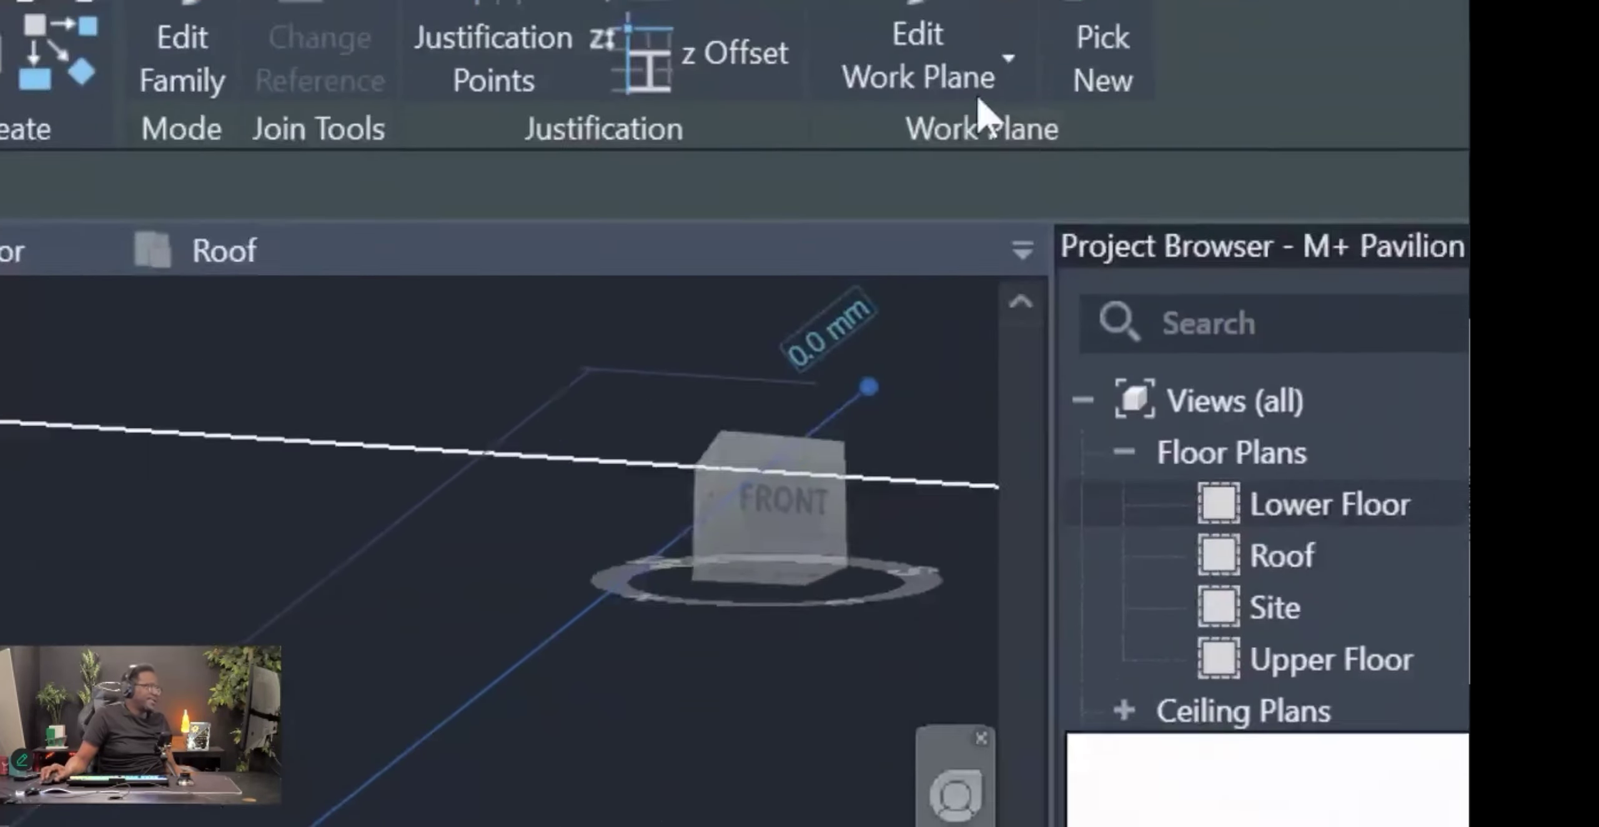
click(915, 94)
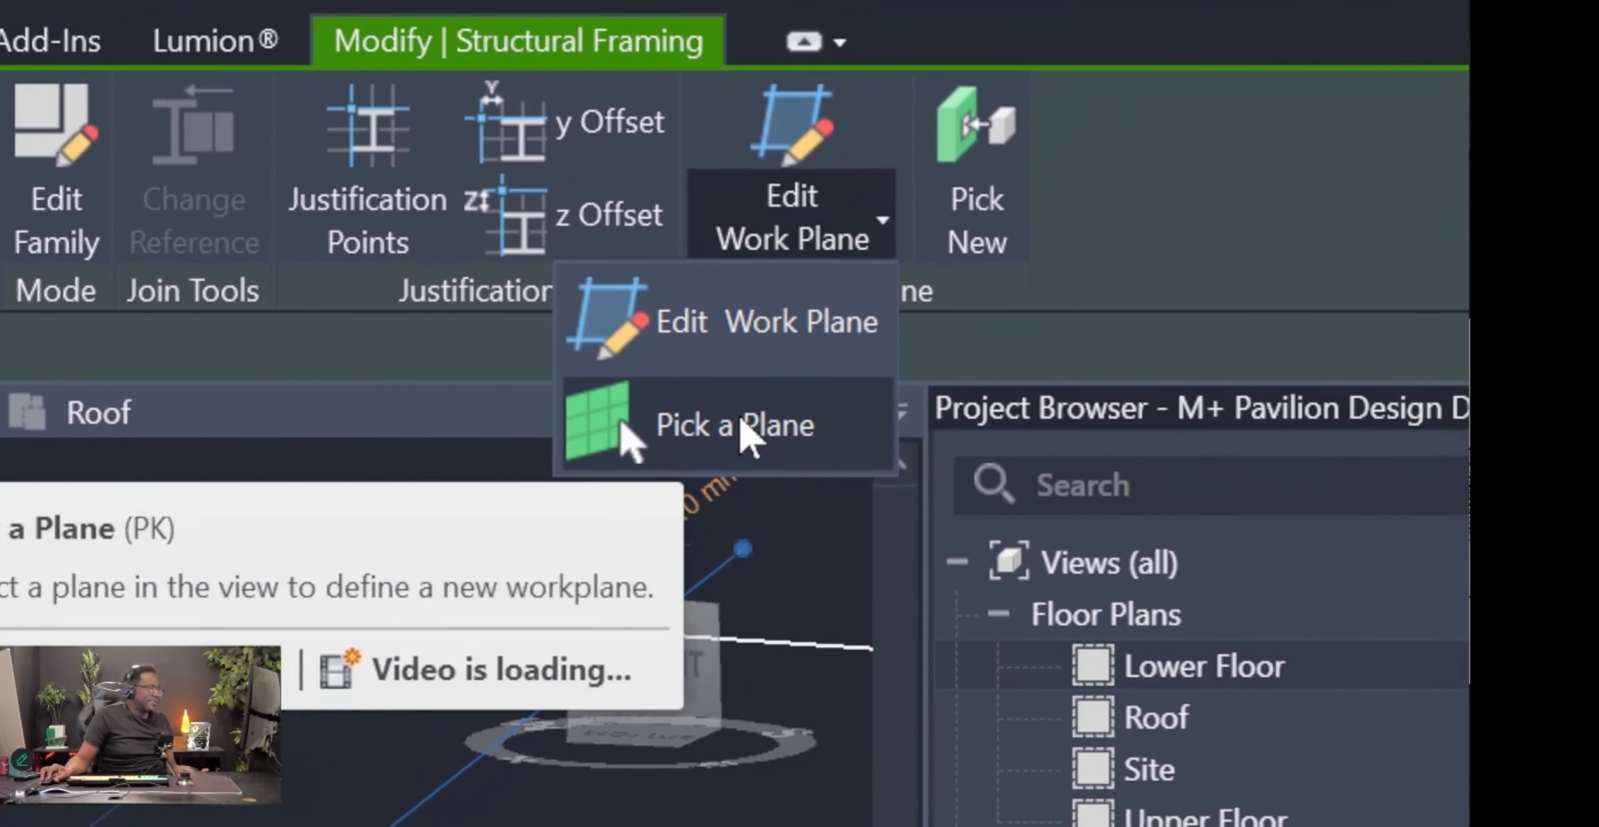
click(742, 425)
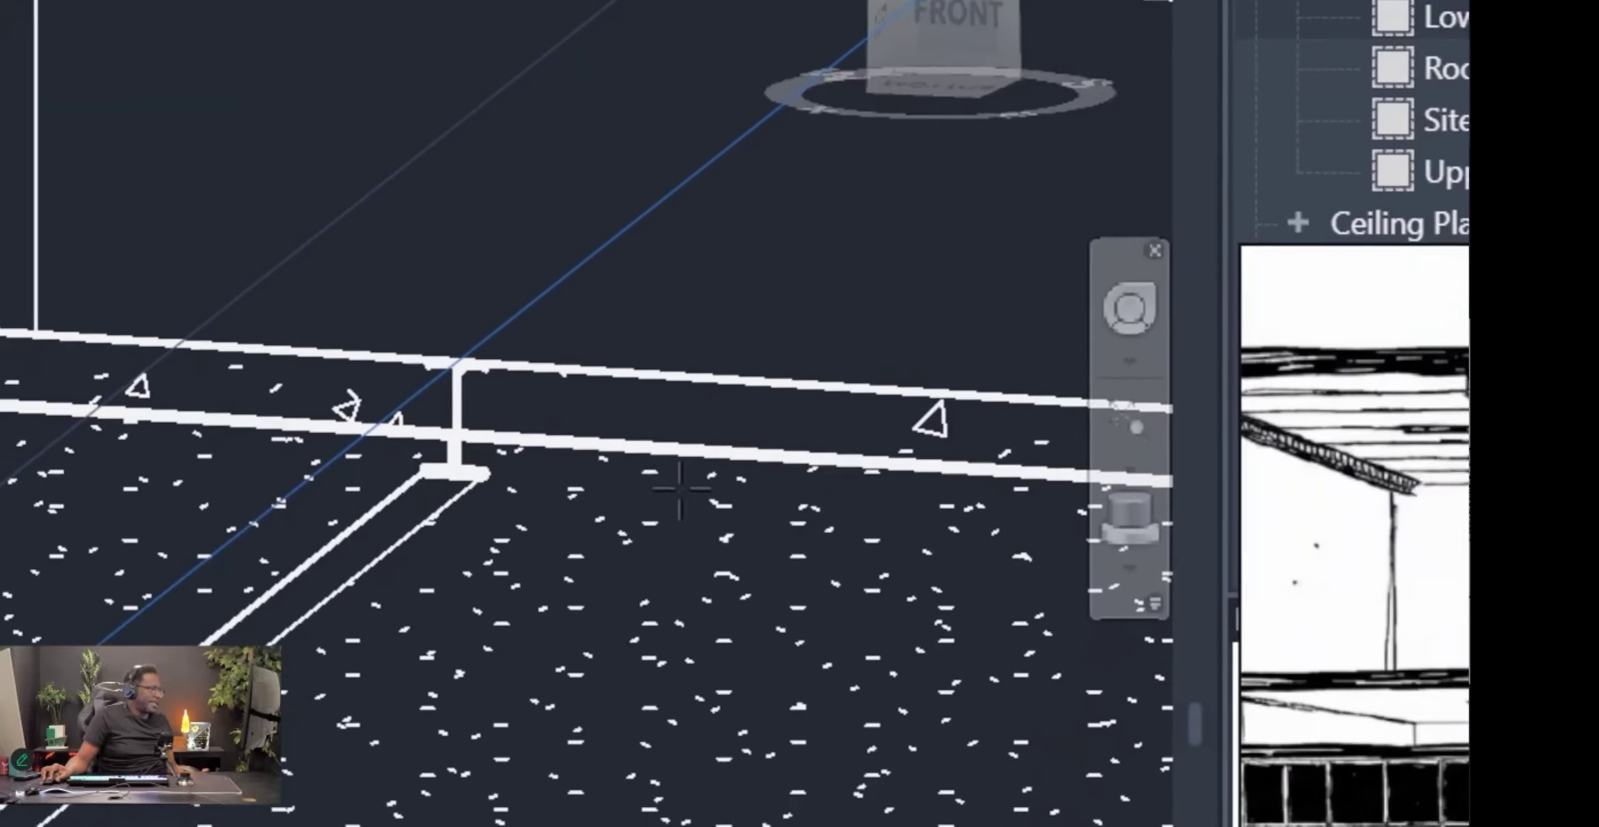
click(732, 425)
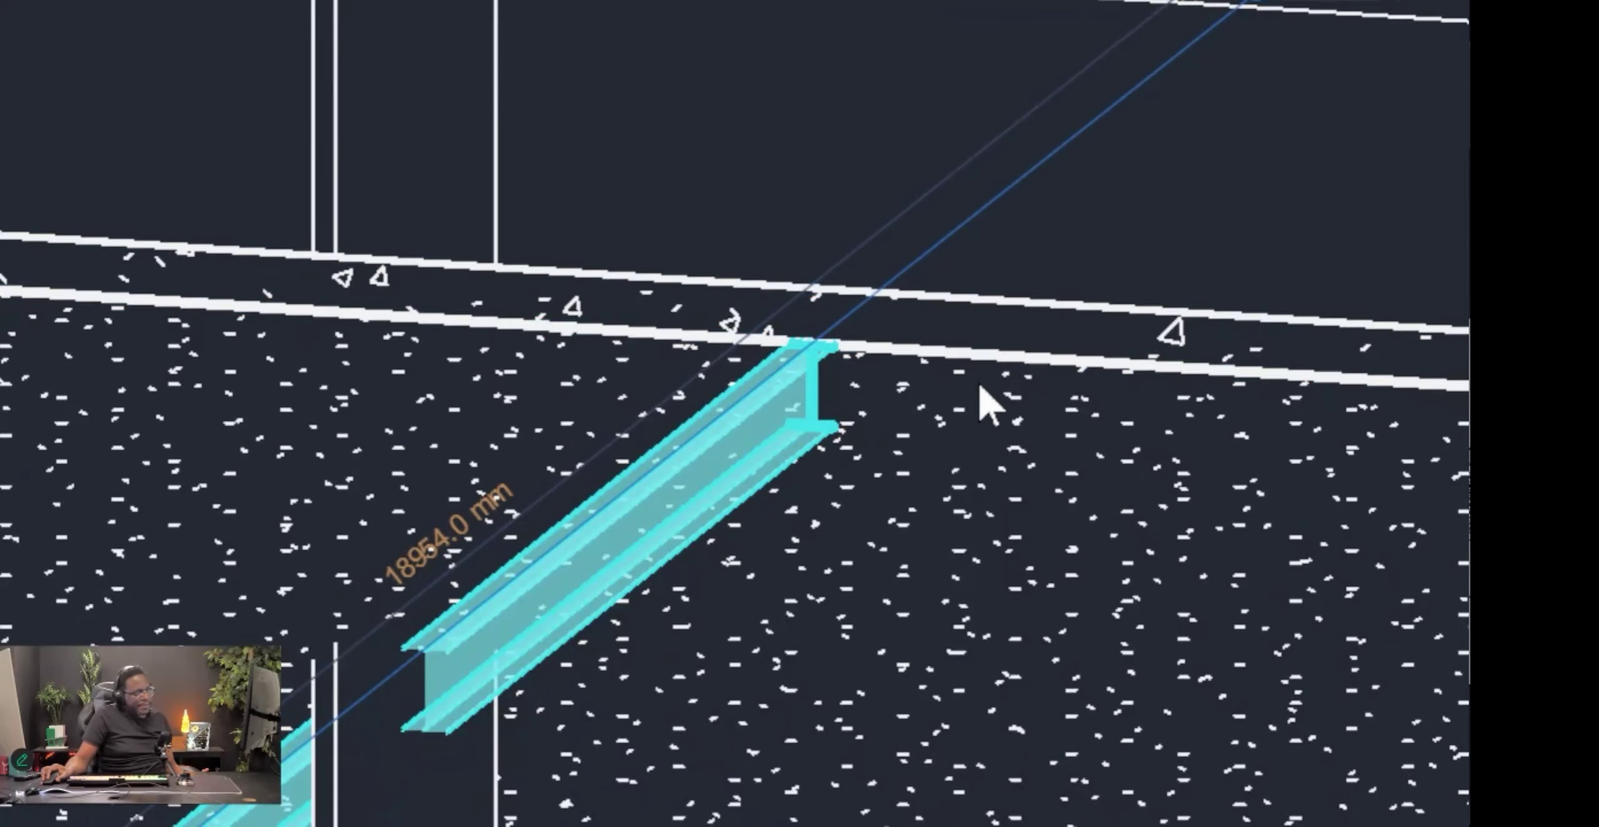
Open the Upper Floor plan view.
scroll(480, 579, down, 3)
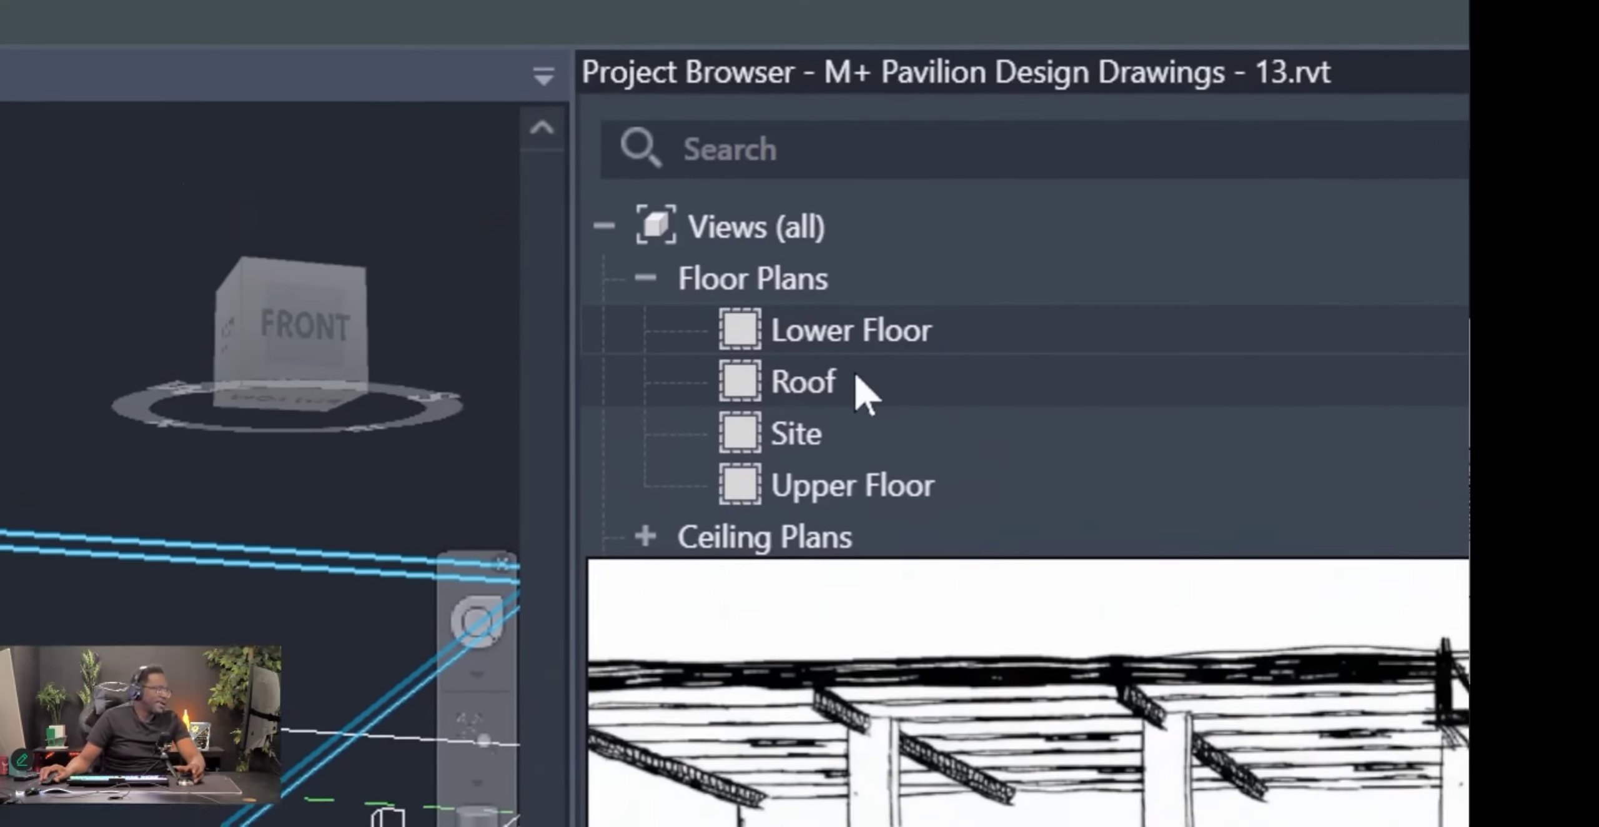
click(763, 412)
double_click(749, 523)
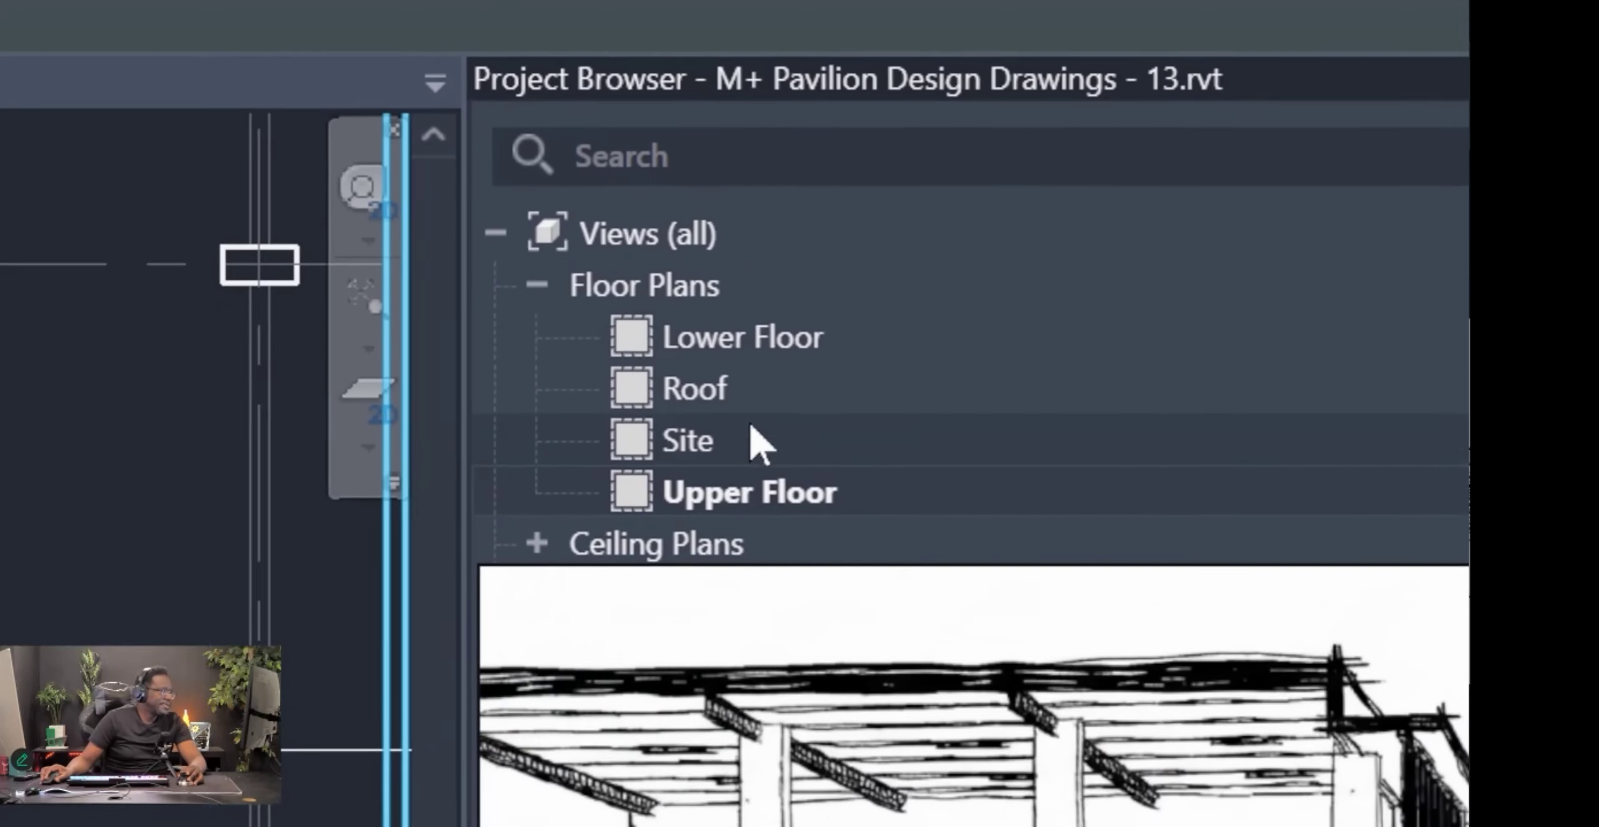
scroll(745, 424, down, 2)
scroll(745, 437, up, 2)
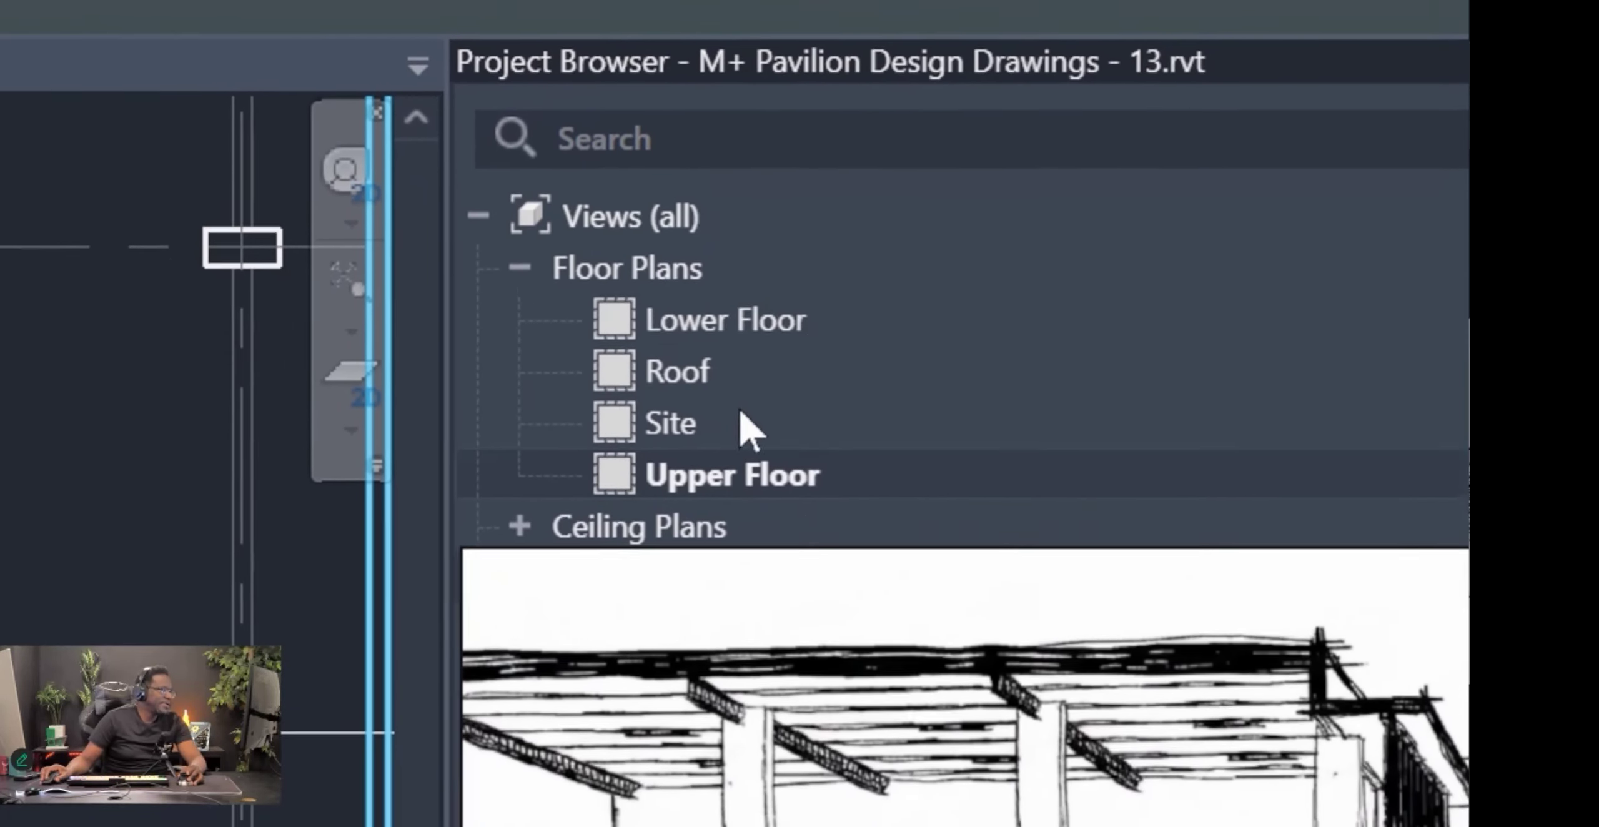
Open the Lower Floor plan view and bring the wall and column area near the building's lower edge into view.
double_click(745, 404)
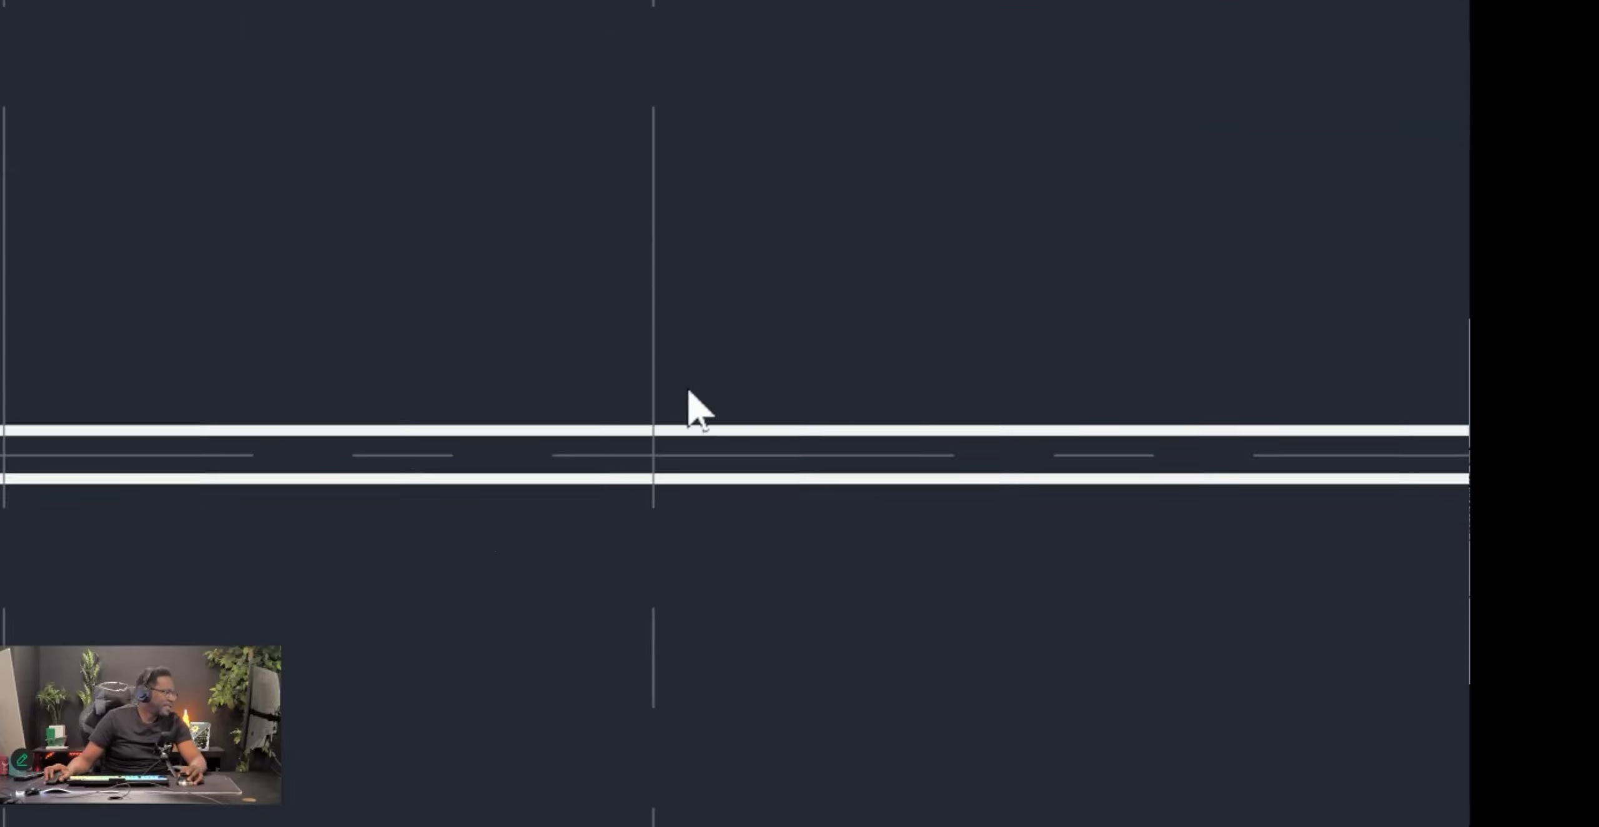
scroll(689, 400, down, 3)
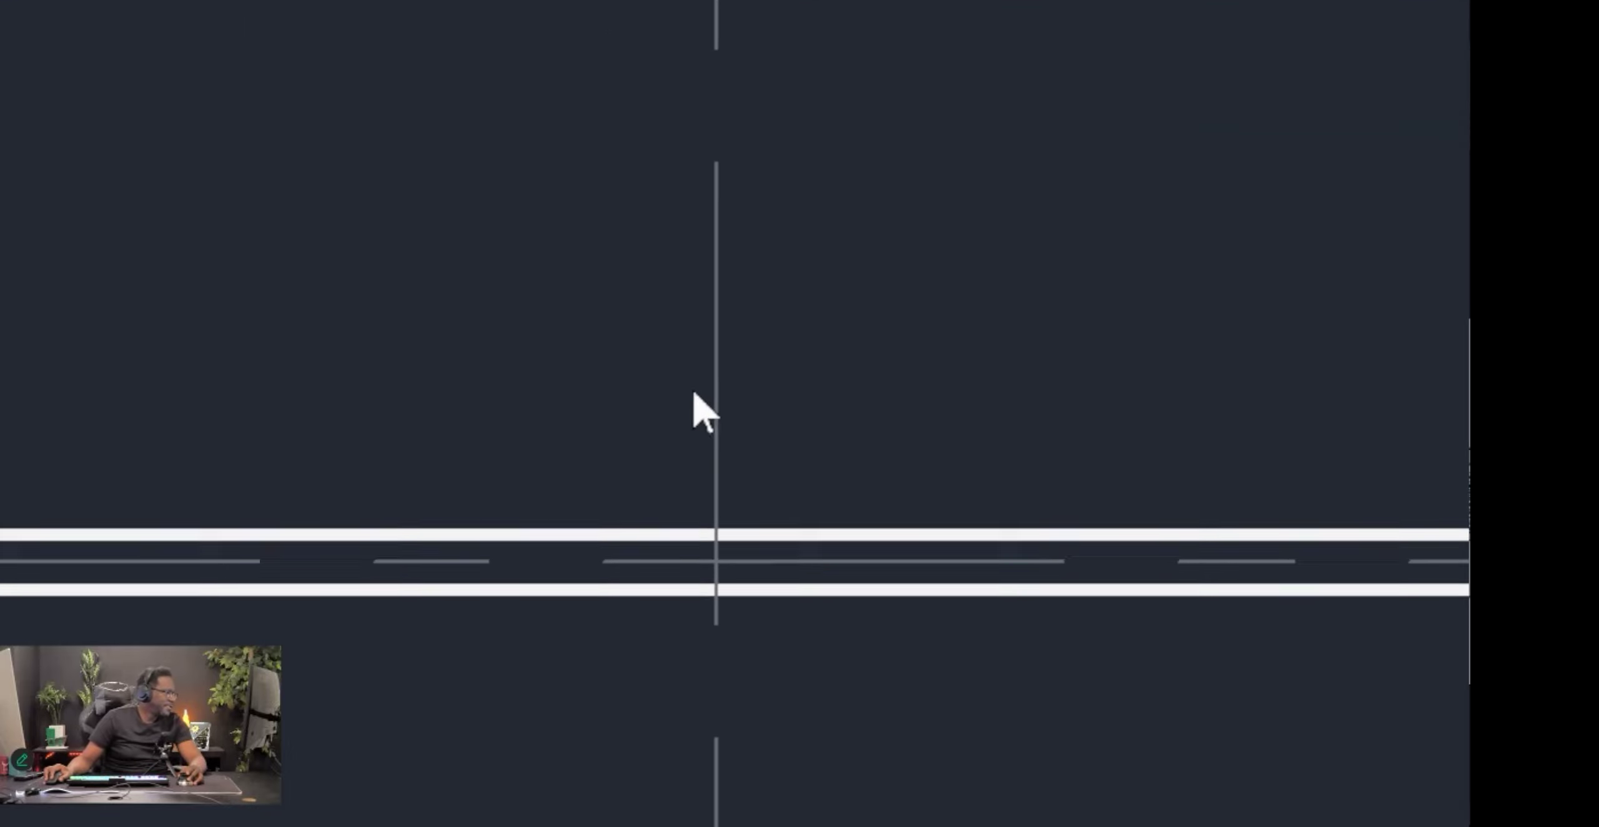
scroll(862, 601, down, 2)
middle_drag(862, 601, 809, 383)
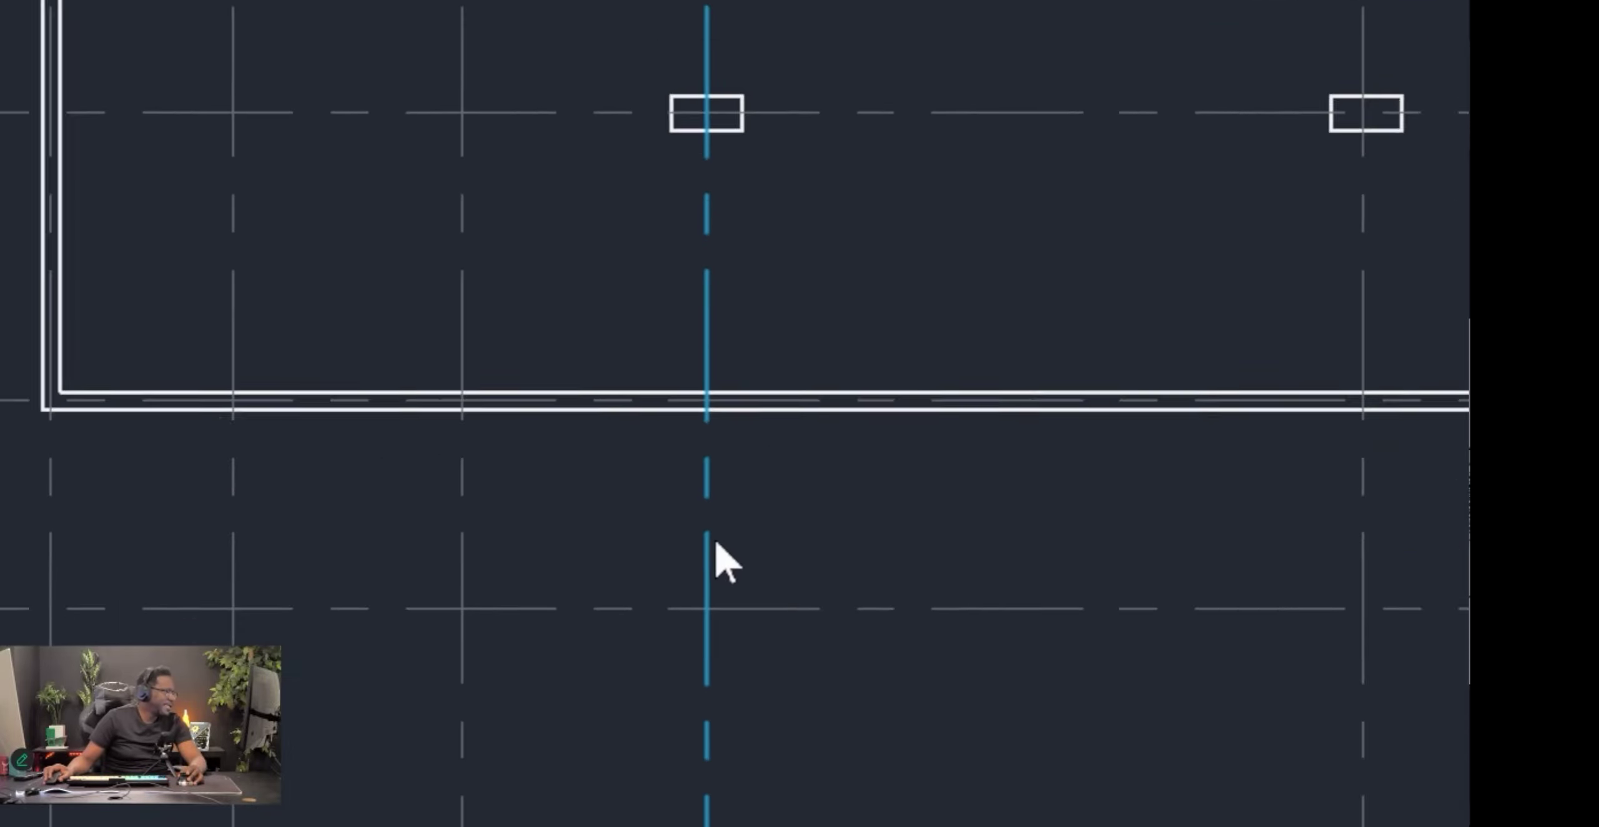
scroll(712, 562, down, 2)
middle_drag(739, 203, 739, 682)
scroll(735, 172, down, 1)
middle_drag(735, 171, 551, 171)
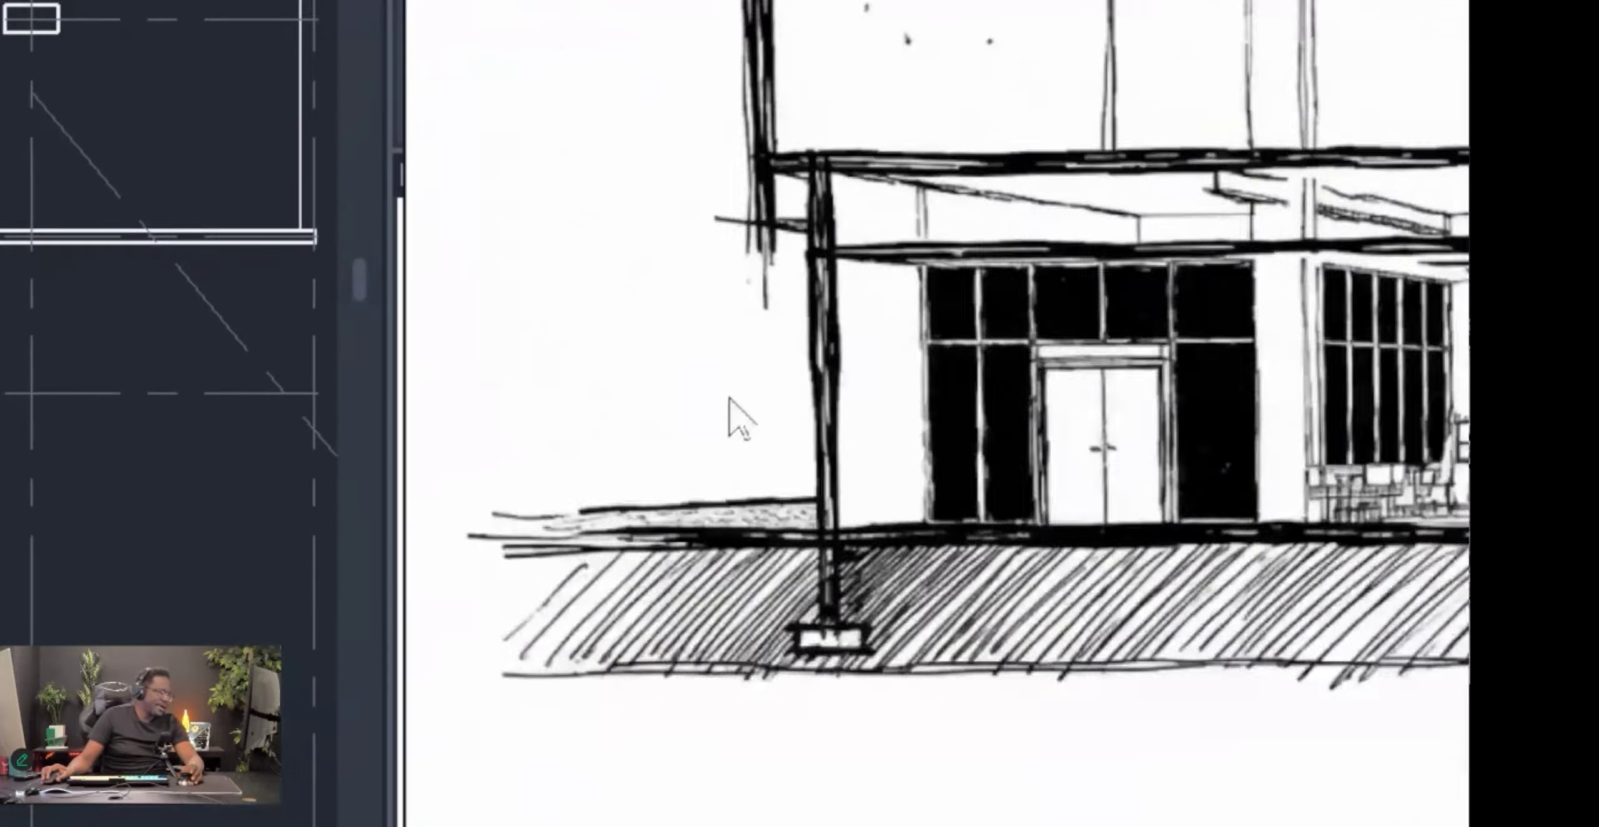
scroll(731, 420, down, 3)
scroll(1237, 460, up, 3)
key(p)
drag(432, 335, 814, 321)
drag(903, 316, 1017, 312)
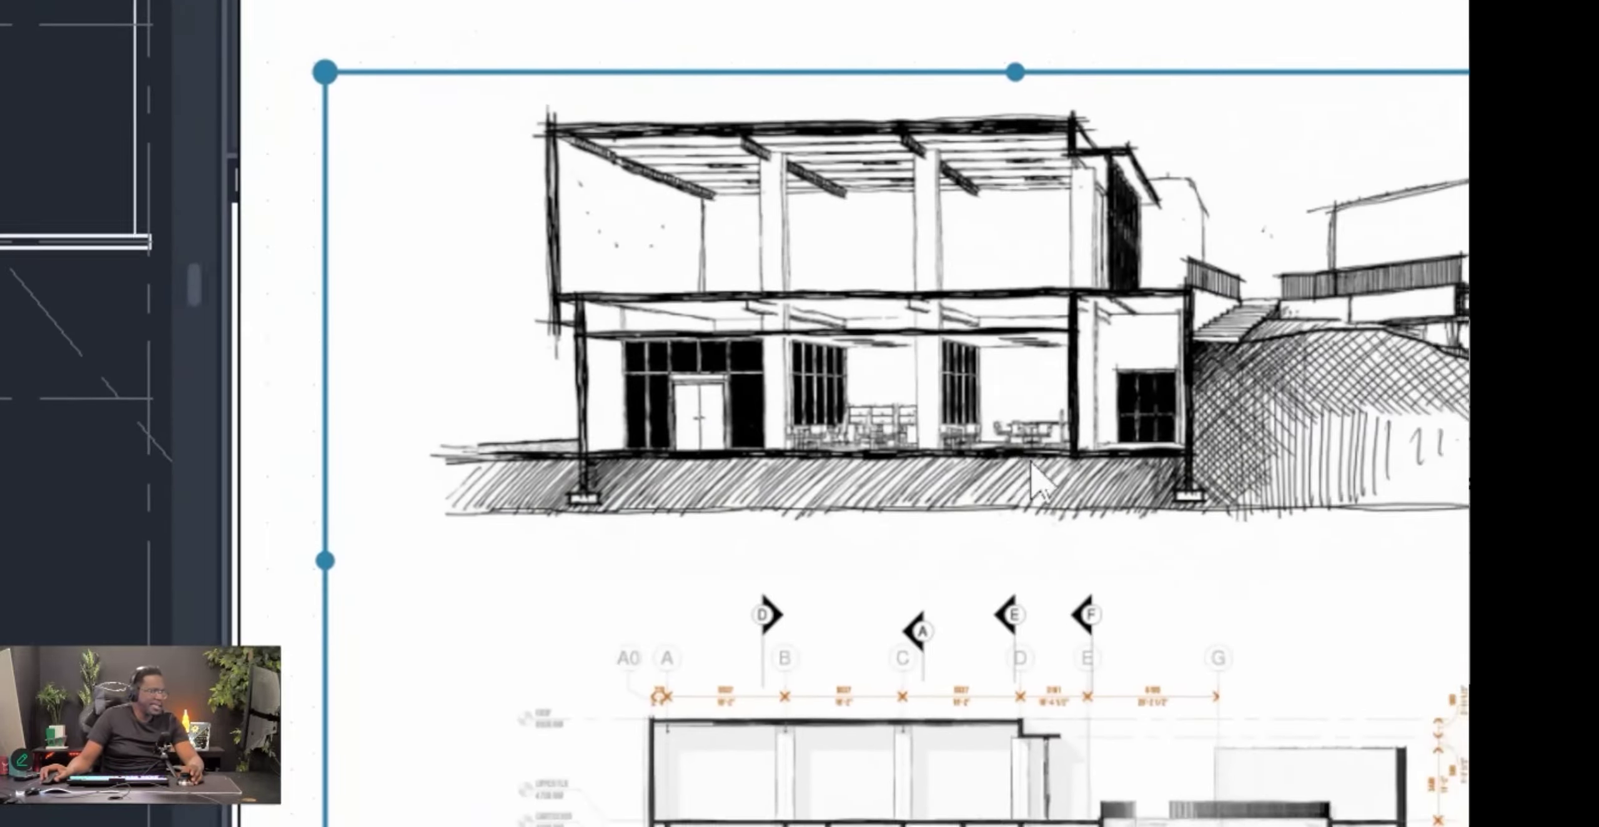
drag(1029, 408, 1123, 402)
drag(1238, 402, 1332, 401)
mouse_move(965, 2)
mouse_down()
mouse_move(994, 228)
mouse_move(963, 275)
mouse_up()
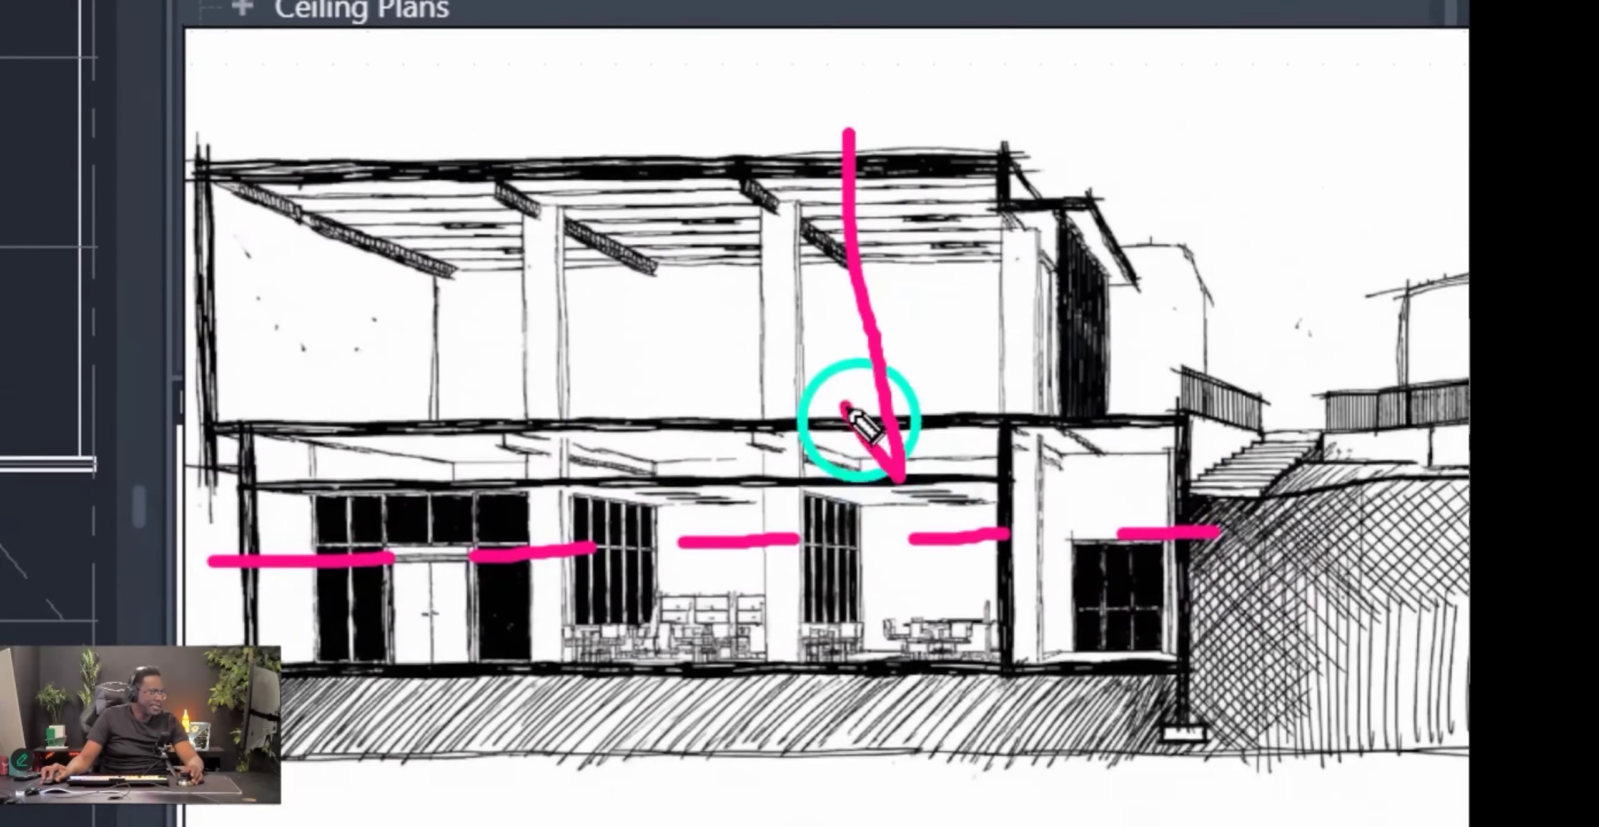
drag(846, 405, 943, 405)
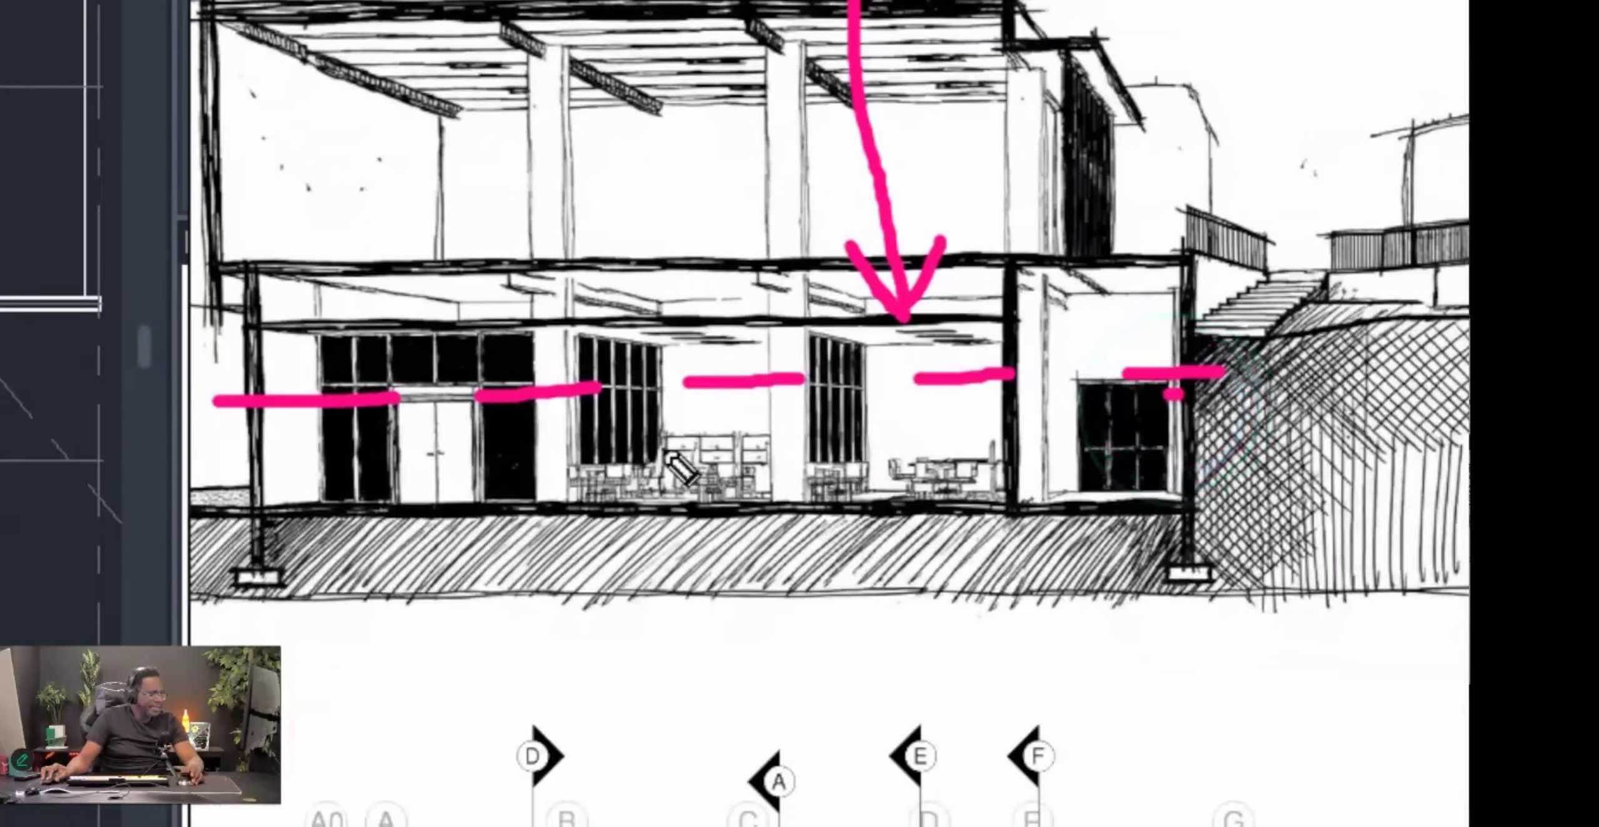
mouse_move(323, 421)
mouse_down()
mouse_move(253, 480)
mouse_move(1183, 459)
mouse_up()
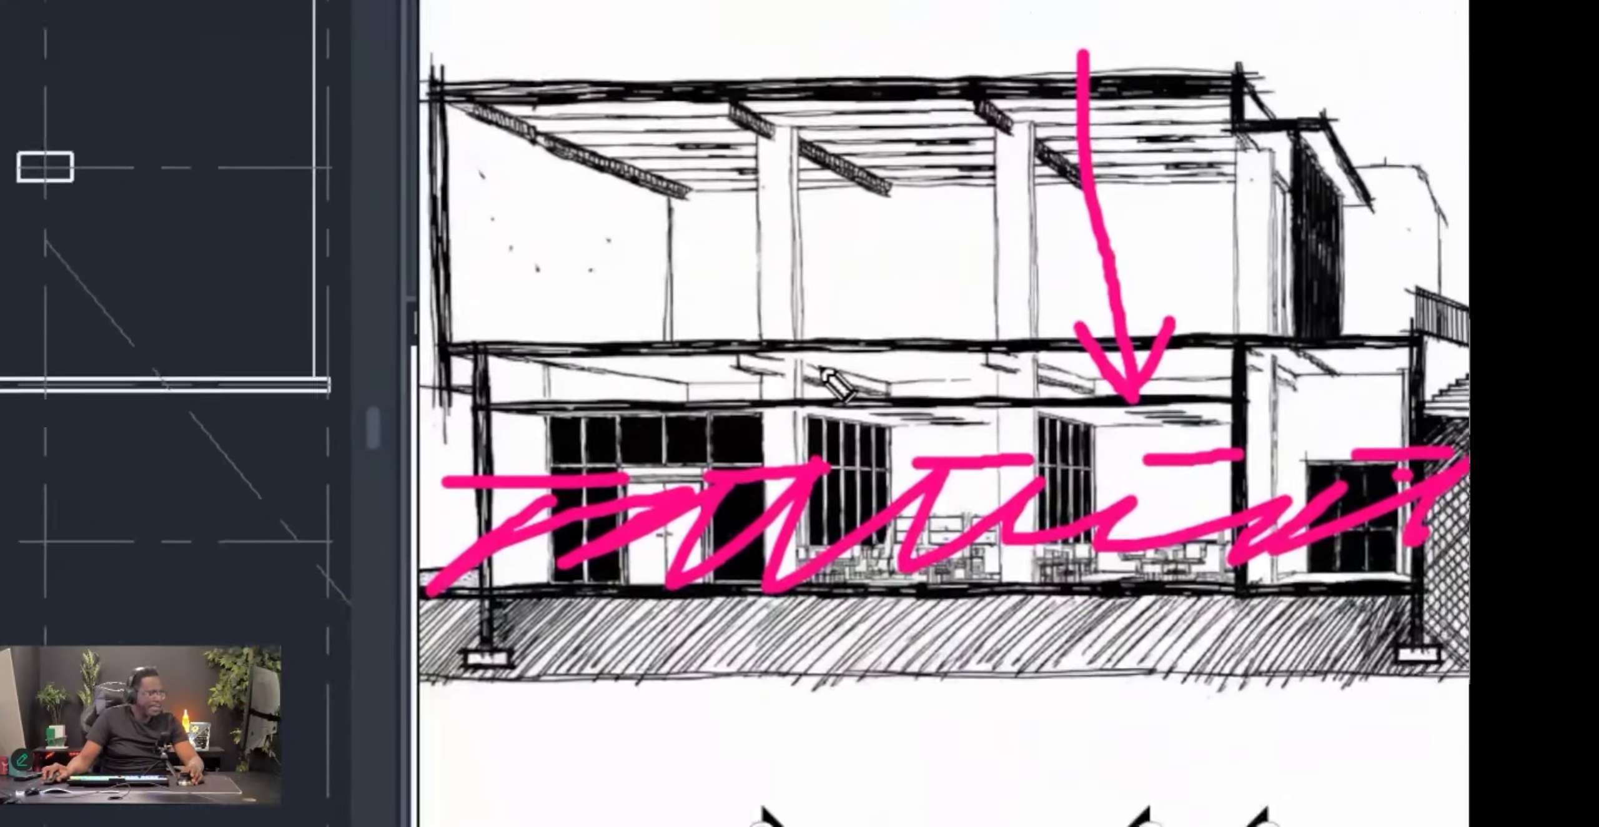
drag(648, 193, 651, 195)
mouse_move(777, 388)
mouse_down()
mouse_move(671, 445)
mouse_move(856, 434)
mouse_move(808, 472)
mouse_up()
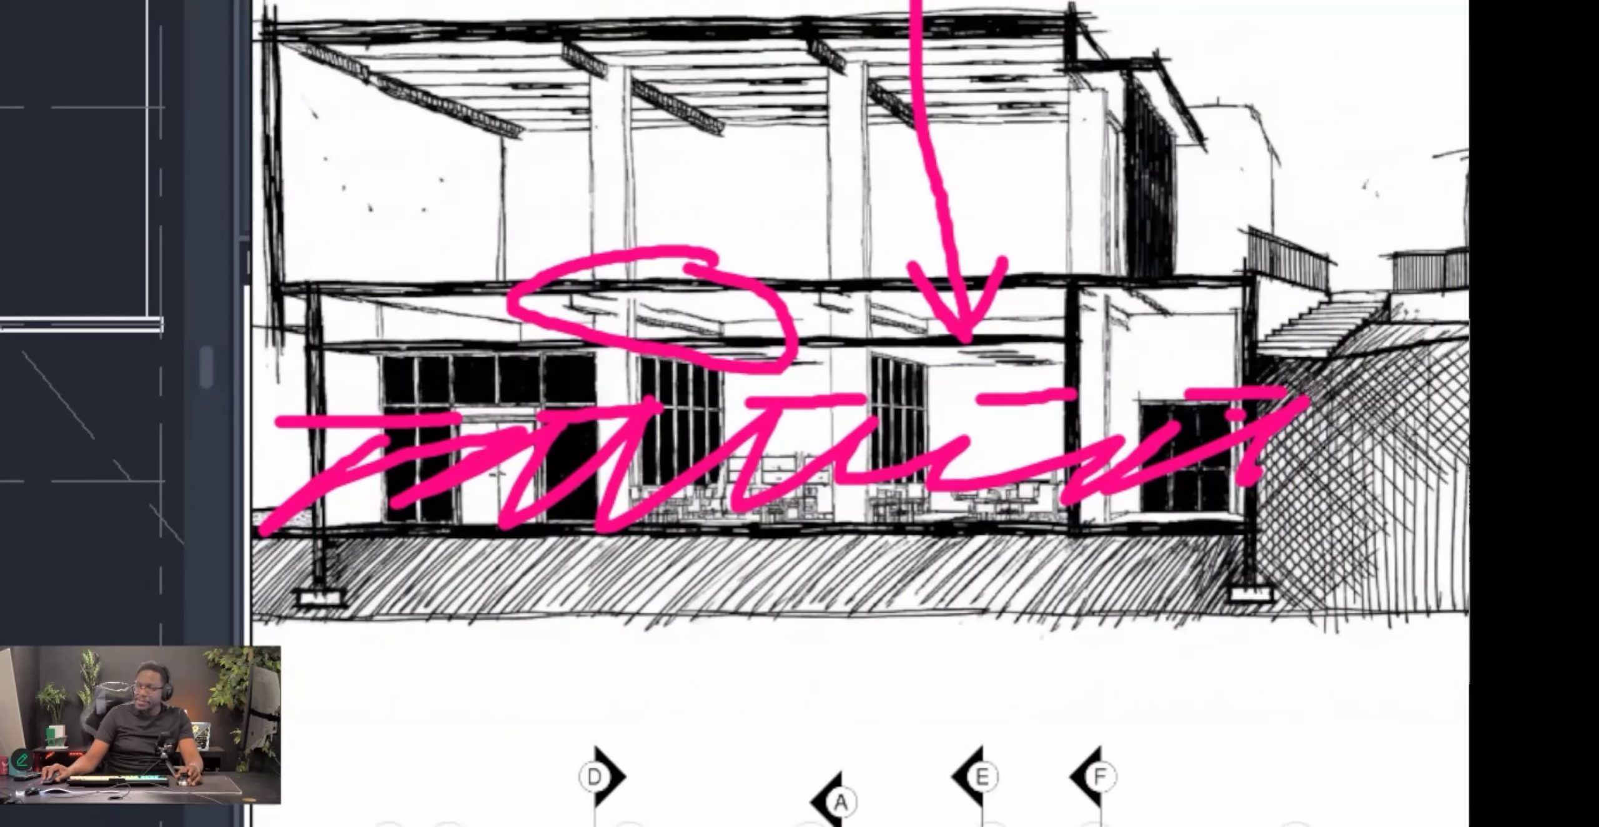
key(Escape)
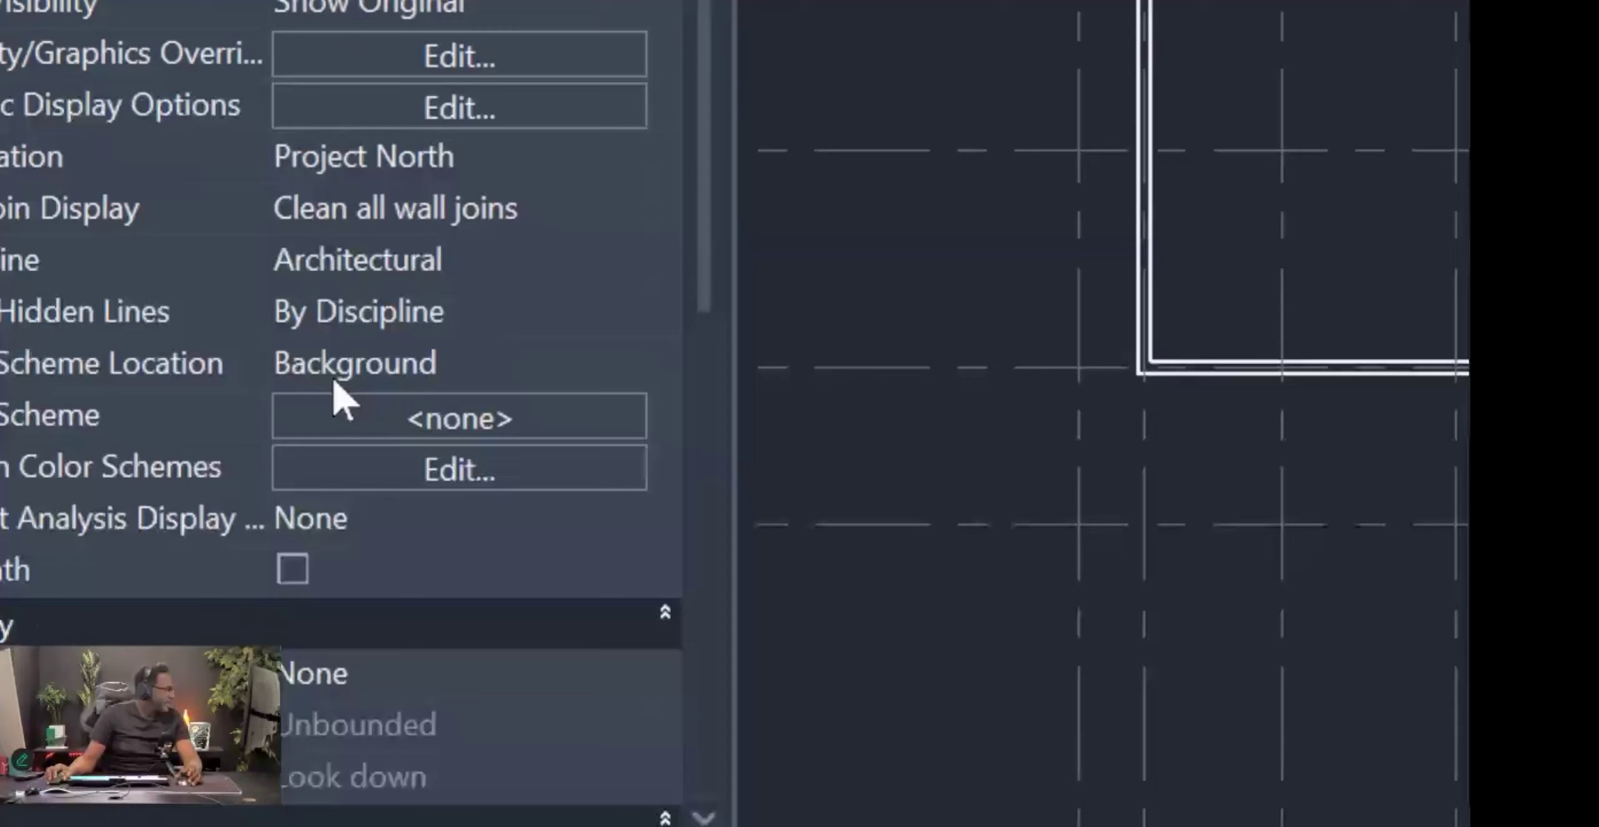
Set the Lower Floor view's underlay base level to Lower Floor and its underlay orientation to Look up.
scroll(3, 512, down, 5)
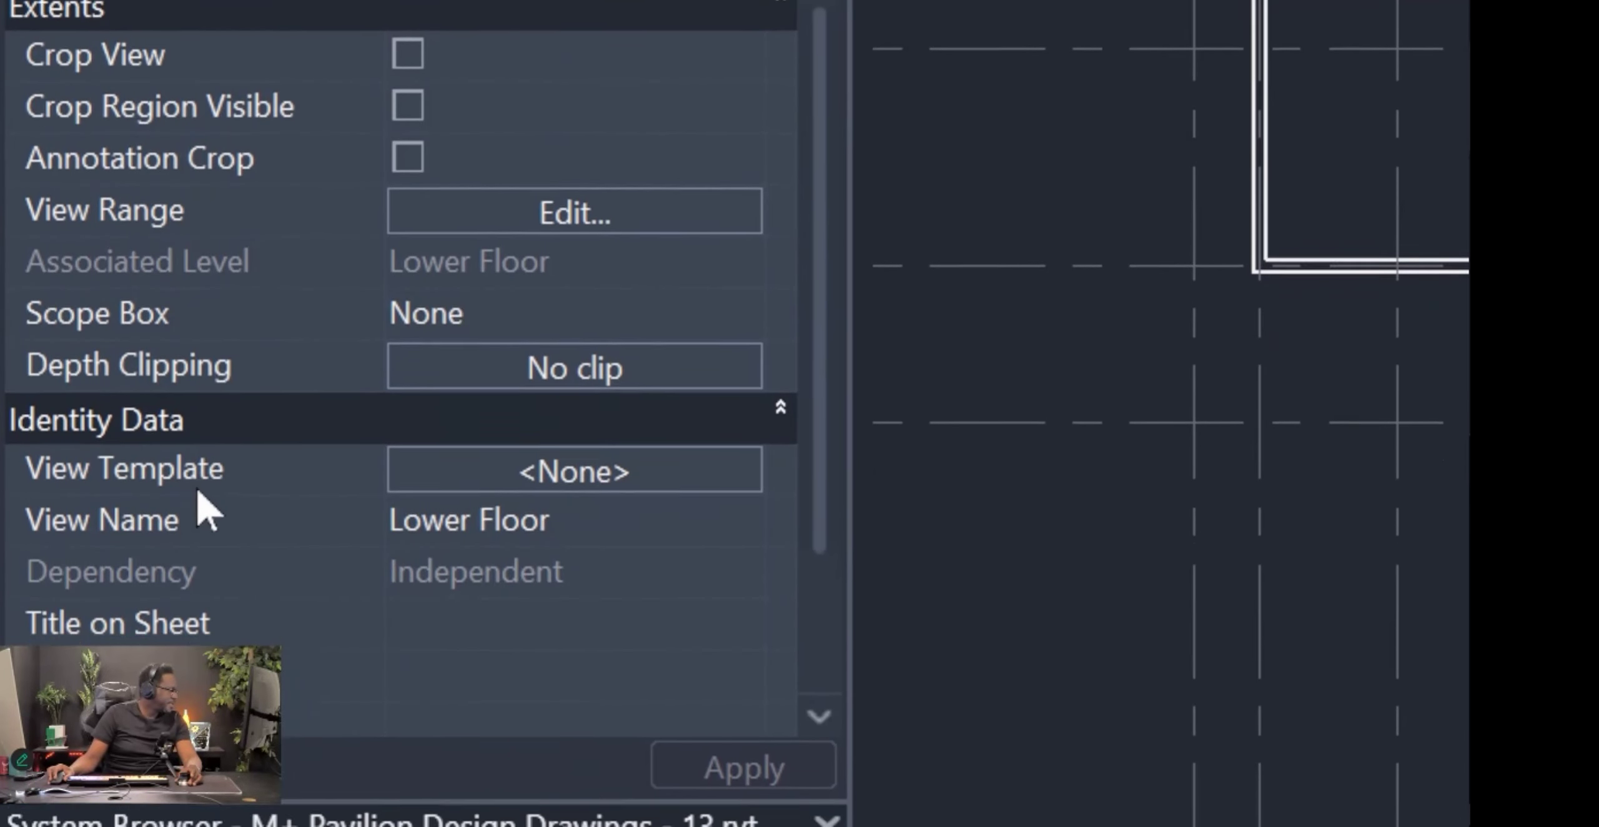
scroll(285, 439, up, 5)
click(749, 474)
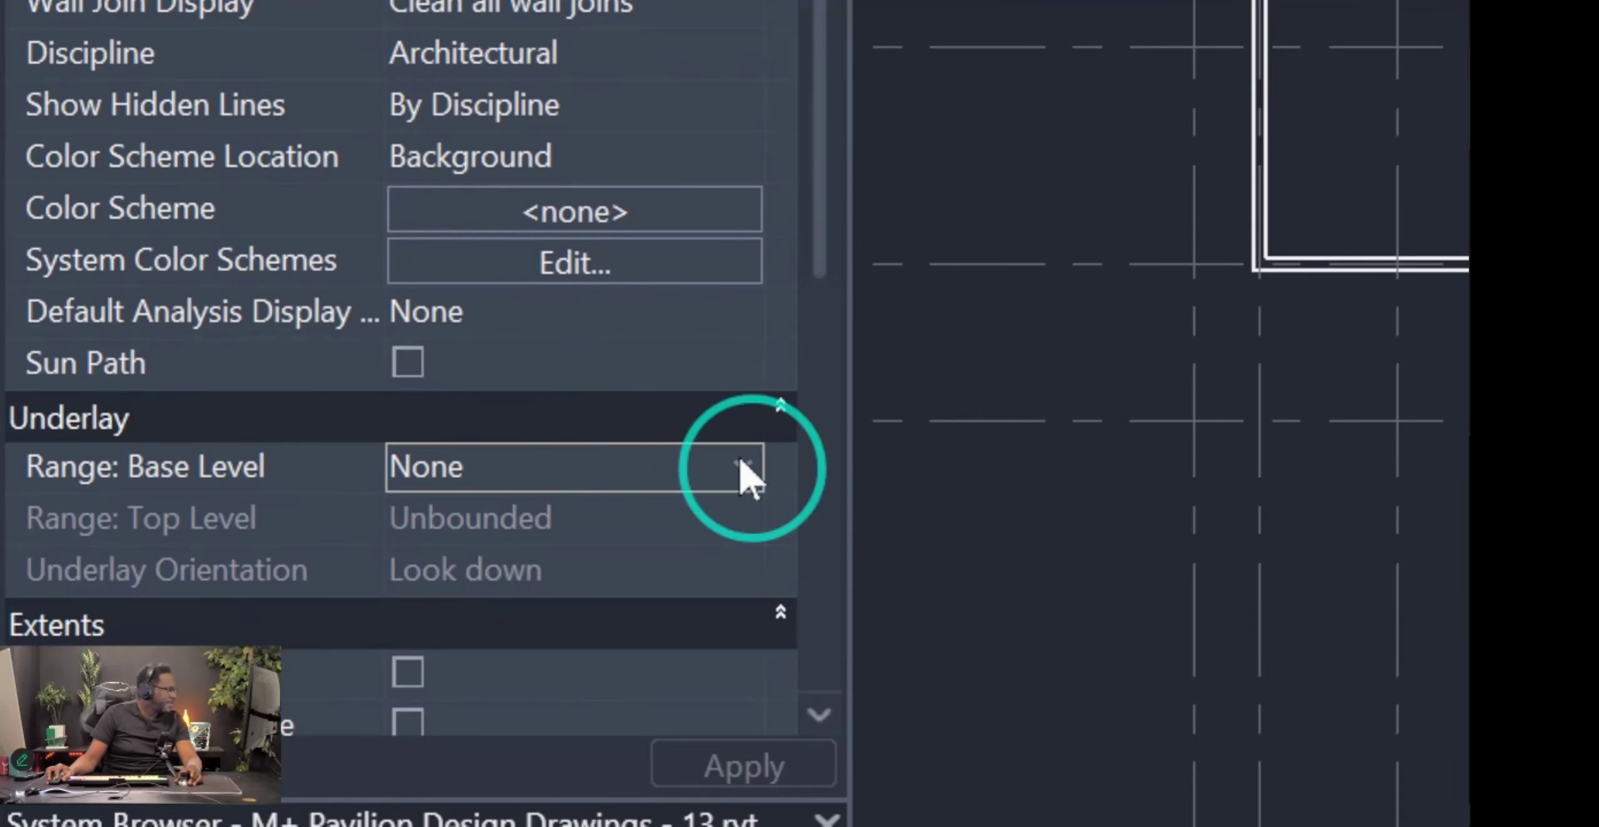
click(746, 468)
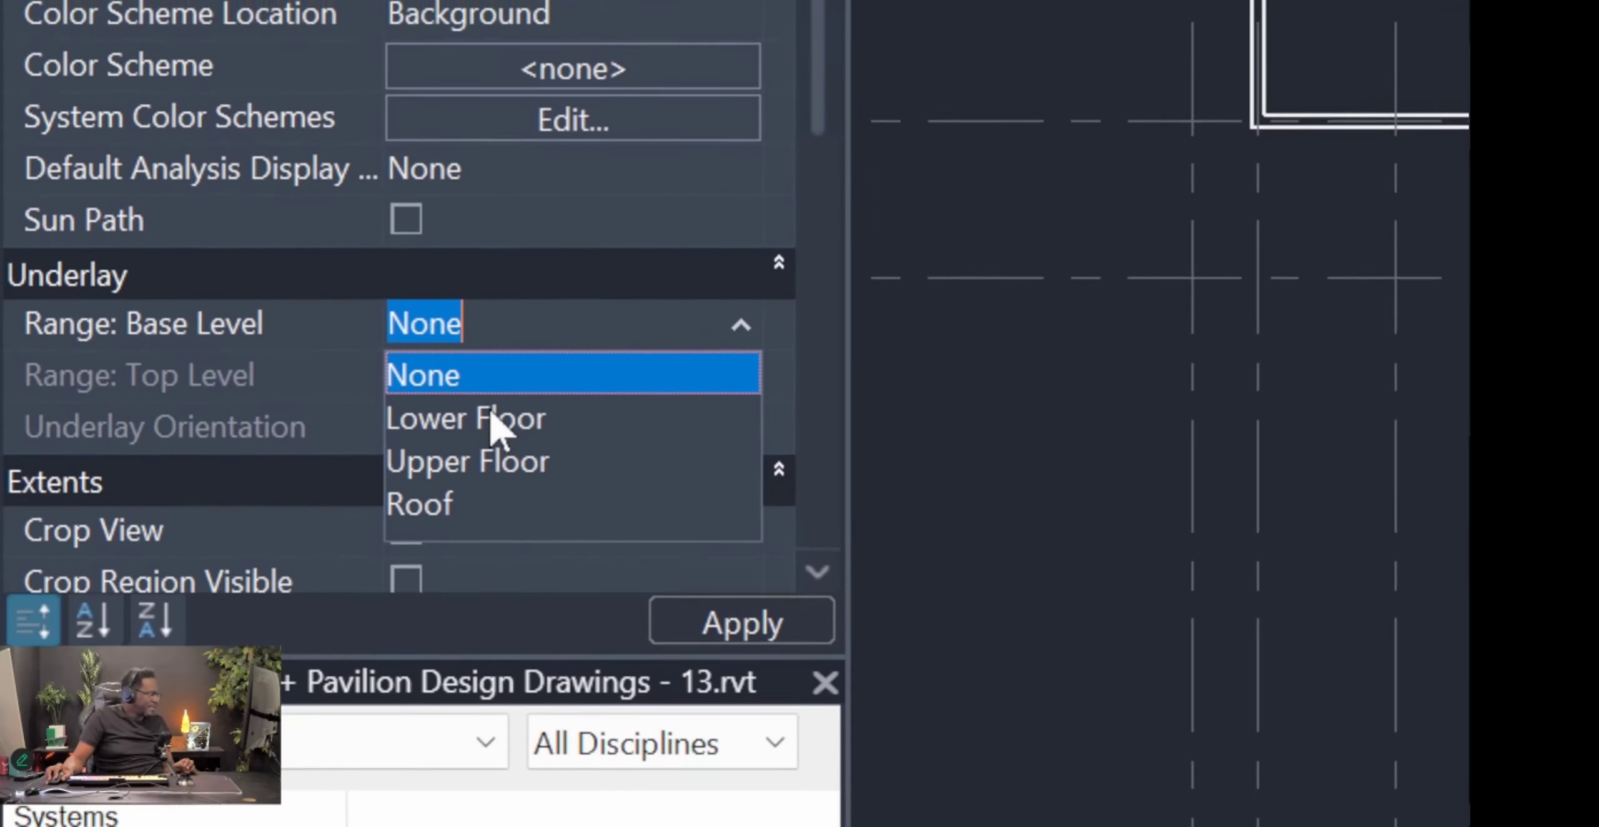
click(449, 420)
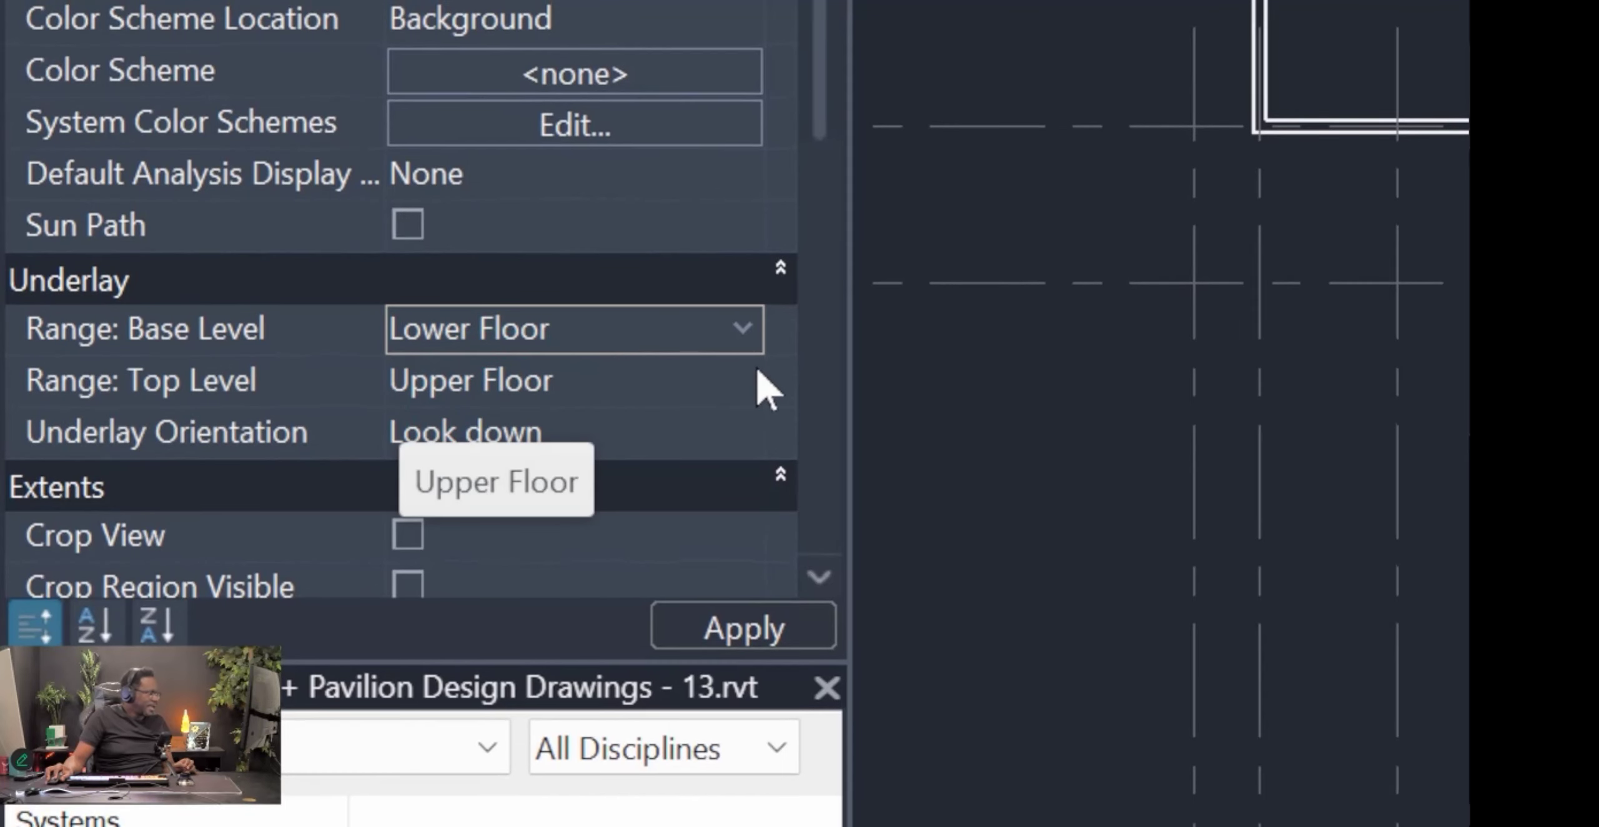
click(690, 381)
click(749, 321)
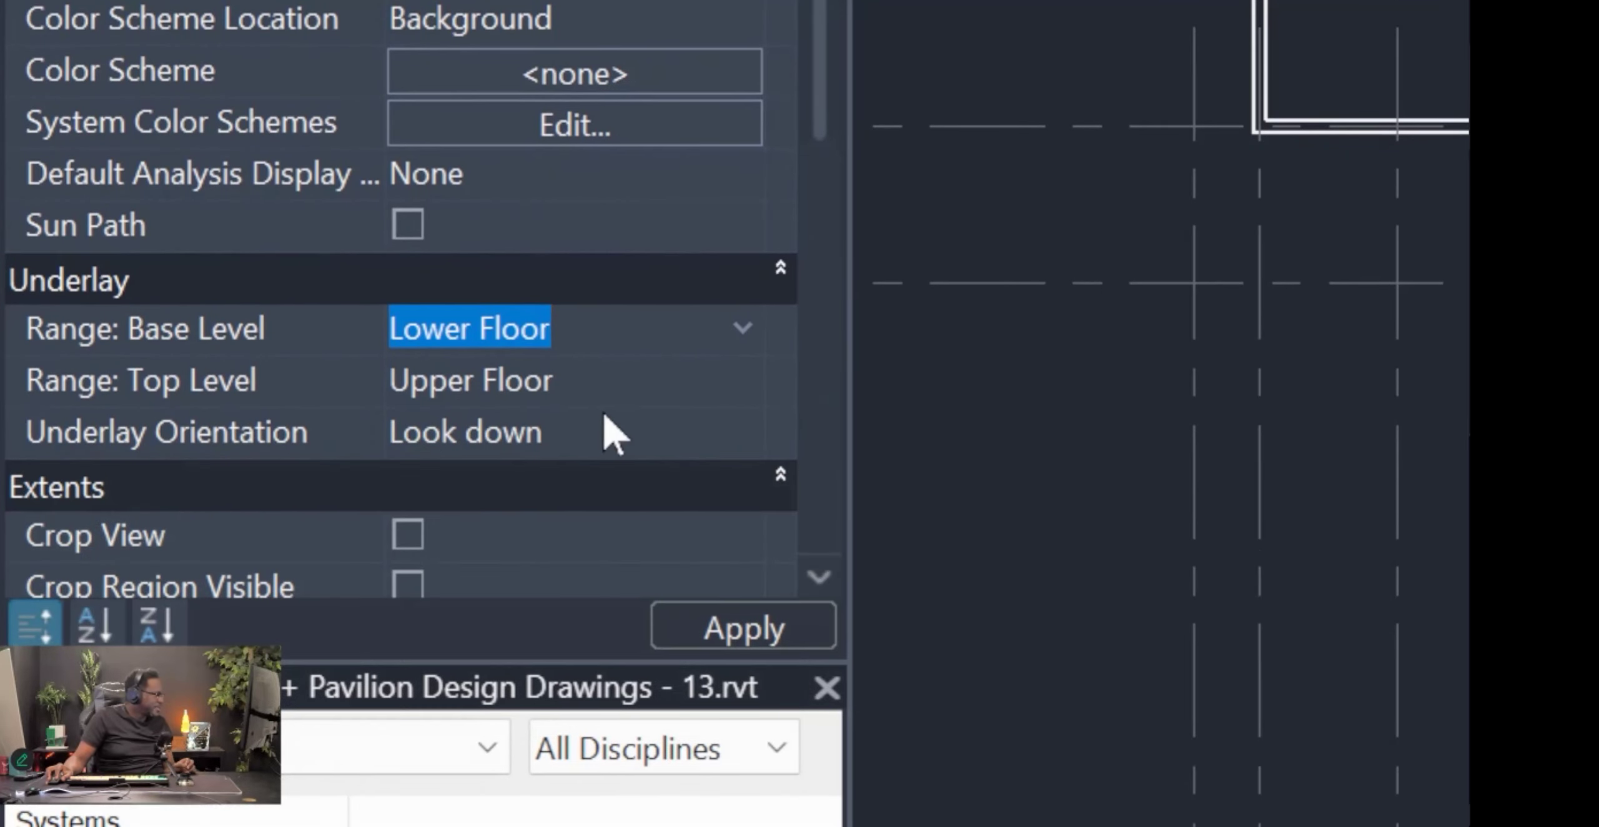
click(744, 437)
click(746, 432)
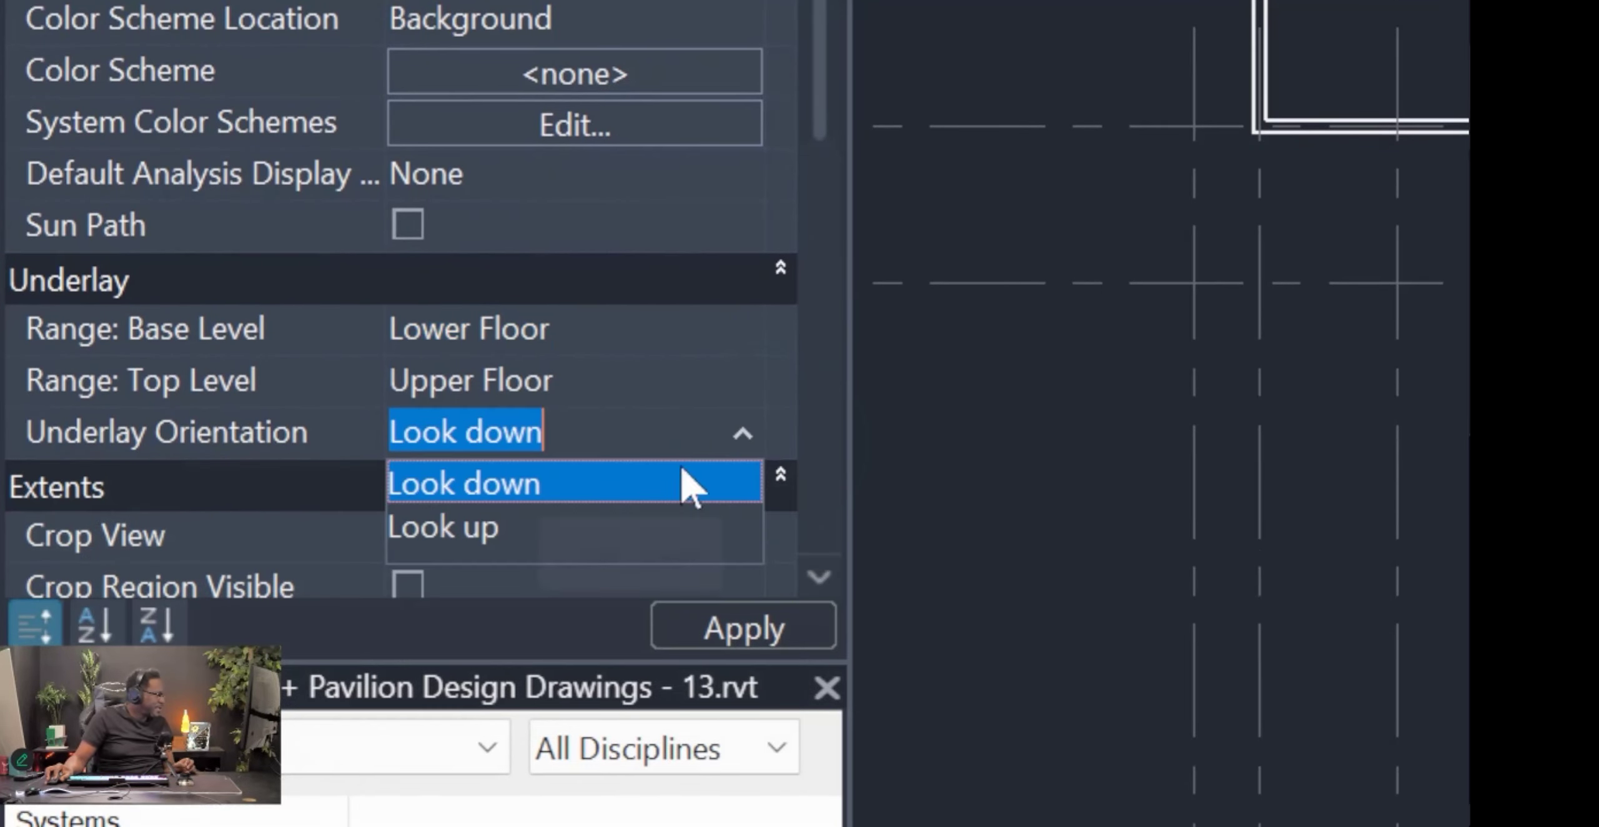
click(548, 530)
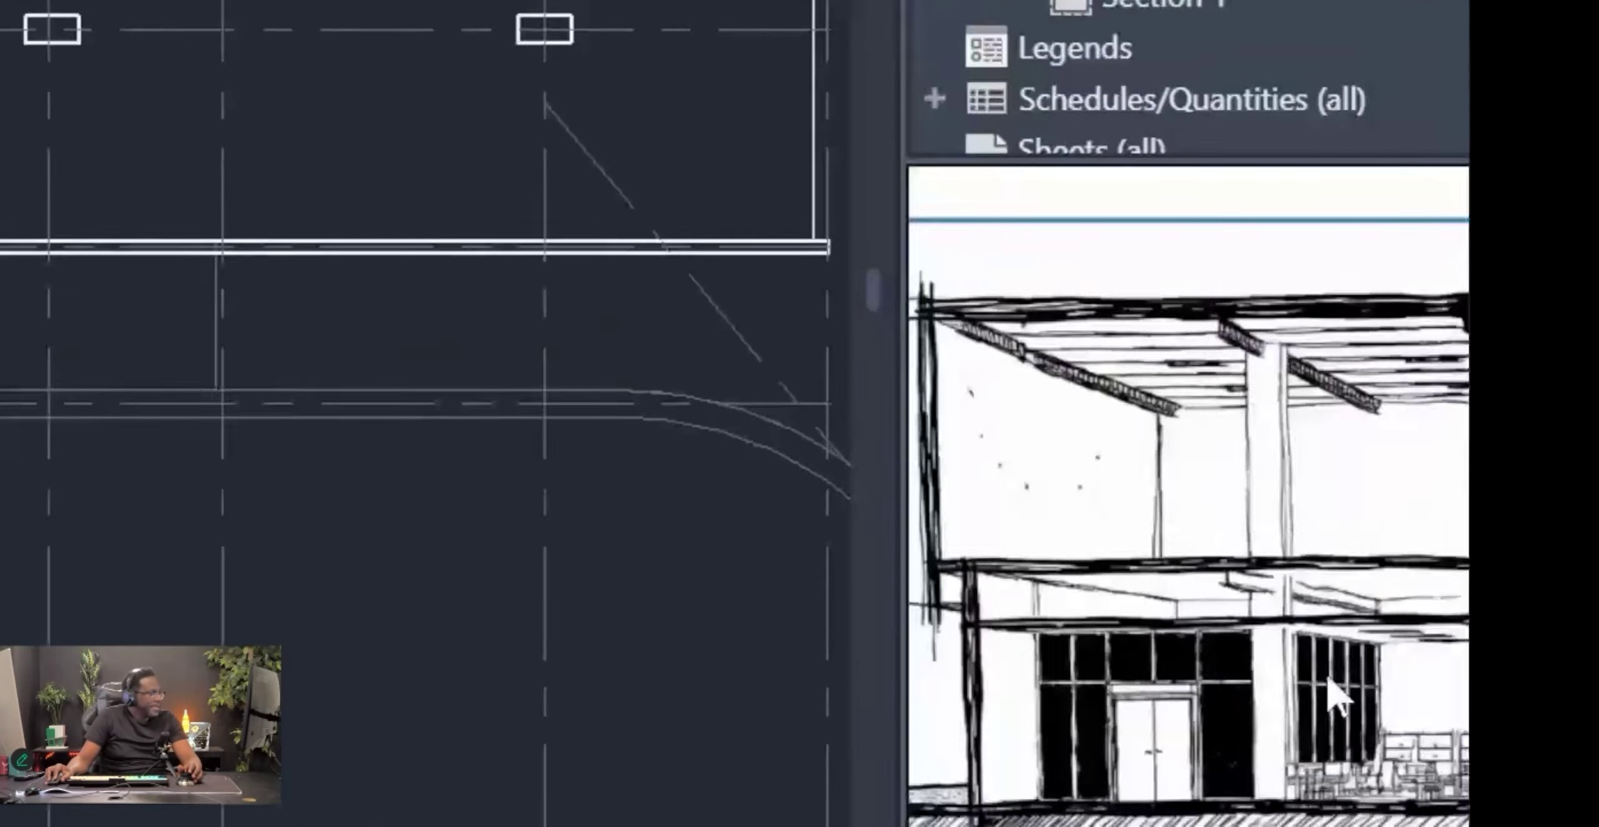
mouse_move(939, 564)
mouse_down()
mouse_move(944, 805)
mouse_move(1561, 813)
mouse_move(939, 563)
mouse_up()
drag(1390, 741, 1382, 612)
mouse_move(718, 391)
mouse_down()
mouse_move(743, 361)
mouse_move(769, 390)
mouse_up()
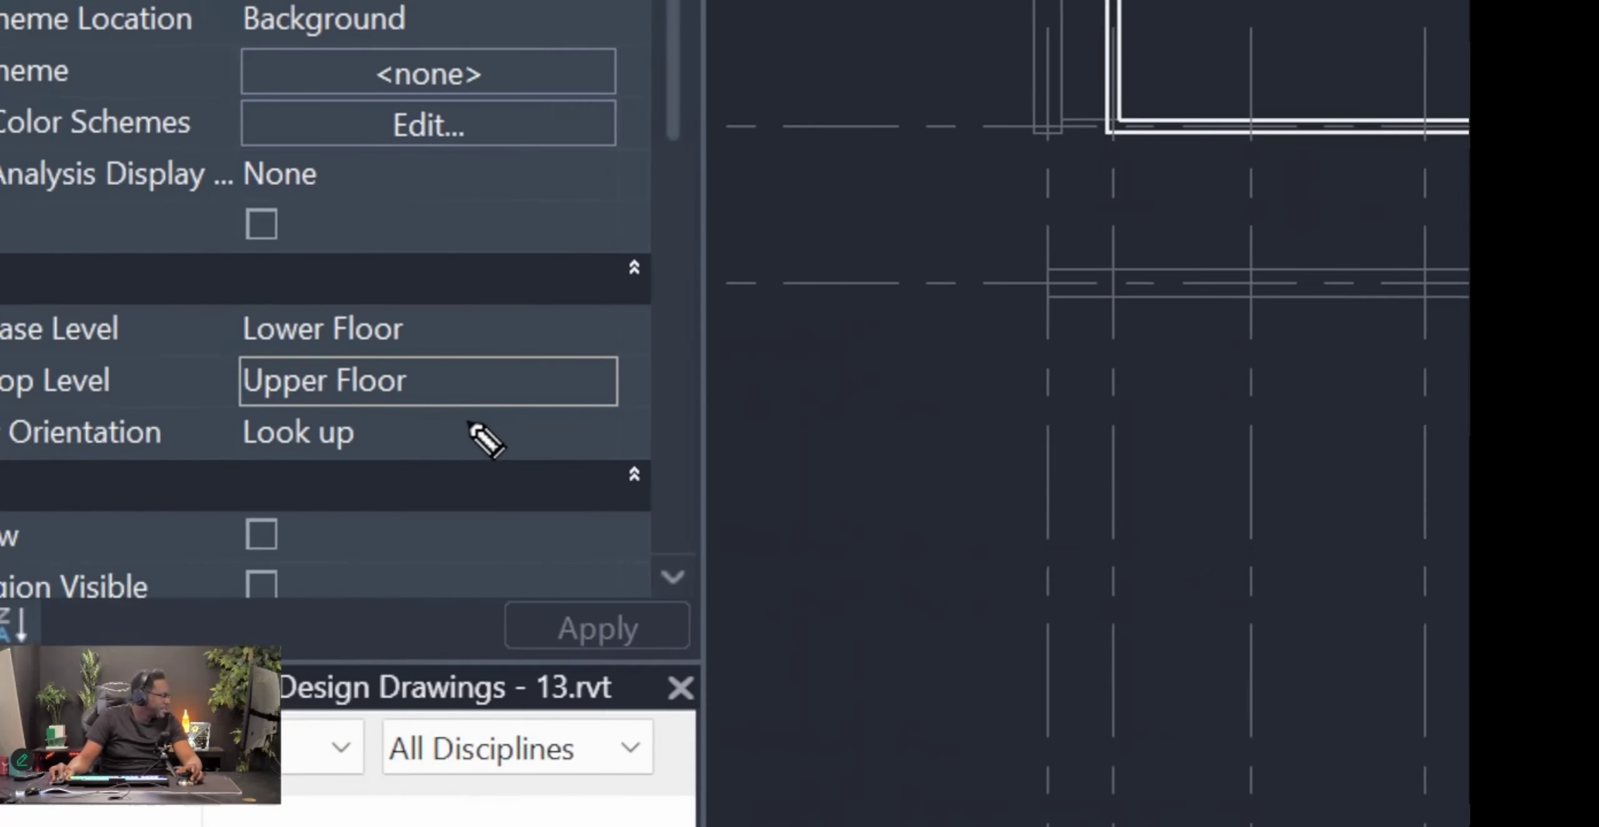
mouse_move(468, 420)
mouse_down()
mouse_move(265, 492)
mouse_move(372, 379)
mouse_up()
mouse_move(568, 448)
mouse_down()
mouse_move(1315, 649)
mouse_move(1467, 460)
mouse_move(1028, 441)
mouse_move(830, 410)
mouse_up()
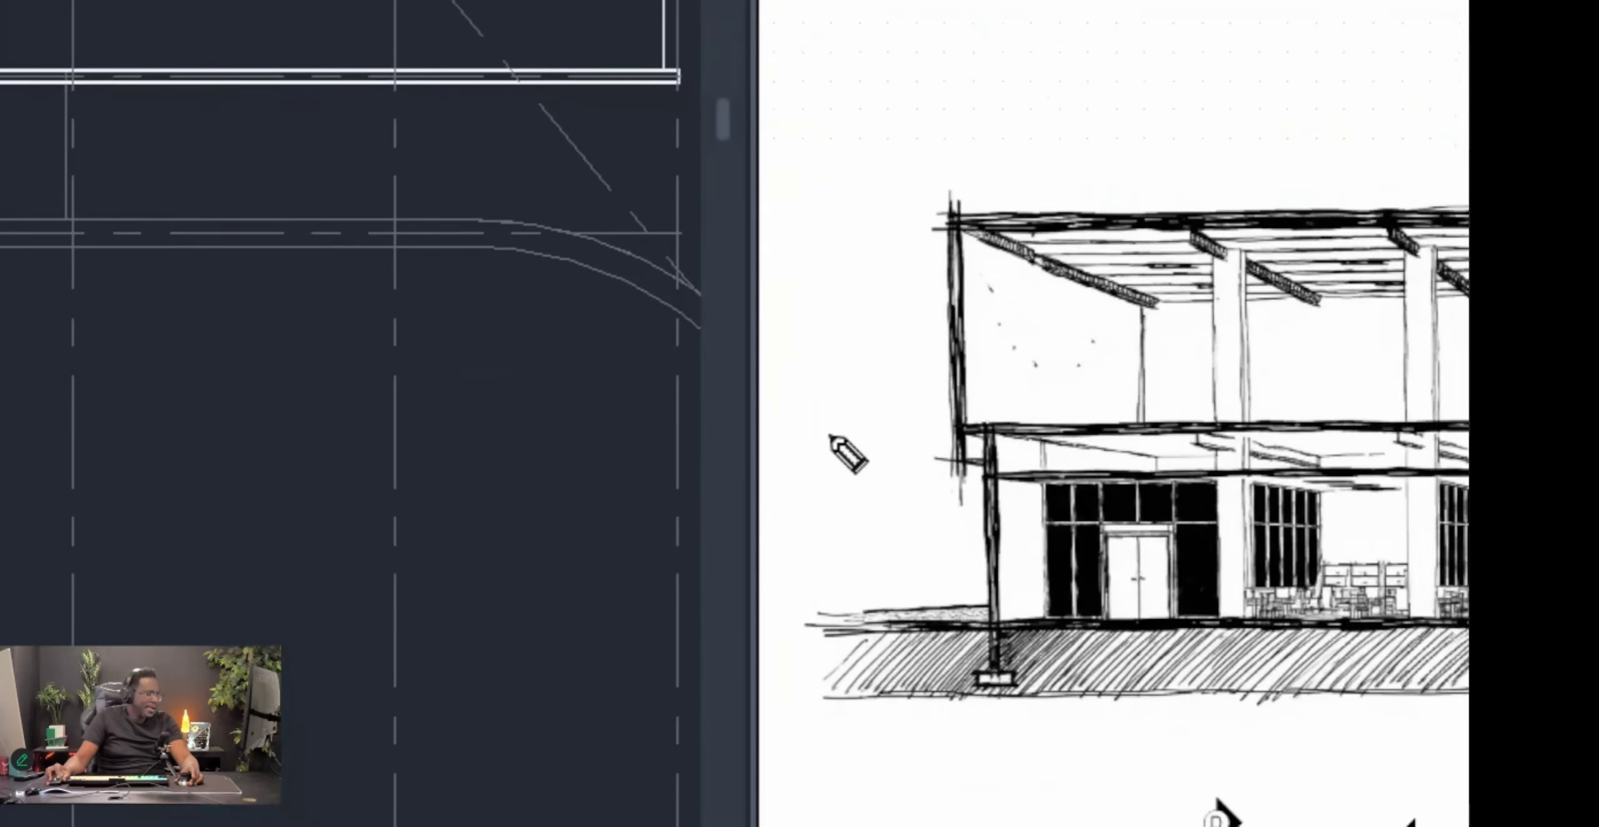
drag(283, 690, 1259, 680)
mouse_move(1298, 409)
mouse_down()
mouse_move(1443, 610)
mouse_move(375, 397)
mouse_up()
drag(501, 704, 526, 590)
mouse_move(743, 368)
mouse_down()
mouse_move(811, 462)
mouse_move(764, 572)
mouse_up()
drag(1017, 421, 1137, 450)
drag(1057, 368, 1067, 562)
click(622, 336)
drag(628, 392, 662, 312)
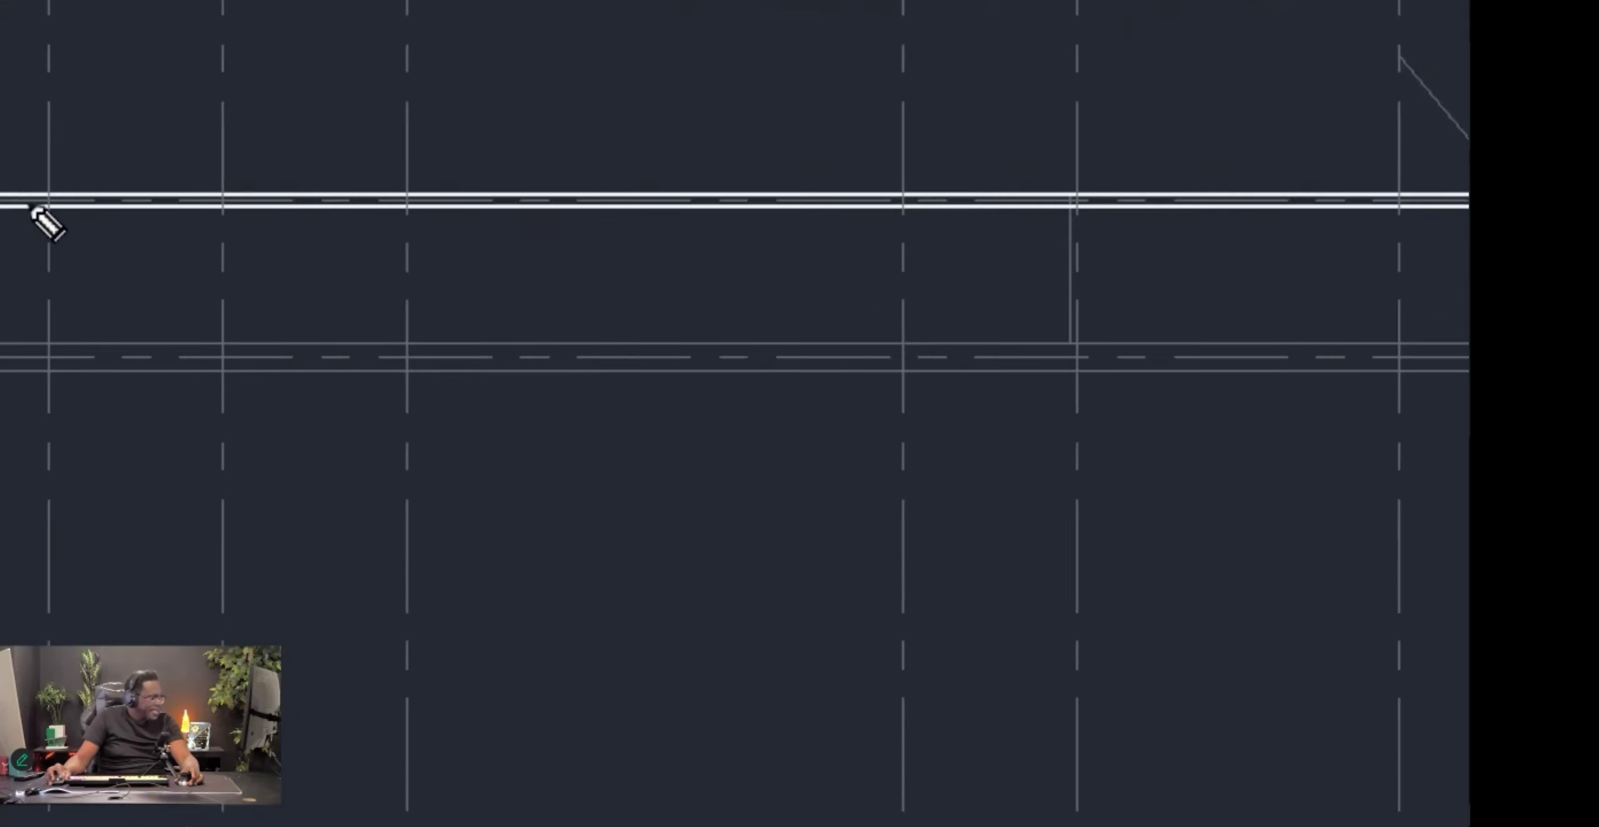
mouse_move(607, 374)
mouse_down()
mouse_move(437, 345)
mouse_move(724, 375)
mouse_move(765, 344)
mouse_move(811, 548)
mouse_move(1439, 582)
mouse_move(1035, 410)
mouse_move(805, 419)
mouse_up()
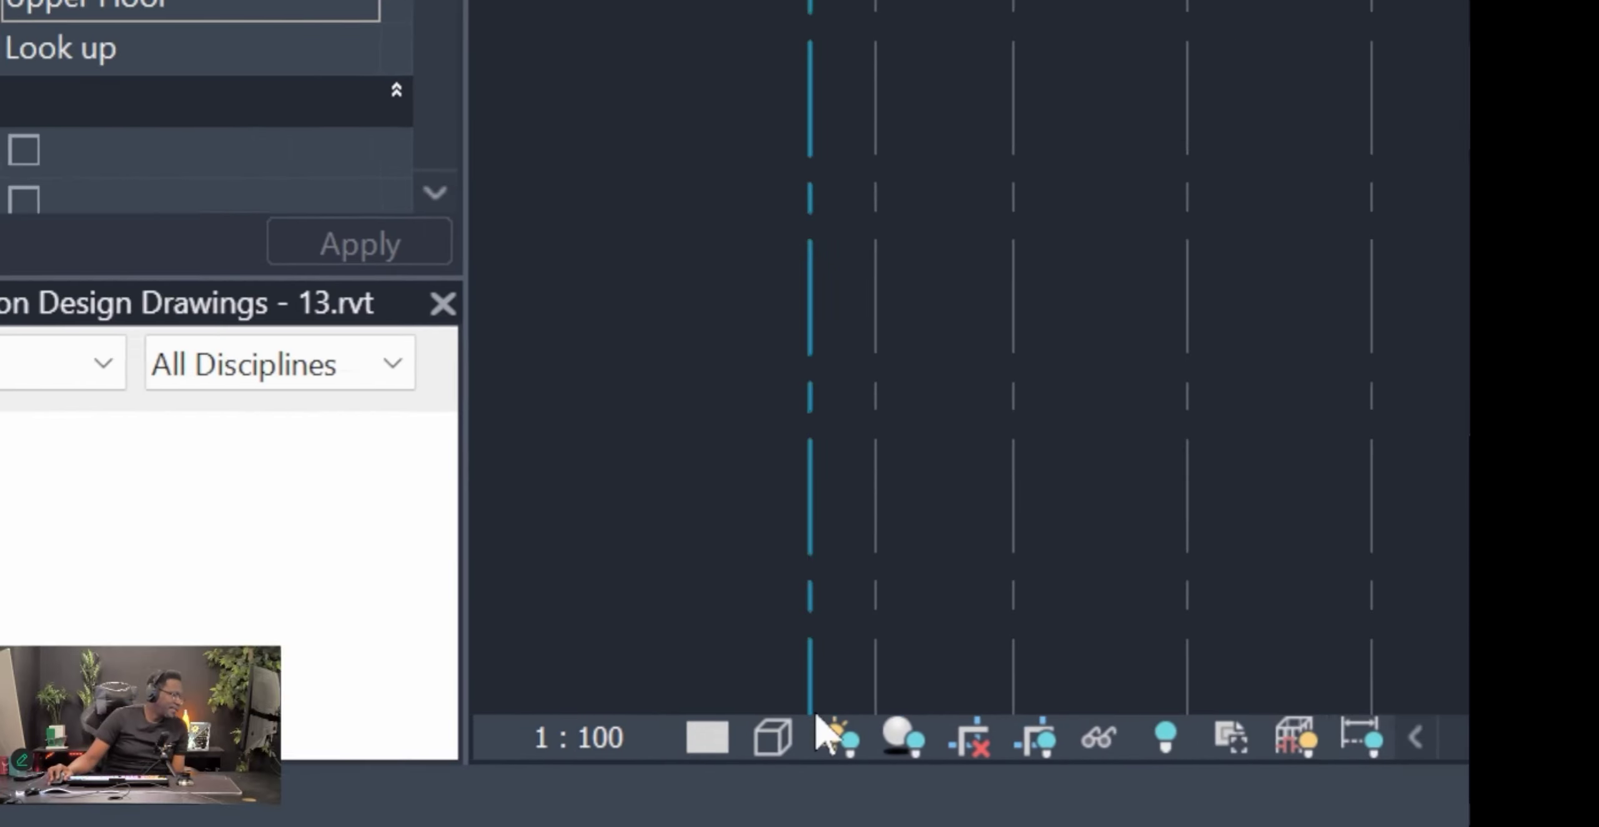
Set the plan view's detail level to Fine and check that the beam along grid B can be selected.
click(811, 745)
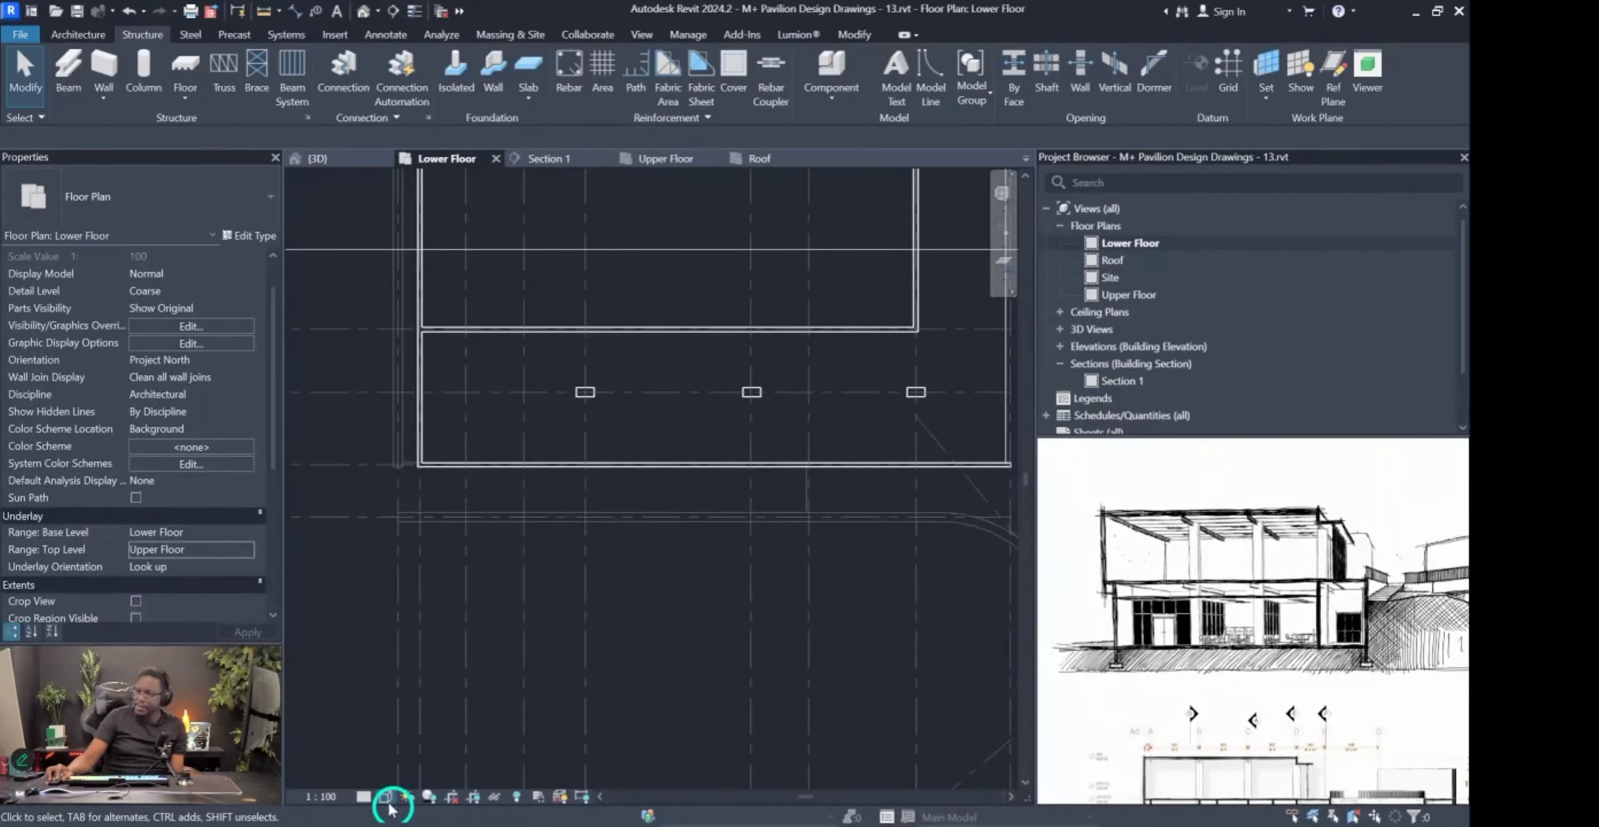
click(363, 796)
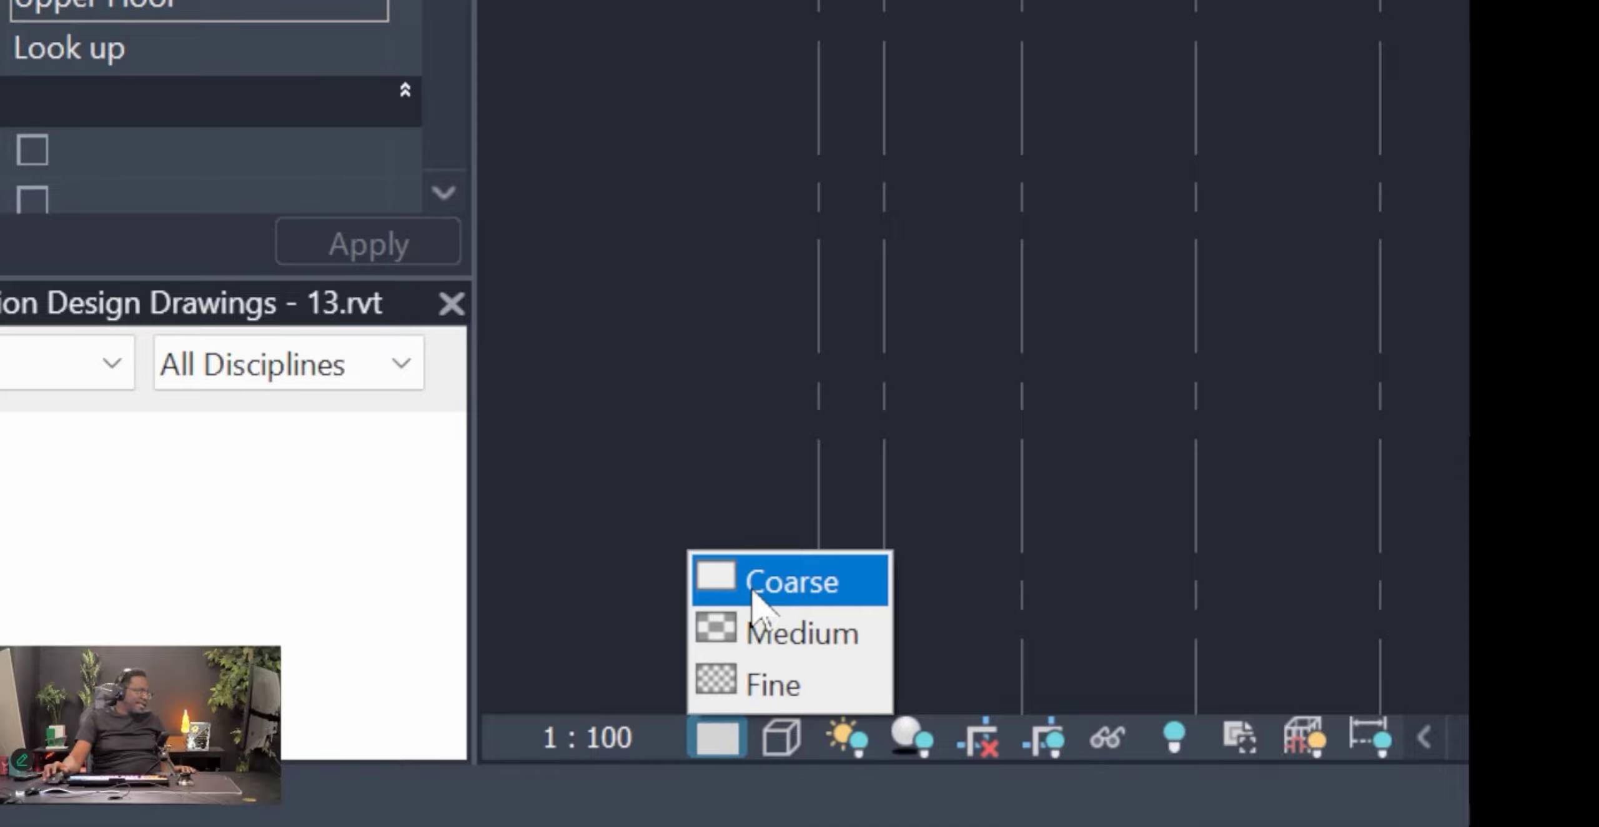
click(739, 689)
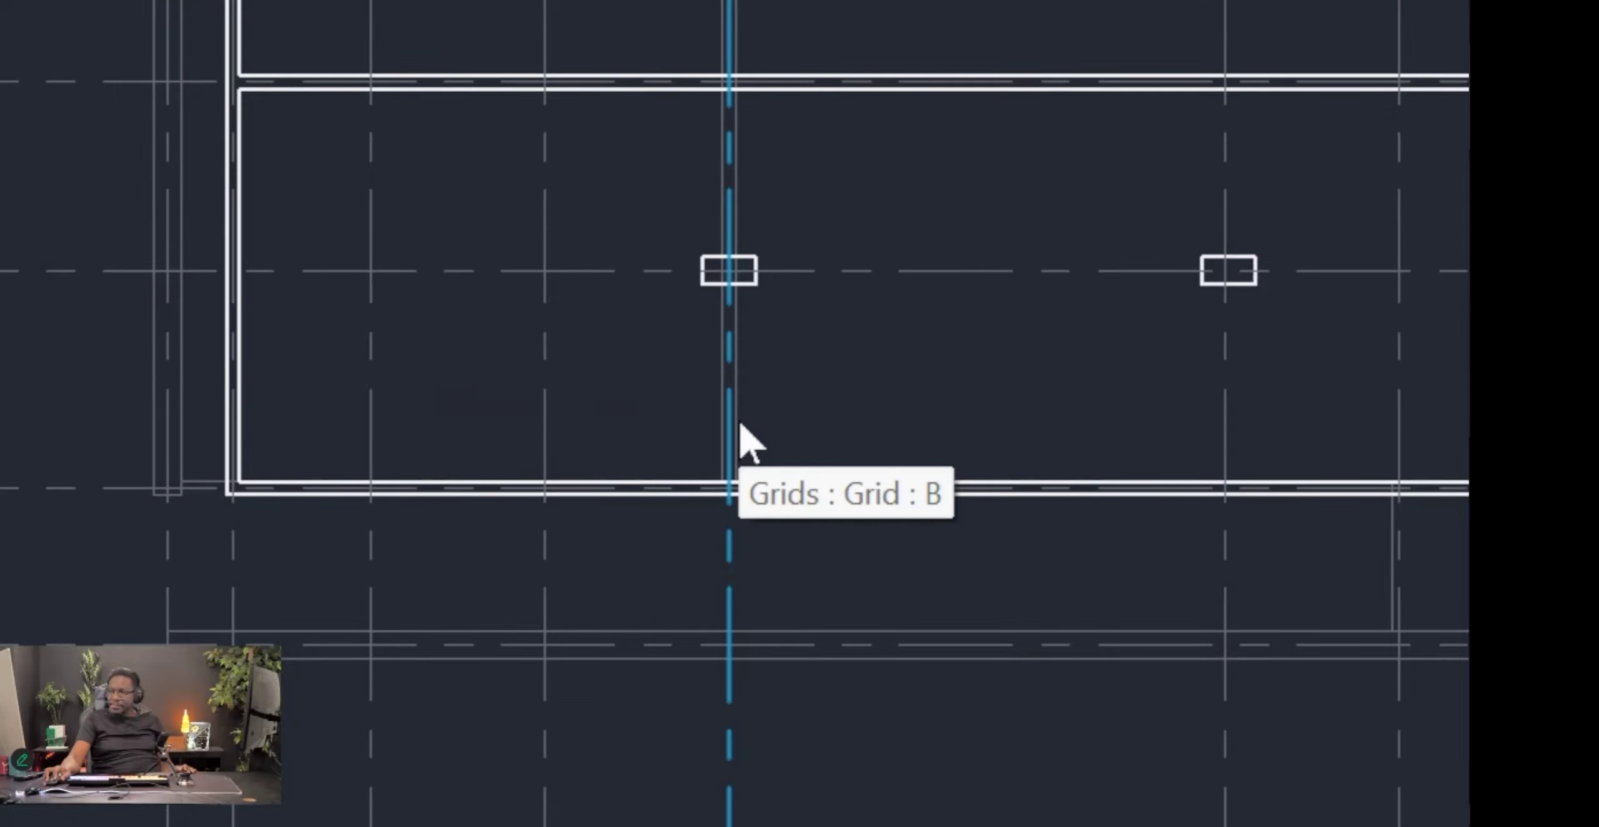
click(740, 425)
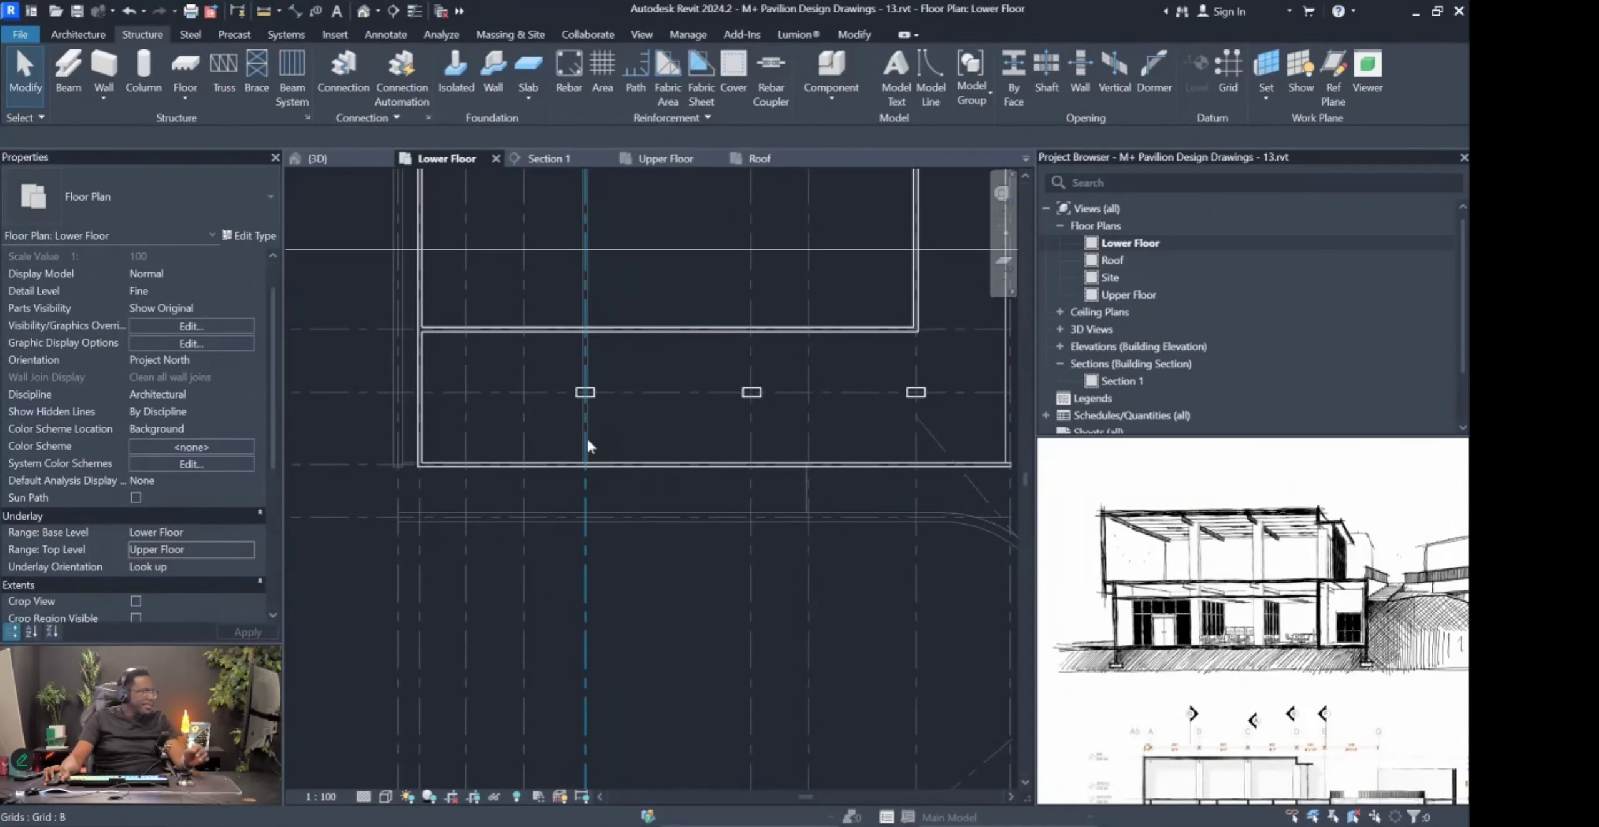
click(592, 451)
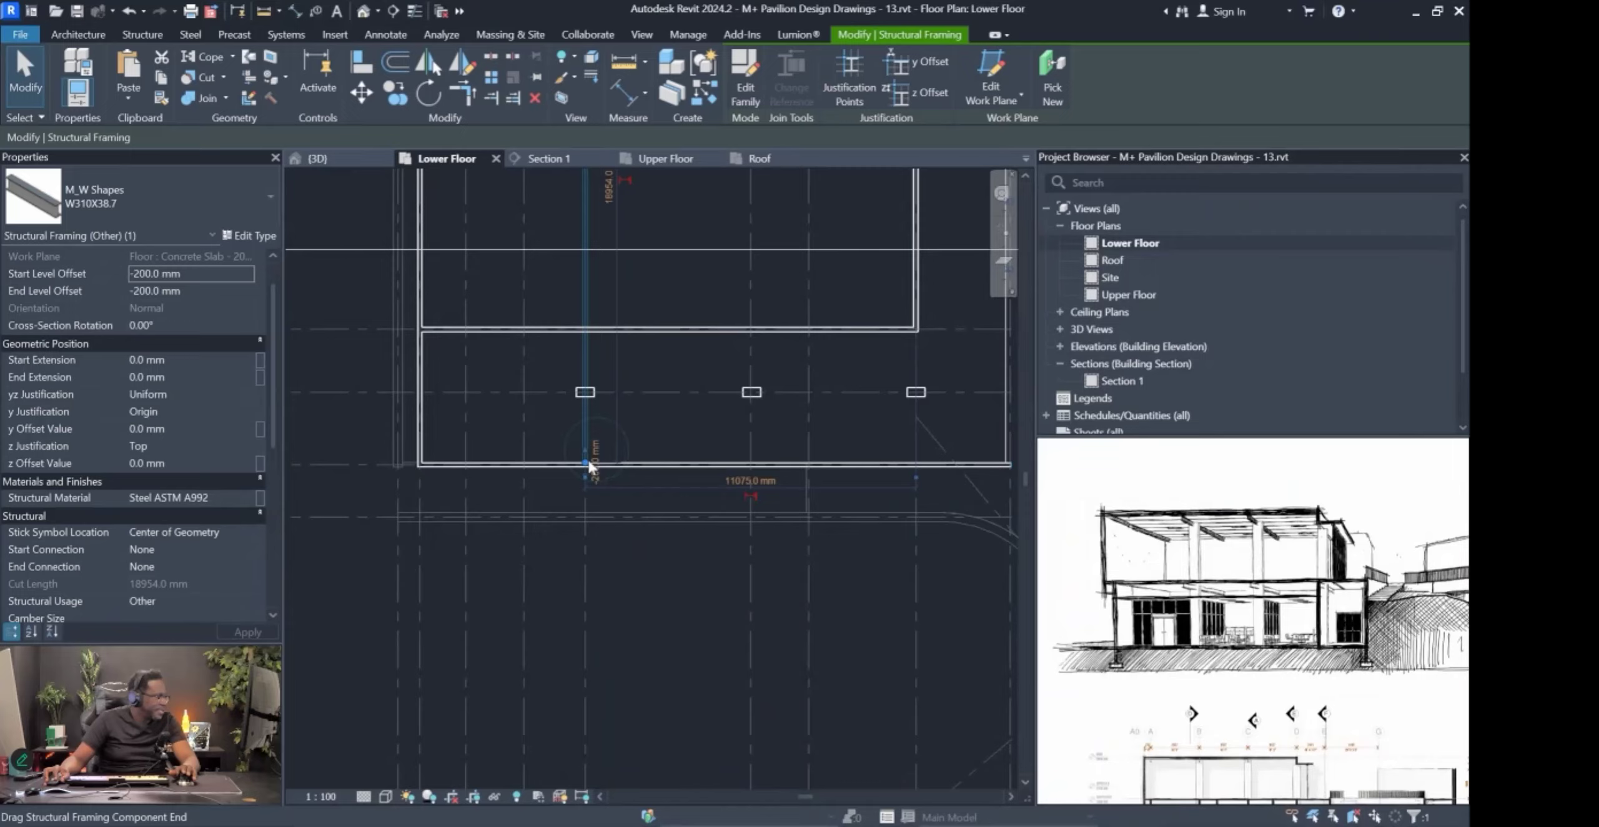
click(657, 589)
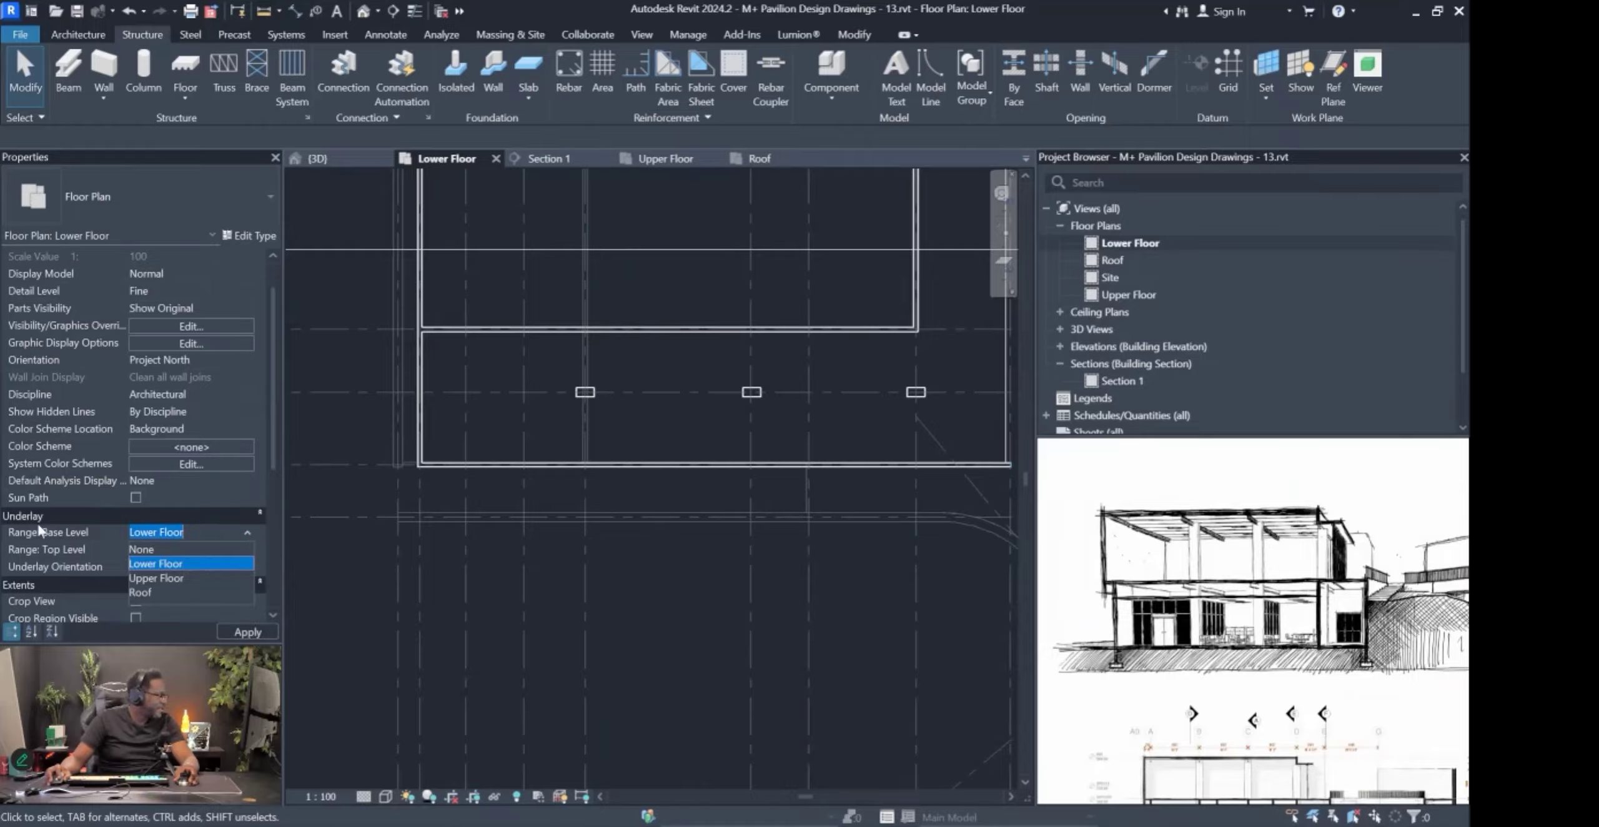
Switch the view's underlay base level to None and back to Lower Floor.
click(138, 551)
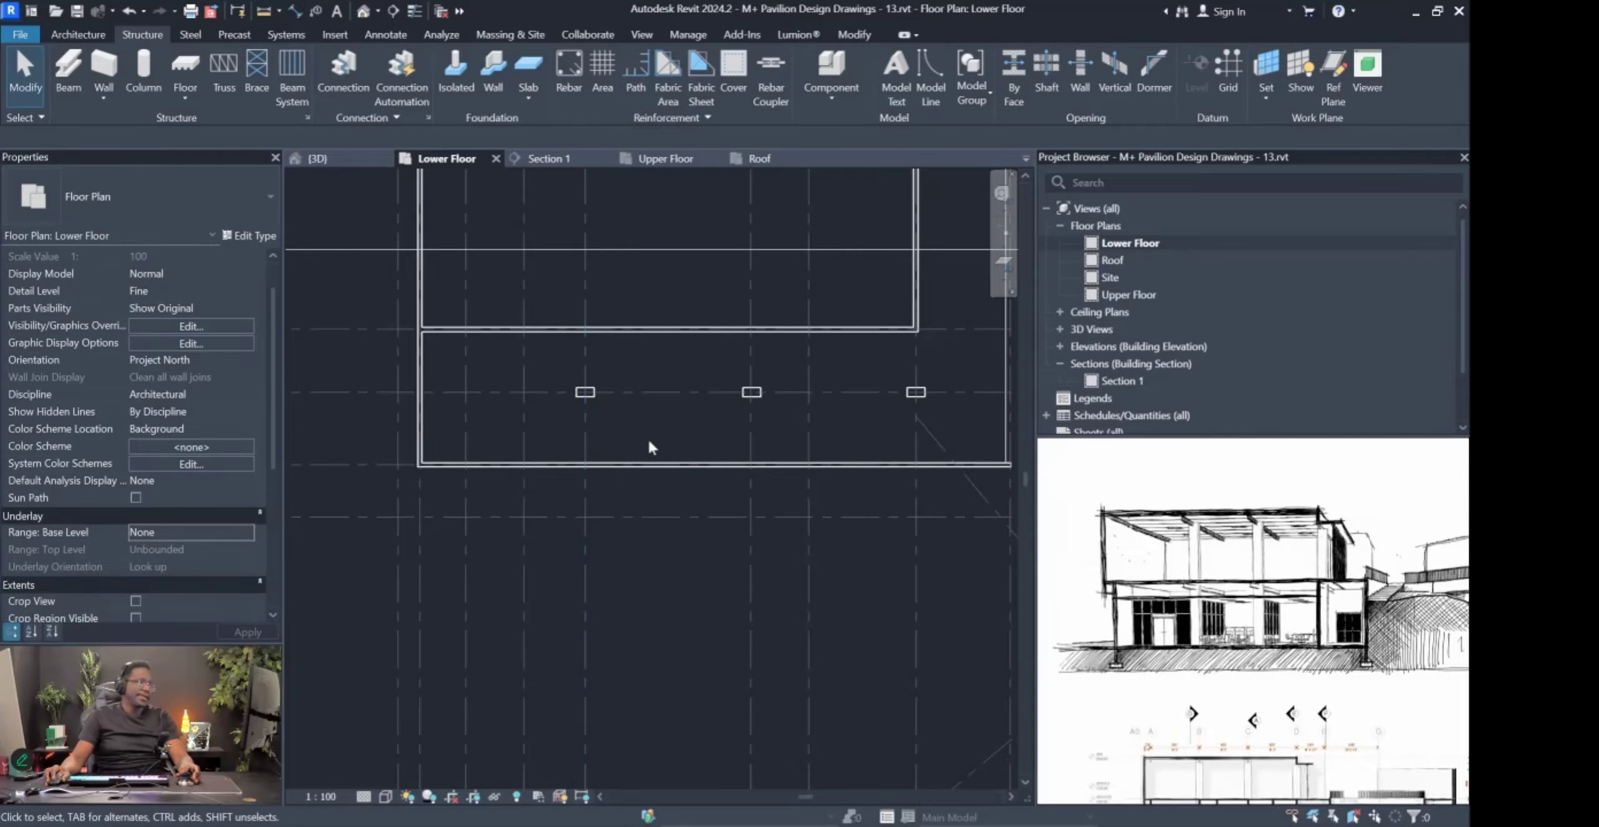
click(242, 527)
click(167, 561)
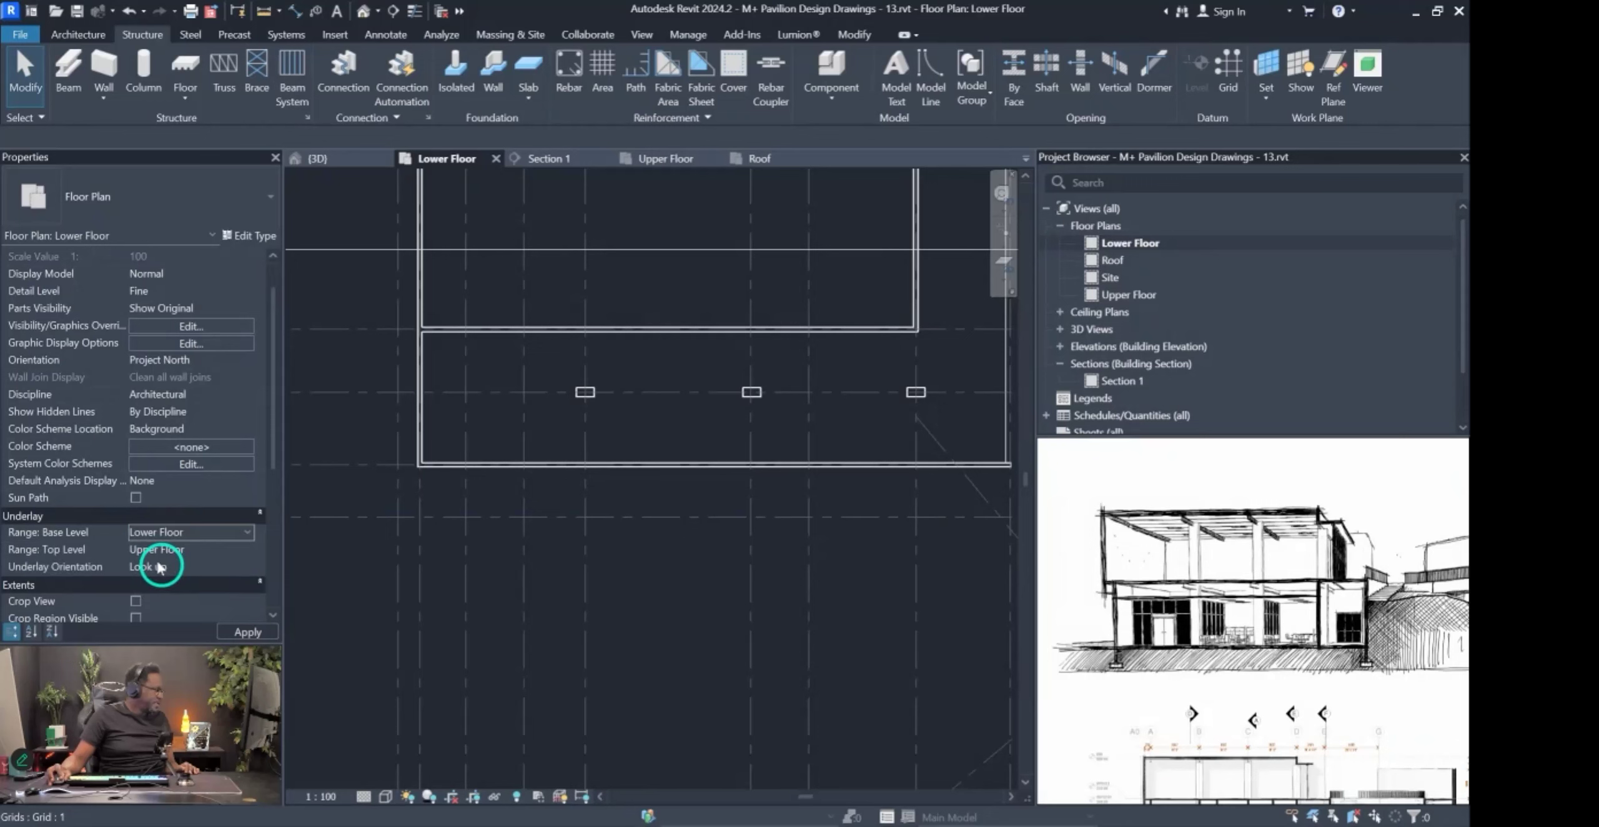
Copy the W310X38.7 beam from grid B to grid C, with multiple copies enabled.
click(600, 436)
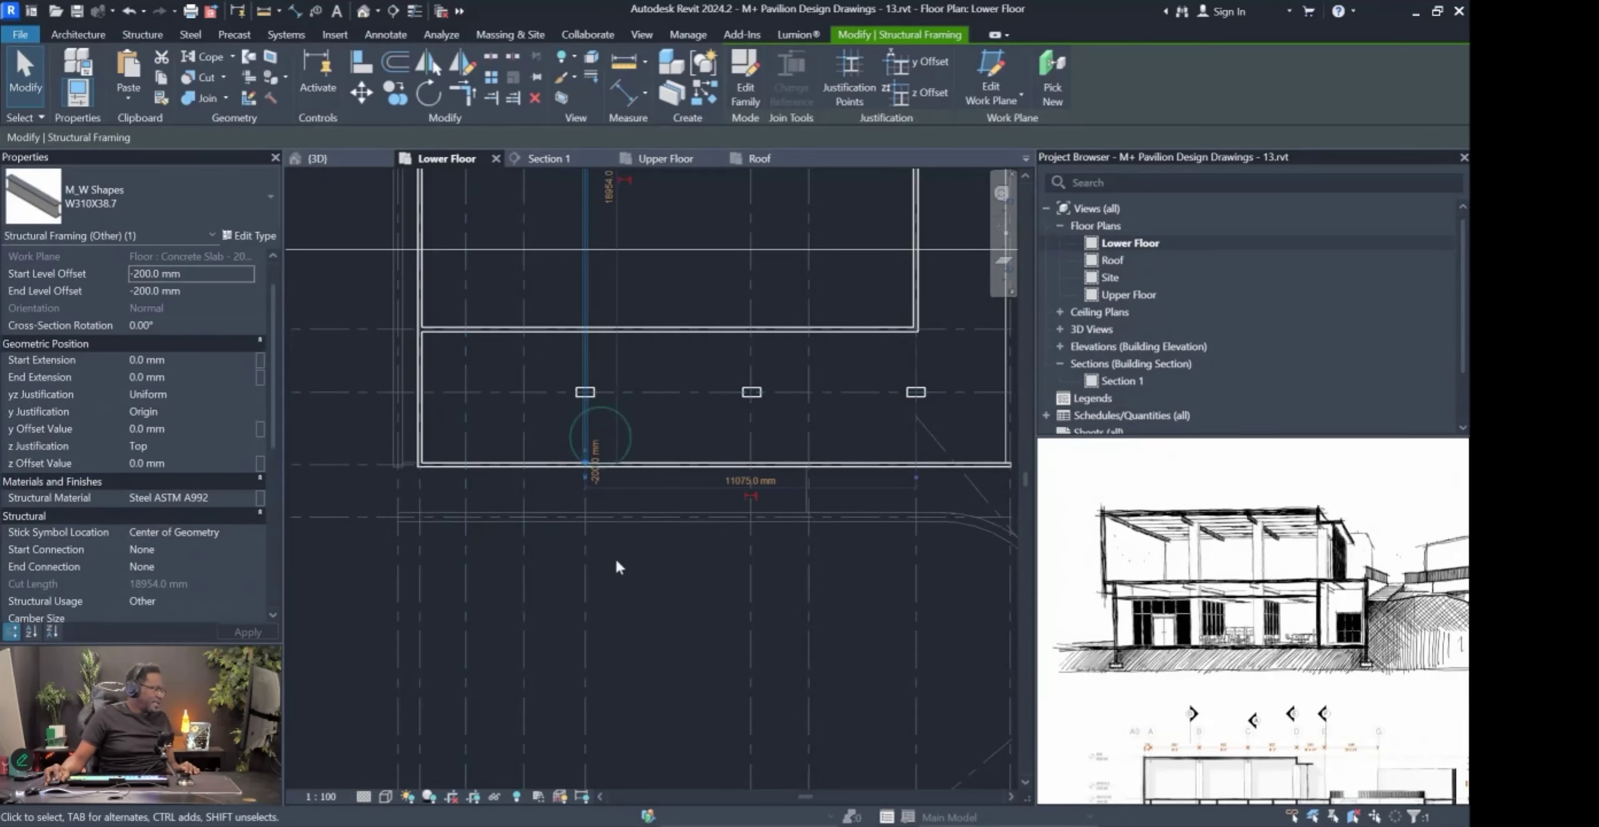
scroll(649, 356, down, 3)
scroll(612, 224, up, 5)
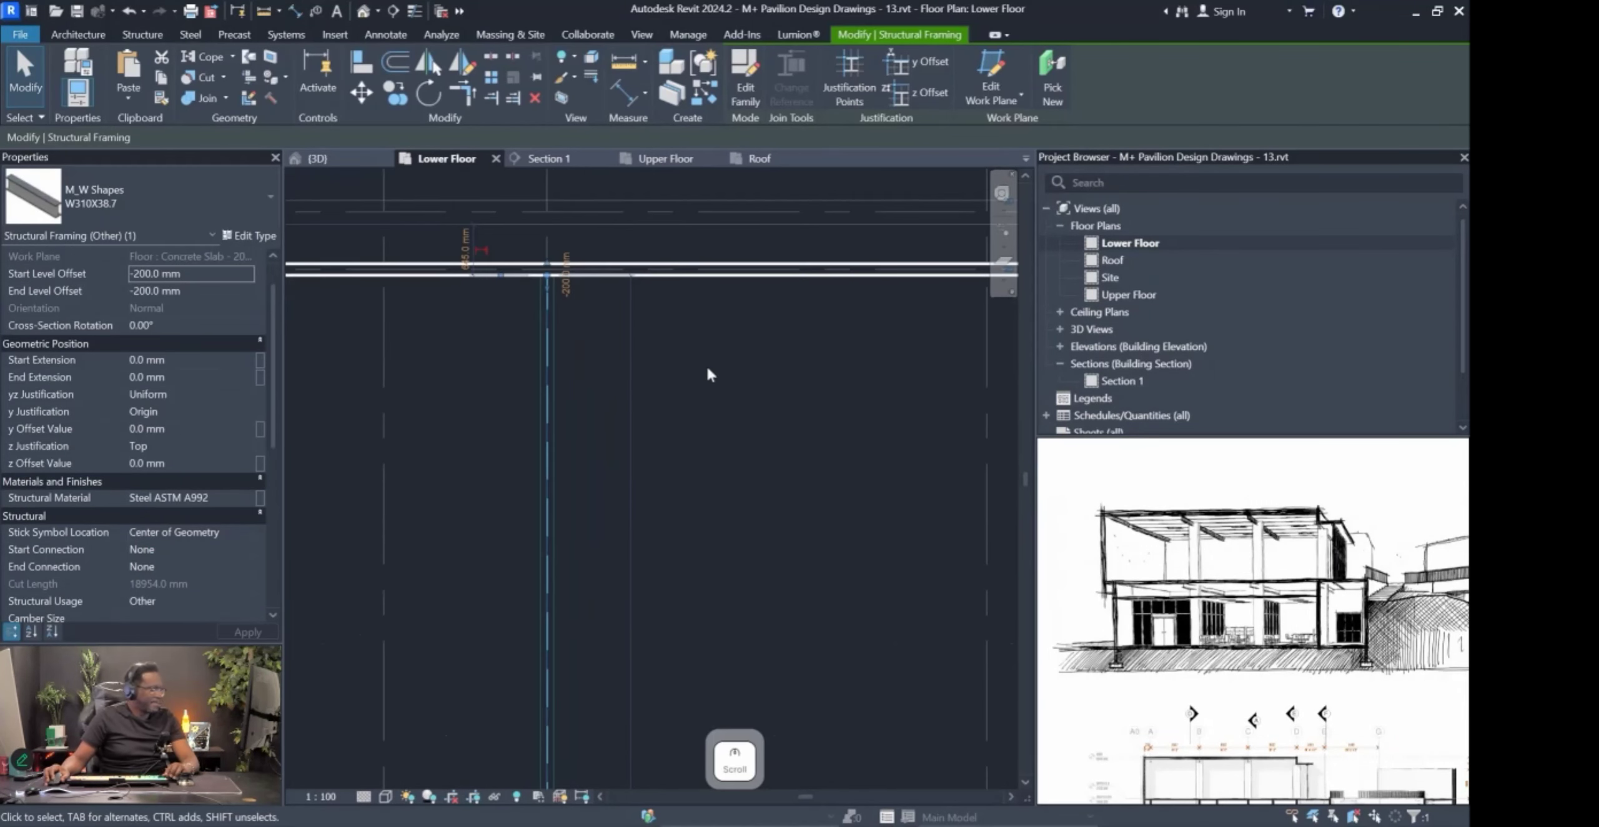
key(c)
key(o)
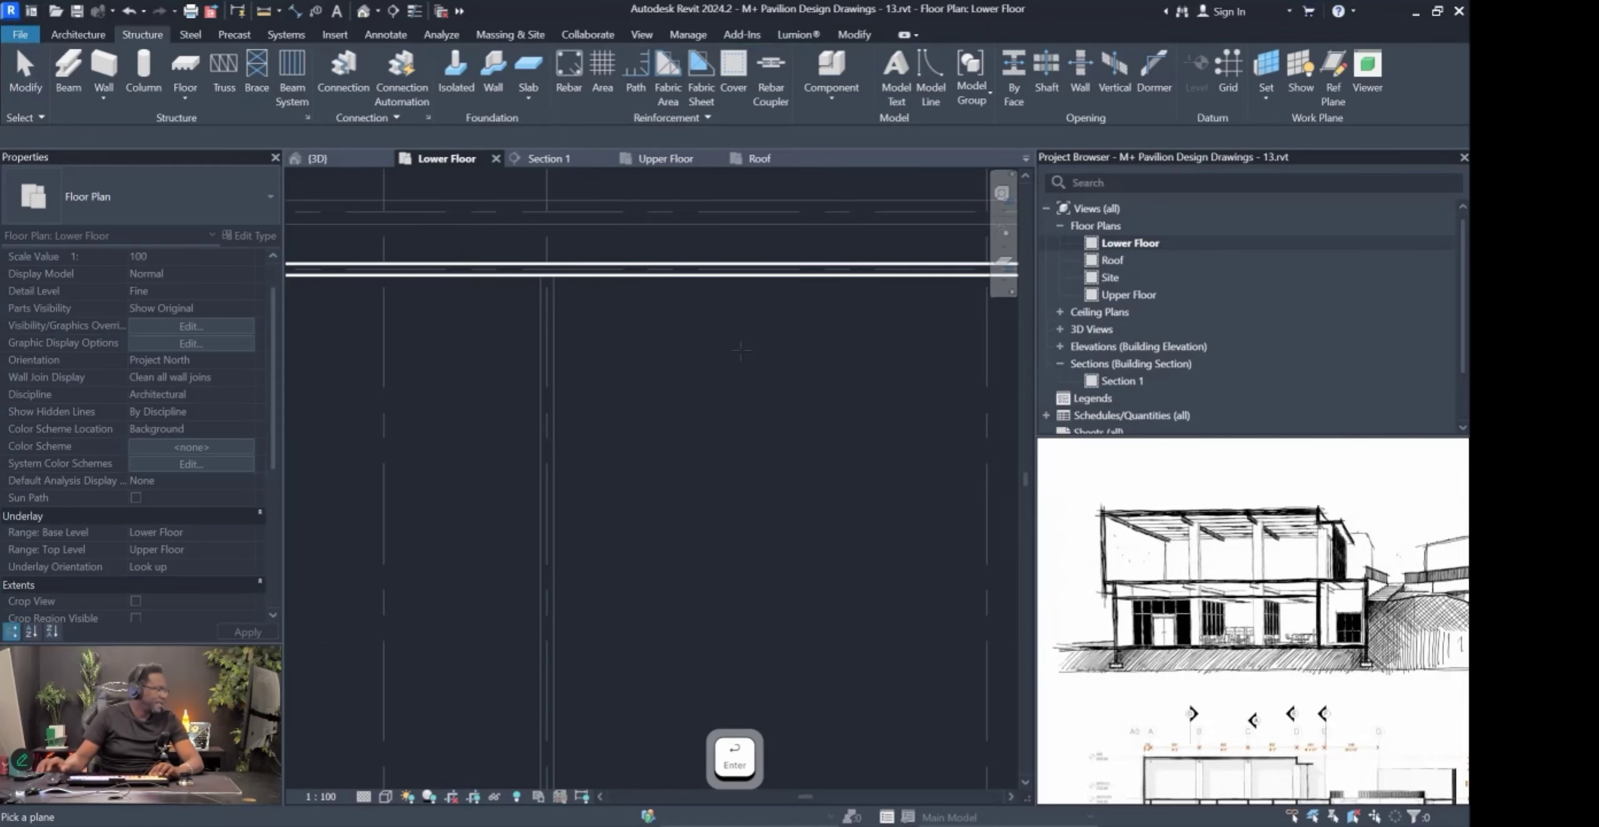
click(547, 402)
scroll(568, 401, down, 2)
scroll(793, 402, up, 2)
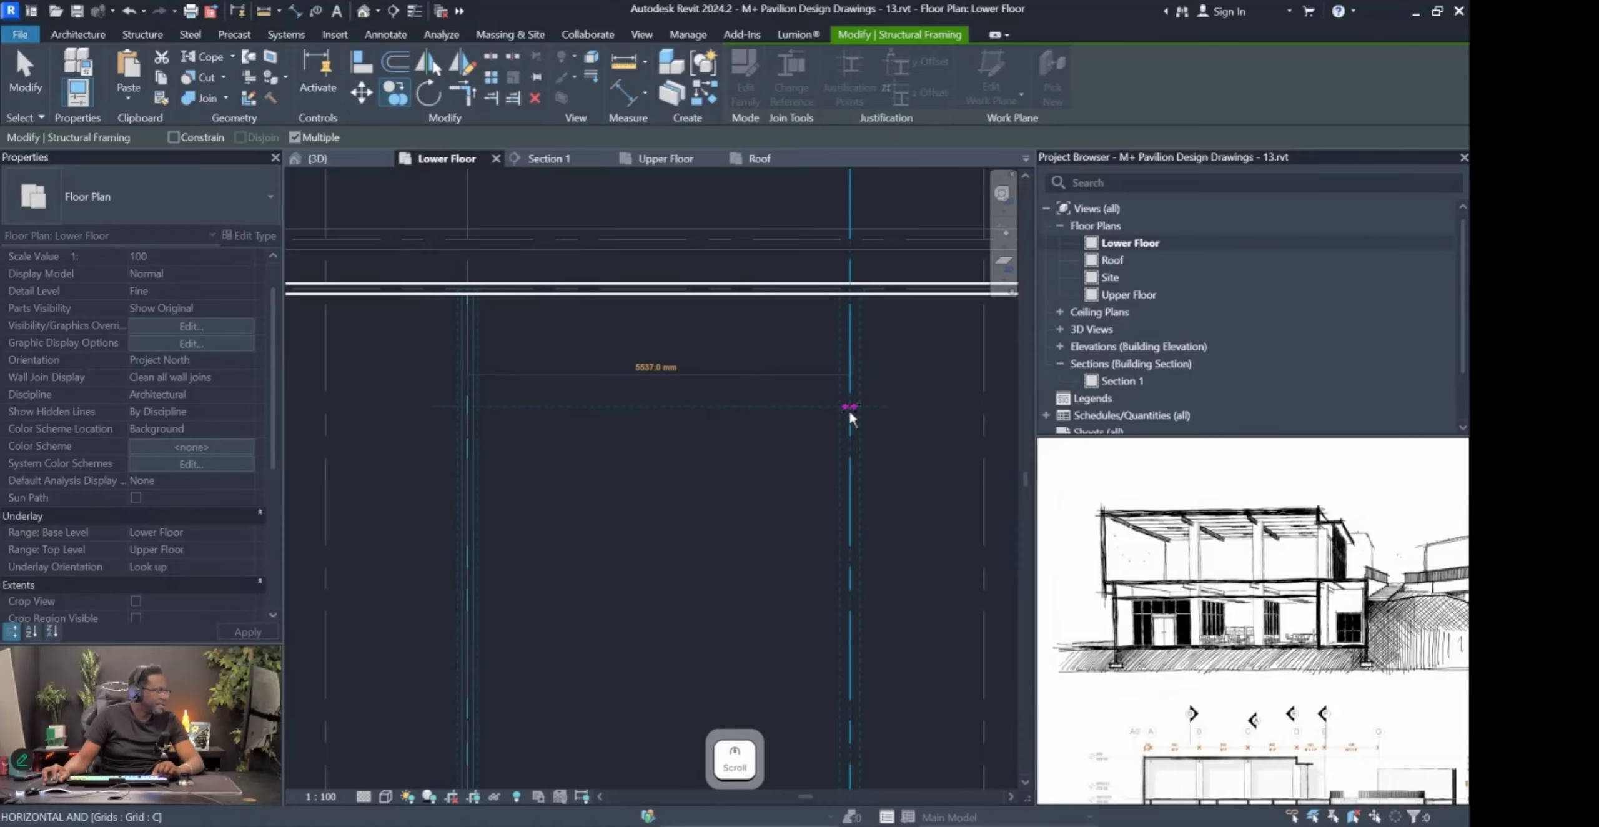
click(850, 411)
Place another copy of the beam on grid D and end the copy command.
scroll(980, 440, down, 2)
middle_drag(980, 439, 626, 278)
scroll(797, 306, up, 3)
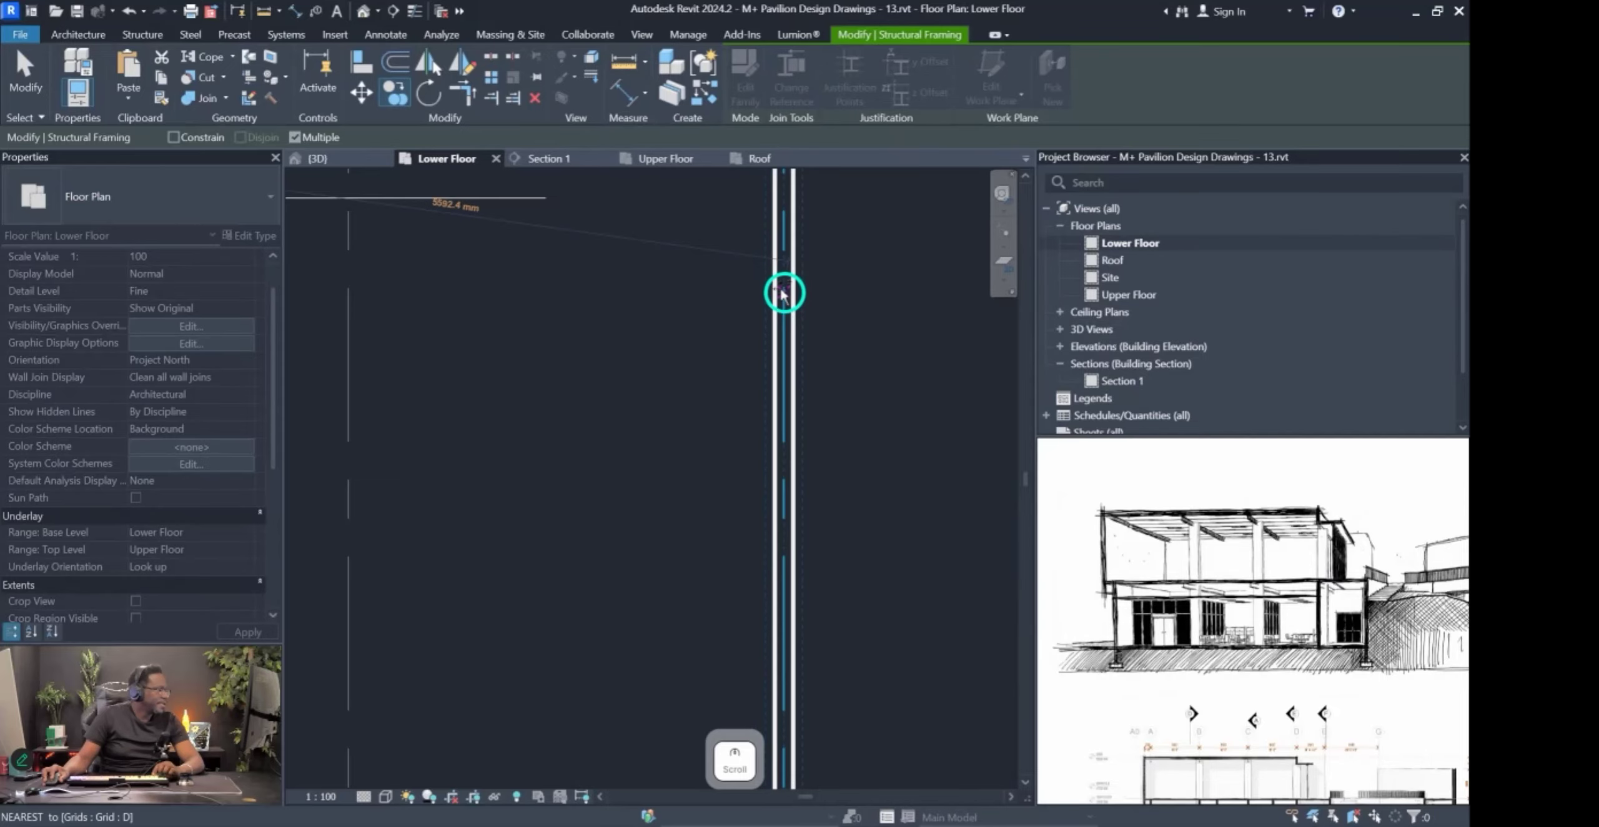
scroll(754, 527, down, 5)
key(Escape)
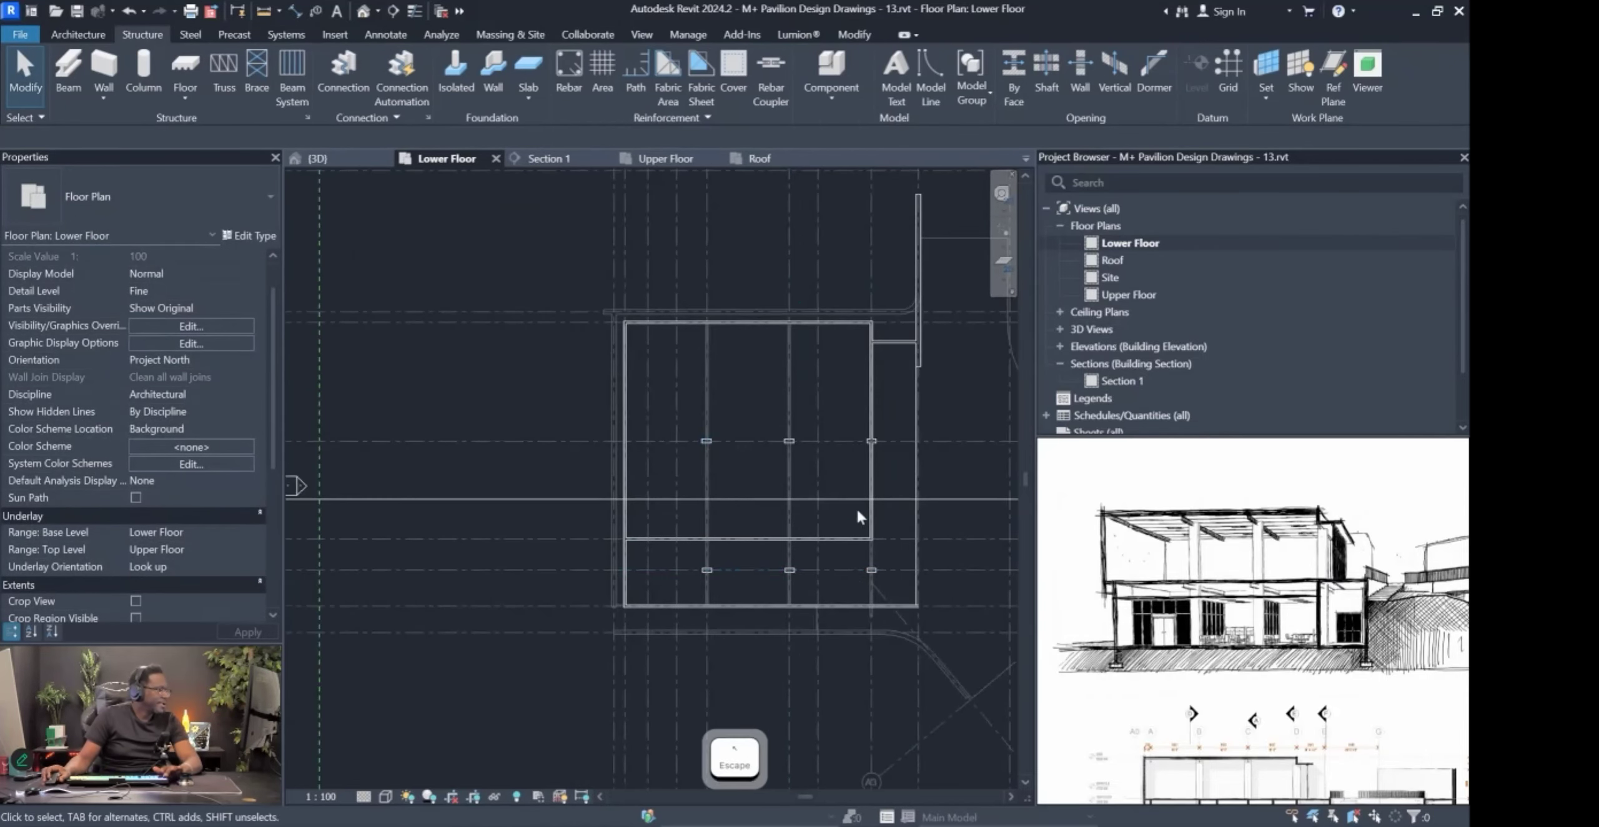
Select the grid D beam and try stretching its lower component end beyond the wall along the grid line, then shortening it again.
scroll(874, 537, up, 5)
key(Escape)
scroll(884, 449, up, 3)
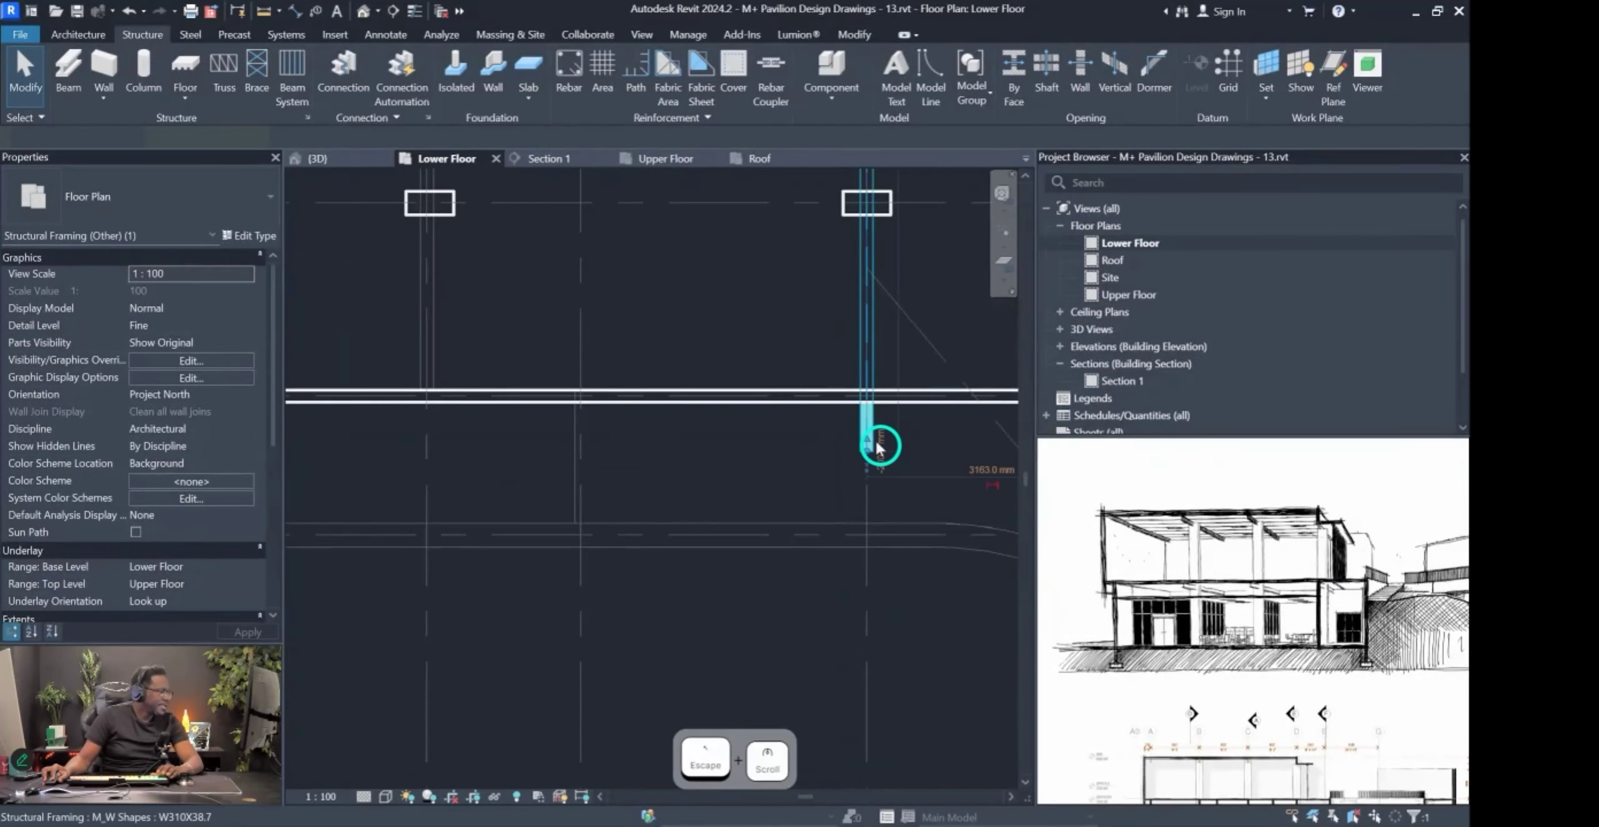
click(878, 446)
scroll(875, 462, down, 5)
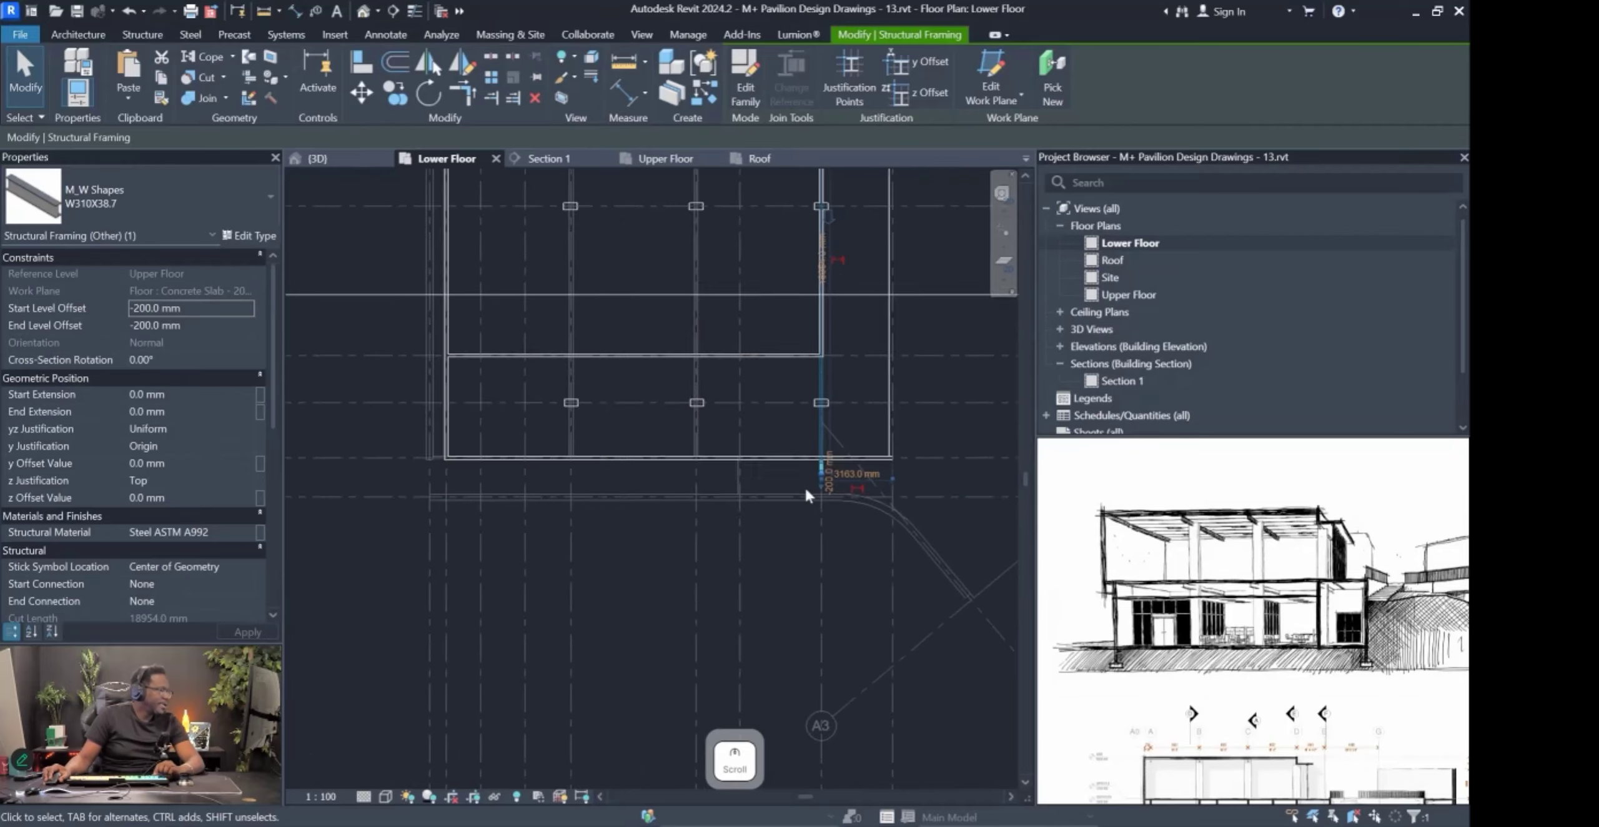
scroll(812, 475, up, 6)
scroll(804, 439, down, 4)
scroll(805, 684, up, 4)
scroll(801, 684, up, 3)
middle_drag(796, 675, 846, 453)
click(806, 441)
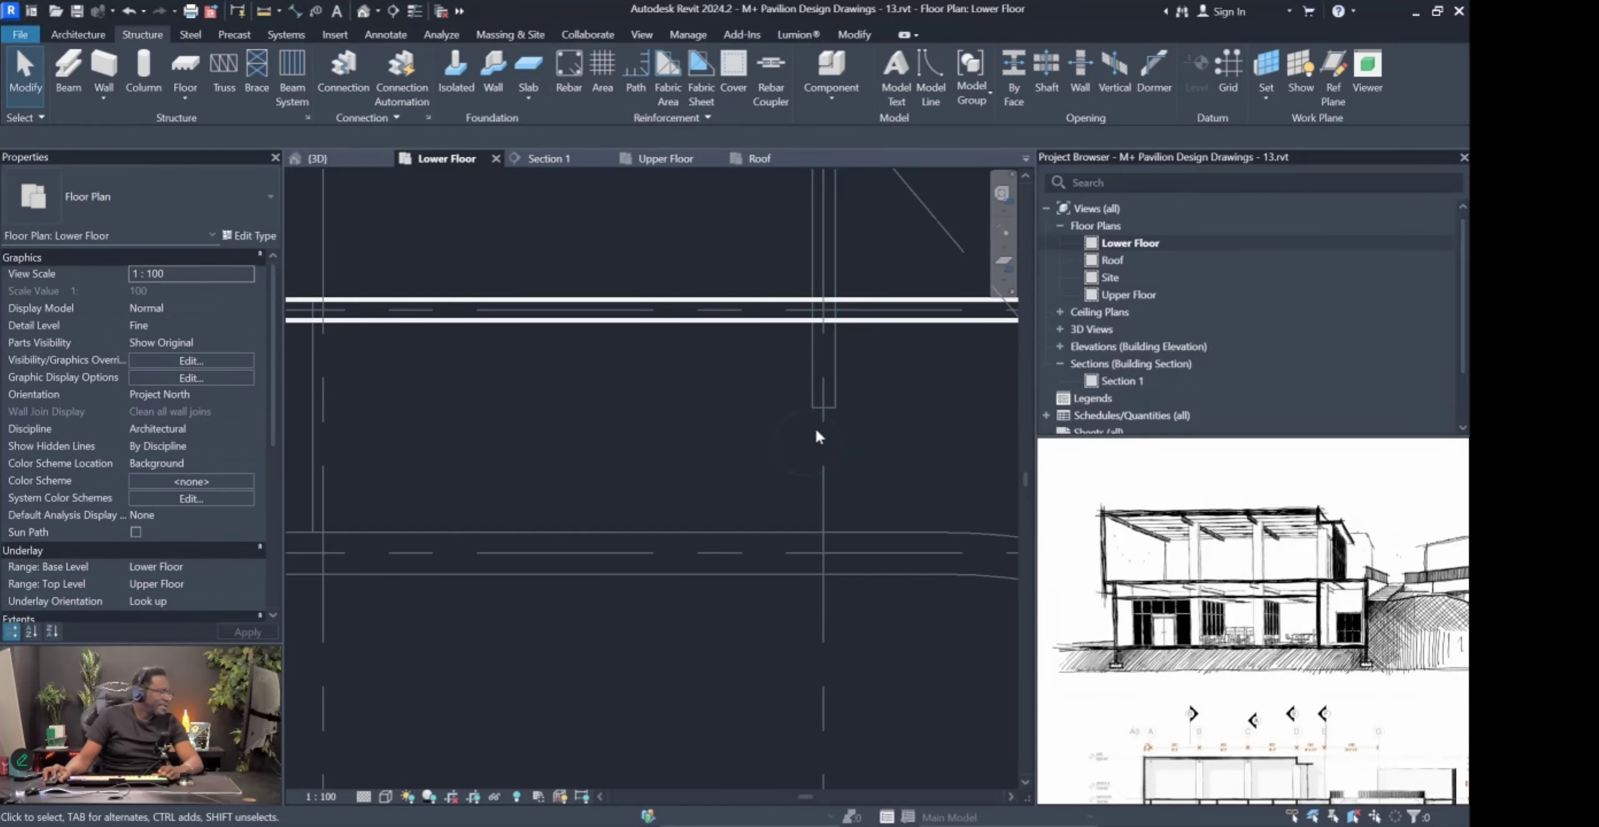
click(817, 390)
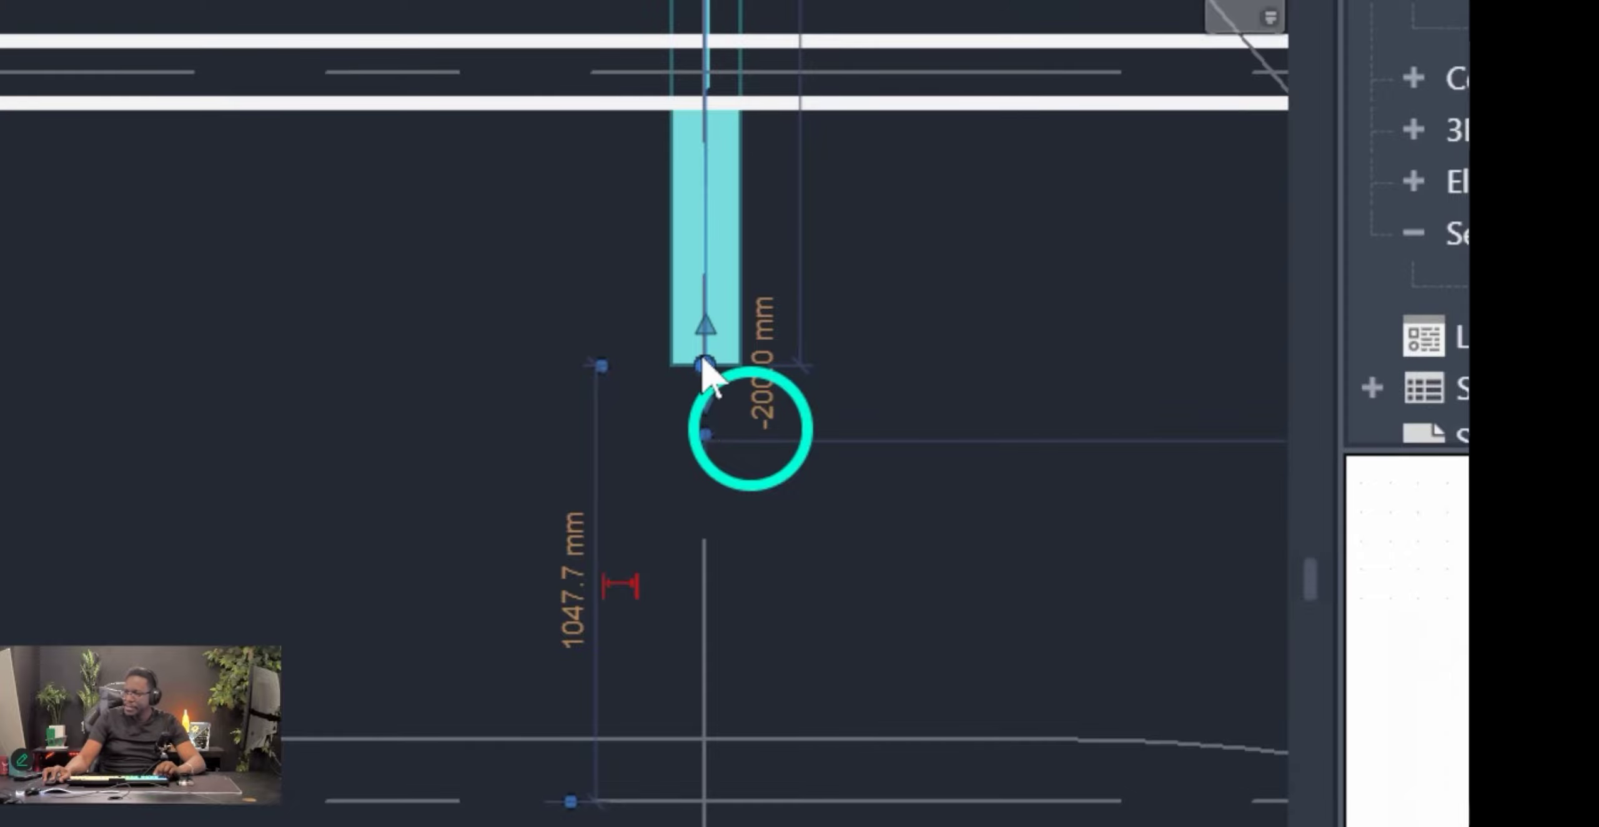
drag(705, 366, 705, 368)
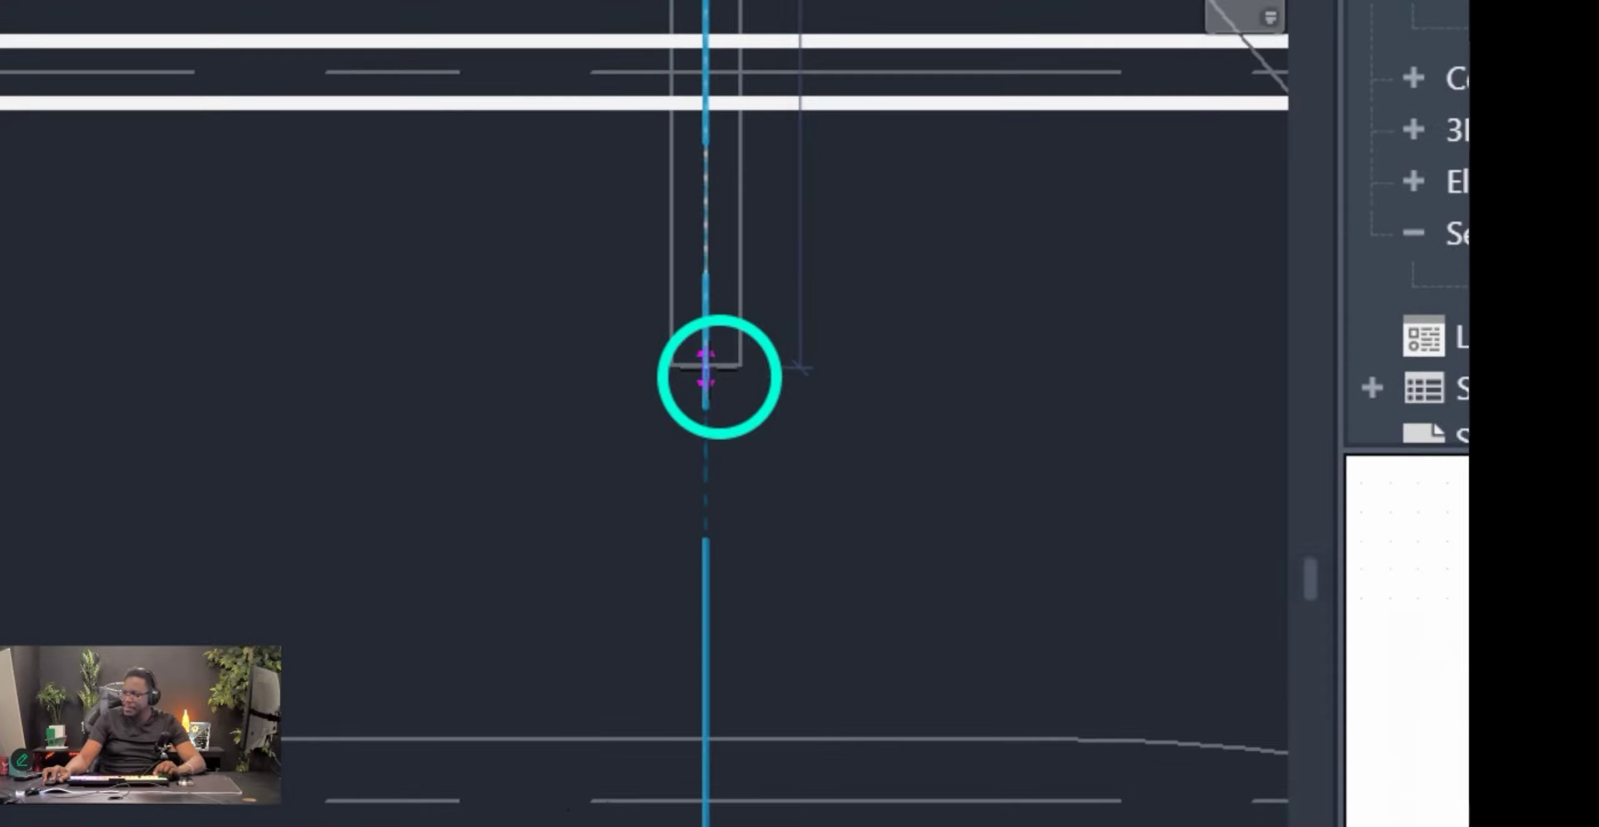
drag(706, 484, 710, 618)
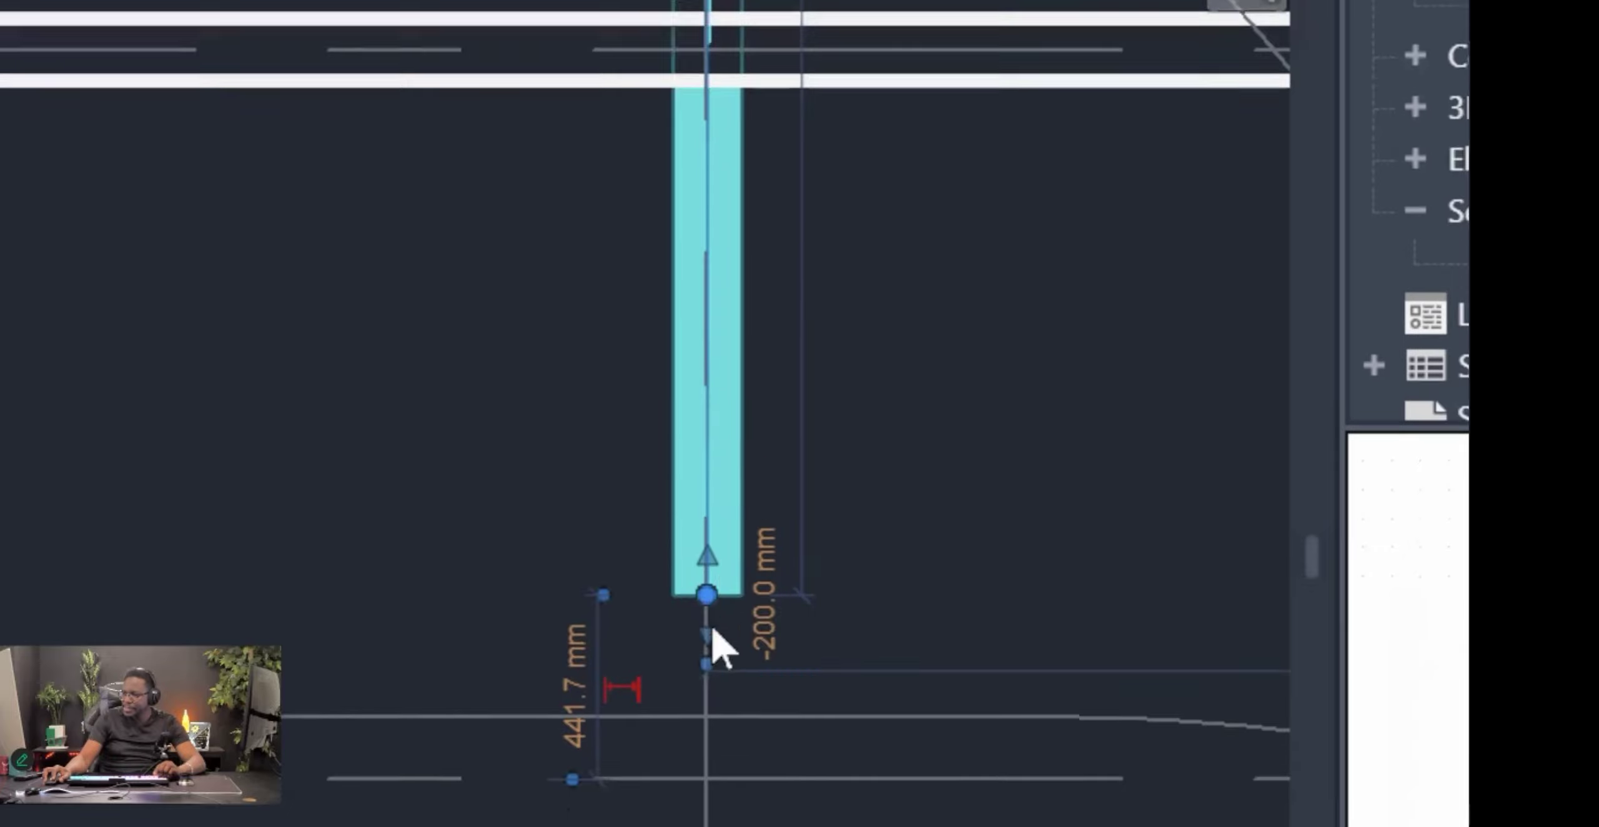
drag(731, 428, 741, 142)
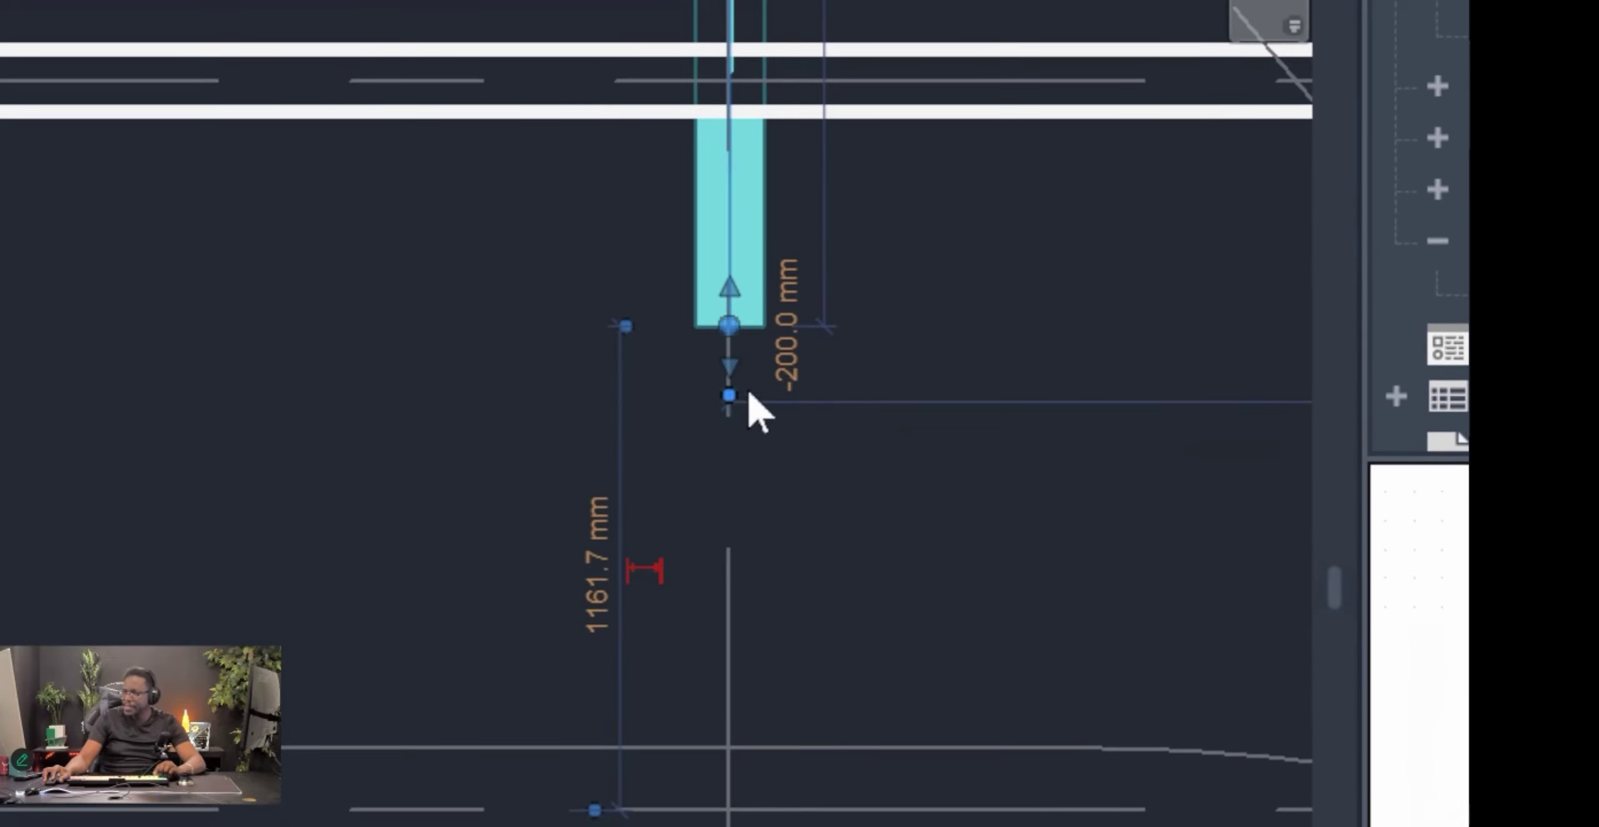
Try extending and retracting the grid D beam's lower end with its shape handle, and deselect the beam.
drag(730, 367, 715, 616)
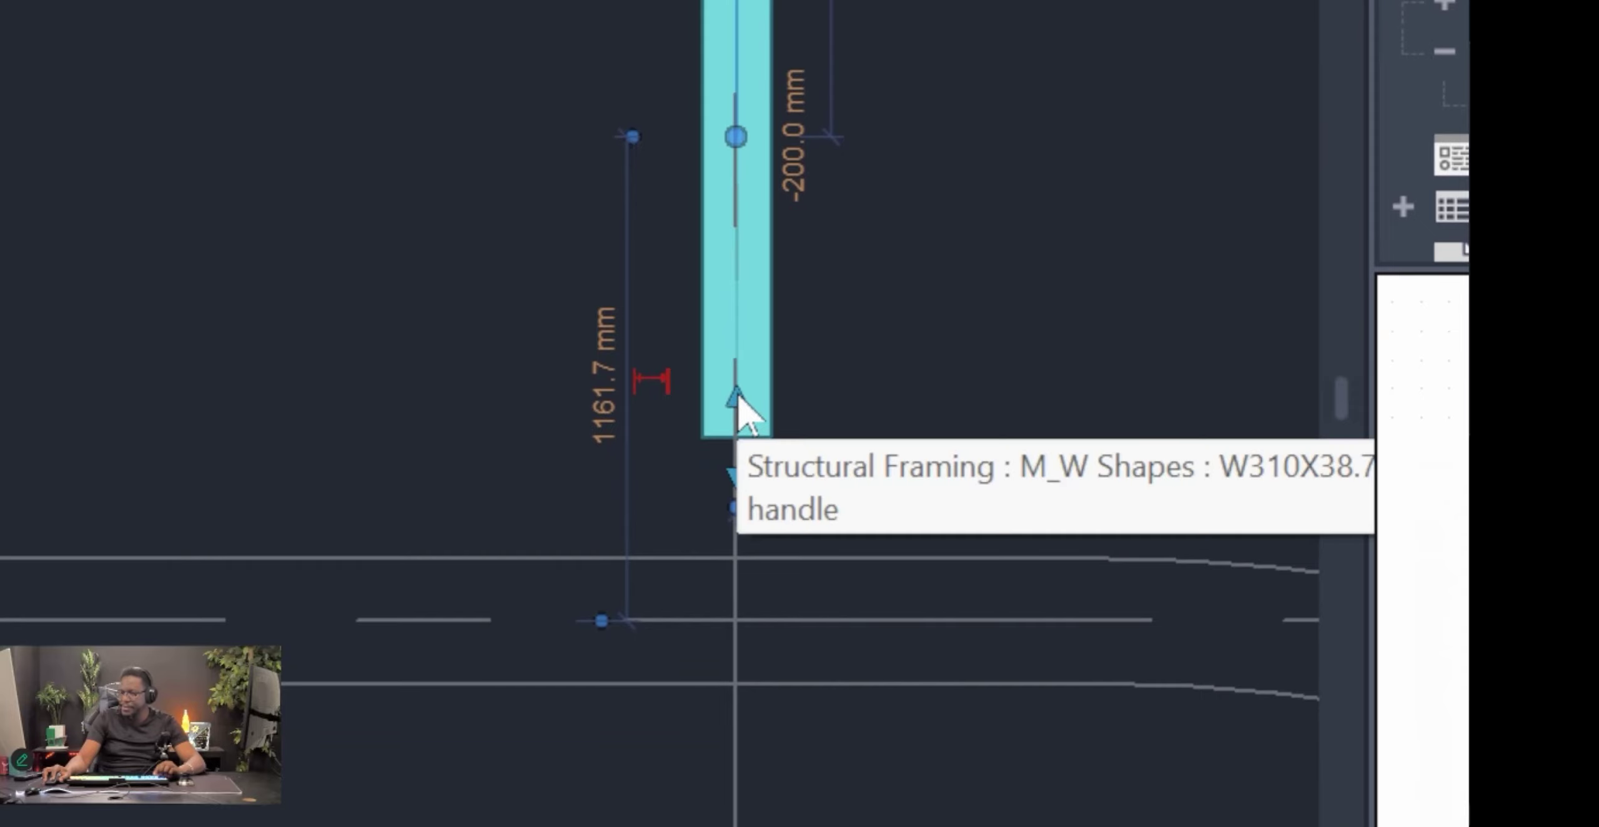
drag(737, 397, 734, 163)
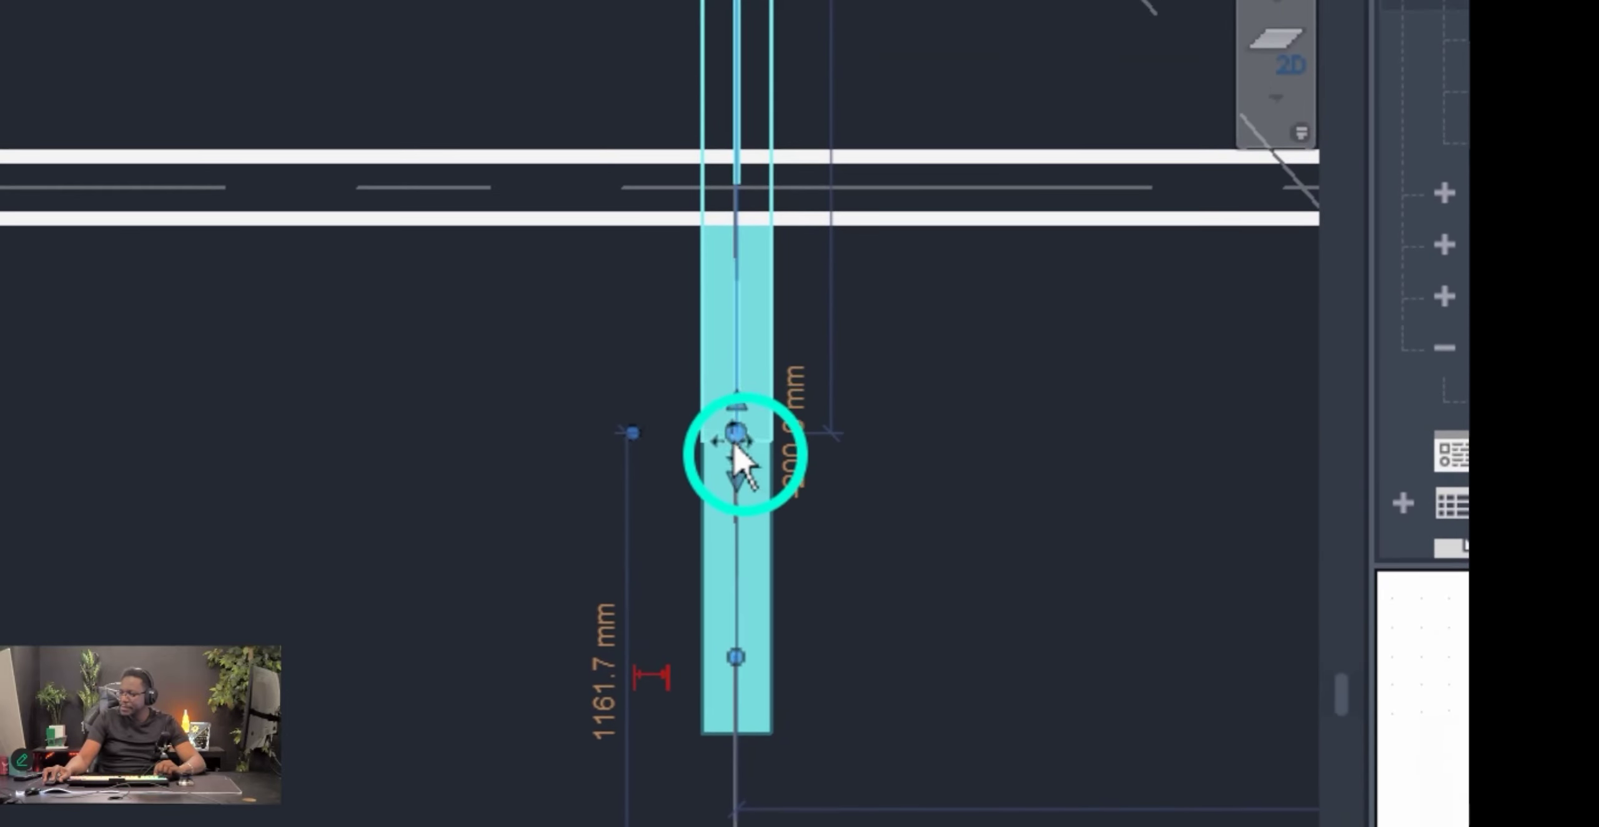
drag(736, 441, 735, 437)
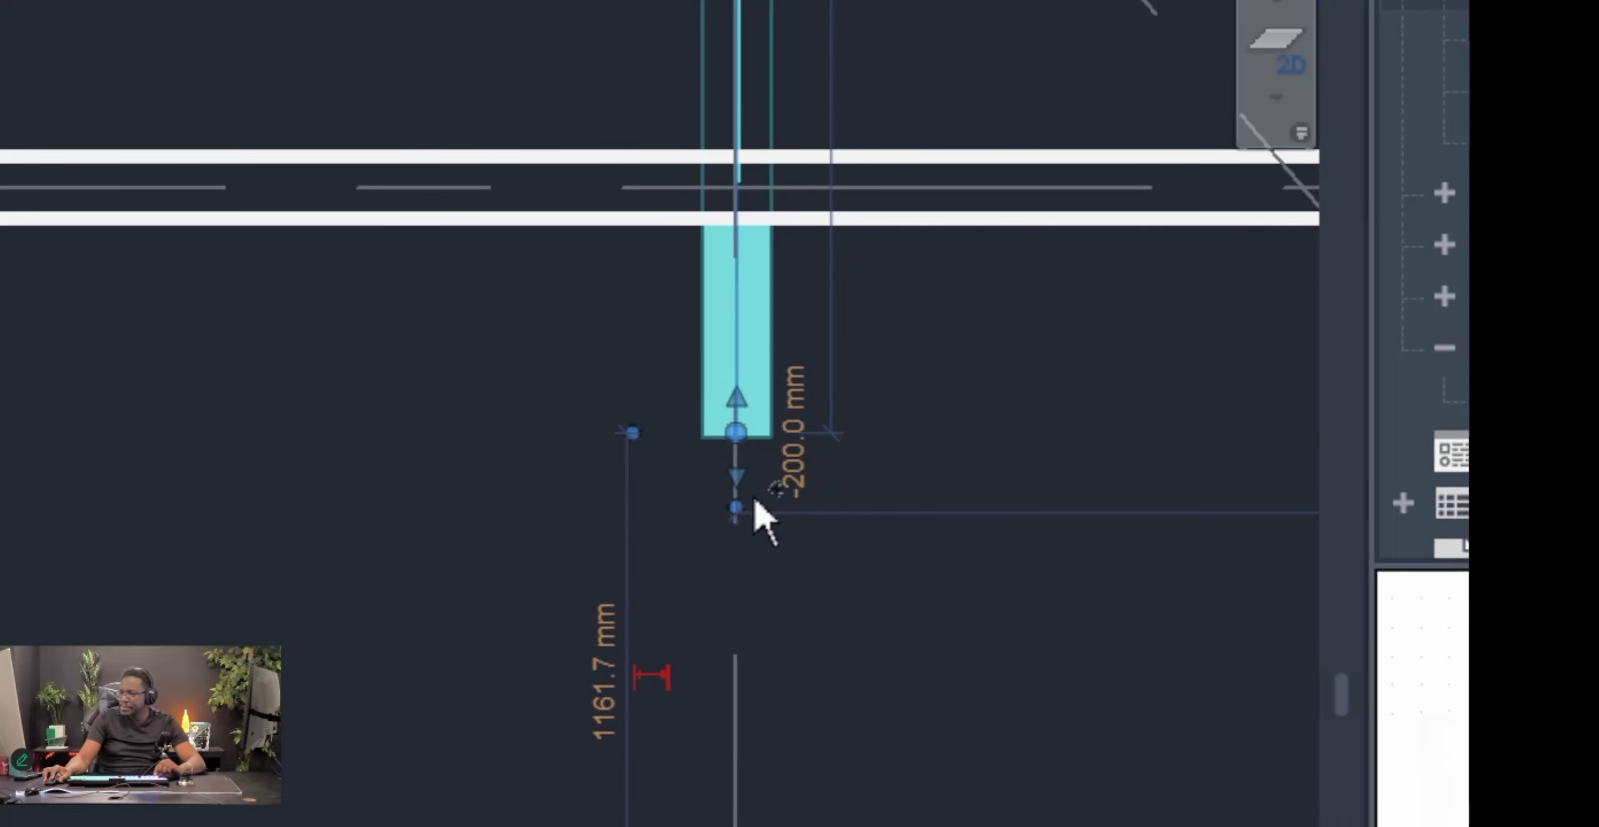
click(822, 520)
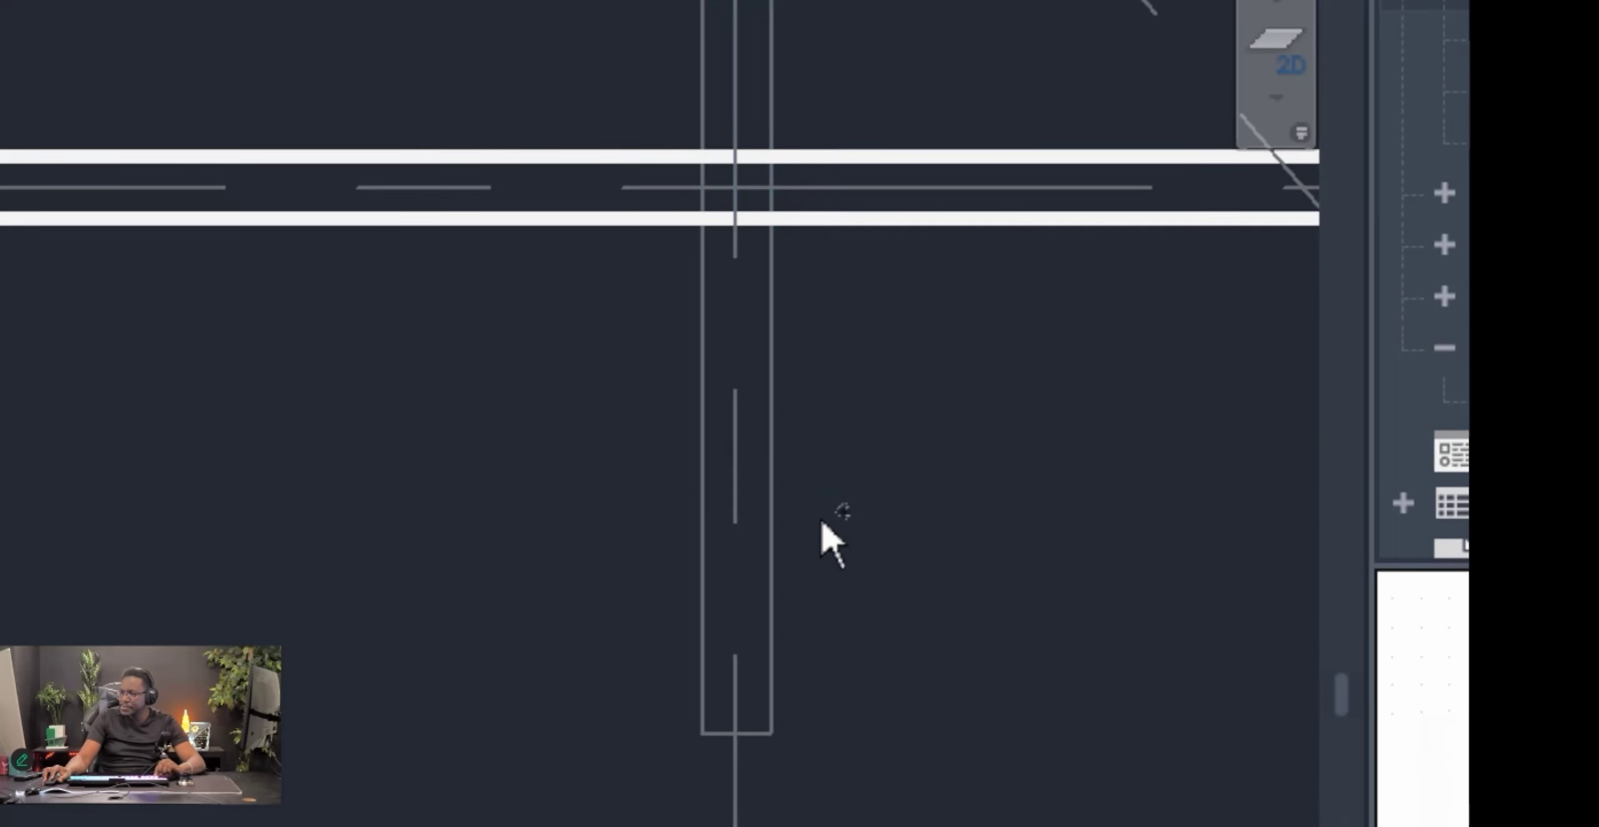
Pull the grid D beam's lower component end back to the intersection of the grid line and the lower wall's centreline.
click(694, 351)
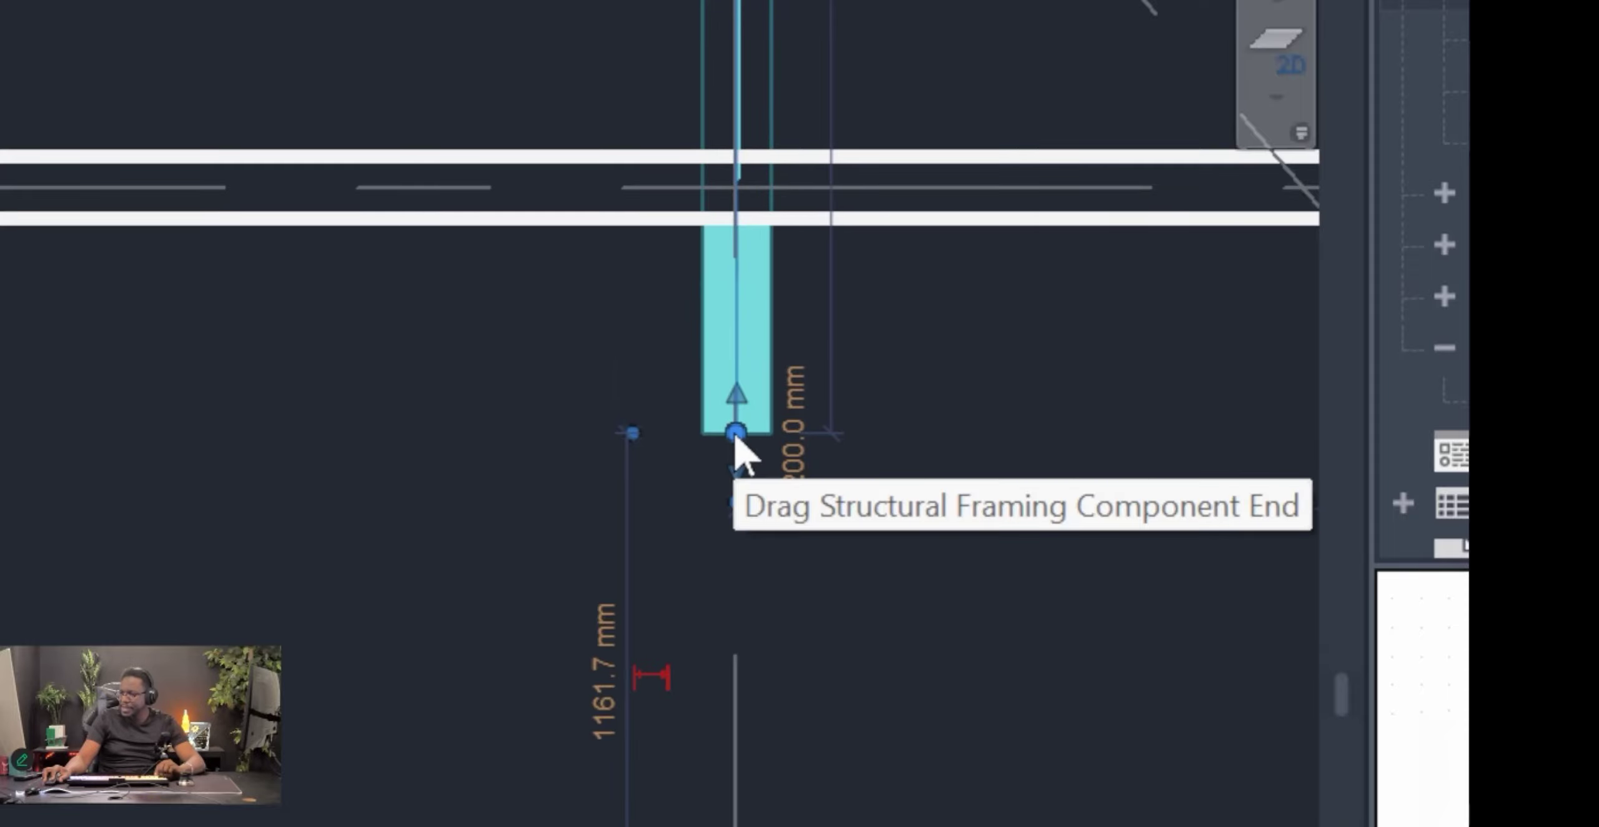
drag(736, 433, 737, 187)
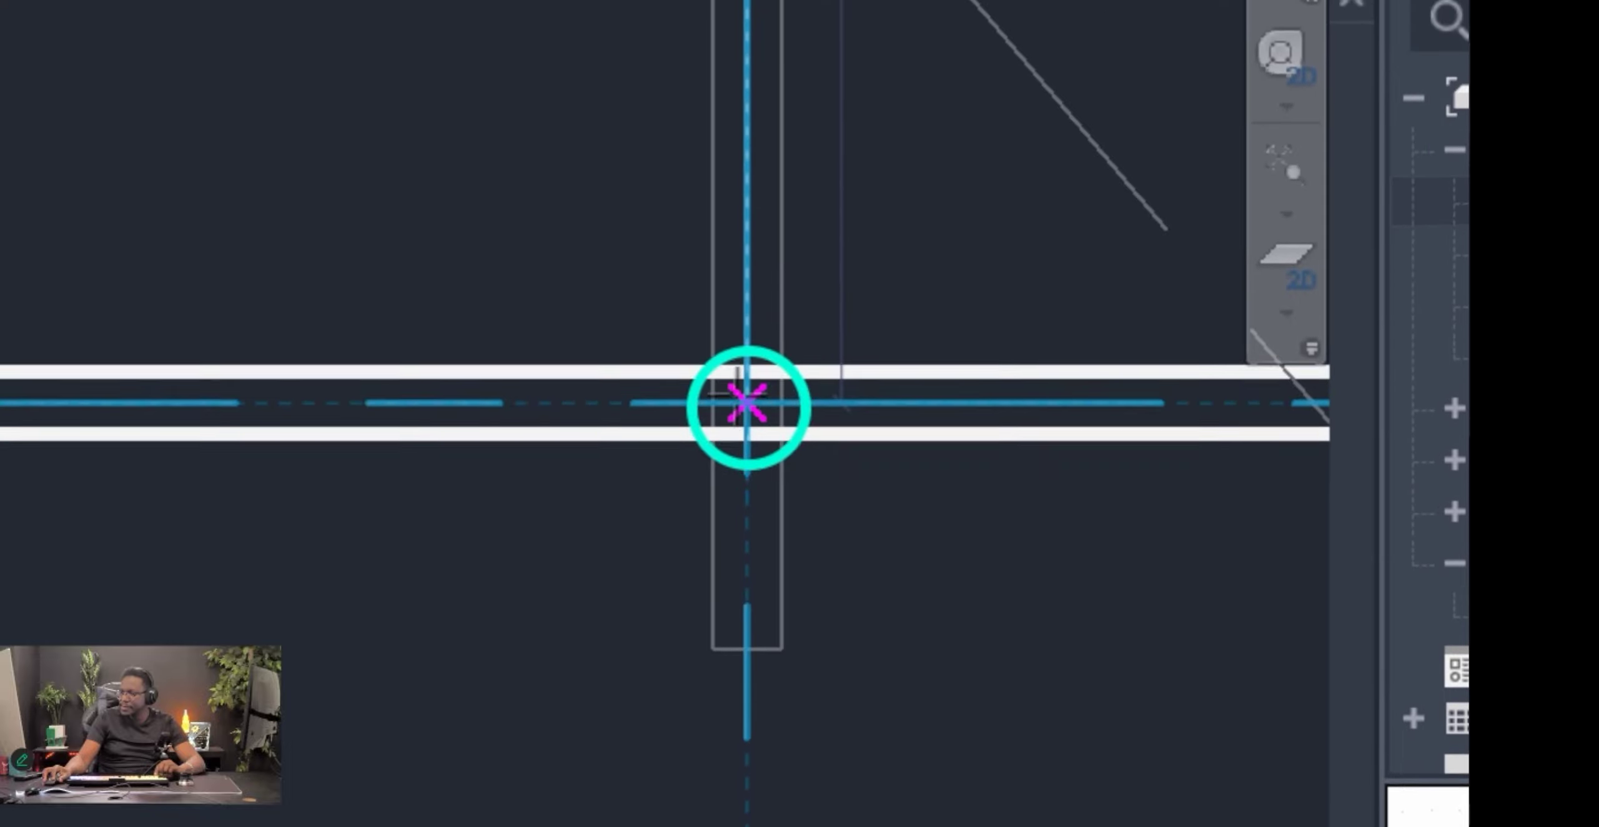
drag(737, 396, 738, 394)
Stretch the opposite component end of the grid D beam along the wall toward the building's upper corner, and deselect the beam.
scroll(738, 383, down, 2)
middle_drag(737, 382, 718, 719)
middle_drag(734, 3, 730, 562)
scroll(762, 408, up, 3)
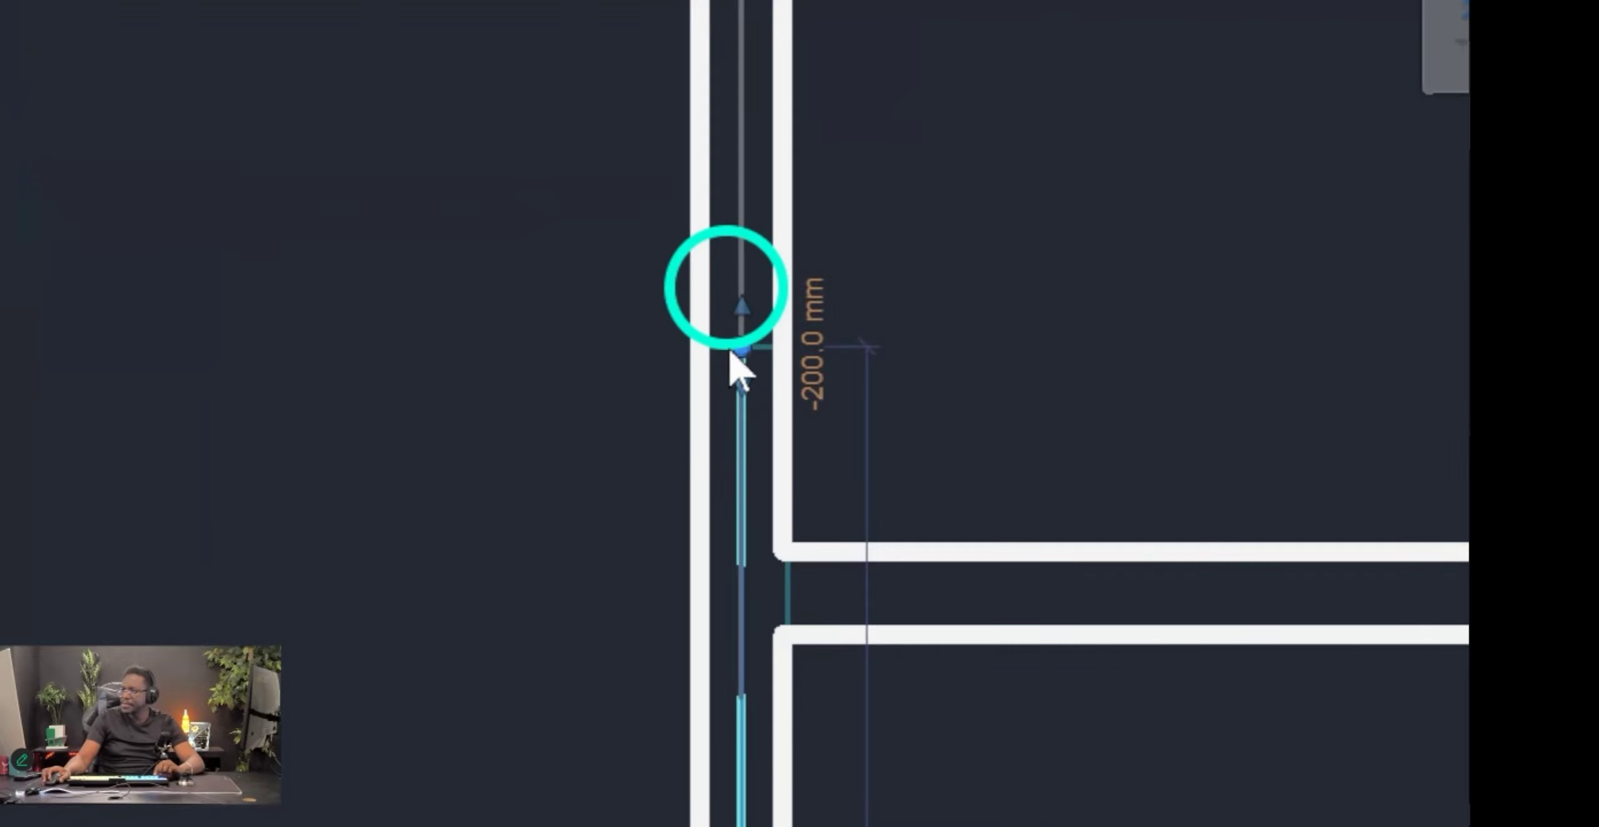
drag(745, 346, 724, 275)
click(412, 400)
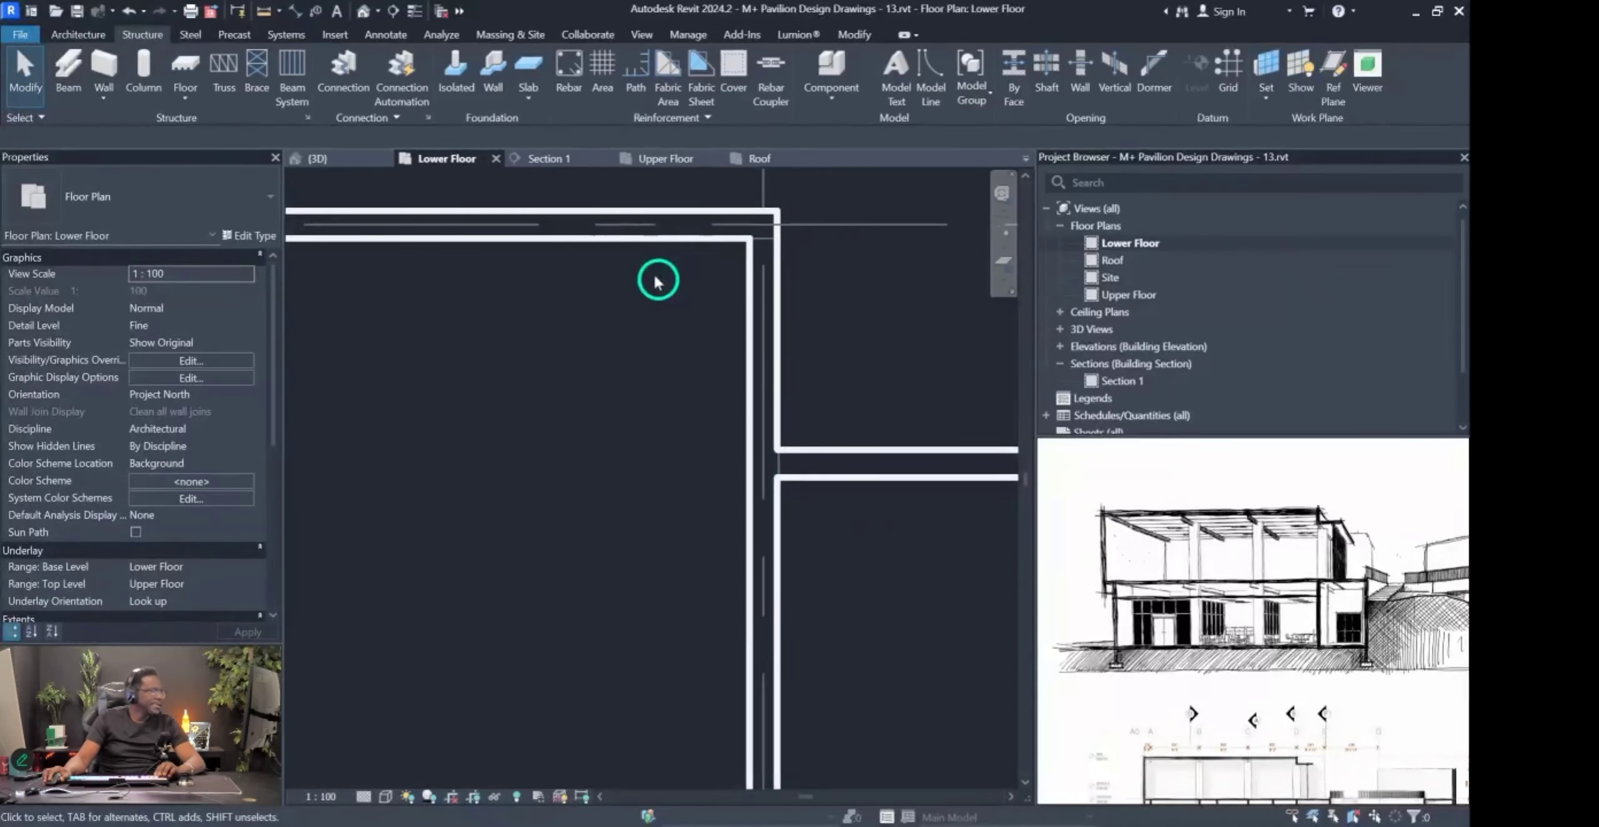
Open the 3D view and examine the copied steel beams beneath the upper floor slab.
click(363, 11)
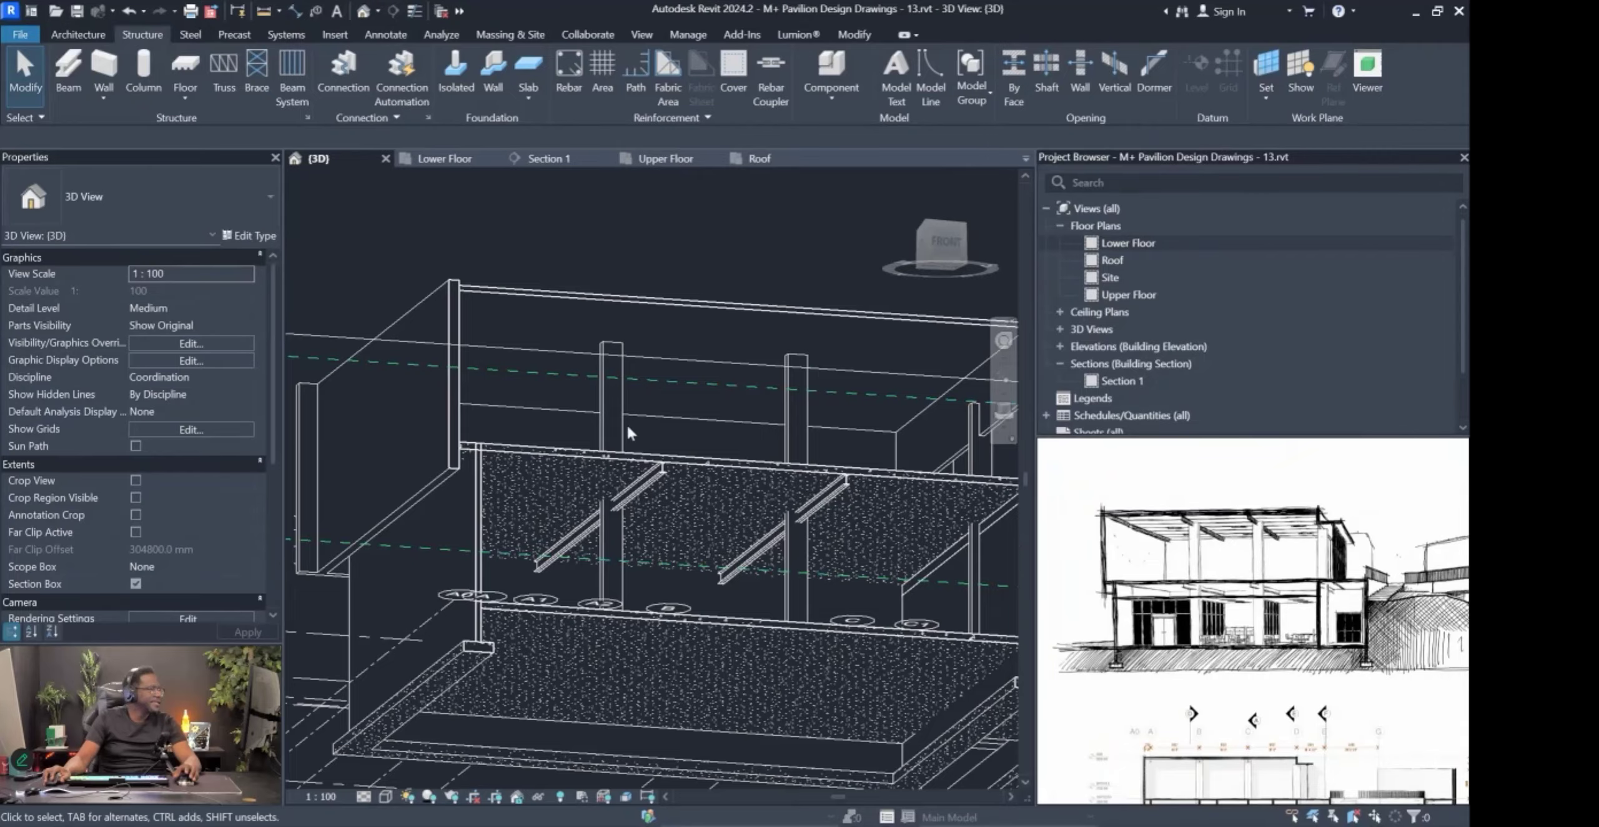
scroll(719, 542, up, 5)
shift+middle_drag(727, 543, 749, 570)
scroll(802, 482, up, 2)
scroll(538, 599, down, 6)
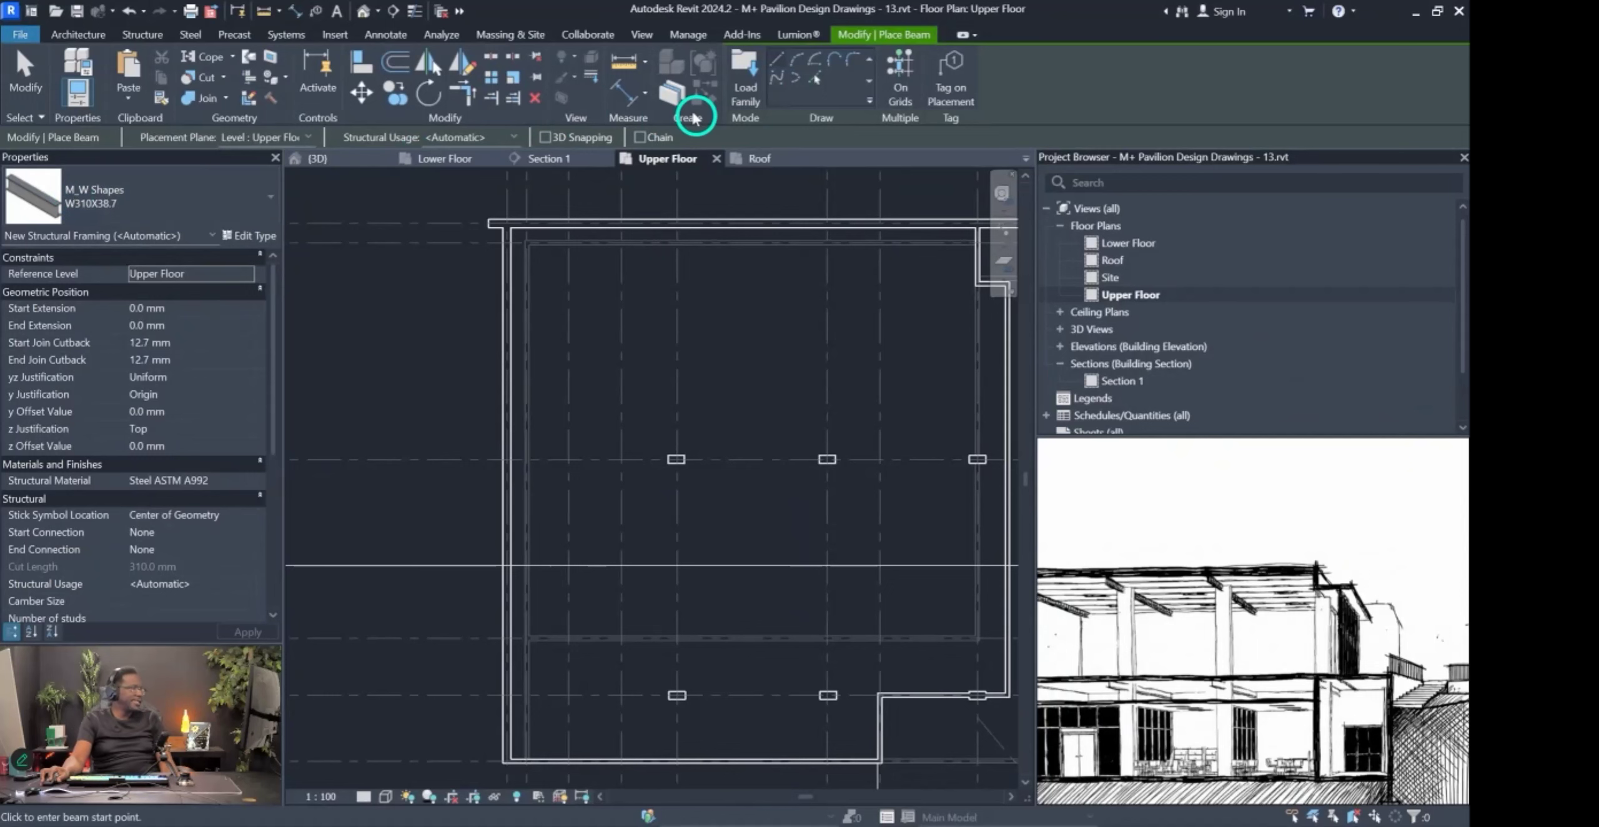
Start loading another beam family and browse the Imperial and Metric library locations, returning to the US folder.
click(741, 87)
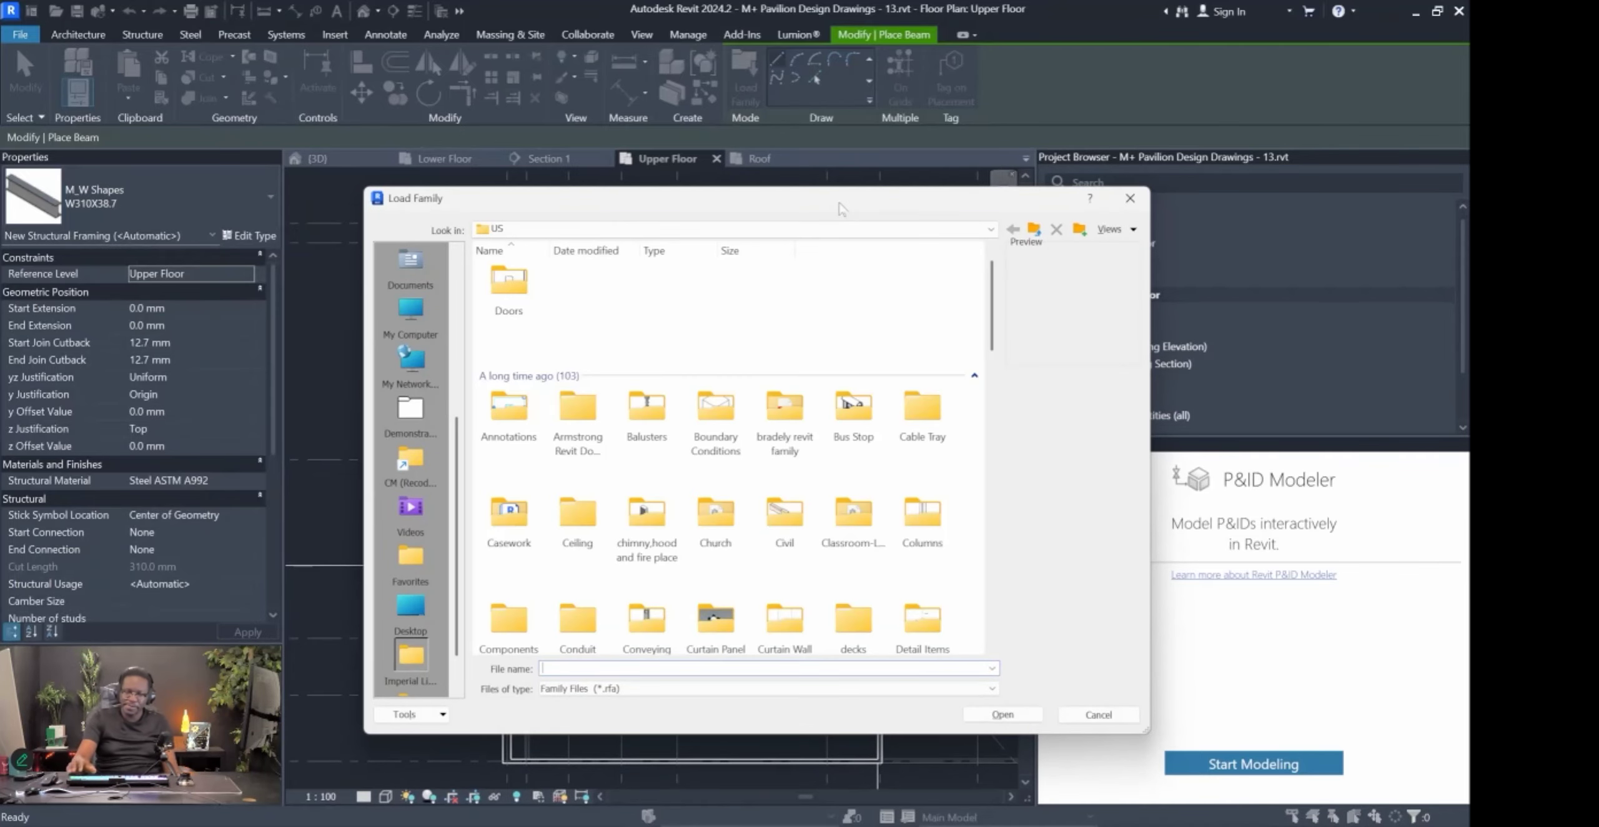
scroll(429, 646, down, 2)
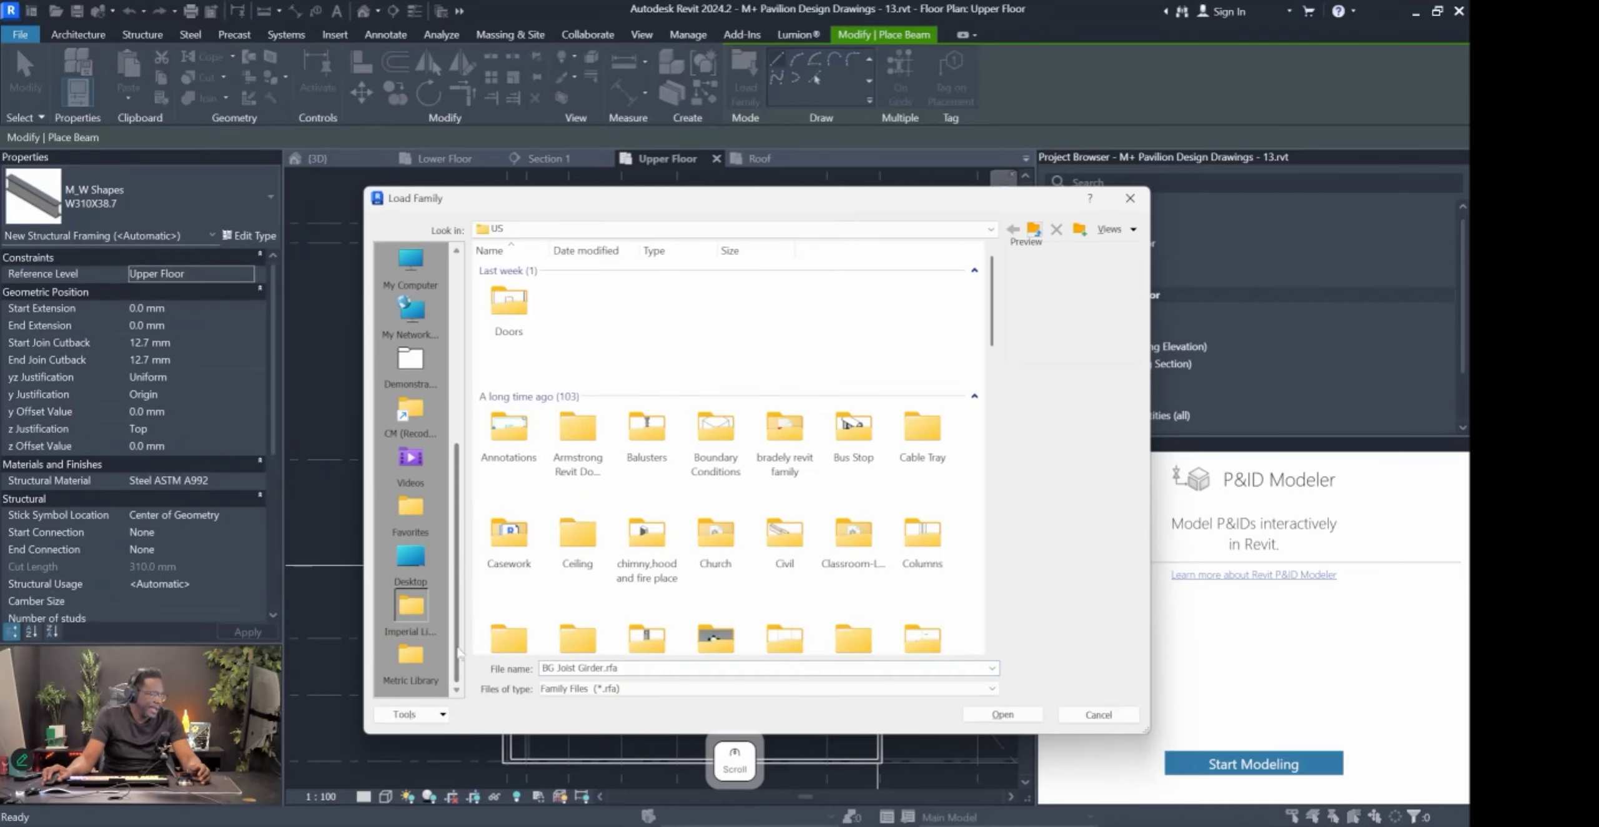
click(414, 618)
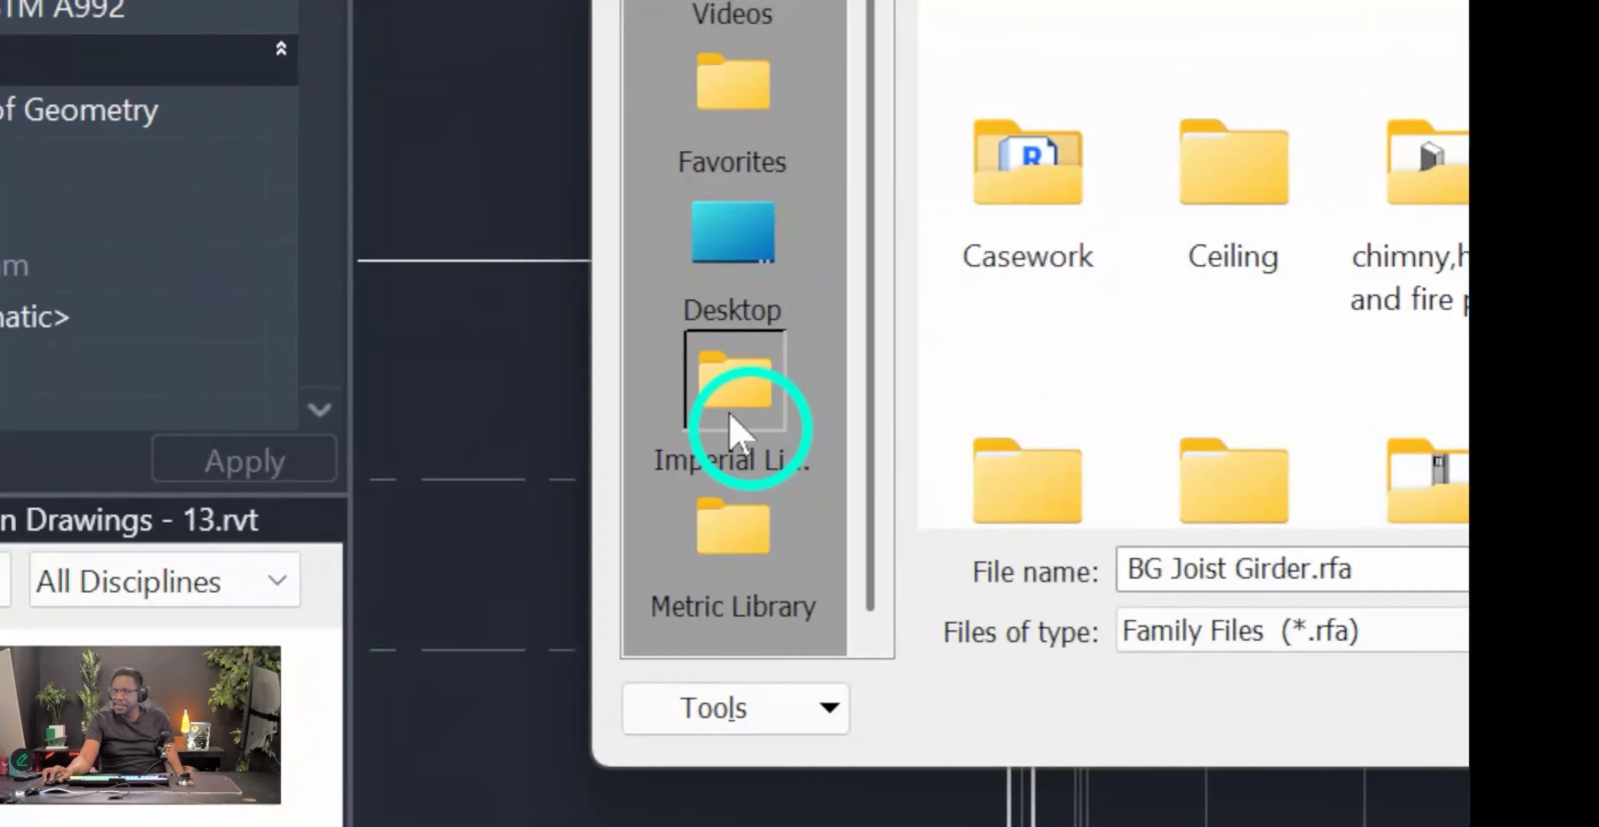
click(737, 559)
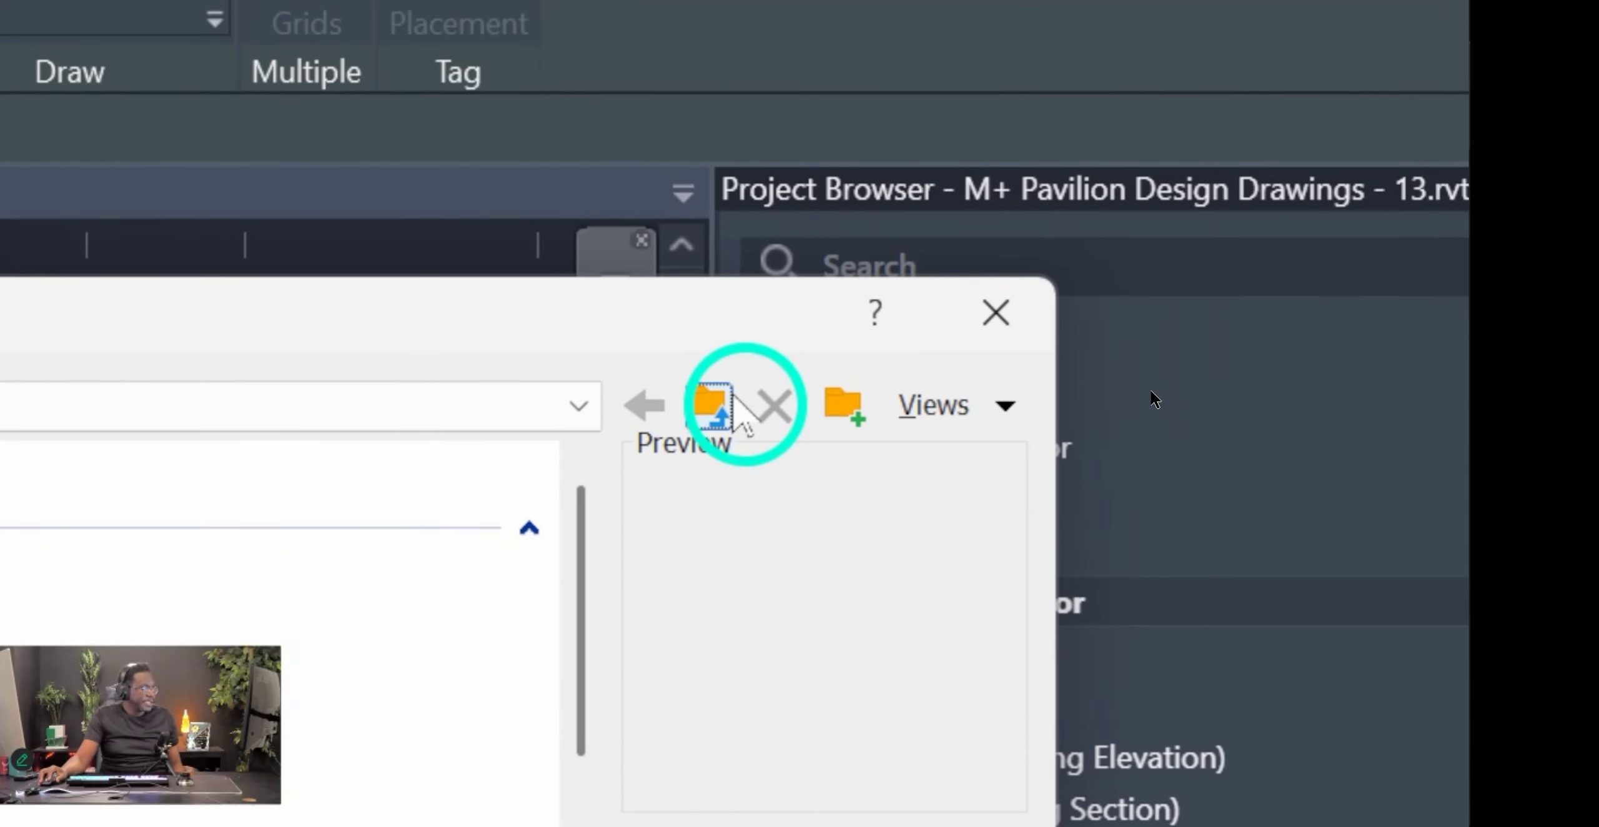
click(1070, 147)
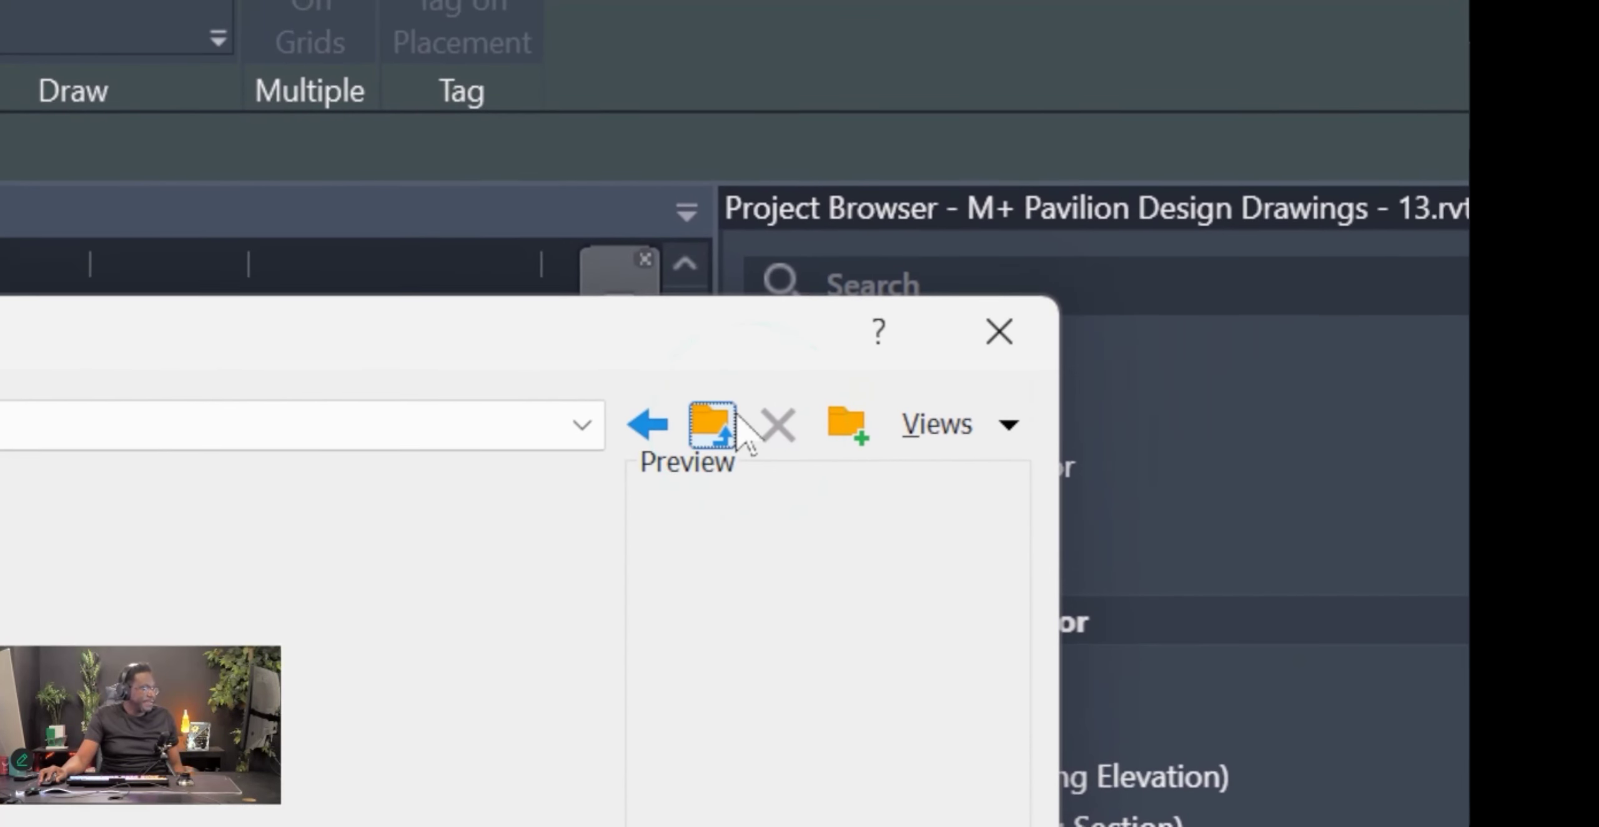
click(647, 426)
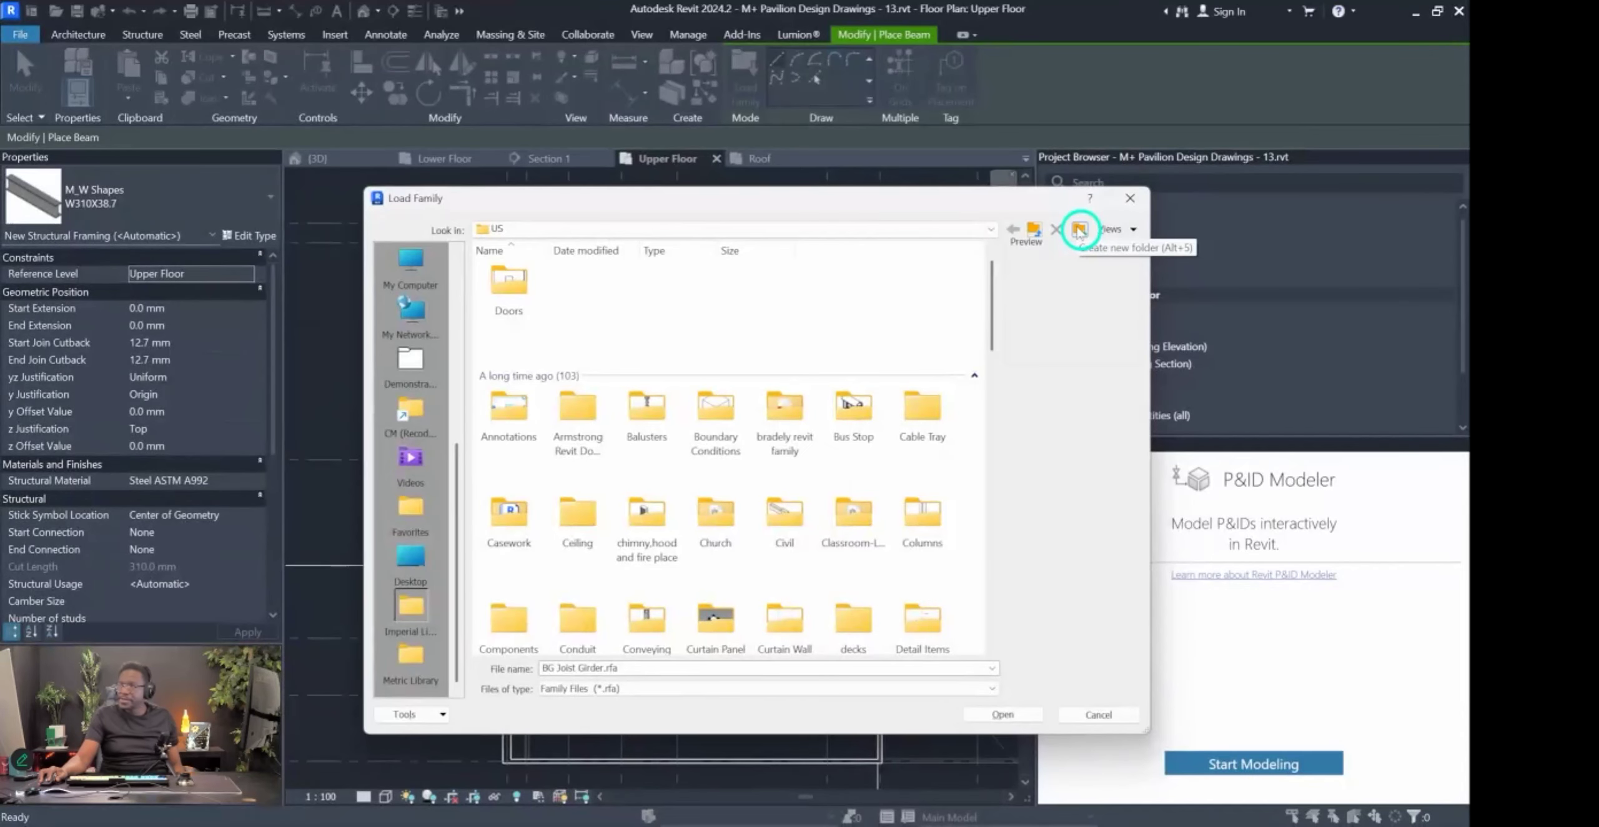
Show the family library folders in the Details view and remove their grouping by setting it to (None).
click(999, 434)
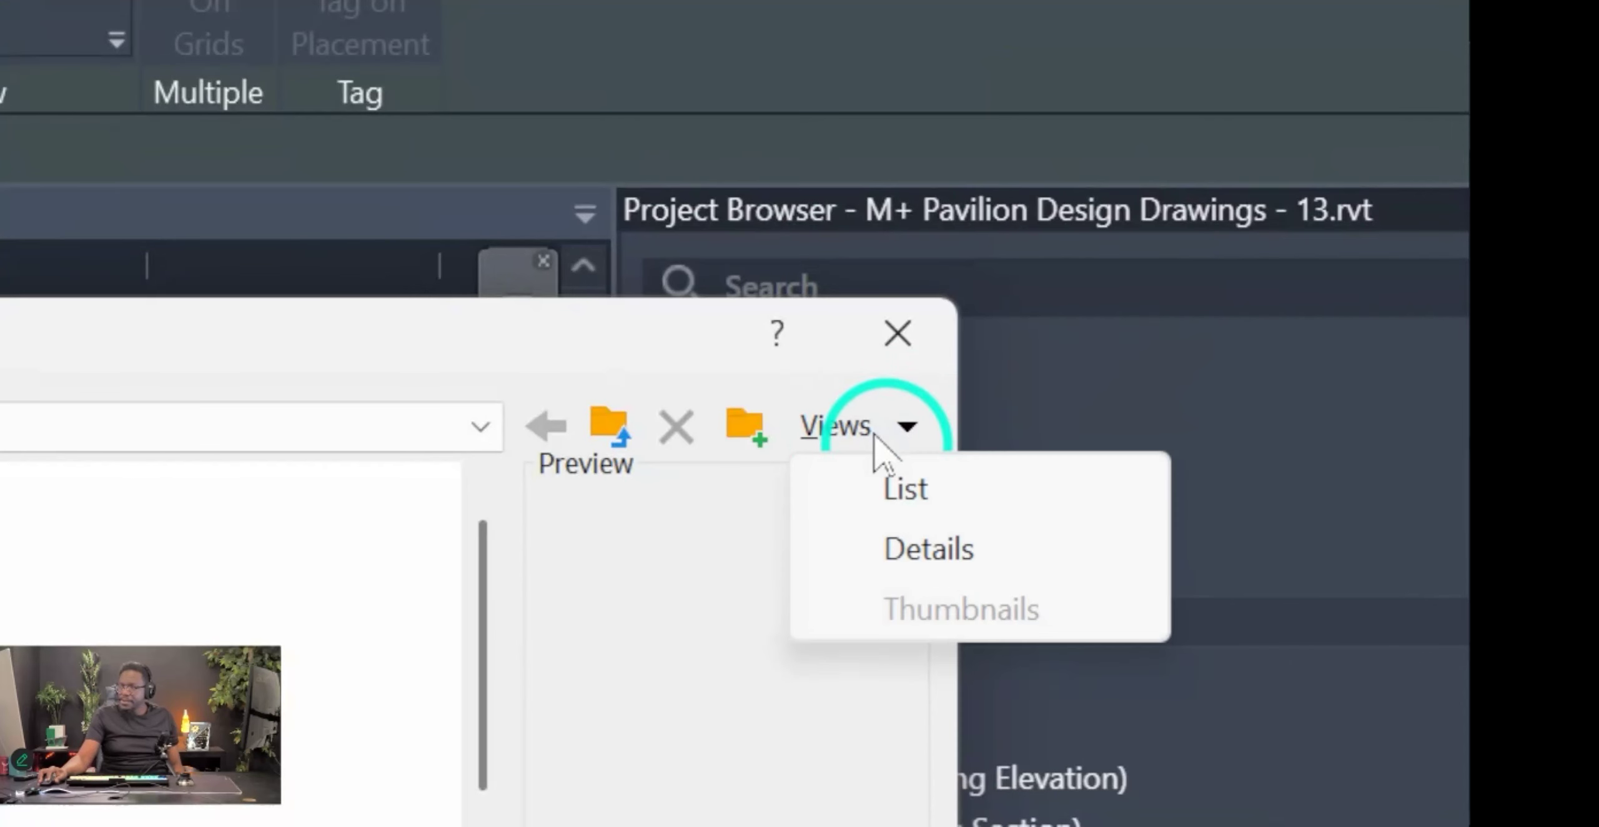
click(922, 548)
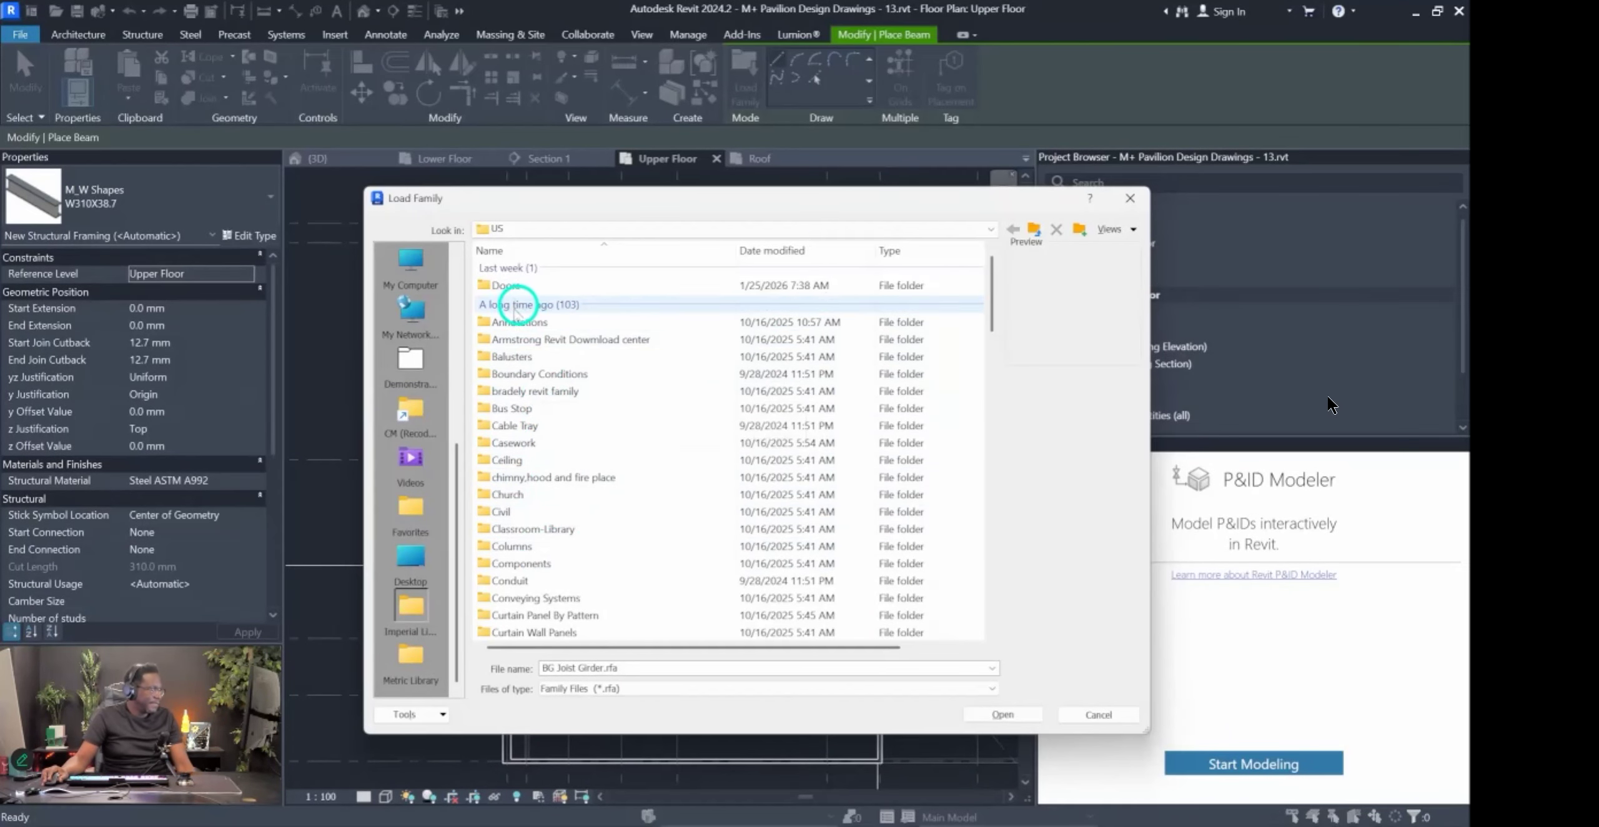
right_click(479, 262)
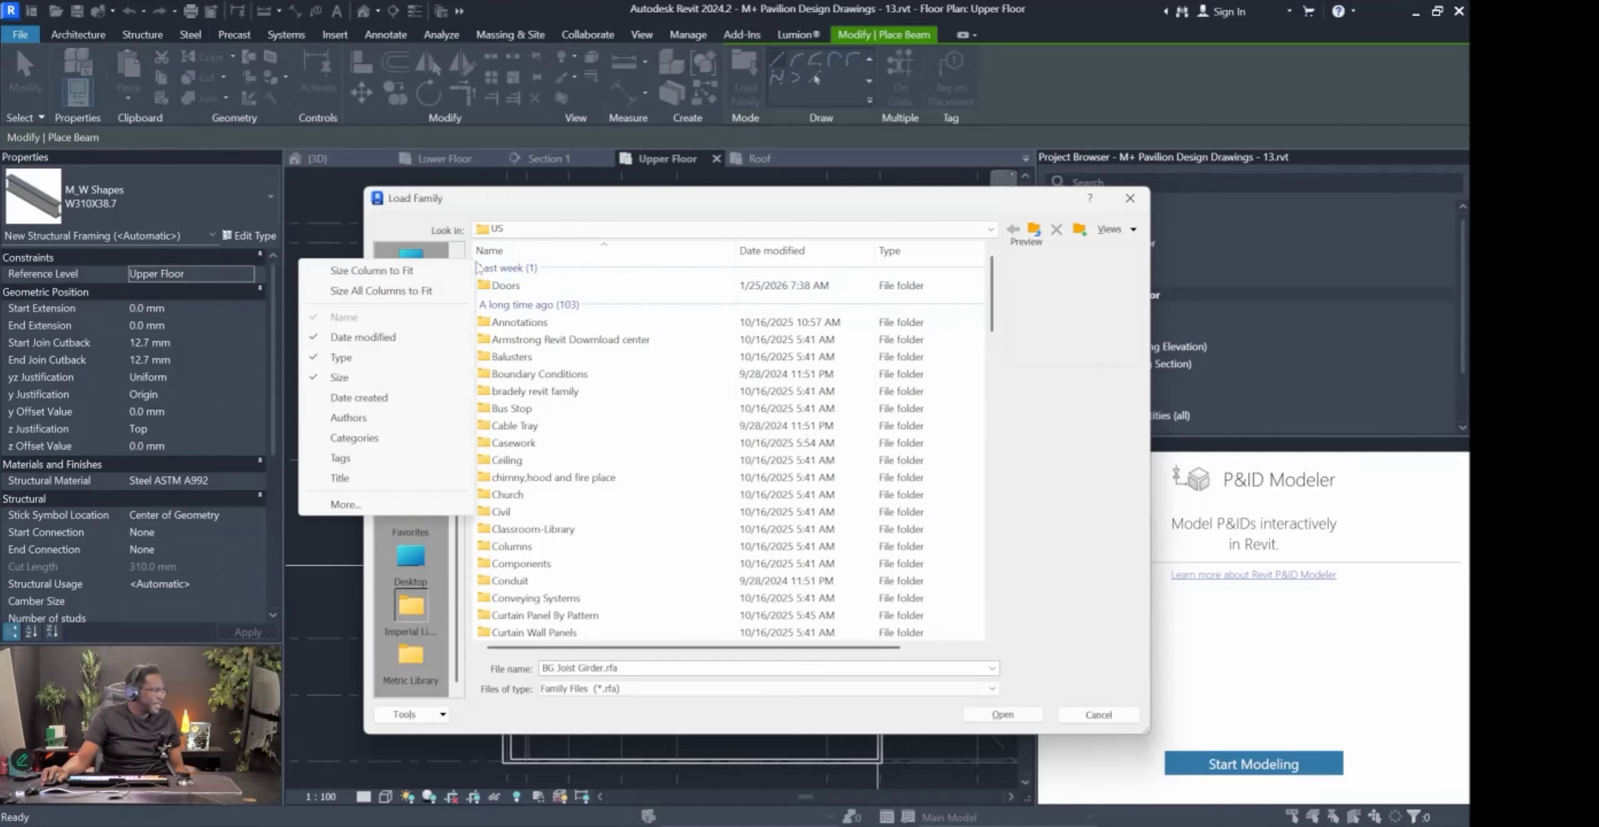
right_click(967, 490)
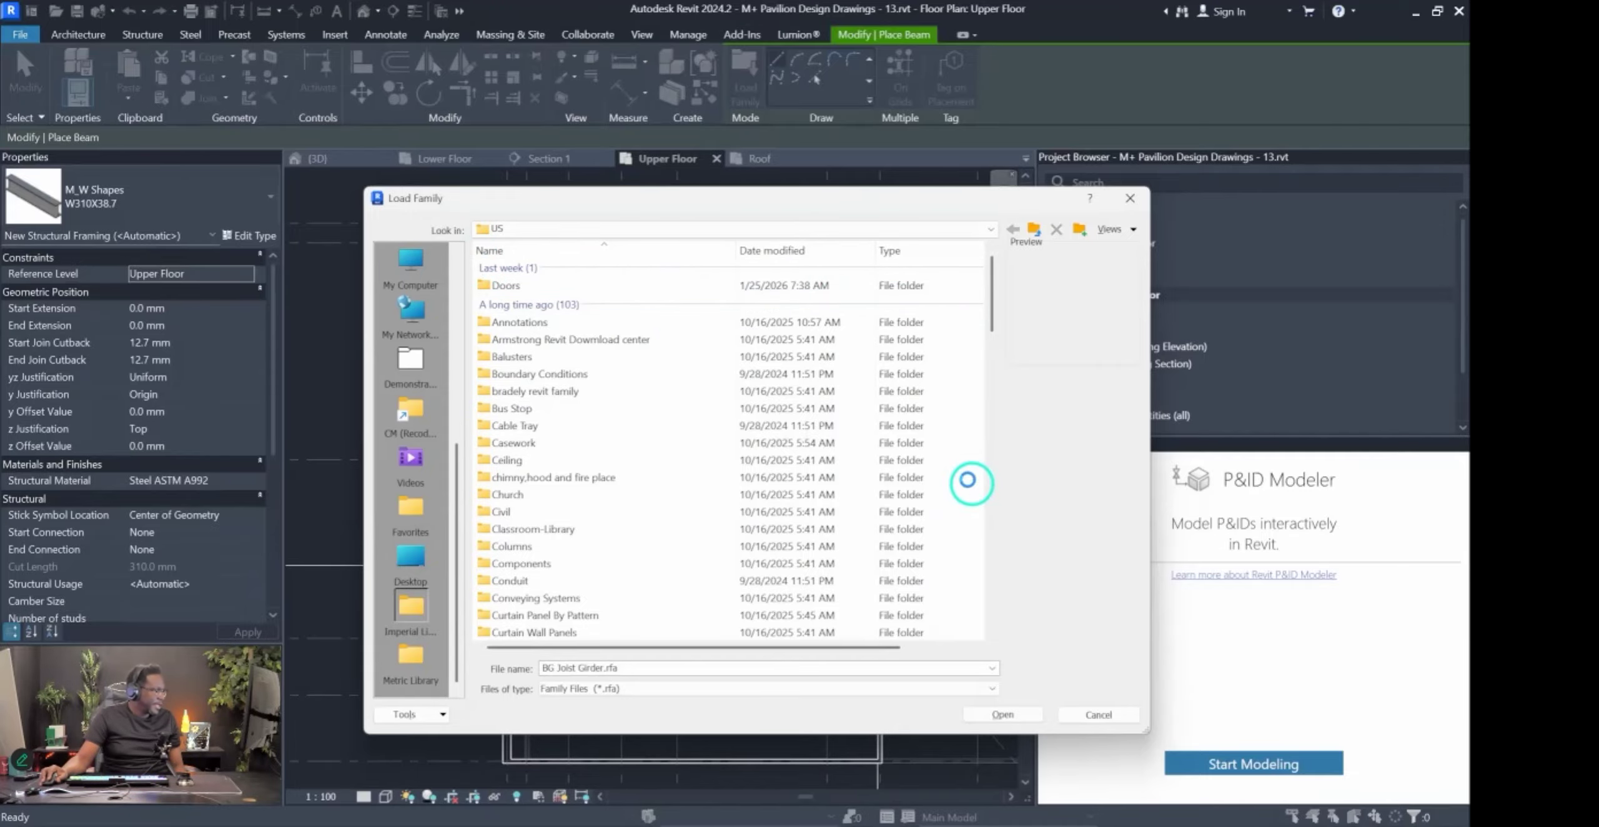
mouse_move(1124, 535)
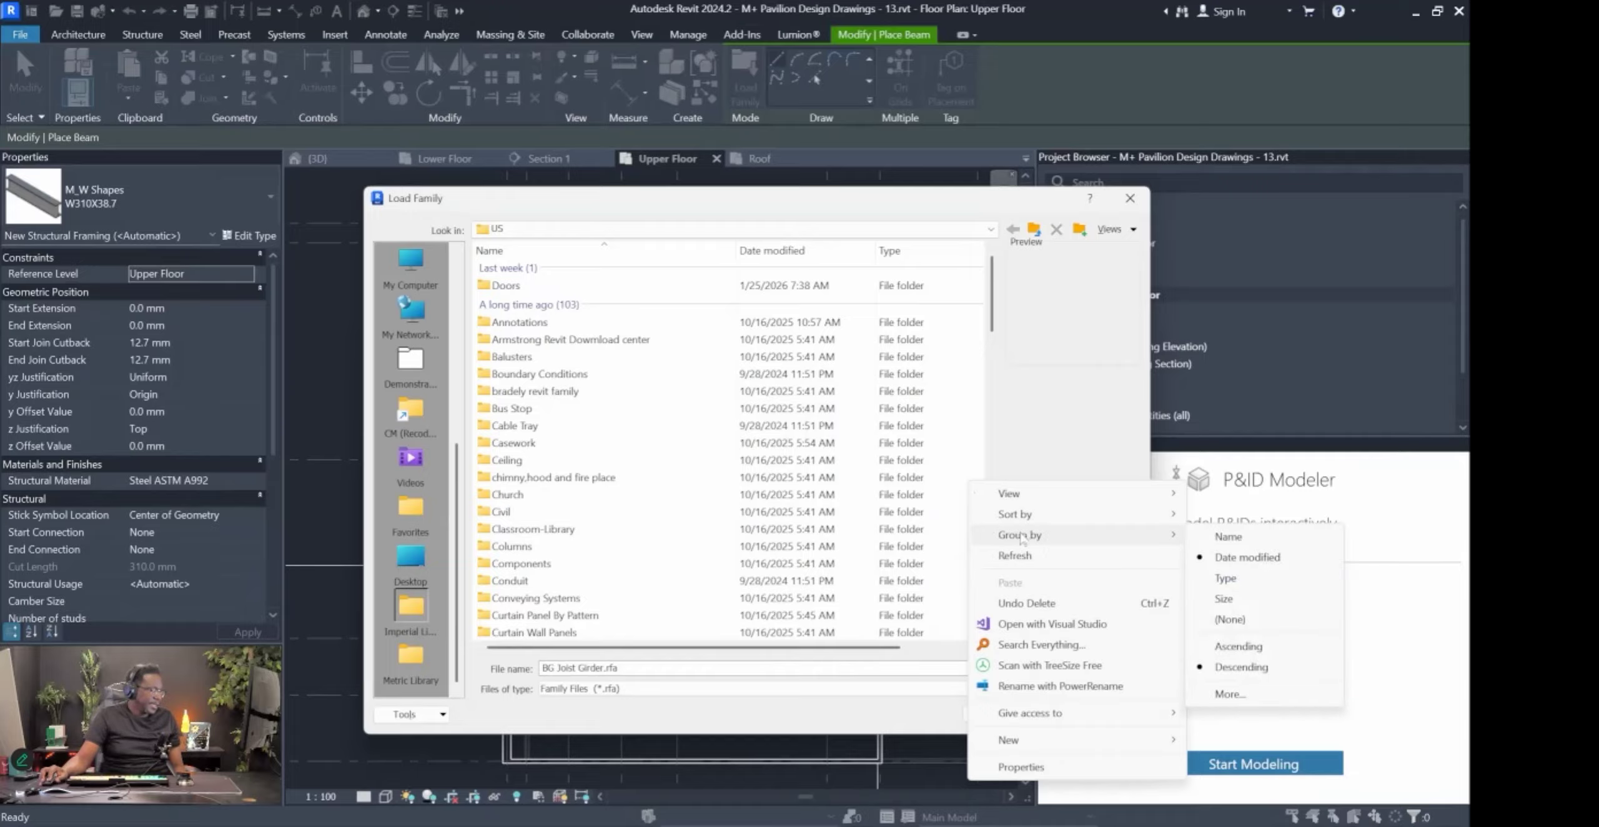
click(1223, 620)
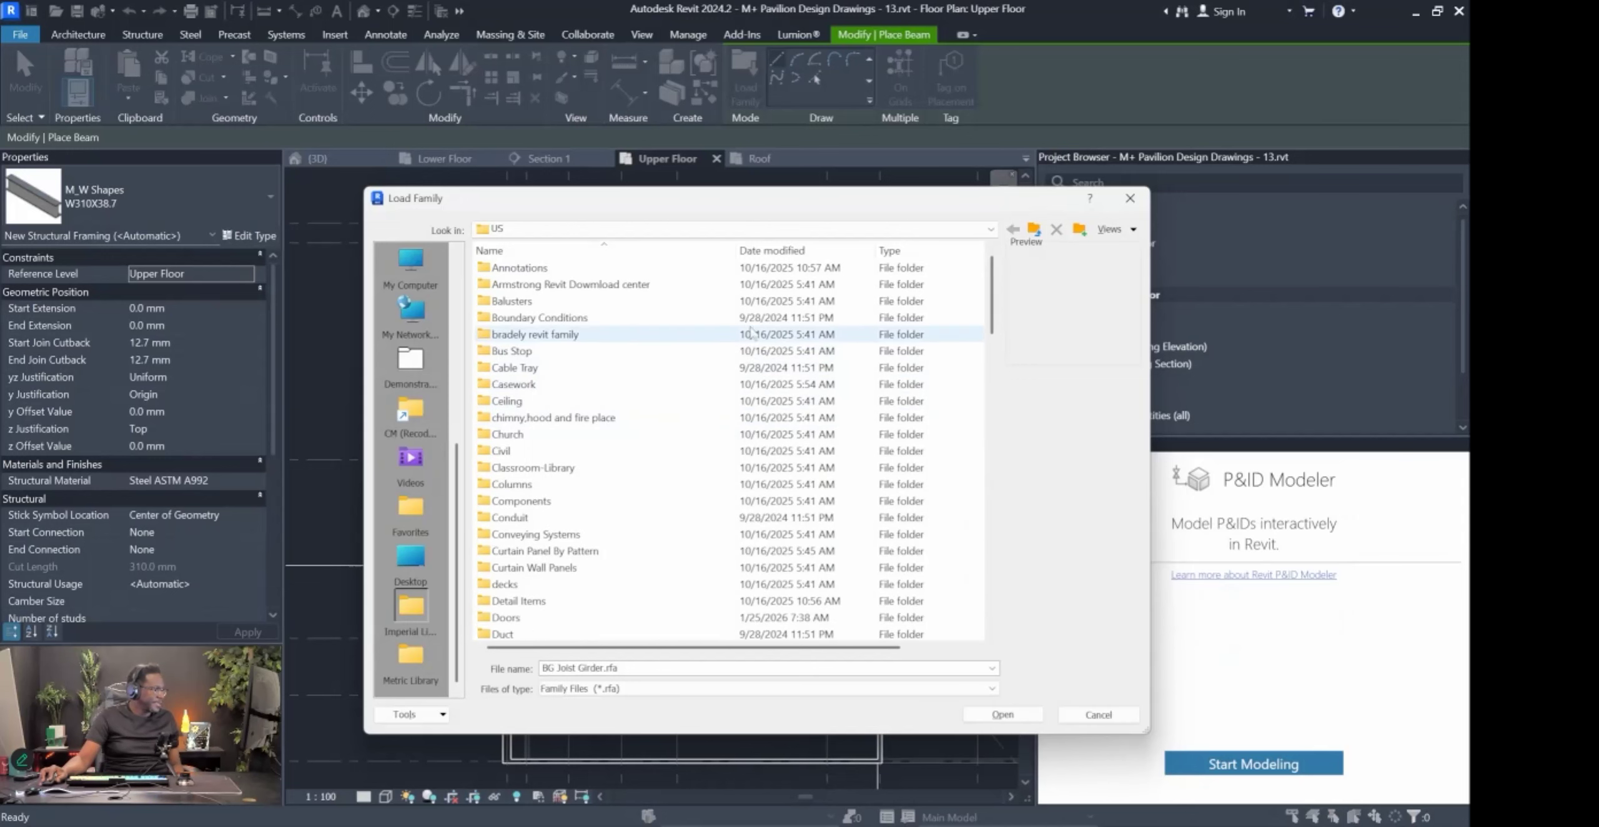
Find the Structural Framing folder in the US family library and open it.
scroll(575, 293, down, 1)
scroll(574, 296, down, 12)
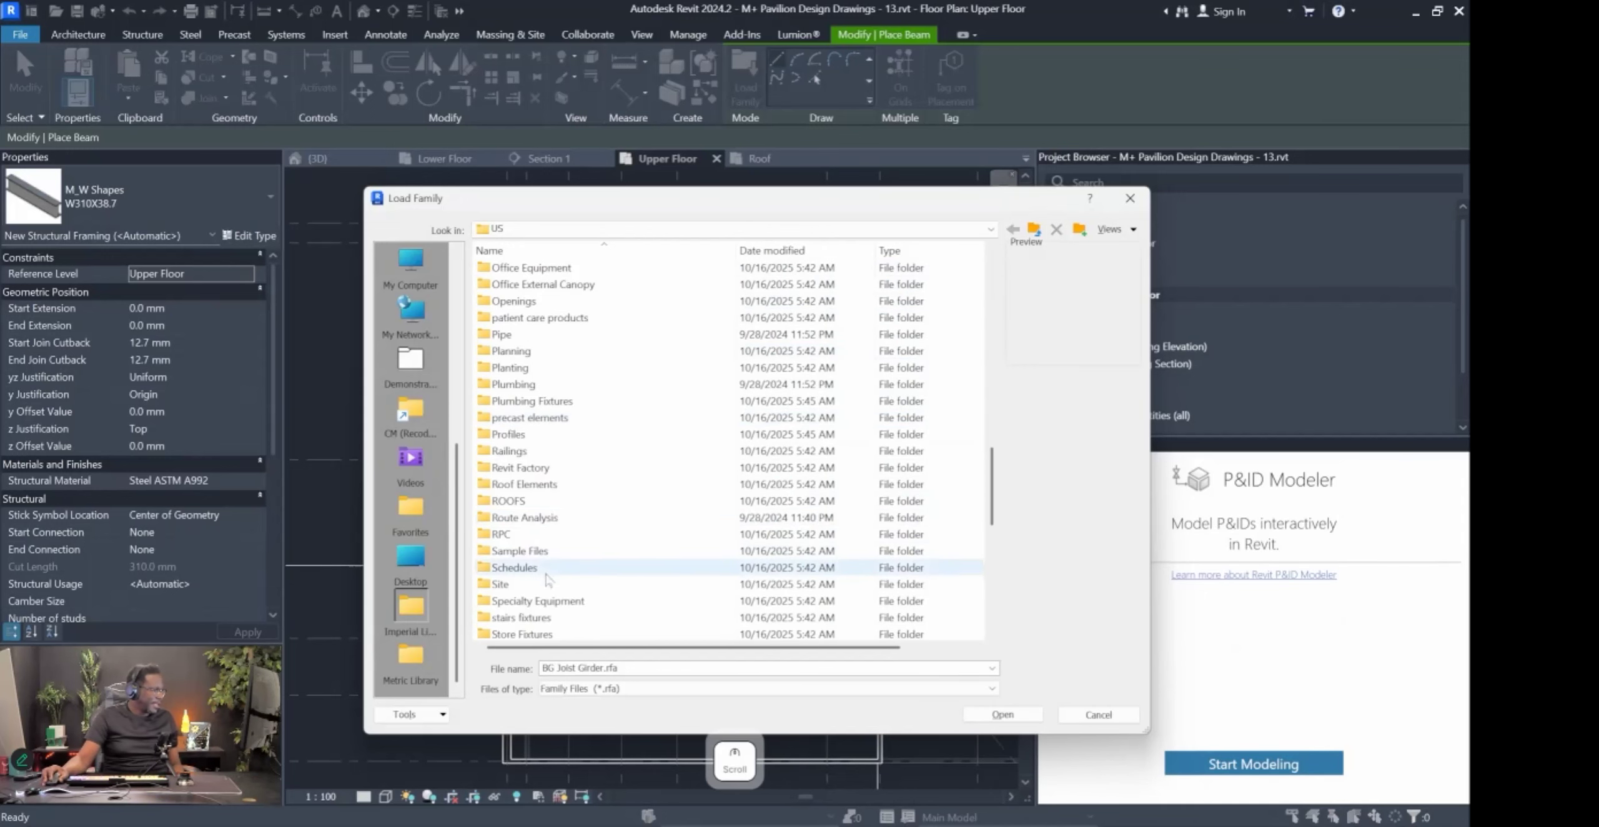
scroll(556, 513, down, 4)
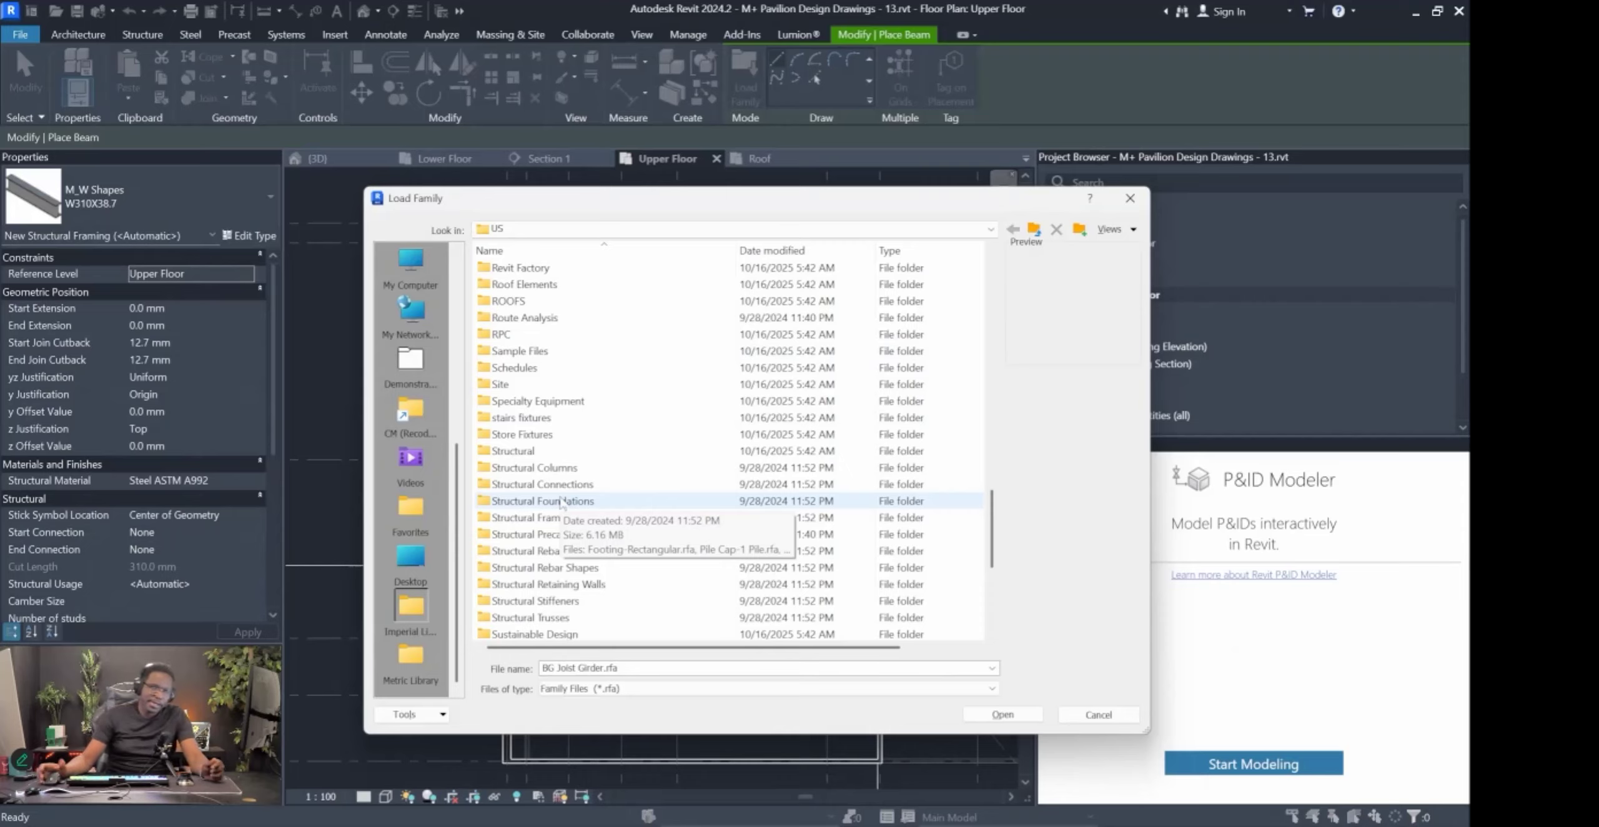
scroll(561, 503, down, 3)
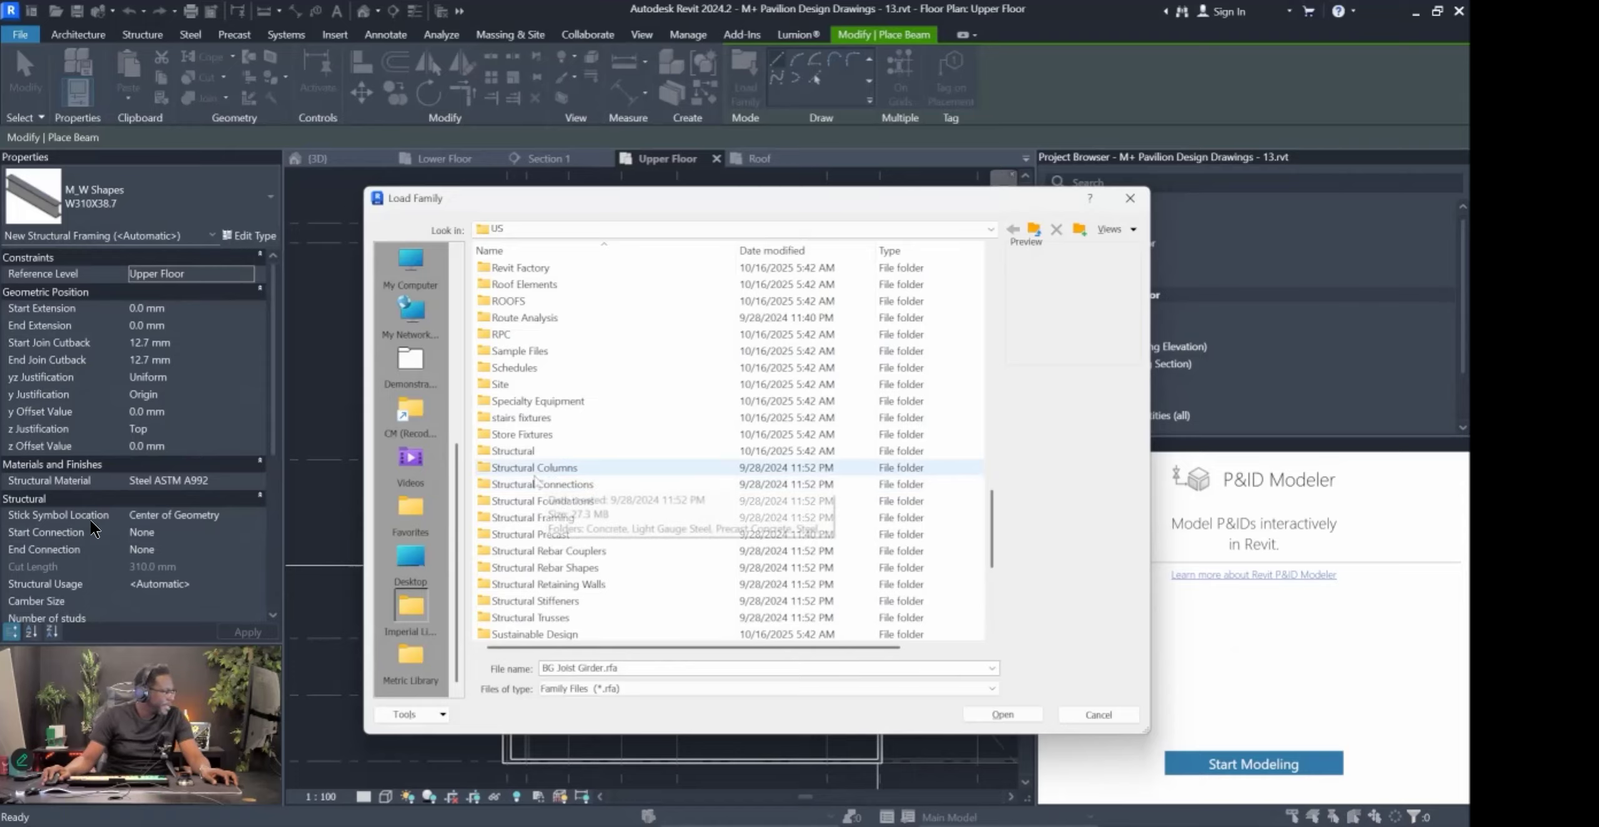
scroll(516, 382, up, 1)
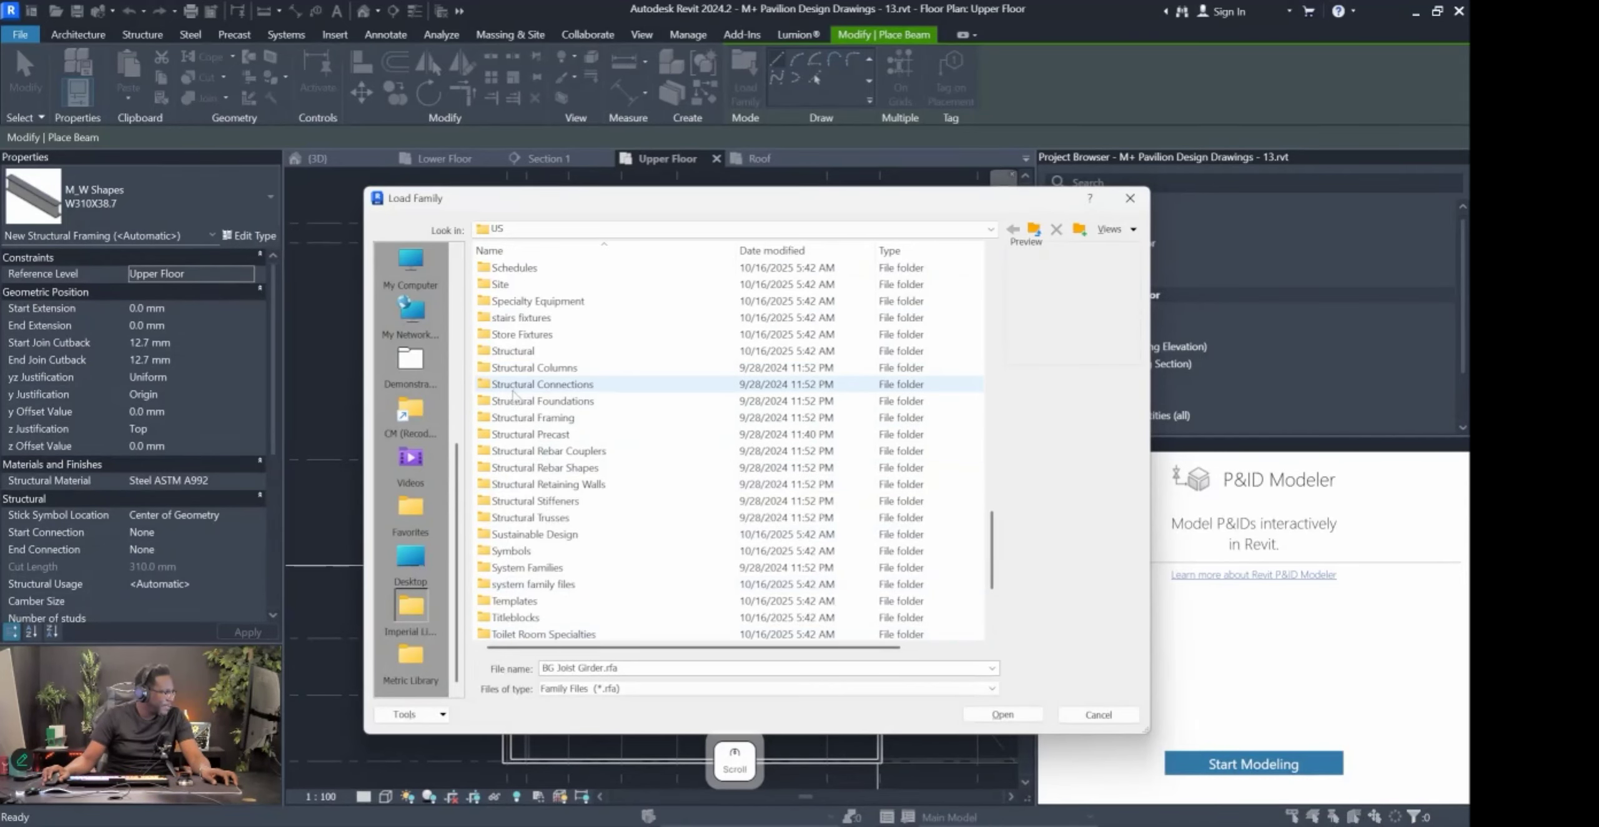
click(519, 417)
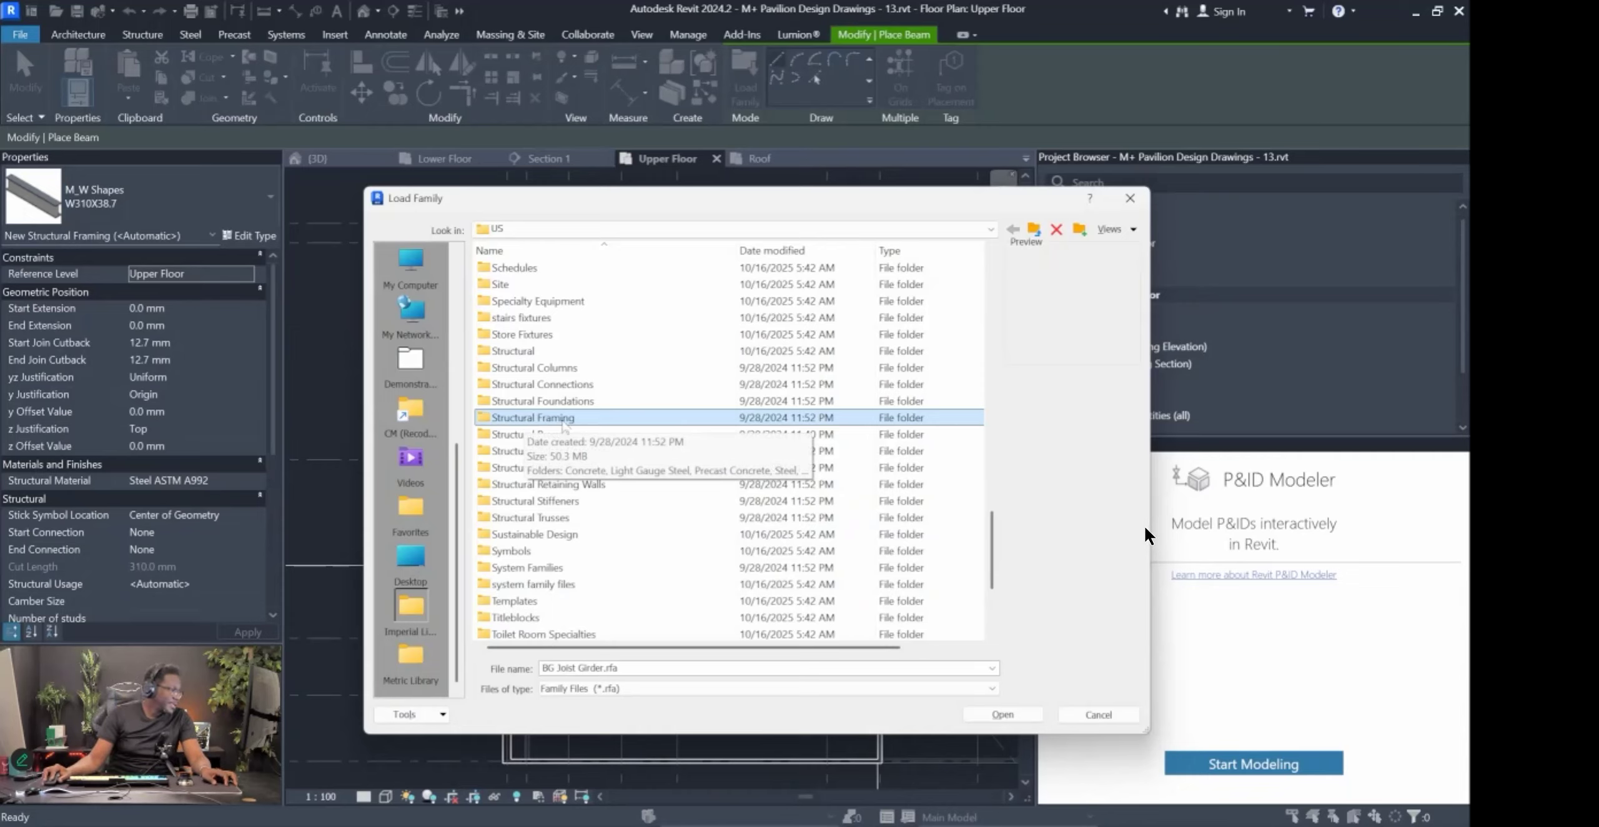
double_click(562, 418)
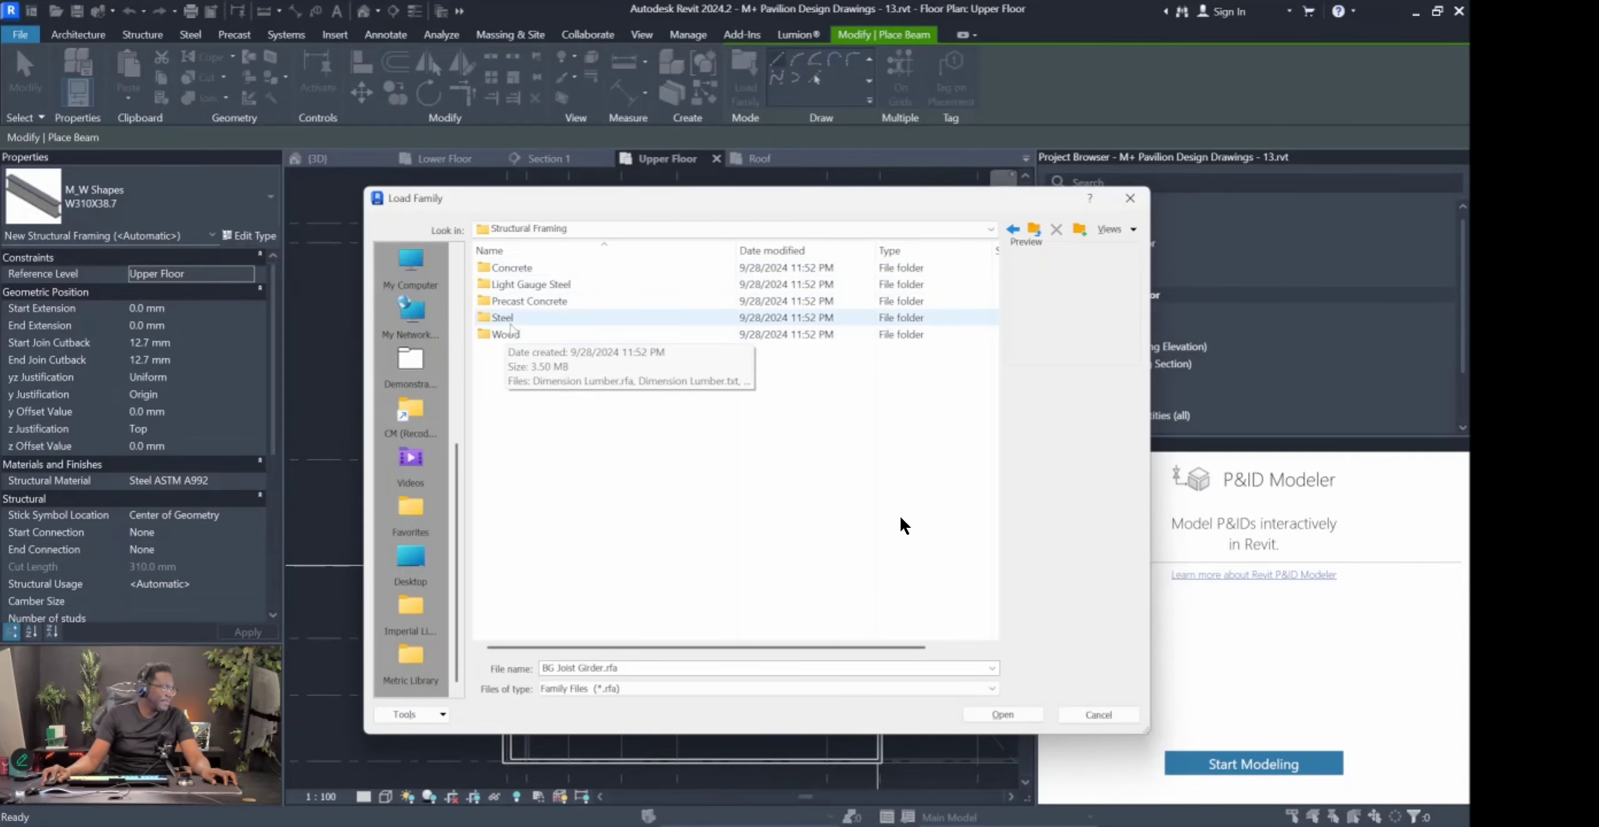
Open the Steel folder and compare the previews of its framing families, from BG Joist Girder to Flat Bars.
double_click(509, 321)
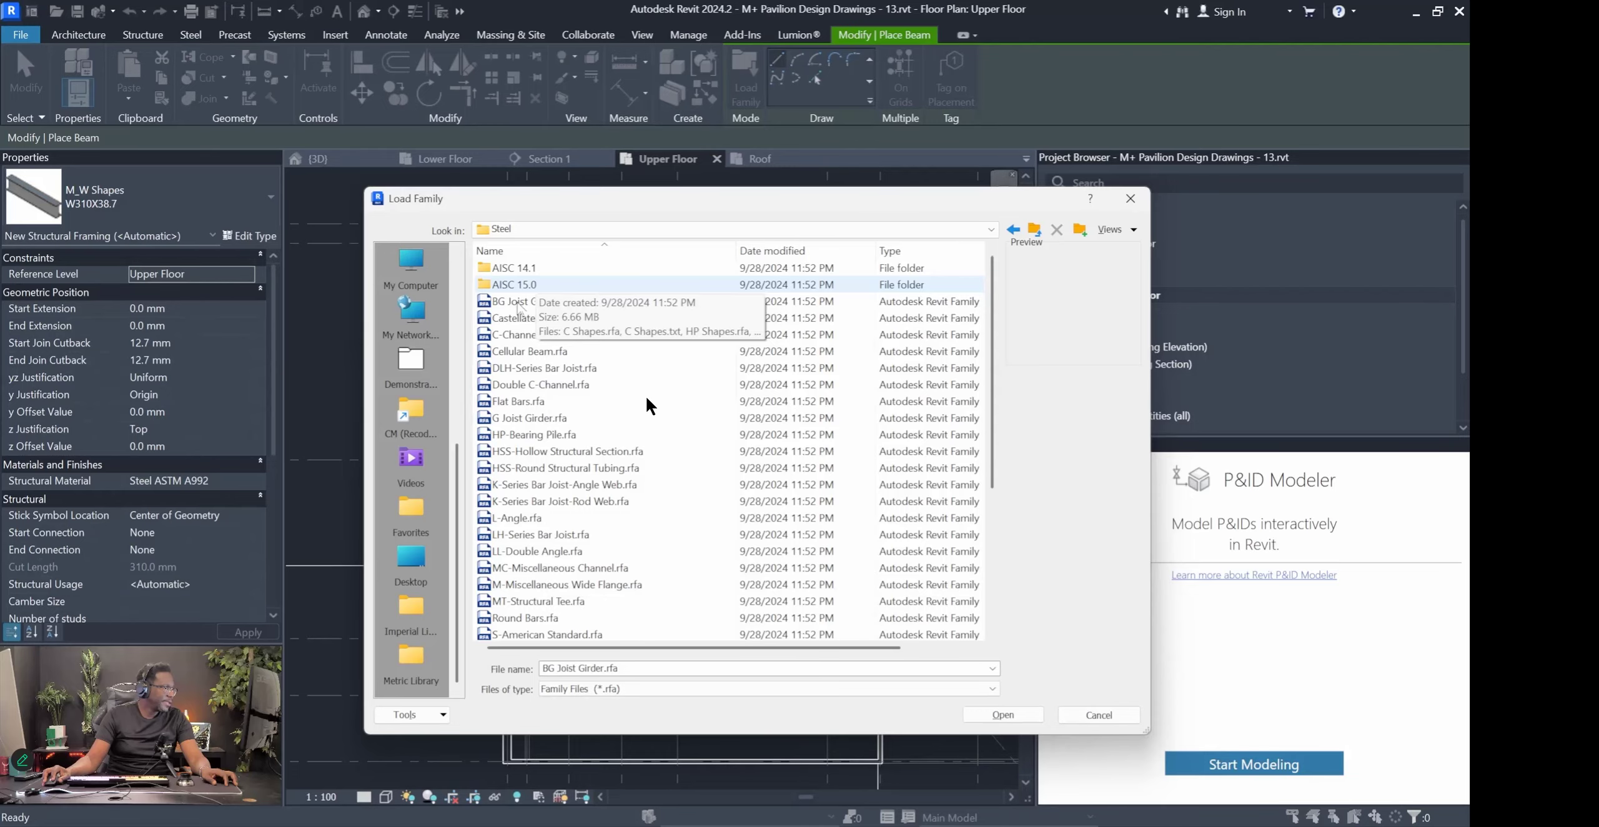
click(517, 303)
click(515, 318)
click(513, 335)
click(513, 351)
click(518, 304)
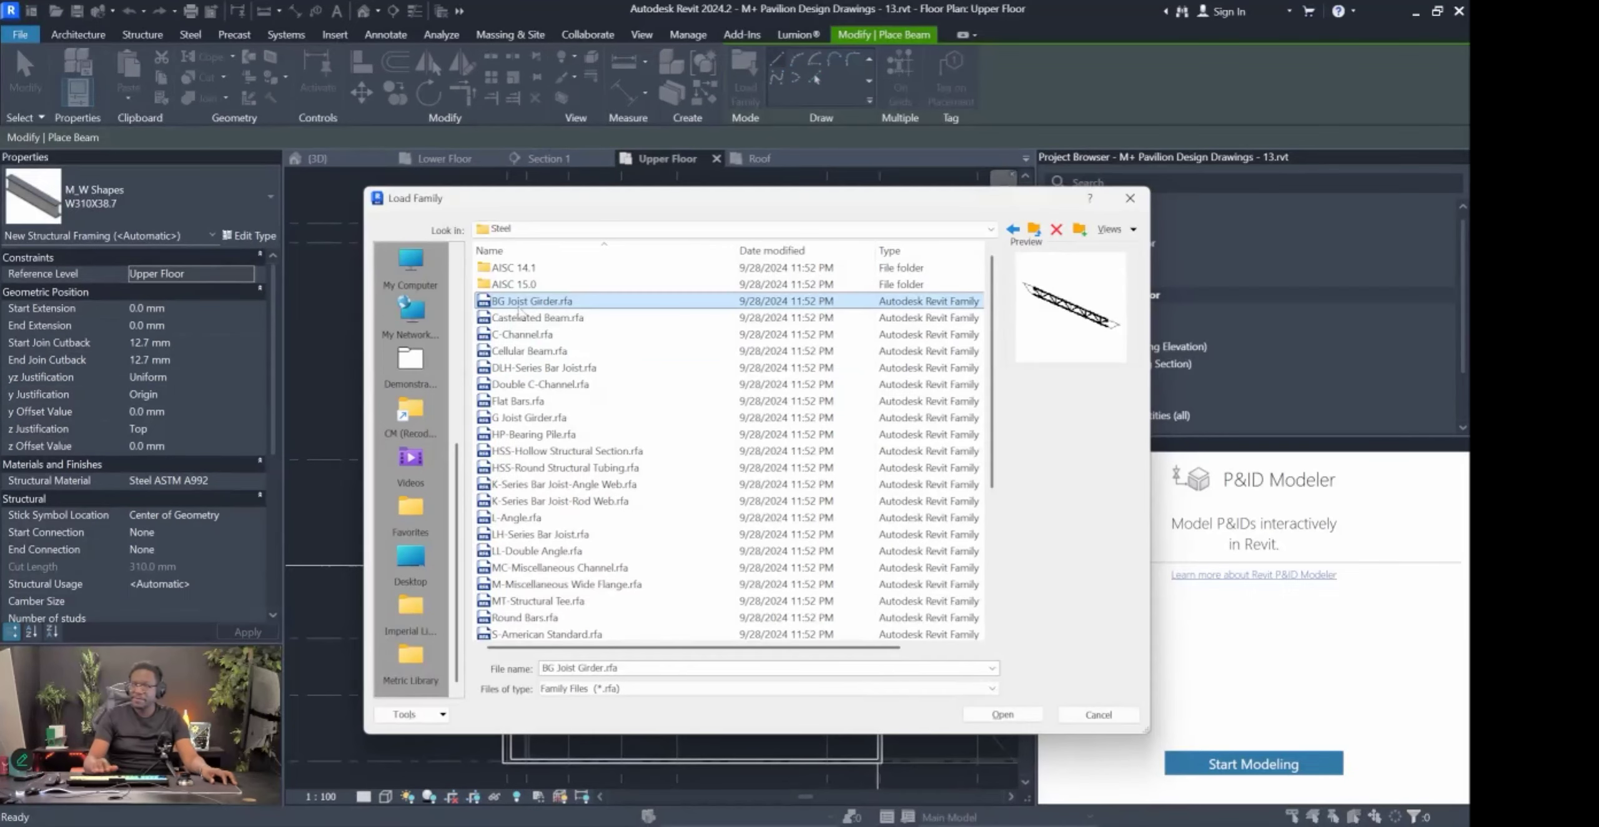
key(Down)
key(Down)
key(Down)
key(Down)
key(Down)
key(Down)
key(Down)
key(Down)
key(Up)
key(Up)
key(Up)
key(Up)
key(Up)
key(Up)
key(Up)
key(Up)
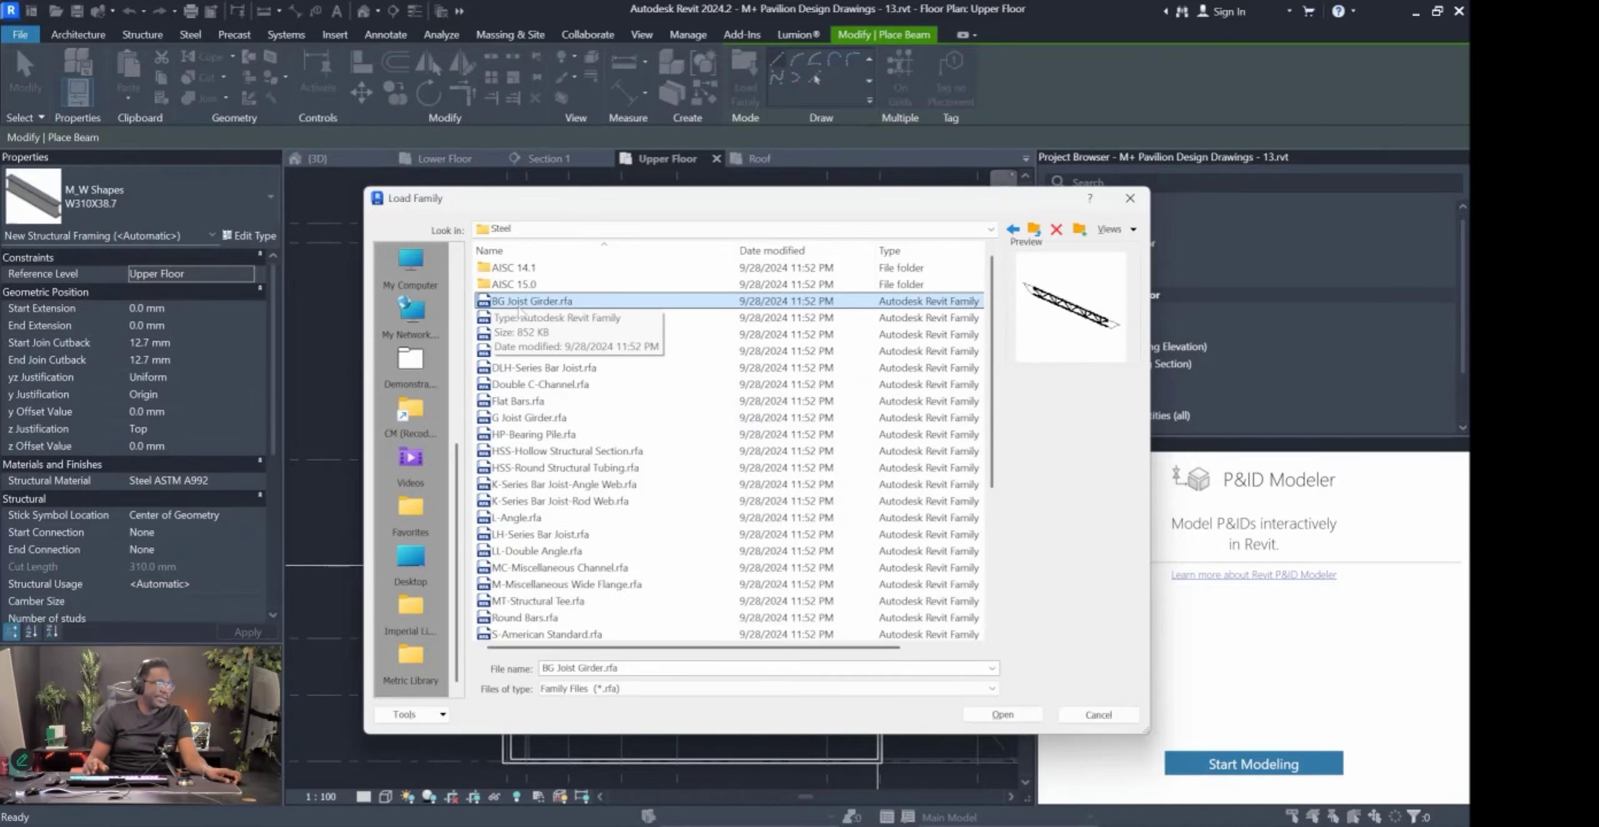
key(Down)
key(Down)
key(Down)
key(Down)
key(Down)
key(Down)
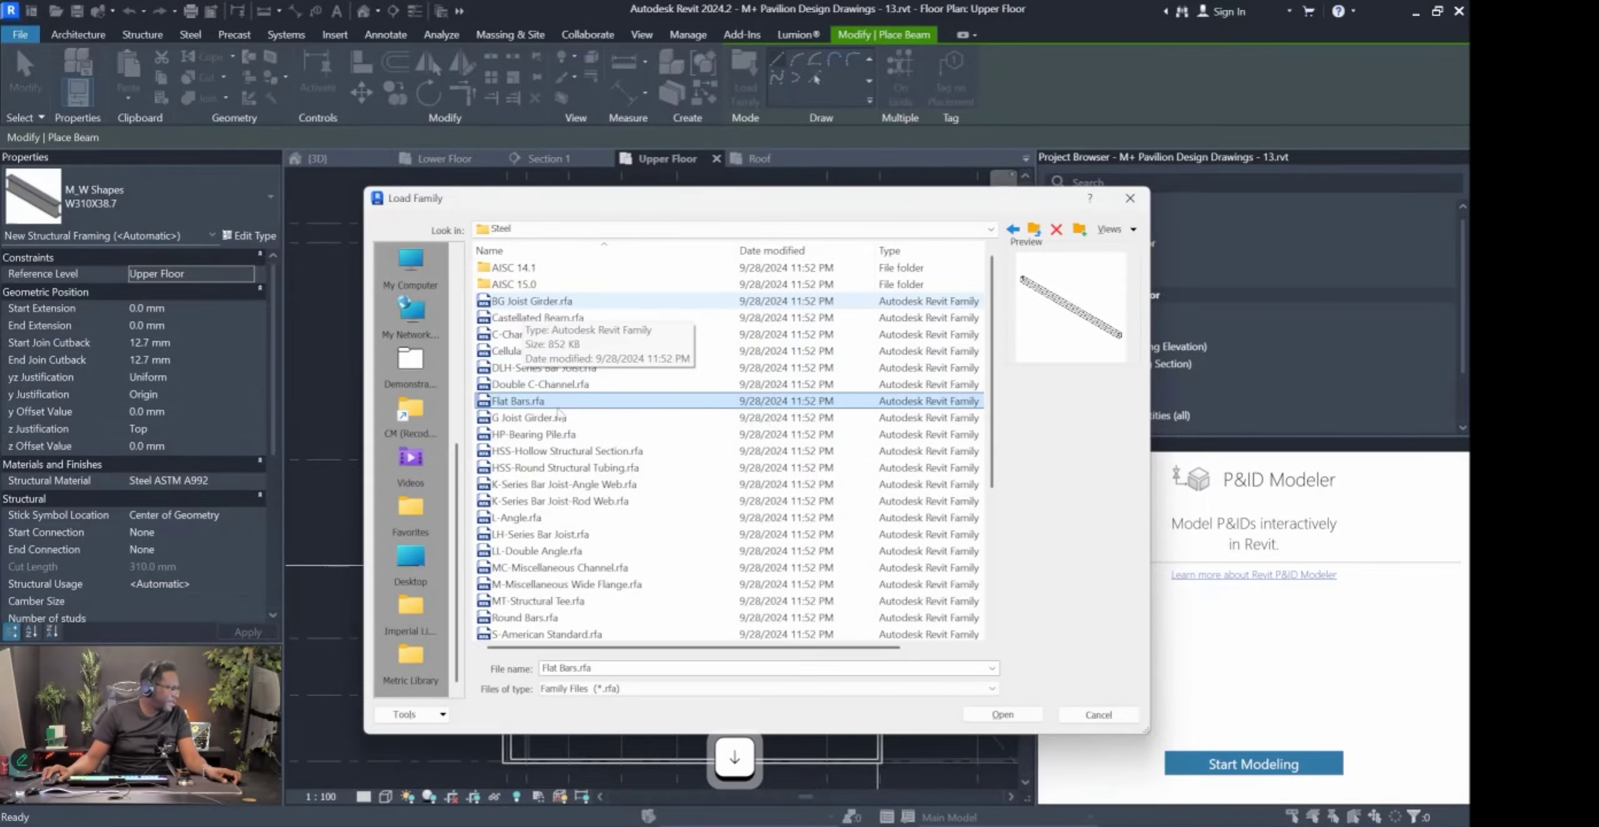
Find the K-Series Bar Joist-Angle Web family in the Steel folder and open it for loading.
scroll(530, 375, down, 3)
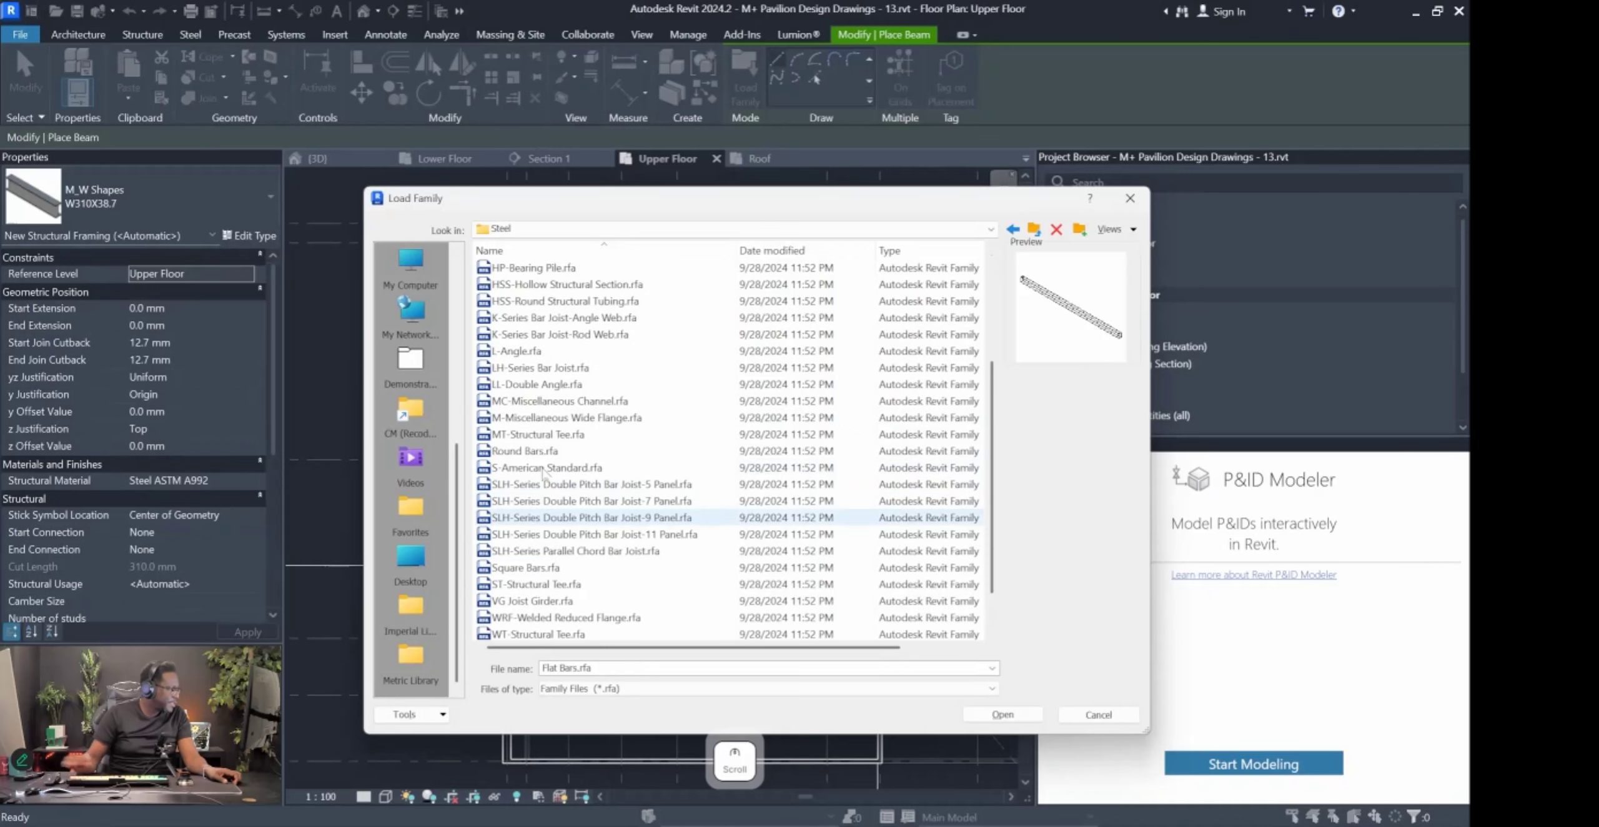
key(Down)
key(Down)
key(Down)
key(Down)
key(Down)
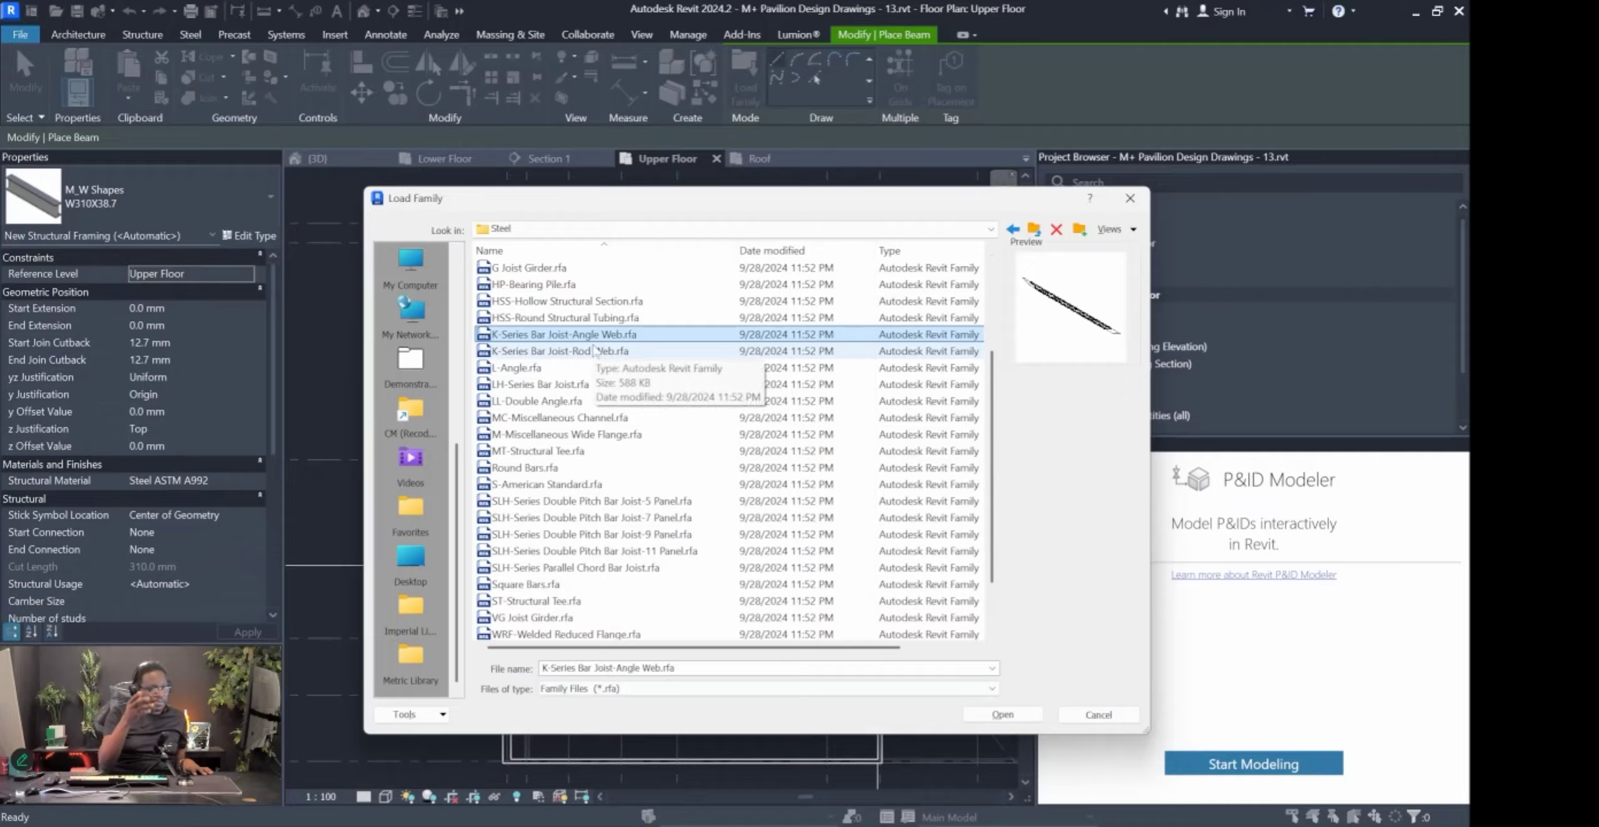
click(1003, 715)
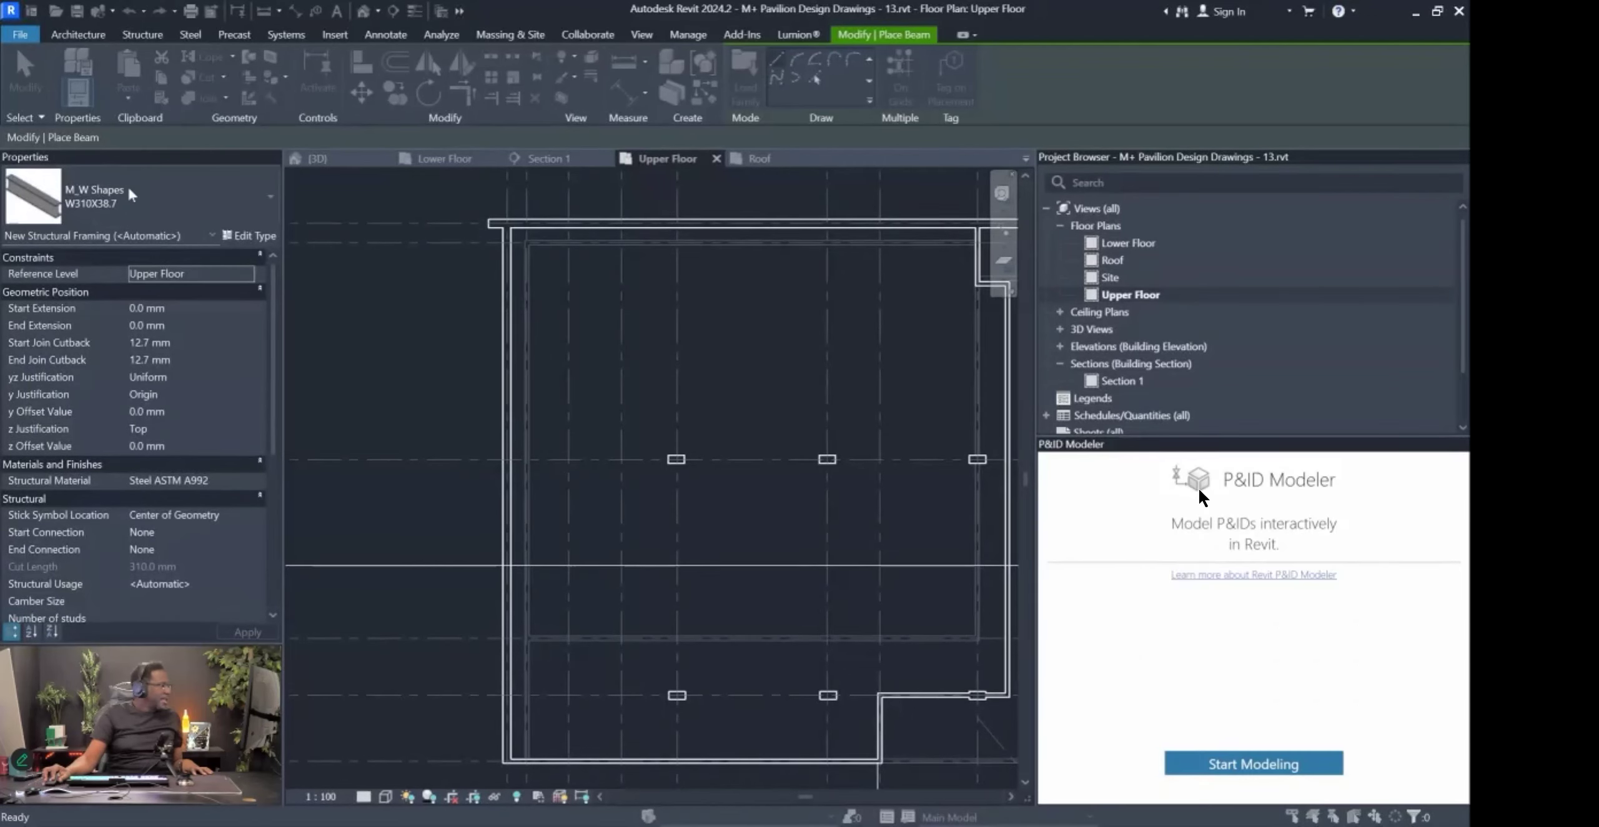
Review the available joist types and load the 16K2 type with a depth of 406.4 mm.
drag(774, 272, 433, 253)
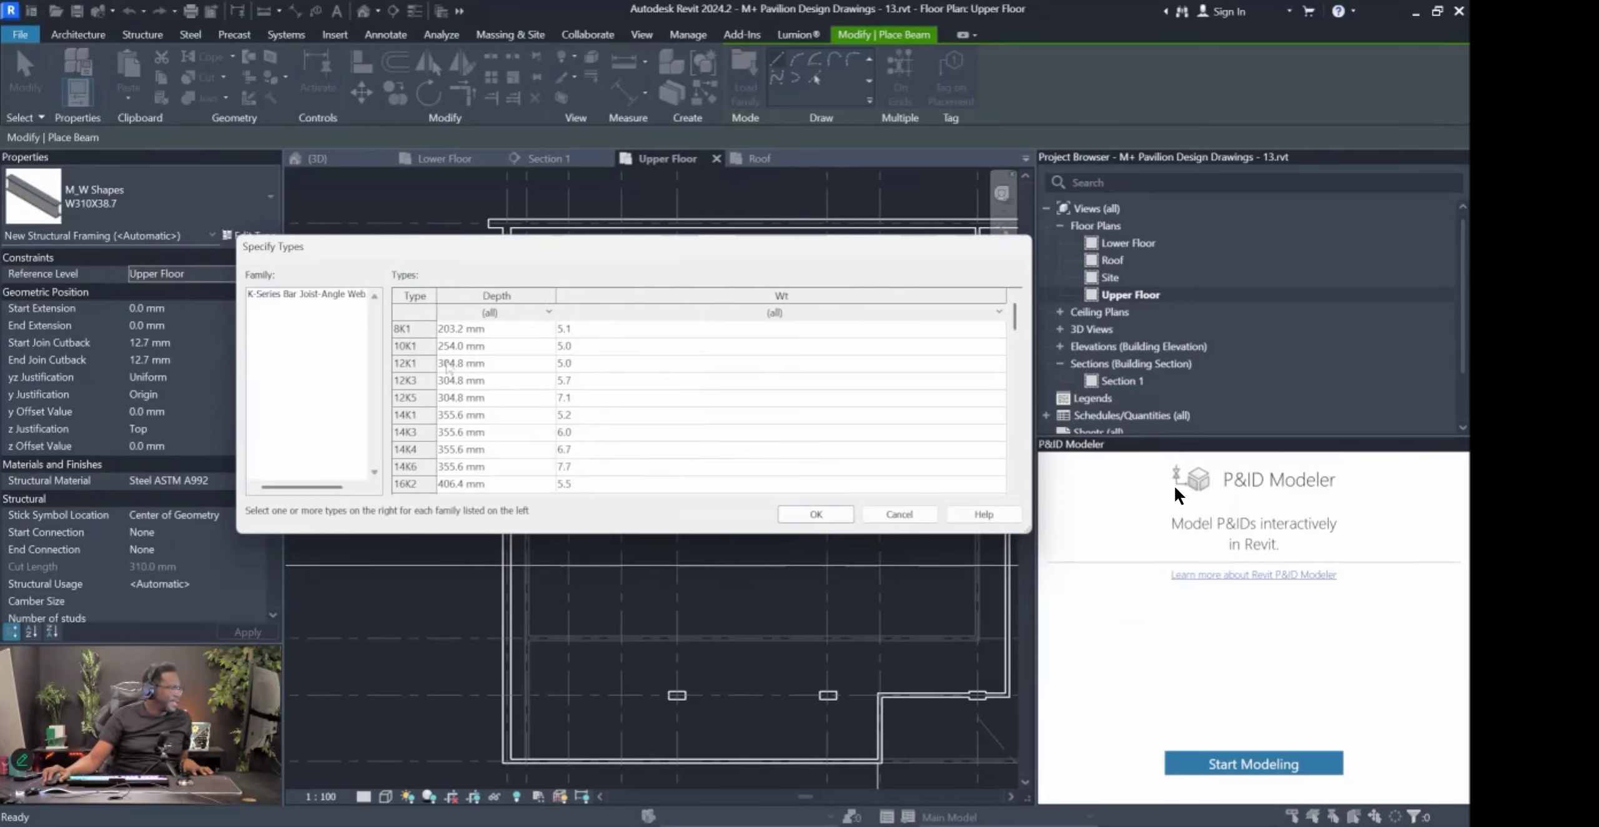
scroll(468, 344, down, 4)
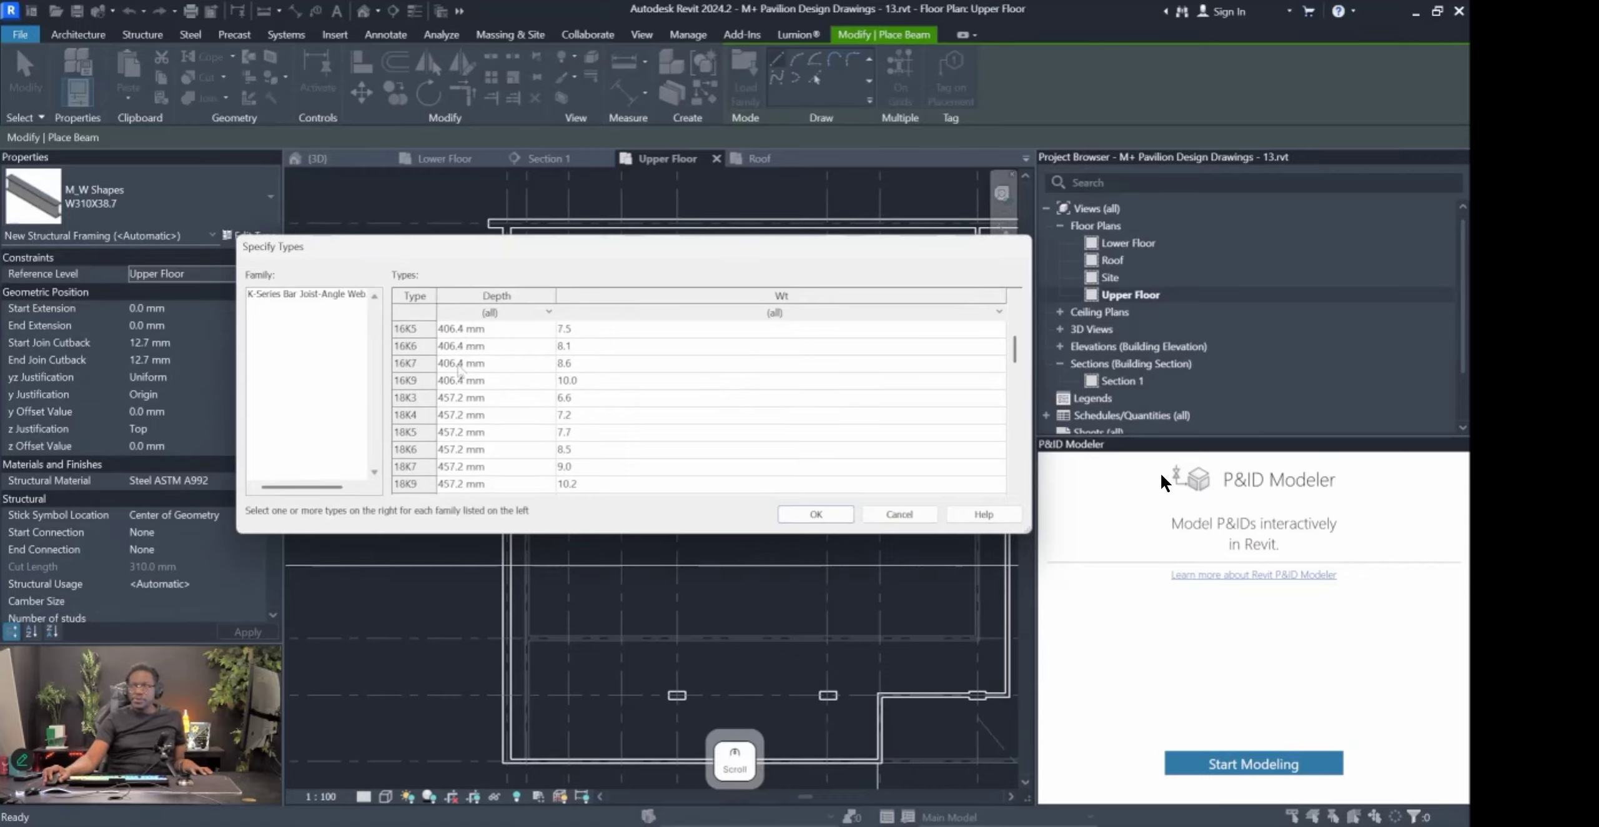
scroll(450, 413, down, 14)
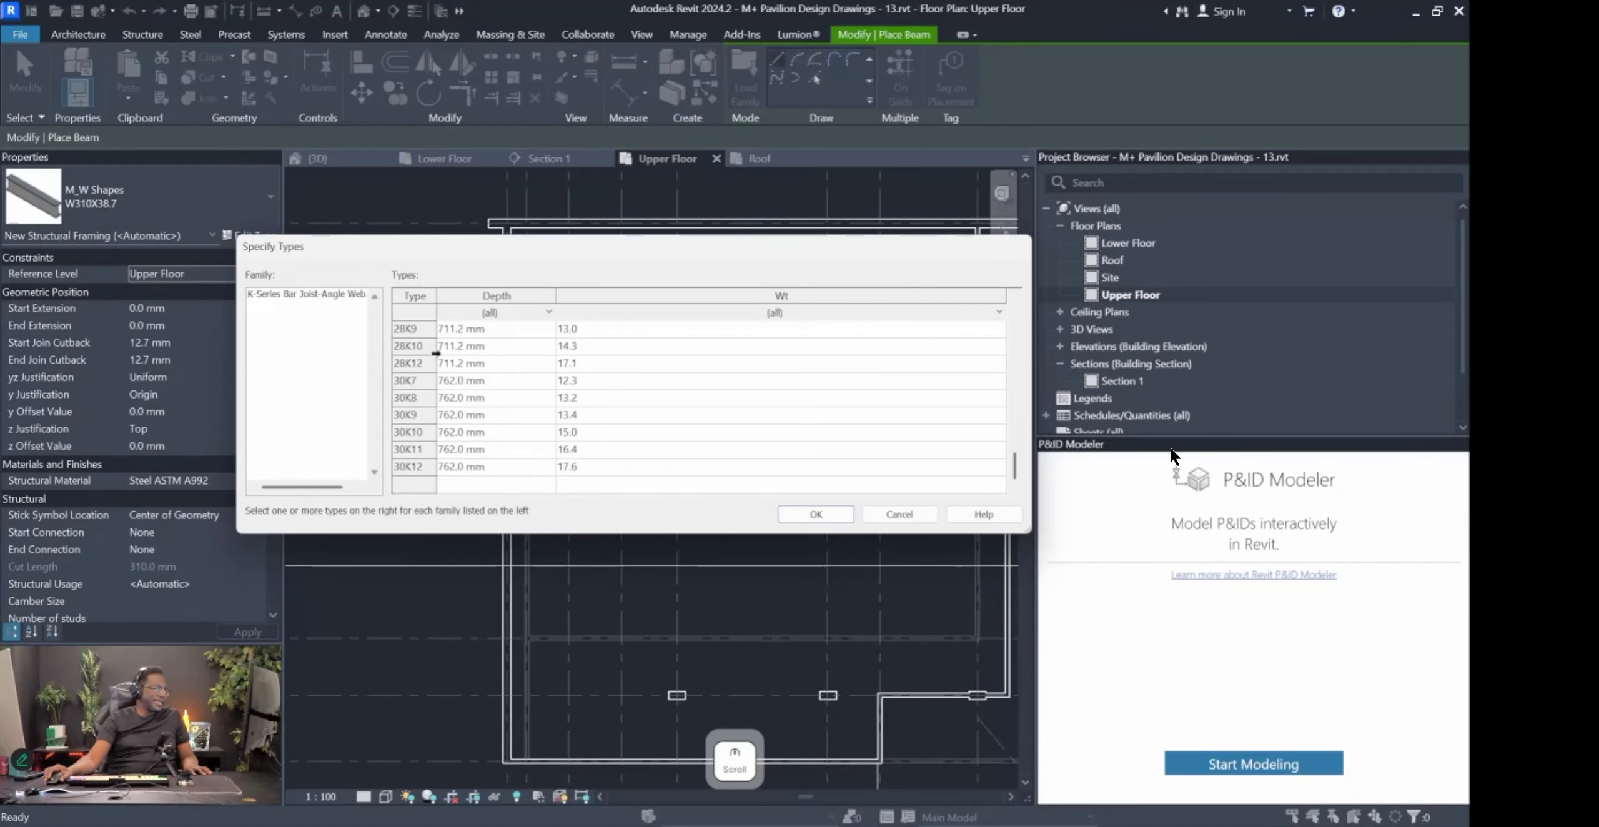
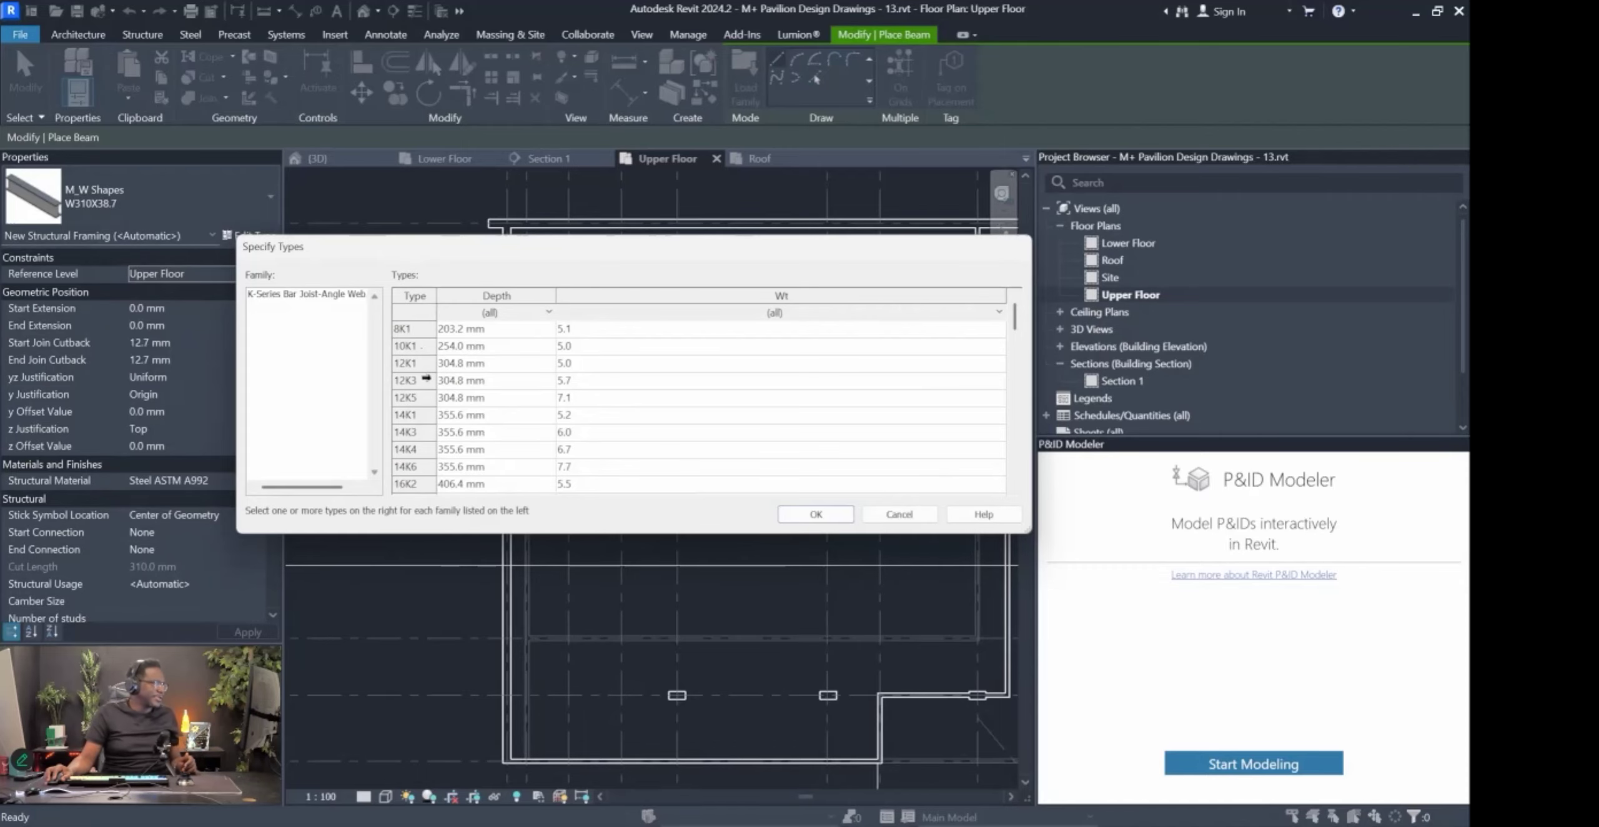
click(465, 330)
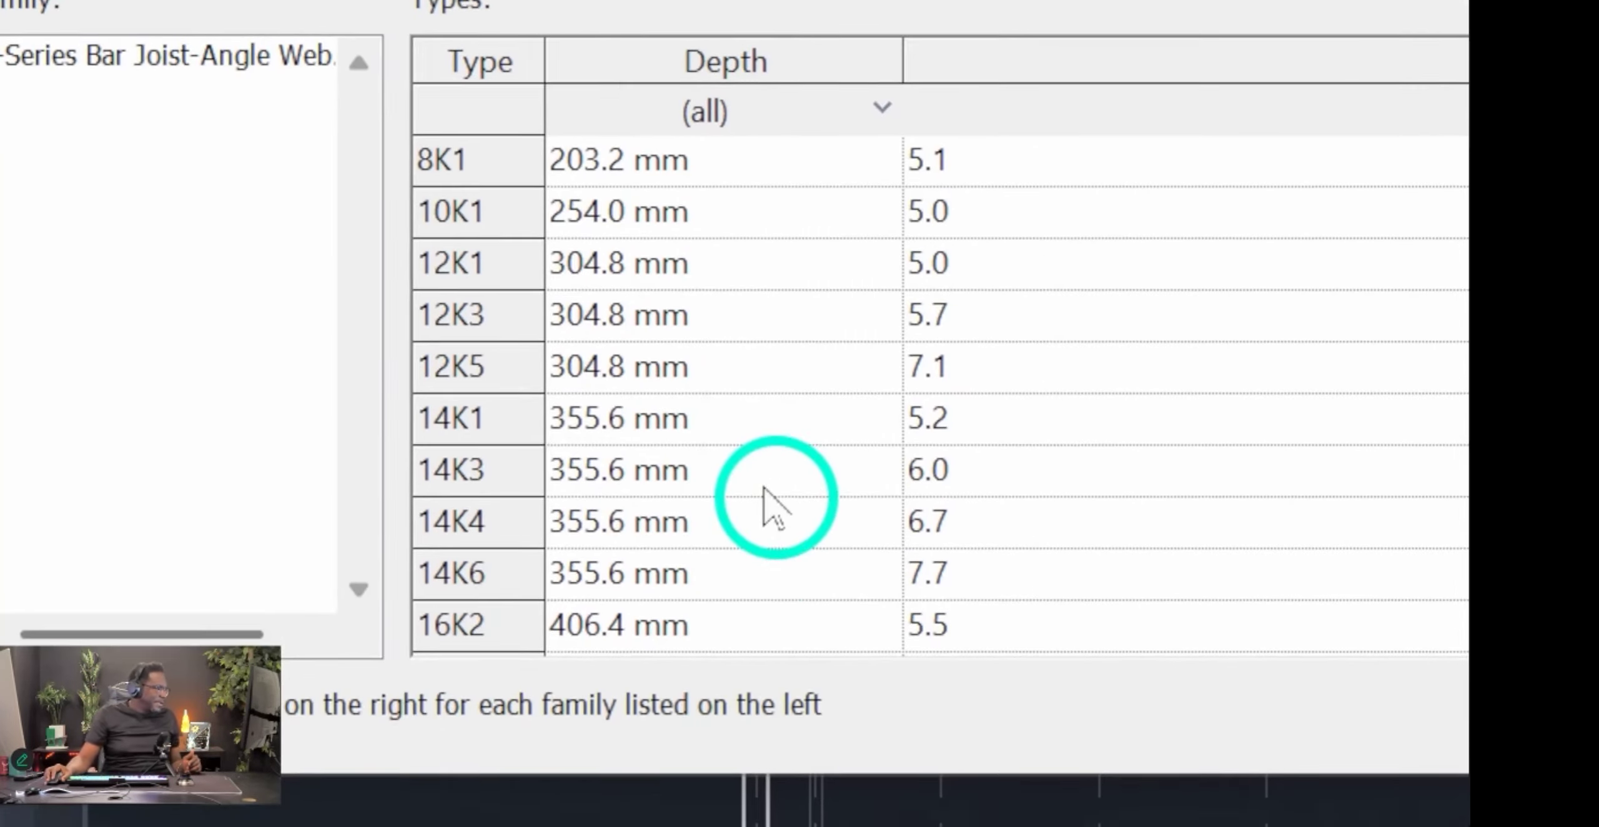
scroll(775, 768, down, 1)
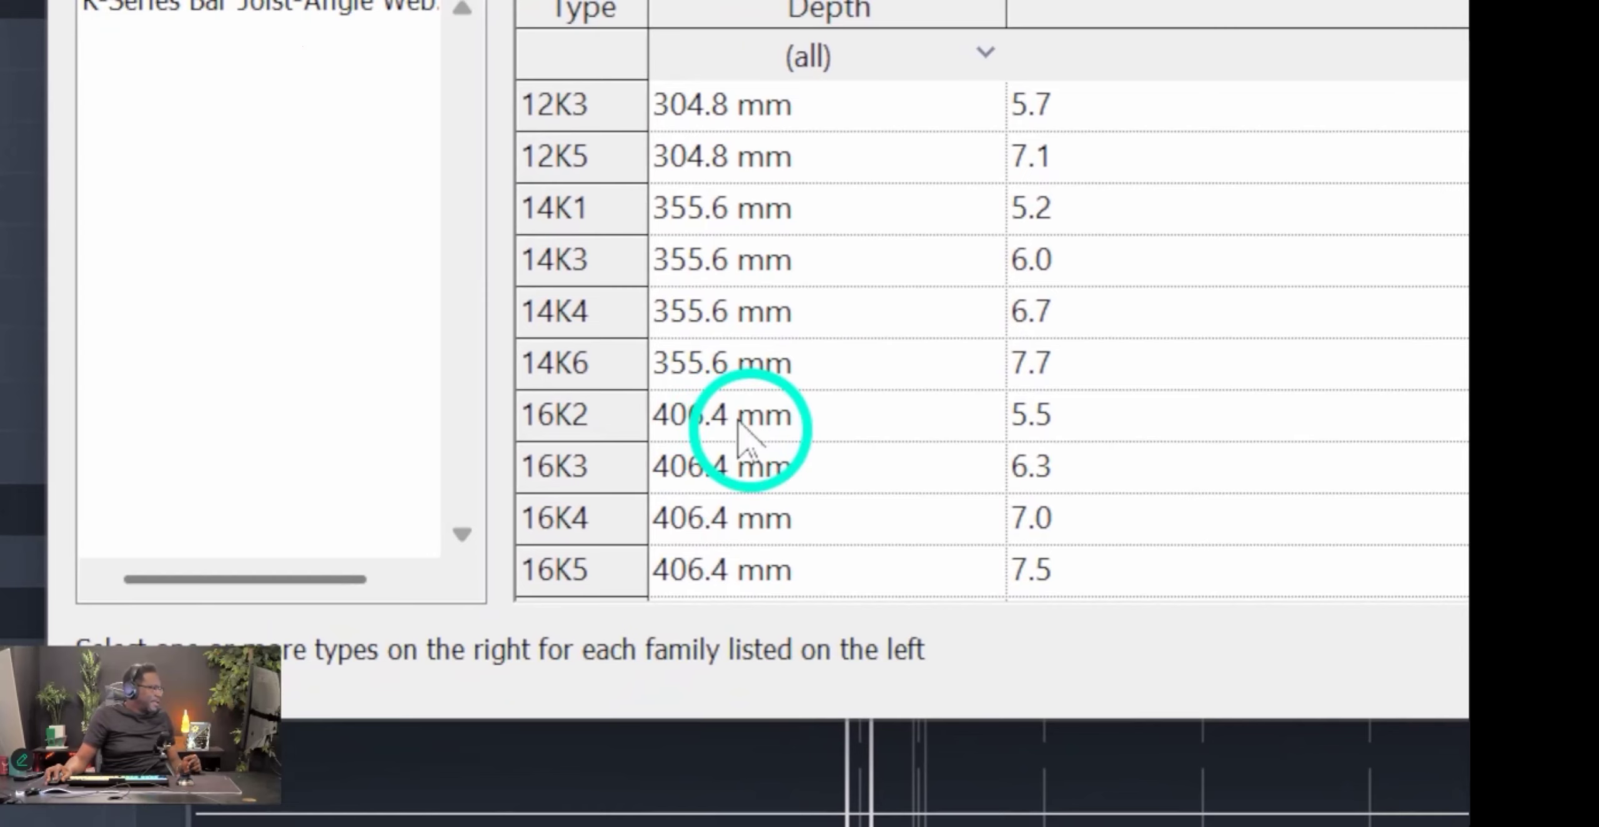
click(656, 437)
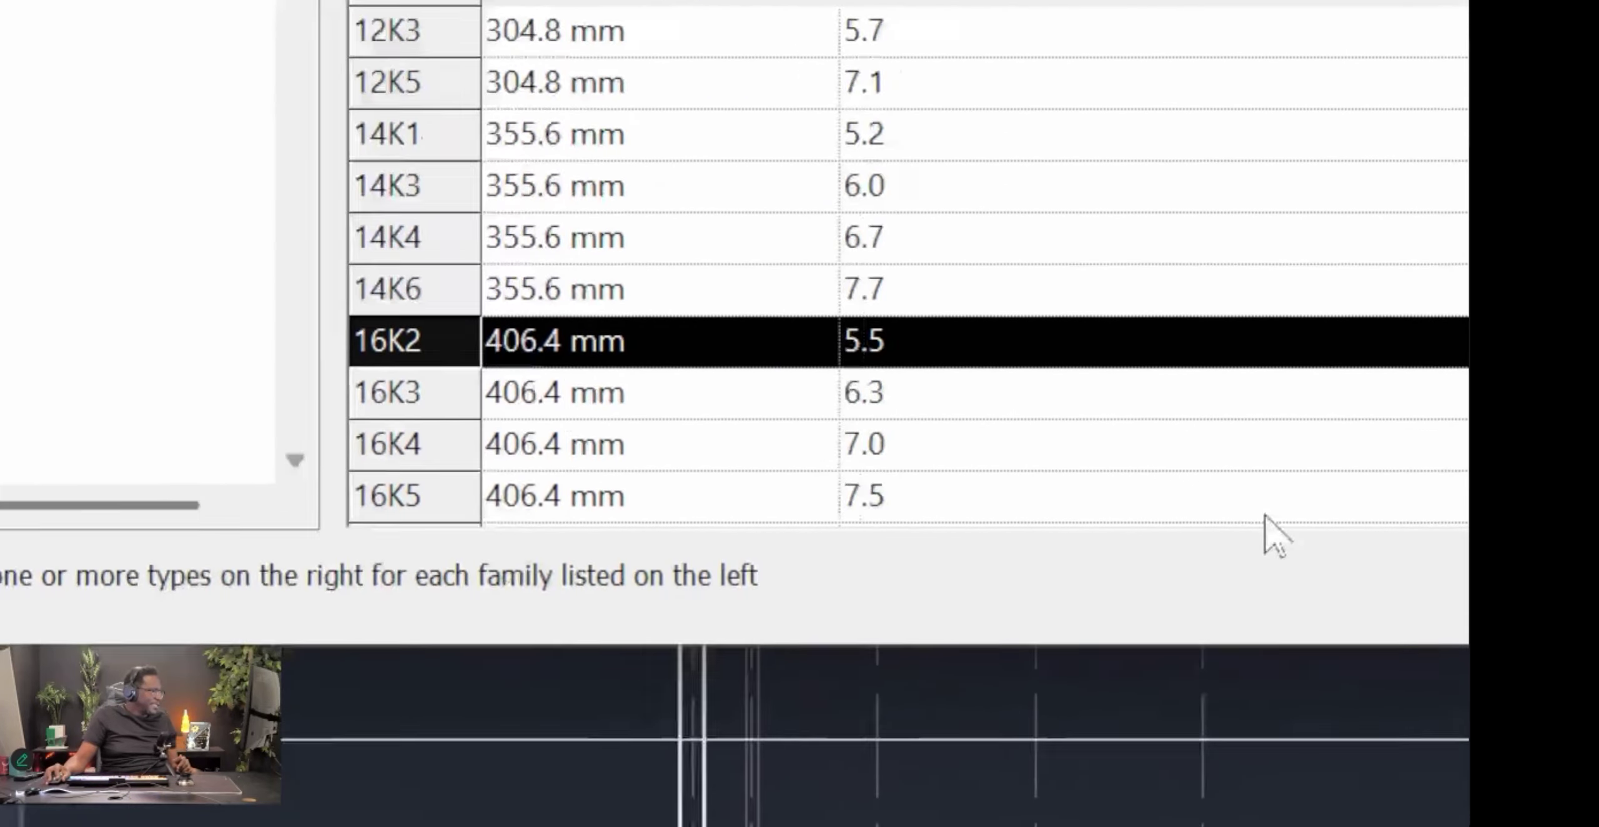
click(951, 470)
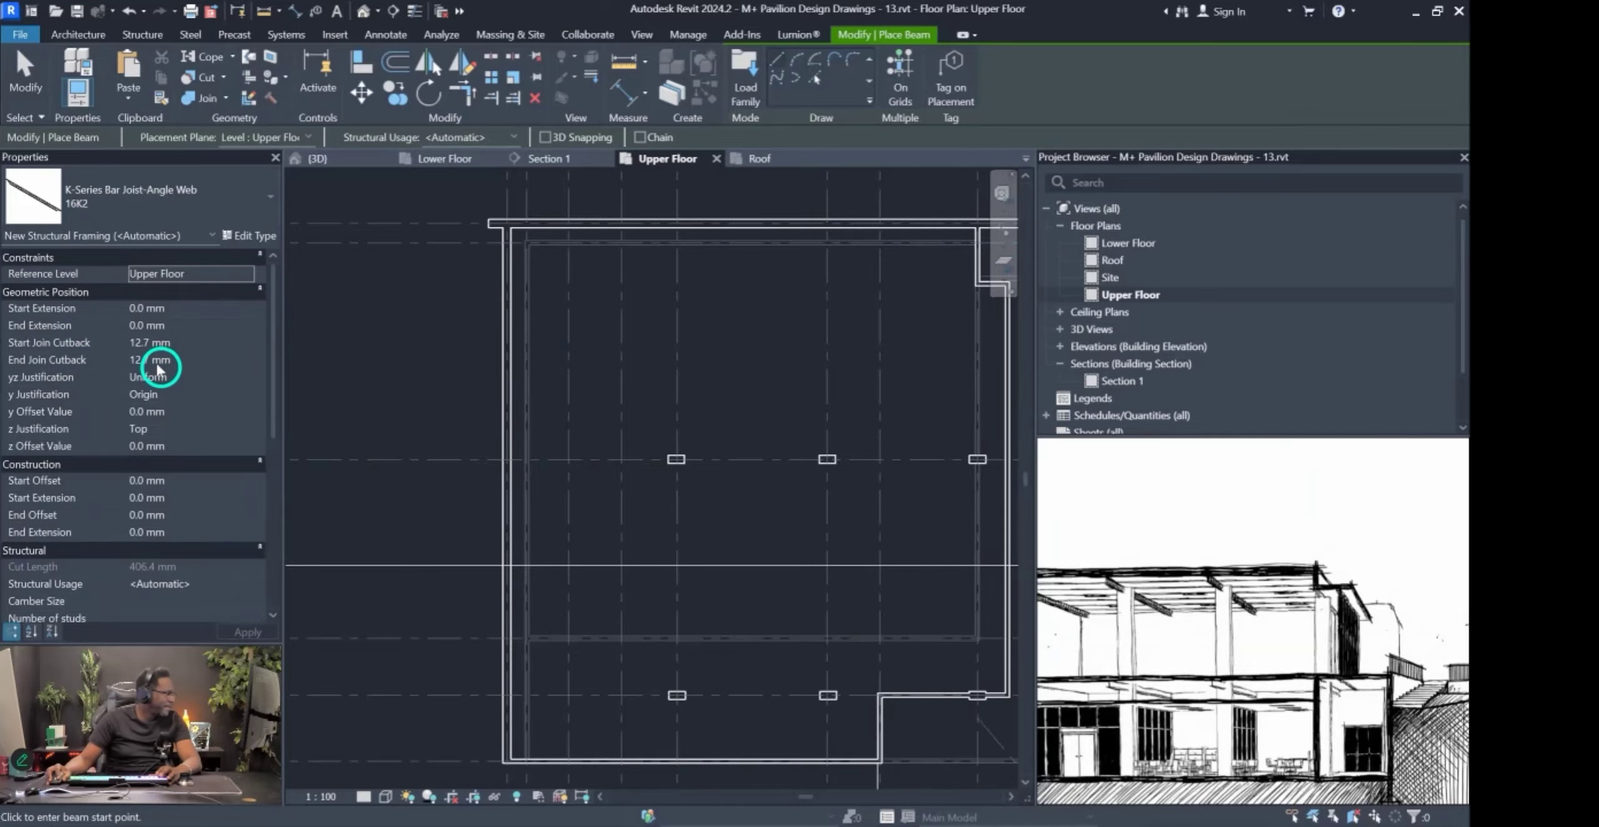
Place a 16K2 joist along grid B, from its intersection with grid 6A to the wall at the plan's lower edge.
scroll(681, 272, up, 2)
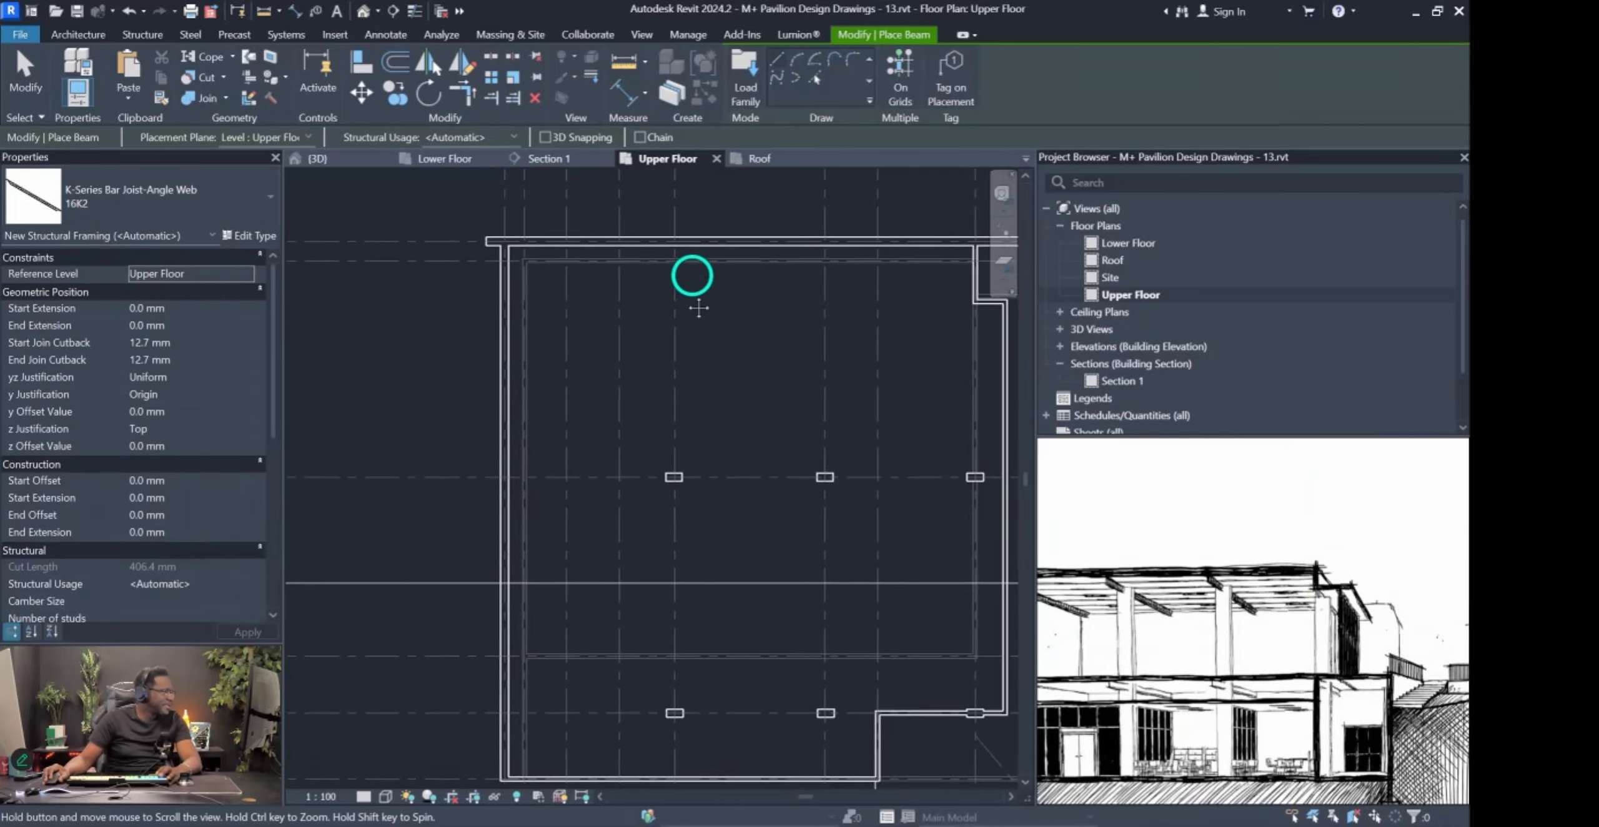
scroll(677, 274, up, 2)
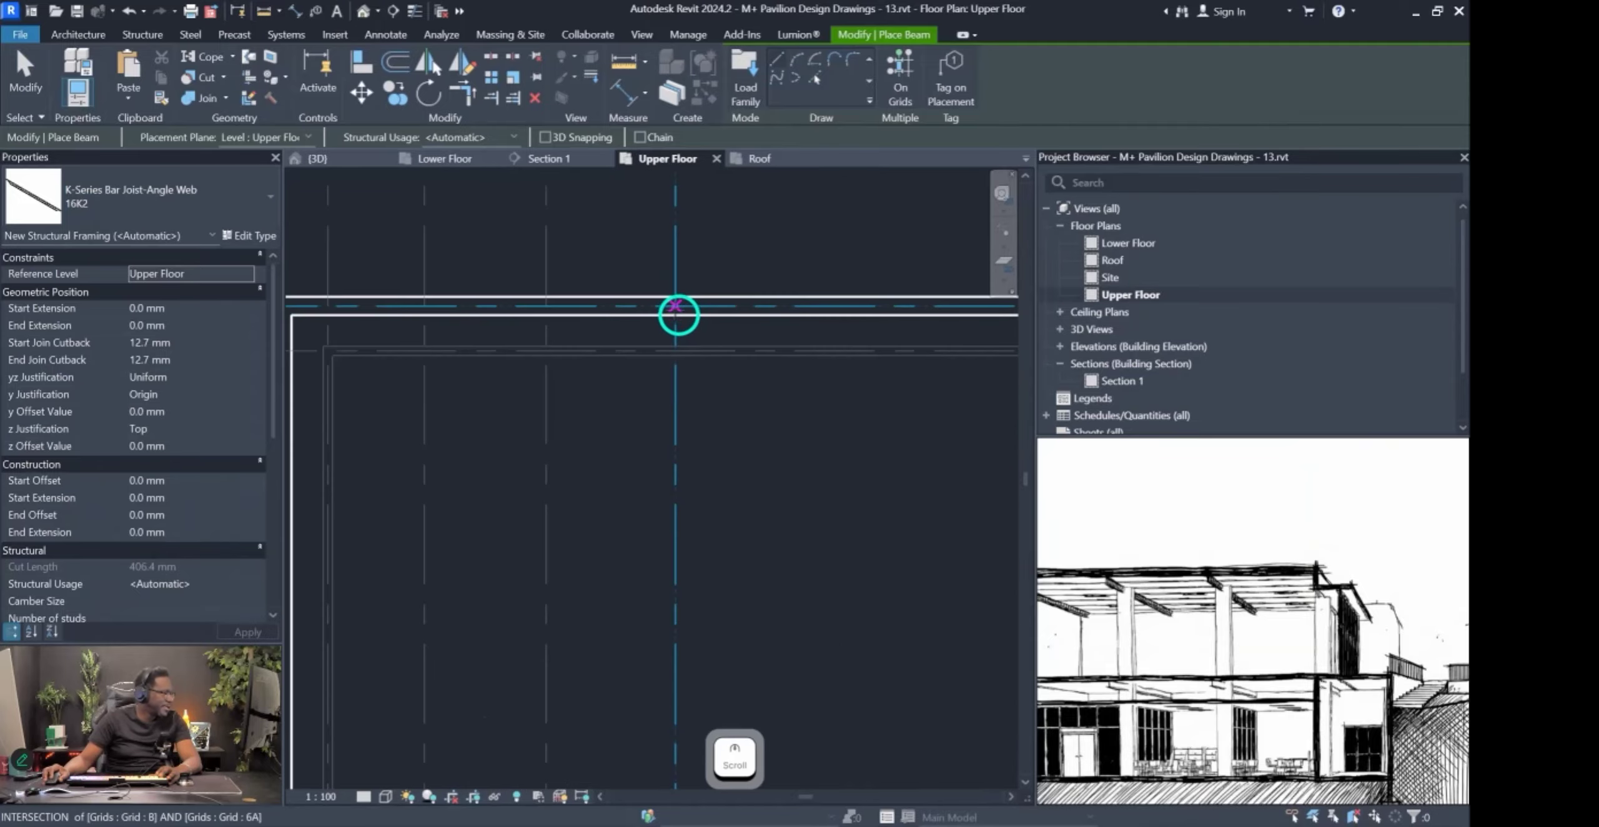
click(674, 315)
scroll(717, 413, down, 1)
scroll(716, 413, down, 4)
scroll(675, 531, up, 5)
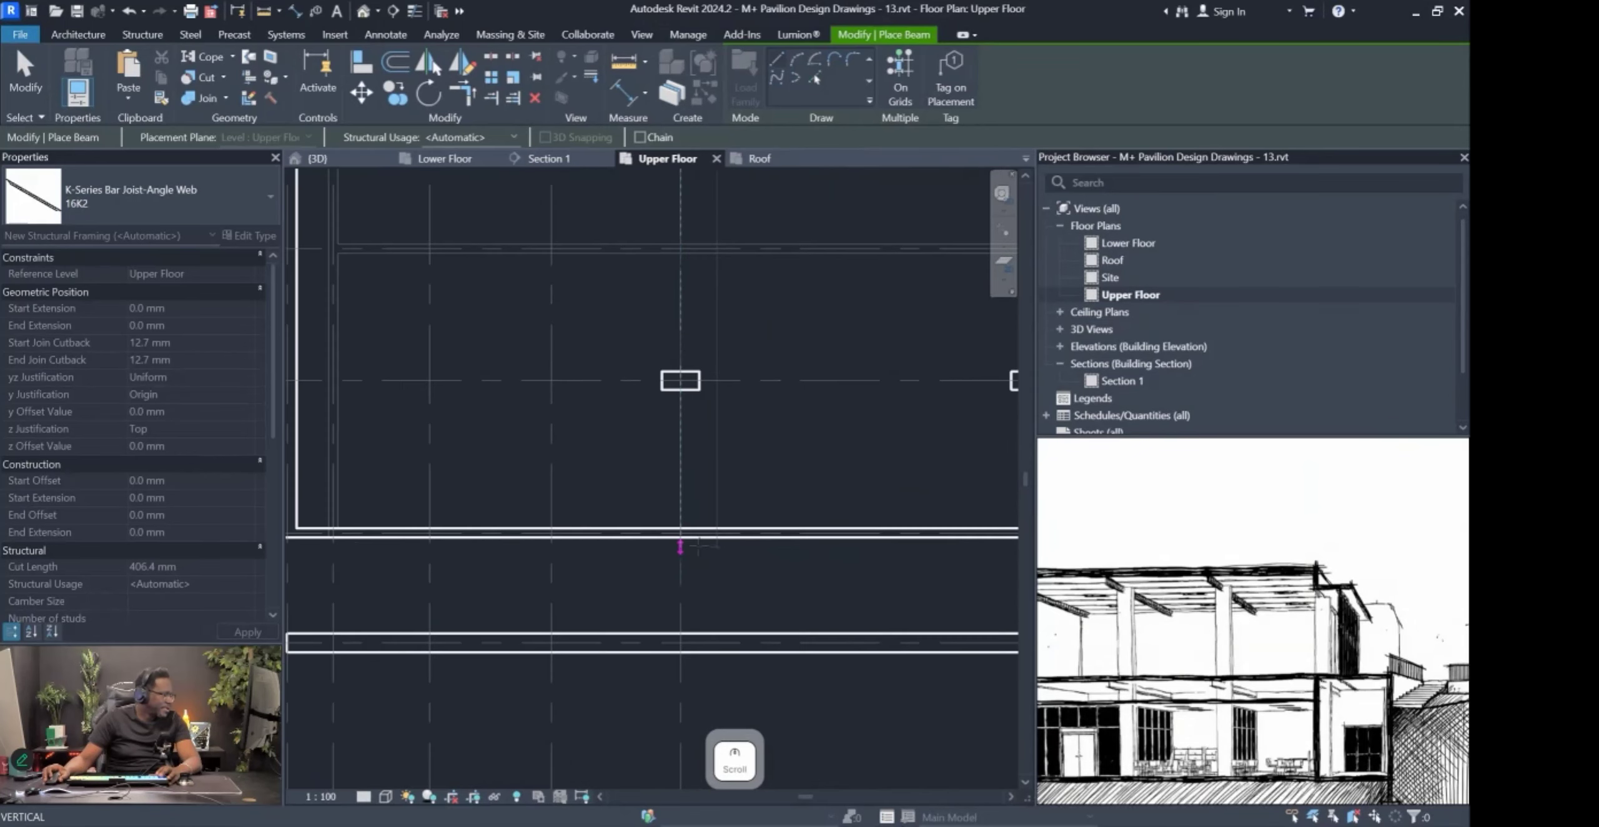
click(672, 523)
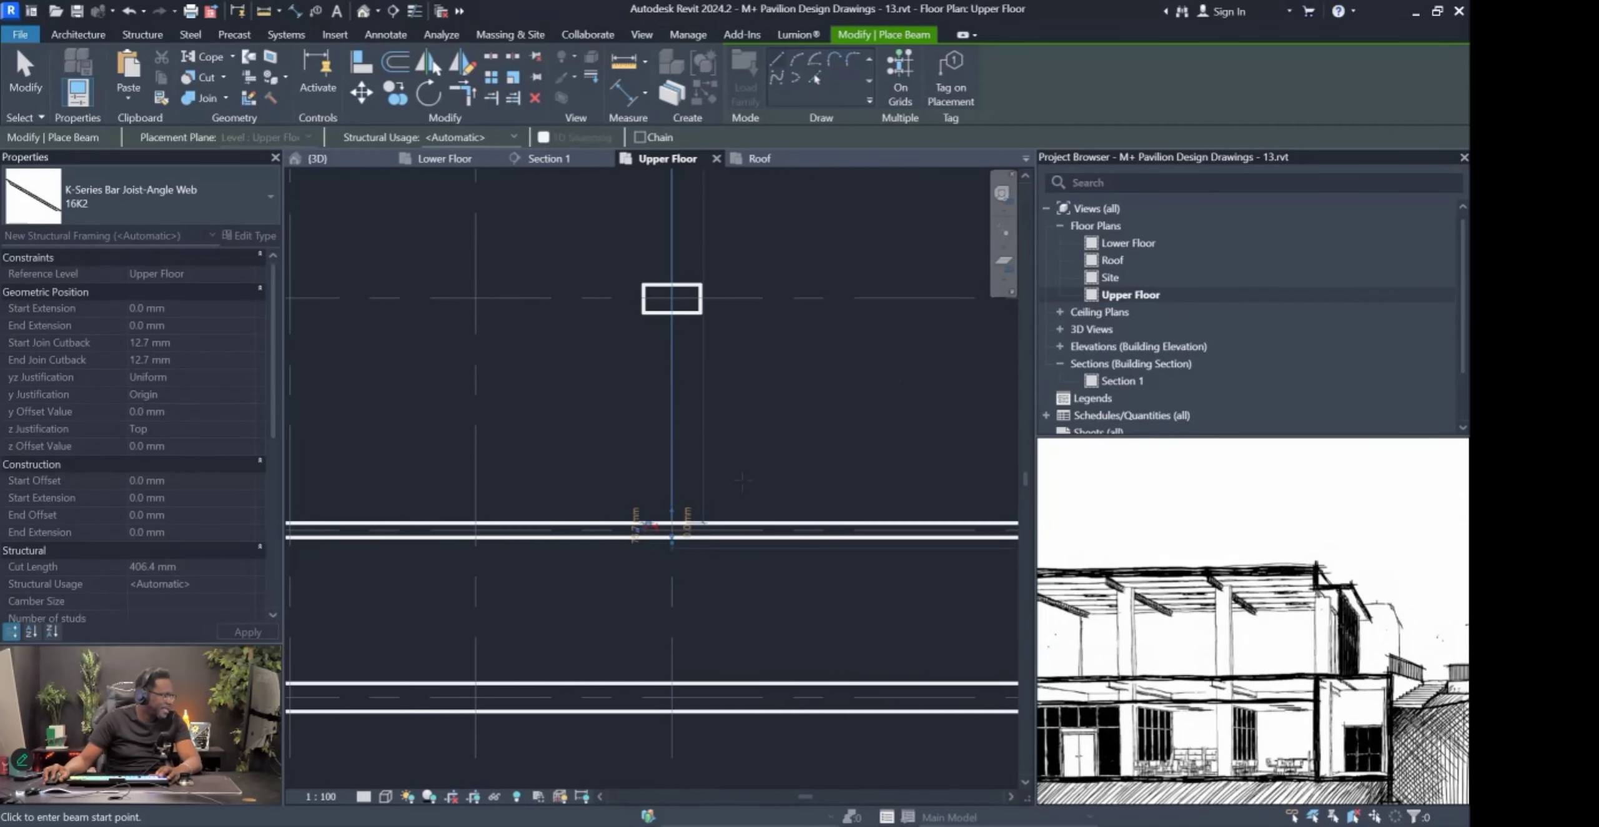
key(Escape)
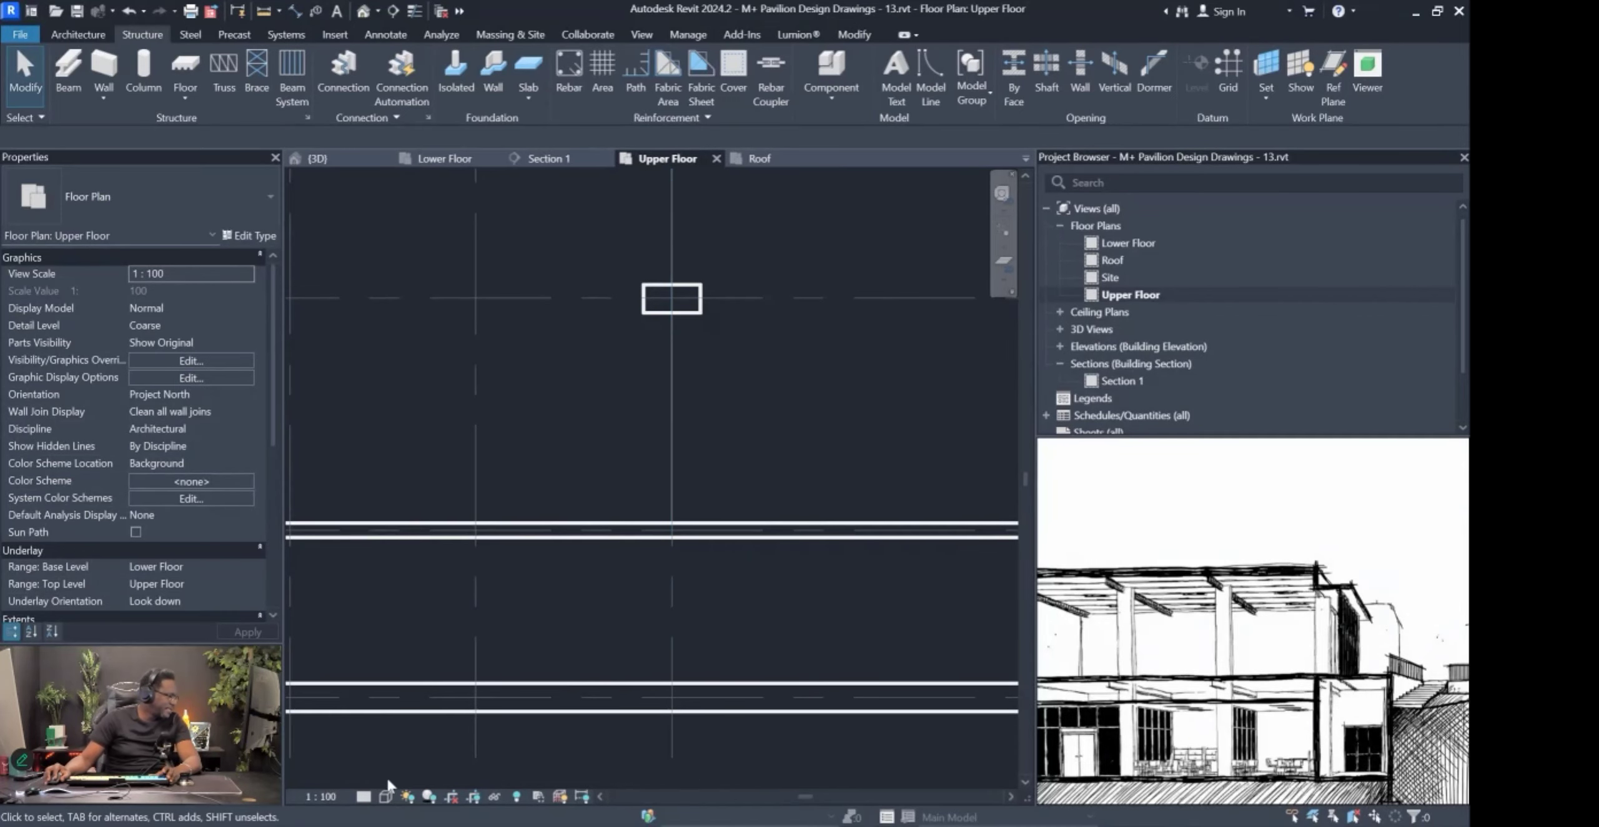
click(363, 796)
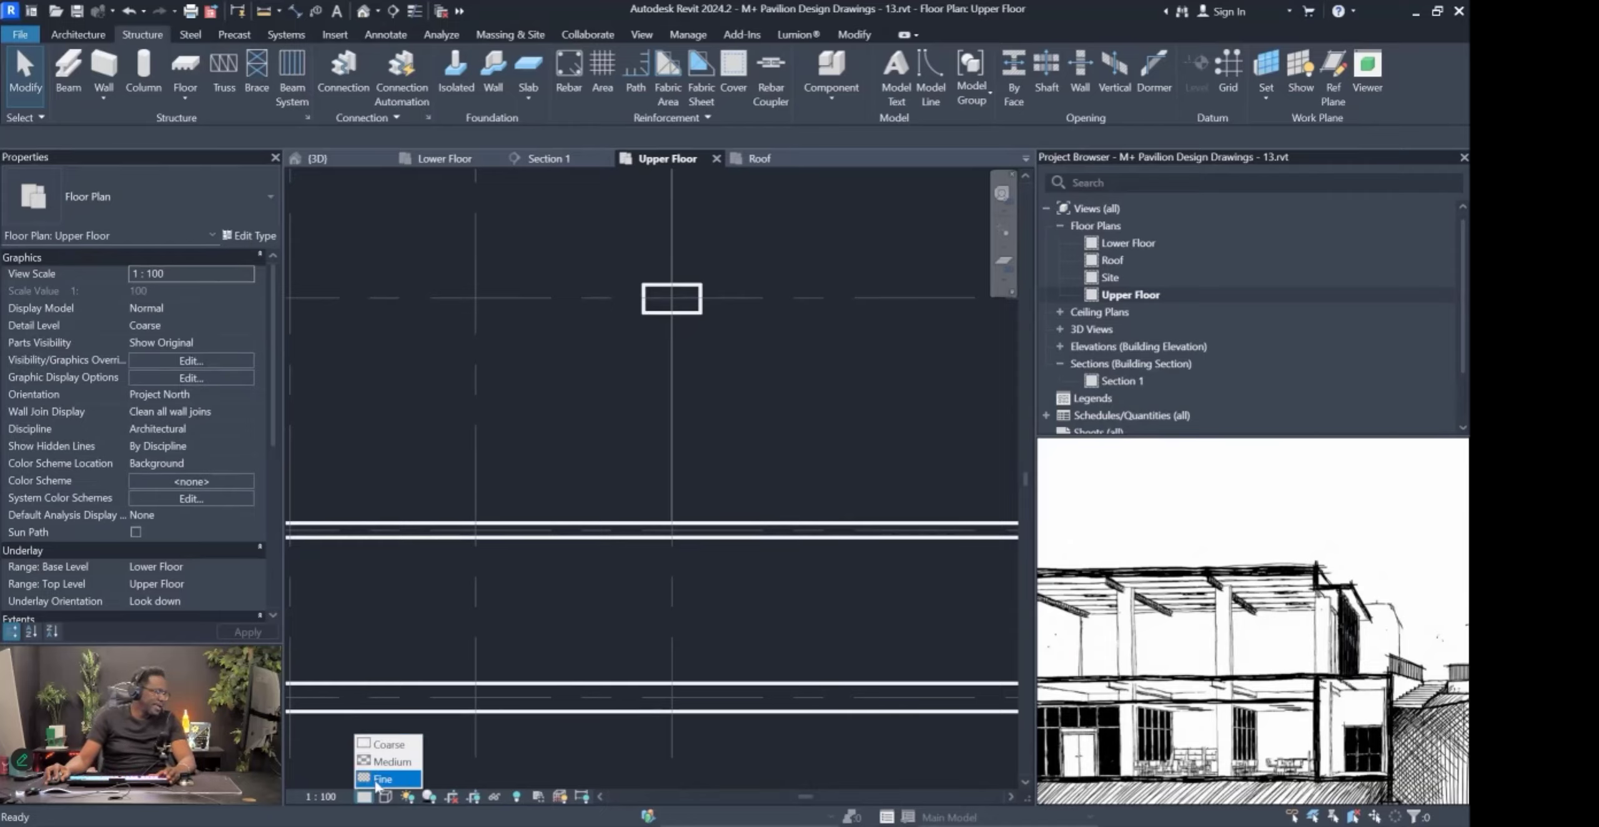
click(399, 464)
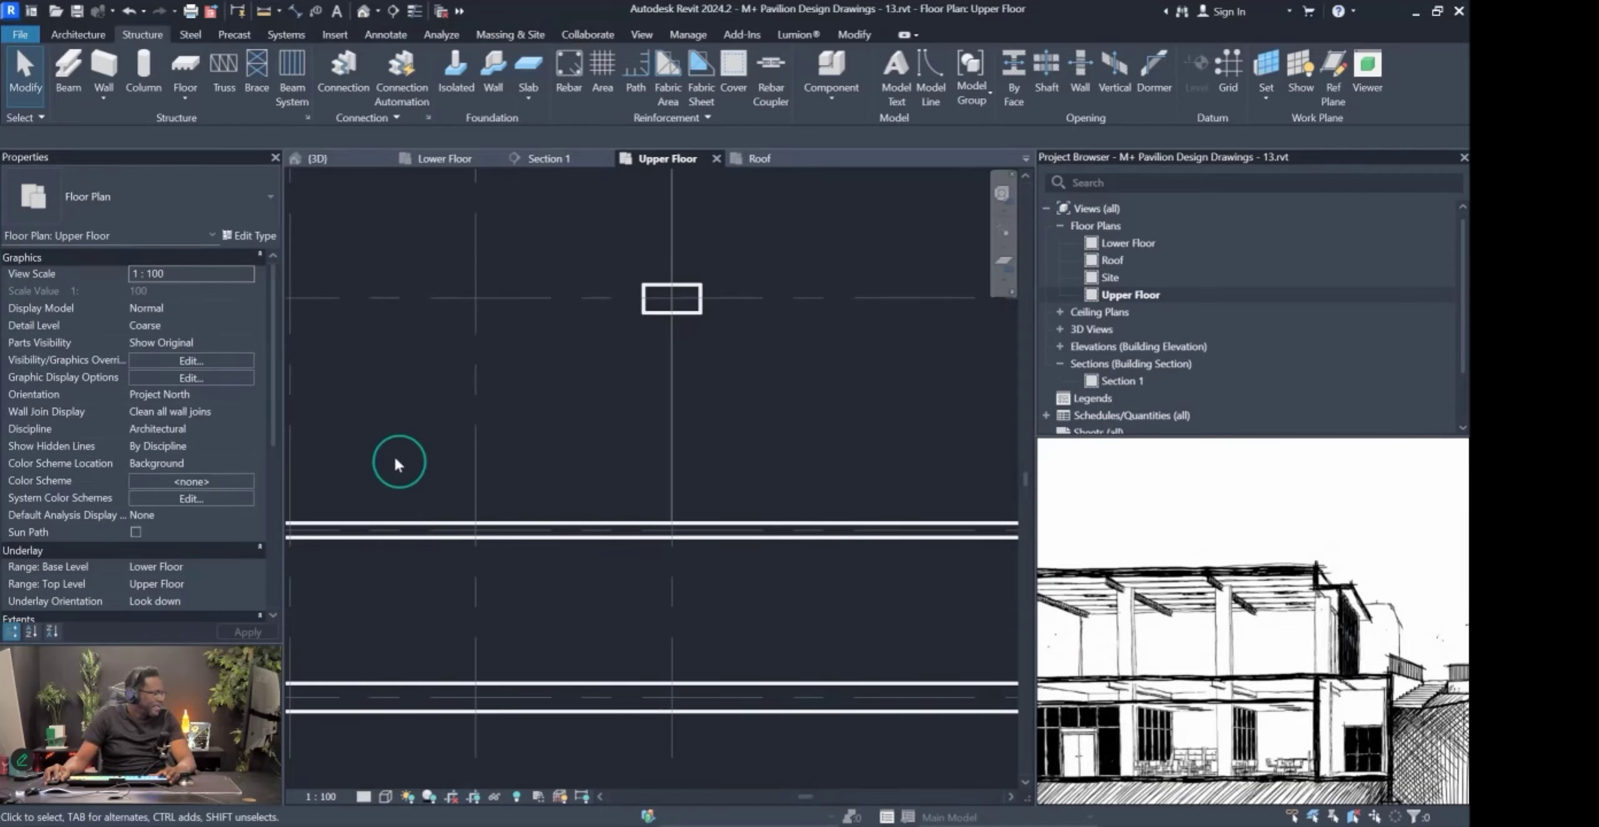
scroll(637, 523, down, 2)
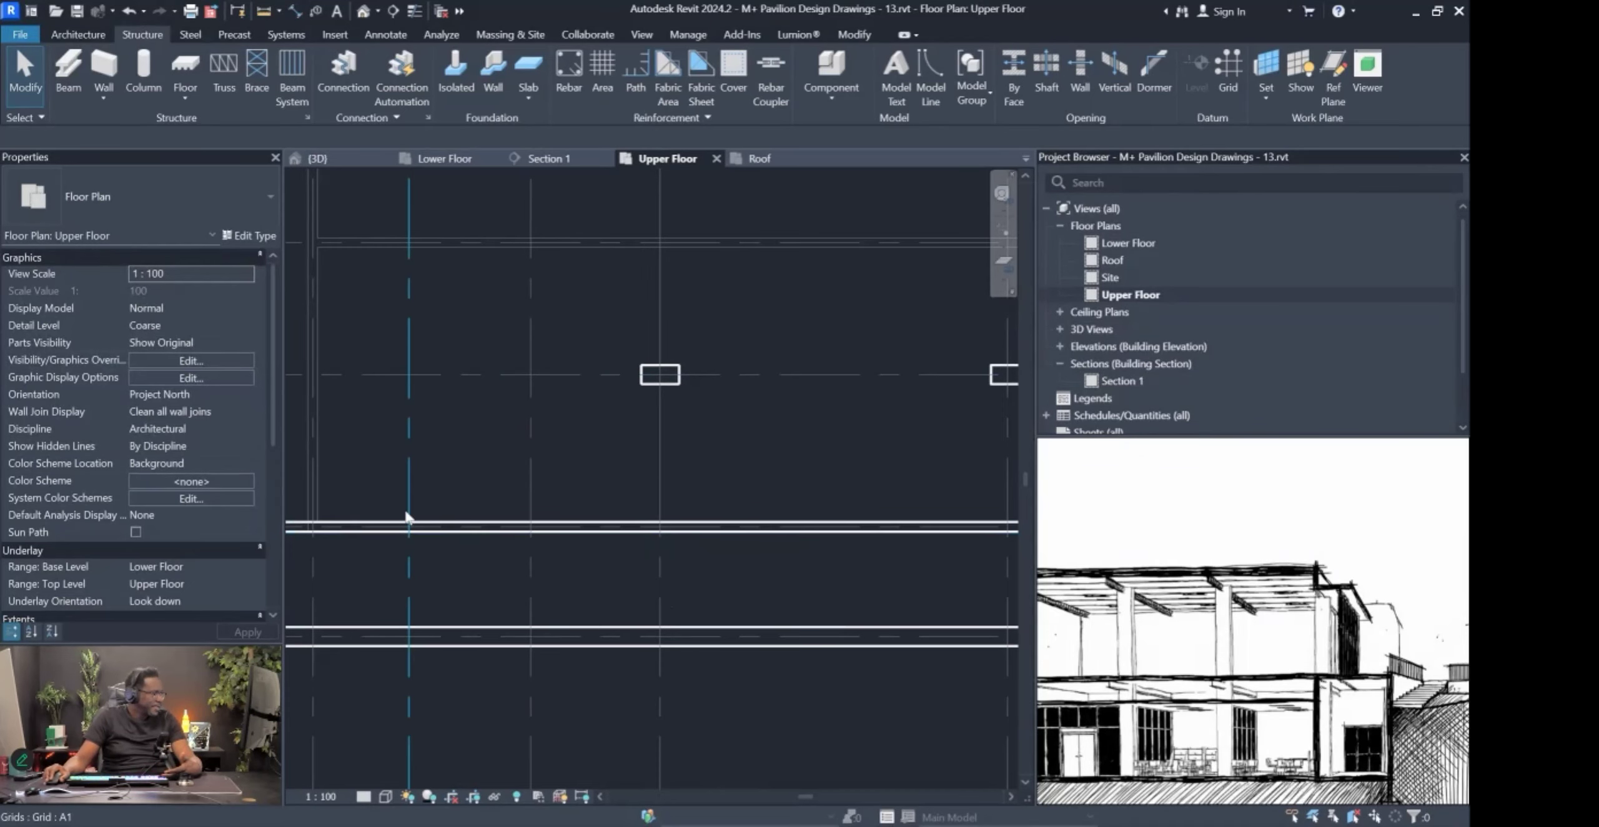
Choose the Architectural Plan view template for the Upper Floor plan and set its Detail Level to Fine.
scroll(242, 461, down, 5)
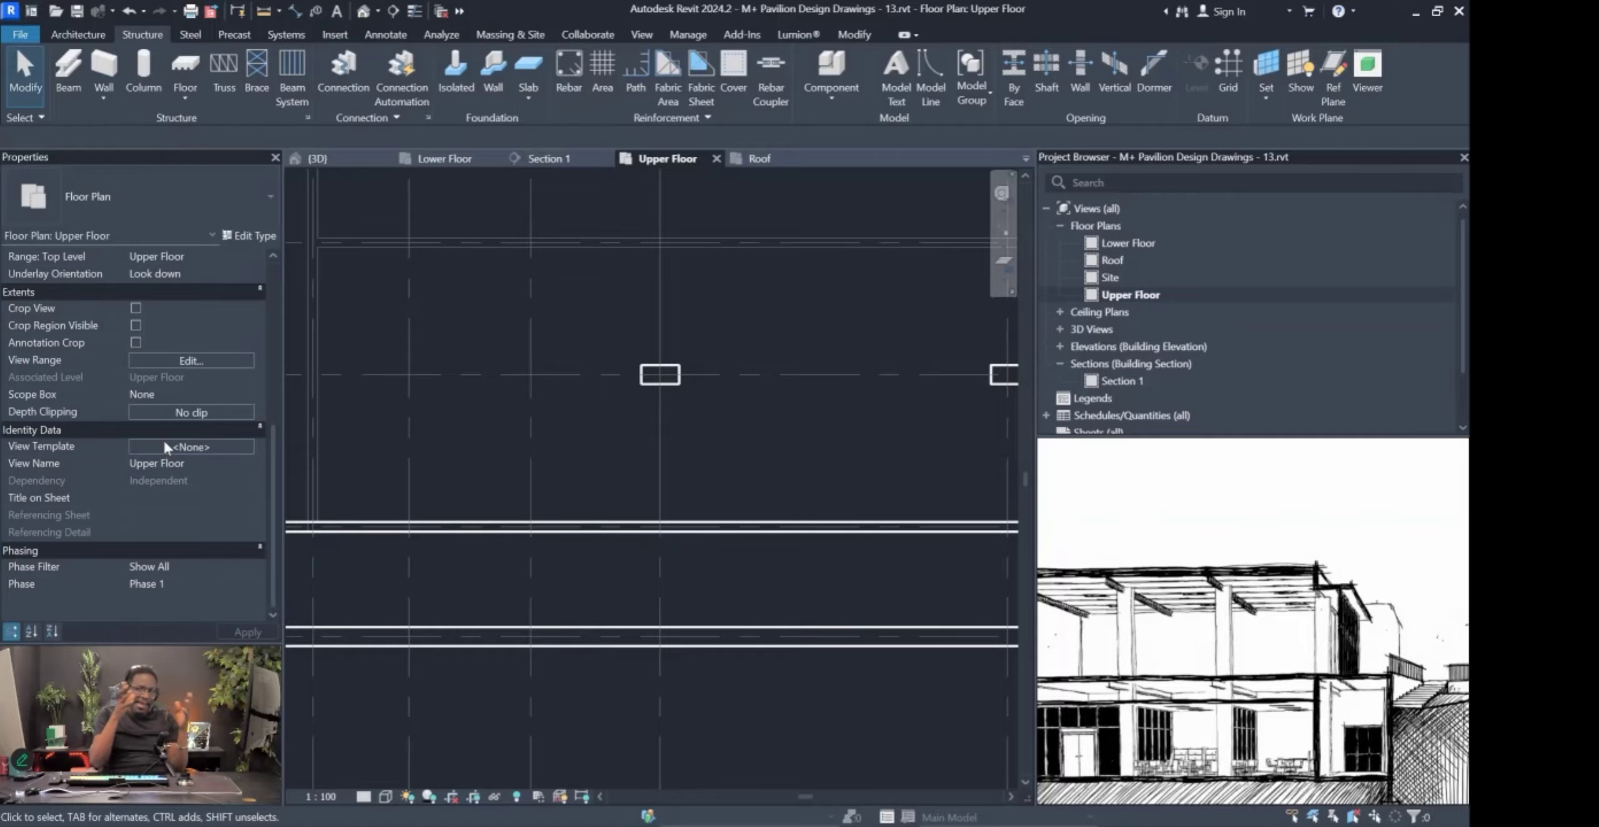
click(197, 447)
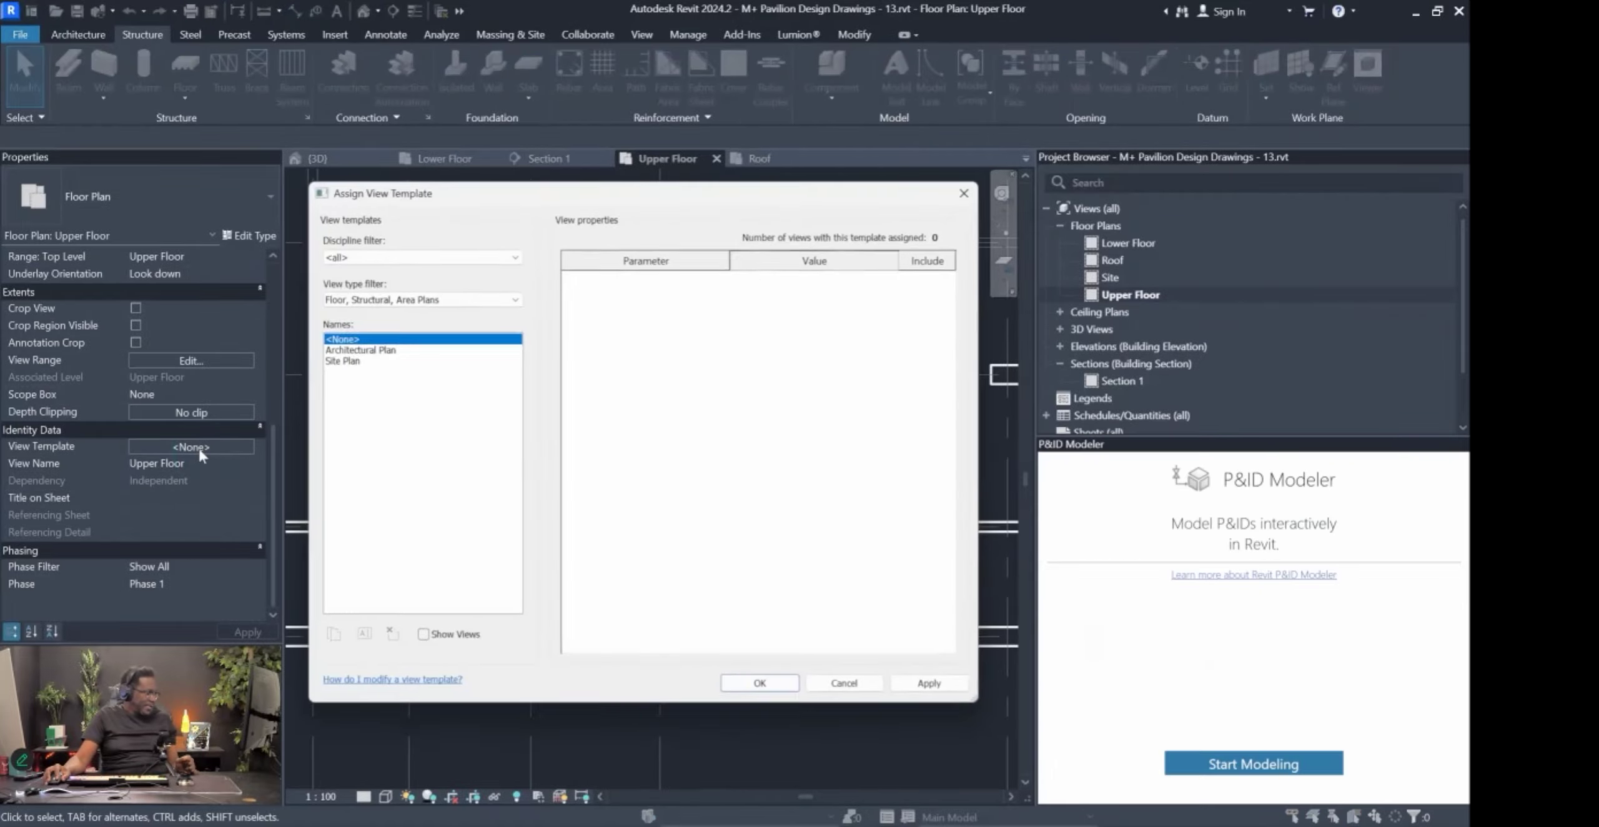
click(349, 351)
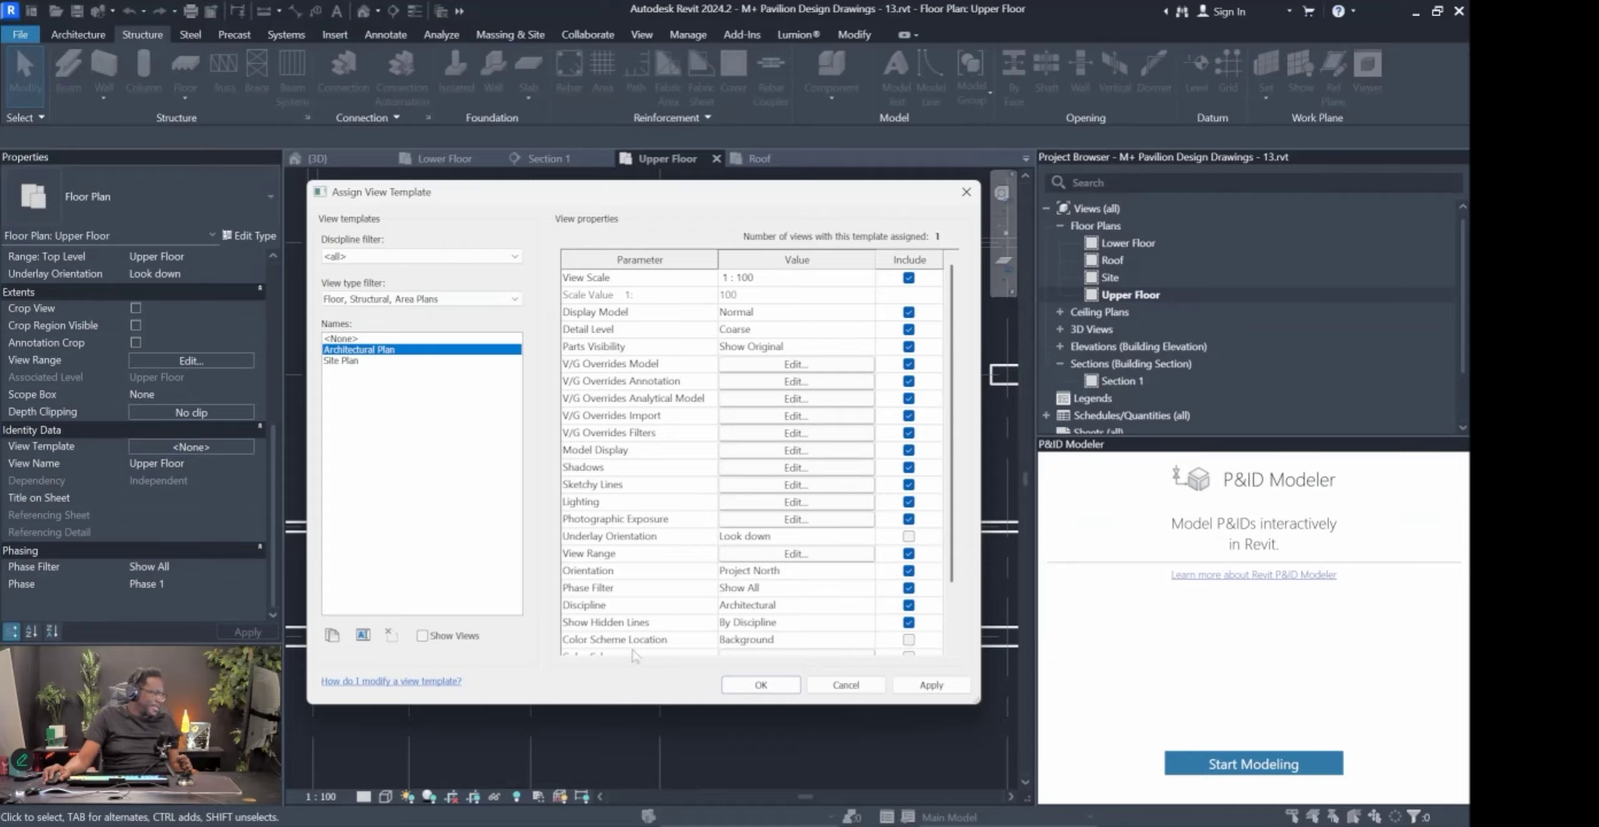
scroll(646, 621, down, 3)
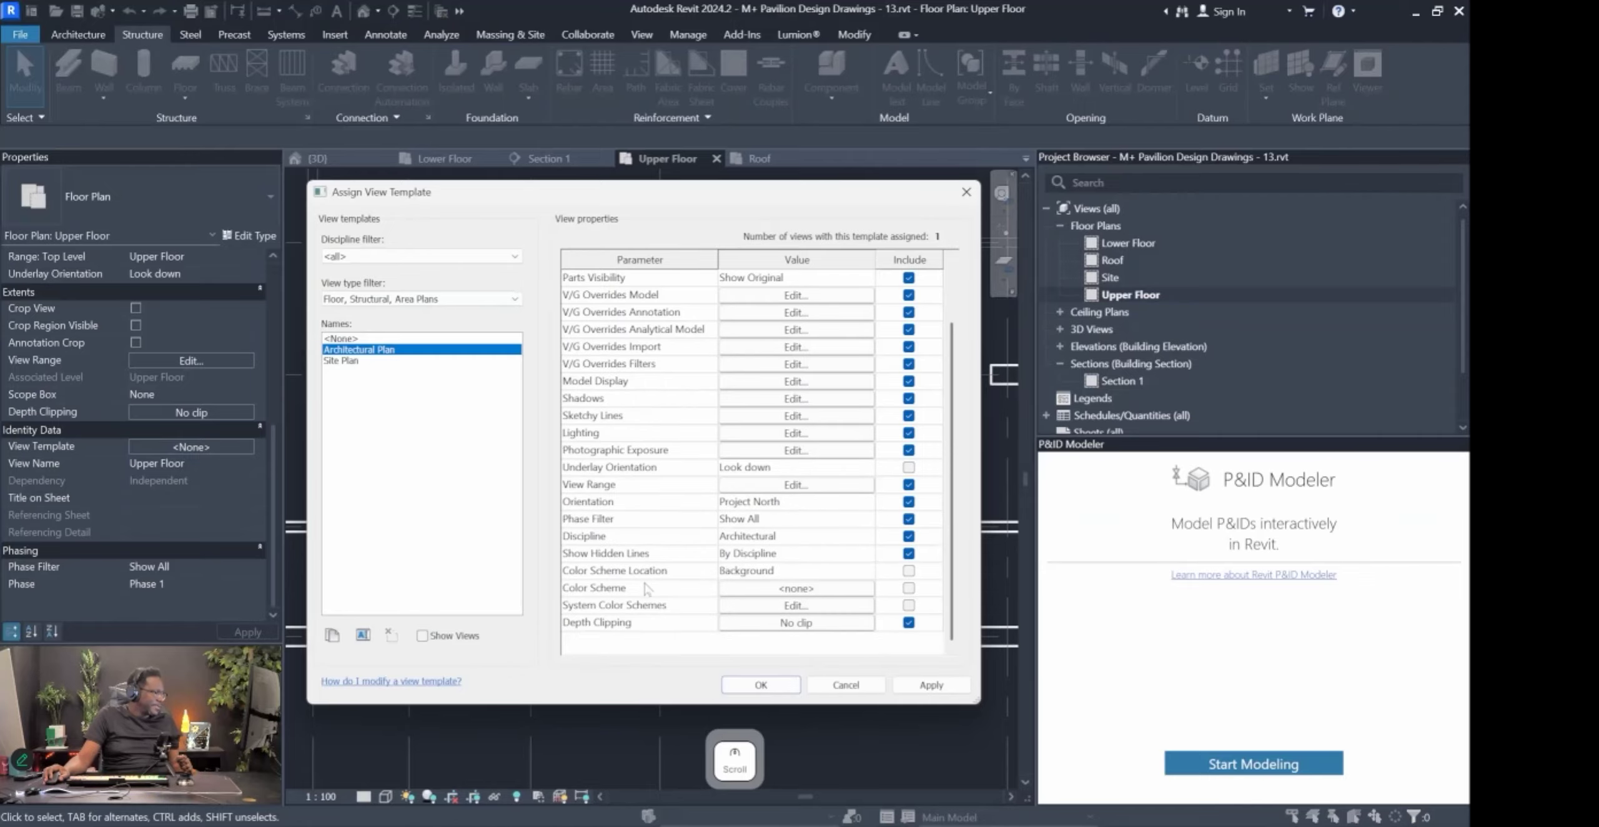
scroll(606, 437, up, 3)
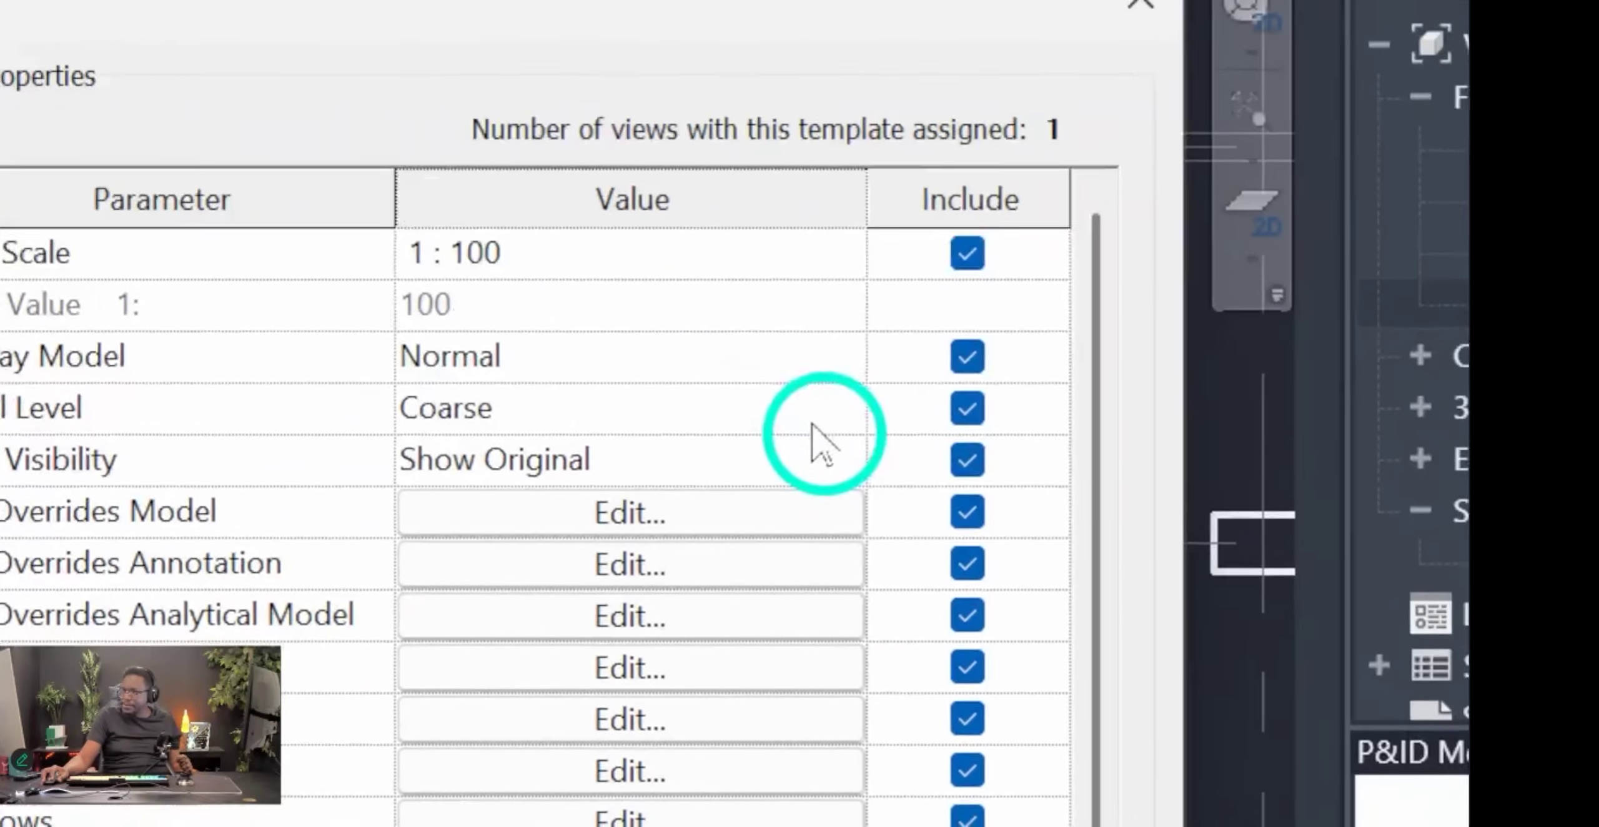
click(811, 425)
click(488, 552)
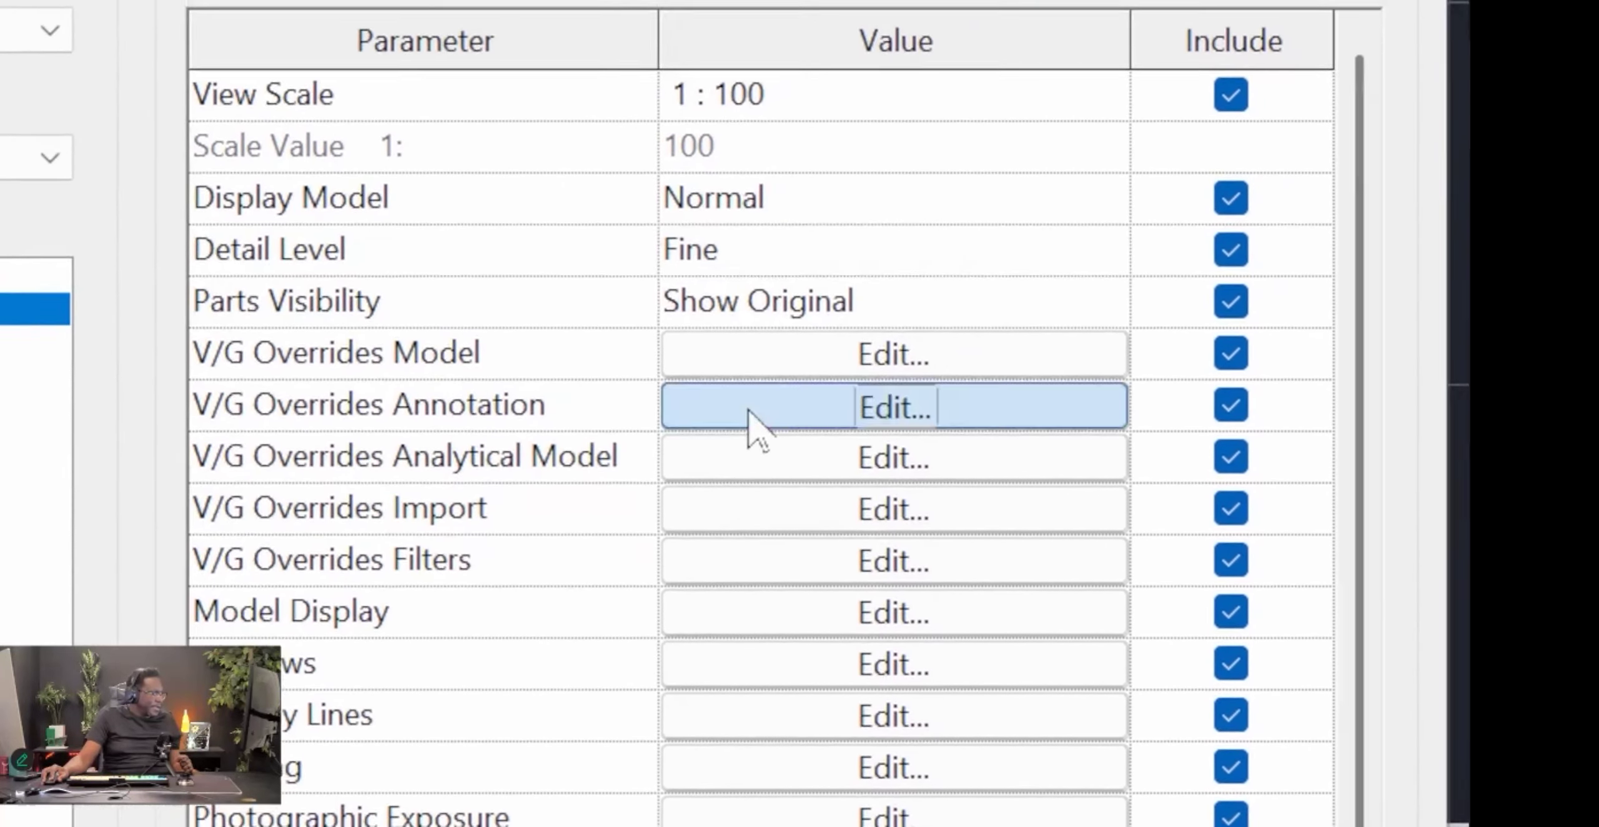
Check the Grids category in the template's annotation overrides and assign the Architectural Plan template to the Upper Floor view.
click(753, 389)
scroll(353, 426, down, 1)
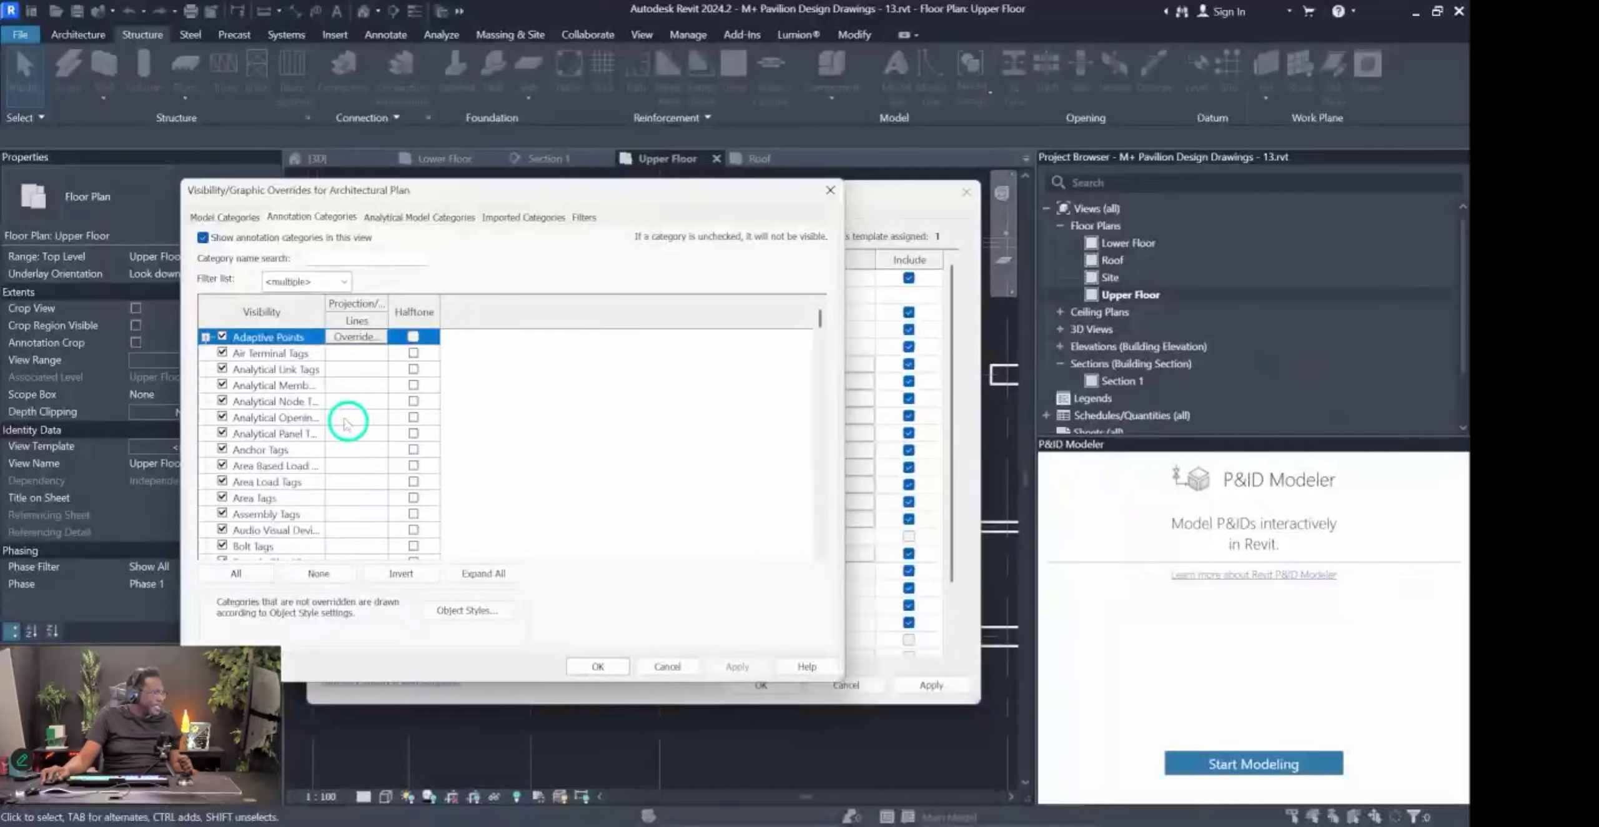
scroll(353, 426, down, 15)
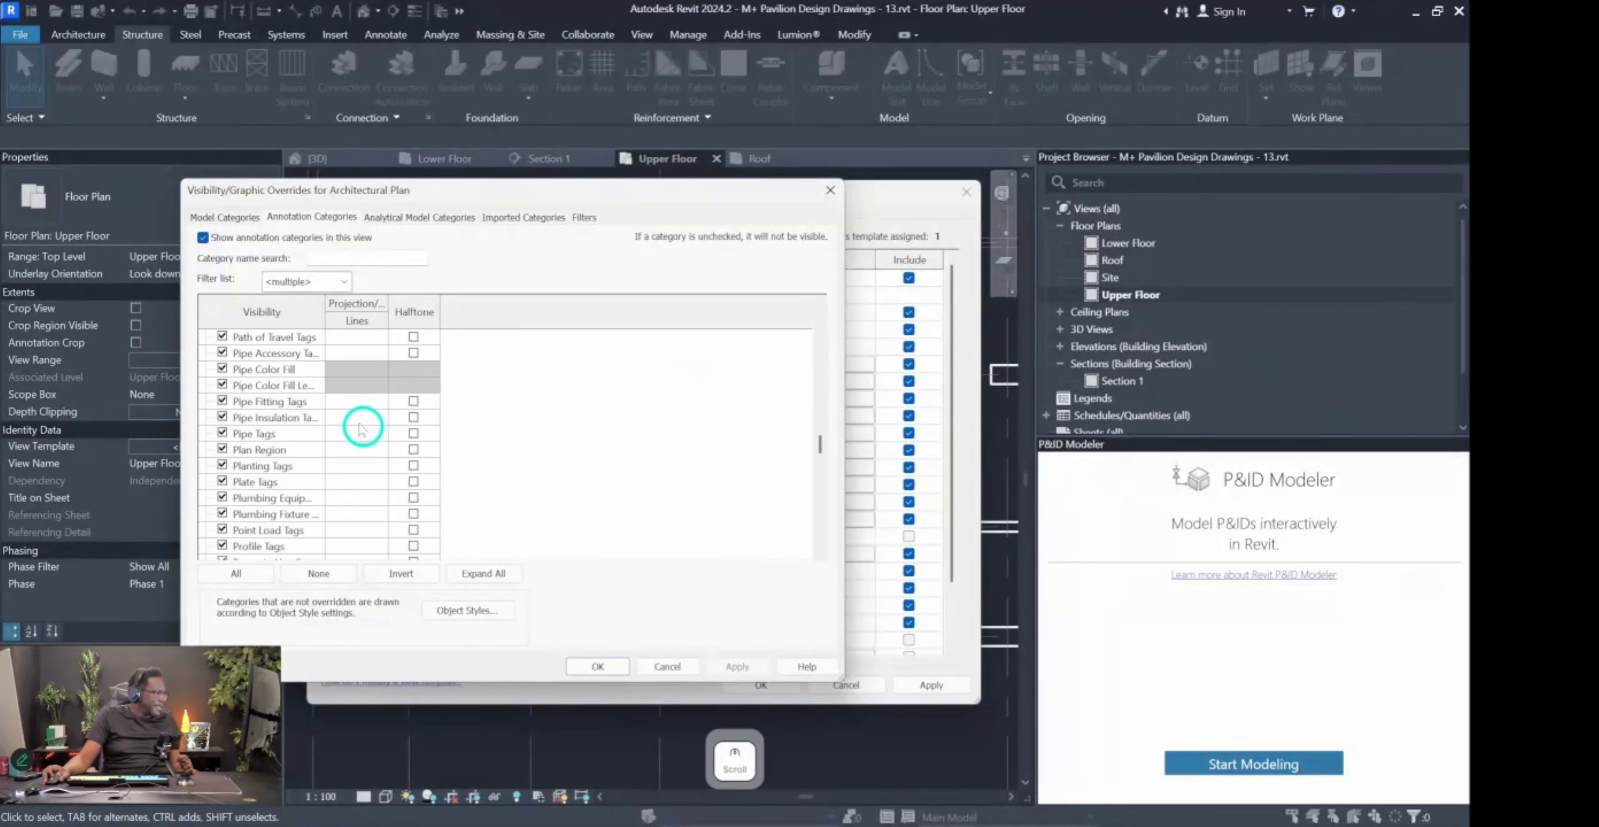
click(294, 447)
key(g)
key(r)
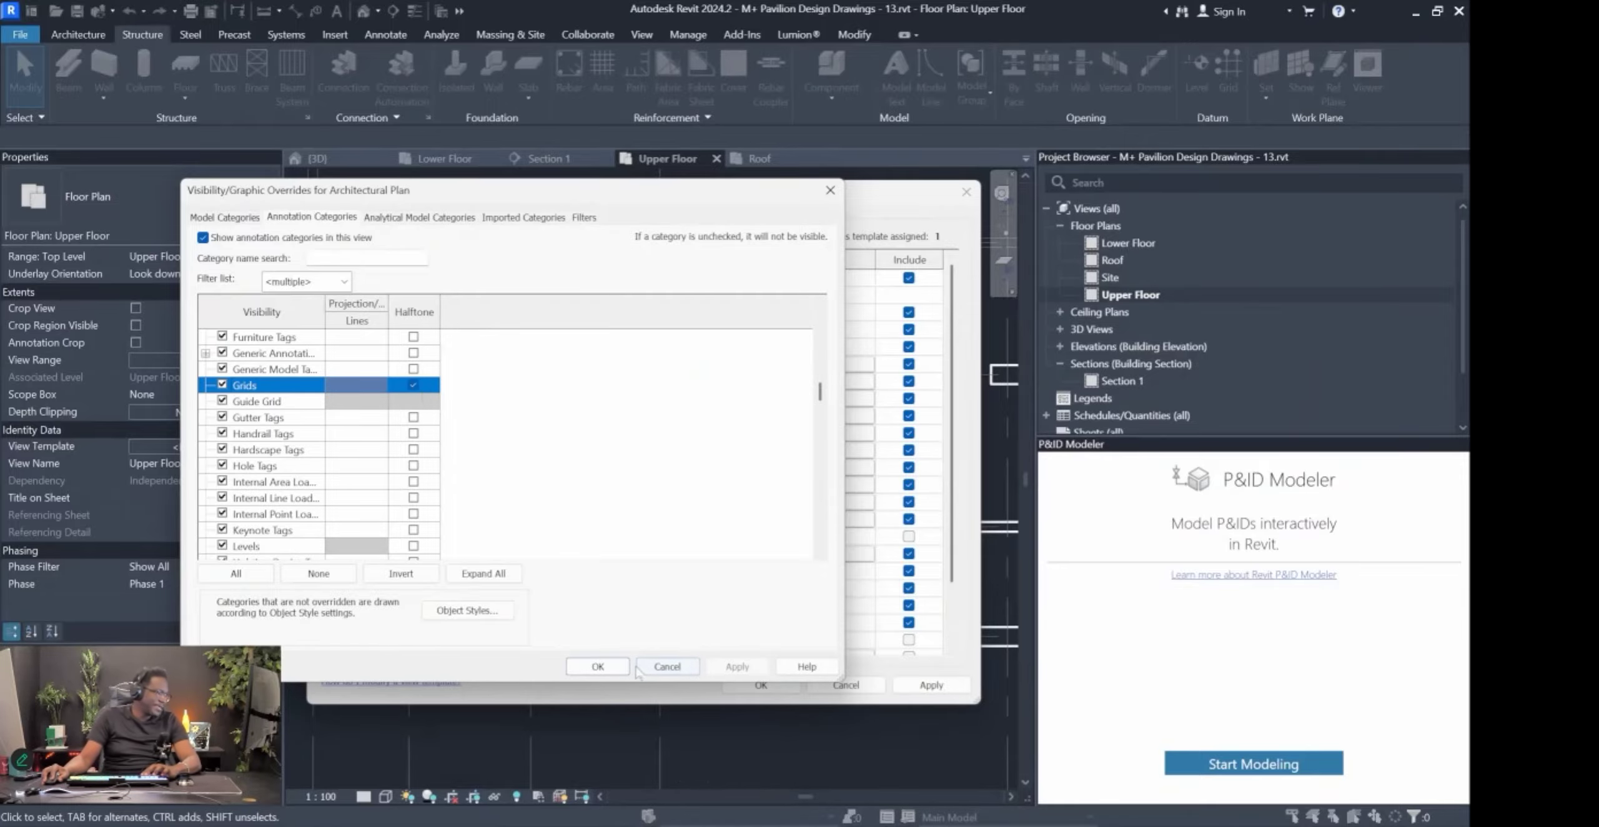
click(613, 666)
click(750, 685)
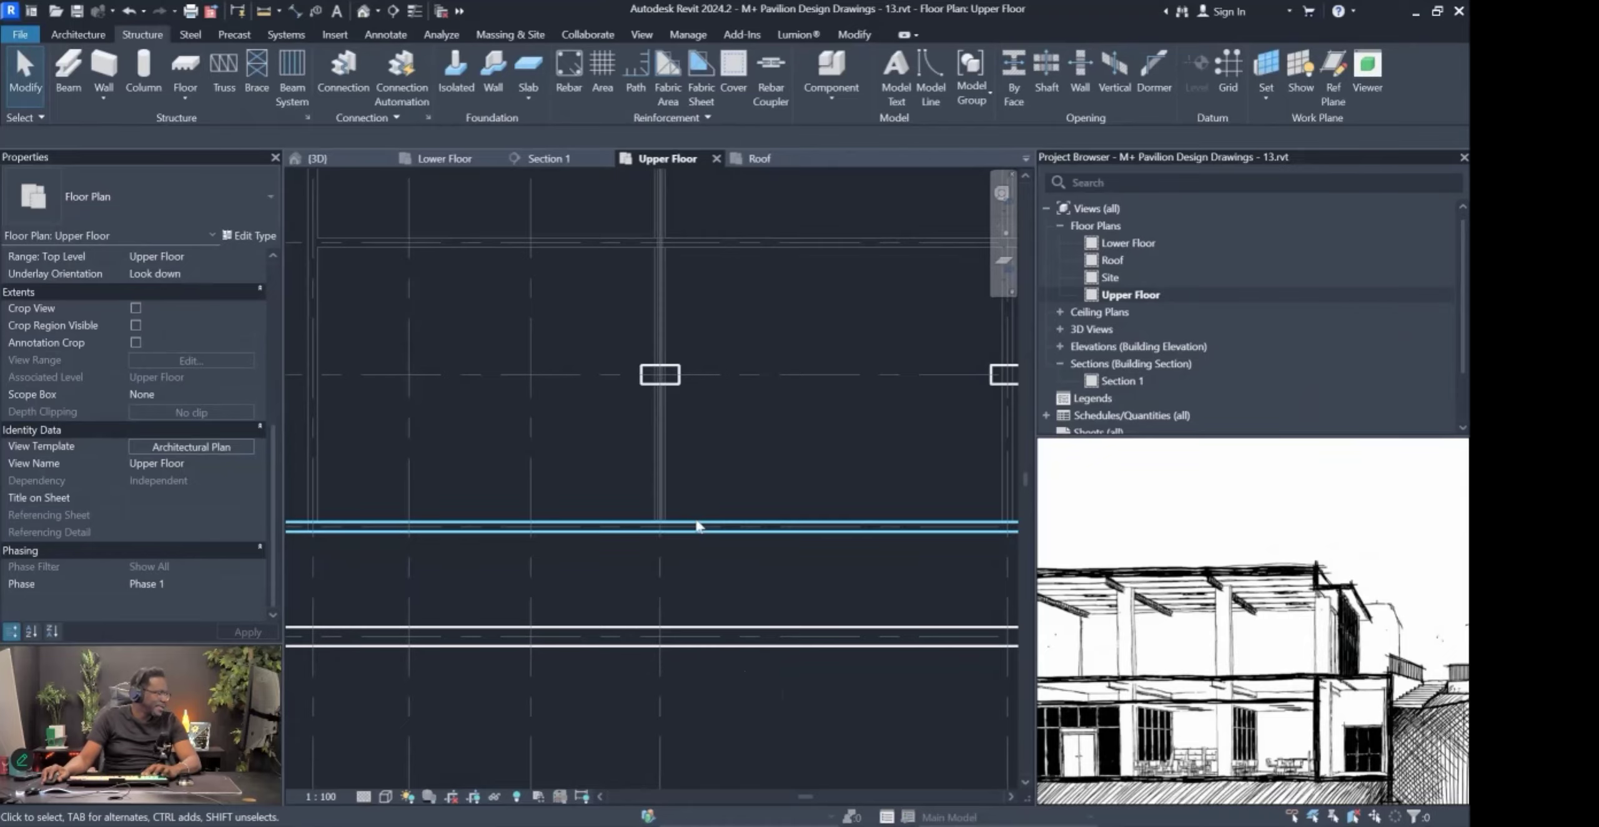
scroll(693, 499, up, 3)
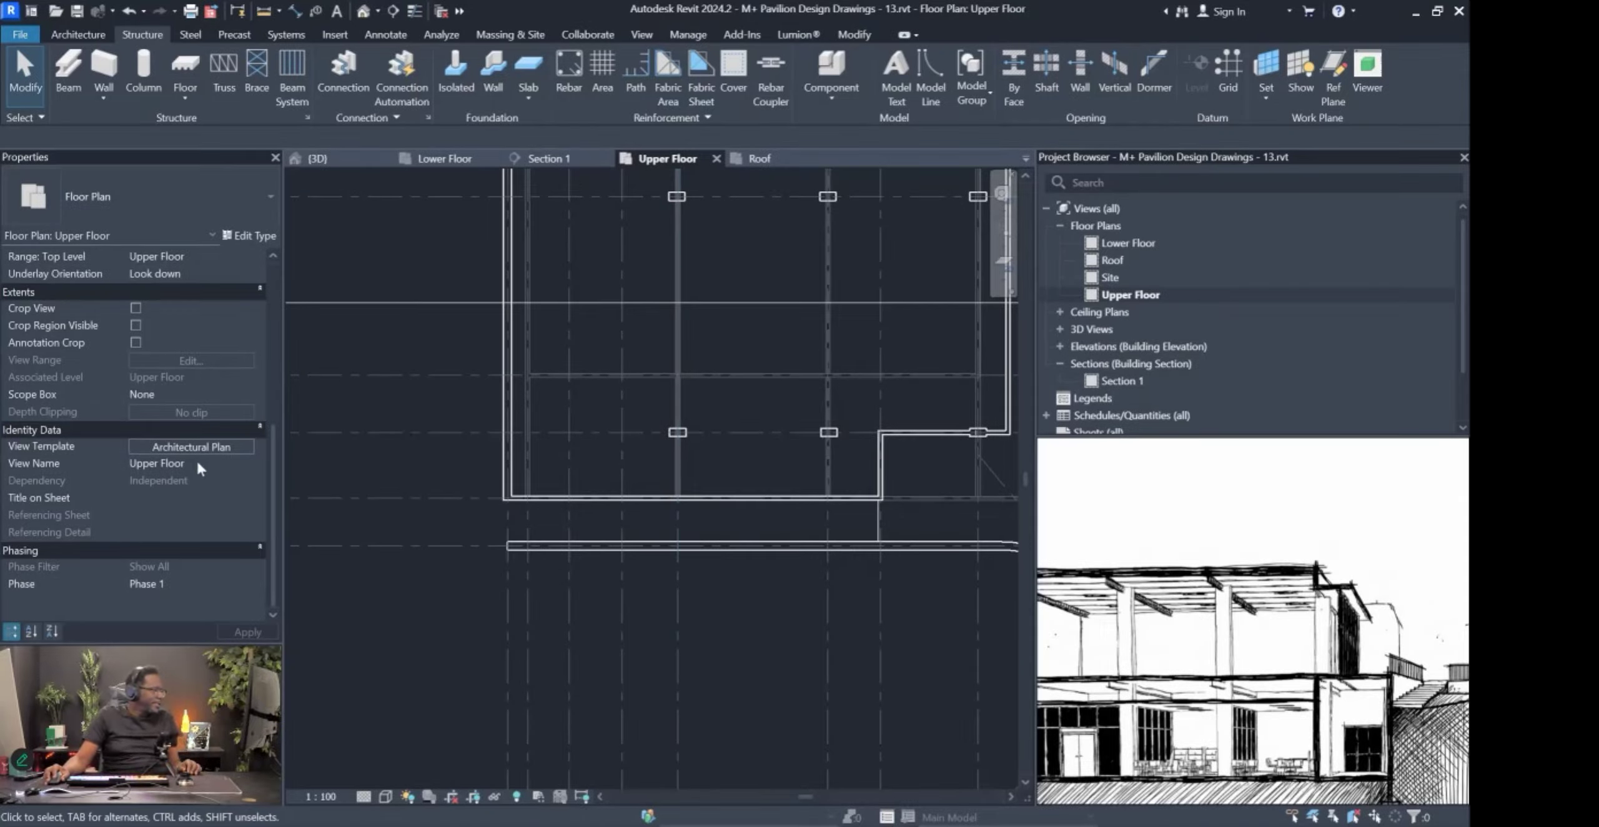
click(249, 462)
click(248, 463)
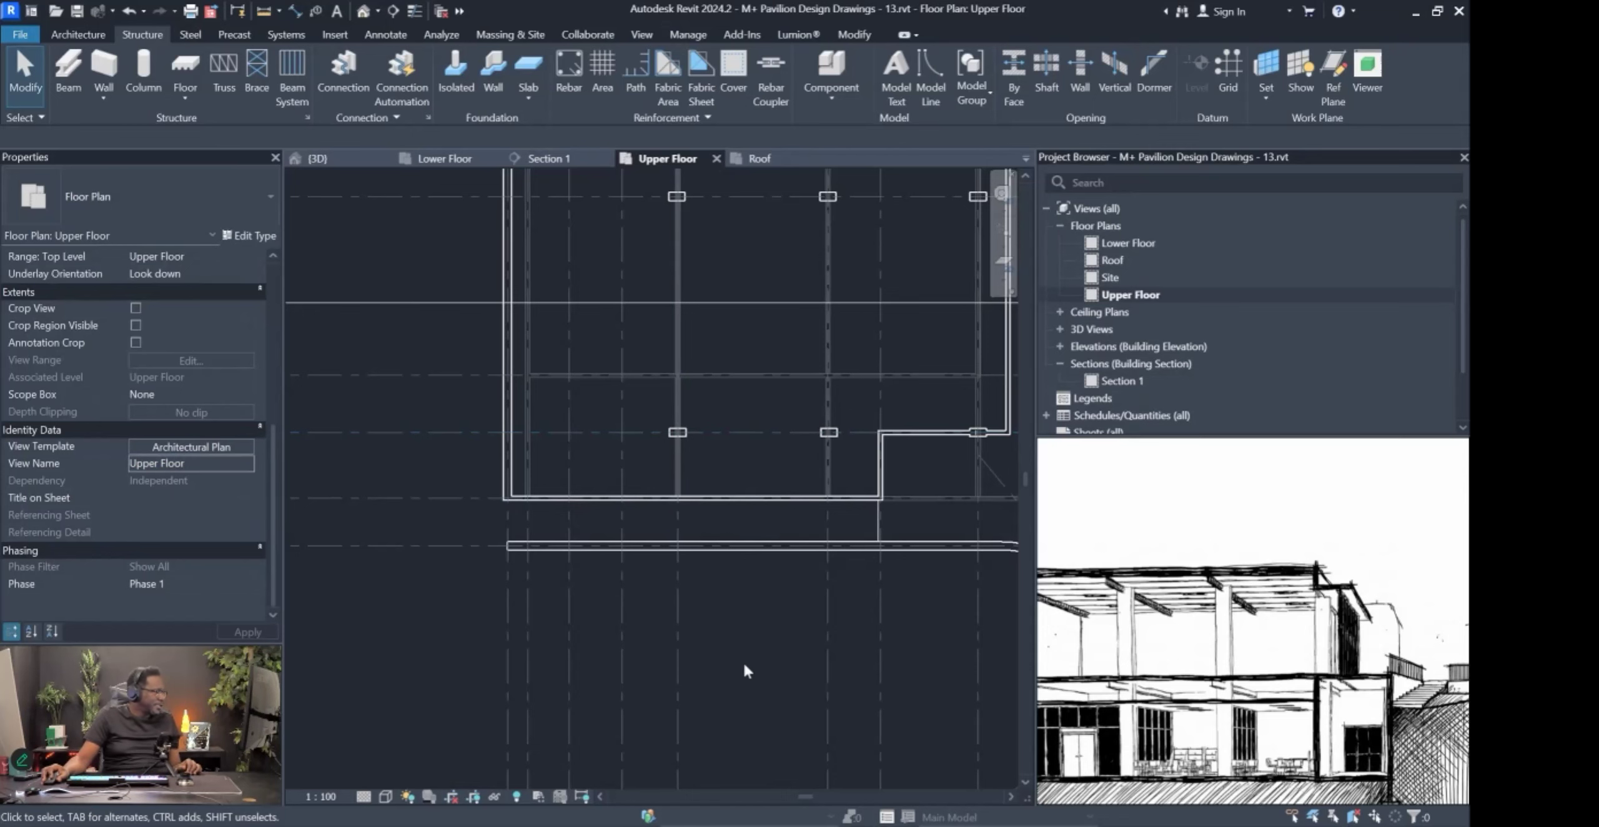
Keep Lower Floor as the Upper Floor plan's underlay base level and set the underlay orientation to Look up.
scroll(739, 490, down, 2)
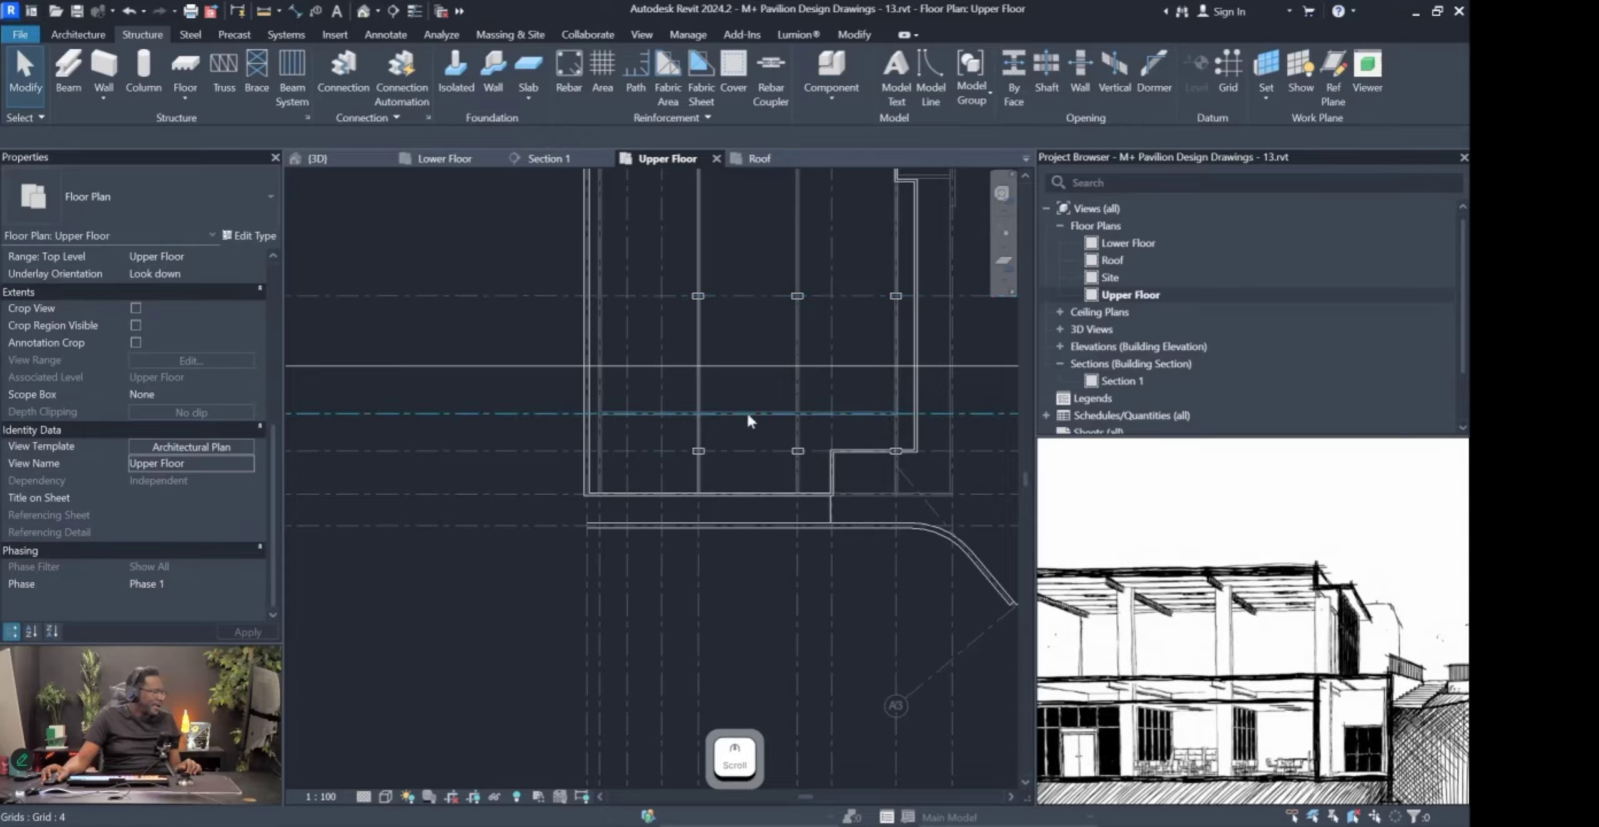
scroll(718, 412, up, 3)
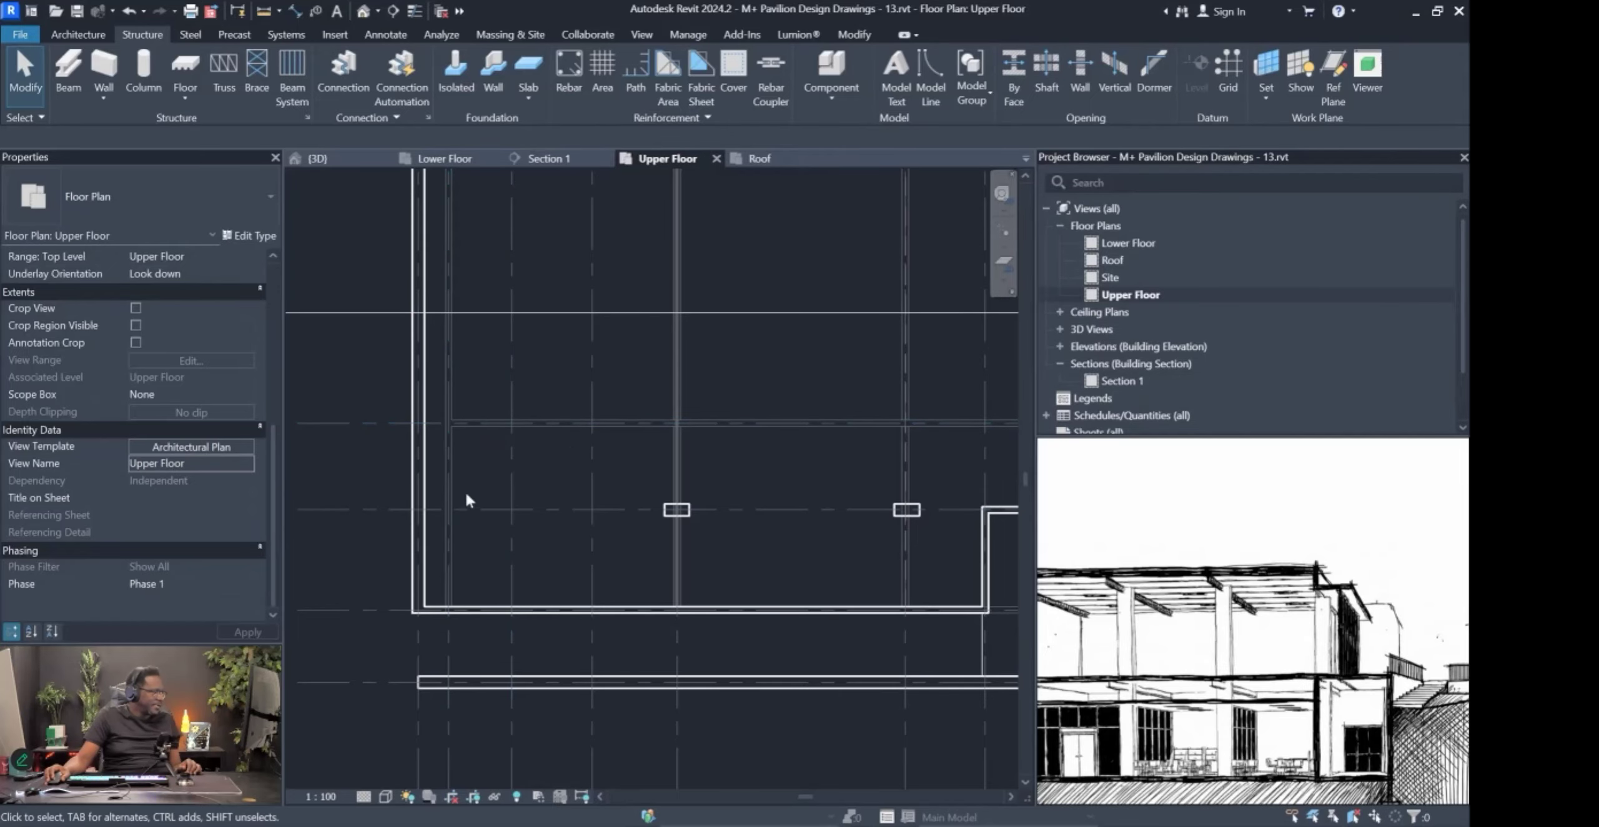
scroll(500, 469, down, 3)
scroll(198, 443, up, 3)
scroll(134, 469, down, 3)
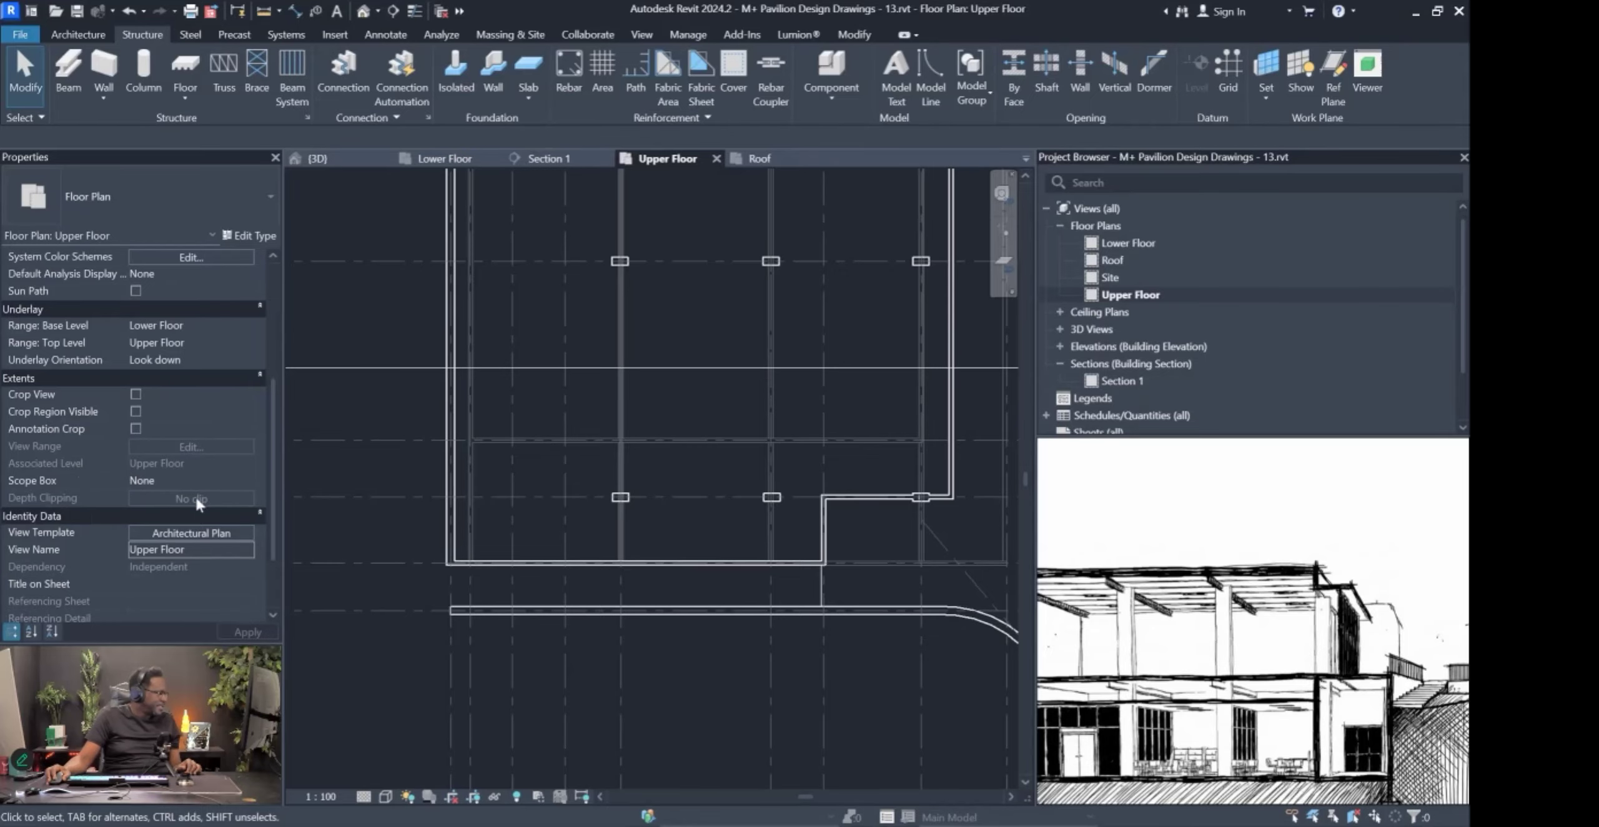
scroll(195, 493, up, 3)
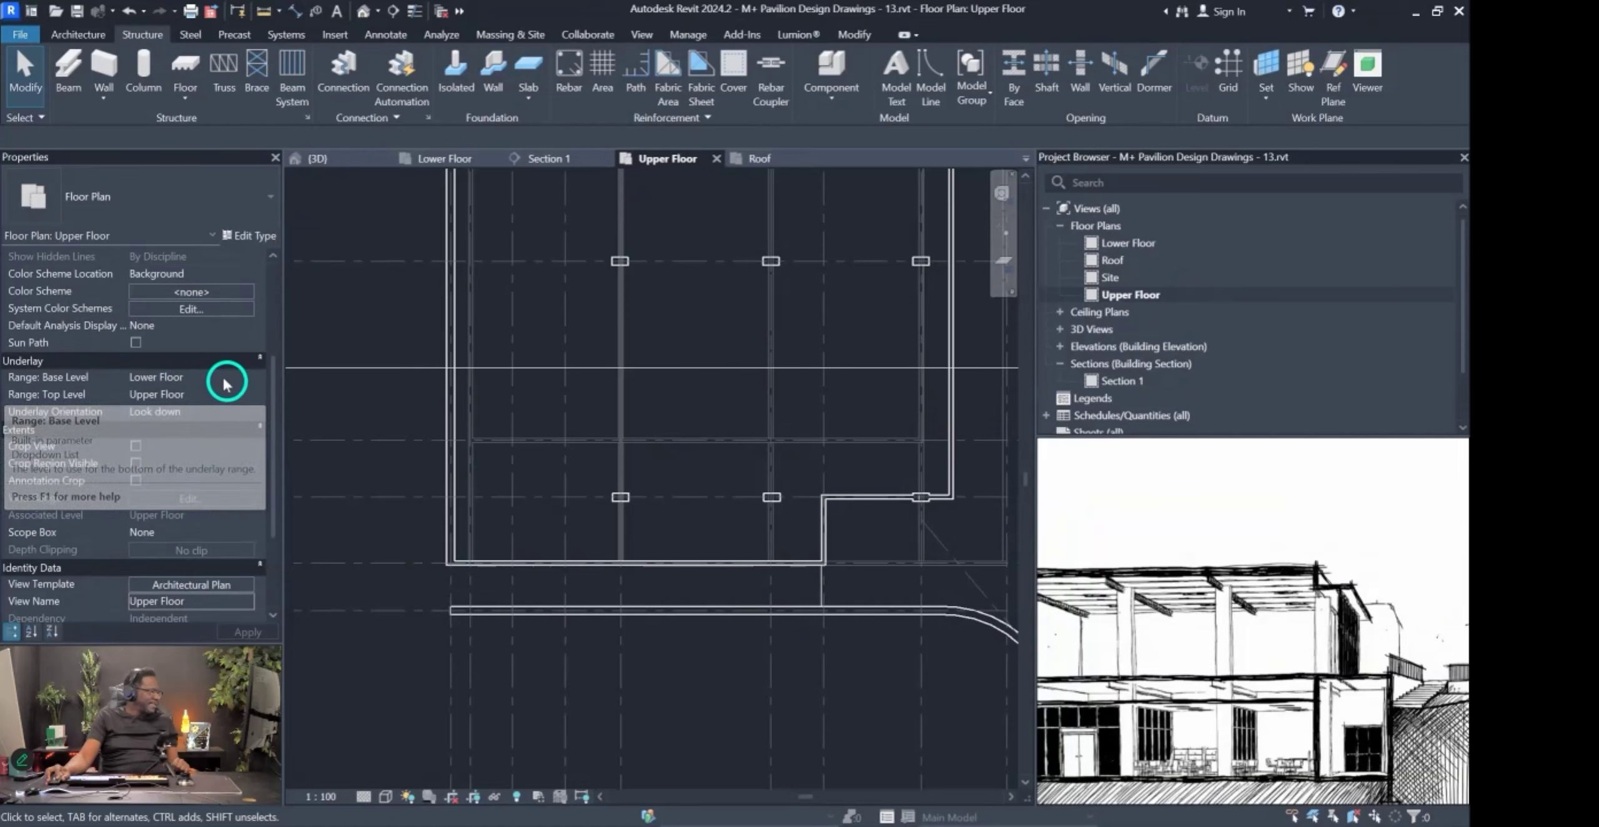
click(248, 379)
click(247, 377)
click(247, 377)
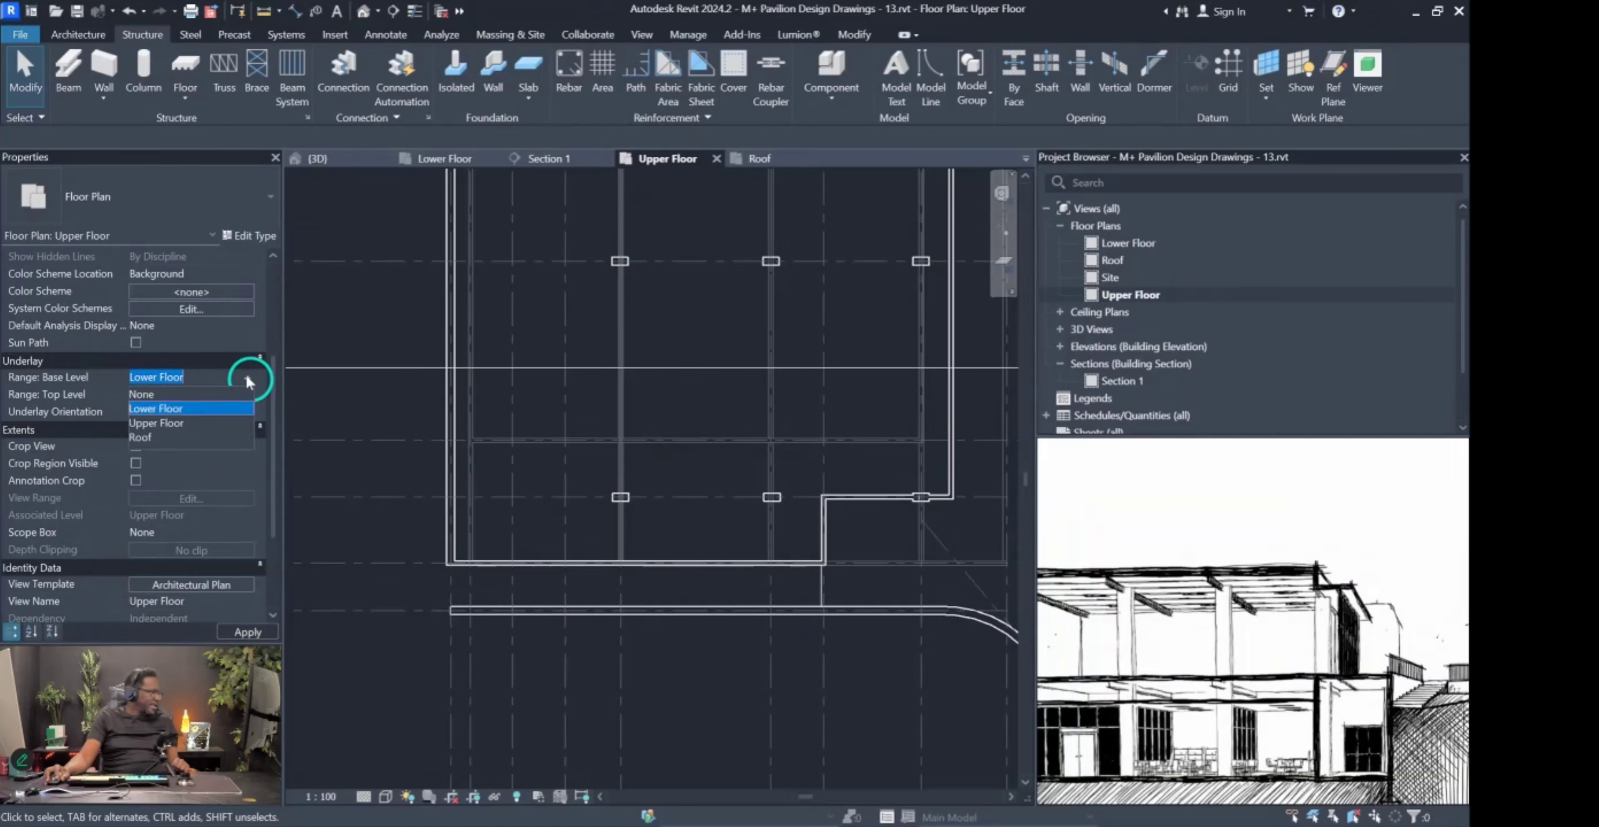
click(232, 413)
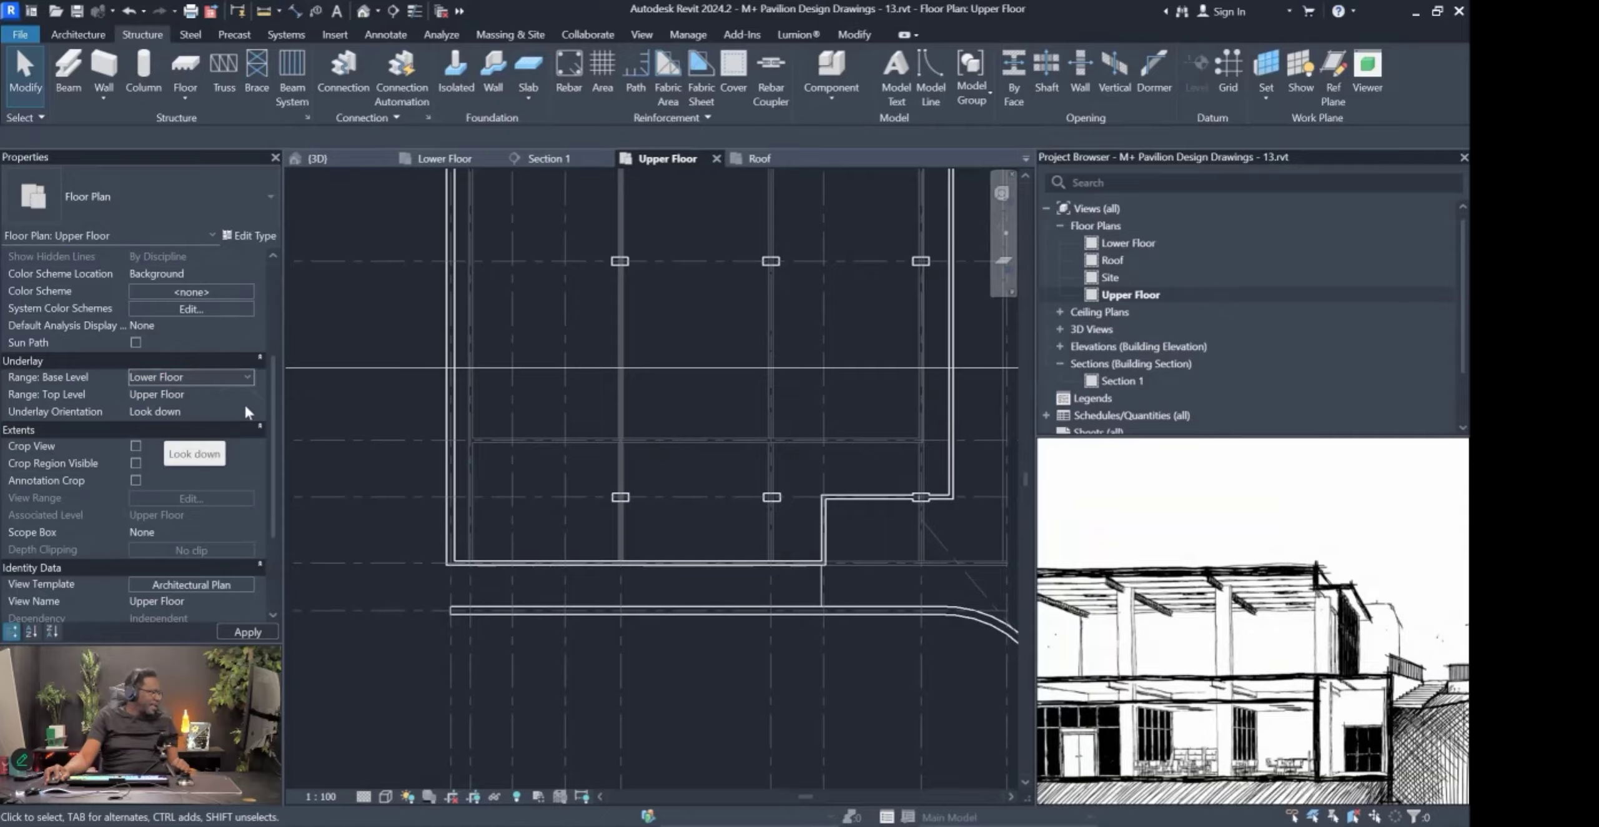
click(248, 411)
click(197, 440)
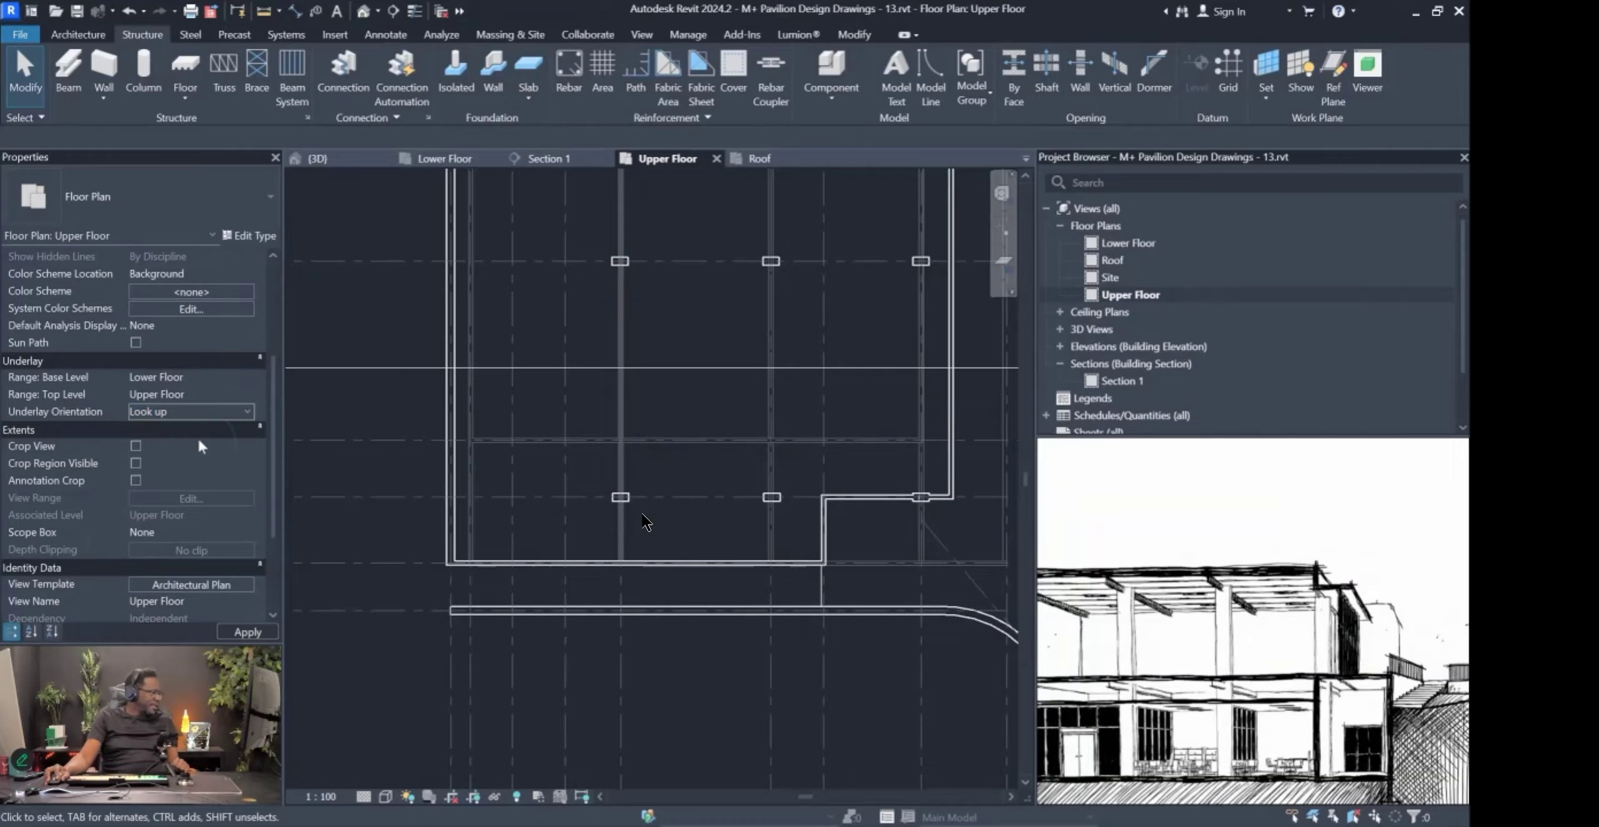
scroll(493, 554, down, 1)
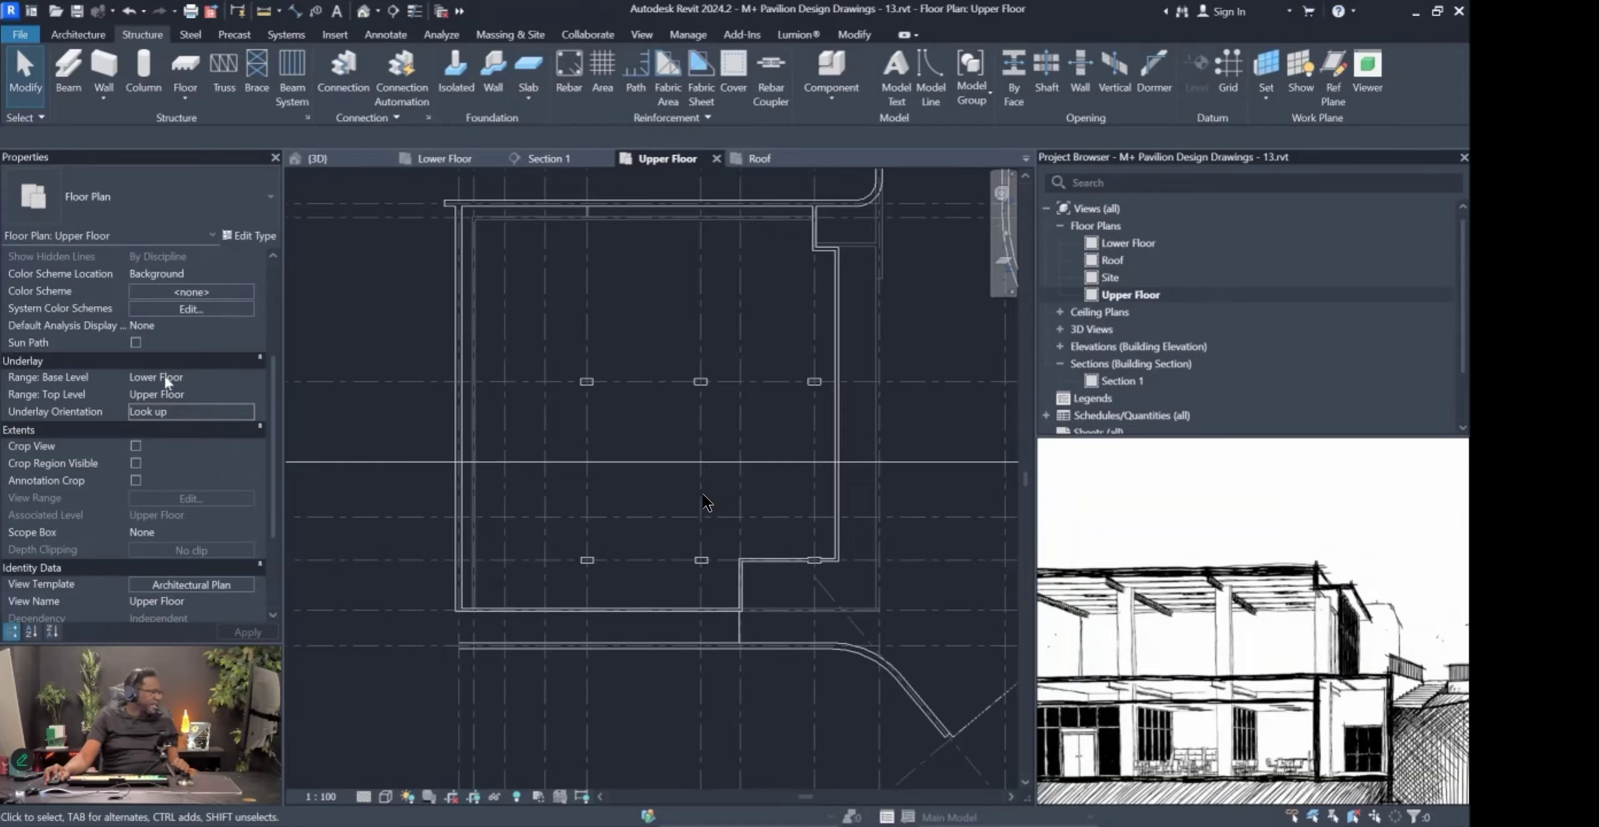
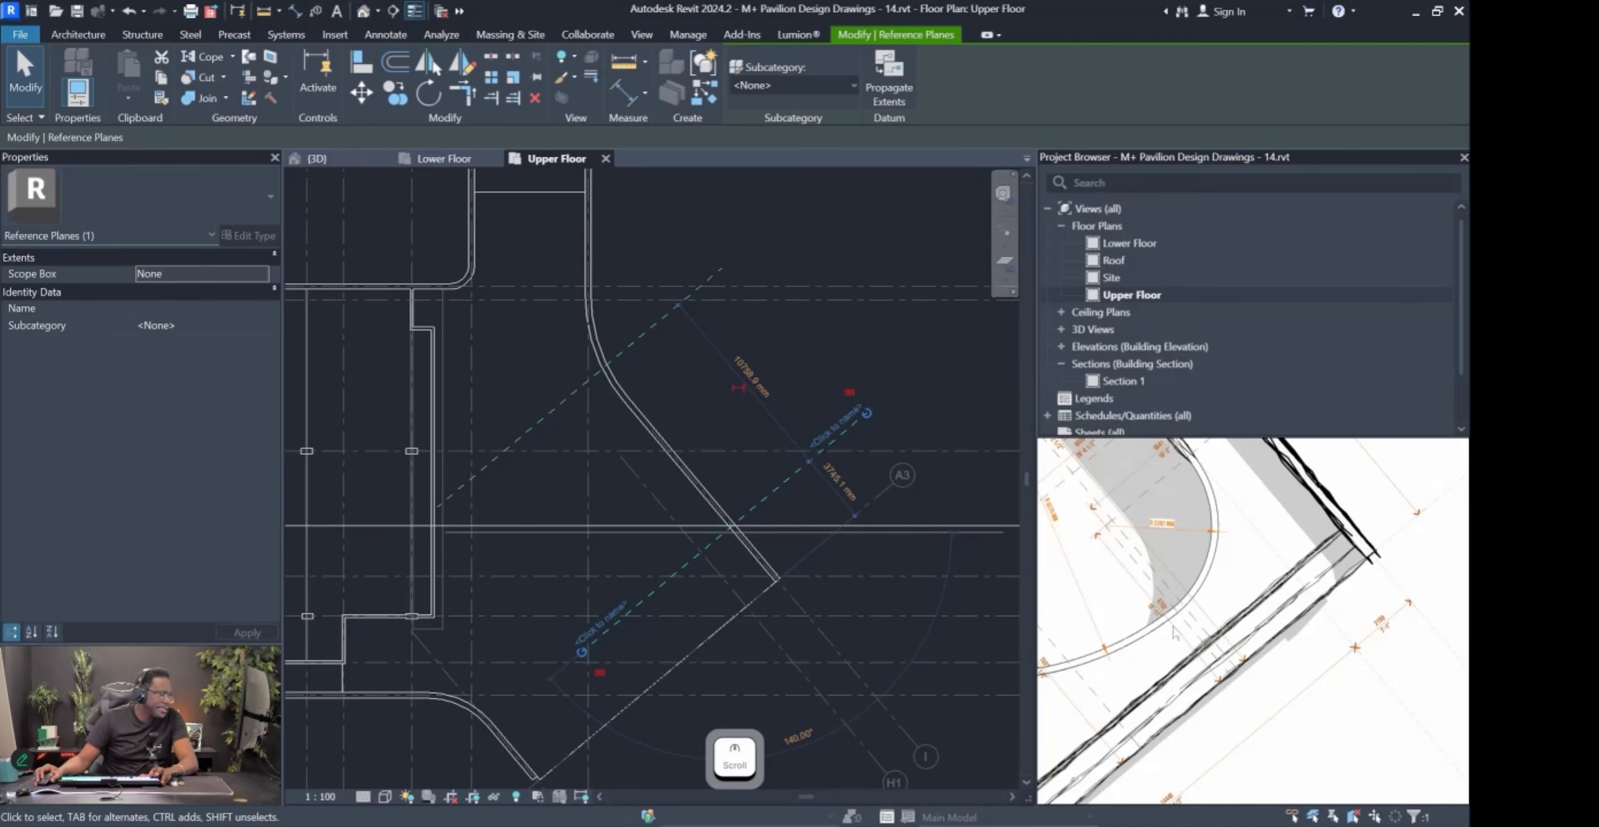
Draw a reference plane parallel to the slanted wall, crossing the lower of the two diagonal reference planes.
click(839, 469)
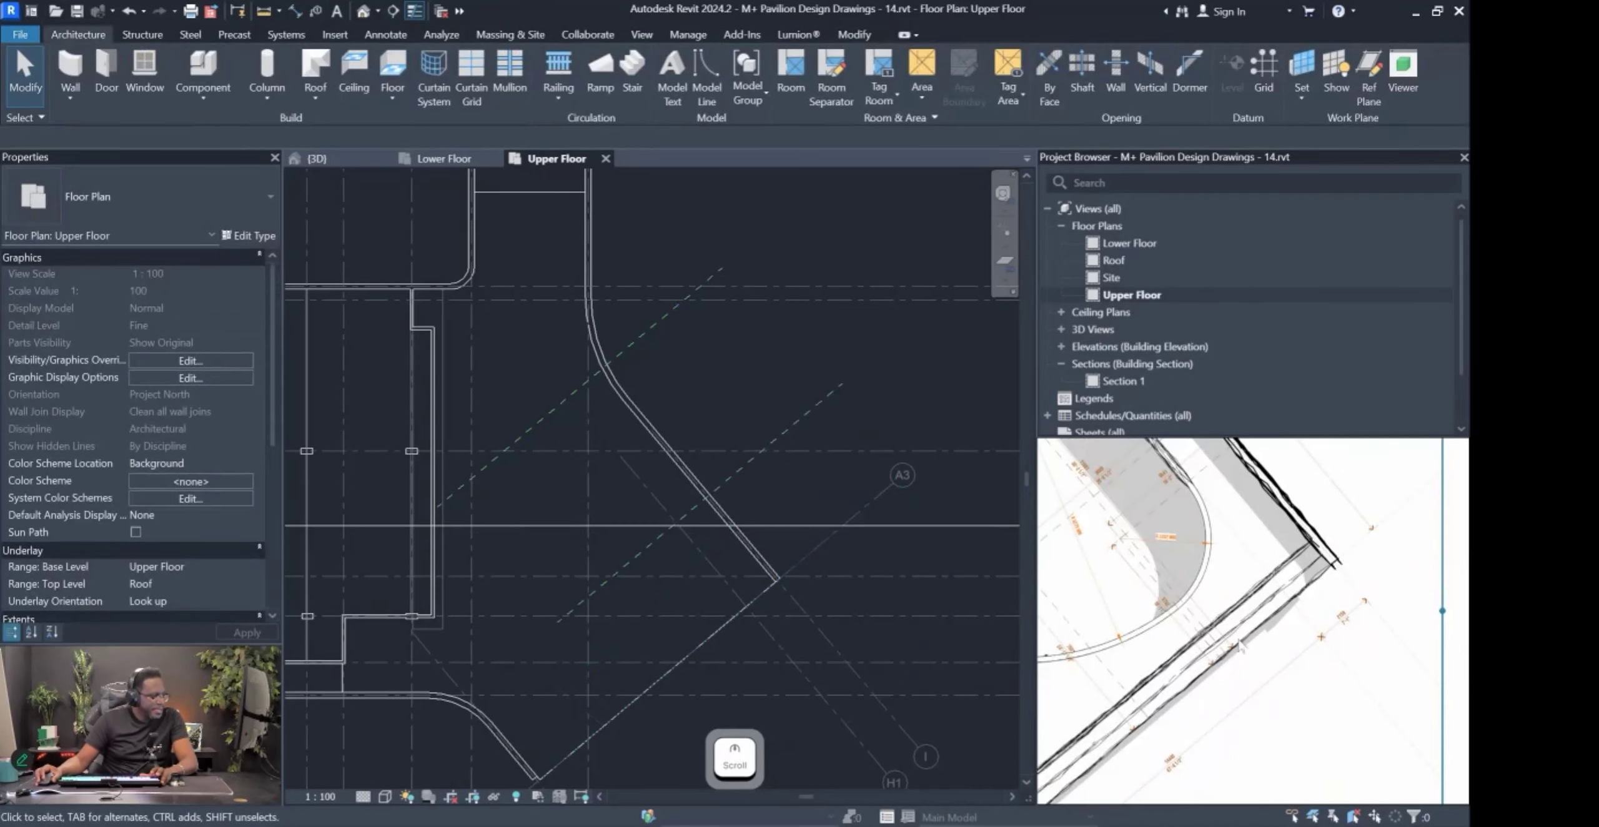
scroll(1172, 489, up, 3)
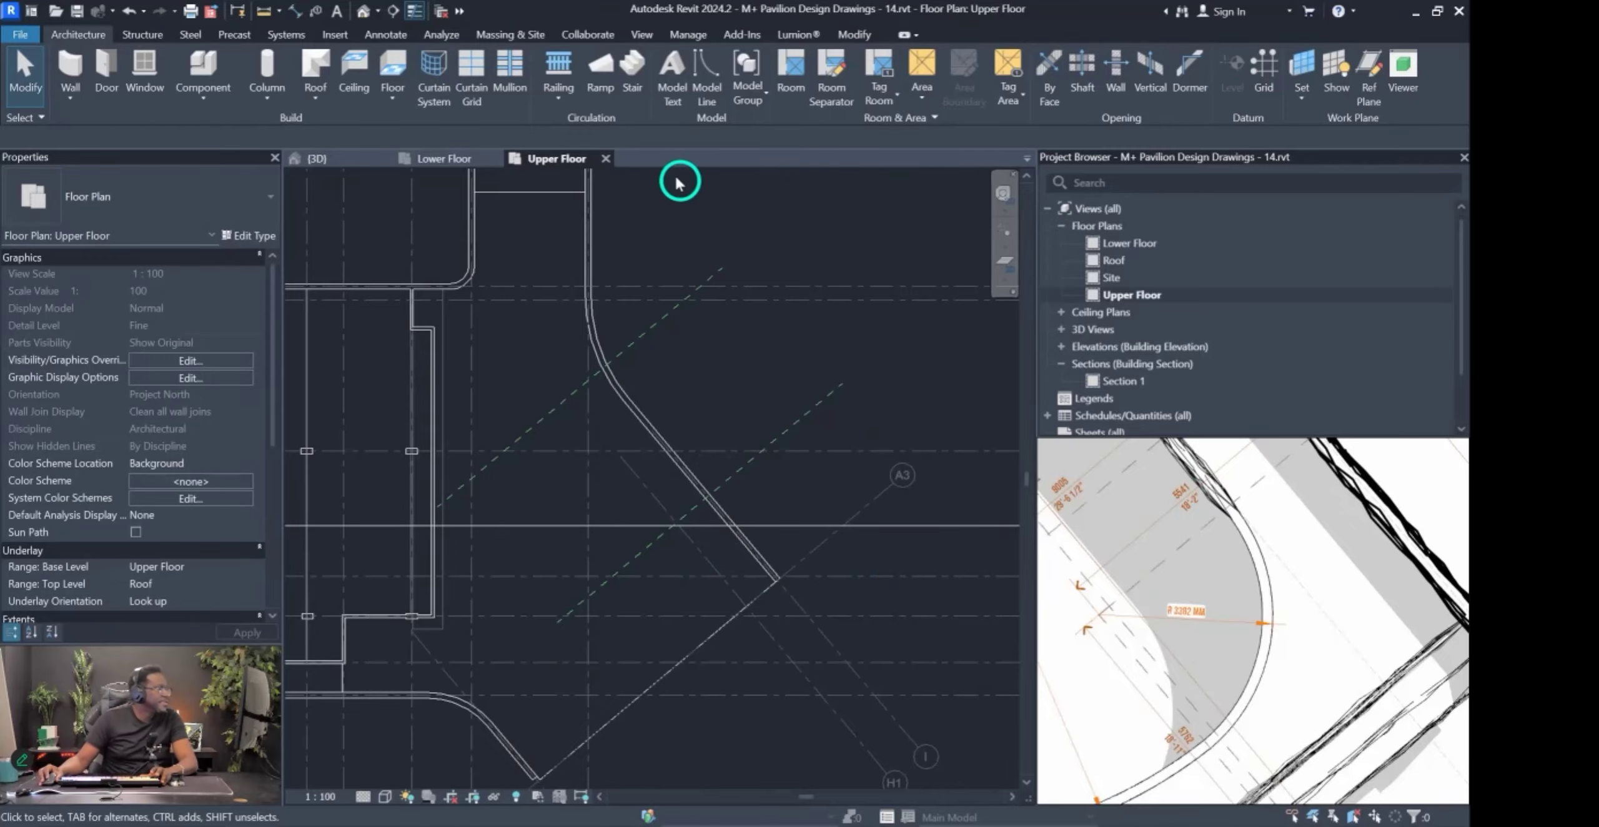
click(1369, 91)
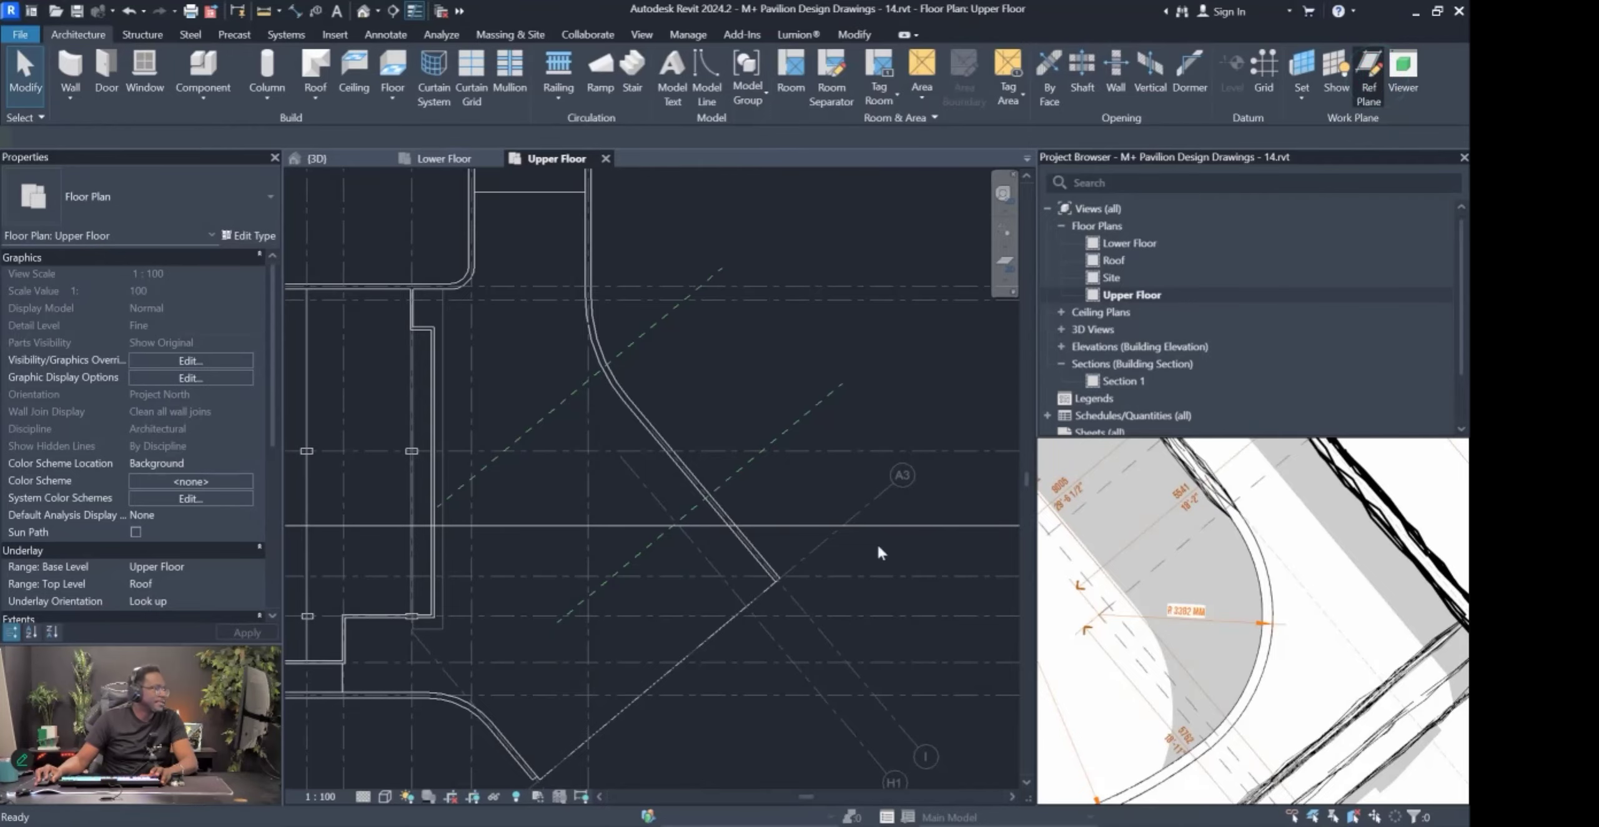
click(656, 538)
click(768, 674)
key(Escape)
key(Escape)
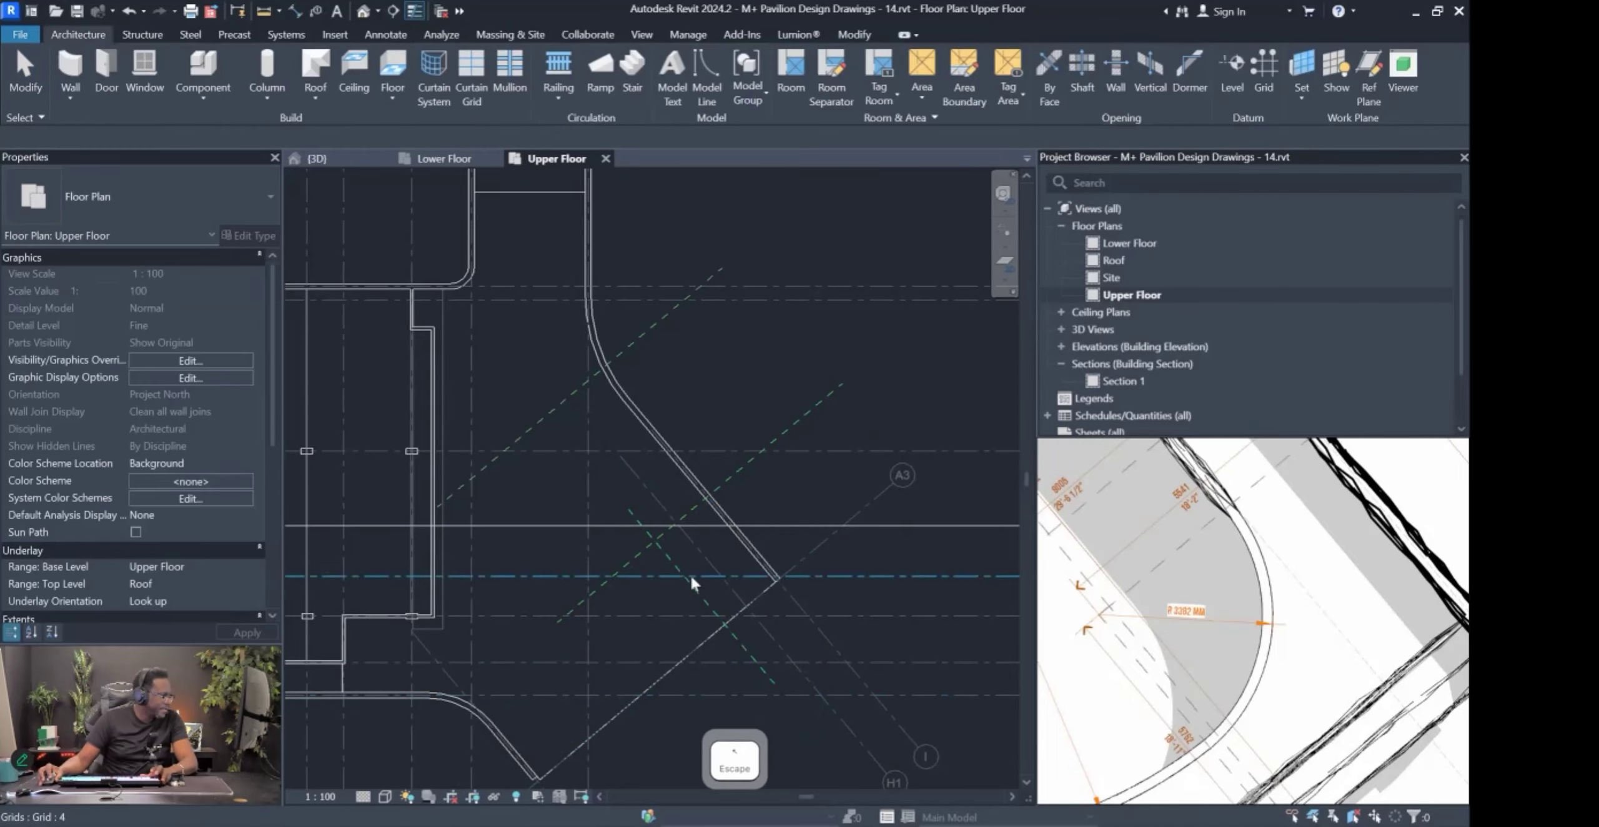
Set the new reference plane's distance from the slanted wall to 5541 mm.
click(687, 576)
scroll(709, 588, up, 4)
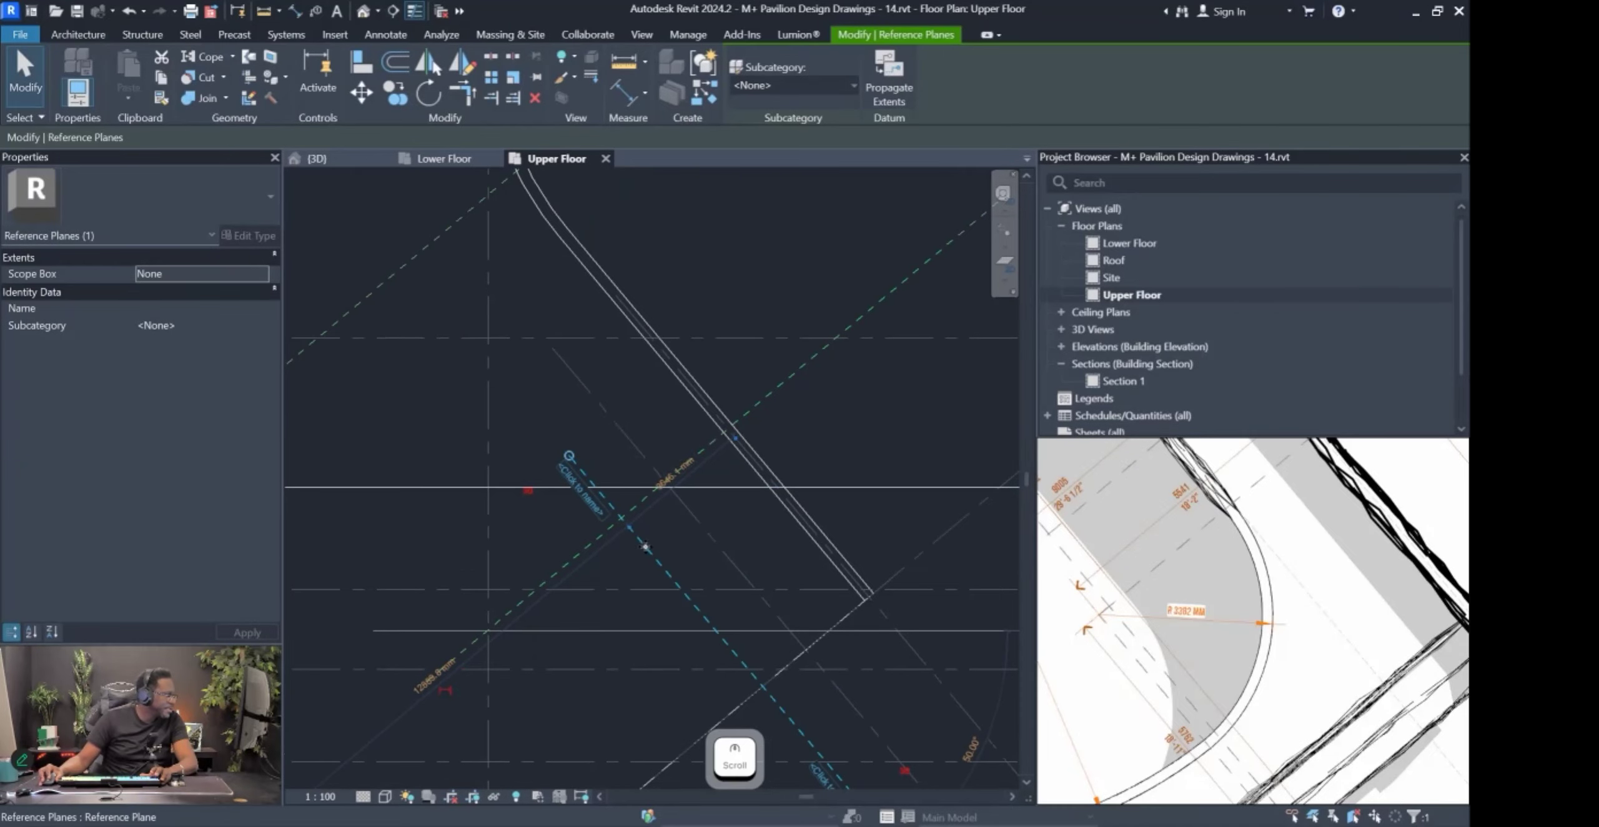
click(682, 468)
text(5541)
key(Return)
scroll(675, 467, down, 2)
key(Escape)
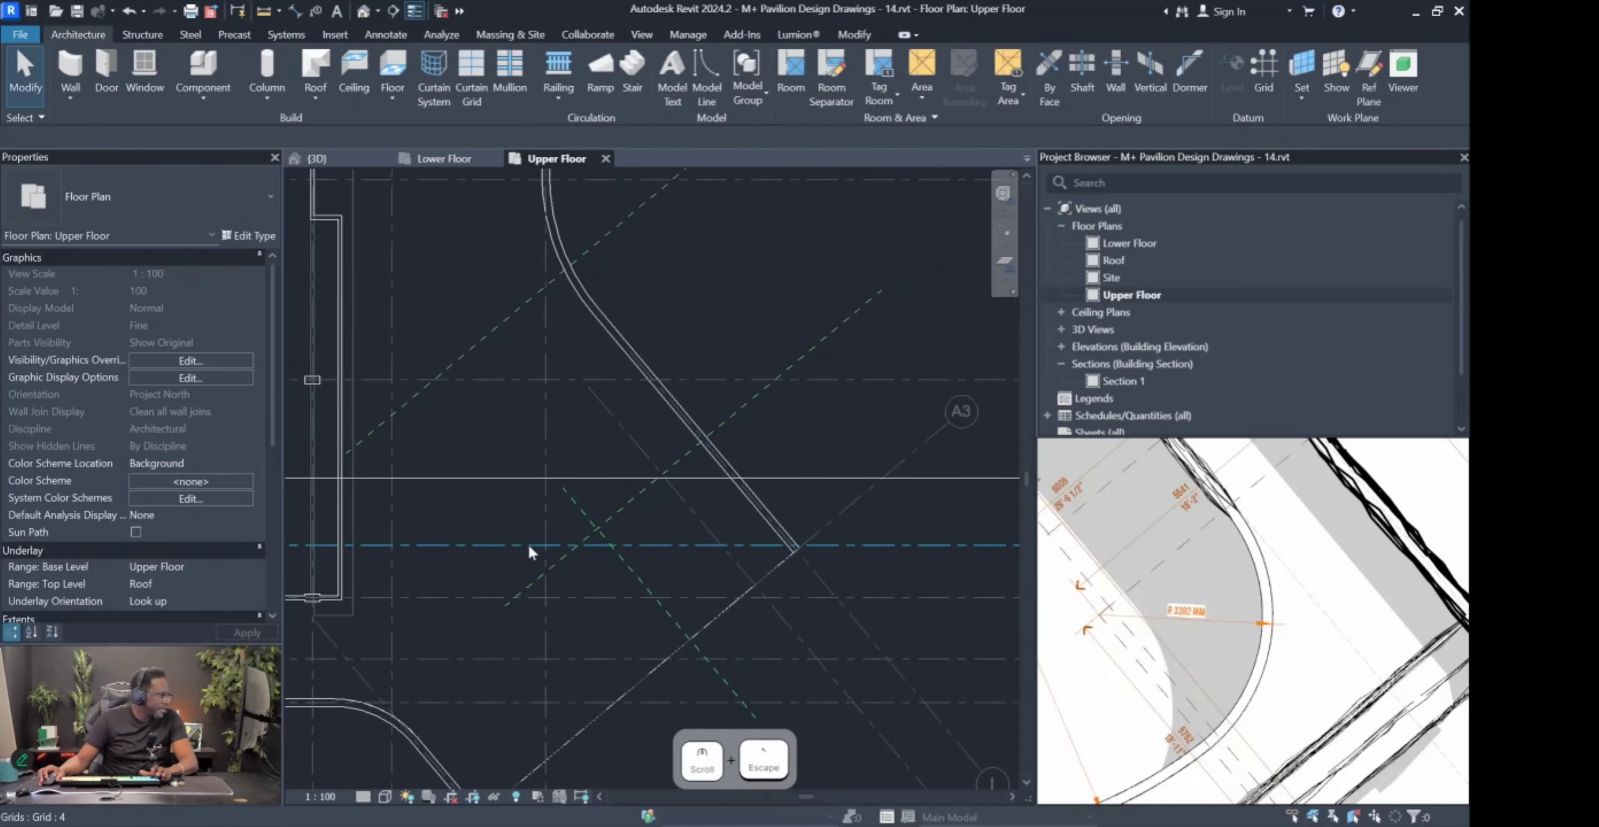
scroll(608, 532, up, 2)
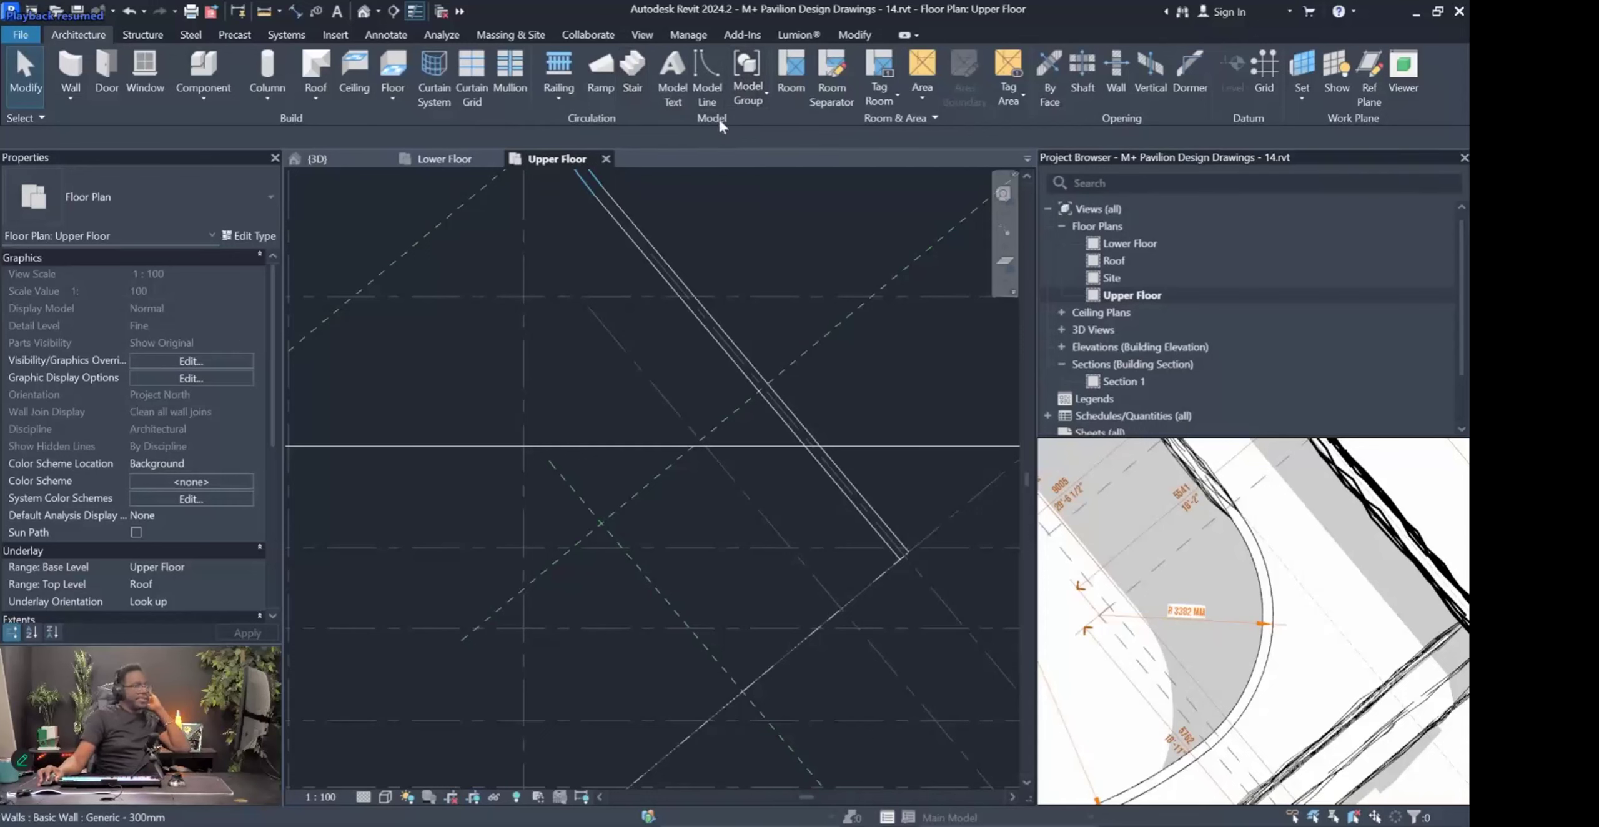
key(w)
key(a)
key(Escape)
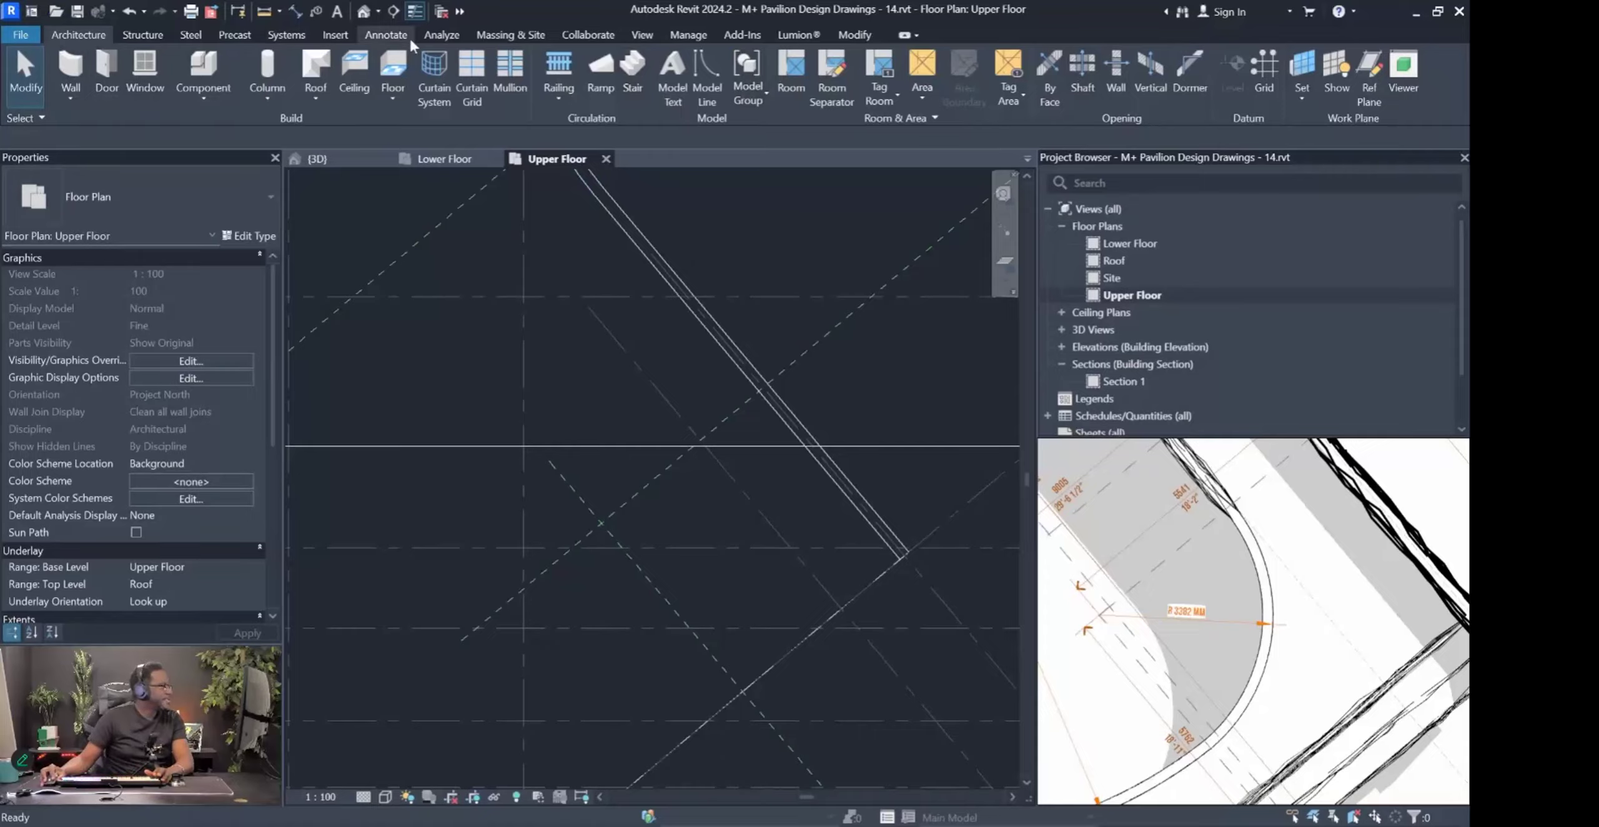
Try a centre-ends detail arc of 3382 mm radius spanning 40°, centred on the intersection of the two crossing reference planes.
click(387, 35)
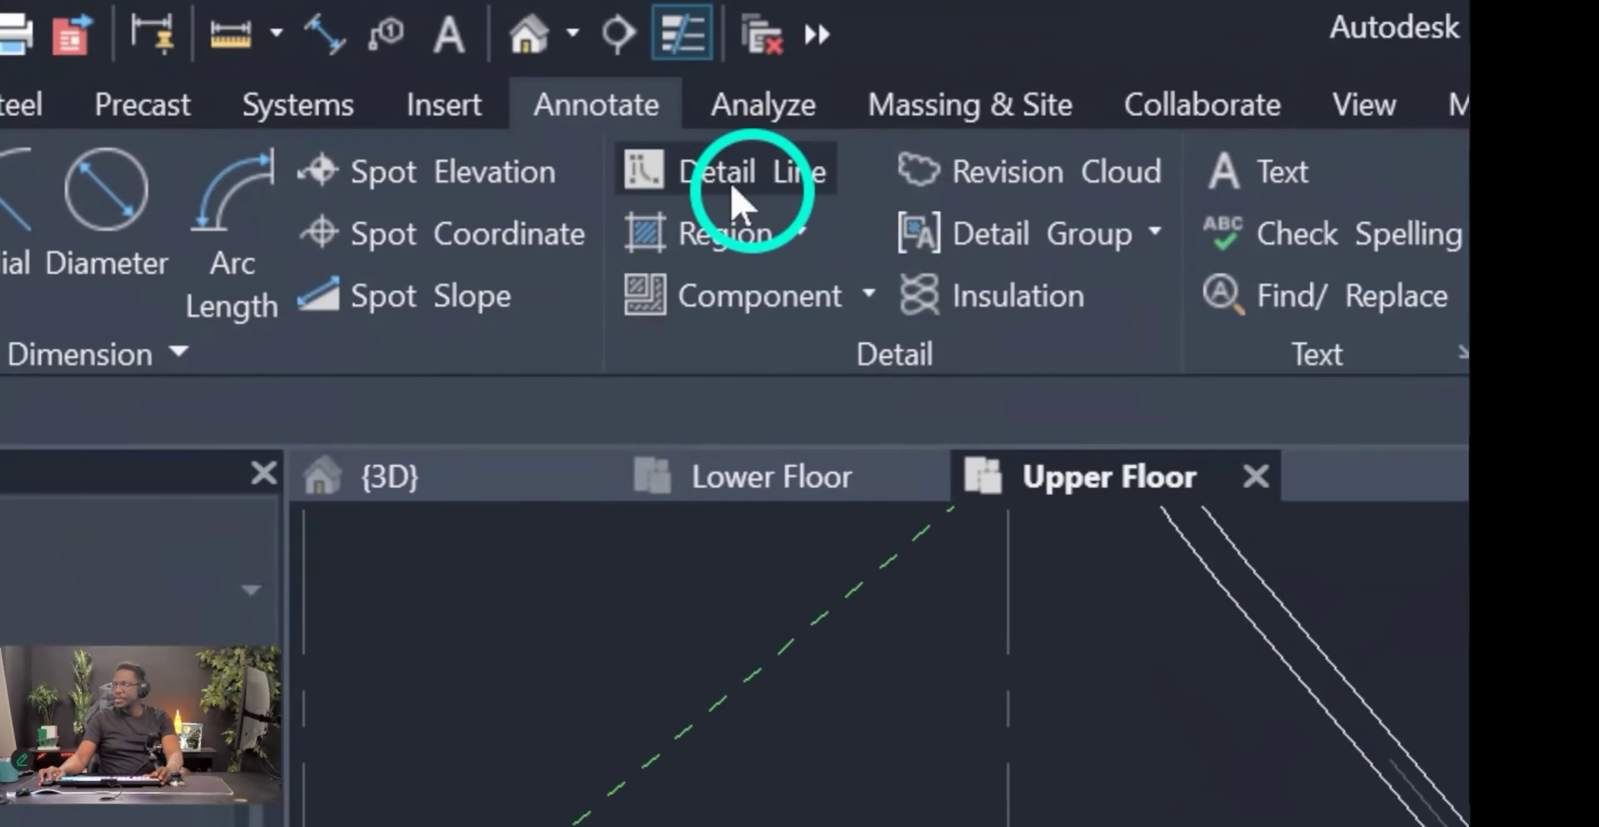
click(734, 181)
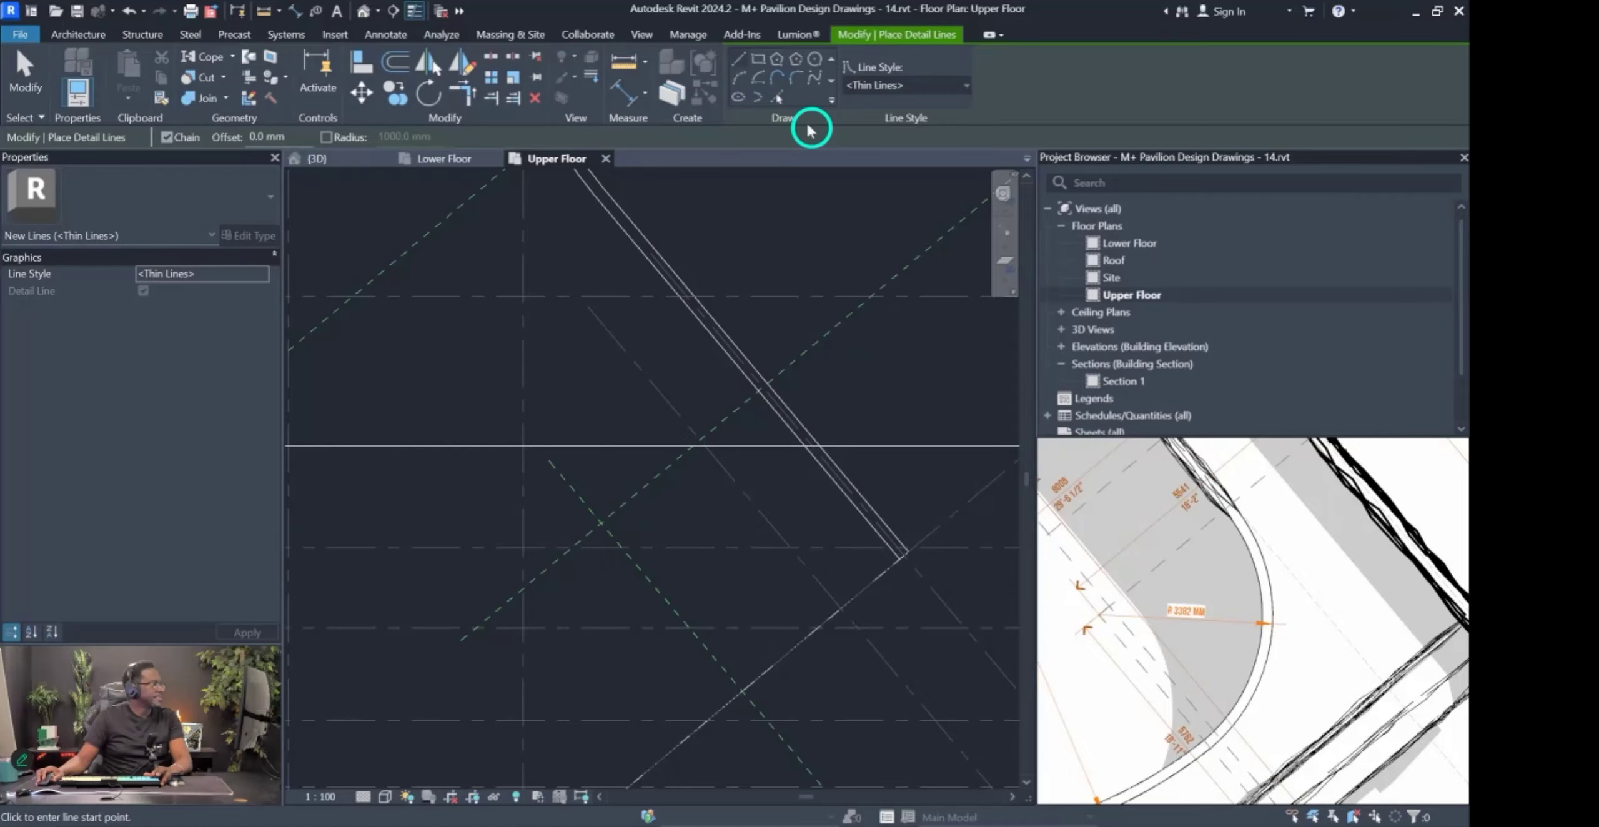
click(815, 60)
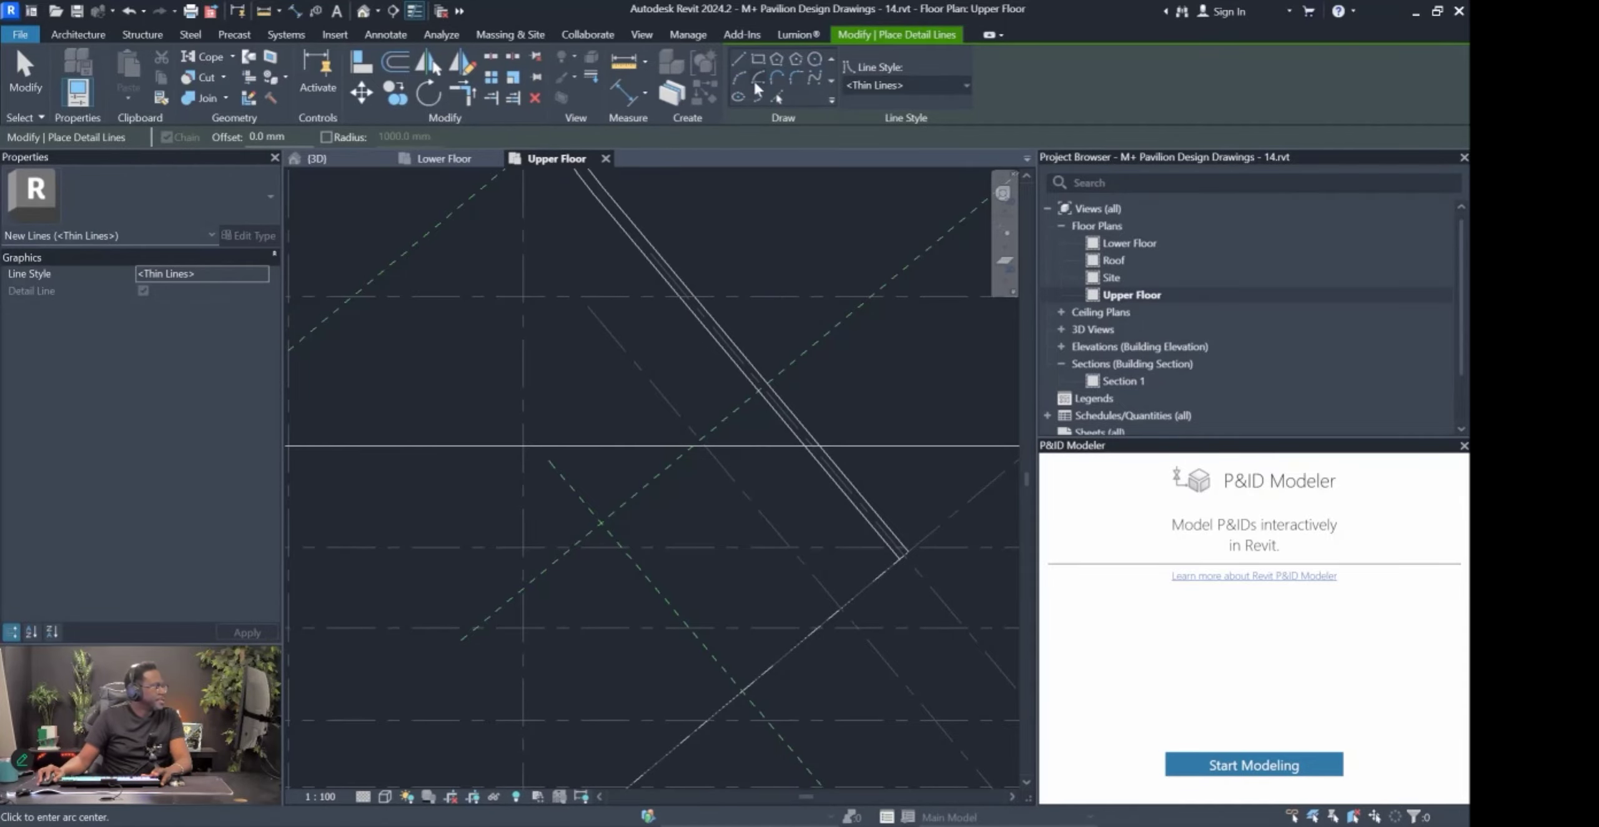
click(759, 80)
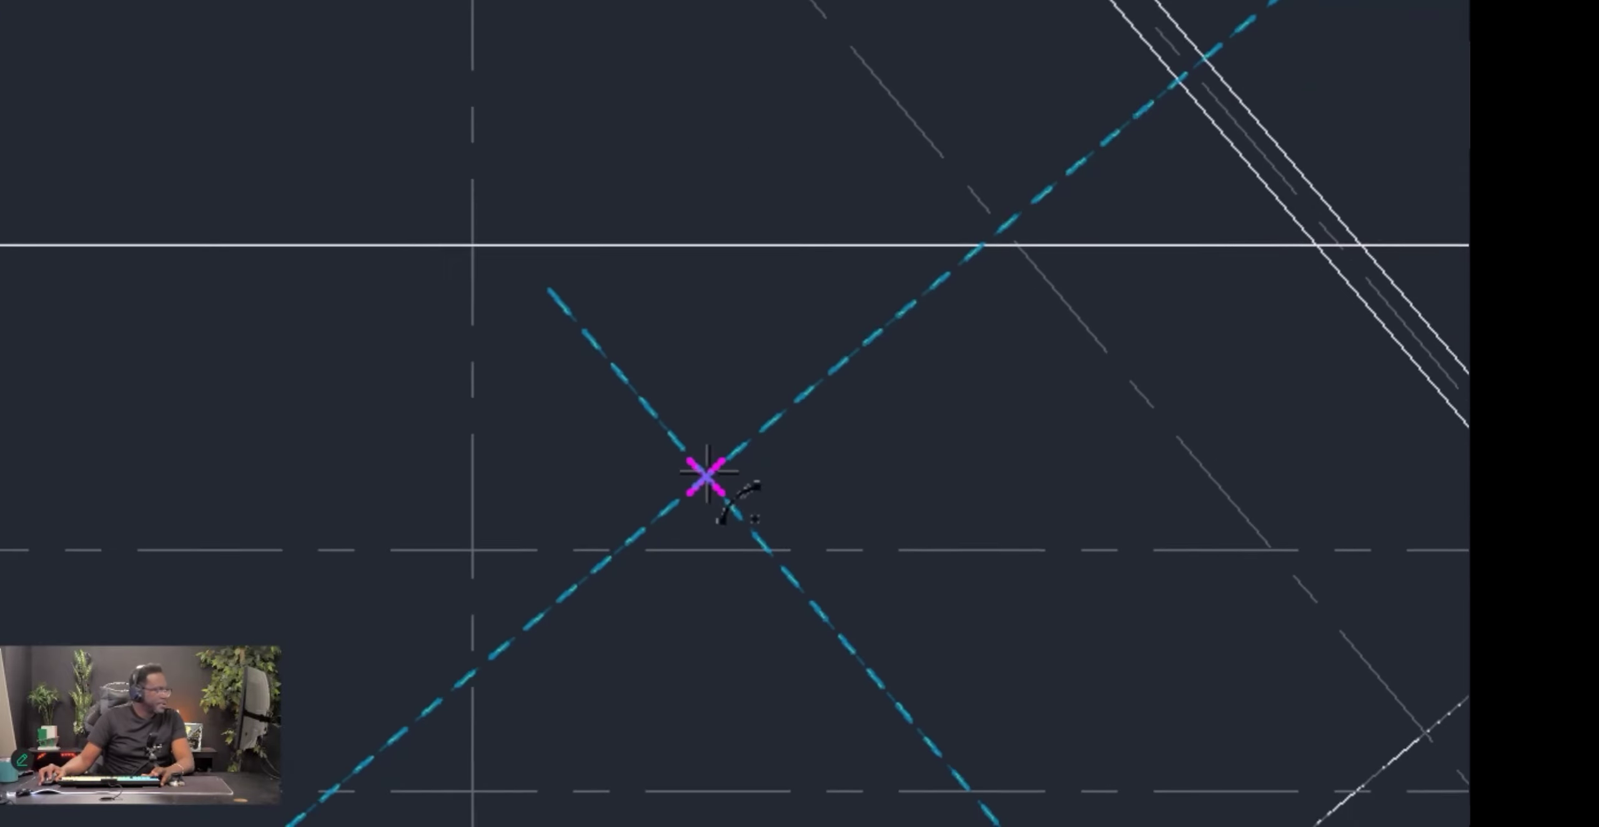
click(729, 430)
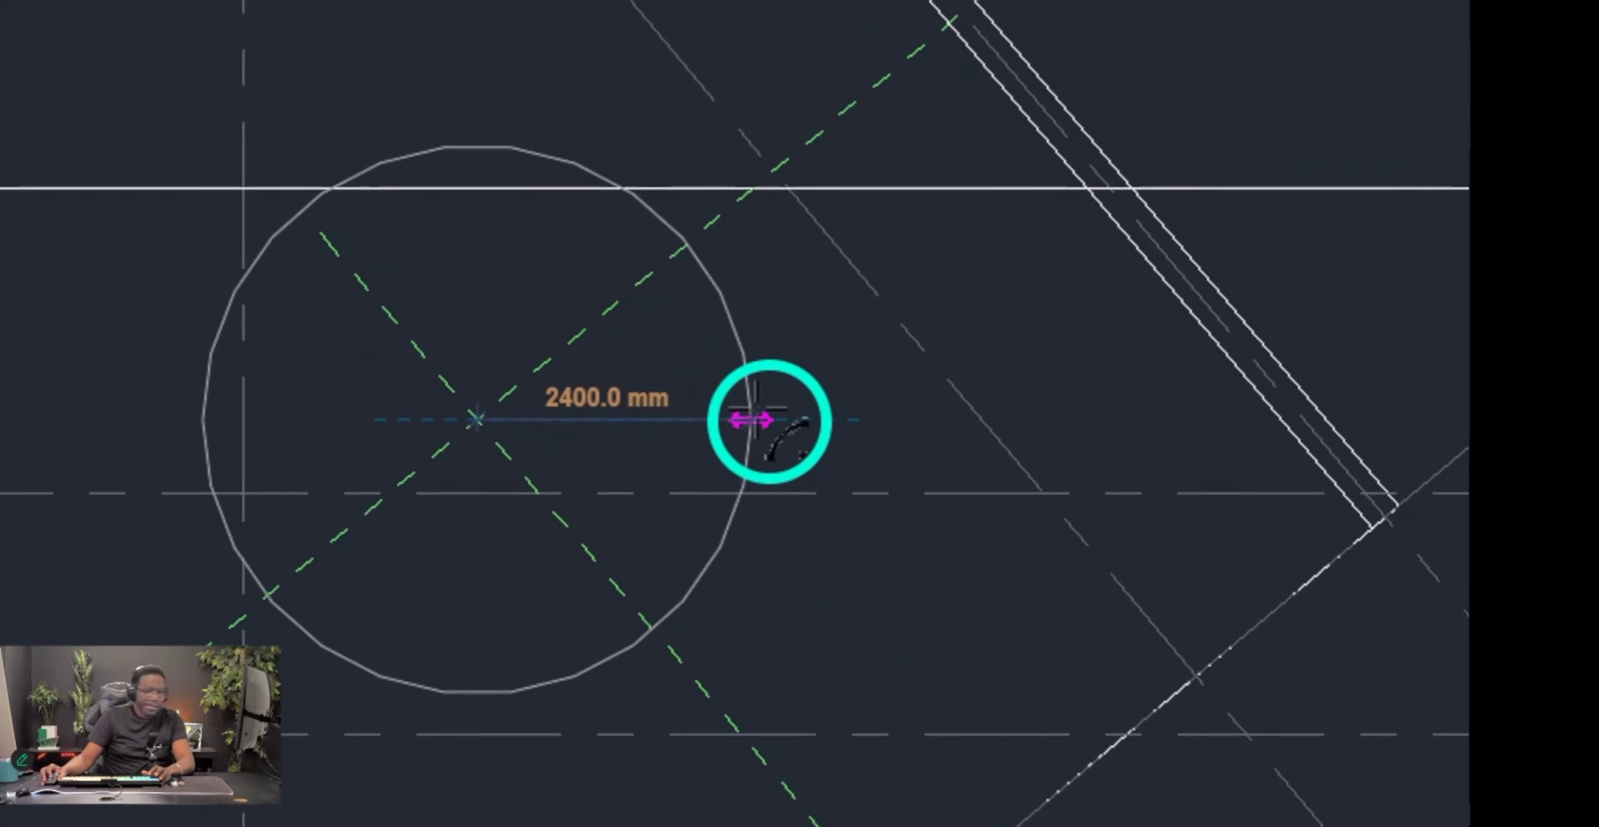
click(814, 425)
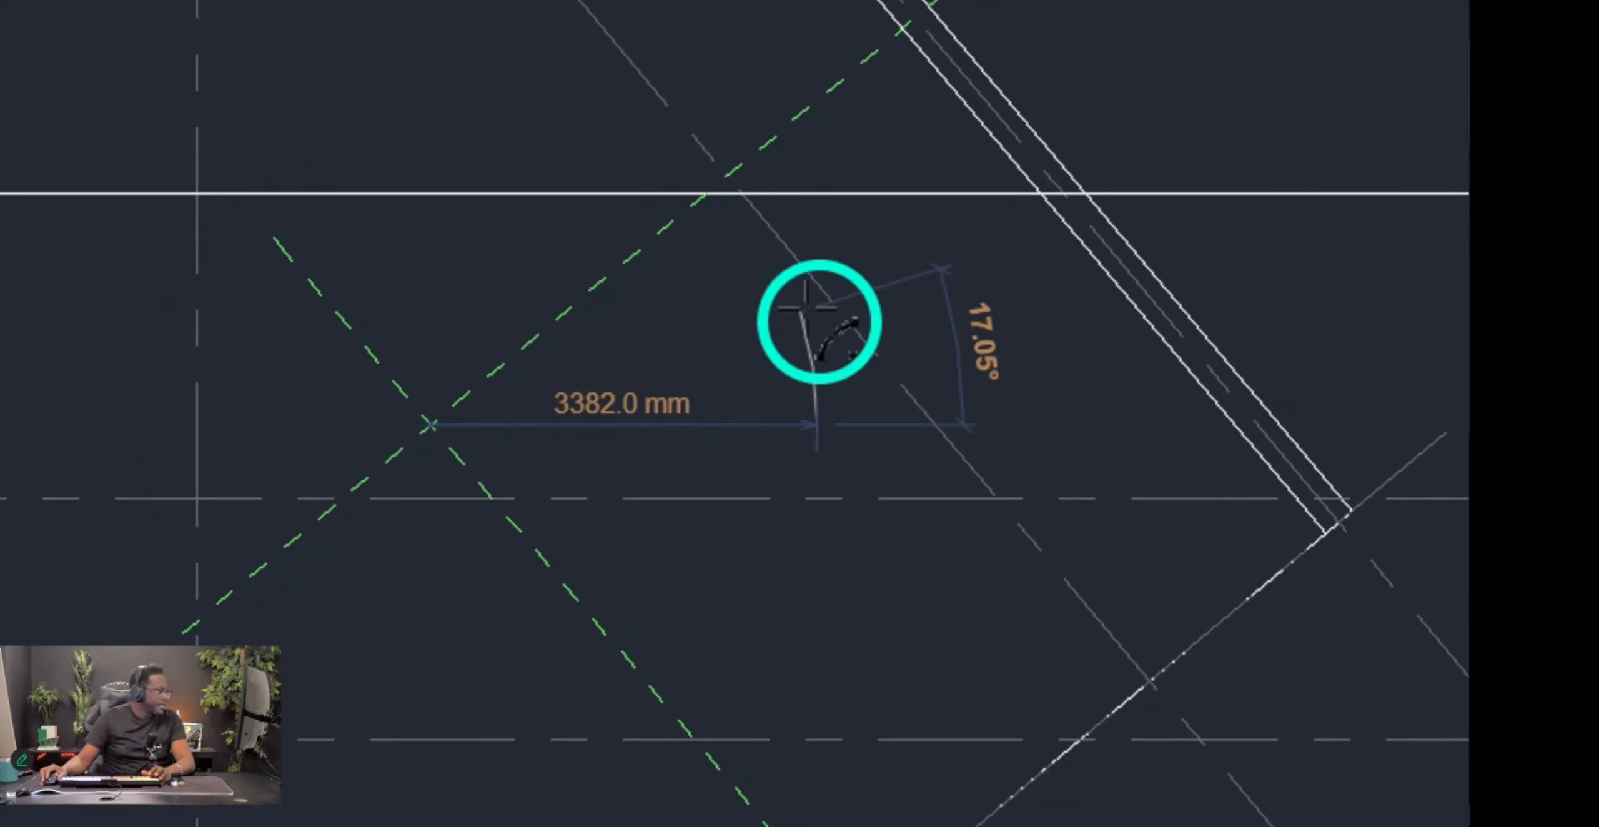
click(728, 374)
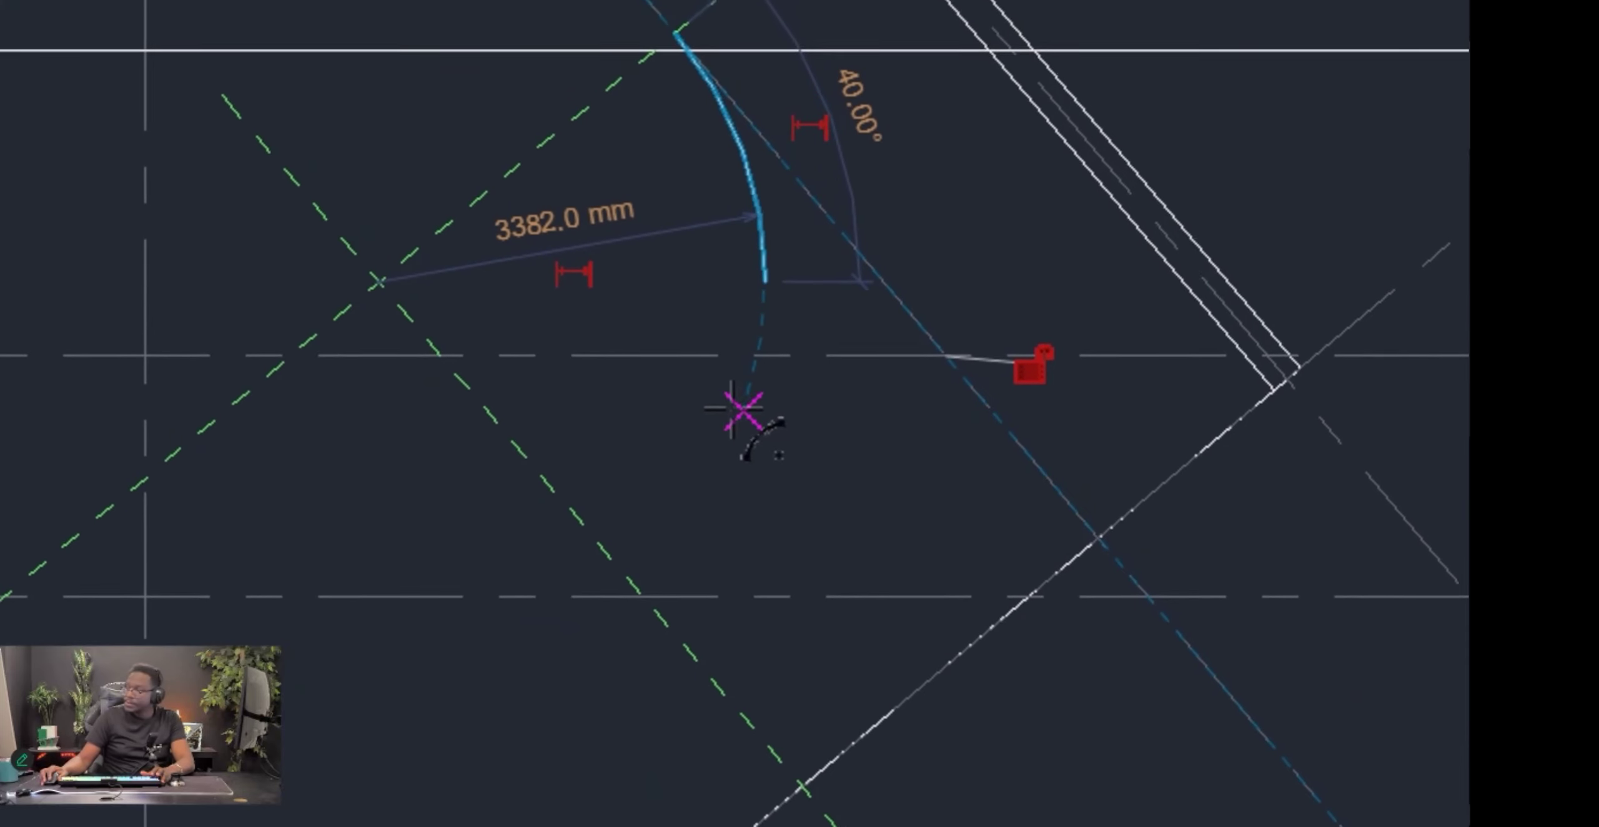
key(Escape)
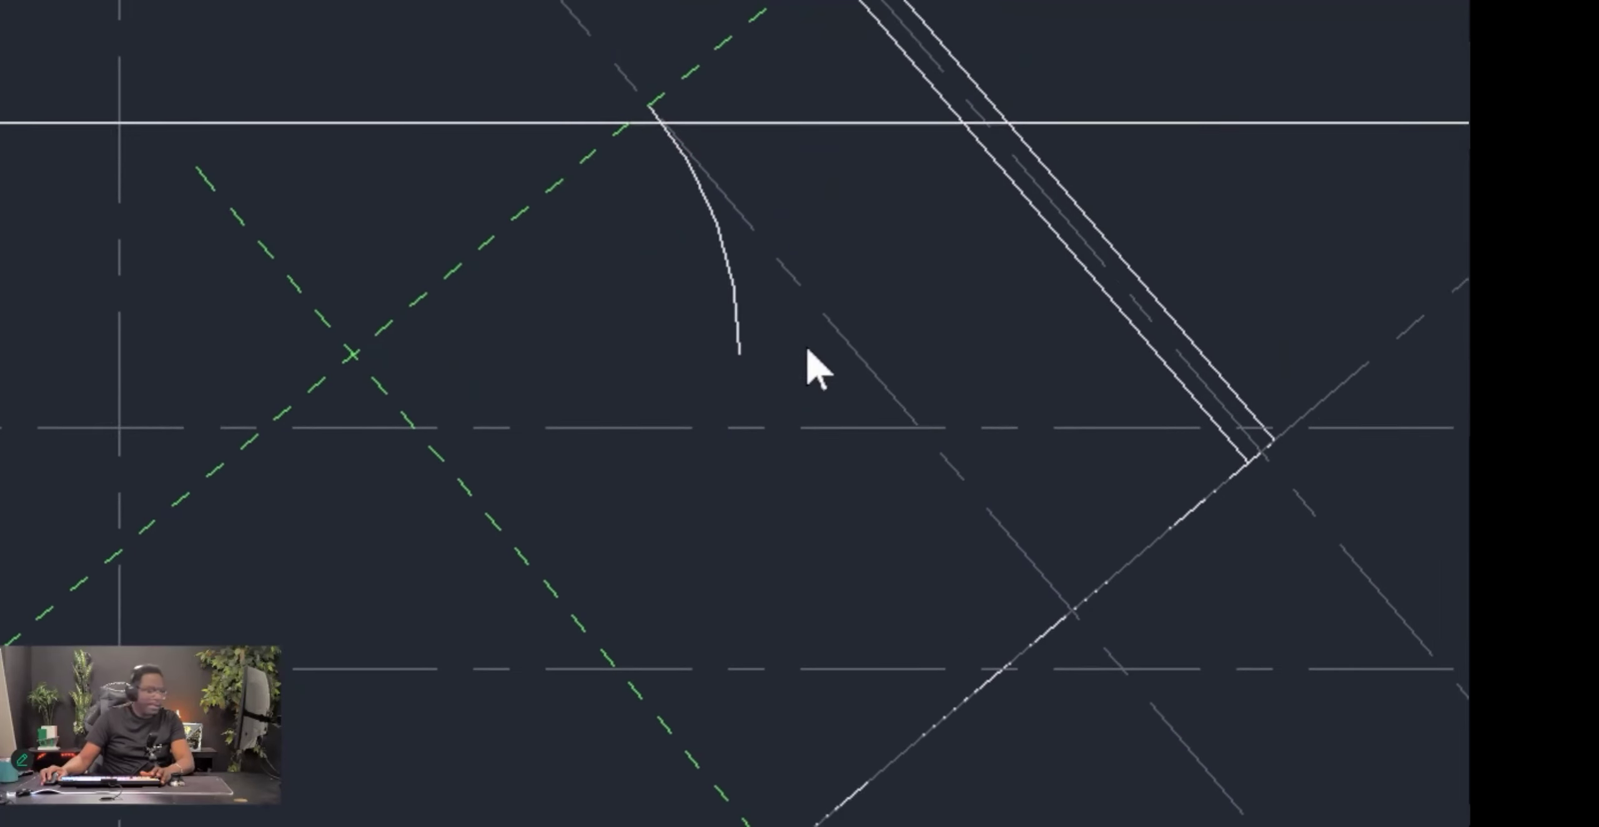
Draw a detail arc of 3382 mm radius about the same intersection, starting on the diagonal reference plane and sweeping about 106°.
click(735, 435)
click(724, 414)
click(493, 769)
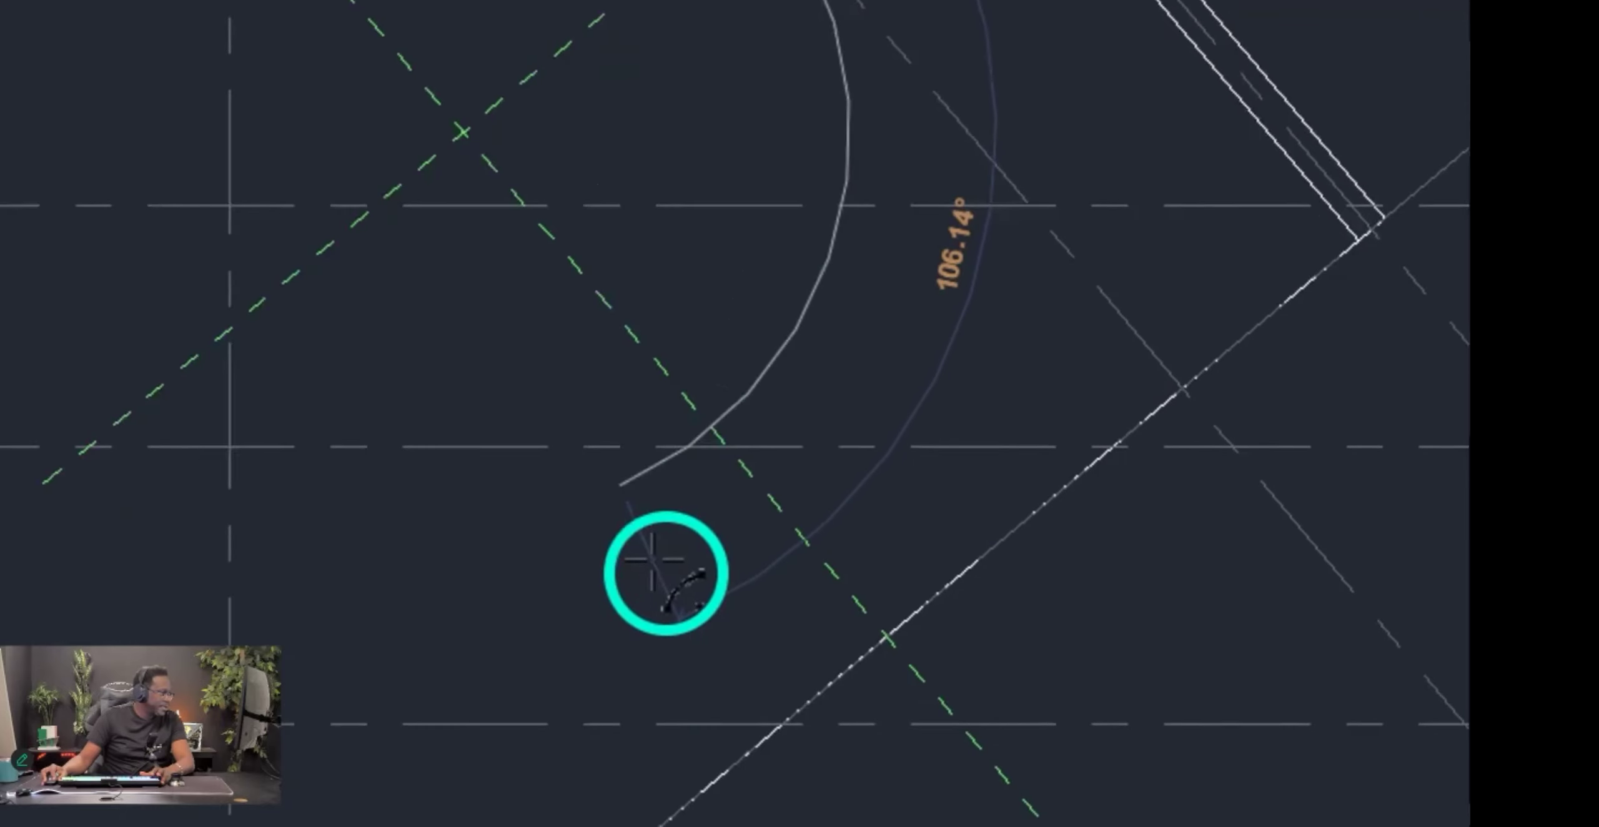
click(693, 255)
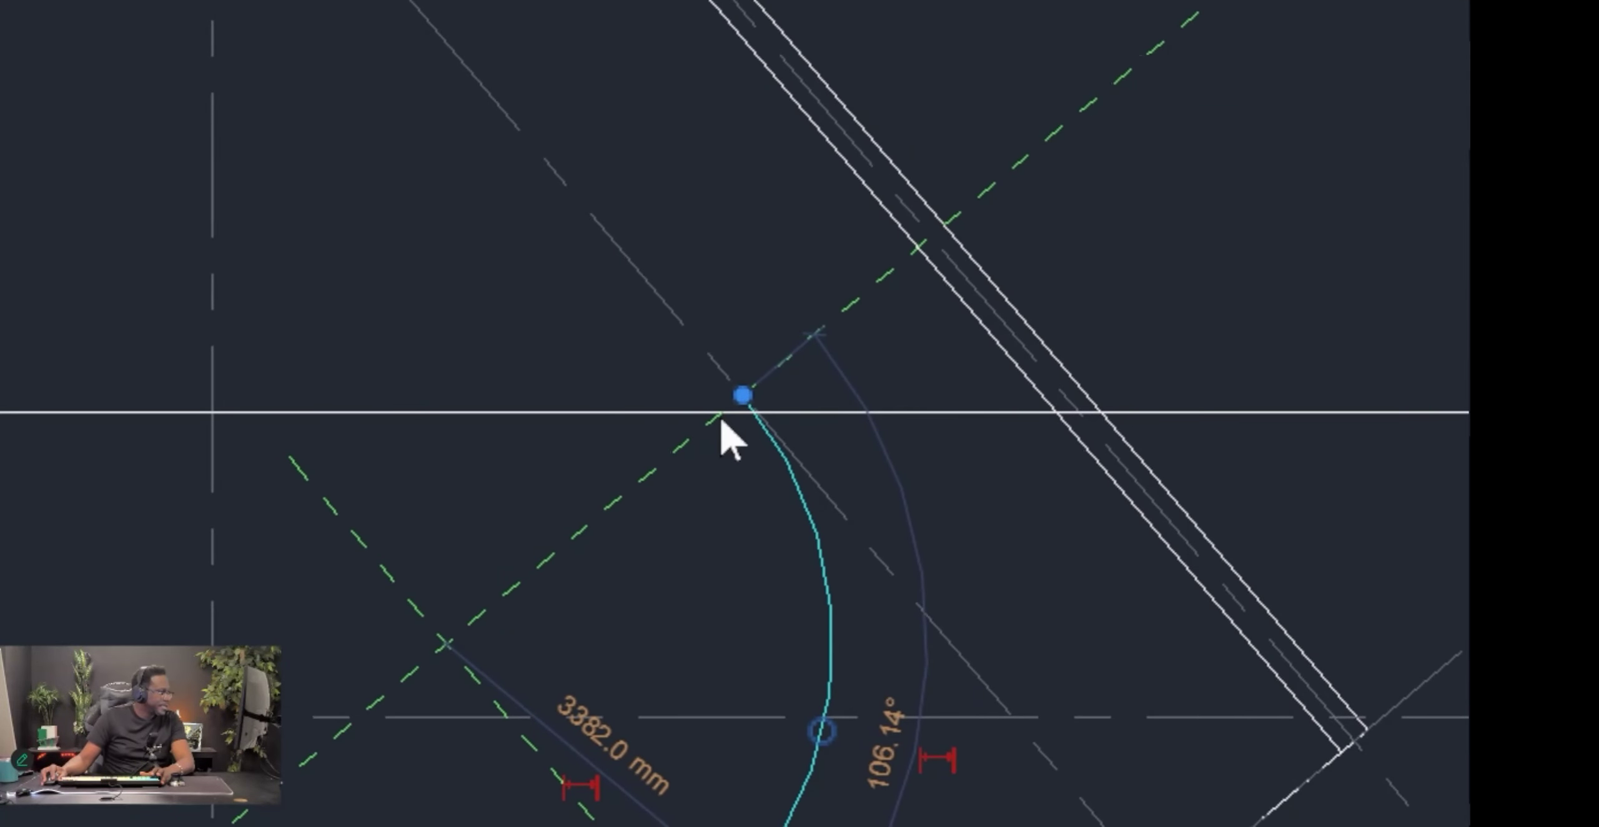
key(Escape)
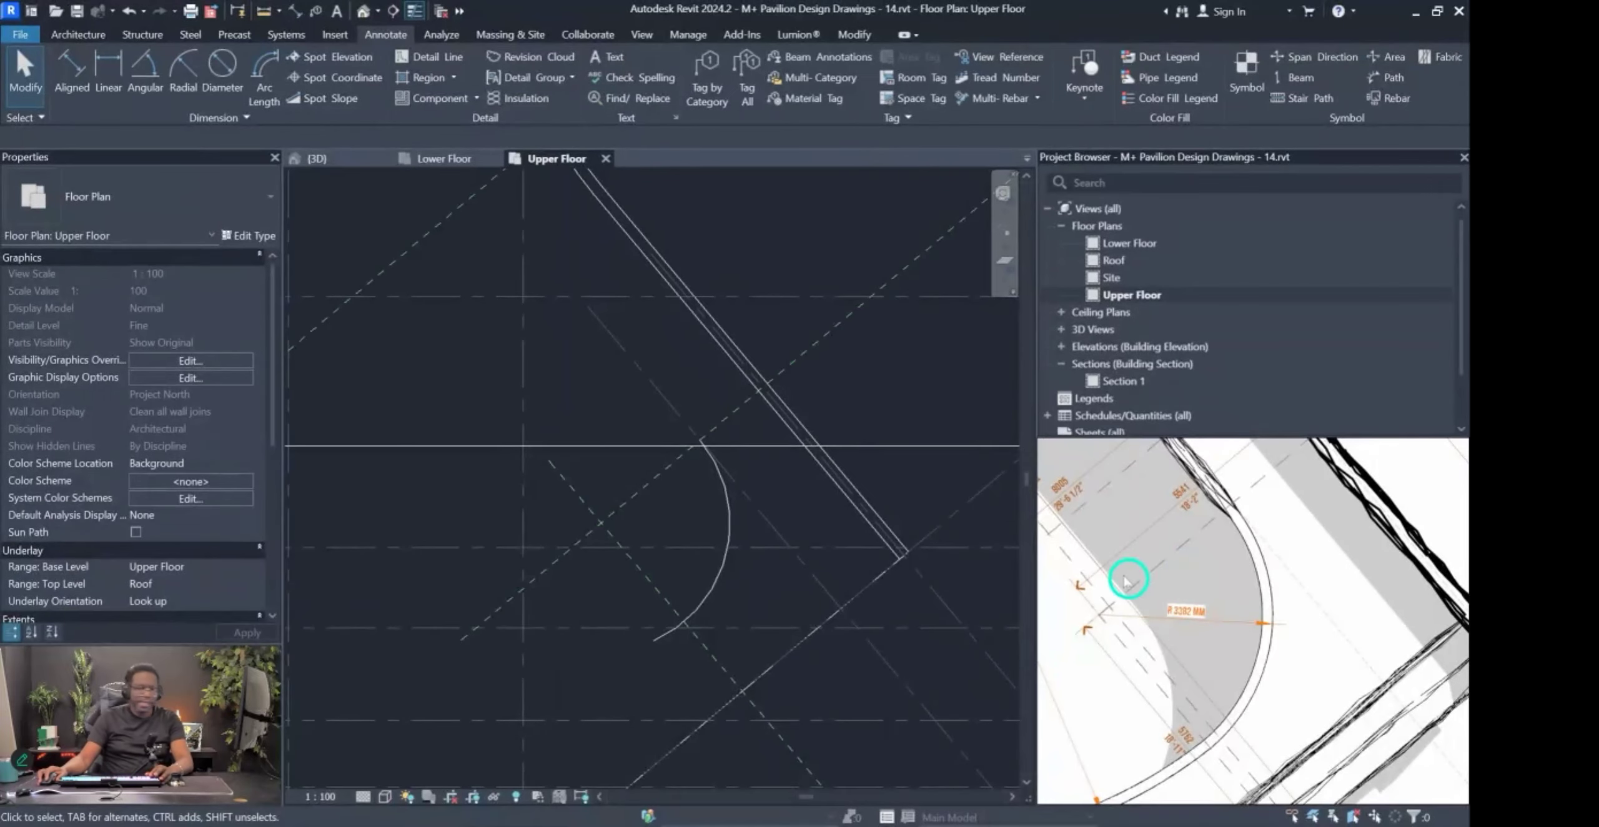
mouse_move(773, 462)
mouse_down()
mouse_move(624, 615)
mouse_move(745, 623)
mouse_move(723, 418)
mouse_up()
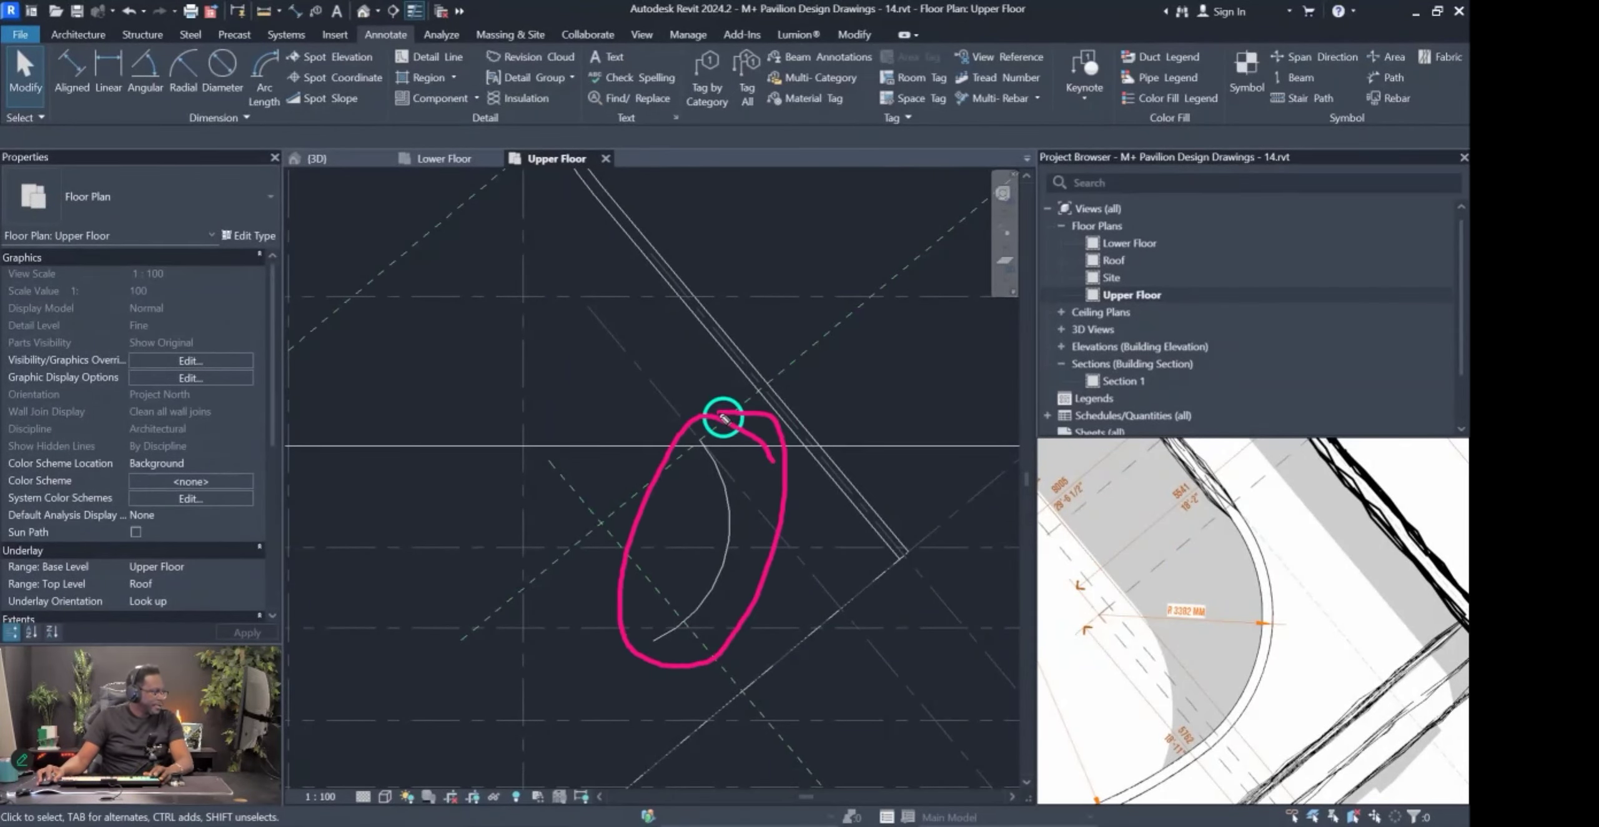
mouse_move(773, 564)
mouse_down()
mouse_move(964, 630)
mouse_move(1216, 625)
mouse_up()
mouse_move(1256, 496)
mouse_down()
mouse_move(1288, 530)
mouse_move(1245, 599)
mouse_up()
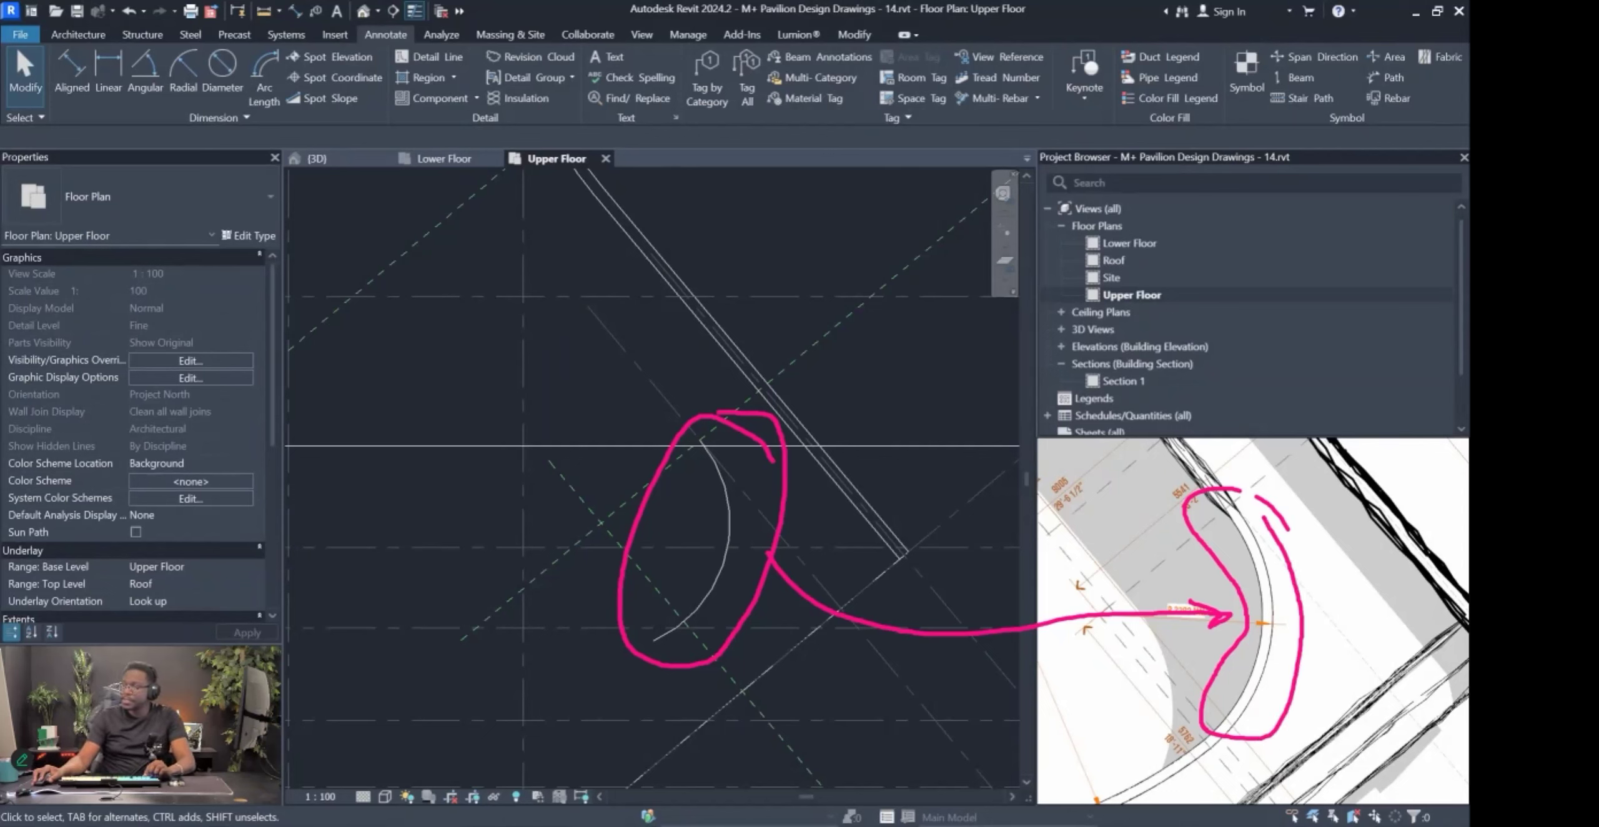
key(Escape)
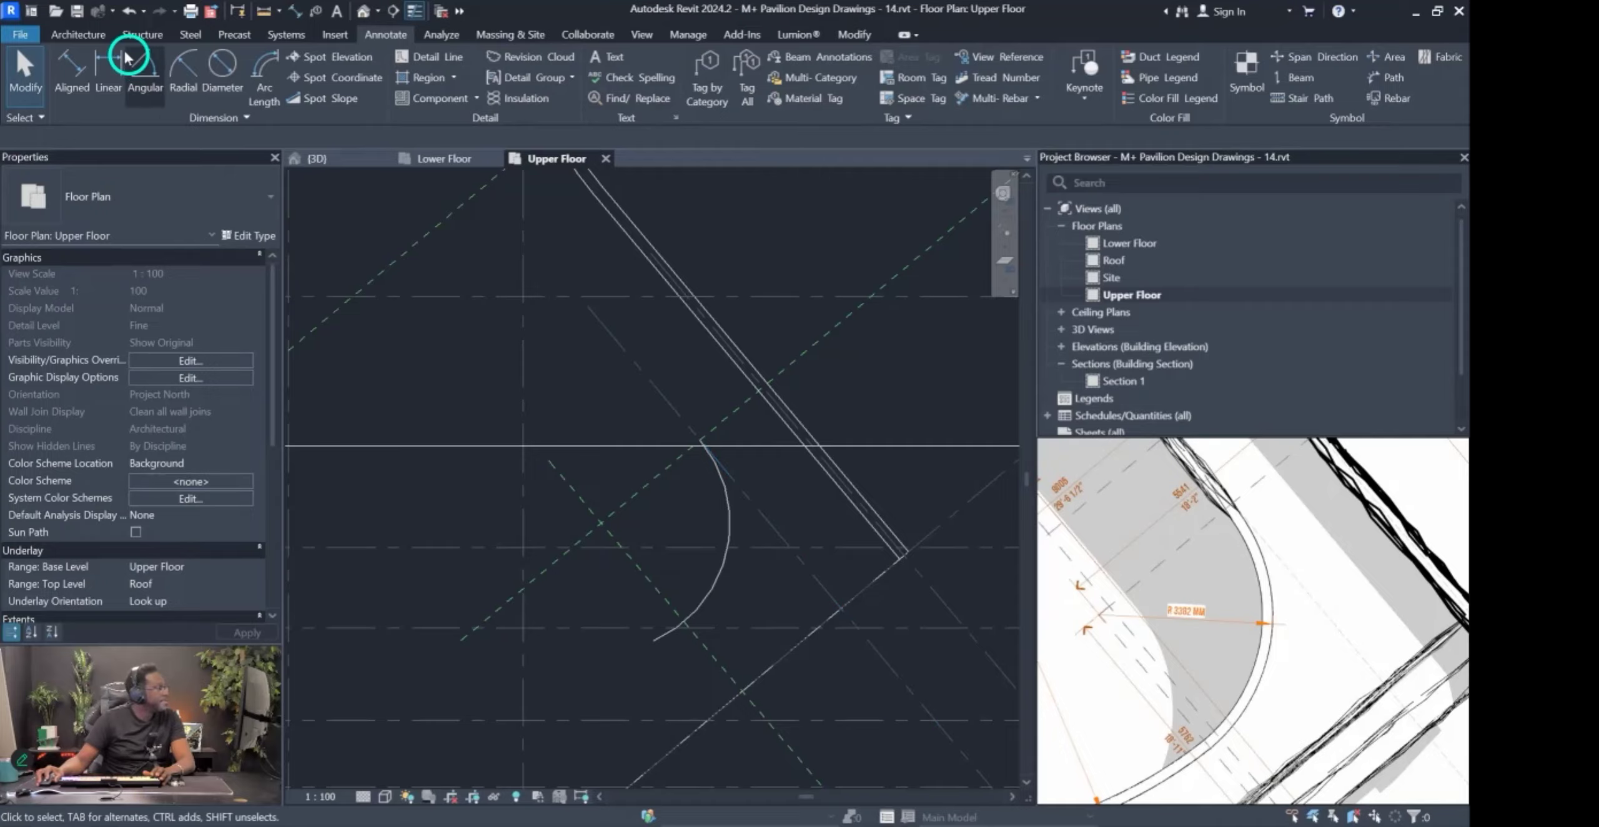
Draw a straight detail line from the arc's upper end, tangent to it and running along the extension of grid H1.
click(78, 39)
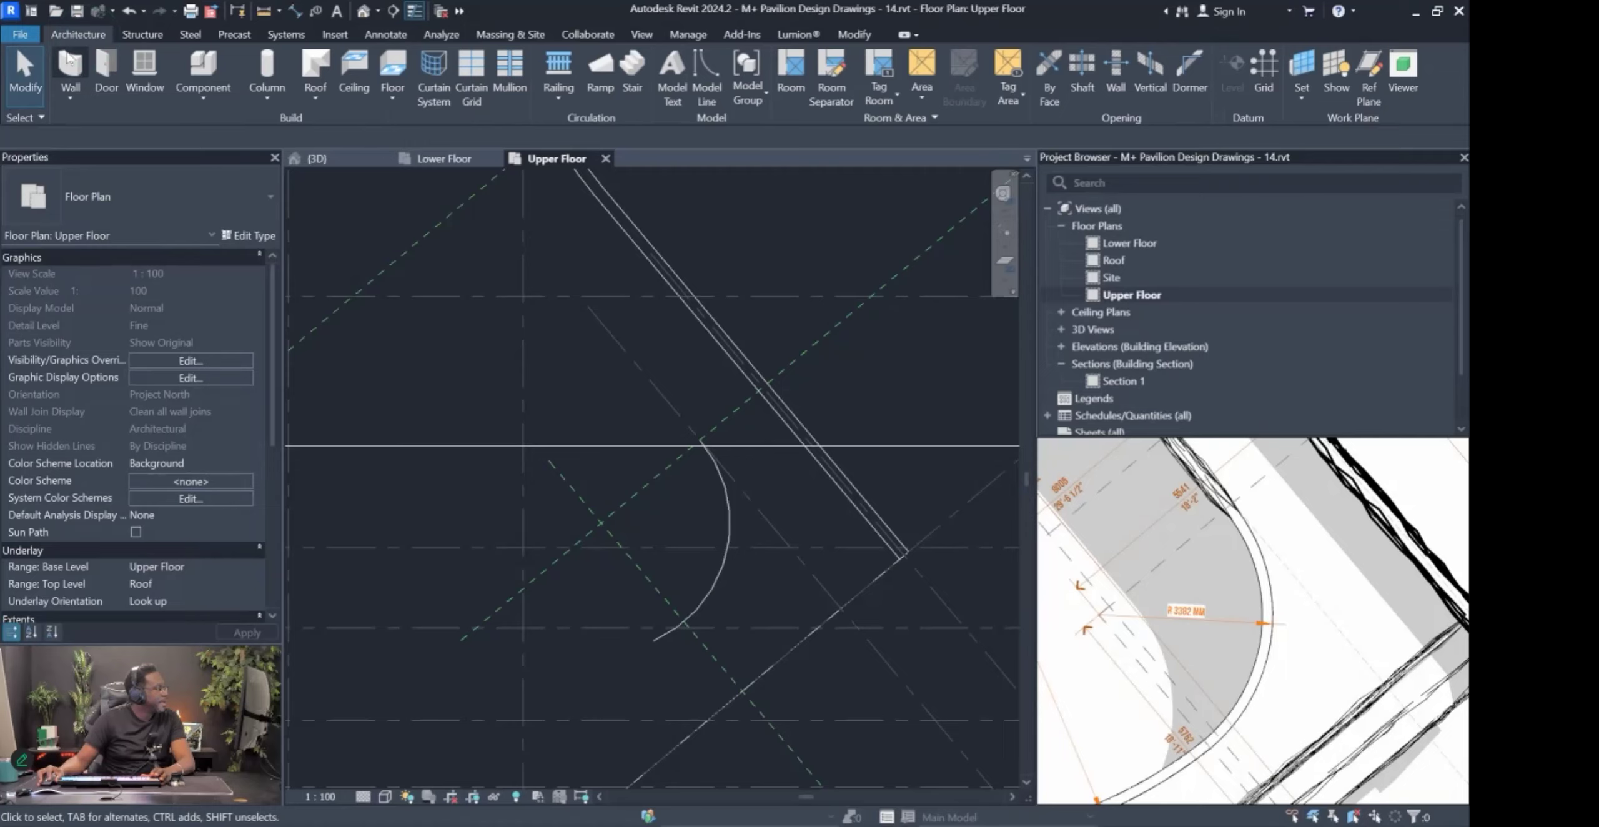
click(385, 35)
click(435, 59)
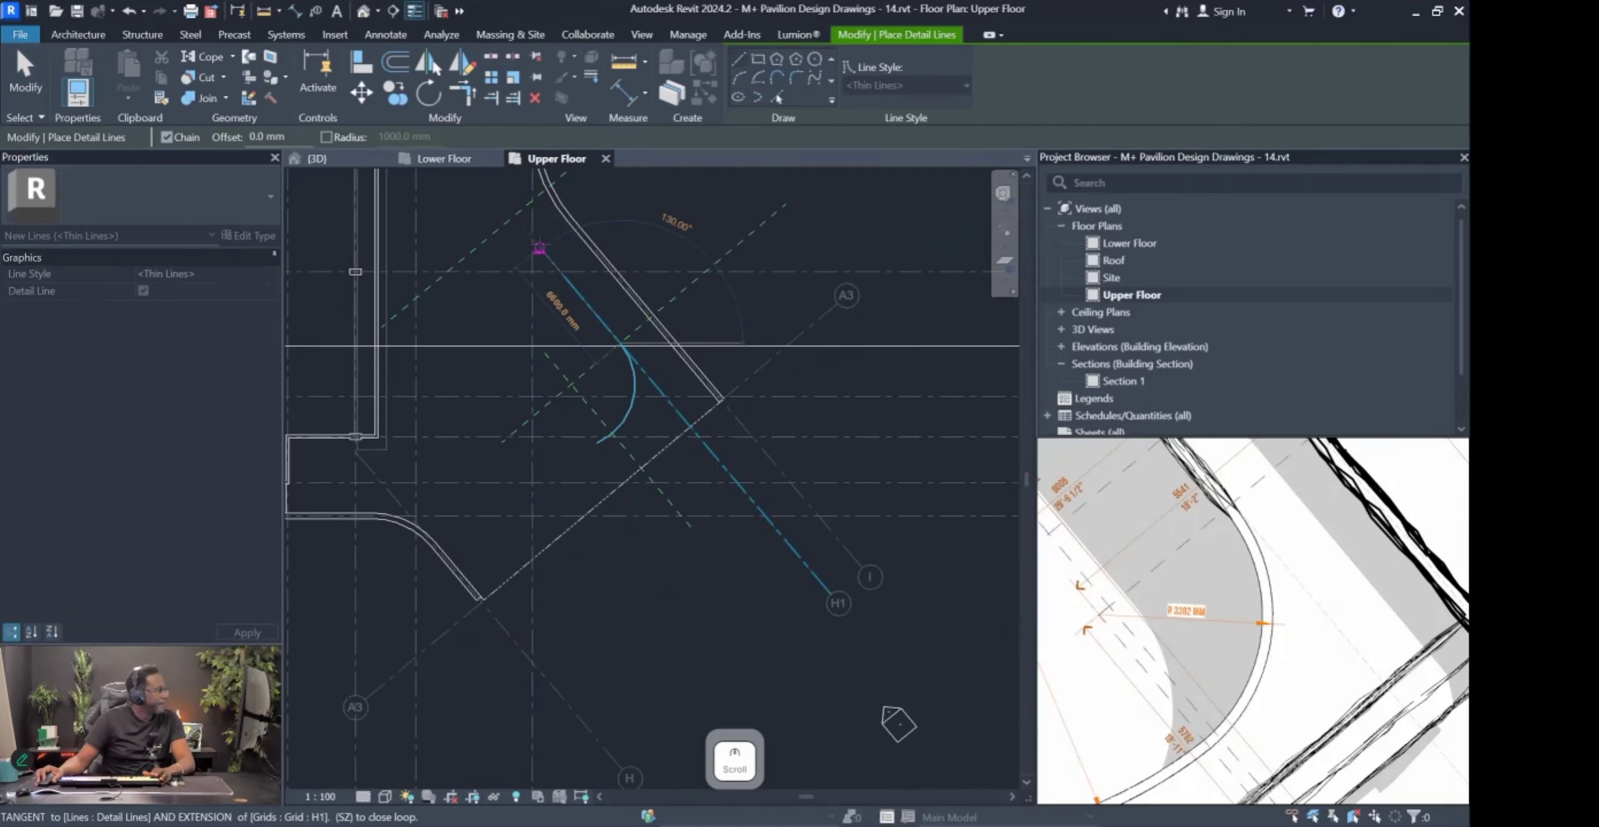
click(506, 211)
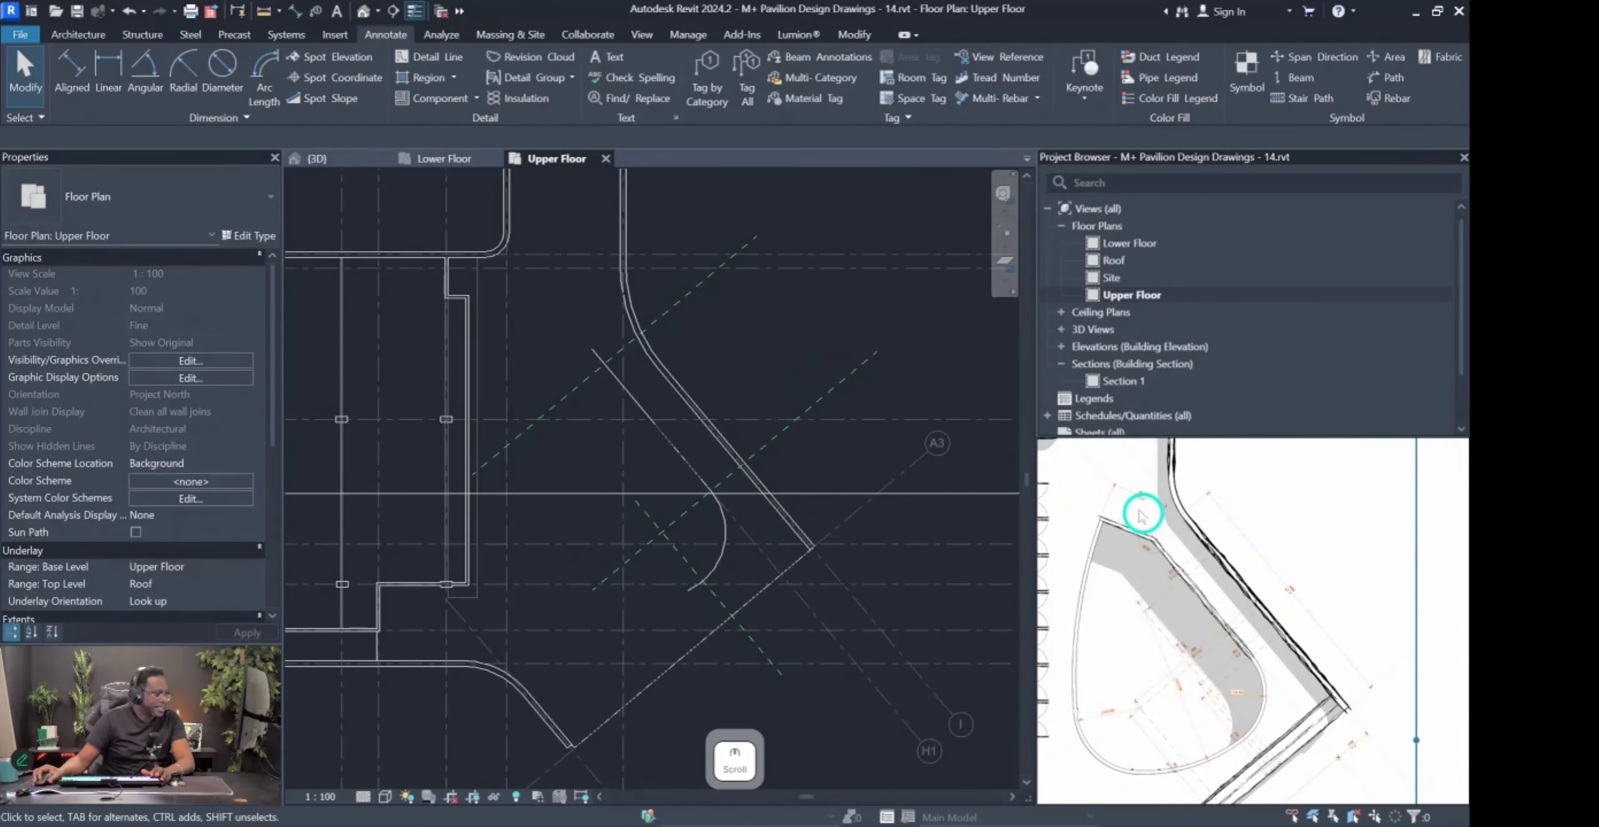
scroll(1143, 518, up, 4)
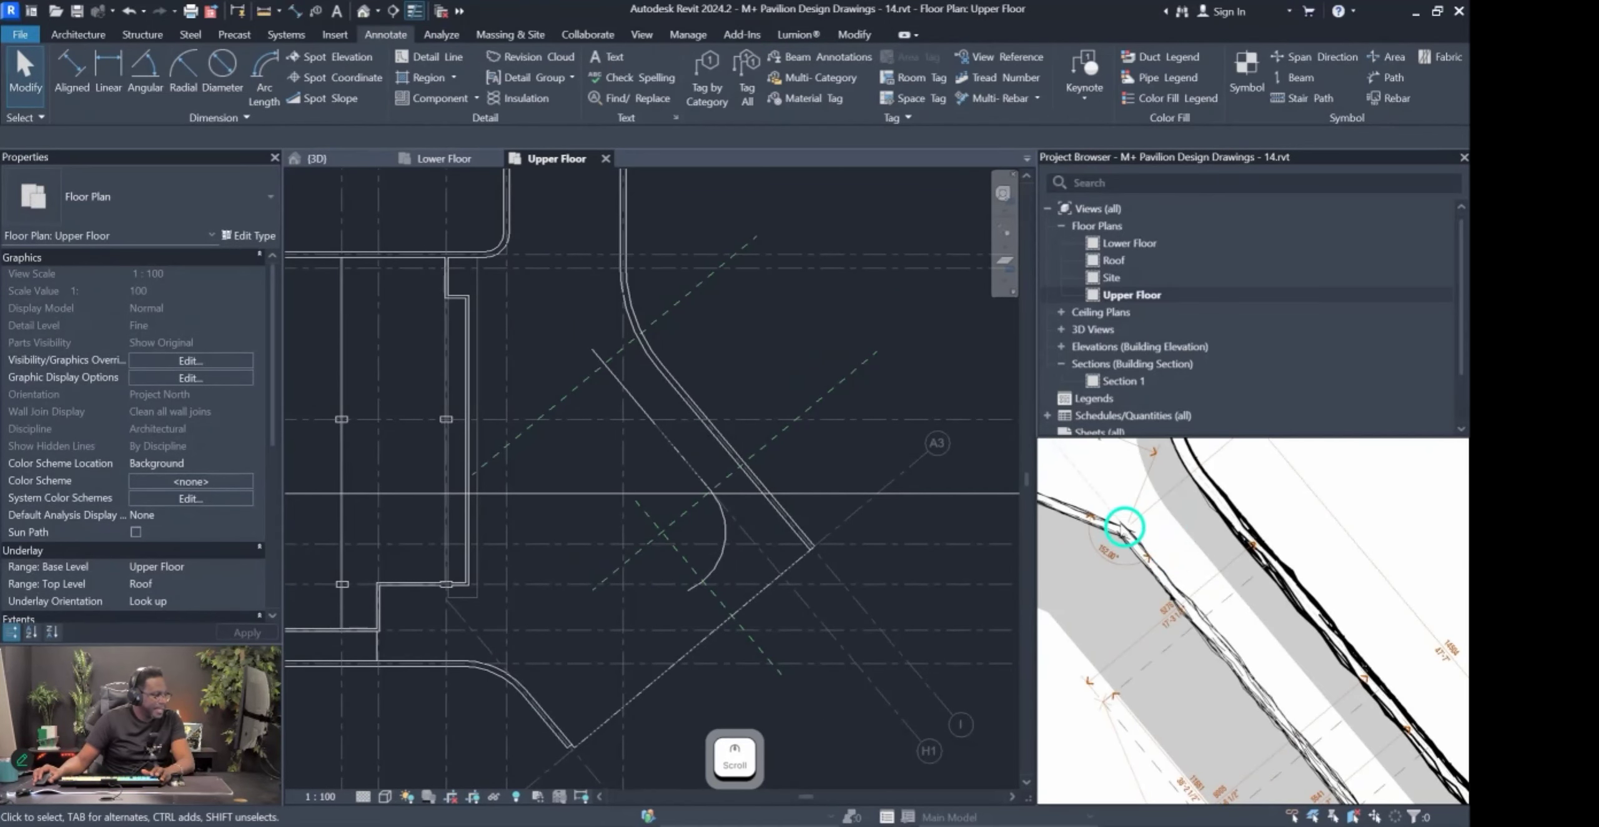
Draw a 6500 mm detail line from where the diagonal reference plane crosses the long slanted detail line, heading towards the recessed wall.
middle_drag(1397, 647, 1247, 605)
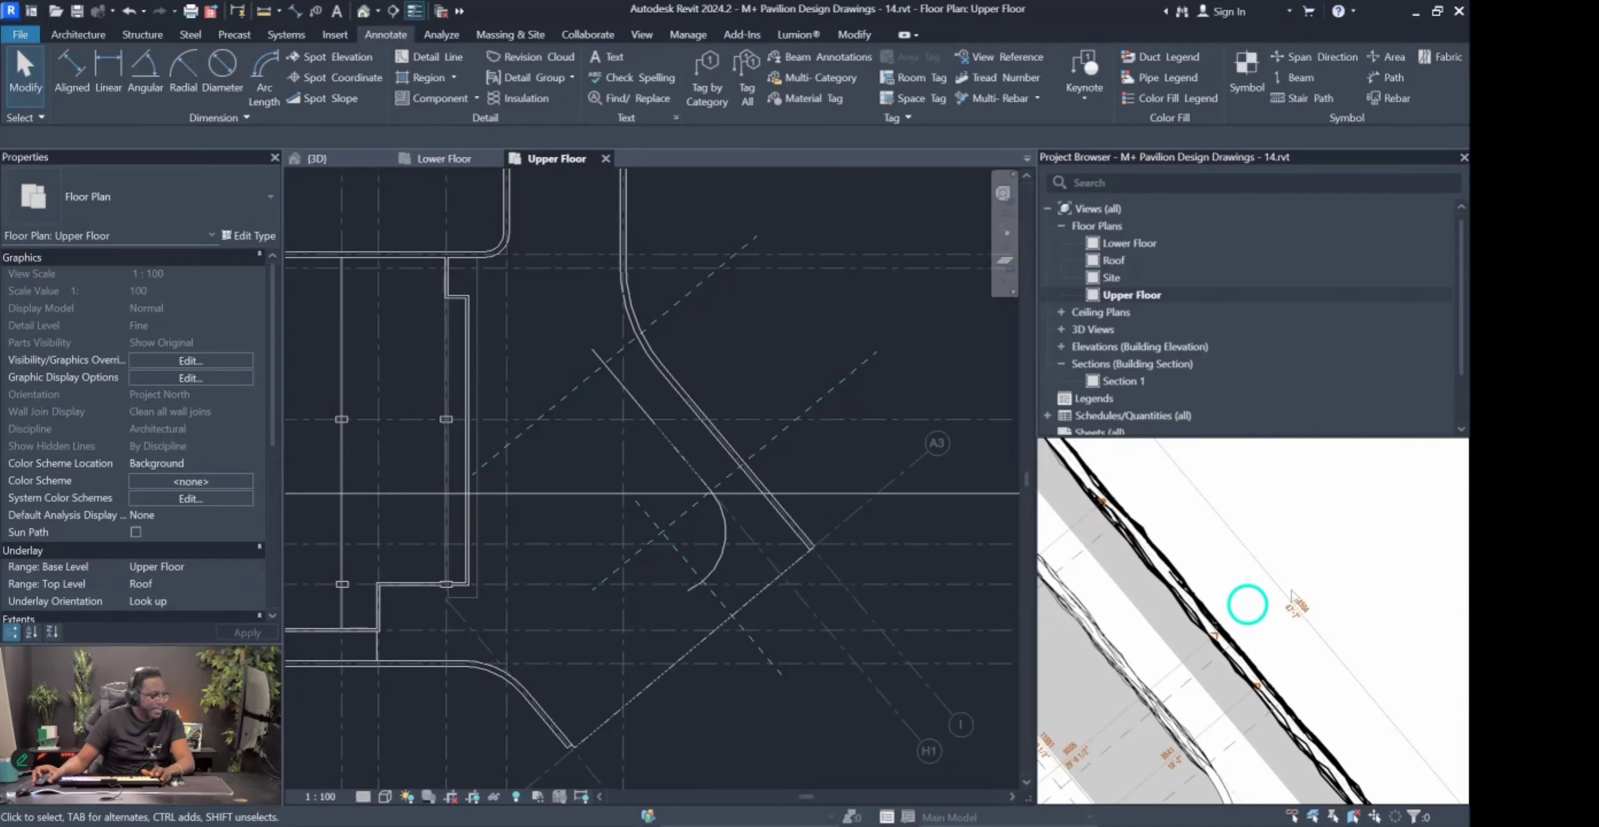
scroll(1250, 599, up, 2)
scroll(728, 385, up, 1)
scroll(620, 372, up, 1)
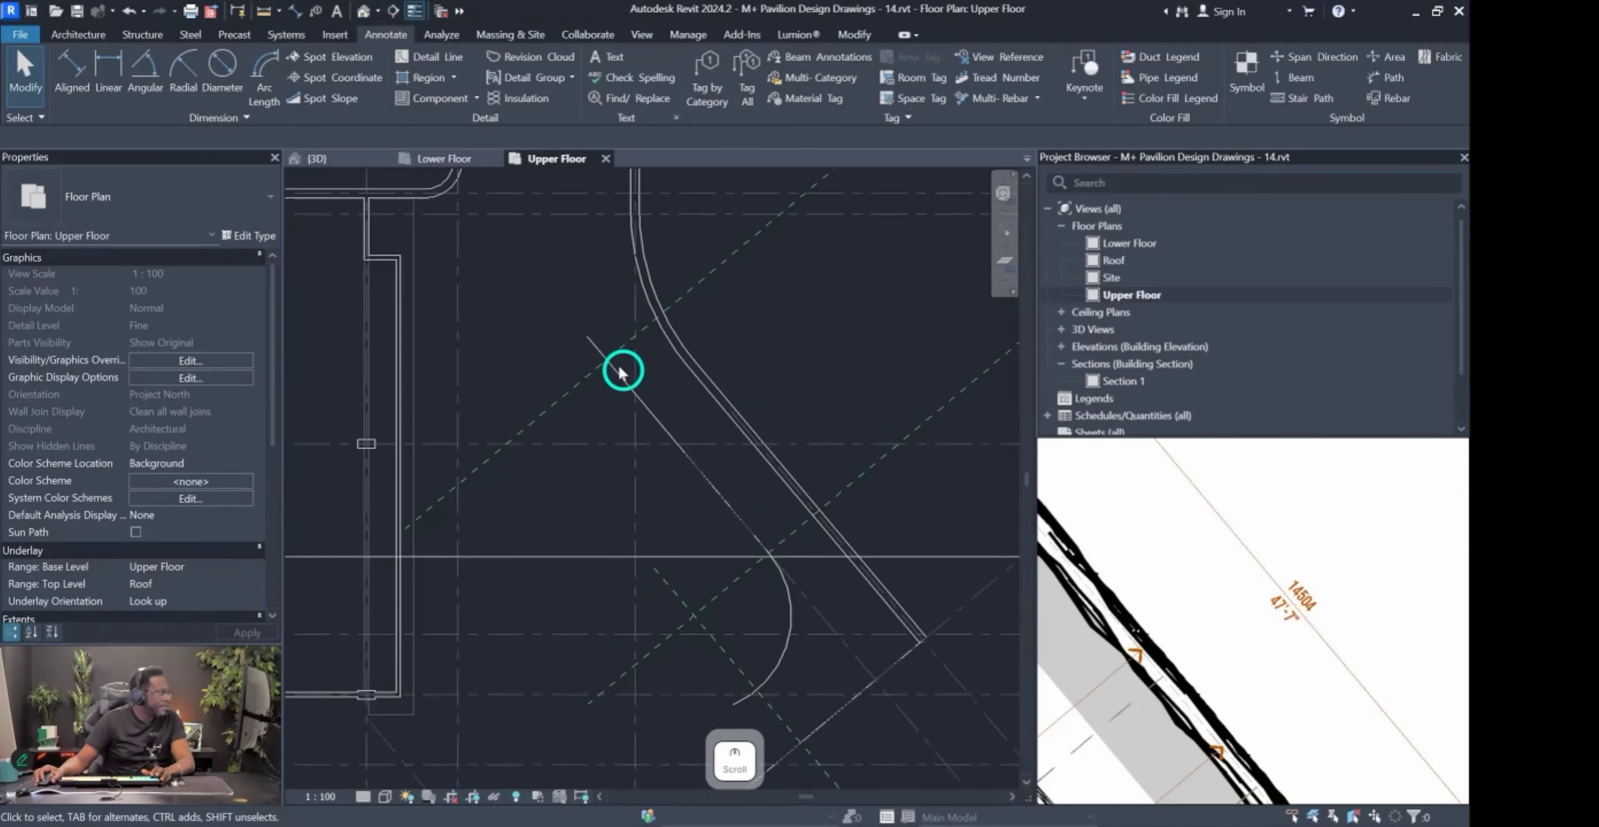
scroll(1368, 599, down, 5)
scroll(1199, 520, up, 4)
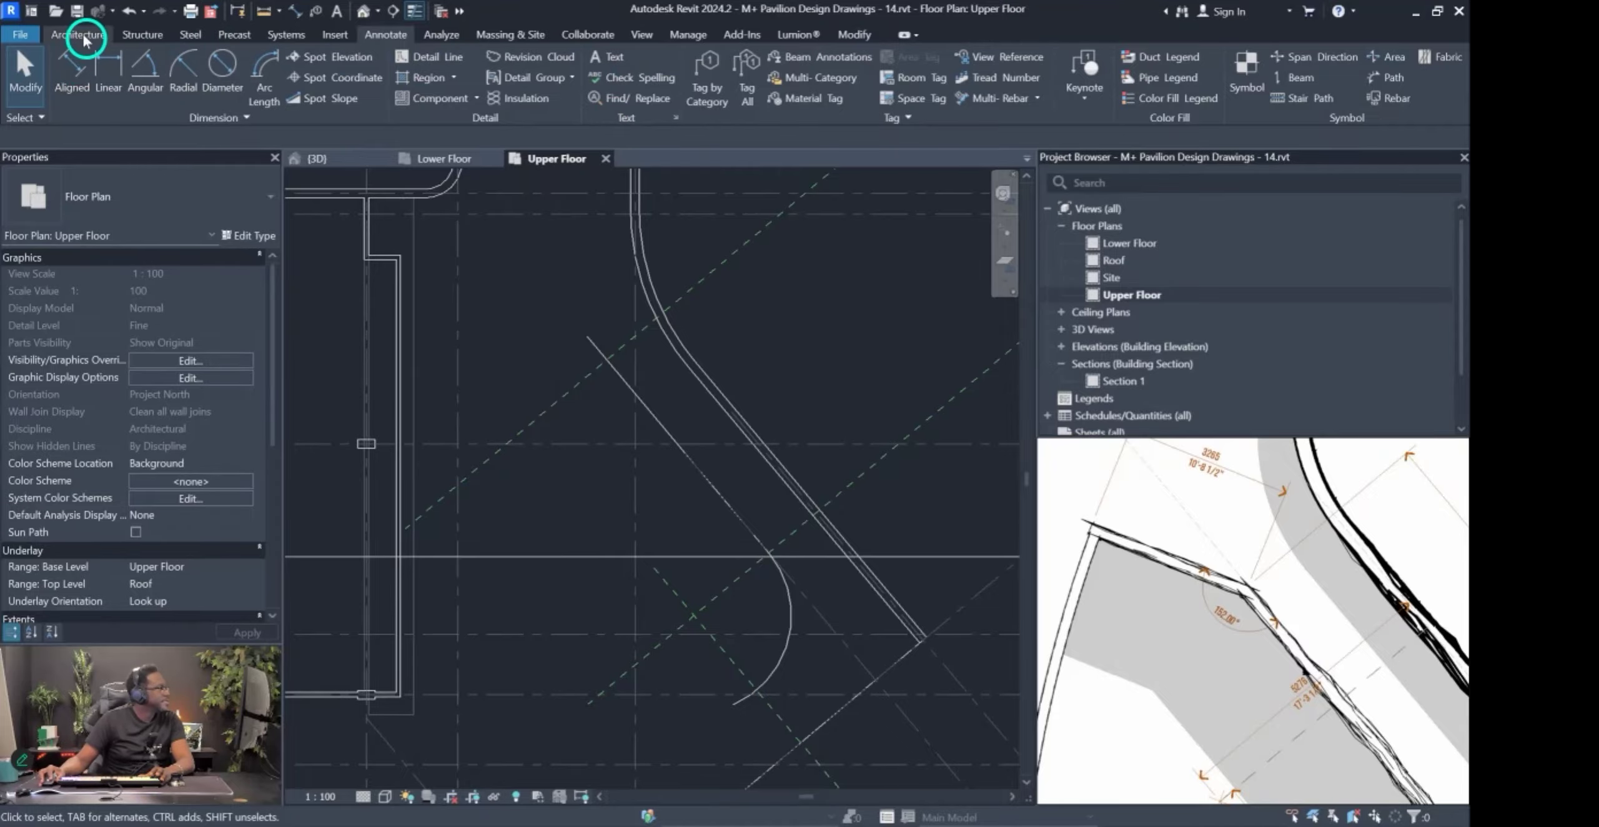
click(431, 59)
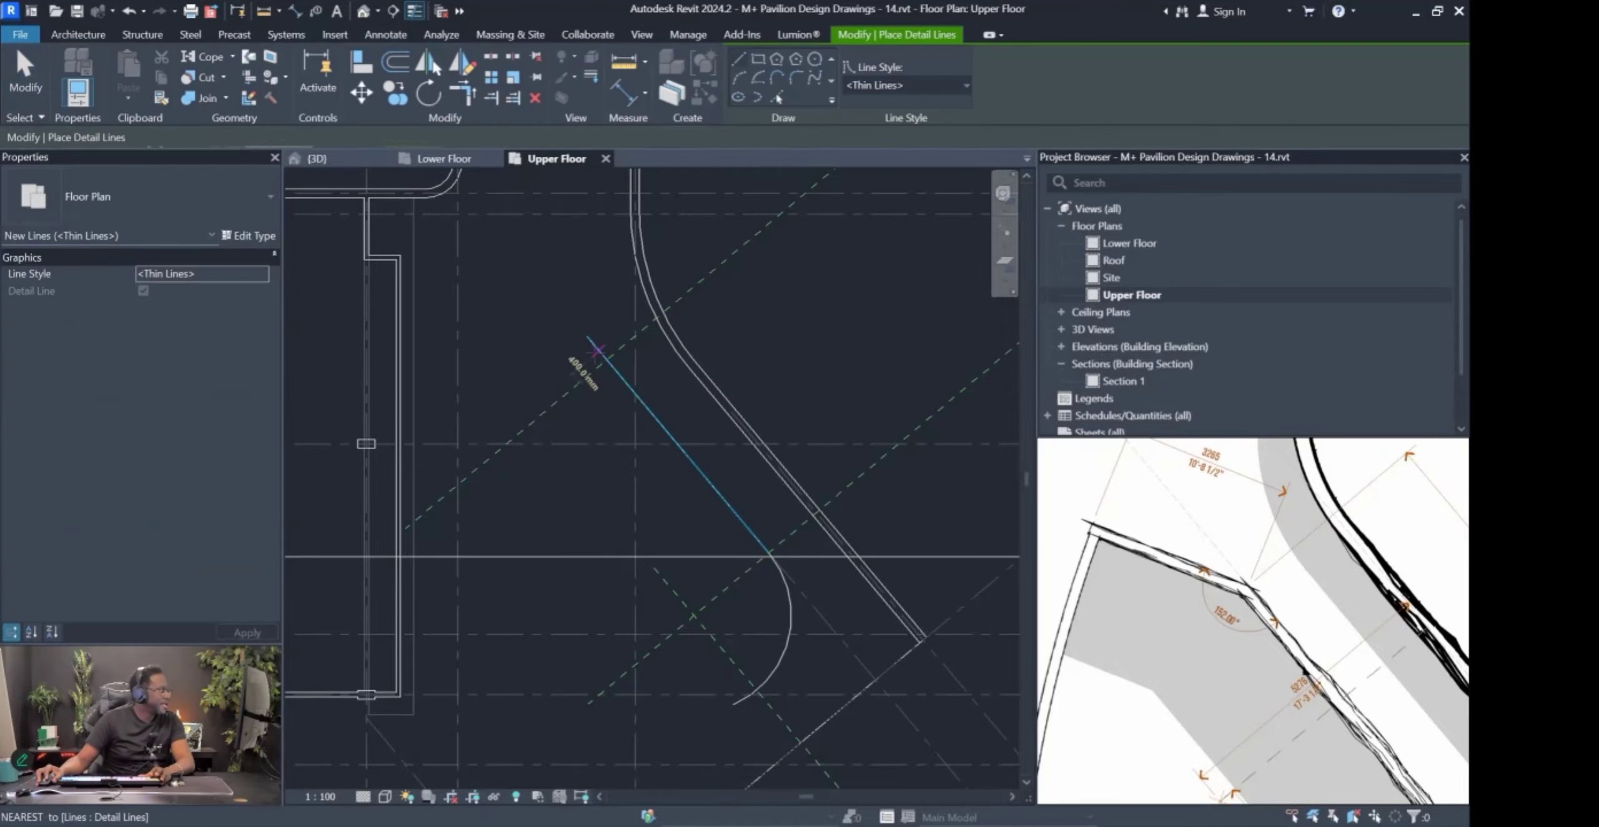
click(596, 350)
scroll(593, 350, down, 2)
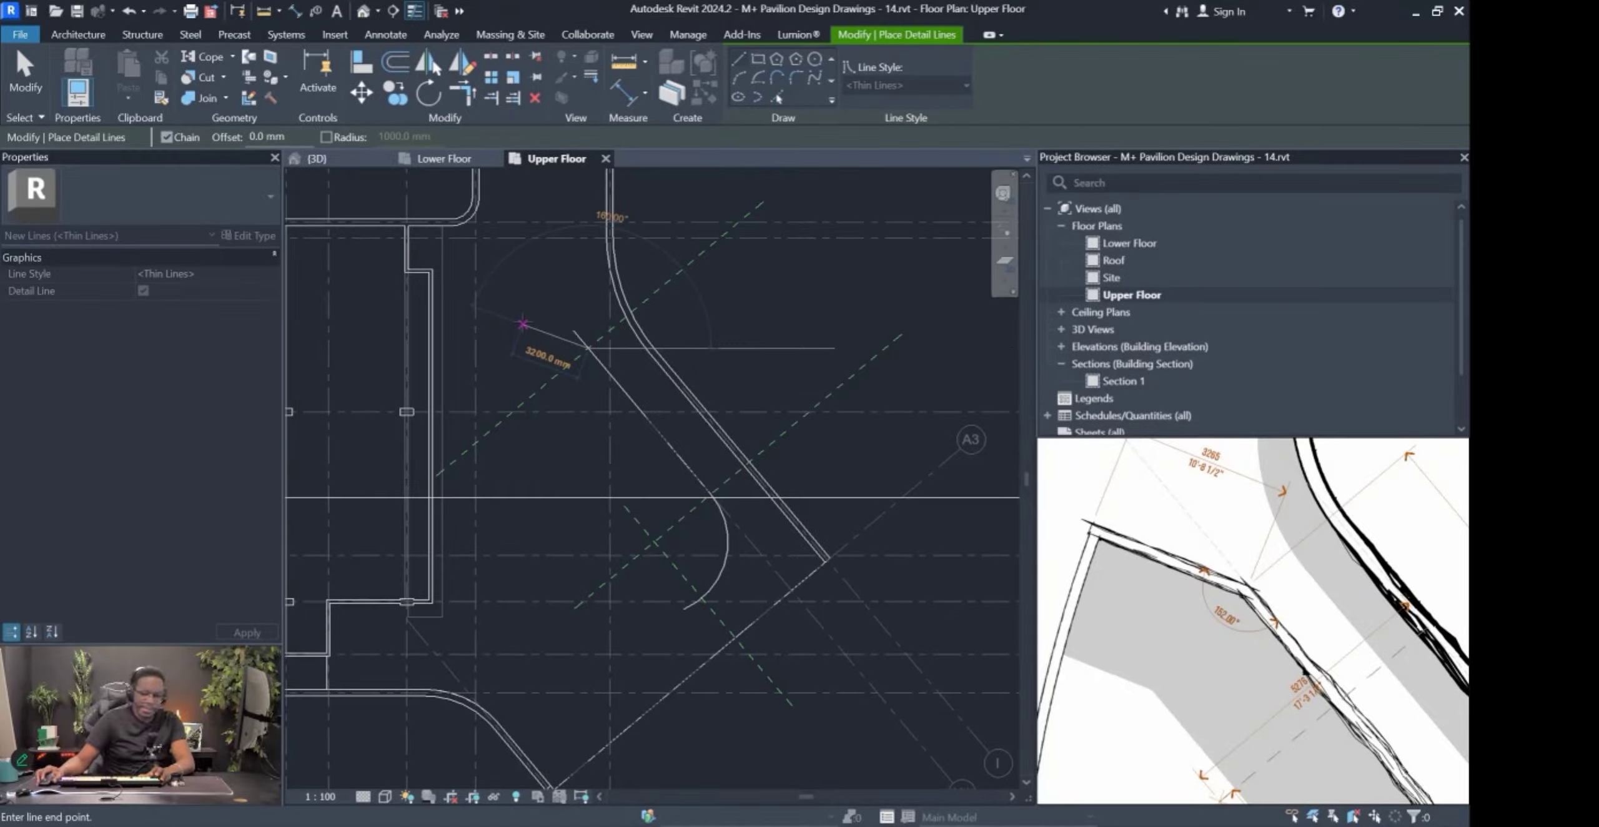
key(Escape)
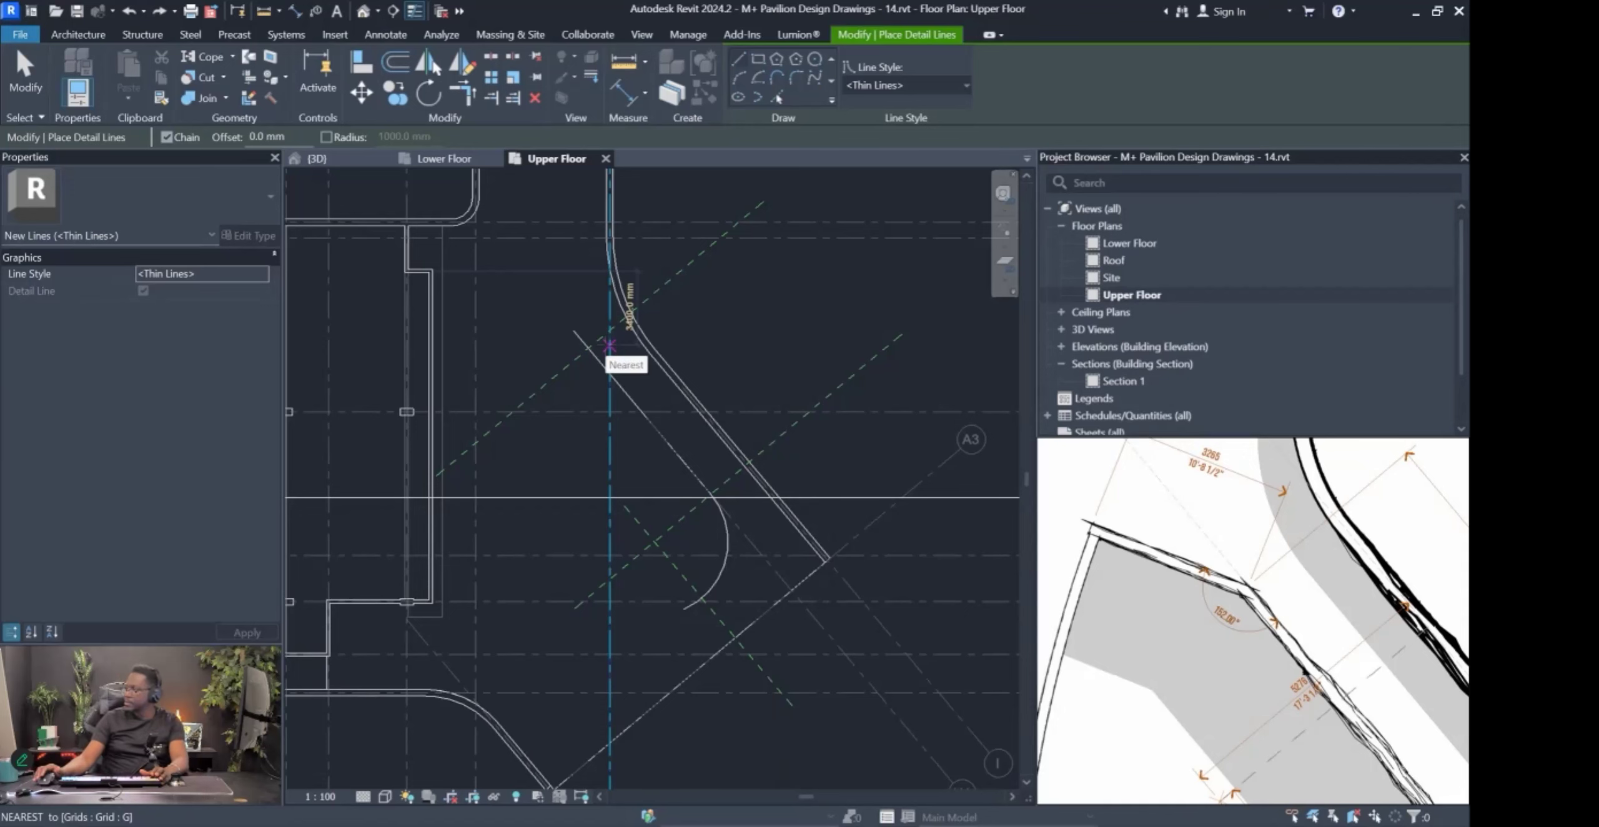
click(587, 347)
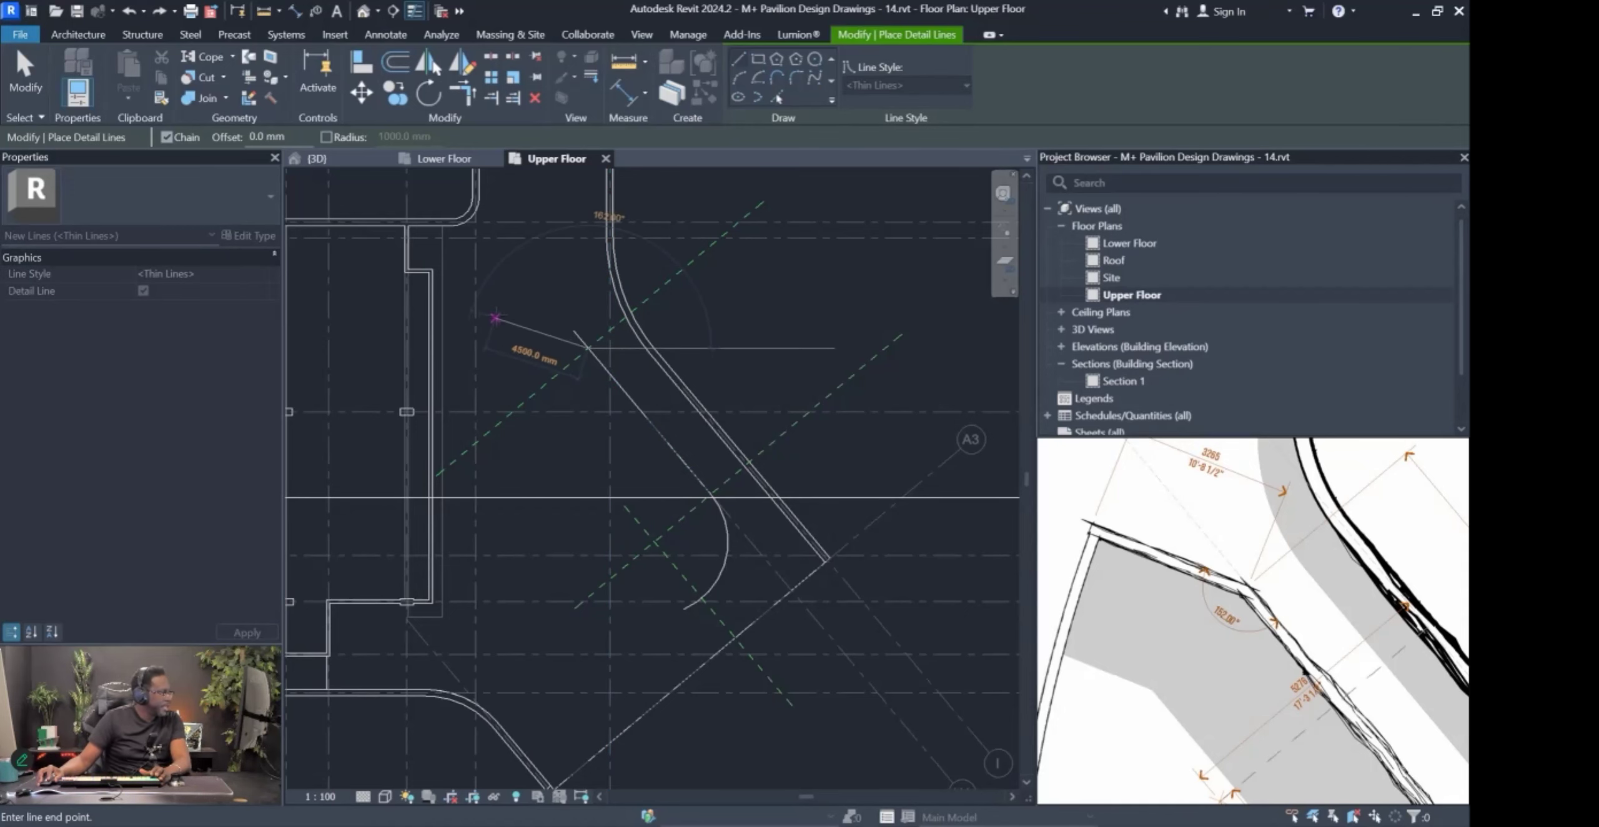
click(457, 298)
key(Escape)
key(Escape)
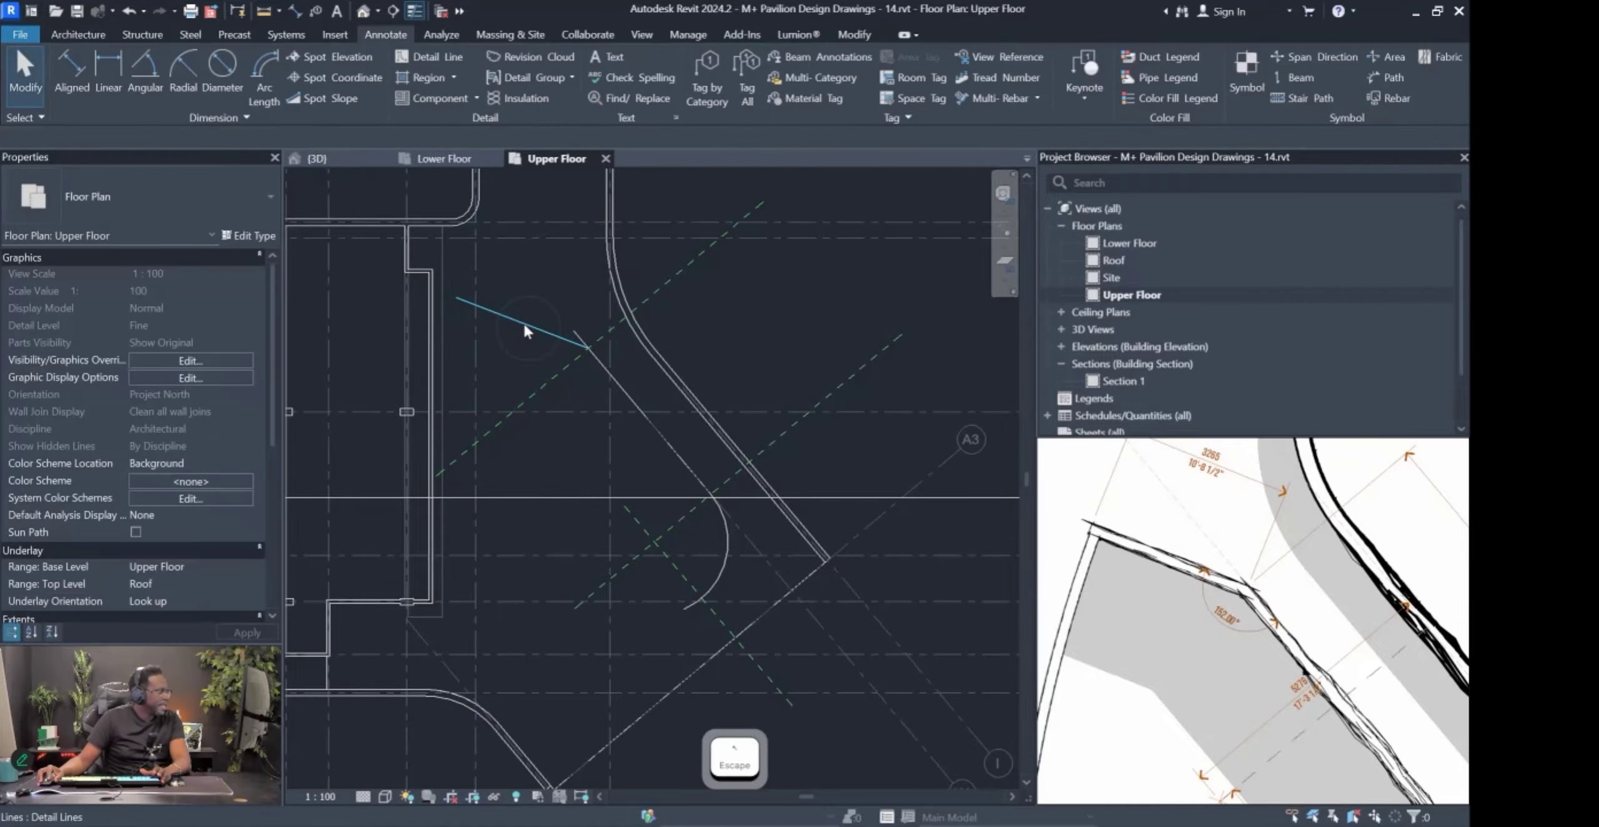
Set the angle between the new detail line and the long slanted detail line to 152°.
click(528, 326)
scroll(528, 352, up, 3)
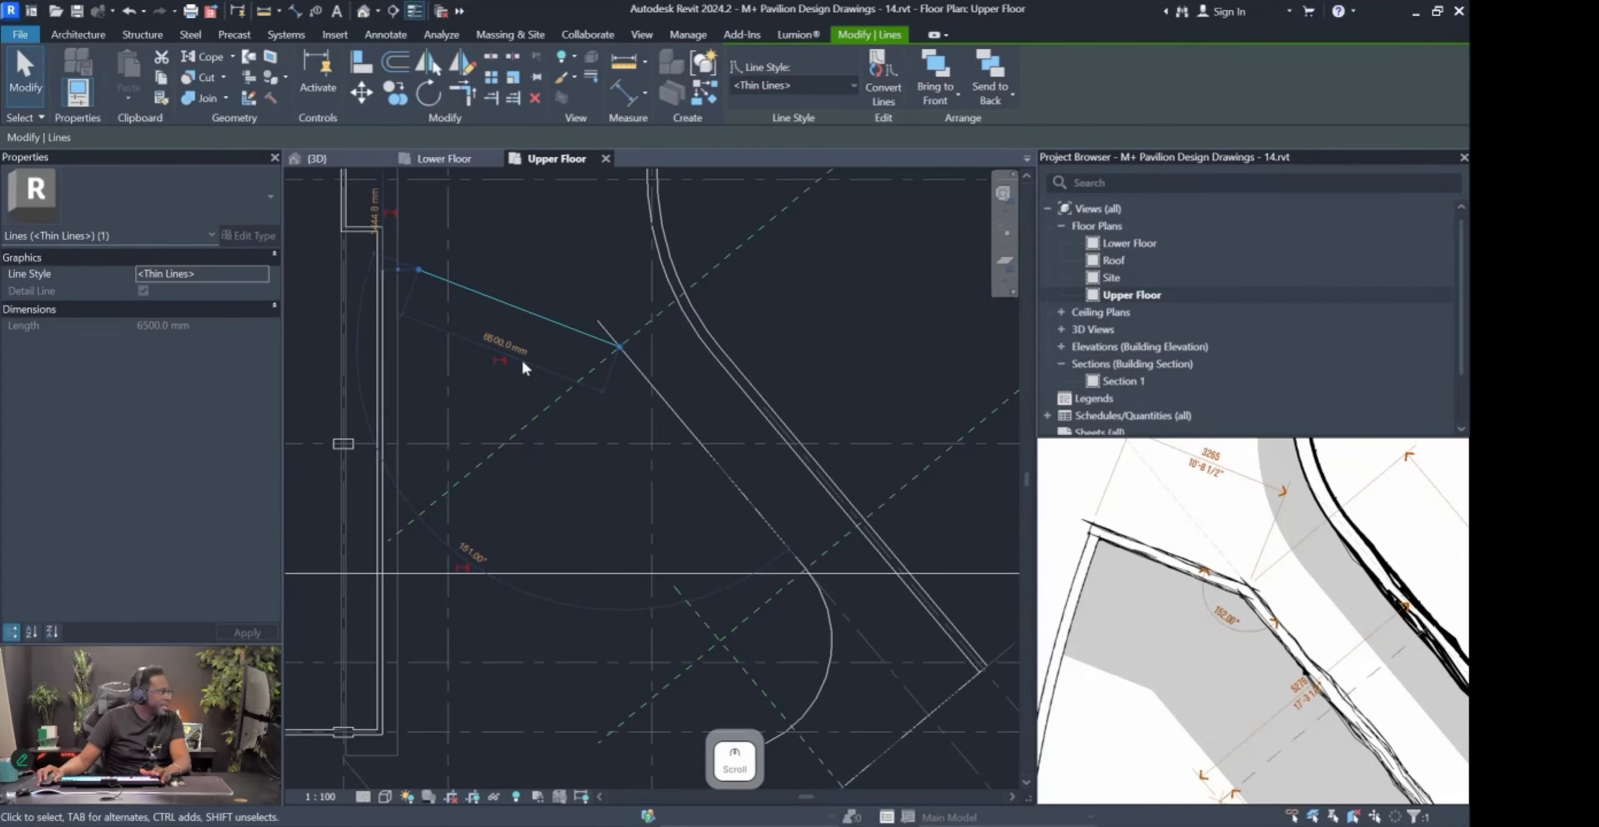
click(467, 552)
key(Escape)
key(Escape)
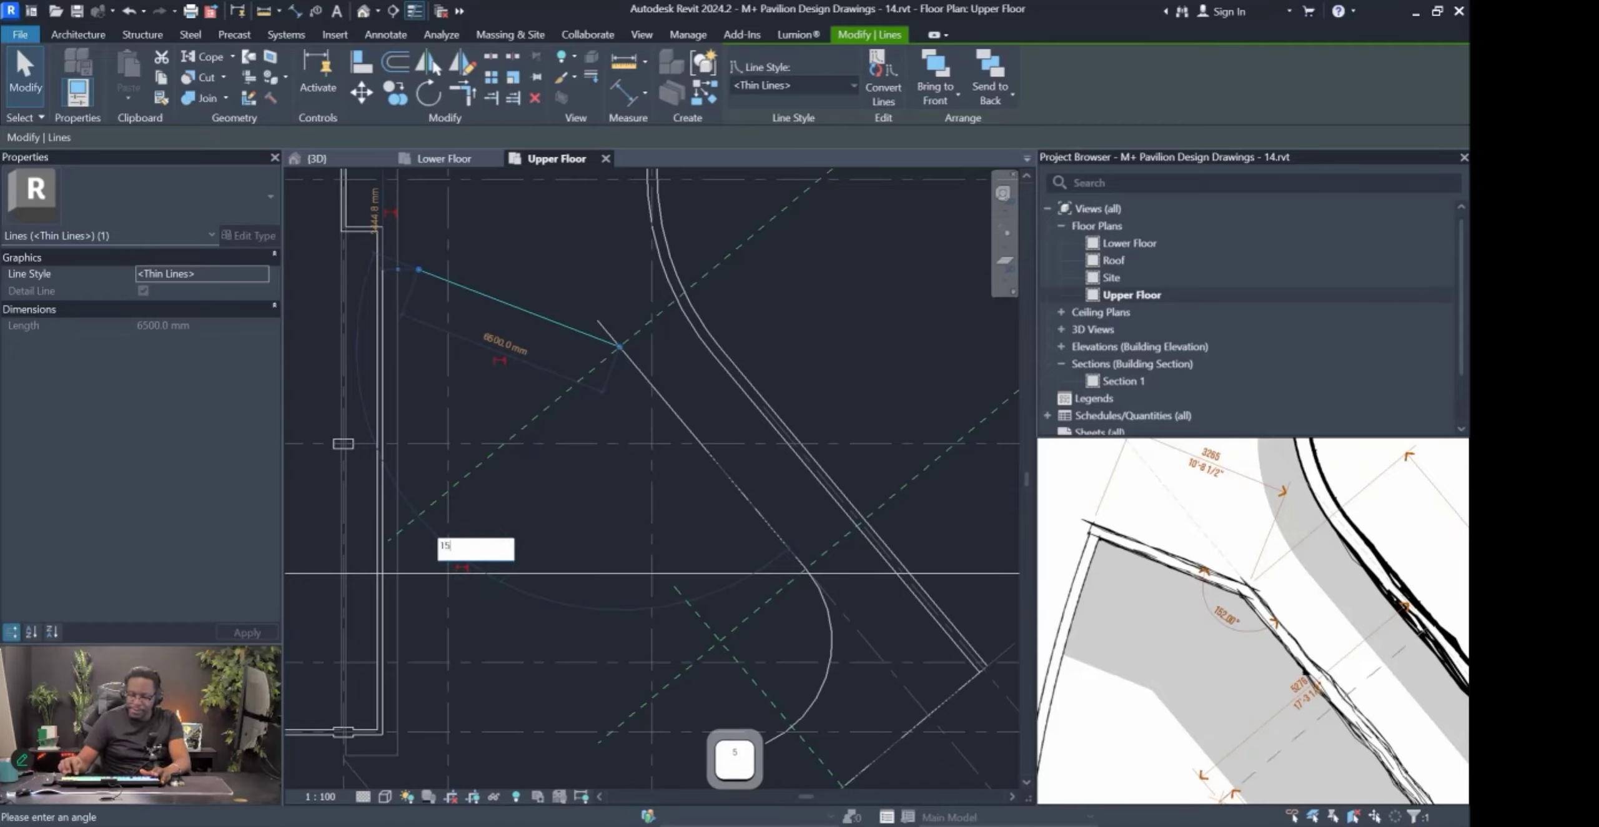
Trim the long slanted detail line's overhang so it forms a clean corner with the new angled line.
click(609, 334)
key(t)
key(r)
click(585, 340)
key(Escape)
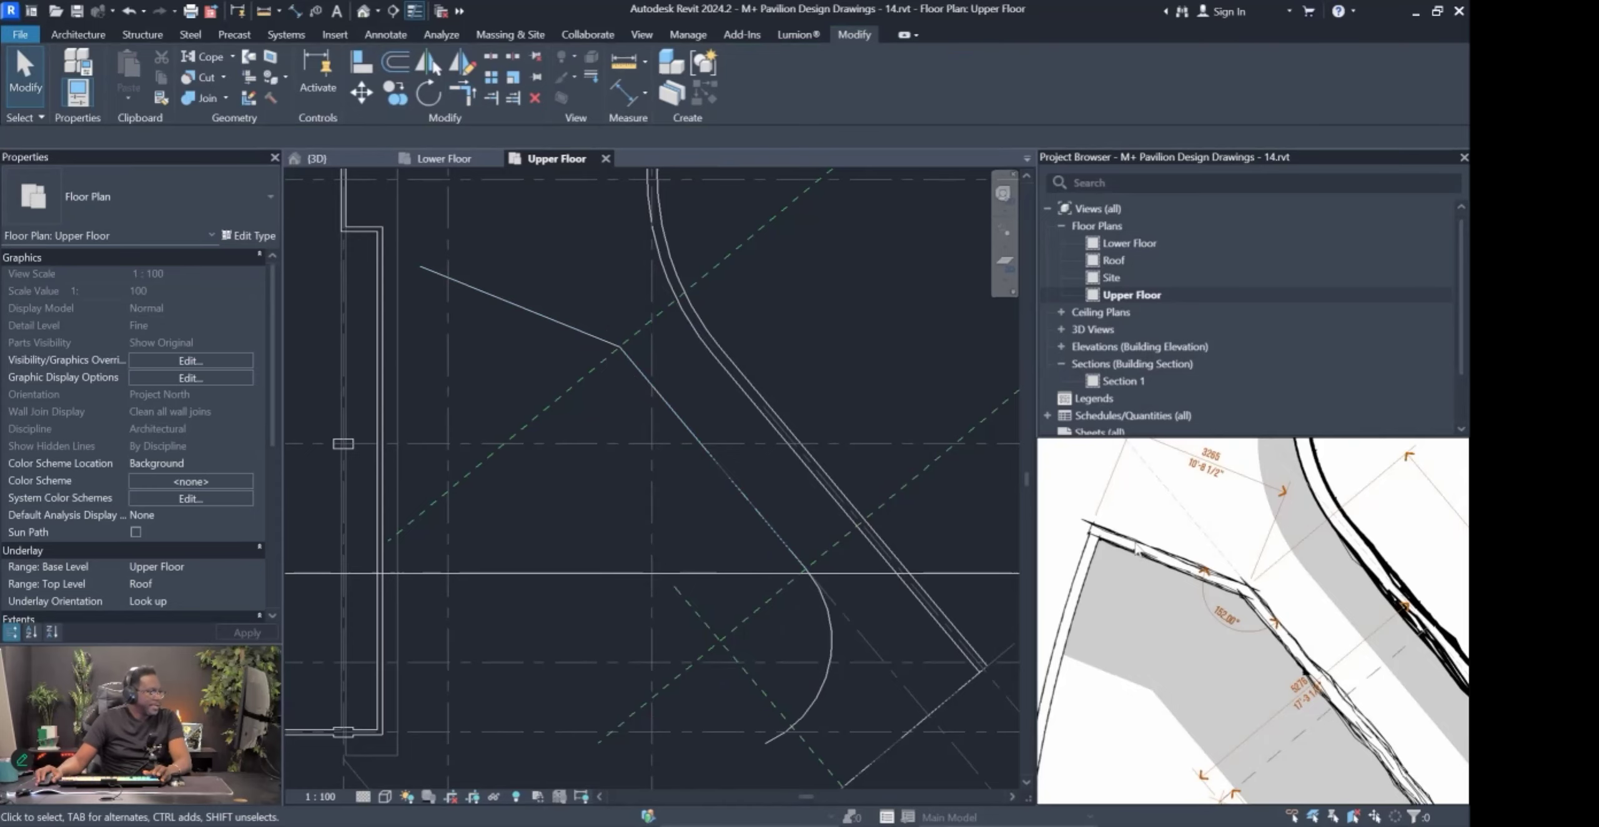
Check the reference drawing for the length of the short outline segment beyond the 152° corner.
scroll(1134, 542, down, 2)
scroll(1191, 490, up, 3)
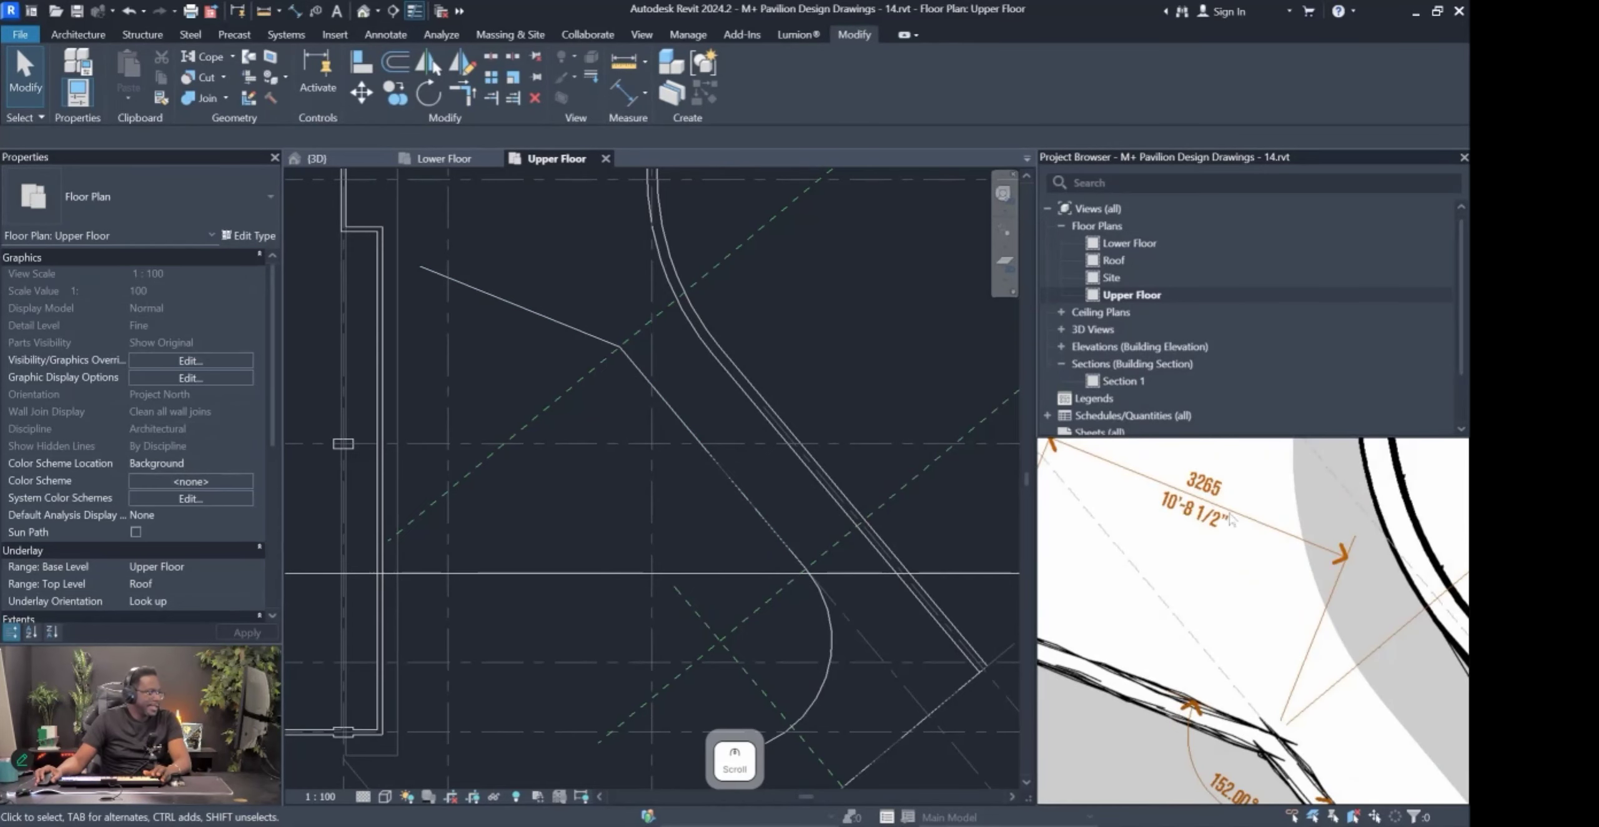
scroll(729, 462, down, 1)
middle_drag(729, 463, 874, 598)
middle_drag(1177, 583, 1253, 580)
scroll(1253, 580, down, 2)
key(ctrl+shift+3)
mouse_move(1209, 628)
mouse_down()
mouse_move(1100, 612)
mouse_move(1067, 656)
mouse_move(1371, 746)
mouse_move(1174, 618)
mouse_up()
mouse_move(809, 496)
mouse_down()
mouse_move(746, 441)
mouse_move(581, 399)
mouse_move(671, 517)
mouse_move(805, 498)
mouse_up()
drag(1109, 591, 818, 478)
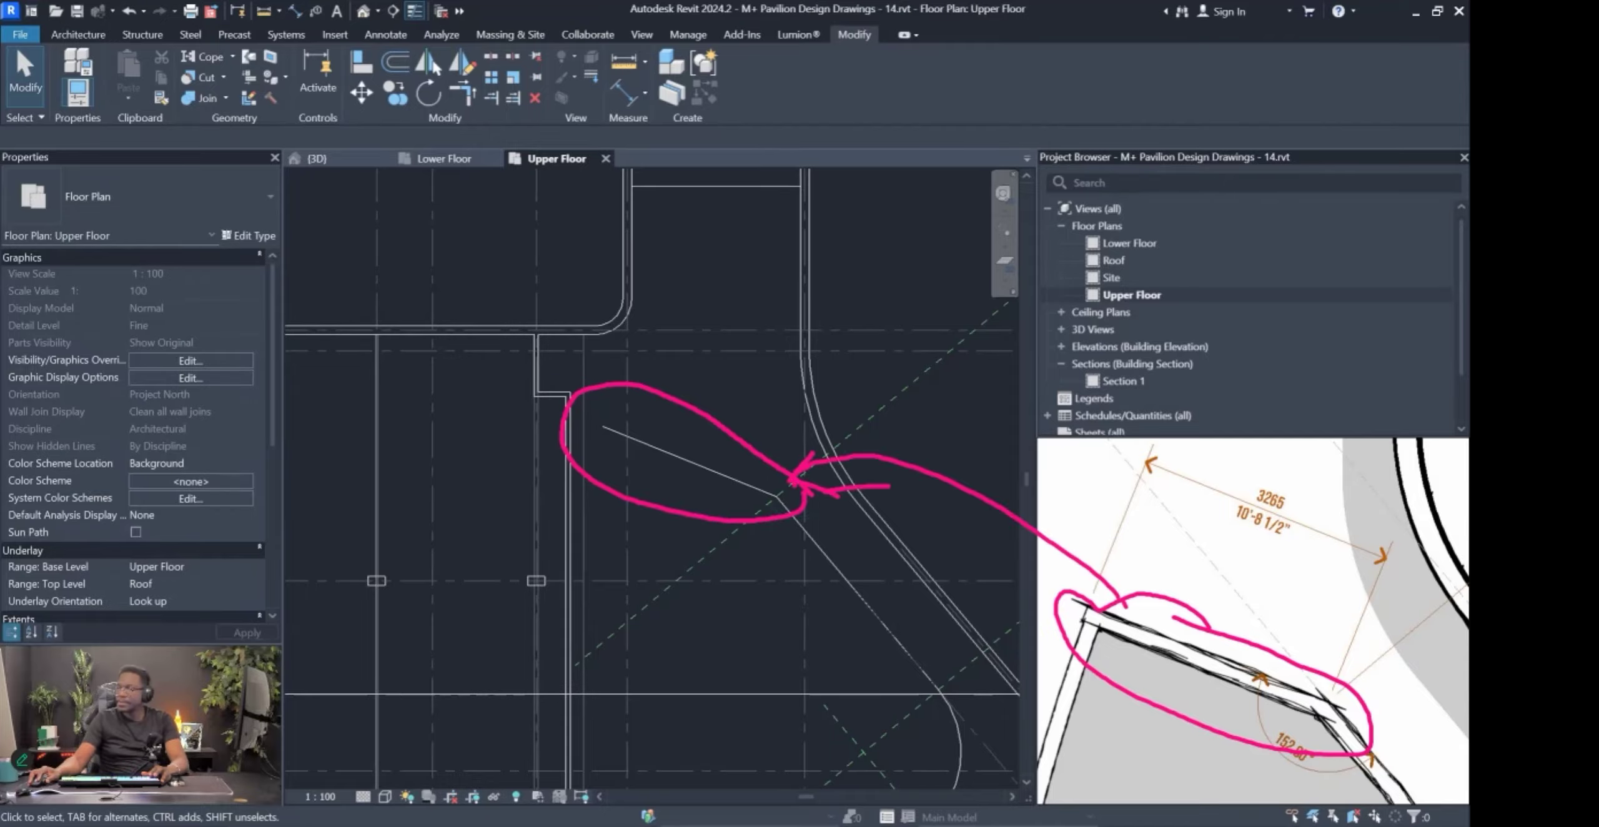
key(Escape)
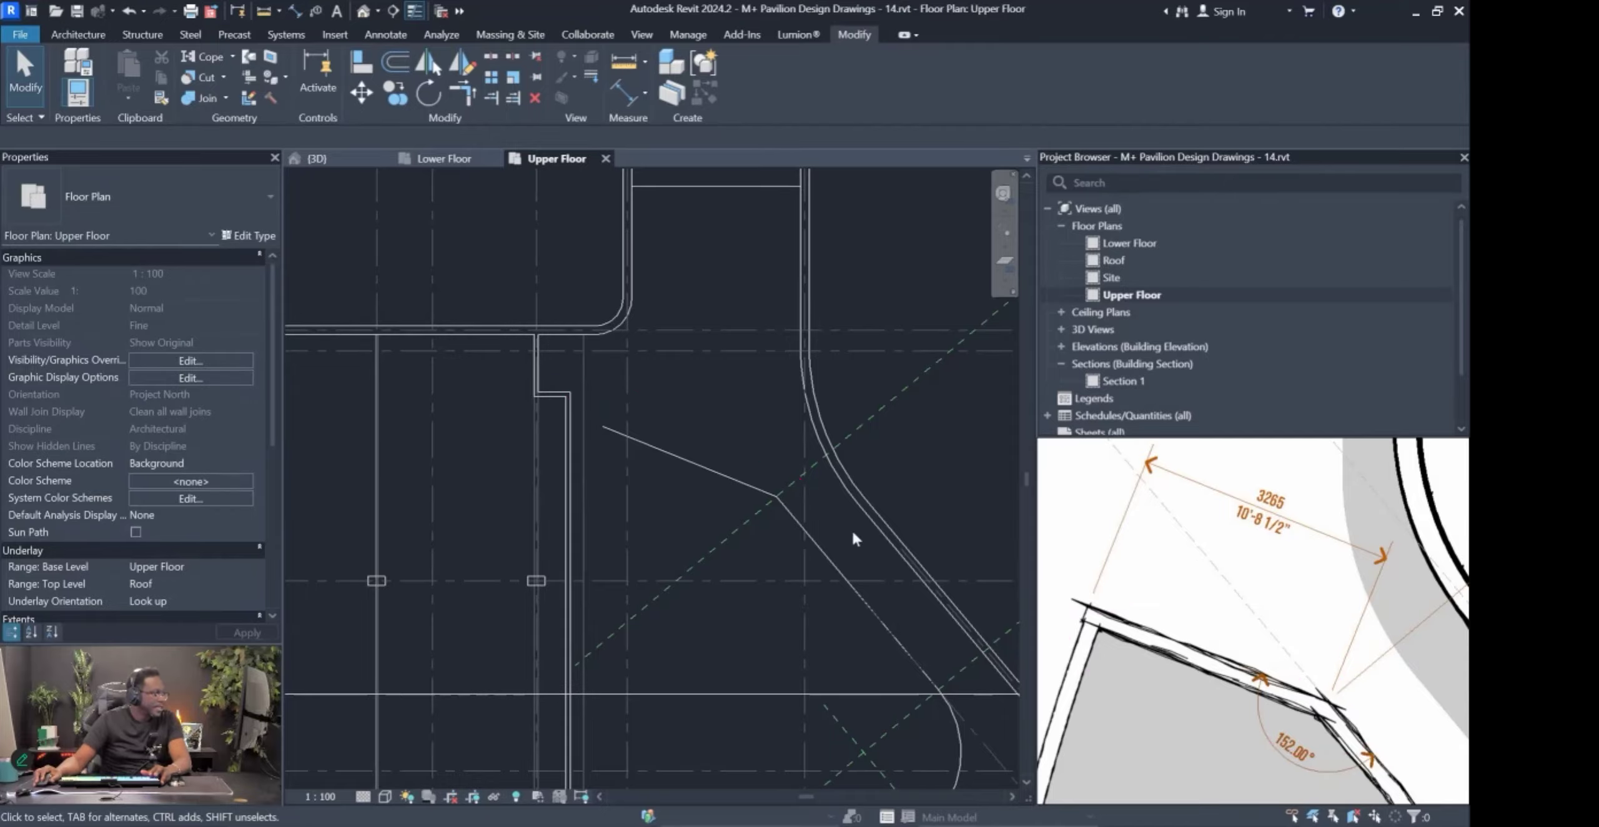
Set the length of the short angled detail line to 3265 mm.
click(731, 484)
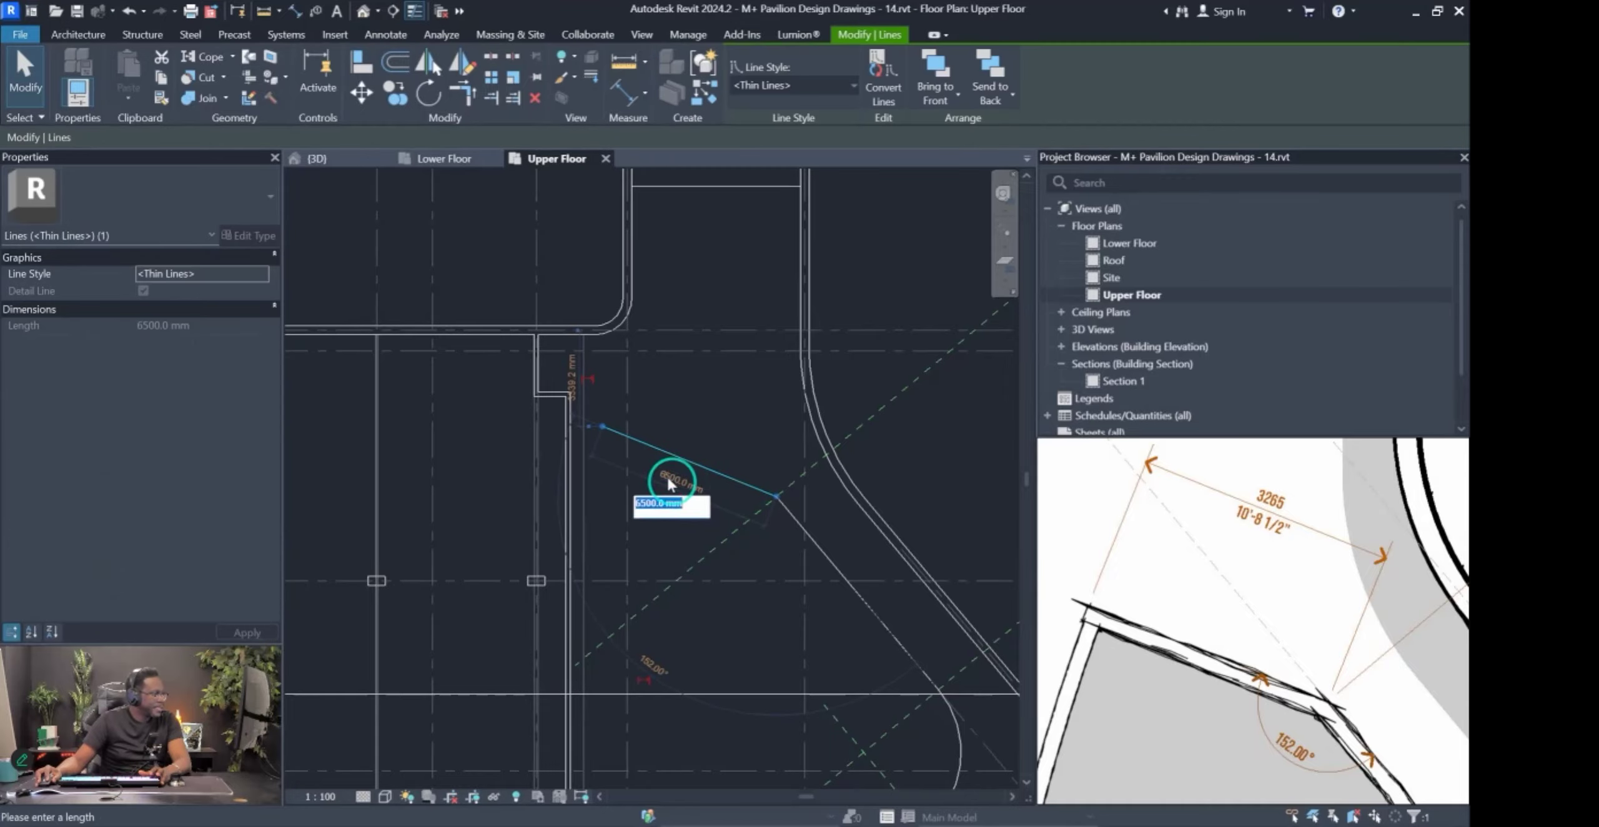
text(326)
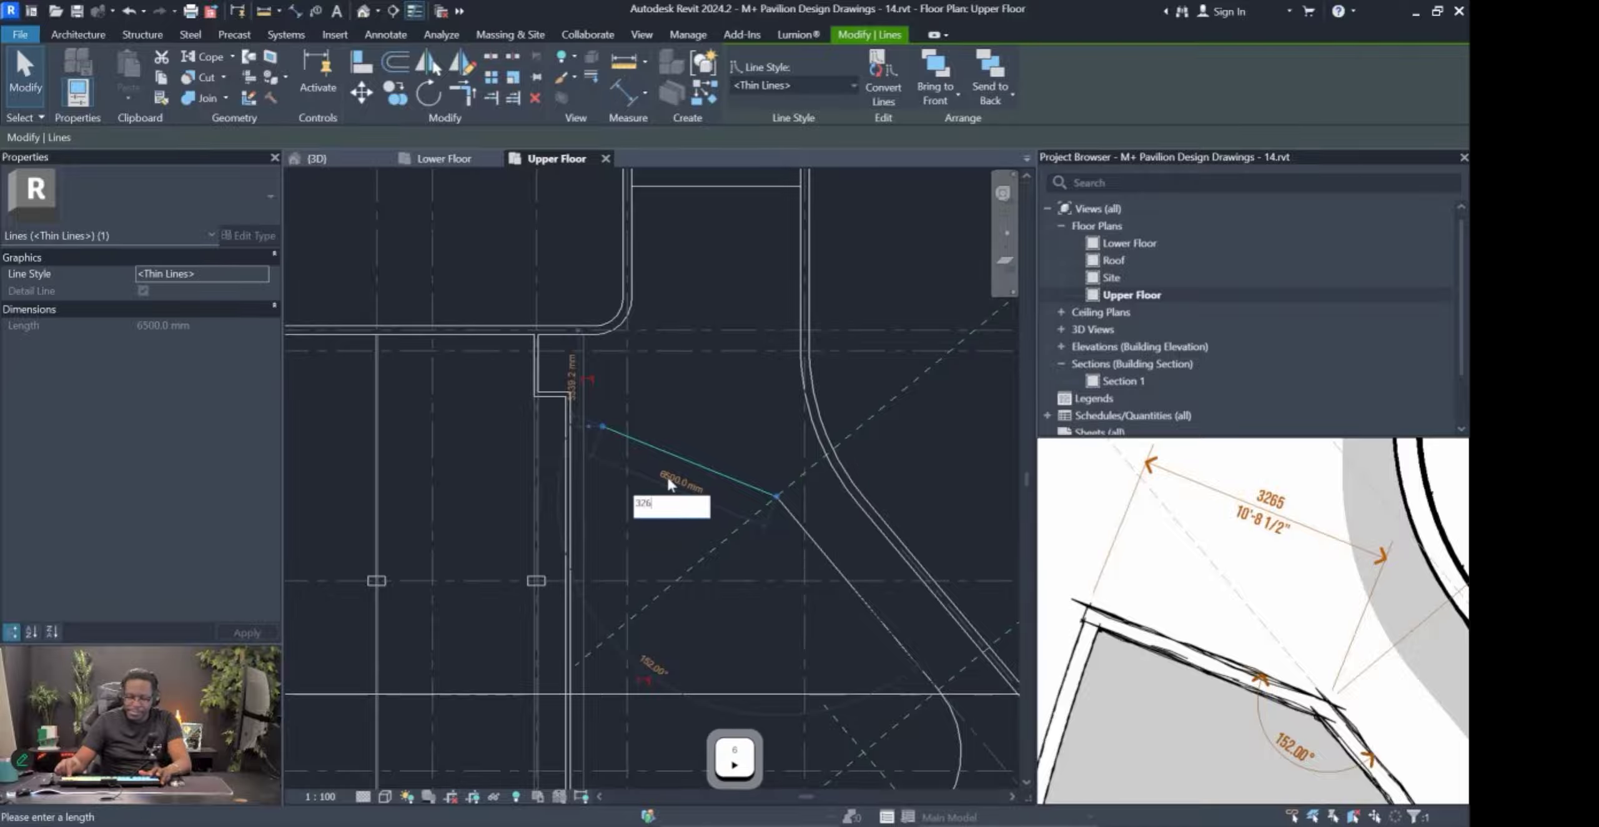
text(5)
key(Return)
key(Escape)
key(Escape)
Examine the reference drawing for the next curve of the outline after the first arc and the location of its centre point.
scroll(796, 567, down, 3)
middle_drag(1244, 705, 1205, 571)
scroll(1242, 666, up, 3)
middle_drag(1256, 642, 1244, 599)
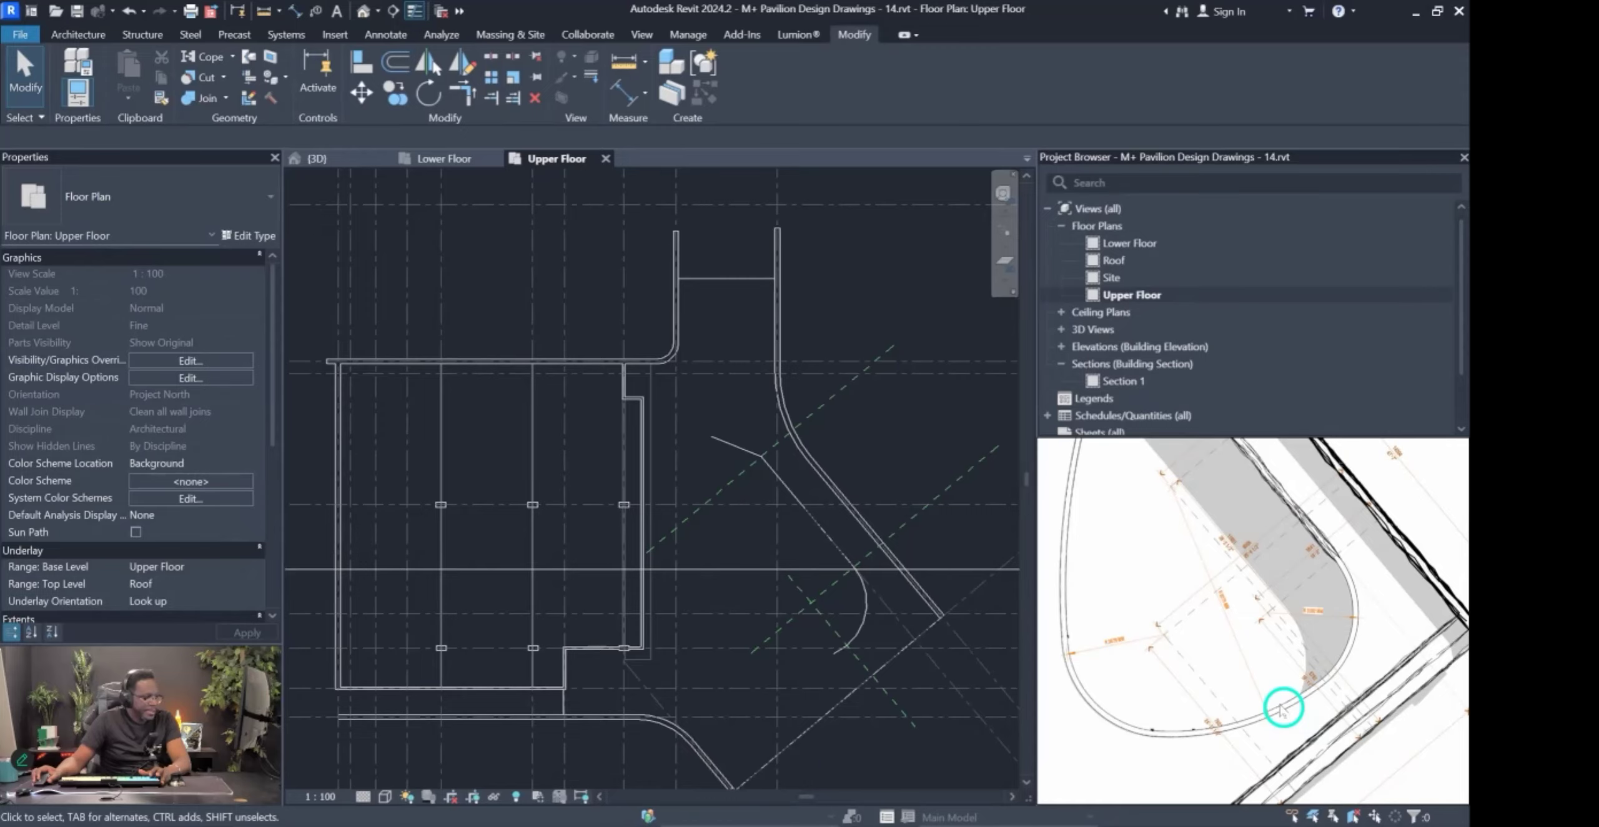
key(ctrl+3)
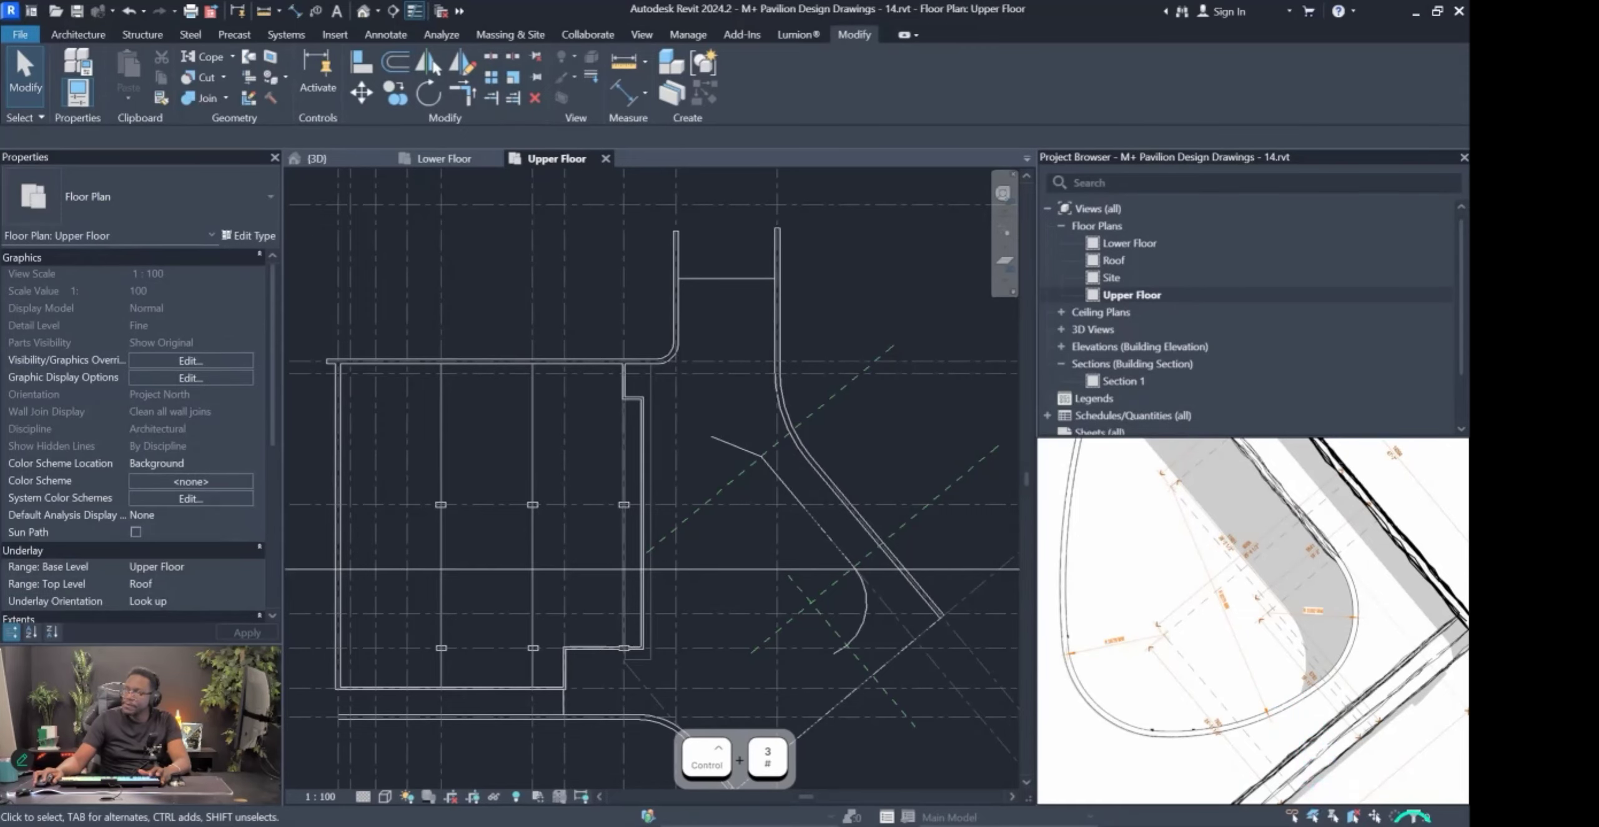
drag(1337, 570, 1353, 627)
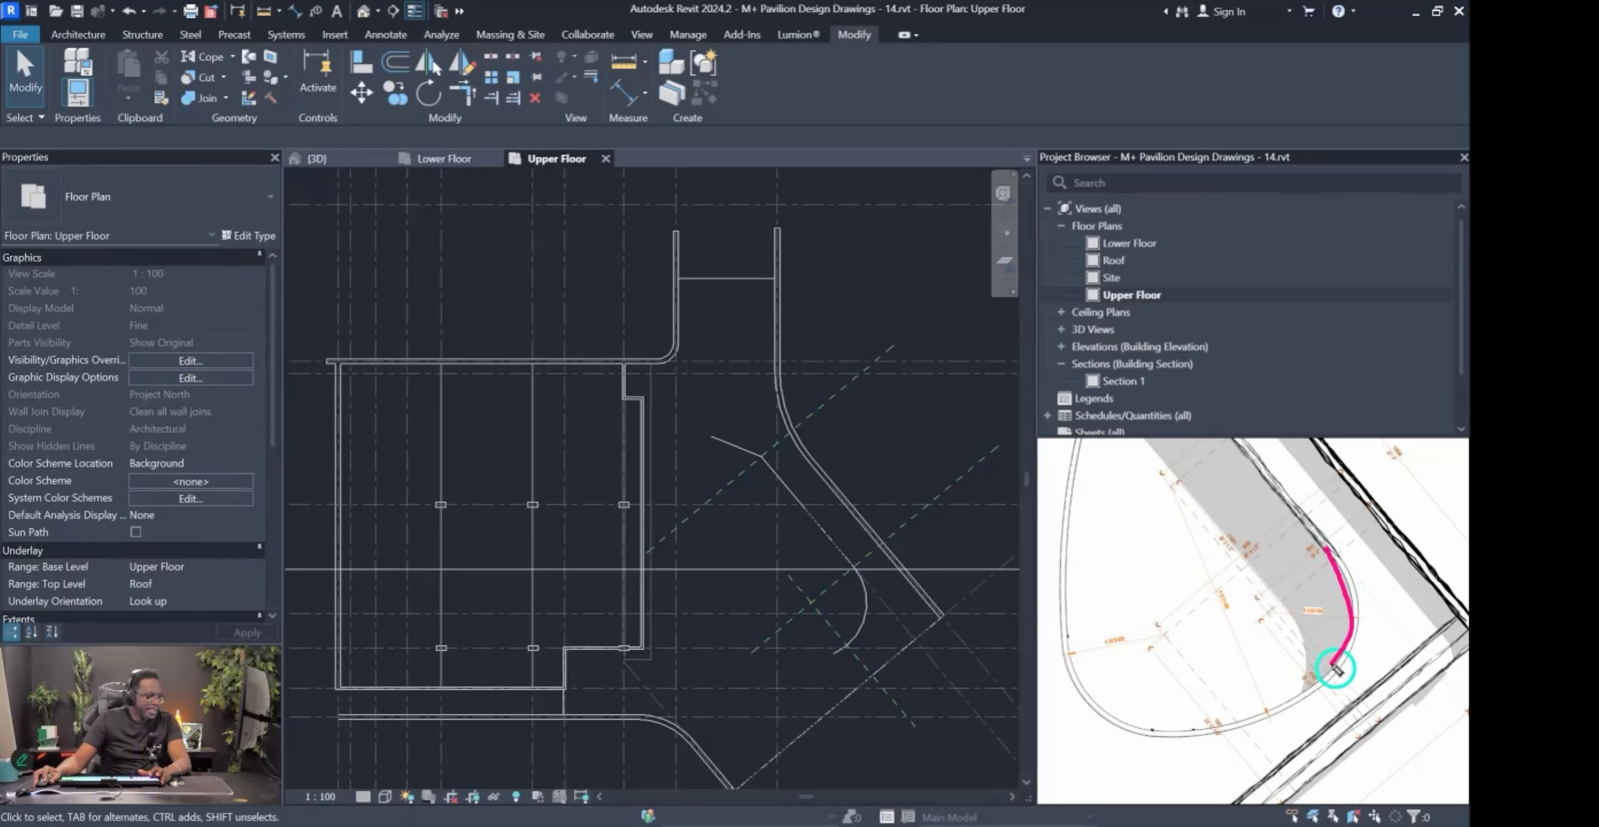
drag(1282, 704, 1167, 736)
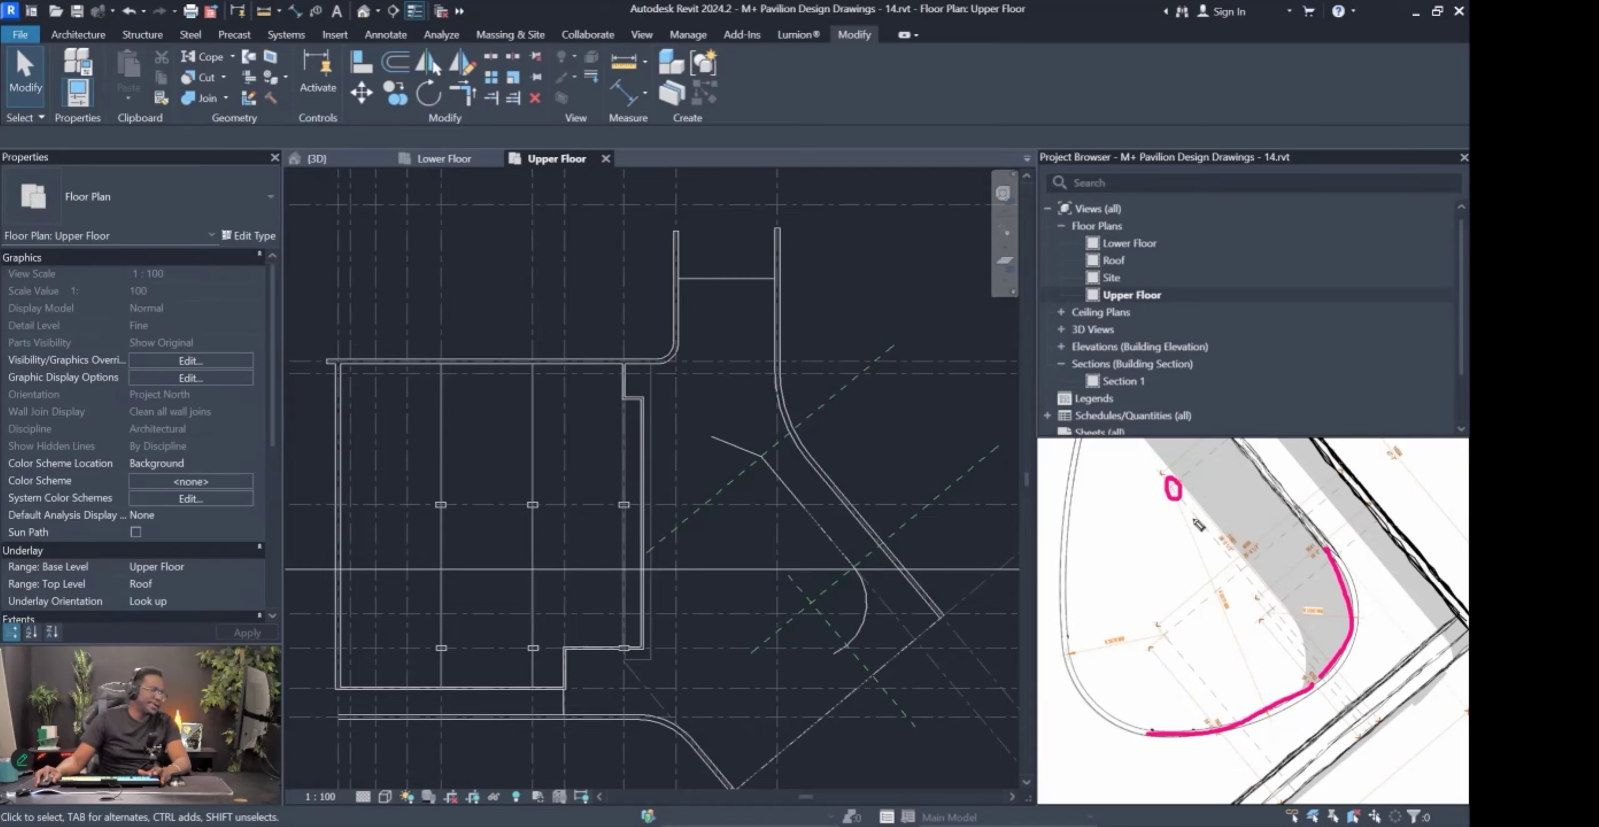
scroll(1186, 520, up, 3)
scroll(1190, 503, up, 2)
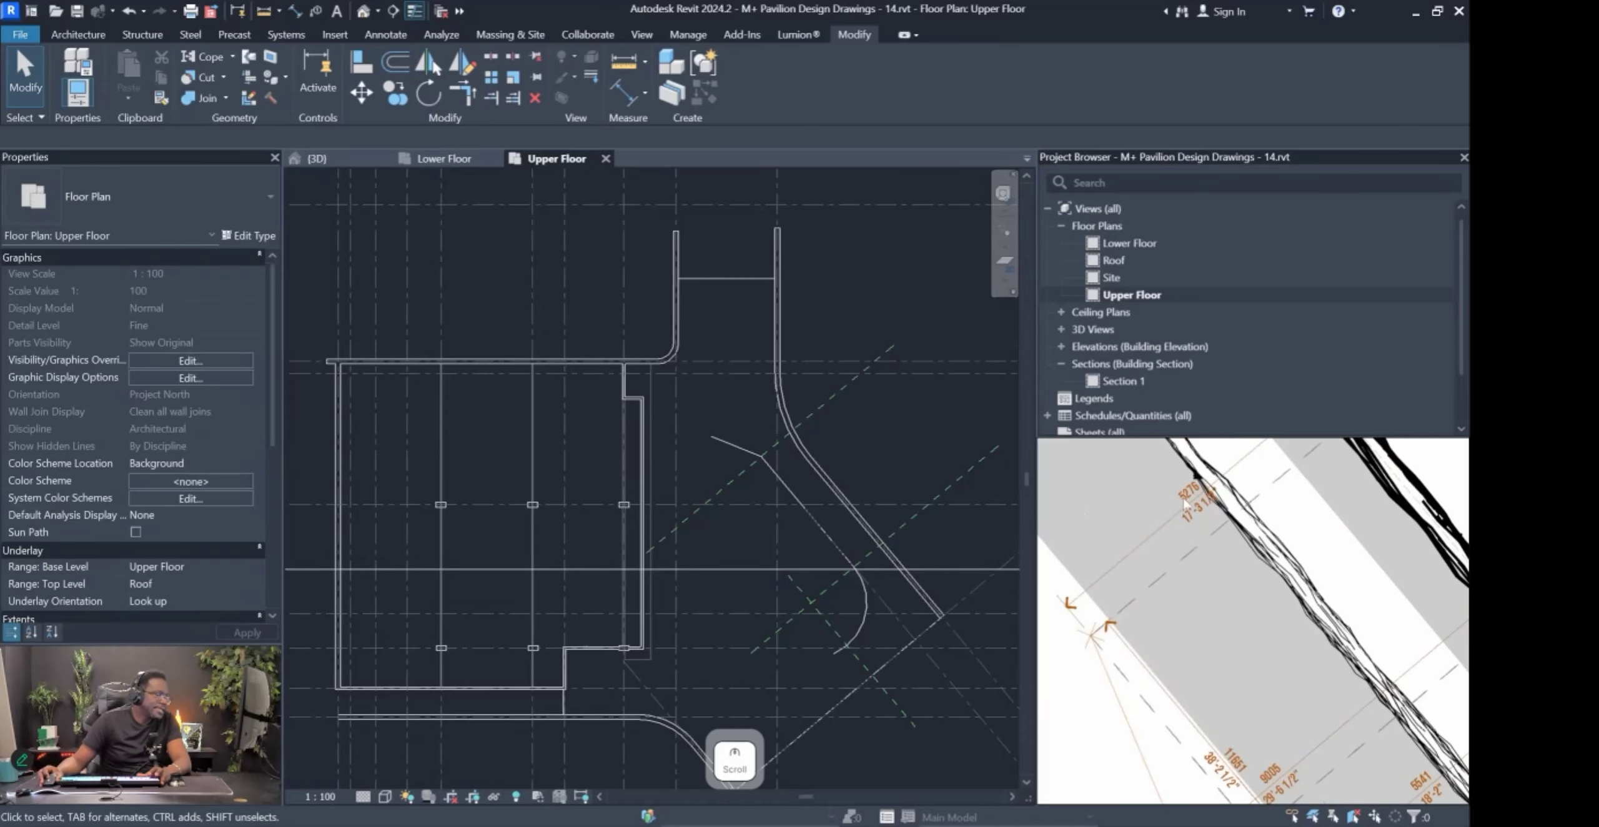
Draw a diagonal reference plane perpendicular to grid A3, inside the outline, and place it 5276 mm from the slanted wall.
click(871, 569)
key(Escape)
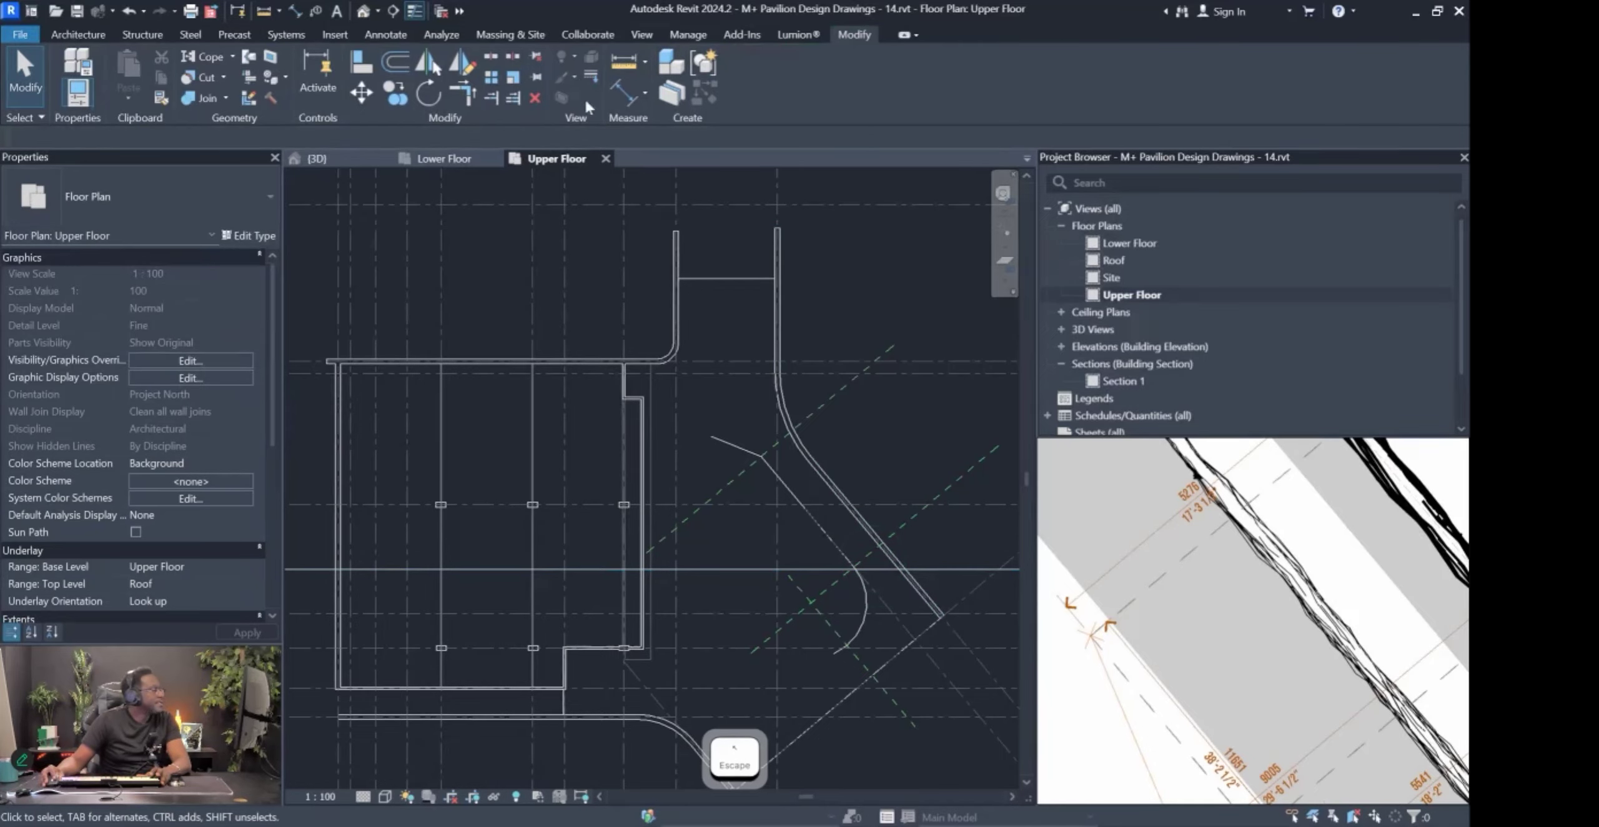
click(79, 34)
click(1370, 65)
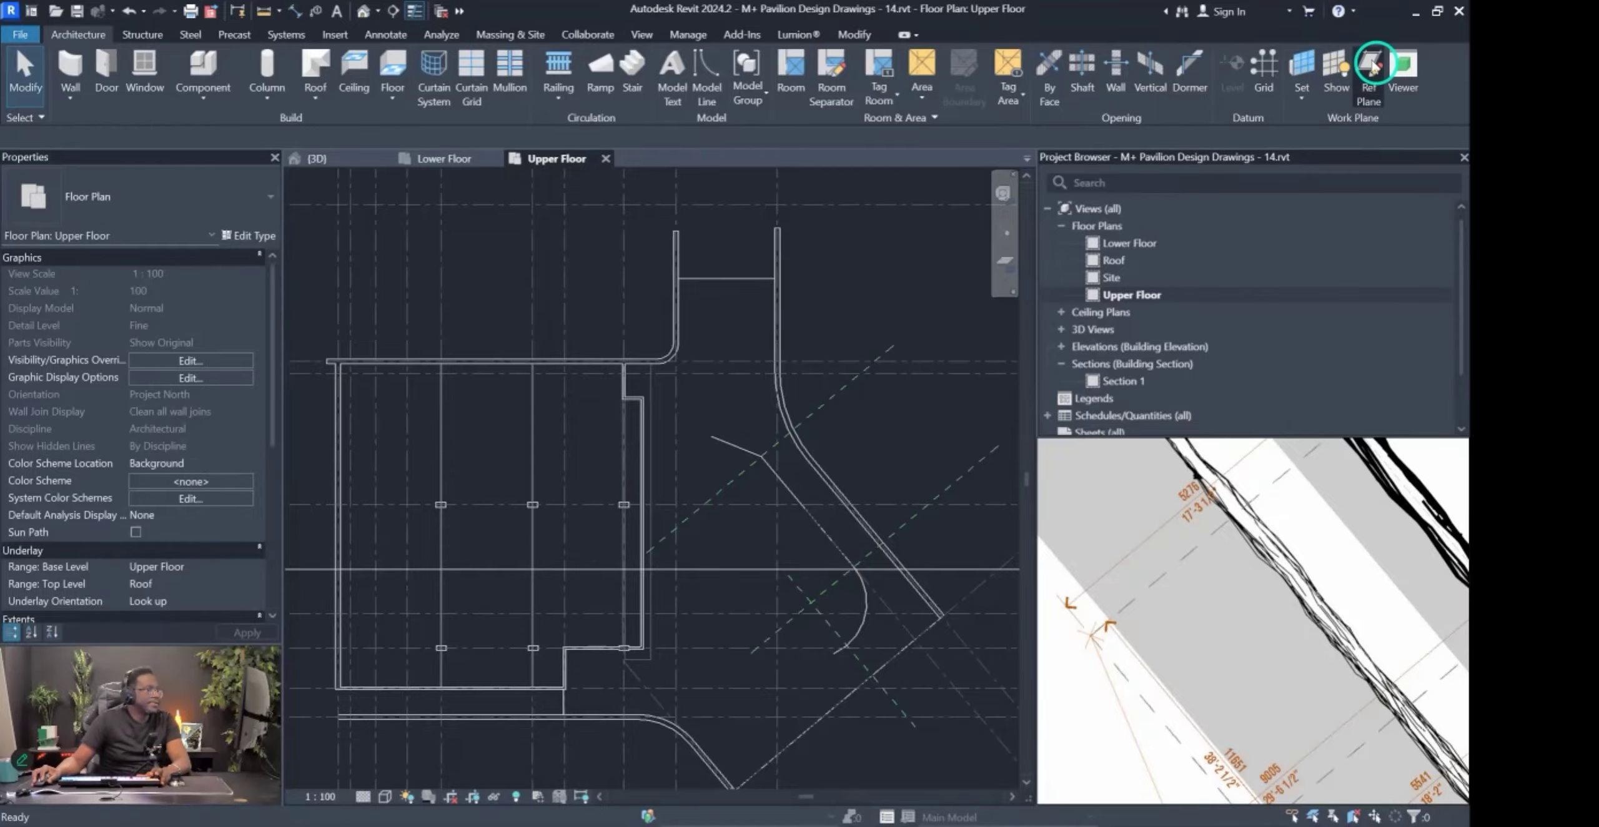
middle_drag(841, 443, 810, 350)
click(666, 375)
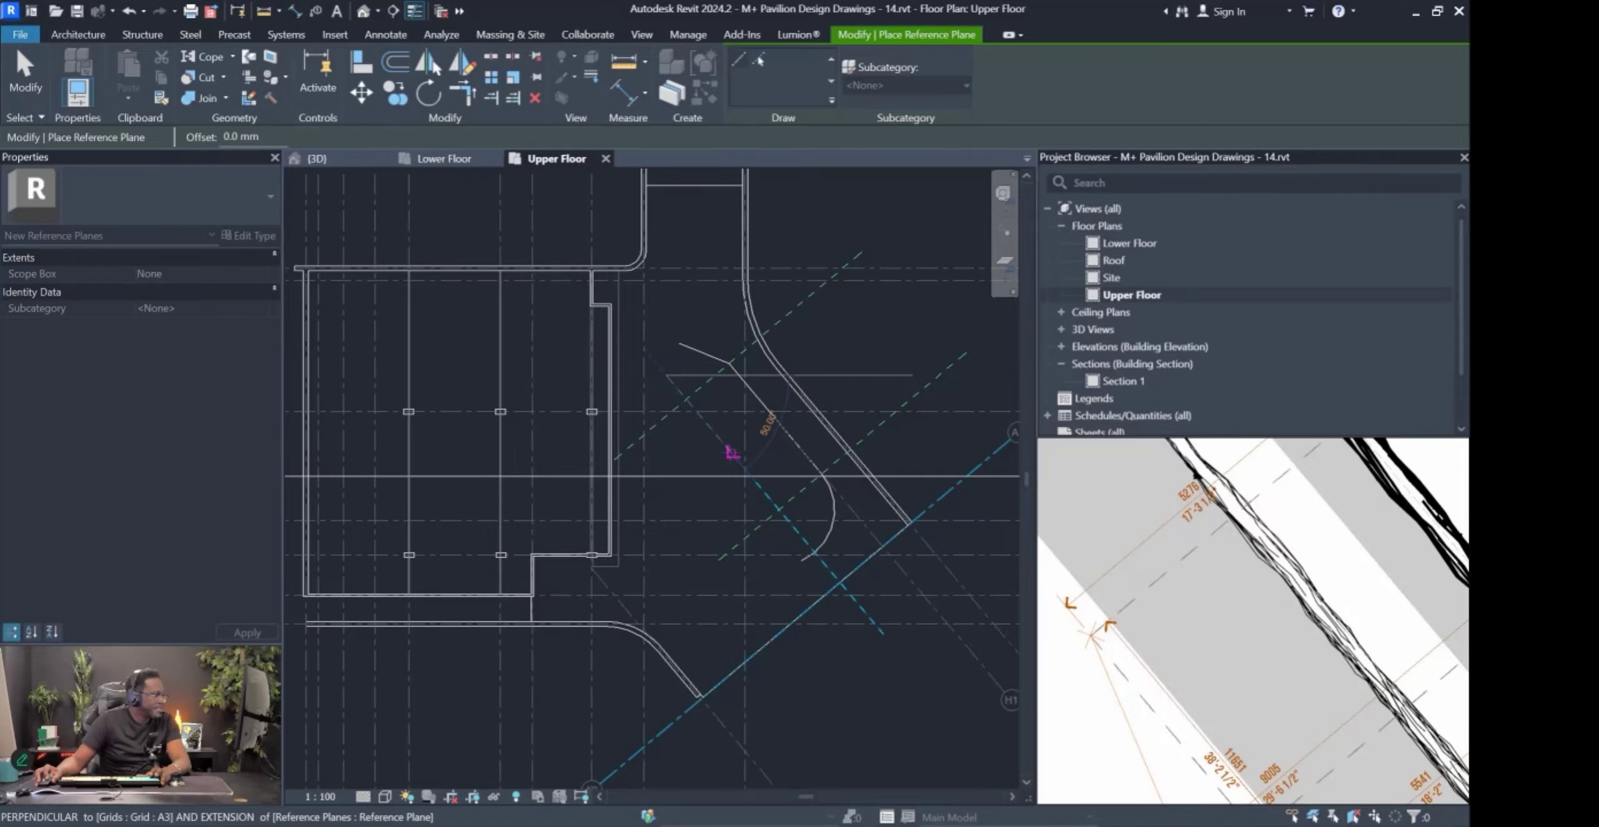
click(718, 438)
key(Escape)
click(697, 461)
drag(706, 470, 858, 699)
scroll(763, 399, up, 3)
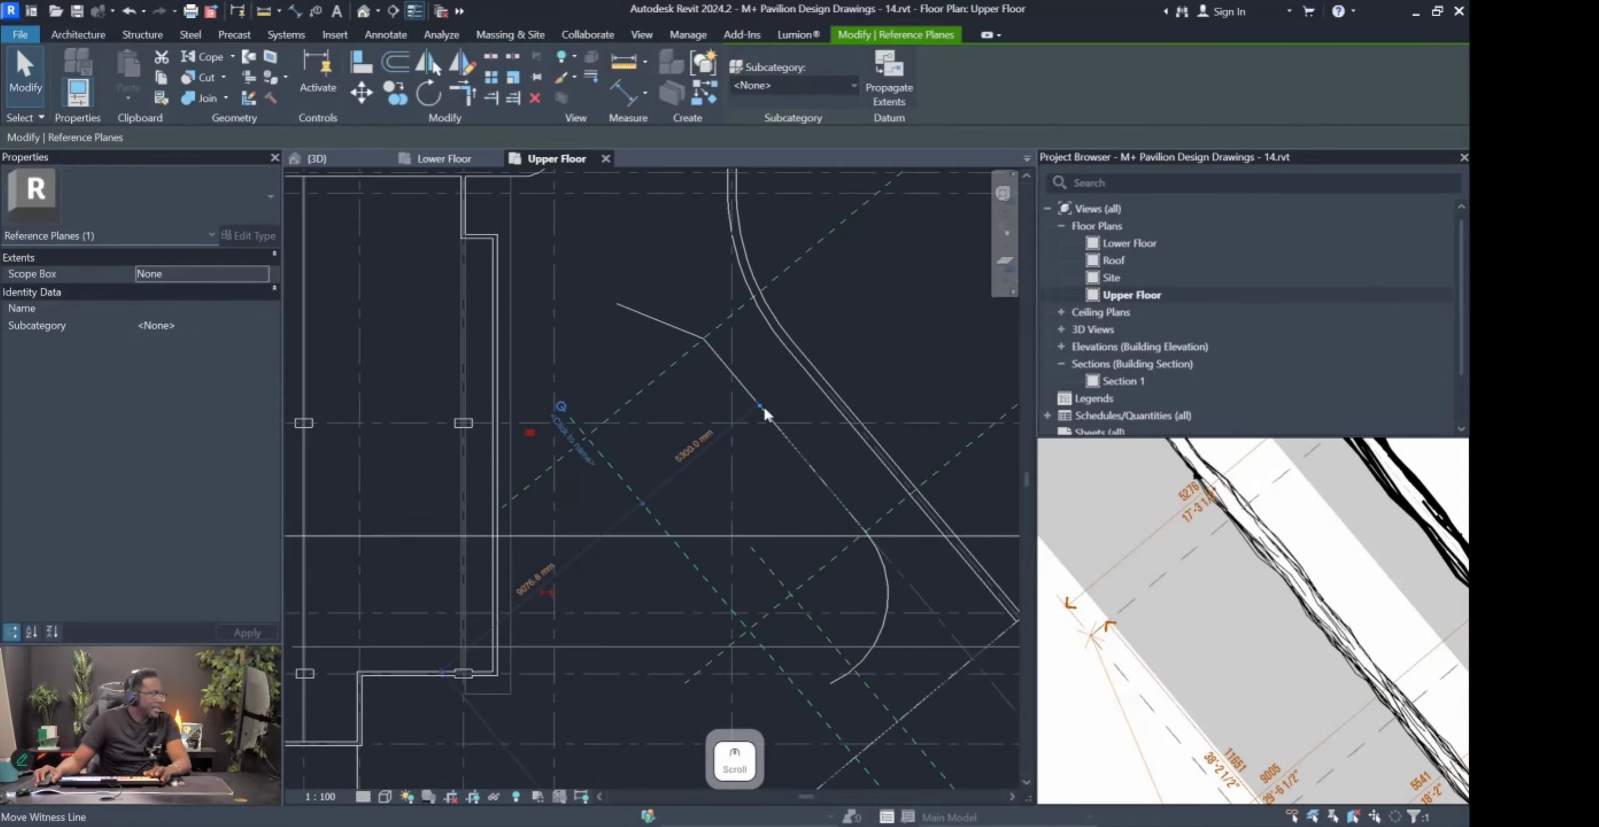
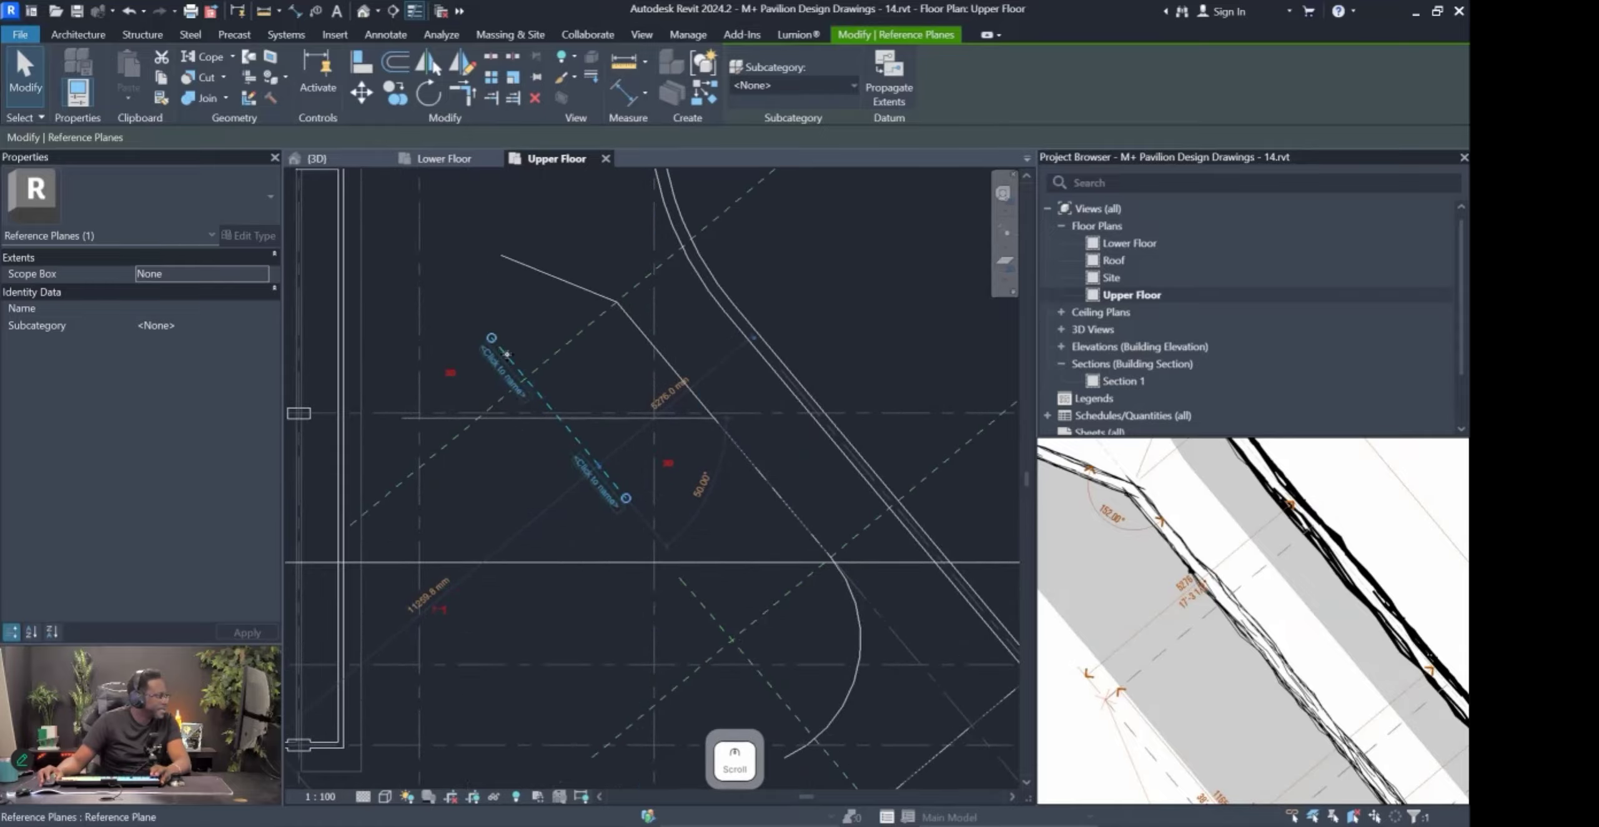
key(Escape)
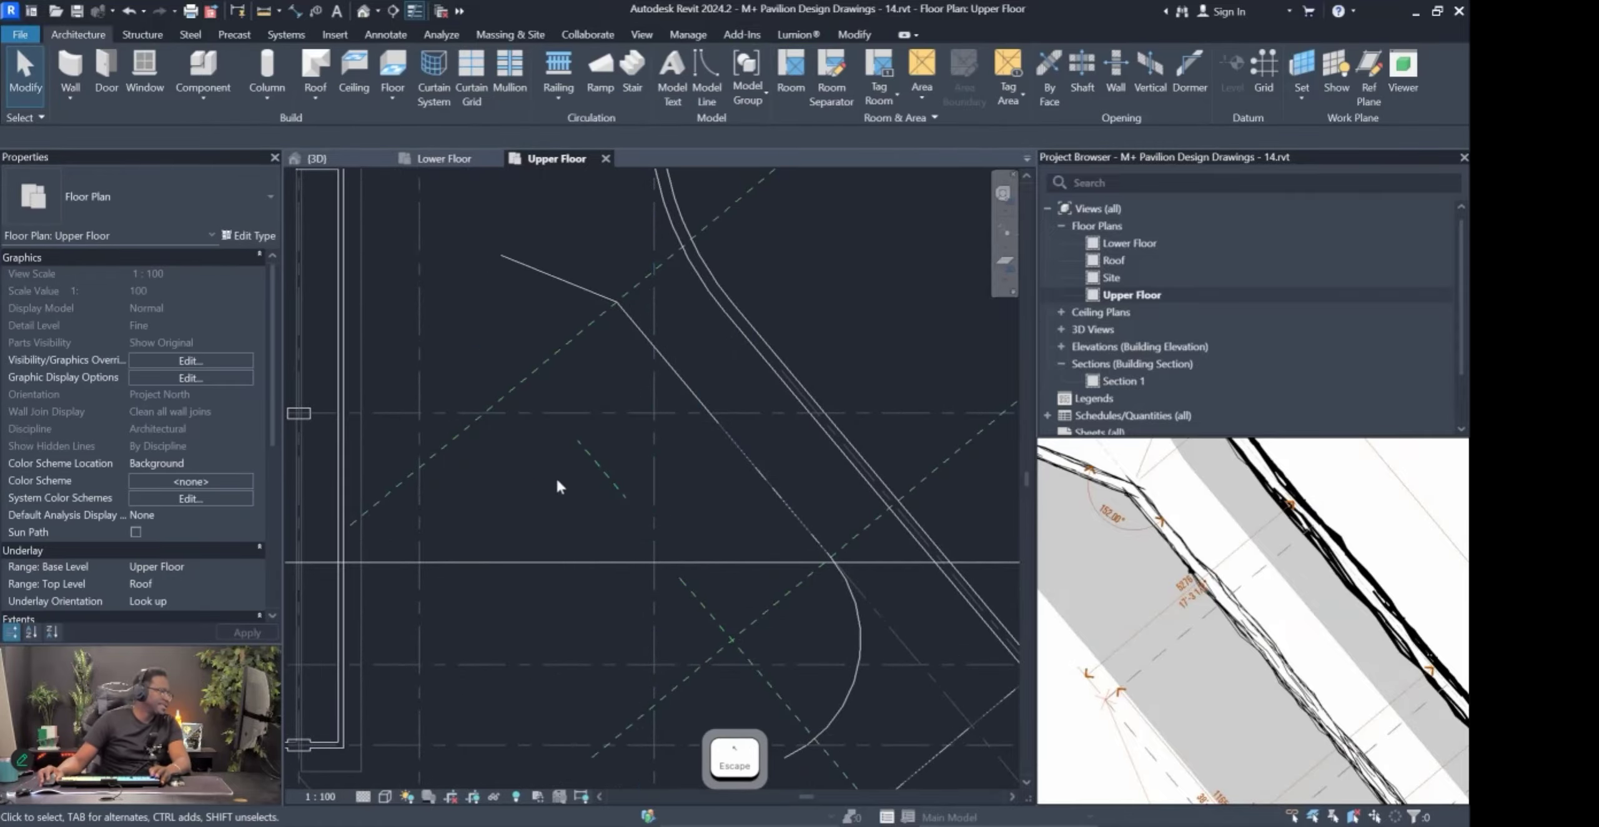
Examine the reference drawing for the two dimensions that locate the next arc's centre from the slanted wall and the perpendicular end wall.
scroll(1252, 622, down, 3)
drag(1188, 643, 1284, 602)
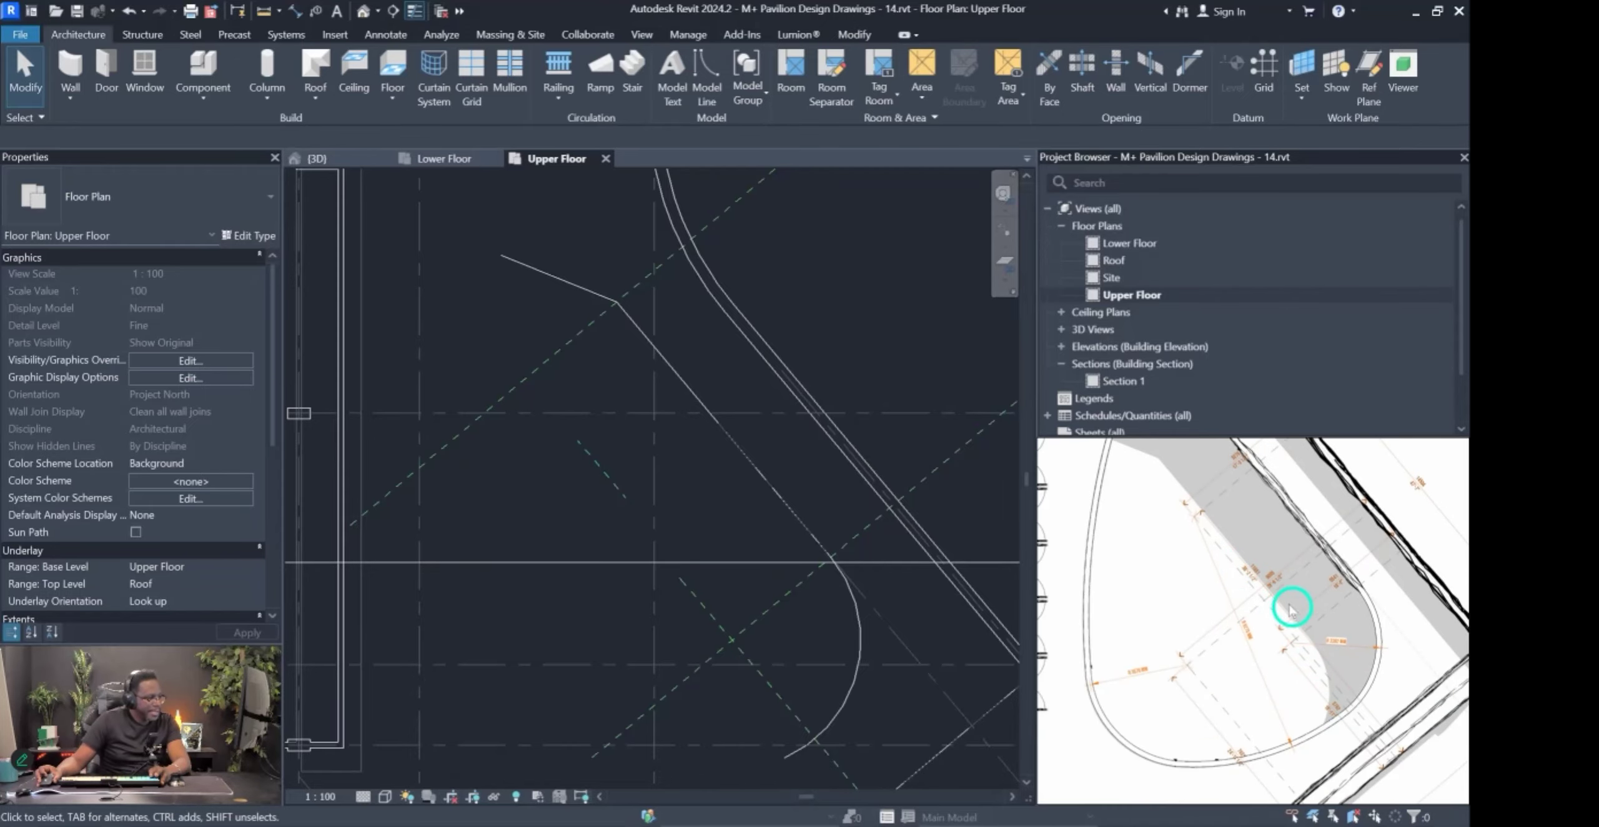
scroll(1284, 603, up, 5)
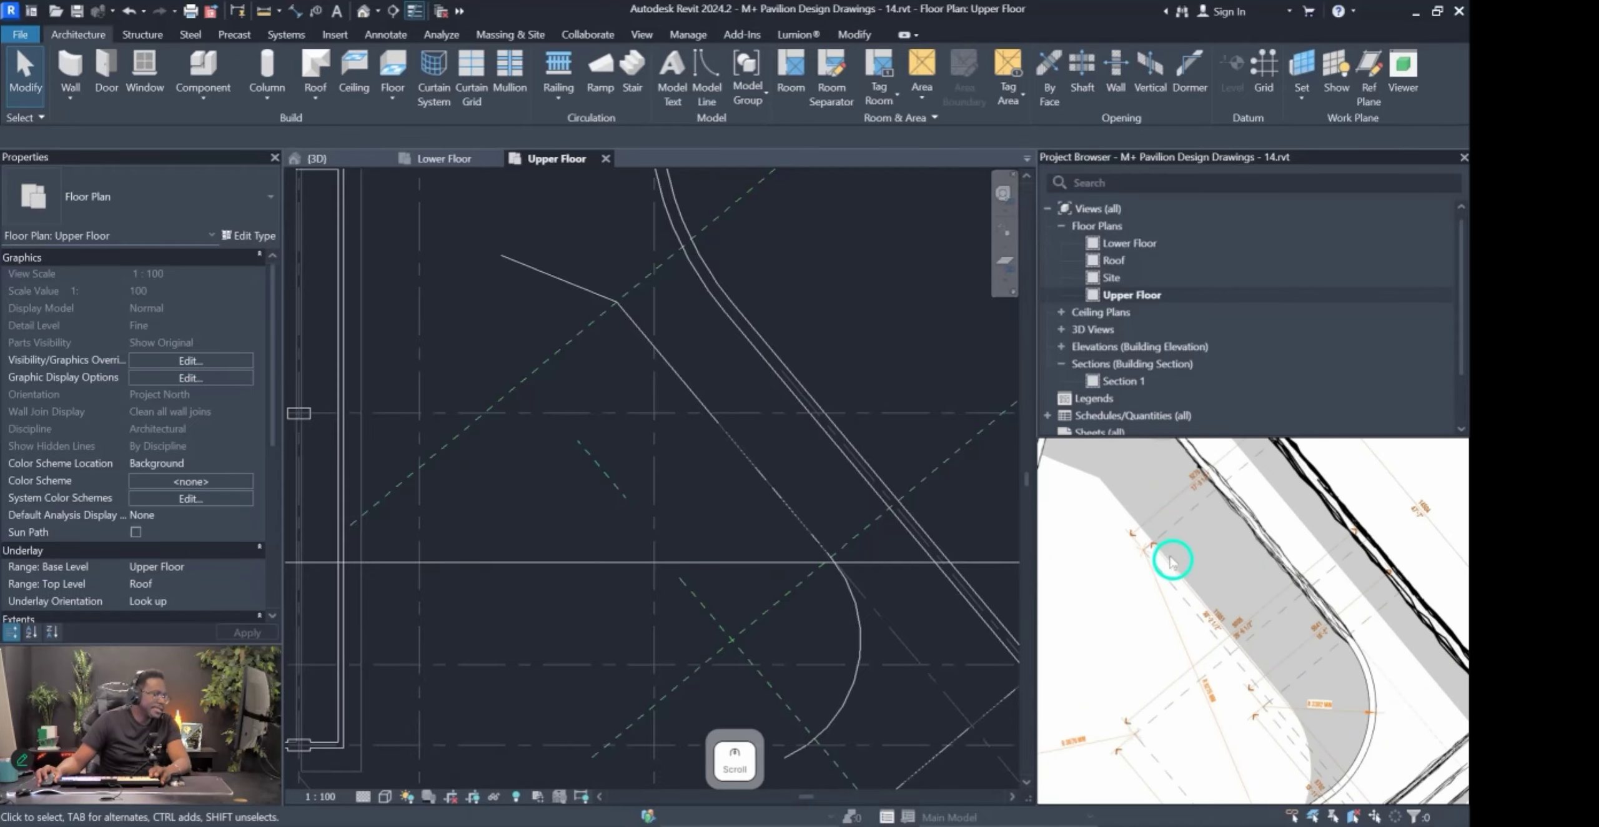
scroll(1185, 526, up, 4)
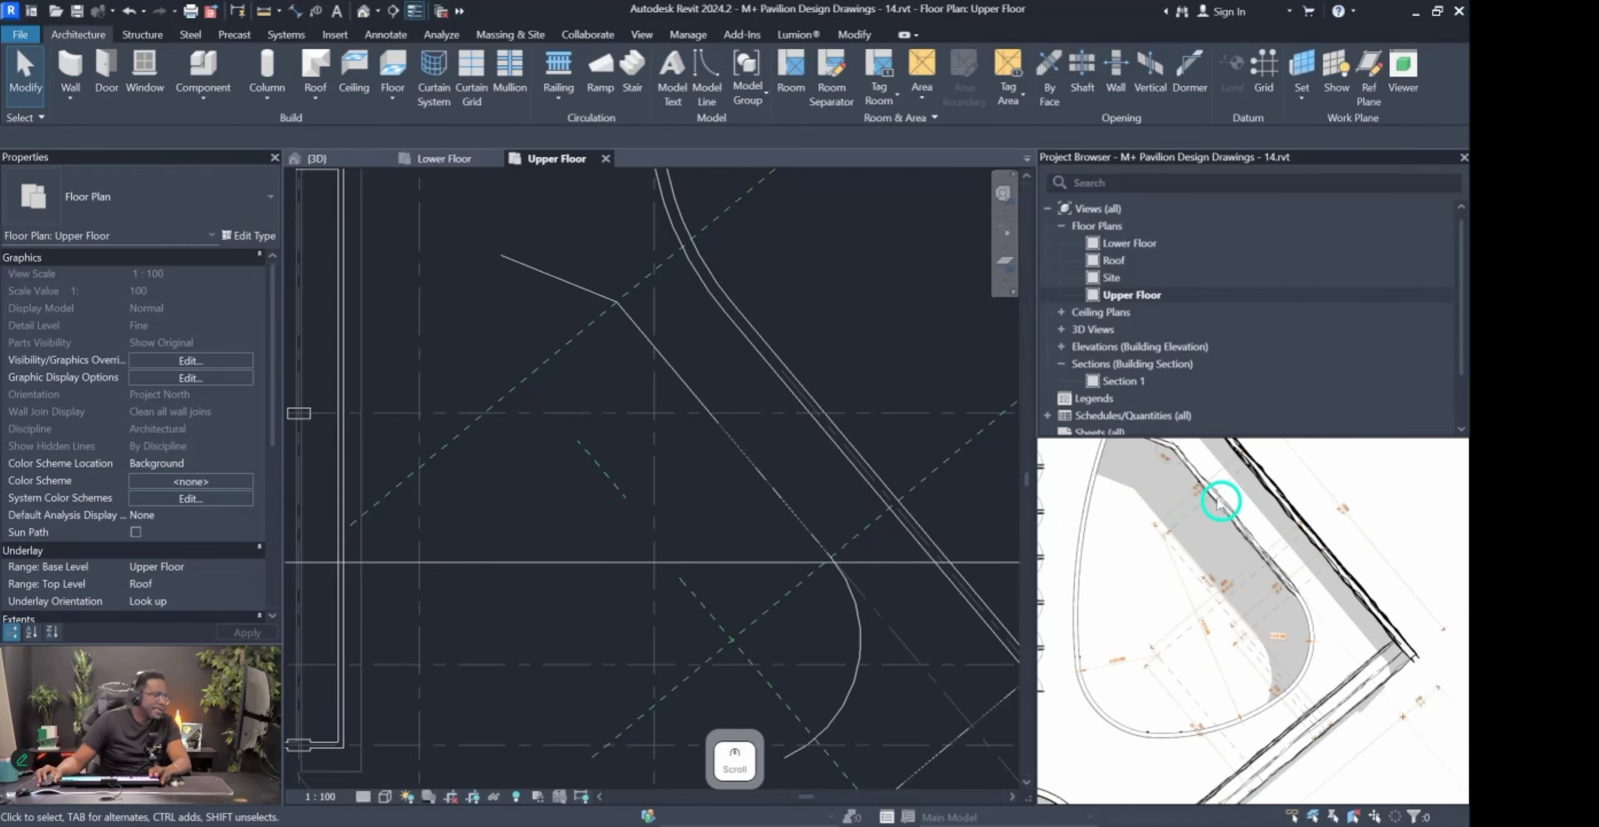
scroll(1189, 569, down, 2)
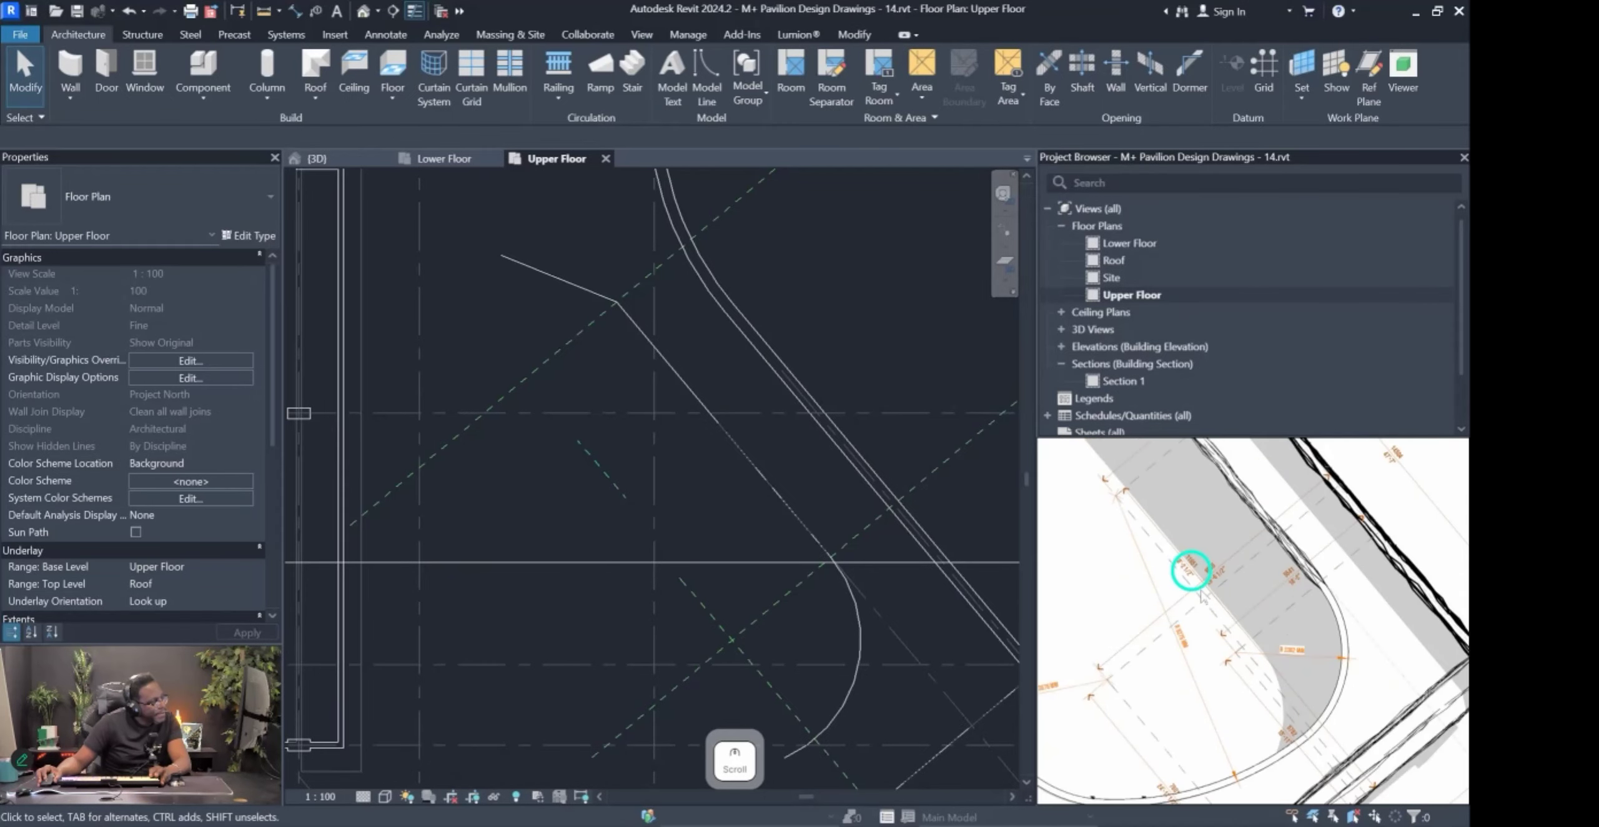
scroll(1264, 640, down, 3)
scroll(1246, 562, up, 3)
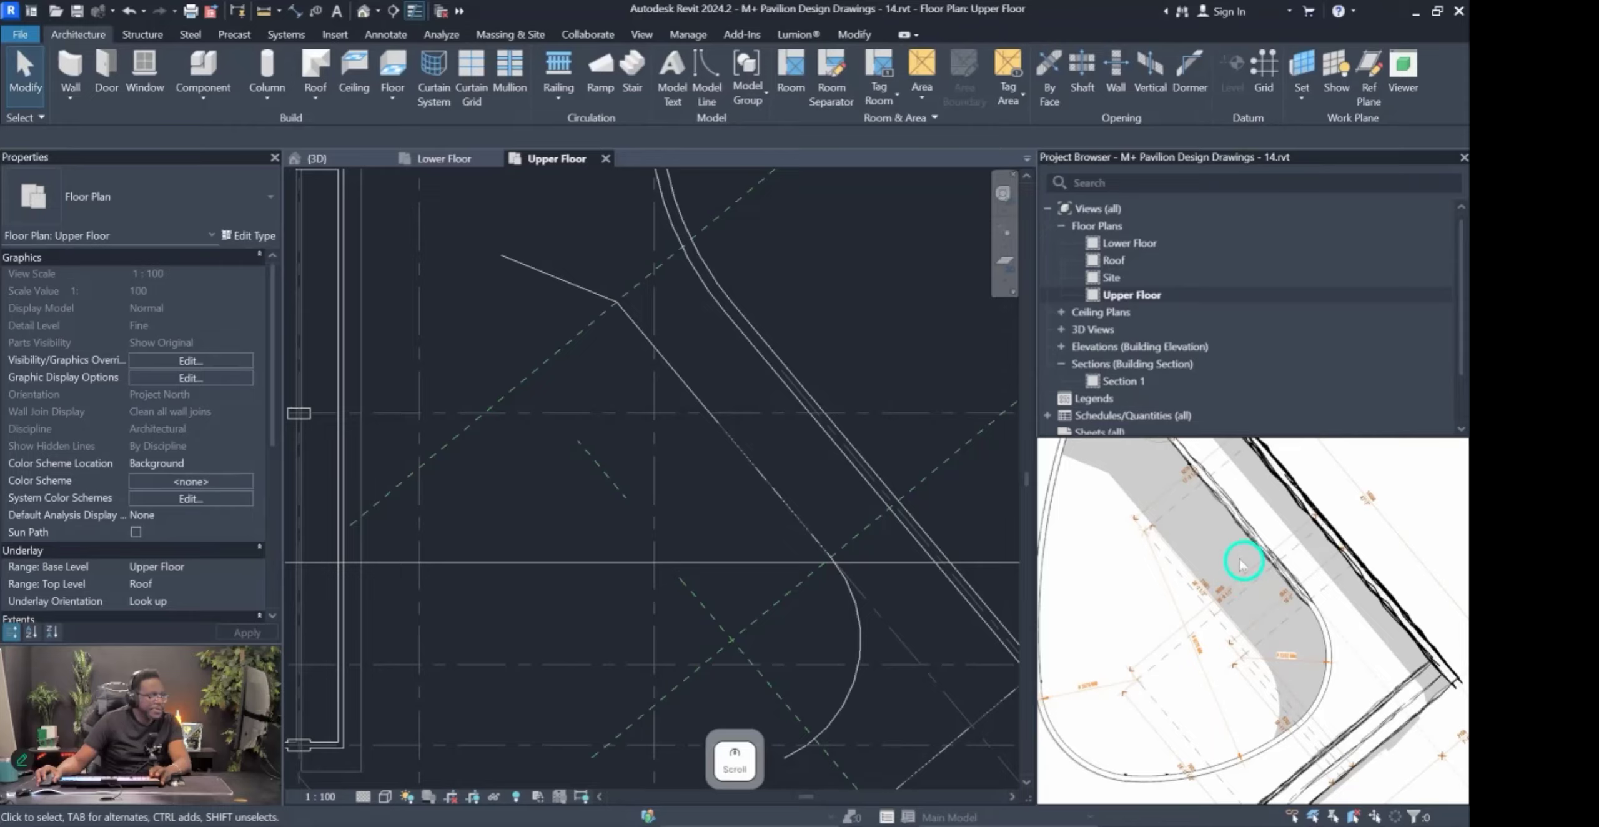
key(Escape)
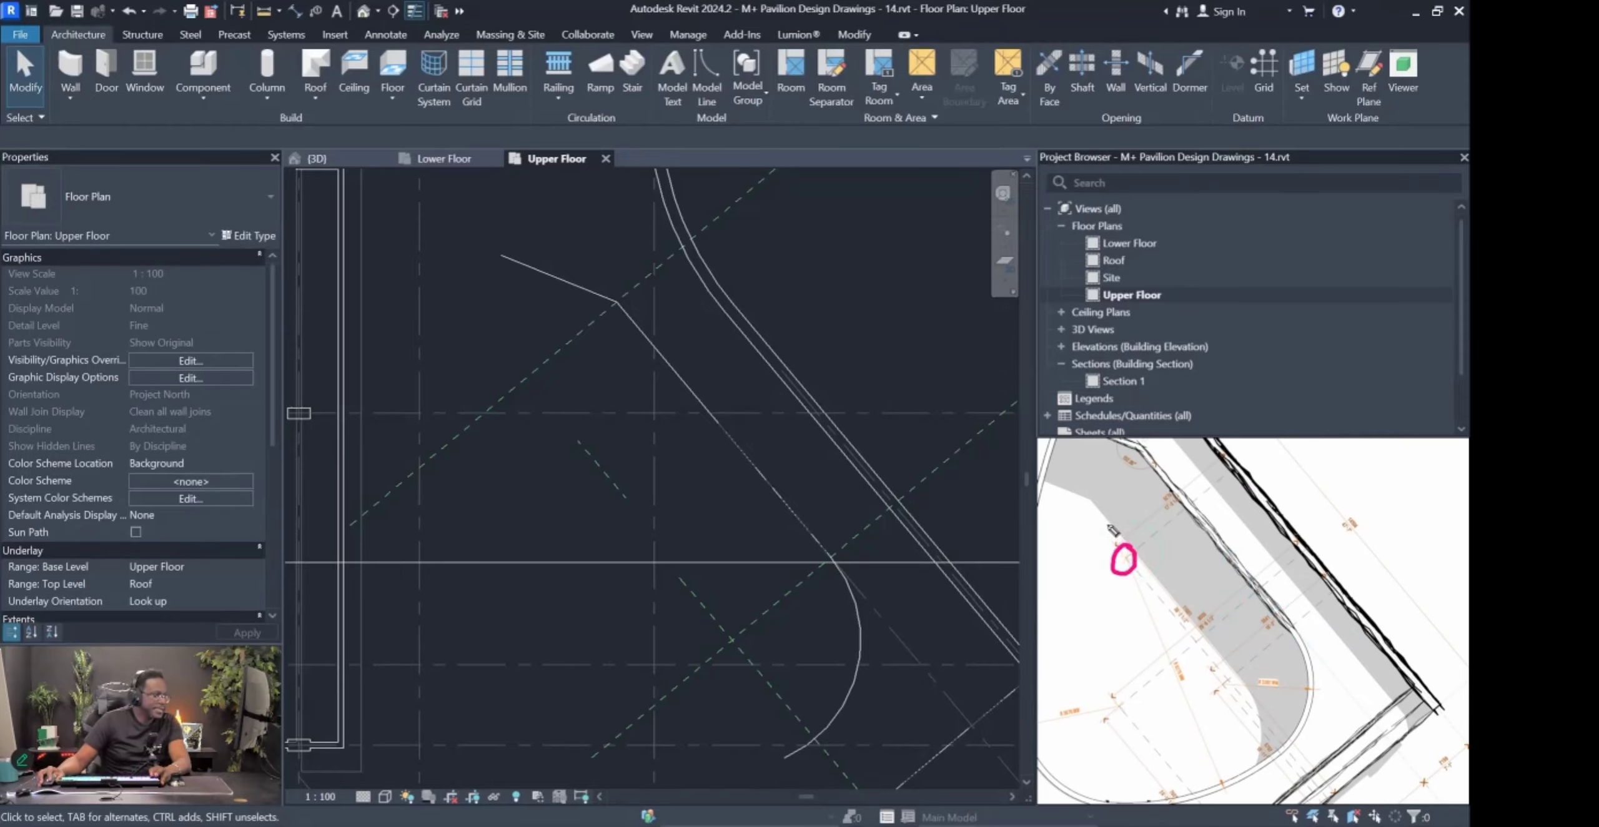
drag(1117, 535, 1227, 457)
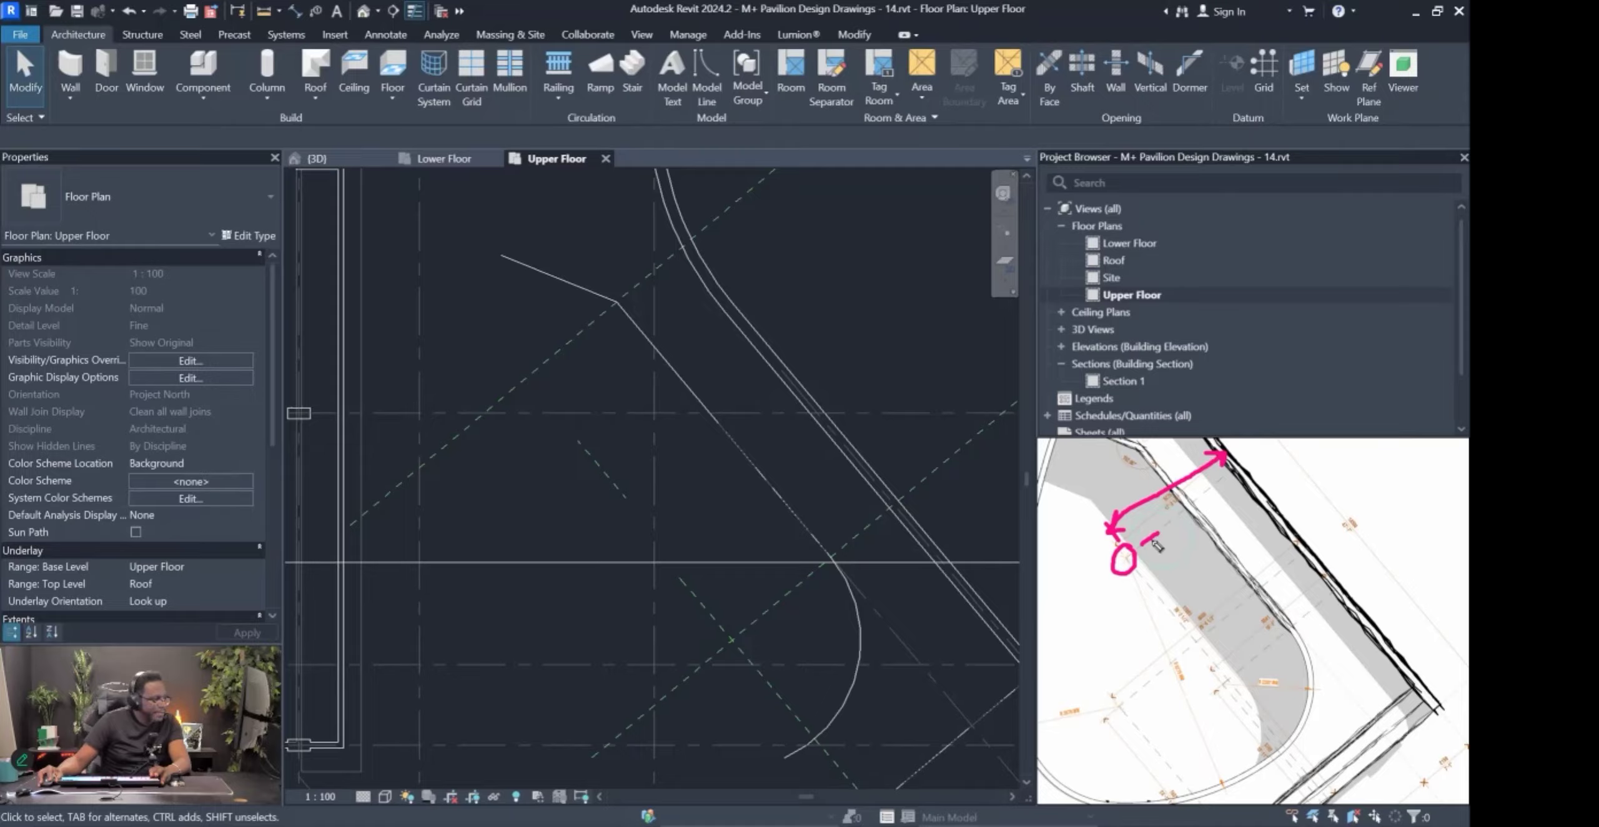
drag(1154, 548, 1353, 778)
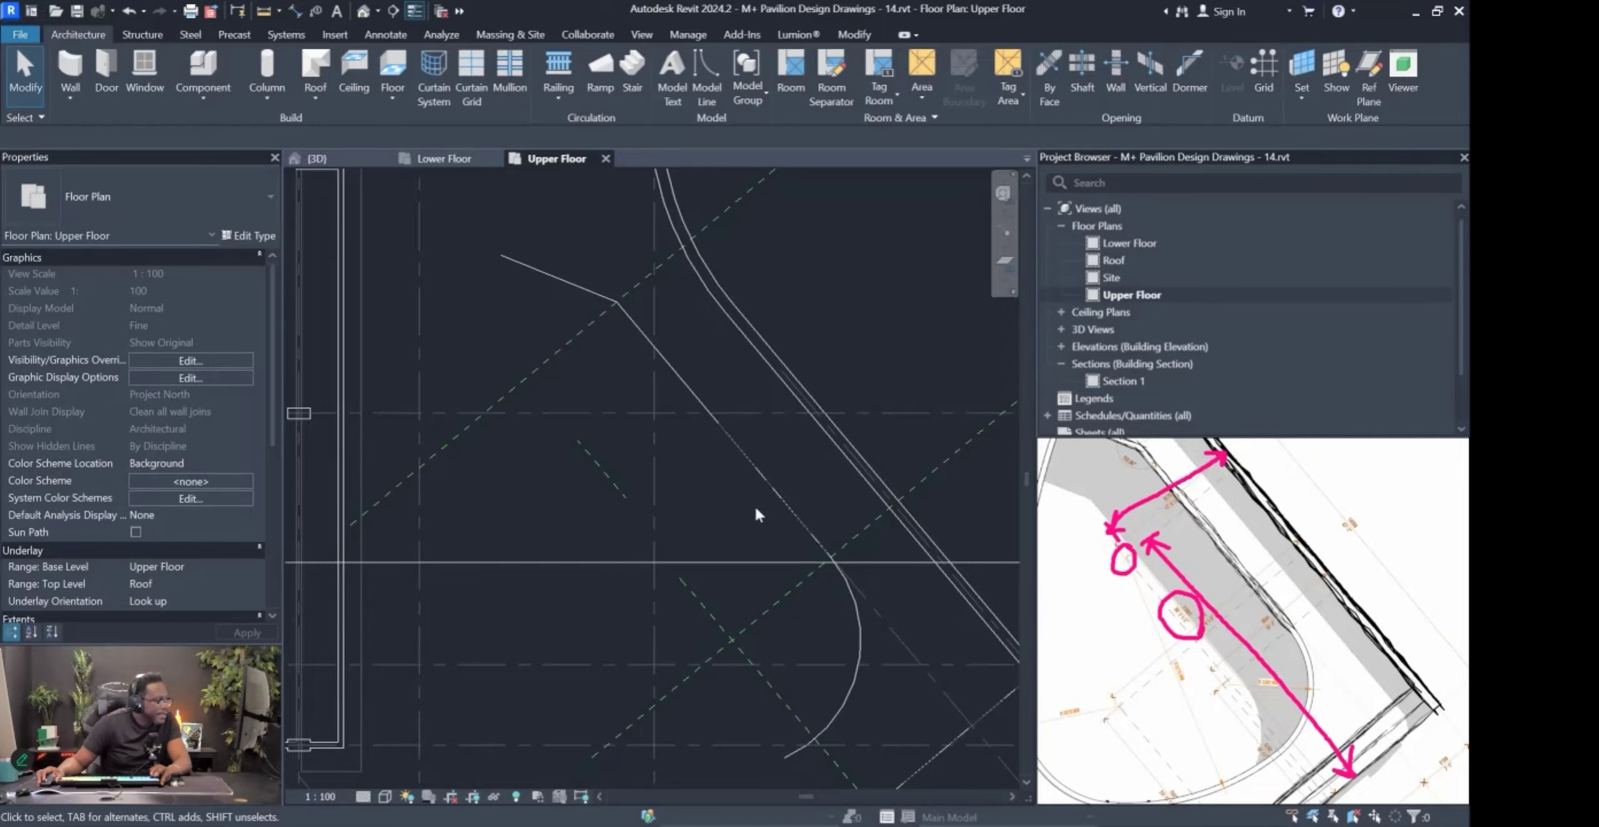
scroll(924, 579, down, 3)
click(828, 411)
key(c)
key(o)
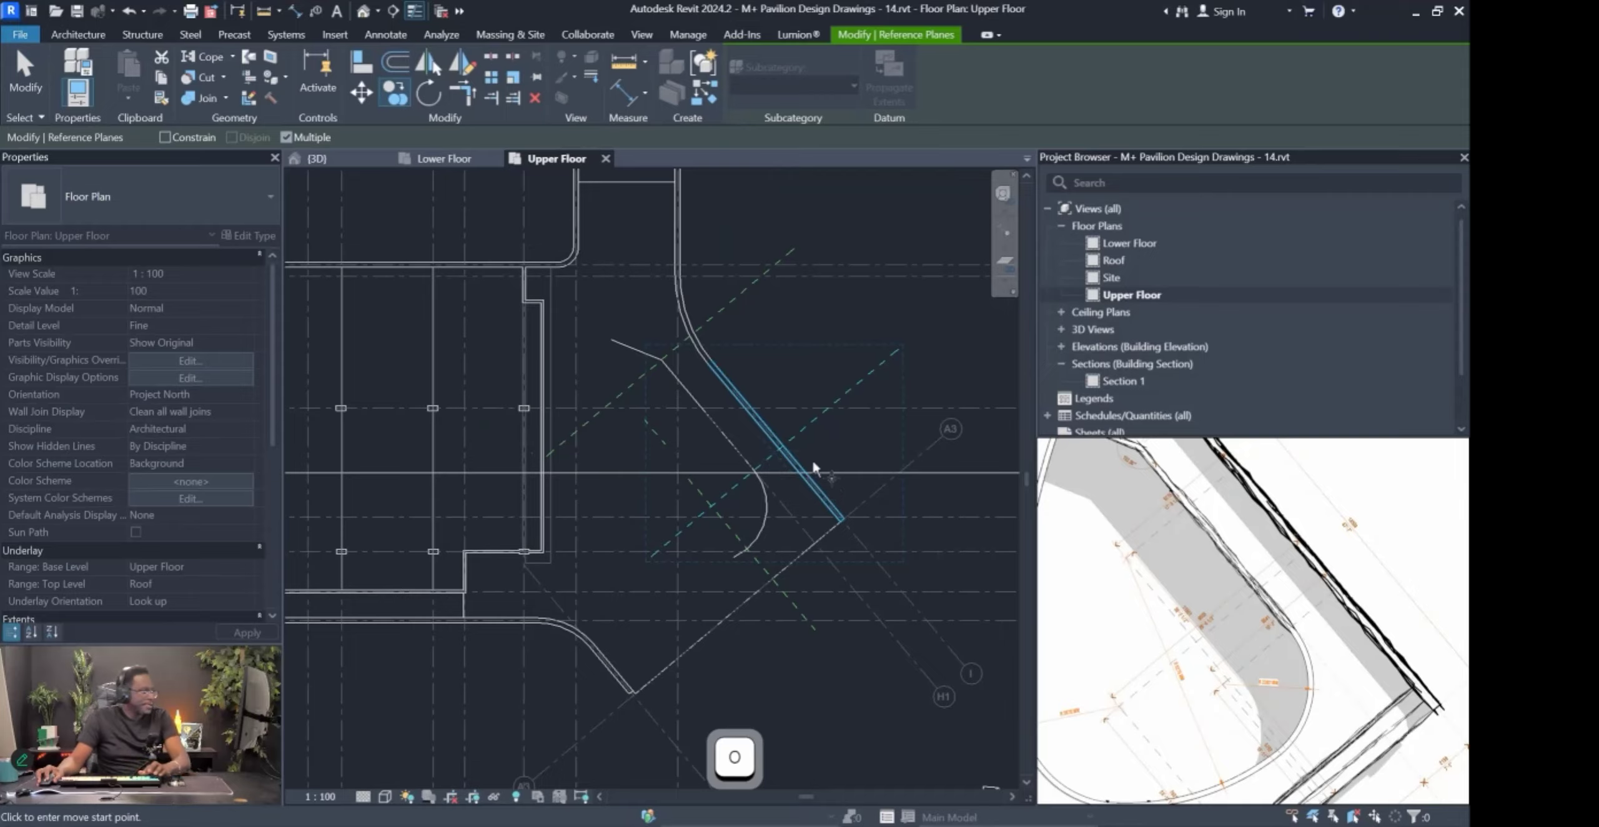
key(Escape)
scroll(681, 491, up, 2)
scroll(751, 532, down, 1)
key(Escape)
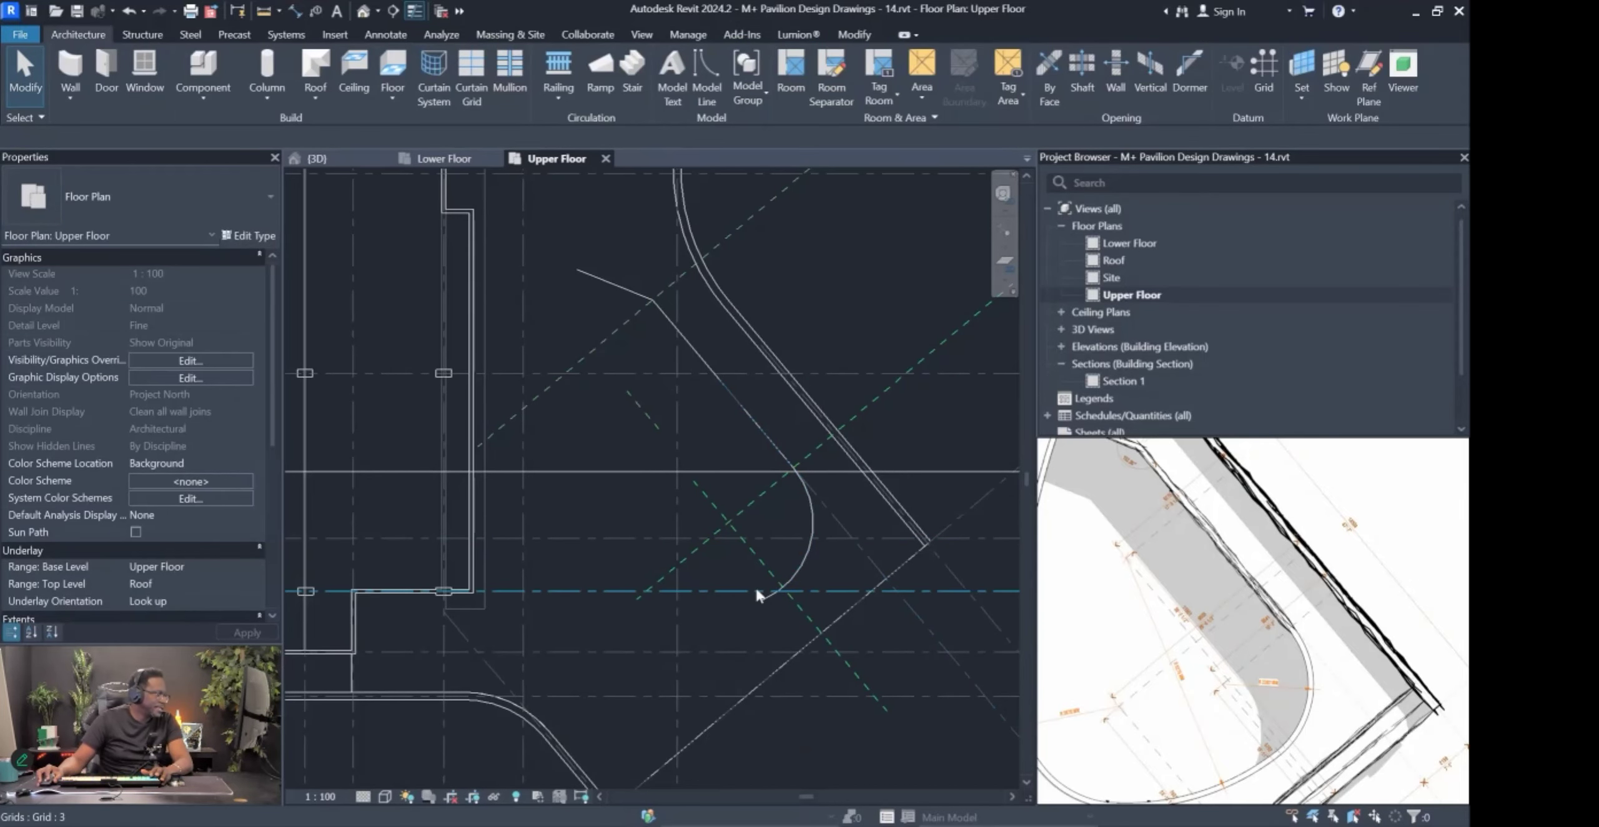
Move the diagonal reference plane from the first arc's centre to about 9000 mm from the end wall, and delete the plane that crossed it.
drag(757, 499, 697, 444)
click(757, 557)
key(Delete)
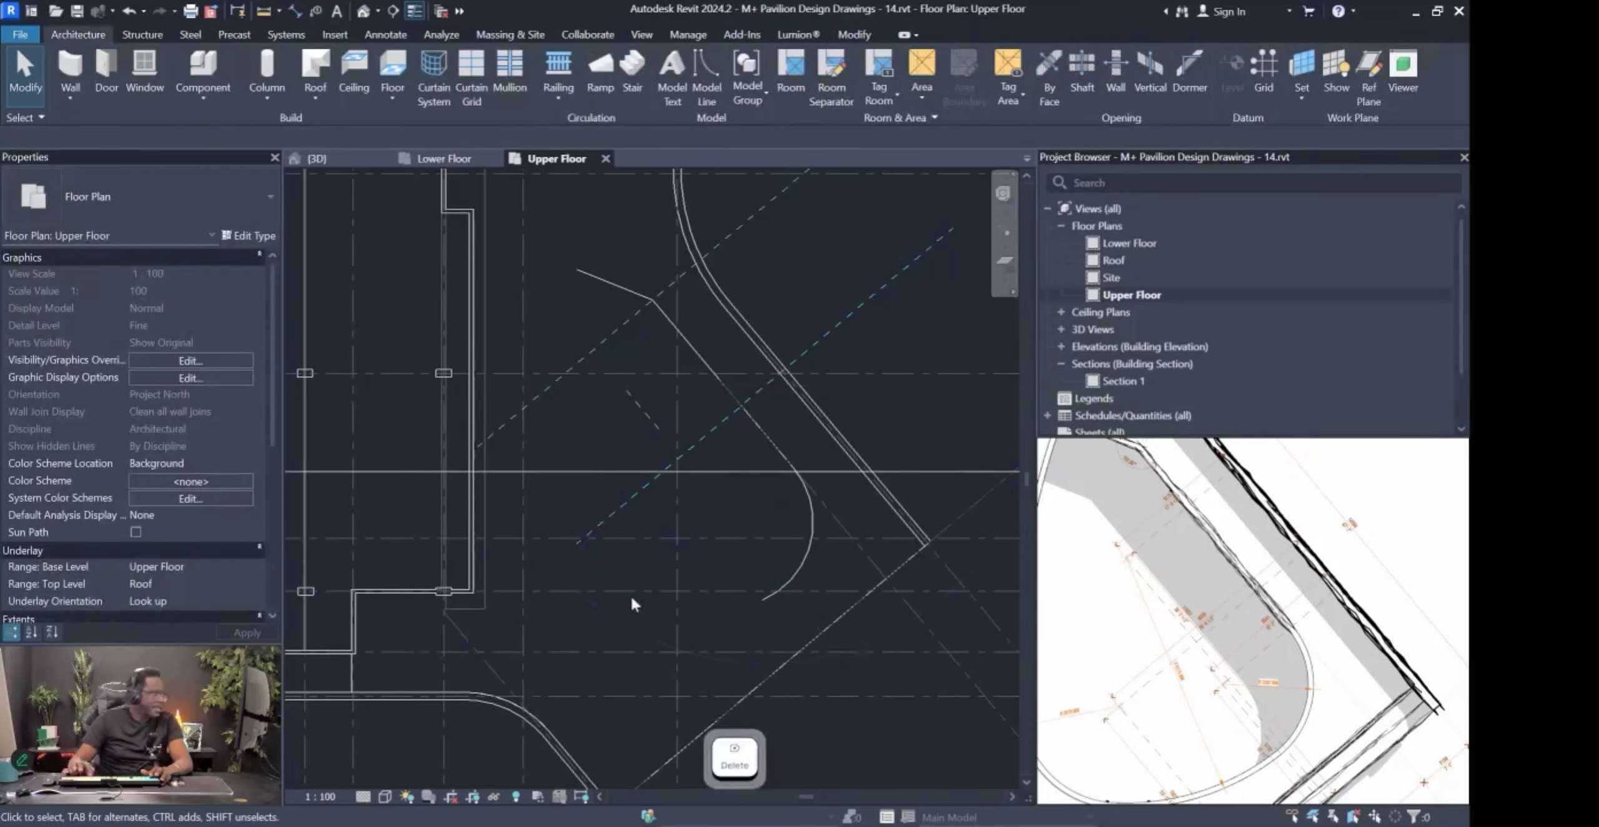
Set the moved diagonal reference plane's distance from the end wall to 11651 mm.
click(711, 429)
scroll(1250, 624, up, 3)
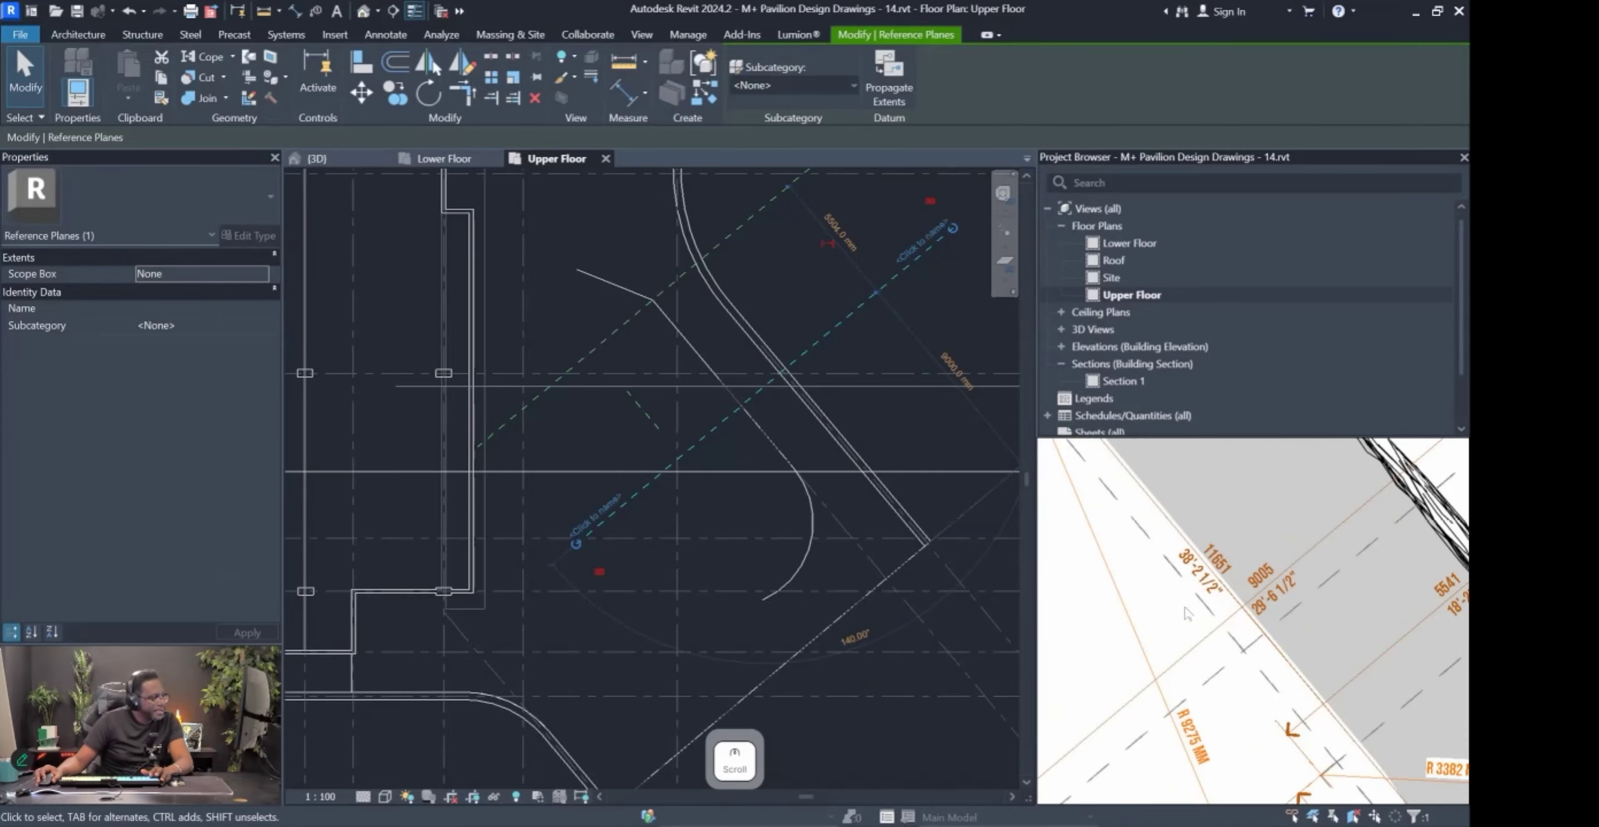
click(955, 361)
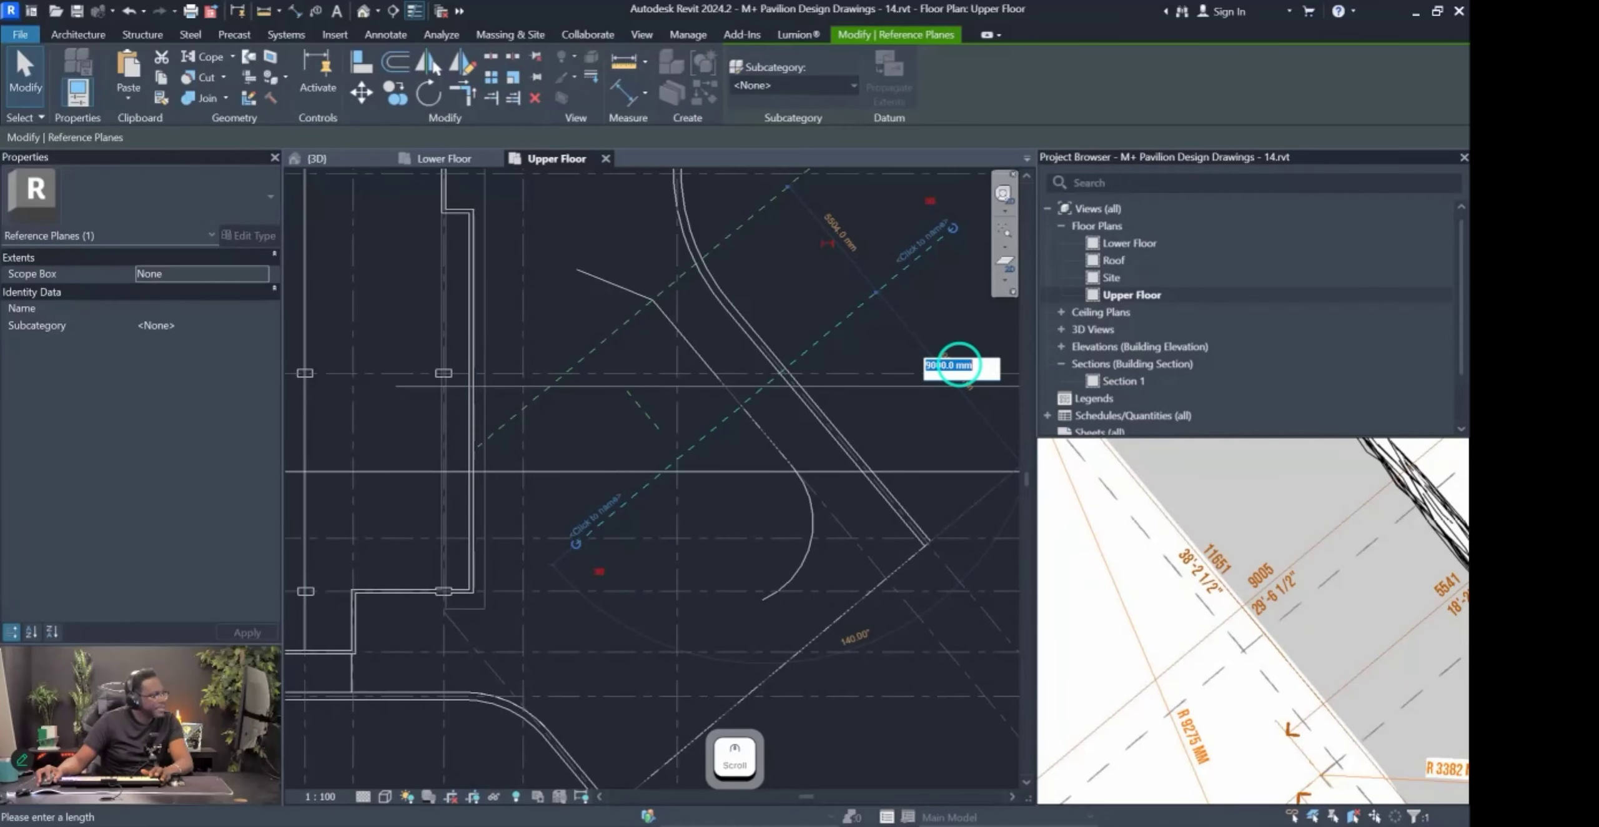
key(Escape)
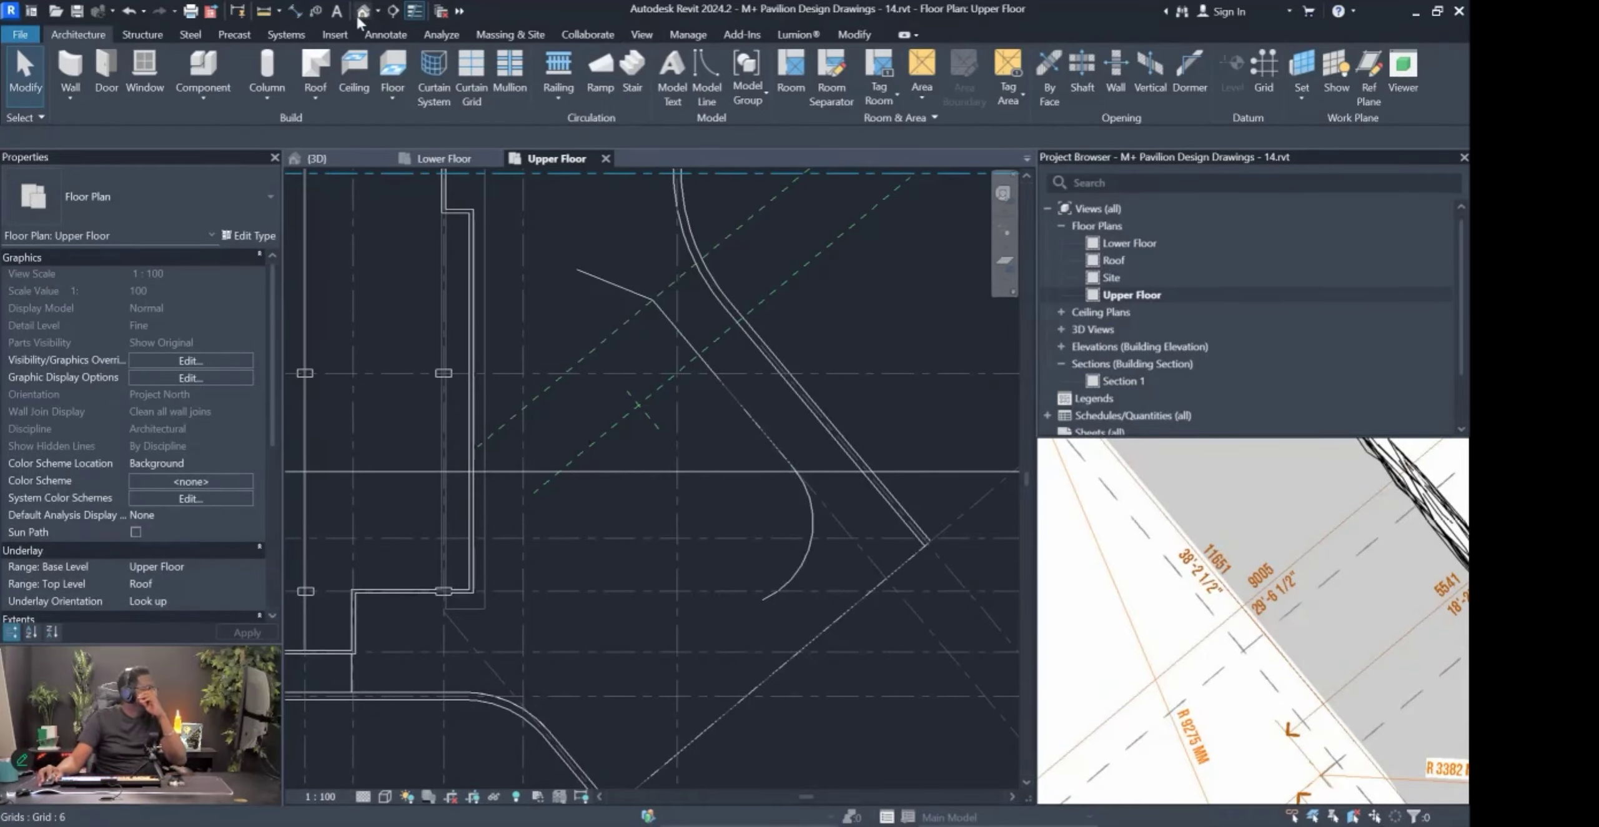
Draw a centre-ends arc detail line of radius 9275 mm, sweeping about 132 degrees, centred on the intersection of the two reference planes.
click(379, 33)
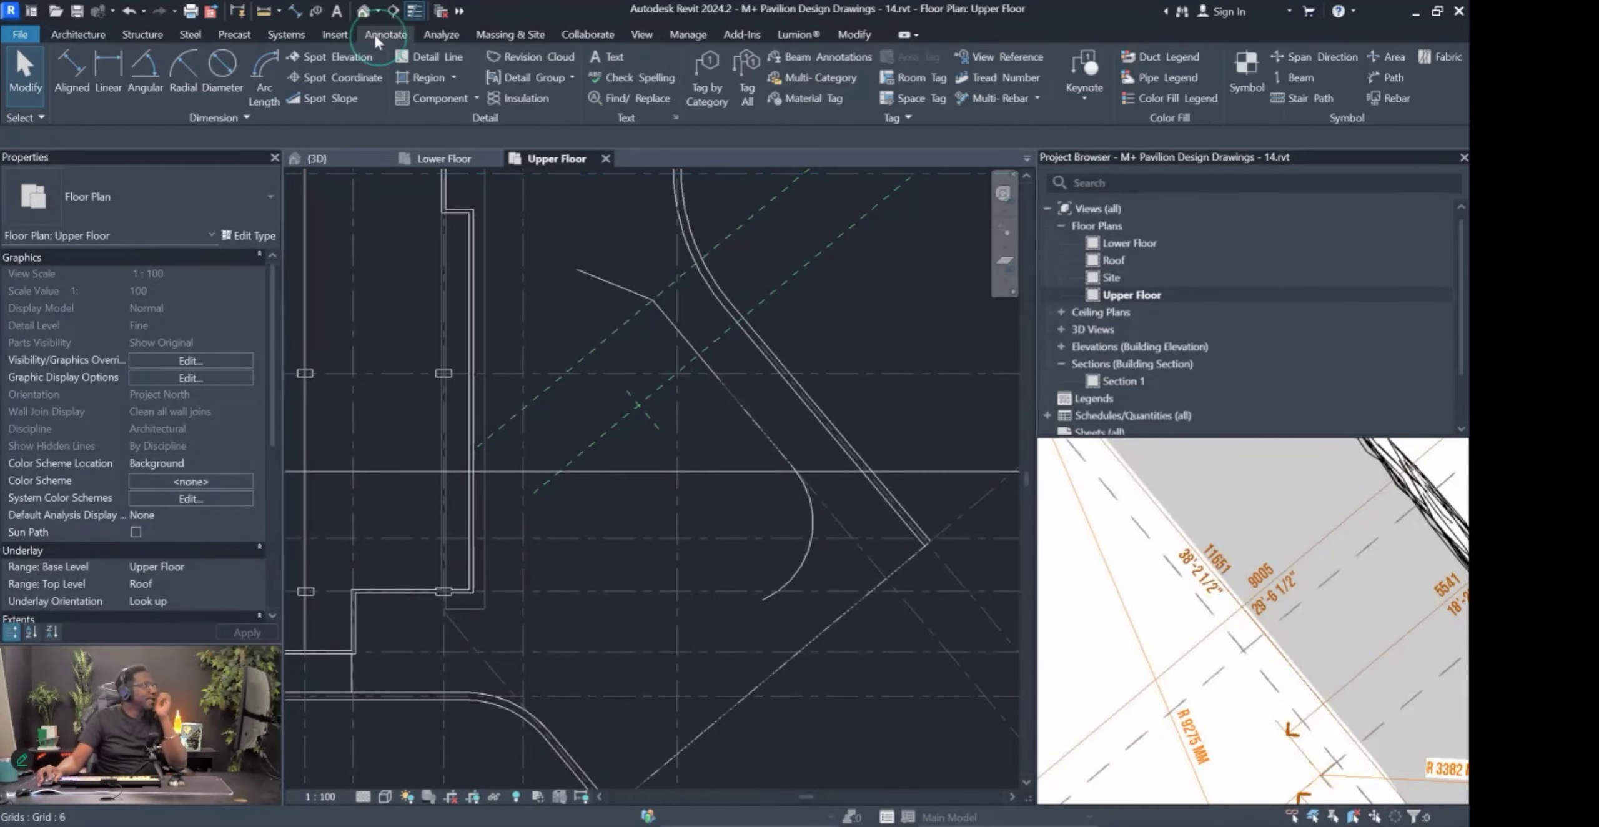
click(429, 59)
click(758, 77)
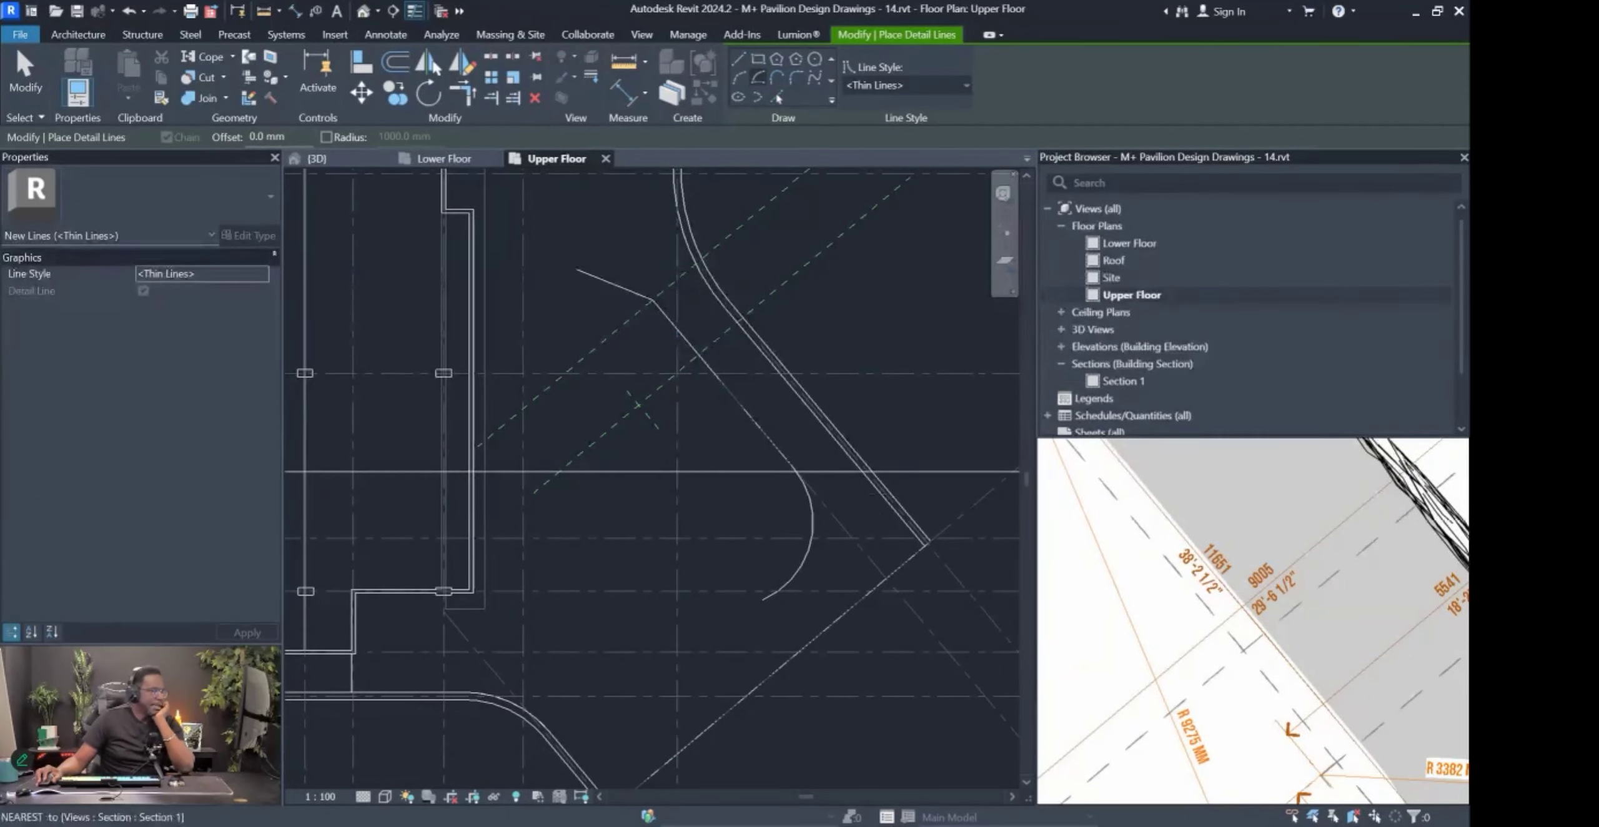
scroll(1180, 734, up, 5)
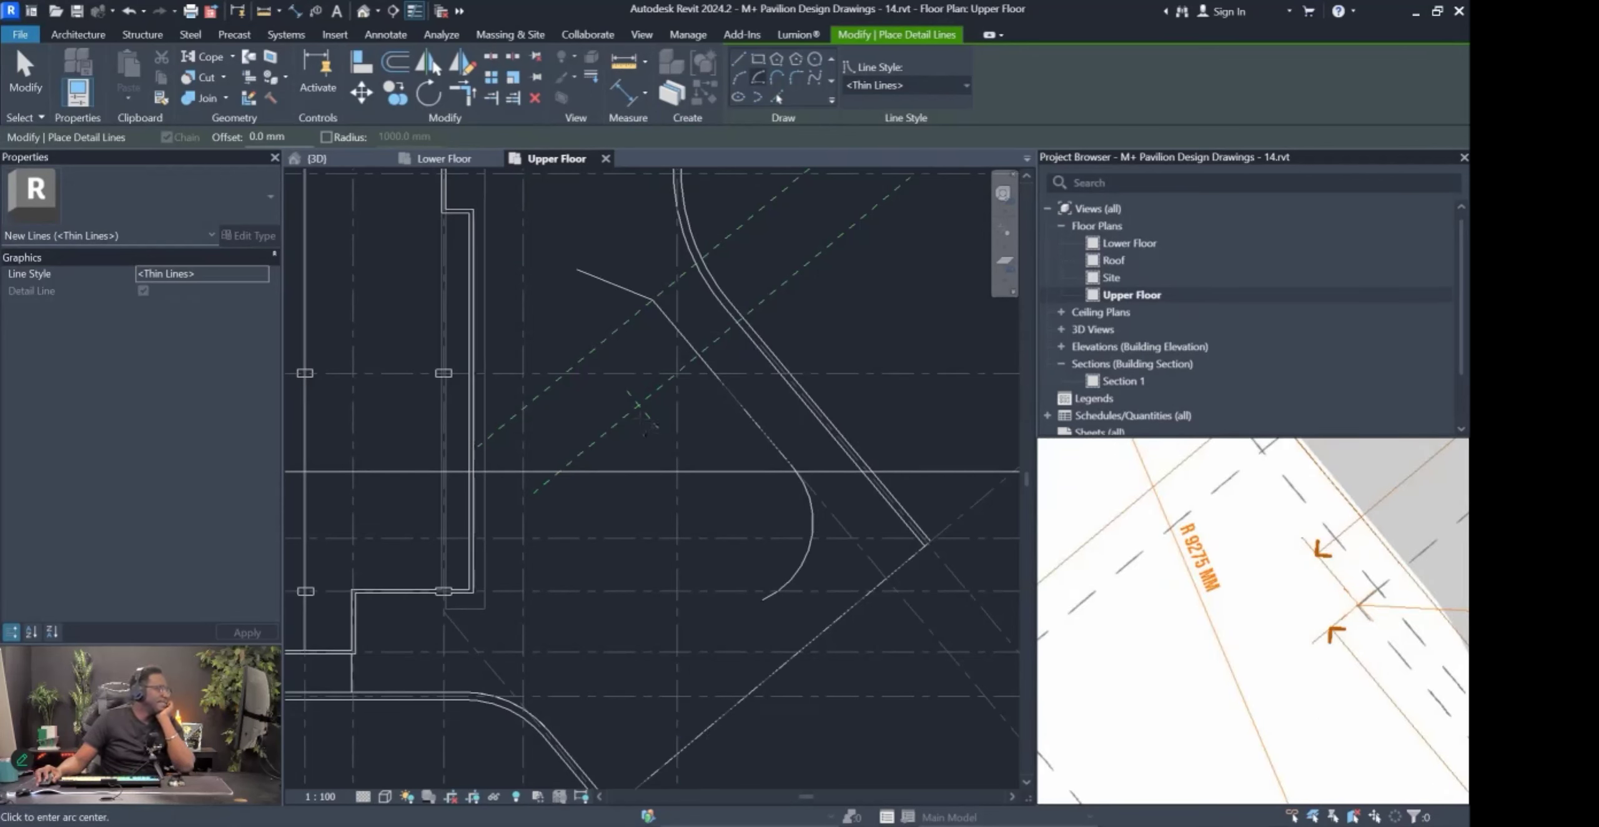
click(637, 405)
text(9275)
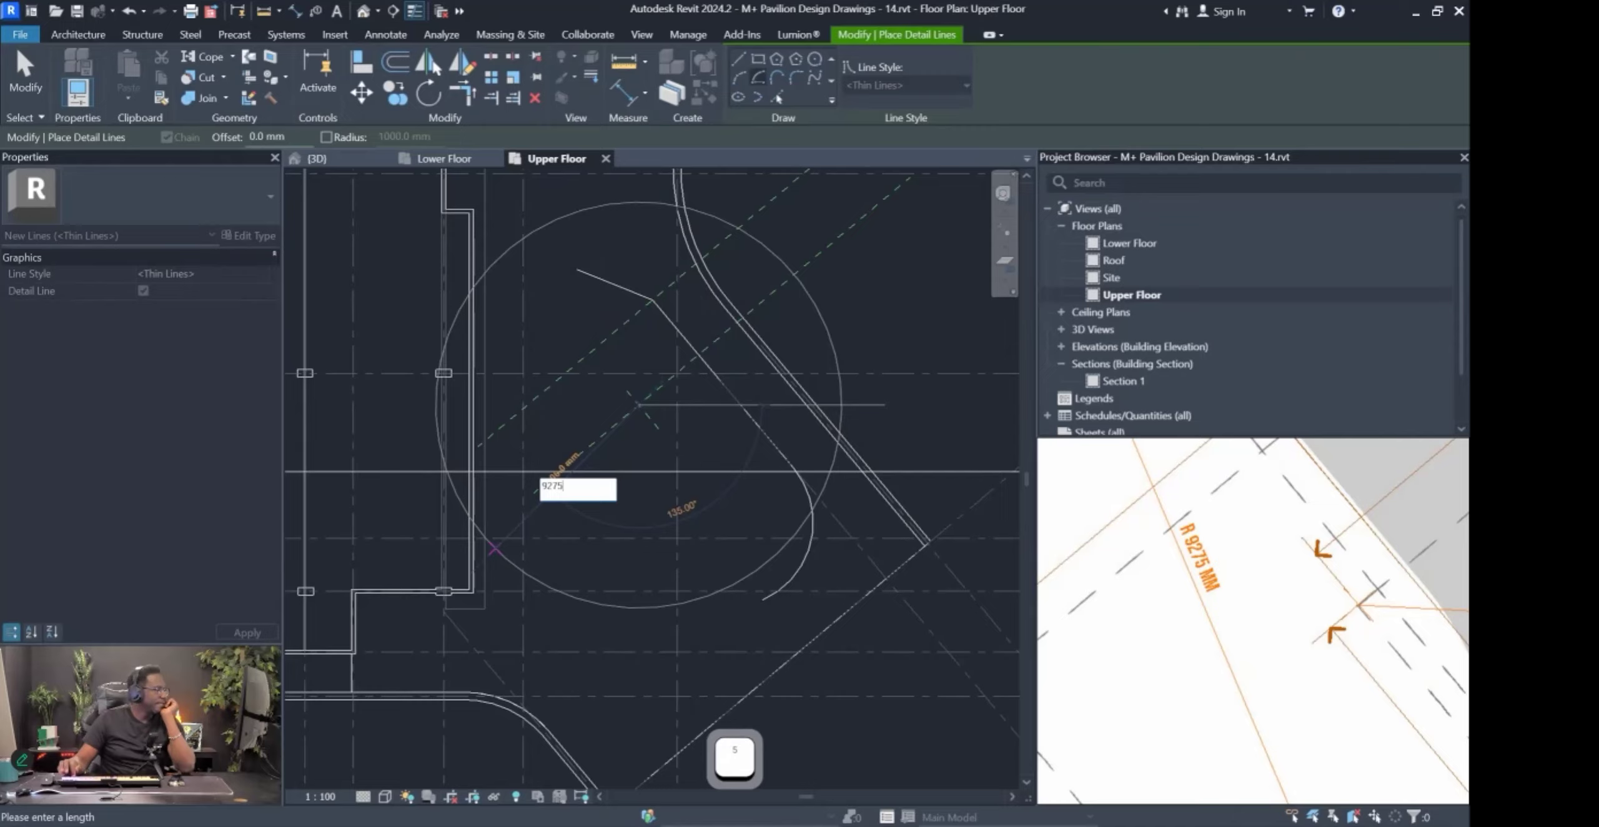
key(Return)
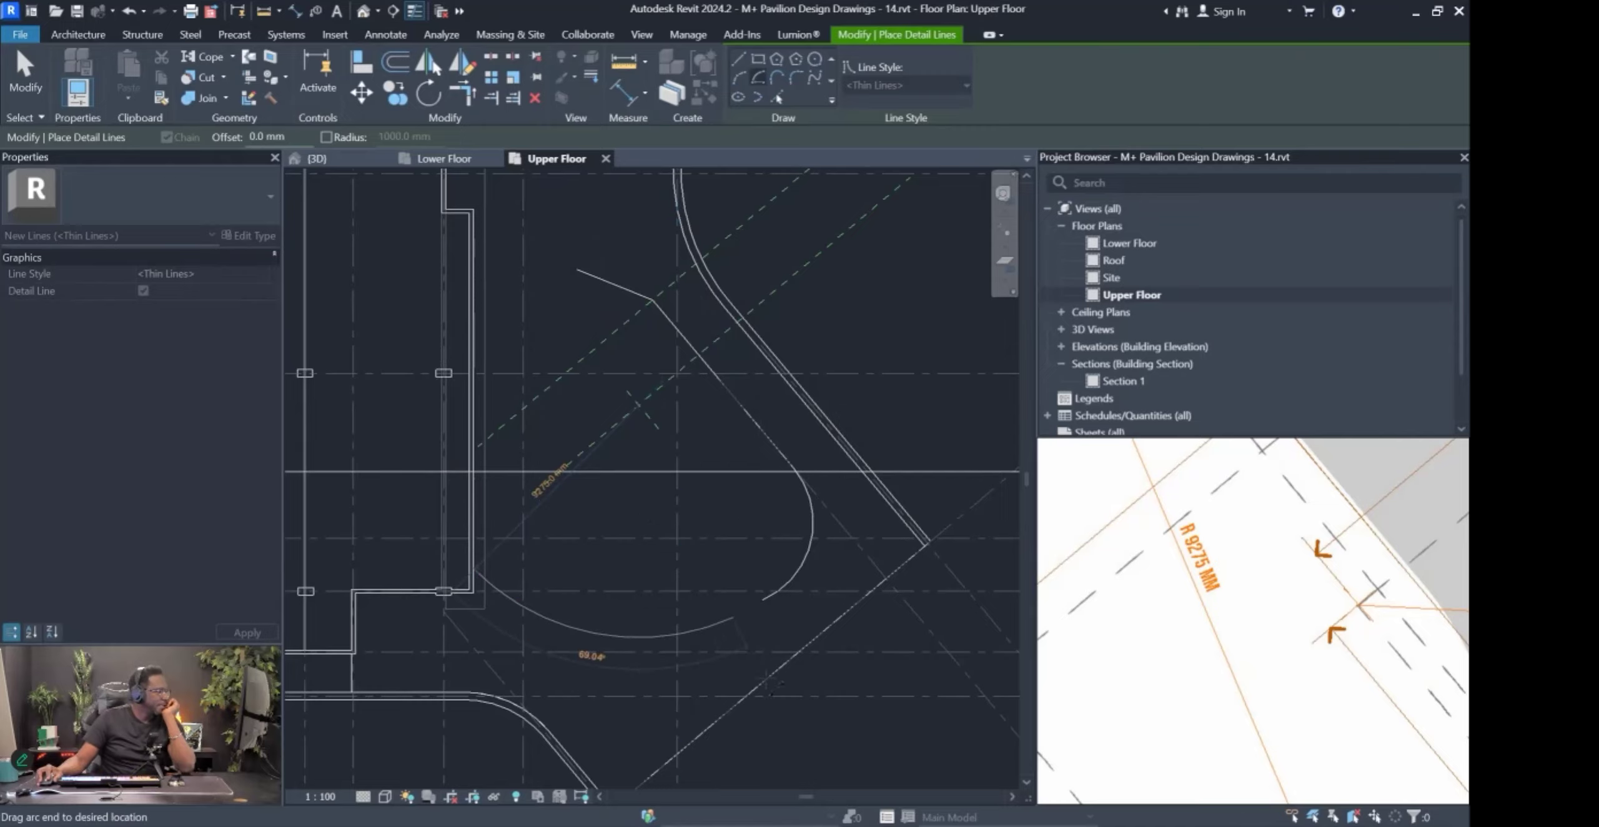
click(945, 420)
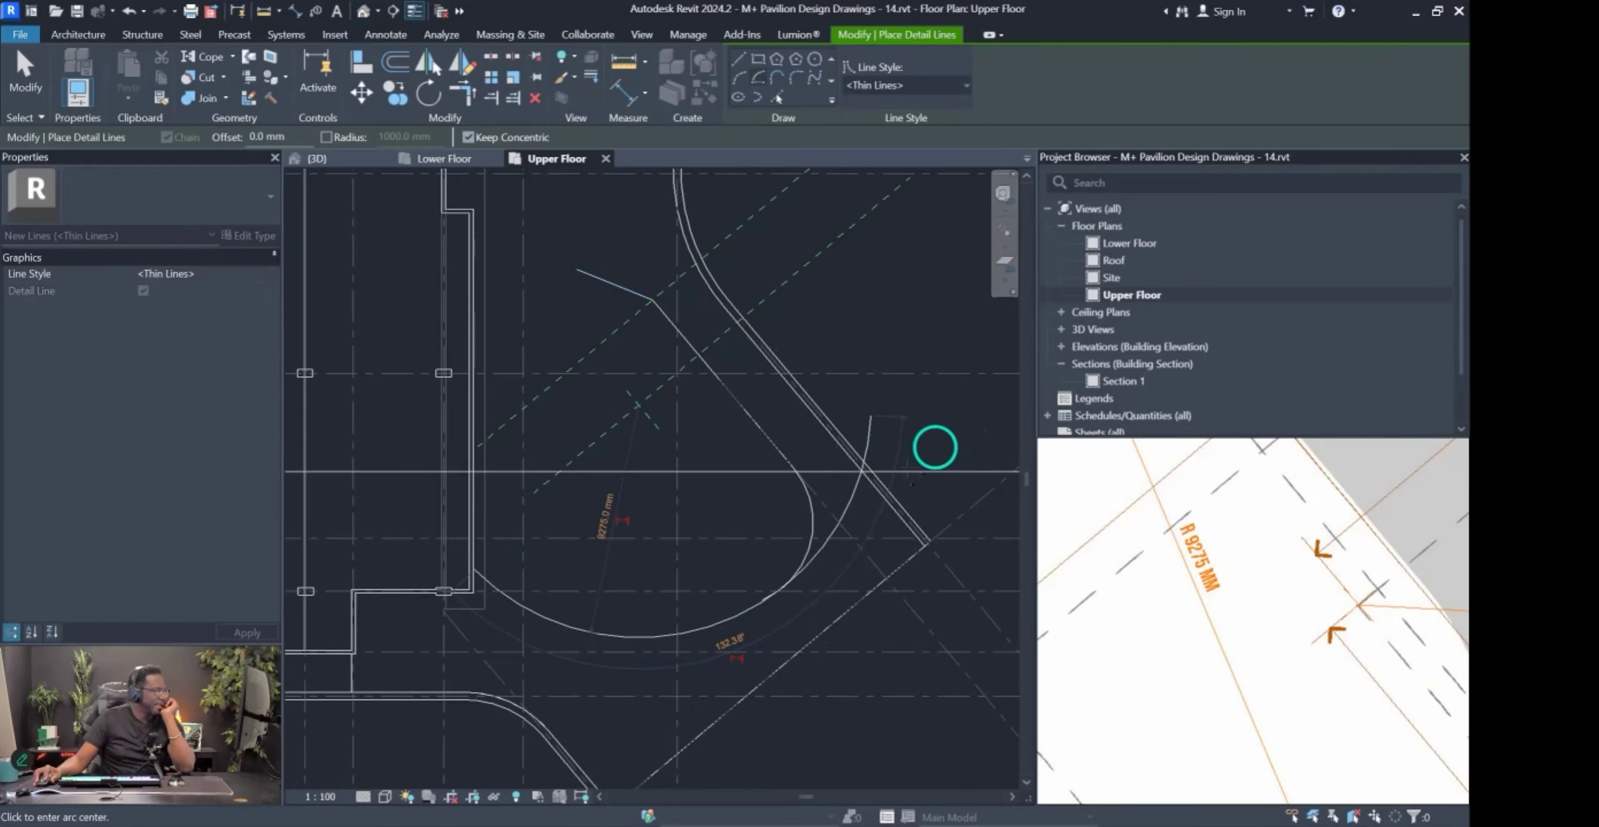
scroll(749, 581, down, 2)
key(Escape)
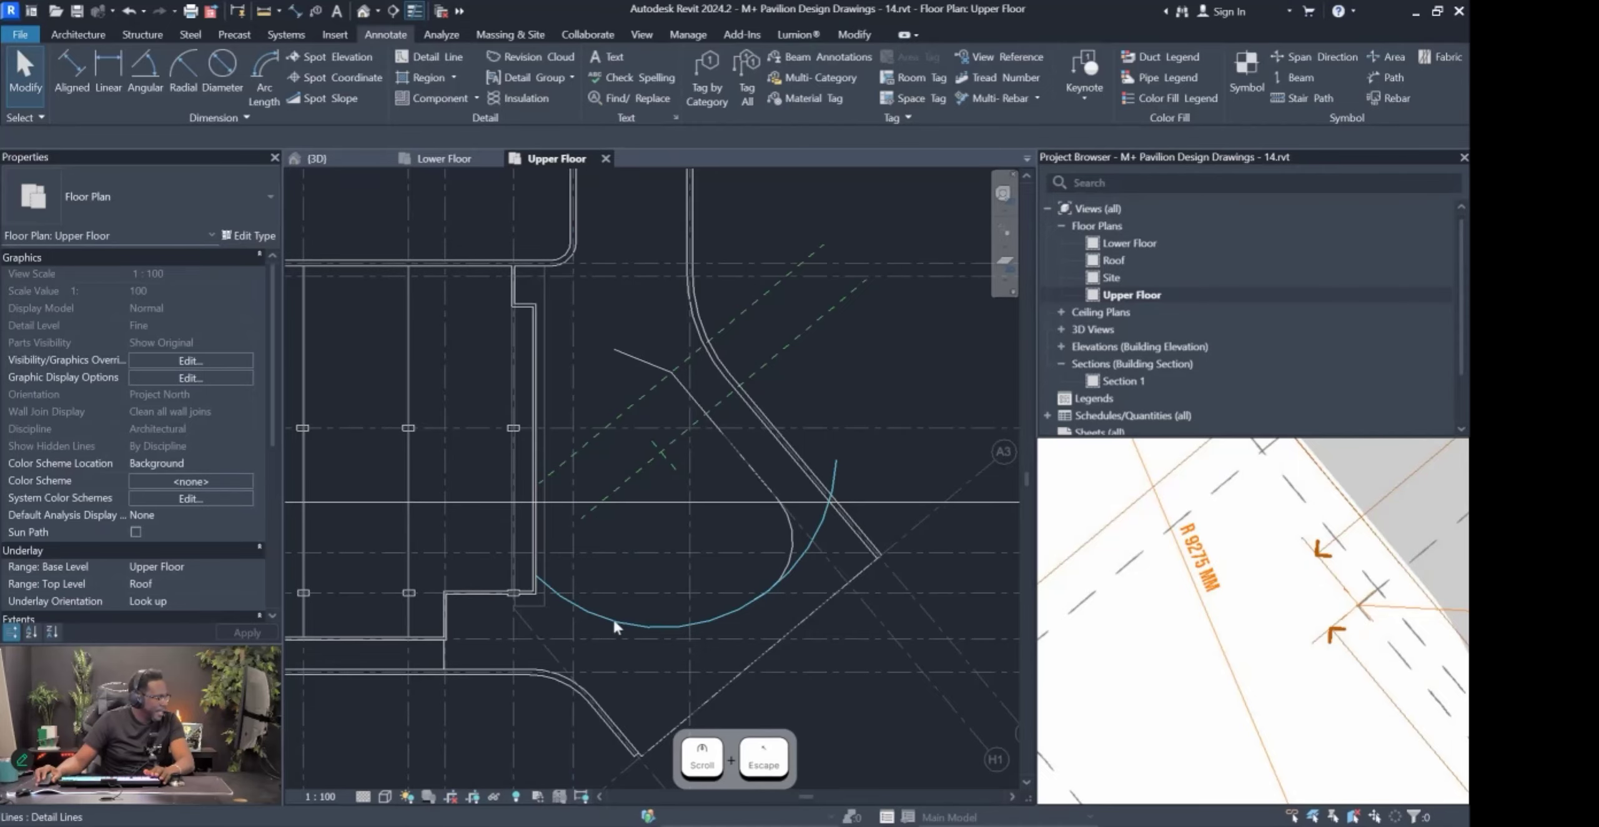
Move the short reference plane to about 9700 mm from the slanted wall, and shift and shorten the diagonal plane to cross it.
scroll(1252, 528, down, 4)
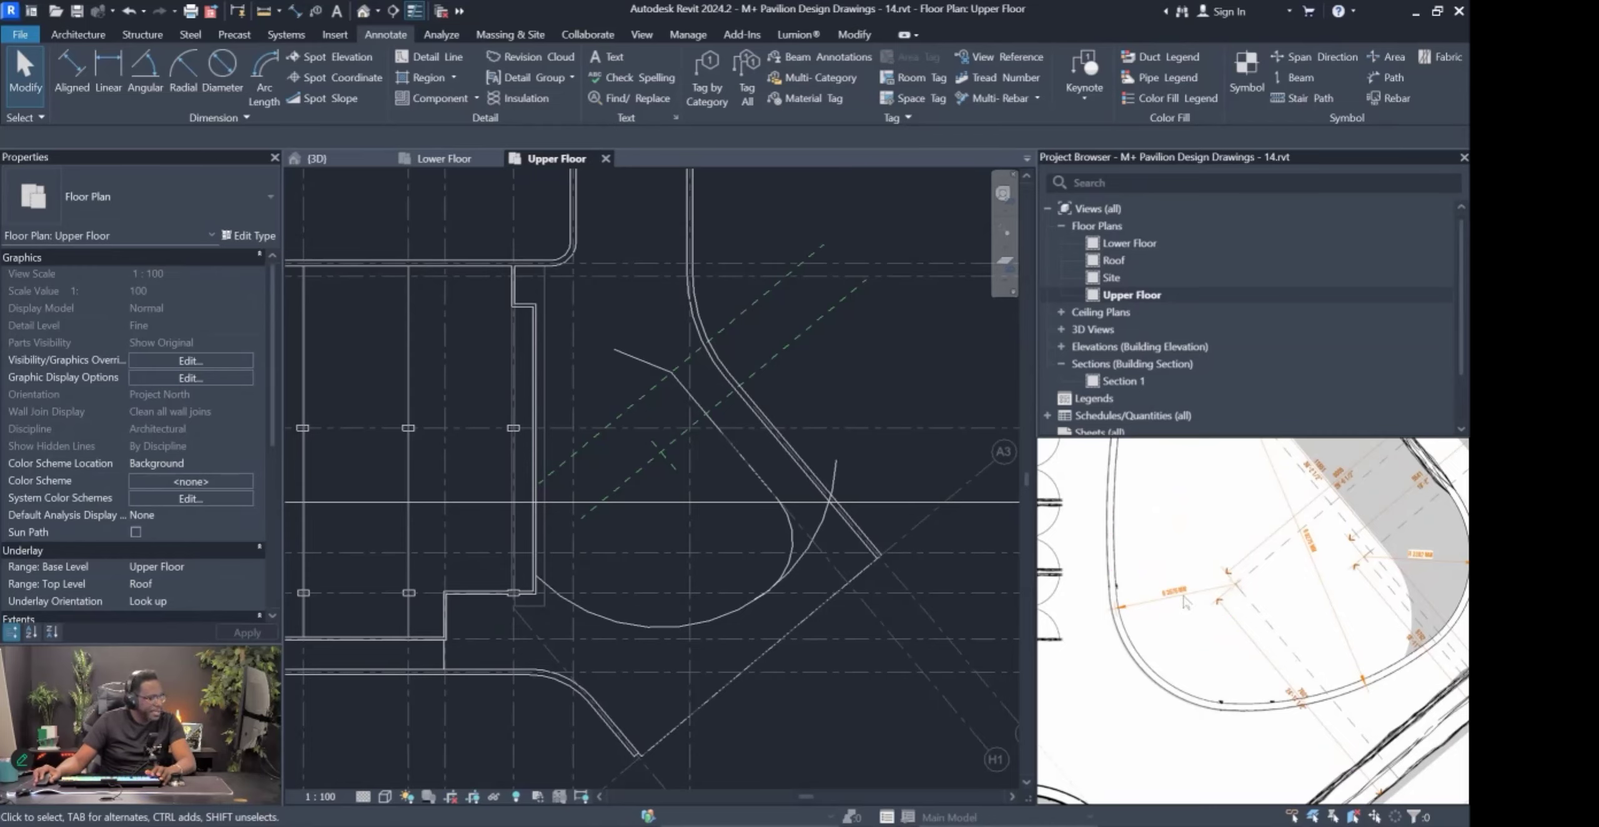
click(669, 468)
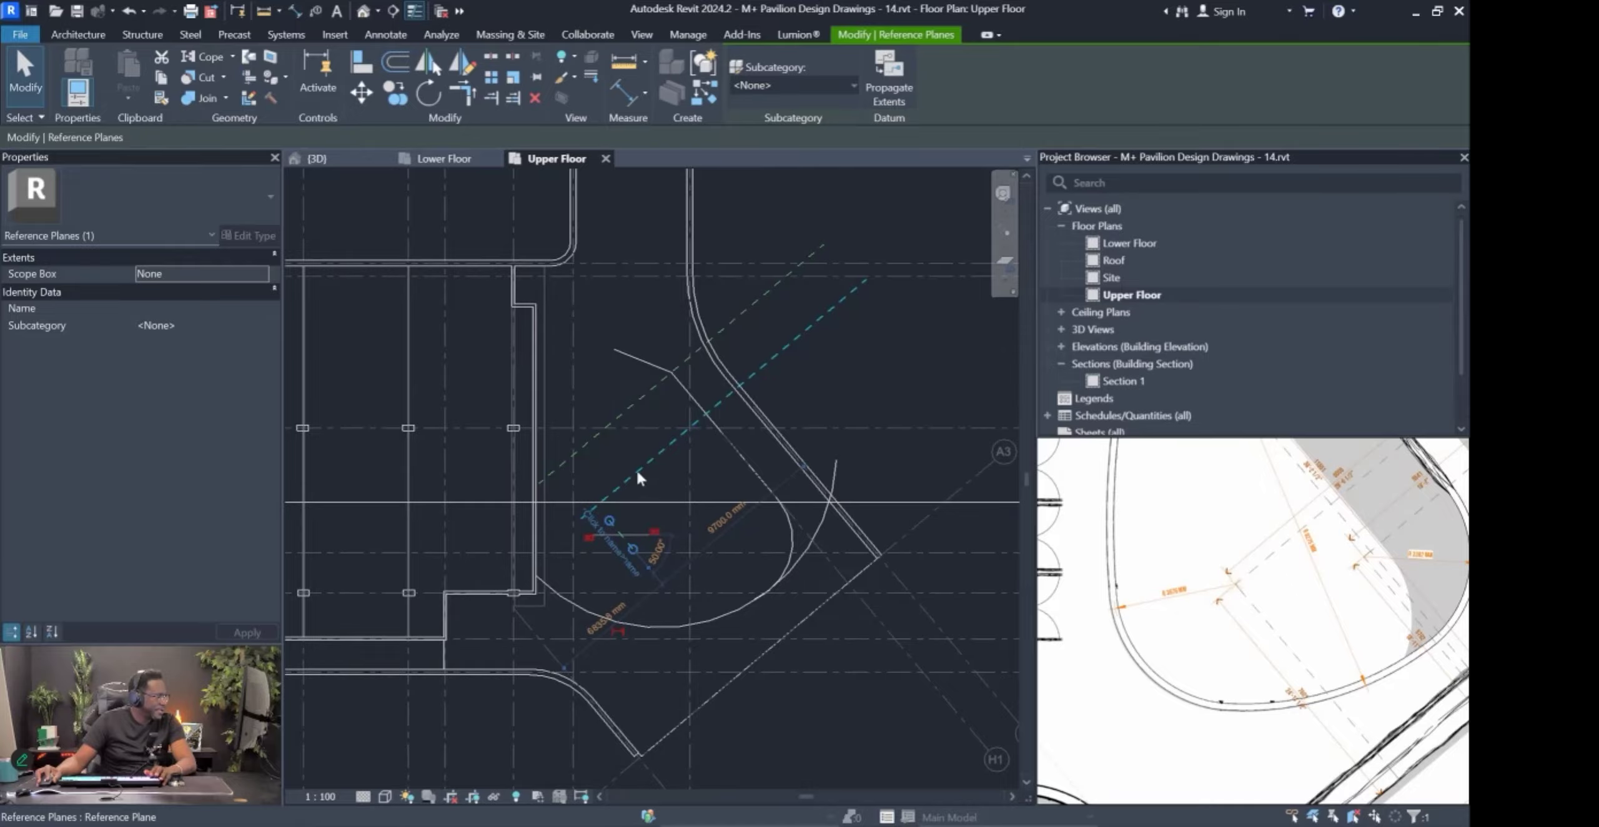
key(Escape)
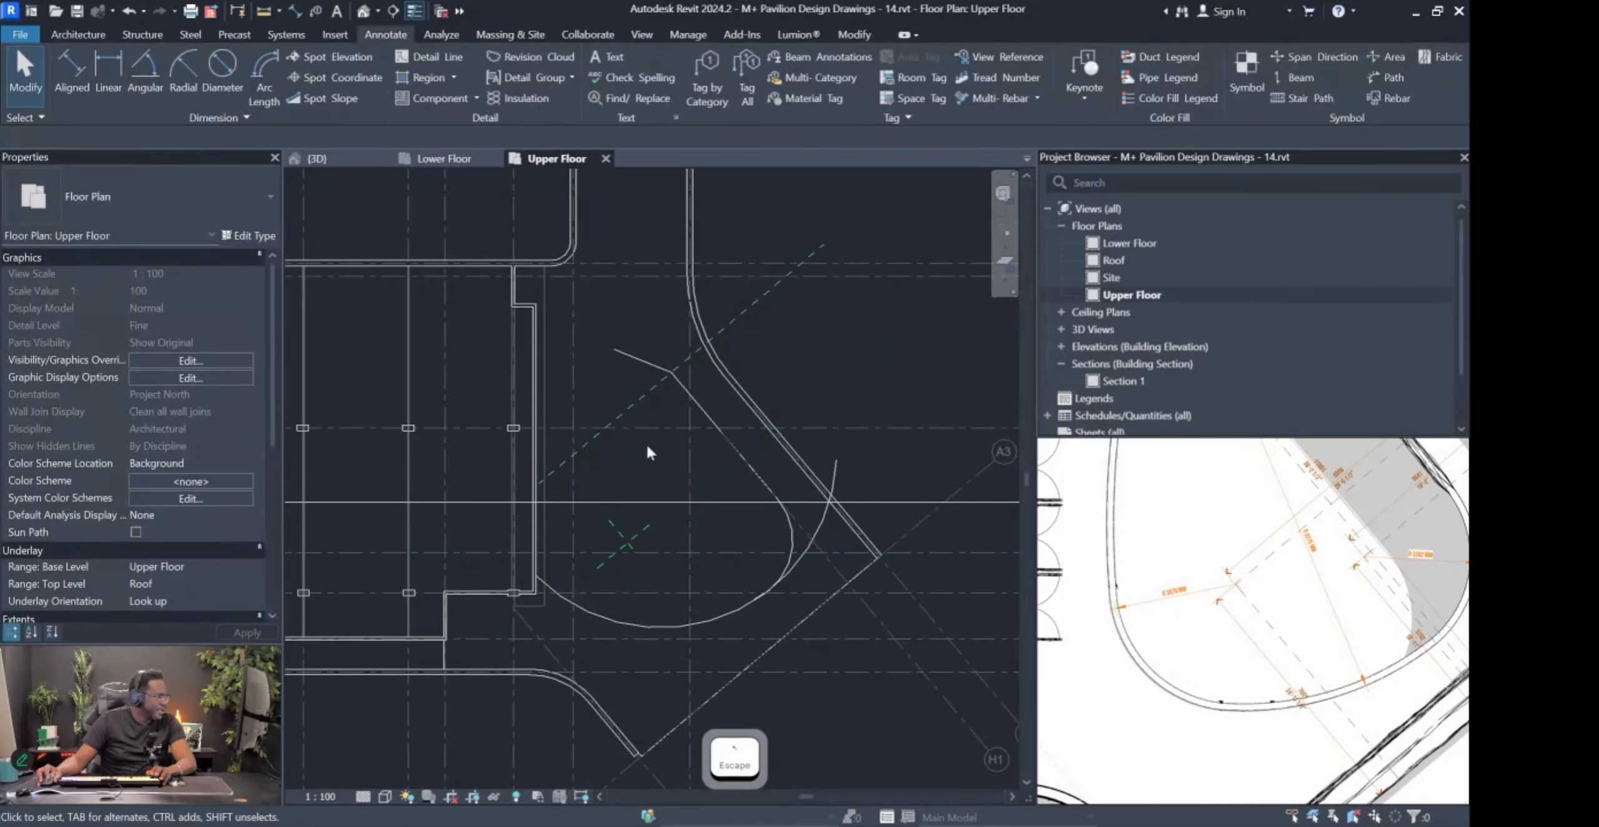
Delete the remaining long diagonal reference plane that passes through the corner of the two straight detail lines.
click(649, 399)
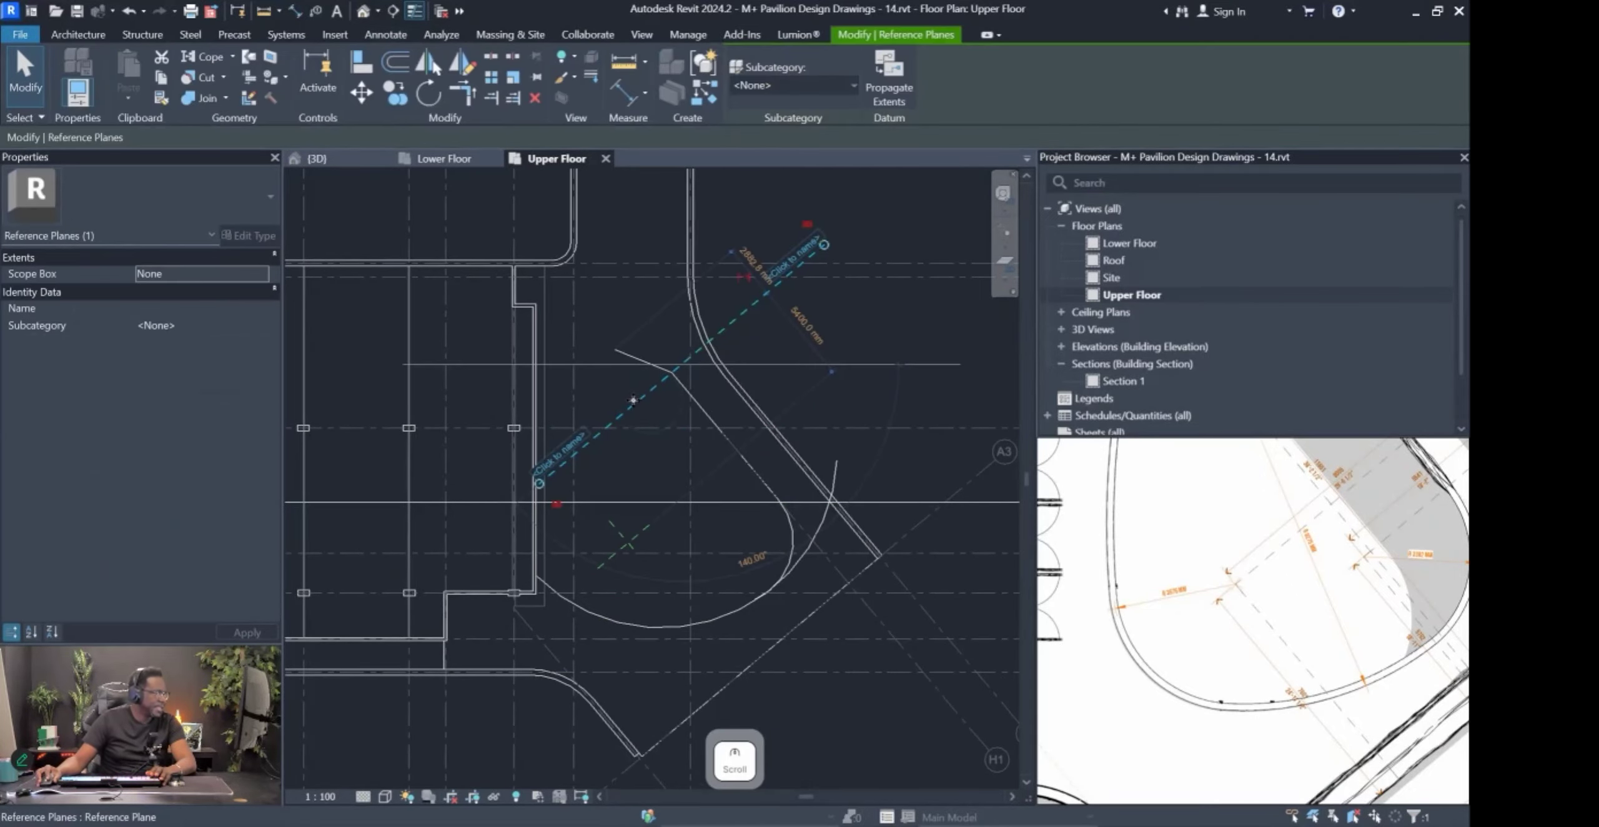
key(Delete)
scroll(633, 398, up, 1)
middle_drag(633, 399, 626, 213)
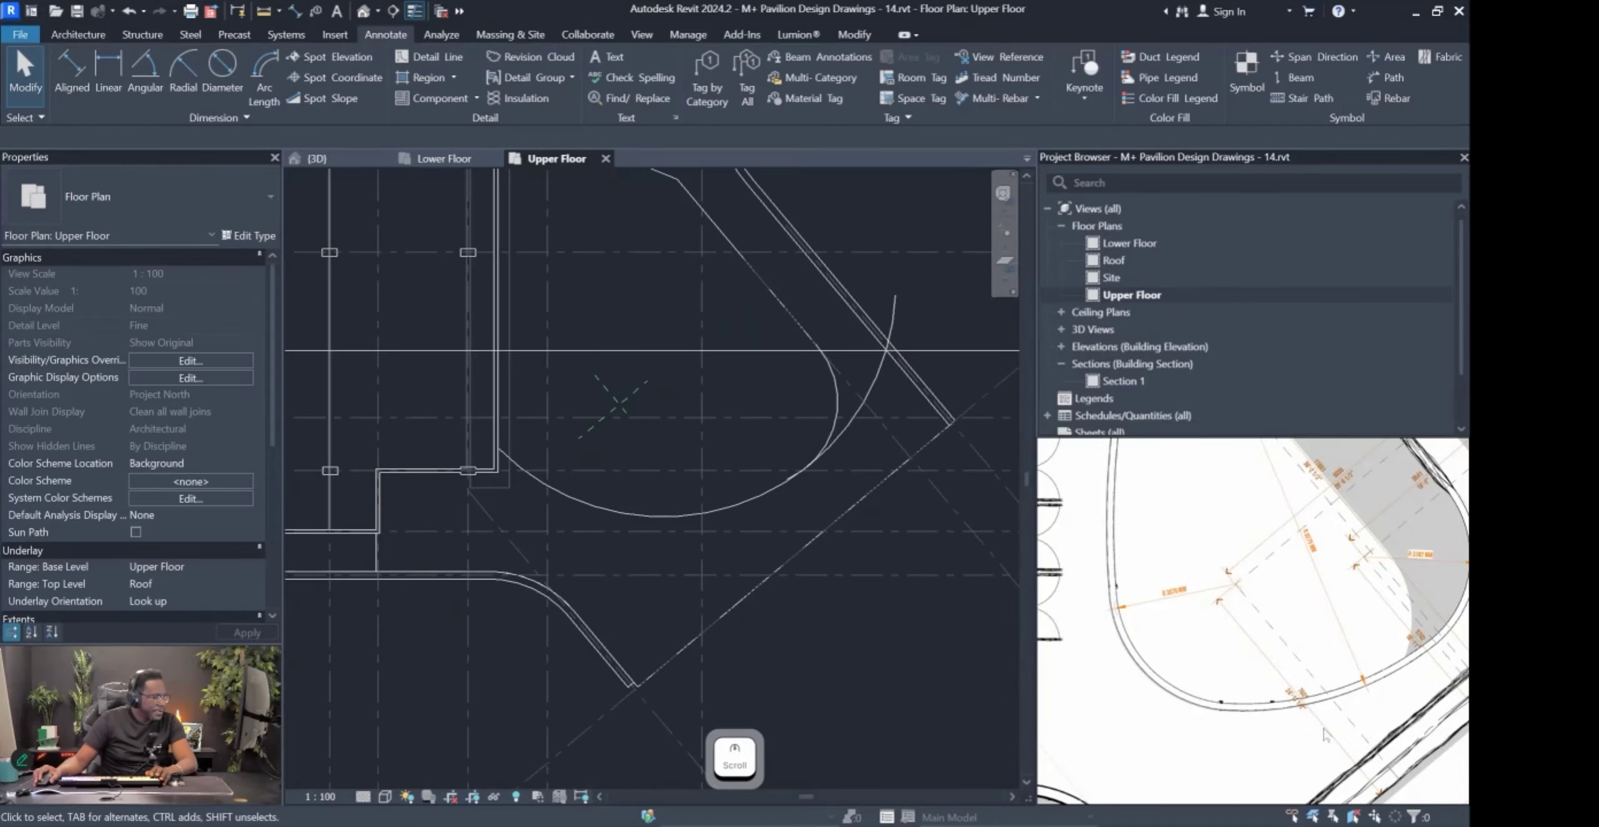
Set the distance between the shortened diagonal reference plane and the end wall to 7601 mm.
scroll(1292, 695, up, 3)
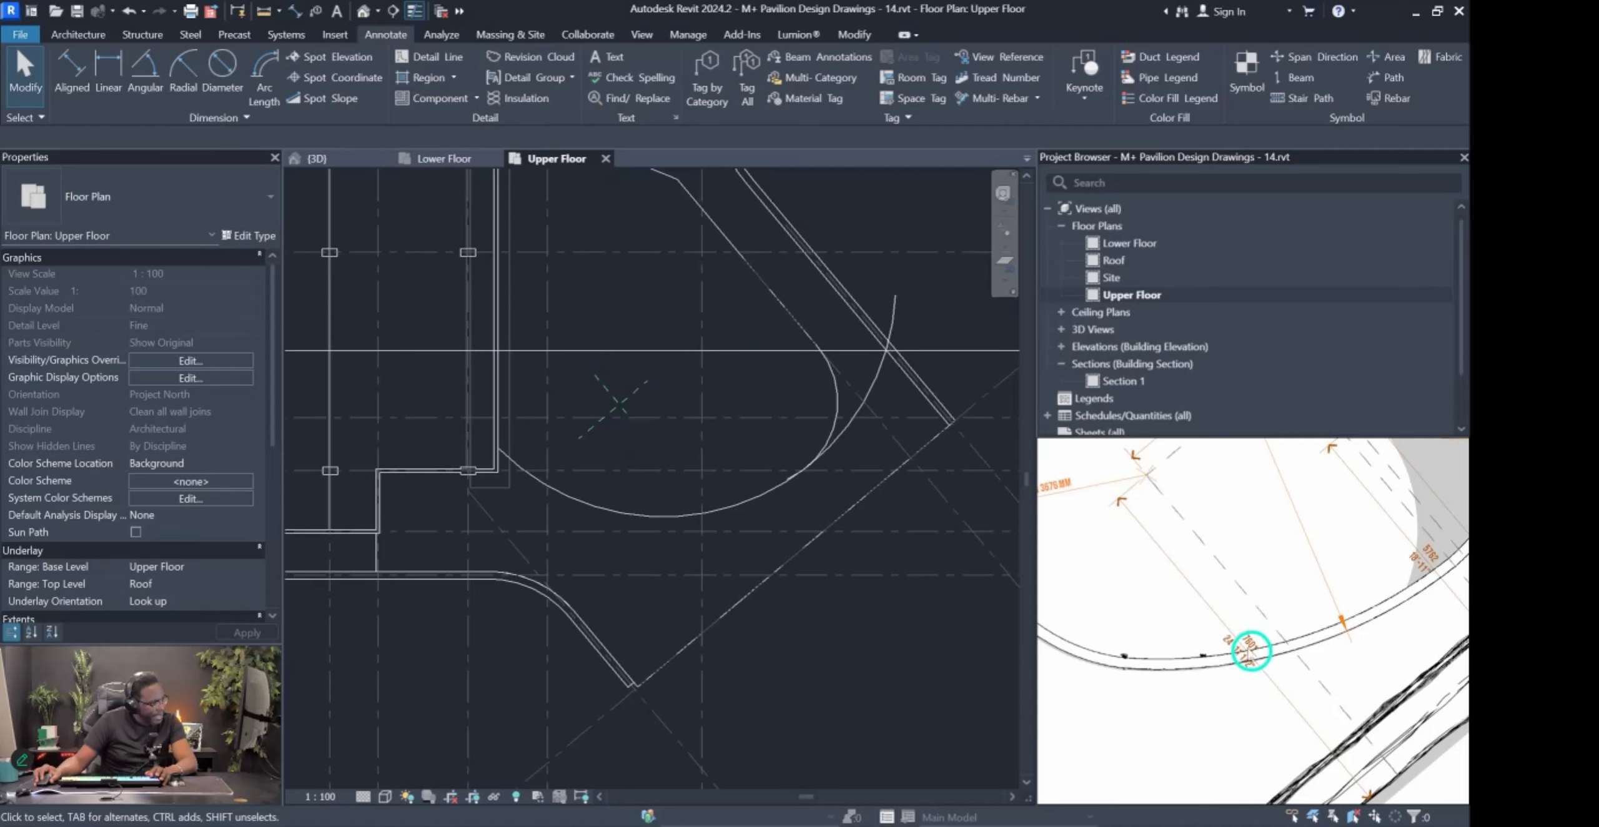
click(612, 417)
text(7601)
key(Return)
Place the other short reference plane 9005 mm from the slanted wall and stretch its end to cross the diagonal plane.
scroll(1198, 575, up, 5)
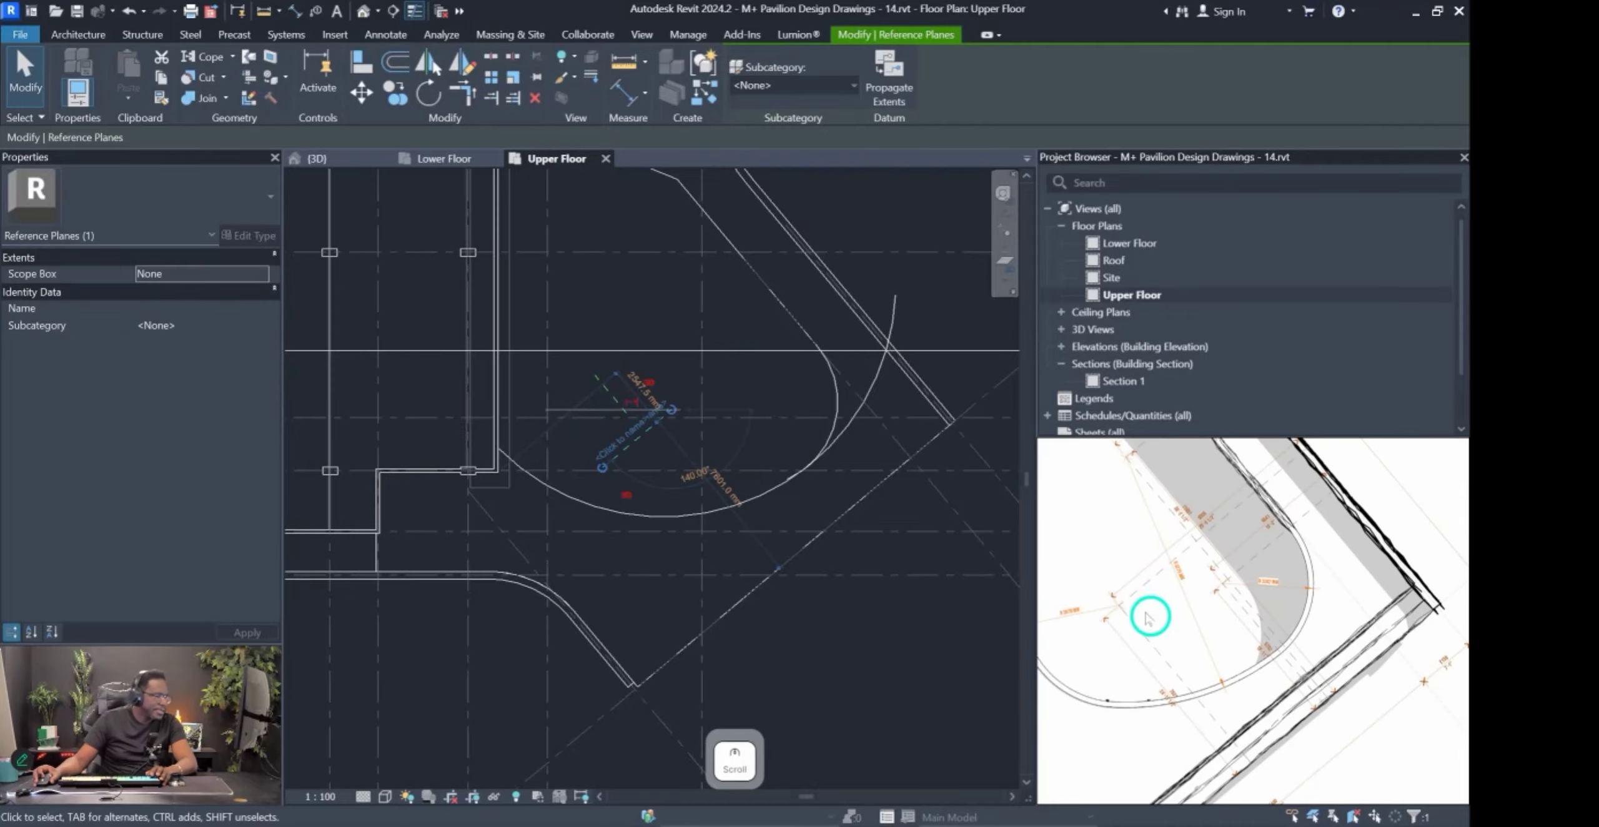
click(625, 456)
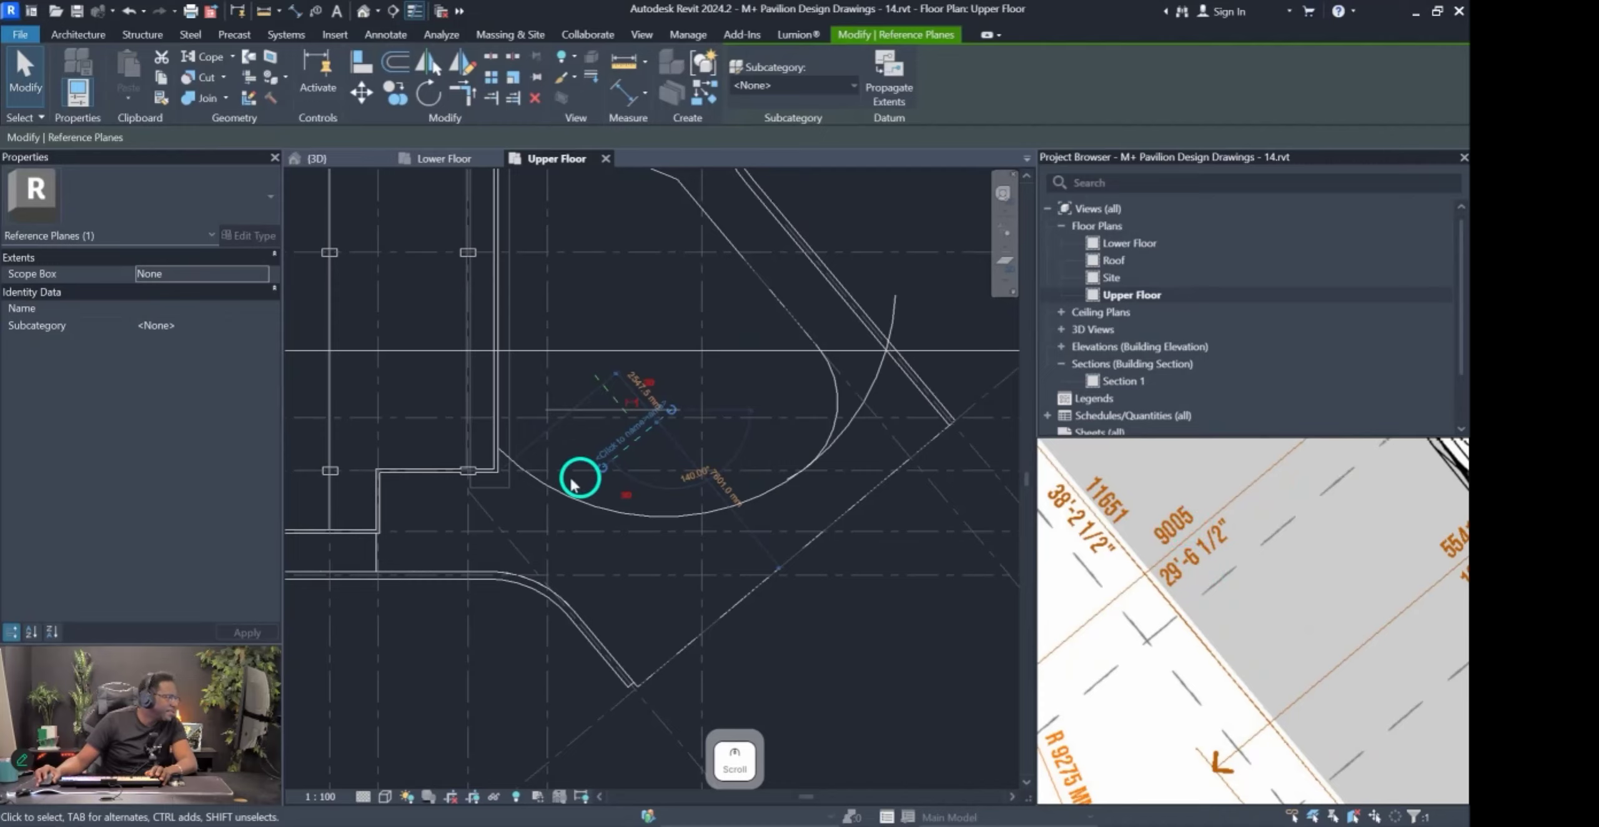
click(608, 392)
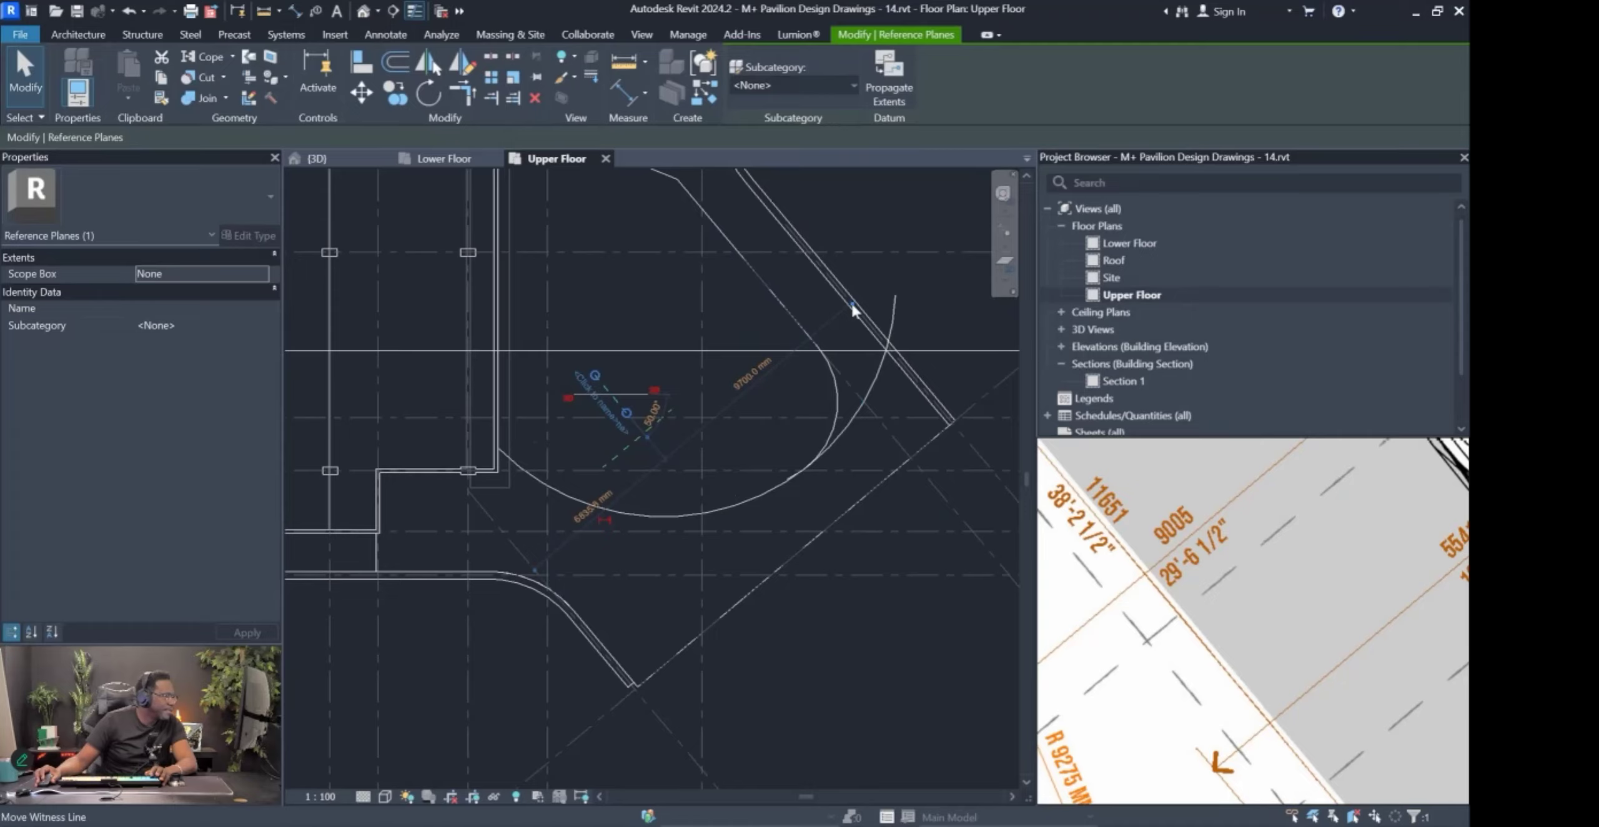
drag(572, 403, 642, 403)
key(Escape)
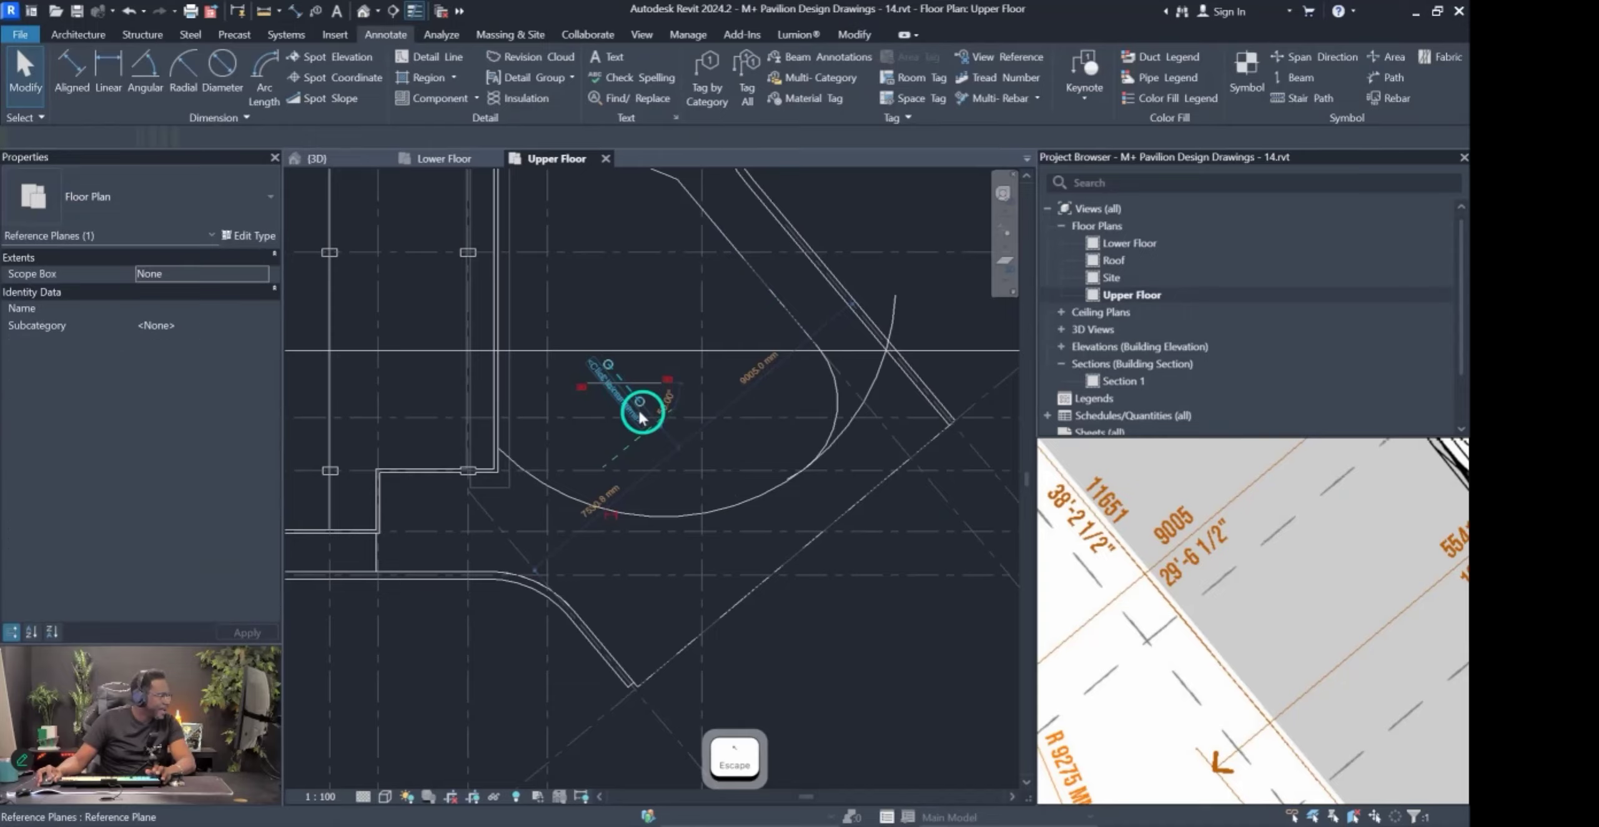
click(636, 401)
key(Escape)
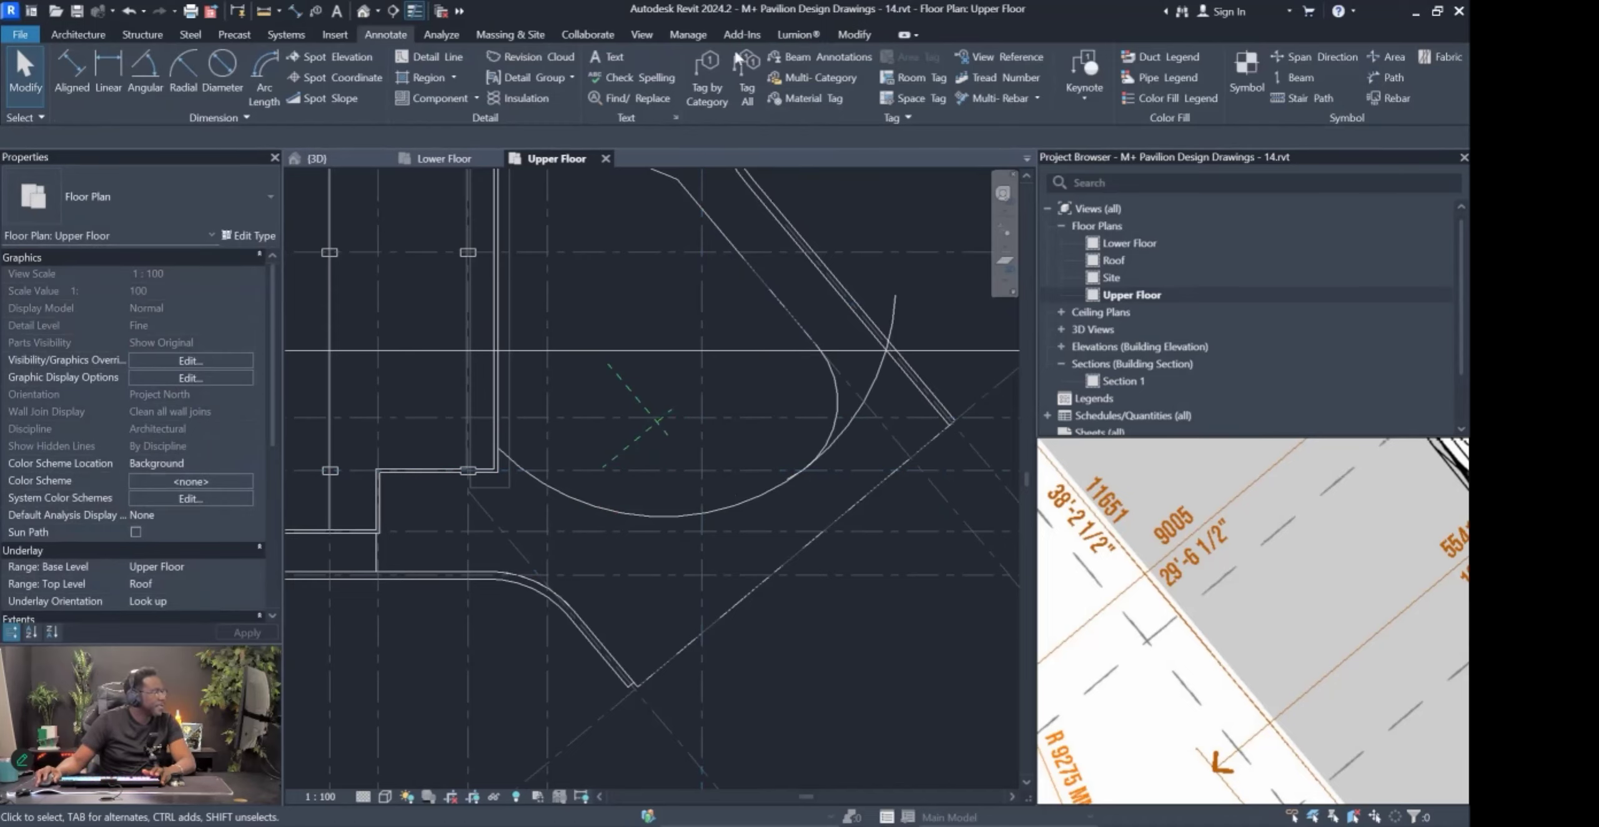
Draw a centre-ends arc detail line of radius 3676 mm, sweeping about 112 degrees, centred on the crossing of the two short reference planes.
scroll(1205, 587, down, 4)
middle_drag(1131, 615, 1259, 650)
scroll(1177, 672, up, 2)
middle_drag(1167, 681, 1188, 677)
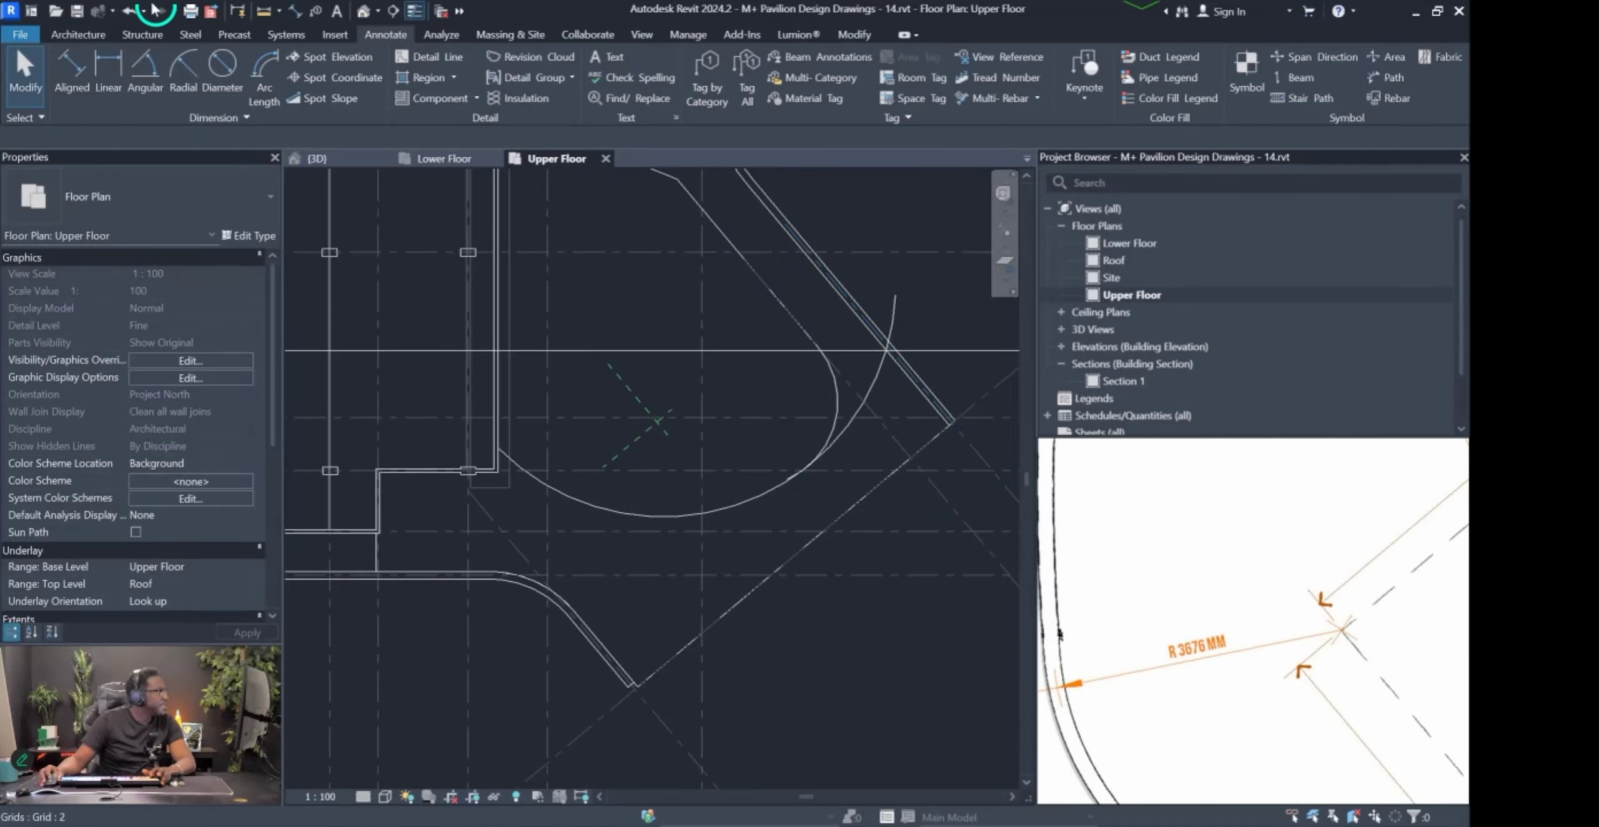
click(429, 65)
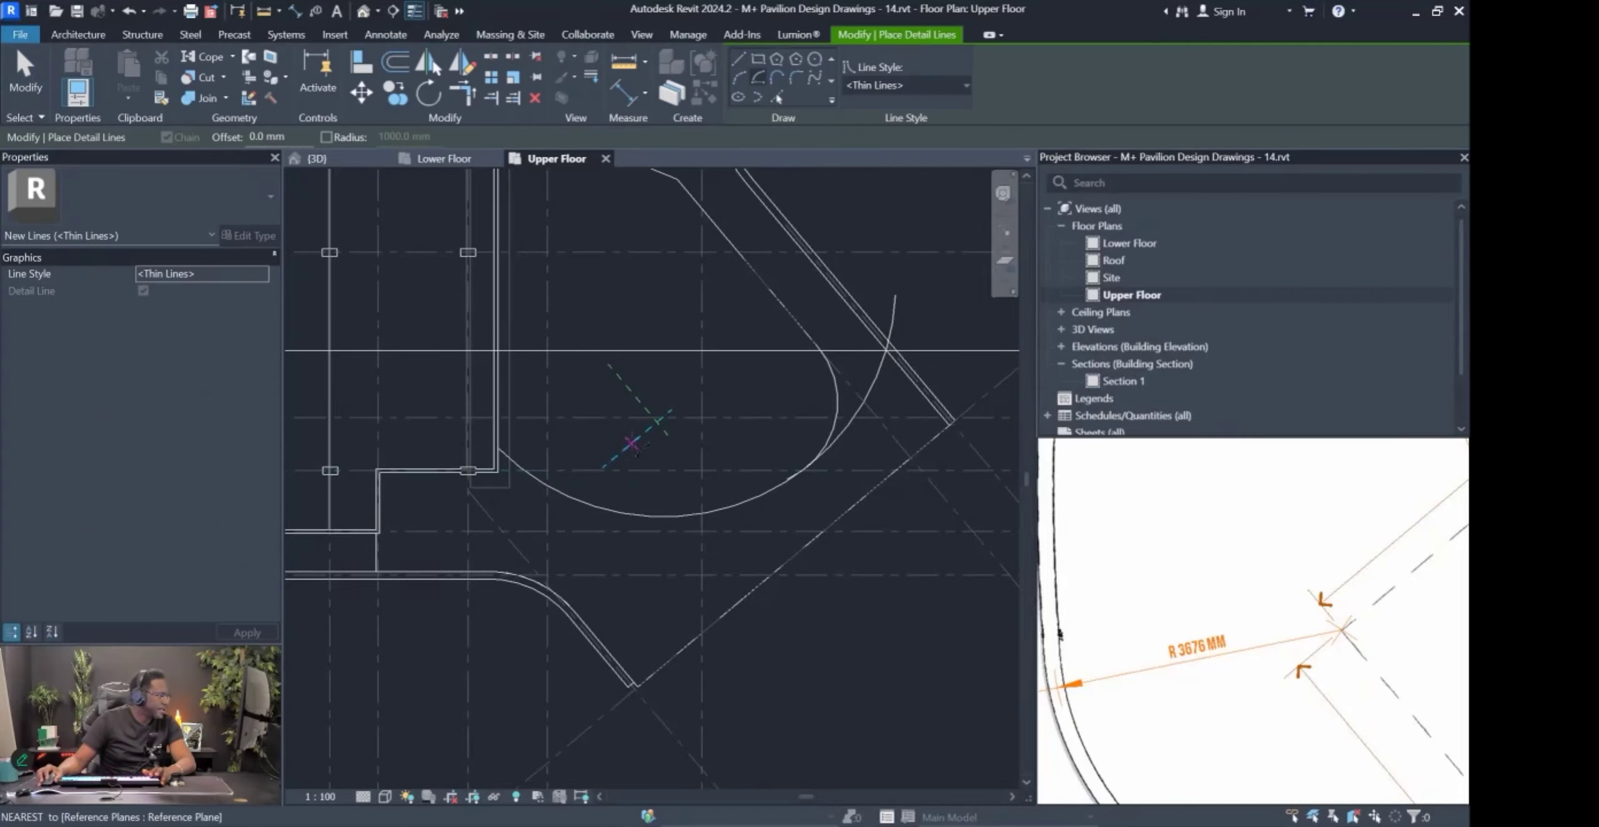
click(657, 421)
text(367)
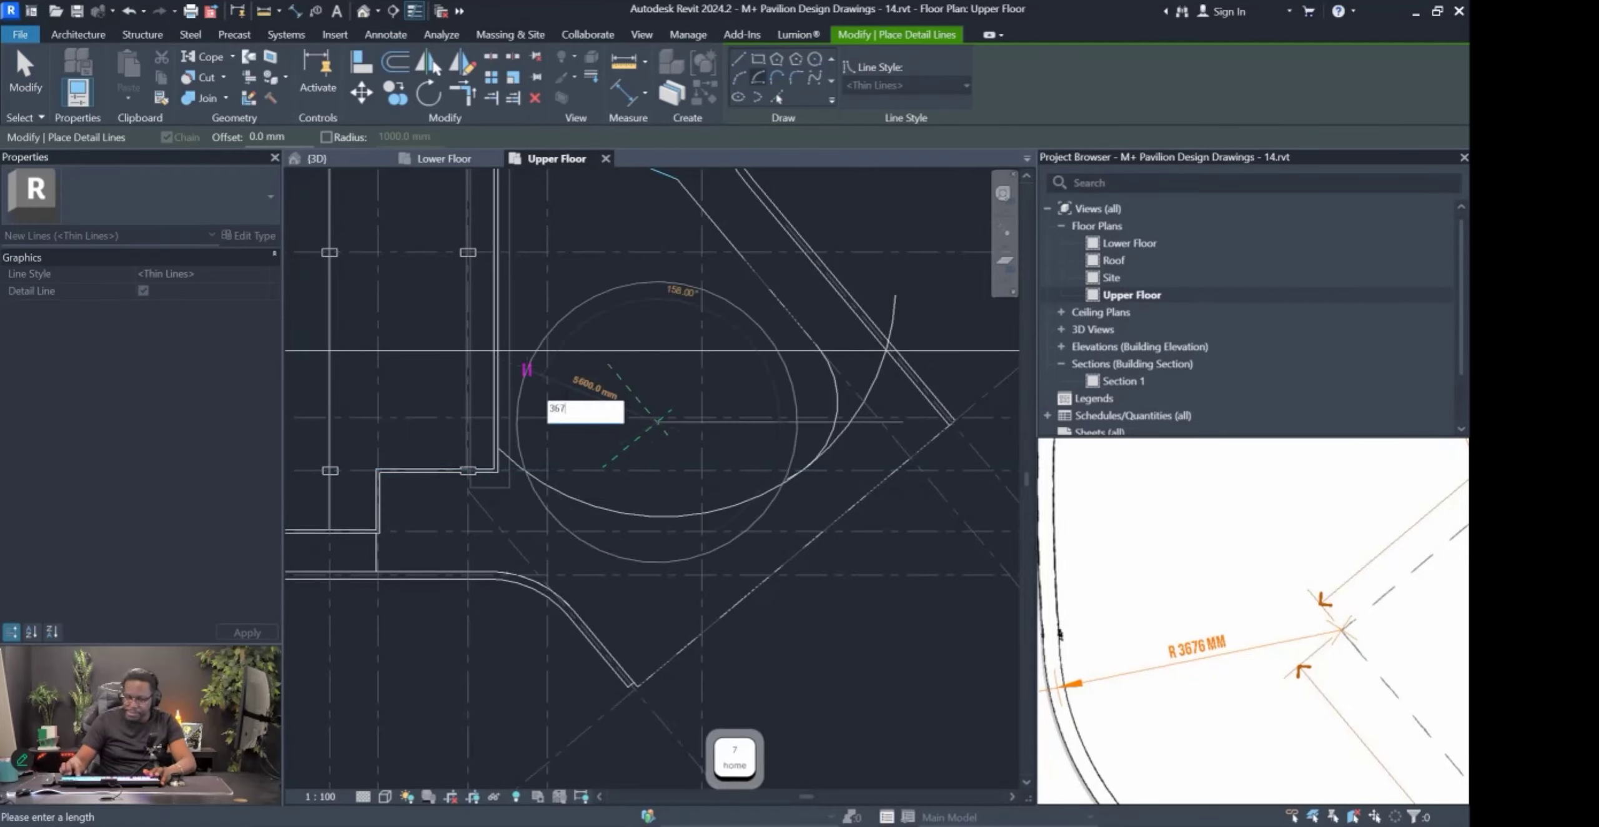
text(6)
key(Return)
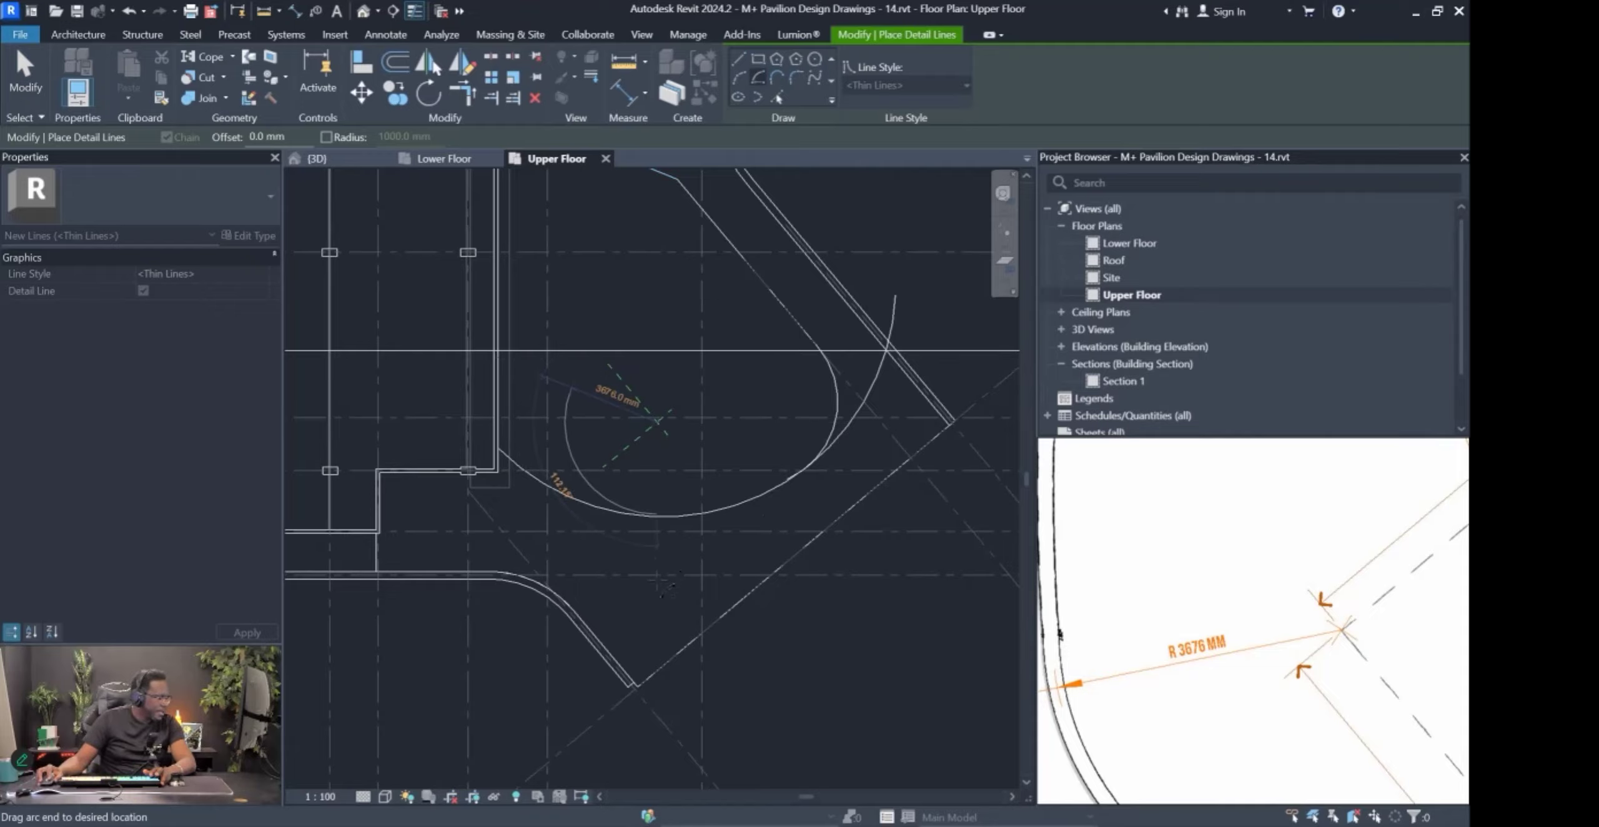
key(Escape)
key(Escape)
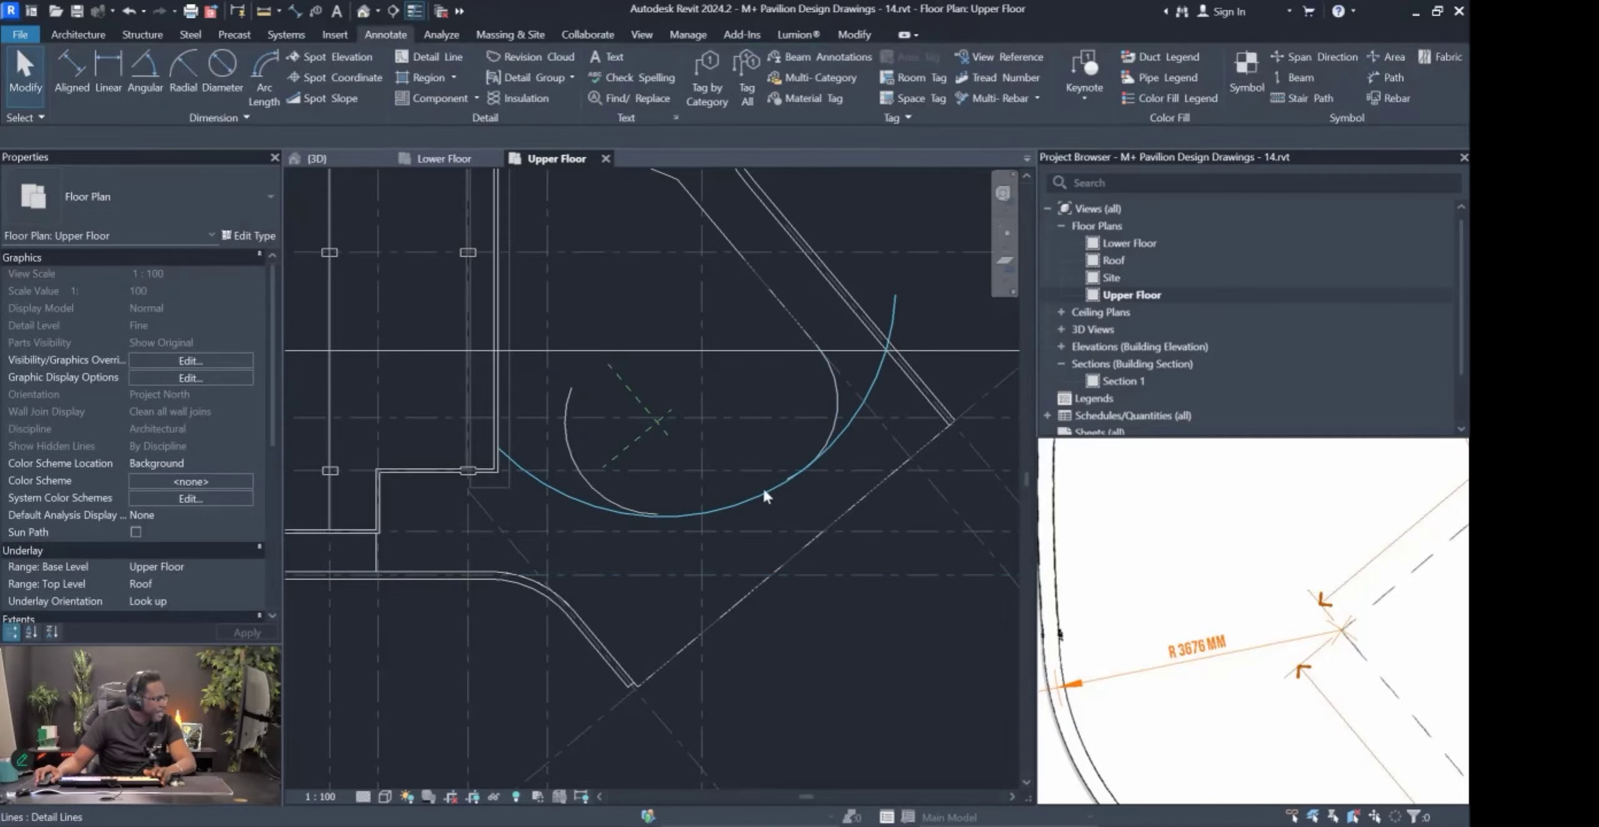
Shorten the open end of the 9275 mm arc to just past its meeting point with the 3676 mm arc.
scroll(1098, 565, down, 6)
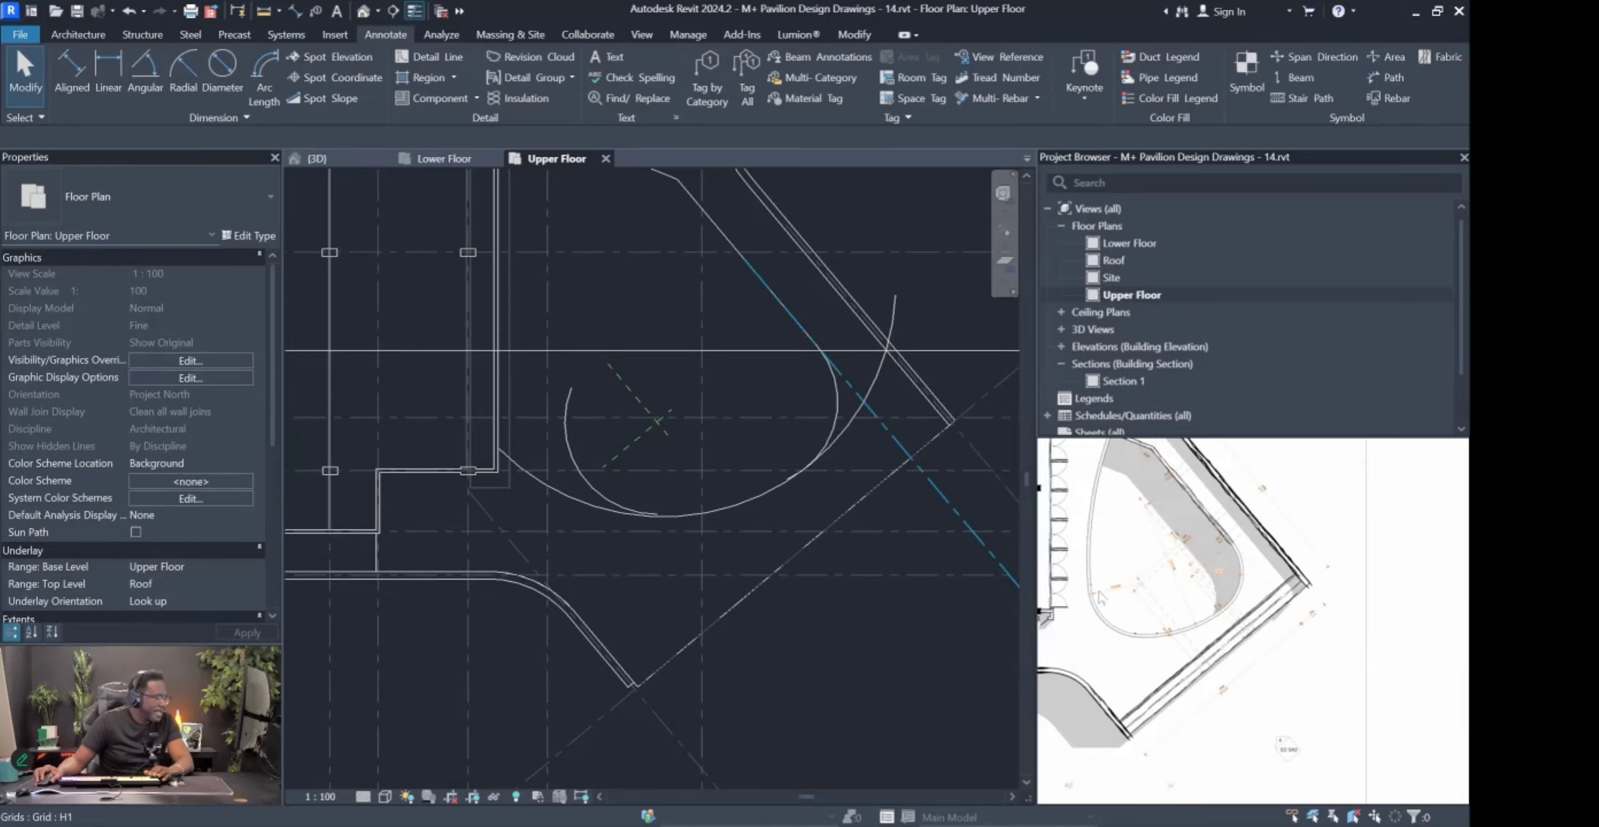
scroll(1100, 609, down, 2)
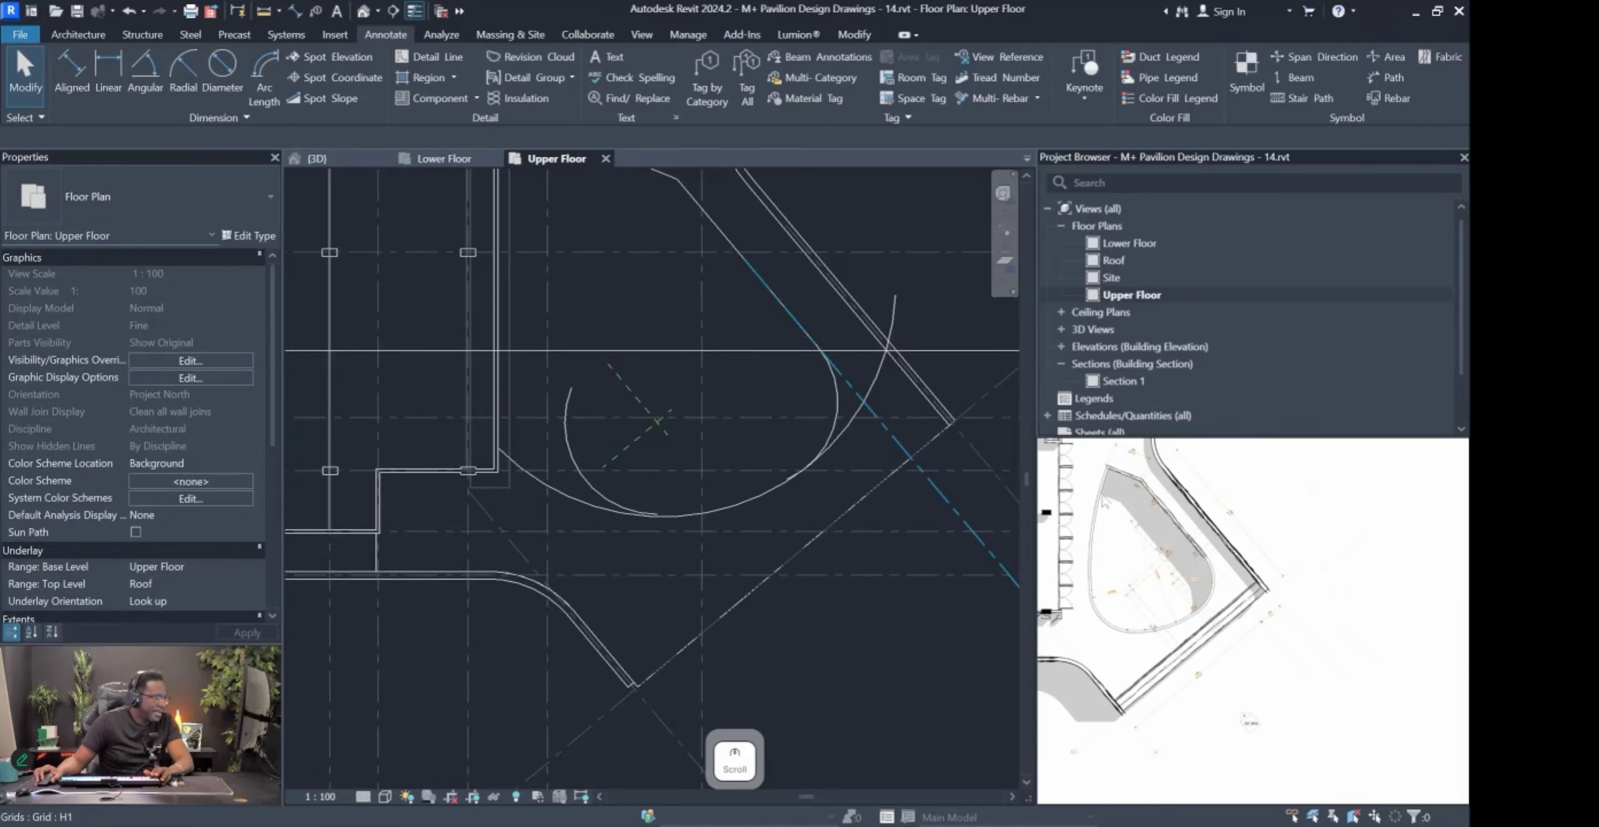
scroll(827, 443, up, 4)
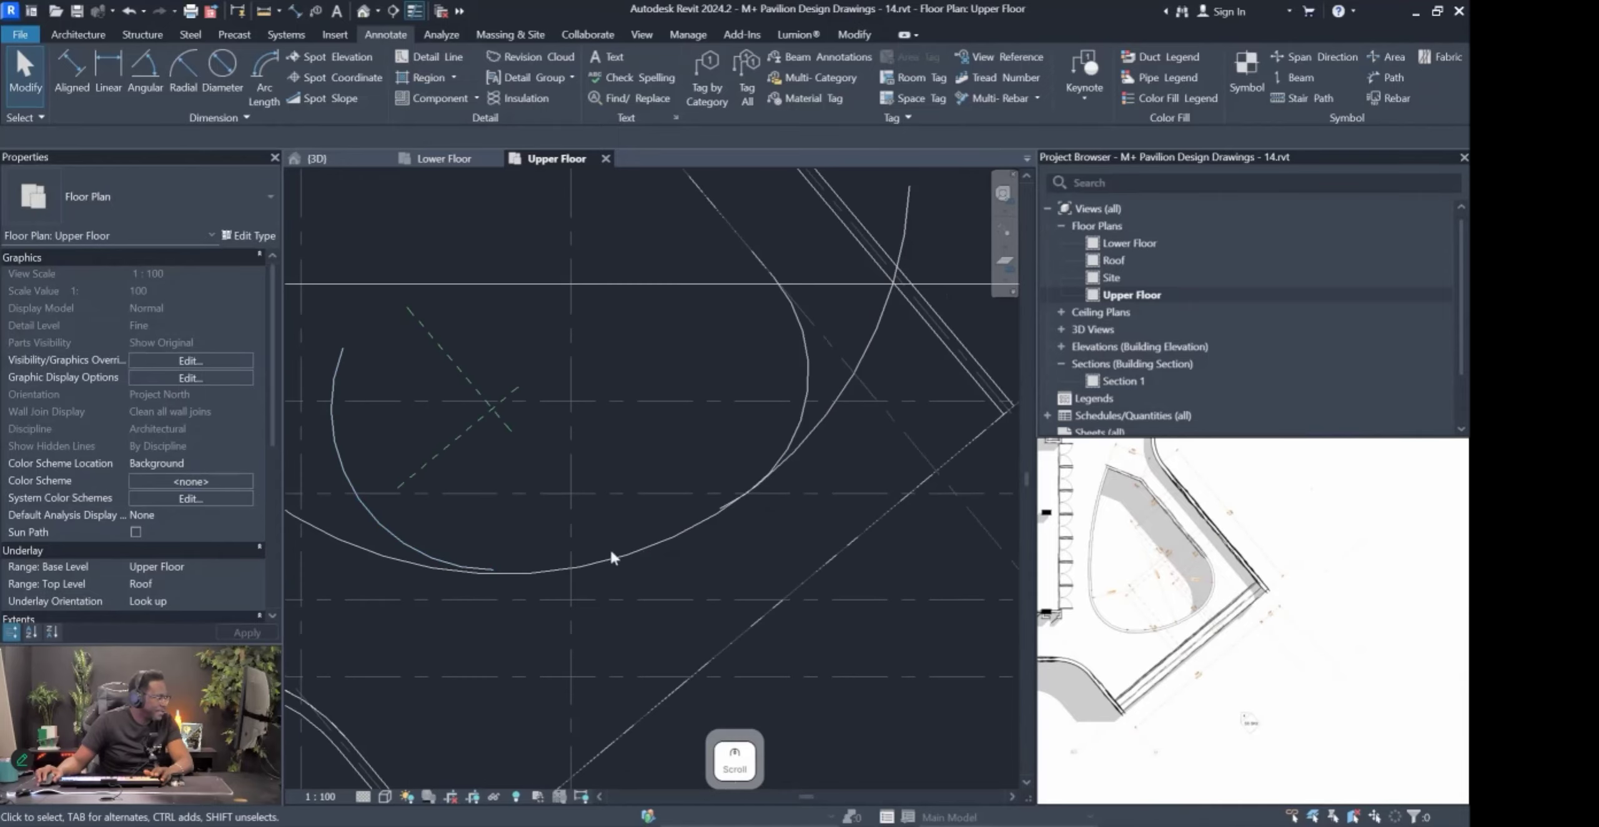
click(470, 565)
scroll(556, 560, down, 2)
drag(557, 560, 509, 572)
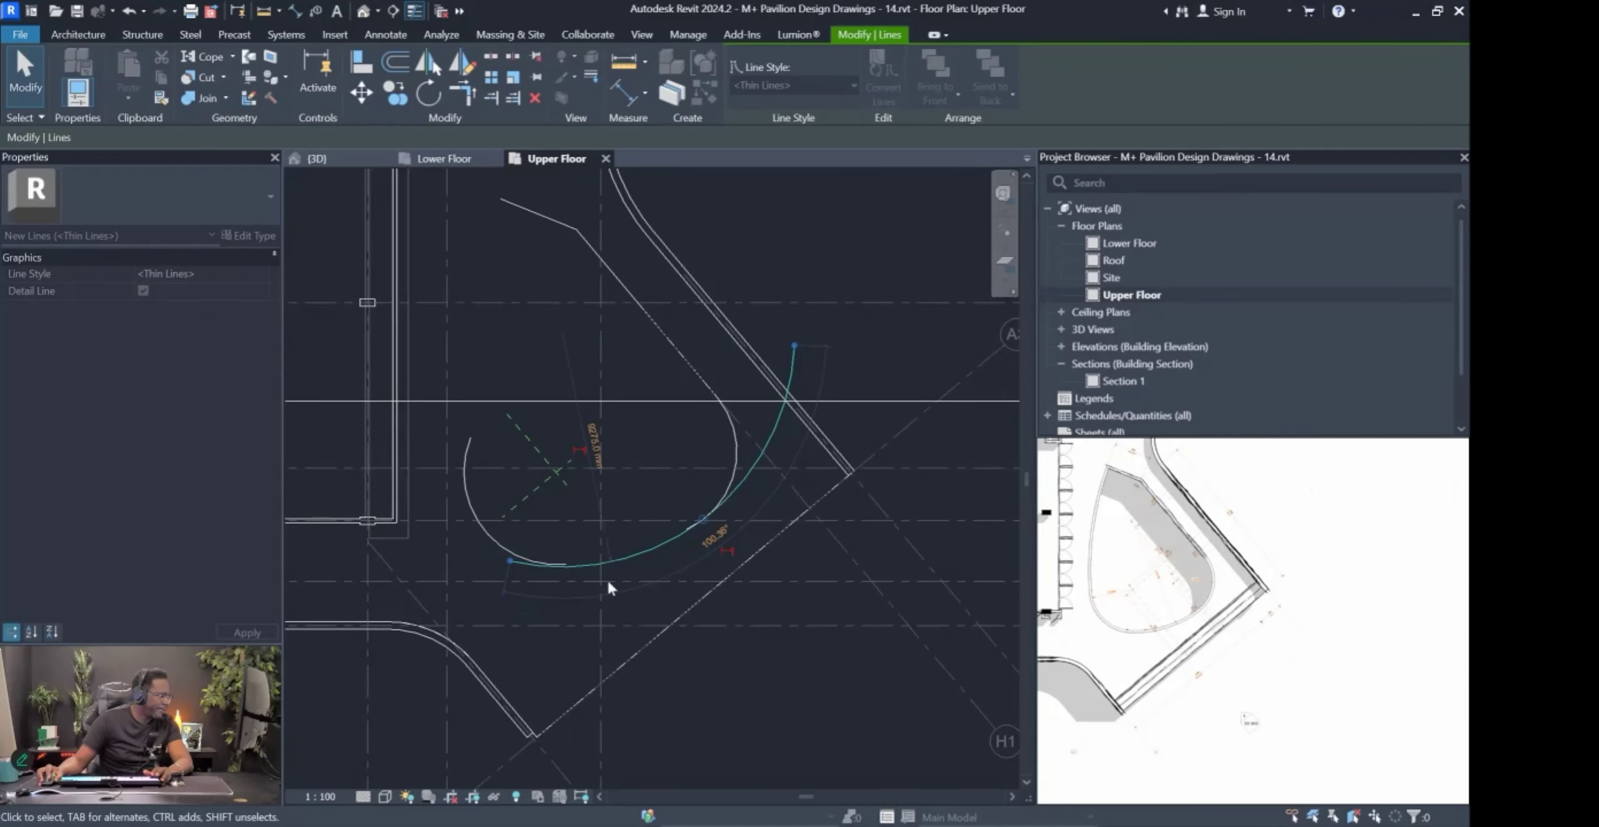
scroll(556, 555, up, 2)
key(Escape)
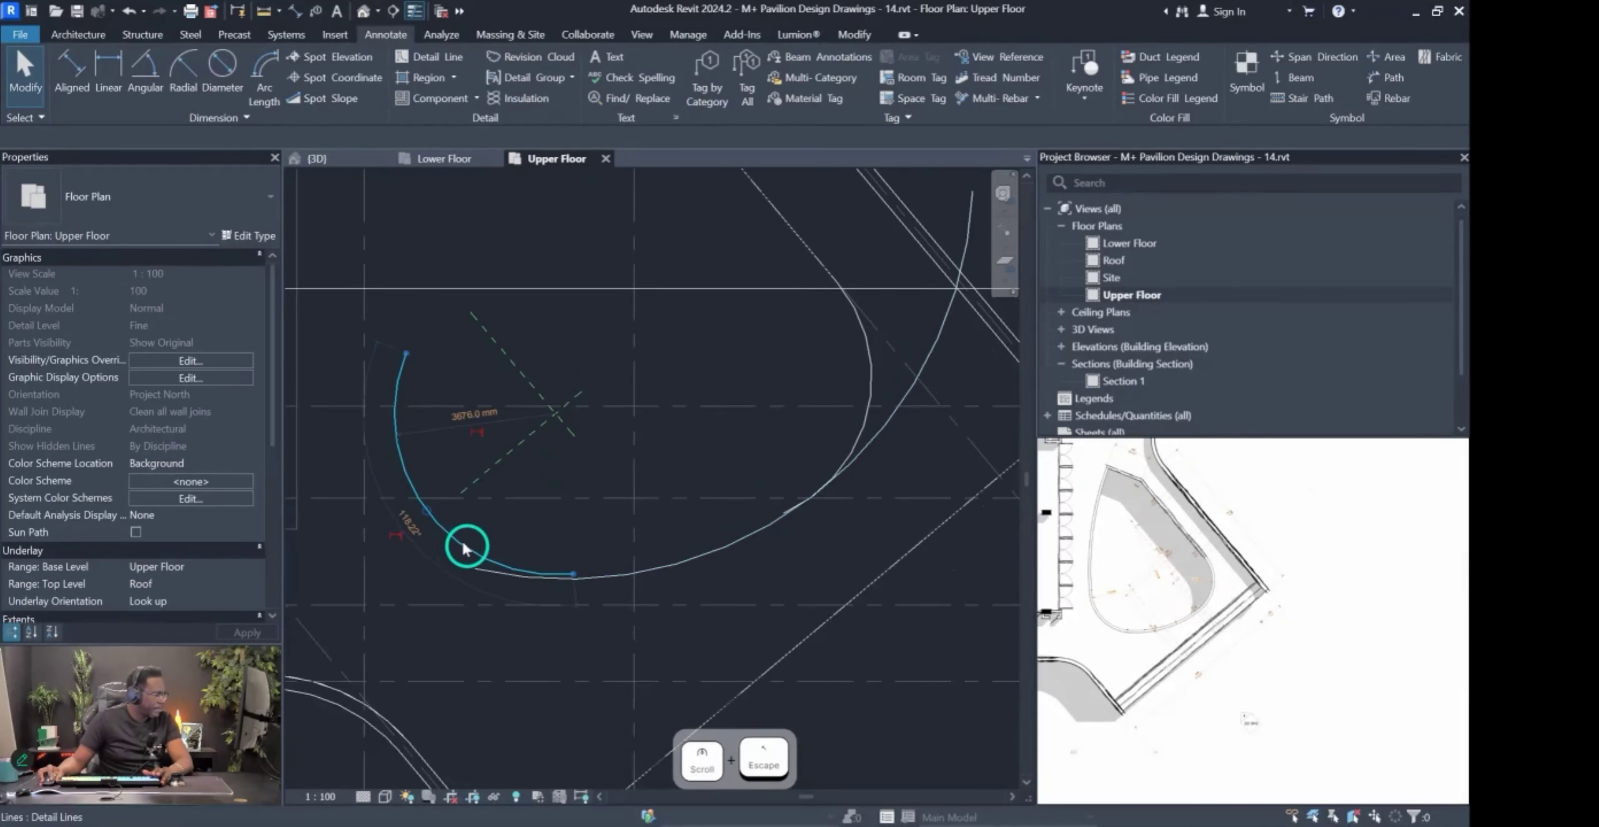
Dismiss the save reminder without saving and delete the straight check line from the reference plane crossing to the arc.
key(d)
key(i)
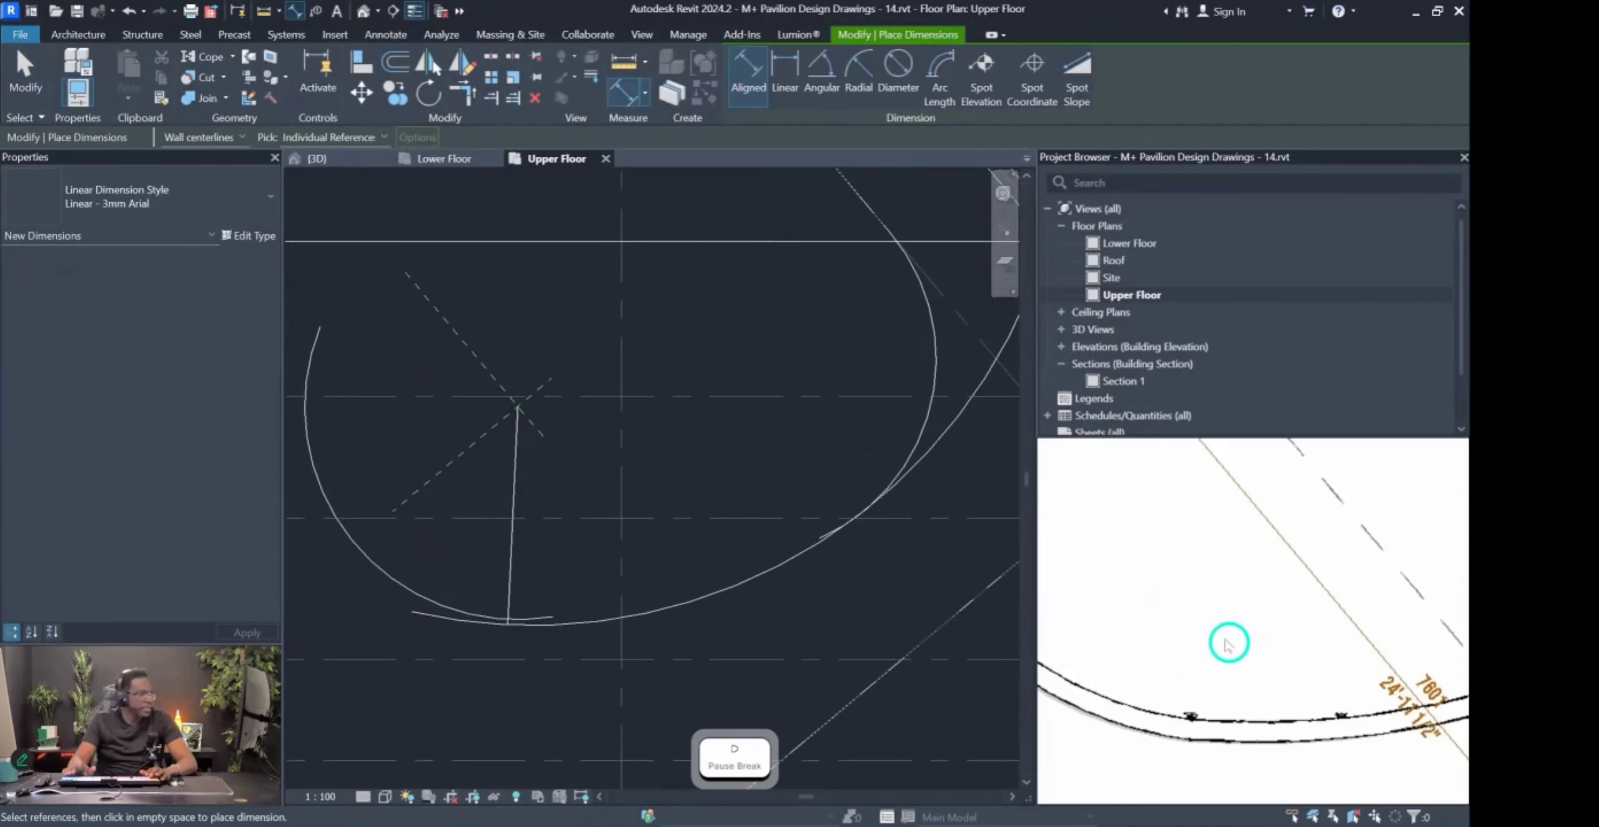
key(Escape)
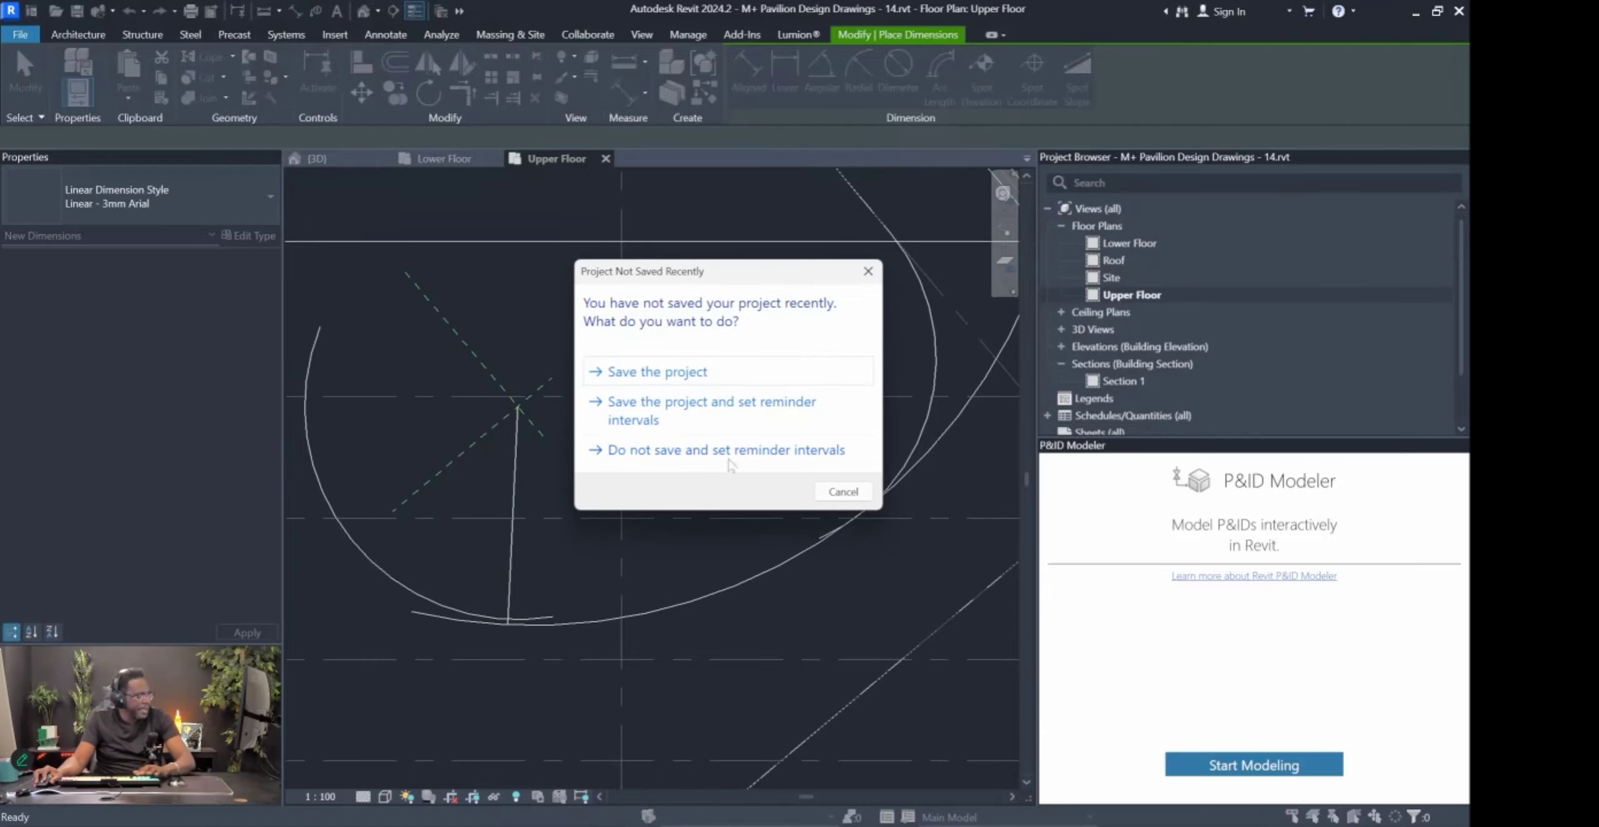
click(708, 450)
click(506, 574)
key(Delete)
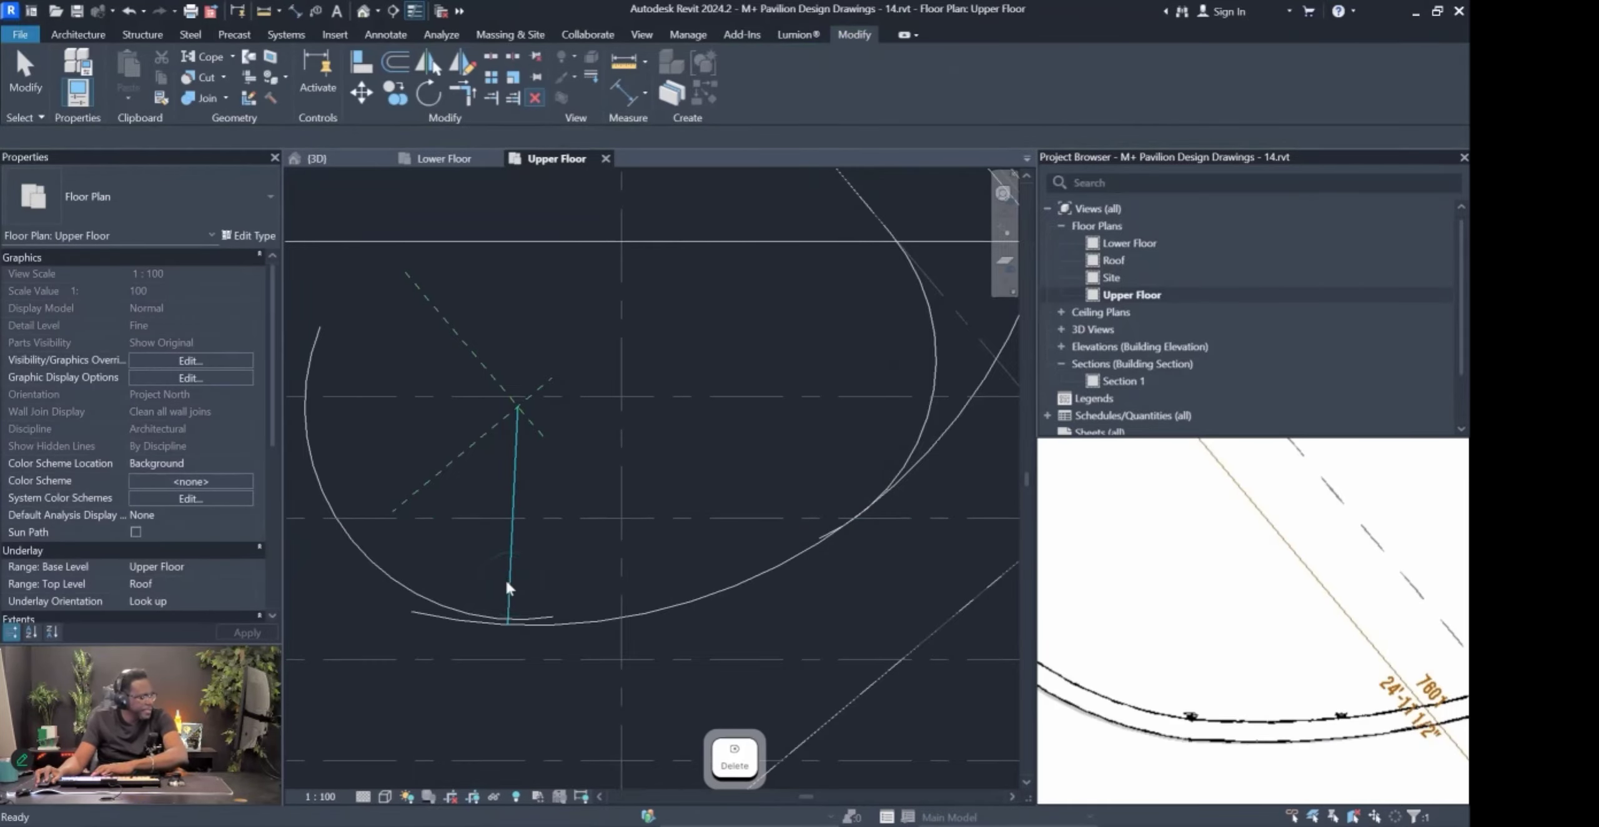
Set the radius of the arc centred on the two short reference planes to 3776 mm.
scroll(1274, 665, down, 5)
scroll(1200, 592, up, 5)
scroll(1195, 644, down, 4)
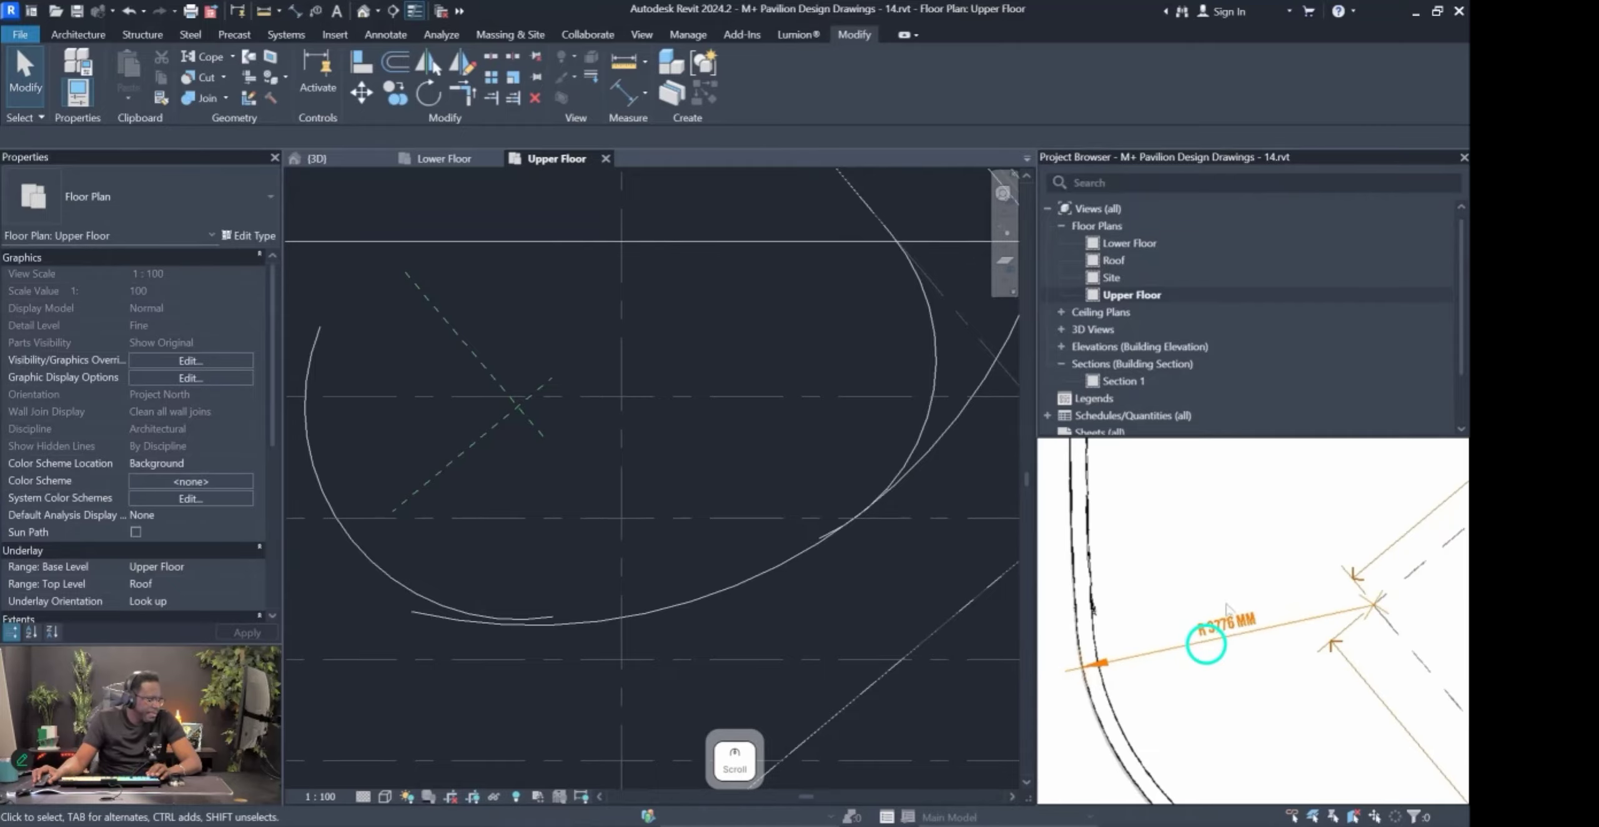
scroll(1232, 637, up, 2)
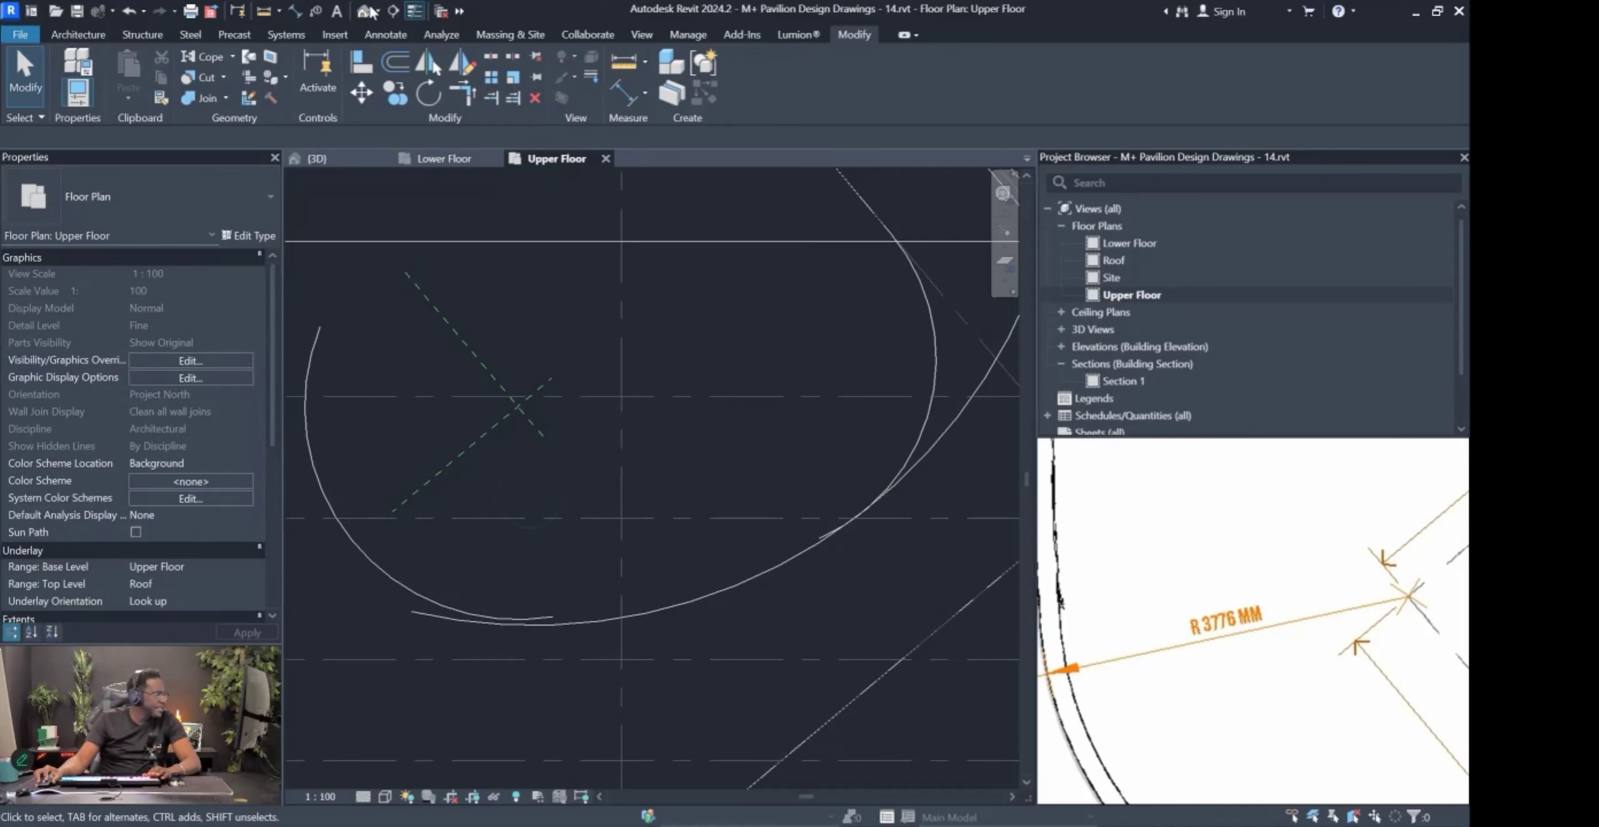
click(309, 469)
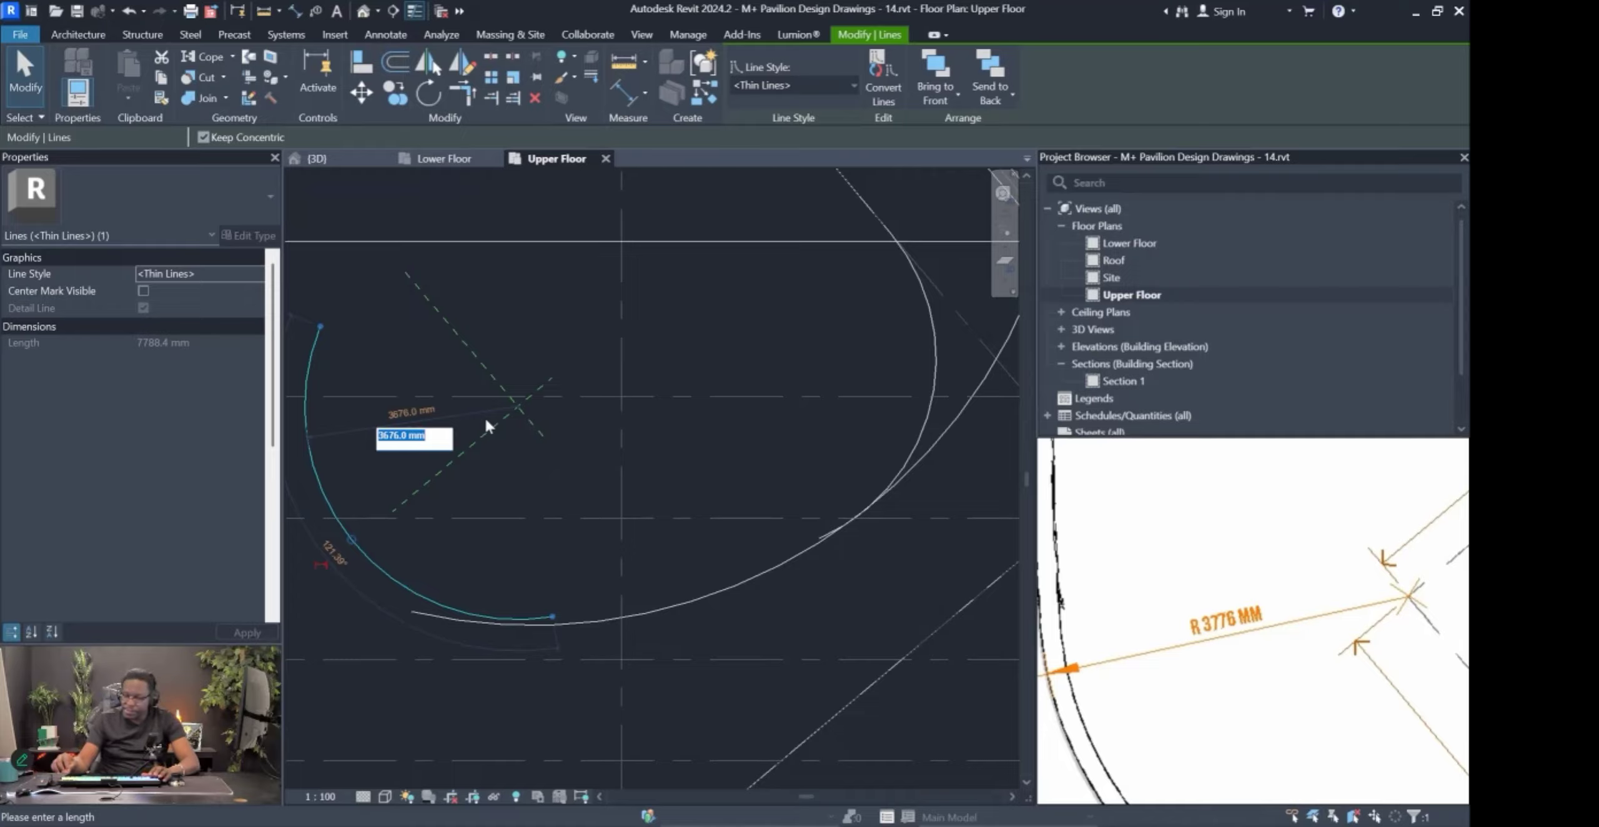
text(377)
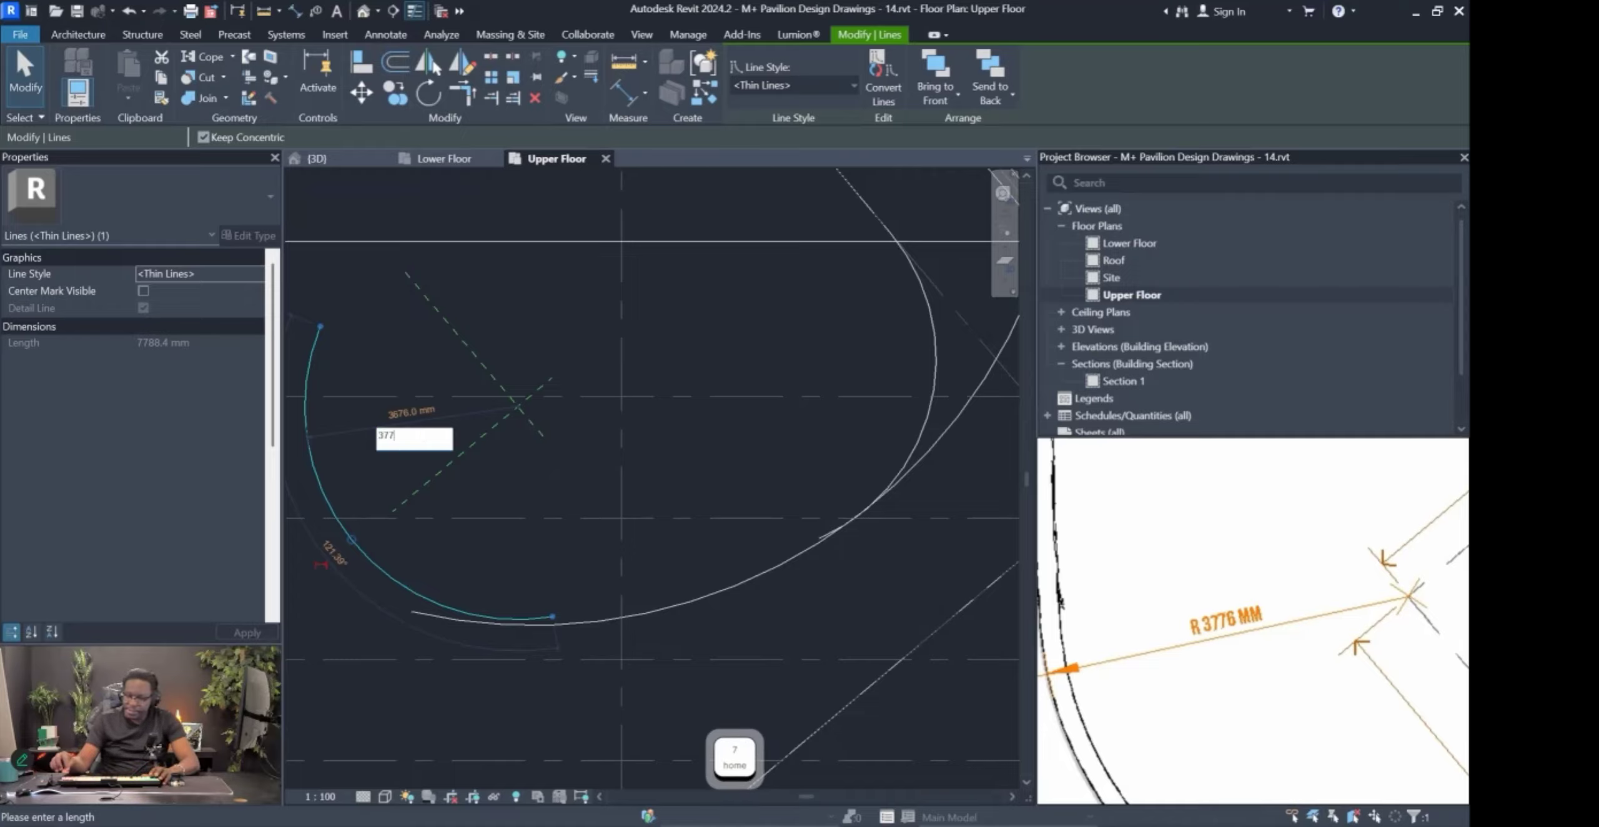
text(6)
key(Return)
key(Escape)
Trim the overlapping ends of the large middle arc against the two smaller arcs to form one continuous curve.
scroll(500, 629, down, 2)
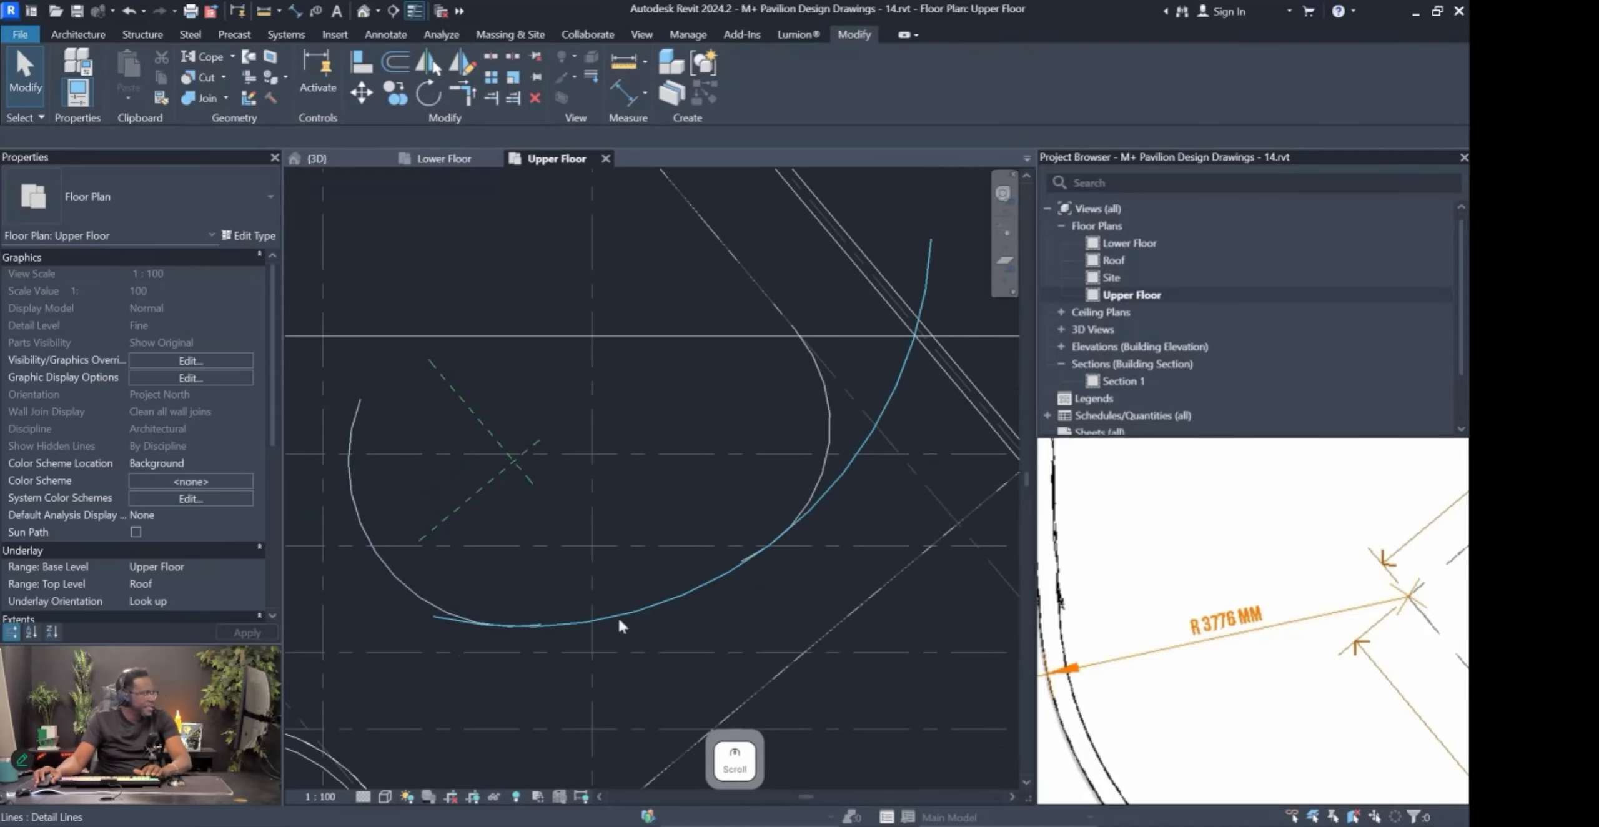
scroll(624, 610, down, 2)
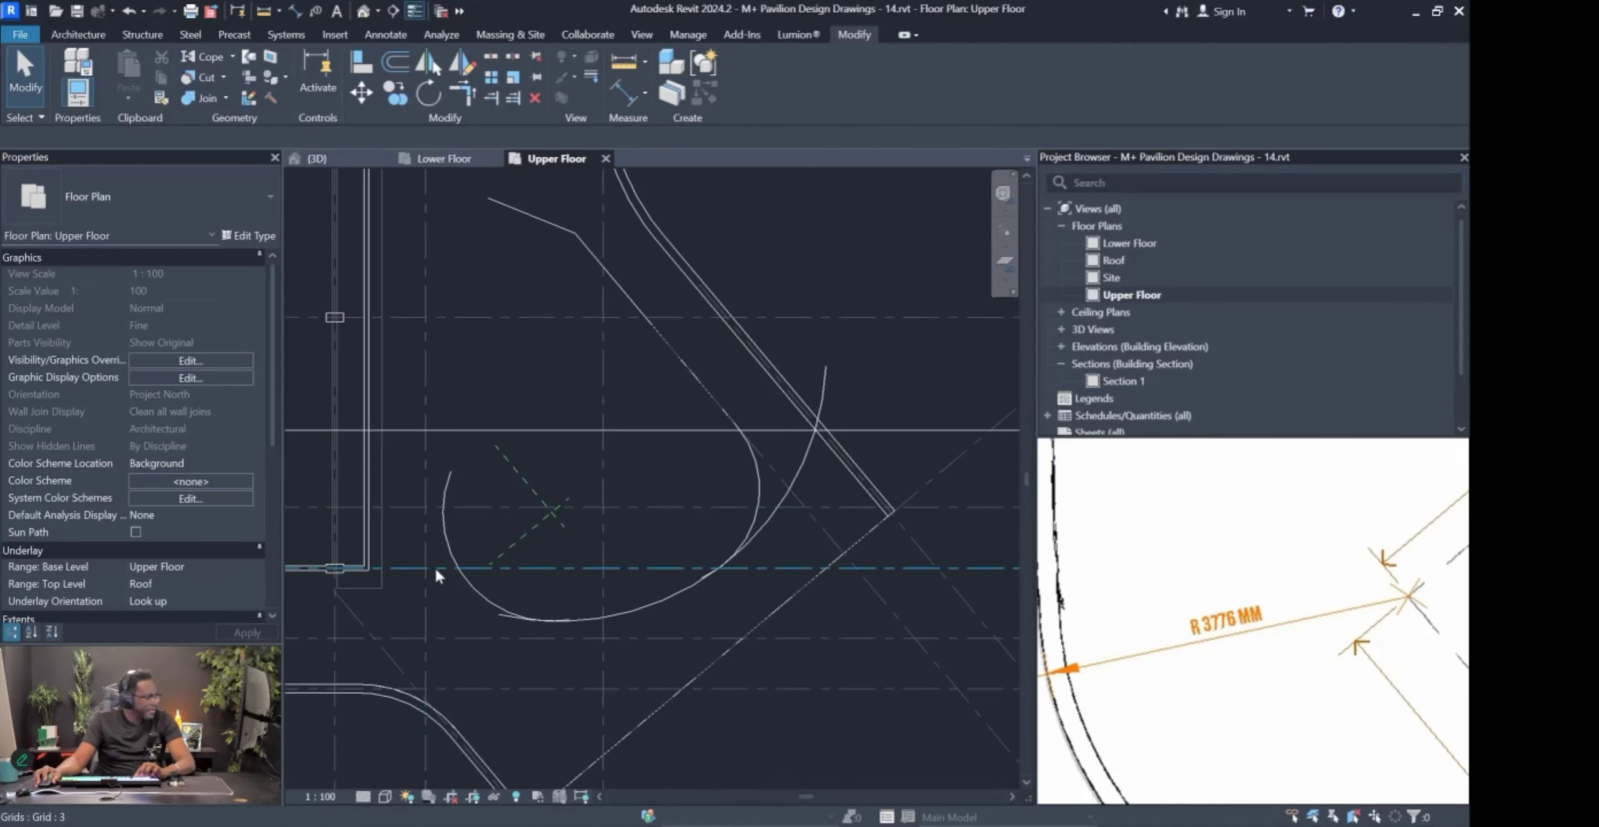
scroll(467, 607, up, 3)
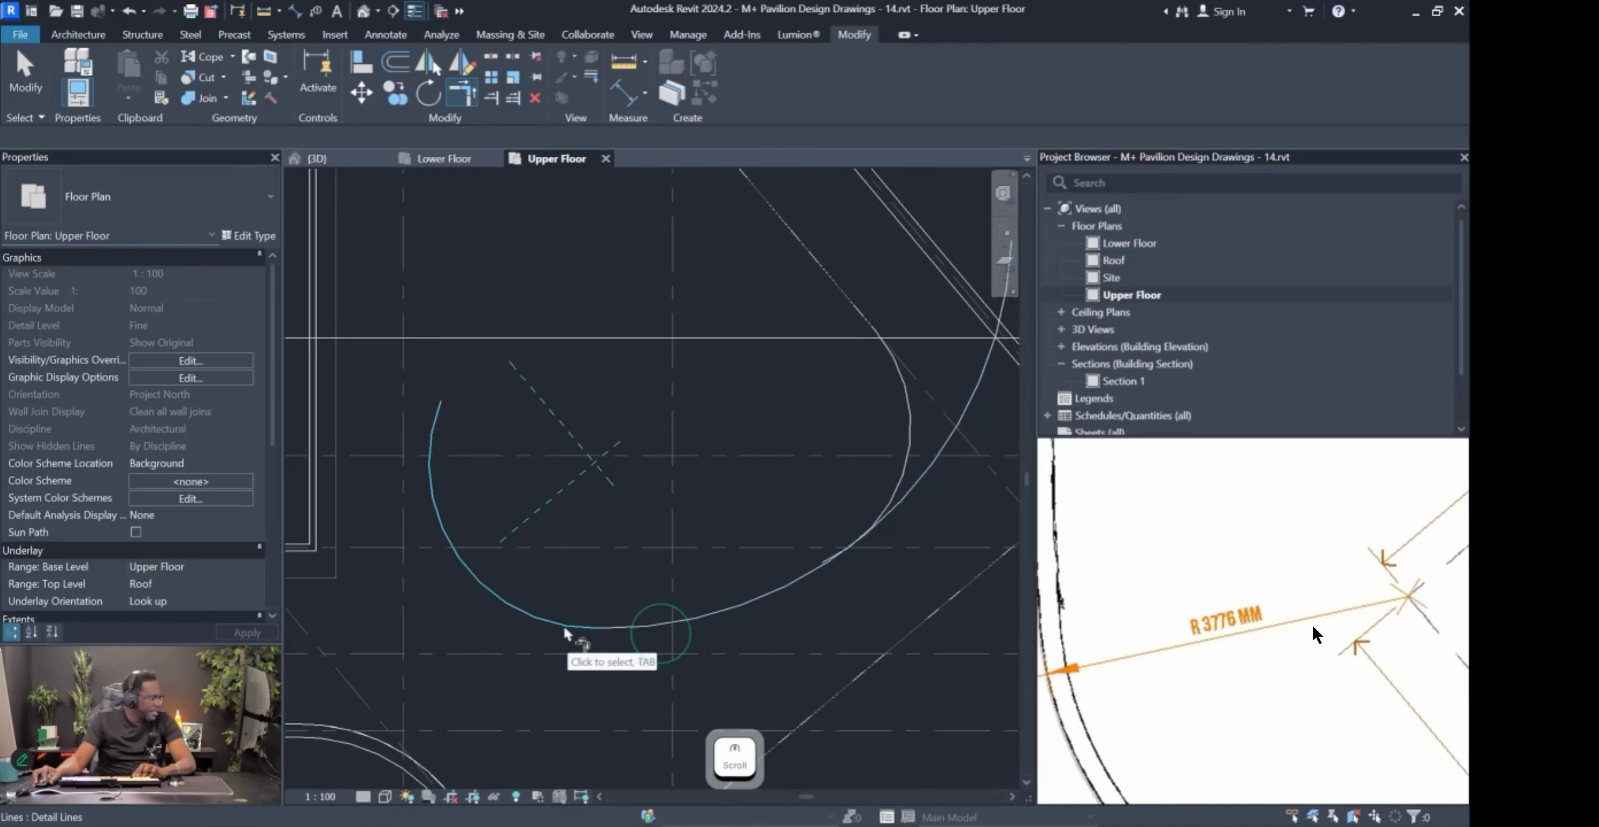
key(t)
key(r)
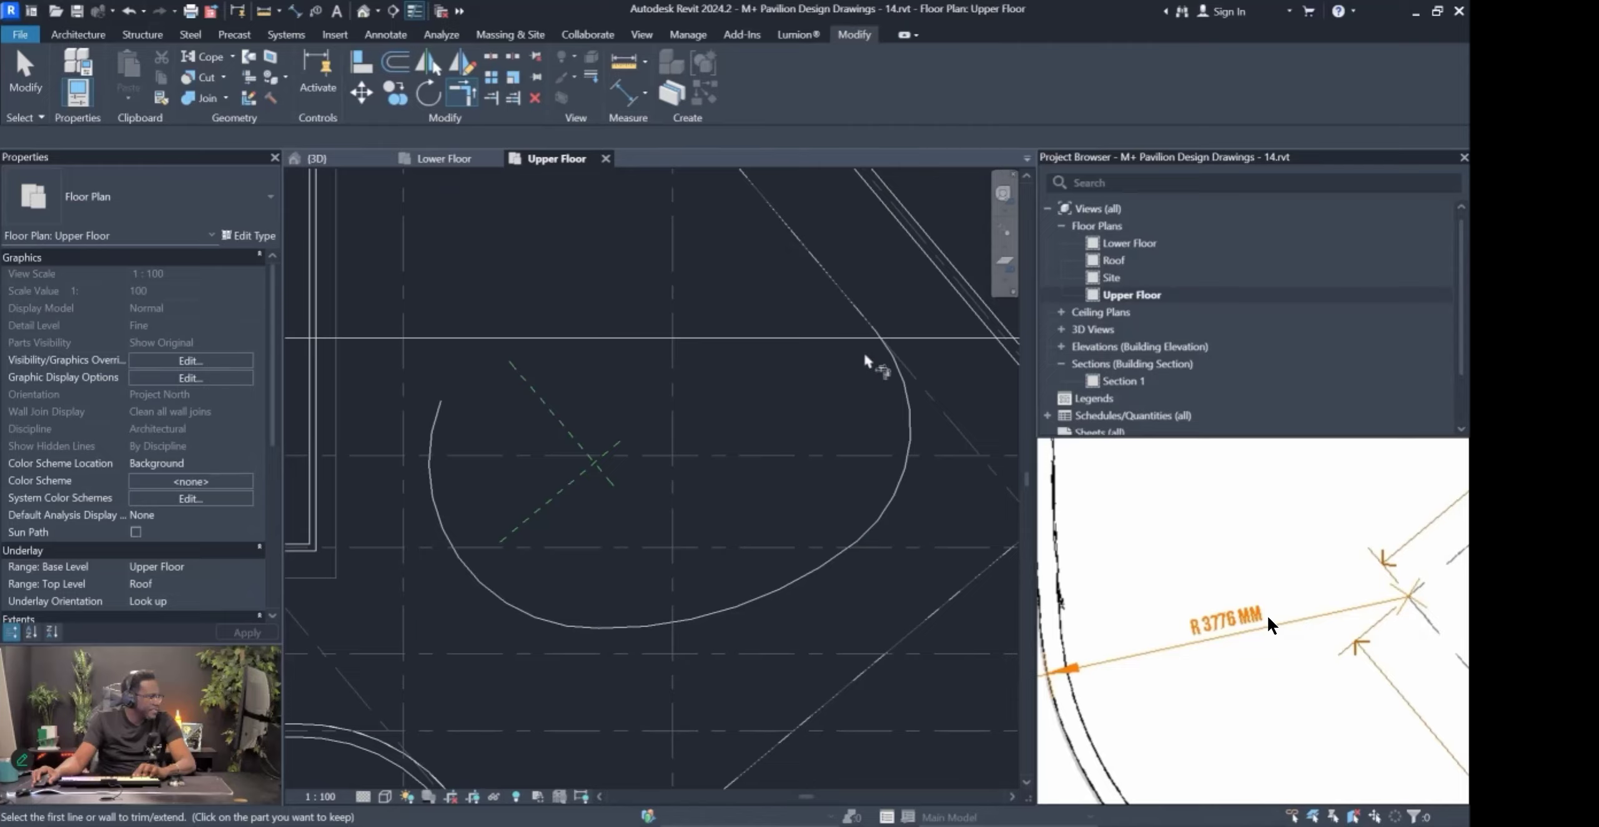
key(Escape)
scroll(577, 627, down, 1)
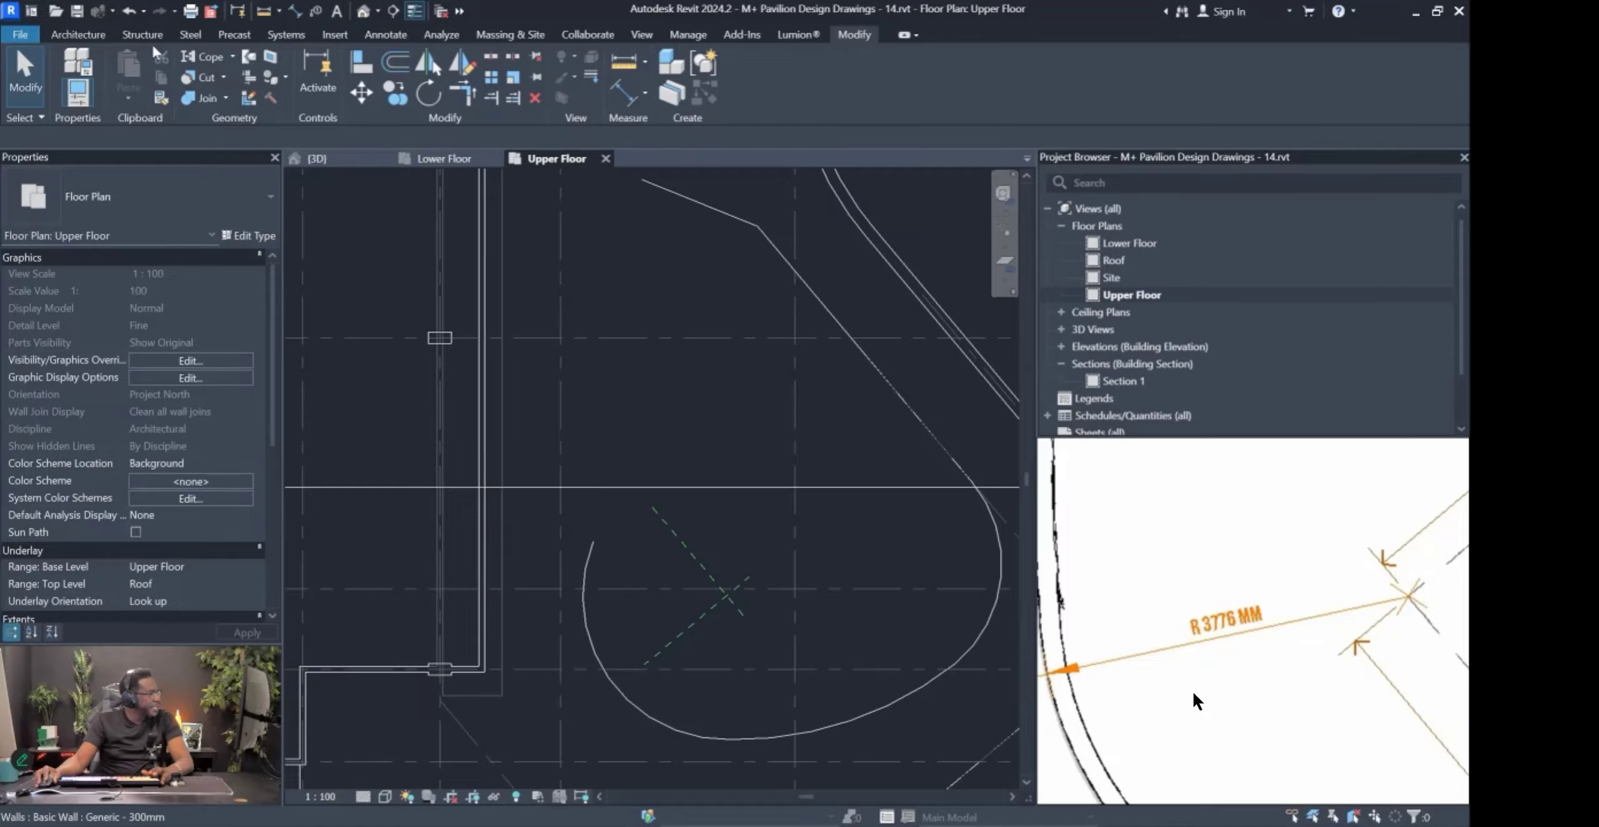
Try to close the outline with a straight detail line from the short upper segment's open end to the 3776 mm arc.
click(78, 34)
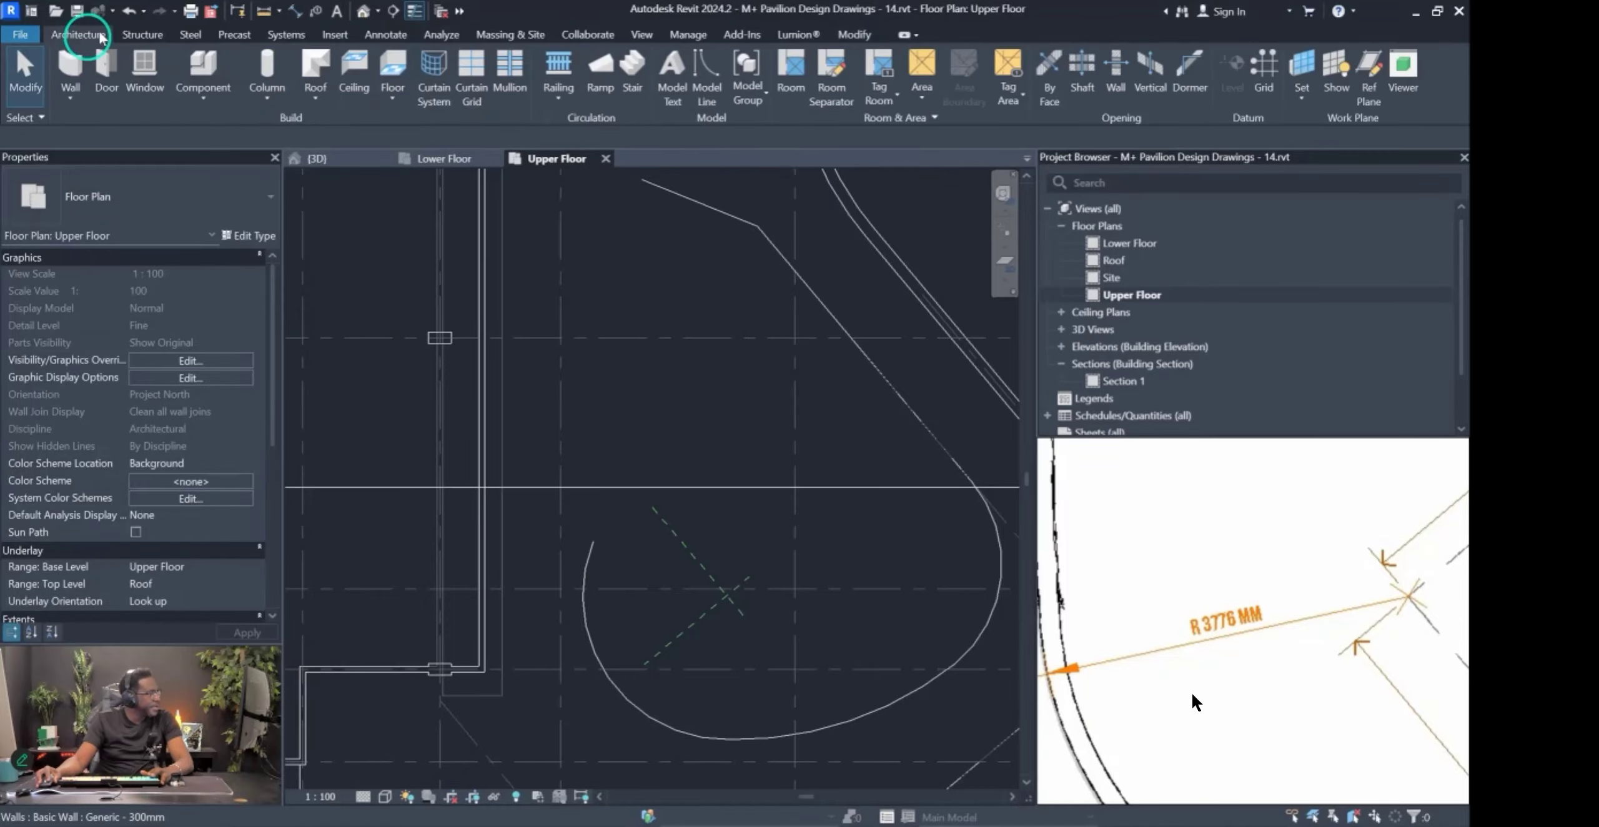
click(372, 38)
click(450, 63)
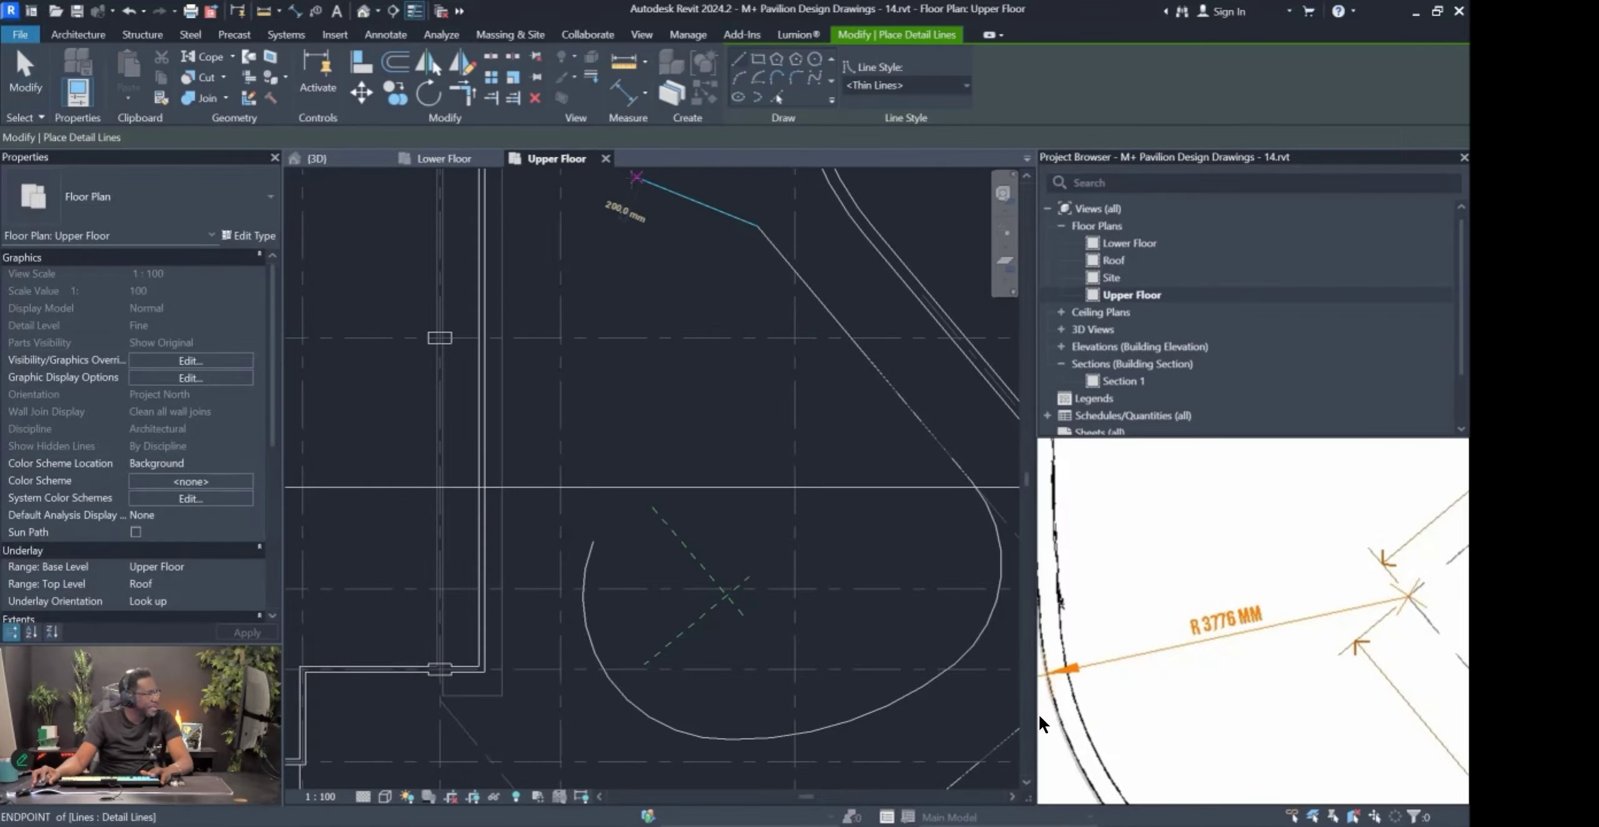
click(642, 180)
click(584, 575)
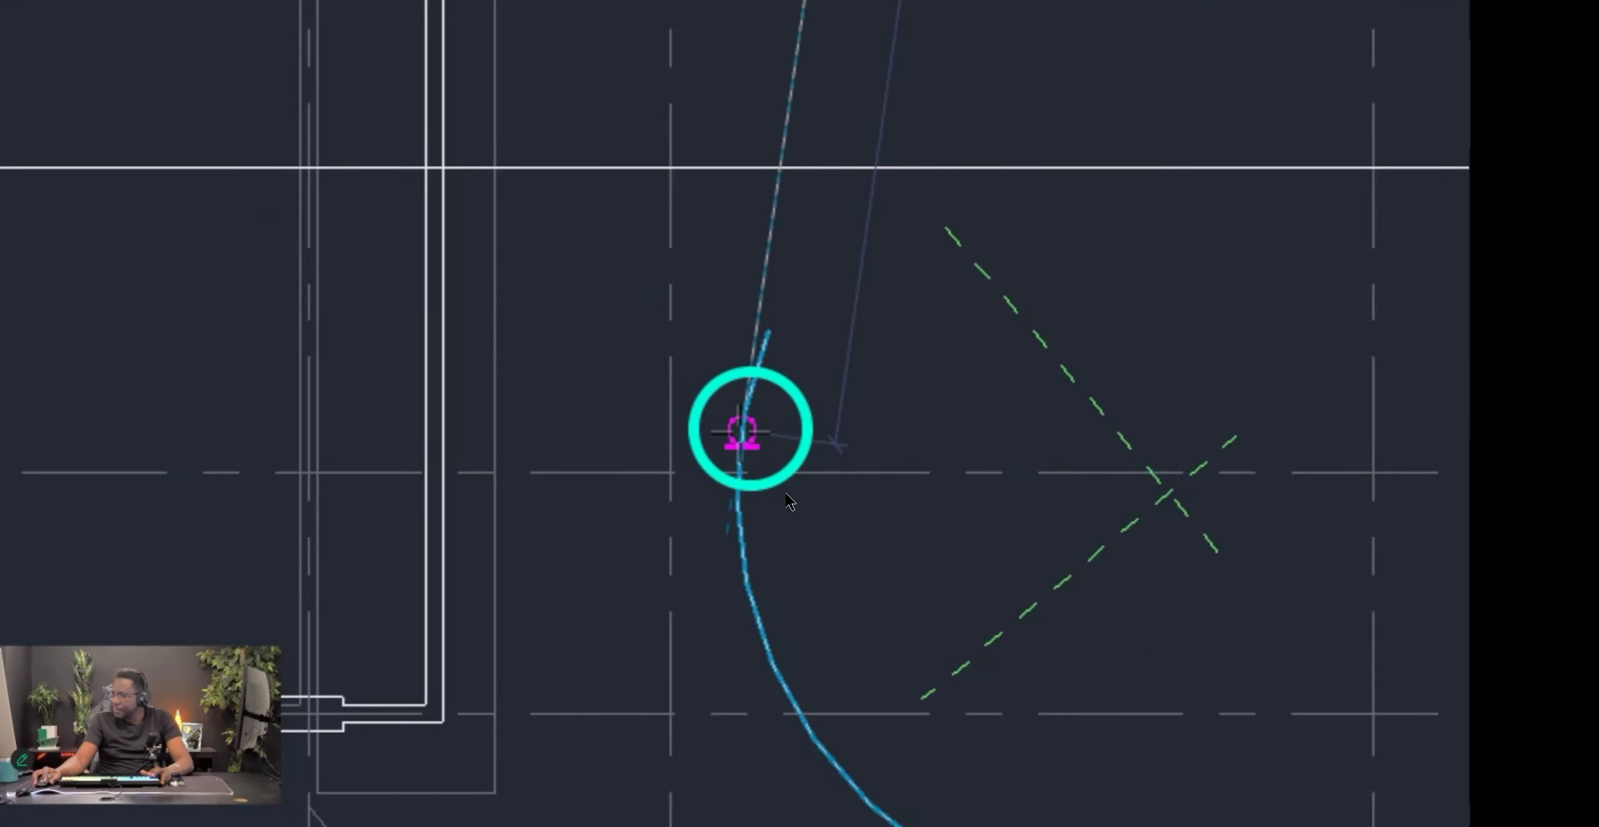
key(Escape)
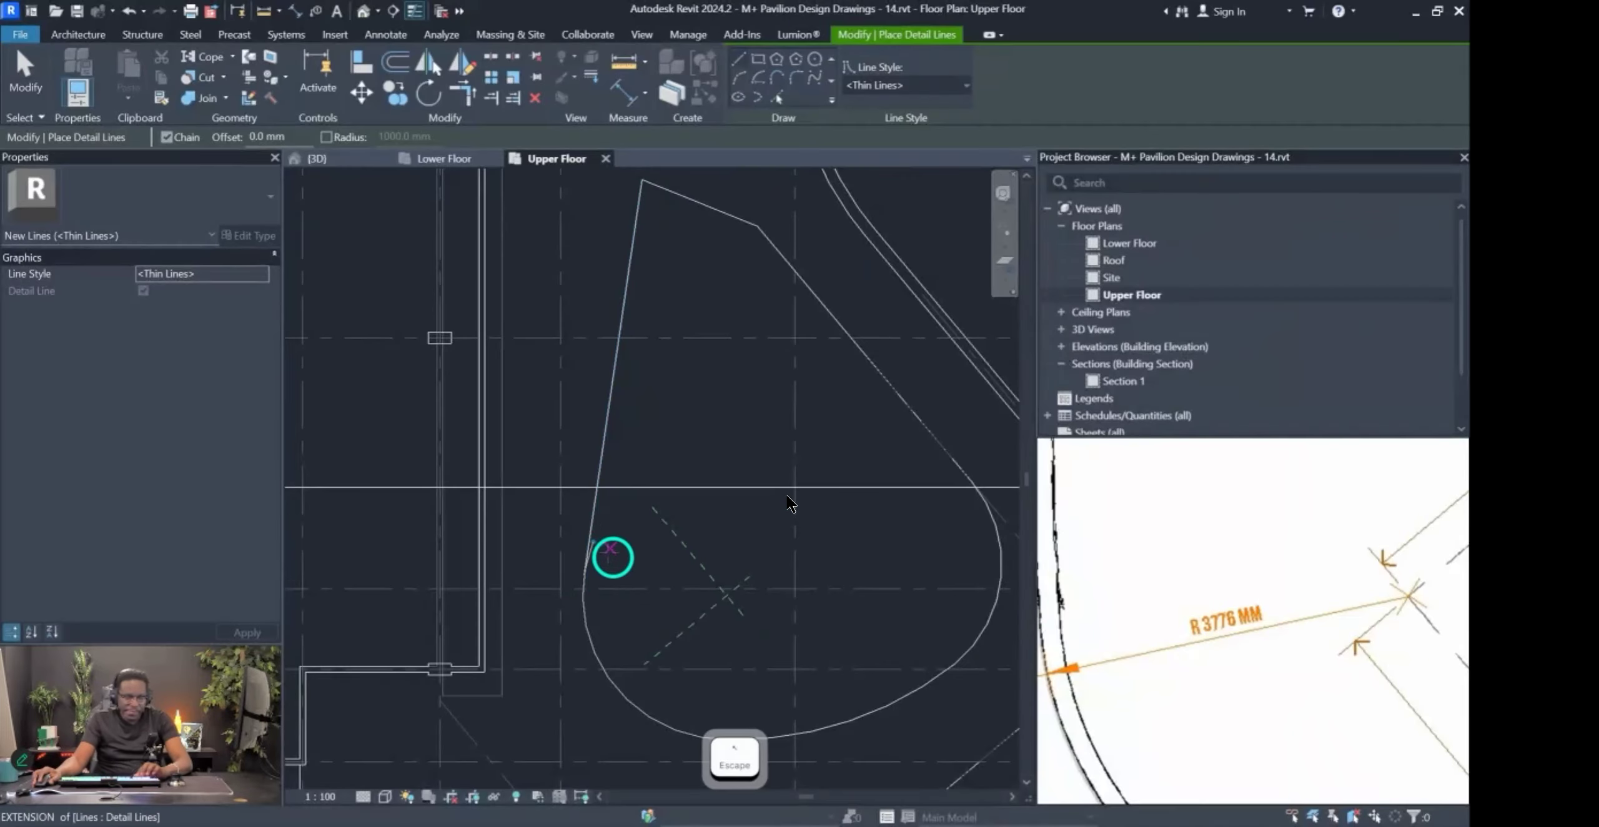
key(Escape)
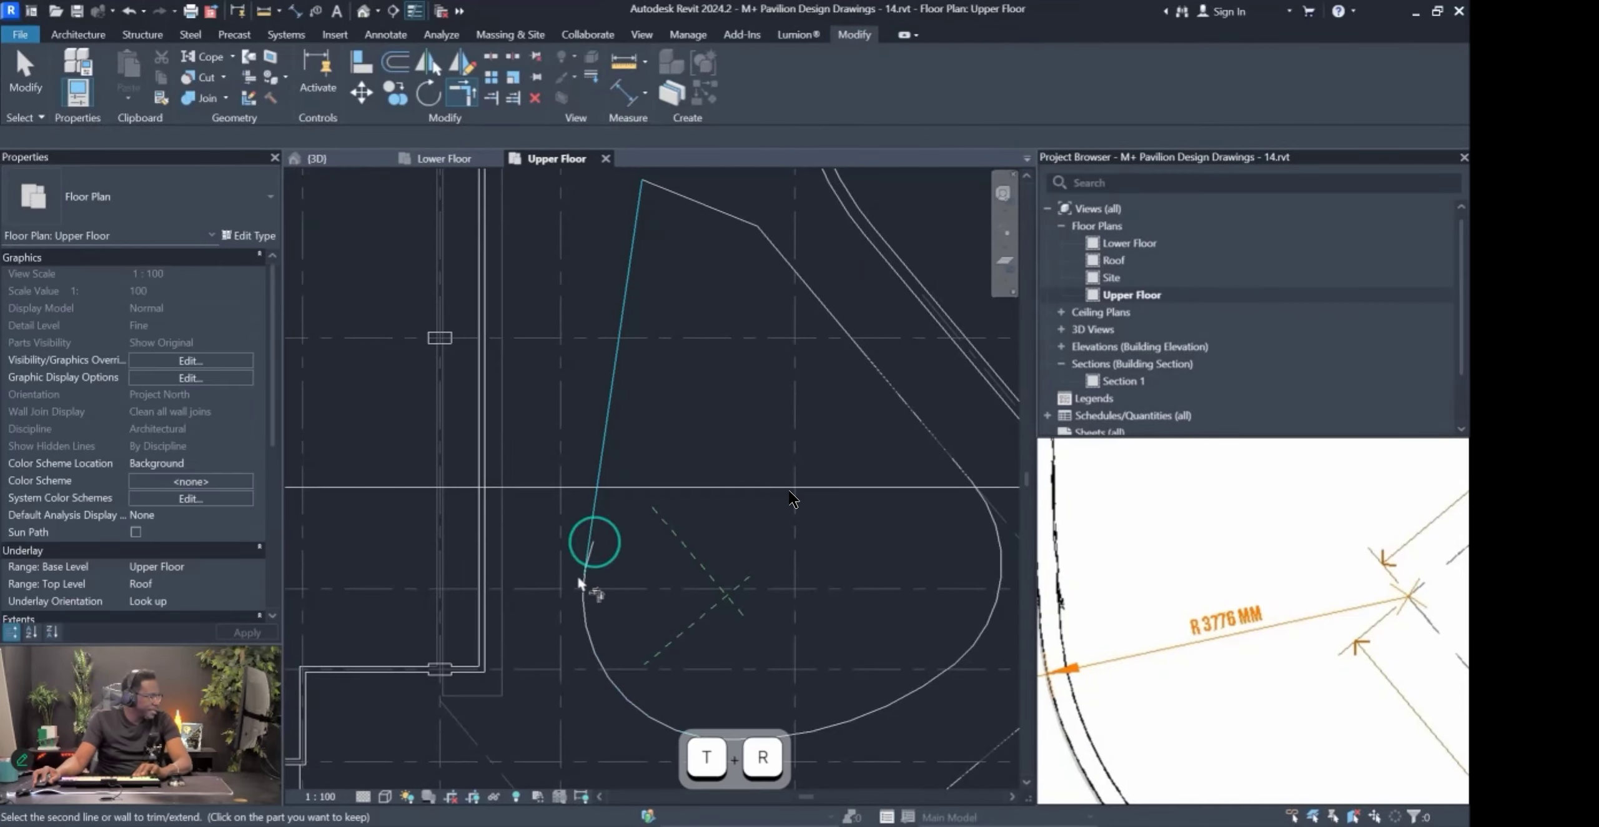
Delete the straight detail line that joins the short upper segment to the 3776 mm arc.
scroll(613, 657, down, 4)
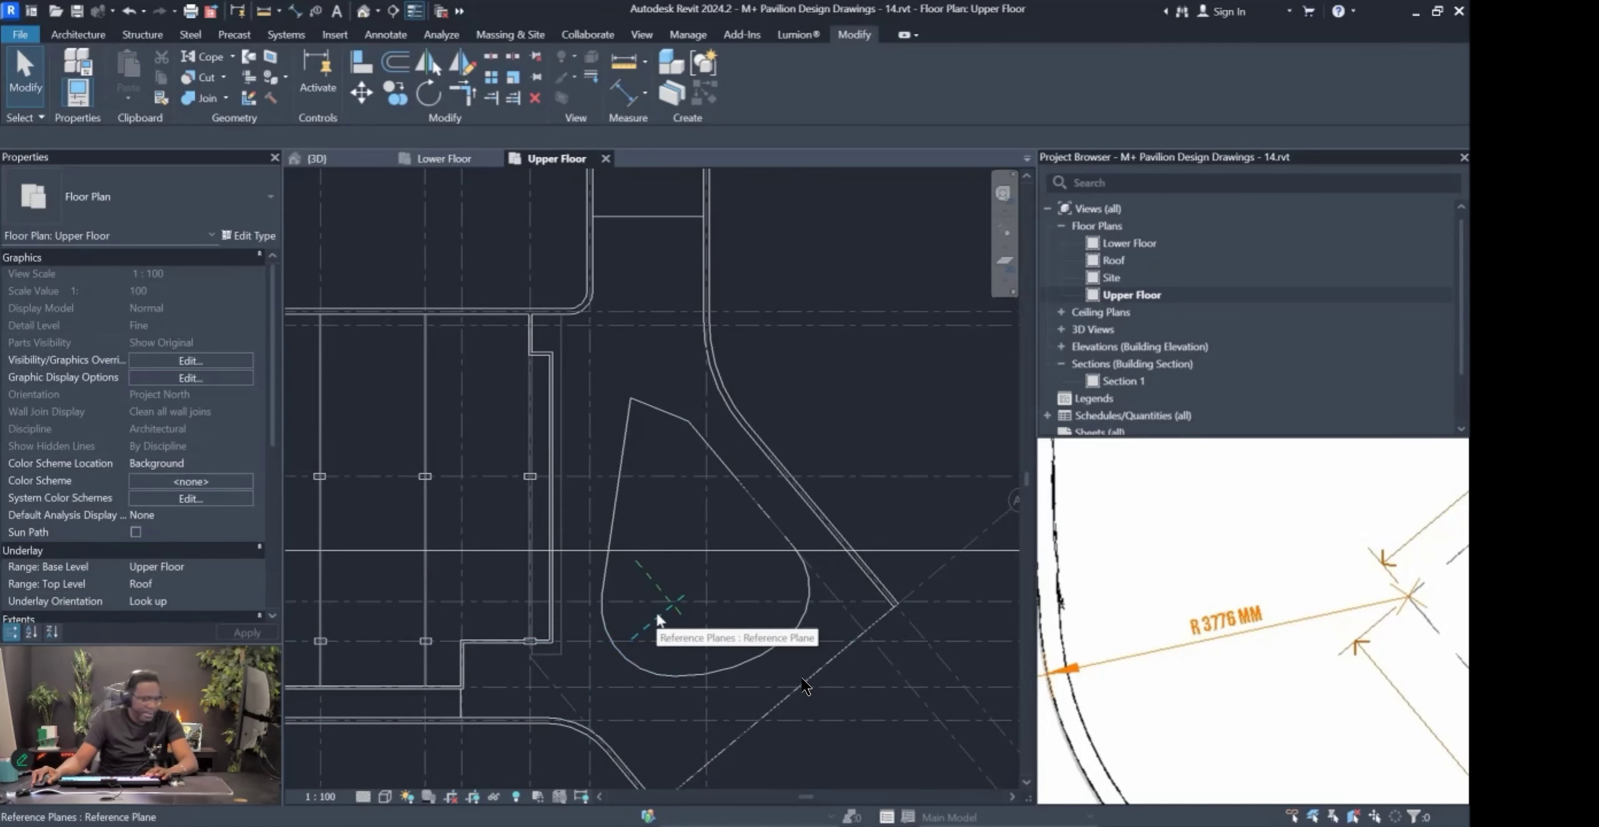
scroll(659, 620, up, 3)
key(Pause)
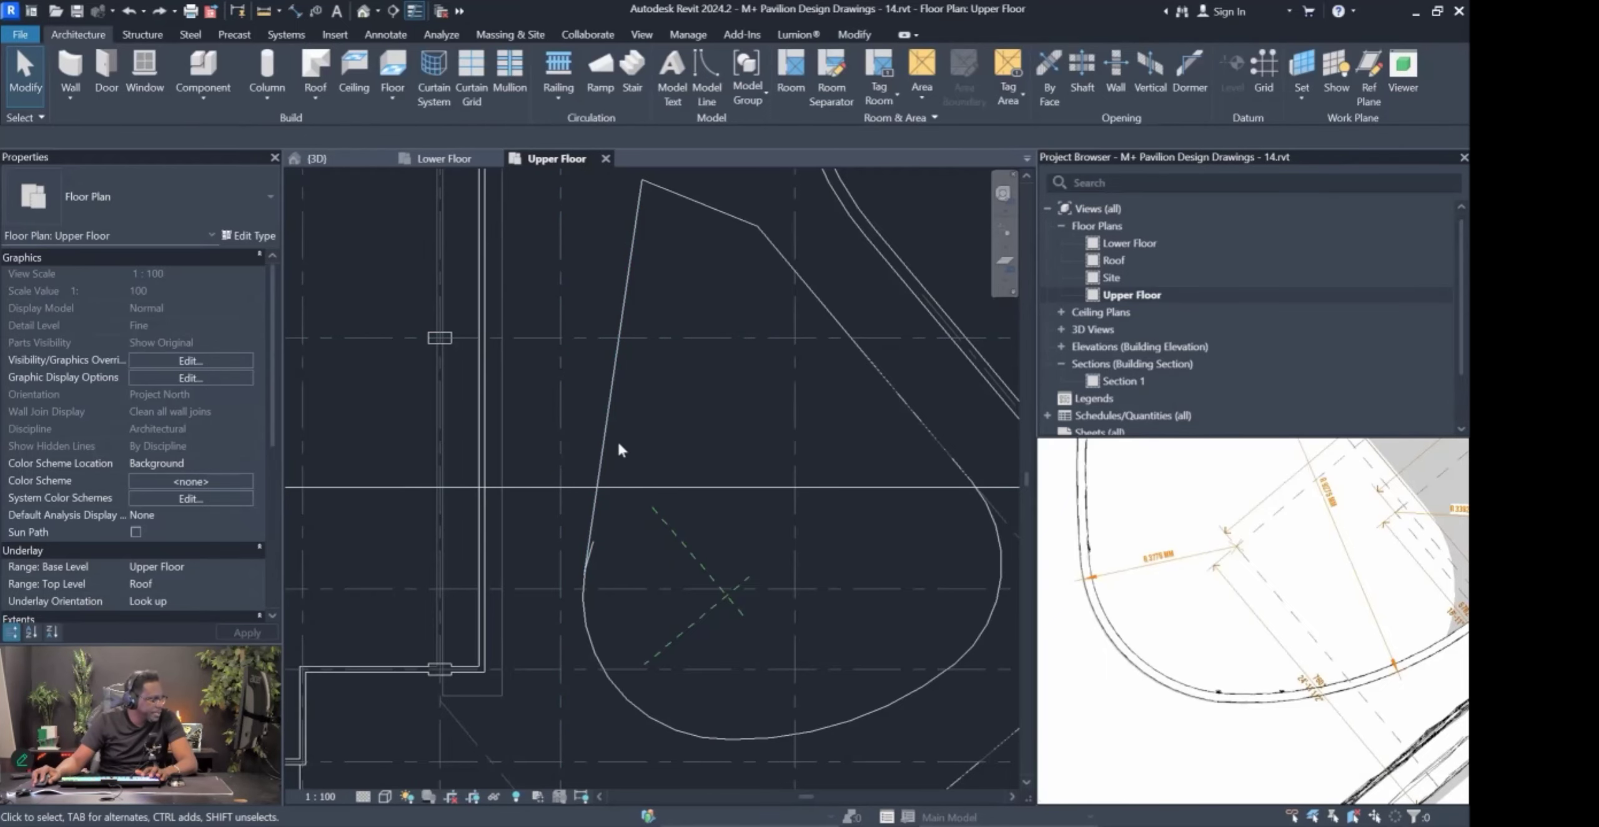
click(601, 461)
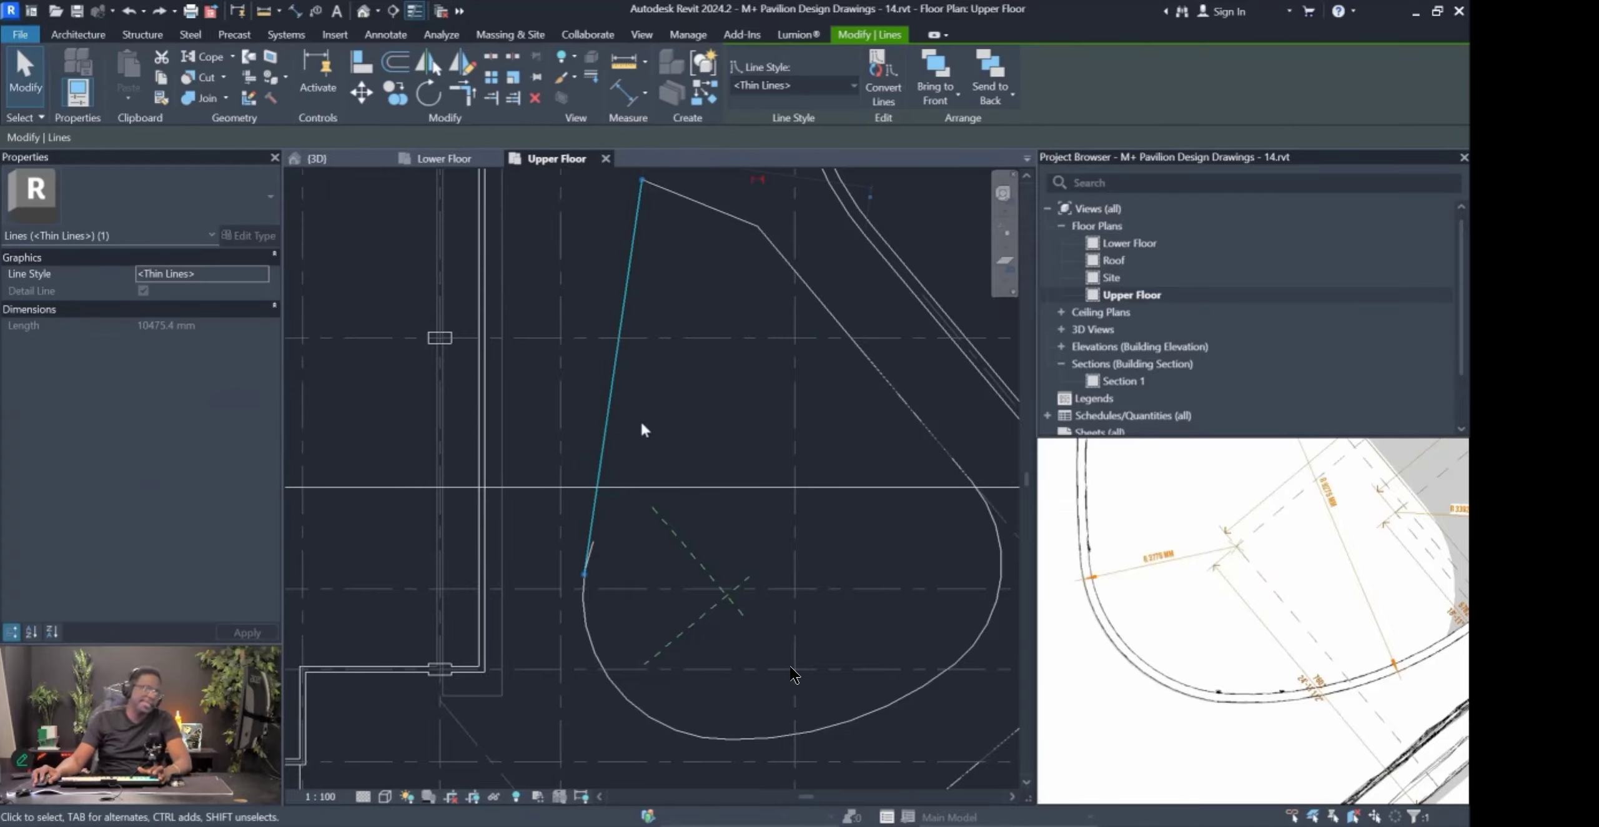
key(Delete)
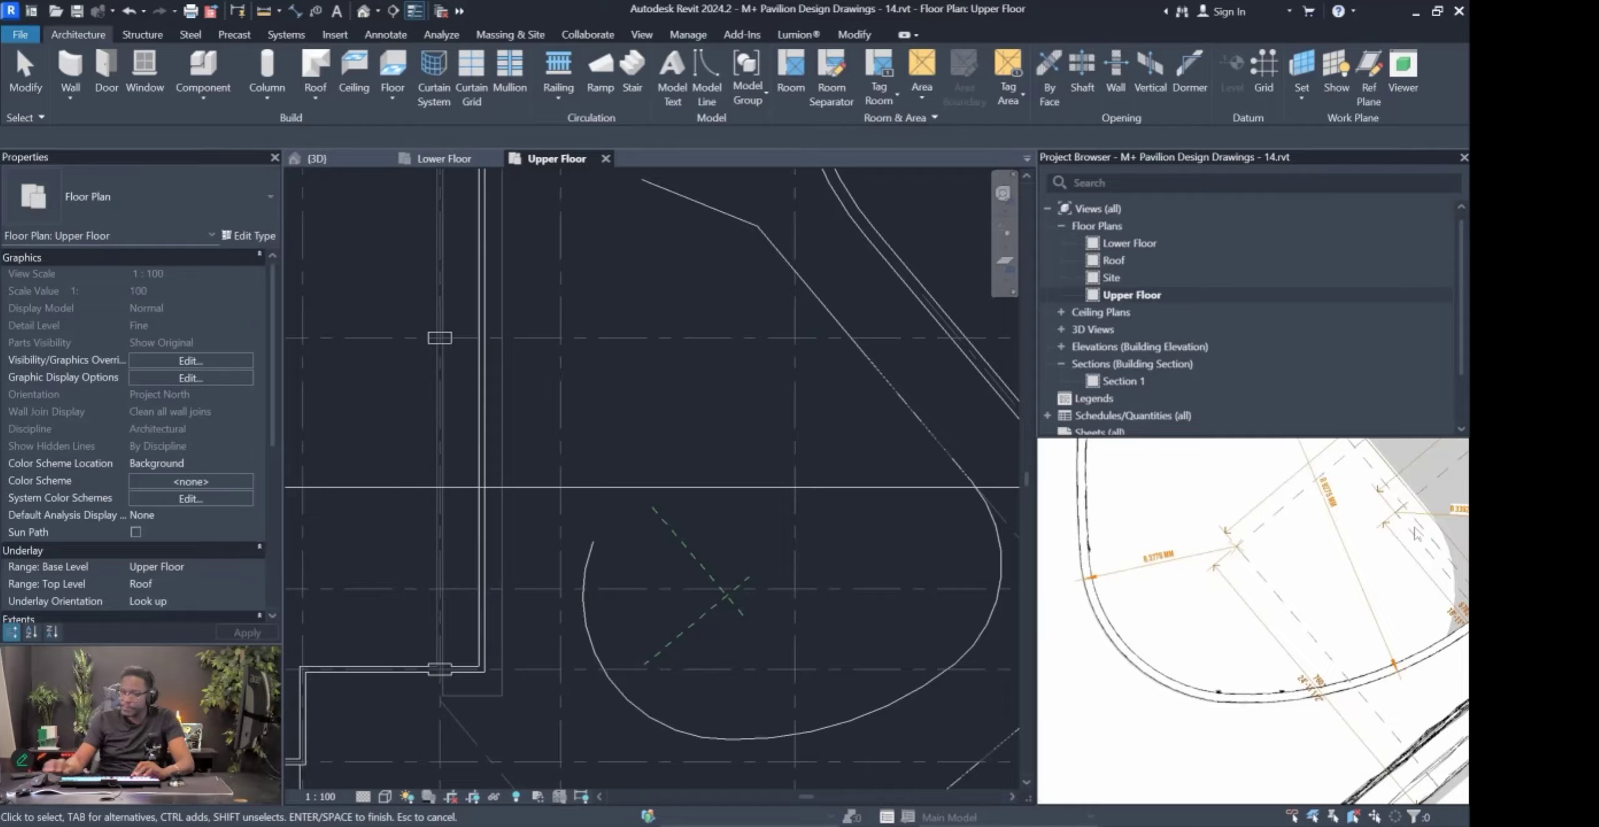
key(Delete)
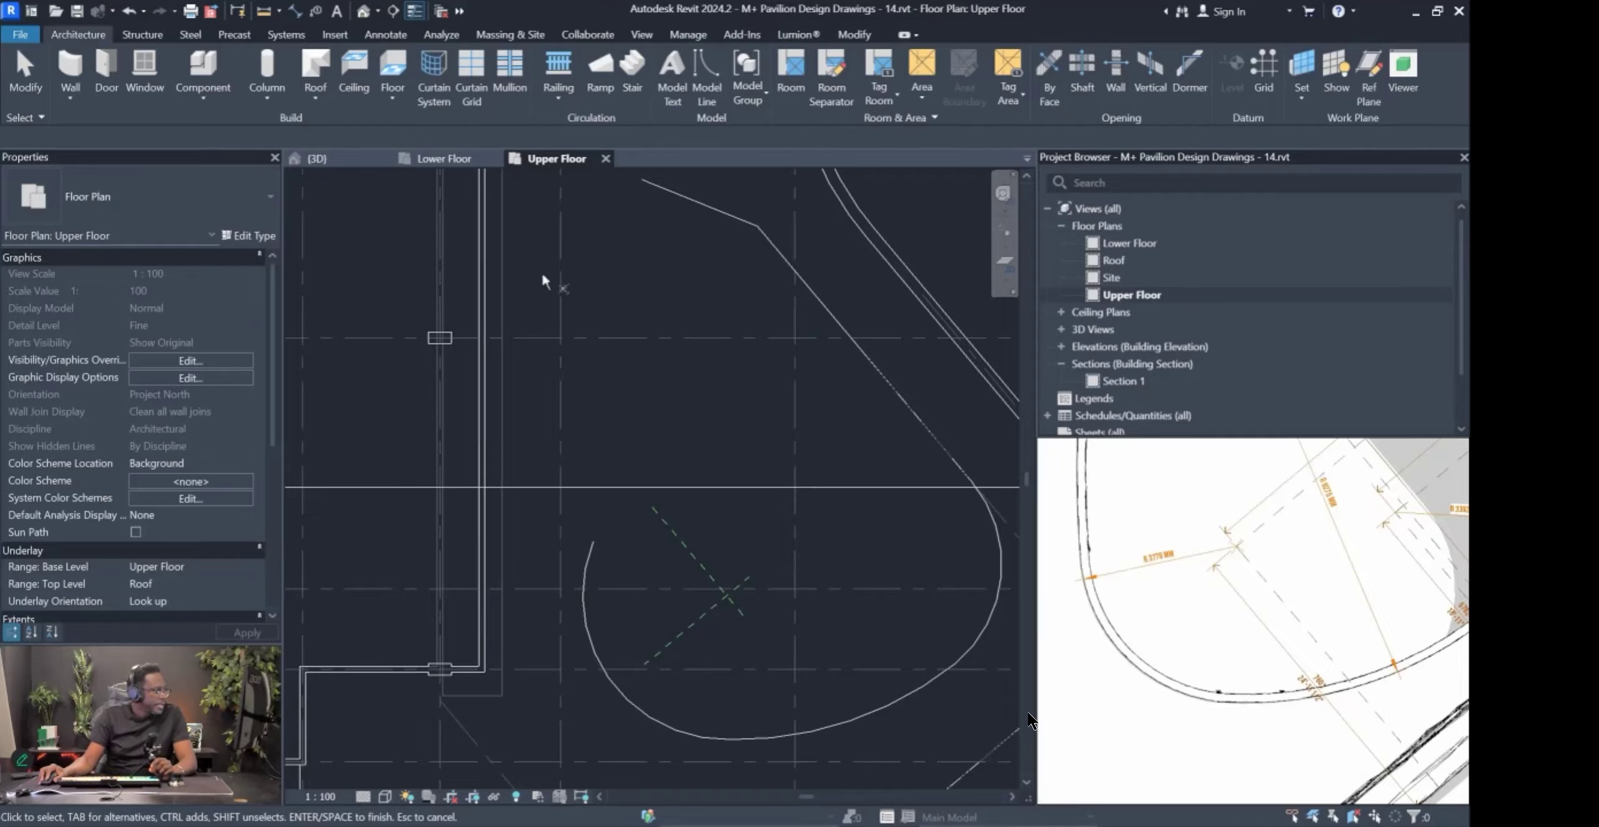
Move the two short crossing reference planes from the 3776 mm arc's centre to outside the slanted wall, between grids A3 and I.
scroll(1157, 564, down, 3)
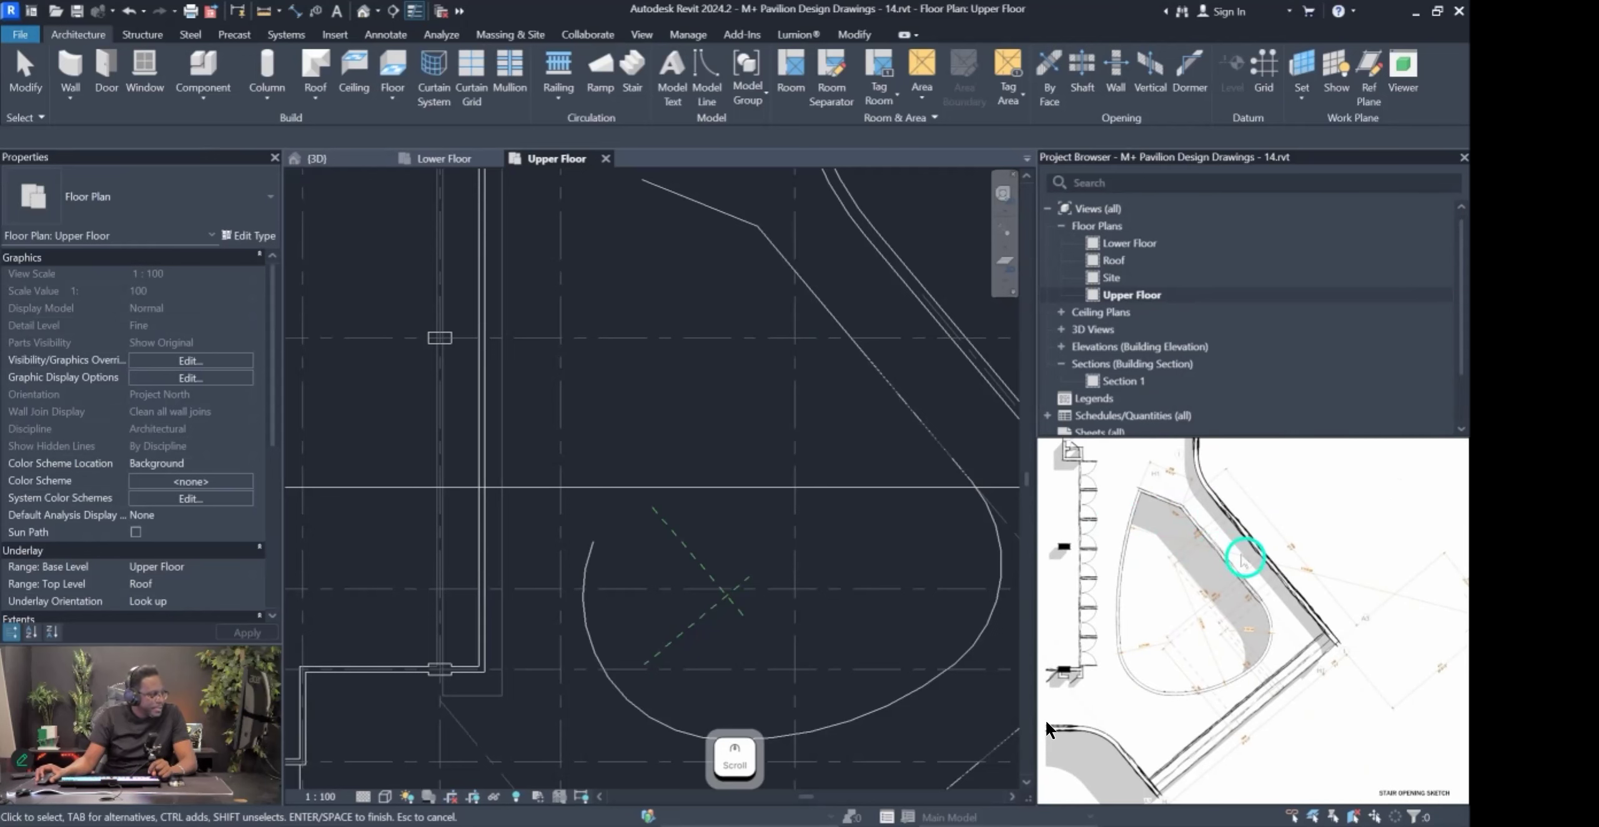
scroll(1299, 555, up, 5)
scroll(1246, 557, down, 5)
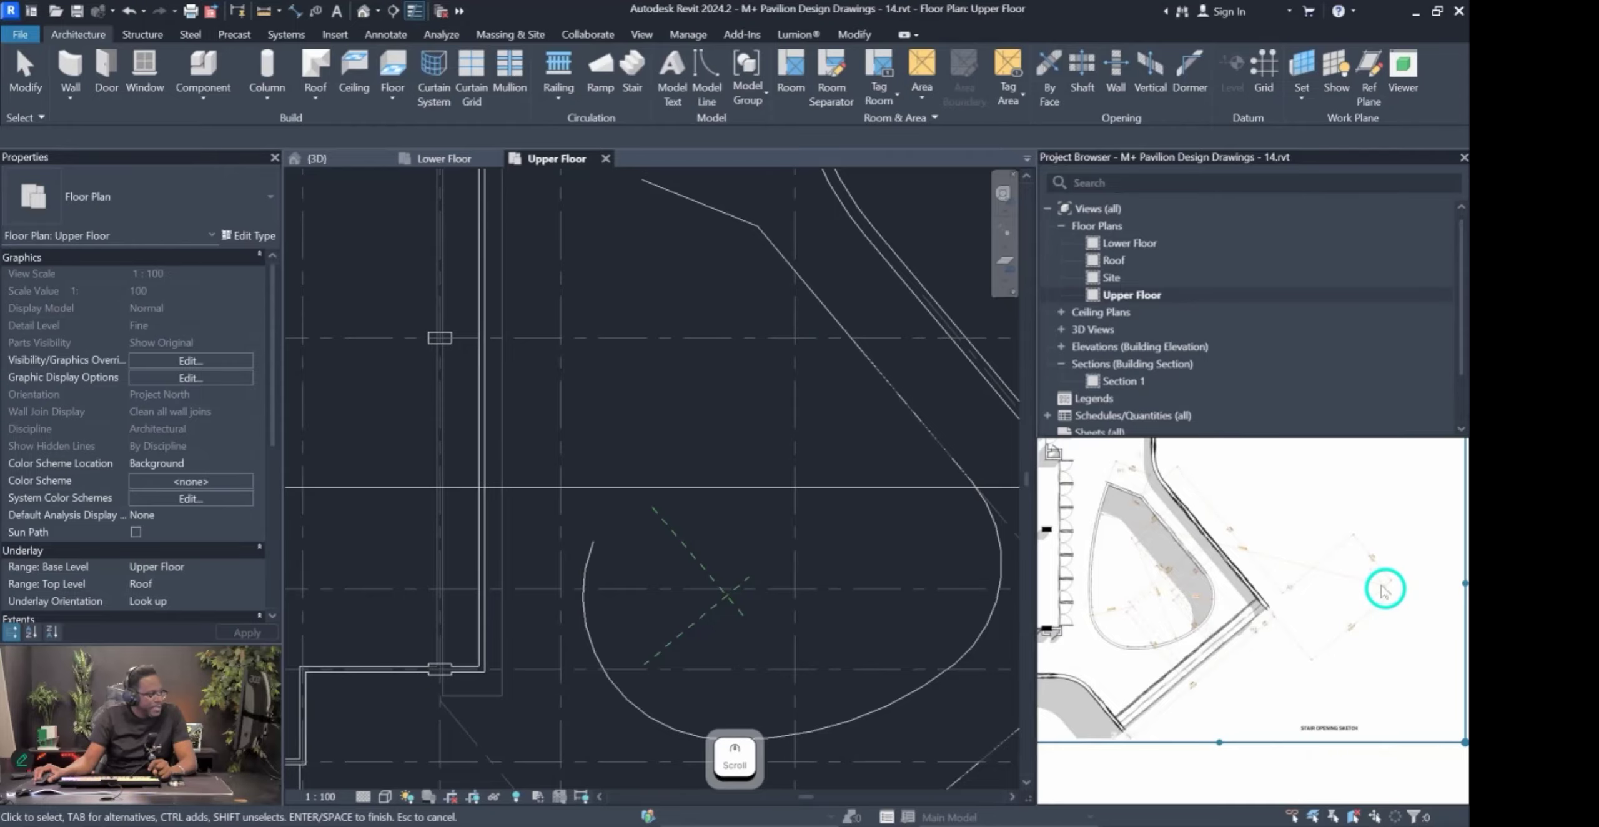
scroll(753, 538, down, 4)
key(Escape)
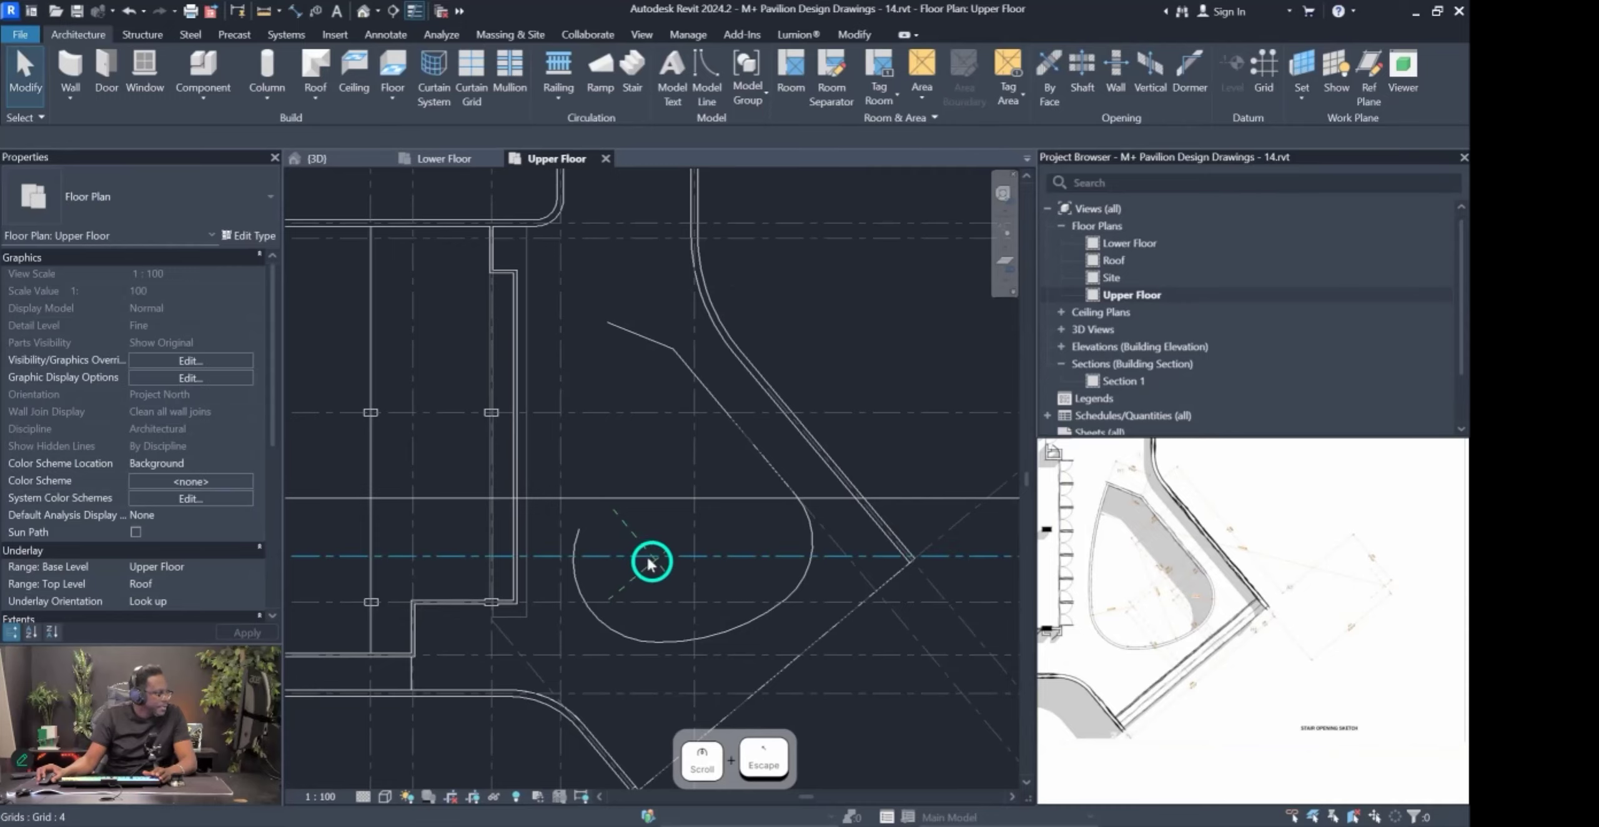
click(648, 560)
scroll(660, 548, down, 2)
drag(644, 536, 998, 544)
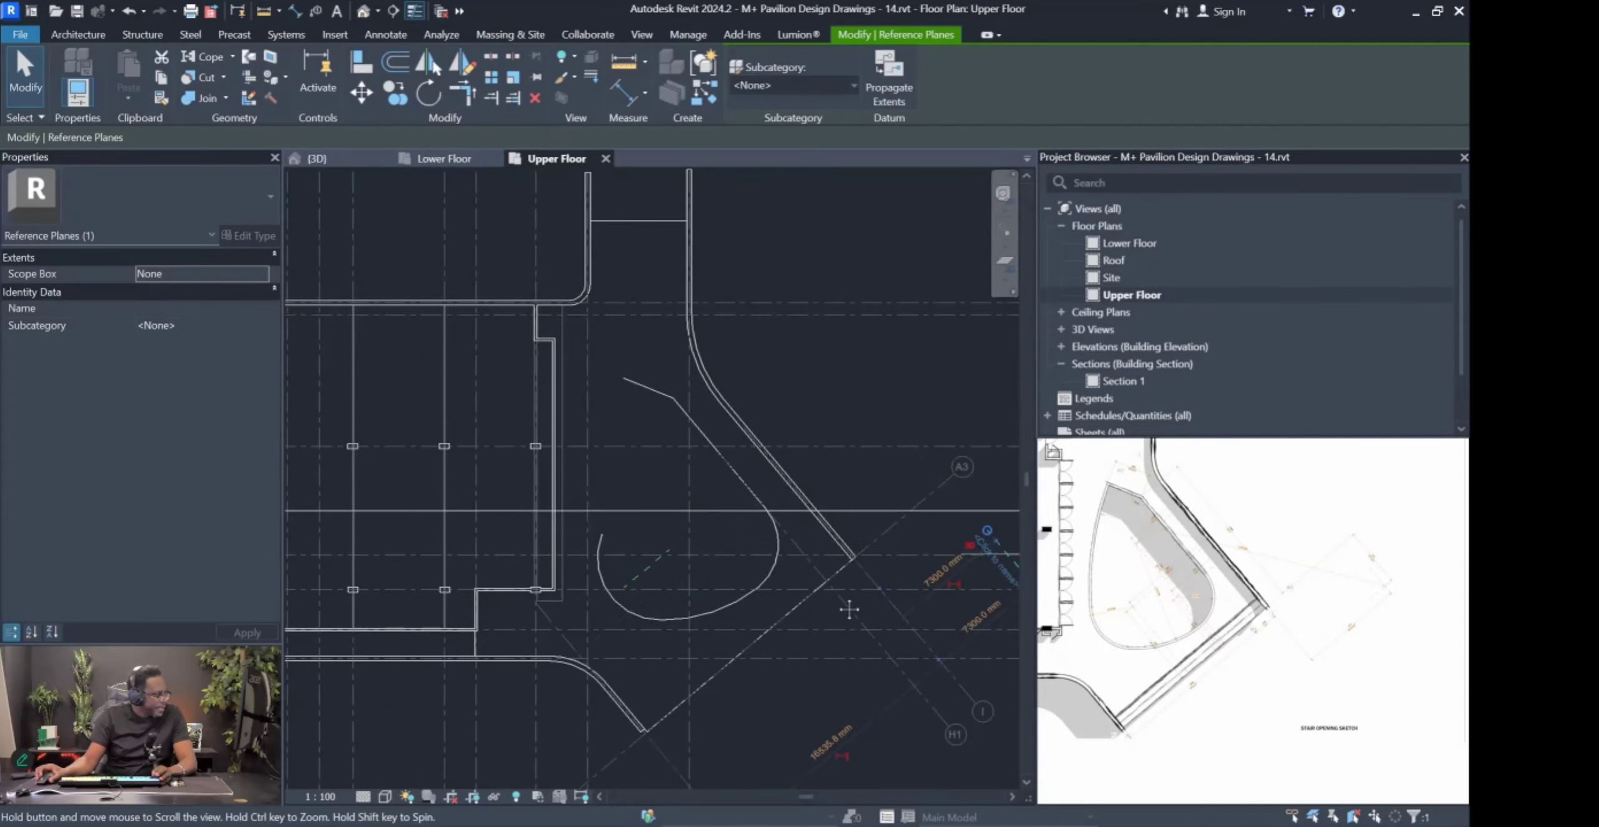
middle_drag(860, 602, 692, 467)
drag(480, 431, 839, 442)
key(Escape)
Set the distance from grid A3 to the short reference plane parallel to it to 5271 mm.
scroll(763, 457, up, 2)
middle_drag(675, 461, 729, 504)
scroll(729, 503, up, 1)
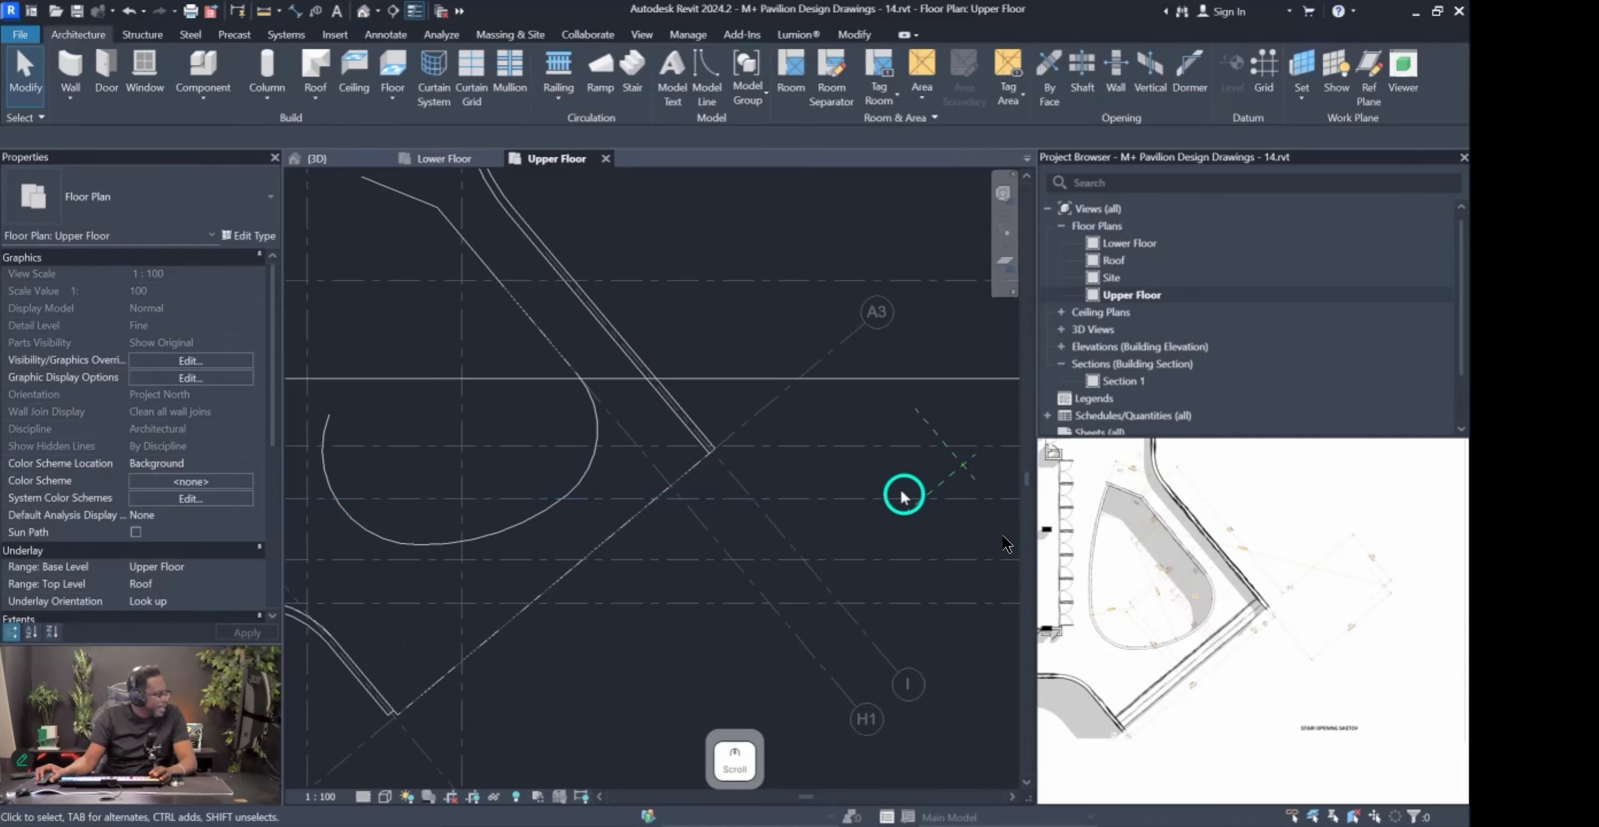
click(923, 497)
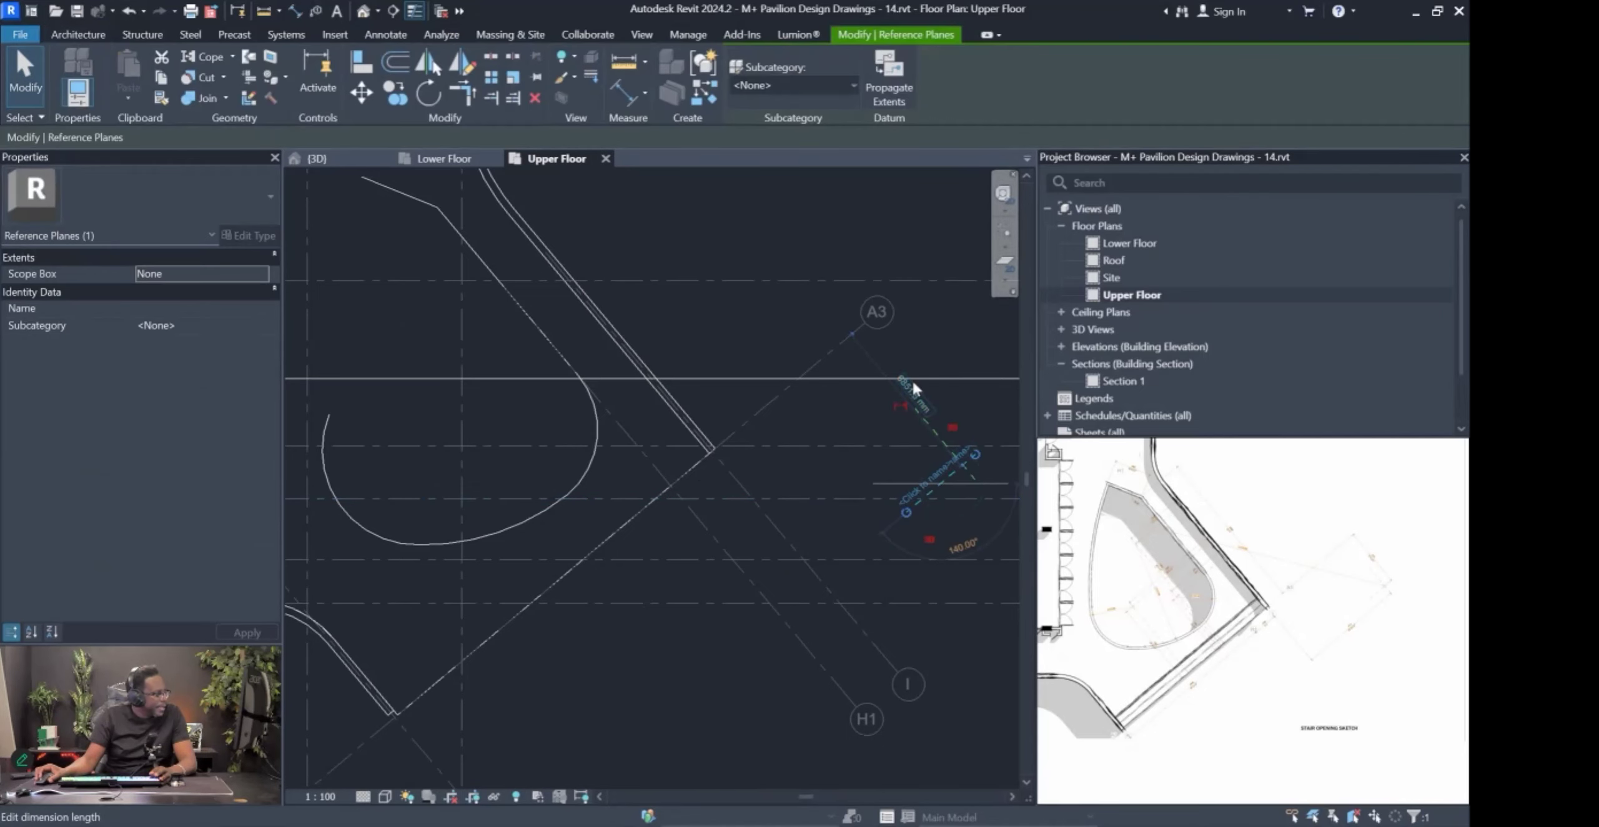
scroll(1387, 576, up, 3)
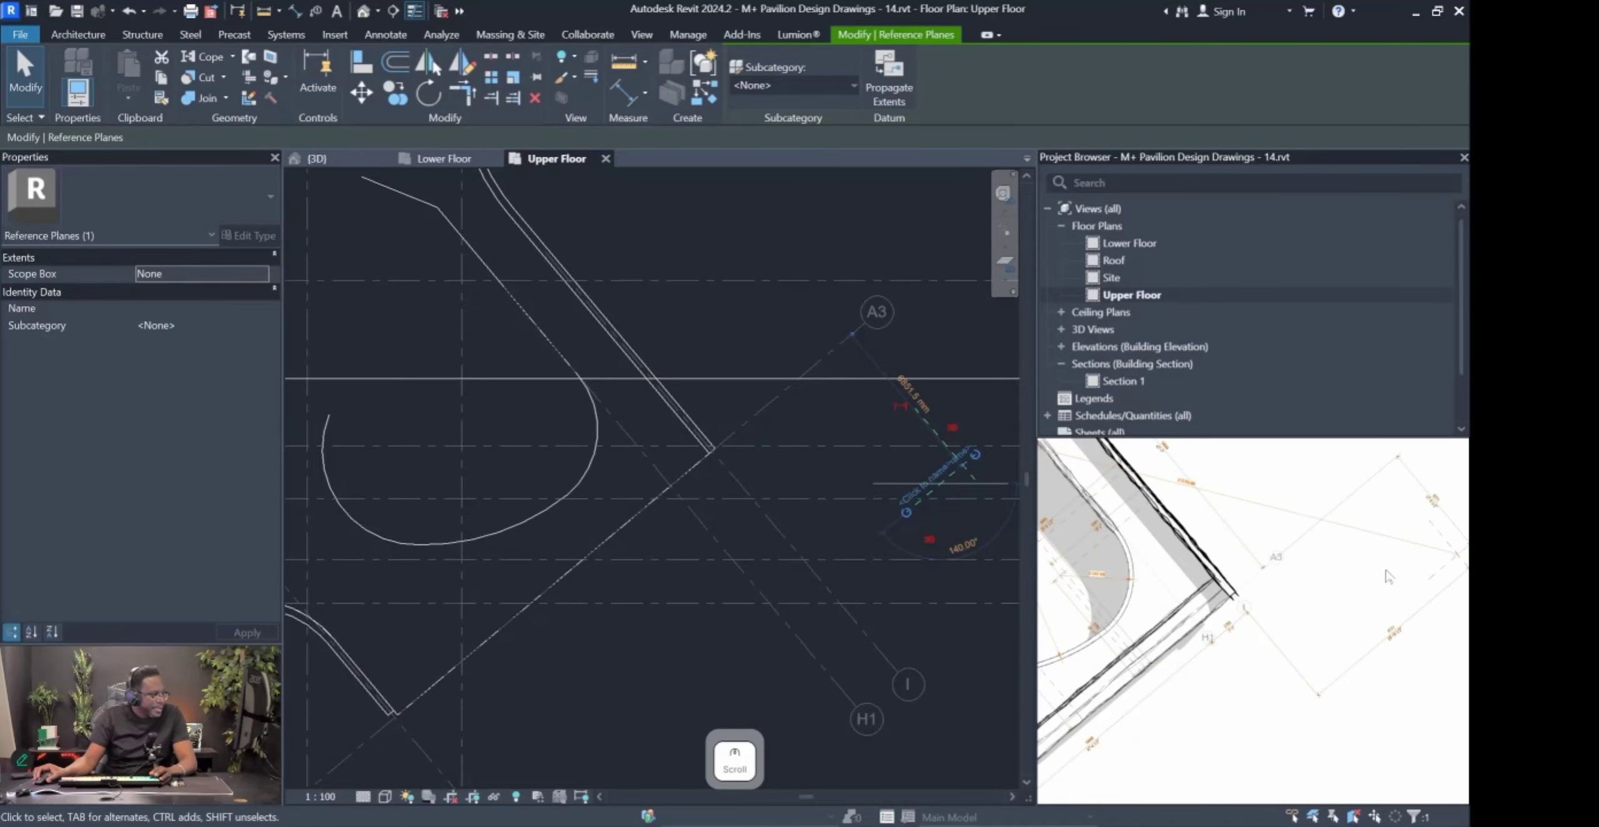
scroll(1381, 535, up, 5)
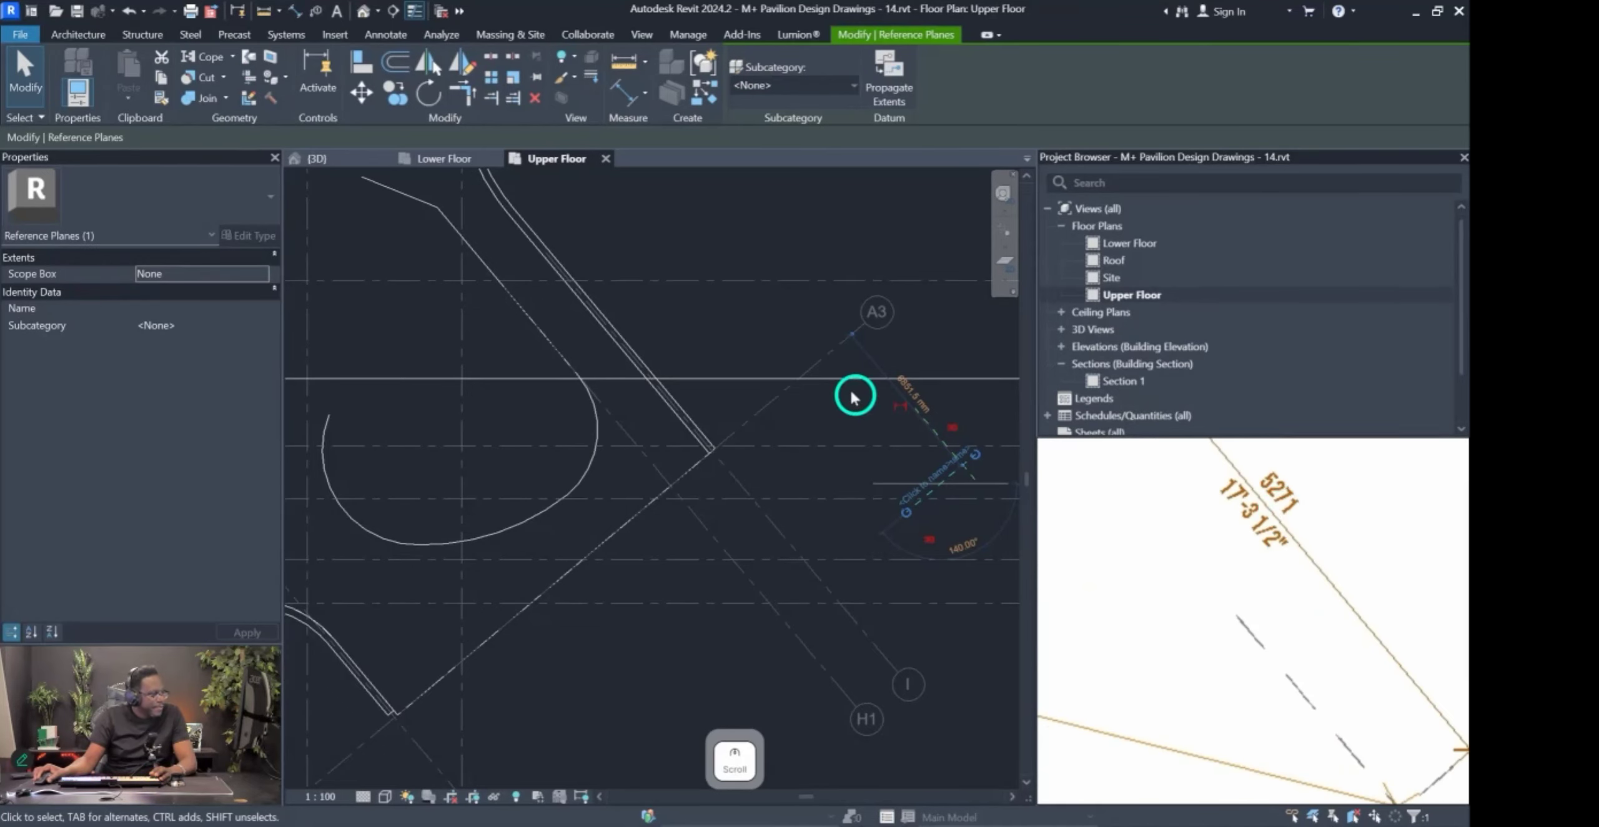
click(918, 395)
text(5271)
key(Return)
scroll(1341, 637, down, 5)
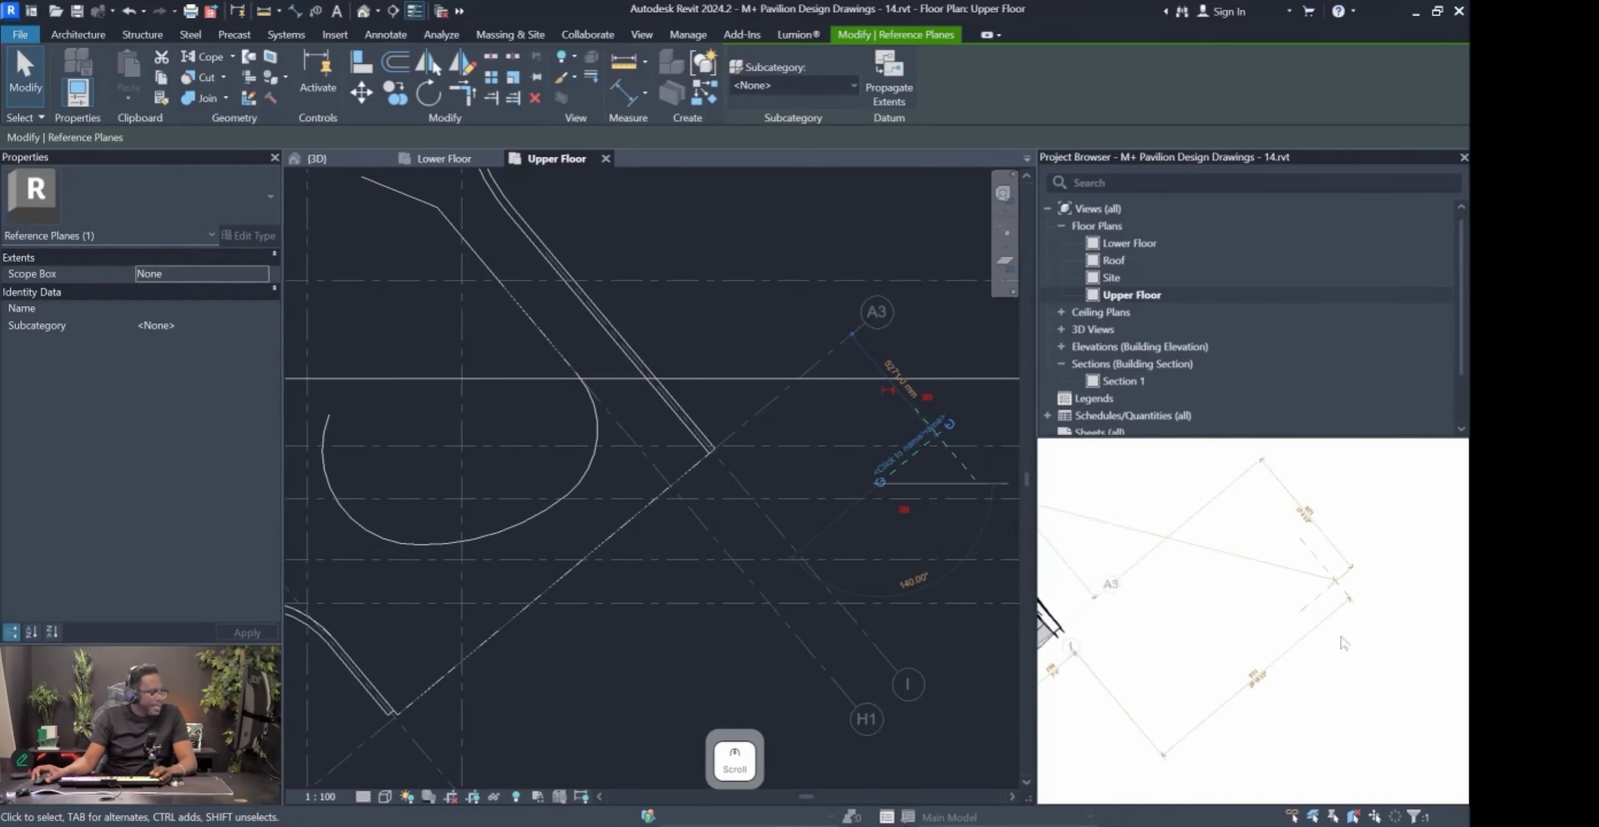
Set the distance from grid I to the short reference plane parallel to it to 9111 mm.
scroll(1268, 704, up, 5)
scroll(1241, 630, up, 1)
scroll(862, 507, down, 1)
key(Escape)
click(950, 460)
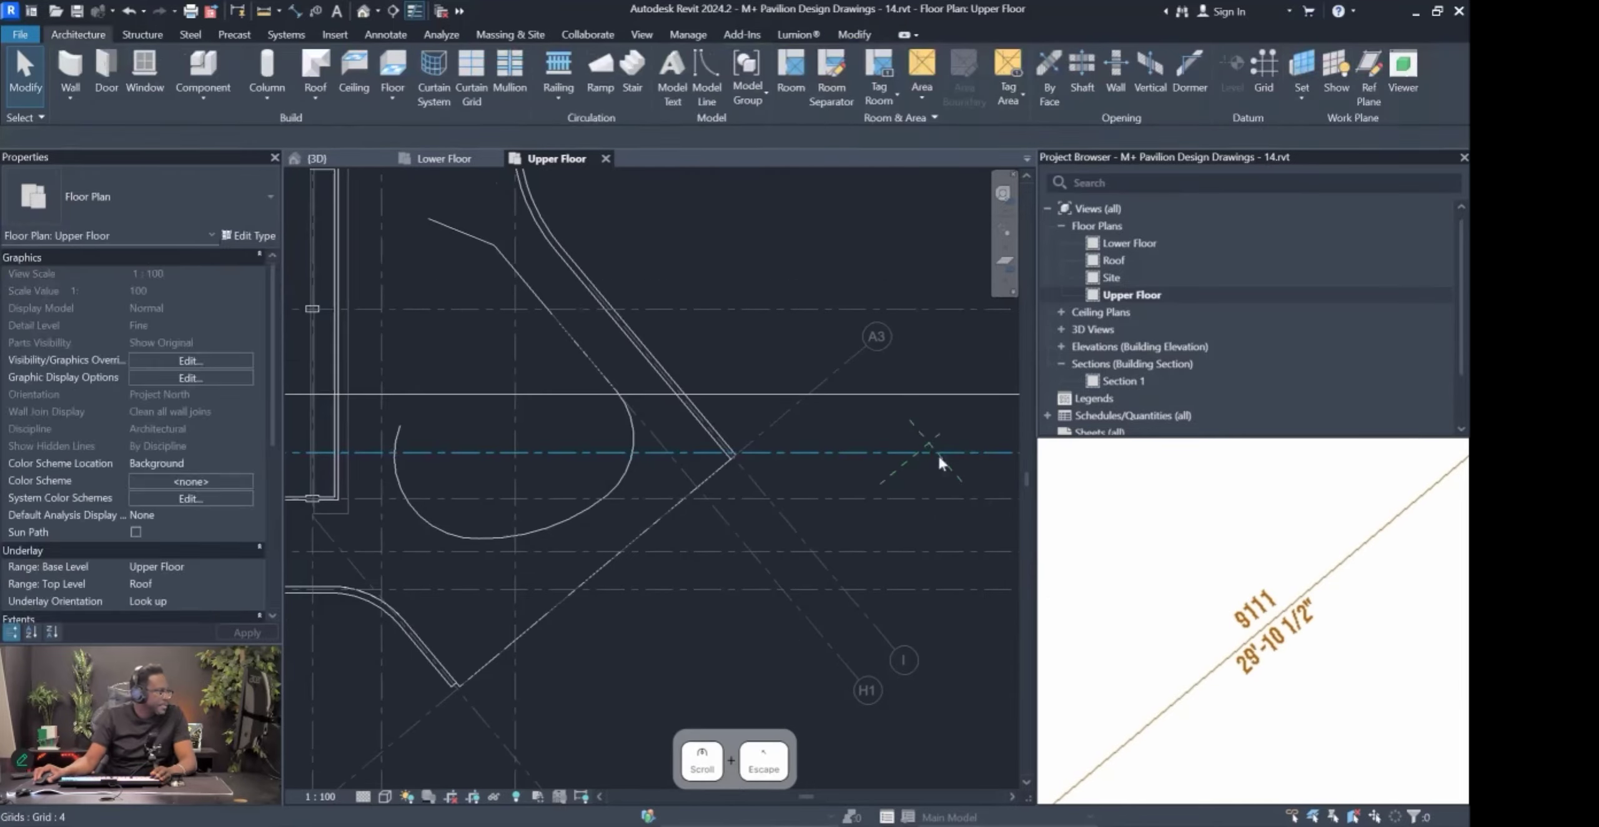
key(Escape)
click(950, 469)
scroll(861, 594, down, 3)
scroll(1219, 608, down, 5)
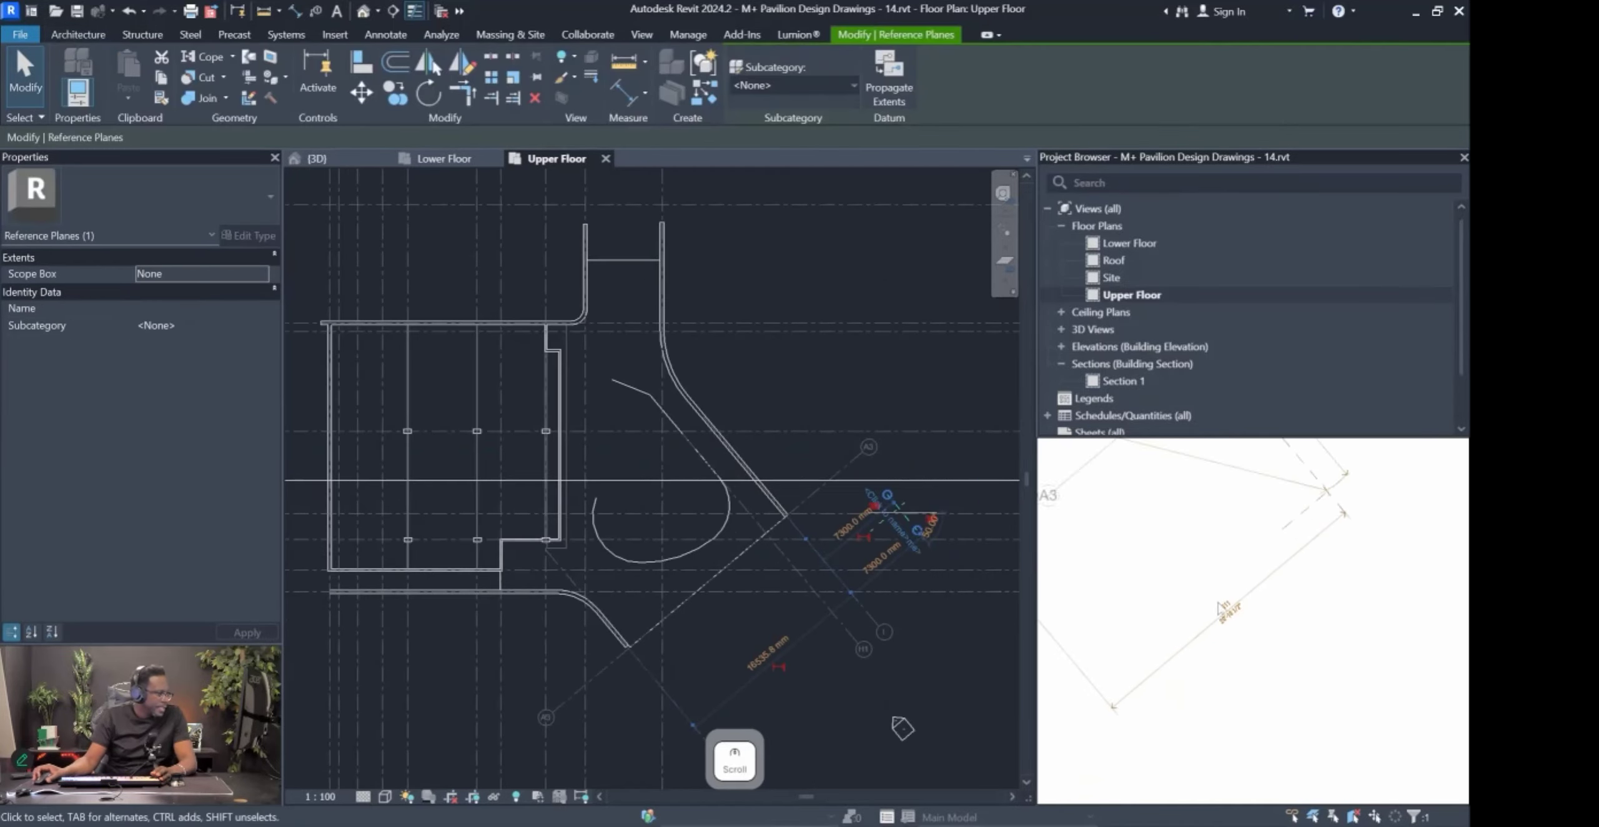
scroll(1221, 608, down, 4)
scroll(1124, 591, up, 5)
scroll(849, 570, up, 2)
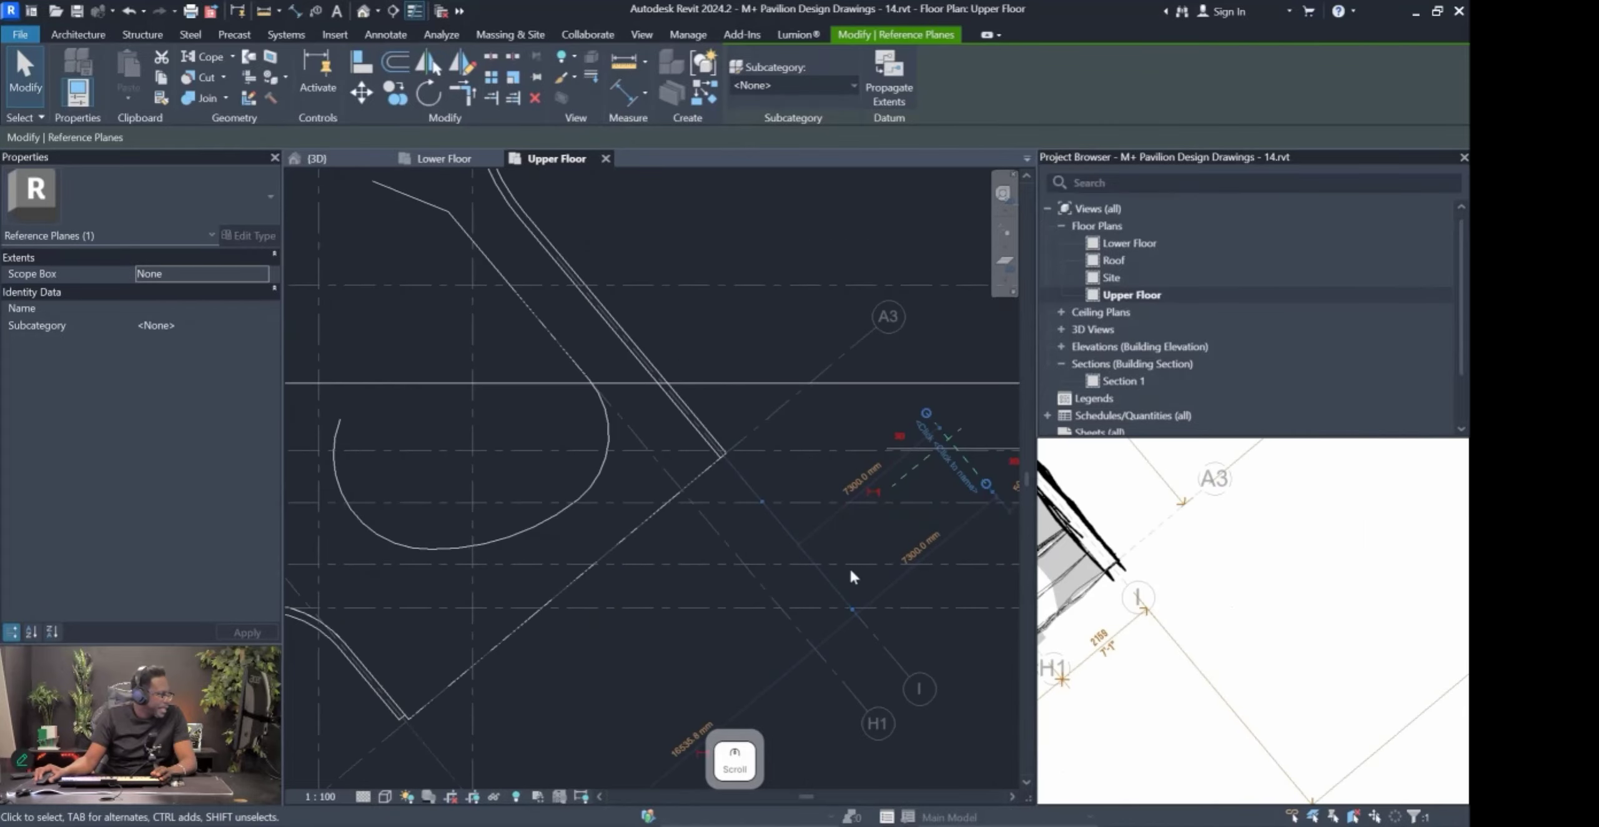
scroll(914, 625, up, 1)
click(918, 549)
scroll(1131, 647, up, 3)
text(91)
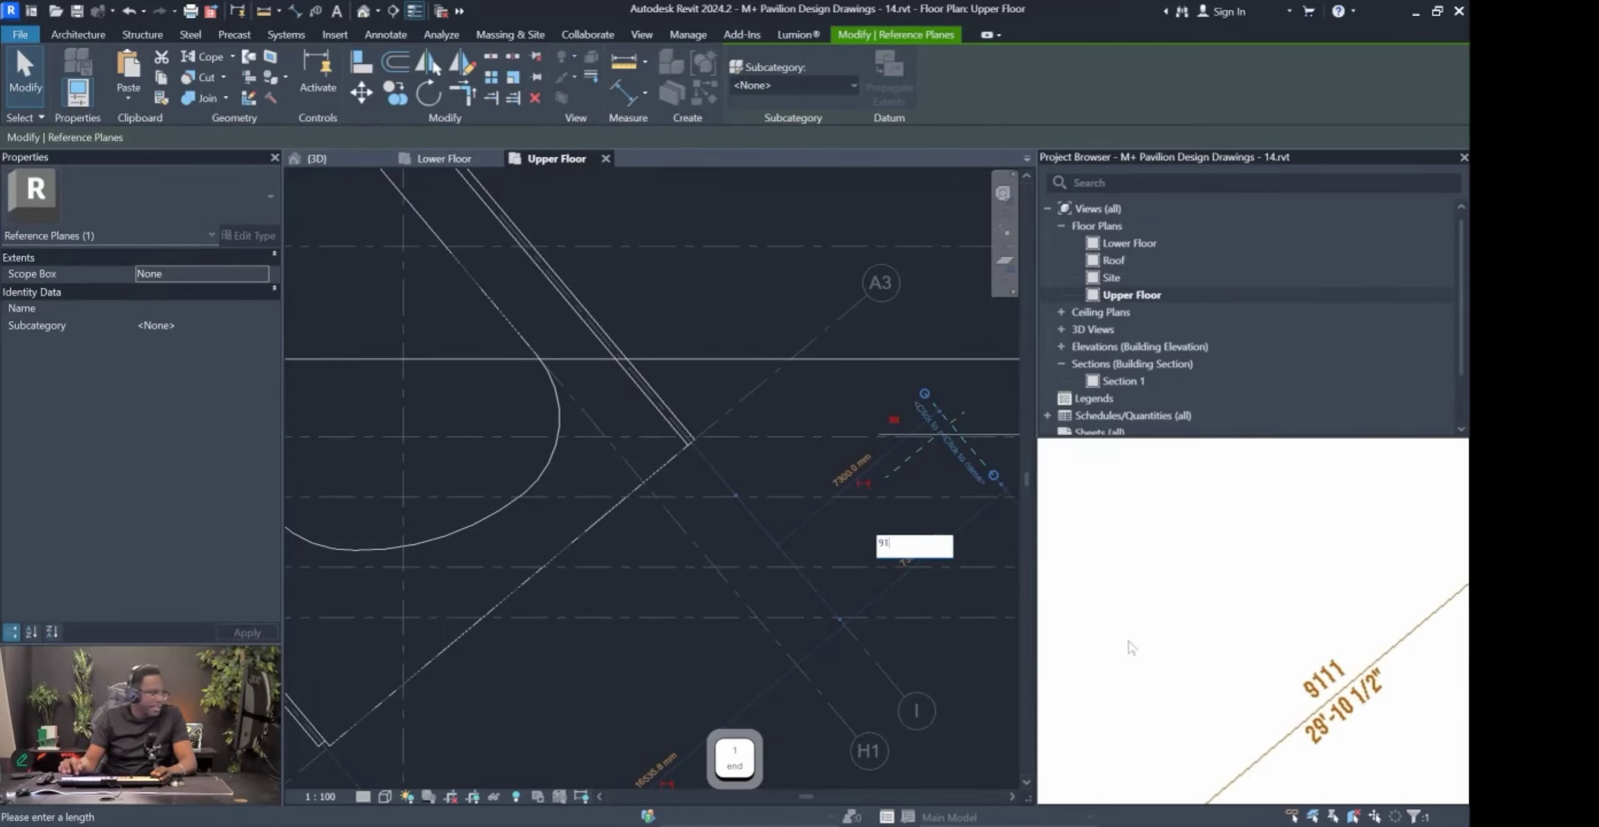
key(Return)
Extend the short reference plane parallel to grid A3 until it crosses the other short reference plane.
click(685, 549)
middle_drag(684, 549, 514, 593)
click(791, 456)
drag(794, 456, 833, 422)
click(822, 454)
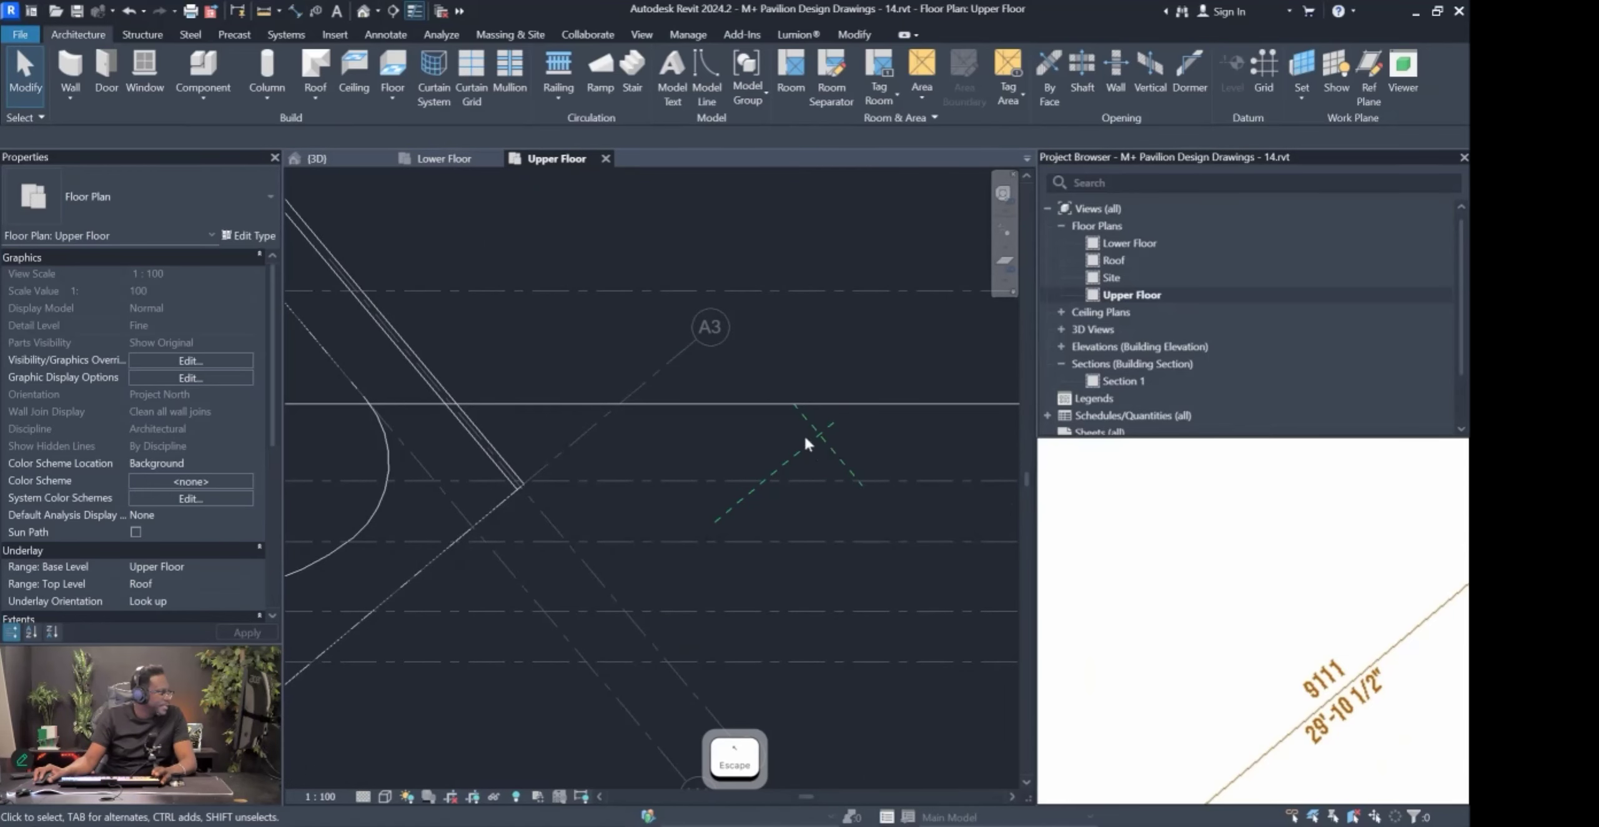
Draw a centre-ends detail arc centred on the reference planes' crossing, from the short upper segment's open end down past the 3776 mm arc.
scroll(819, 451, down, 3)
scroll(535, 436, up, 3)
middle_drag(630, 410, 518, 435)
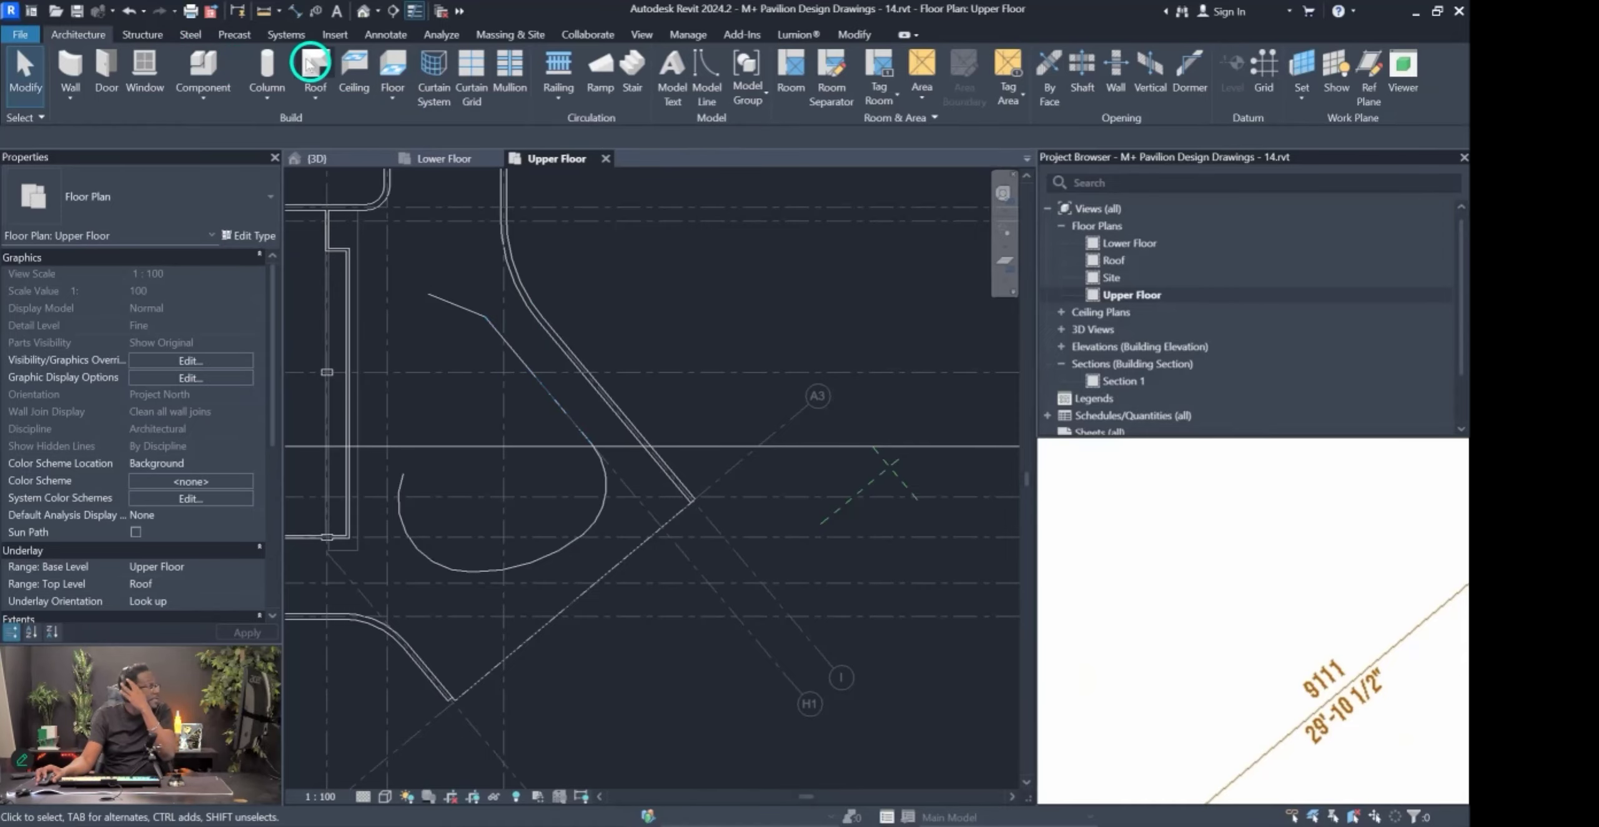
click(382, 35)
click(382, 63)
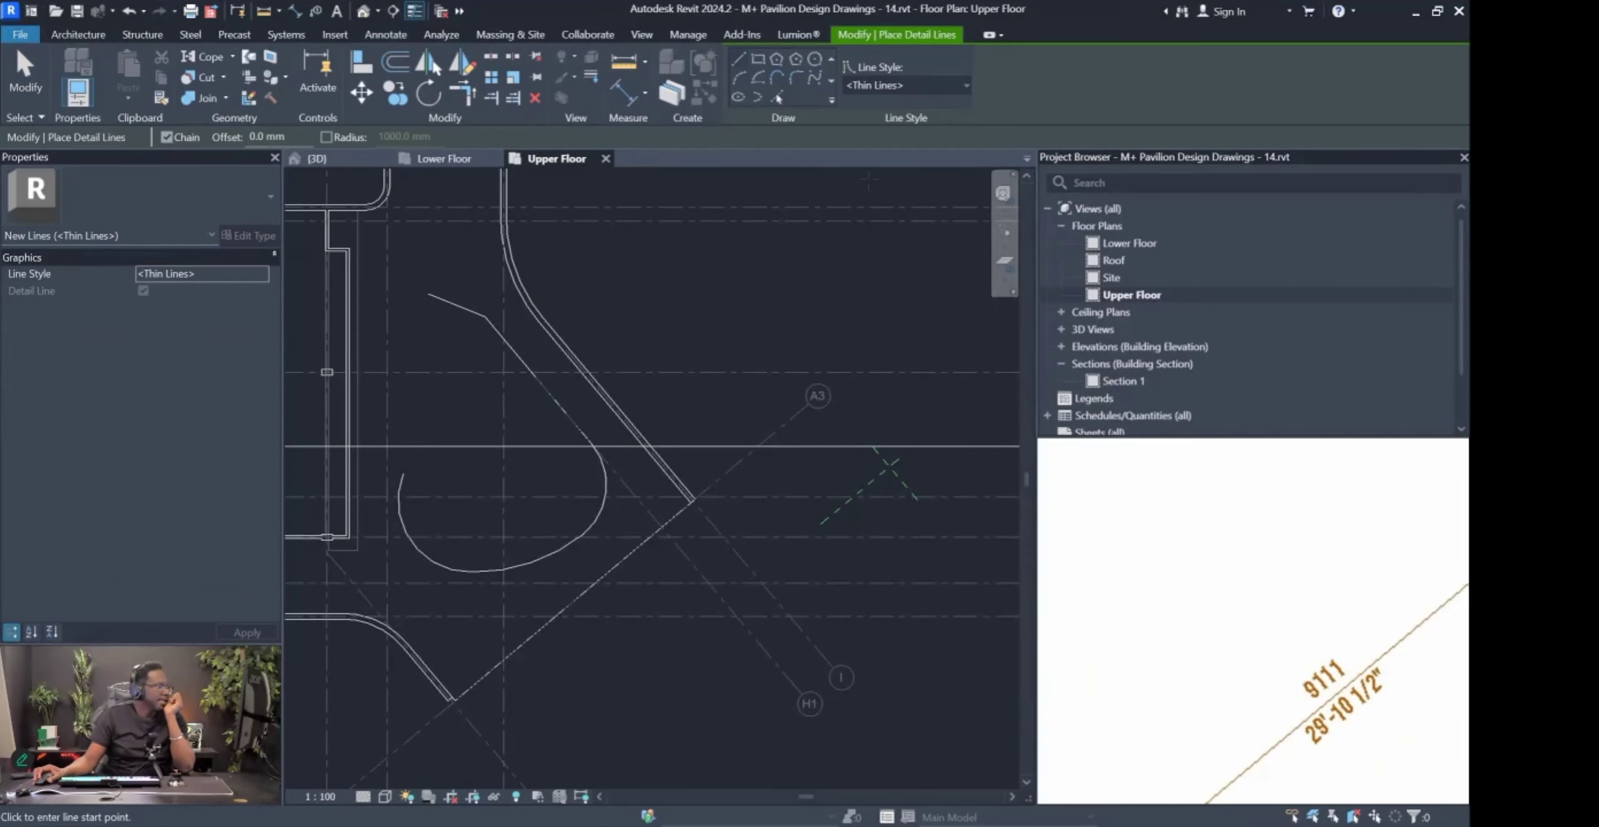
click(759, 78)
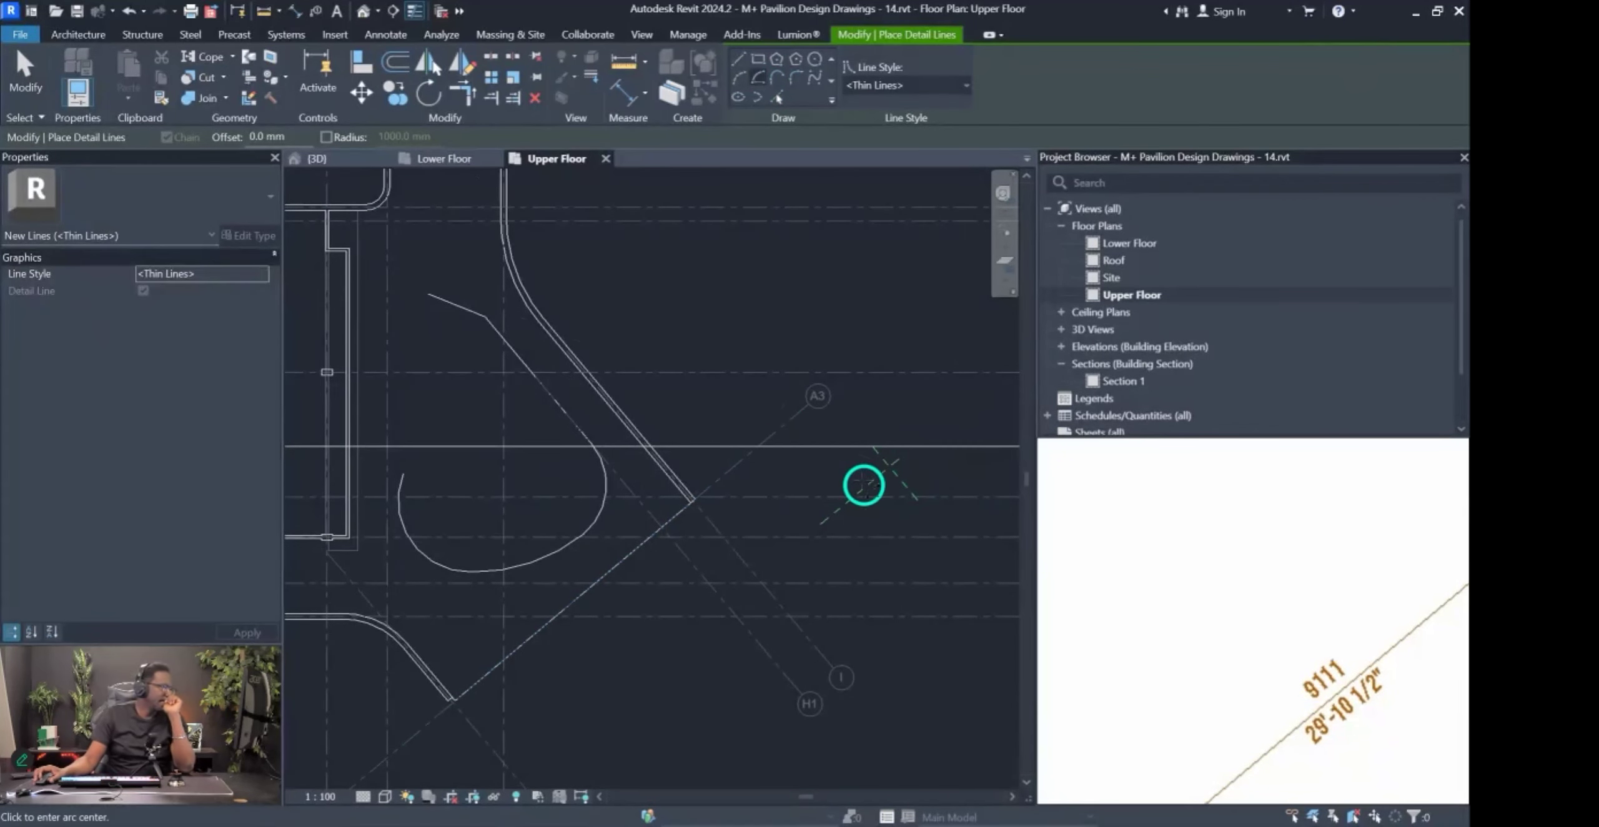
click(888, 463)
click(427, 293)
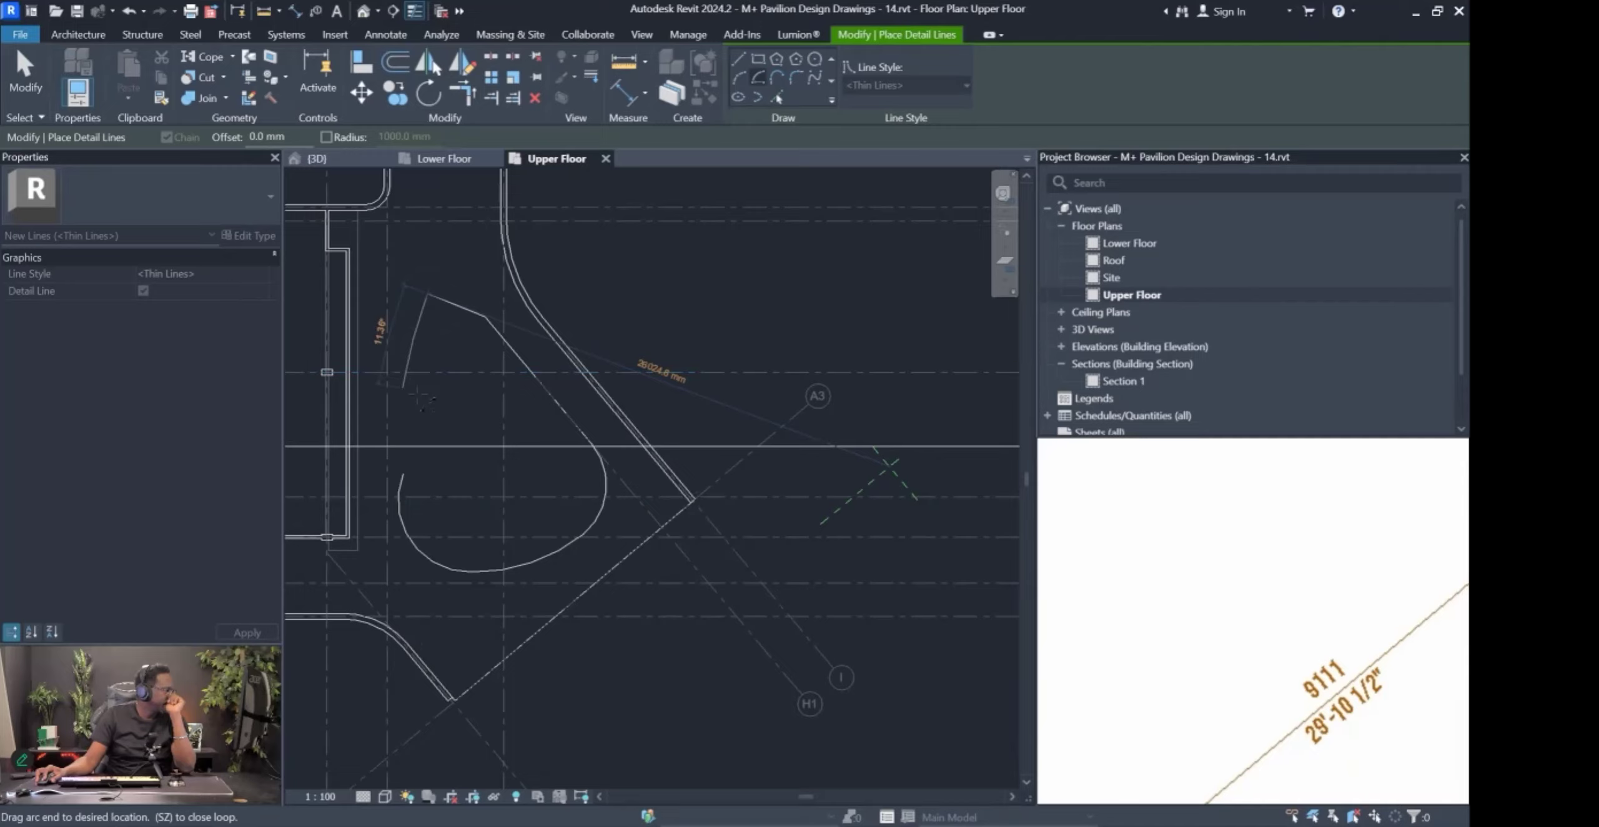
scroll(628, 425, up, 3)
scroll(633, 442, up, 1)
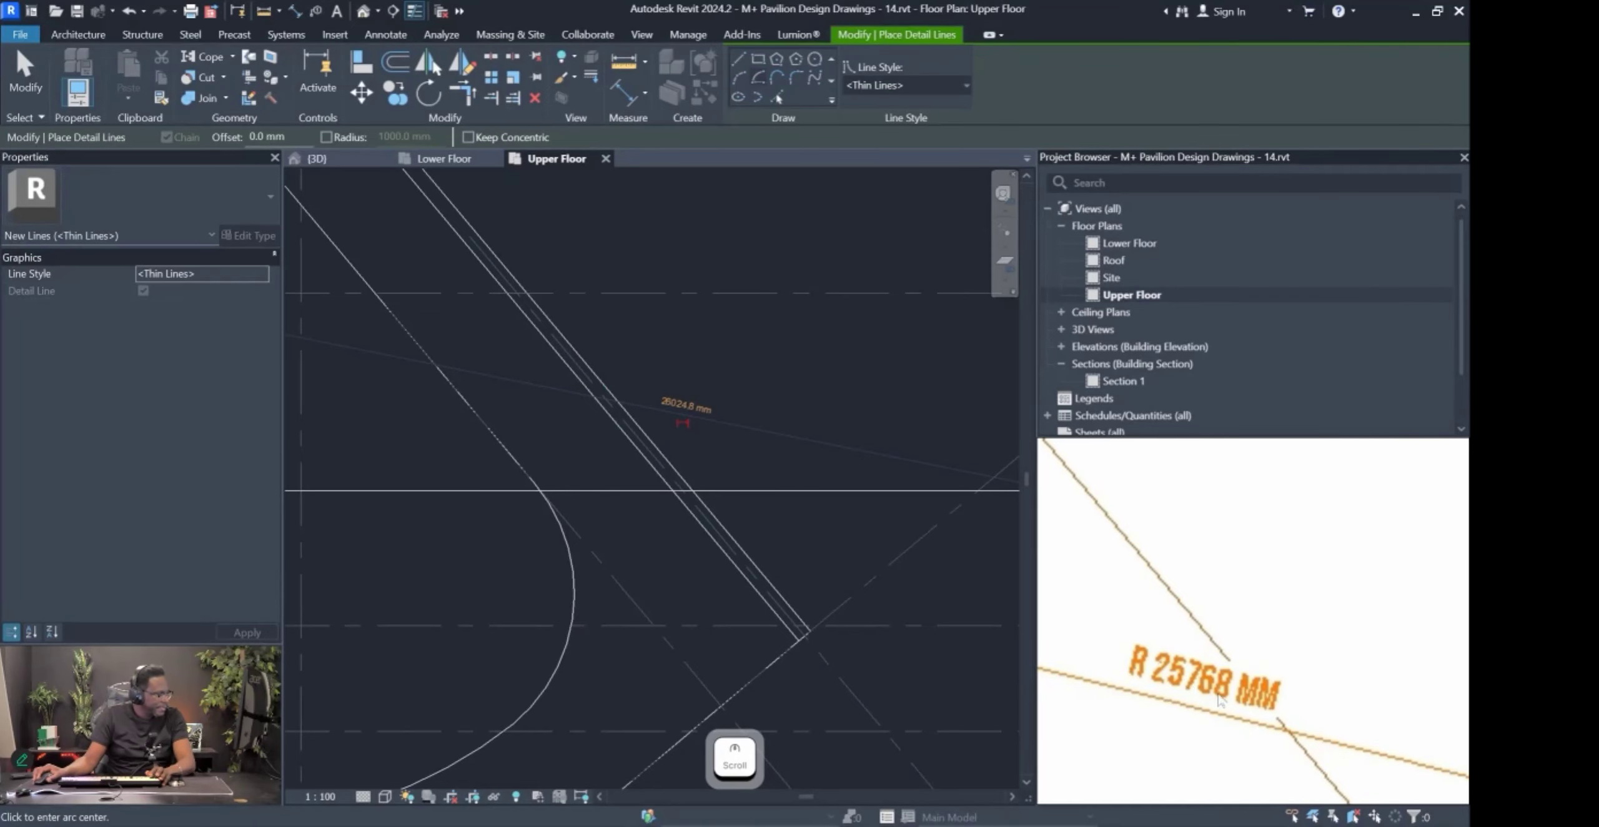
scroll(716, 441, up, 1)
key(Escape)
scroll(598, 404, down, 2)
scroll(598, 405, down, 3)
key(Escape)
Set the radius of the large left-hand detail arc to 25768 mm.
click(400, 471)
scroll(618, 415, up, 3)
click(598, 394)
text(25768)
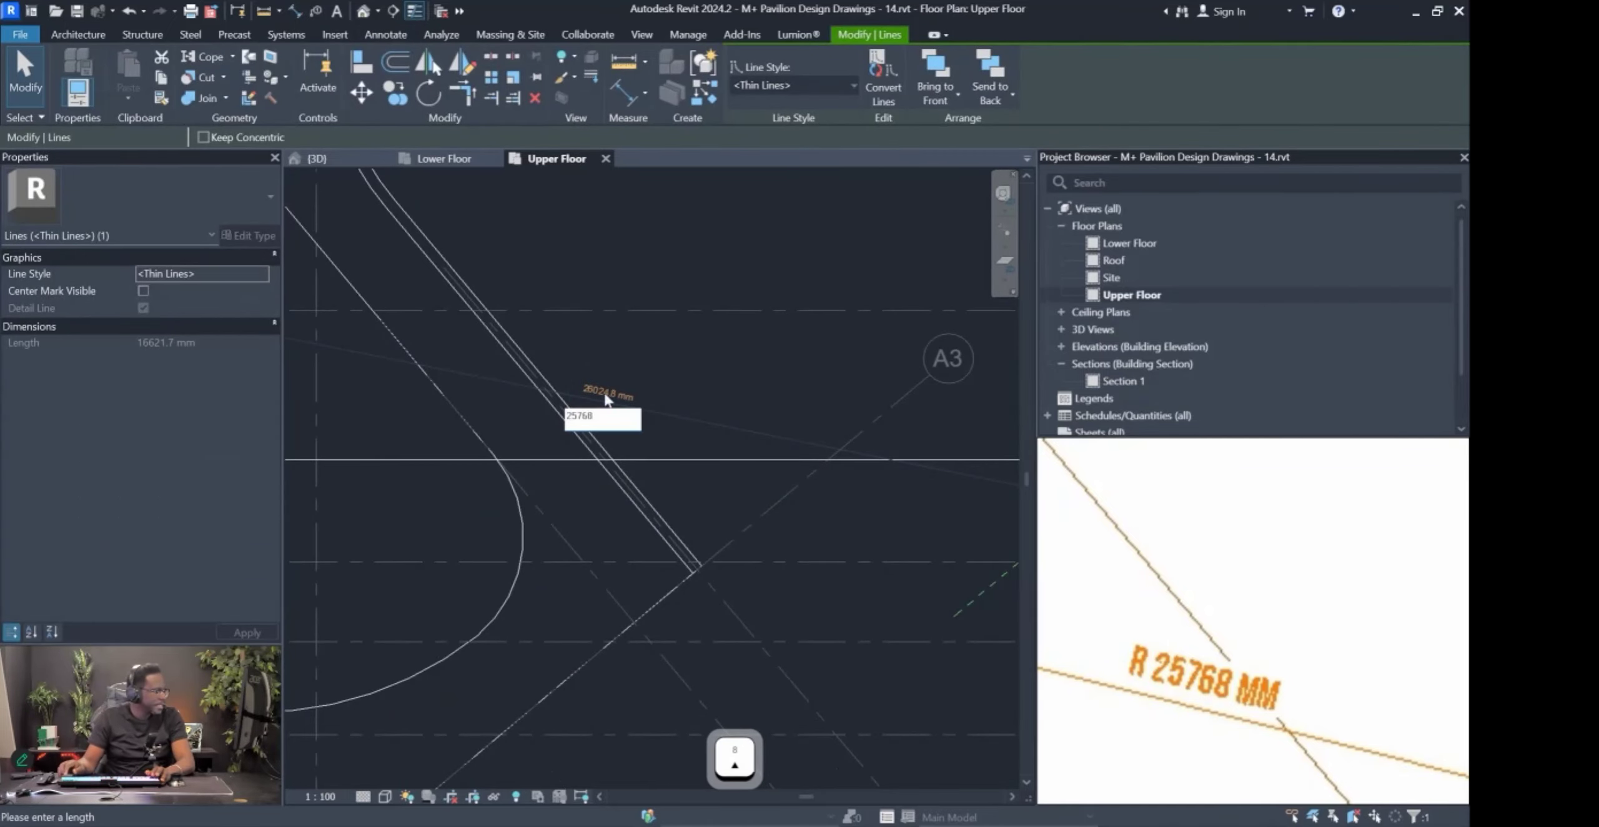
key(Return)
key(Escape)
scroll(599, 456, down, 3)
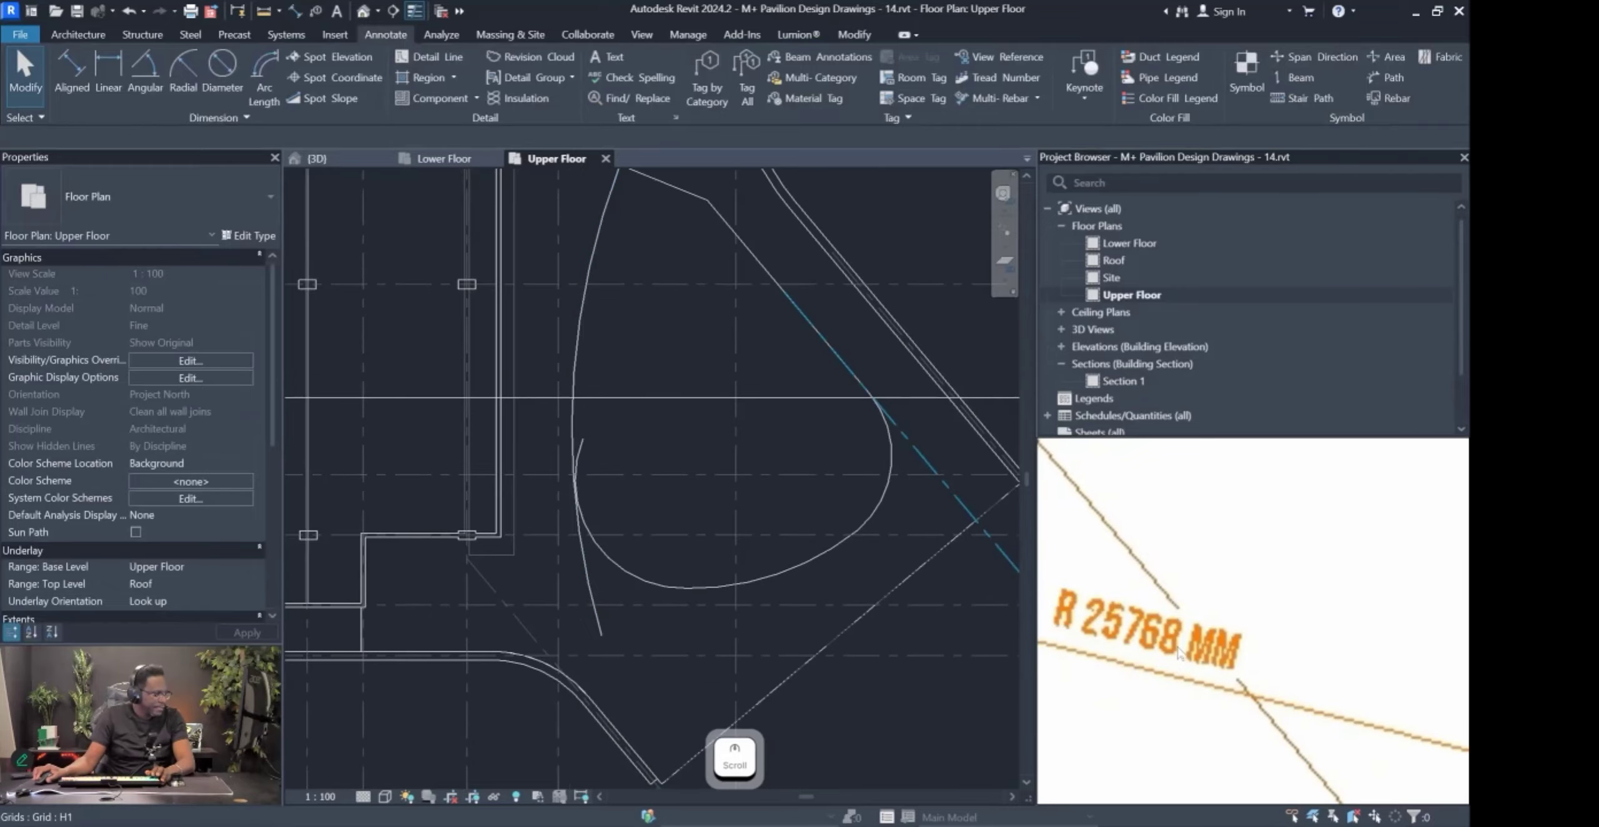
Examine the large arc's radius and its centre's offsets from grids A3 and I on the stair opening sketch.
key(Pause)
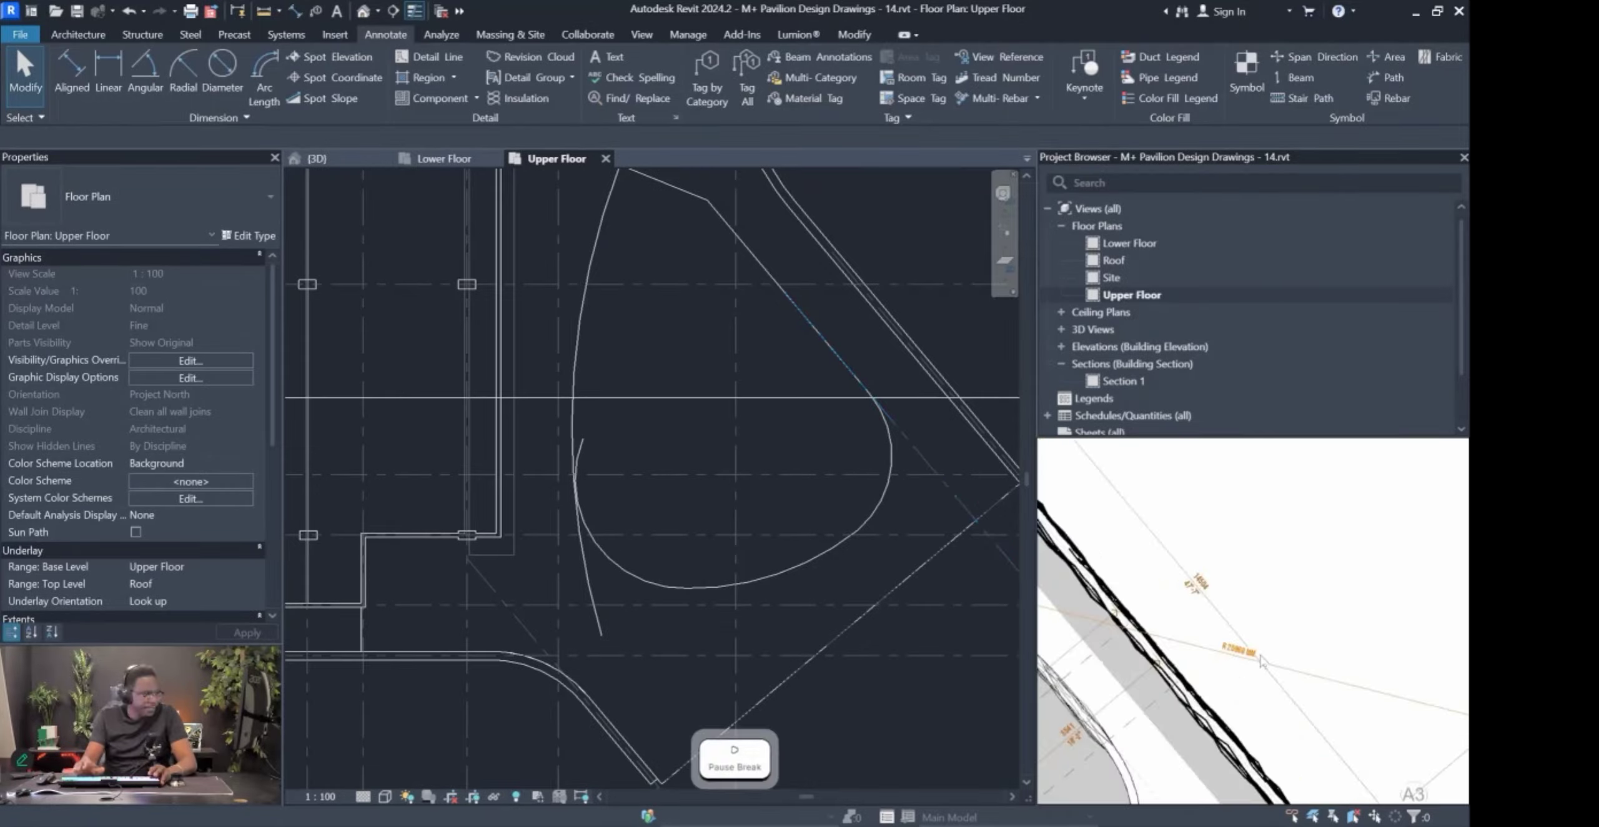
scroll(1265, 658, up, 3)
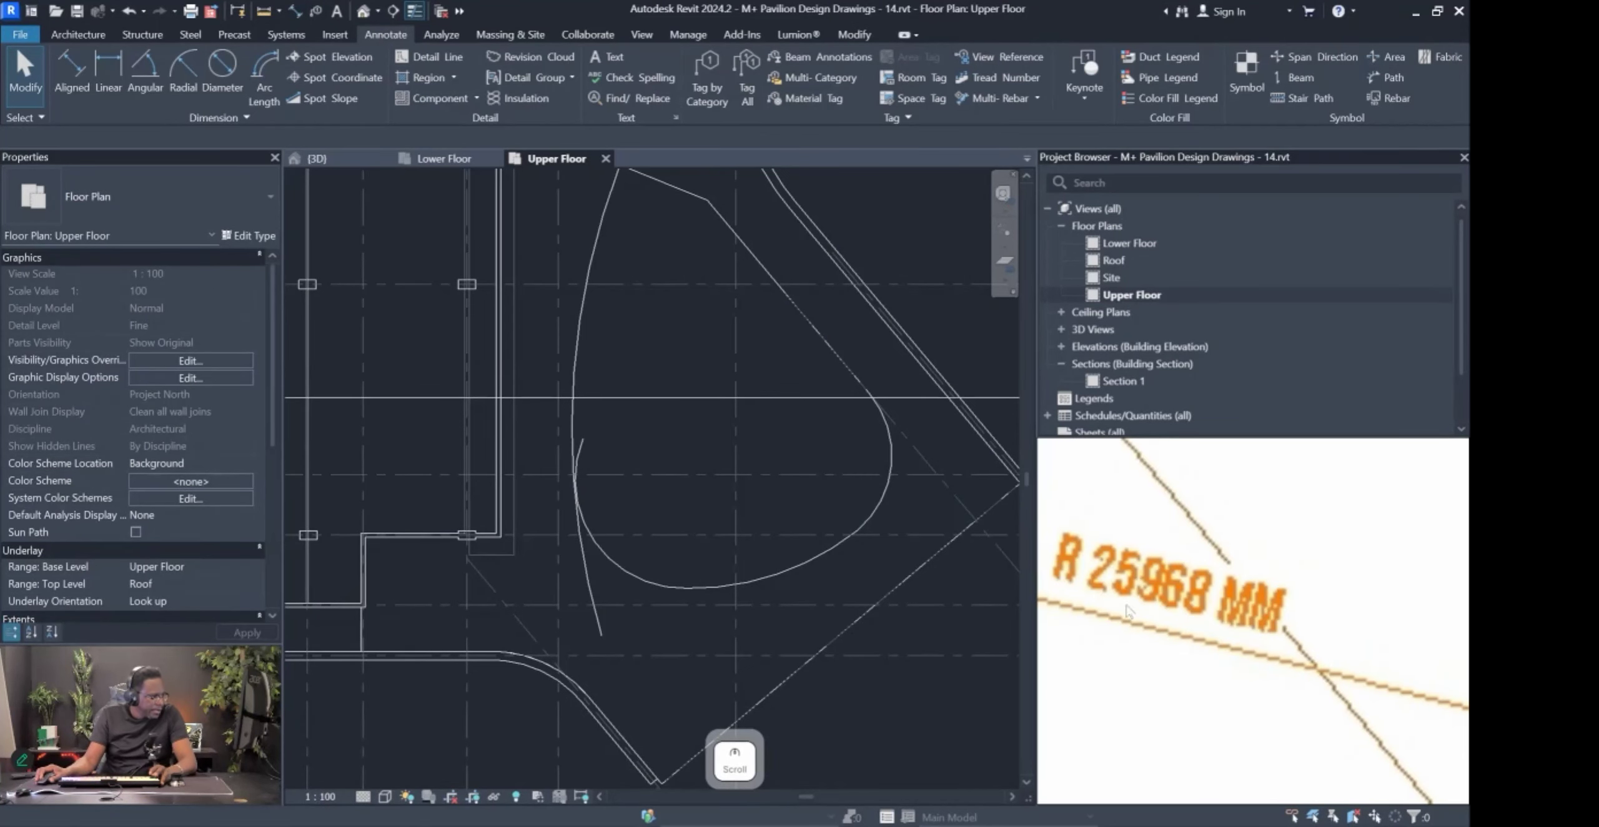
scroll(1207, 625, down, 2)
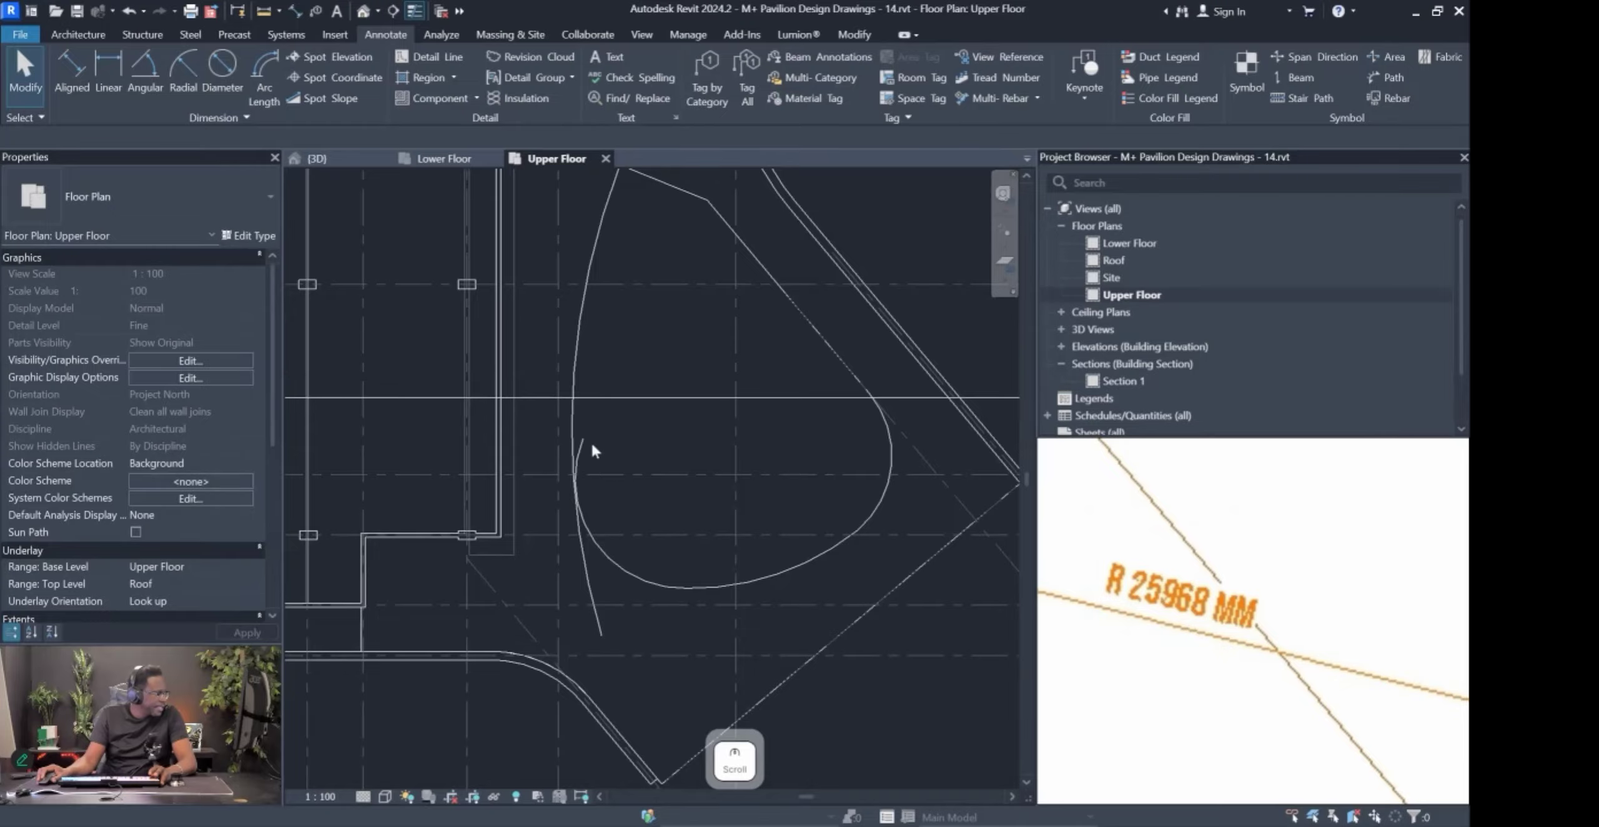
click(571, 365)
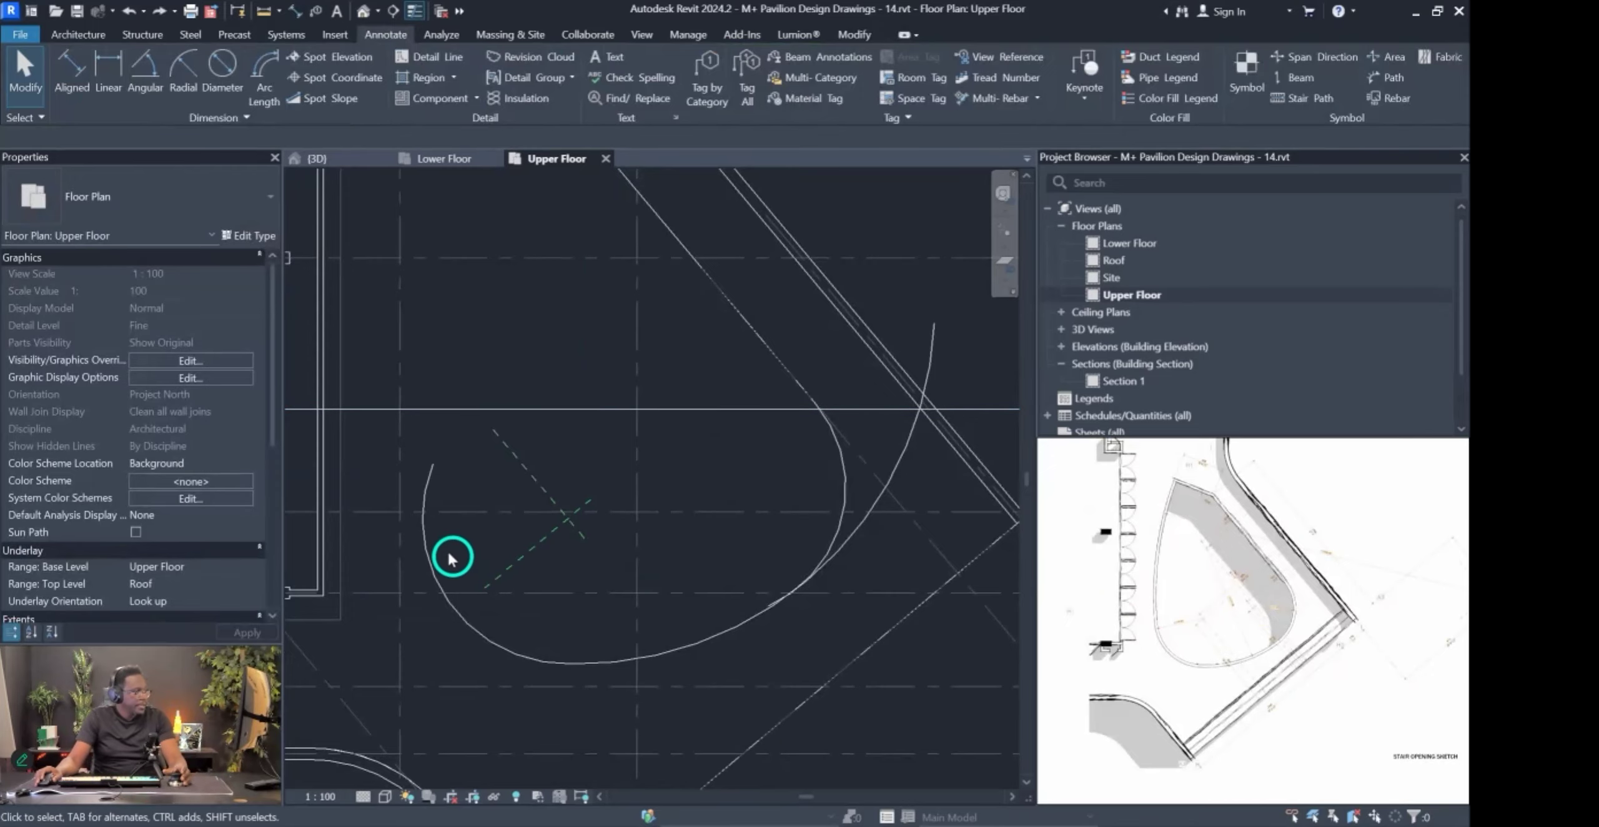
scroll(467, 437, down, 3)
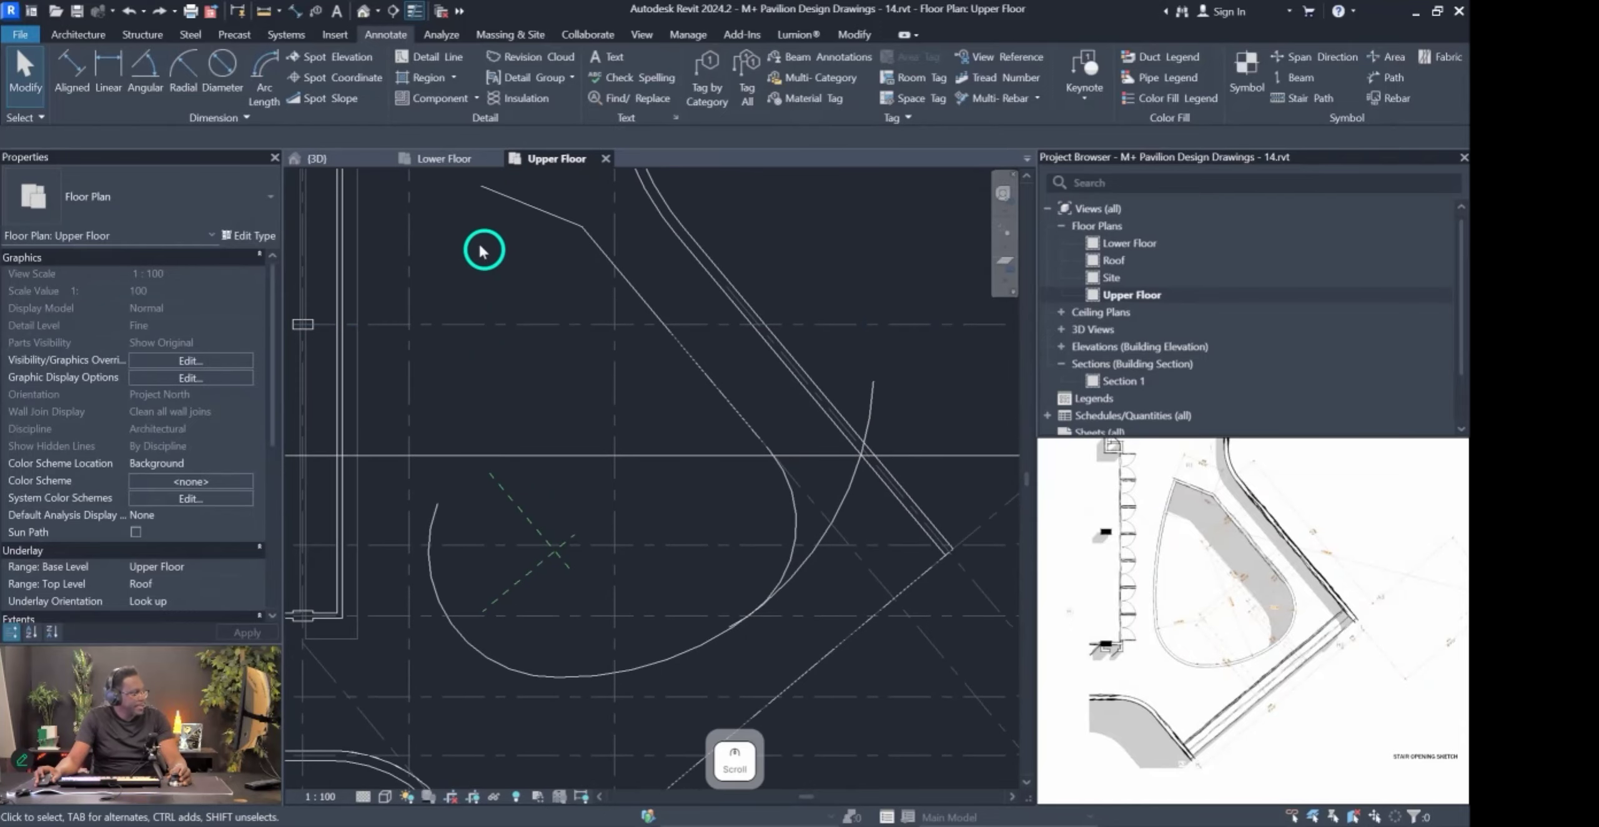
scroll(1202, 631, up, 5)
mouse_move(1260, 595)
middle_down()
mouse_move(1252, 750)
mouse_move(1210, 717)
middle_up()
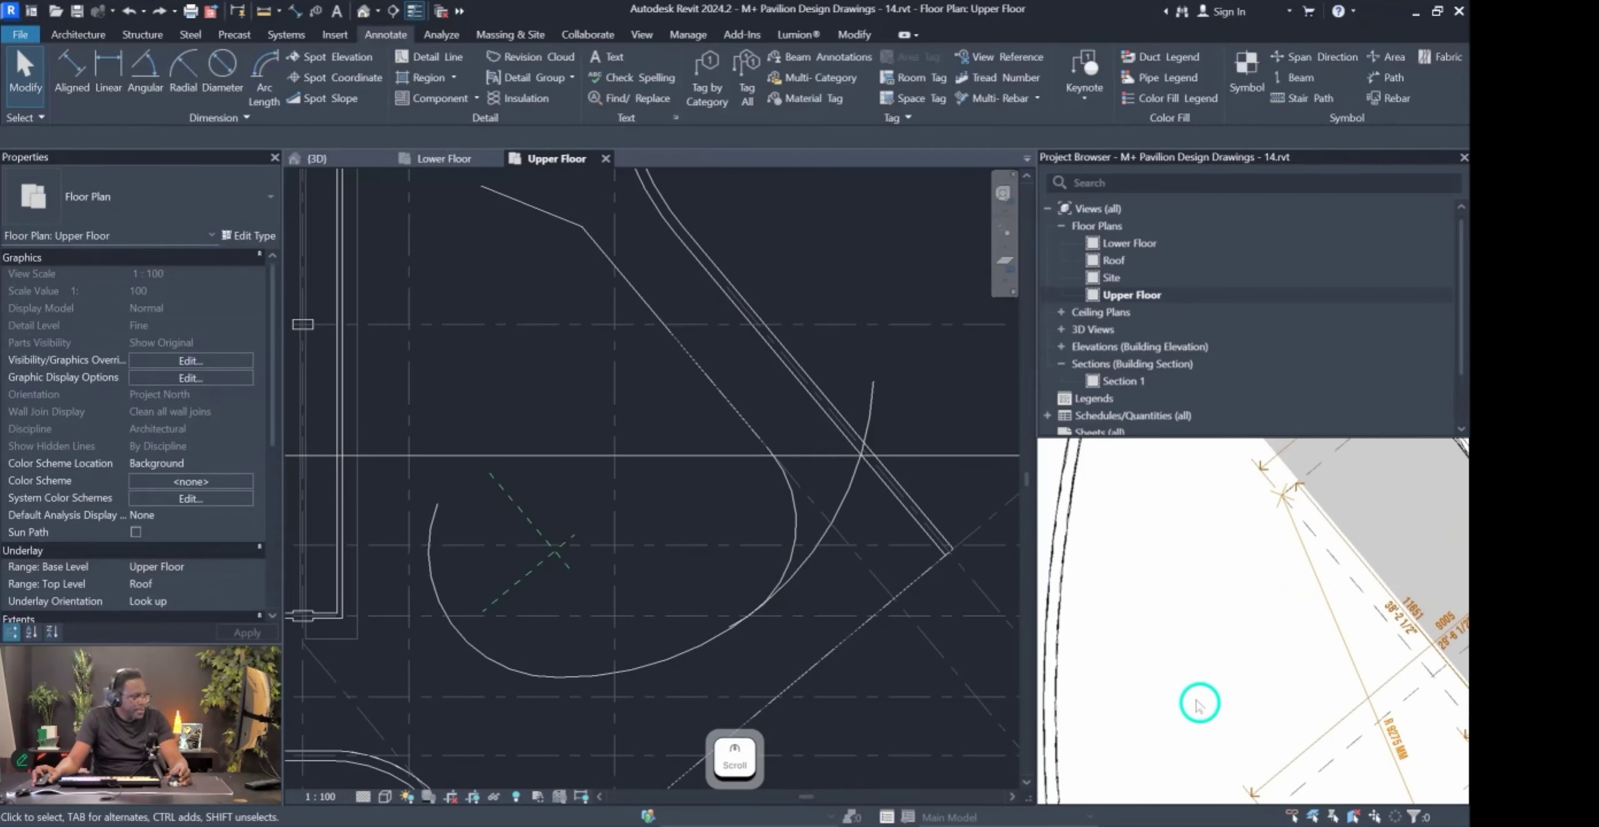
scroll(1196, 705, down, 3)
middle_drag(1343, 663, 1085, 666)
mouse_move(1208, 666)
middle_down()
mouse_move(1163, 663)
mouse_move(1106, 618)
middle_up()
scroll(1109, 594, up, 4)
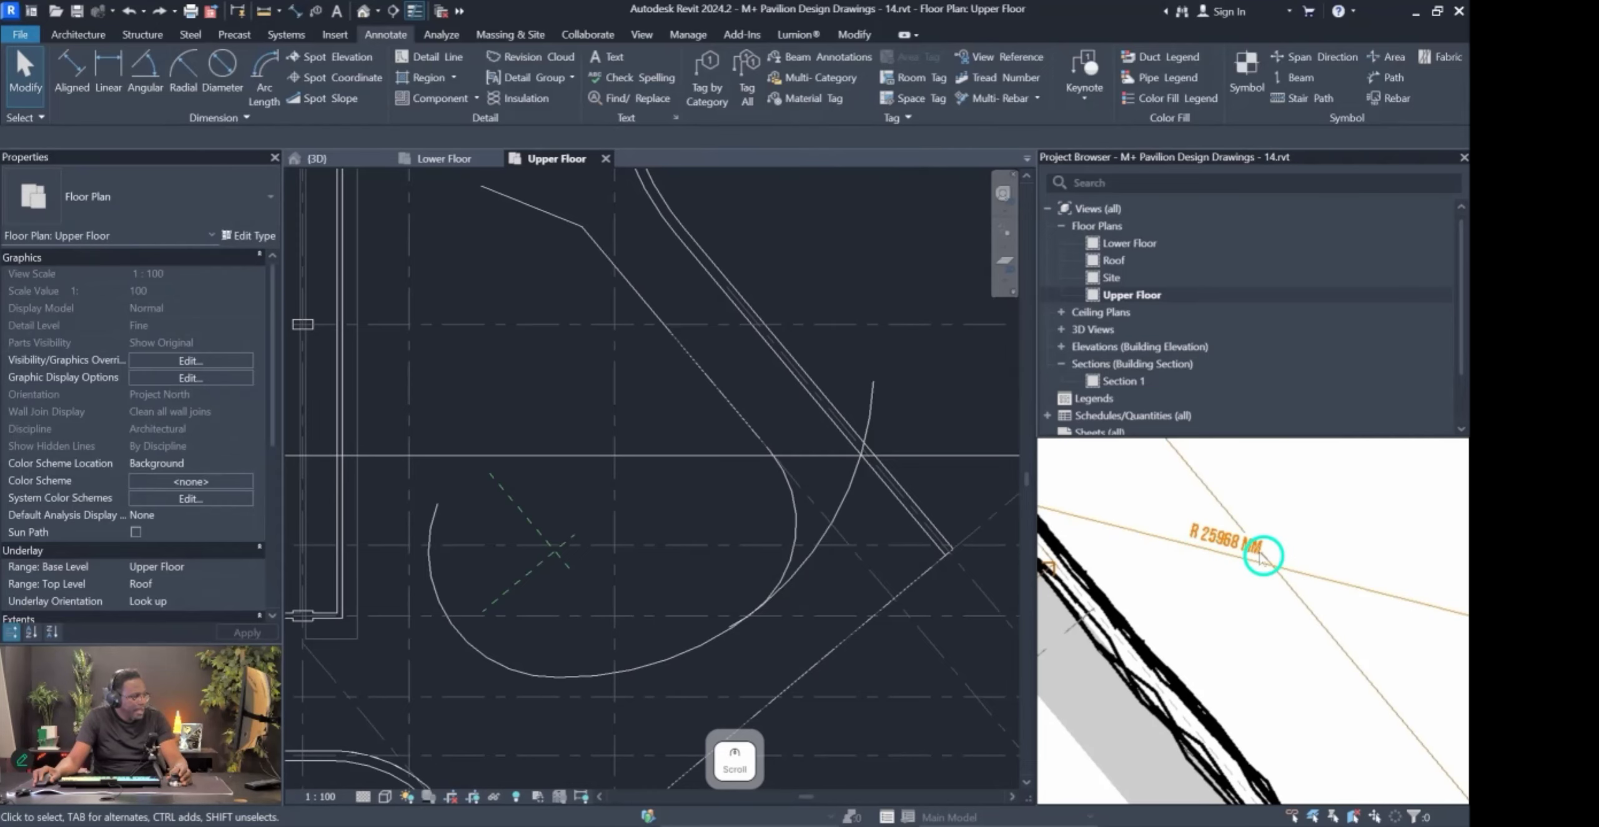
scroll(1183, 554, down, 4)
scroll(1340, 580, down, 2)
middle_drag(1386, 600, 1324, 620)
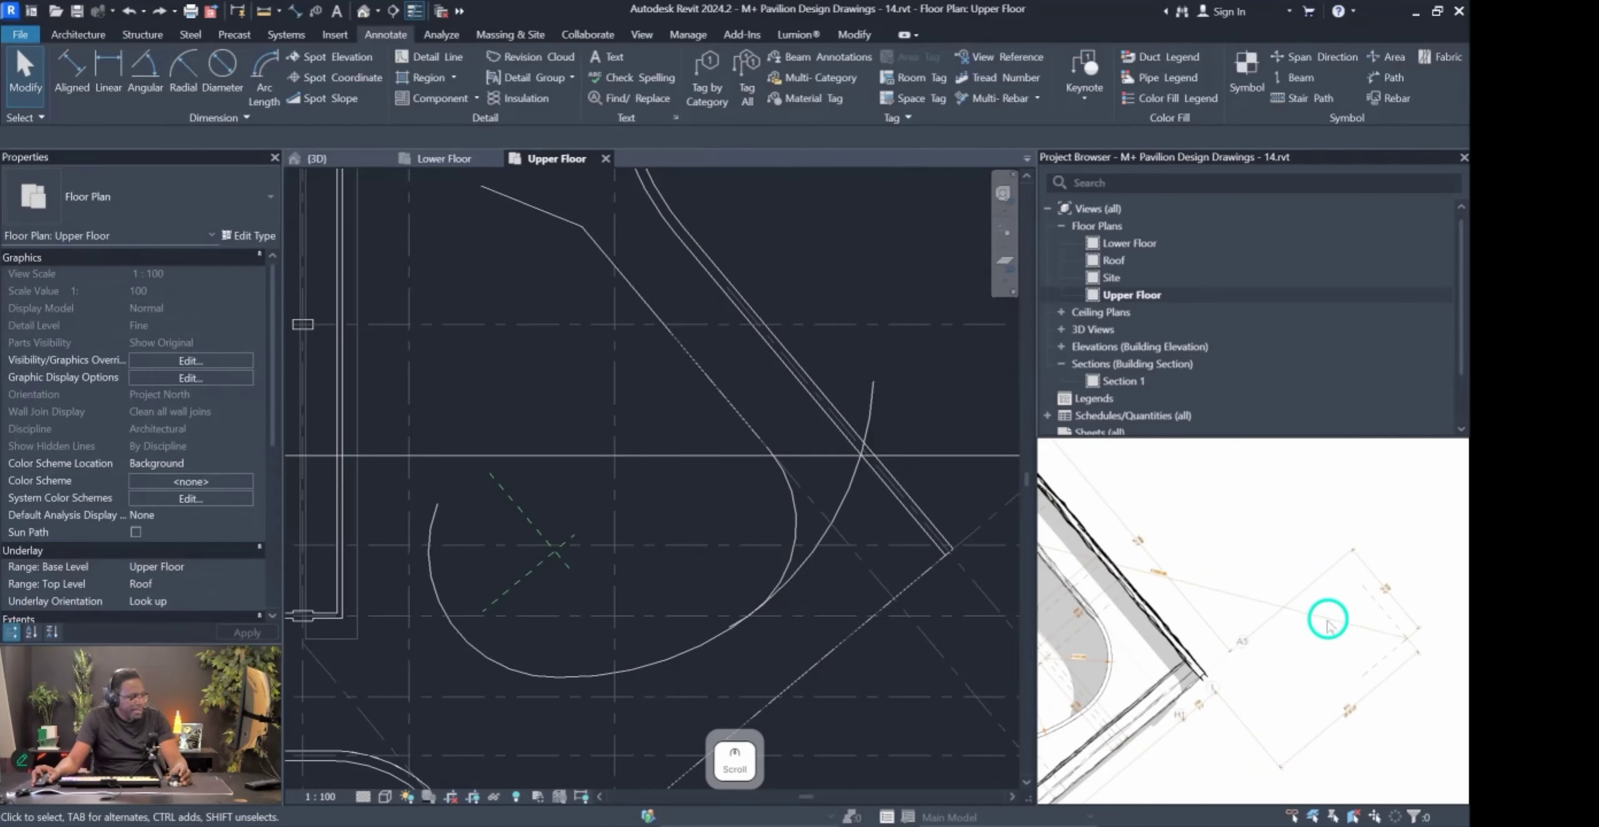
scroll(1409, 661, up, 3)
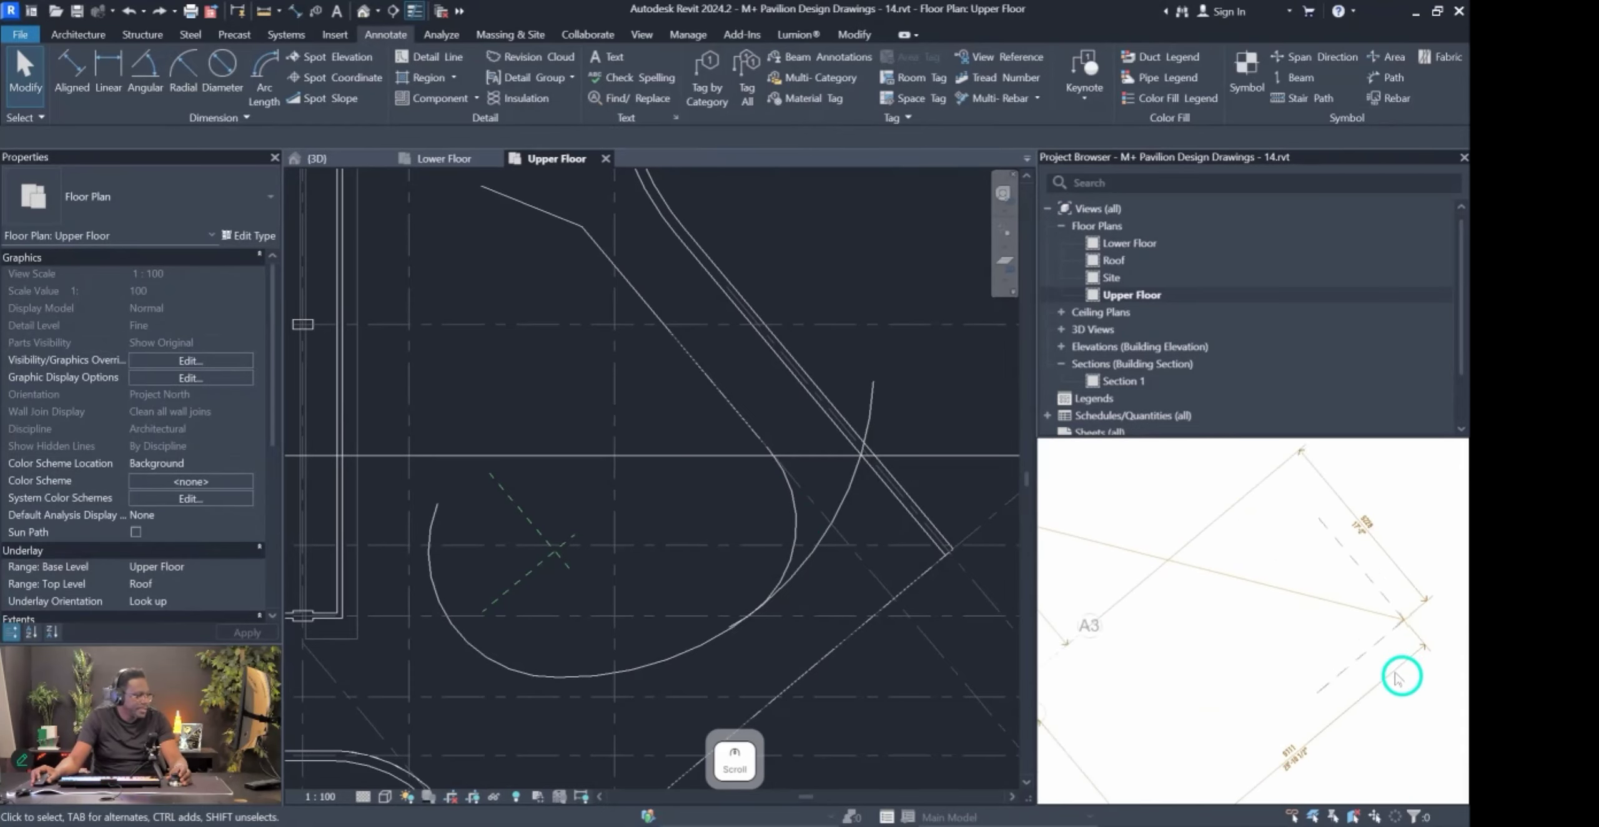
scroll(1194, 652, down, 2)
Move both short crossing reference planes from inside the stair opening outline to beyond the slanted wall, between grids A3 and I.
click(542, 528)
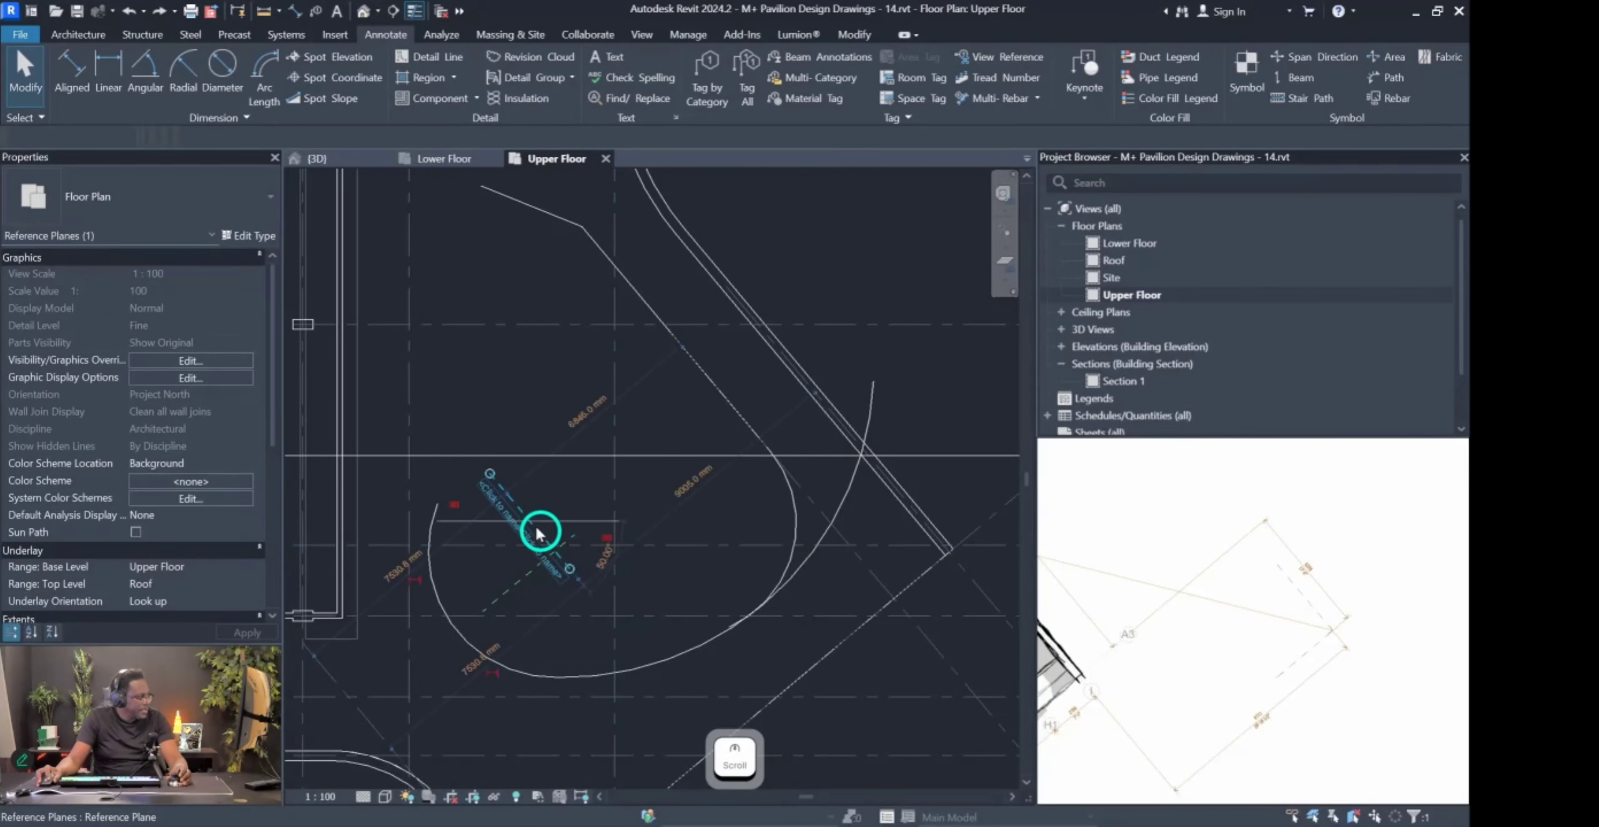
scroll(540, 528, down, 2)
drag(536, 527, 992, 556)
middle_drag(838, 654, 775, 542)
mouse_move(459, 451)
mouse_down()
mouse_move(900, 507)
mouse_move(692, 501)
mouse_move(468, 455)
mouse_up()
mouse_move(463, 454)
mouse_down()
mouse_move(877, 504)
mouse_move(924, 488)
mouse_move(946, 520)
mouse_up()
scroll(946, 519, up, 3)
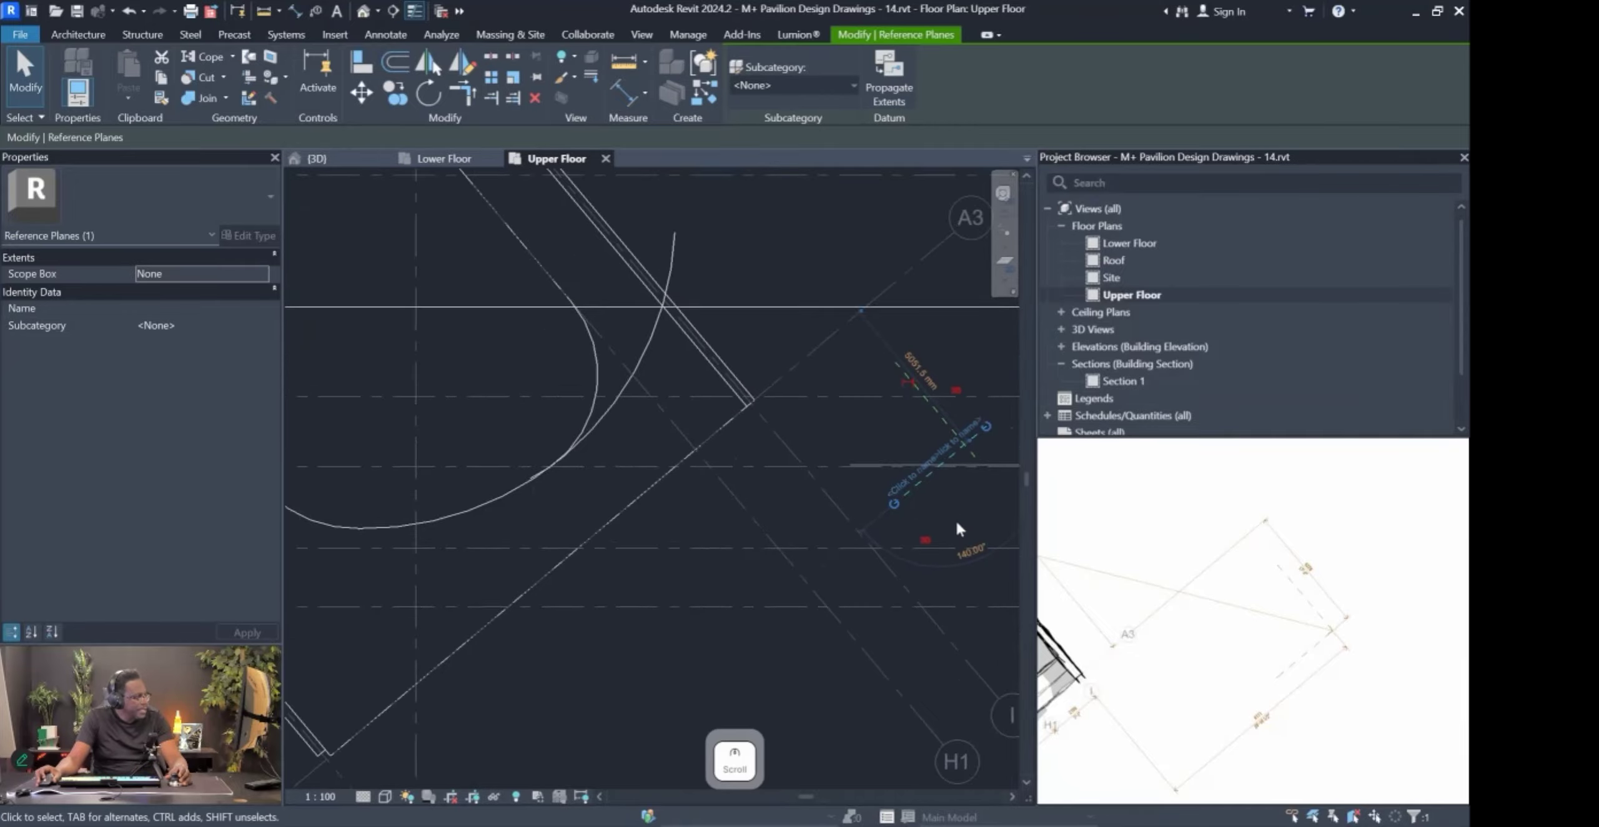
key(Escape)
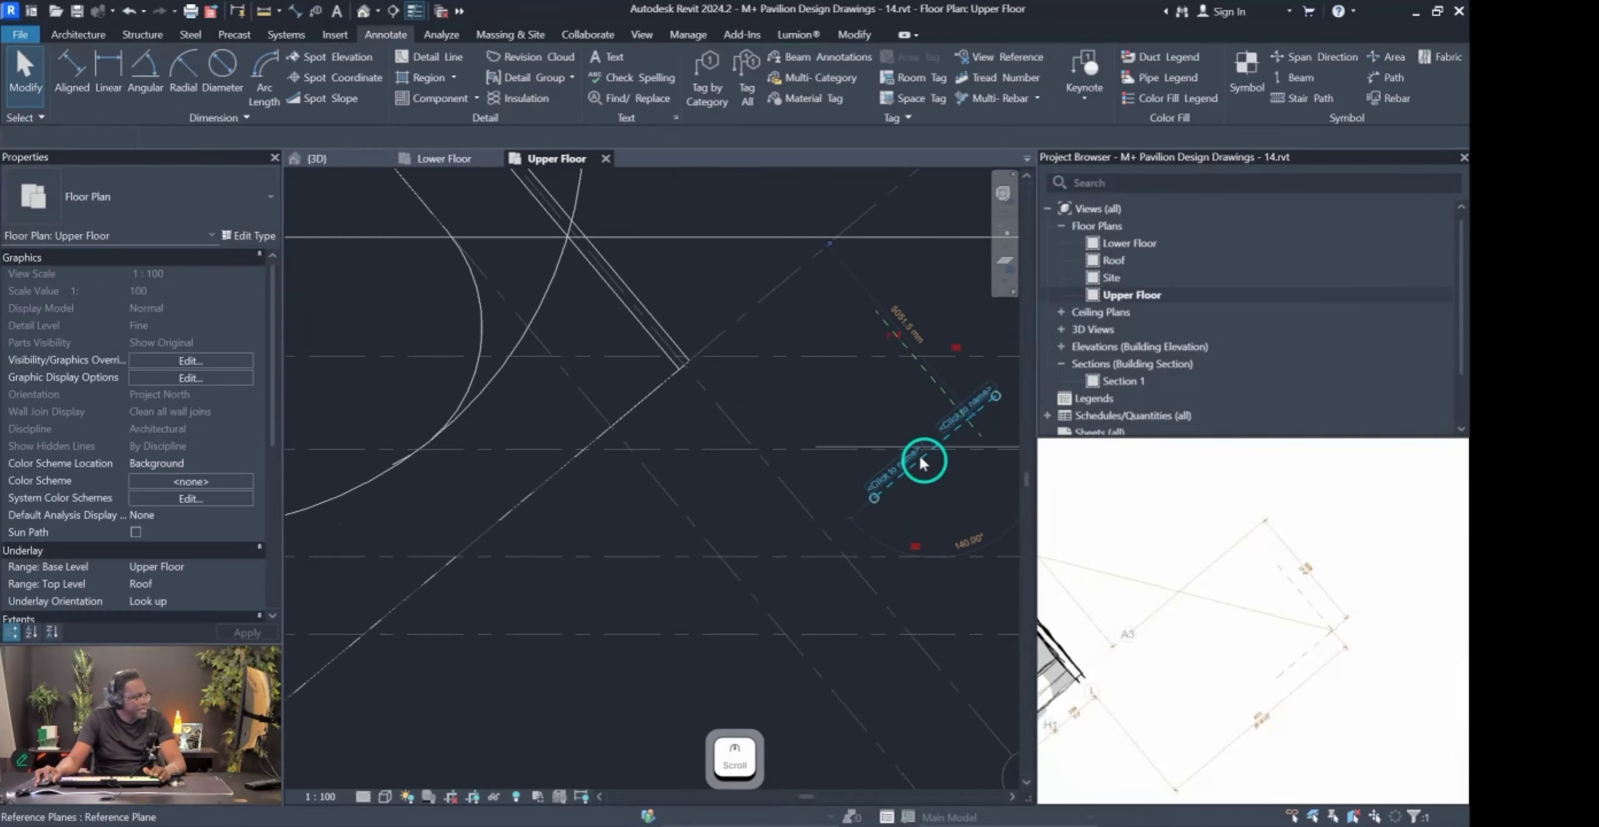
Set the distance from grid A3 to the short reference plane parallel to it to 5228 mm.
click(920, 457)
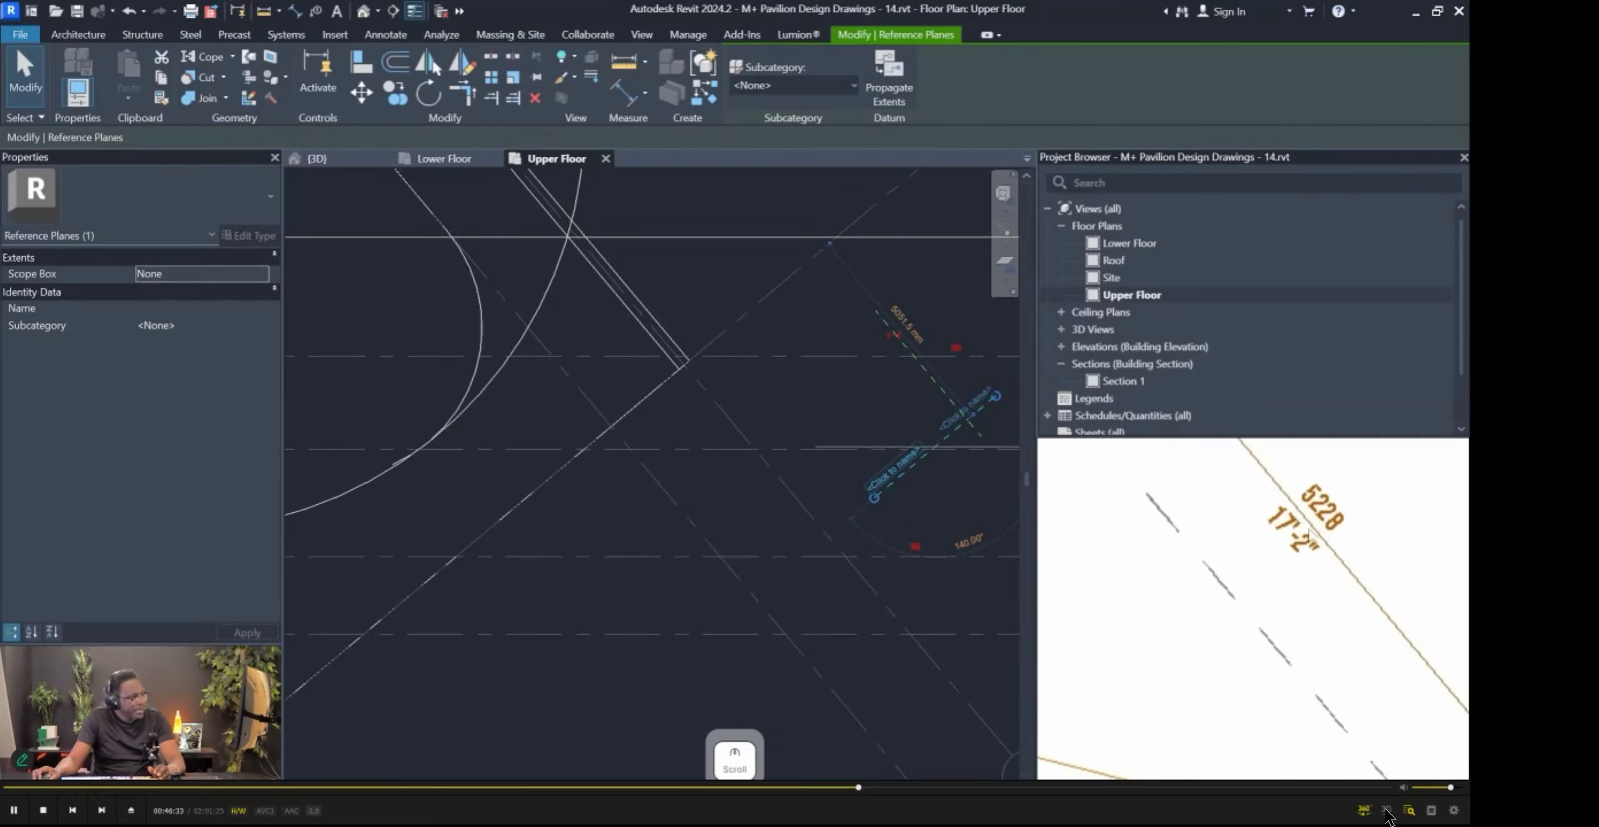
click(923, 336)
text(5228)
key(Return)
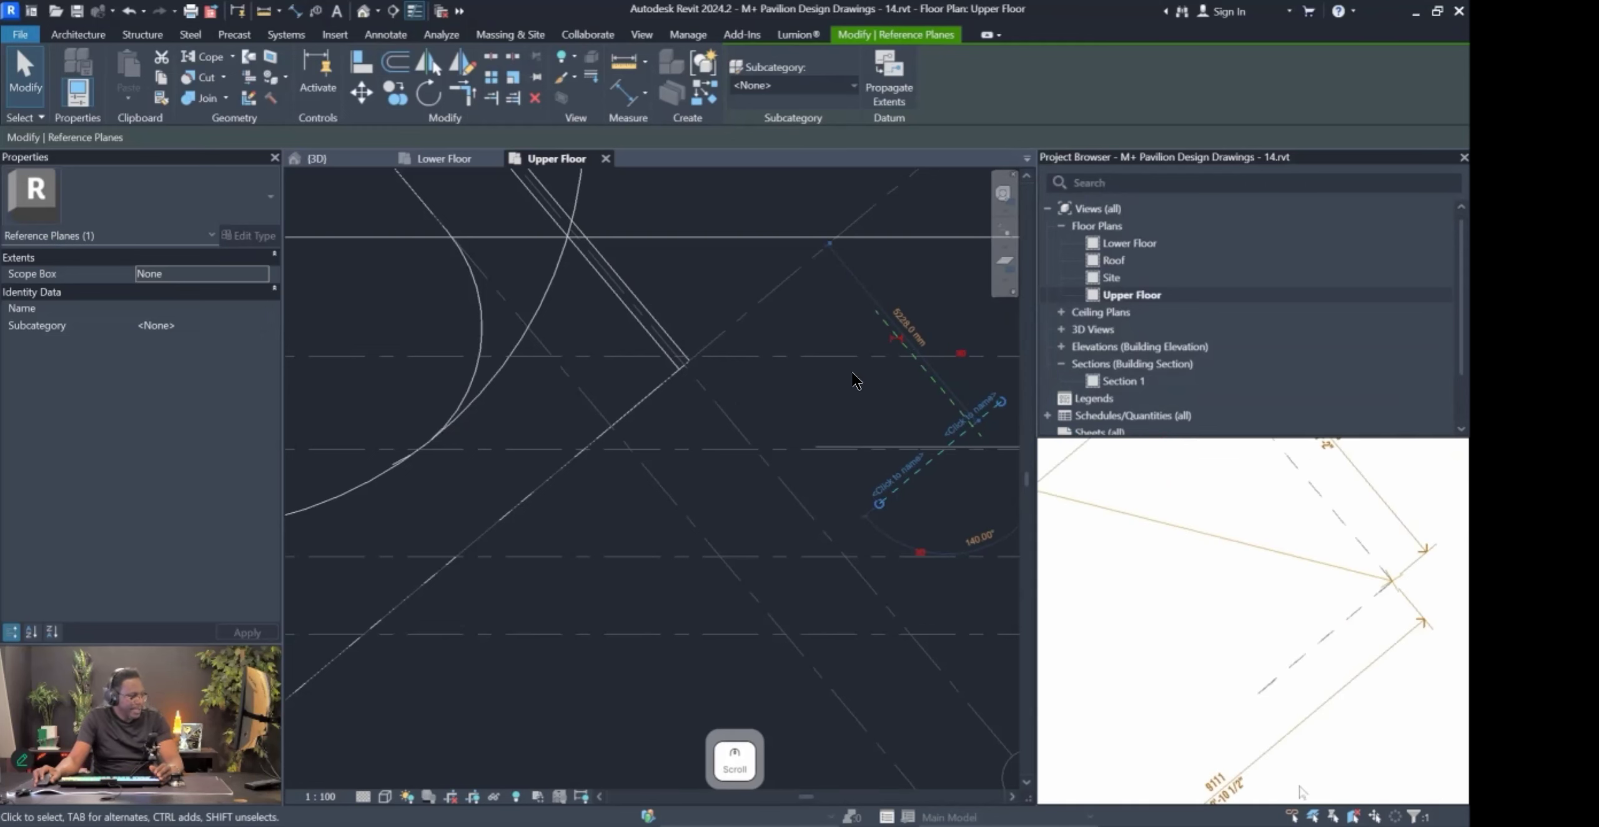
Set the other short reference plane 9111 mm from grid I and extend the plane parallel to A3 across it.
scroll(1213, 753, up, 4)
scroll(937, 541, down, 3)
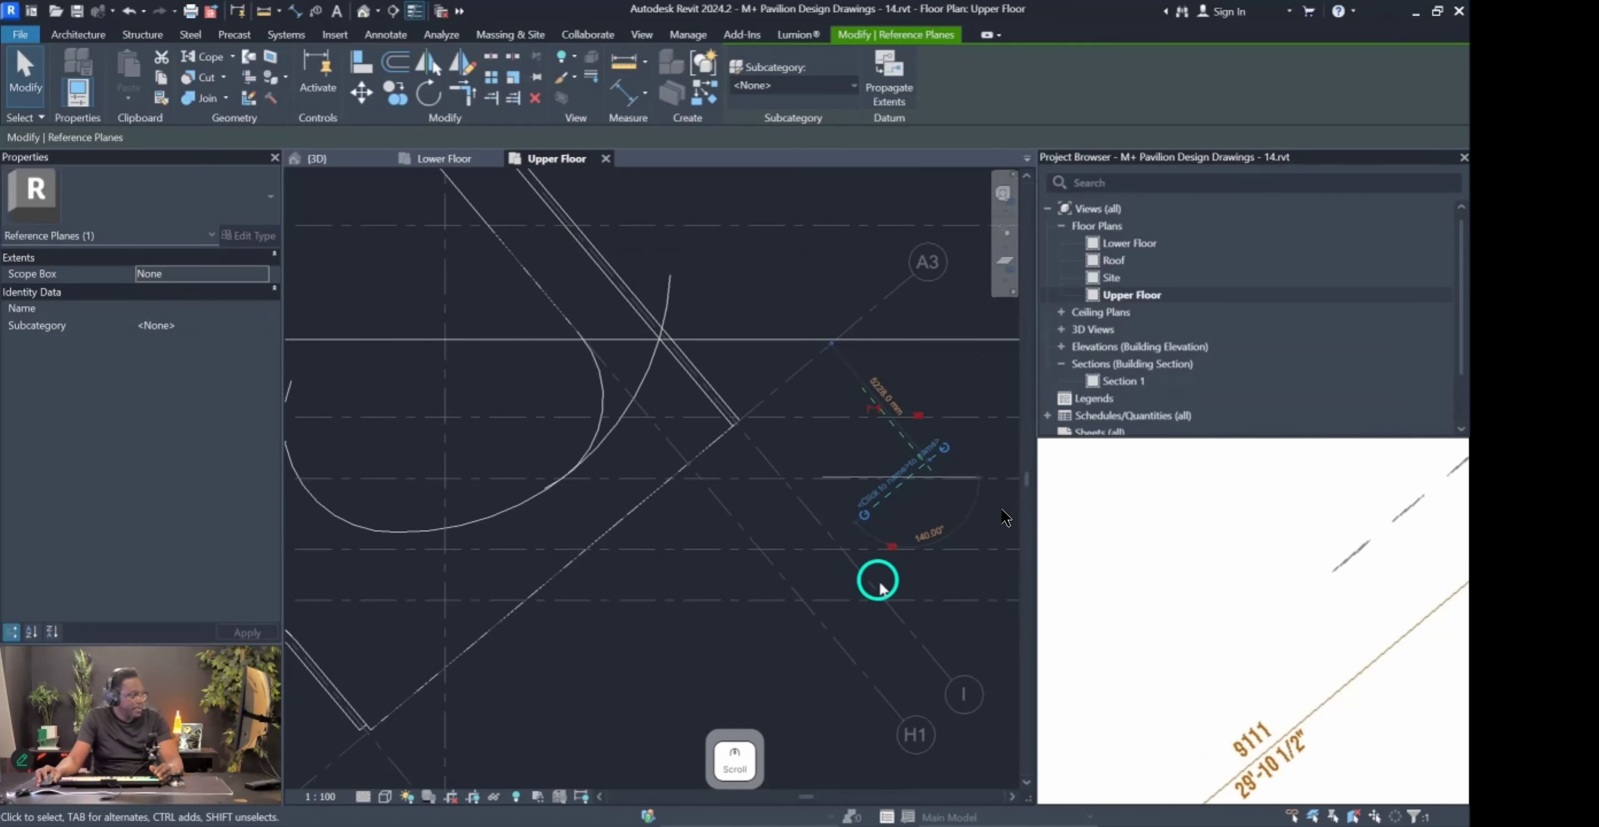
click(871, 527)
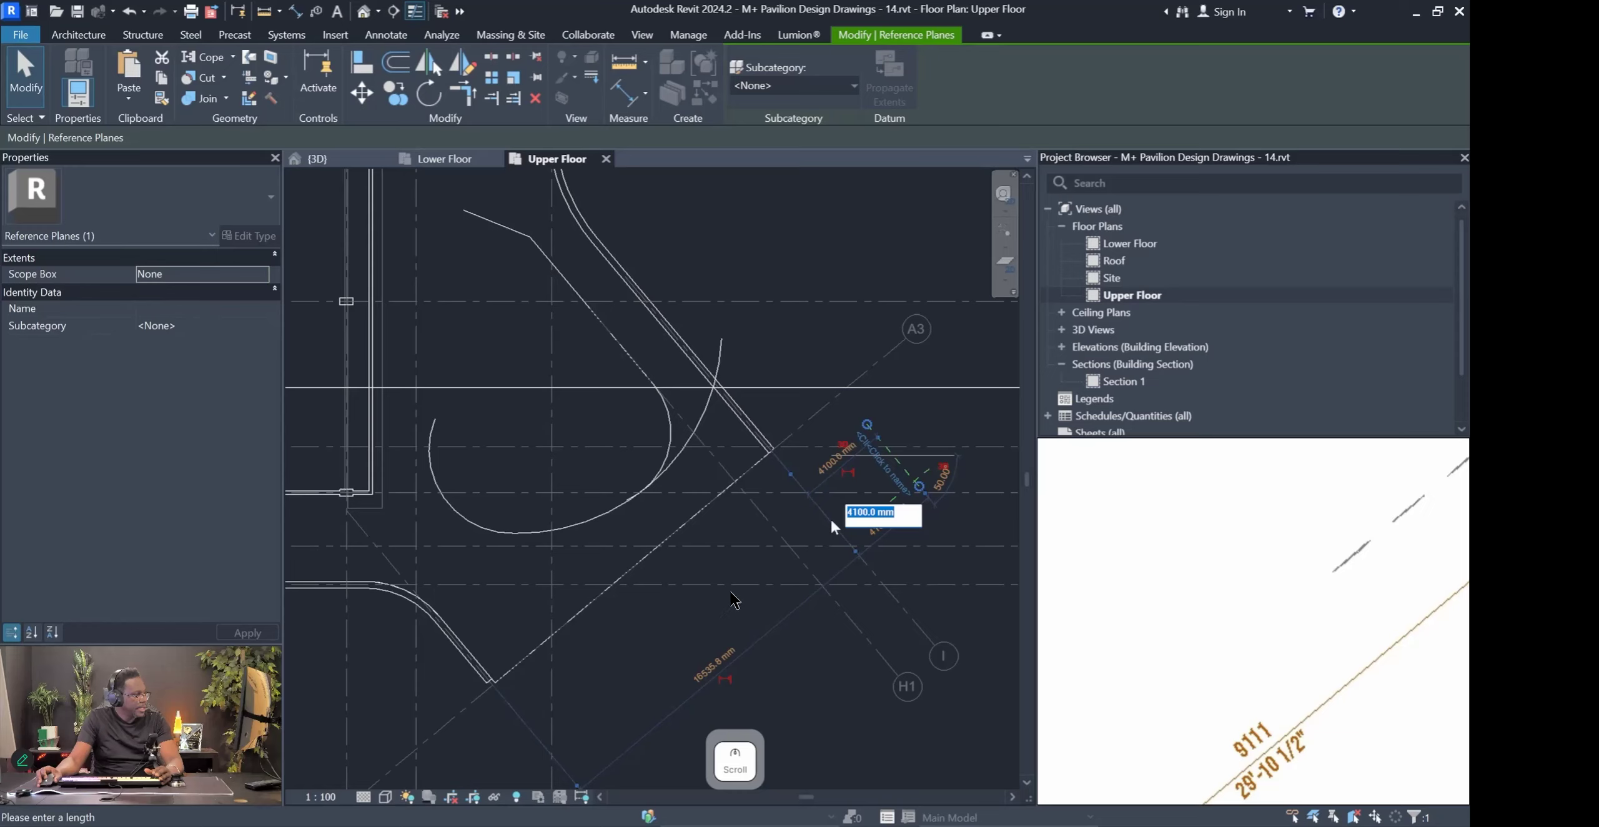
scroll(865, 557, up, 2)
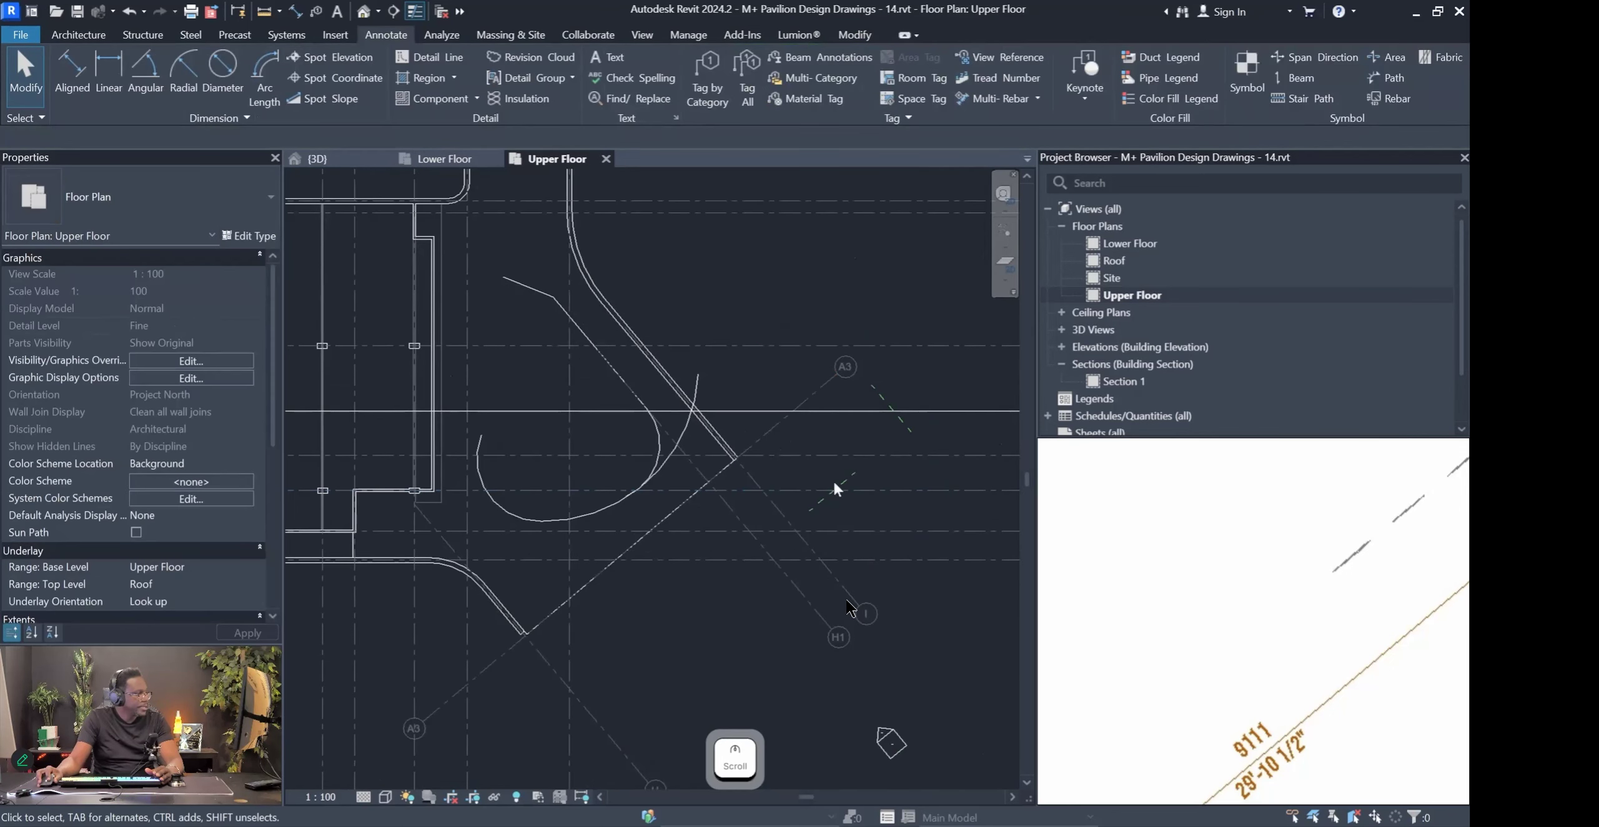
scroll(908, 433, up, 2)
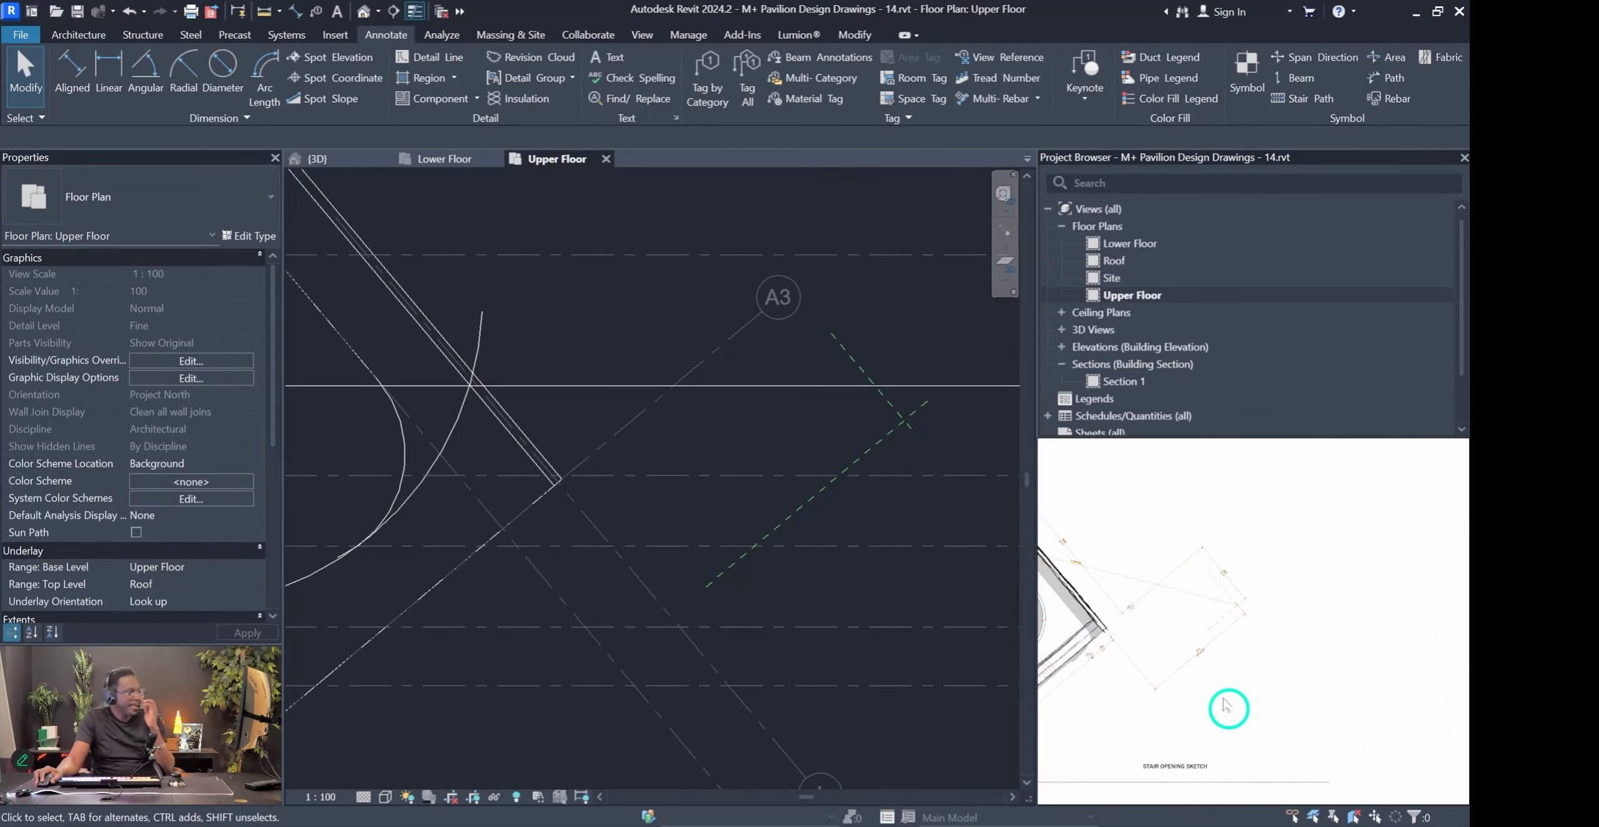
Draw a centre-ends detail arc of 25968 mm radius centred on the reference planes' crossing, running past the upper segment's end and the 3776 mm arc.
scroll(1018, 543, up, 2)
scroll(1072, 564, up, 8)
middle_drag(1069, 615, 1146, 604)
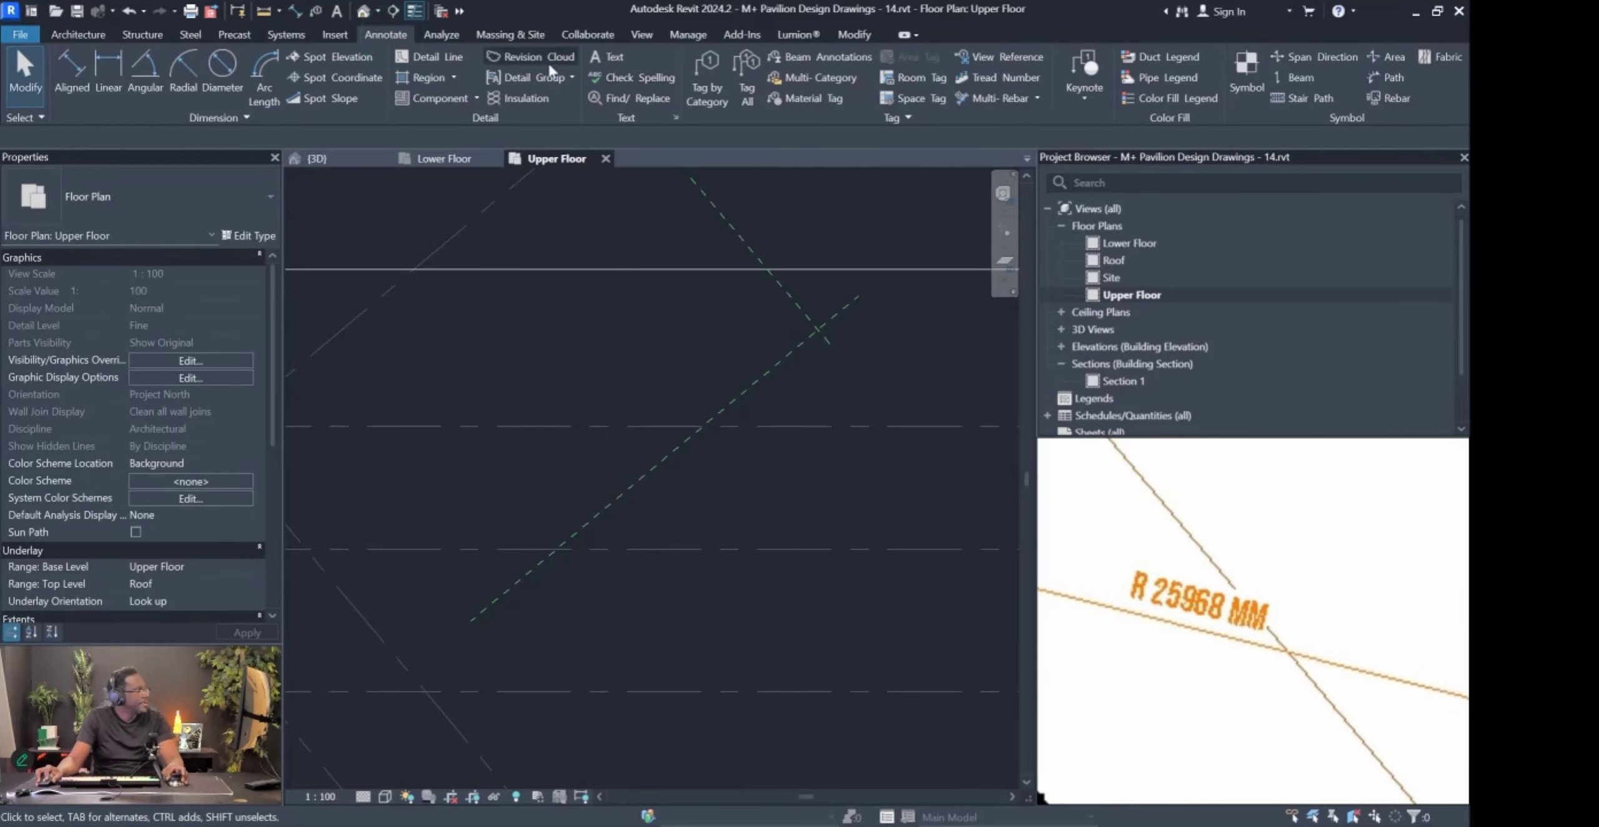
click(431, 57)
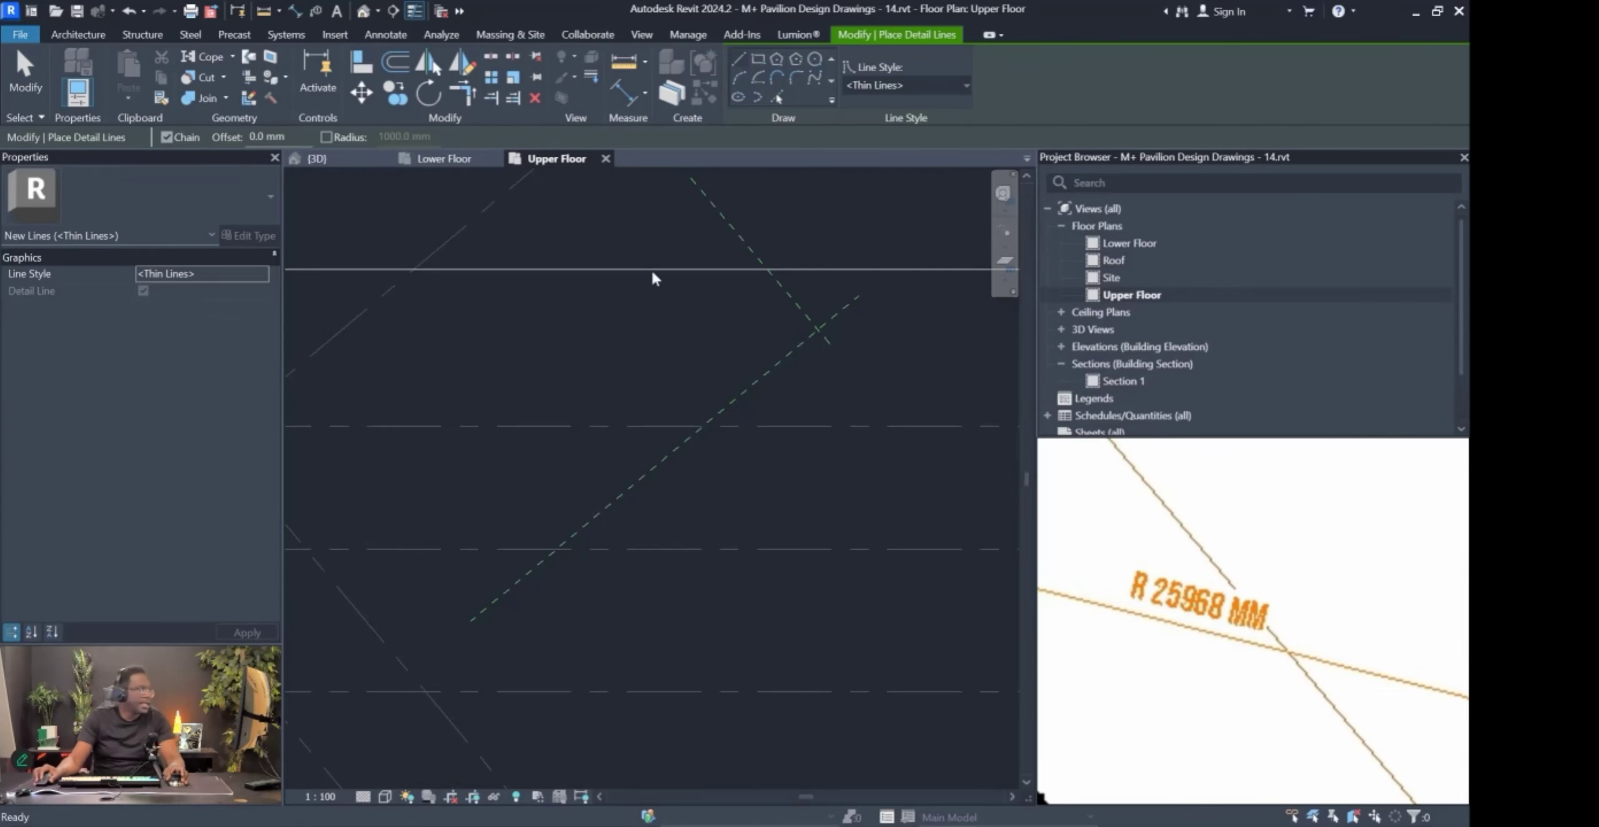
scroll(653, 219, down, 3)
click(763, 78)
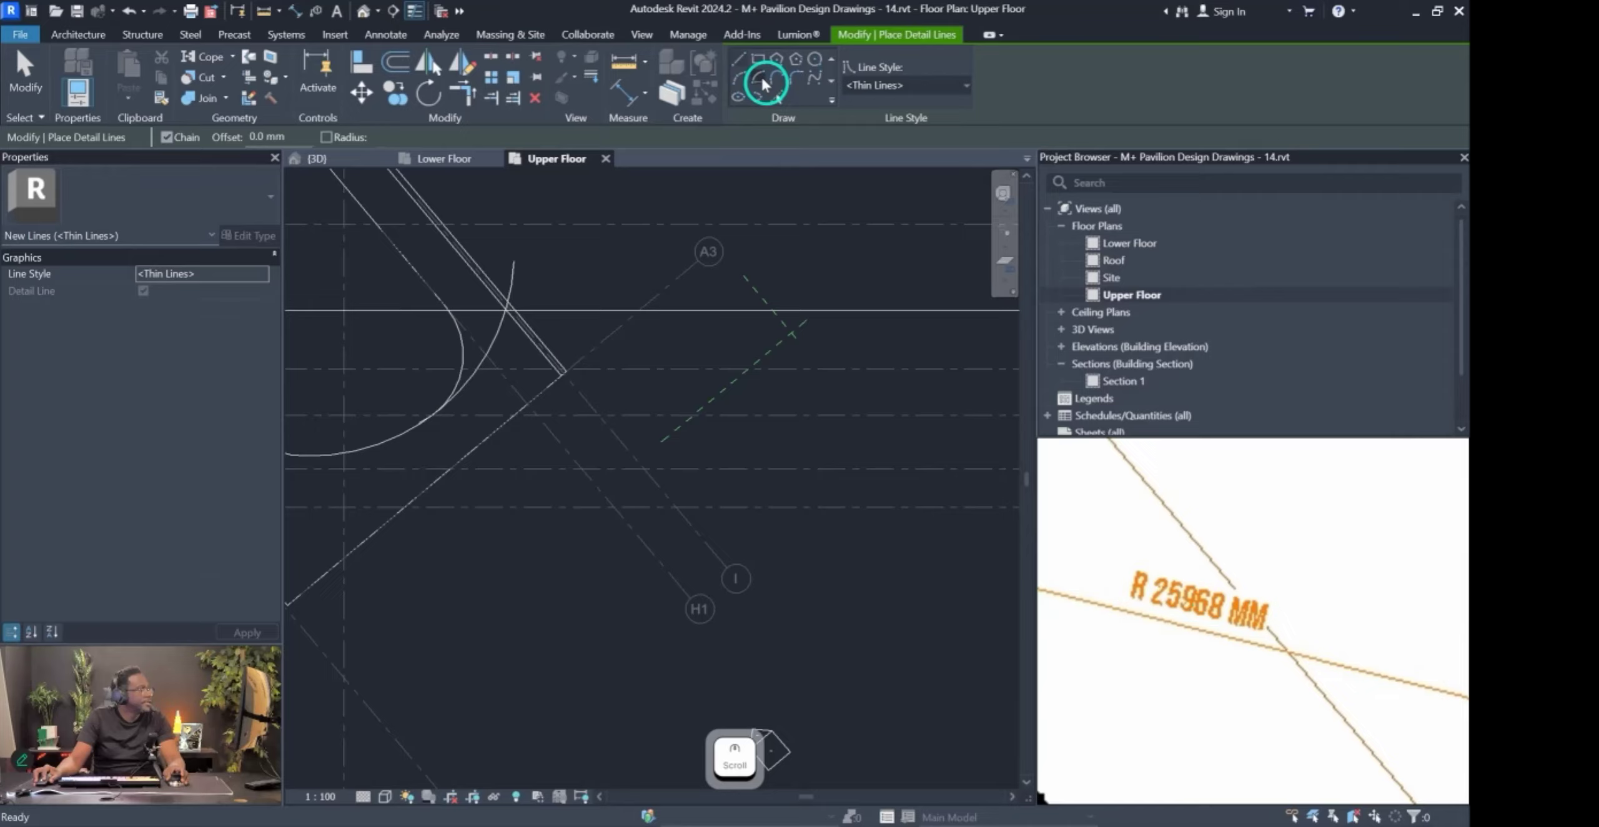
click(792, 336)
scroll(792, 336, down, 3)
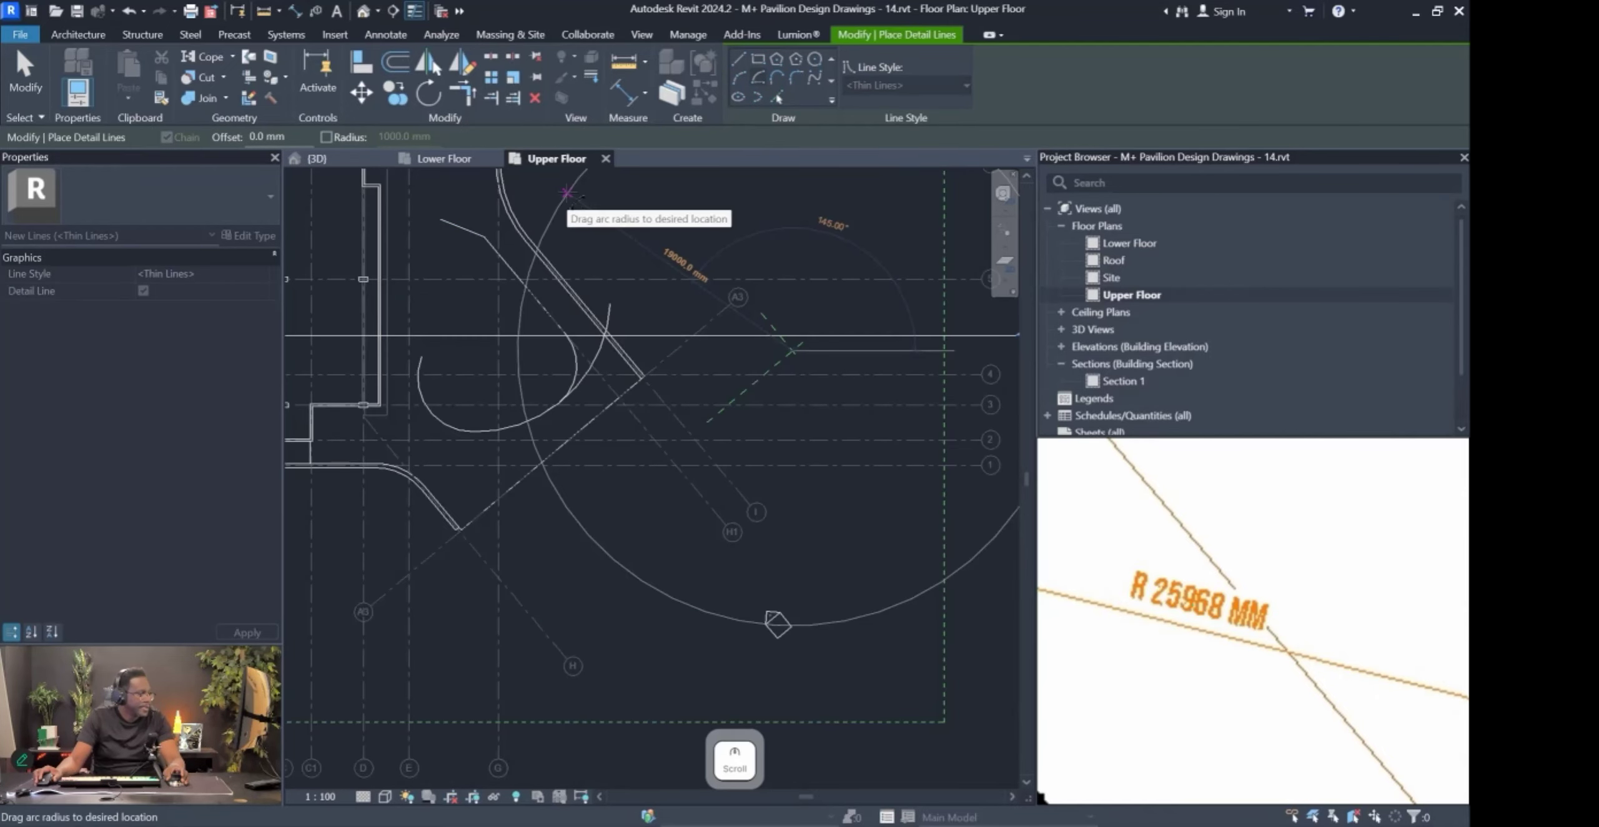
text(259)
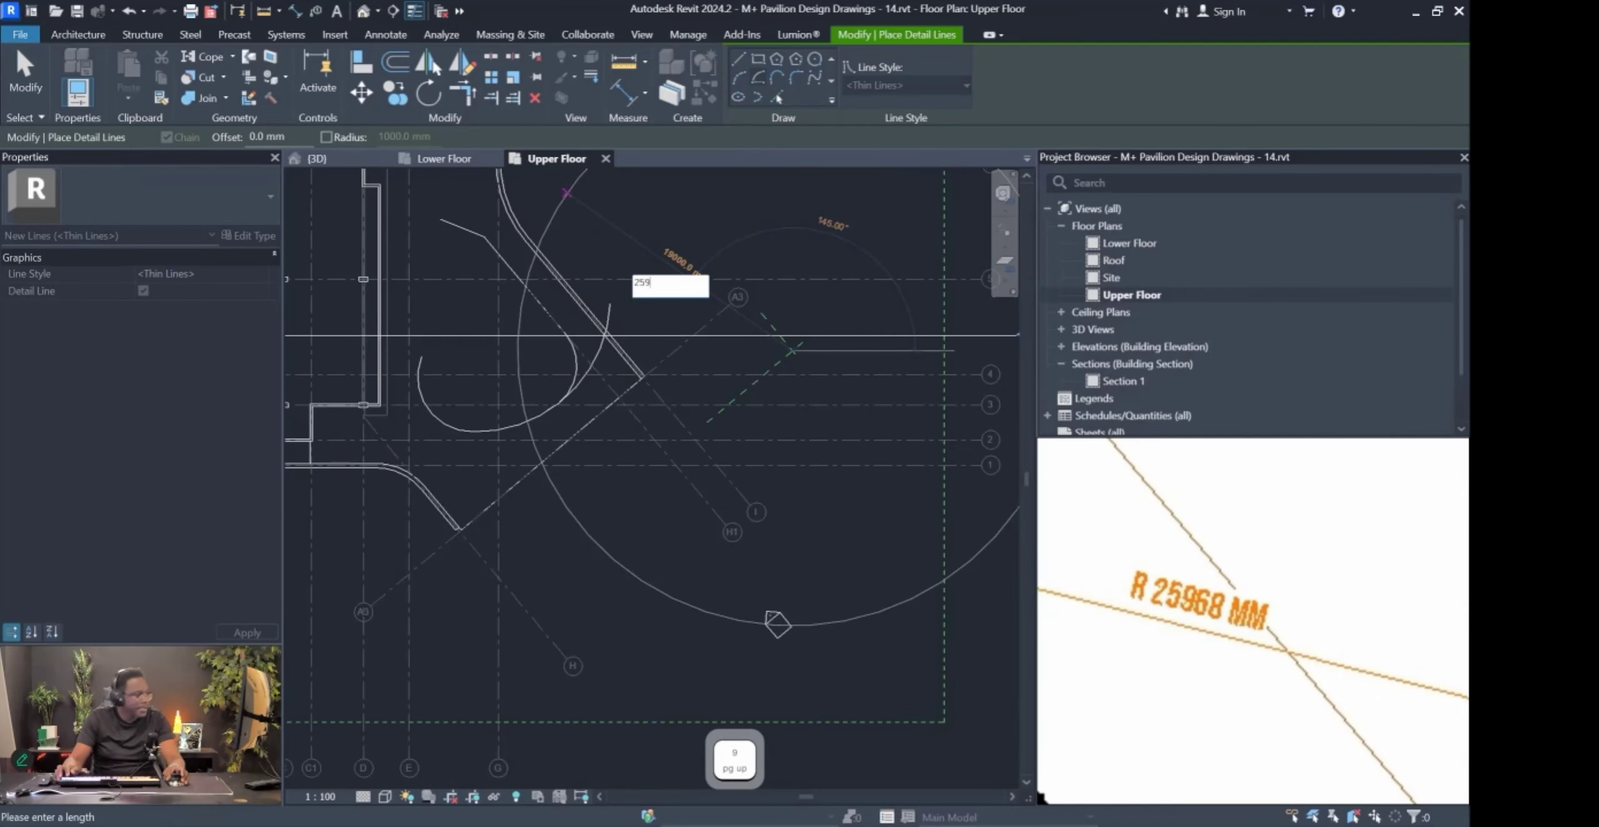
text(68)
key(Return)
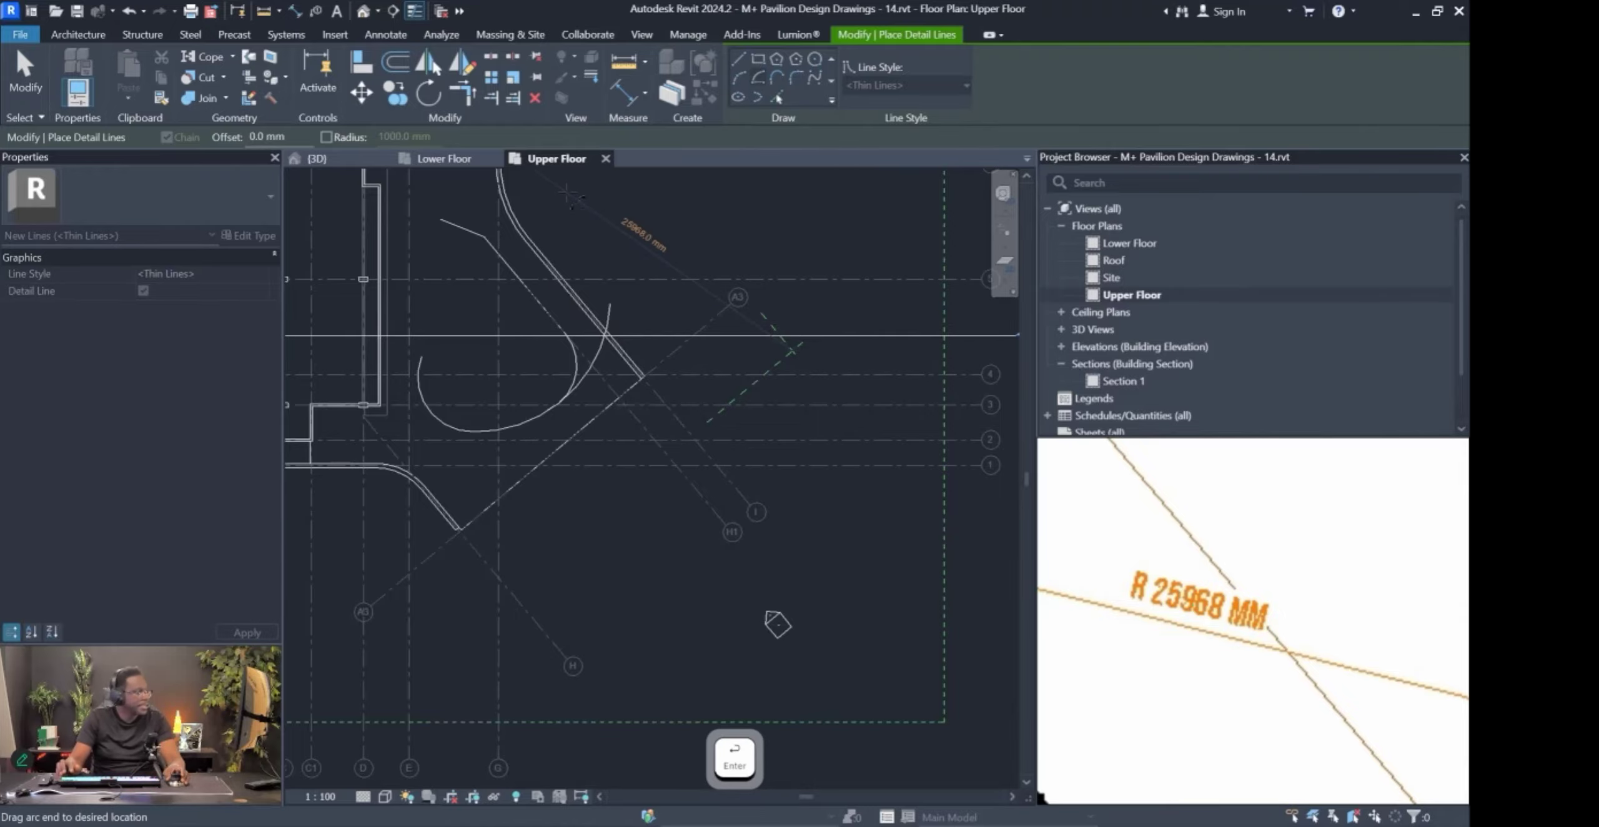
scroll(466, 515, up, 5)
key(Escape)
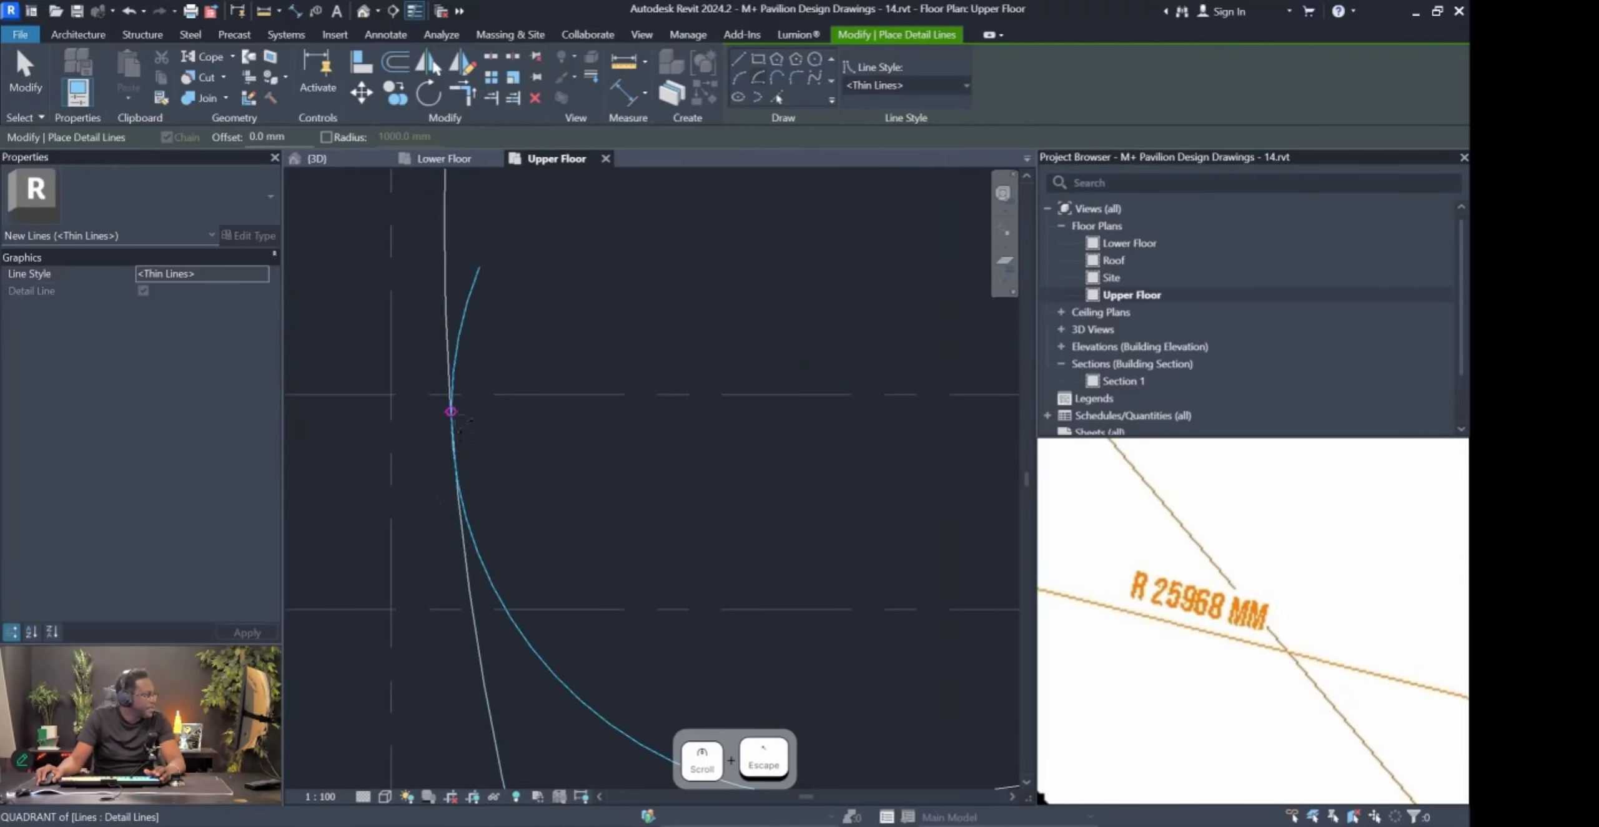
scroll(452, 413, up, 3)
key(Escape)
scroll(454, 524, down, 7)
scroll(487, 336, up, 5)
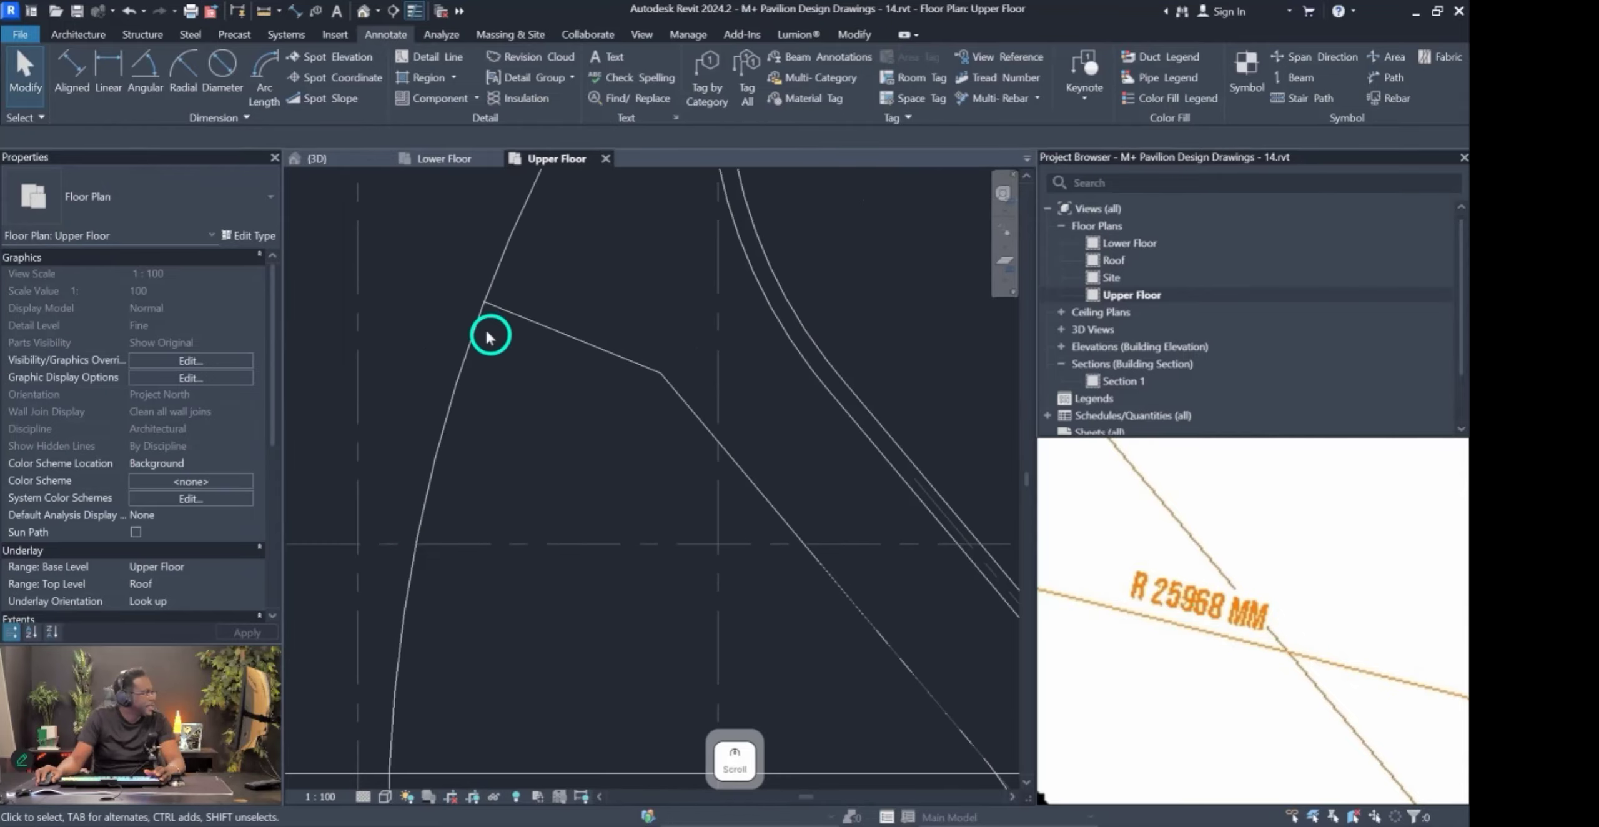
Trim the opening outline's long left arc and lower-left arc to each other so neither line overruns.
scroll(494, 276, down, 3)
scroll(464, 514, up, 4)
key(t)
key(r)
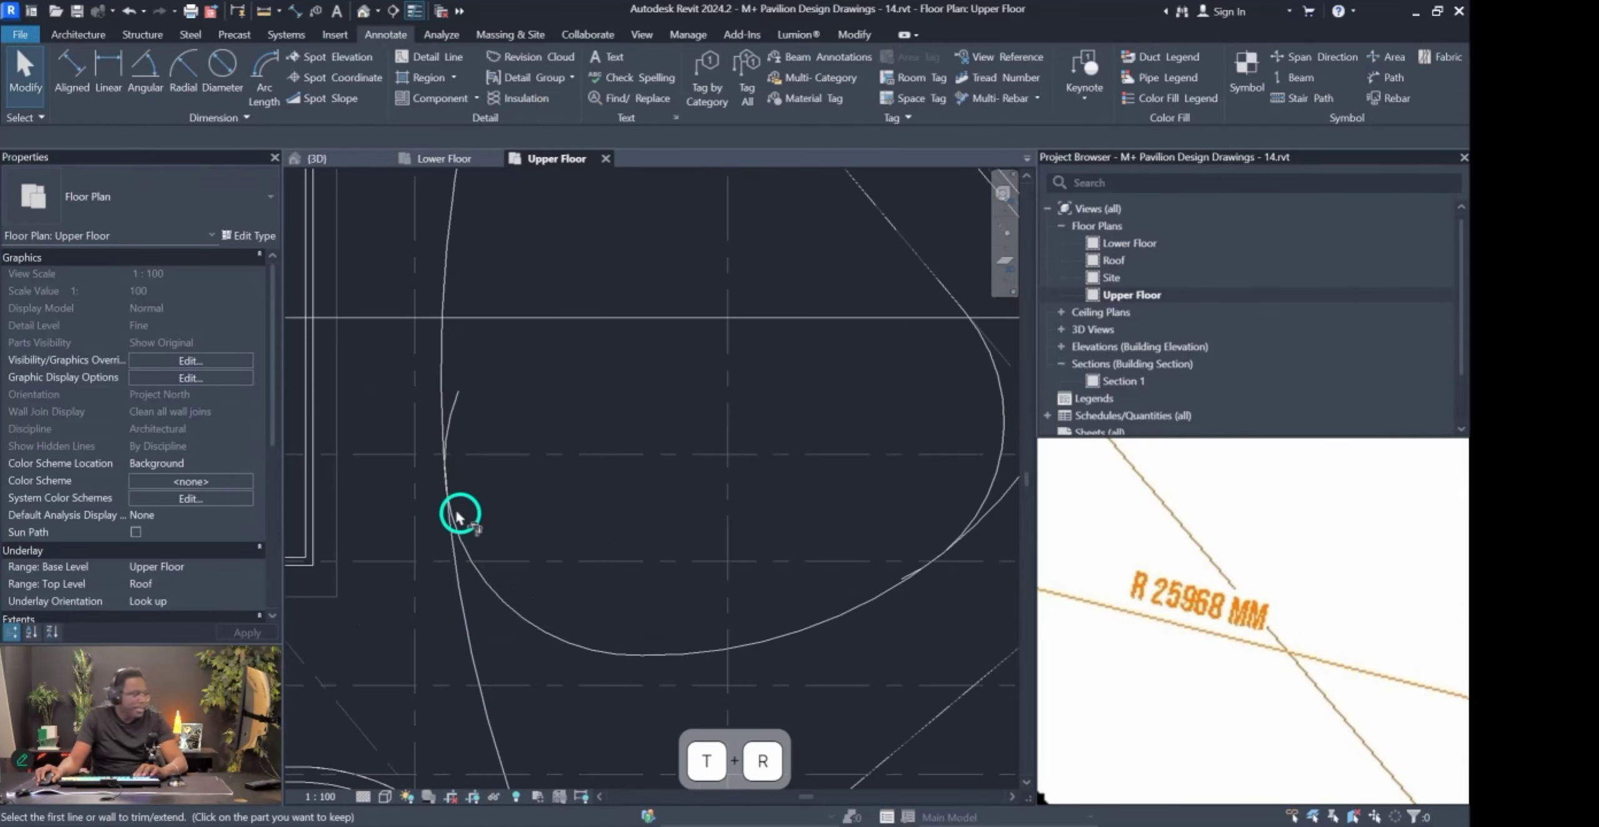
scroll(480, 270, down, 3)
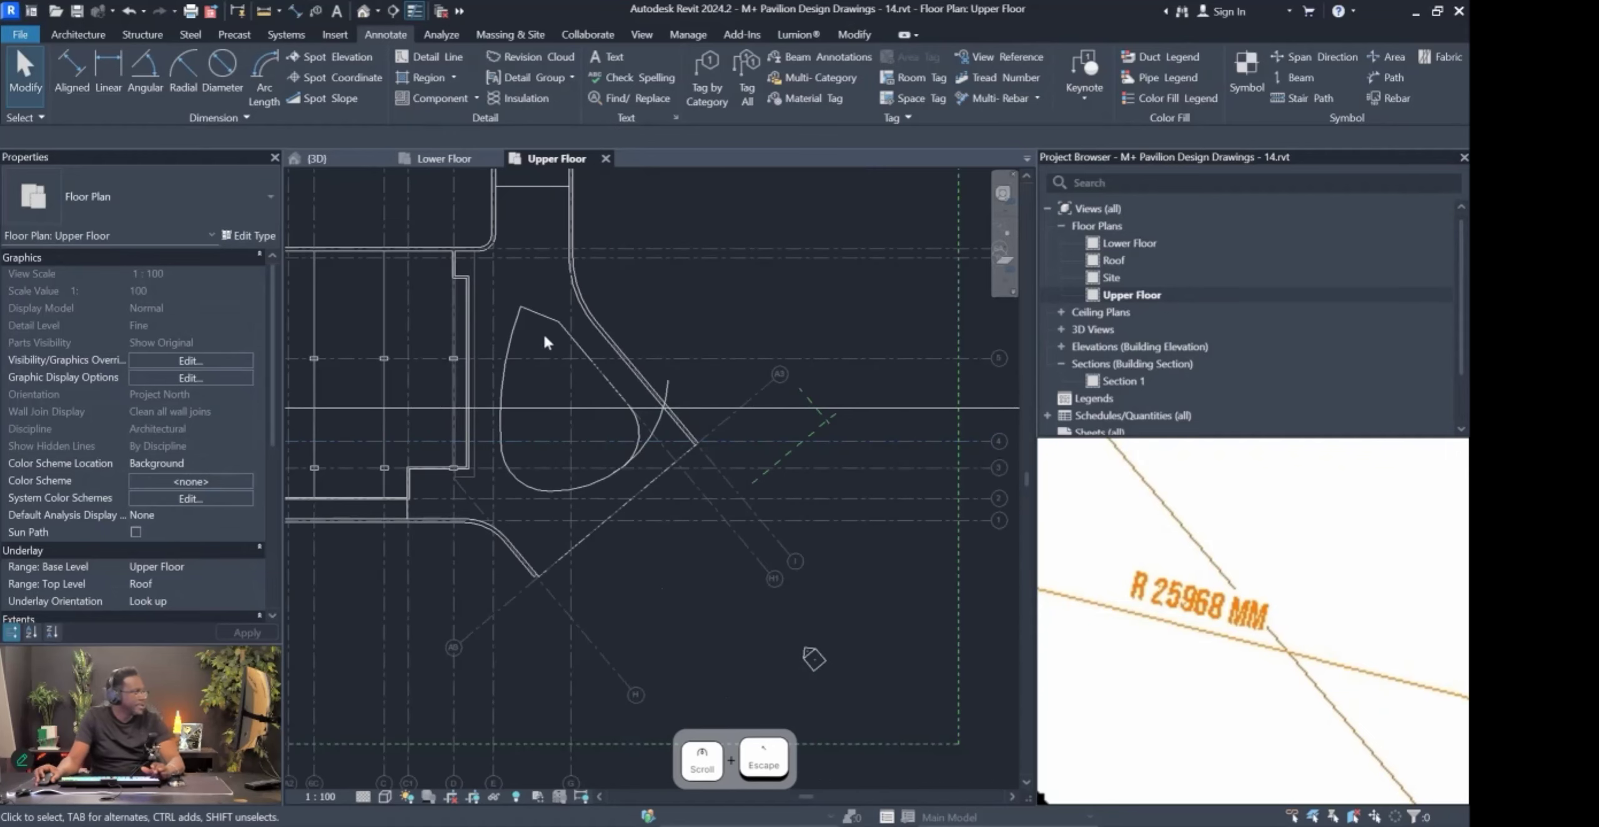
Trim the overrunning bottom arc to the right-hand arc at the lower-right of the opening outline.
scroll(546, 423, down, 1)
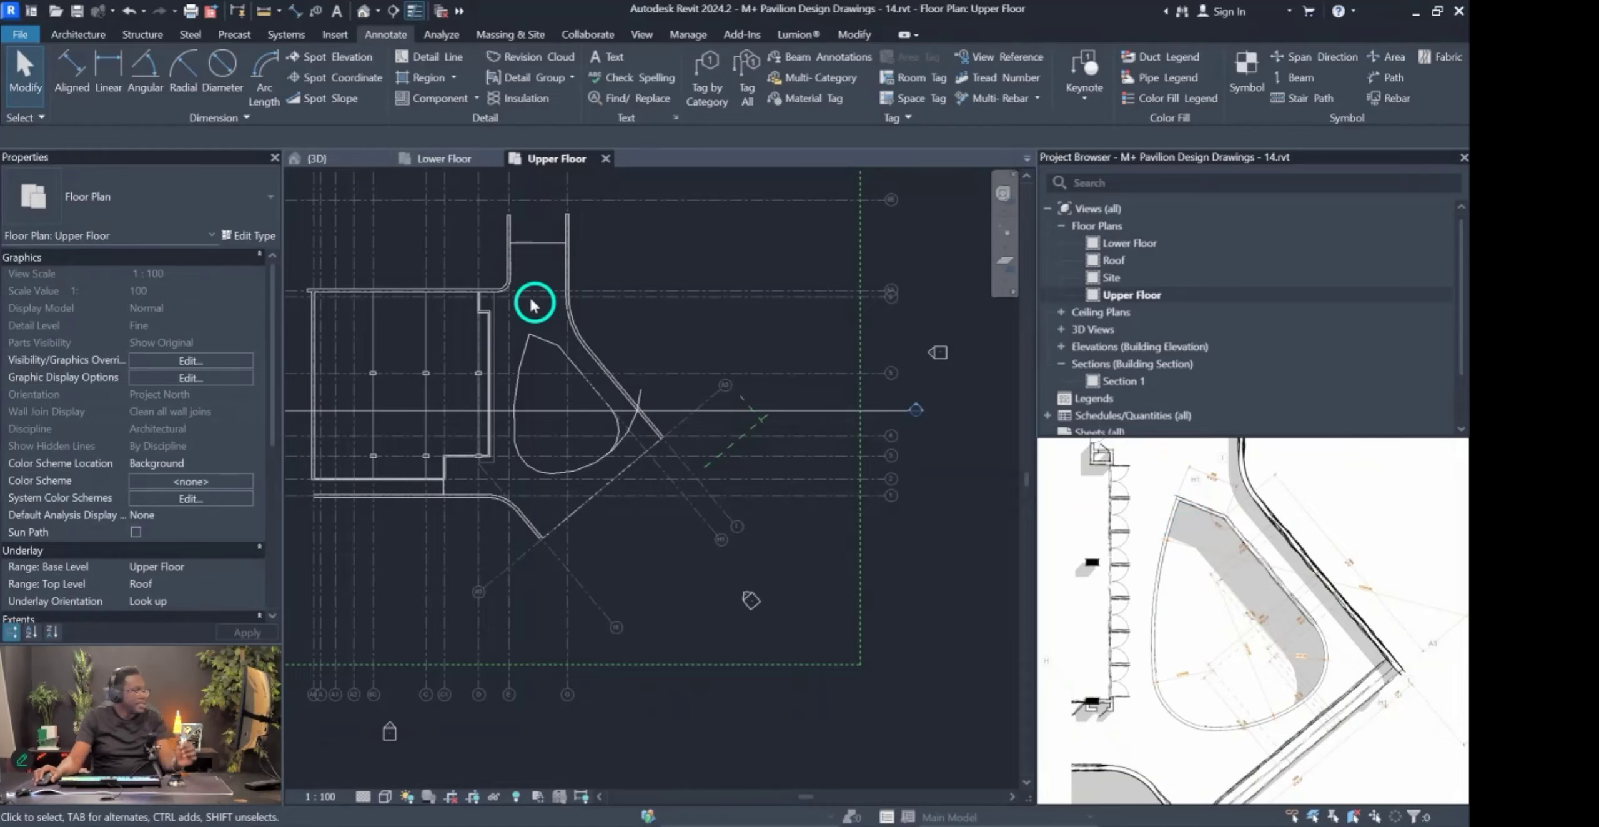
scroll(555, 389, up, 2)
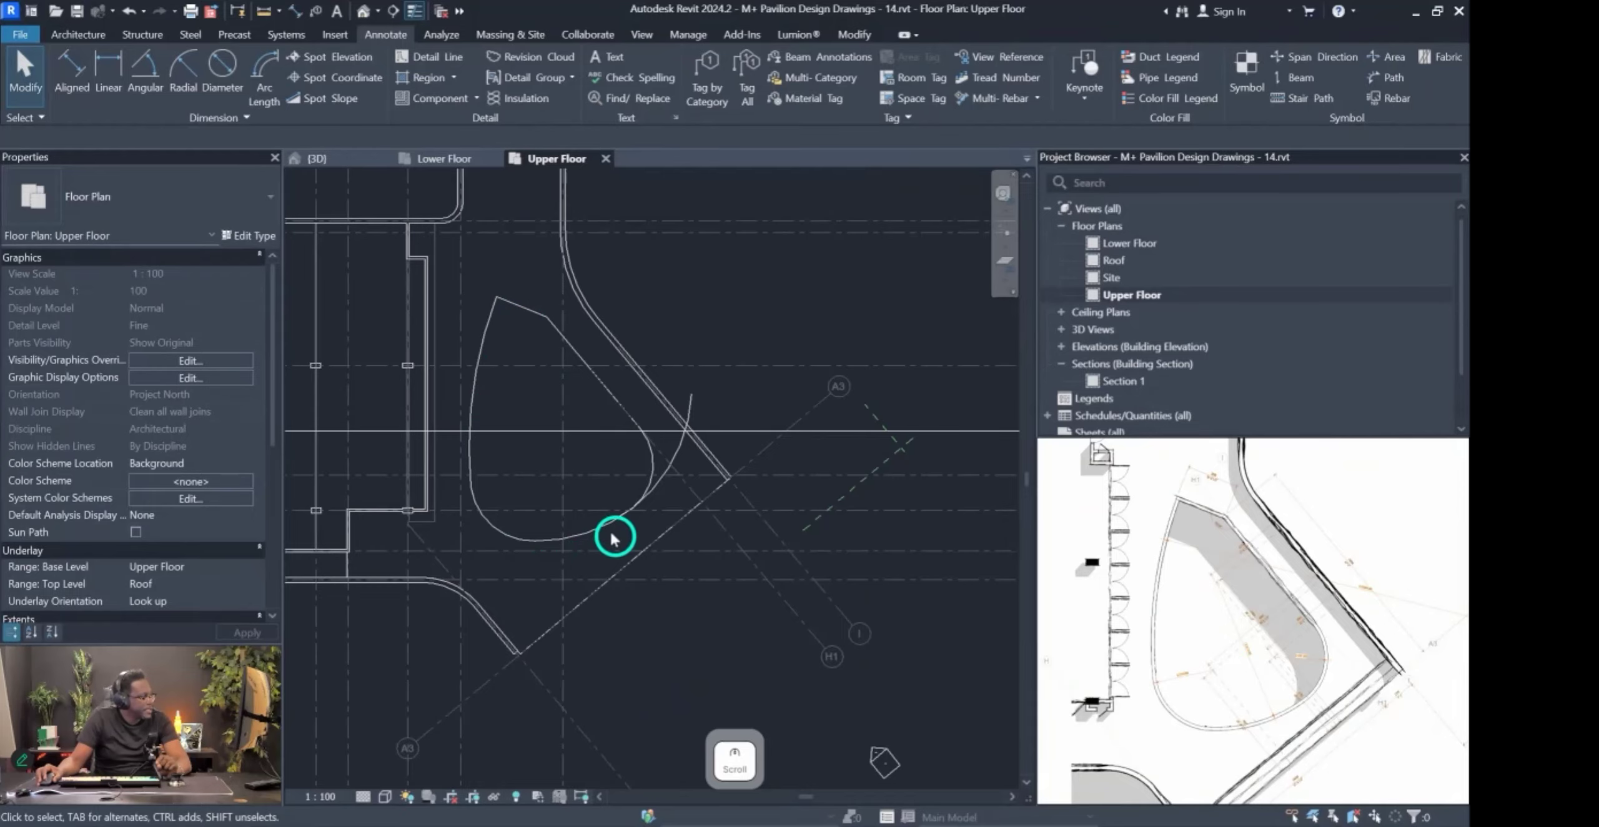
scroll(624, 507, up, 3)
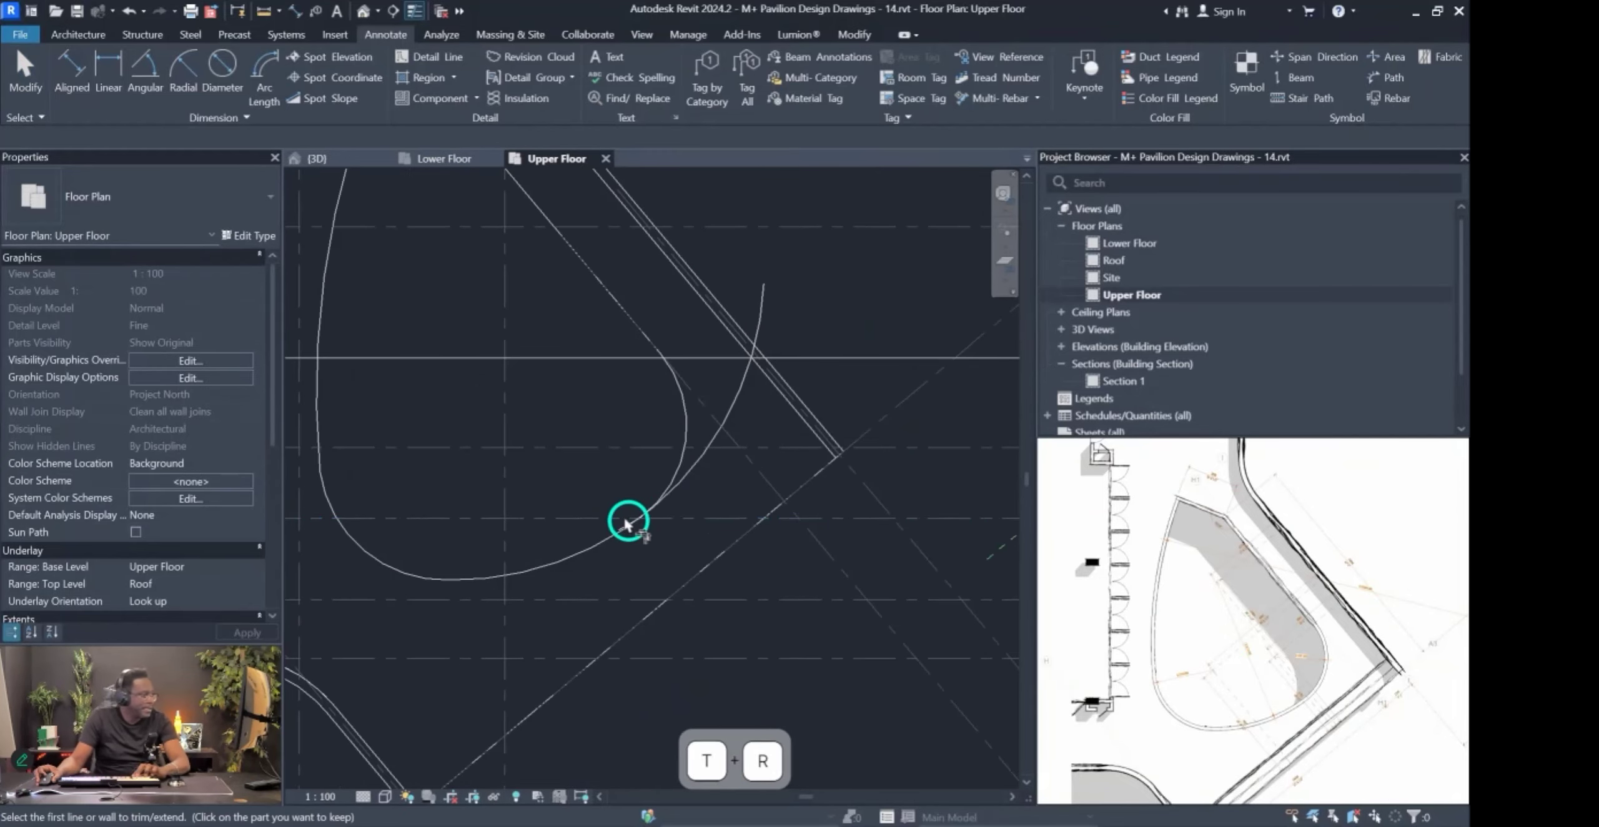
scroll(628, 521, down, 4)
Cut the teardrop opening into the Upper Floor slab by adding the detail-line outline to its boundary without attaching walls, and check it in 3D.
click(621, 484)
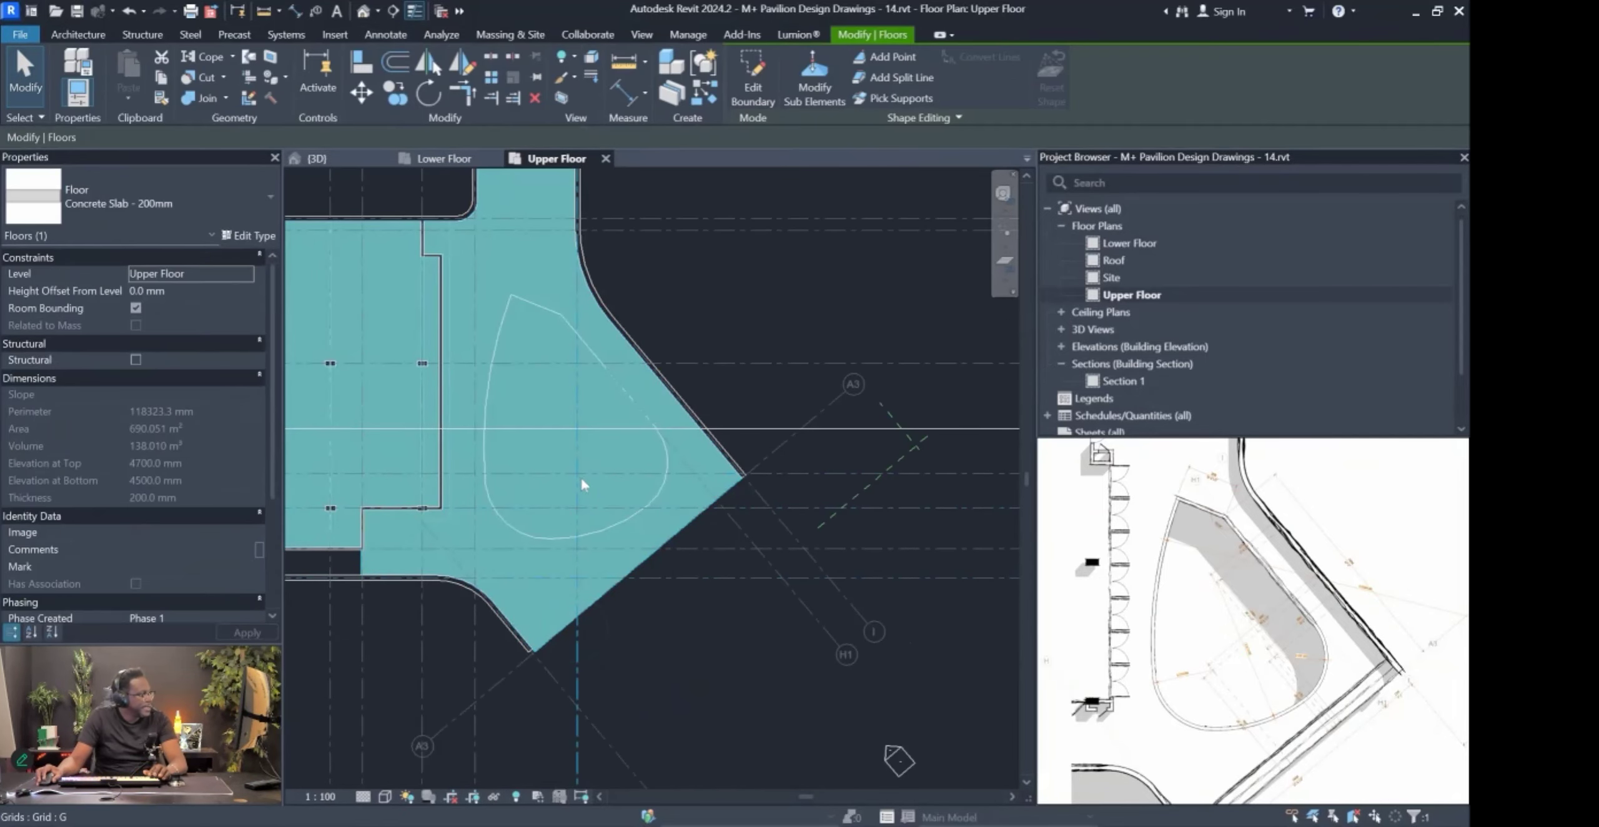
click(752, 94)
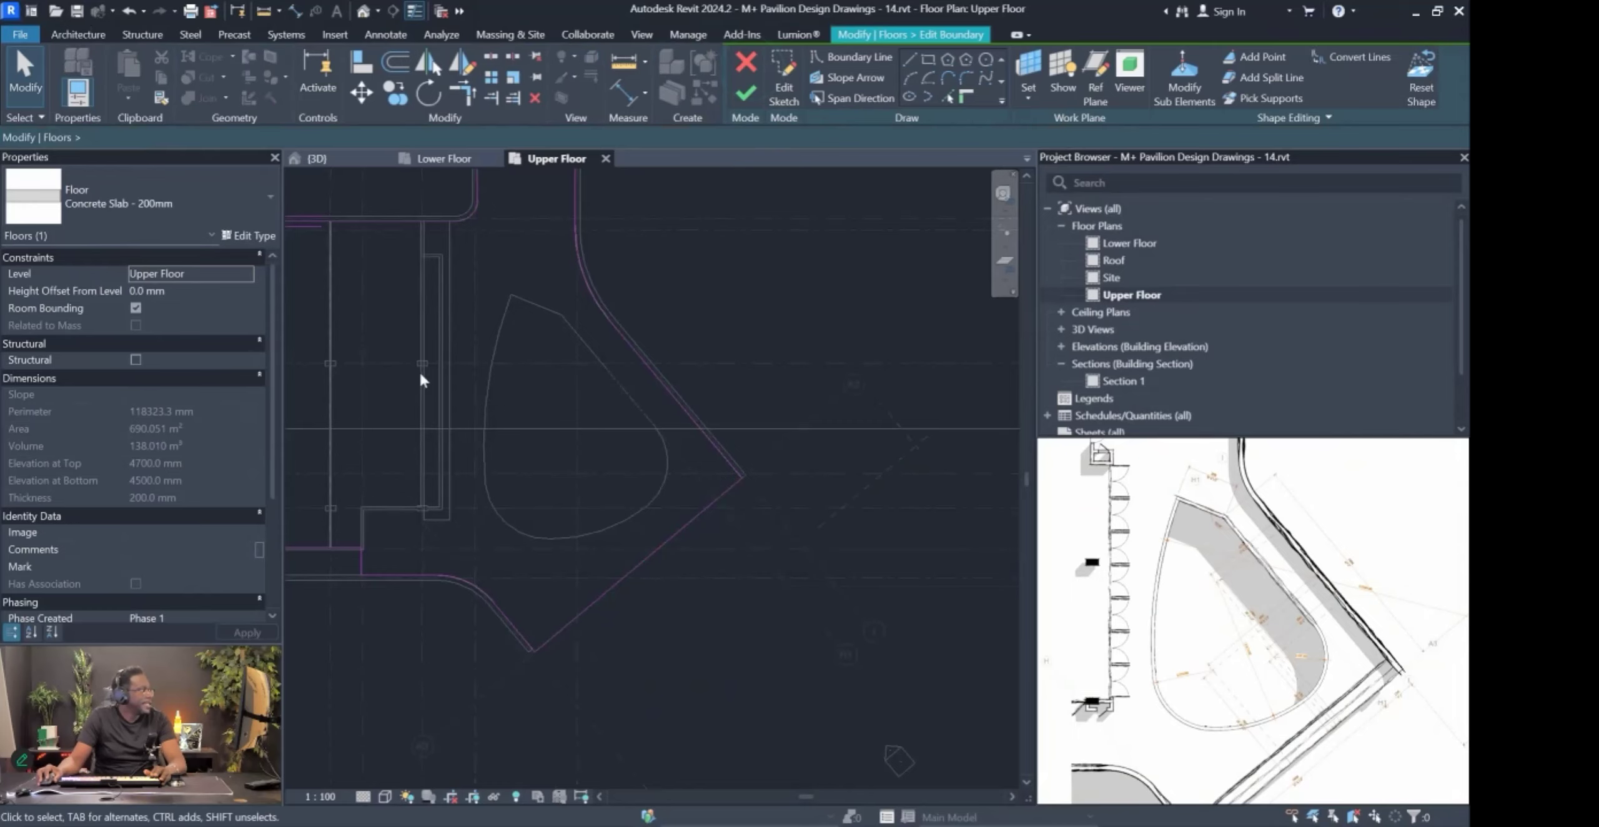
click(909, 98)
click(489, 389)
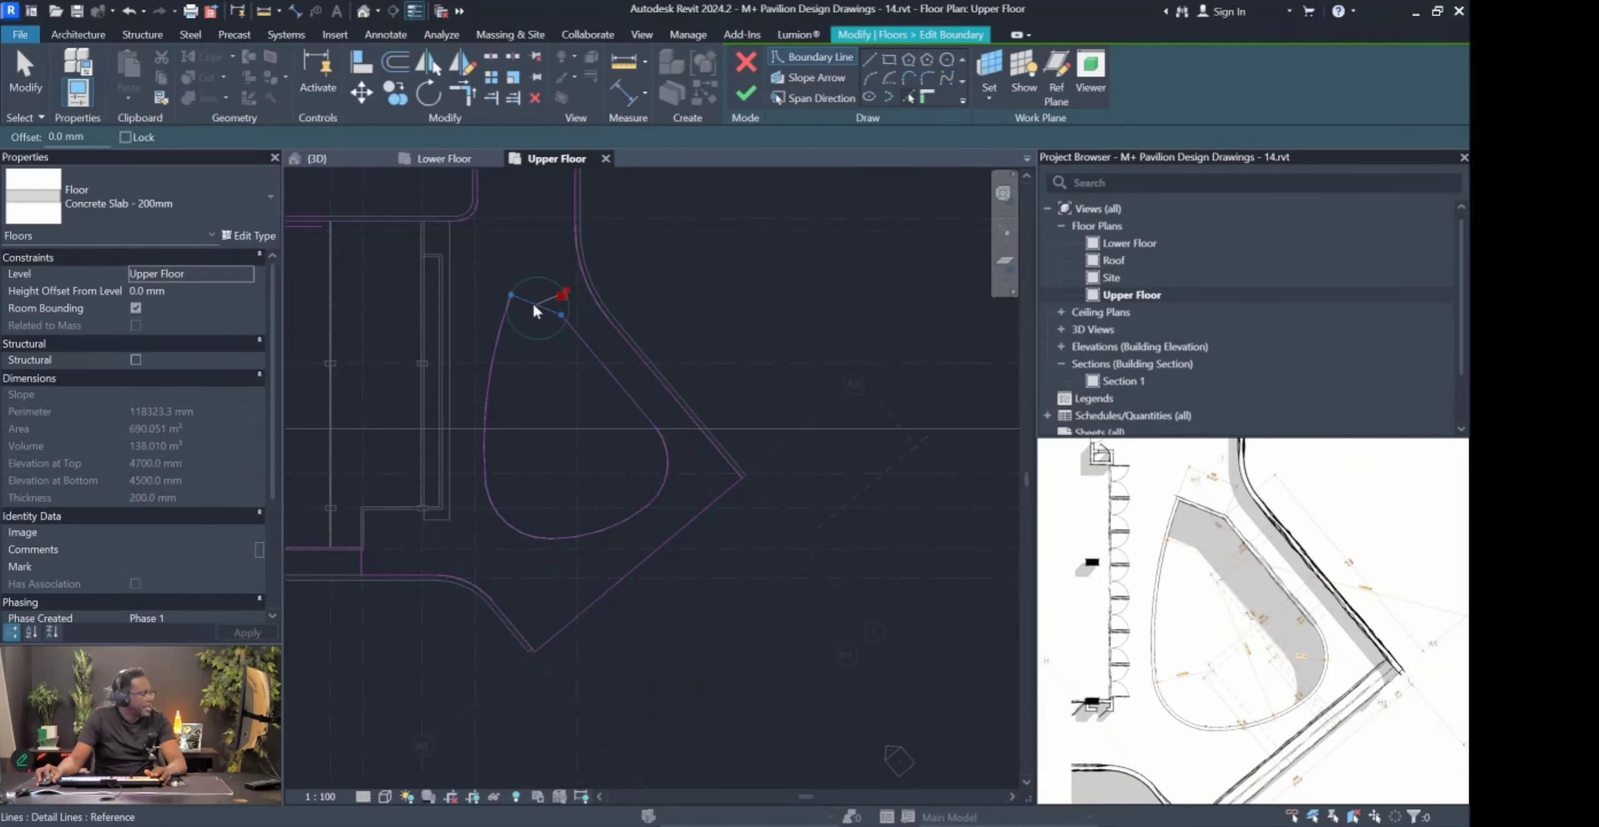
click(744, 95)
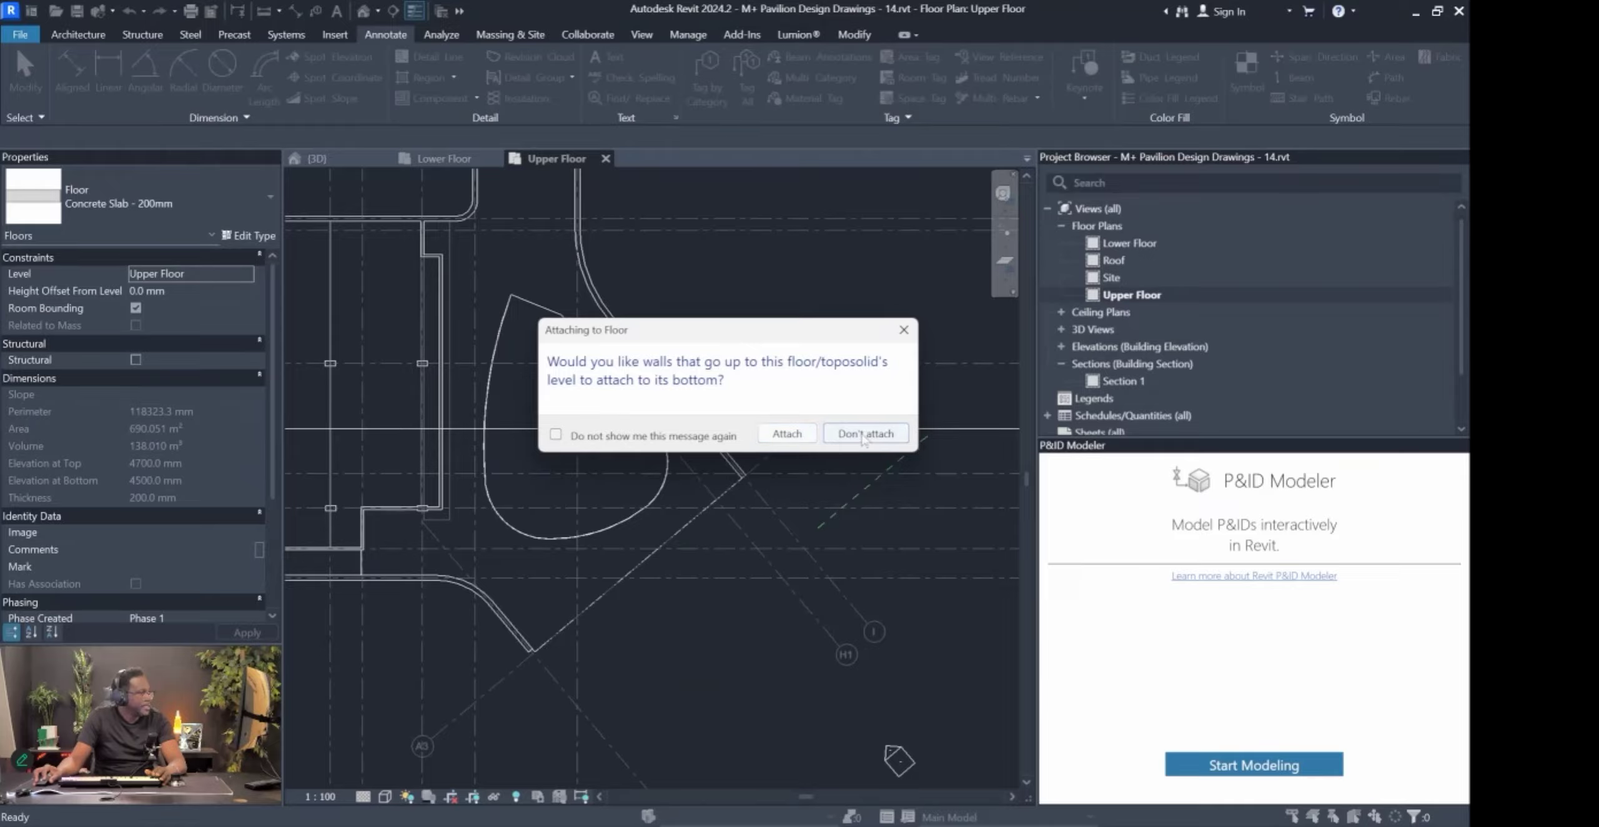
click(864, 433)
click(368, 15)
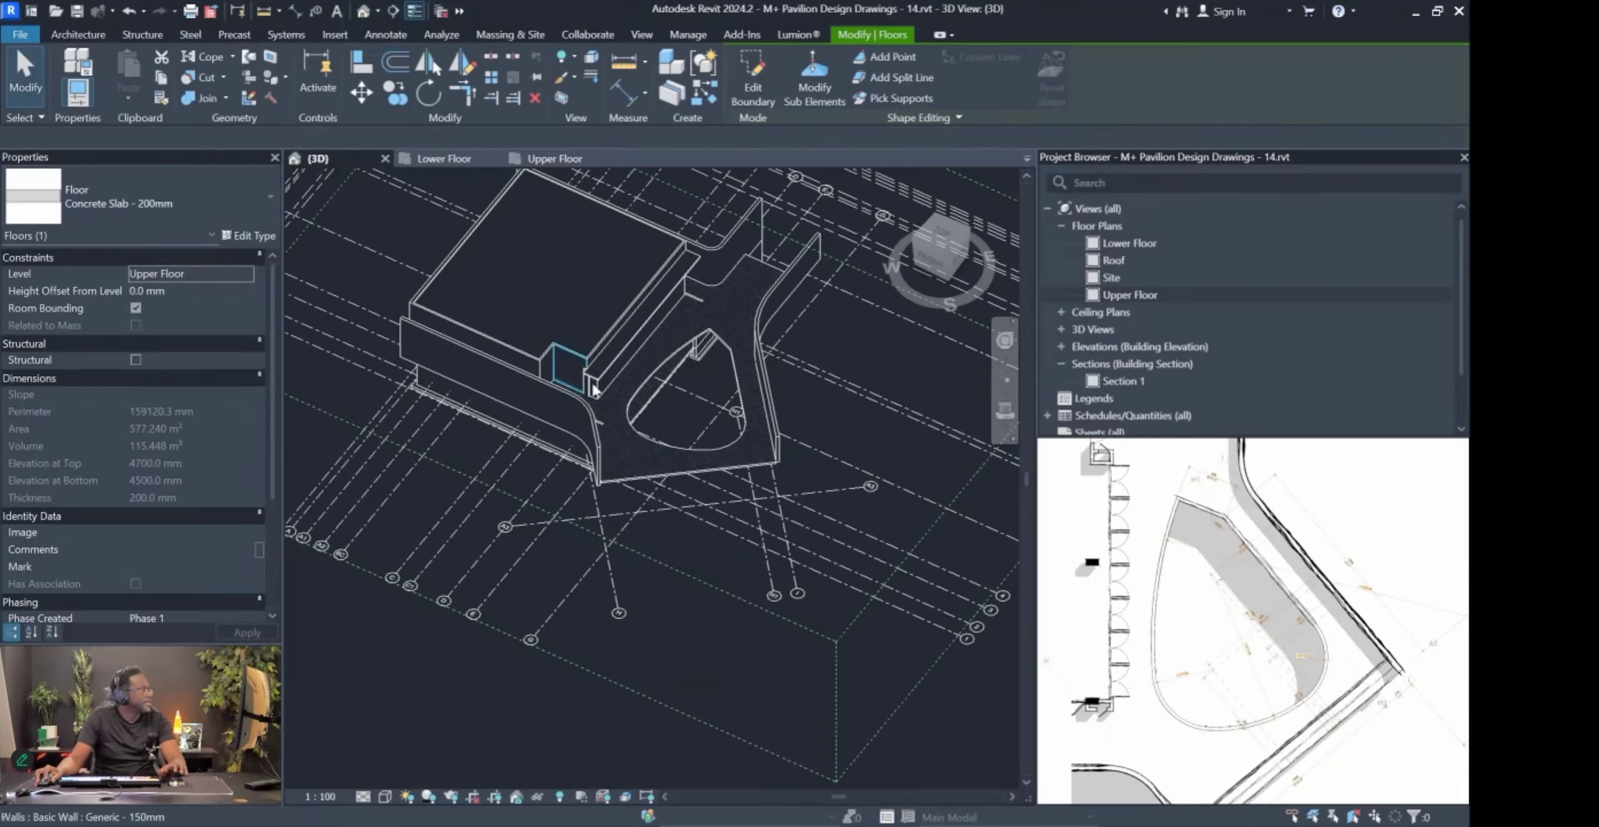
shift+middle_drag(667, 468, 562, 402)
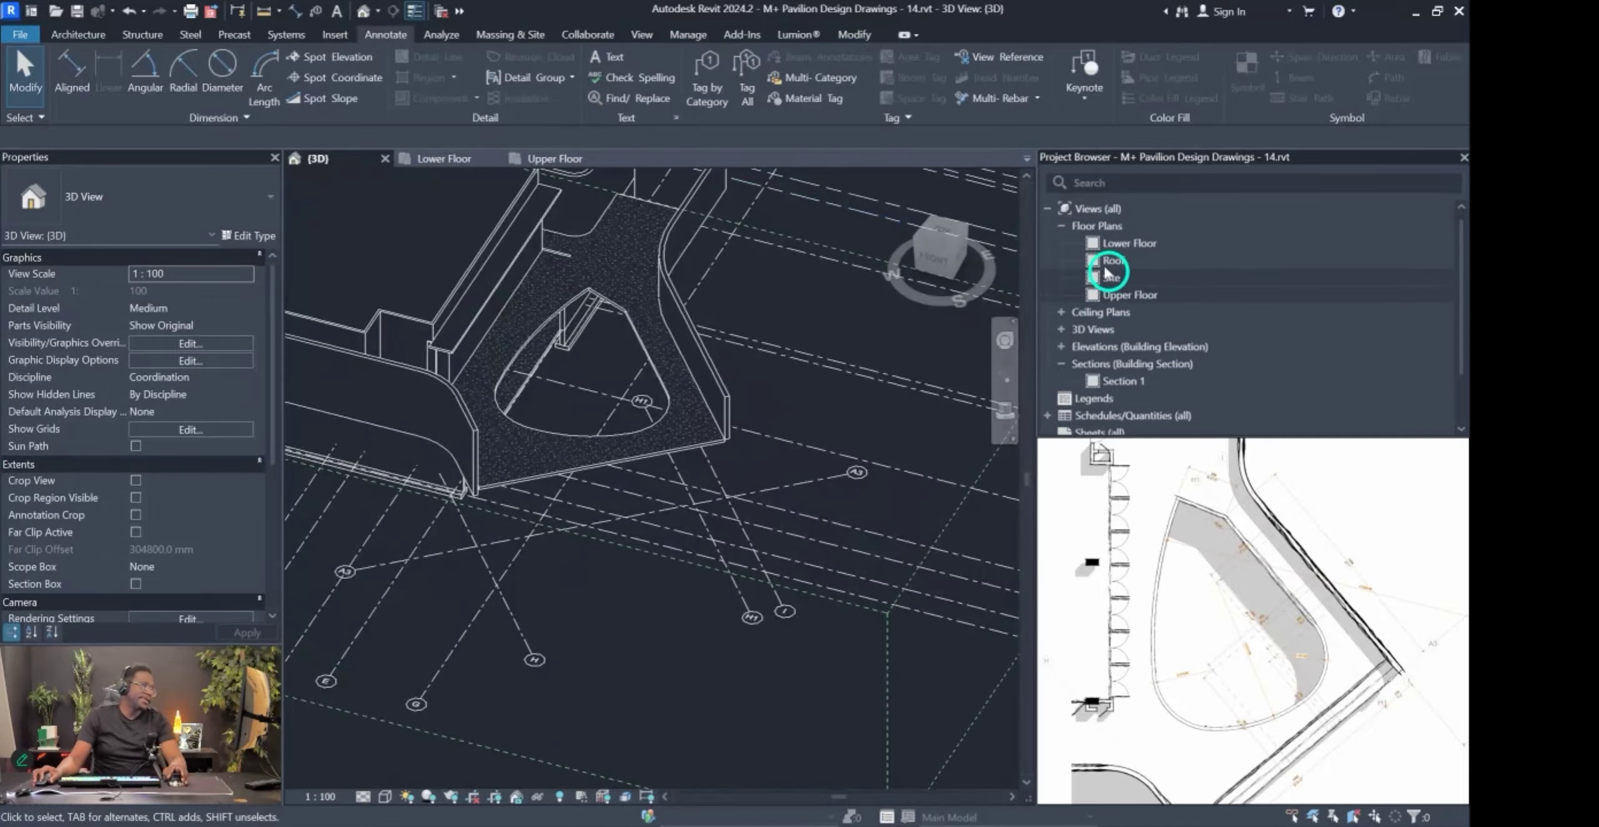
Open the Lower Floor plan and examine the reference drawing around the curved staircase and its adjoining wall.
double_click(1112, 243)
scroll(667, 428, up, 2)
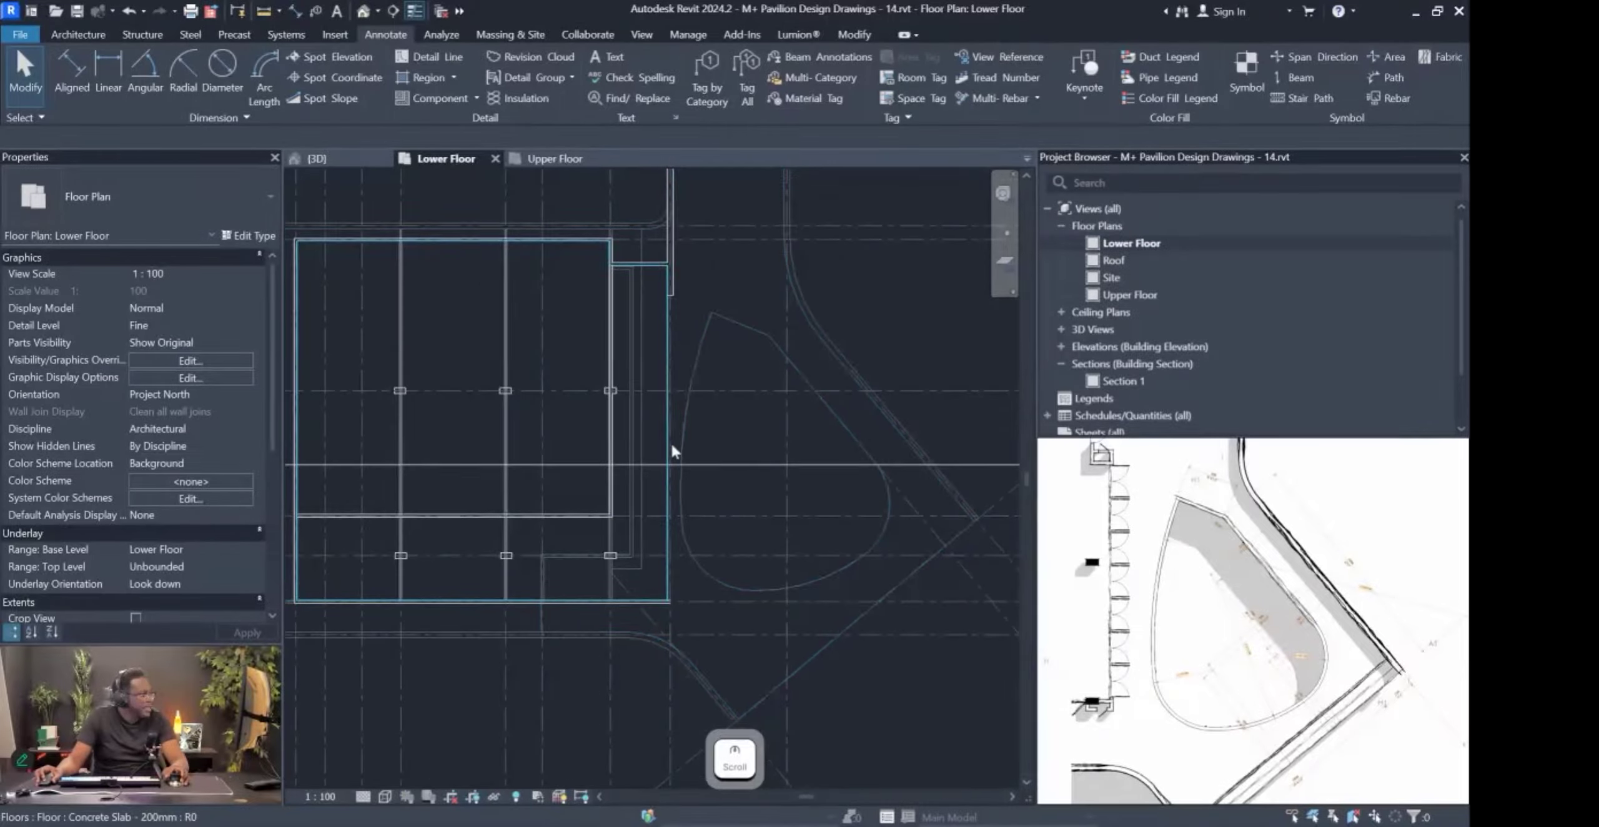
scroll(1221, 665, down, 5)
scroll(1221, 665, up, 5)
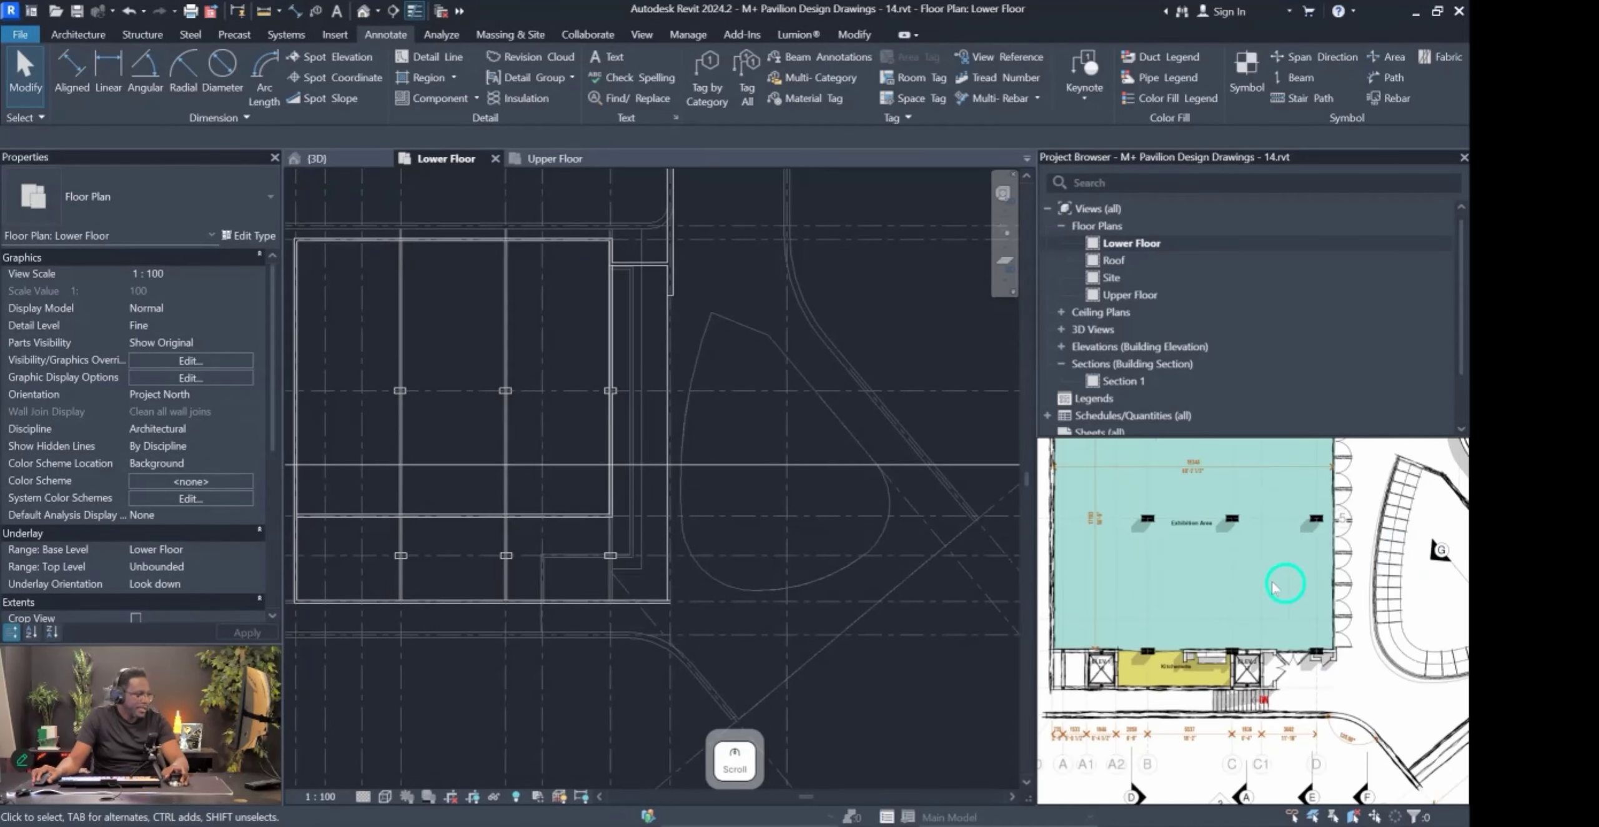
scroll(1257, 612, down, 3)
middle_drag(1412, 604, 1092, 588)
scroll(1221, 600, down, 4)
scroll(1251, 583, up, 5)
scroll(1253, 583, up, 1)
middle_drag(1284, 578, 1229, 596)
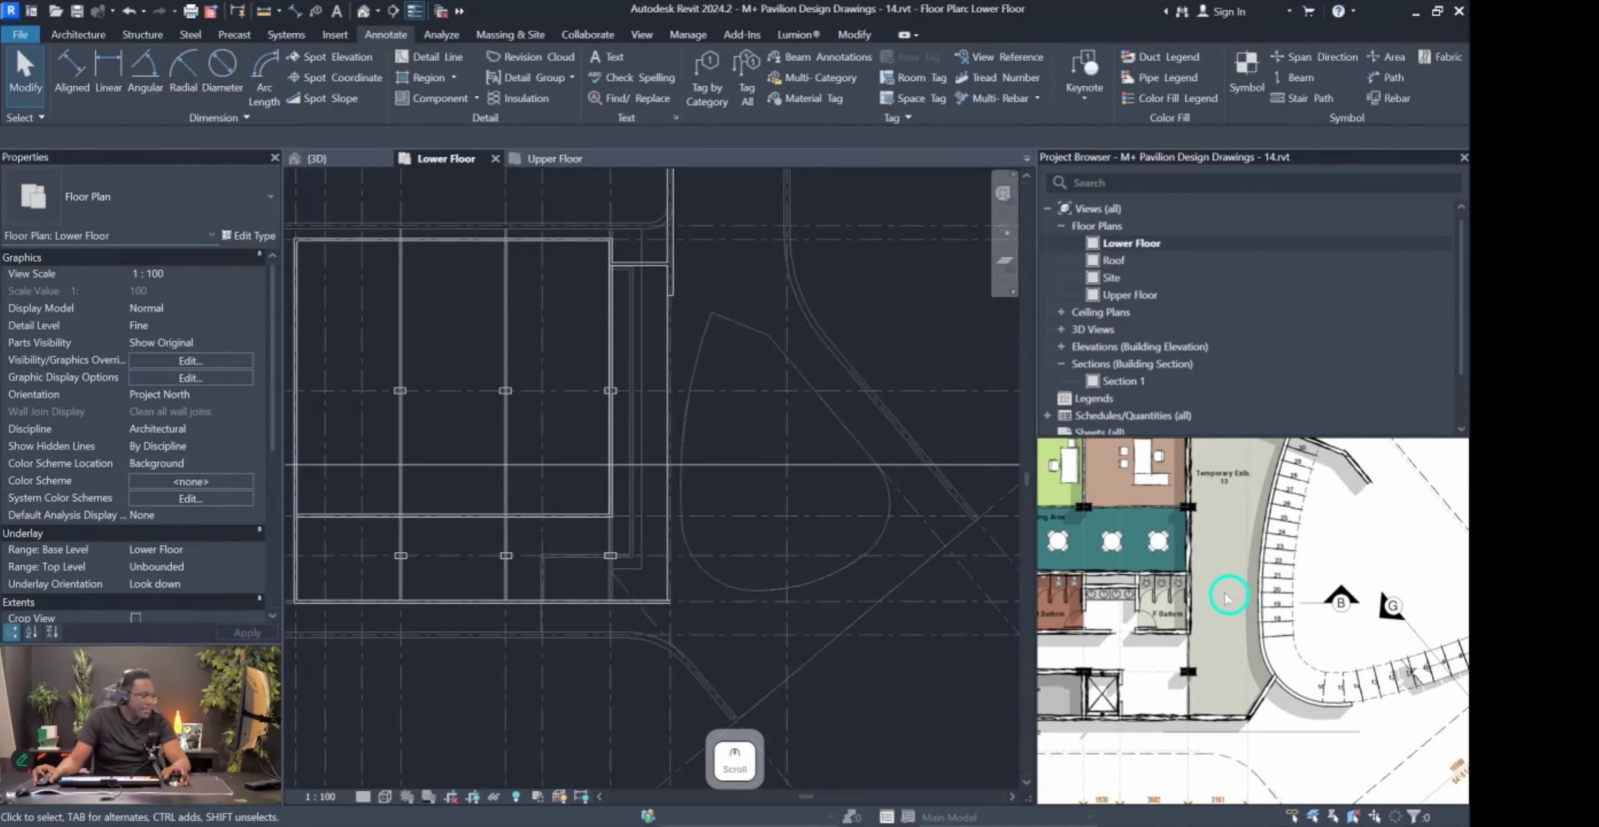
scroll(1258, 717, down, 2)
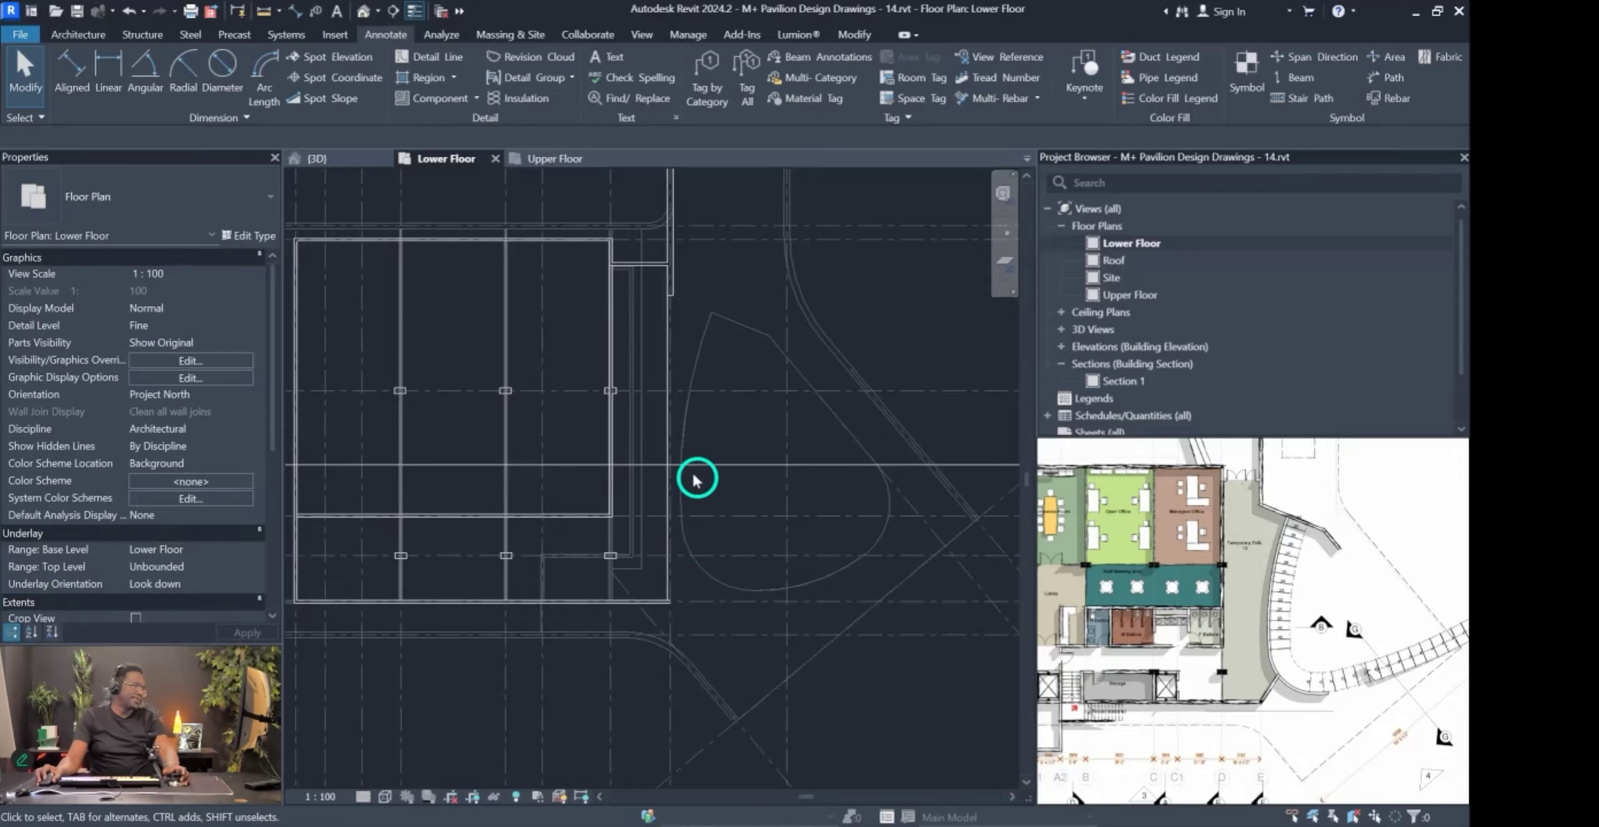
scroll(710, 306, up, 1)
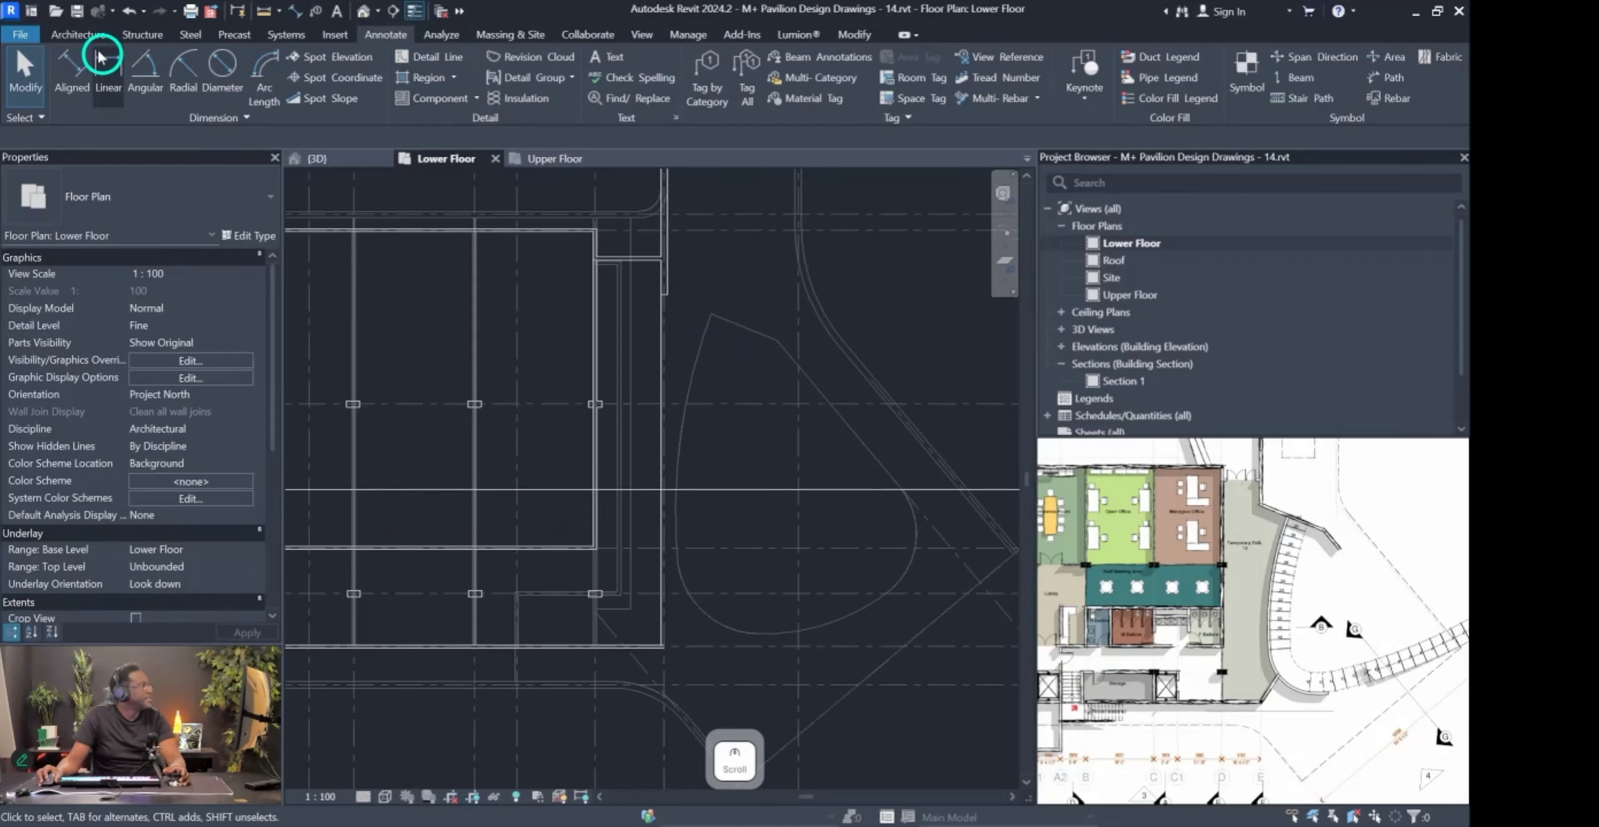
Set up a Generic - 150mm wall created from picked lines, with the location line at Finish Face: Exterior.
click(78, 34)
click(72, 69)
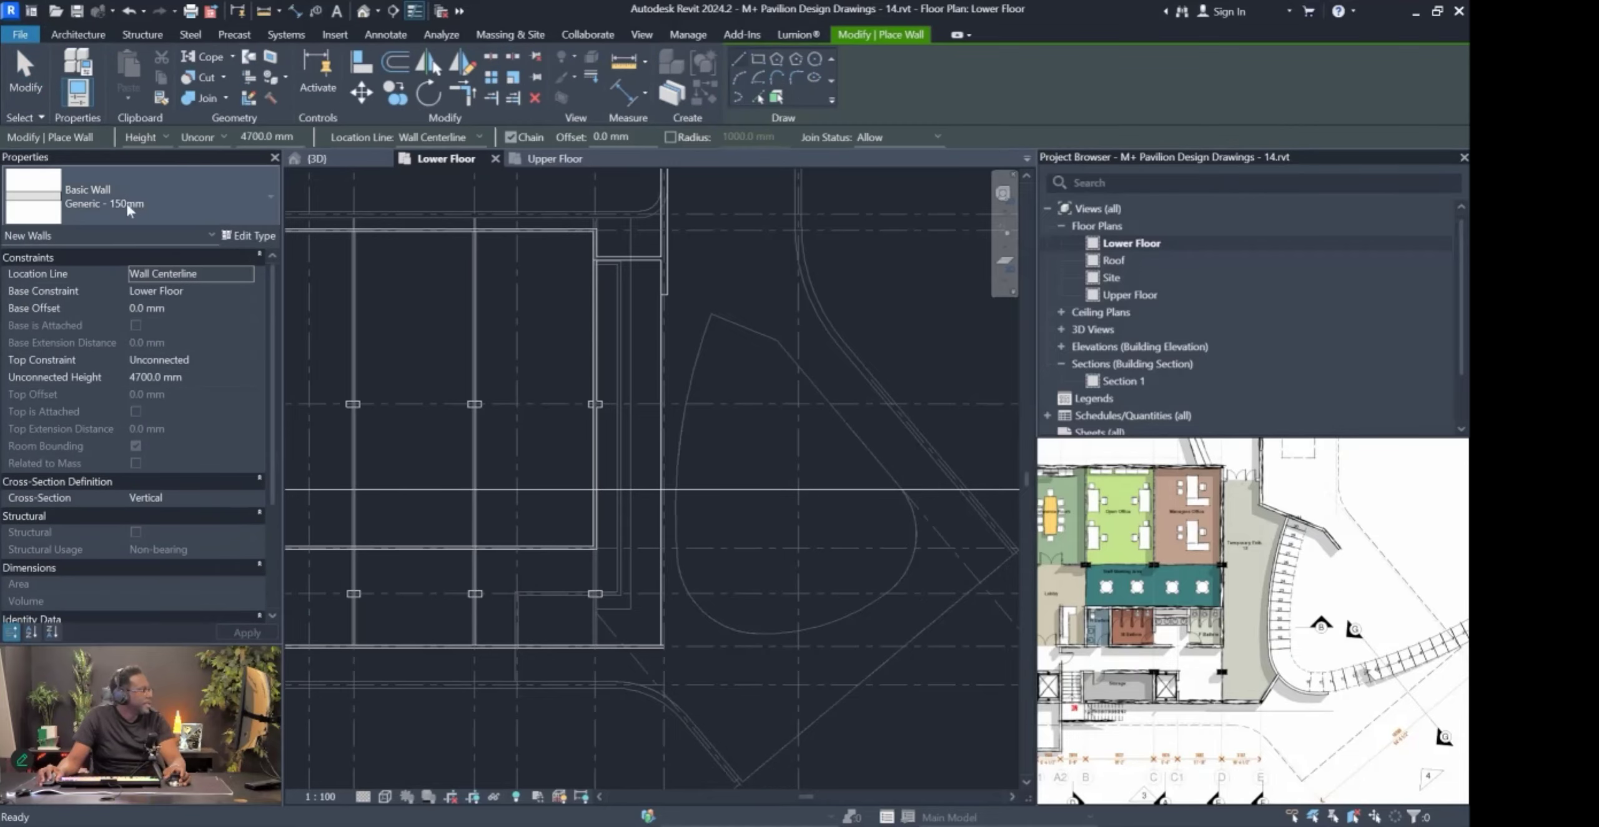
click(757, 98)
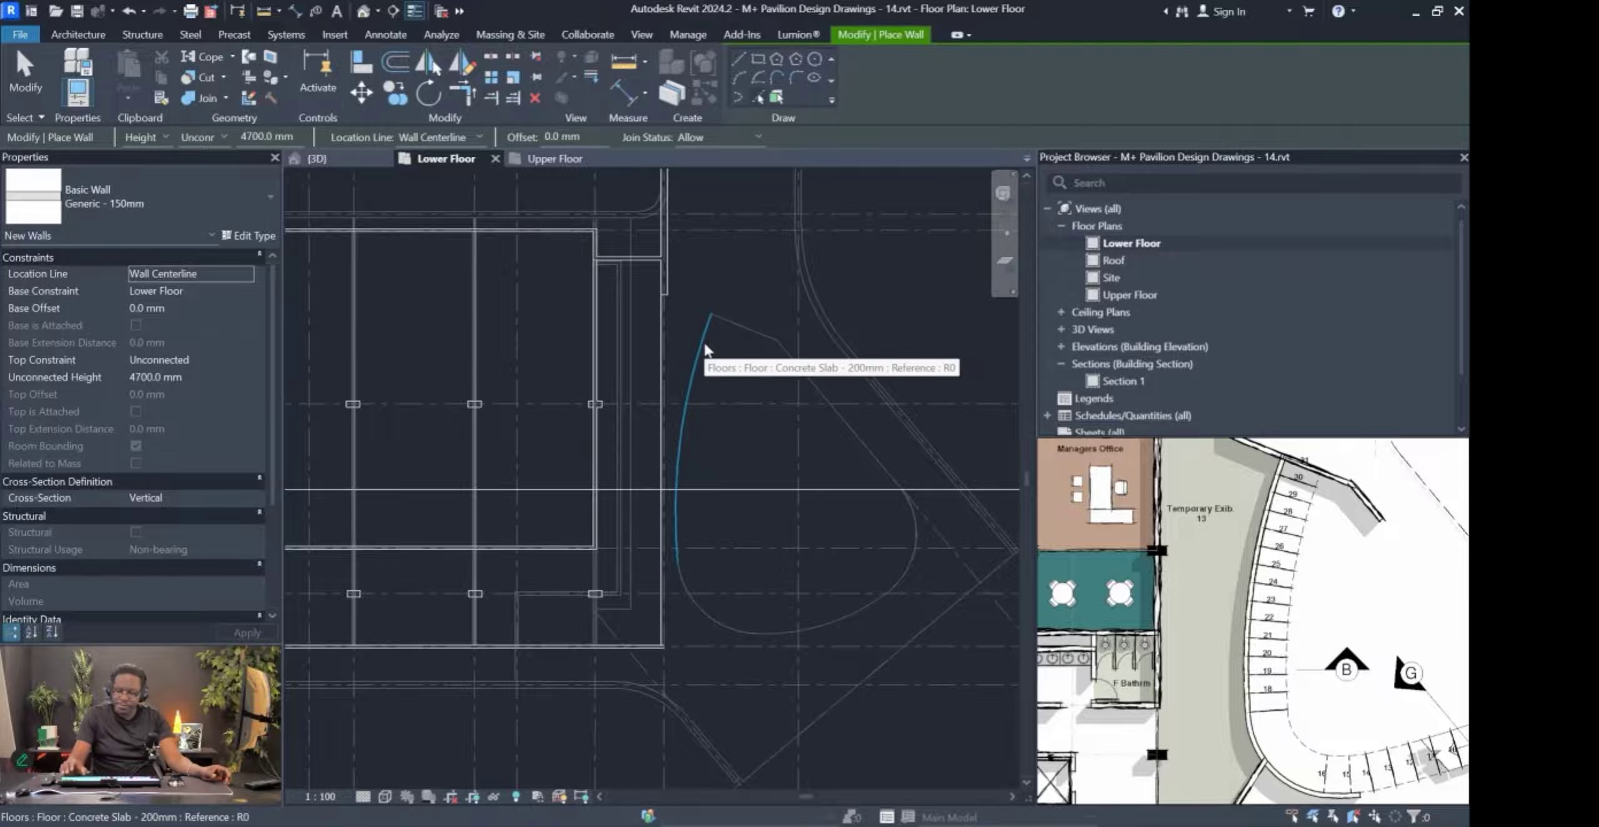
key(Pause)
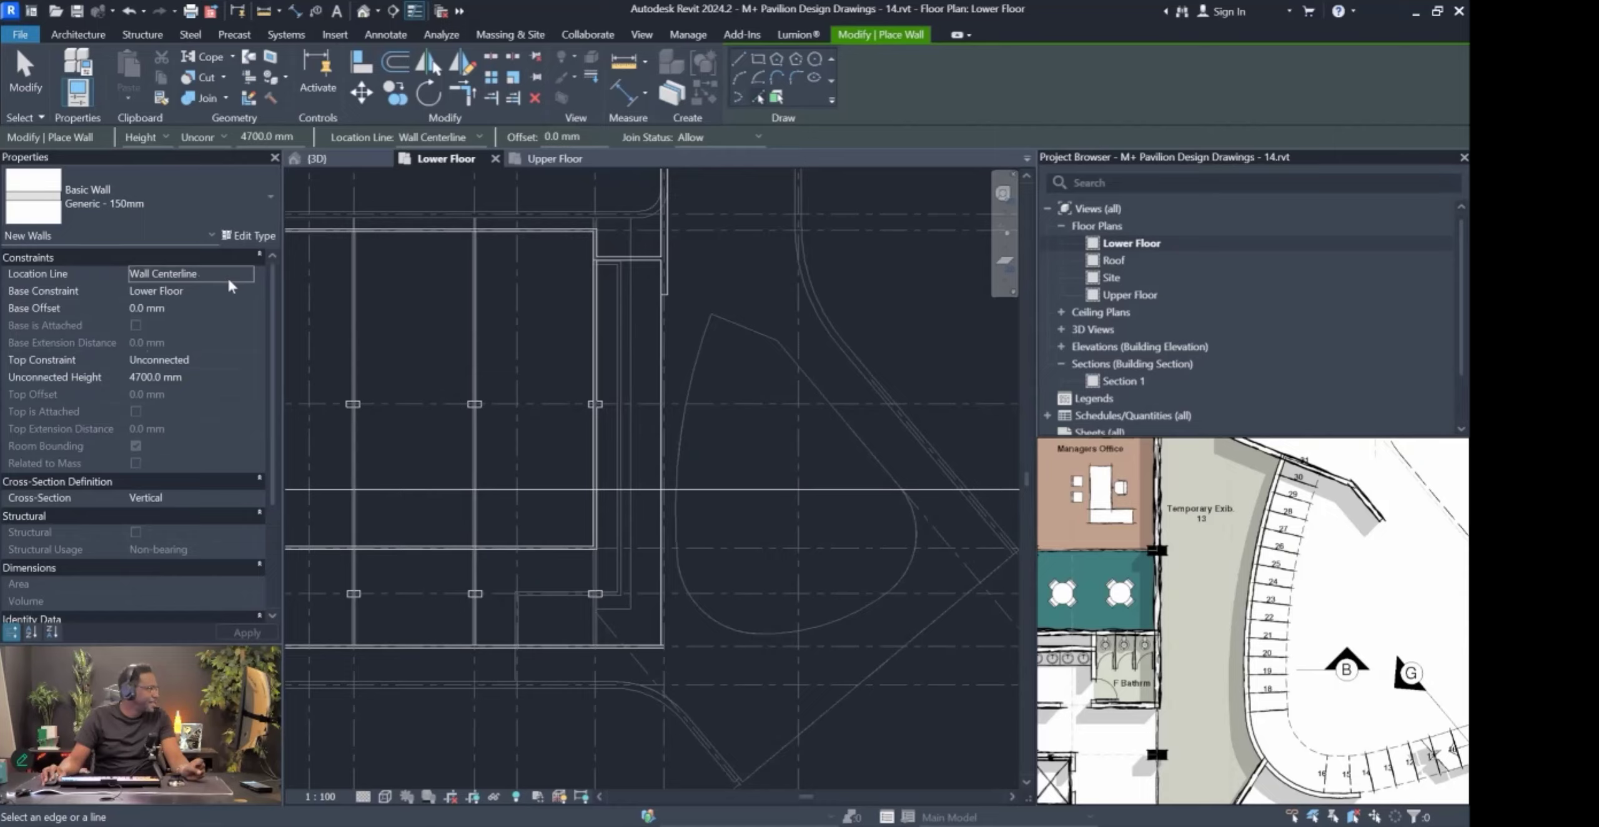
click(243, 276)
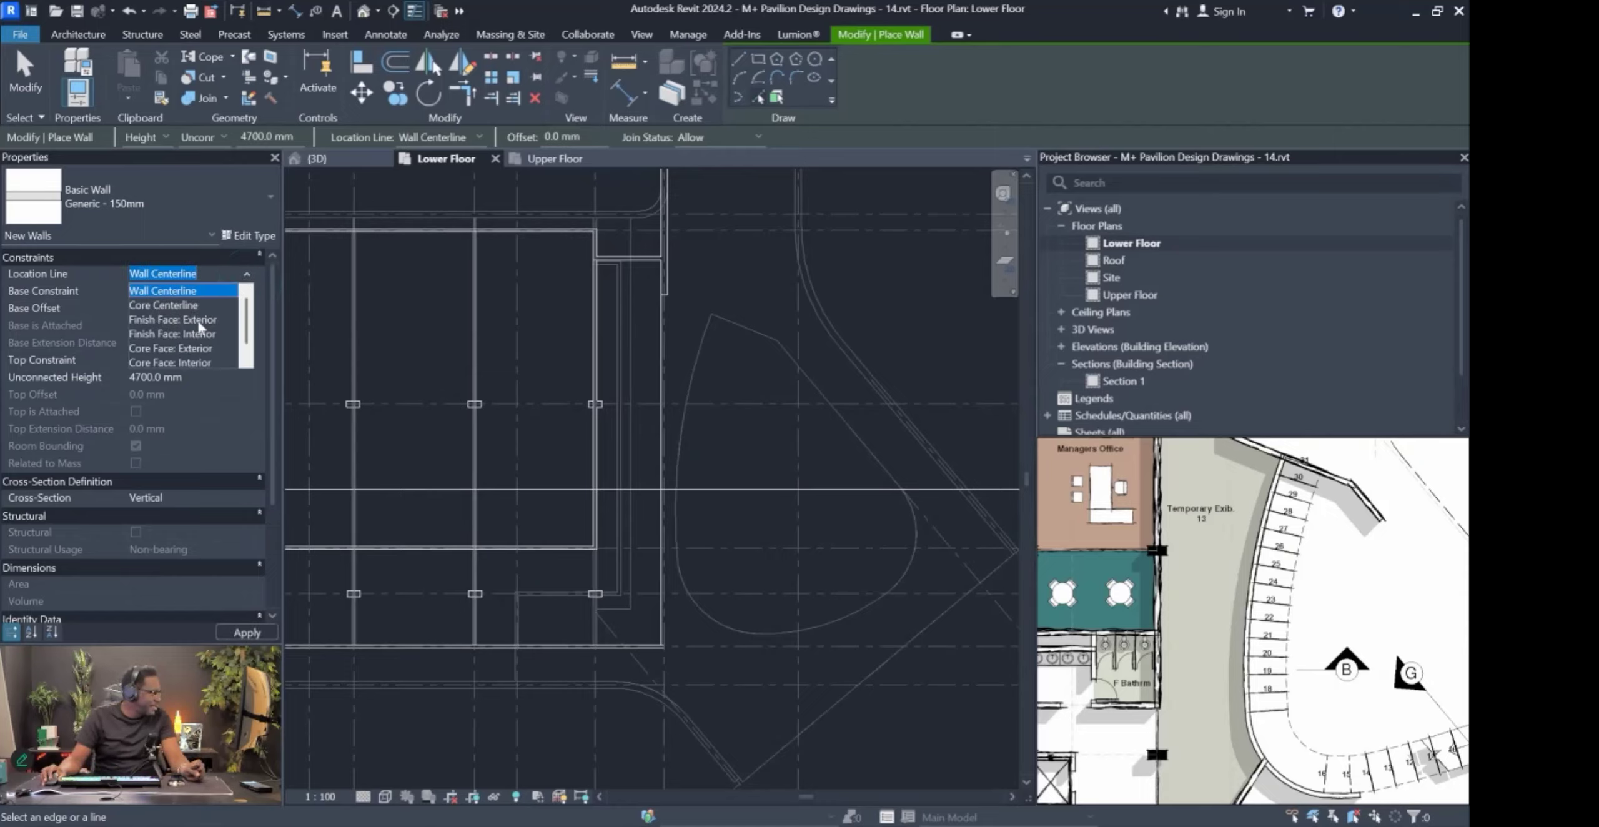
scroll(191, 343, down, 1)
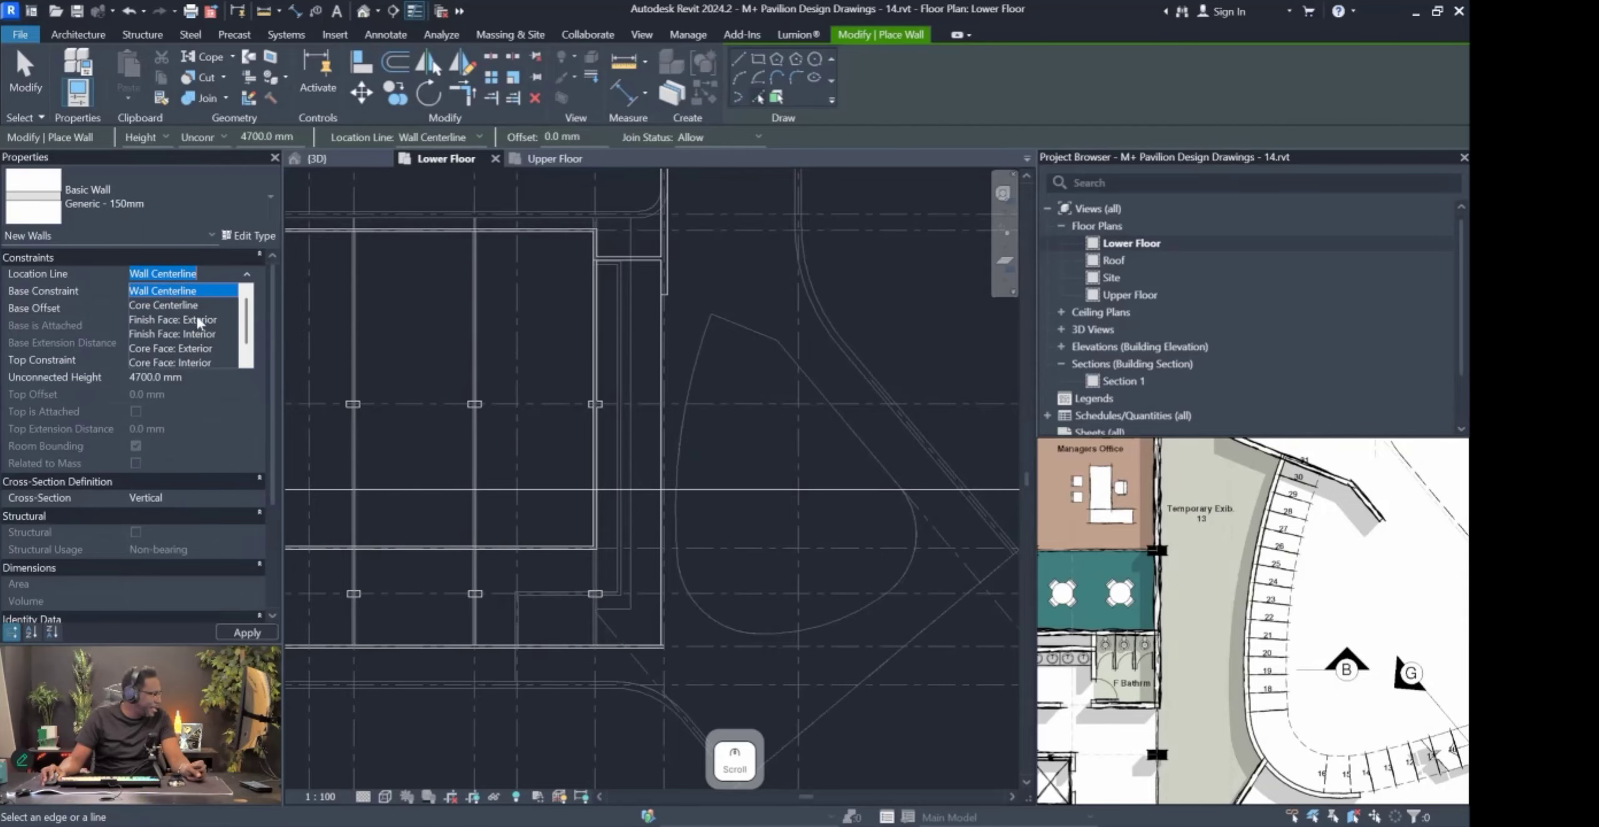
click(187, 320)
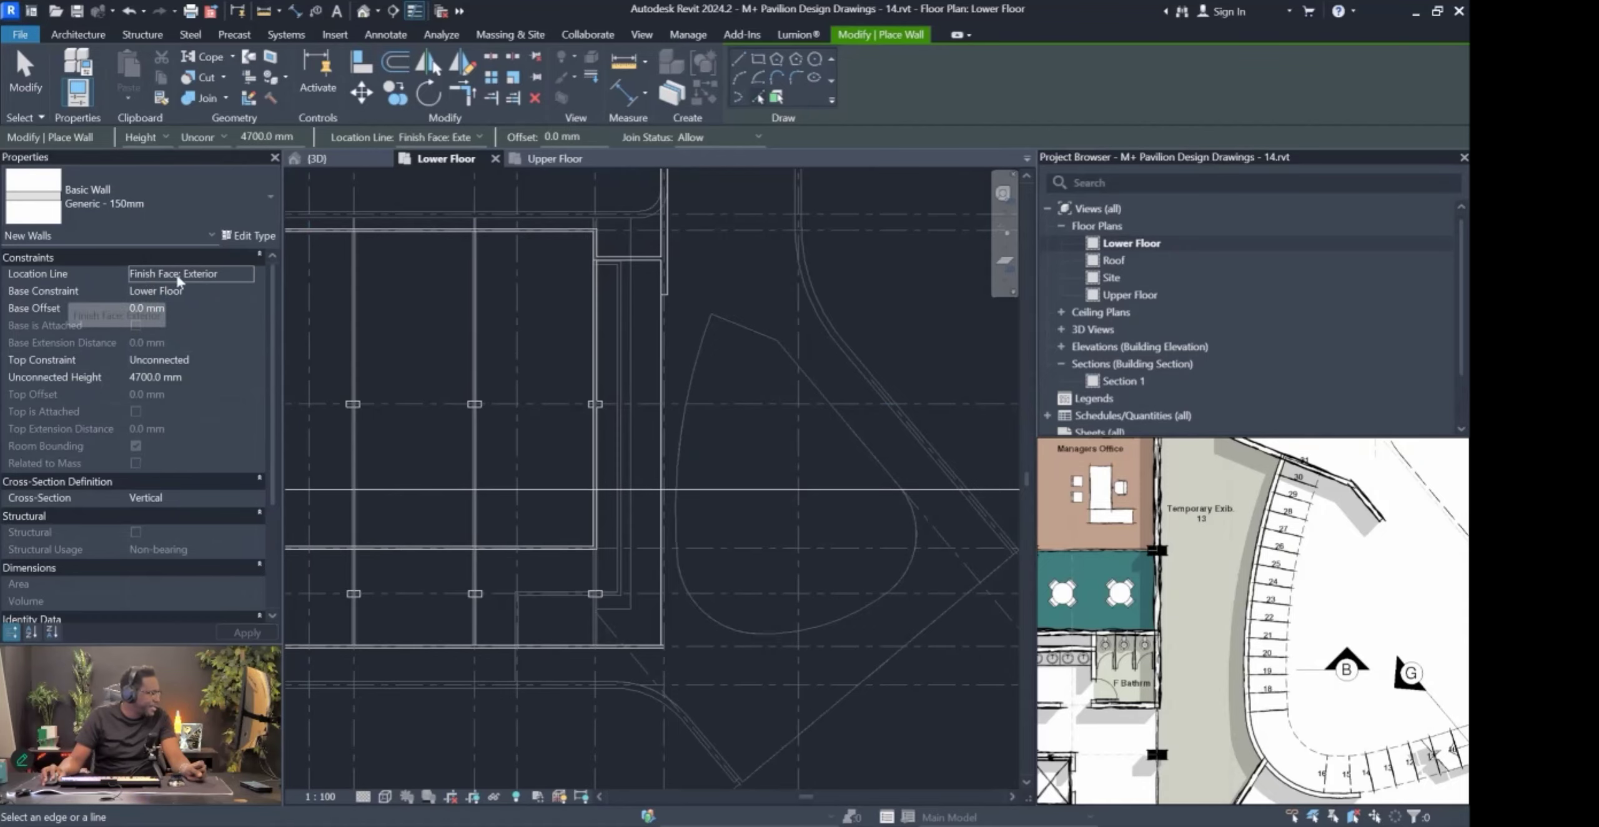
Place walls along the left, lower-left, bottom and right arcs of the teardrop opening.
scroll(703, 446, up, 4)
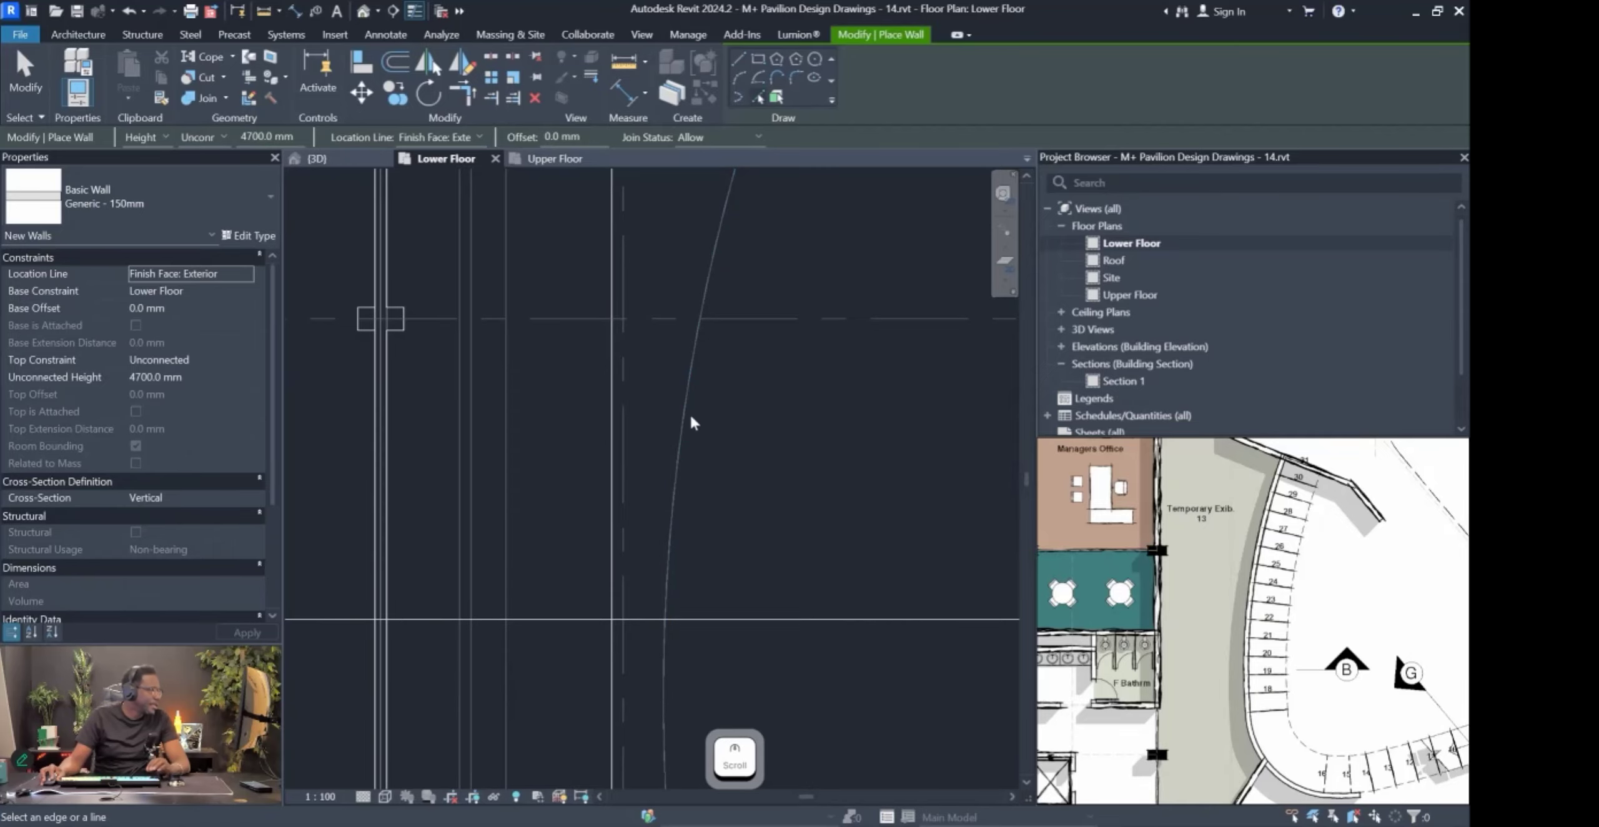
click(682, 429)
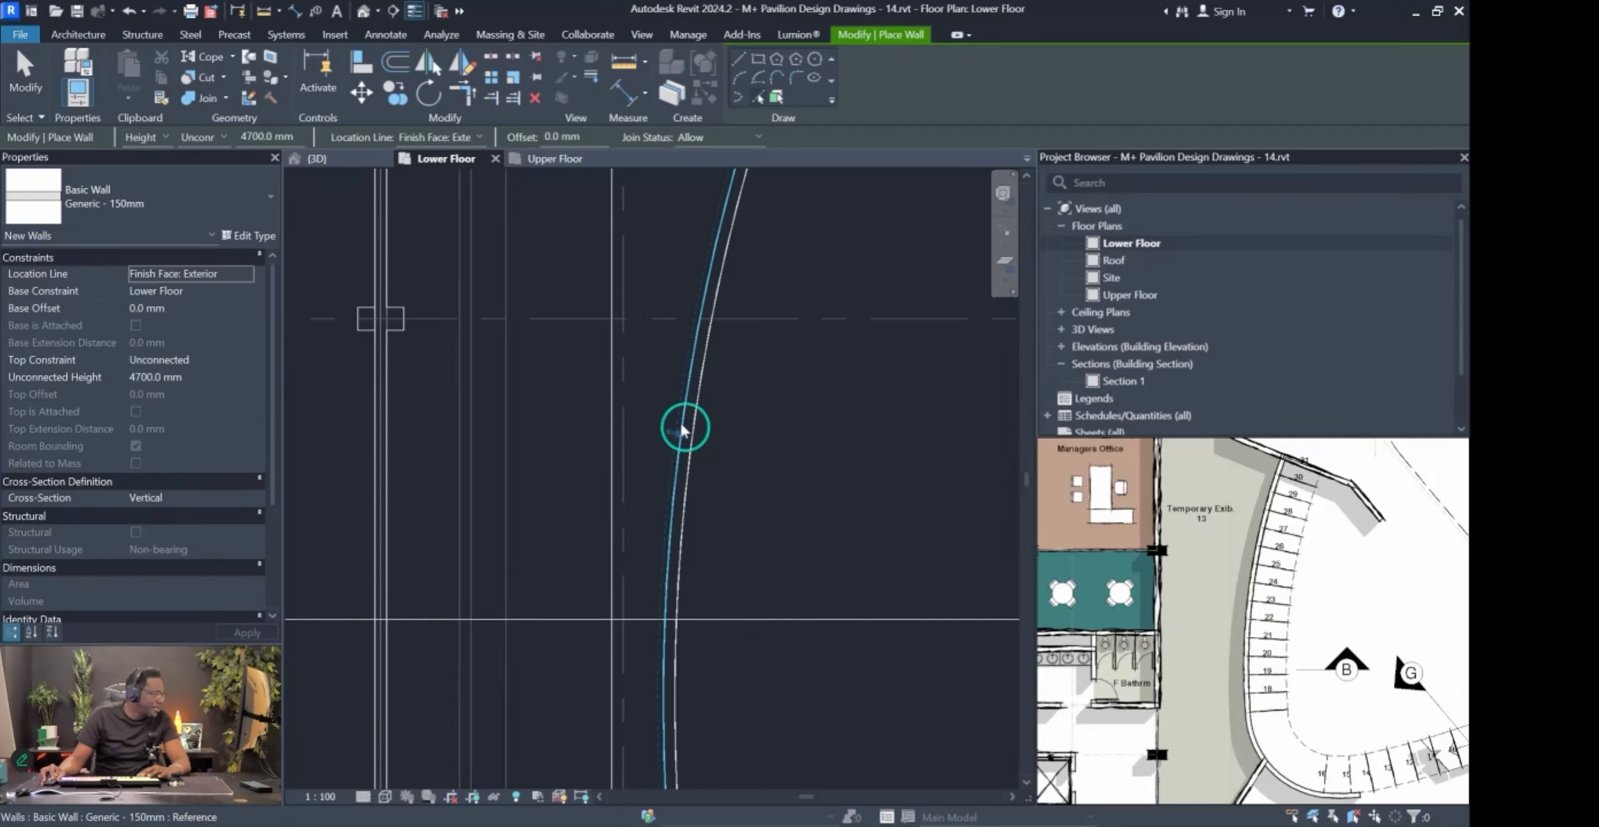
scroll(674, 494, down, 3)
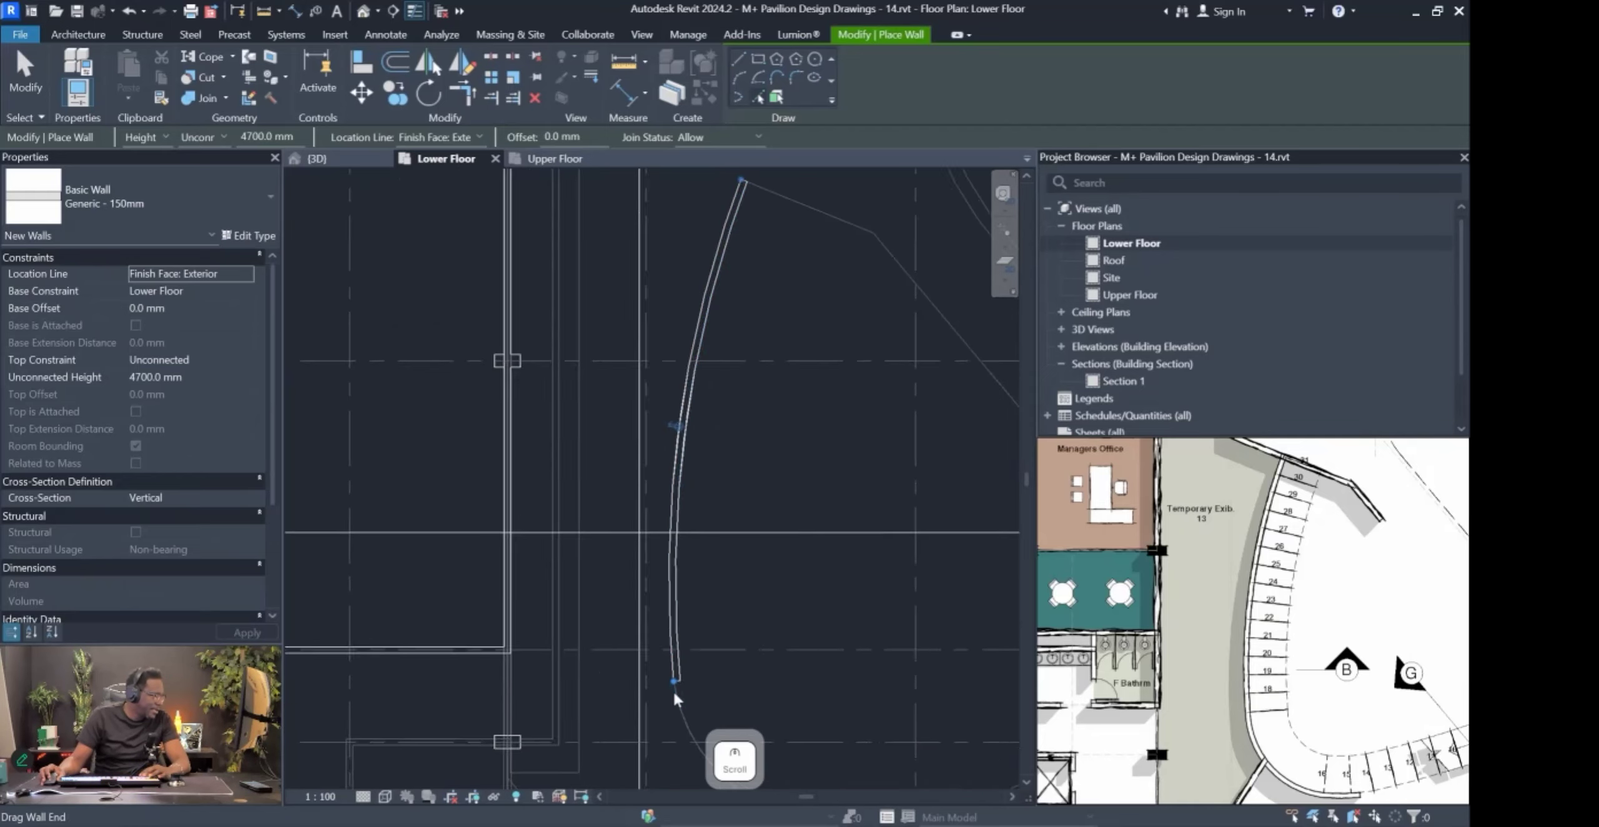
scroll(680, 684, down, 2)
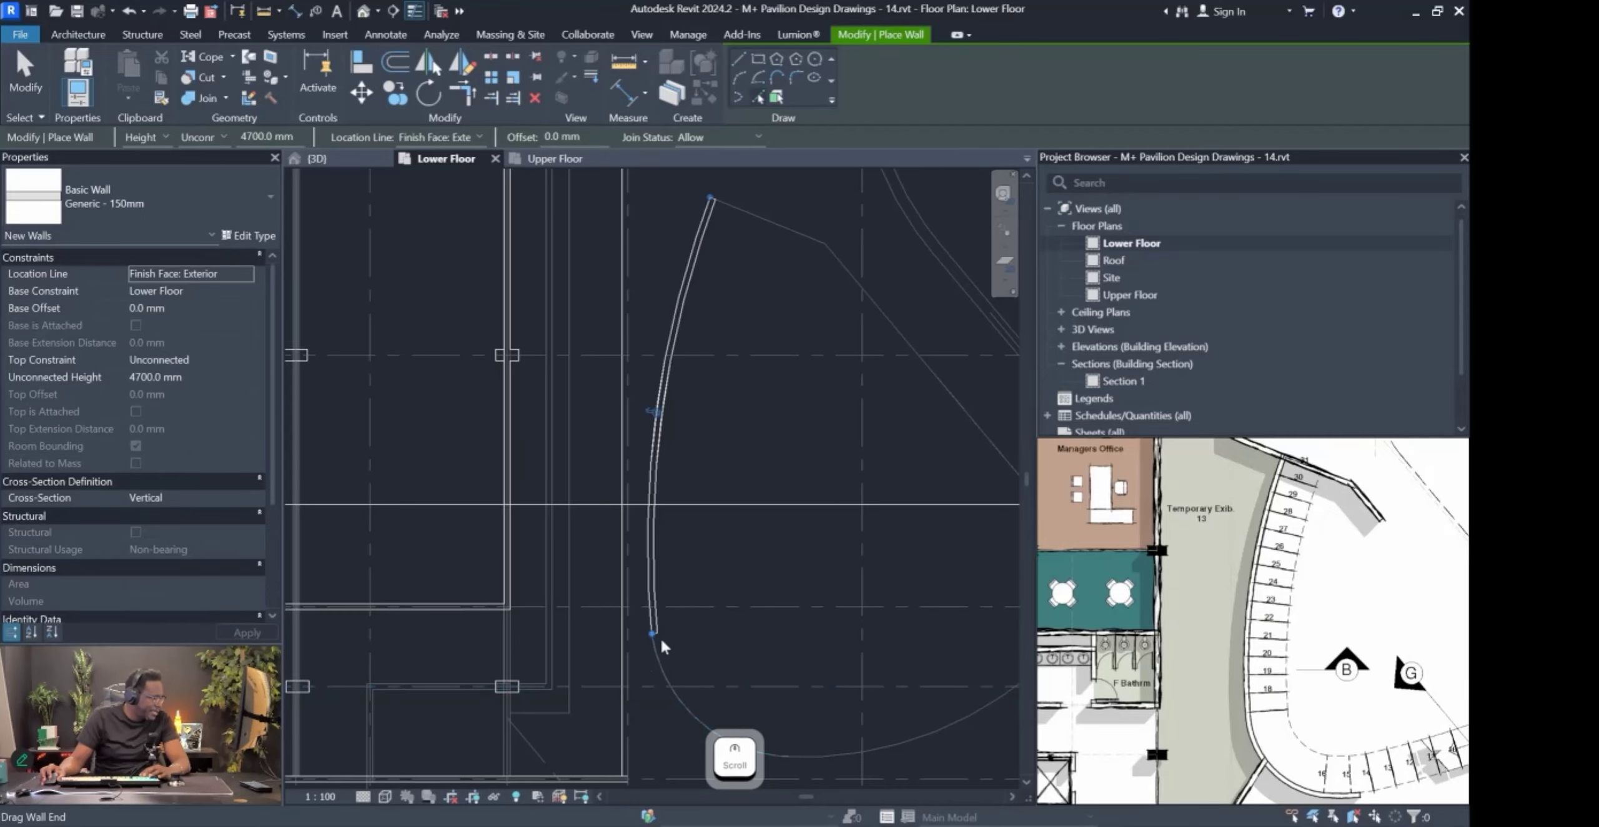
scroll(672, 687, down, 2)
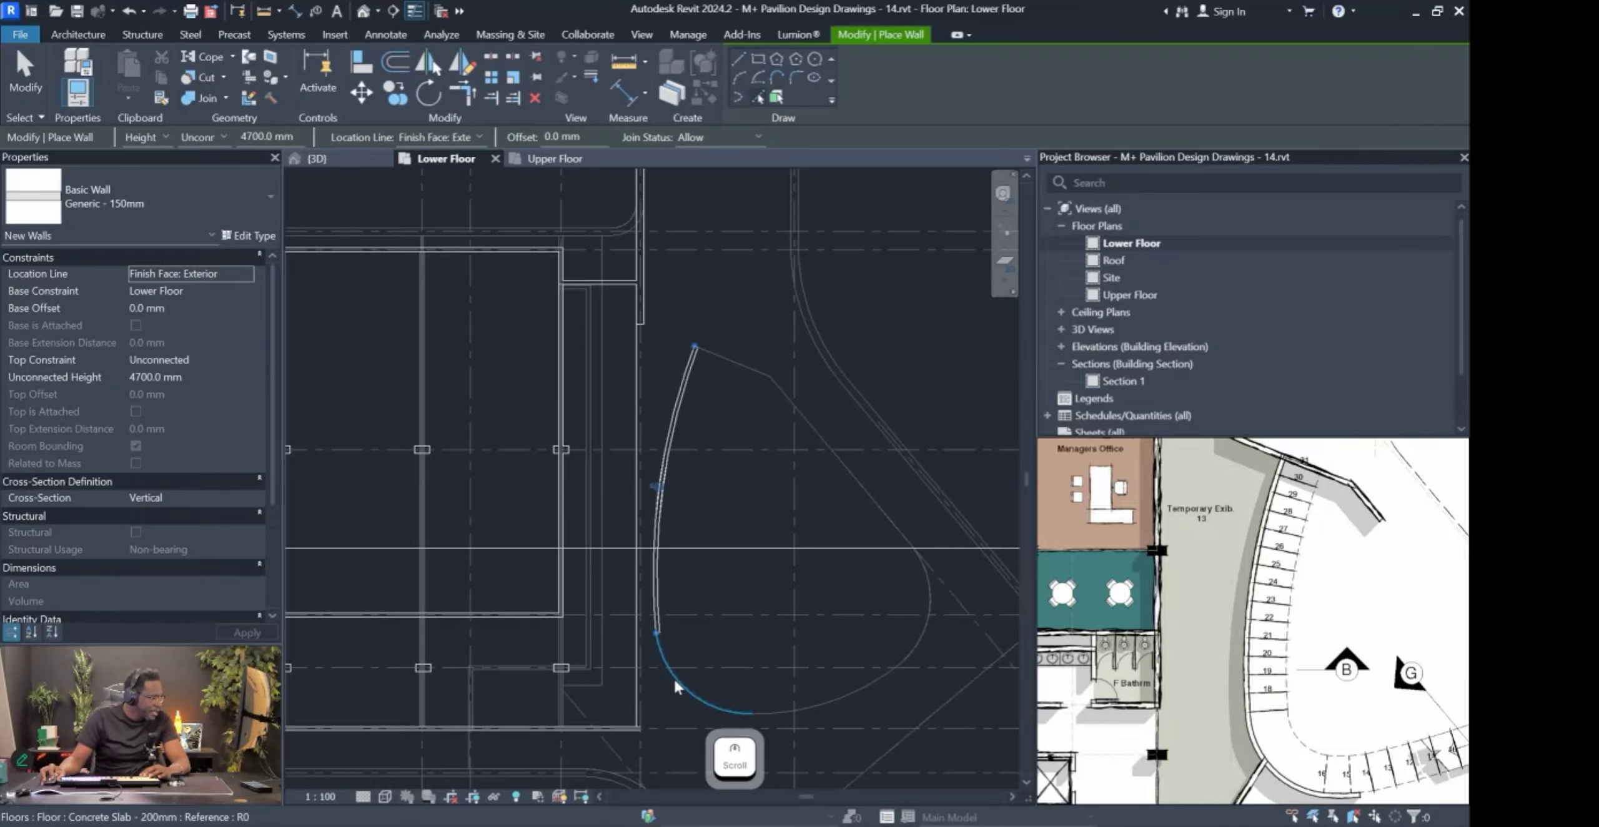
click(676, 687)
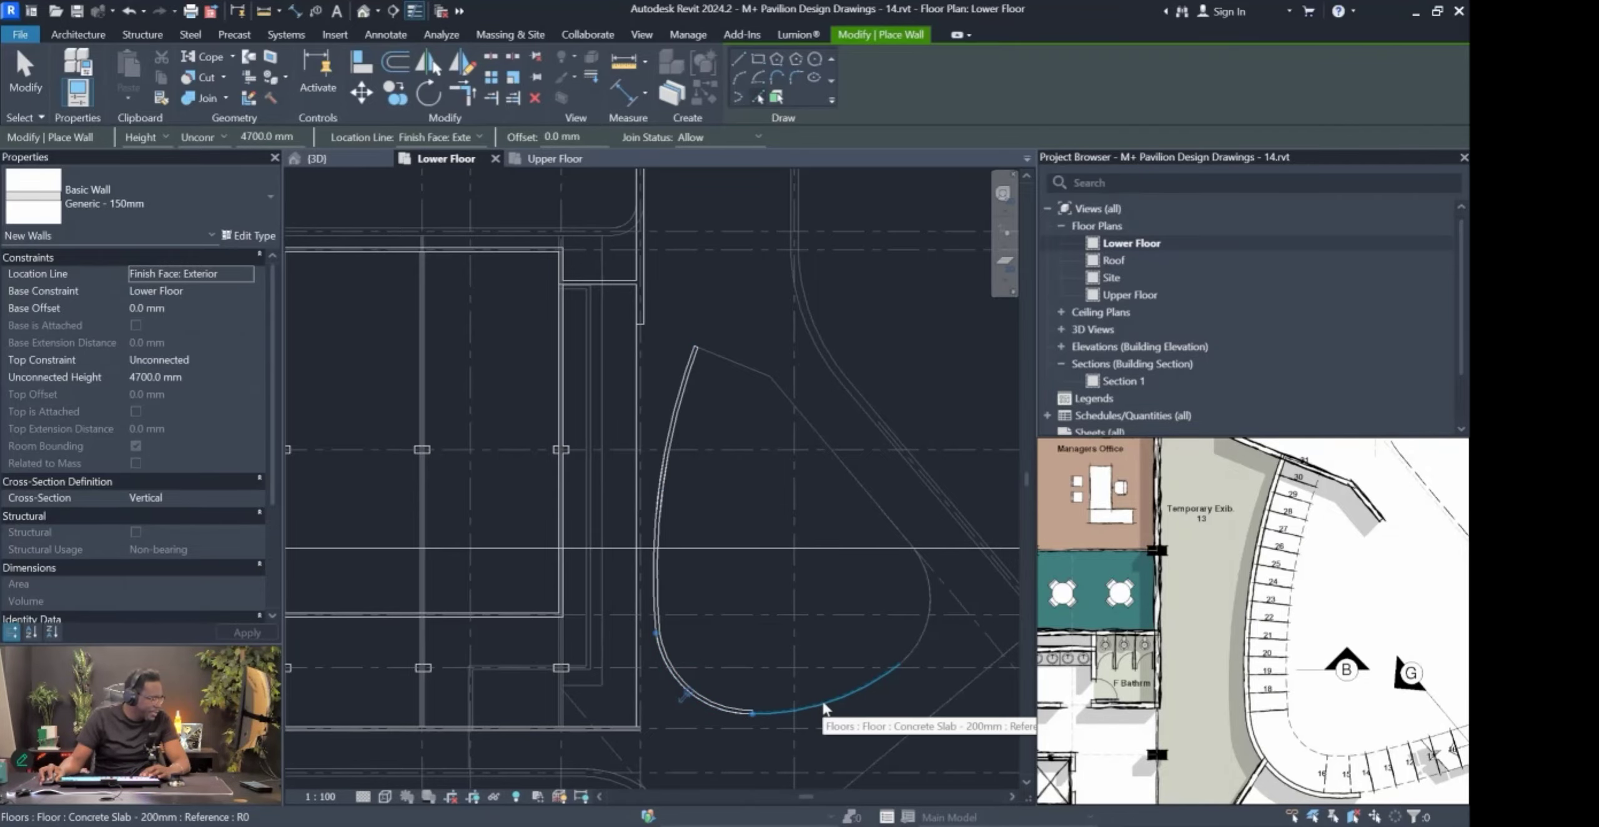
click(824, 708)
click(923, 599)
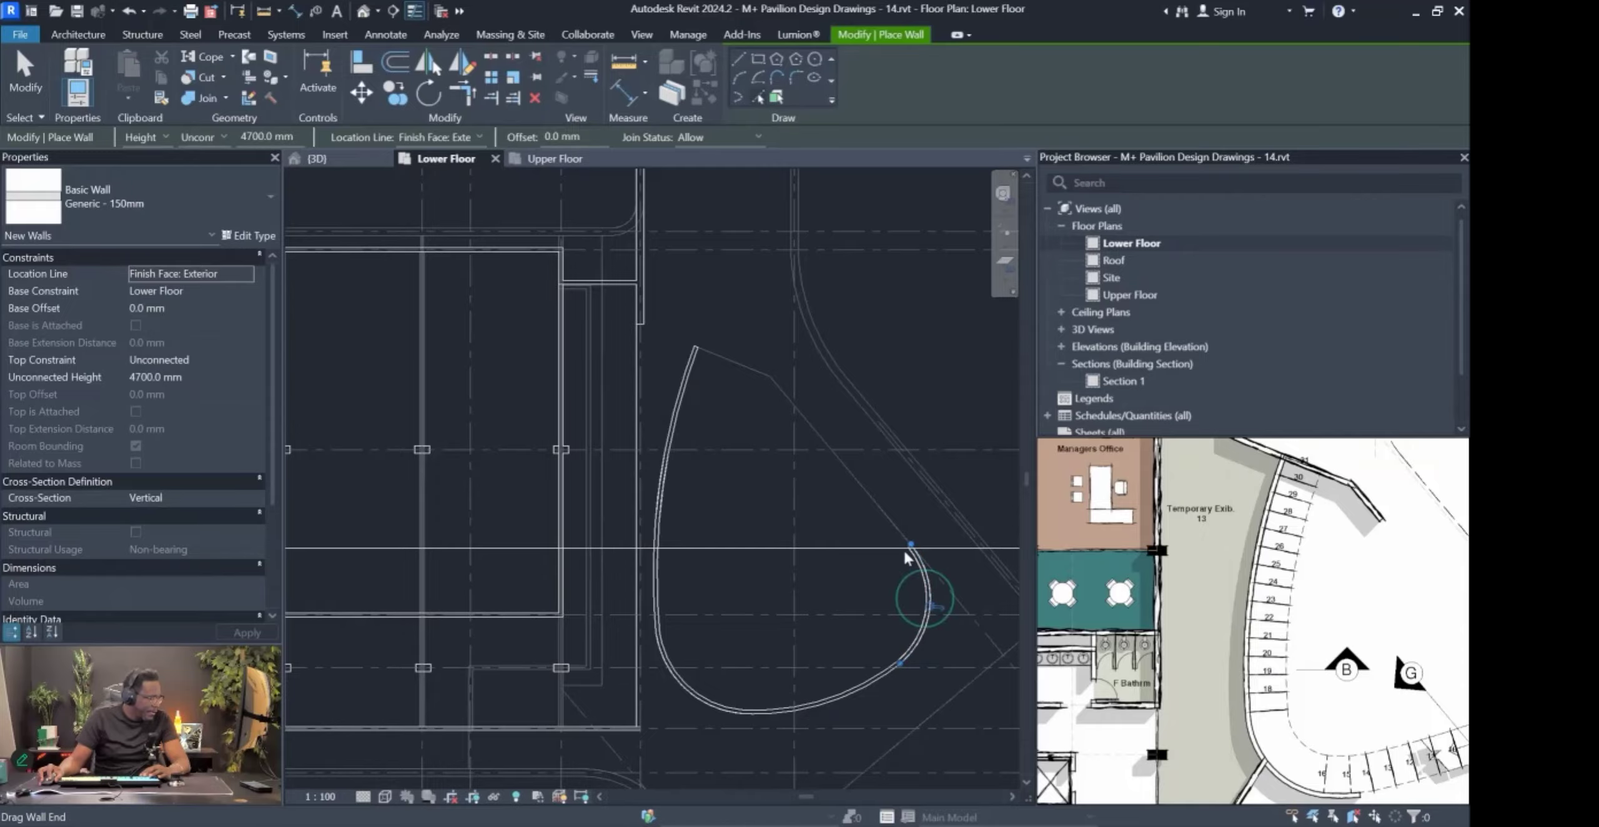
Place walls along the opening's straight diagonal edge and short upper edge to close the loop.
click(871, 498)
scroll(871, 496, up, 3)
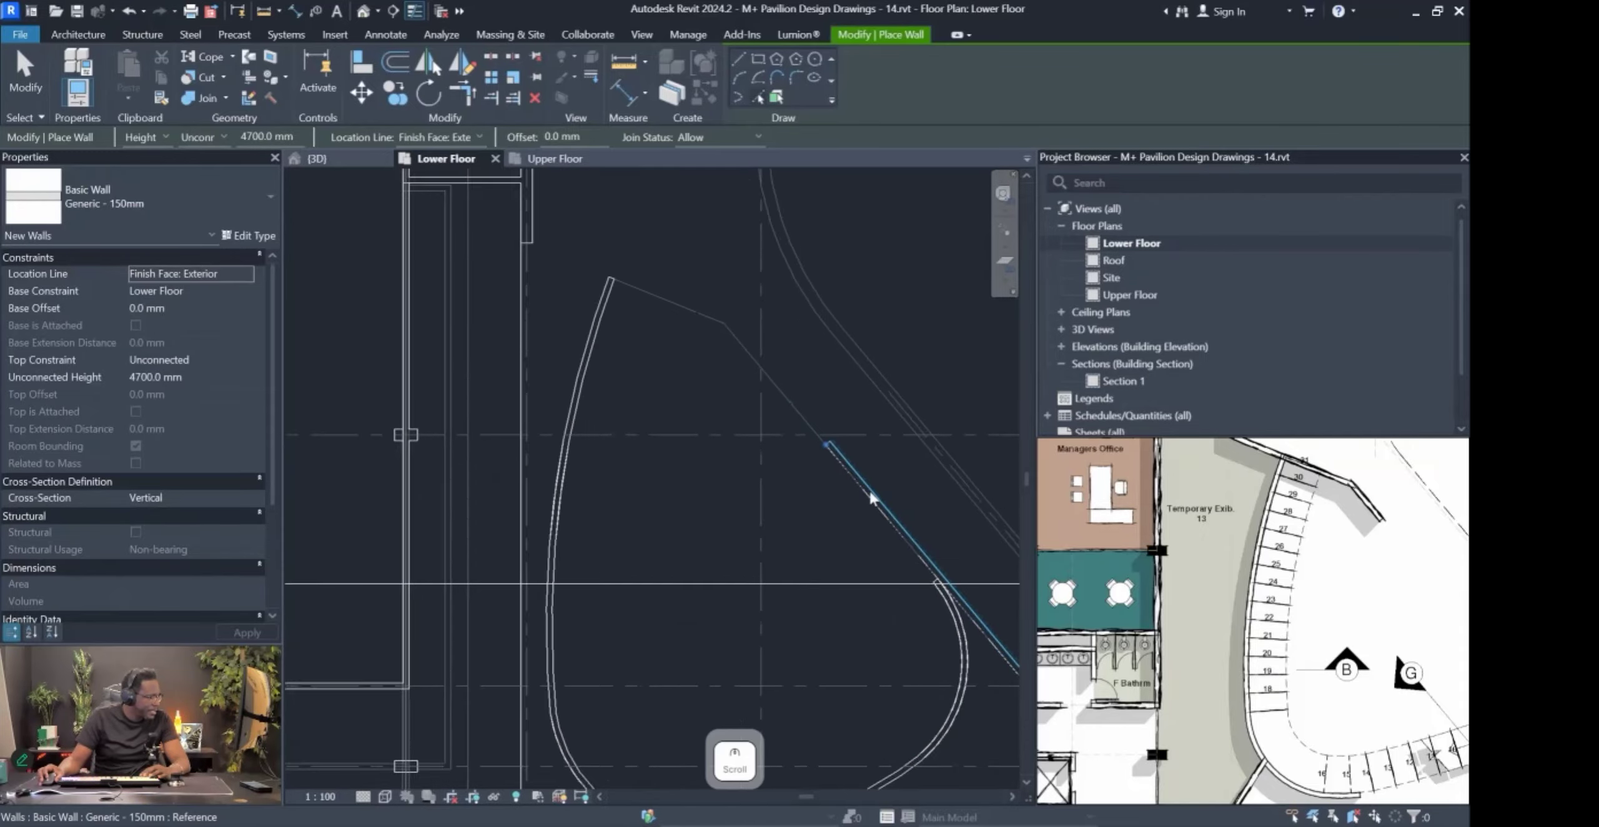
click(785, 397)
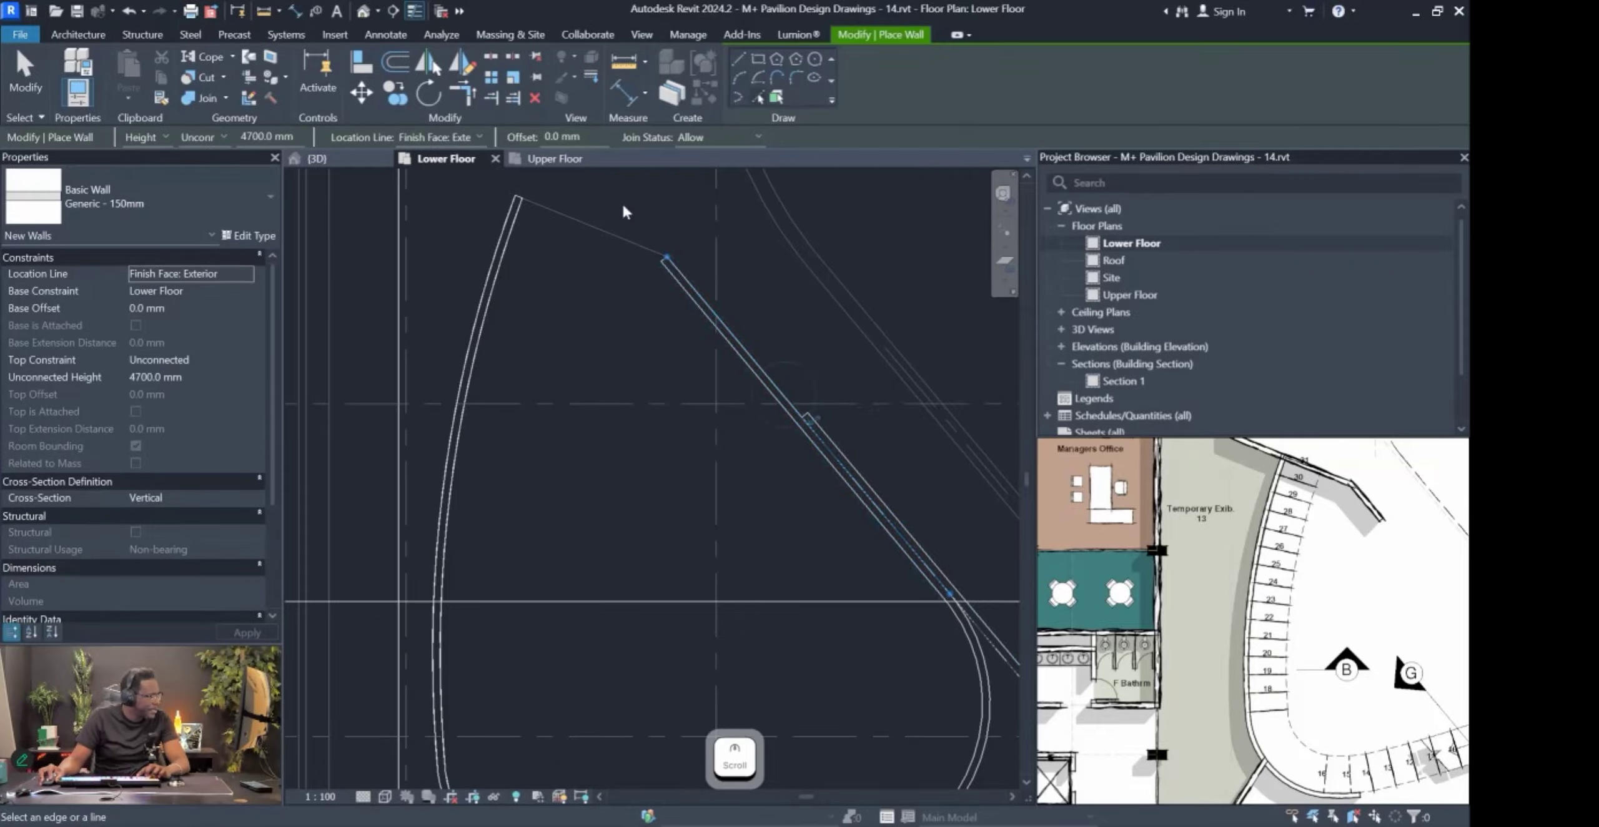
scroll(724, 364, down, 3)
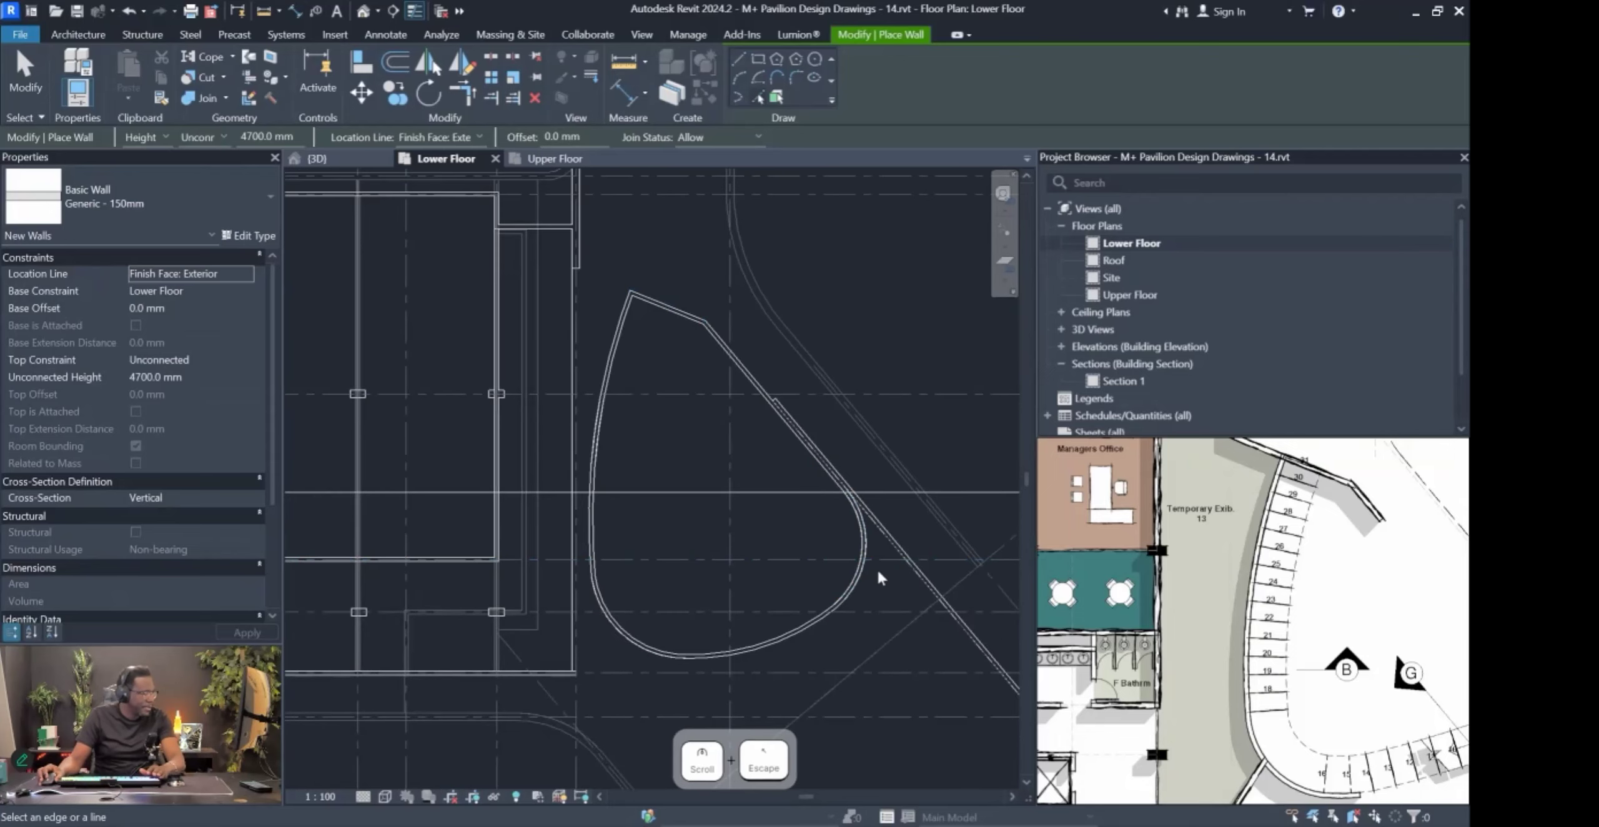
Delete the stray straight wall that runs past the opening's diagonal edge.
key(Escape)
click(903, 548)
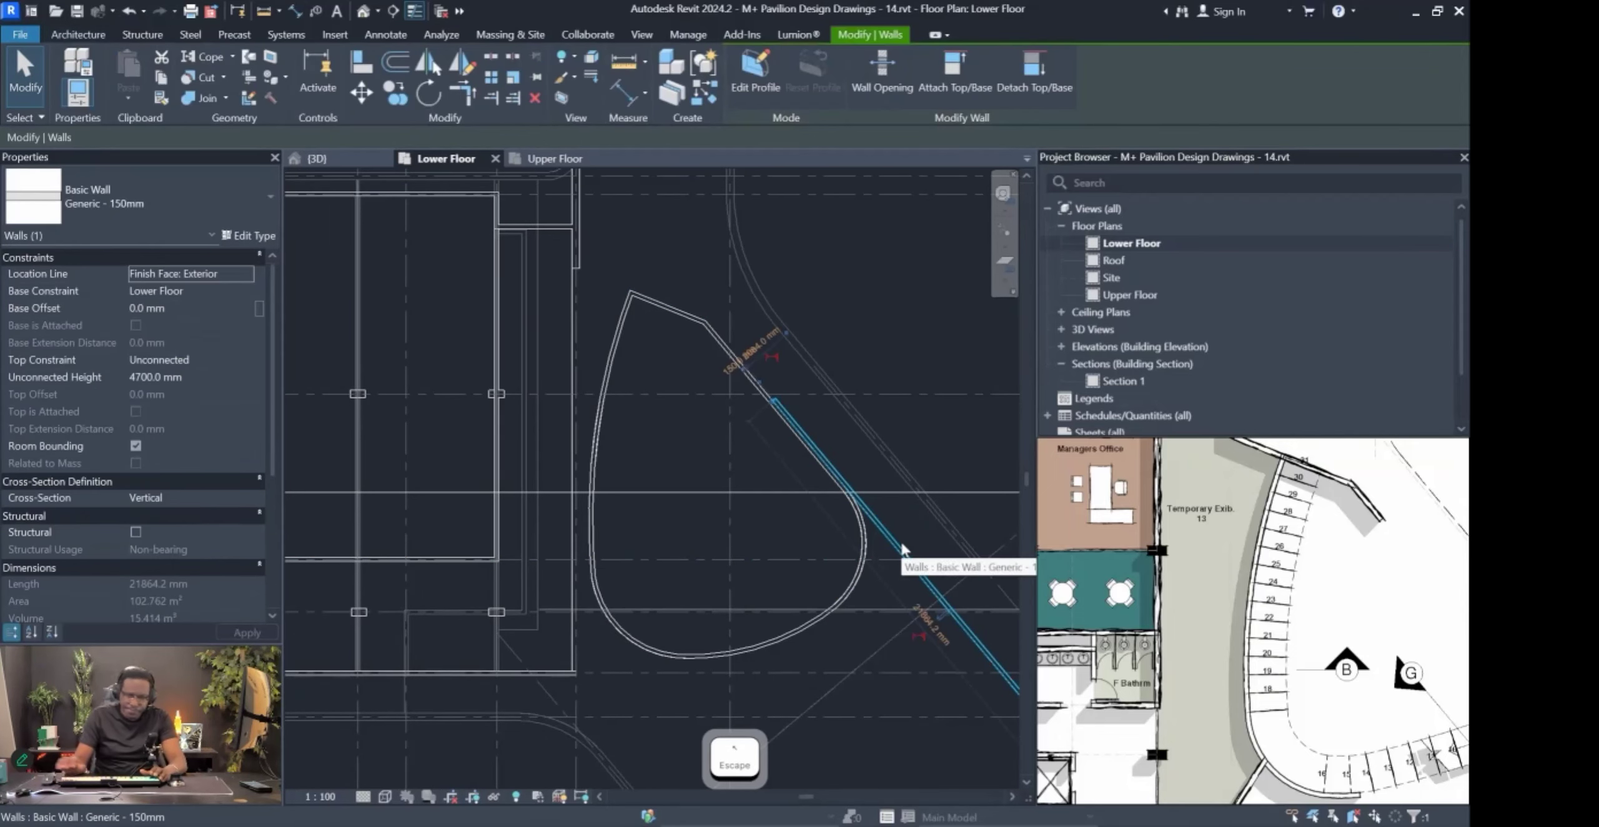
key(Escape)
scroll(912, 618, down, 2)
scroll(715, 611, up, 2)
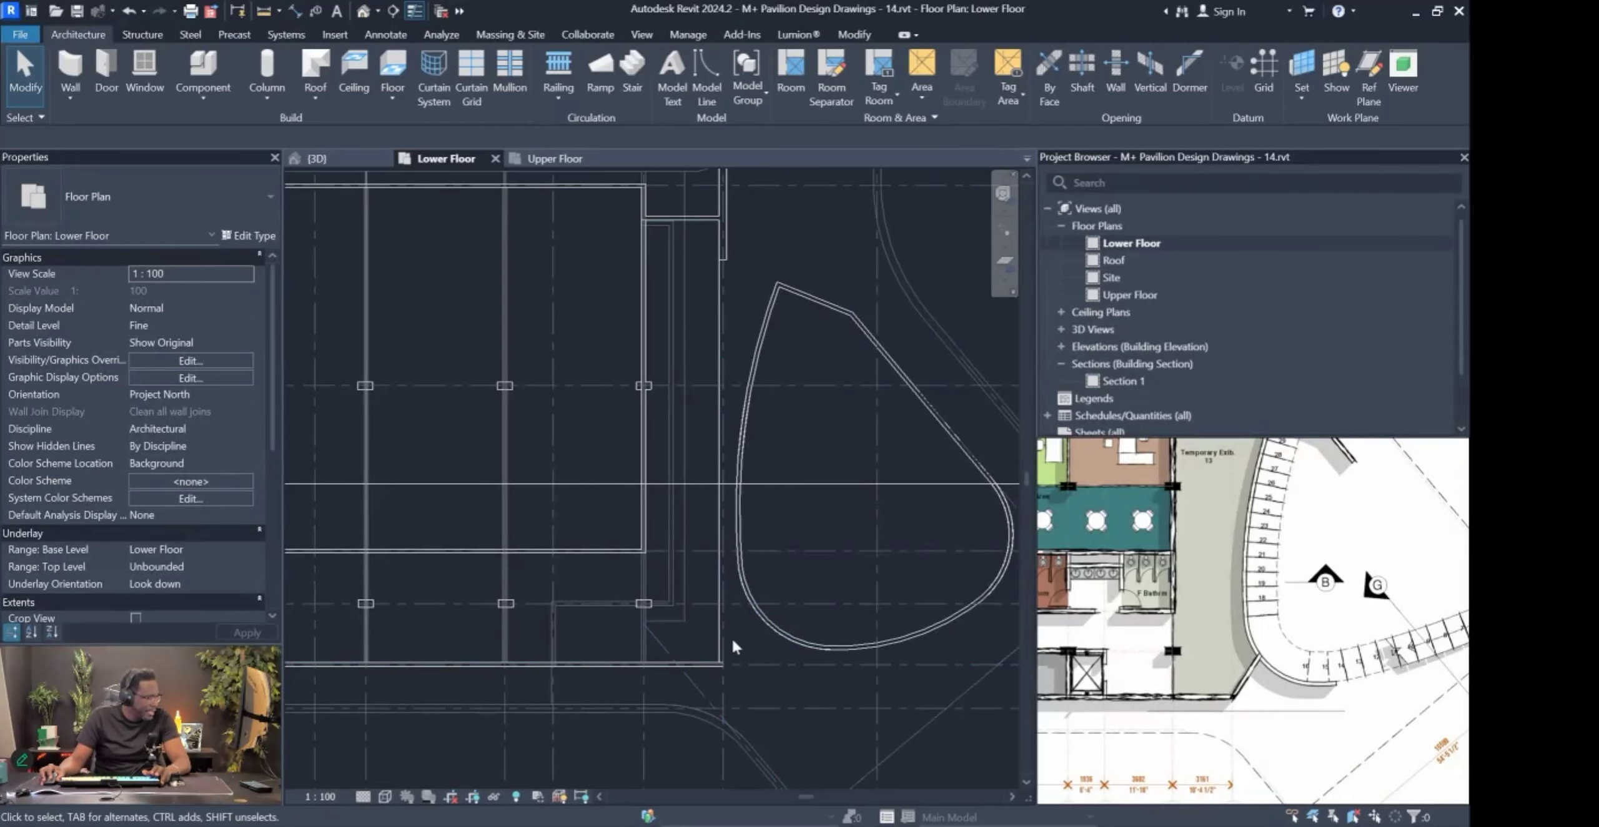
scroll(712, 668, up, 2)
click(712, 679)
key(Escape)
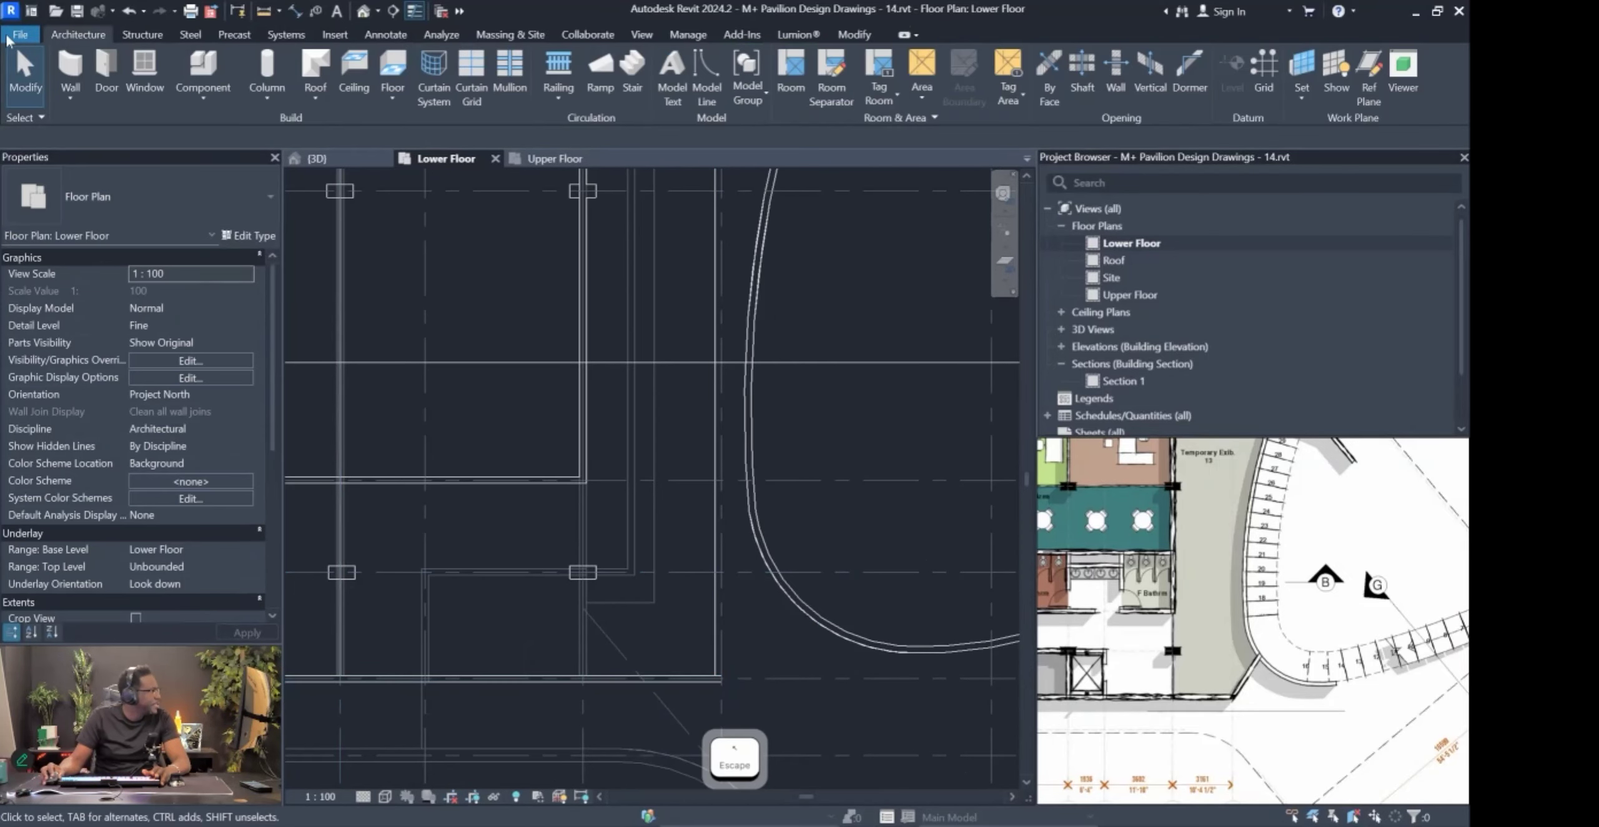
Draw a short diagonal Generic - 150mm wall from the building's lower-right corner to the teardrop's lower-left arc wall.
click(76, 79)
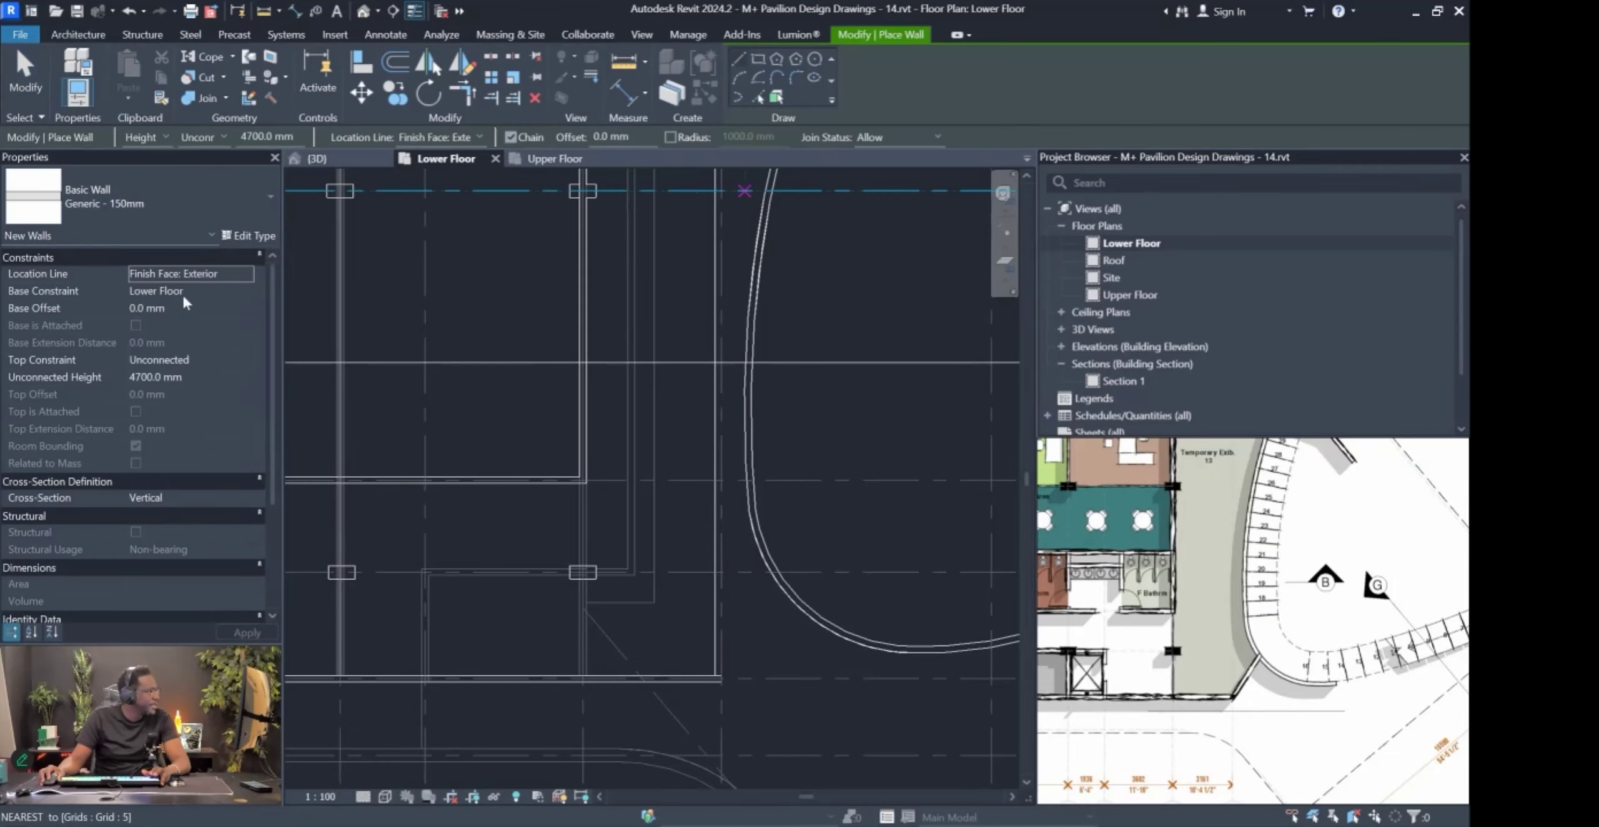
scroll(740, 685, up, 4)
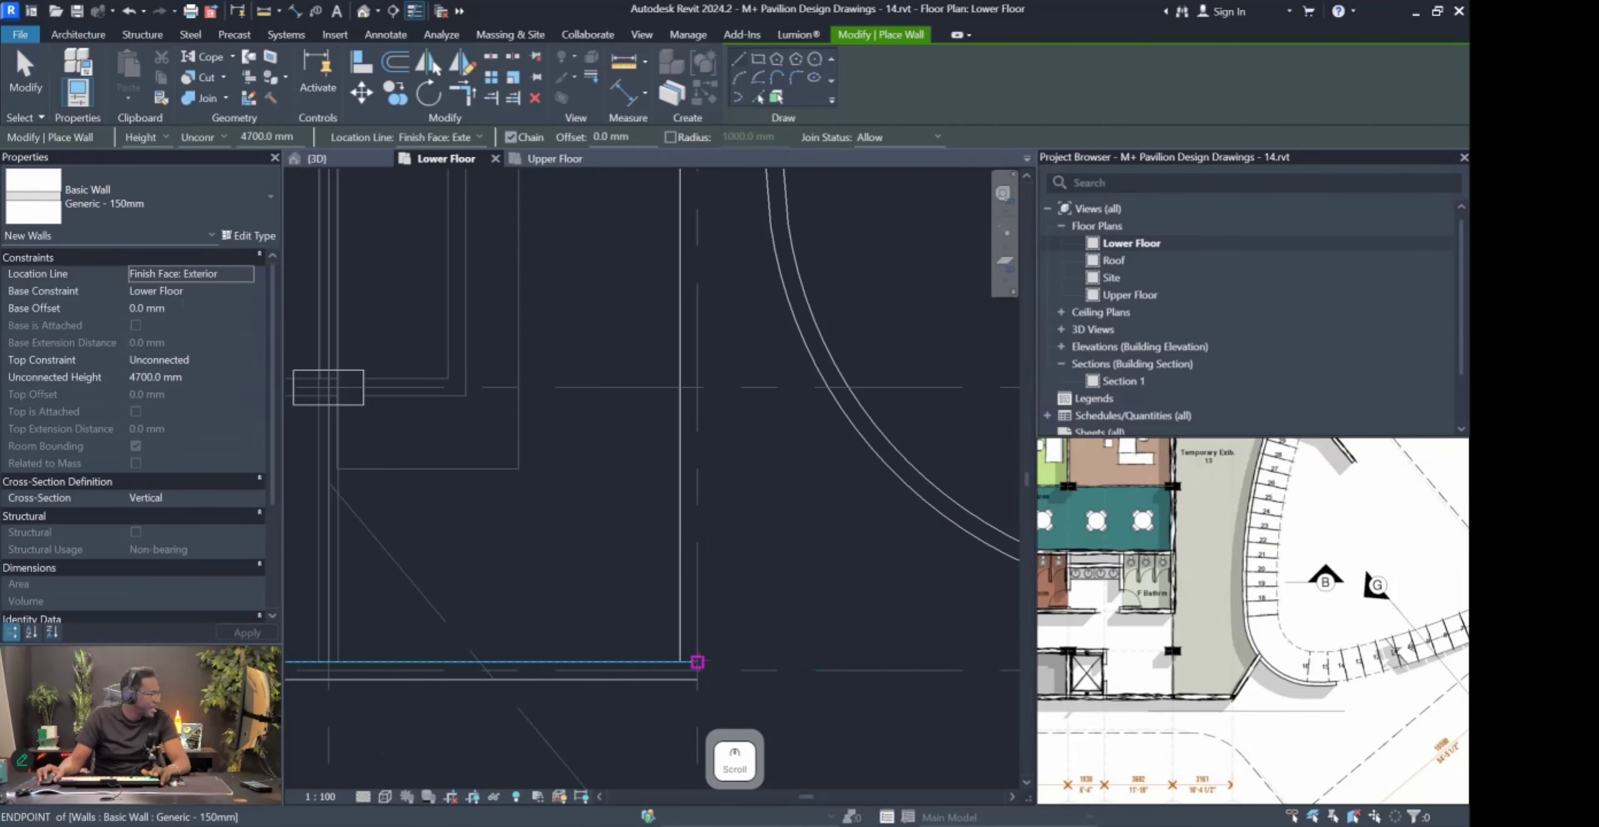
click(697, 662)
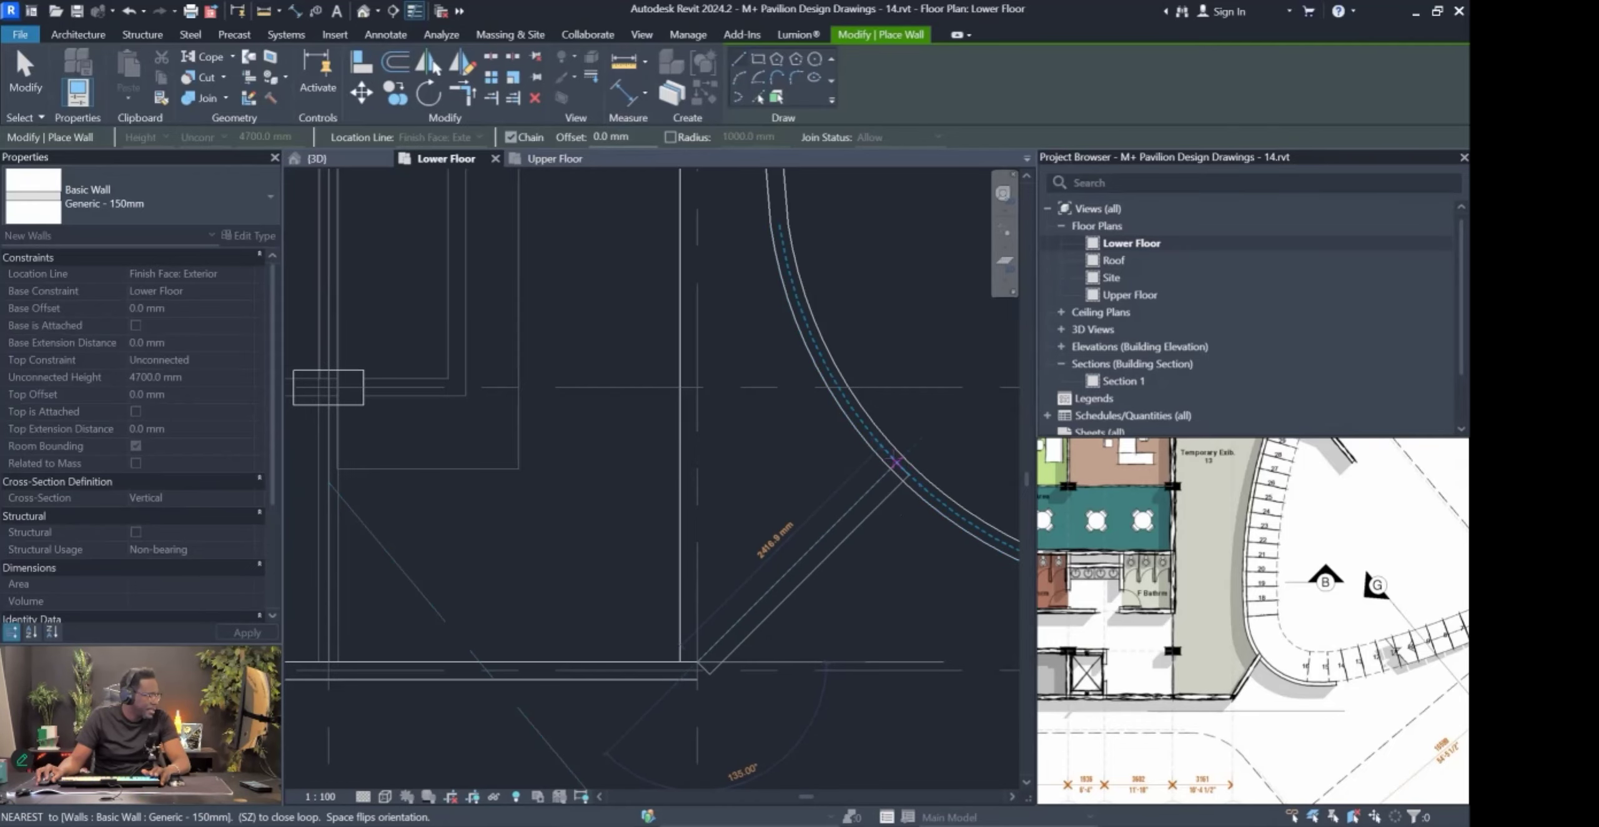
scroll(896, 462, down, 1)
click(894, 462)
key(Escape)
key(Escape)
scroll(875, 528, down, 4)
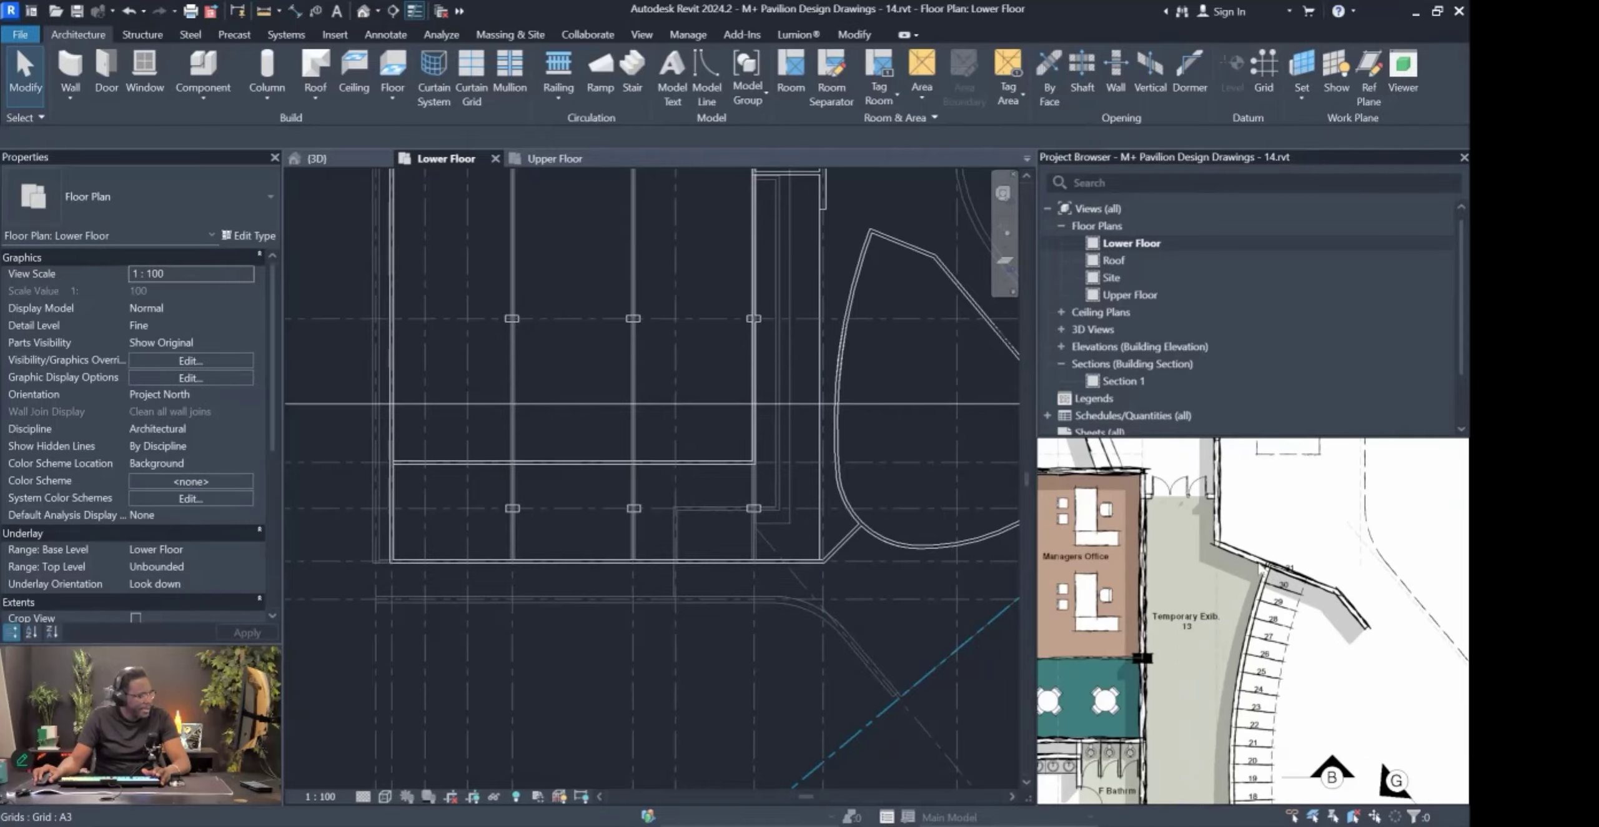
scroll(809, 331, down, 3)
scroll(768, 446, up, 5)
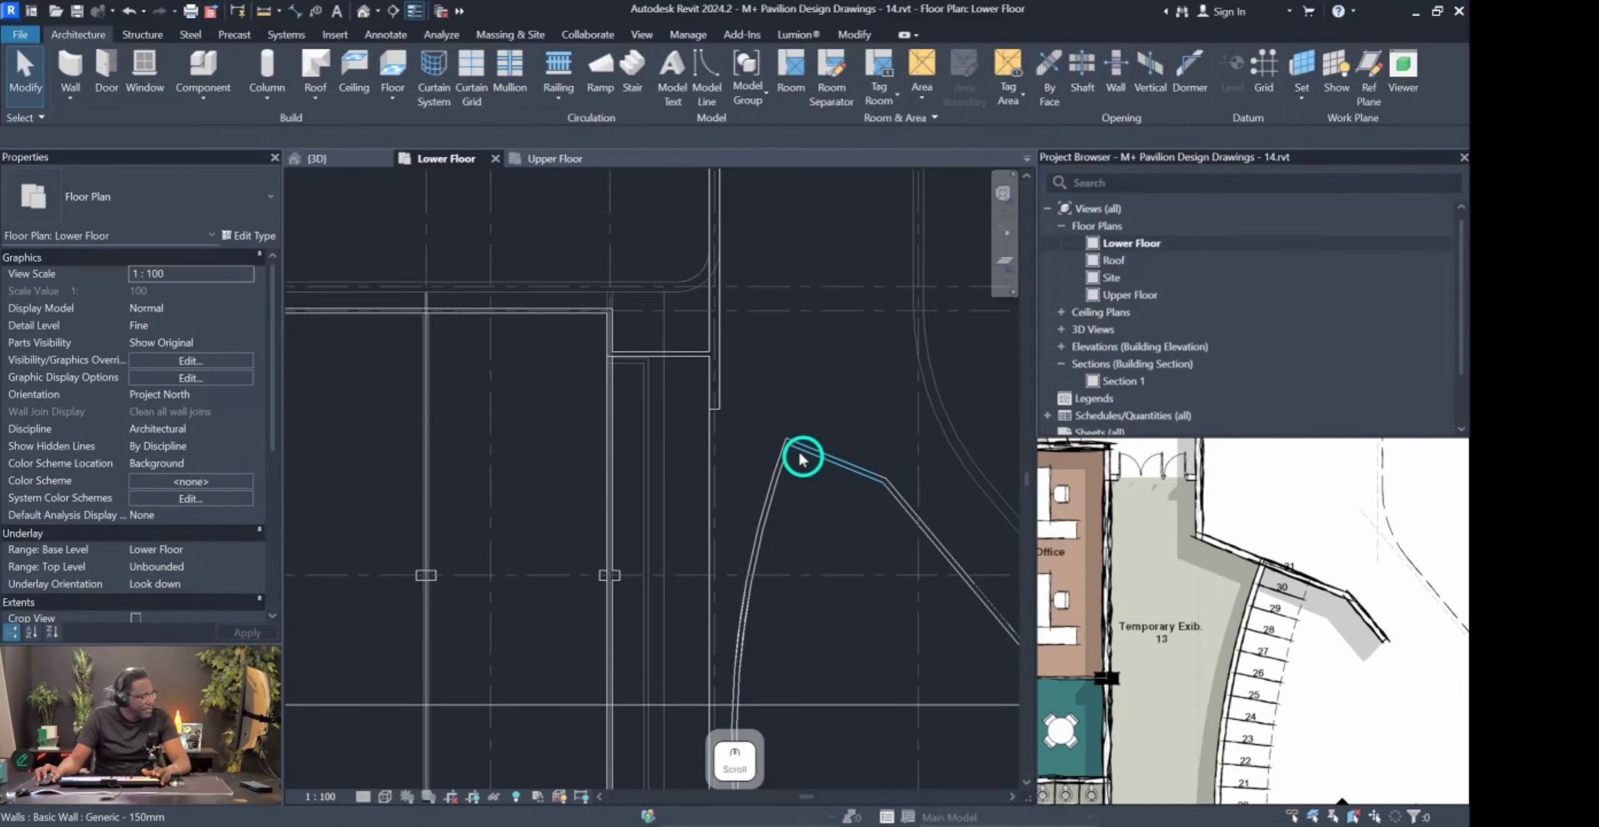
click(803, 454)
scroll(788, 443, up, 2)
drag(789, 442, 695, 398)
key(Escape)
key(Escape)
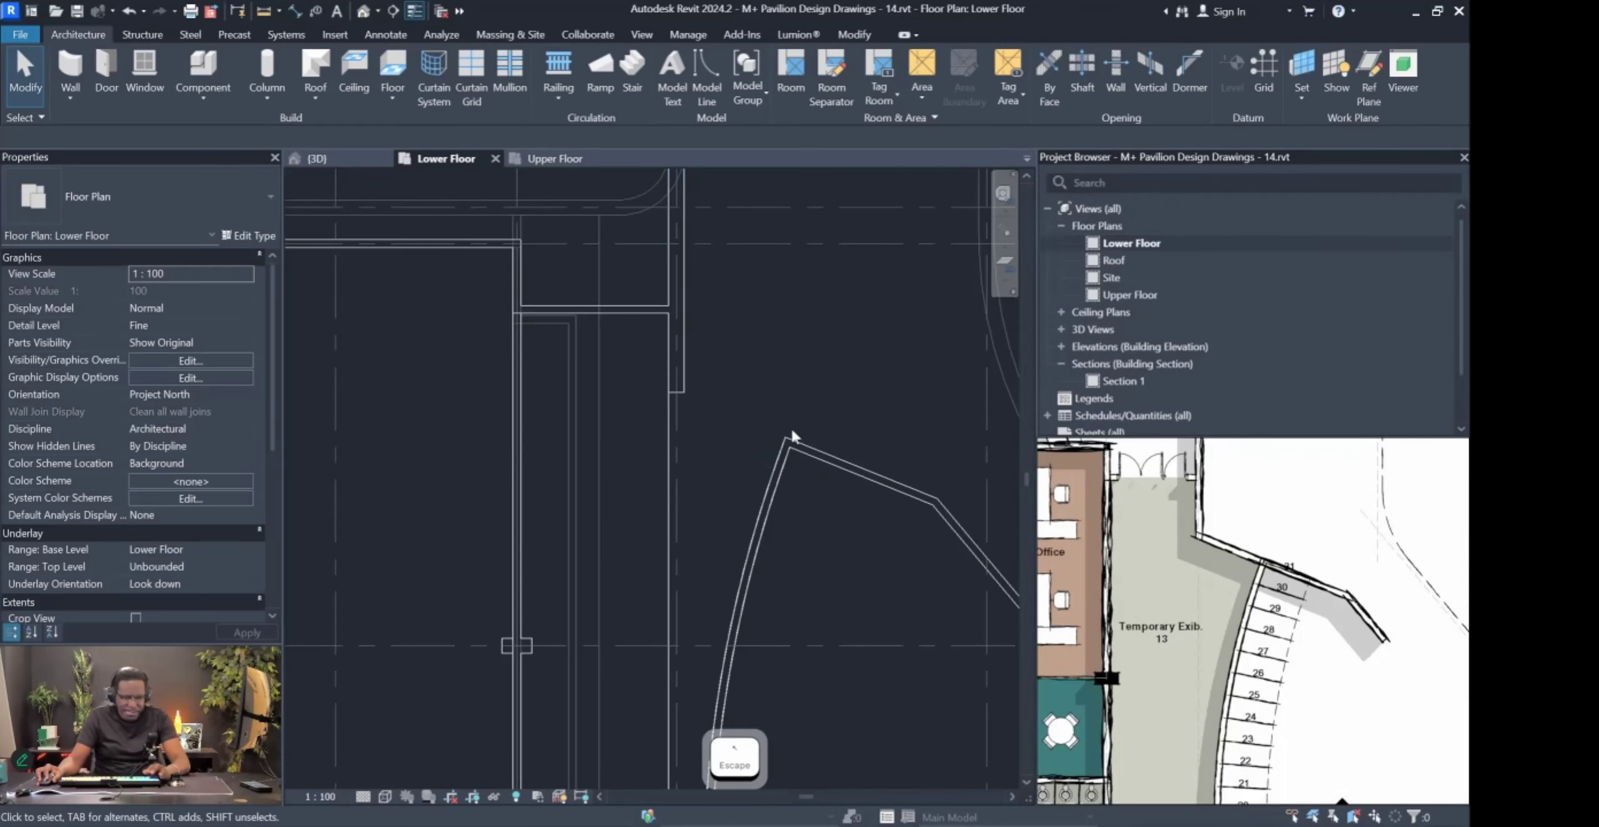
Extend the teardrop's short upper wall to a corner with the building's vertical wall using Trim/Extend to Corner.
key(t)
key(r)
click(824, 458)
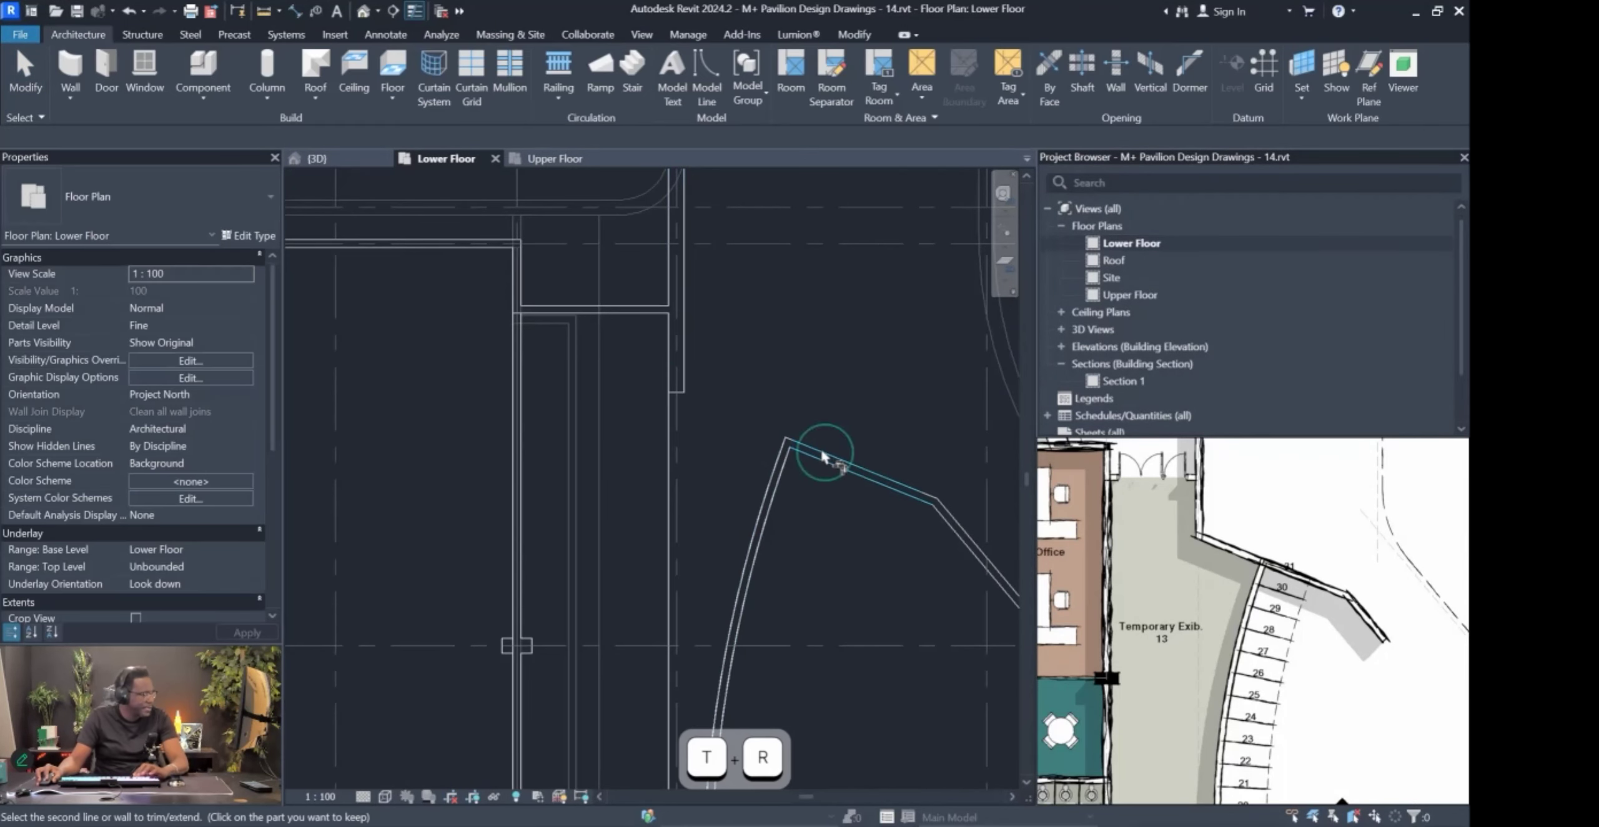
click(684, 376)
key(Escape)
scroll(717, 475, down, 3)
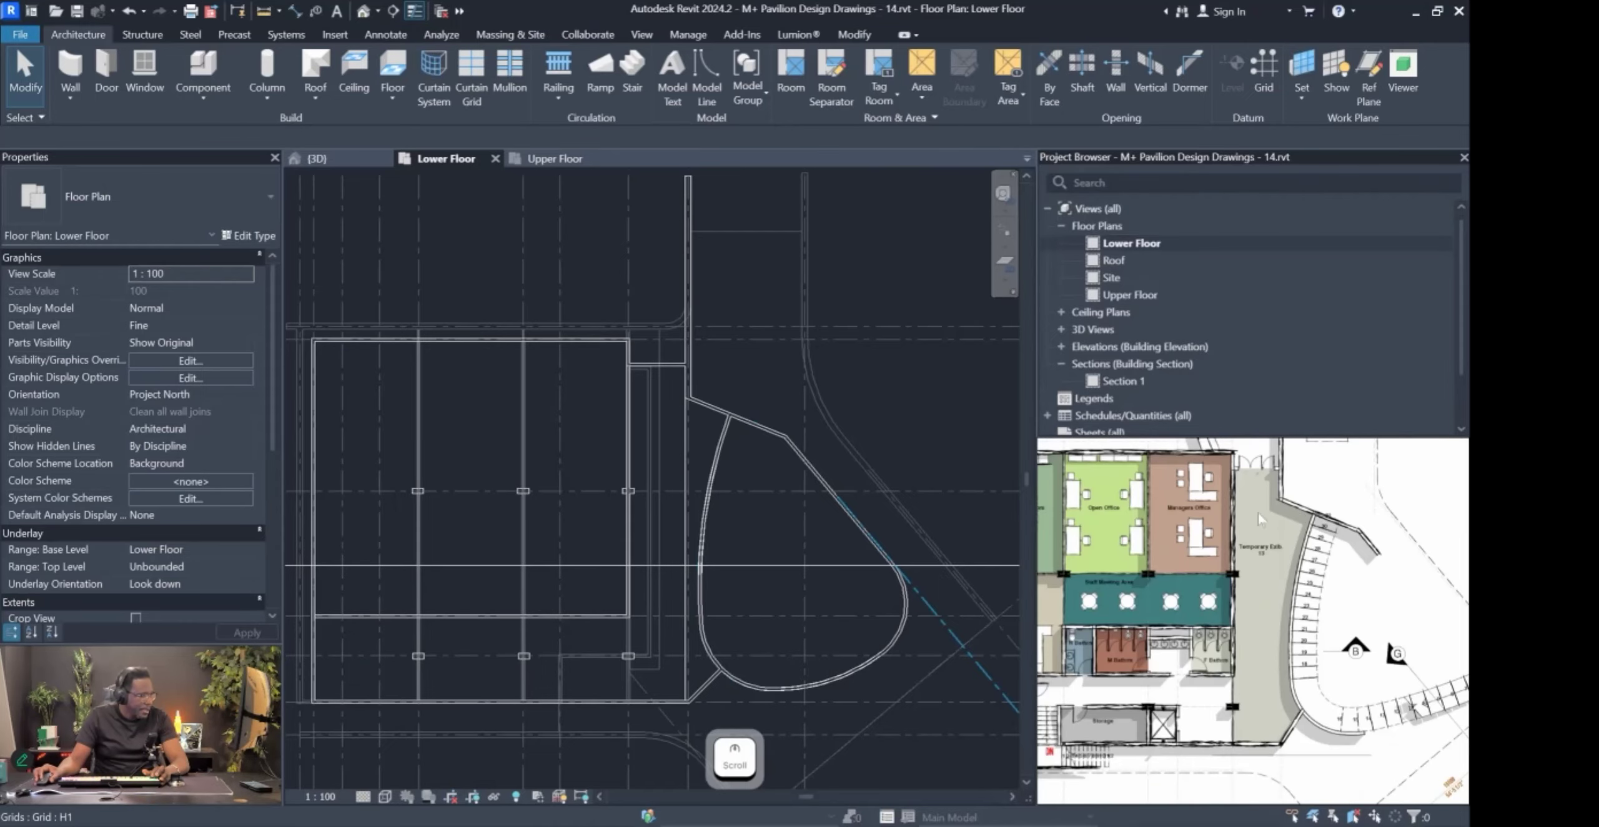
Compare the teardrop's diagonal wall with the reference plan and examine the slab opening and its walls in 3D.
click(808, 472)
scroll(803, 467, up, 2)
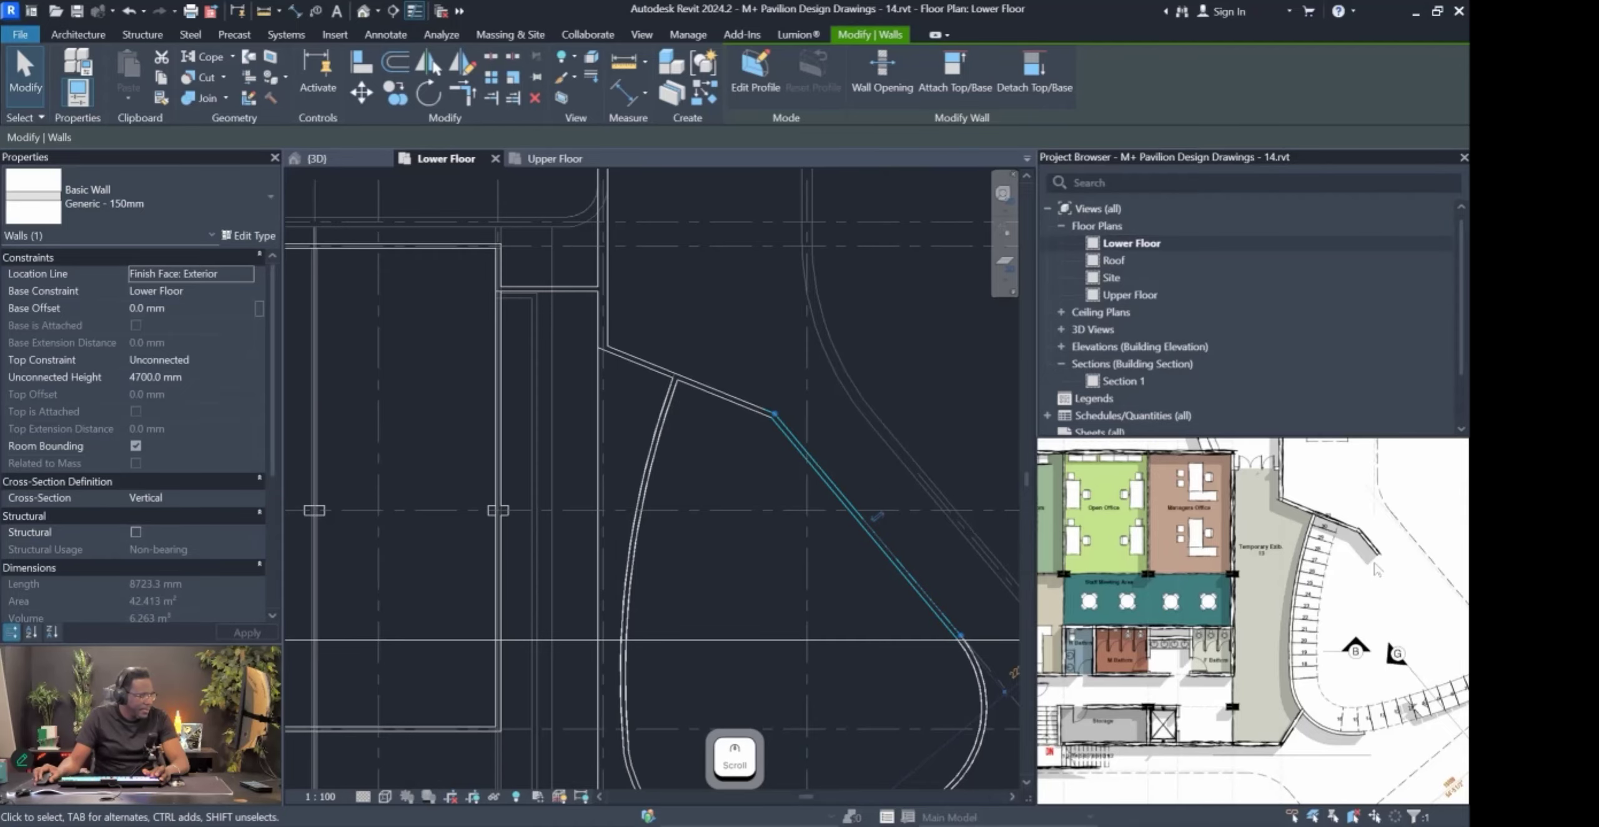
drag(1375, 564, 1252, 548)
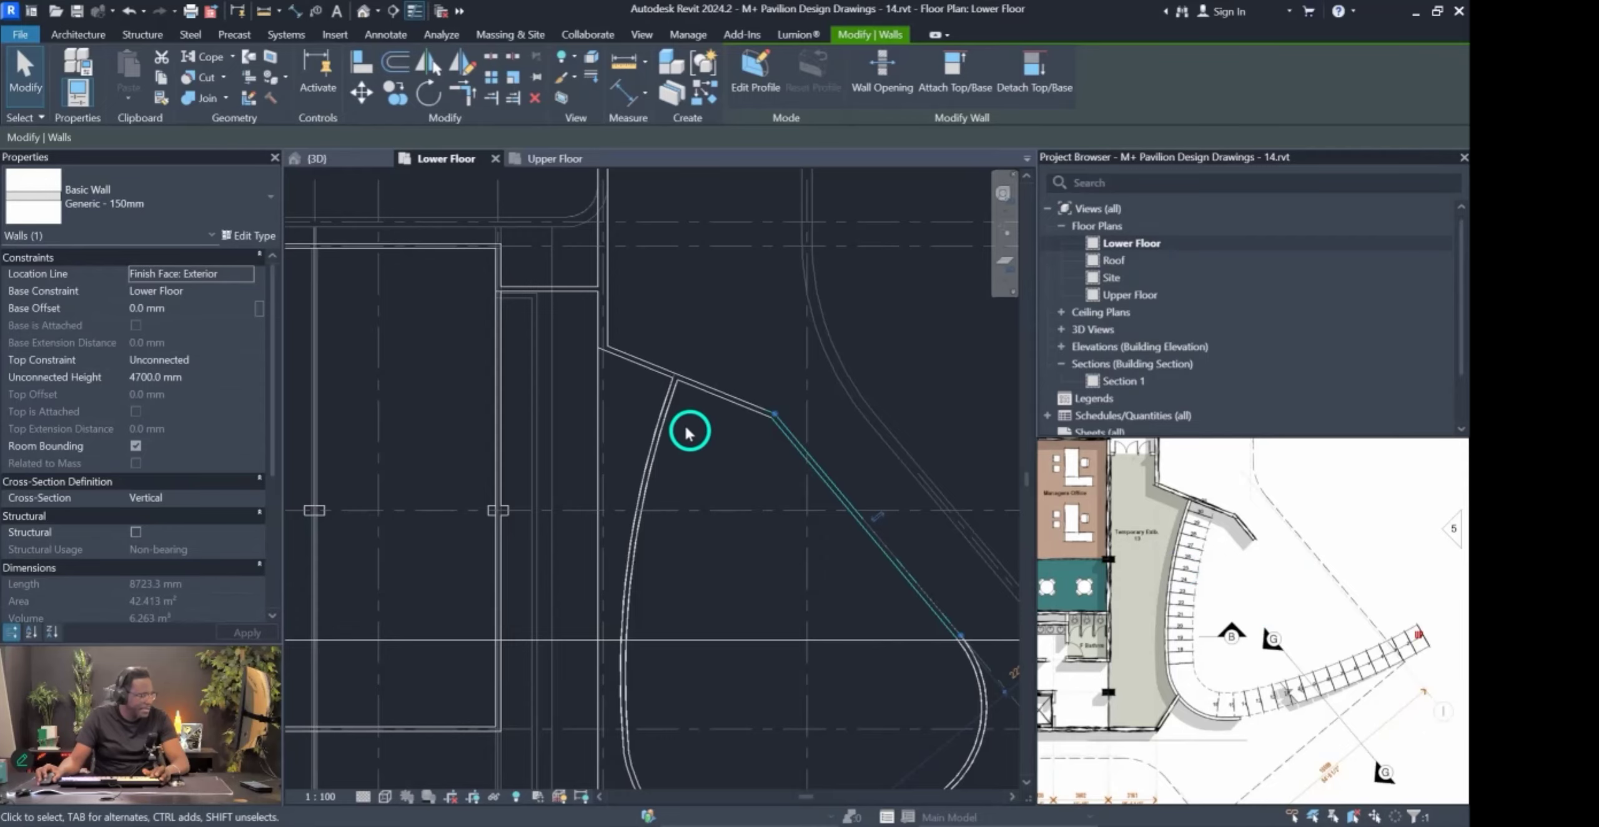
scroll(687, 433, down, 2)
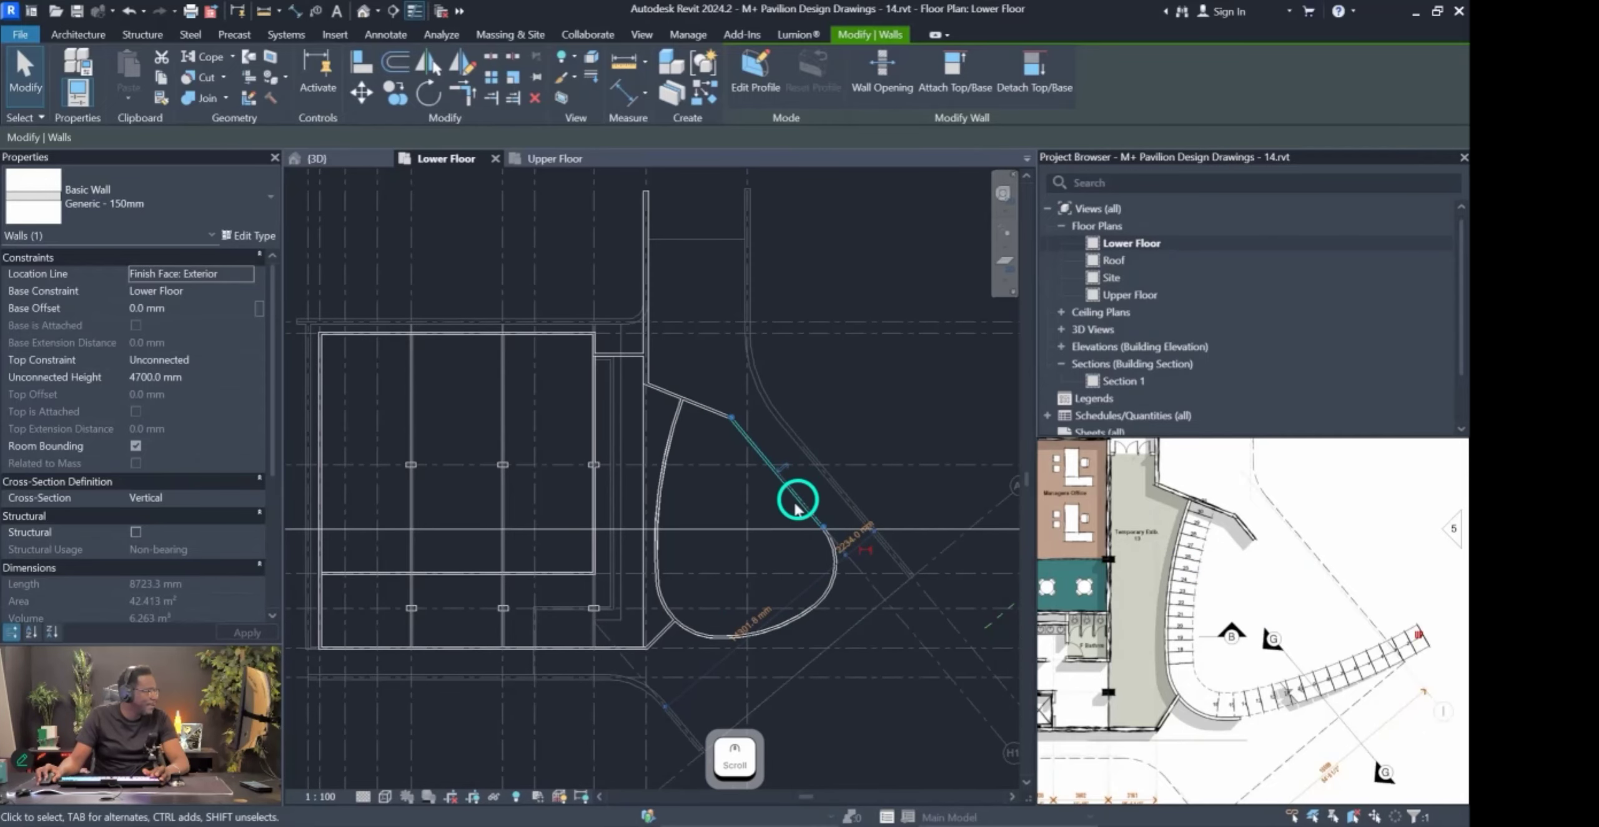
click(363, 10)
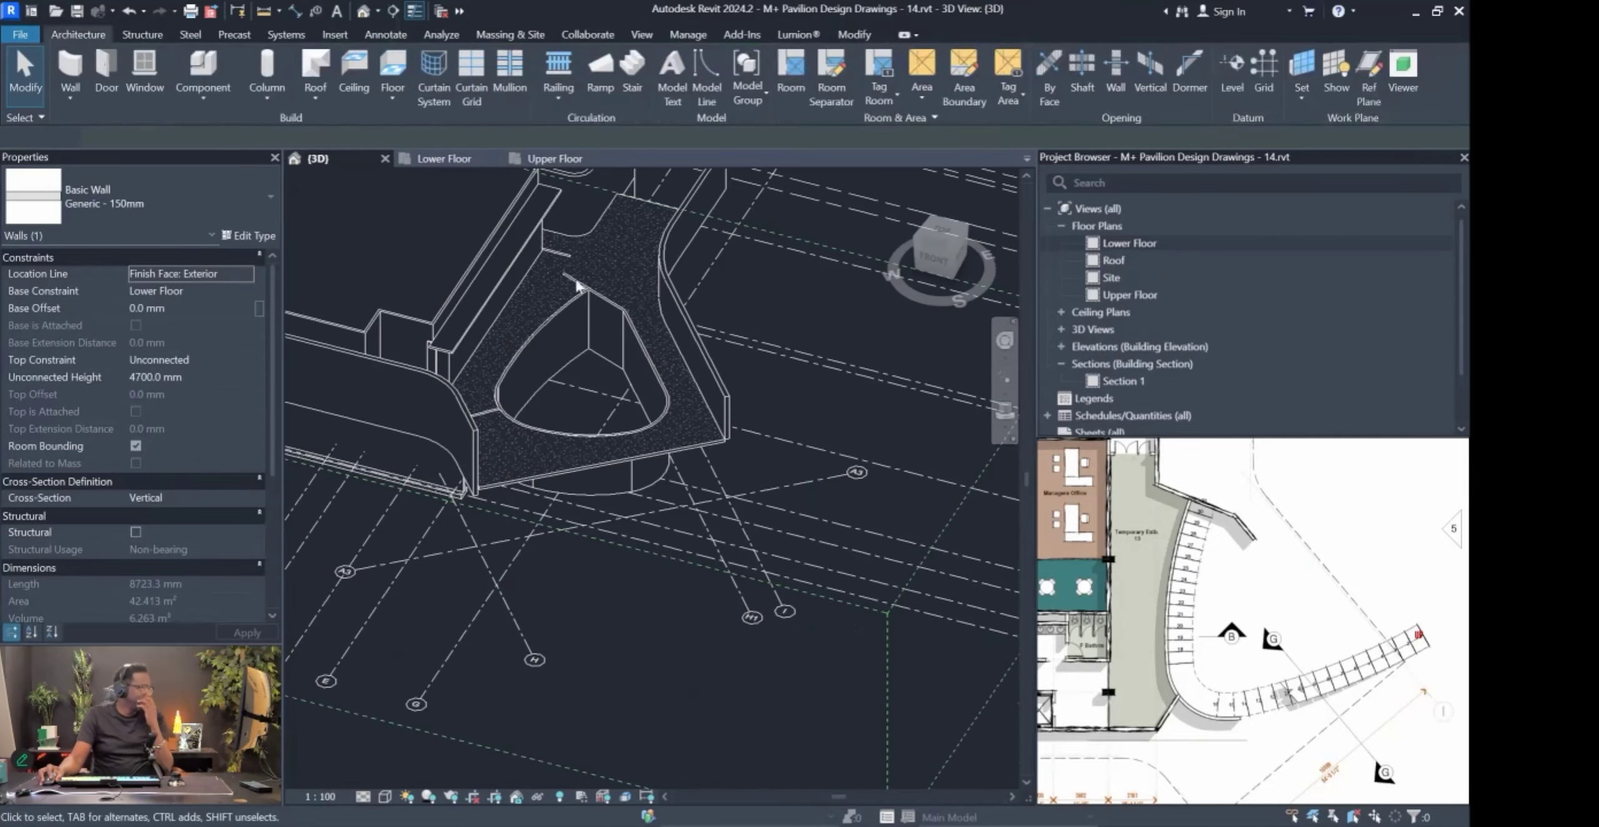
scroll(584, 471, down, 3)
shift+middle_drag(584, 471, 620, 467)
scroll(619, 467, up, 2)
shift+middle_drag(507, 468, 806, 347)
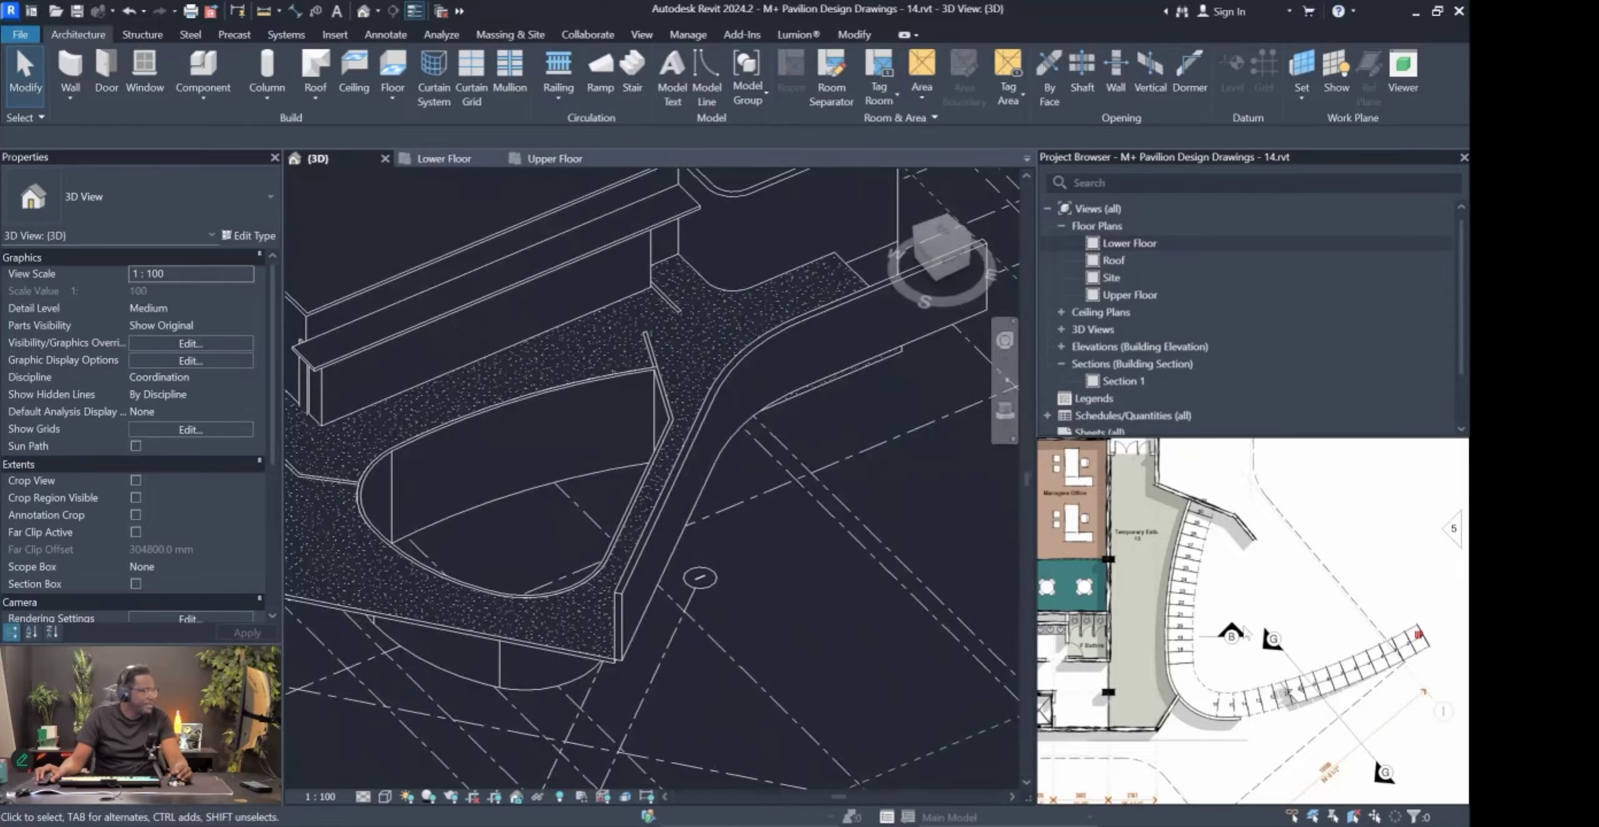
scroll(1249, 701, up, 2)
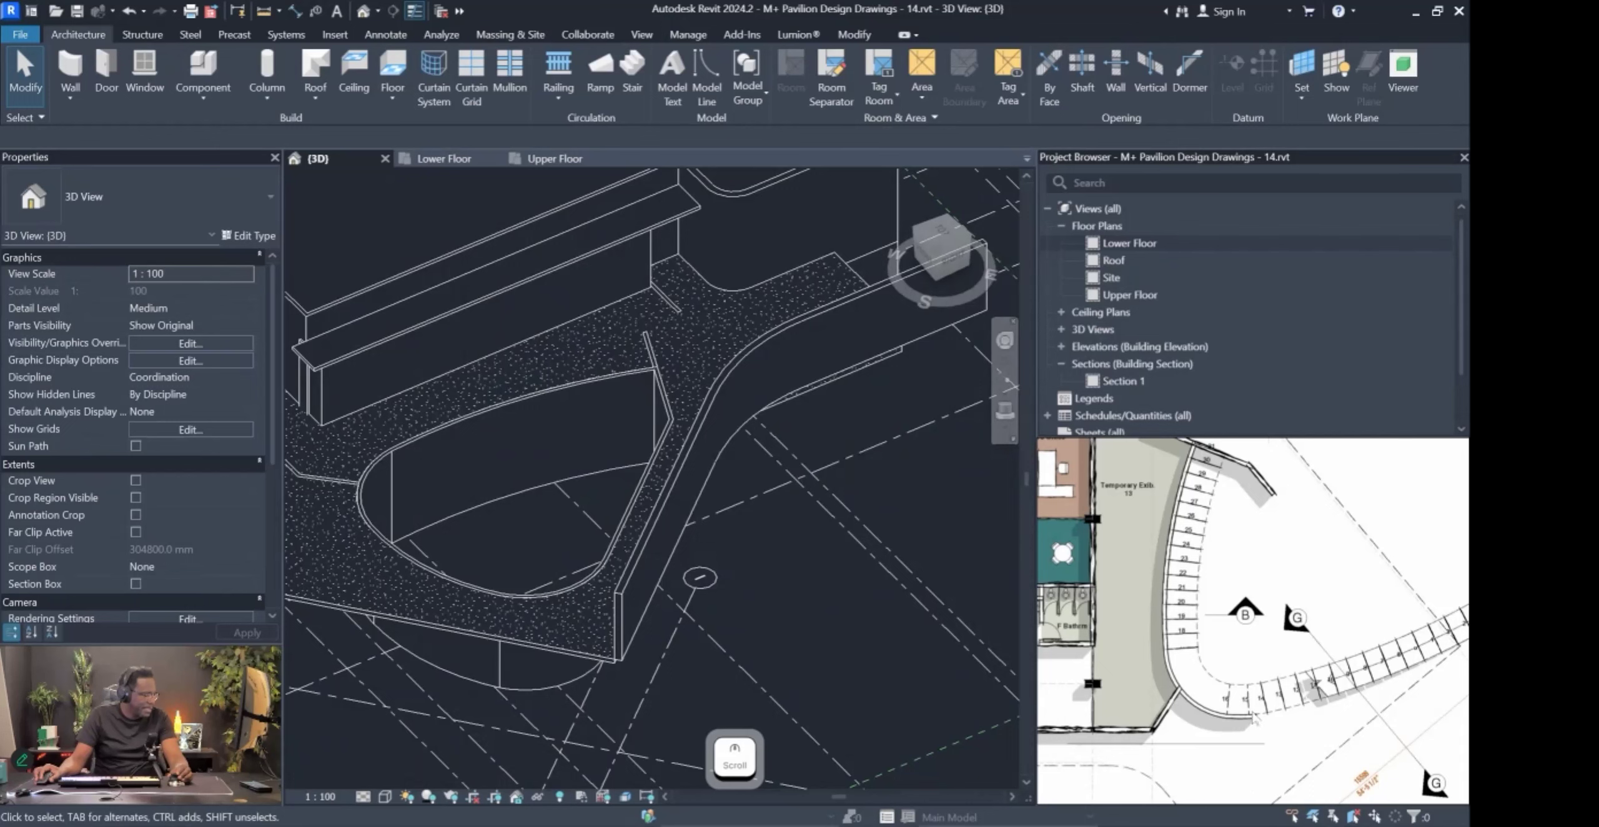
shift+middle_drag(637, 528, 798, 259)
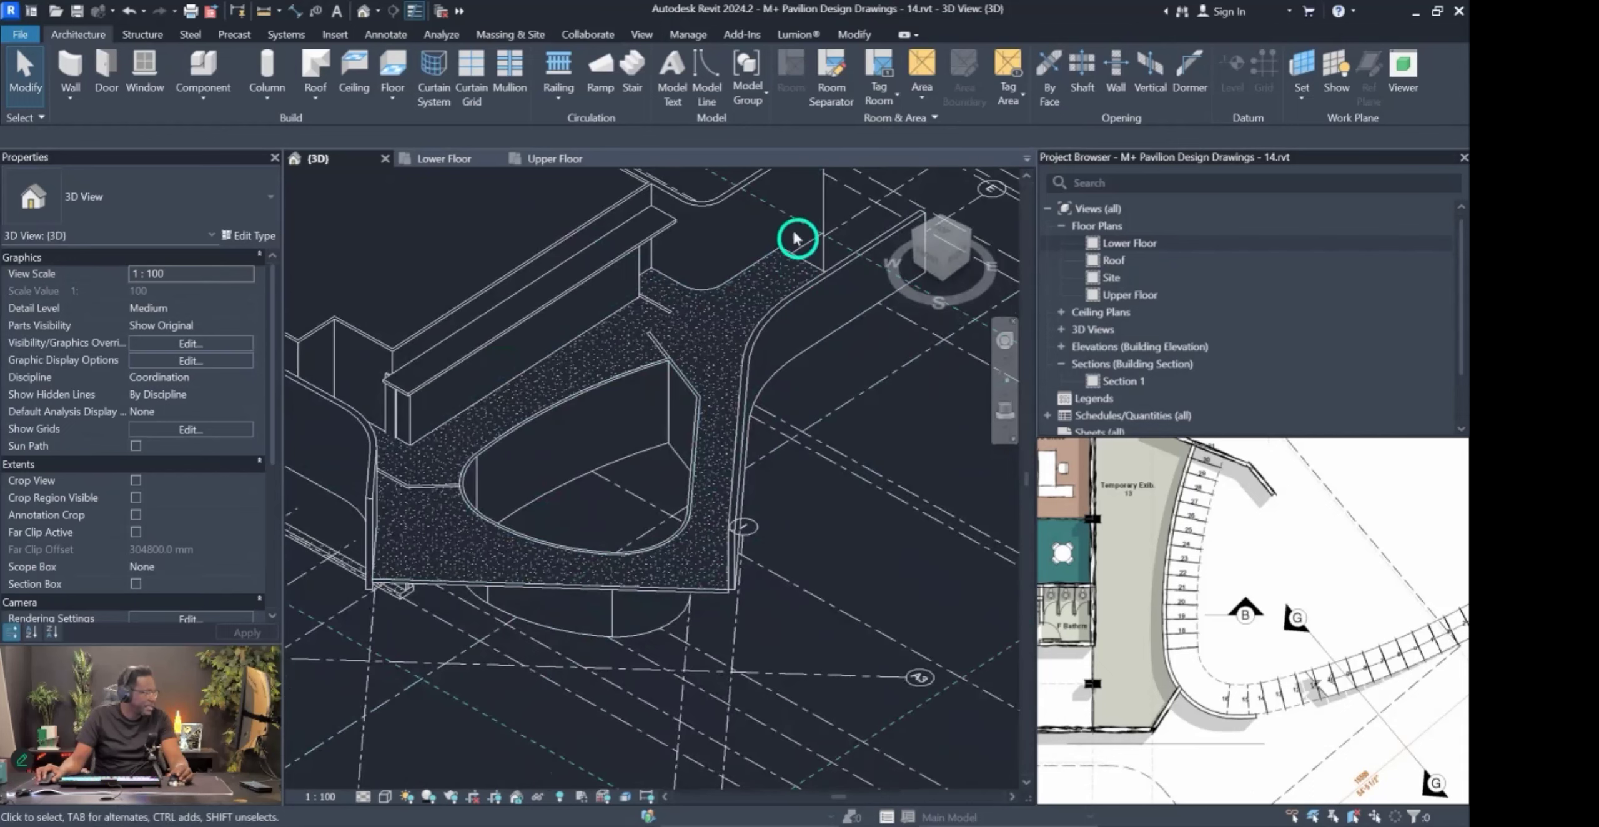
click(565, 162)
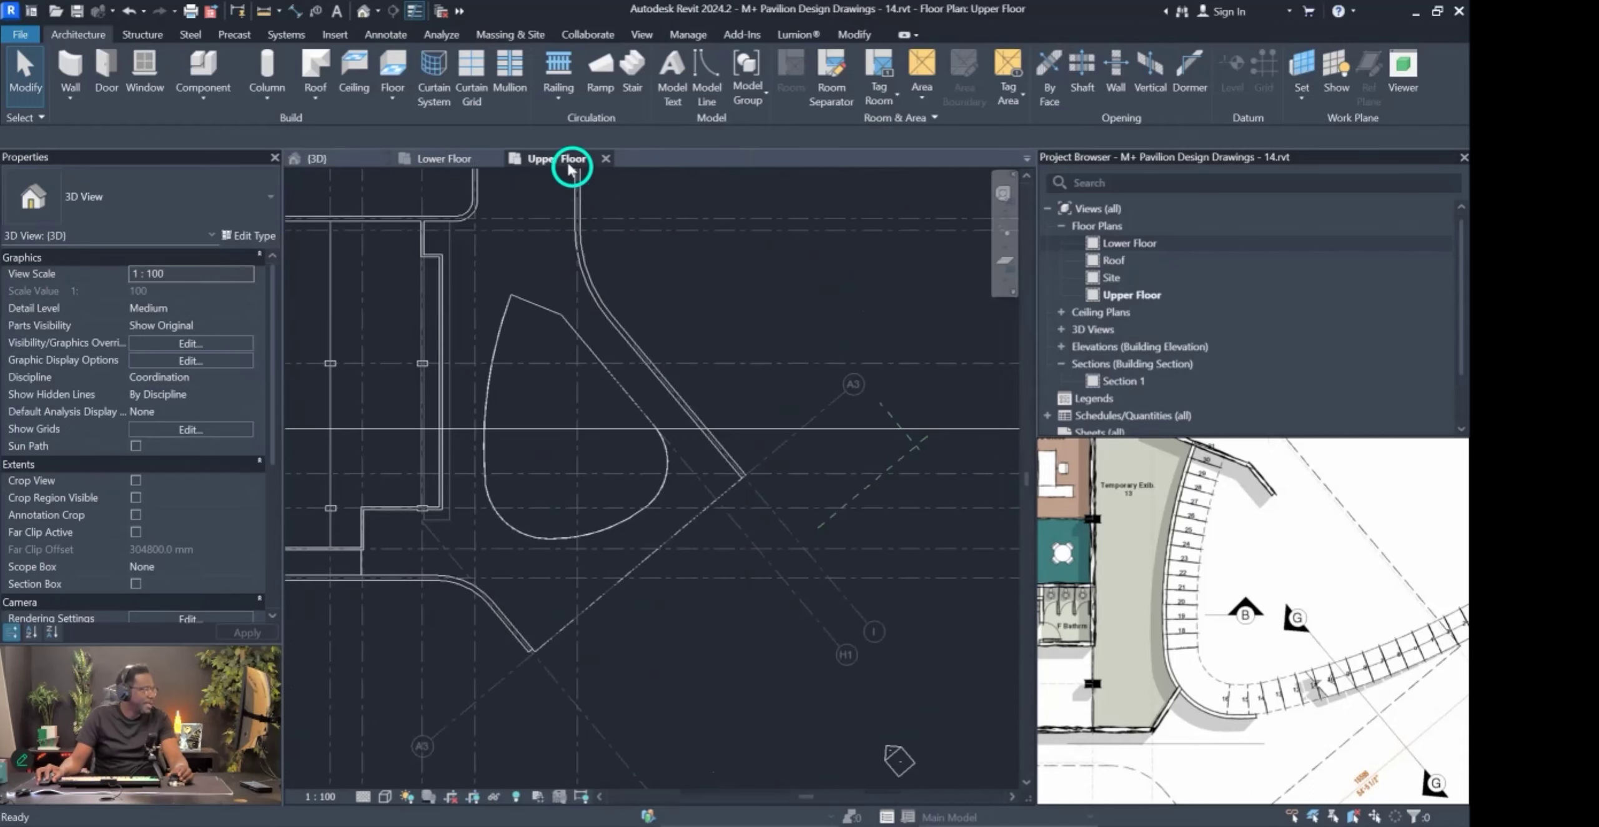
Check the lower-left arc, bottom arc and diagonal walls of the teardrop one by one in the Lower Floor plan.
click(439, 164)
scroll(695, 597, up, 4)
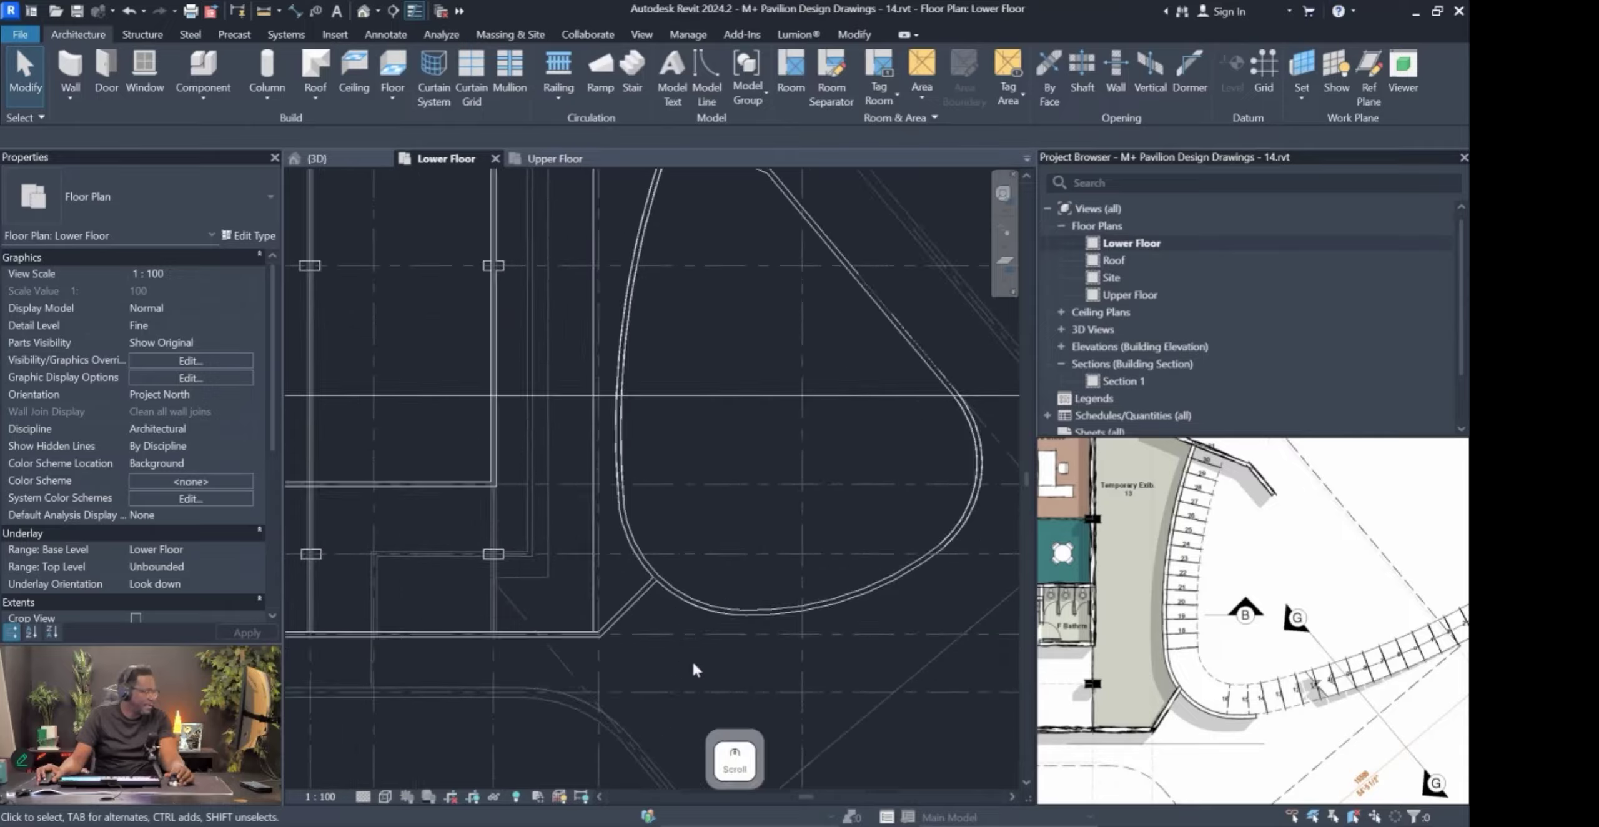
click(695, 596)
scroll(681, 600, up, 3)
scroll(688, 587, down, 4)
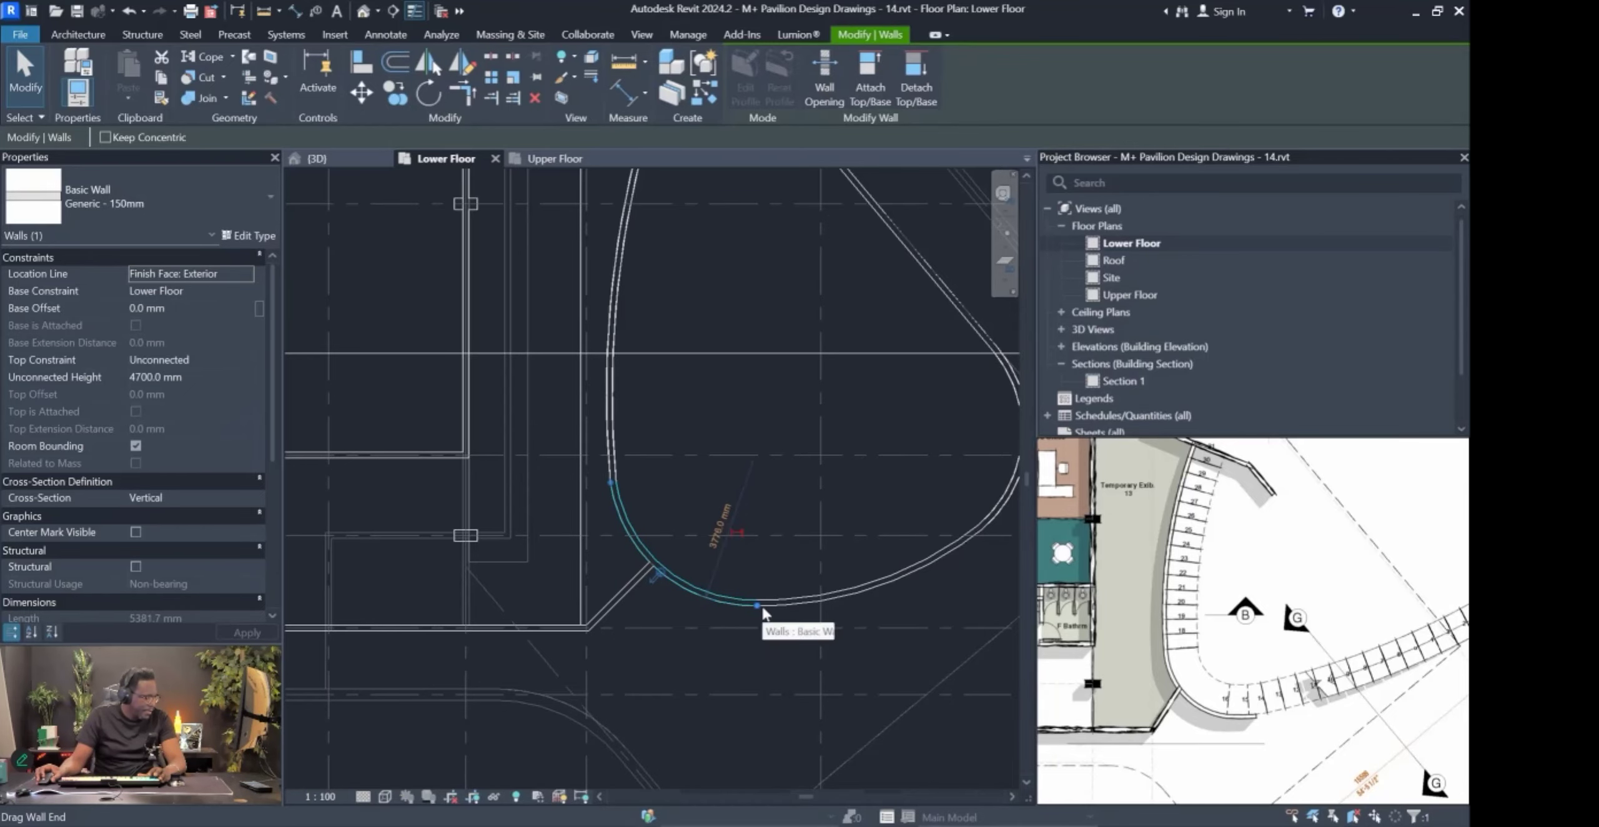
scroll(772, 609, down, 2)
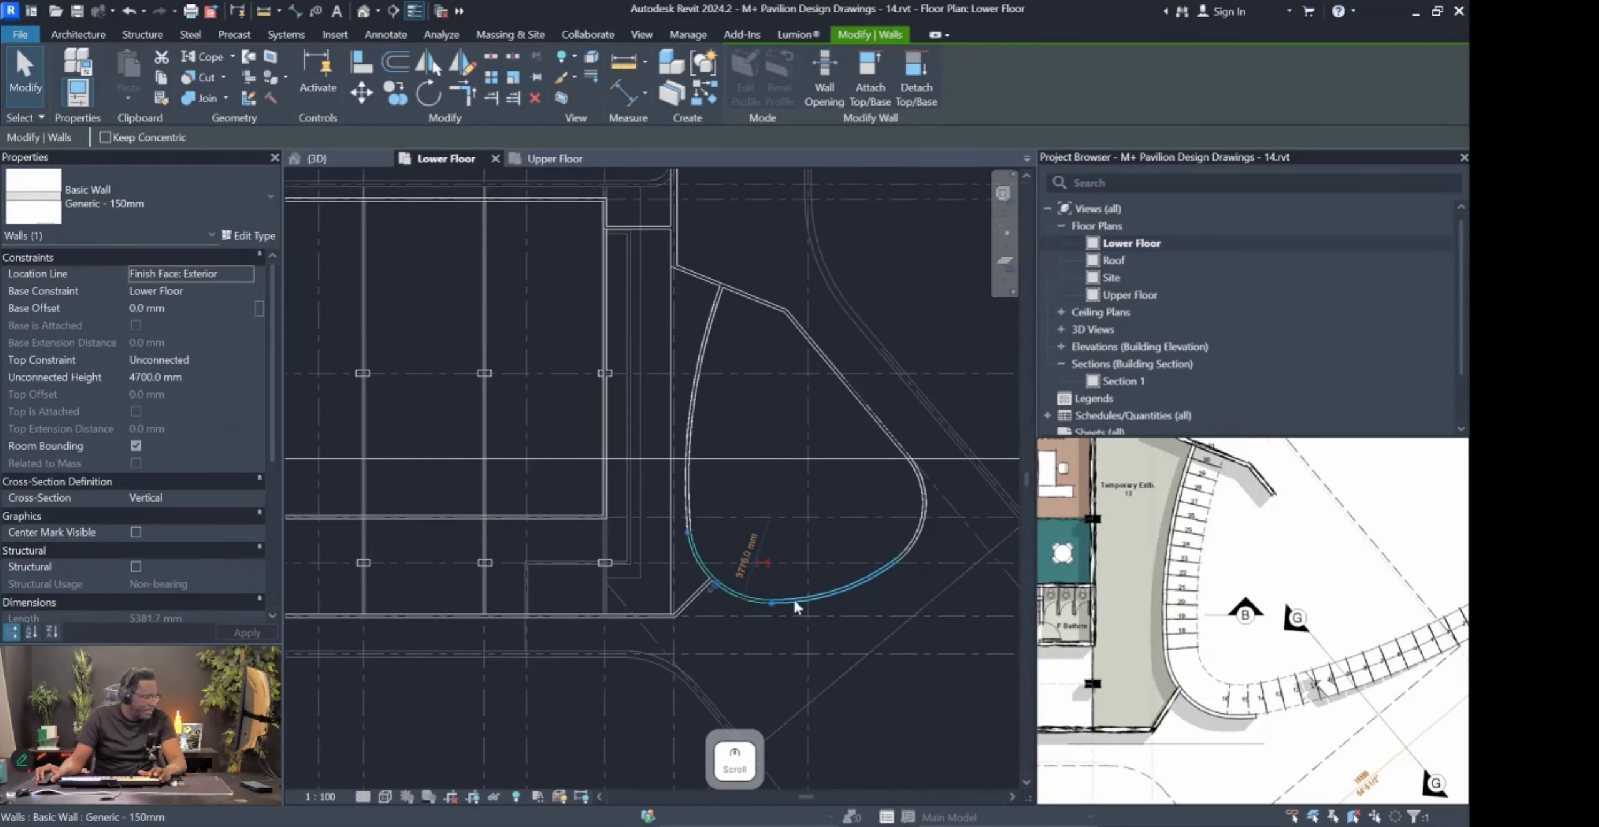
click(814, 603)
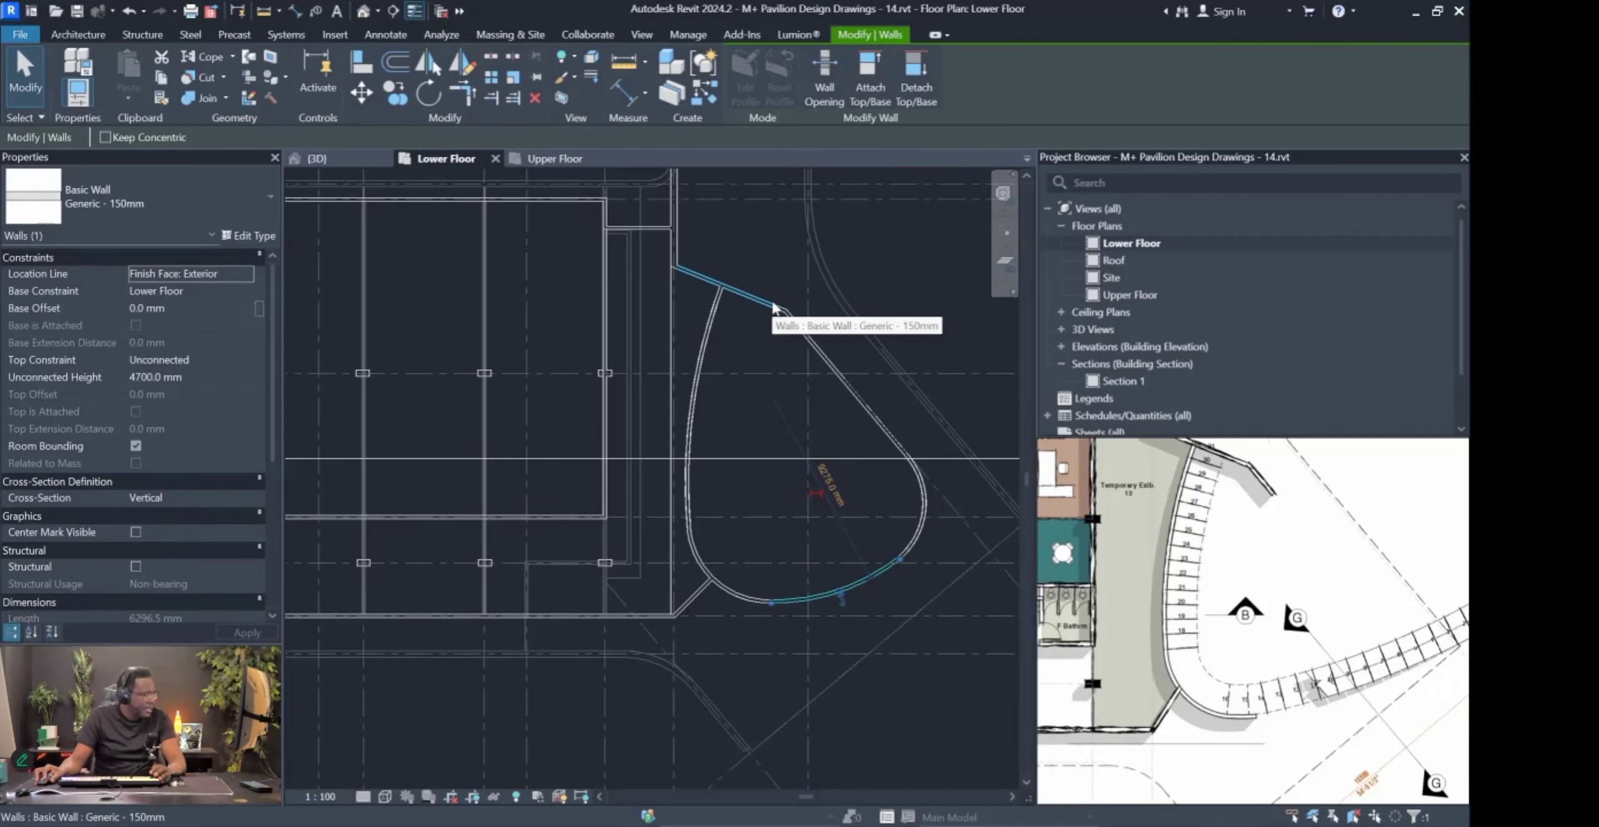
click(804, 347)
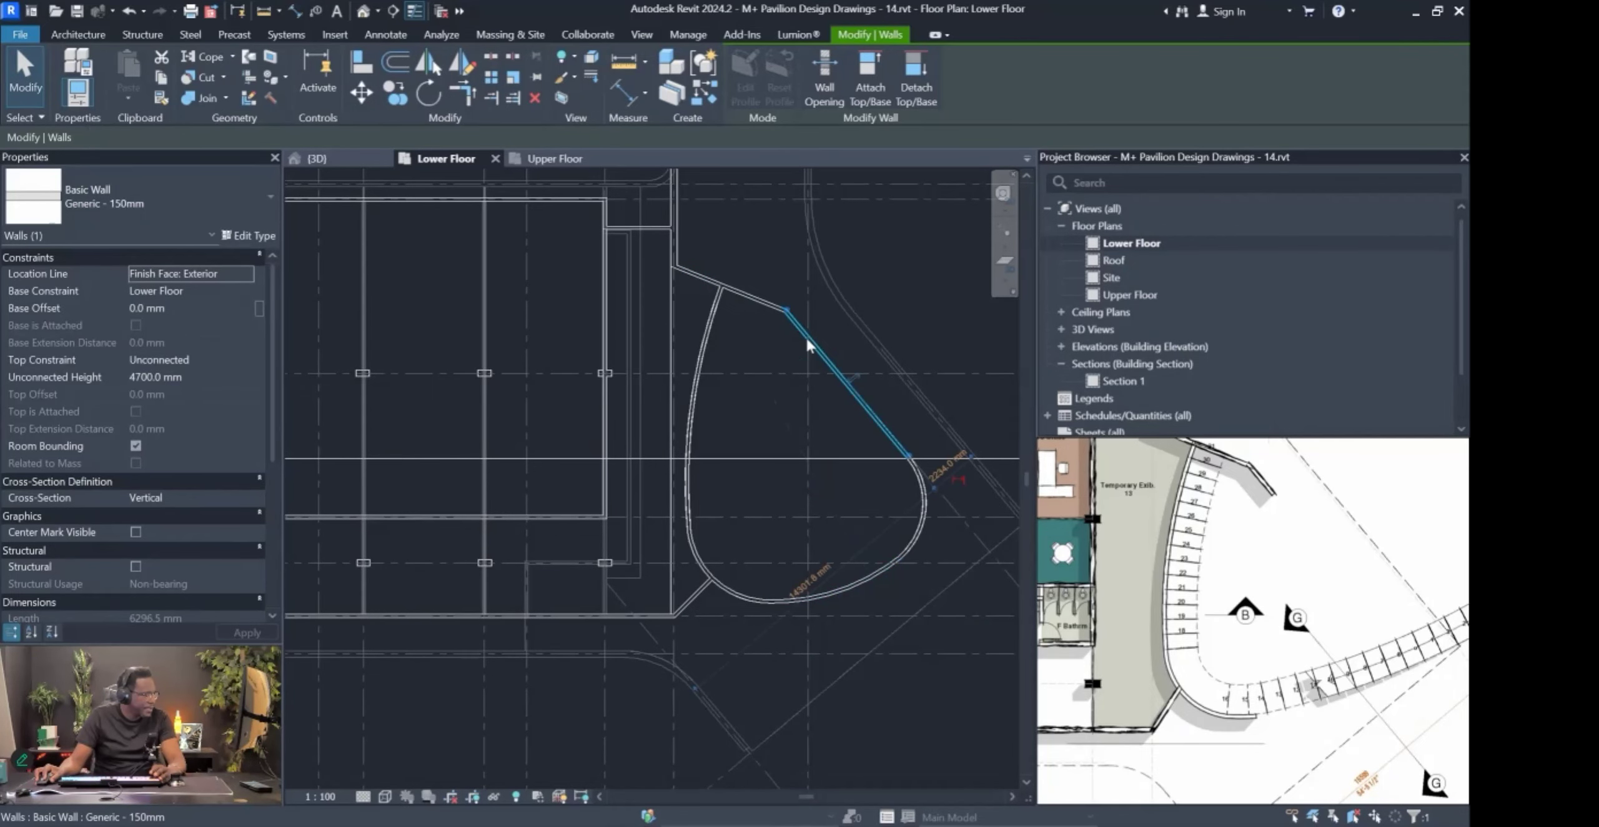
Split the teardrop's diagonal wall a short distance below its upper corner.
scroll(805, 346, up, 3)
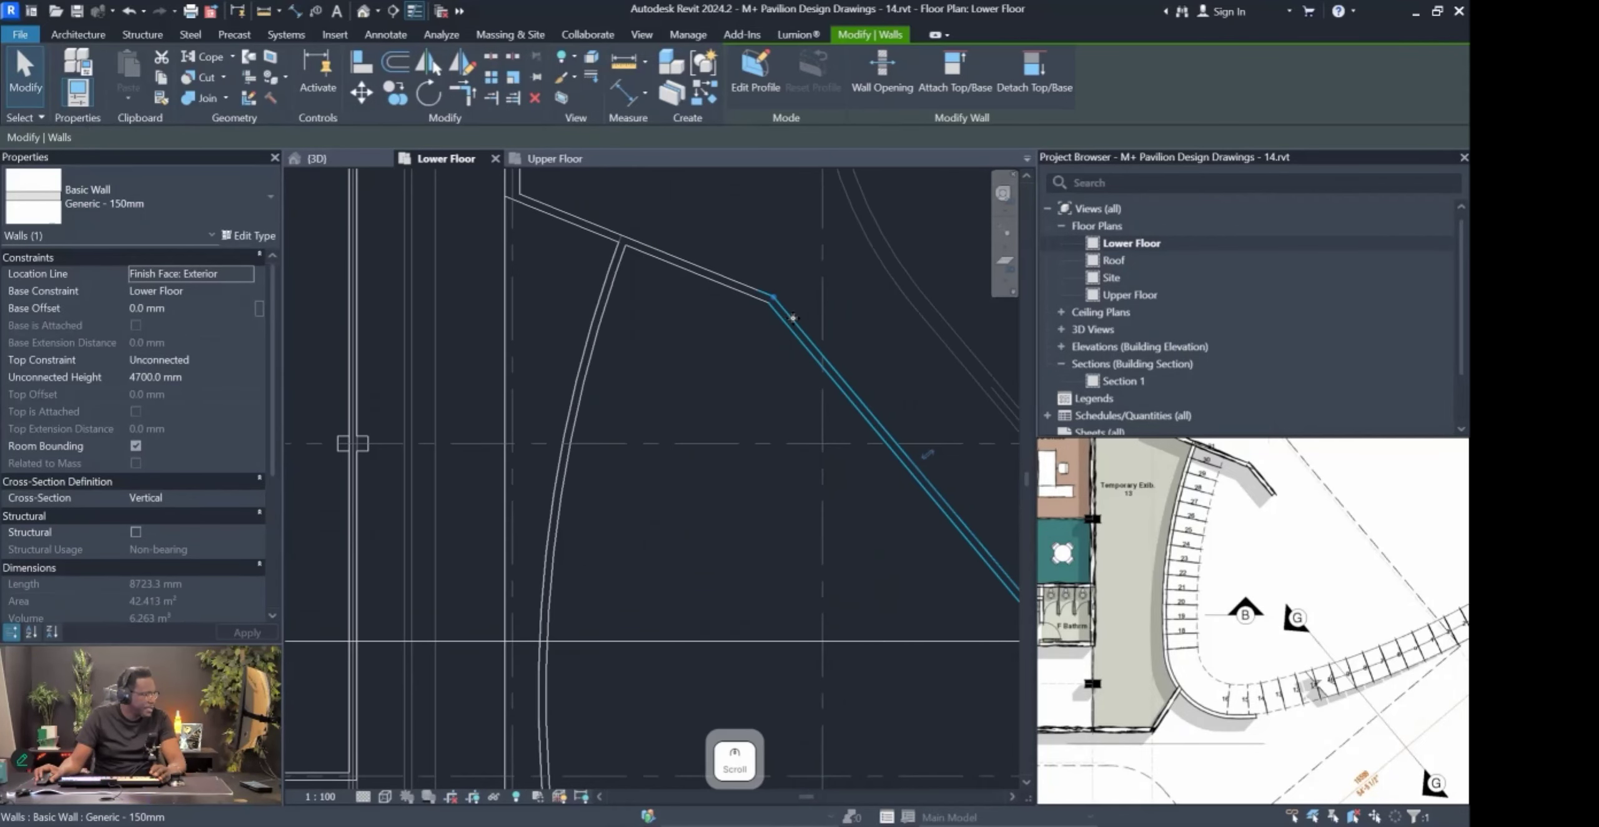
click(493, 59)
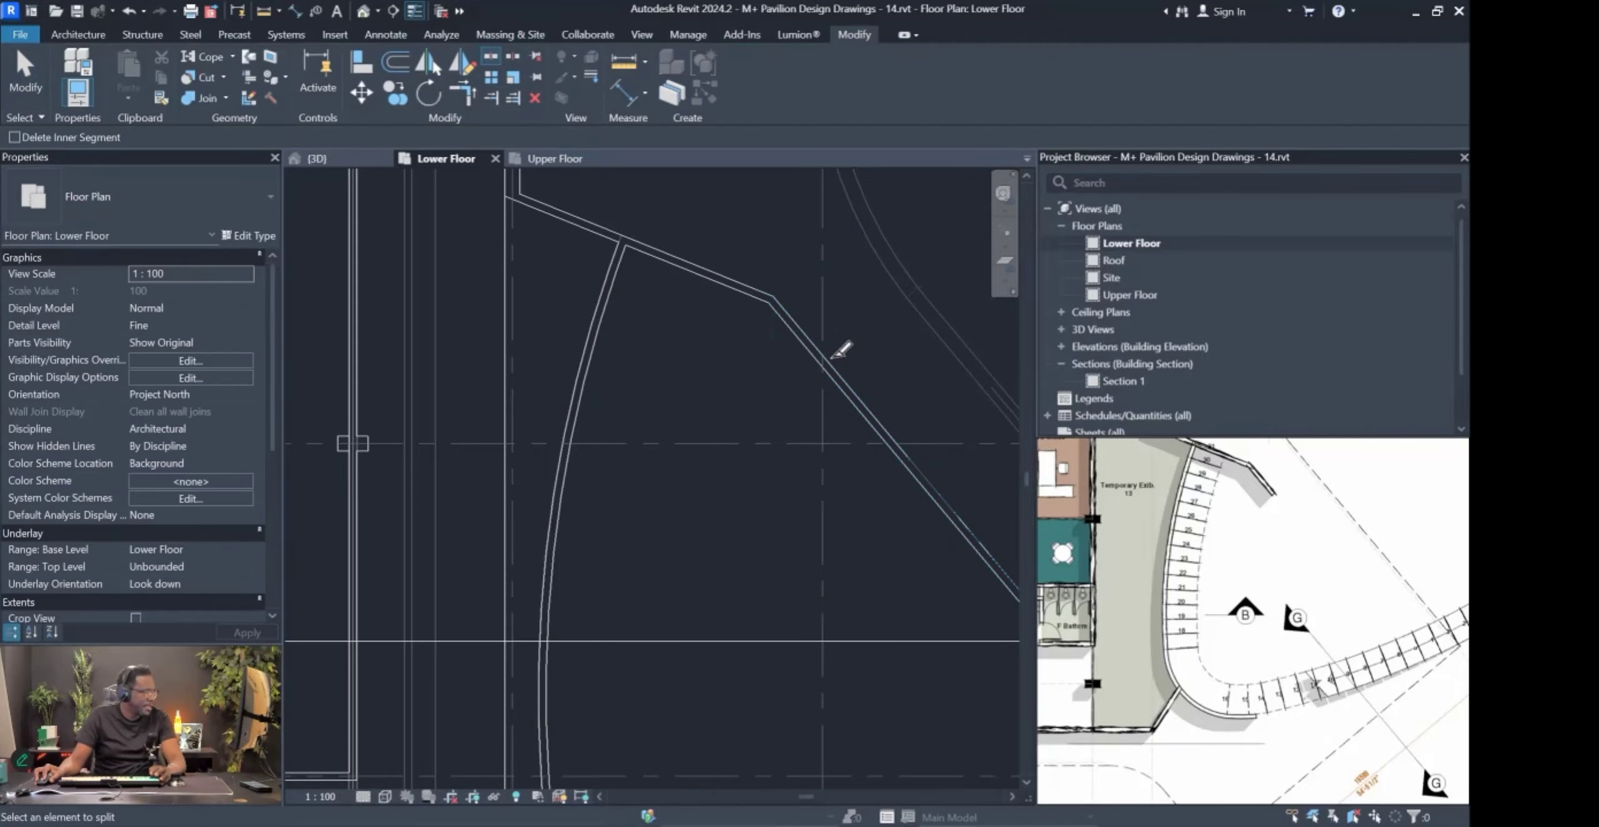
key(Escape)
click(842, 381)
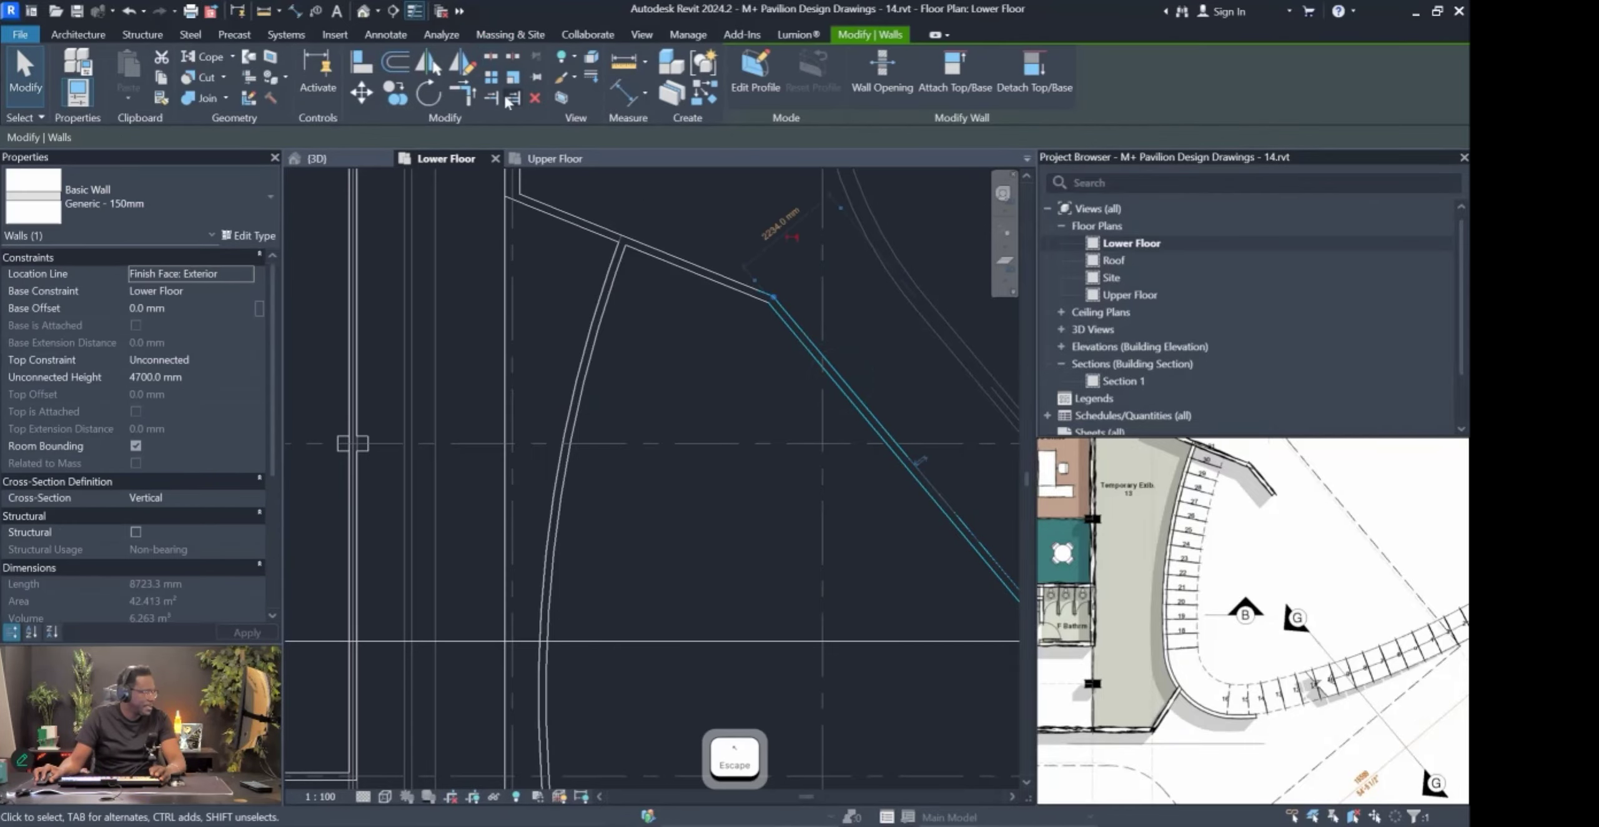
click(491, 57)
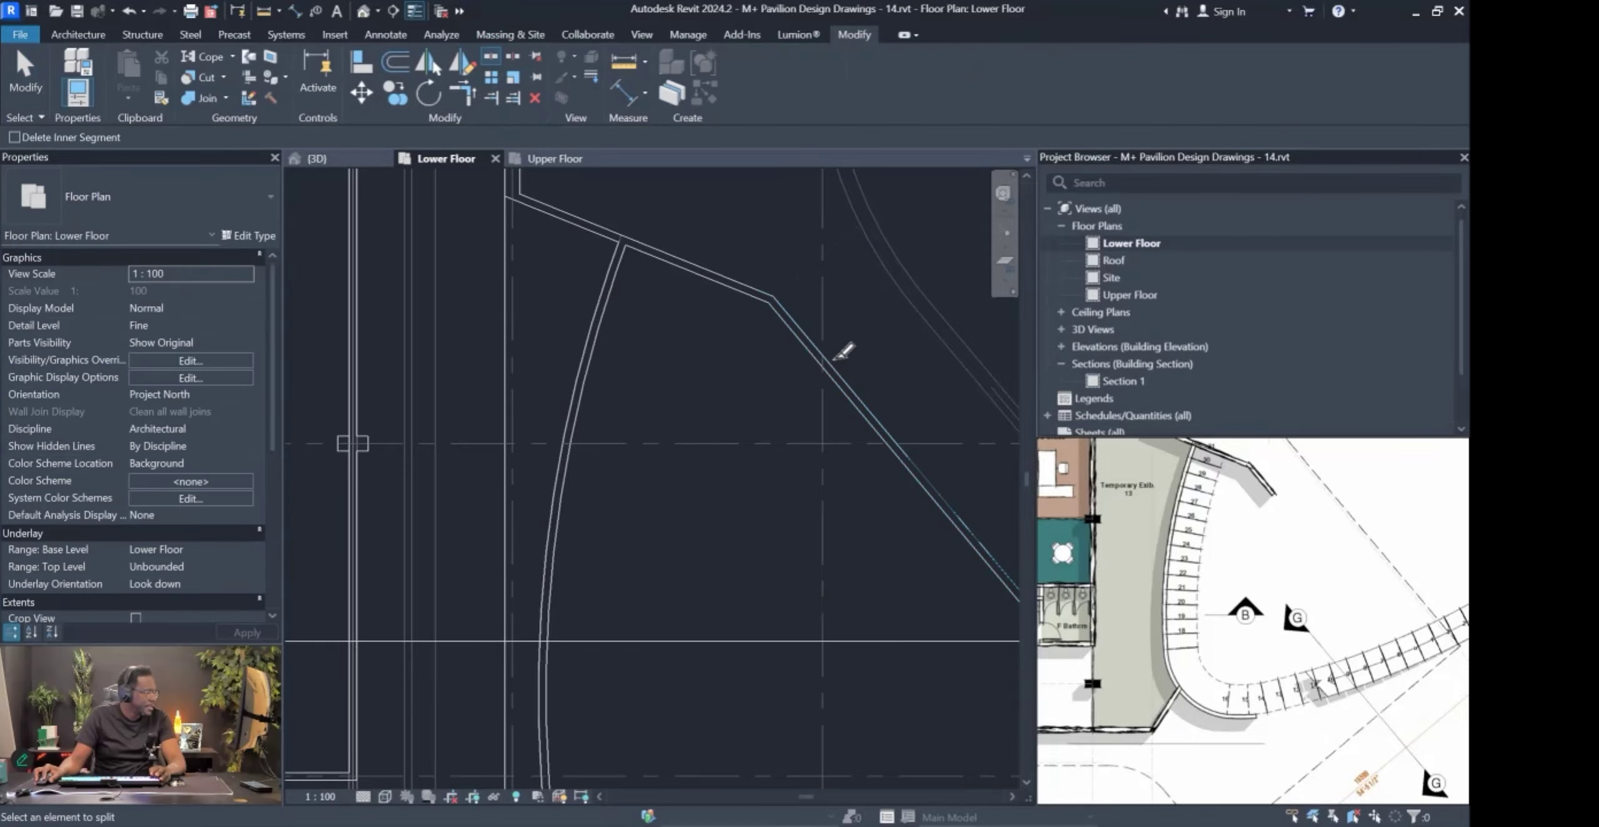
click(831, 359)
key(Escape)
scroll(802, 383, down, 3)
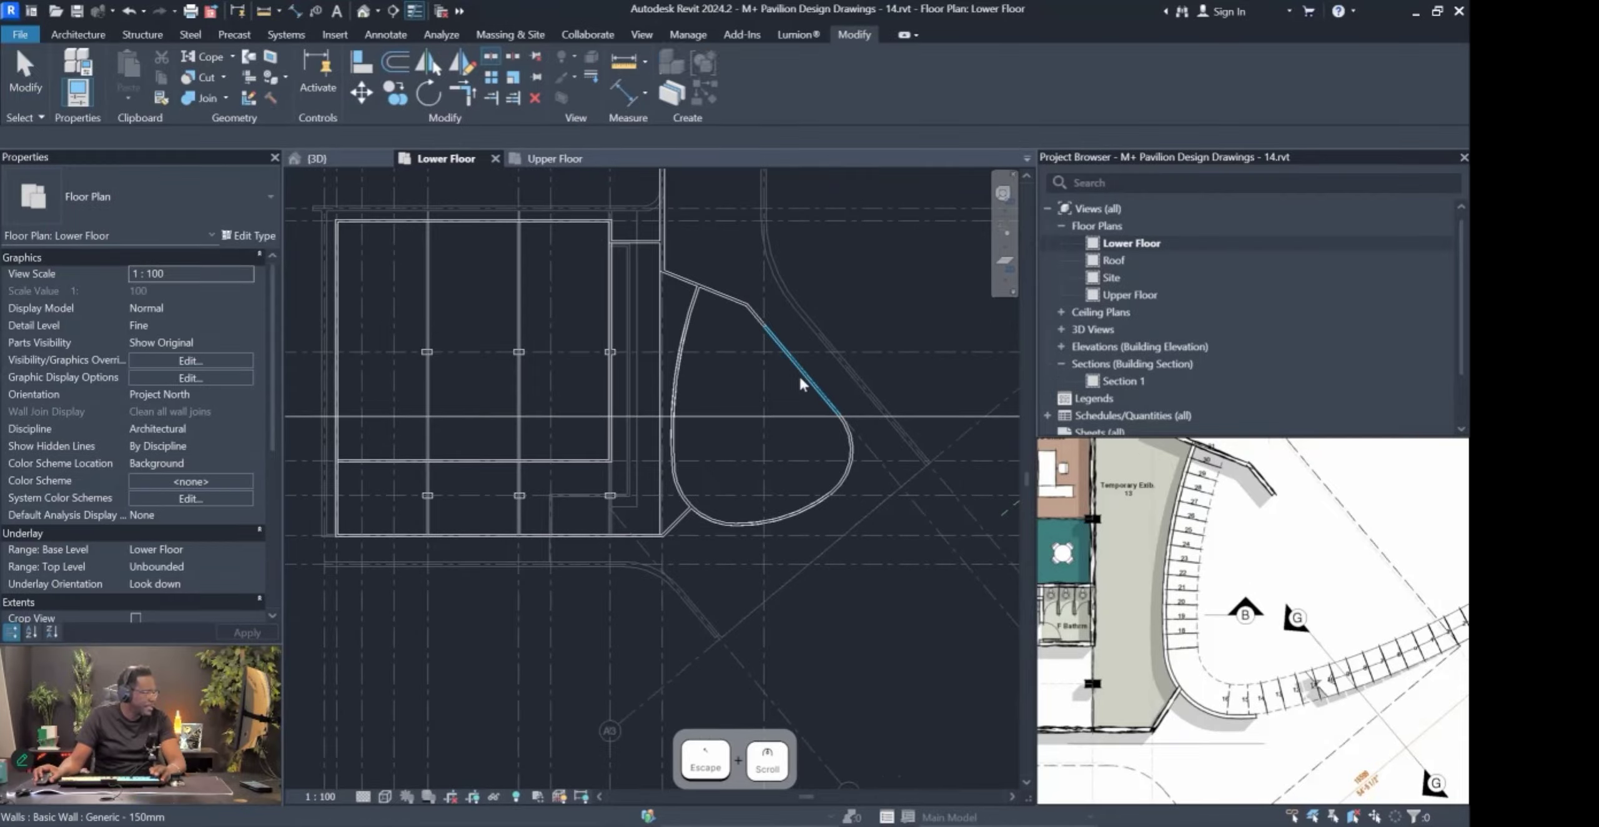
Select the bottom arc, right arc and longer diagonal wall segment of the teardrop together in the 3D view.
click(803, 370)
ctrl+click(855, 467)
ctrl+click(773, 522)
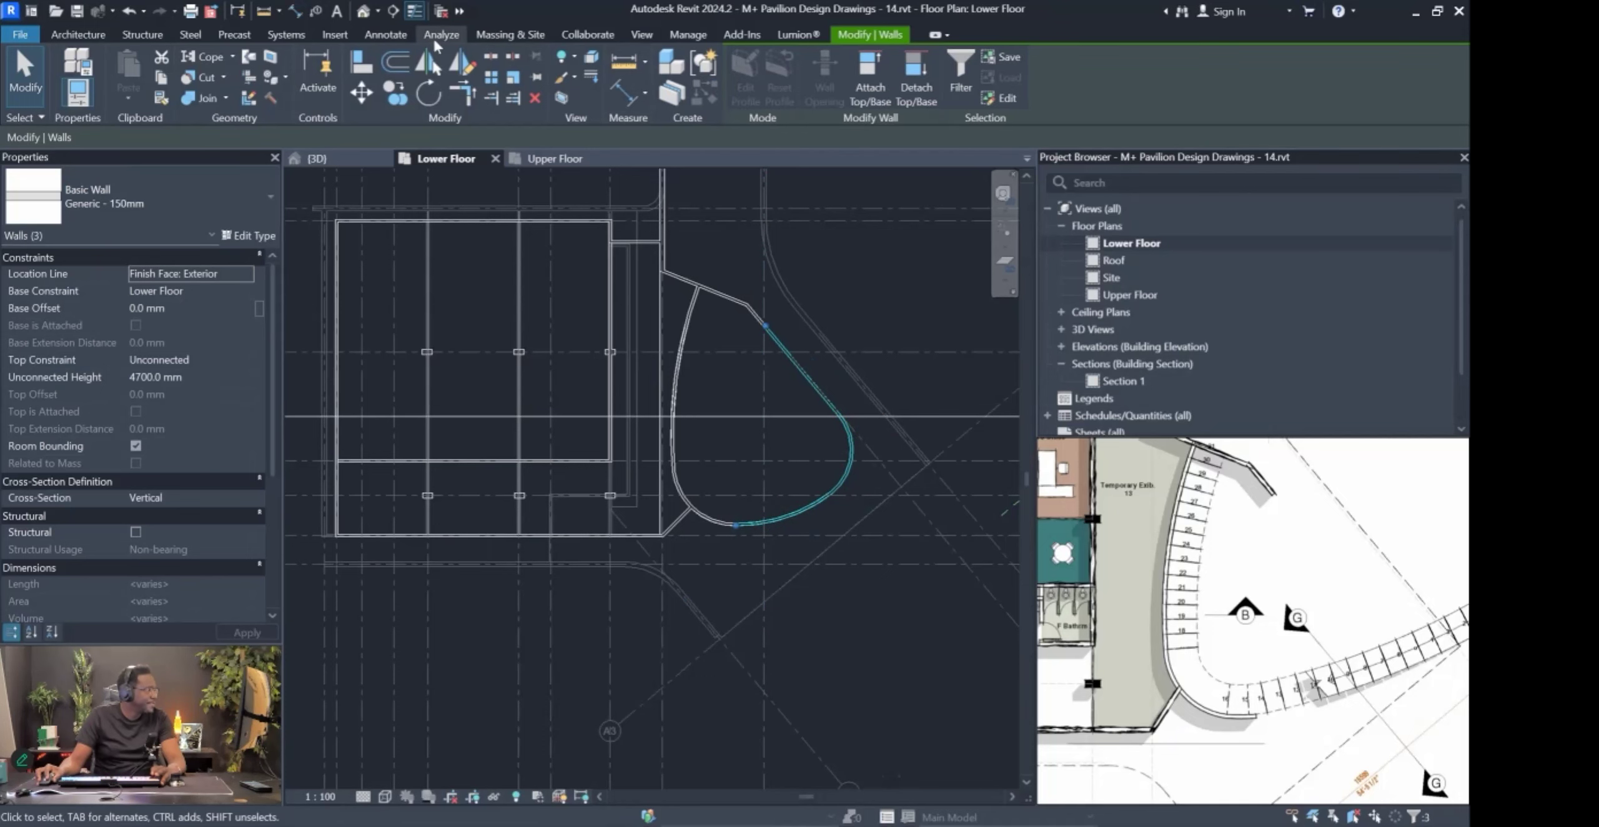
click(364, 11)
mouse_move(849, 655)
shift+middle_down()
mouse_move(598, 621)
mouse_move(551, 562)
shift+middle_up()
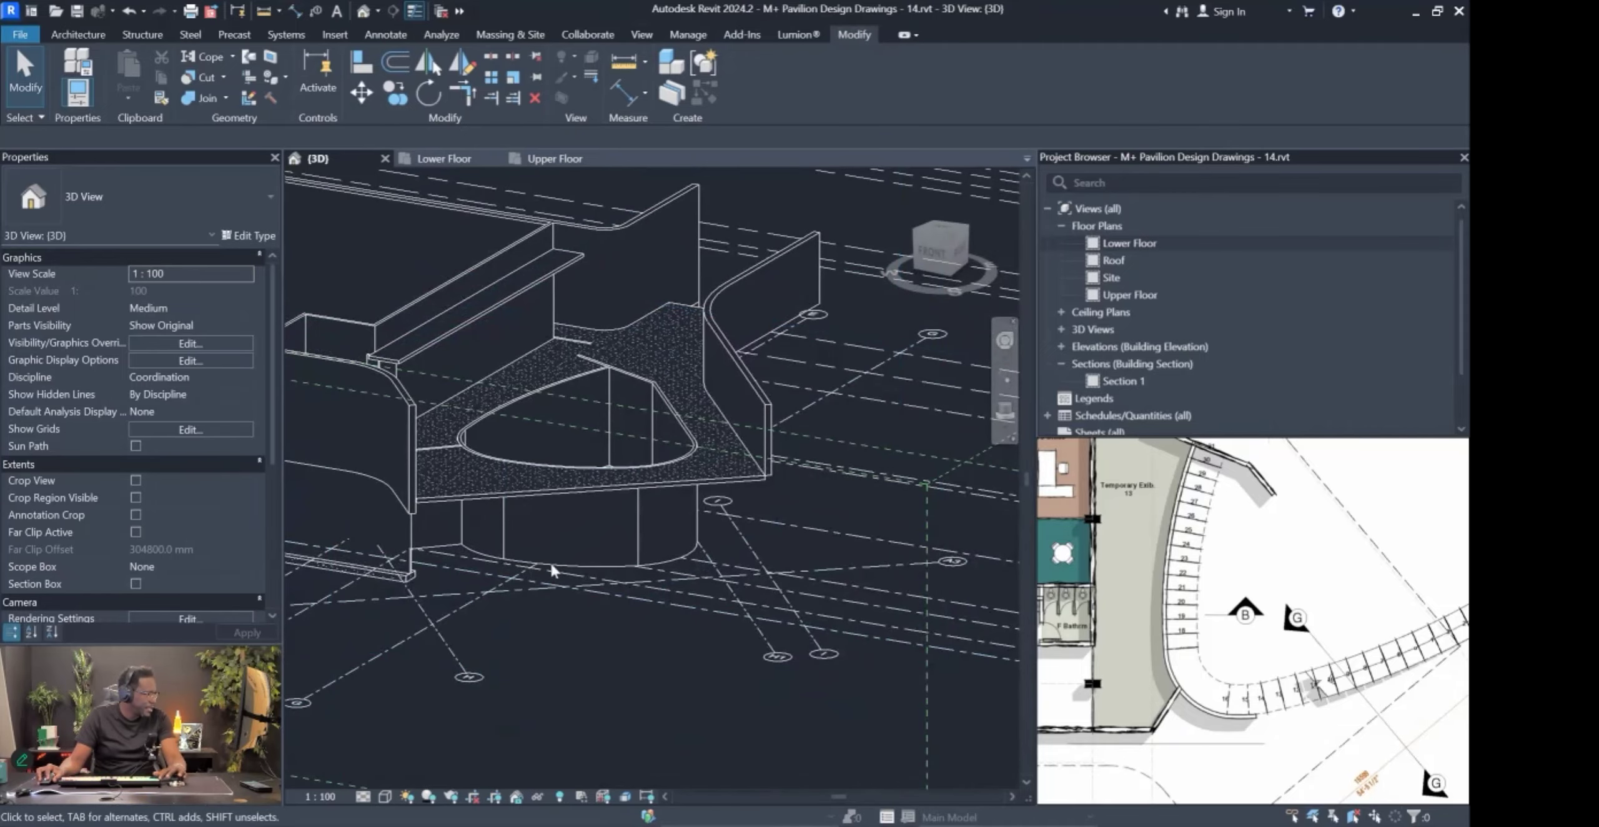
click(553, 570)
ctrl+click(668, 571)
shift+middle_drag(668, 571, 771, 475)
ctrl+click(818, 512)
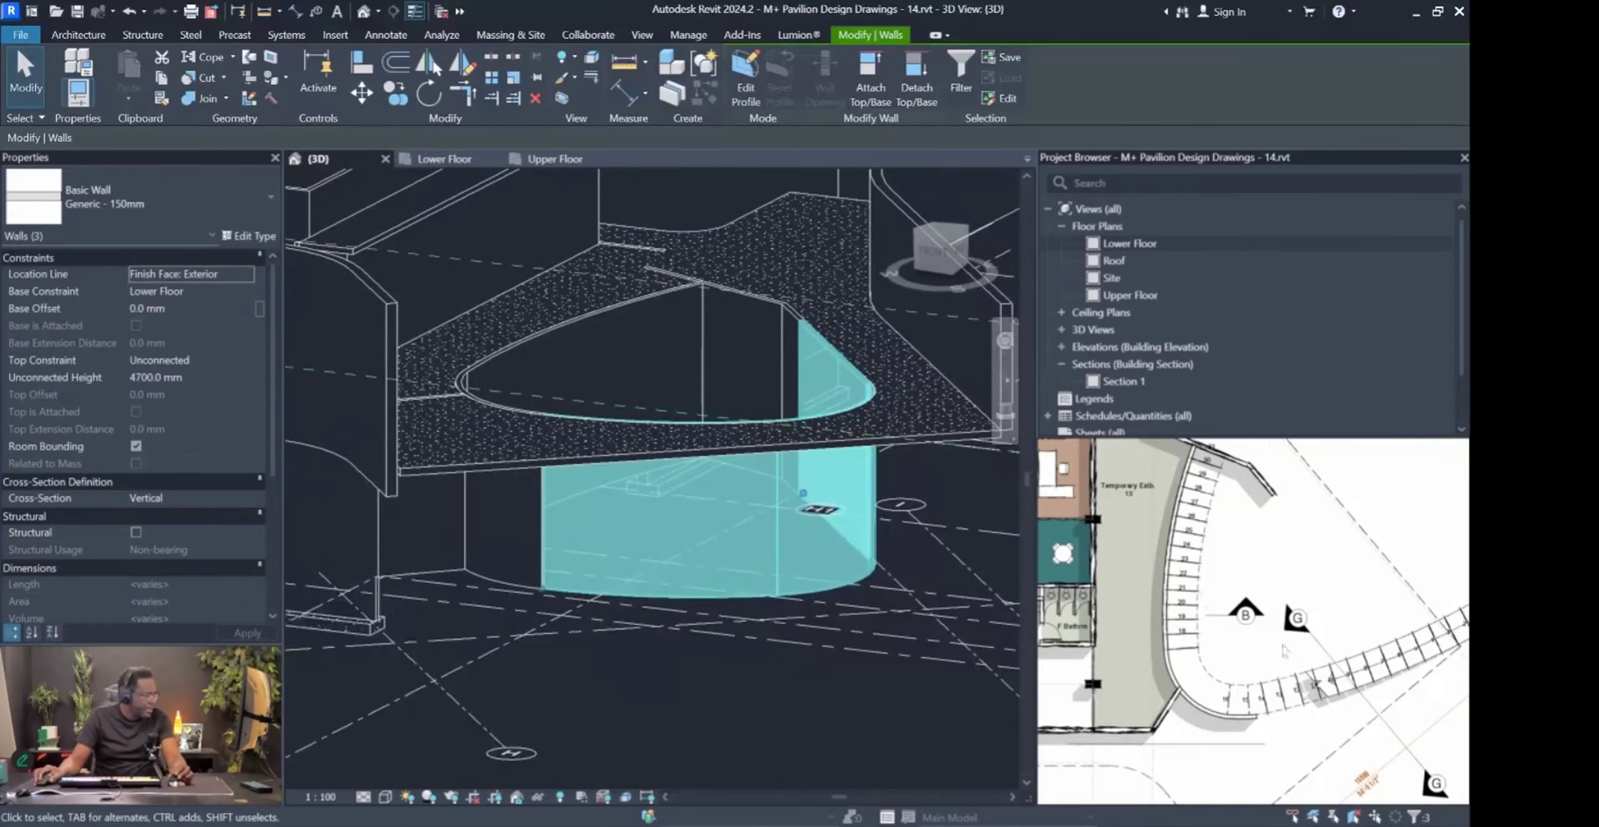
Examine the reference sketches and section for the cantilever's edge, its underside and the marked level heights.
scroll(1290, 650, down, 5)
scroll(1135, 591, down, 5)
scroll(1210, 603, up, 5)
scroll(1199, 611, up, 5)
scroll(1302, 592, down, 3)
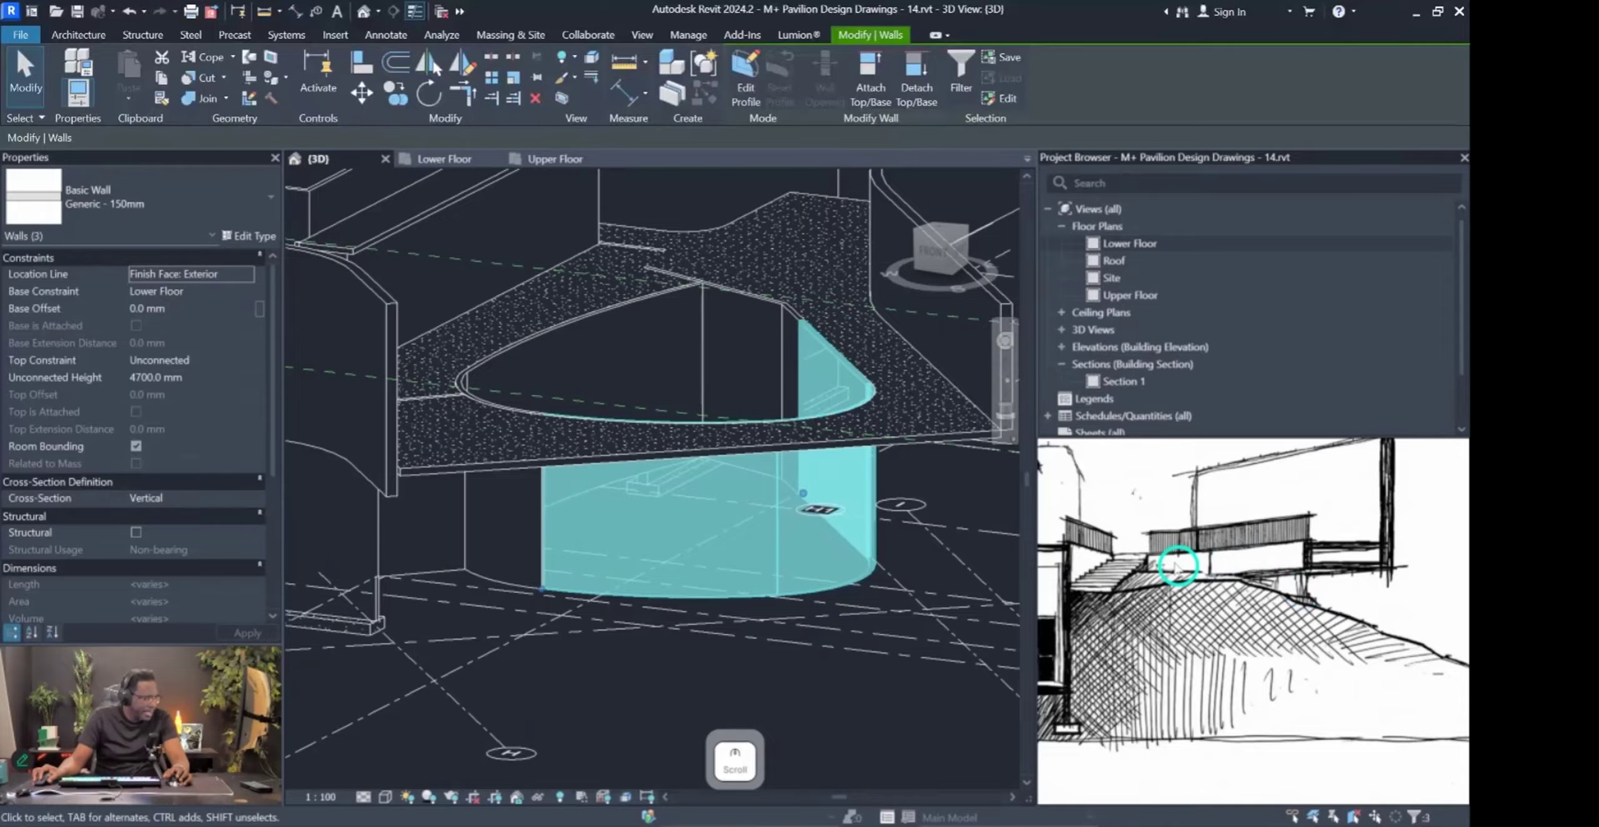
scroll(1226, 553, down, 2)
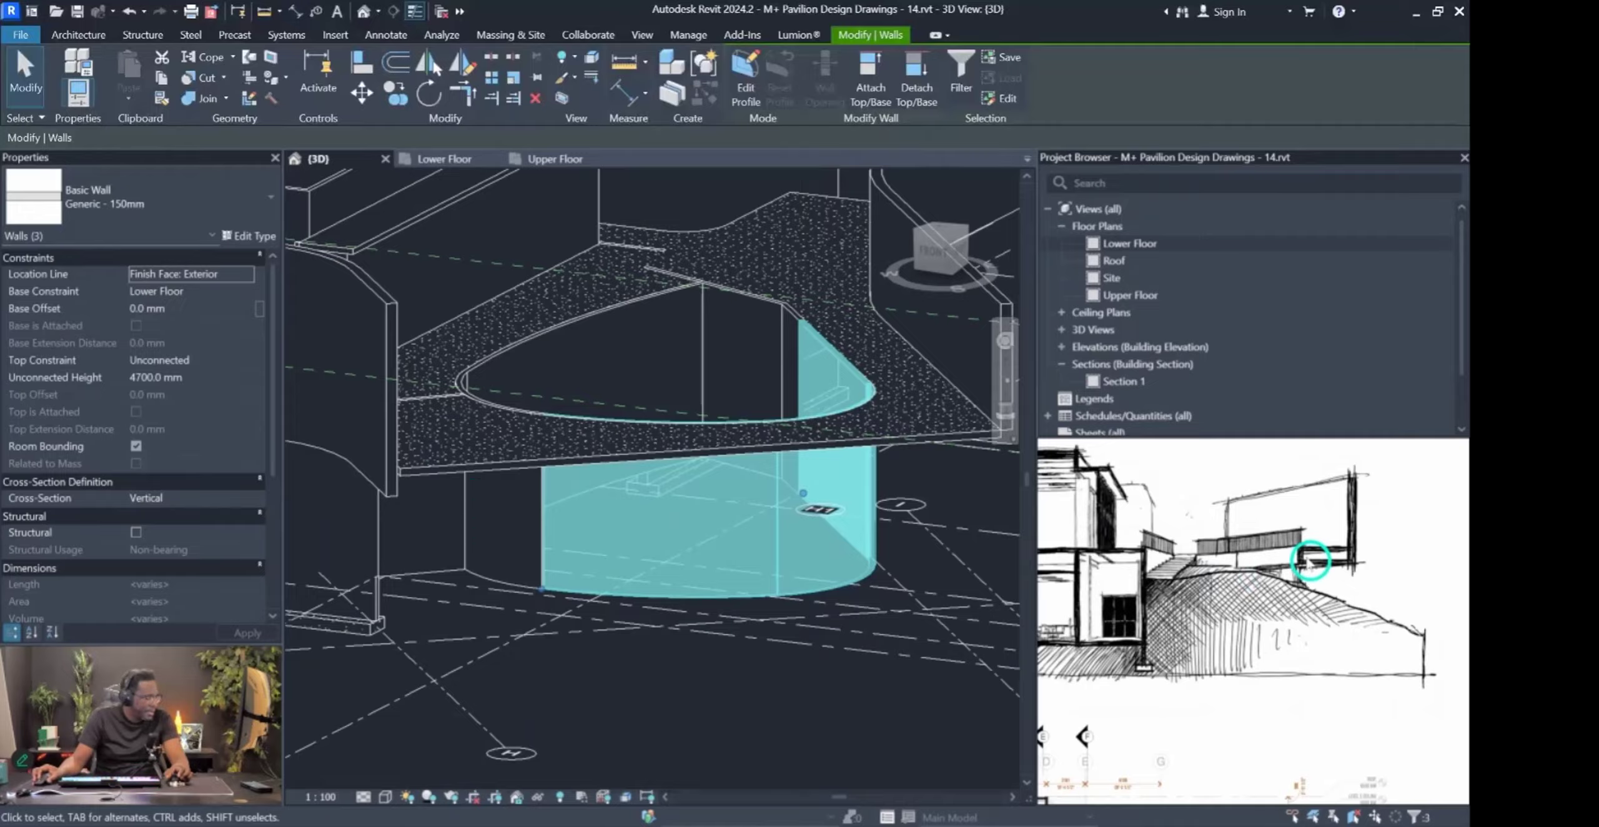
scroll(1302, 553, up, 3)
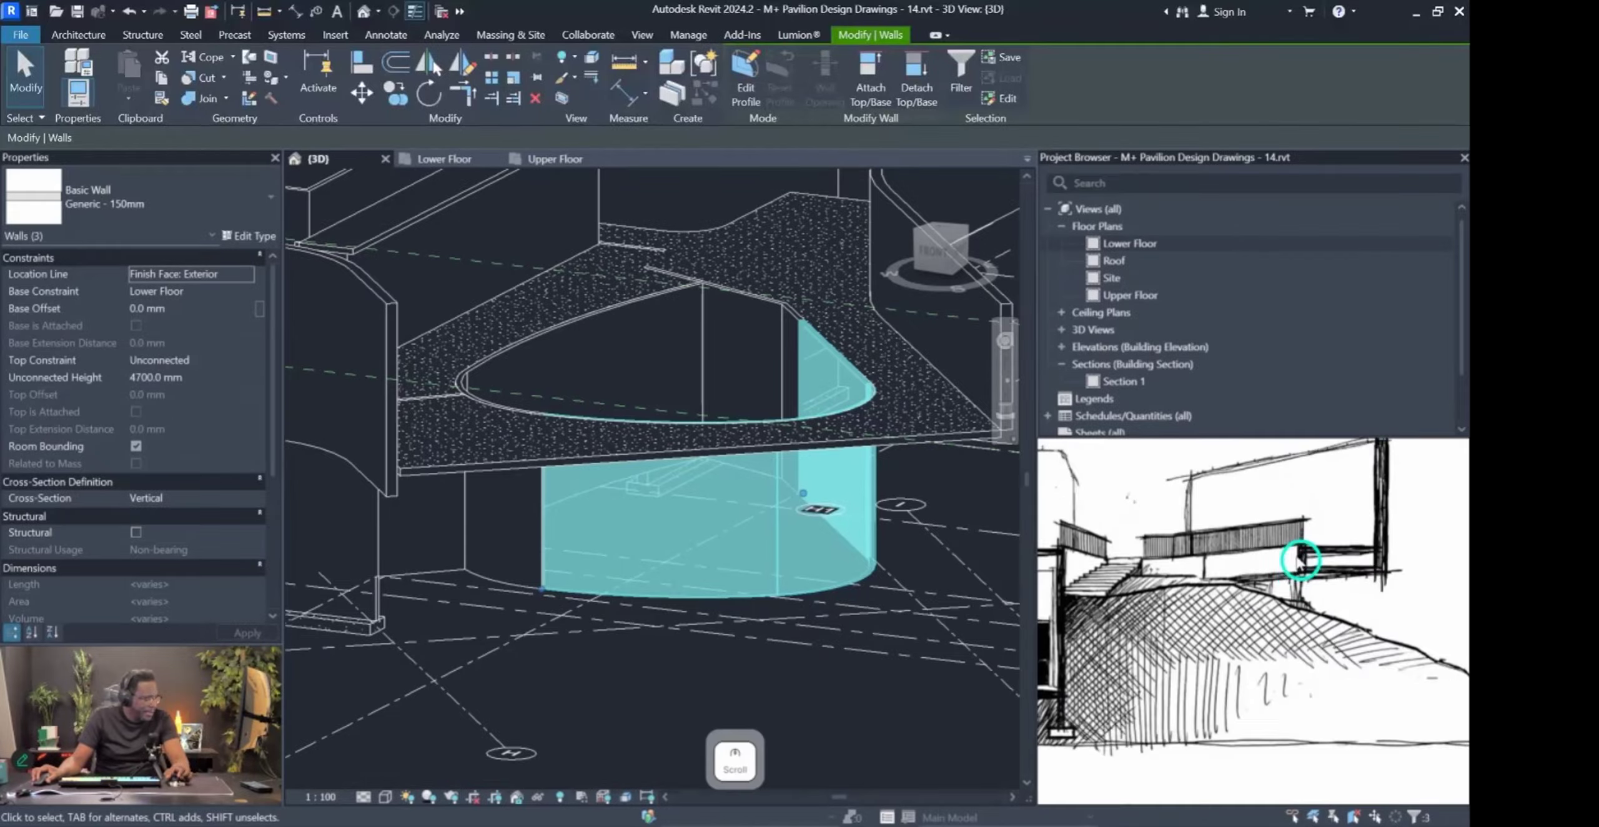
scroll(772, 515, down, 10)
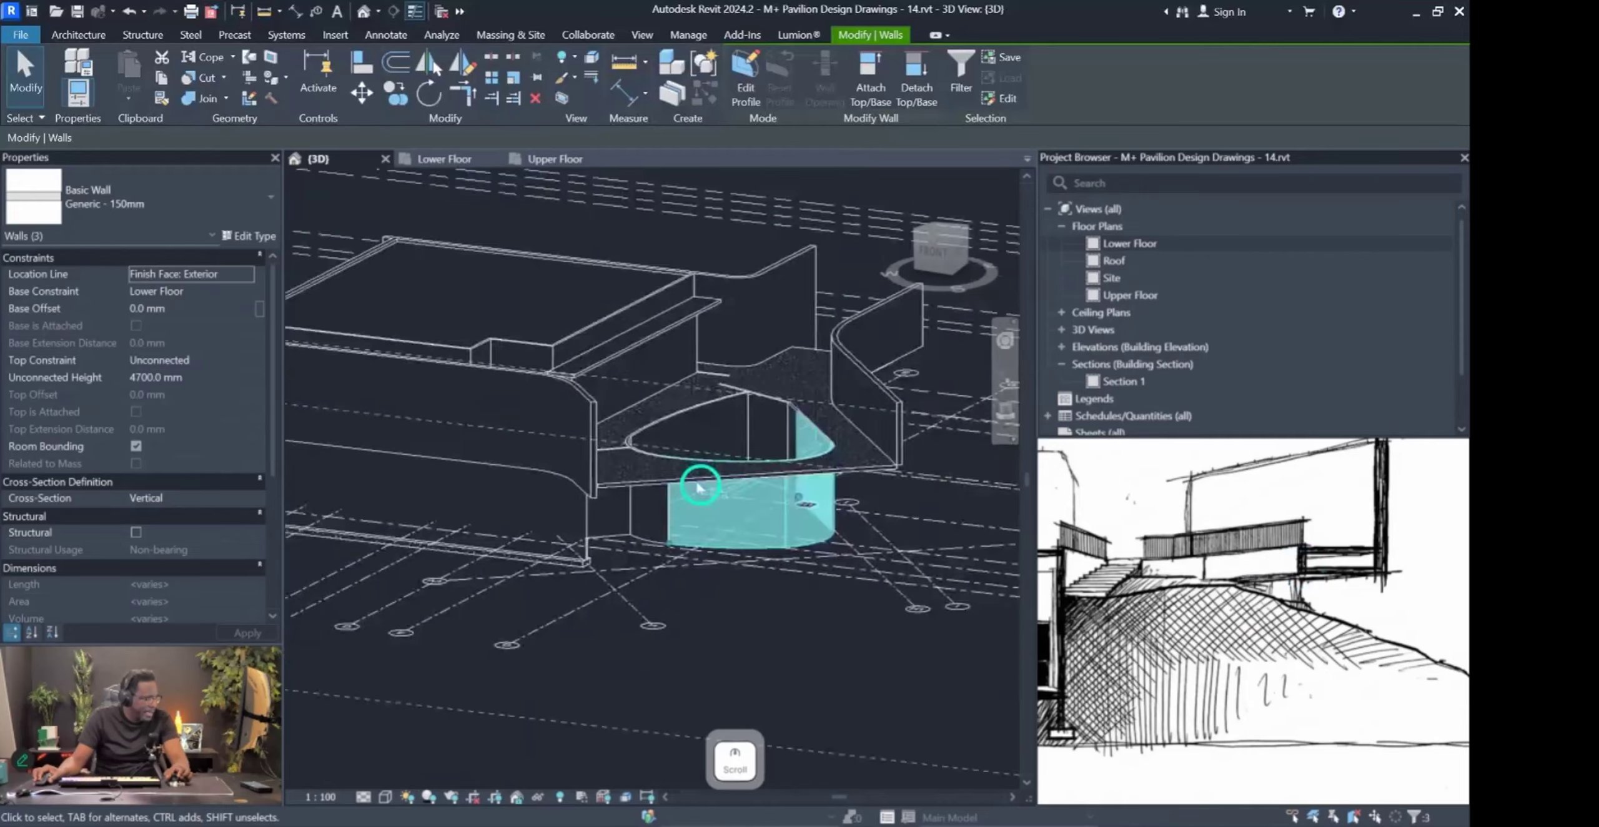
scroll(1251, 604, down, 5)
scroll(1245, 609, up, 10)
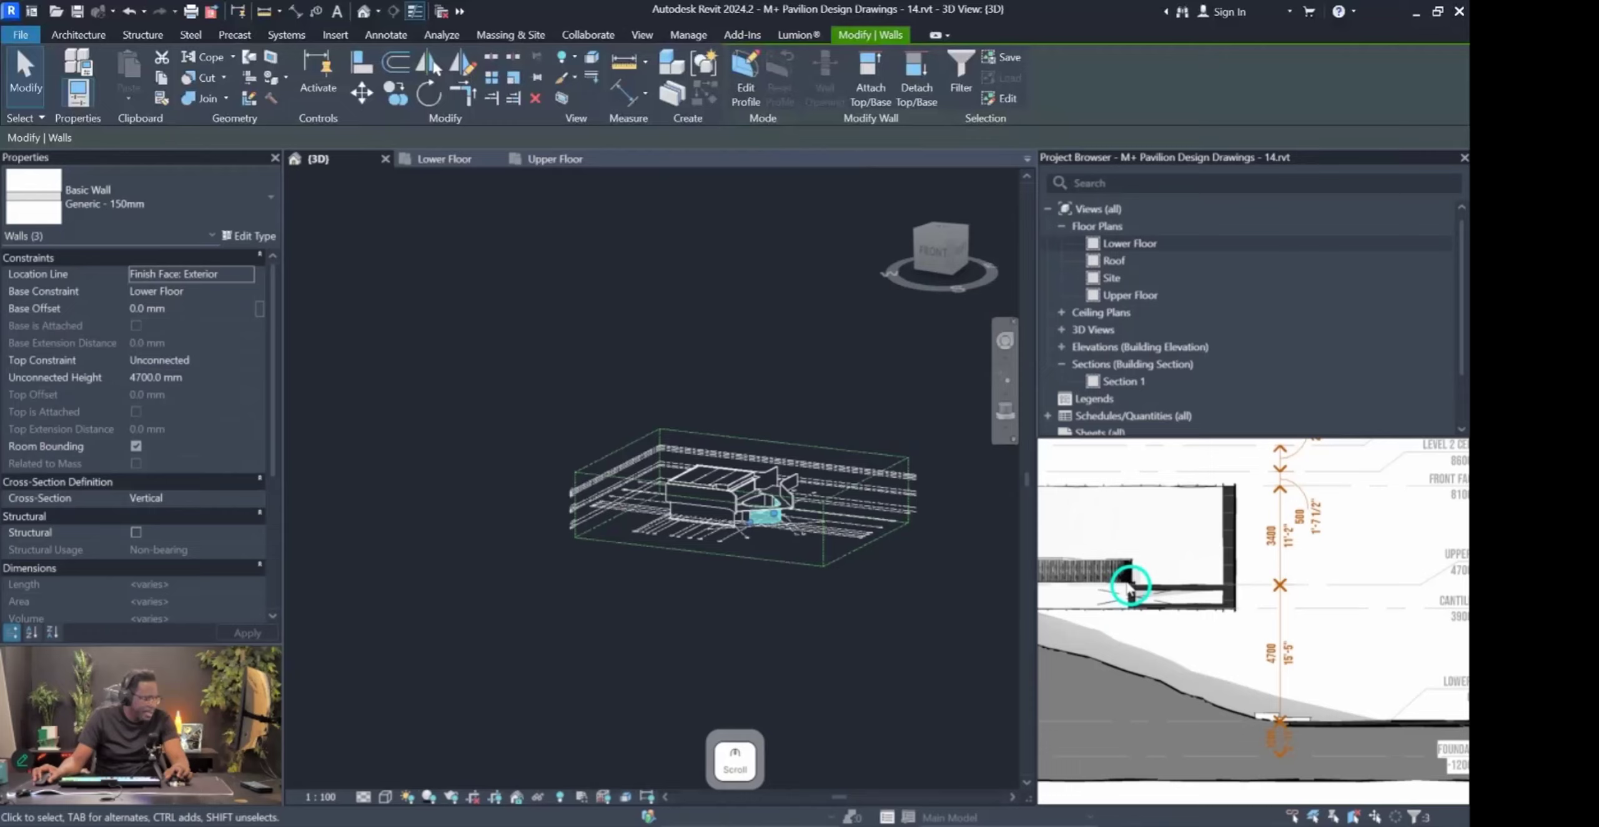
scroll(1135, 605, down, 3)
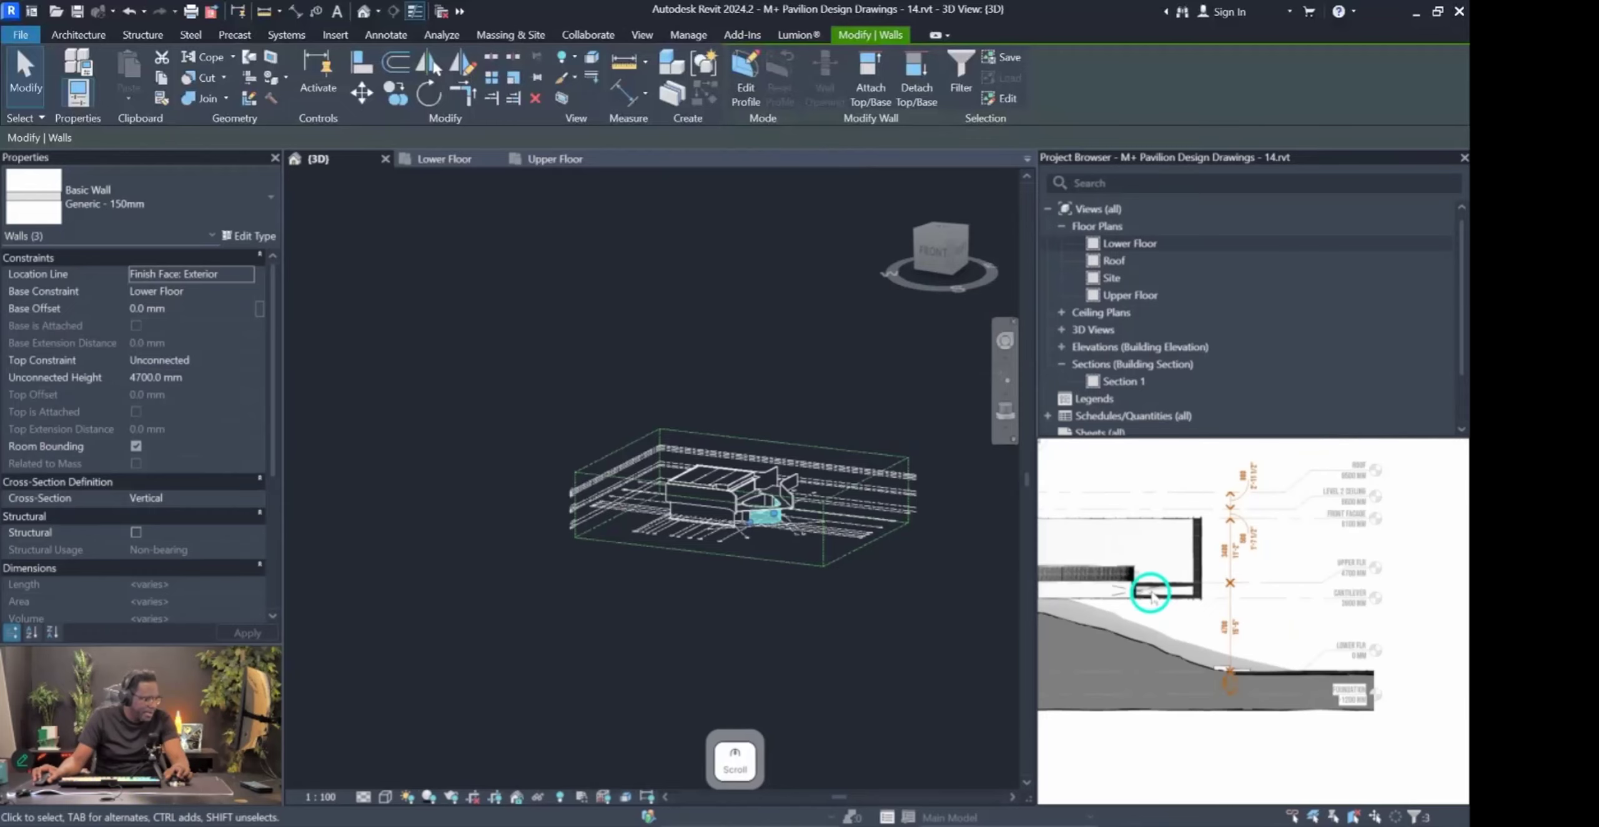
scroll(1307, 601, up, 3)
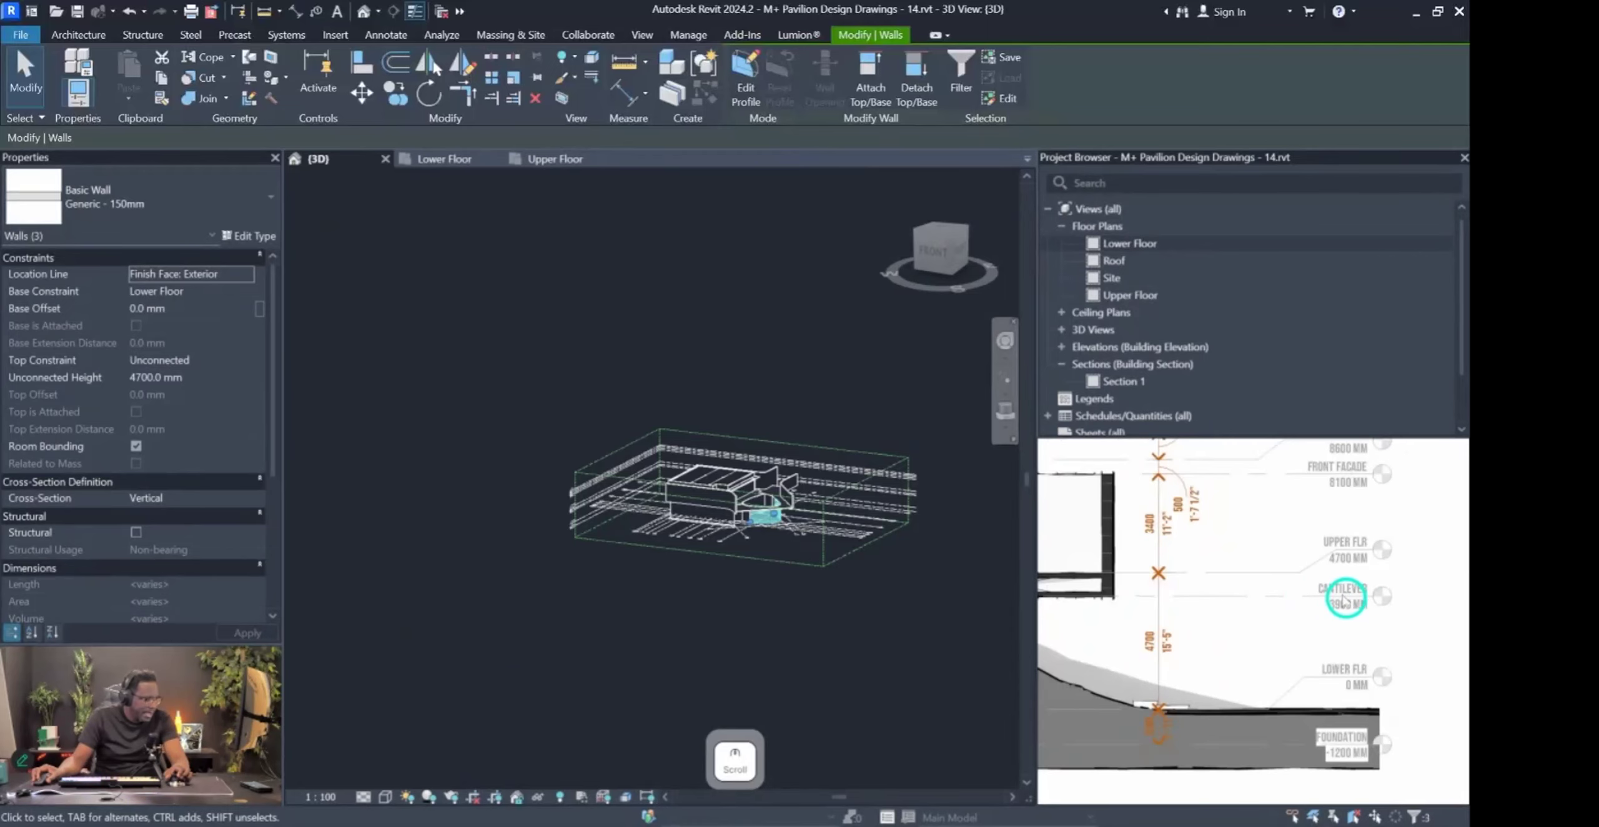
Set the base constraint of the three selected teardrop walls to Cantilever.
scroll(749, 509, up, 6)
middle_drag(792, 512, 690, 524)
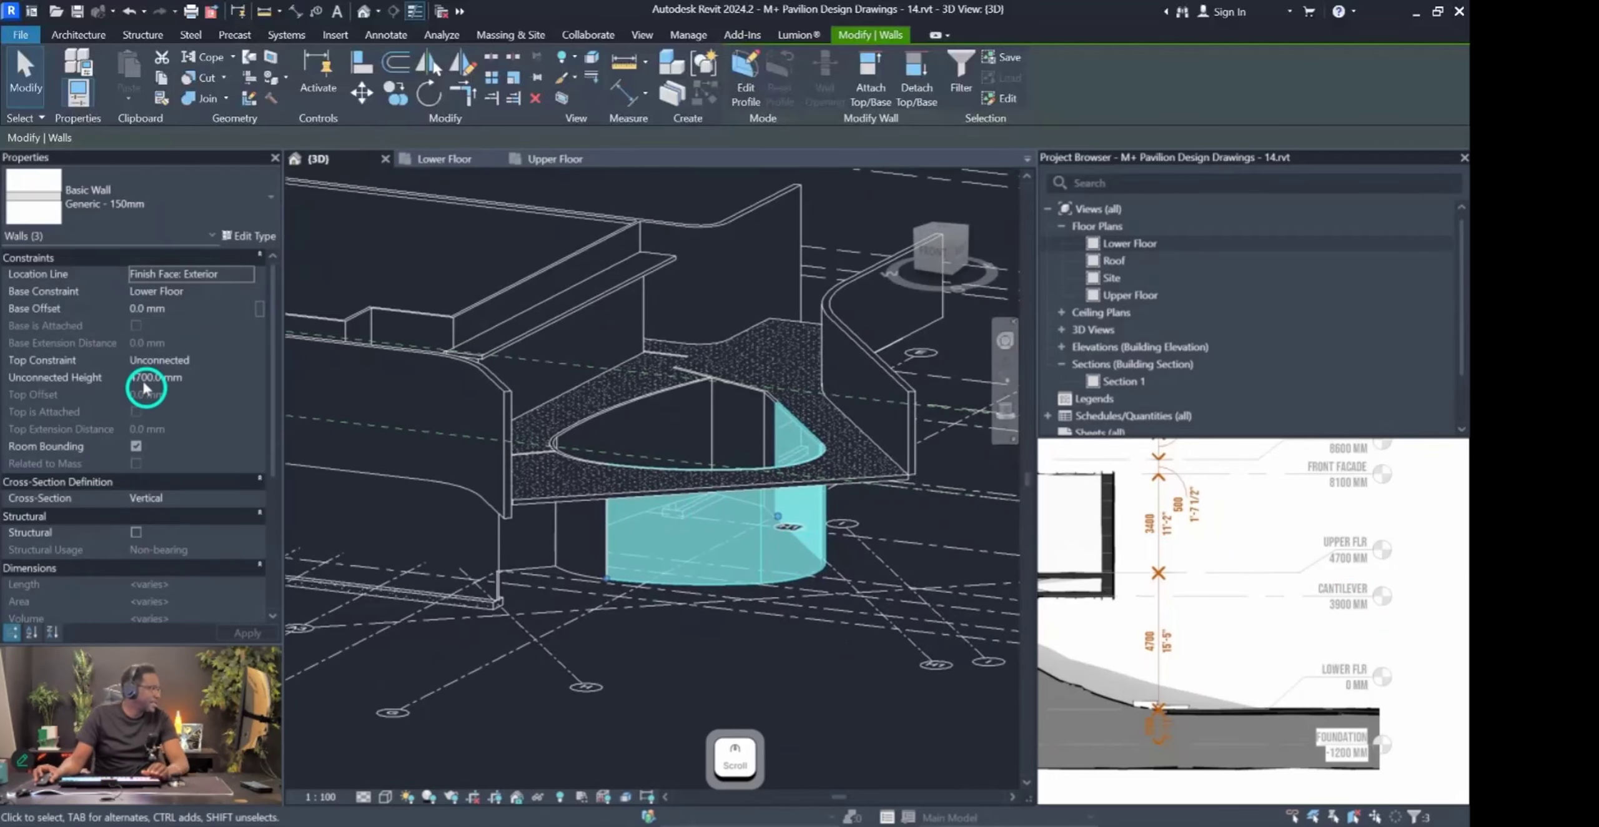
click(248, 293)
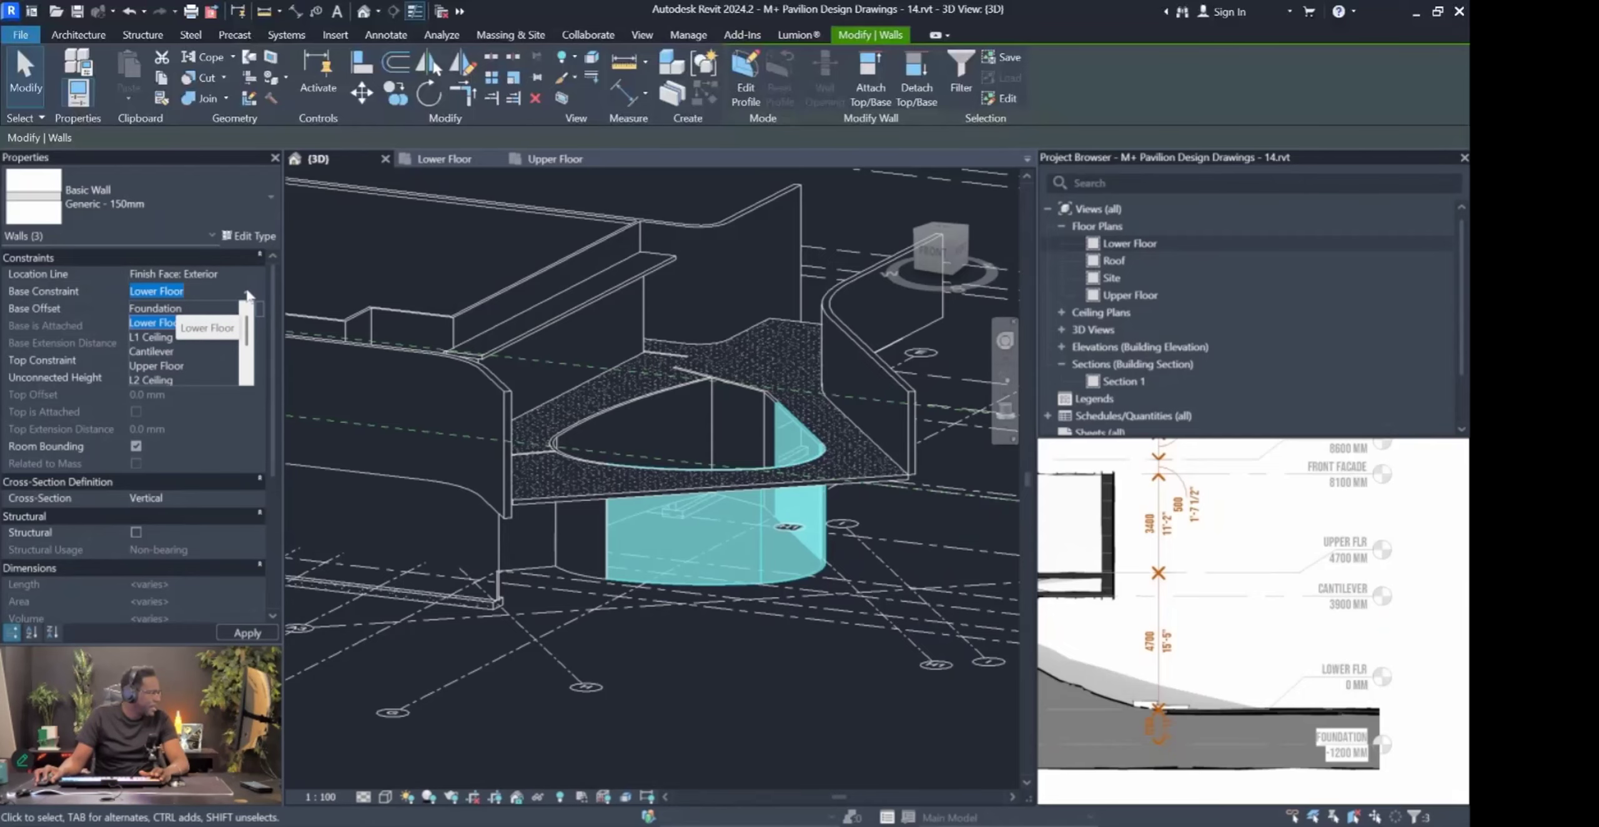
click(179, 351)
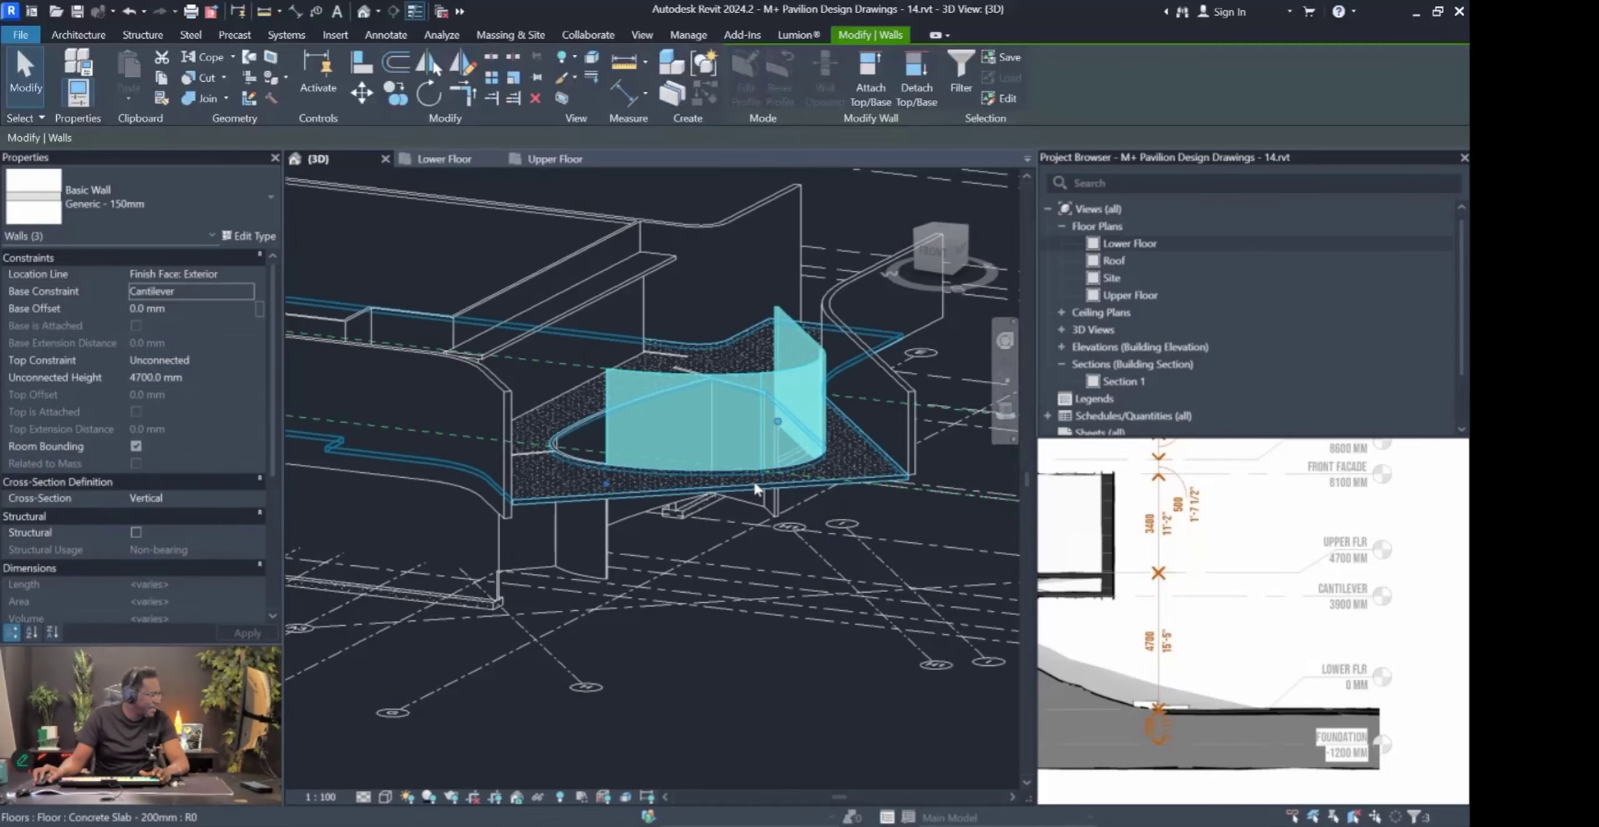
Set the top constraint of the three selected teardrop walls to Up to level: Upper Floor and clear the selection.
shift+middle_drag(751, 497, 856, 502)
click(251, 379)
click(250, 365)
scroll(200, 427, down, 2)
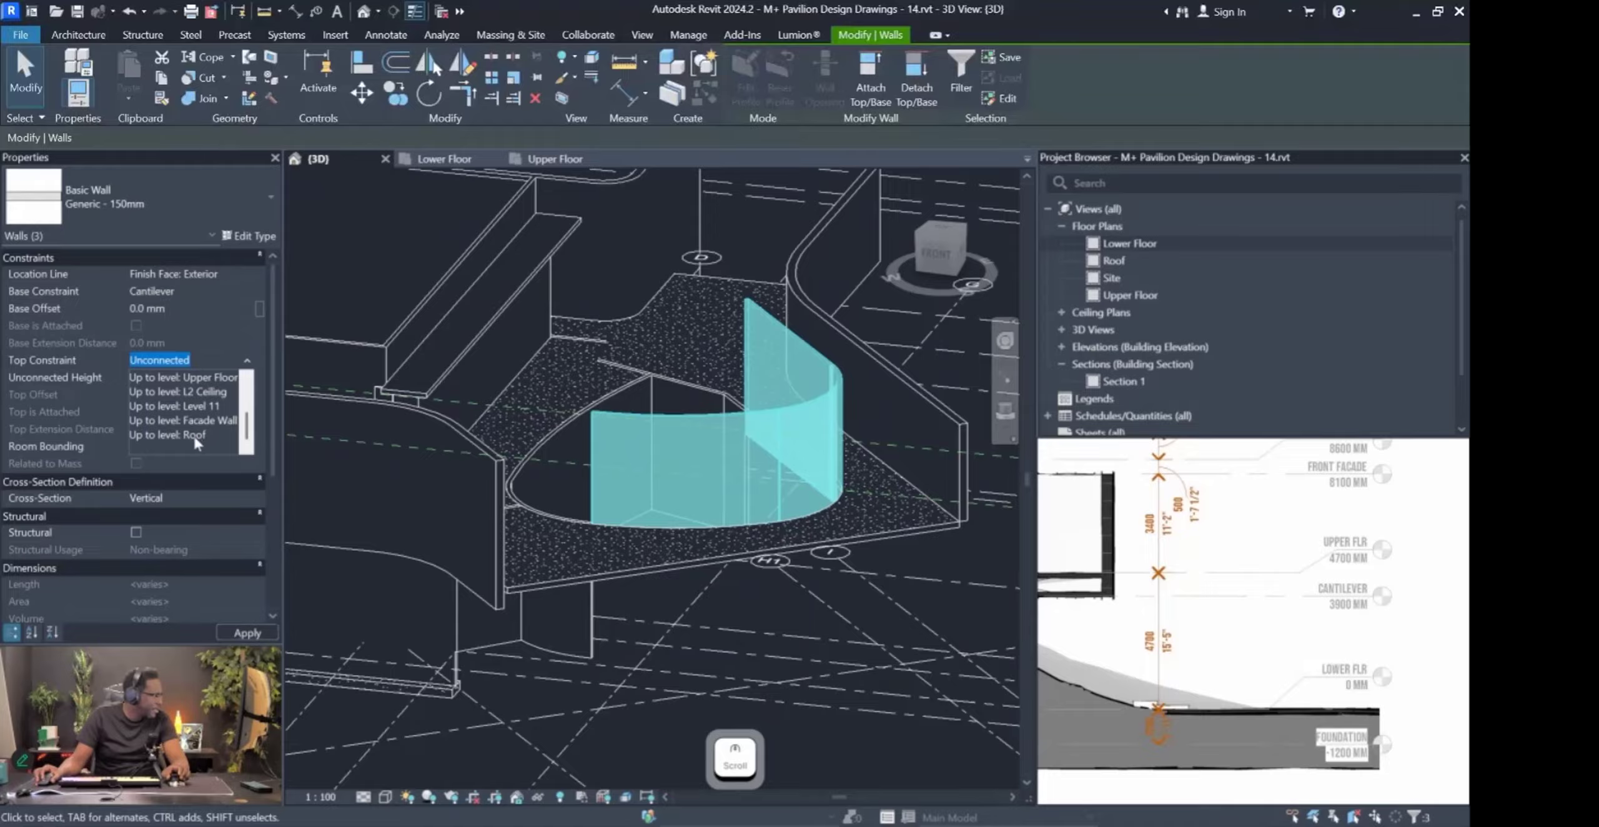
scroll(208, 400, up, 1)
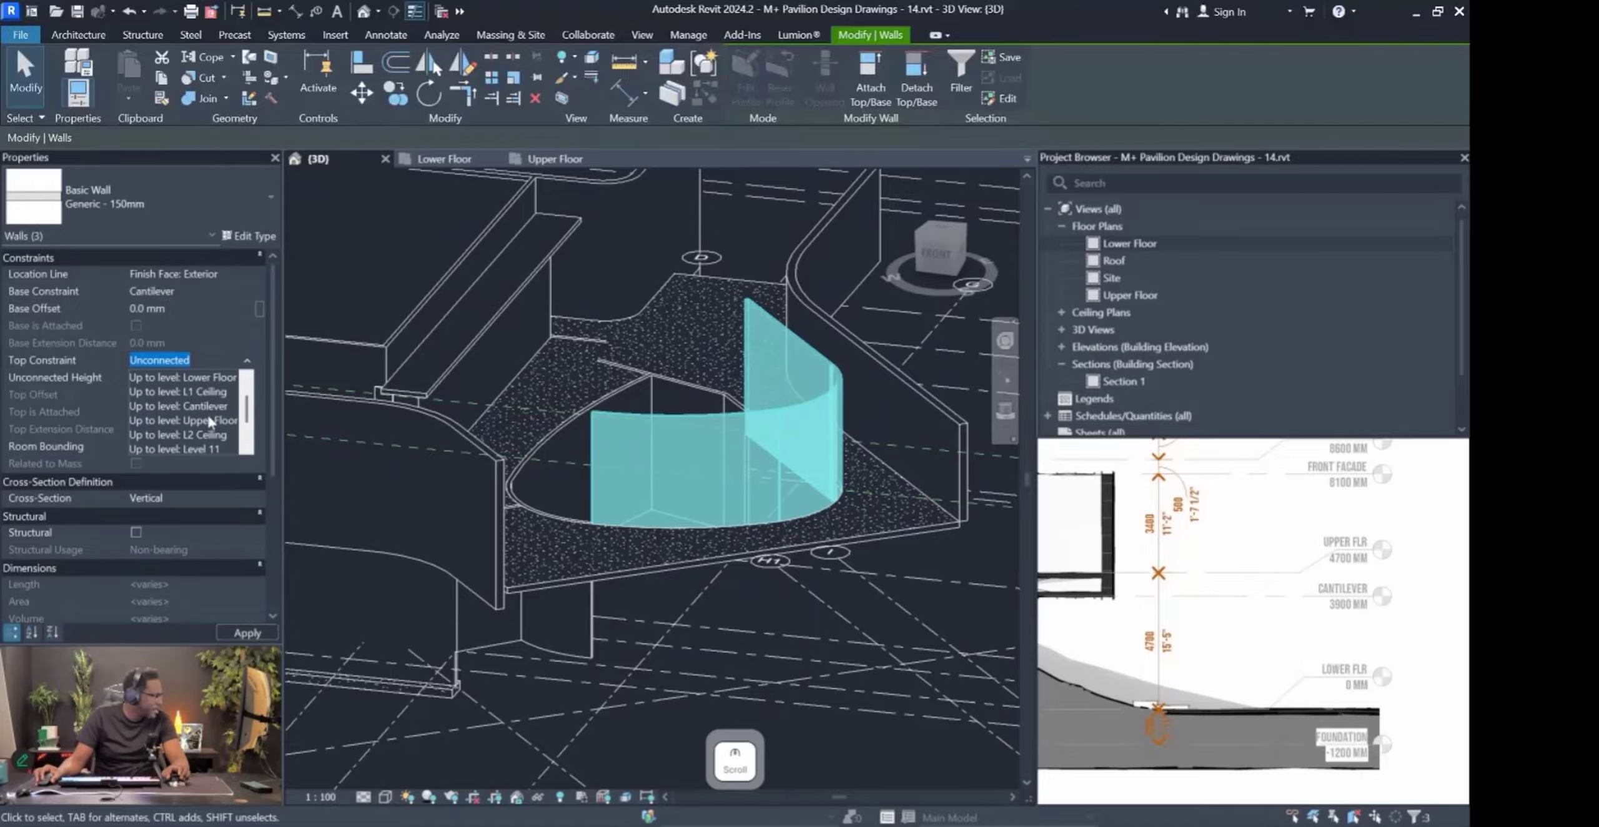
scroll(208, 427, down, 1)
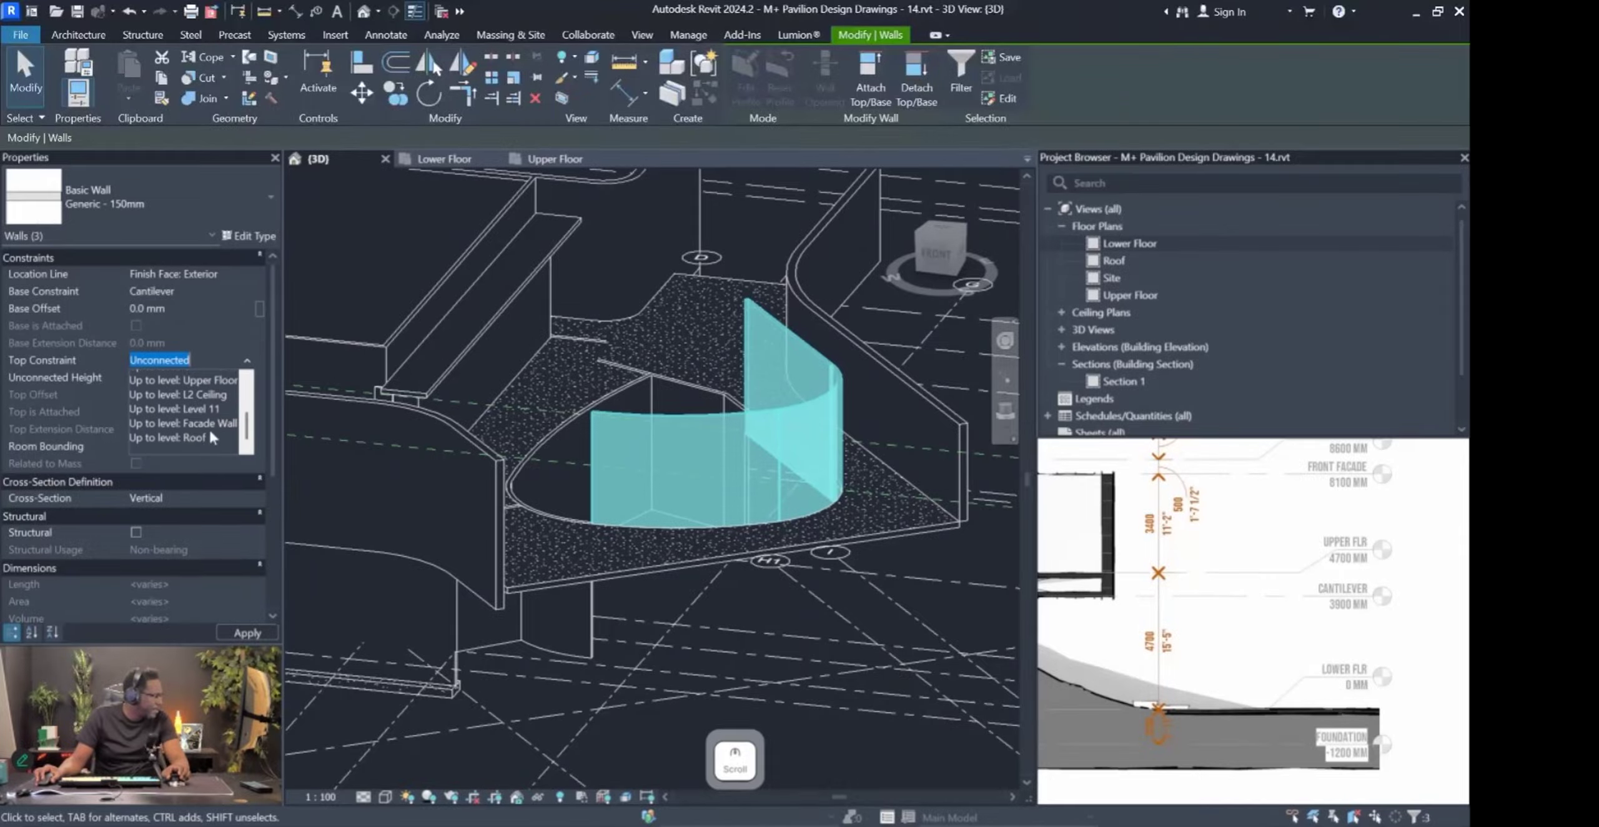
click(216, 377)
scroll(811, 536, up, 5)
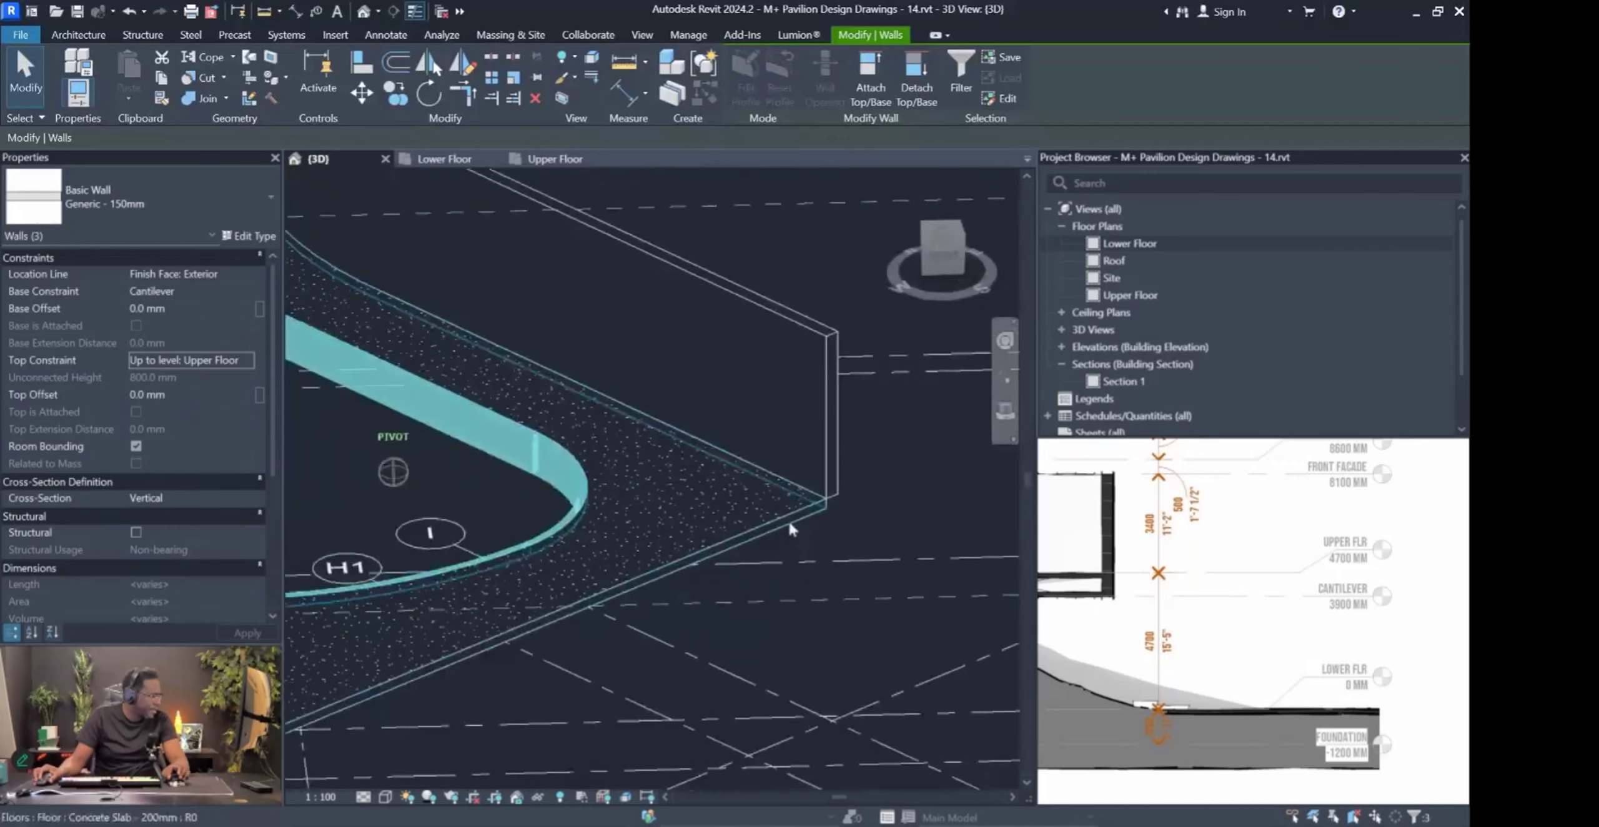
middle_drag(537, 514, 742, 514)
scroll(675, 466, down, 4)
mouse_move(612, 528)
shift+middle_down()
mouse_move(644, 485)
mouse_move(683, 539)
mouse_move(581, 497)
mouse_move(646, 510)
mouse_move(737, 497)
mouse_move(810, 537)
mouse_move(777, 527)
mouse_move(1243, 637)
mouse_move(624, 519)
mouse_move(927, 532)
mouse_move(959, 486)
shift+middle_up()
key(Escape)
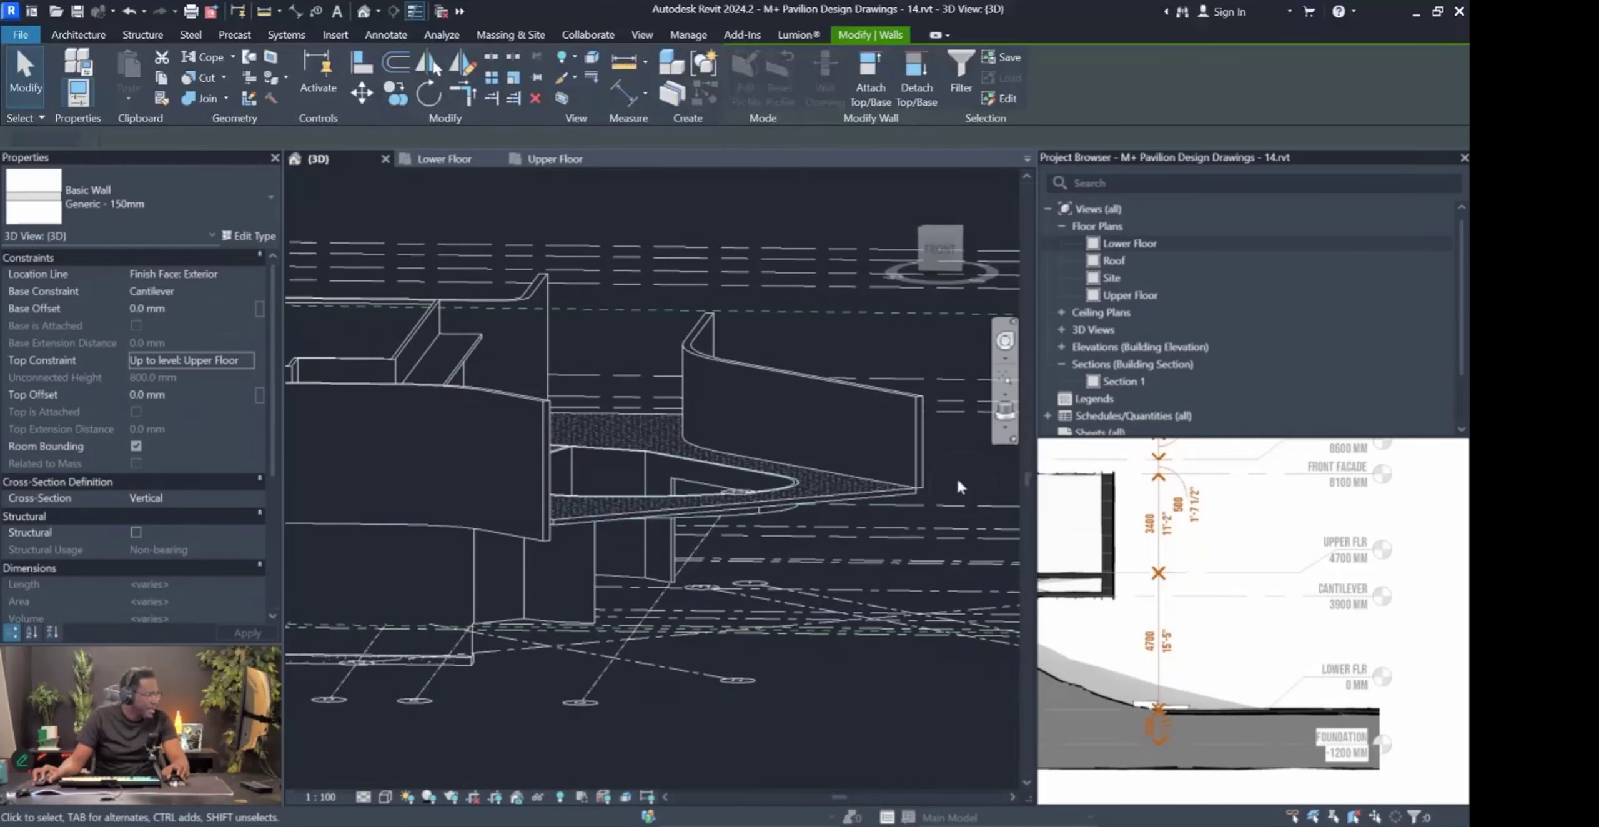
Set the base constraint of the three connected 300 mm upper-floor walls beside the cantilever to Cantilever.
shift+middle_drag(960, 486, 1249, 531)
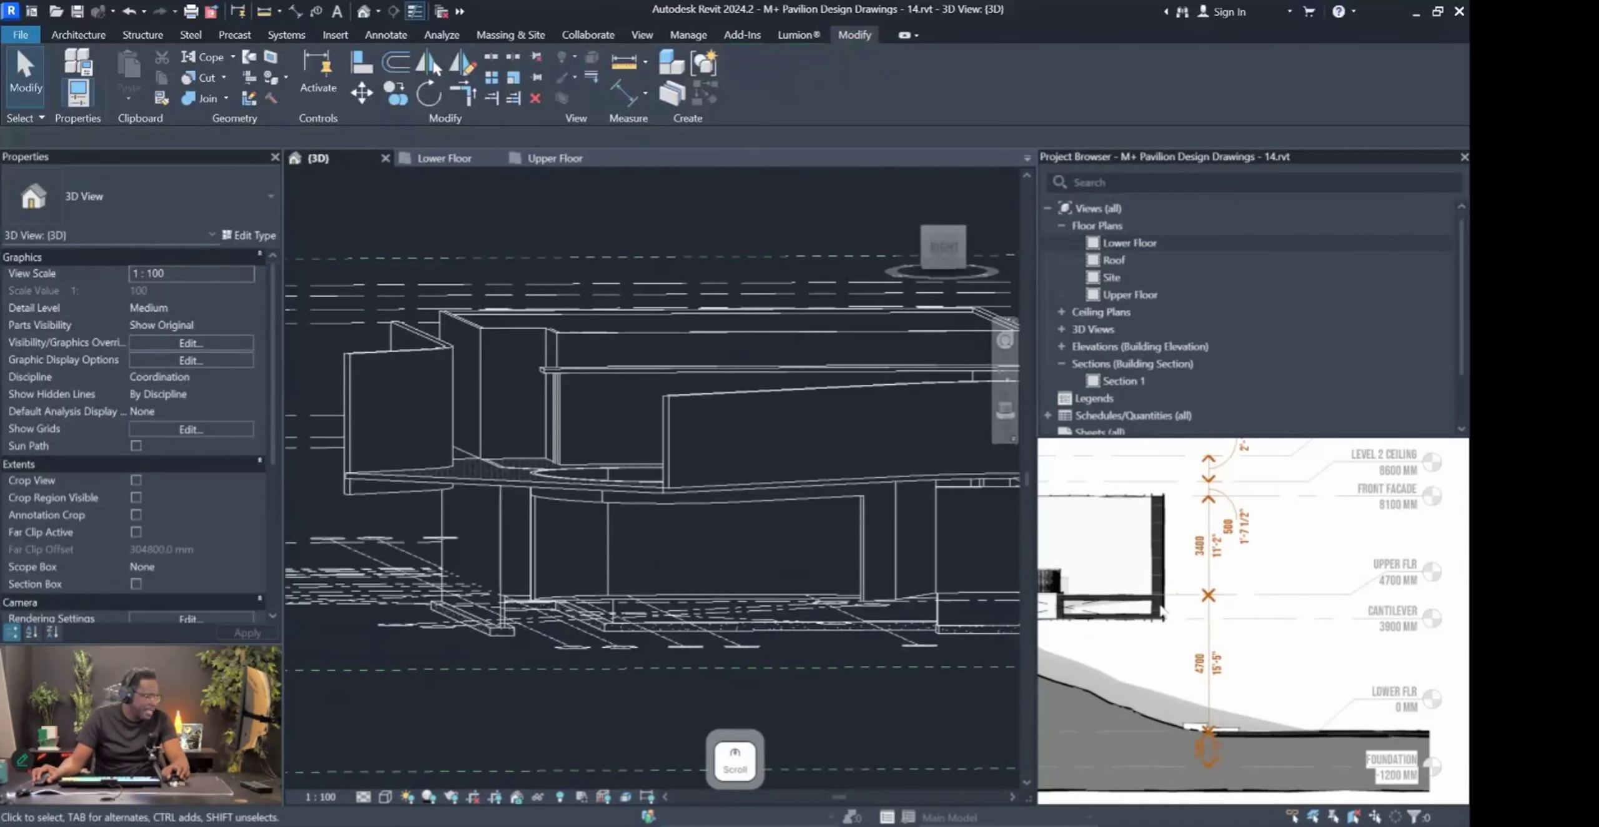
click(674, 442)
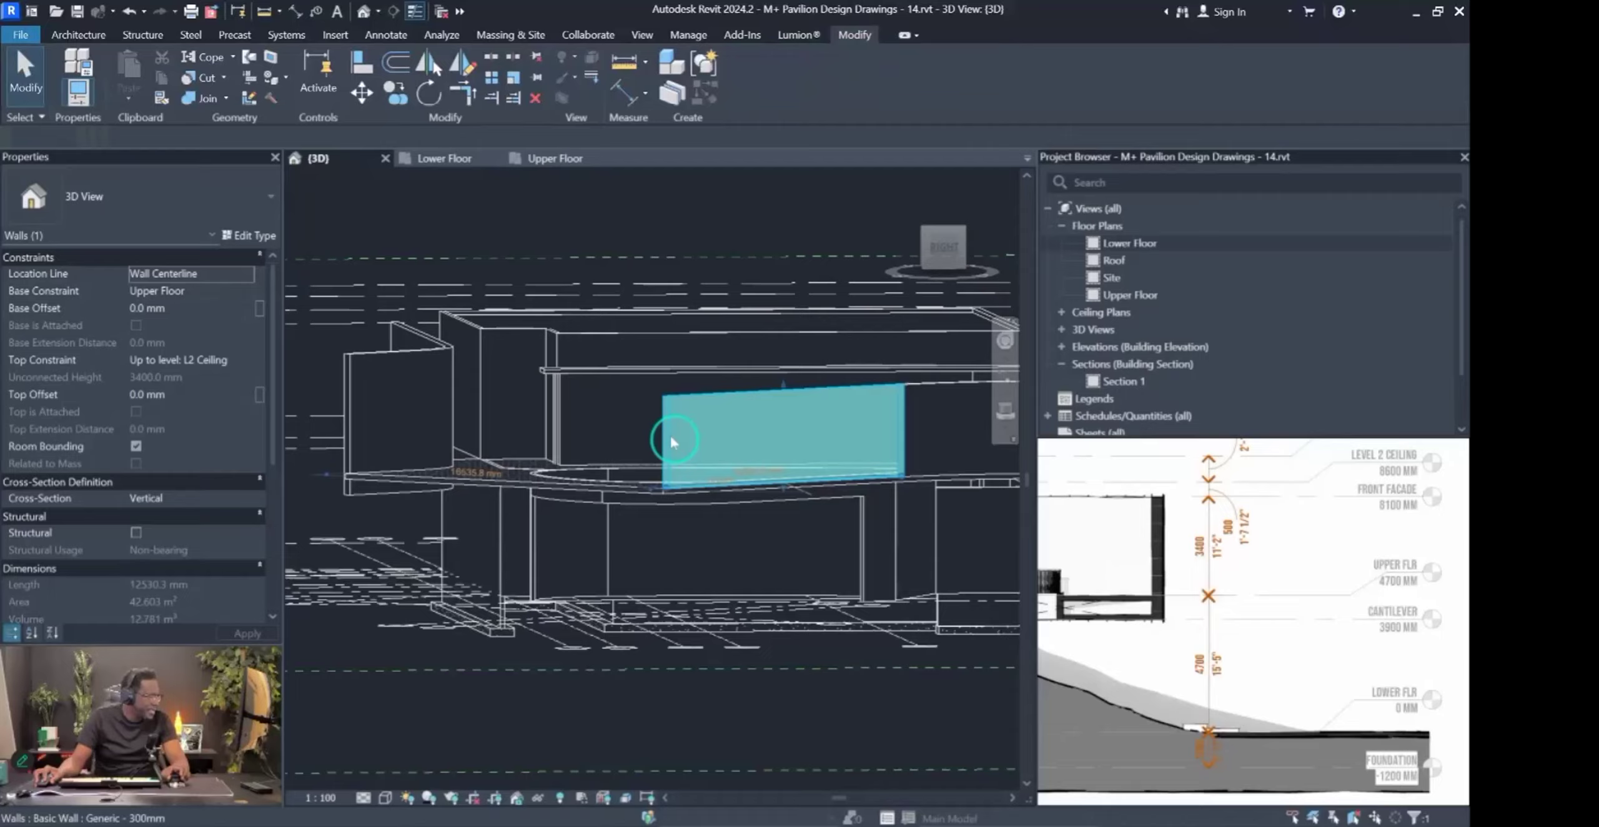
shift+middle_drag(674, 441, 831, 400)
ctrl+click(829, 399)
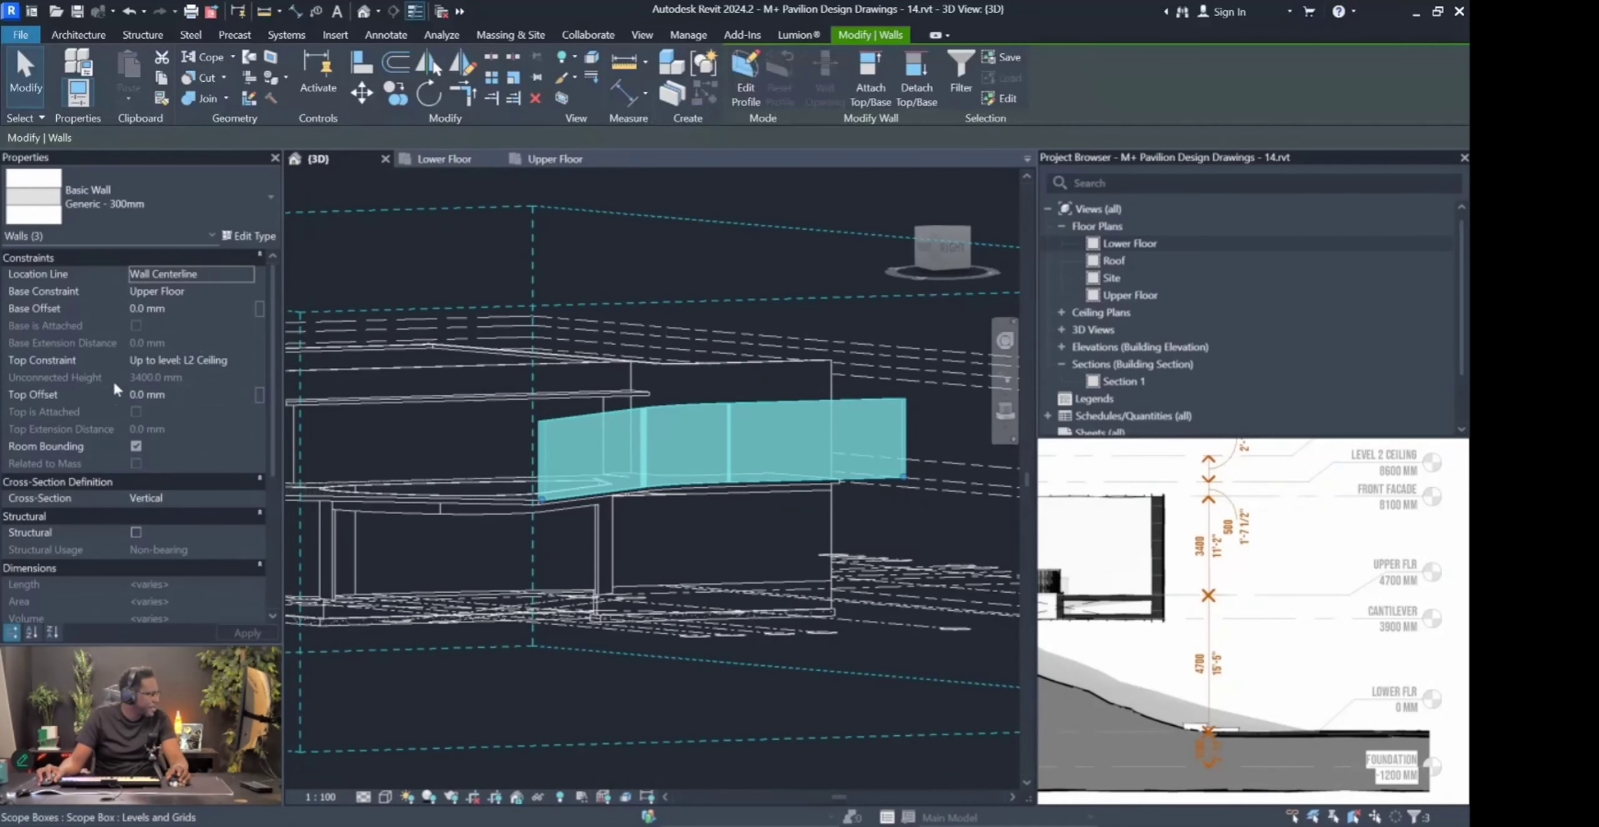
click(242, 294)
click(247, 292)
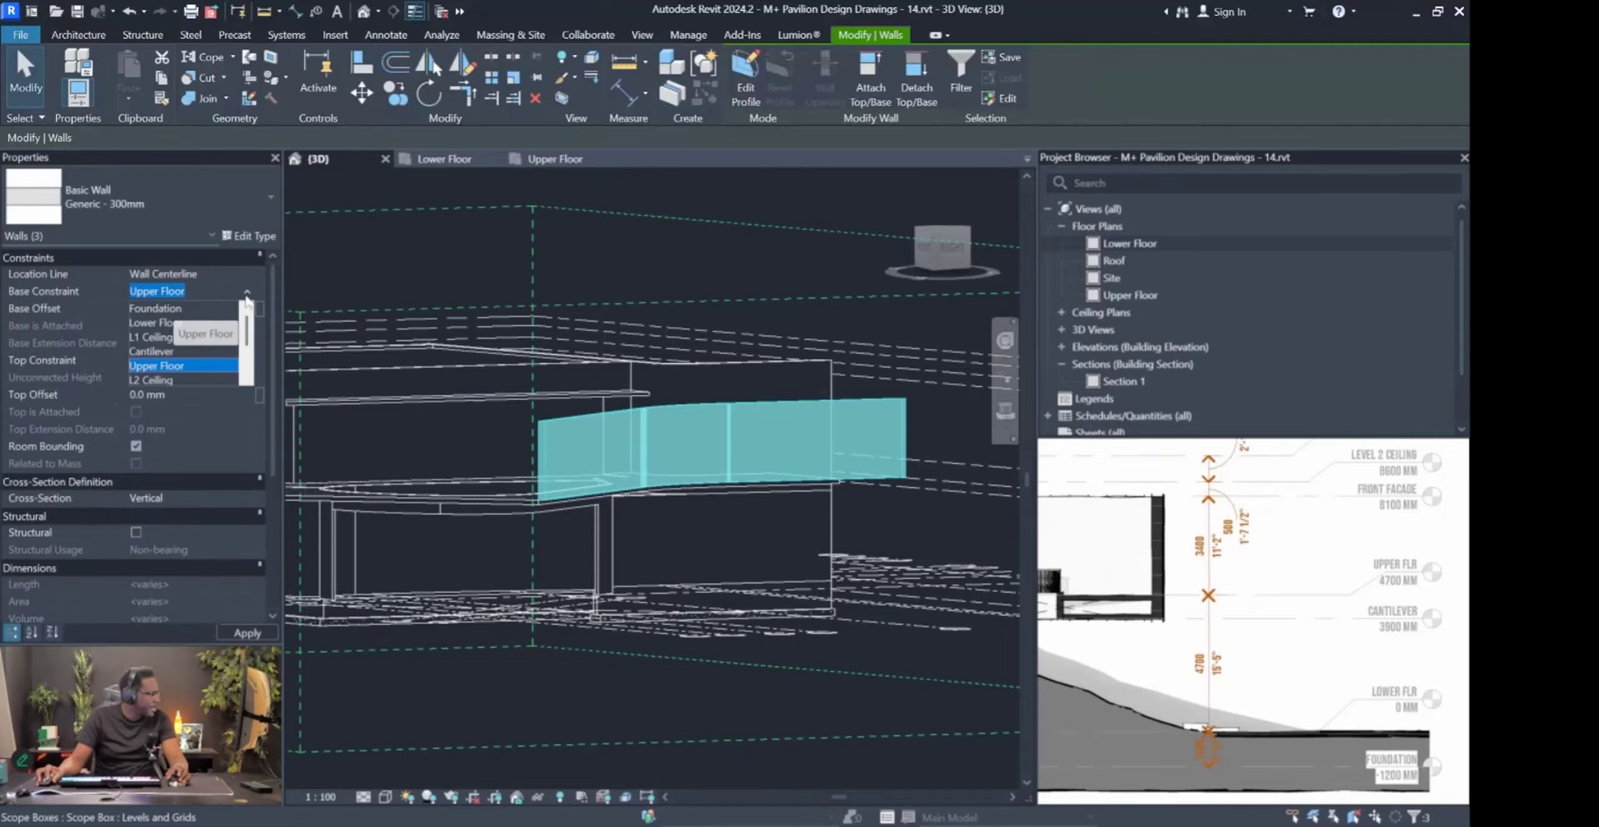
scroll(178, 334, down, 2)
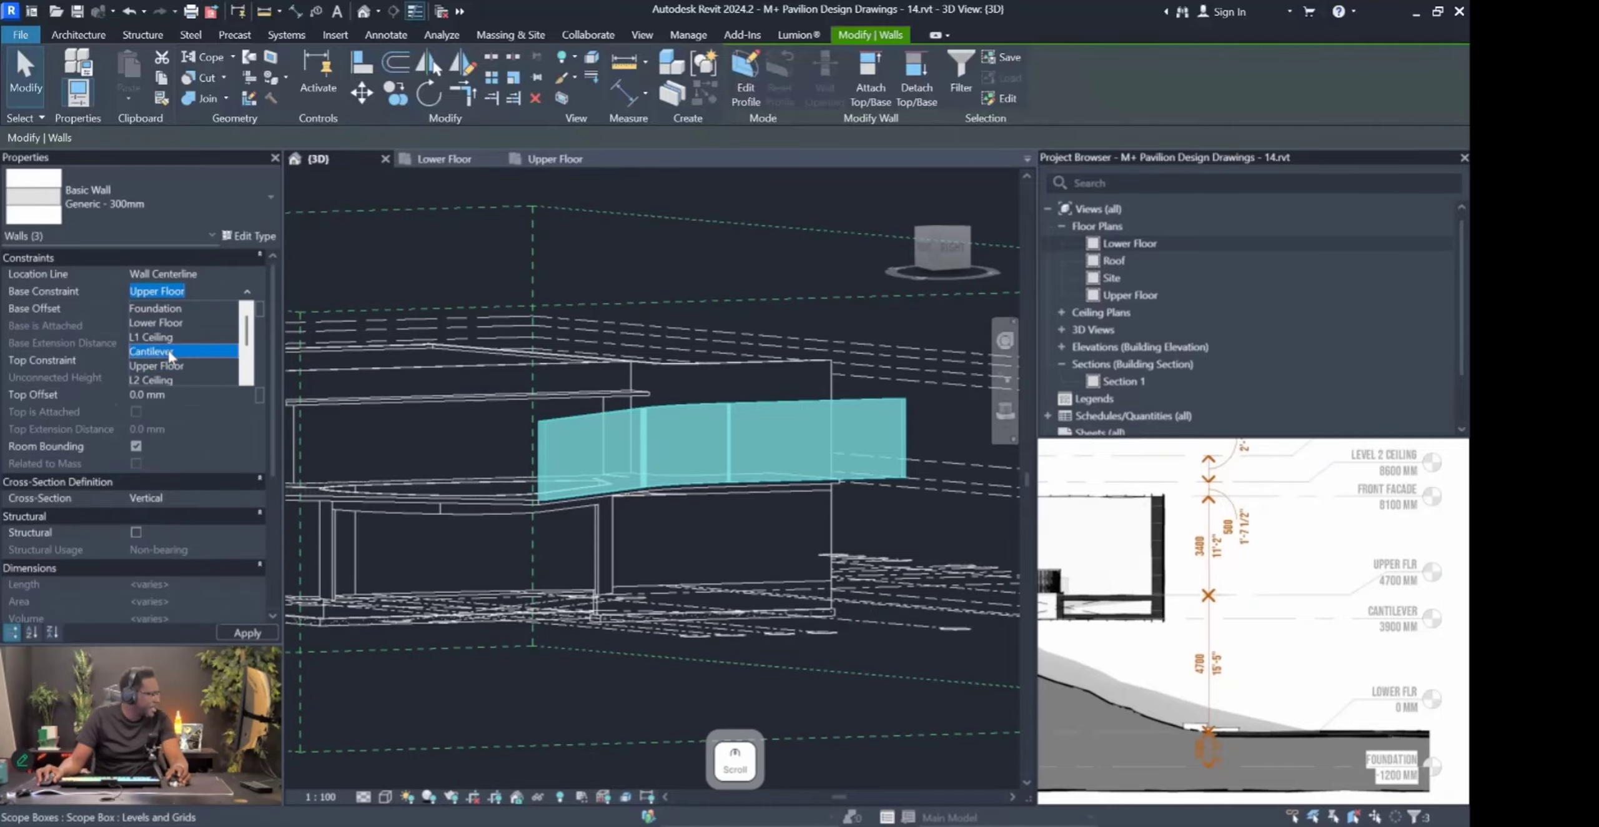
click(168, 352)
Select the Upper Floor concrete slab and compare its extent around the teardrop opening with the reference section and sketch.
shift+middle_drag(571, 549, 898, 519)
click(898, 518)
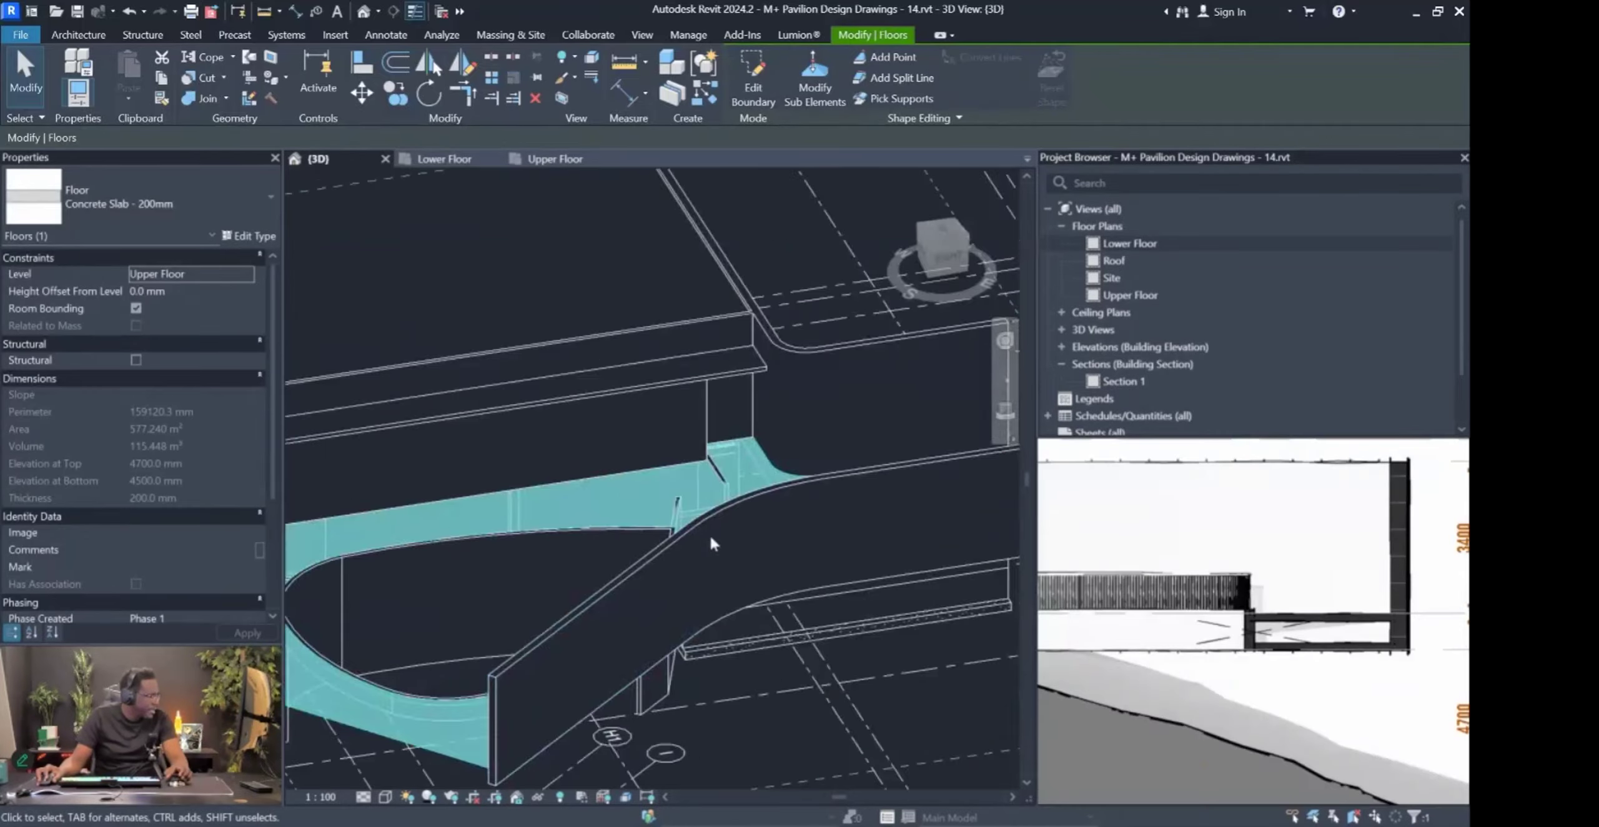
mouse_move(710, 535)
shift+middle_down()
mouse_move(744, 526)
mouse_move(462, 550)
mouse_move(632, 557)
mouse_move(802, 422)
mouse_move(727, 438)
mouse_move(763, 559)
mouse_move(732, 542)
mouse_move(750, 636)
mouse_move(881, 650)
mouse_move(900, 615)
mouse_move(850, 560)
mouse_move(859, 524)
mouse_move(719, 657)
mouse_move(564, 612)
shift+middle_up()
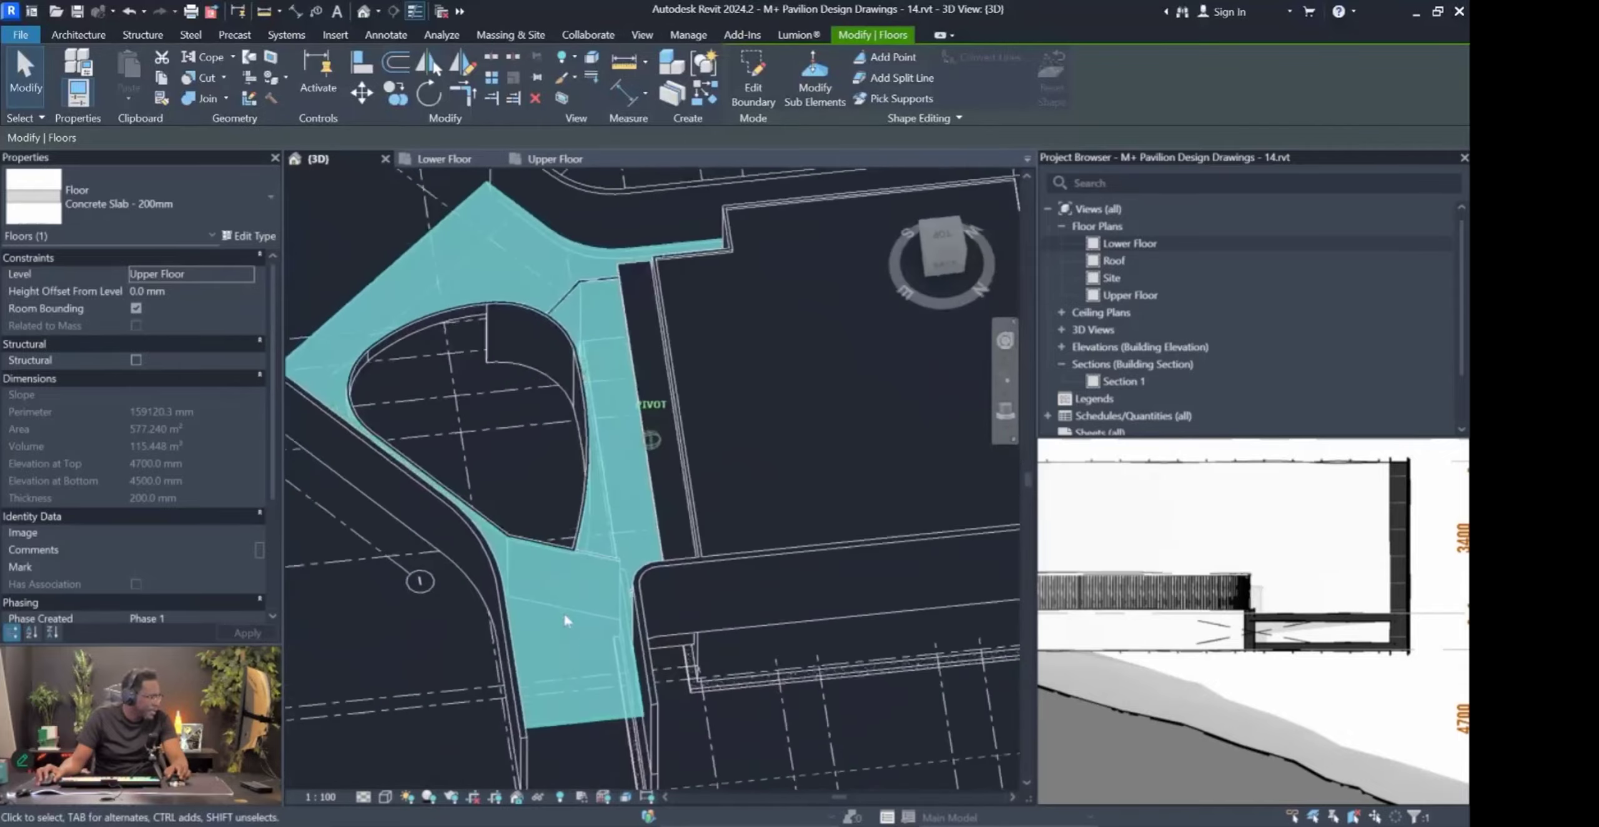
scroll(1324, 632, down, 3)
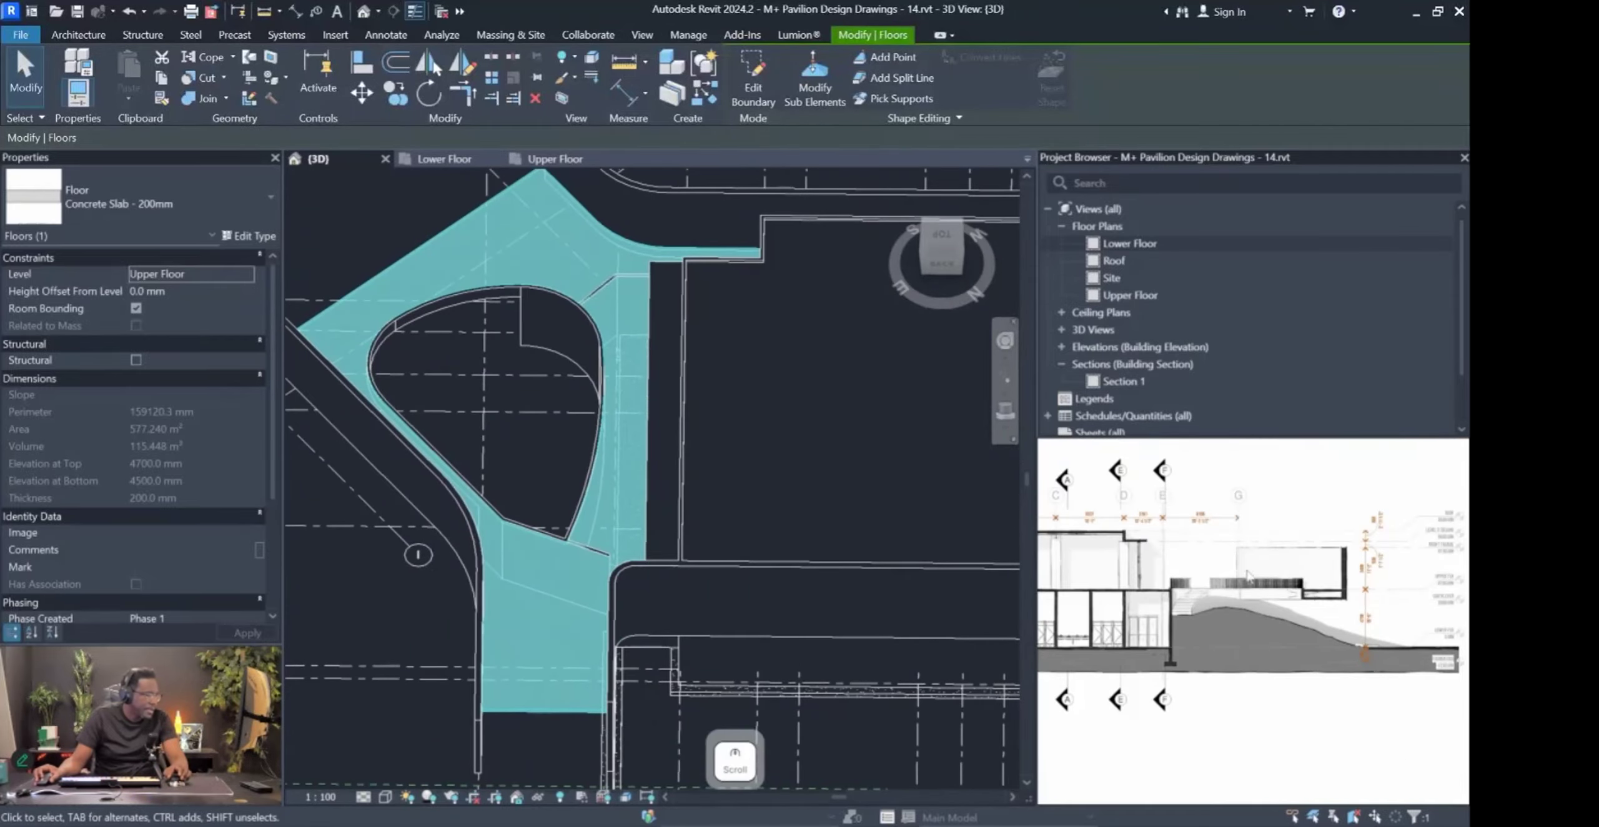
scroll(1280, 590, down, 6)
scroll(1243, 627, up, 2)
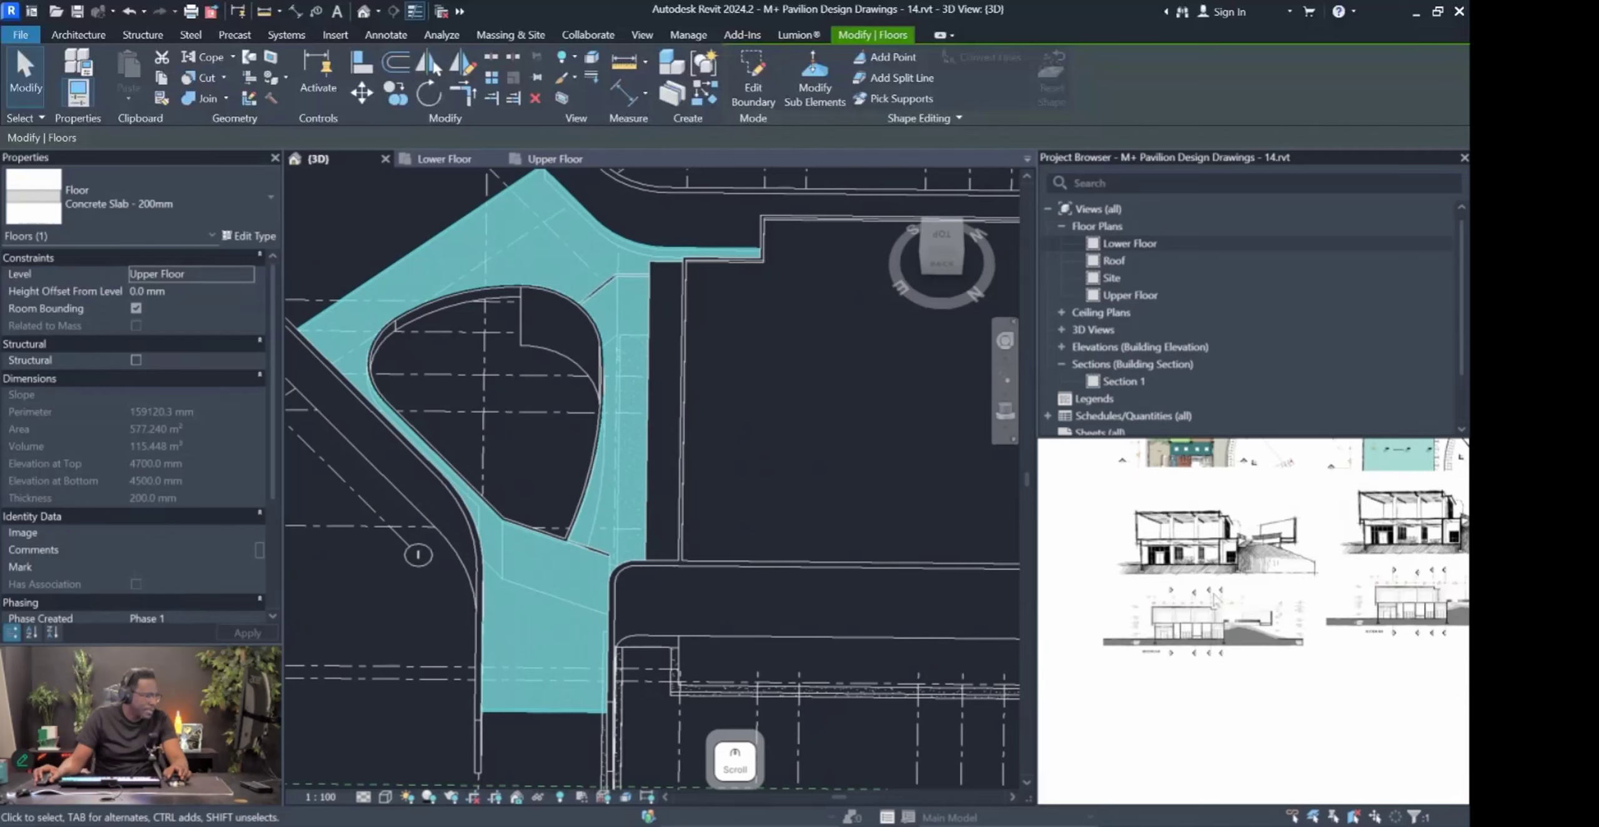
scroll(1351, 513, up, 5)
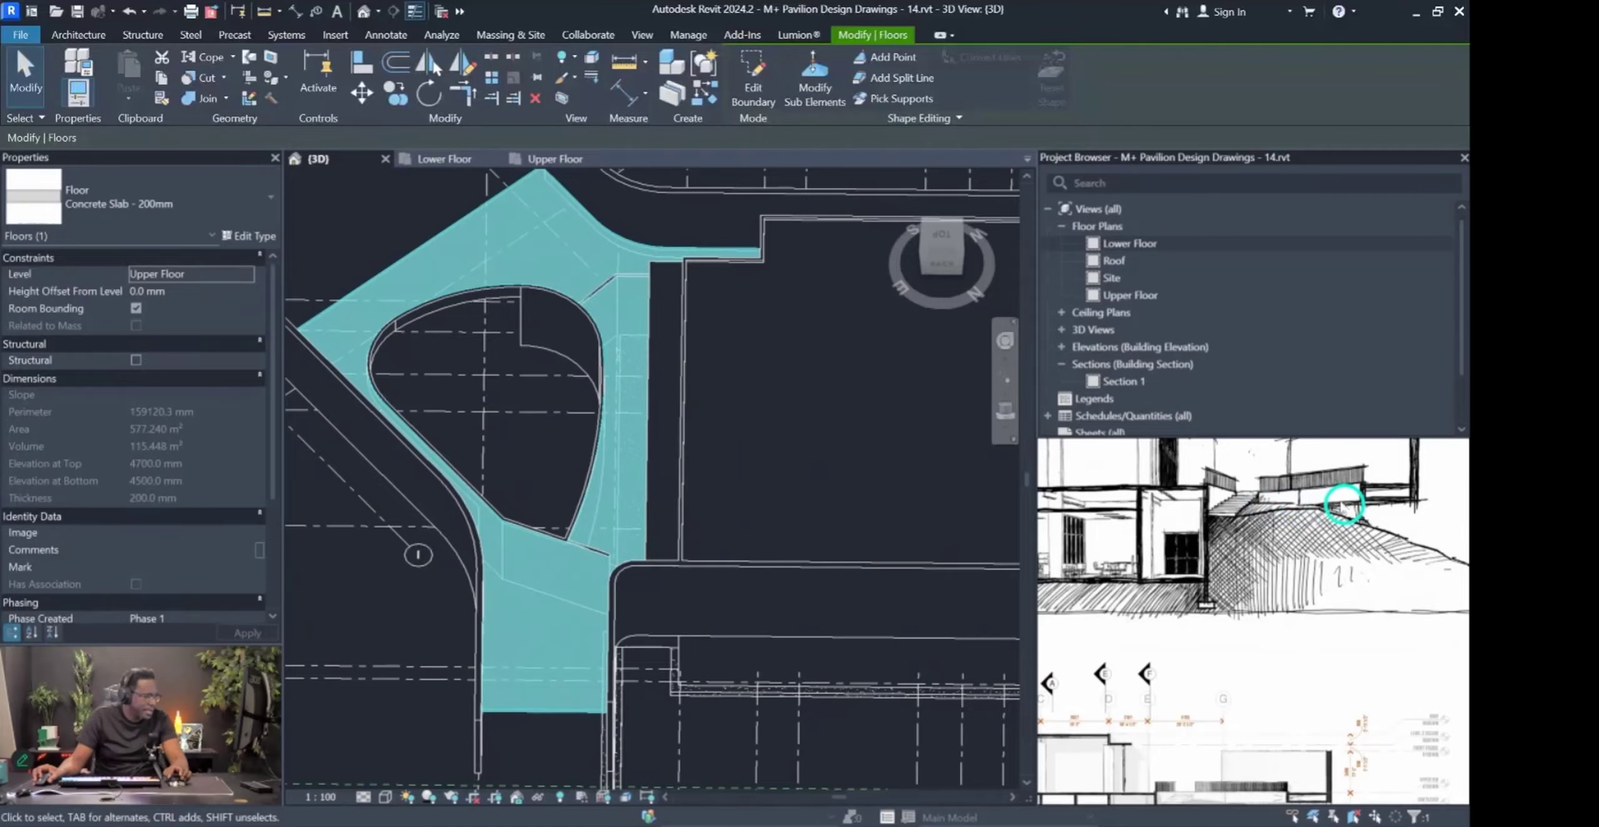
scroll(598, 567, down, 4)
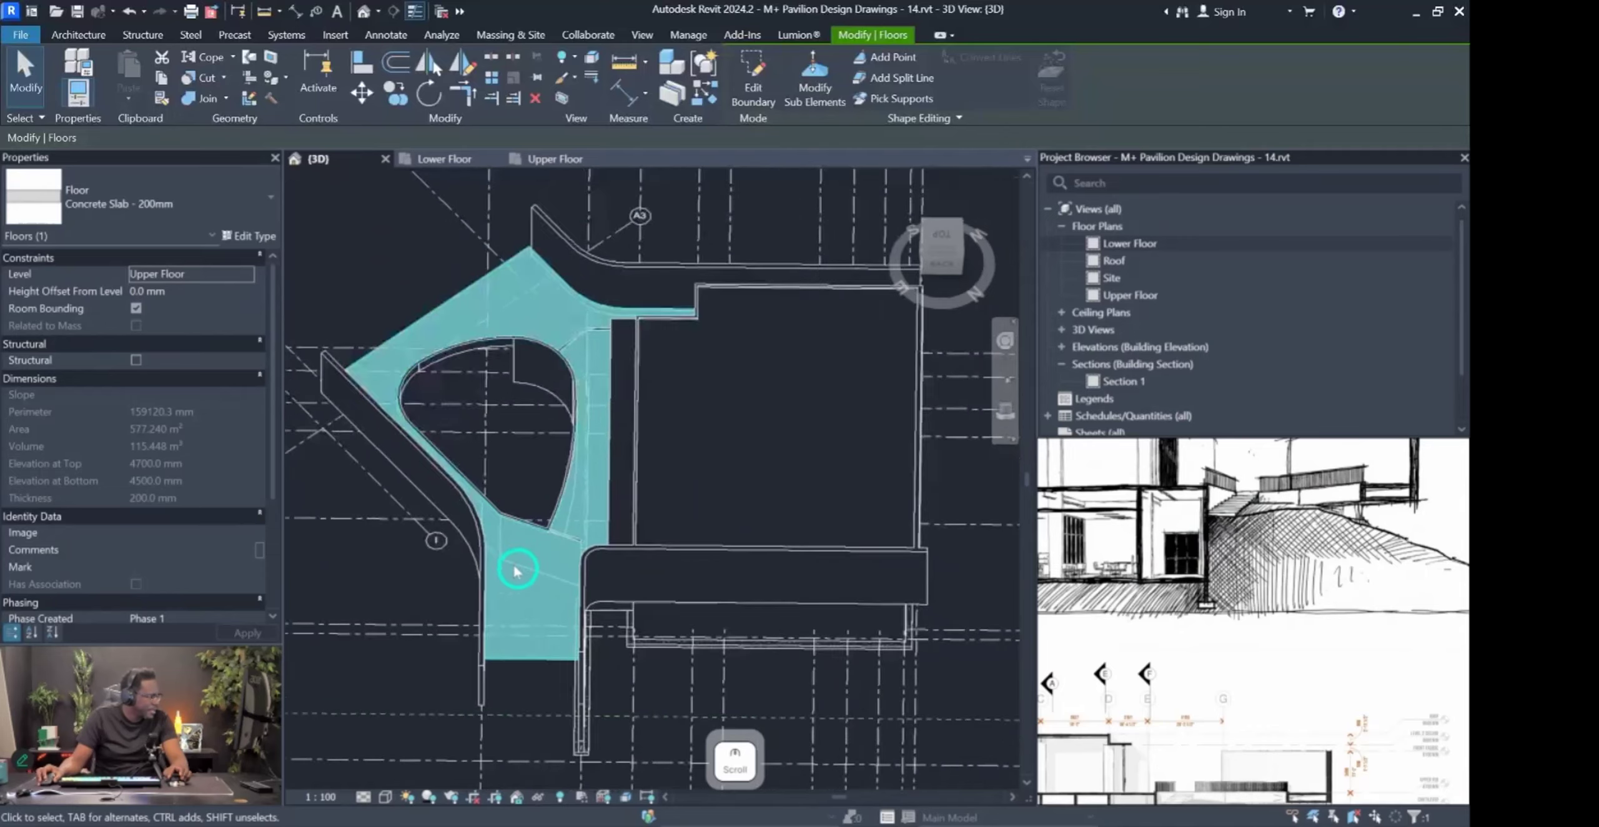
scroll(528, 560, up, 5)
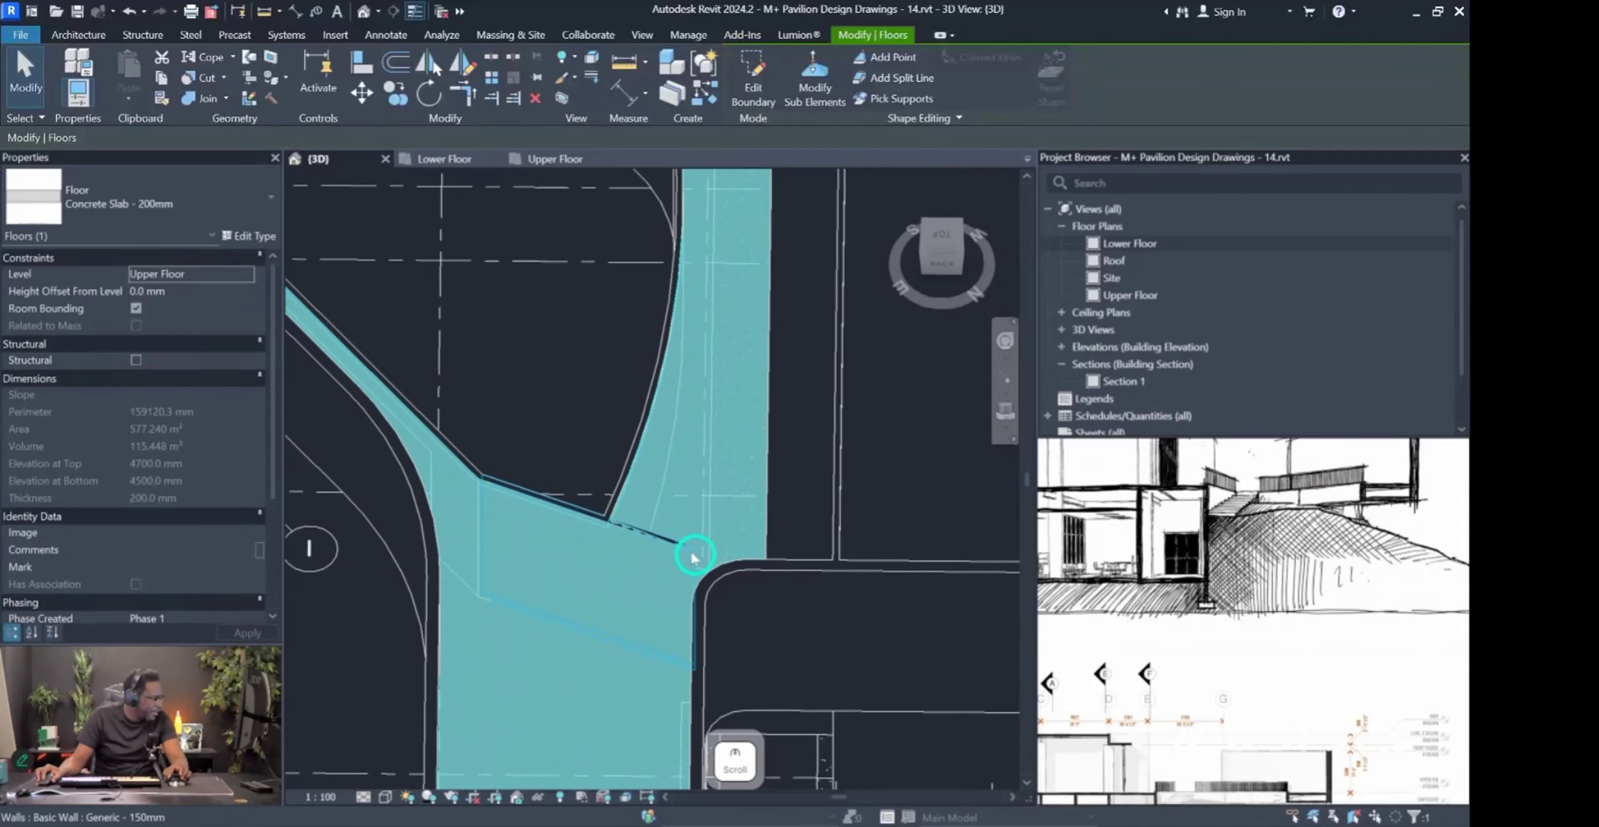
scroll(708, 560, down, 3)
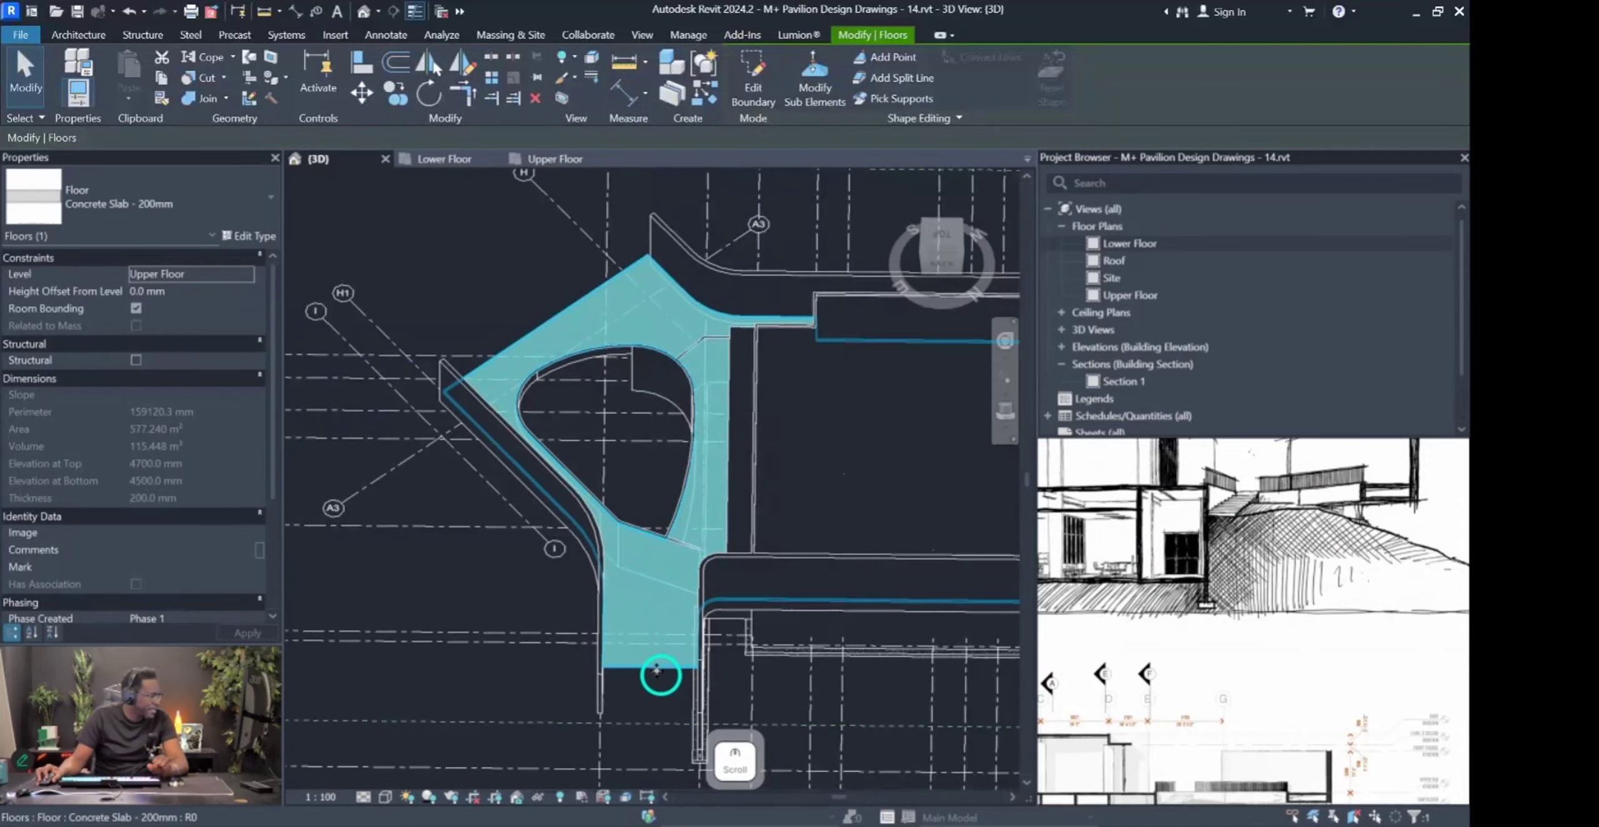
mouse_move(642, 559)
shift+middle_down()
mouse_move(628, 528)
mouse_move(649, 545)
mouse_move(597, 564)
shift+middle_up()
scroll(596, 564, up, 4)
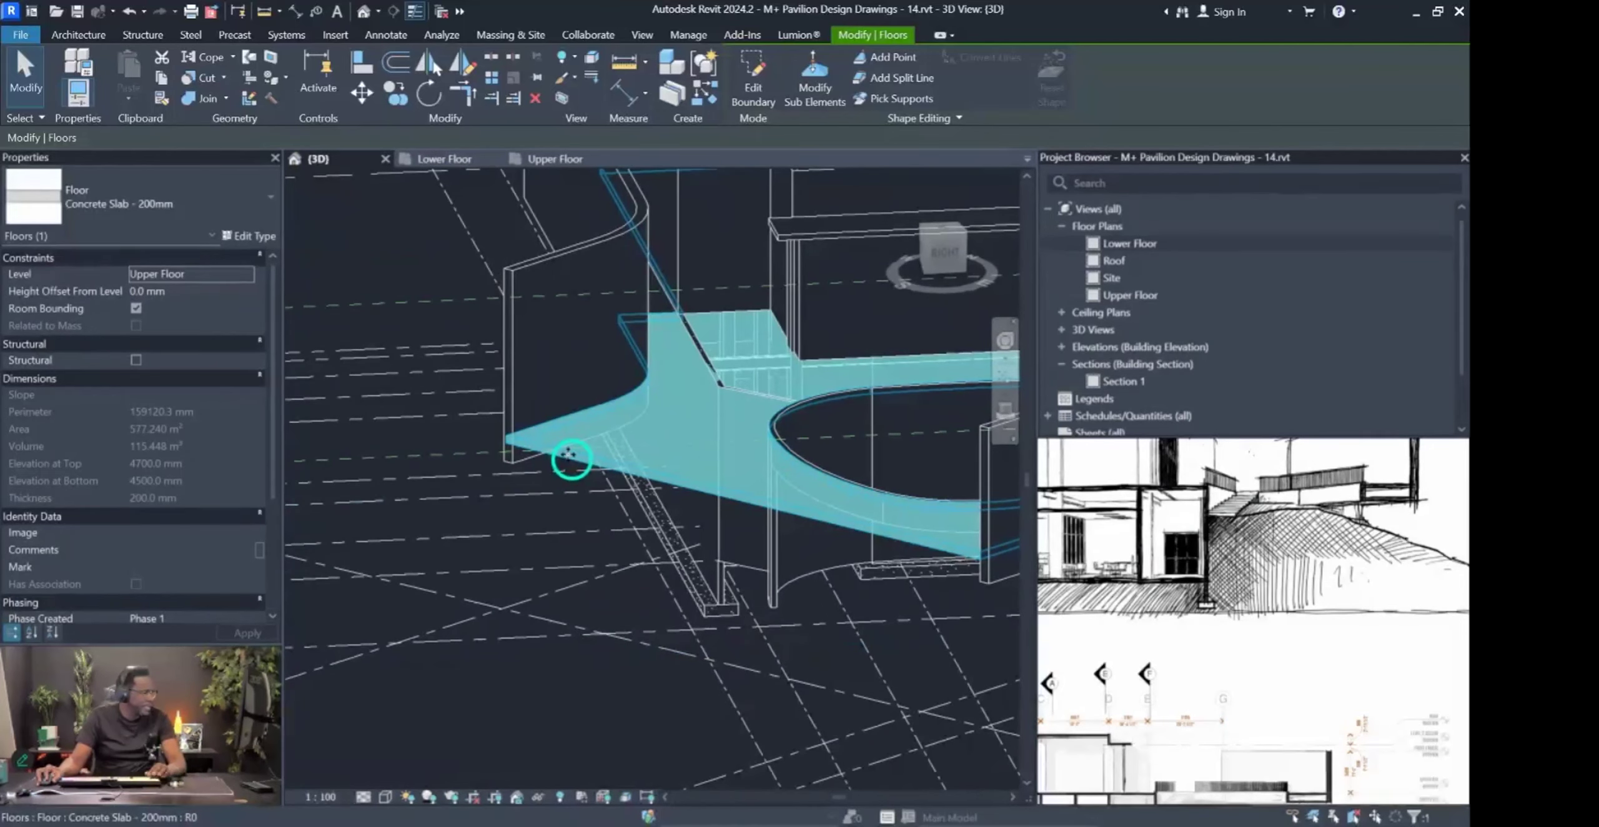
mouse_move(657, 528)
shift+middle_down()
mouse_move(755, 609)
mouse_move(920, 696)
mouse_move(799, 703)
shift+middle_up()
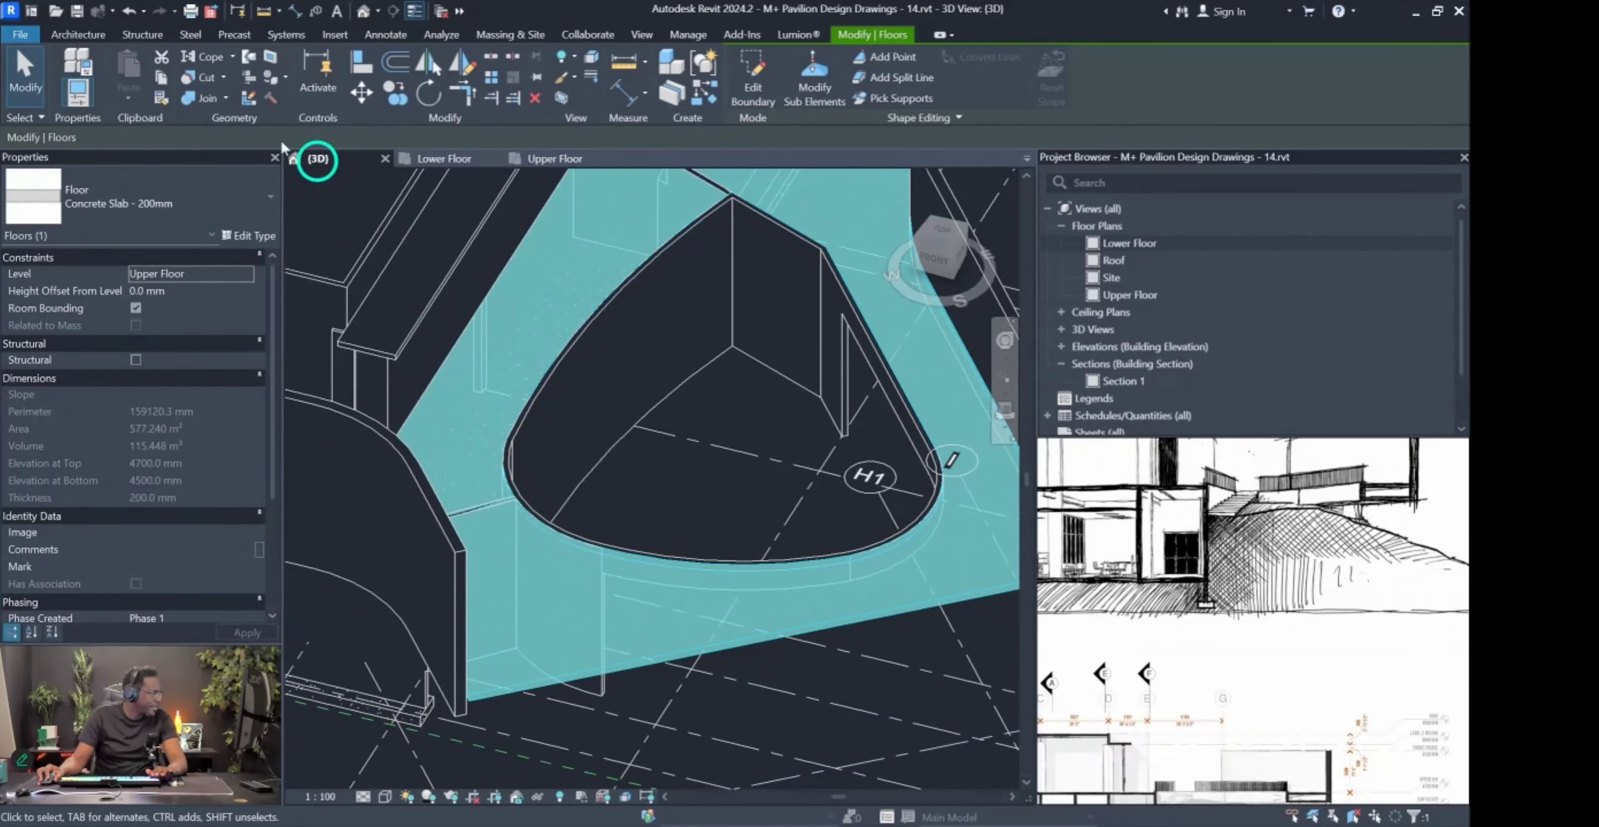
Copy the selected Upper Floor slab to the clipboard and paste it aligned to the Cantilever level.
click(161, 76)
scroll(589, 656, down, 2)
mouse_move(589, 656)
shift+middle_down()
mouse_move(664, 642)
mouse_move(745, 568)
mouse_move(843, 529)
shift+middle_up()
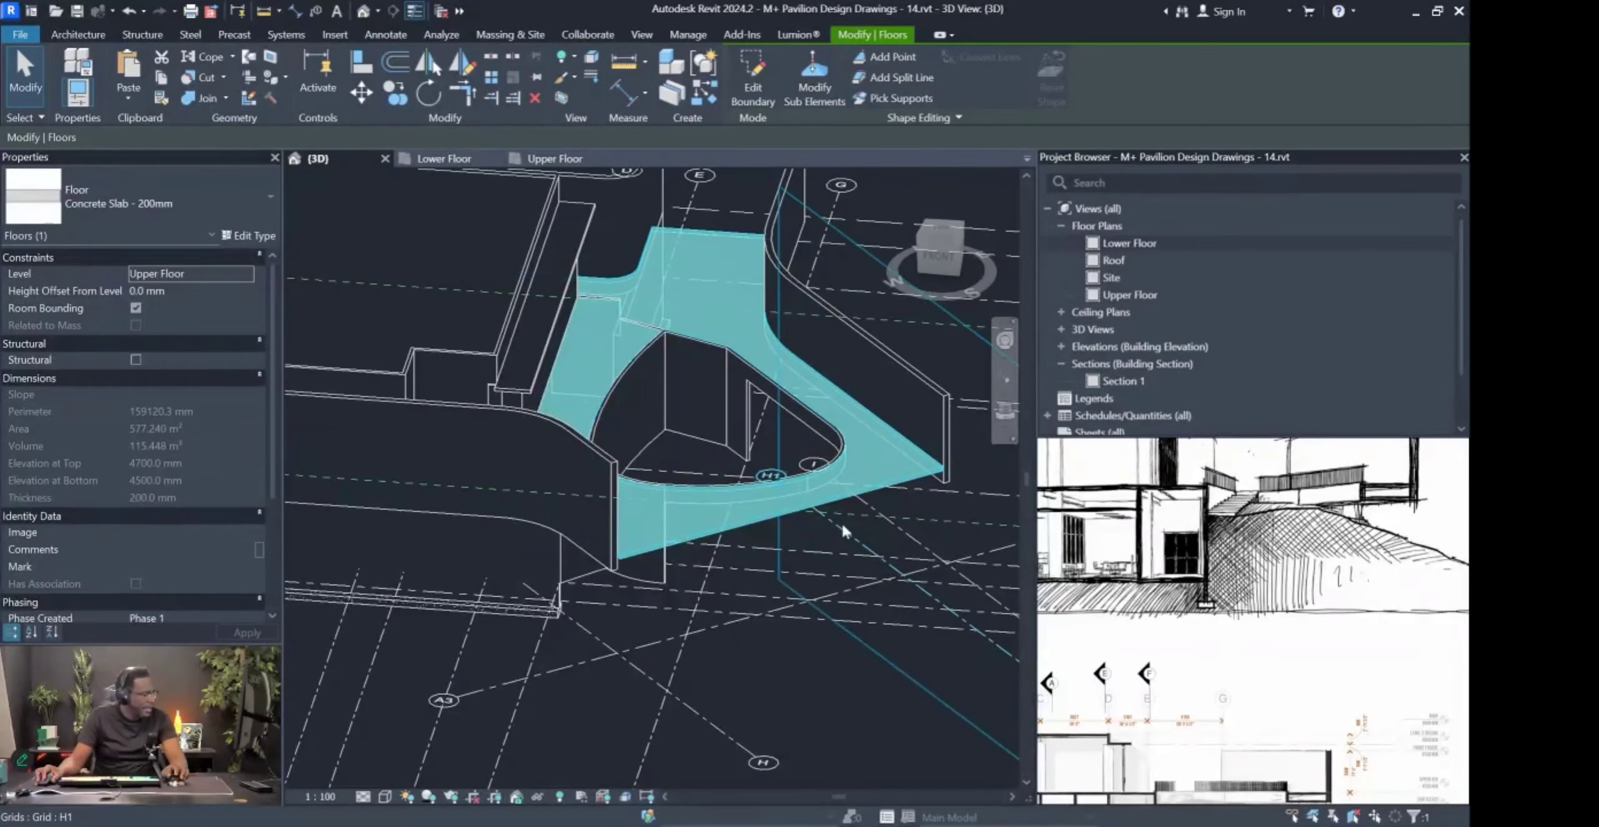
click(130, 91)
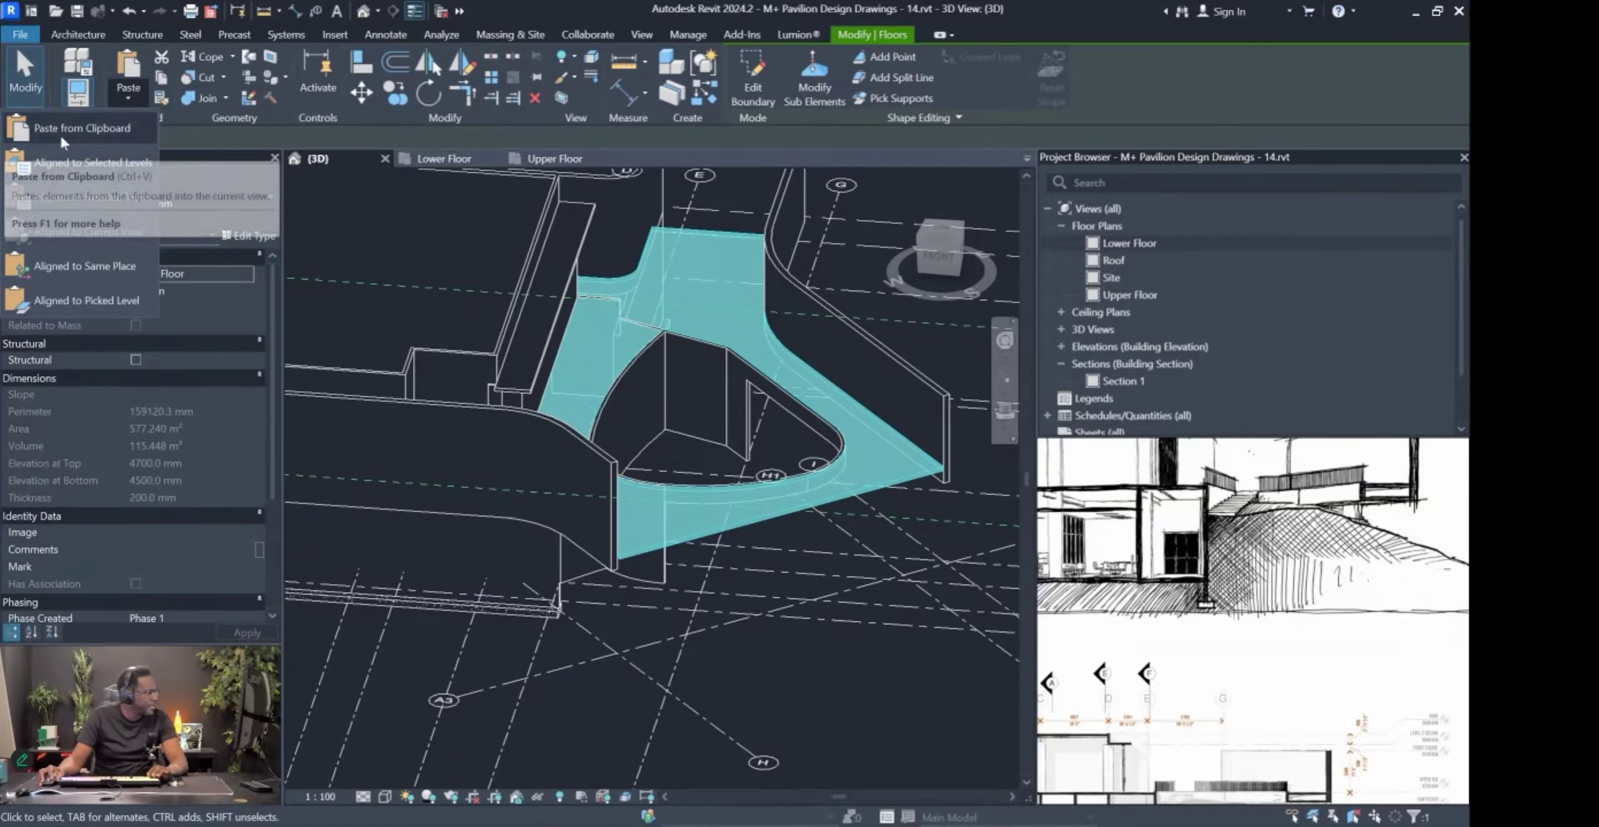
click(79, 164)
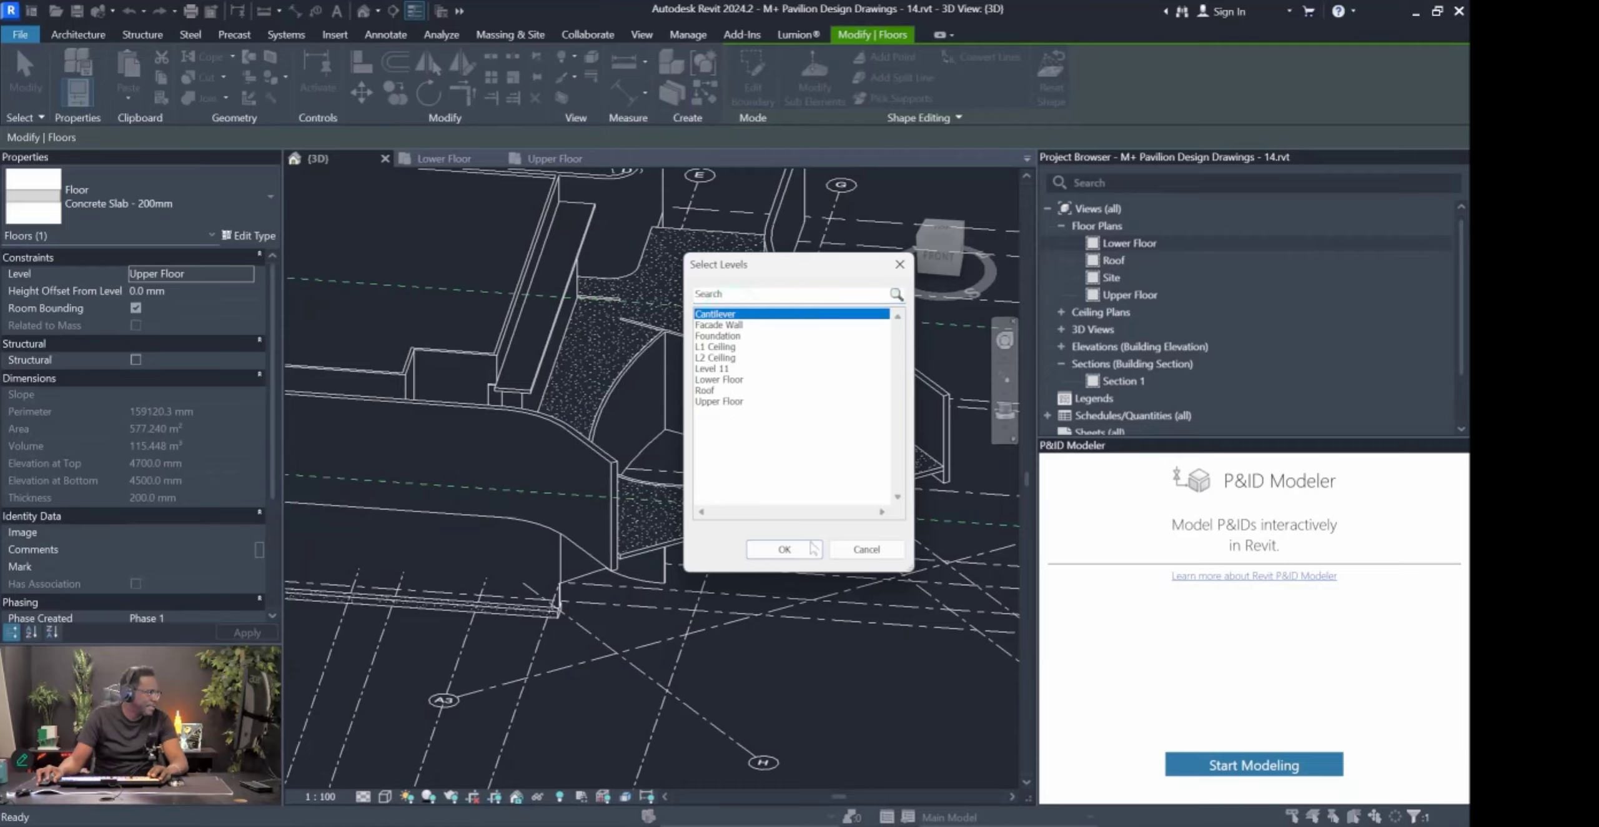
click(784, 549)
key(Escape)
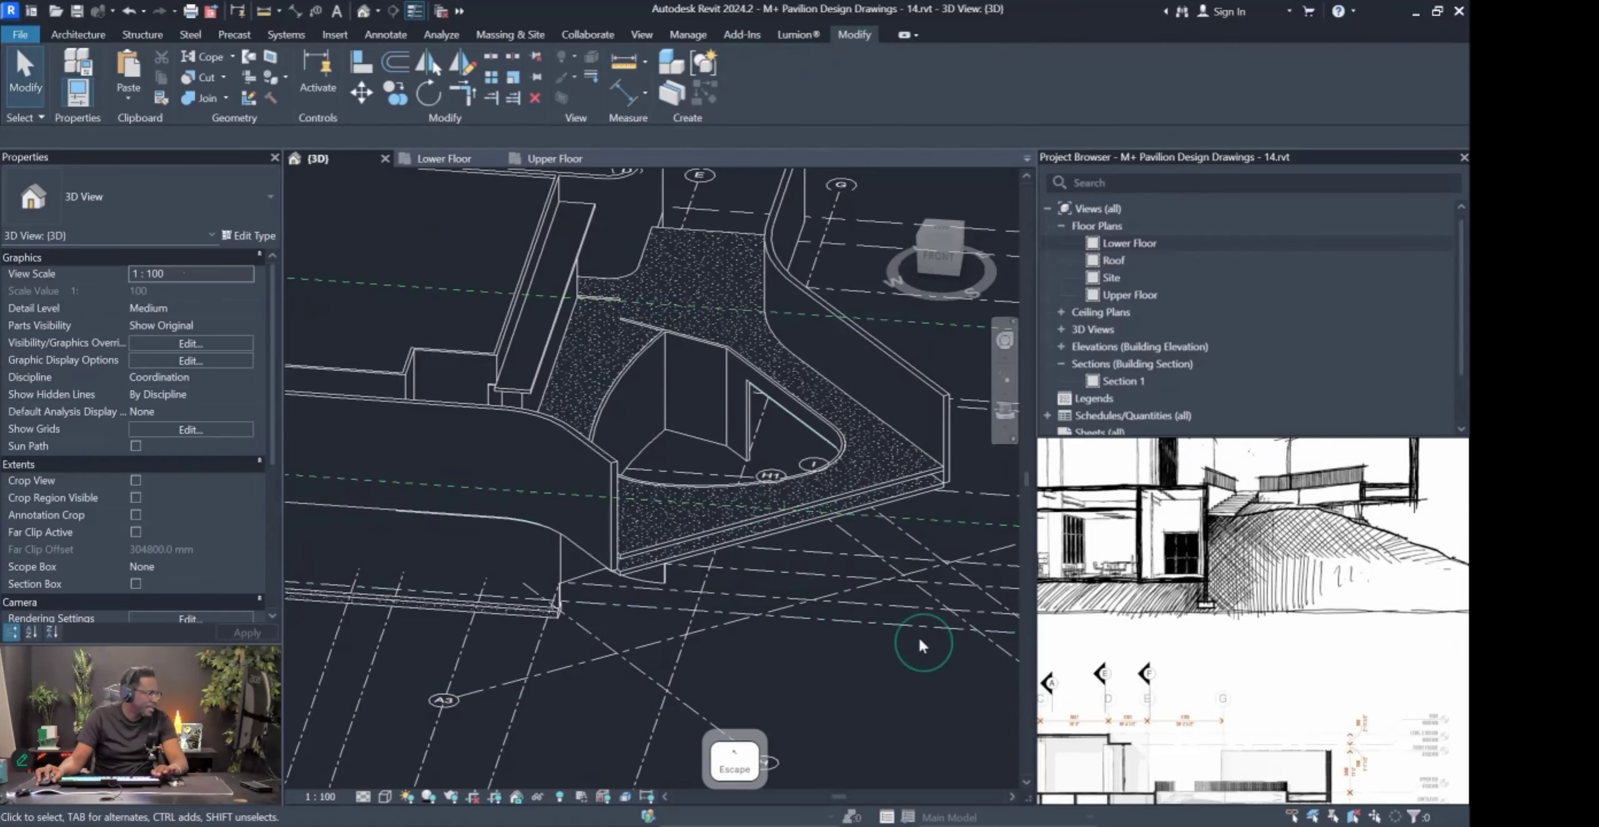
Open the boundary sketch of the Cantilever-level slab for editing near the teardrop opening.
mouse_move(755, 541)
shift+middle_down()
mouse_move(729, 565)
mouse_move(599, 462)
mouse_move(731, 437)
mouse_move(600, 474)
mouse_move(762, 542)
mouse_move(719, 580)
mouse_move(678, 667)
mouse_move(727, 563)
mouse_move(629, 470)
mouse_move(596, 477)
mouse_move(661, 498)
mouse_move(505, 518)
mouse_move(552, 528)
shift+middle_up()
click(633, 505)
double_click(678, 647)
scroll(660, 499, up, 3)
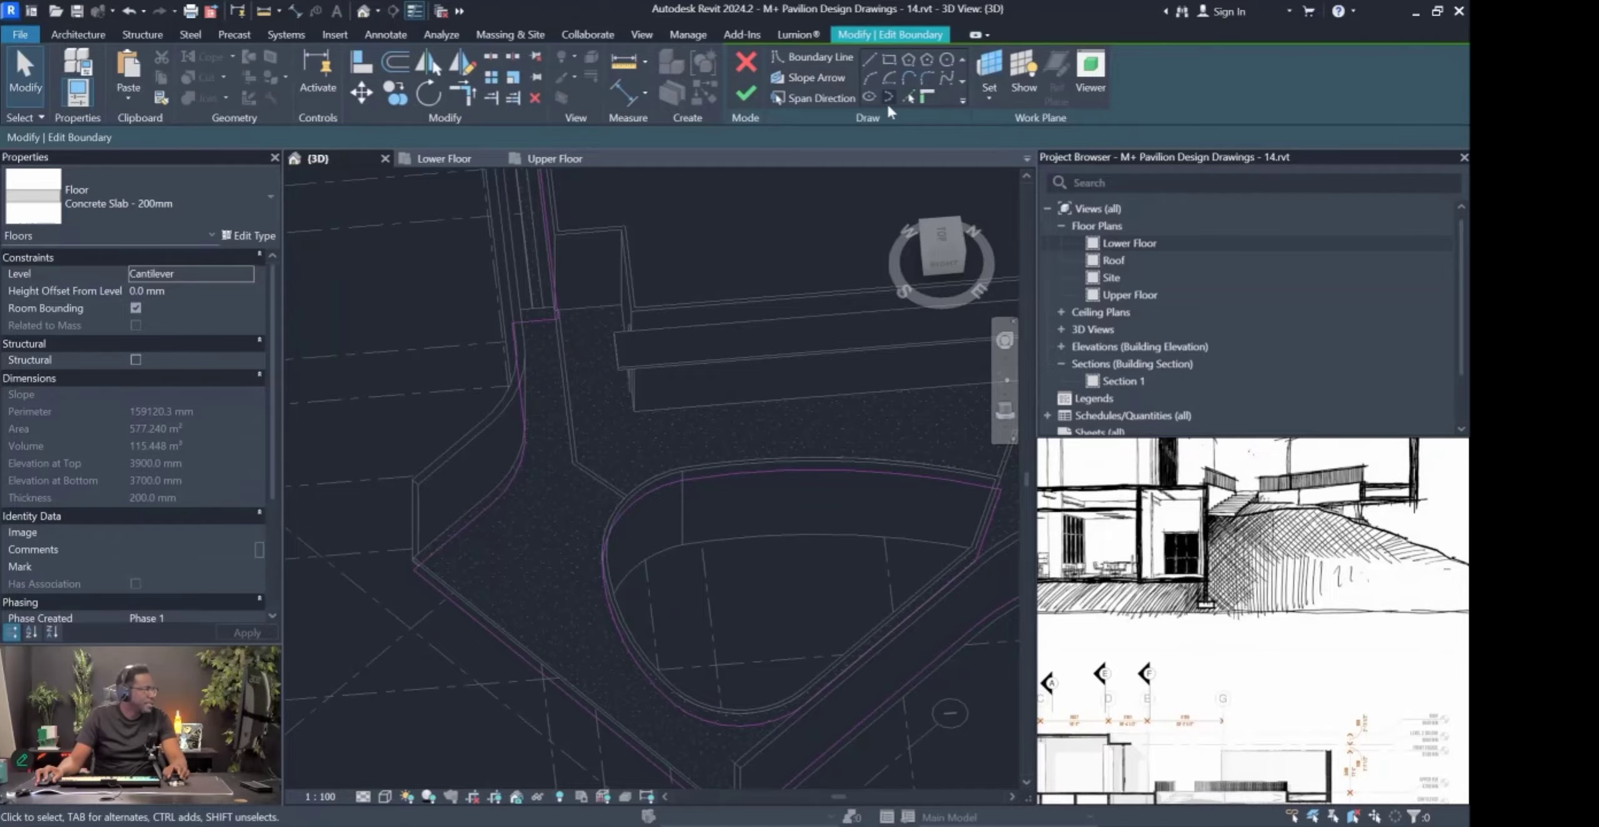
Add slab boundary lines by picking the wall edges at the two ends of the teardrop opening.
click(908, 97)
shift+middle_drag(699, 300, 549, 439)
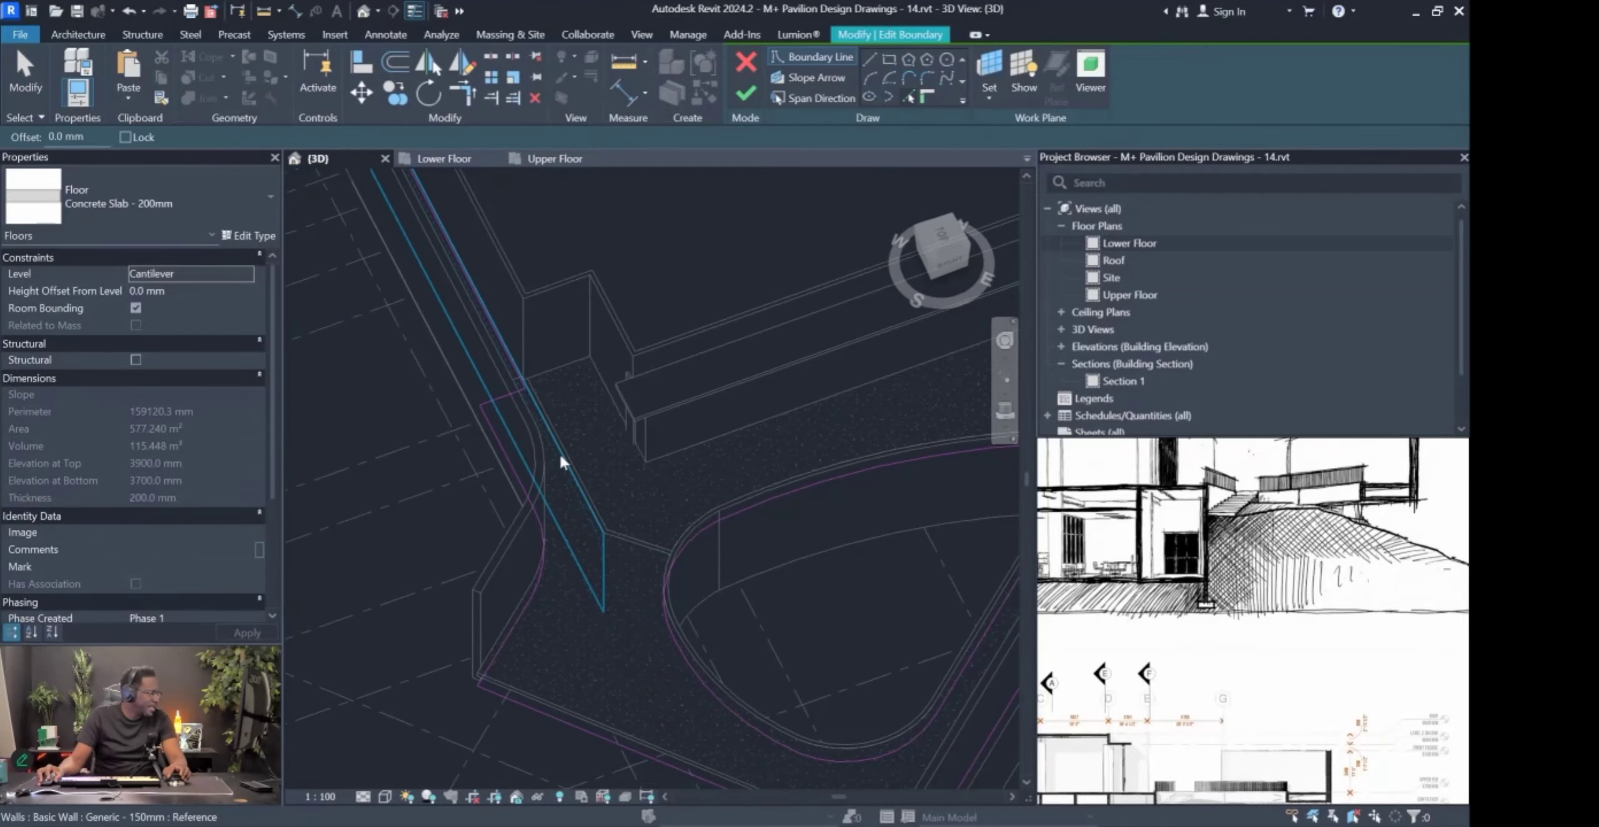
click(597, 518)
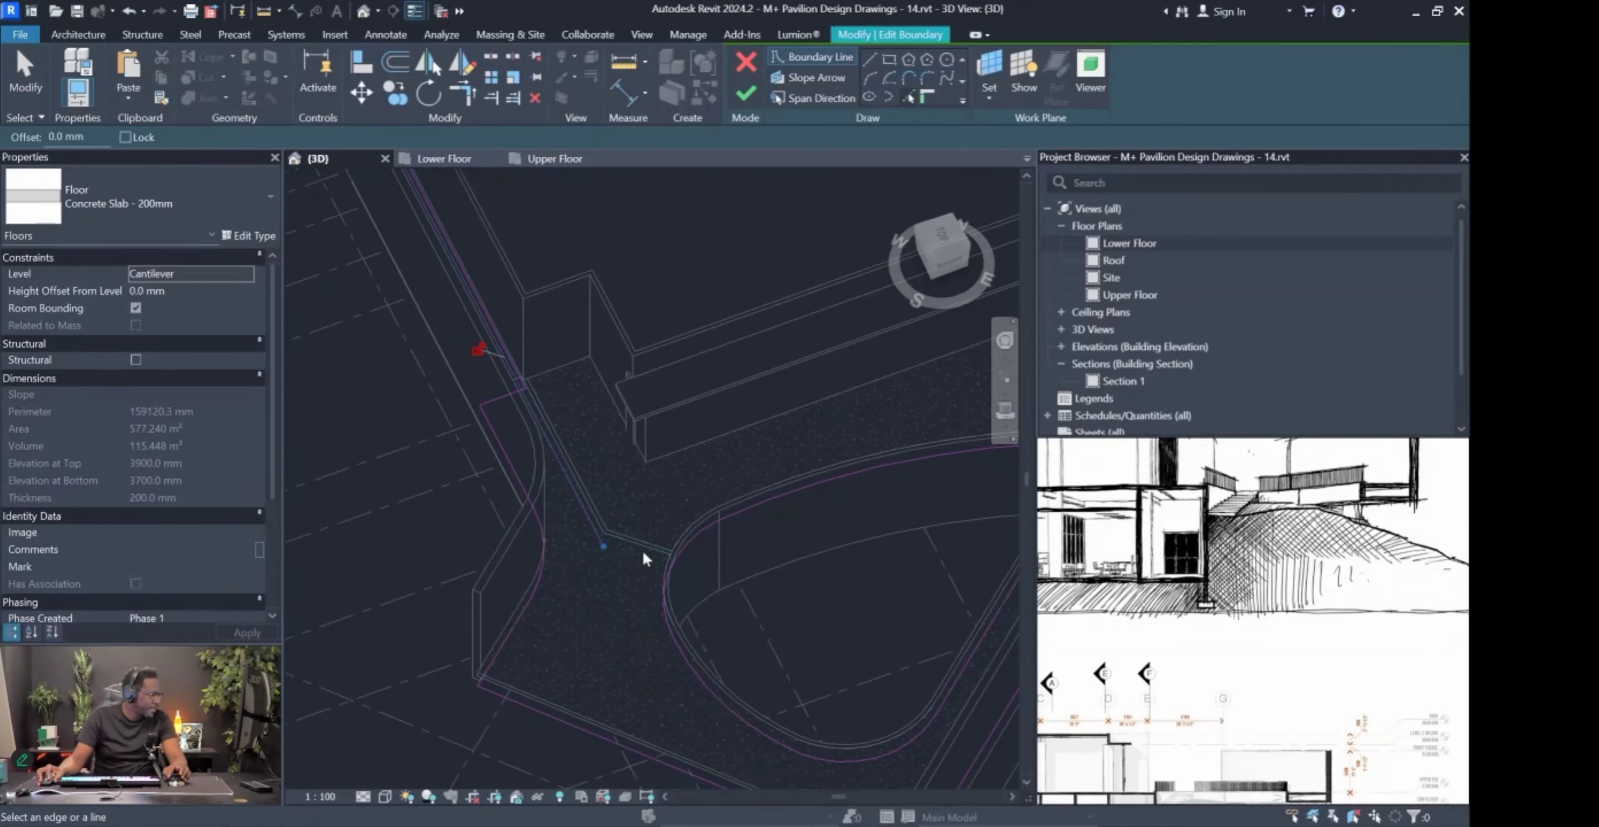
mouse_move(643, 548)
shift+middle_down()
mouse_move(734, 599)
mouse_move(759, 584)
shift+middle_up()
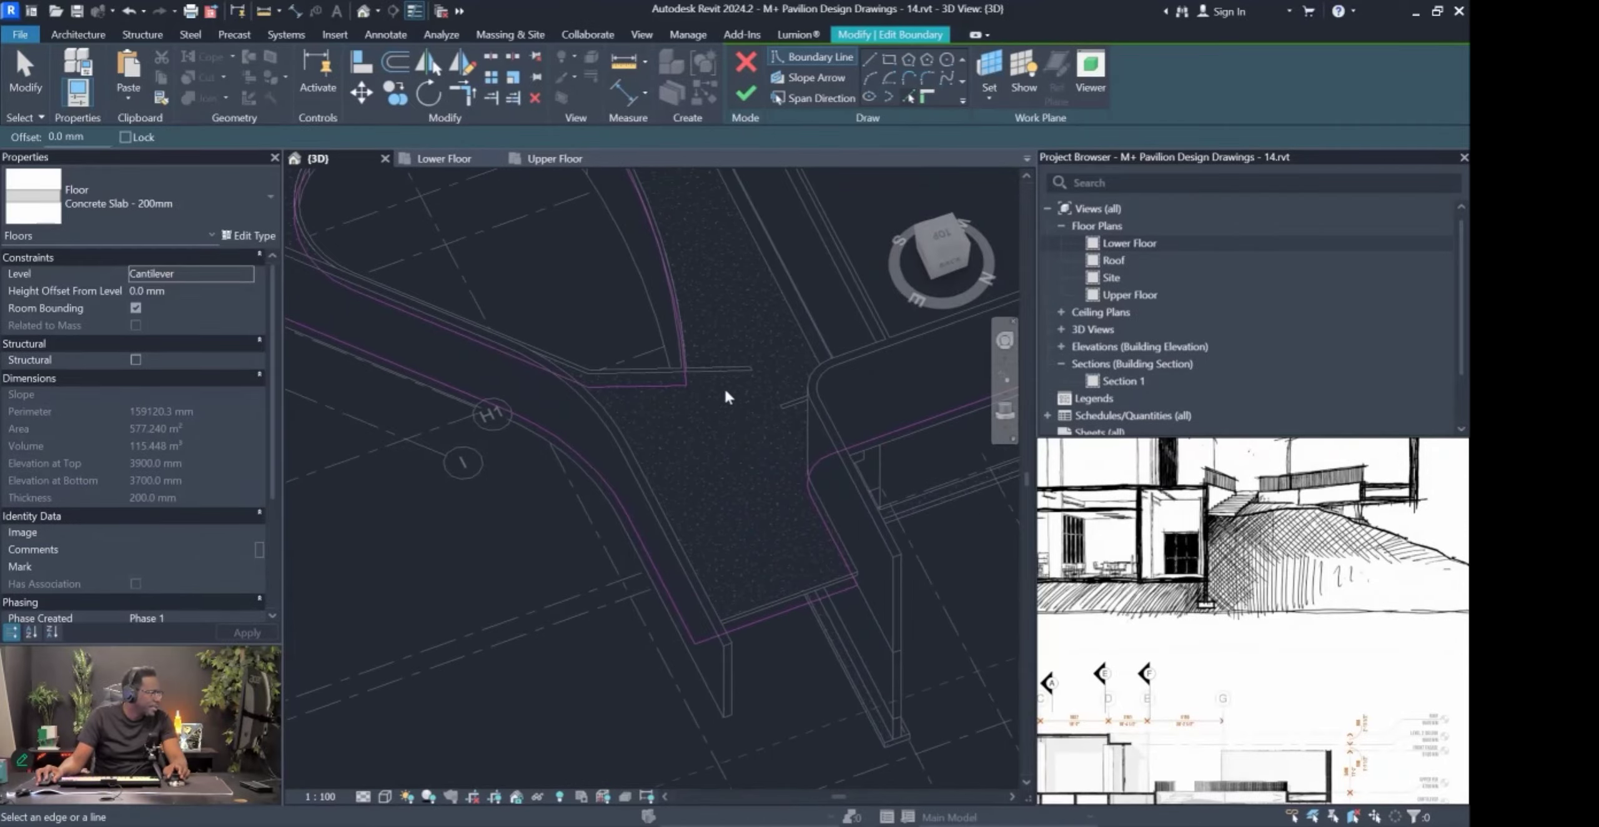
shift+middle_drag(724, 370, 806, 545)
key(Escape)
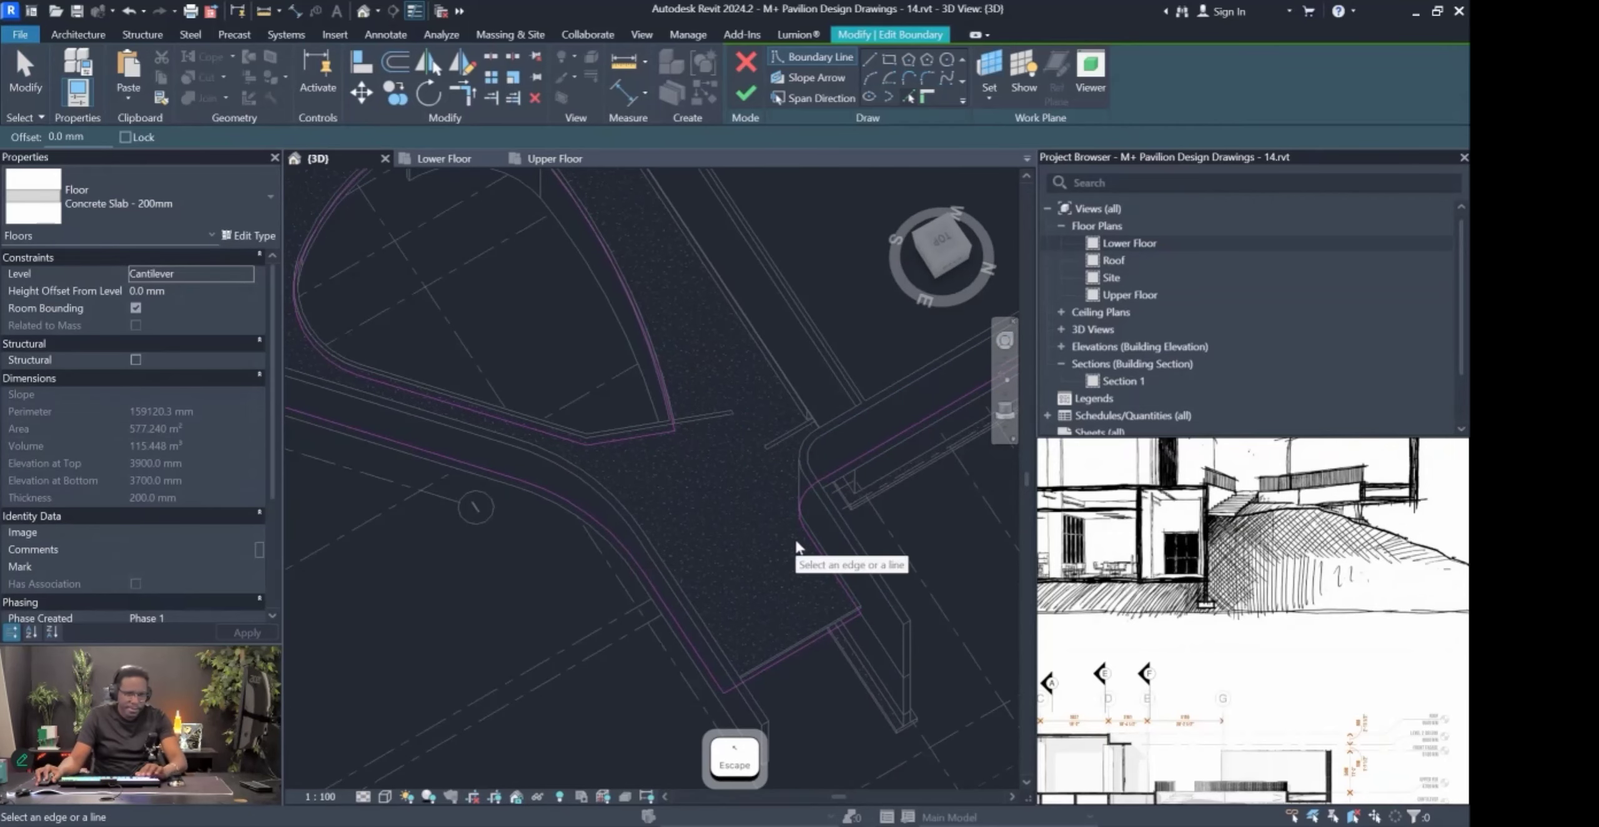
Trim the teardrop boundary to a corner with the adjacent picked wall line.
key(t)
key(r)
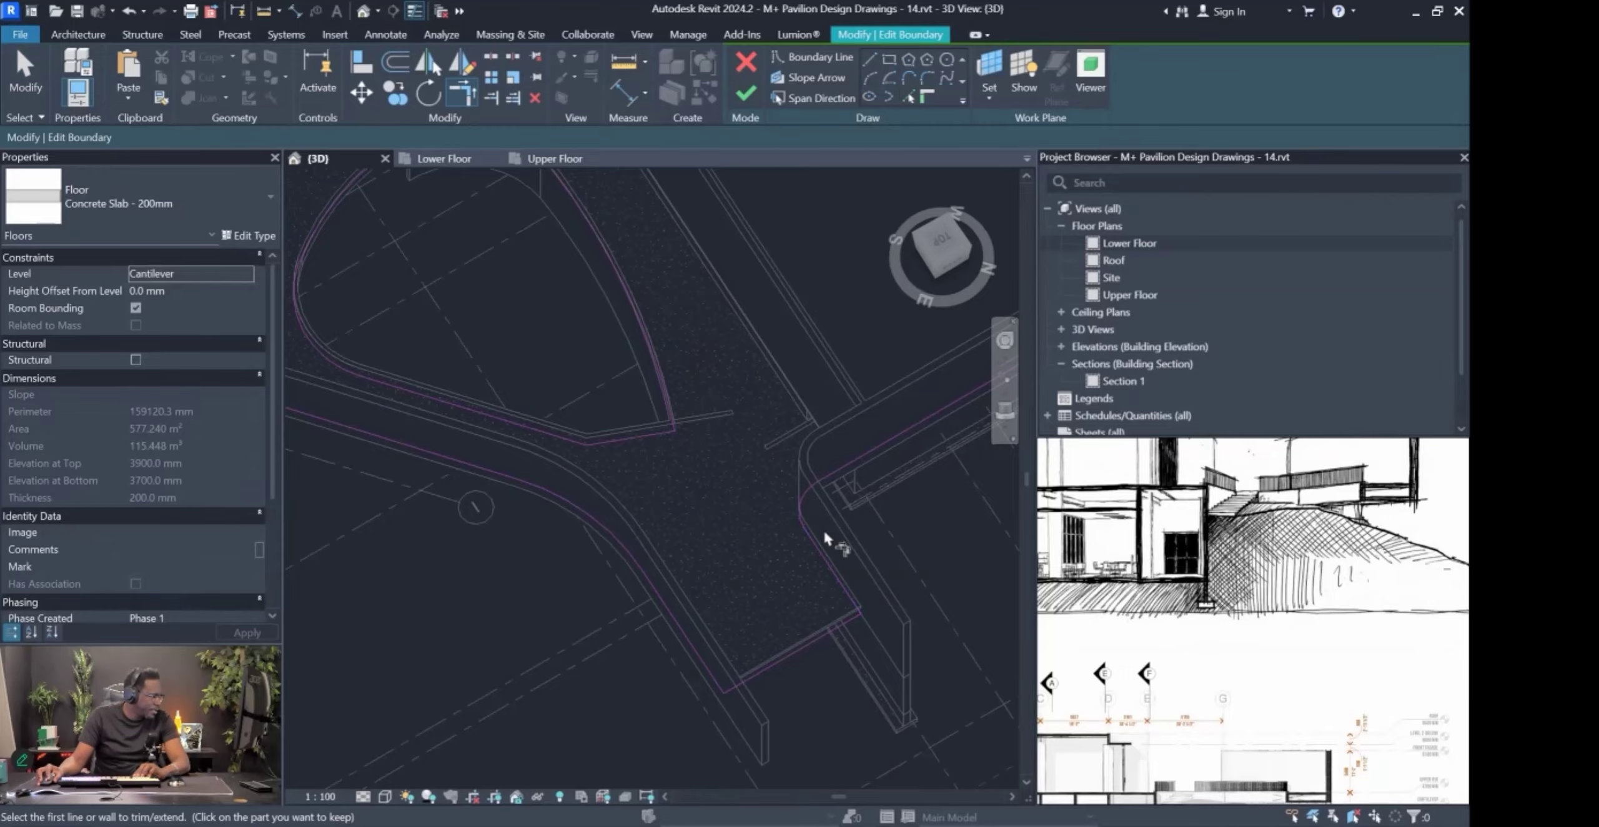
click(657, 432)
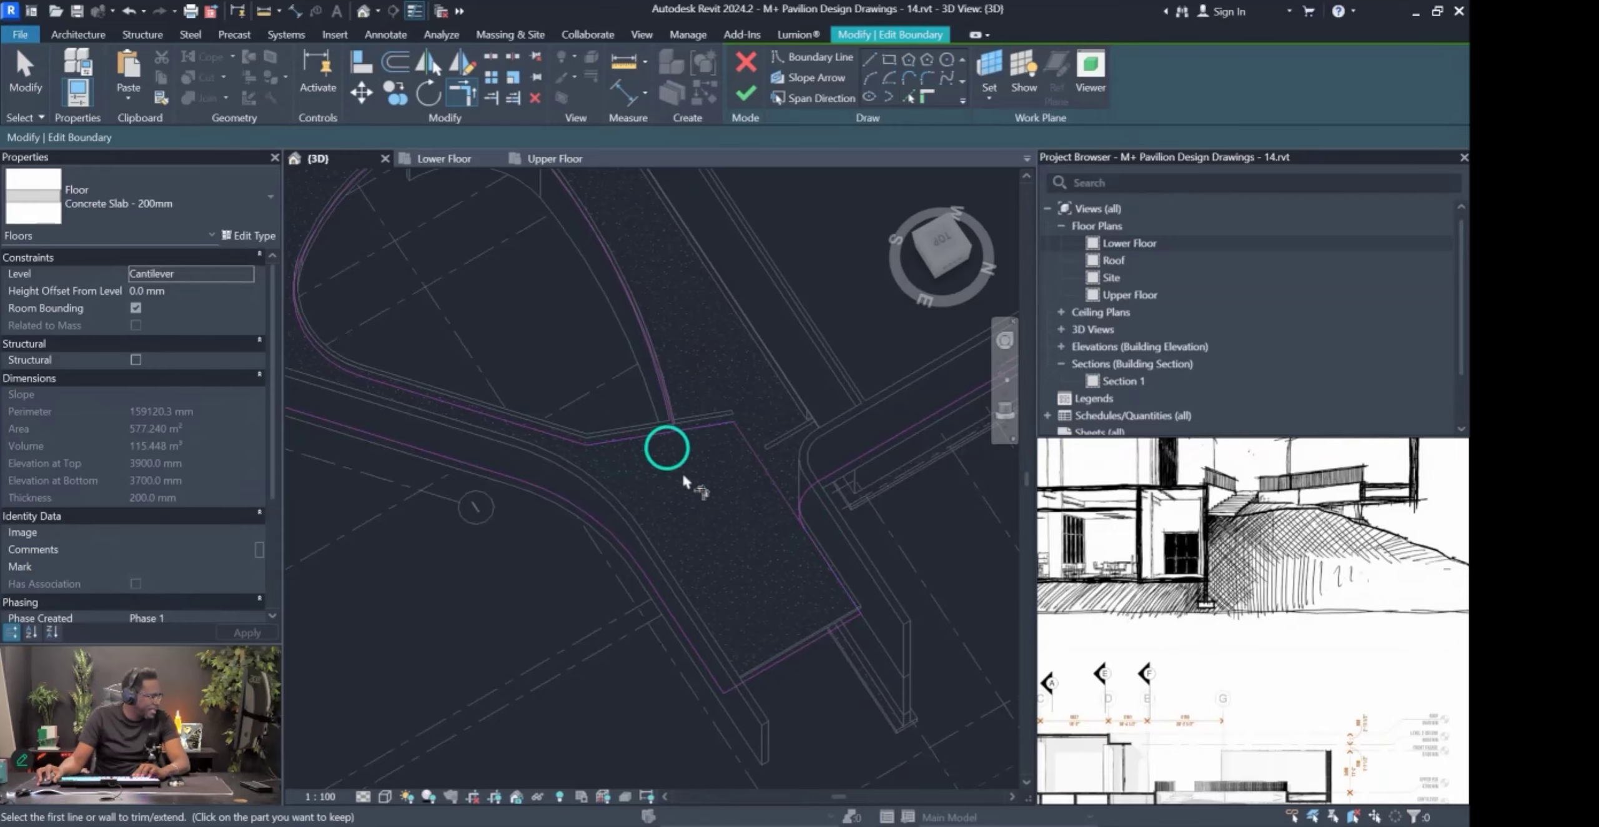
Delete the boundary lines that enclose the main rectangular part of the floor, keeping only the outline around the cantilever.
scroll(707, 479, down, 5)
click(746, 457)
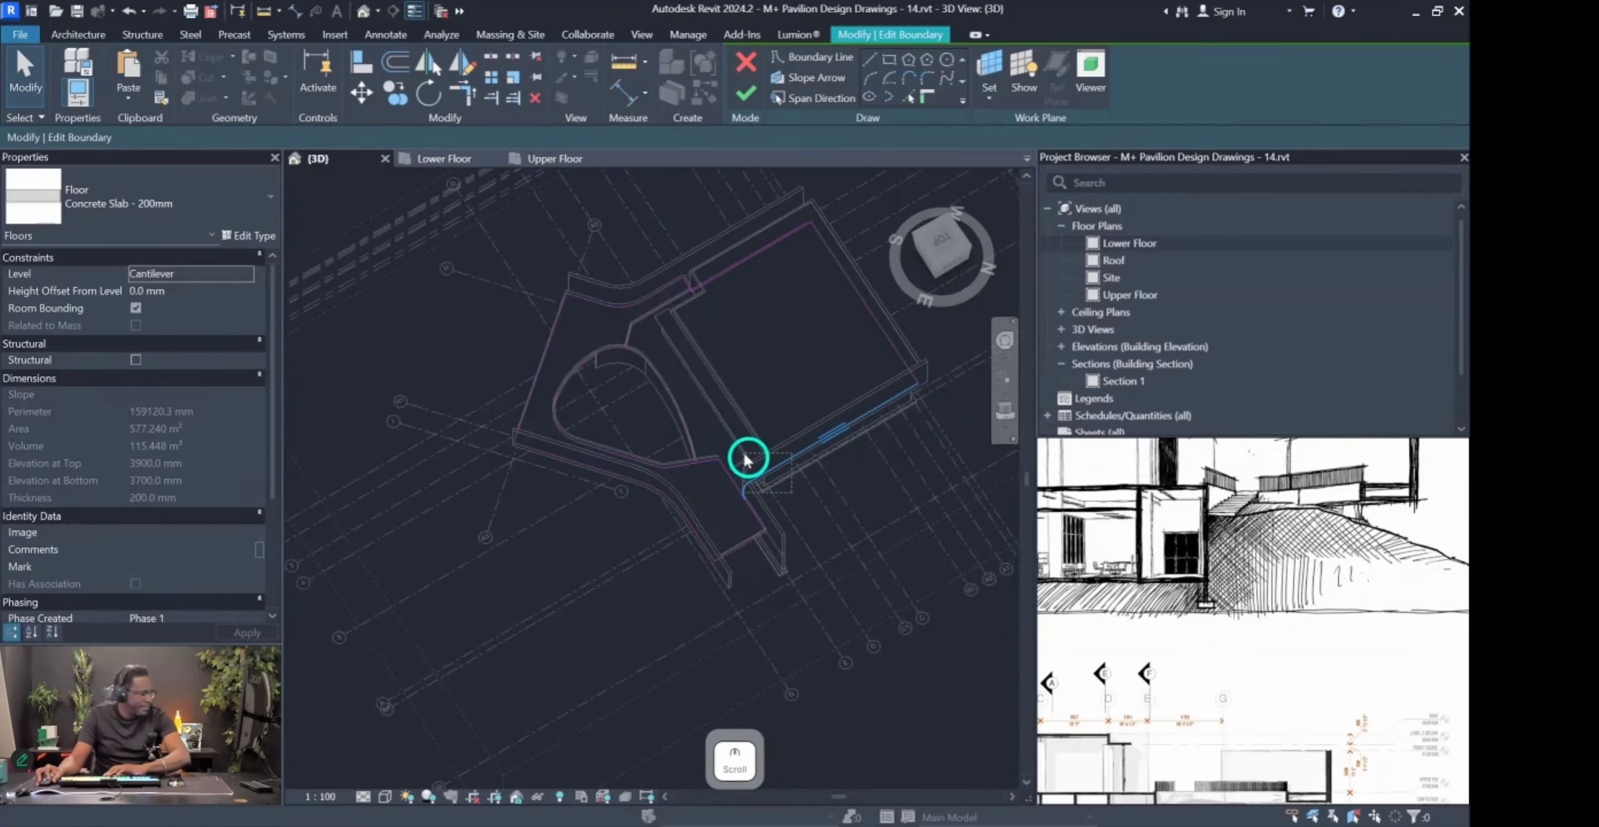
key(Delete)
click(971, 471)
click(836, 348)
key(Delete)
drag(821, 340, 706, 221)
key(Delete)
Remove the leftover boundary lines running along the main floor wall beyond the narrow end of the cantilever slab.
shift+middle_drag(631, 337, 772, 376)
scroll(776, 377, up, 5)
scroll(826, 452, down, 5)
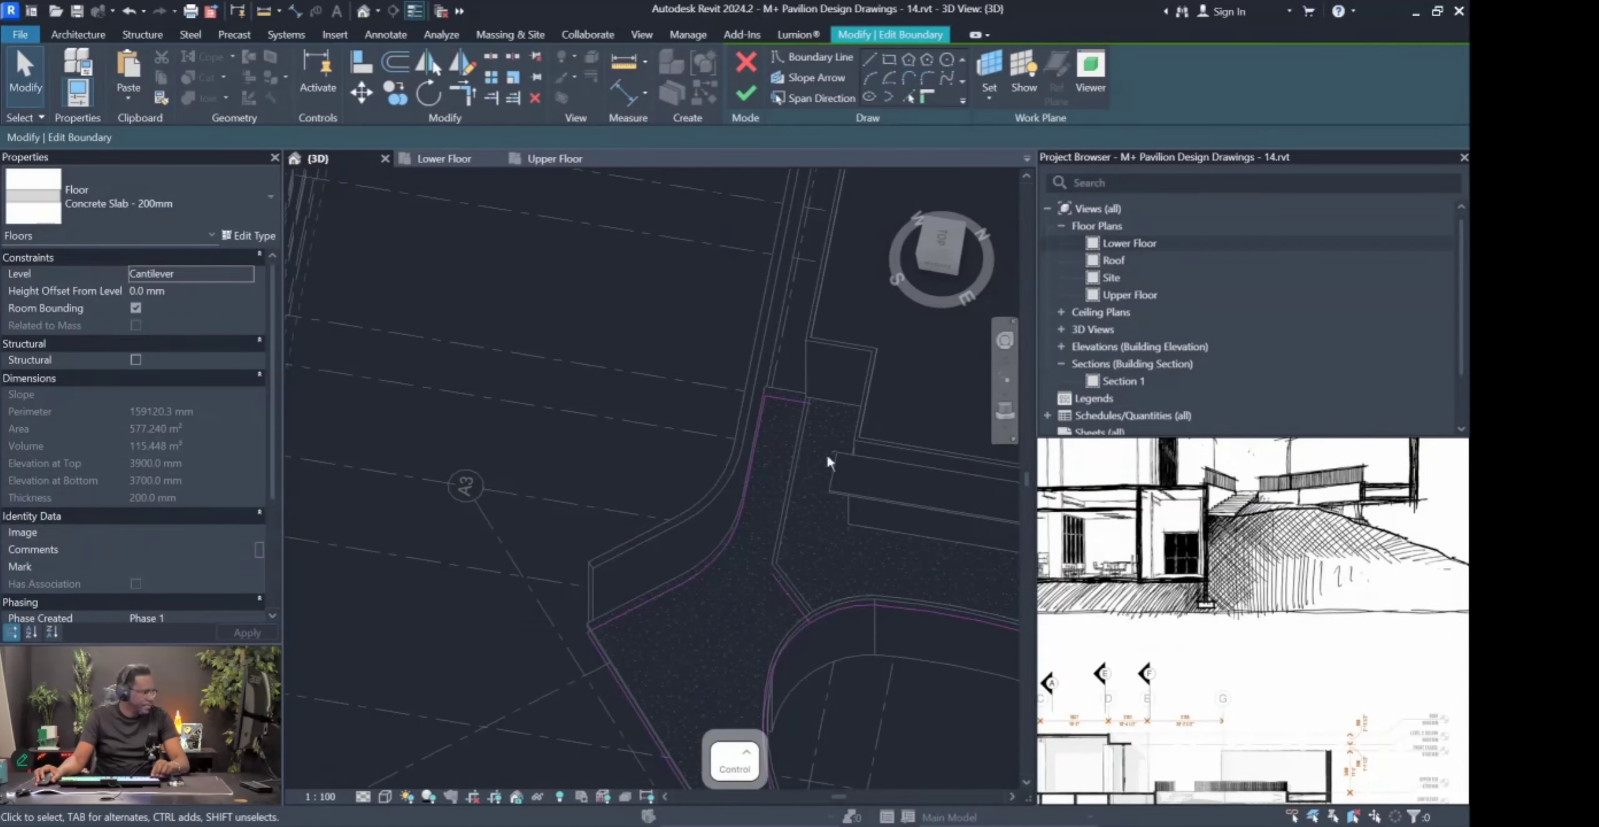
drag(792, 346, 829, 327)
key(Delete)
scroll(782, 429, up, 5)
scroll(771, 522, up, 2)
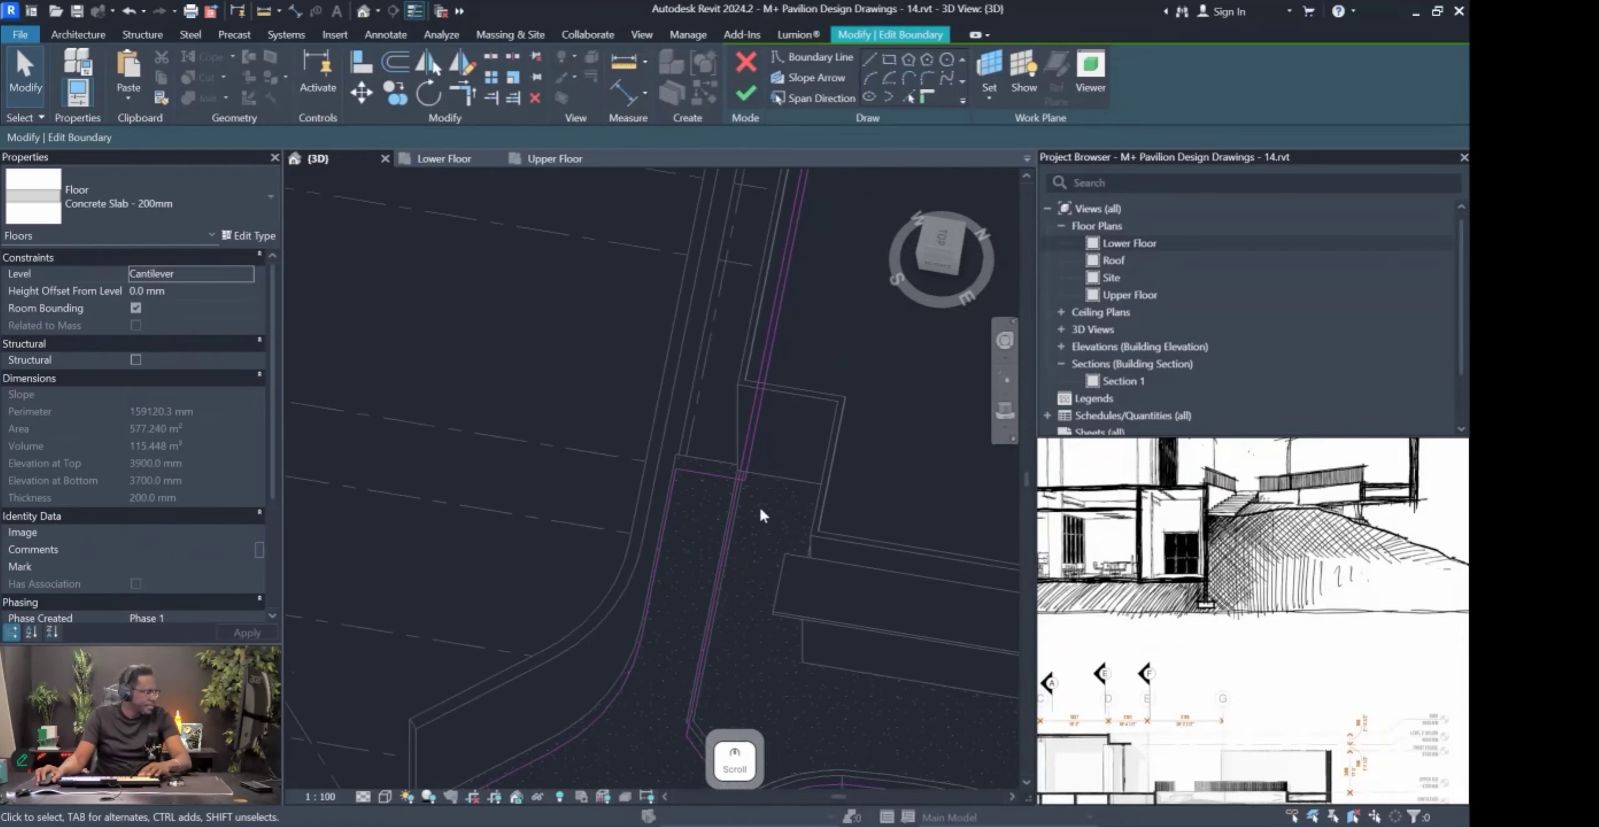
scroll(742, 471, up, 2)
scroll(743, 487, up, 2)
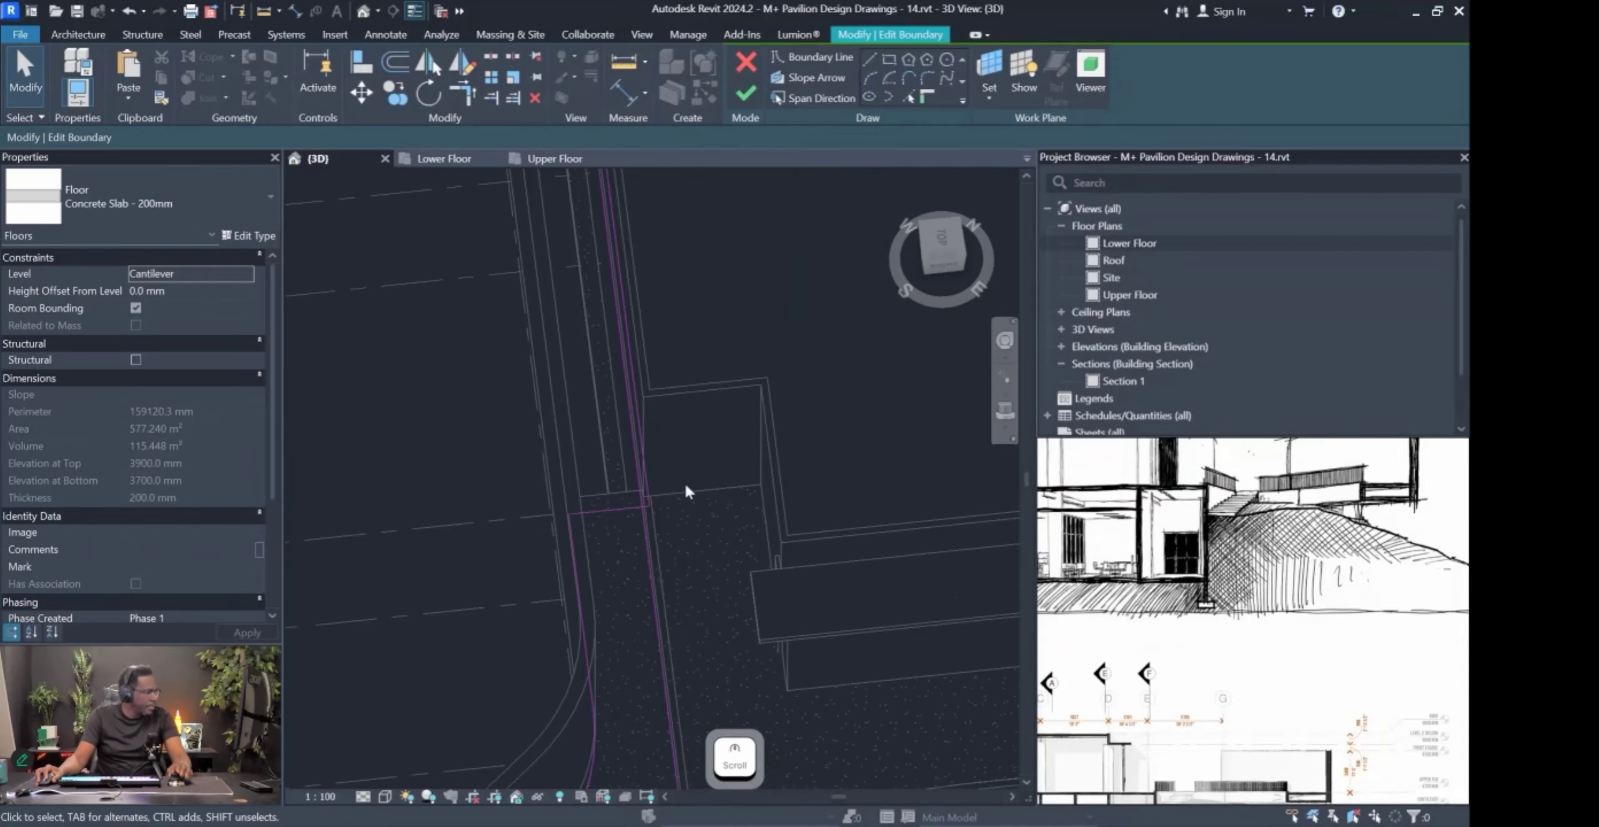
click(650, 489)
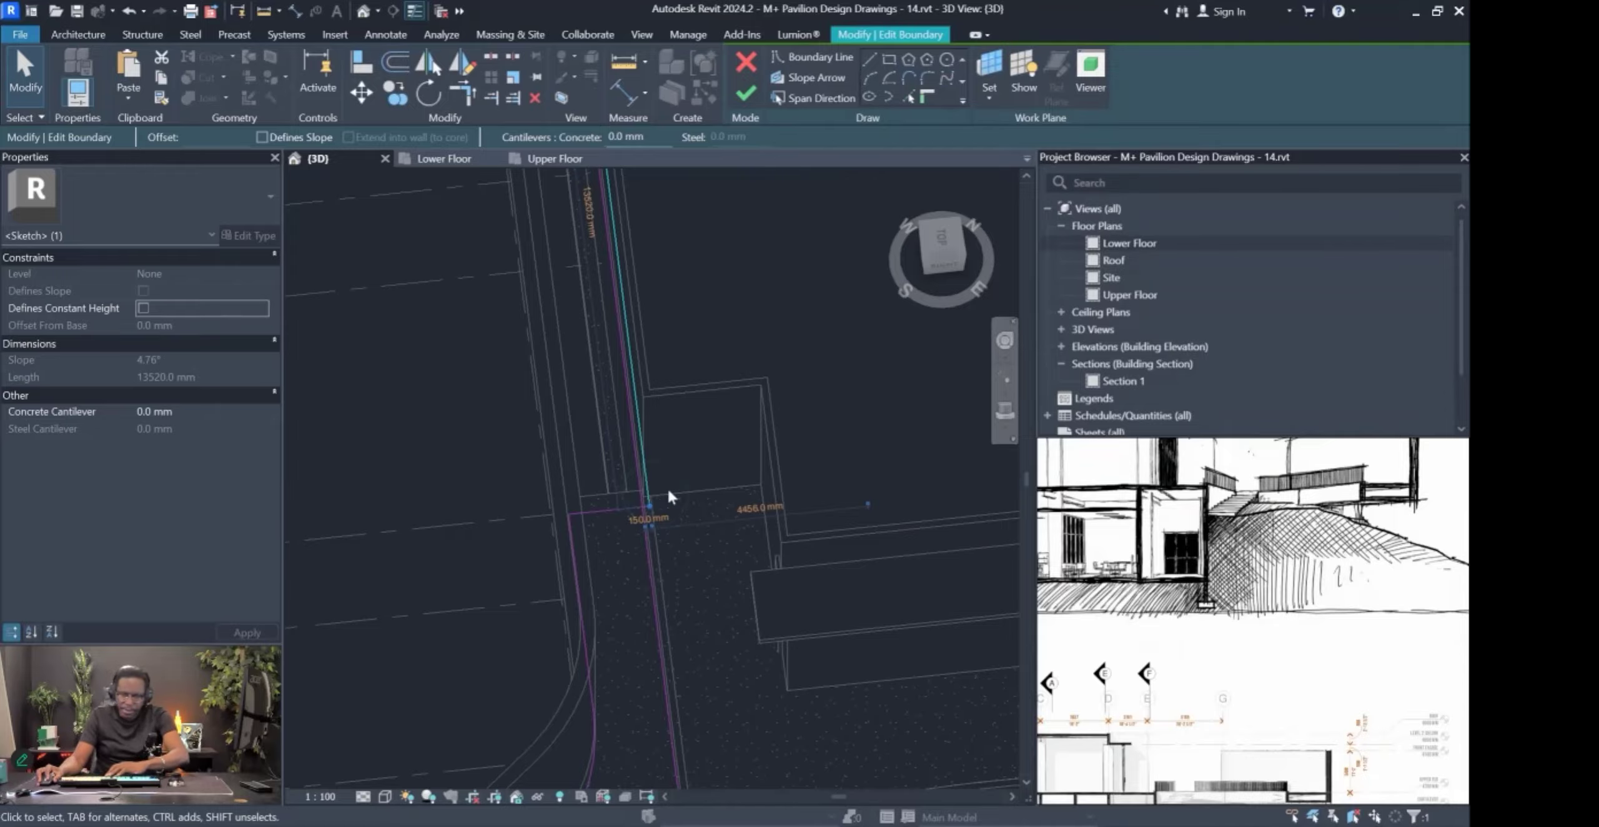
key(Escape)
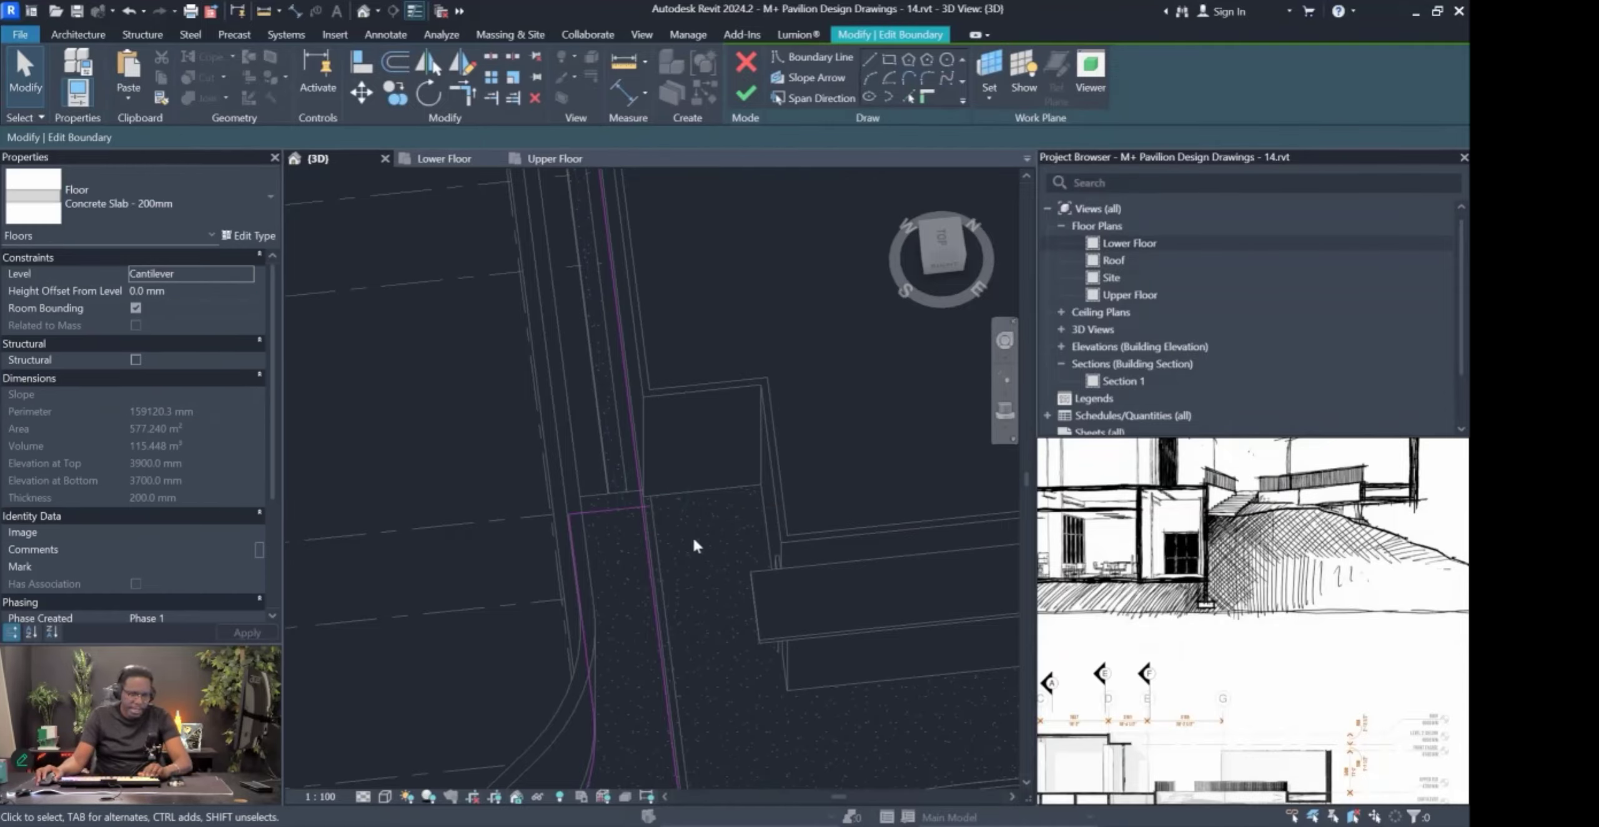
Trim the short end line of the slab's narrow arm and the picked wall line to a clean corner.
key(t)
key(r)
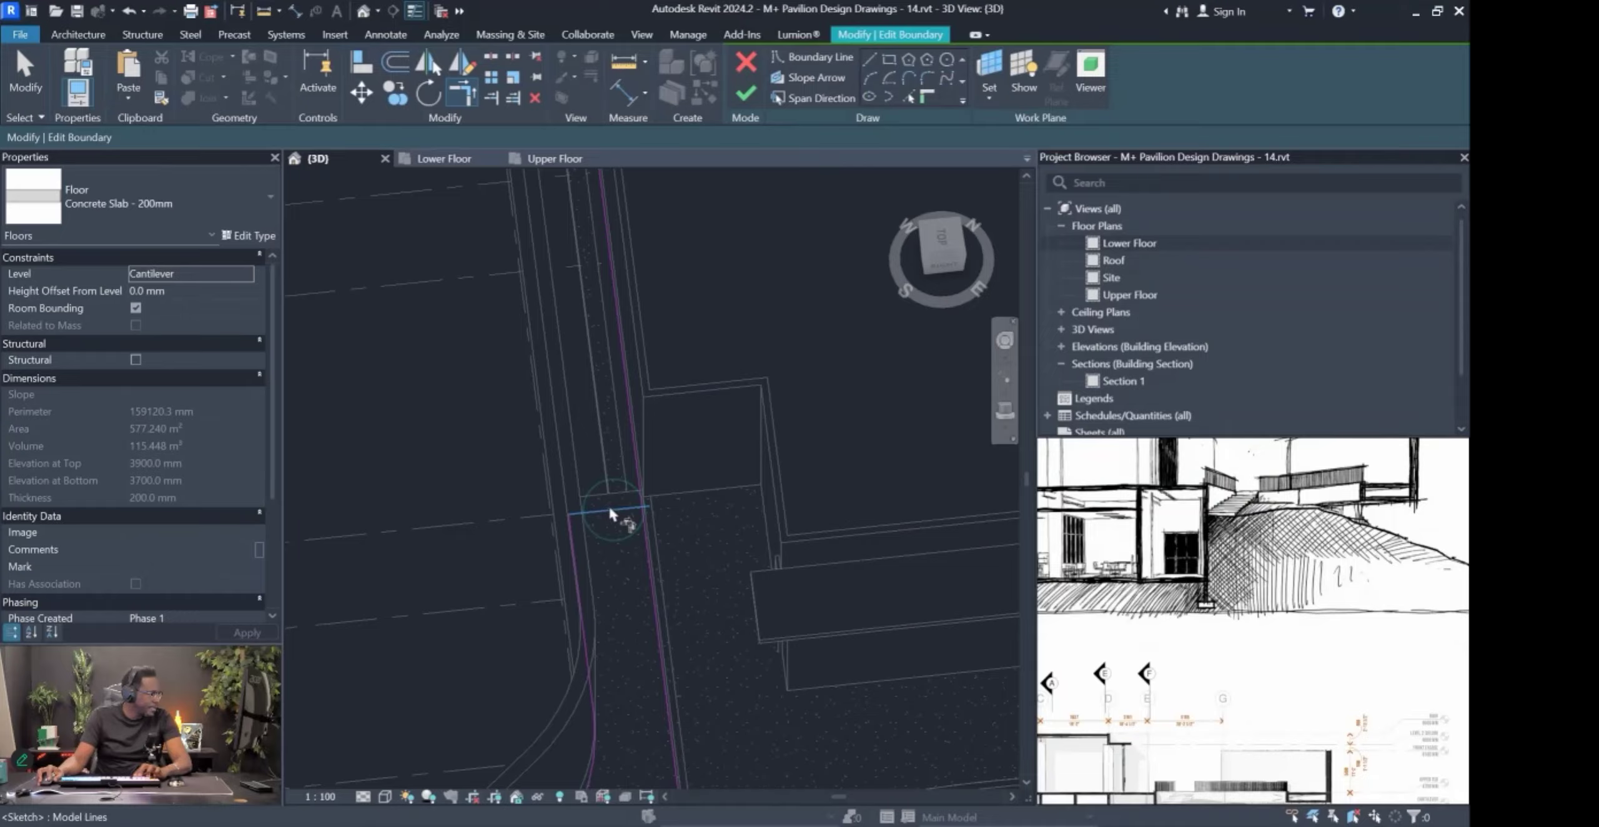
click(644, 530)
click(634, 508)
key(Escape)
mouse_move(689, 535)
shift+middle_down()
mouse_move(708, 564)
mouse_move(867, 647)
mouse_move(832, 667)
mouse_move(746, 643)
mouse_move(565, 327)
shift+middle_up()
click(567, 328)
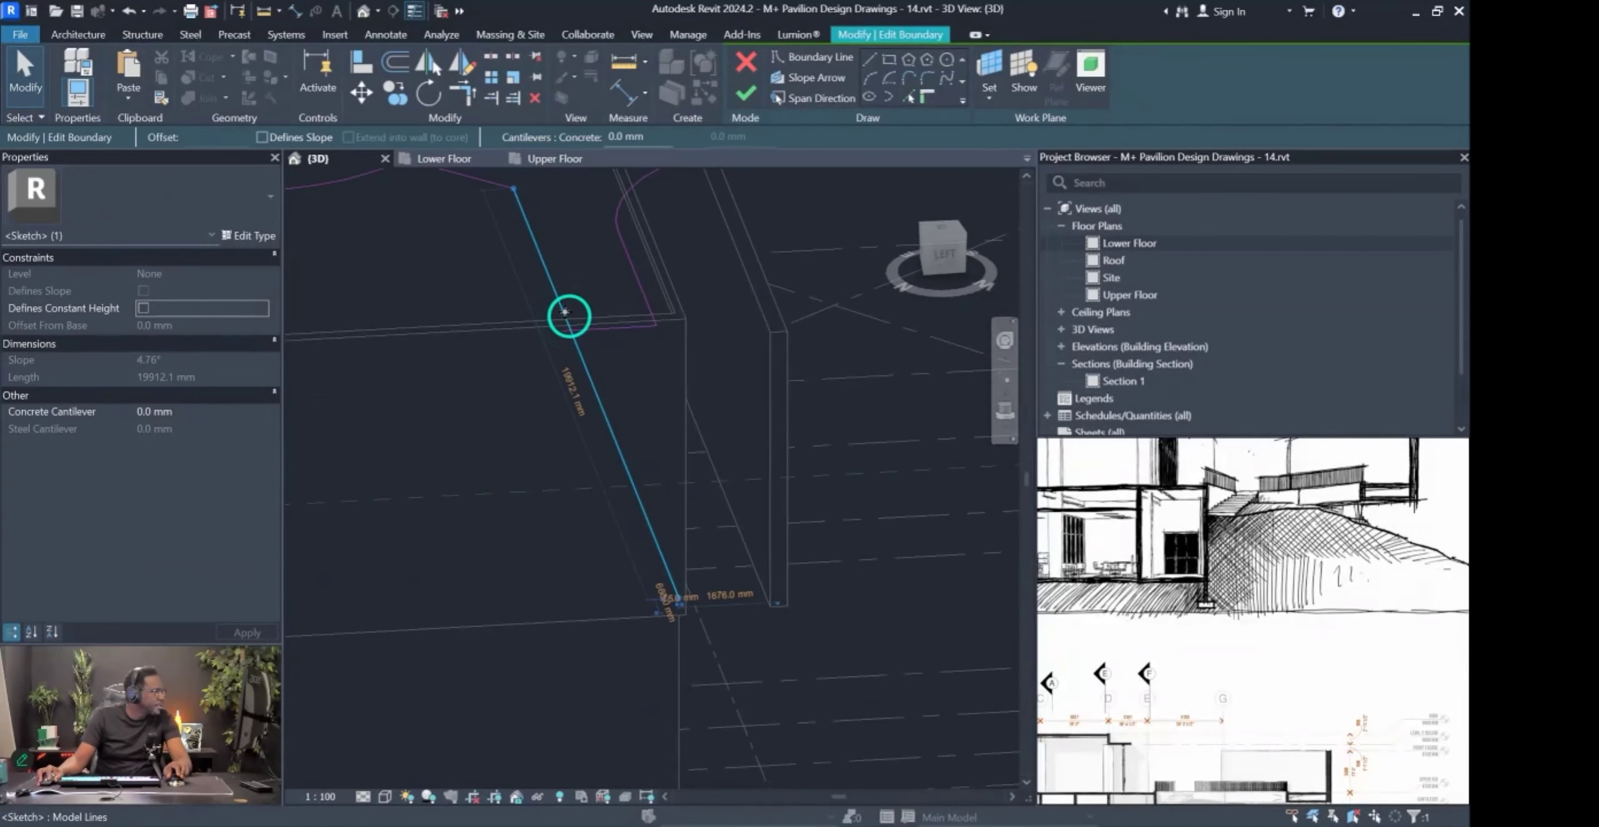
key(Escape)
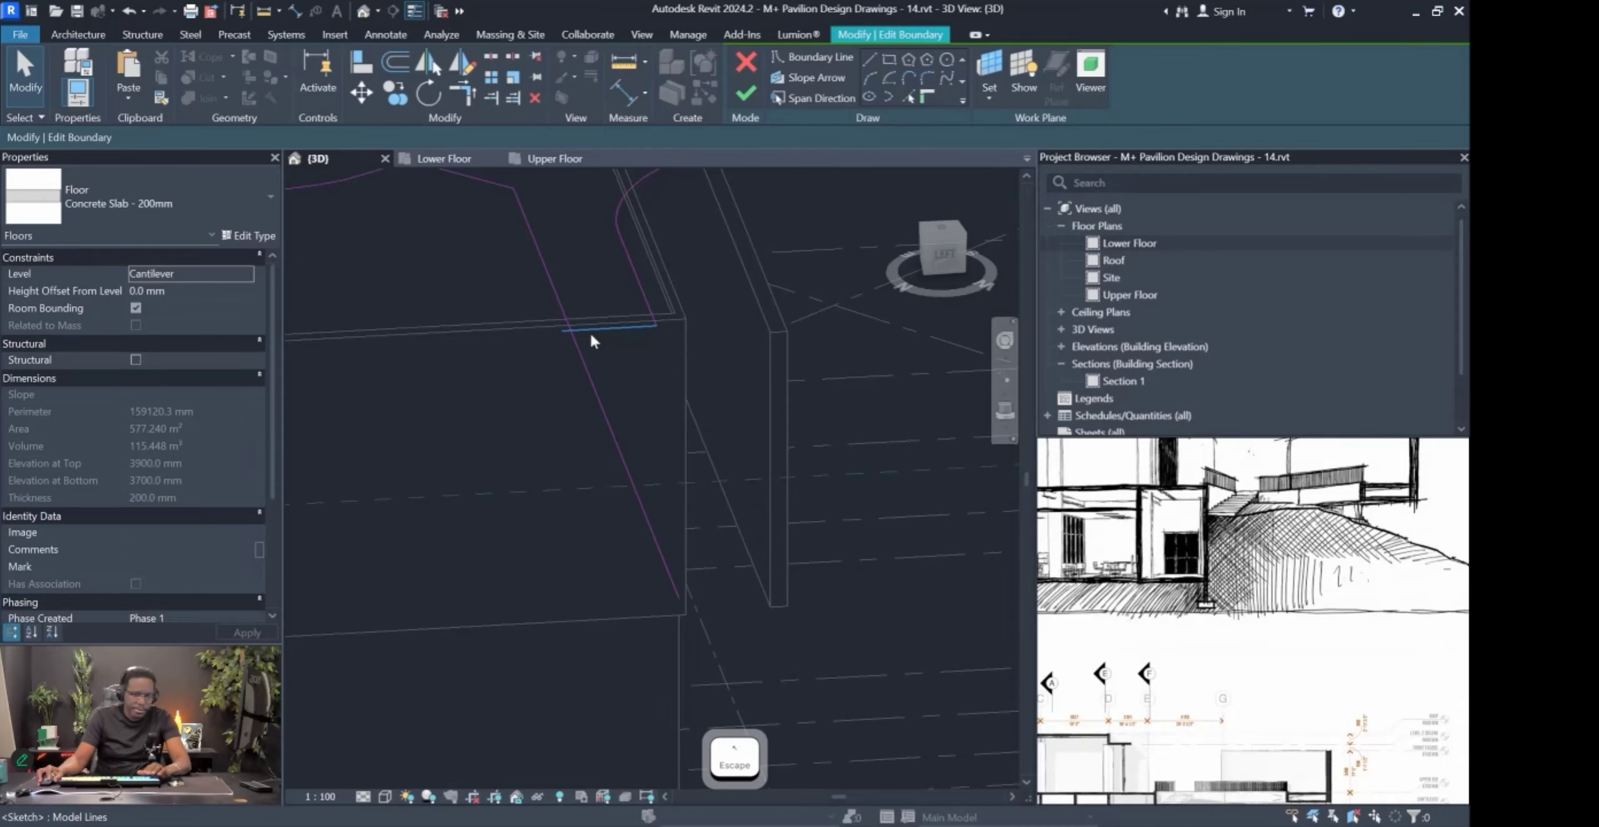
key(t)
key(r)
click(588, 327)
click(560, 297)
Delete the long teardrop boundary arc on the side facing the main floor.
mouse_move(610, 374)
shift+middle_down()
mouse_move(636, 383)
mouse_move(646, 443)
mouse_move(584, 427)
mouse_move(778, 456)
mouse_move(785, 435)
mouse_move(692, 435)
mouse_move(633, 392)
shift+middle_up()
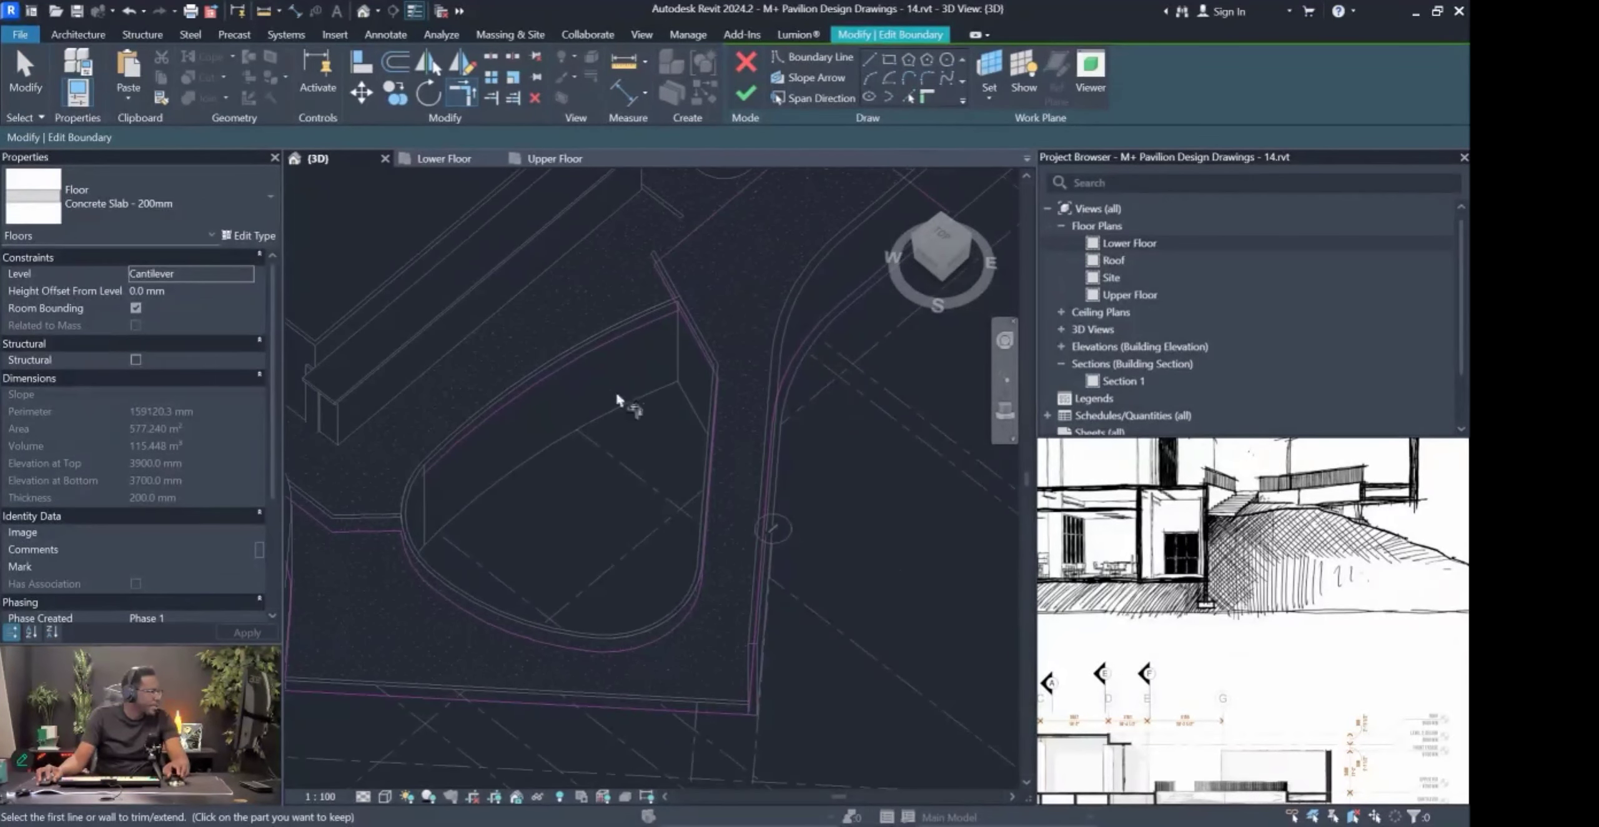
key(Escape)
click(475, 426)
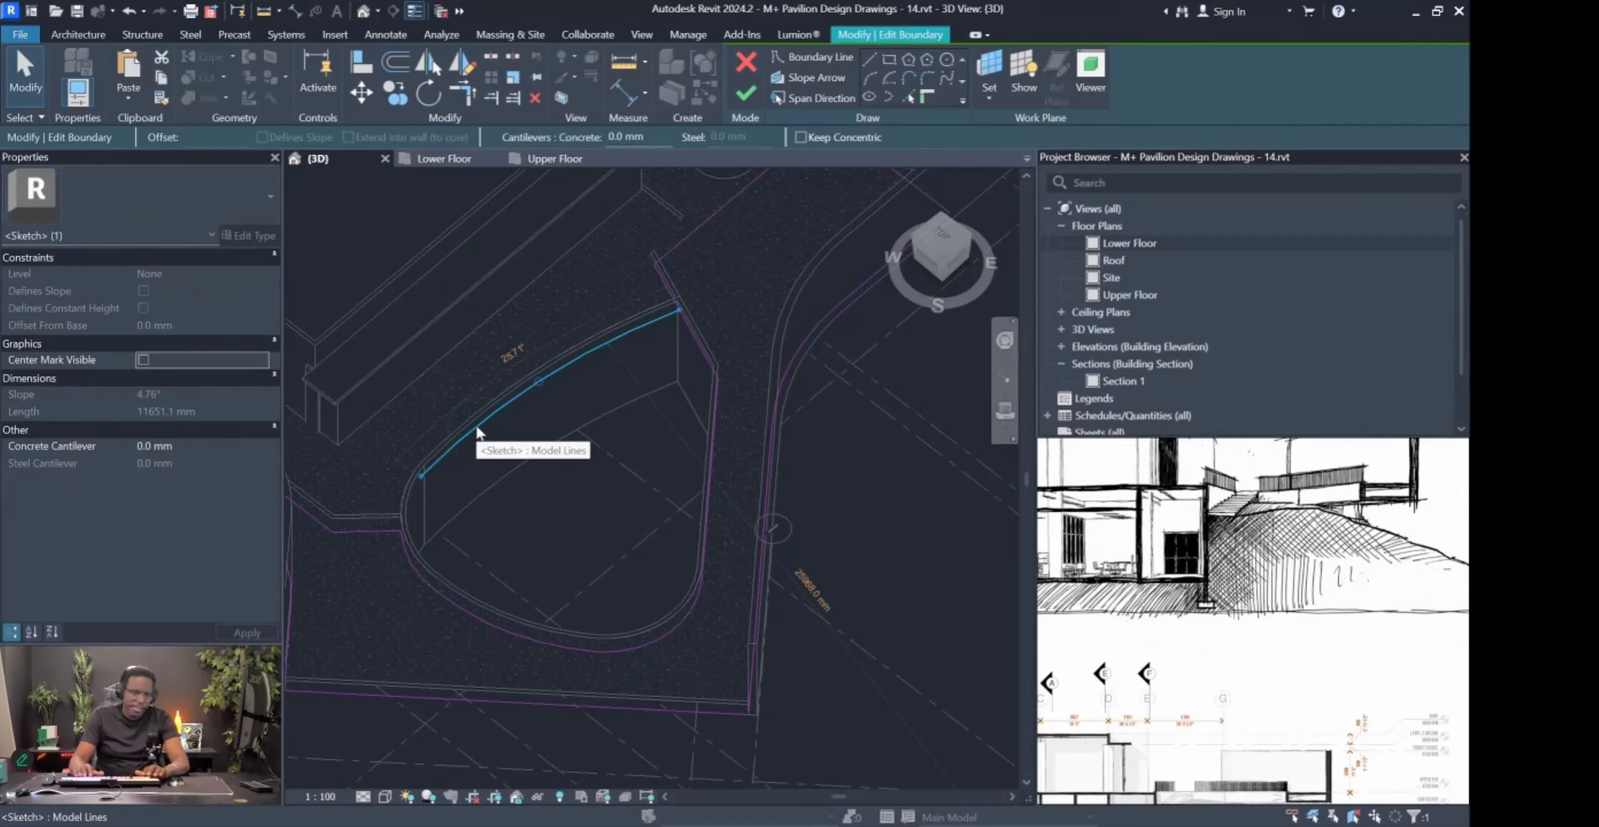
key(Delete)
scroll(755, 381, down, 3)
key(Escape)
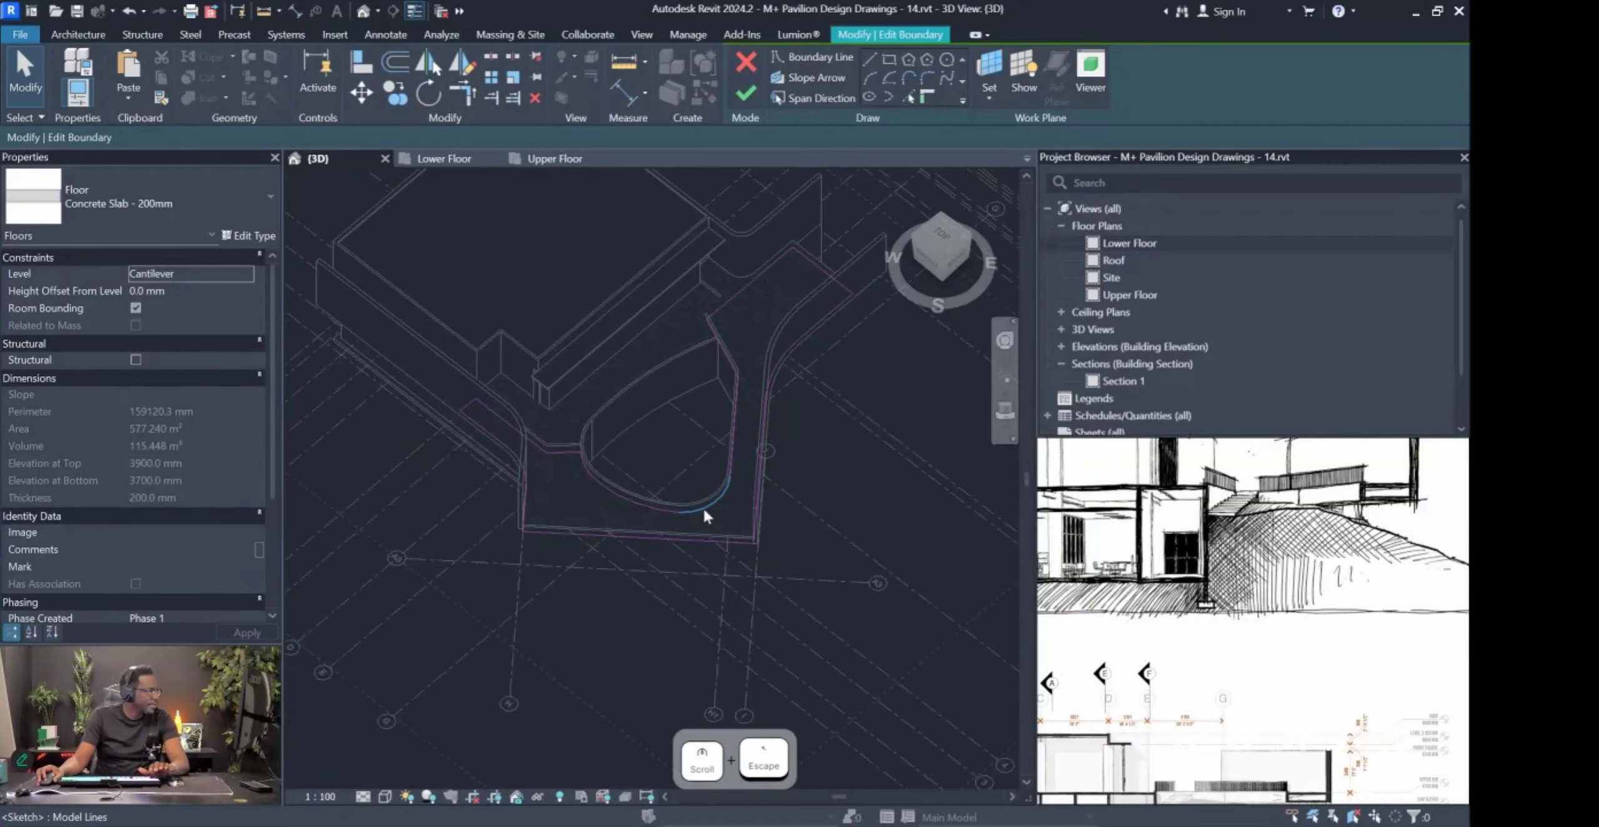
Finish the Cantilever slab's boundary sketch without attaching the walls to its underside.
click(745, 92)
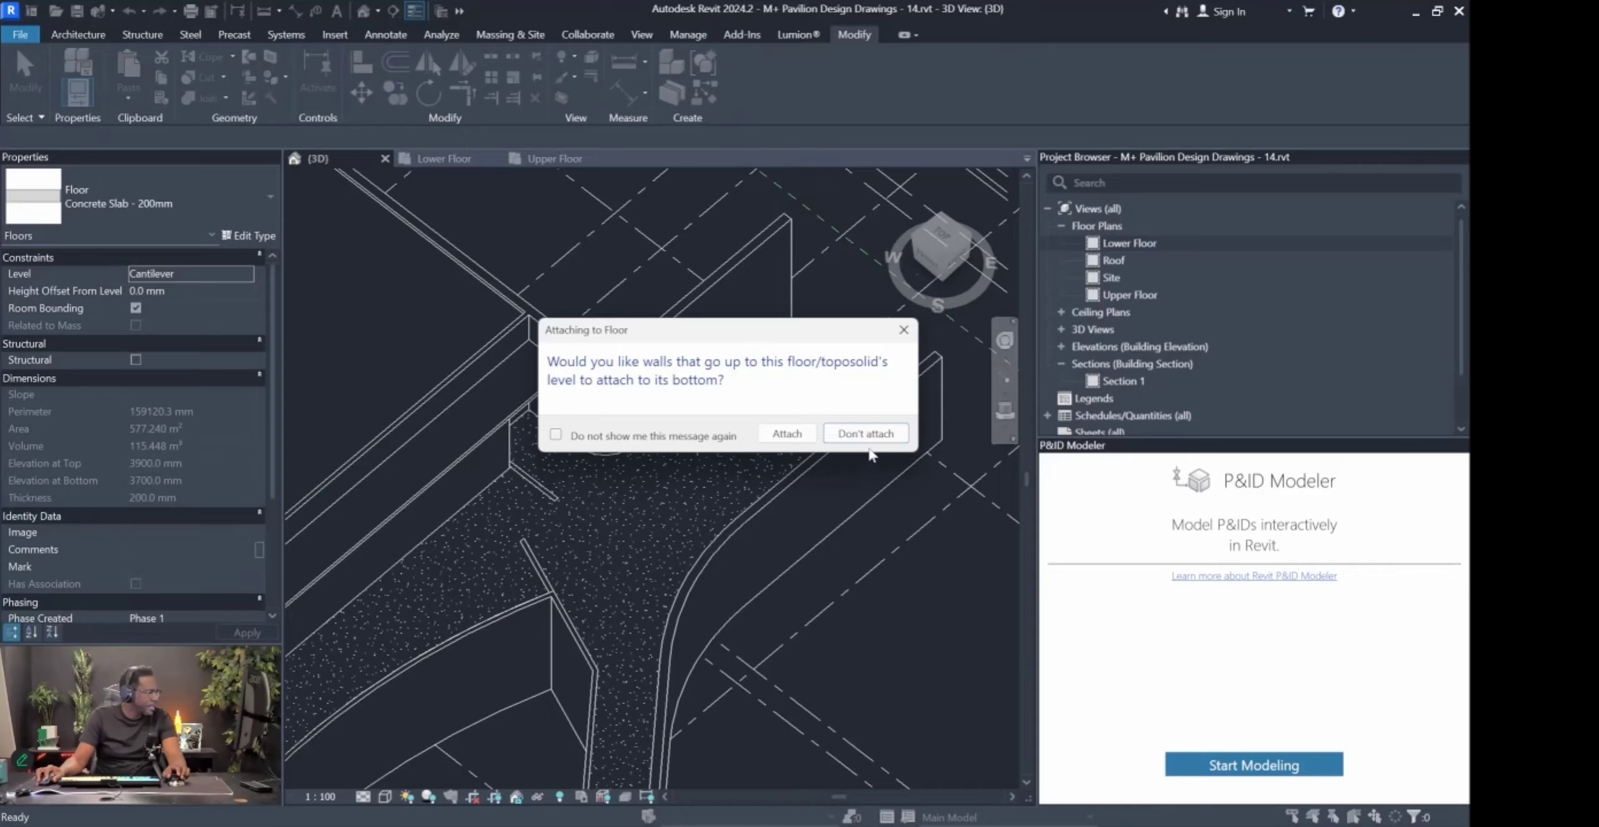
click(873, 436)
scroll(875, 440, down, 5)
shift+middle_drag(863, 460, 705, 648)
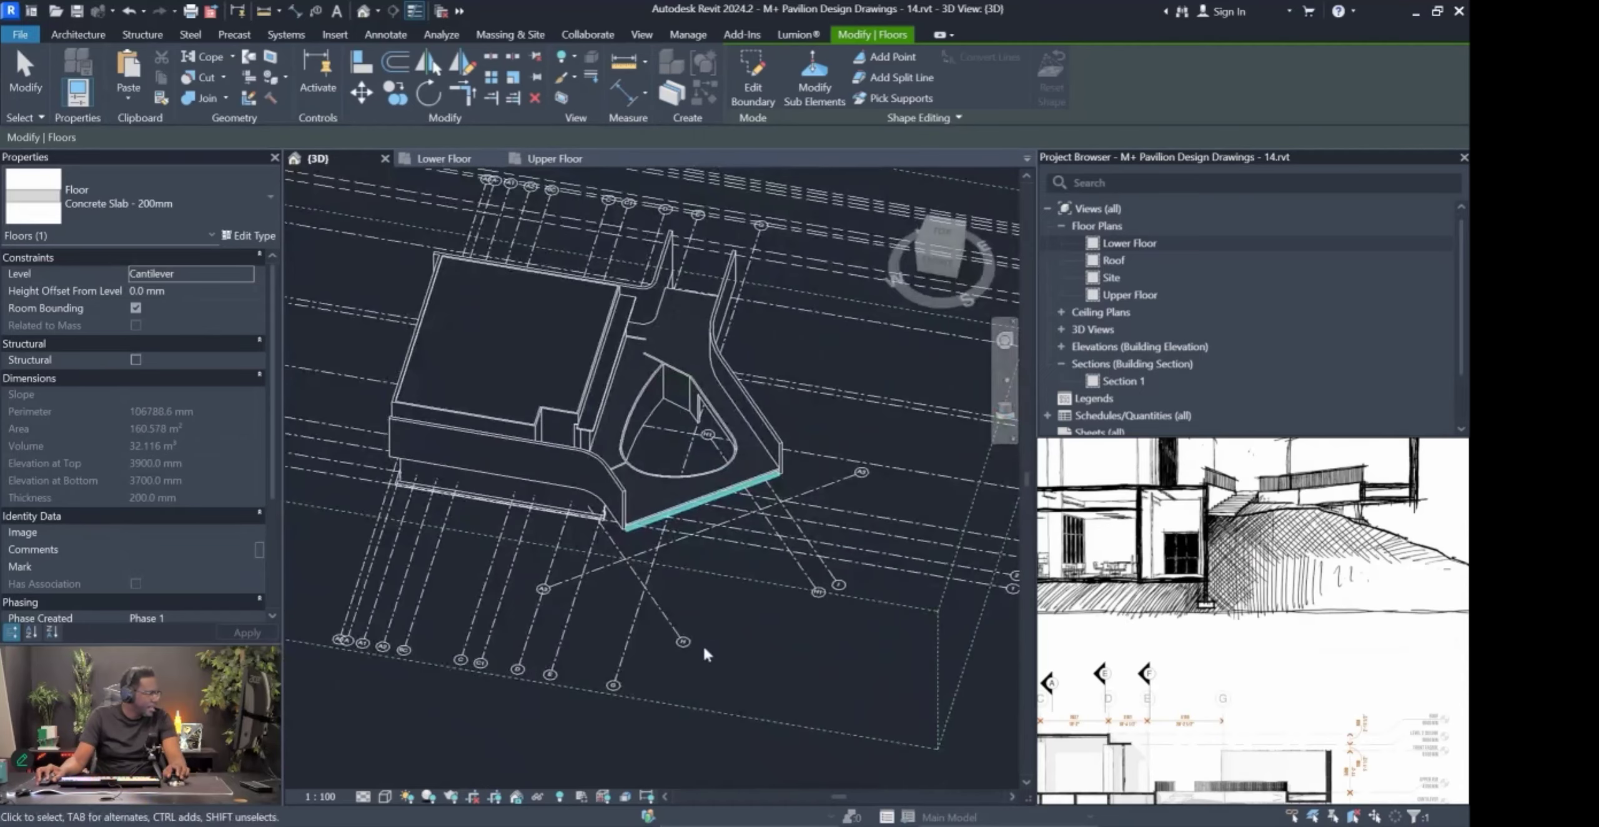
click(713, 645)
Select the Cantilever slab and compare its height at the facade wall's lower corner with the reference section.
scroll(718, 537, up, 3)
mouse_move(720, 538)
shift+middle_down()
mouse_move(607, 479)
mouse_move(577, 435)
mouse_move(869, 473)
shift+middle_up()
scroll(821, 500, up, 5)
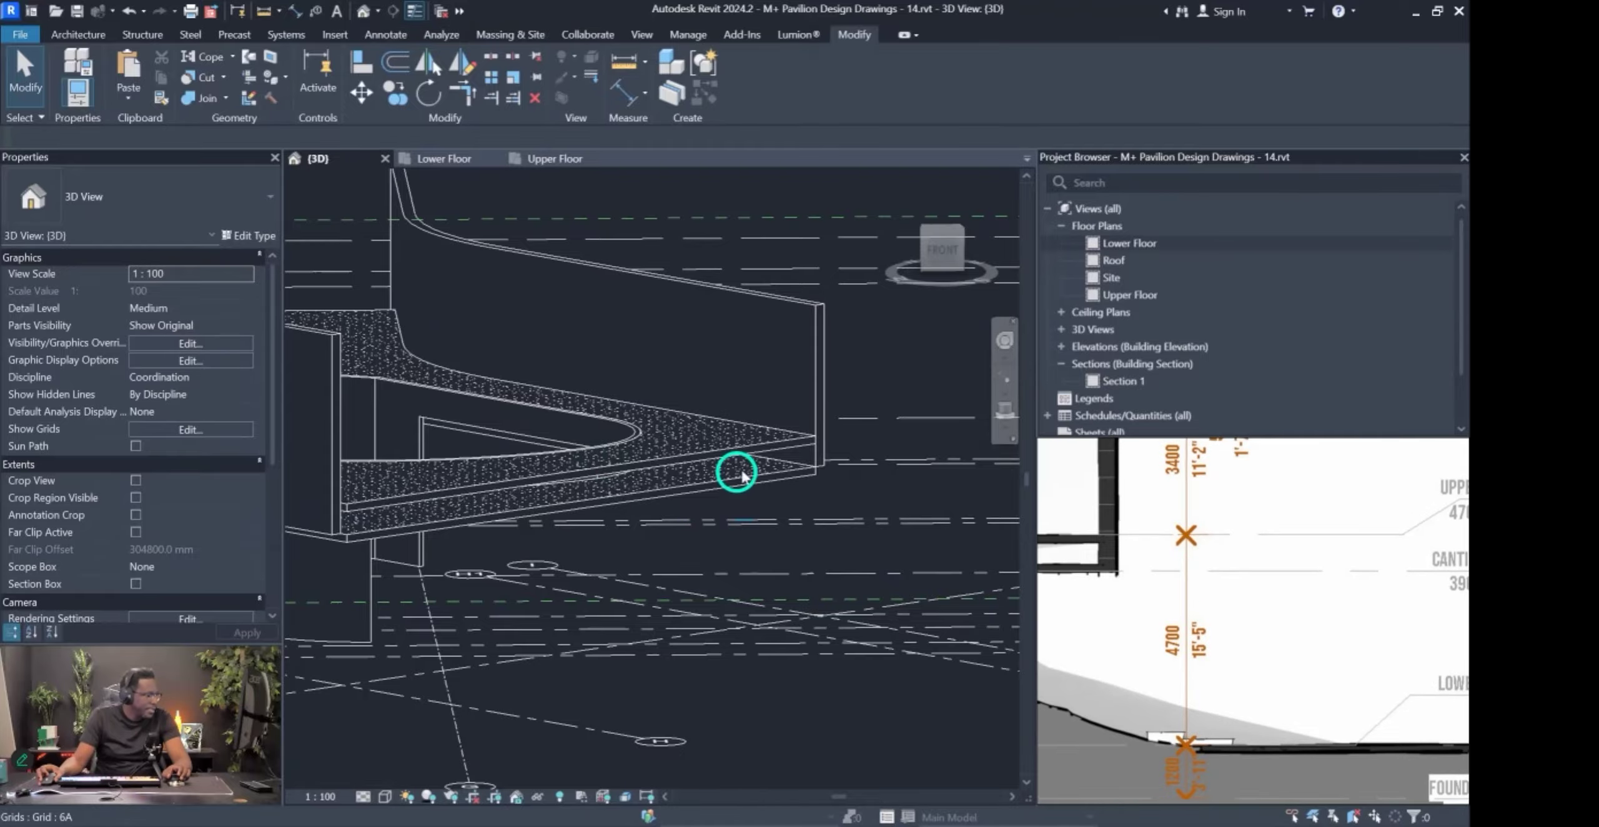
click(799, 477)
shift+middle_drag(801, 479, 829, 485)
scroll(831, 493, up, 5)
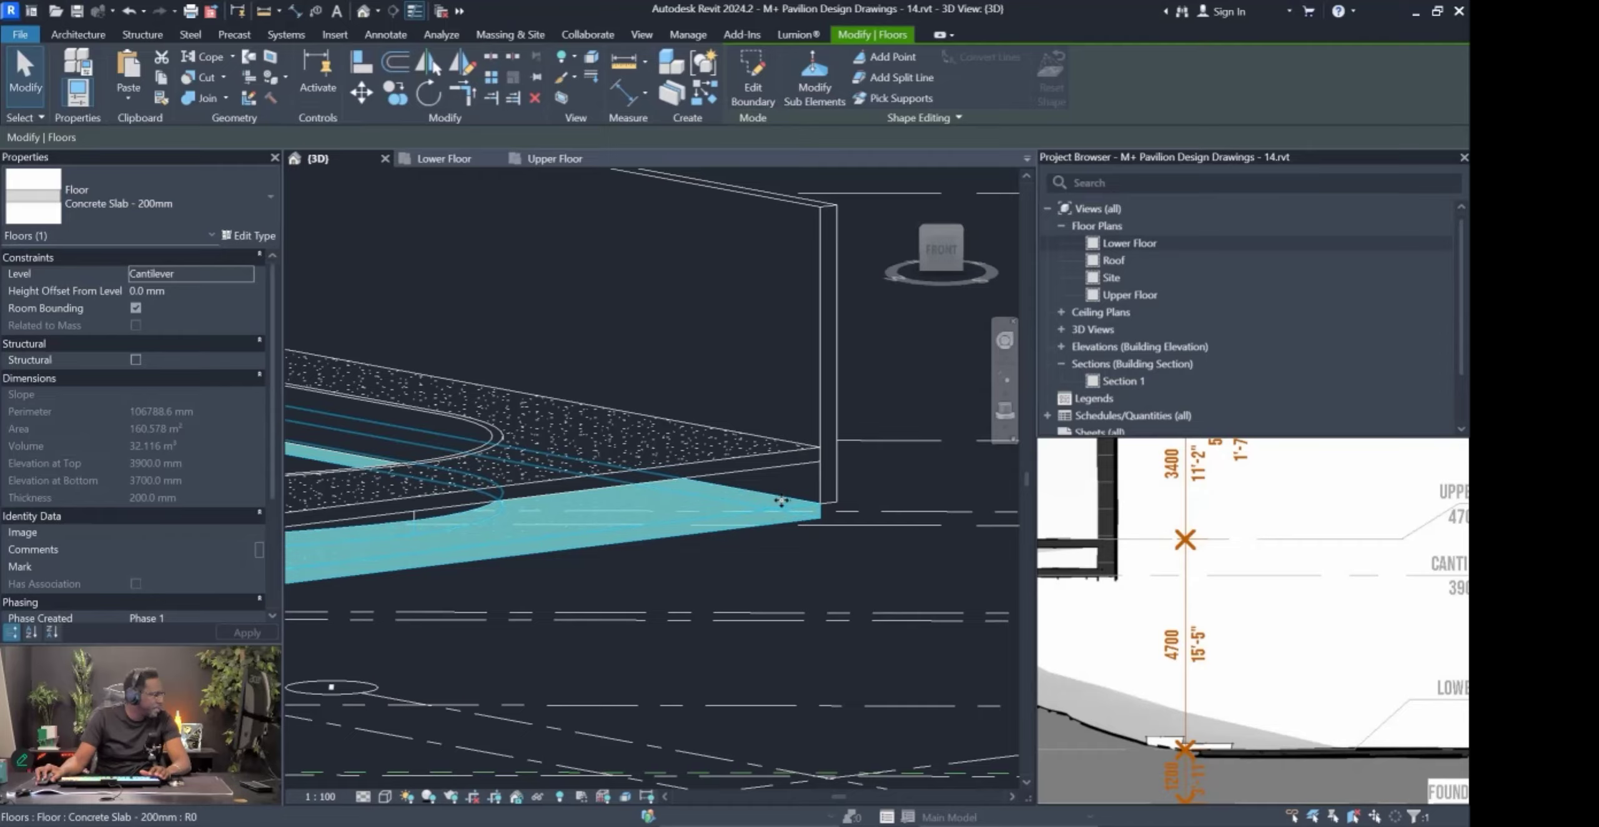
scroll(1108, 572, up, 2)
scroll(1108, 571, up, 2)
scroll(1186, 547, down, 3)
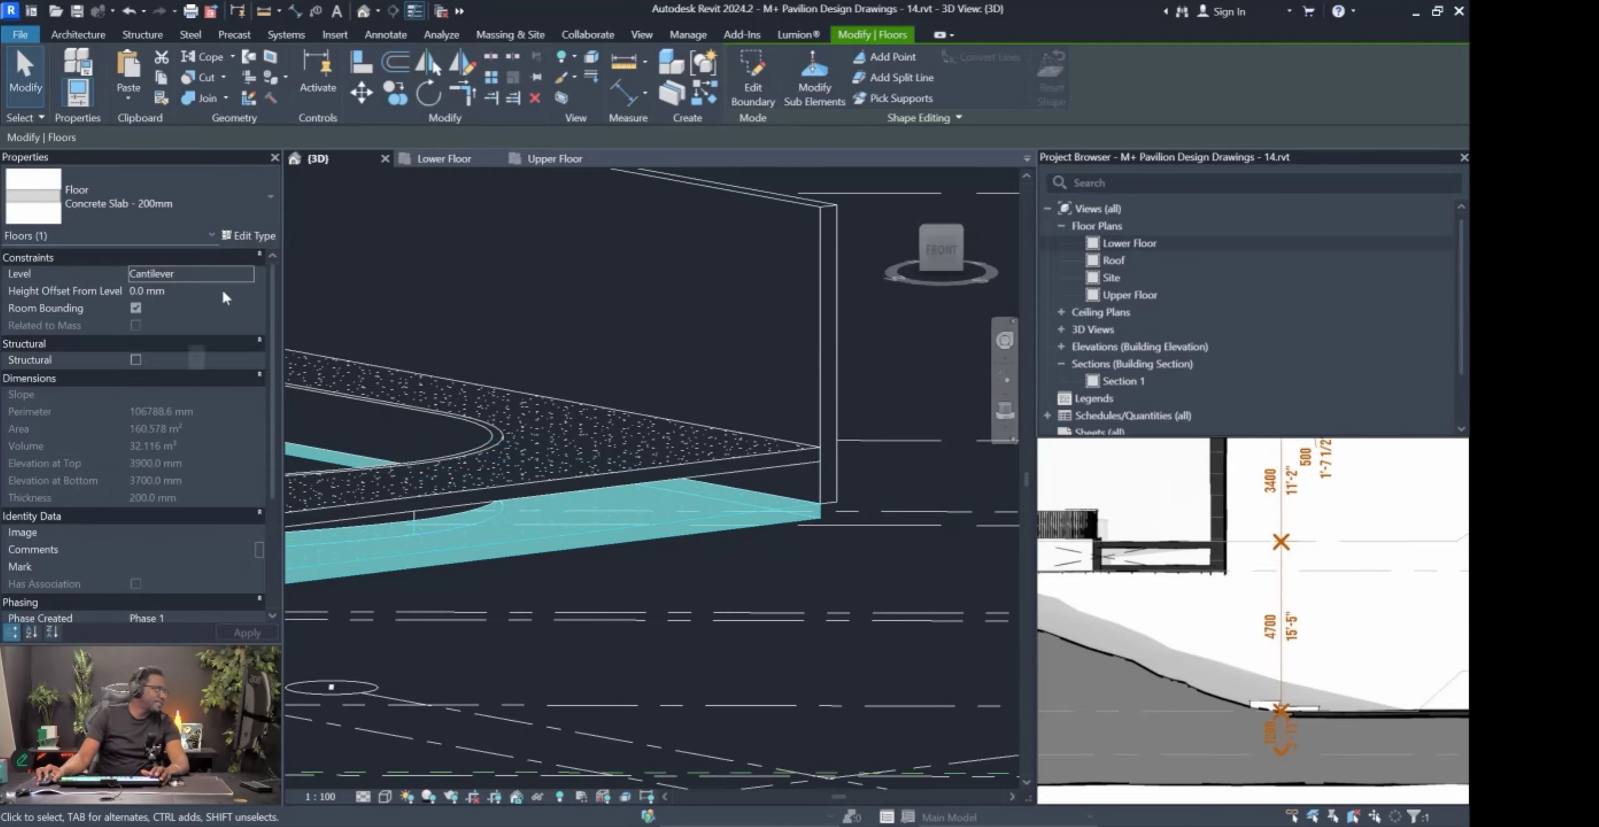
Set the Cantilever slab's height offset from level to 200 mm.
click(186, 289)
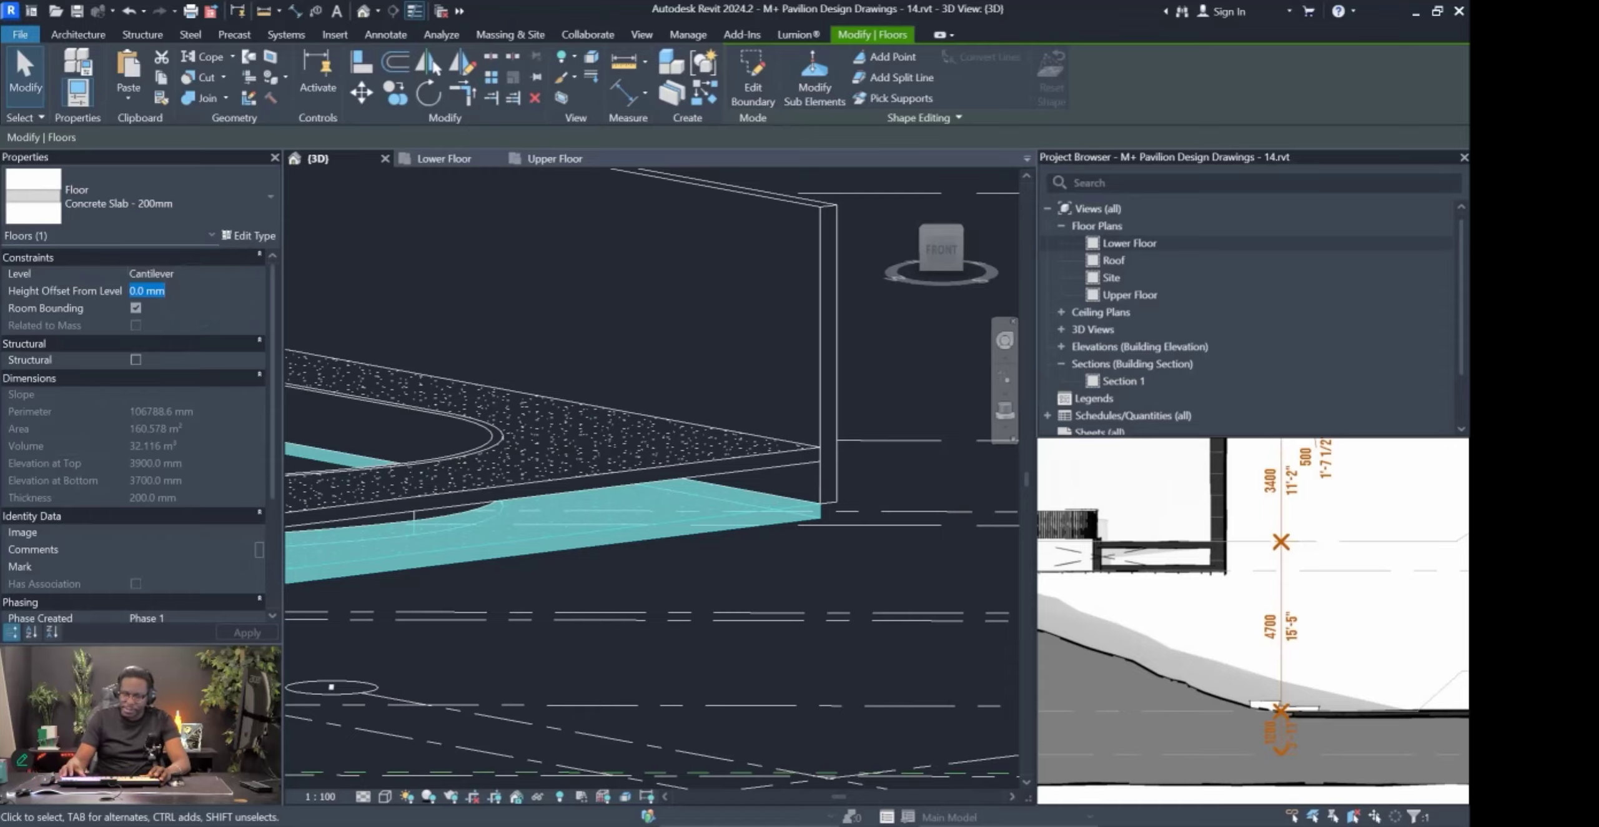
text(200)
key(Return)
key(Escape)
shift+middle_drag(781, 504, 608, 472)
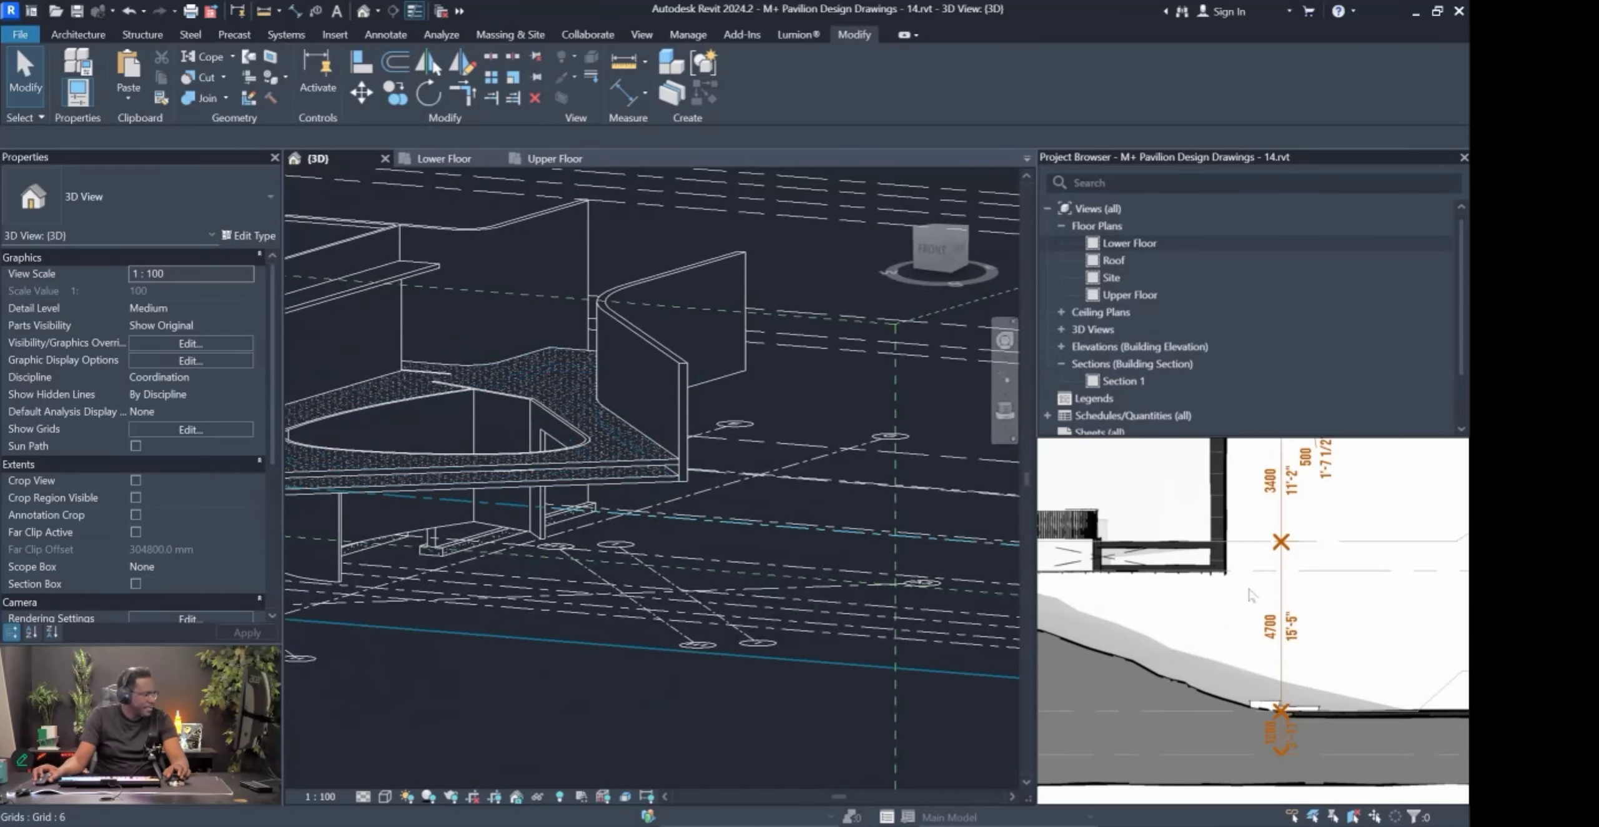
Examine the cut cantilever and its two slabs in the reference perspective section sketch.
scroll(1165, 555, down, 6)
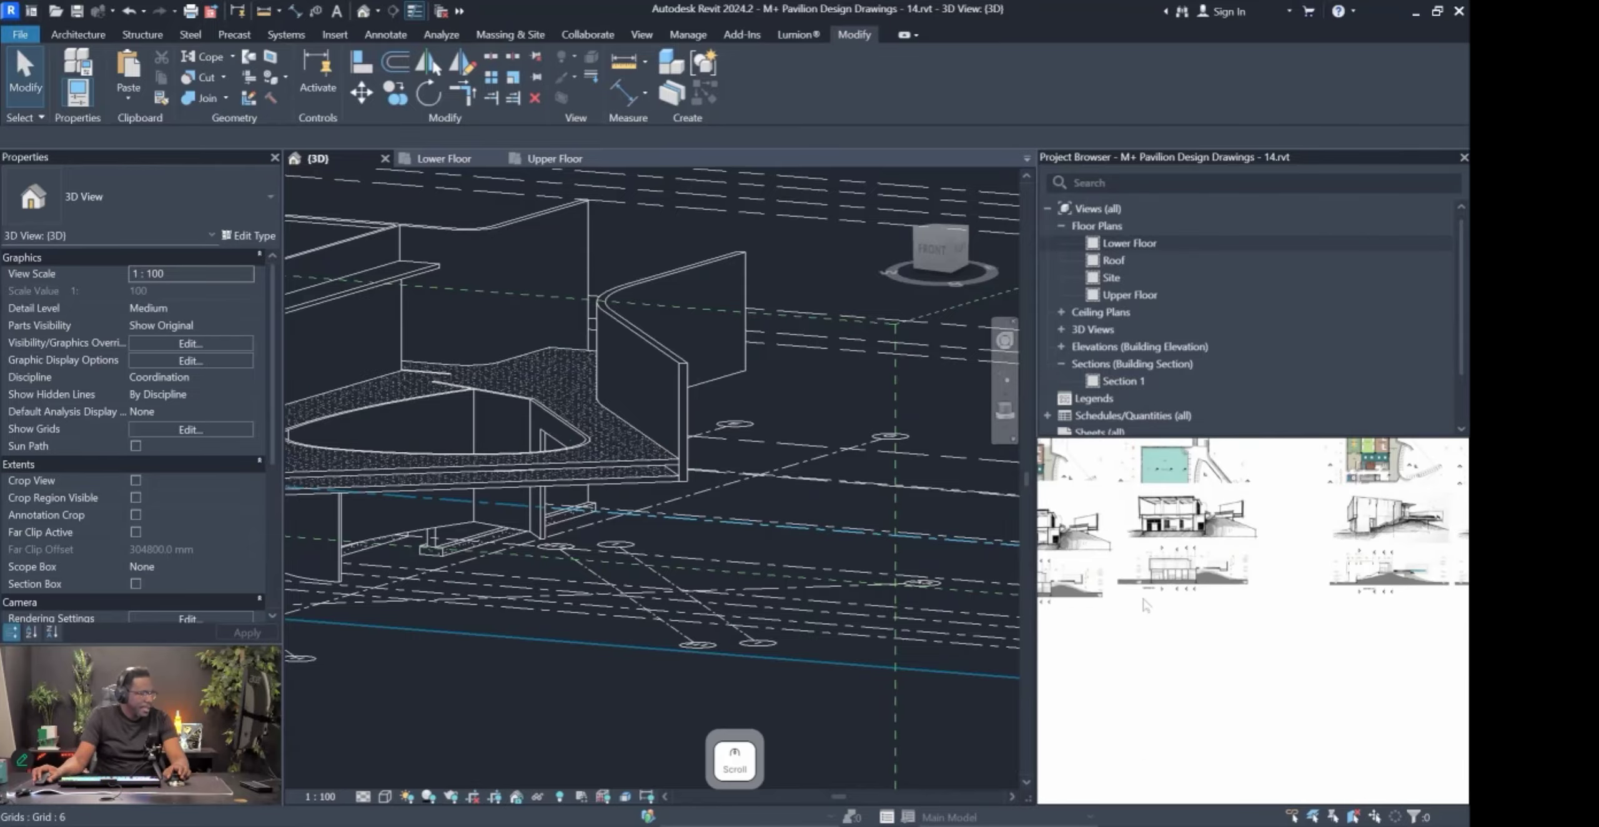
scroll(1349, 595, down, 5)
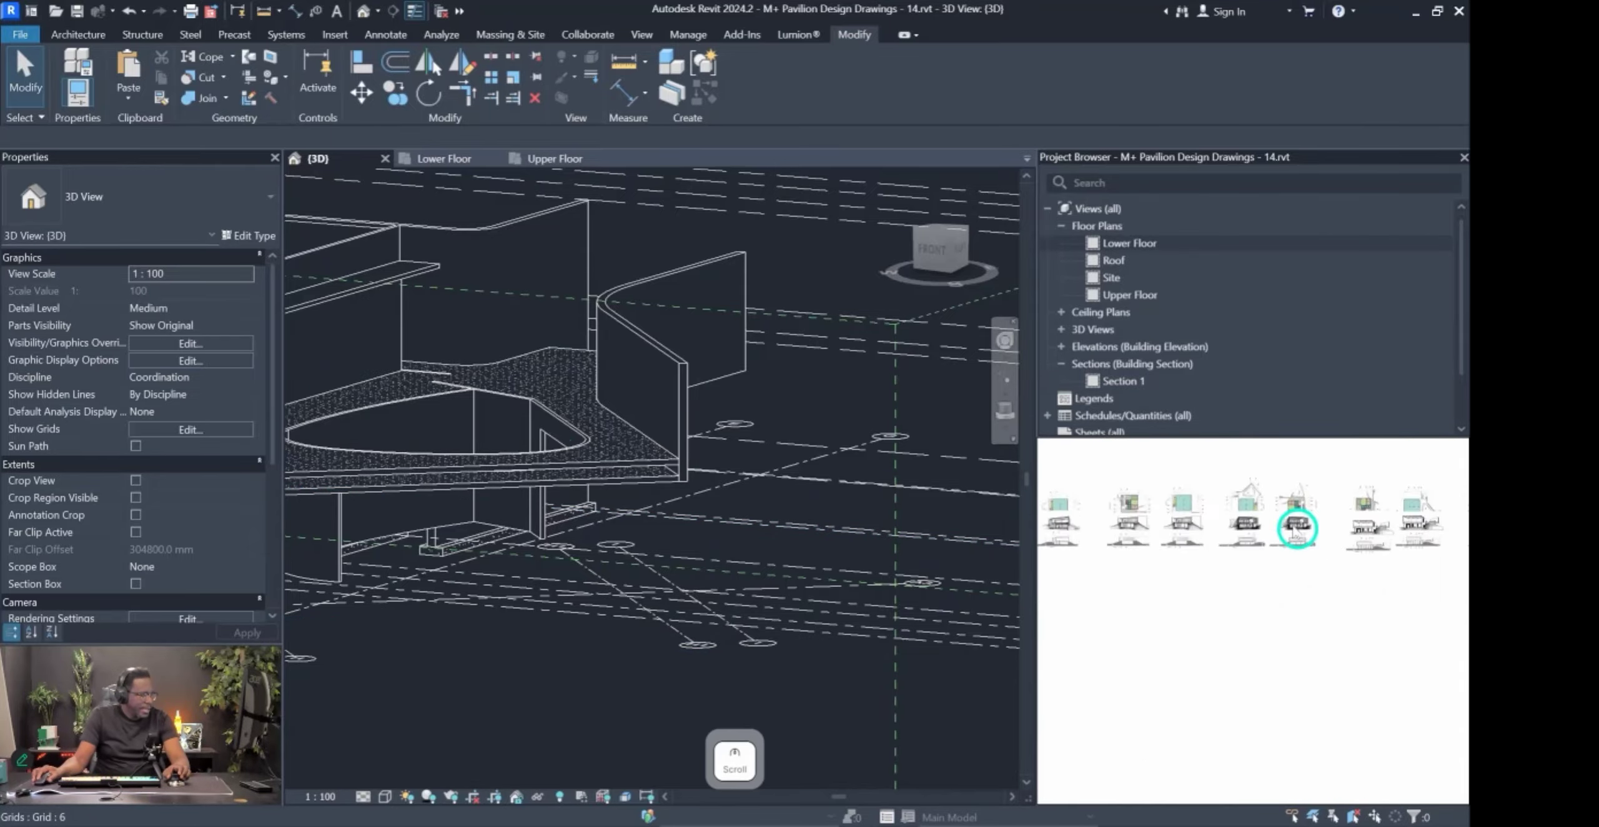
scroll(1137, 569, up, 8)
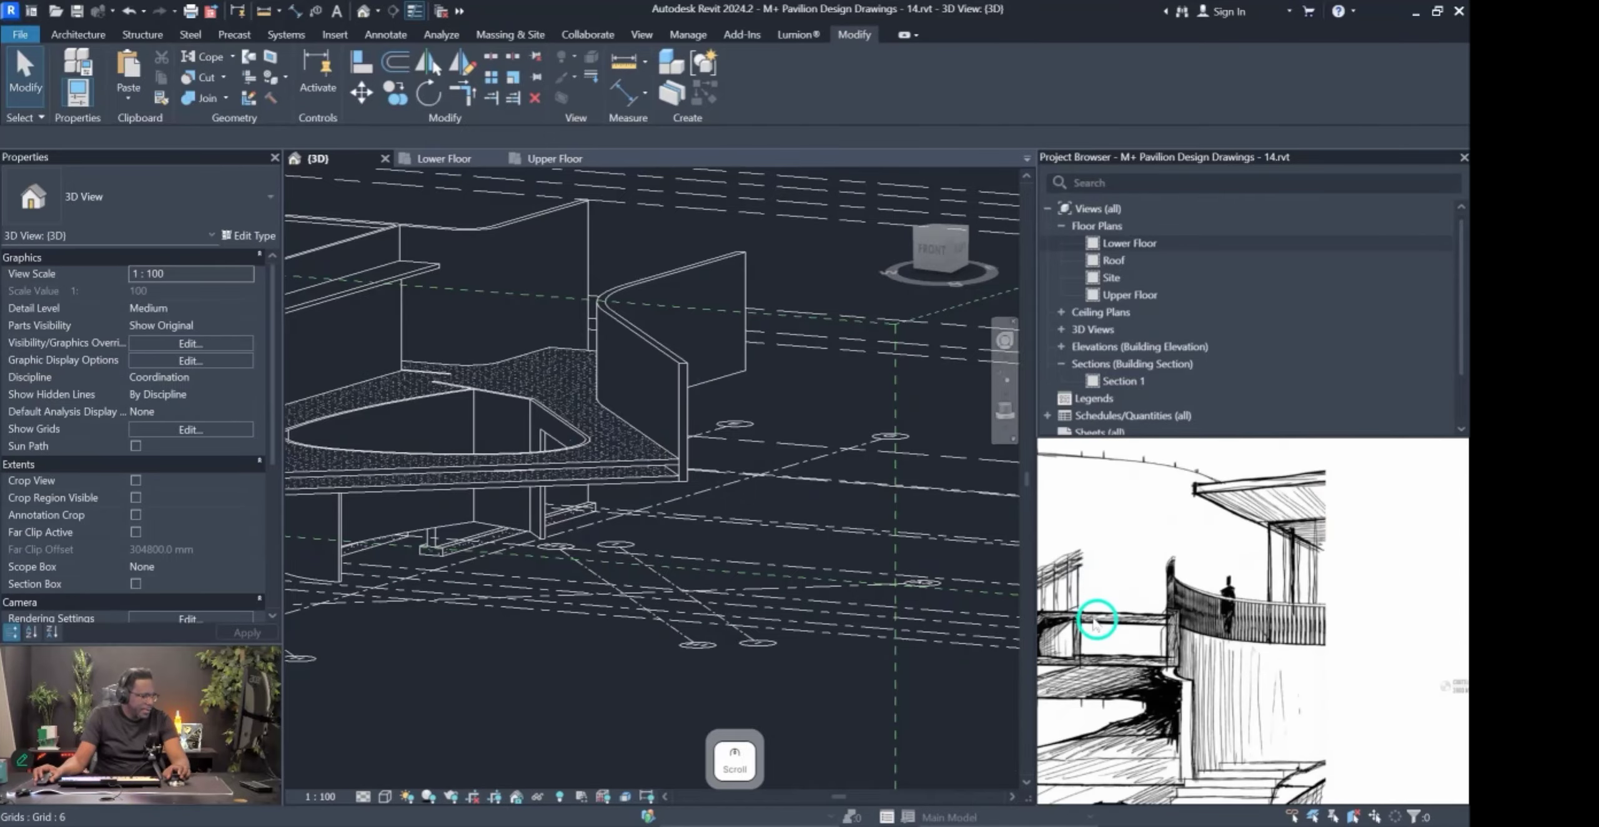
scroll(1206, 625, up, 3)
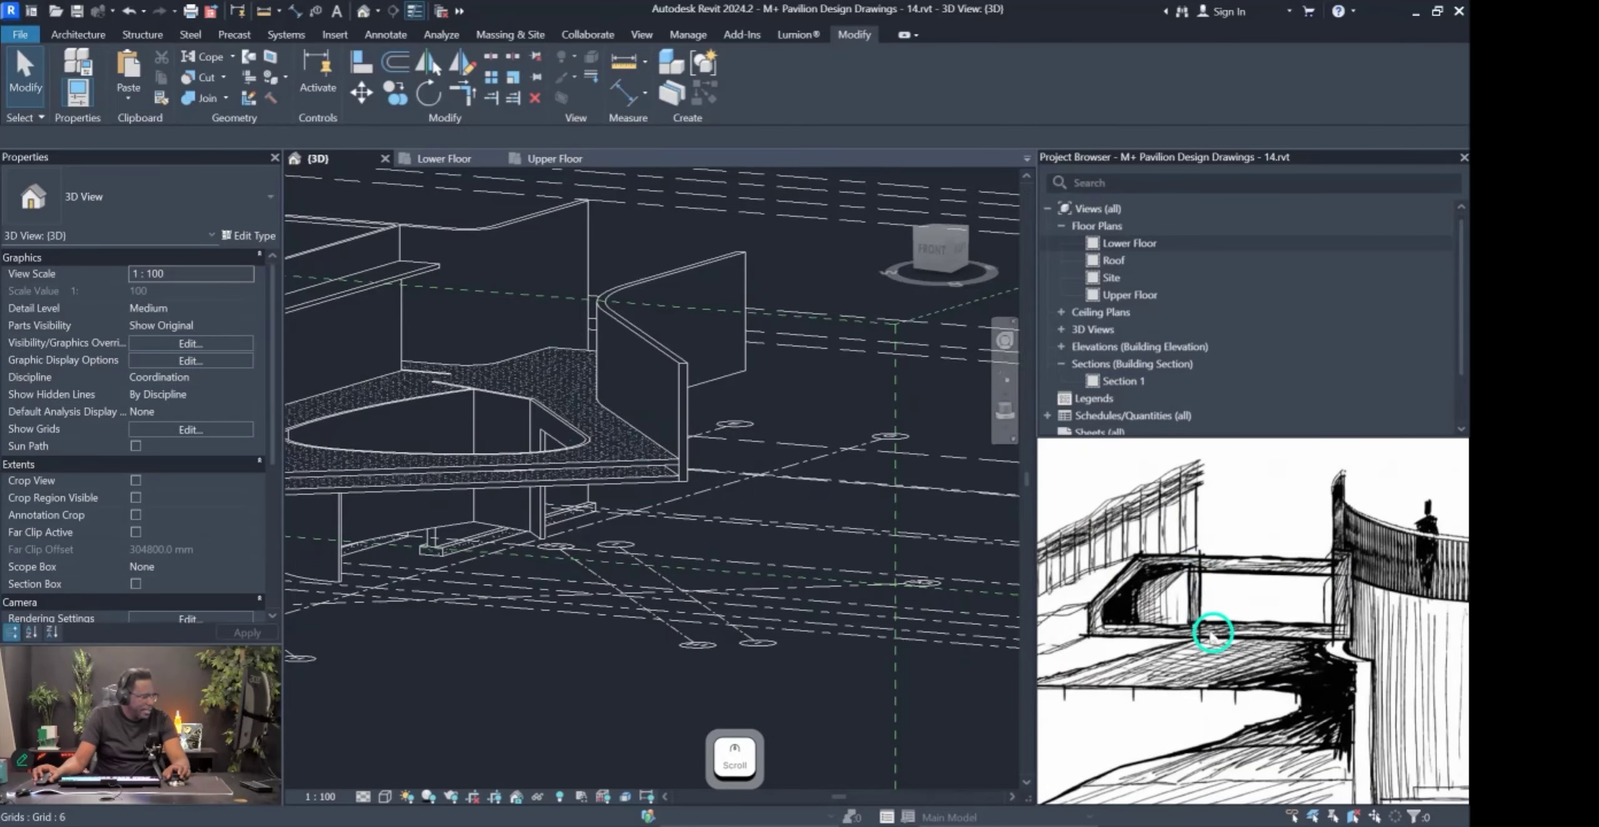
scroll(1205, 618, down, 8)
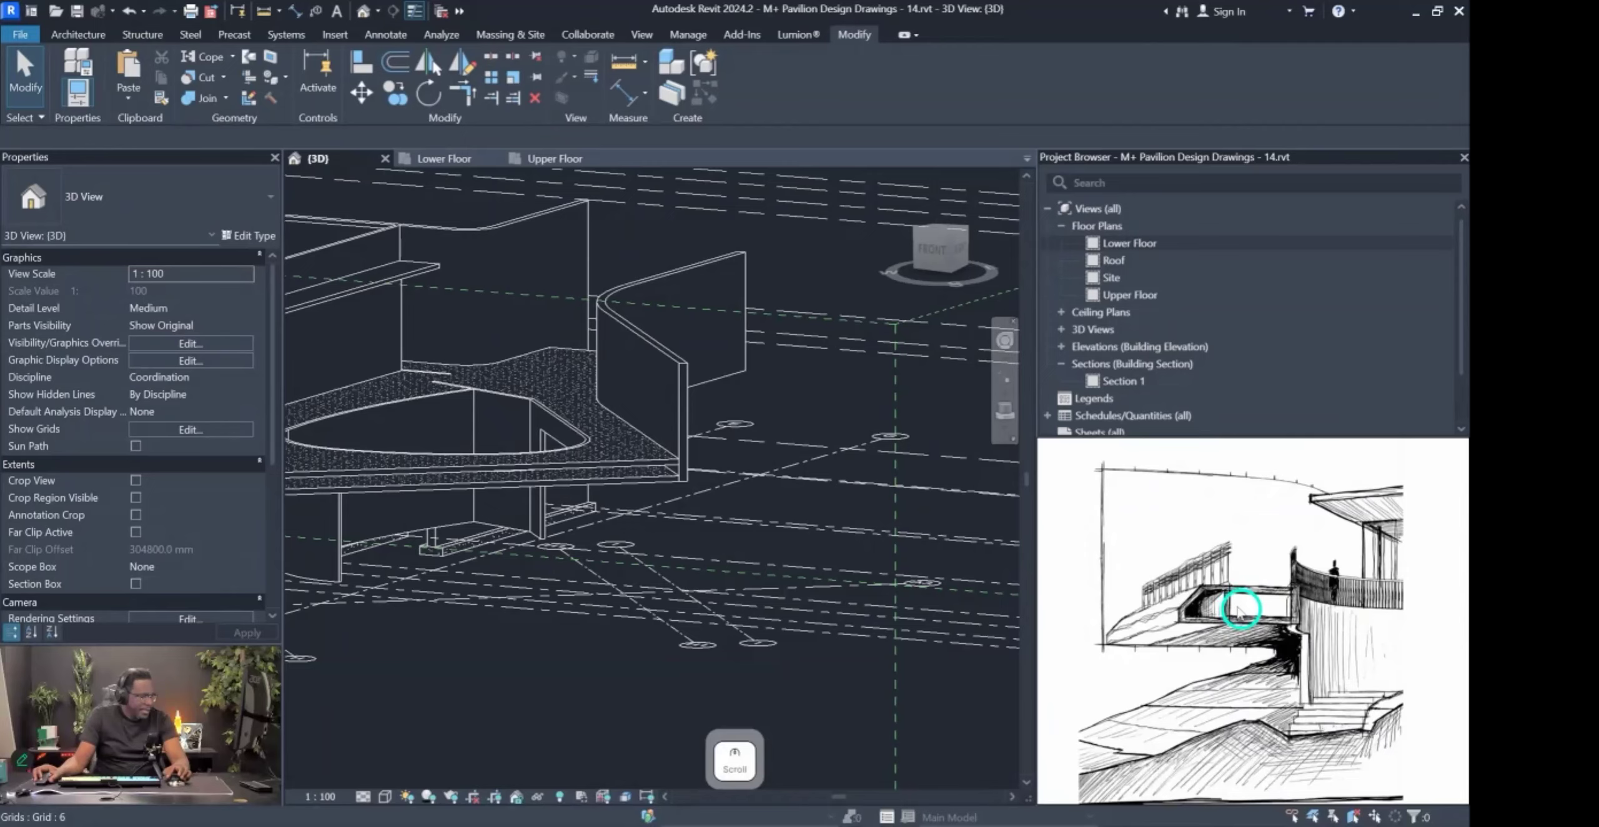
Enable the 3D view's section box and pull its side face in to cut through the cantilever.
mouse_move(673, 524)
shift+middle_down()
mouse_move(778, 511)
mouse_move(956, 446)
mouse_move(925, 449)
shift+middle_up()
scroll(700, 449, down, 2)
scroll(100, 535, down, 1)
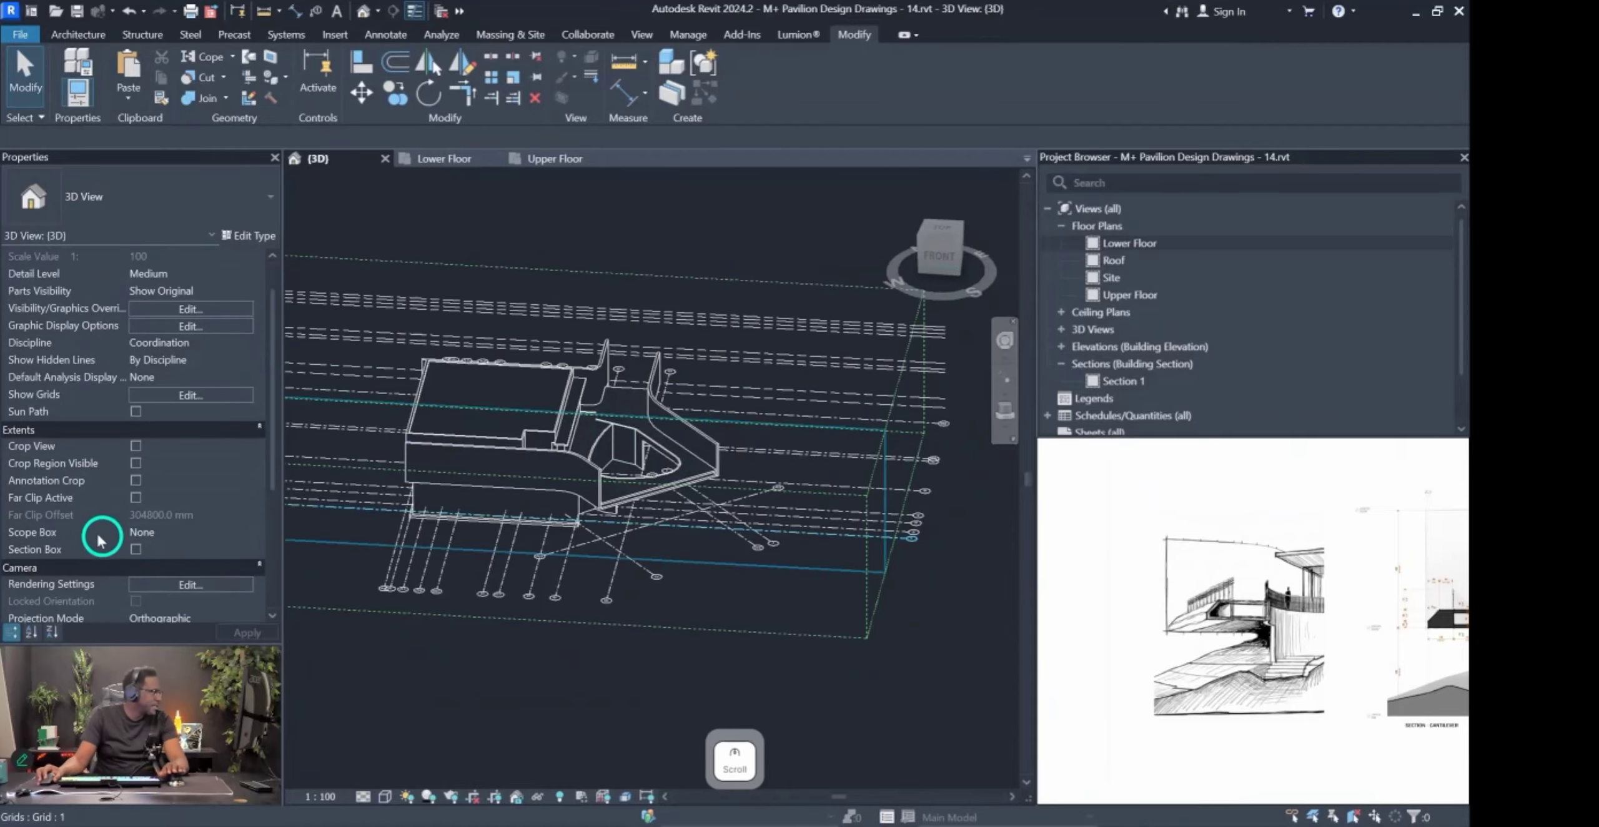
click(136, 551)
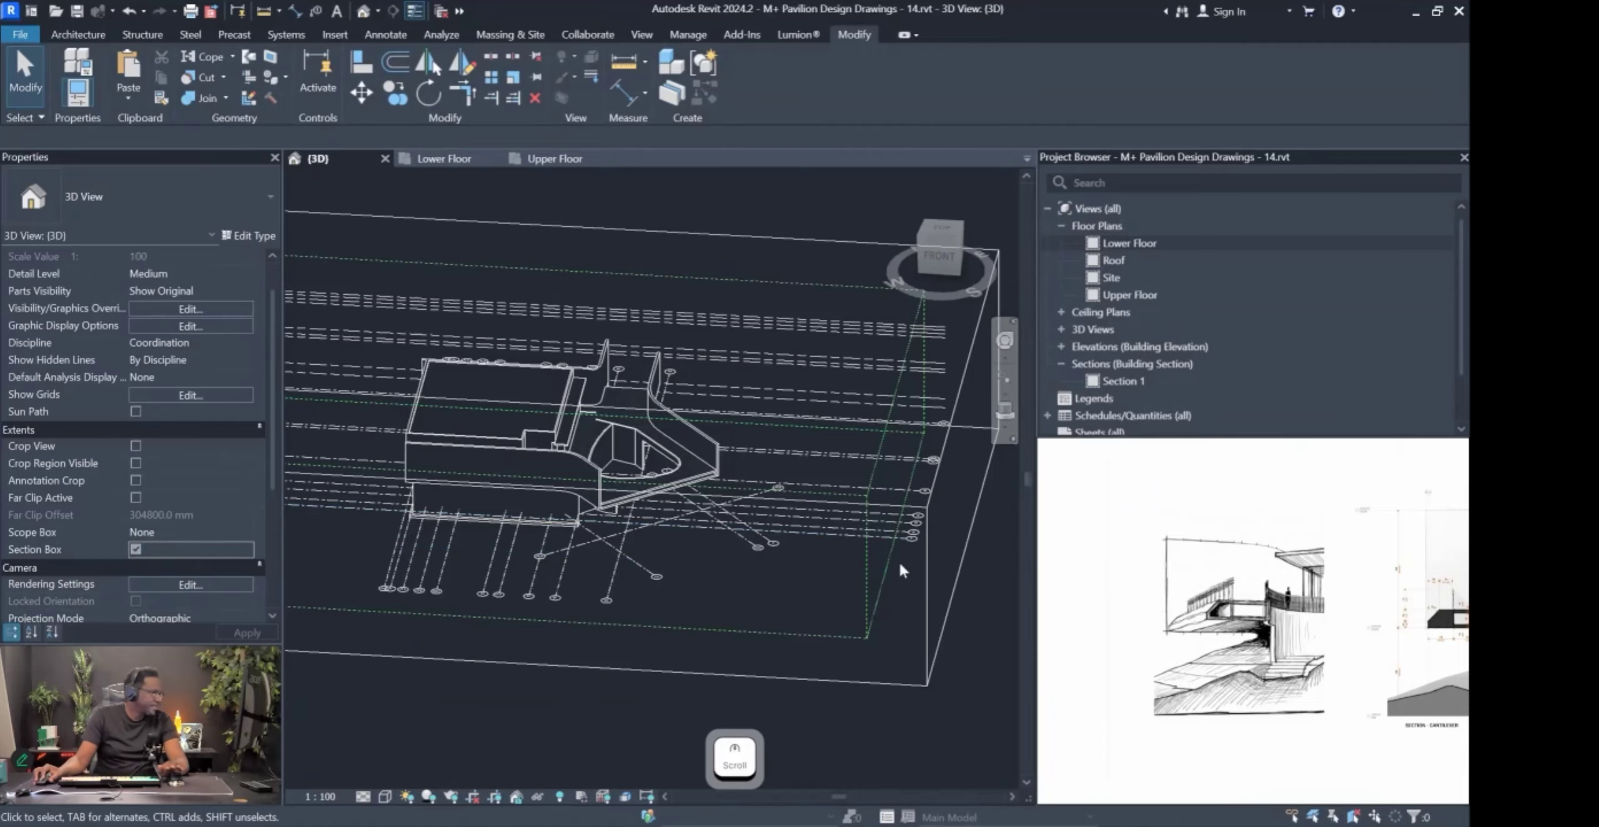
click(927, 562)
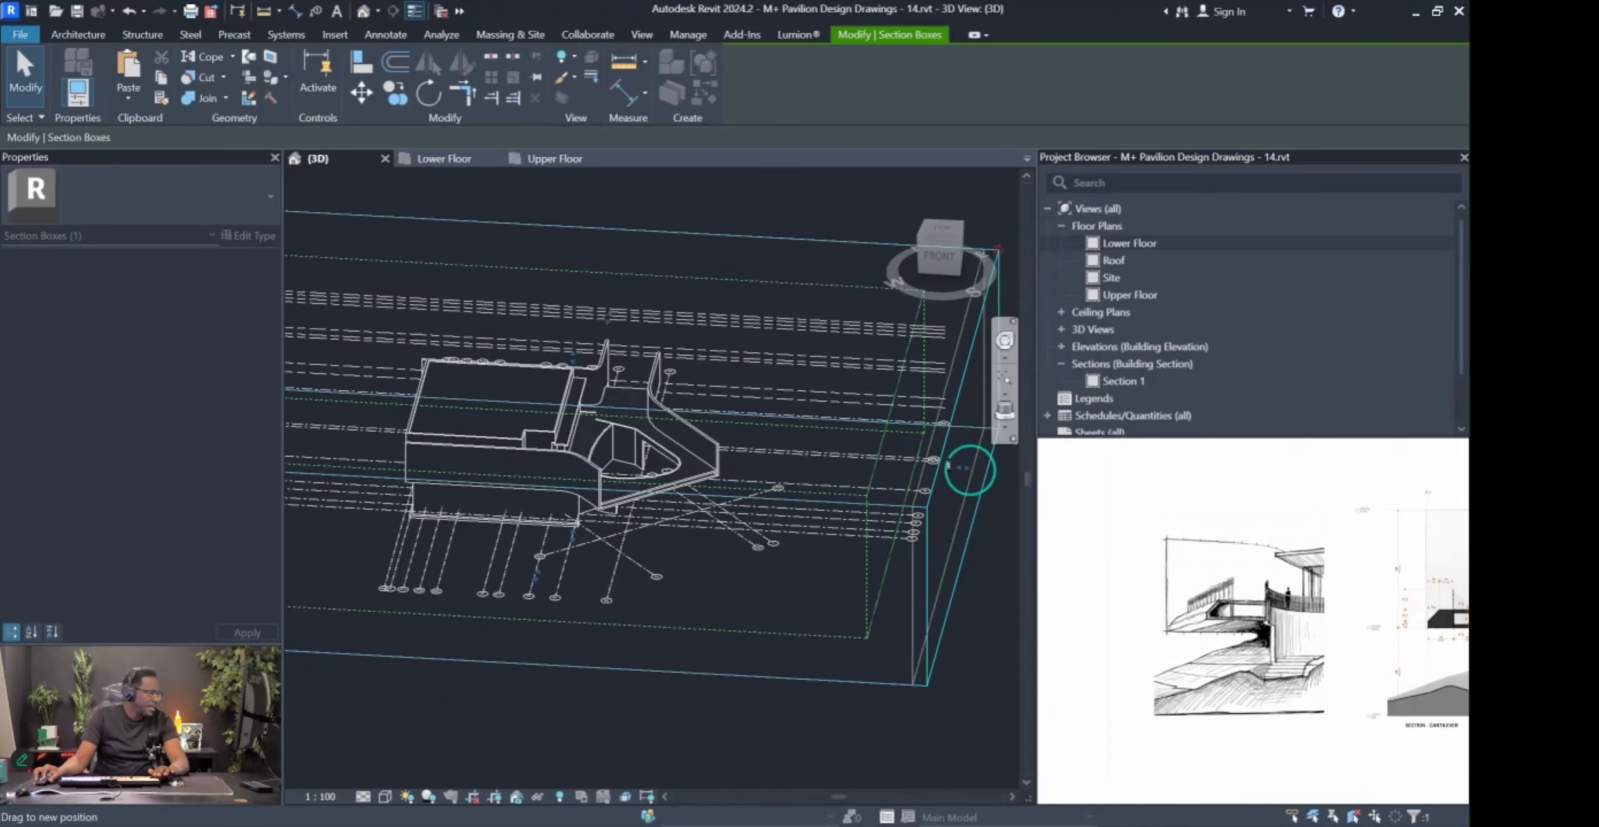
mouse_move(642, 453)
mouse_down()
mouse_move(614, 452)
mouse_move(660, 460)
mouse_up()
click(752, 544)
Inspect the gap between the cut upper and cantilever slabs against the reference perspective section sketch.
shift+middle_drag(723, 588, 729, 586)
scroll(715, 535, up, 6)
mouse_move(632, 515)
shift+middle_down()
mouse_move(548, 486)
mouse_move(782, 511)
shift+middle_up()
scroll(550, 490, up, 3)
scroll(781, 511, up, 2)
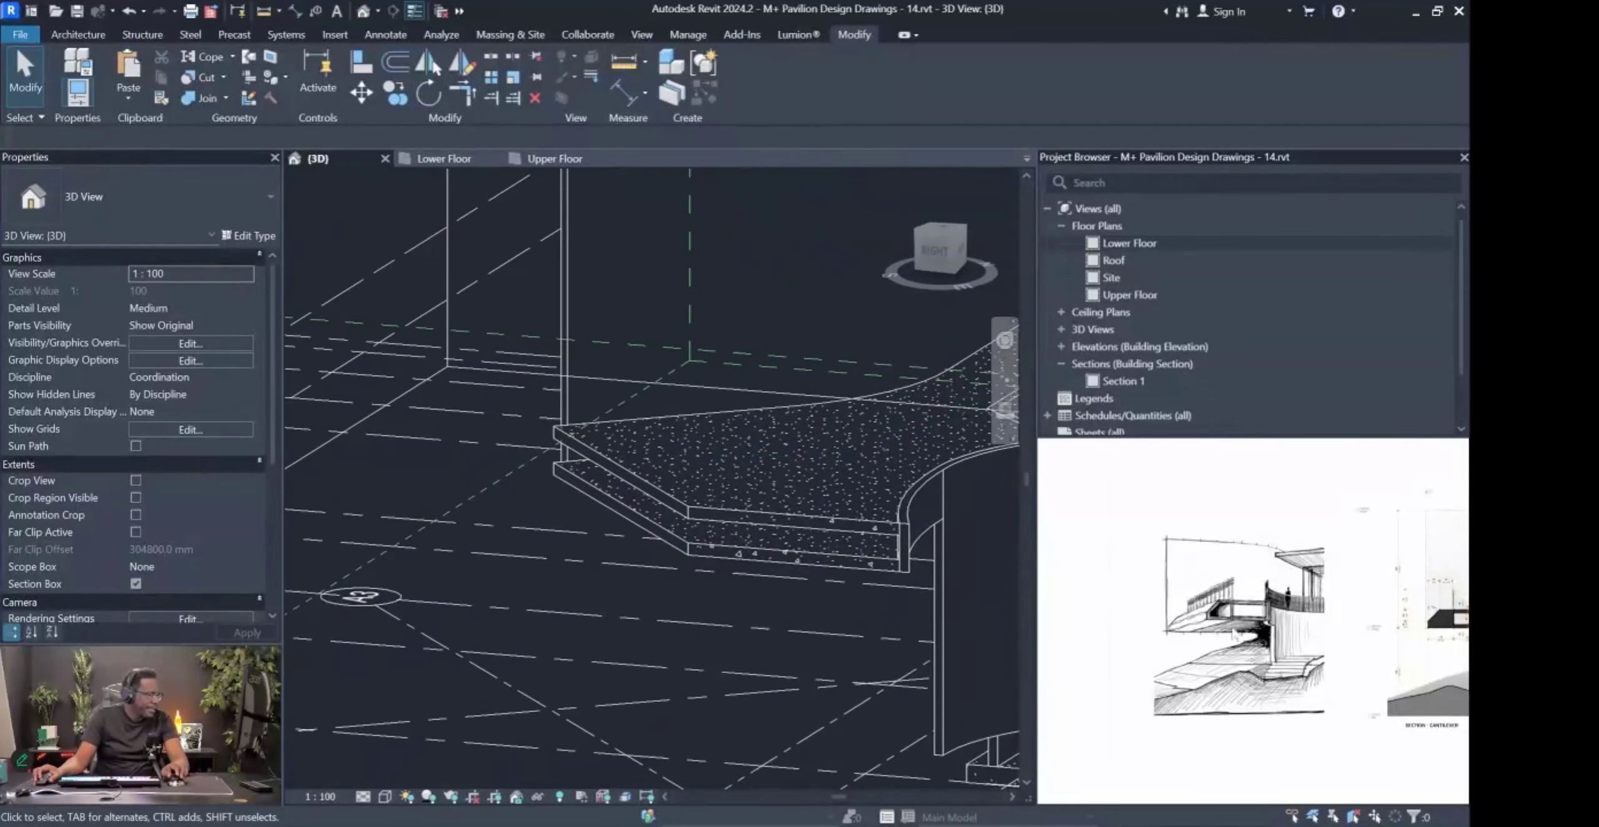
scroll(1234, 620, up, 5)
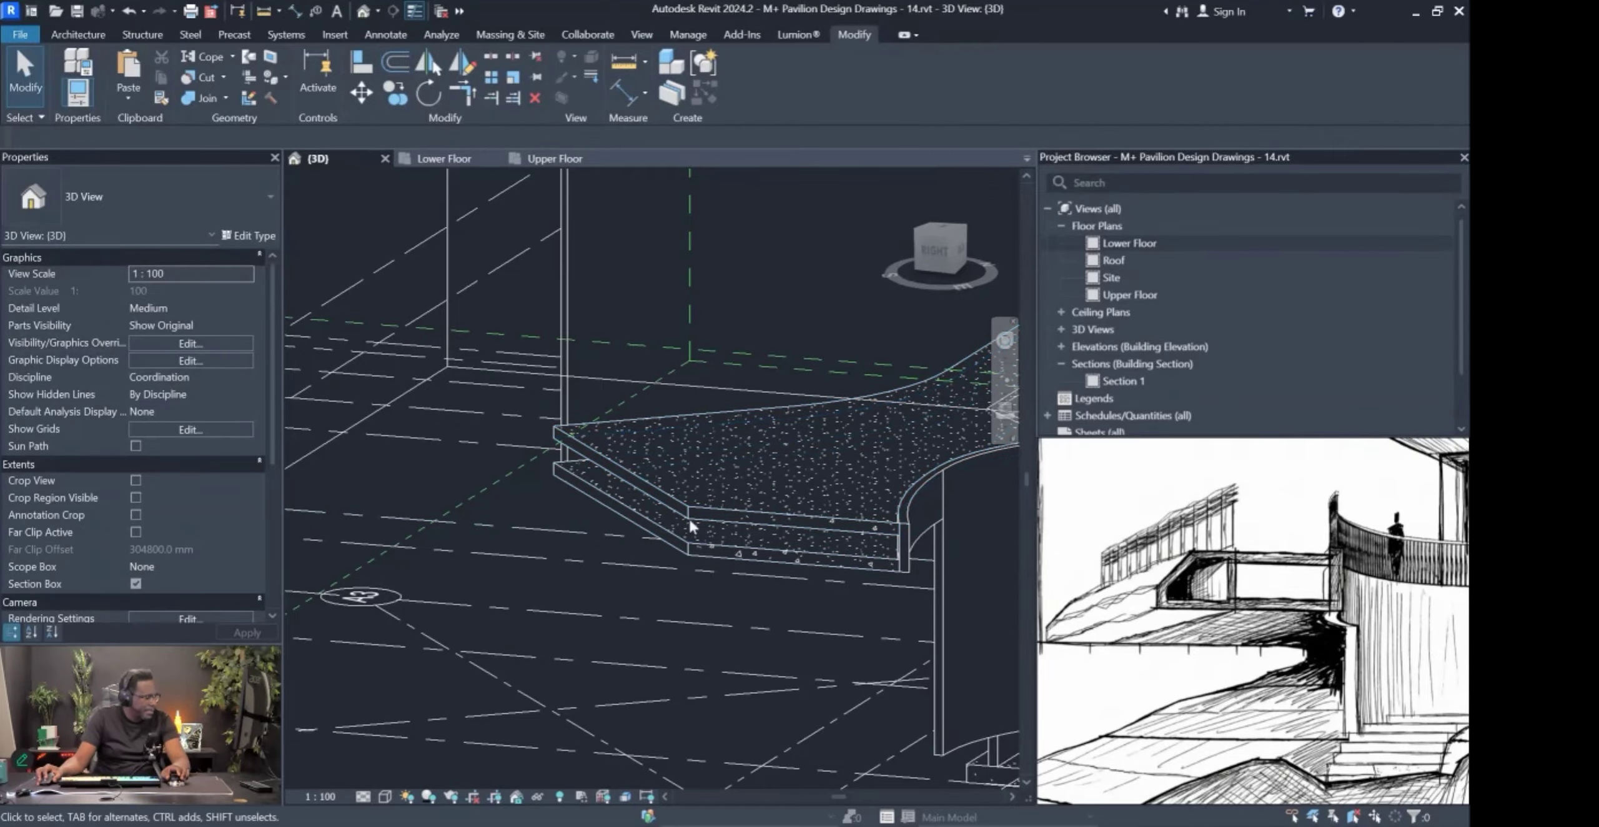
Align the perimeter wall's end face flush with the slab edge at the pointed corner of the cantilever.
scroll(1163, 587, down, 5)
scroll(1165, 575, up, 6)
middle_drag(1166, 569, 1210, 622)
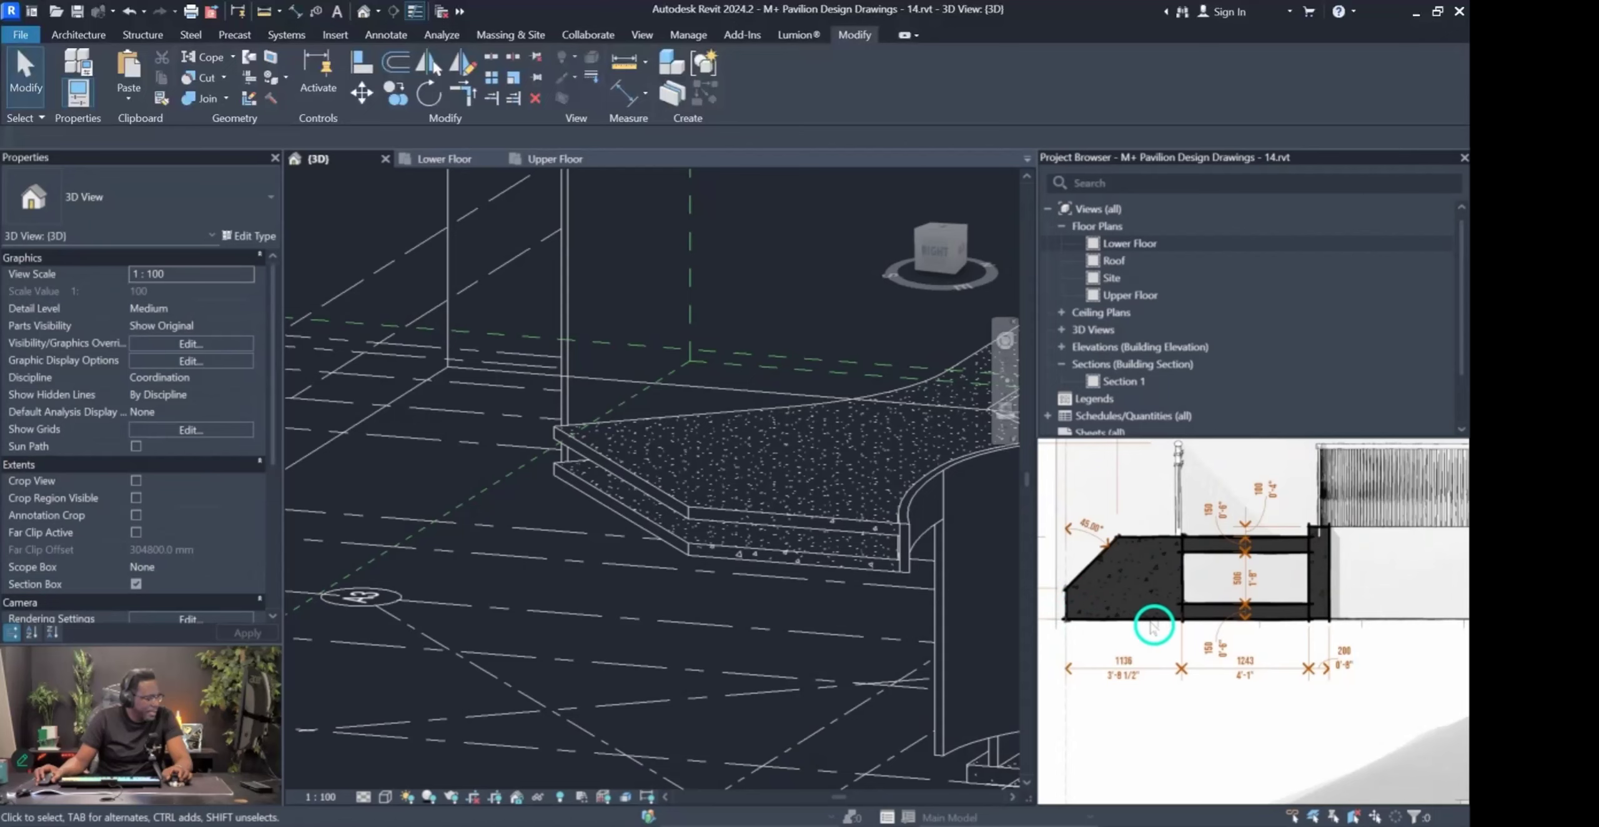
scroll(701, 493, down, 3)
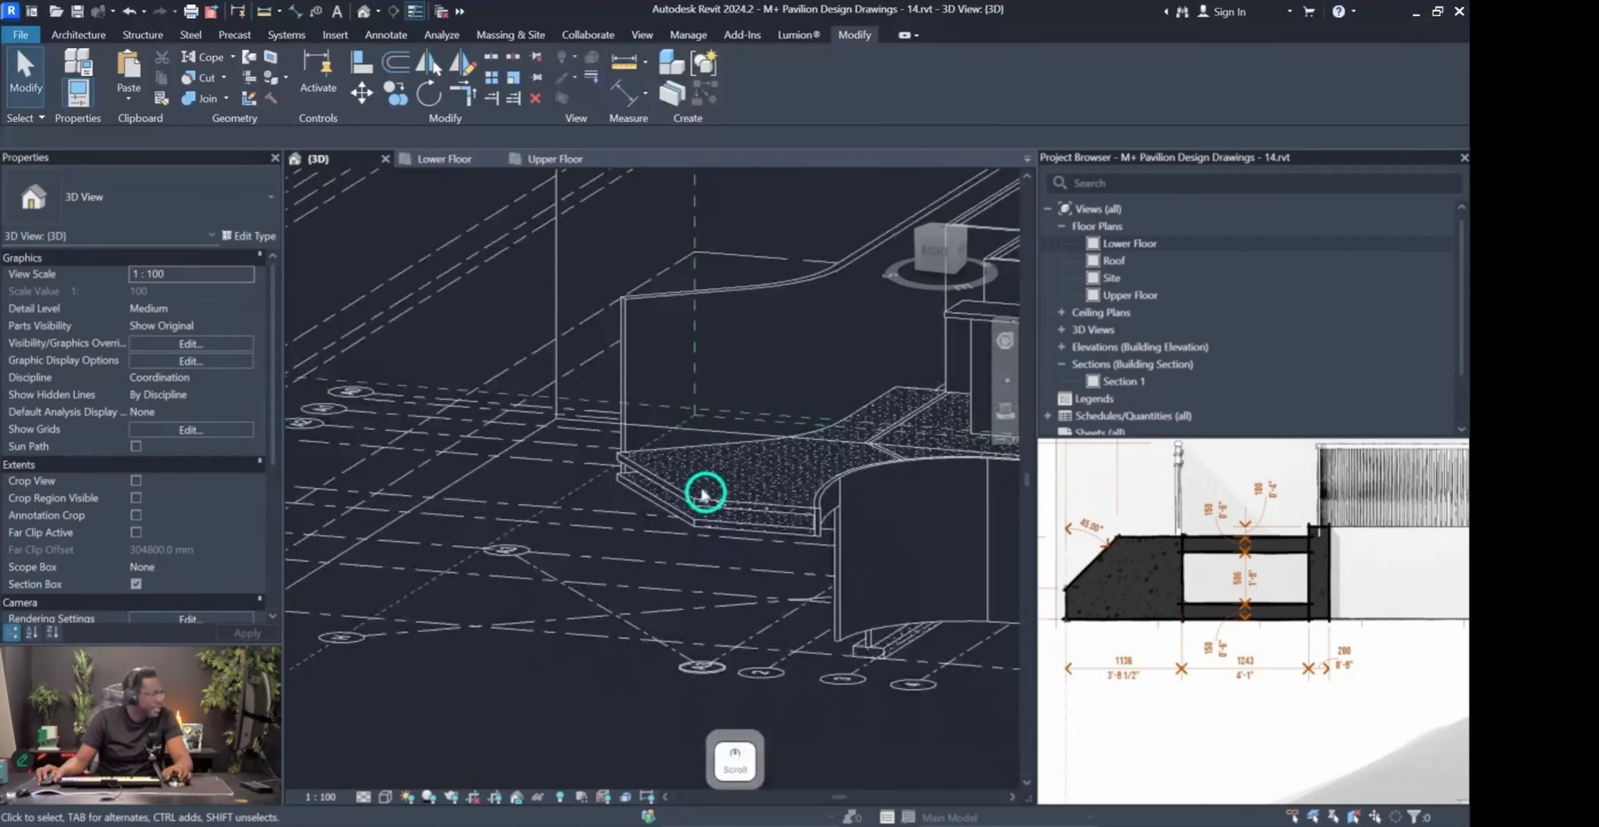
shift+middle_drag(703, 494, 763, 474)
key(Escape)
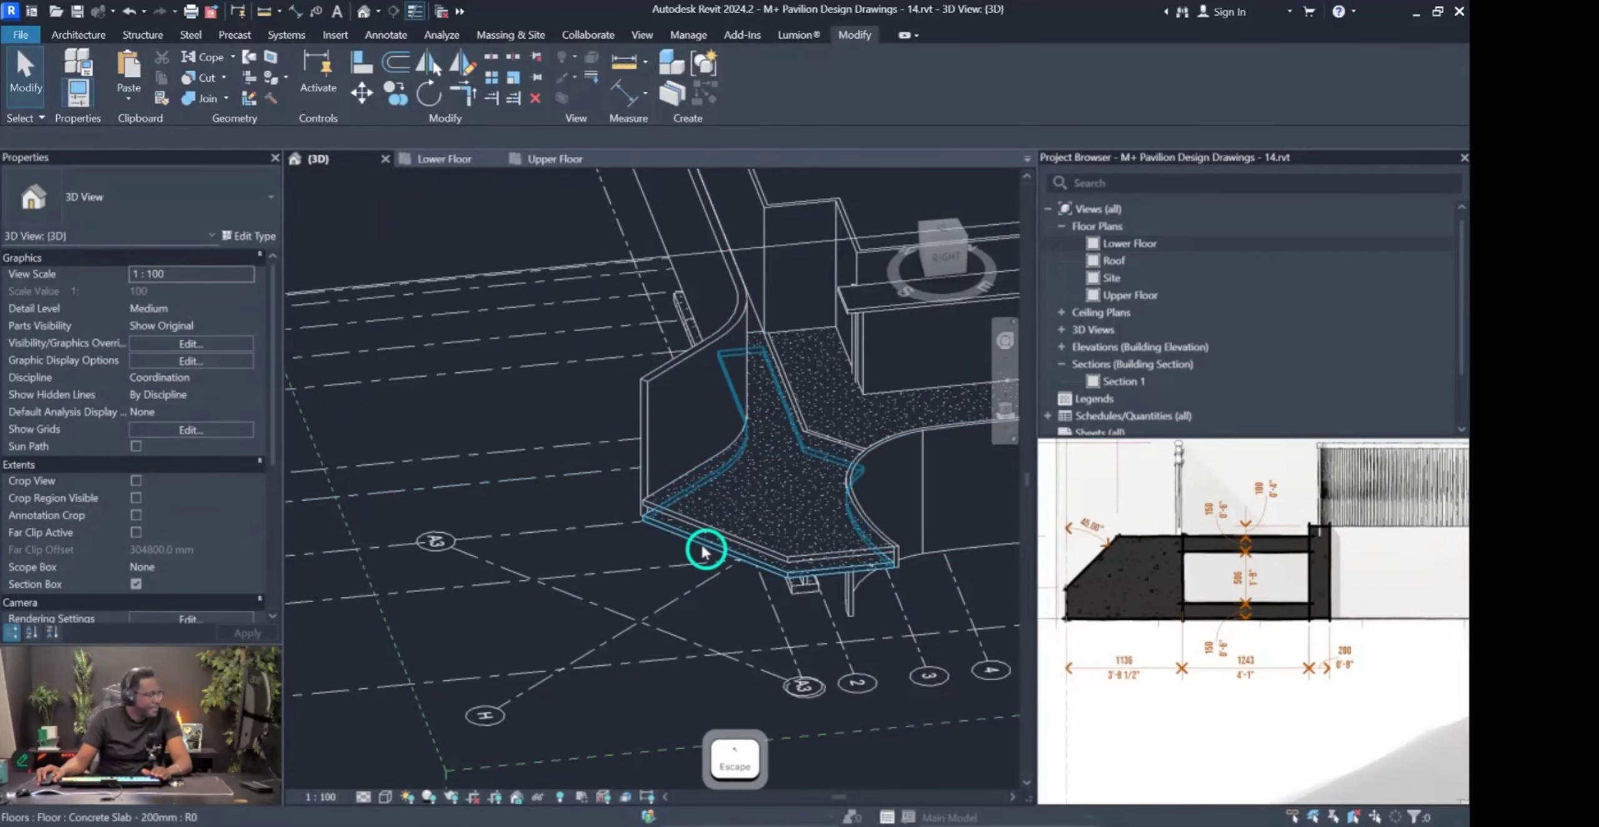
click(648, 480)
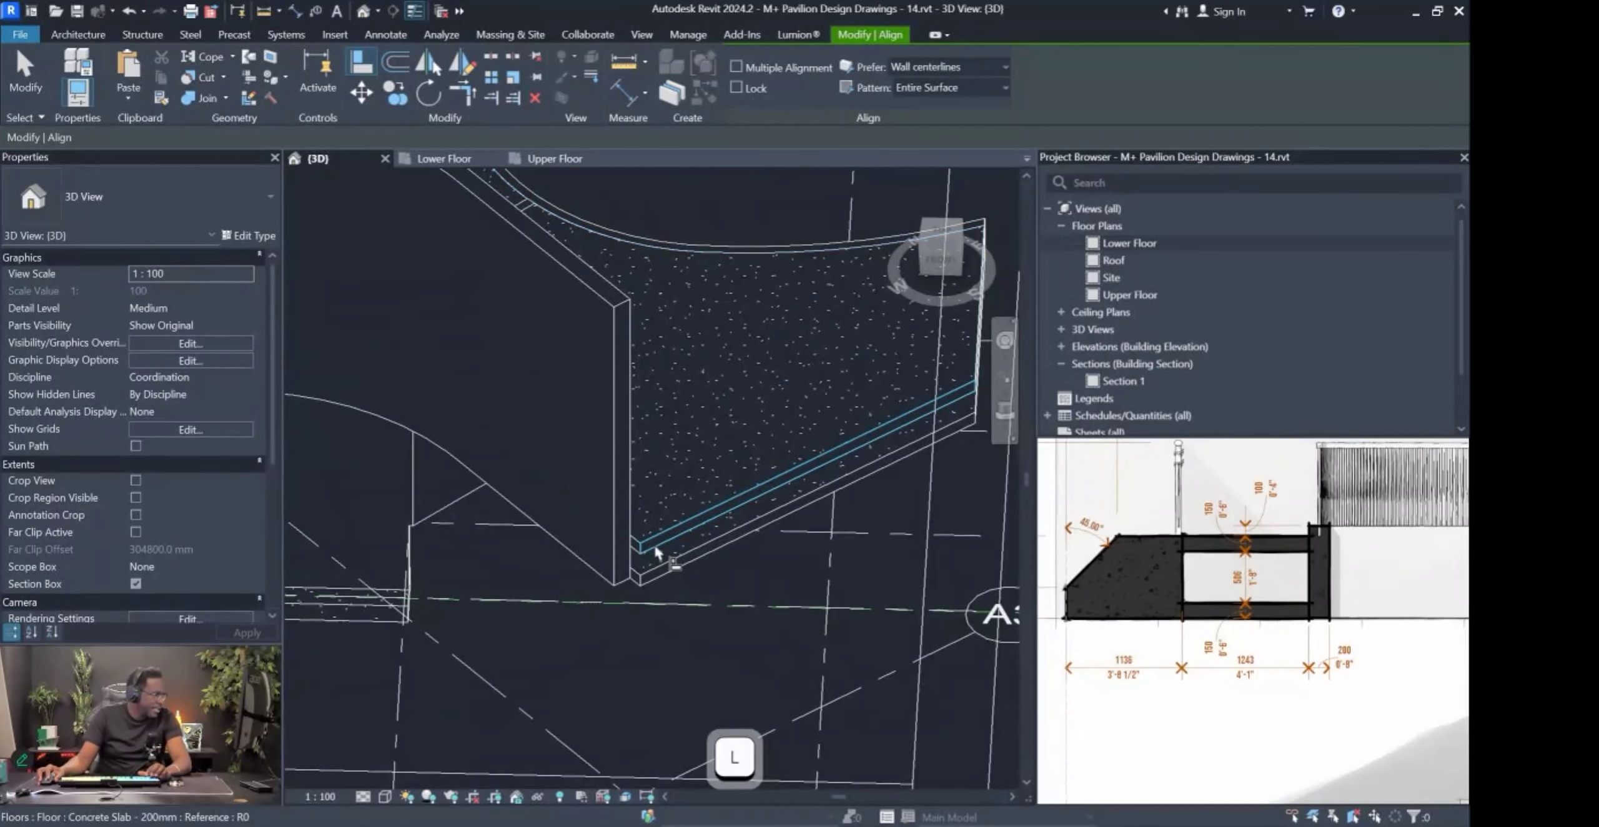
click(653, 542)
click(626, 555)
key(Escape)
click(621, 579)
drag(621, 582, 626, 591)
key(Escape)
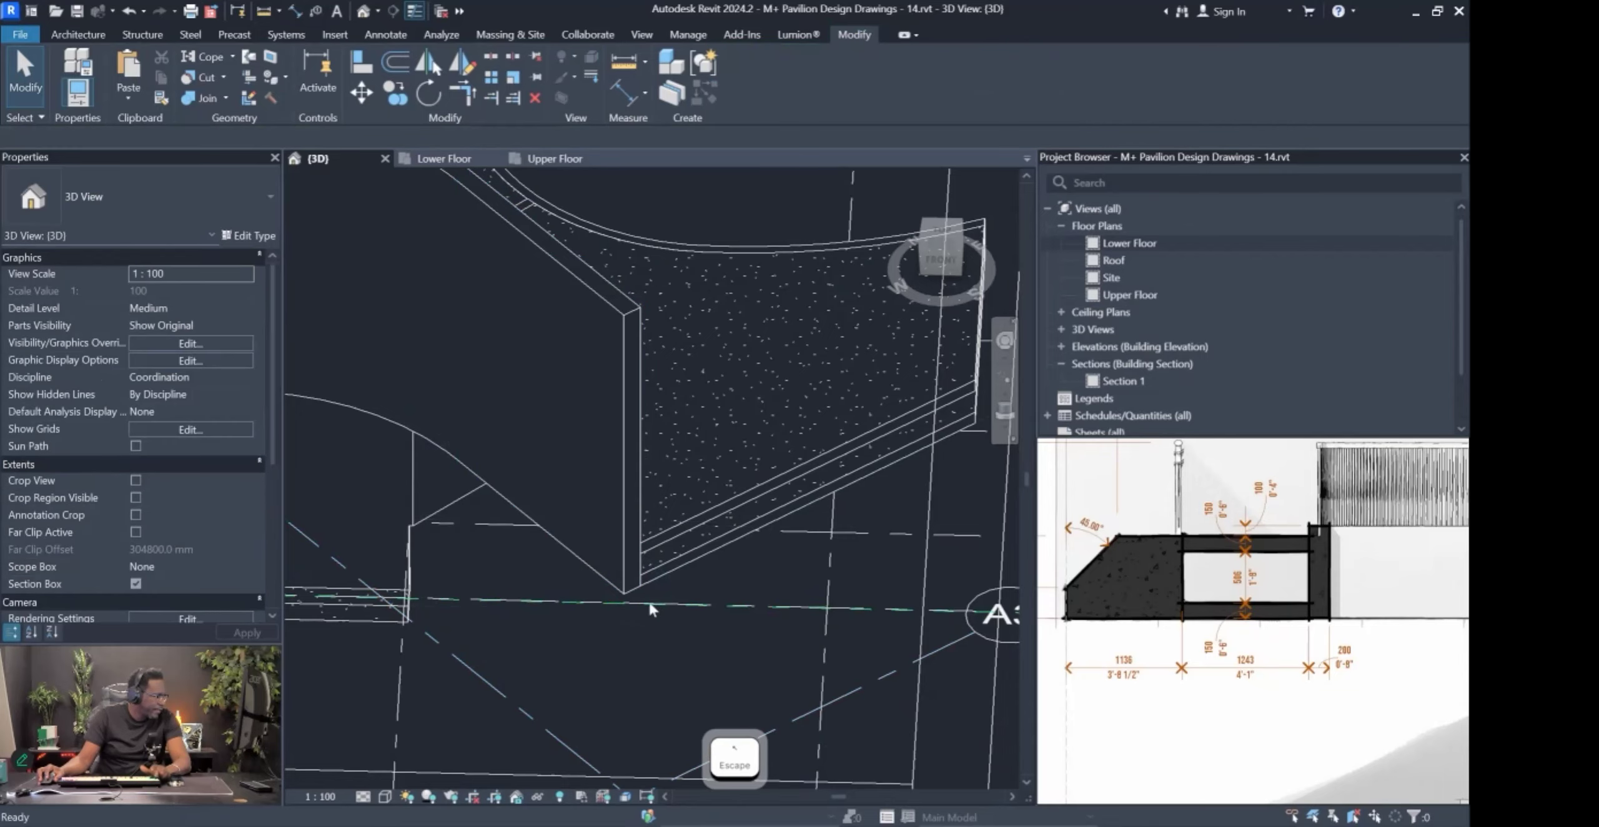
Disable the 3D view's section box to show the whole pavilion model again.
scroll(572, 555, down, 4)
scroll(668, 501, up, 3)
scroll(679, 522, down, 6)
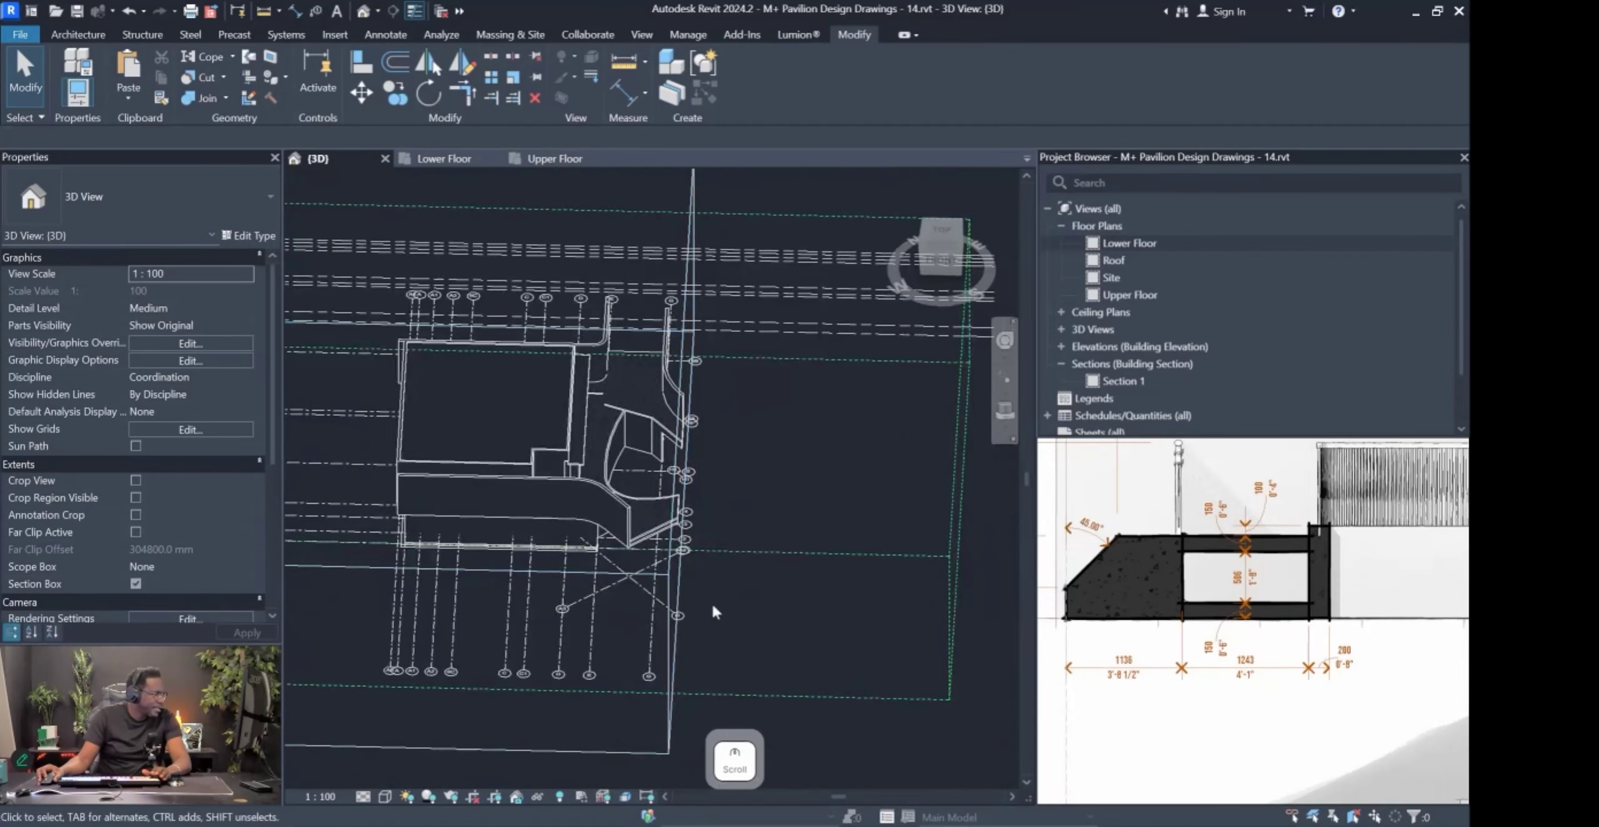
key(Escape)
click(136, 583)
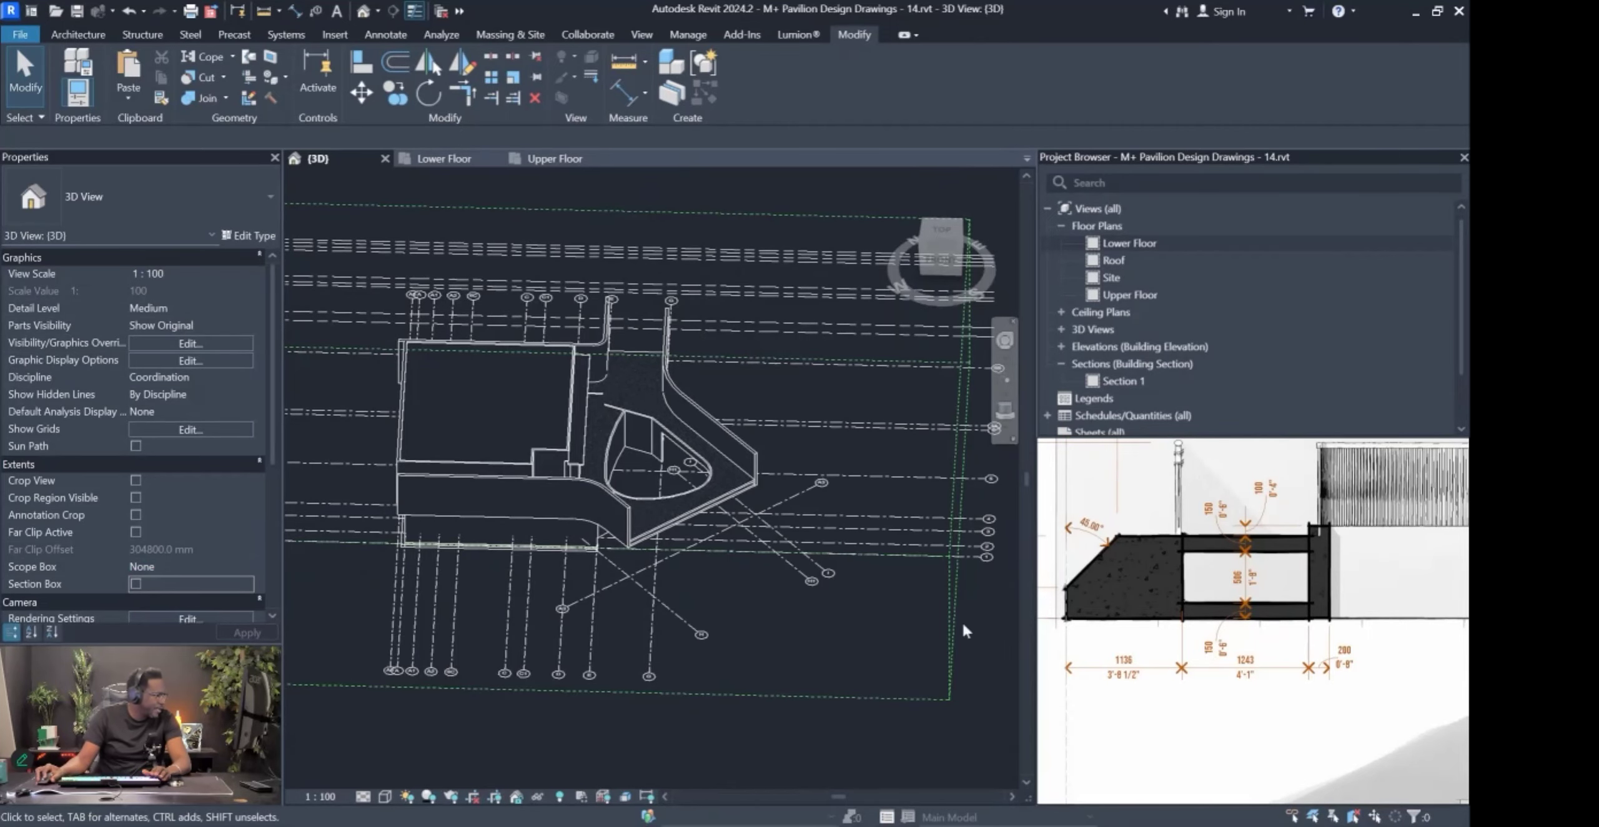
scroll(732, 552, up, 8)
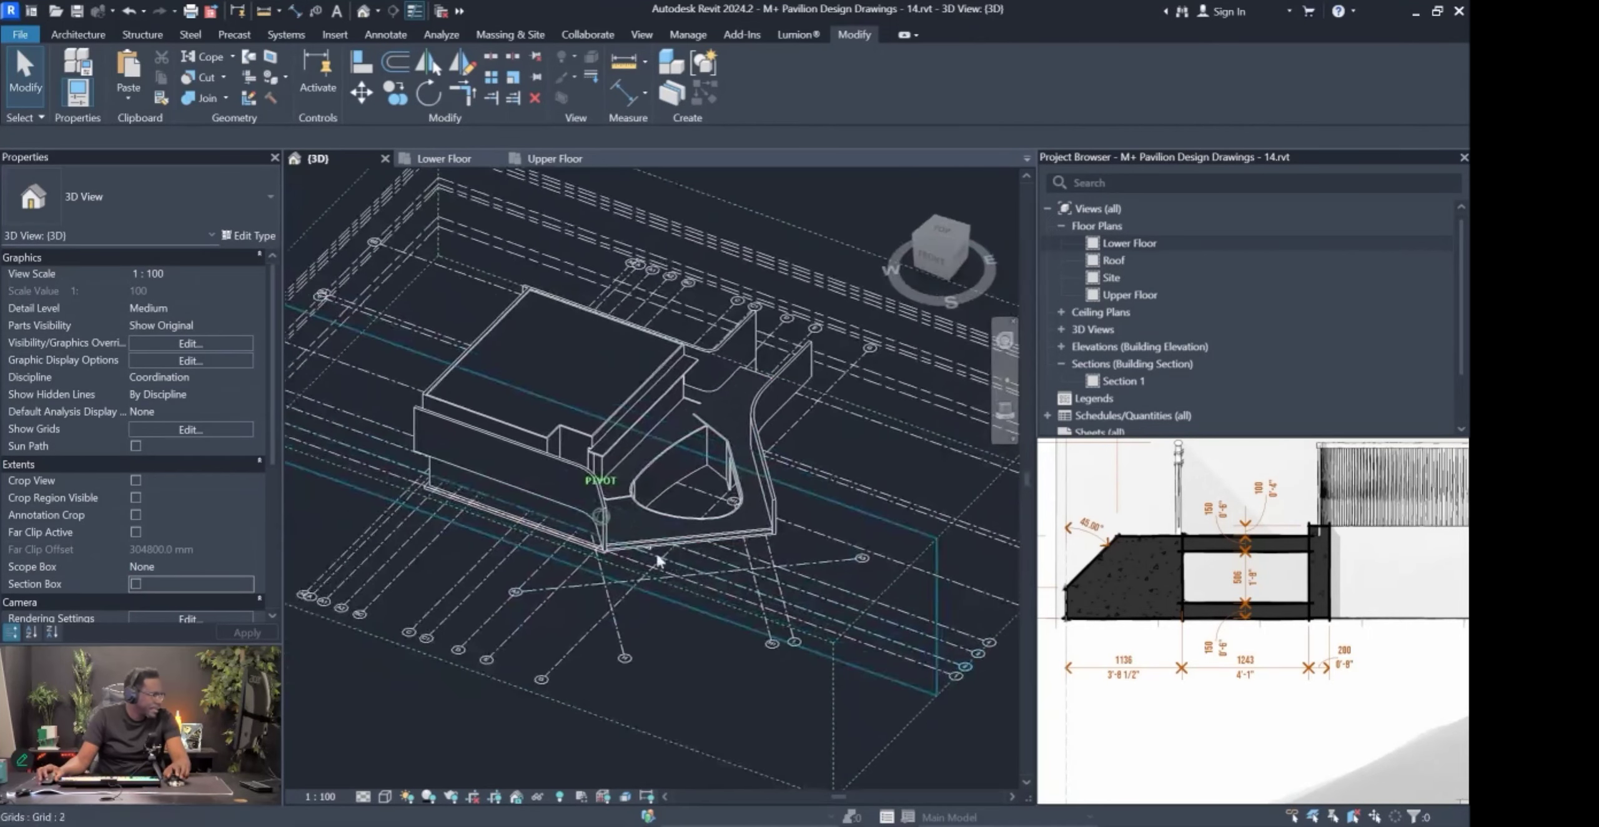
shift+middle_drag(704, 549, 579, 535)
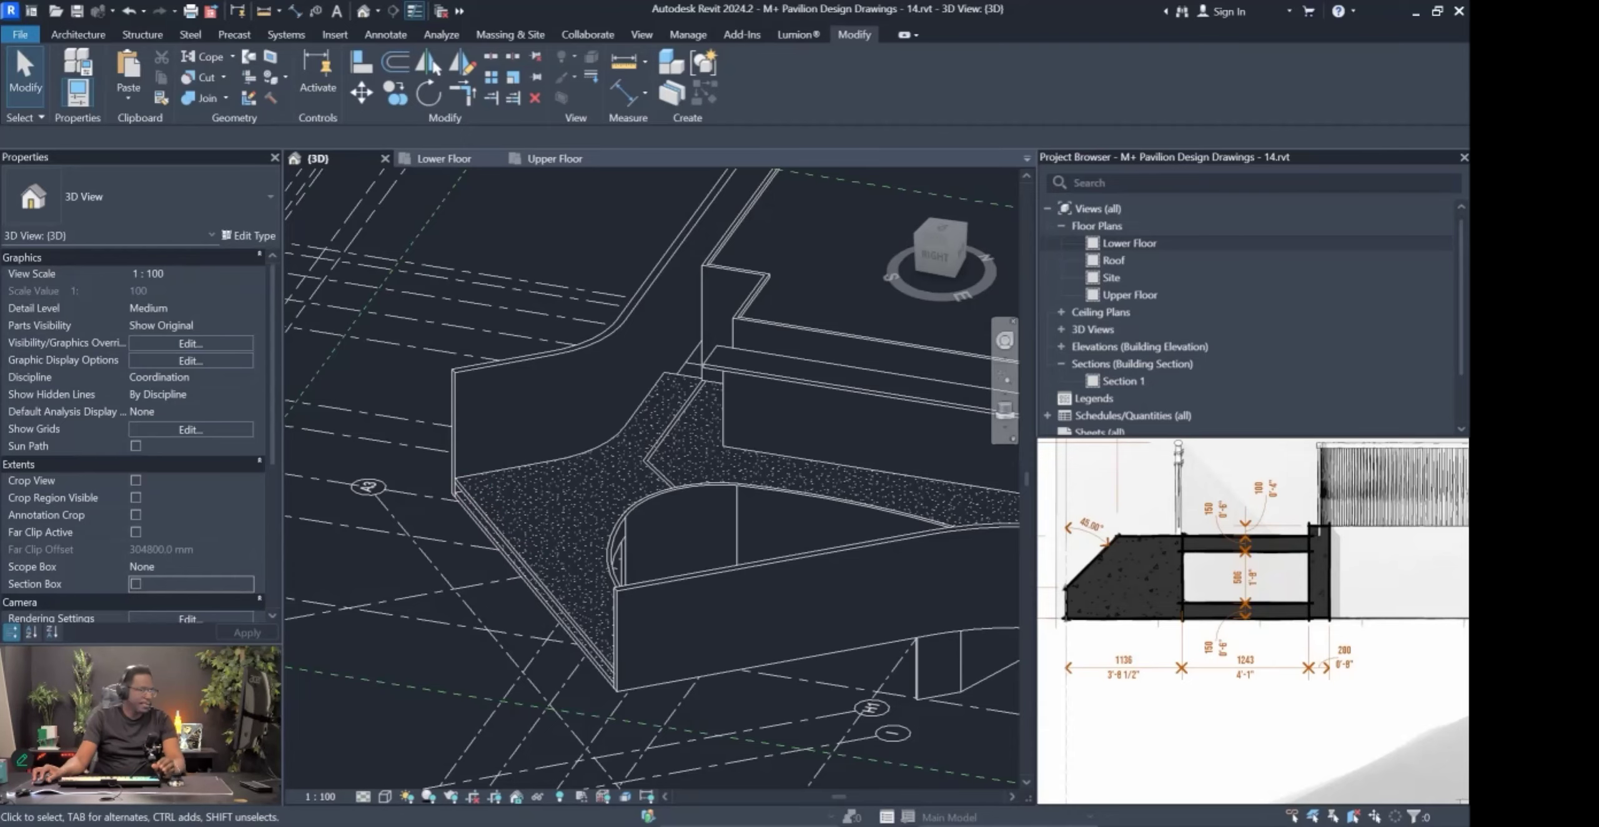
Start an in-place model component and assign it to the Floors family category.
mouse_move(459, 550)
shift+middle_down()
mouse_move(482, 520)
mouse_move(714, 406)
mouse_move(634, 429)
mouse_move(619, 415)
shift+middle_up()
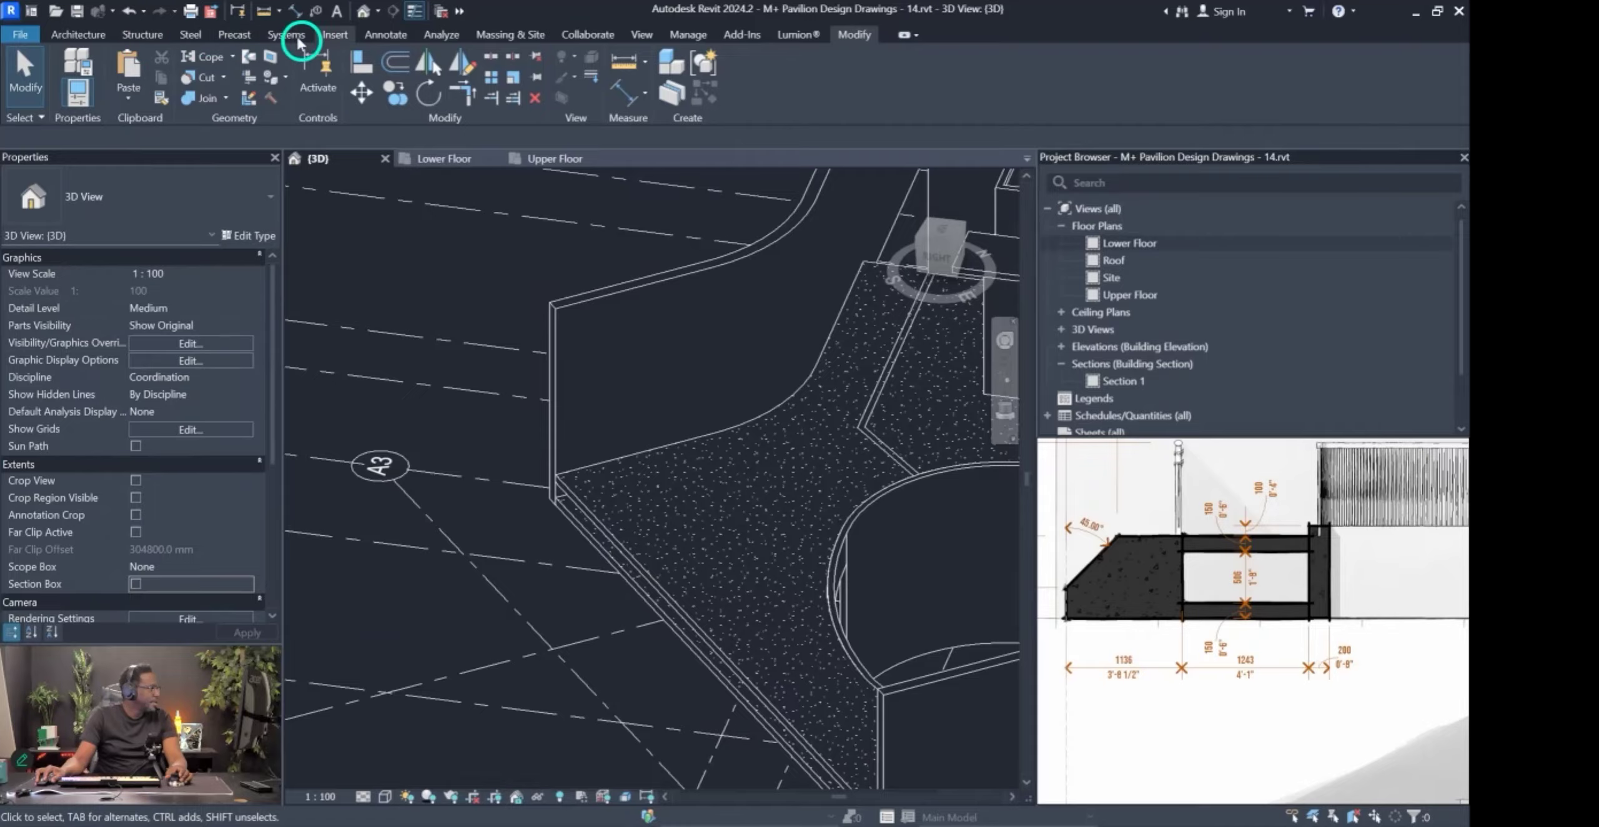
click(88, 34)
click(227, 90)
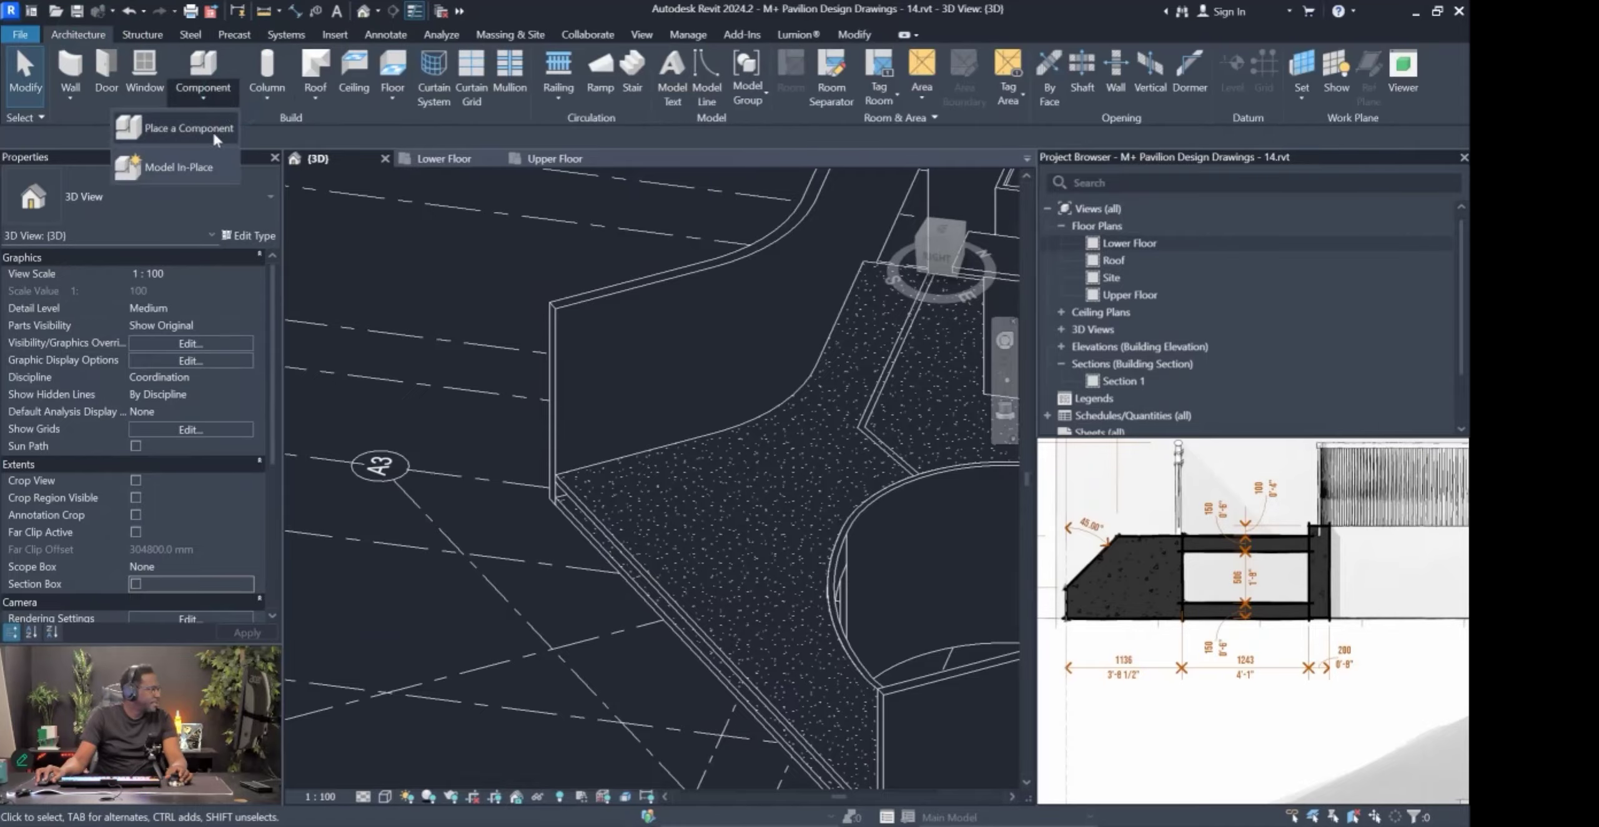
click(201, 173)
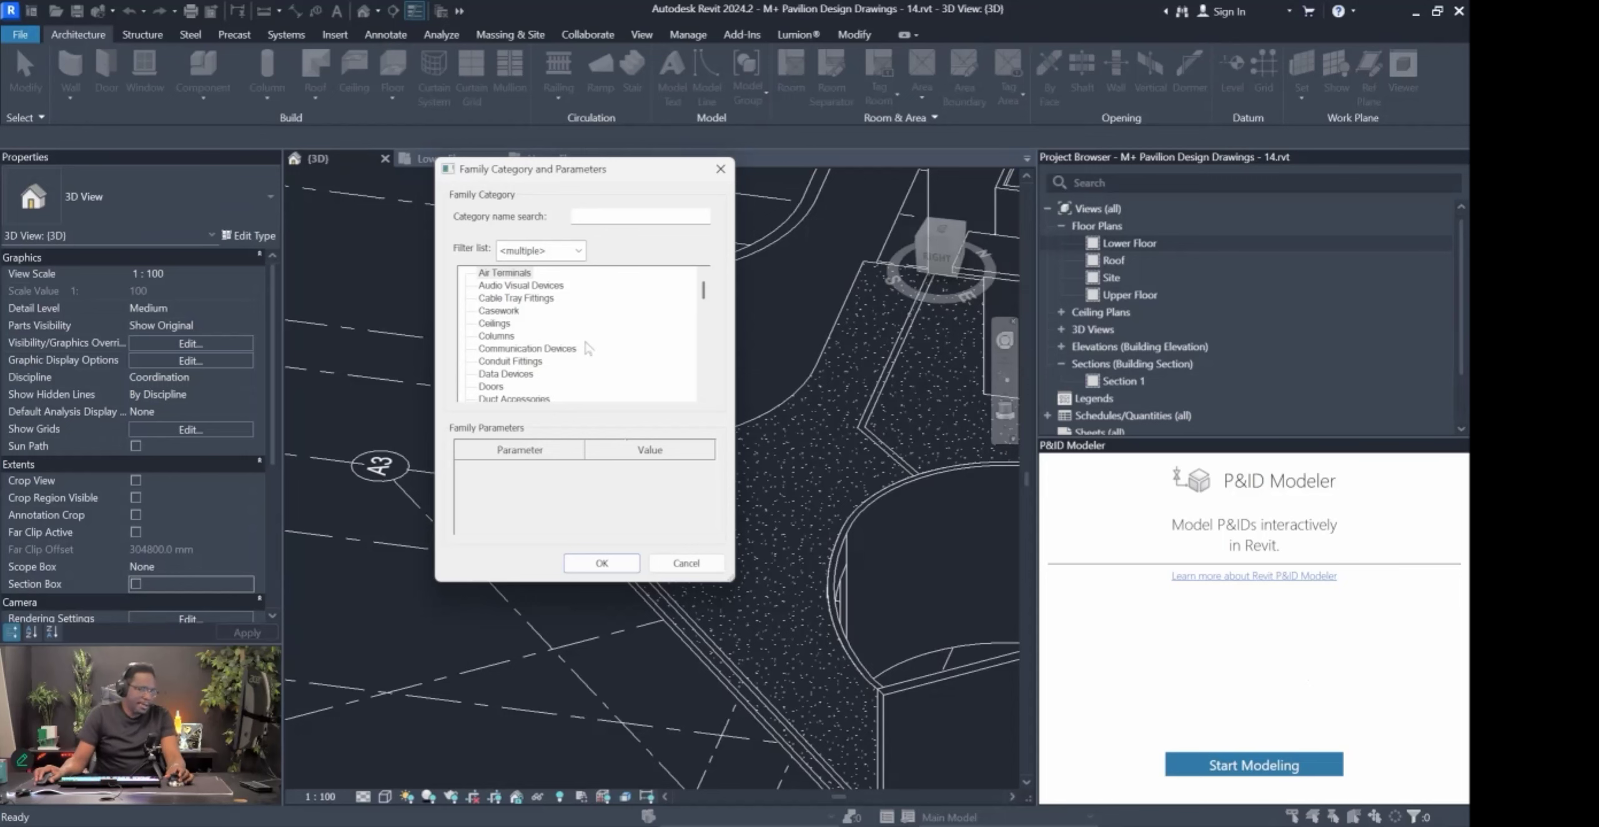
scroll(566, 334, down, 1)
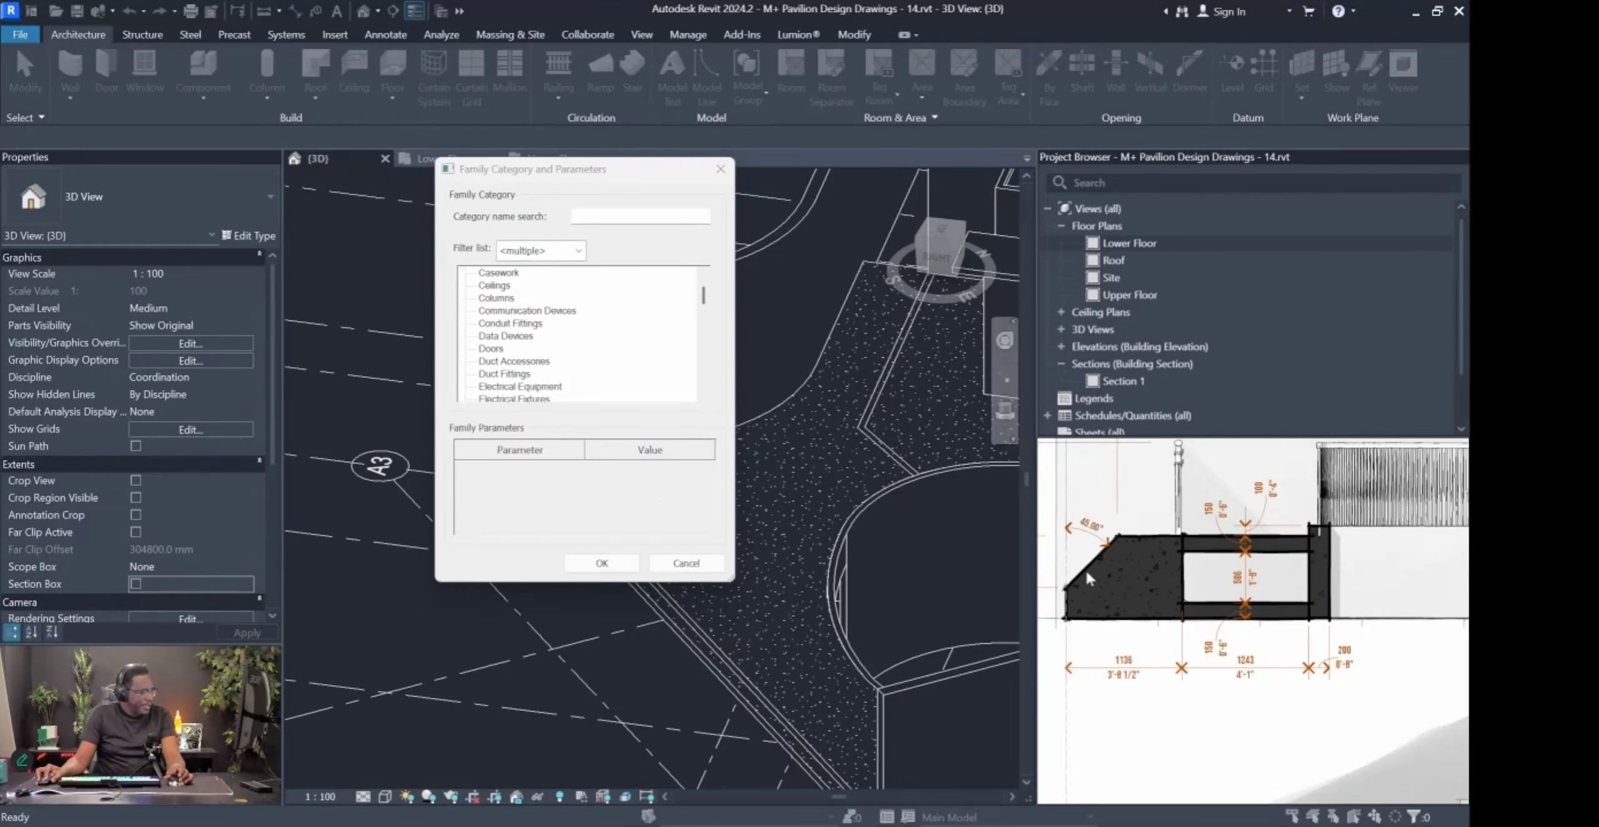
scroll(549, 353, down, 5)
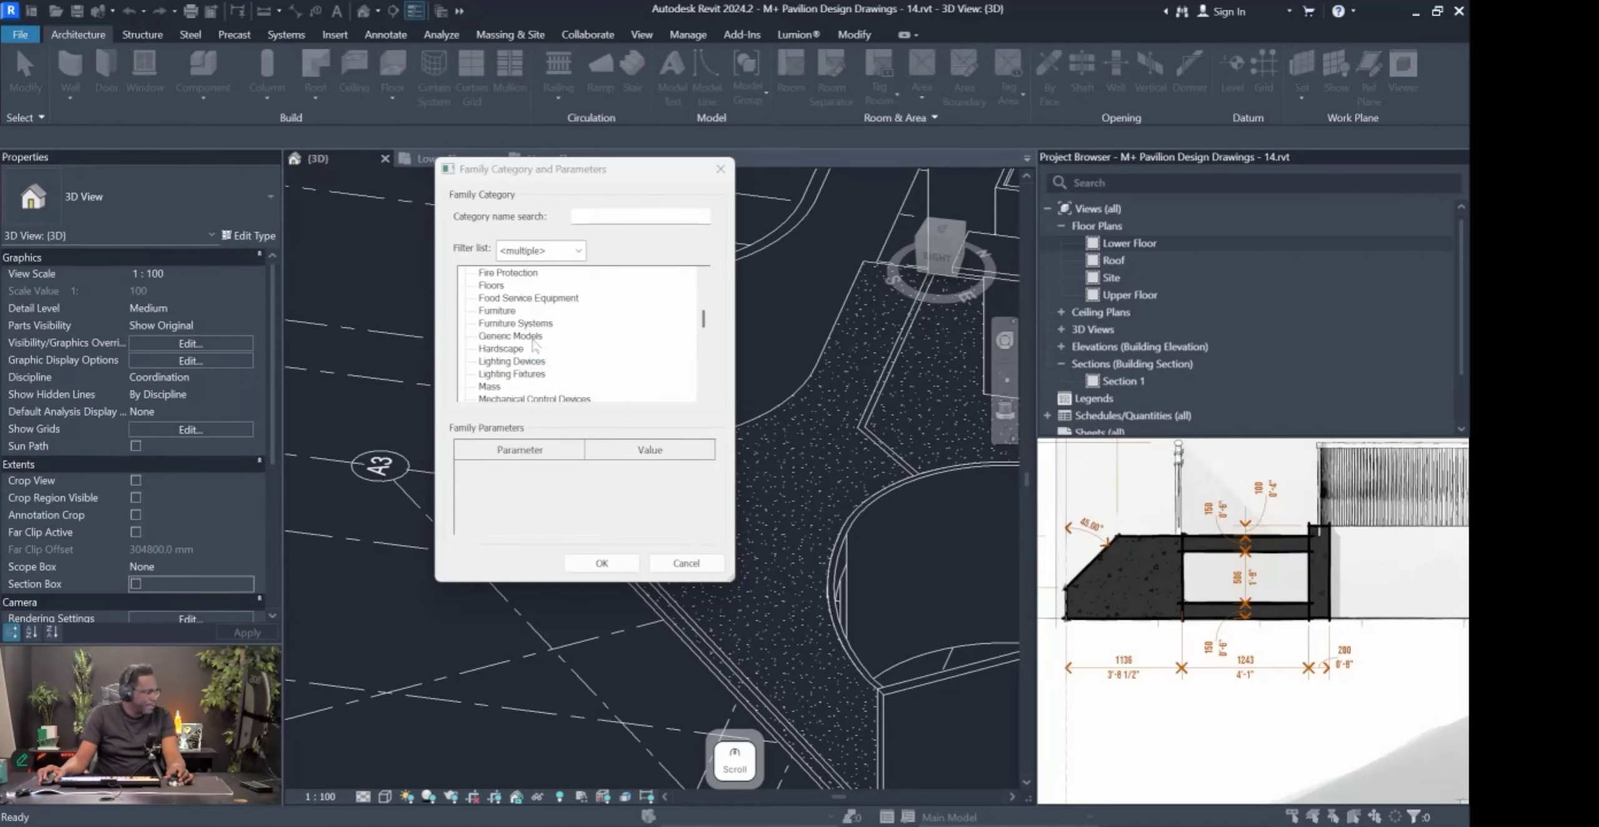
scroll(536, 347, up, 1)
click(531, 345)
click(491, 286)
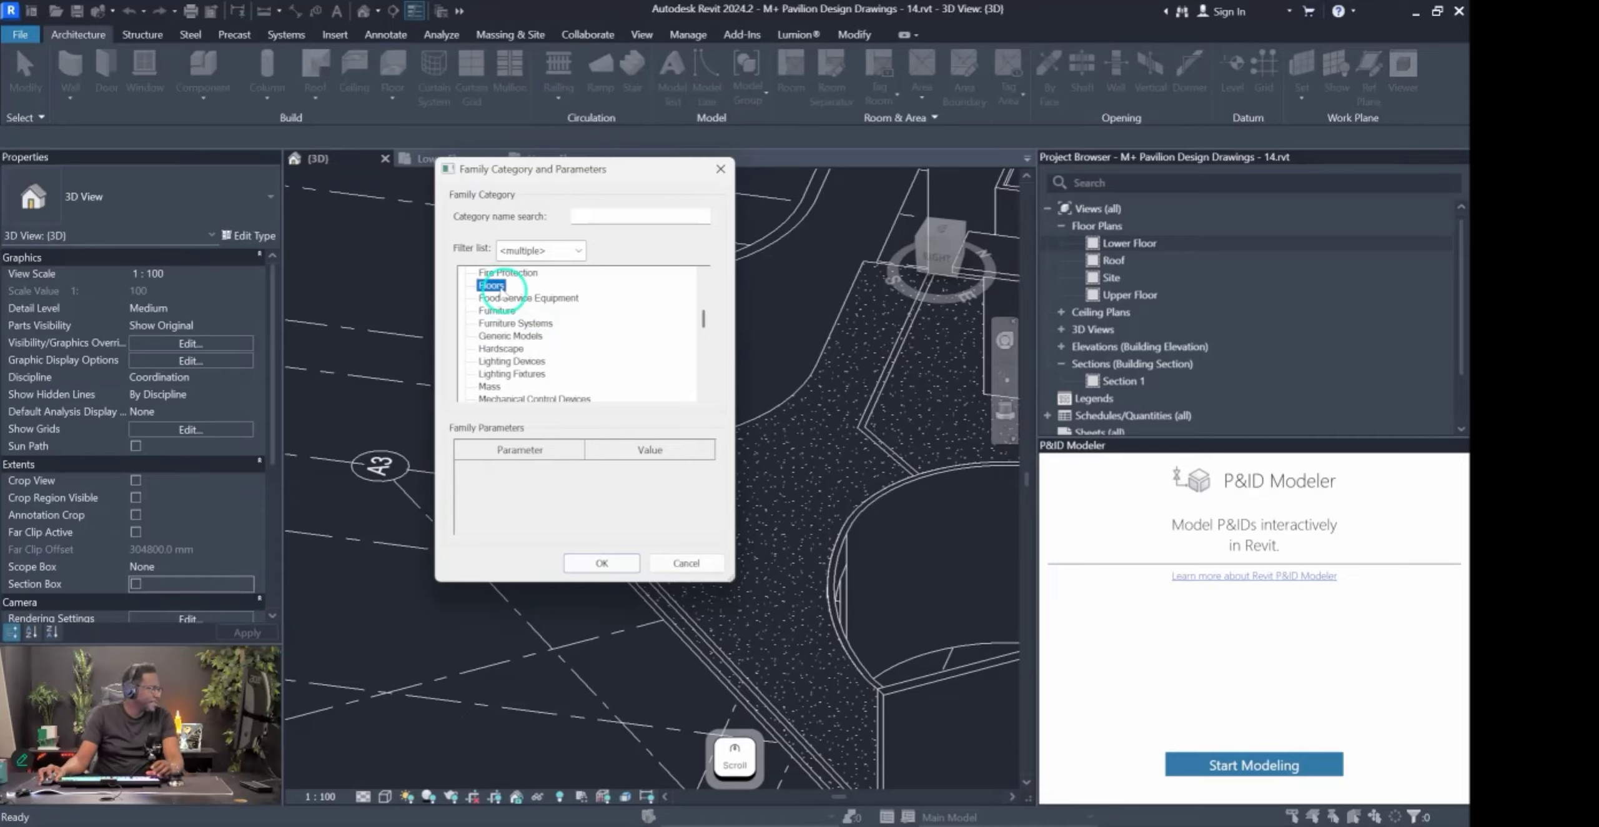
click(602, 563)
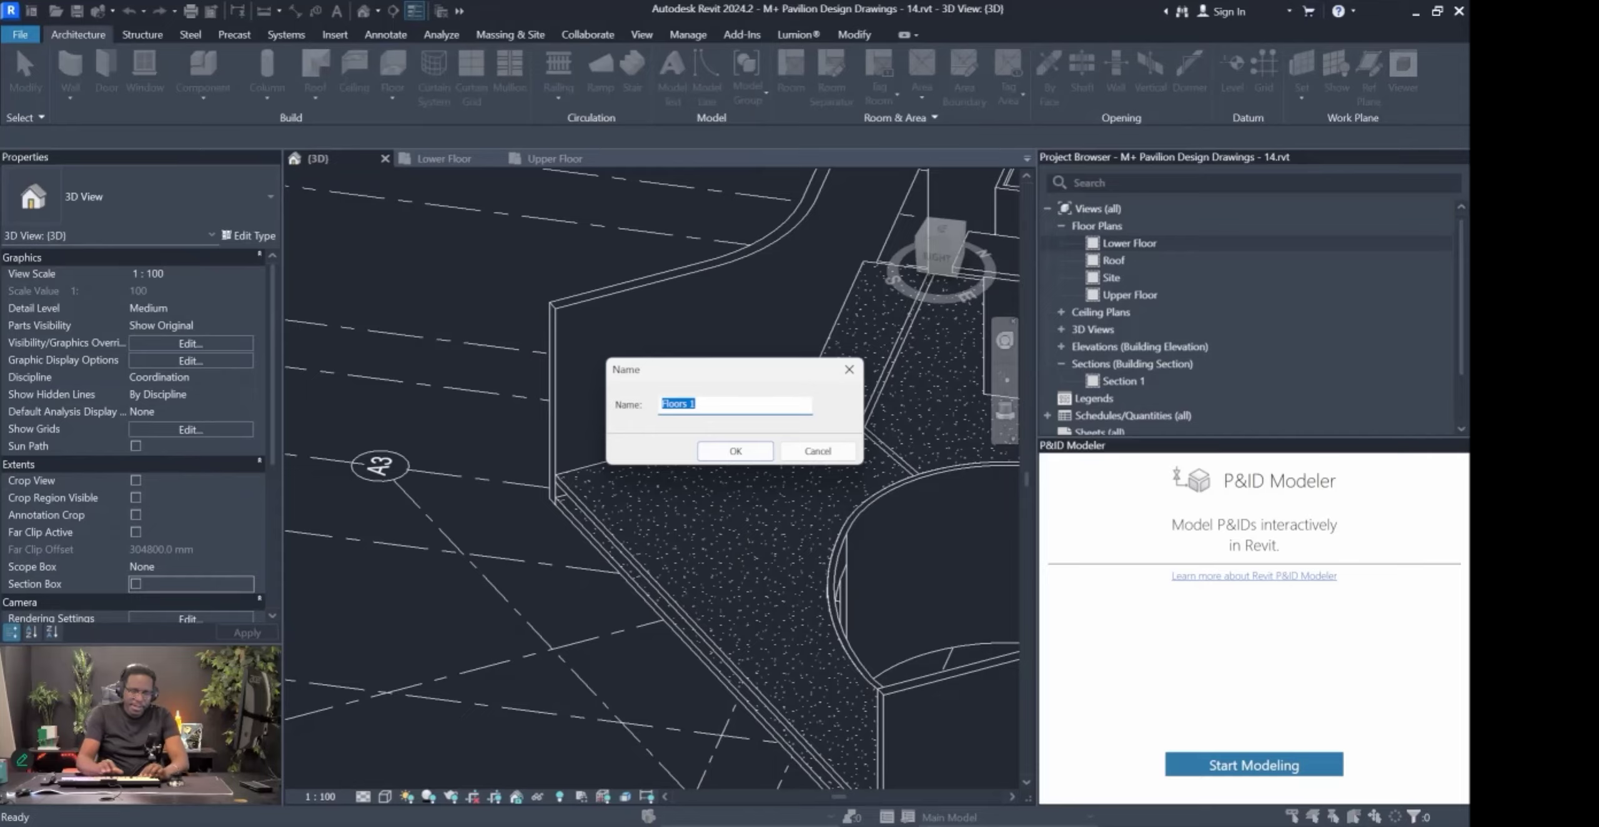
Name the in-place floor family "Patio Slab Edge" and enter its editor.
text(Slab Edge)
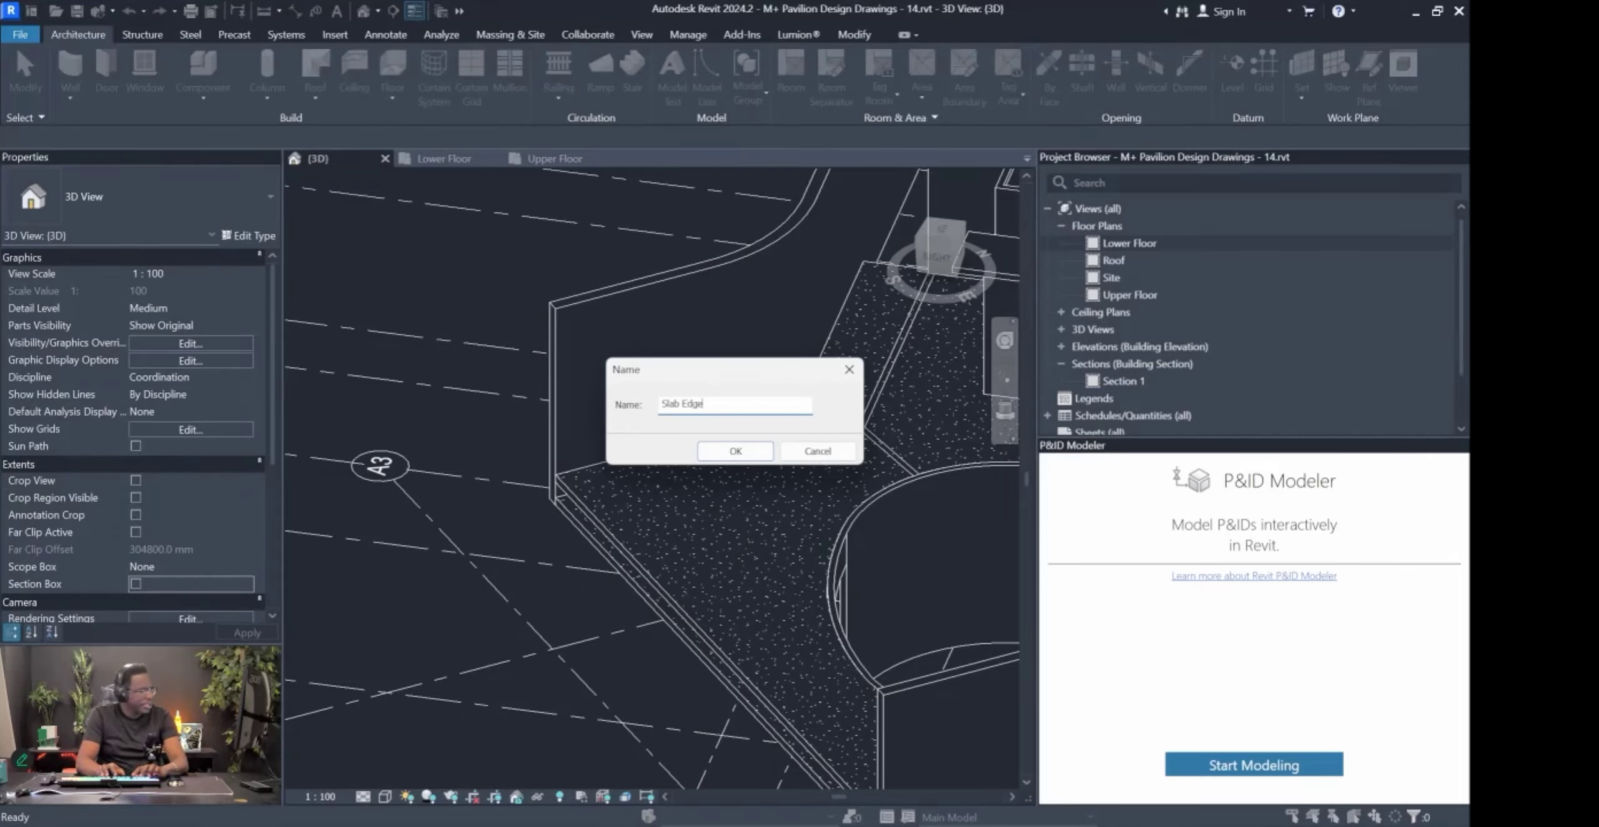
key(Home)
text(Patt)
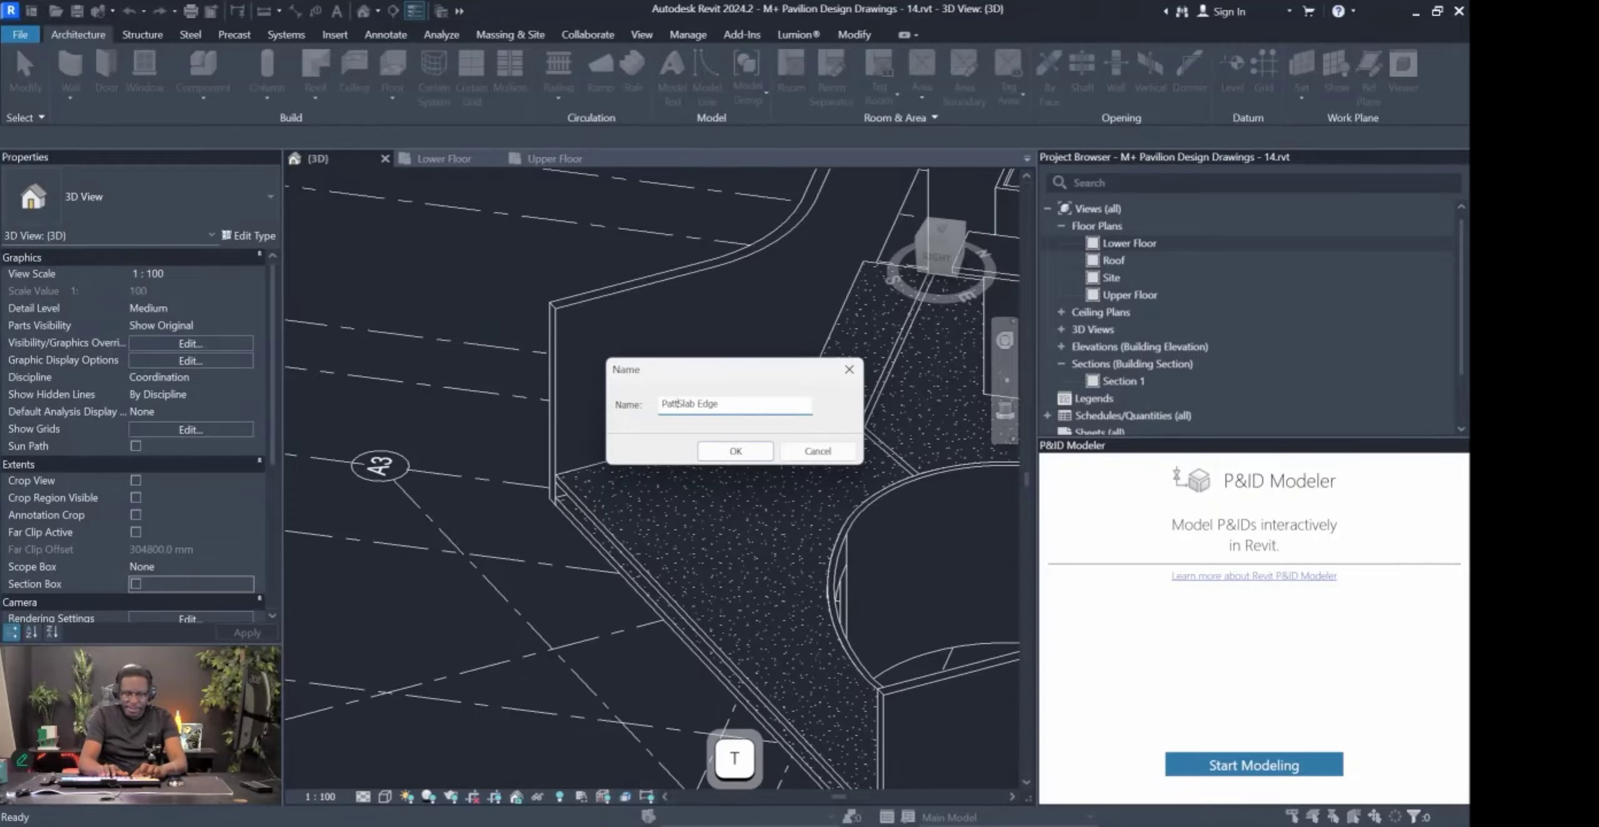
text(io)
key(Left)
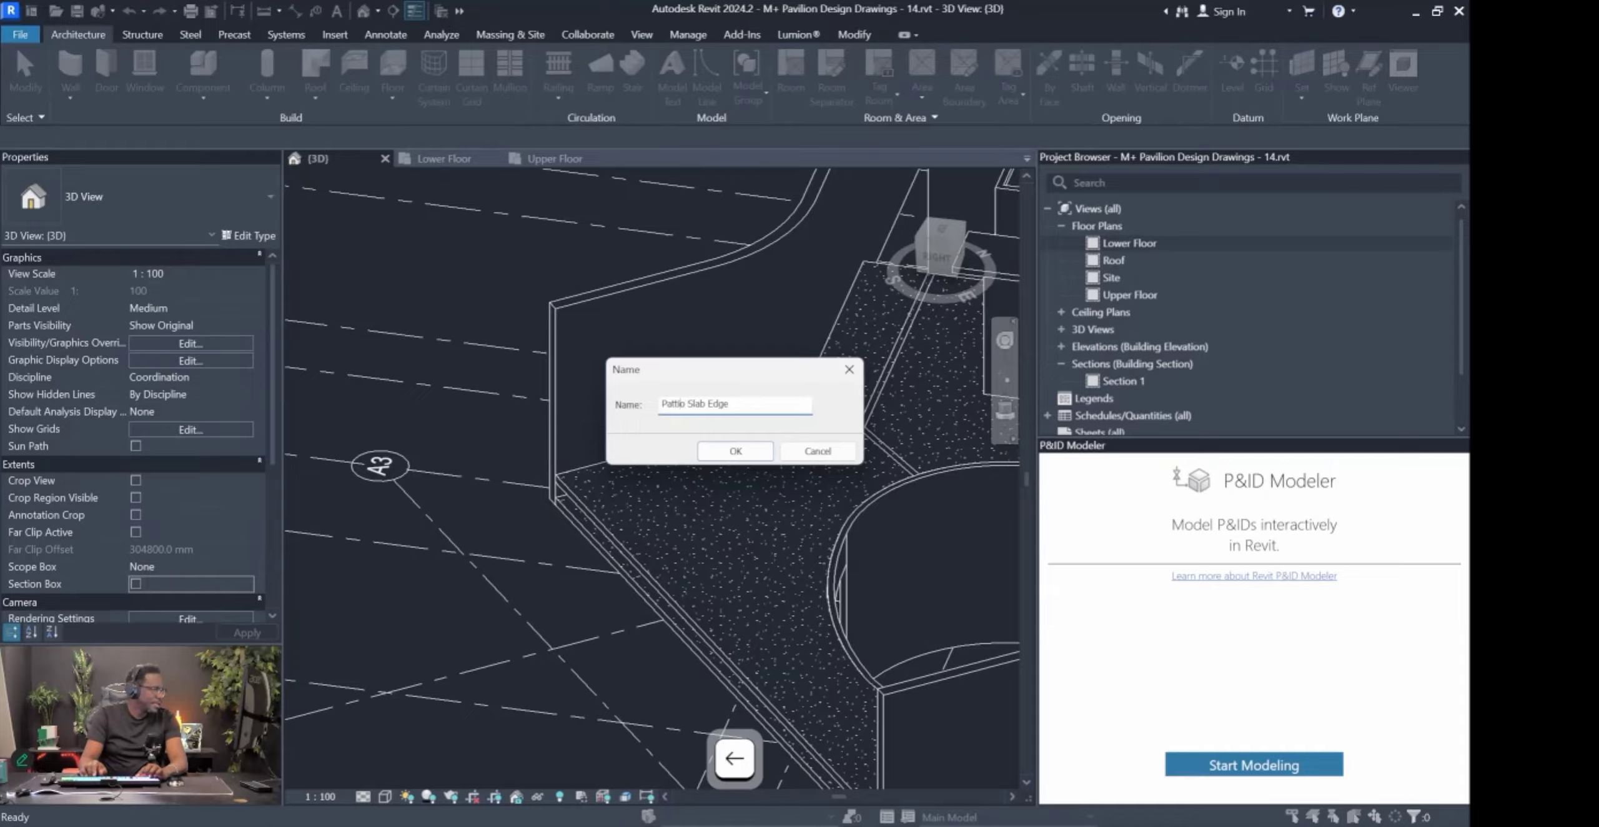
key(BackSpace)
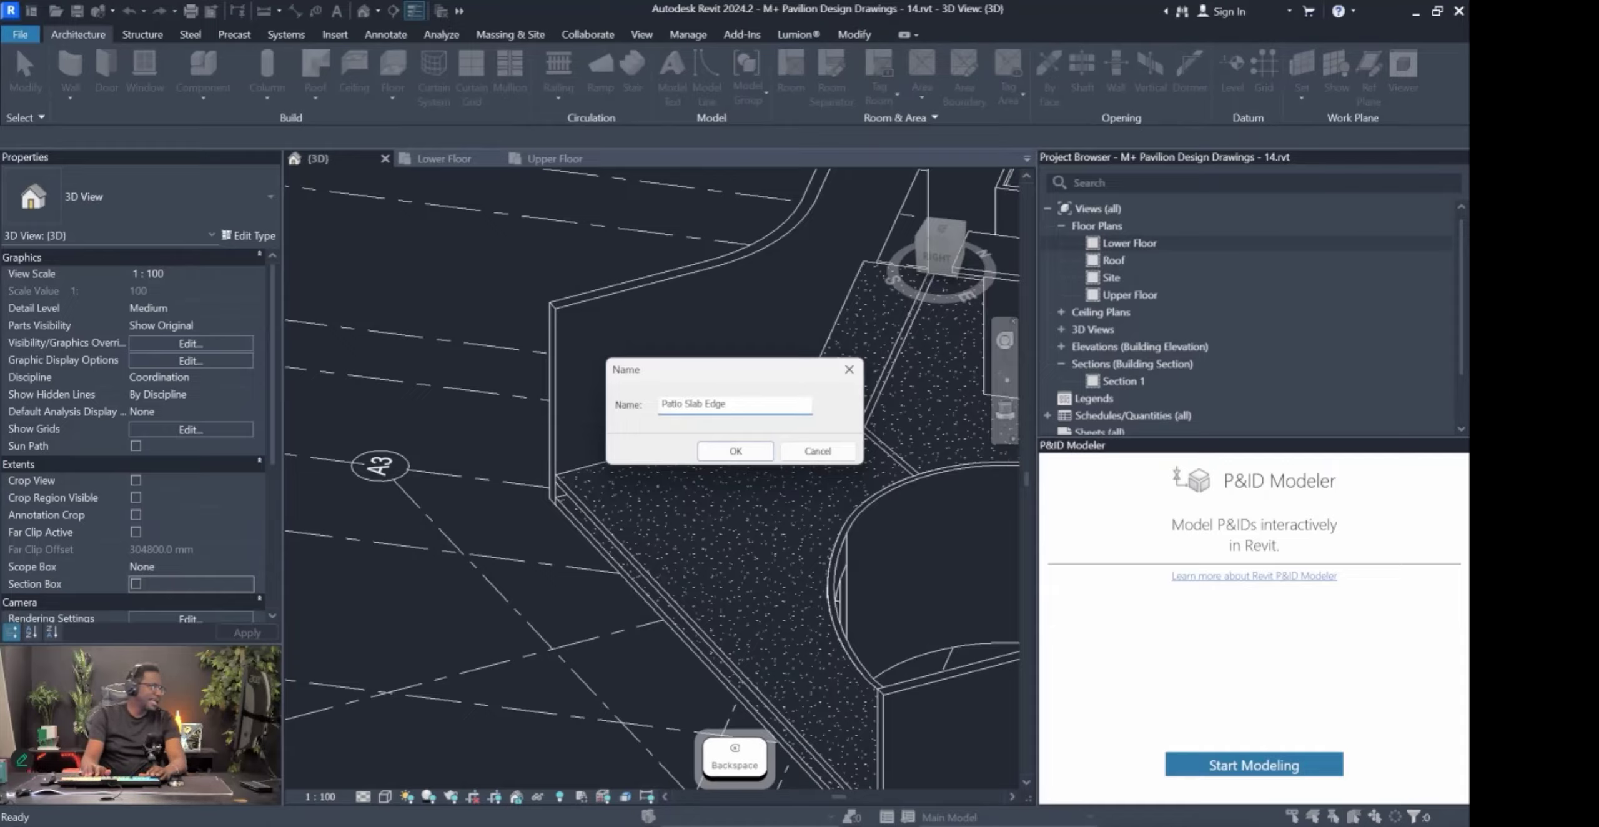
click(736, 451)
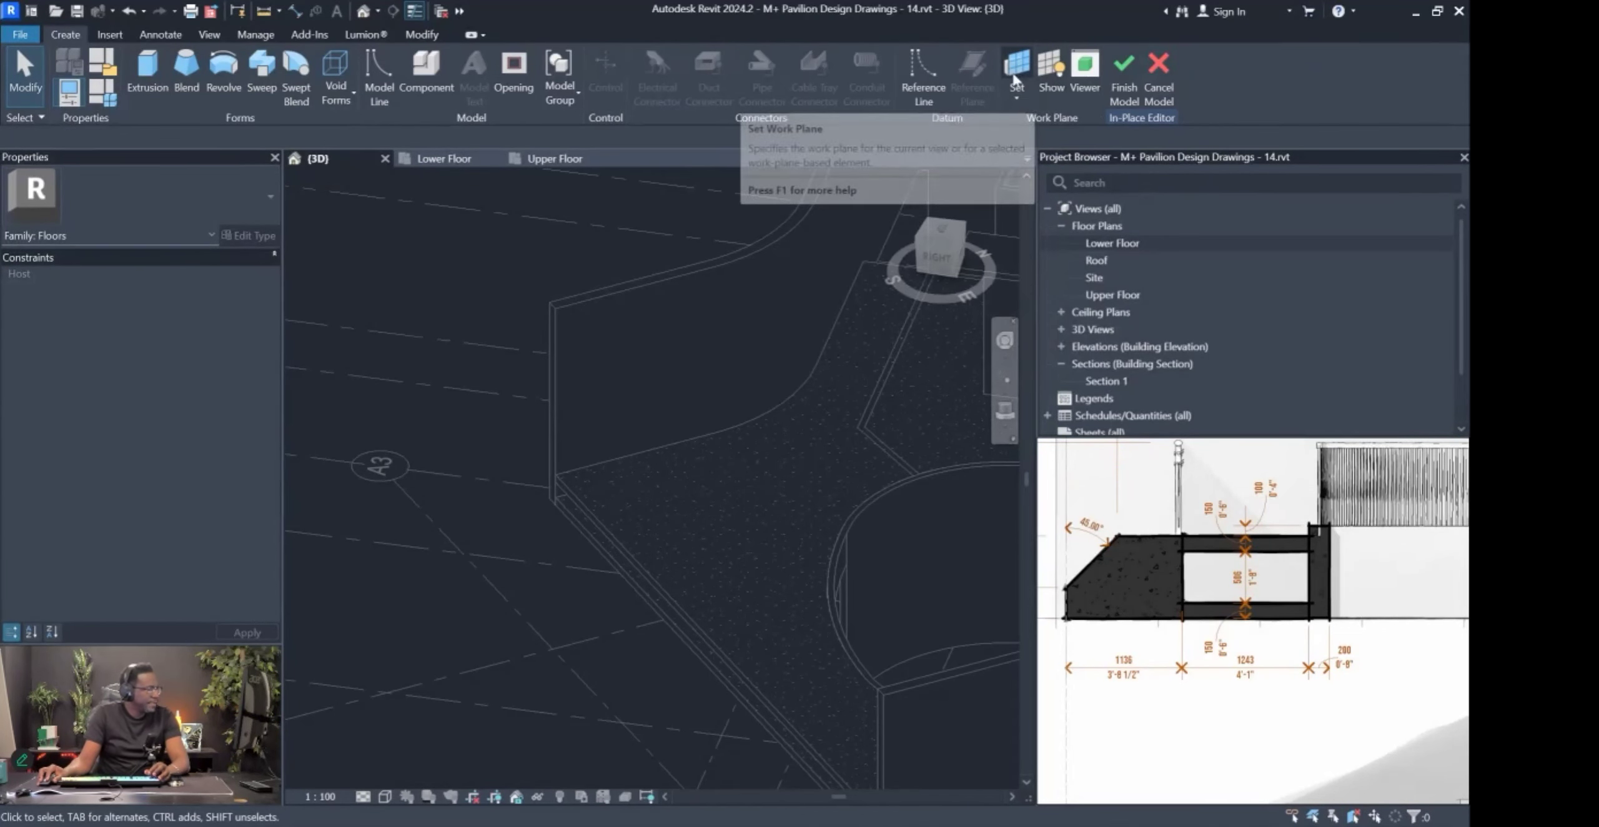
Show the work plane and set it to the perimeter wall's end face beside the two slabs.
click(1052, 72)
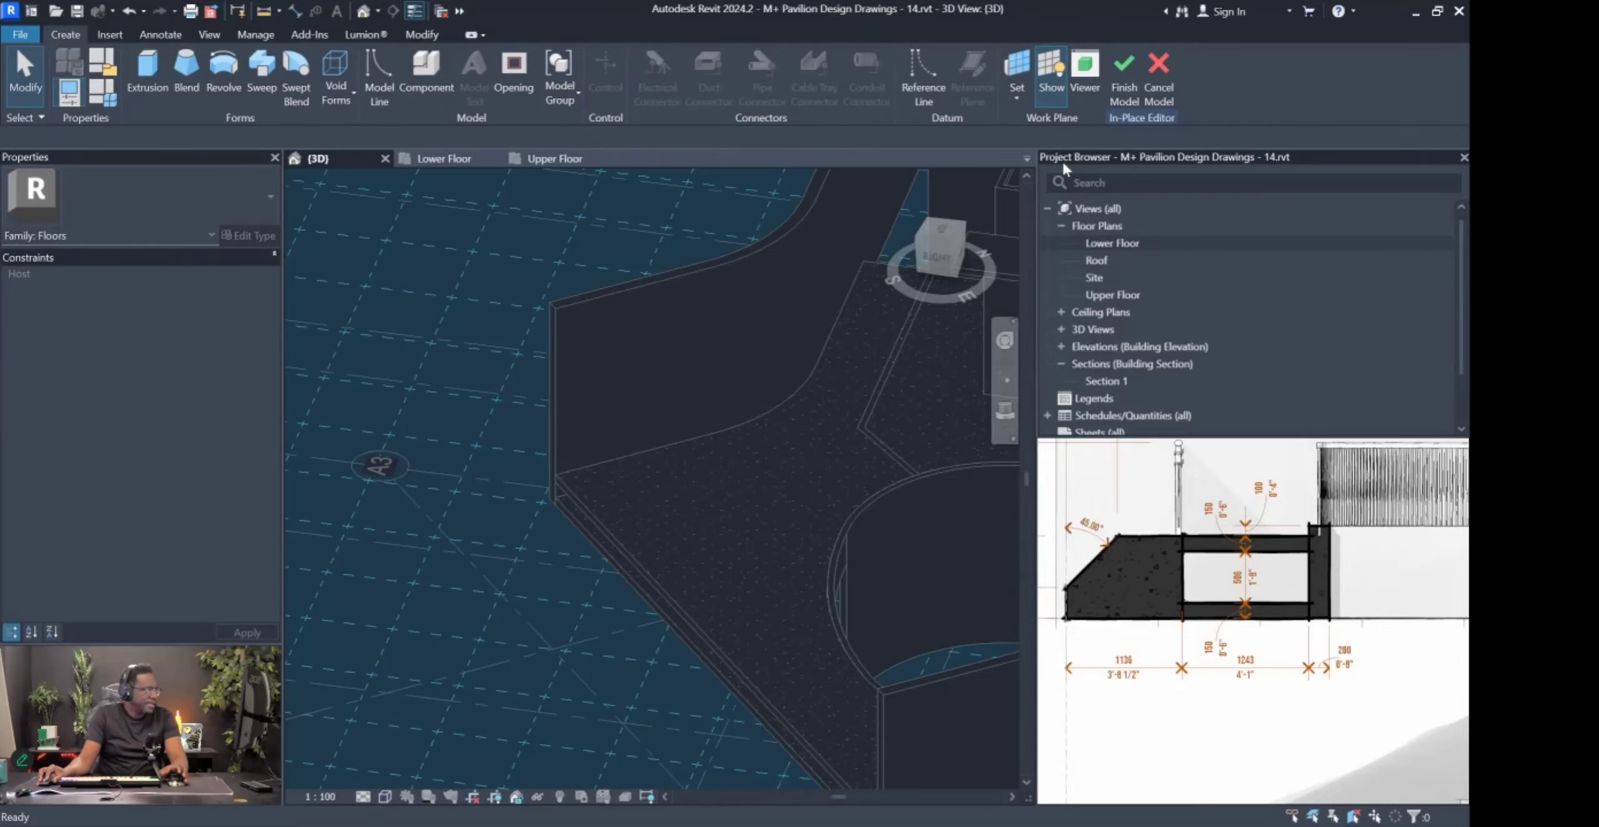
scroll(665, 335, down, 3)
scroll(522, 370, up, 5)
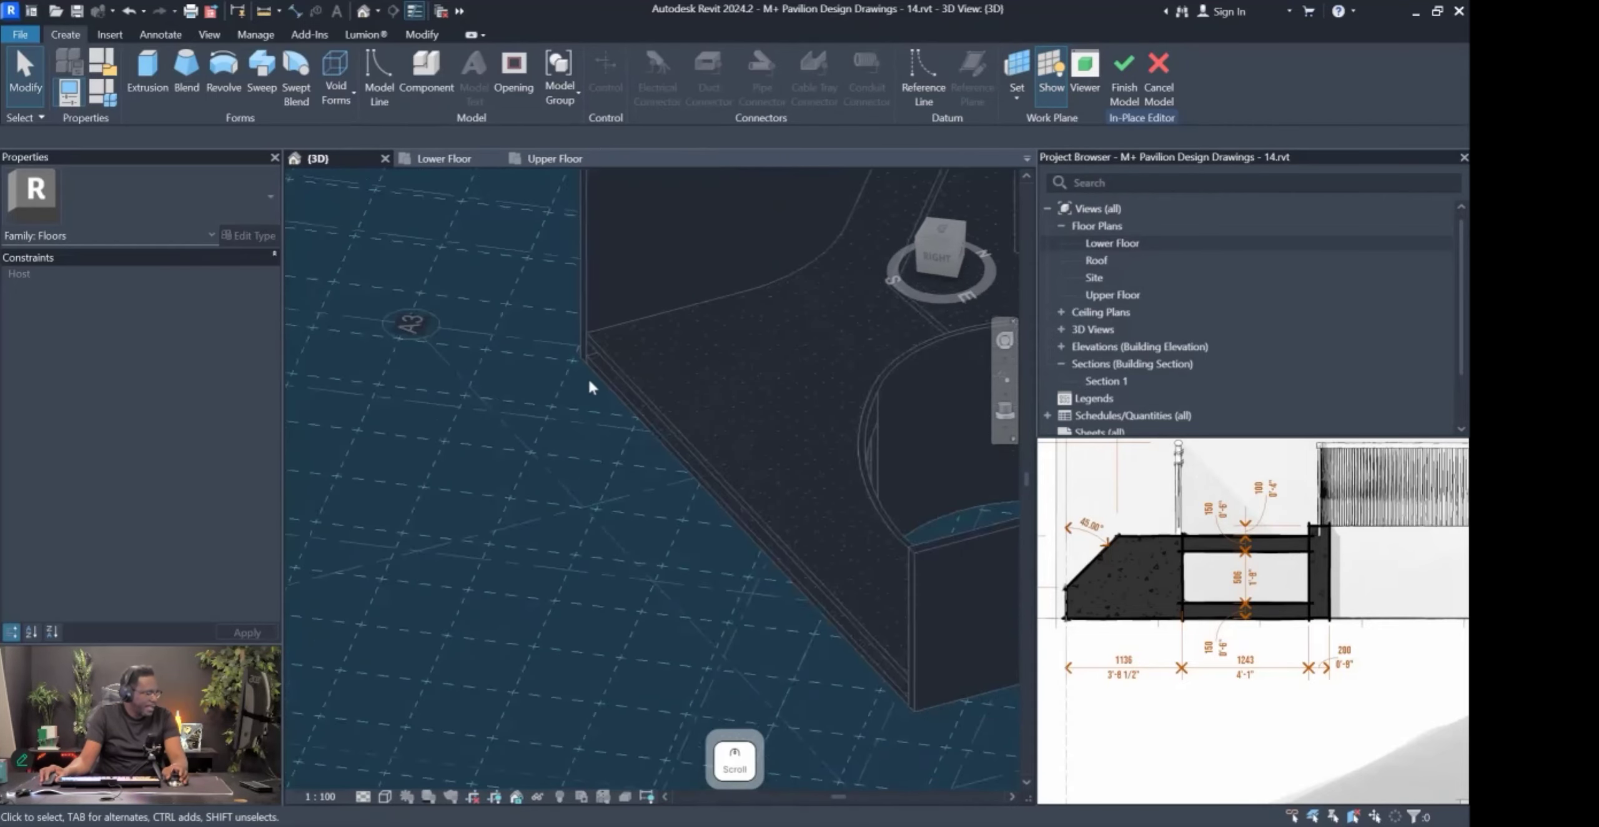
click(1014, 81)
click(977, 166)
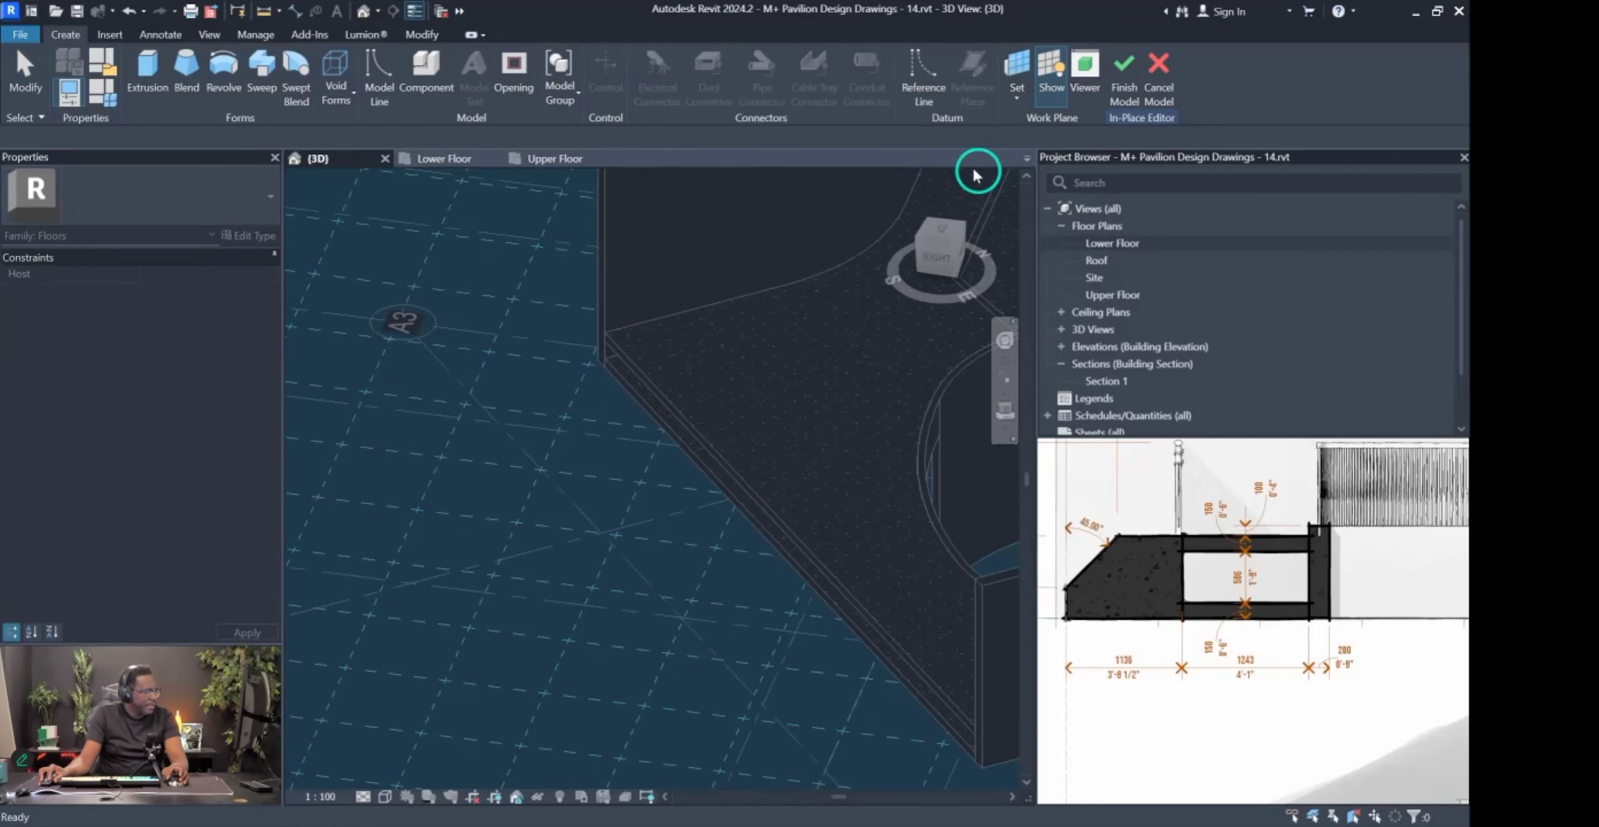
scroll(734, 369, down, 2)
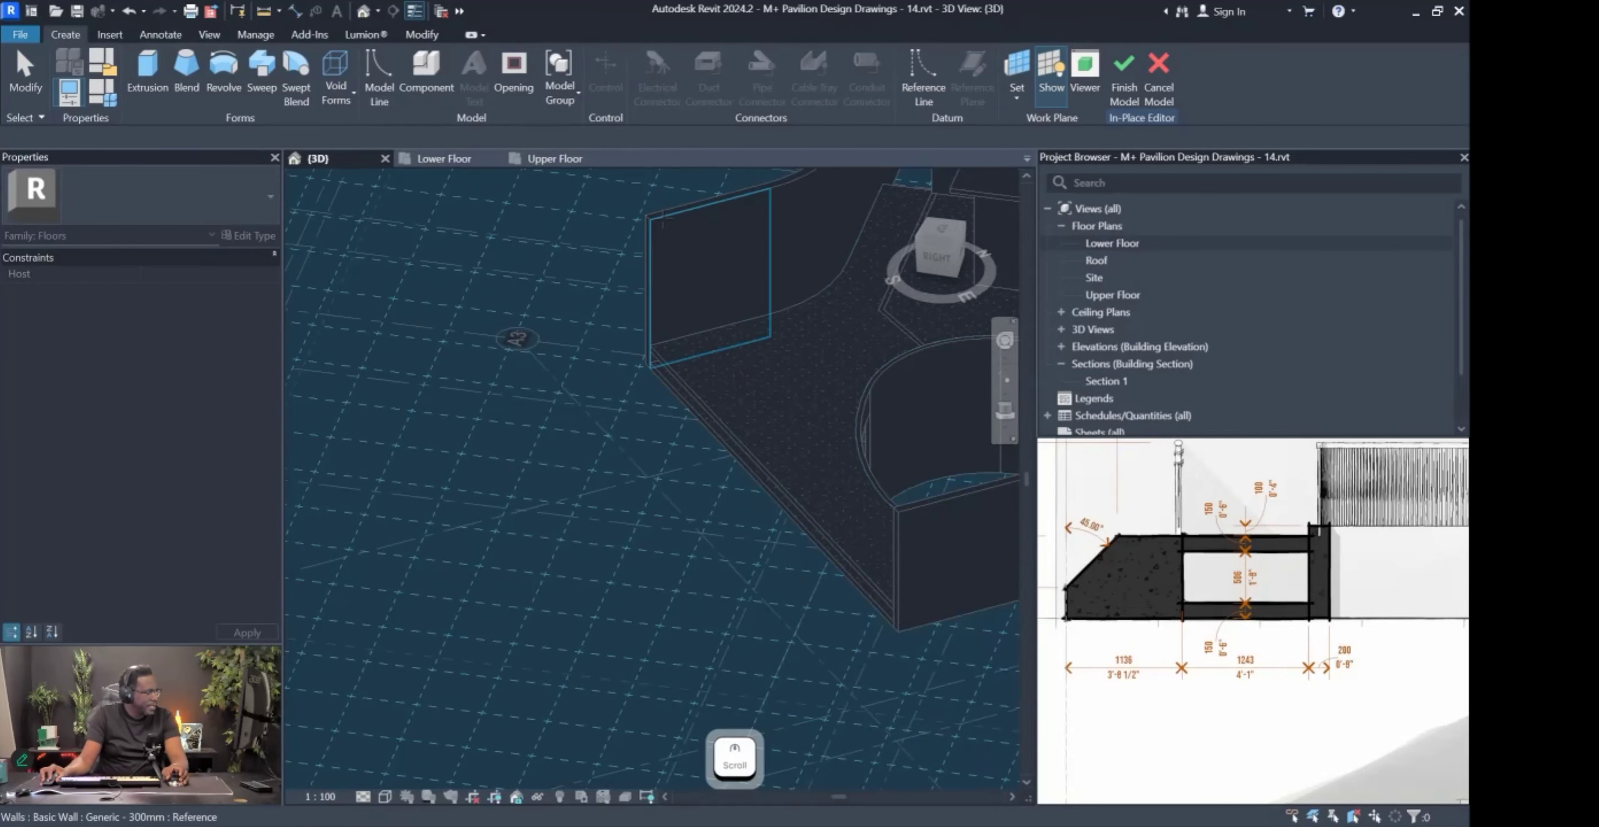
click(672, 242)
scroll(667, 325, up, 5)
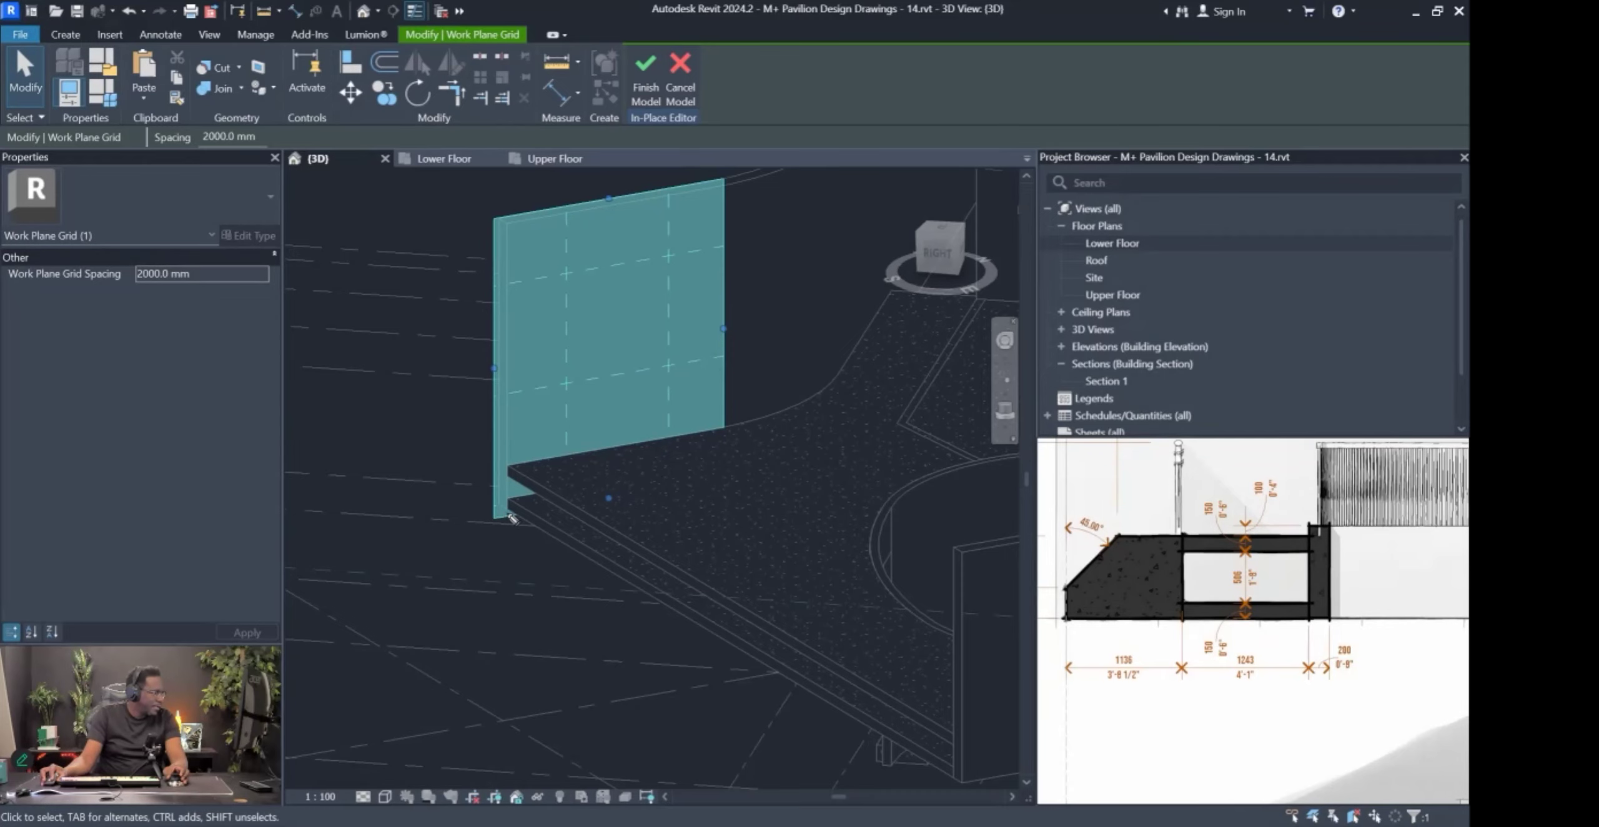
mouse_move(532, 483)
mouse_down()
mouse_move(553, 469)
mouse_move(555, 504)
mouse_move(511, 516)
mouse_up()
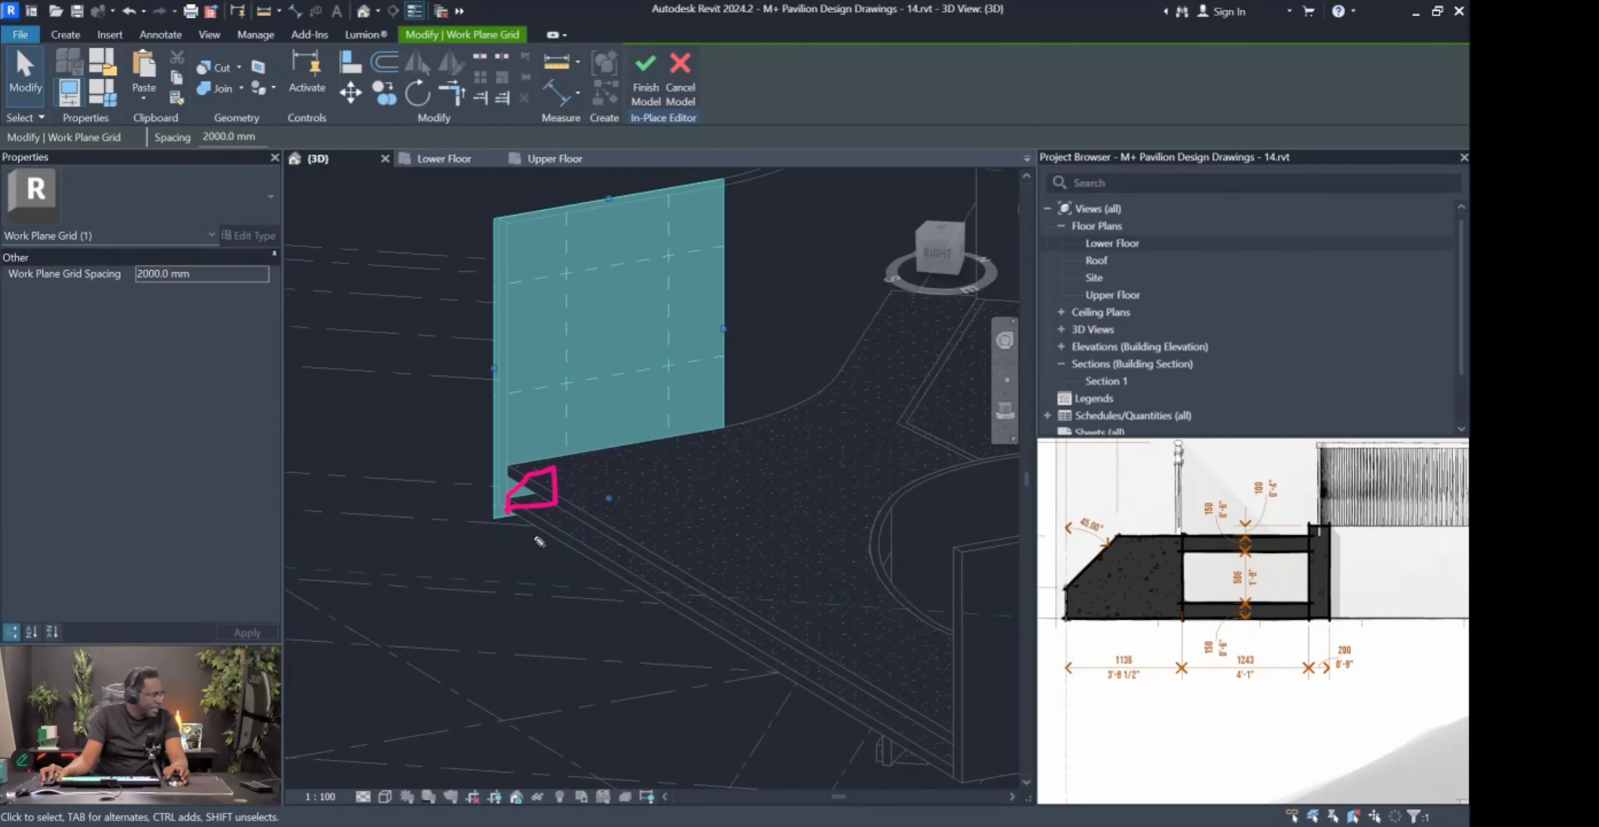
drag(593, 546, 657, 597)
mouse_move(554, 513)
mouse_down()
mouse_move(678, 613)
mouse_move(618, 611)
mouse_move(673, 576)
mouse_up()
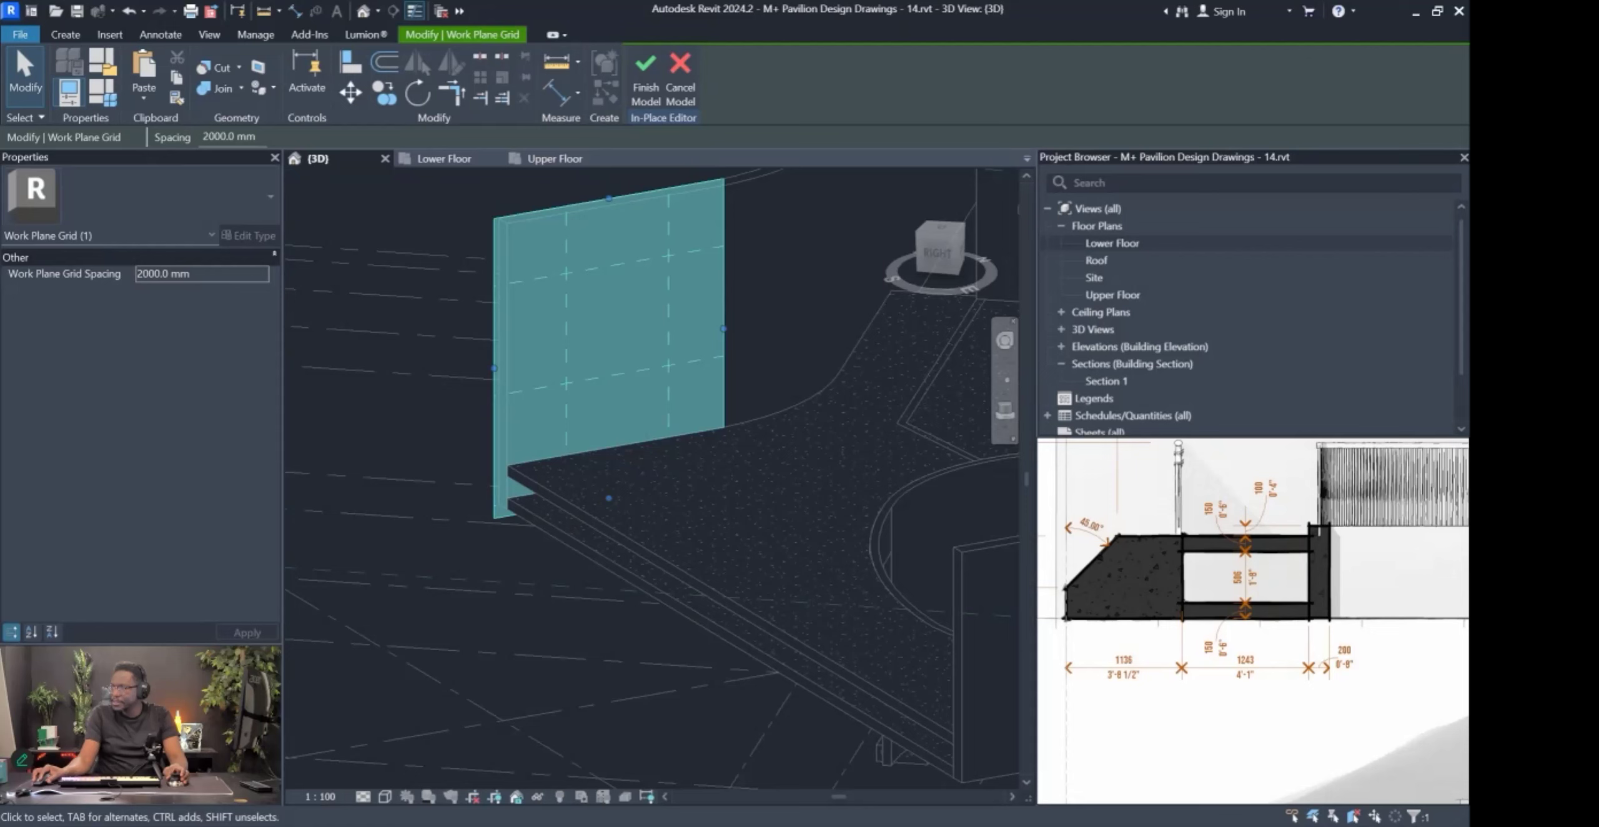
Start an Extrusion and sketch a rectangular profile about 1140 mm wide and 800 mm high spanning both slabs at the wall end.
scroll(512, 499, up, 2)
scroll(513, 499, up, 2)
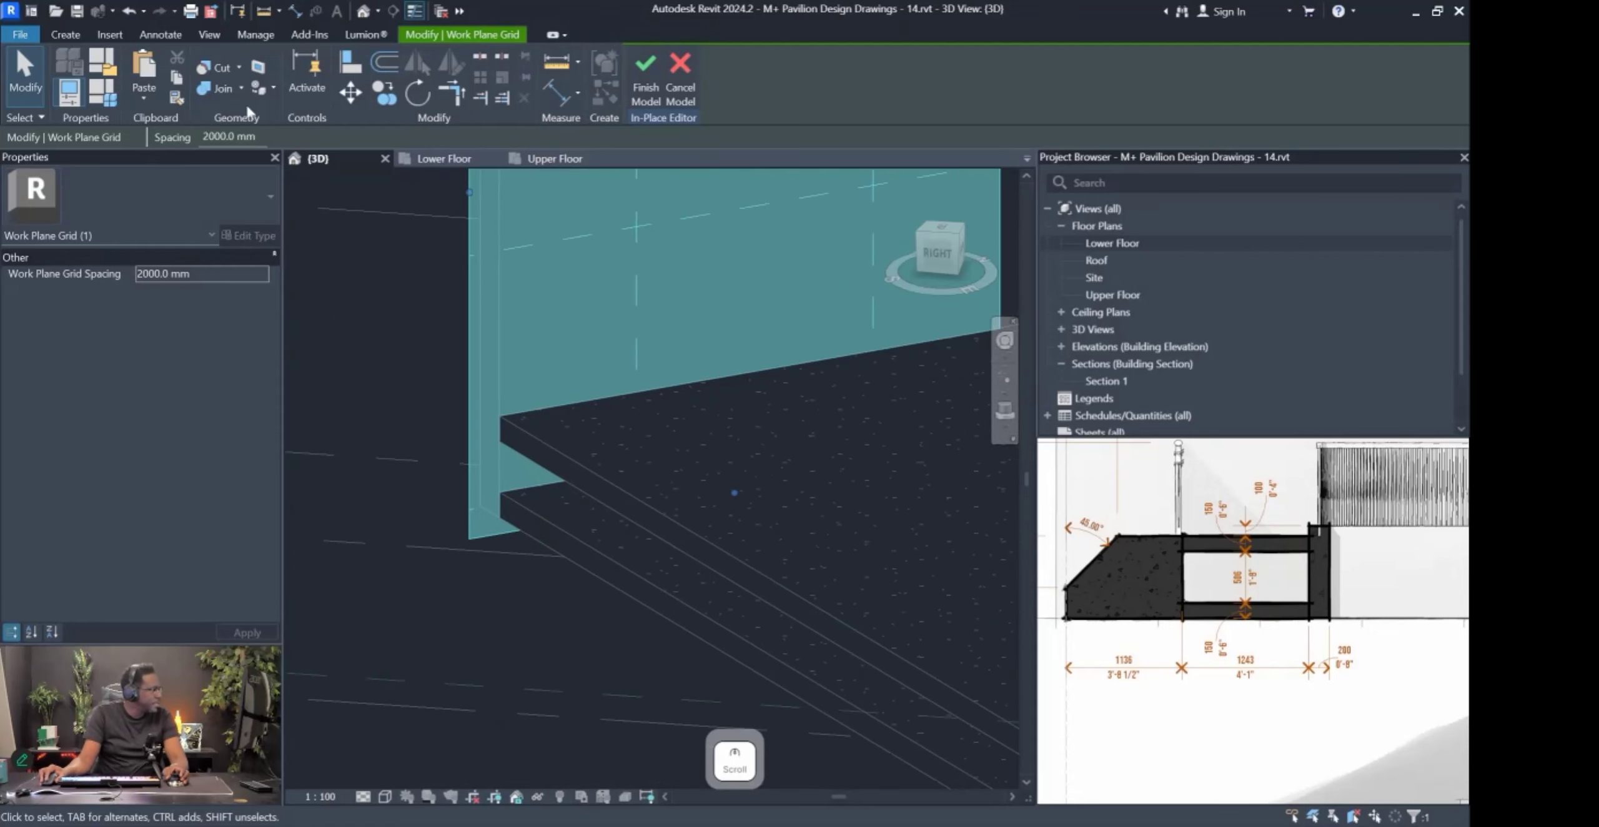
click(65, 34)
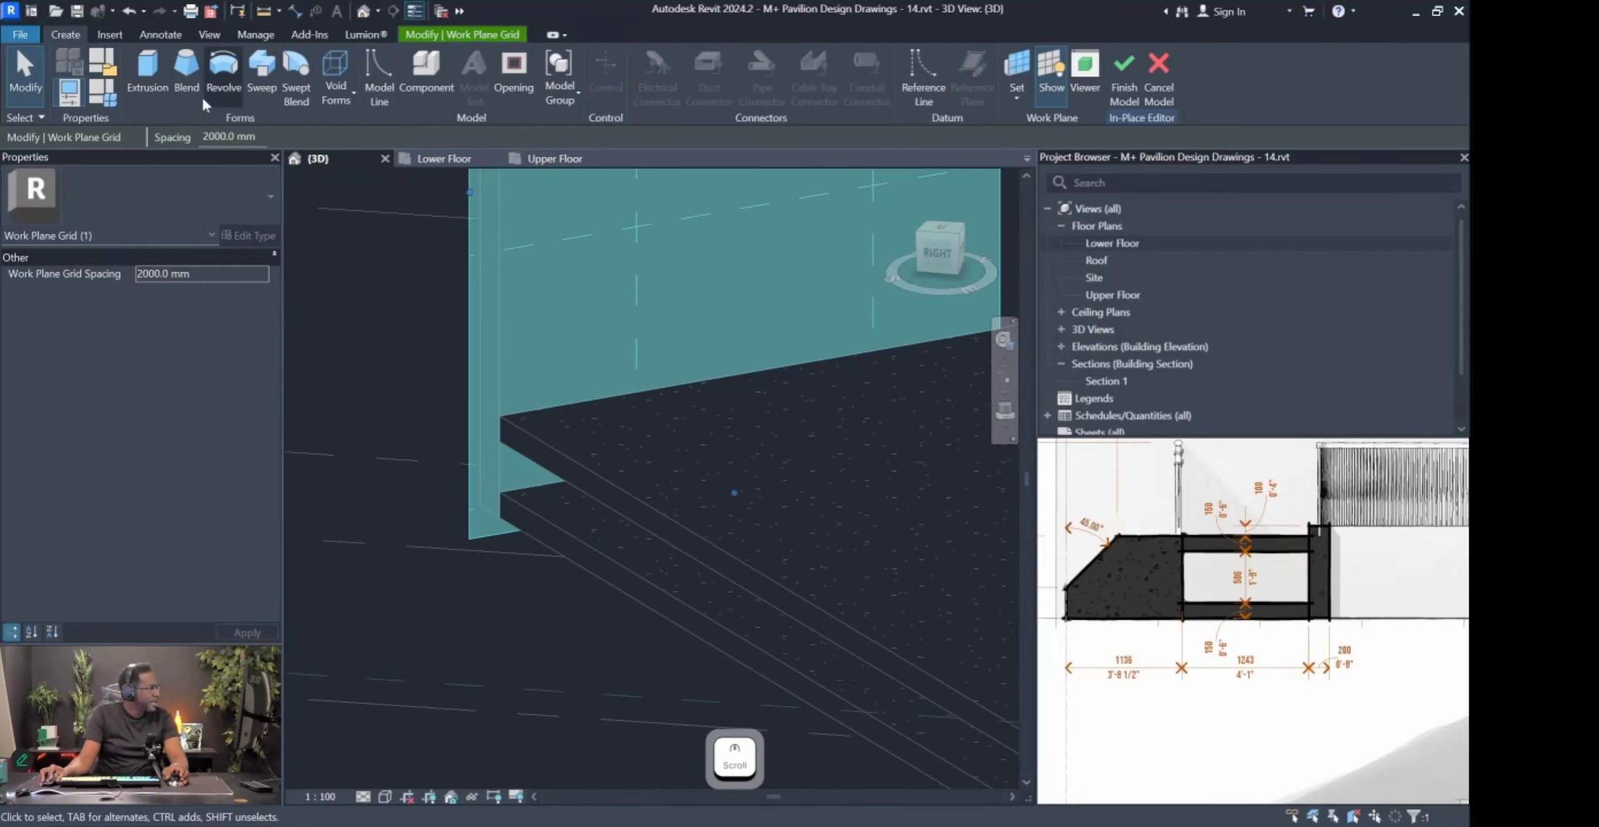
click(149, 78)
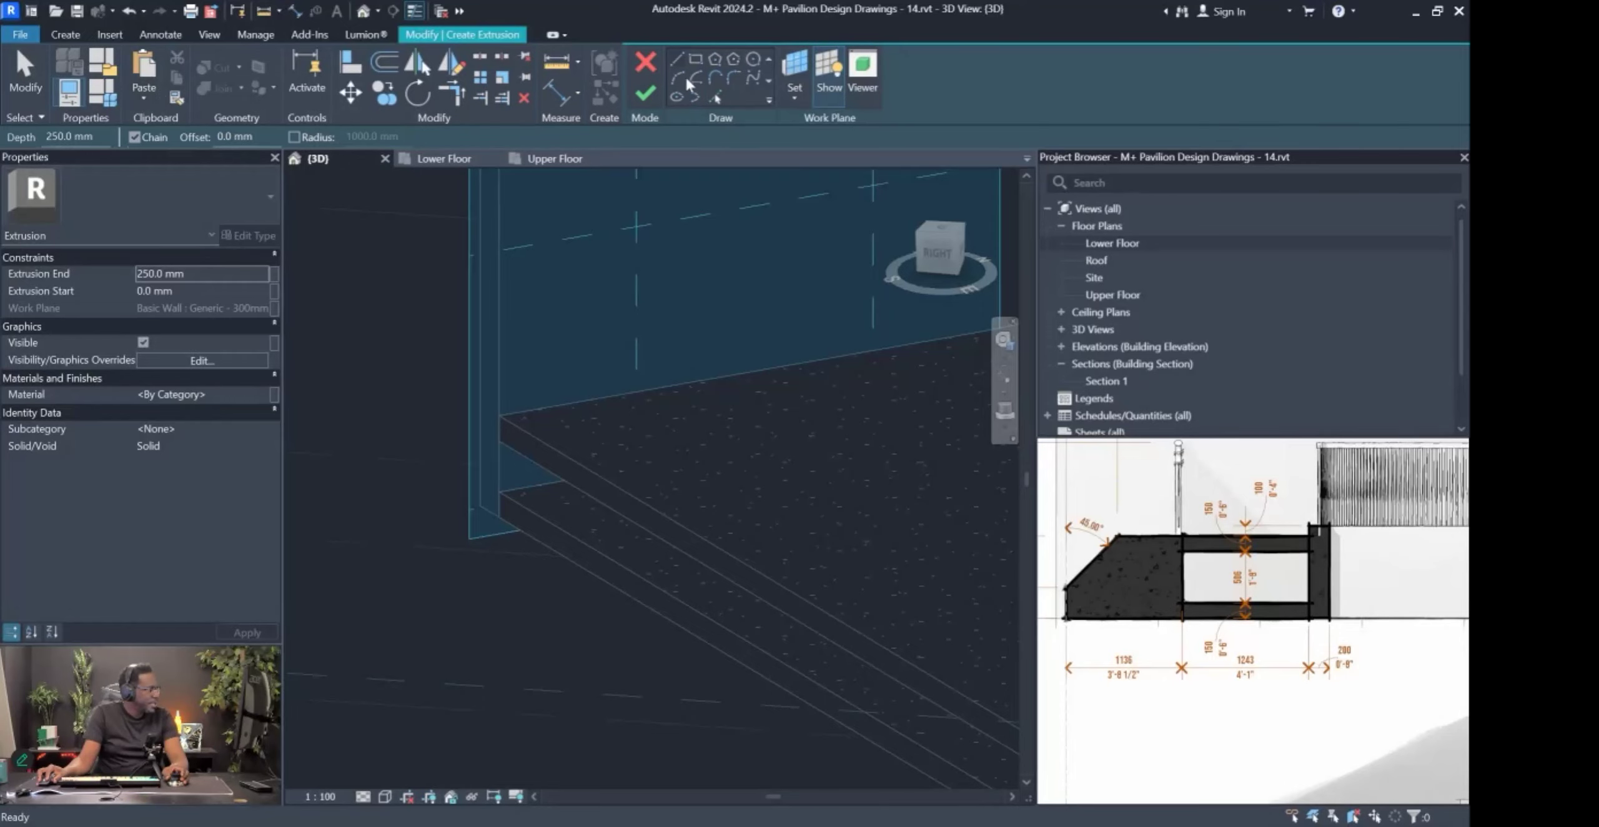
click(694, 56)
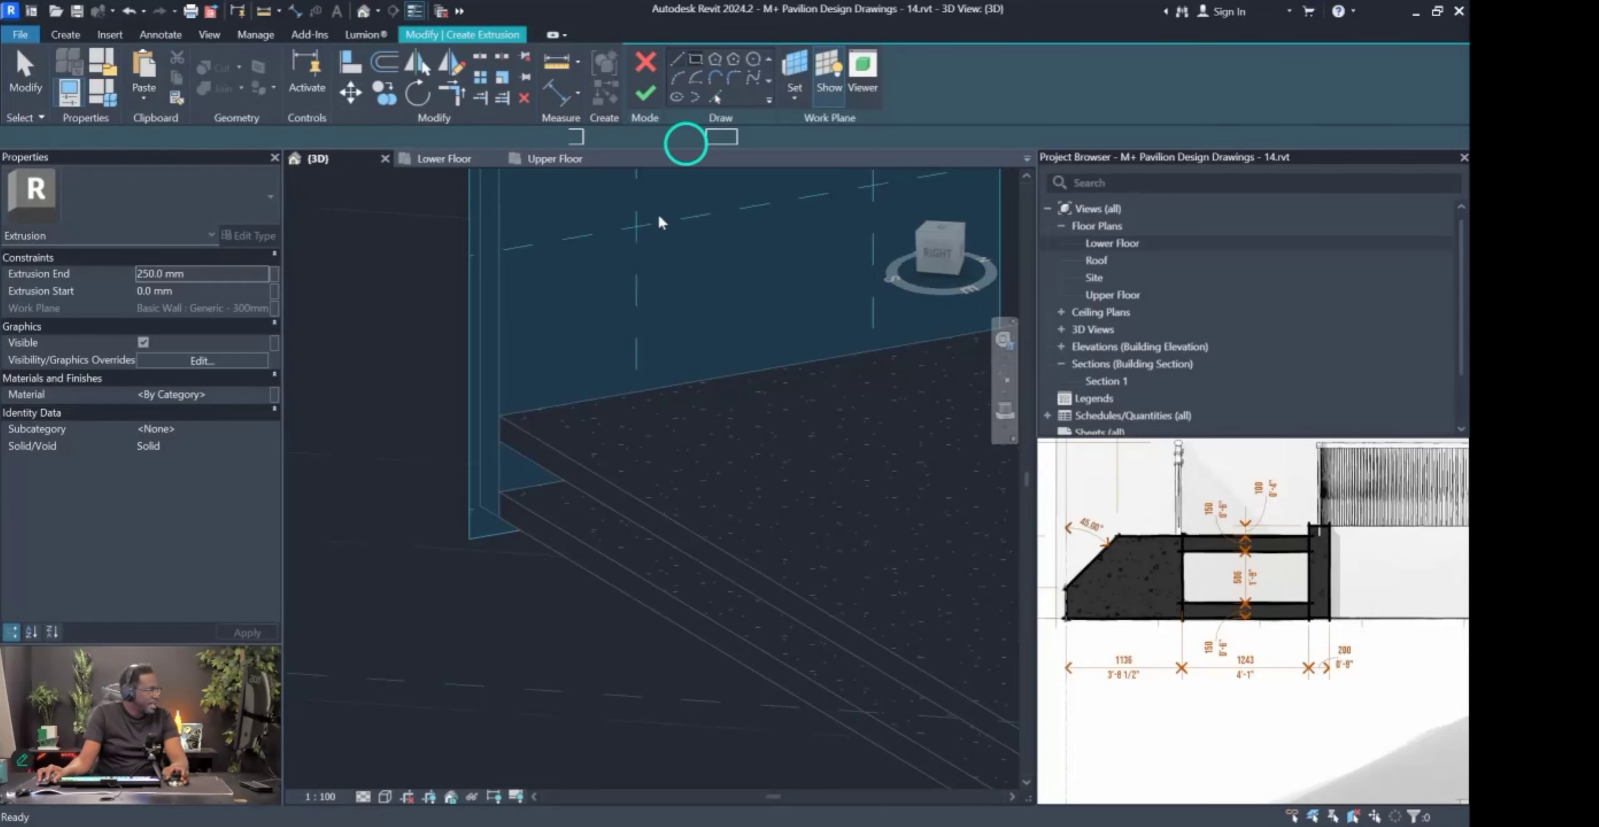
click(498, 517)
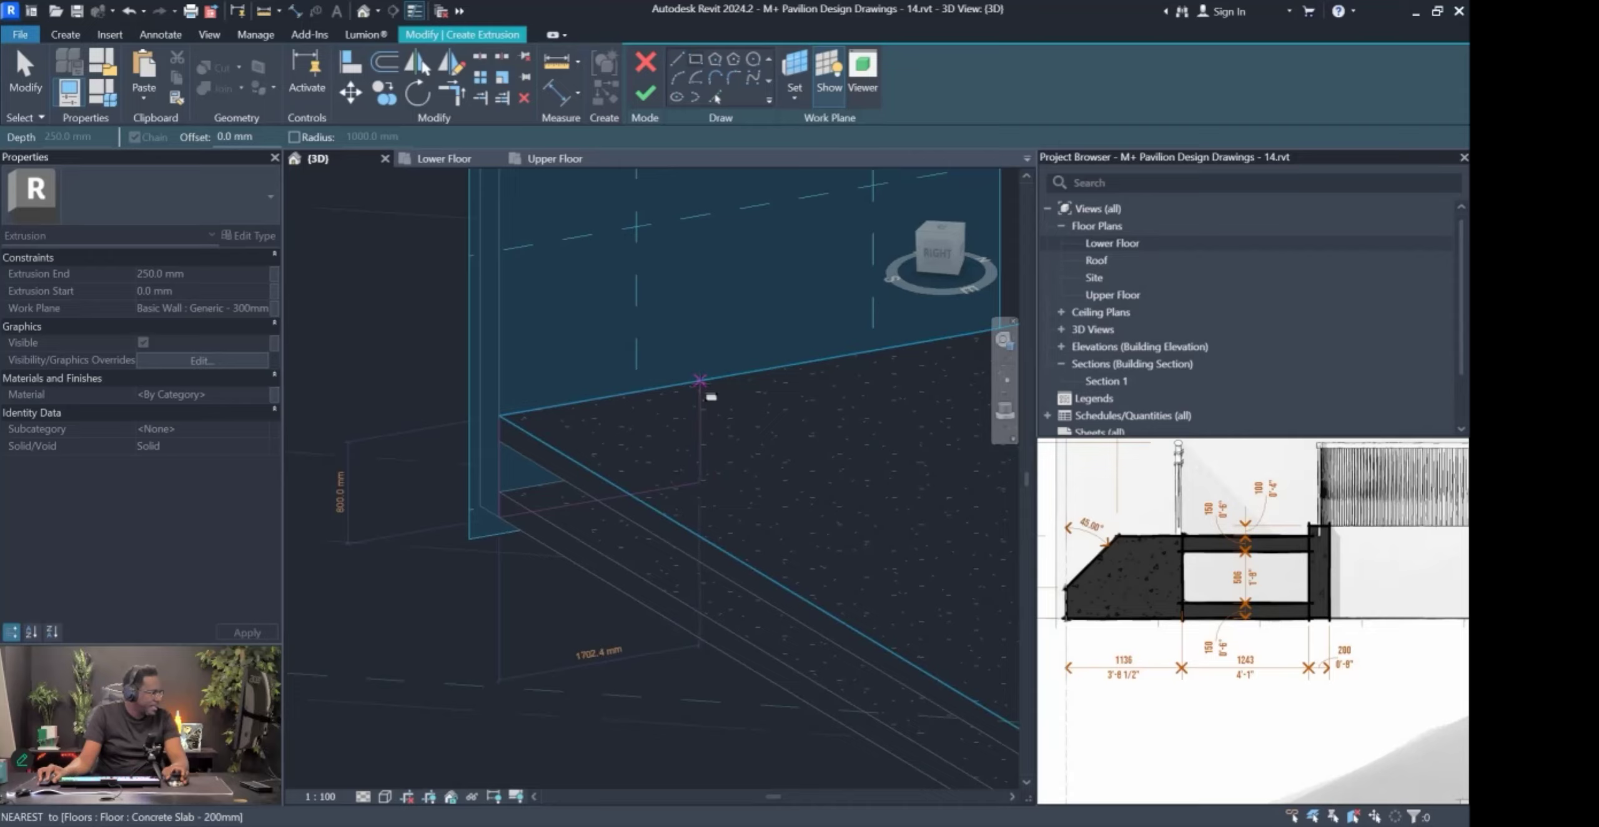
click(634, 392)
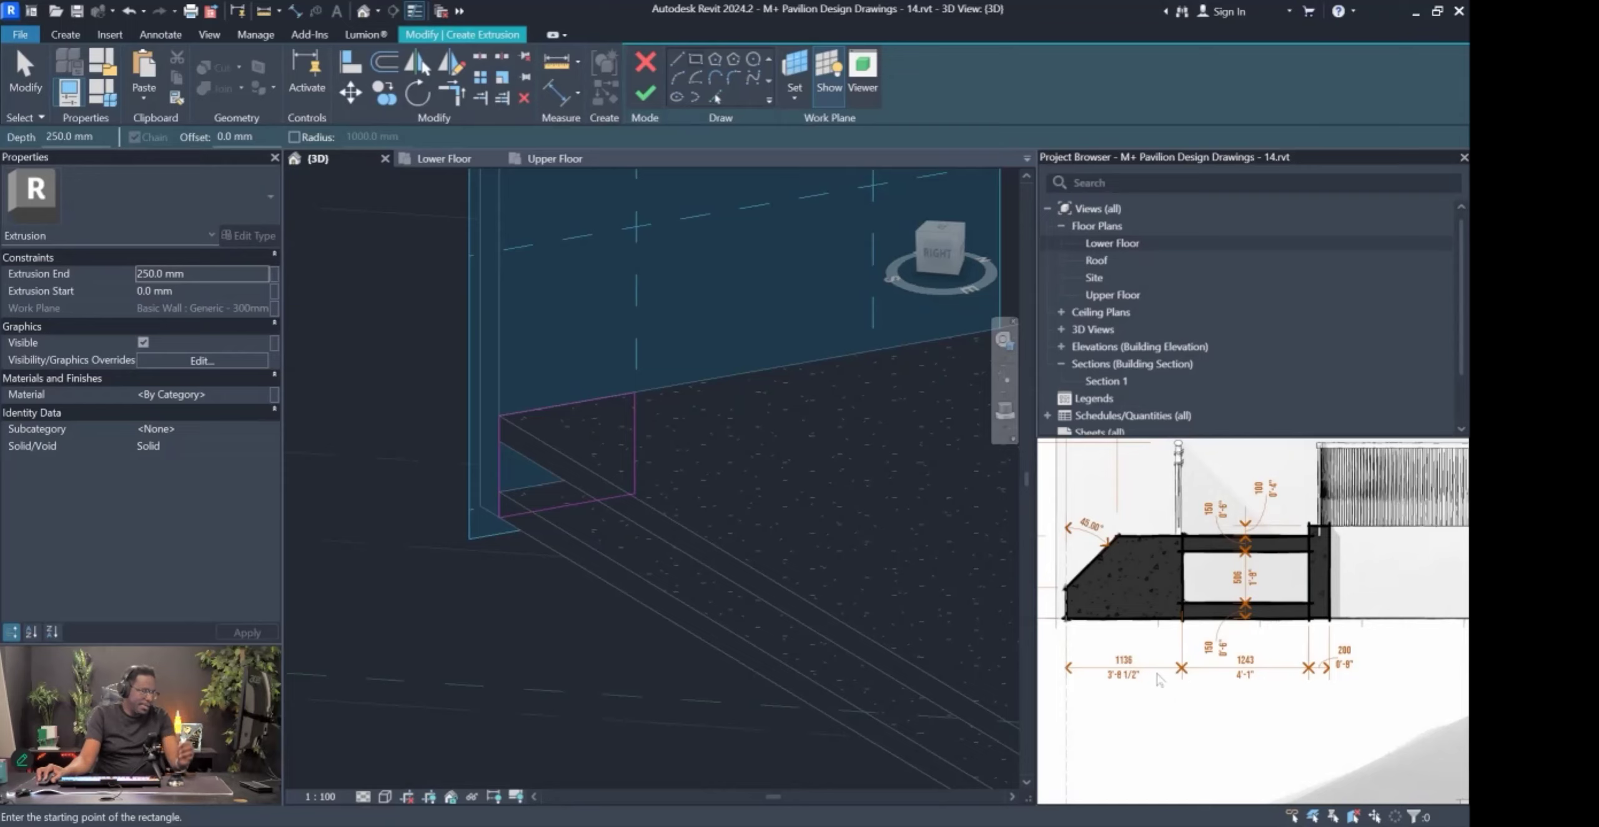
key(Escape)
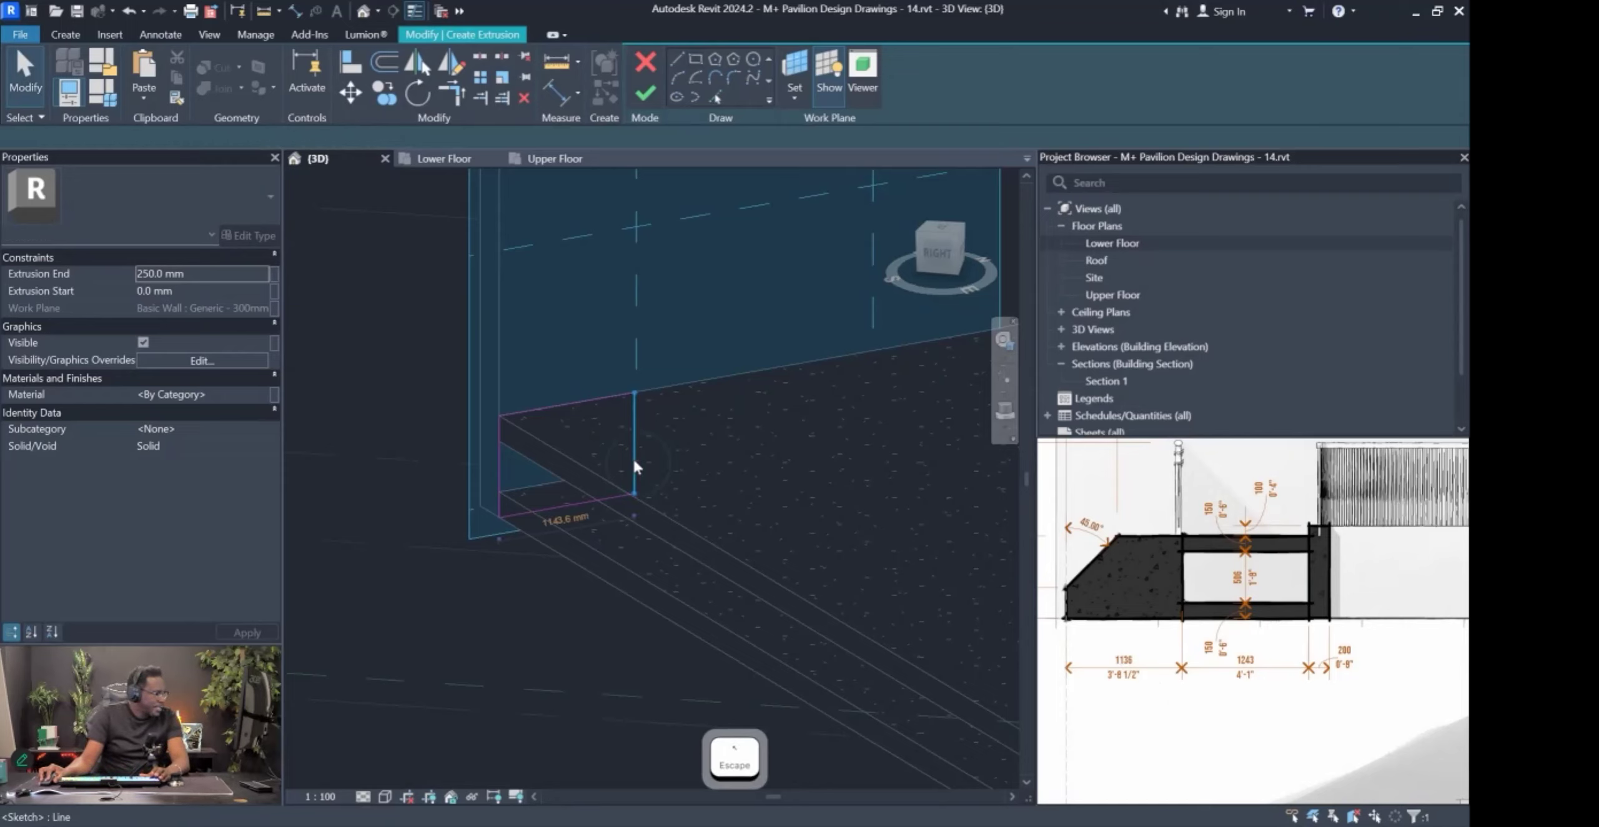
Set the width of the rectangular extrusion profile to 1136 mm.
click(635, 465)
click(569, 521)
text(1136)
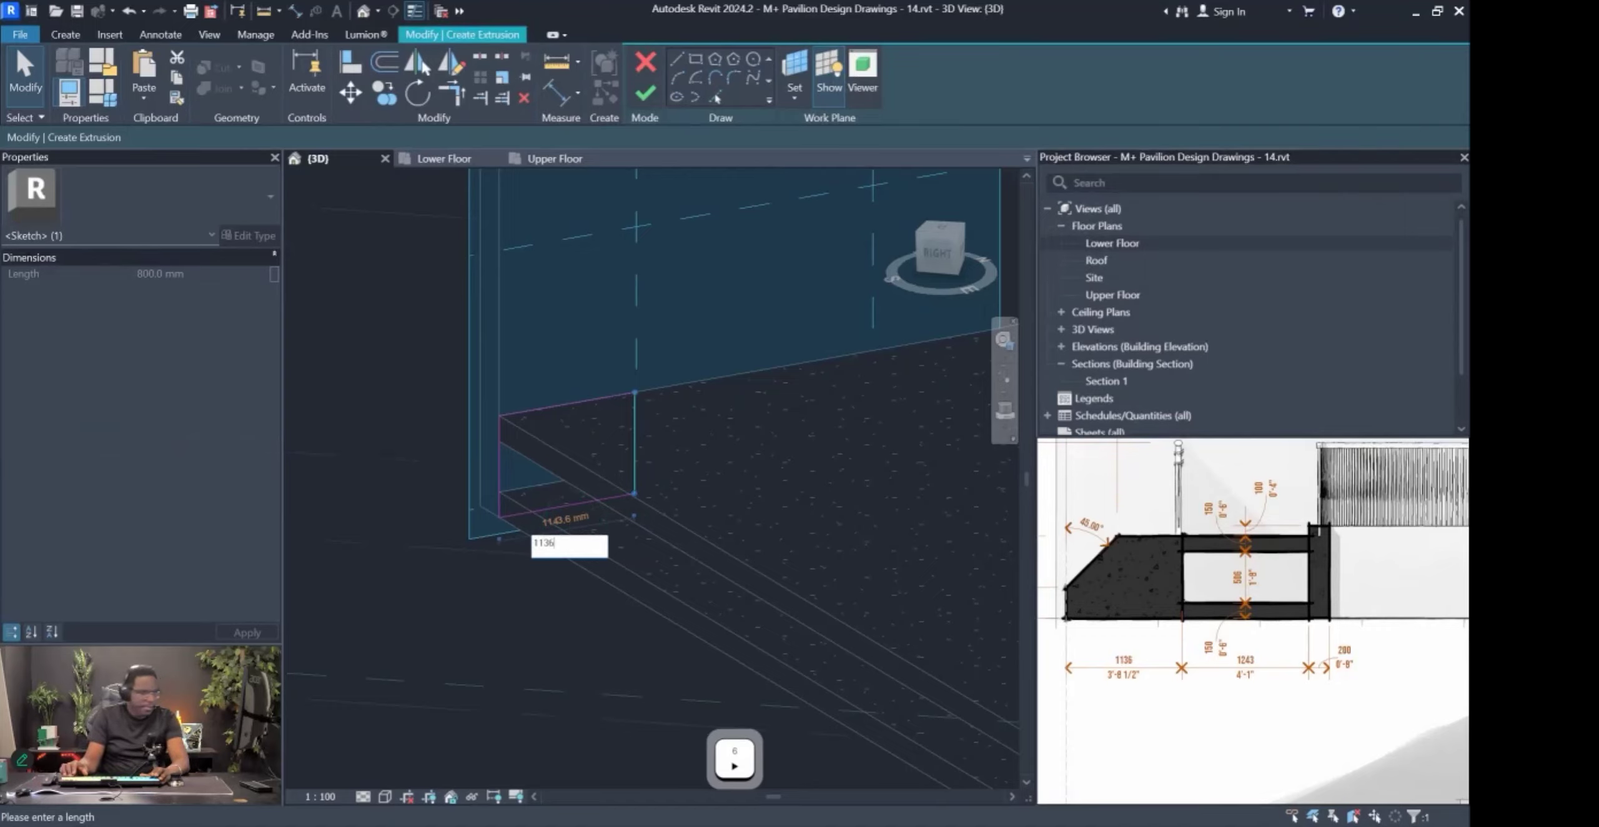
key(Return)
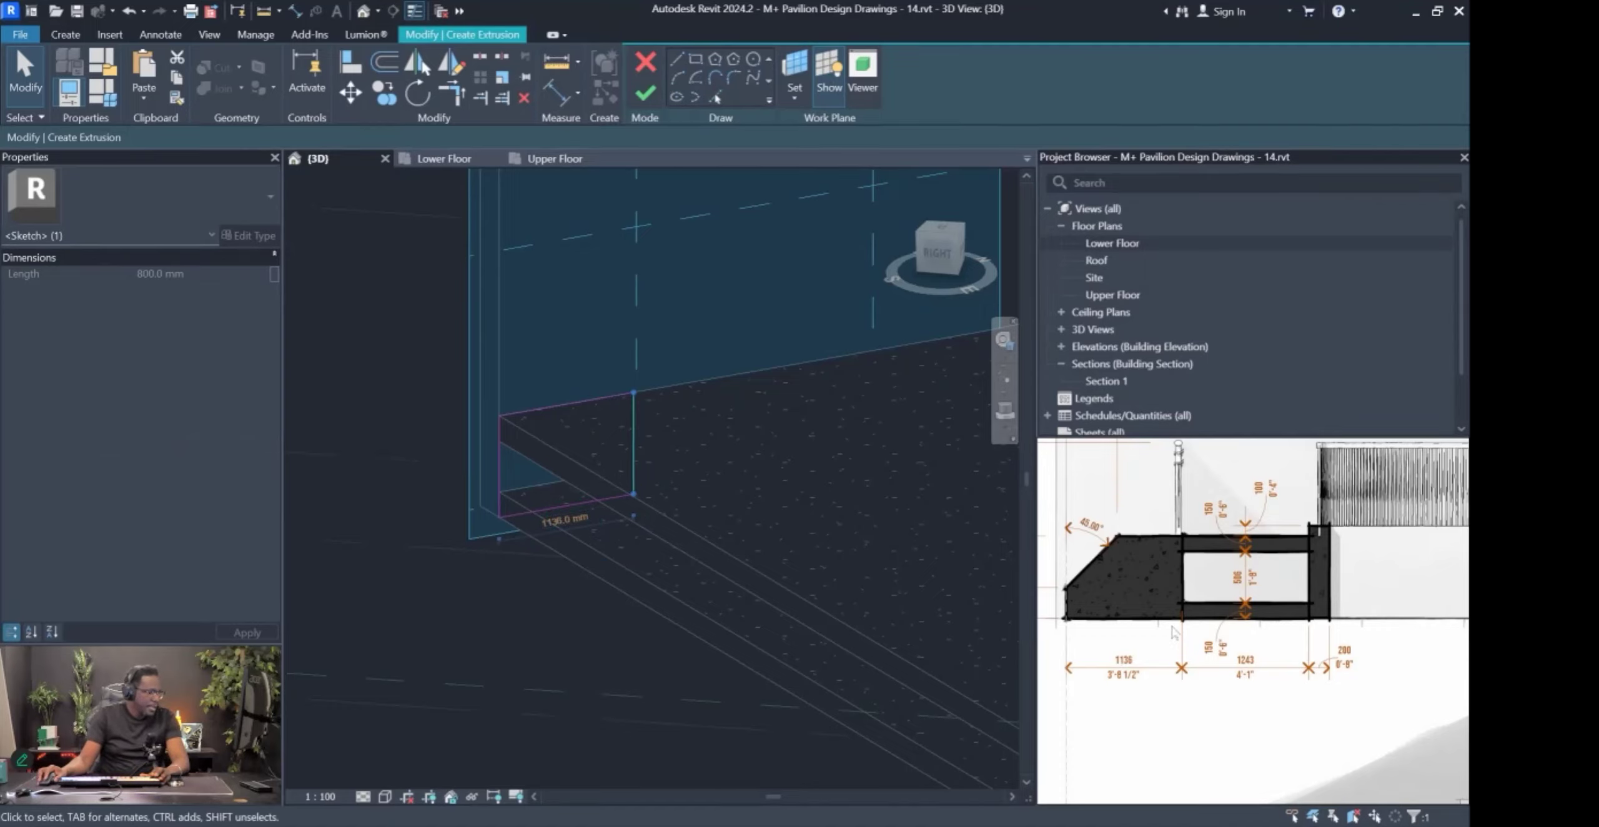
Check the edge heights in the reference section and set the extrusion profile's height to 806 mm.
scroll(1077, 625, up, 3)
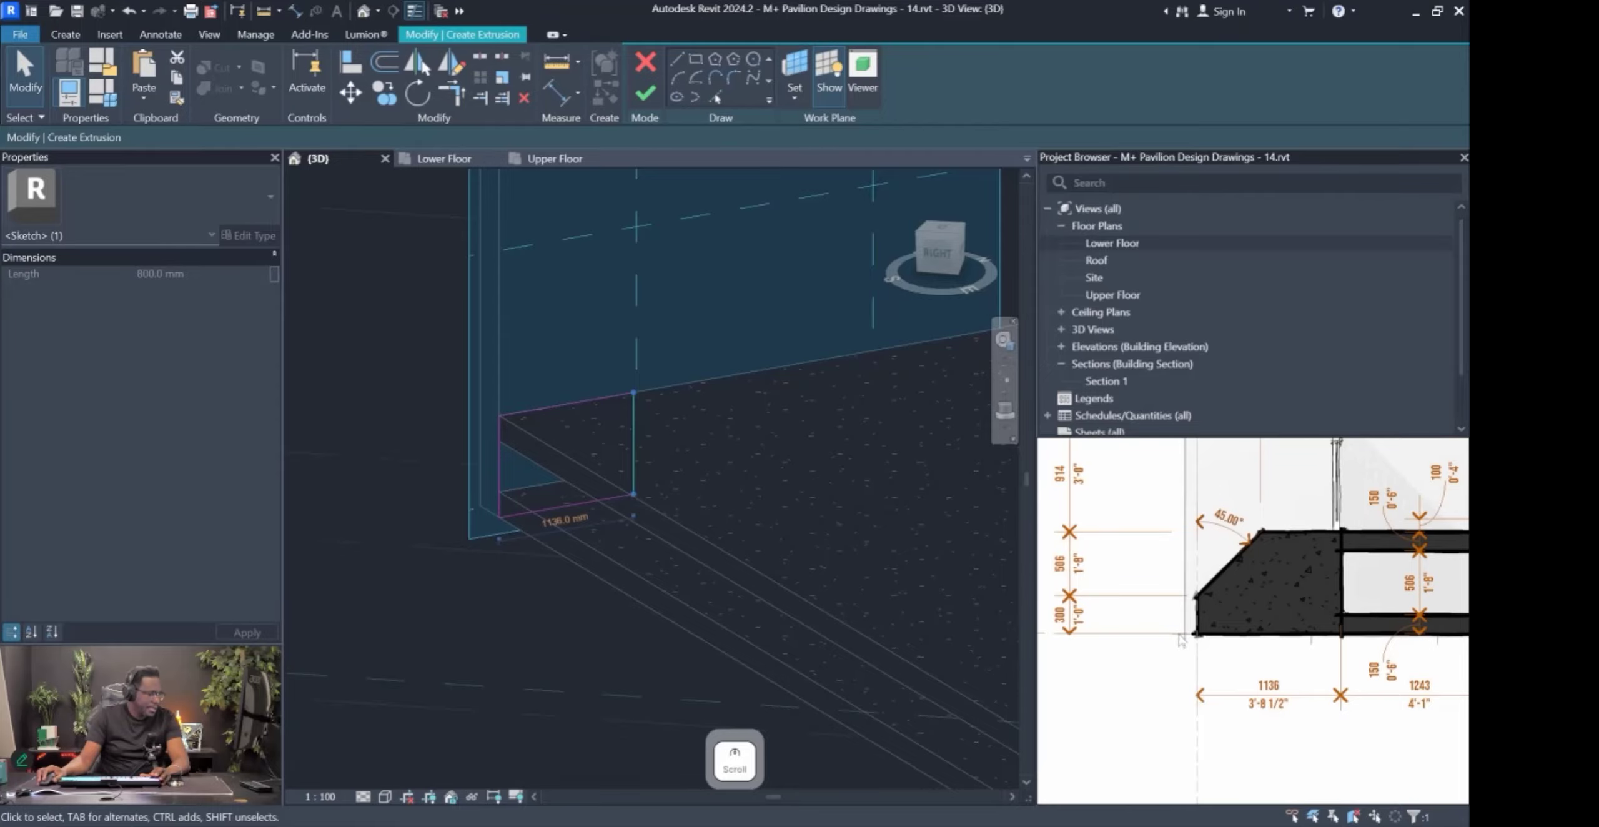
scroll(1180, 638, down, 2)
scroll(1159, 653, up, 4)
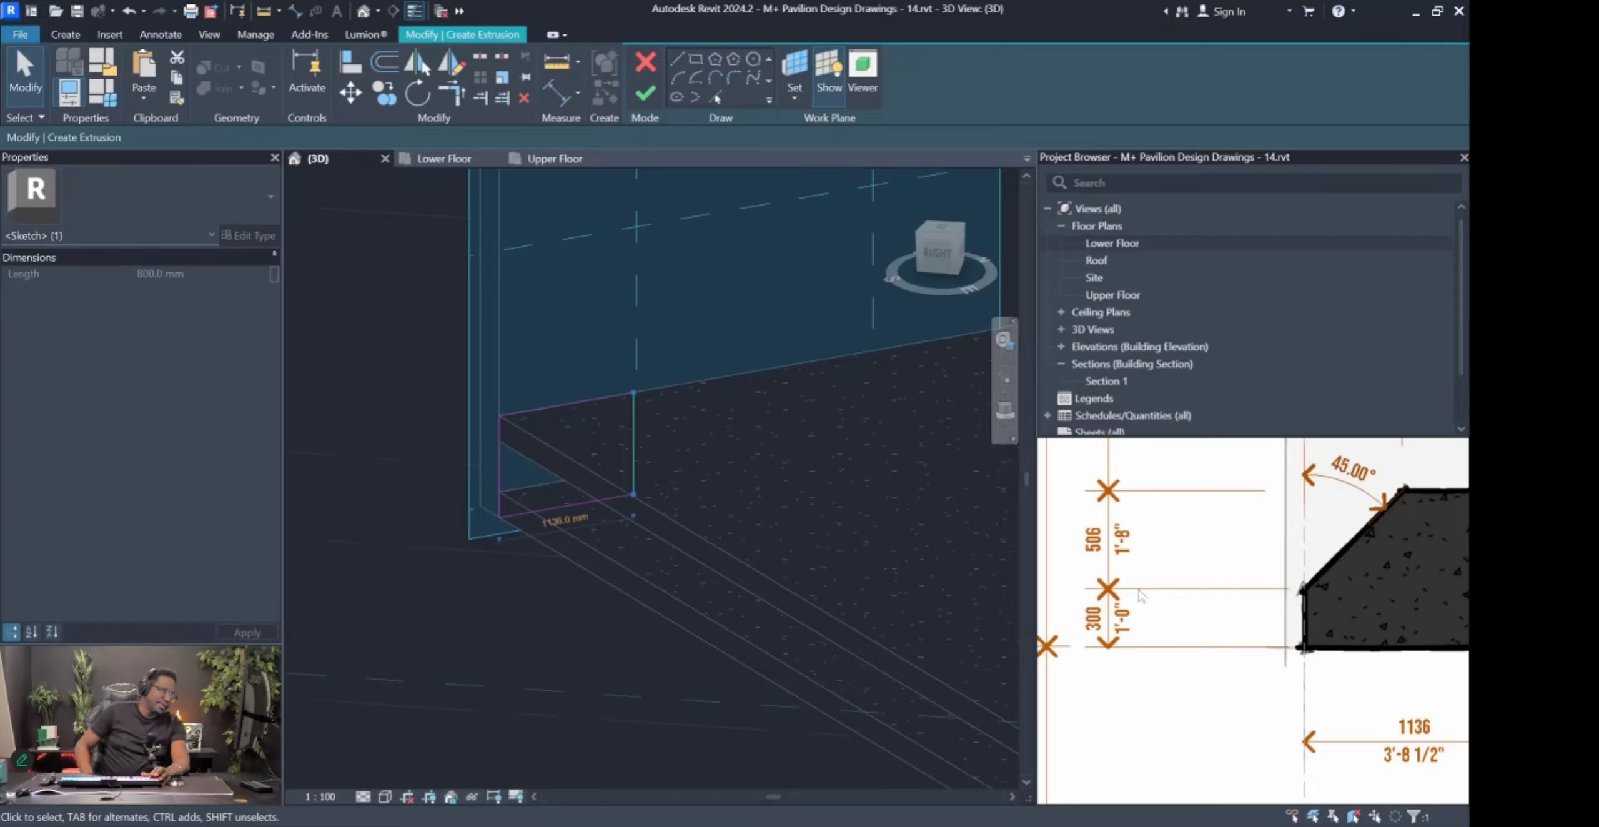
click(535, 412)
click(647, 441)
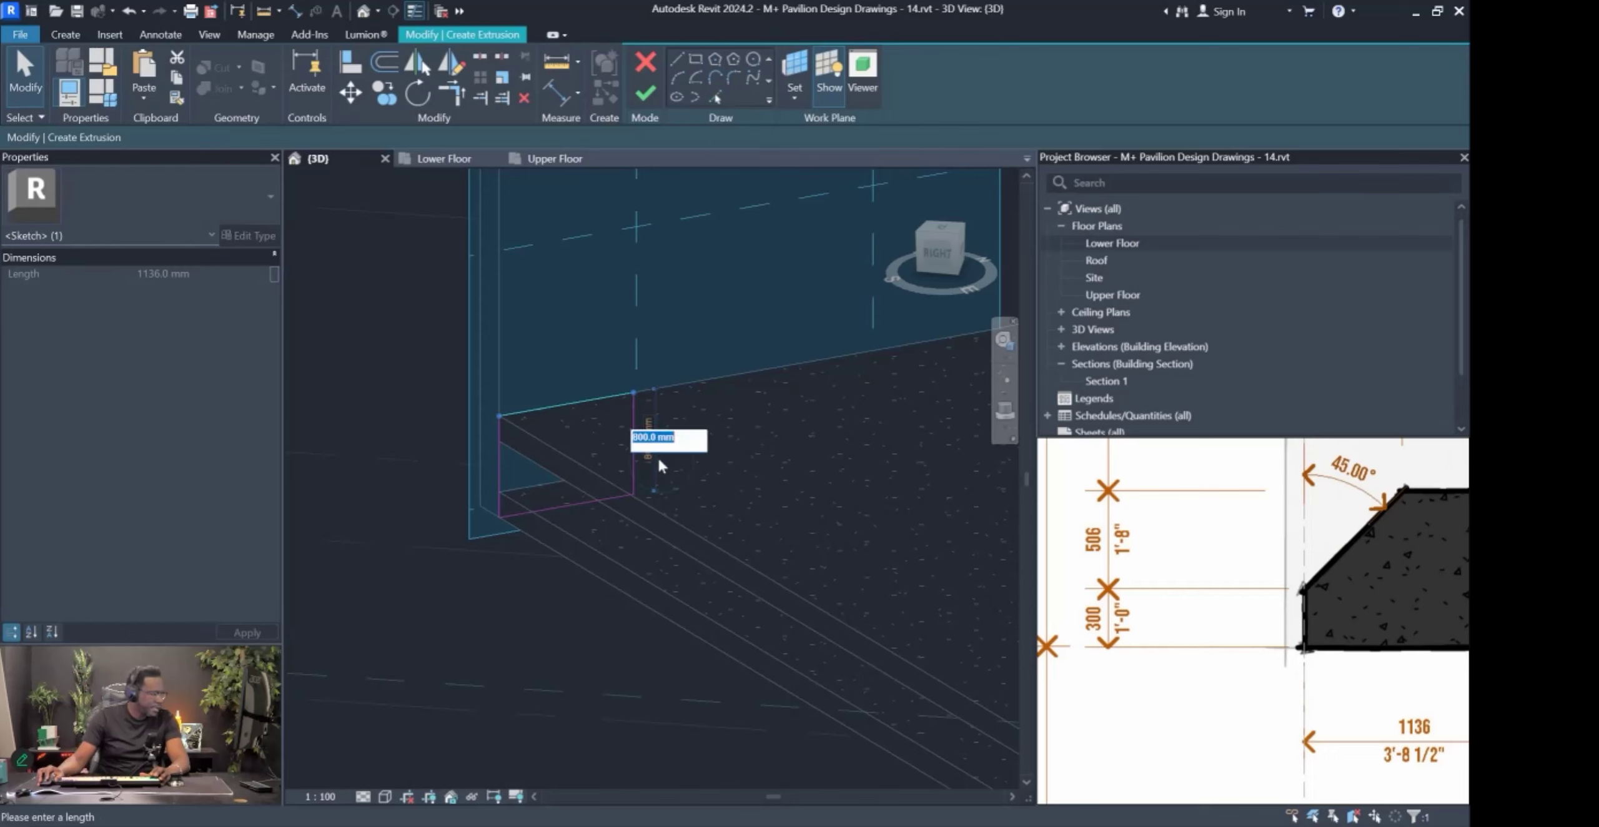
text(806)
key(Return)
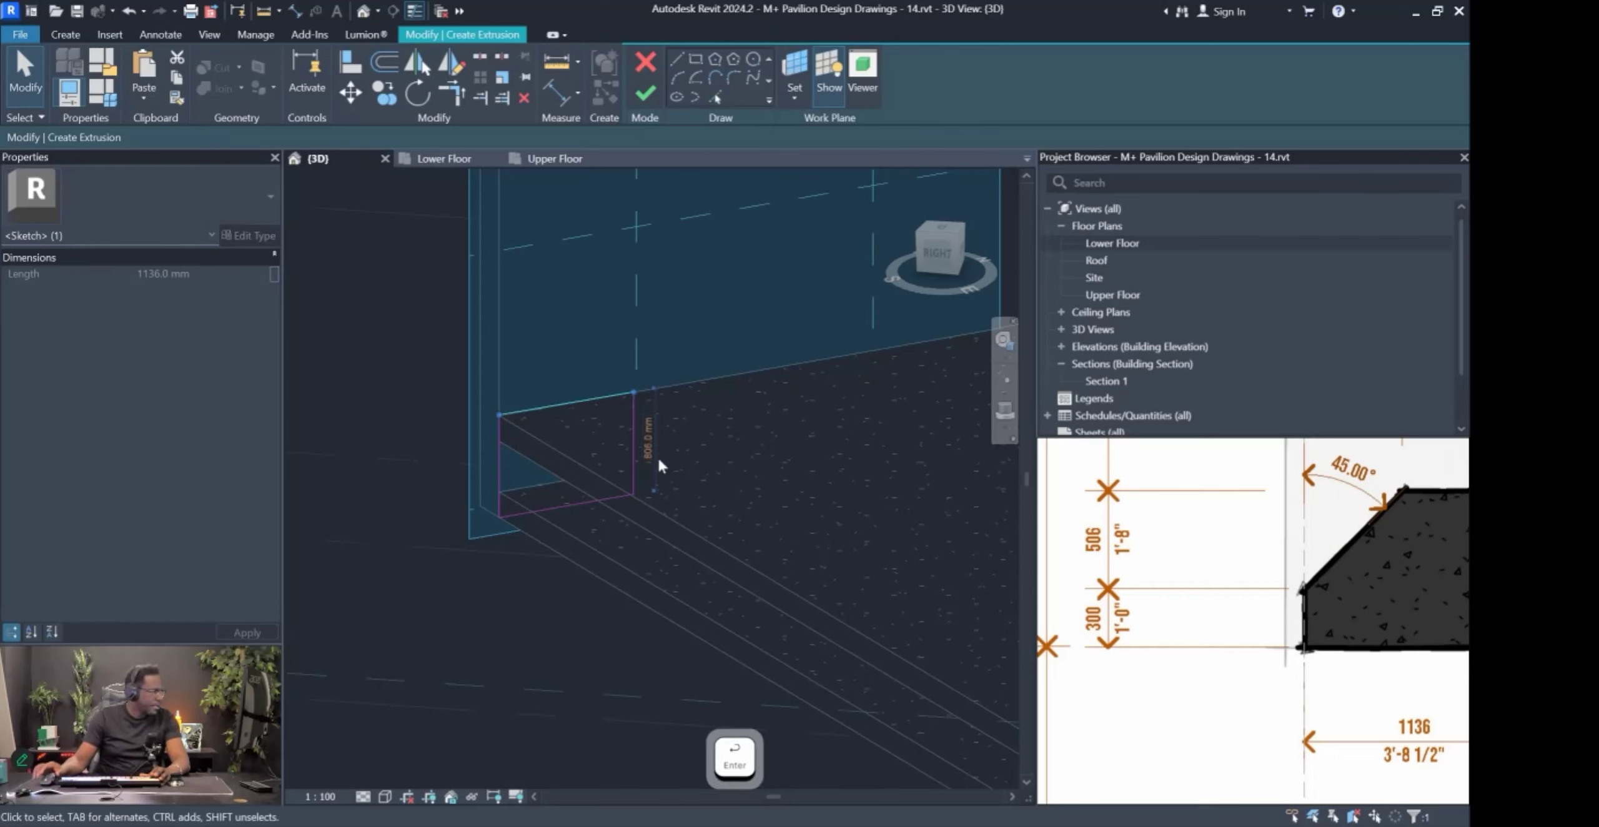
Move the profile's top line down onto the upper slab's top edge at the wall end.
click(387, 383)
scroll(532, 427, up, 5)
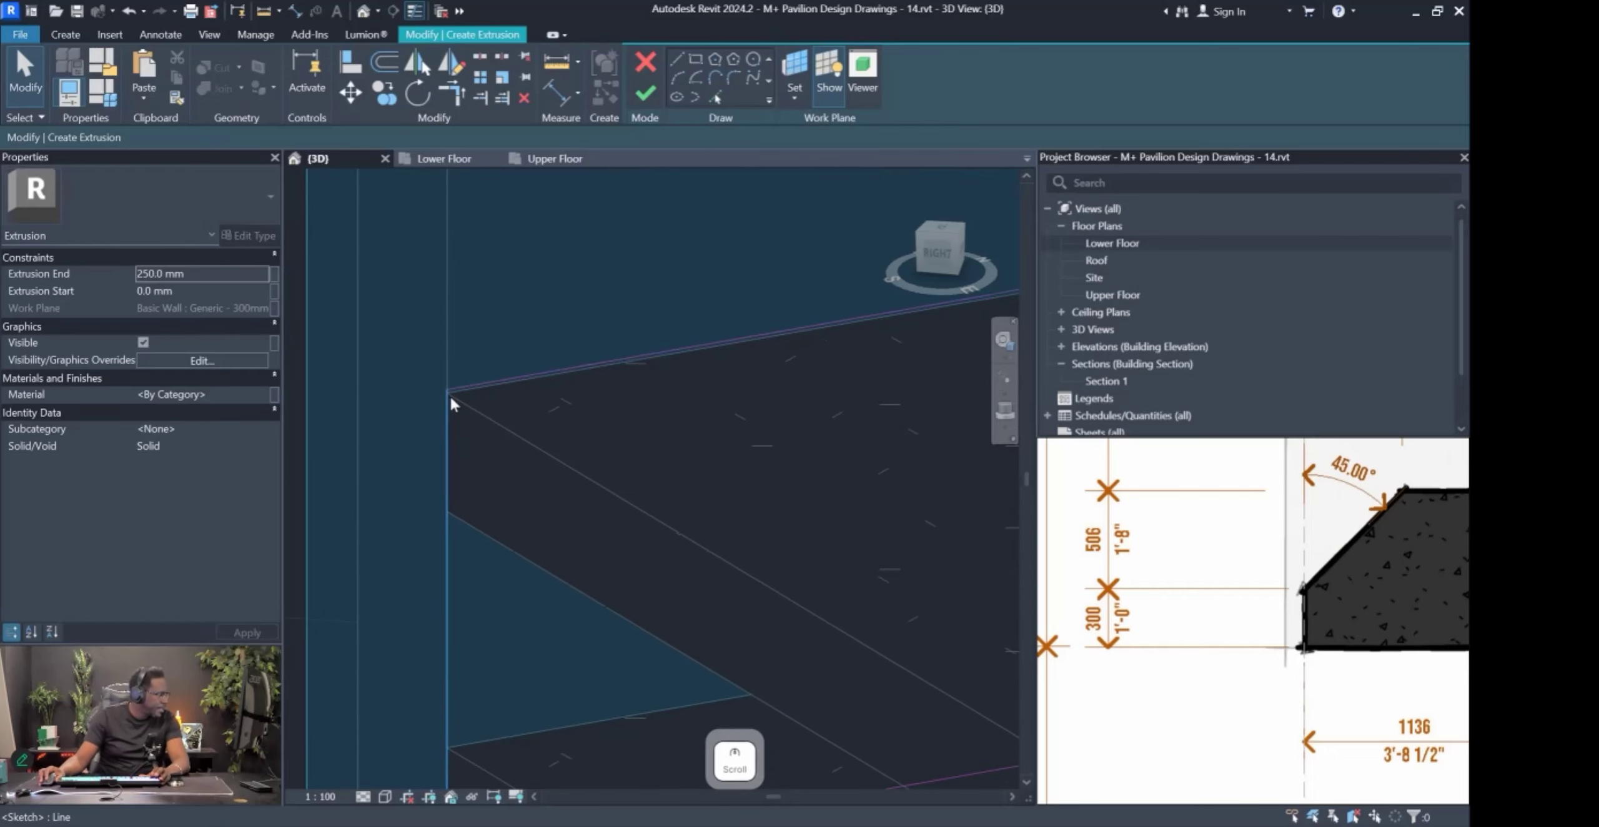
click(519, 377)
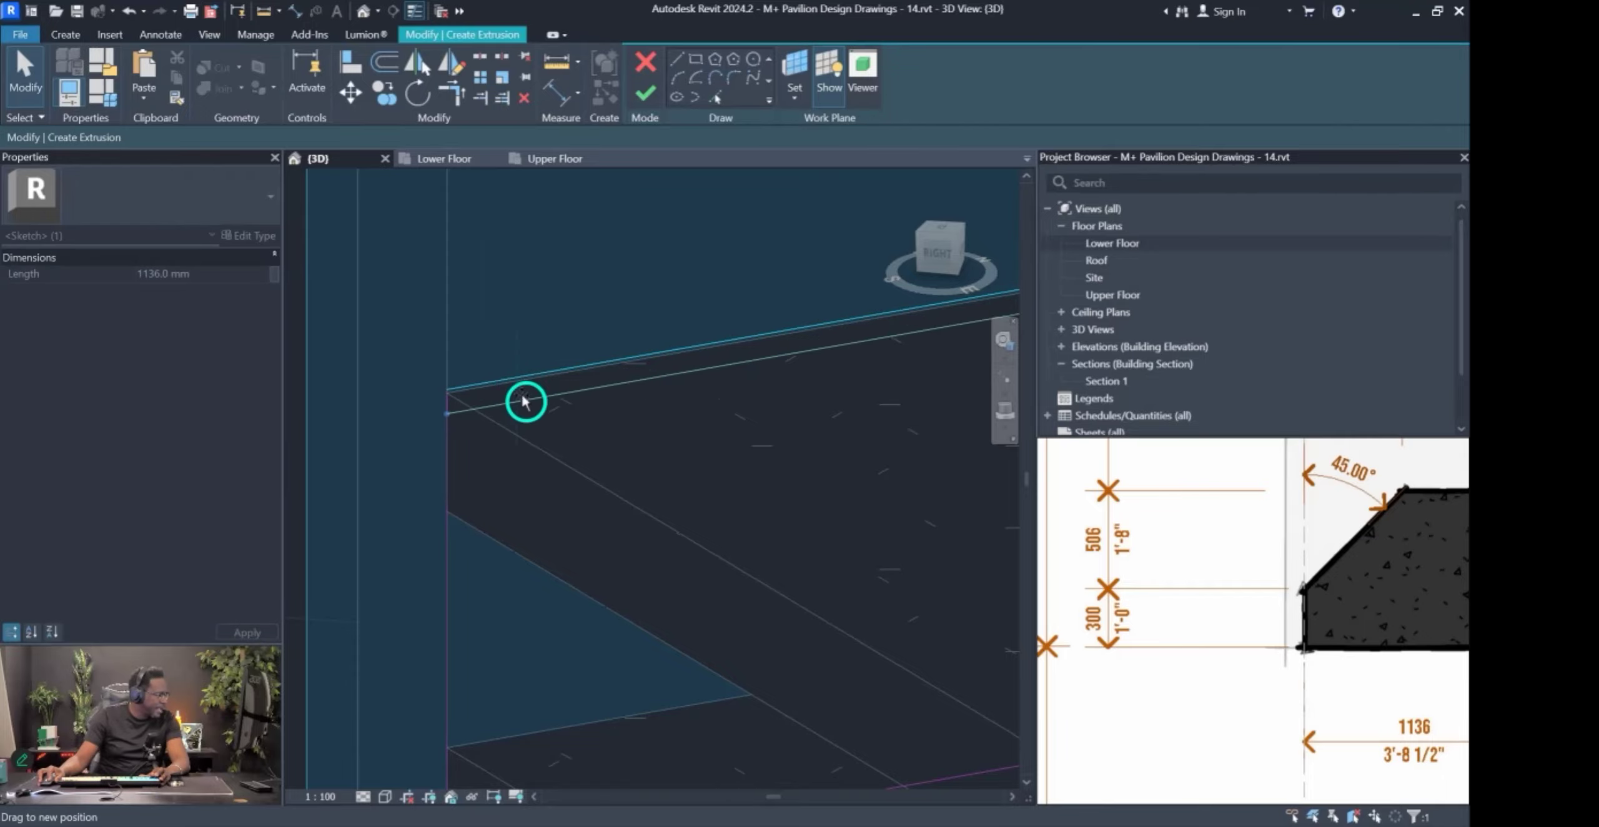
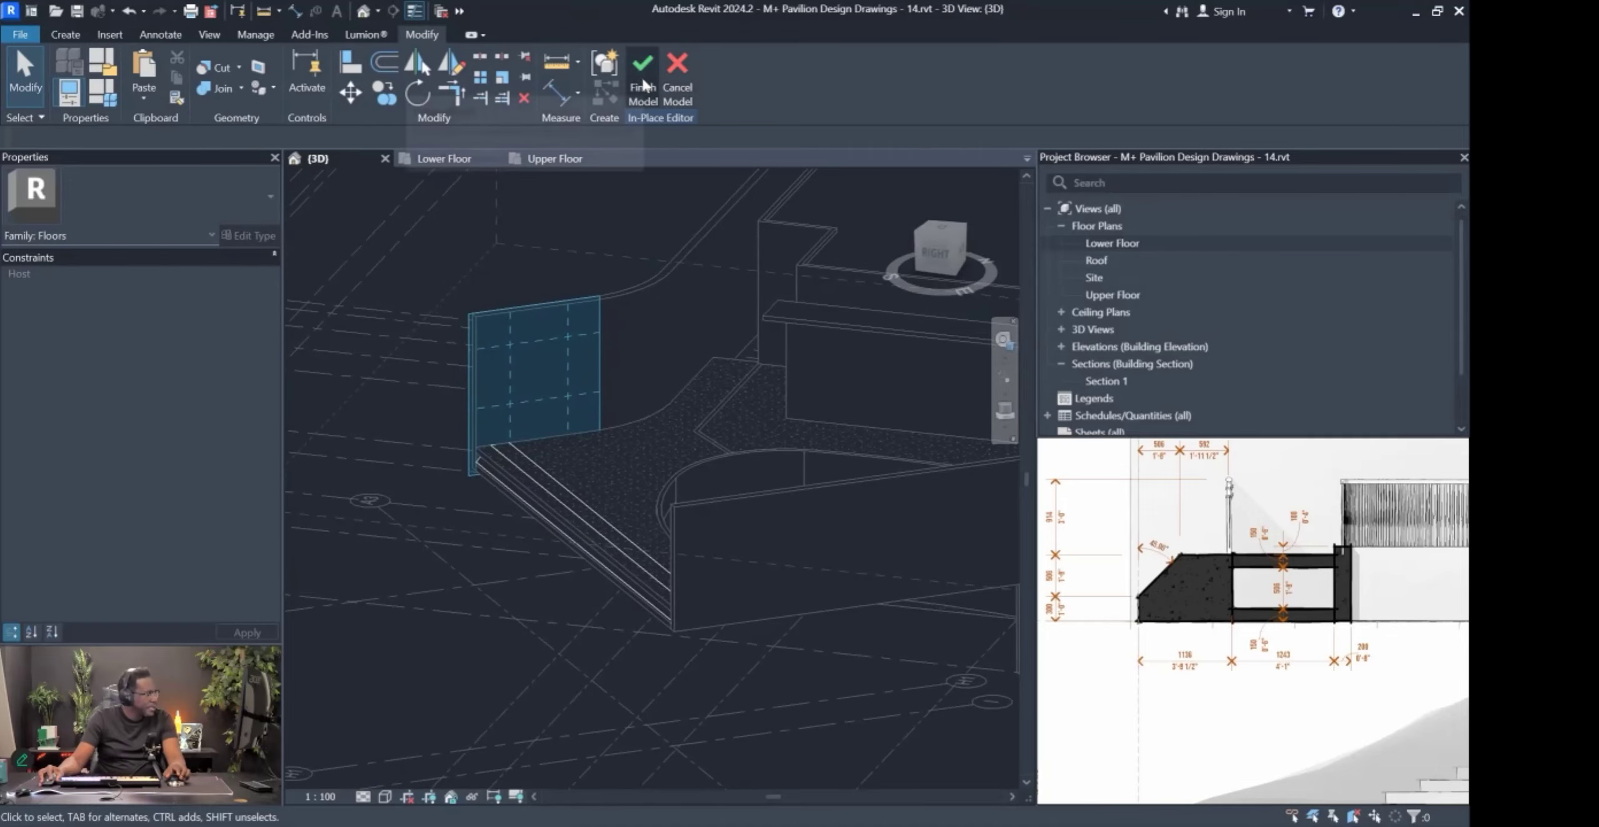
Edit the Upper Floor slab's boundary, align its outer edge to the inner edge of the Patio Slab Edge, and finish without attaching walls.
scroll(474, 541, up, 3)
mouse_move(479, 547)
shift+middle_down()
mouse_move(618, 570)
mouse_move(469, 559)
mouse_move(757, 540)
shift+middle_up()
scroll(582, 572, up, 3)
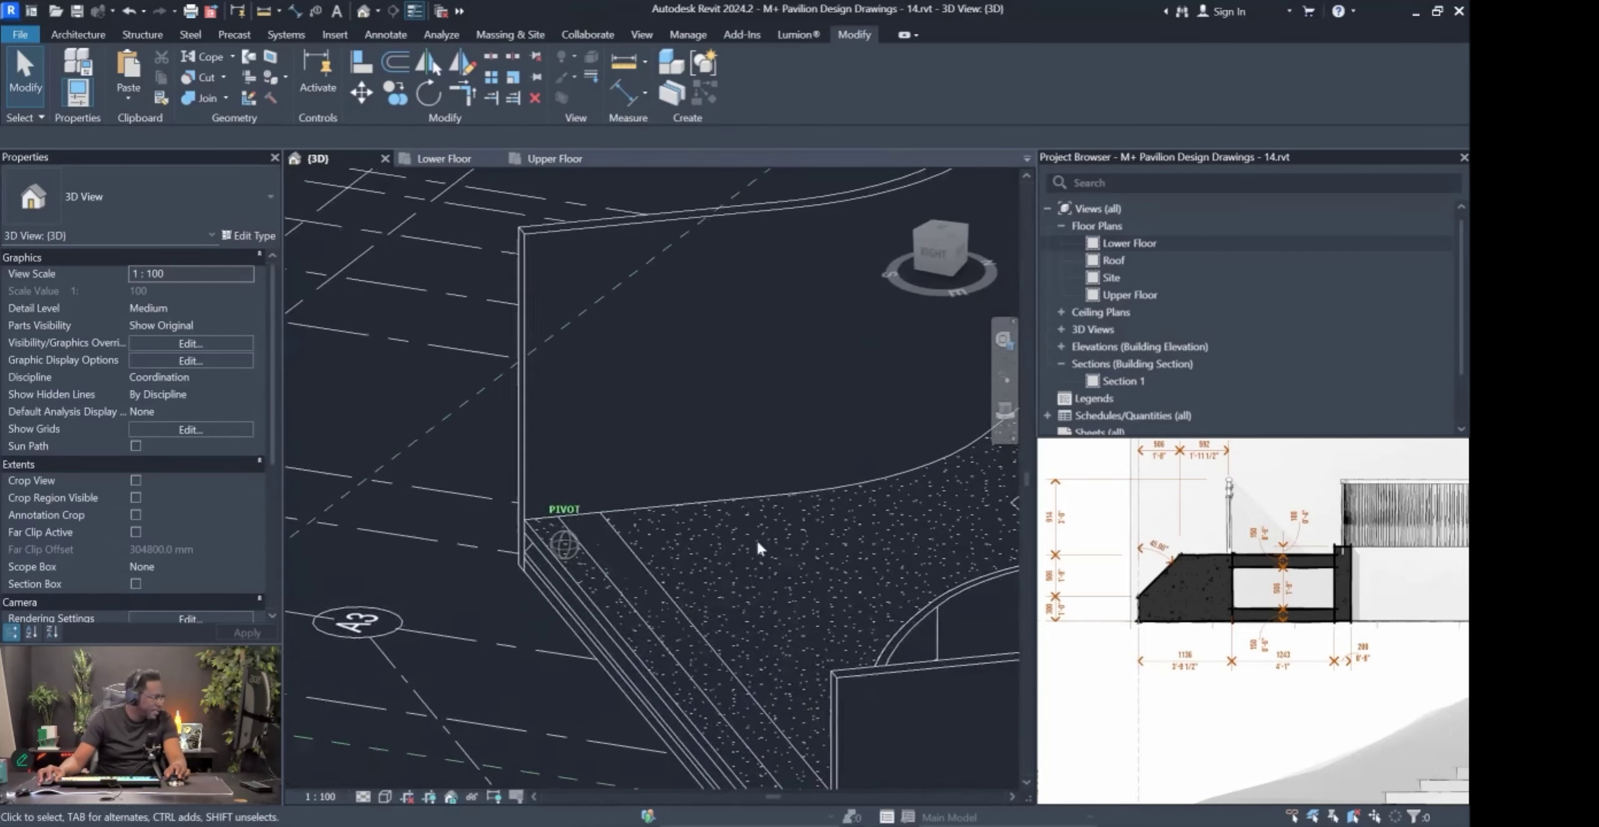
double_click(682, 519)
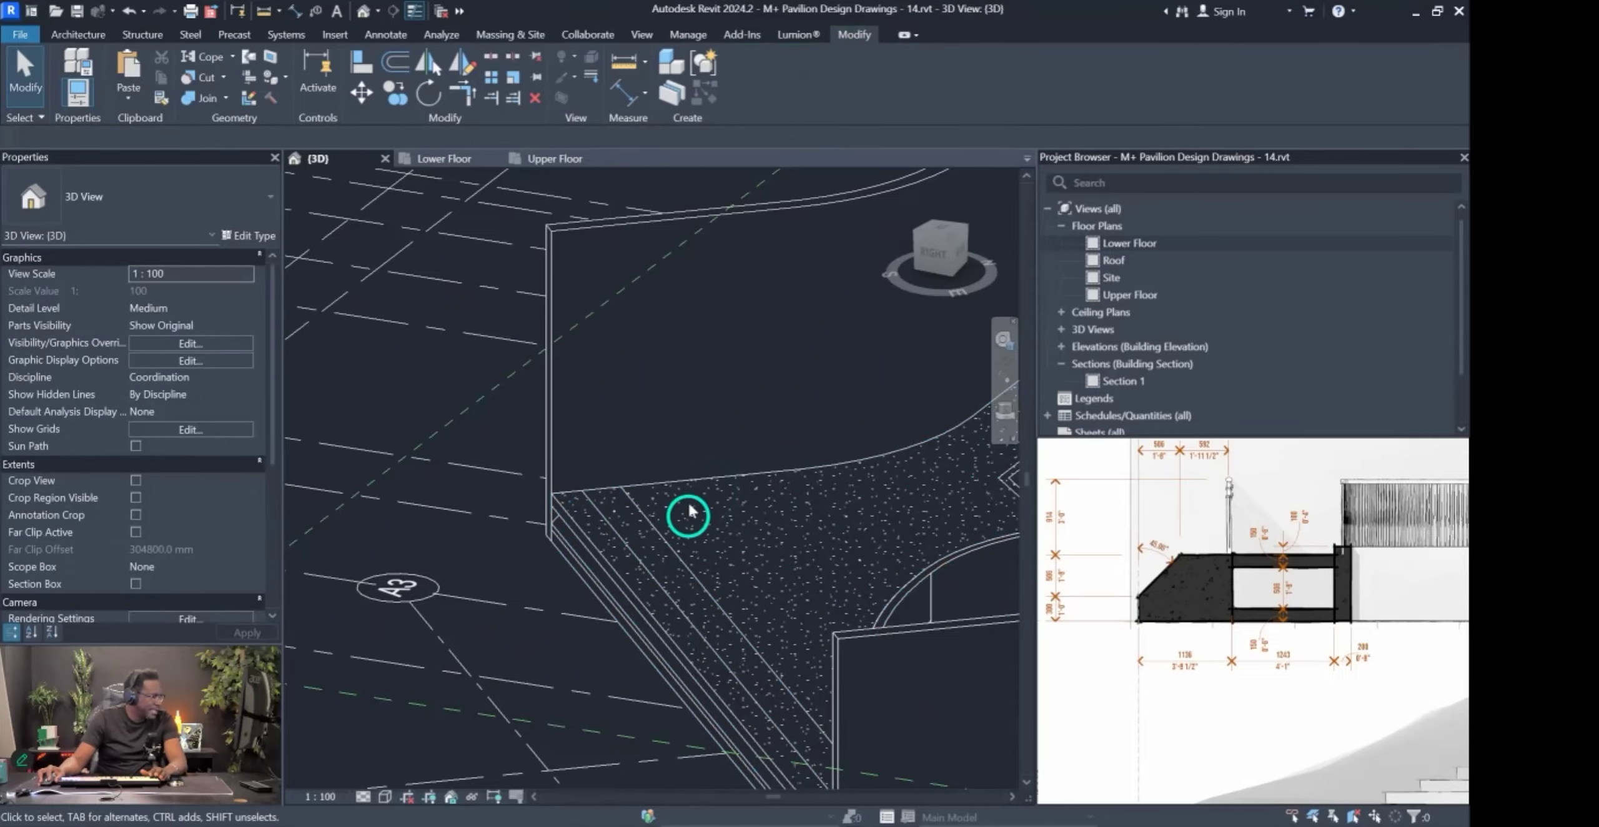
key(a)
key(l)
click(670, 545)
click(583, 536)
mouse_move(585, 589)
shift+middle_down()
mouse_move(595, 611)
mouse_move(726, 643)
shift+middle_up()
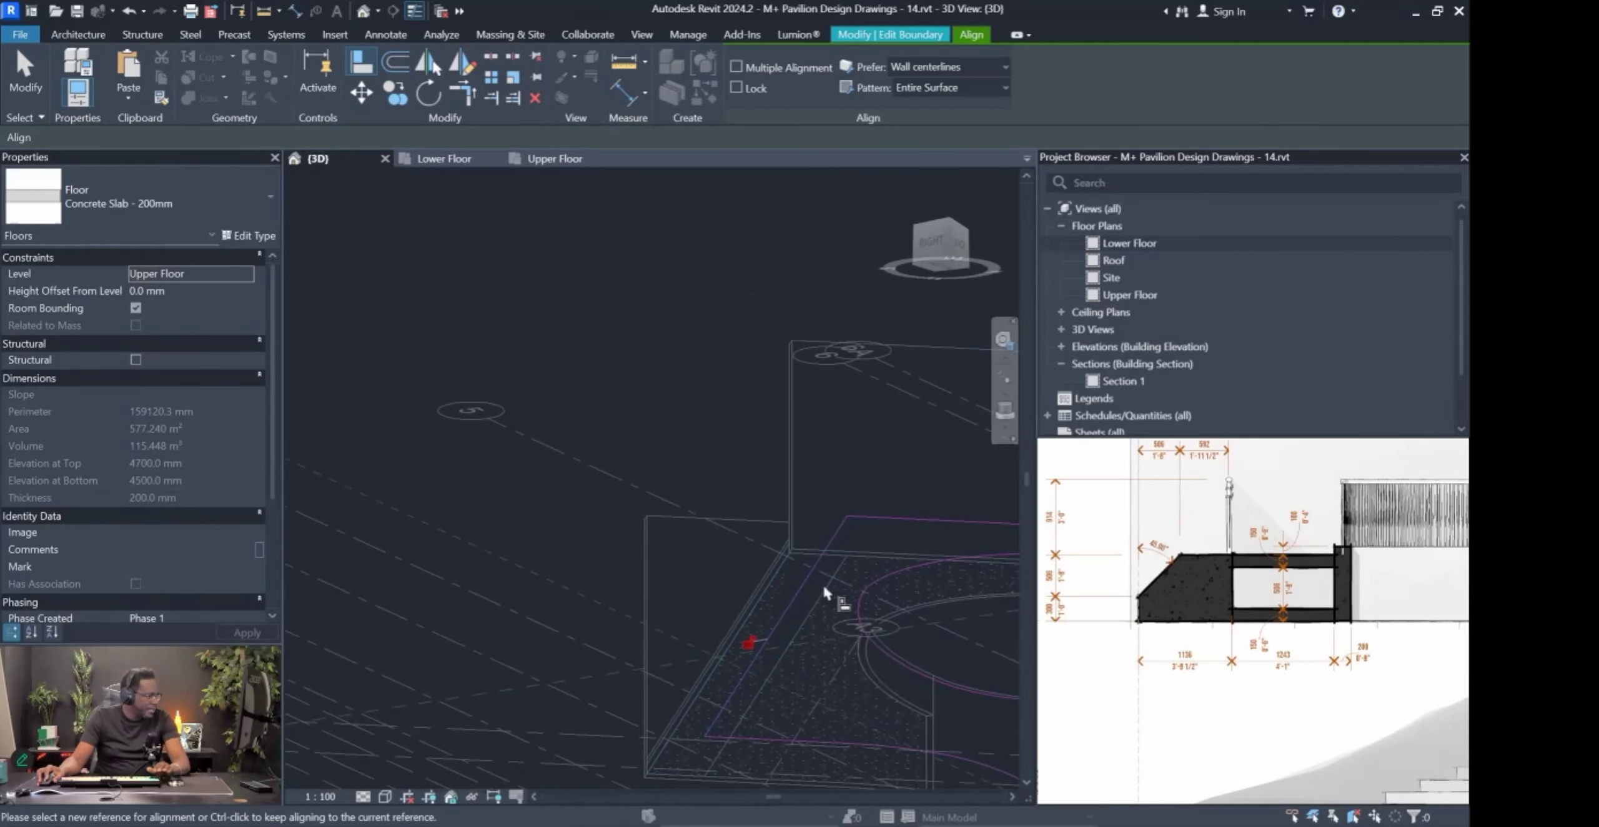
key(Escape)
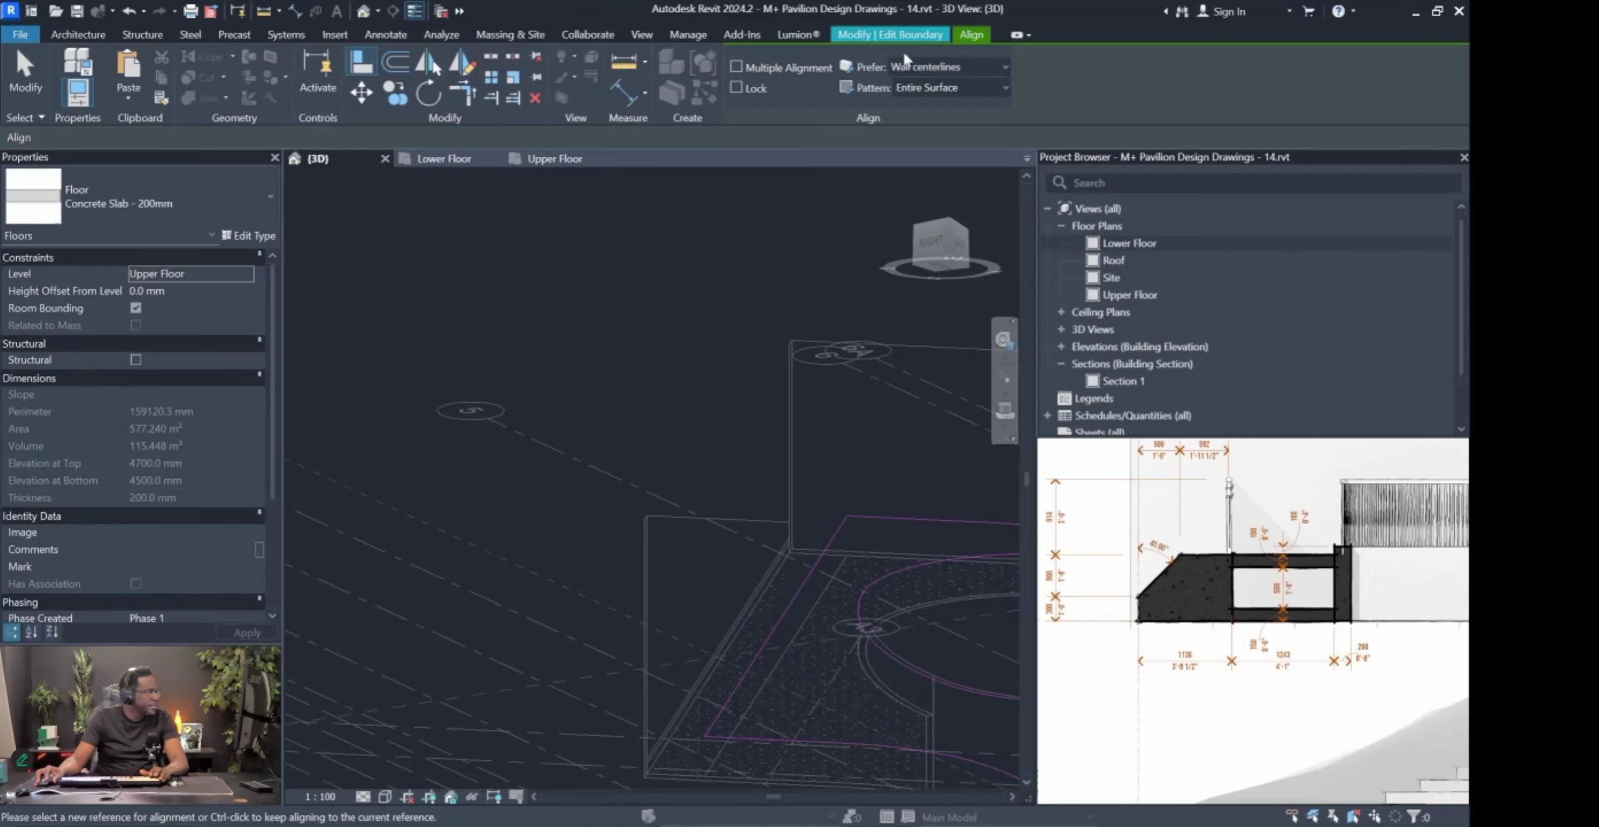
key(Escape)
click(751, 99)
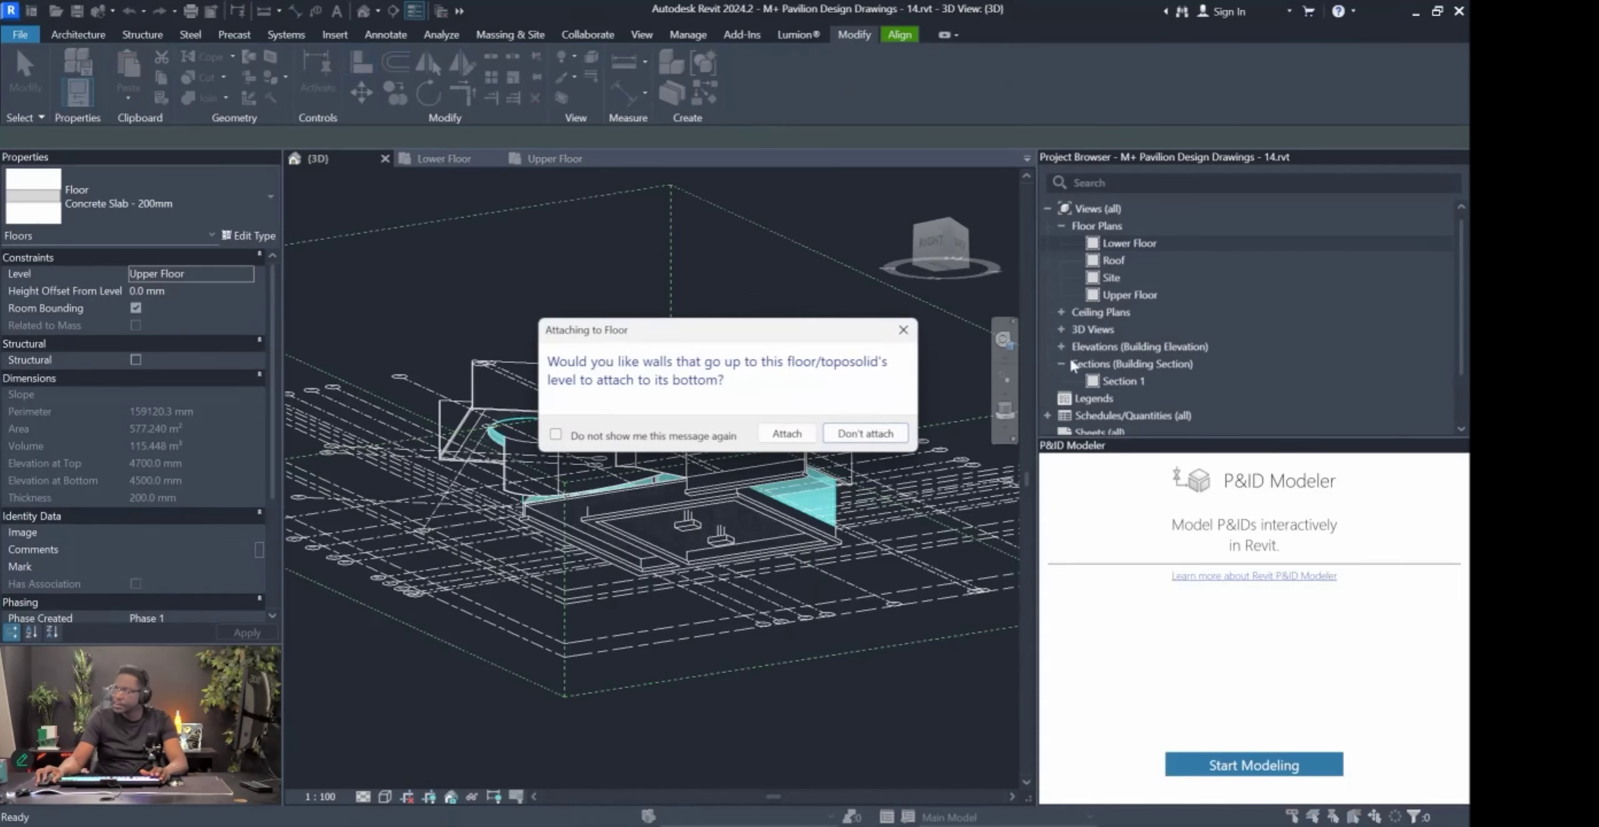
key(Escape)
scroll(687, 534, up, 5)
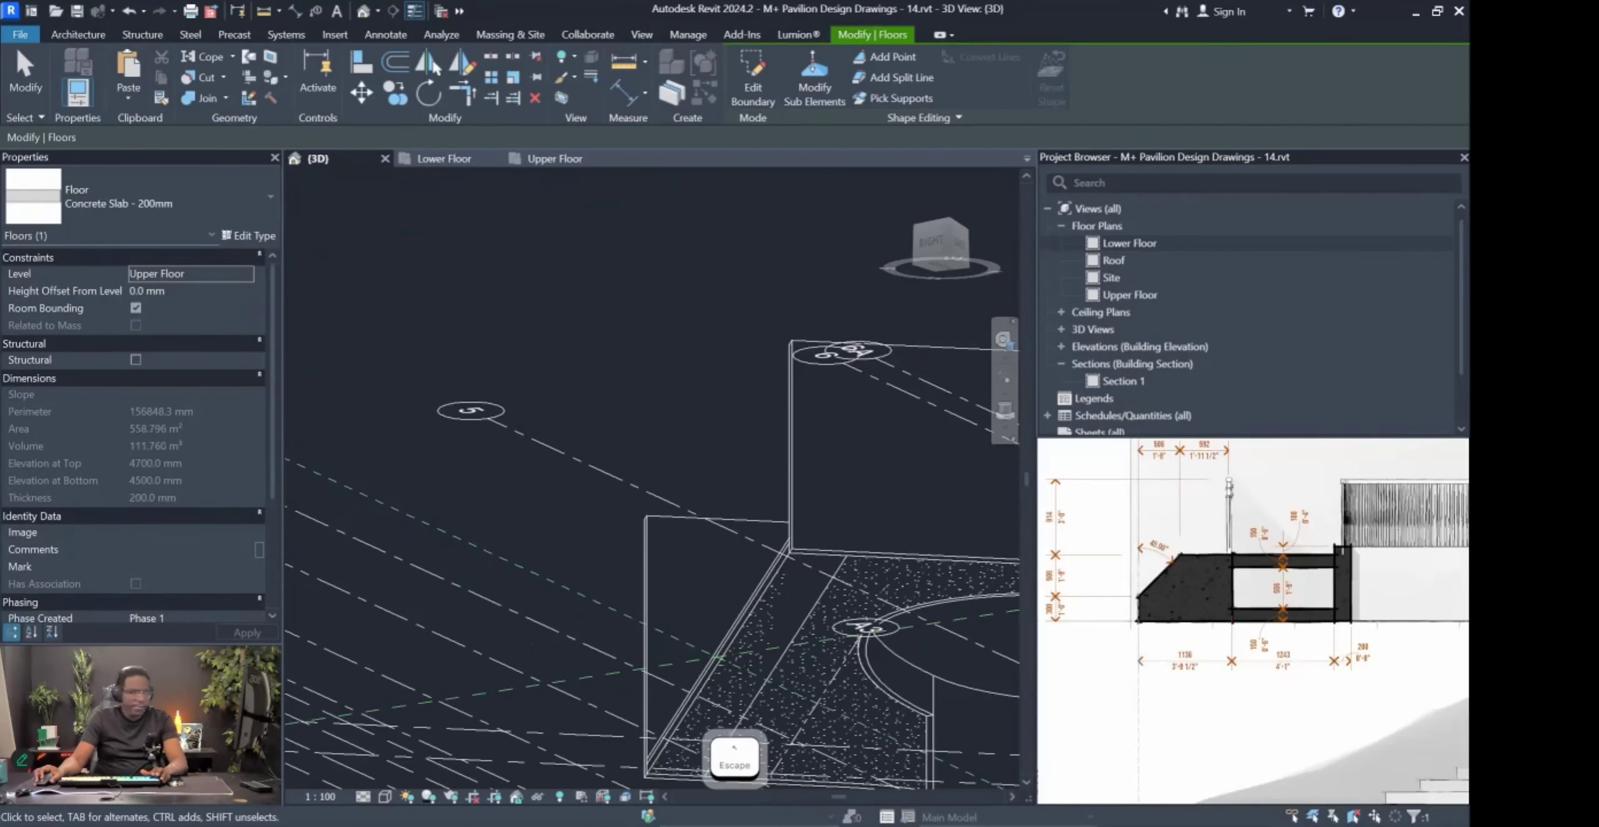
key(Escape)
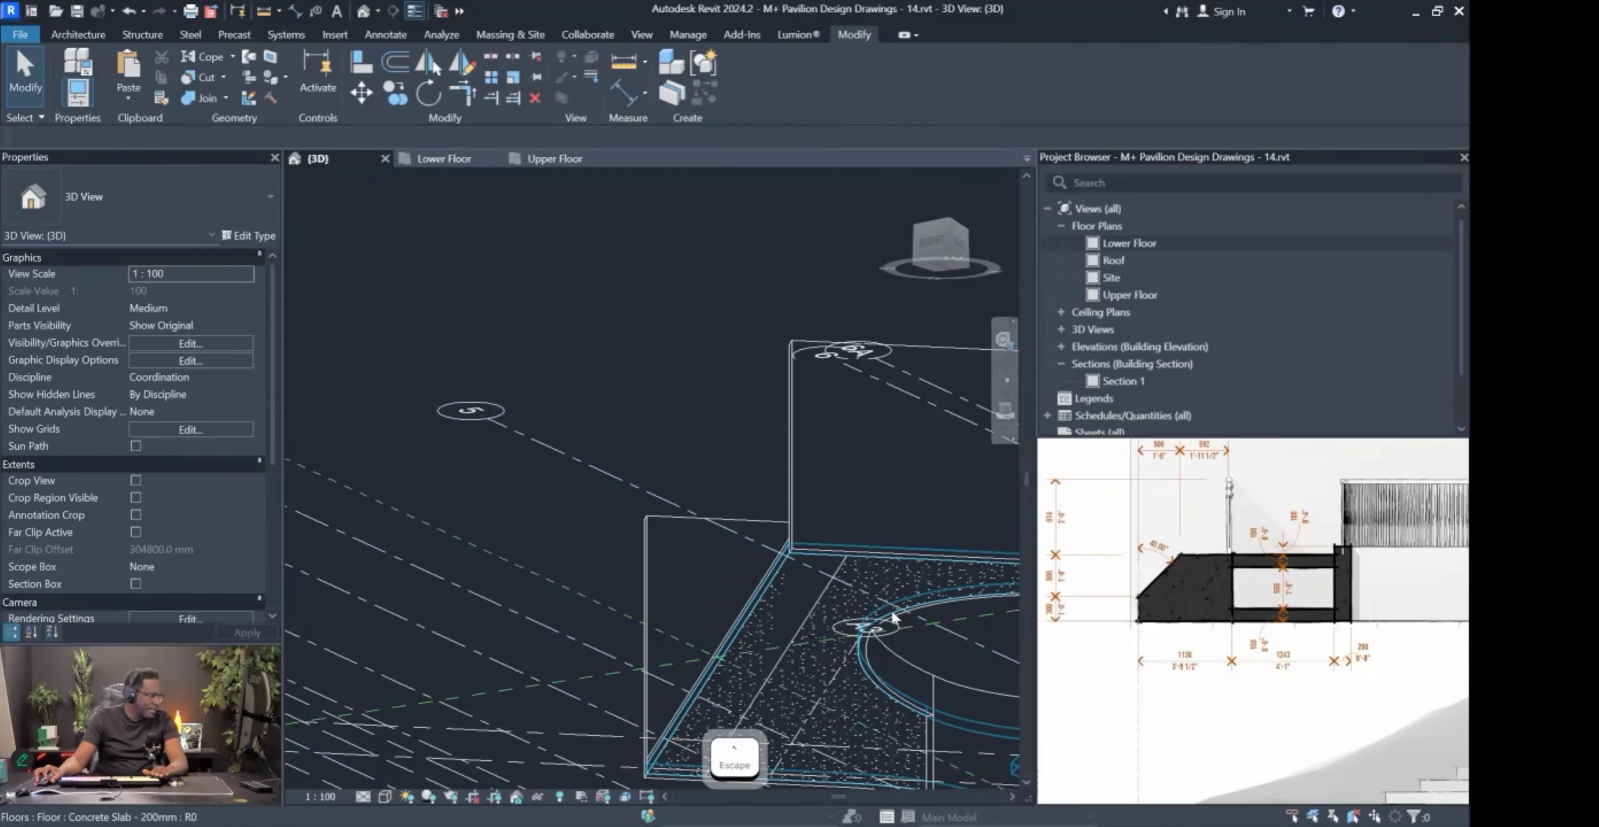
Align the Cantilever slab's outer boundary to the inner edge of the Patio Slab Edge and finish without attaching walls.
double_click(892, 611)
key(a)
key(l)
click(824, 606)
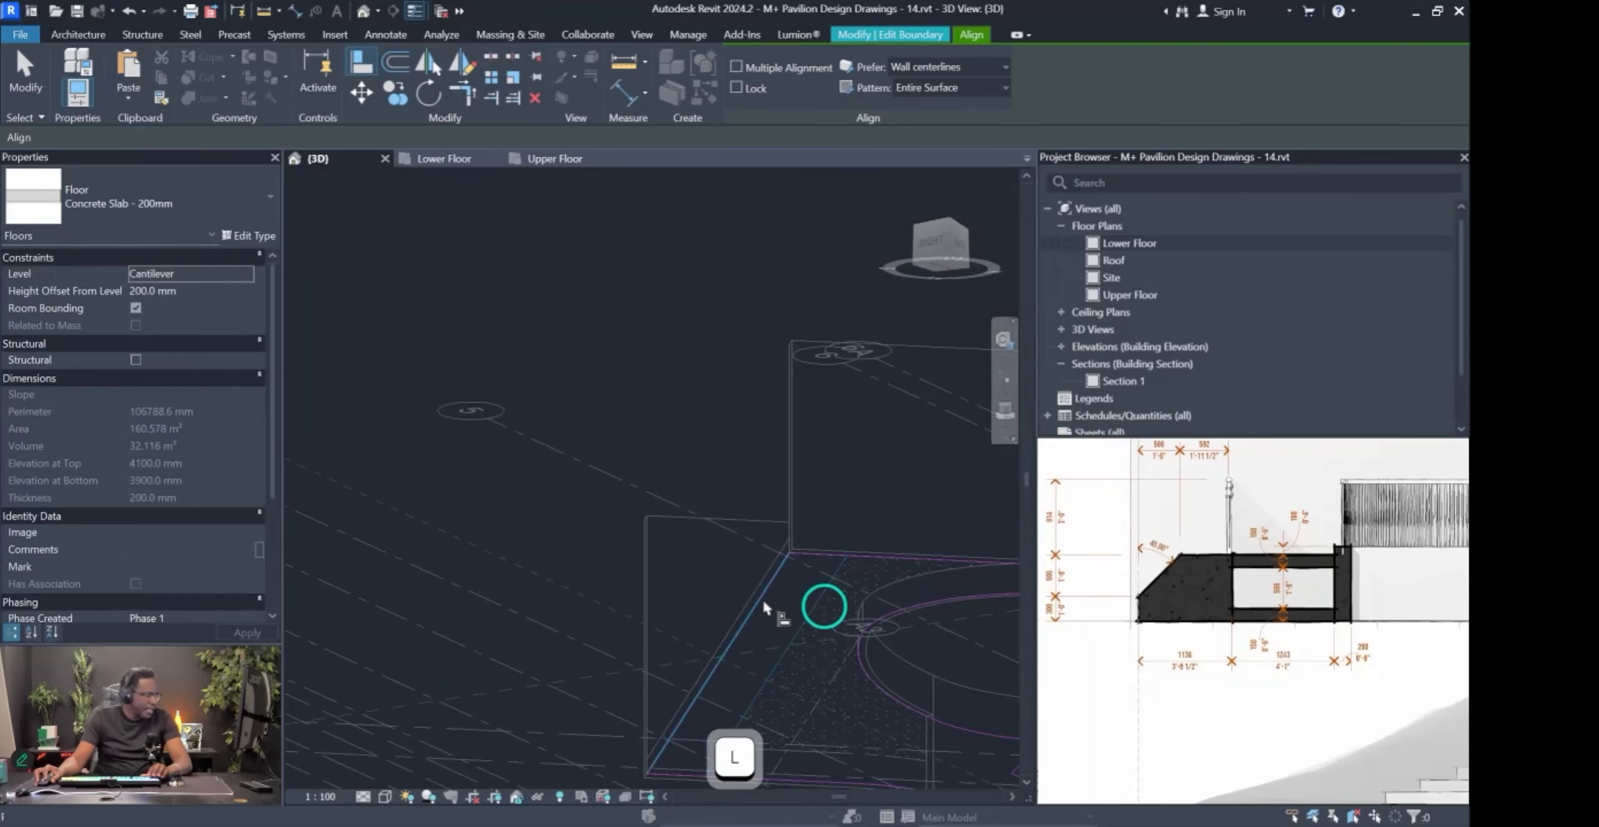
click(756, 606)
key(Escape)
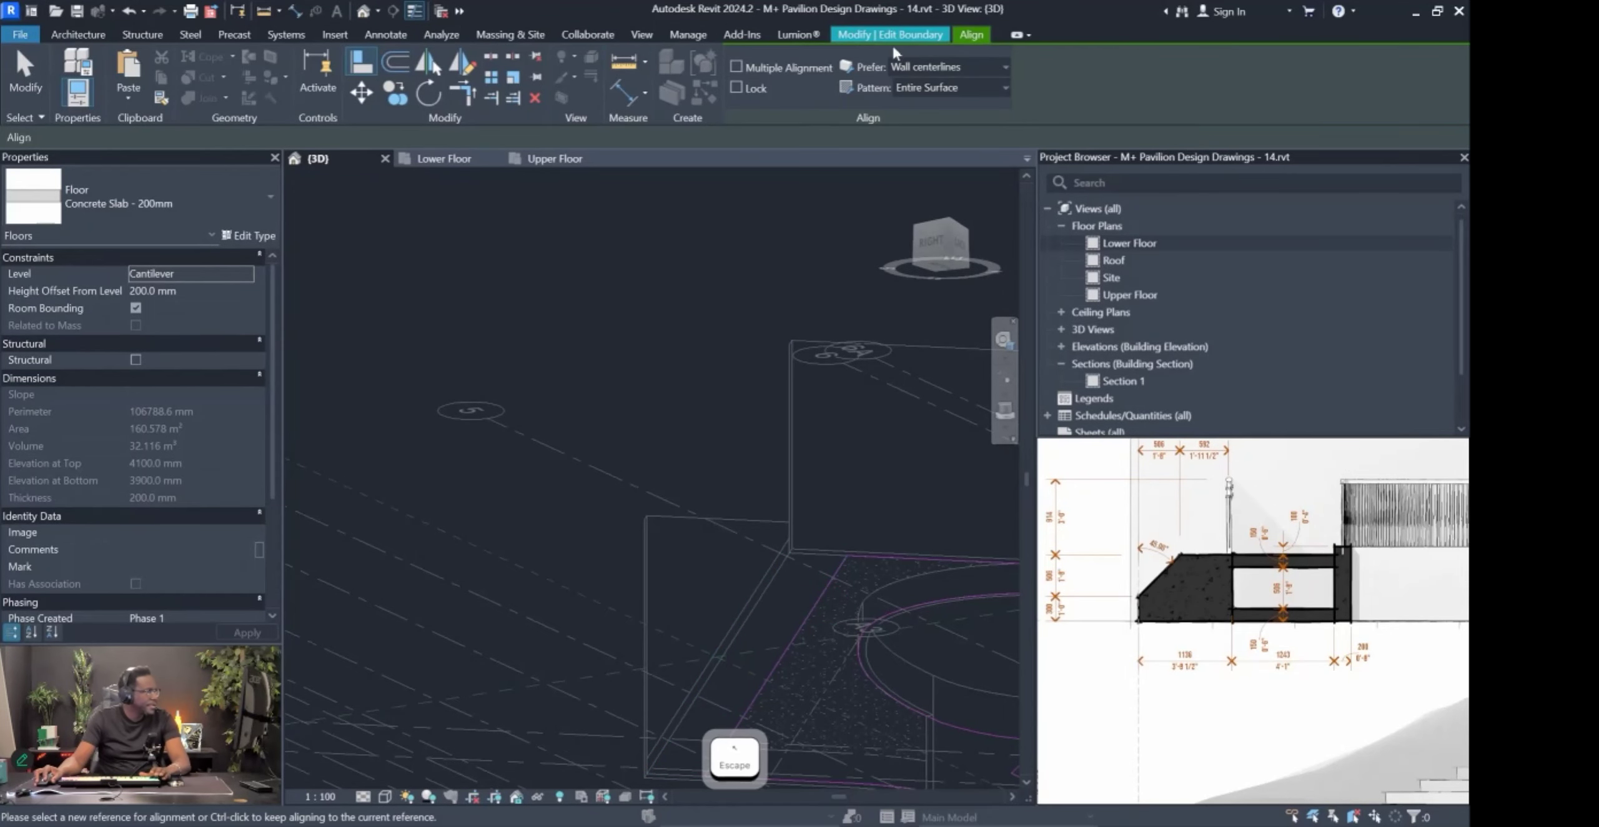
click(743, 94)
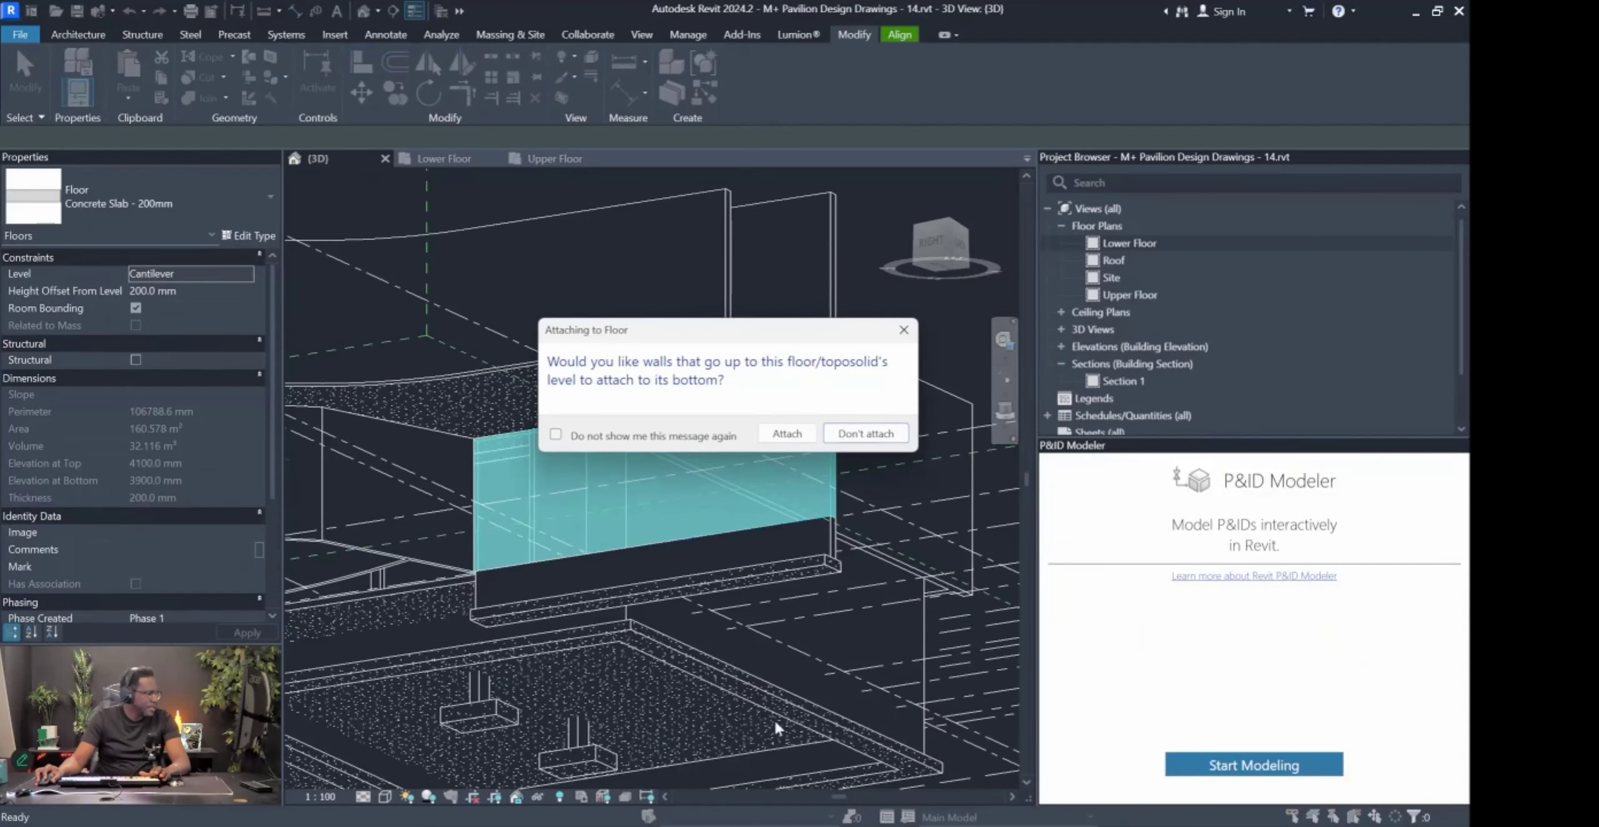
click(840, 438)
scroll(736, 576, down, 3)
key(Escape)
Attach the top of the short Generic - 150mm wall protruding beside the curved opening to the slab.
click(731, 430)
mouse_move(734, 435)
shift+middle_down()
mouse_move(671, 603)
mouse_move(780, 640)
mouse_move(788, 508)
mouse_move(844, 525)
mouse_move(722, 480)
mouse_move(702, 522)
mouse_move(580, 627)
mouse_move(772, 674)
mouse_move(763, 563)
mouse_move(712, 550)
shift+middle_up()
scroll(844, 525, up, 2)
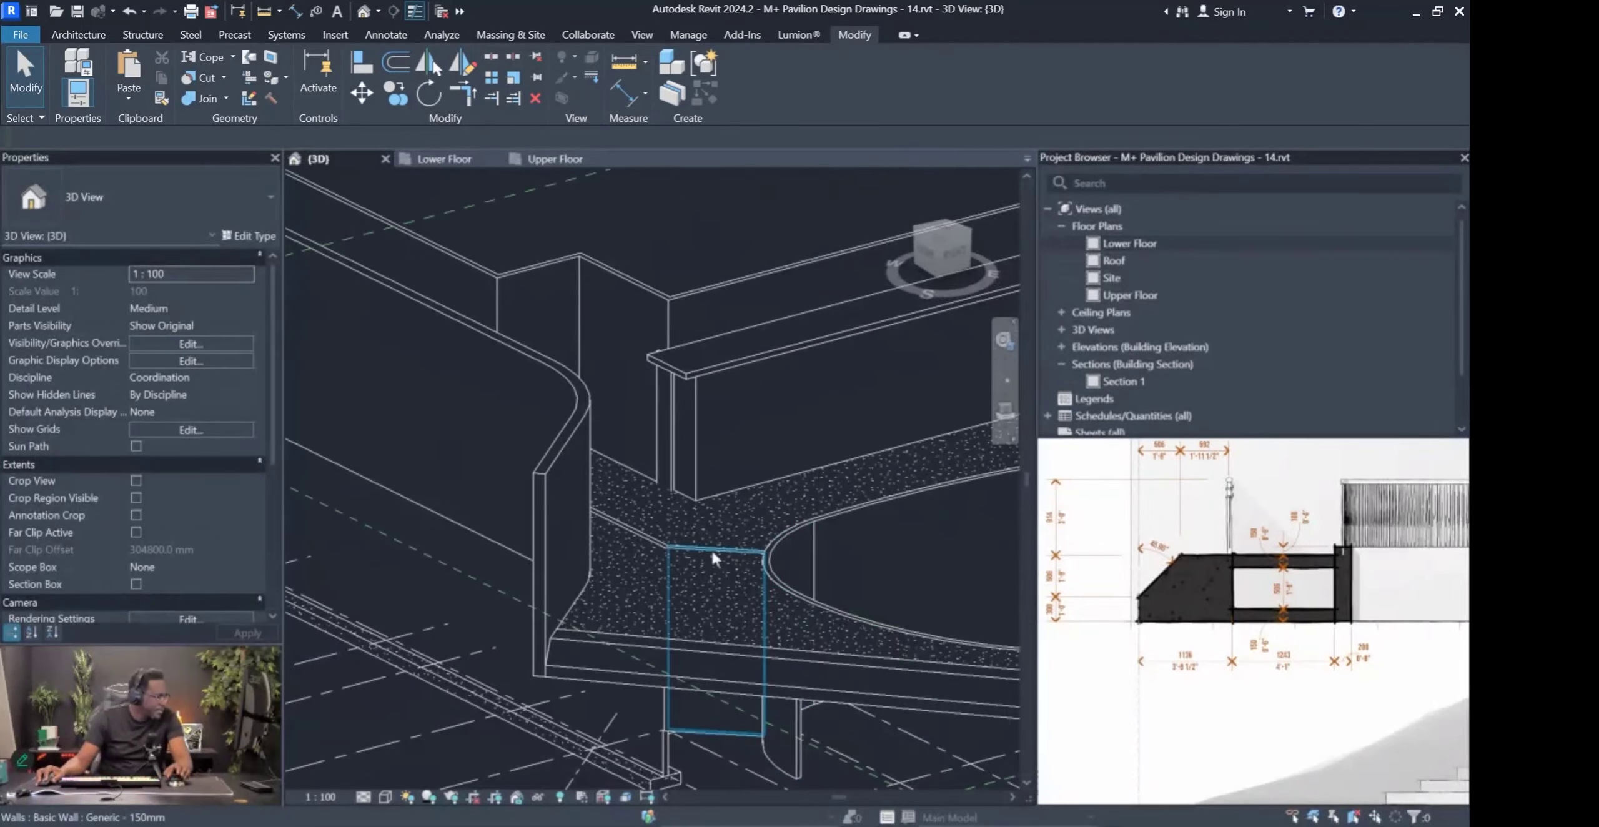
click(712, 550)
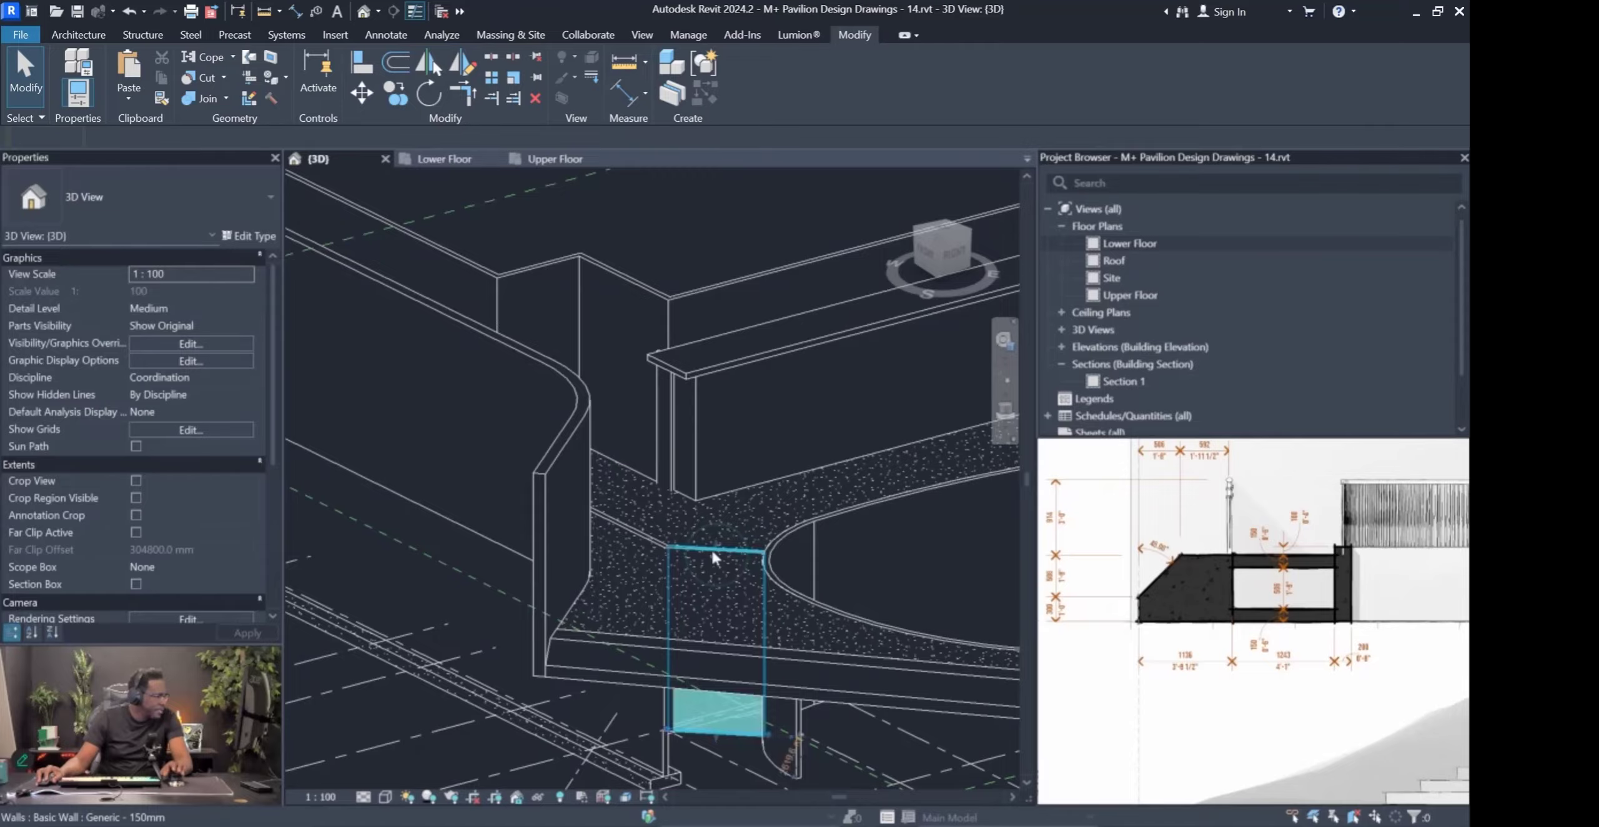
click(712, 549)
shift+middle_drag(712, 549, 749, 610)
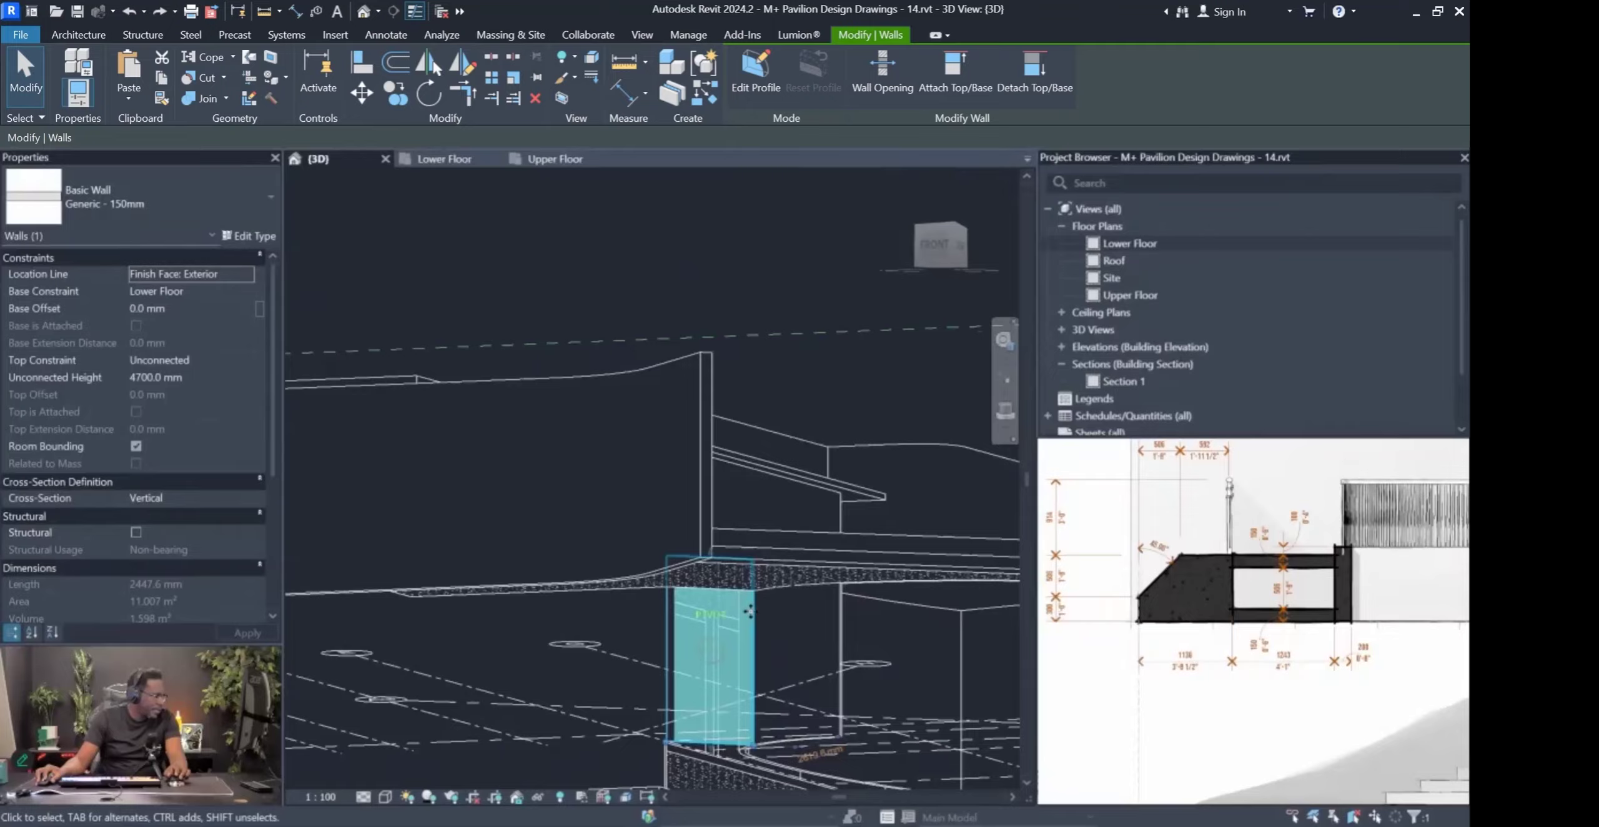
shift+middle_drag(748, 610, 780, 474)
click(954, 69)
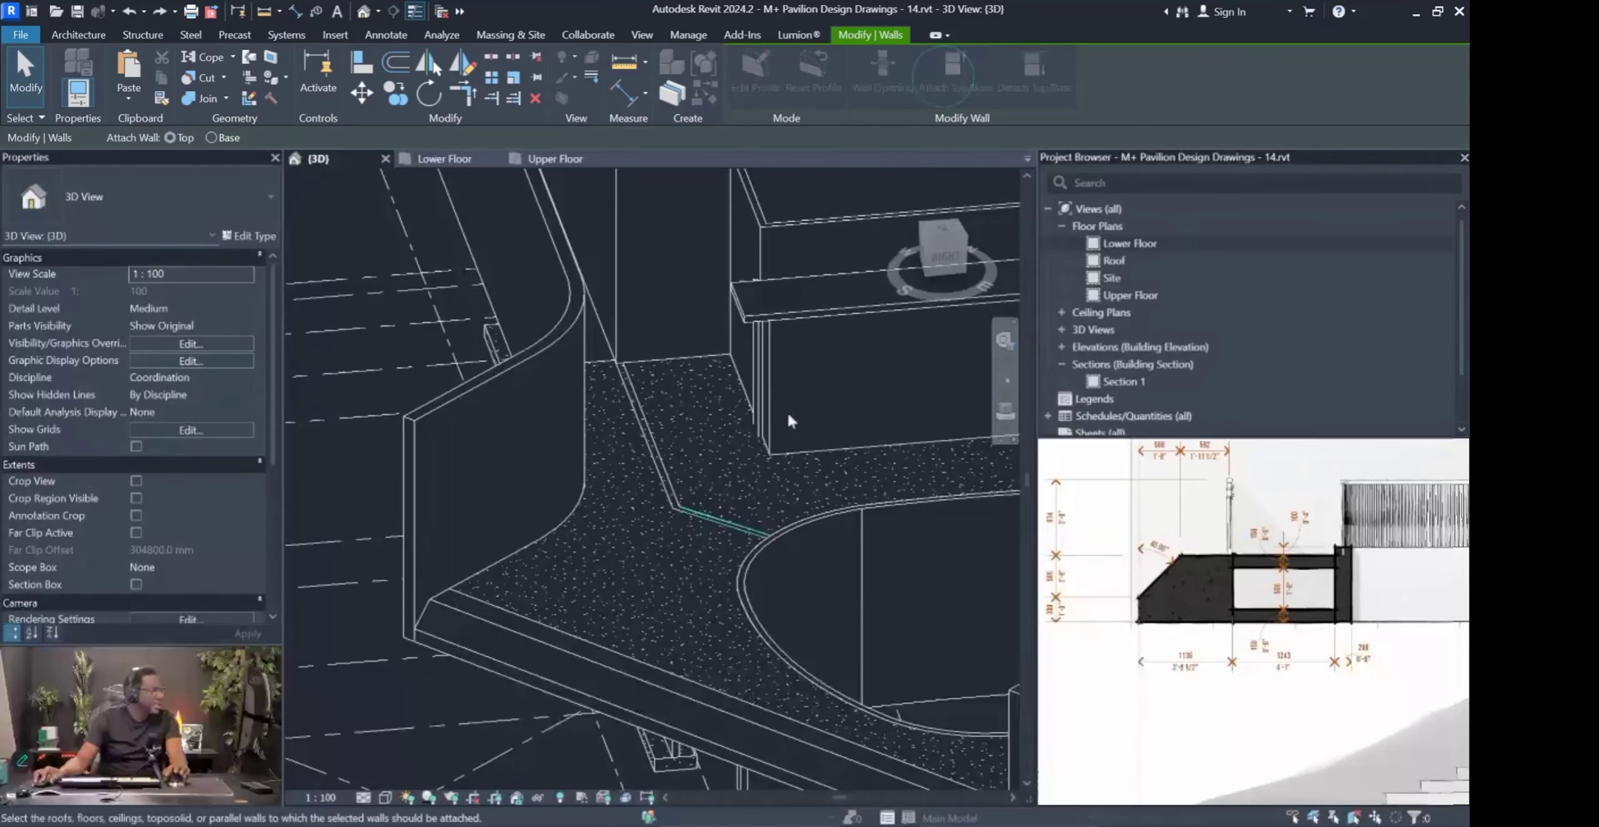
Split the long Generic - 150mm wall just before the notch where the slabs begin, and select the segment running under the slabs.
shift+middle_drag(788, 444, 777, 497)
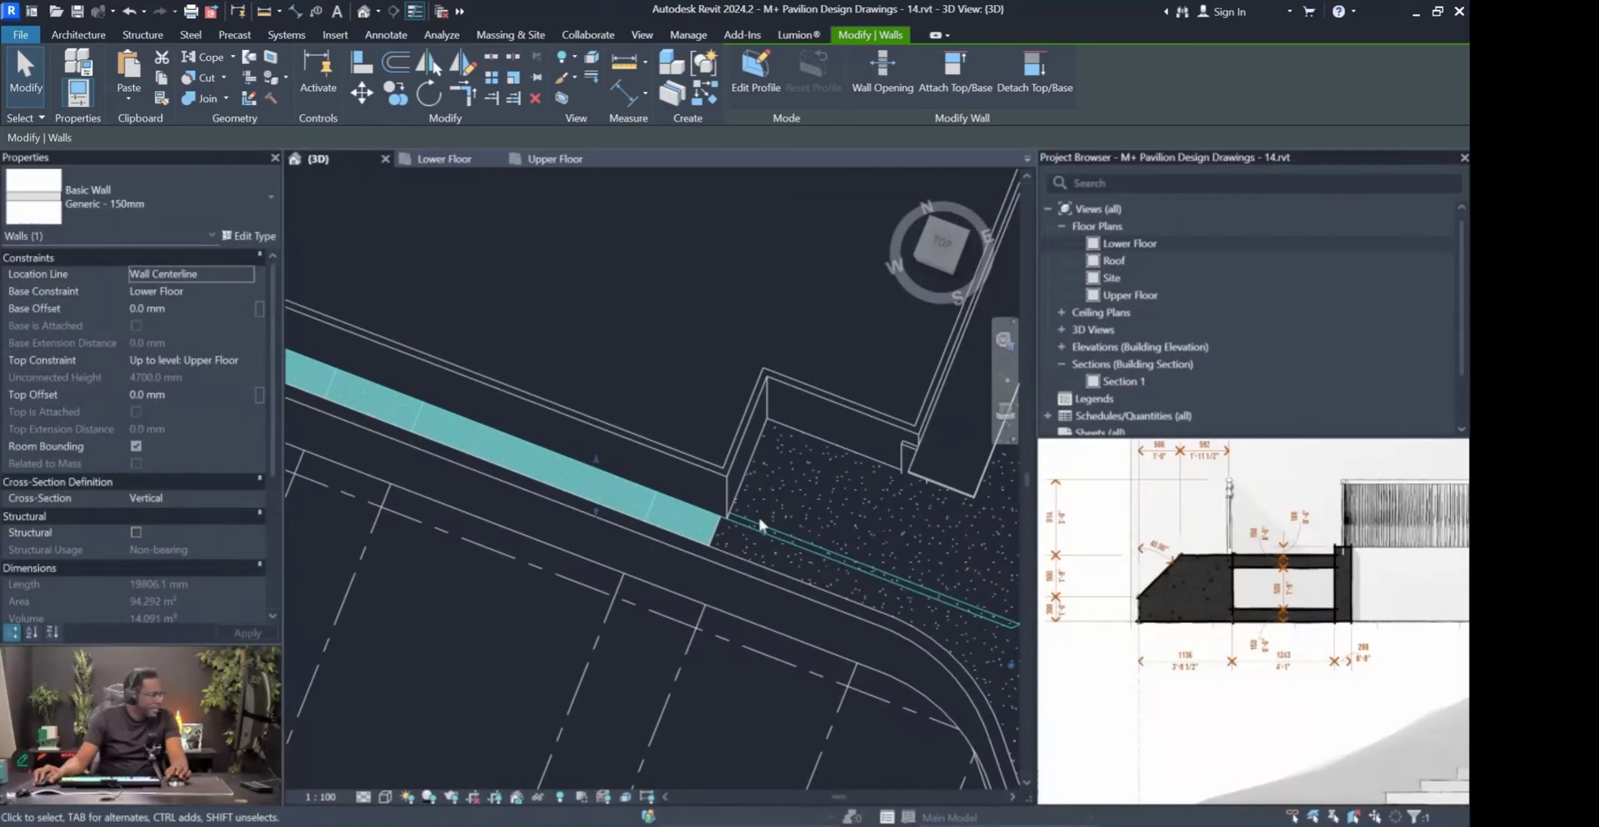
shift+middle_drag(629, 494, 590, 493)
scroll(589, 491, up, 3)
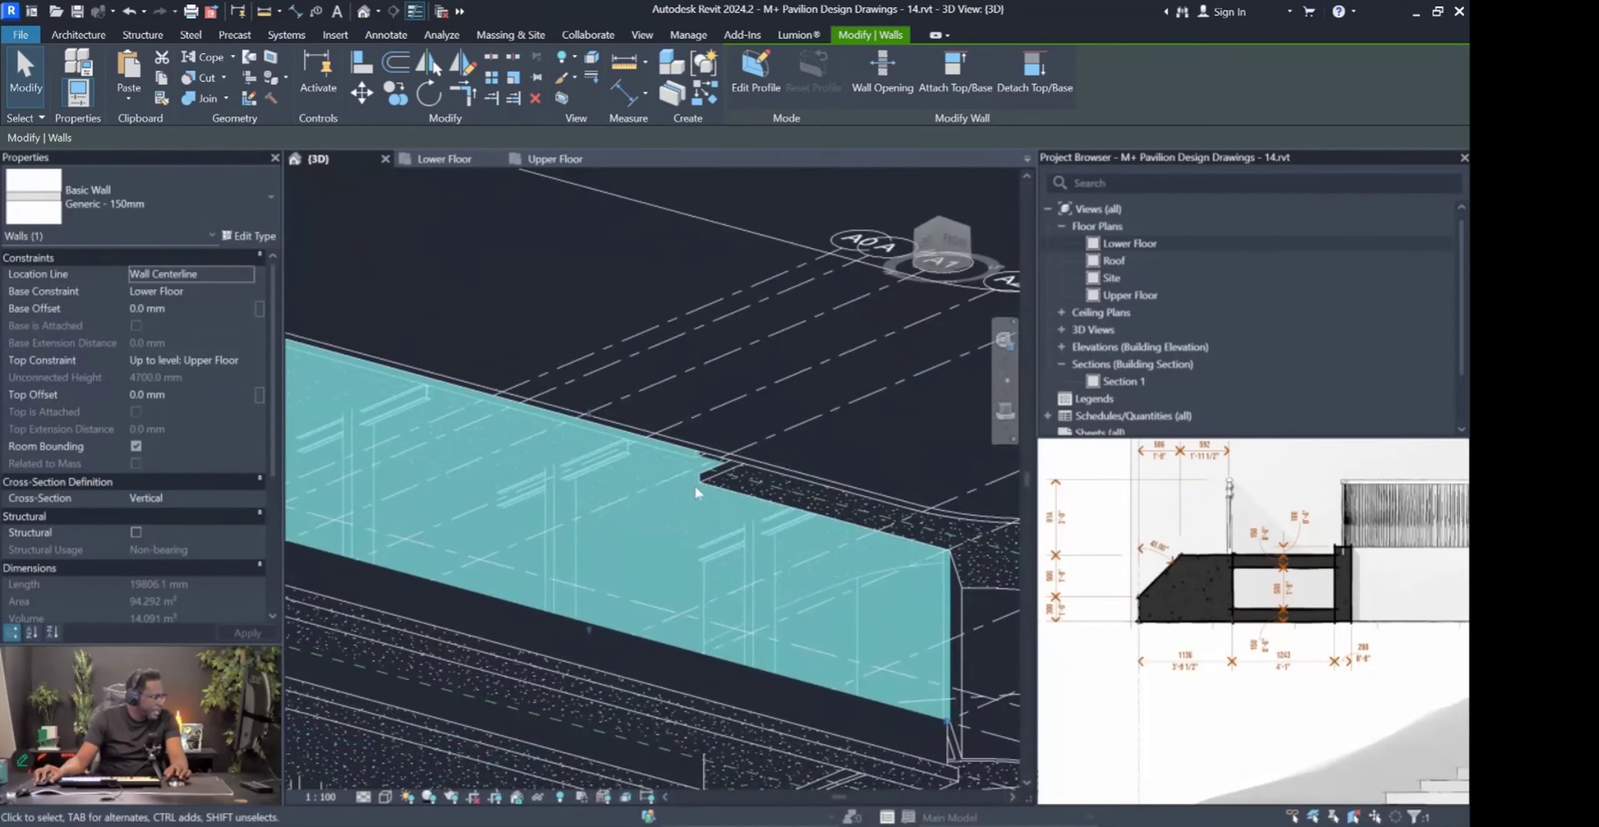
shift+middle_drag(697, 488, 690, 509)
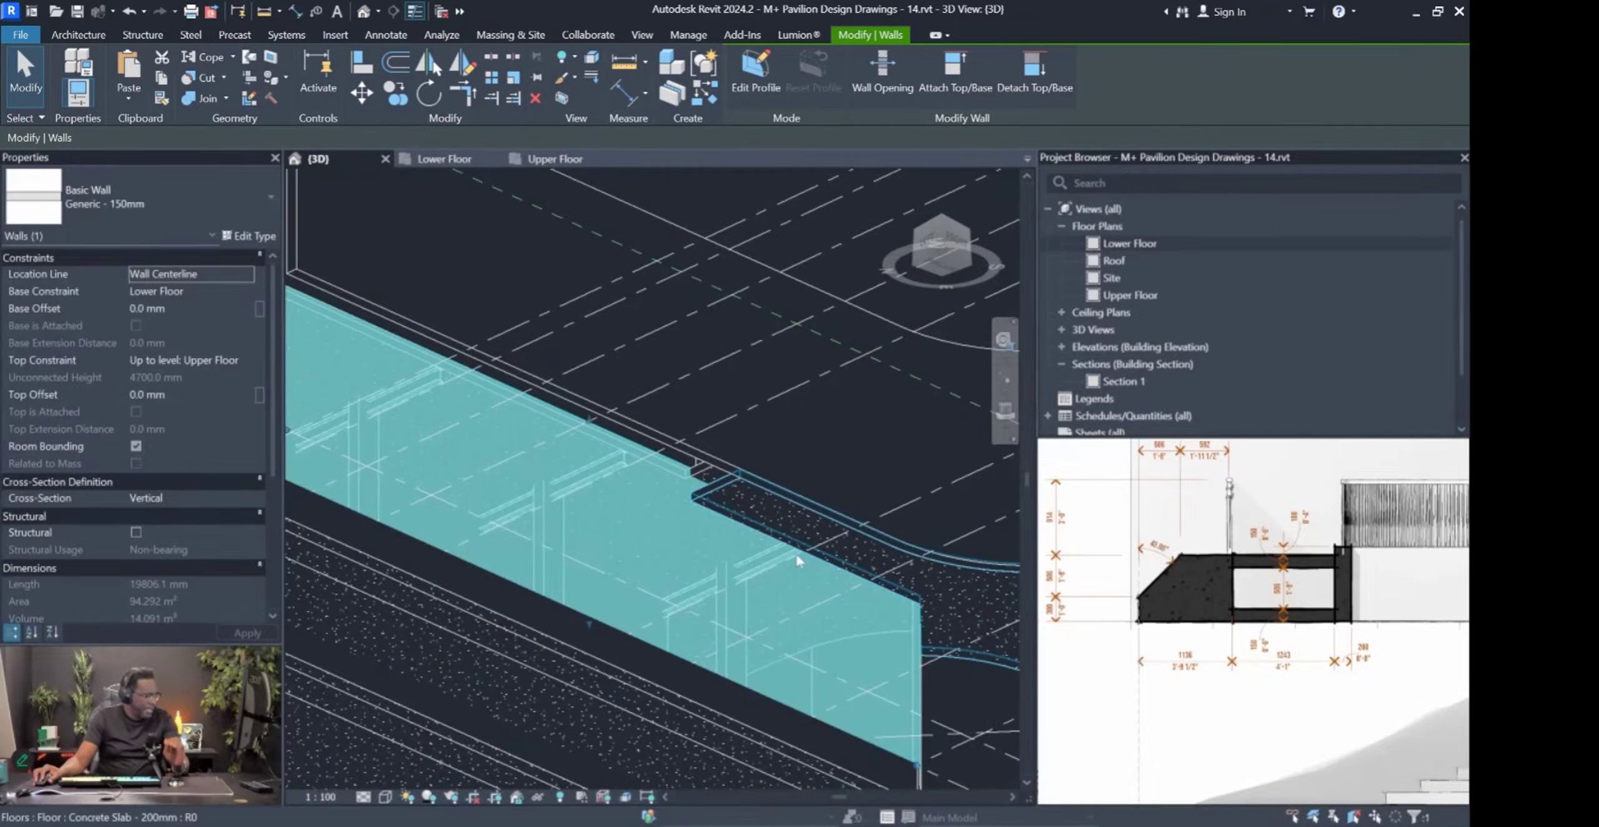
shift+middle_drag(692, 518, 686, 517)
scroll(687, 518, up, 2)
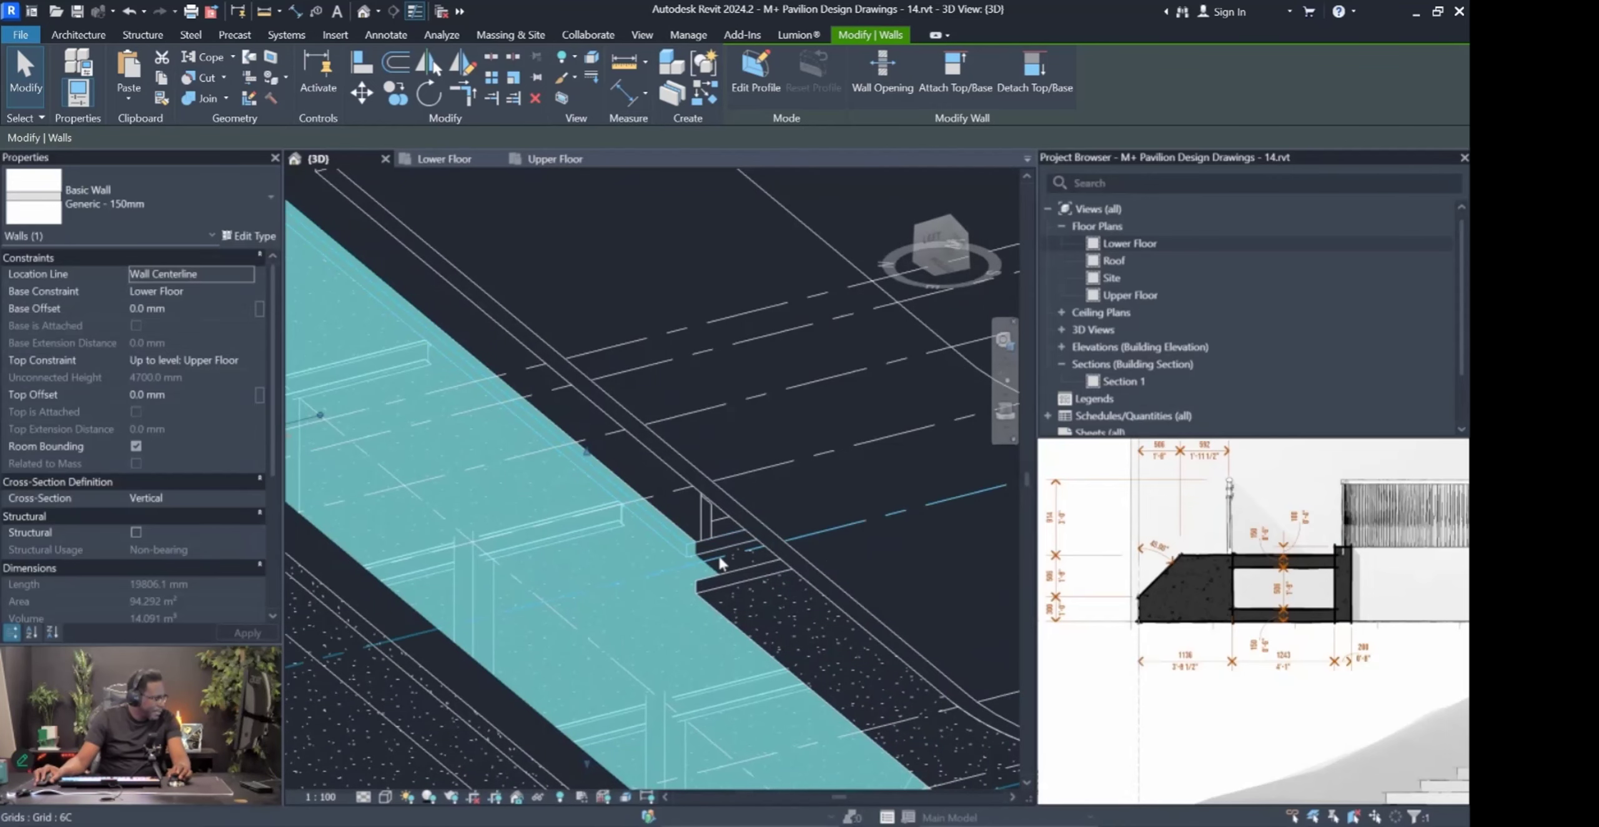
shift+middle_drag(721, 564, 696, 564)
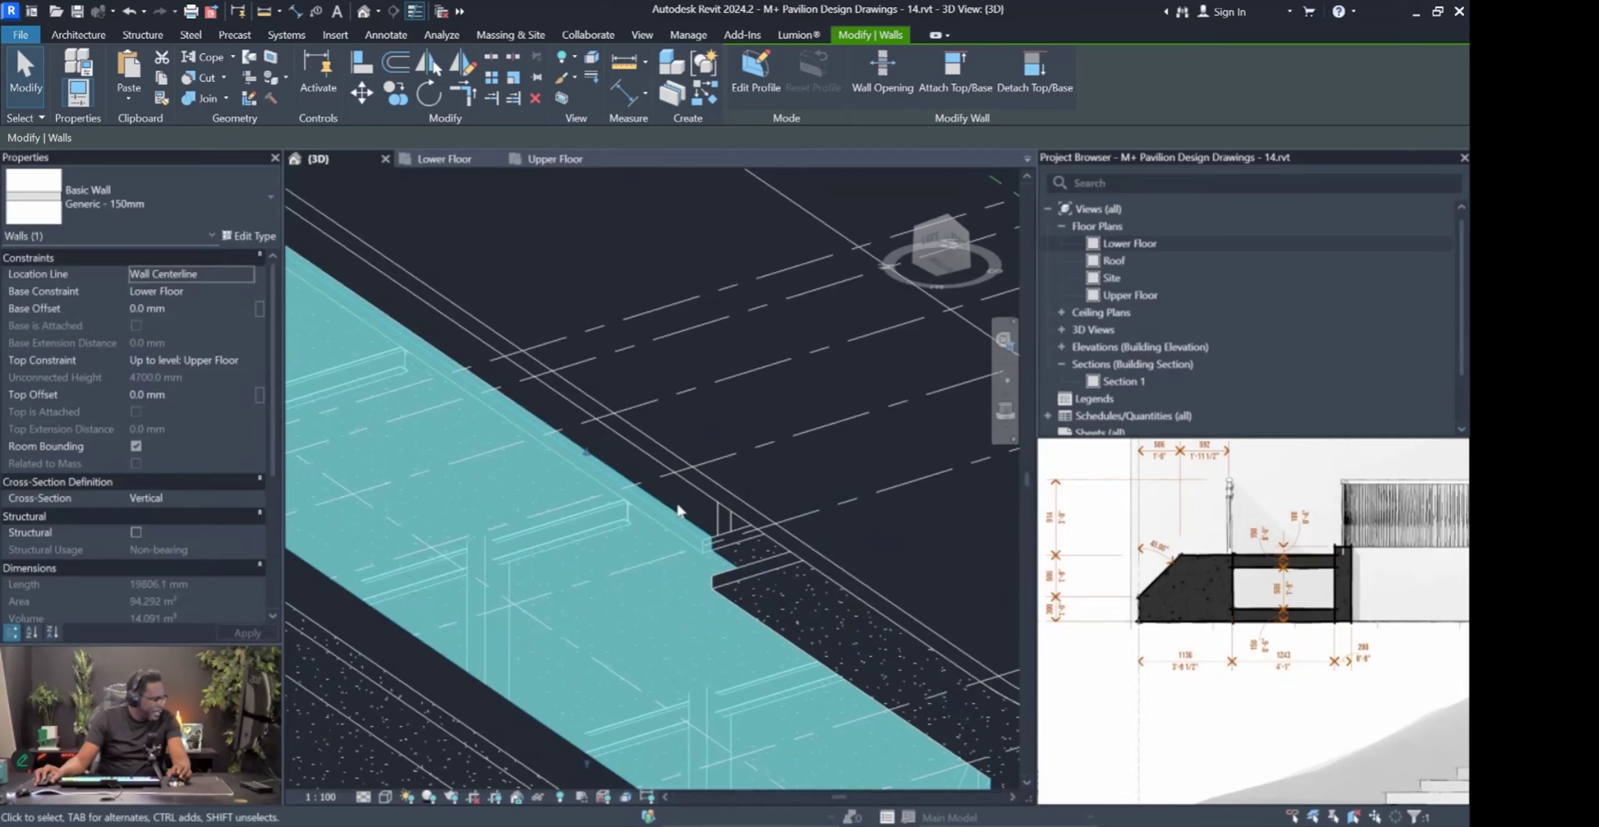
shift+middle_drag(689, 507, 699, 648)
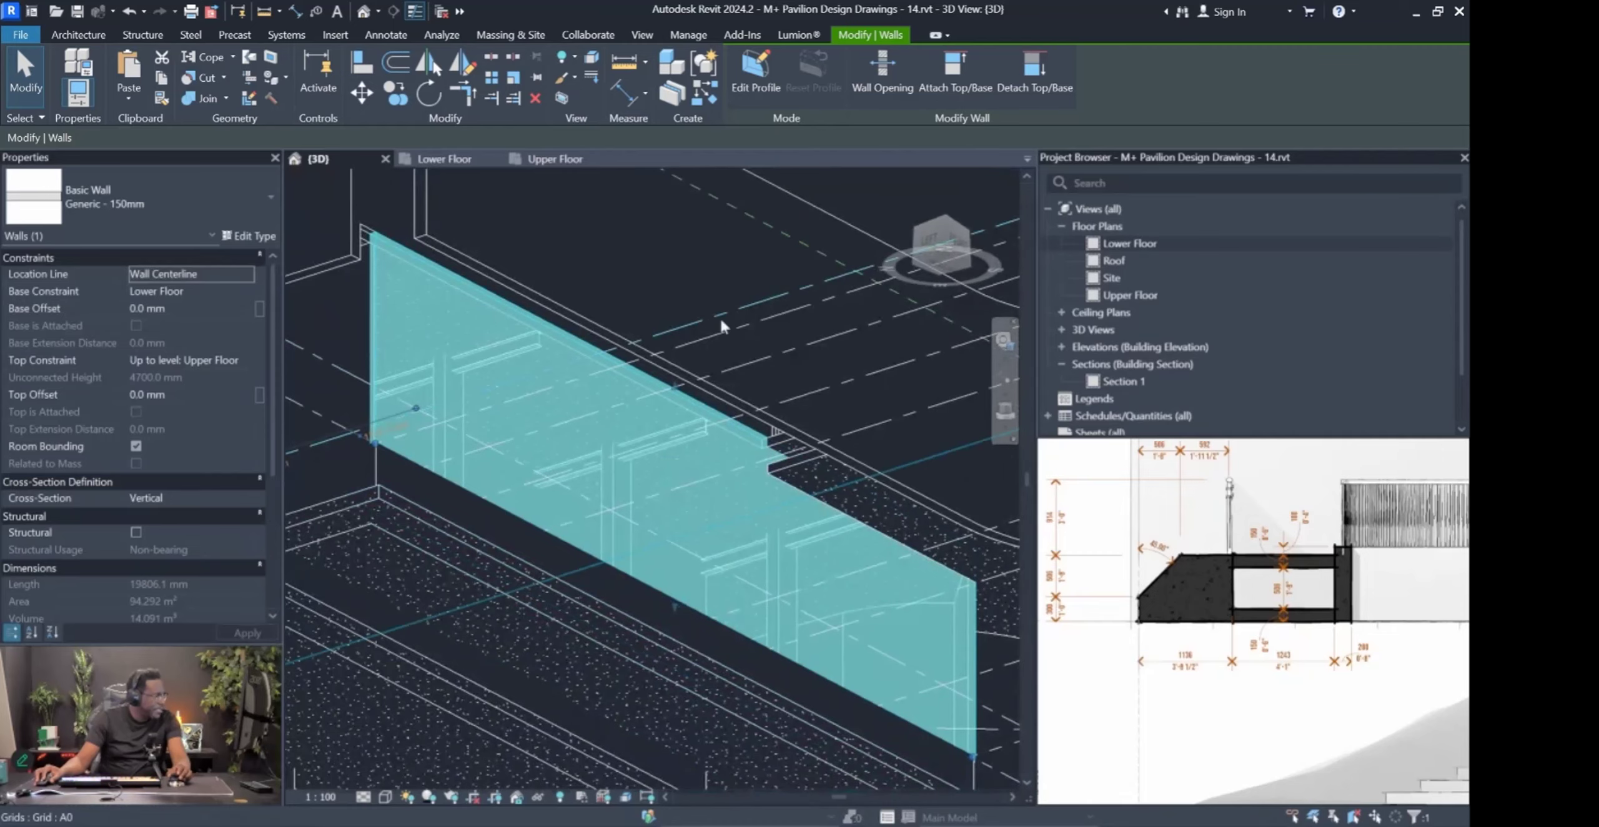
click(497, 58)
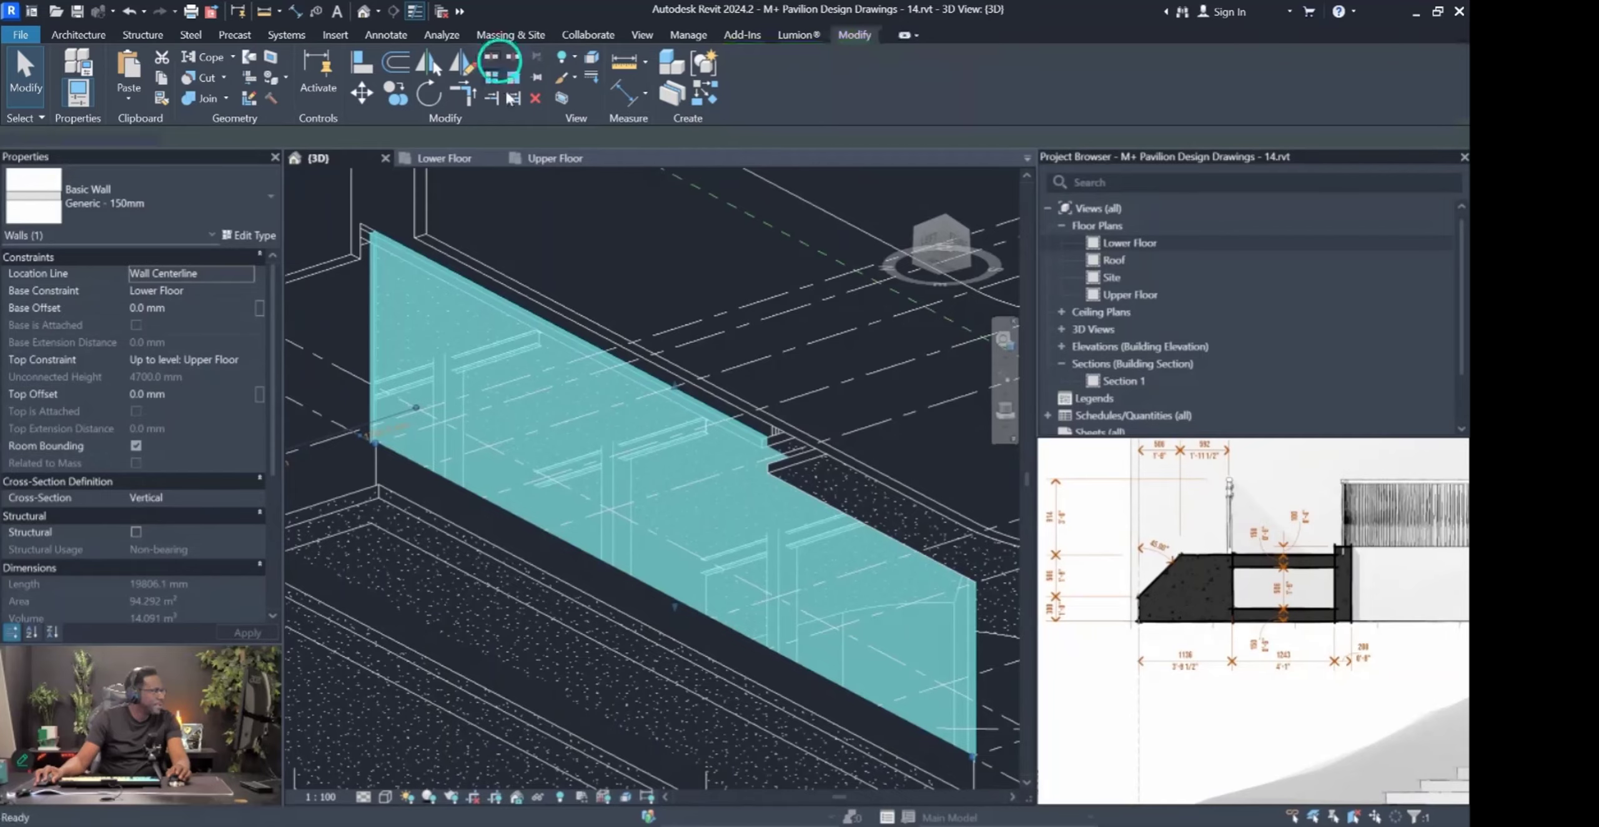
key(Escape)
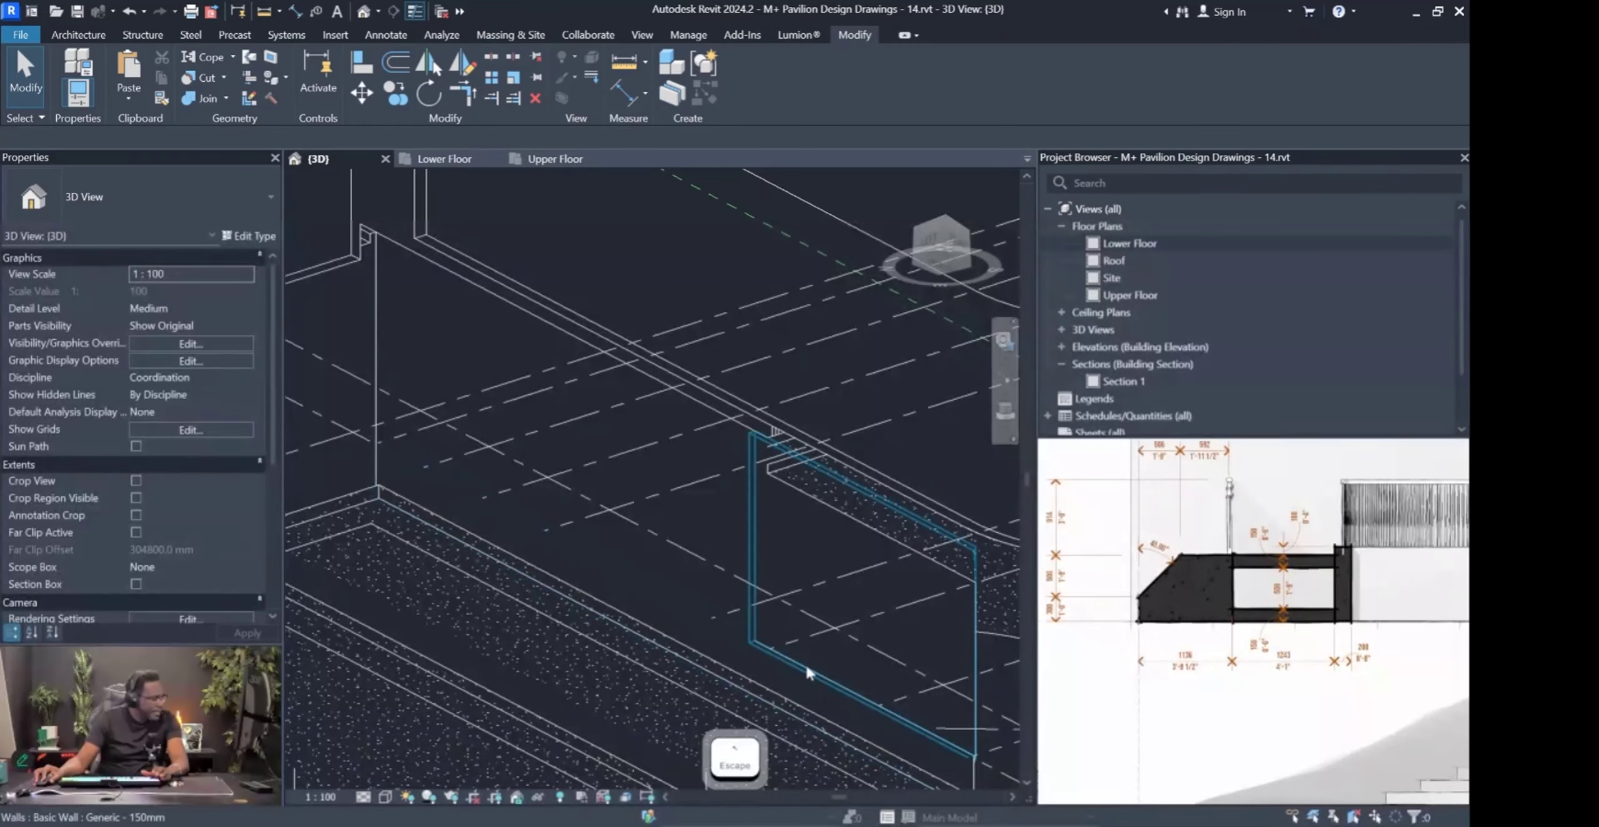
click(805, 662)
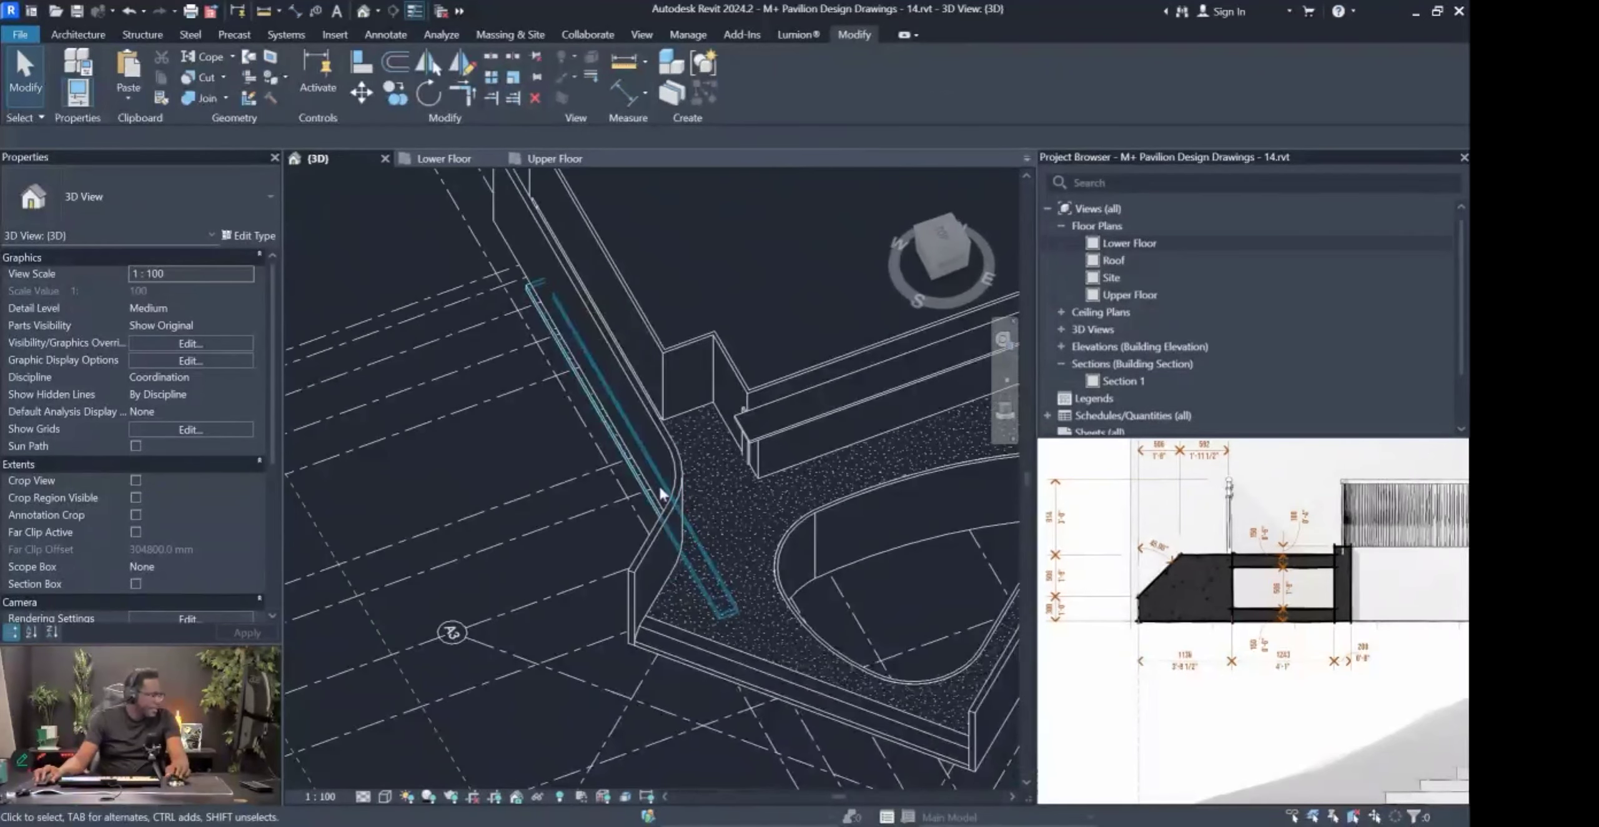
Split the straight Generic - 150mm wall where it meets the curved wall at the opening.
mouse_move(662, 493)
shift+middle_down()
mouse_move(732, 581)
mouse_move(801, 548)
shift+middle_up()
scroll(800, 547, up, 6)
click(680, 622)
shift+middle_drag(681, 623, 780, 545)
scroll(660, 627, up, 5)
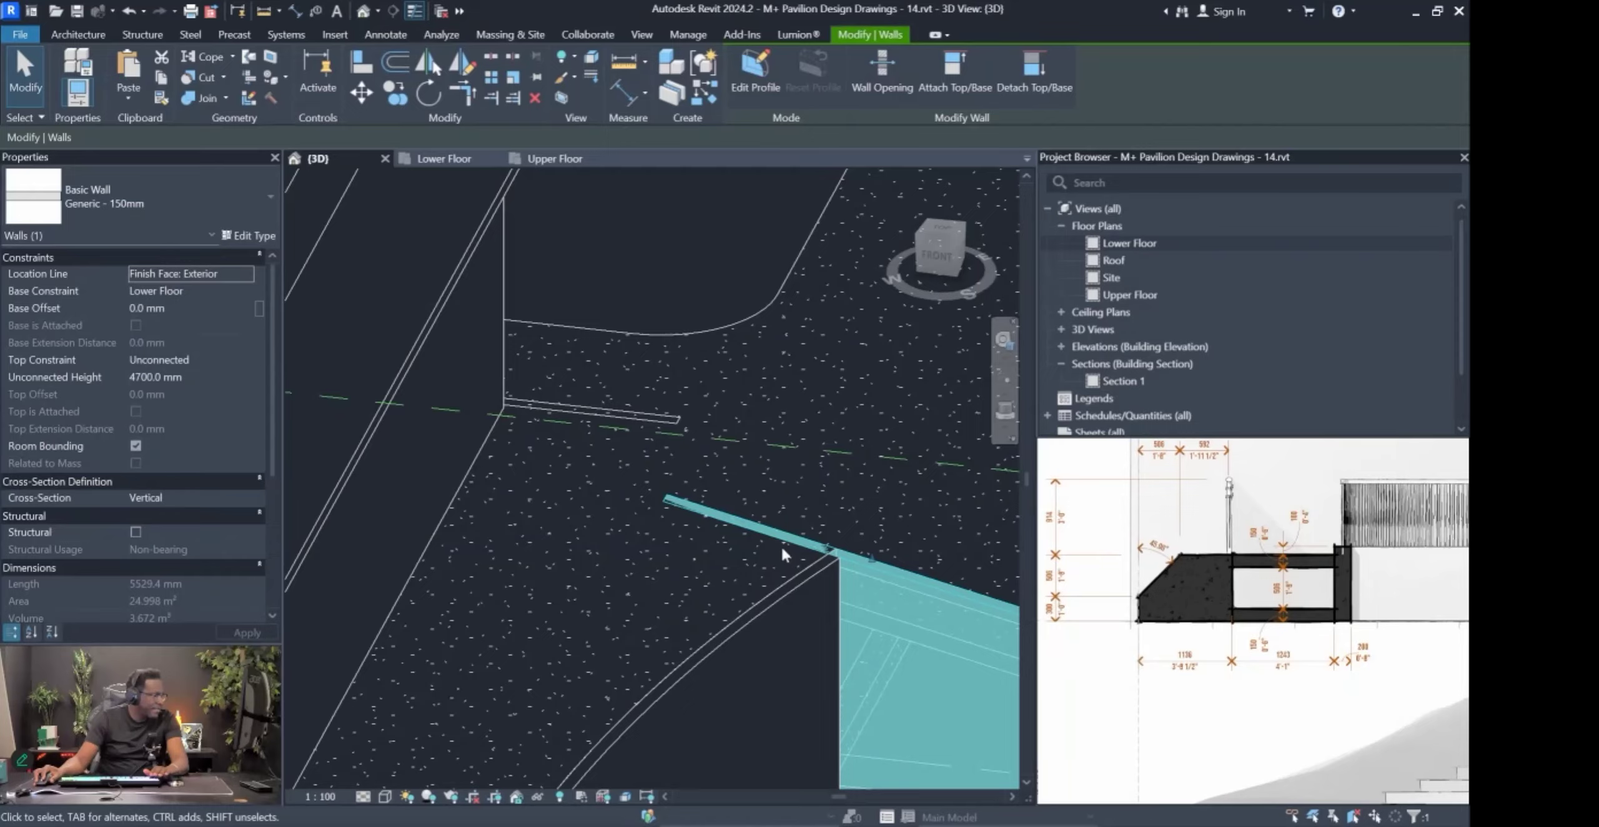
click(491, 56)
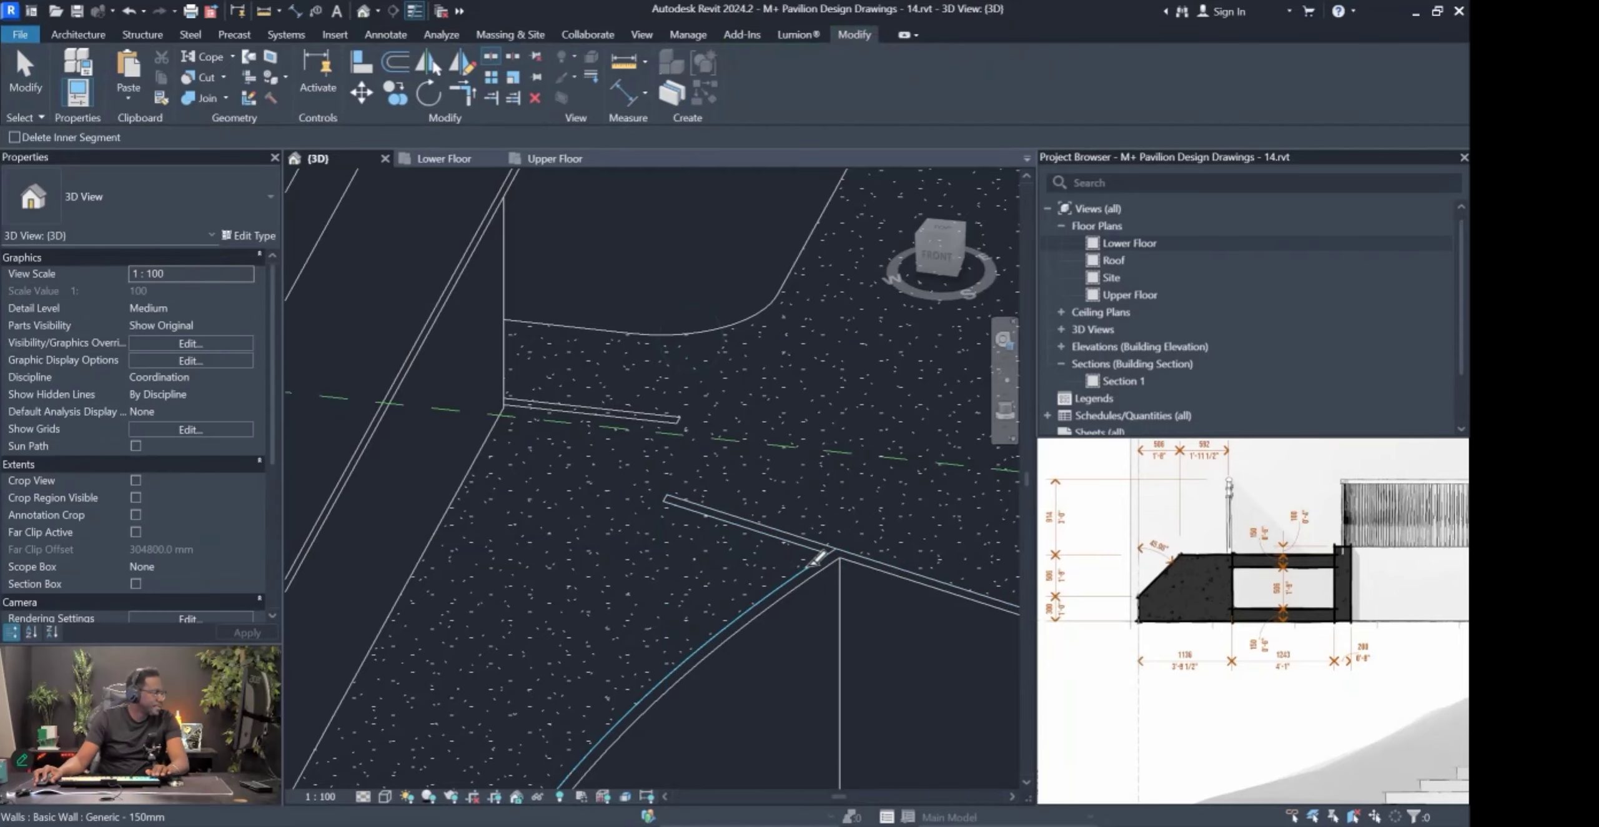
click(810, 544)
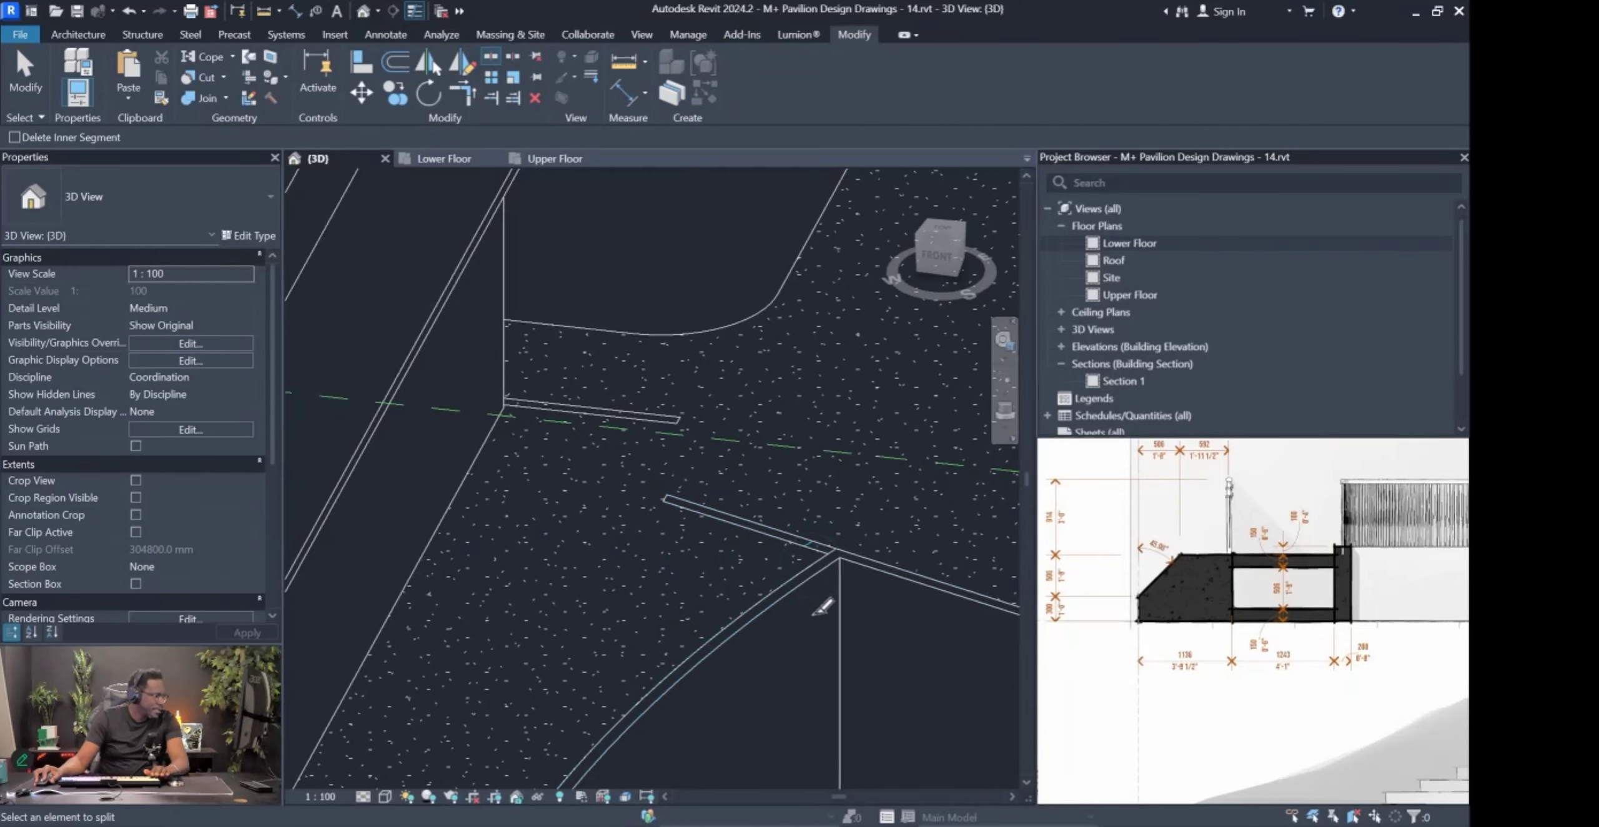
key(Escape)
click(822, 546)
middle_drag(978, 595, 818, 593)
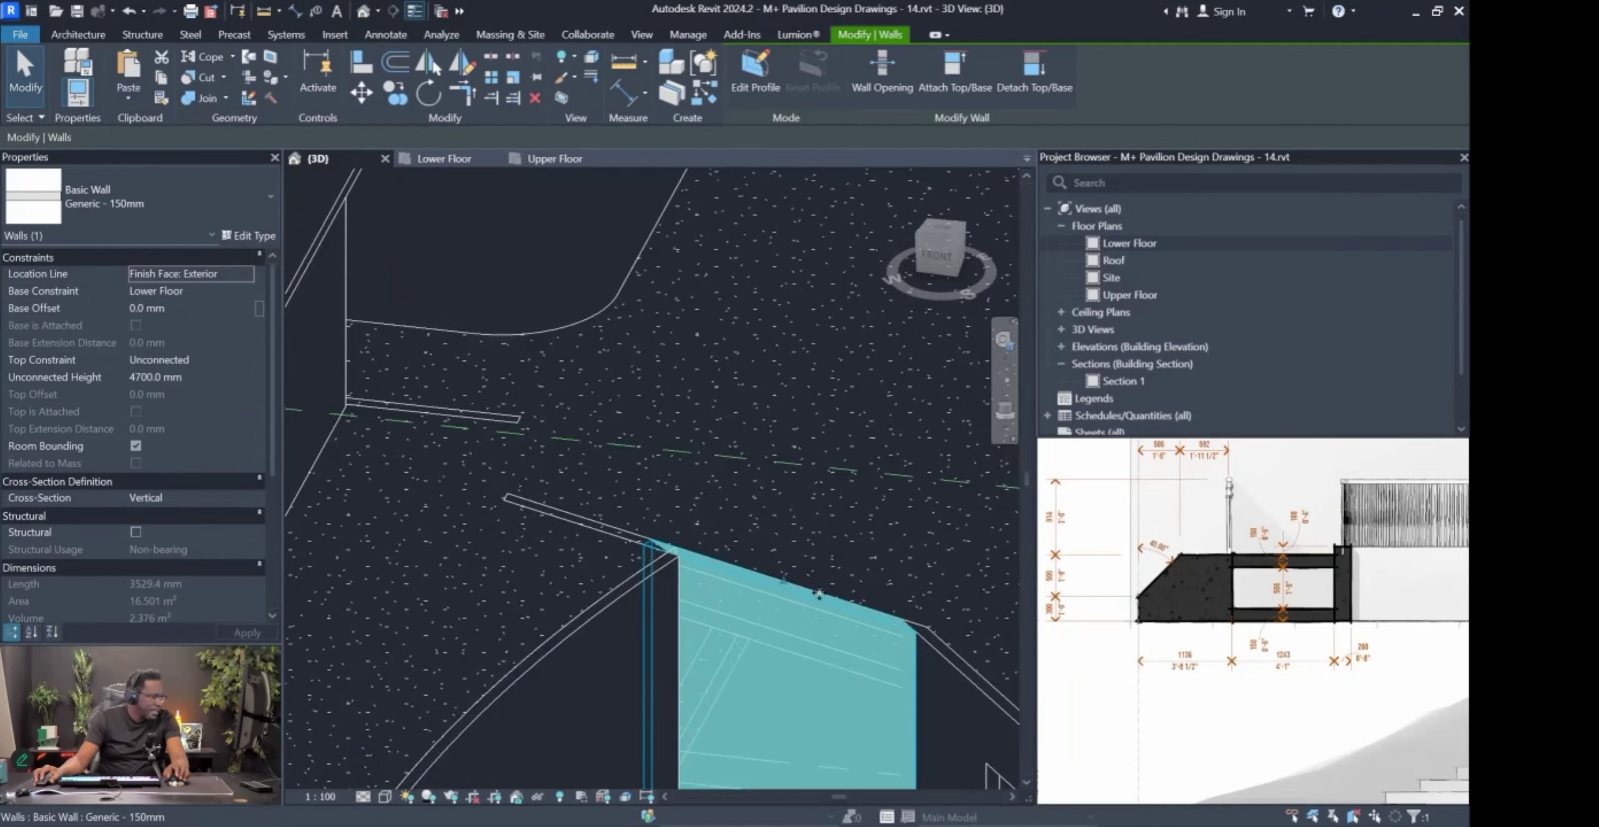
key(a)
key(l)
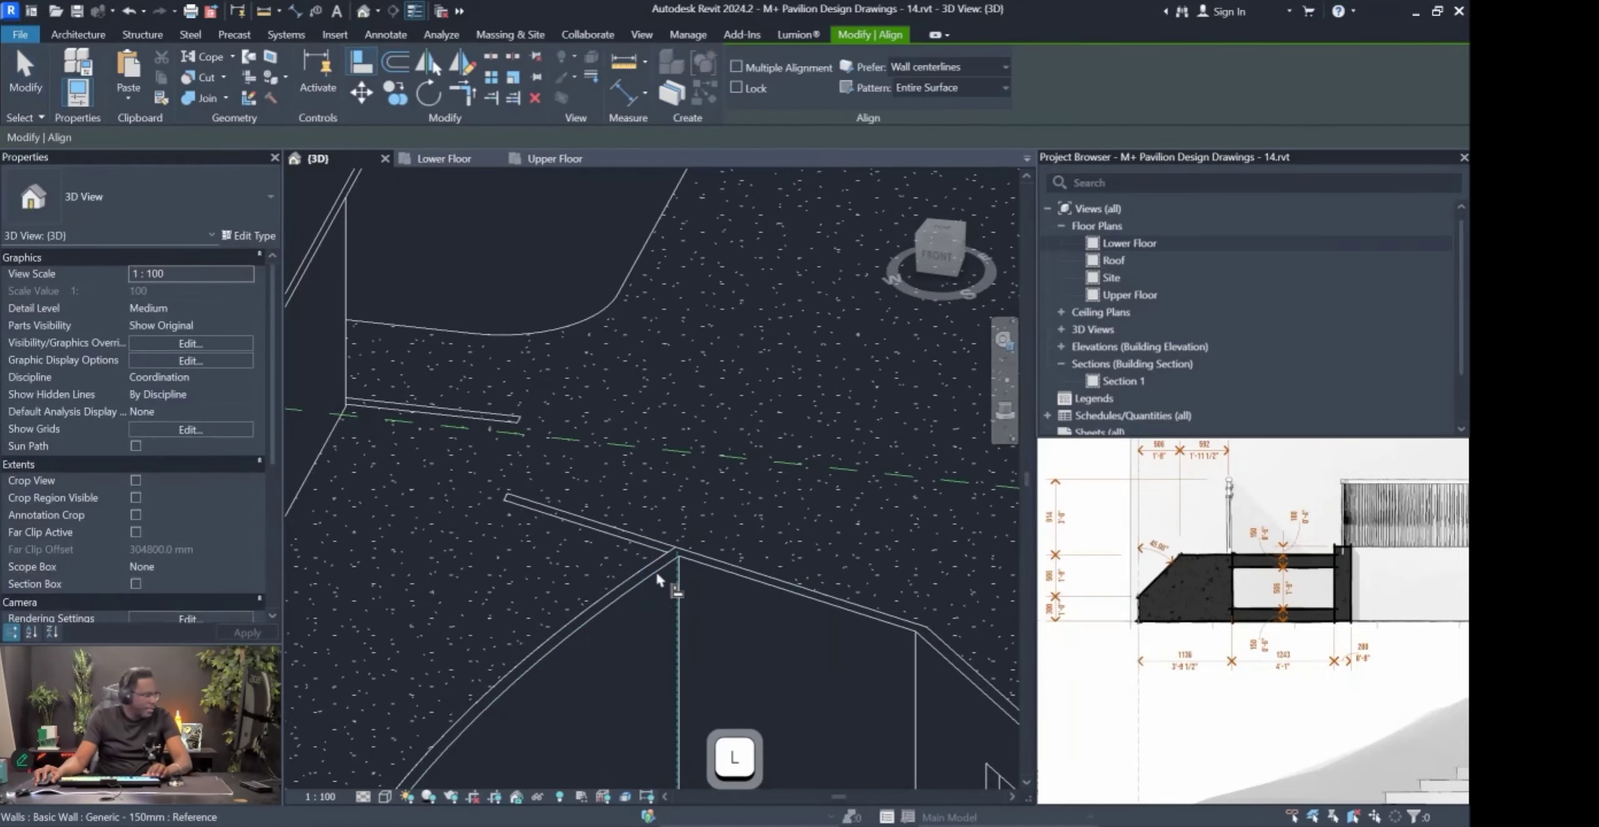
key(Tab)
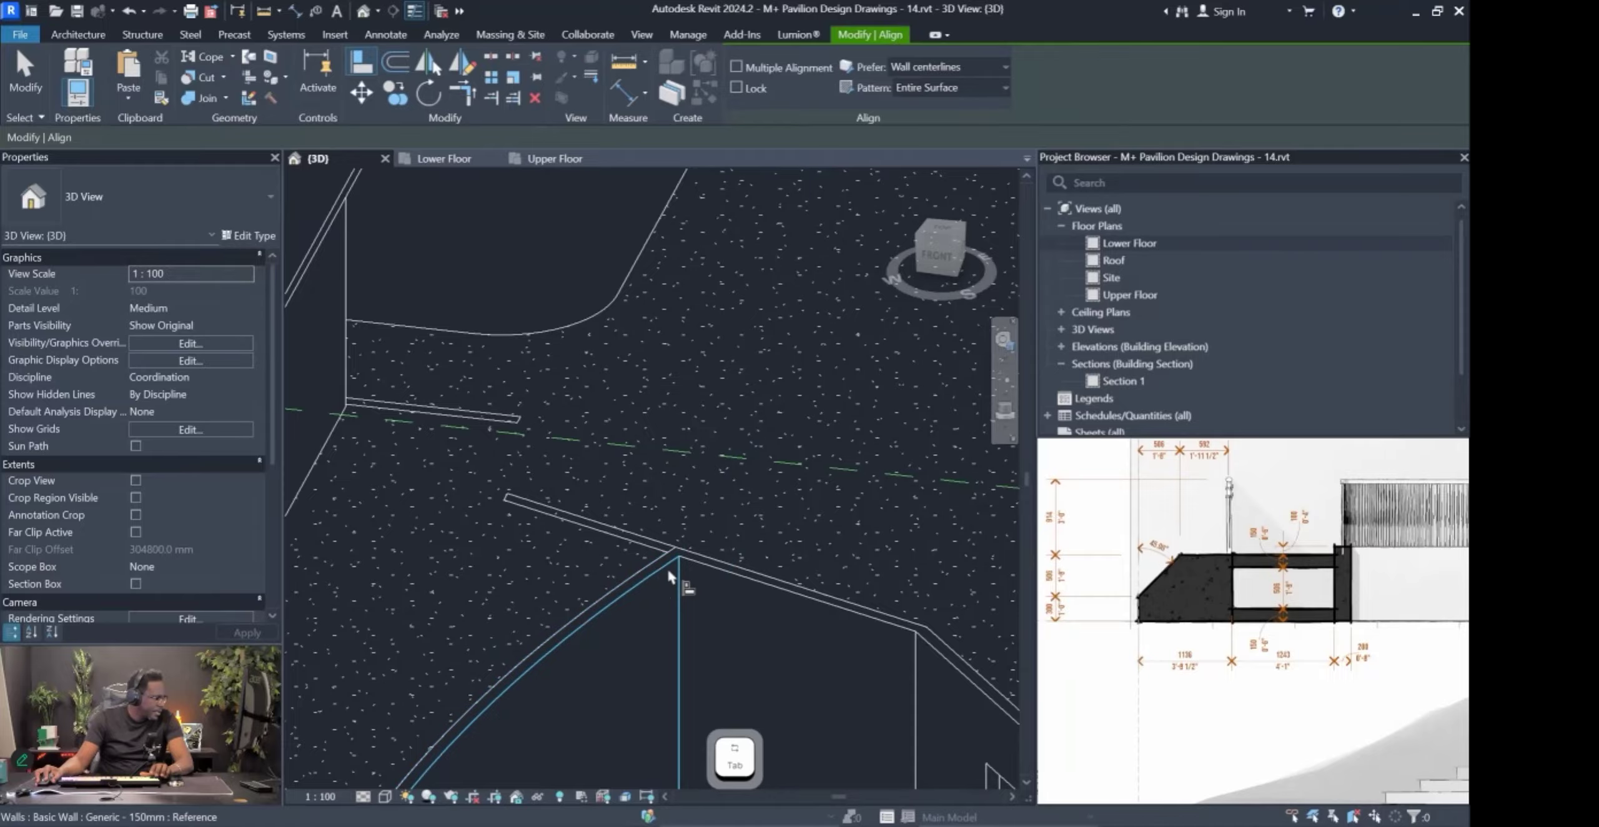
key(Escape)
Pull the straight wall's end back from the curved wall to a 2500 mm length and unjoin the conflicting elements.
click(664, 549)
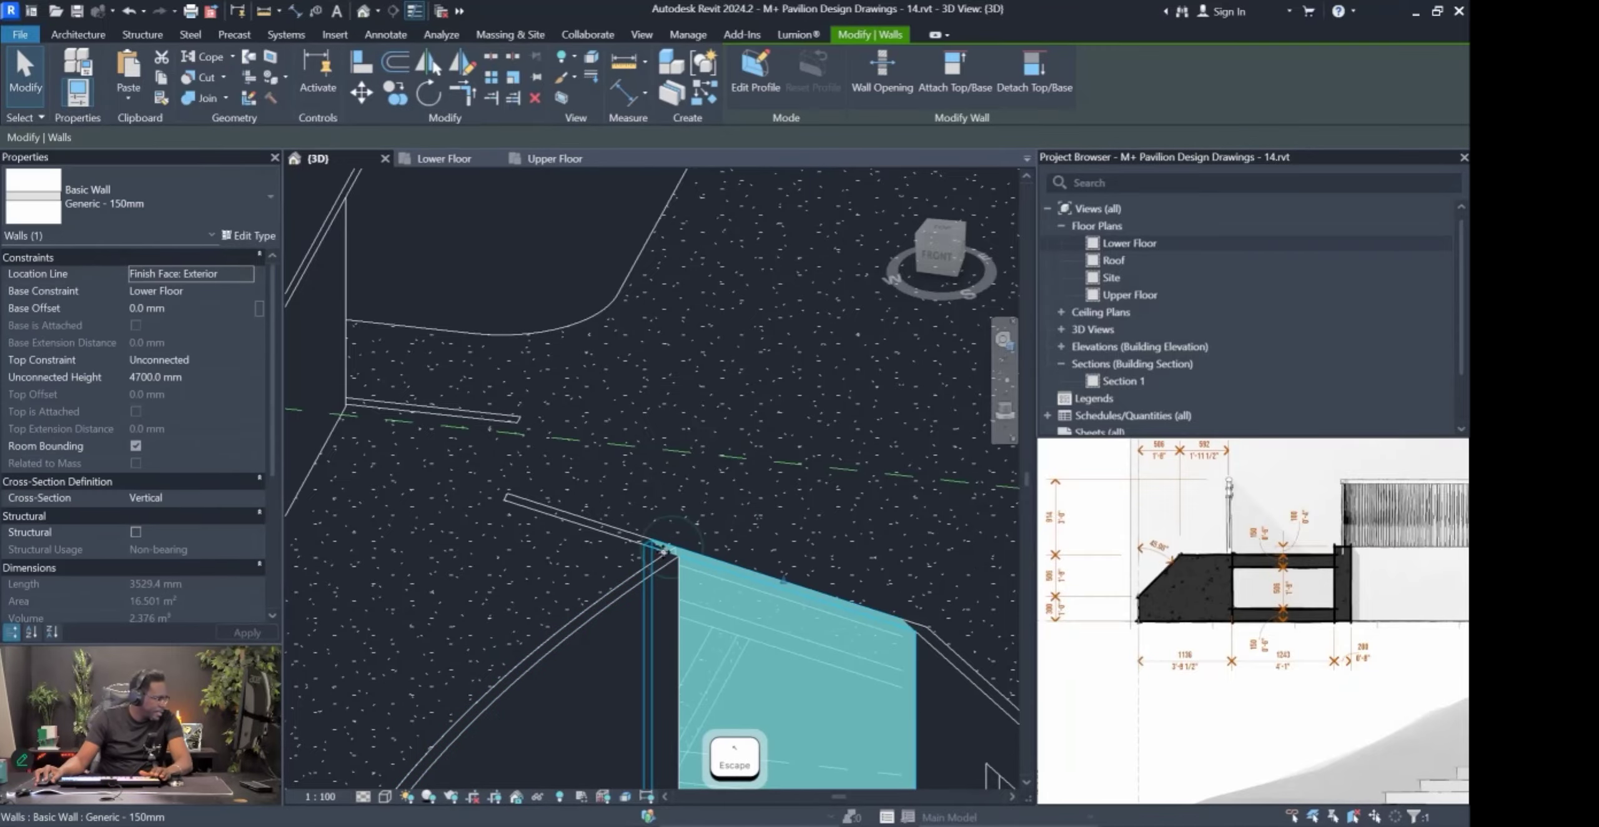
scroll(671, 525, down, 5)
shift+drag(661, 747, 680, 754)
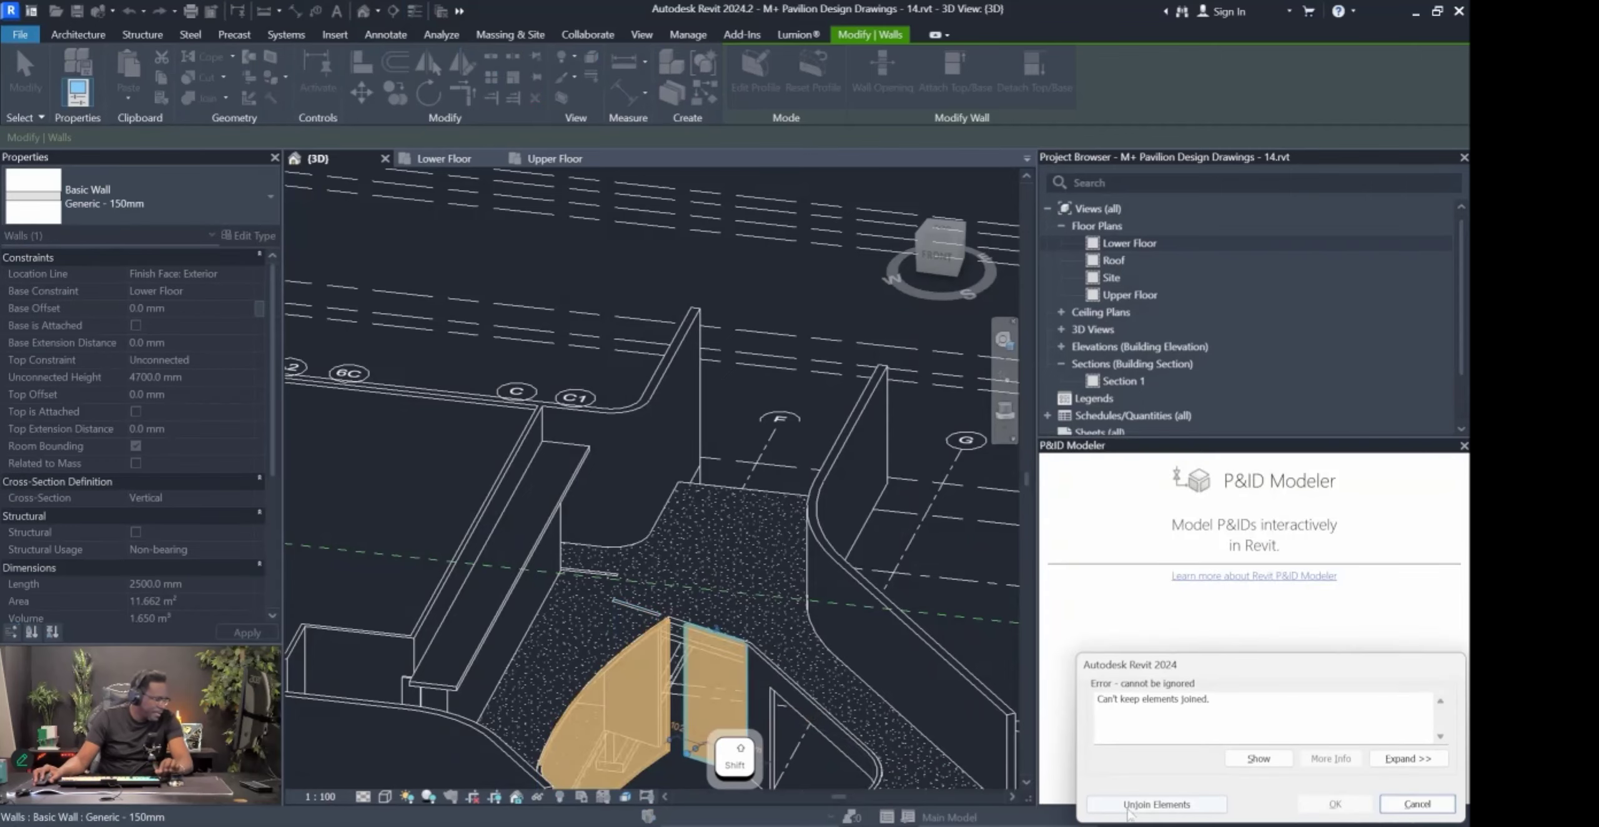
click(1155, 804)
scroll(800, 660, up, 6)
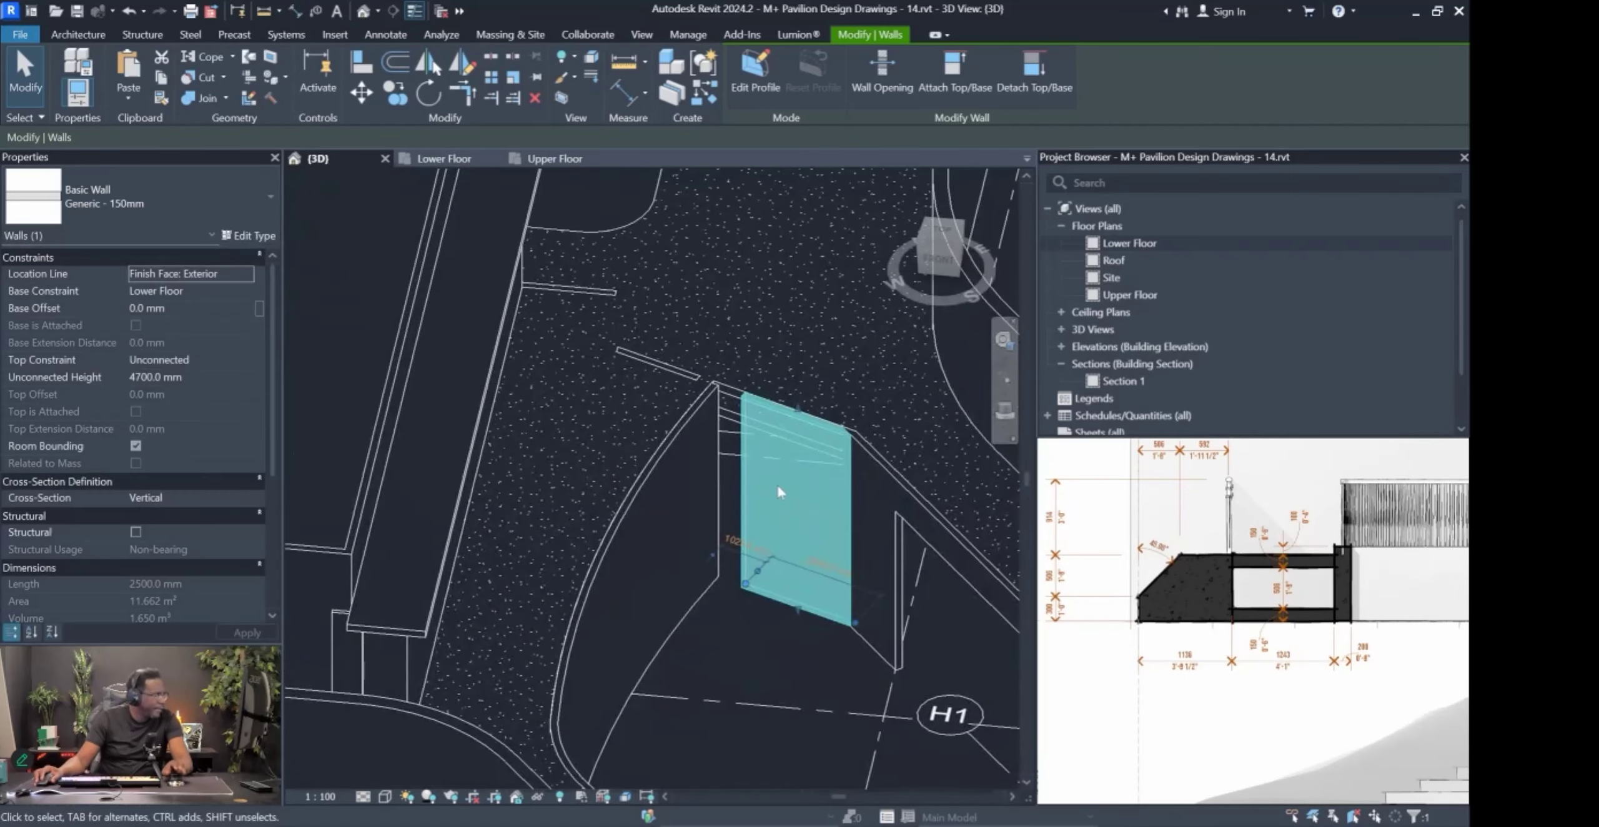
Trim the curved wall and the shortened straight wall so that they meet in a corner.
key(Escape)
click(715, 414)
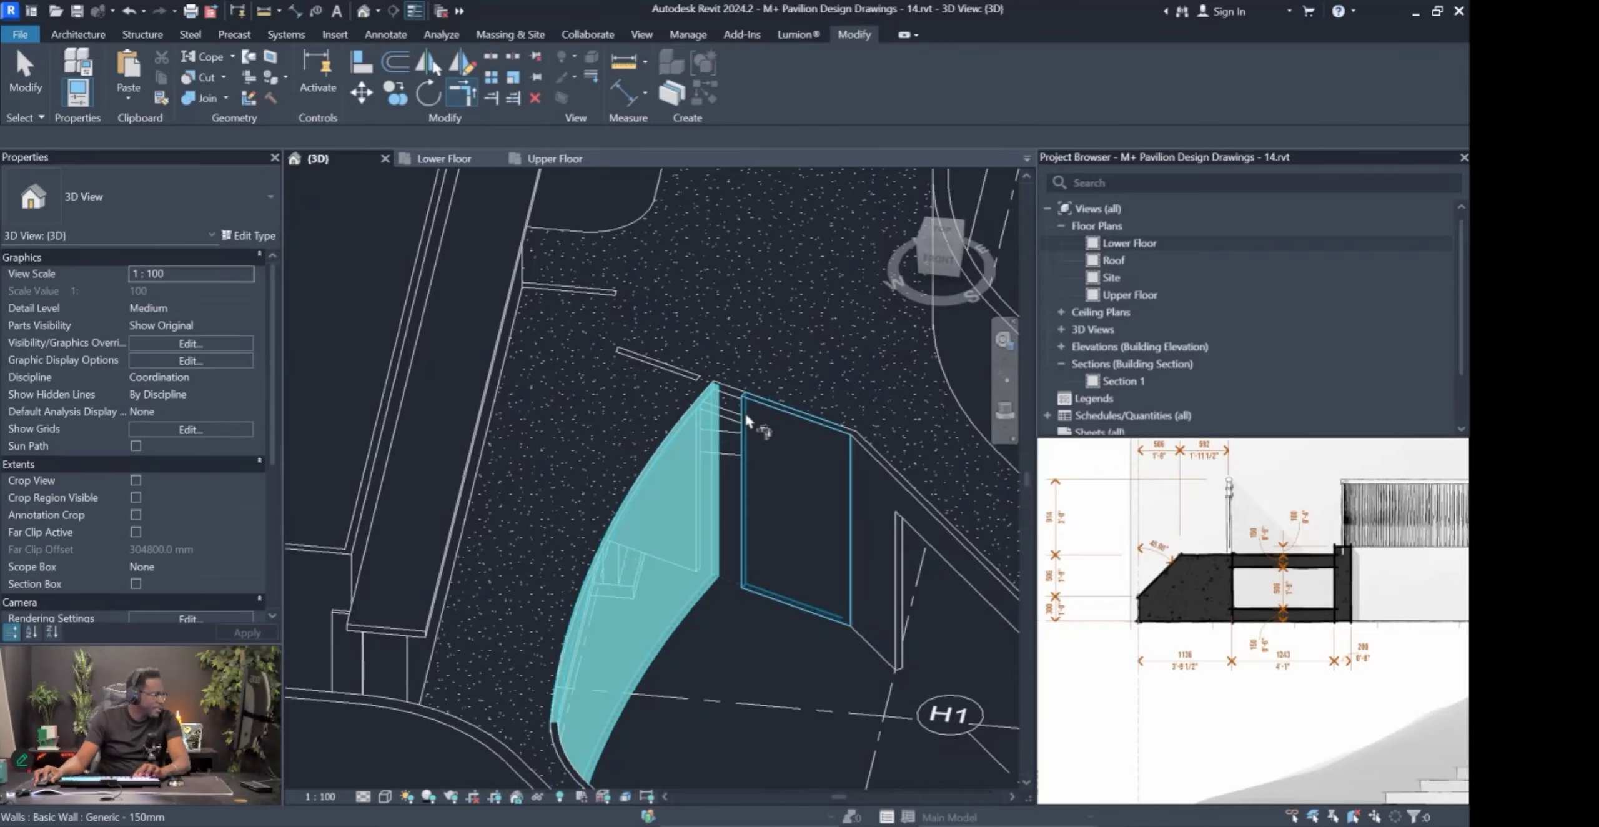
click(746, 415)
key(Escape)
Align the free end of the short Generic - 150mm wall with the curved wall's outer face at the corner.
click(695, 374)
scroll(689, 384, up, 4)
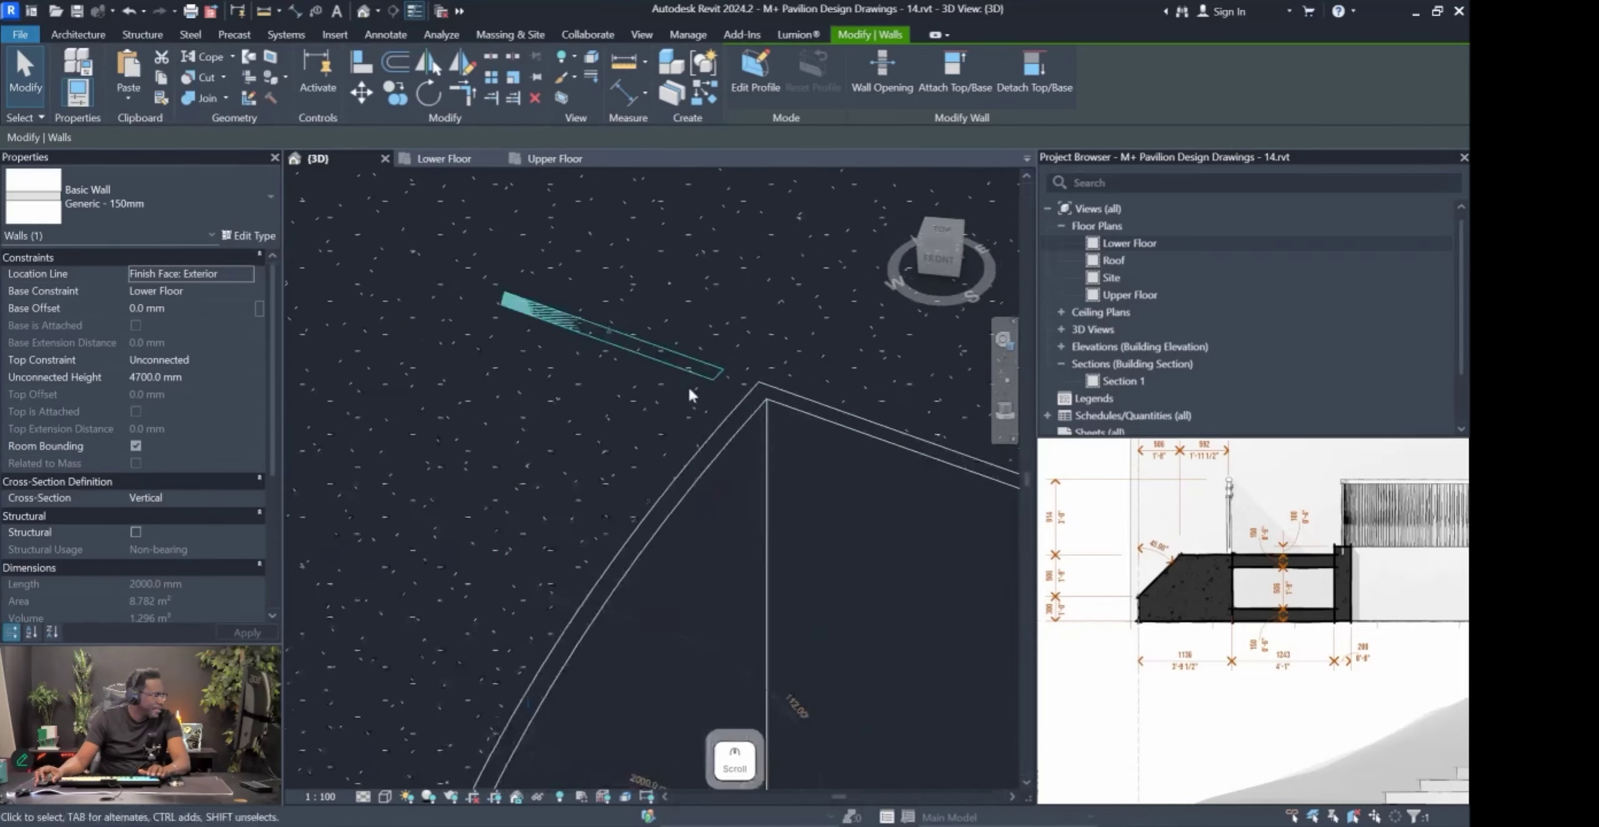
scroll(732, 640, down, 3)
key(a)
key(l)
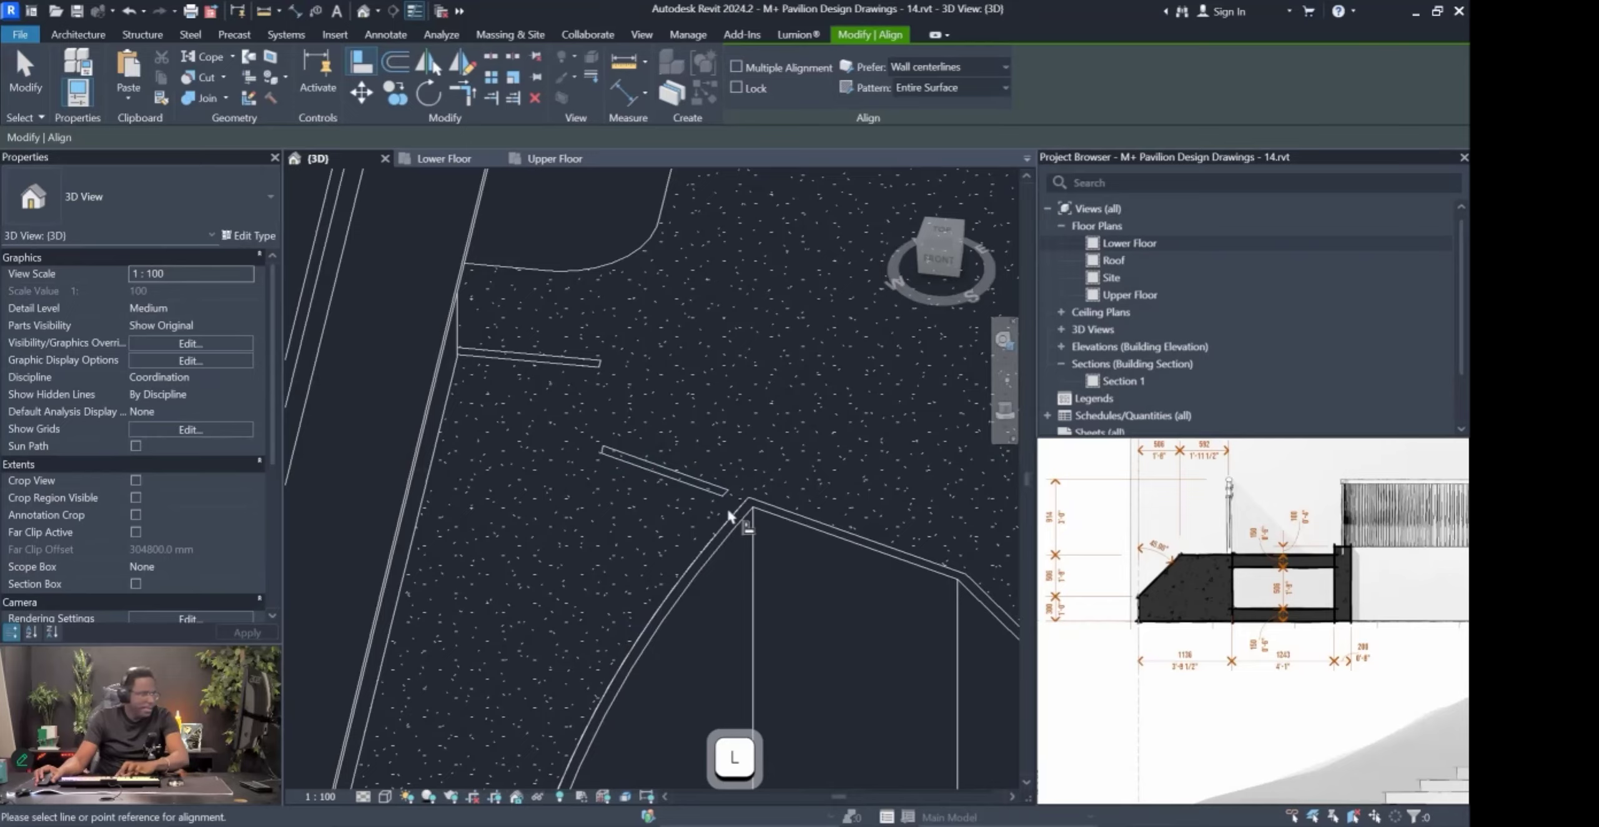
scroll(749, 499, up, 3)
key(Tab)
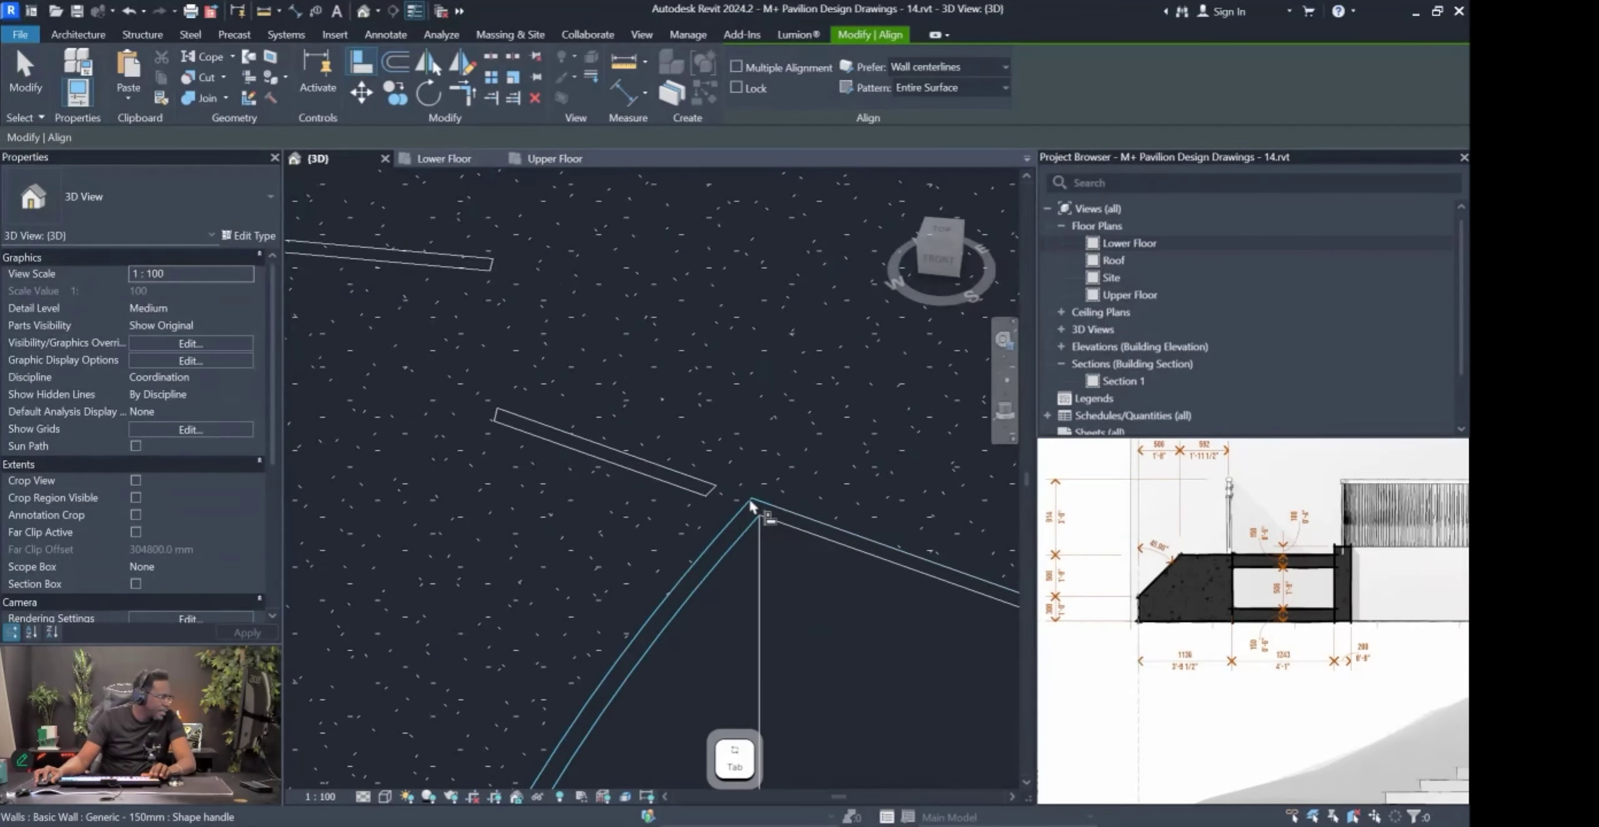
click(748, 497)
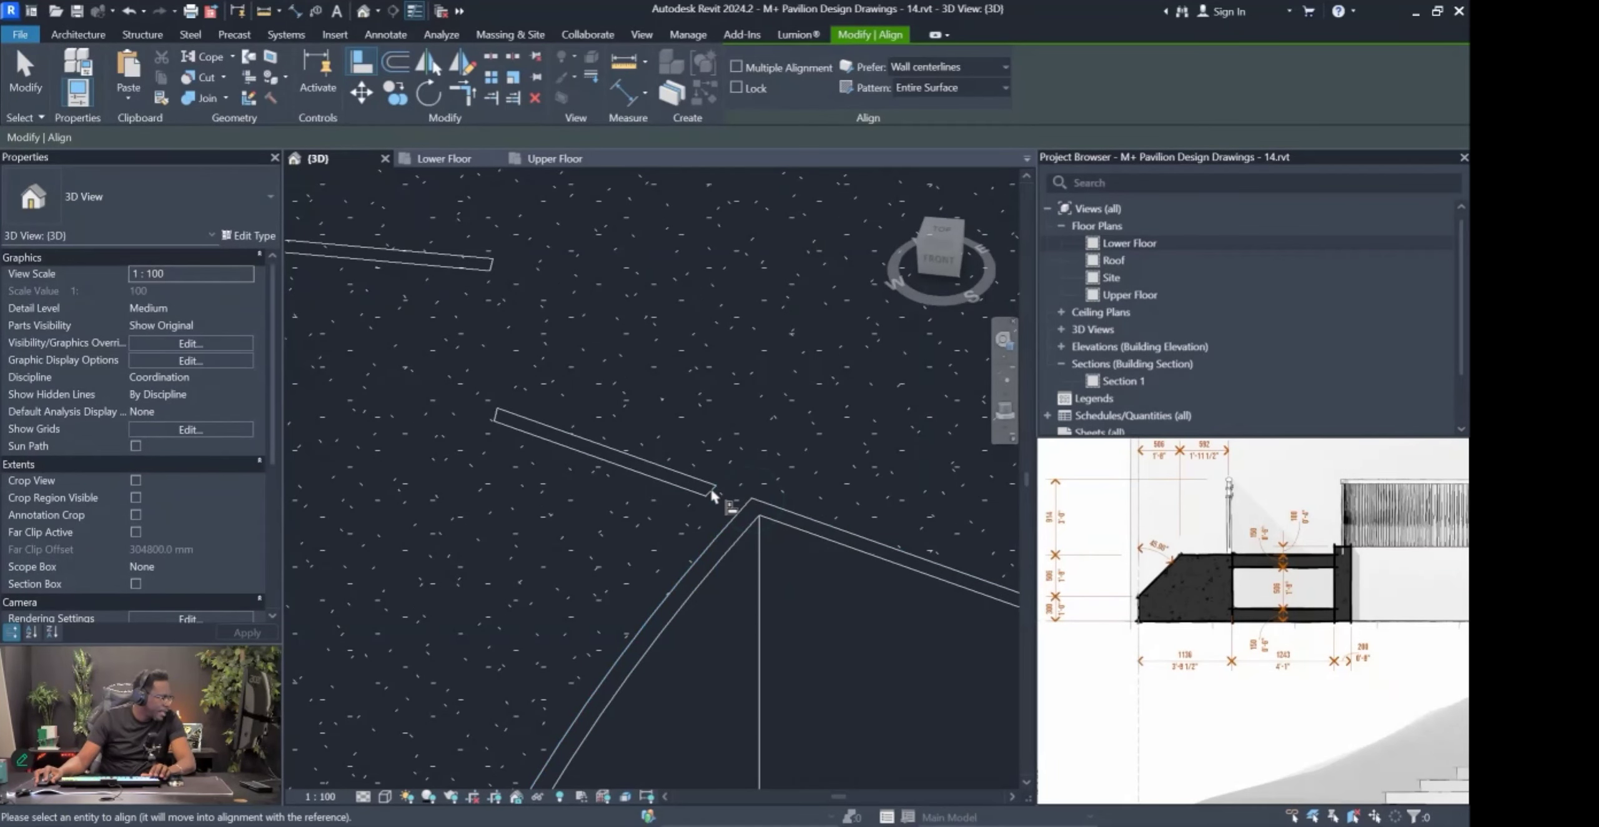
click(715, 494)
key(Escape)
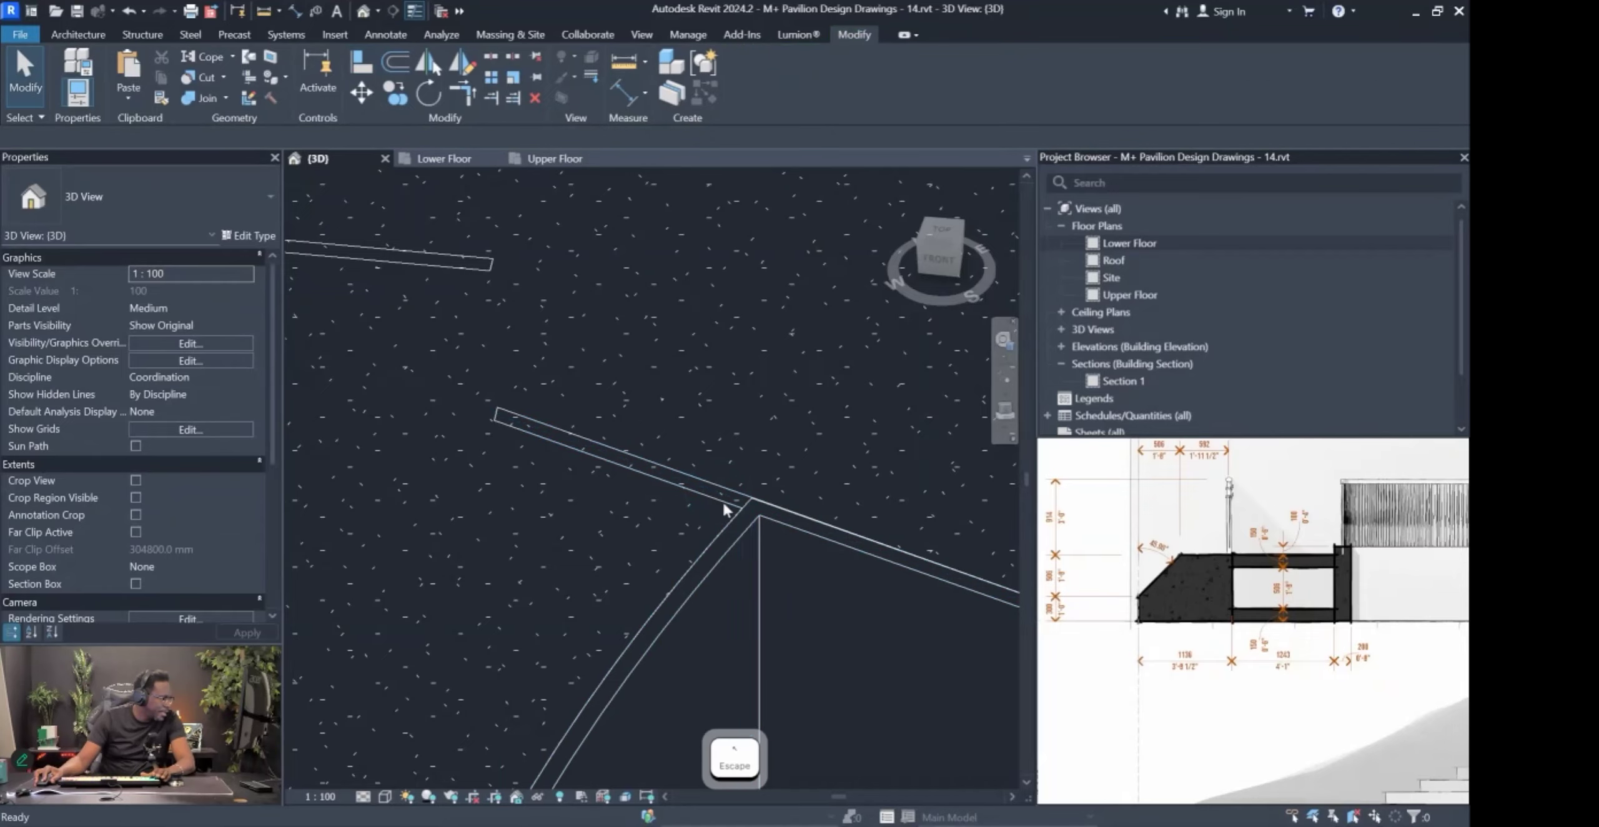
Attach the top of the extended short Generic - 150mm wall to the slab above.
click(722, 498)
click(954, 72)
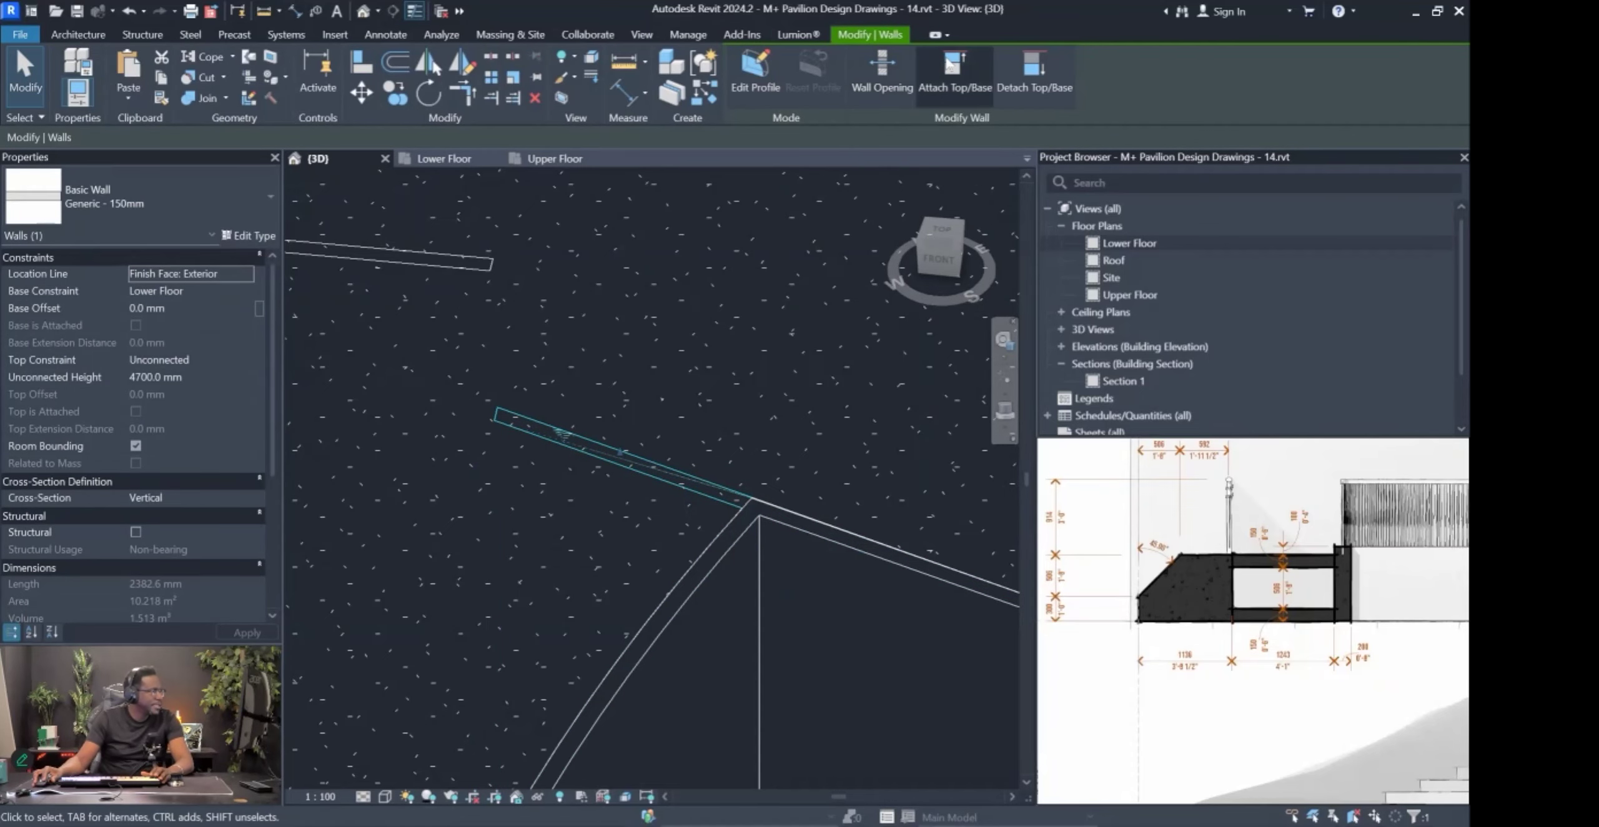
scroll(655, 418, down, 4)
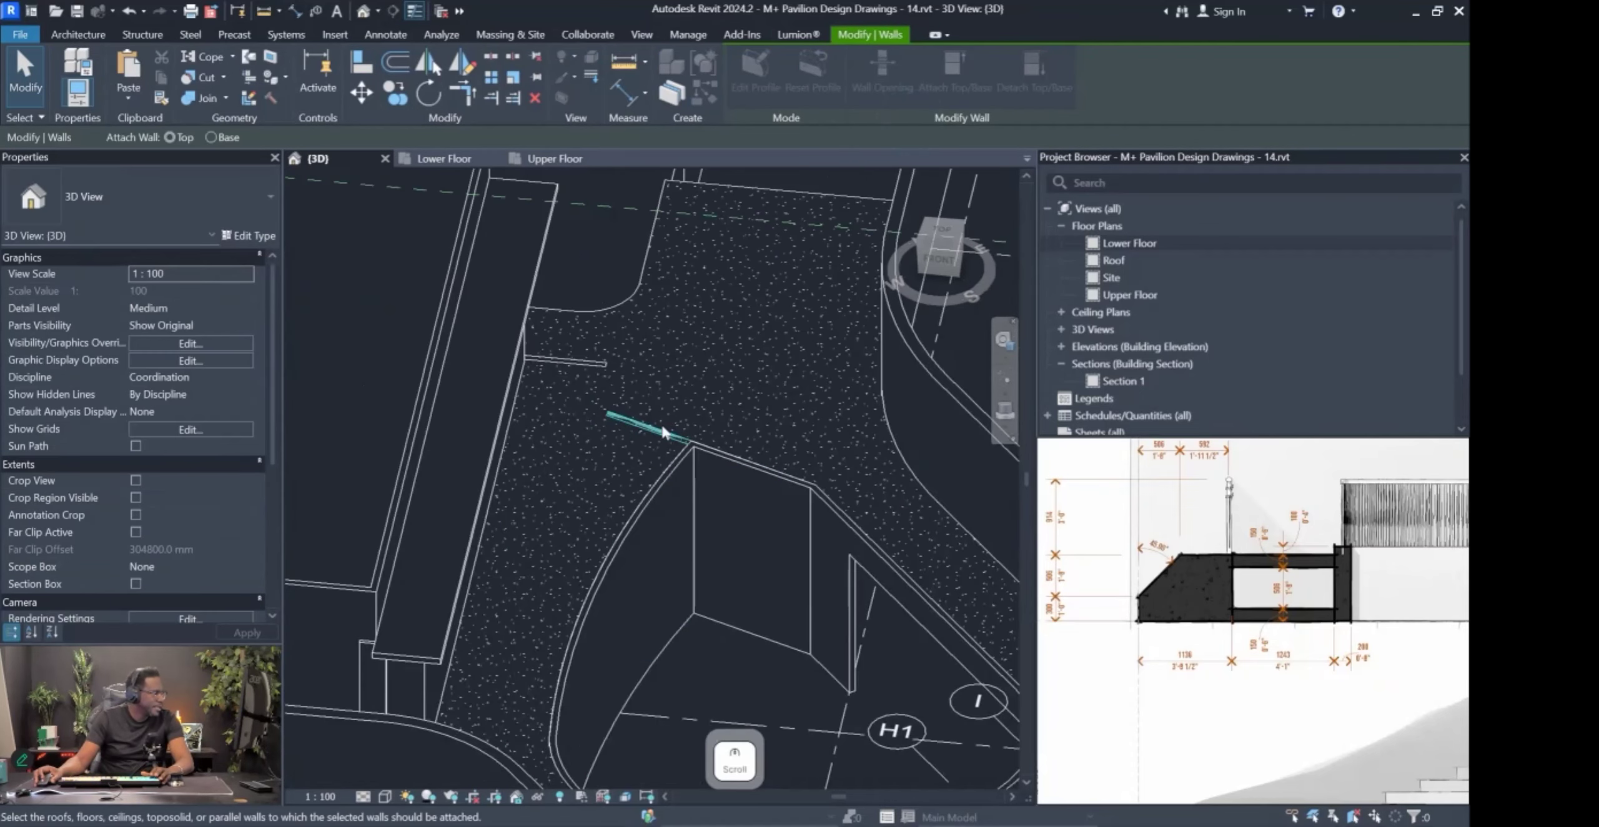
click(622, 304)
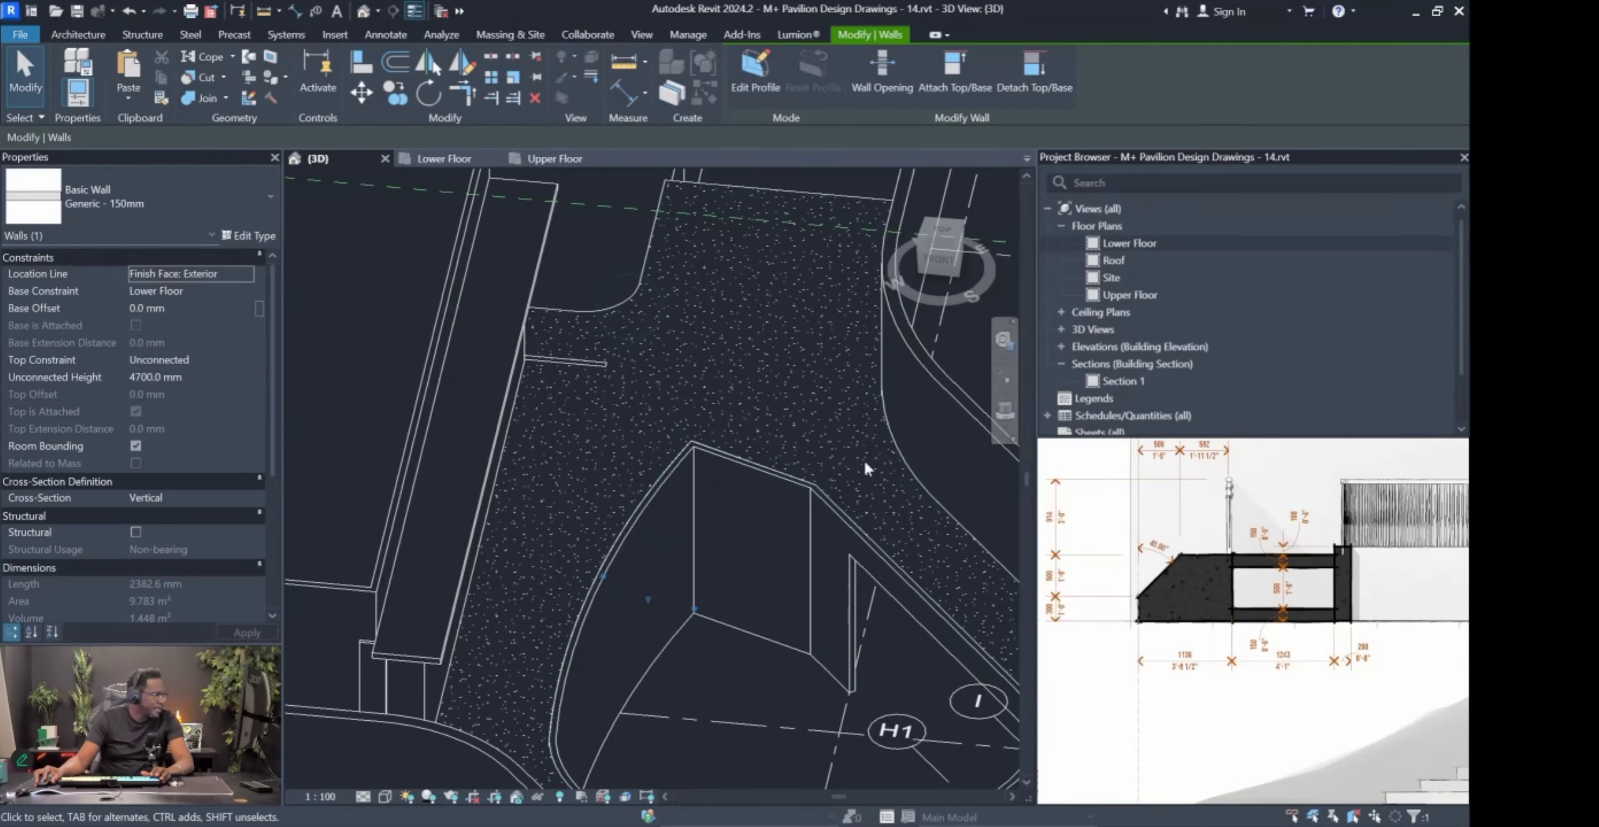
click(865, 460)
Examine the walls around the slab opening and the lower floor slab from several sides.
scroll(777, 484, down, 5)
mouse_move(777, 487)
shift+middle_down()
mouse_move(720, 668)
mouse_move(702, 659)
mouse_move(735, 504)
mouse_move(762, 510)
shift+middle_up()
scroll(774, 508, up, 5)
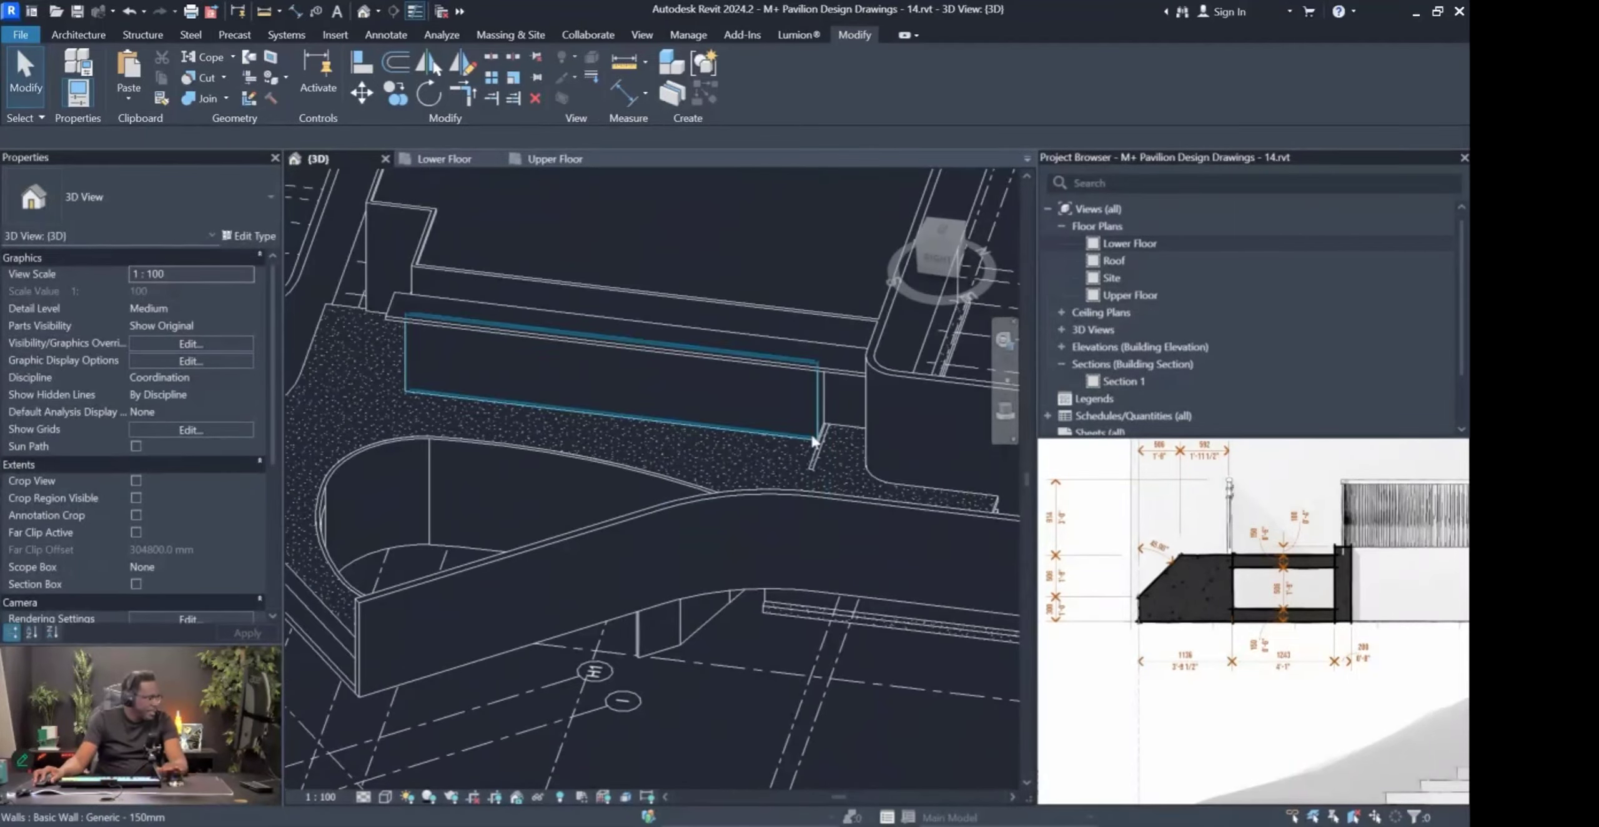
key(Escape)
click(818, 455)
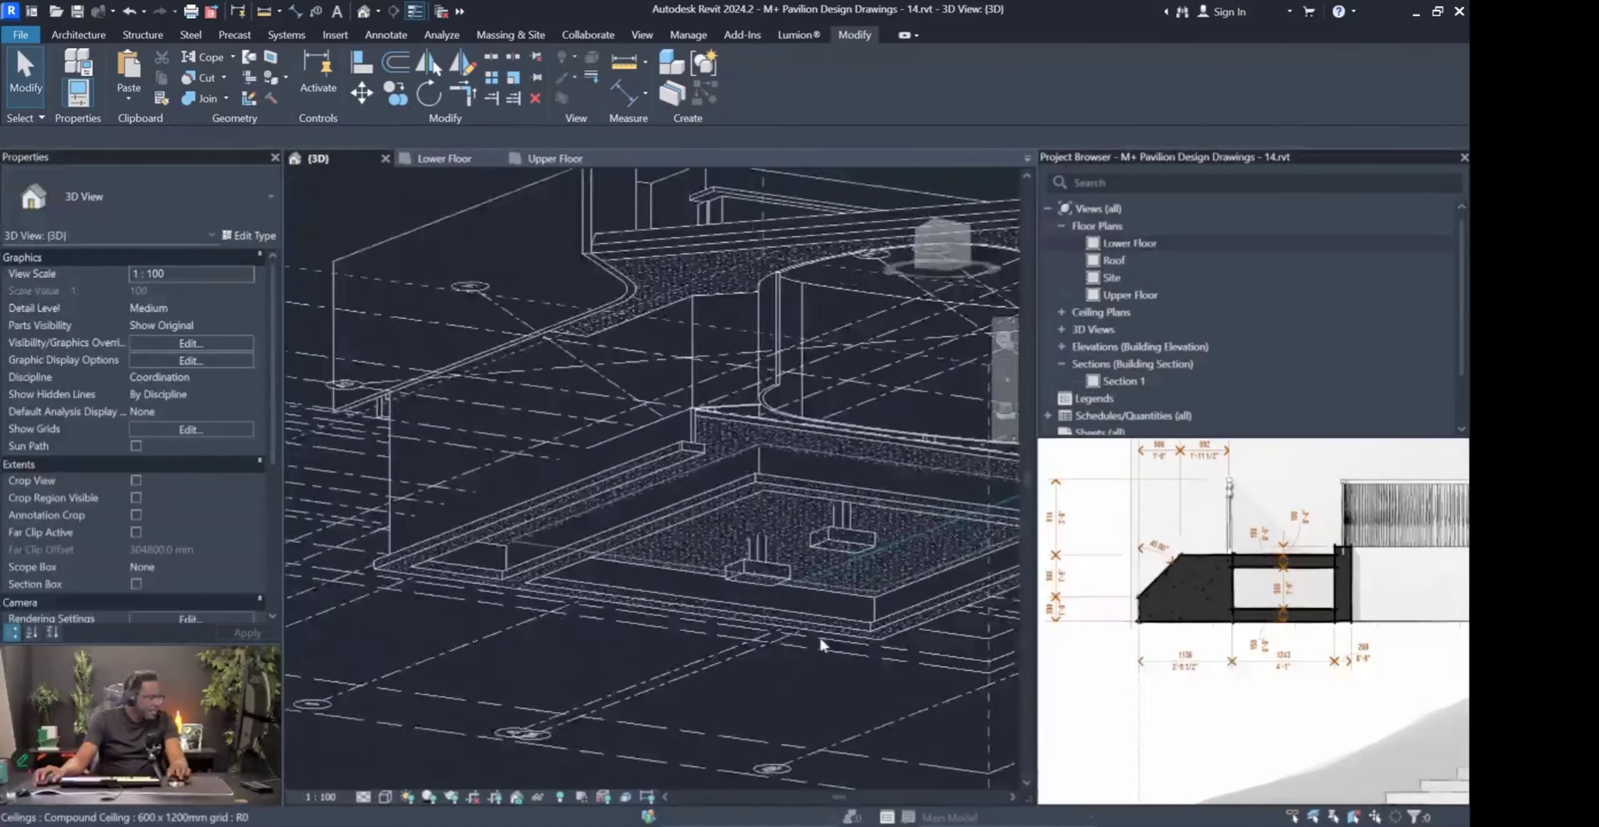
mouse_move(820, 635)
shift+middle_down()
mouse_move(799, 617)
mouse_move(821, 543)
mouse_move(767, 472)
mouse_move(675, 420)
shift+middle_up()
scroll(690, 408, up, 5)
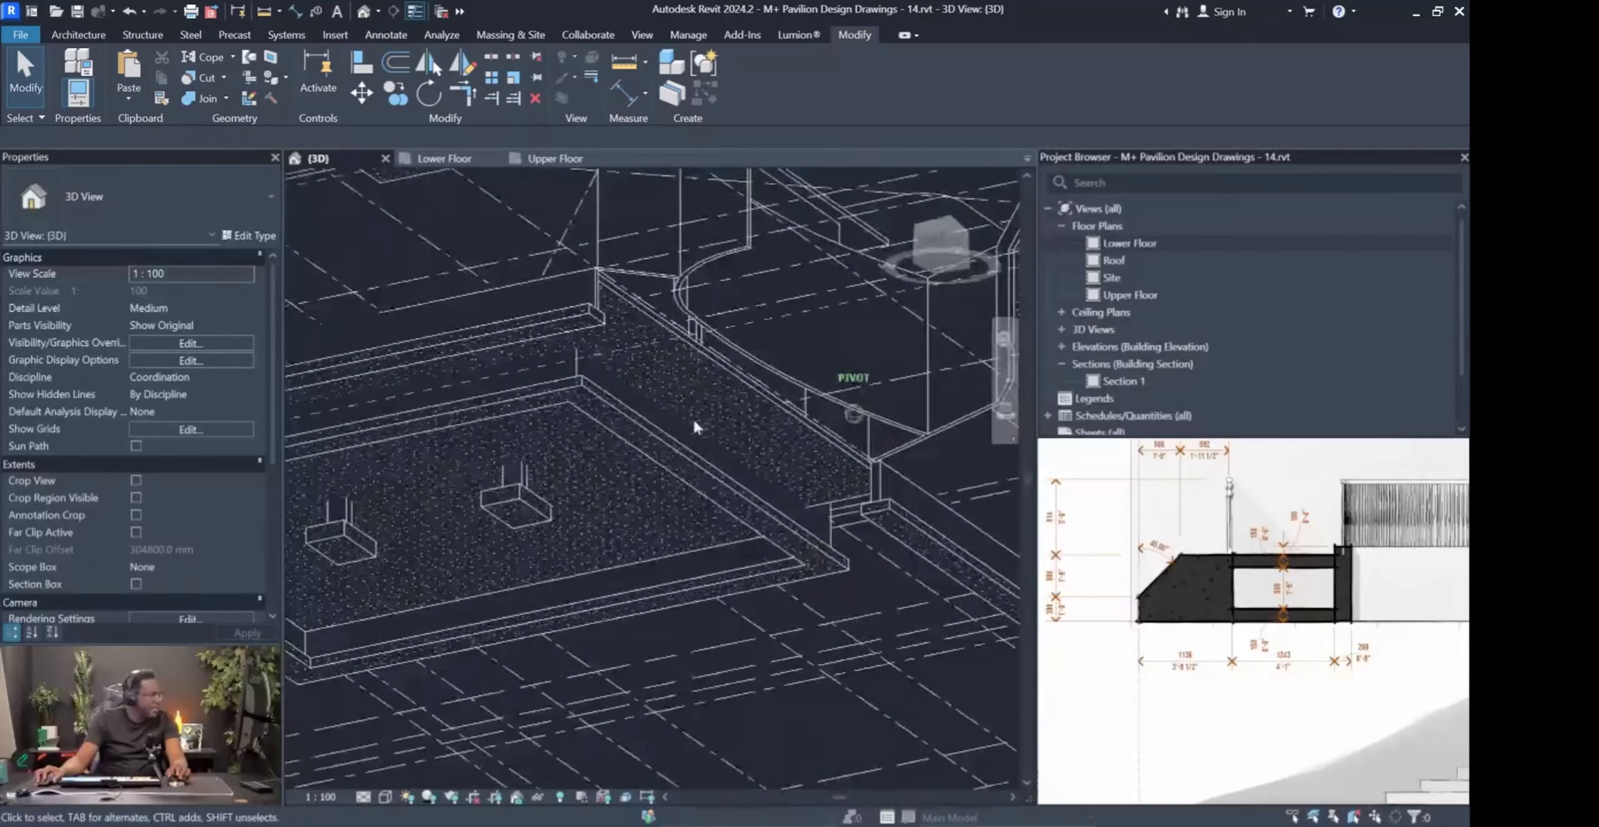
Copy the four straight Generic - 150mm walls around the curved enclosure and paste them aligned to the Foundation level.
click(657, 305)
shift+middle_drag(674, 337, 622, 433)
shift+middle_drag(597, 402, 605, 334)
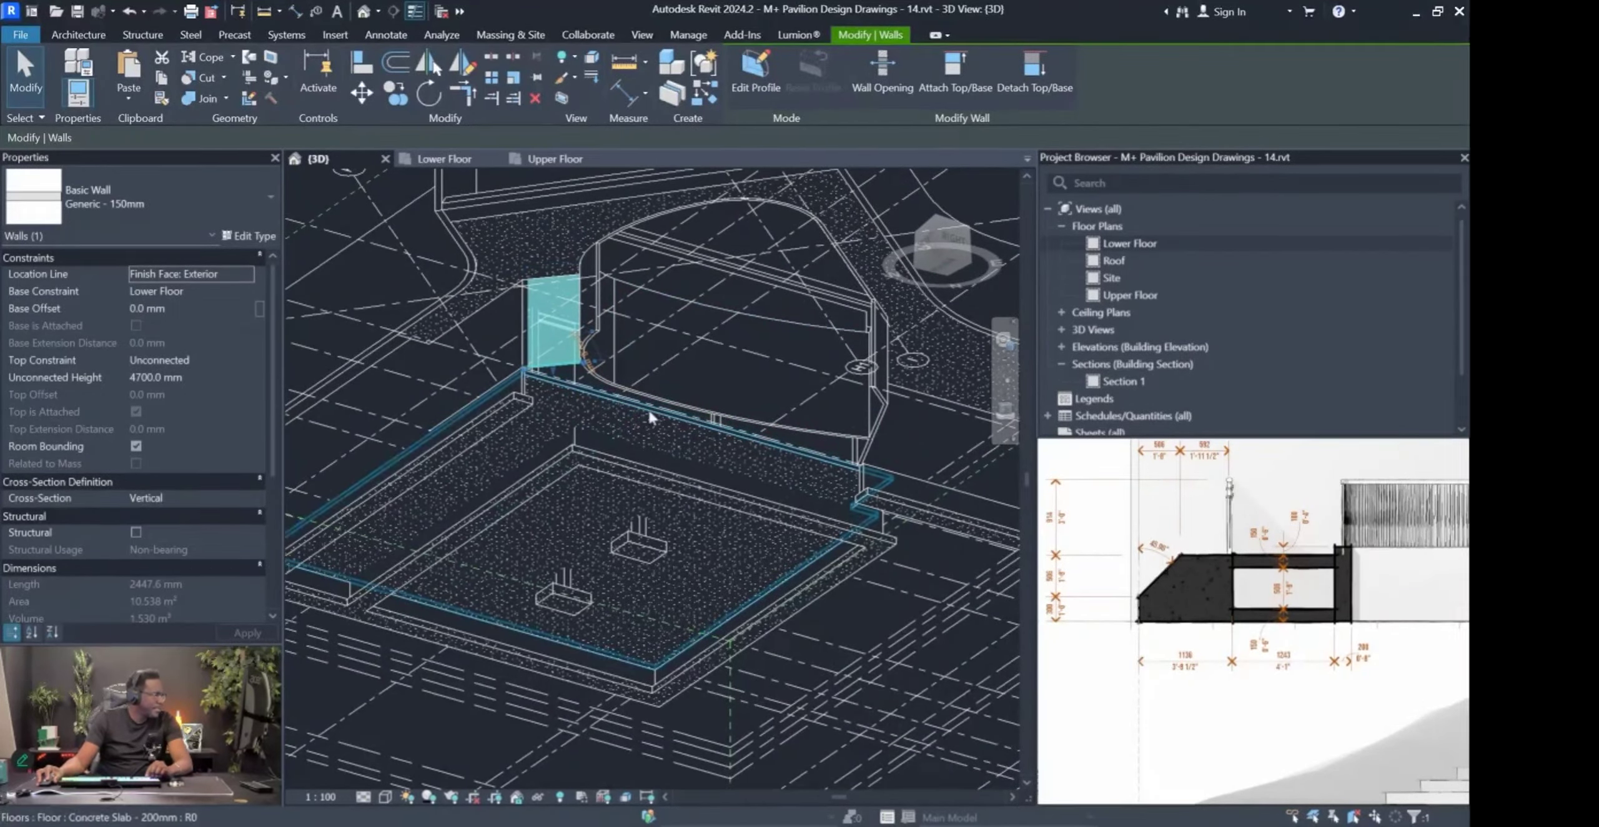
scroll(855, 468, up, 3)
shift+middle_drag(856, 467, 572, 388)
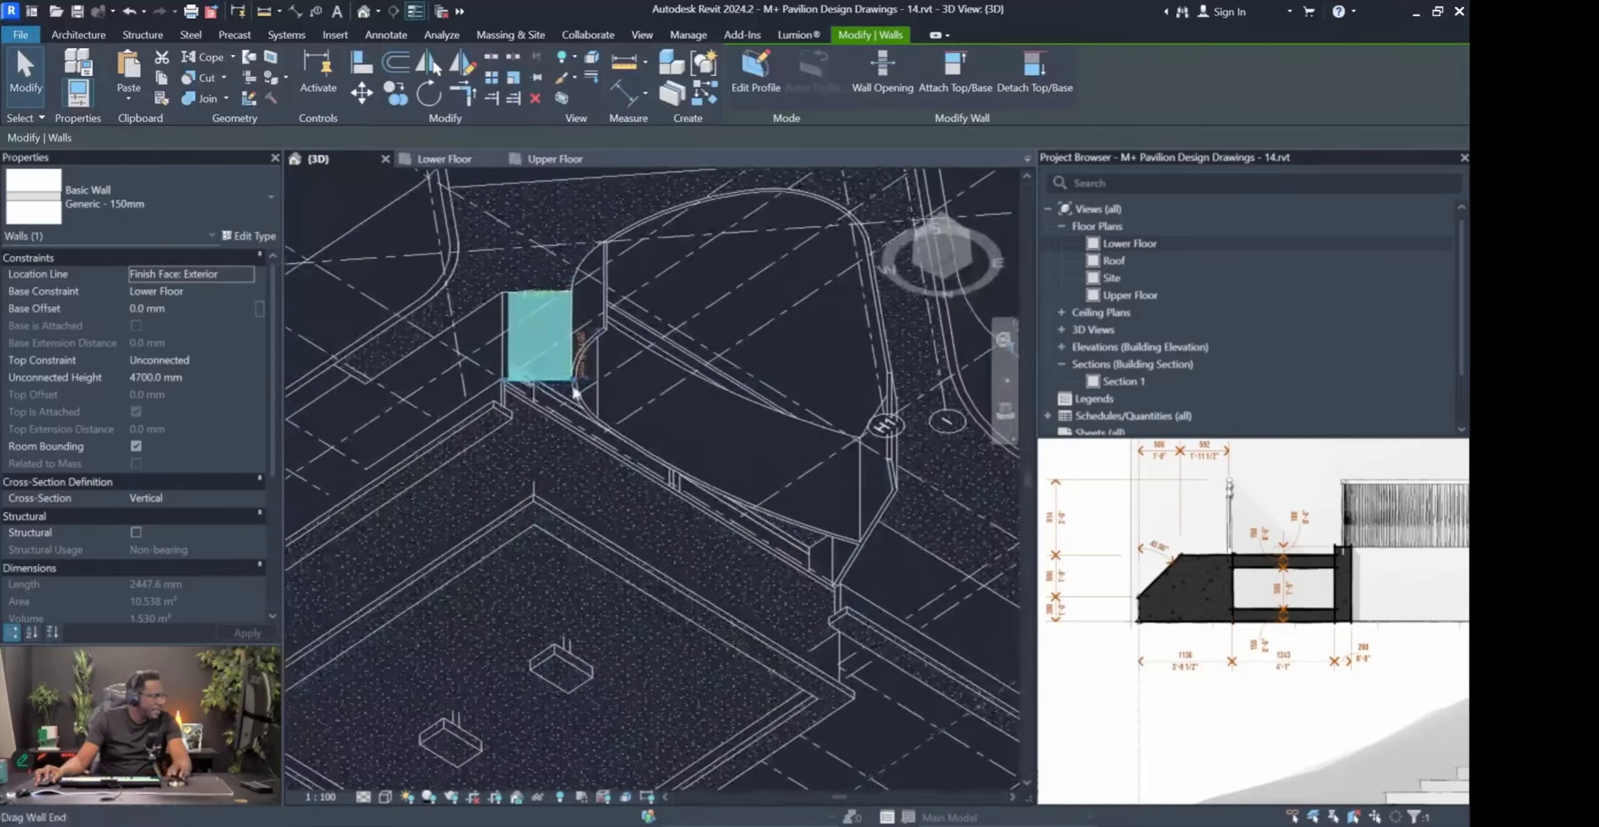
ctrl+click(850, 562)
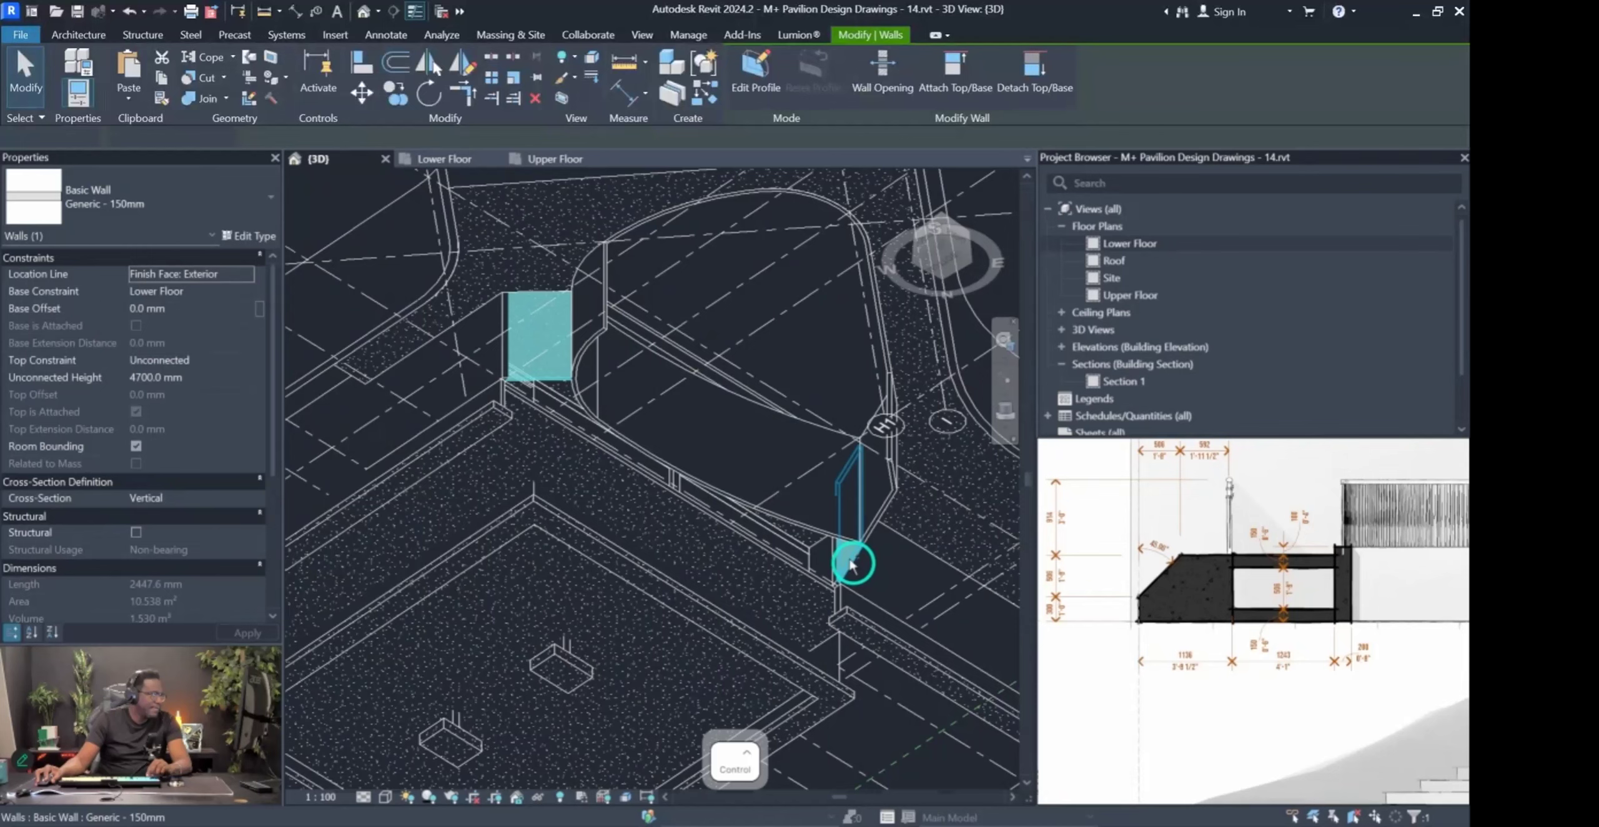
ctrl+click(817, 556)
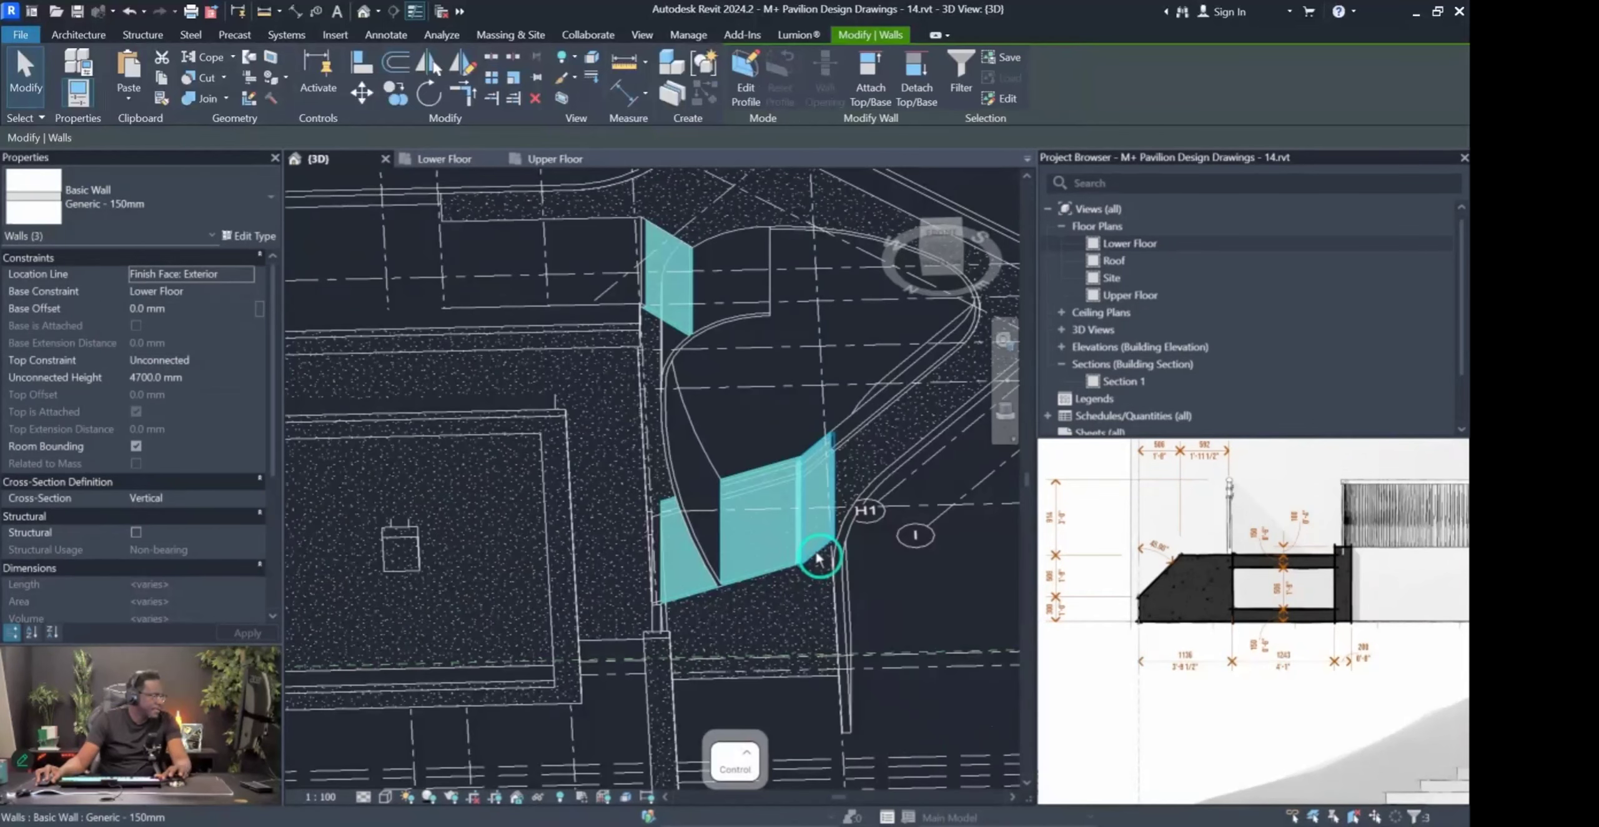
shift+middle_drag(933, 589, 711, 397)
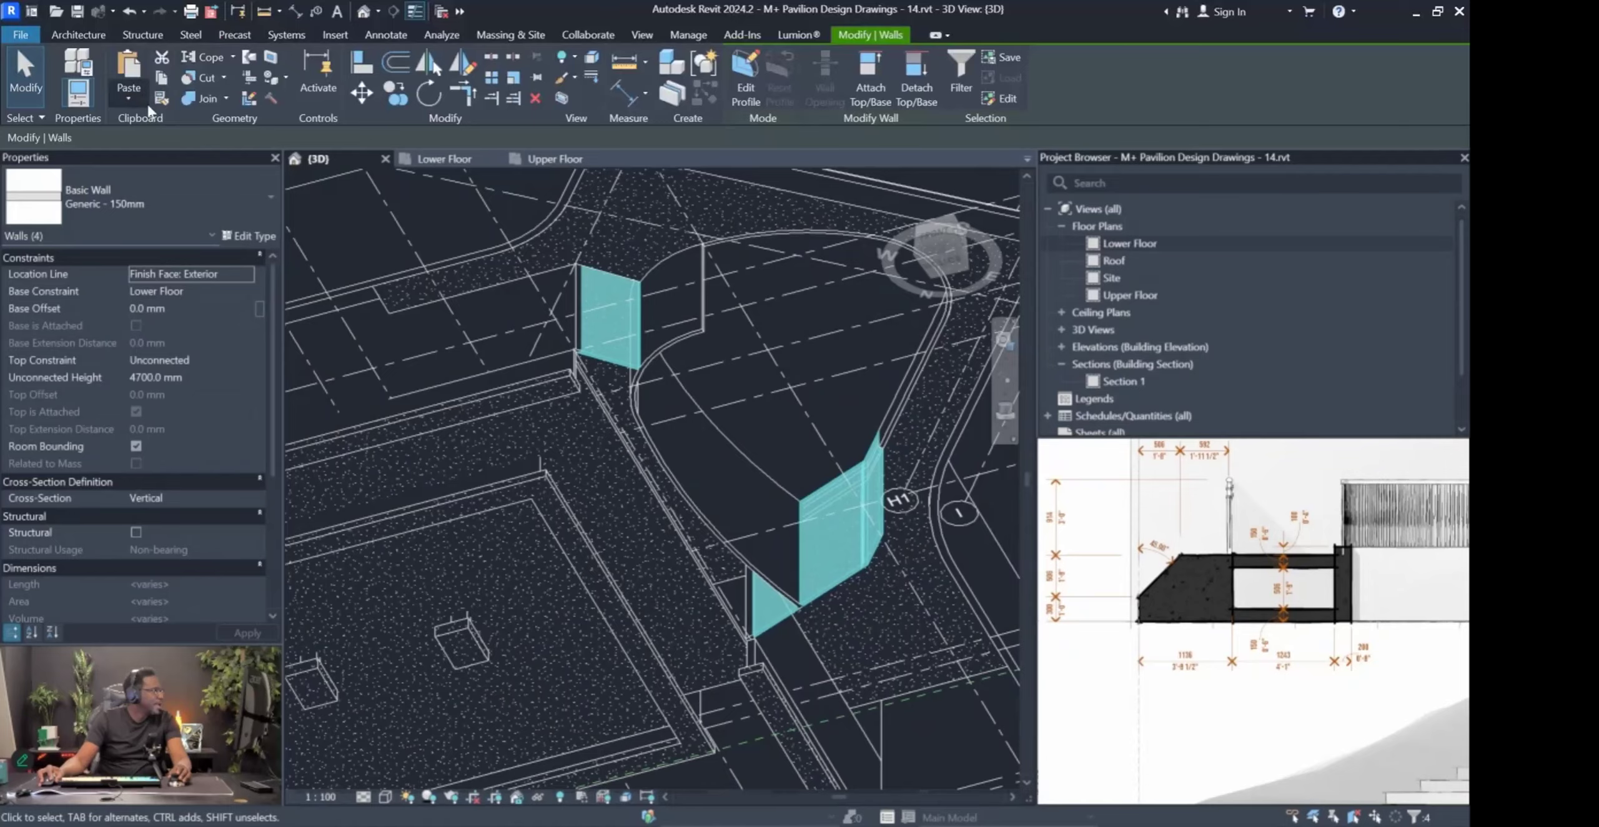
click(129, 96)
click(75, 161)
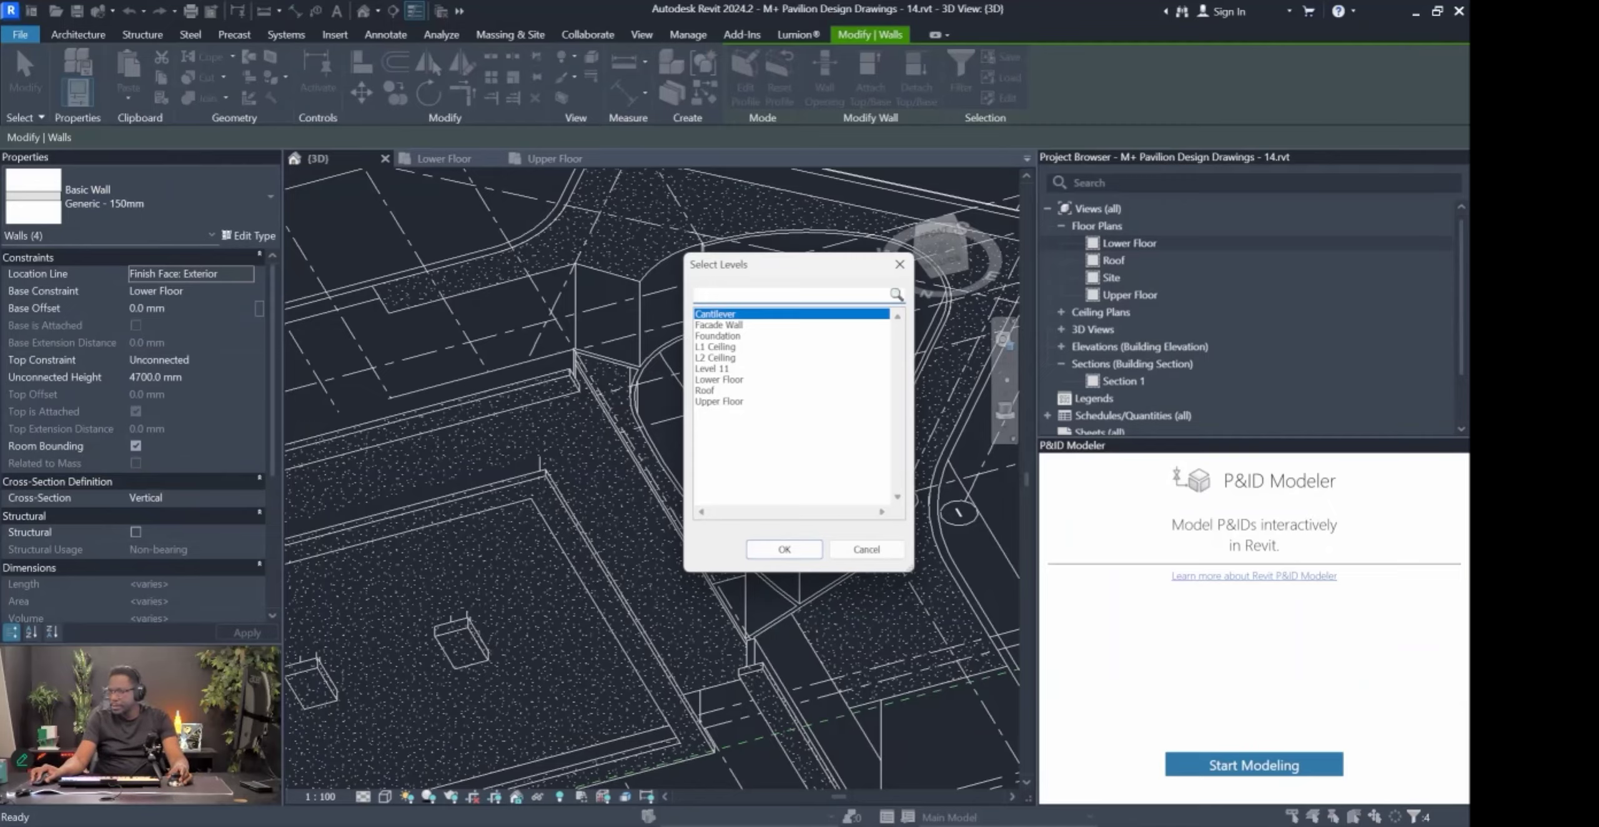
click(731, 347)
click(730, 336)
click(787, 557)
Set the top constraint of the four pasted walls to Up to level: Lower Floor.
mouse_move(906, 556)
shift+middle_down()
mouse_move(671, 407)
mouse_move(374, 344)
shift+middle_up()
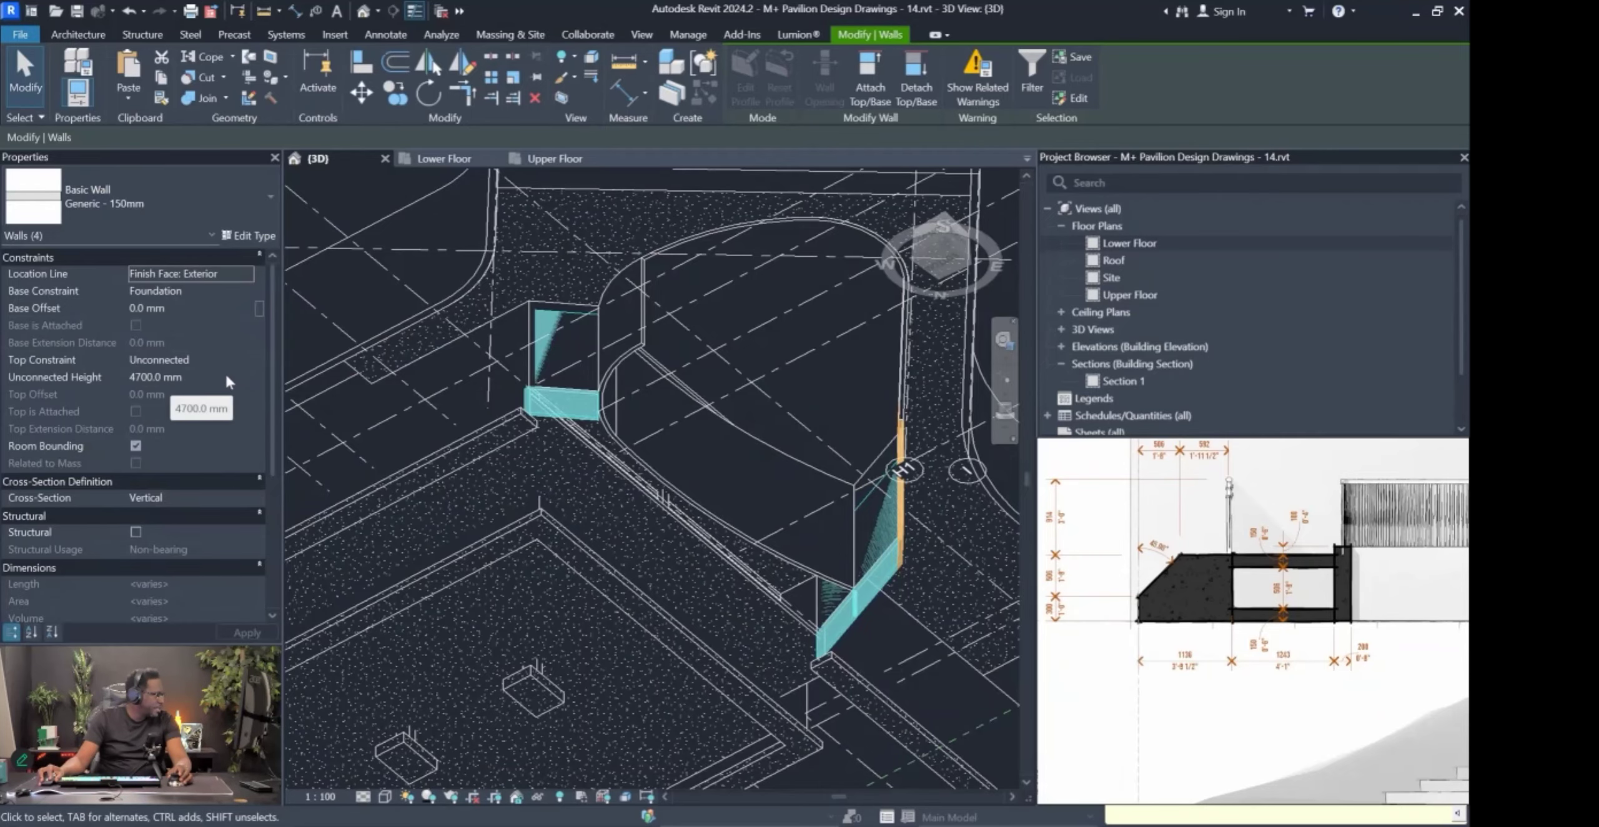
click(248, 362)
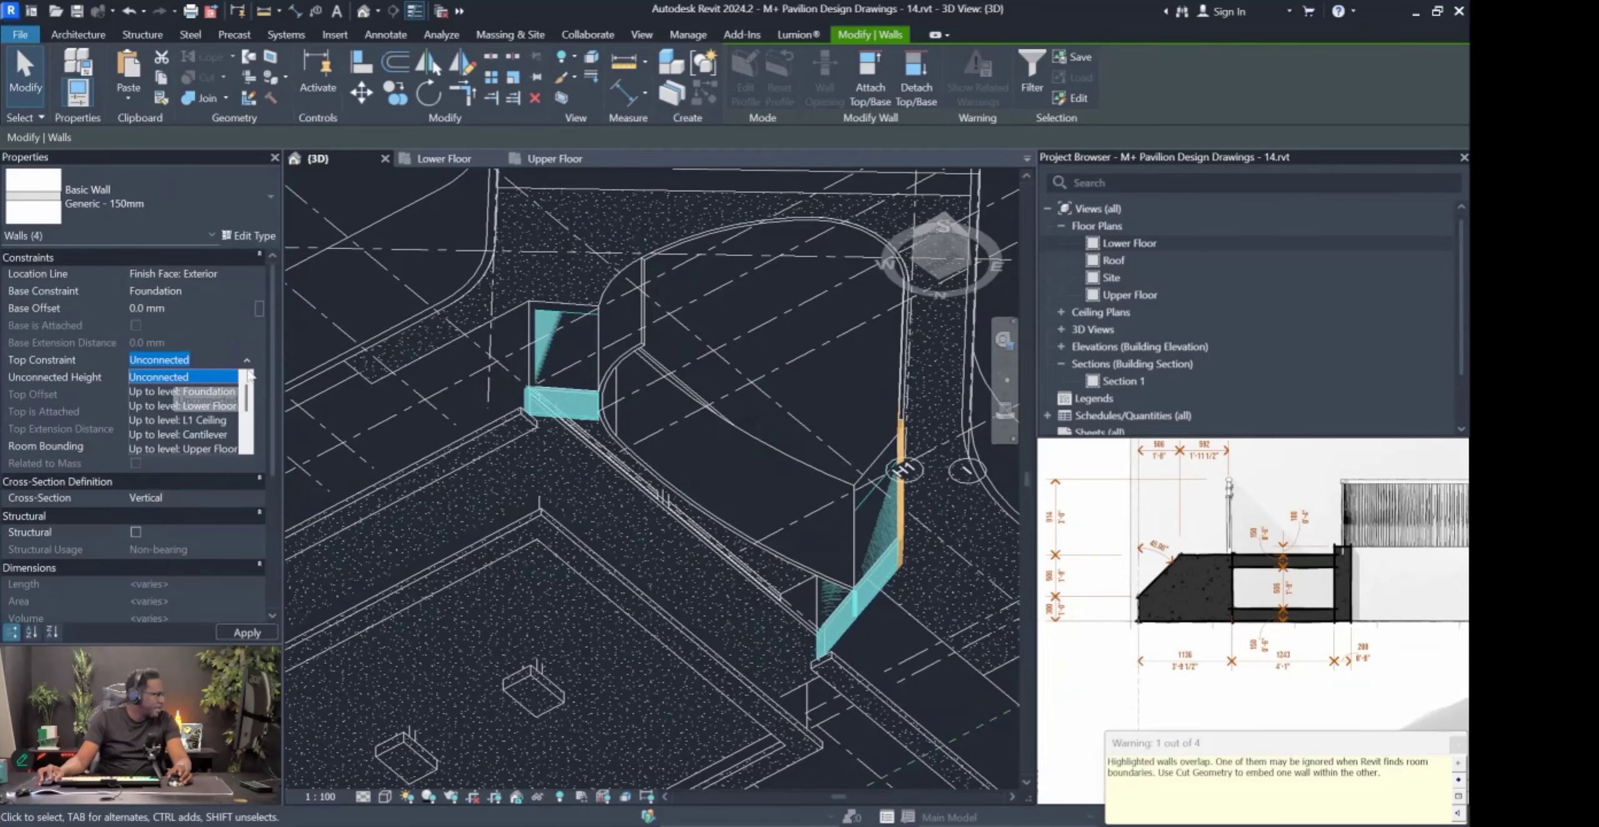
scroll(222, 409, down, 1)
scroll(215, 413, up, 1)
click(223, 378)
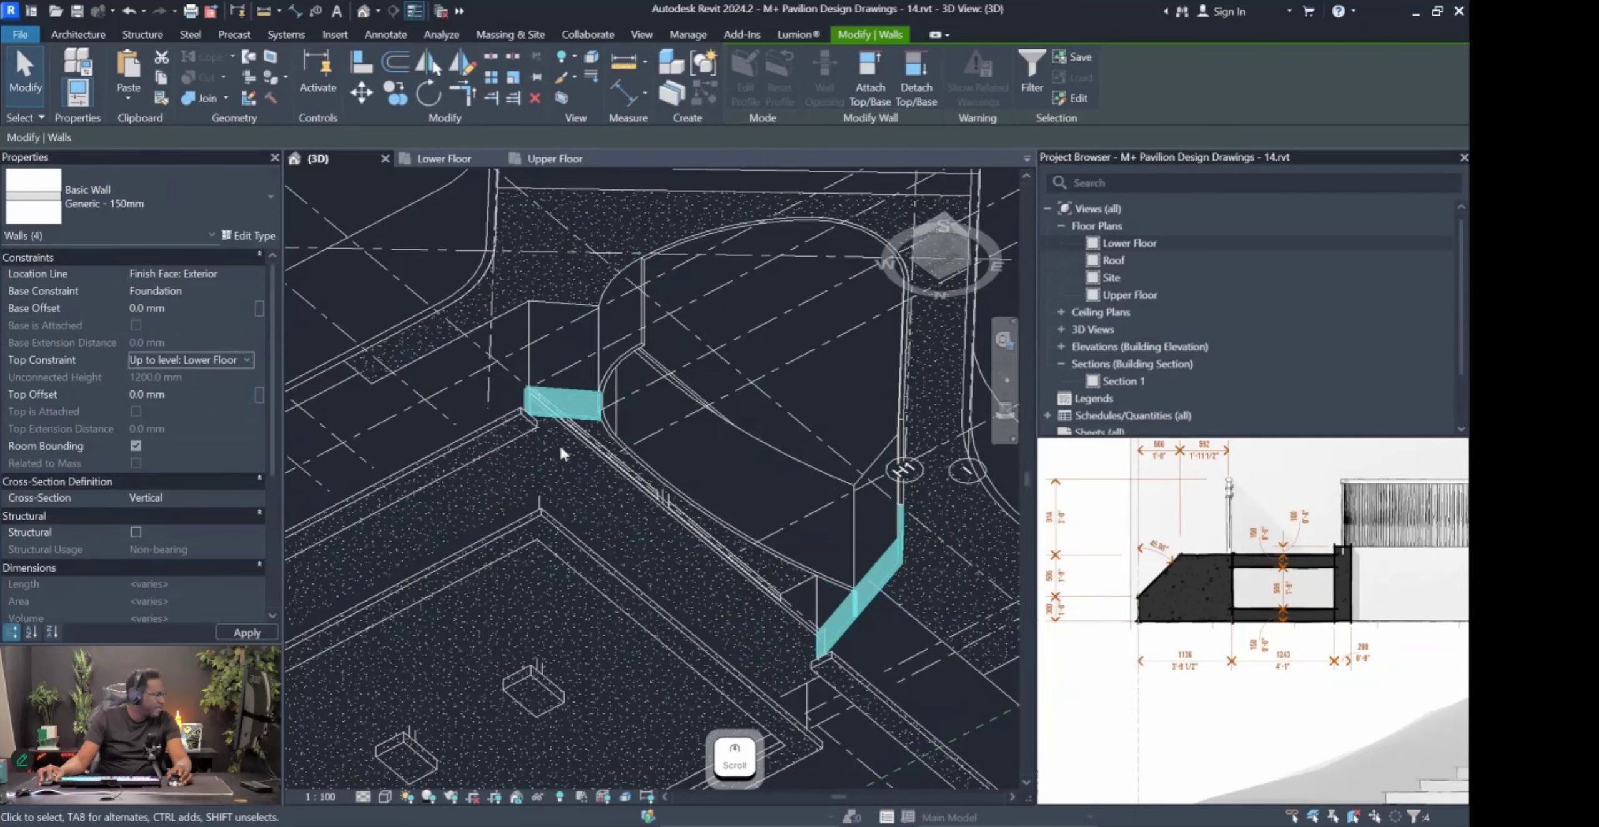
Add Bearing Footing - 900 x 300 wall foundations beneath the new foundation-level walls.
shift+middle_drag(757, 455, 779, 499)
shift+middle_drag(676, 431, 750, 456)
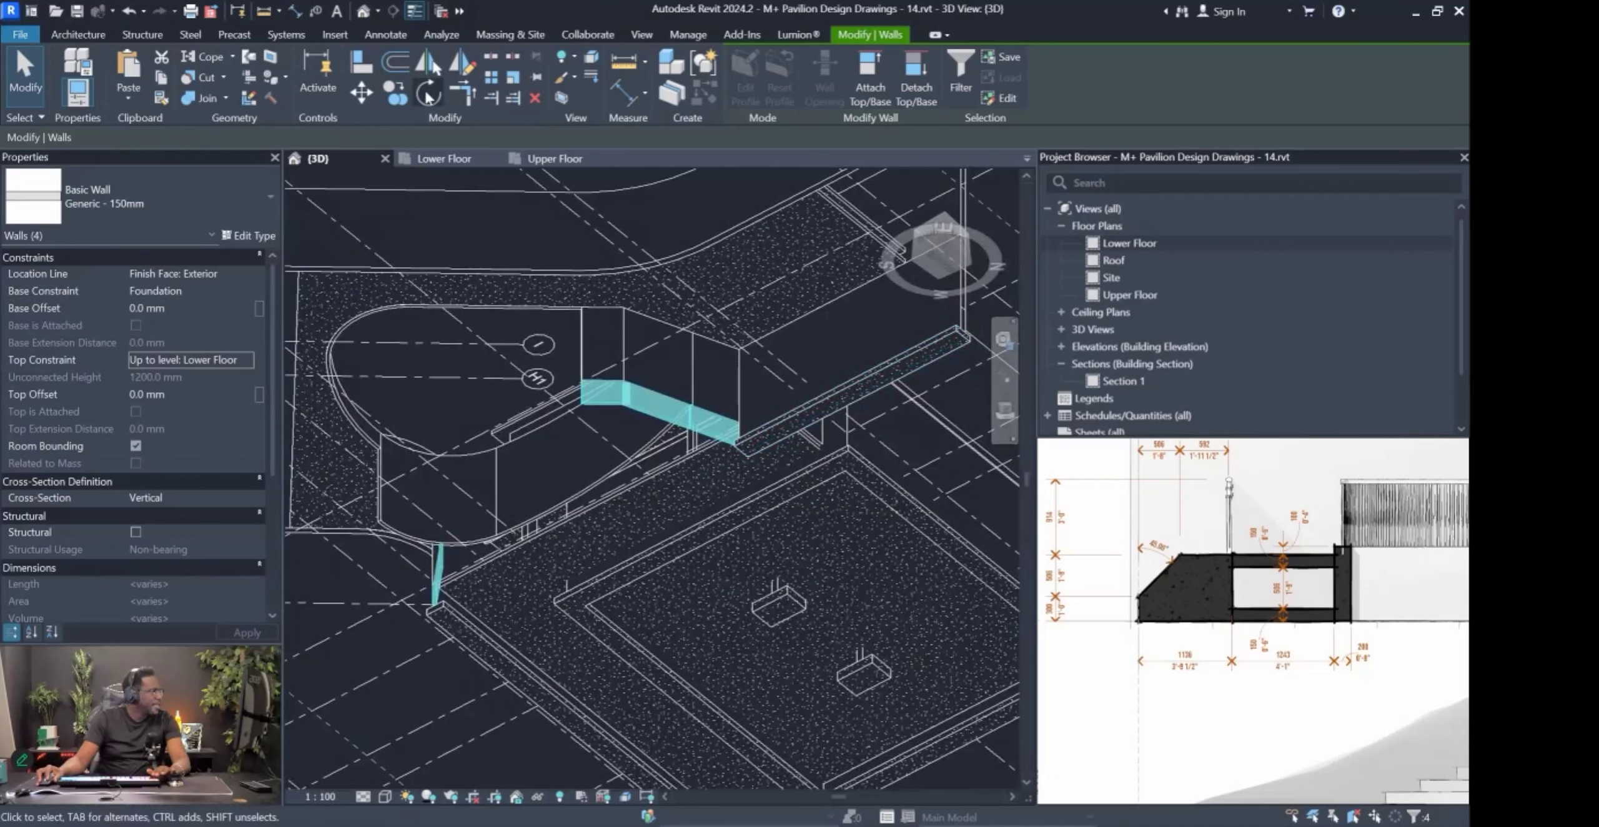
click(141, 35)
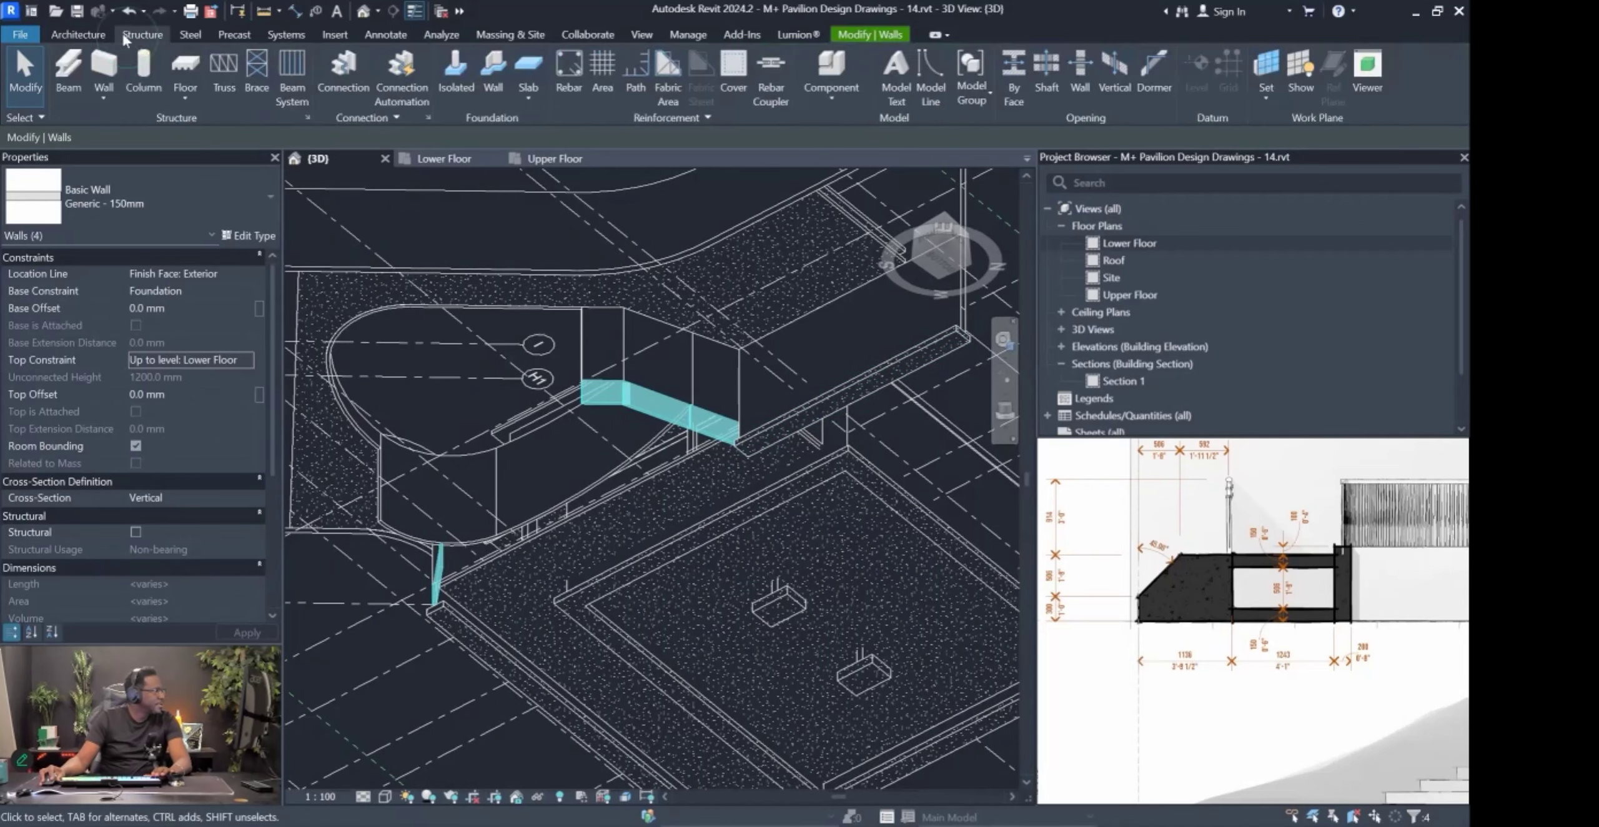
click(499, 90)
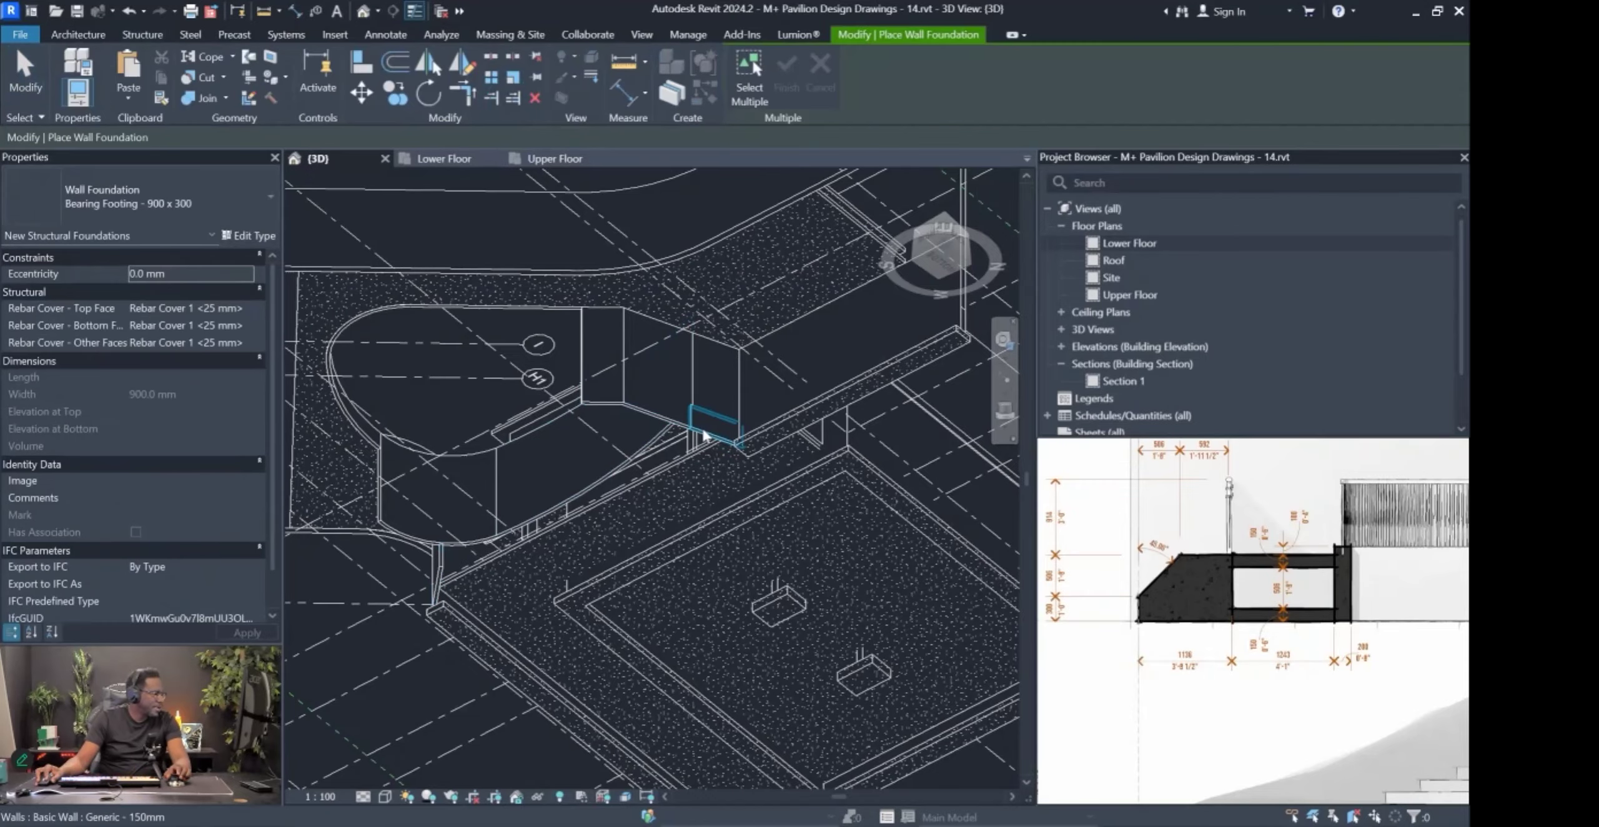
mouse_move(664, 412)
shift+middle_down()
mouse_move(613, 414)
mouse_move(572, 440)
mouse_move(553, 428)
mouse_move(558, 386)
mouse_move(541, 410)
shift+middle_up()
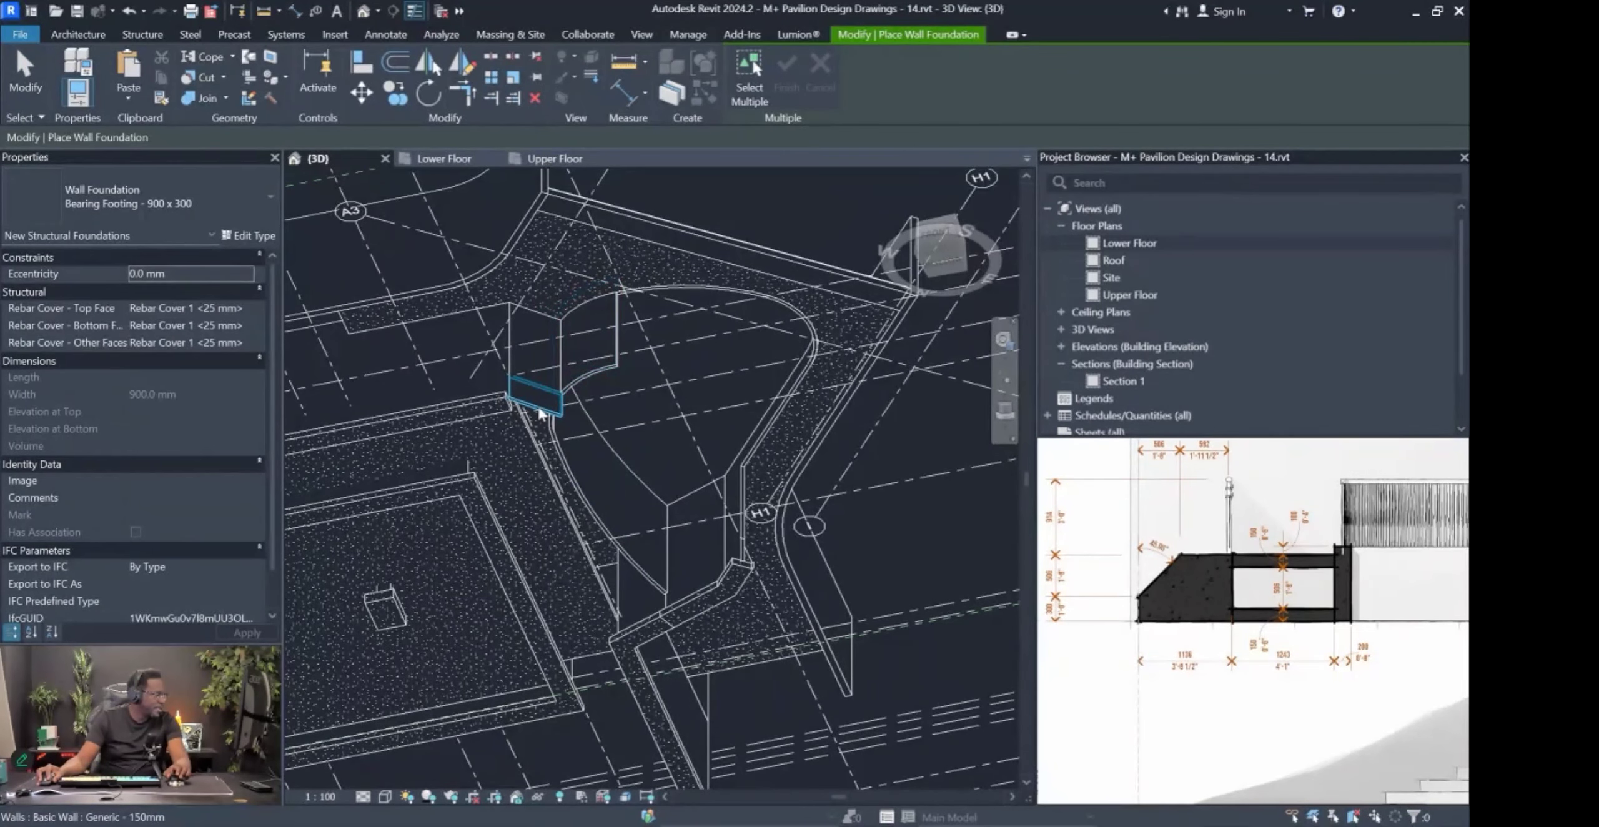
key(Escape)
Examine the whole pavilion model, and switch to the reference drawings to review the perspective sketch, floor plans and sections.
mouse_move(792, 615)
shift+middle_down()
mouse_move(812, 626)
mouse_move(750, 509)
mouse_move(800, 520)
mouse_move(573, 542)
mouse_move(742, 590)
mouse_move(594, 582)
mouse_move(867, 589)
mouse_move(887, 556)
mouse_move(795, 557)
mouse_move(924, 586)
mouse_move(907, 592)
shift+middle_up()
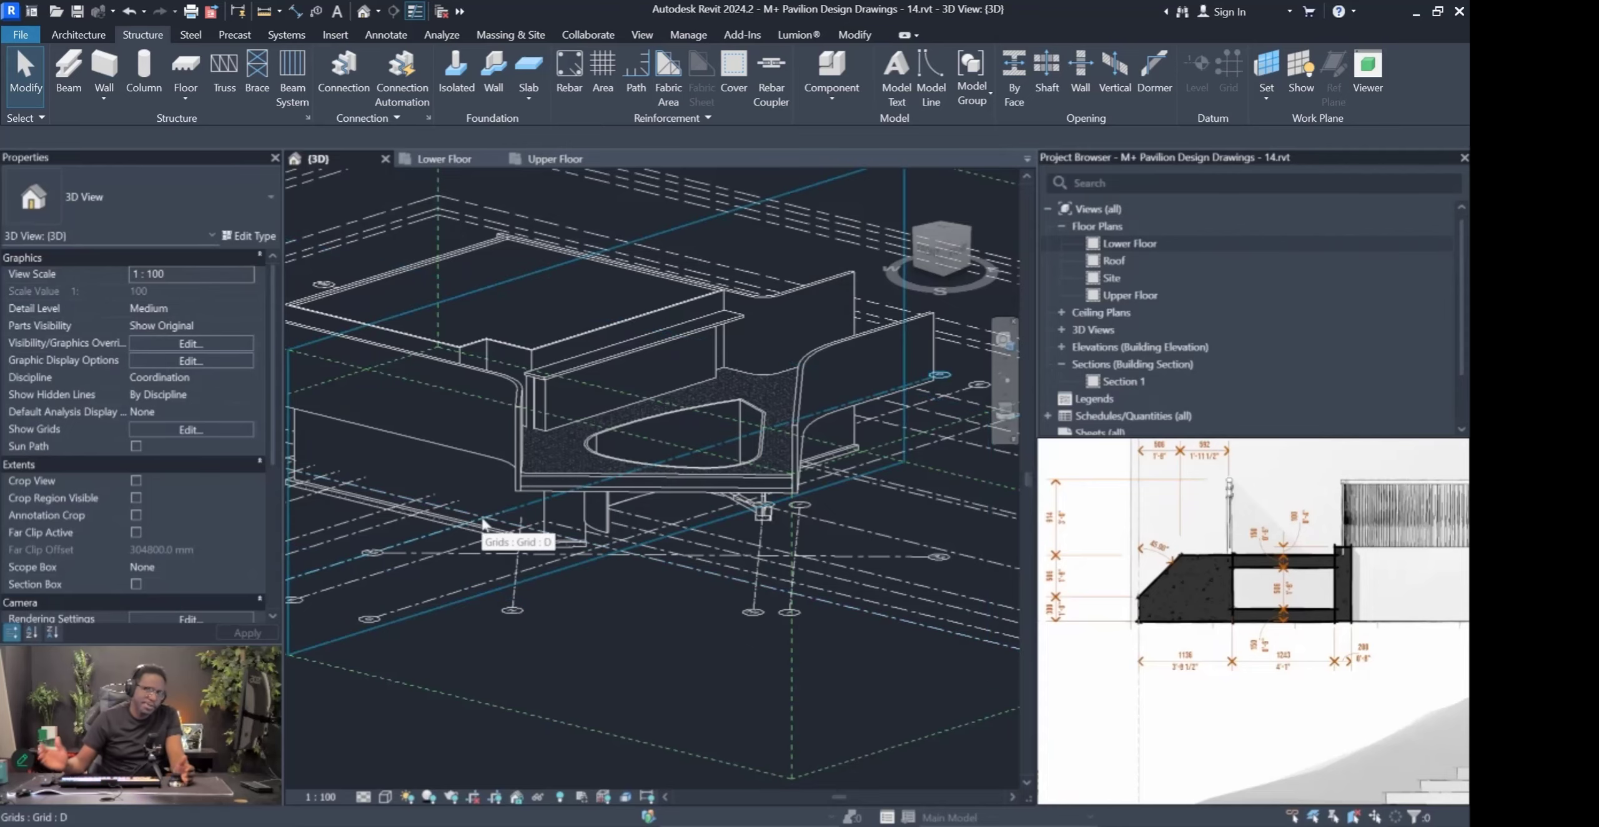
key(Pause)
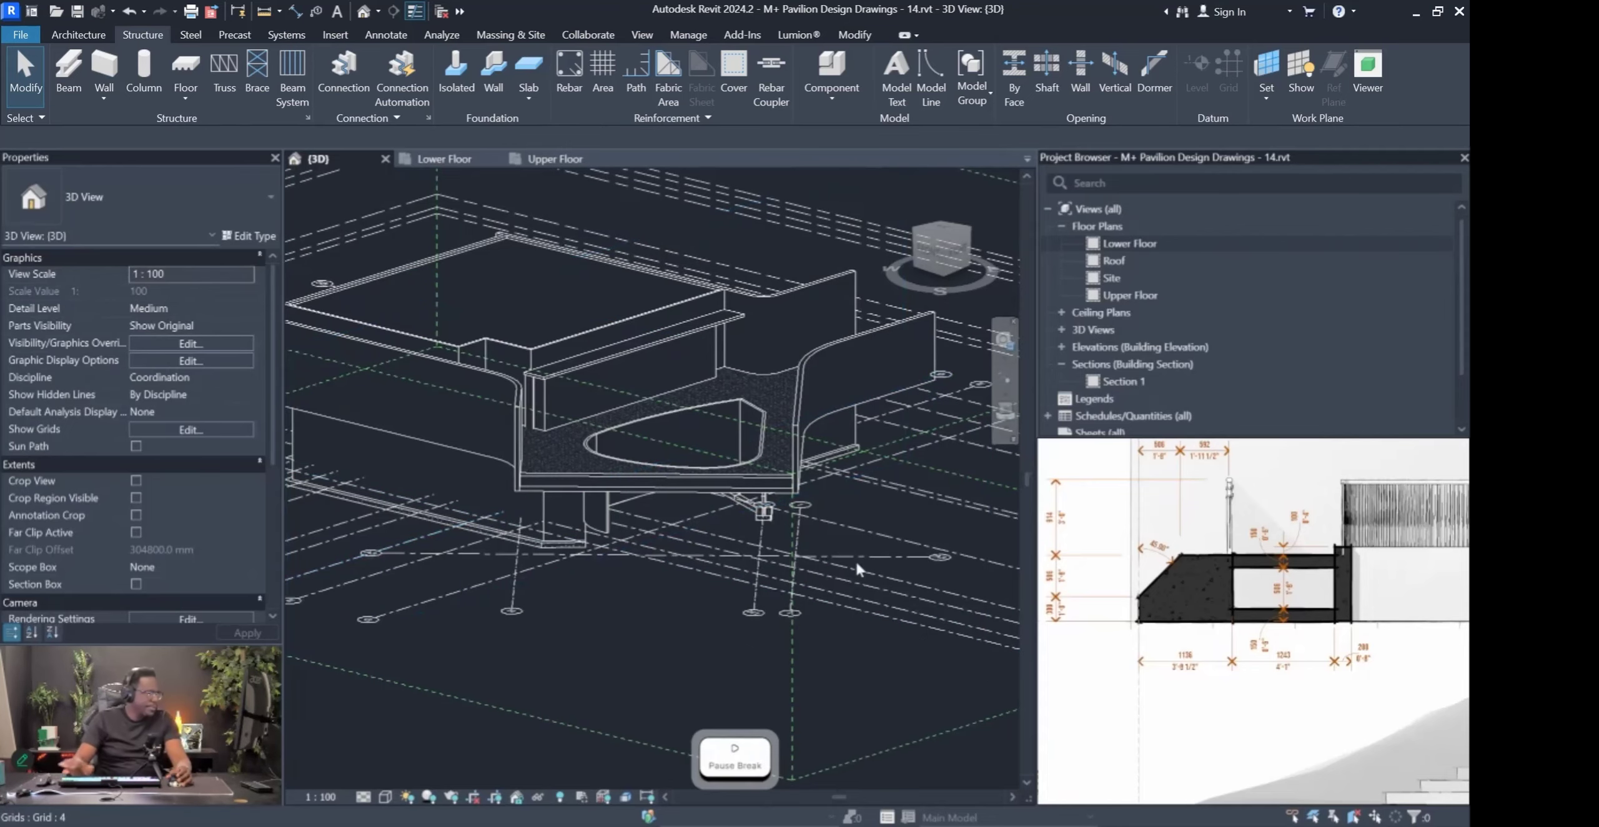
shift+middle_drag(624, 431, 837, 339)
shift+middle_drag(697, 395, 985, 564)
scroll(1332, 594, down, 5)
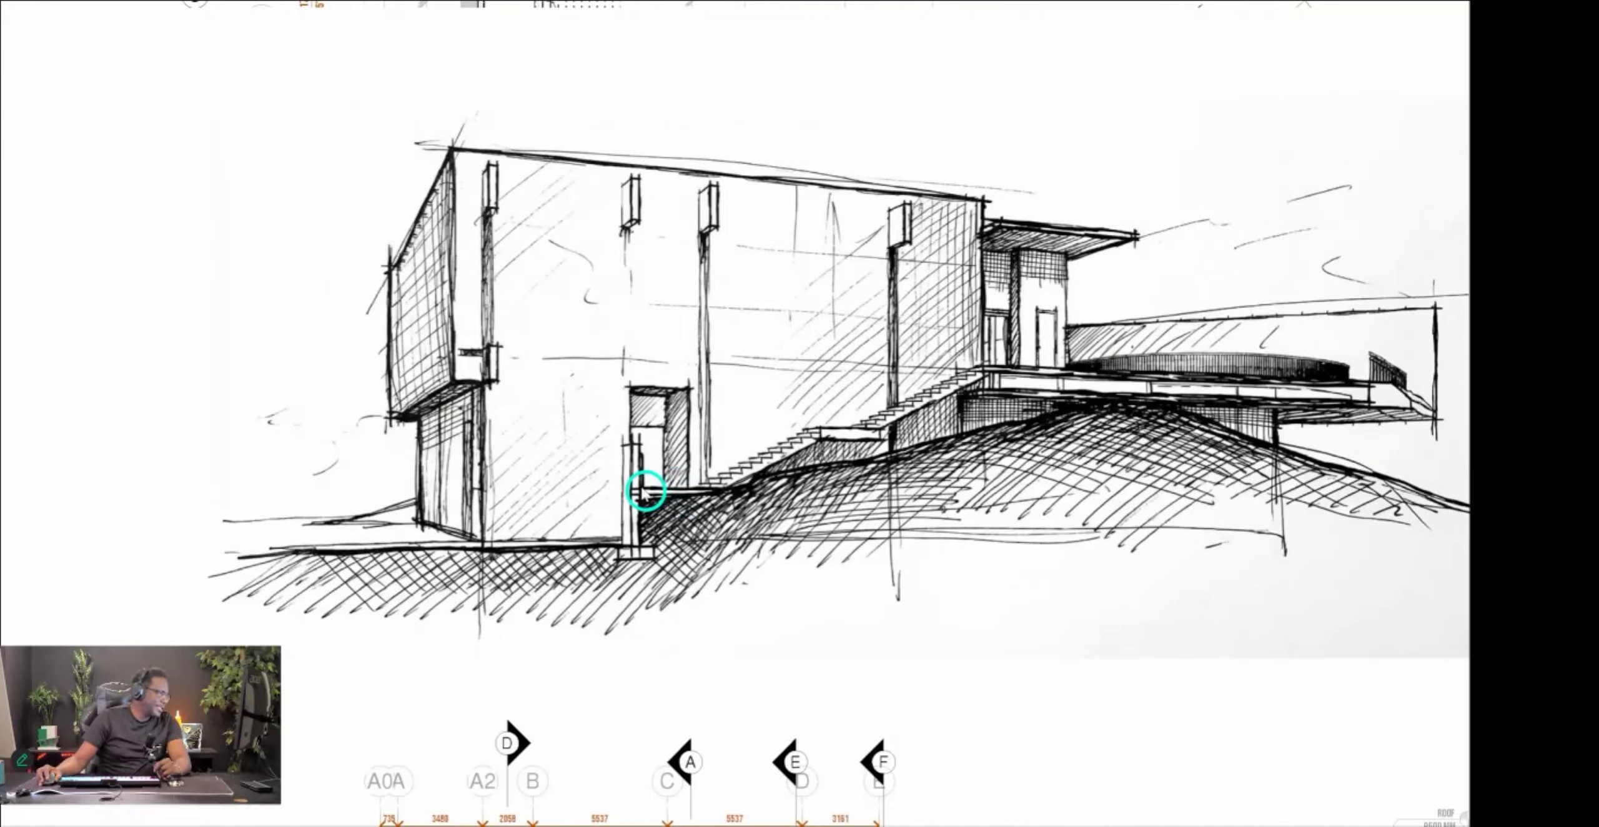
scroll(651, 489, down, 5)
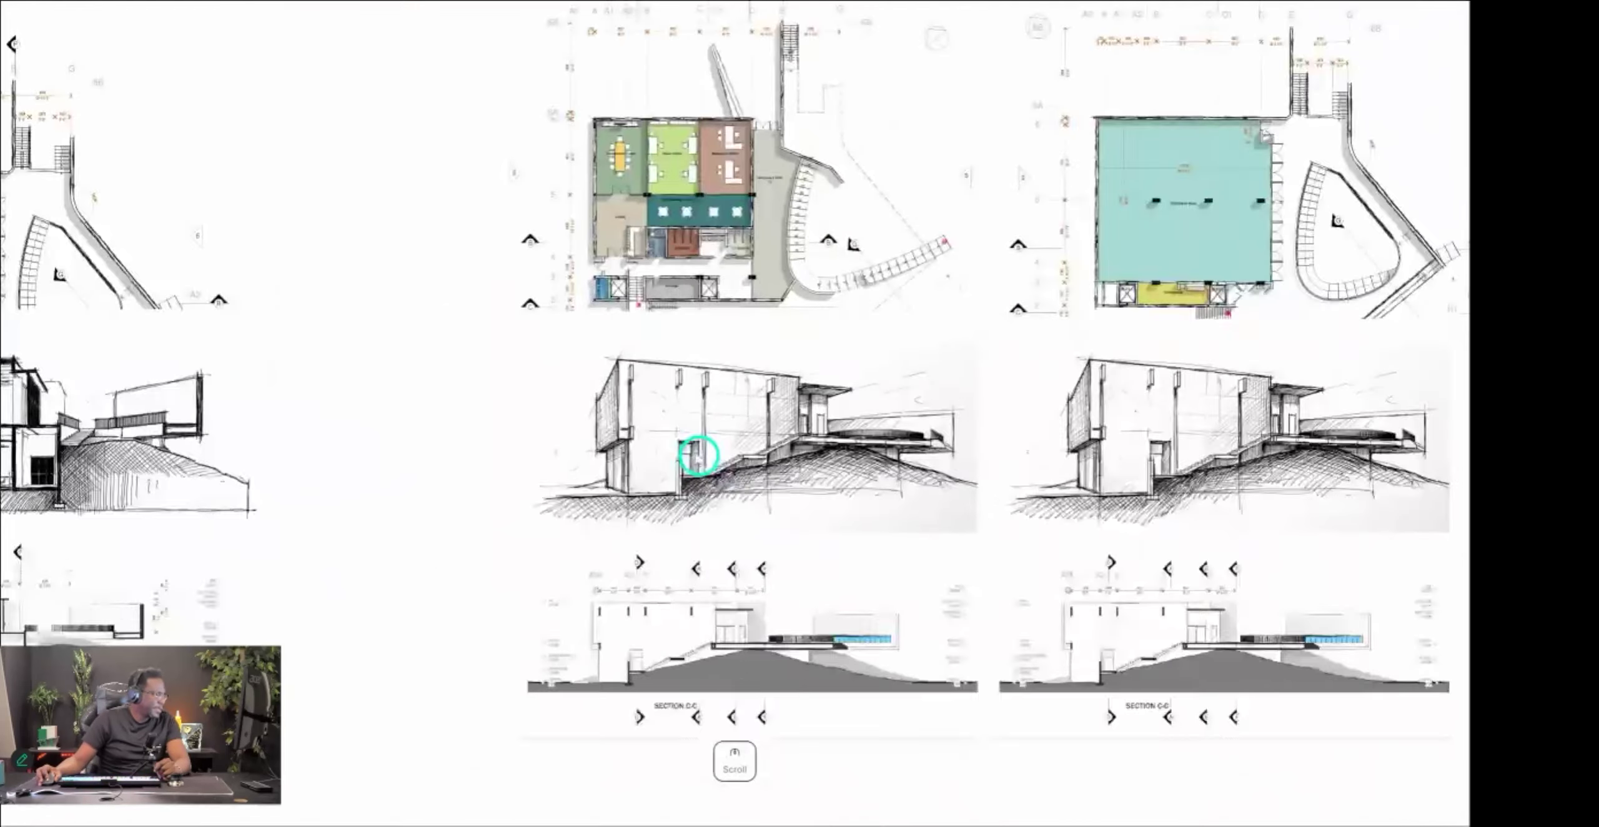
Examine the loading bay, stairs and storage area on the reference floor plan together with the perspective sketch.
scroll(678, 171, up, 6)
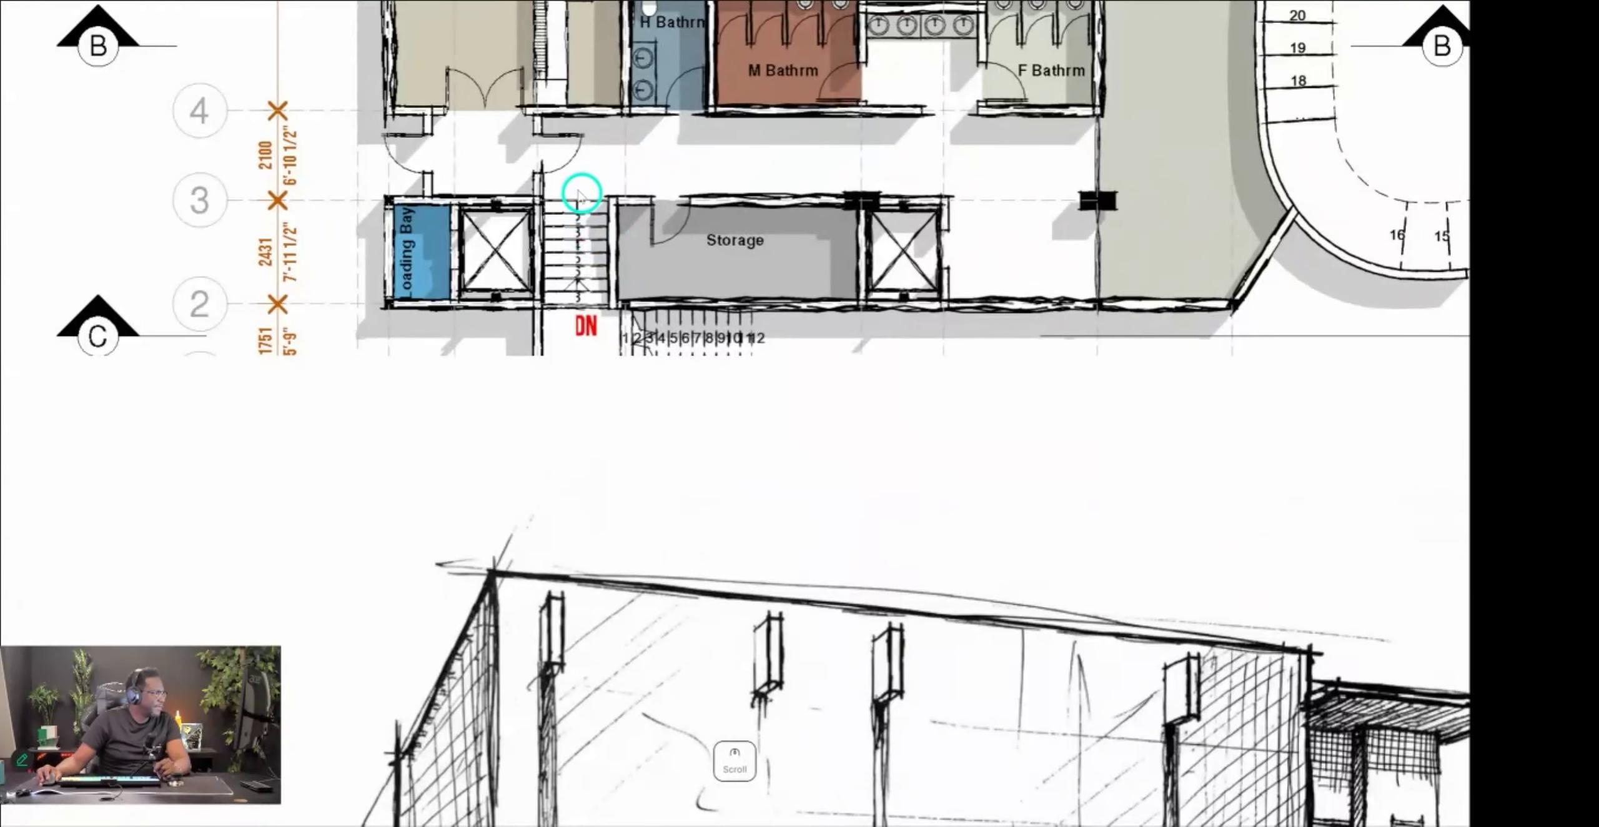
scroll(579, 198, down, 1)
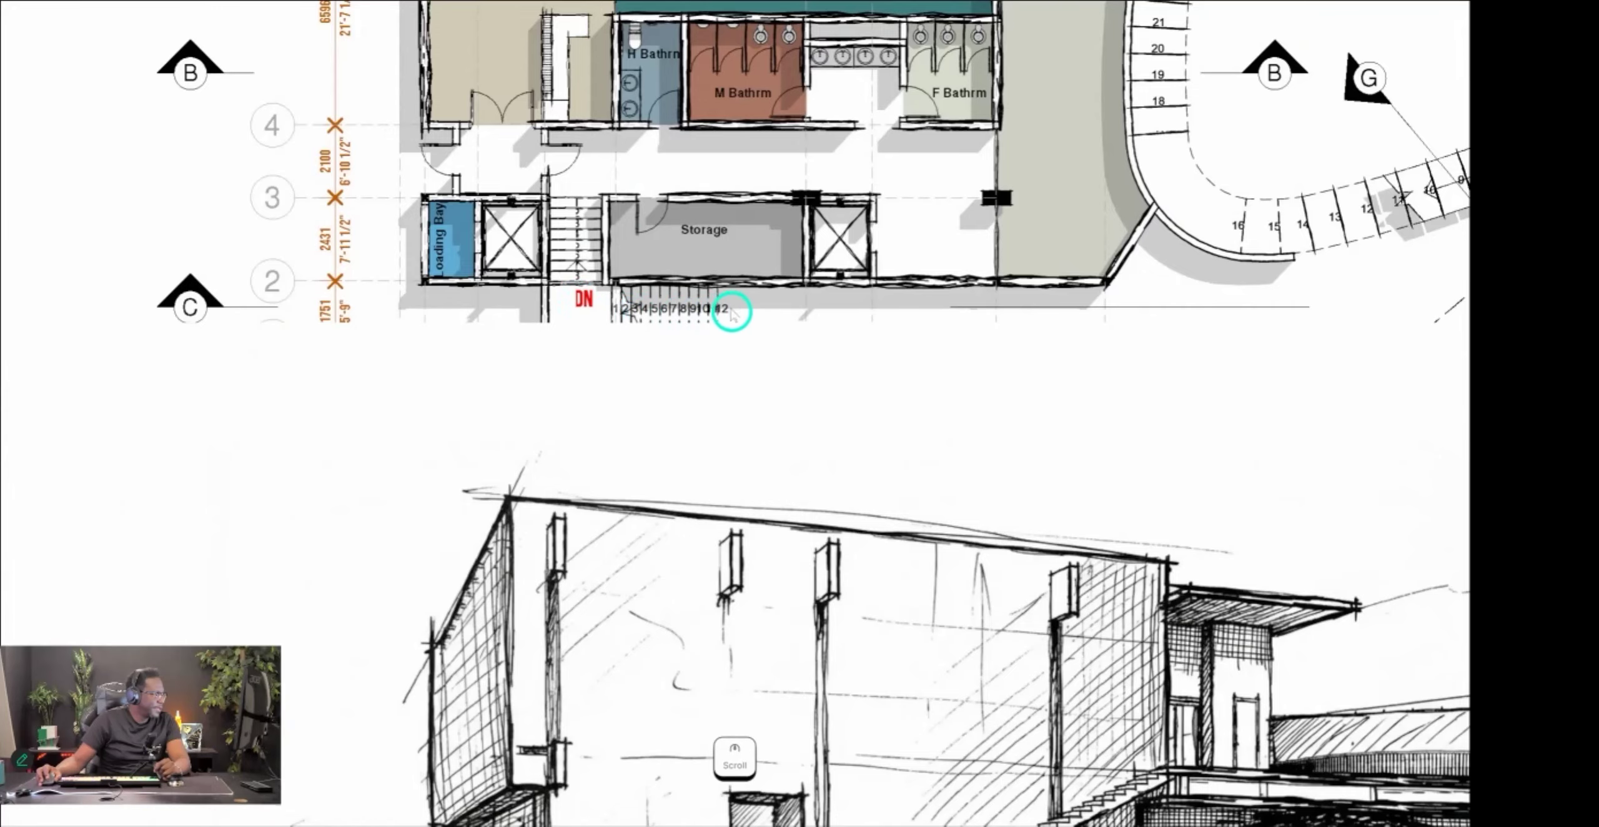
scroll(1147, 314, down, 3)
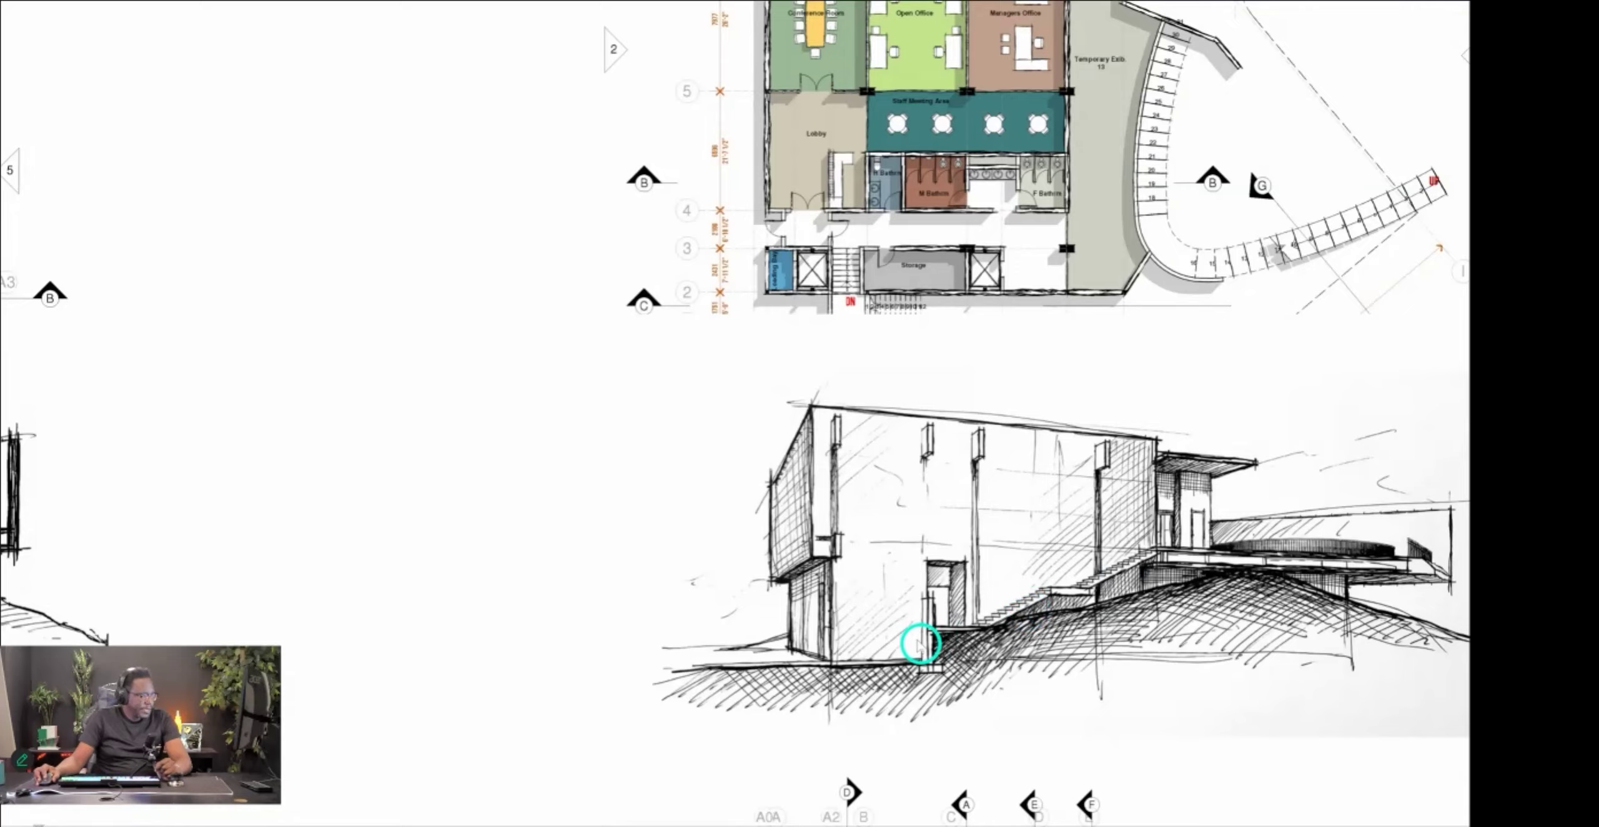
scroll(865, 229, up, 5)
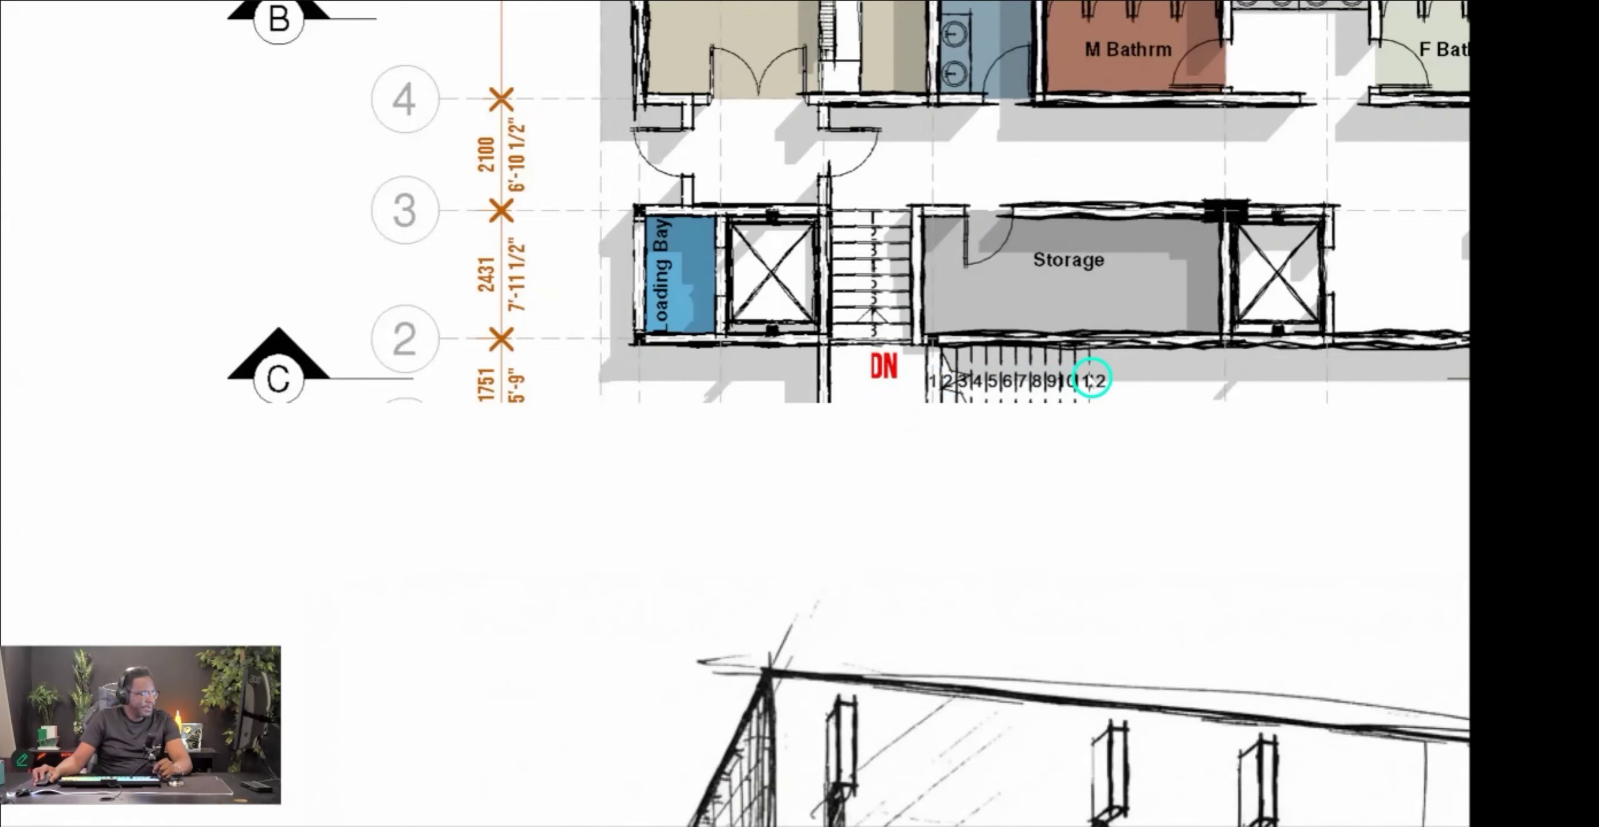
scroll(1137, 388, down, 2)
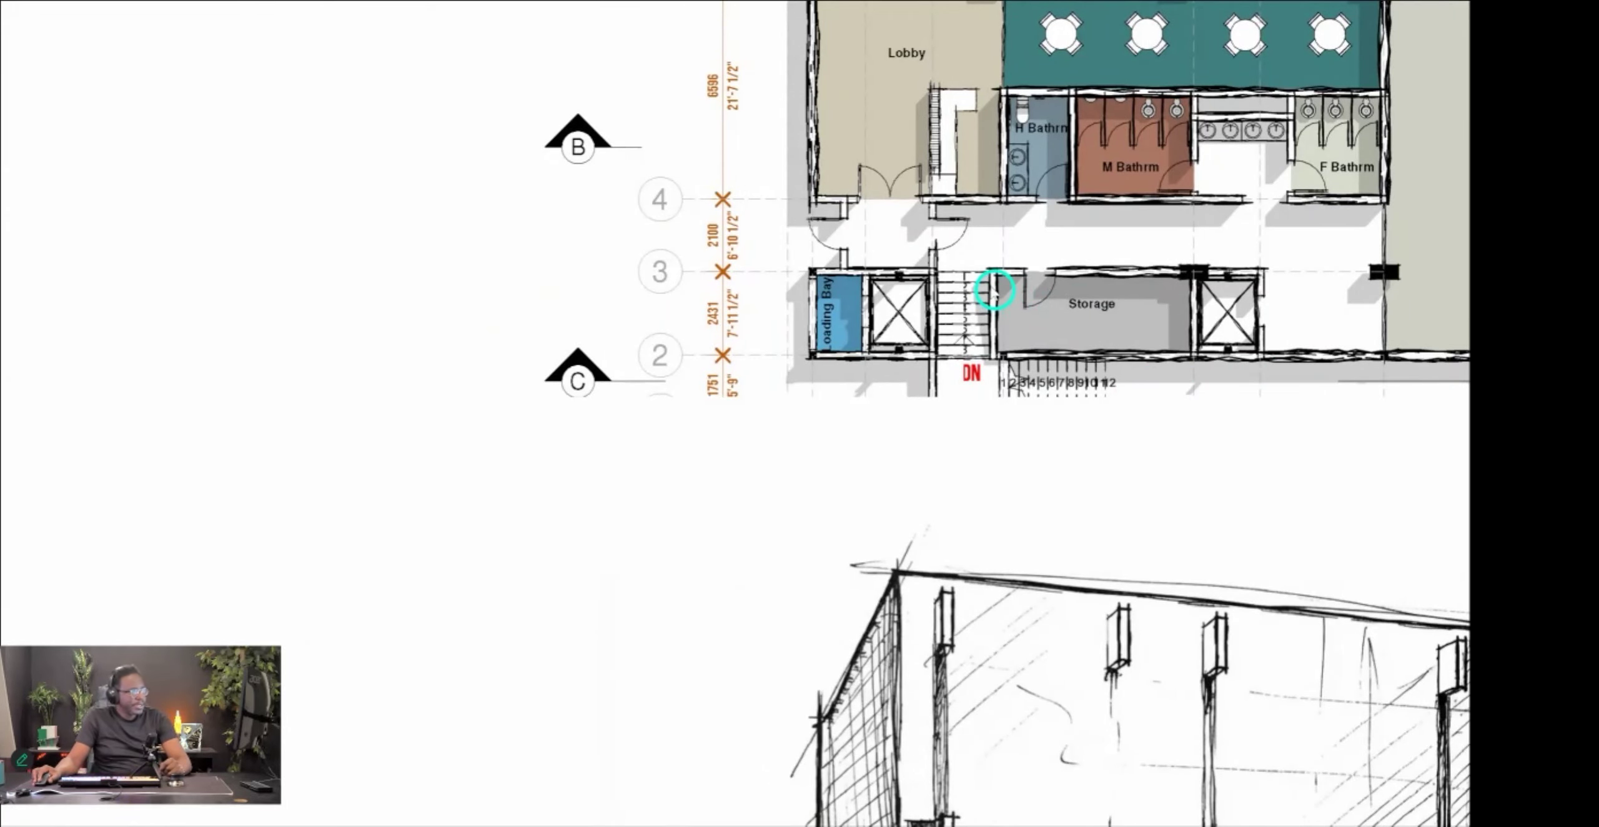
click(584, 534)
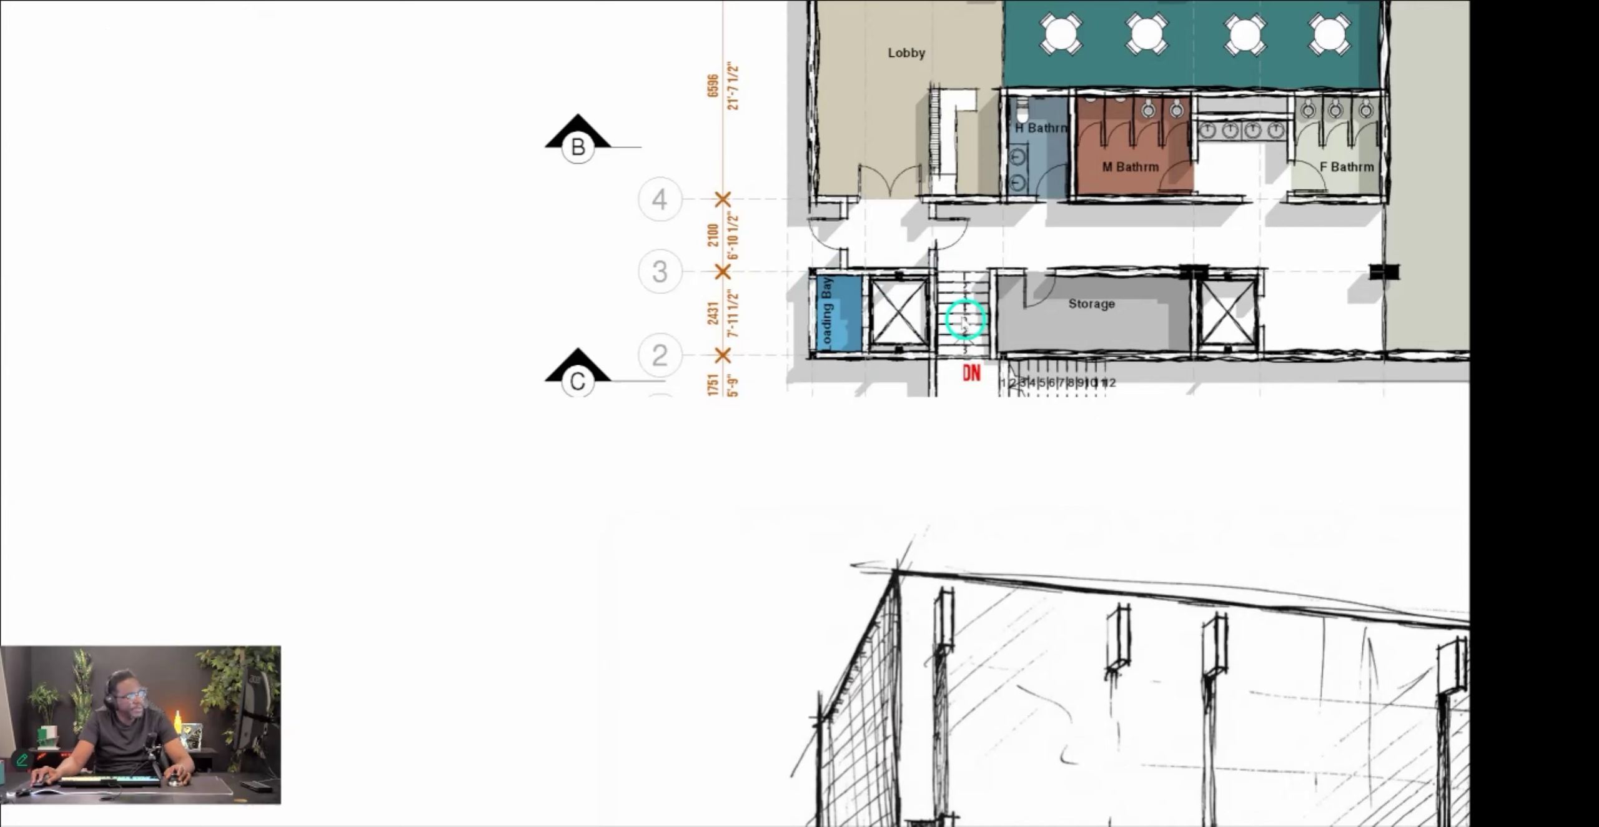
scroll(815, 461, down, 3)
scroll(831, 462, down, 3)
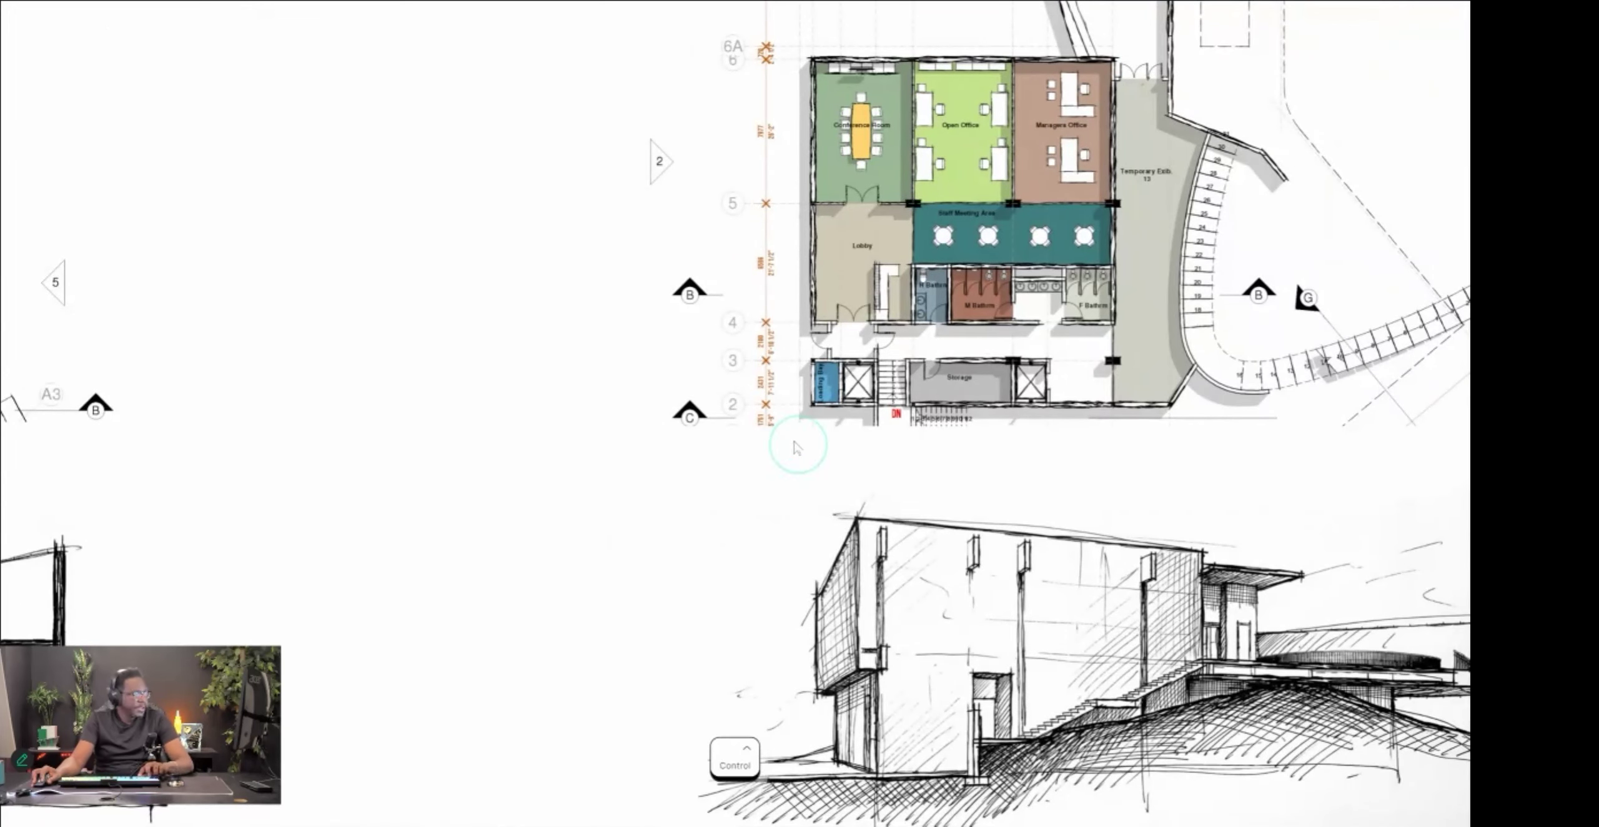
Take the reference drawings out of maximized mode and open the Lower Floor plan view in Revit.
key(ctrl+f)
scroll(808, 468, down, 1)
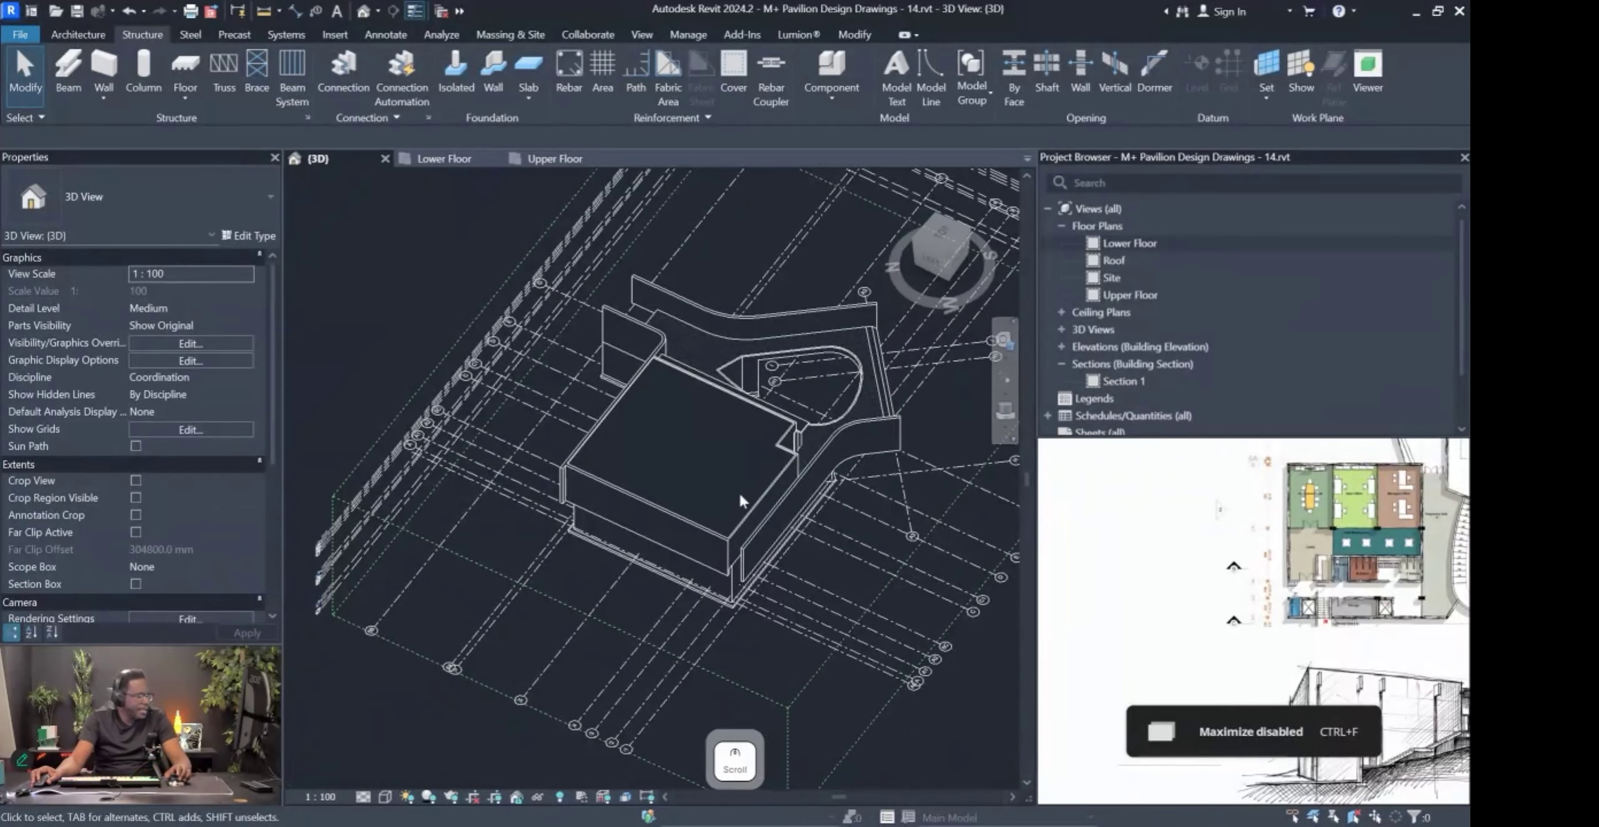
double_click(1130, 243)
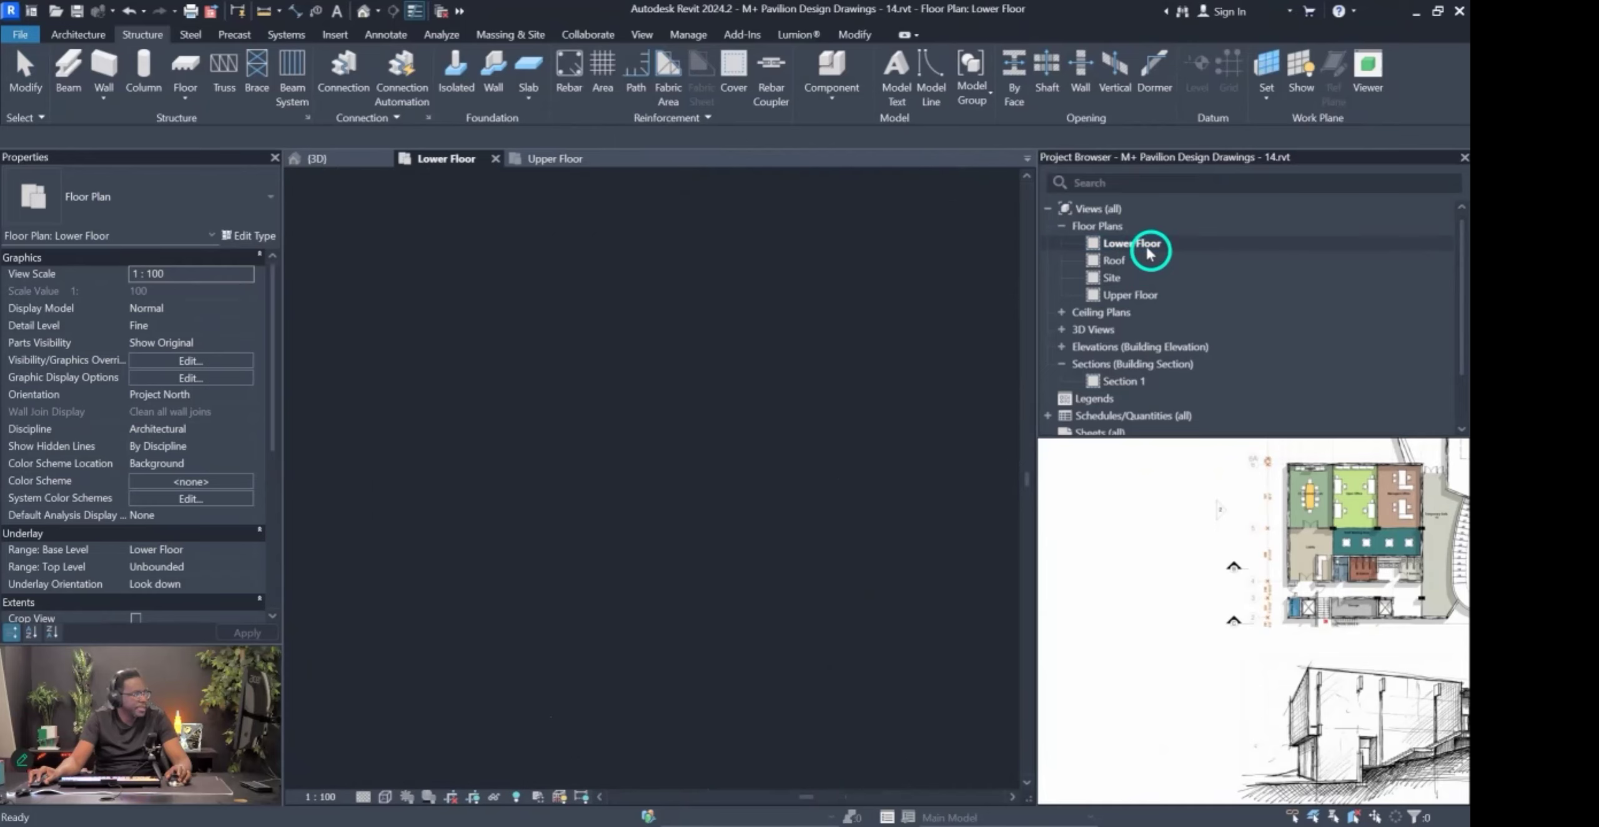
click(847, 490)
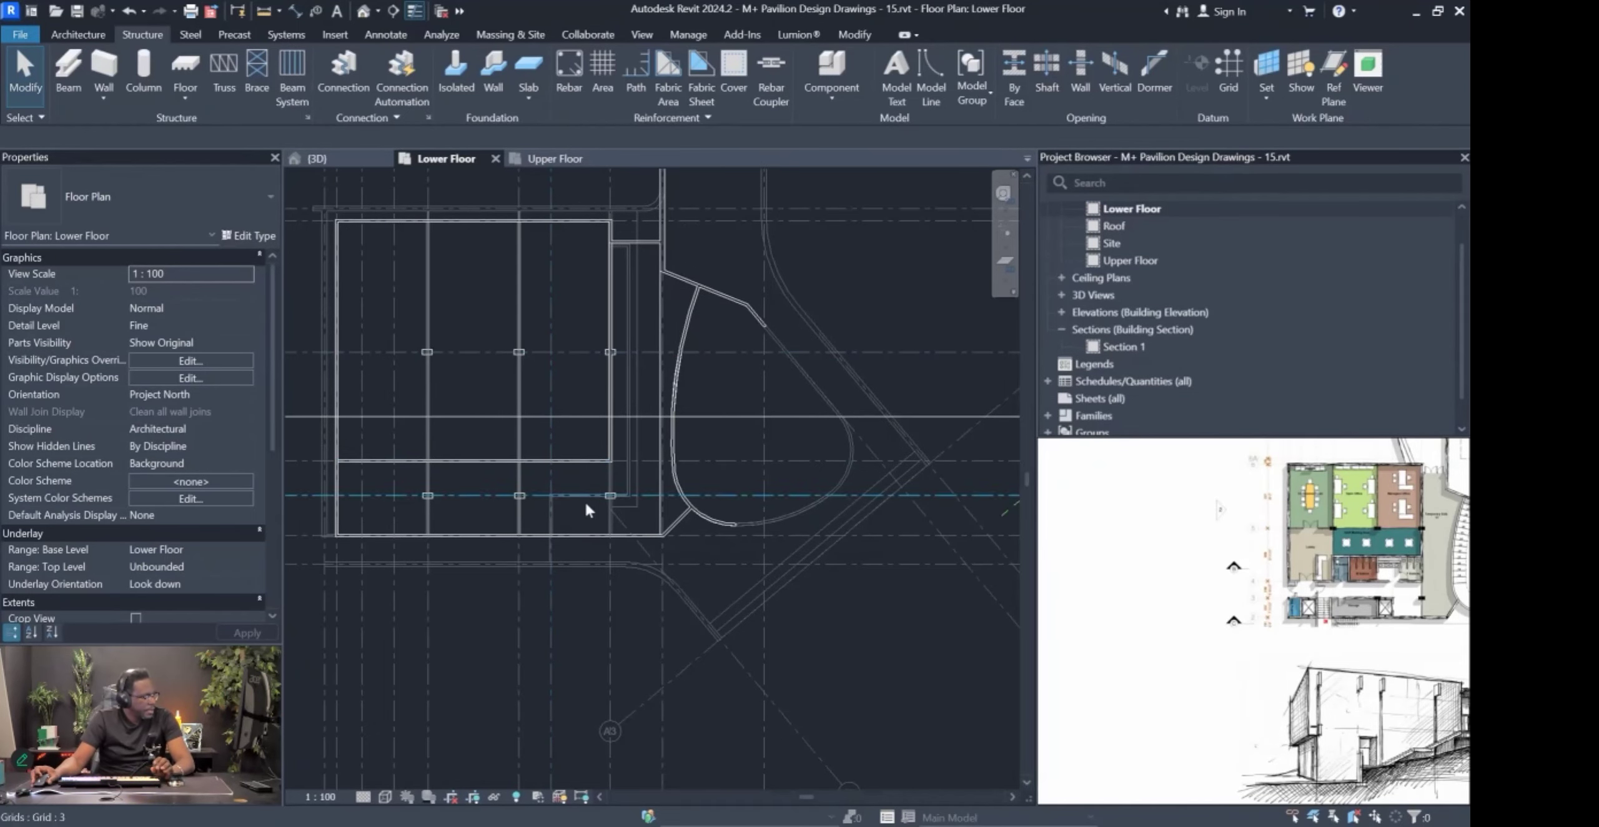
Compare the Lower Floor plan with the reference ground floor plan around the loading bay, elevator and stairs, checking grids A0 to B.
scroll(635, 559, up, 3)
scroll(416, 549, up, 1)
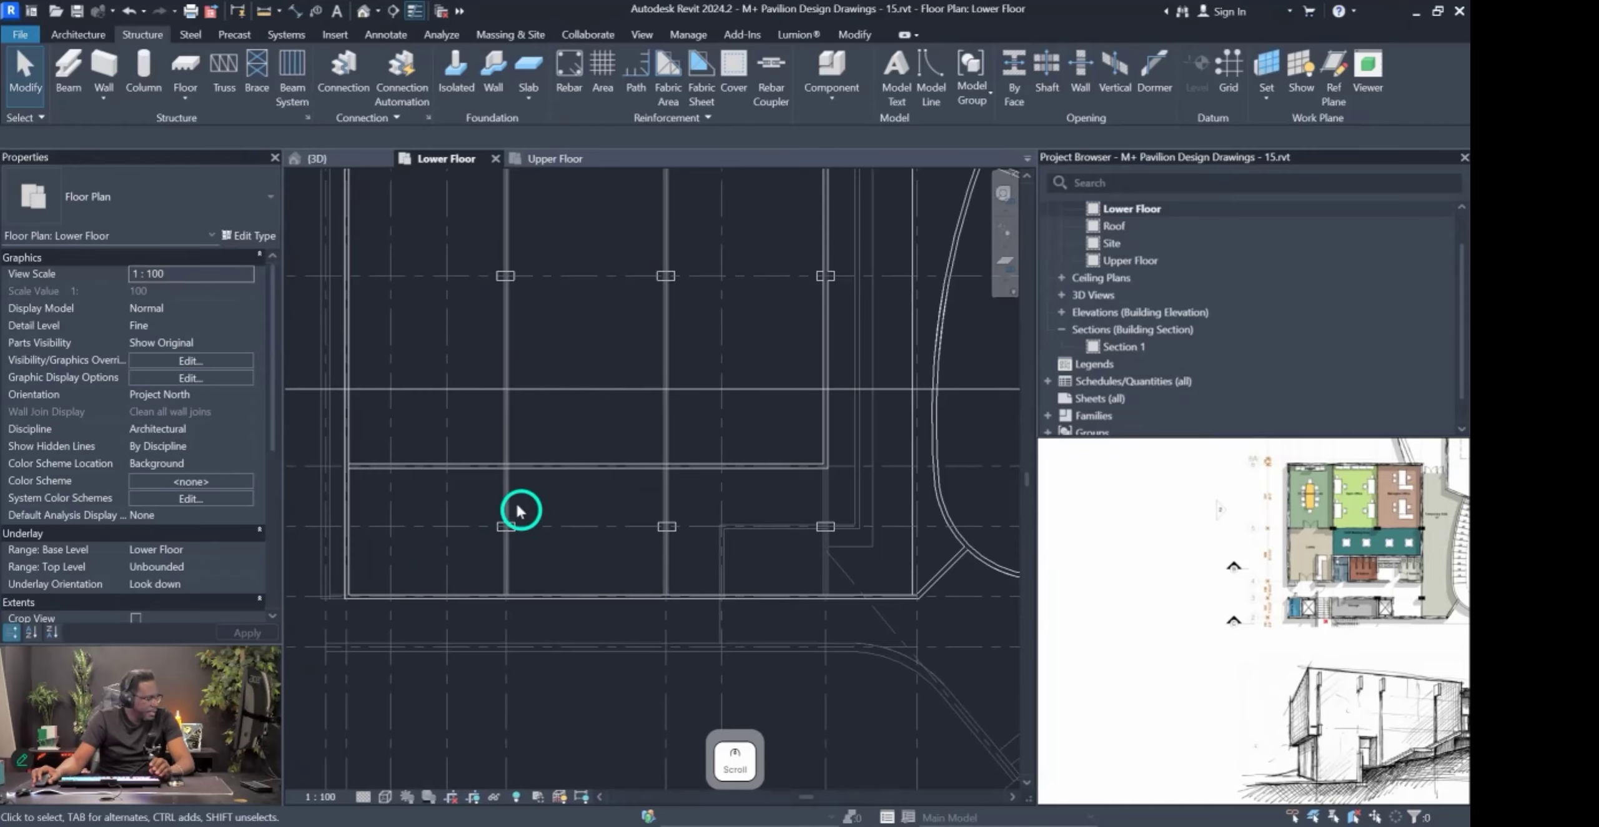
scroll(1387, 586, up, 3)
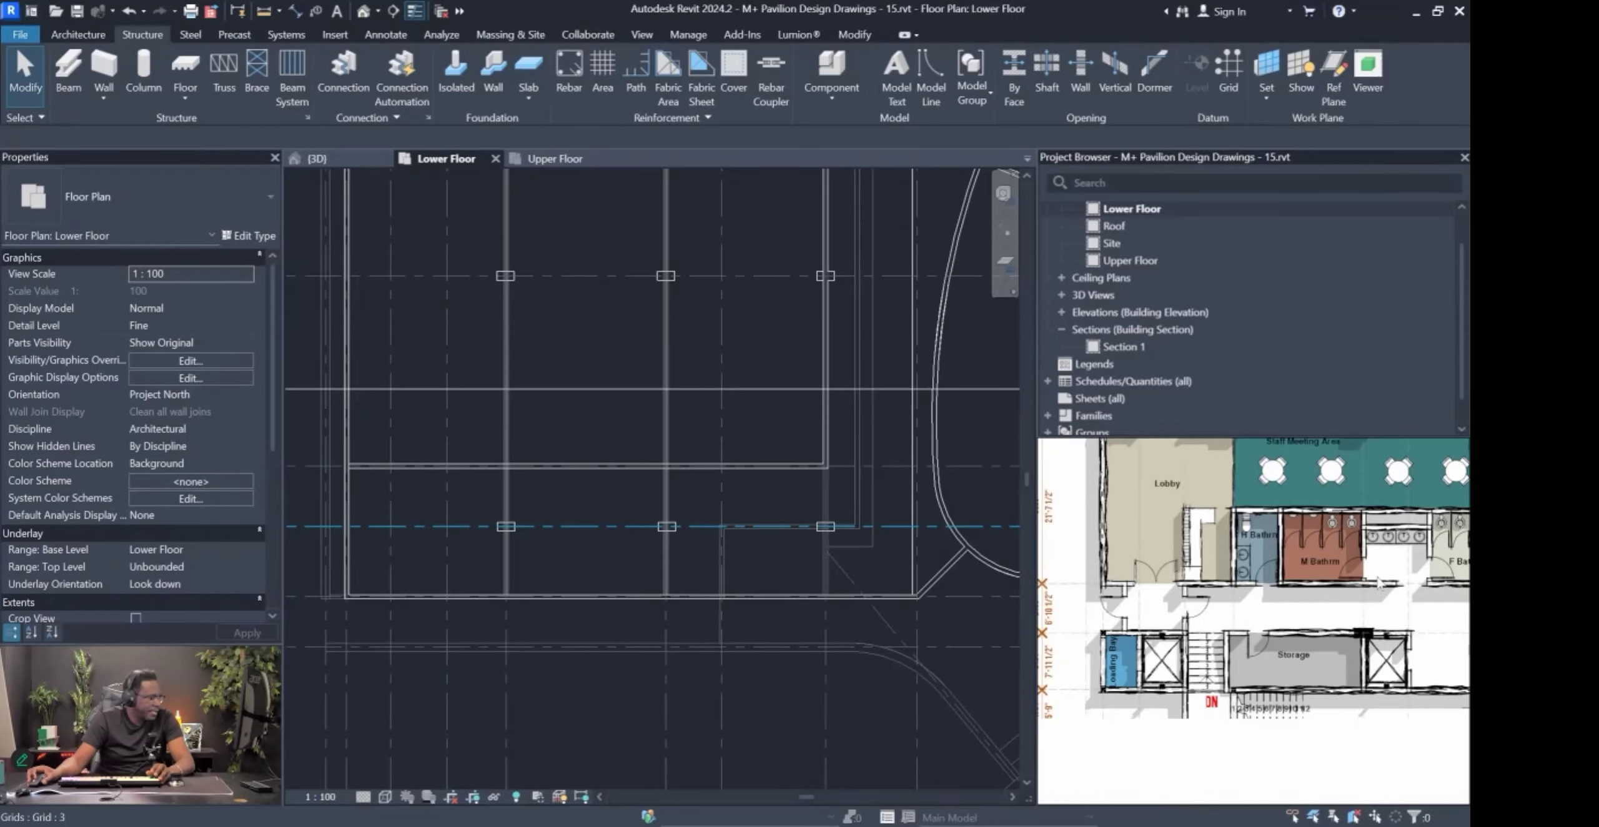
scroll(705, 612, down, 1)
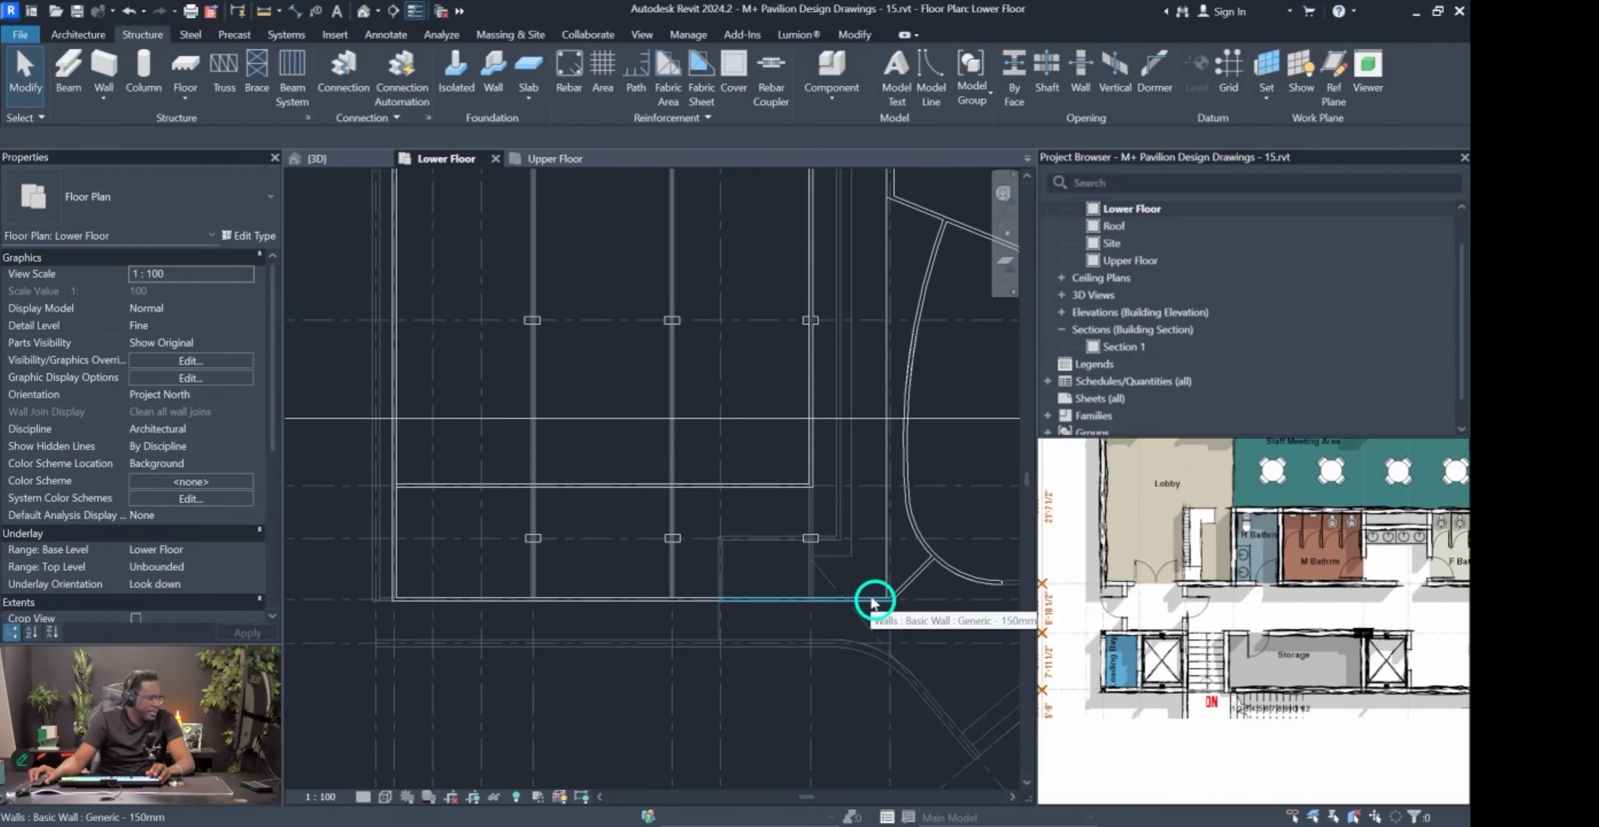
scroll(656, 543, down, 1)
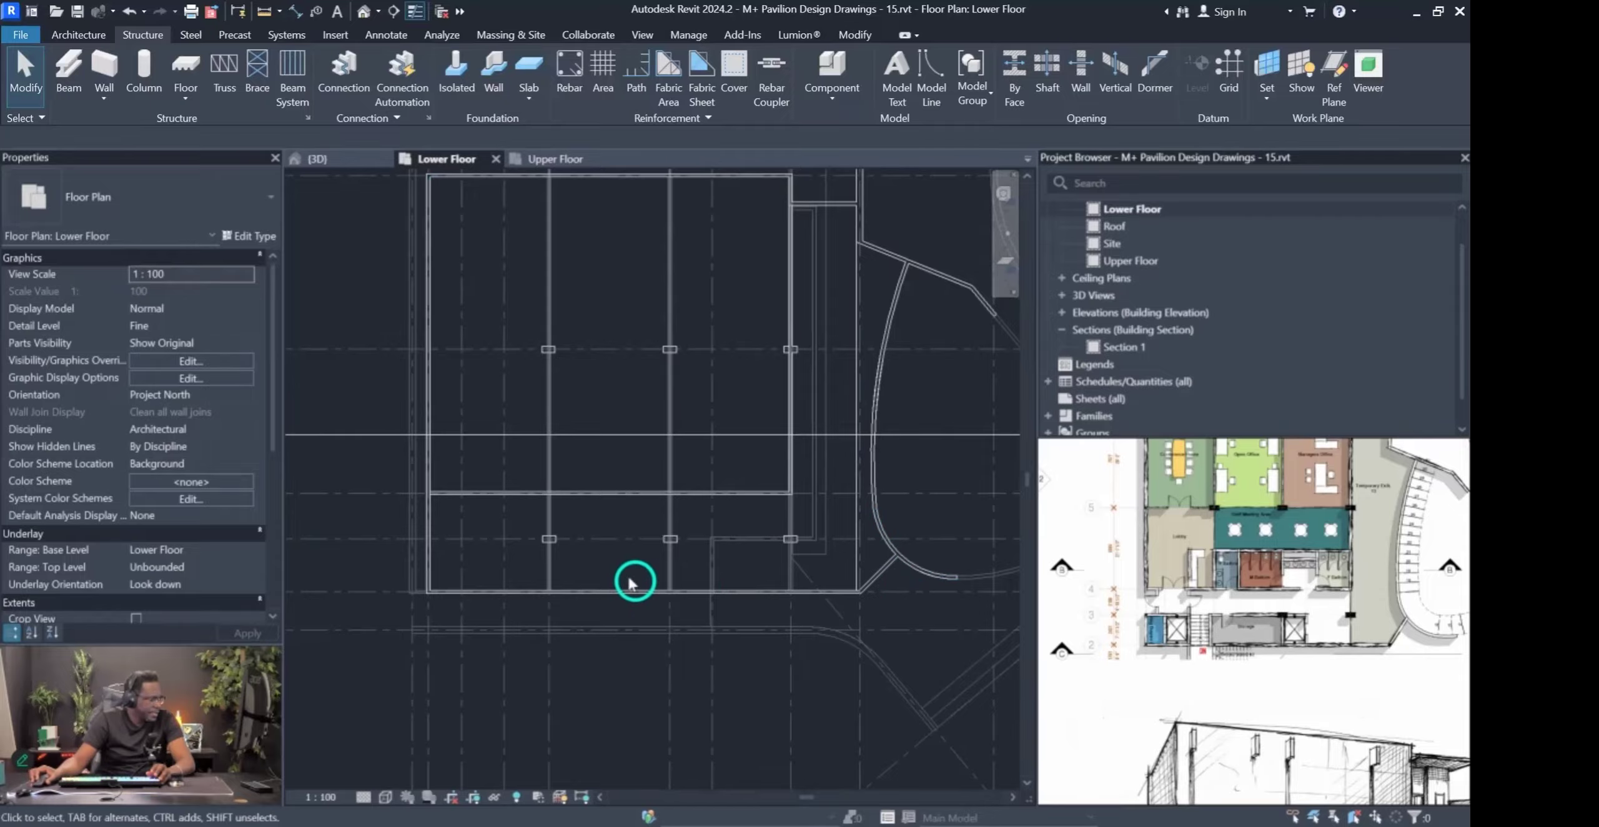
scroll(1180, 642, up, 4)
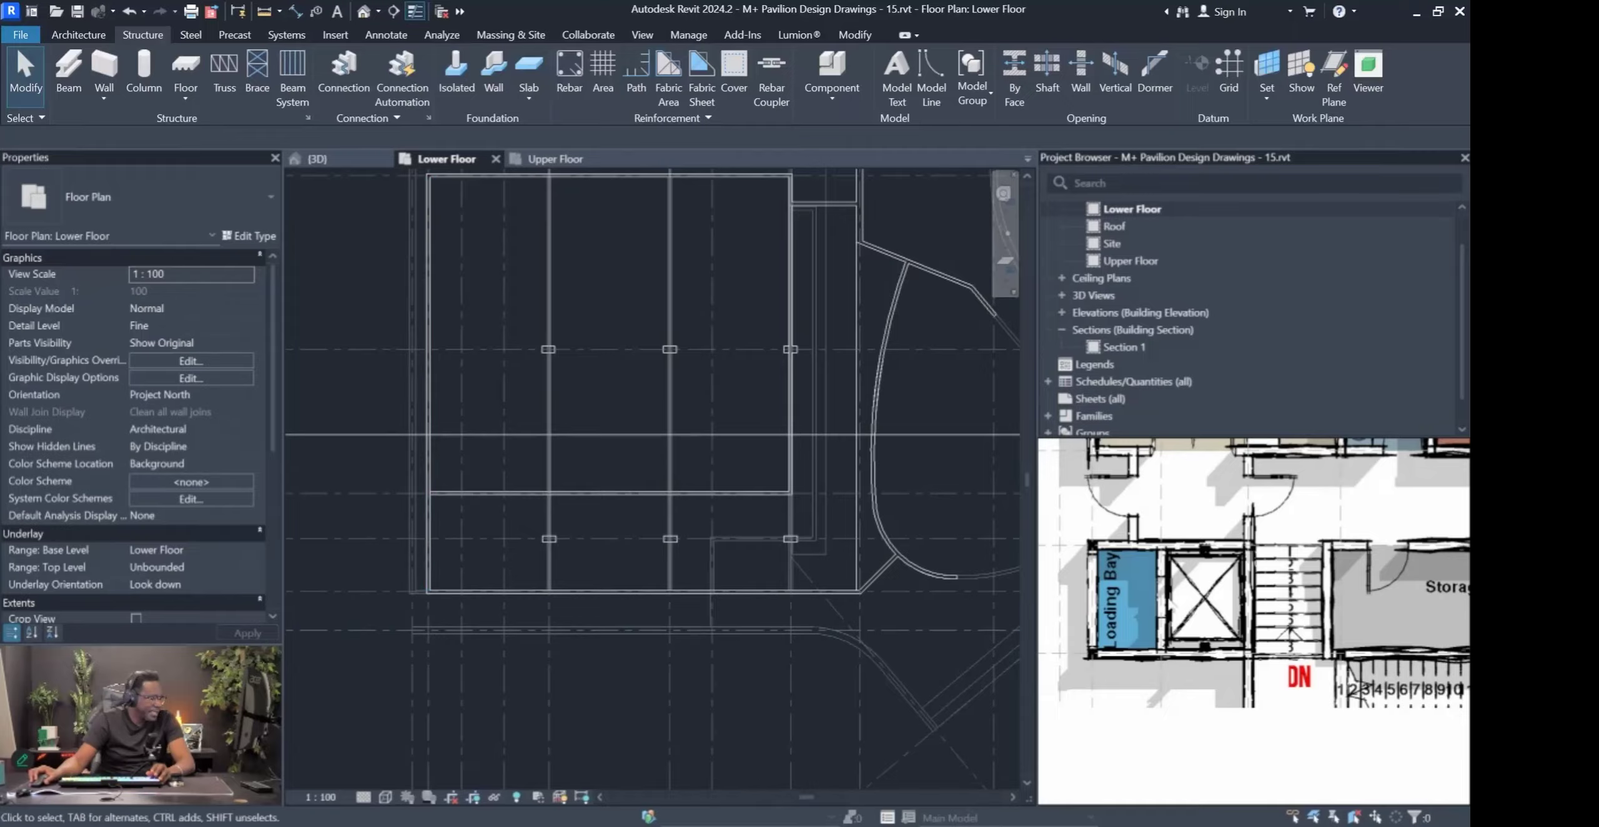
scroll(1168, 529, down, 4)
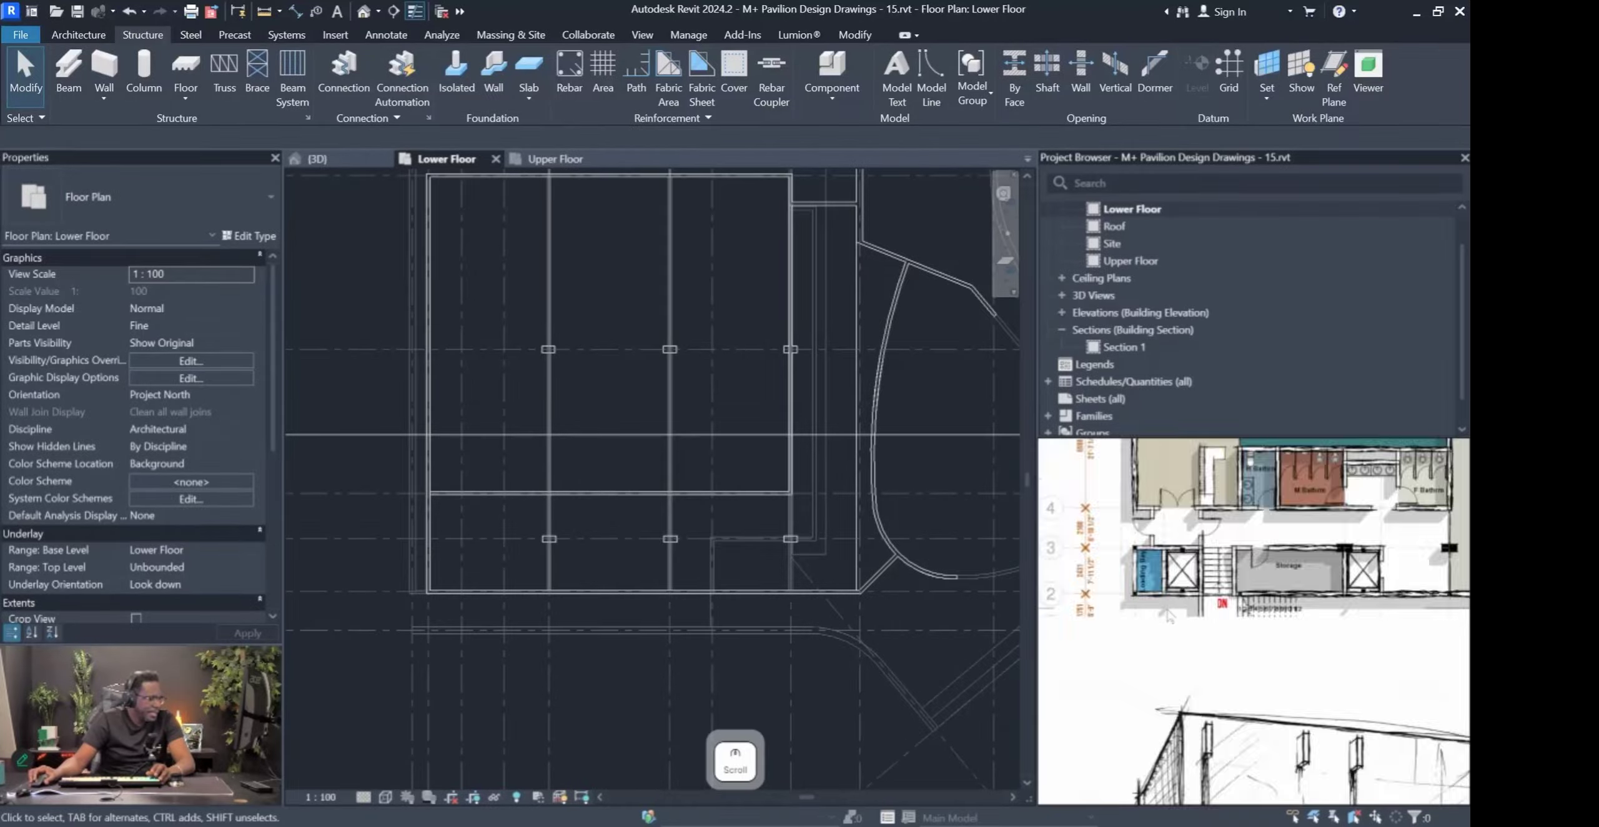
scroll(1168, 616, down, 3)
click(1191, 601)
scroll(1191, 602, up, 6)
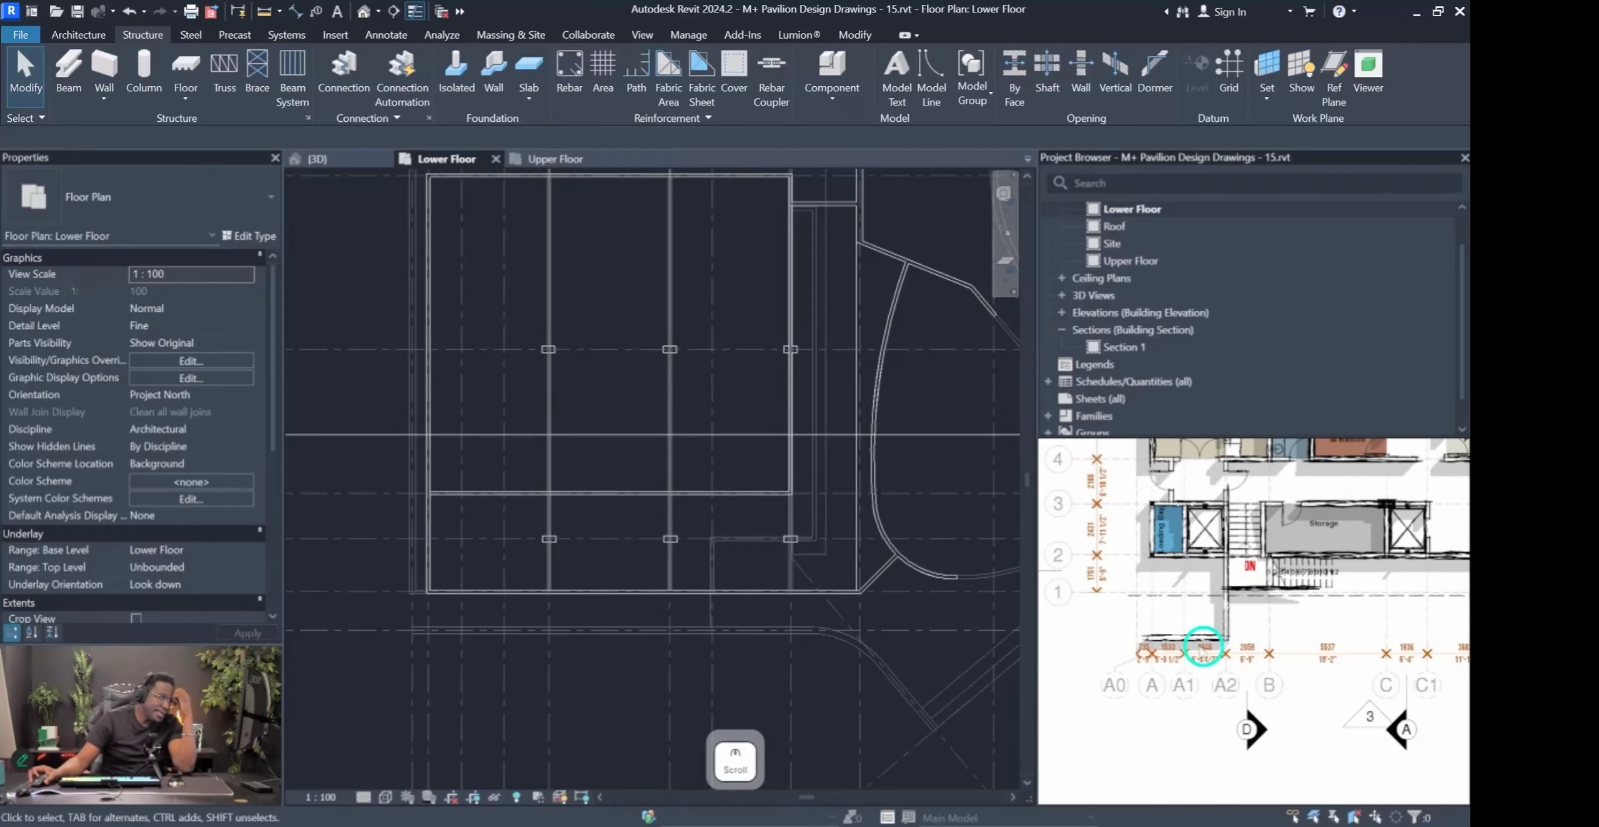
scroll(1202, 645, up, 3)
scroll(1155, 684, down, 2)
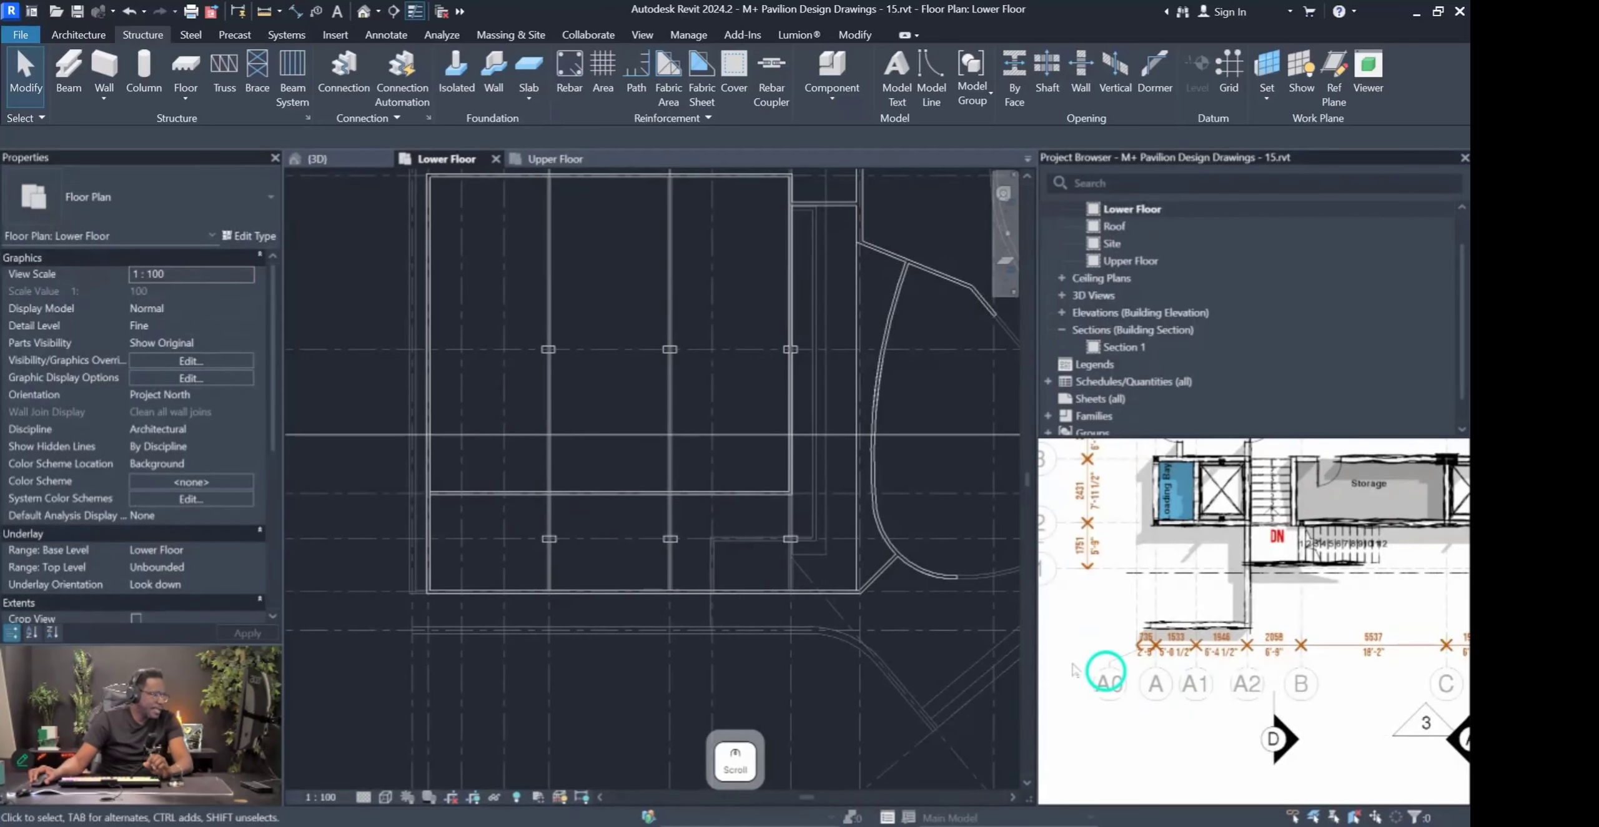
scroll(519, 612, down, 3)
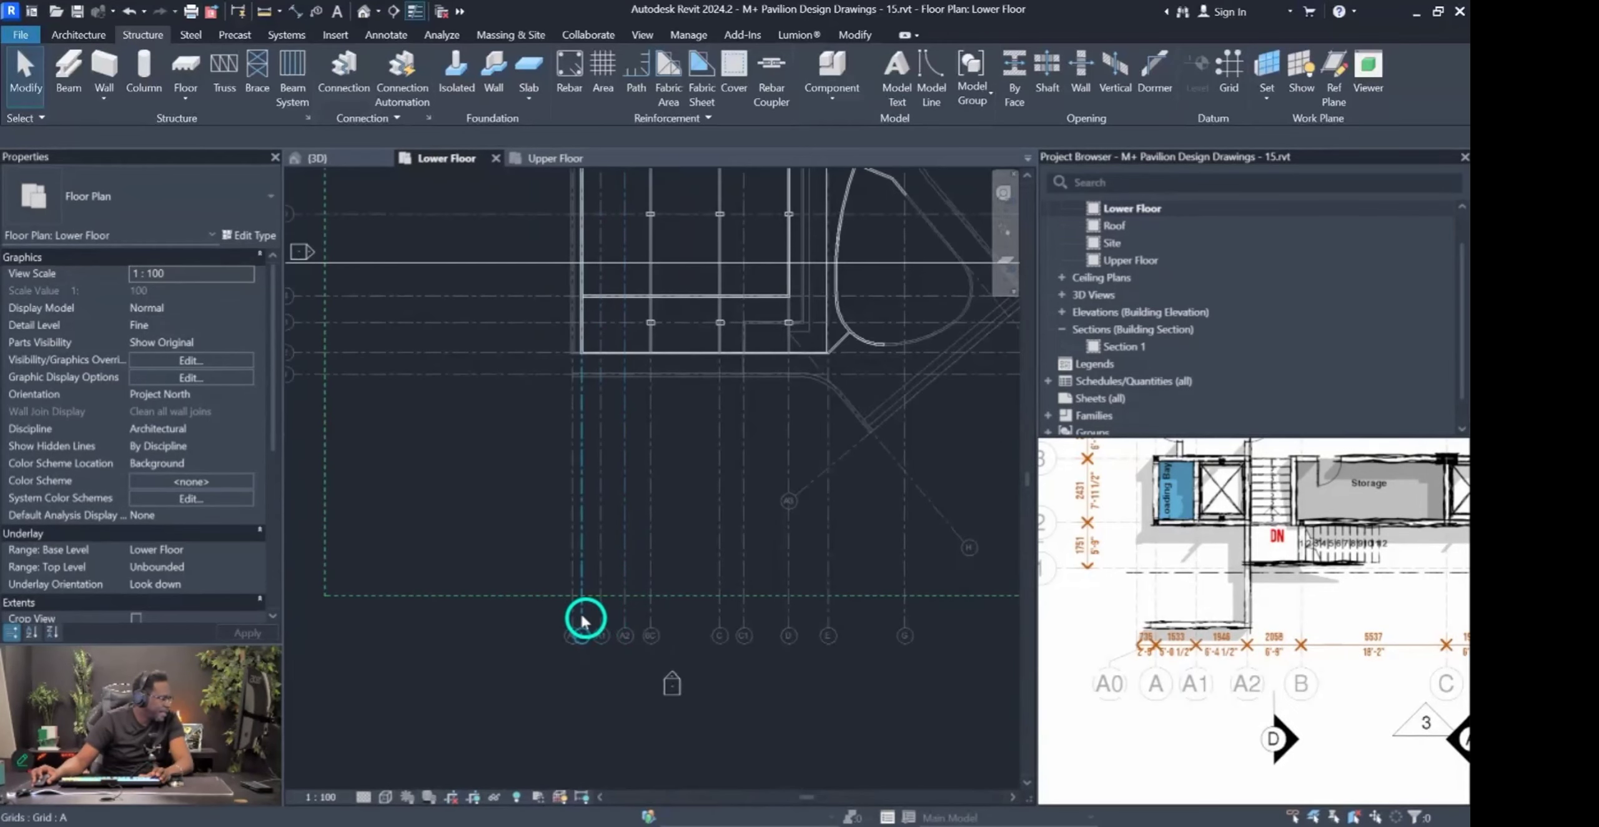
scroll(596, 342, up, 4)
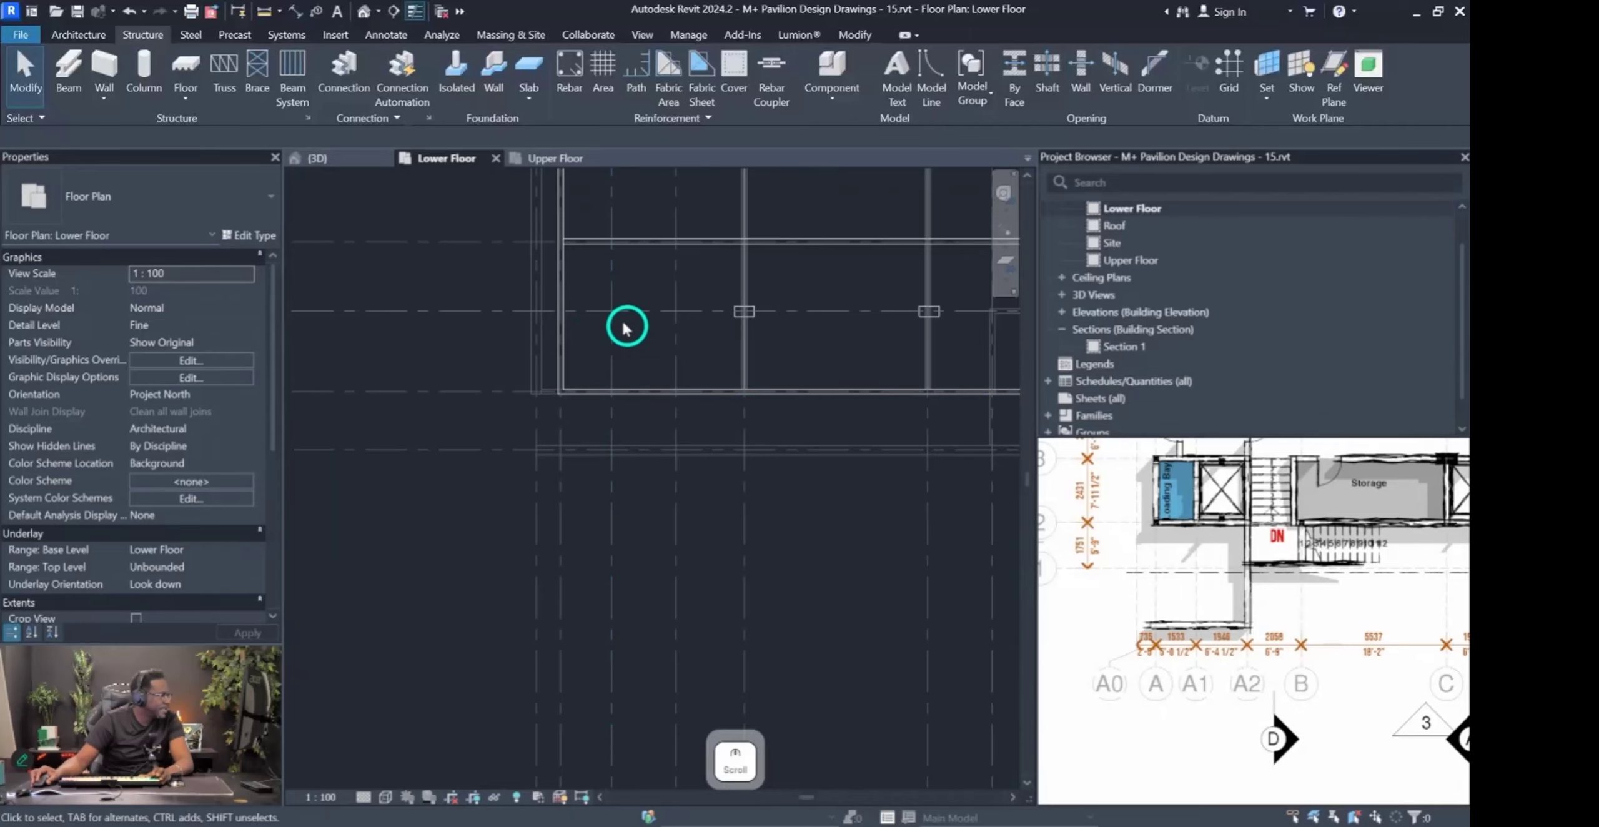
Draw a Generic - 150mm wall along grid A1 from grid 2 to grid 3, with its location line set to Wall Centerline.
click(78, 34)
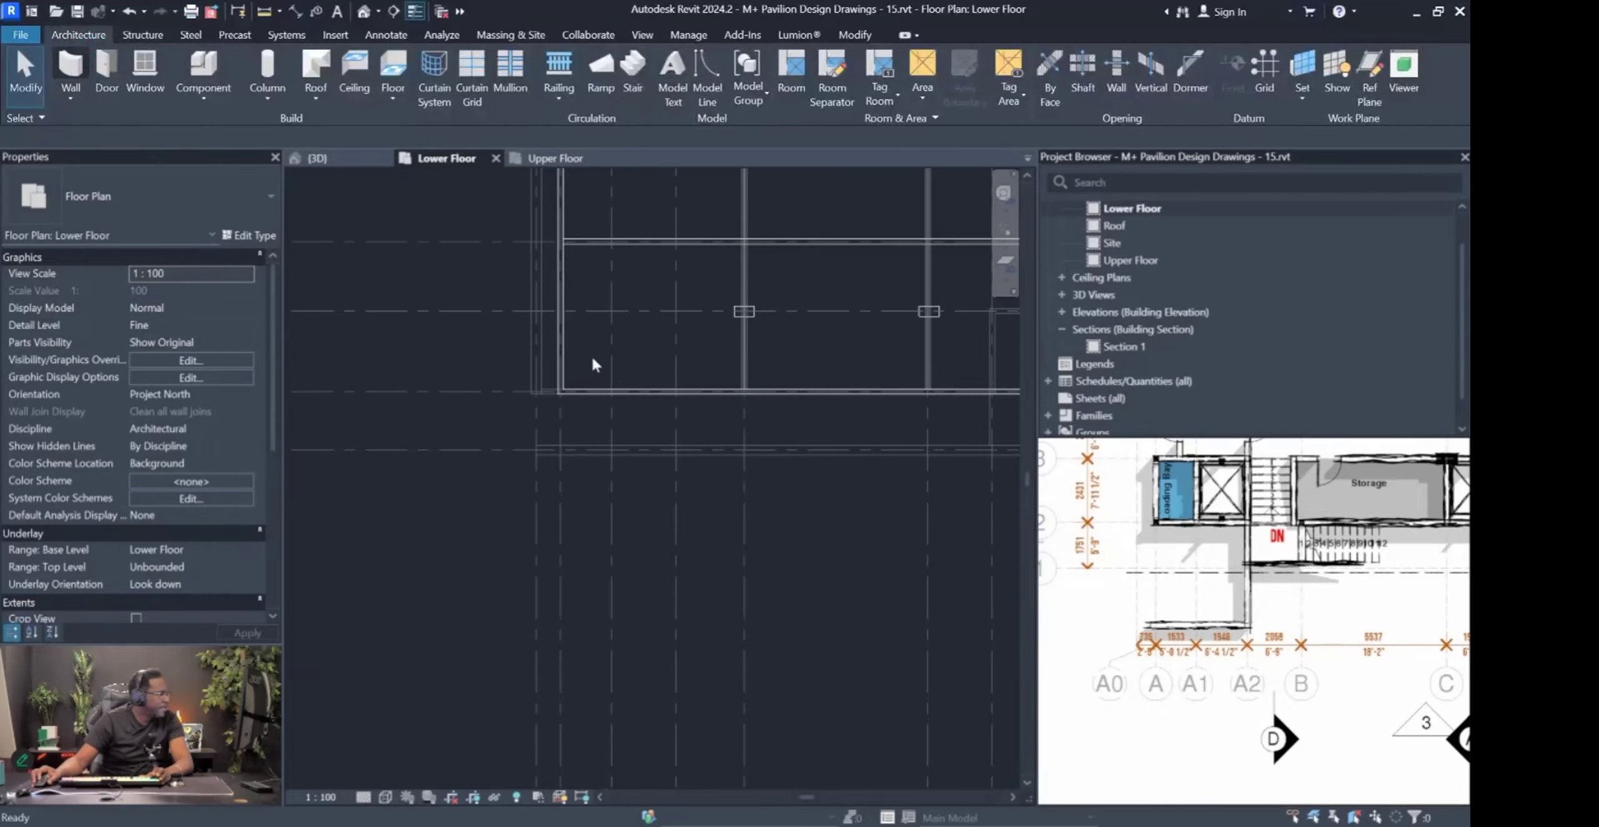
scroll(612, 380, up, 1)
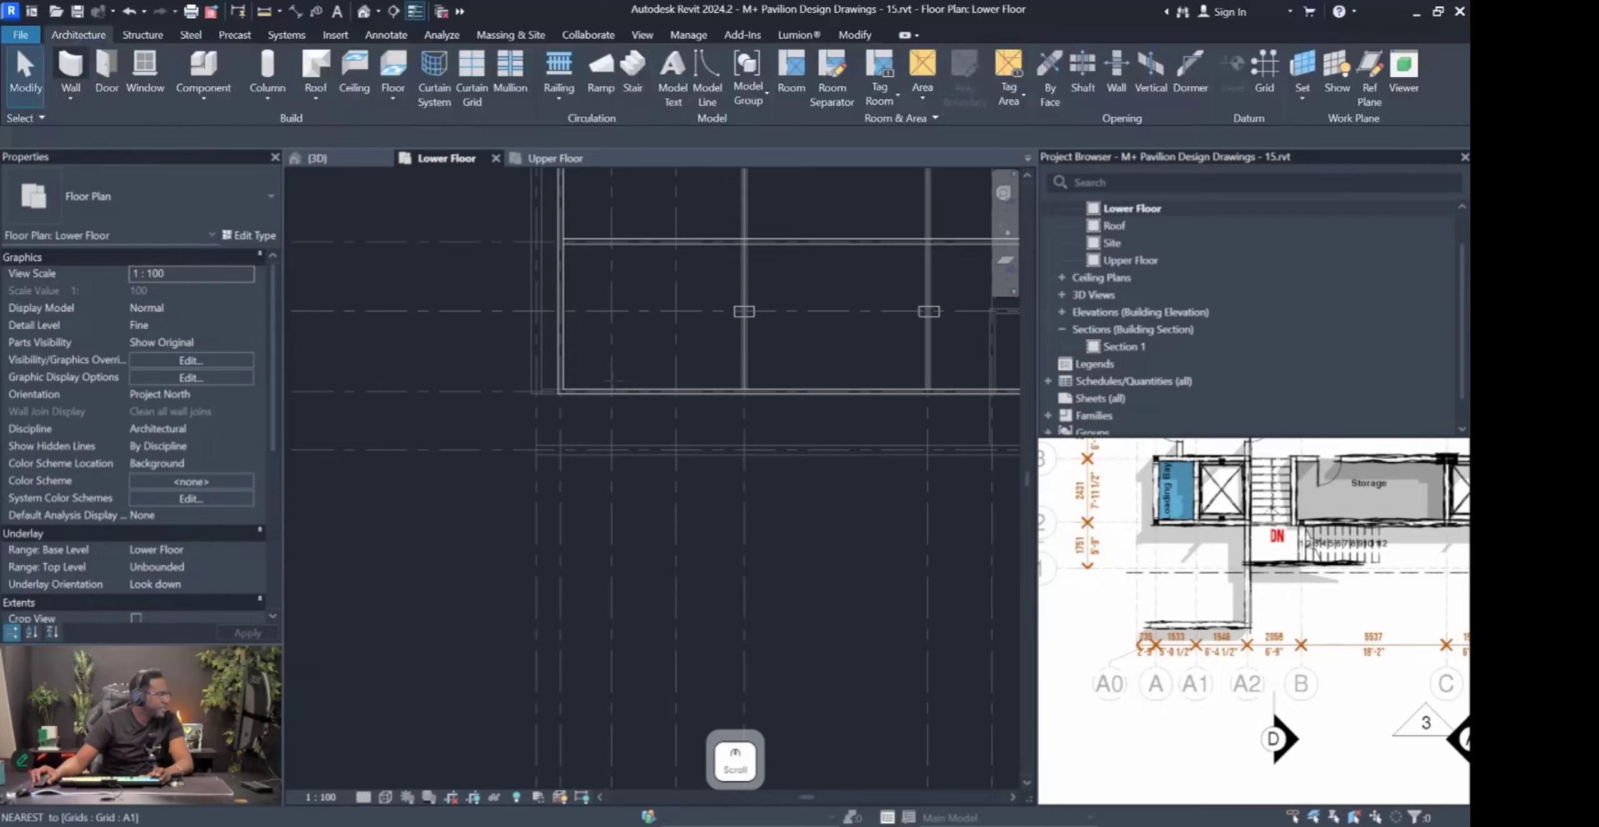
scroll(613, 381, up, 1)
key(w)
key(a)
click(249, 277)
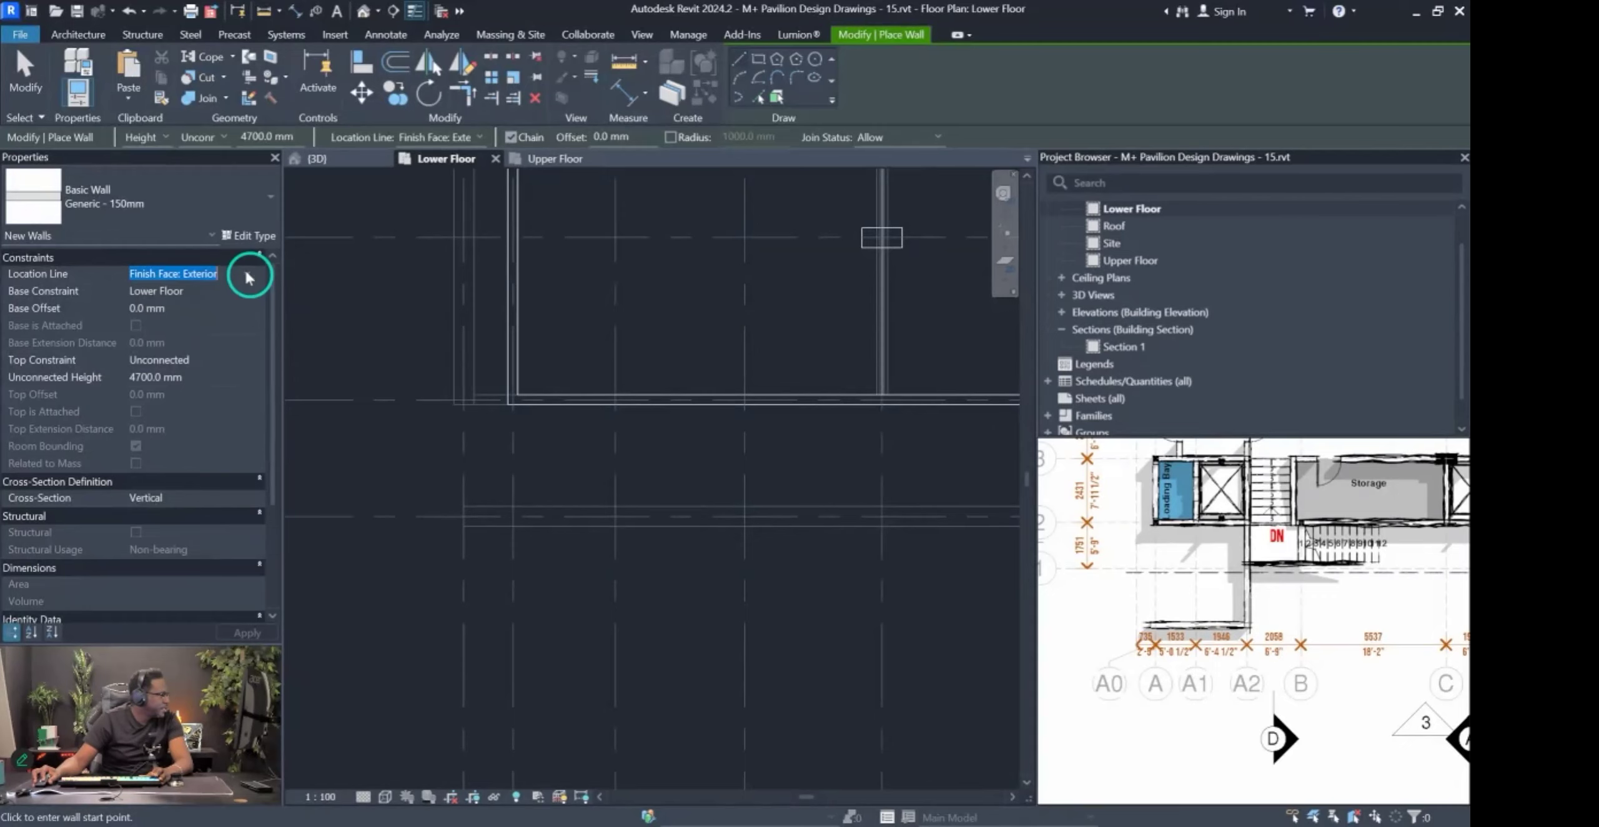
click(178, 291)
click(615, 400)
click(615, 237)
key(Escape)
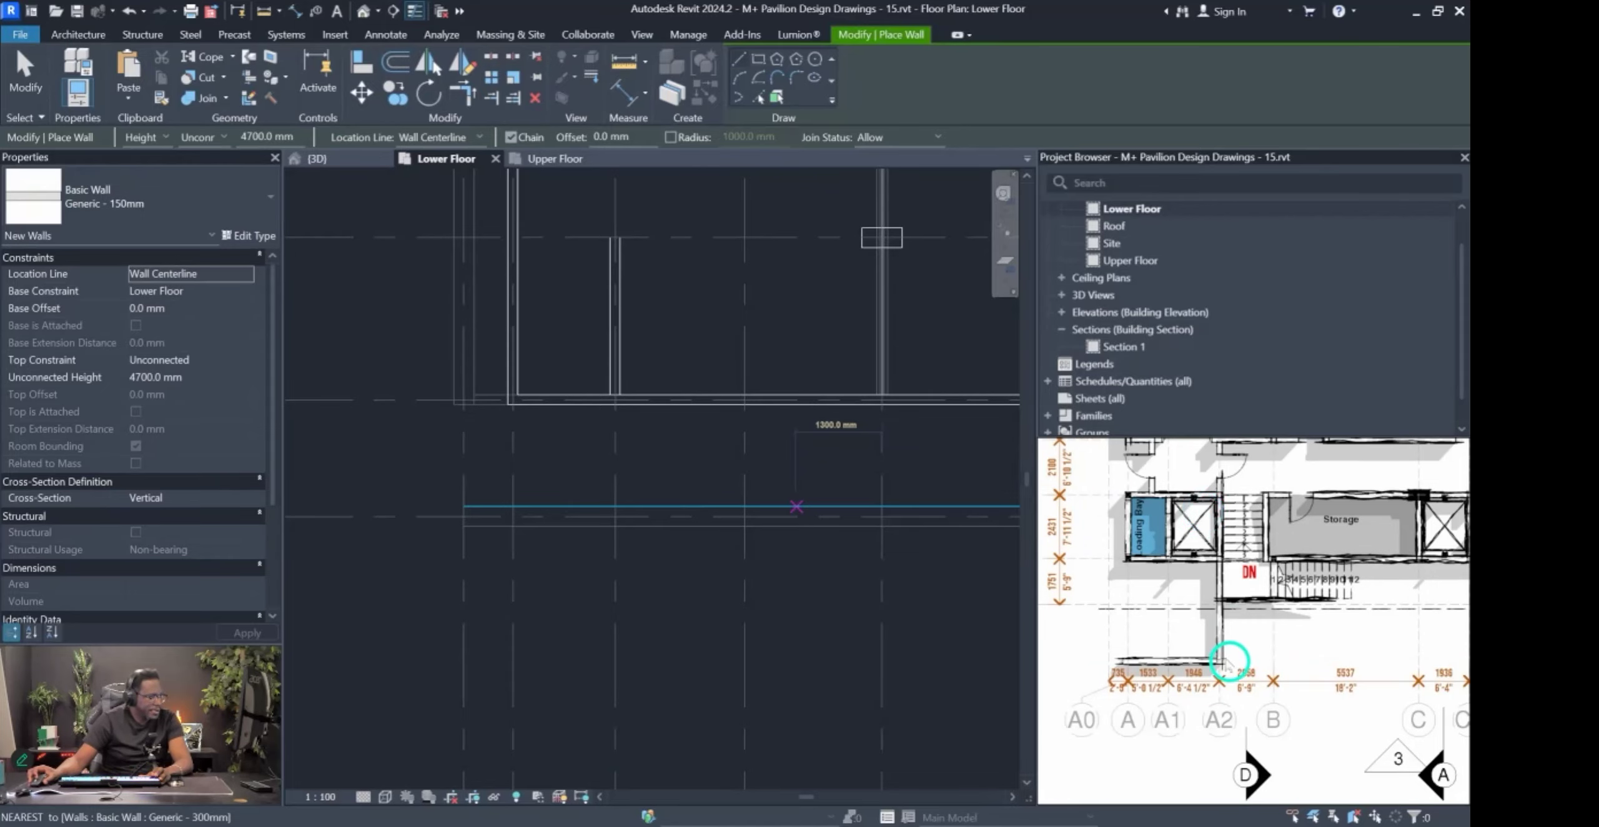
Draw a wall along grid A2 from grid 3 out past grid 1, and turn it west to just beyond grid A.
click(745, 237)
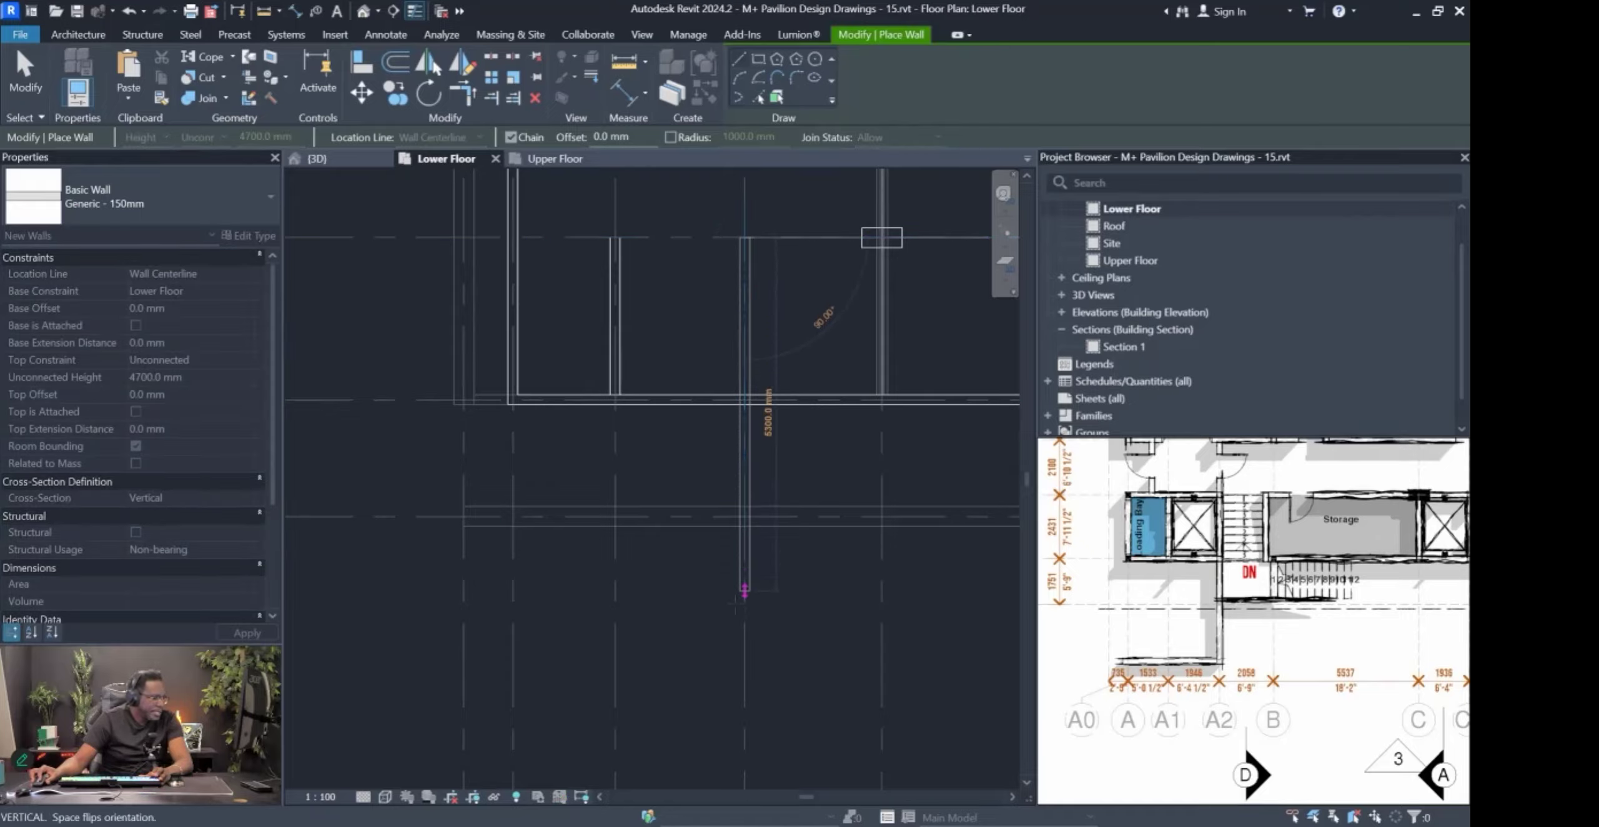
click(744, 642)
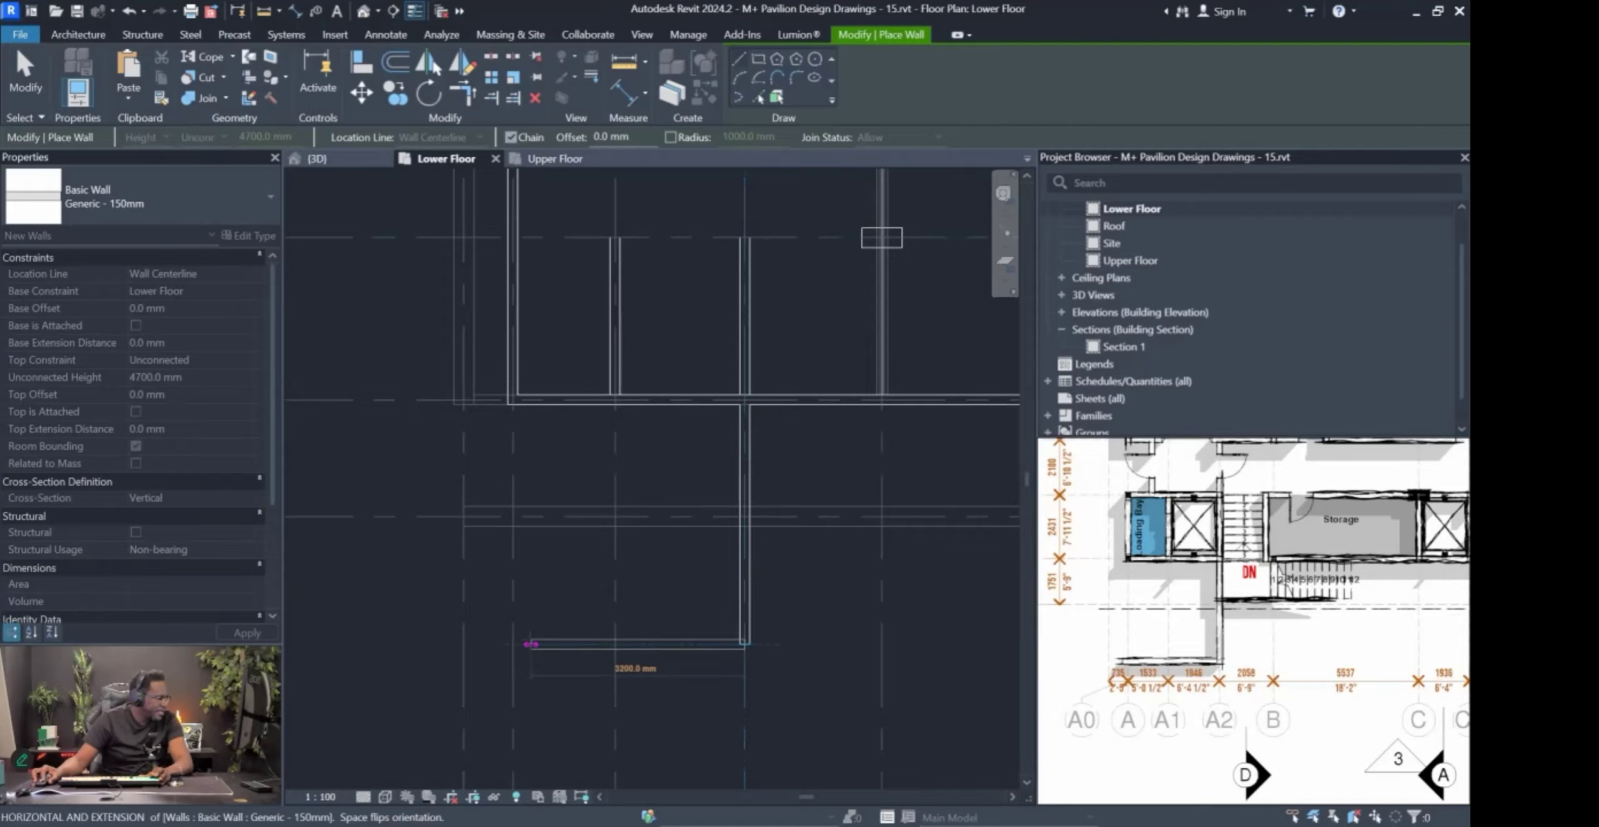
click(500, 644)
key(Escape)
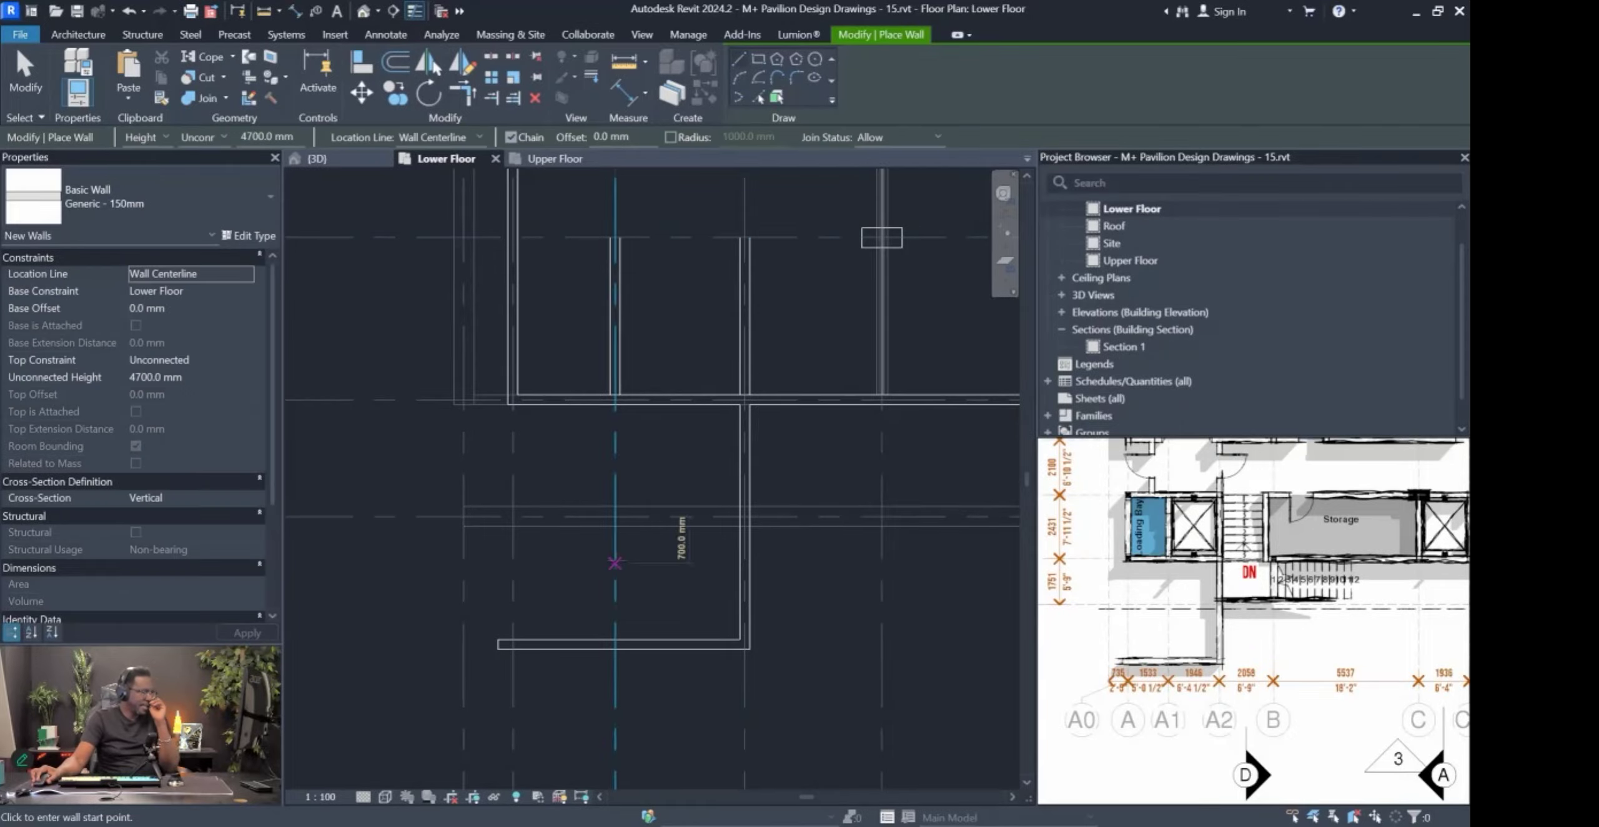
Draw a wall along grid 3 from grid A1 to the west exterior wall, and stretch its other end to grid A2.
scroll(615, 237, up, 1)
click(615, 237)
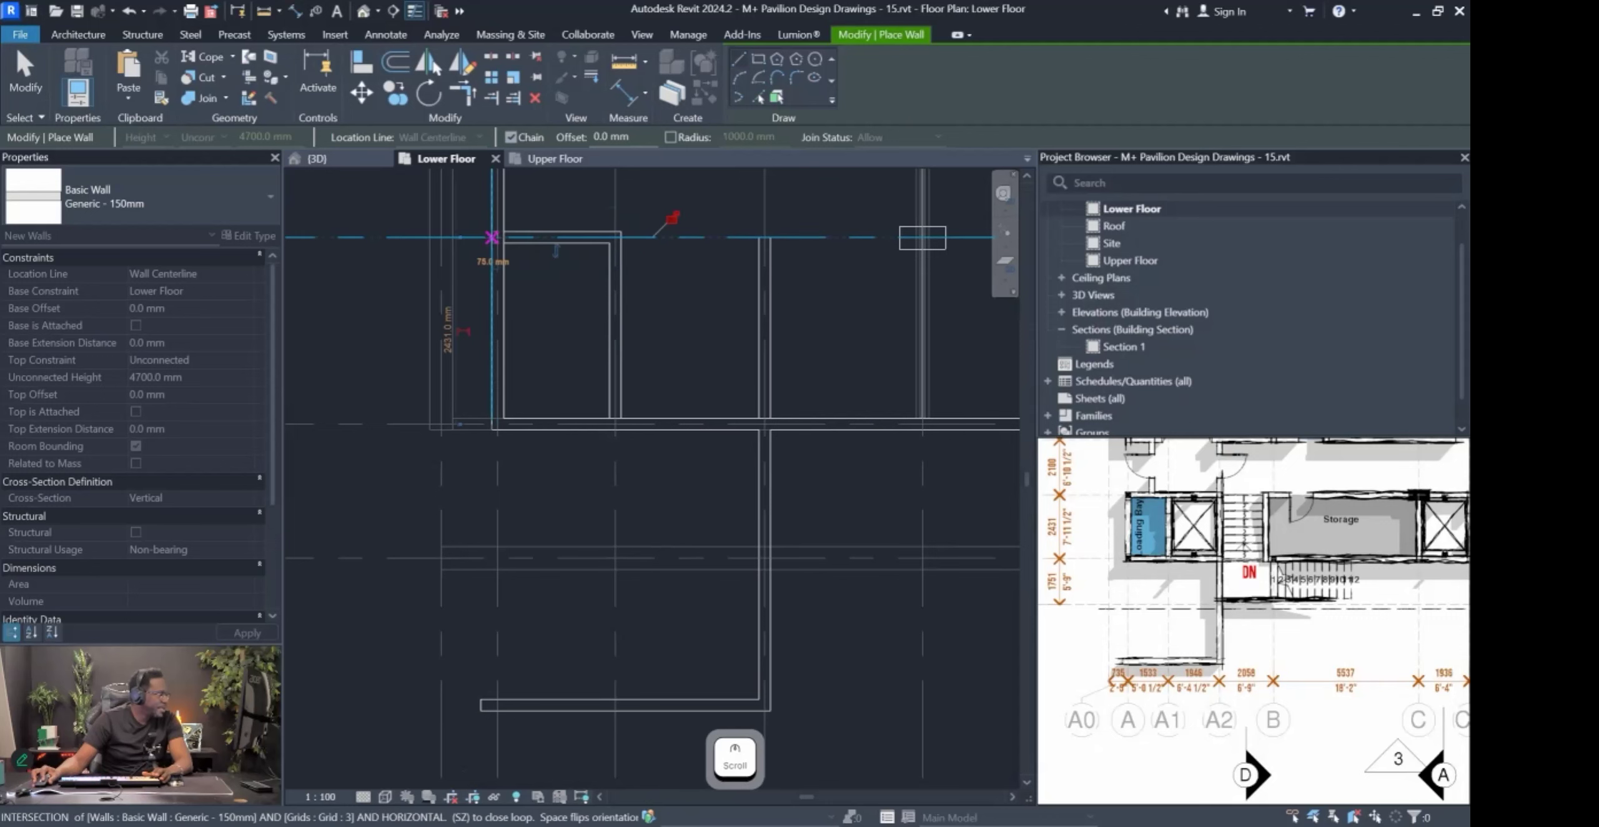
click(499, 237)
key(Escape)
key(Escape)
click(614, 241)
drag(615, 238, 765, 238)
key(Escape)
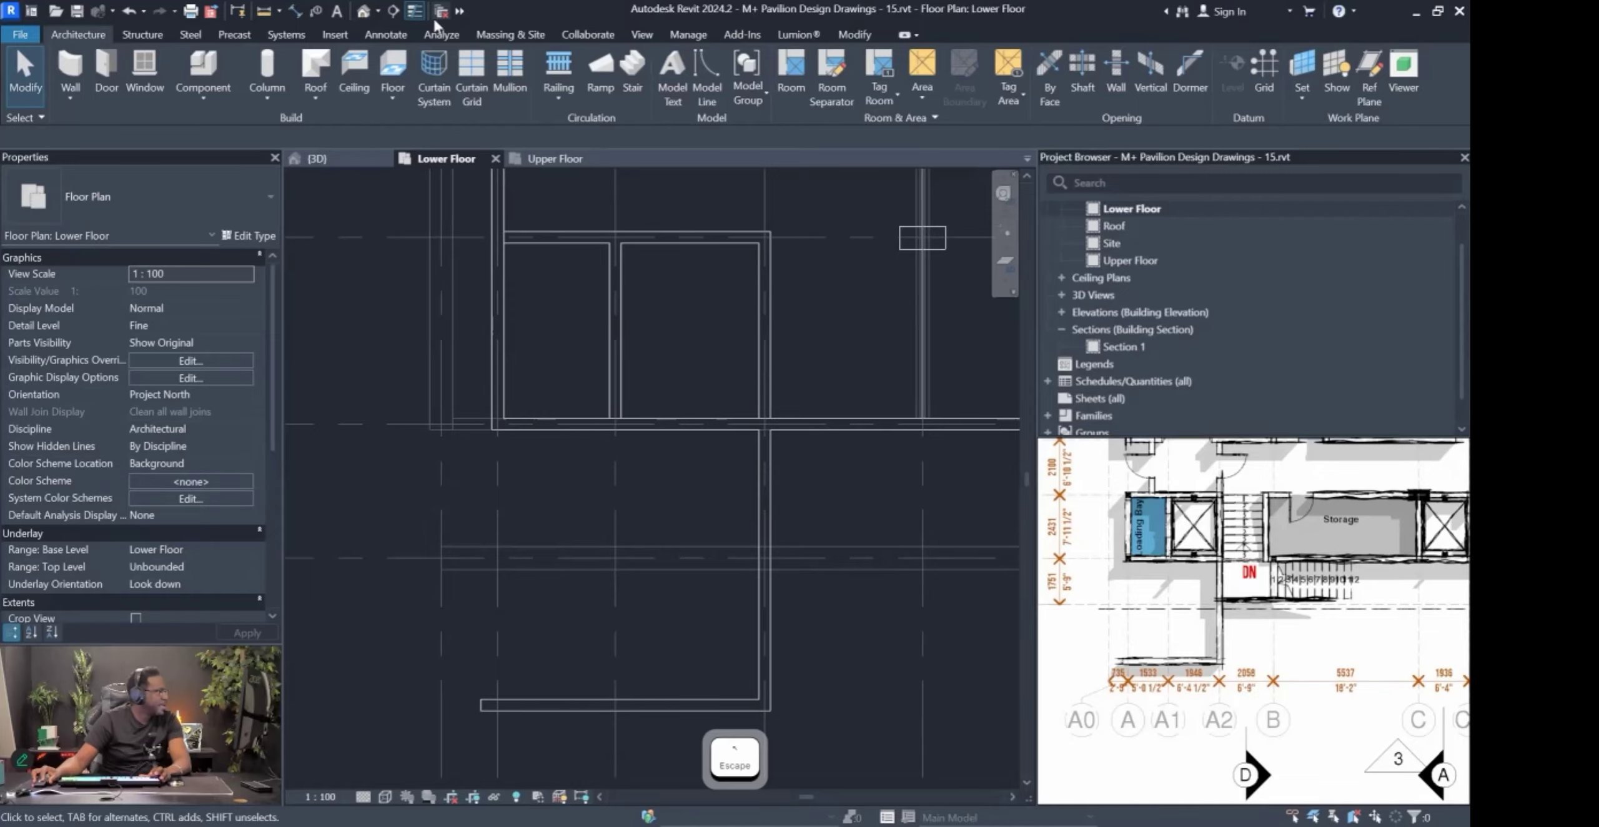
Check the new walls and examine the stairs, storage room and second elevator shaft on the reference ground floor plan.
scroll(696, 392, down, 2)
scroll(856, 353, down, 1)
middle_drag(856, 354, 745, 458)
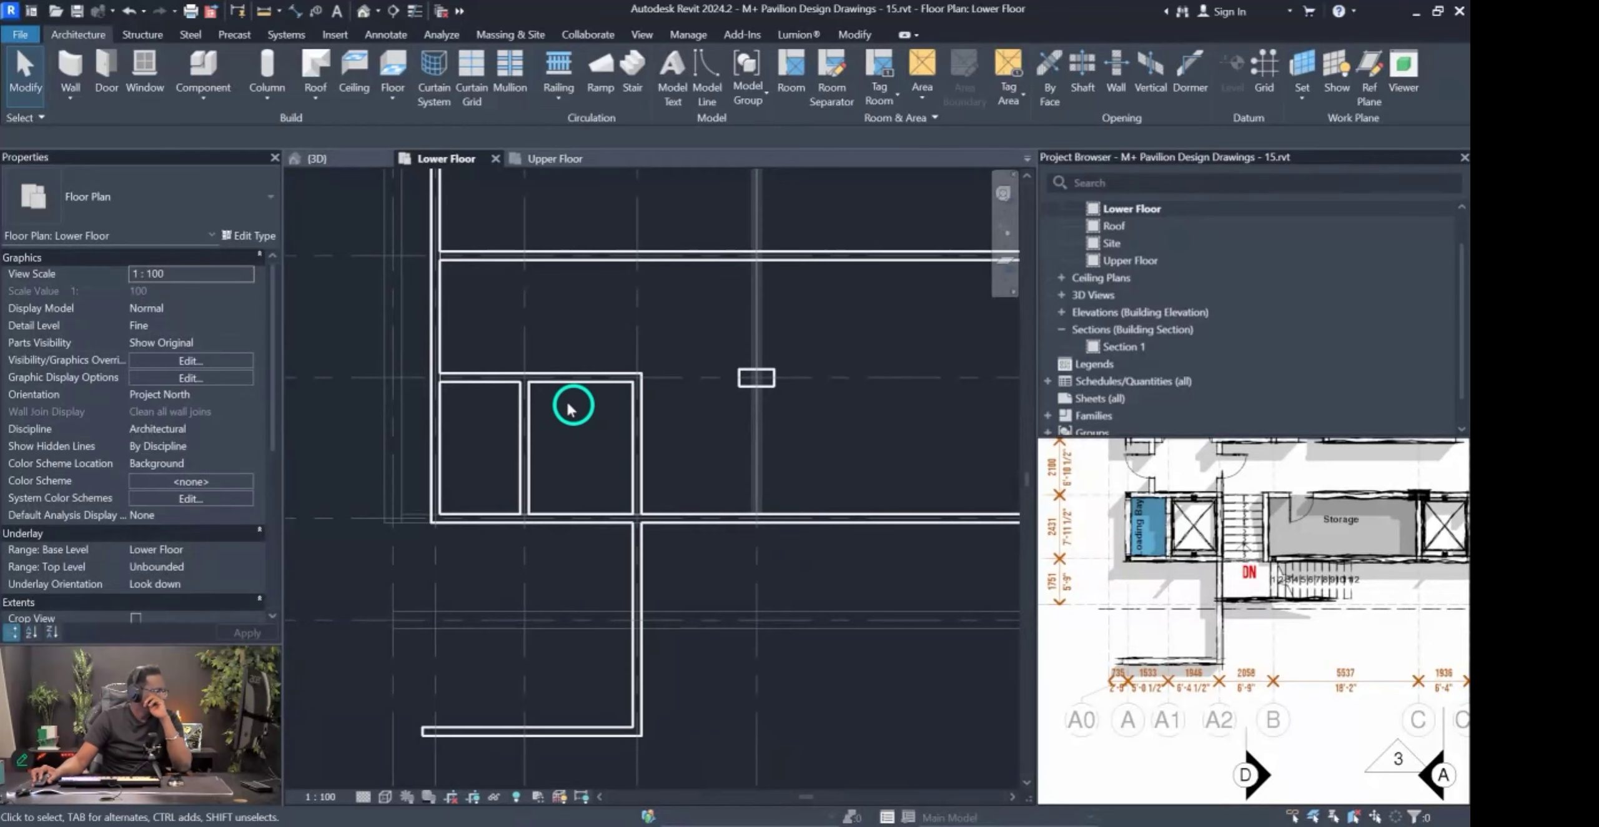
drag(1274, 508, 1168, 514)
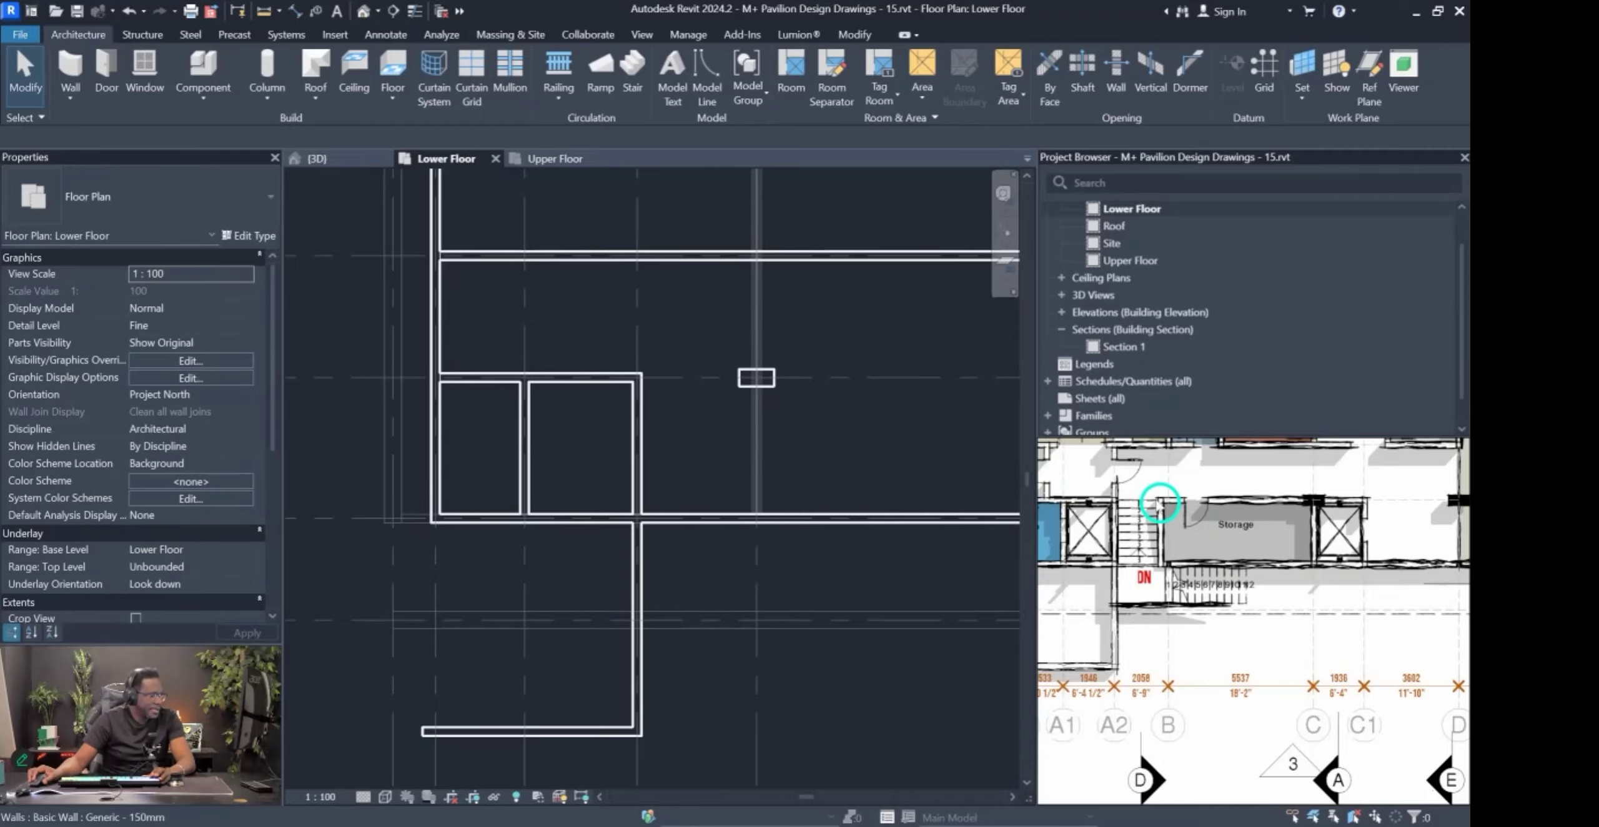
scroll(1237, 546, down, 3)
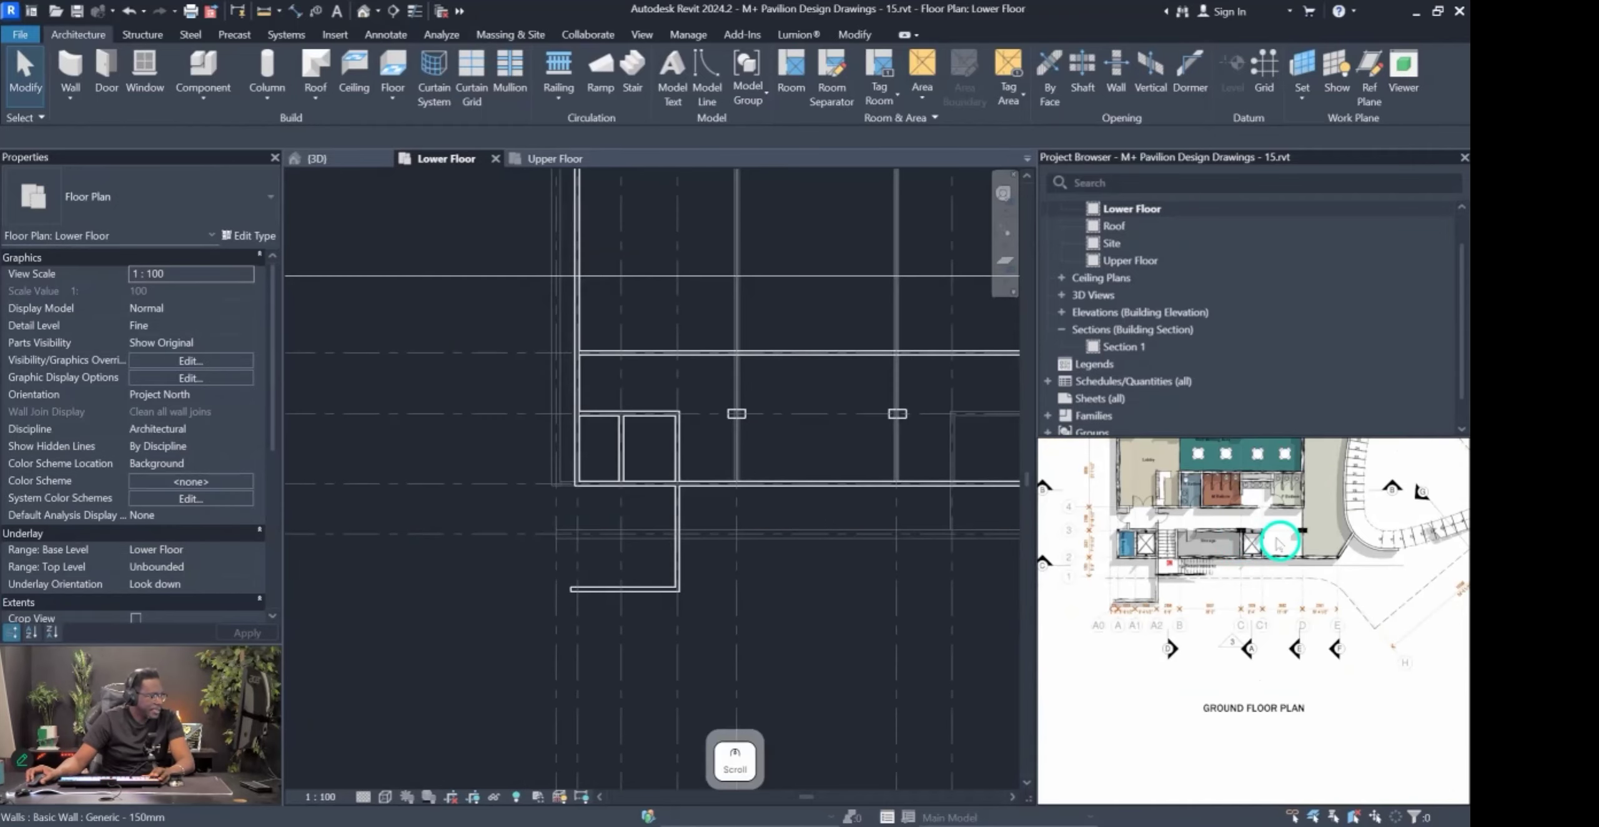
scroll(1277, 543, up, 1)
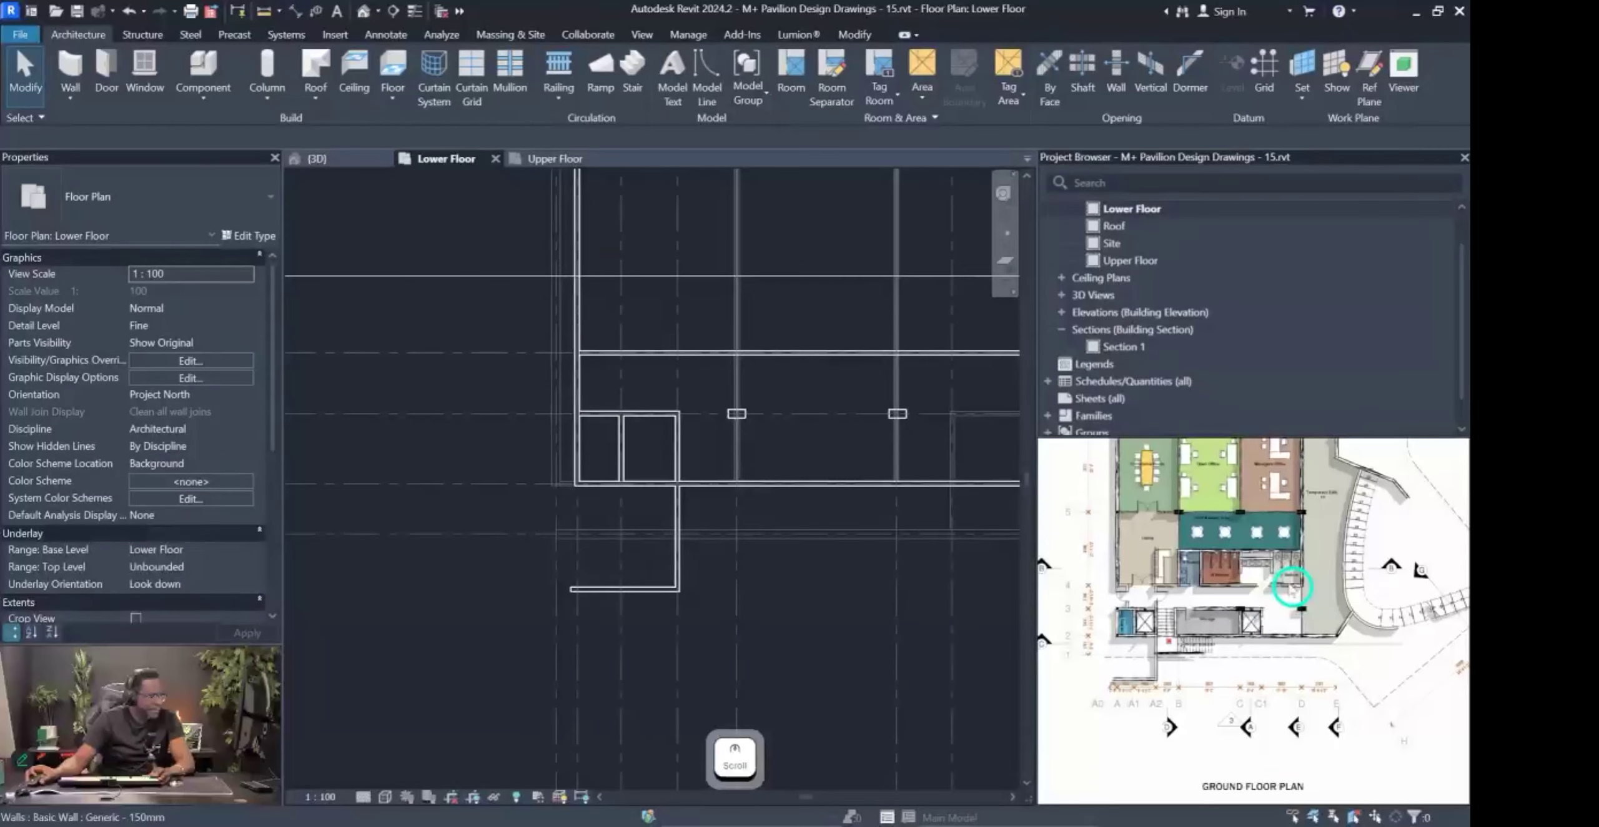
scroll(1154, 592, up, 3)
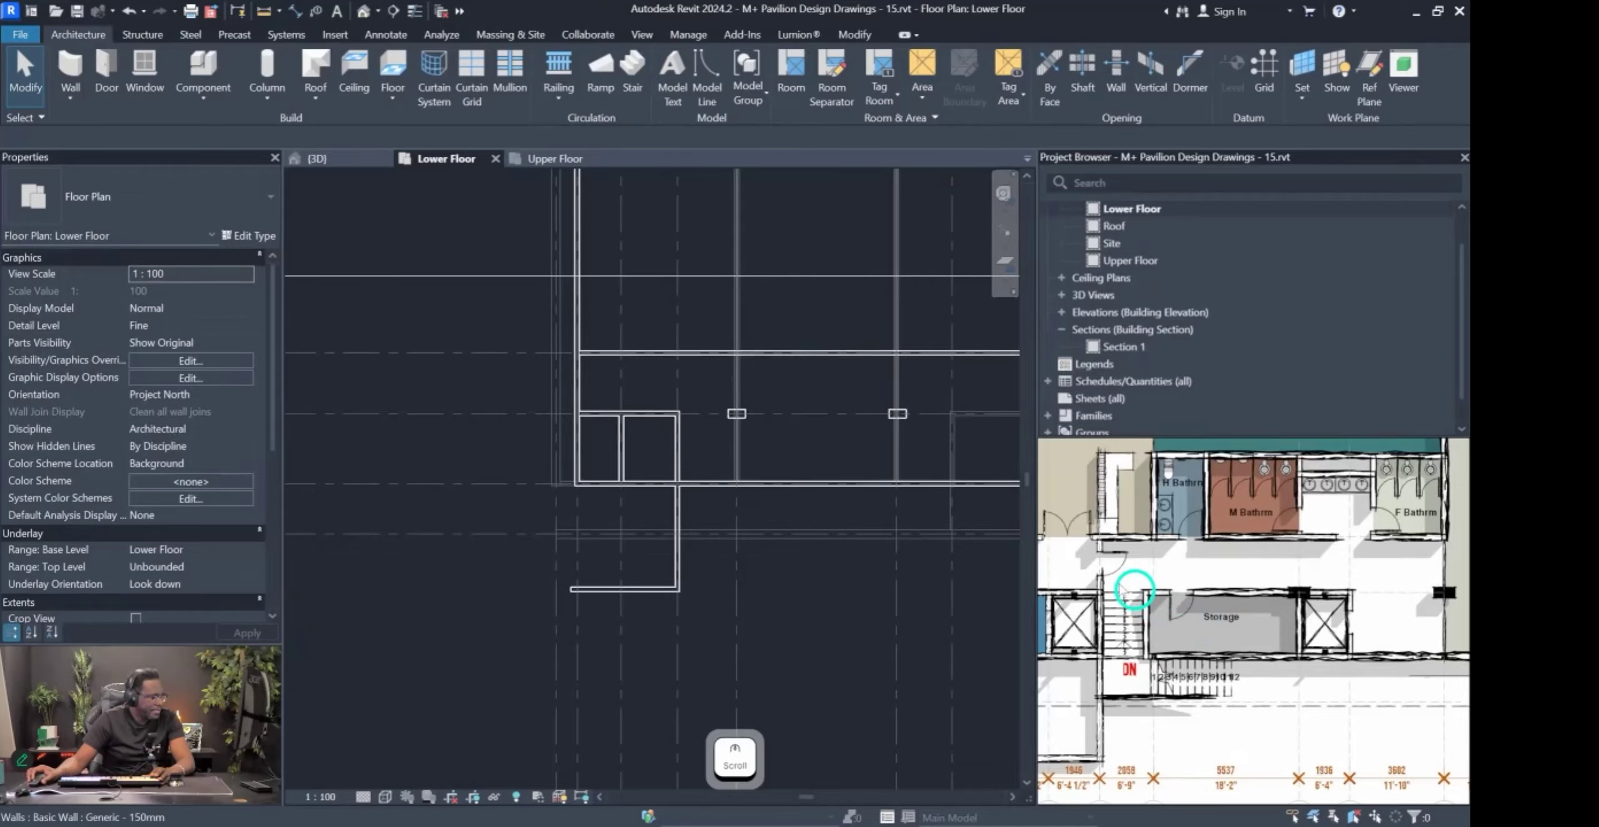
scroll(760, 460, up, 1)
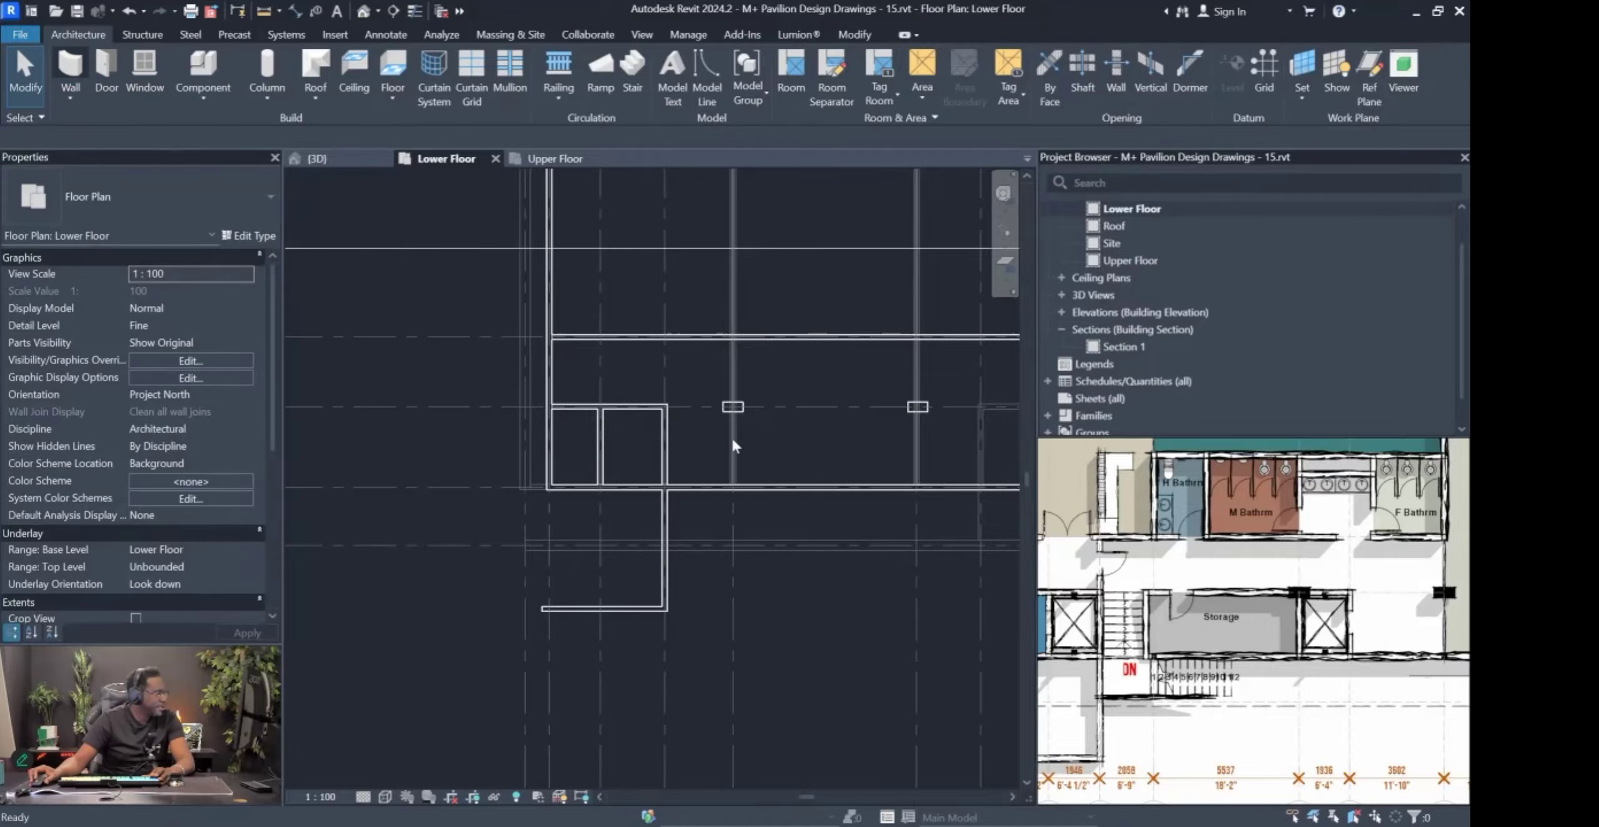
Draw a Generic - 150mm wall segment along grid 3 between the columns on grids B and C.
key(w)
key(a)
scroll(734, 409, up, 4)
scroll(815, 398, down, 3)
scroll(816, 397, down, 2)
click(726, 403)
click(833, 404)
key(Escape)
Draw two storage room side walls along grids C and B, running from south of grid 2 up towards grid 3.
scroll(874, 421, up, 3)
click(869, 634)
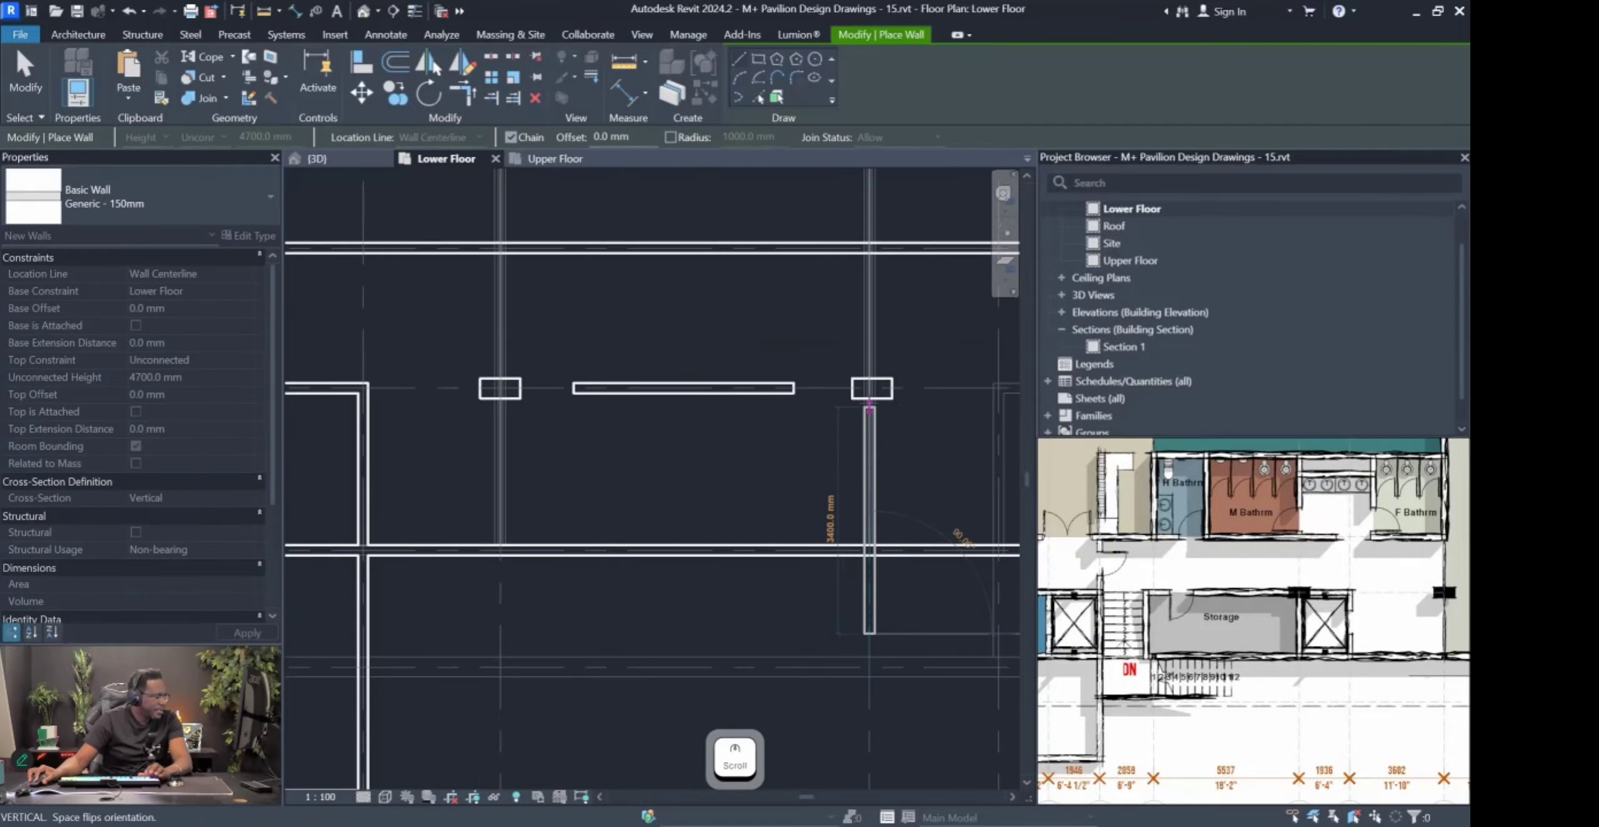
click(869, 340)
key(Escape)
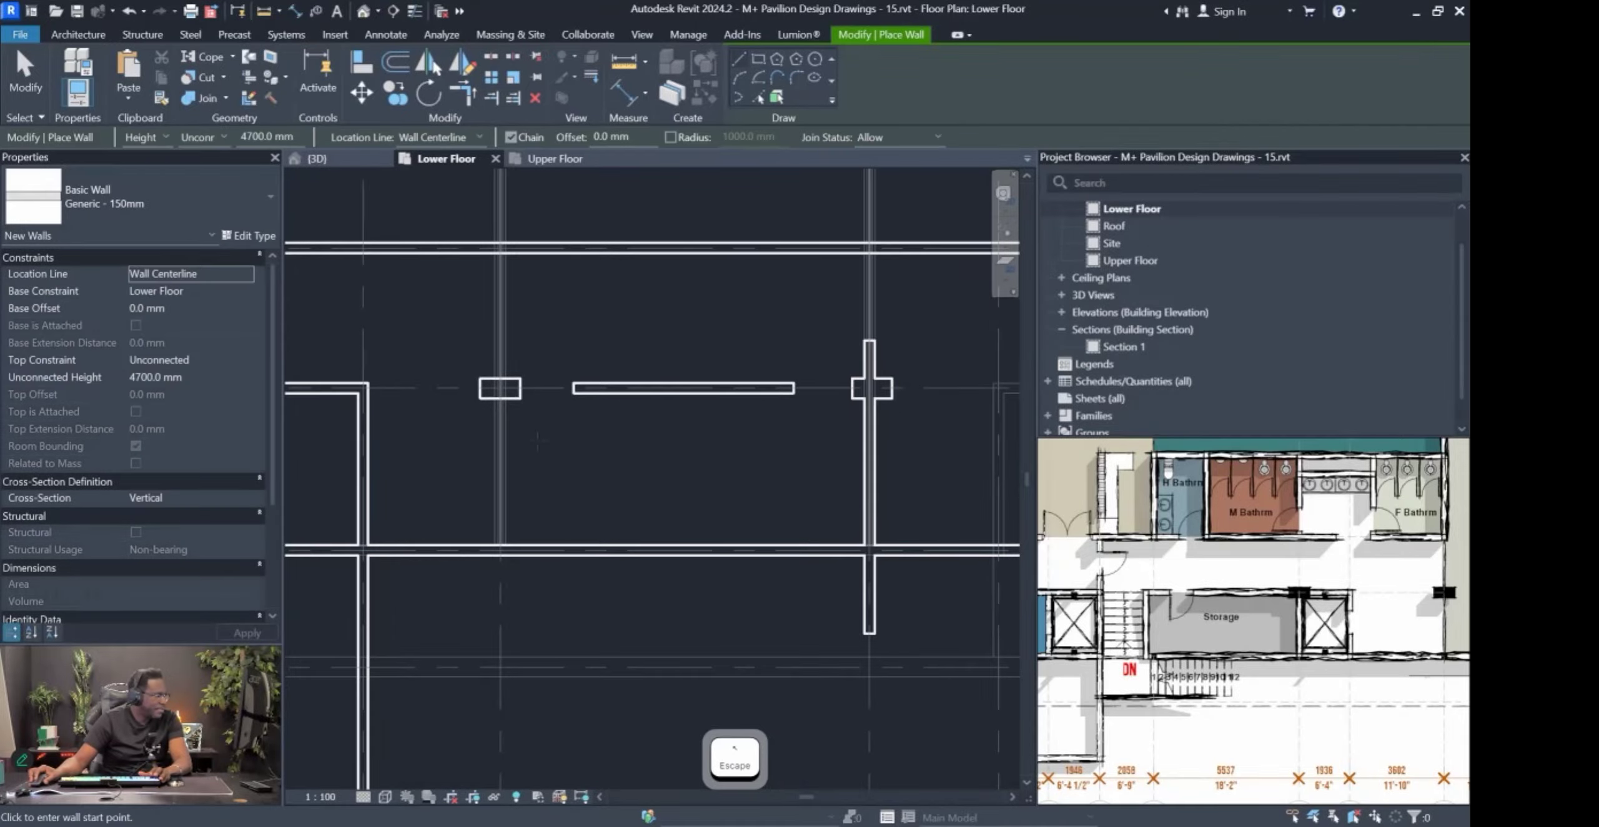
click(501, 607)
shift+click(503, 429)
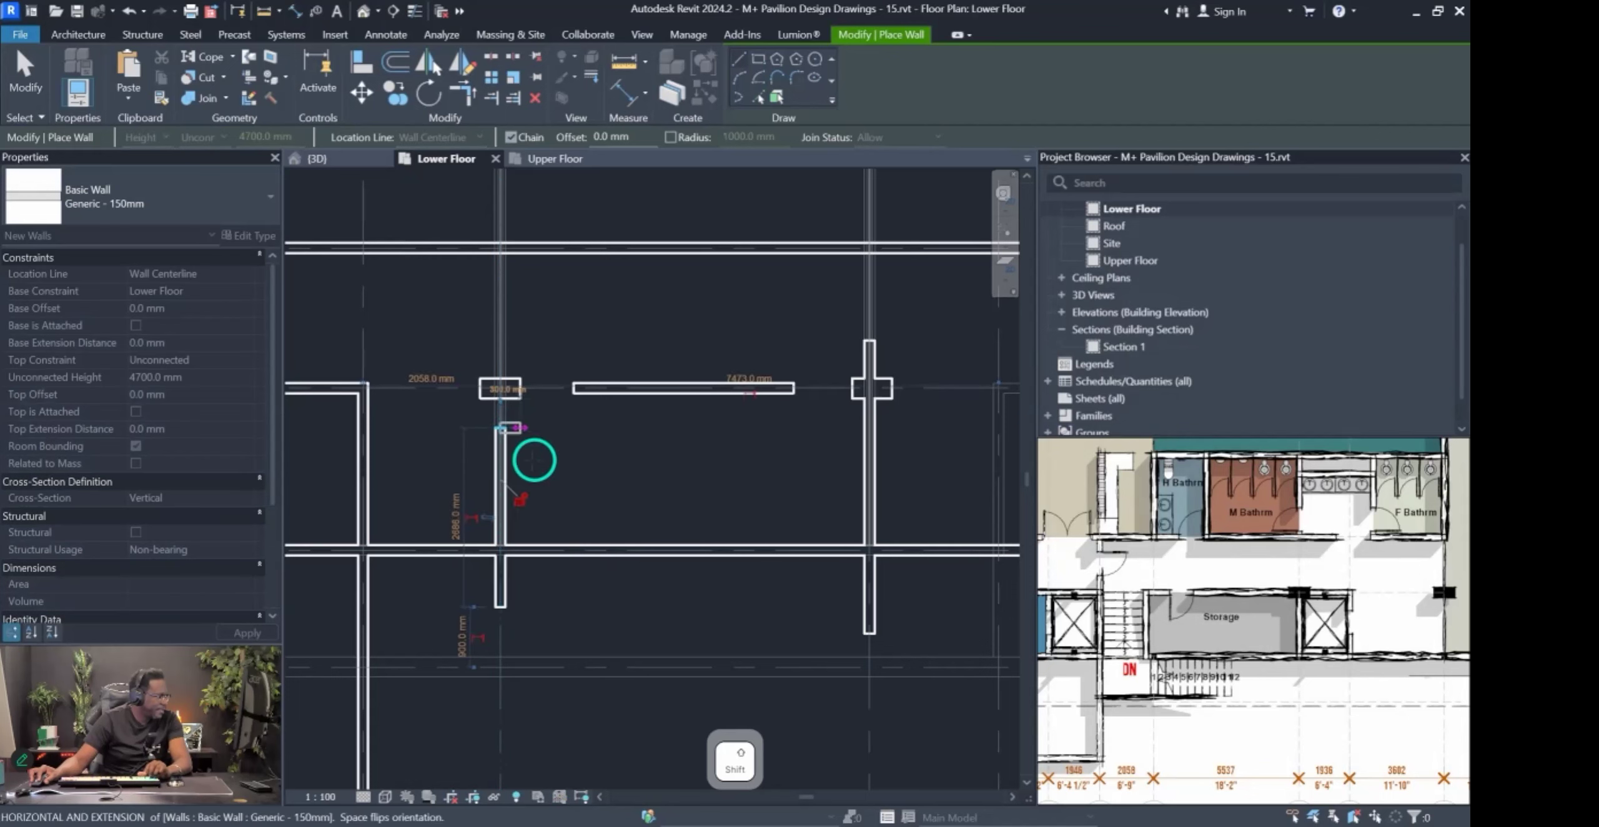
key(Escape)
key(Escape)
Trim the storage room's grid 3 wall into corners with the side walls on grids B and C.
key(t)
key(r)
click(503, 457)
click(647, 391)
click(752, 391)
click(869, 450)
key(Escape)
Shorten the south ends of the walls on grids C and B to the wall along grid 2.
click(869, 499)
shift+drag(869, 633, 870, 551)
click(500, 587)
shift+drag(501, 607, 500, 549)
key(Escape)
scroll(613, 586, down, 2)
middle_drag(613, 586, 527, 564)
scroll(712, 444, up, 1)
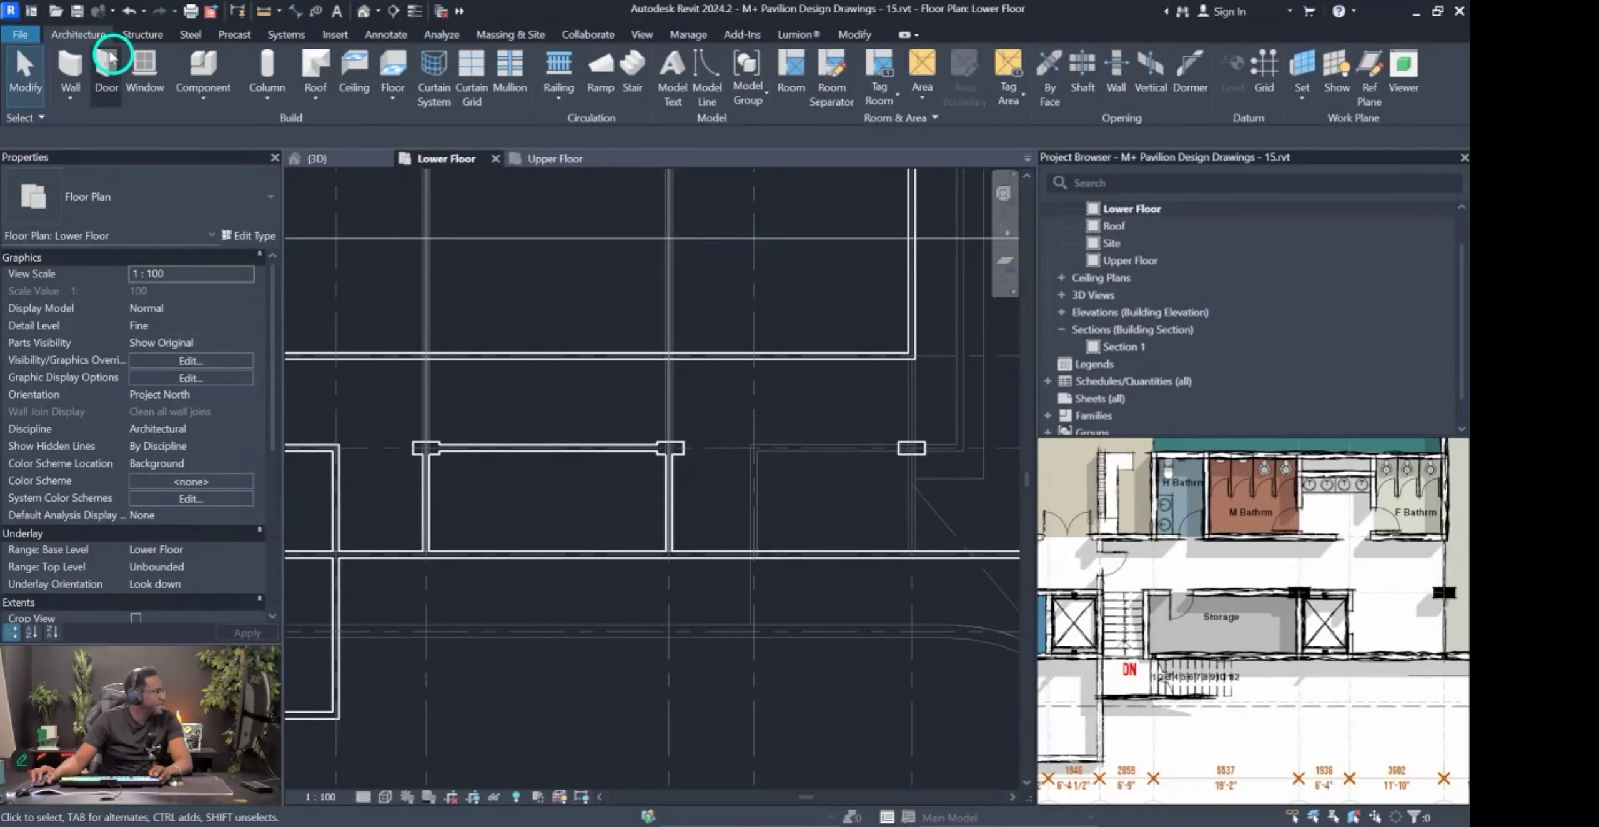
Draw the second elevator shaft's walls along grid 3 to grid C1, then down grid C1 to the wall on grid 2.
click(71, 63)
scroll(685, 451, up, 3)
click(715, 452)
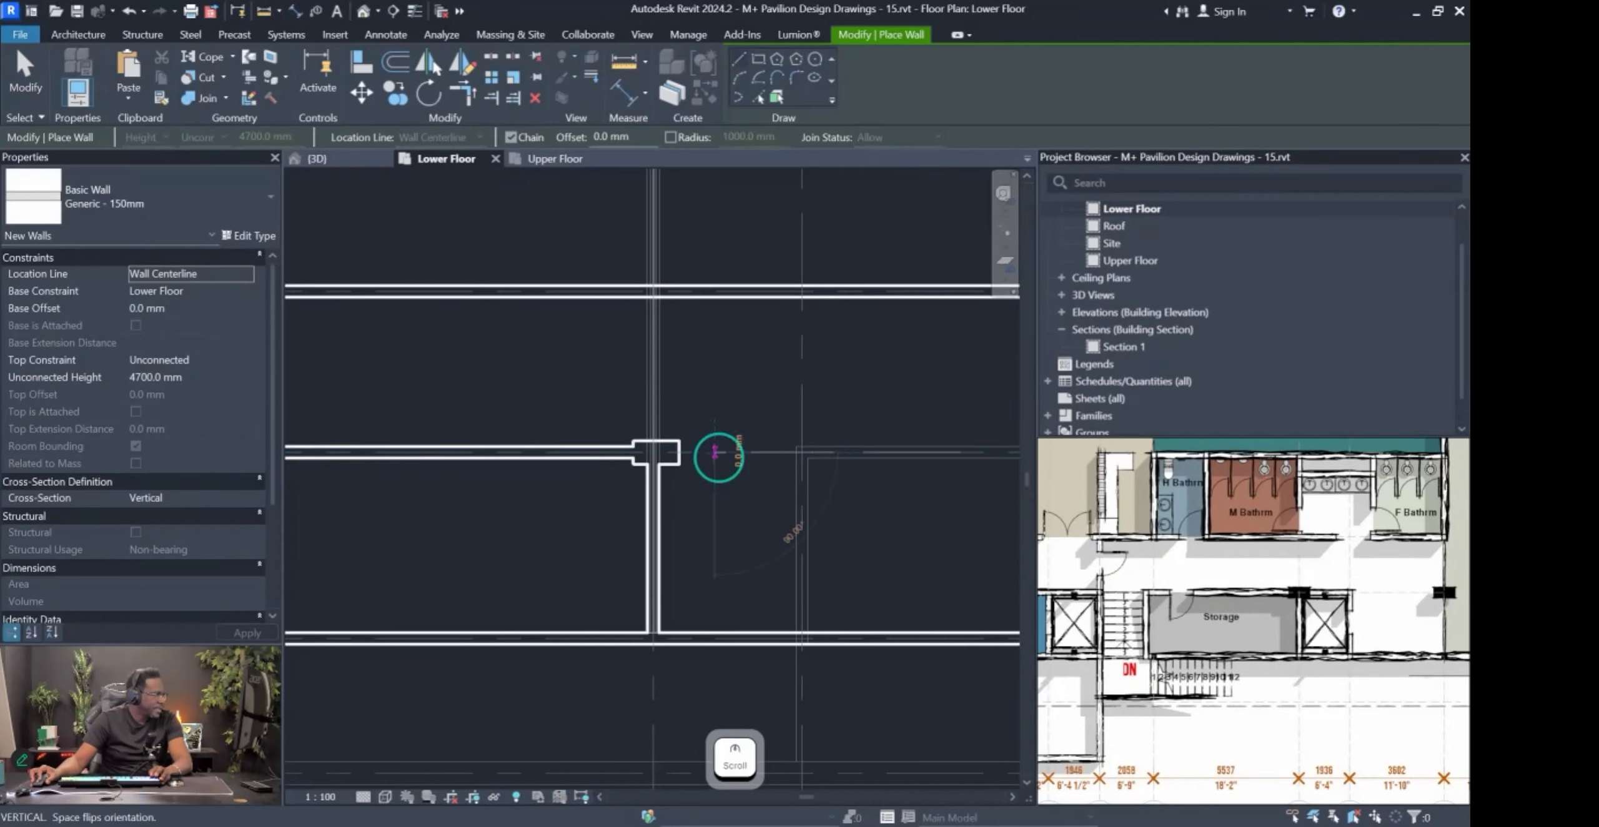
click(802, 453)
click(802, 637)
key(Escape)
key(Escape)
scroll(827, 496, down, 1)
Extend the second elevator shaft's north wall west to grid C and trim it to the wall on grid C.
click(749, 467)
scroll(742, 468, up, 1)
drag(742, 463, 667, 466)
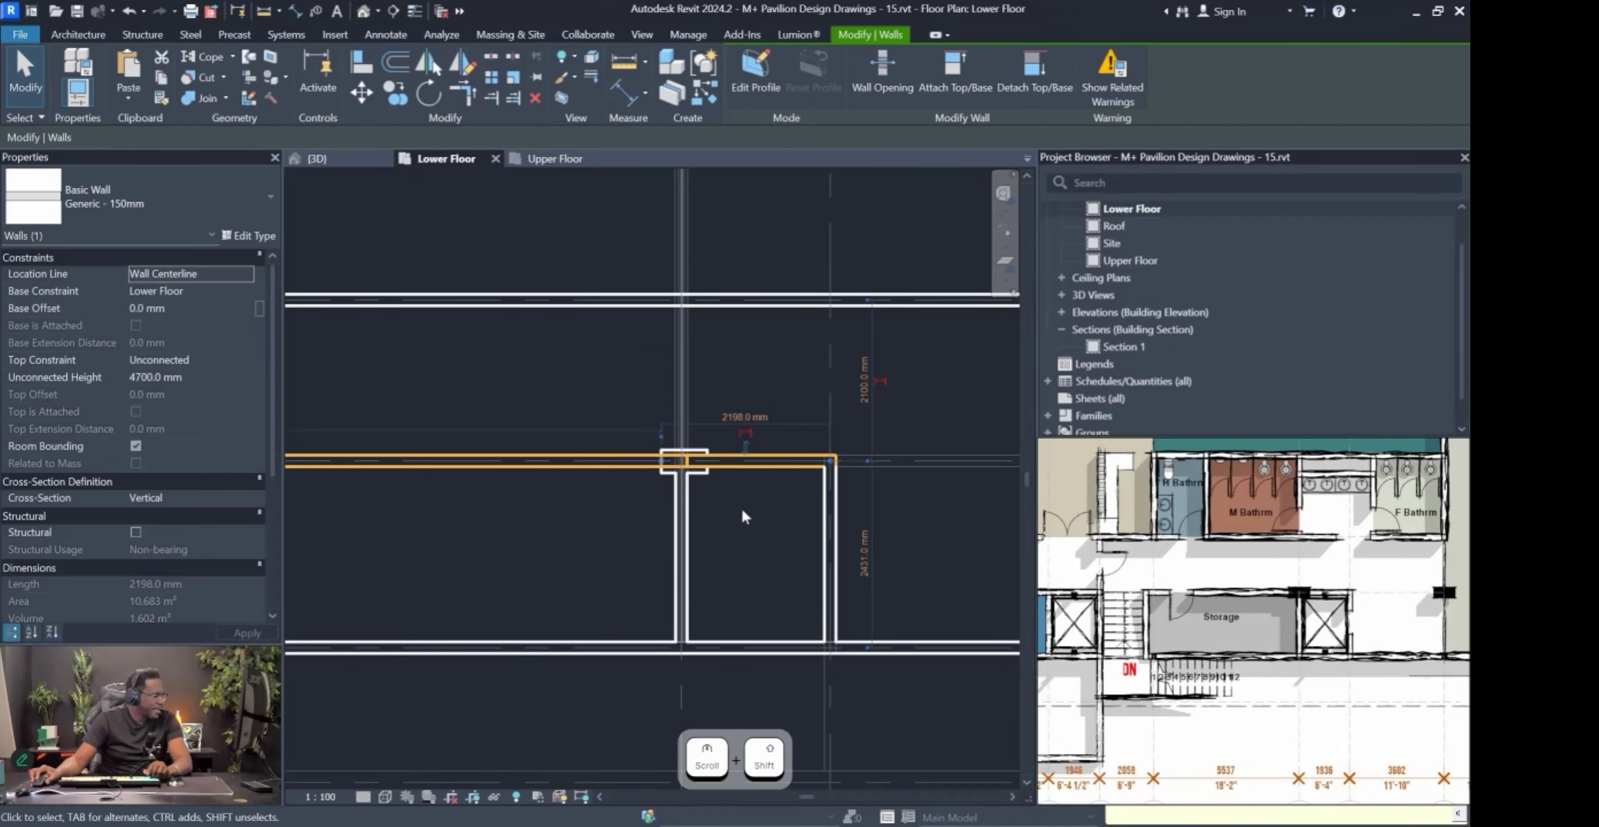
key(Escape)
scroll(746, 465, up, 2)
key(t)
key(r)
click(663, 543)
click(697, 457)
key(Escape)
Examine the stairs and storage area on the reference floor plan, and the landing levels on reference Section C-C.
scroll(683, 450, down, 5)
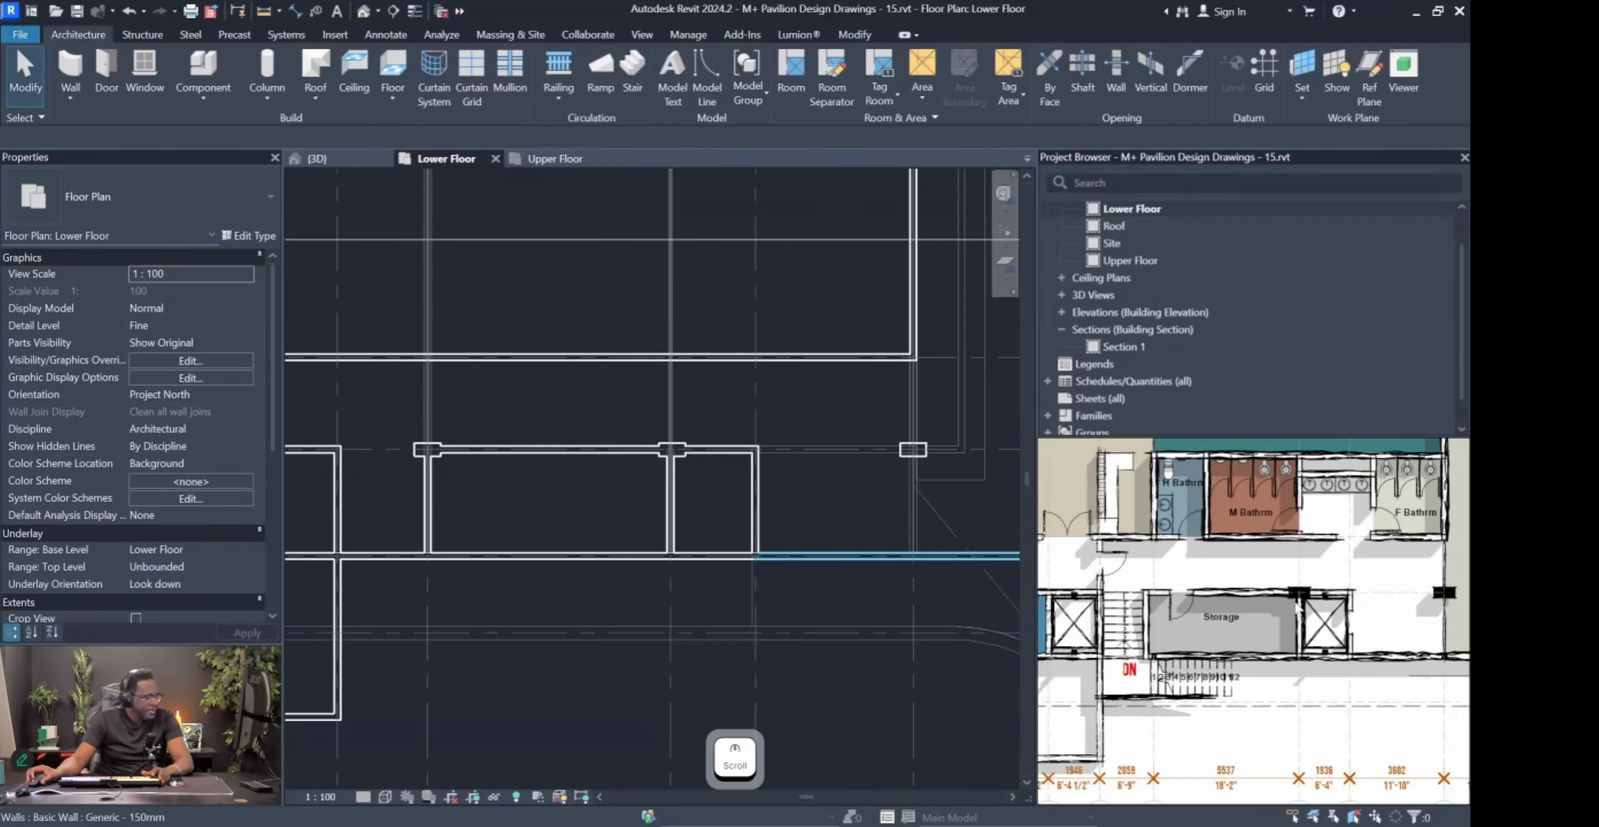
scroll(689, 491, down, 2)
scroll(1243, 635, down, 2)
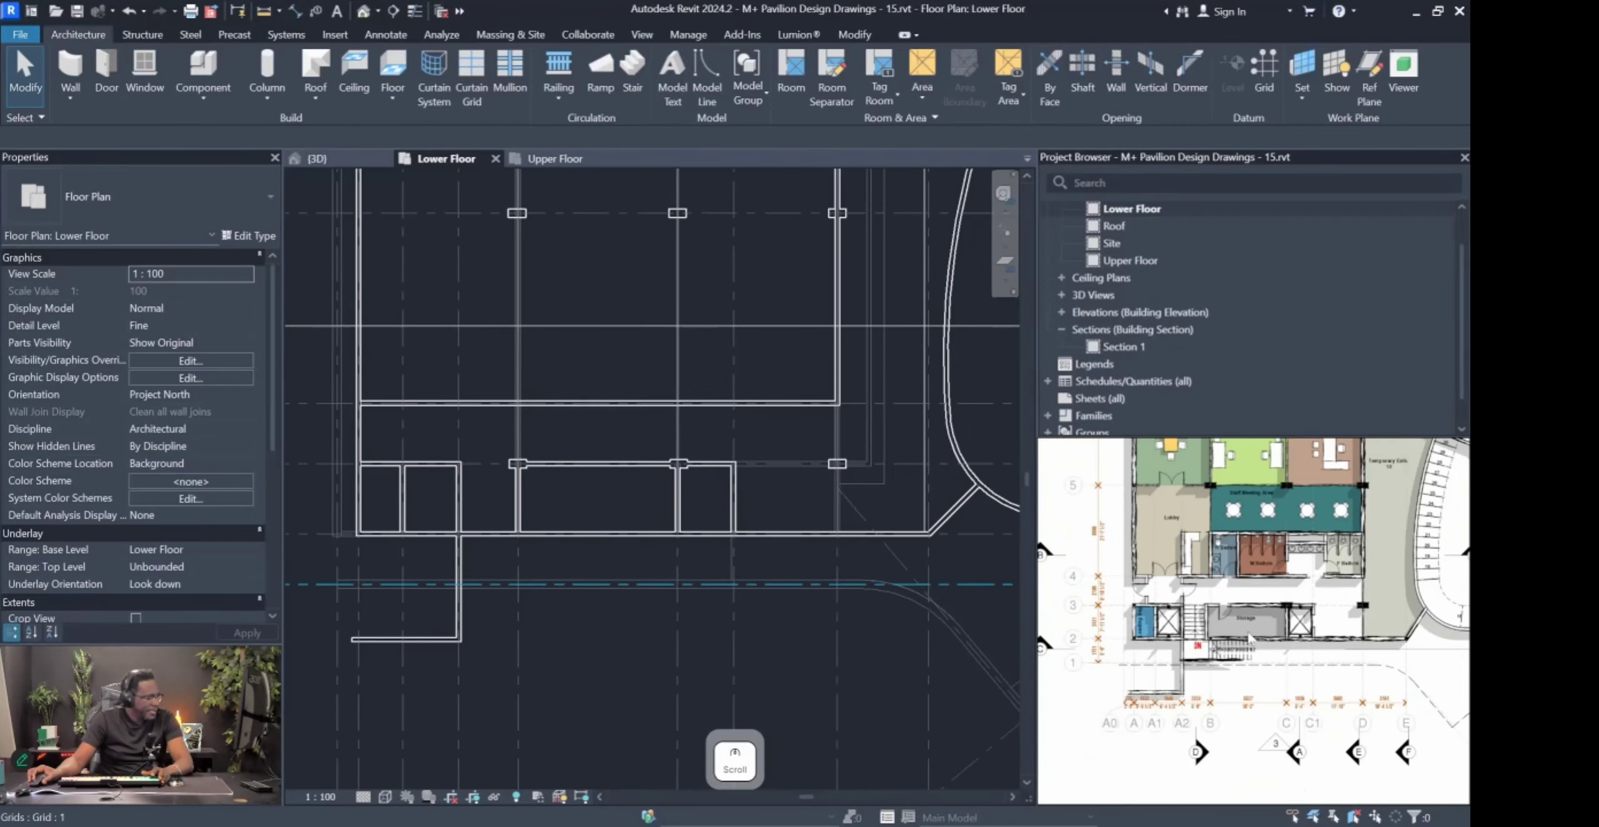
scroll(1247, 637, up, 2)
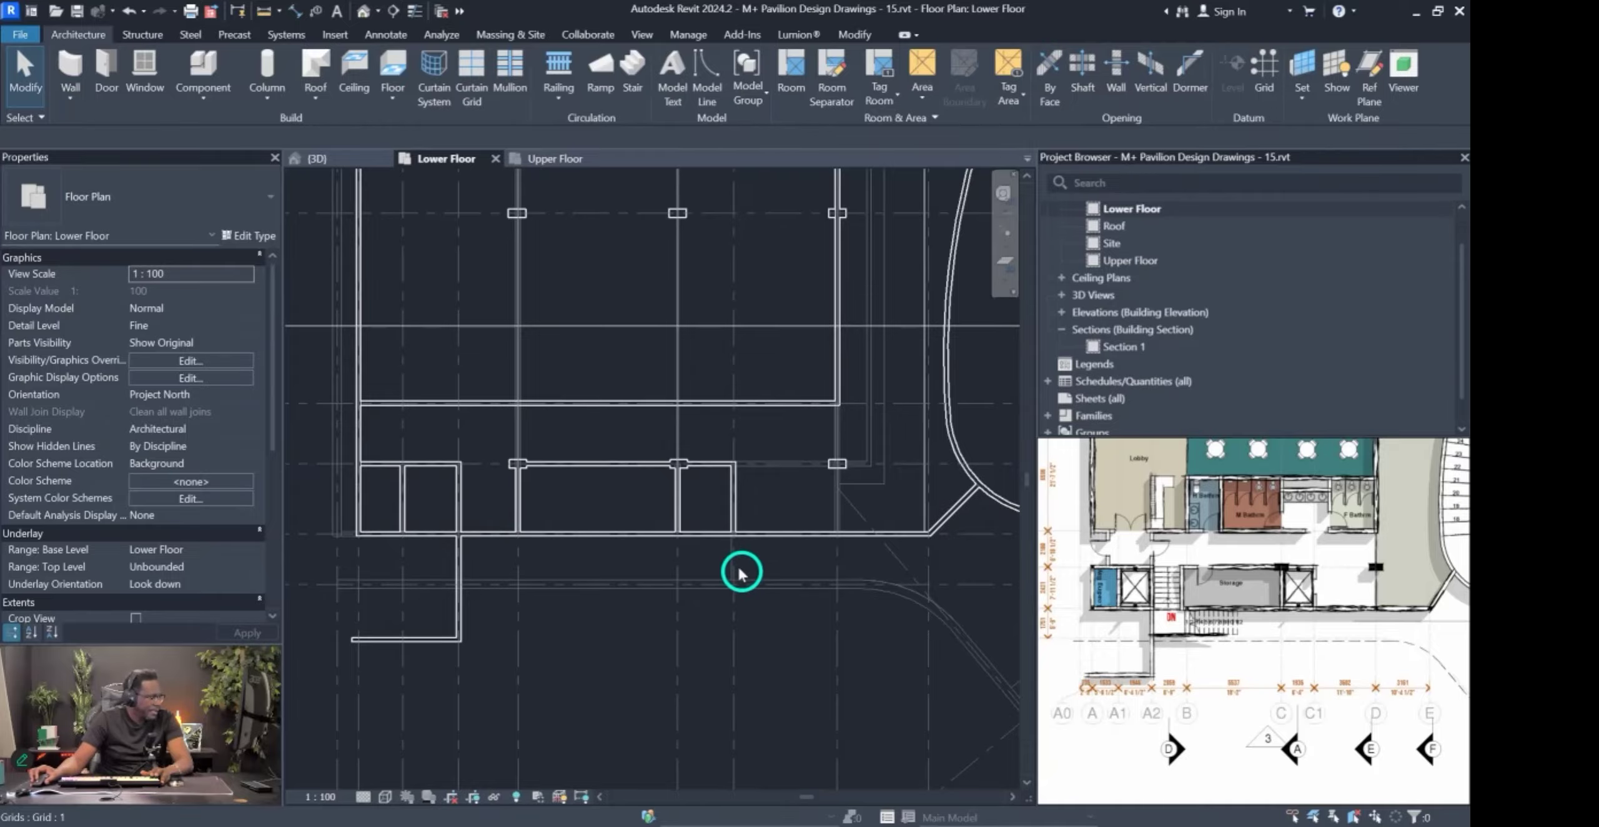
scroll(1203, 589, down, 3)
scroll(1214, 756, up, 3)
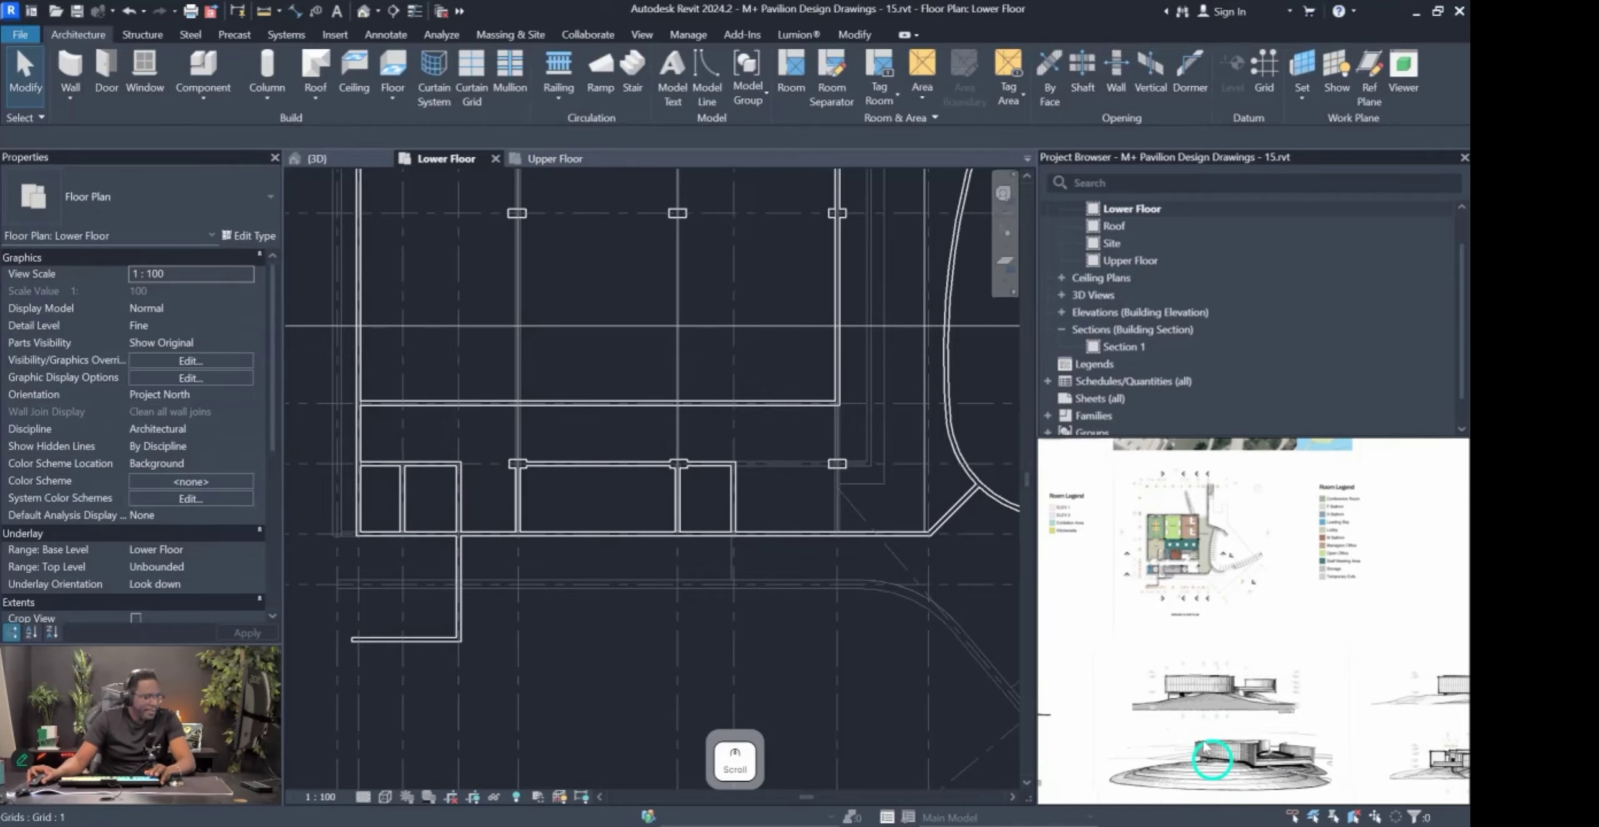
scroll(1147, 558, down, 3)
scroll(1351, 591, up, 2)
scroll(1321, 592, down, 1)
scroll(1203, 570, up, 4)
scroll(1343, 681, up, 5)
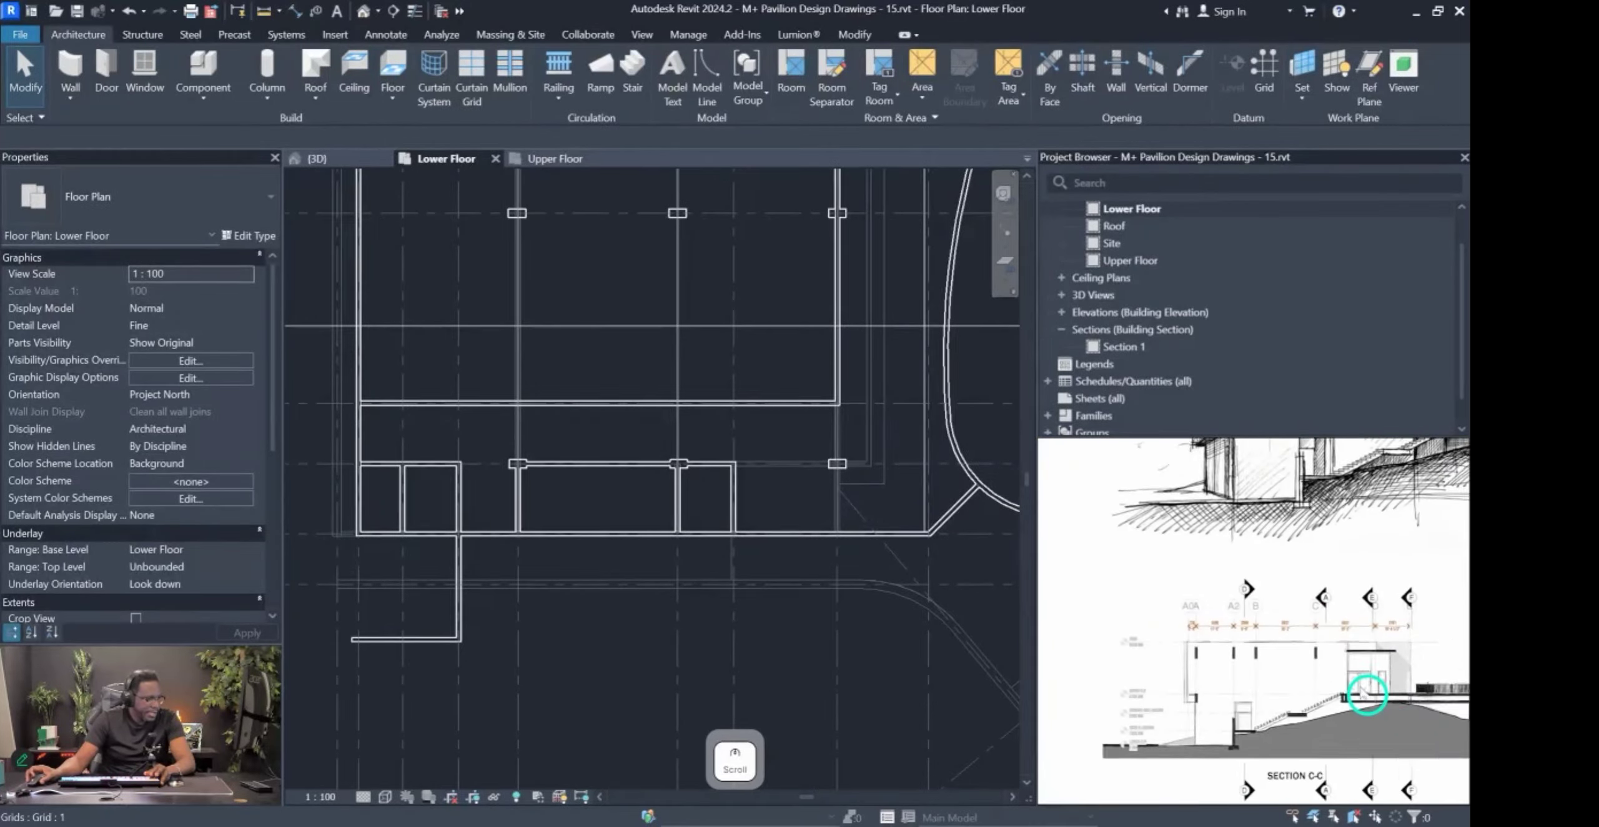
scroll(1289, 609, down, 2)
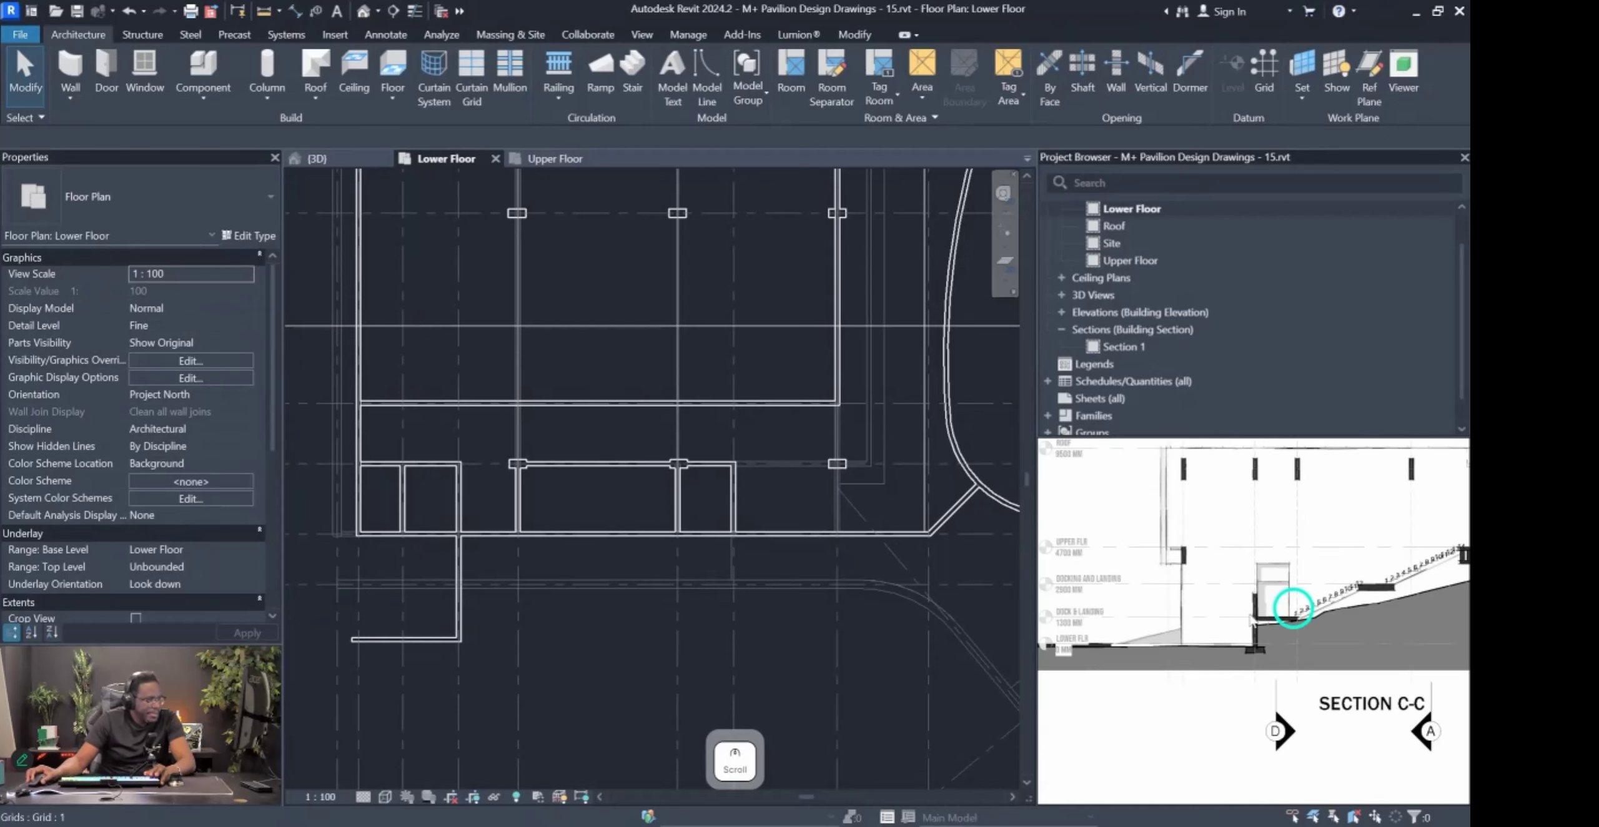
drag(1172, 636, 1243, 603)
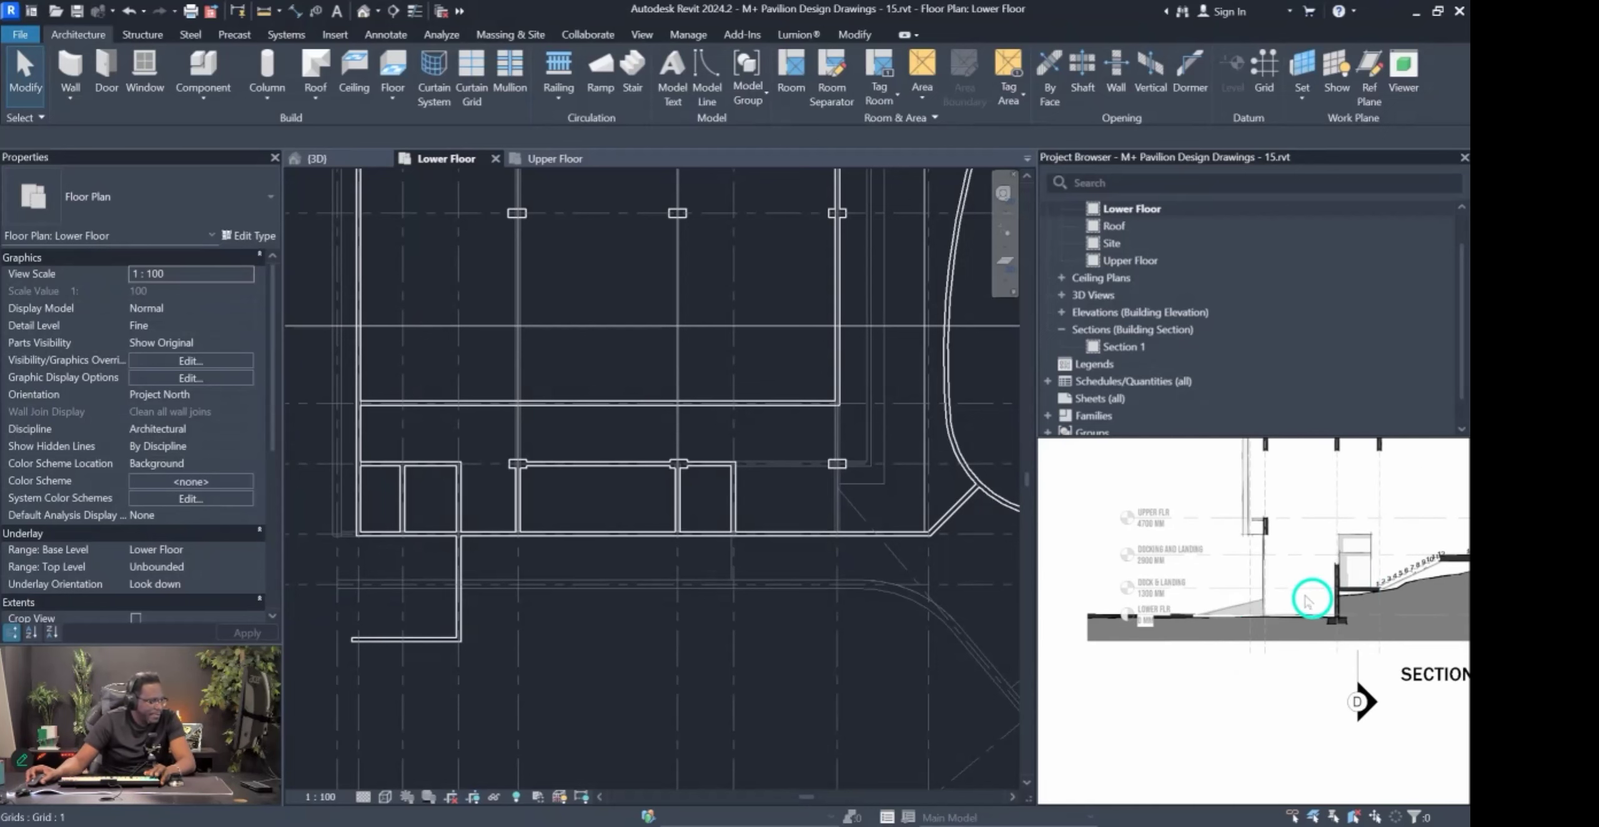
scroll(1168, 590, up, 3)
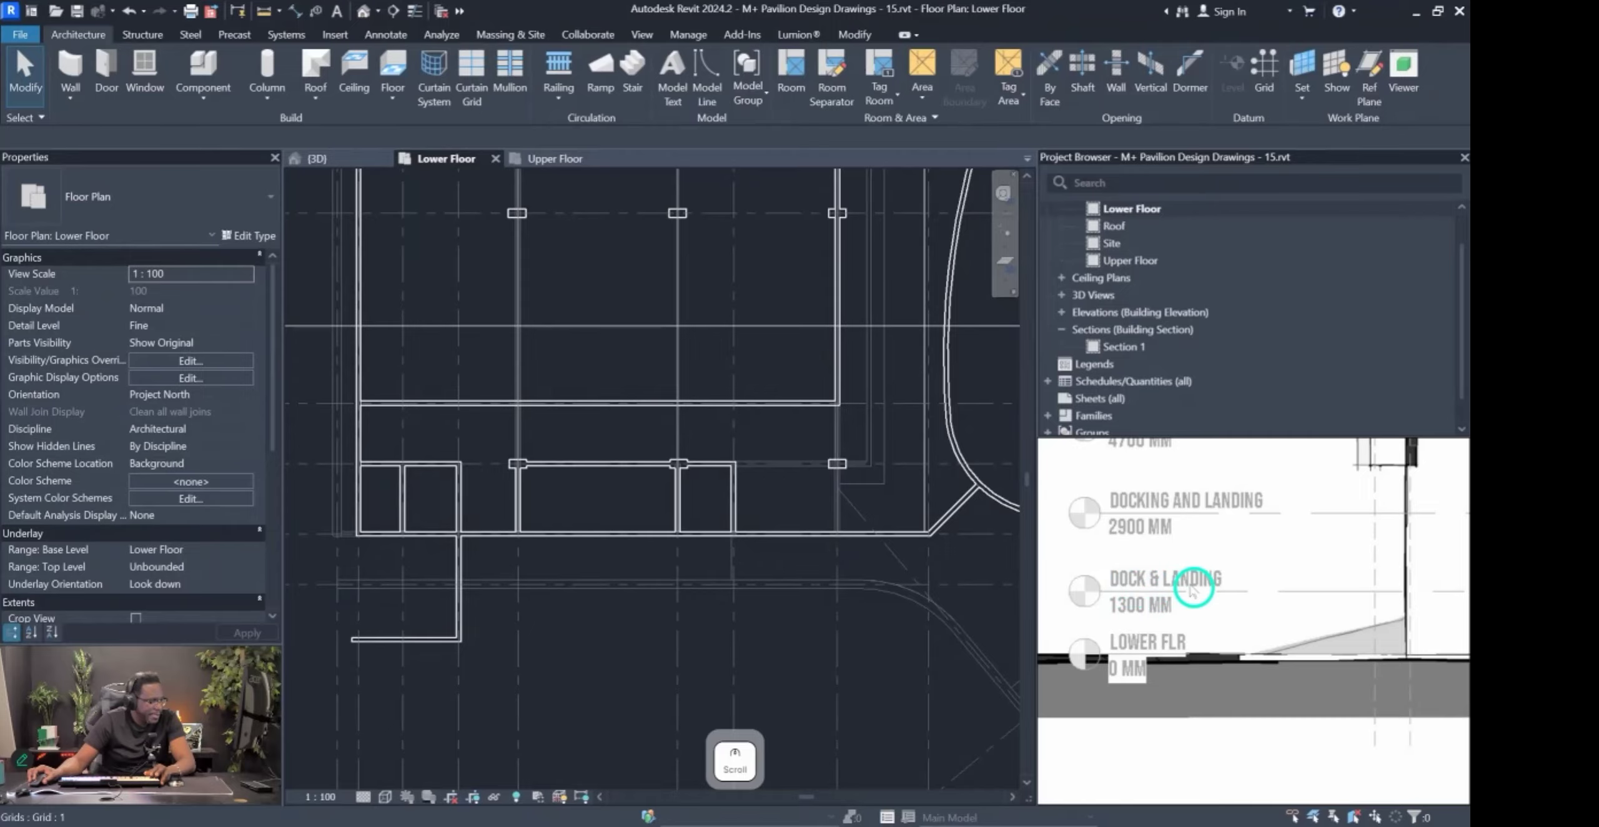
scroll(1192, 590, down, 3)
scroll(735, 514, down, 3)
scroll(1189, 595, down, 5)
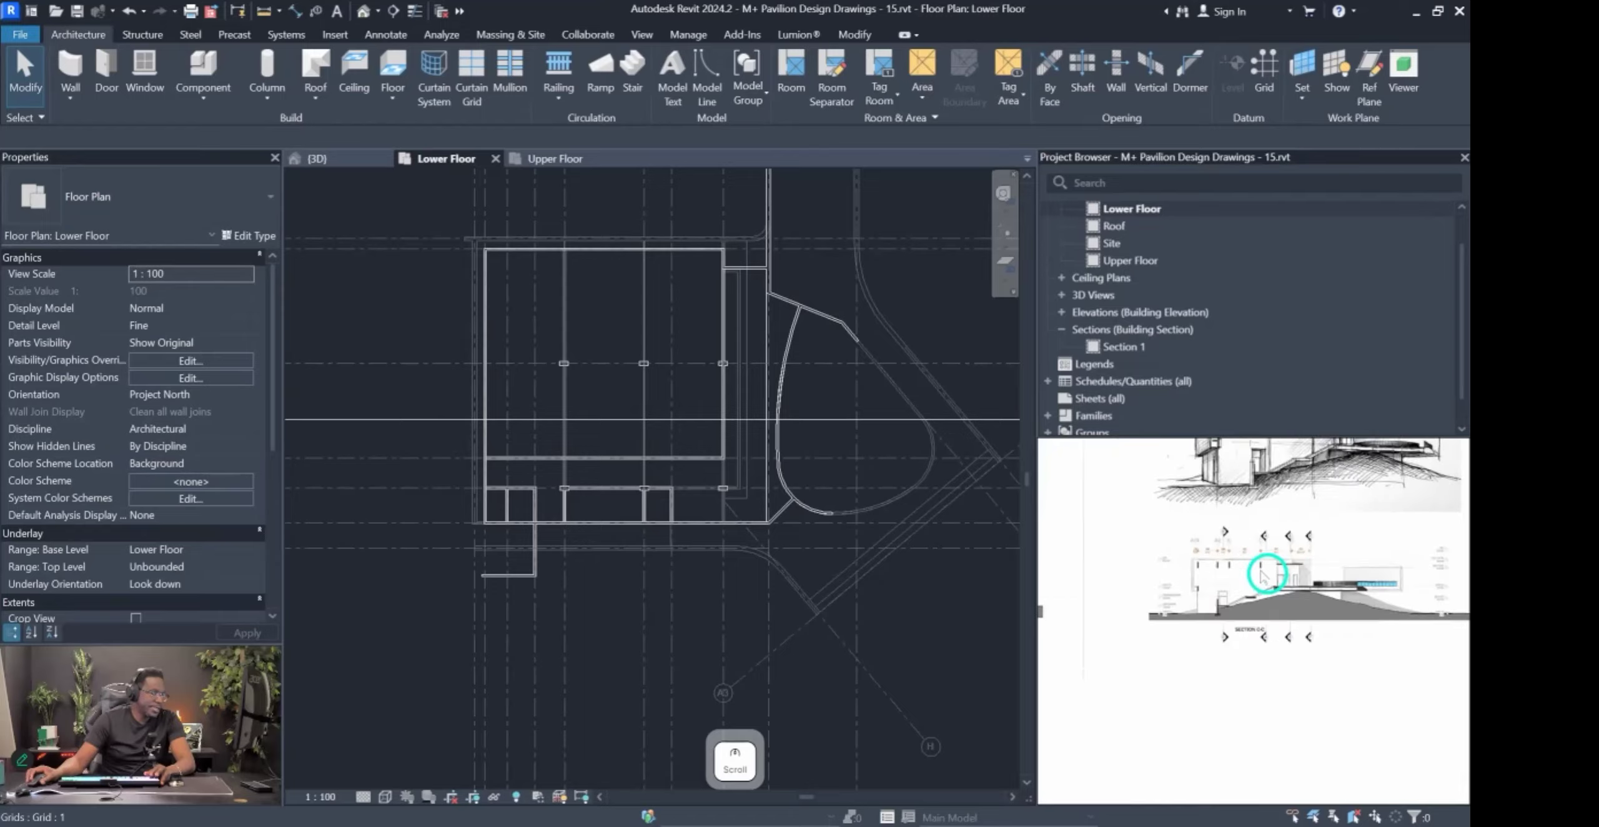
scroll(1195, 584, up, 2)
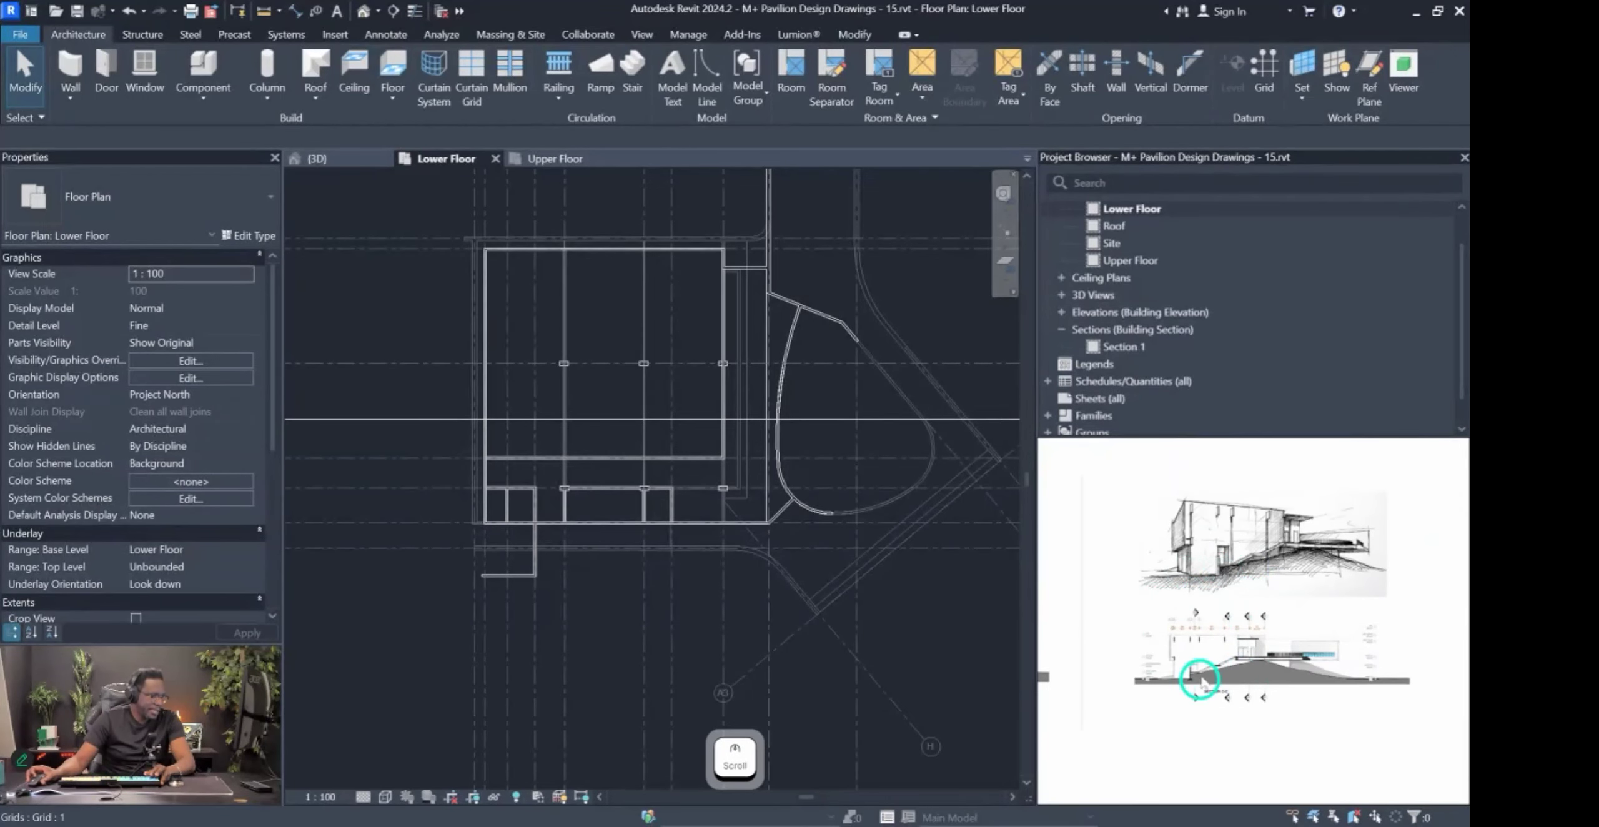
scroll(721, 510, down, 4)
scroll(549, 509, up, 4)
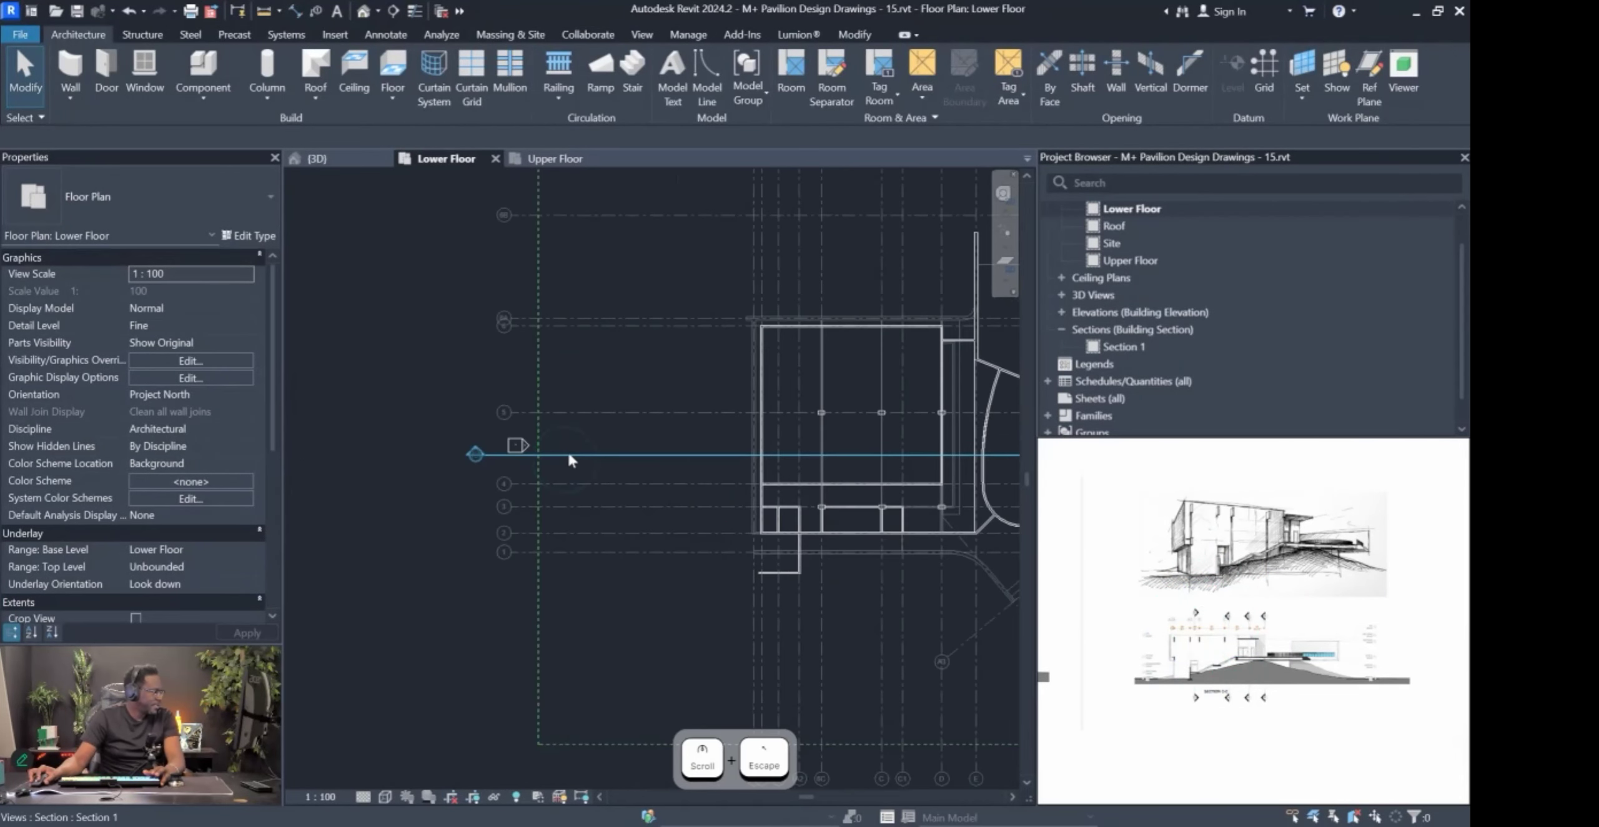
Copy the Section 1 line south so that the copy runs between grids 1 and 2.
click(568, 452)
key(c)
key(o)
click(637, 454)
click(639, 531)
scroll(639, 536, up, 3)
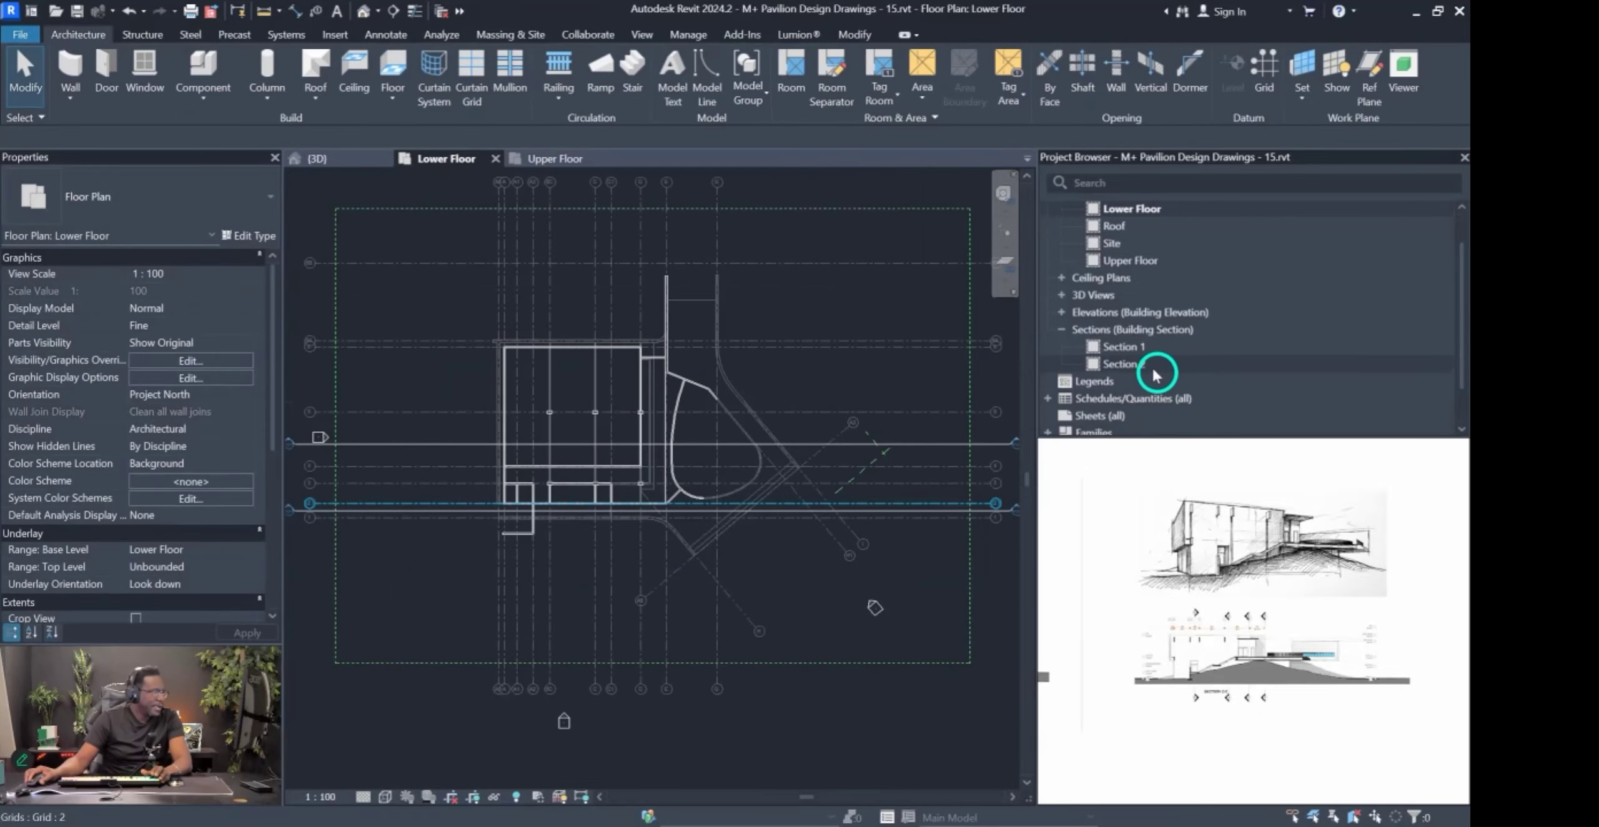
Open the Section 2 view and compare it with reference Section C-C.
double_click(1134, 364)
scroll(710, 531, up, 5)
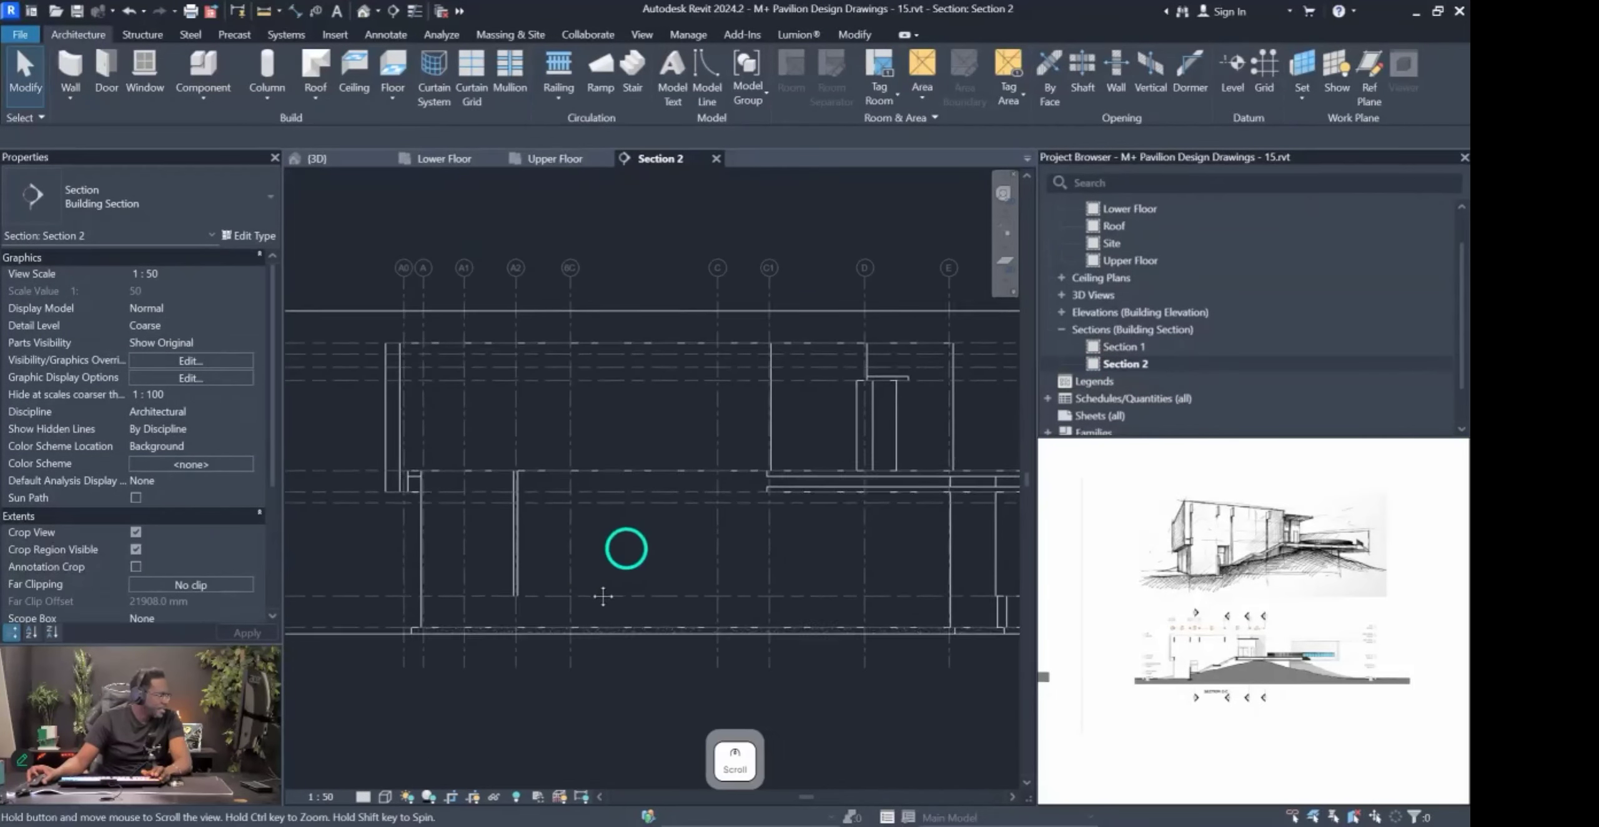
scroll(1171, 722, up, 5)
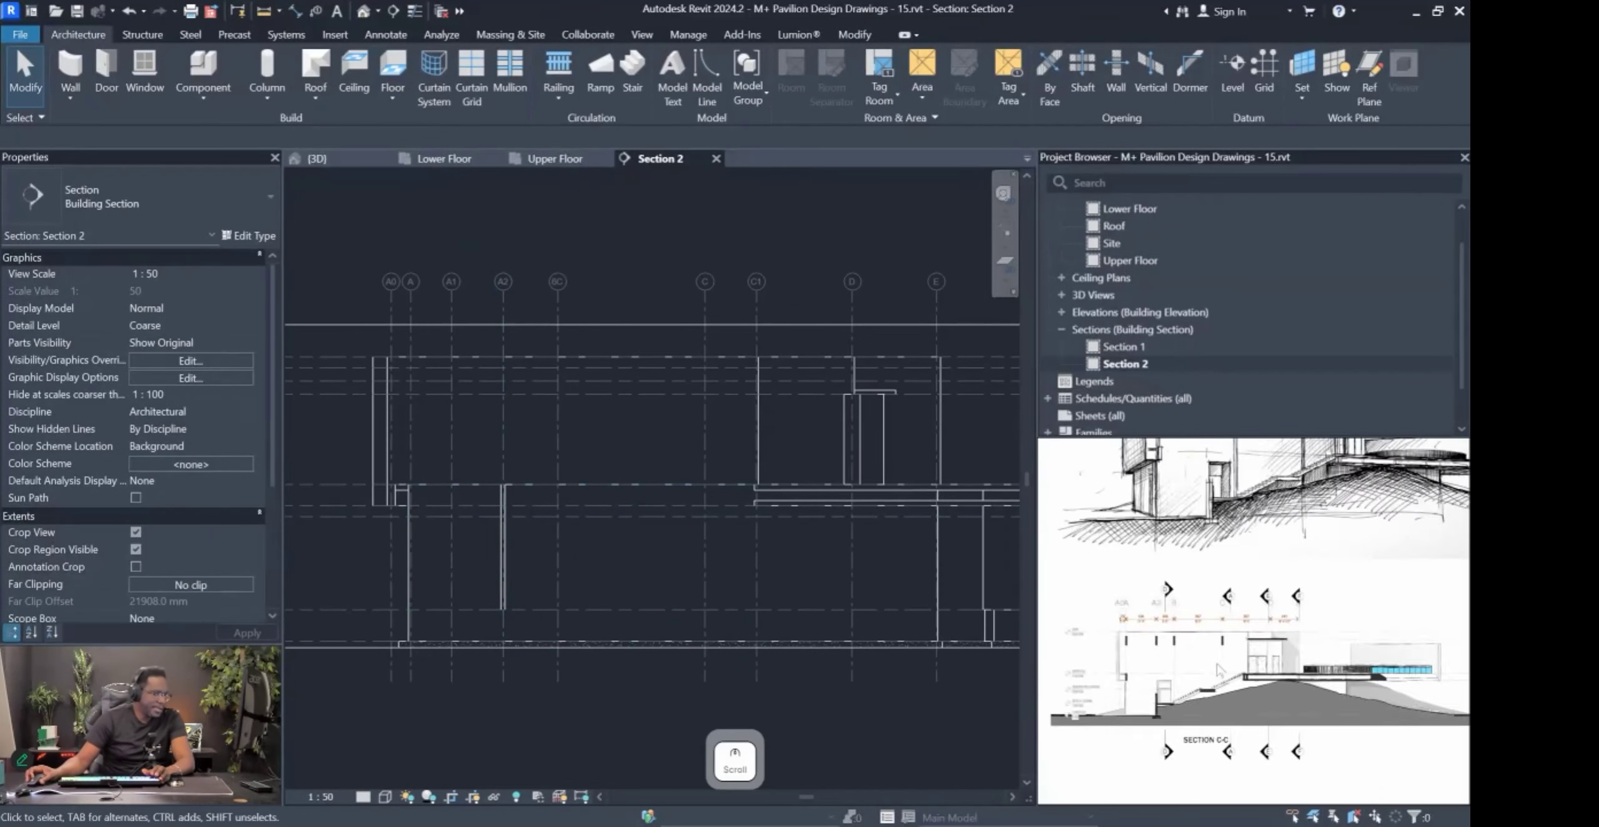
middle_drag(1134, 738, 1342, 643)
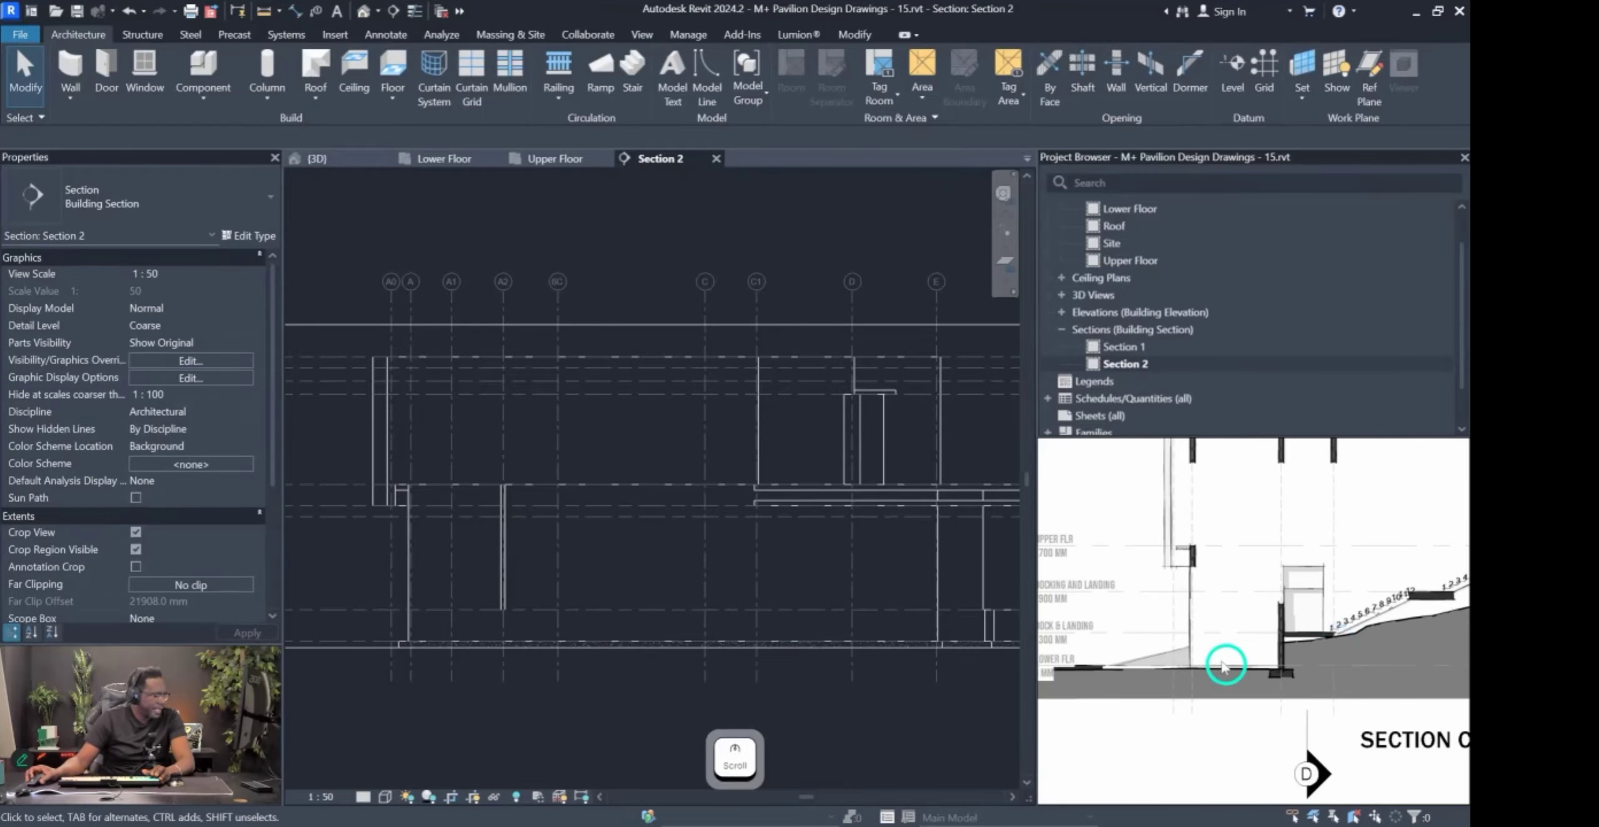
scroll(888, 598, up, 1)
scroll(1249, 581, down, 5)
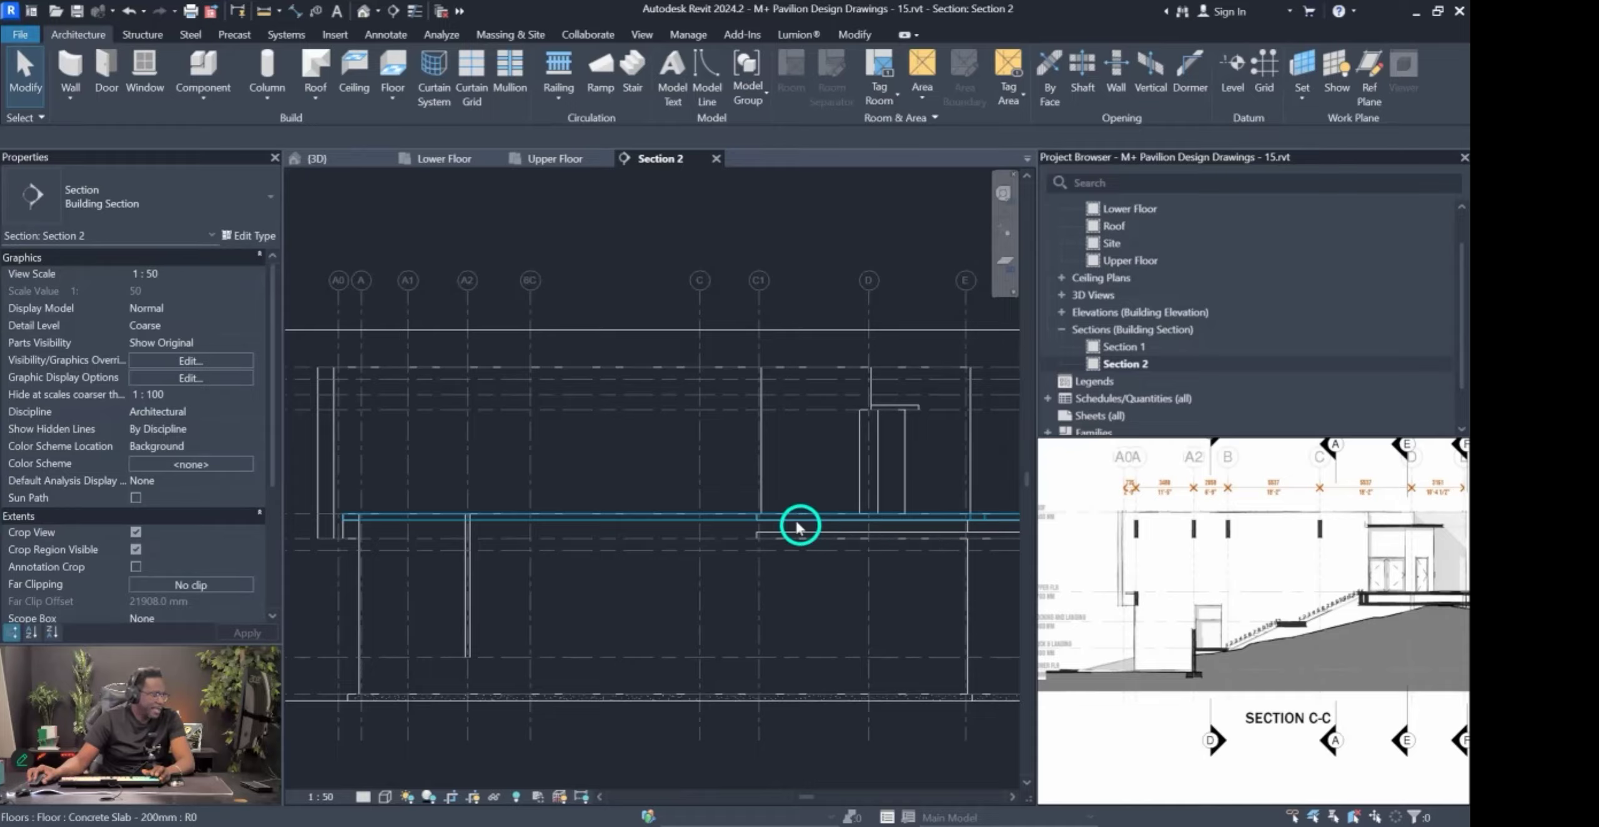
key(Escape)
mouse_move(1421, 573)
mouse_down()
mouse_move(1368, 575)
mouse_move(1428, 628)
mouse_up()
mouse_move(781, 483)
mouse_down()
mouse_move(843, 549)
mouse_move(812, 480)
mouse_up()
drag(1349, 596, 854, 521)
mouse_move(1214, 641)
mouse_down()
mouse_move(1162, 690)
mouse_move(1200, 617)
mouse_up()
mouse_move(497, 570)
mouse_down()
mouse_move(446, 539)
mouse_move(509, 649)
mouse_move(494, 559)
mouse_up()
drag(1156, 661, 547, 634)
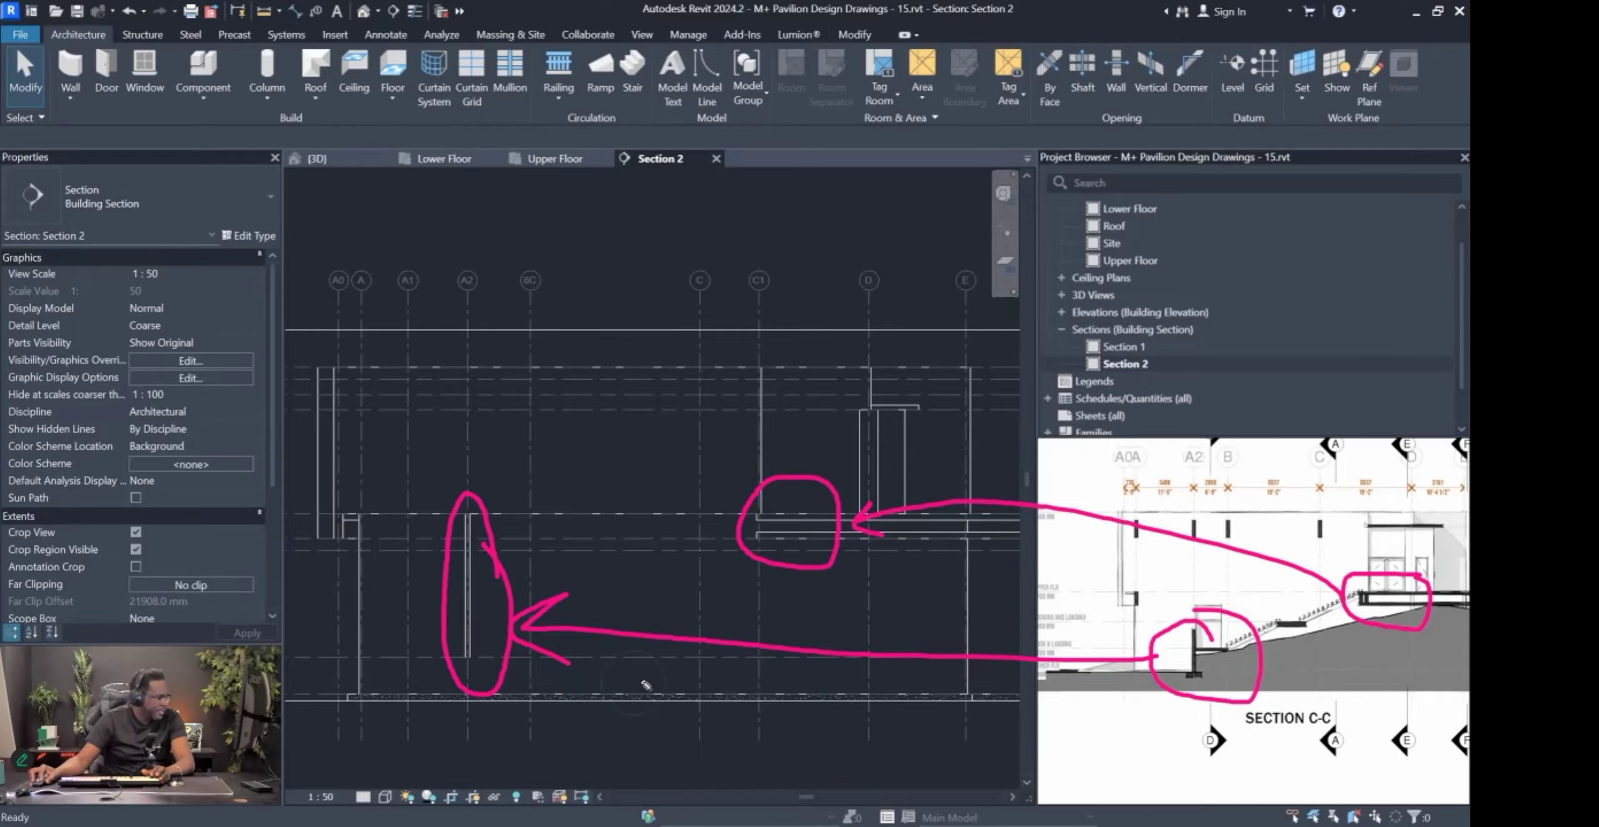
key(Escape)
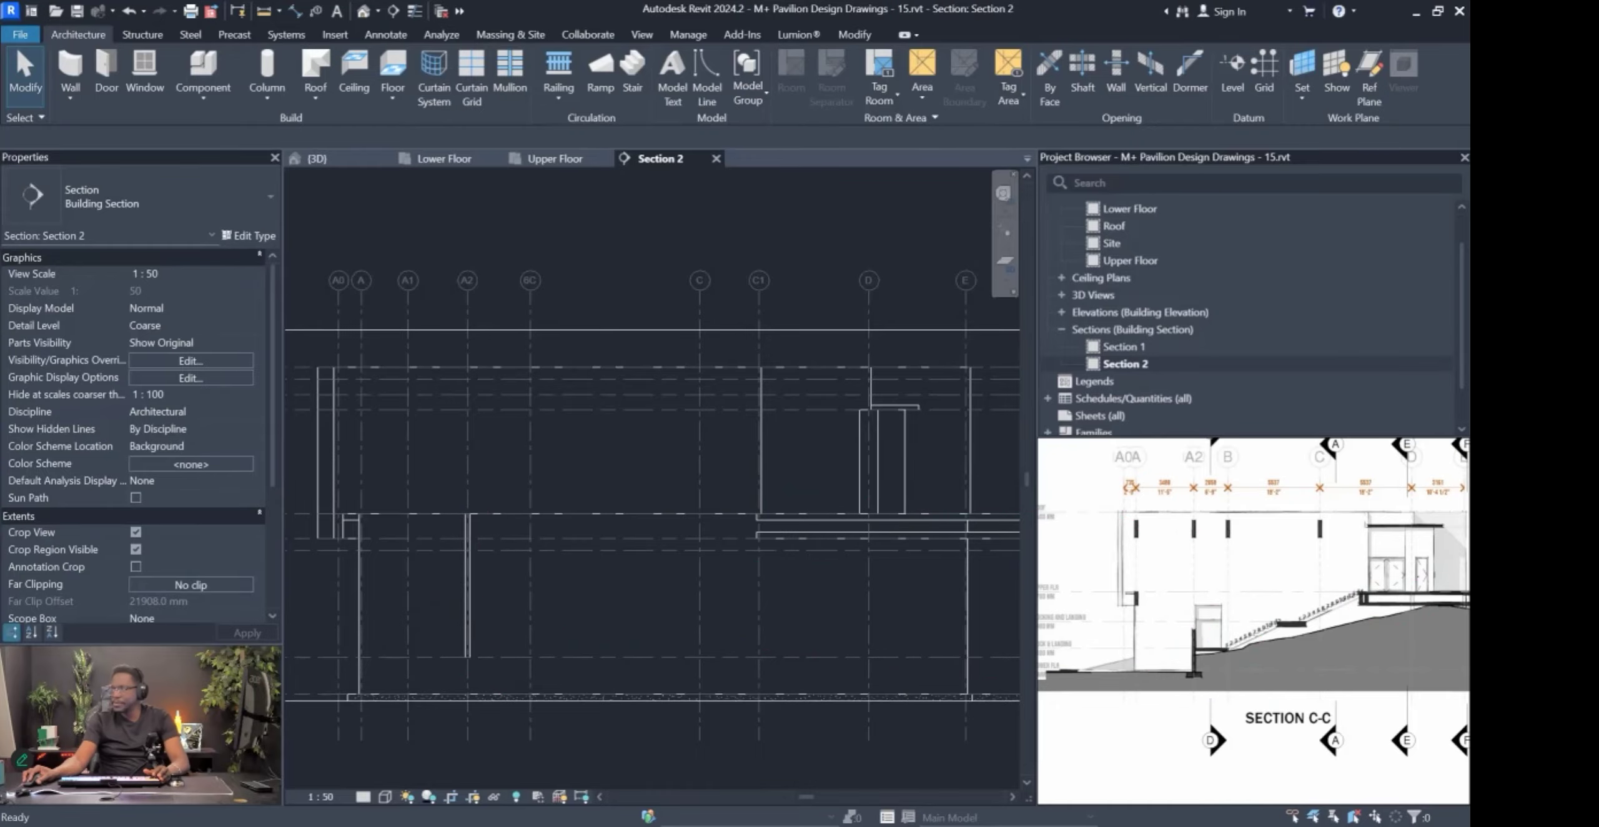
Select the Lower Floor level in Section 2 and show its level head at the west end.
scroll(593, 656, down, 1)
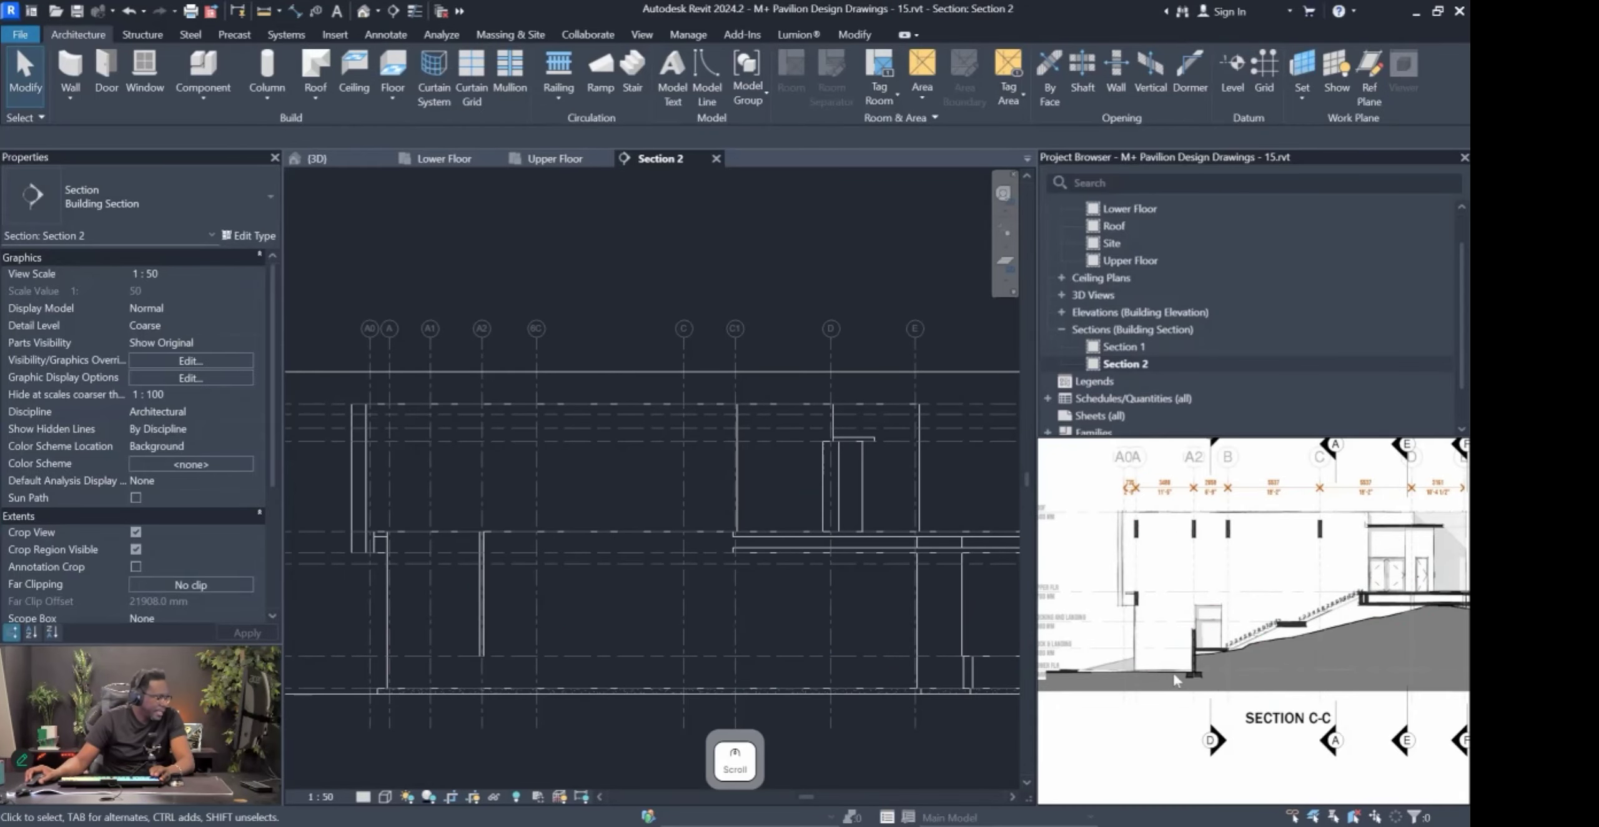
middle_drag(1145, 667, 1214, 646)
scroll(1108, 660, up, 5)
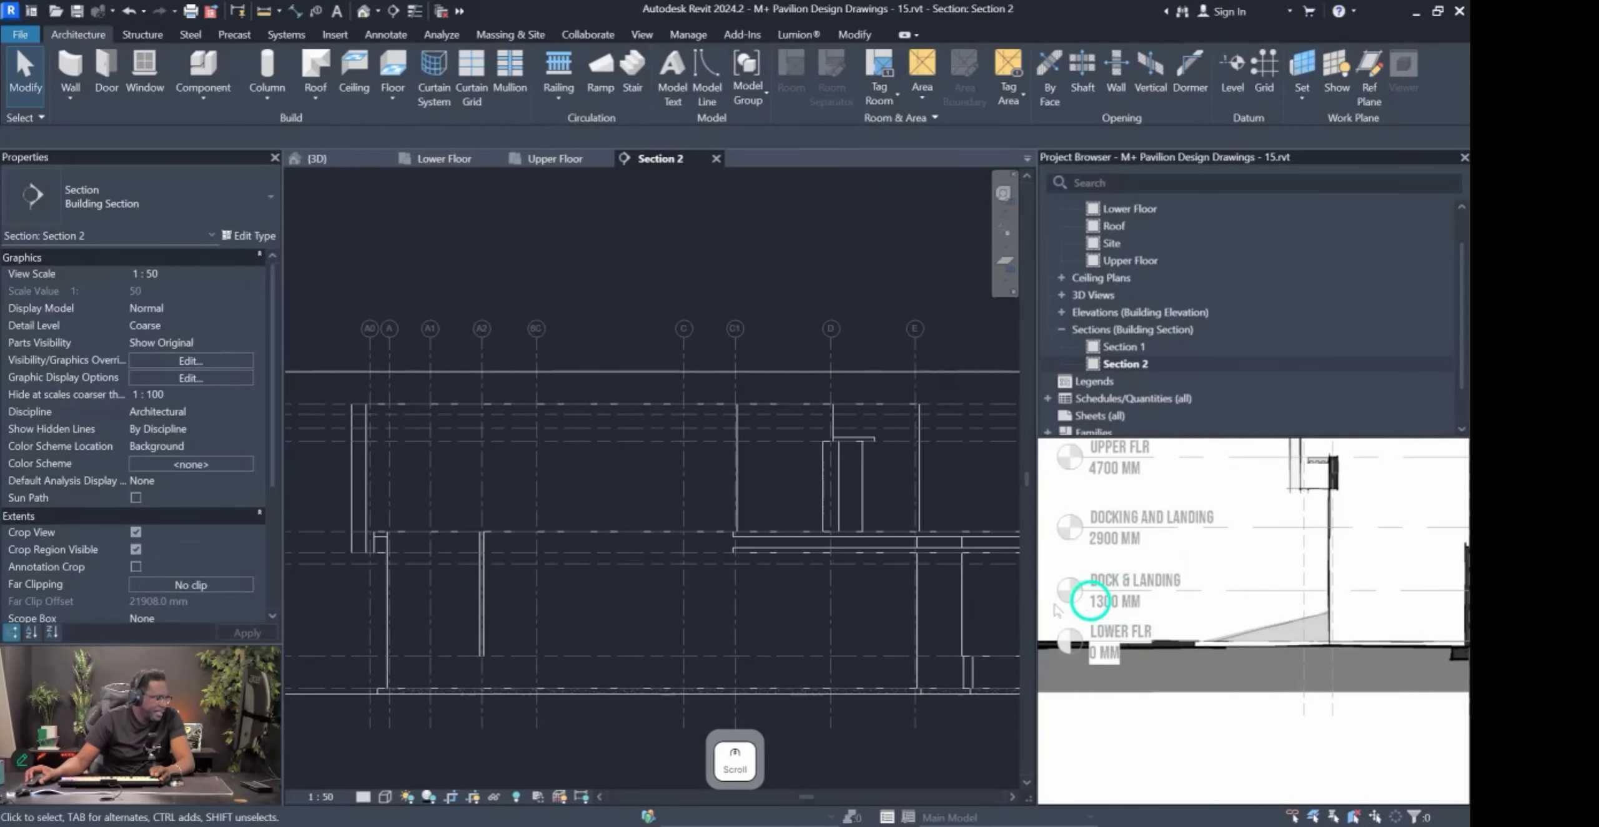
middle_drag(429, 656, 725, 644)
middle_drag(479, 651, 801, 631)
scroll(536, 643, down, 2)
scroll(535, 638, up, 1)
click(528, 629)
scroll(410, 625, up, 3)
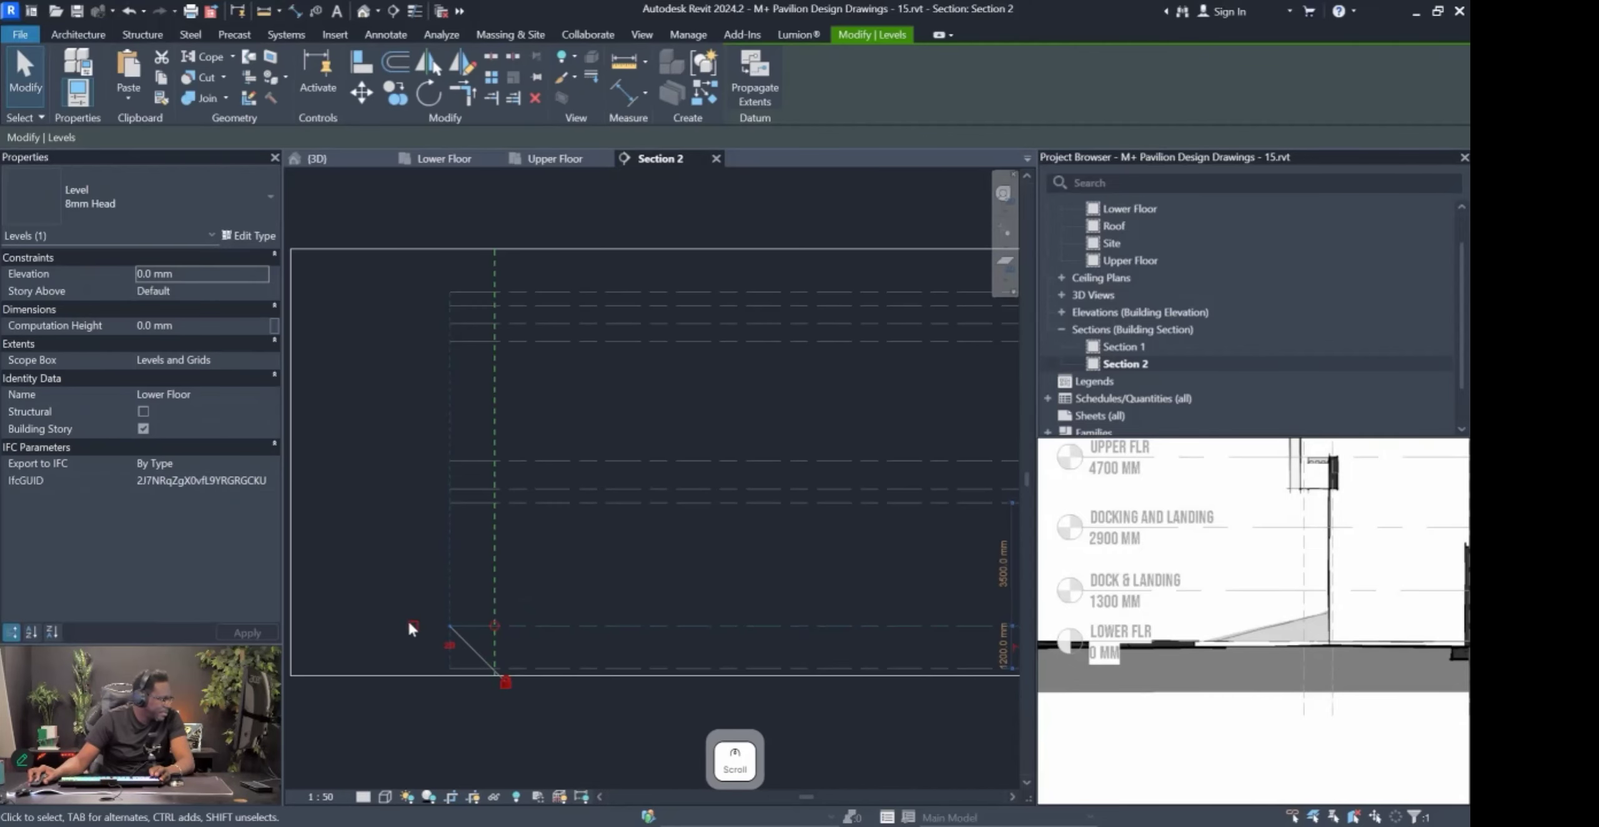
click(408, 623)
click(459, 625)
click(412, 626)
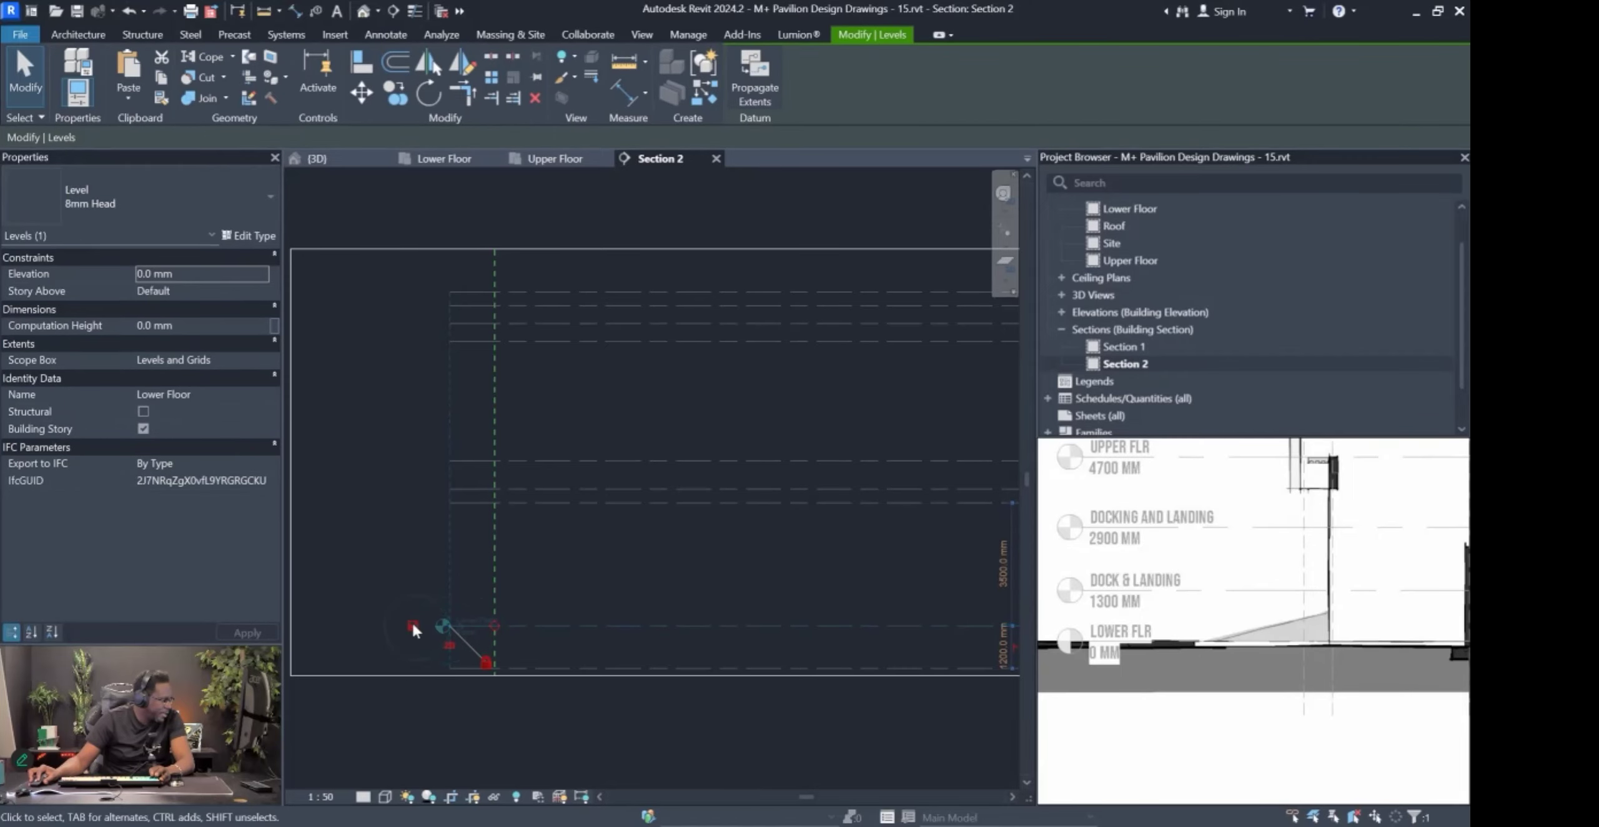
click(430, 678)
Copy the Lower Floor level upward twice, placing the new levels at 900 mm and 2000 mm.
scroll(437, 674, down, 2)
click(592, 611)
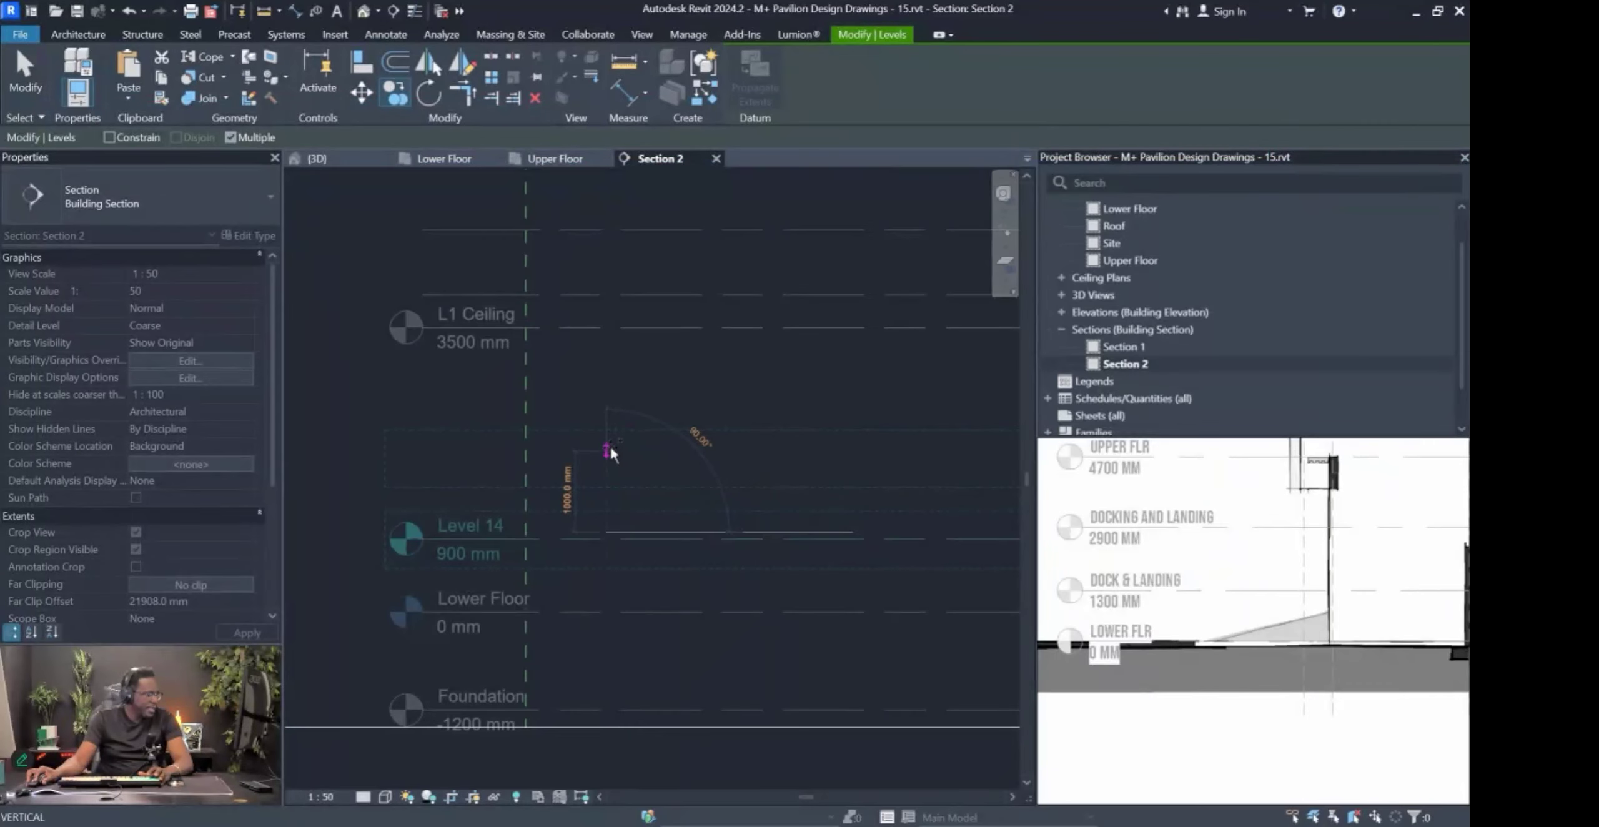
click(609, 450)
Examine the names and elevations of the docking and landing levels on reference Section C-C.
scroll(1114, 505, down, 2)
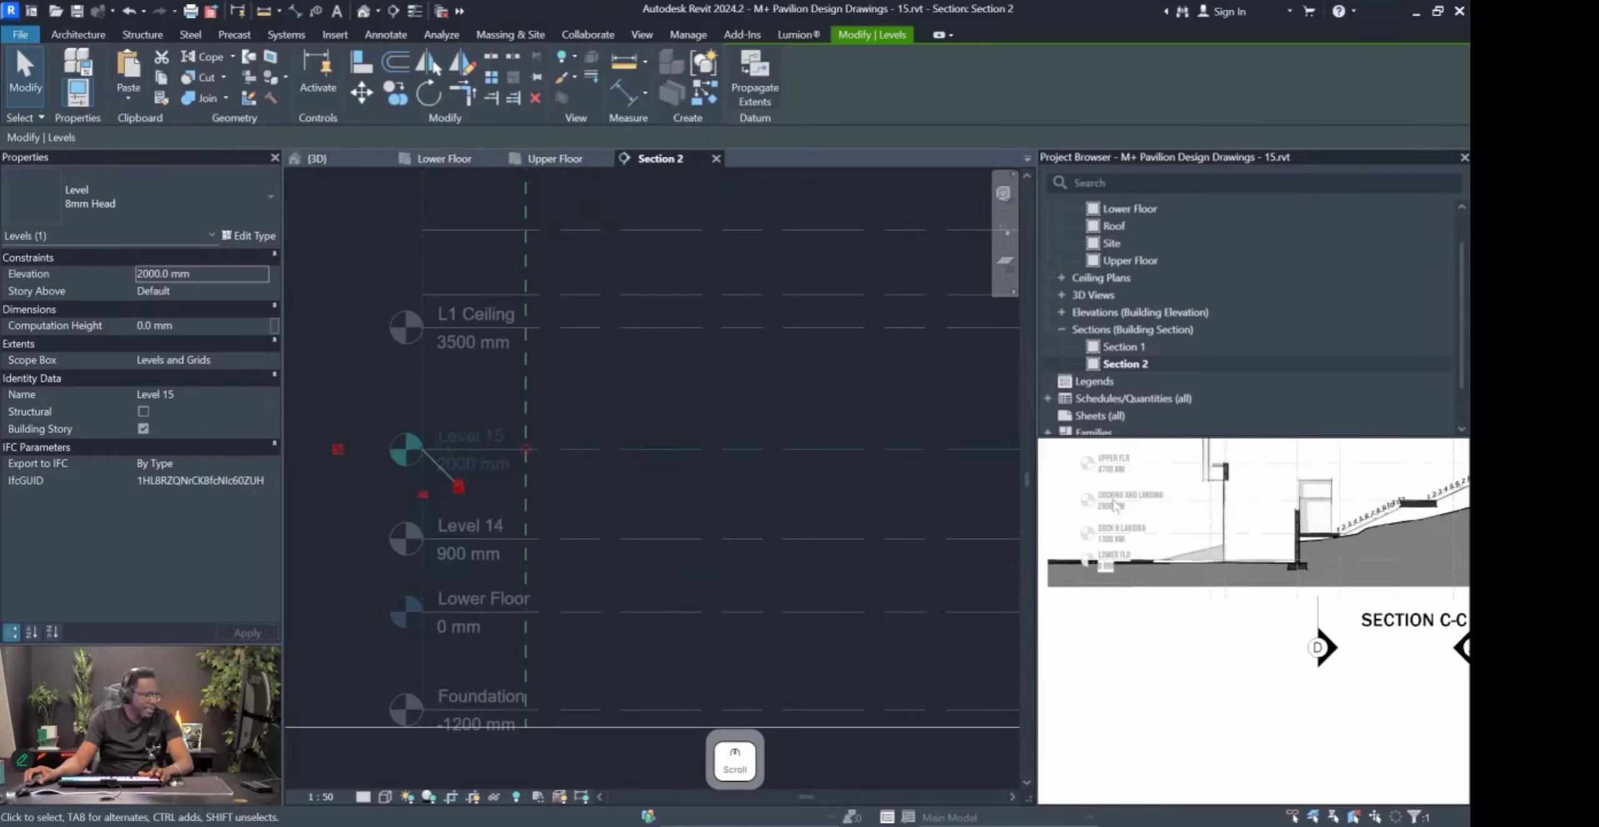
scroll(1151, 504, up, 2)
scroll(1164, 501, down, 2)
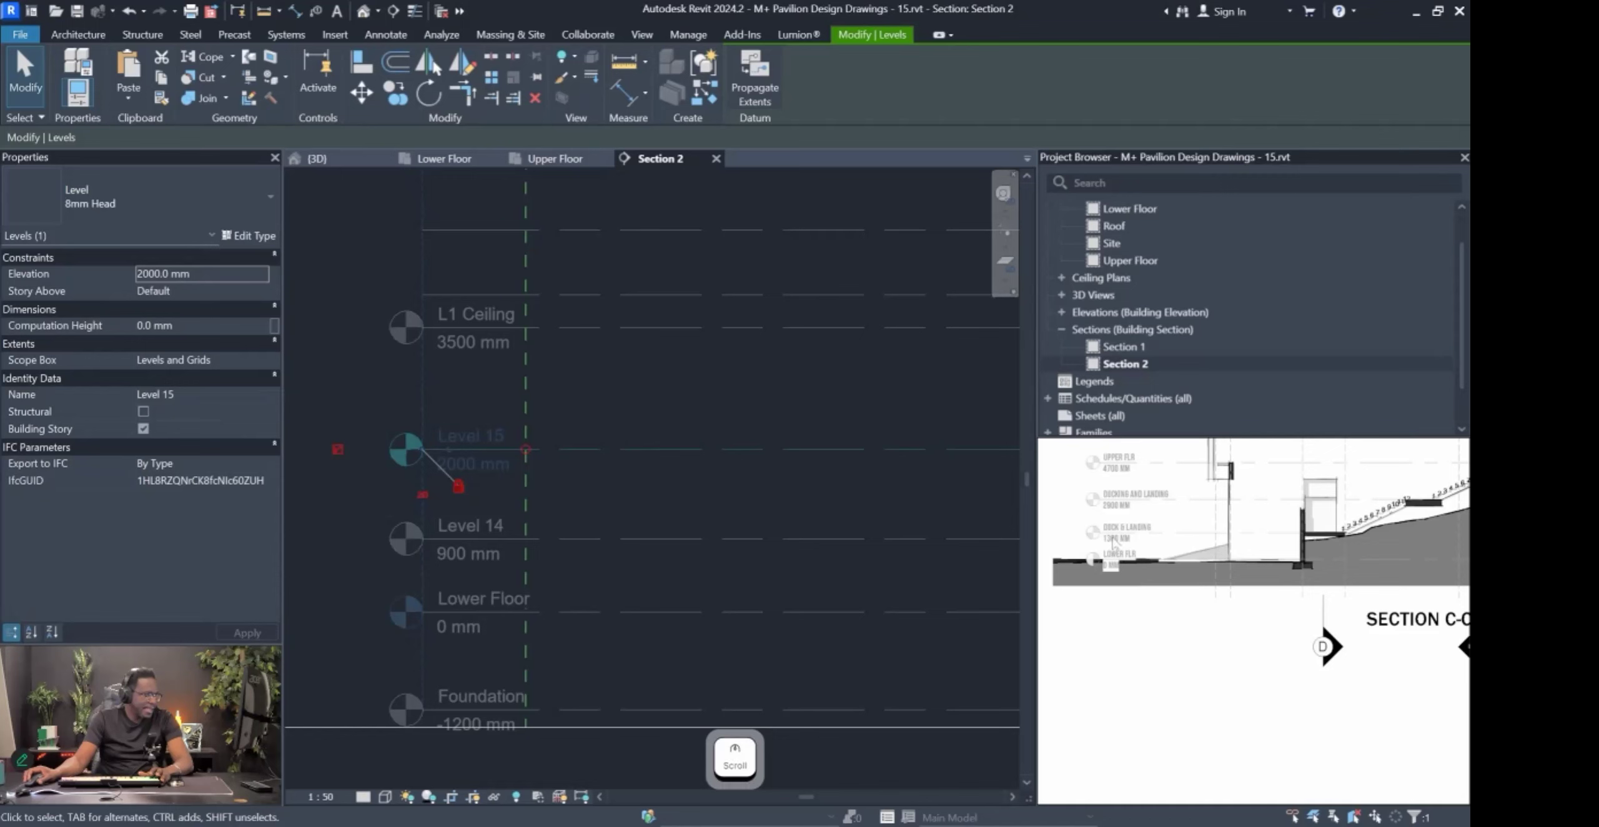
scroll(1113, 541, up, 3)
scroll(1277, 553, down, 2)
middle_drag(1299, 559, 1172, 574)
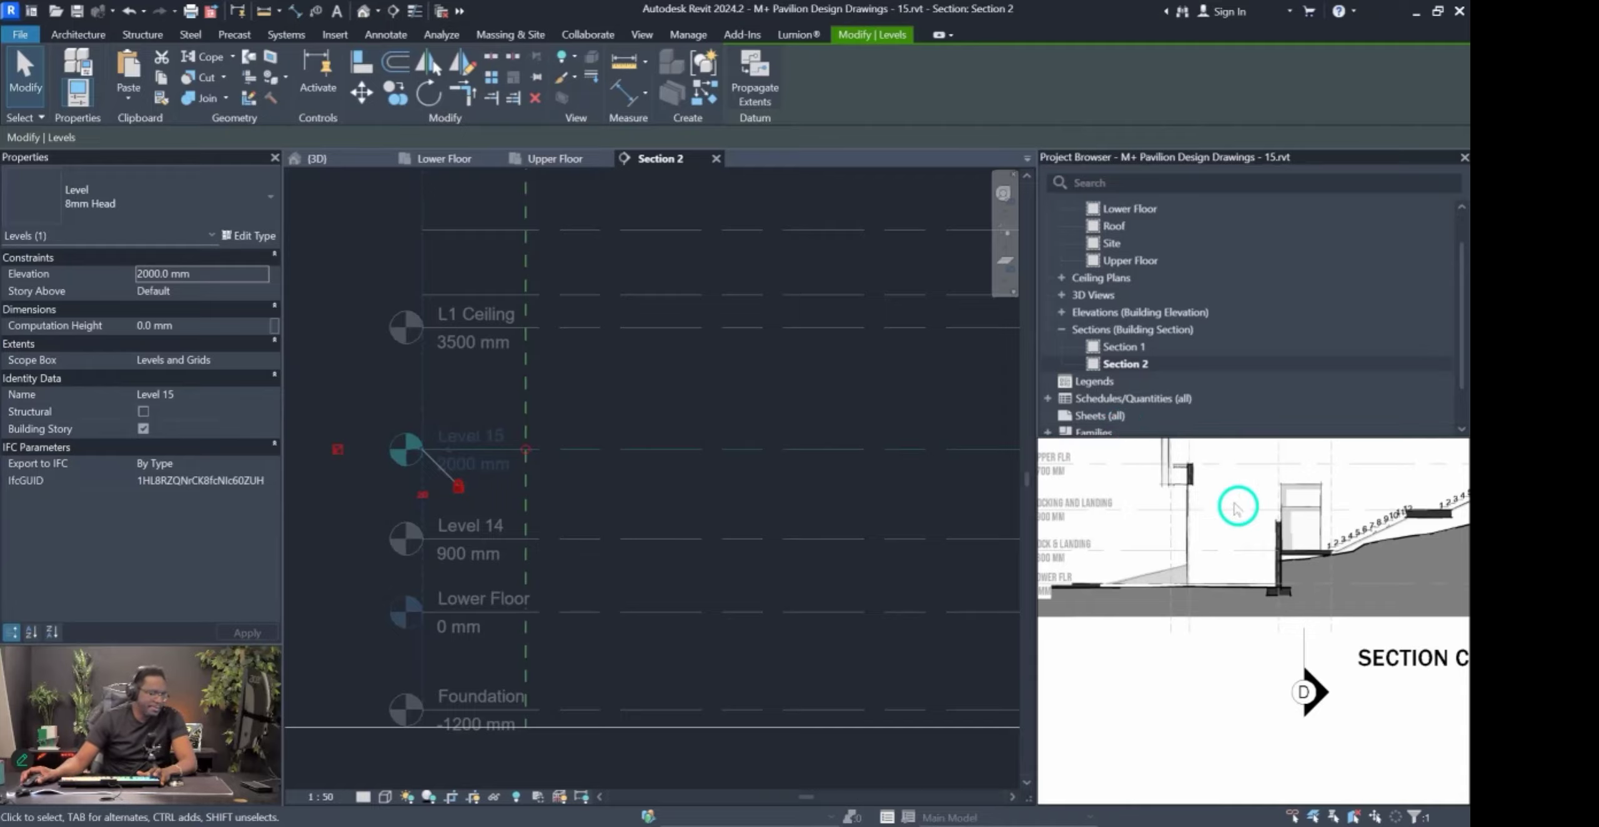
mouse_move(1170, 552)
middle_down()
mouse_move(1194, 583)
mouse_move(1251, 604)
middle_up()
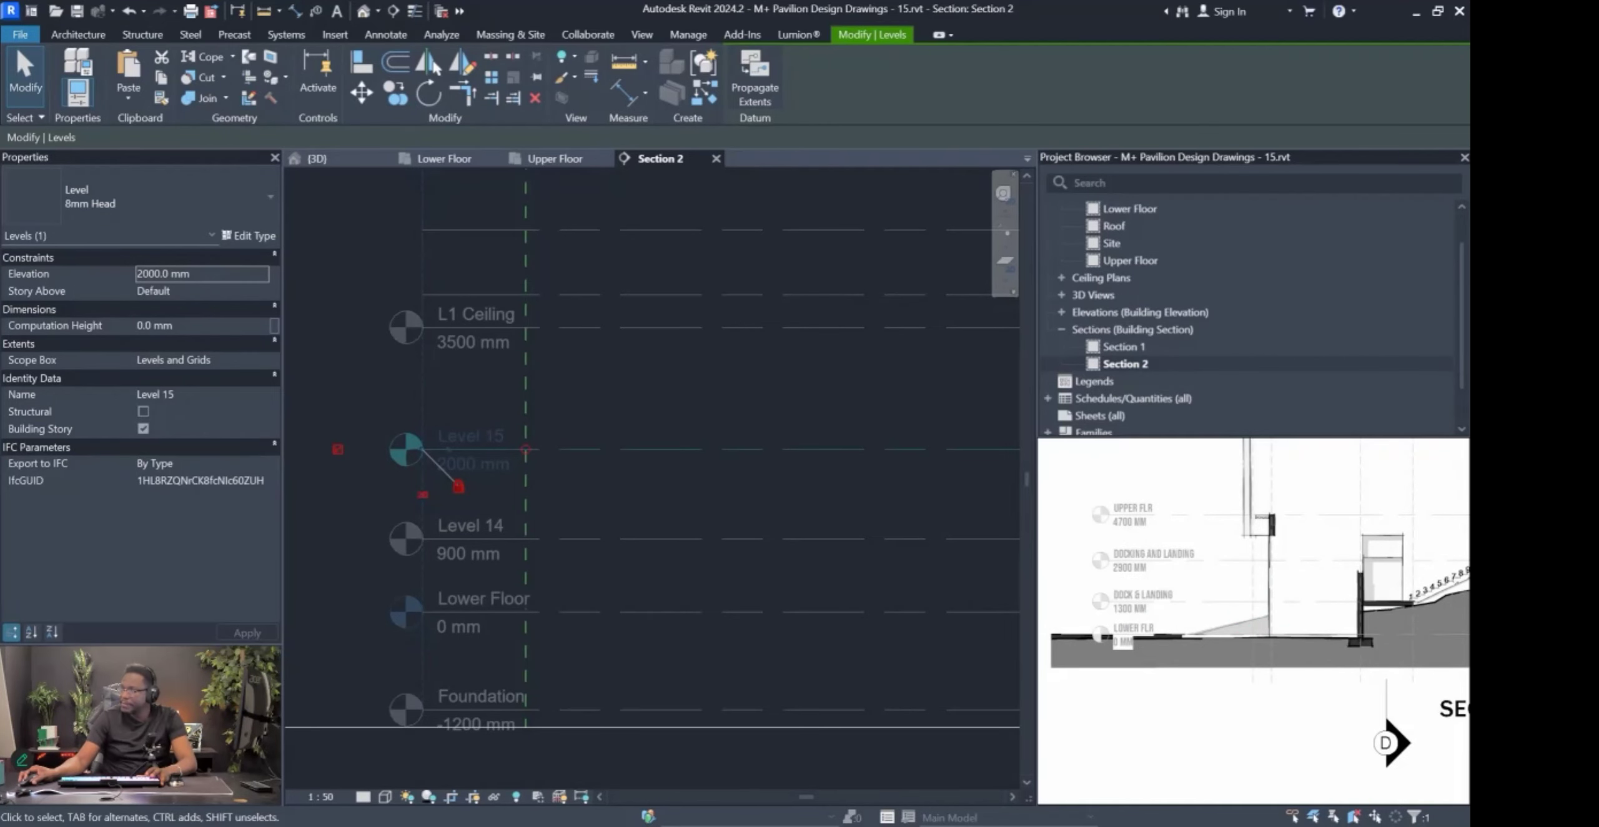
mouse_move(1156, 531)
mouse_down()
mouse_move(1213, 533)
mouse_move(1223, 597)
mouse_move(1120, 616)
mouse_up()
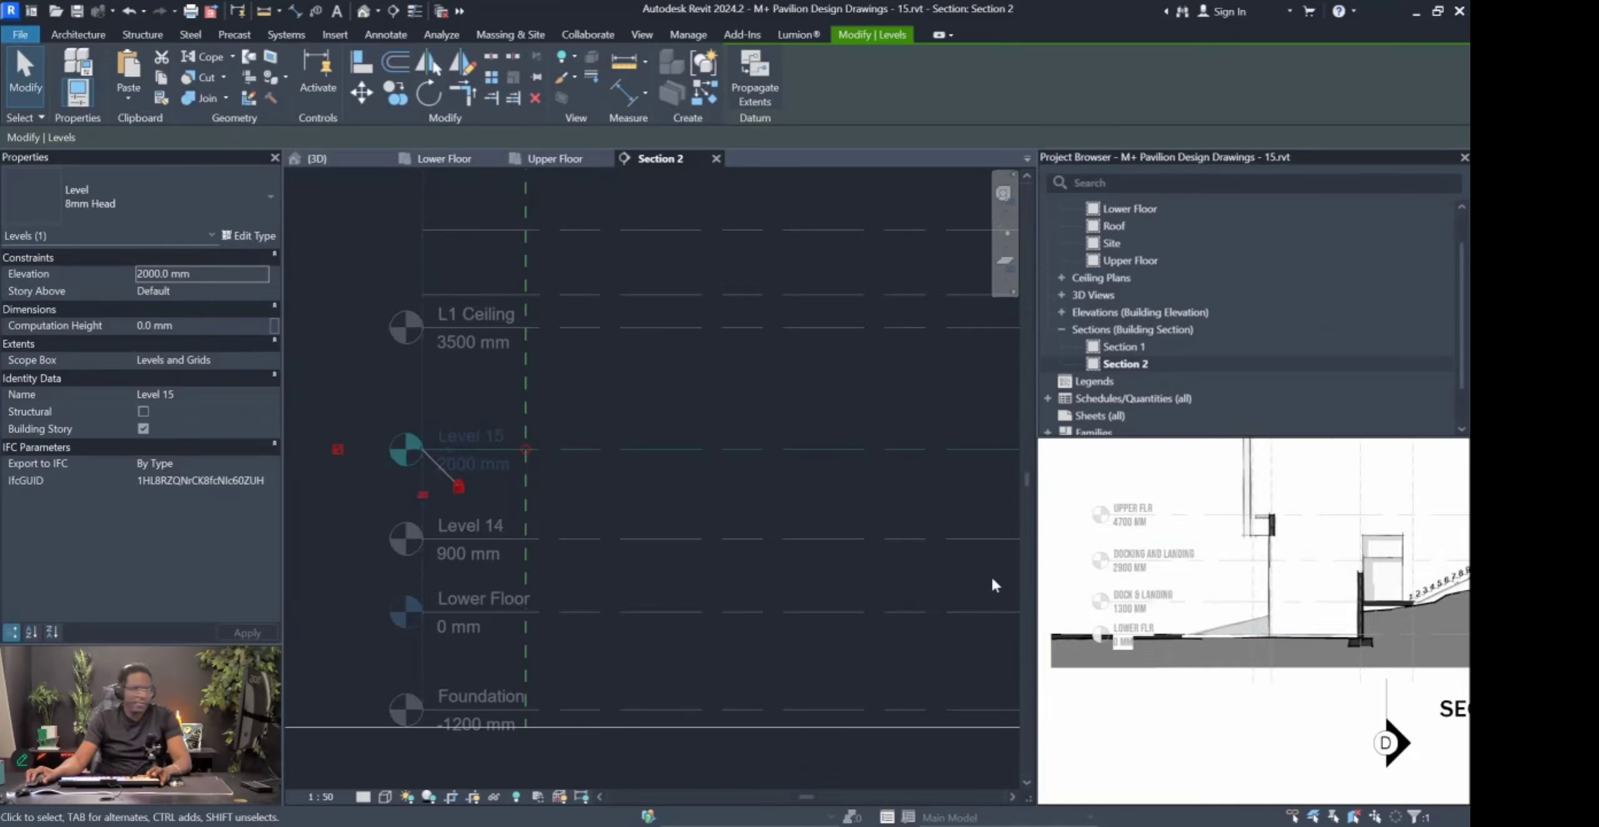
Rename the lower of the two copied levels to Docking Lv and set its elevation to 1300 mm.
click(480, 605)
click(484, 597)
click(469, 525)
click(469, 525)
text(Docking Le)
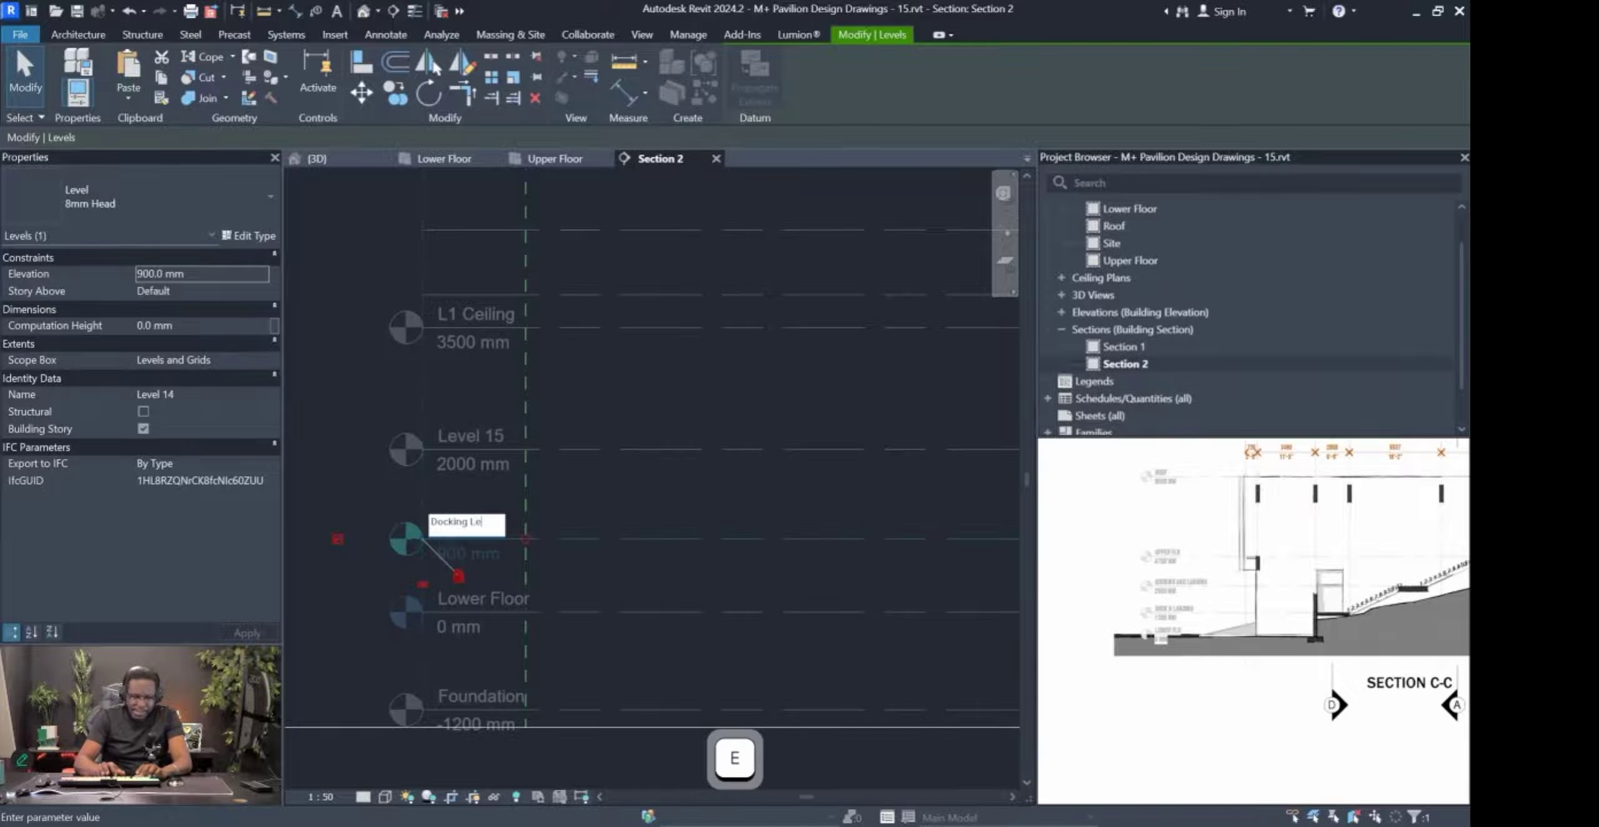
text(v)
click(762, 601)
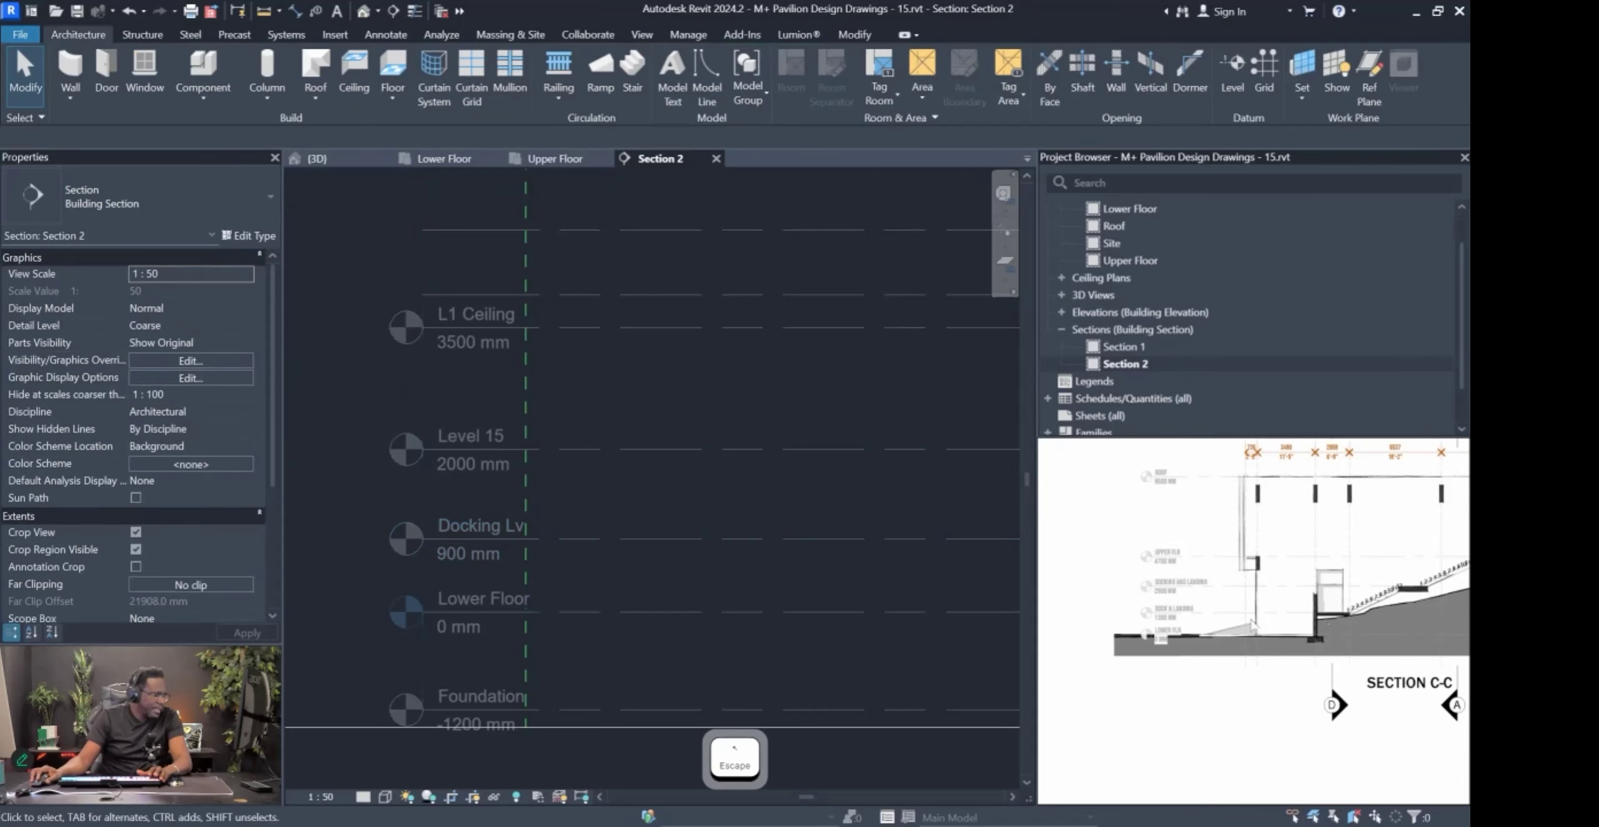
click(465, 554)
click(465, 553)
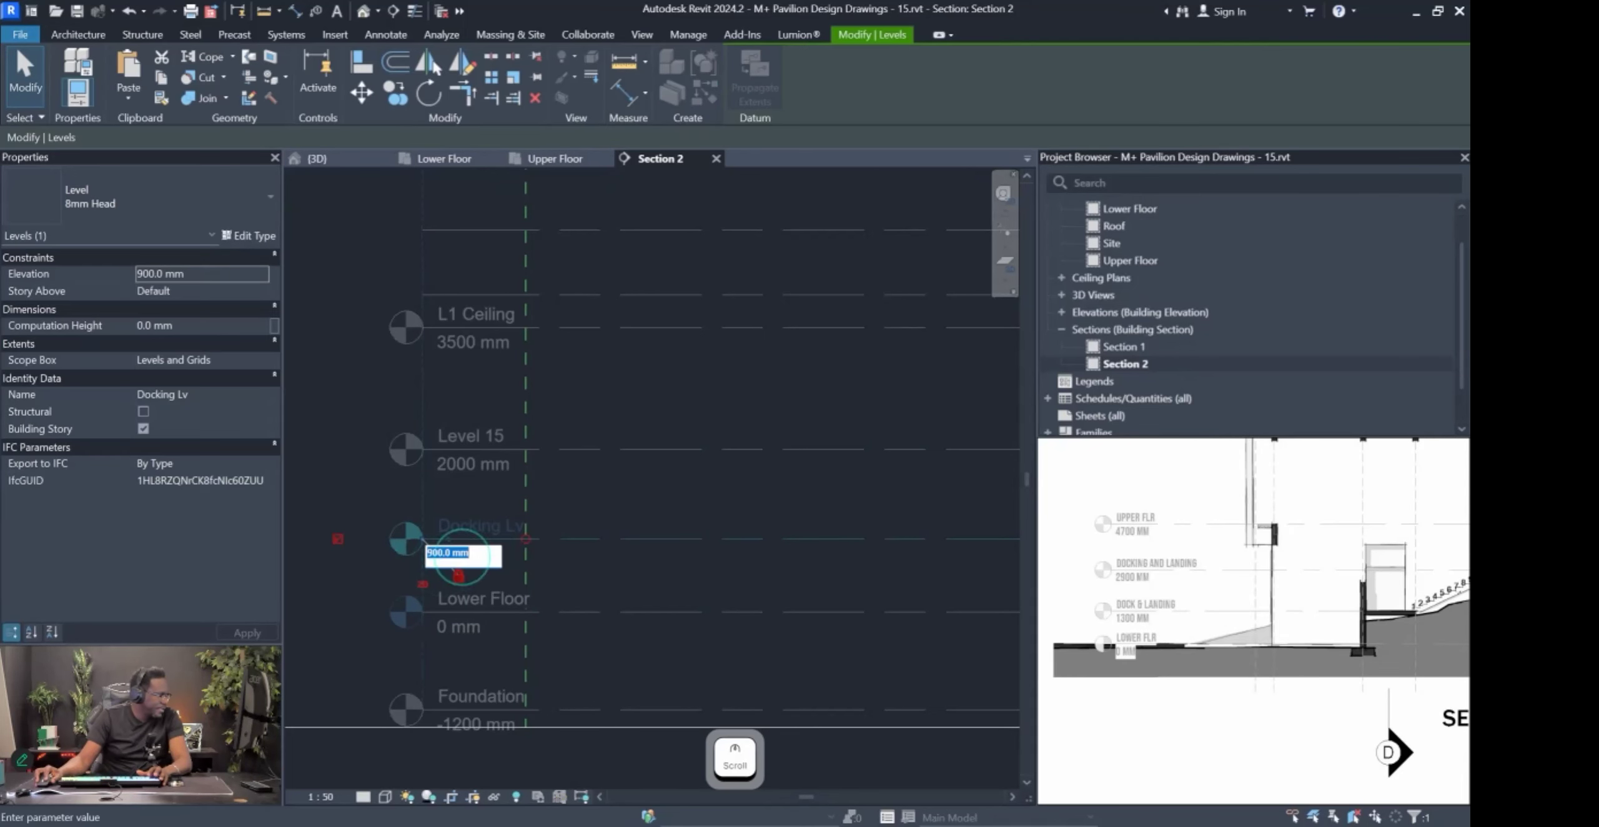
text(1300)
key(Return)
Rename the upper of the two copied levels to Landing and set its elevation to 2900 mm.
click(567, 443)
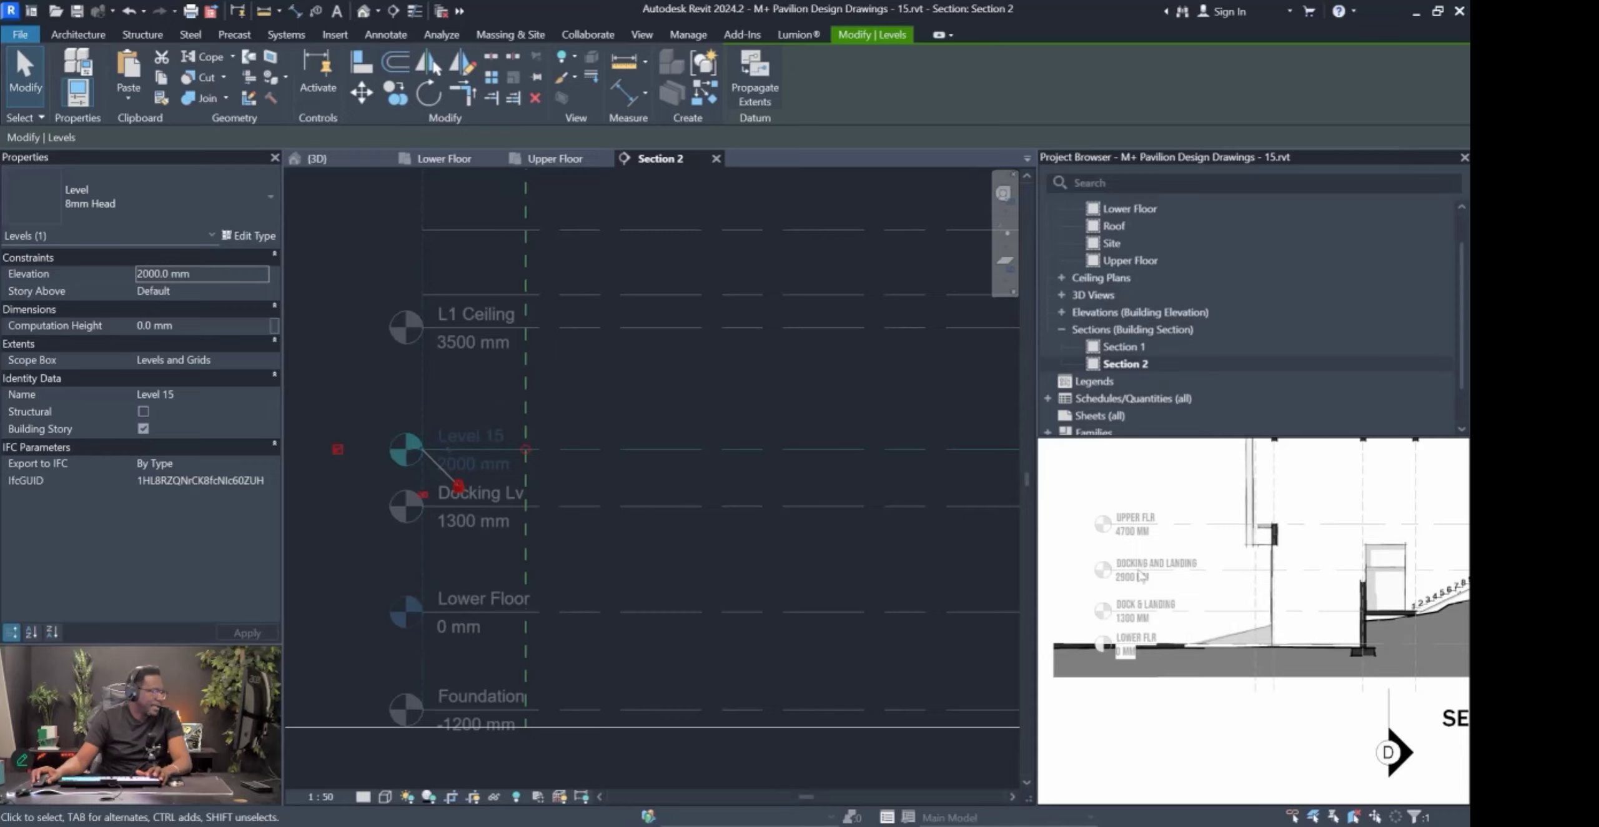
click(448, 430)
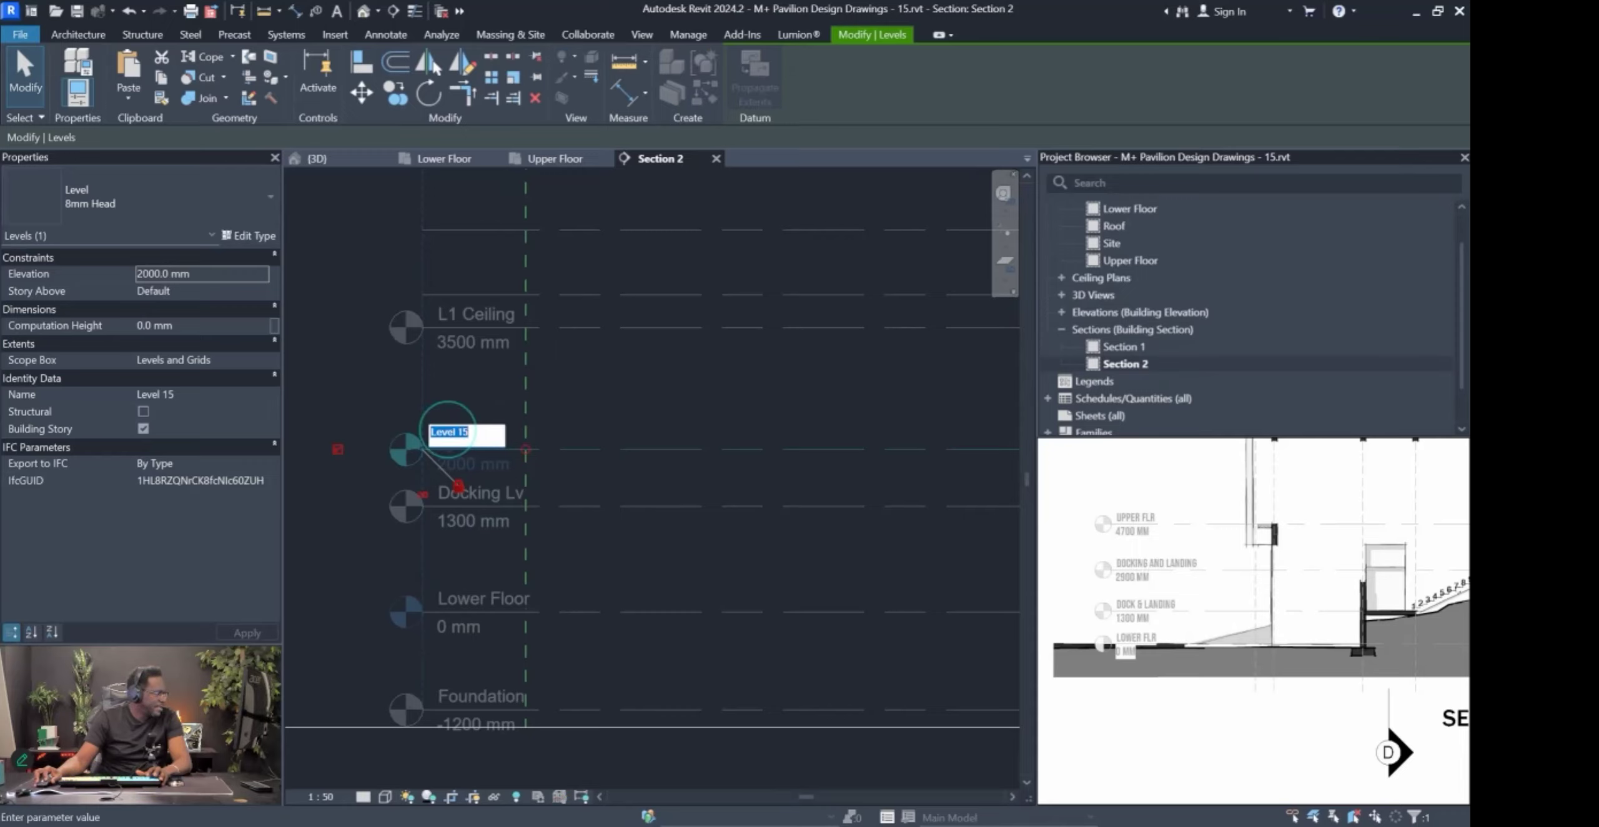
text(Landing)
key(Return)
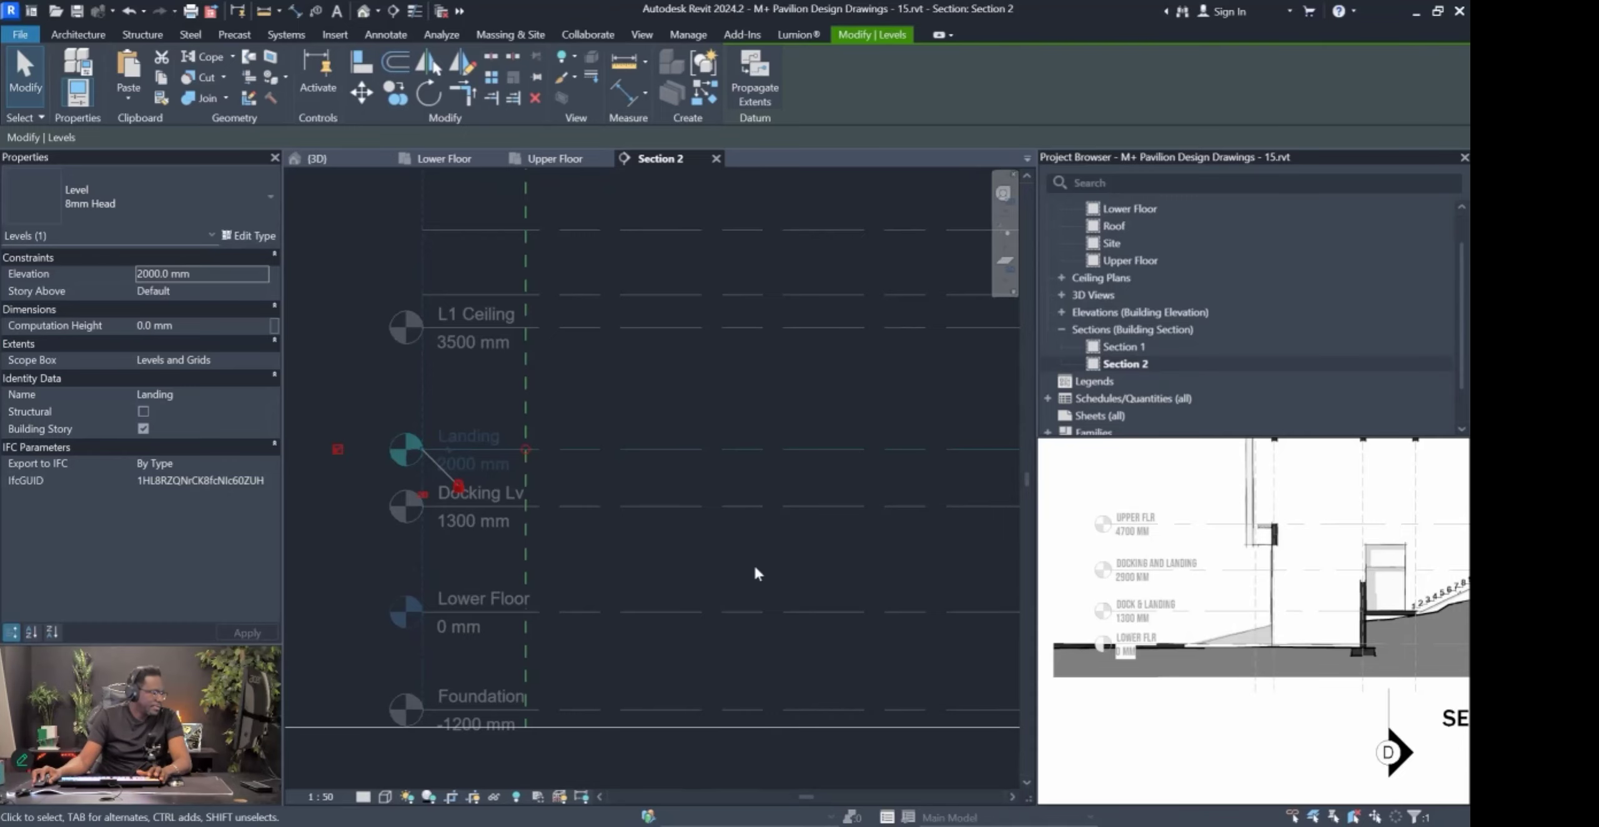
key(Escape)
double_click(457, 467)
text(2900)
key(Return)
scroll(454, 307, up, 2)
key(Escape)
Show the level heads of the Cantilever and Upper Floor levels at the west end of Section 2.
click(427, 314)
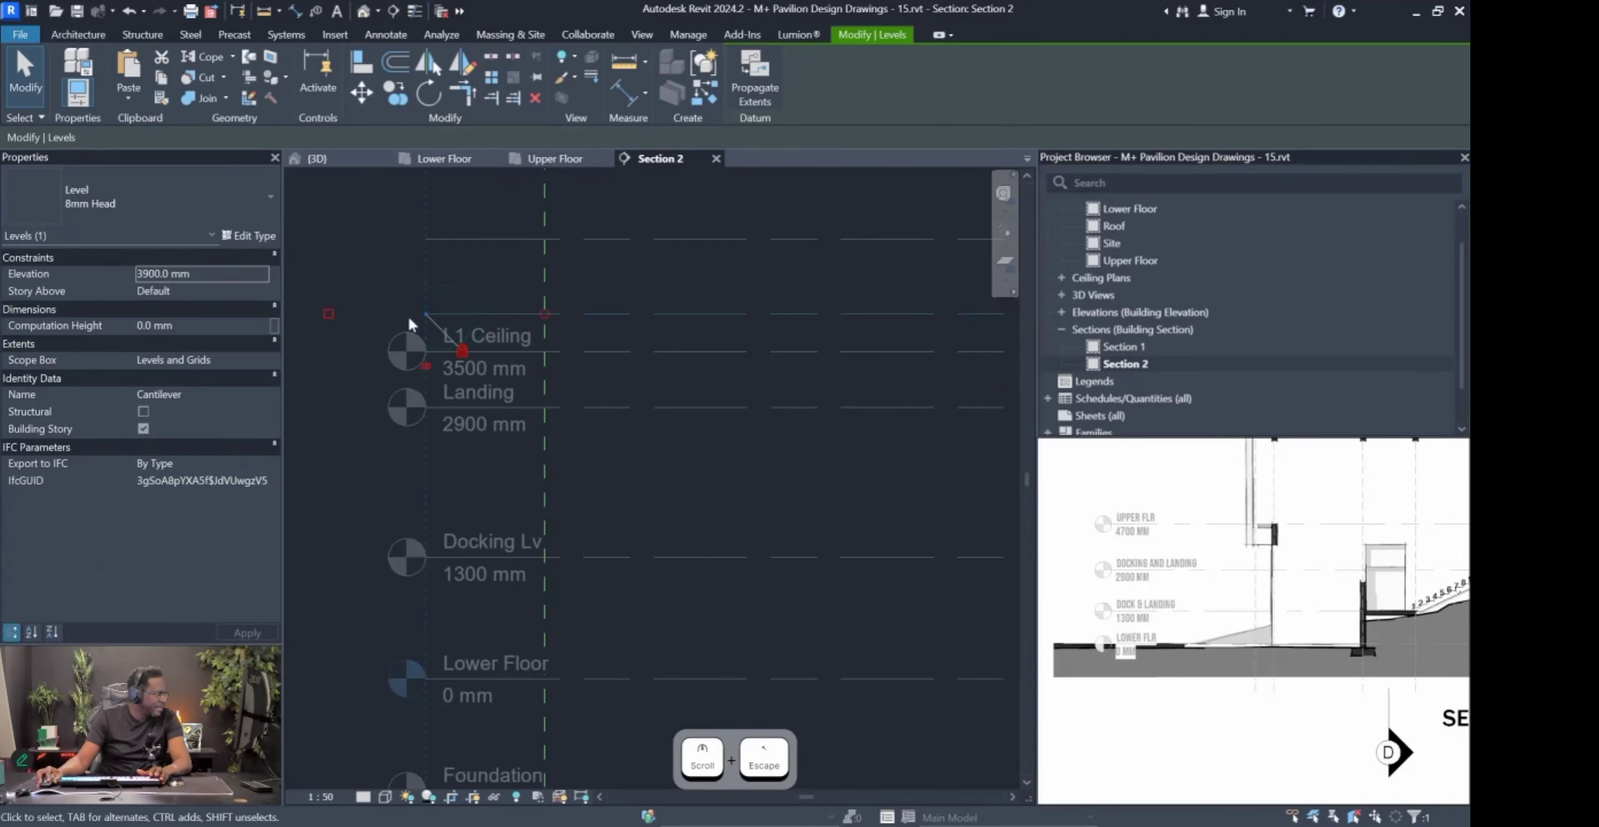
click(325, 317)
click(453, 314)
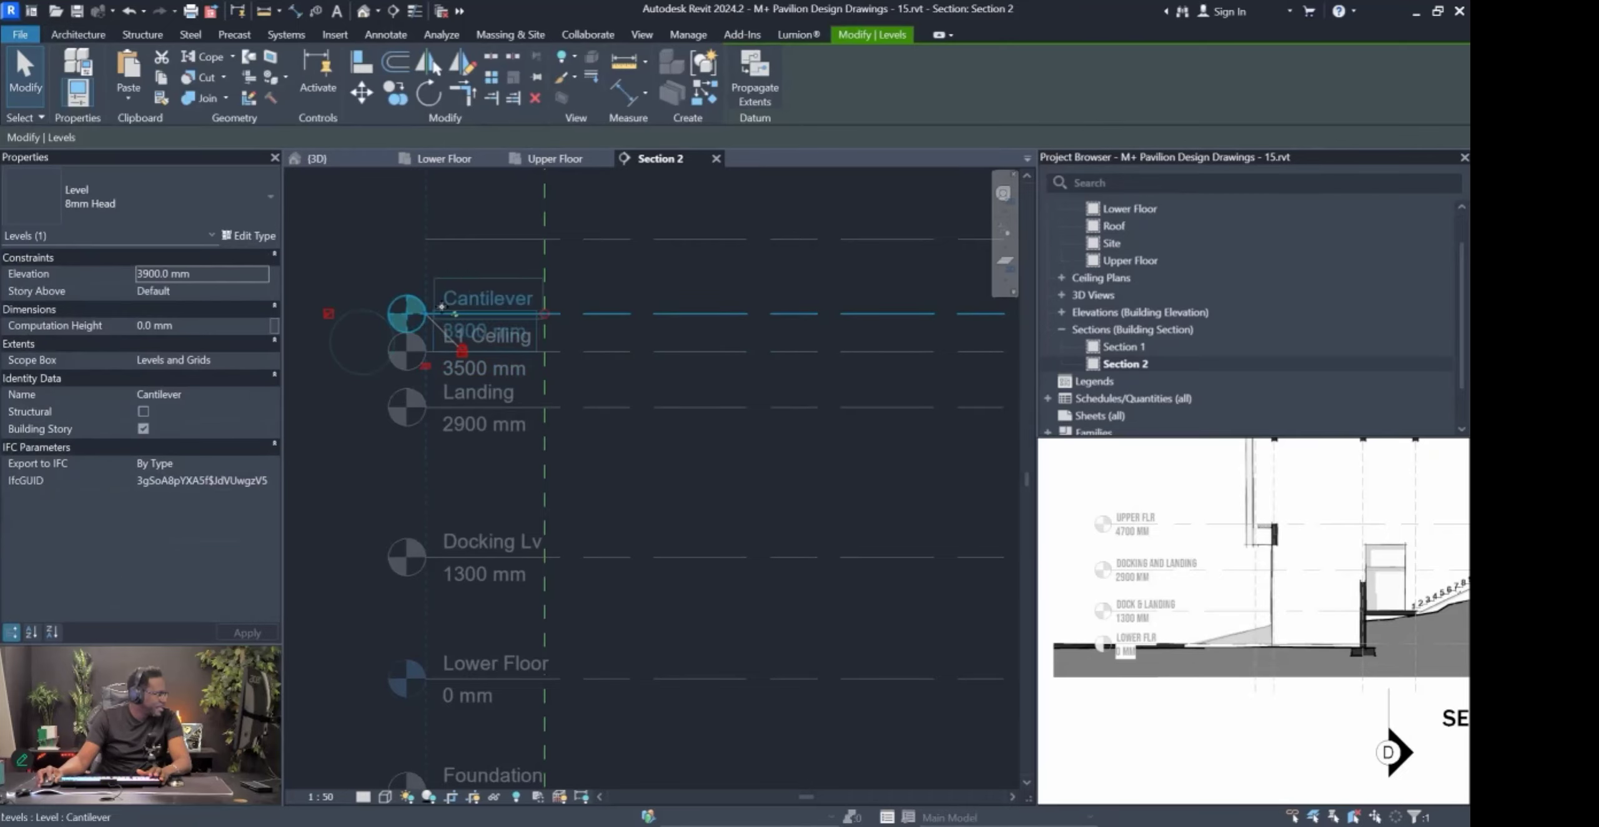
click(449, 245)
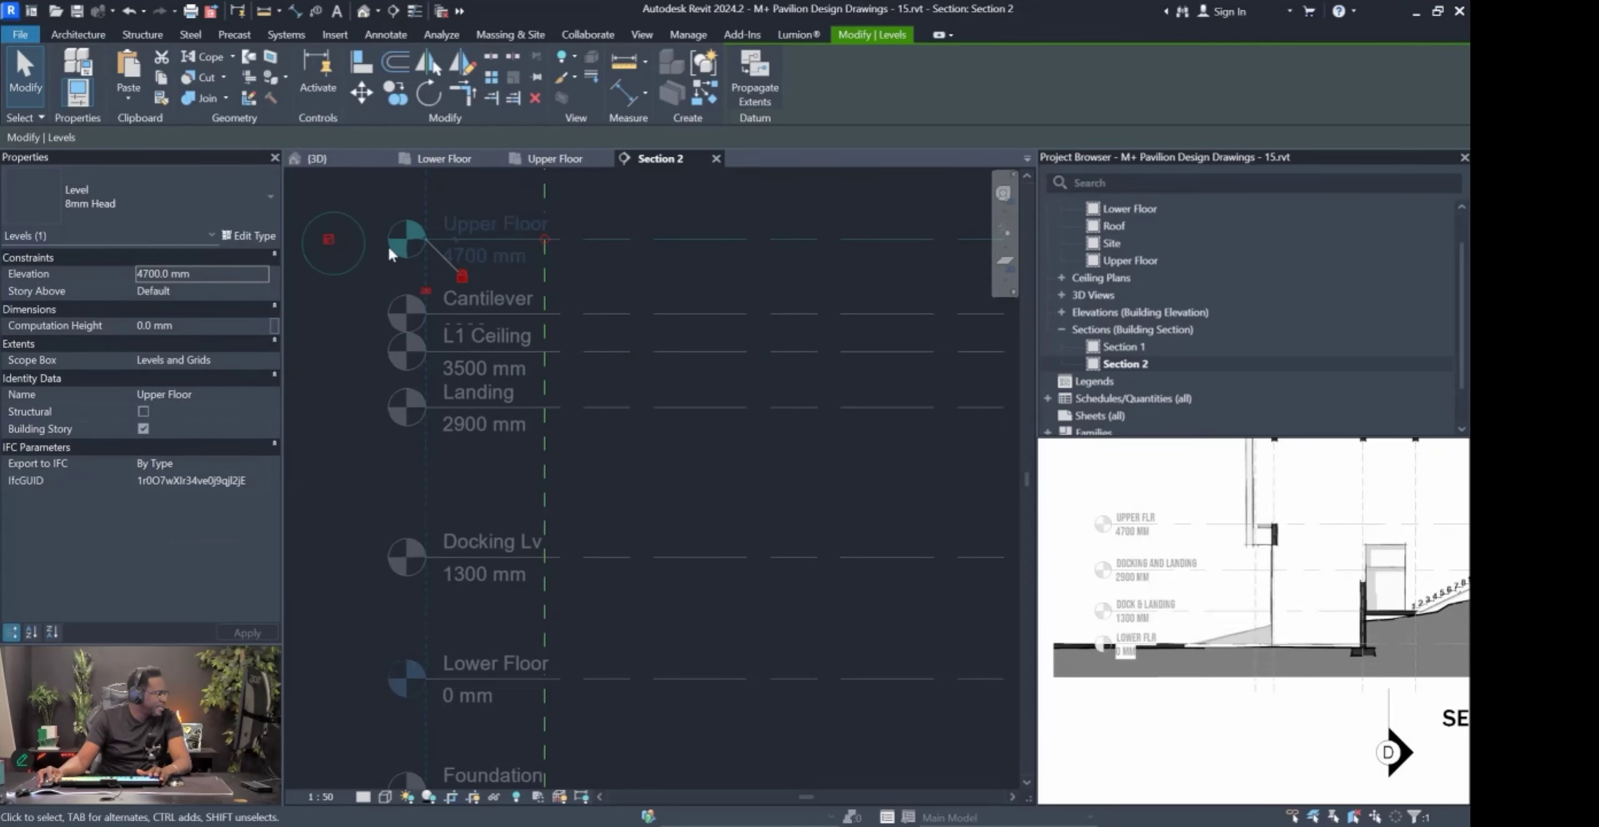
key(Escape)
Compare the Docking Lv and Landing levels in Section 2 with the docking and landing levels on reference Section C-C.
scroll(551, 412, down, 3)
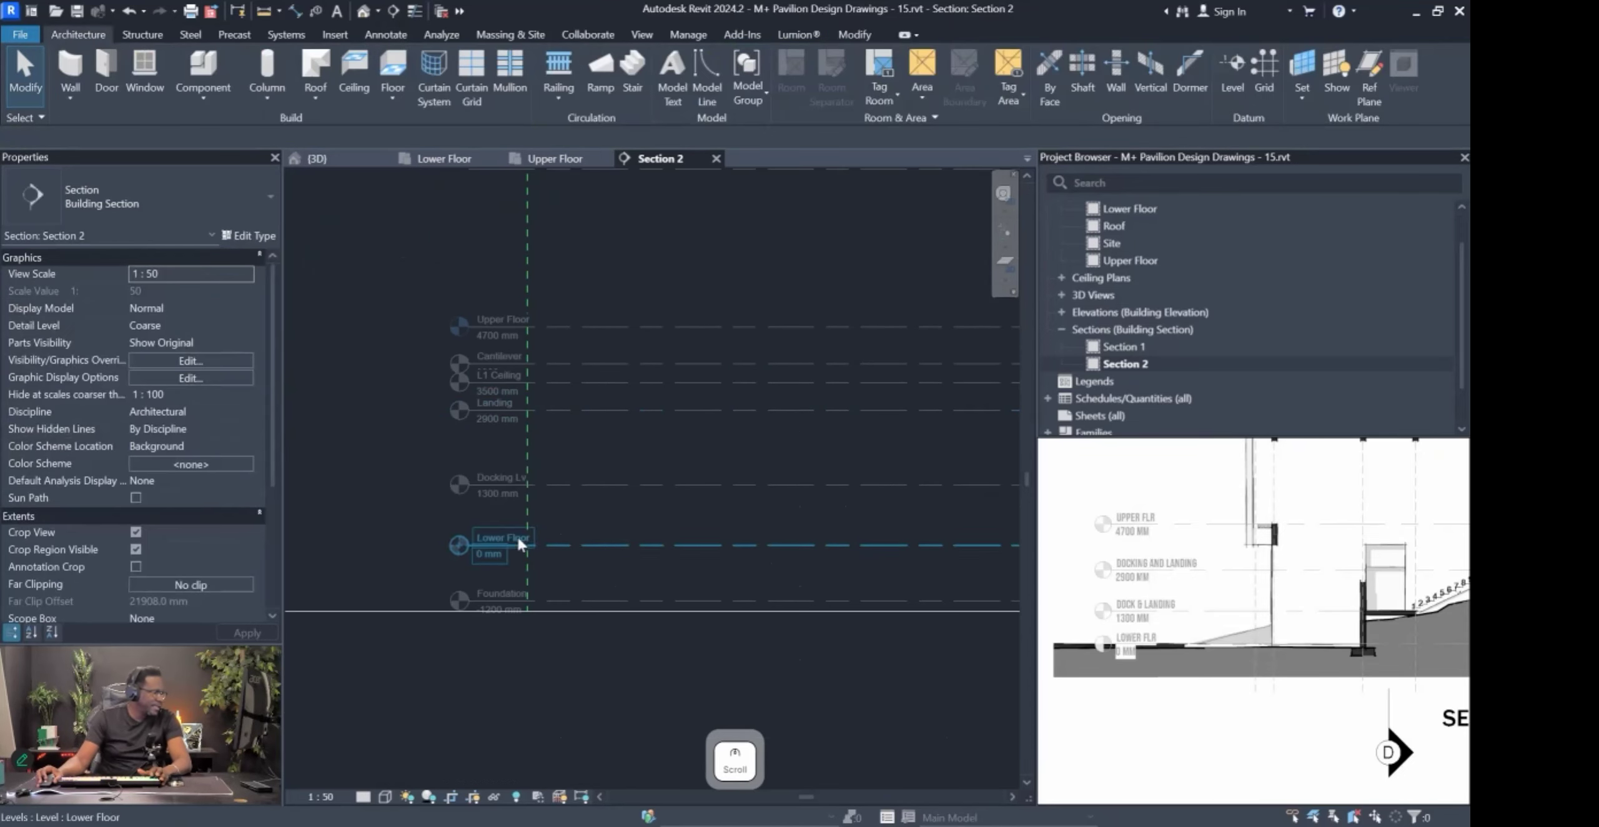
scroll(424, 513, down, 3)
scroll(579, 545, up, 3)
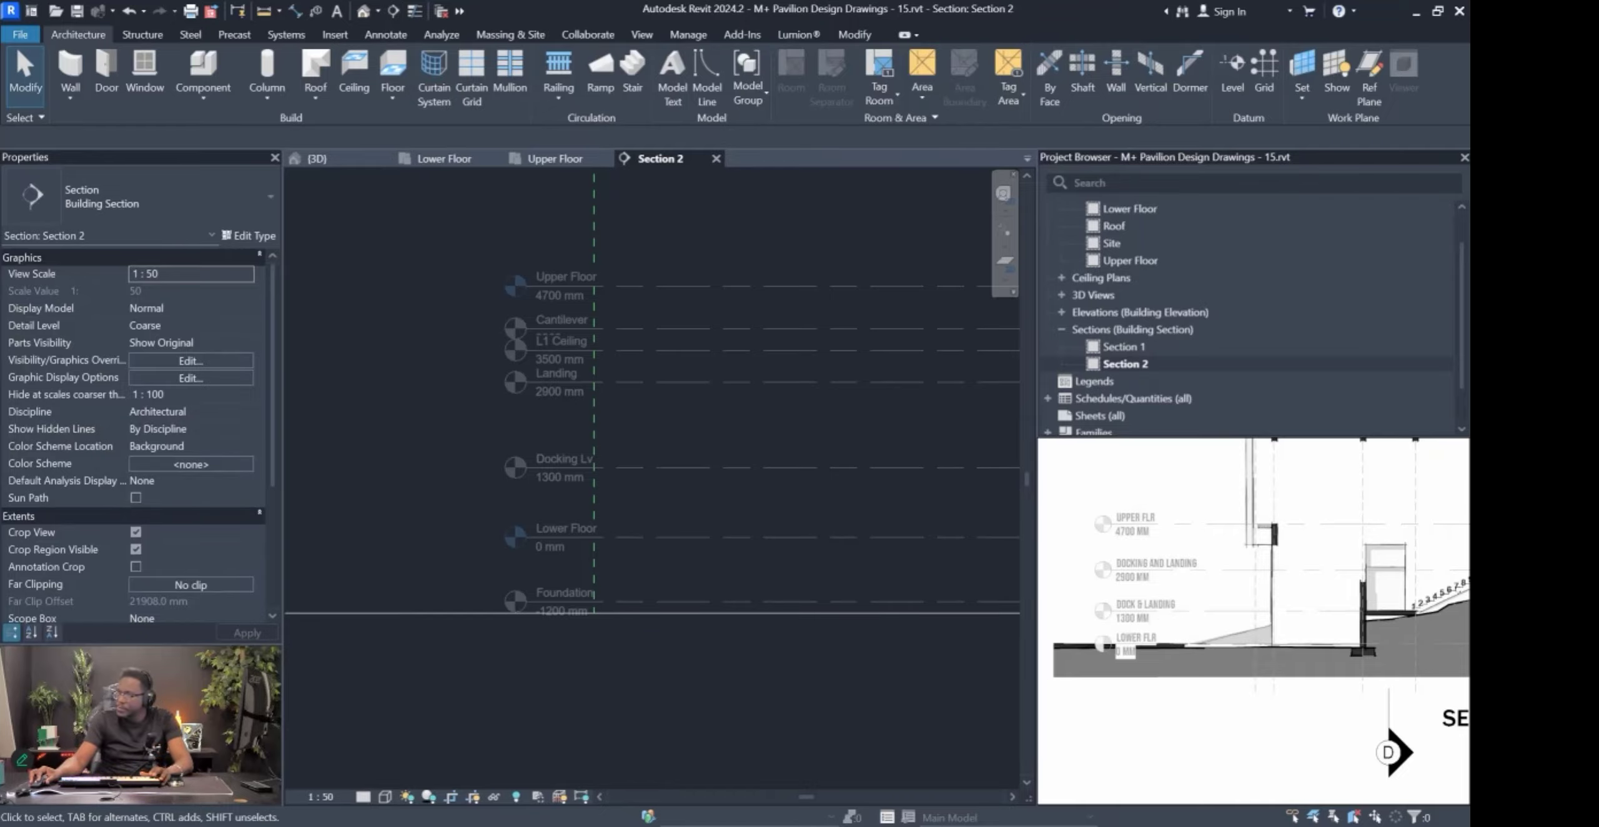
drag(1104, 604, 1194, 630)
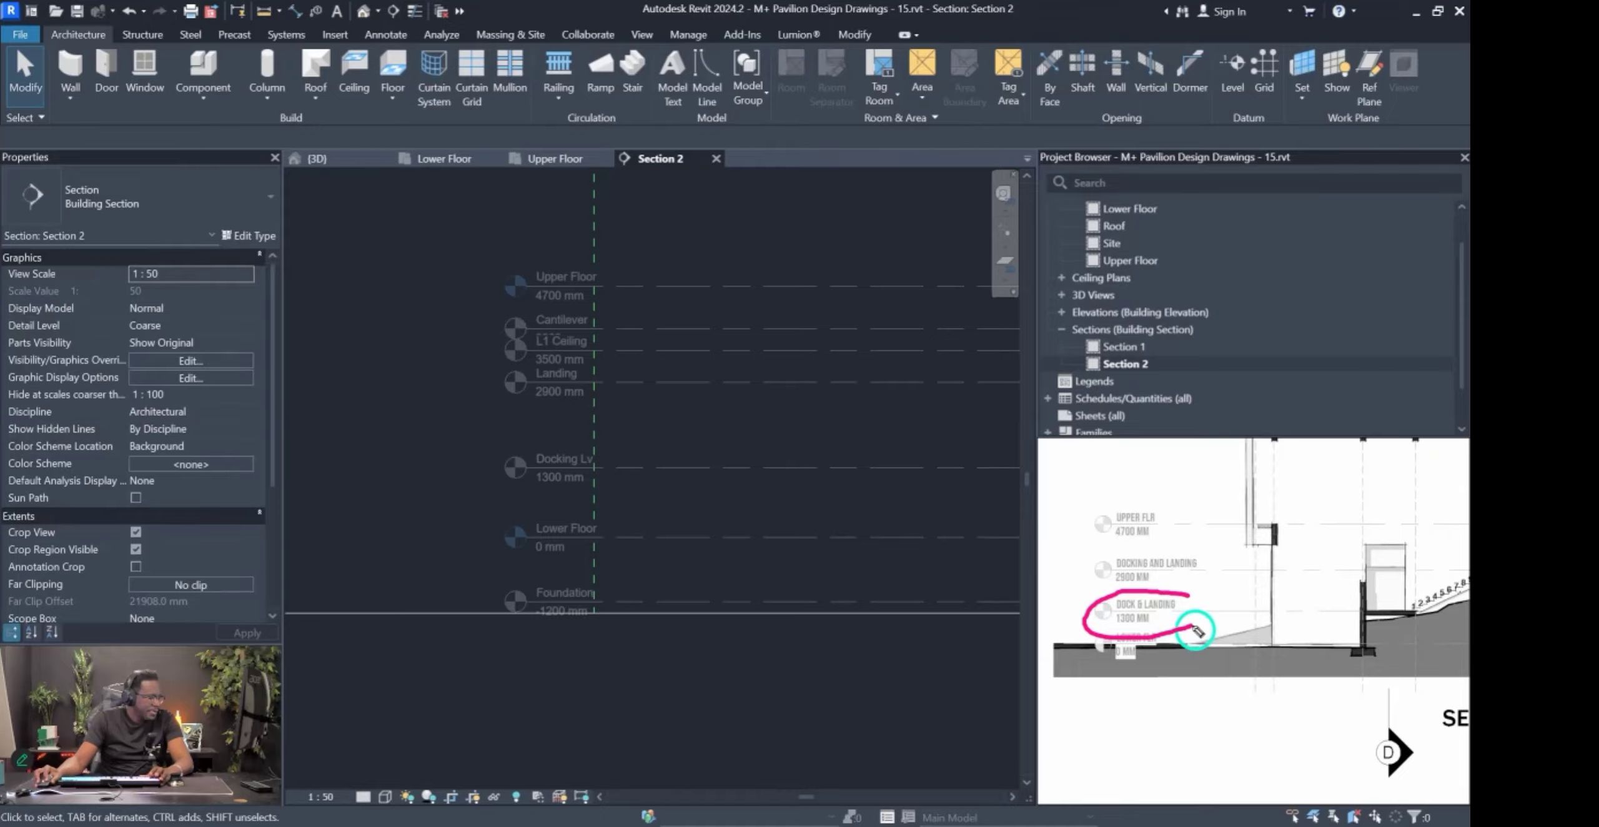
mouse_move(990, 599)
mouse_down()
mouse_move(532, 503)
mouse_move(562, 445)
mouse_up()
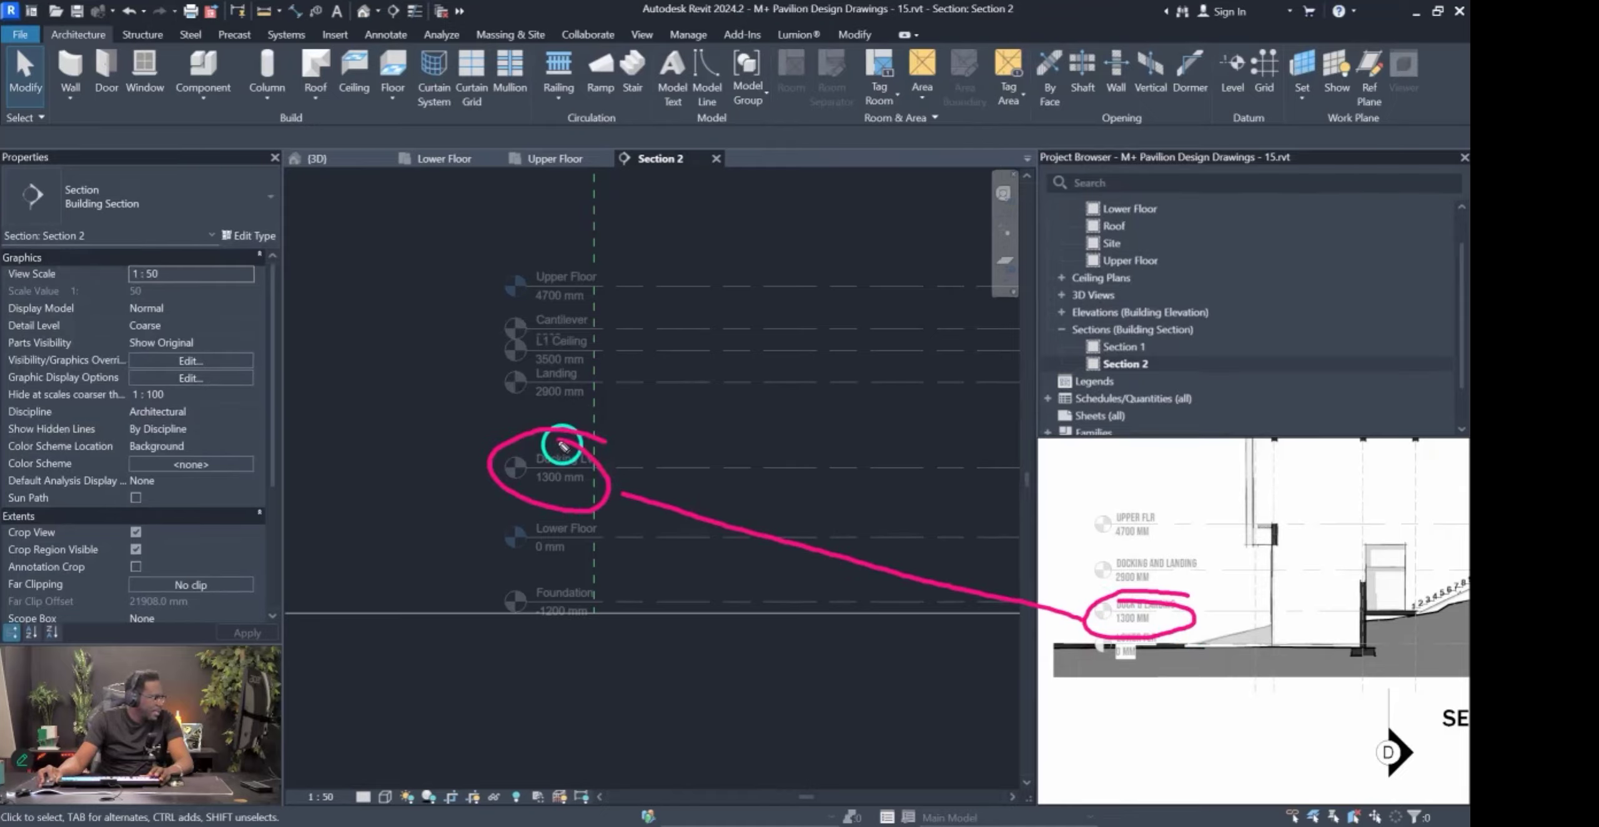
drag(1074, 569, 646, 398)
drag(499, 394, 522, 374)
key(Escape)
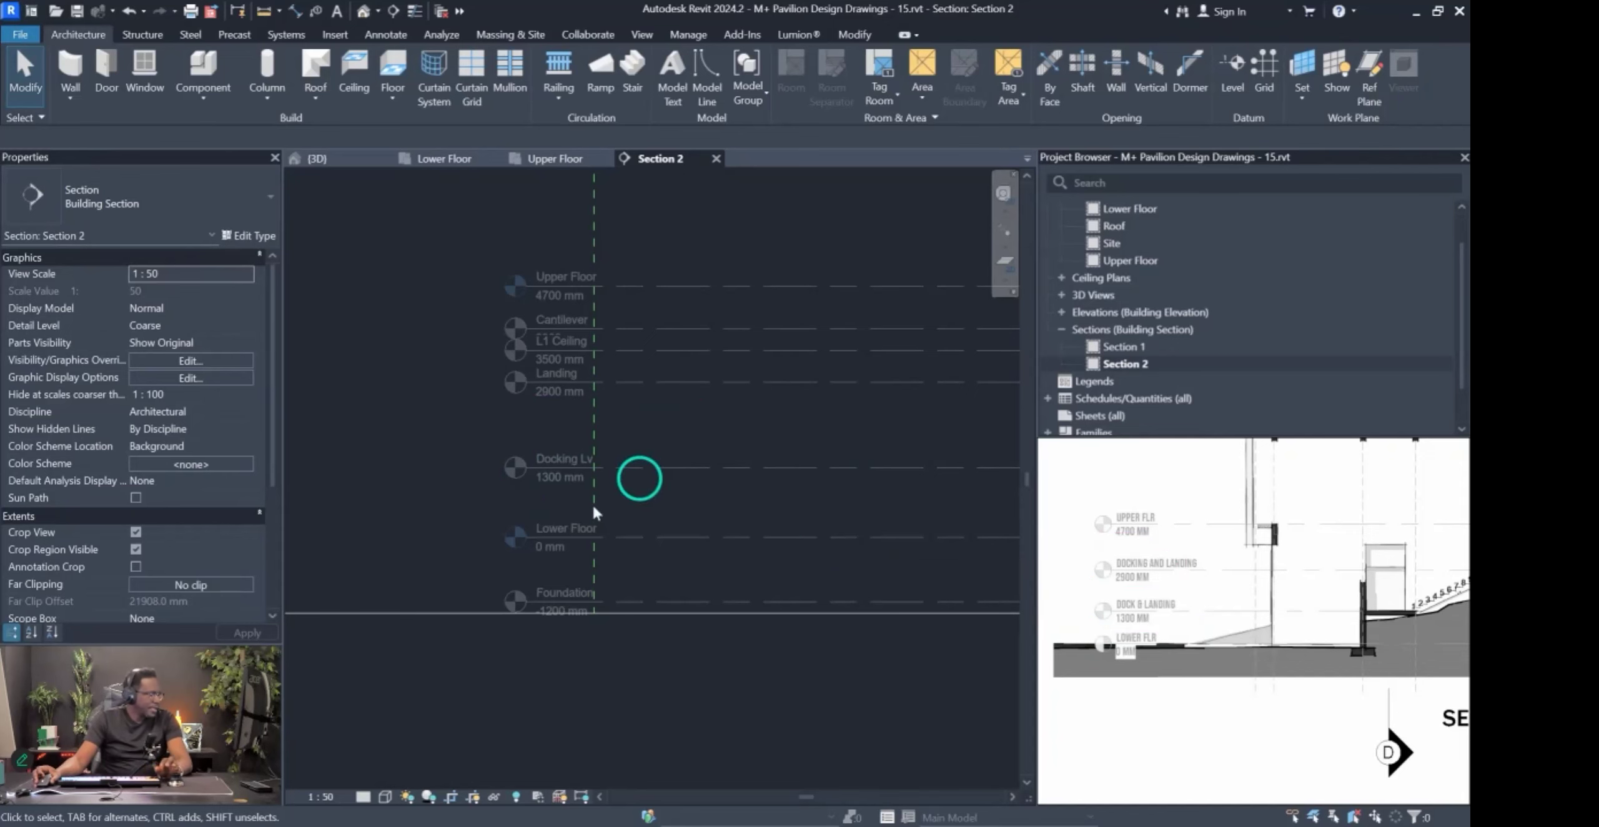
Review the Section 2 overview and the Lower Floor plan, and examine the south wall area in the Upper Floor plan.
scroll(523, 557, down, 2)
scroll(796, 596, down, 2)
middle_drag(823, 576, 641, 581)
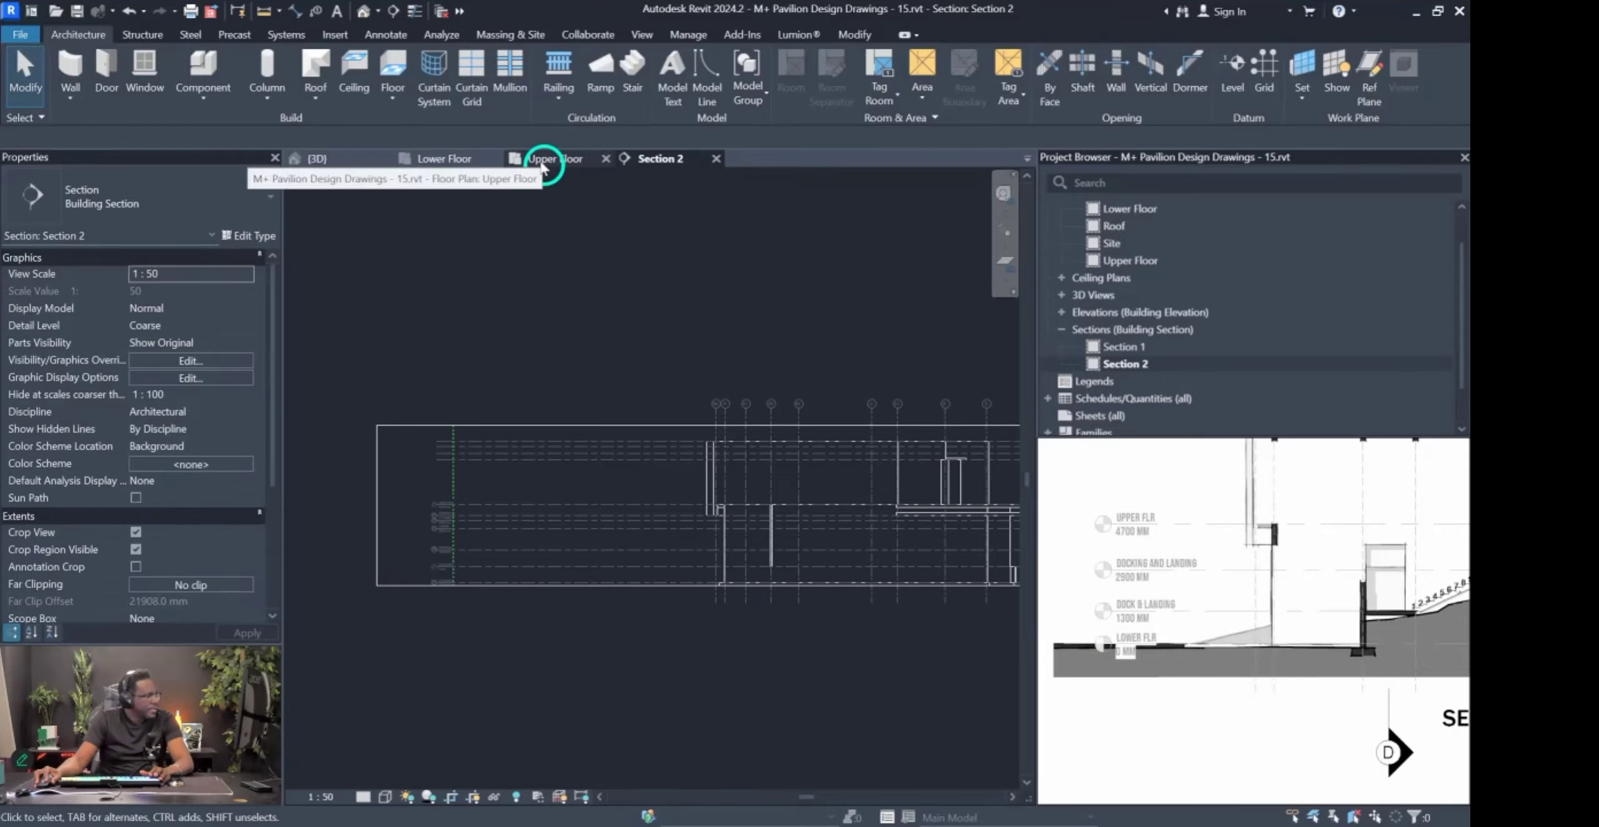
click(447, 163)
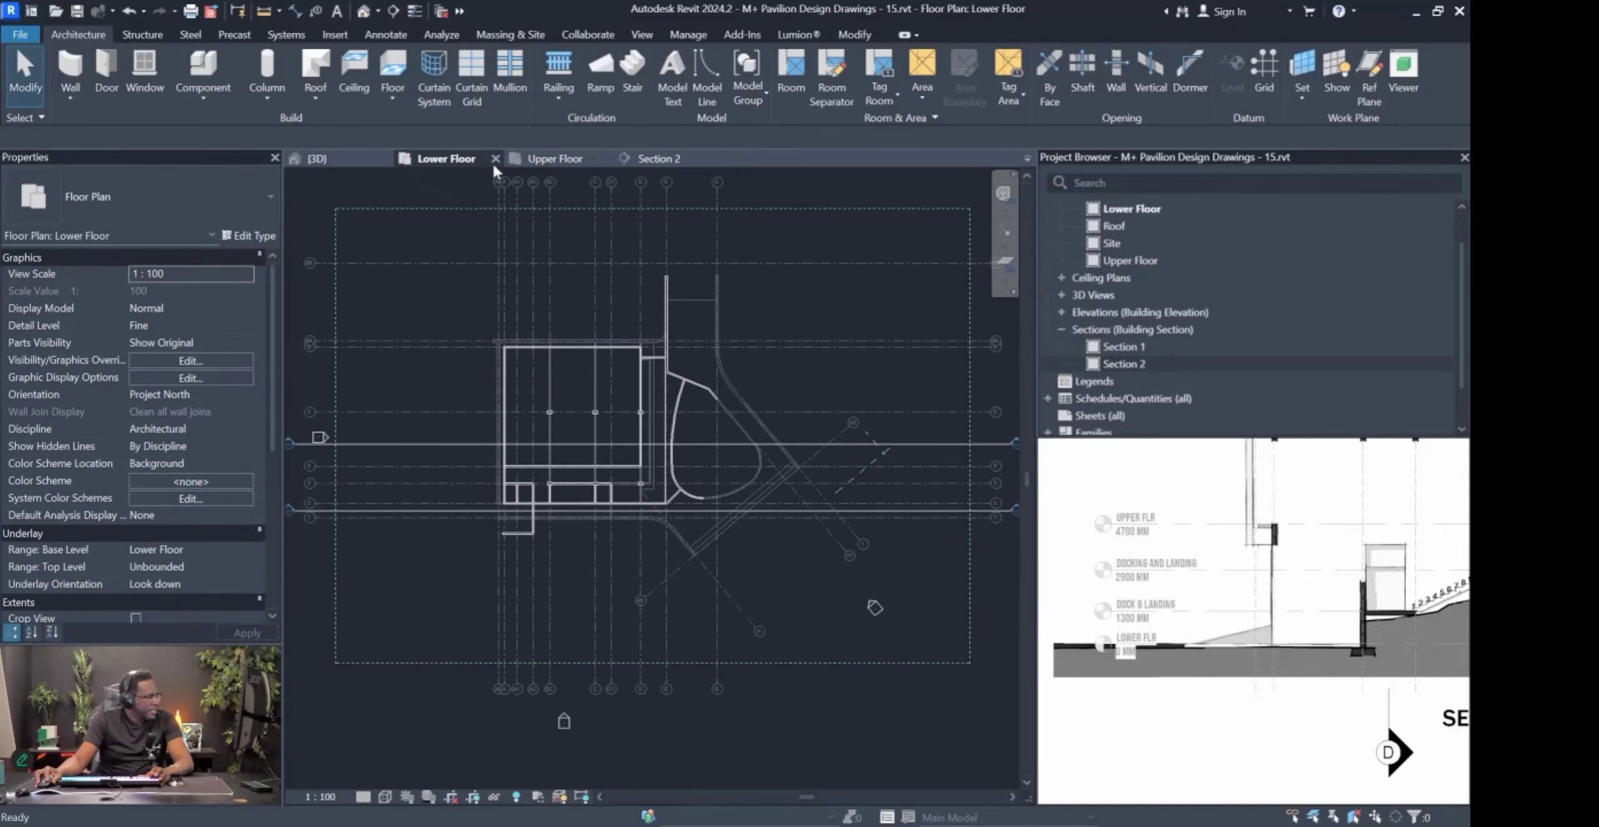
scroll(527, 481, up, 3)
click(566, 163)
middle_drag(432, 567, 702, 552)
scroll(482, 550, up, 2)
scroll(685, 543, up, 3)
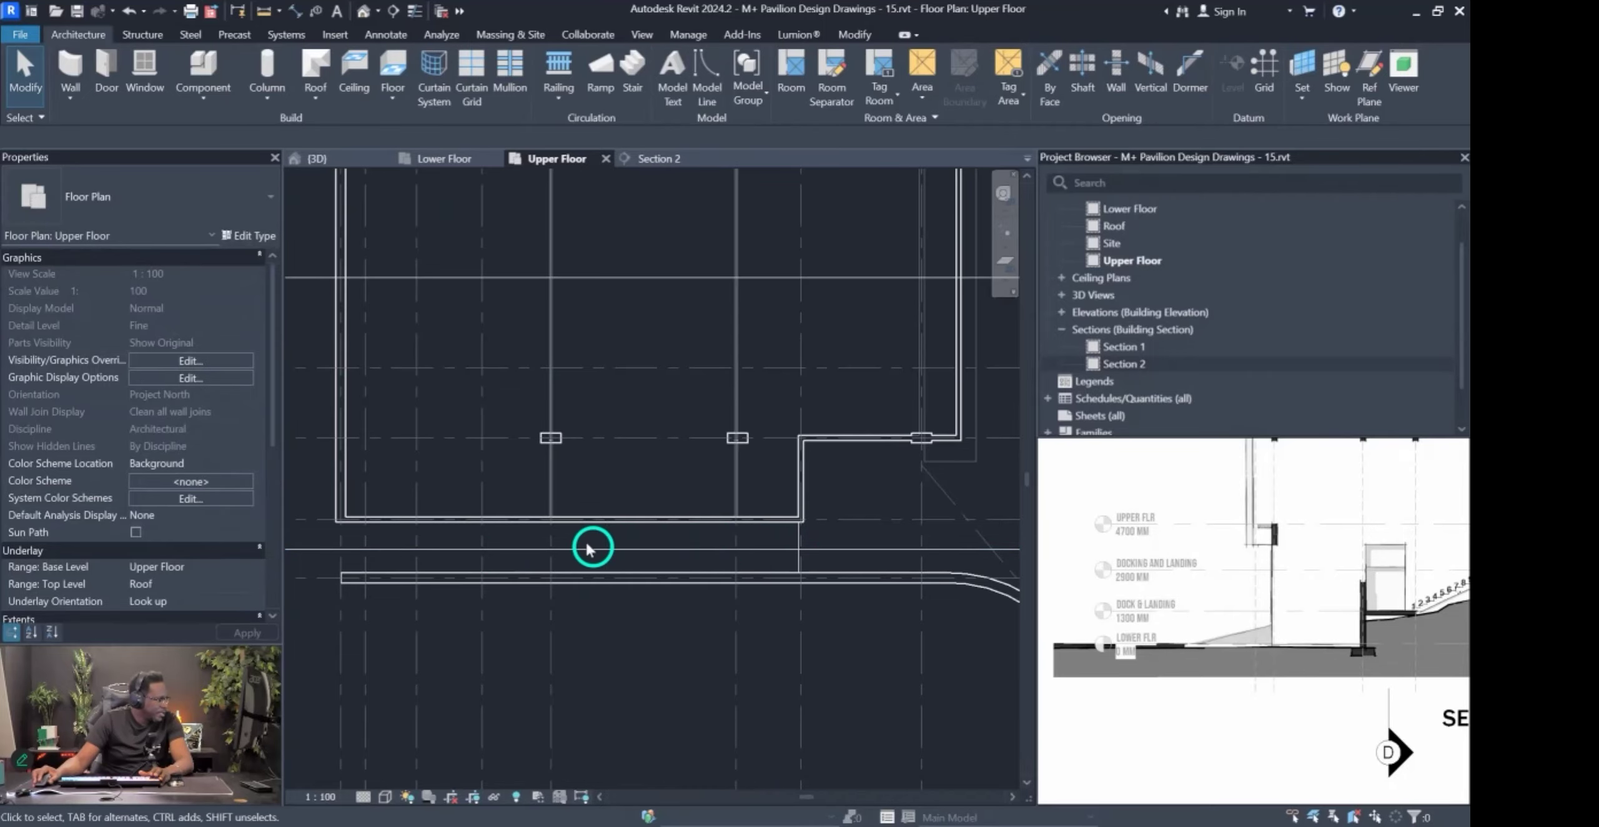
Return to the Lower Floor plan and start a new stair.
click(465, 158)
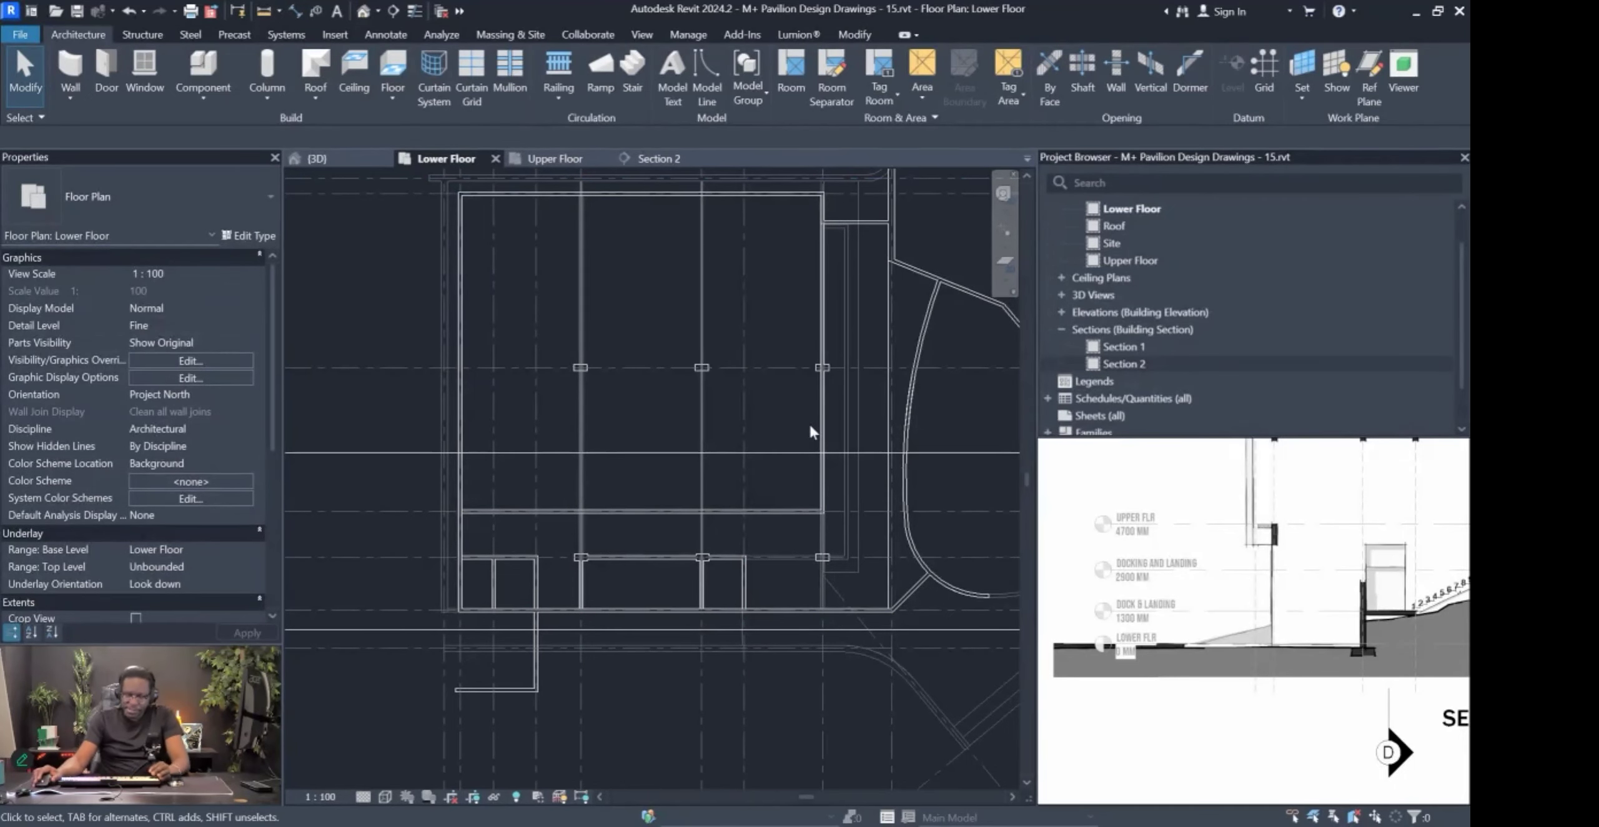
key(Pause)
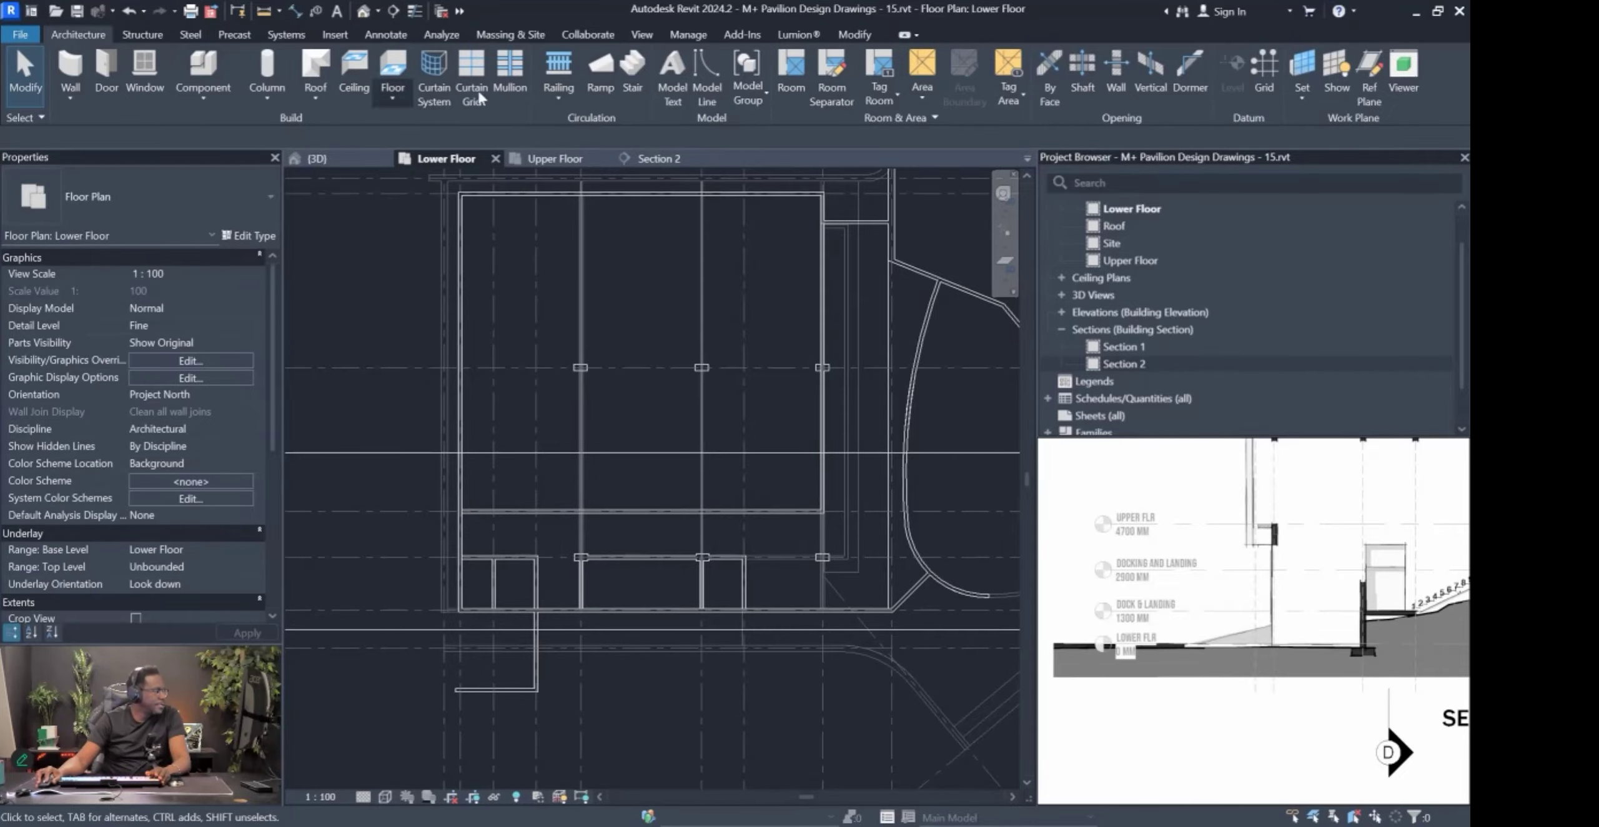
click(632, 72)
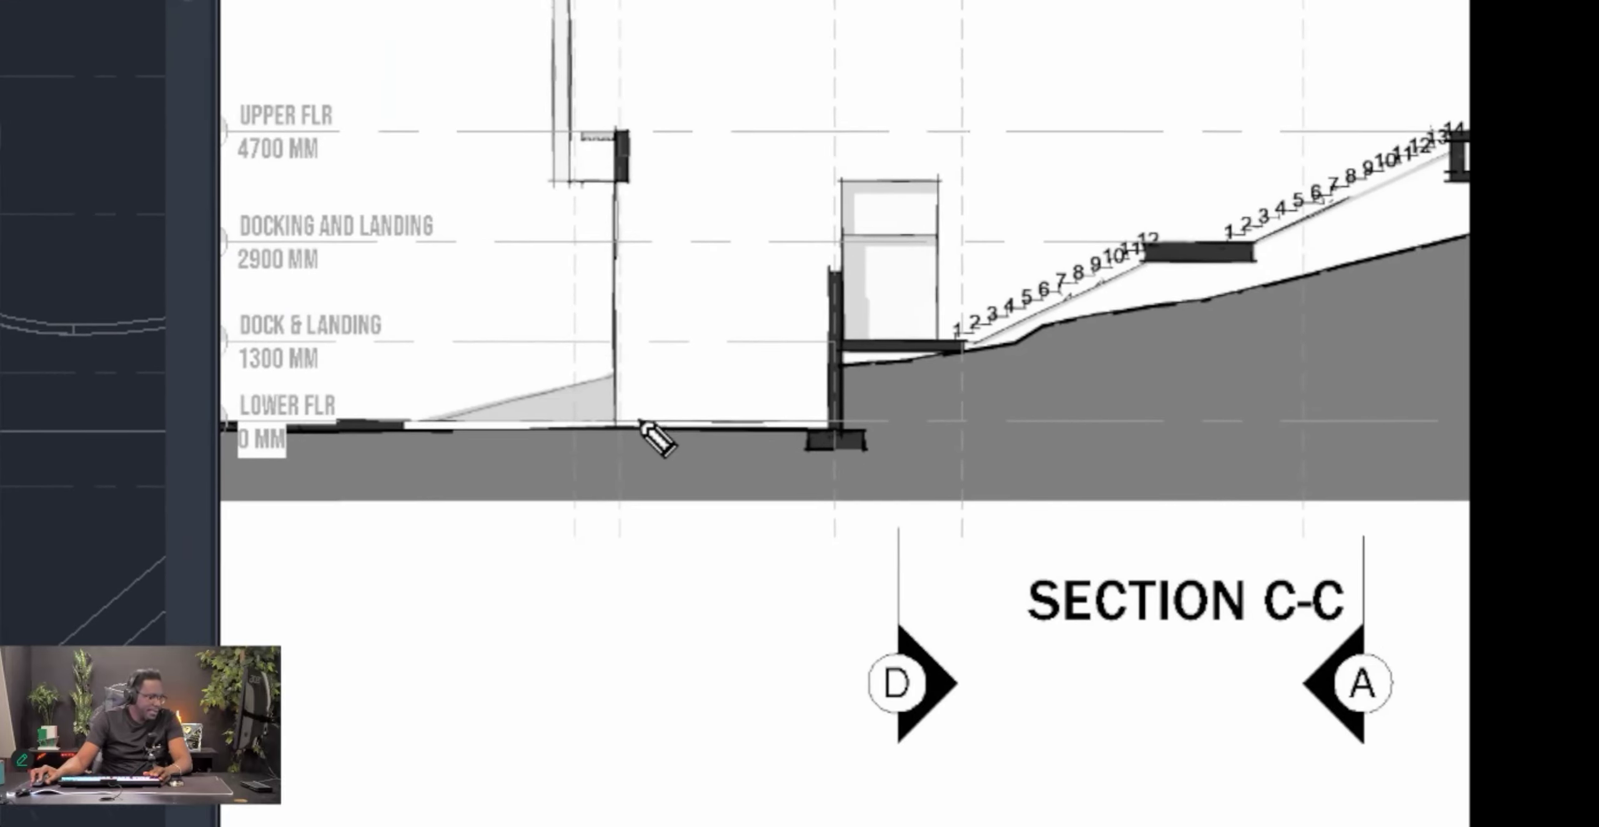
Examine how the stair climbs from Lower Floor through the two landings to Upper Floor on reference Section C-C.
drag(506, 380, 777, 401)
drag(874, 421, 1060, 412)
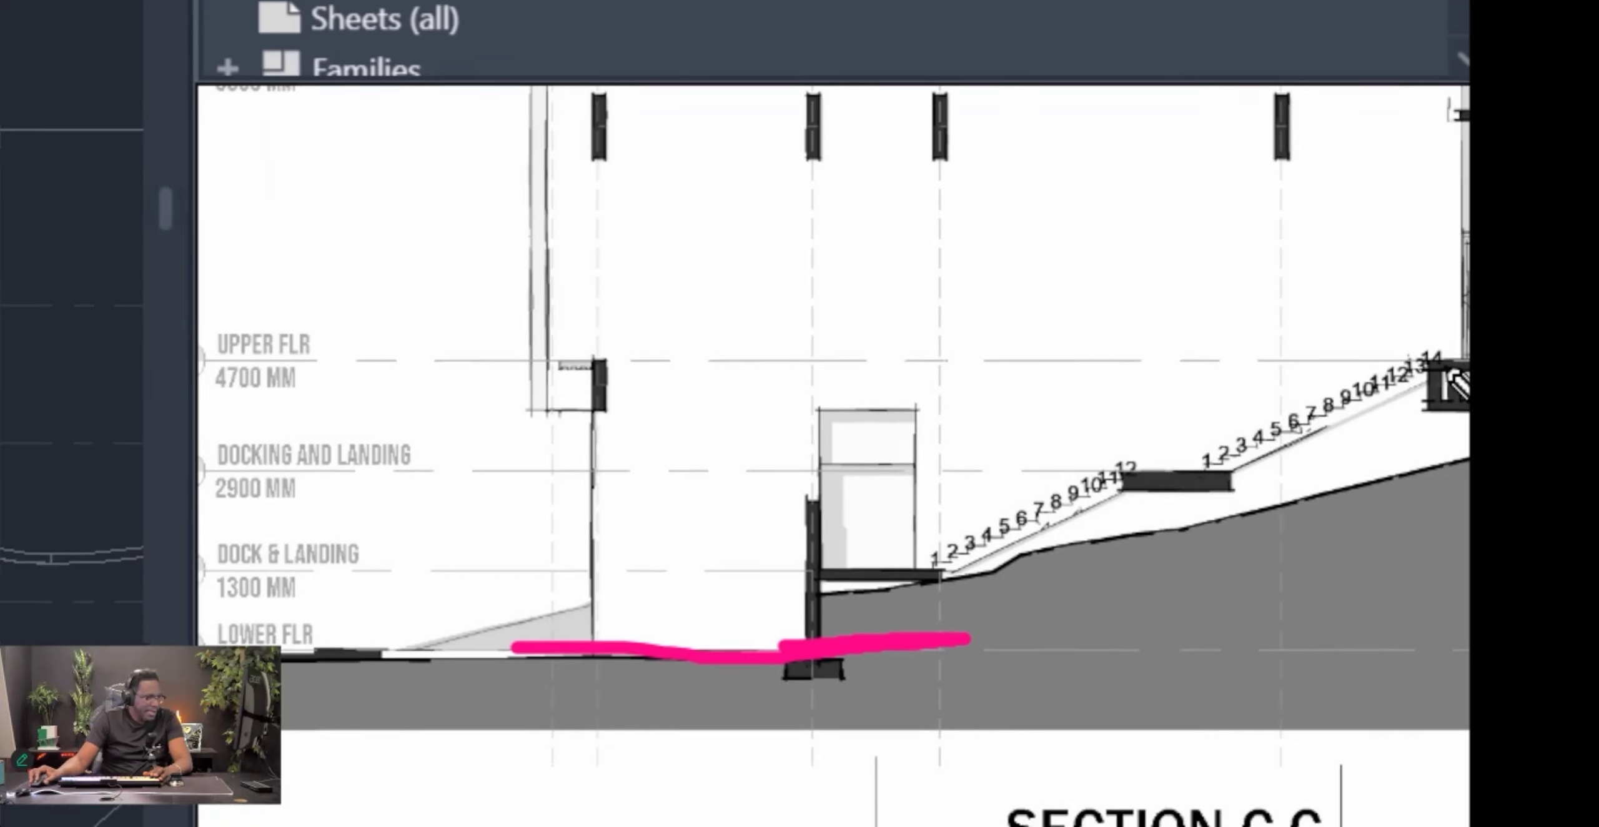
drag(1452, 389, 1351, 389)
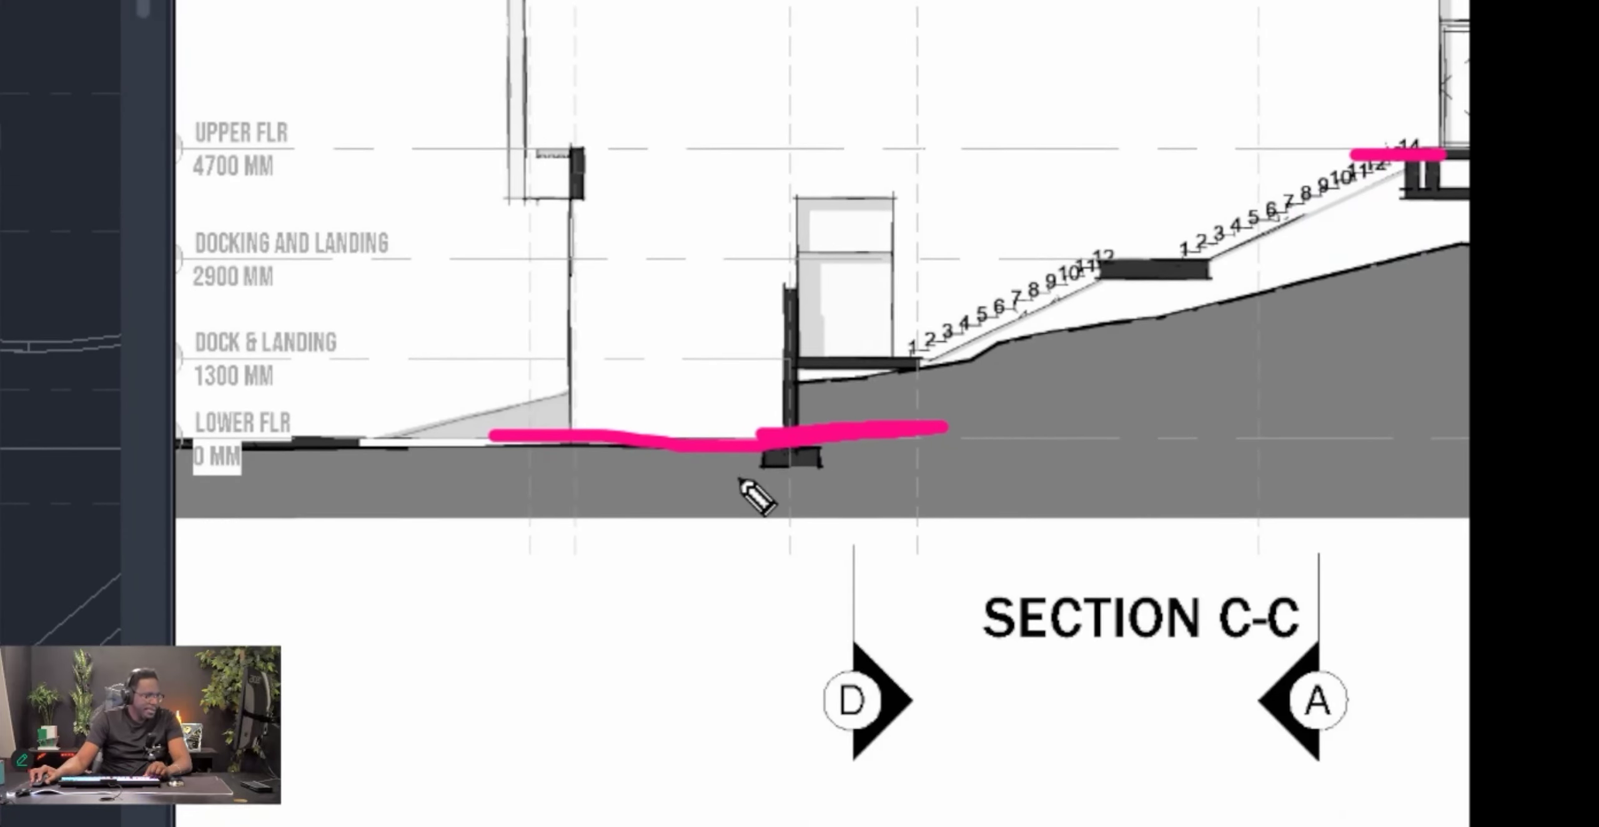
mouse_move(798, 384)
mouse_down()
mouse_move(913, 362)
mouse_move(909, 344)
mouse_up()
drag(810, 322, 912, 310)
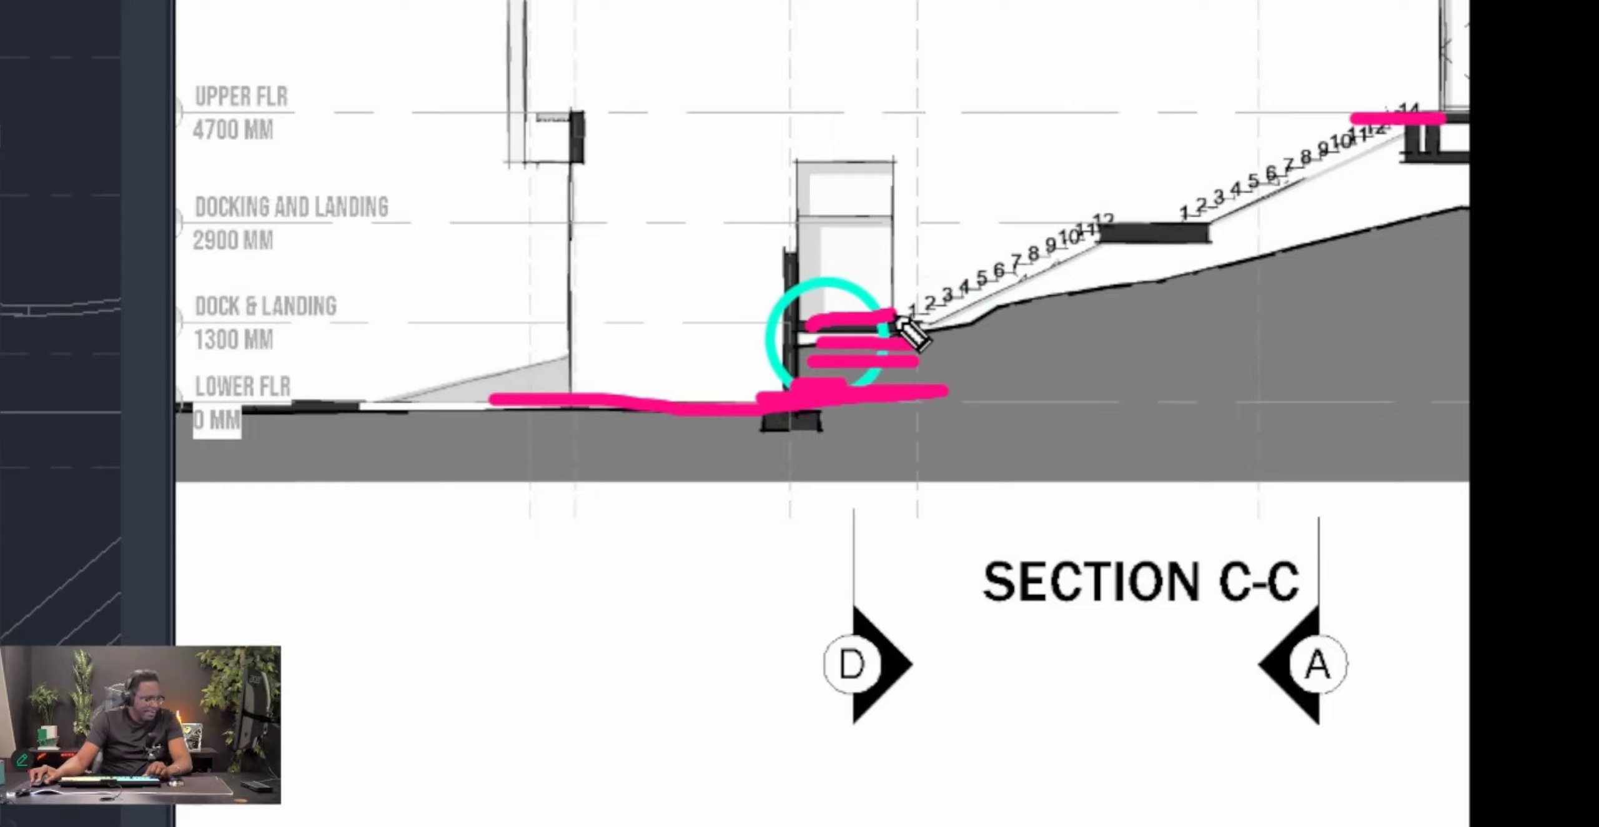
drag(909, 221, 1107, 223)
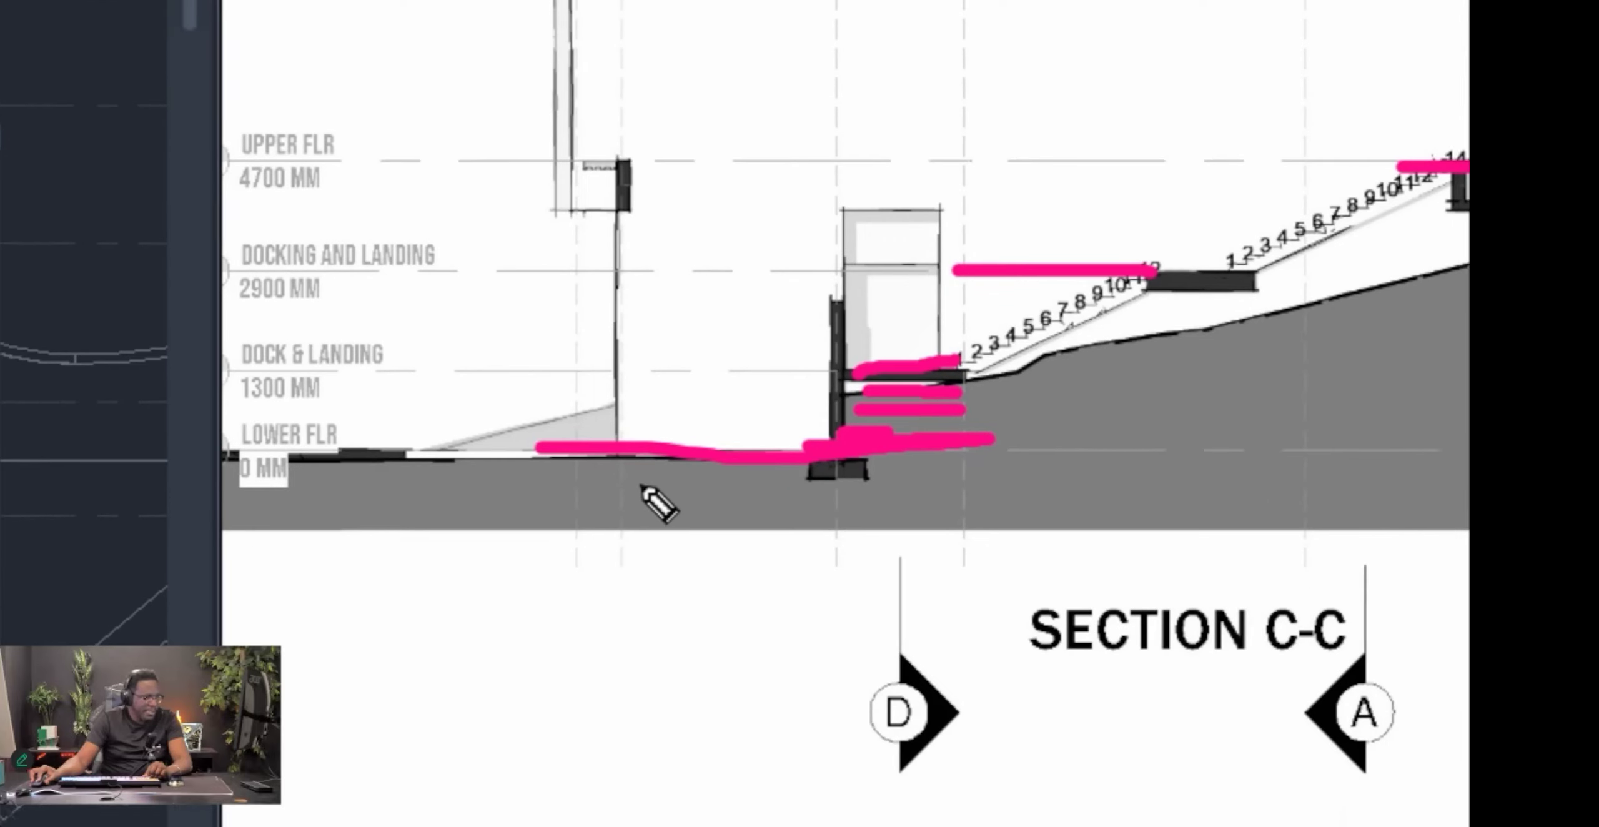
drag(604, 609, 692, 700)
drag(760, 435, 745, 132)
drag(719, 159, 766, 165)
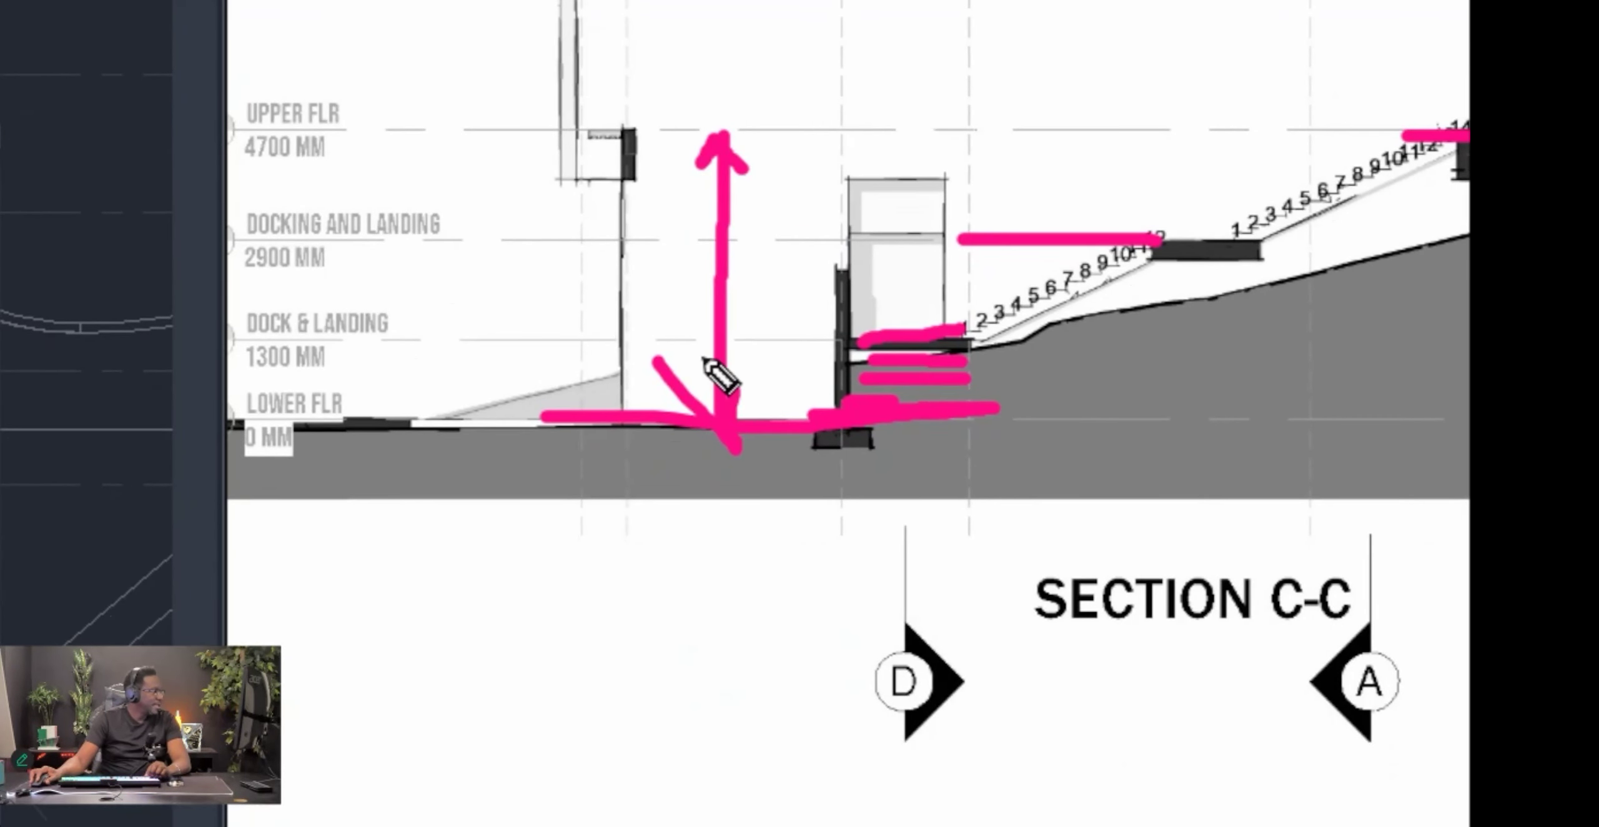
mouse_move(700, 278)
mouse_down()
mouse_move(0, 204)
mouse_move(139, 206)
mouse_move(489, 364)
mouse_move(280, 382)
mouse_up()
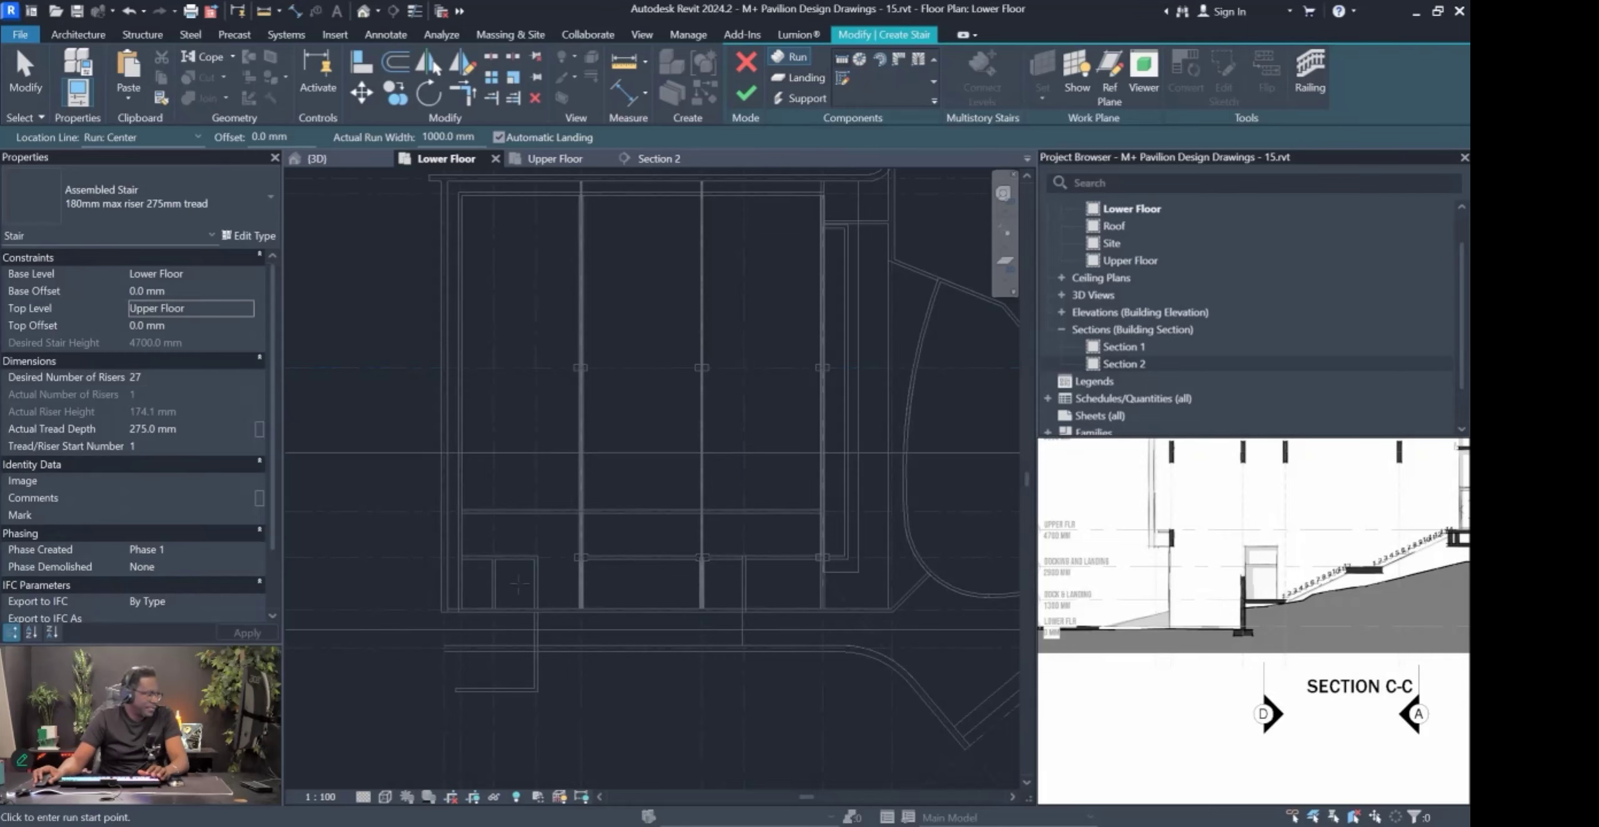
Locate the stair between the lift and the storage room on the reference floor plan.
scroll(558, 584, up, 3)
scroll(1287, 587, down, 5)
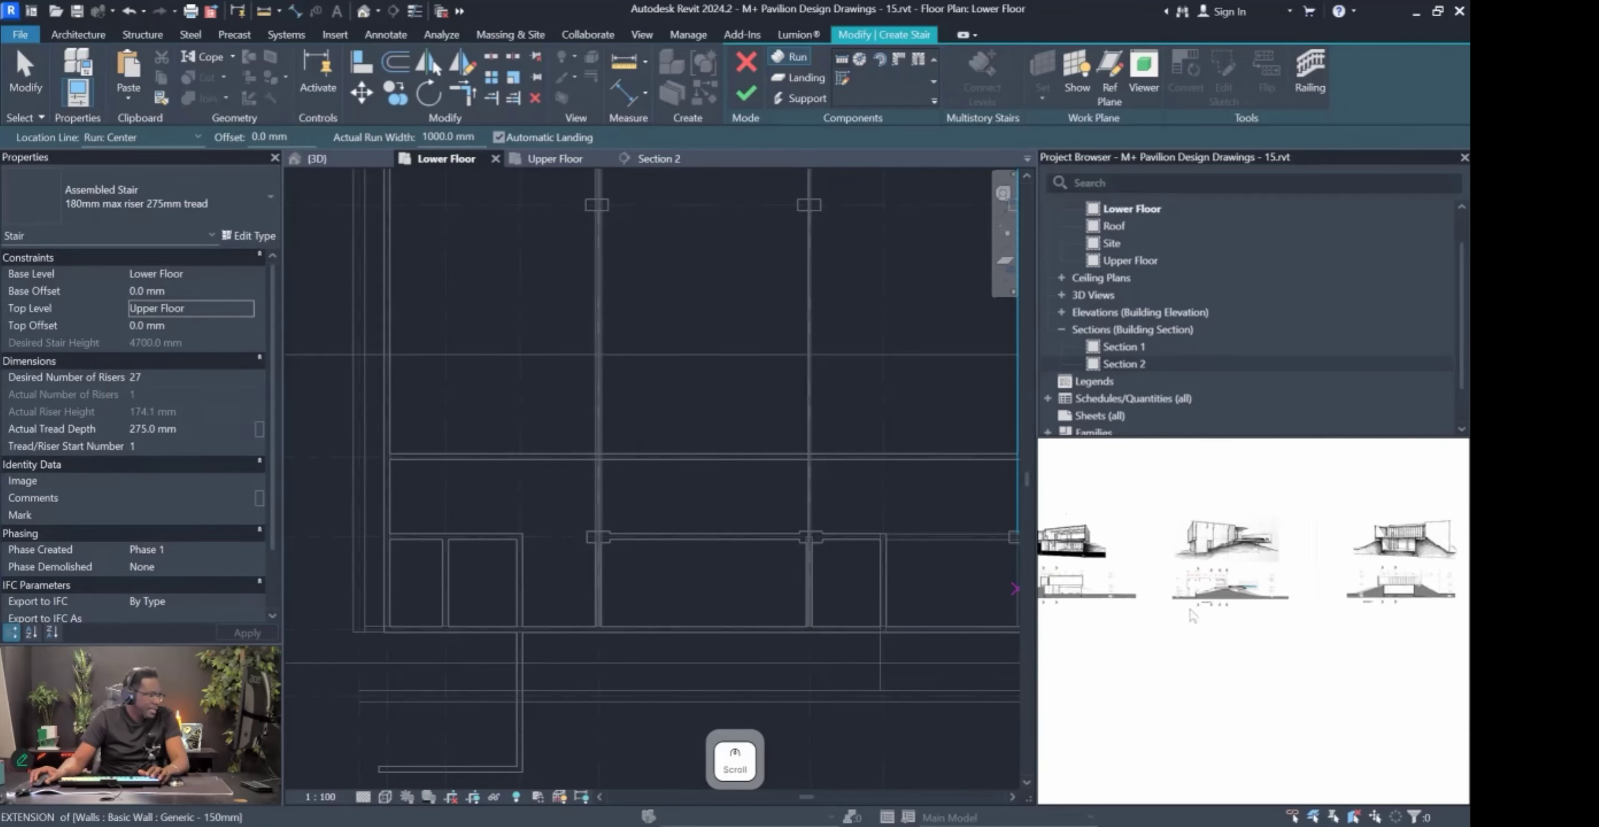
scroll(1286, 587, up, 5)
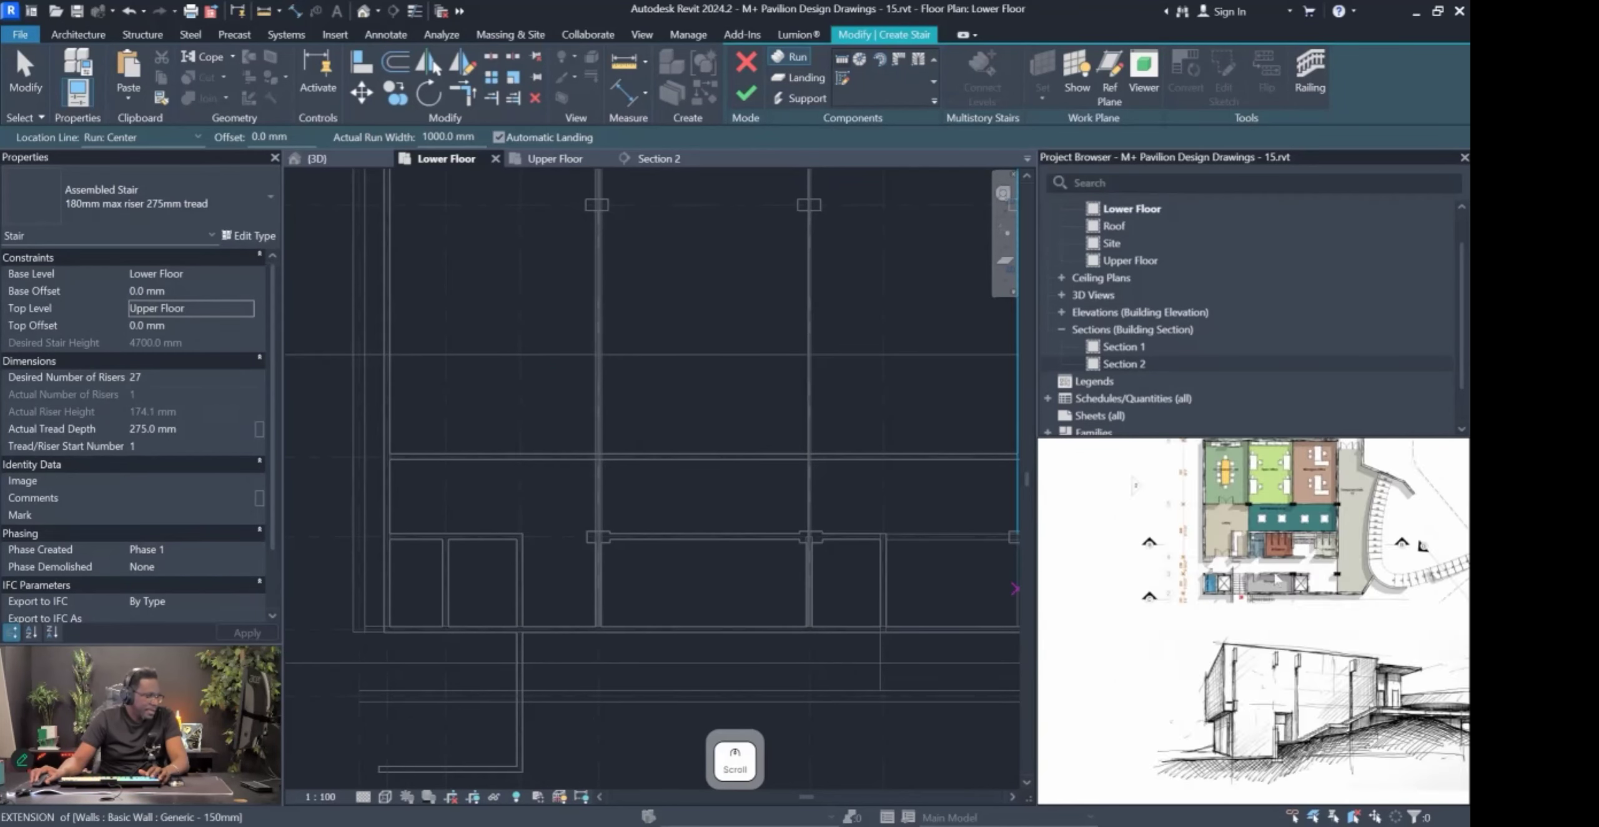
scroll(1267, 652, up, 4)
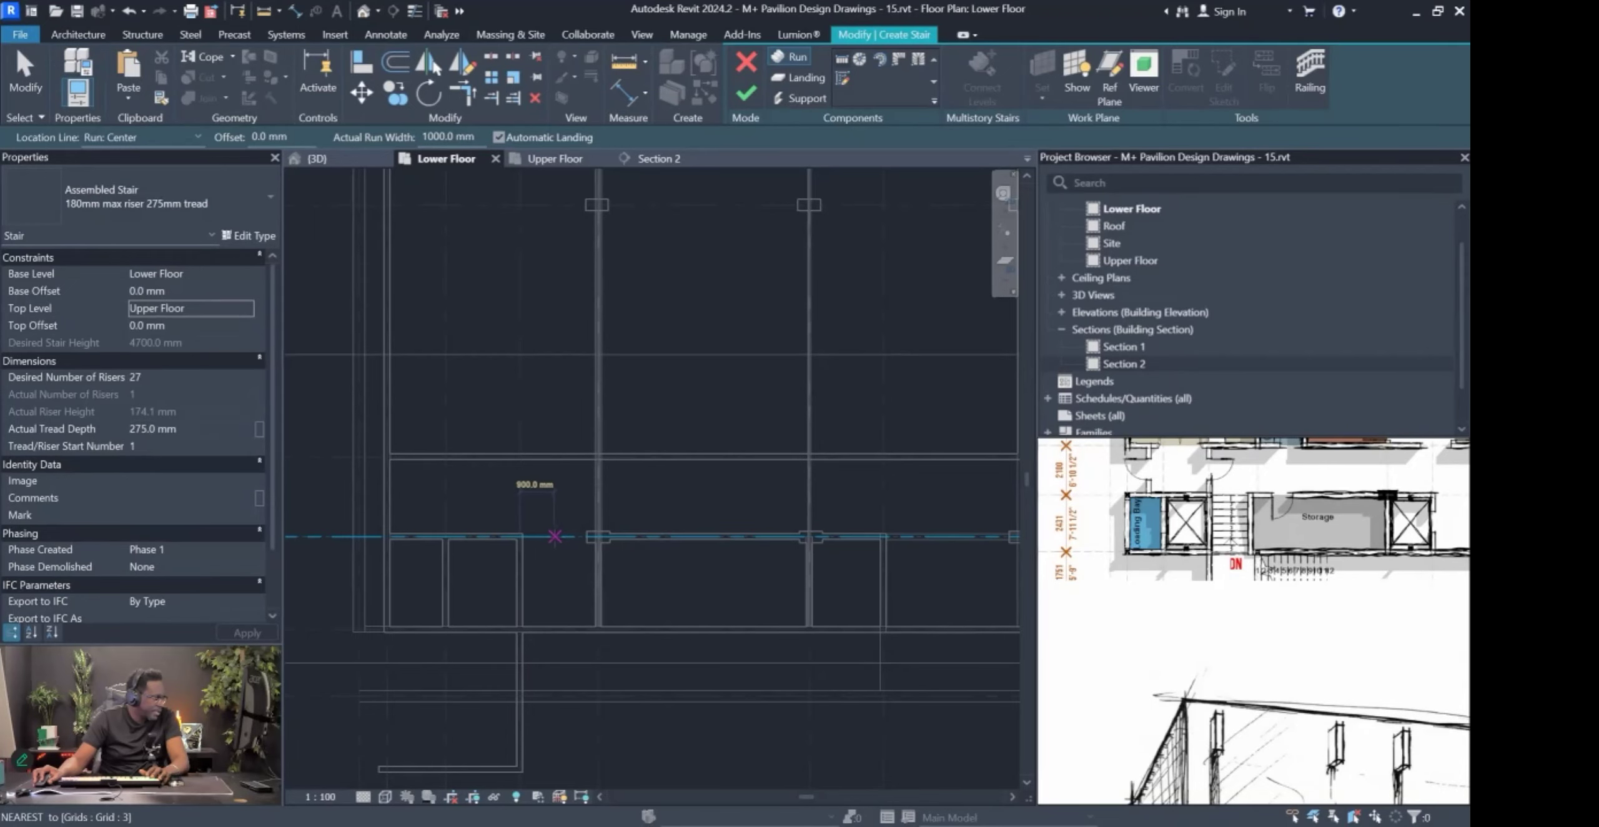
click(557, 536)
scroll(555, 627, up, 3)
click(563, 624)
scroll(569, 642, up, 3)
scroll(569, 642, down, 3)
key(ctrl+z)
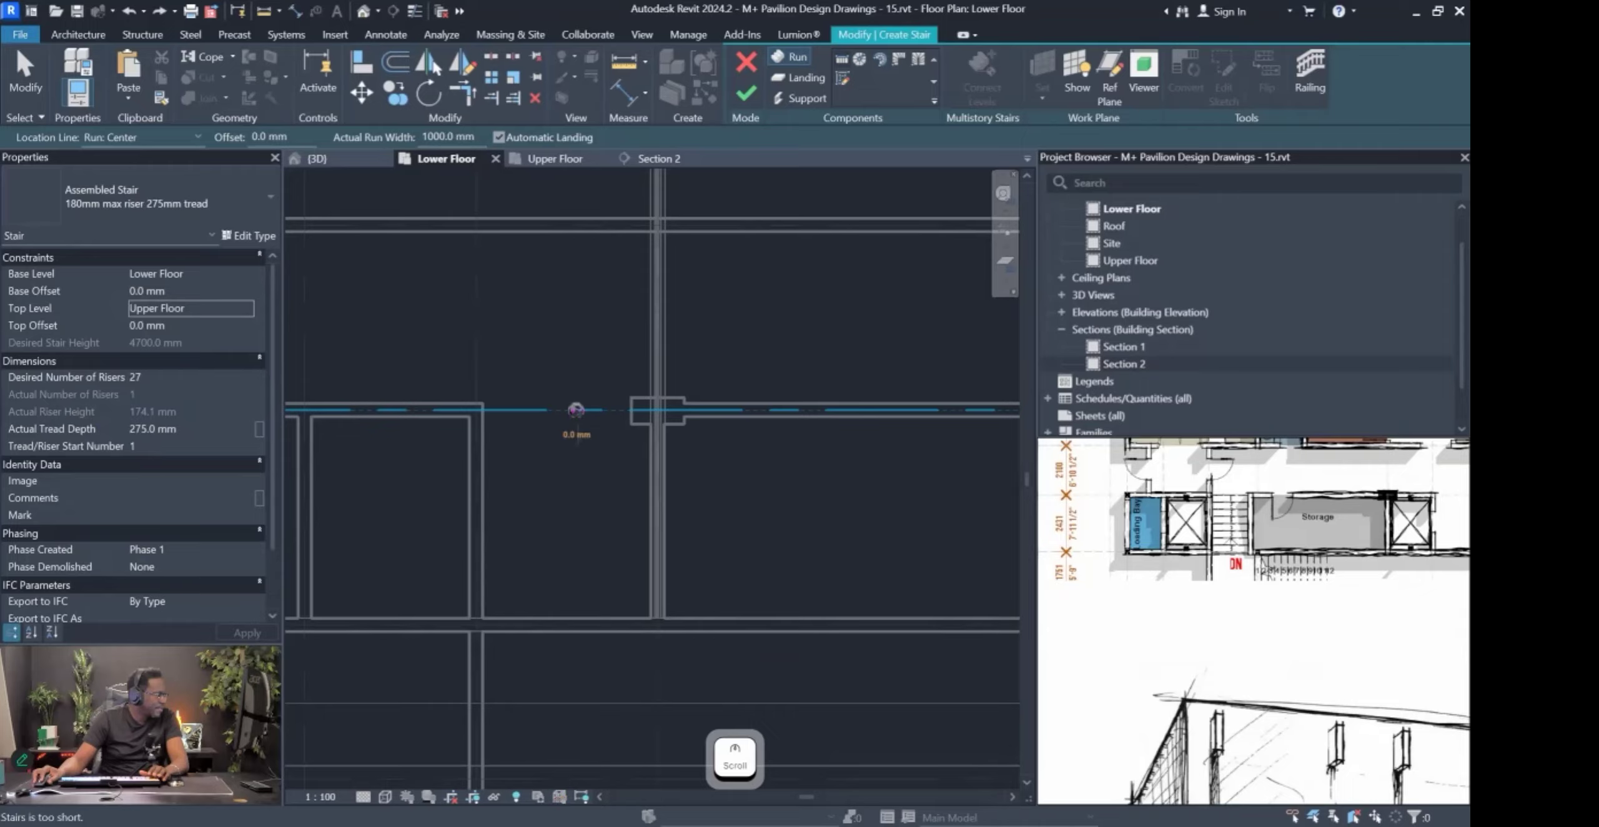
Sketch a straight 1000 mm wide stair run of 10 risers from grid 3 south to the outer wall, just west of the column.
click(577, 411)
scroll(578, 580, up, 3)
click(576, 630)
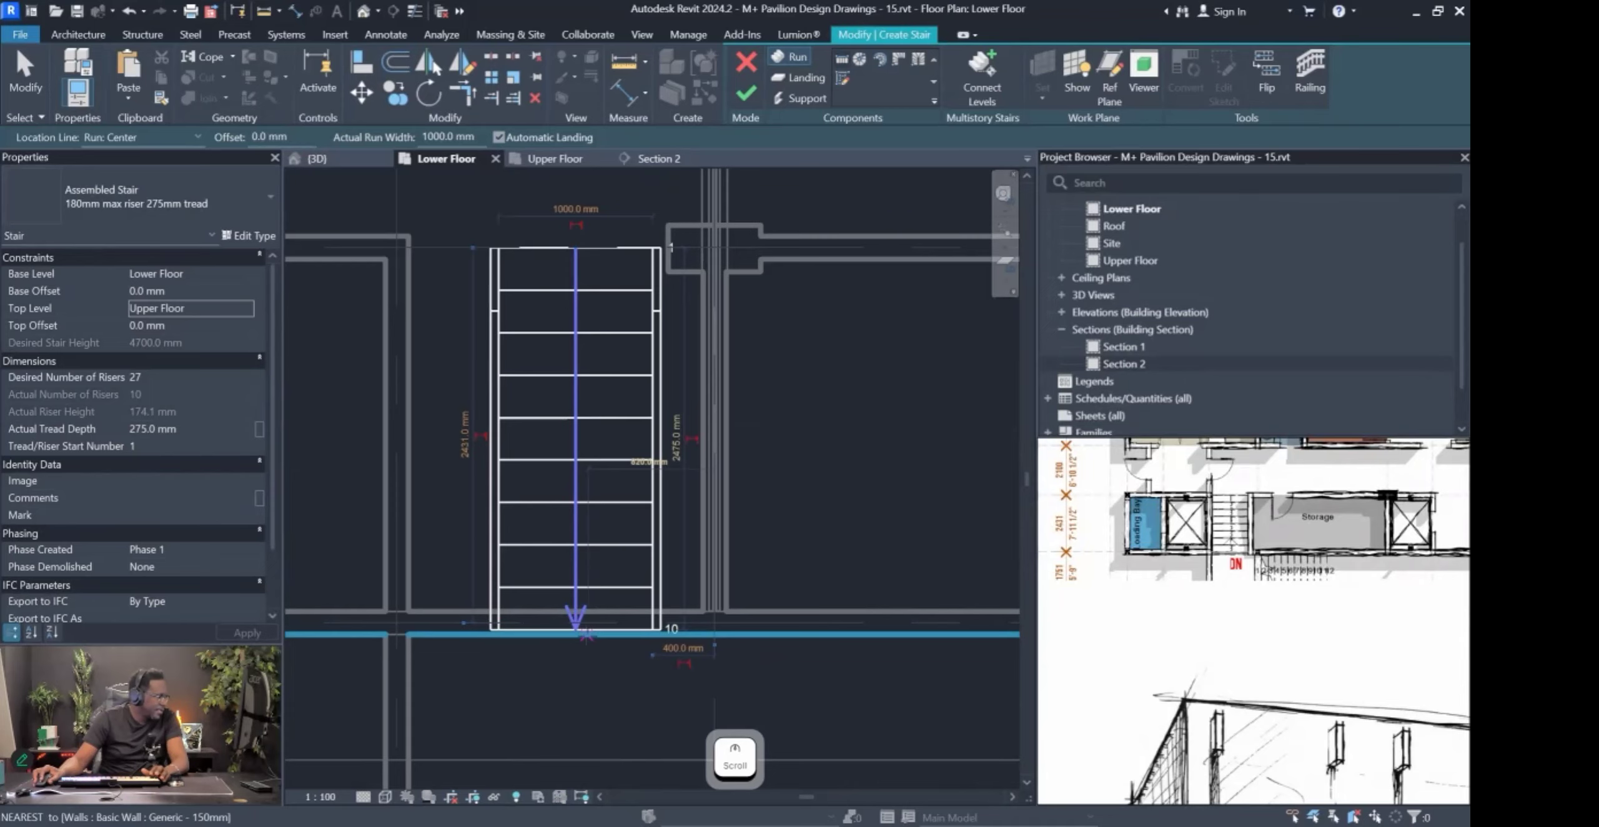
Sketch a rectangular landing from the end of the first run south to the next grid, about 920 mm wide and 1751 mm long.
click(794, 75)
scroll(516, 671, up, 2)
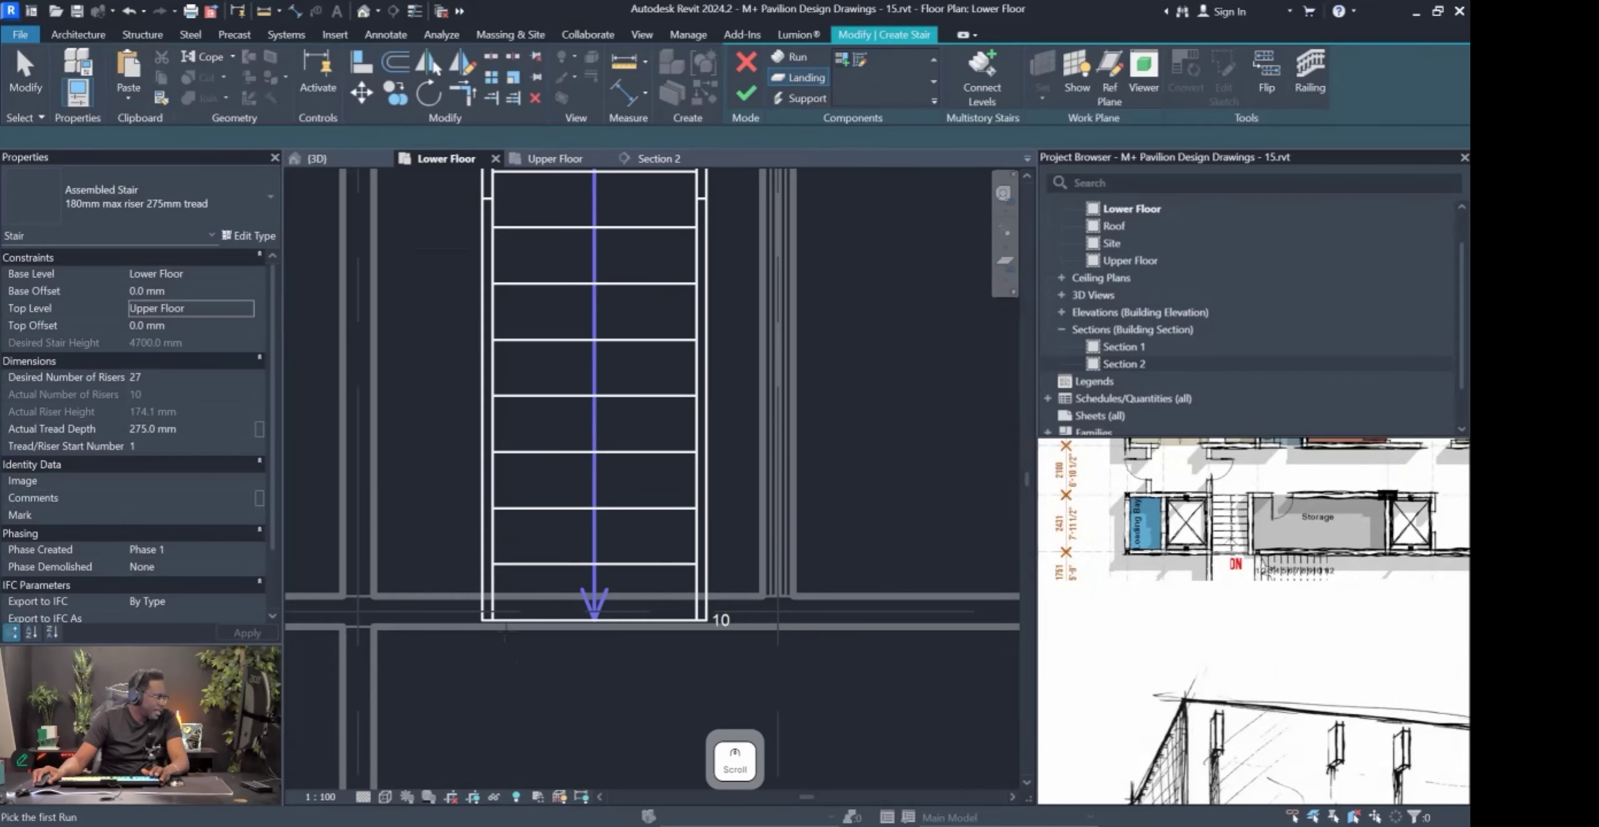
click(860, 59)
scroll(498, 653, up, 4)
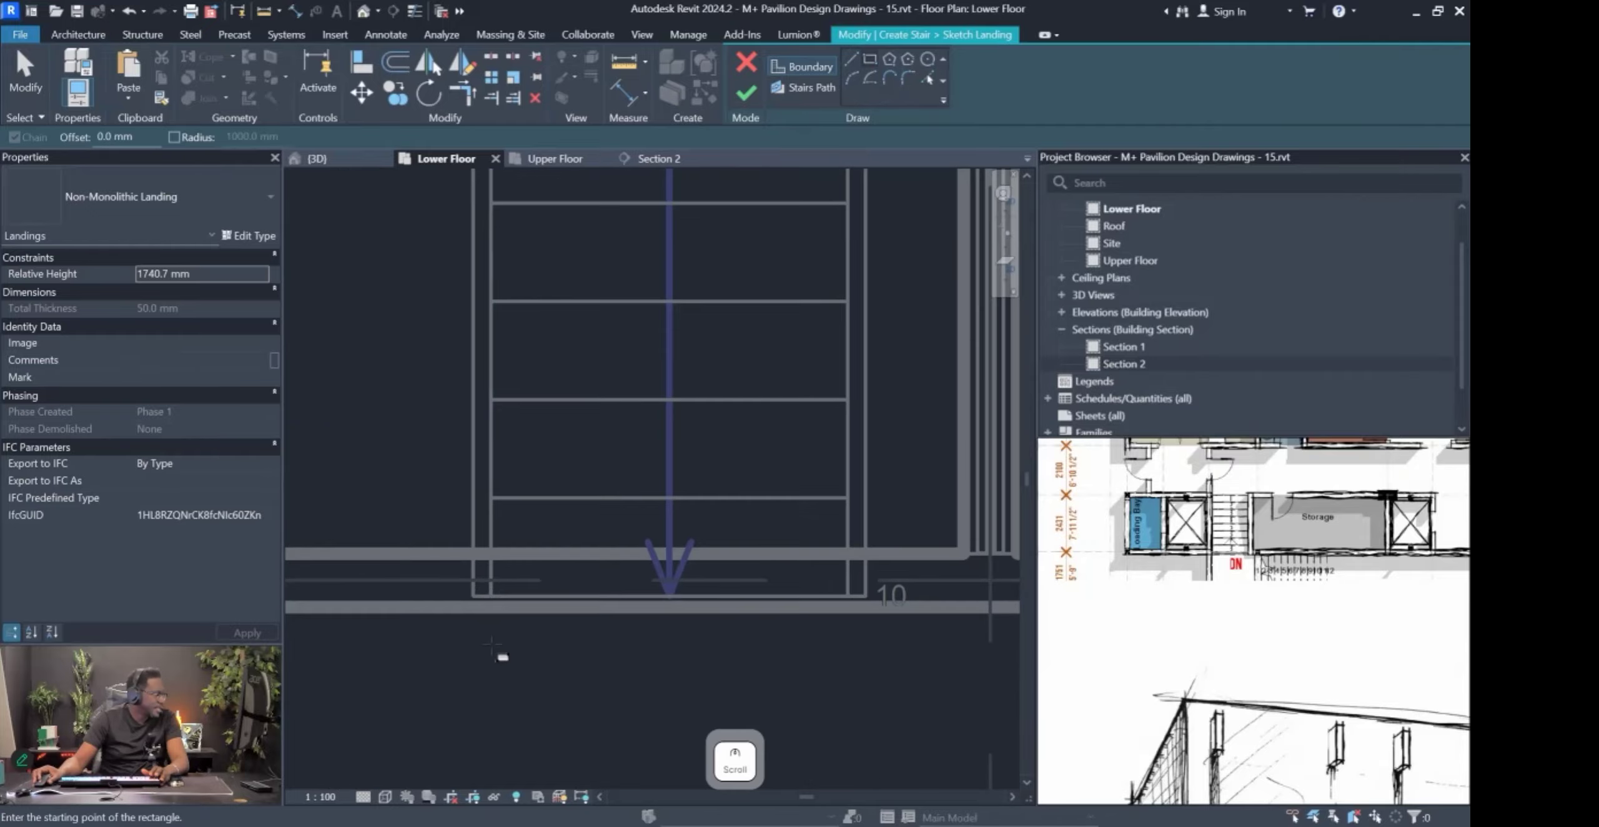
click(490, 579)
scroll(536, 645, down, 5)
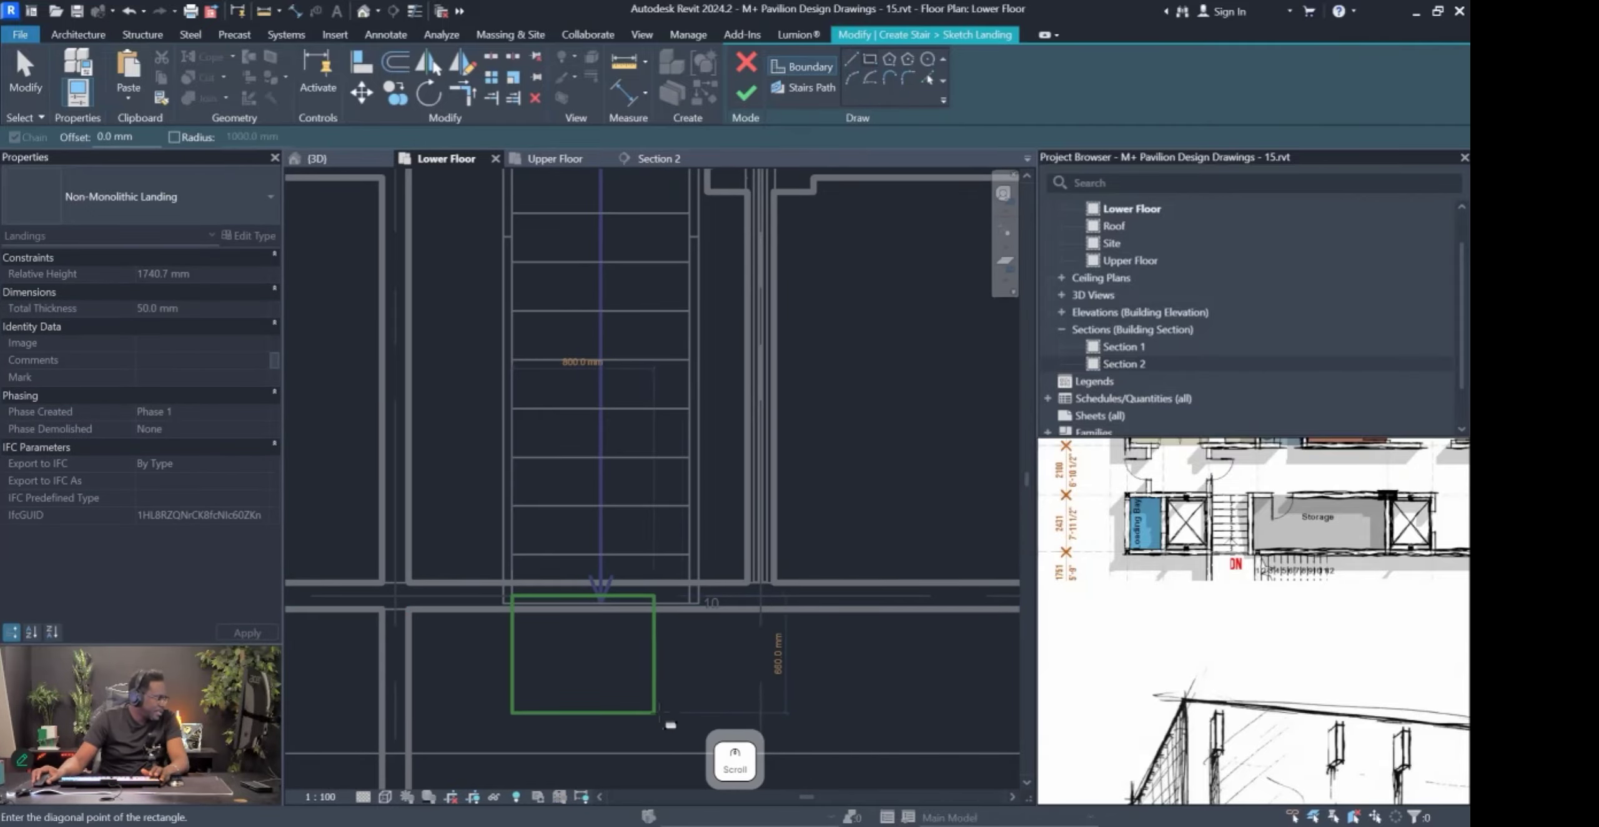
scroll(699, 727, down, 3)
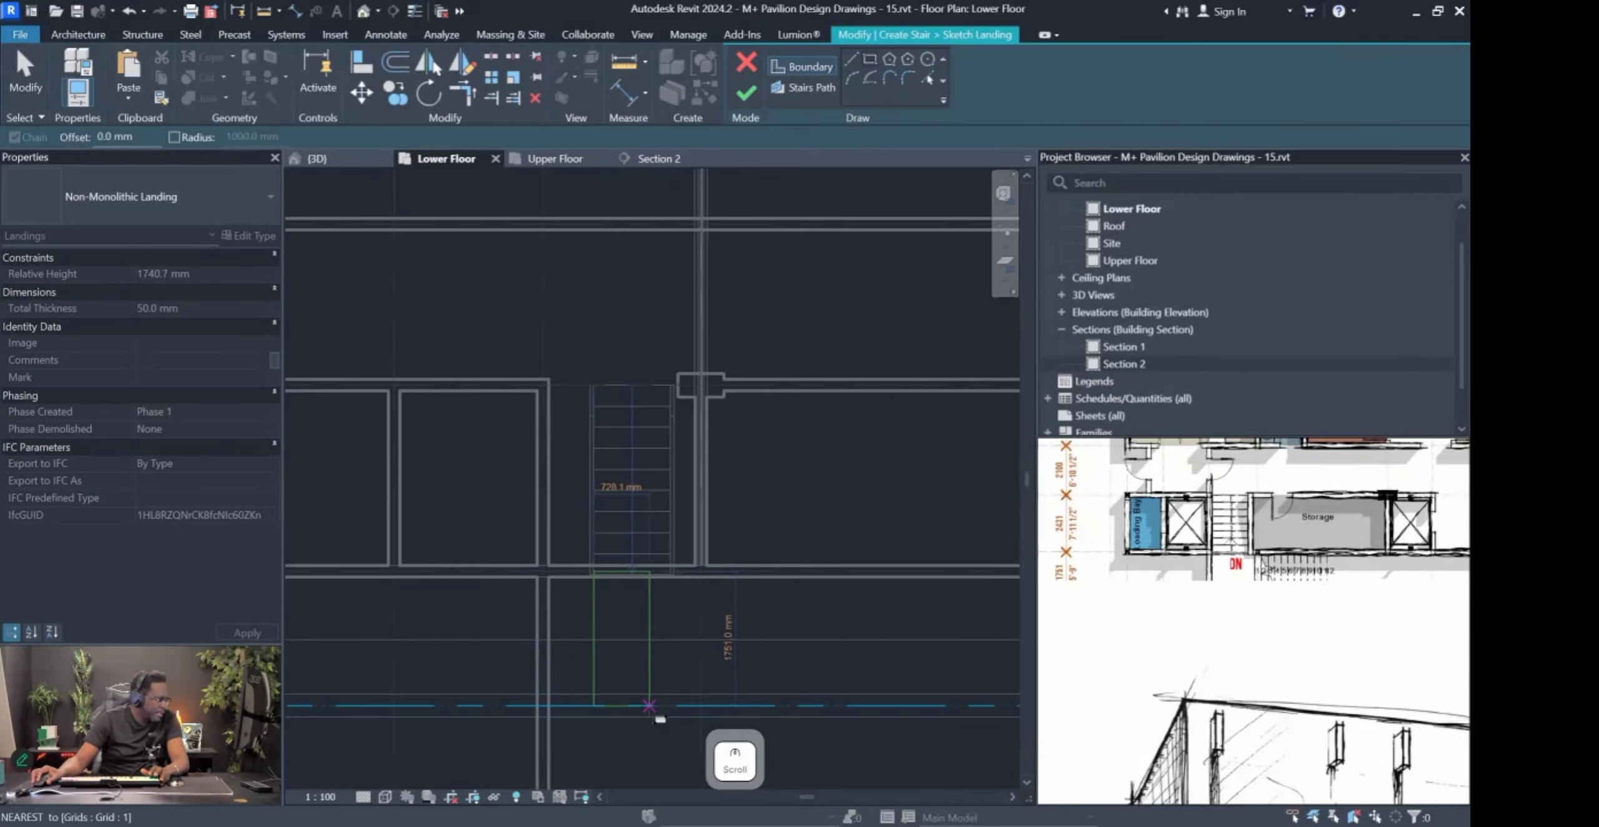
click(647, 693)
key(Escape)
Align the landing's east edge with the east side of the first run and finish the landing sketch.
scroll(650, 615, up, 3)
mouse_move(650, 616)
mouse_down()
mouse_move(698, 605)
mouse_move(672, 604)
mouse_up()
click(684, 630)
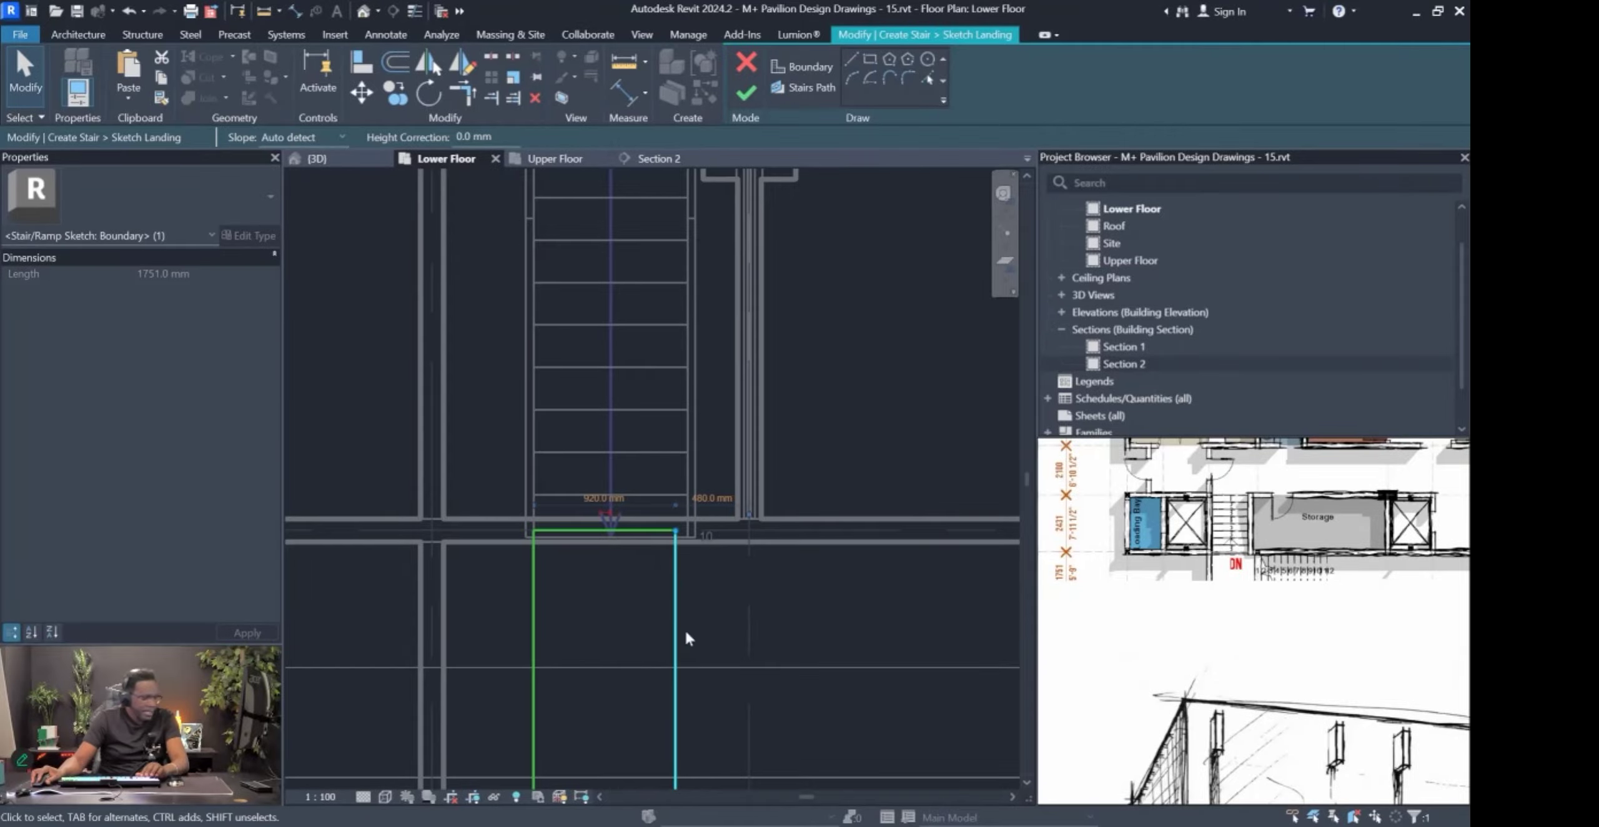
key(a)
key(l)
scroll(687, 500, up, 2)
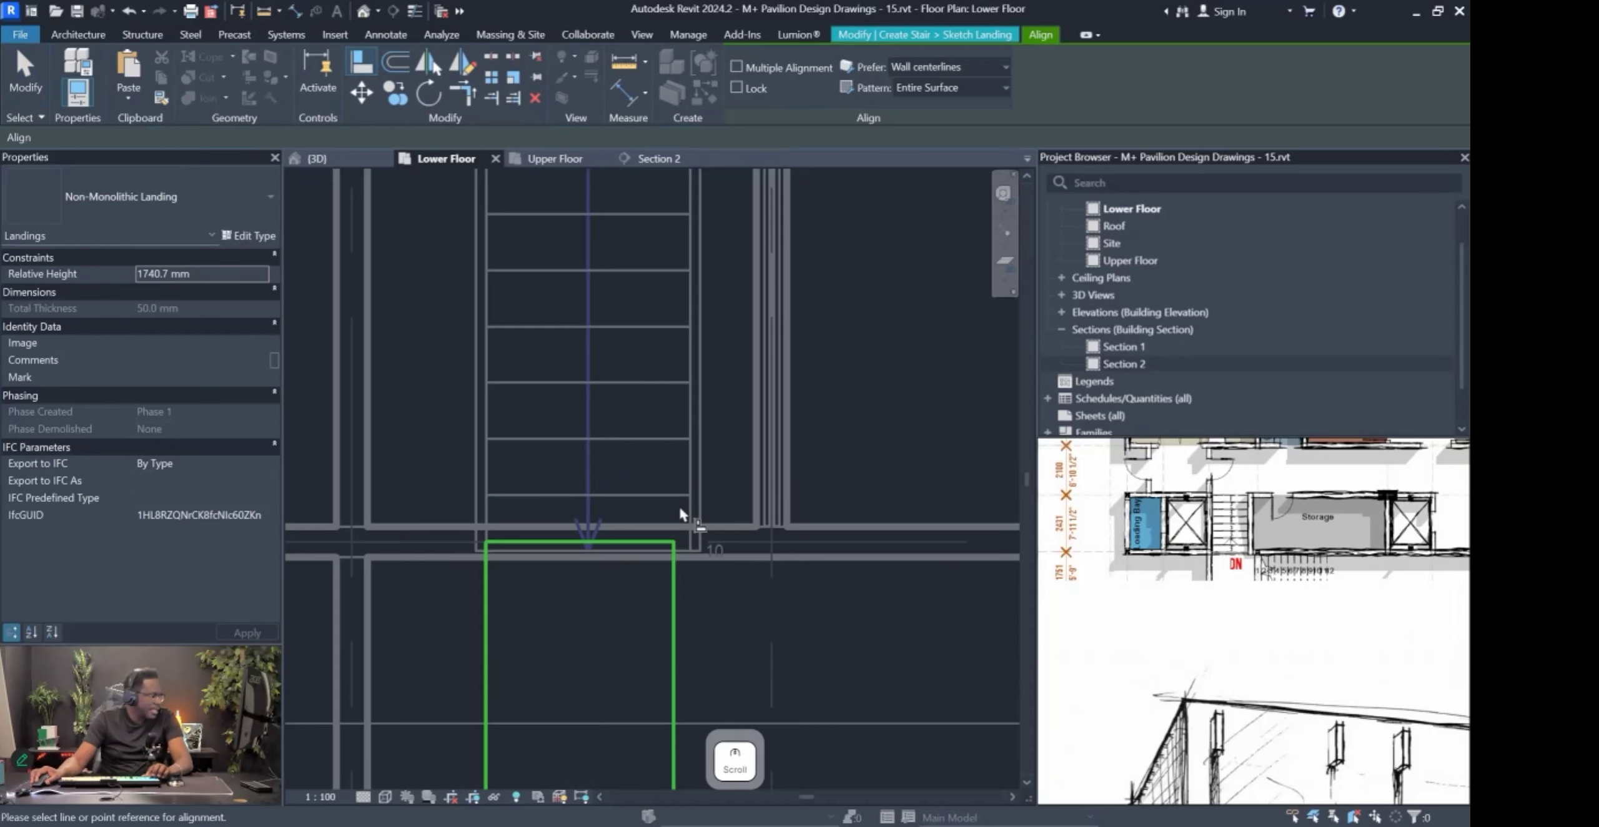
click(687, 507)
click(675, 624)
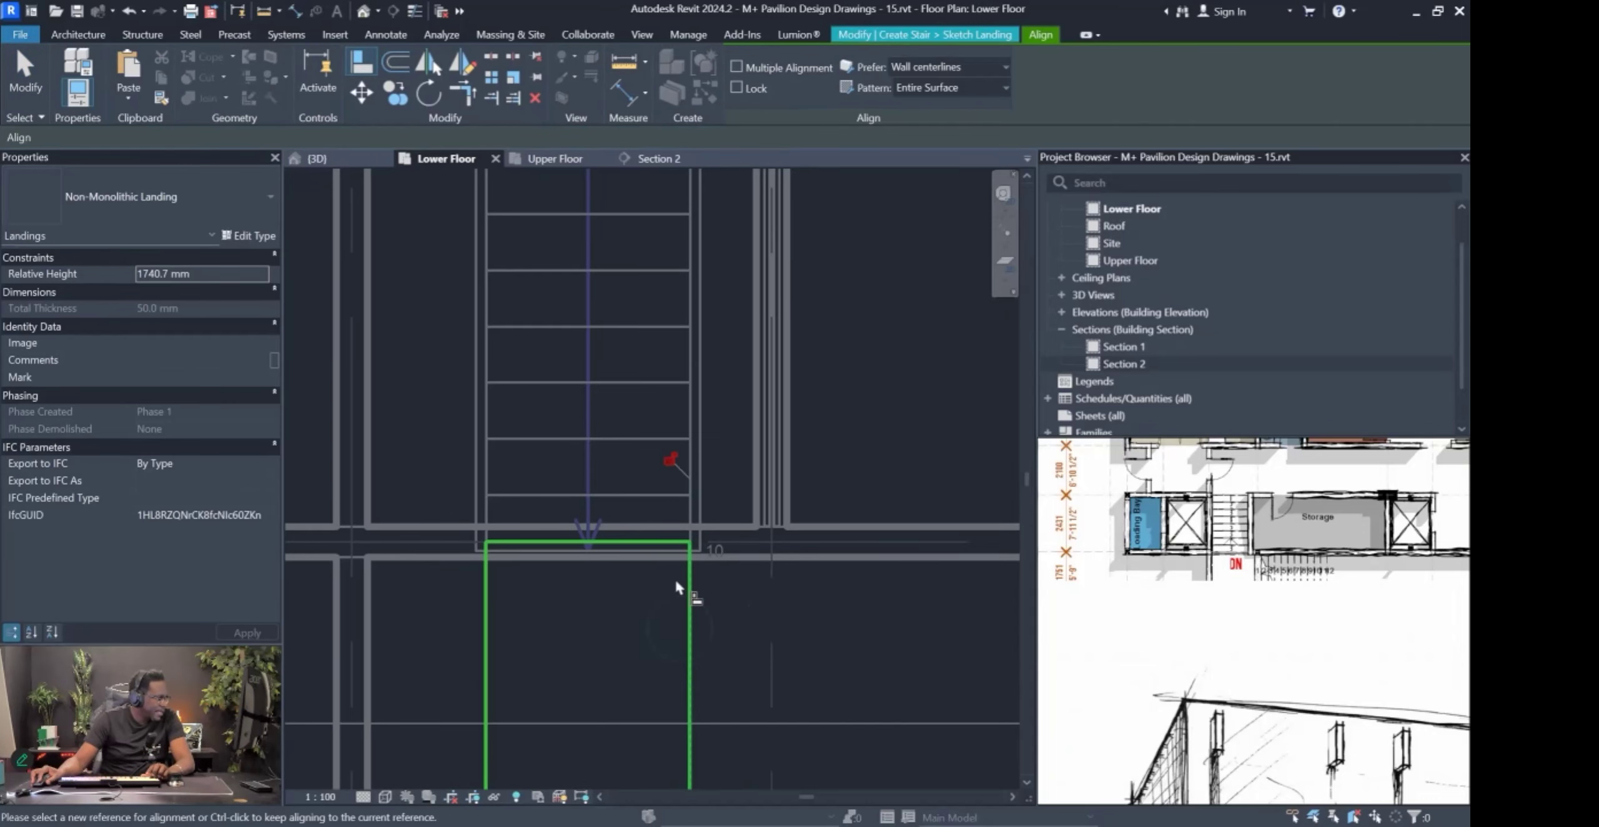
scroll(677, 594, down, 3)
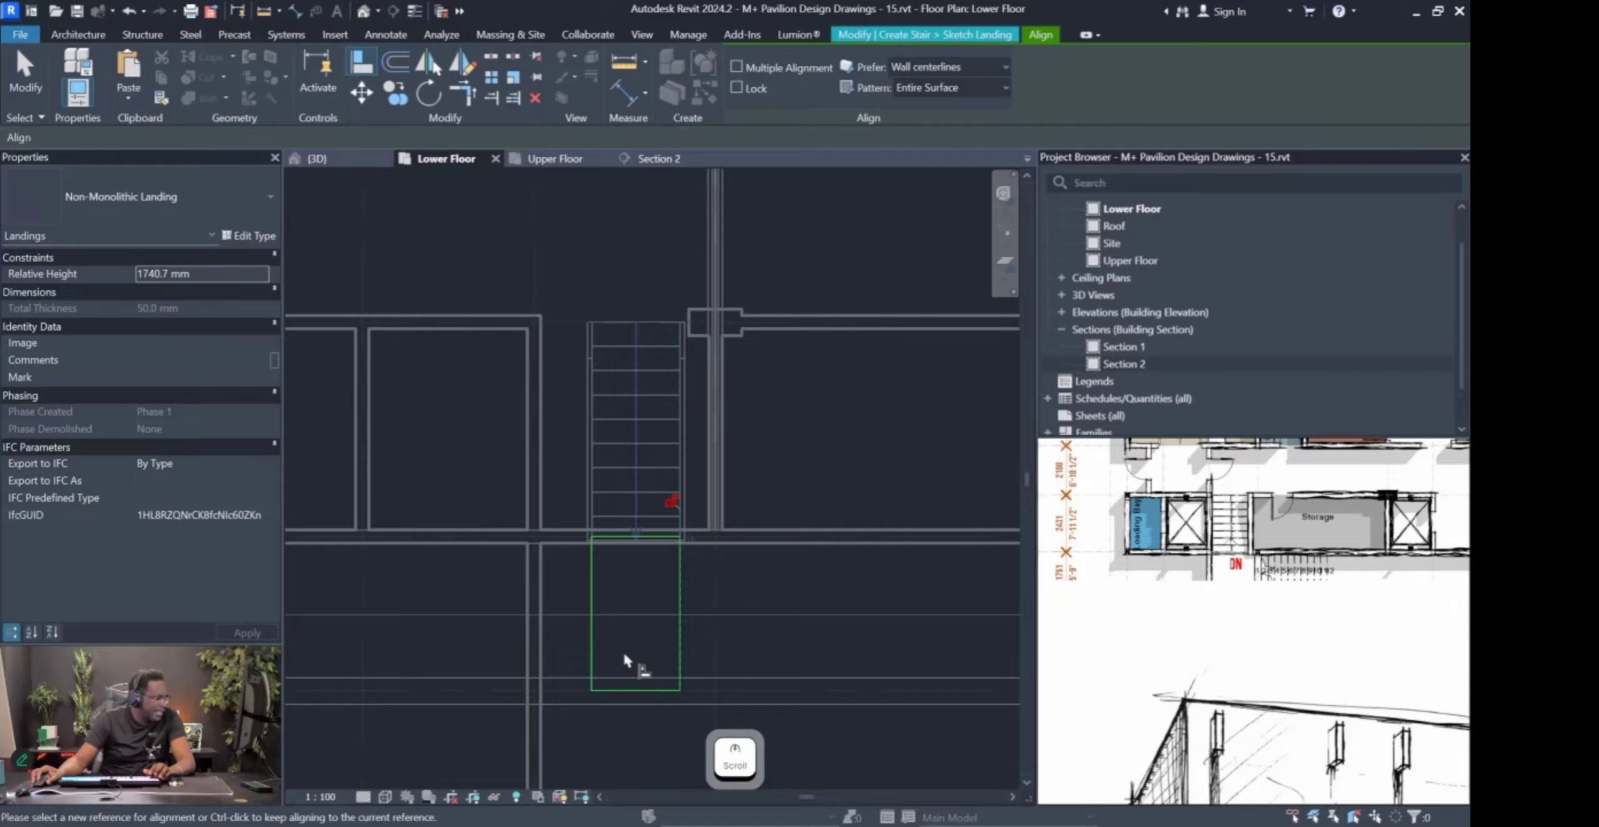
key(Escape)
key(Escape)
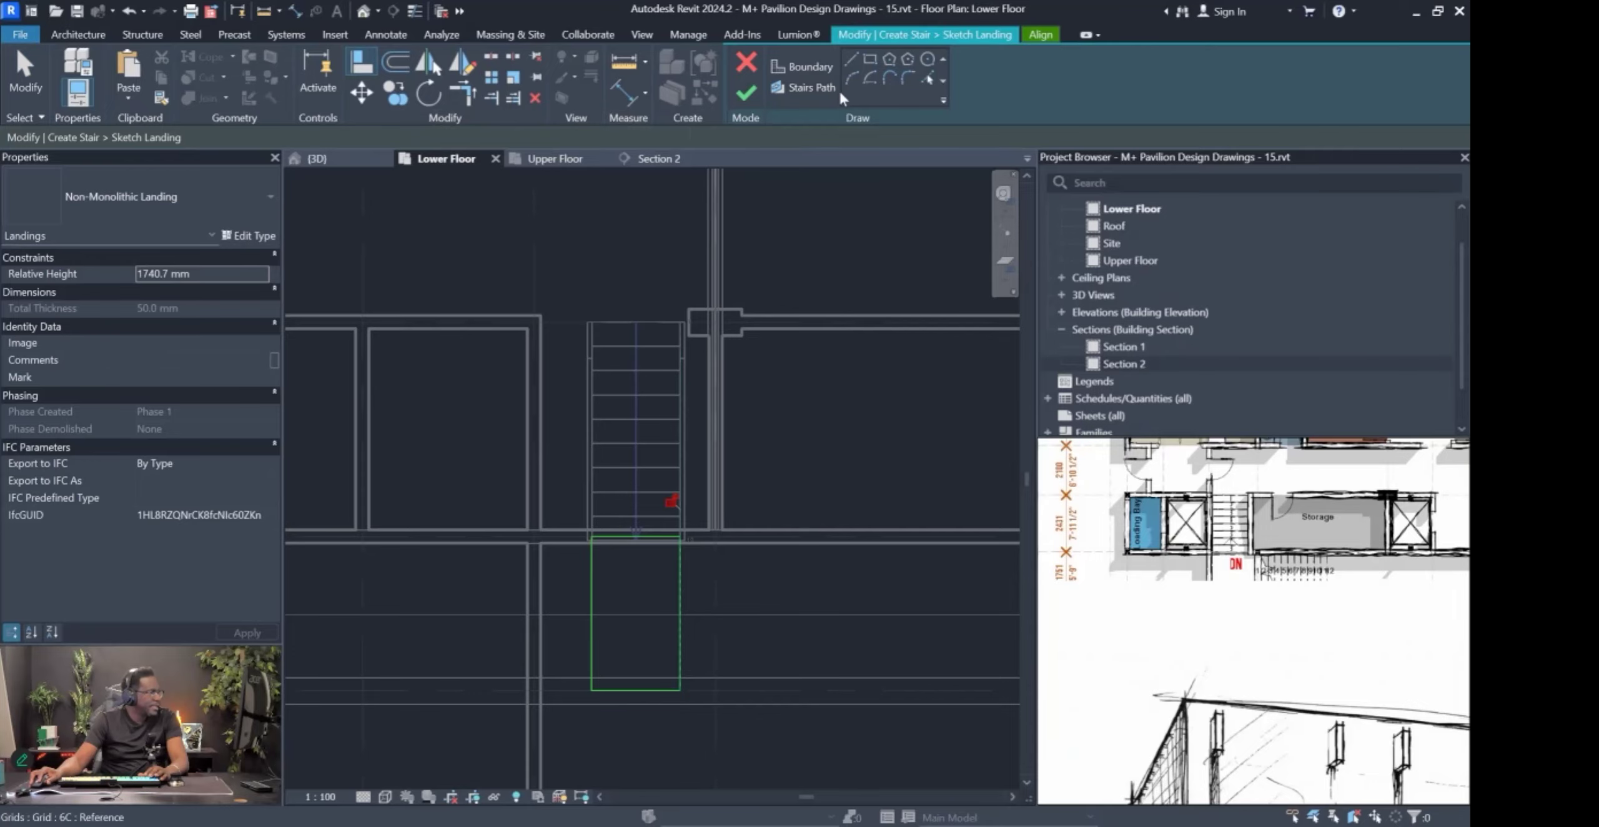
click(750, 96)
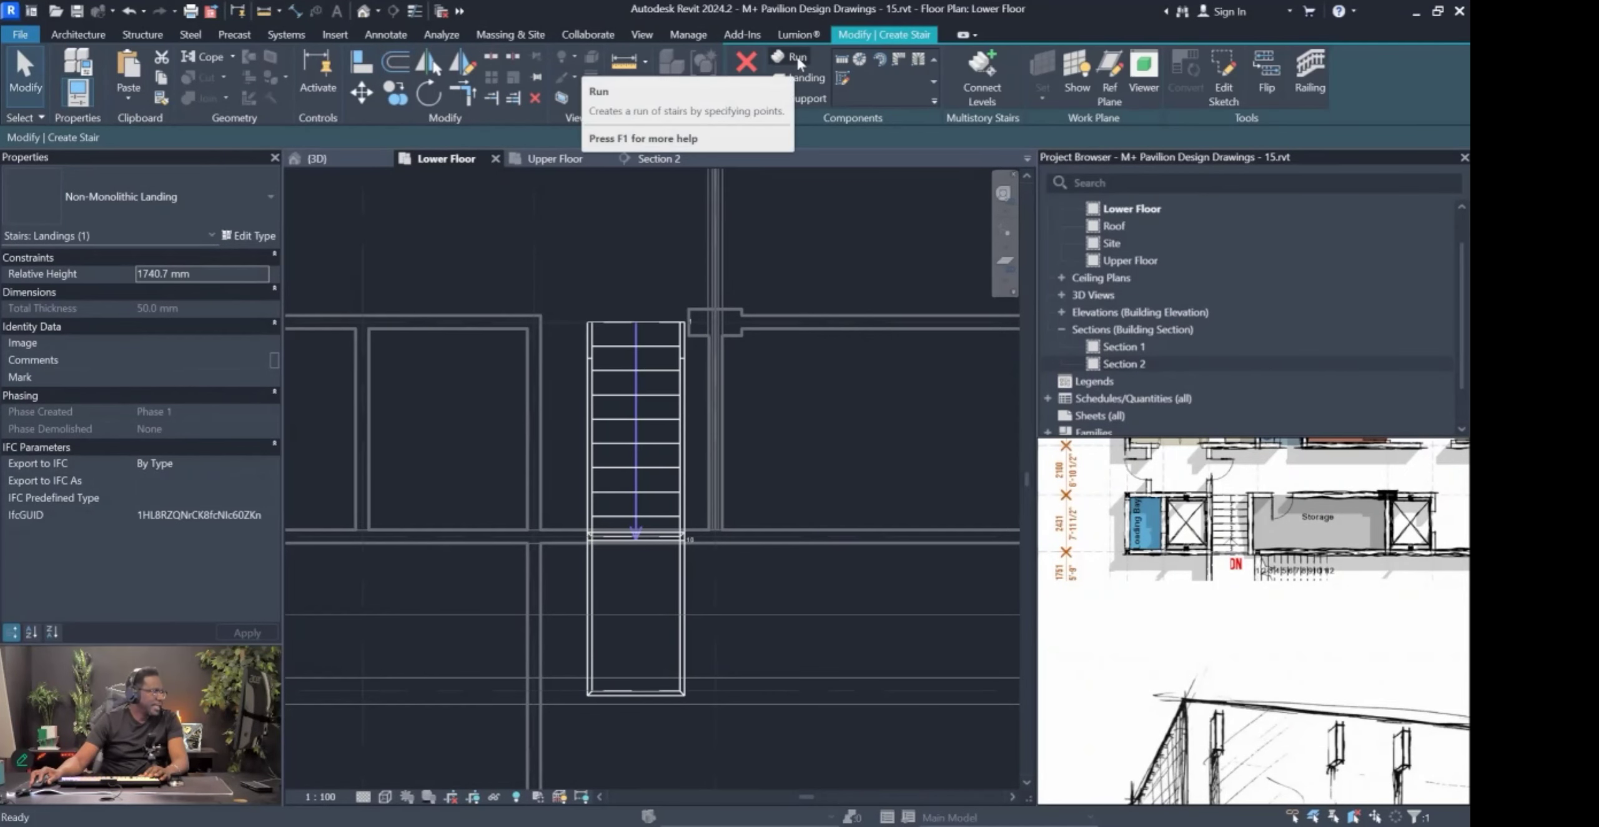
Add a second 1000 mm wide run of 10 risers heading east from the first landing, about 2475 mm long.
click(795, 55)
scroll(687, 650, up, 3)
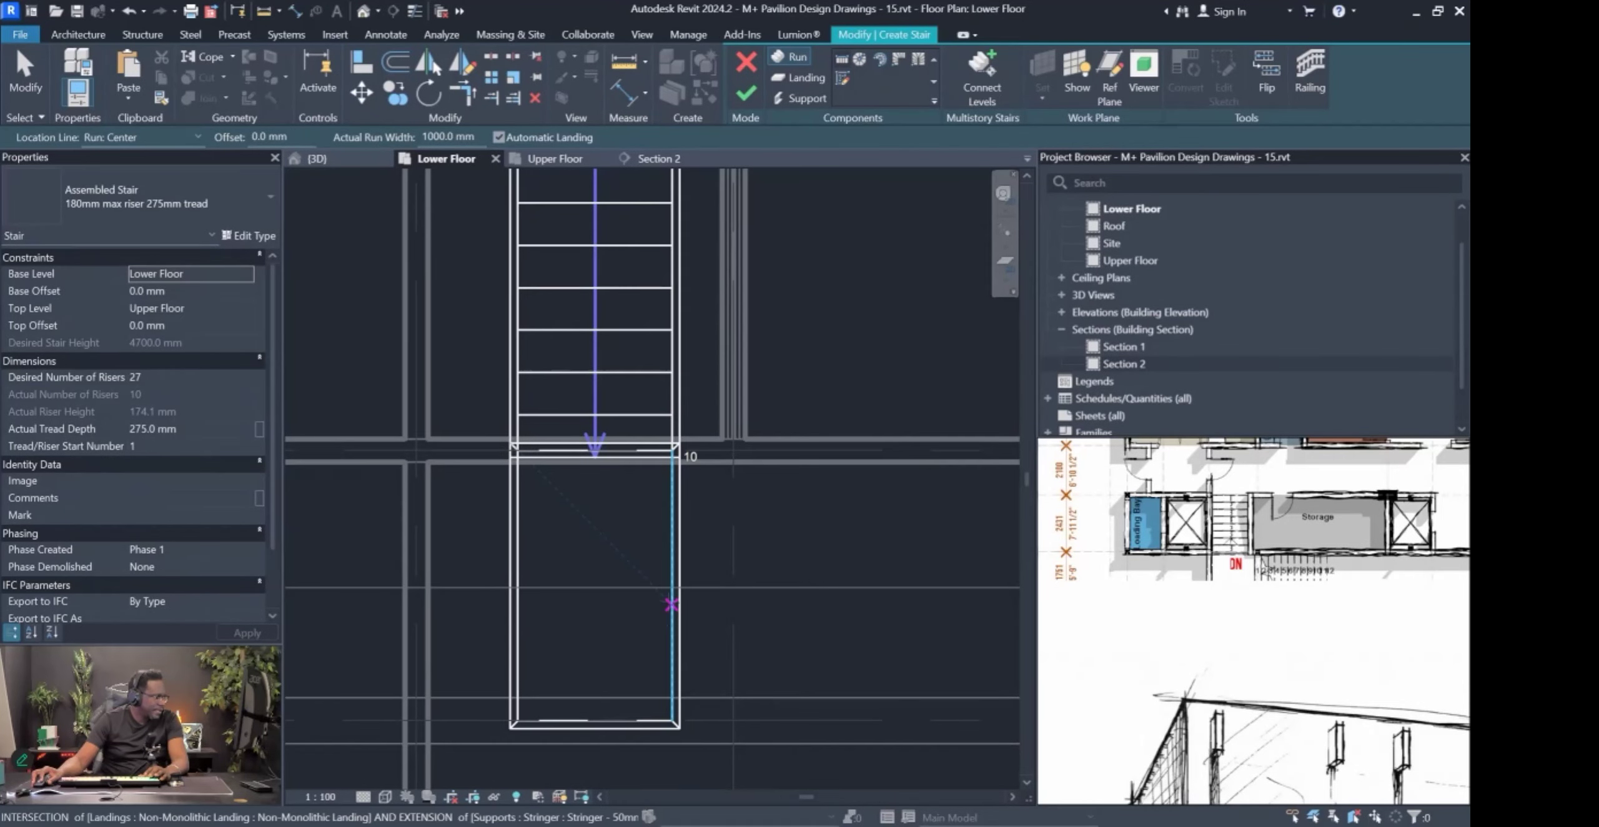
click(744, 604)
scroll(745, 604, down, 4)
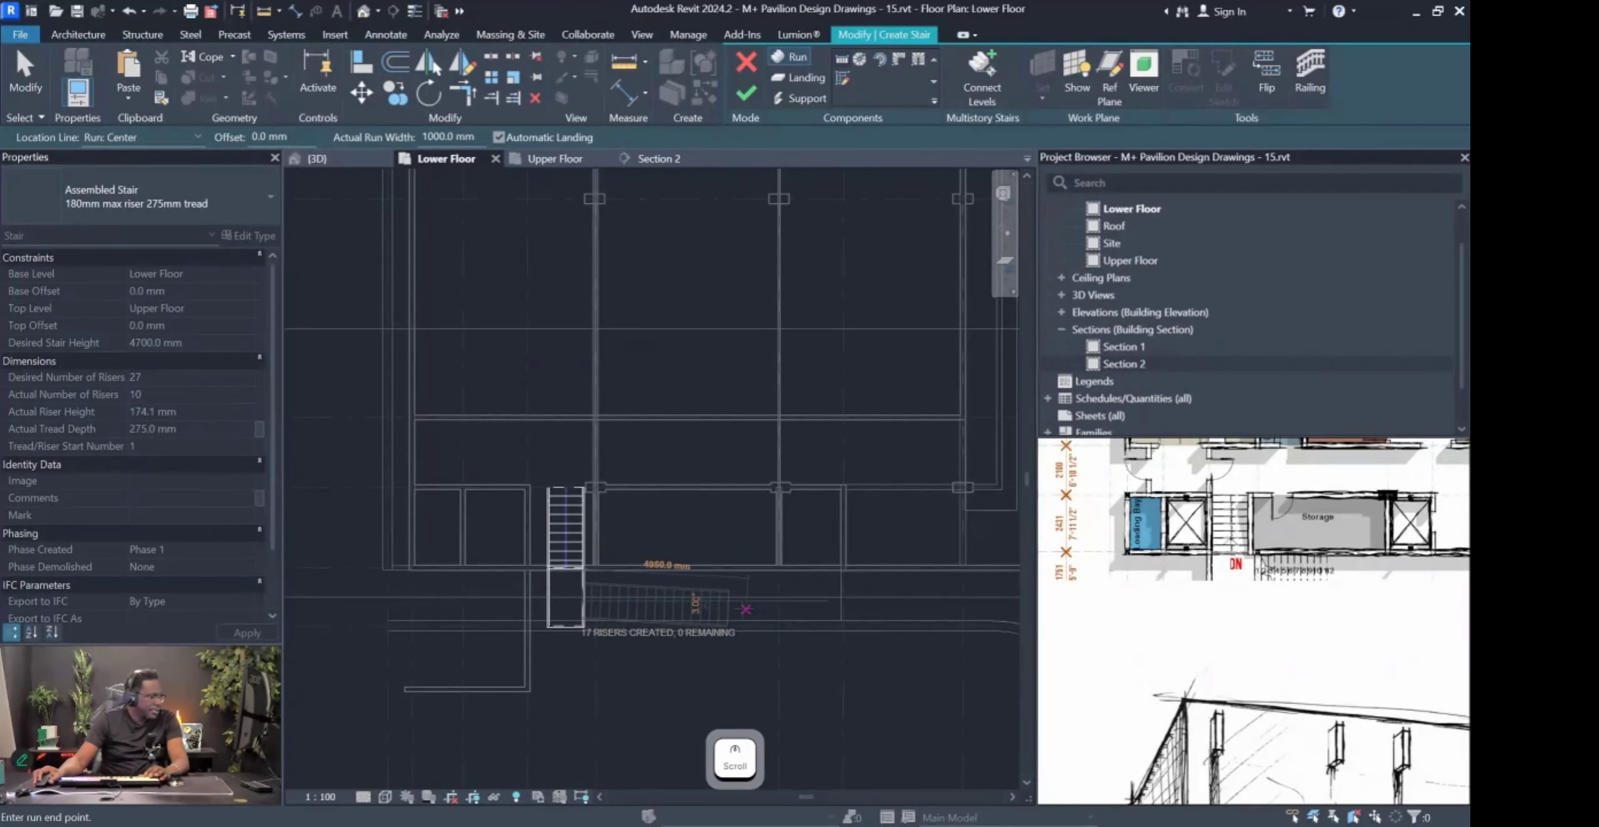
scroll(737, 600, up, 1)
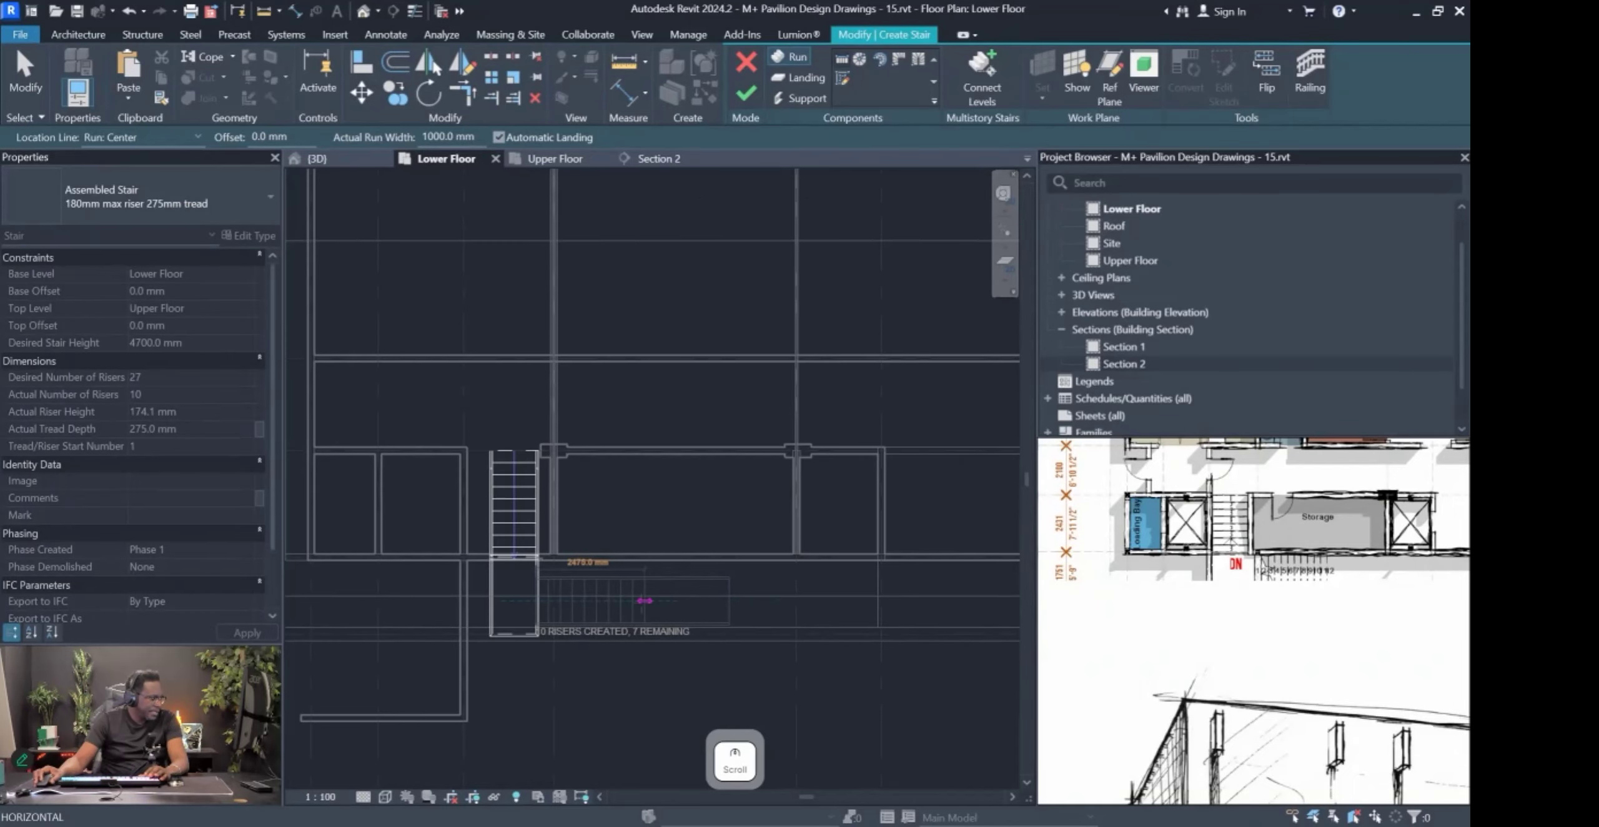
scroll(645, 600, up, 1)
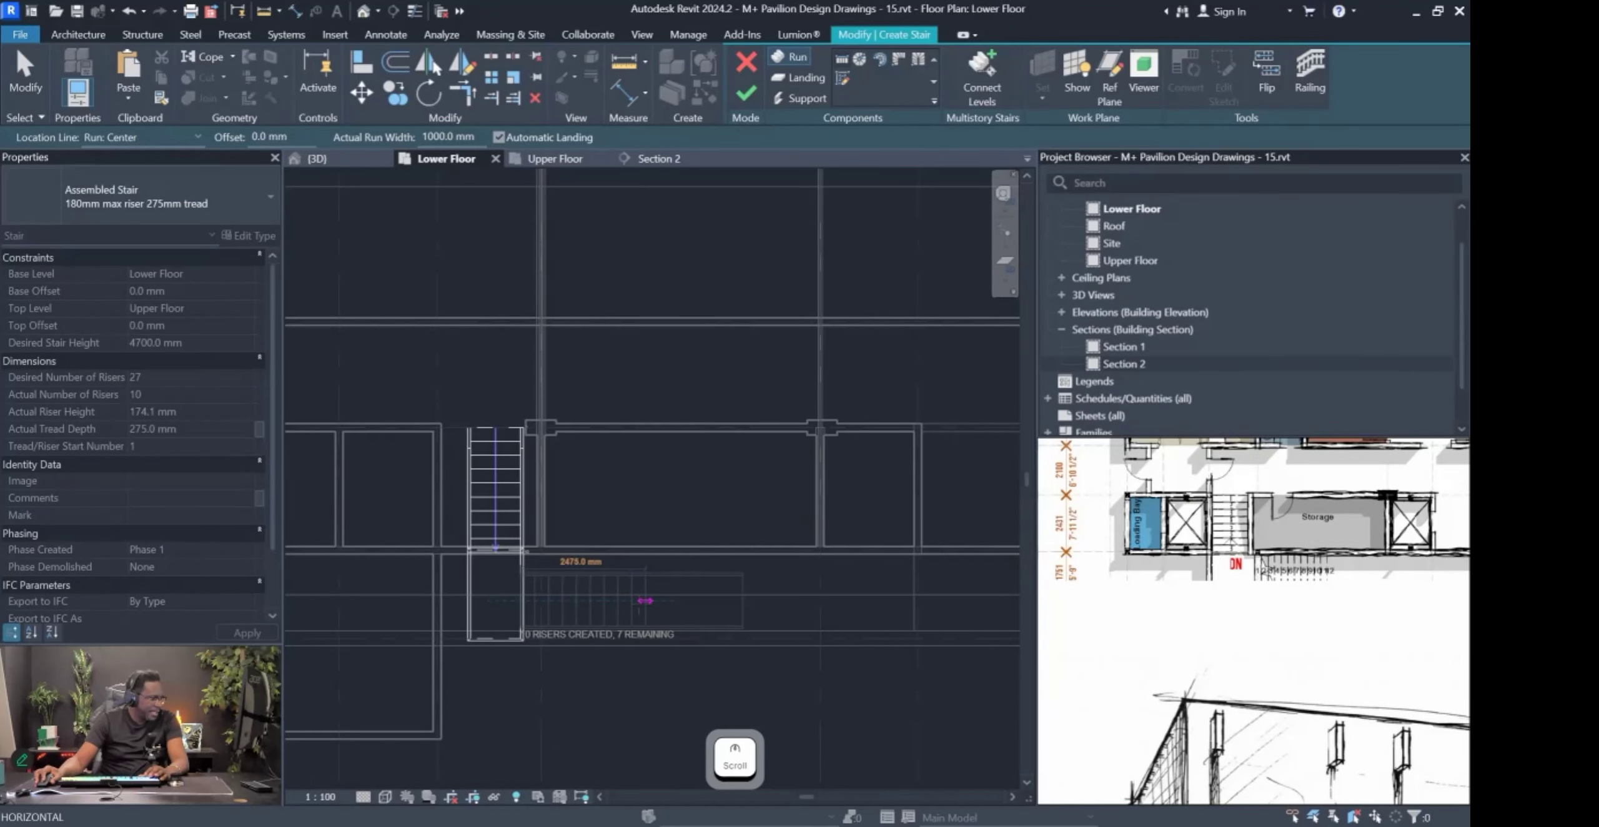
click(645, 600)
Sketch a rectangular second landing at the east end of the second run, about 1640 mm long.
click(822, 76)
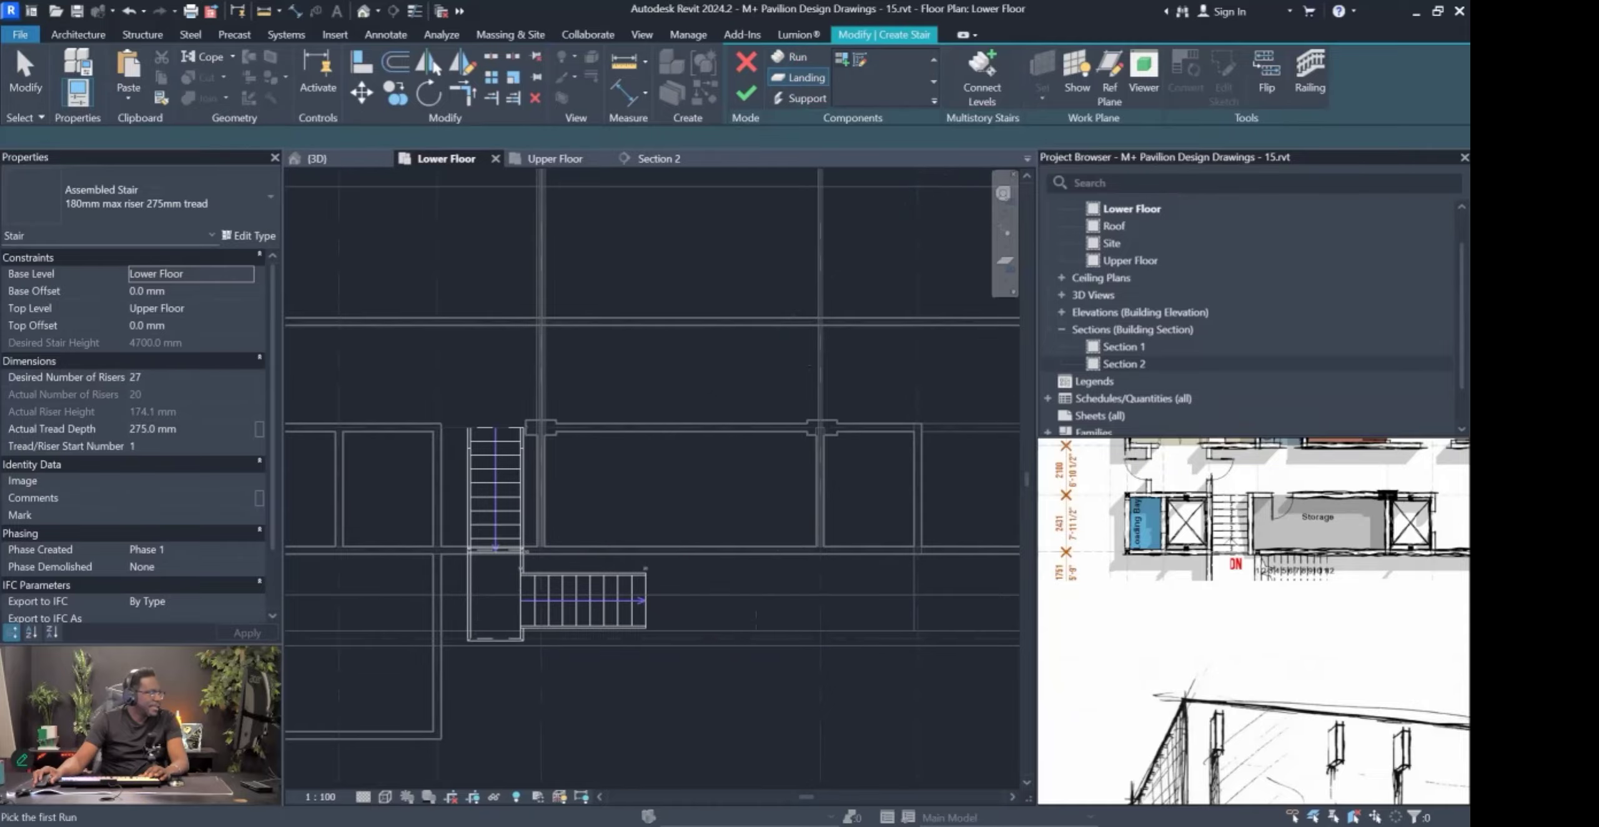
scroll(676, 604, up, 5)
scroll(589, 549, up, 1)
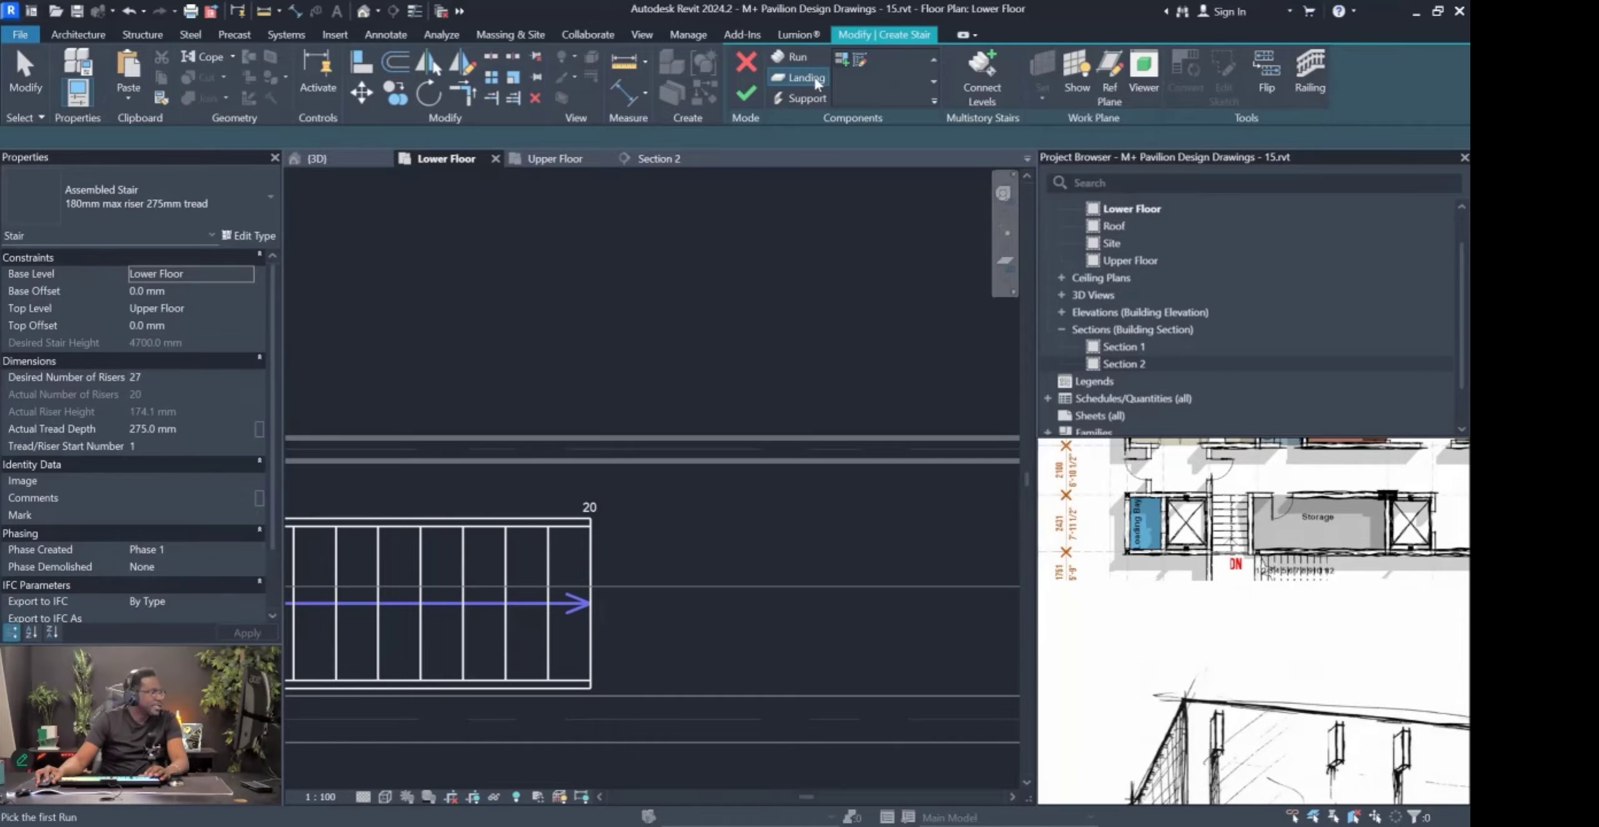
click(859, 60)
scroll(662, 694, down, 2)
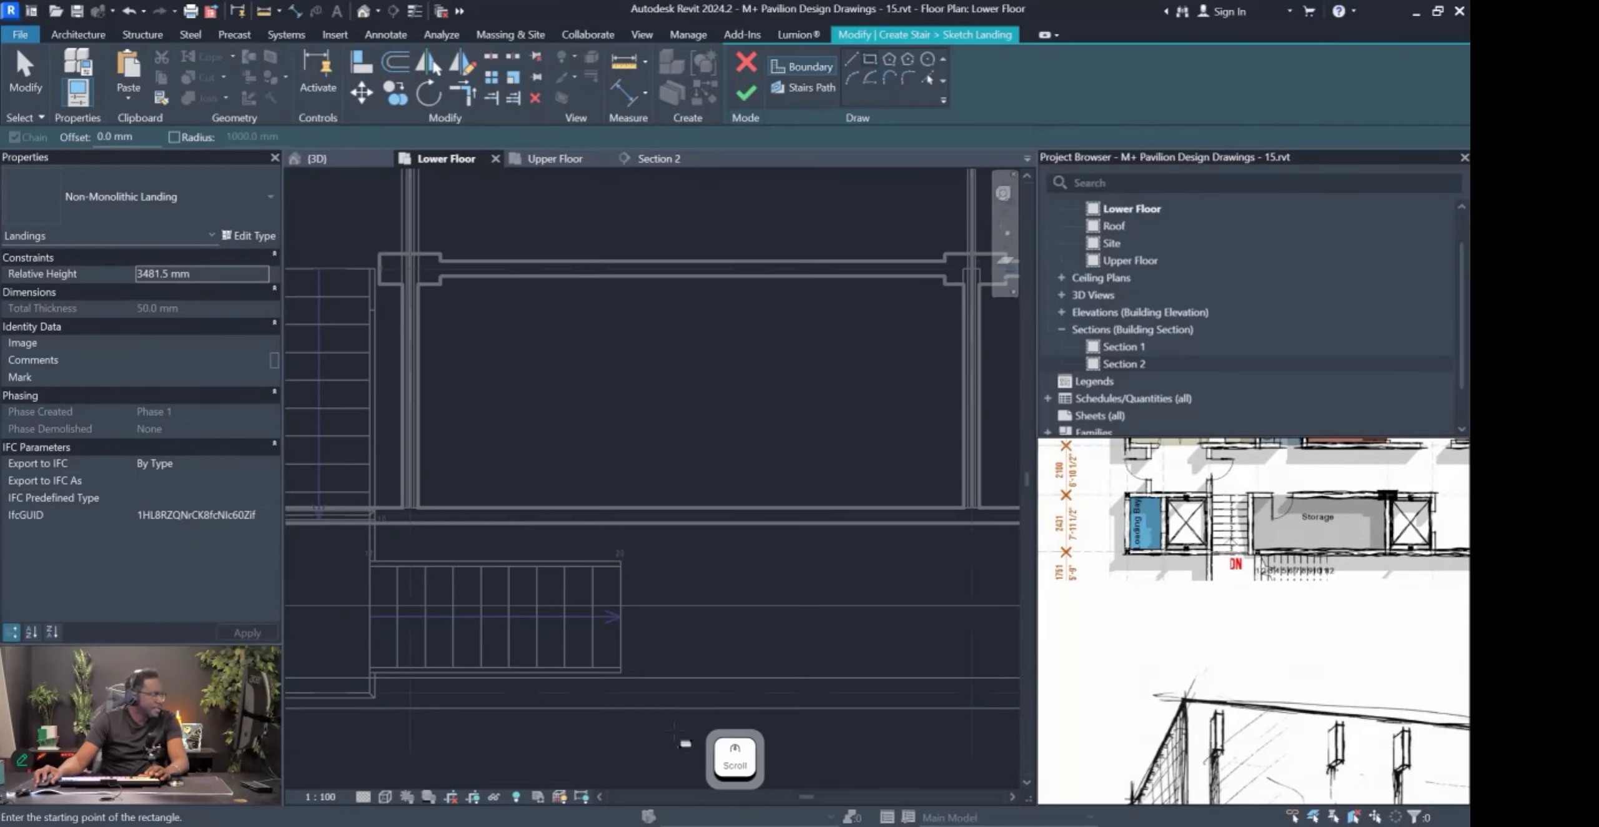
click(620, 667)
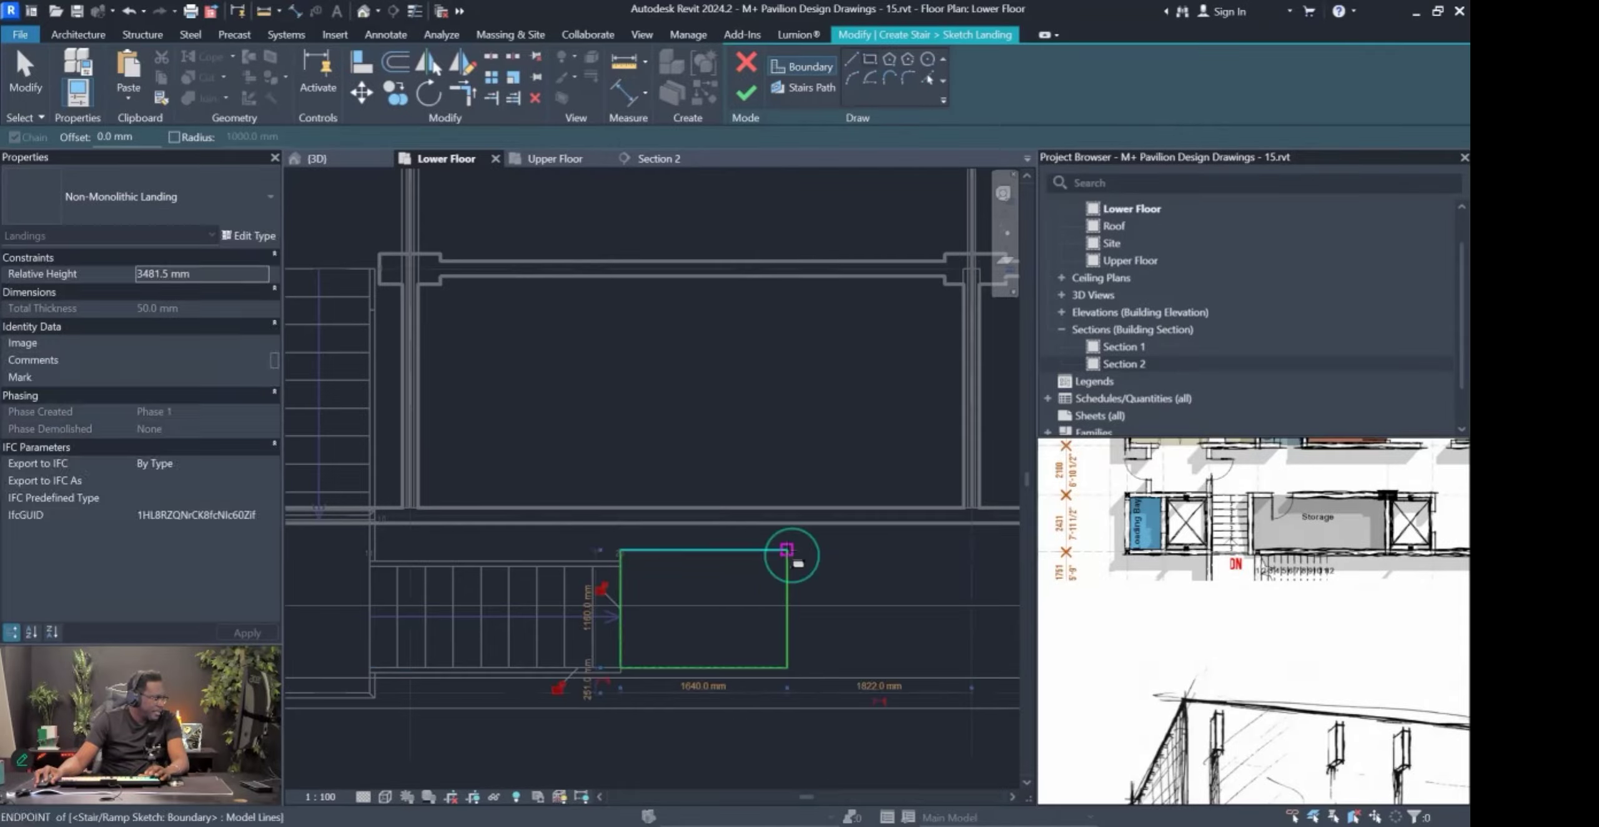
click(787, 549)
Align the second landing's north edge with the side of the second run and finish the landing sketch.
scroll(645, 566, up, 2)
key(a)
key(l)
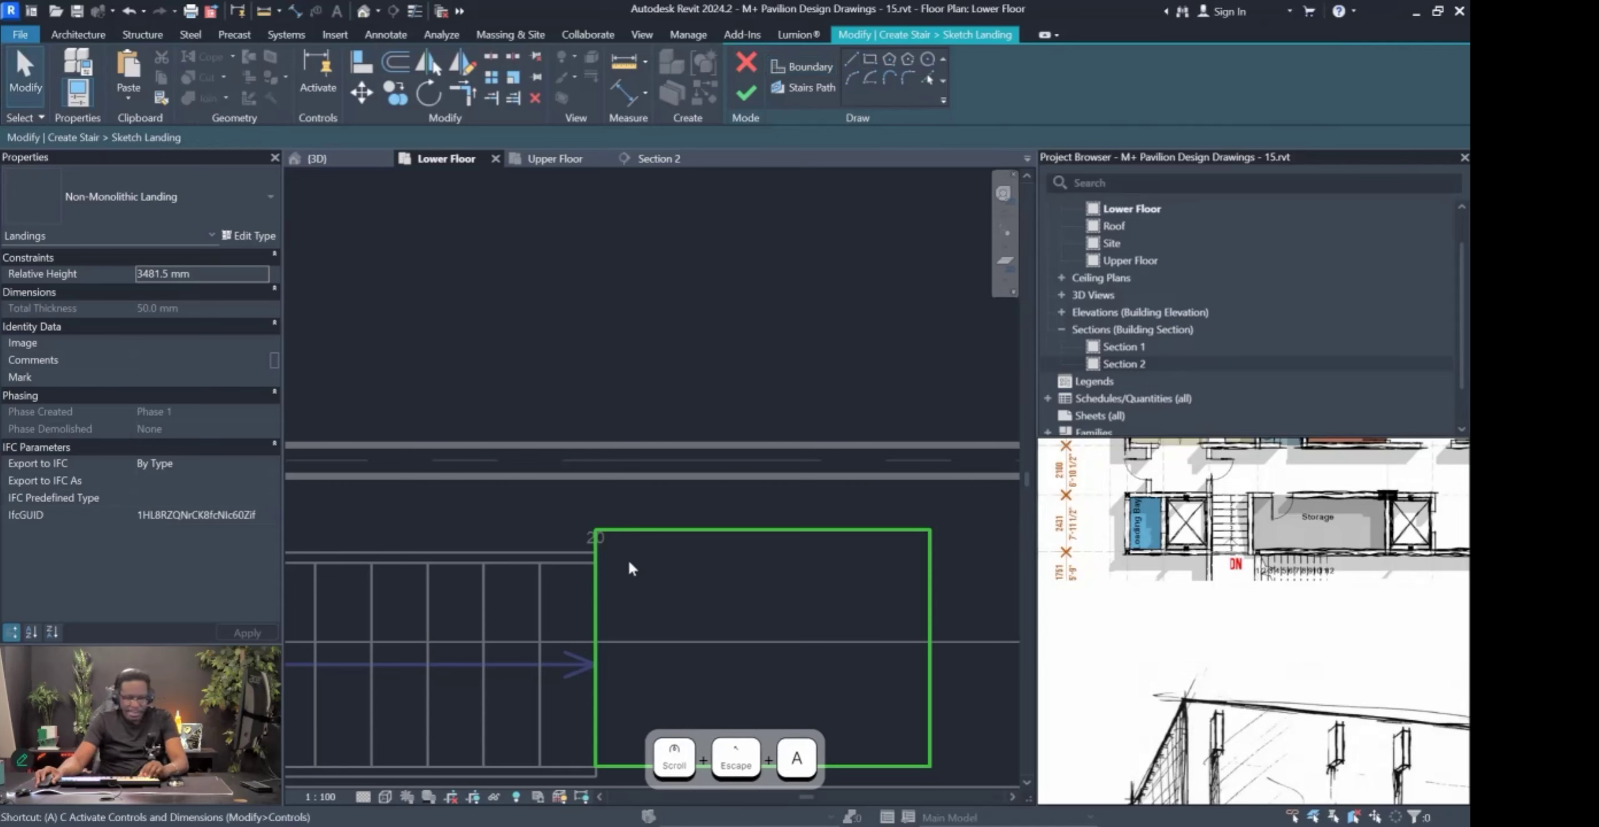
scroll(747, 577, down, 3)
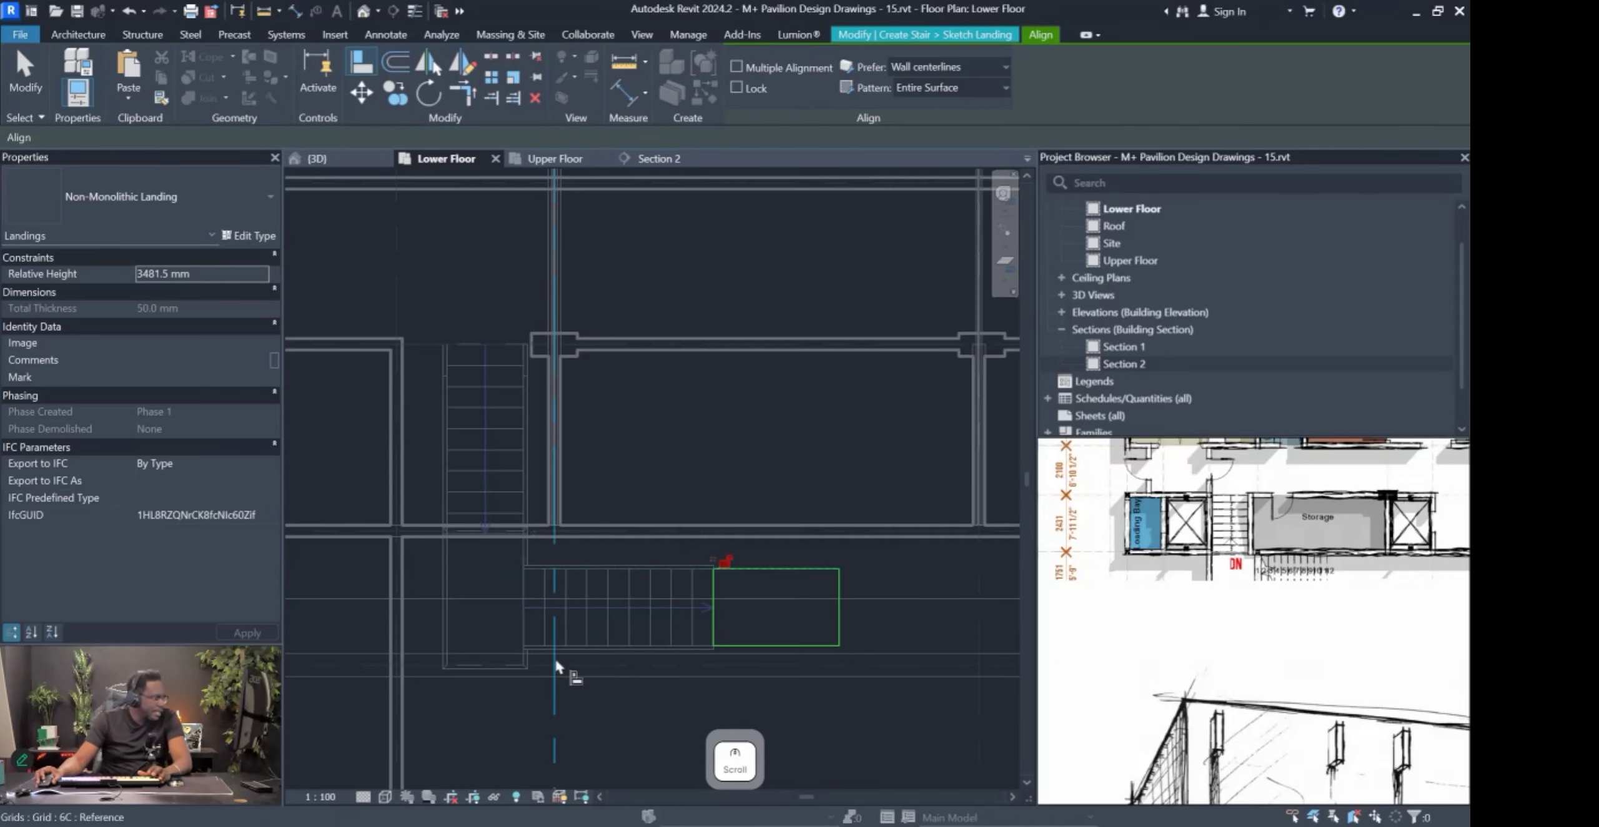
click(478, 531)
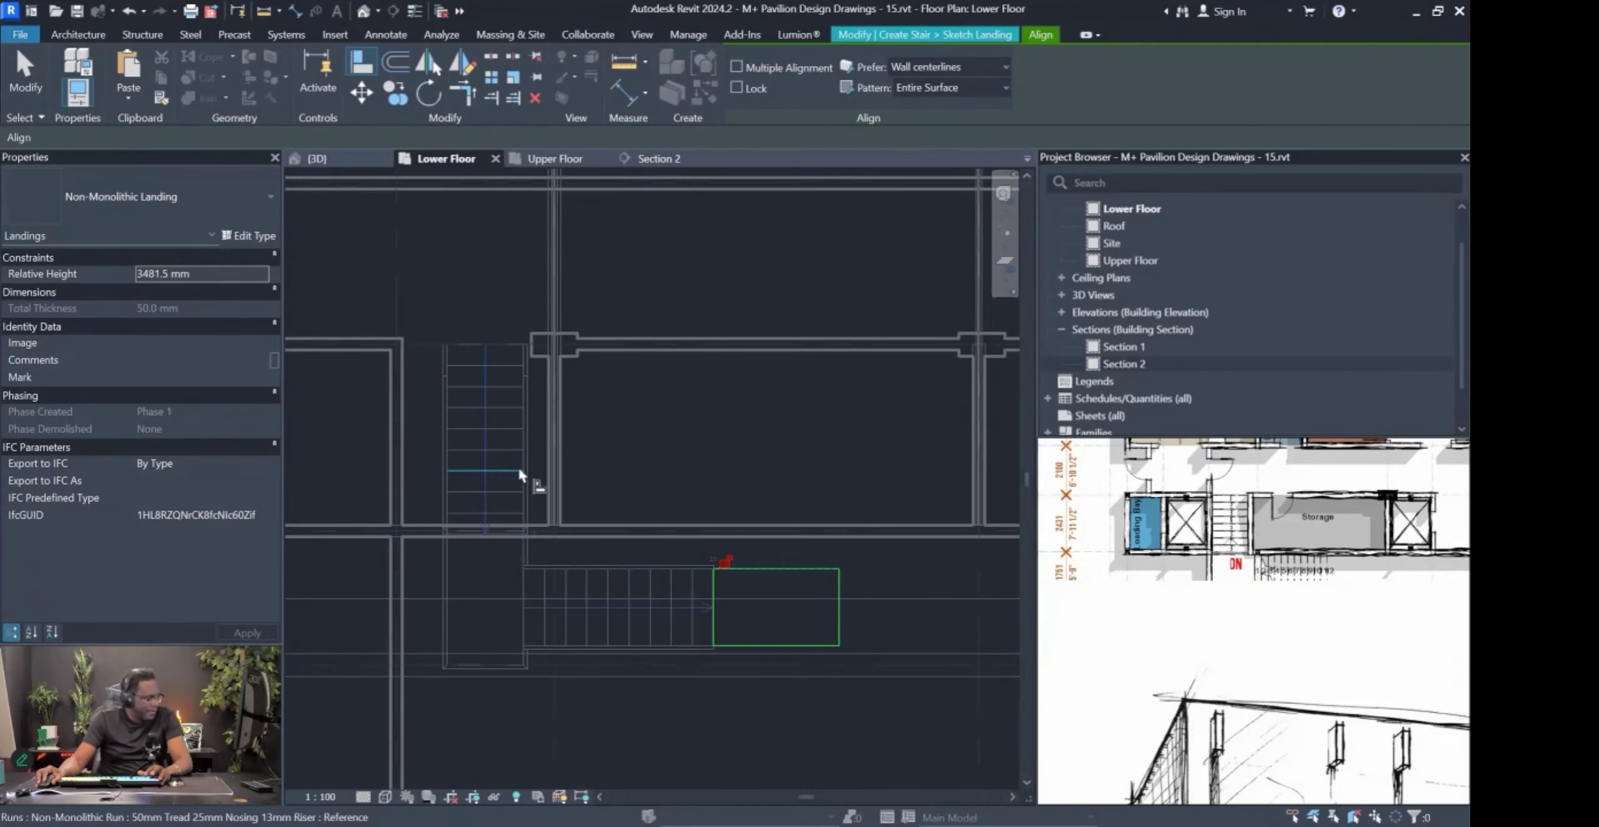
scroll(522, 502, down, 2)
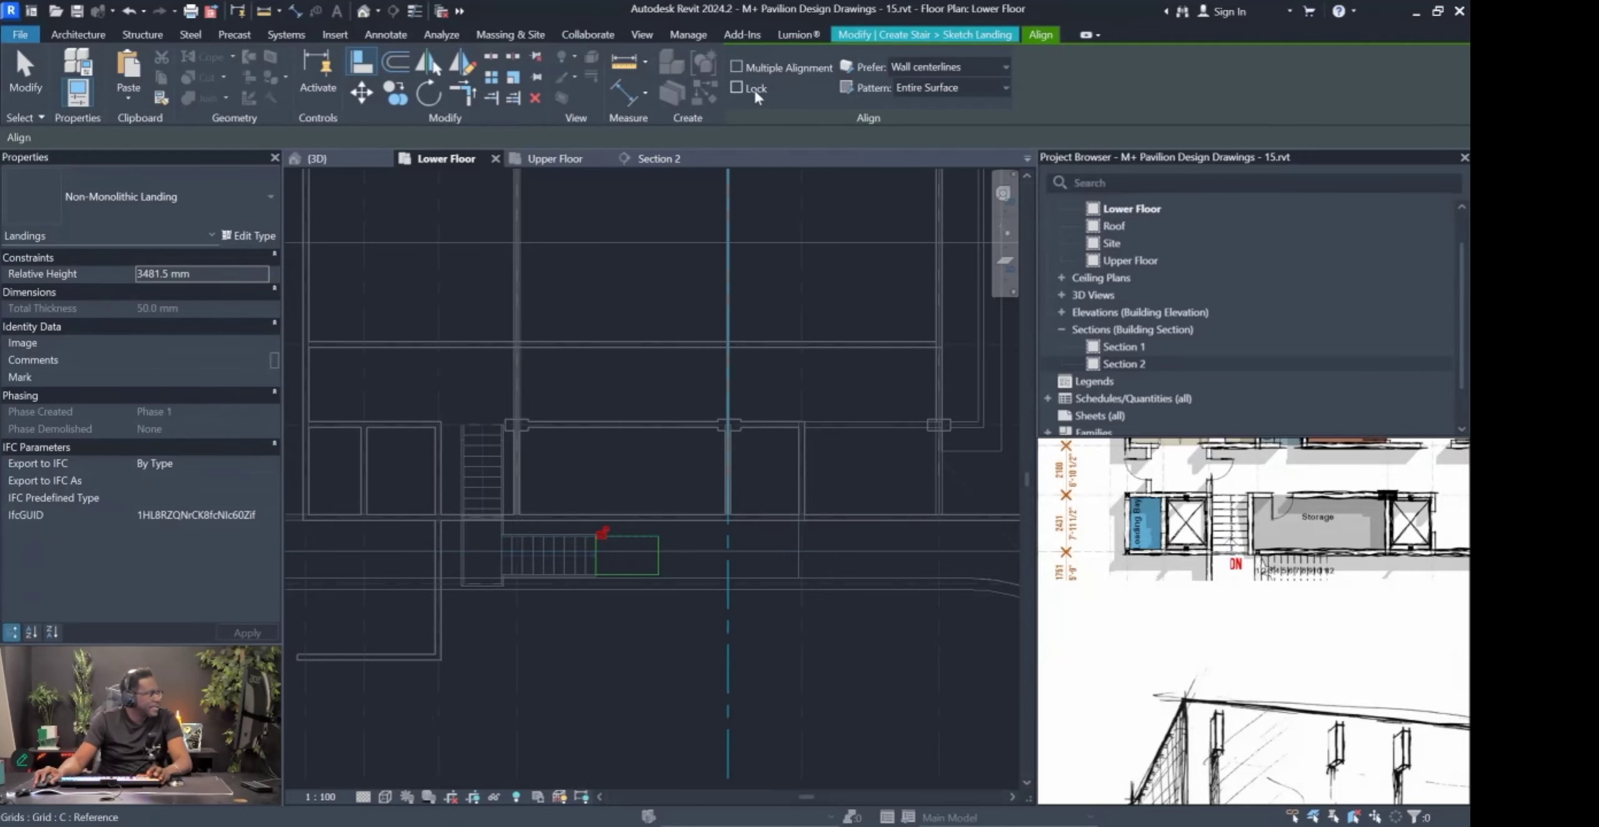
key(Escape)
key(Escape)
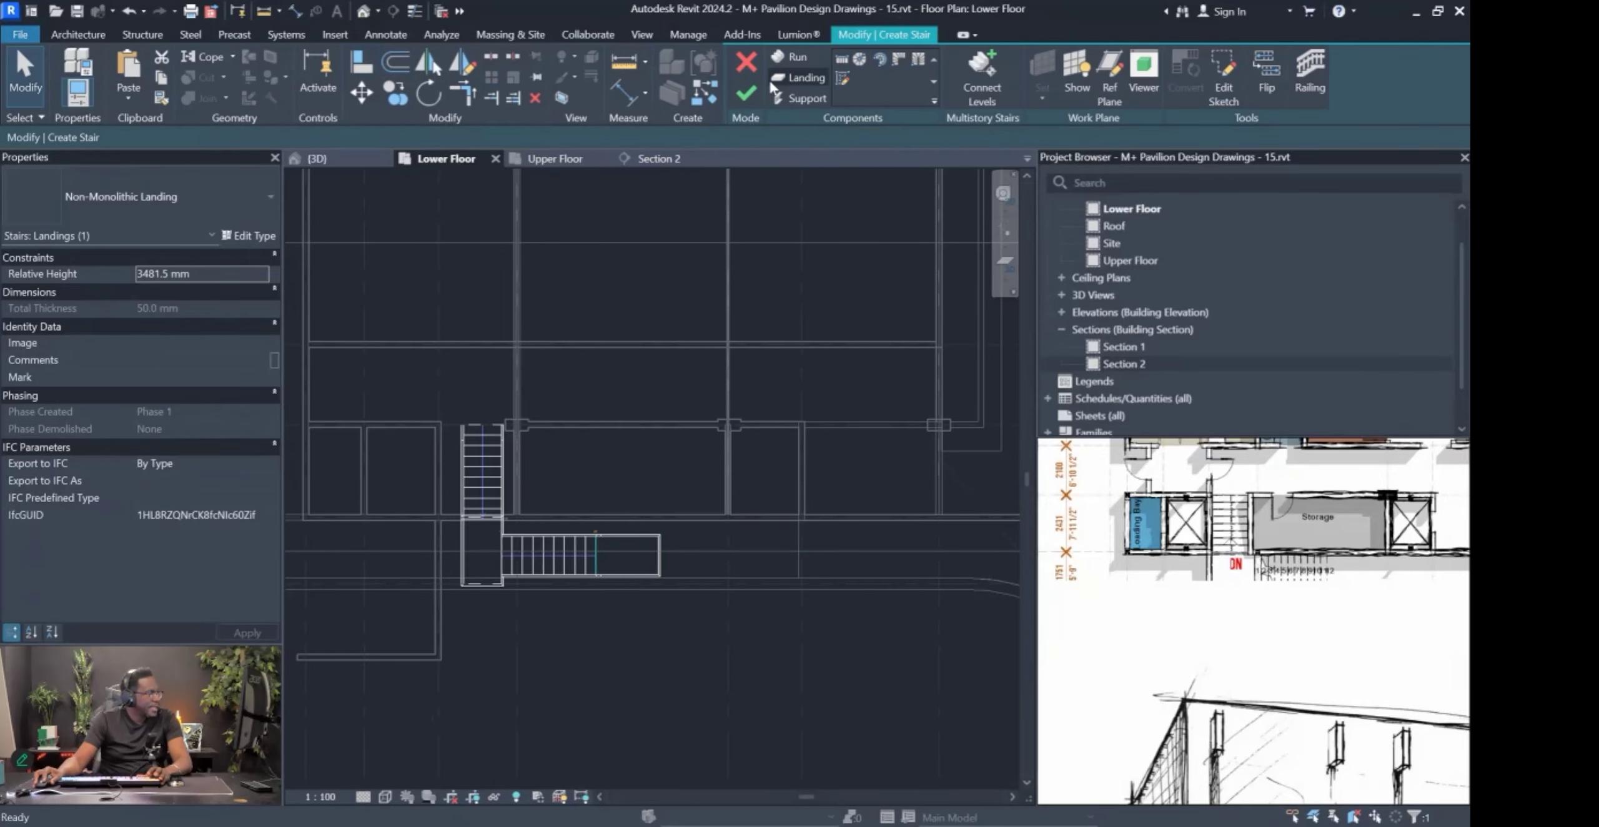
Add a third 1000 mm wide run with the remaining 7 risers, heading east from the second landing.
click(791, 57)
scroll(678, 536, up, 4)
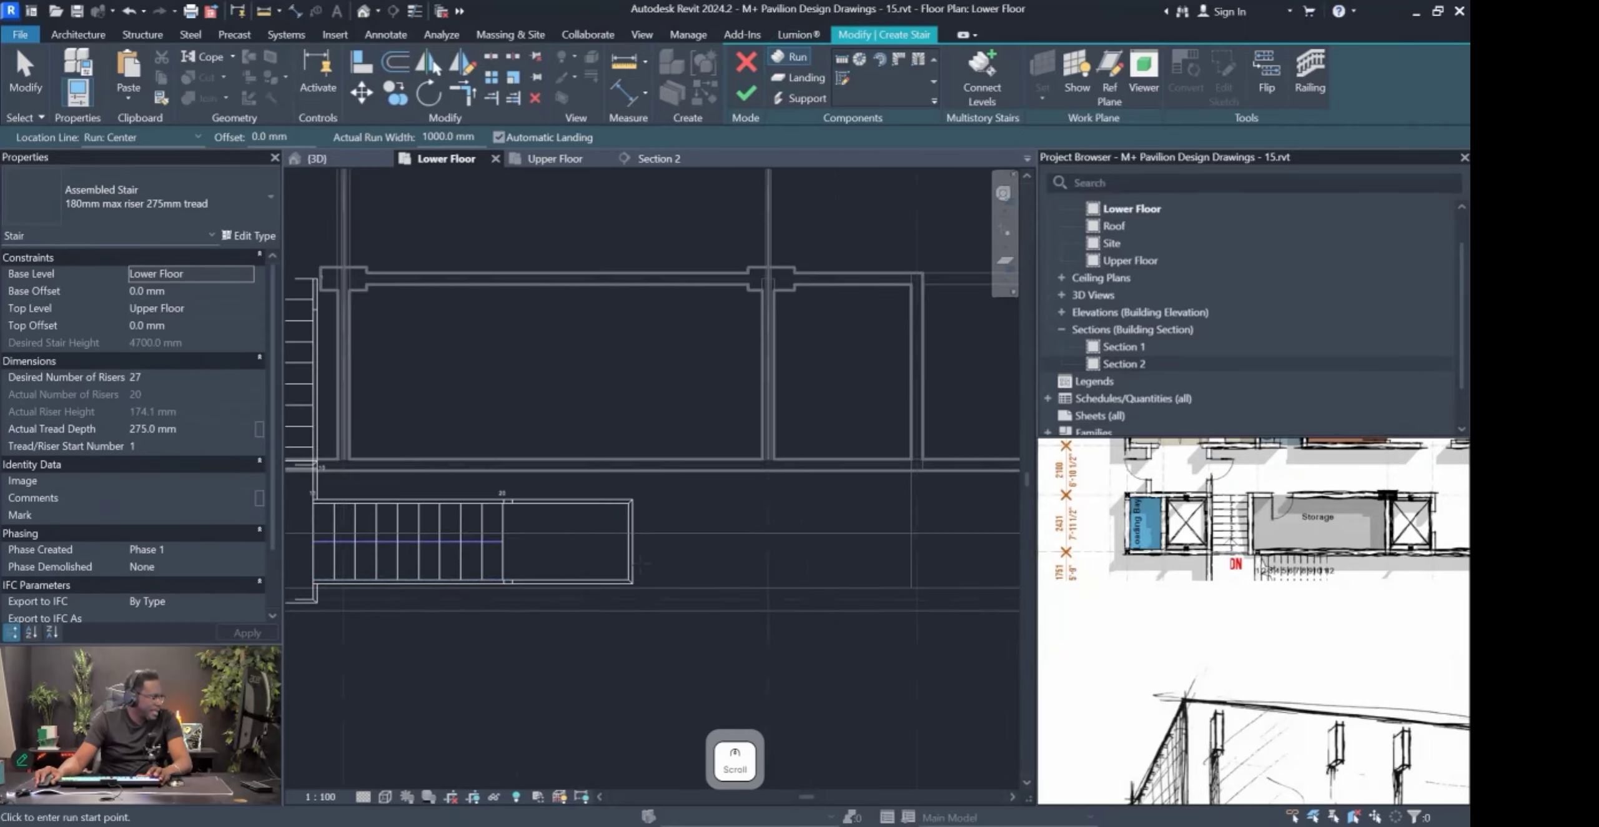
click(625, 536)
scroll(632, 537, down, 2)
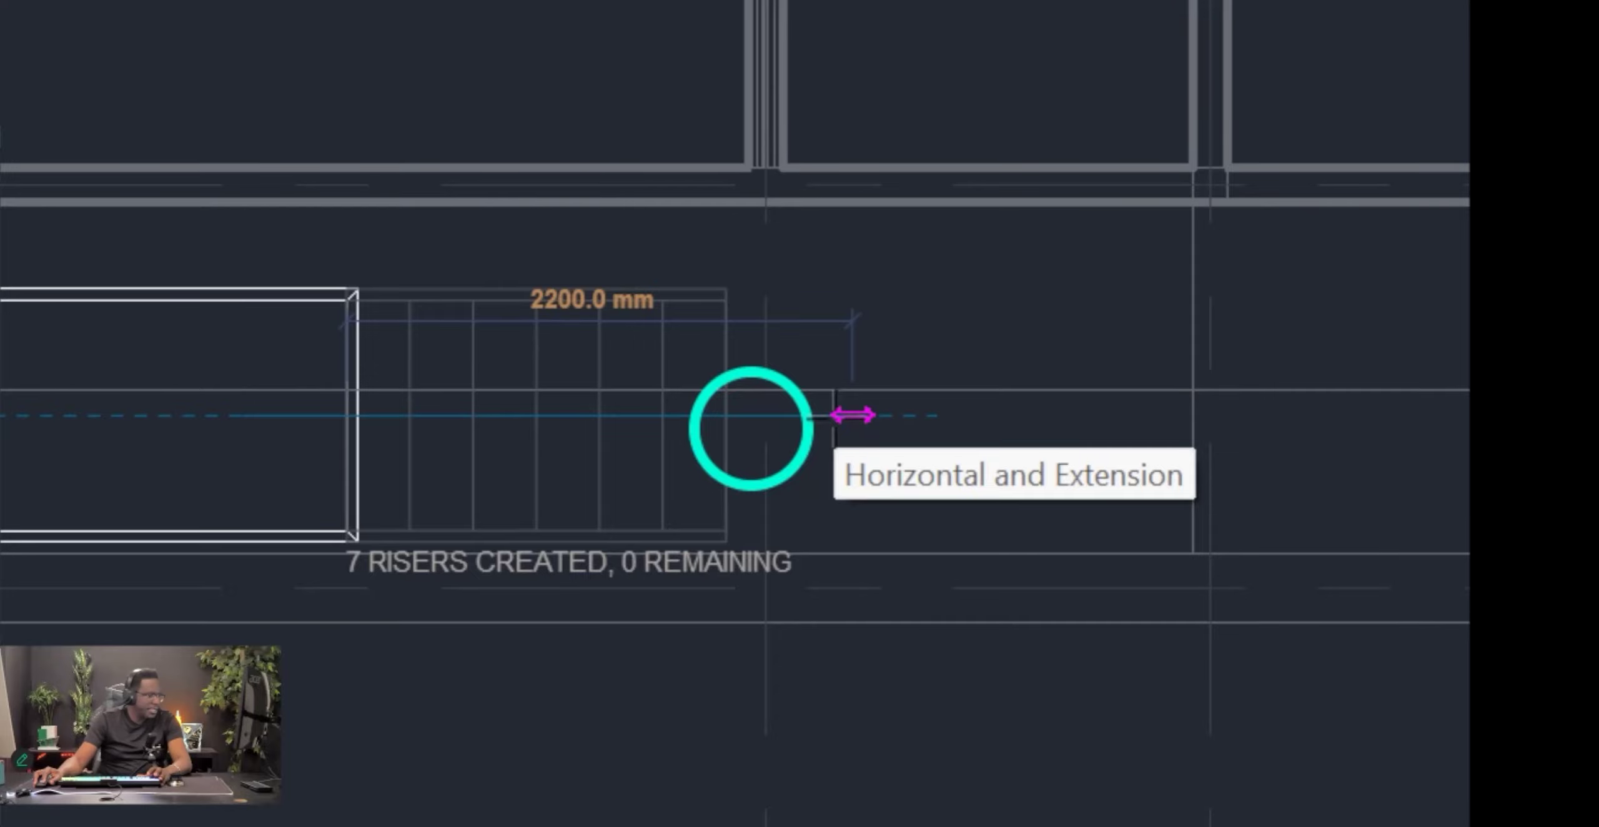
click(834, 415)
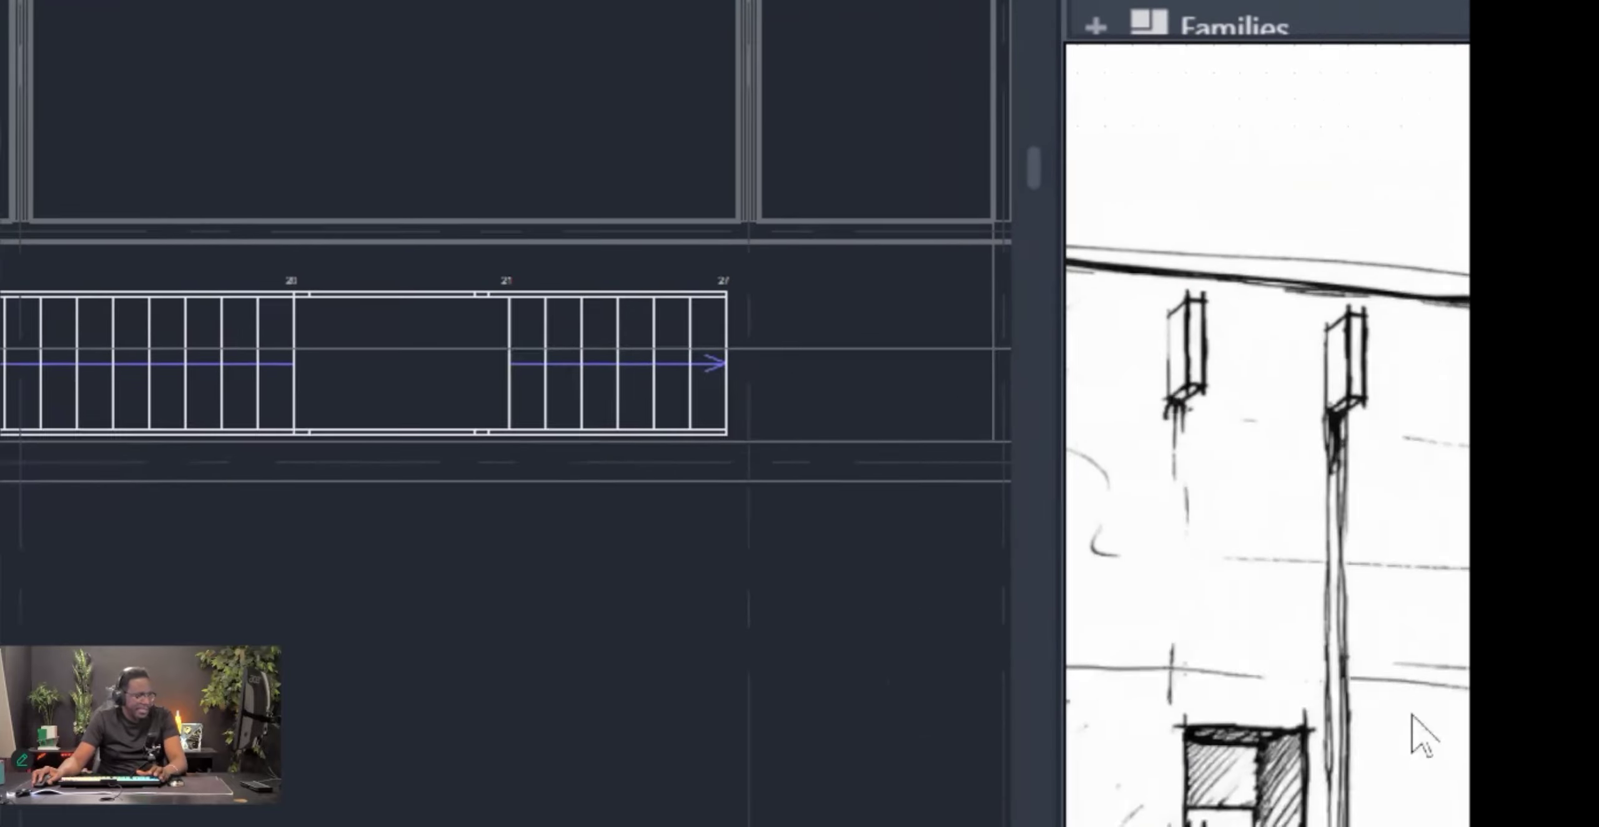
Finish the complete stair and isolate it in the 3D view with a selection box.
click(127, 86)
scroll(750, 475, down, 2)
click(615, 466)
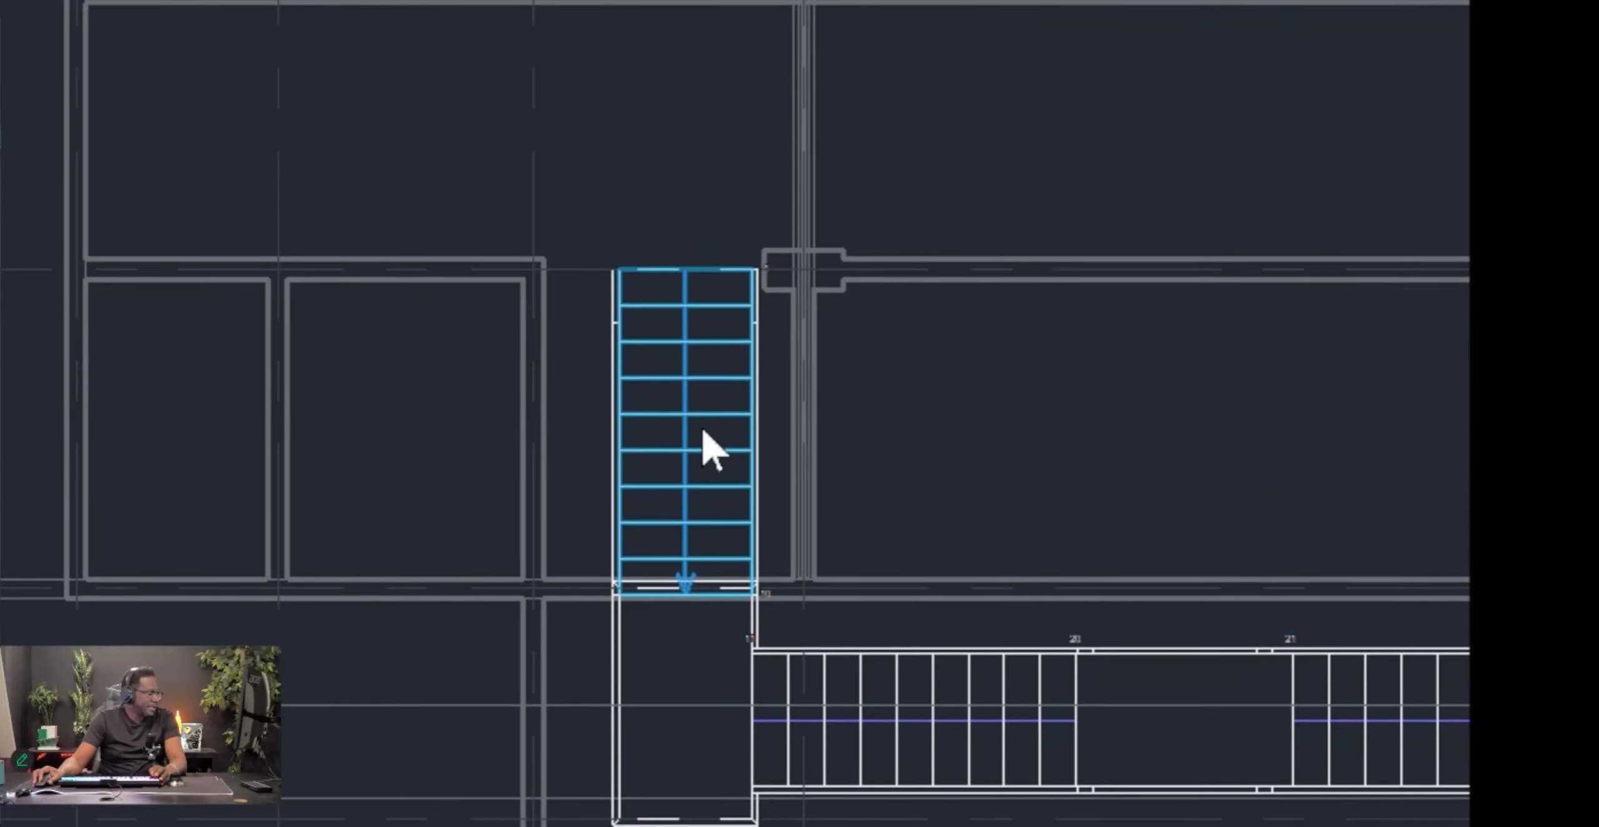
click(714, 488)
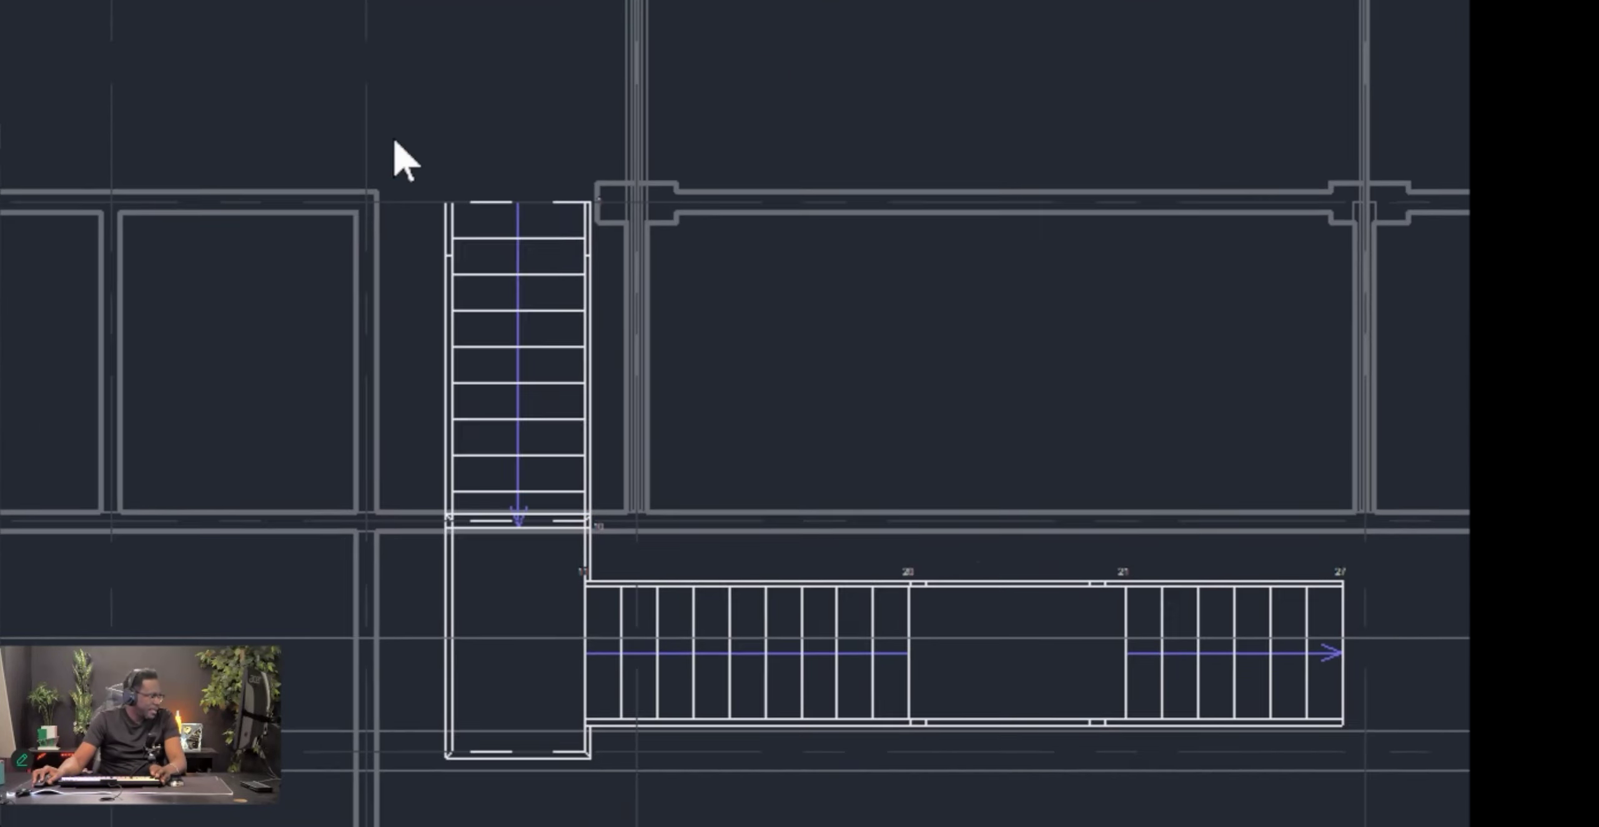
drag(416, 94, 1372, 826)
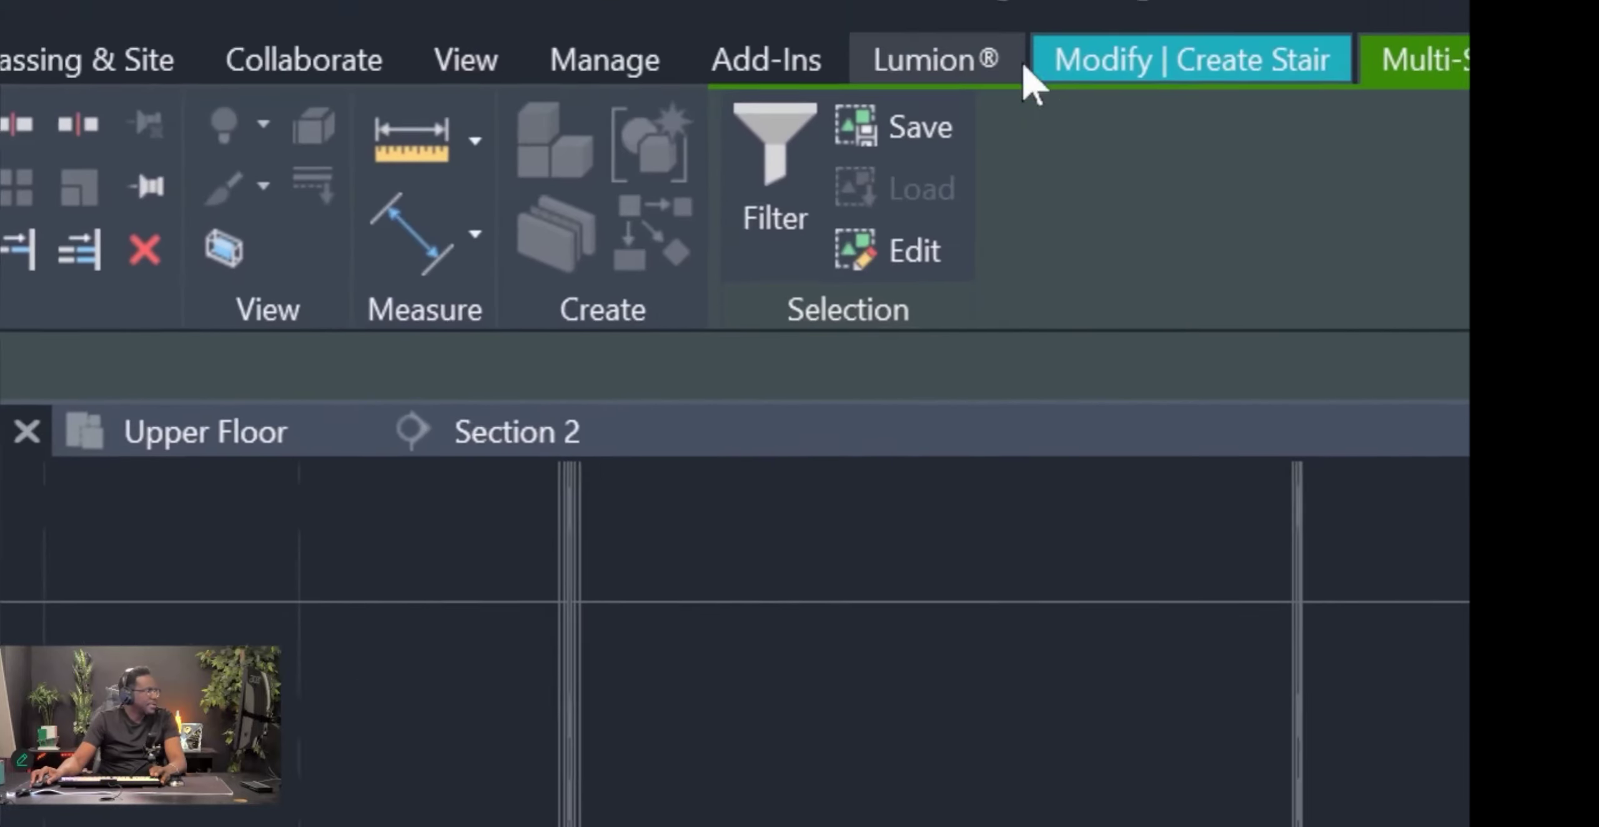
click(1267, 61)
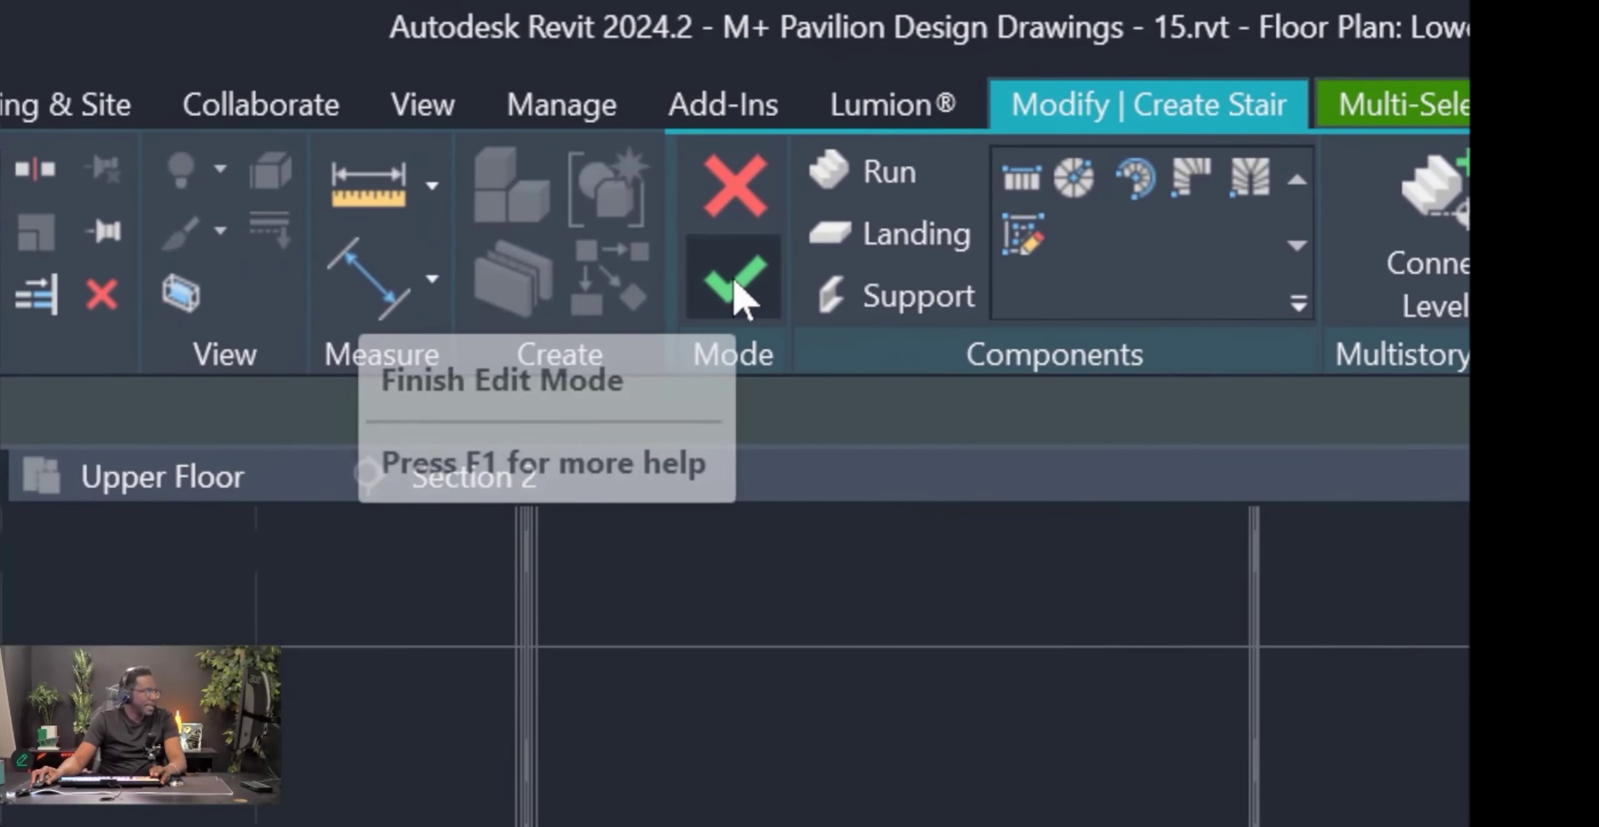
click(746, 287)
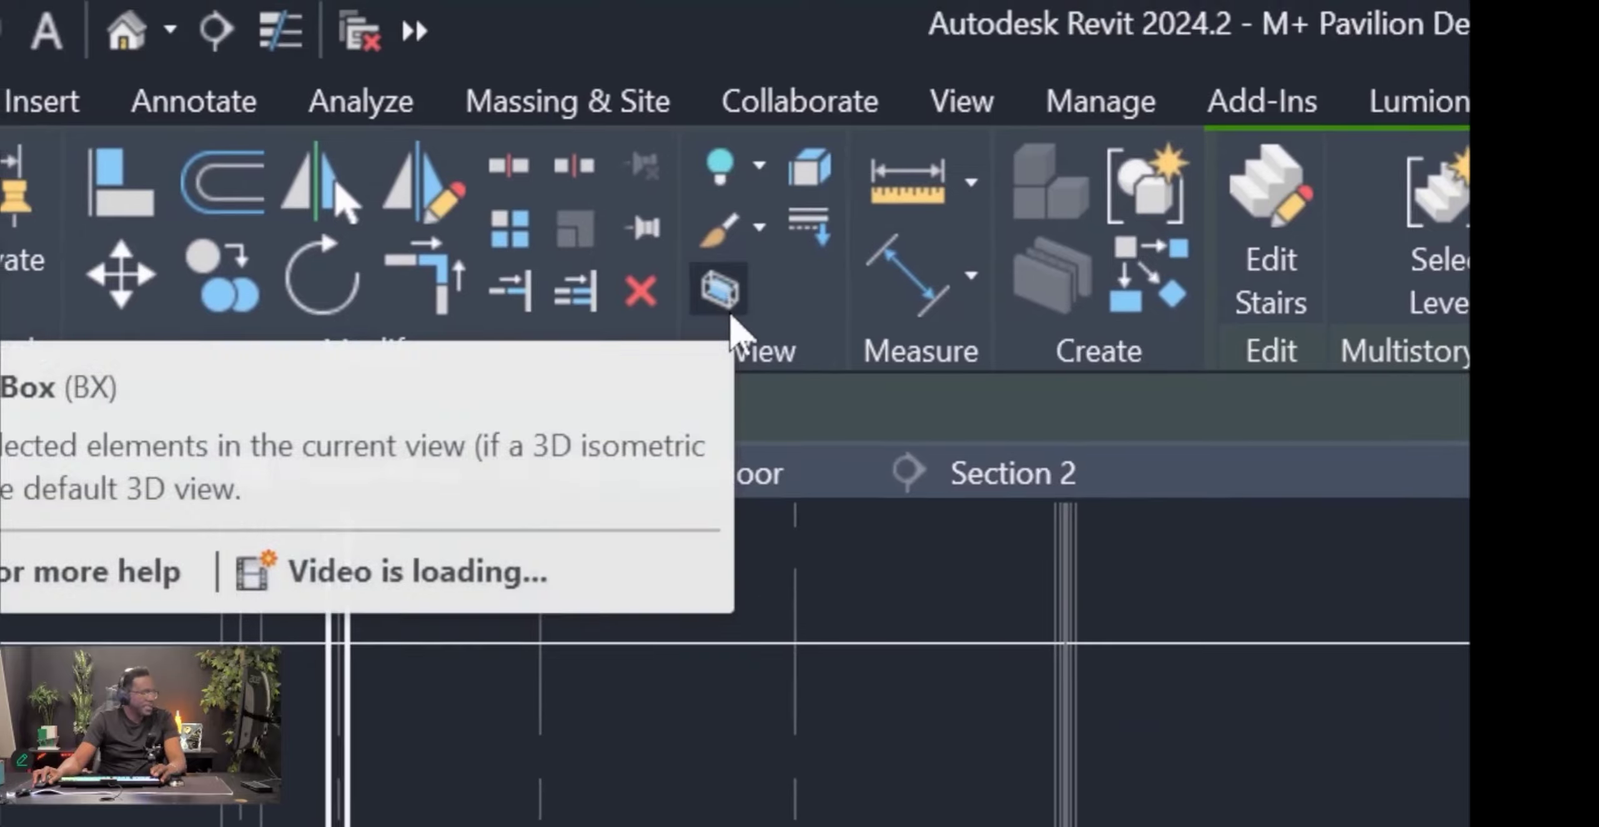
click(542, 214)
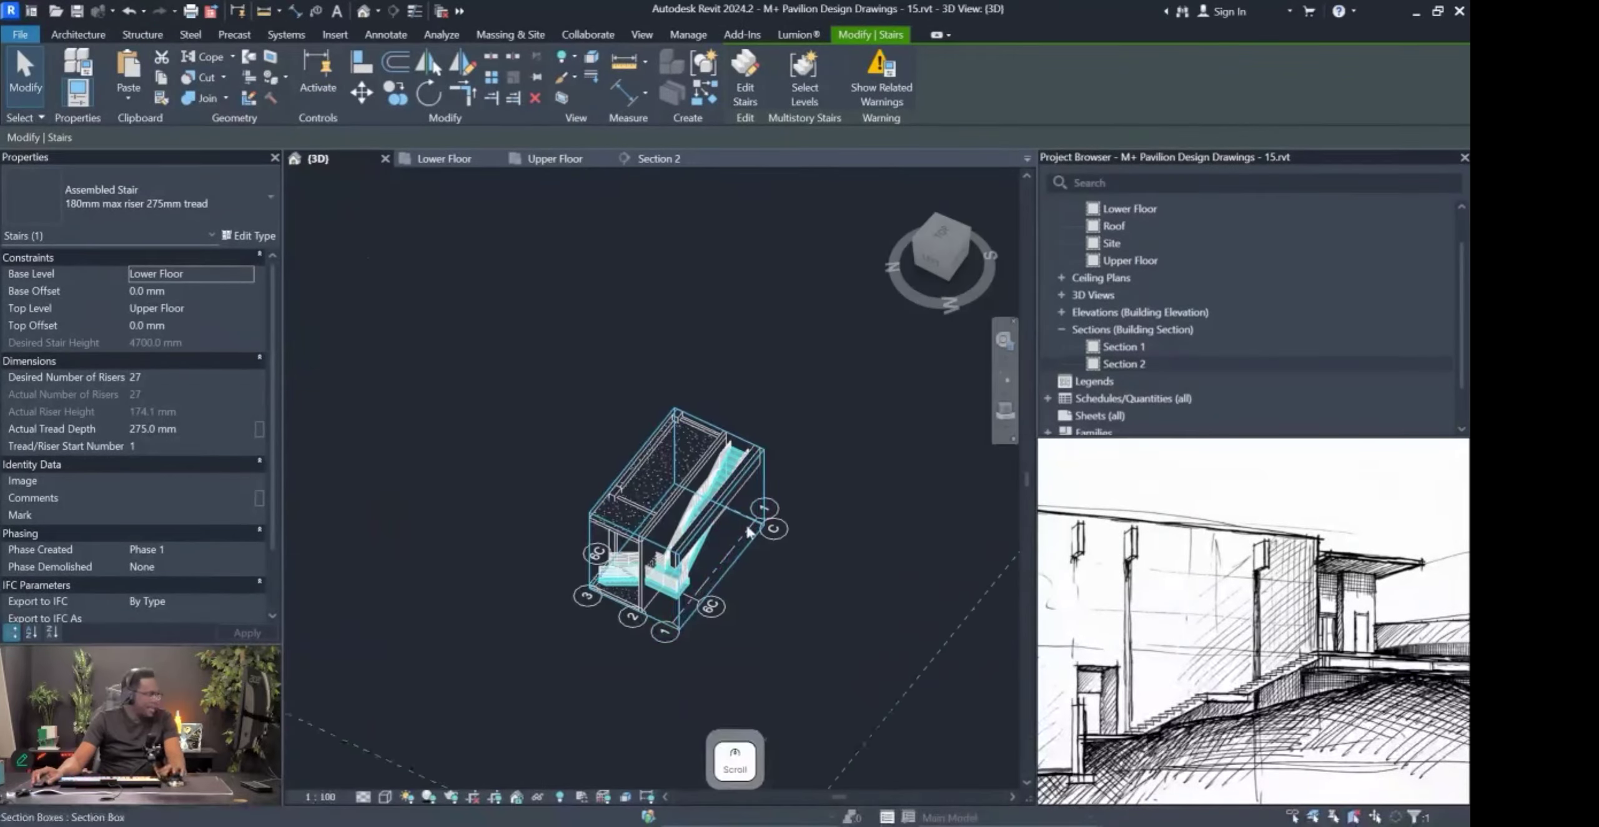
Raise the top of the 3D view's section box so more above the upper slab is included.
shift+middle_drag(749, 531, 750, 437)
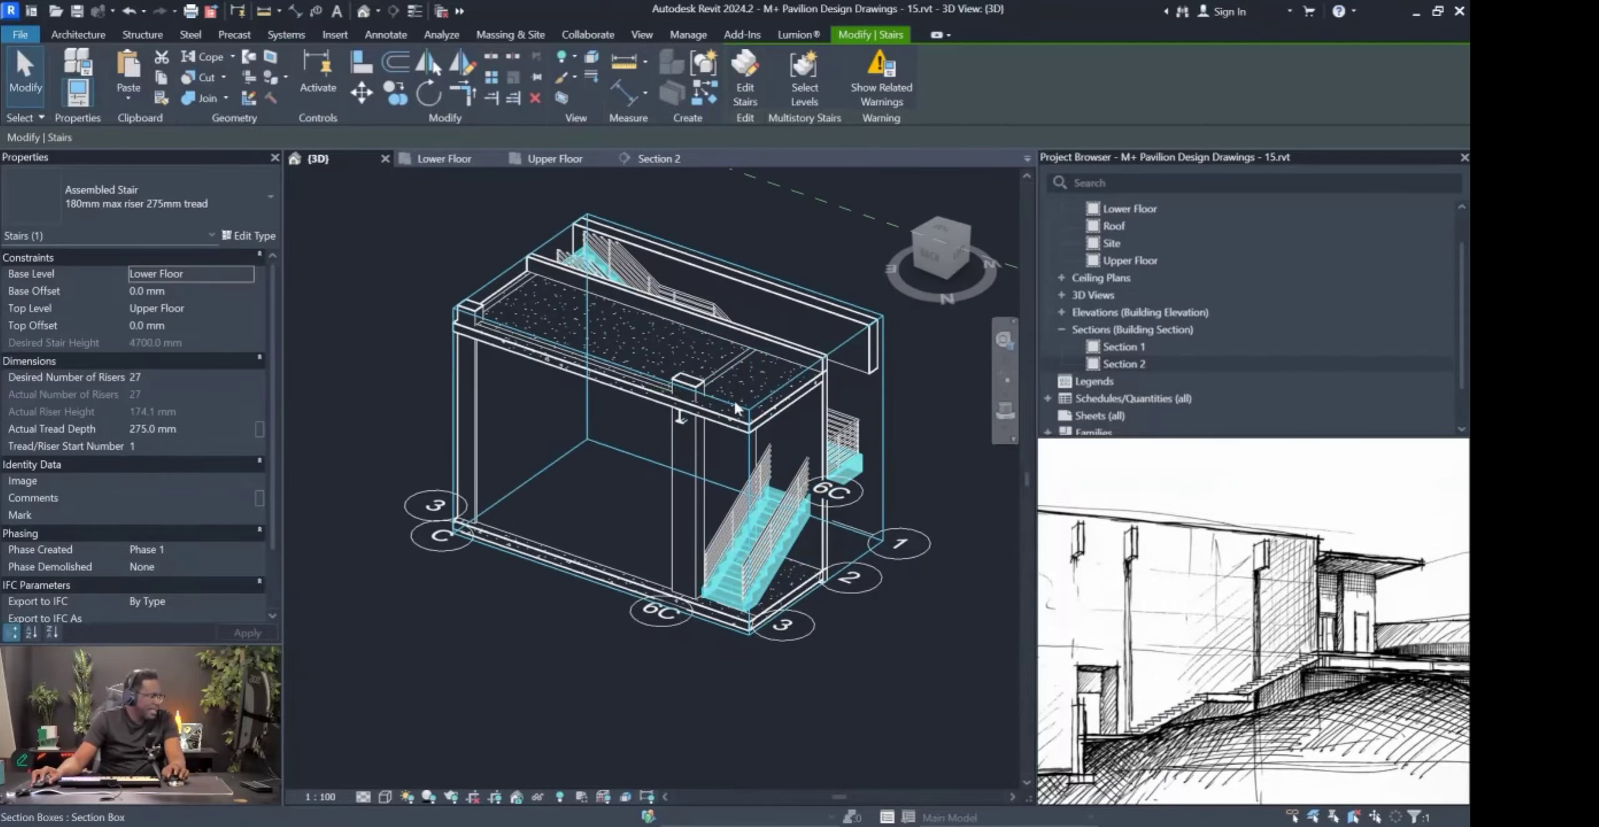
click(737, 409)
drag(667, 309, 653, 237)
Change the assembled stair's type to the cast-in-place Monolithic Stair.
shift+middle_drag(680, 300, 350, 375)
scroll(794, 579, up, 2)
click(749, 650)
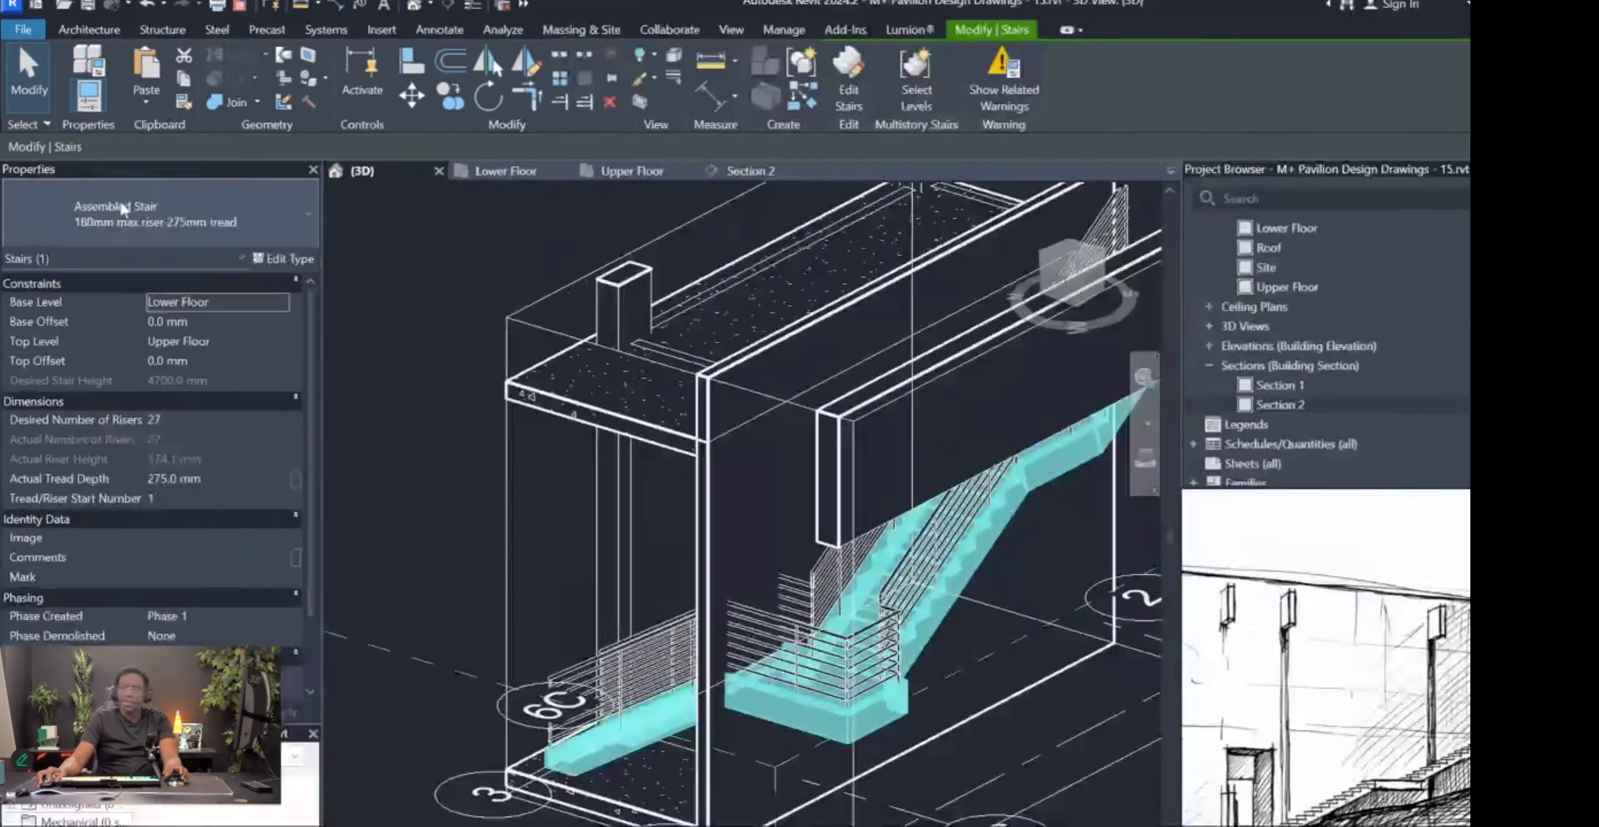
click(106, 188)
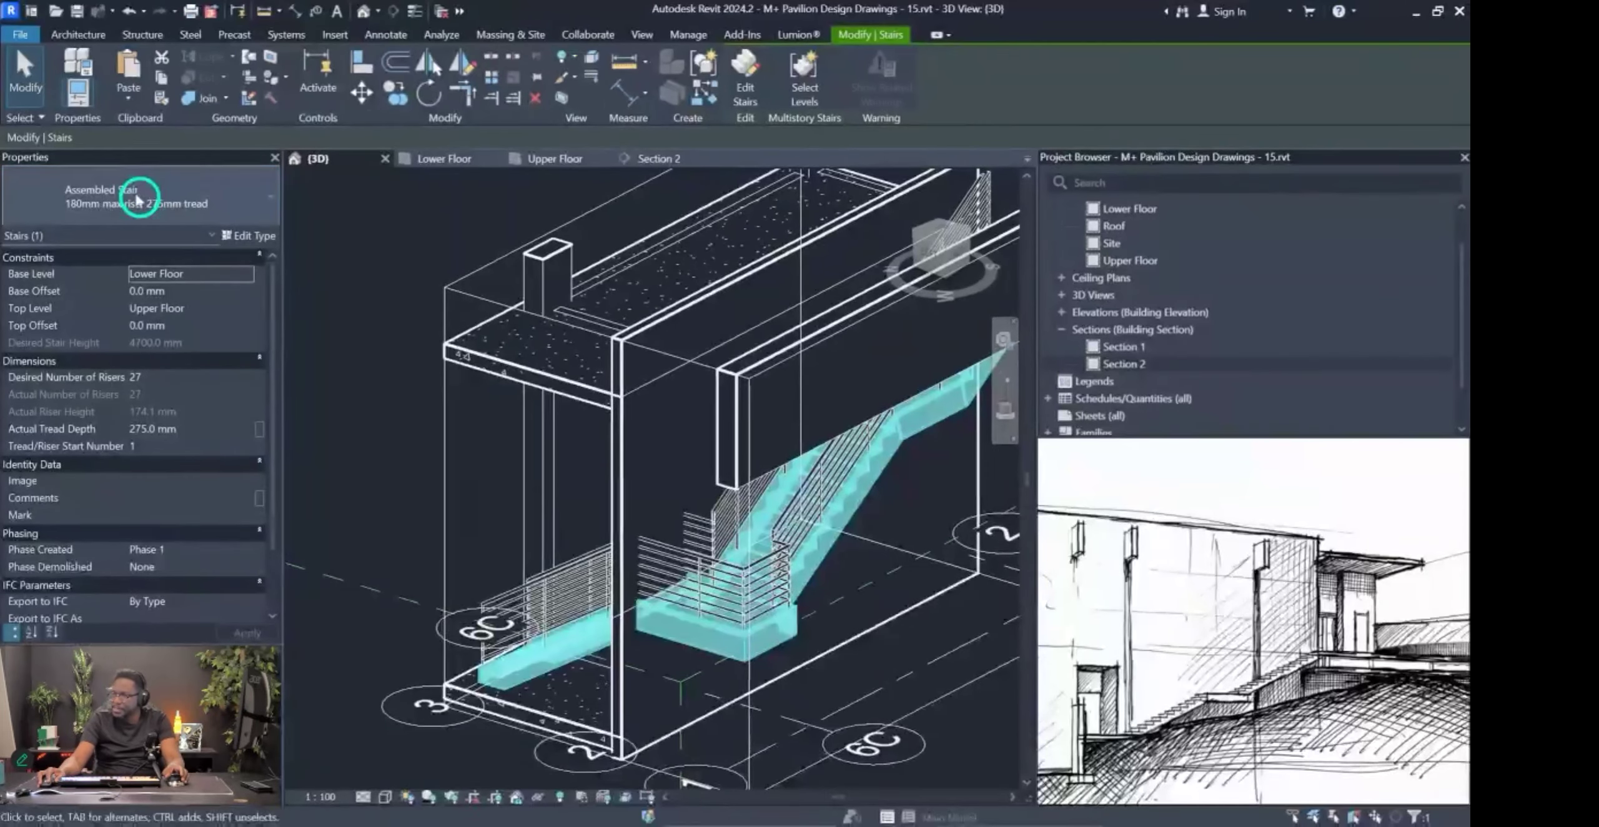
click(280, 473)
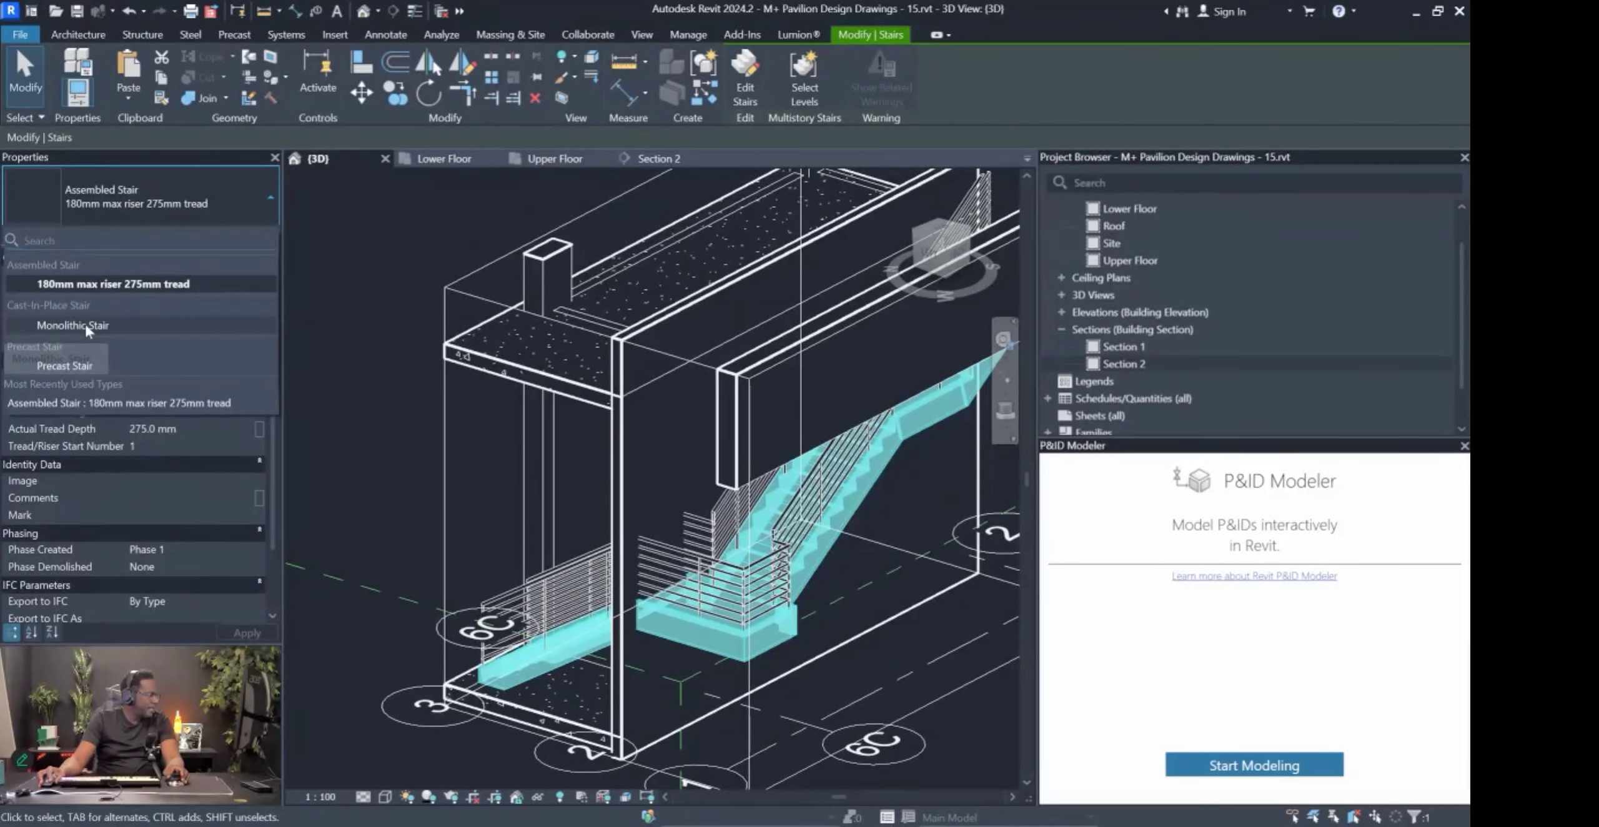
click(86, 325)
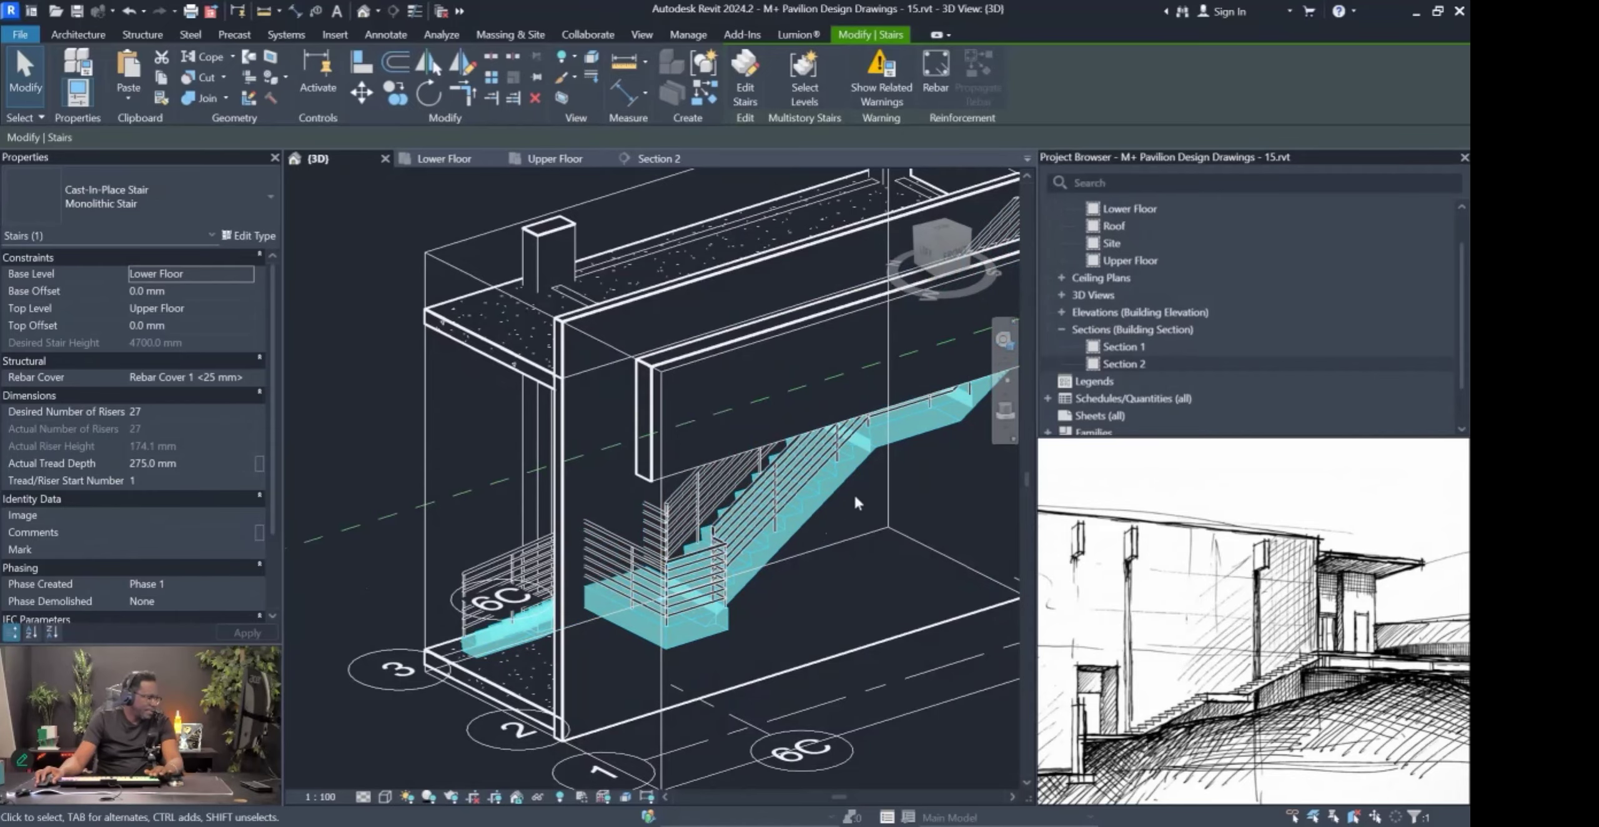
Delete the 900mm Pipe railings from the stair's upper flights, landings and lower flight.
click(795, 550)
mouse_move(796, 549)
shift+middle_down()
mouse_move(625, 648)
mouse_move(632, 619)
mouse_move(921, 601)
shift+middle_up()
shift+middle_drag(948, 675, 840, 588)
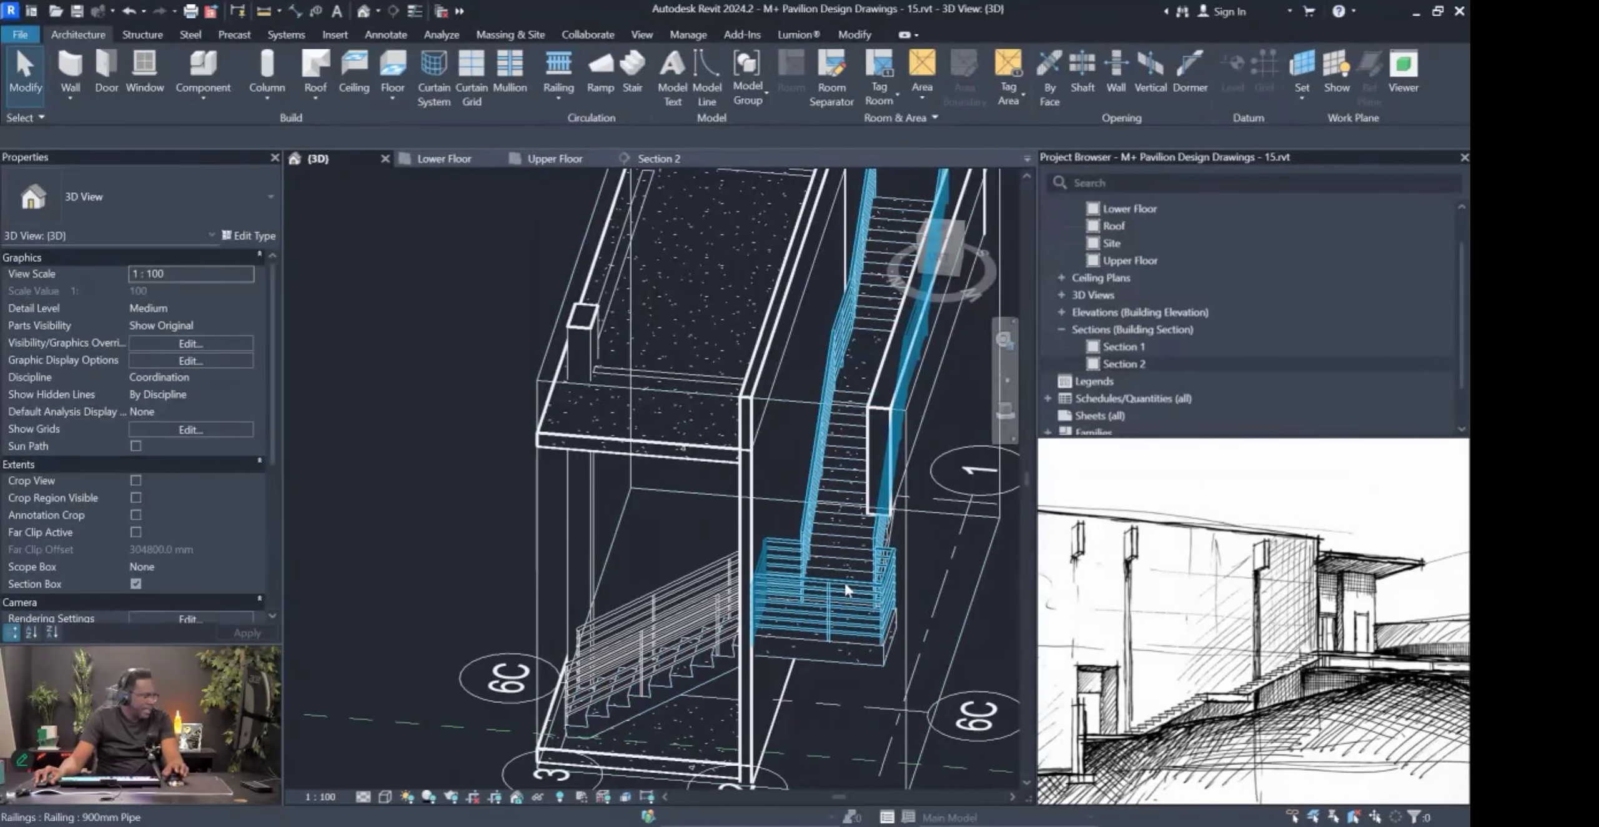
click(845, 588)
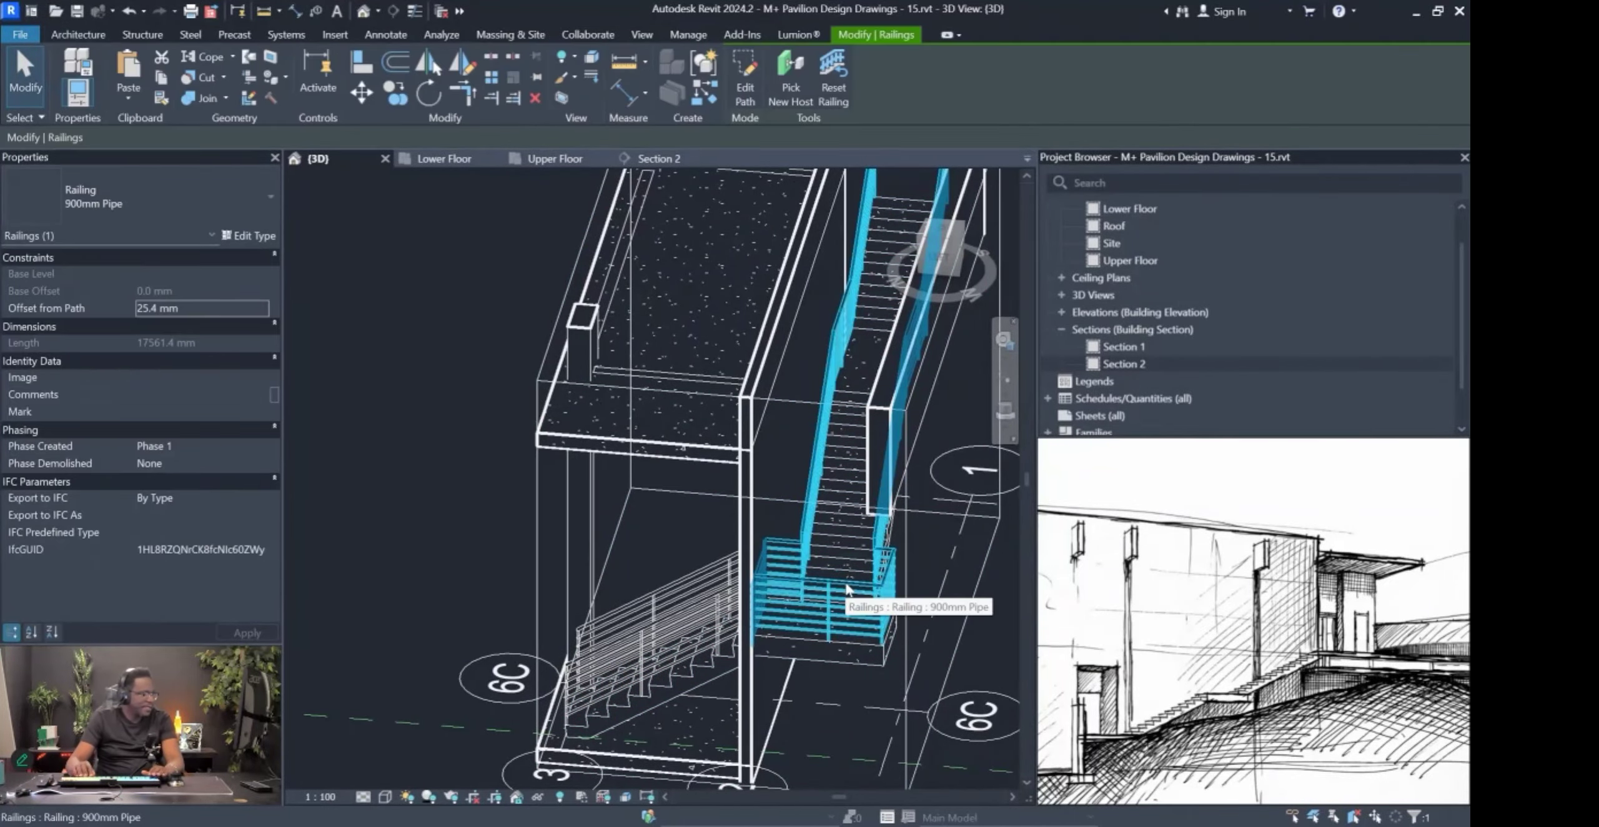
key(Escape)
click(721, 598)
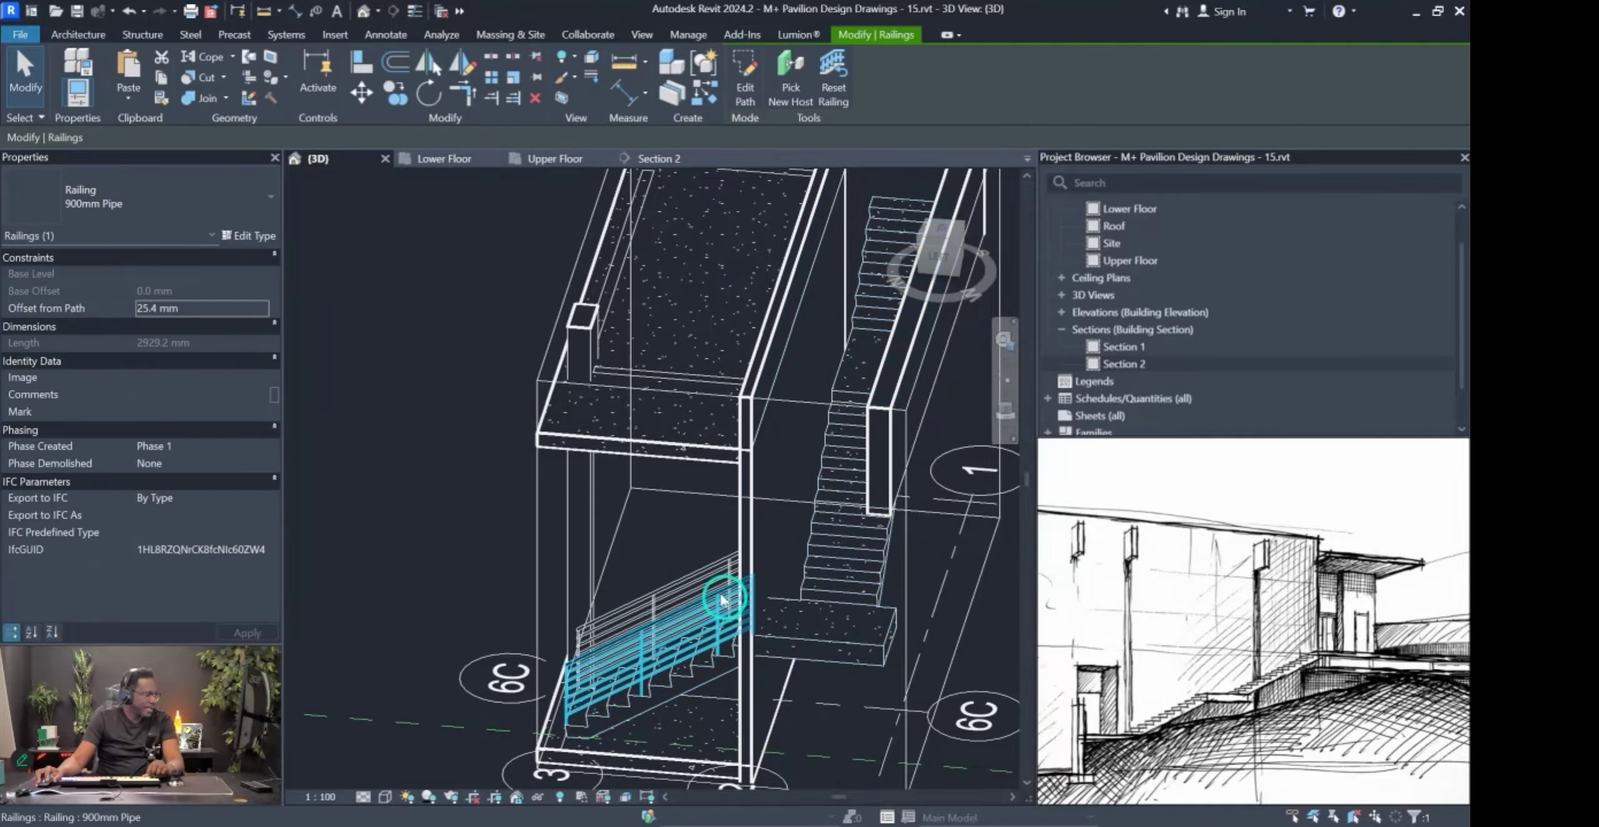
key(Escape)
scroll(721, 599, down, 4)
shift+middle_drag(721, 598, 611, 605)
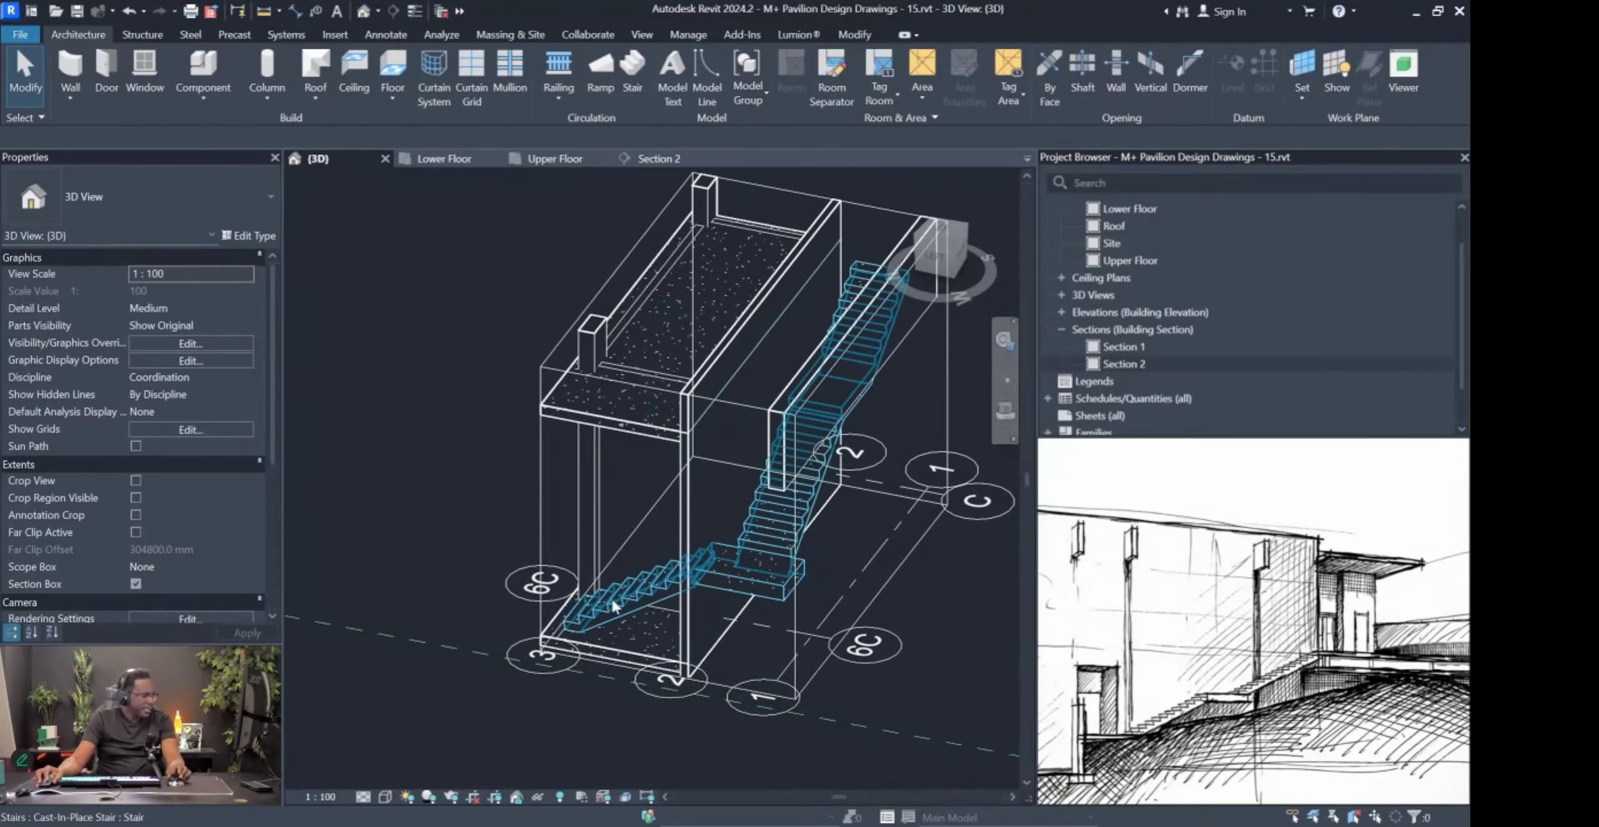
Edit the stair in the Lower Floor plan, widening its first run to reach the walls on both sides.
shift+middle_drag(745, 564, 552, 156)
click(439, 160)
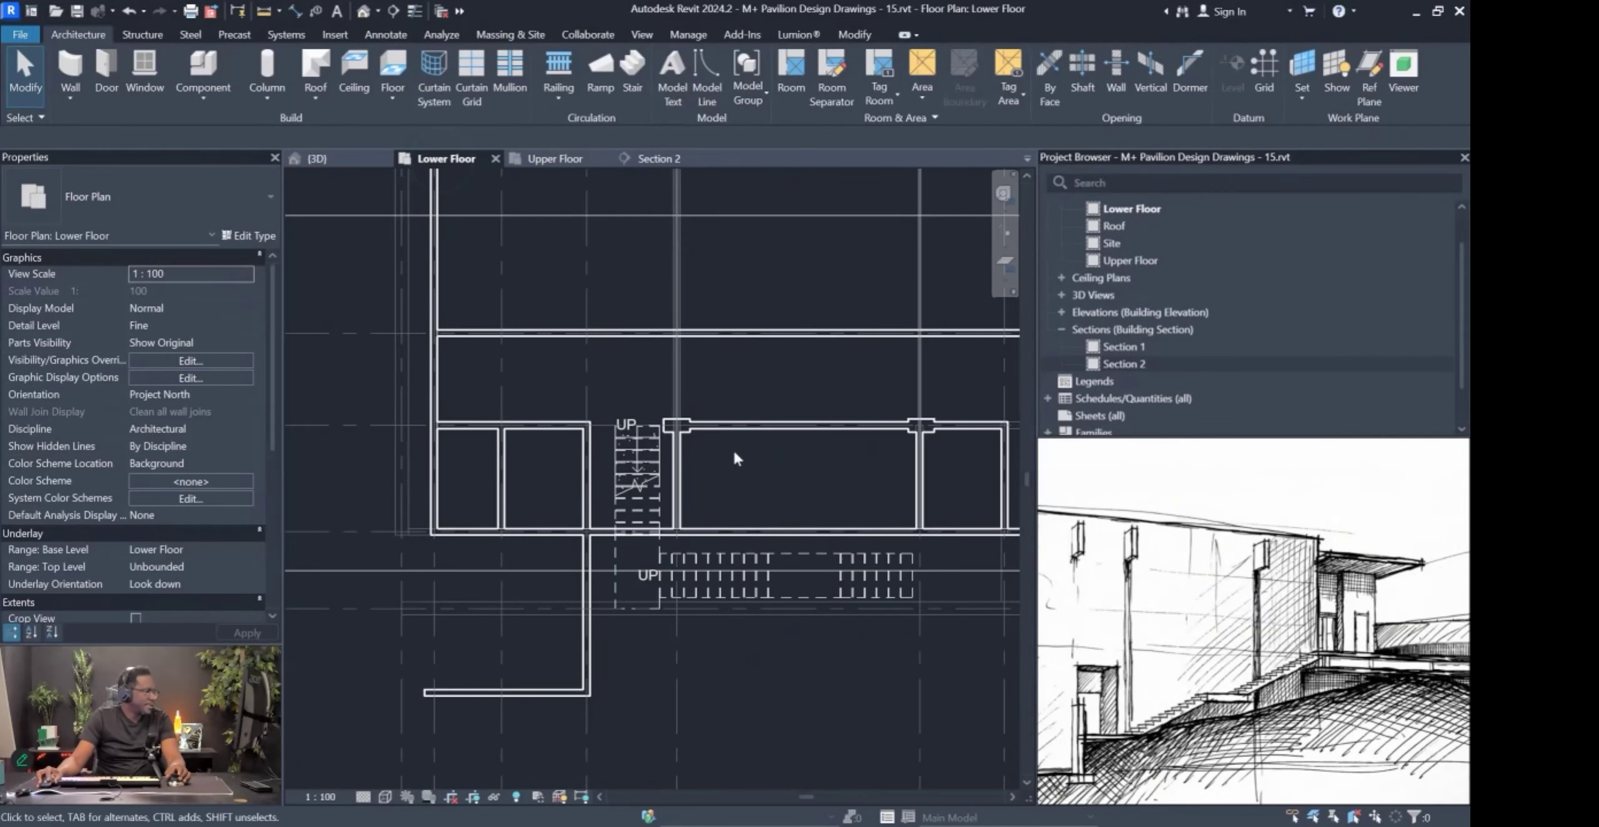
scroll(627, 558, up, 5)
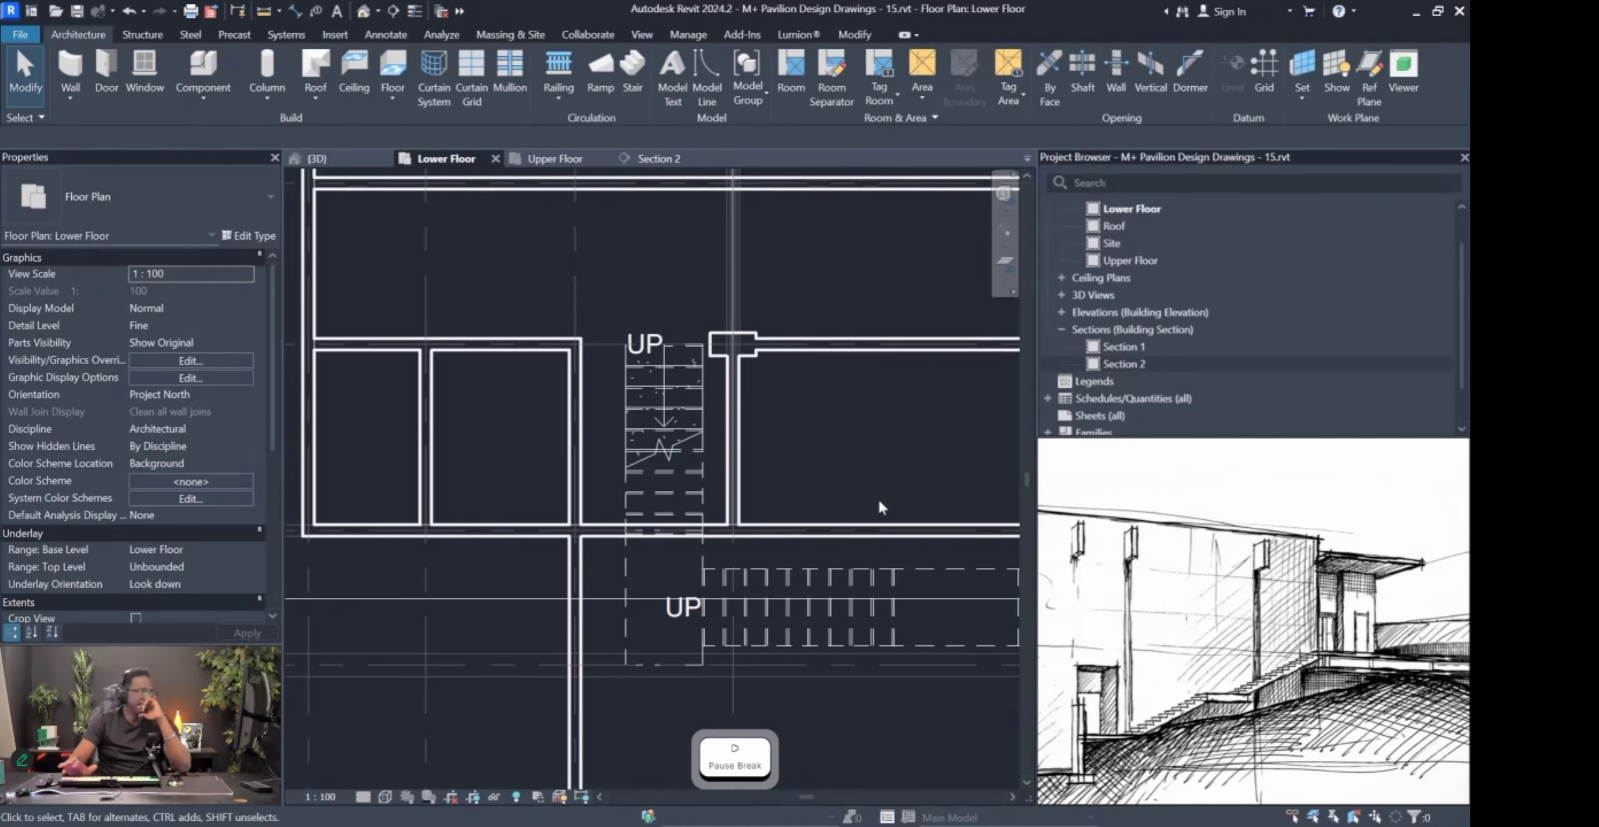
click(683, 413)
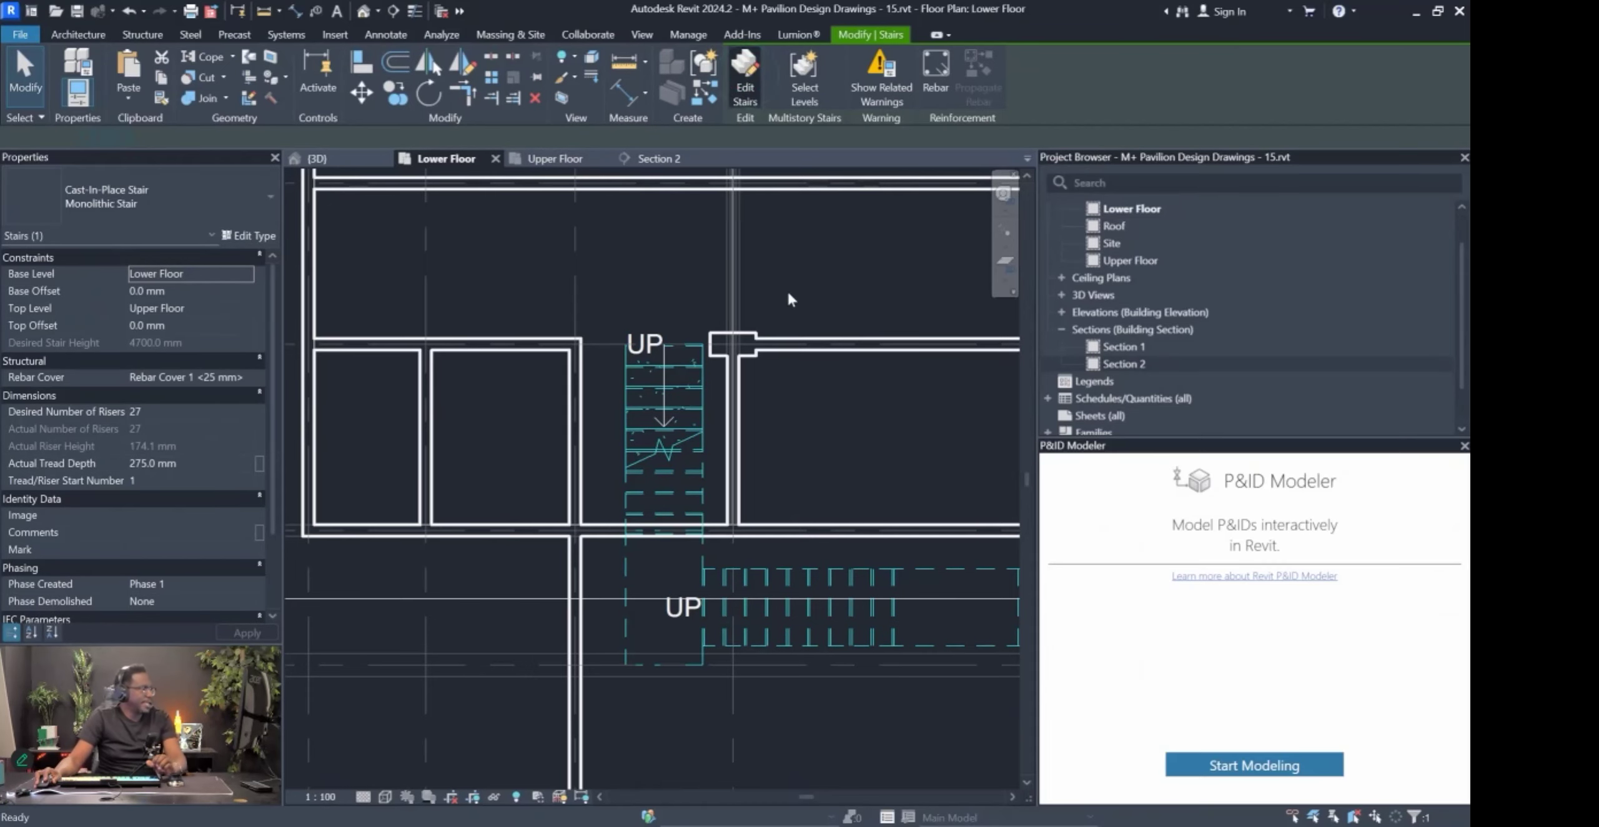
click(625, 434)
scroll(610, 443, up, 3)
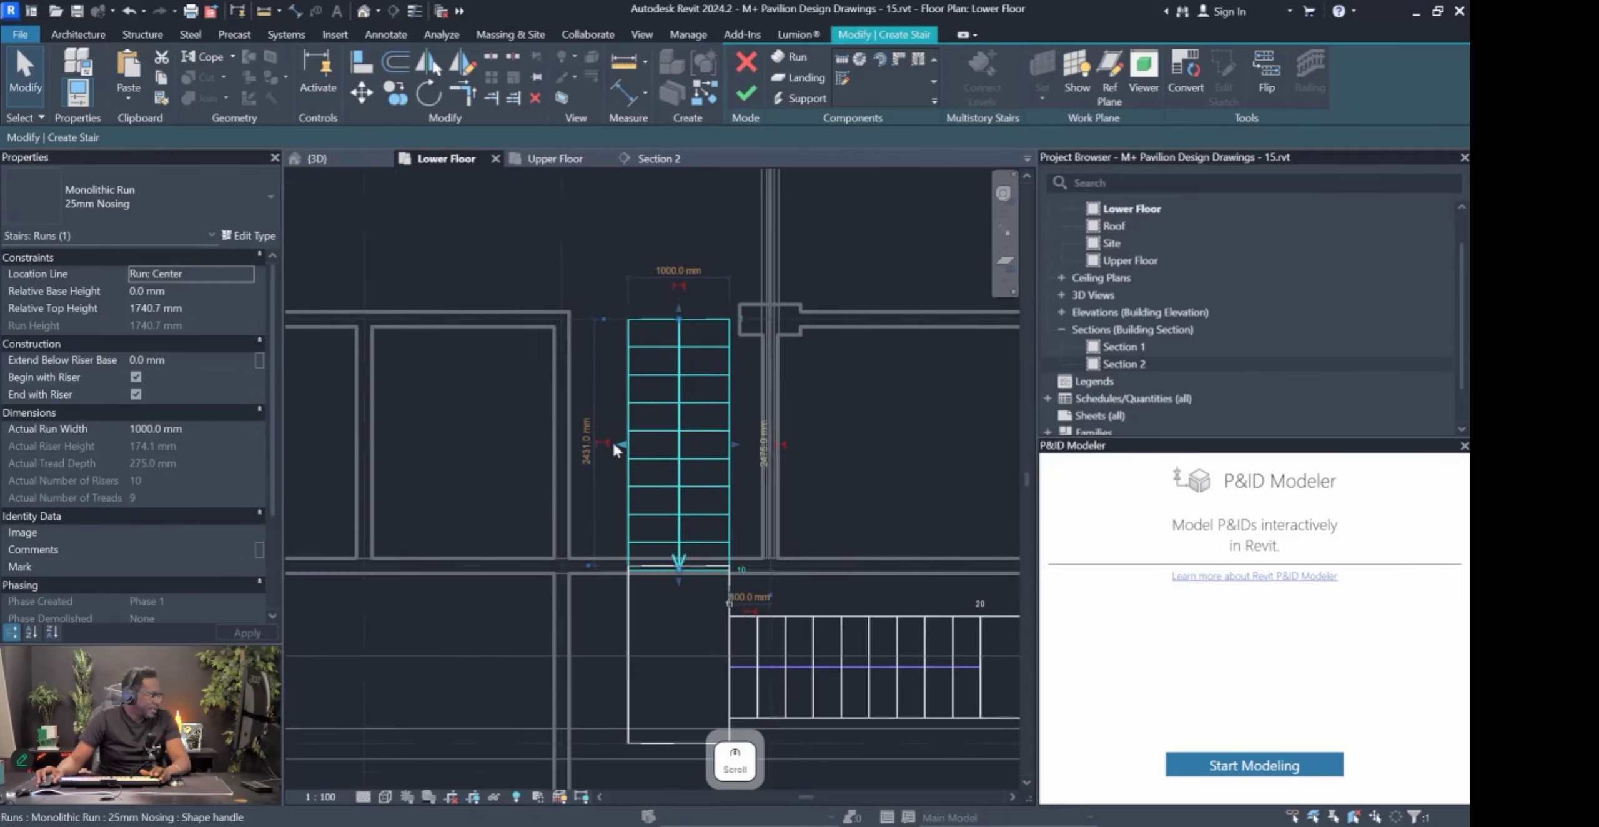
drag(621, 442, 554, 445)
drag(771, 448, 812, 445)
Edit the sketch of the landing below the first run, stretching its side edges to about 1908 mm wide to match that run.
middle_drag(623, 694, 714, 429)
click(722, 431)
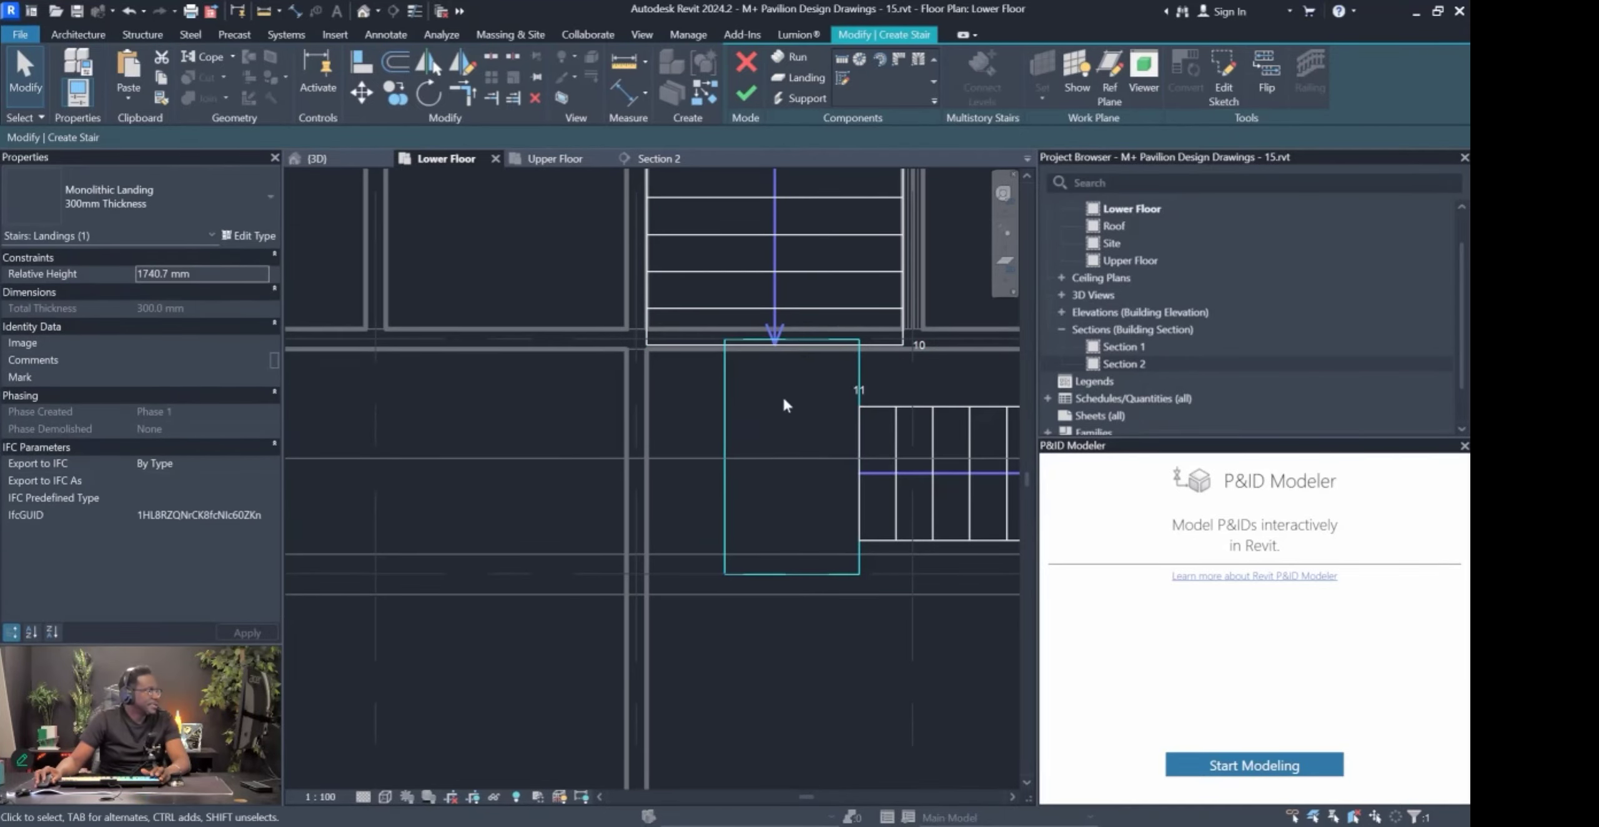
click(744, 95)
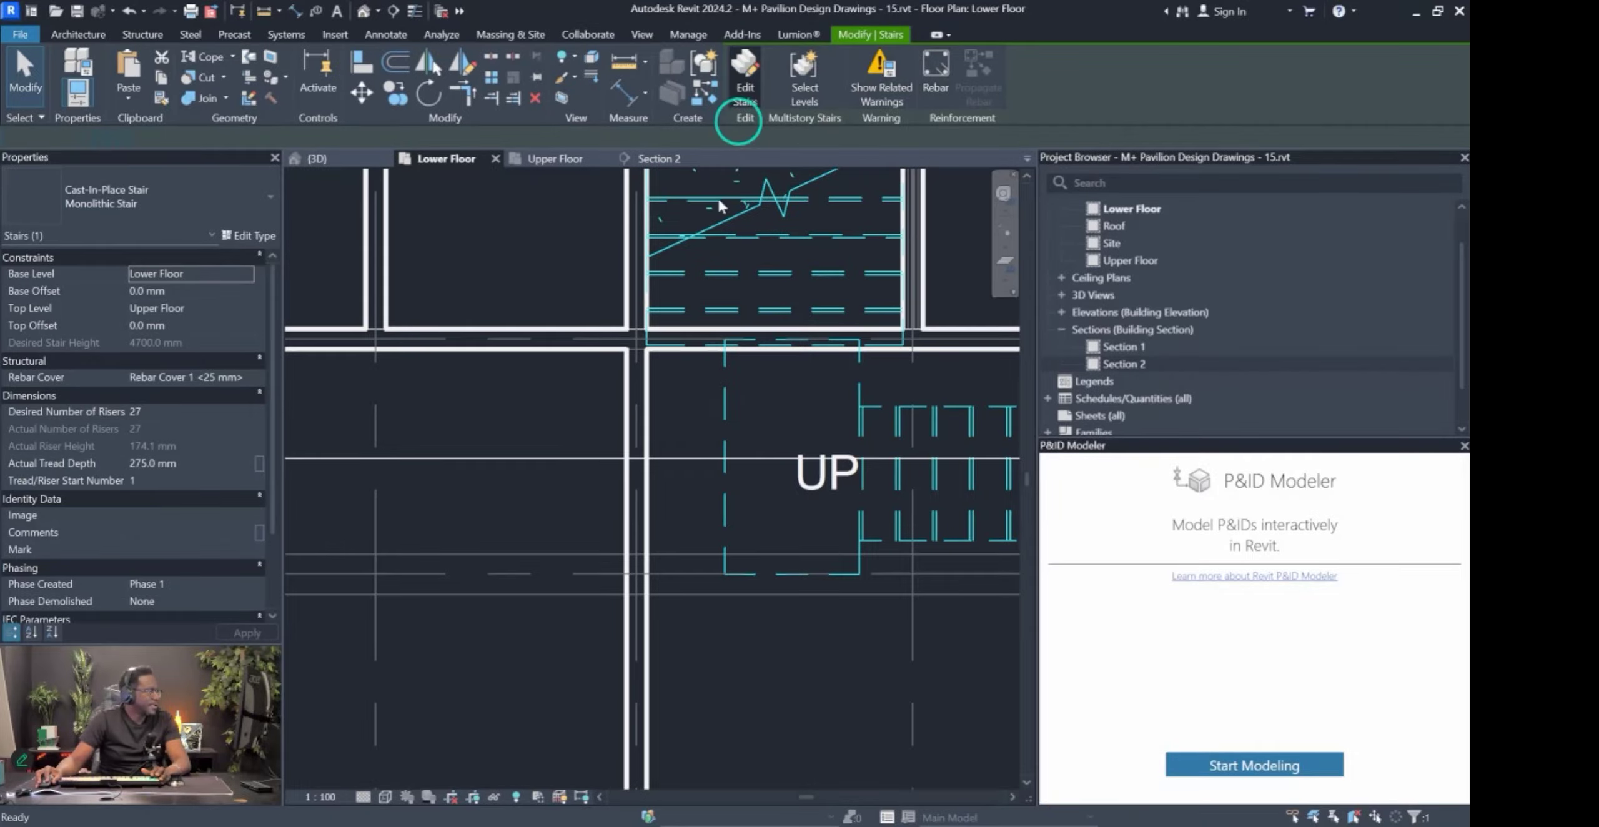
double_click(718, 199)
click(719, 415)
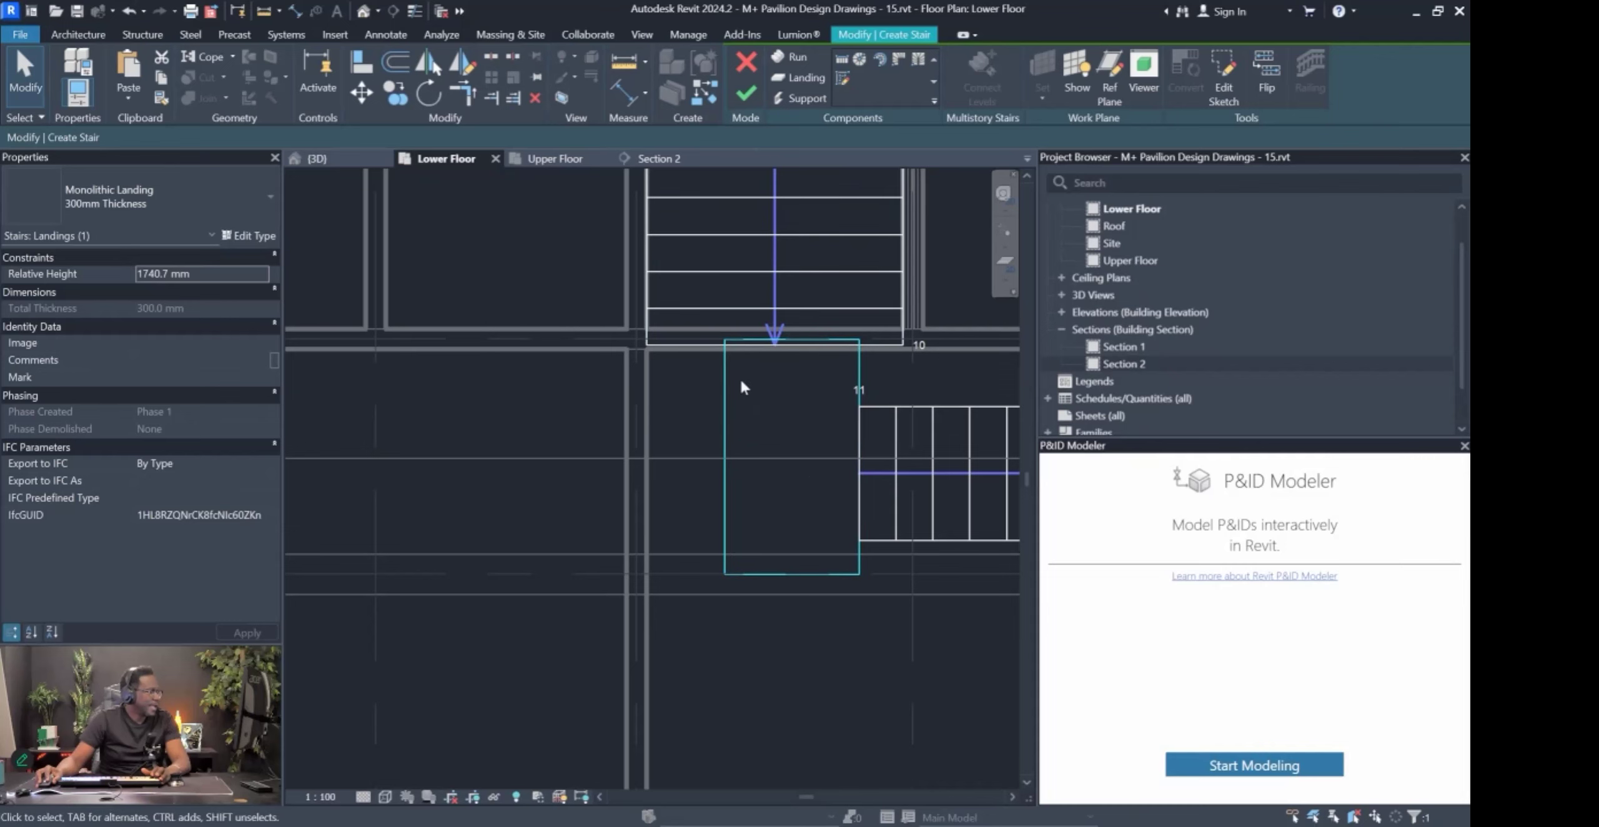
click(1223, 77)
scroll(718, 430, up, 2)
drag(726, 445, 626, 446)
scroll(914, 374, down, 1)
scroll(931, 350, up, 2)
drag(896, 360, 963, 365)
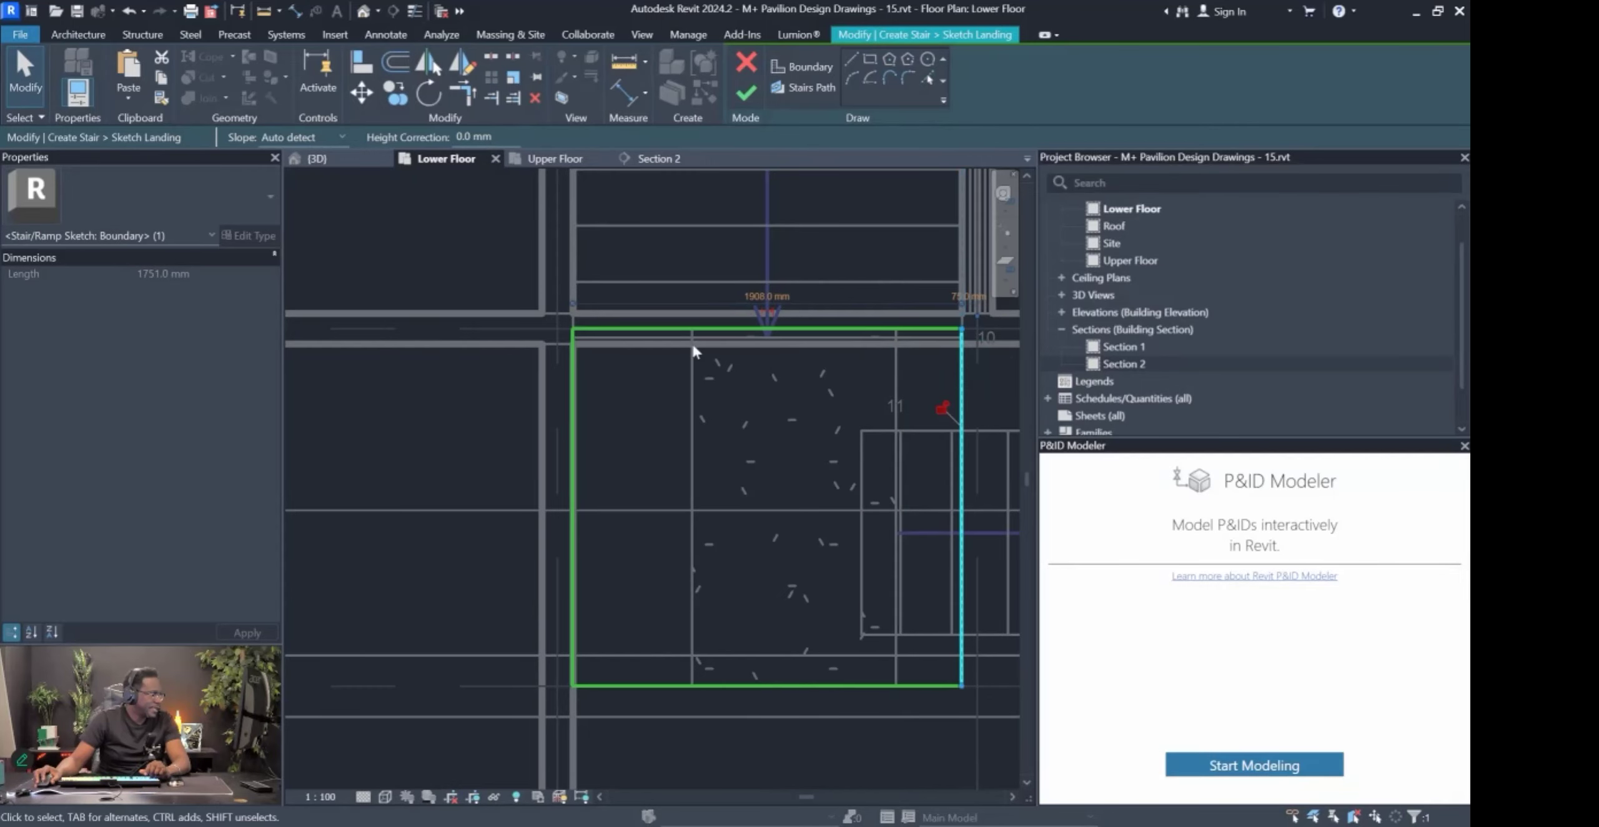
Move the landing sketch's lower boundary edge up to the adjacent parallel reference line.
scroll(692, 343, down, 2)
middle_drag(692, 343, 498, 345)
drag(444, 569, 444, 549)
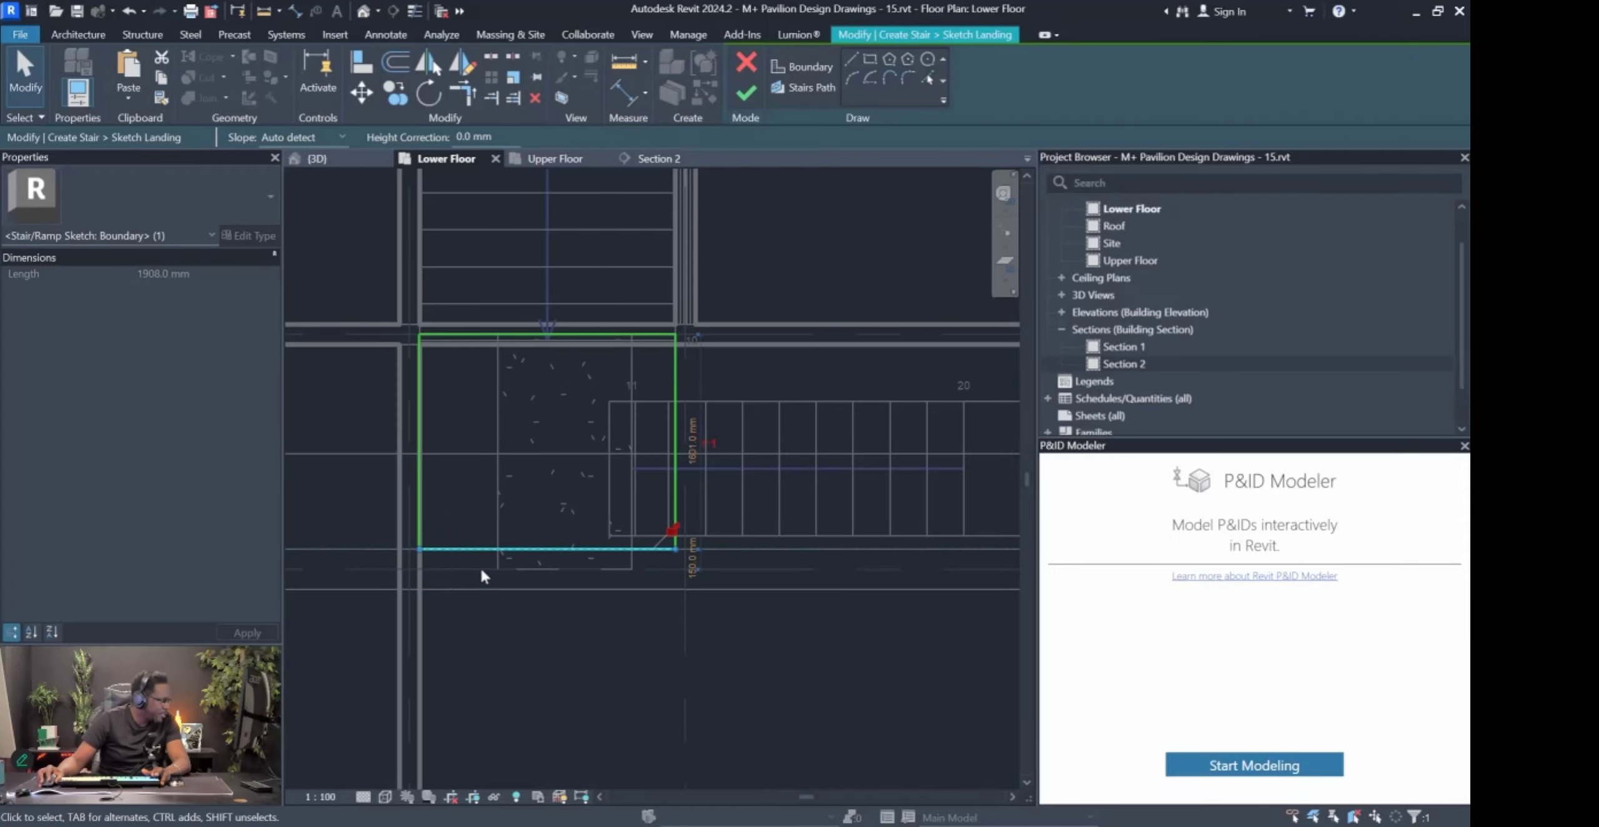
Turn on thin lines, snap the landing's upper boundary edge to the end of the first run, and try to finish the sketch.
scroll(413, 328, up, 4)
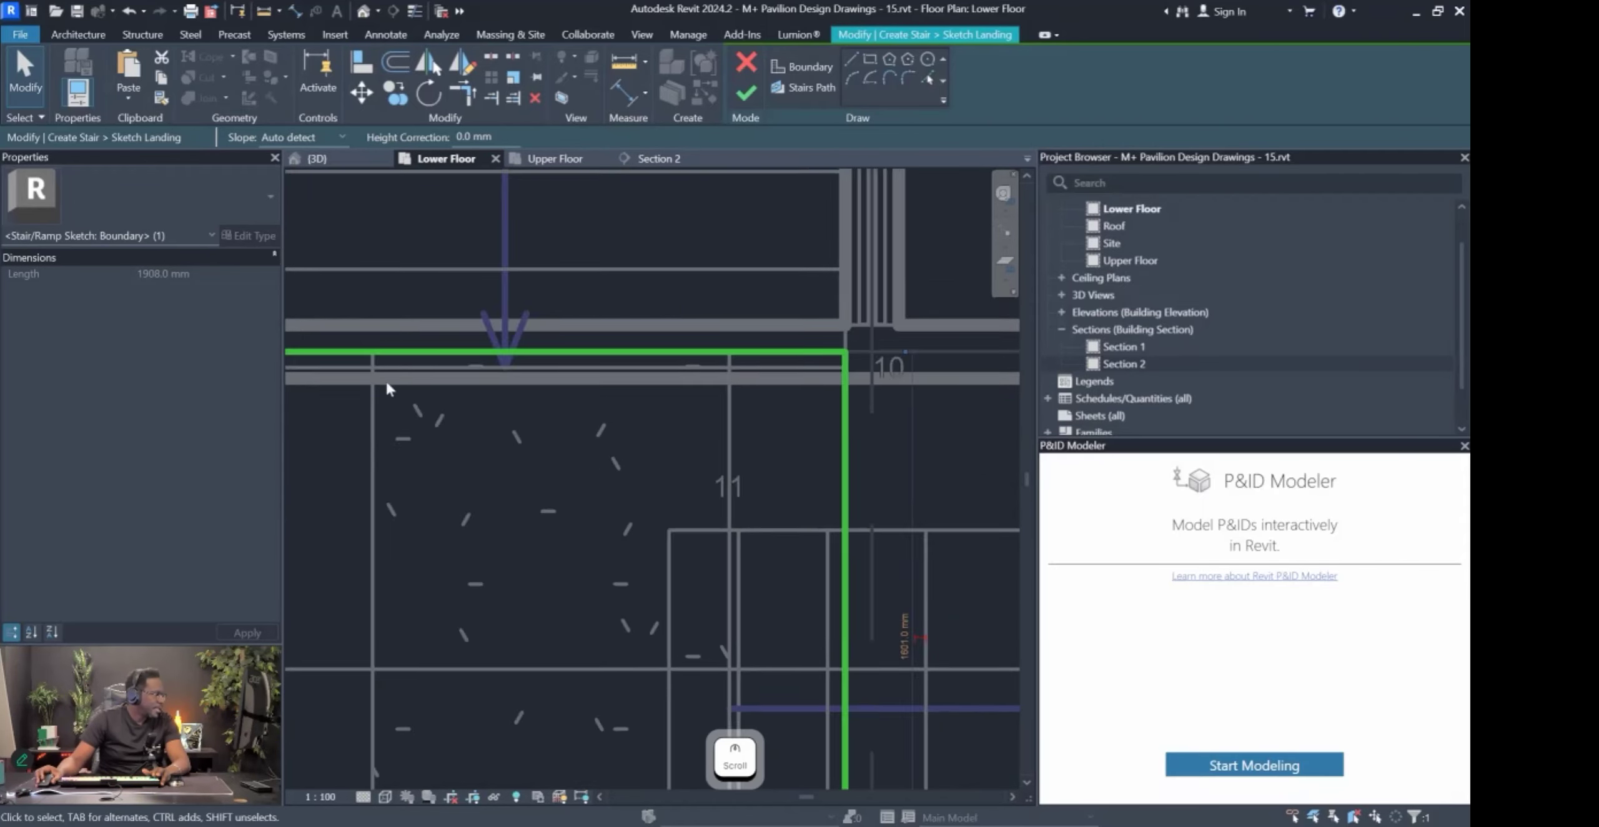
click(686, 360)
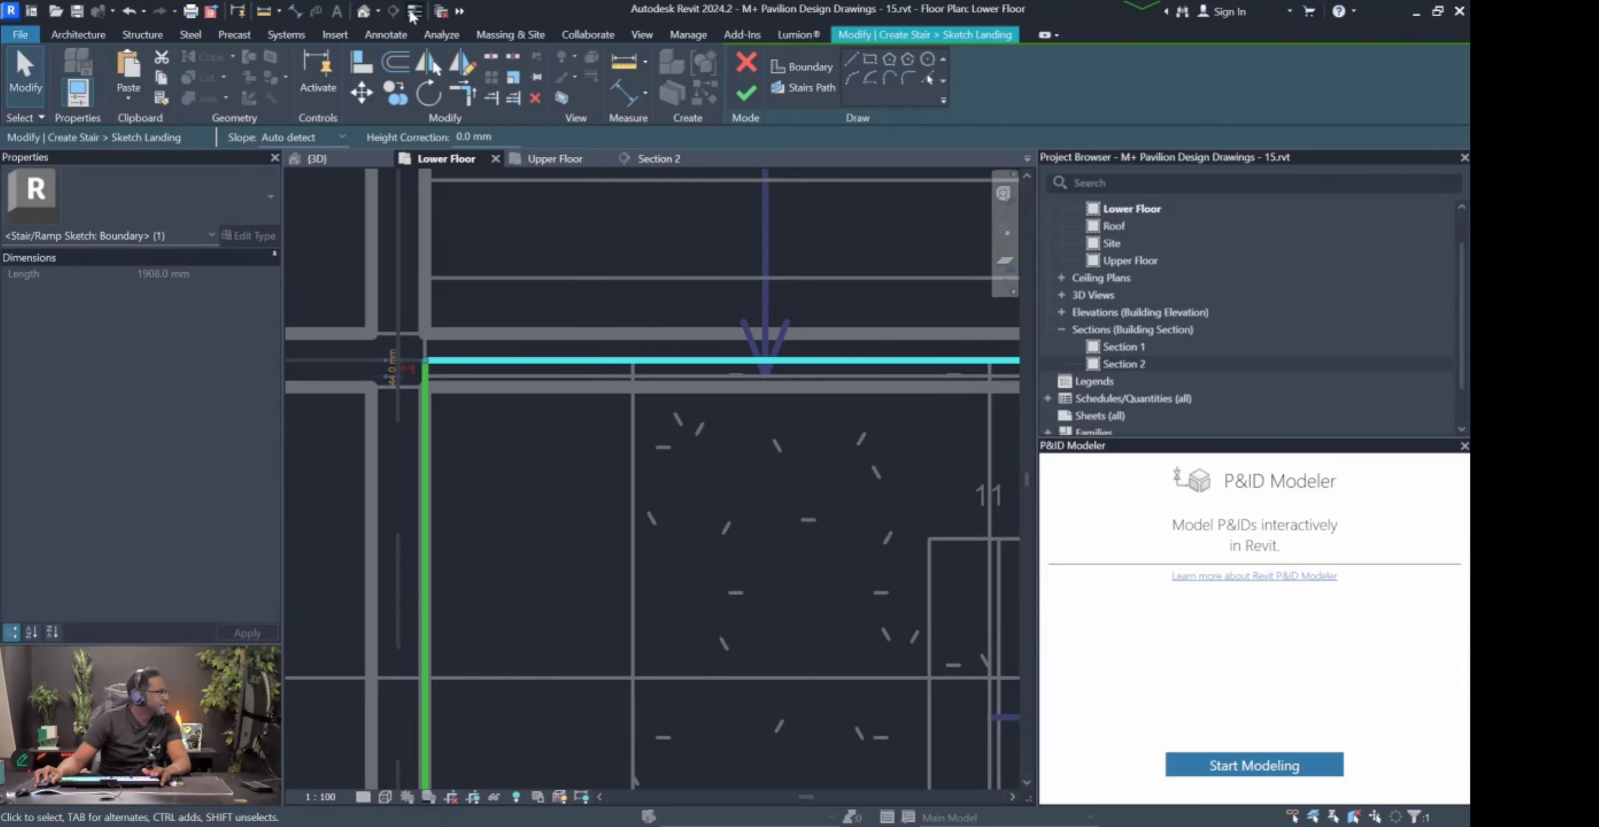
click(414, 11)
scroll(780, 349, up, 2)
click(713, 373)
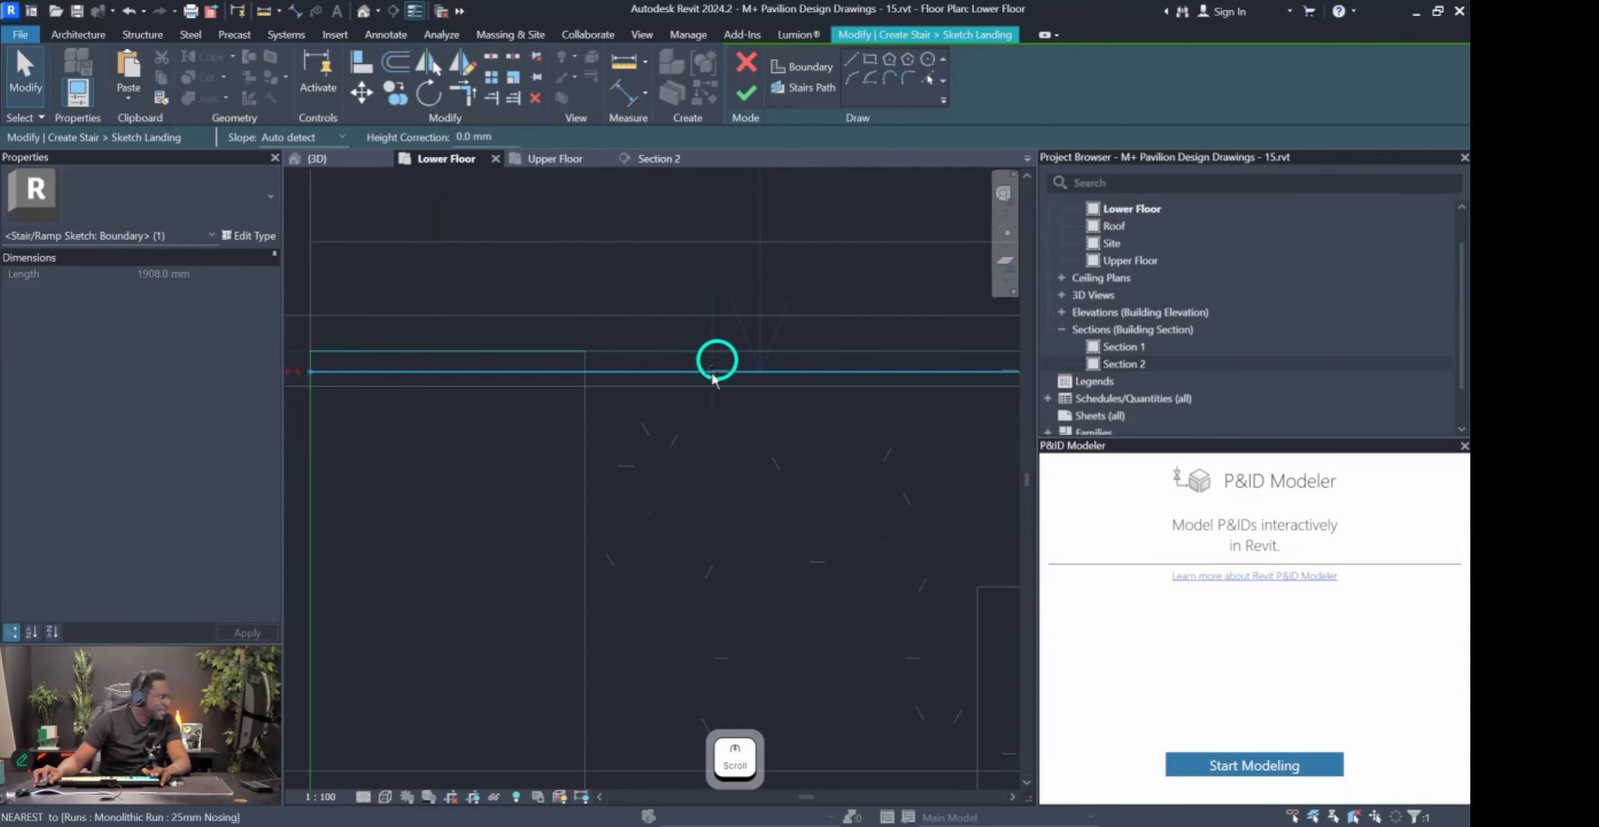
scroll(753, 370, down, 2)
scroll(599, 396, down, 3)
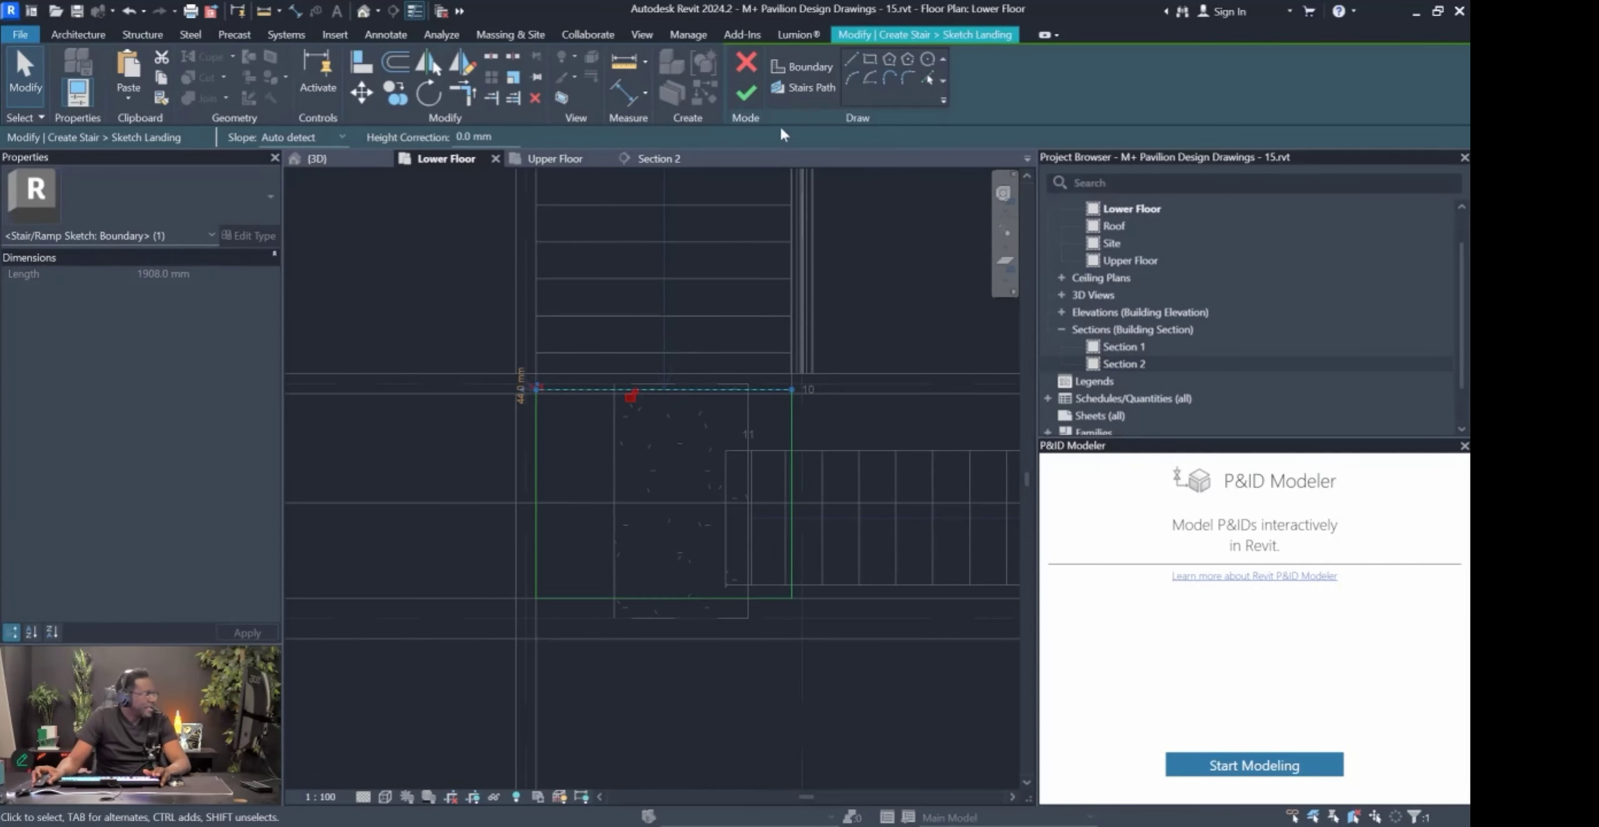
click(747, 93)
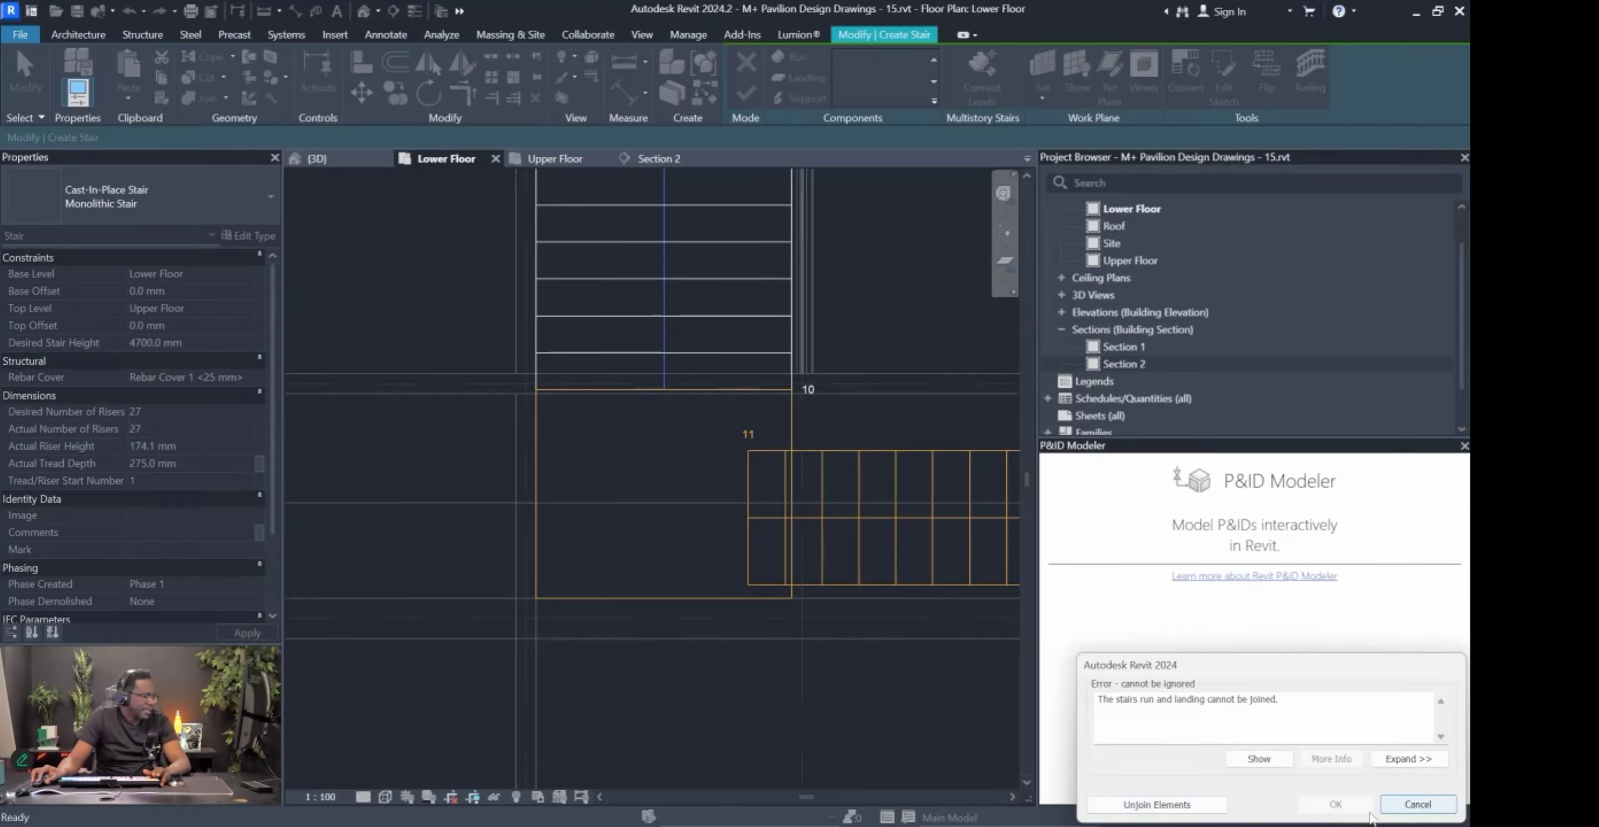
click(1405, 809)
Try to align the landing's right boundary edge with the extended start line of the second run.
scroll(772, 449, up, 2)
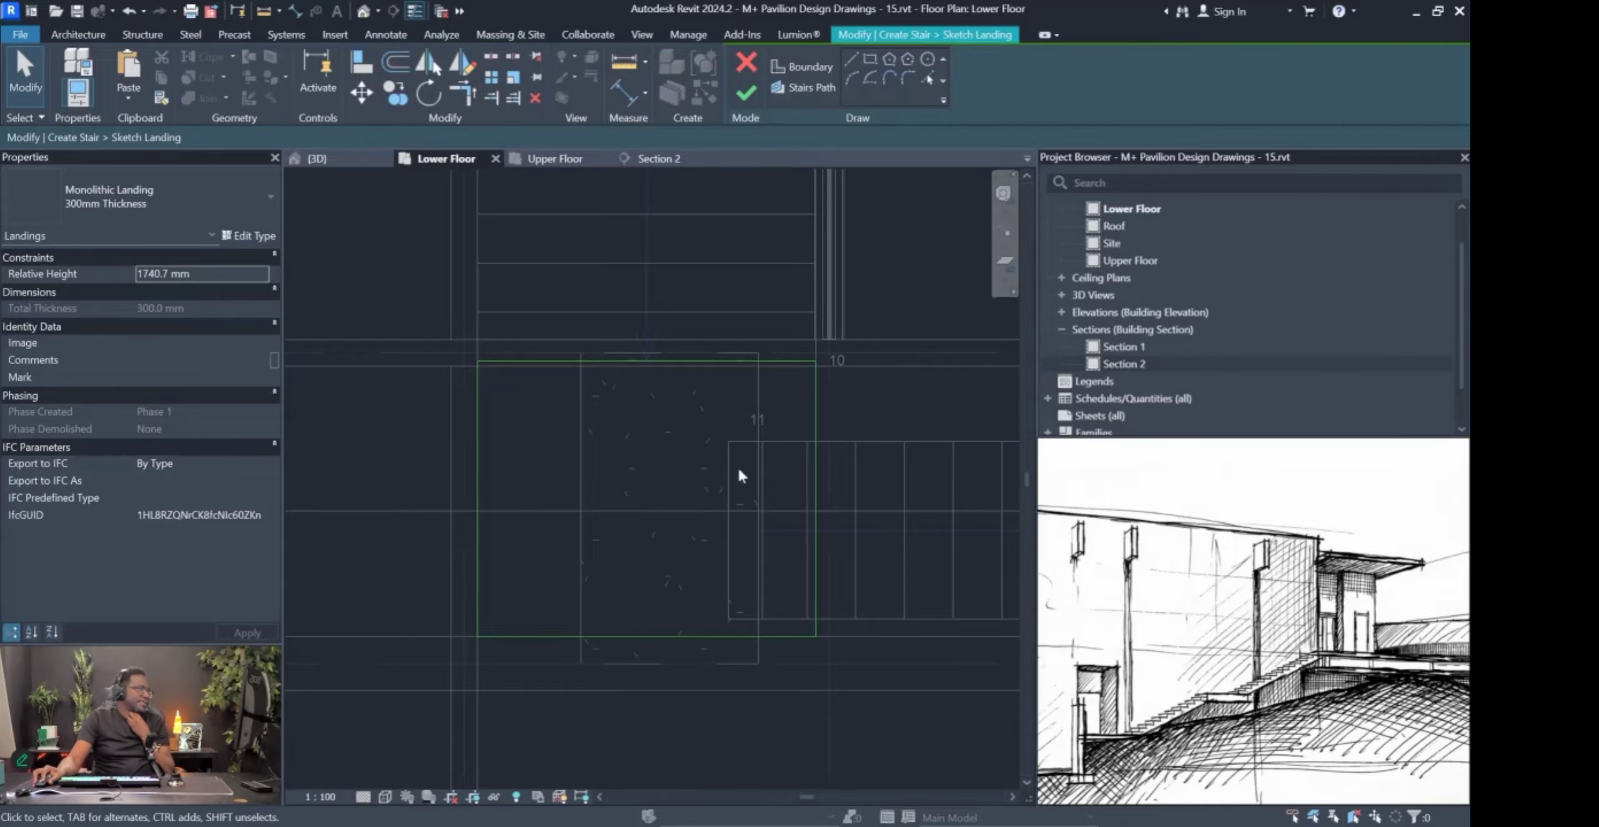
drag(814, 430, 712, 470)
scroll(712, 470, up, 2)
key(a)
key(l)
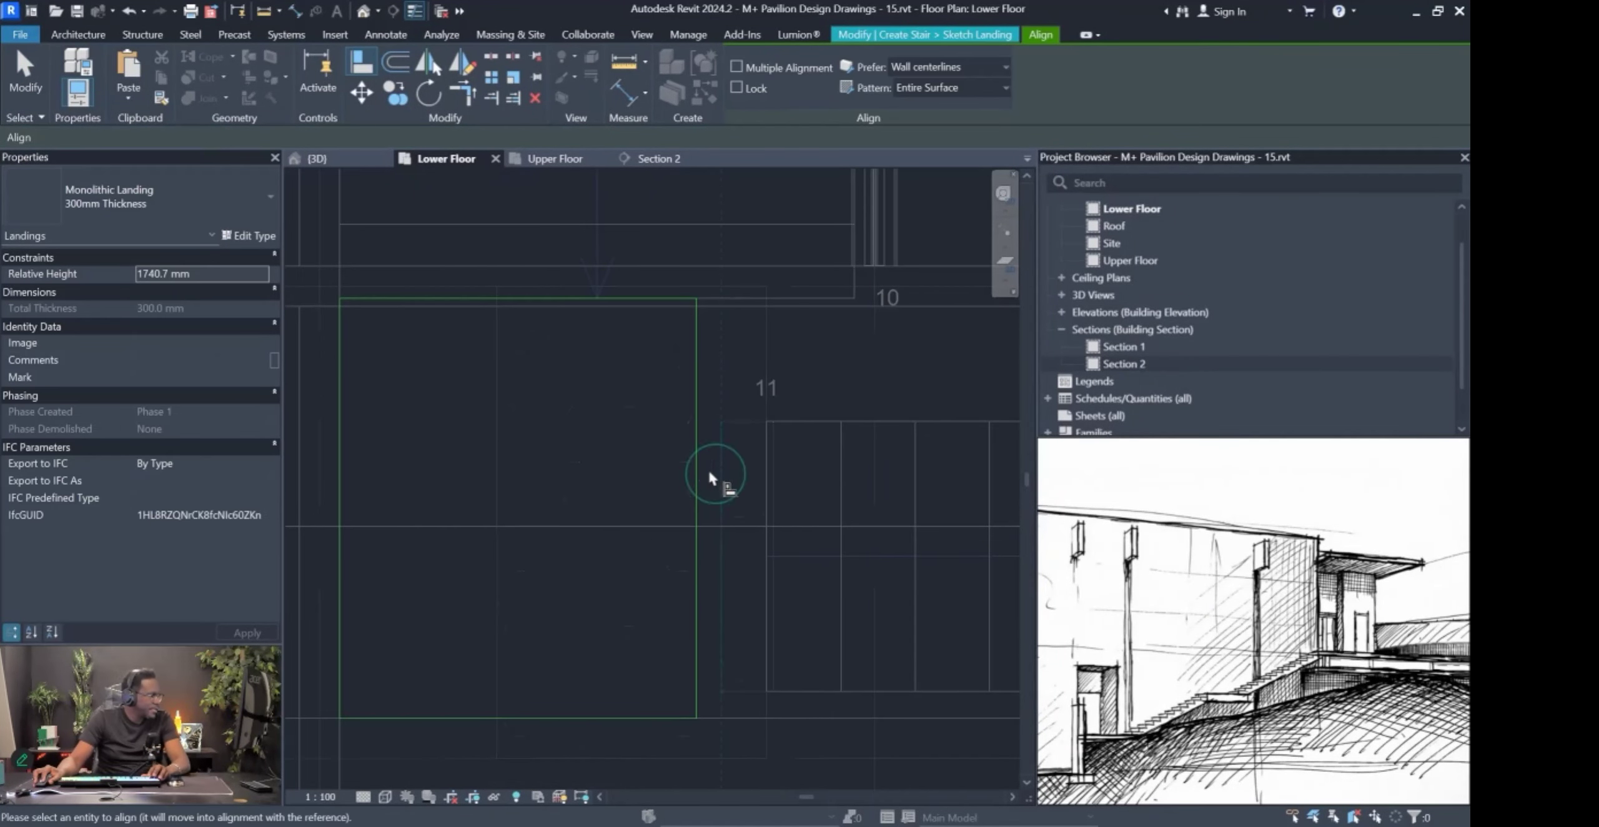
click(696, 470)
key(Escape)
key(Escape)
click(743, 95)
key(Escape)
Move the landing's right boundary edge to the second run's first riser and finish the landing sketch.
scroll(729, 422, up, 3)
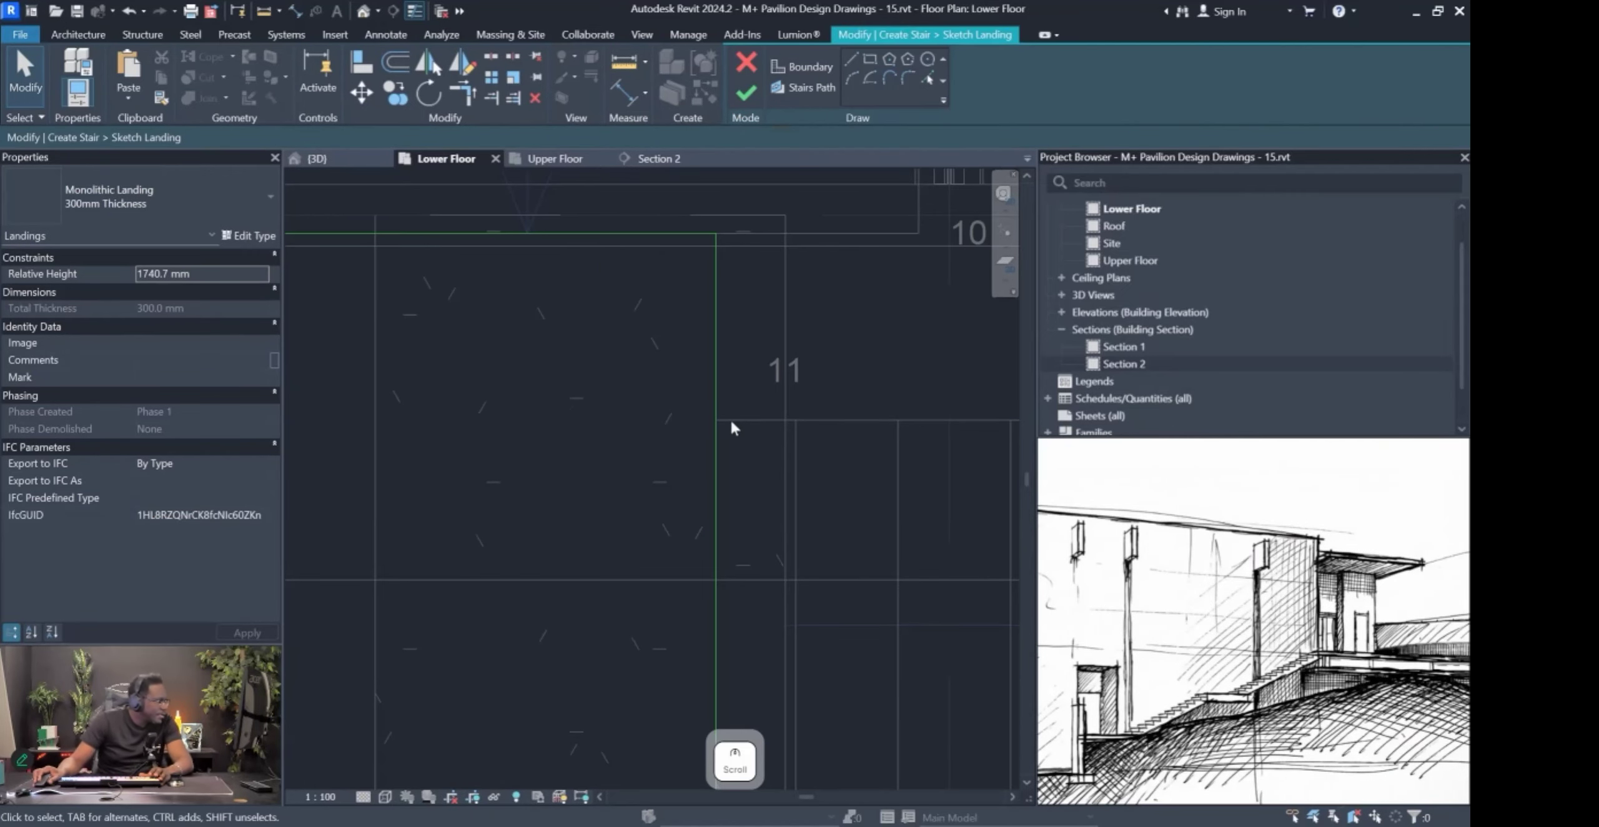
drag(717, 390, 788, 392)
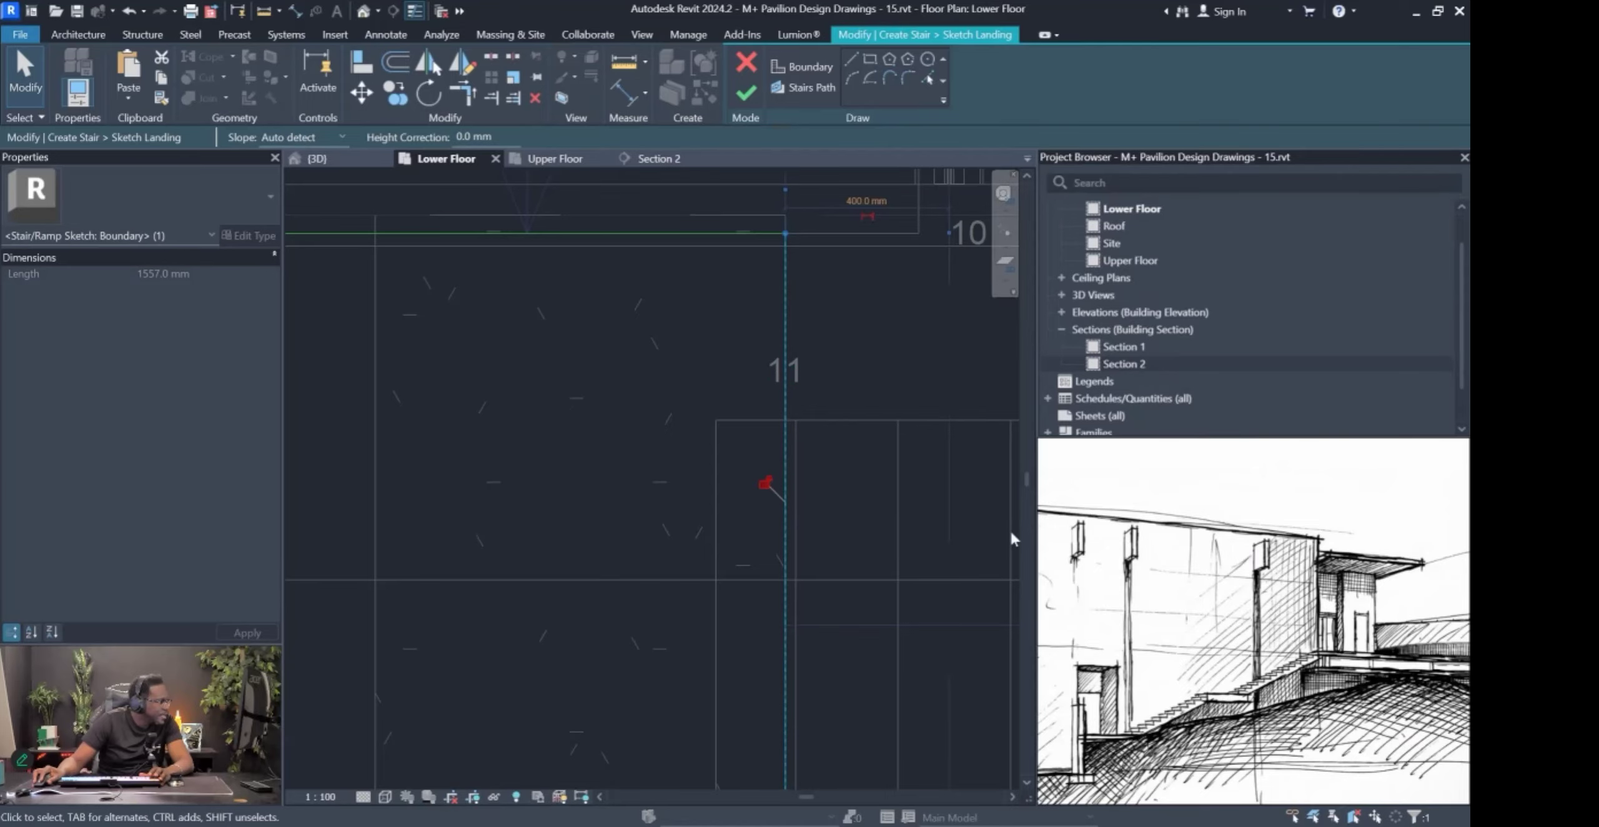
click(748, 94)
Try to move the second run away from the landing to start on the nearby grid line.
scroll(766, 437, down, 5)
middle_drag(751, 498, 717, 488)
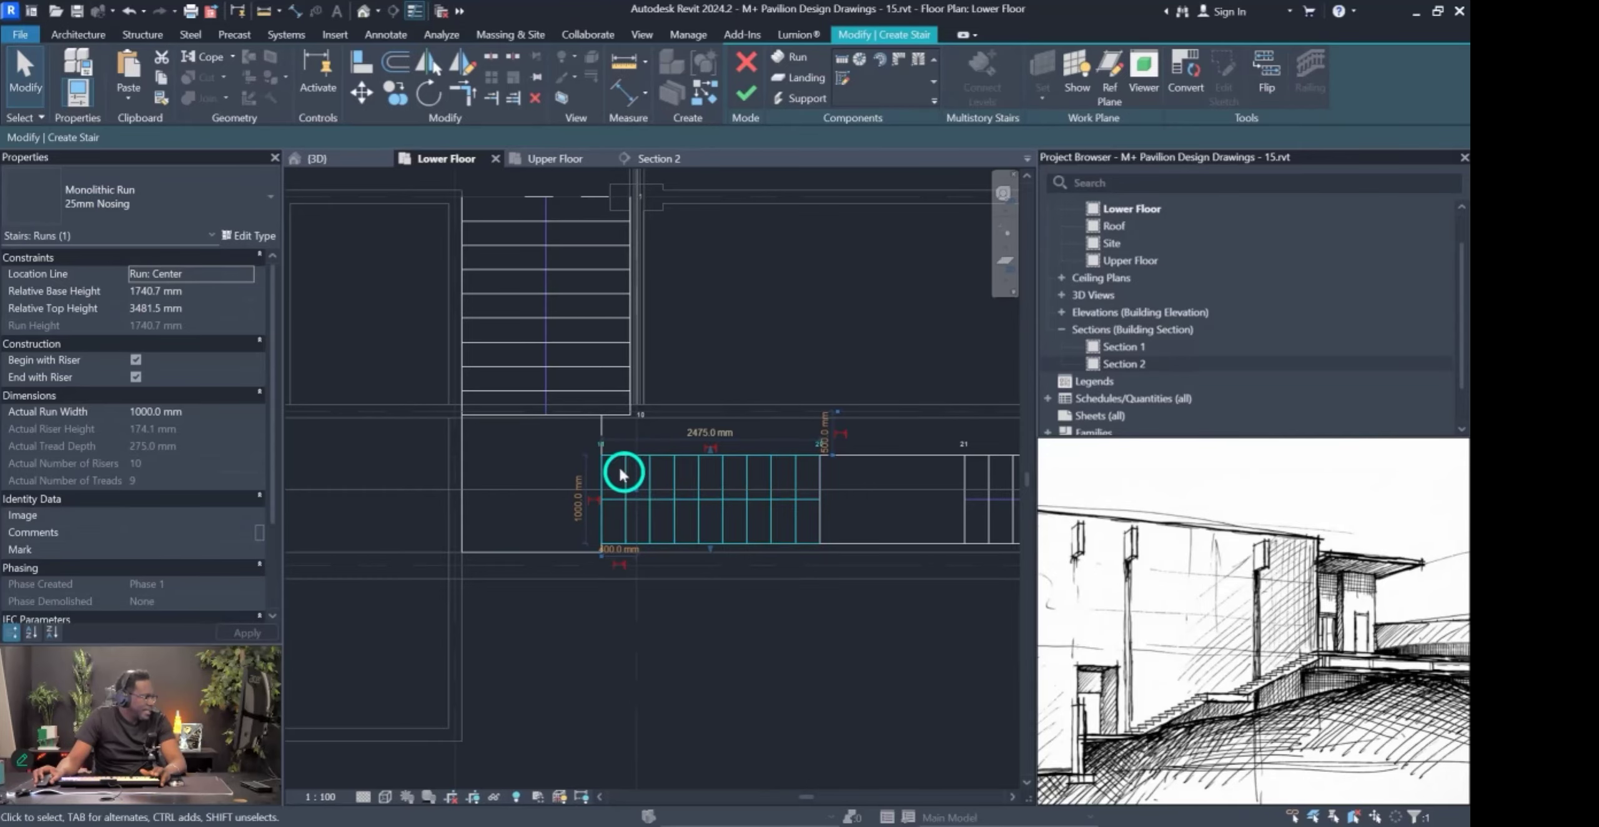
scroll(623, 473, up, 2)
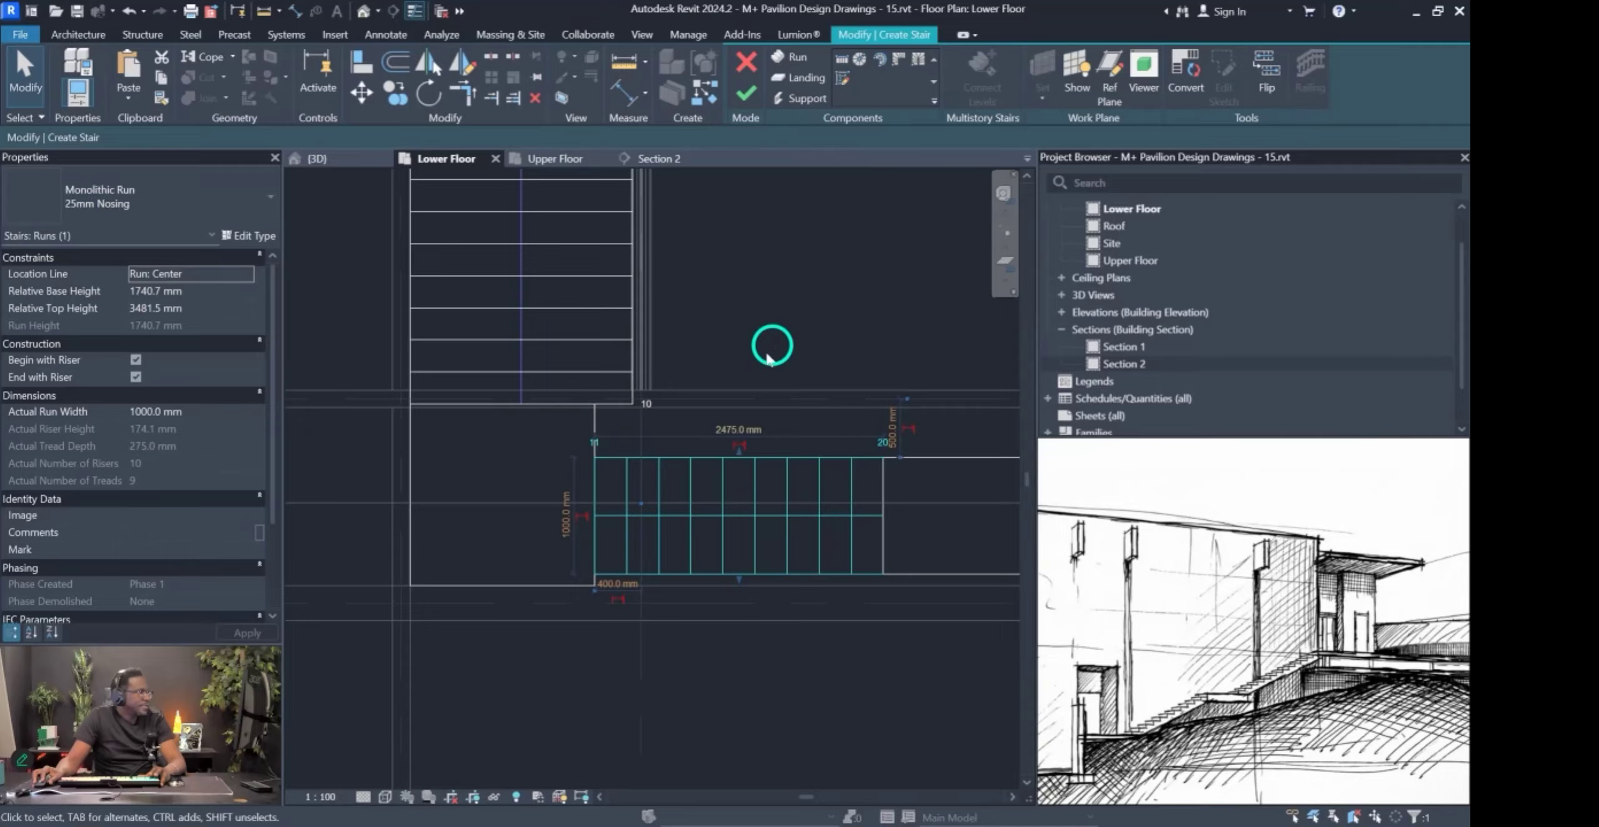
drag(623, 520, 668, 521)
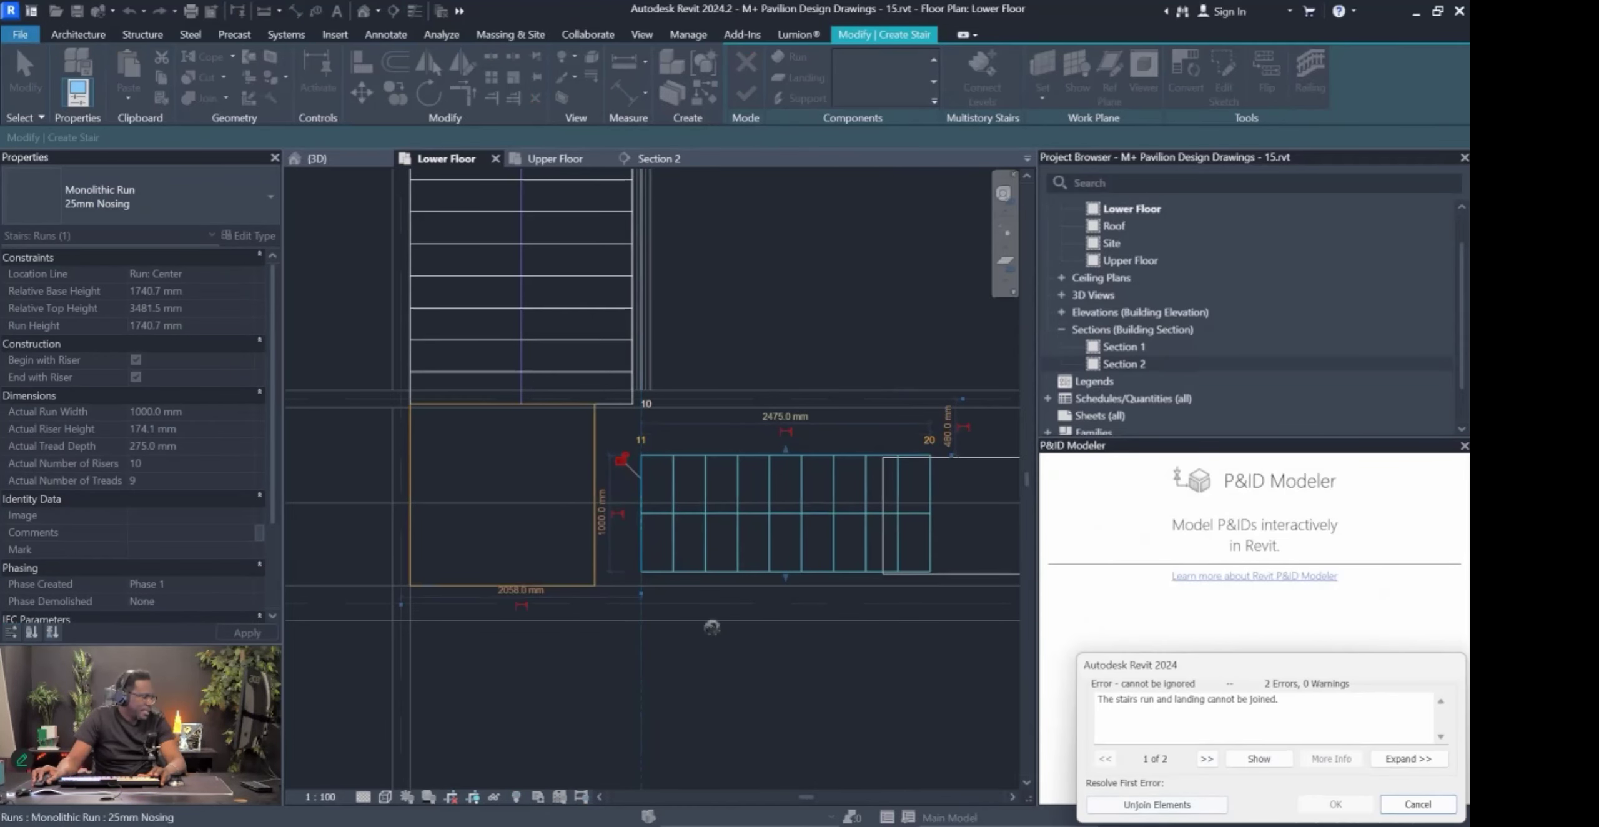
scroll(628, 495, up, 3)
key(Escape)
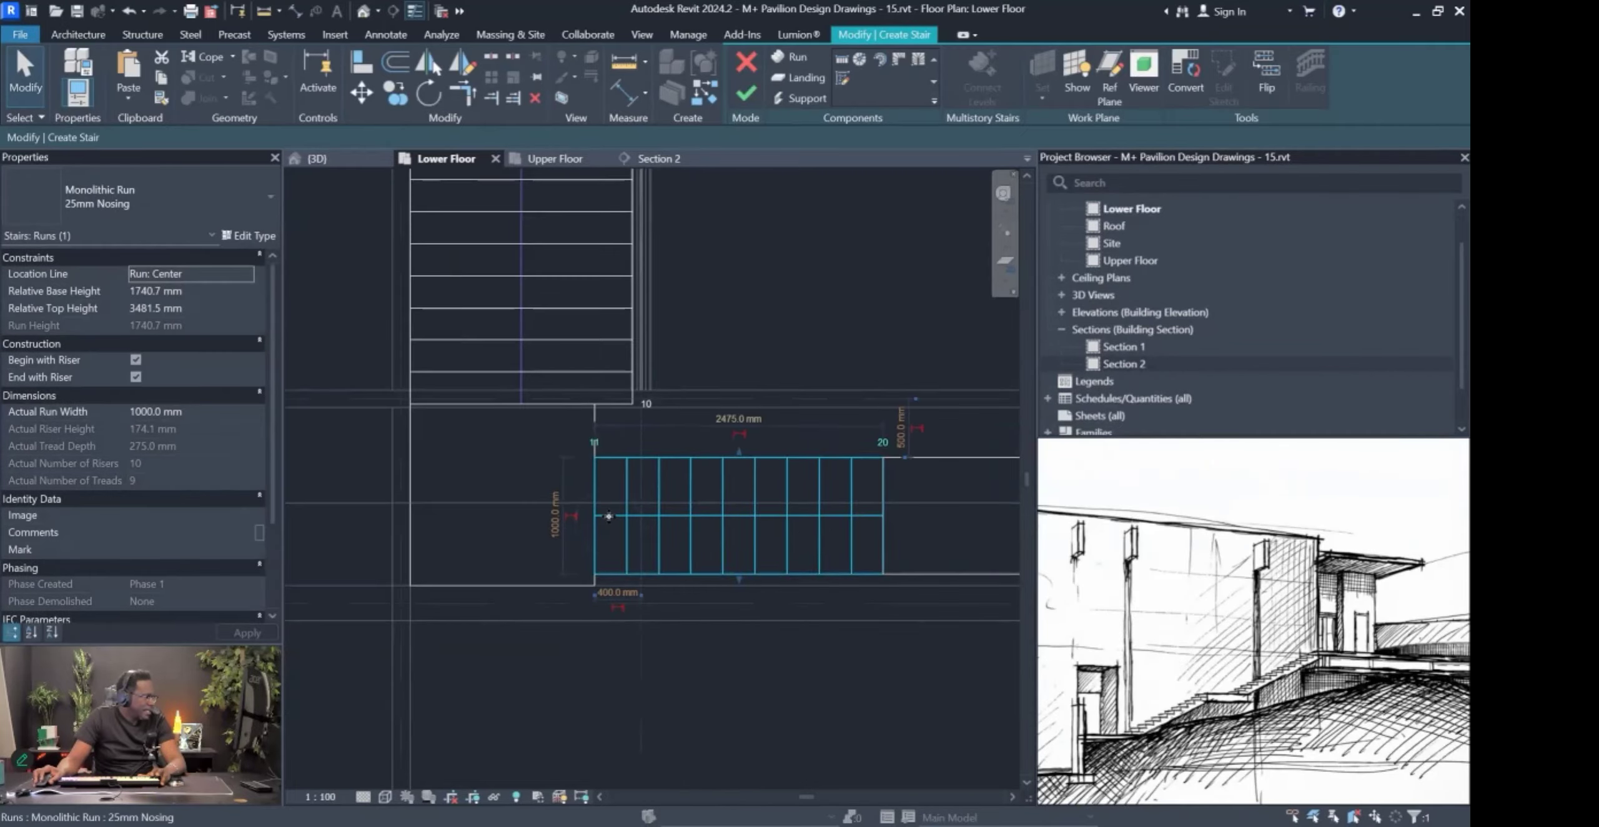
Move the second run so its start lines up with the first run's right edge, and unjoin it from the landing.
scroll(609, 516, up, 2)
click(587, 386)
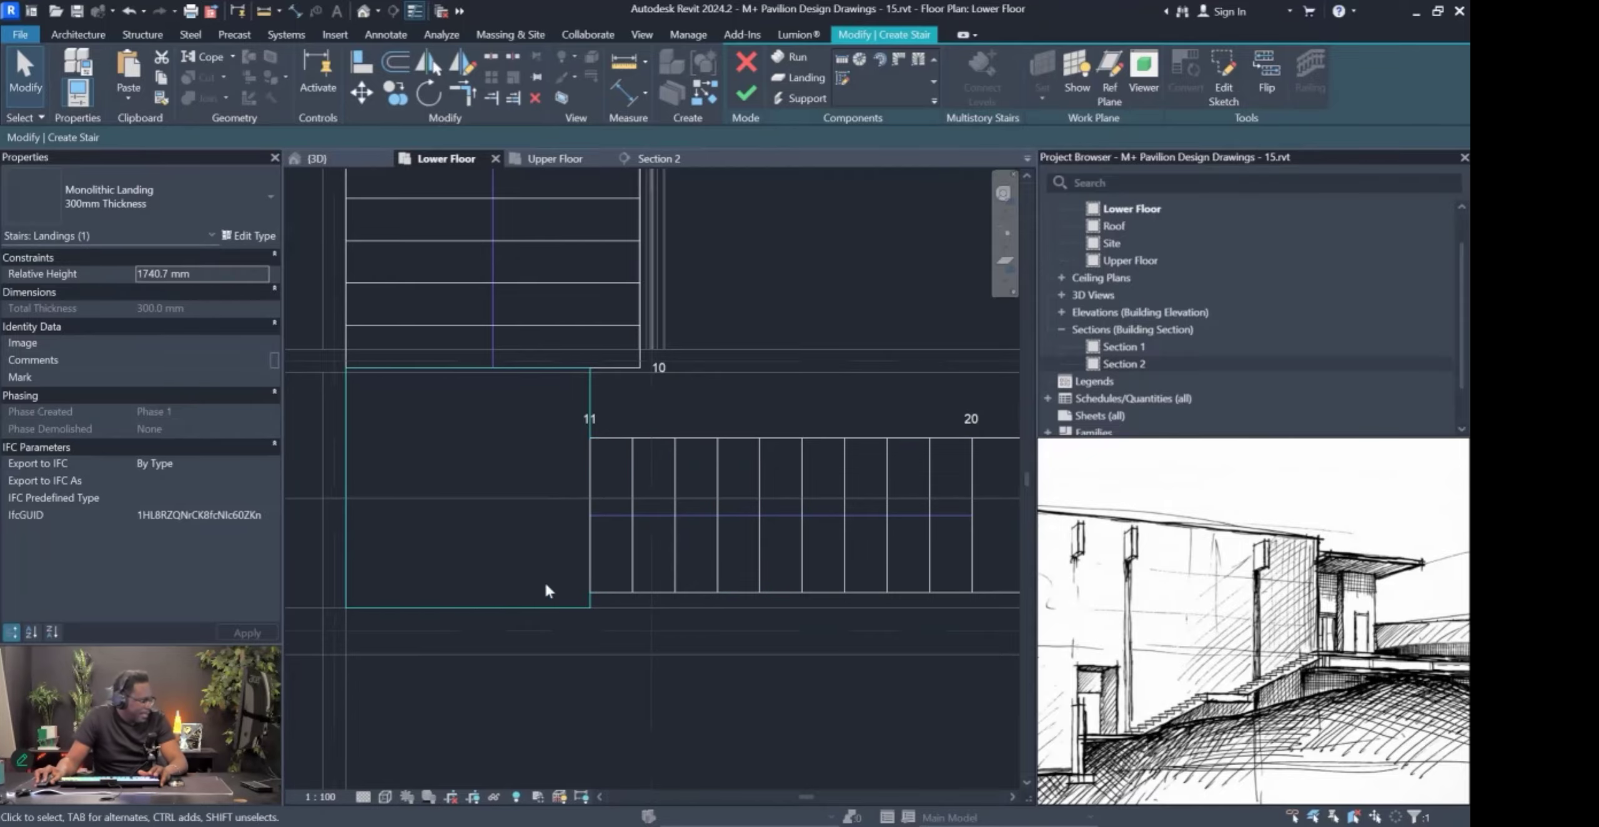
click(635, 554)
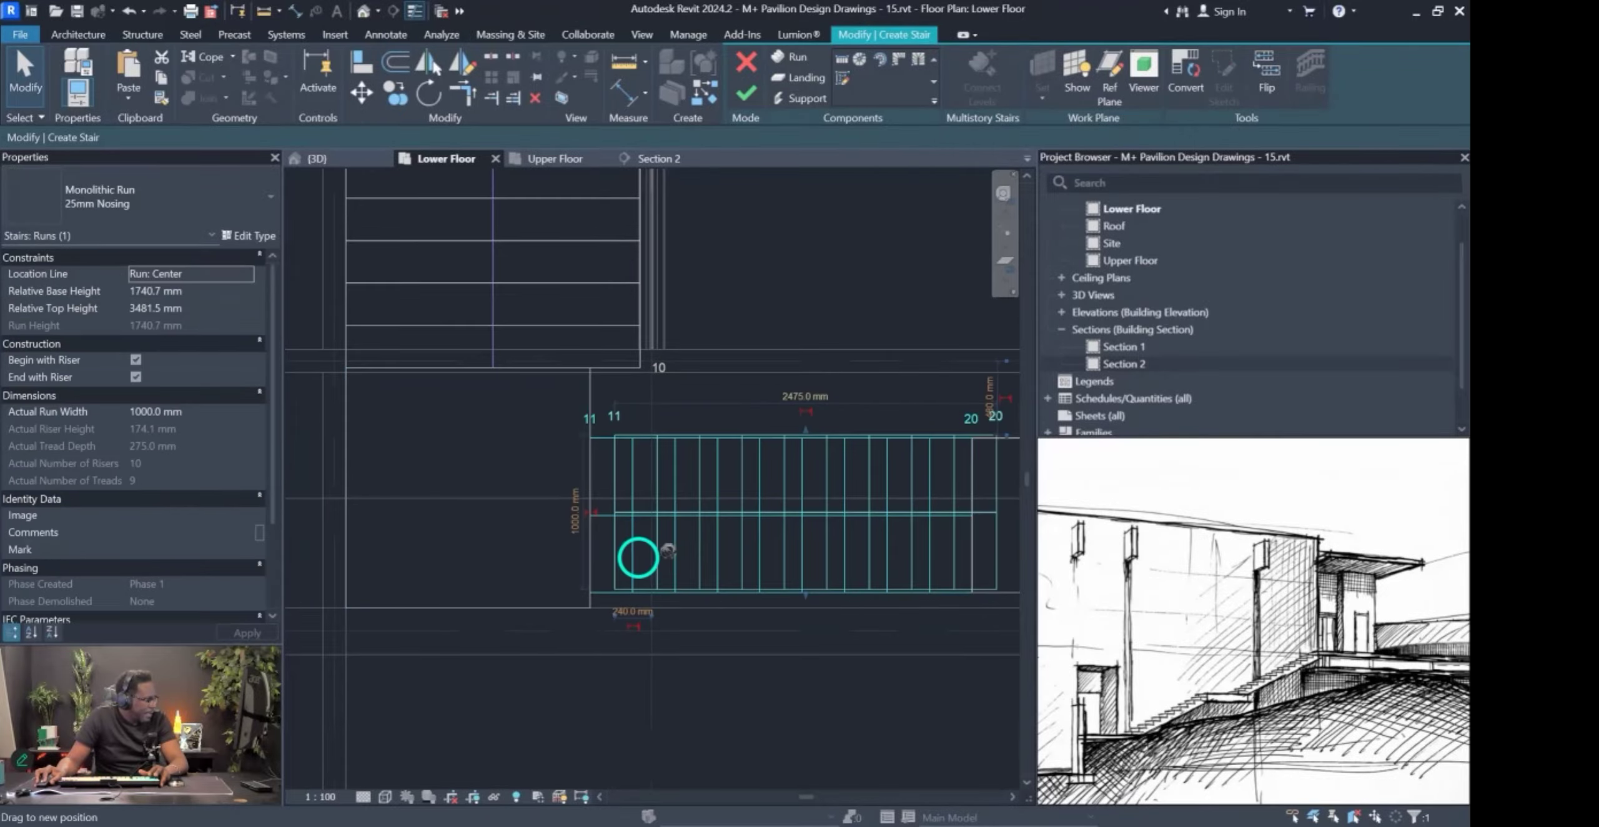
drag(696, 560, 683, 552)
click(1156, 804)
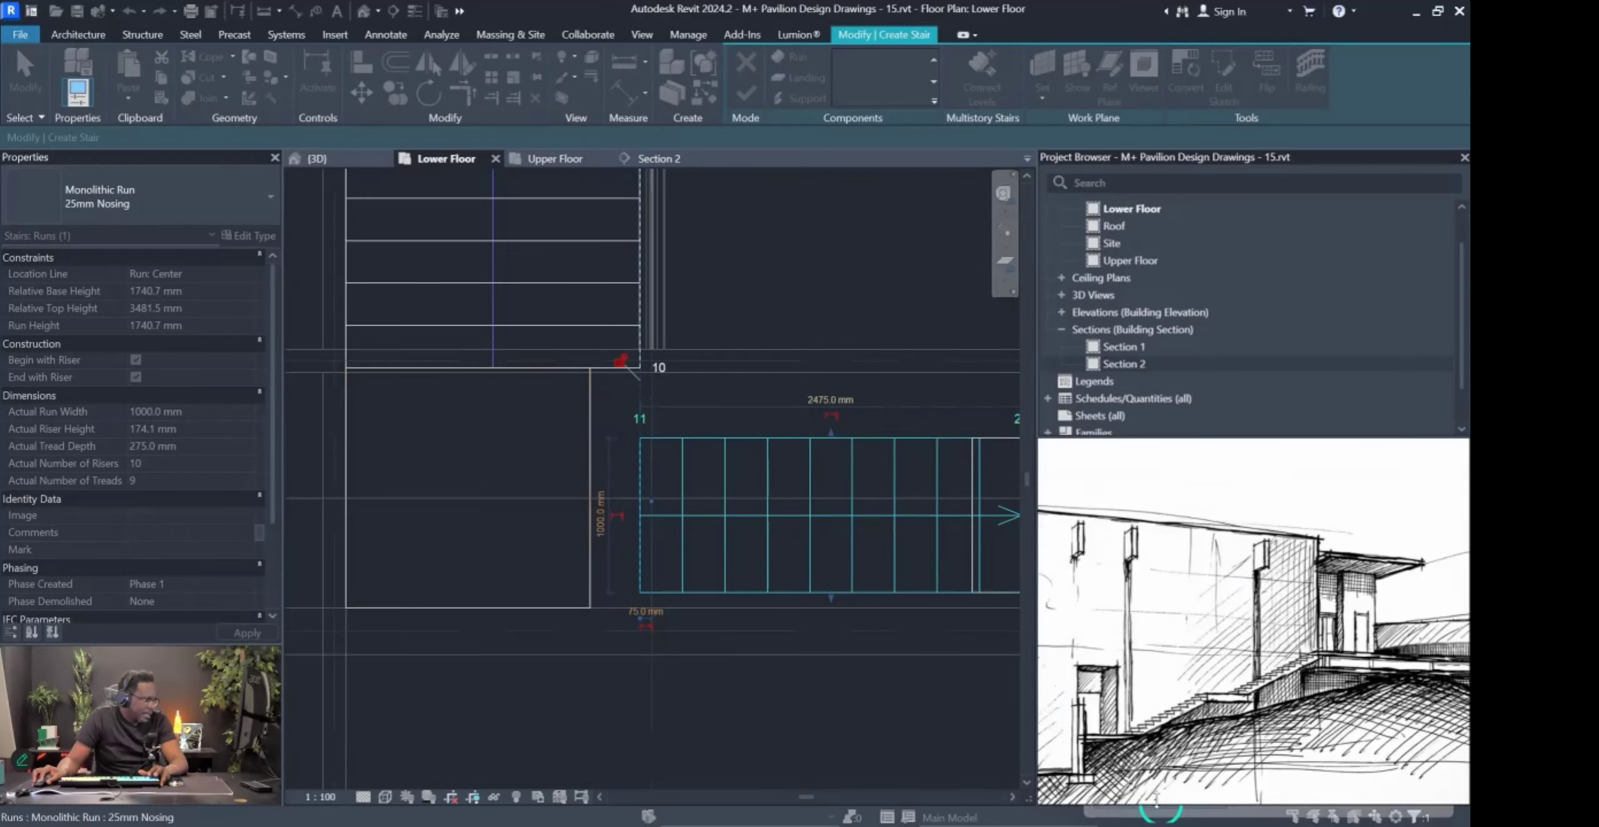
click(589, 502)
scroll(605, 507, up, 2)
click(570, 461)
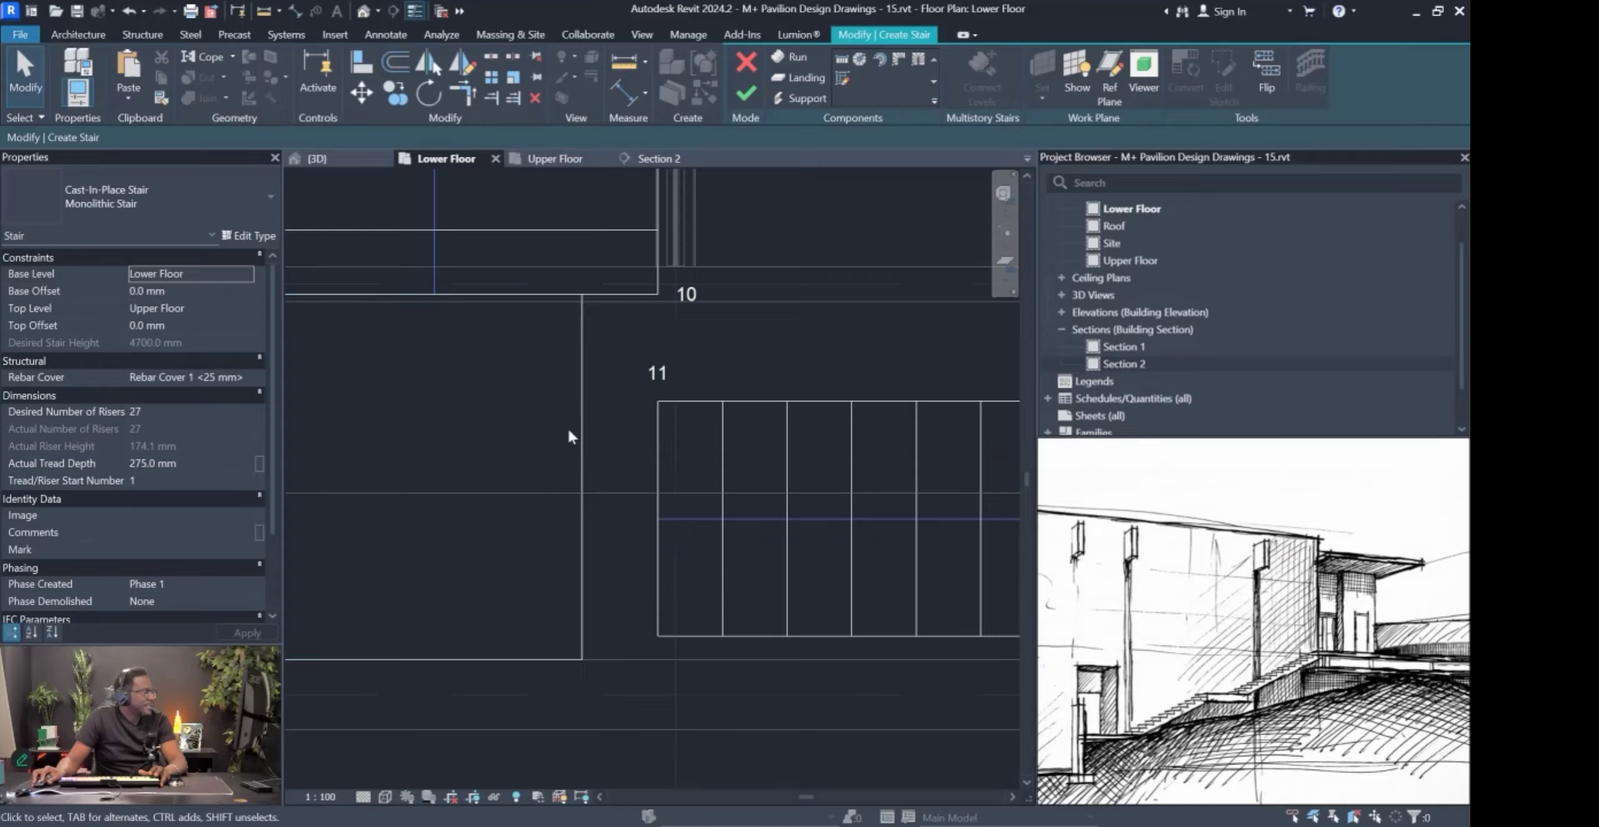
Edit the first landing's sketch to extend its right boundary edge to the second run's first riser, and finish the sketch.
click(579, 436)
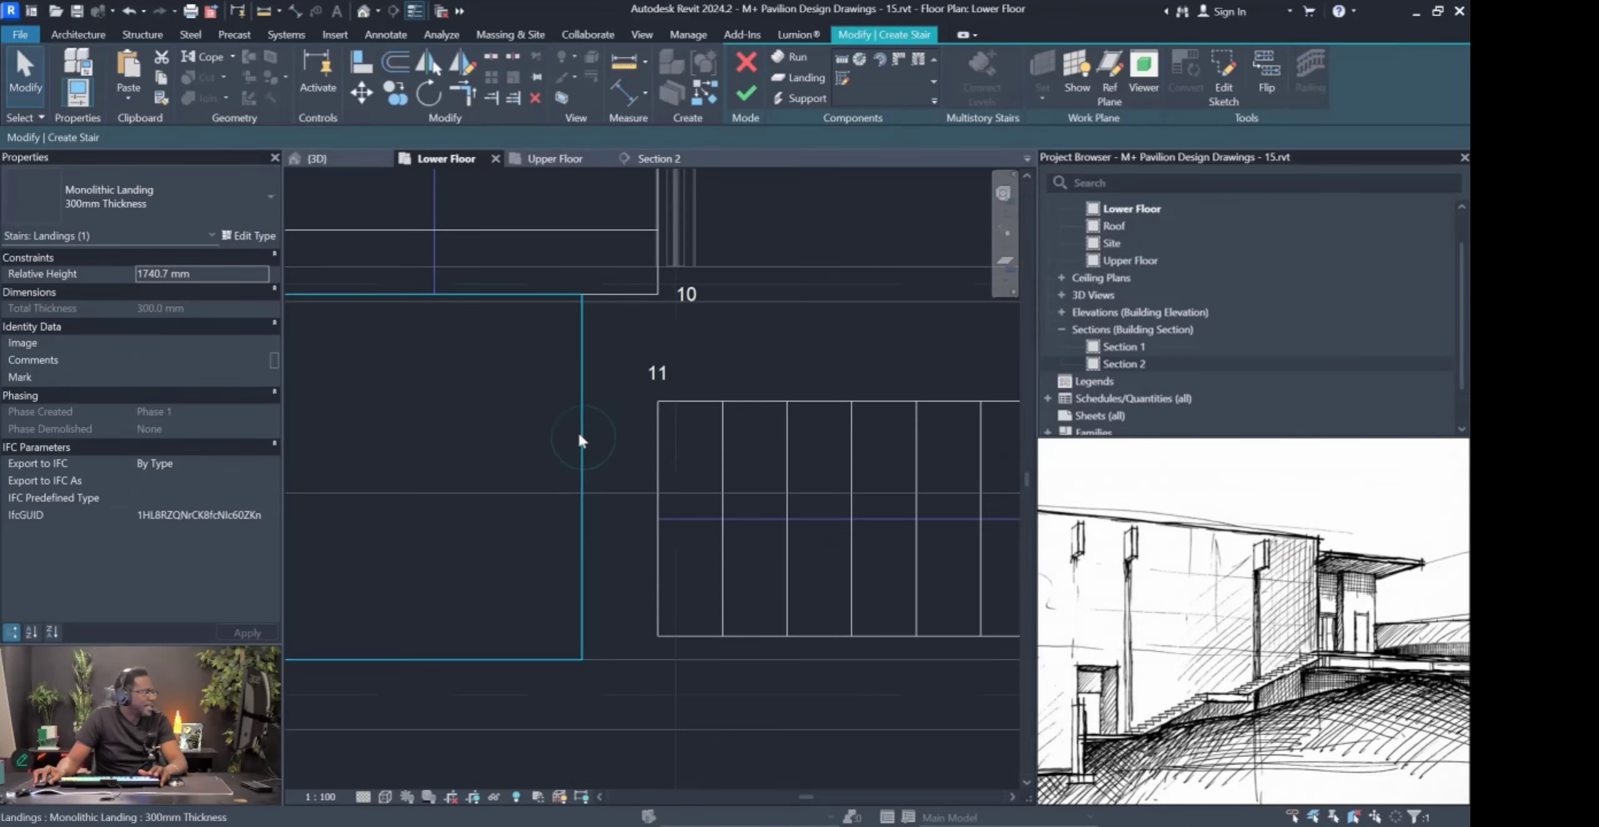
click(1223, 88)
click(657, 529)
drag(658, 528, 658, 527)
click(745, 94)
scroll(744, 528, down, 2)
key(Escape)
Widen the second run to 1101 mm at the 300 mm wall's face, and try to extend its other side to the 150 mm wall.
click(719, 438)
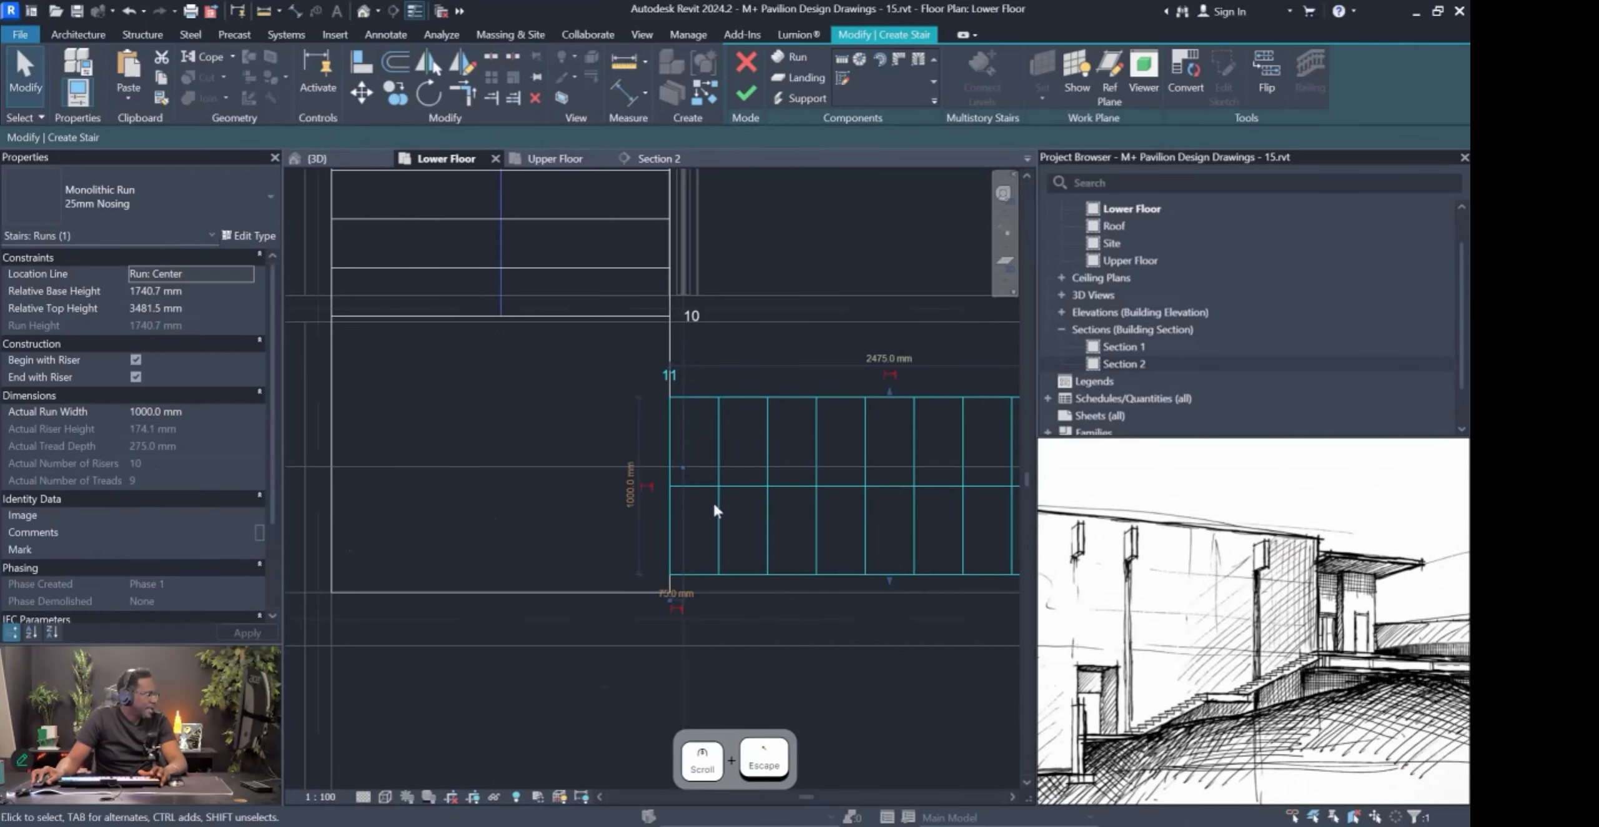
drag(890, 581, 890, 597)
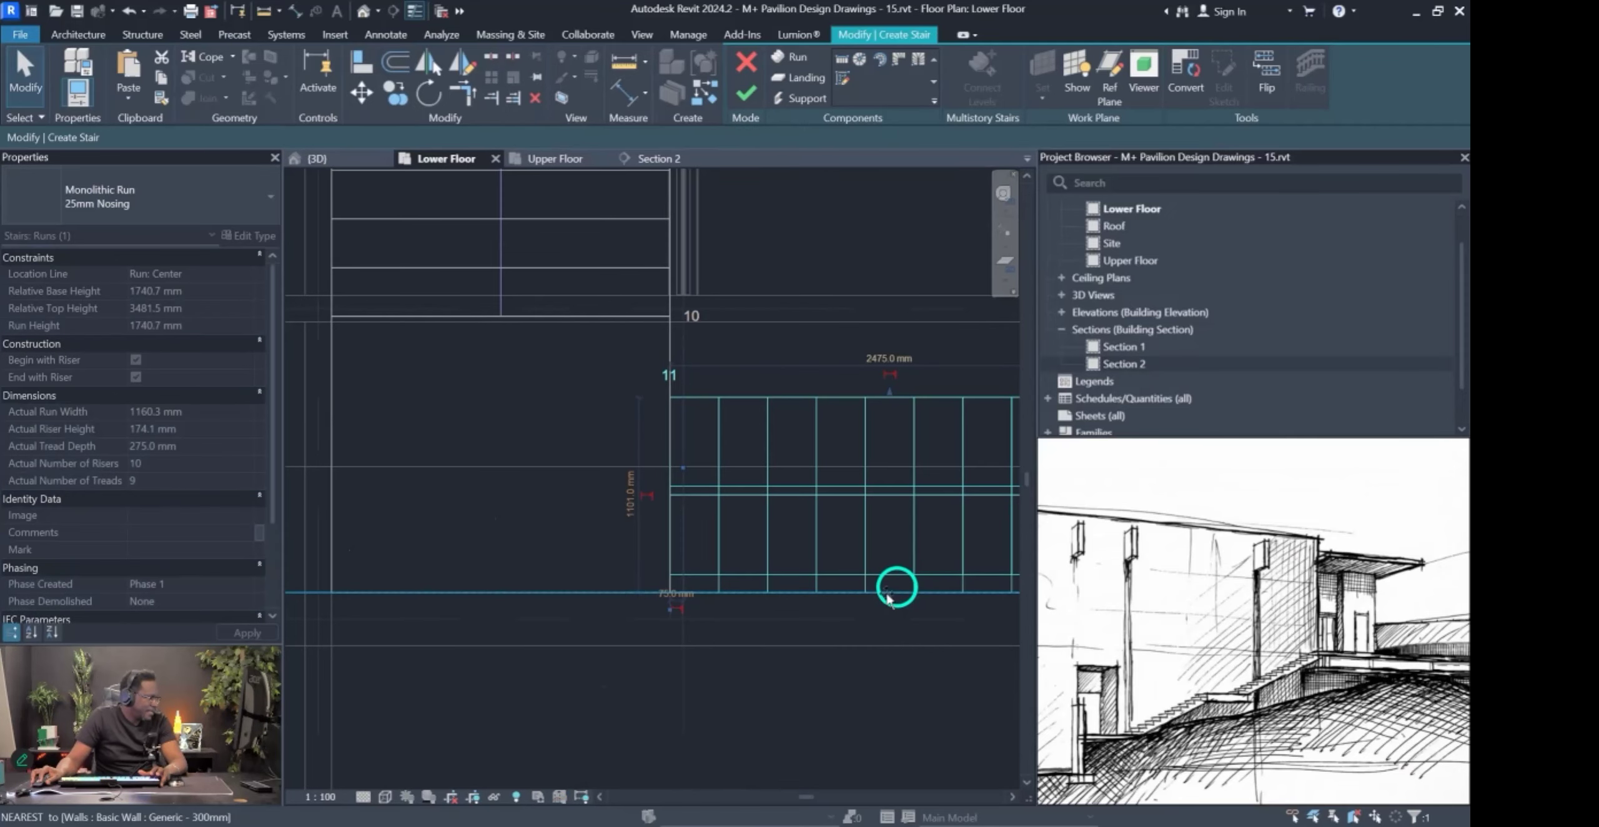
drag(886, 388, 890, 324)
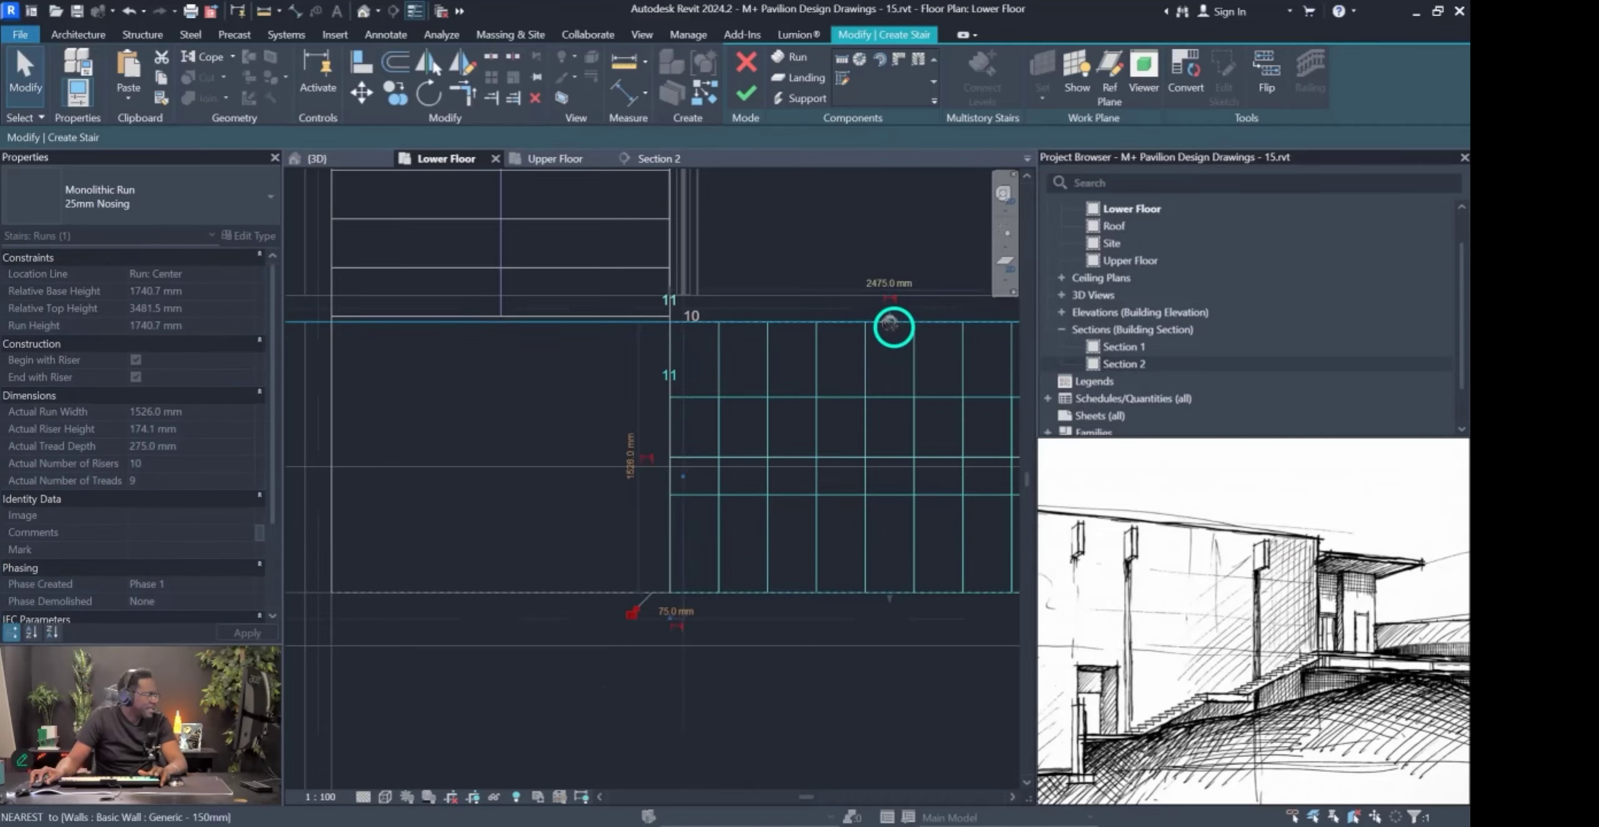
key(Escape)
Edit the second landing's sketch so it starts at riser 20 and spans between the two wall faces, and finish the sketch.
scroll(774, 406, down, 1)
middle_drag(778, 387, 396, 424)
click(724, 601)
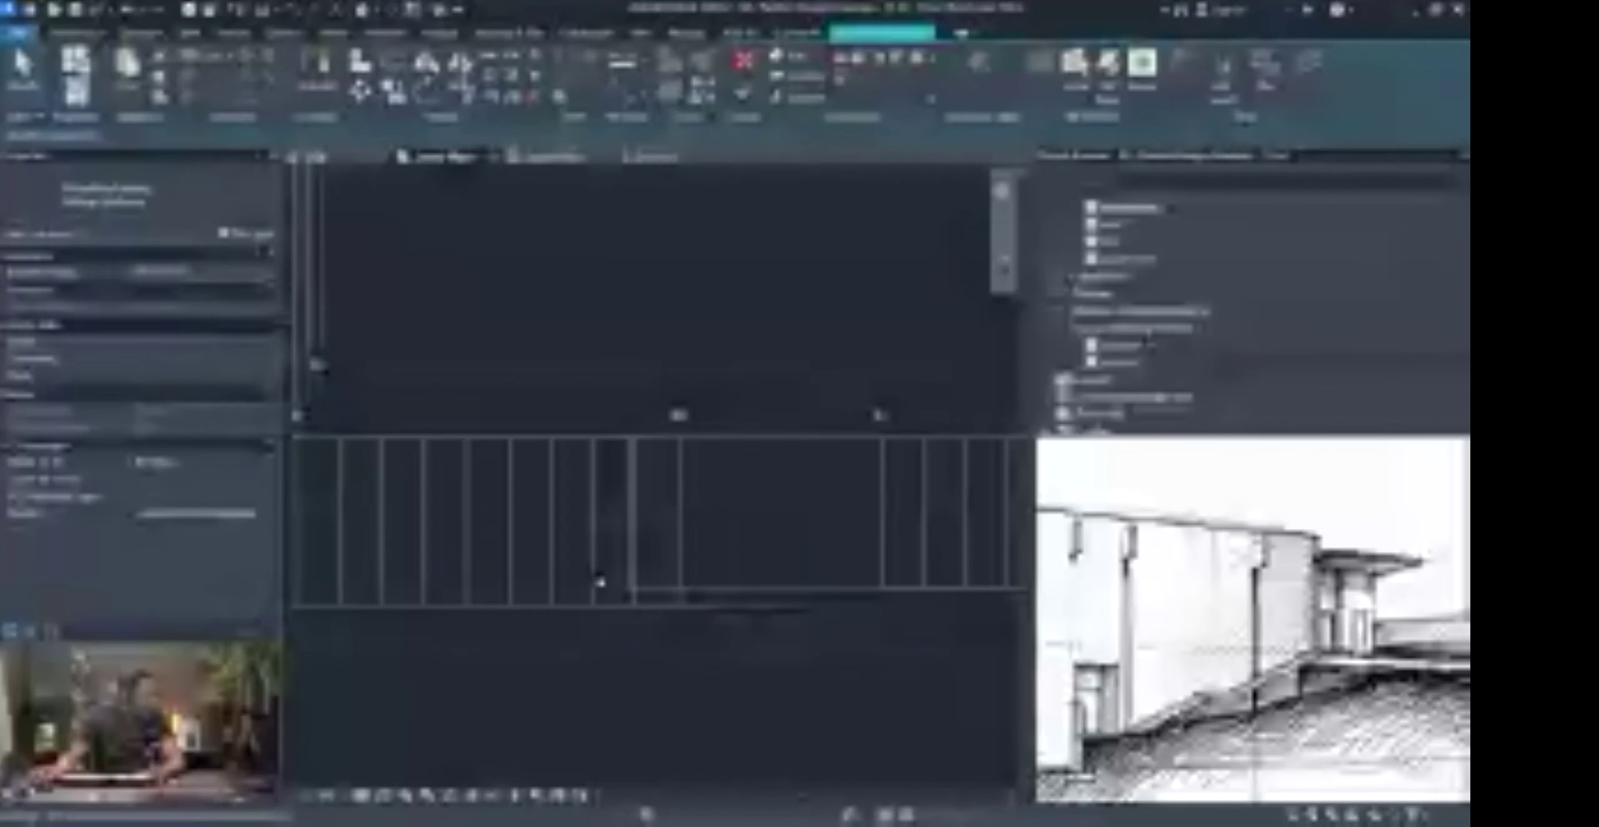
scroll(702, 571, down, 2)
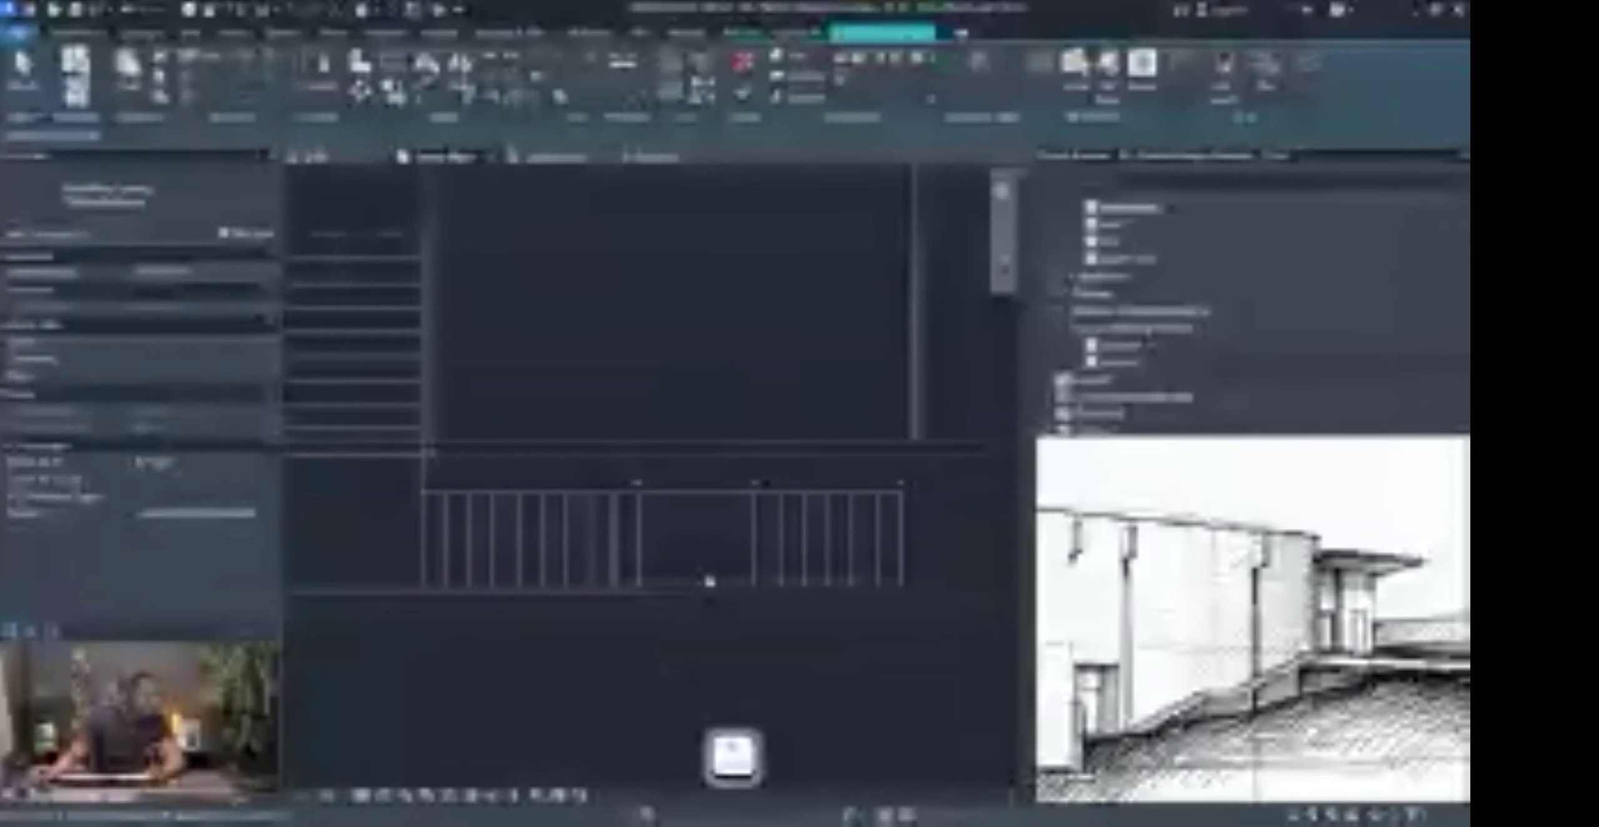
click(707, 578)
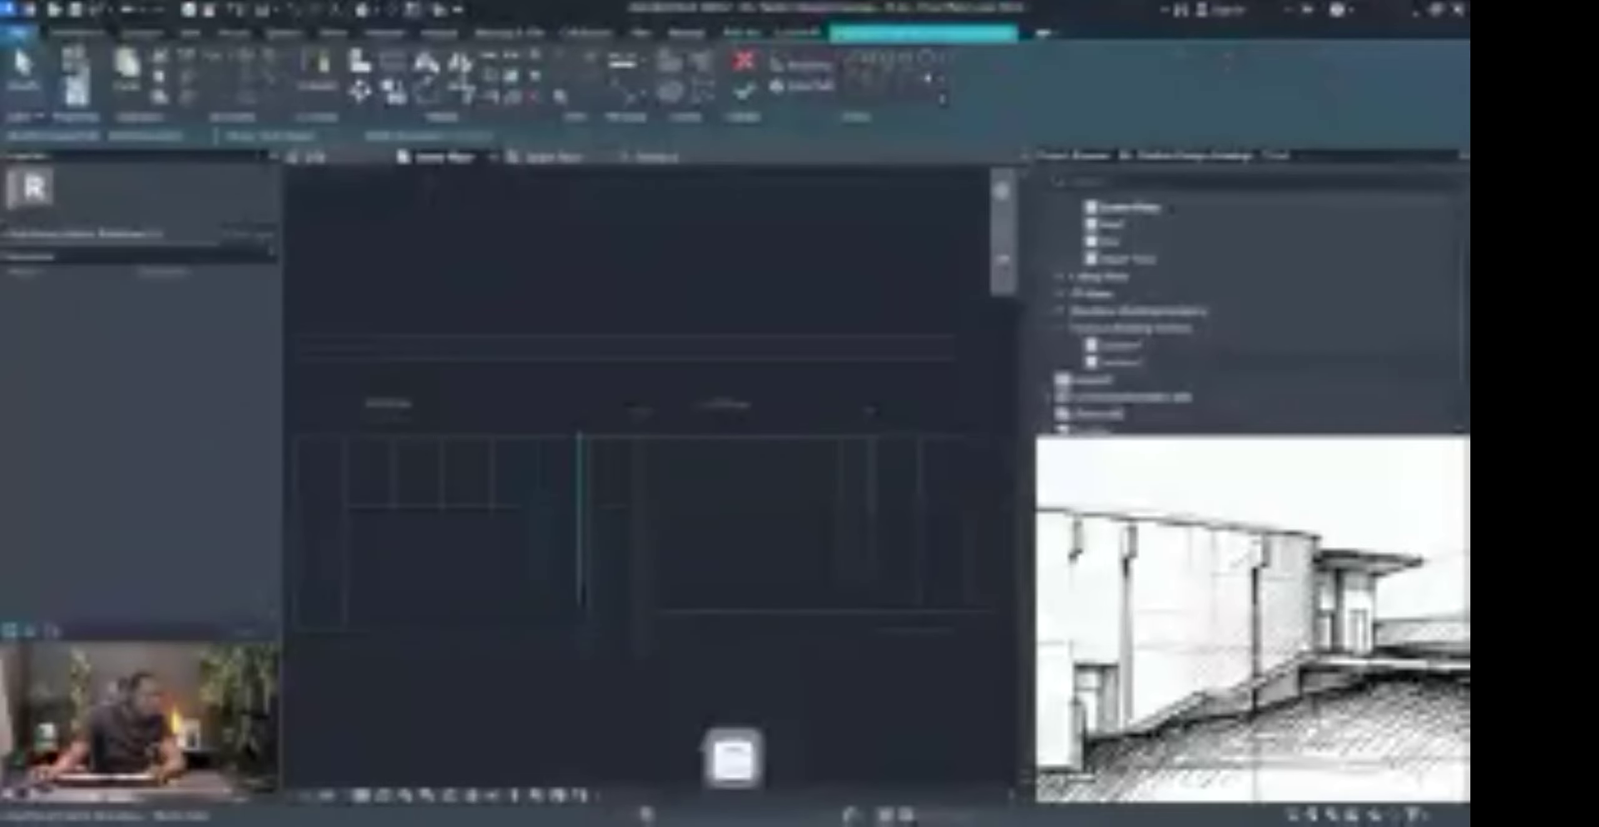
drag(581, 554, 641, 554)
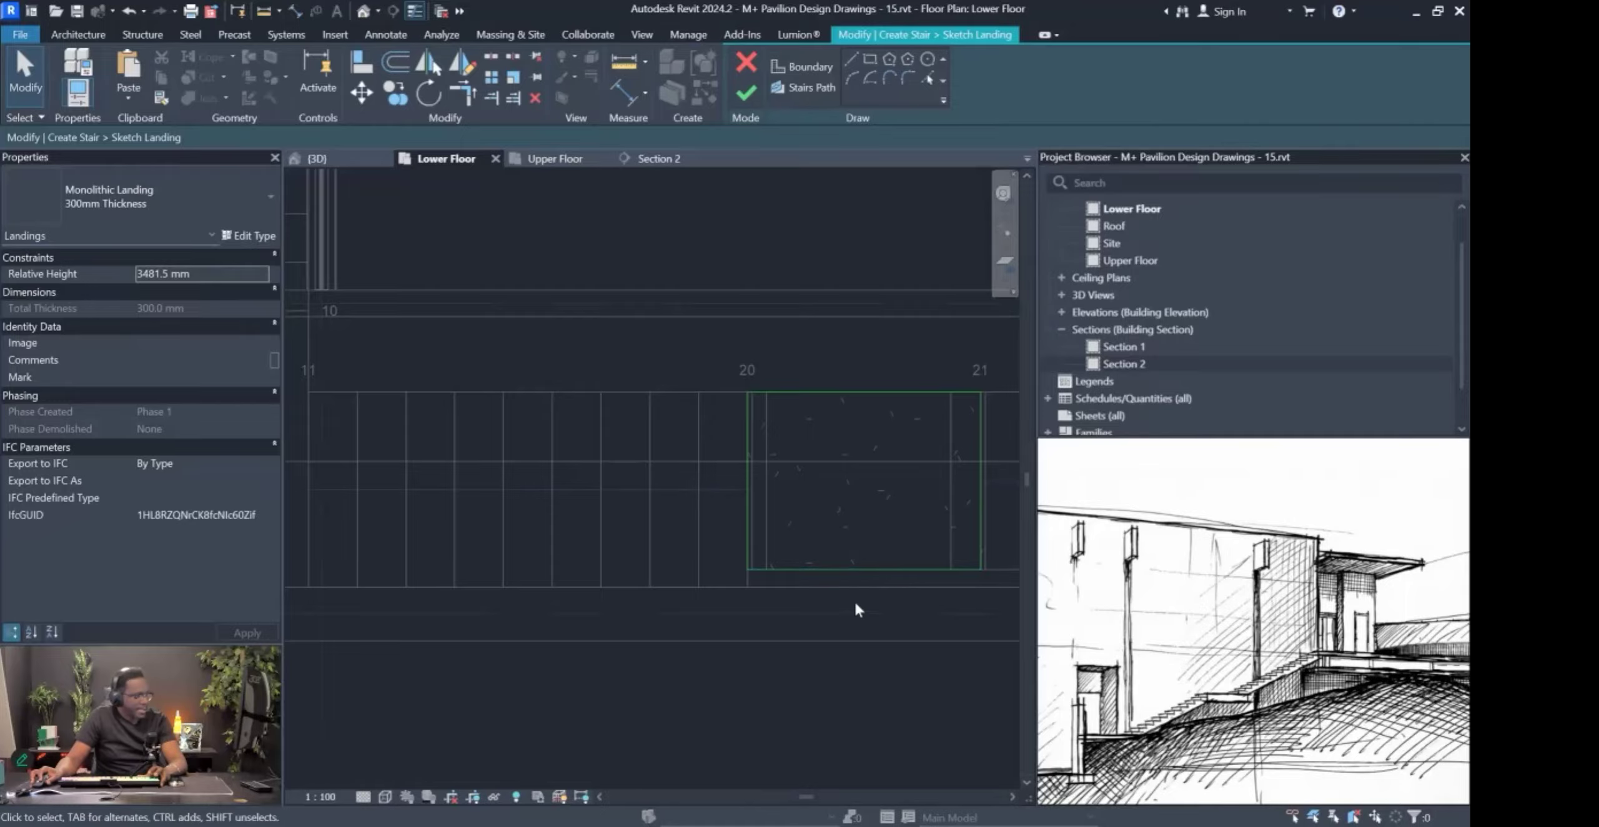
drag(854, 569, 854, 587)
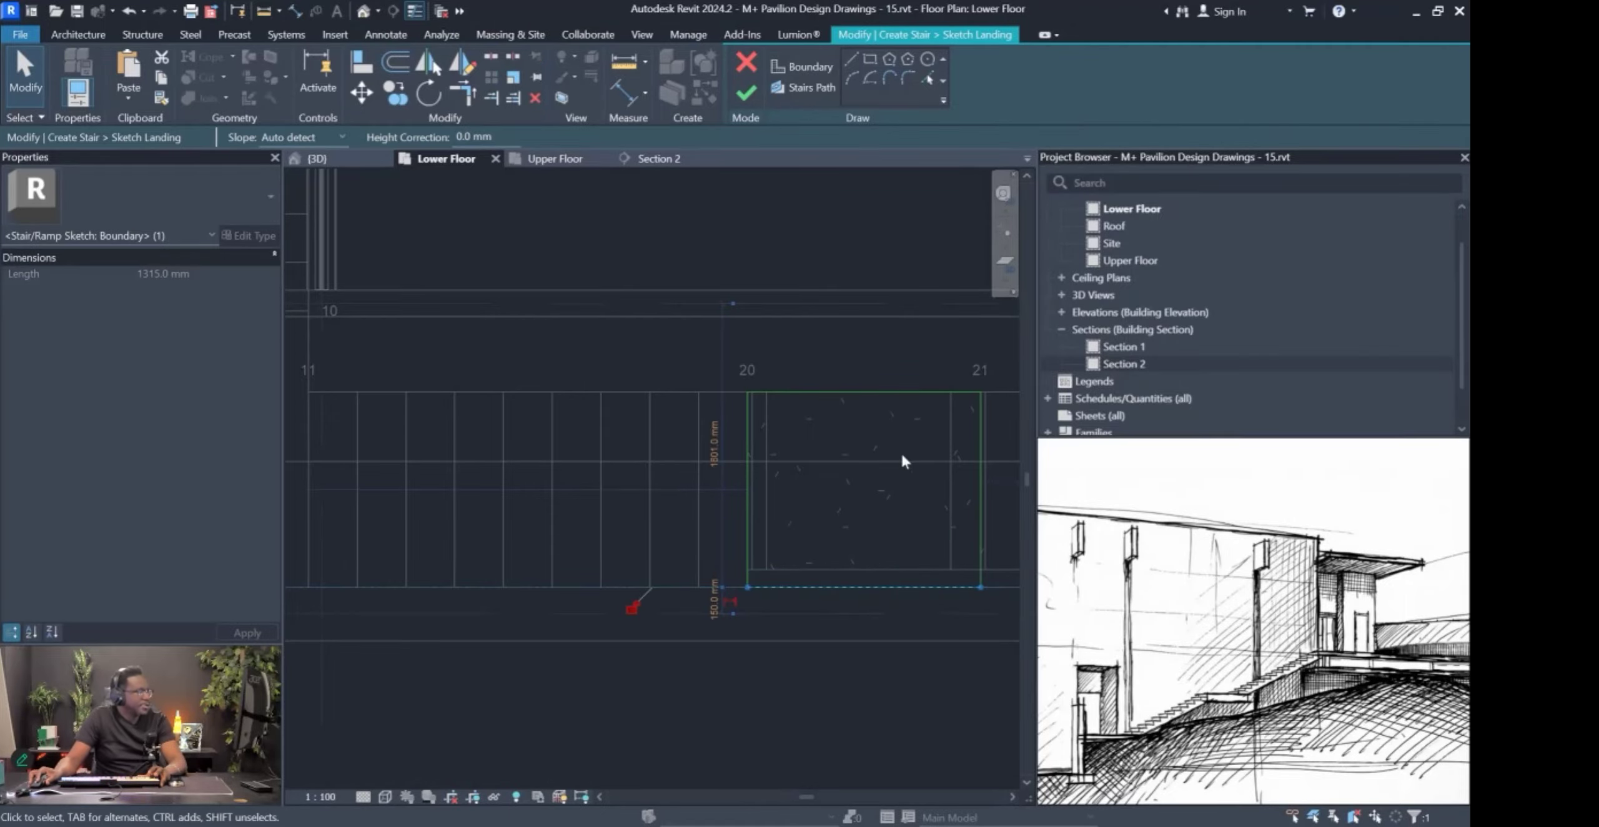
scroll(771, 427, down, 1)
drag(818, 396, 818, 327)
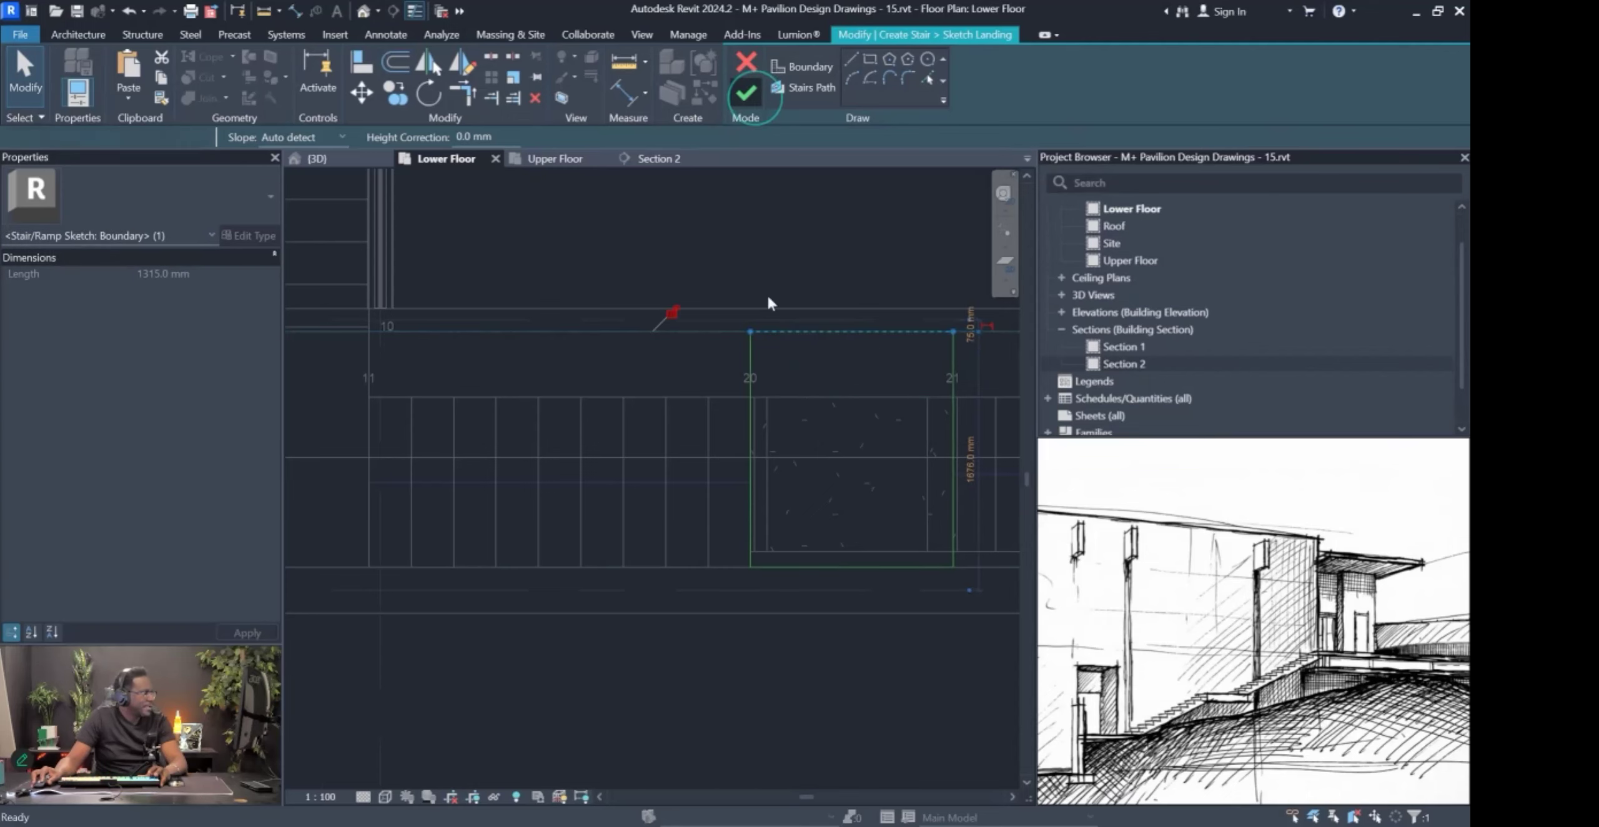
scroll(671, 476, down, 1)
Try to widen the second run up to the 150 mm wall so it matches the second landing's edge.
click(611, 425)
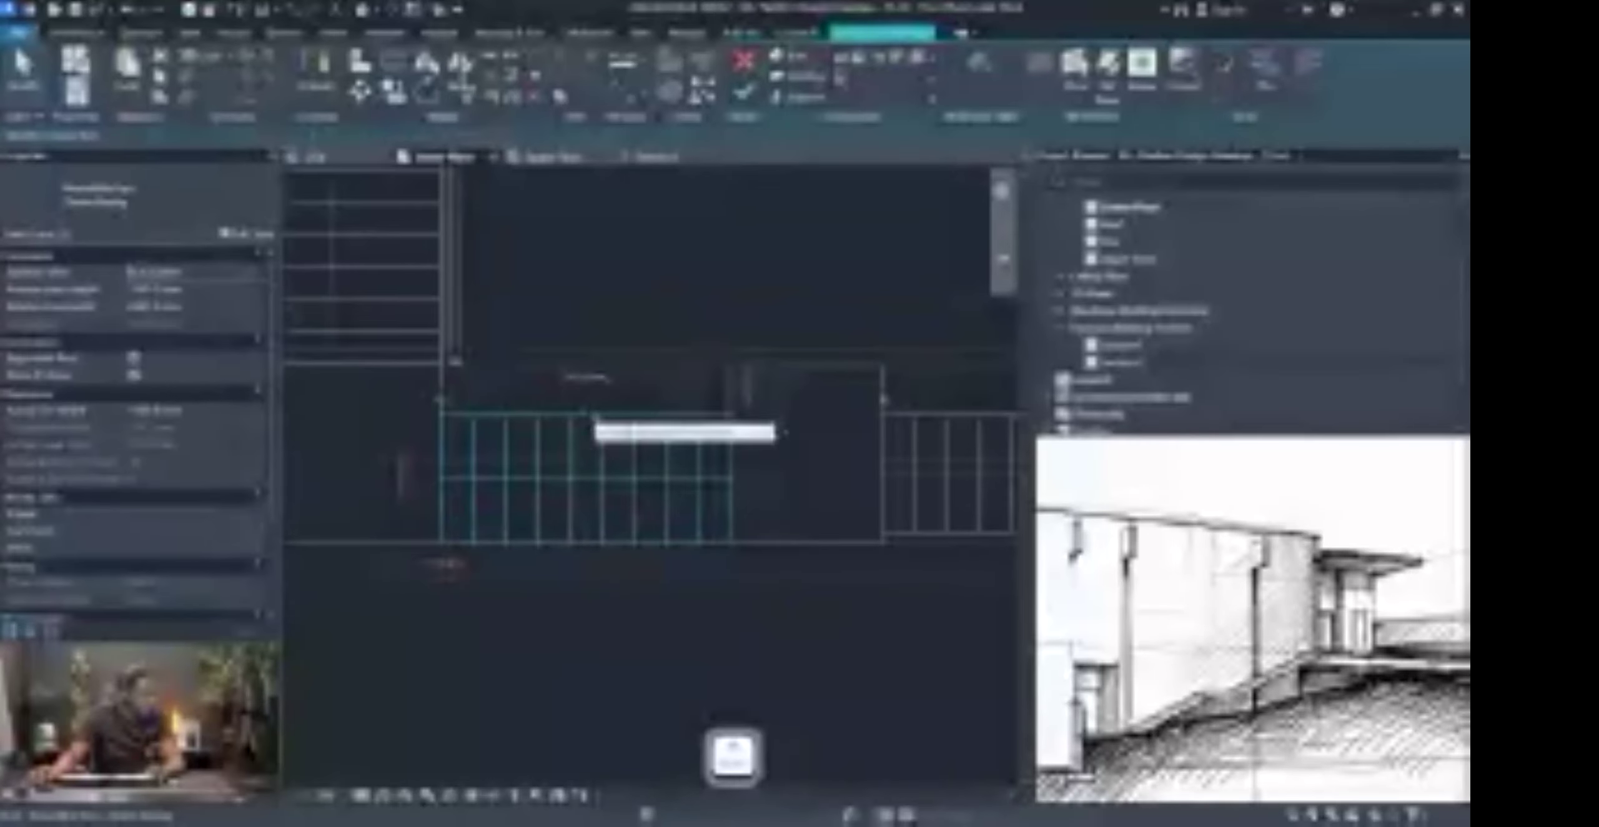
drag(593, 413, 590, 375)
scroll(442, 387, down, 1)
key(Escape)
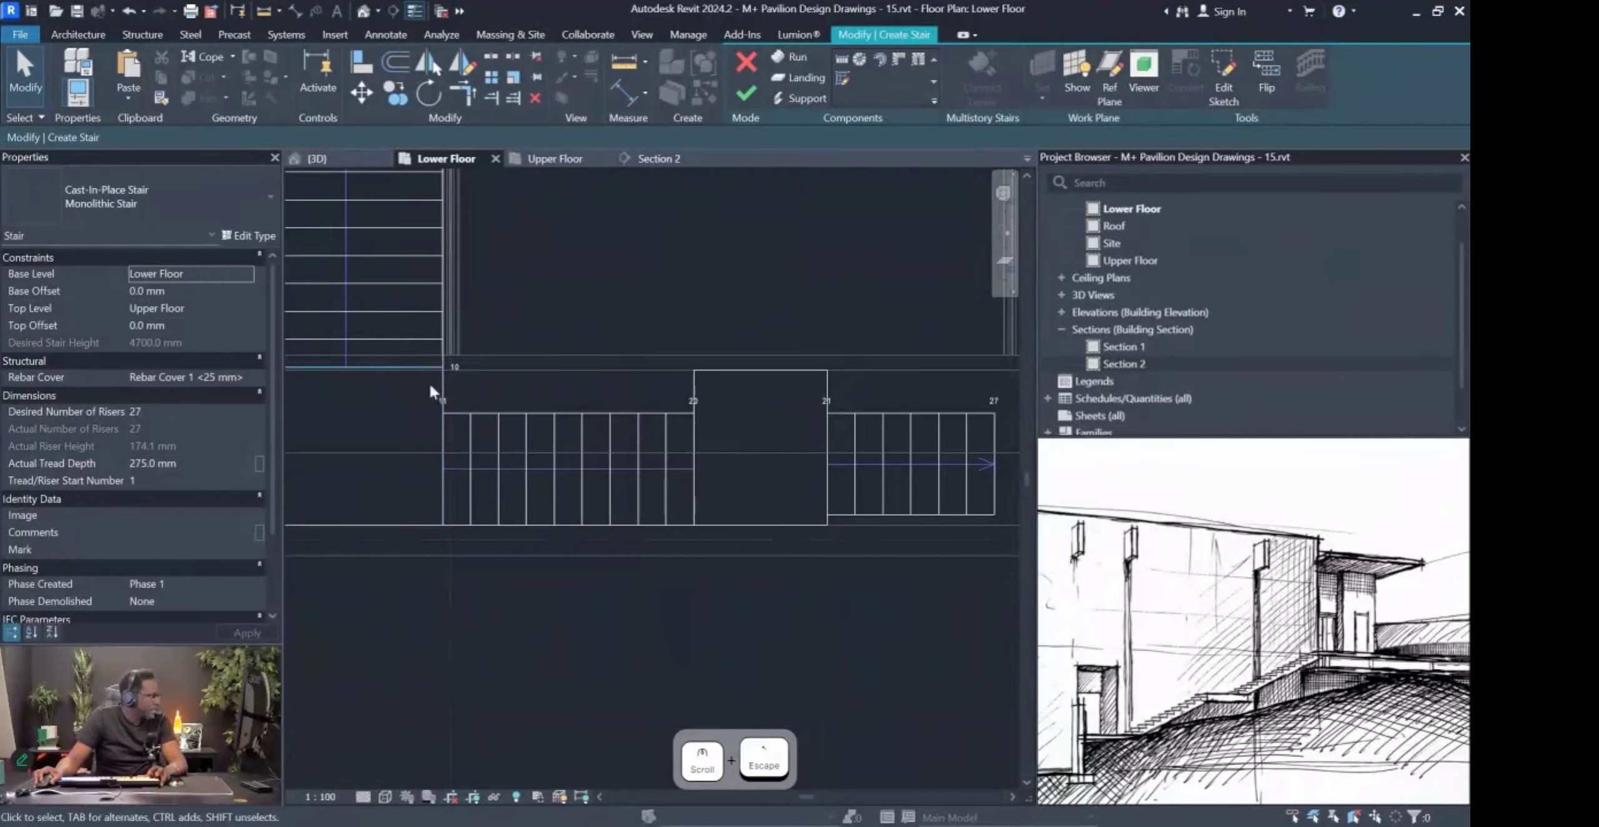
middle_drag(532, 396, 717, 417)
scroll(484, 393, up, 2)
middle_drag(898, 478, 760, 487)
click(780, 494)
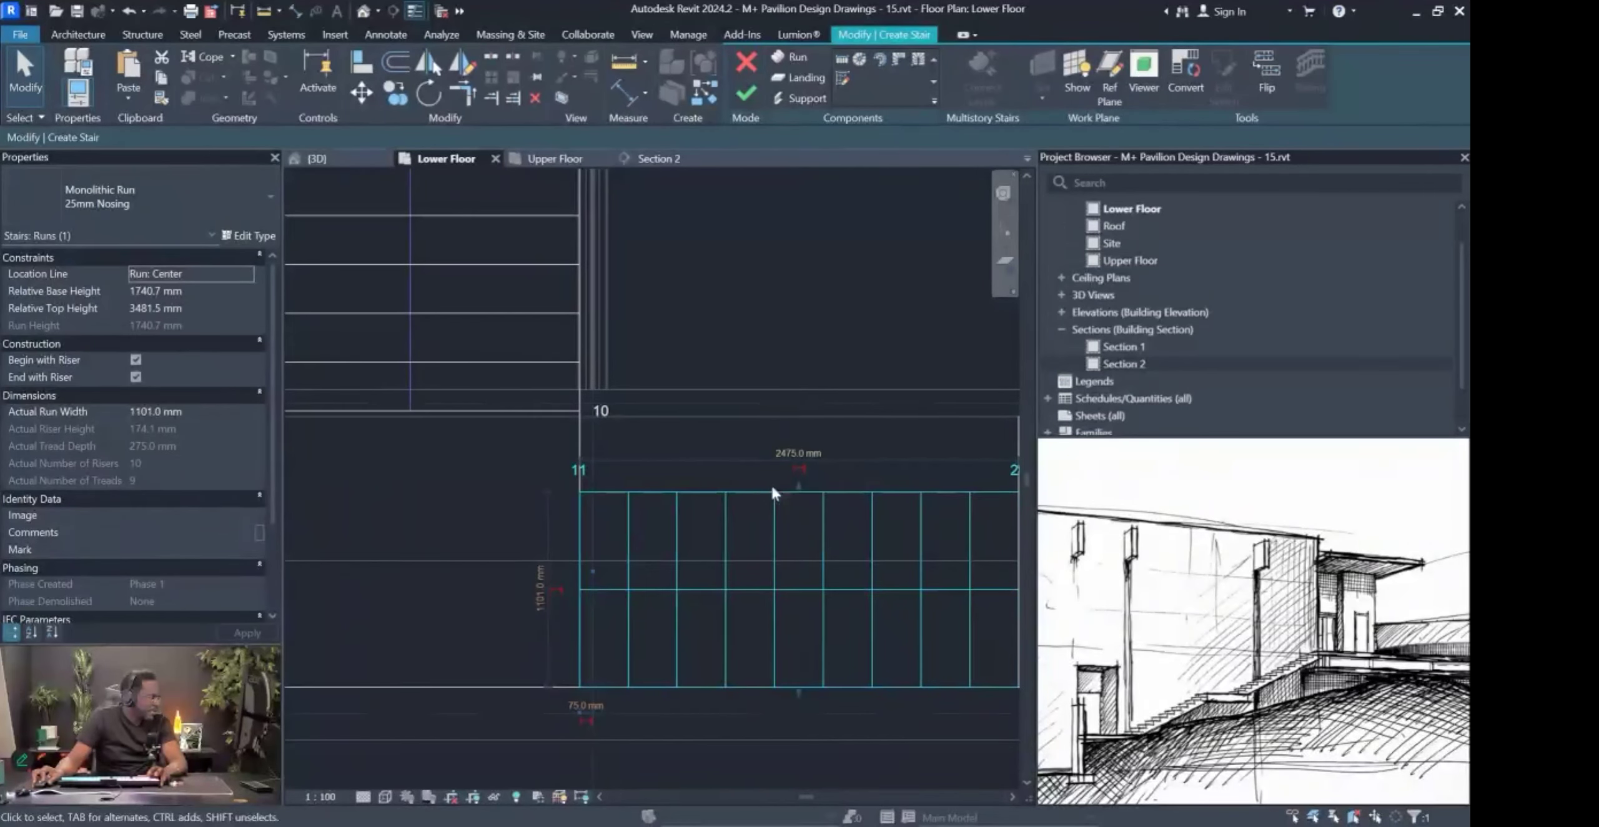
drag(797, 481, 799, 424)
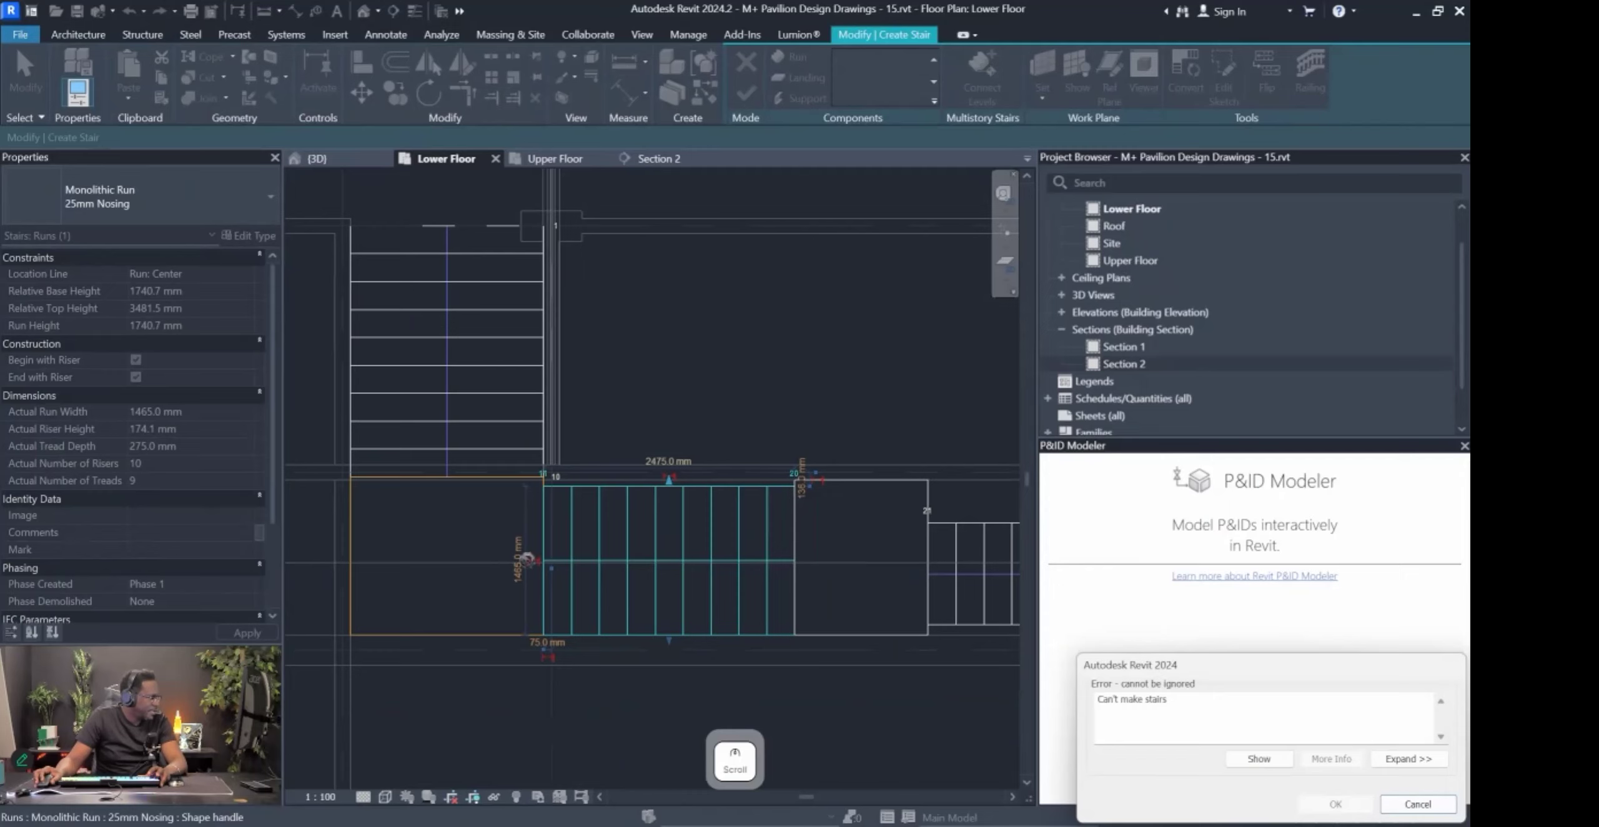
key(Escape)
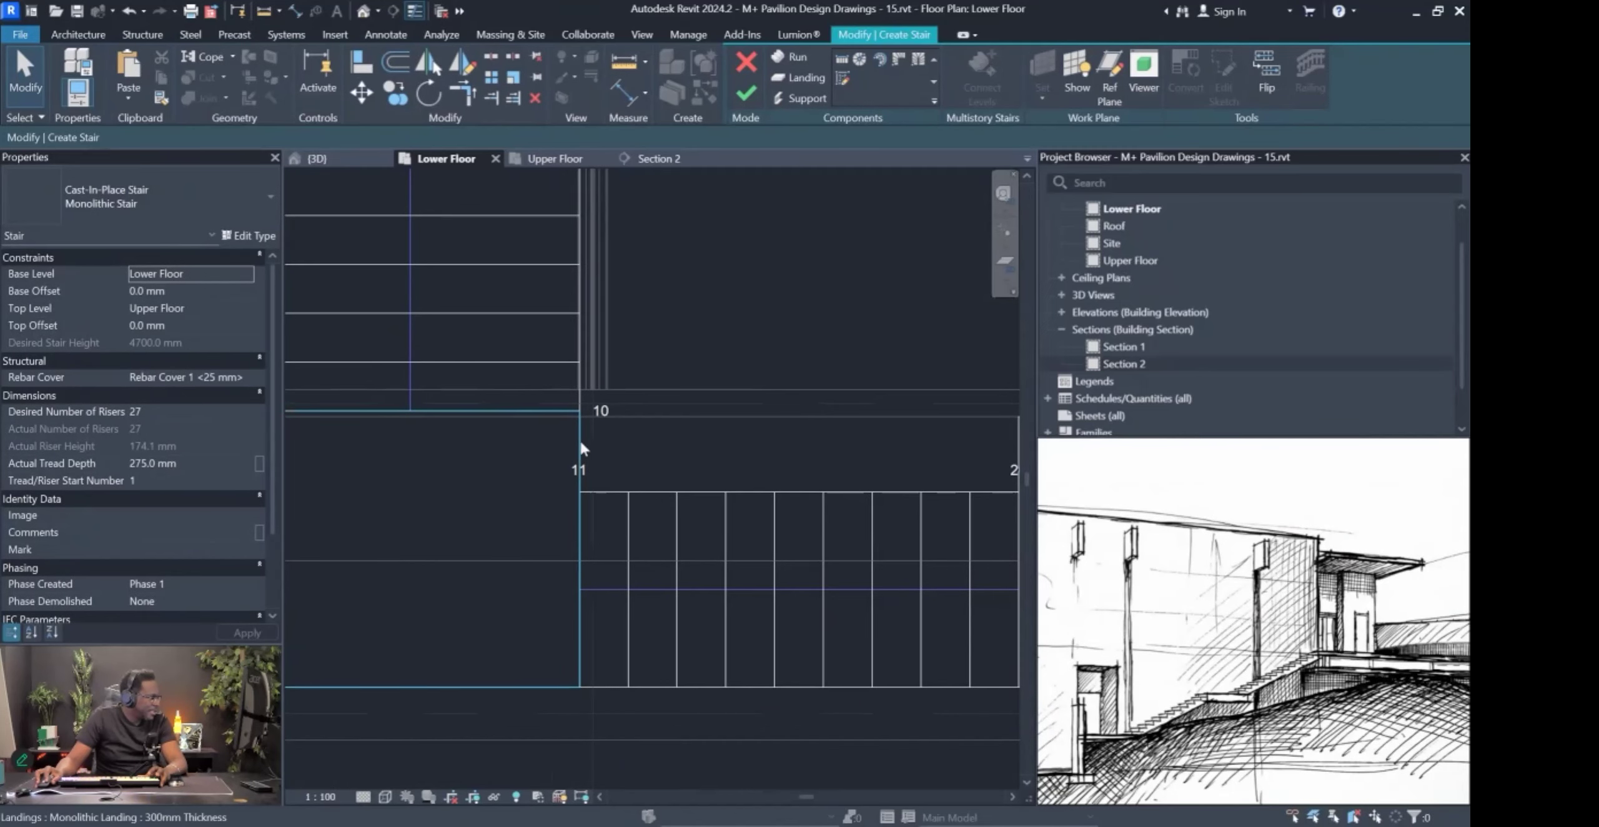
click(581, 444)
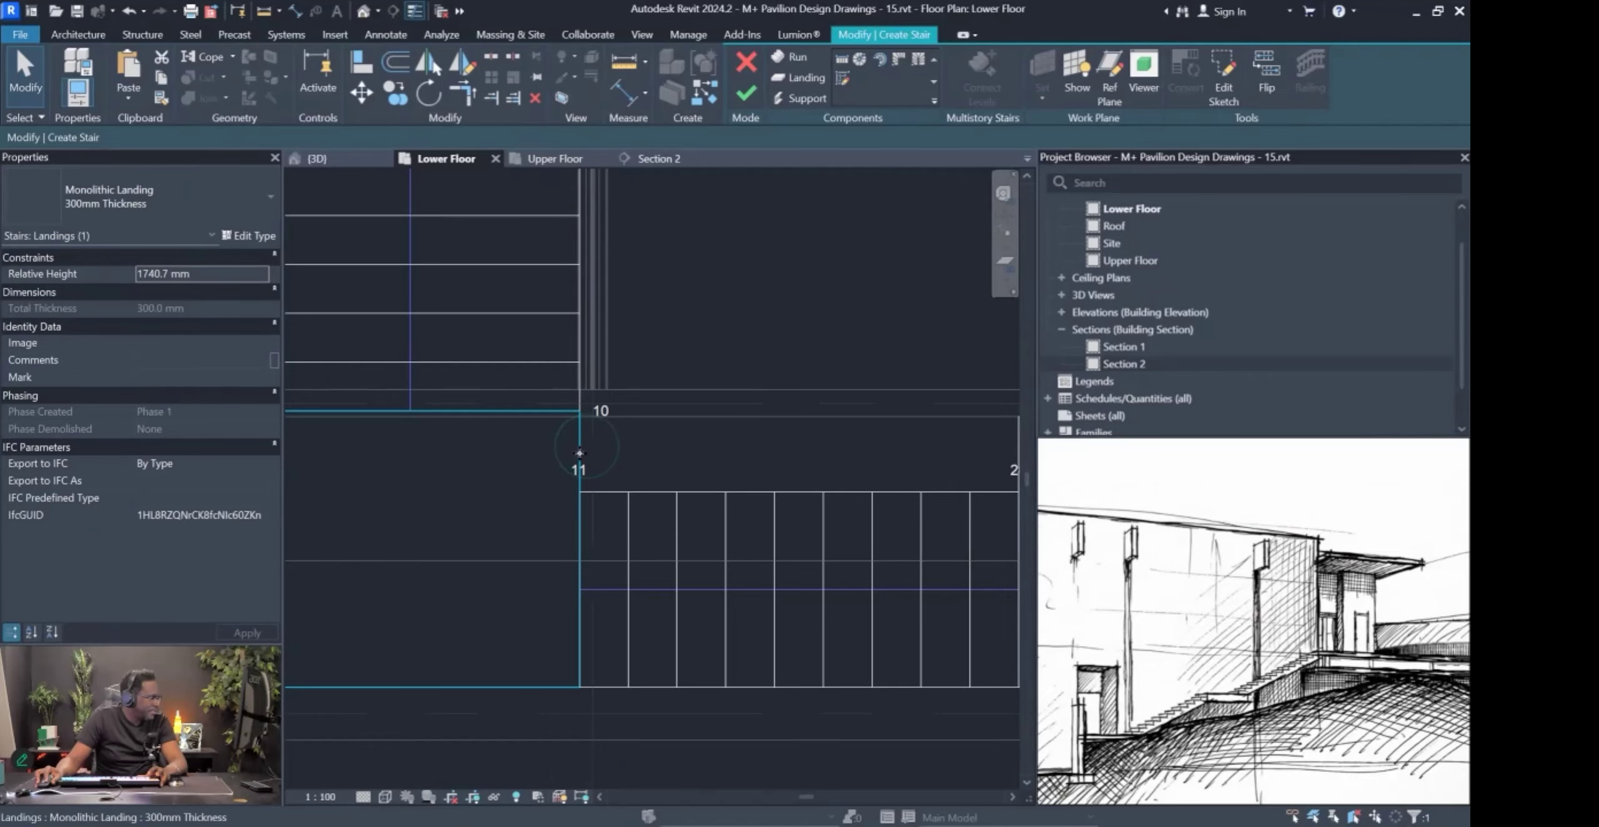
key(Escape)
click(555, 412)
Widen the third run to 1526 mm so it spans between the two wall faces, and finish the stair.
click(678, 588)
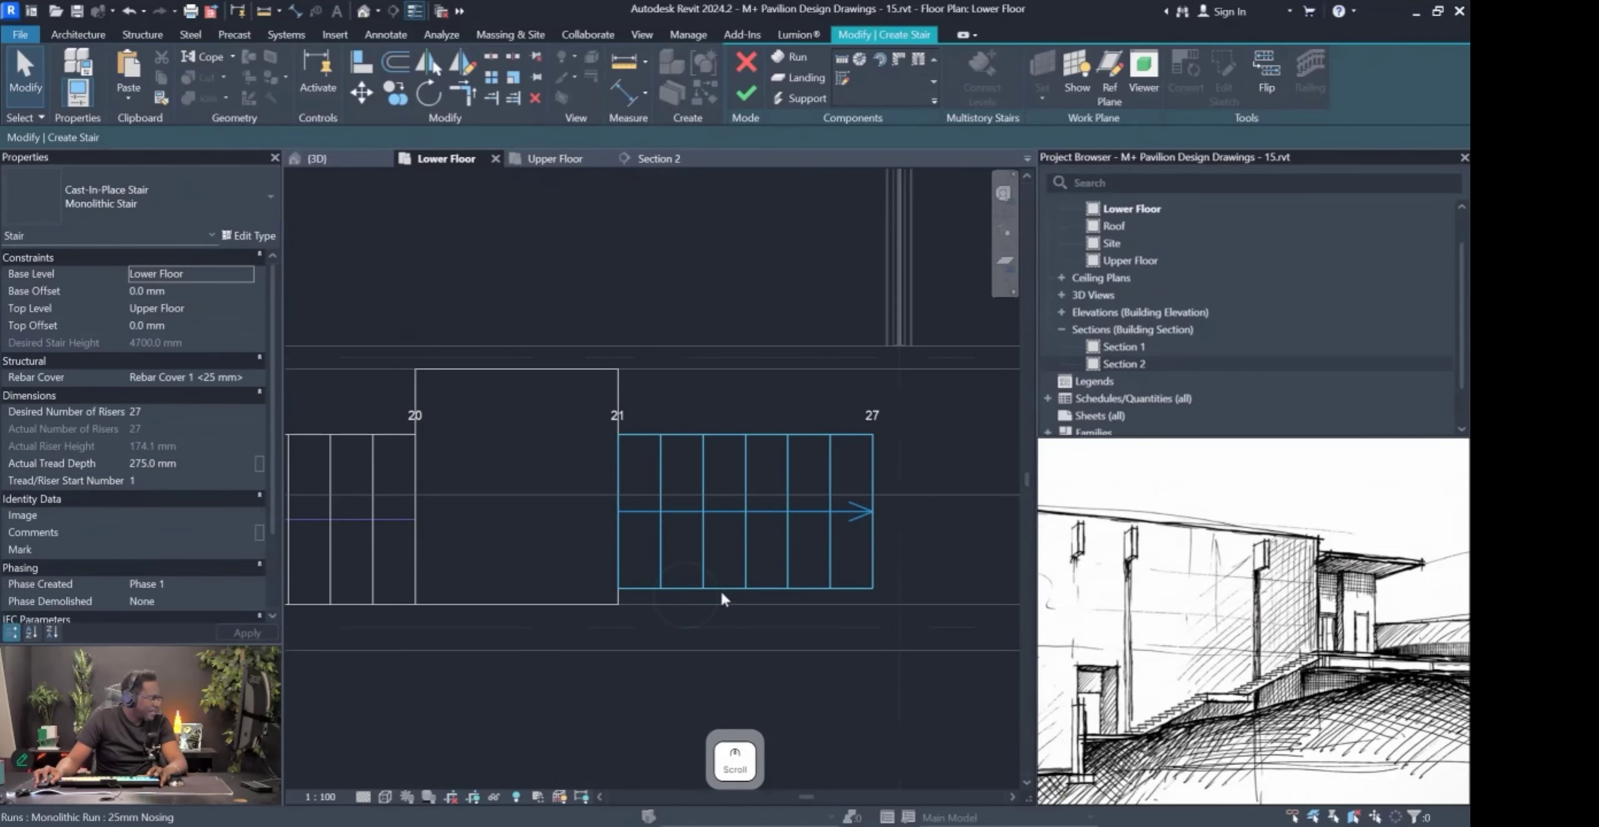
click(744, 597)
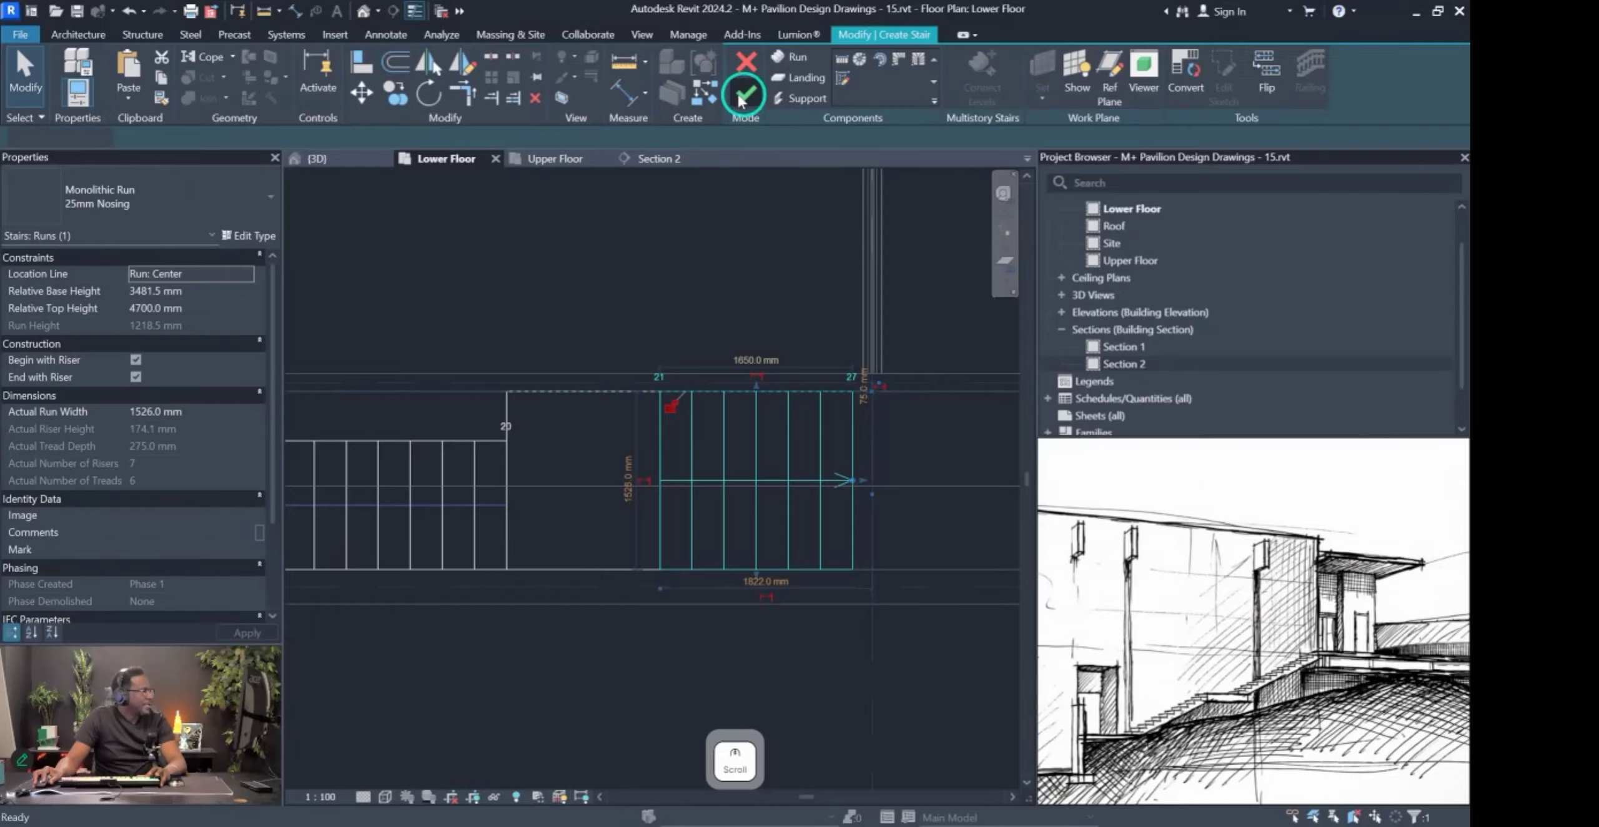
click(740, 99)
scroll(625, 475, up, 3)
key(Escape)
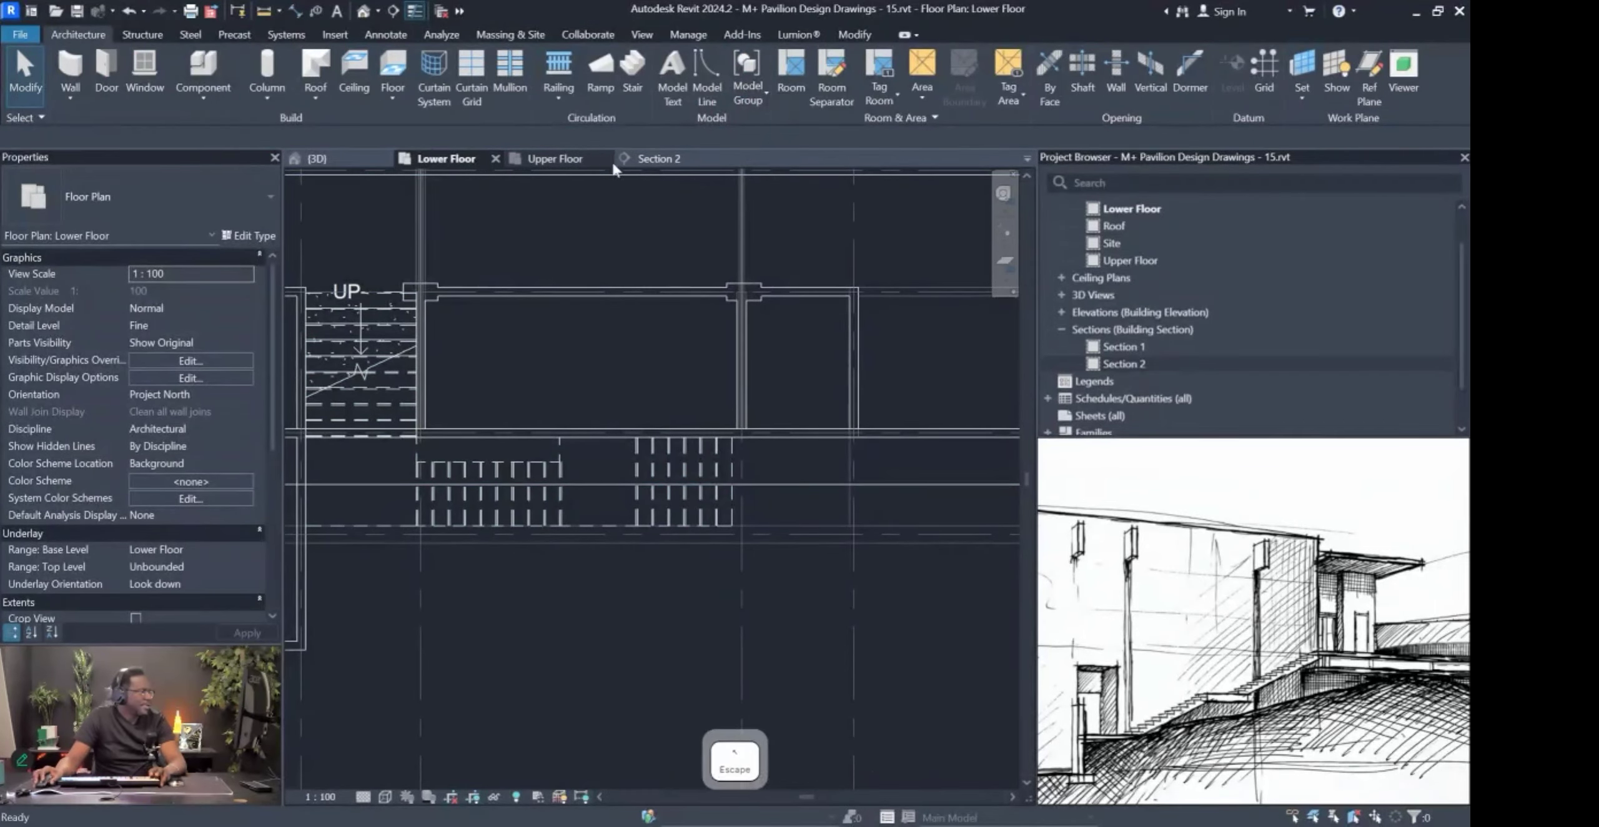
Check the stair in the 3D view and reopen it for editing in the Lower Floor plan.
click(349, 158)
mouse_move(802, 600)
shift+middle_down()
mouse_move(799, 527)
mouse_move(768, 579)
mouse_move(807, 562)
mouse_move(739, 576)
mouse_move(749, 486)
shift+middle_up()
click(444, 159)
scroll(694, 493, up, 3)
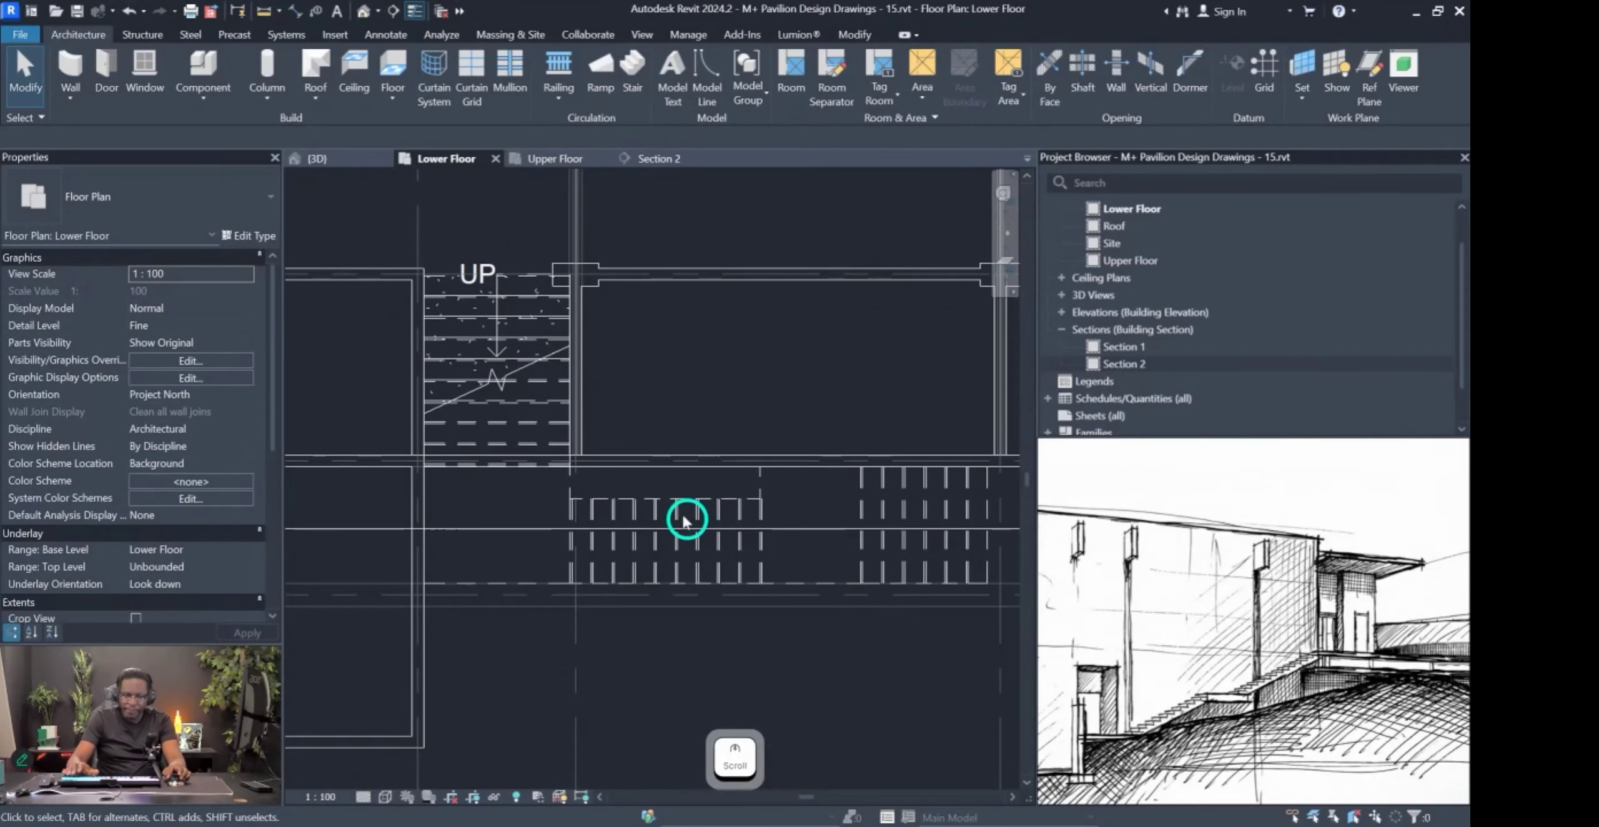
double_click(687, 518)
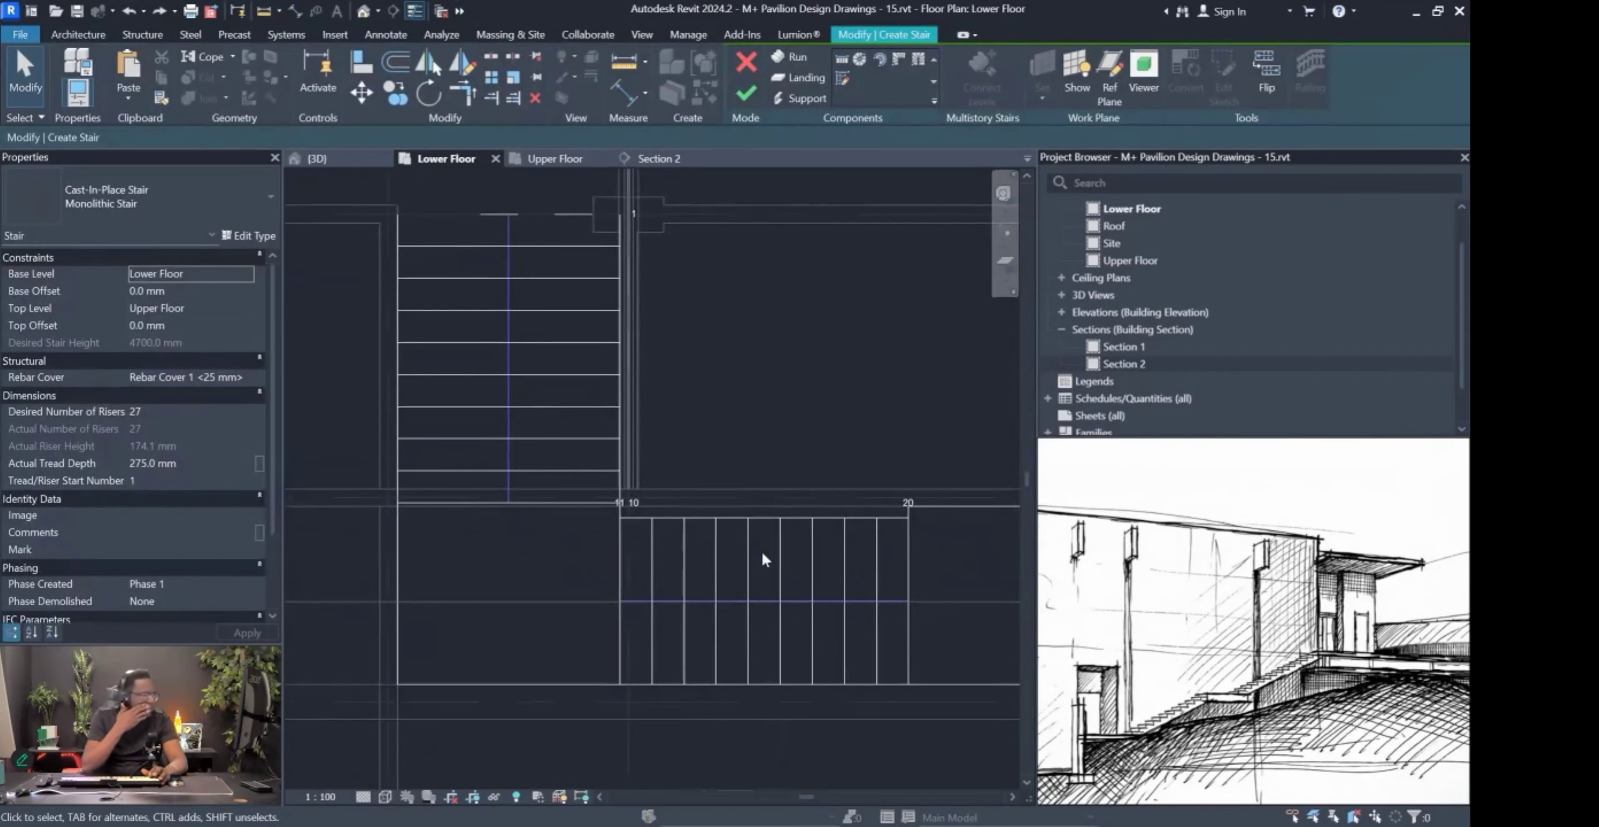
Try to extend the second run's upper edge to the 150 mm wall's face, making the run 1526 mm wide.
click(749, 523)
drag(766, 521, 767, 509)
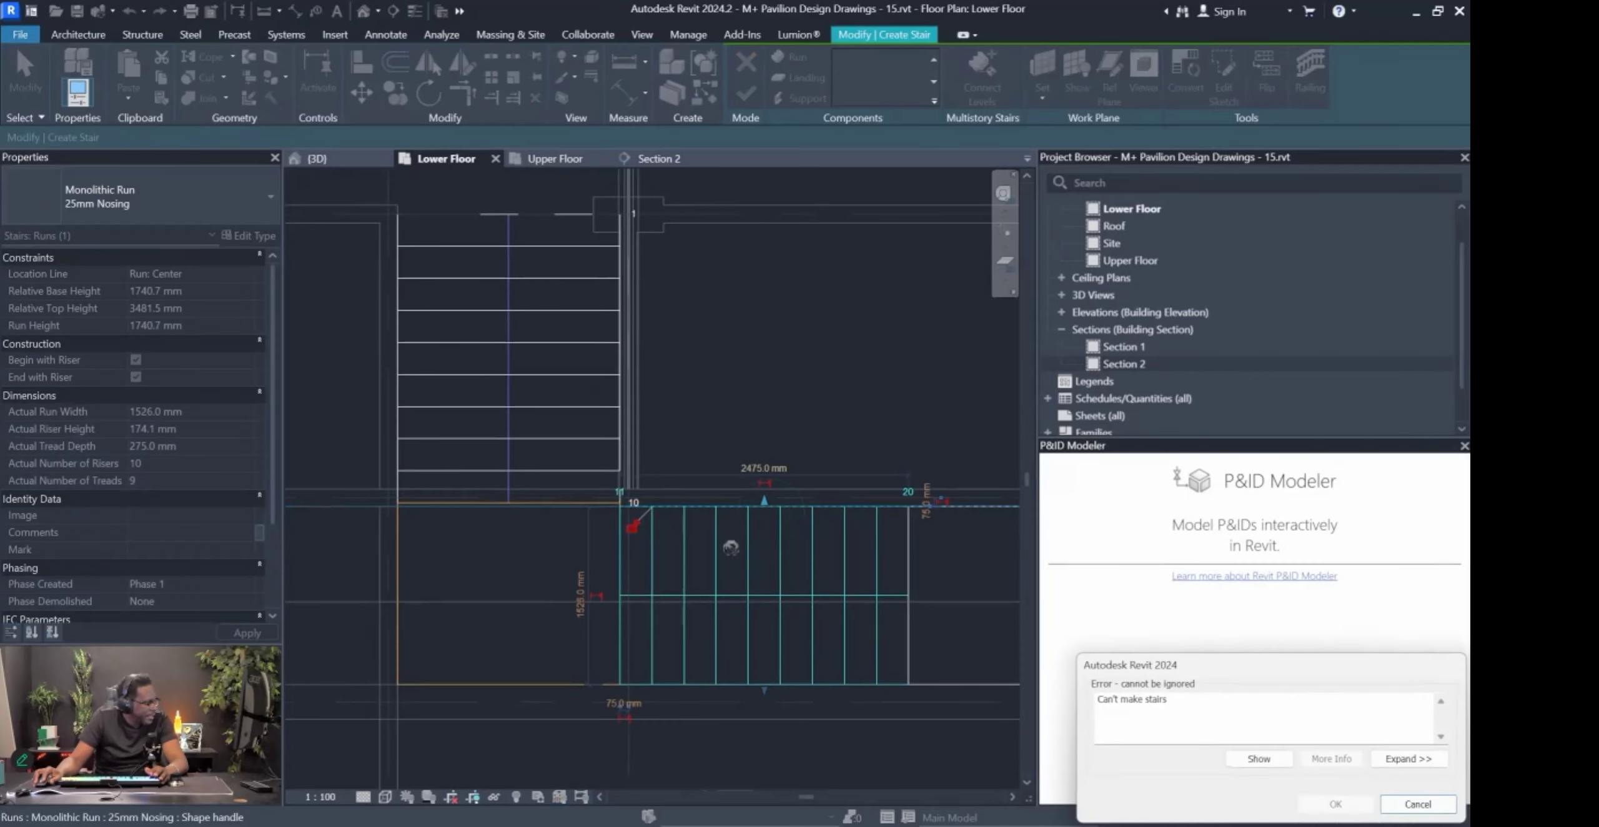
key(Escape)
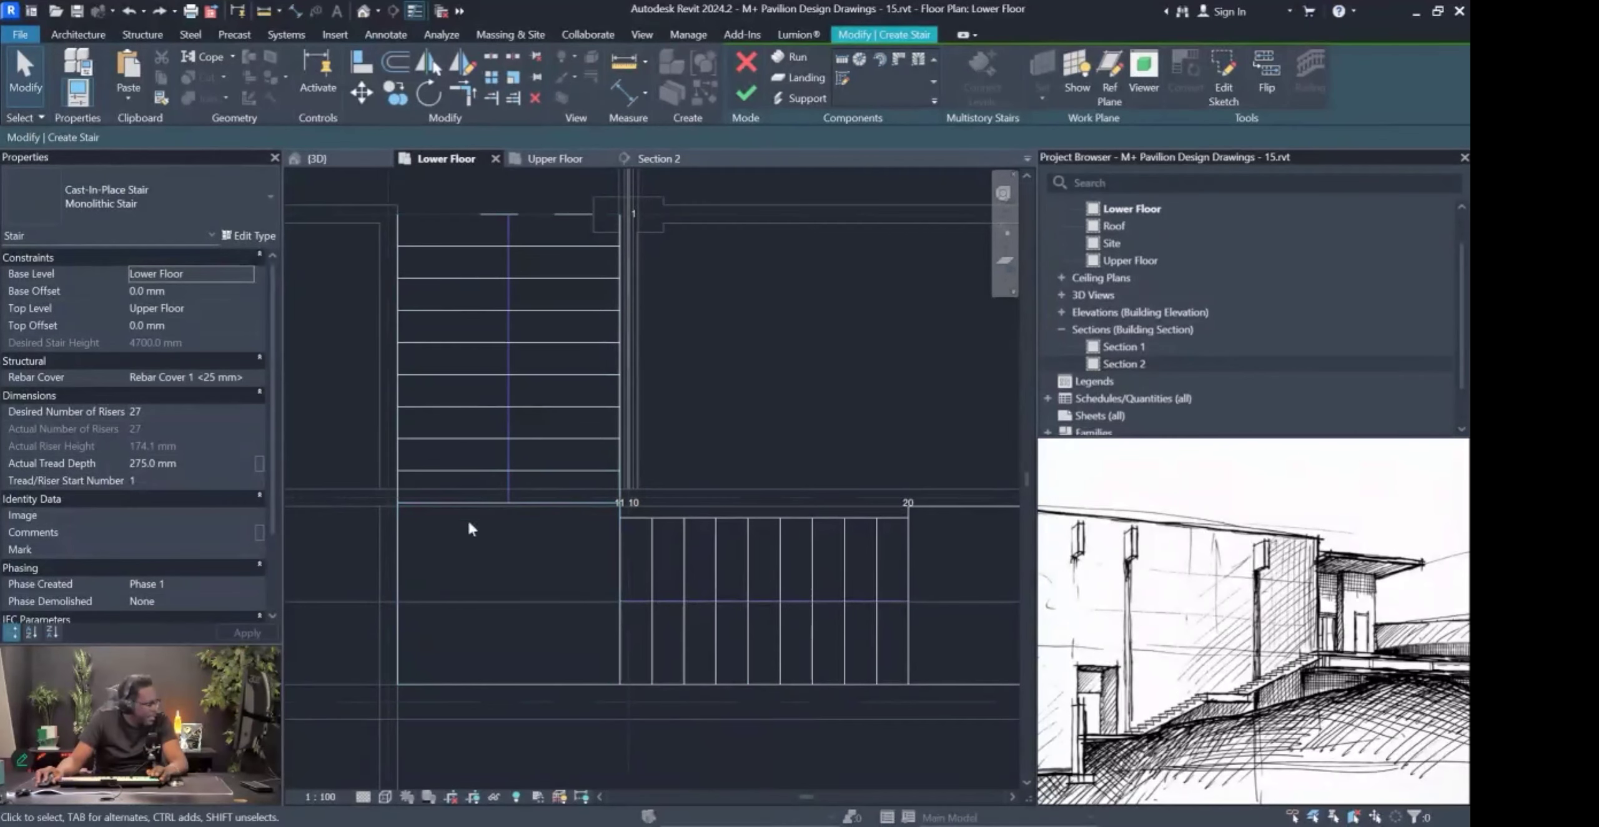
Move the first run away from the landing so it ends at the 150 mm wall's far face, and unjoin the two.
scroll(475, 487, up, 1)
click(455, 467)
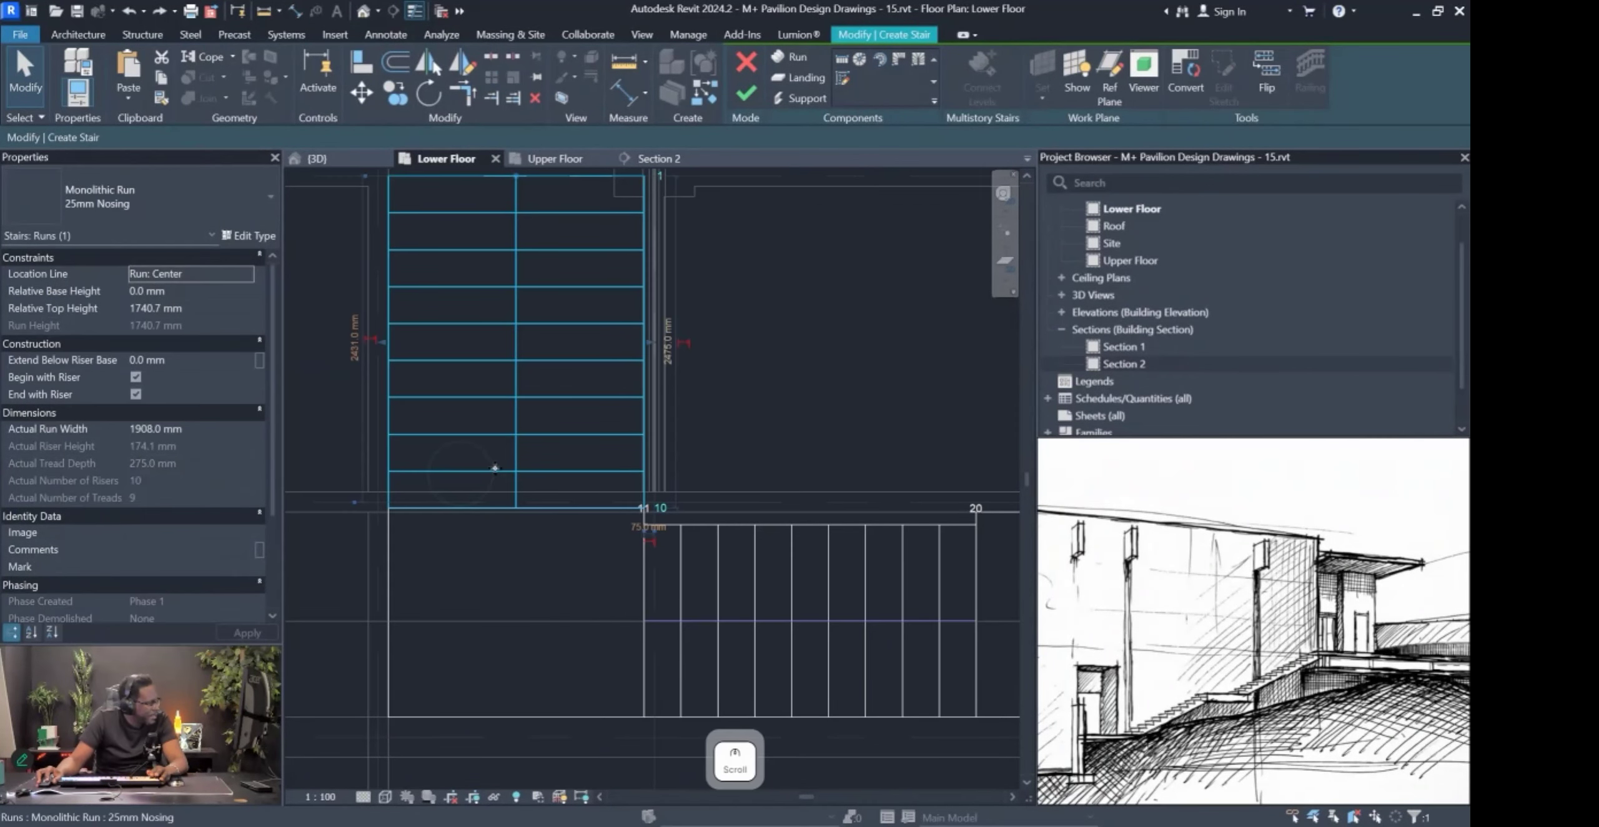
drag(519, 492, 518, 491)
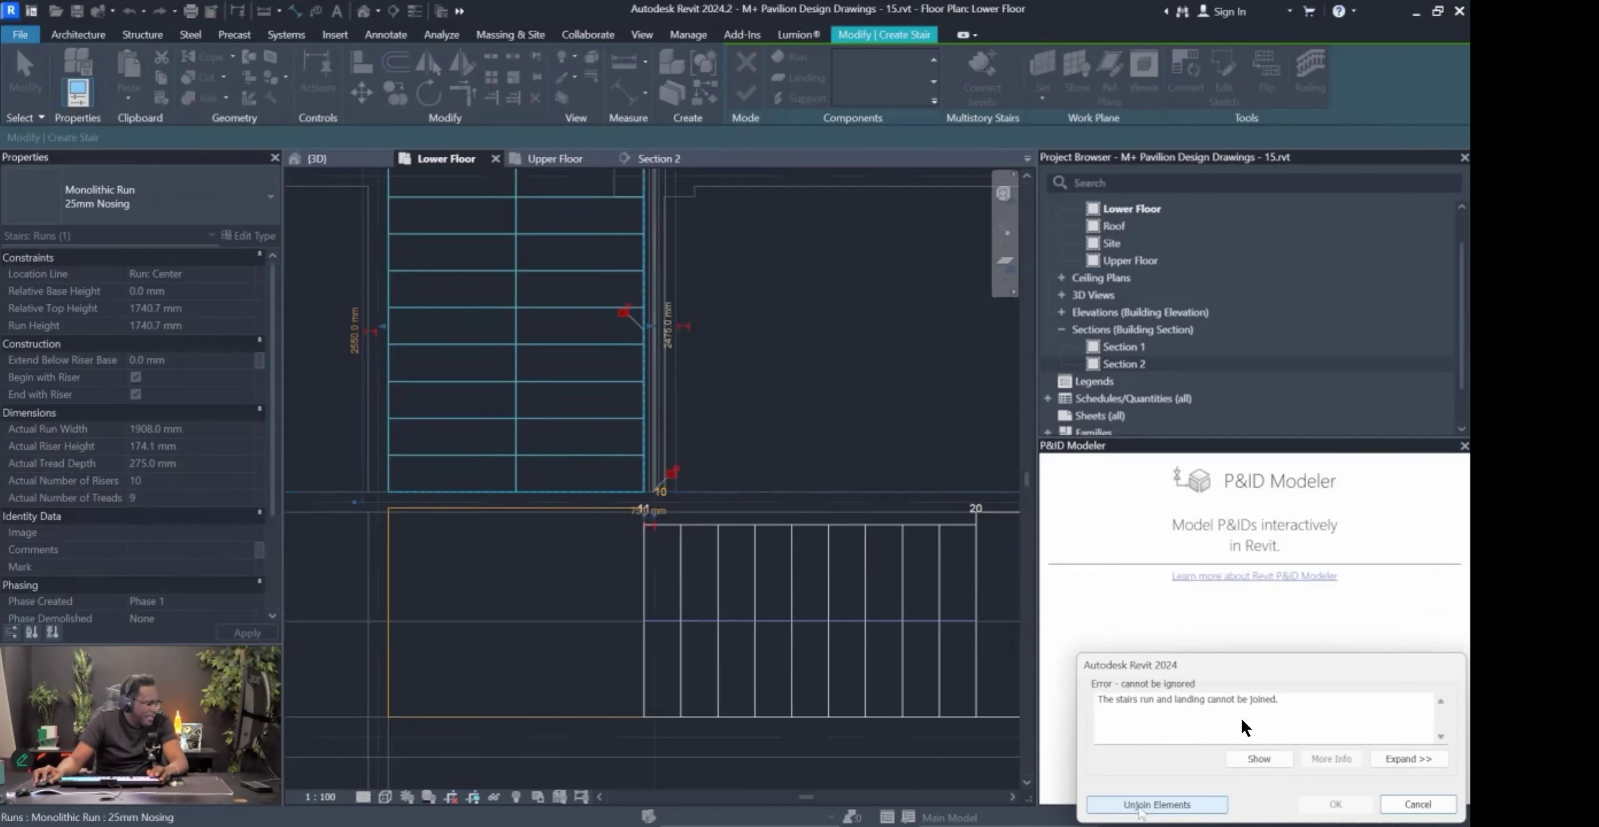
click(1418, 804)
Extend the first landing's upper boundary edge to the end of the moved first run and finish the landing sketch.
click(483, 511)
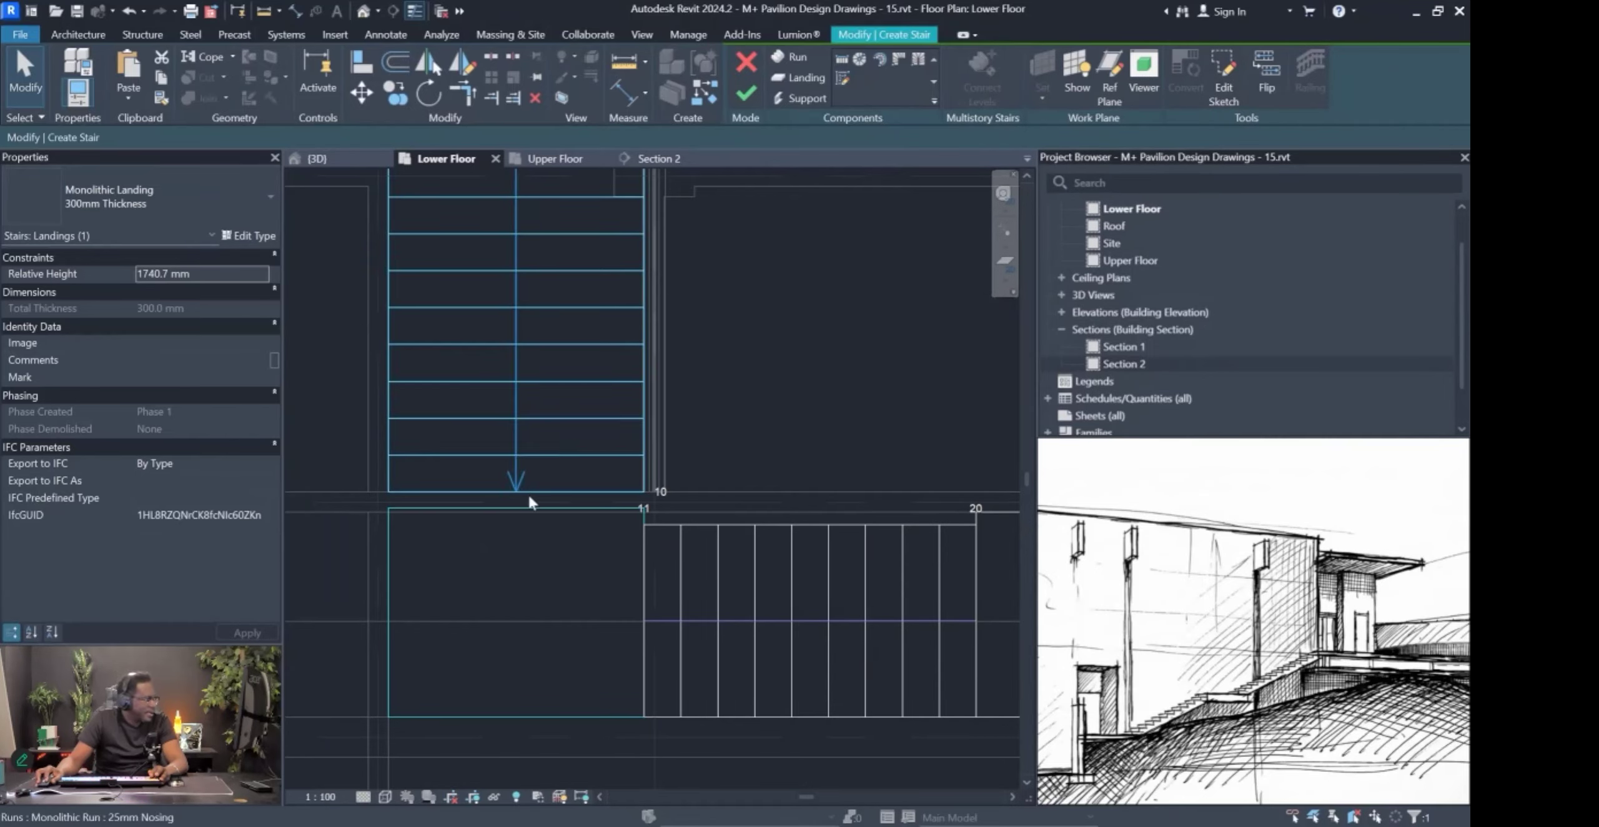
double_click(537, 508)
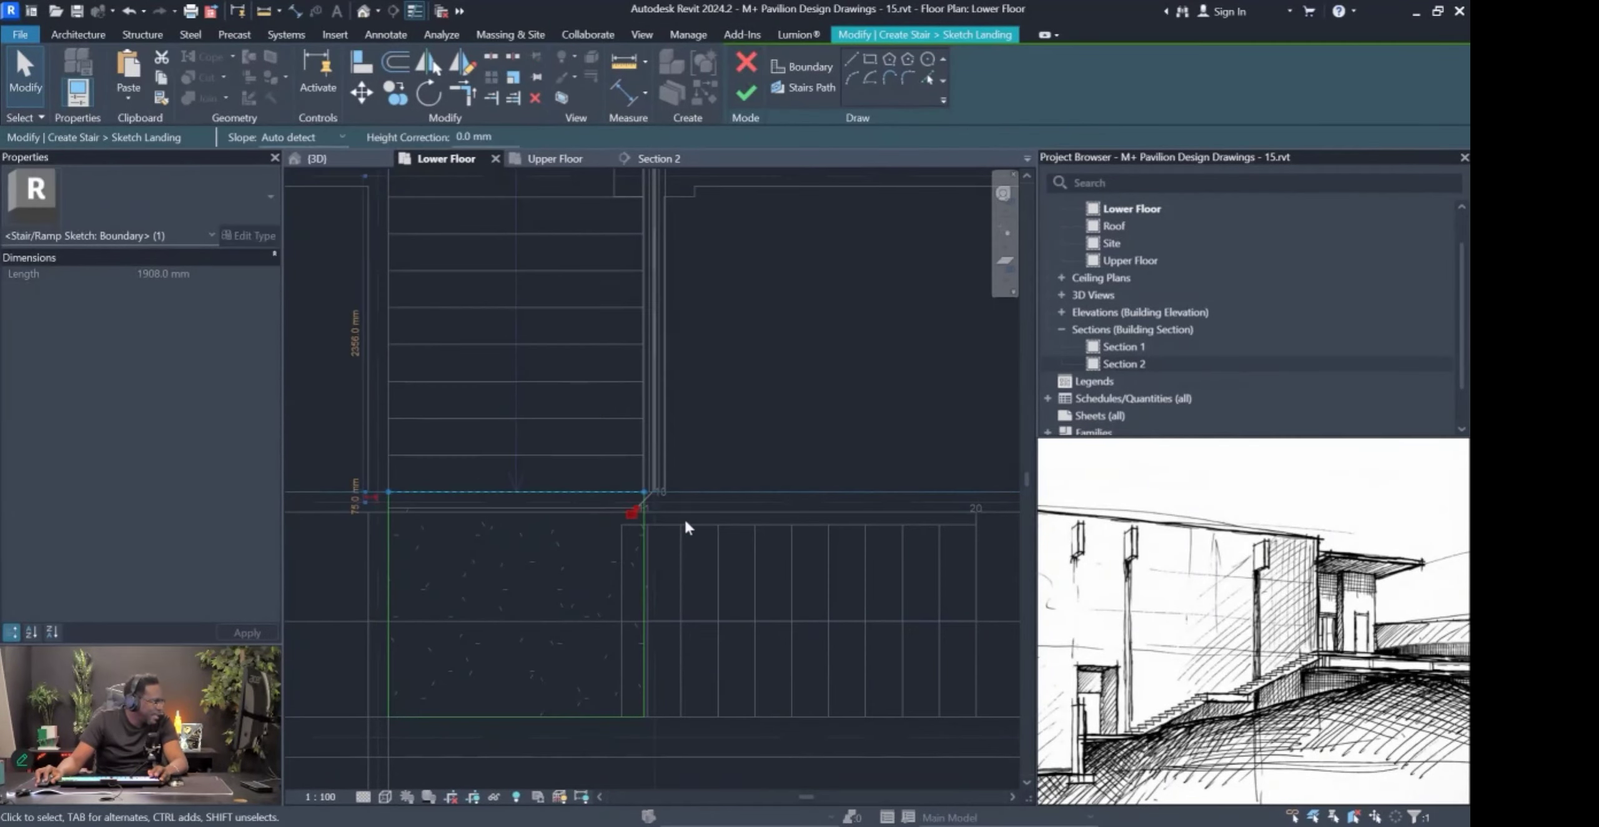
click(746, 92)
Widen the second run to 1526 mm up to the 150 mm wall's face, and finish the stair.
click(738, 528)
drag(814, 528, 798, 514)
scroll(697, 521, down, 2)
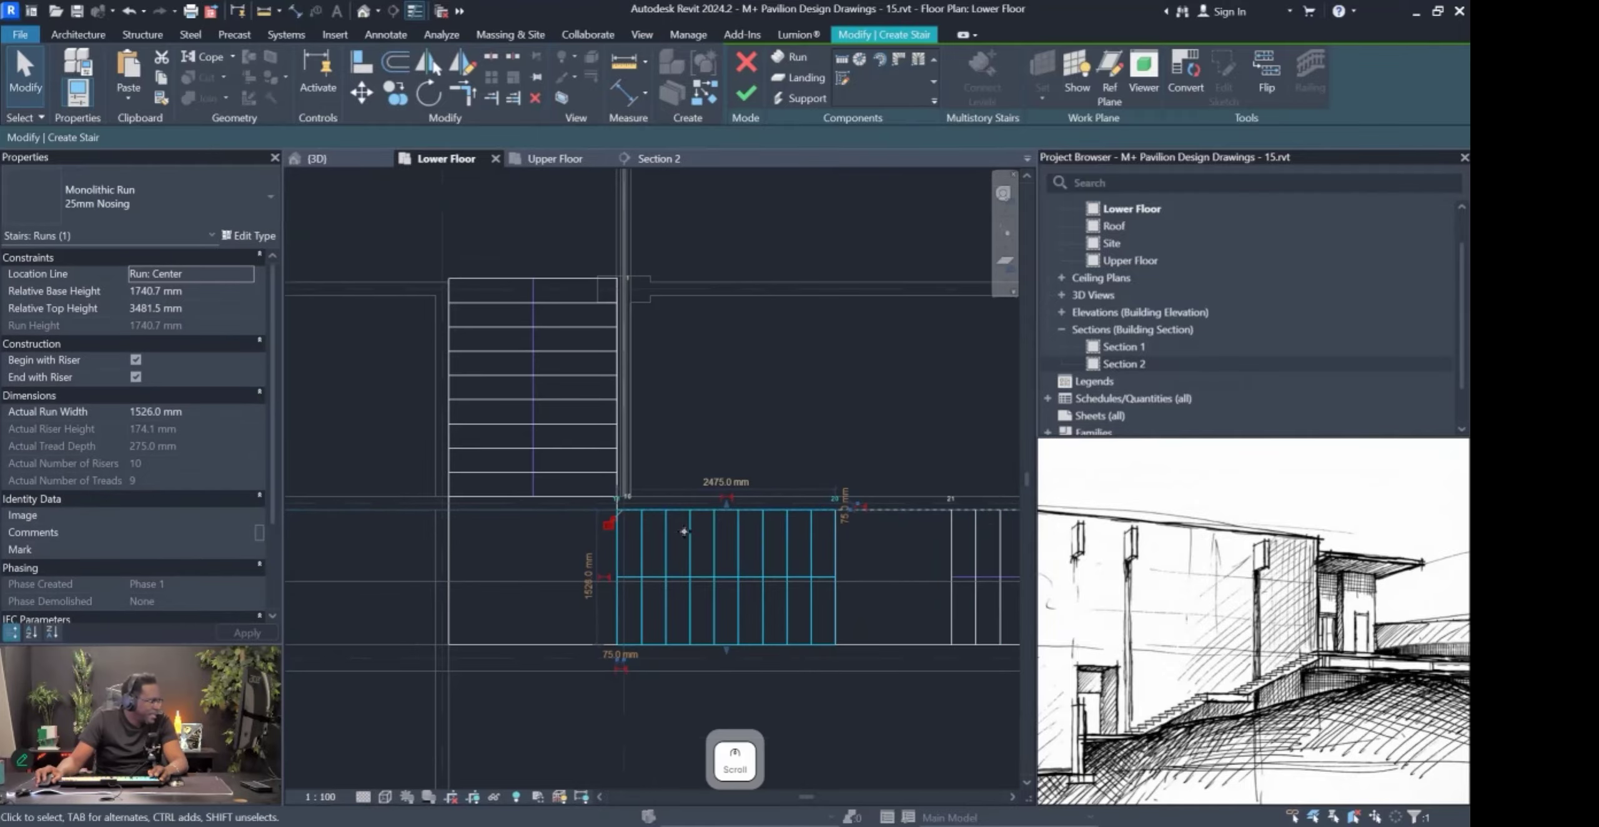
click(877, 691)
click(747, 94)
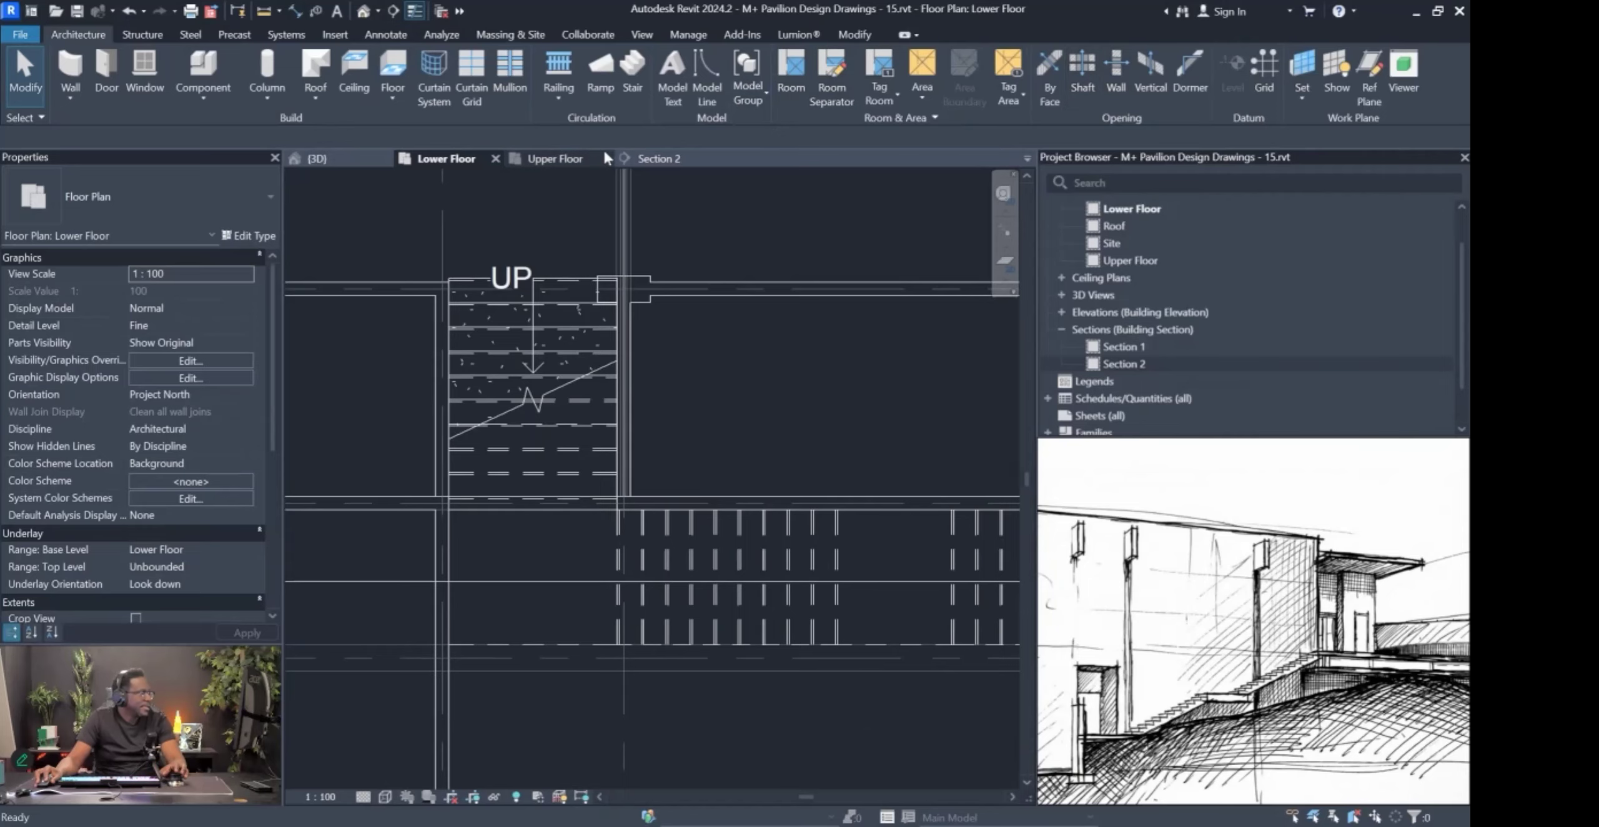
Examine the stair in the 3D view from the front and from above, comparing it with the reference sketch.
click(317, 158)
mouse_move(643, 615)
shift+middle_down()
mouse_move(712, 587)
mouse_move(757, 542)
mouse_move(722, 493)
mouse_move(769, 434)
mouse_move(878, 391)
shift+middle_up()
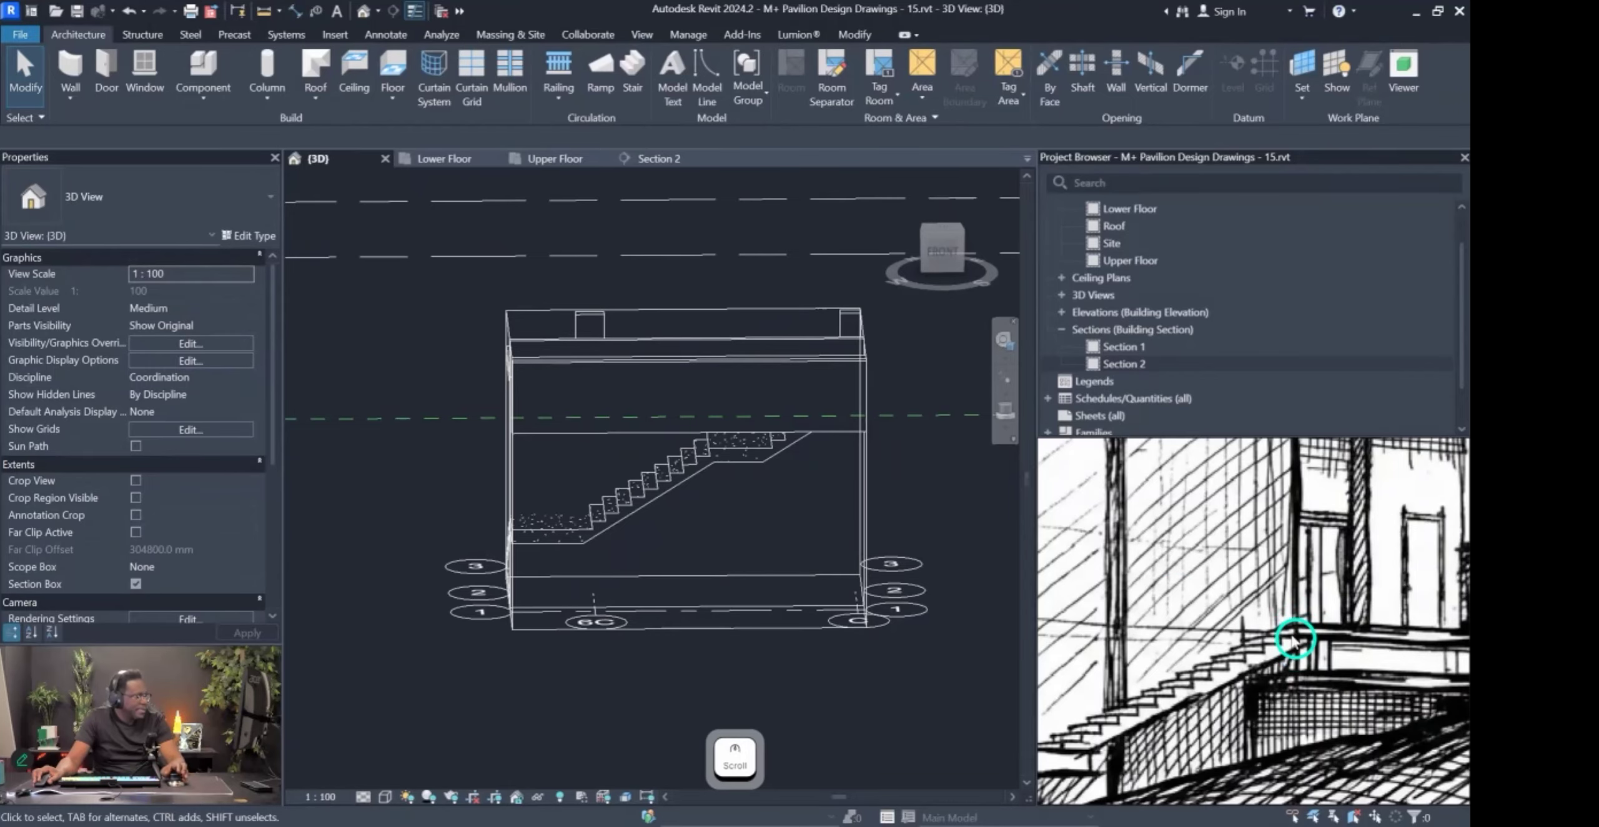
scroll(814, 414, down, 3)
scroll(821, 411, up, 4)
mouse_move(792, 379)
shift+middle_down()
mouse_move(703, 516)
mouse_move(887, 597)
mouse_move(819, 559)
mouse_move(748, 557)
mouse_move(739, 601)
mouse_move(612, 603)
mouse_move(736, 594)
mouse_move(914, 529)
shift+middle_up()
click(756, 454)
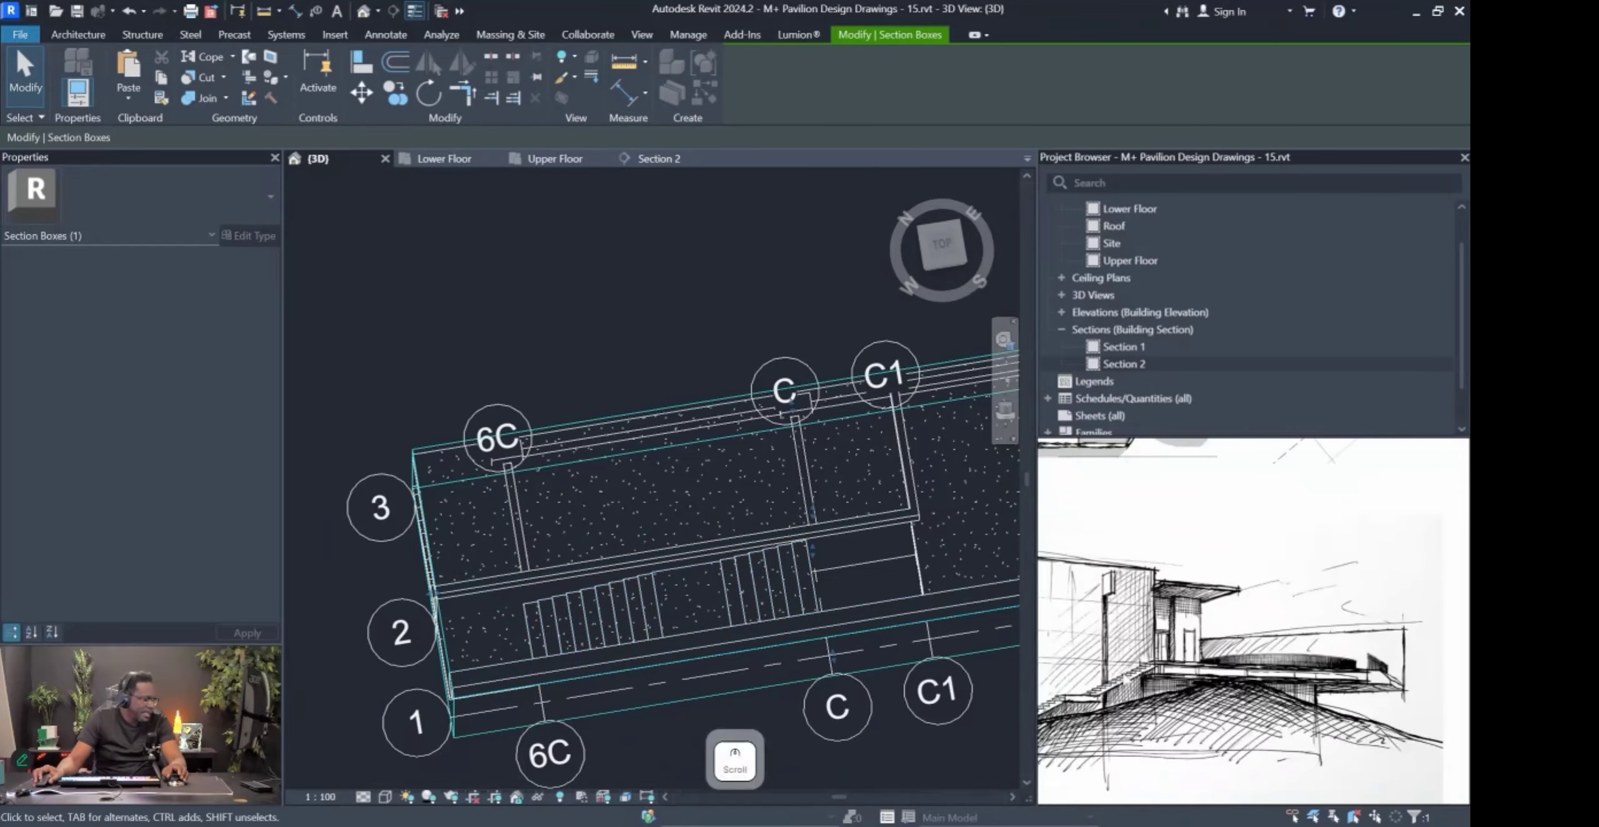
Select the stair and reopen it for editing in the Lower Floor plan, at its third run.
click(784, 578)
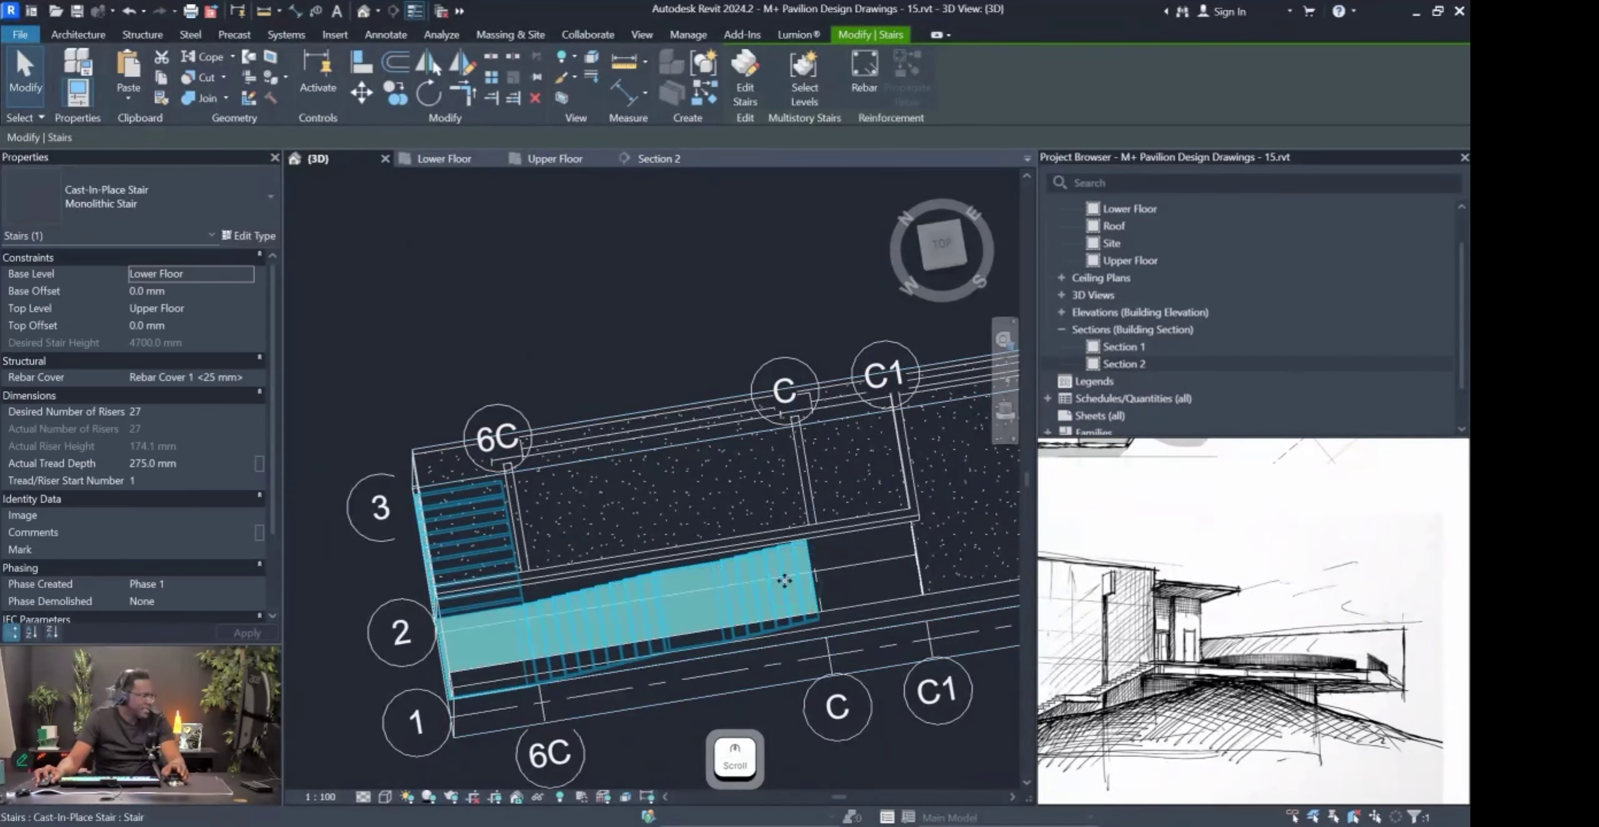
click(489, 164)
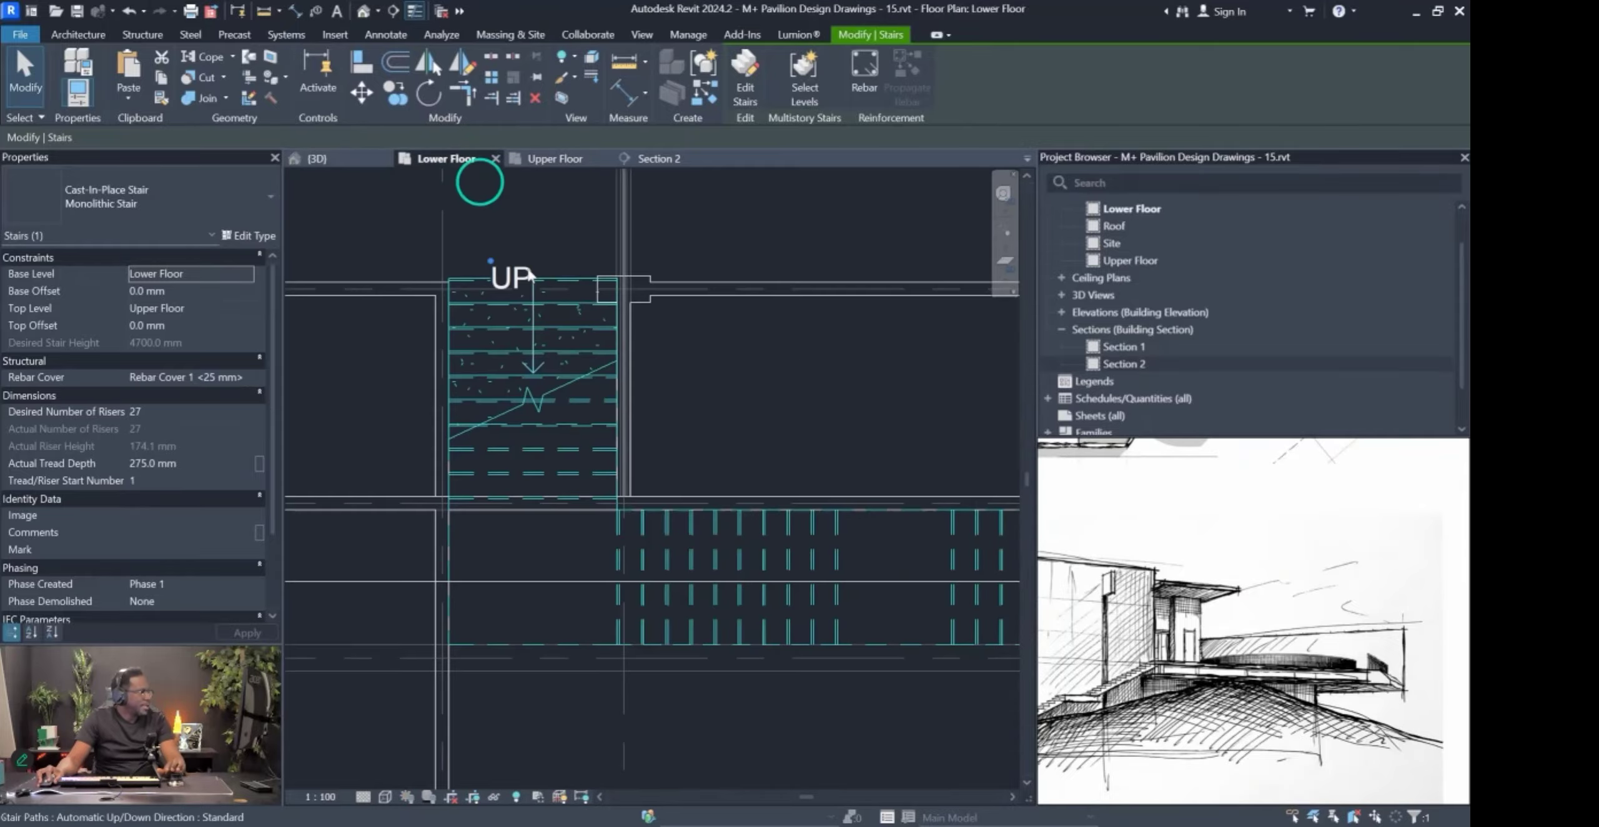
scroll(805, 507, down, 3)
scroll(805, 507, up, 3)
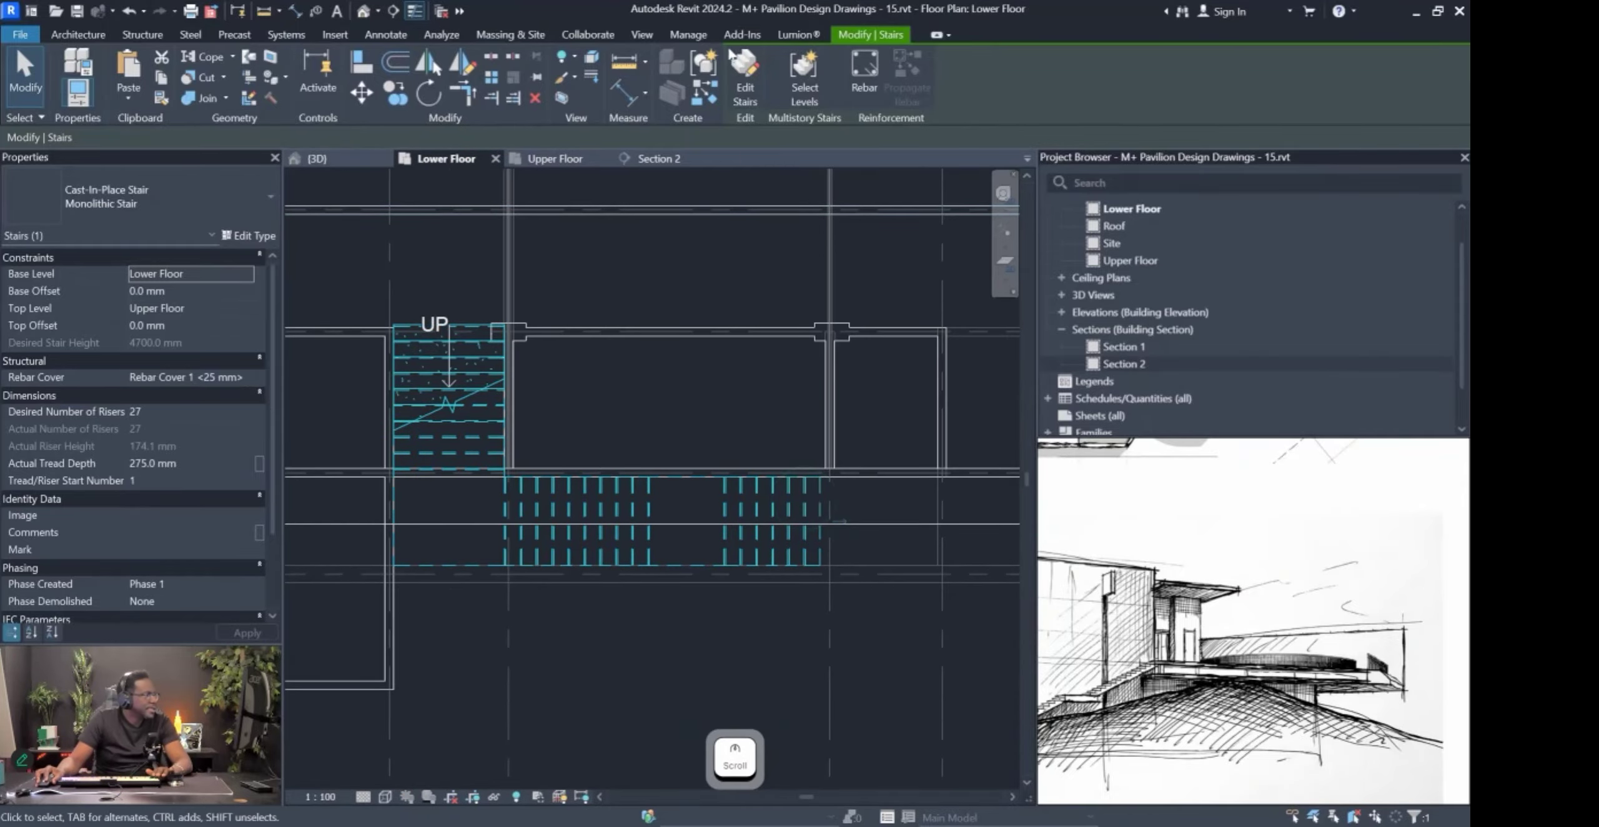
click(739, 84)
scroll(727, 486, up, 3)
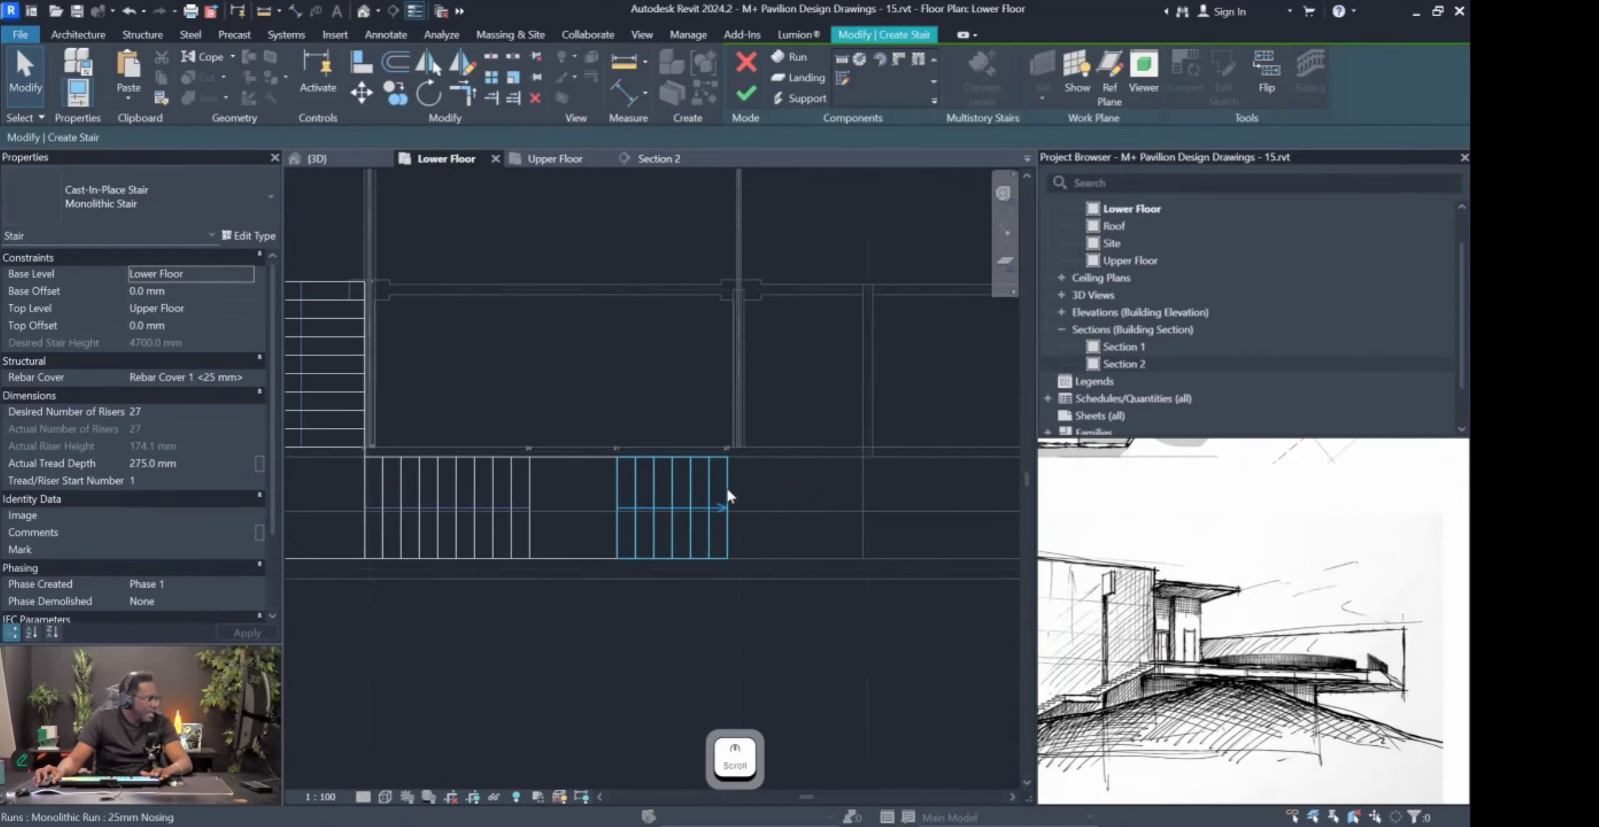
Move the third run so it ends at the far wall, extend the second landing's edge to its start, and finish the landing sketch.
click(727, 486)
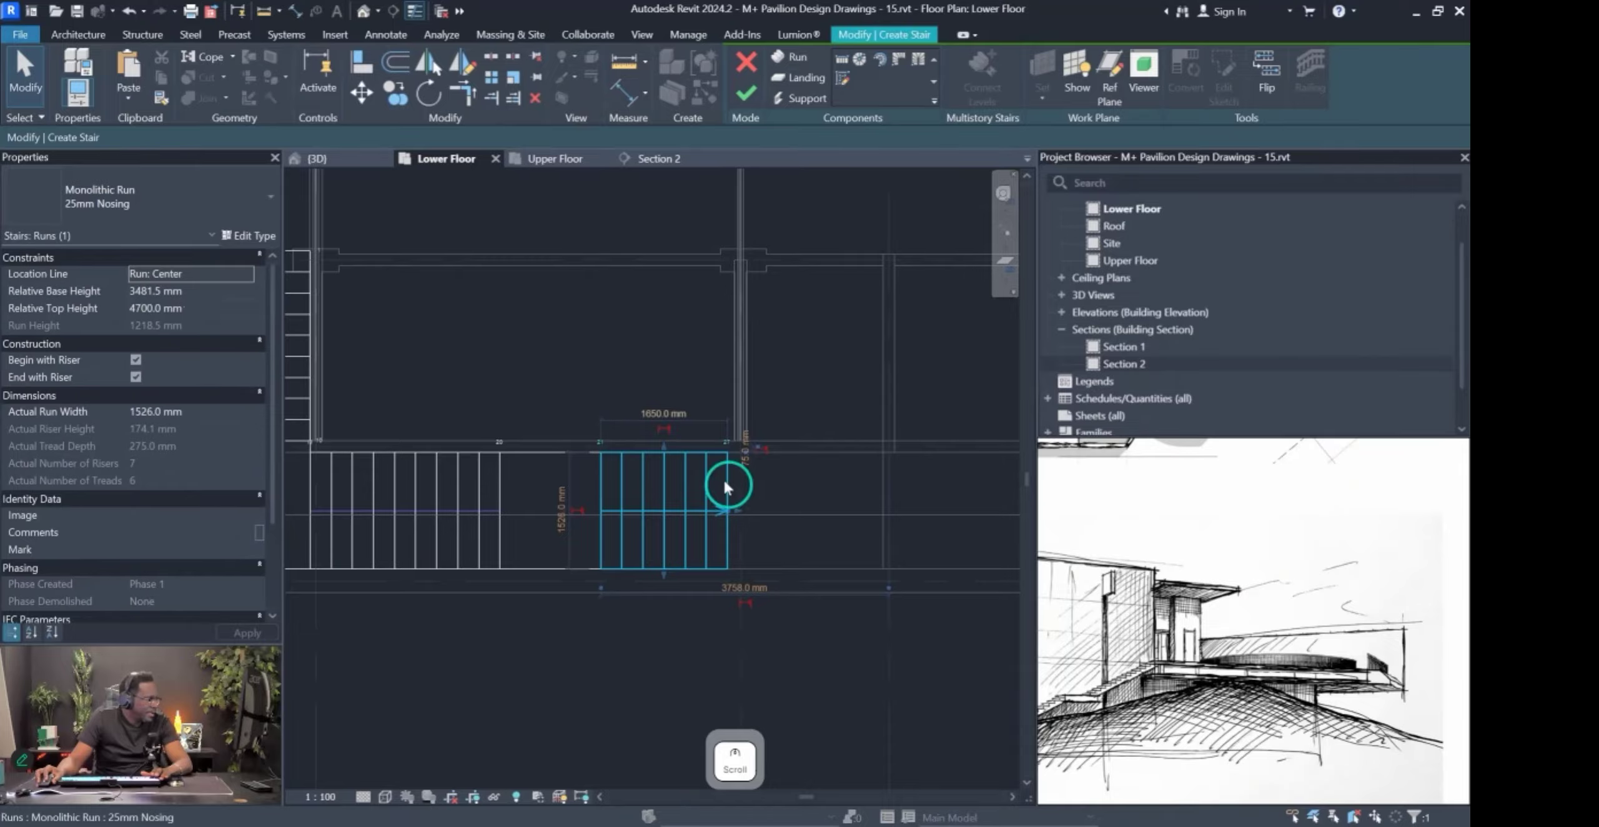
drag(729, 480, 884, 484)
double_click(598, 499)
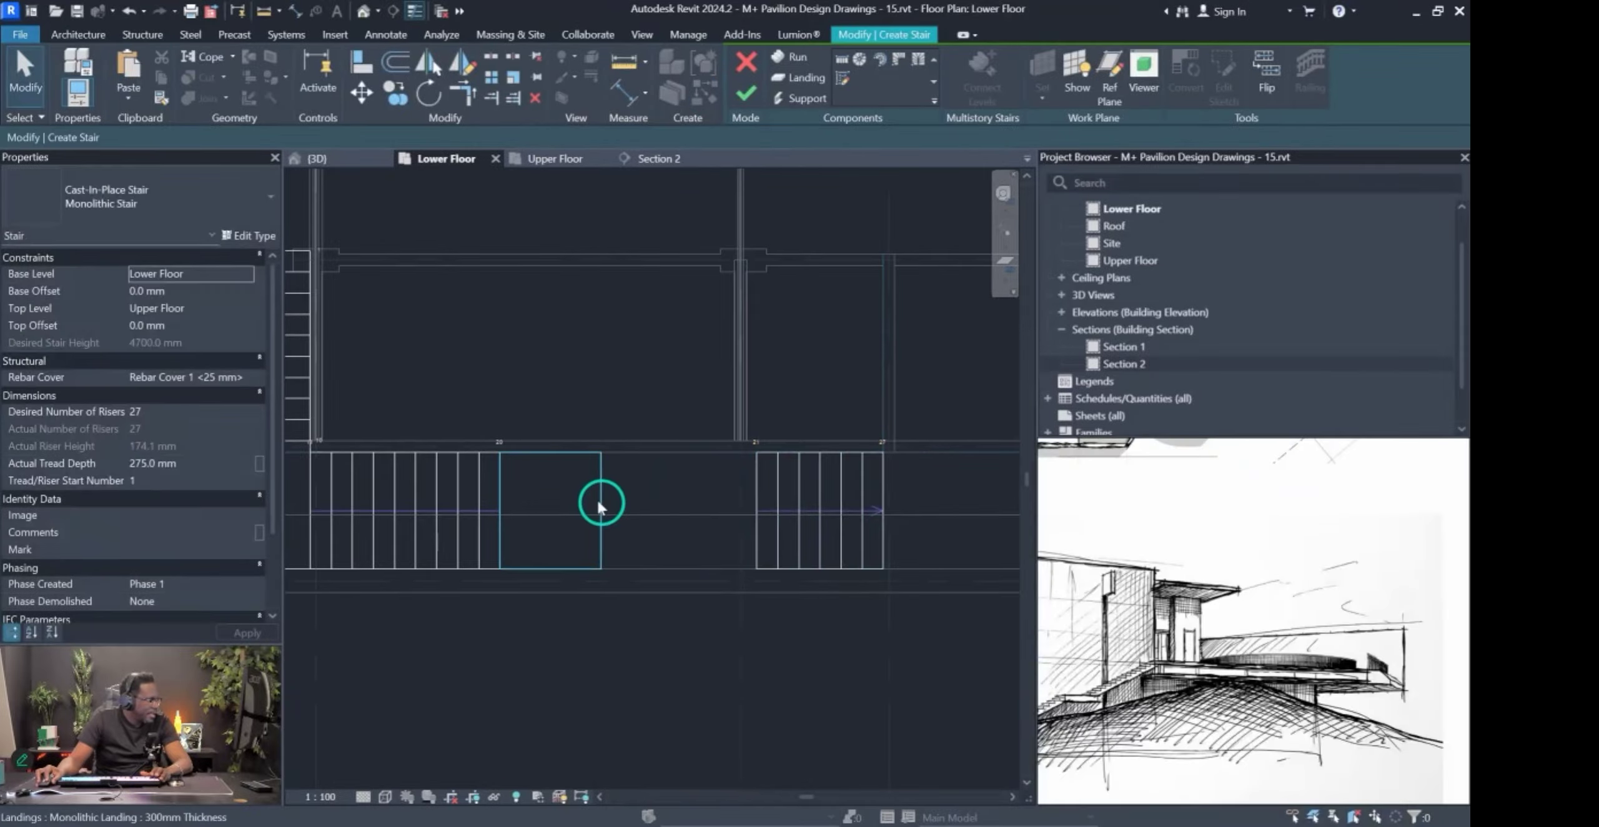
drag(602, 495, 758, 501)
scroll(849, 557, down, 2)
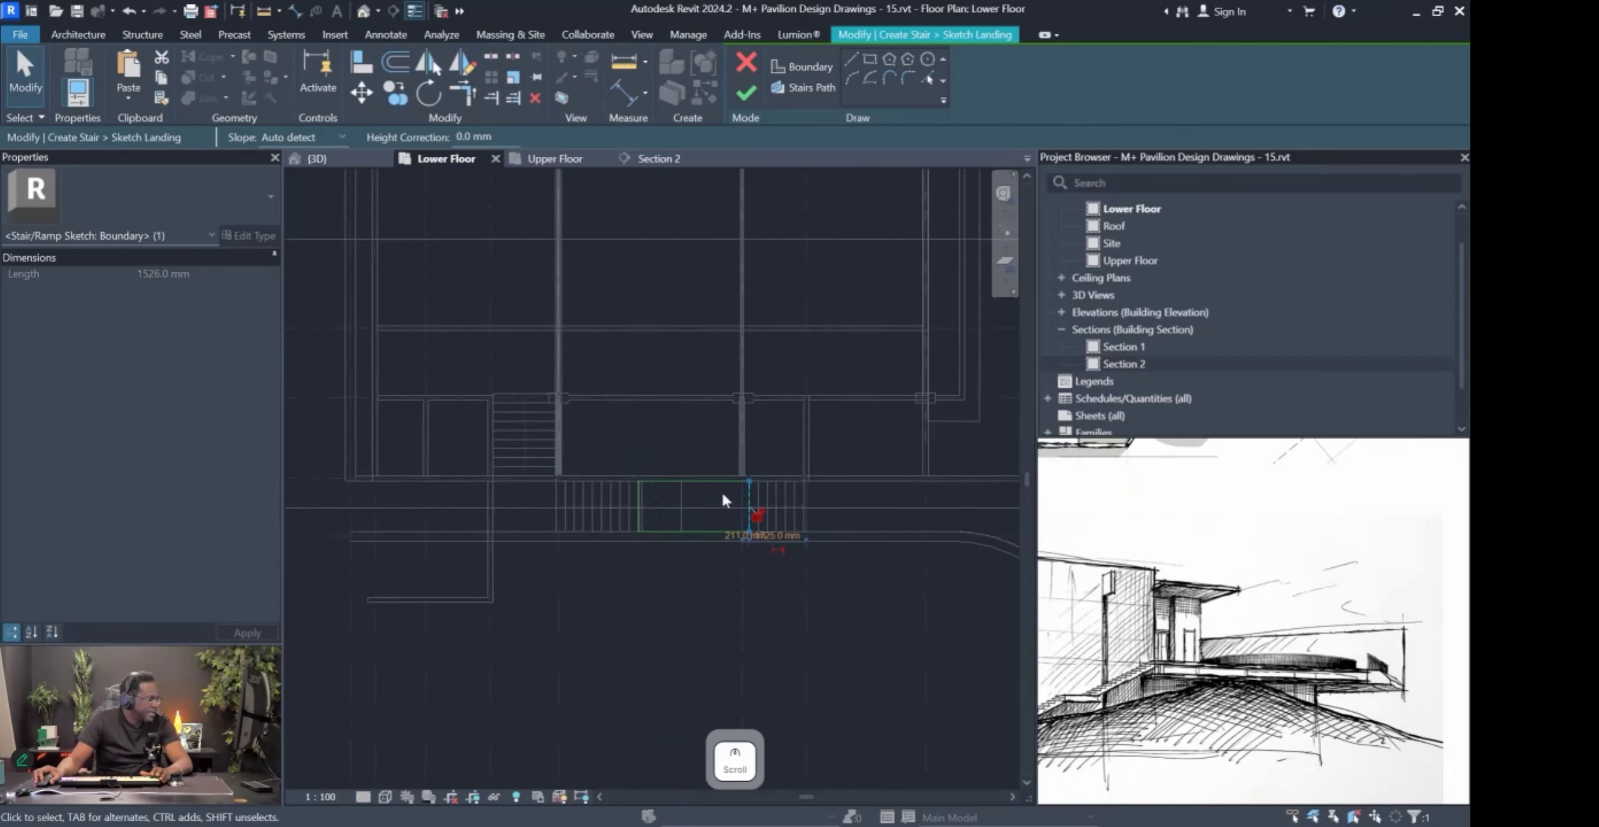
click(747, 94)
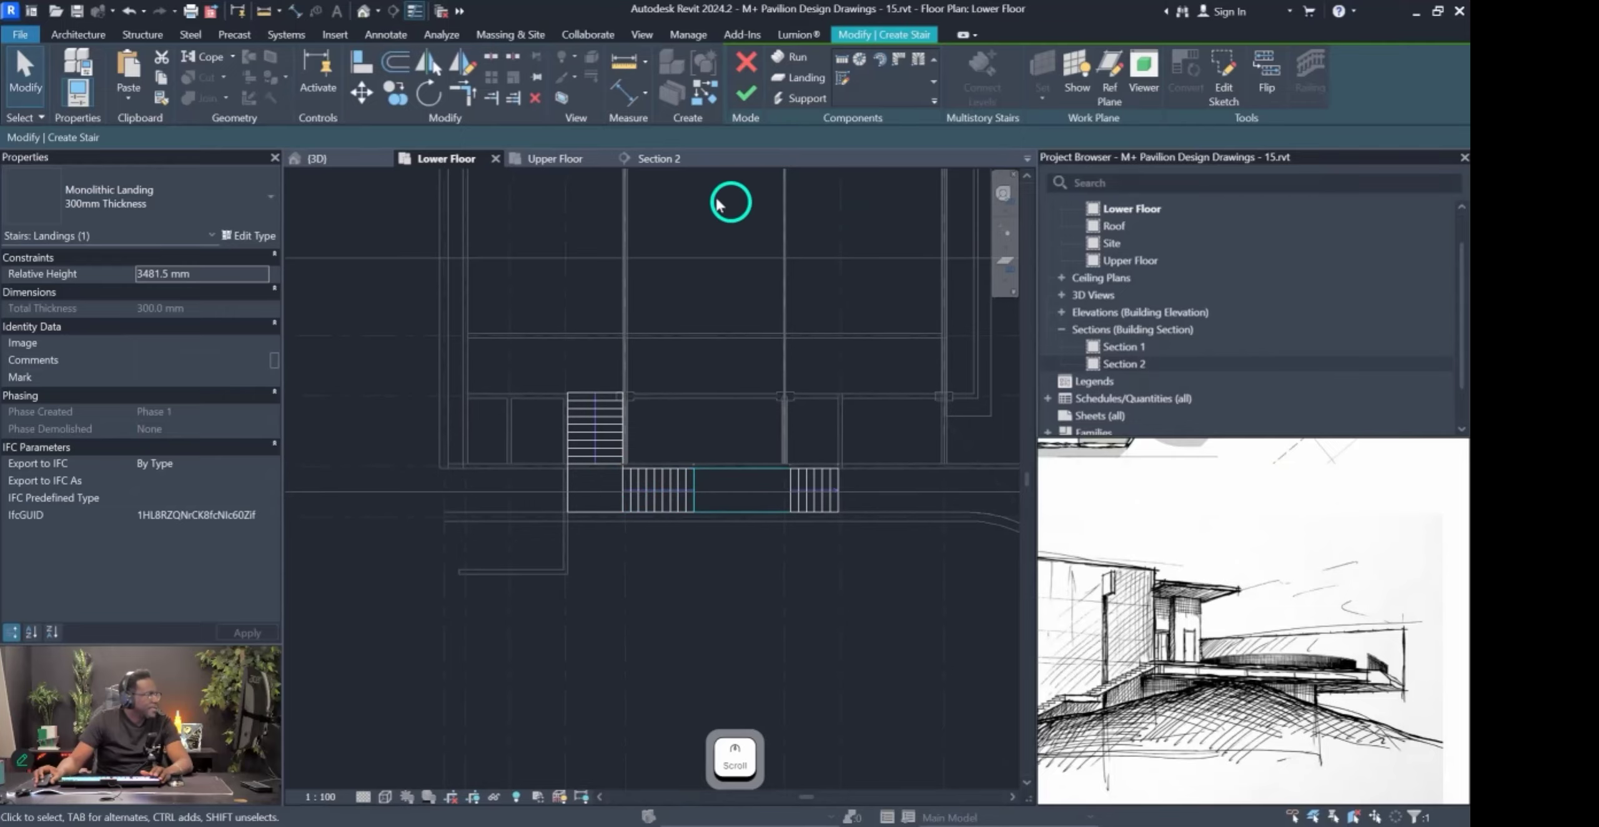
Check the extended second landing in the 3D view, finish the stair, and view it in the Upper Floor plan.
click(335, 163)
shift+middle_drag(826, 563, 737, 543)
key(Escape)
click(679, 556)
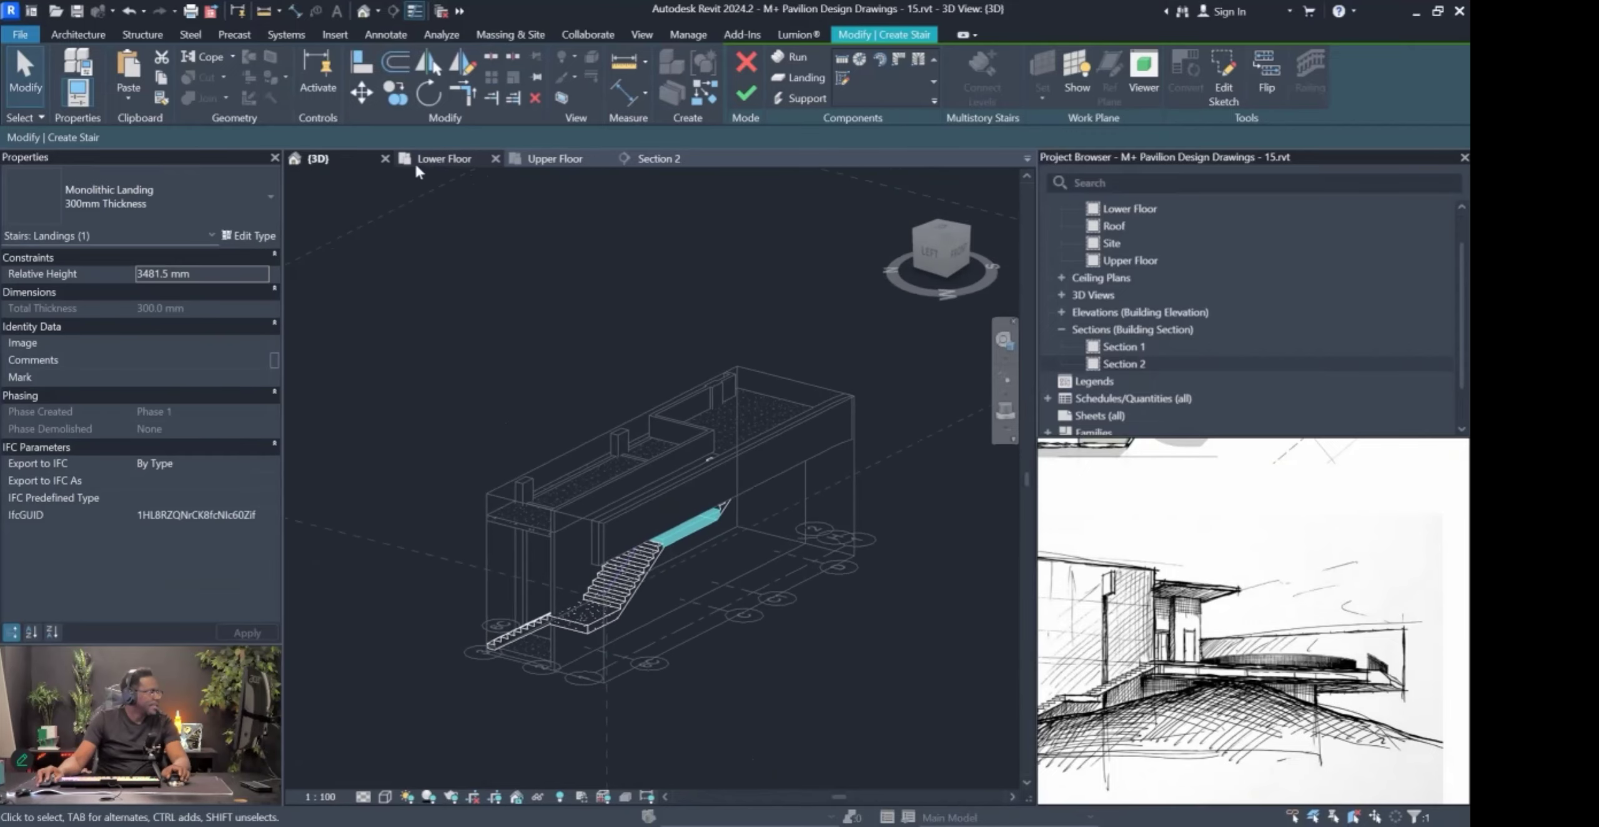
click(533, 160)
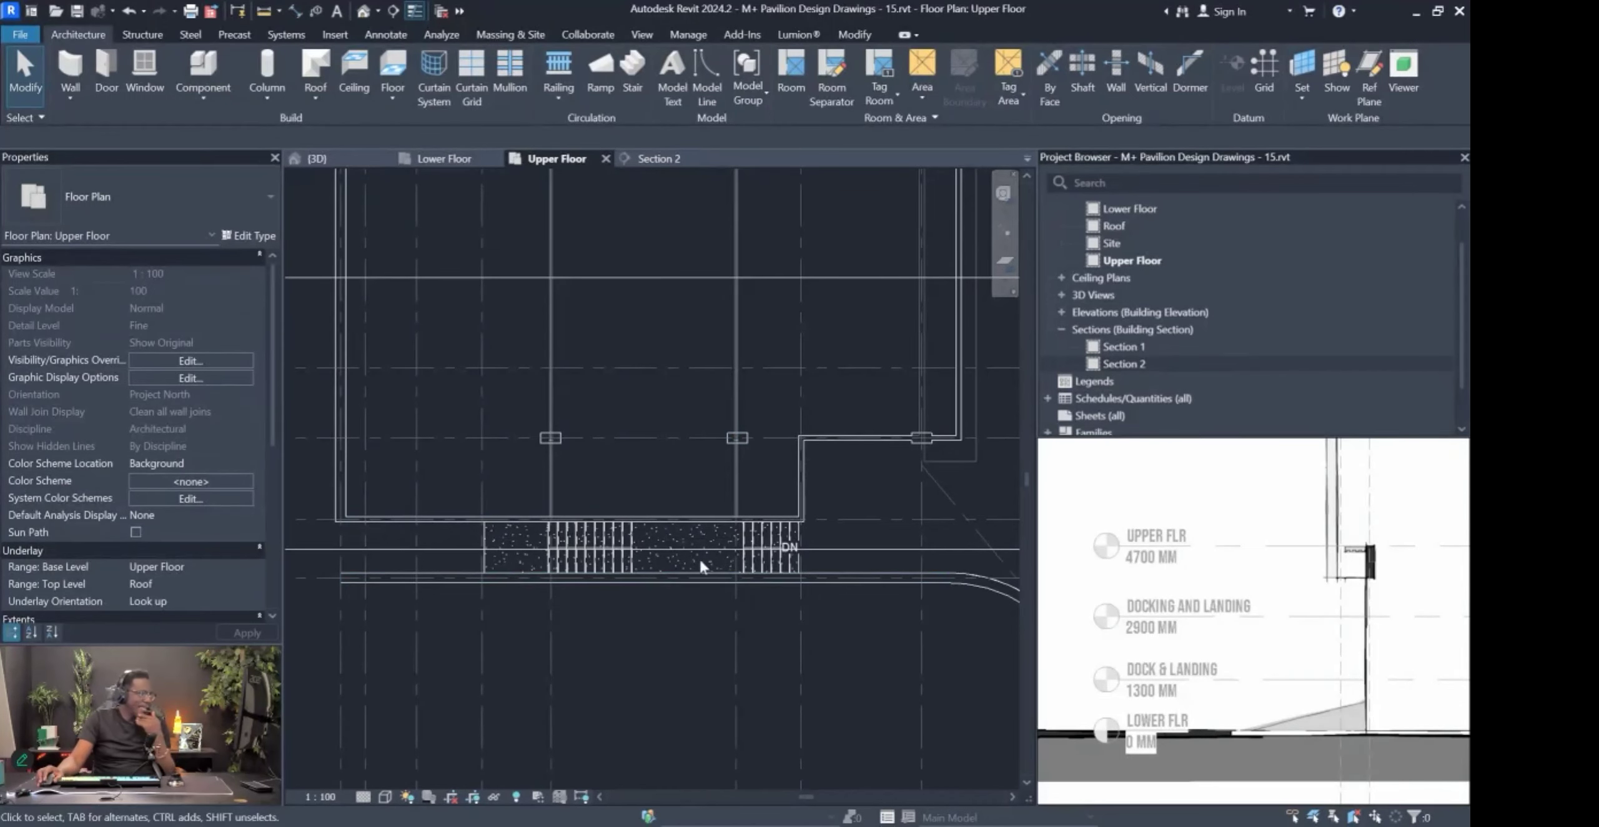
scroll(687, 562, down, 3)
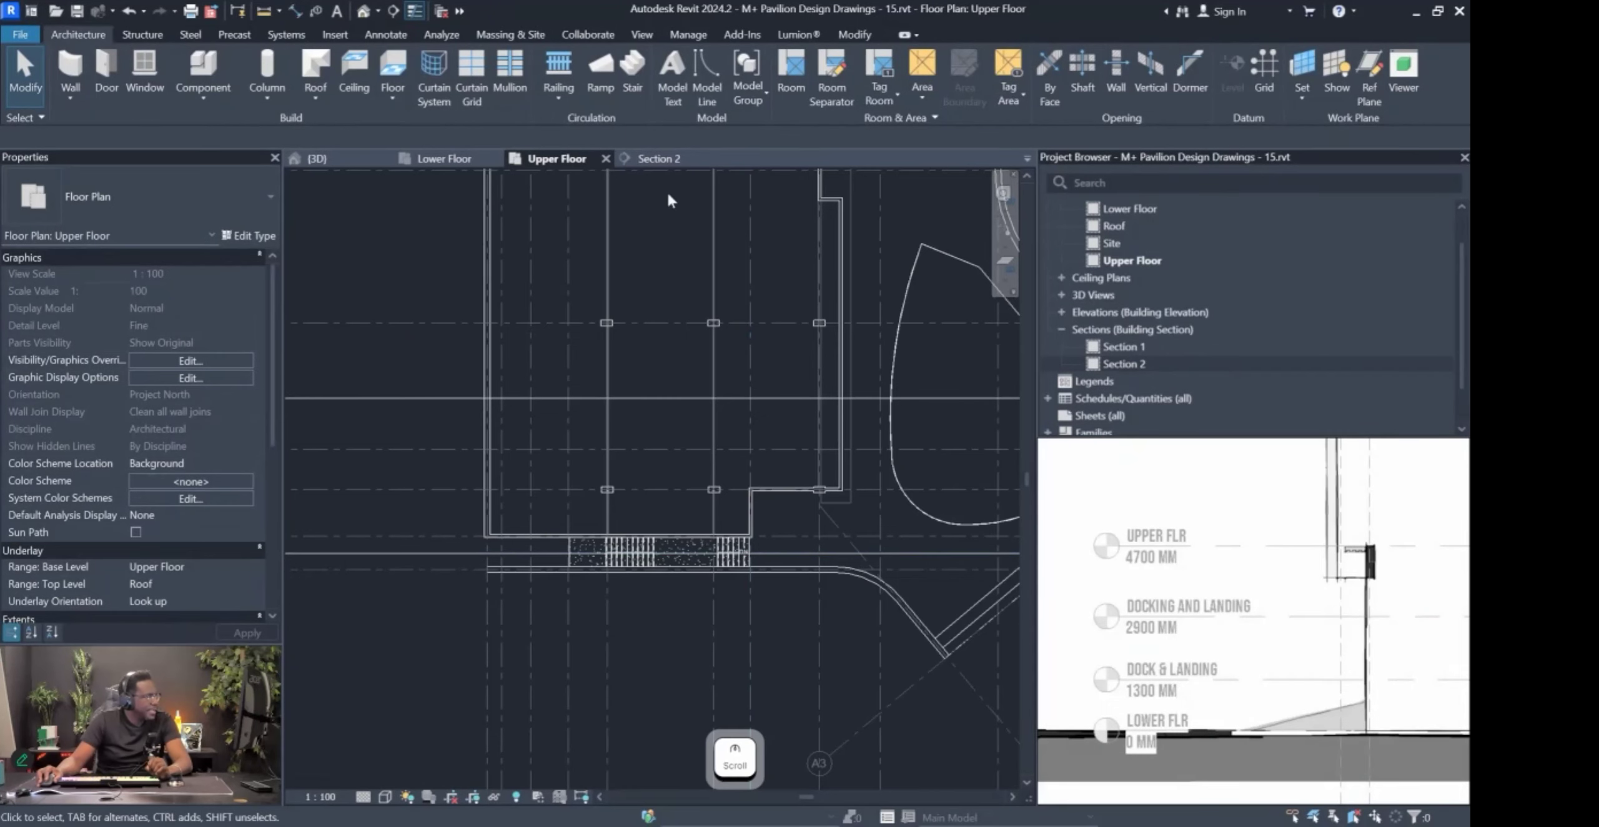
In Section 2, compare the second landing's height with the 2900 mm Landing level and the level heights on the reference drawing.
click(641, 157)
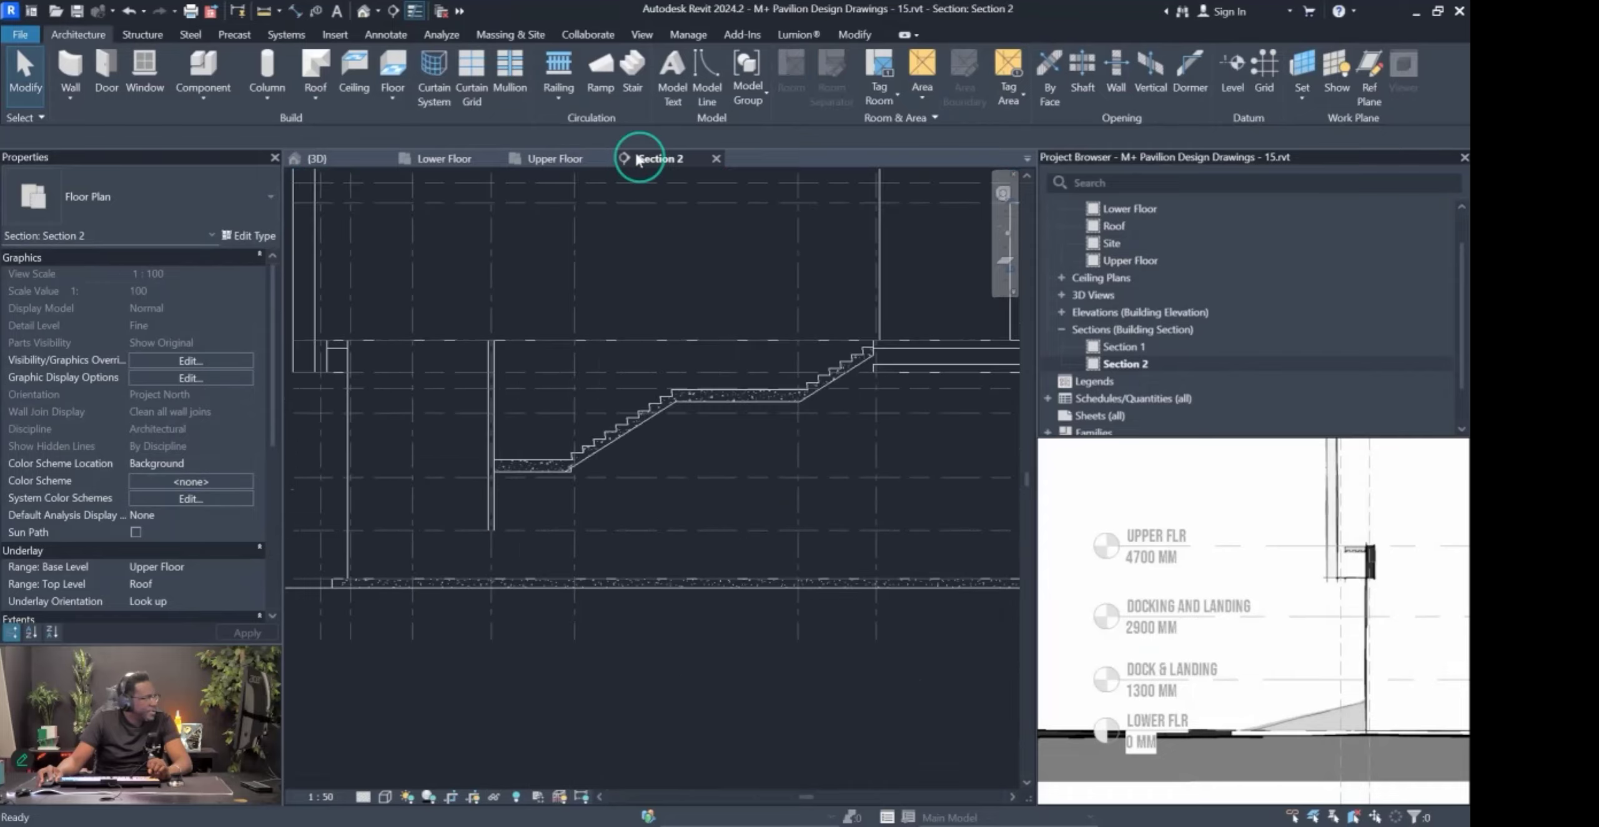
middle_drag(569, 409, 759, 418)
scroll(687, 422, down, 2)
middle_drag(374, 421, 725, 417)
scroll(443, 425, up, 4)
key(Escape)
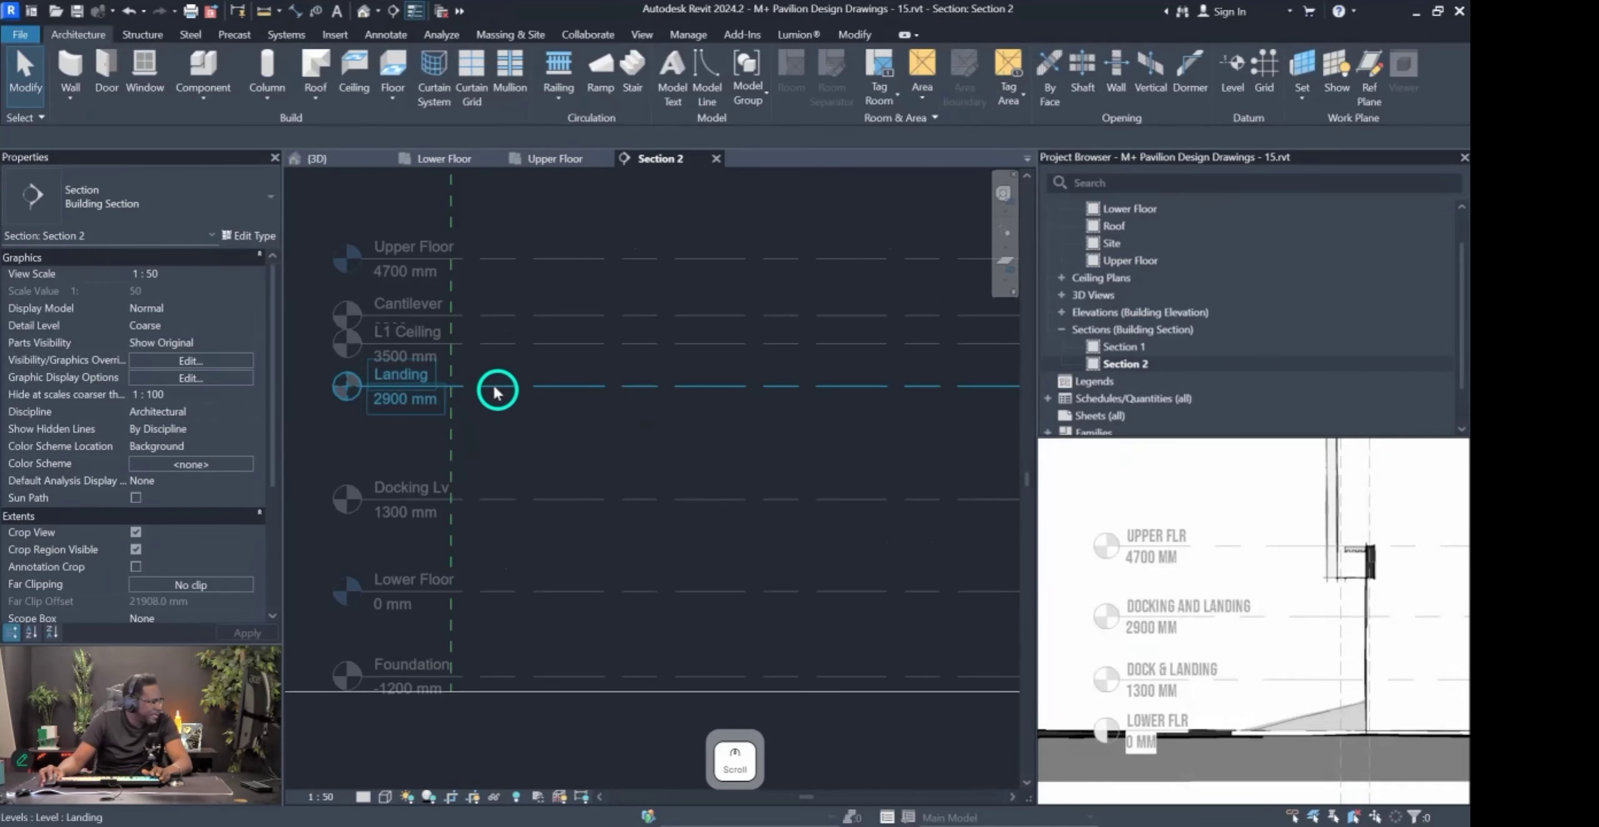
click(442, 400)
scroll(428, 394, down, 2)
middle_drag(562, 393, 453, 399)
scroll(860, 395, up, 3)
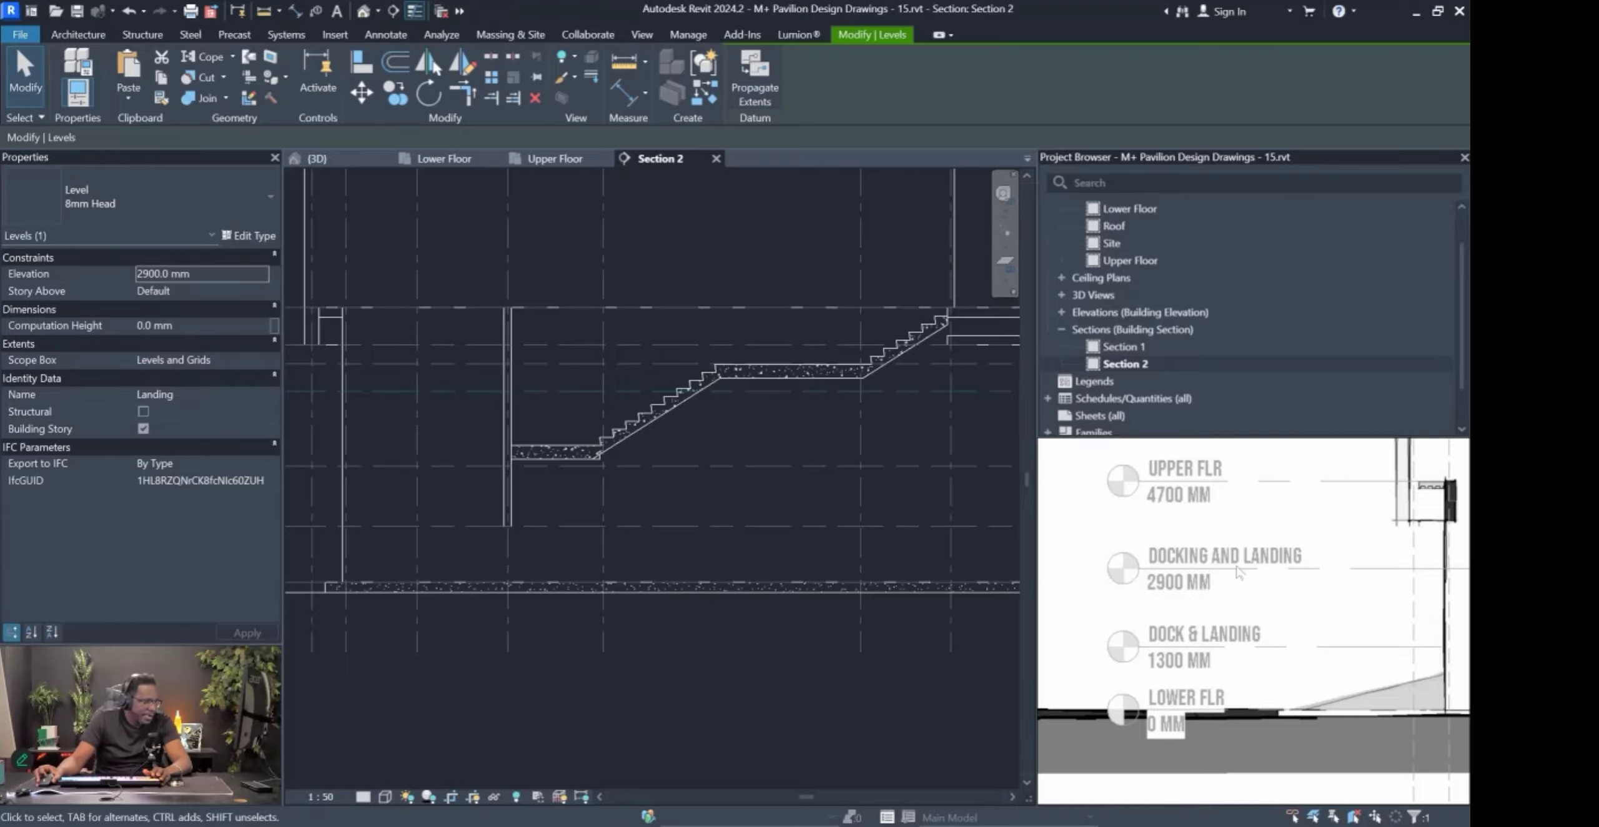
scroll(732, 385, up, 2)
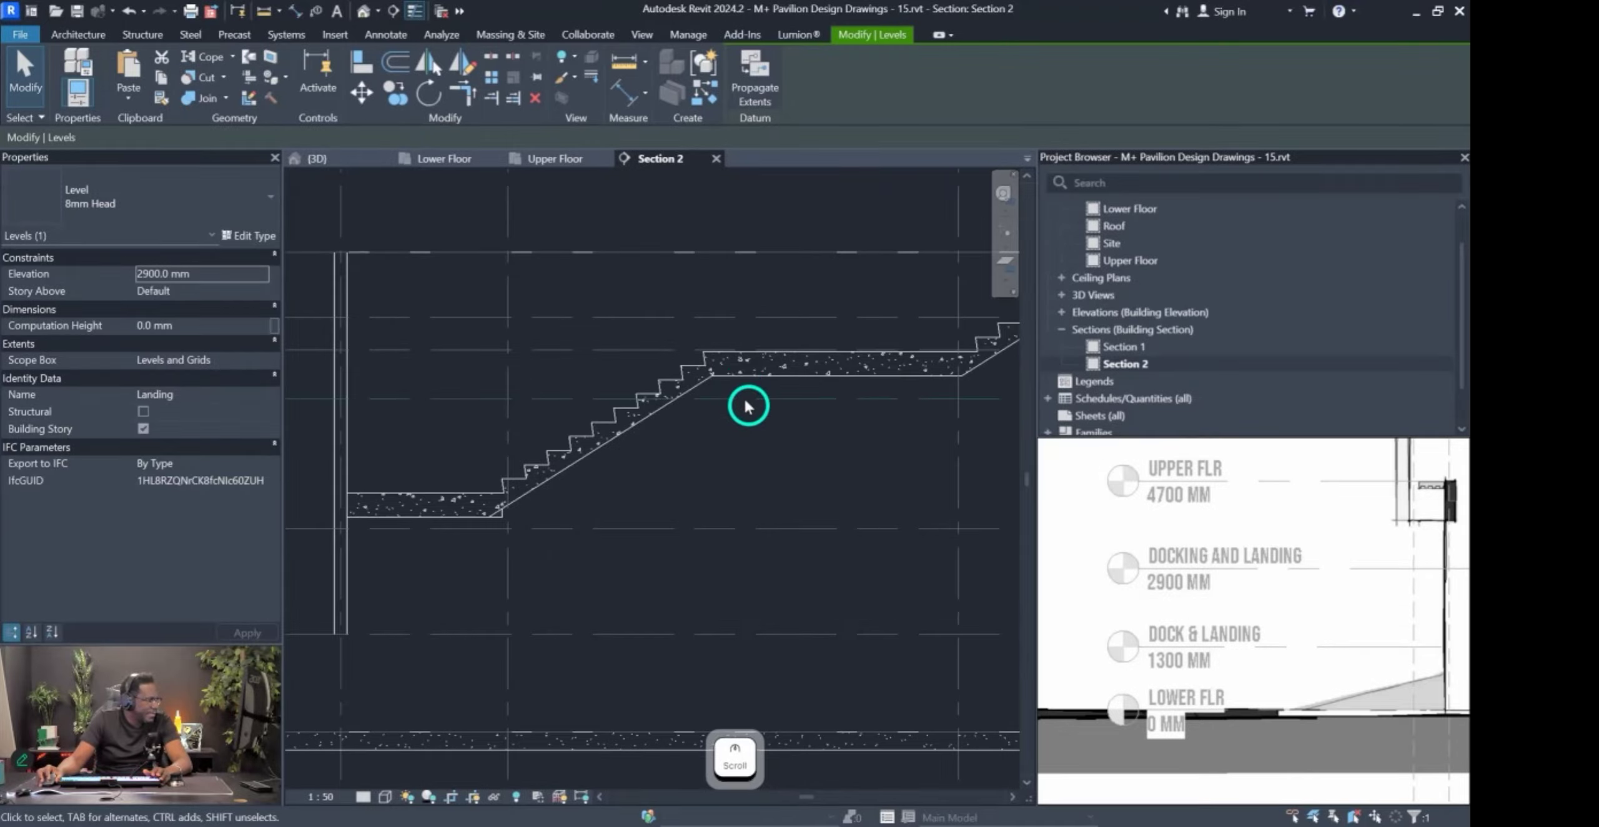
click(748, 406)
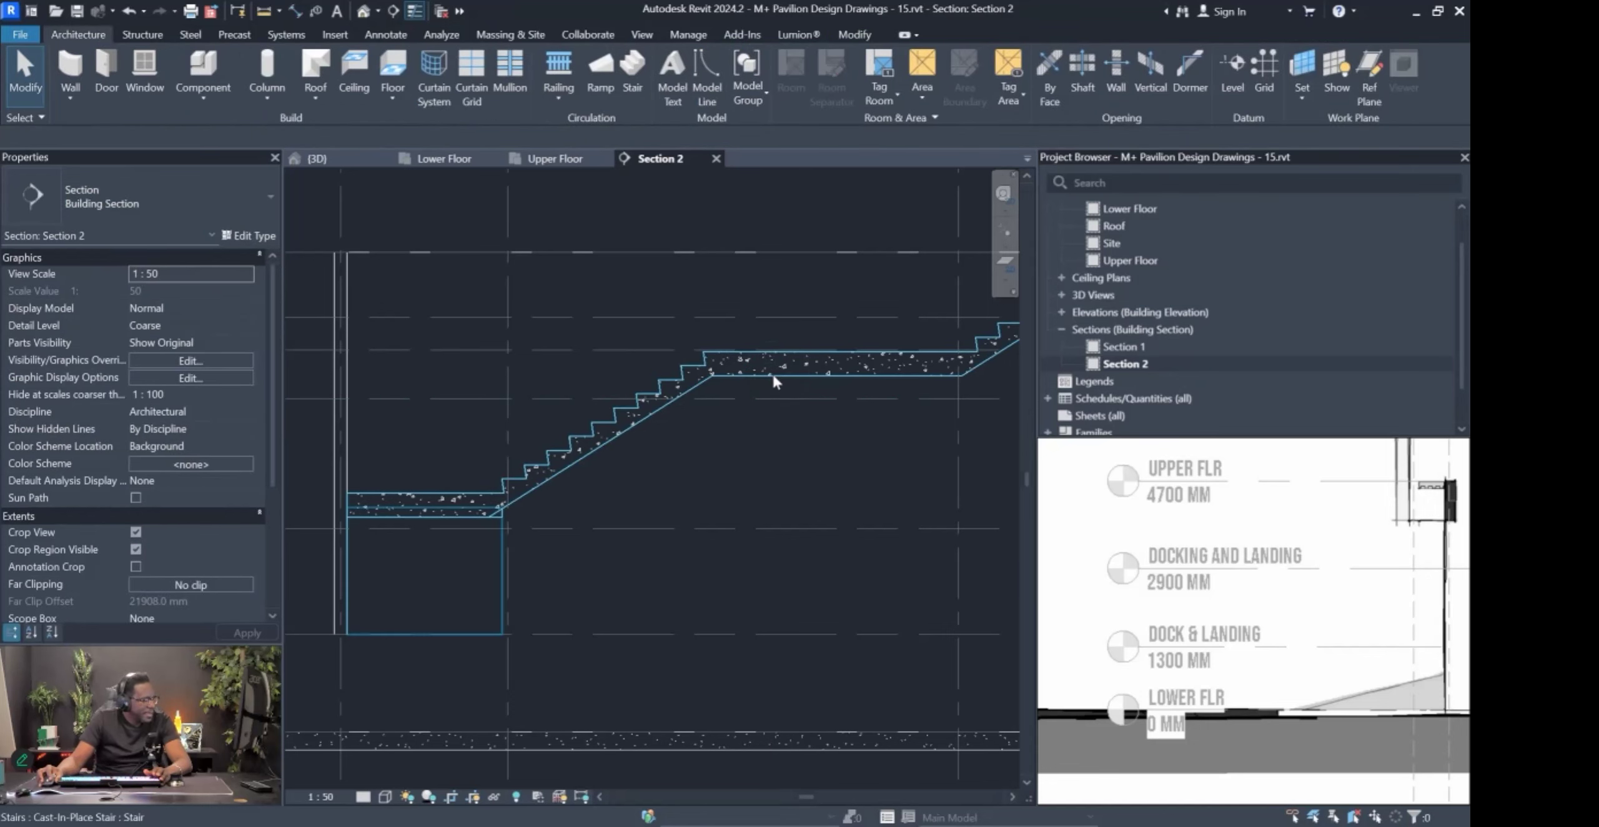
Lower the second landing in Section 2 to a relative height of 2959.3 mm, near the Landing level.
click(773, 375)
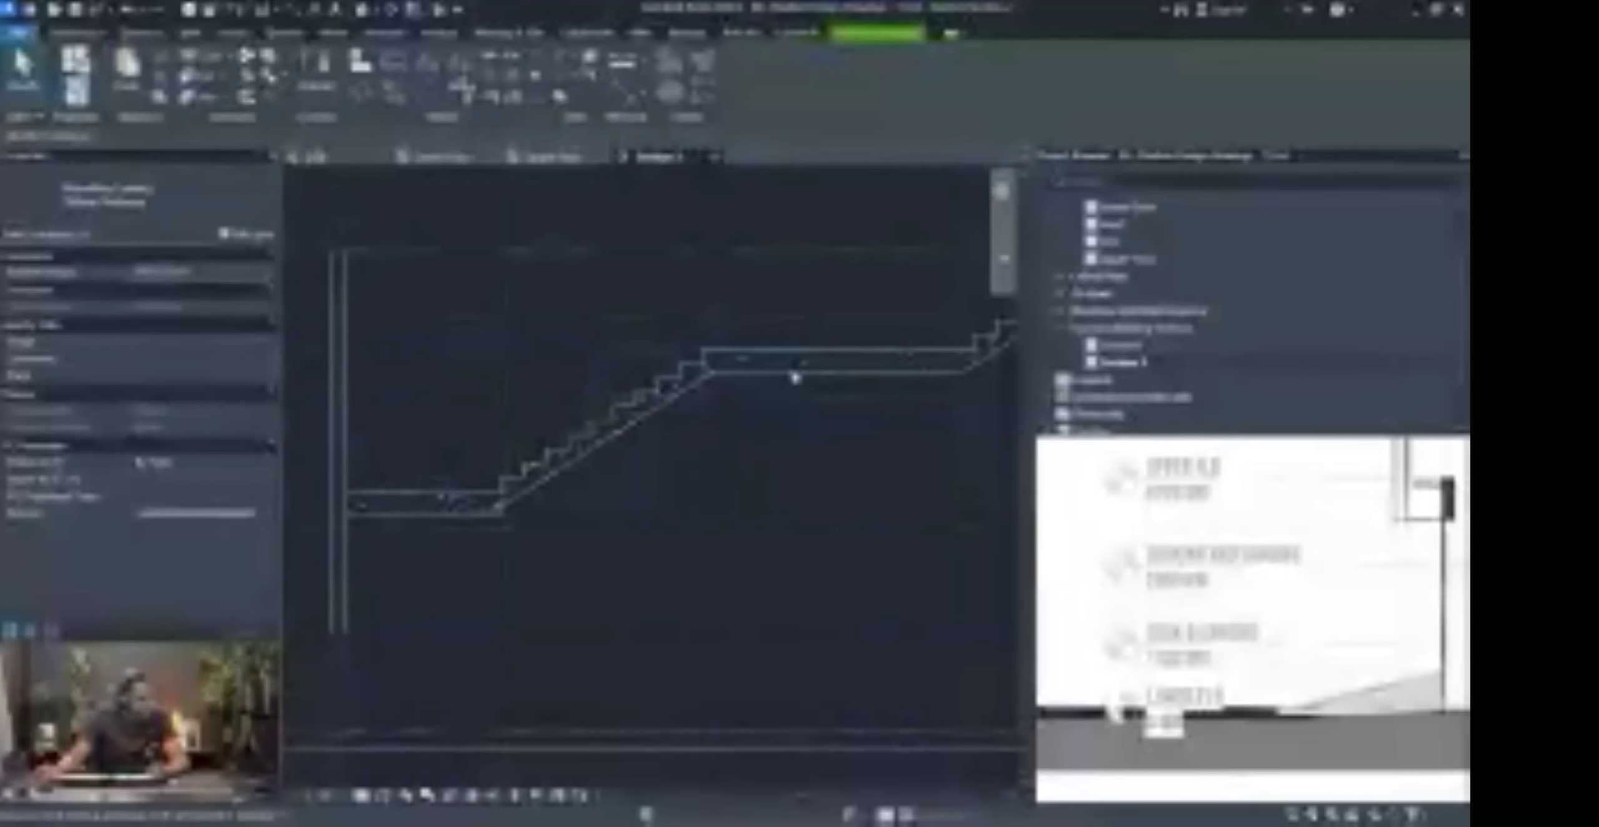
click(198, 270)
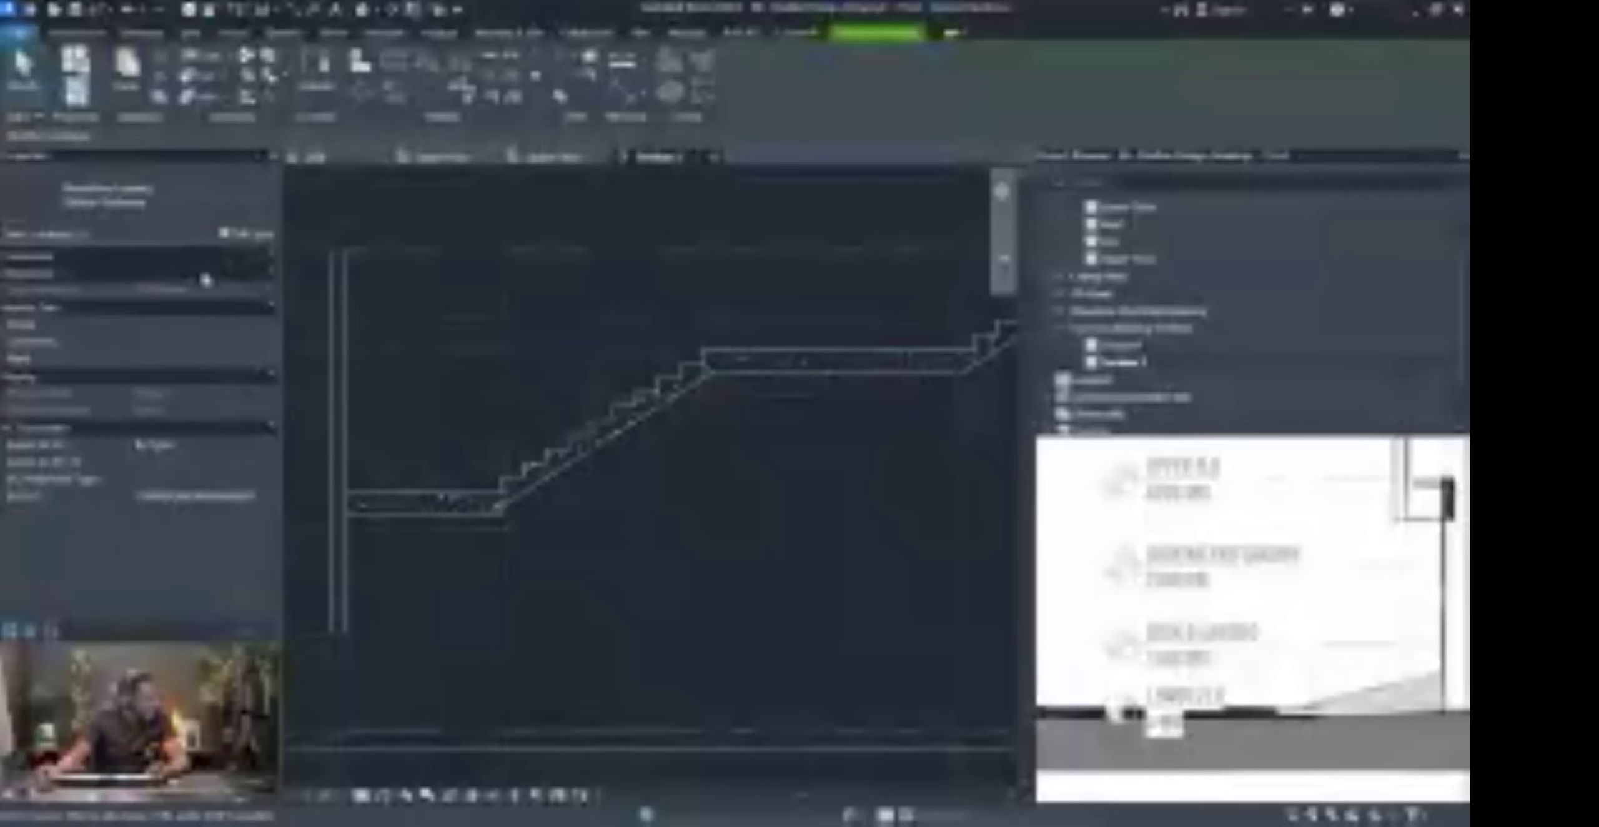
click(207, 270)
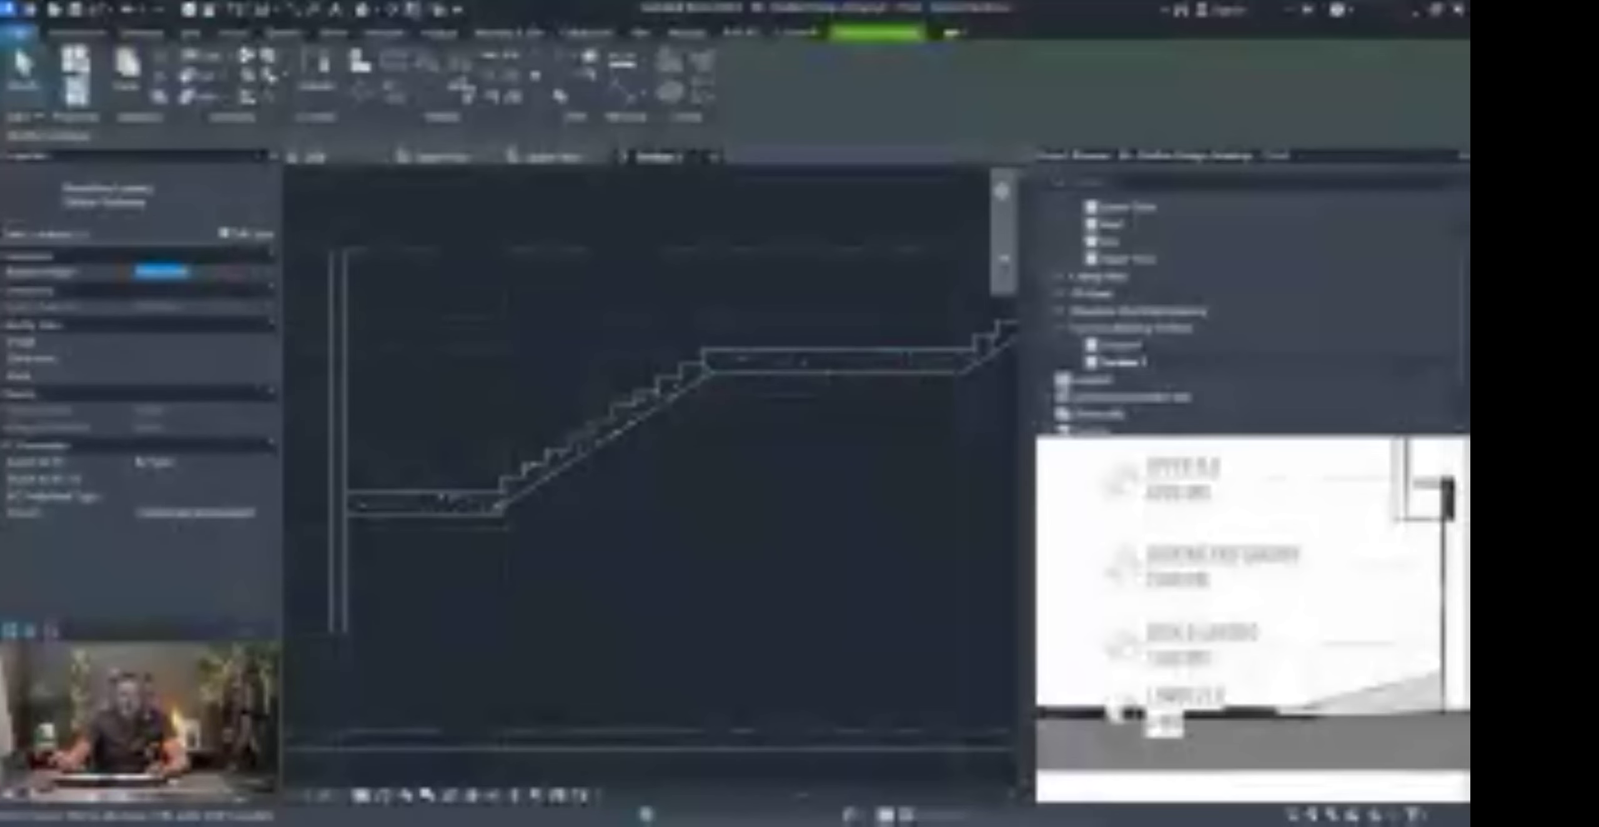
key(BackSpace)
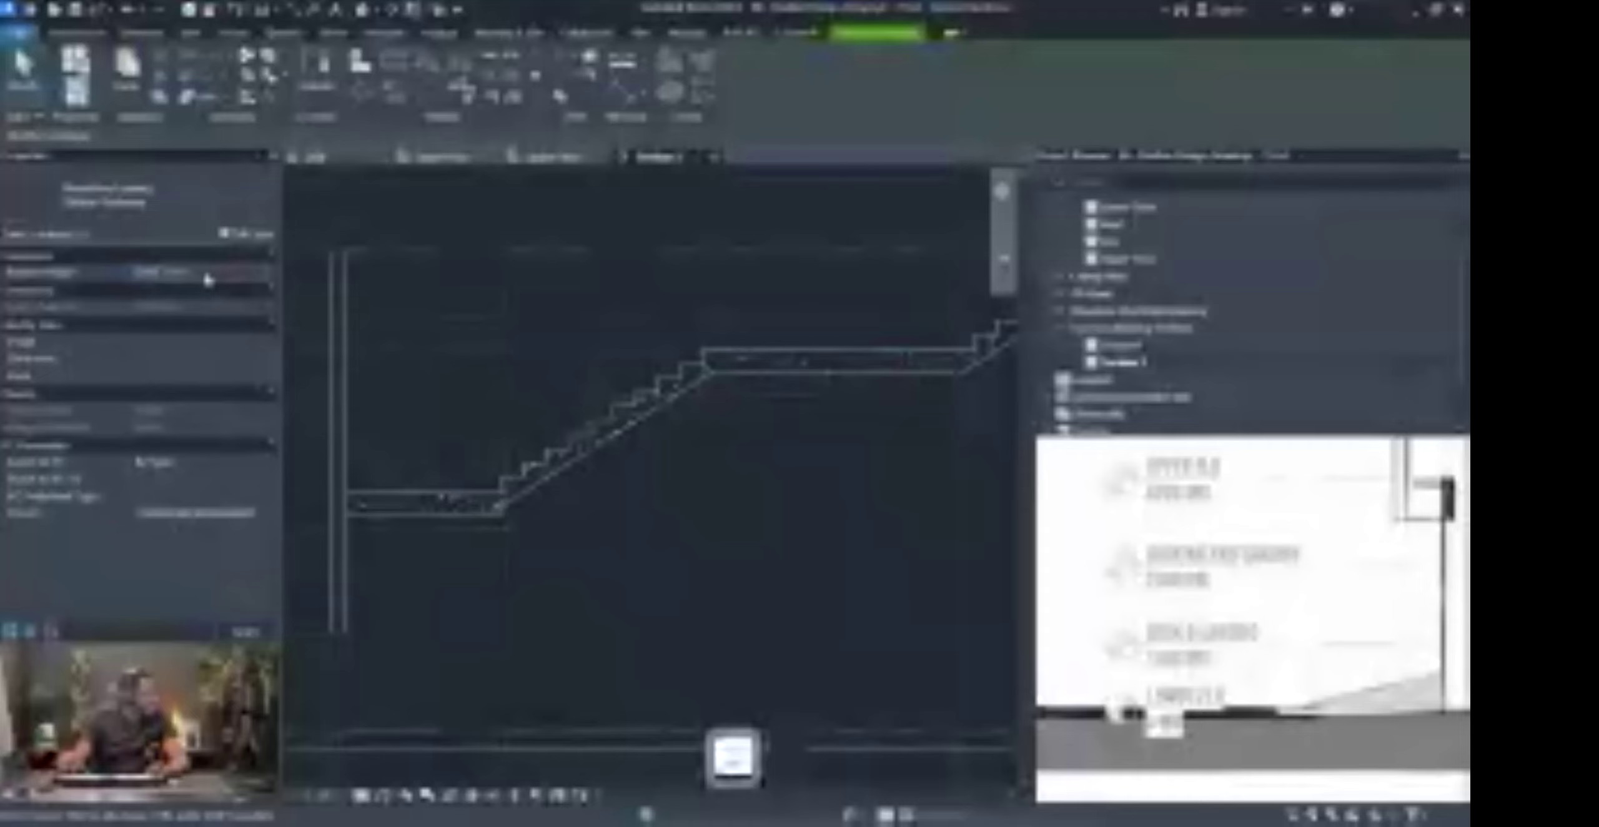
key(Return)
click(625, 476)
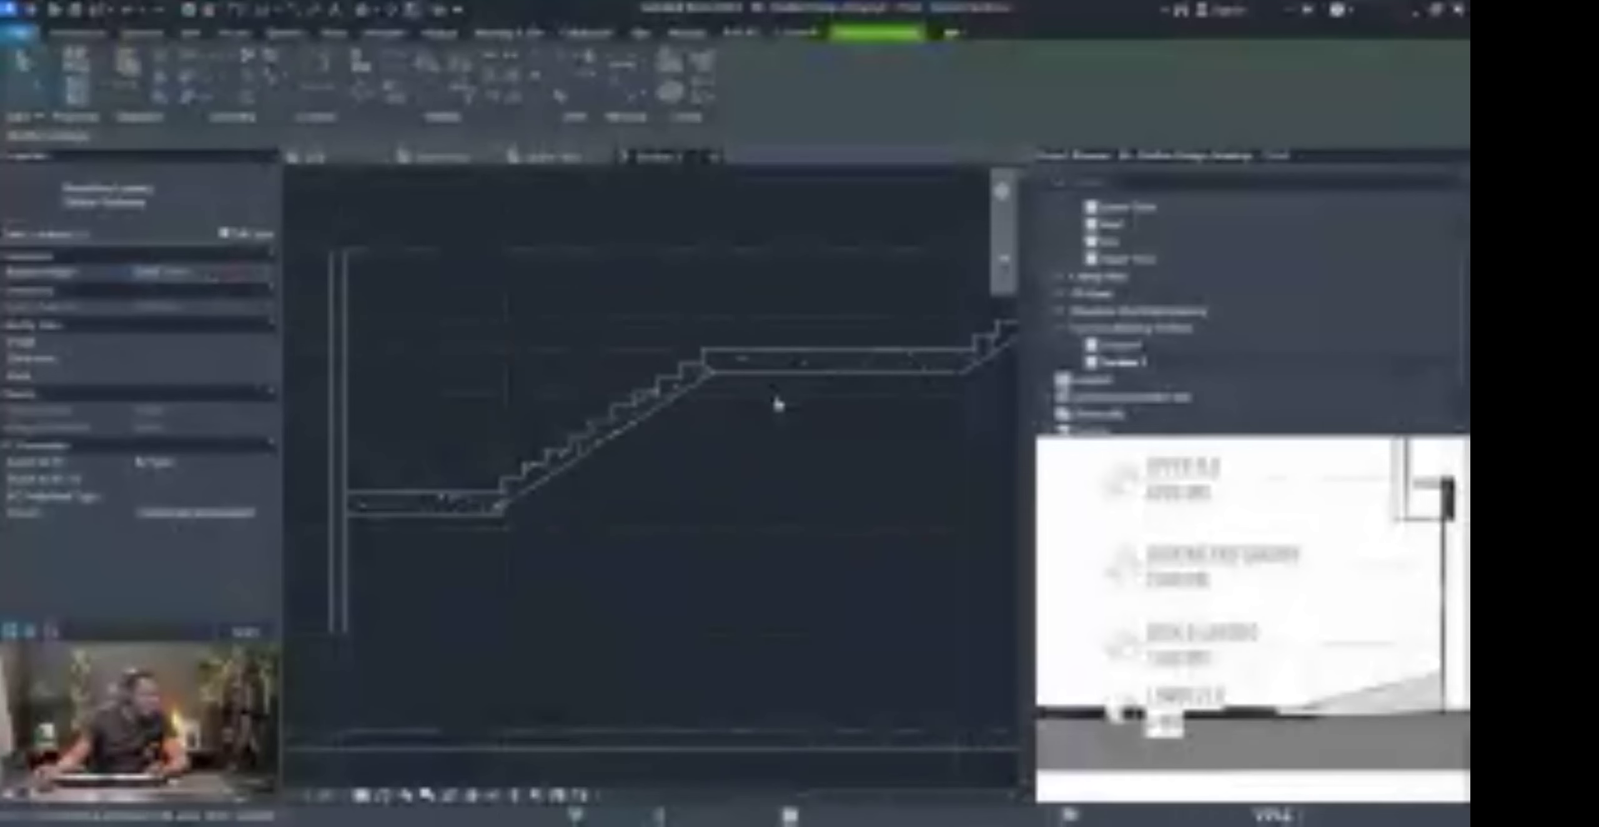
Inspect the lowered landing and its adjoining runs in section, then reopen the stair for editing in the Lower Floor plan.
scroll(702, 396, down, 3)
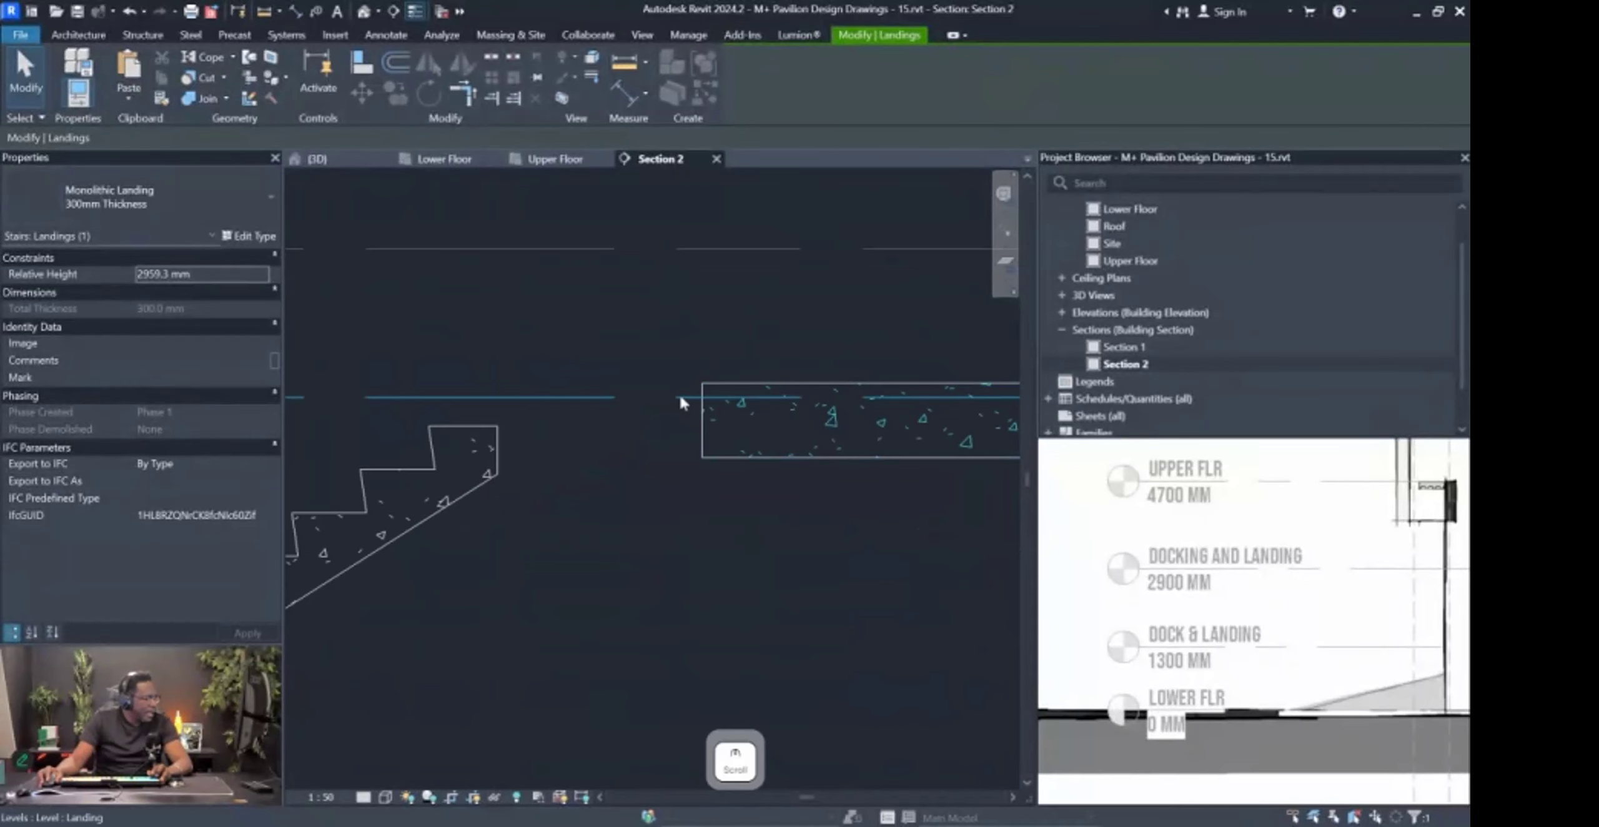
middle_drag(876, 412, 628, 471)
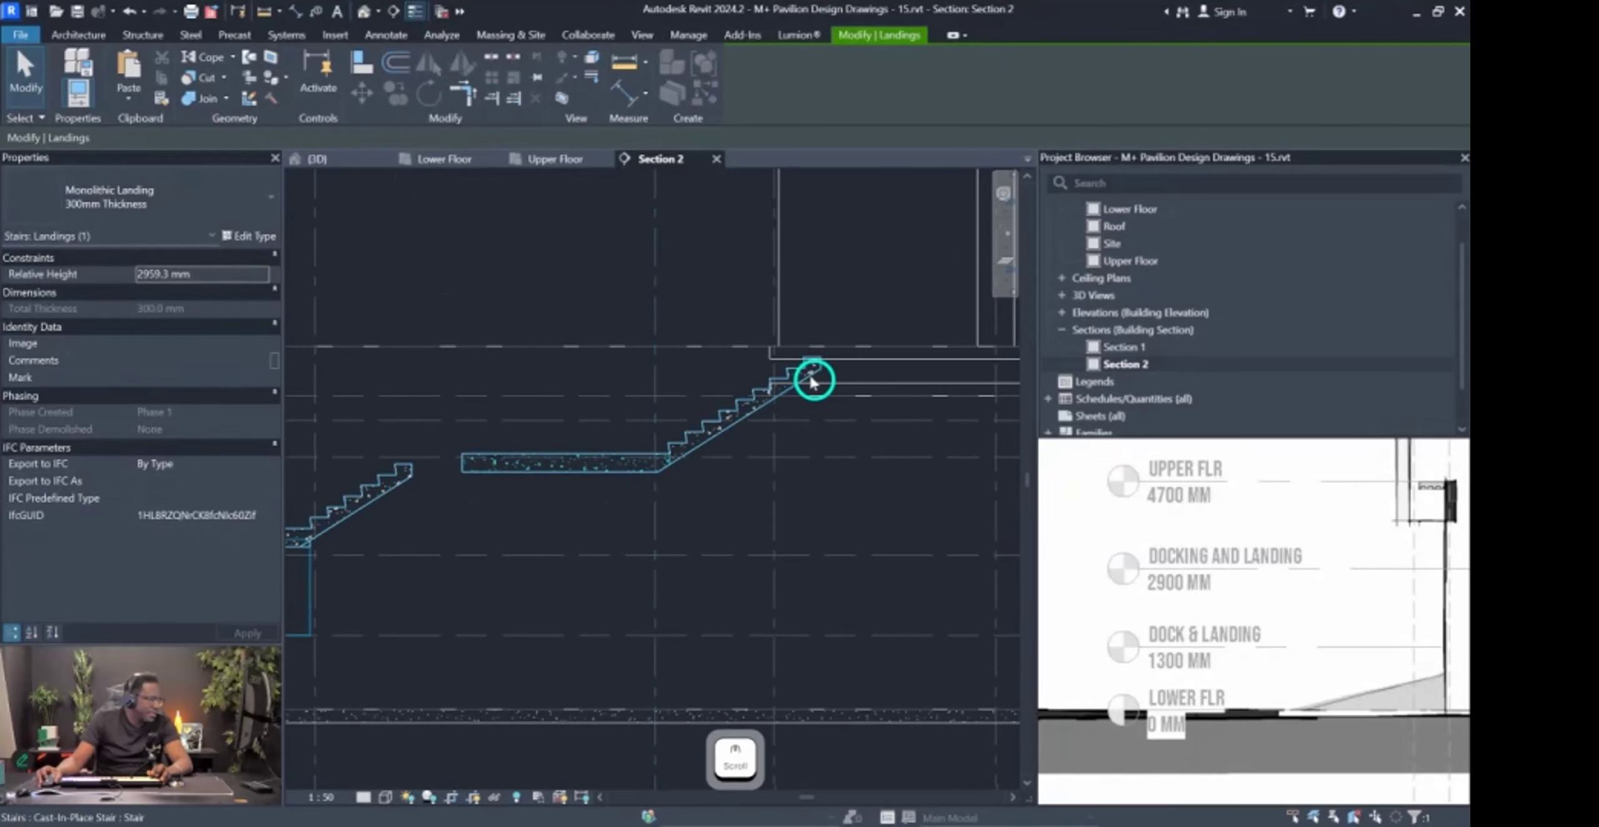
scroll(814, 378, up, 2)
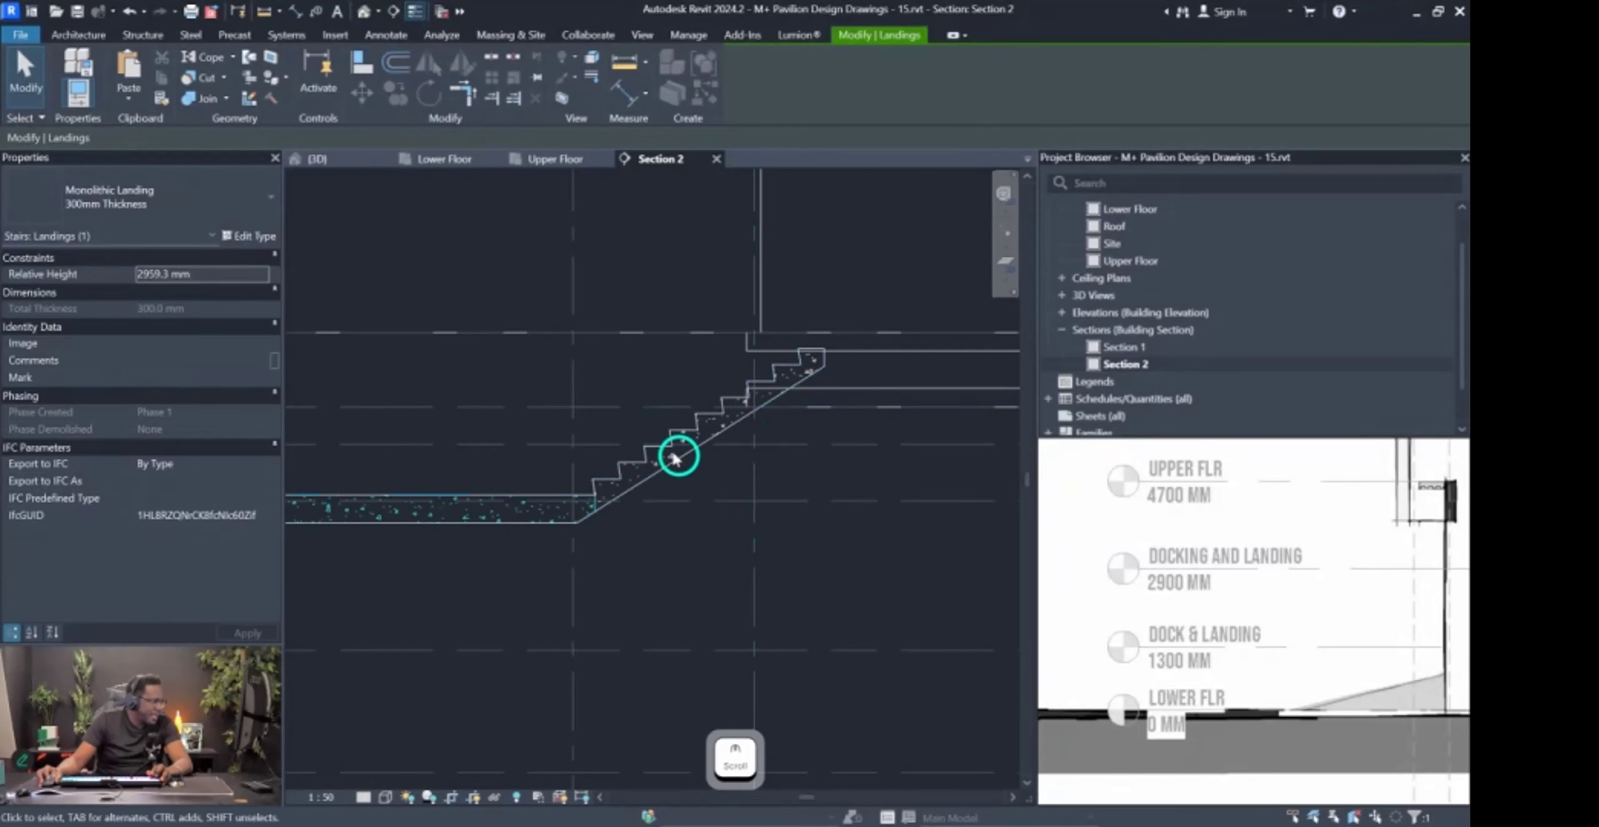
middle_drag(537, 499, 824, 464)
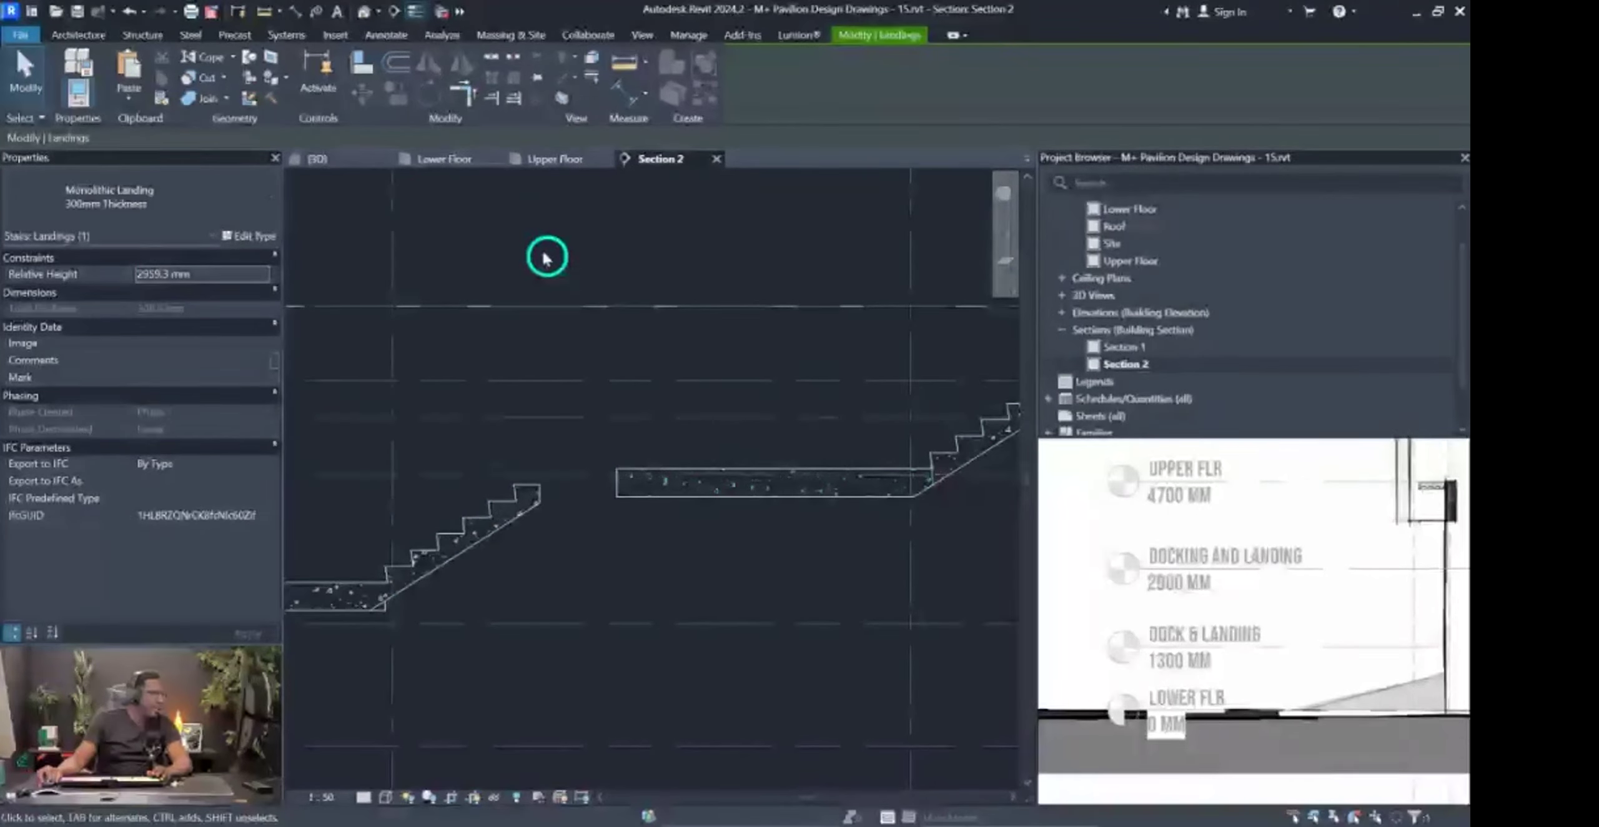
click(446, 161)
scroll(607, 500, up, 3)
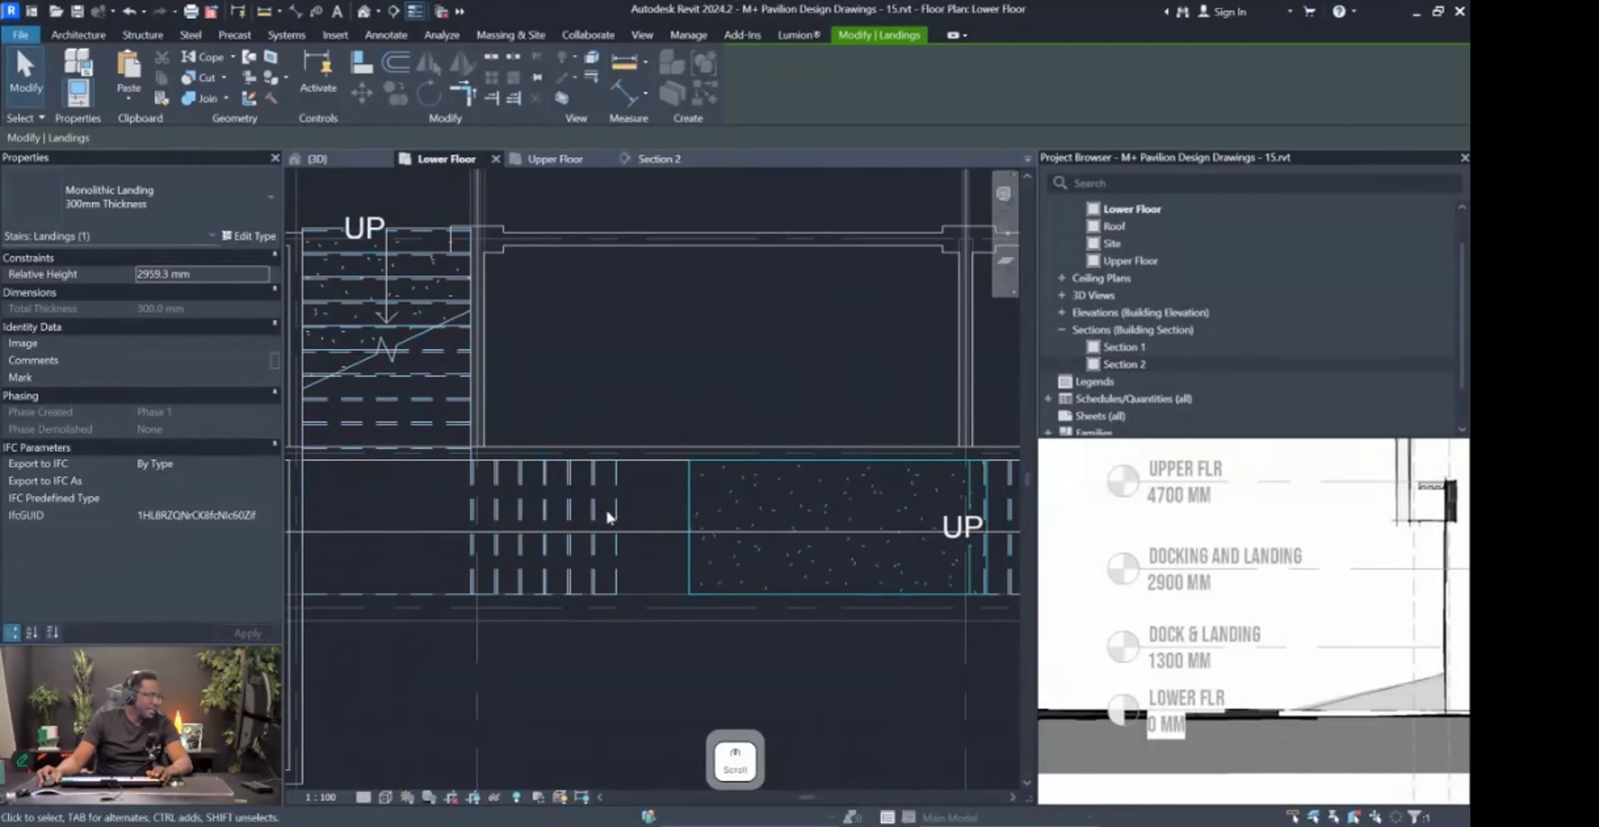
click(610, 507)
scroll(718, 528, down, 3)
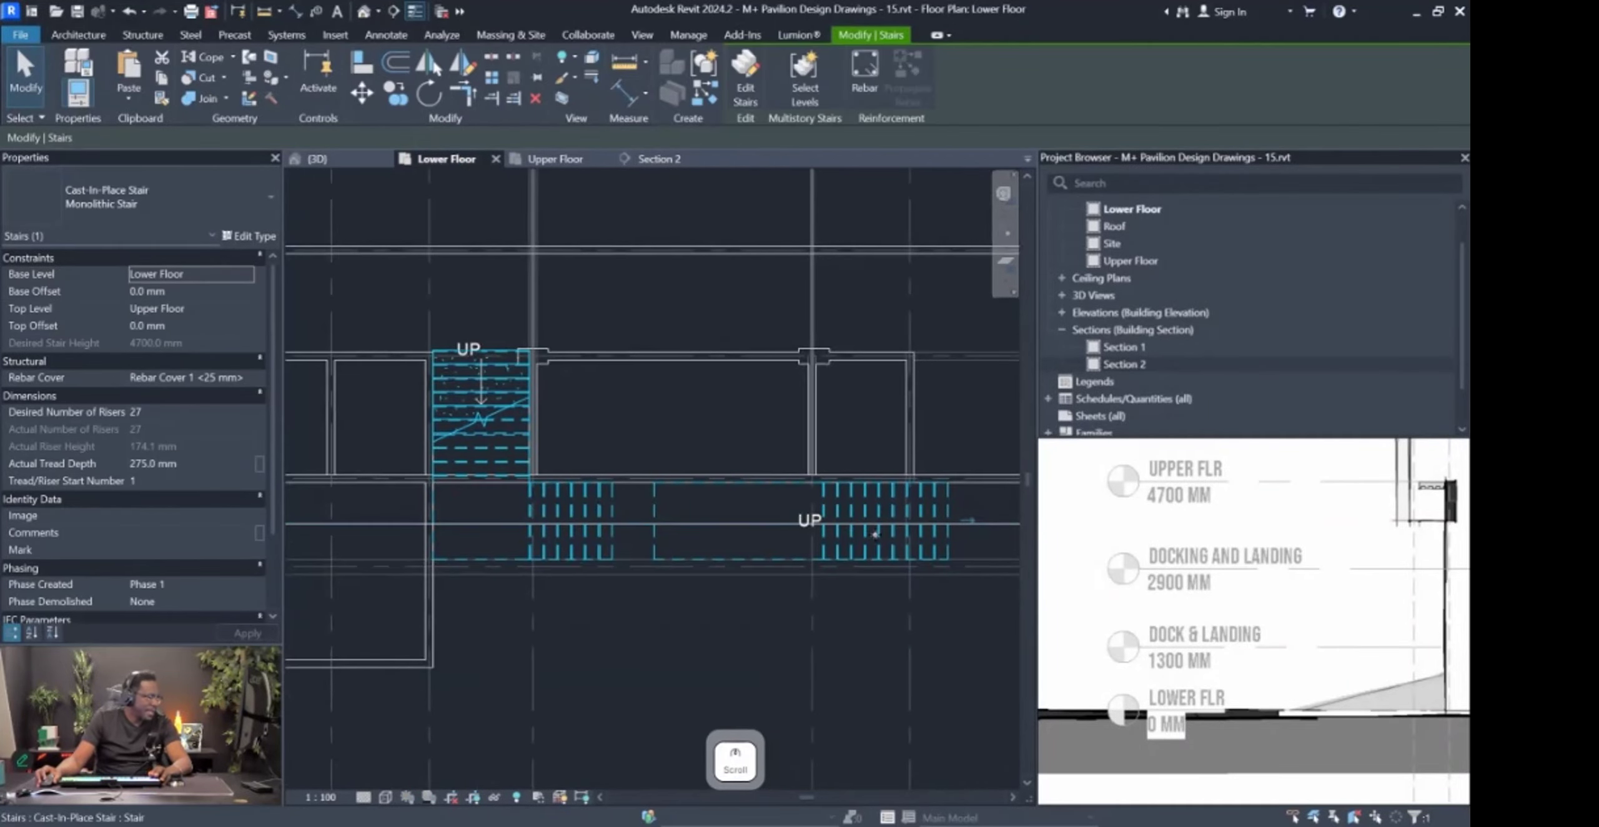
double_click(826, 541)
scroll(674, 540, up, 3)
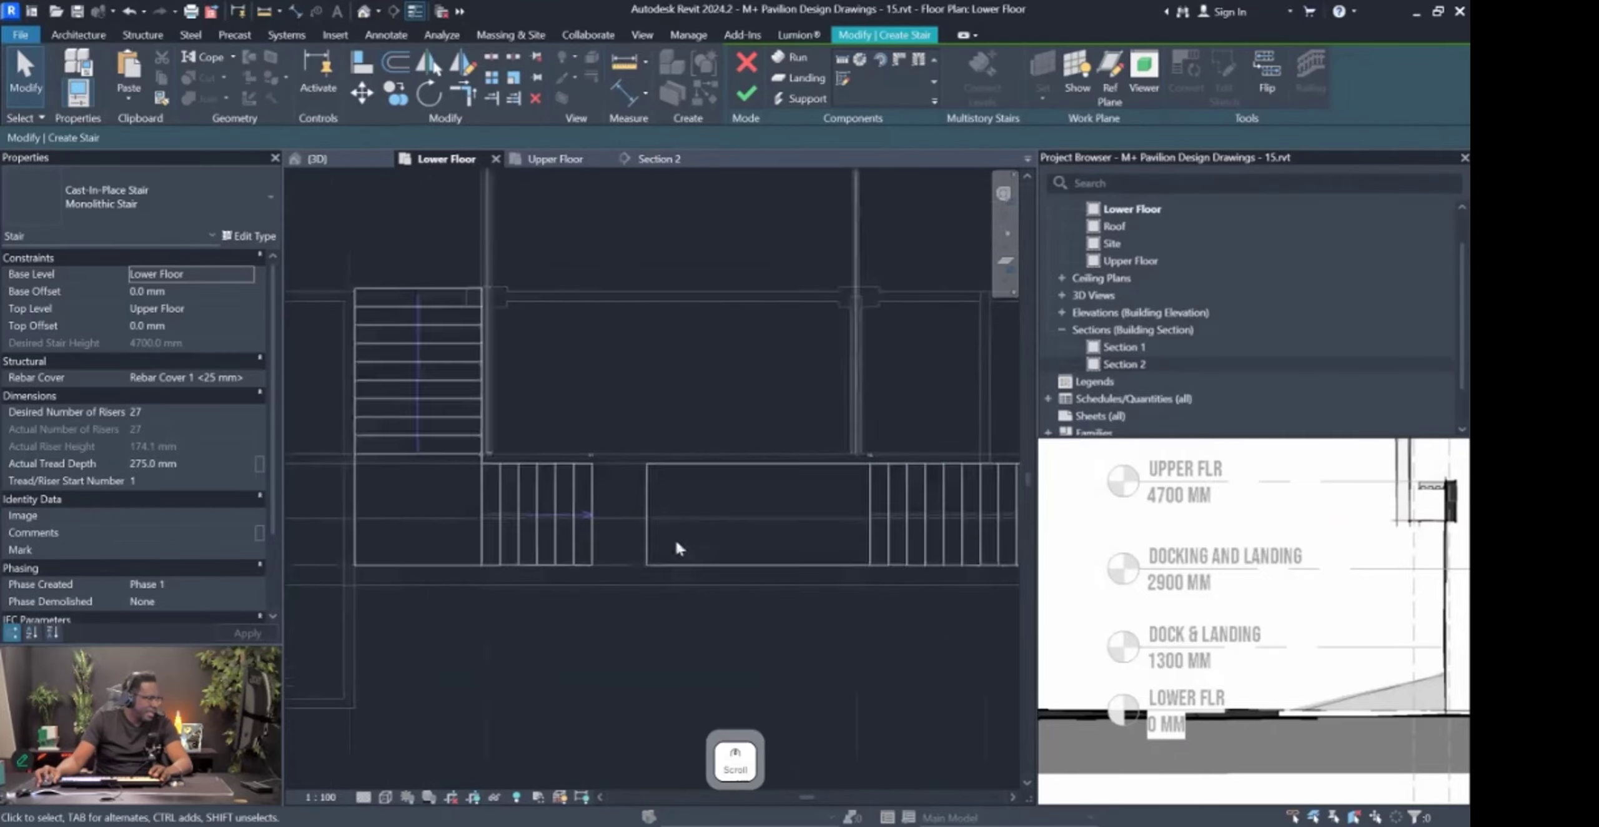
Open the second landing's sketch and extend its lower boundary edge to the end of the second run.
click(633, 480)
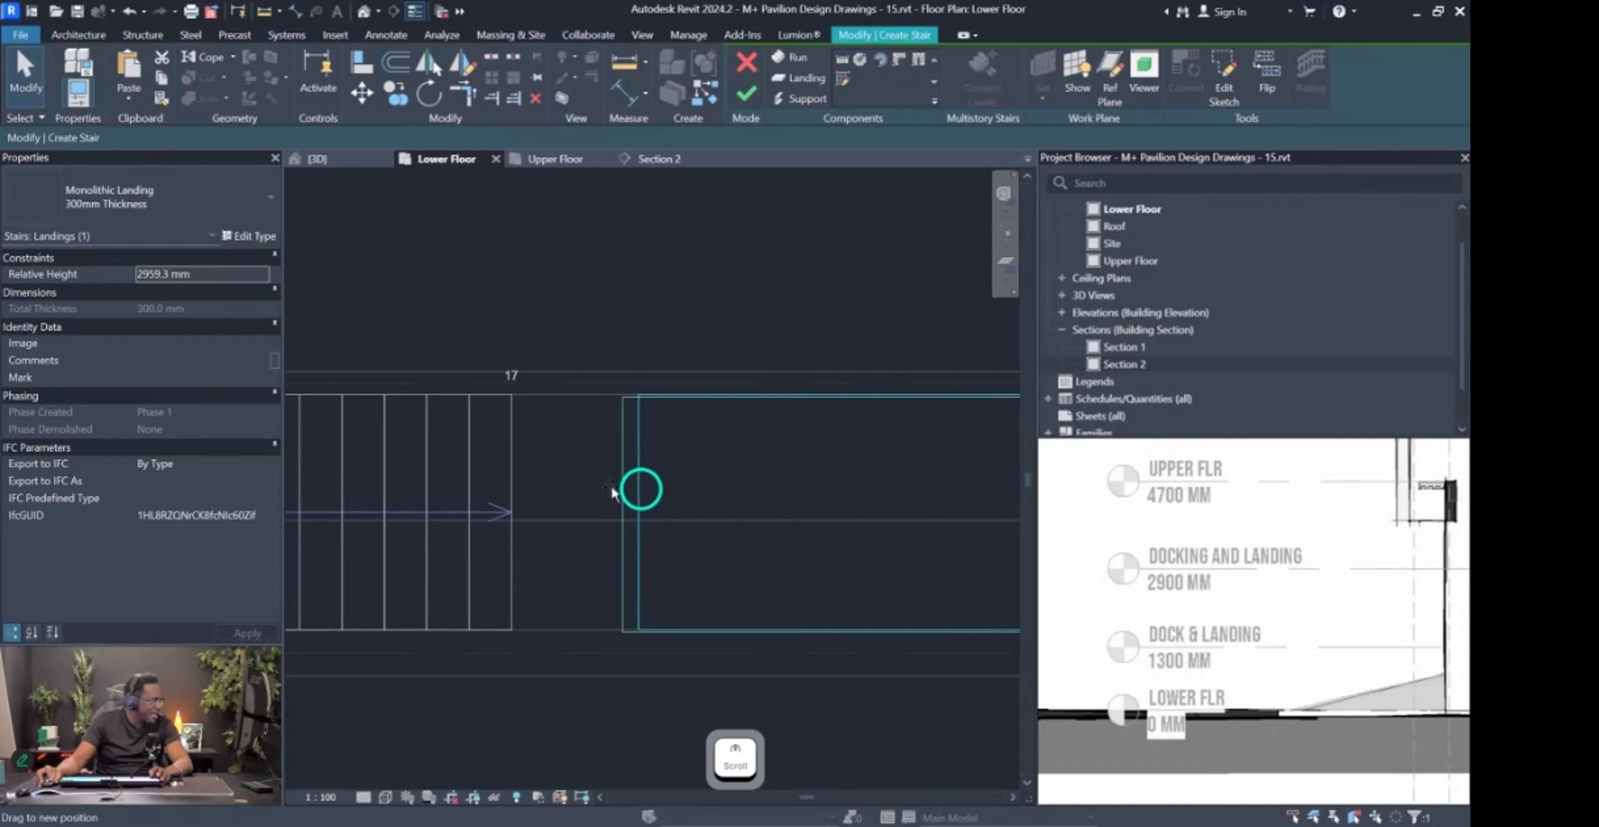
double_click(635, 485)
click(641, 487)
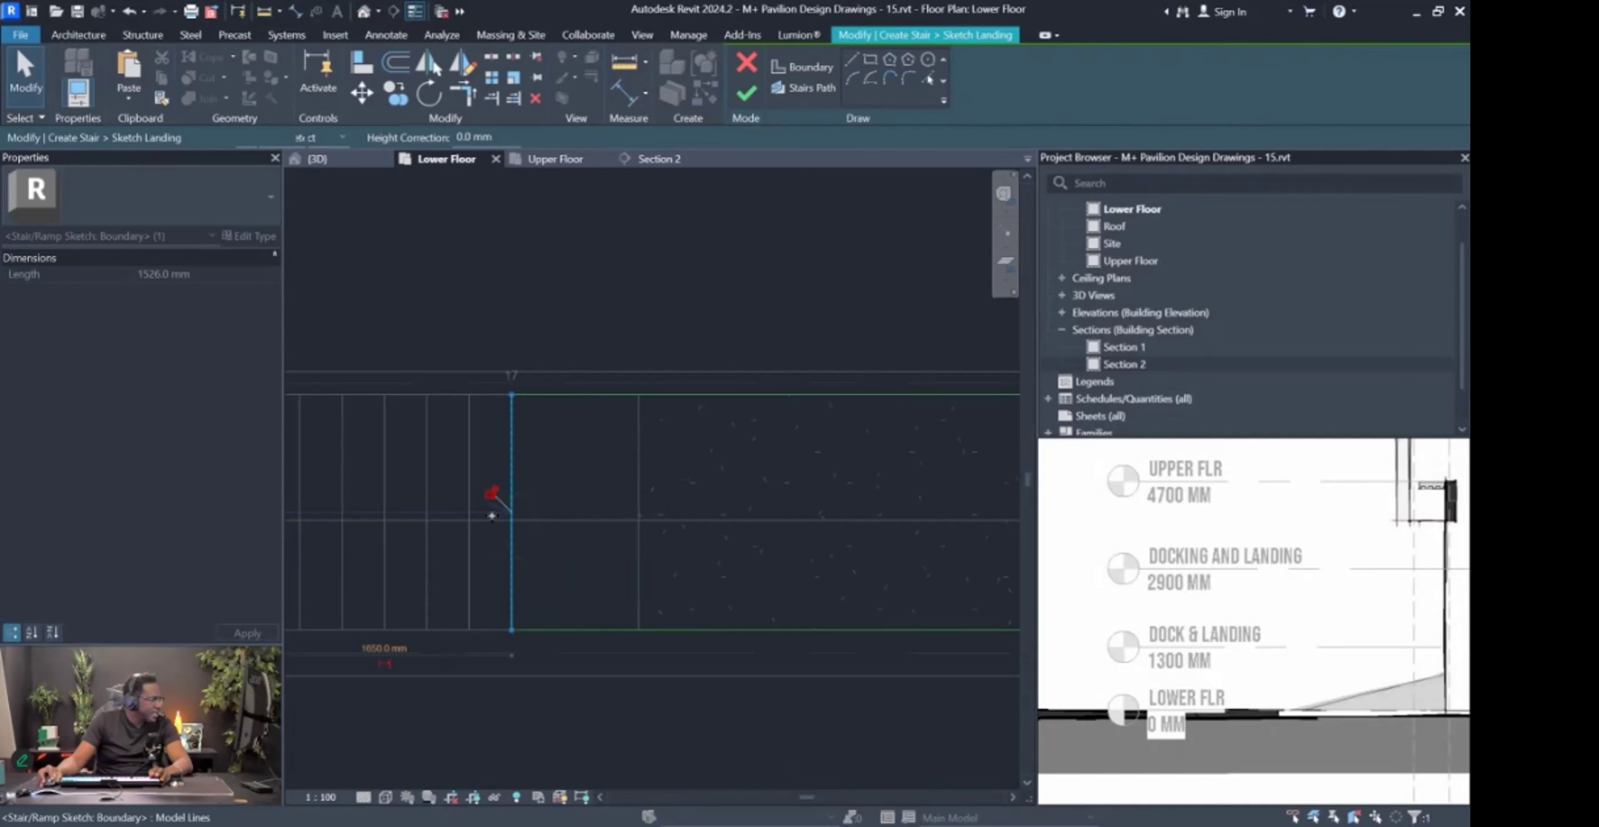
Pull the second landing's upper boundary edge back from the third run, finish the sketch, and unjoin the run and landing.
scroll(703, 508, down, 3)
scroll(732, 498, down, 1)
drag(626, 480, 507, 490)
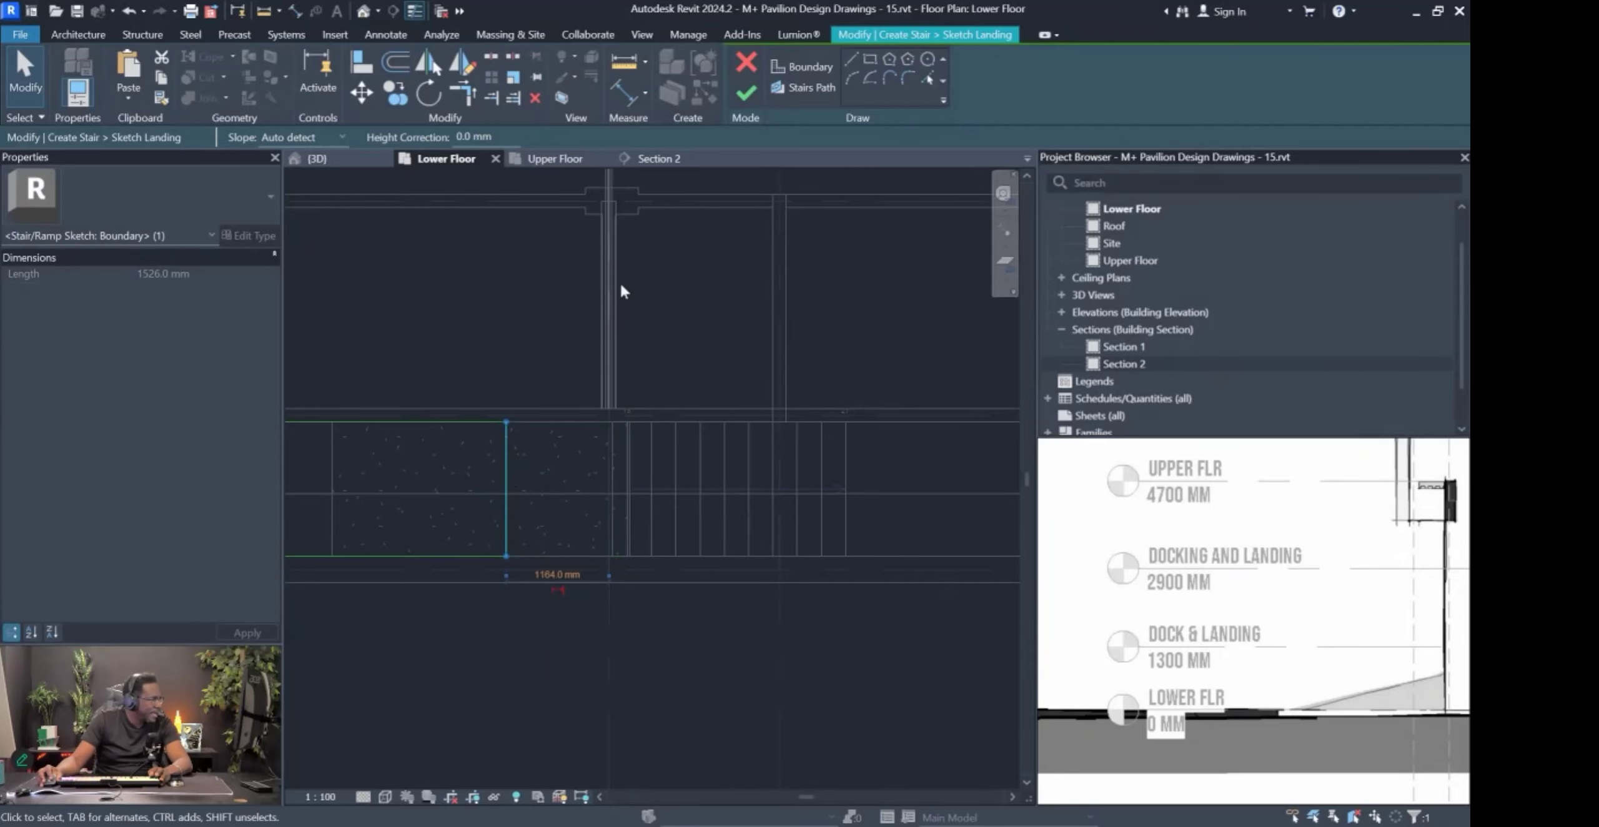
click(745, 93)
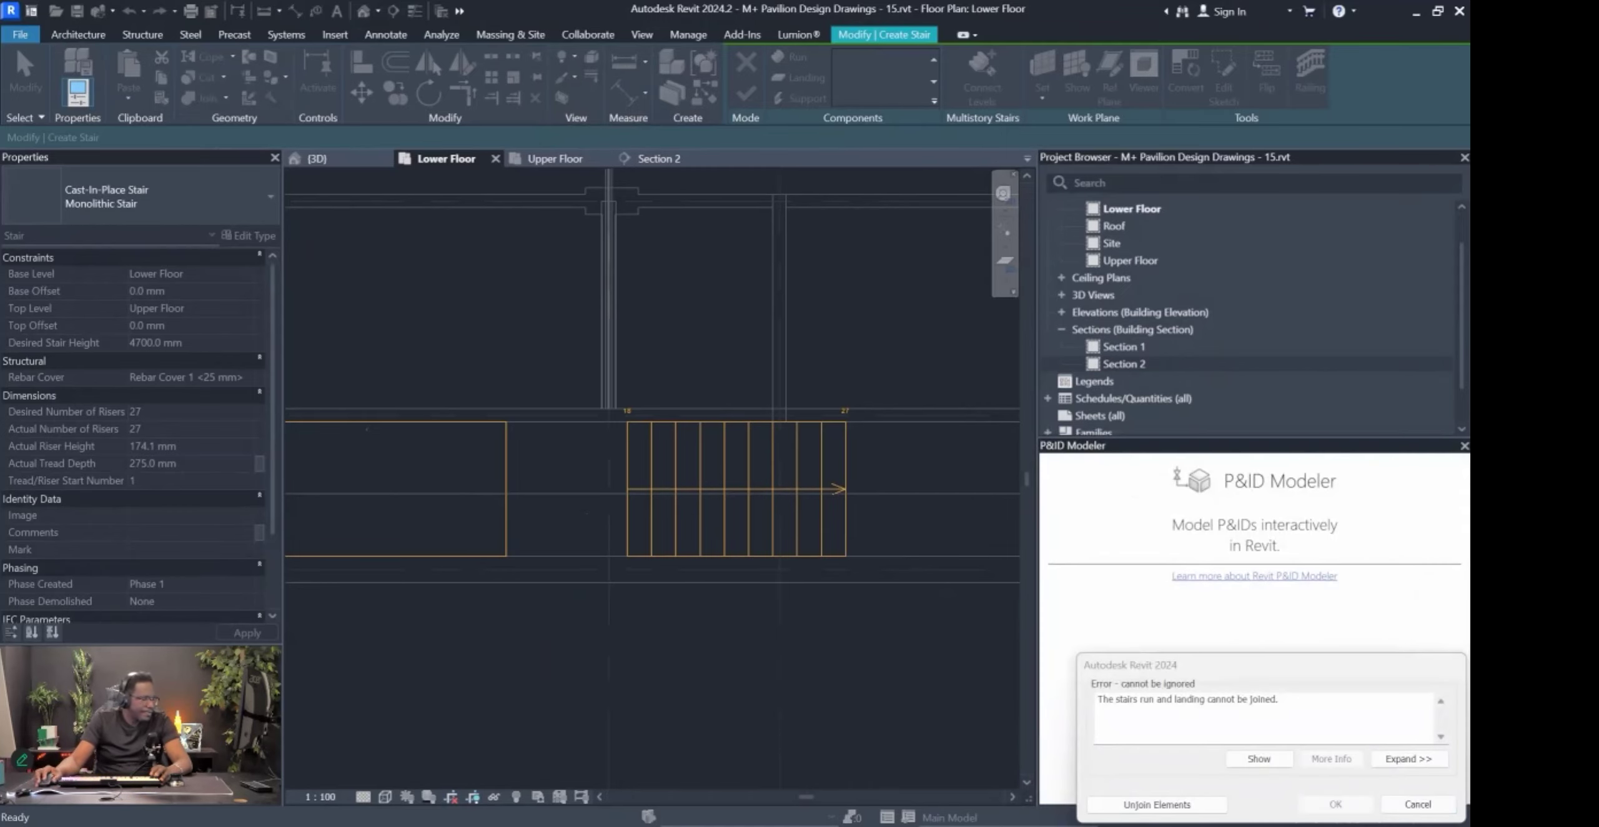
drag(1276, 669, 1229, 640)
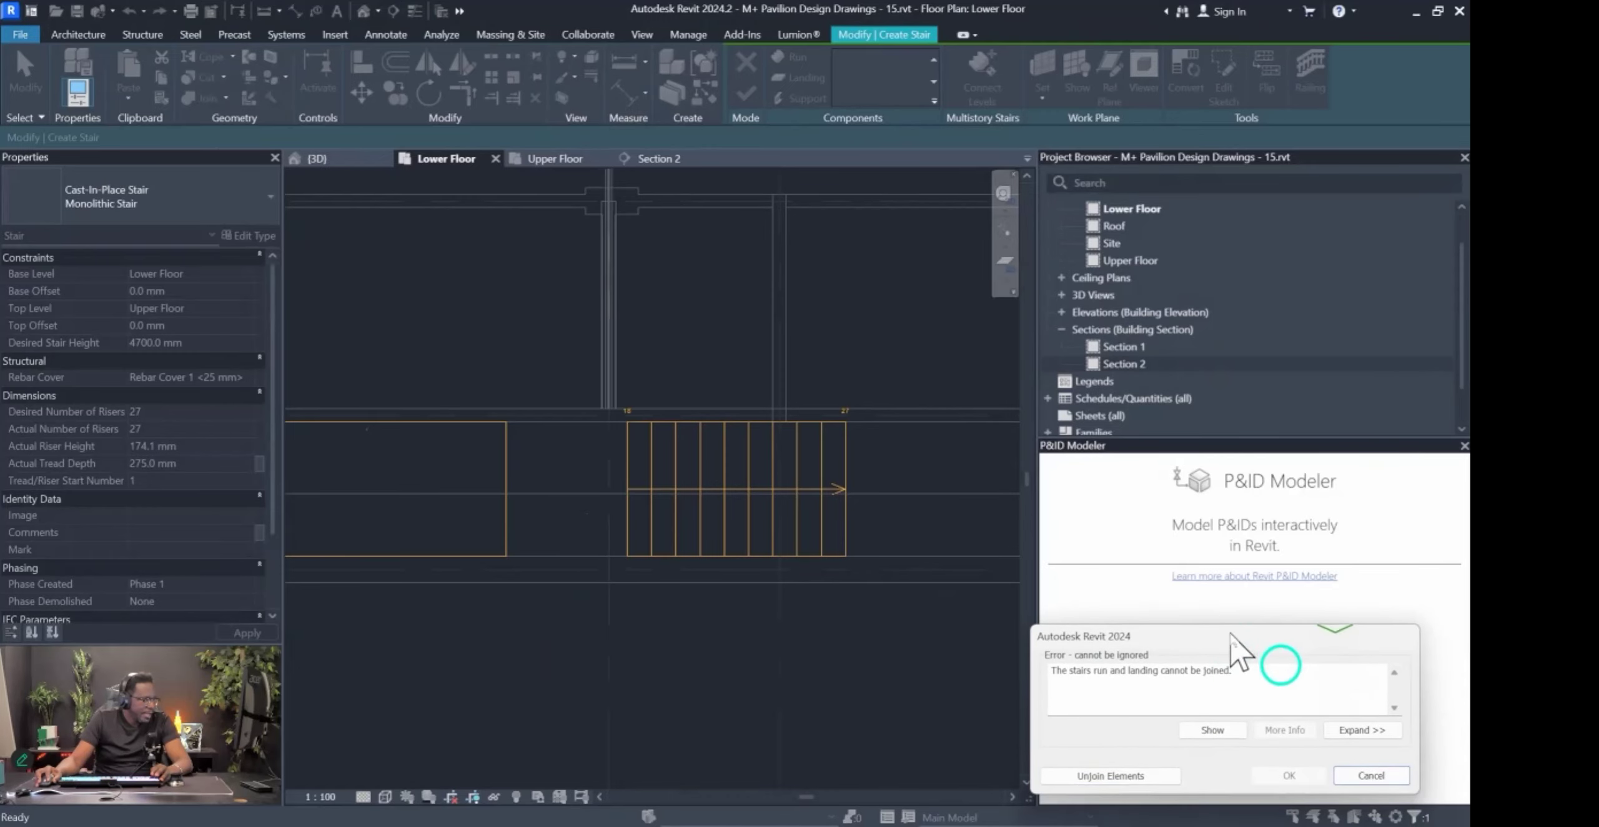
click(1115, 776)
Move the third run back so that its last riser lines up with the far wall's near face.
click(848, 478)
drag(795, 468, 785, 463)
scroll(775, 584, up, 2)
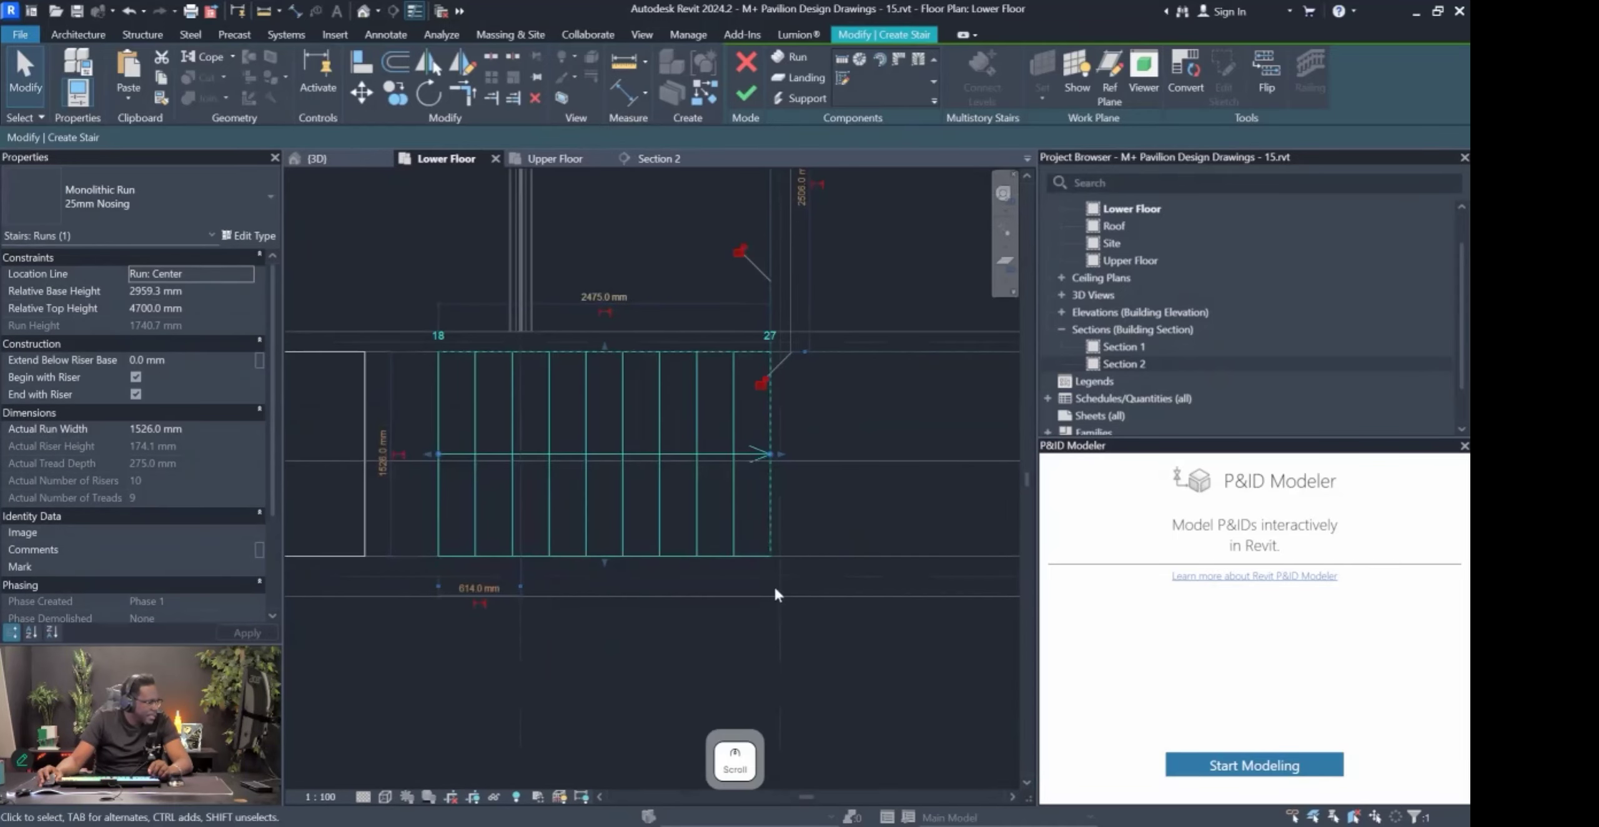
scroll(776, 502, down, 2)
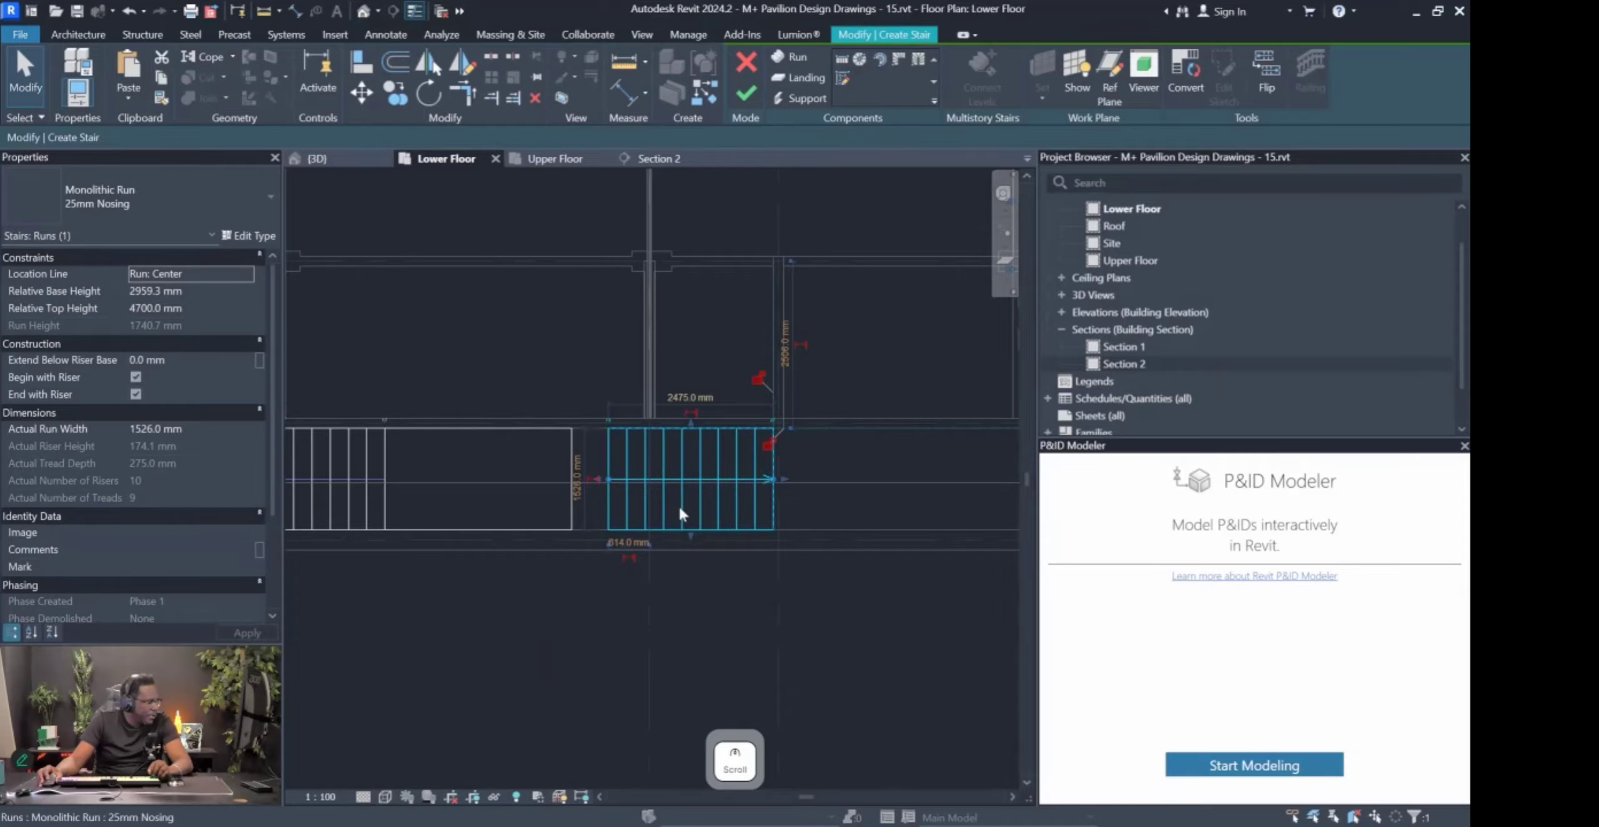
middle_drag(589, 506, 670, 503)
Extend the second landing's upper boundary edge to the start of the moved third run, about 3348 mm long, and finish the sketch.
click(657, 442)
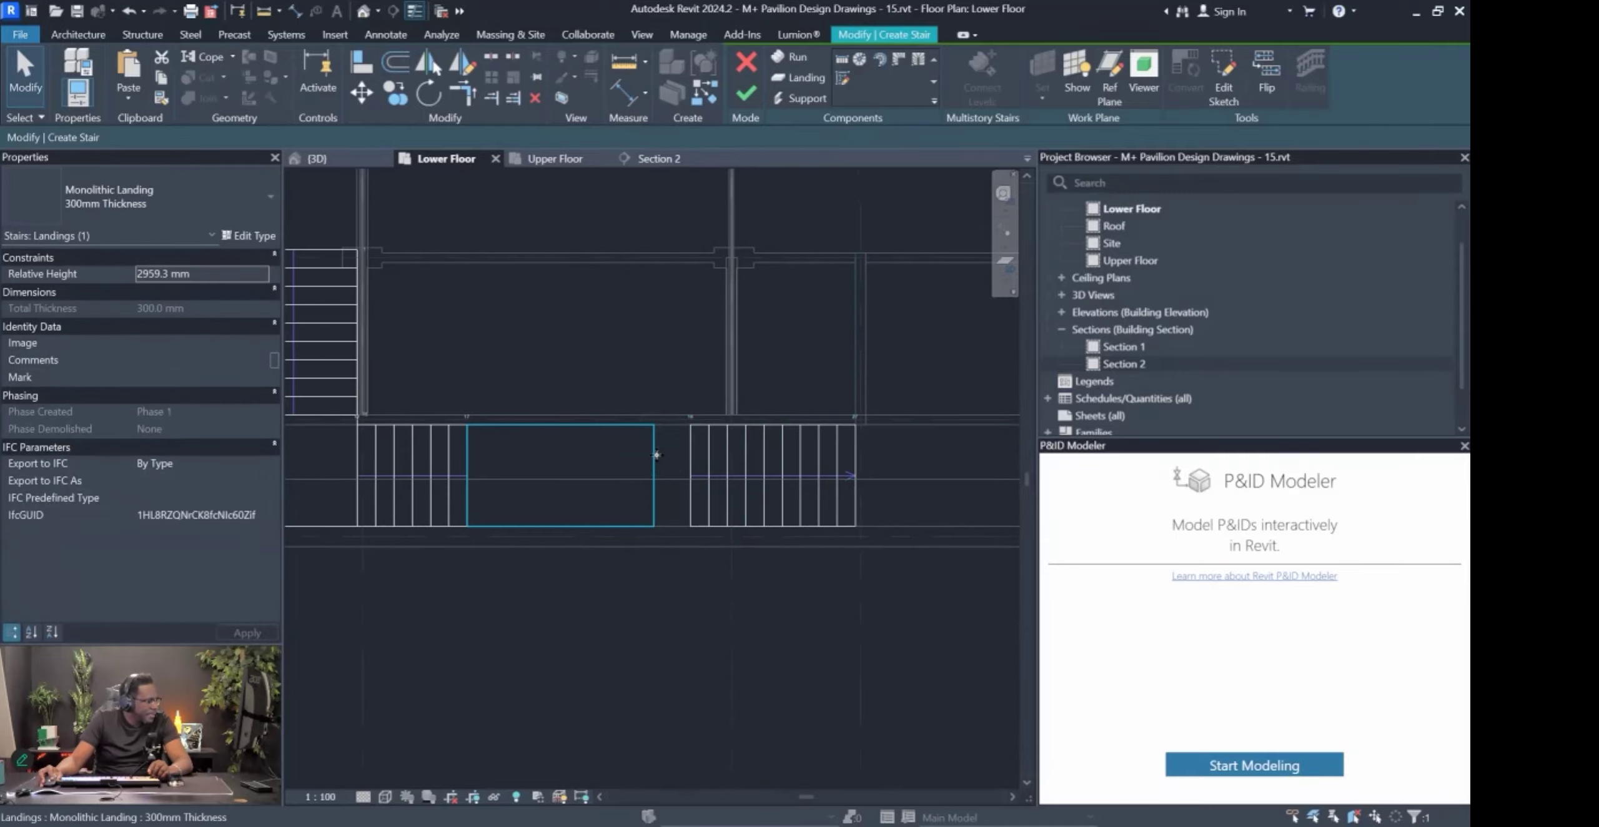
double_click(656, 455)
scroll(657, 475, up, 1)
click(653, 456)
drag(654, 456, 695, 487)
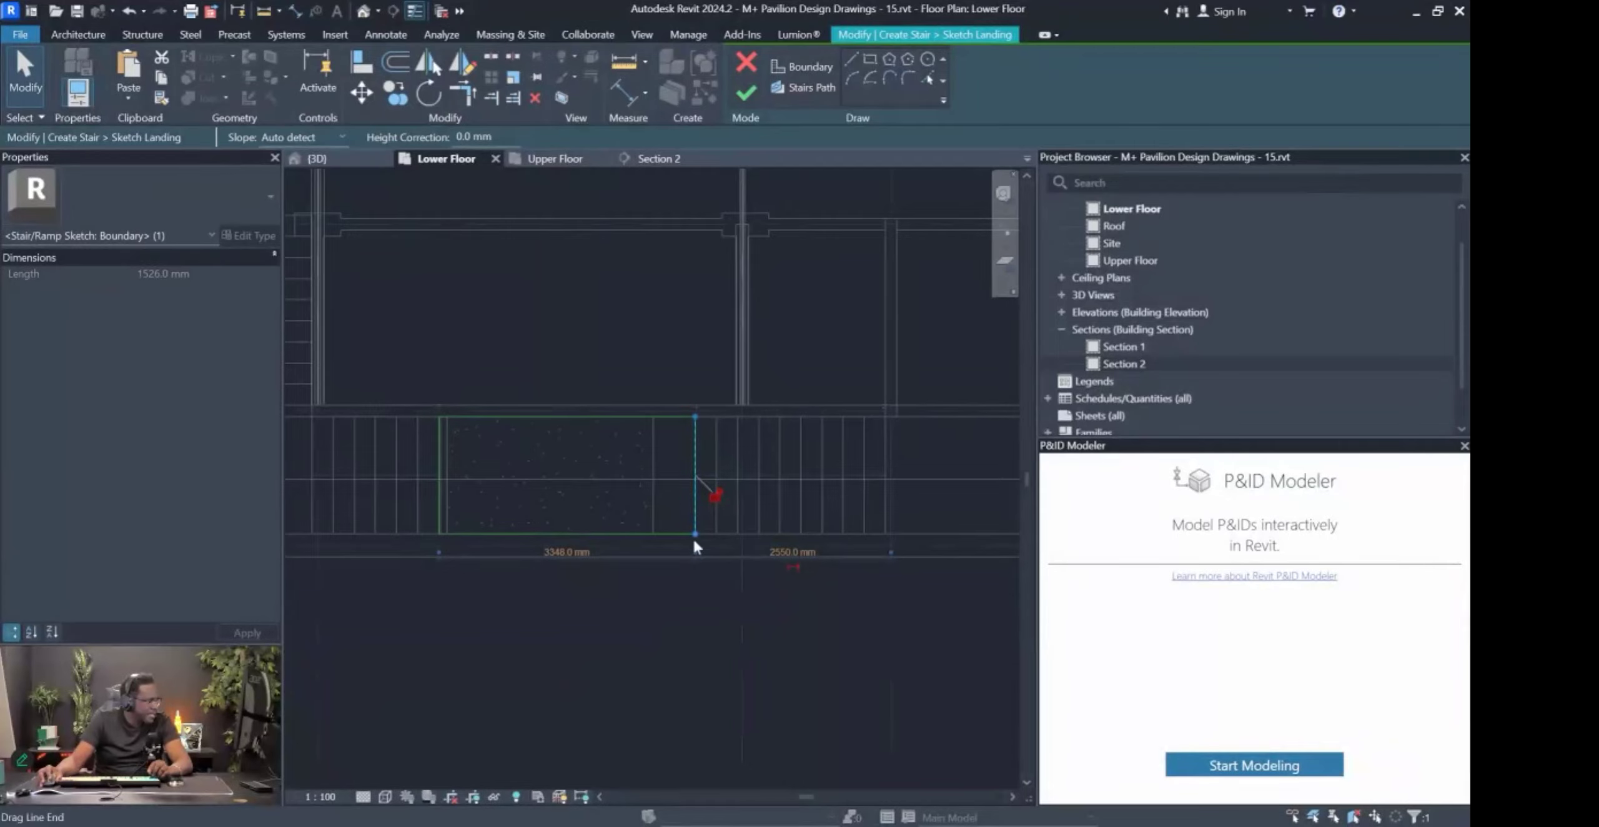
click(746, 94)
Check the refitted runs and second landing in Section 2.
scroll(727, 595, down, 3)
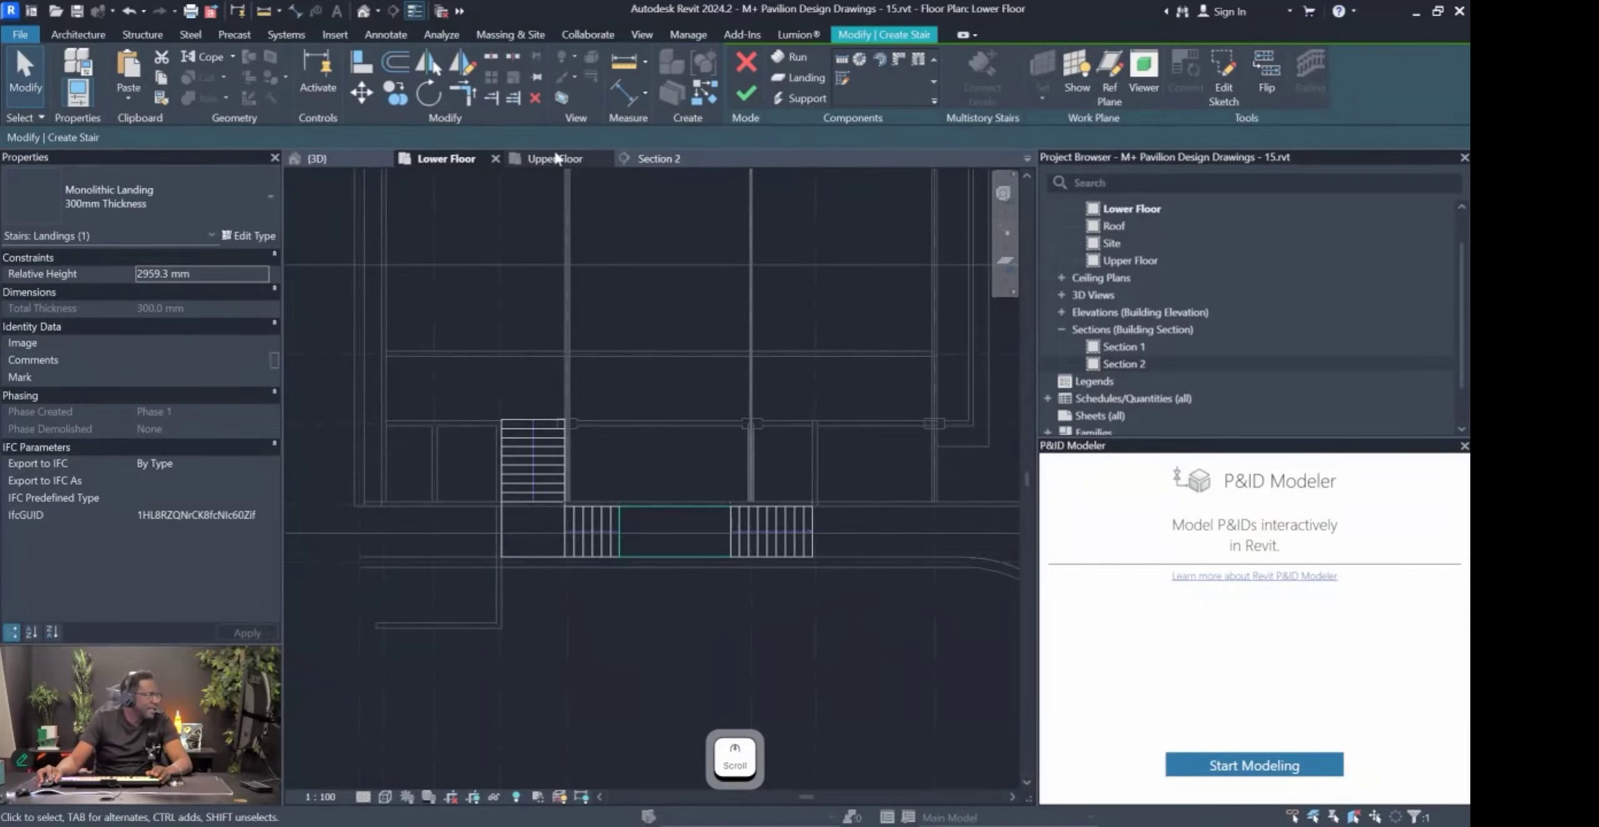
click(654, 159)
key(Escape)
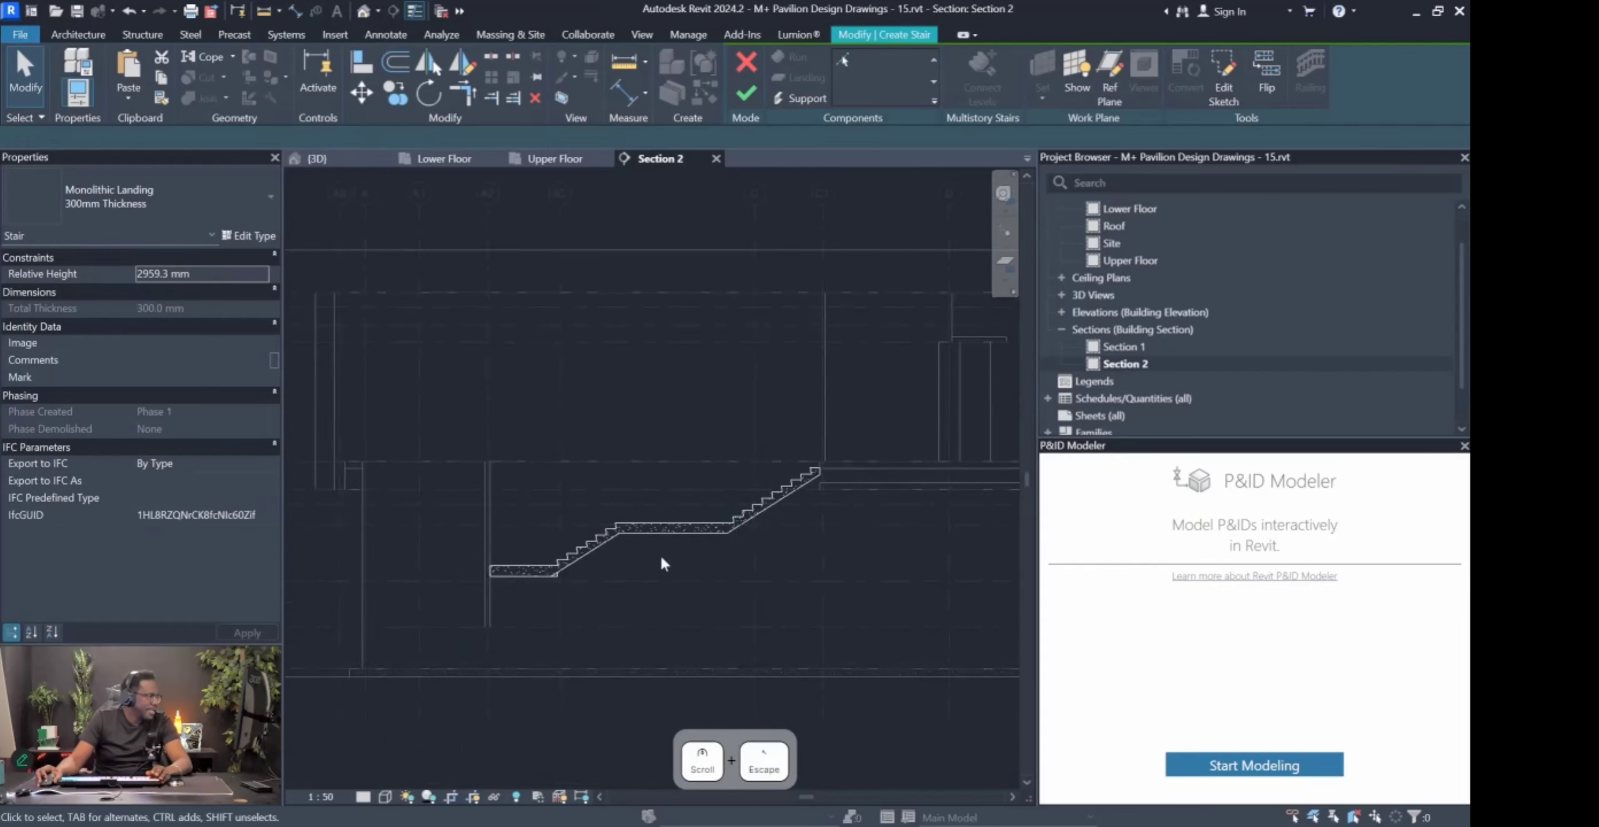
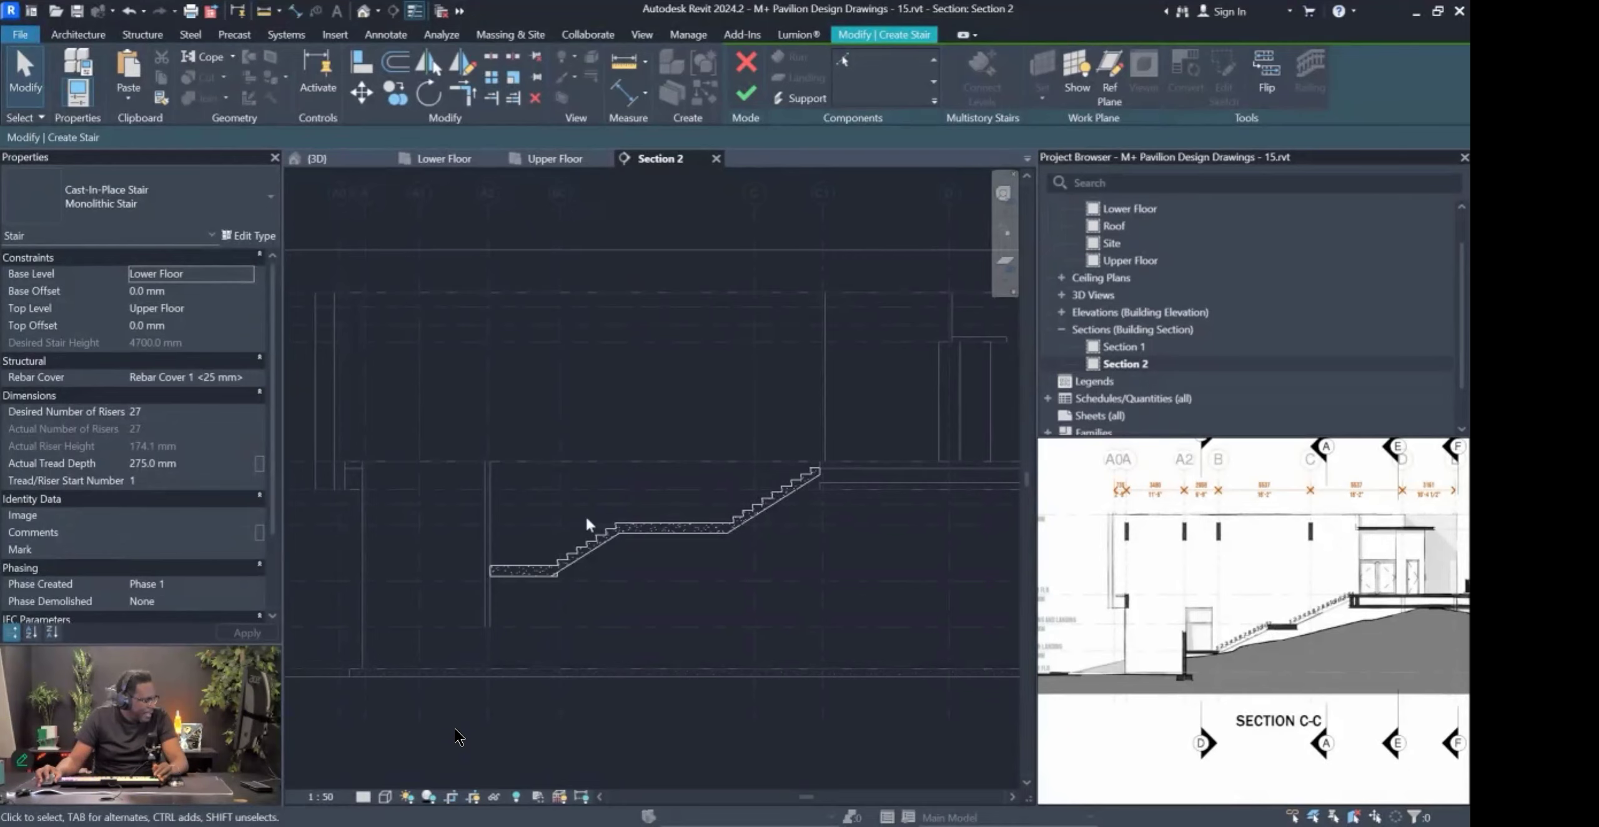
Finish editing the stair in the 3D view and inspect its fit with the surrounding walls.
click(324, 158)
mouse_move(728, 526)
shift+middle_down()
mouse_move(808, 372)
mouse_move(614, 403)
mouse_move(636, 492)
mouse_move(478, 549)
mouse_move(575, 576)
mouse_move(575, 470)
mouse_move(656, 371)
mouse_move(868, 609)
mouse_move(861, 562)
mouse_move(721, 317)
mouse_move(731, 262)
shift+middle_up()
click(746, 94)
shift+middle_drag(684, 449, 875, 572)
scroll(802, 537, up, 1)
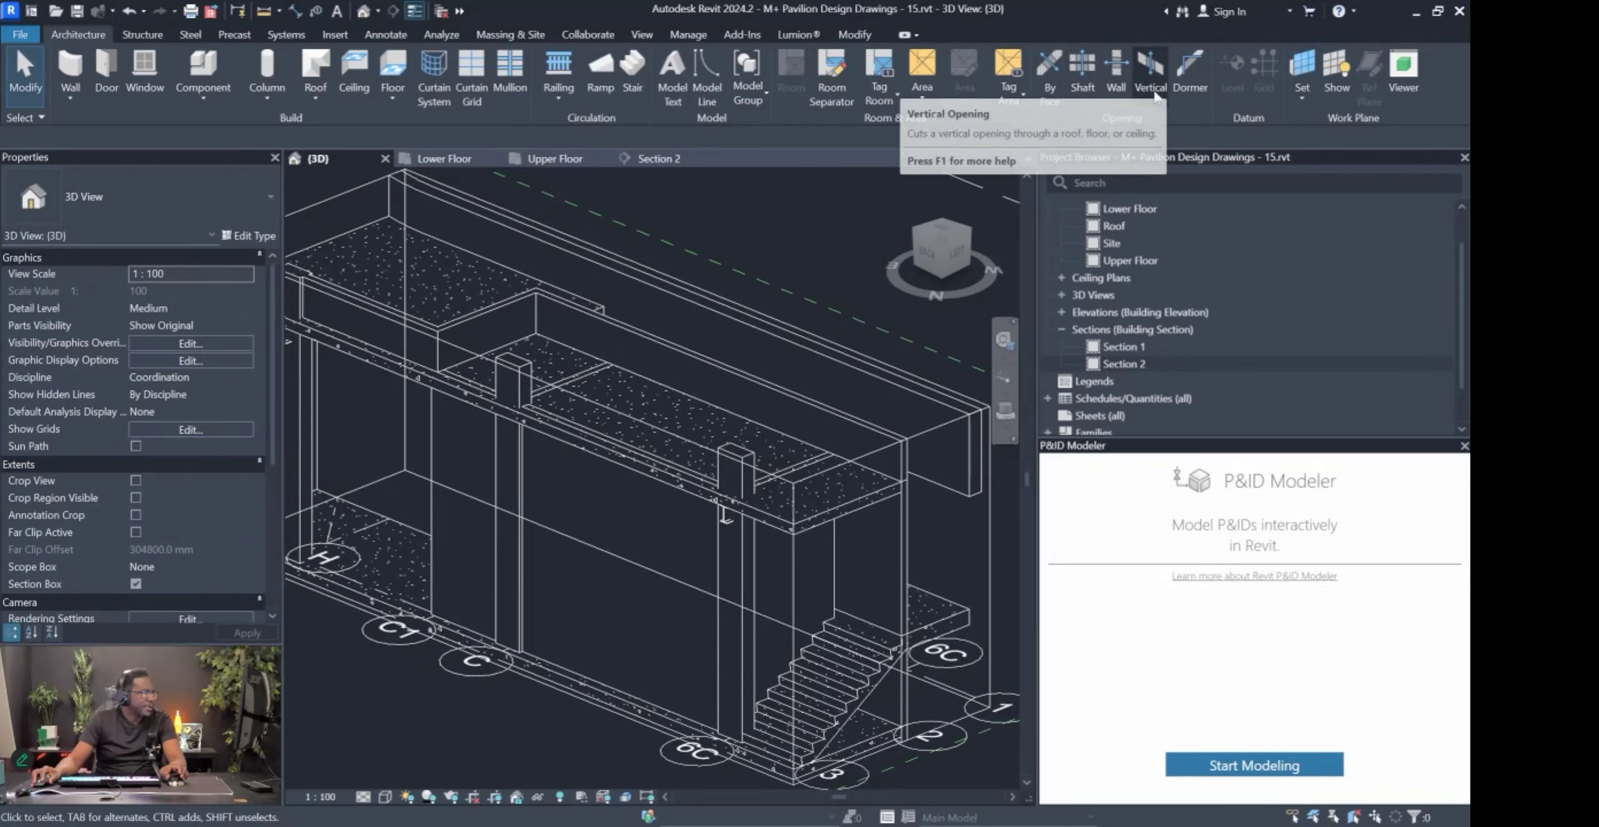
Cut a rectangular opening about 1672 mm high in the 150 mm generic wall above the first landing.
click(1116, 72)
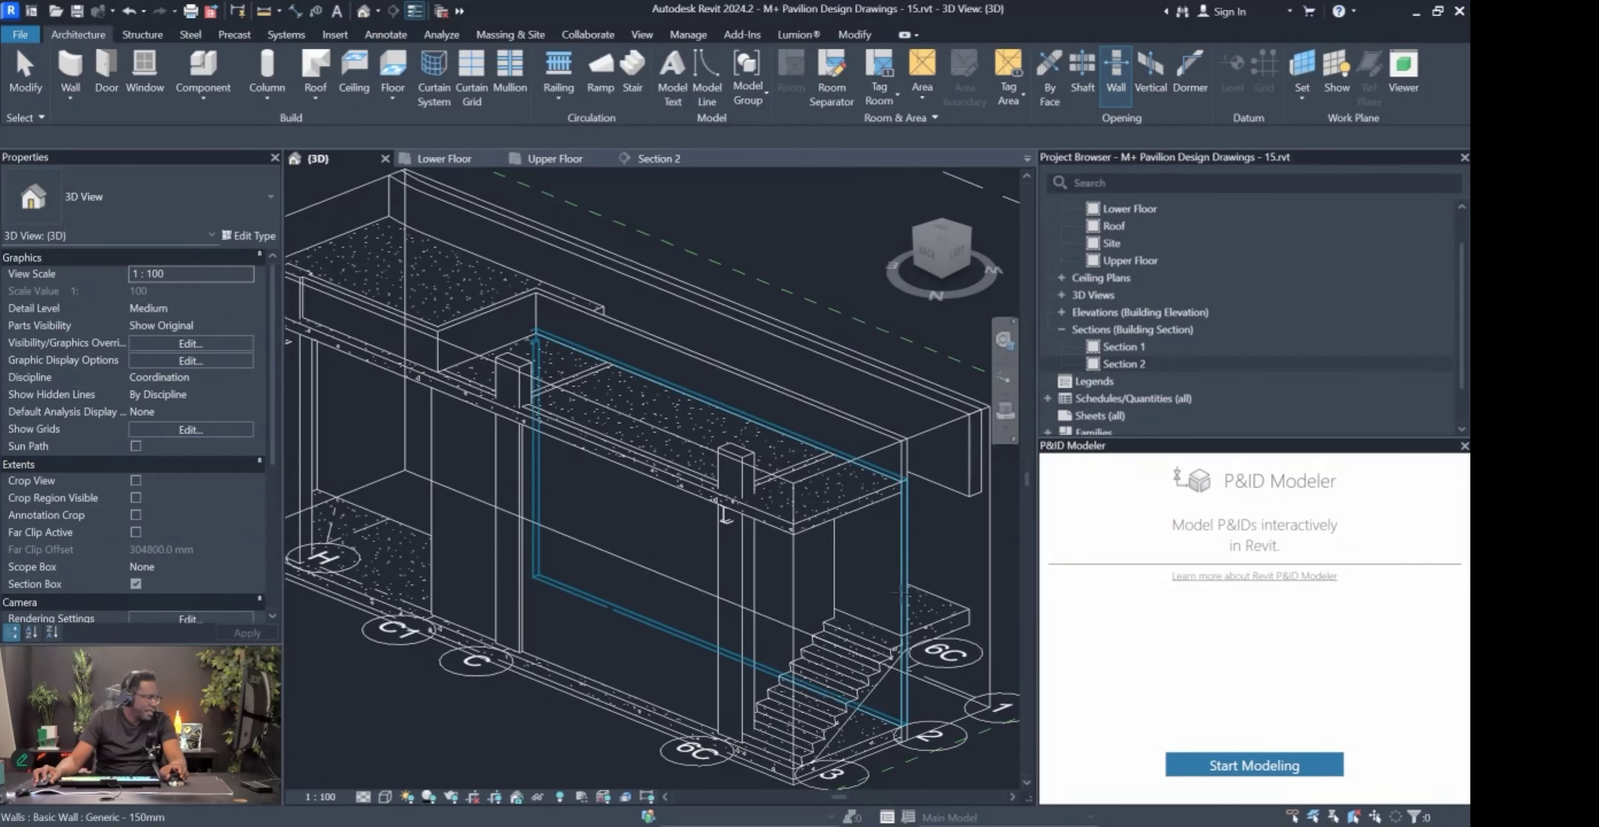
click(864, 598)
click(903, 569)
key(Escape)
key(Escape)
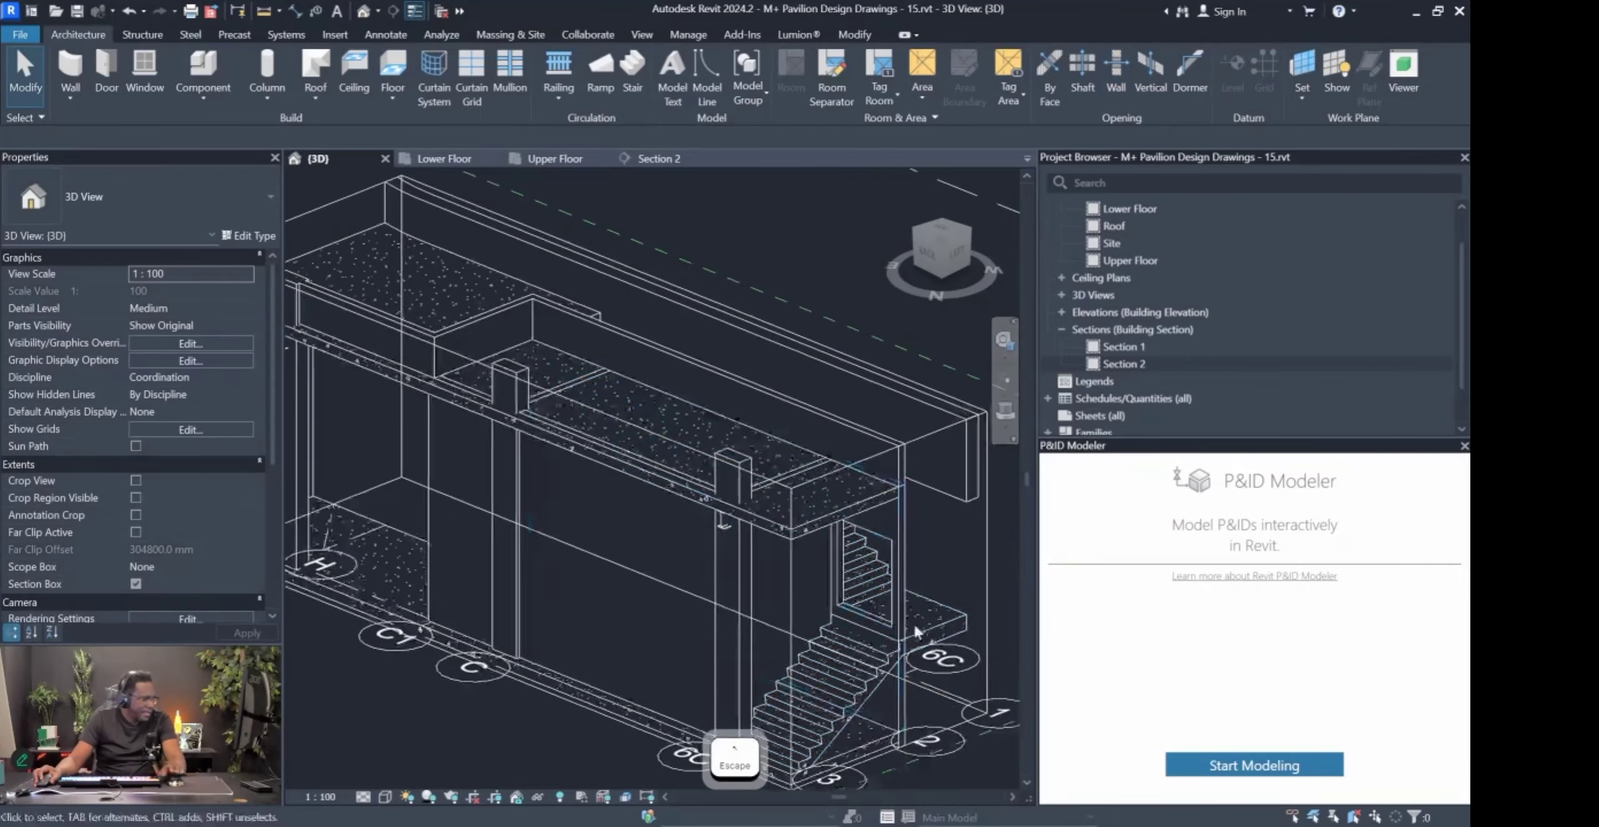
Align the bottom edge of the wall opening with the top surface of the first landing.
click(669, 627)
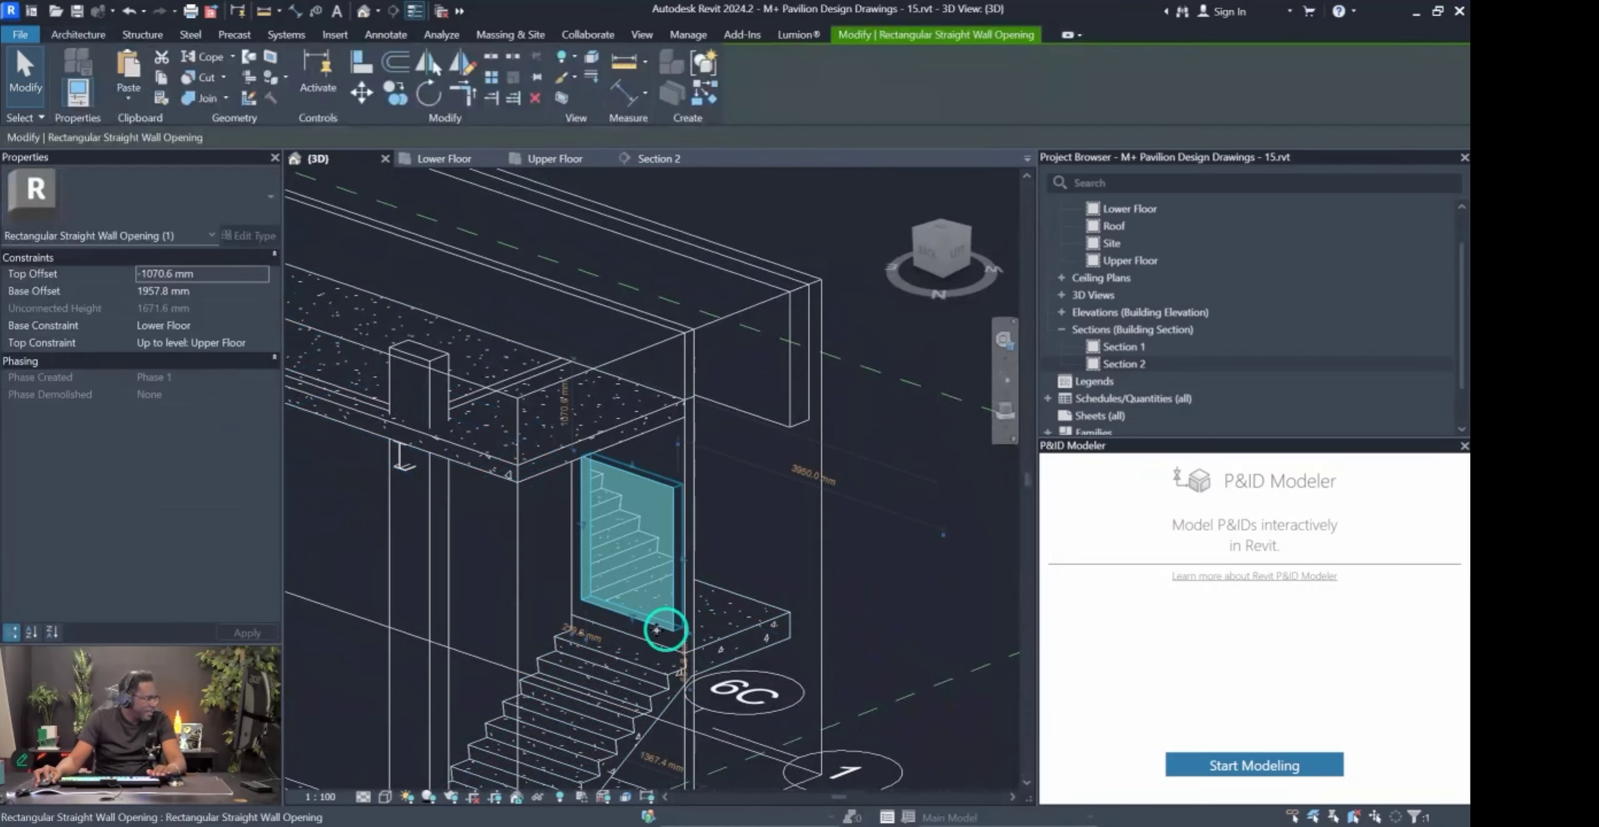
scroll(700, 698, up, 4)
key(a)
key(l)
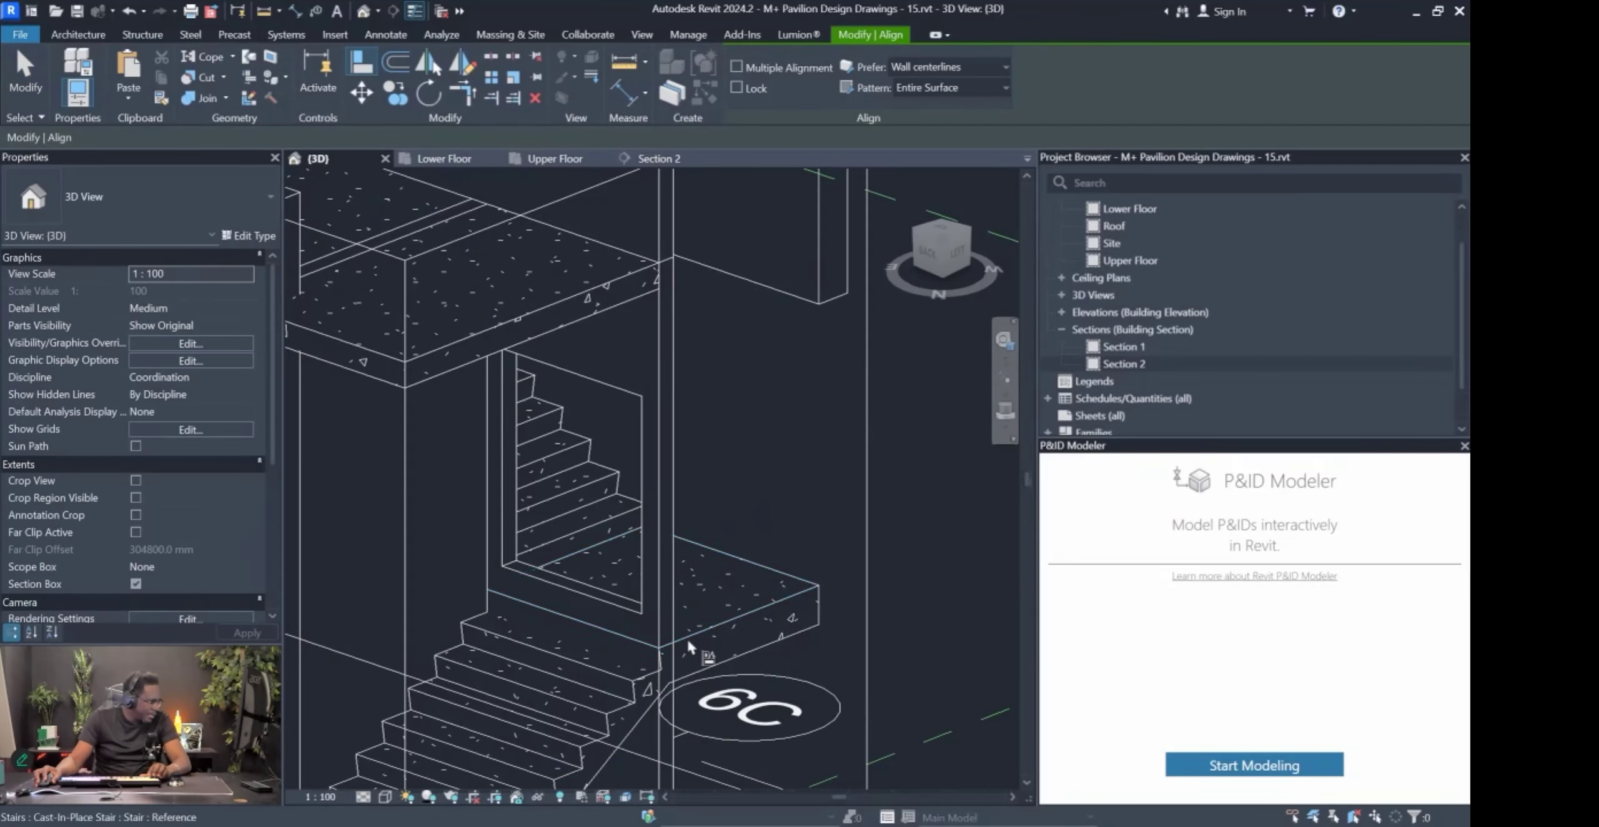
key(Escape)
key(a)
key(l)
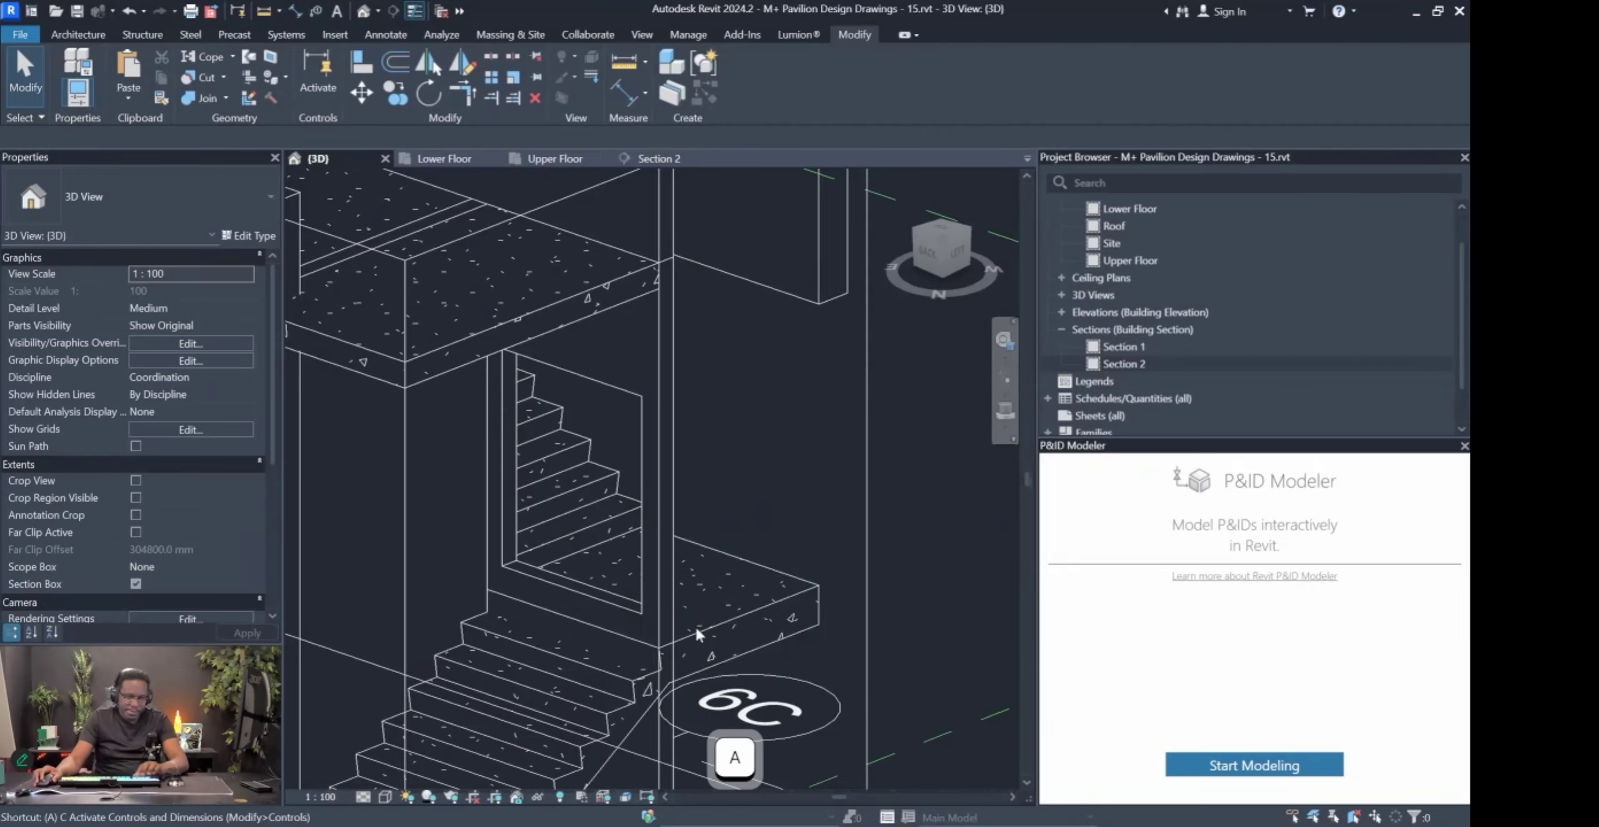
shift+middle_drag(613, 652, 497, 584)
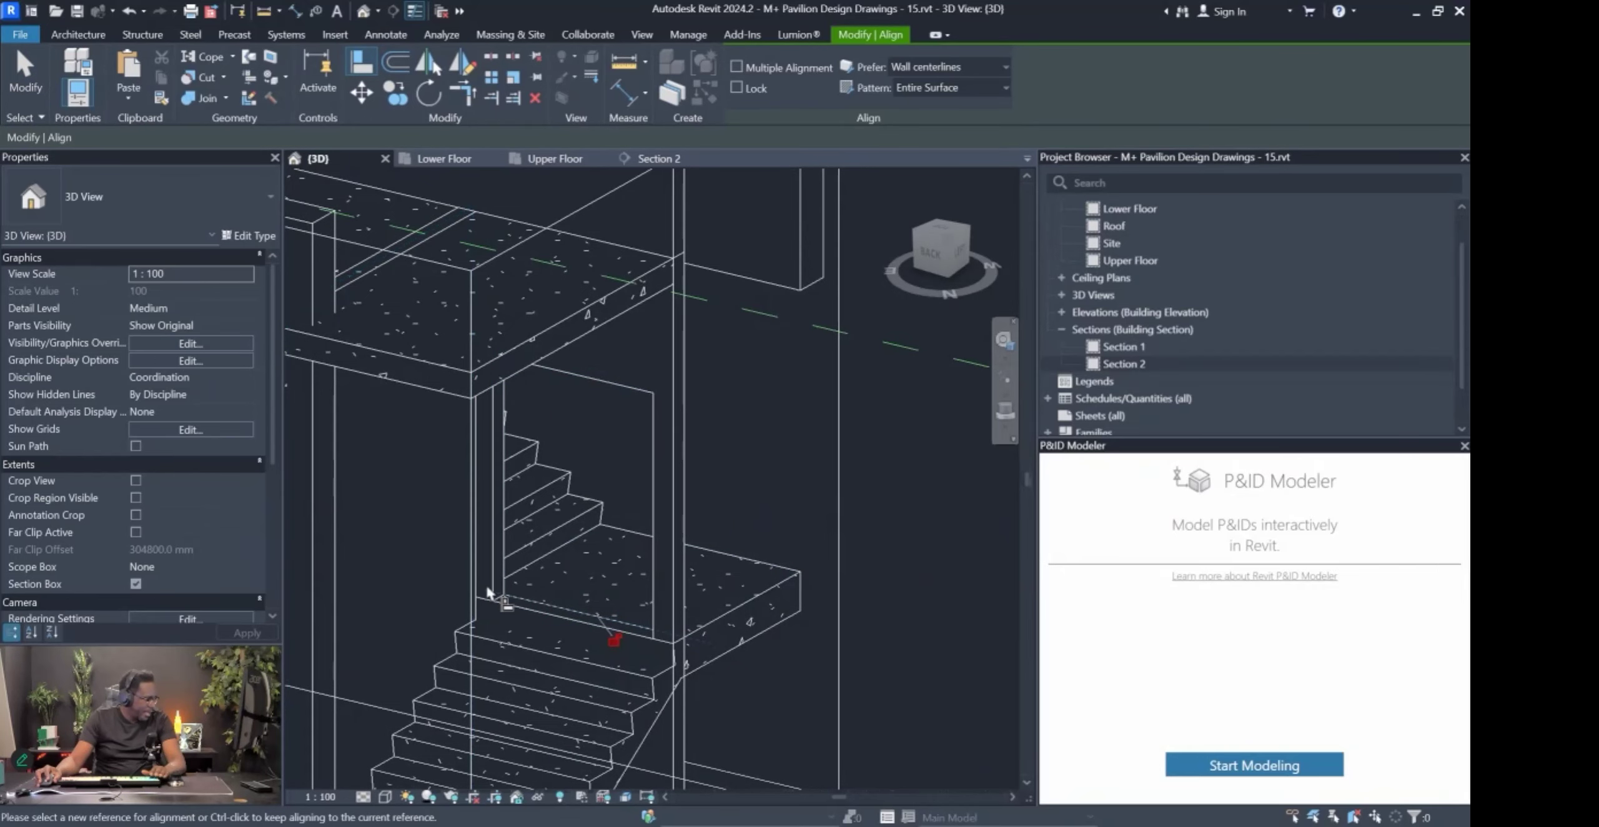
key(Escape)
Align the wall opening's inner side edge with the side of the stair run.
click(494, 485)
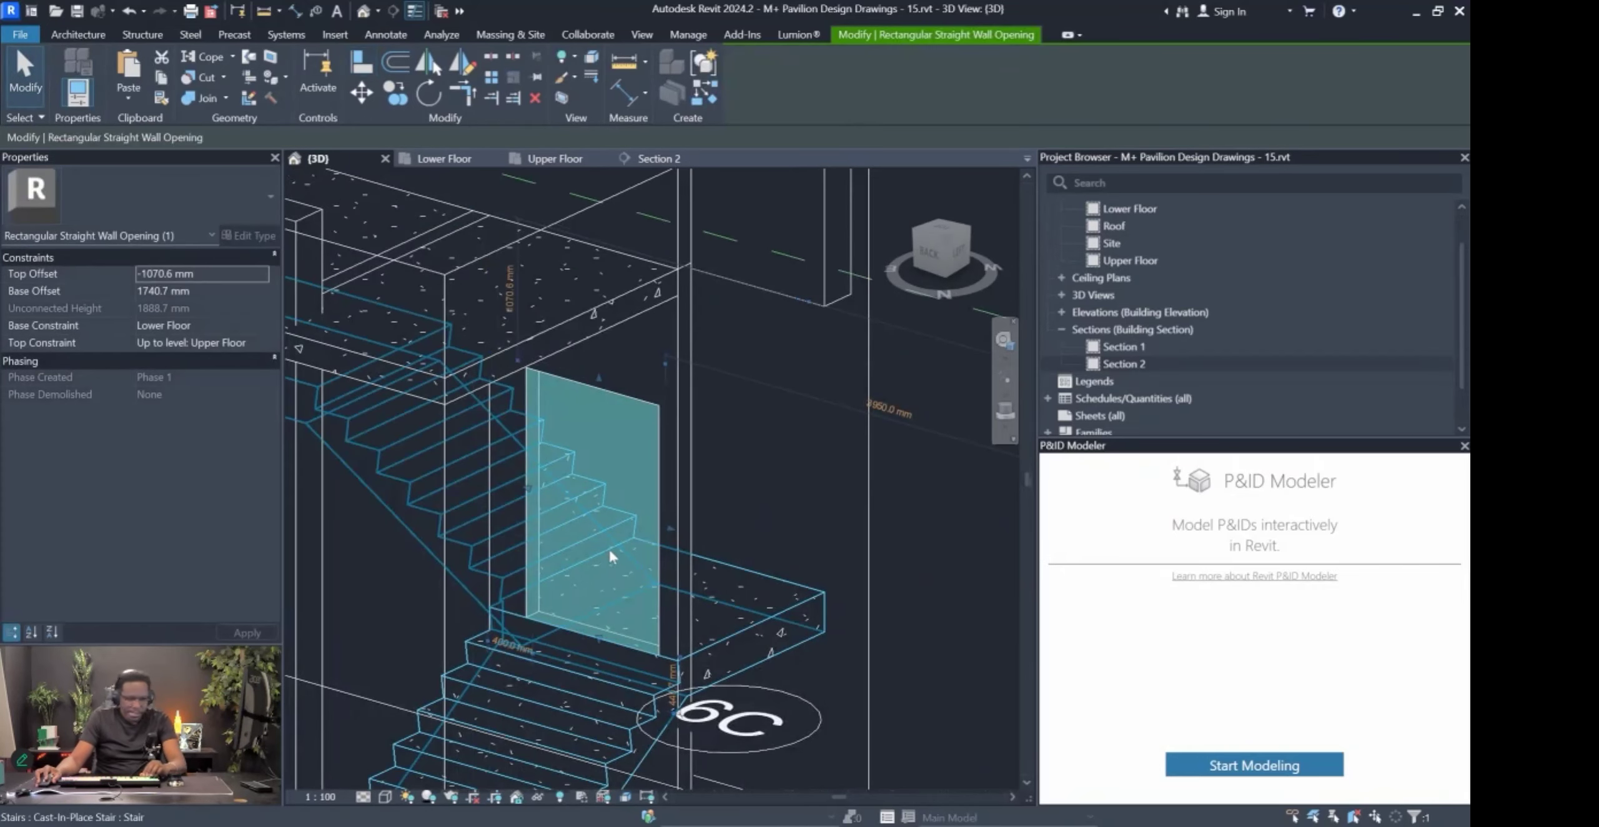
key(a)
key(l)
key(Escape)
click(617, 576)
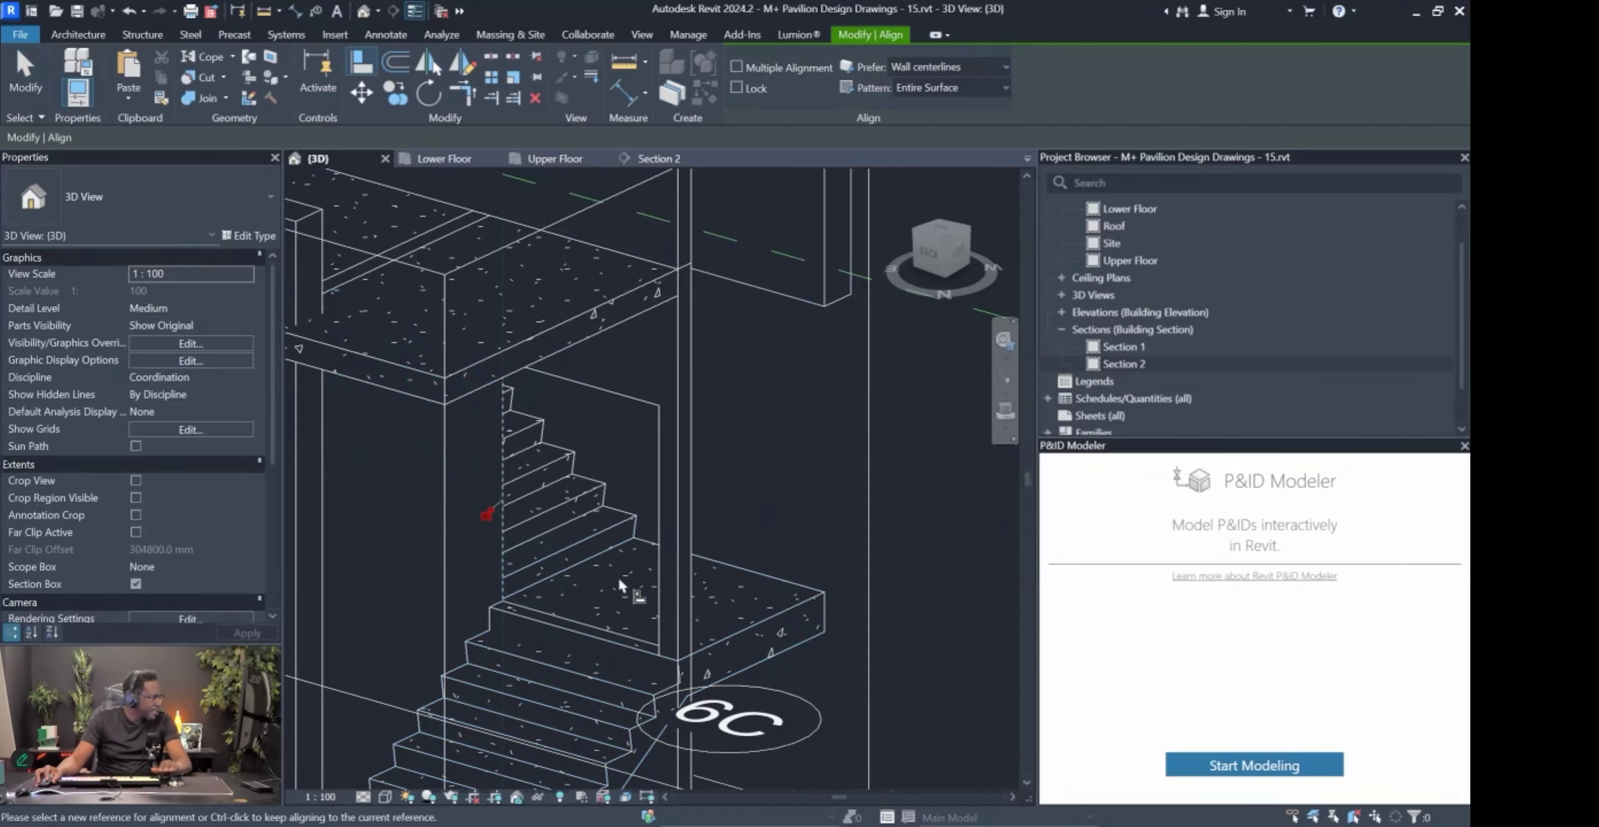
Align the wall opening's opposite side edge with the adjoining wall, working from the other side of the stair.
scroll(616, 582, up, 3)
shift+middle_drag(784, 510, 806, 599)
key(a)
key(l)
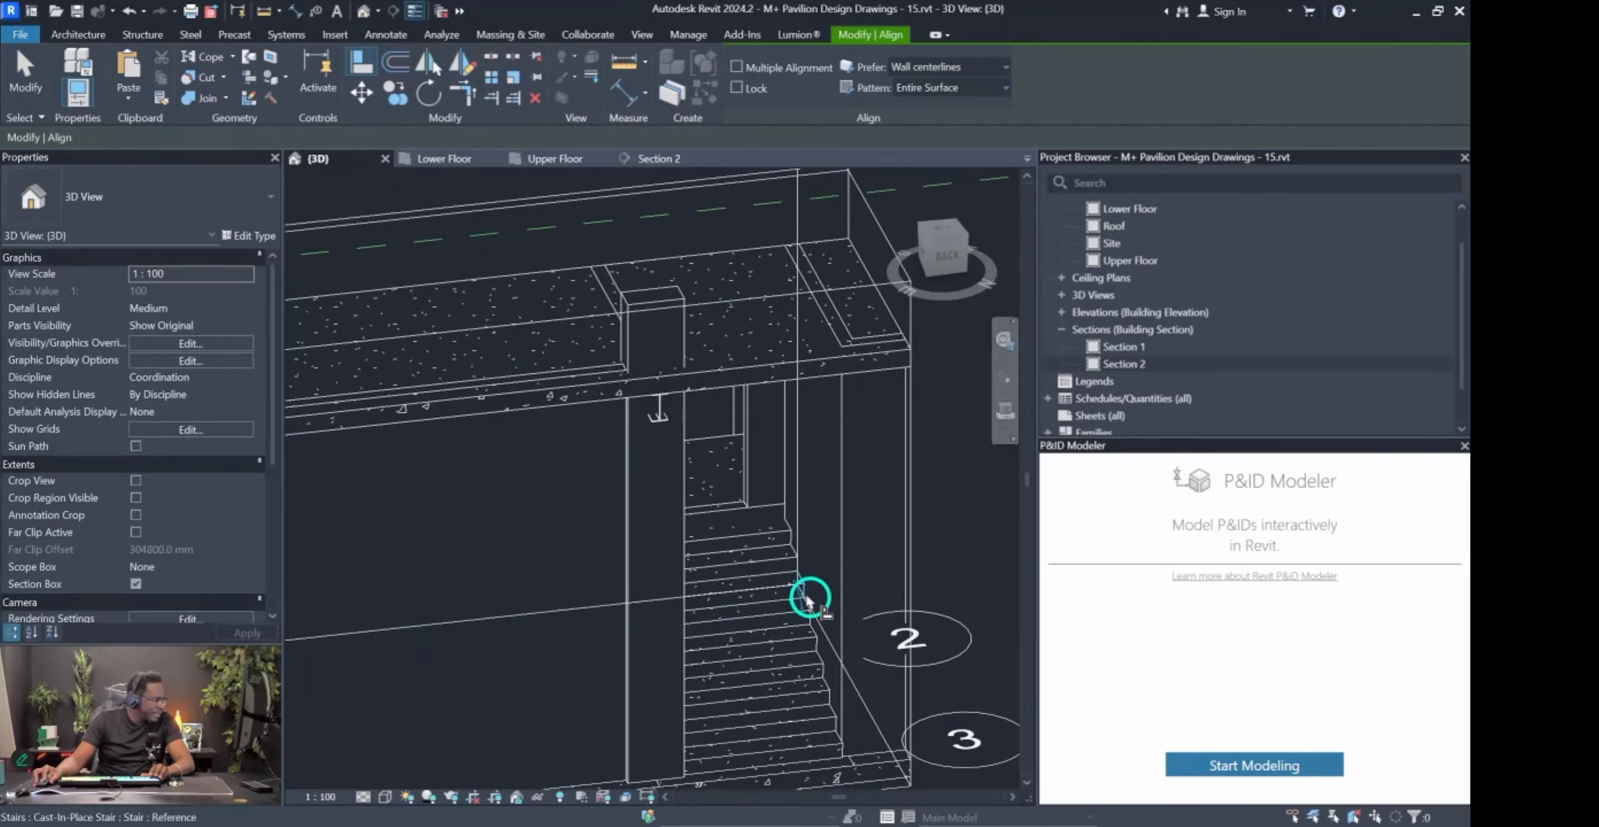
mouse_move(783, 532)
shift+middle_down()
mouse_move(794, 552)
mouse_move(662, 447)
mouse_move(467, 448)
mouse_move(427, 342)
shift+middle_up()
key(Escape)
scroll(431, 352, up, 6)
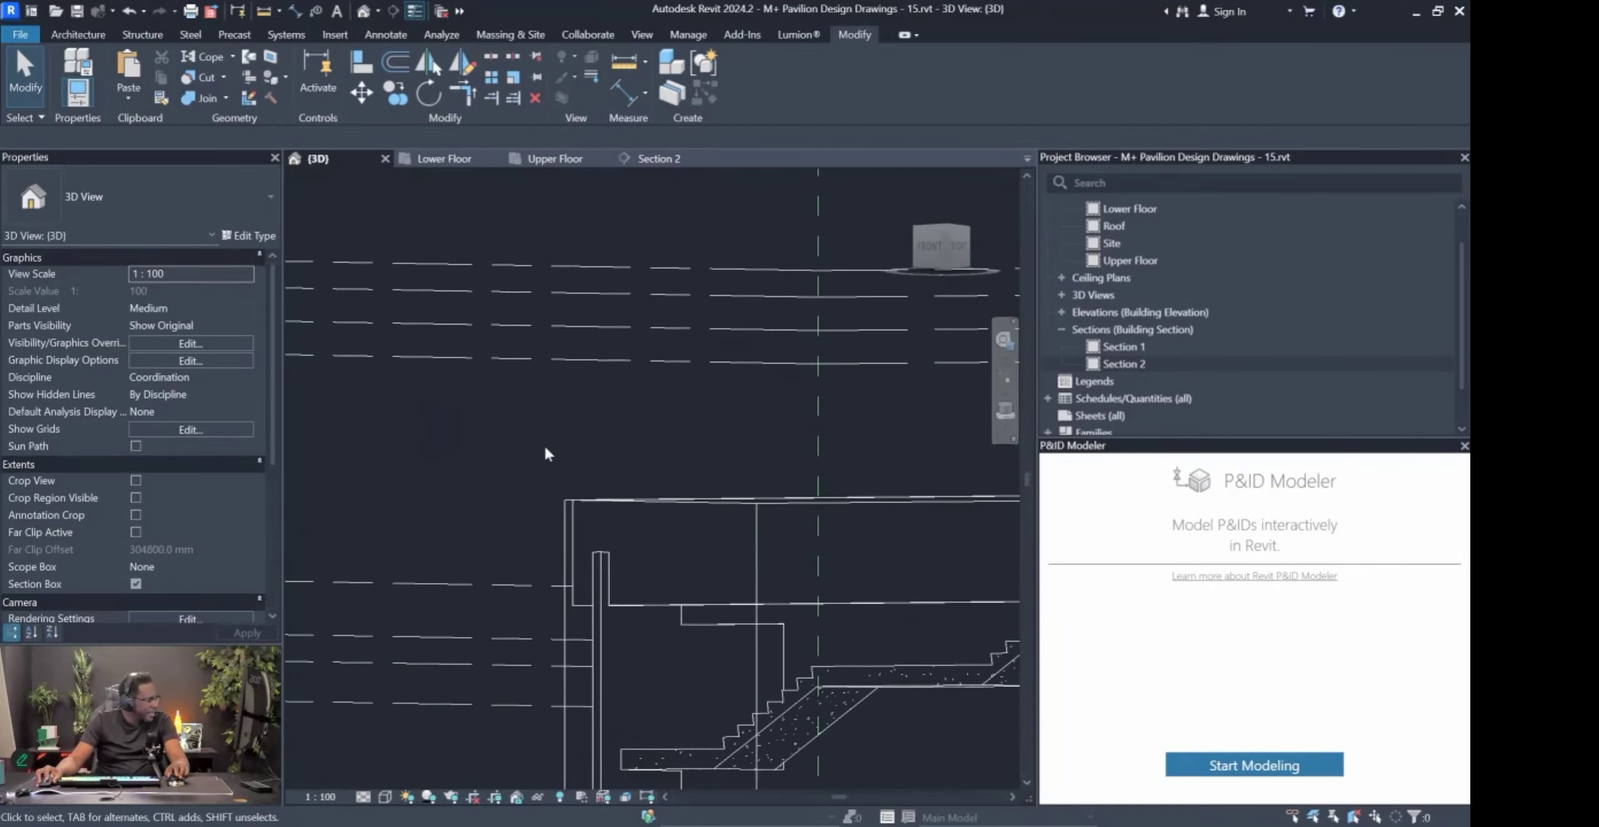
shift+middle_drag(639, 529, 624, 490)
click(624, 490)
key(a)
key(l)
click(571, 457)
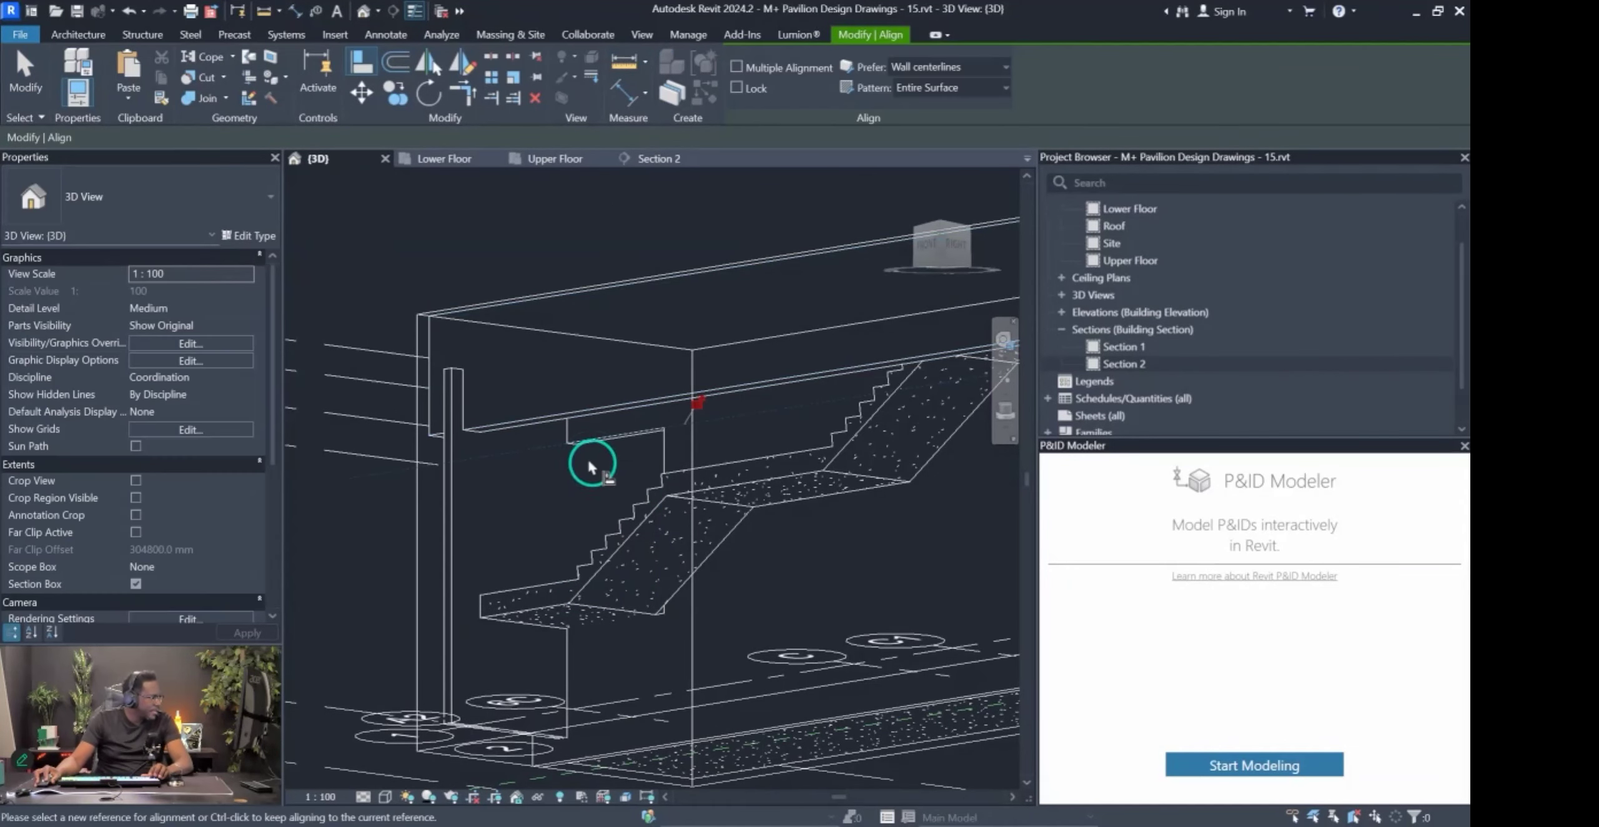
key(Escape)
key(Escape)
Turn off the 3D view's section box to show the whole pavilion around the stair.
shift+middle_drag(550, 515, 756, 481)
click(825, 432)
key(Escape)
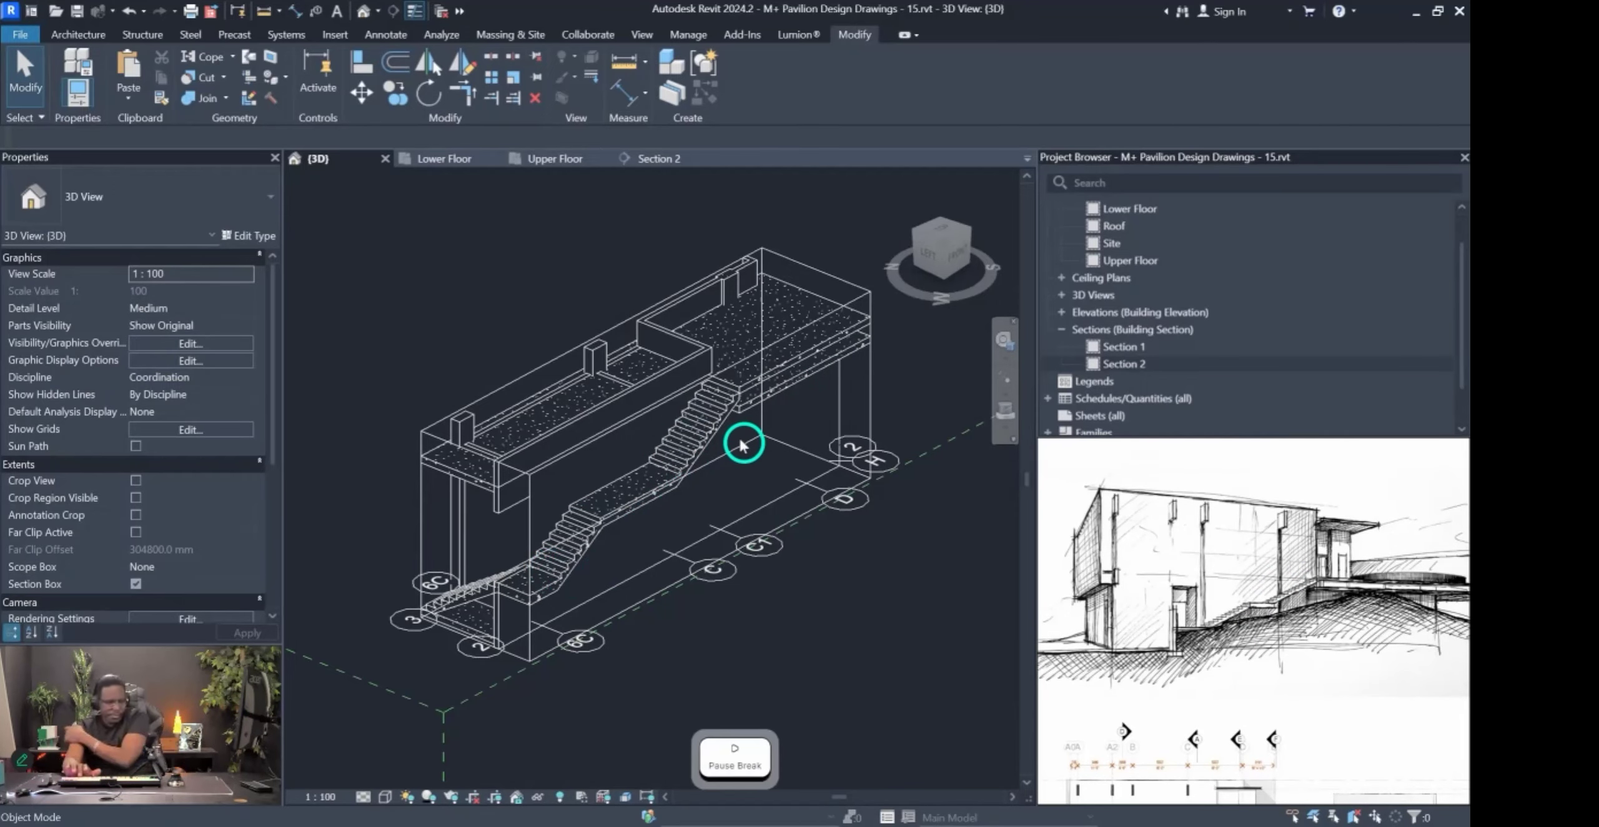
click(136, 585)
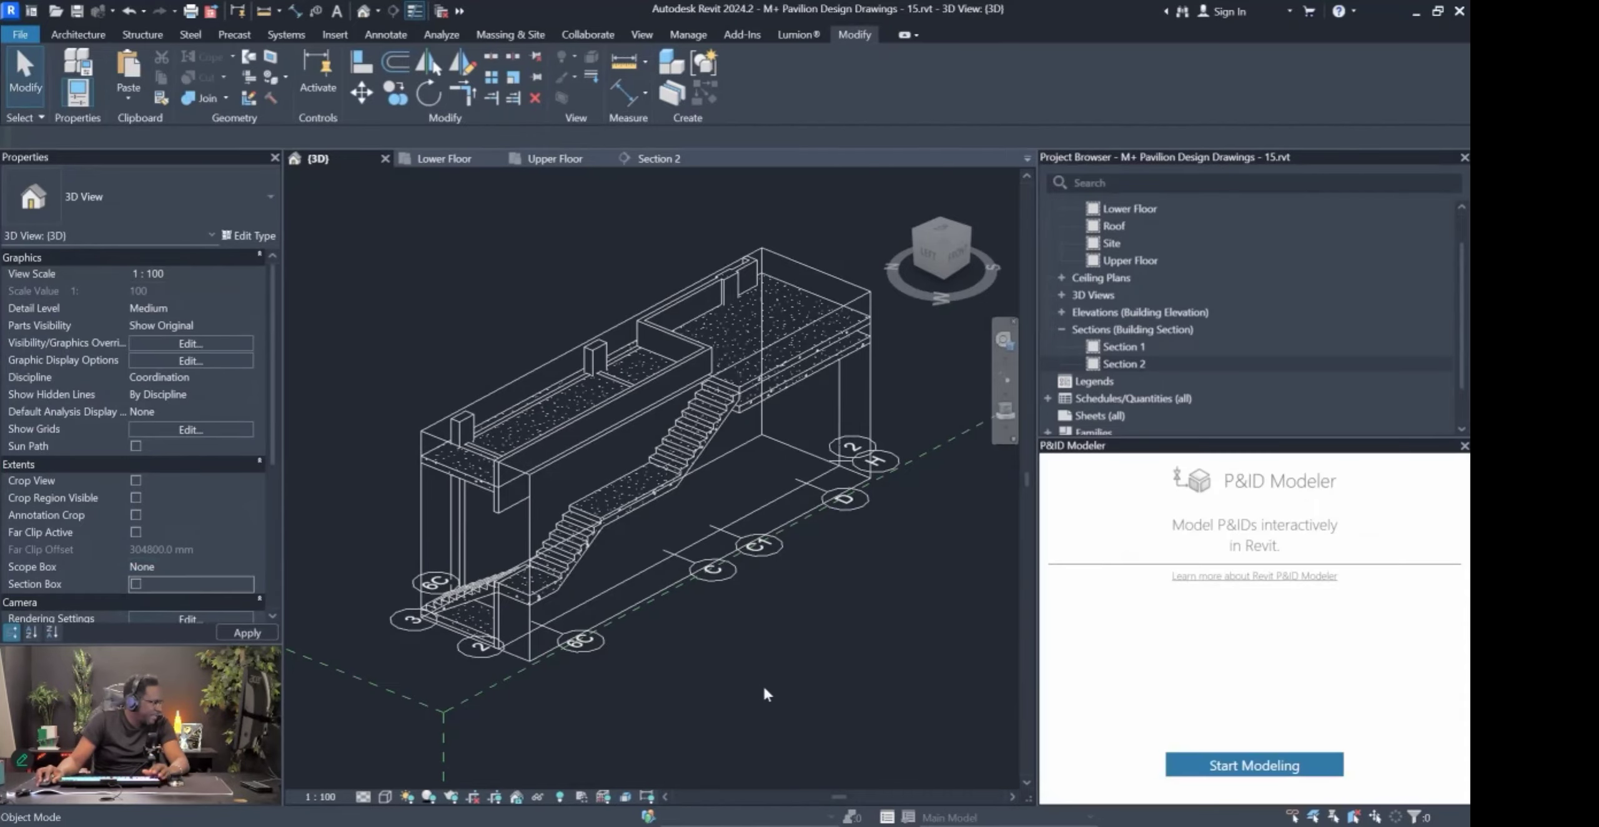
scroll(829, 685, down, 5)
mouse_move(727, 637)
shift+middle_down()
mouse_move(676, 359)
mouse_move(742, 352)
mouse_move(764, 388)
shift+middle_up()
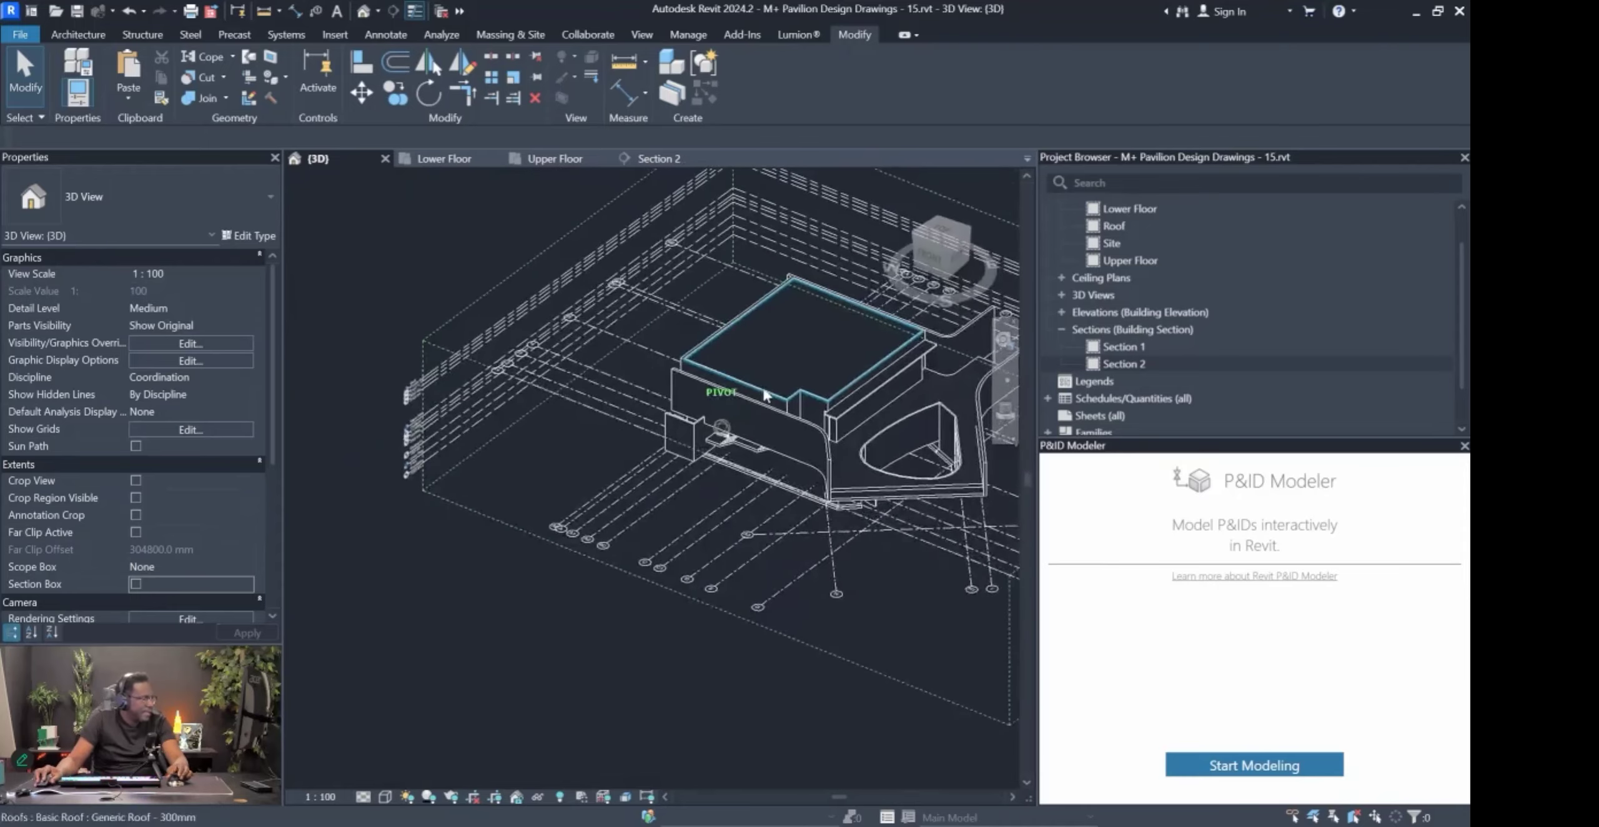
scroll(727, 436, up, 5)
scroll(756, 562, down, 5)
Split the 6100 mm long, 150 mm thick wall at the foot of the stair into two segments.
click(802, 693)
scroll(792, 677, up, 3)
mouse_move(792, 677)
shift+middle_down()
mouse_move(762, 667)
mouse_move(787, 417)
mouse_move(733, 491)
mouse_move(802, 464)
mouse_move(716, 408)
mouse_move(682, 412)
mouse_move(498, 9)
shift+middle_up()
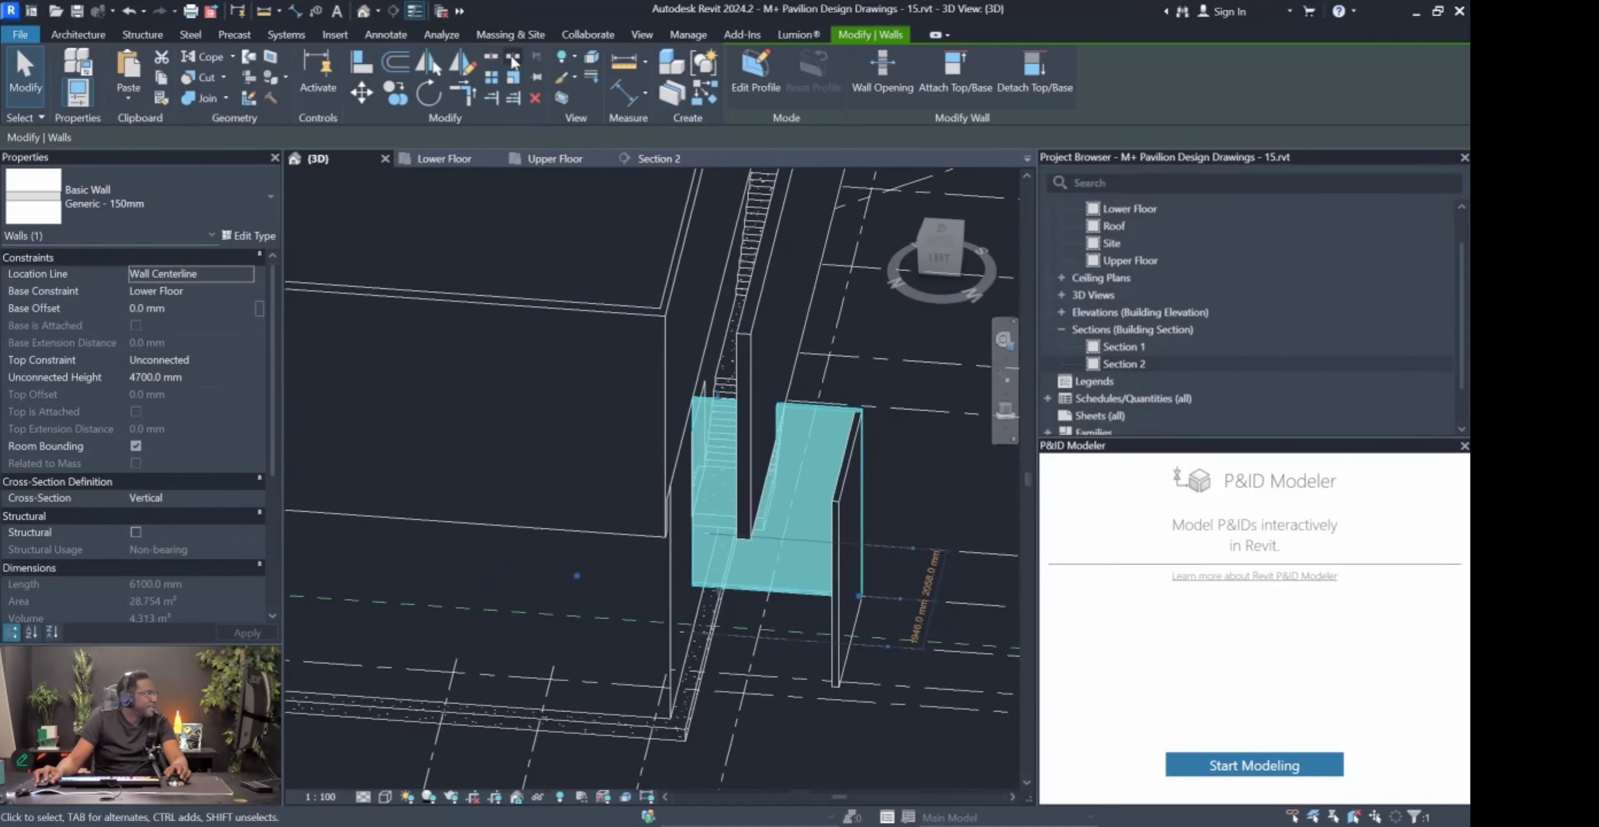
click(492, 58)
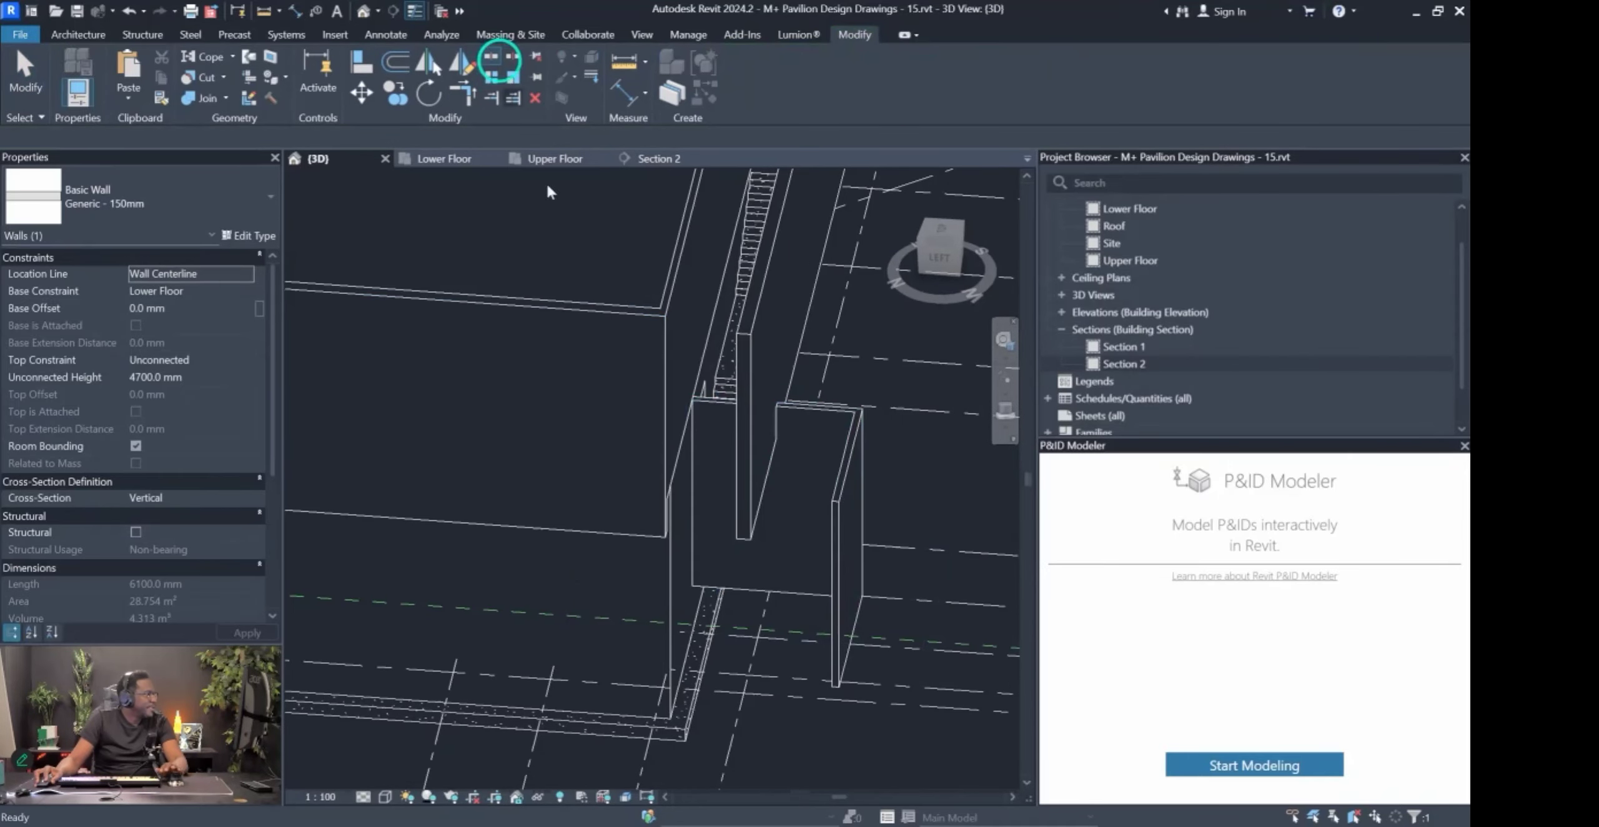
click(810, 409)
key(Escape)
Pull the end of the 5000 mm split wall segment back to clear the first landing.
click(795, 414)
shift+middle_drag(795, 415, 737, 428)
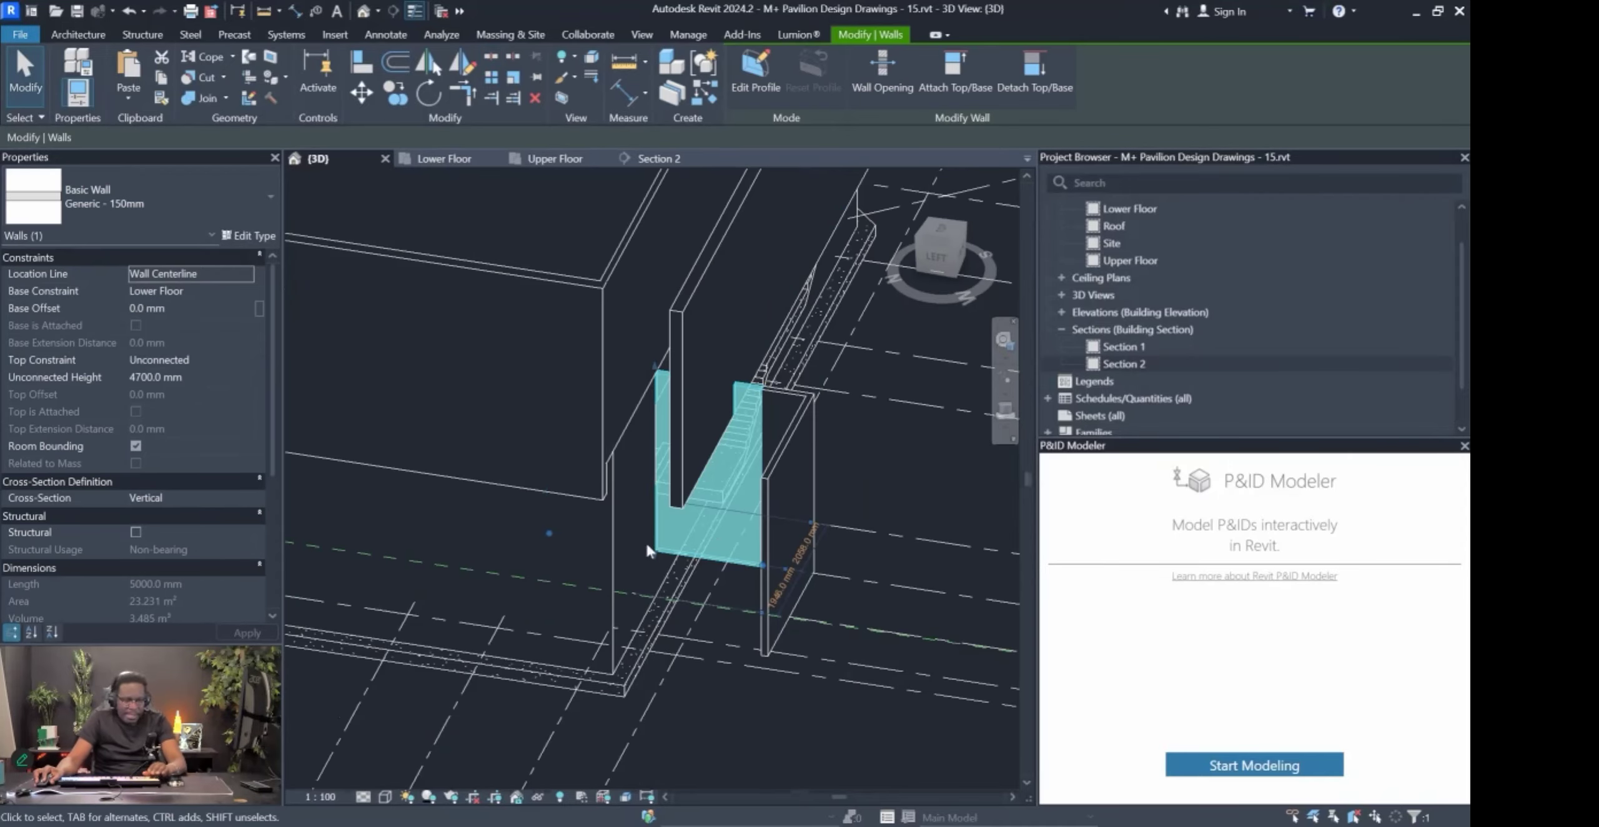
shift+middle_drag(741, 502, 766, 552)
shift+drag(766, 551, 651, 560)
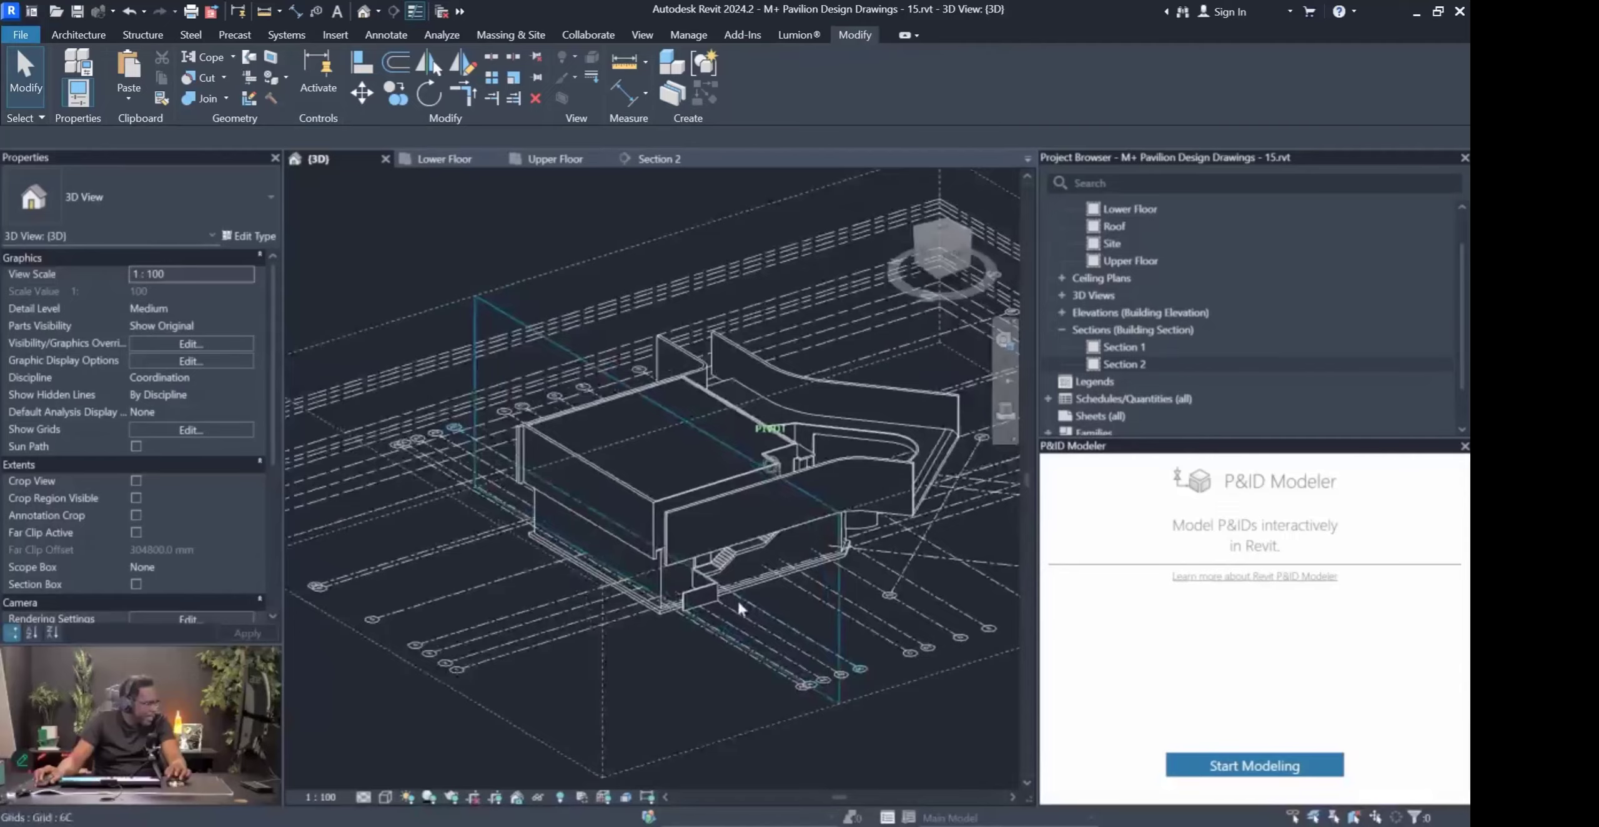
Look through the reference board's sketches, plans and elevations for the view showing the stair and its low walls.
scroll(737, 599, up, 5)
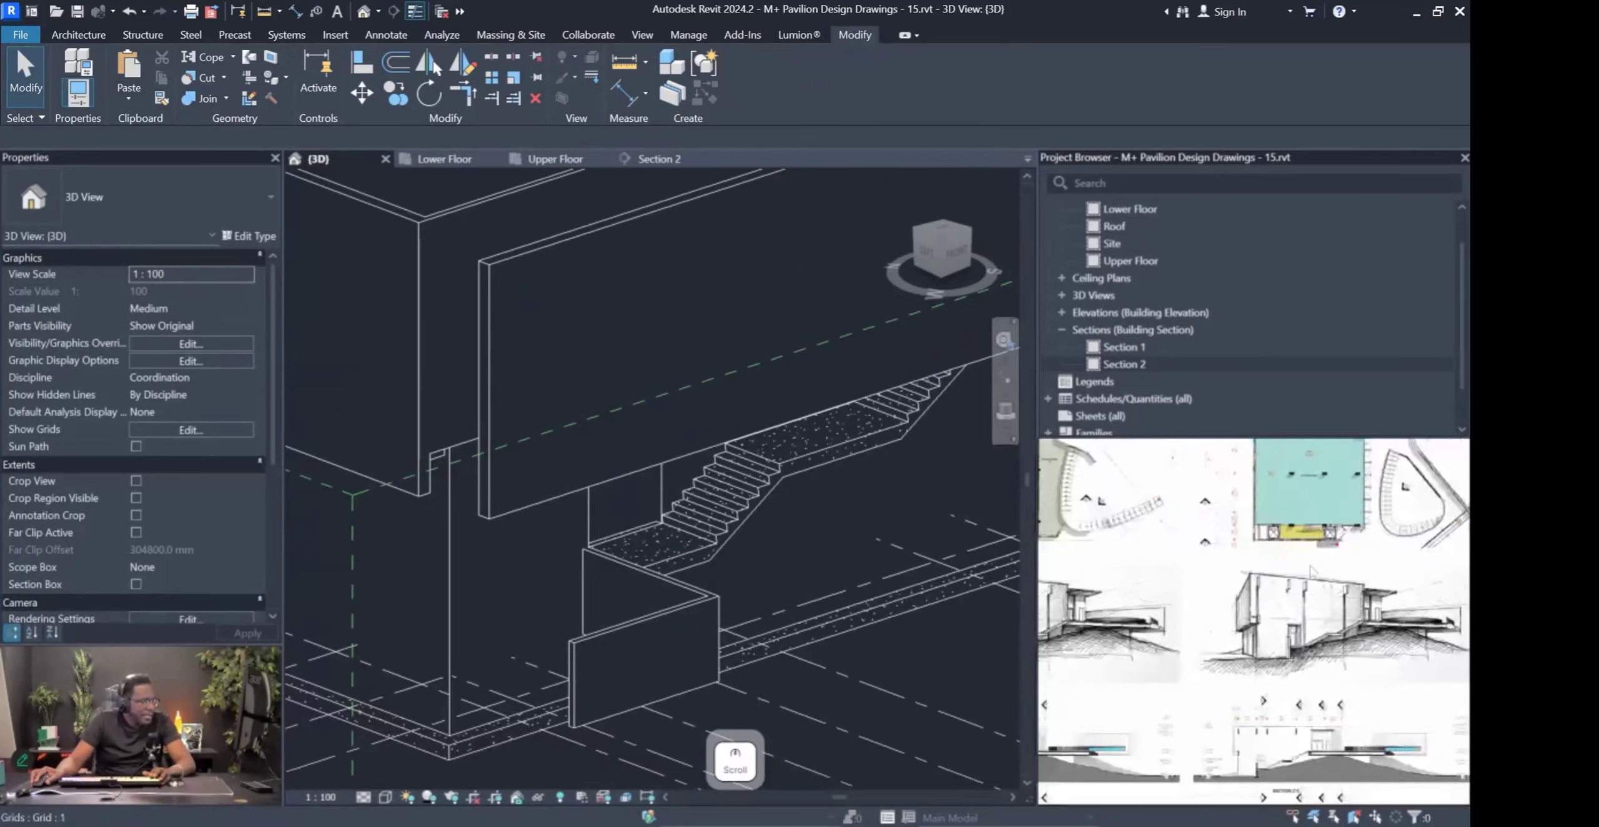
scroll(1302, 592, down, 2)
scroll(1183, 590, down, 2)
middle_drag(1187, 536, 1200, 637)
middle_drag(1134, 460, 1353, 656)
middle_drag(1244, 606, 1338, 688)
middle_drag(1205, 673, 1188, 720)
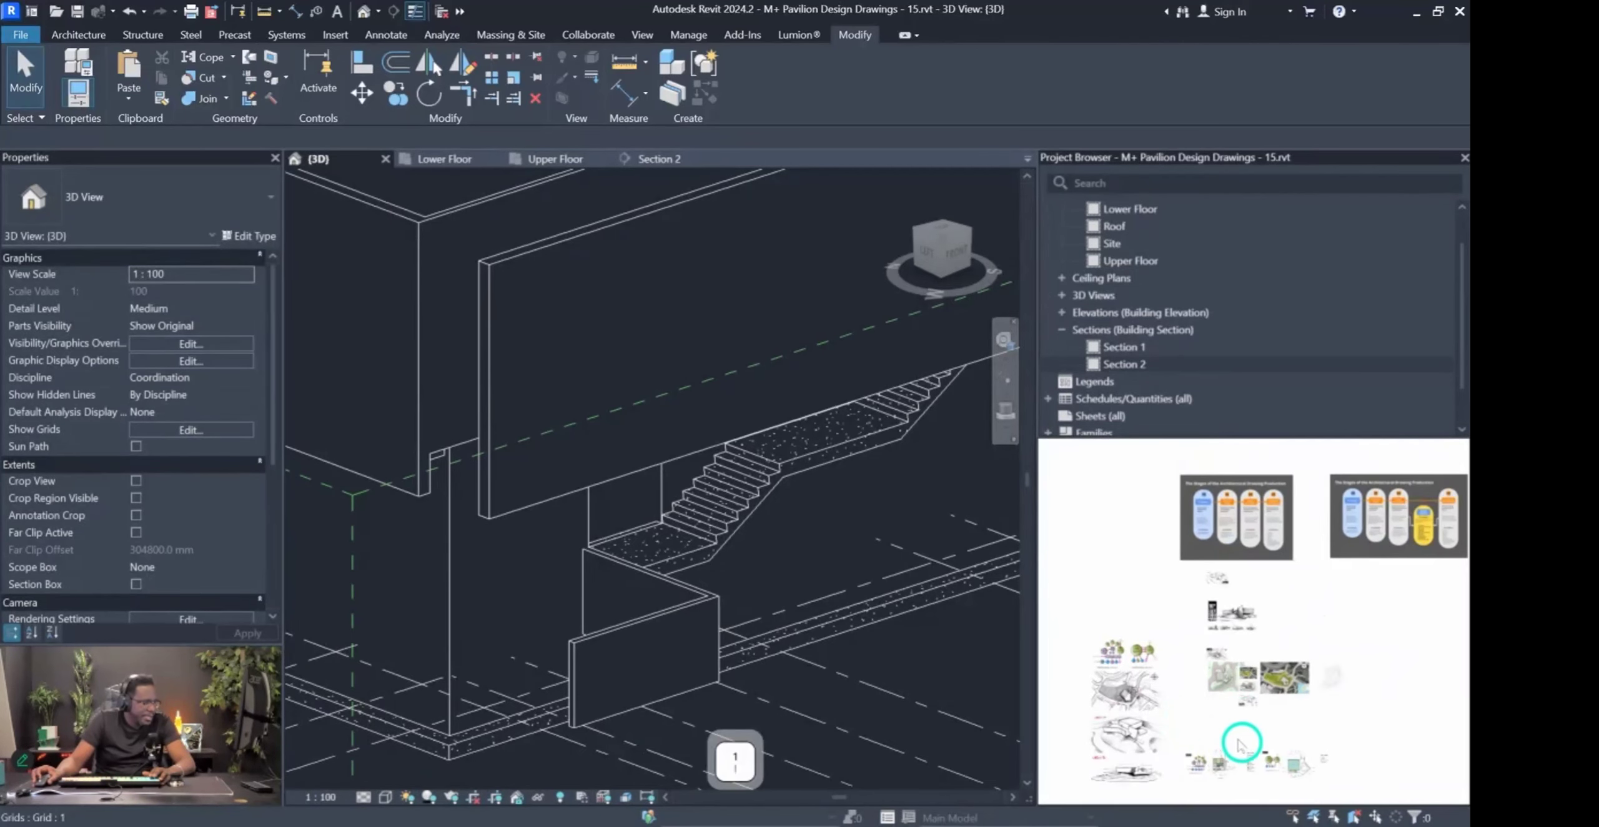
scroll(1223, 650, down, 4)
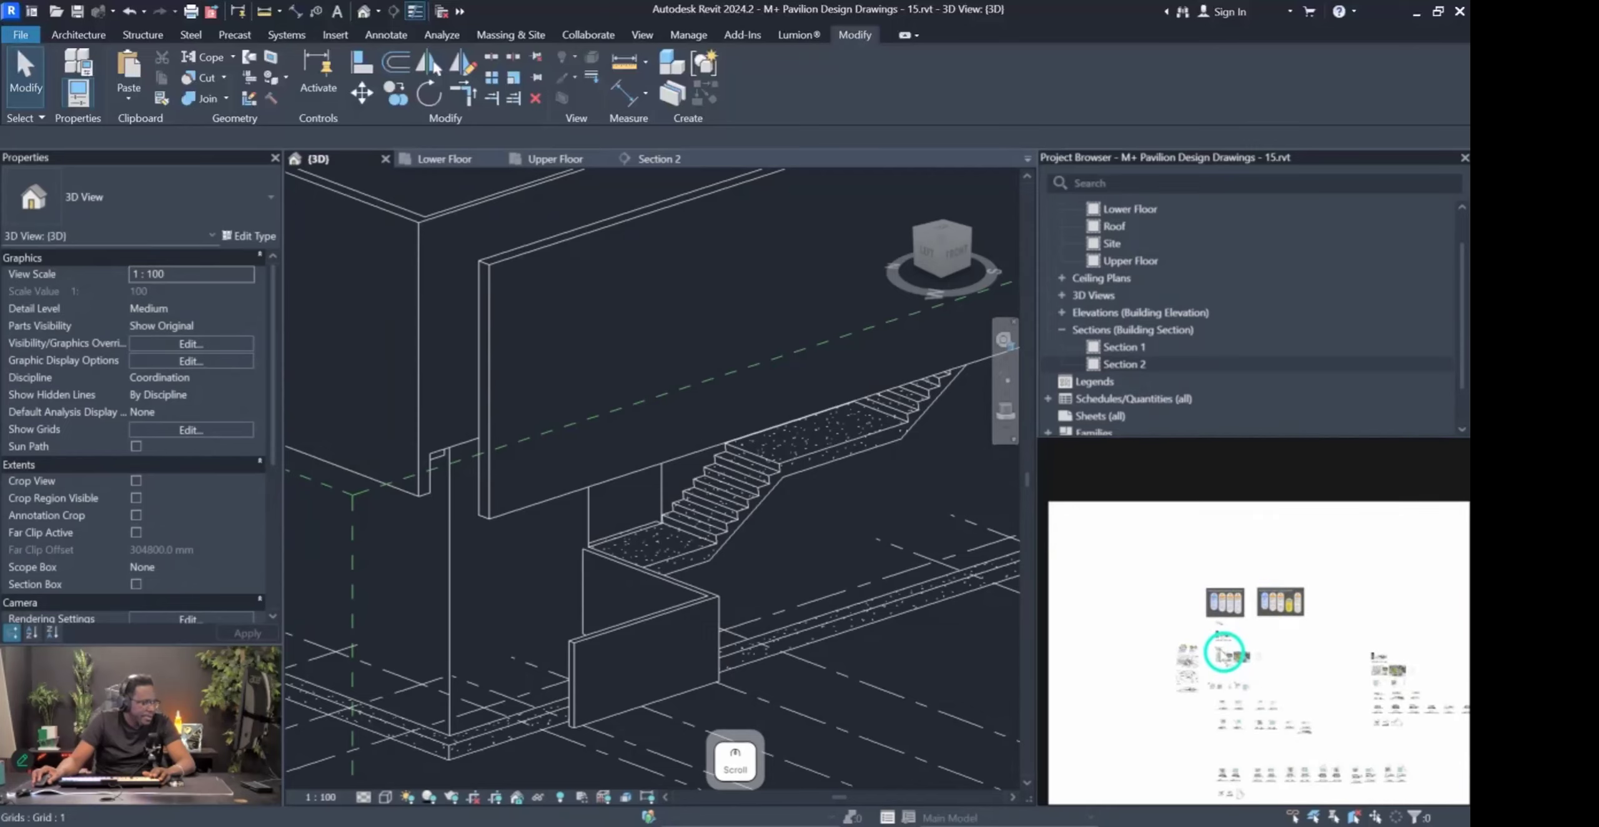
middle_drag(1242, 700, 1178, 613)
scroll(1178, 613, up, 5)
mouse_move(1349, 665)
middle_down()
mouse_move(1317, 629)
mouse_move(1088, 646)
middle_up()
scroll(1134, 571, up, 5)
scroll(1131, 577, down, 5)
middle_drag(1160, 506, 1163, 707)
scroll(1163, 705, down, 1)
scroll(1187, 639, down, 2)
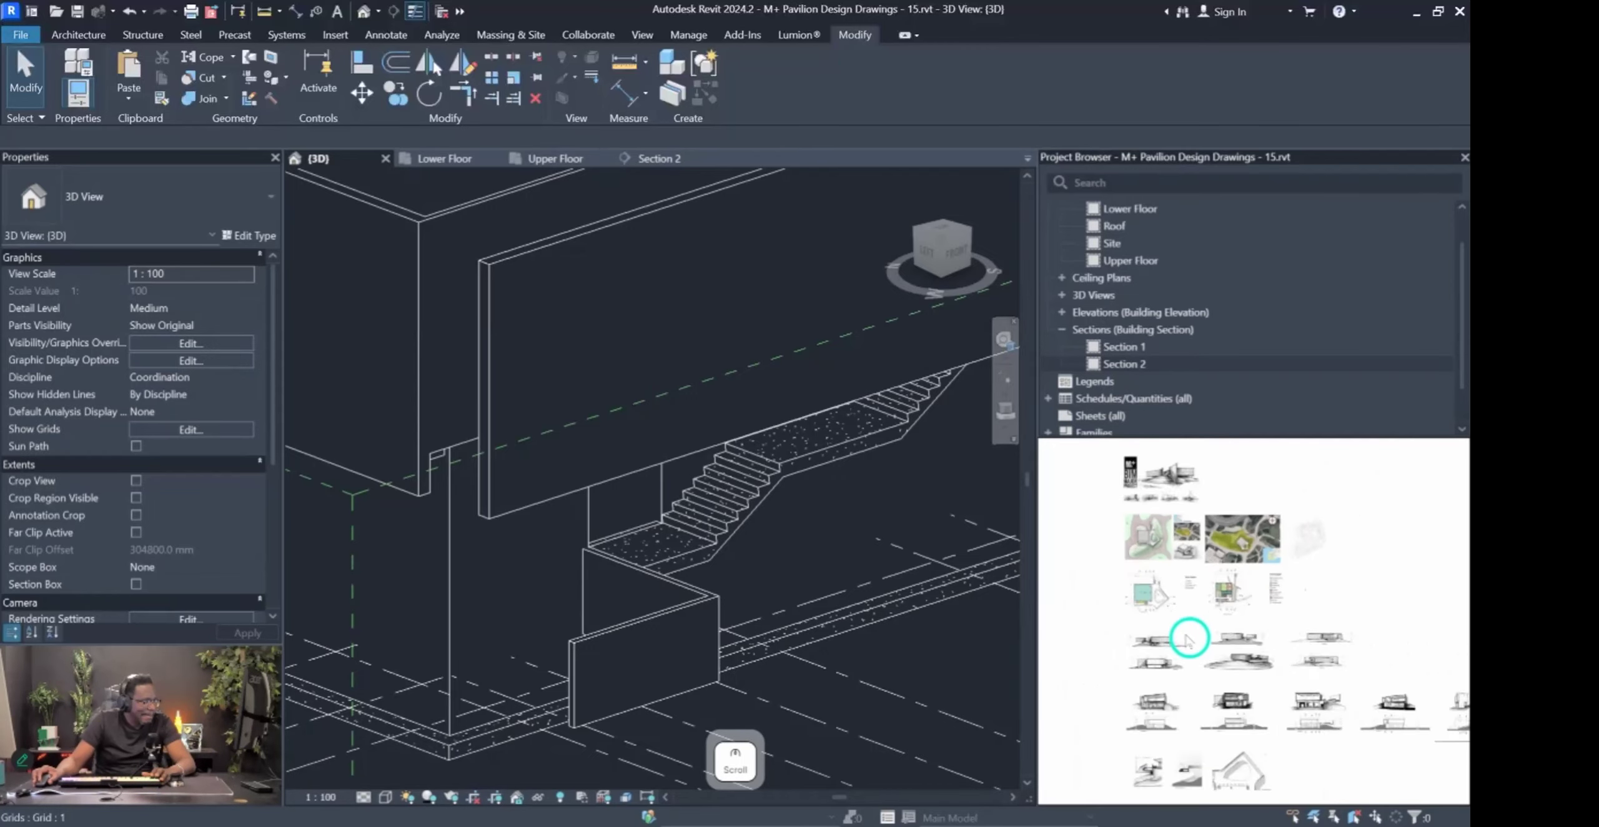
scroll(1189, 634, down, 1)
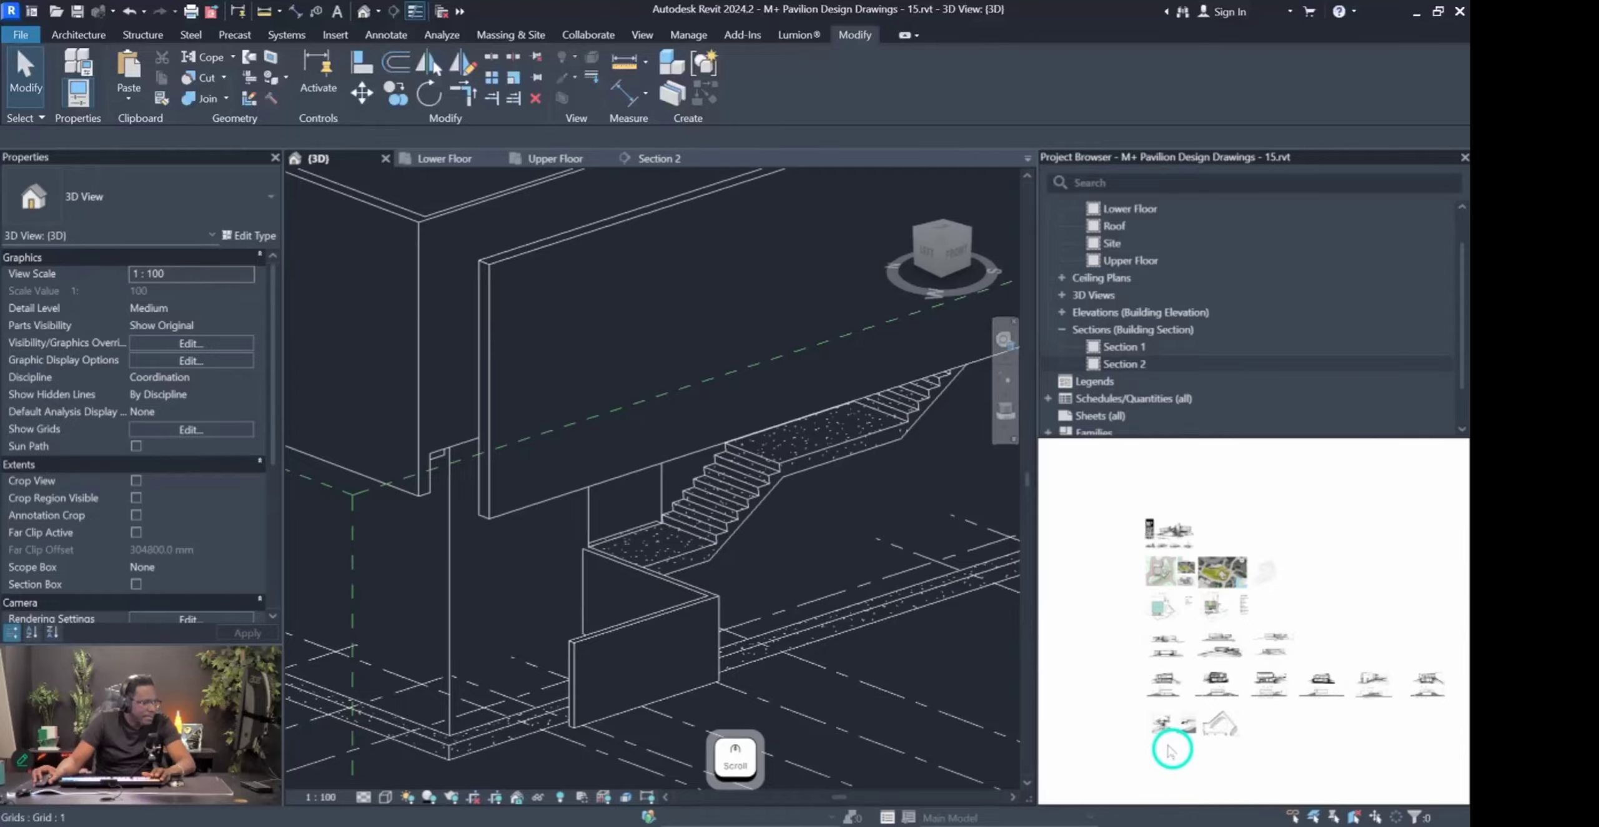
middle_drag(1168, 747, 1266, 553)
middle_drag(1128, 690, 1291, 565)
scroll(1295, 562, down, 4)
scroll(1169, 570, up, 2)
scroll(1172, 575, up, 5)
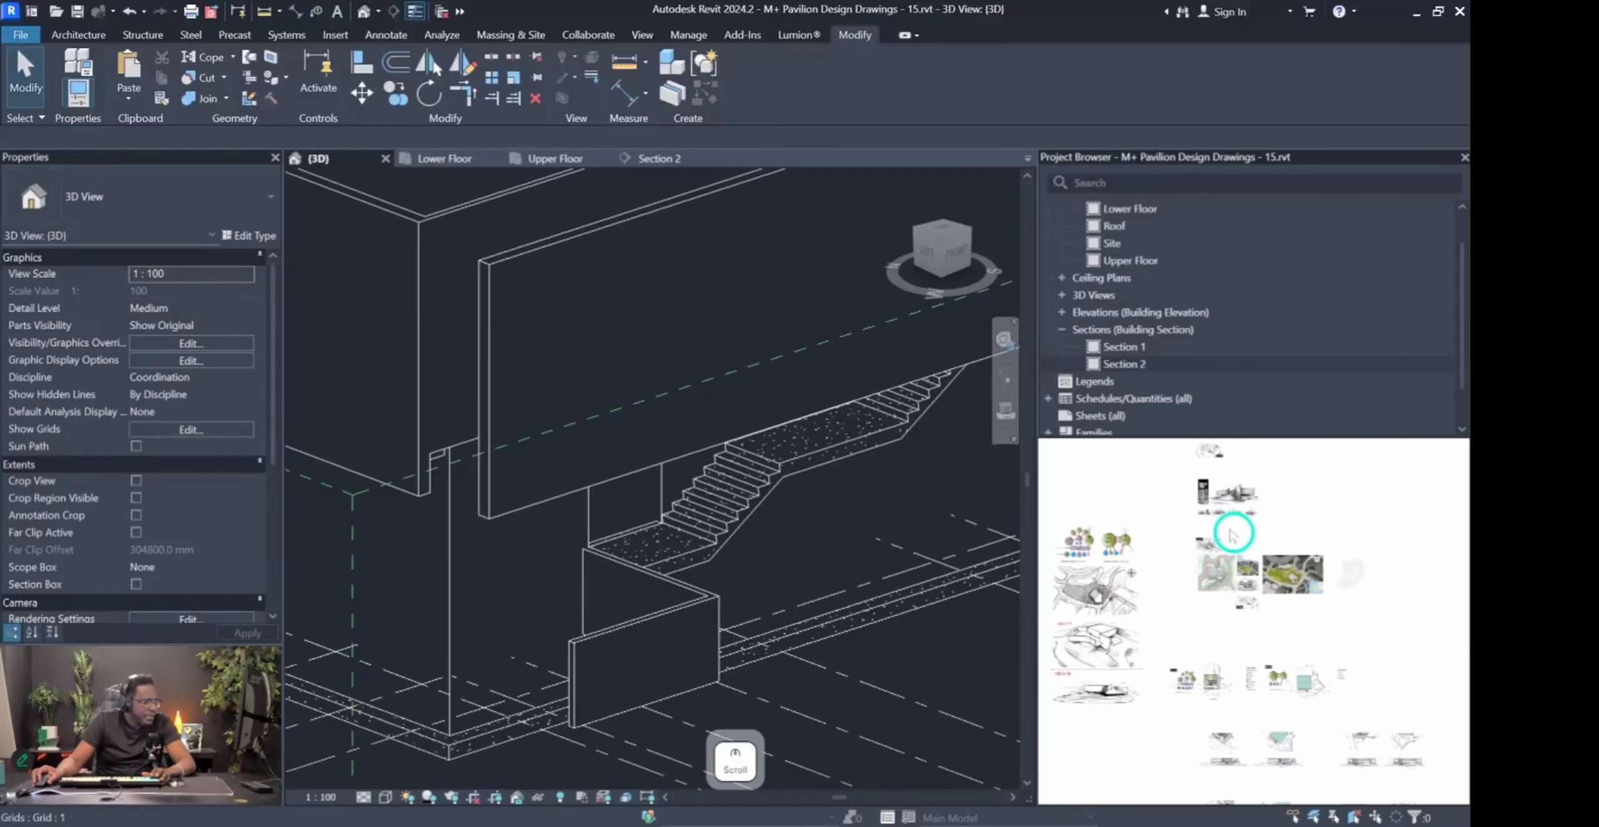
scroll(1230, 499, up, 1)
scroll(1206, 597, up, 1)
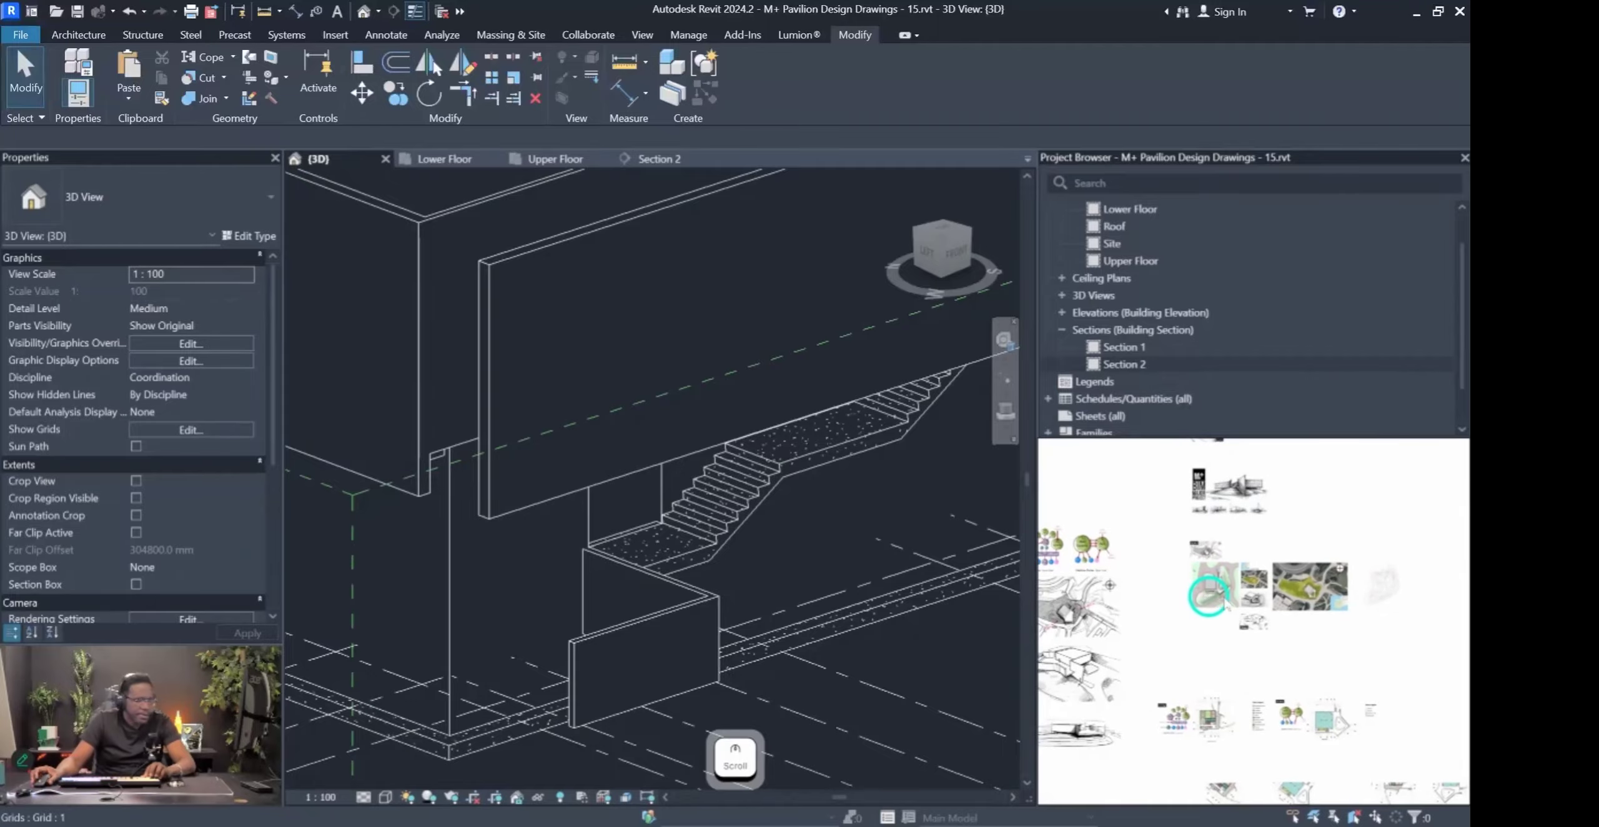
Examine the reference perspective sketch at the stair and walls beneath the overhanging upper volume.
key(Pause)
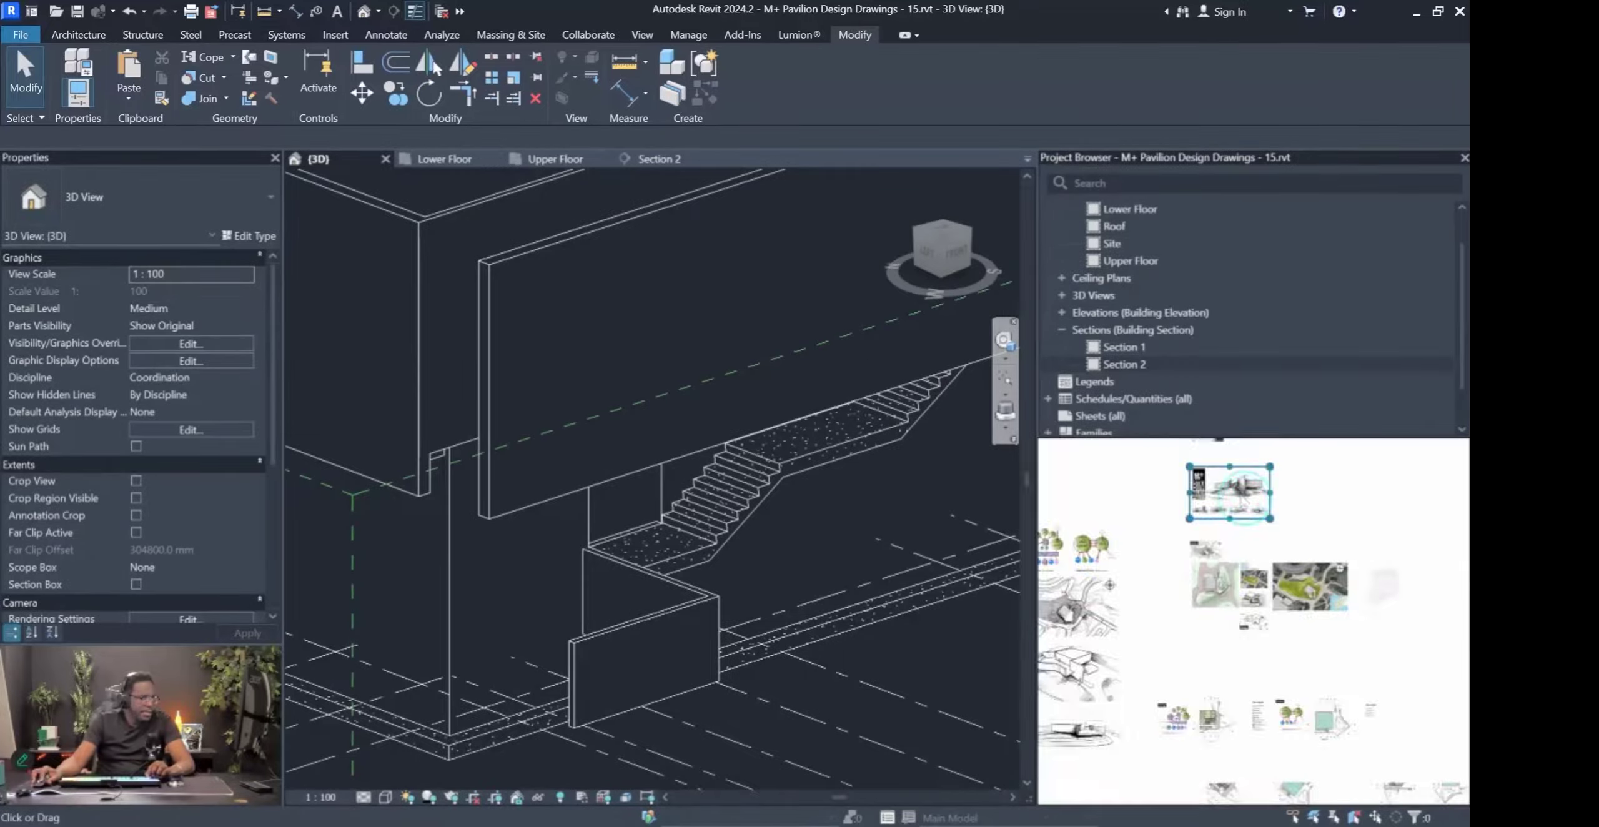
scroll(1239, 494, up, 5)
scroll(1244, 673, up, 6)
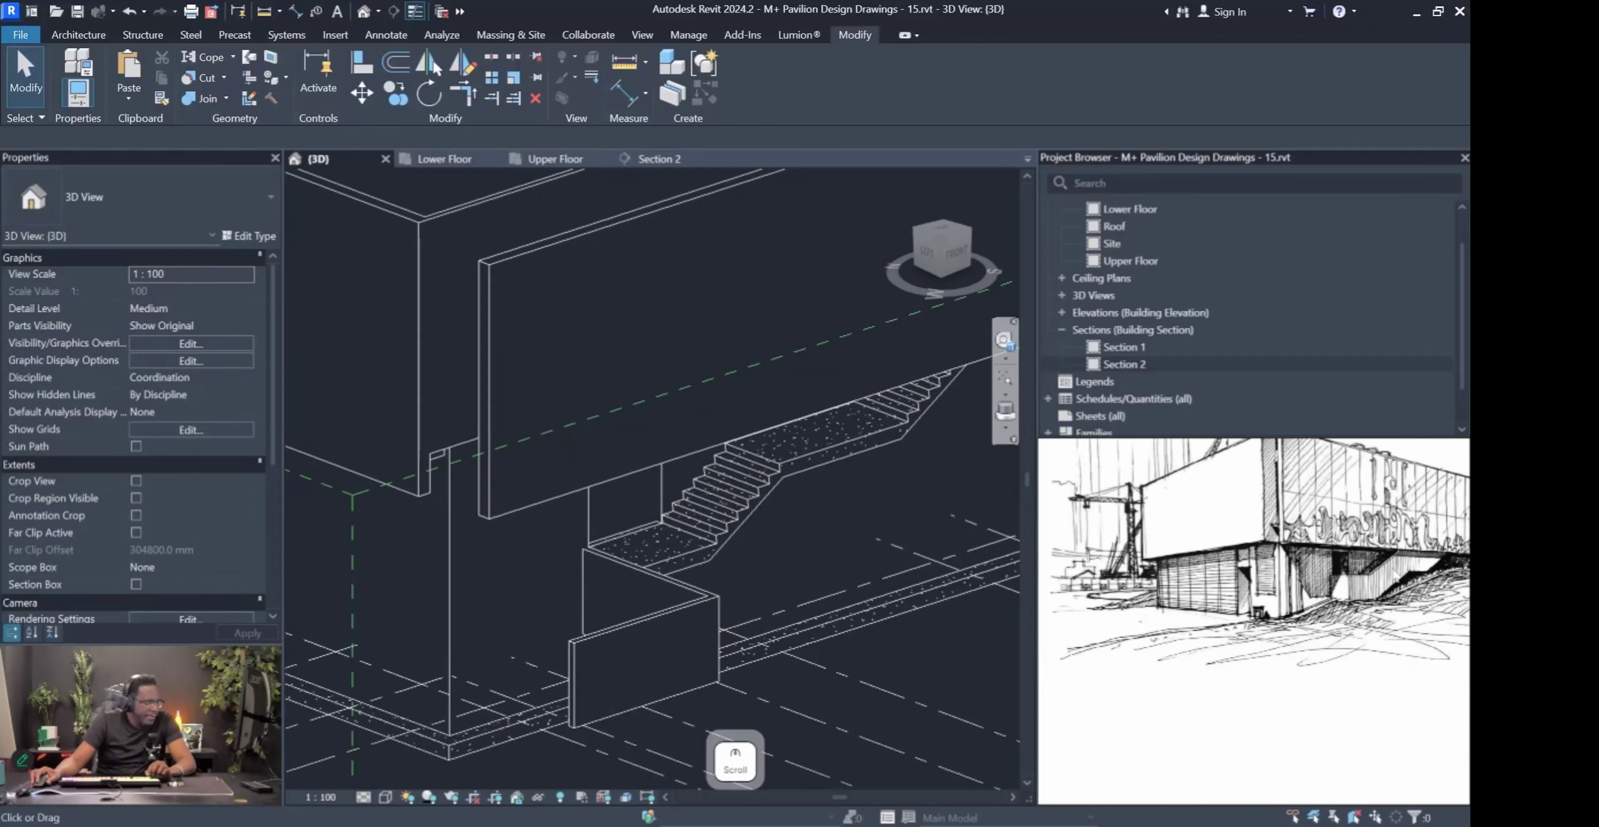
scroll(1244, 680, up, 2)
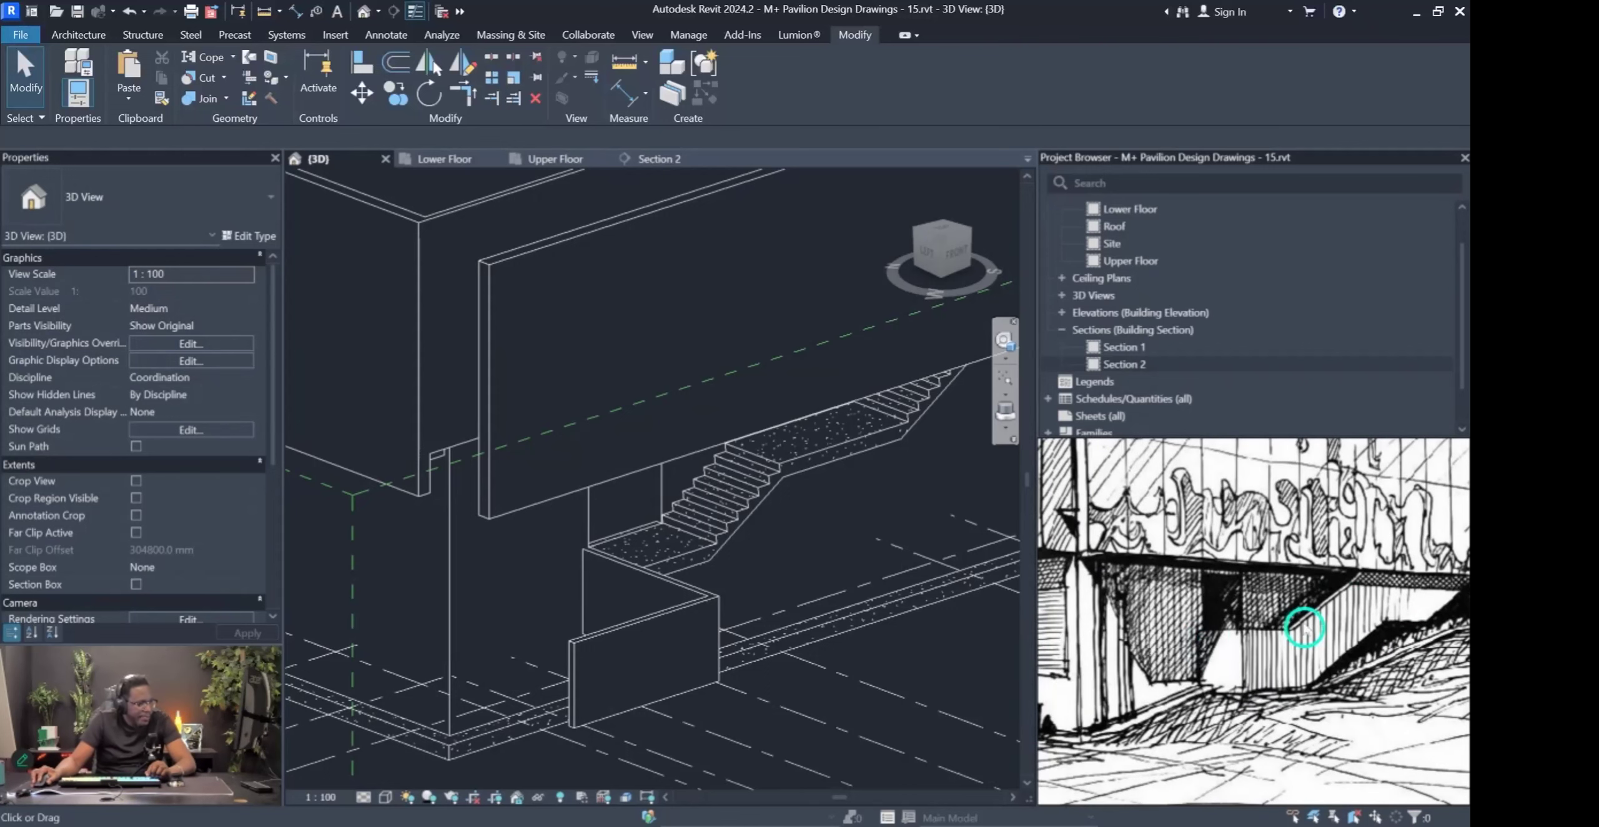
scroll(1221, 624, down, 3)
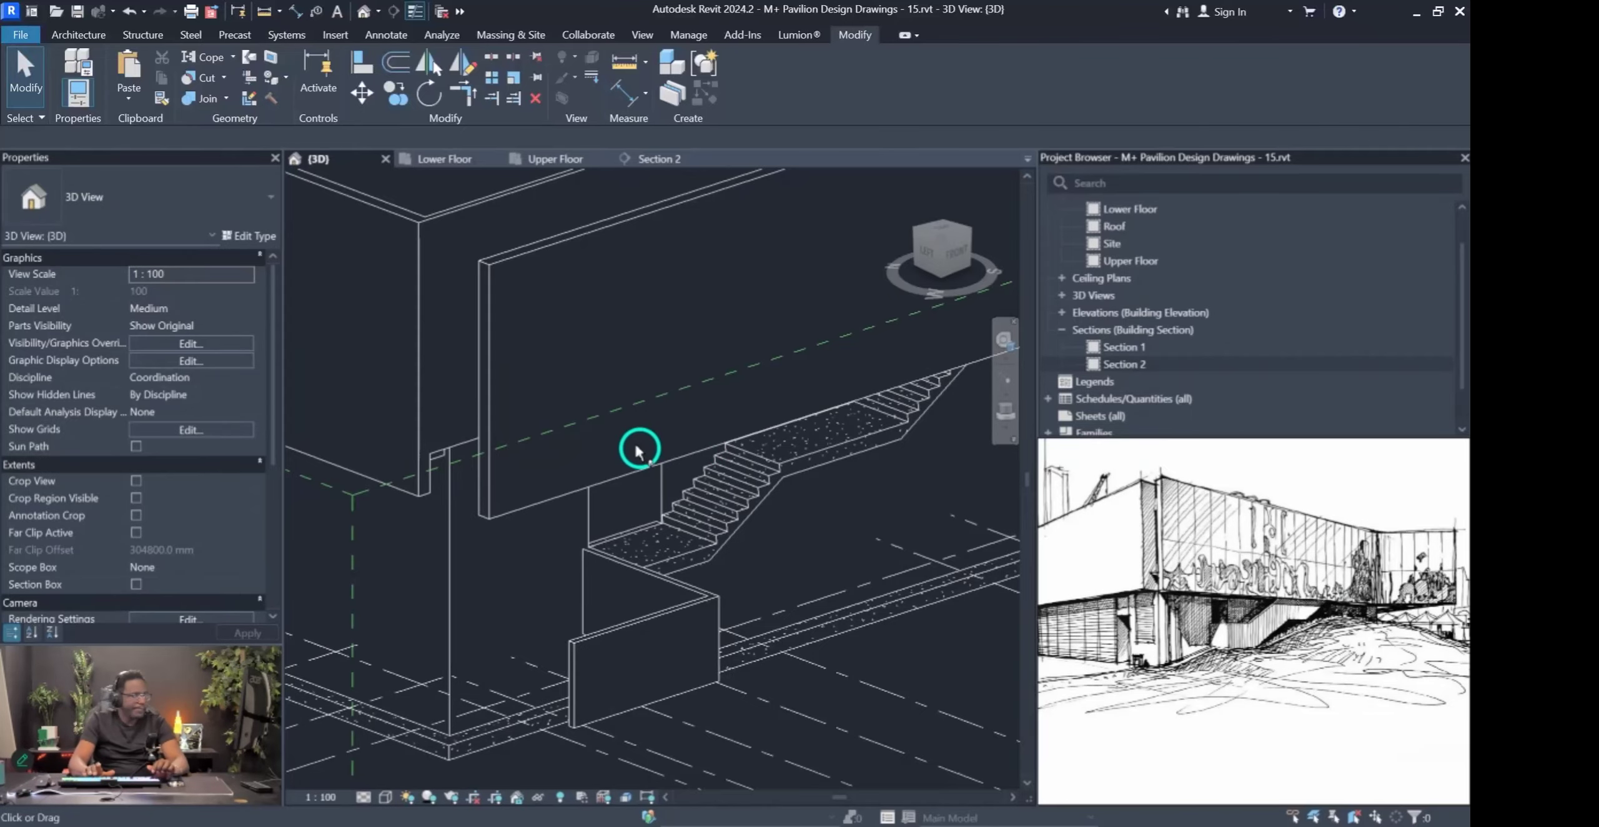
Dismiss the save reminder and save the project.
scroll(578, 699, down, 3)
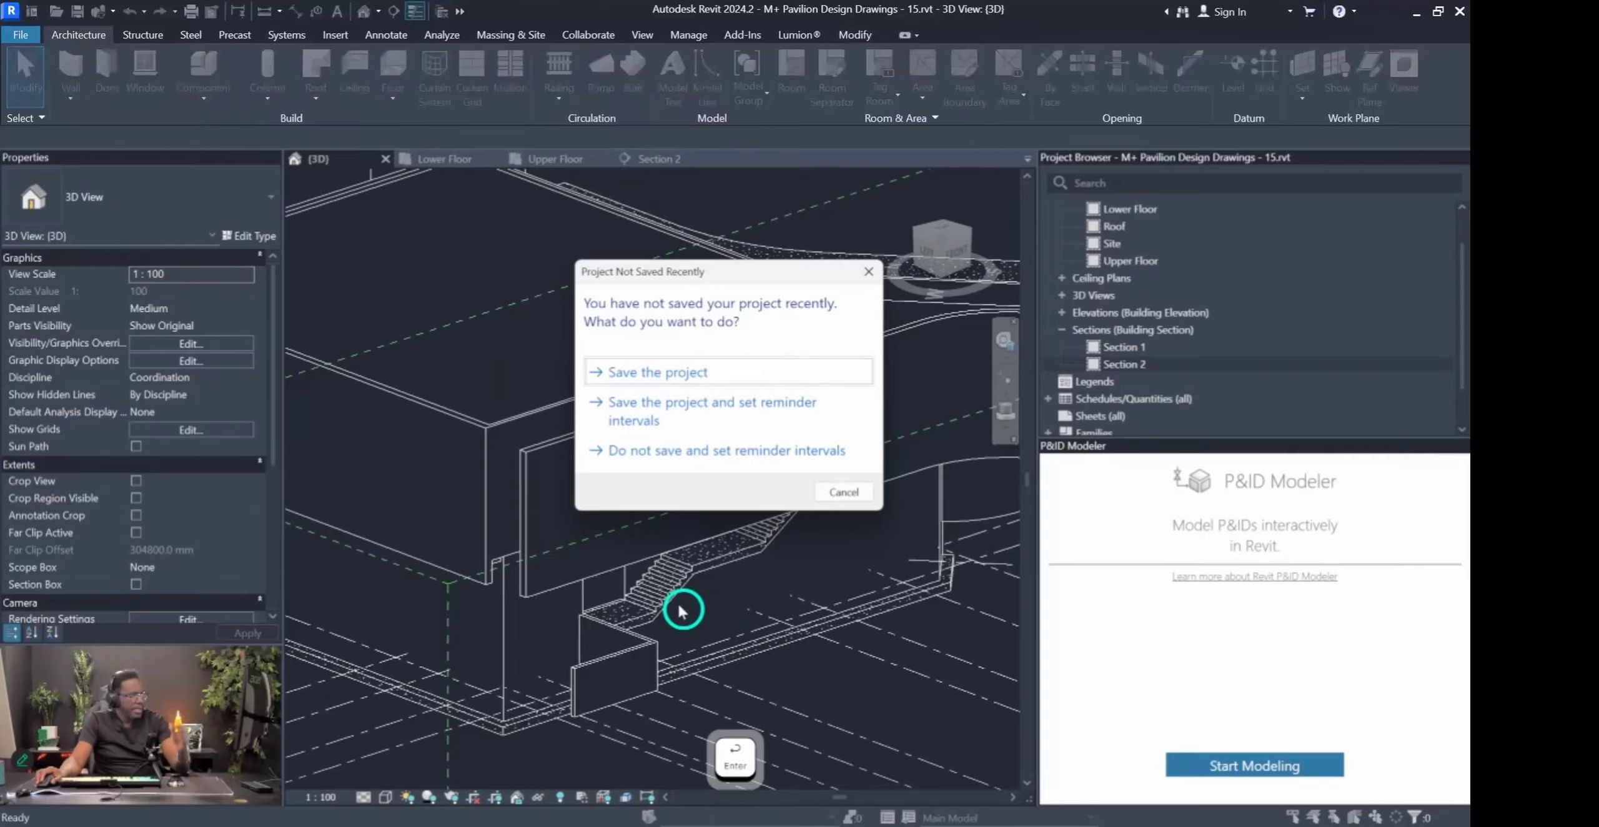
click(849, 497)
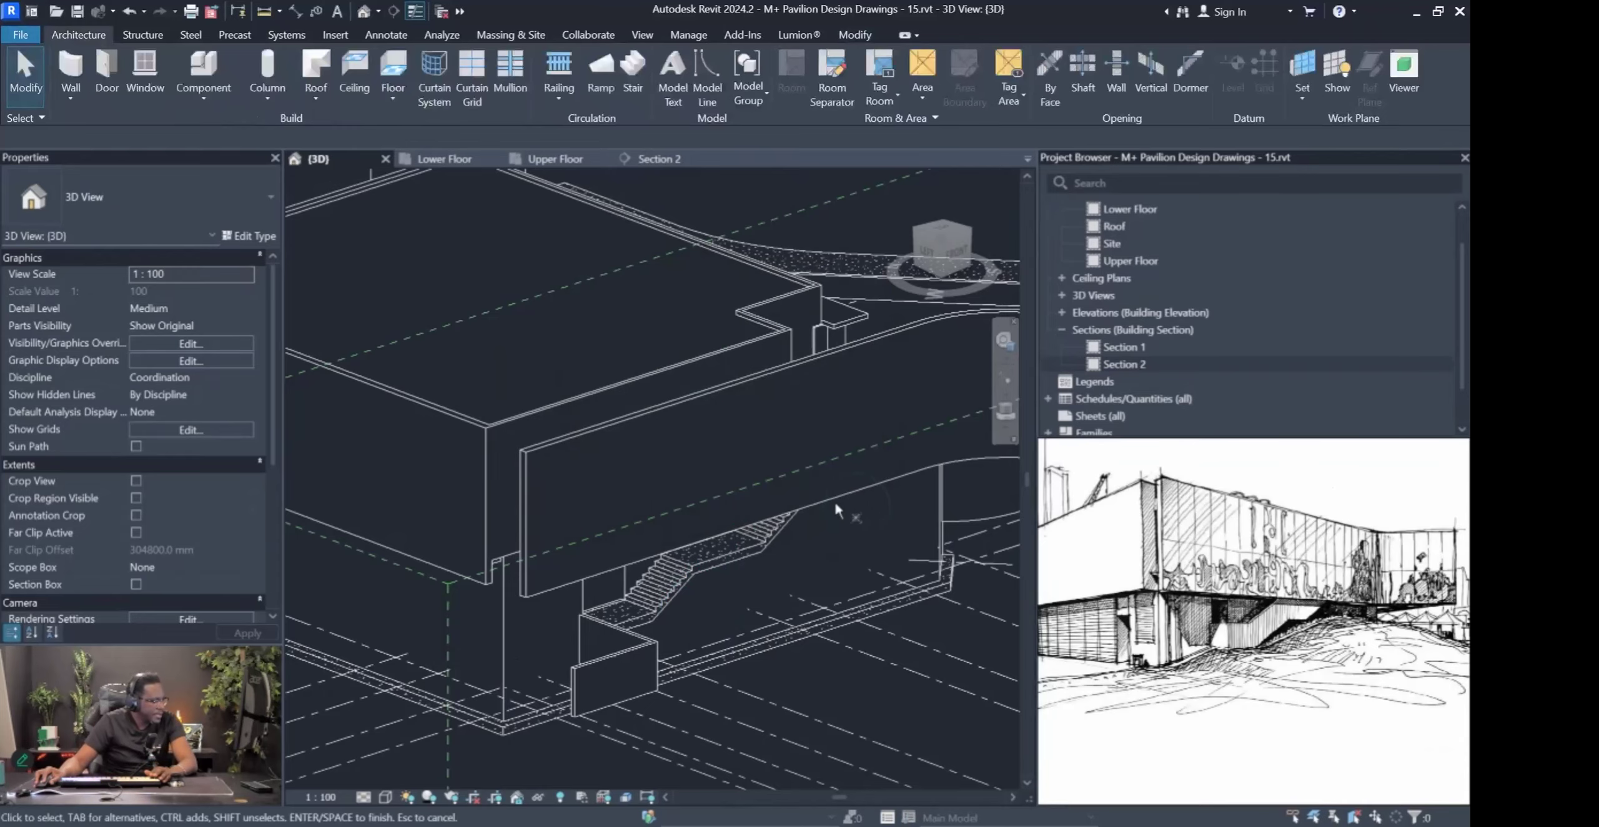
key(ctrl+s)
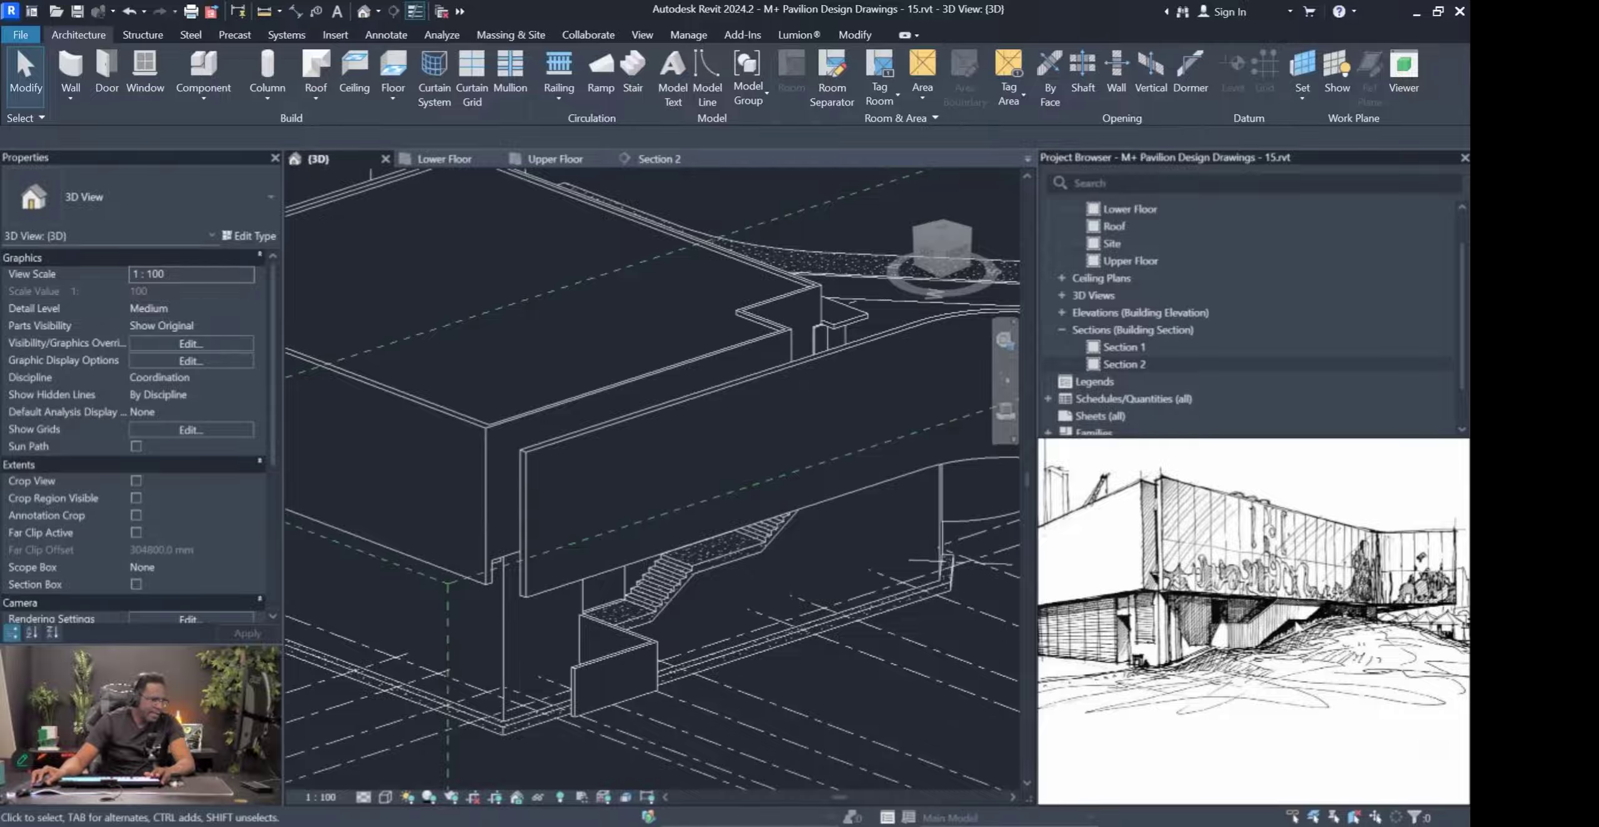
Locate the Section 2 line through the stair on the Lower Floor plan and open Section 2 to examine the stair's profile.
click(722, 553)
shift+middle_drag(685, 594, 512, 622)
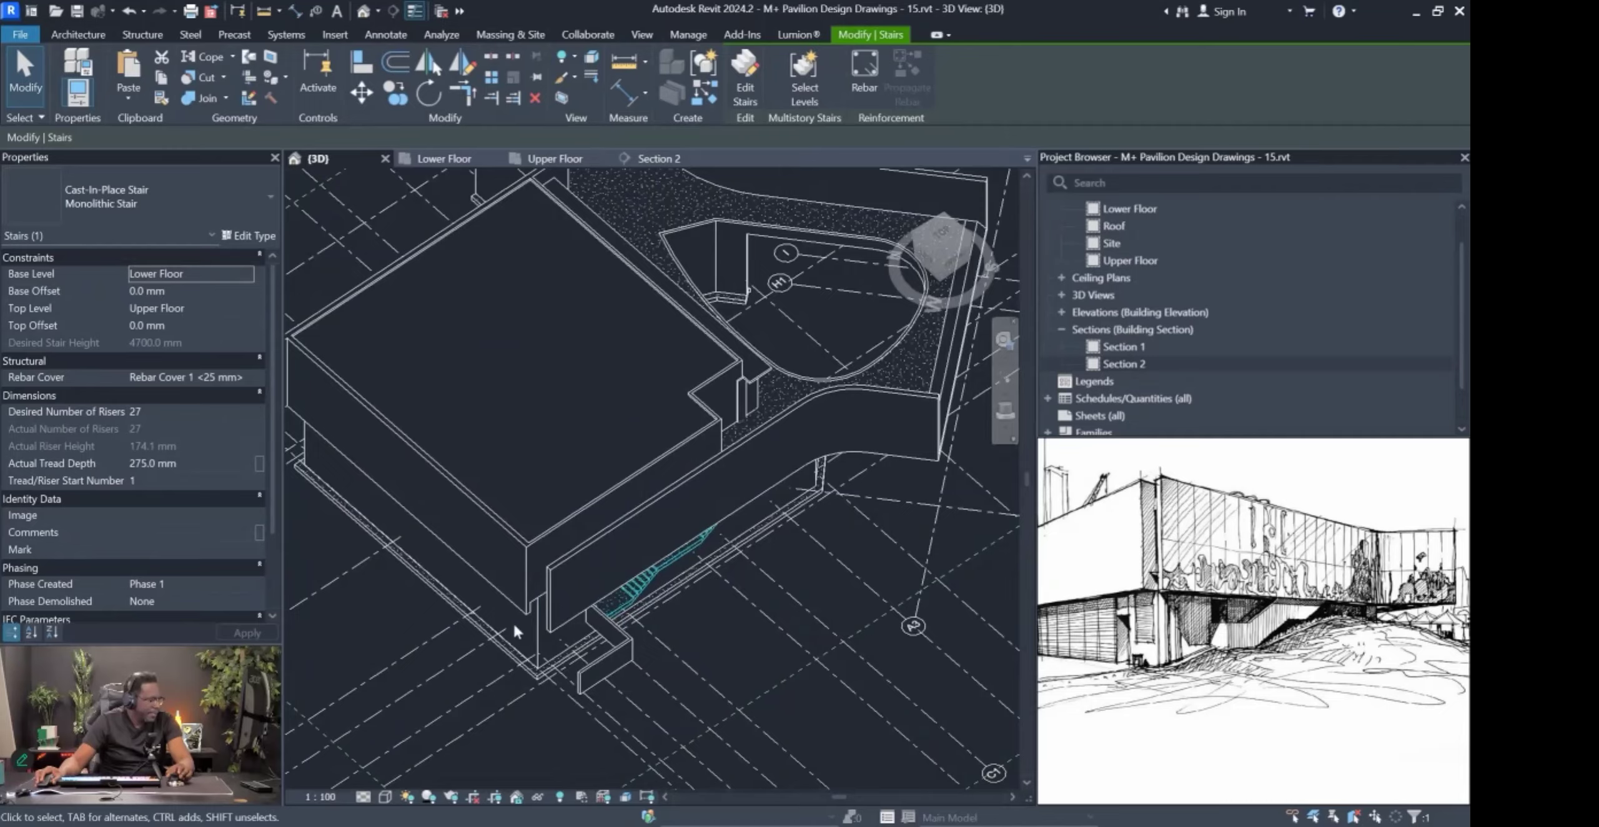
shift+middle_drag(867, 410, 496, 165)
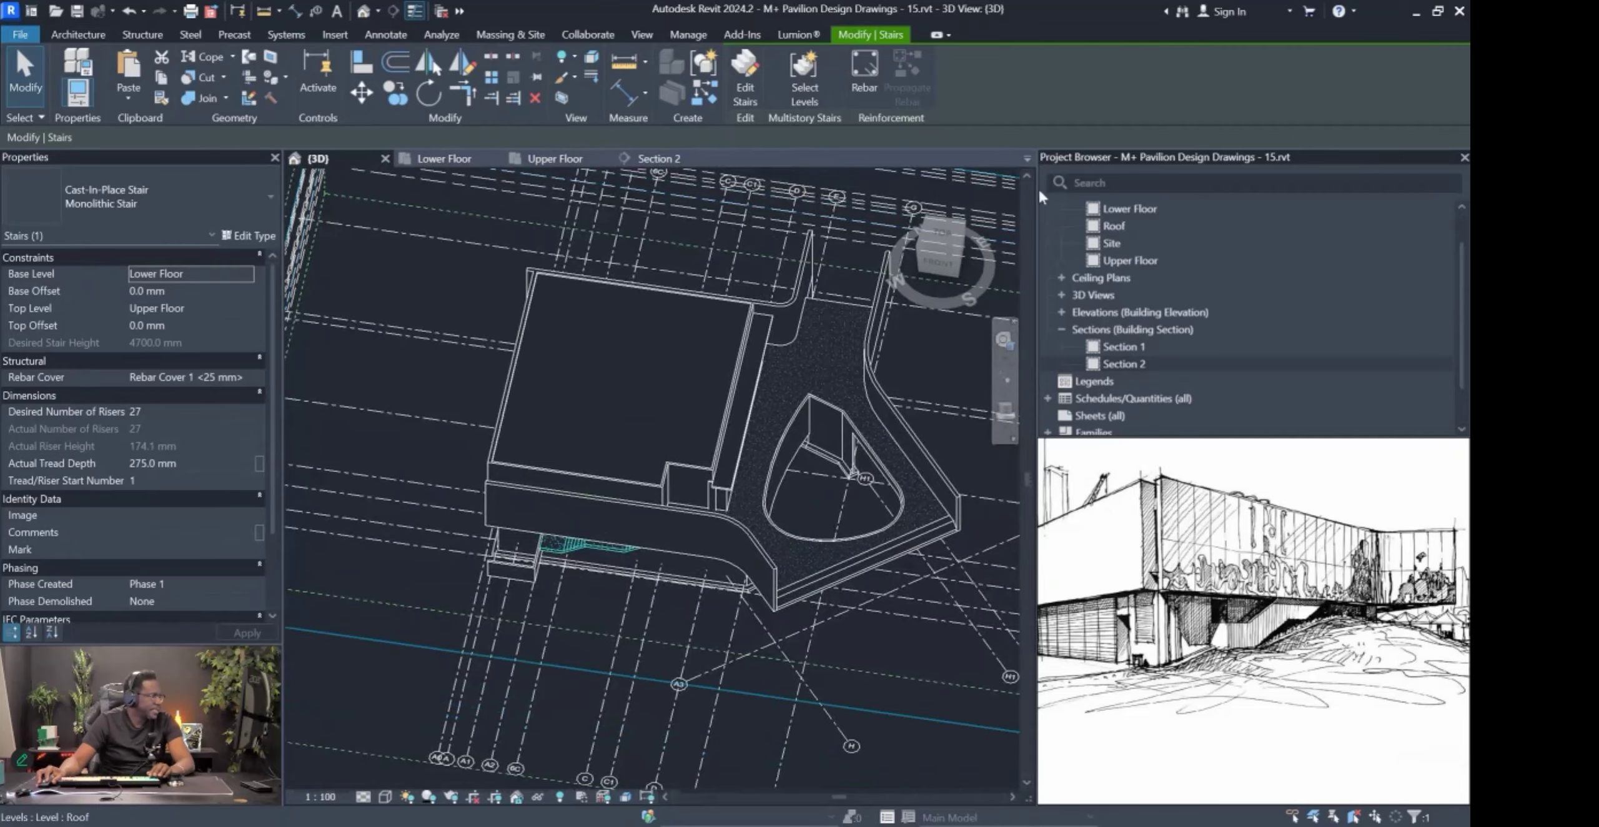
scroll(1148, 245, up, 2)
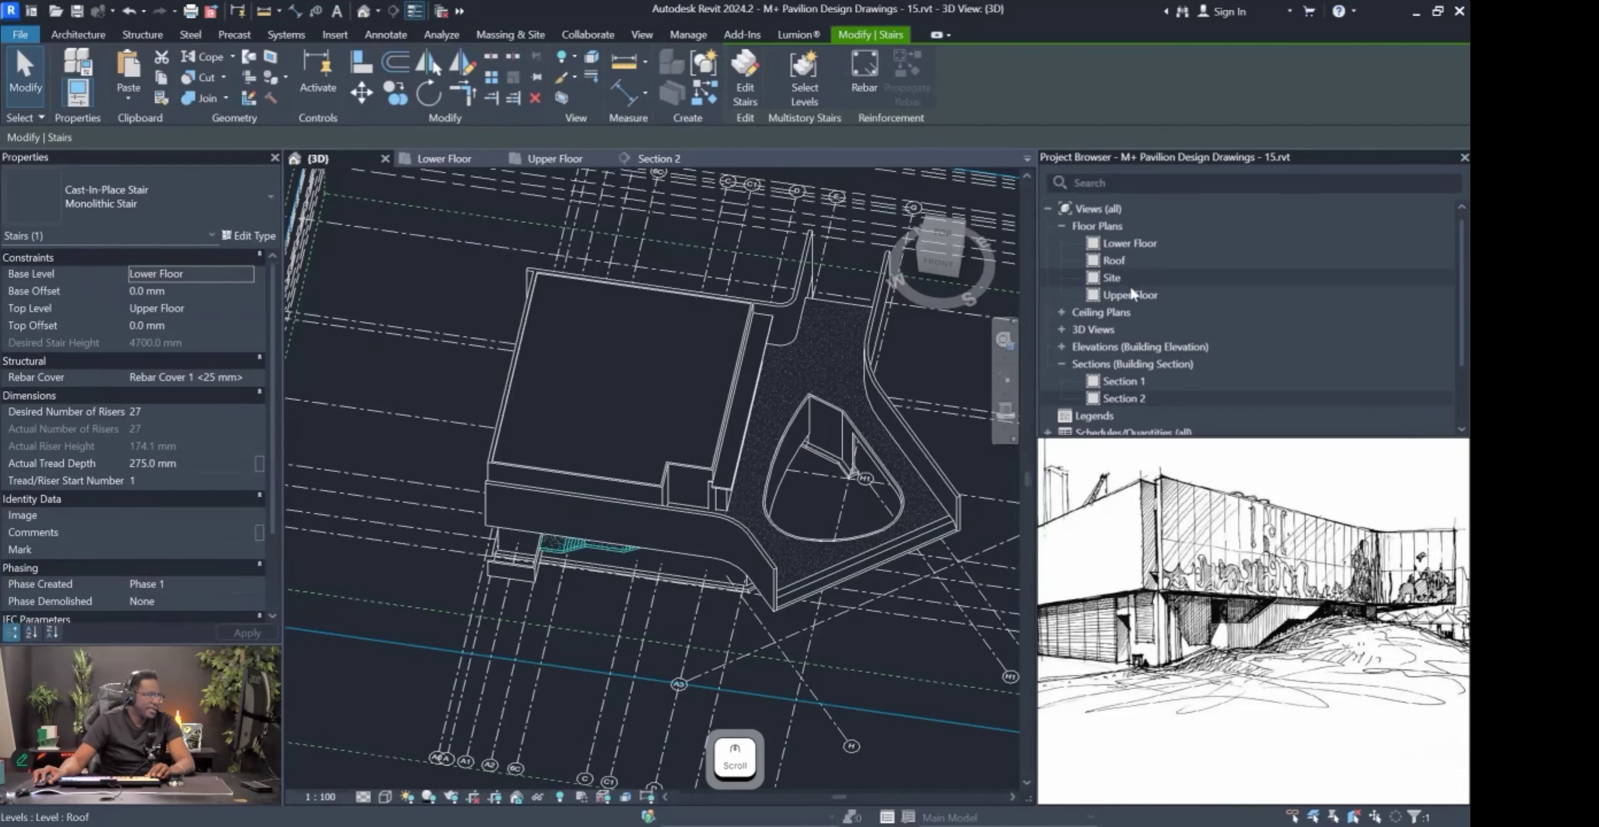
double_click(1138, 242)
scroll(600, 474, down, 6)
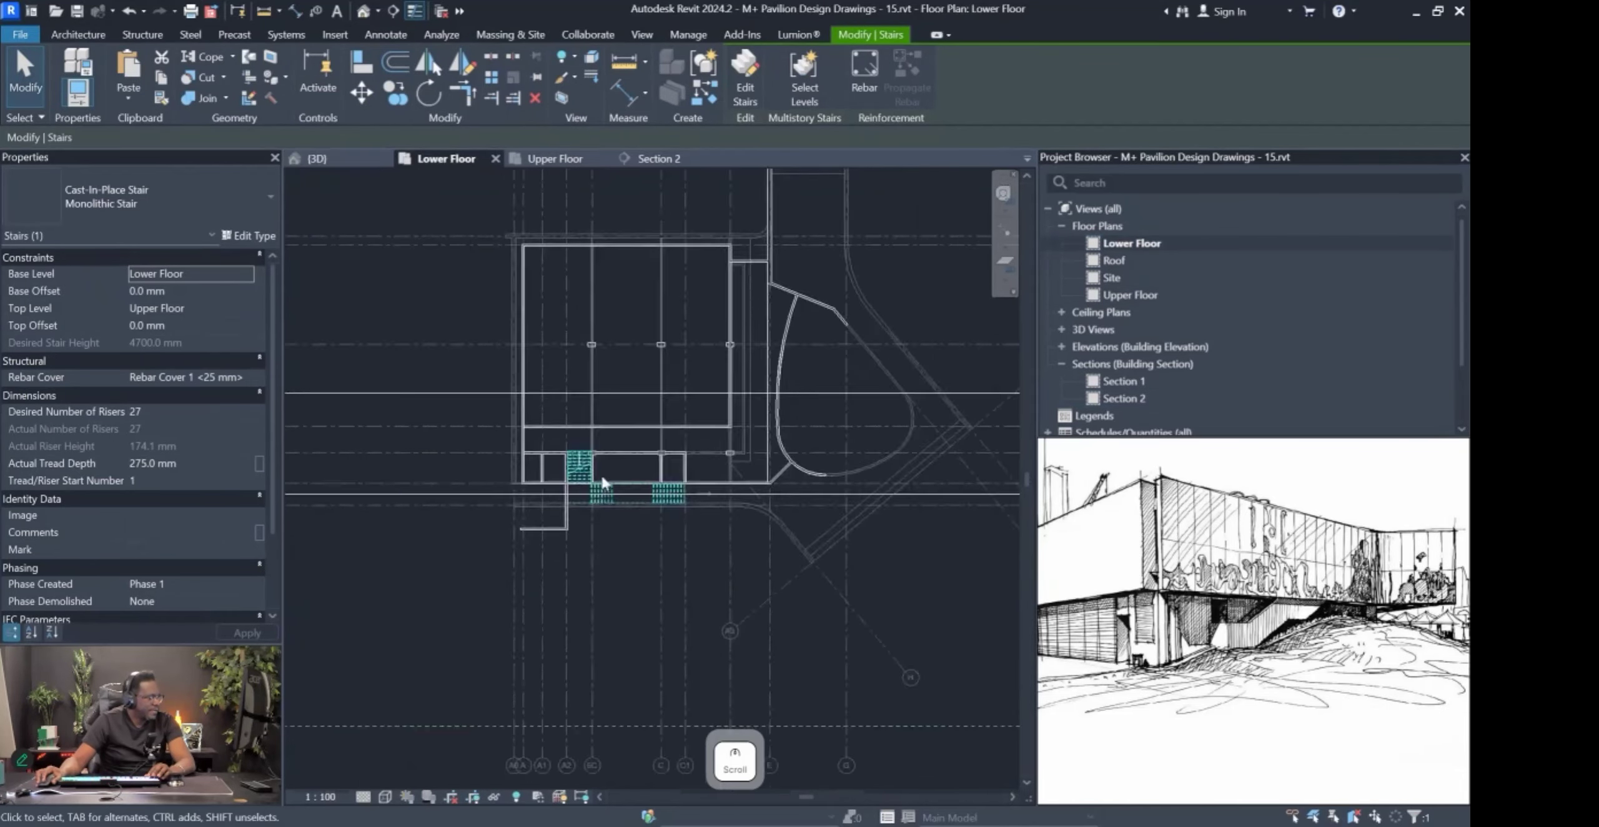
key(Escape)
scroll(516, 497, up, 2)
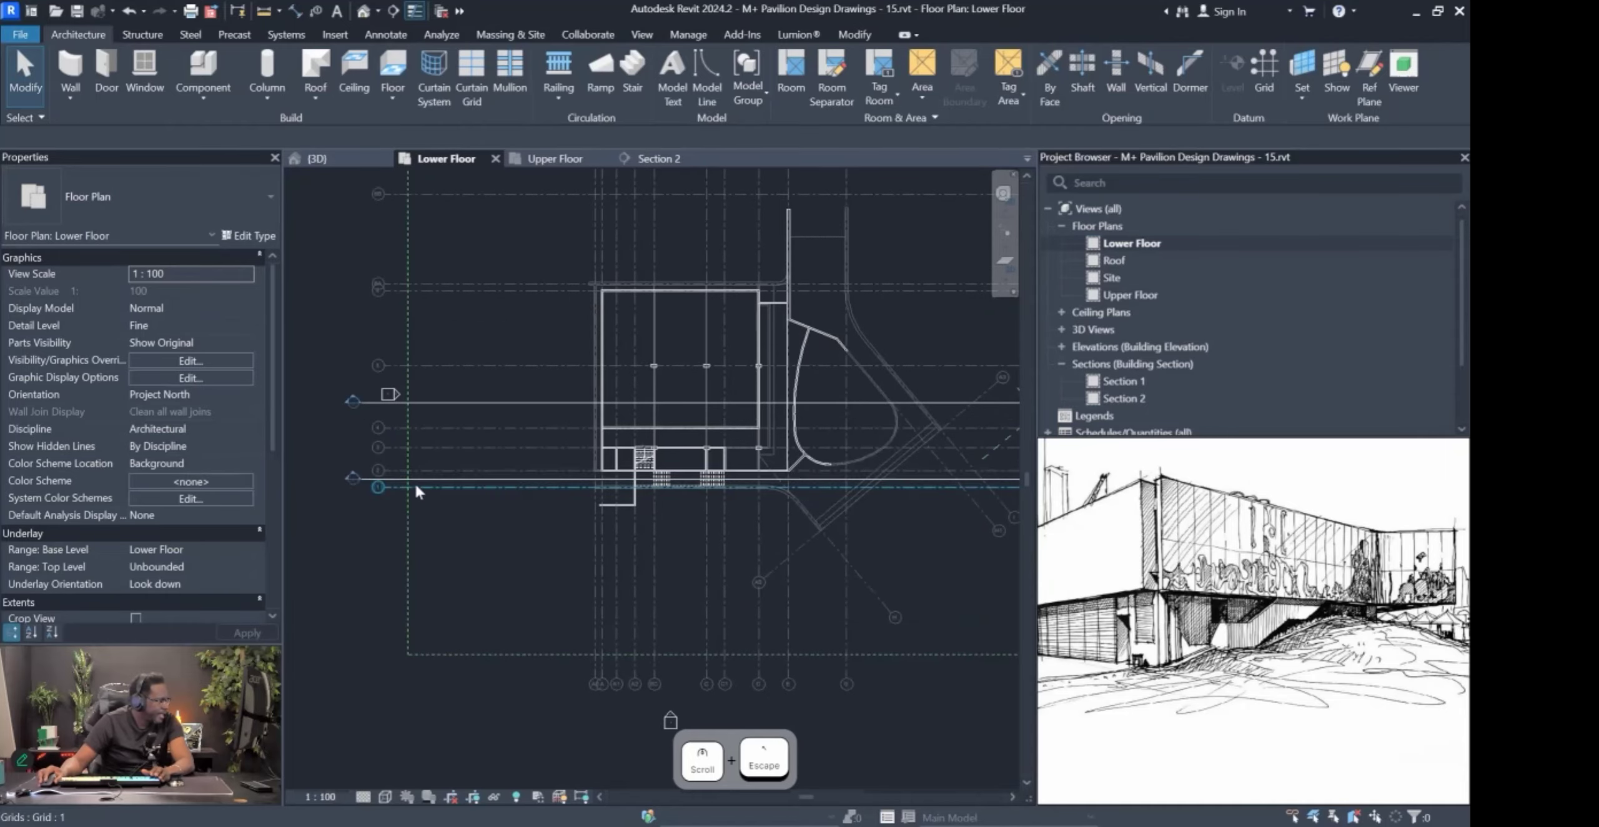
click(420, 478)
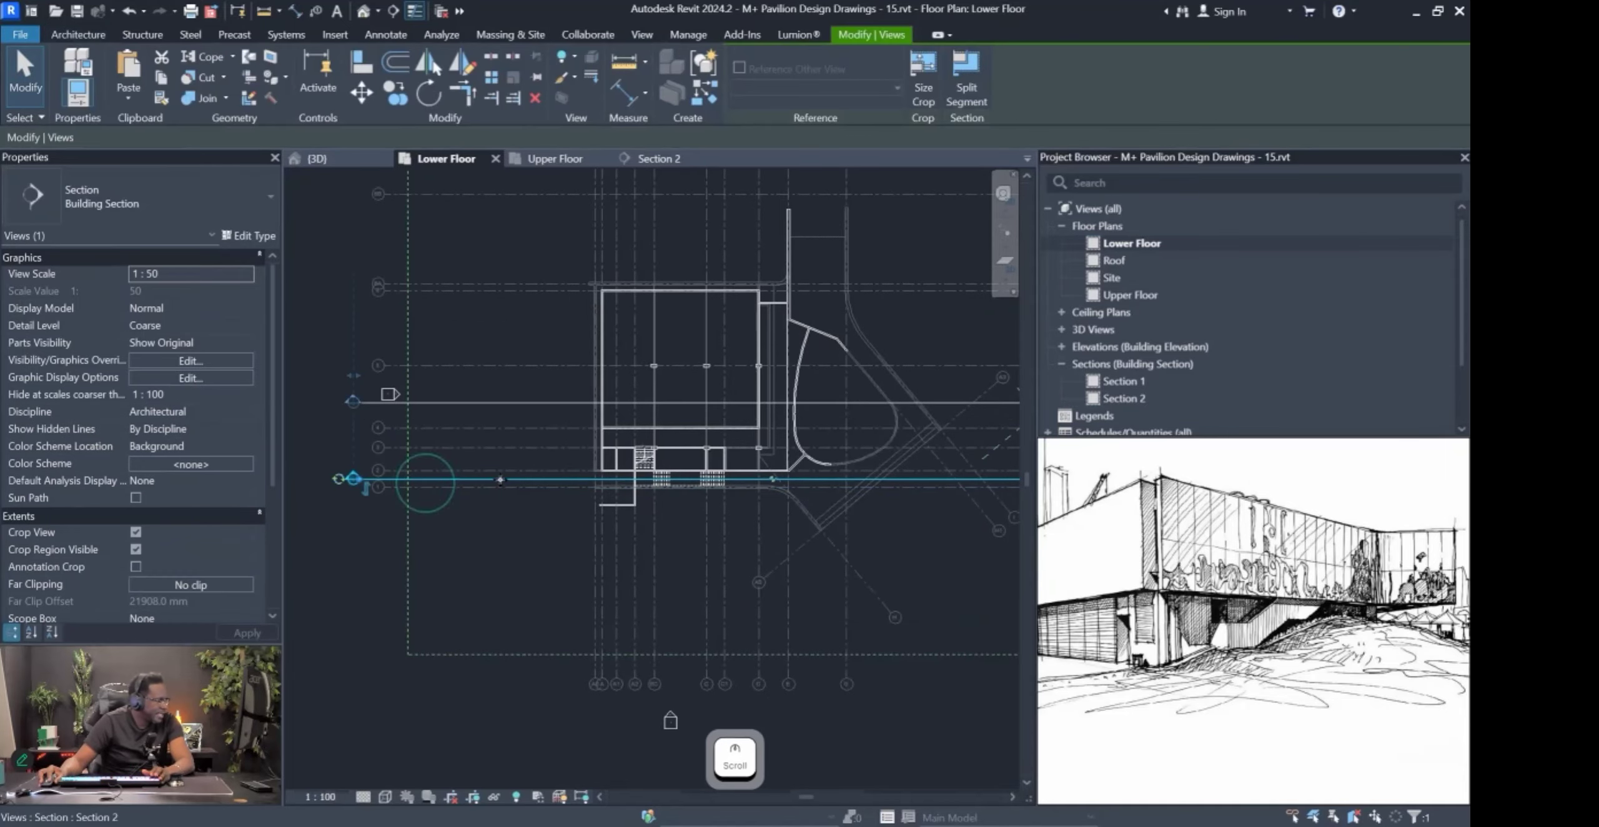
double_click(1116, 394)
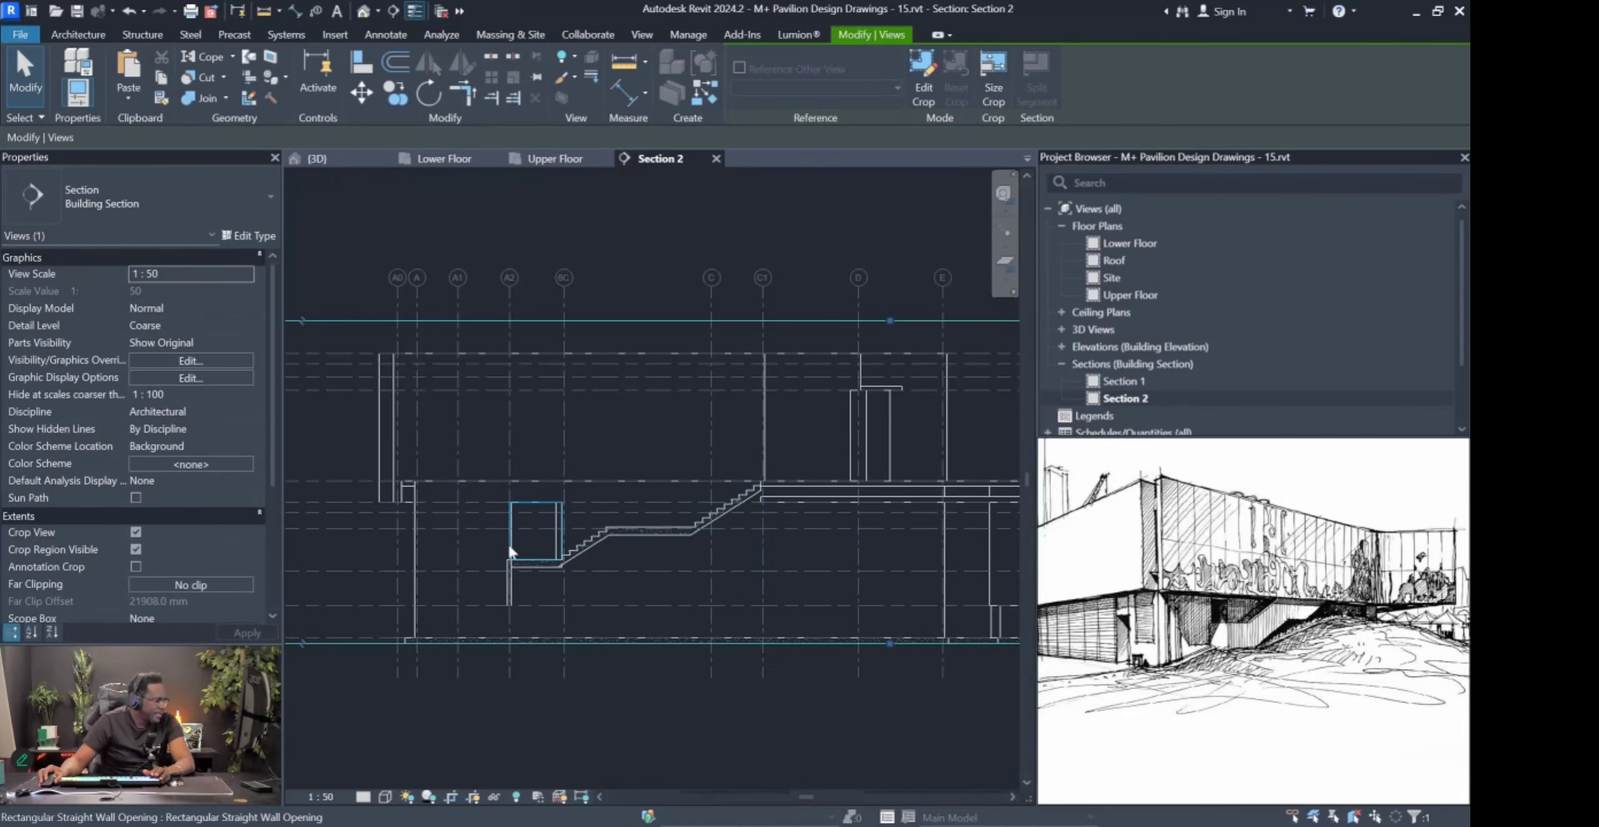
scroll(509, 550, up, 1)
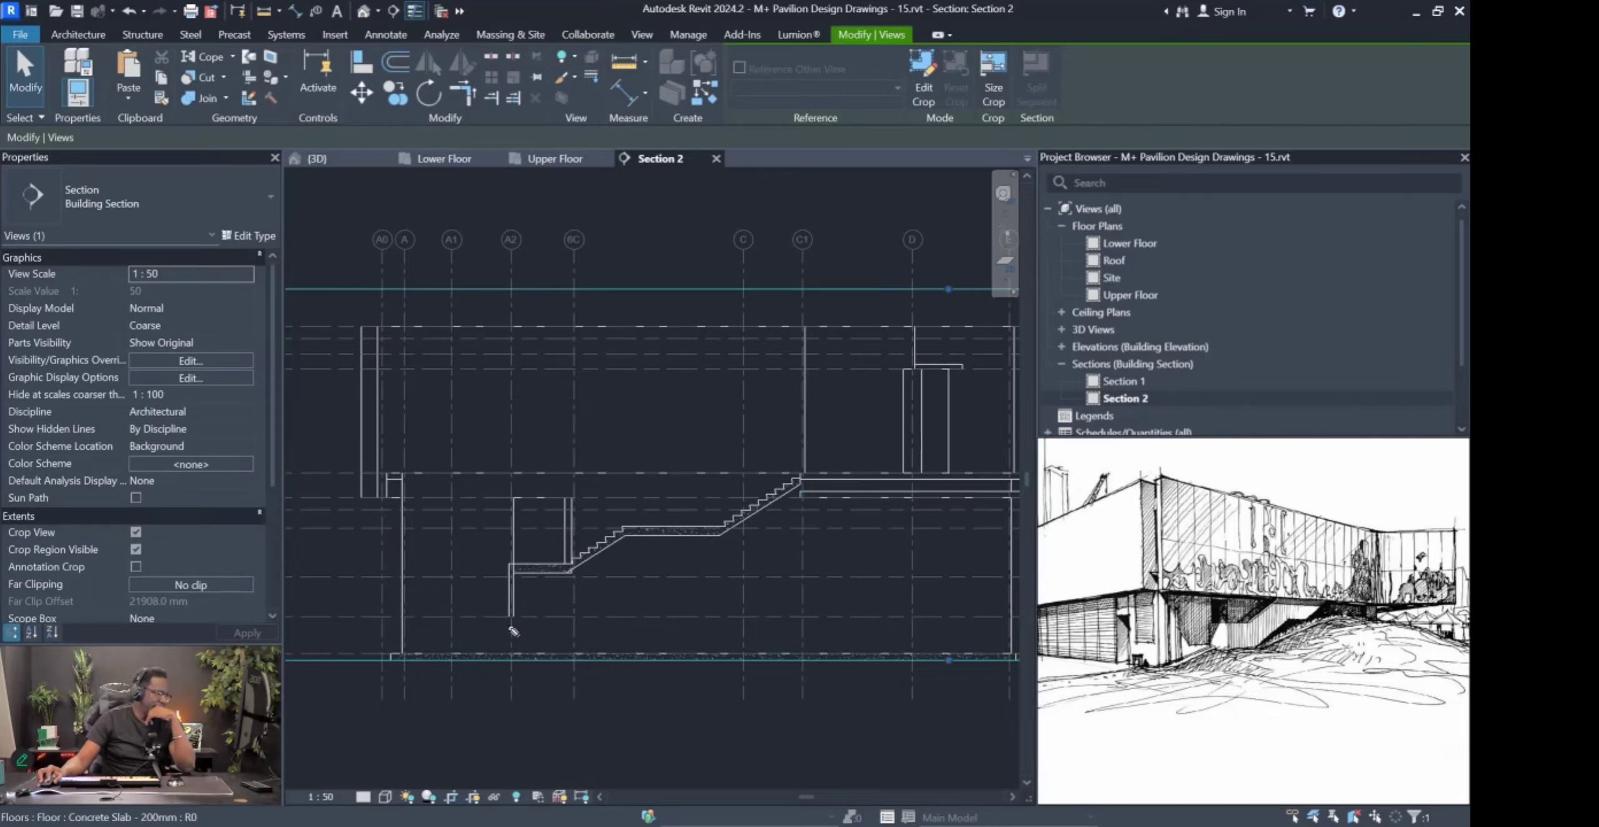
drag(513, 620, 519, 488)
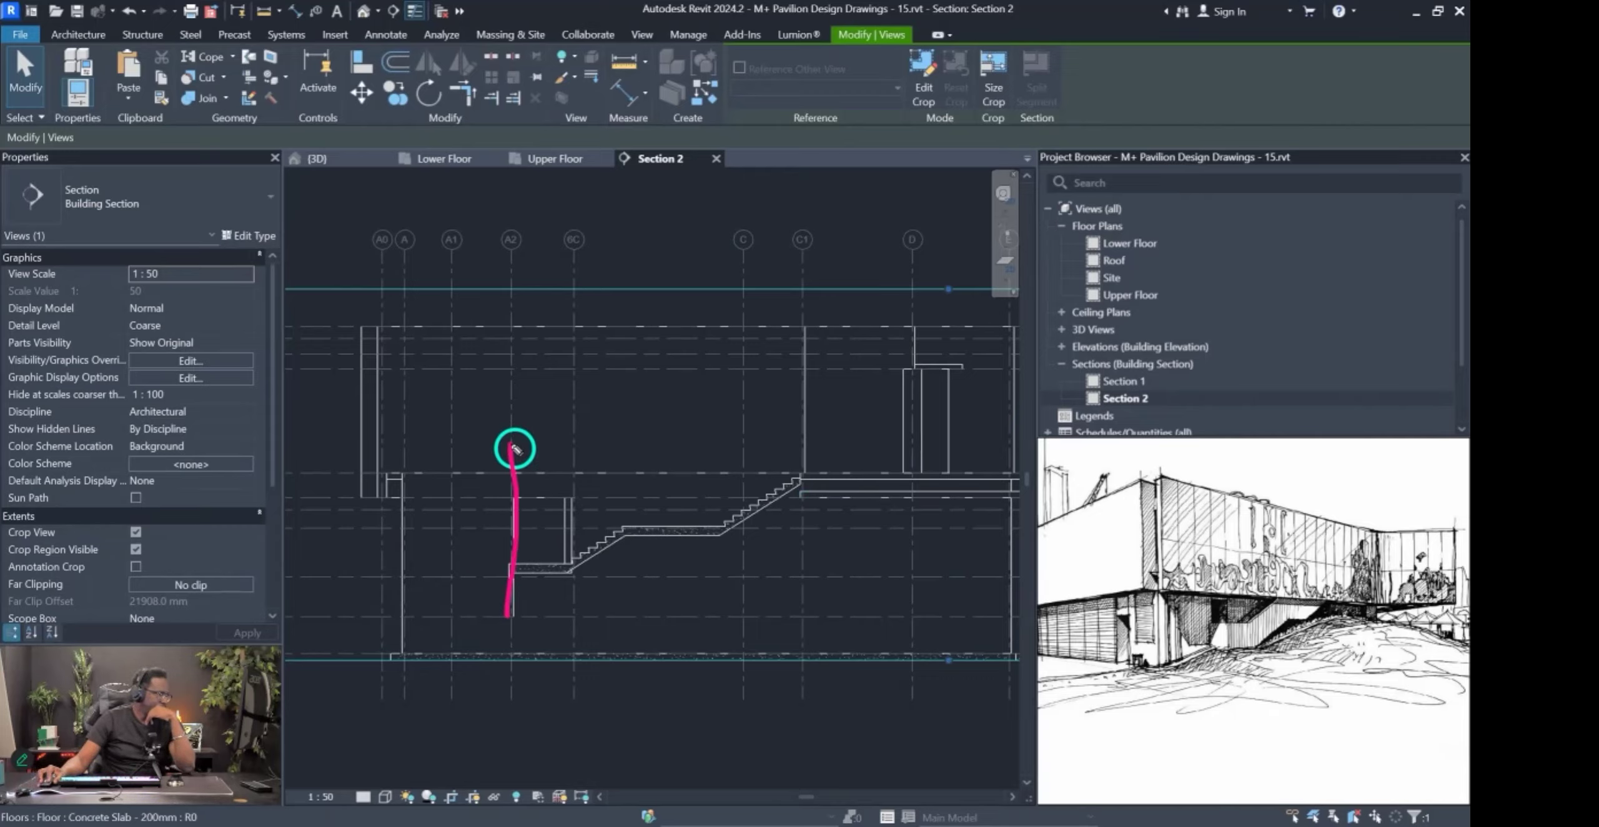
mouse_move(516, 408)
mouse_down()
mouse_move(514, 353)
mouse_move(802, 345)
mouse_move(799, 627)
mouse_move(496, 620)
mouse_up()
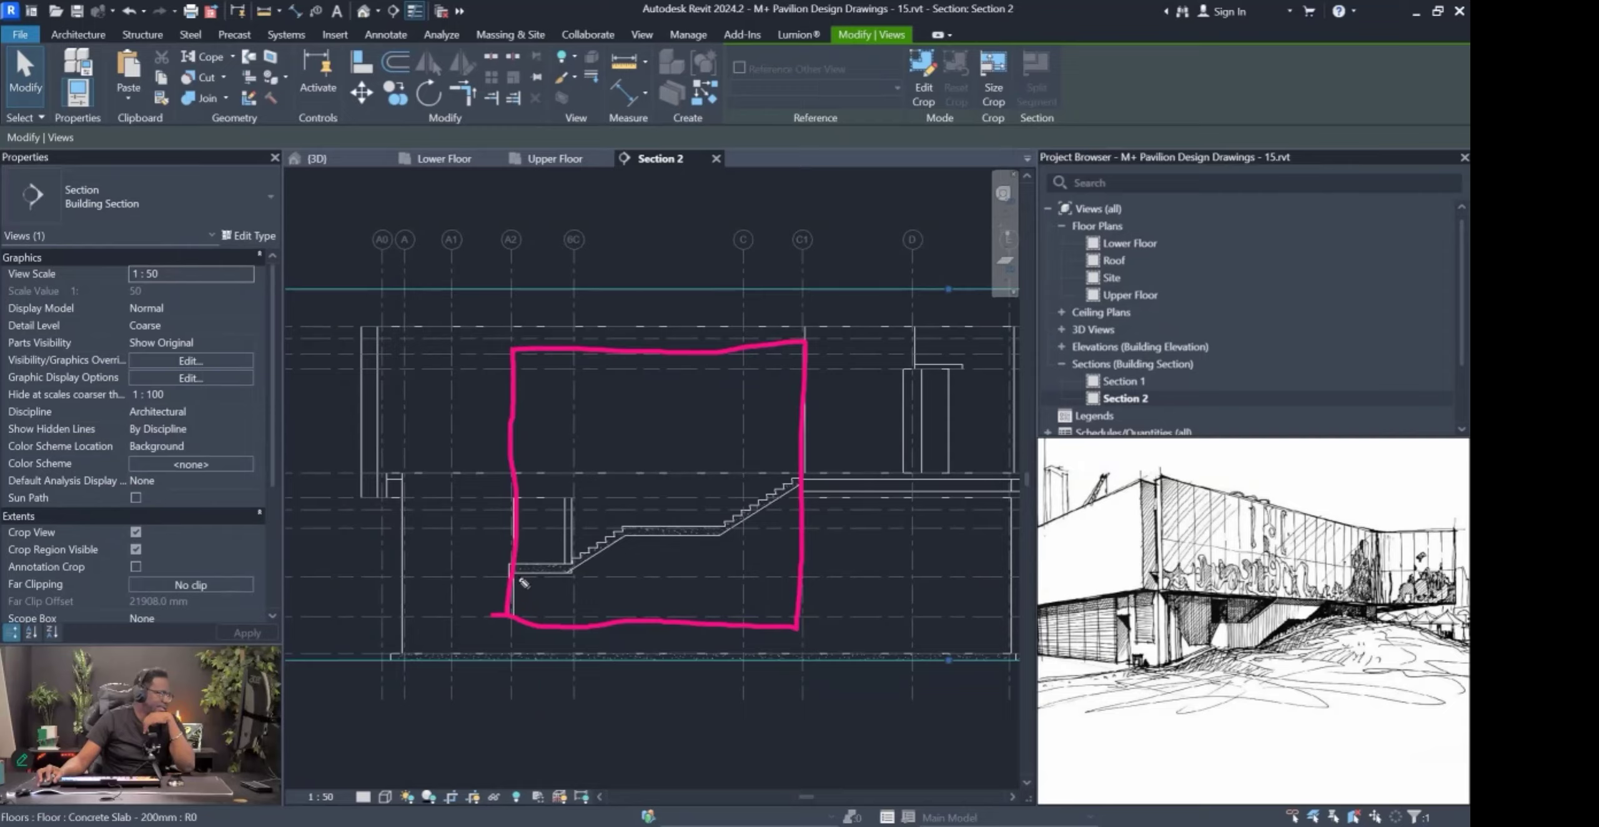
mouse_move(576, 570)
mouse_down()
mouse_move(625, 535)
mouse_move(725, 536)
mouse_move(817, 491)
mouse_up()
drag(808, 434, 517, 525)
mouse_move(543, 371)
mouse_down()
mouse_move(560, 496)
mouse_move(699, 450)
mouse_move(810, 370)
mouse_up()
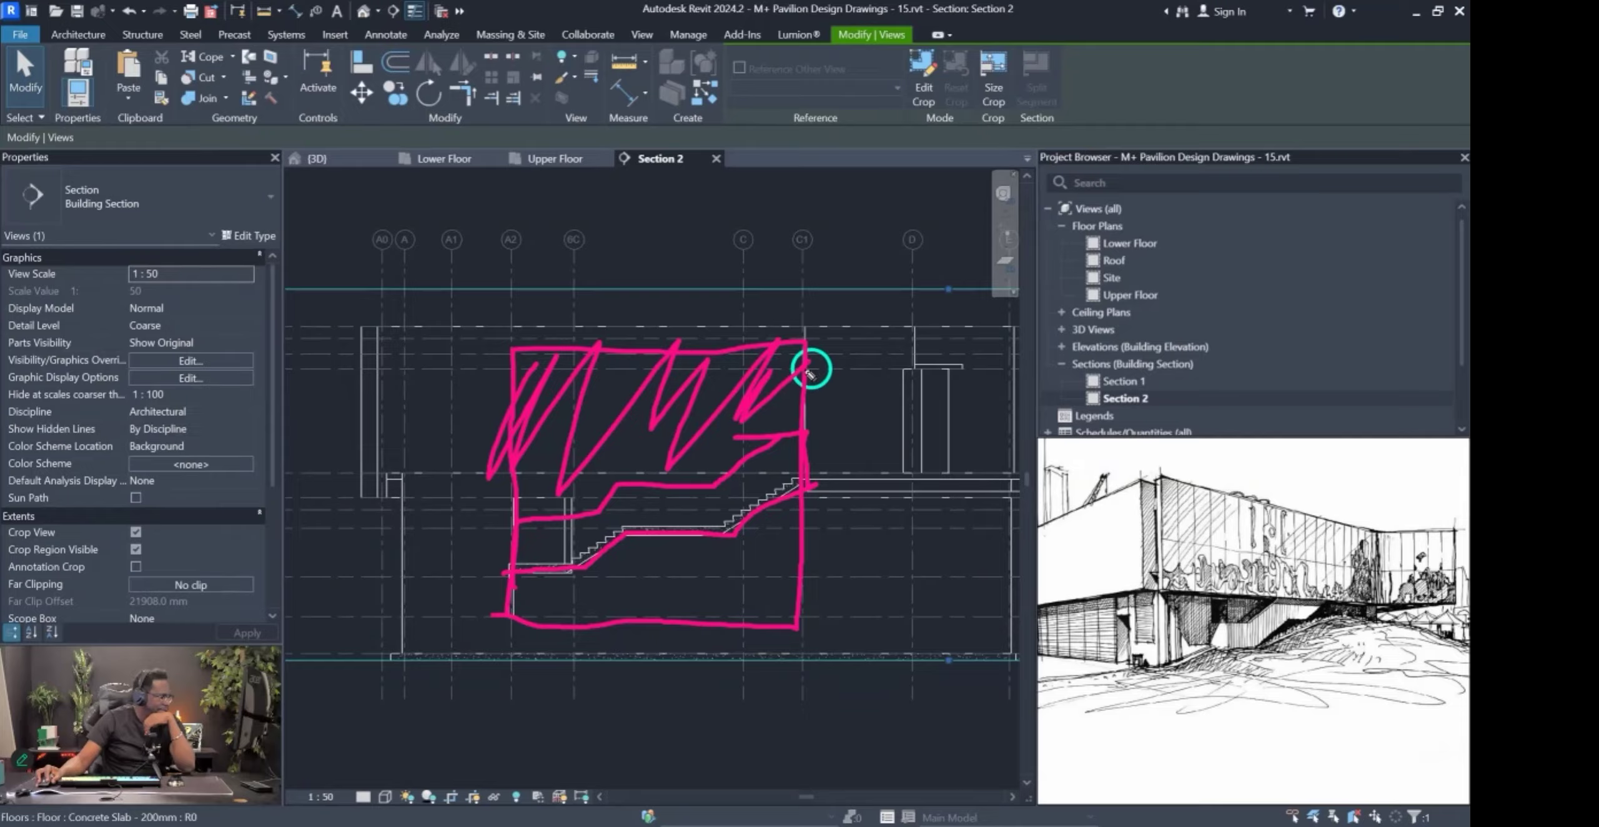
mouse_move(792, 509)
mouse_down()
mouse_move(732, 553)
mouse_move(499, 632)
mouse_move(567, 659)
mouse_up()
mouse_move(900, 319)
mouse_down()
mouse_move(828, 429)
mouse_move(777, 448)
mouse_up()
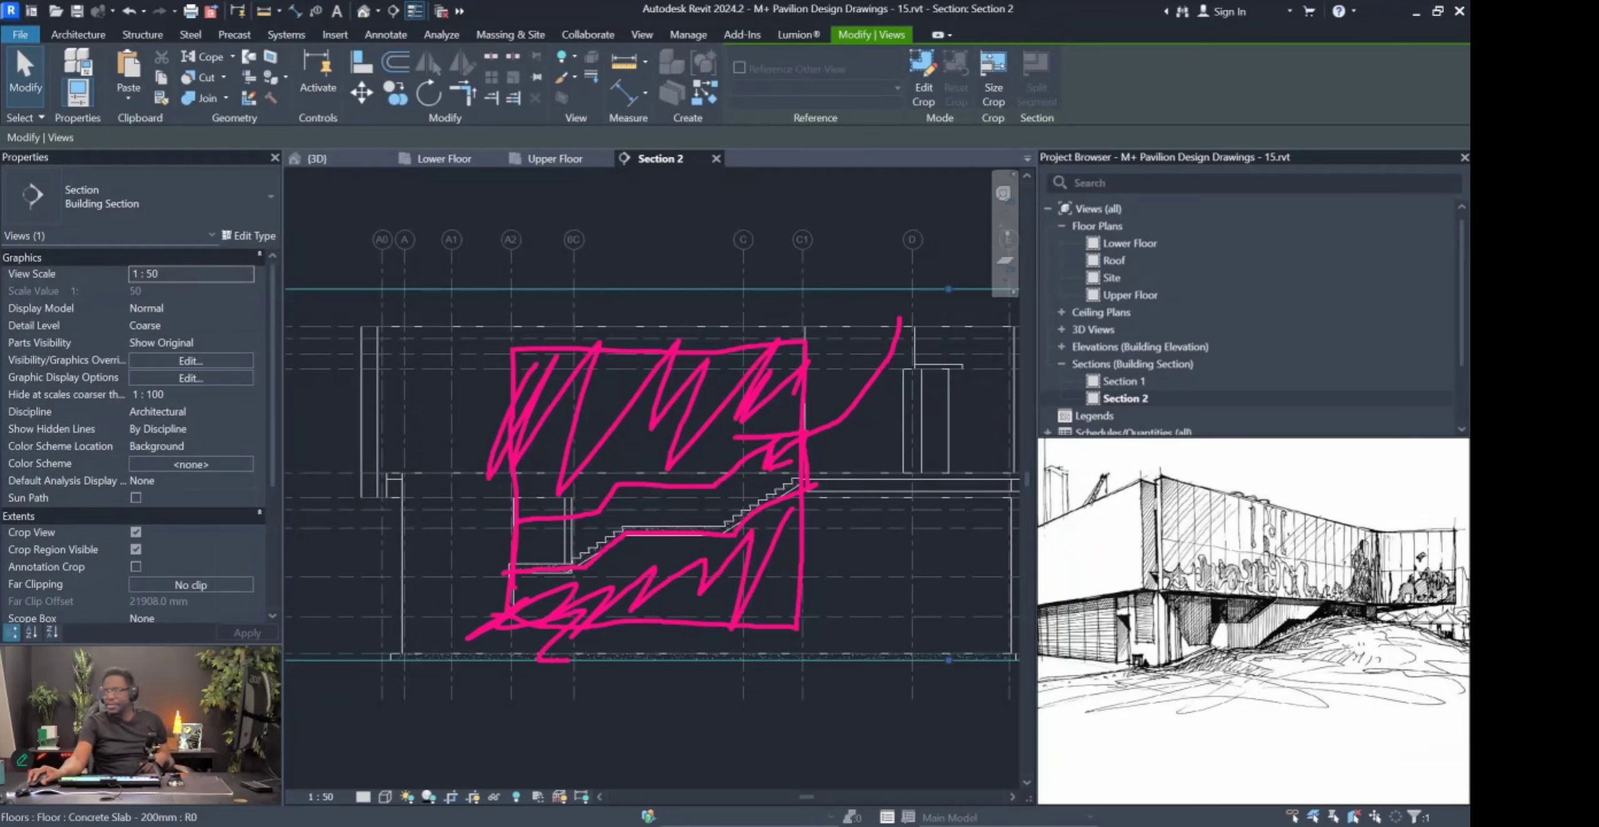
key(Escape)
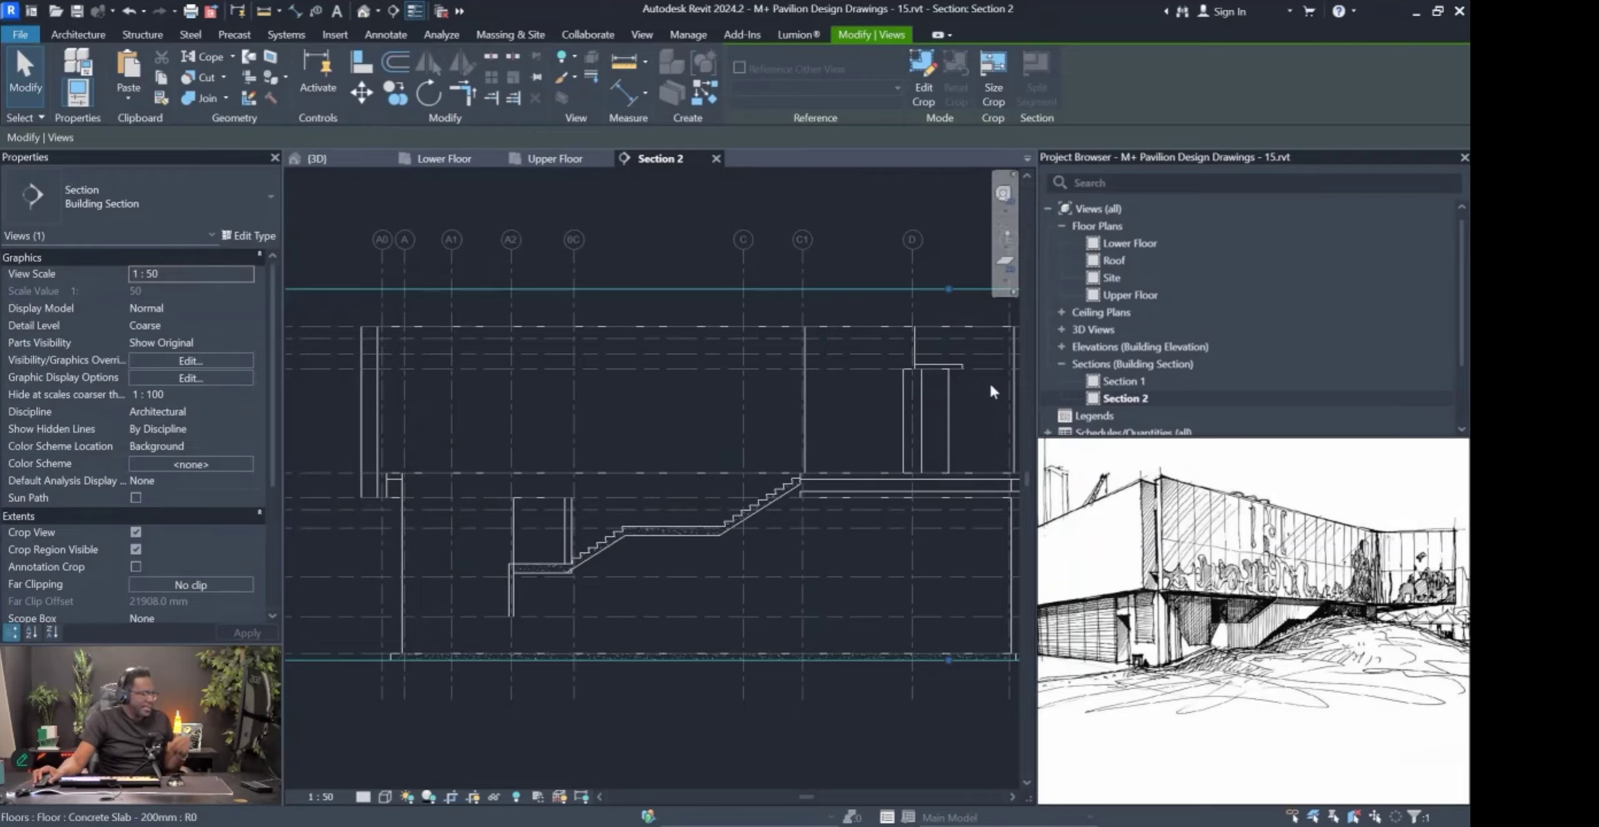
On the Lower Floor plan, draw a Generic - 150mm wall about 8930 mm long by Finish Face: Exterior along the upper flights' outer edge.
double_click(1129, 243)
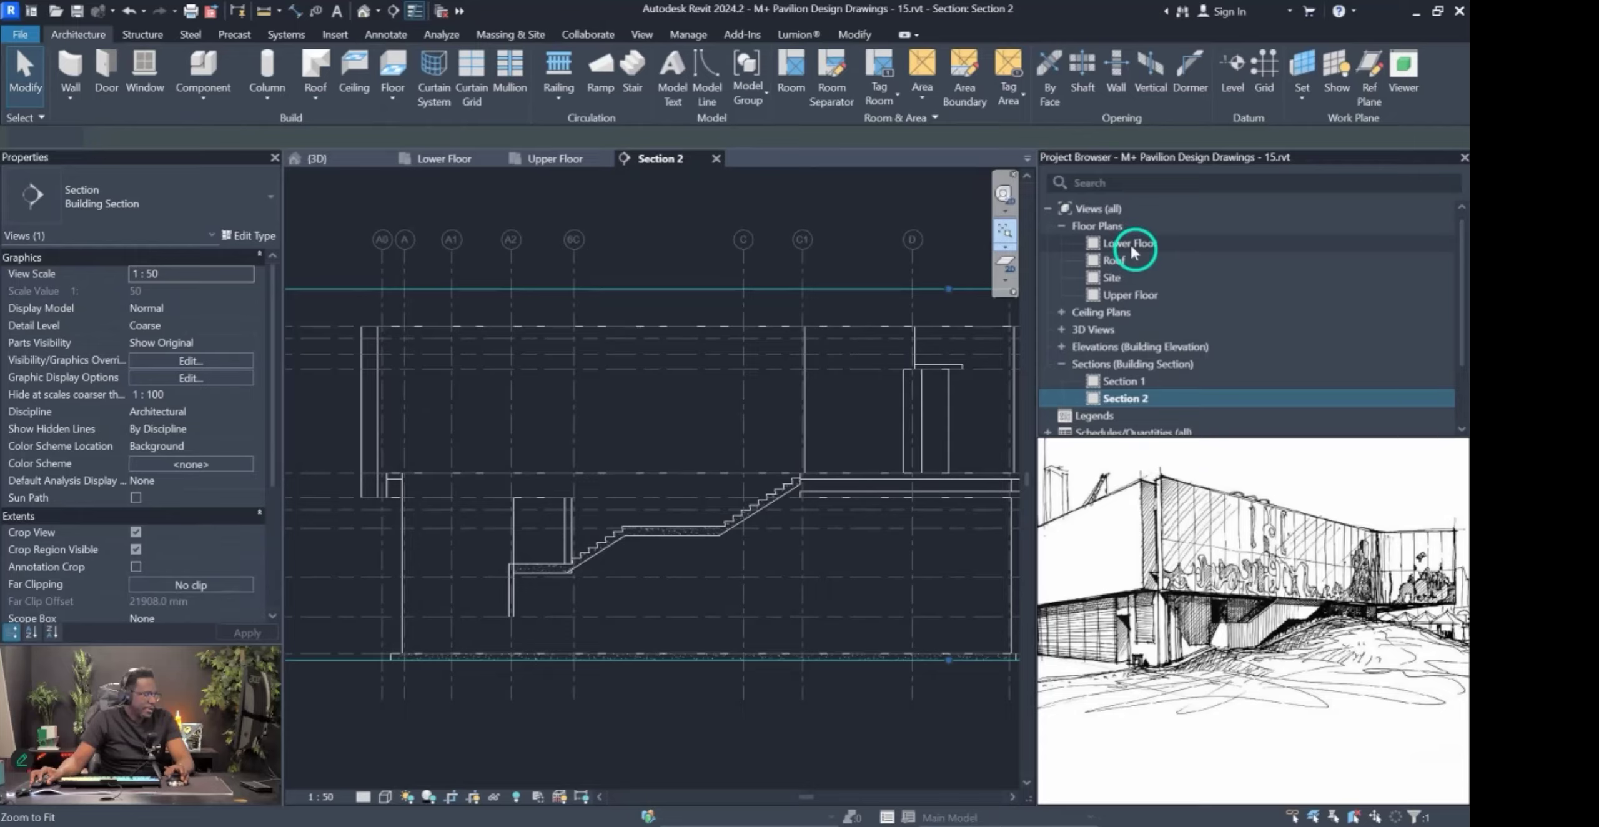
scroll(717, 499, down, 3)
scroll(717, 499, up, 5)
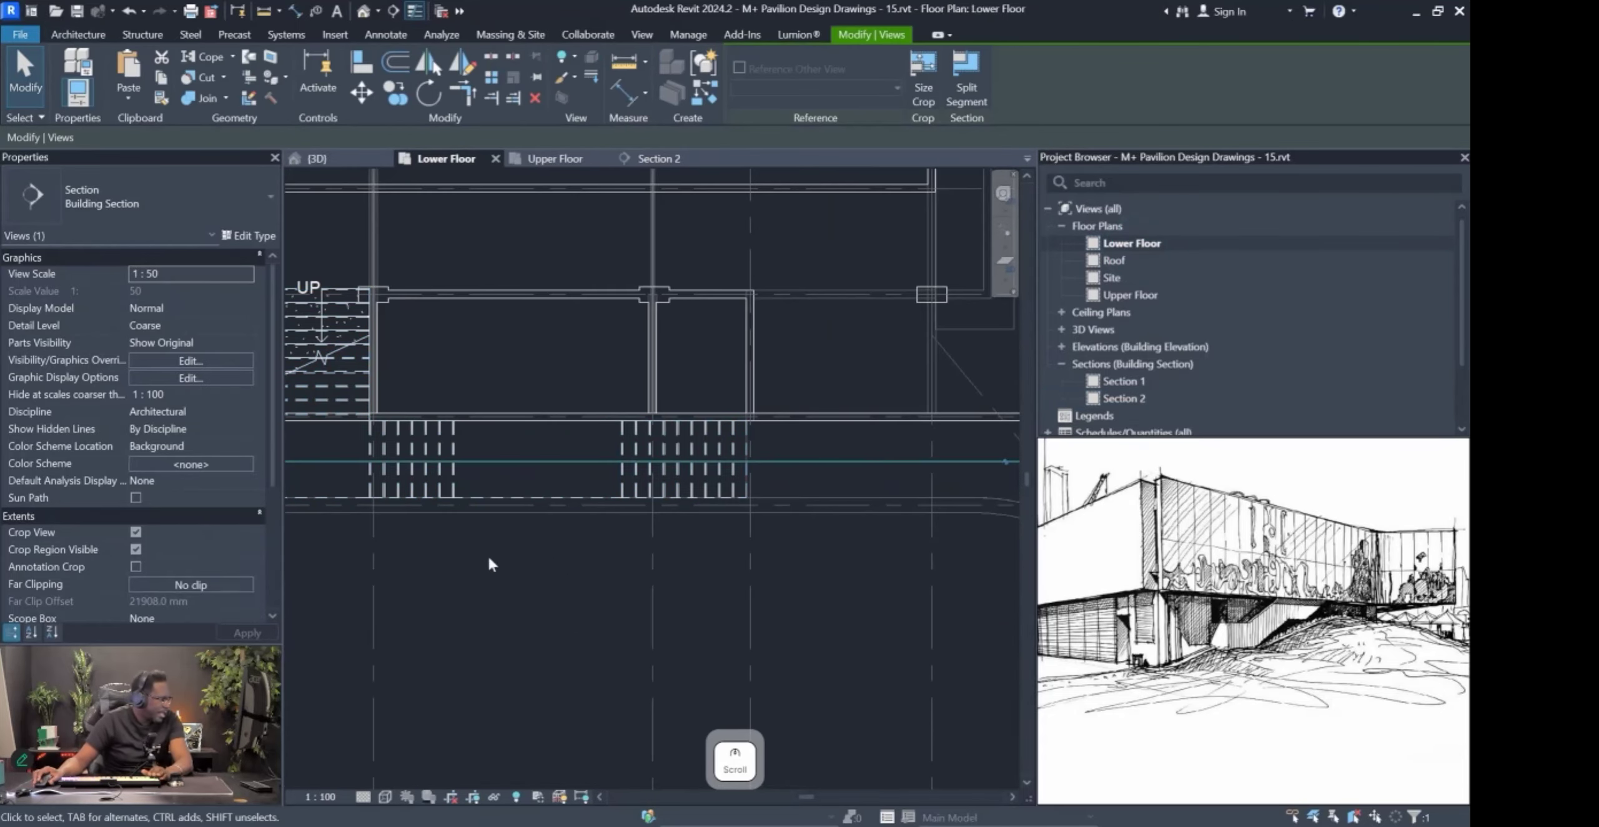
key(Escape)
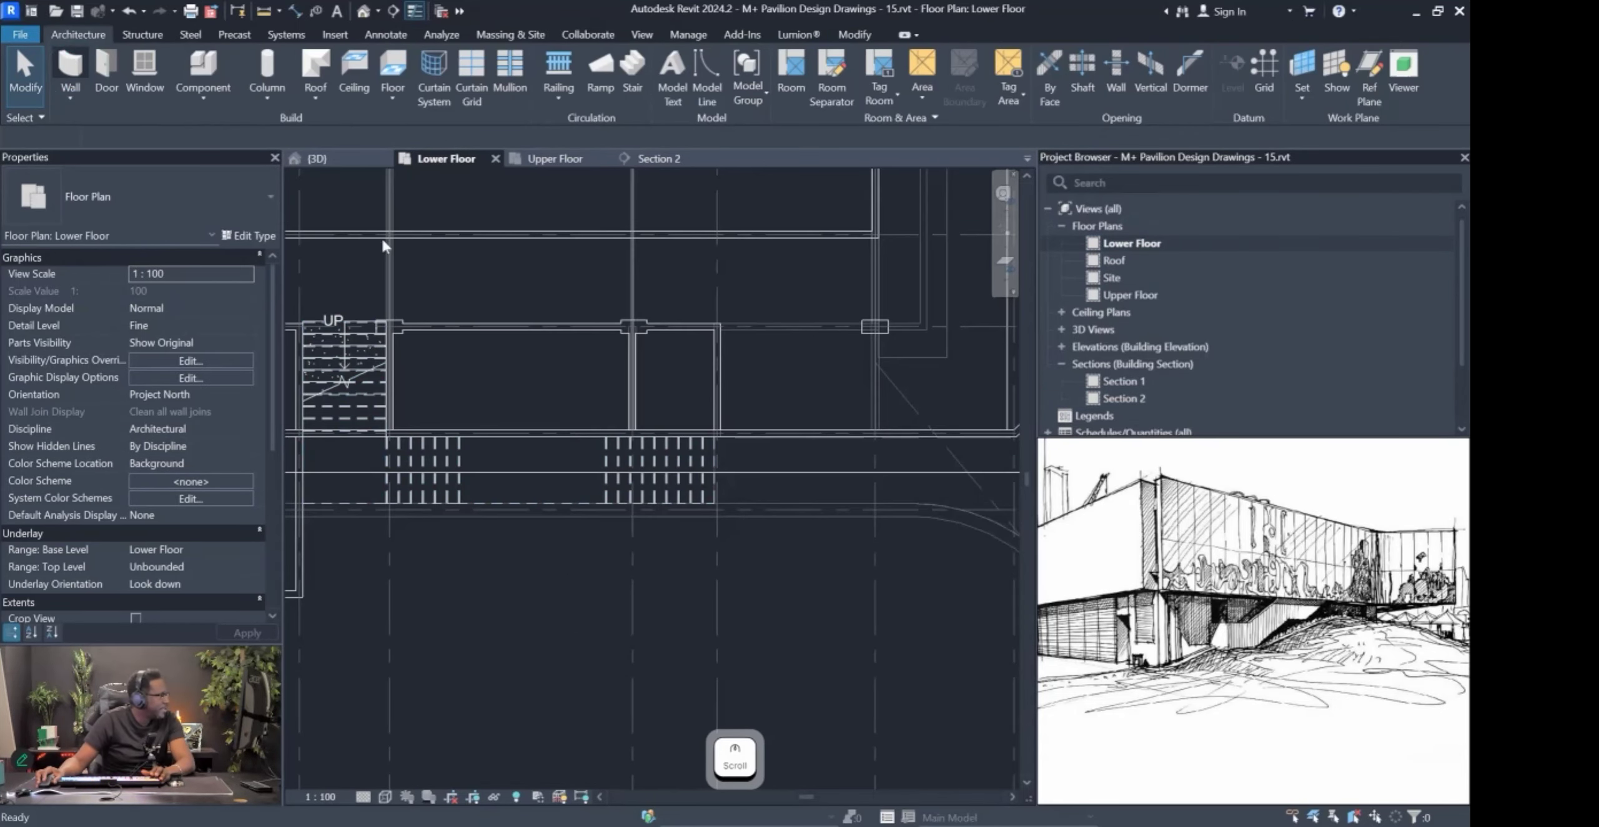
key(w)
key(a)
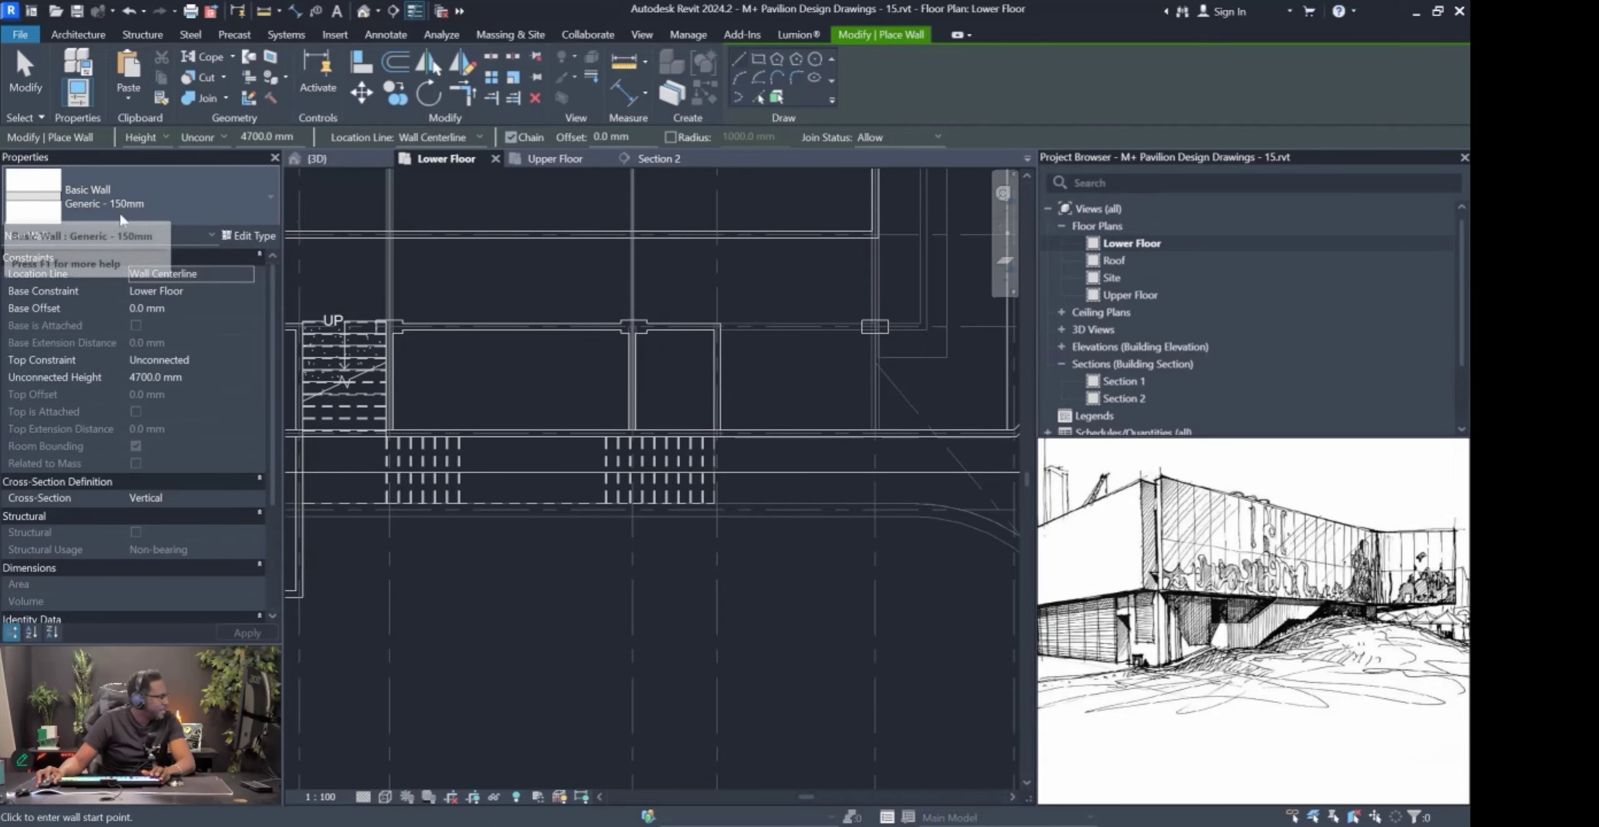
scroll(717, 521, down, 2)
scroll(437, 518, up, 5)
scroll(482, 497, up, 1)
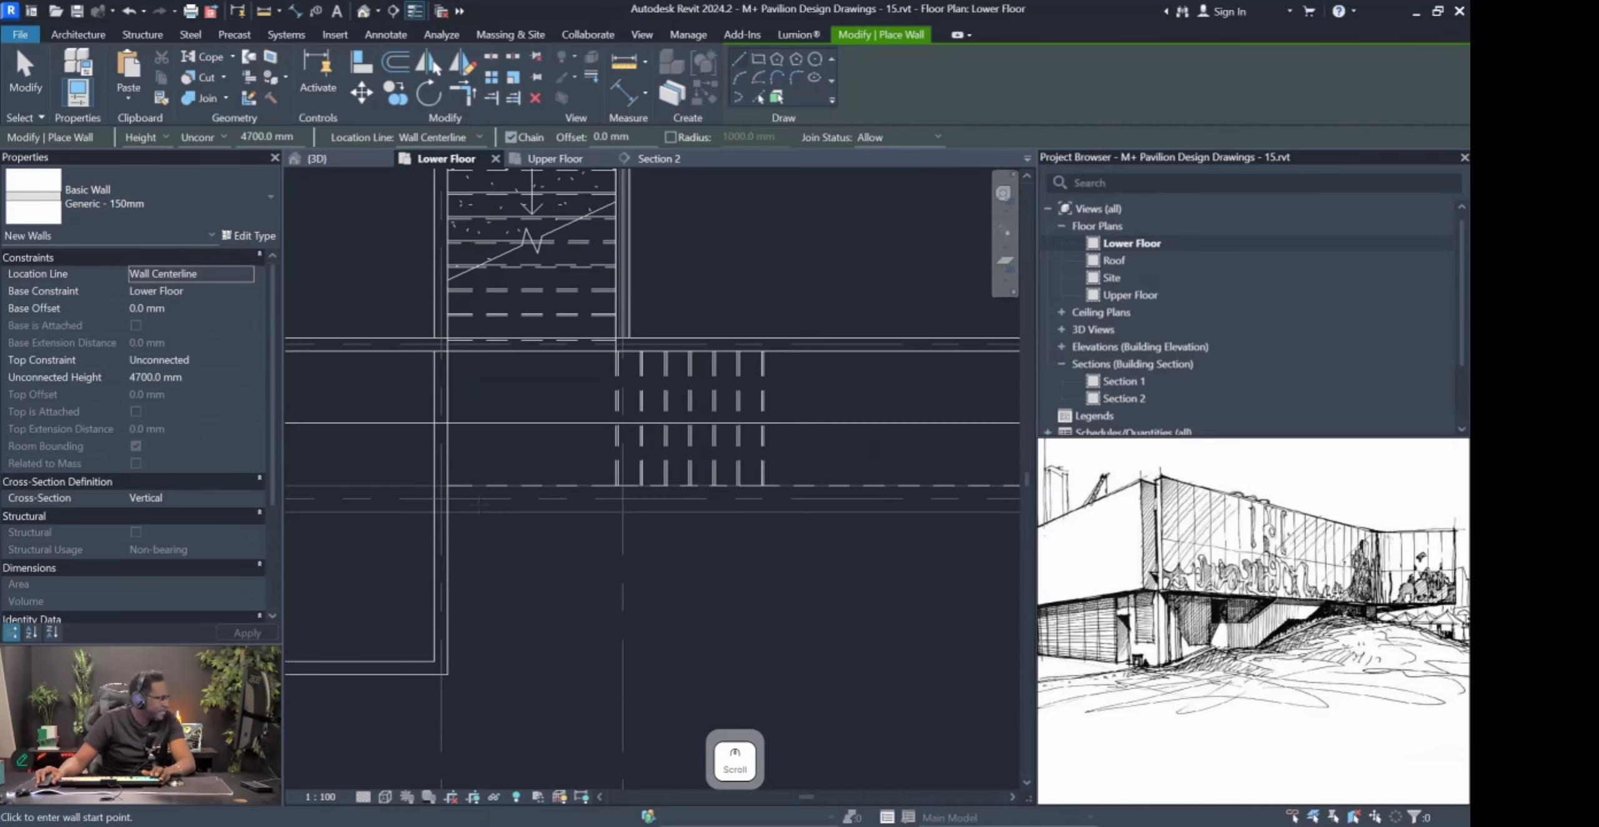
click(244, 274)
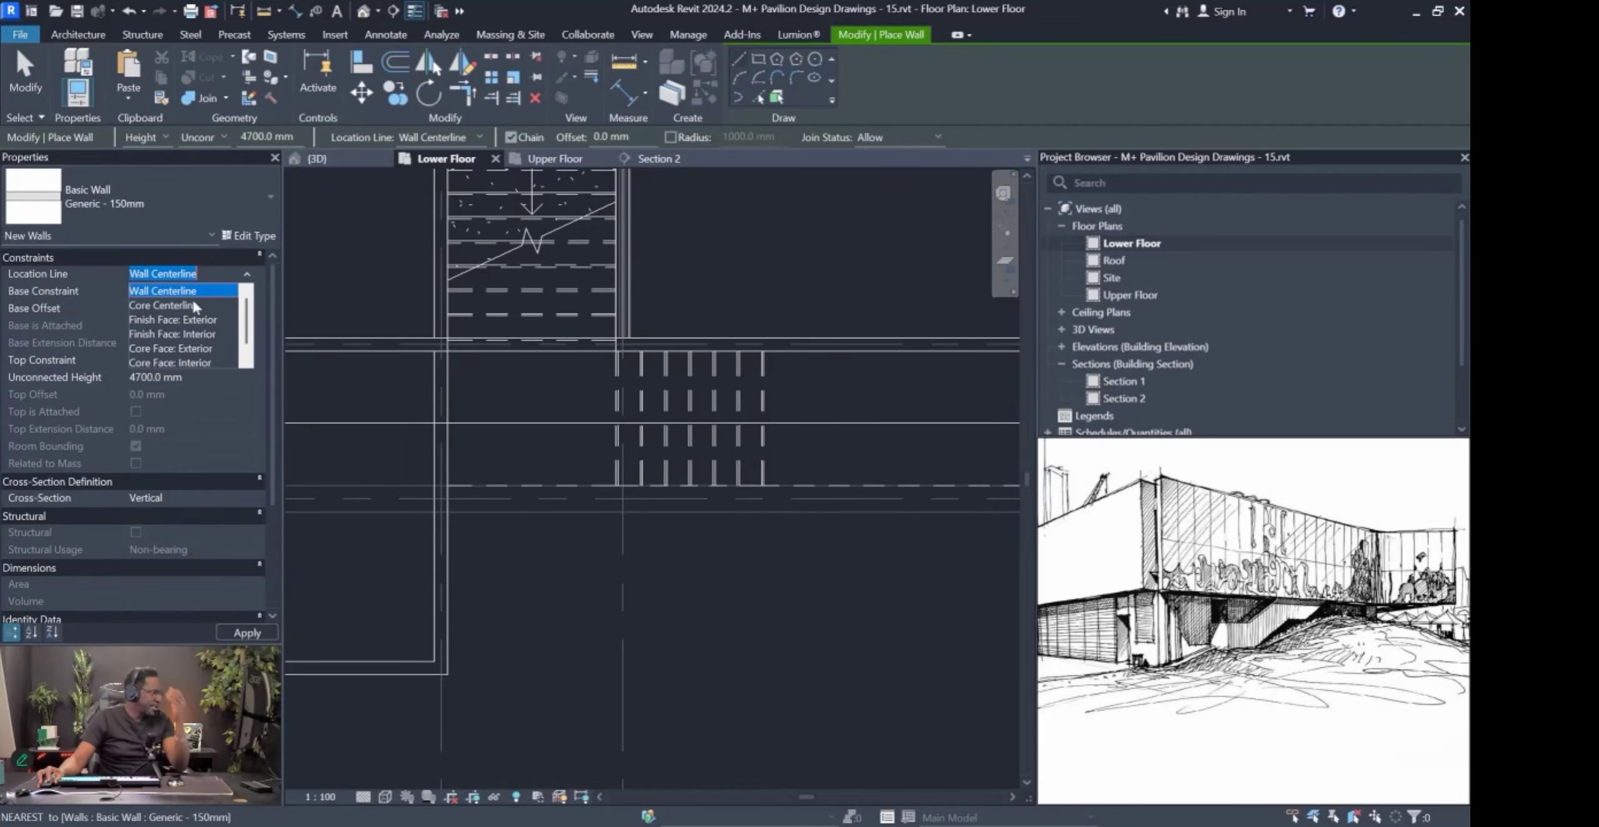
click(187, 320)
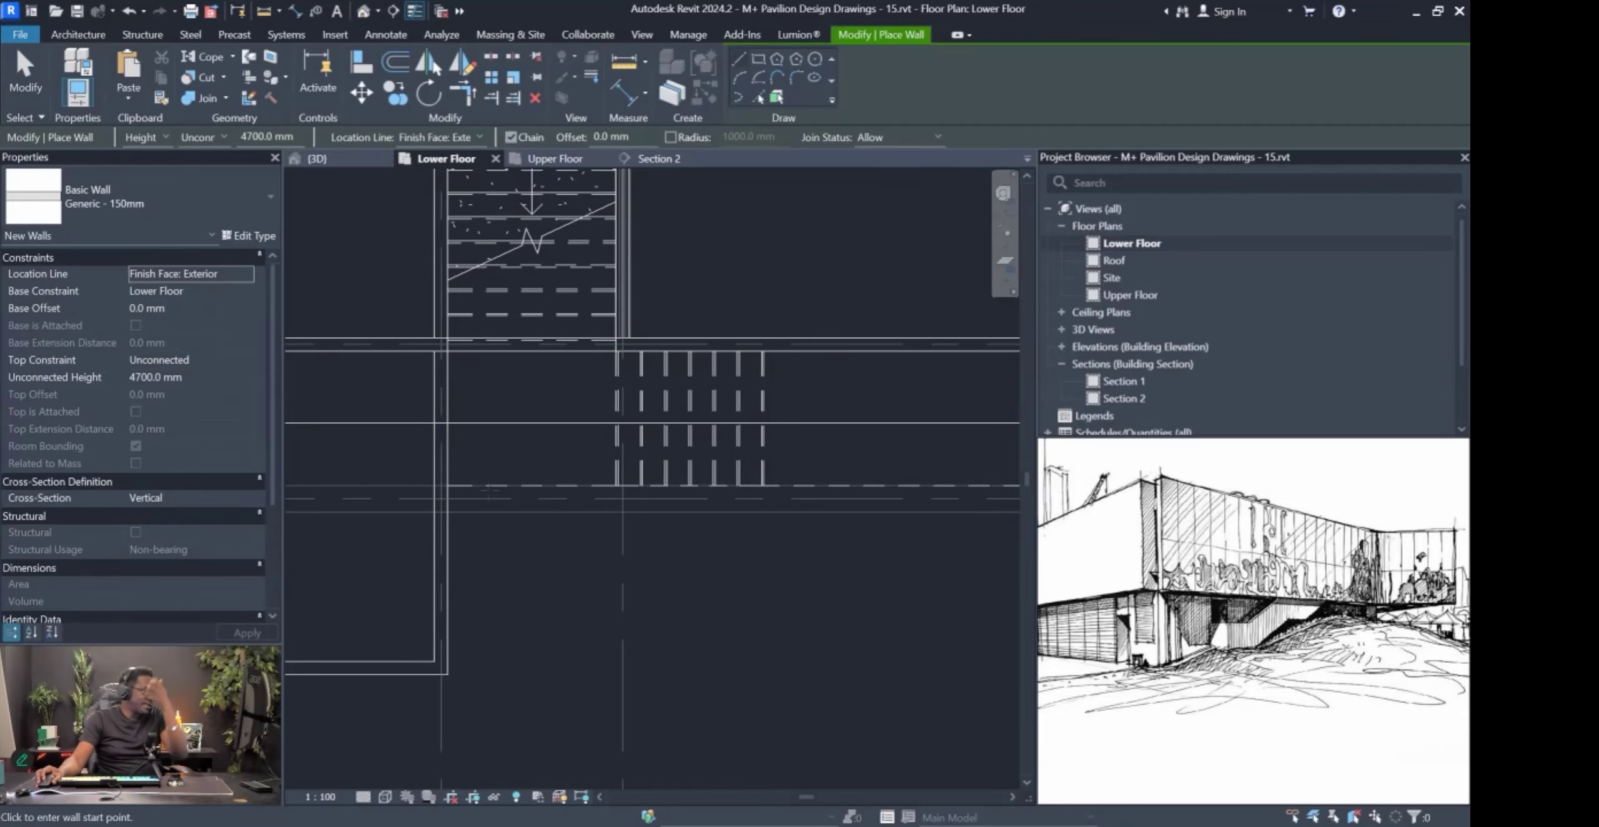
scroll(517, 487, down, 3)
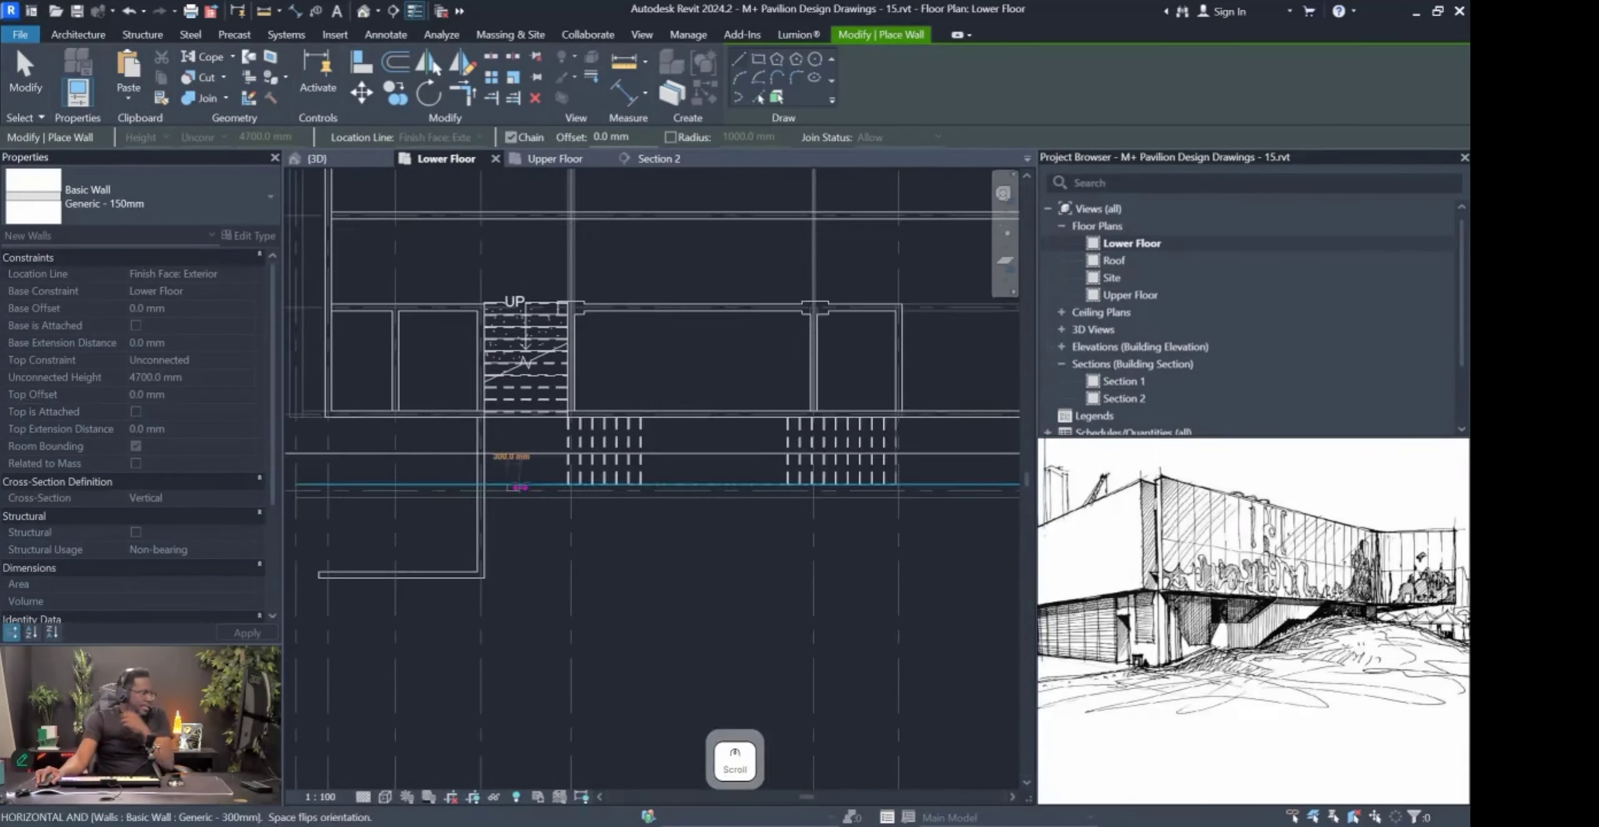
click(517, 488)
scroll(852, 483, up, 2)
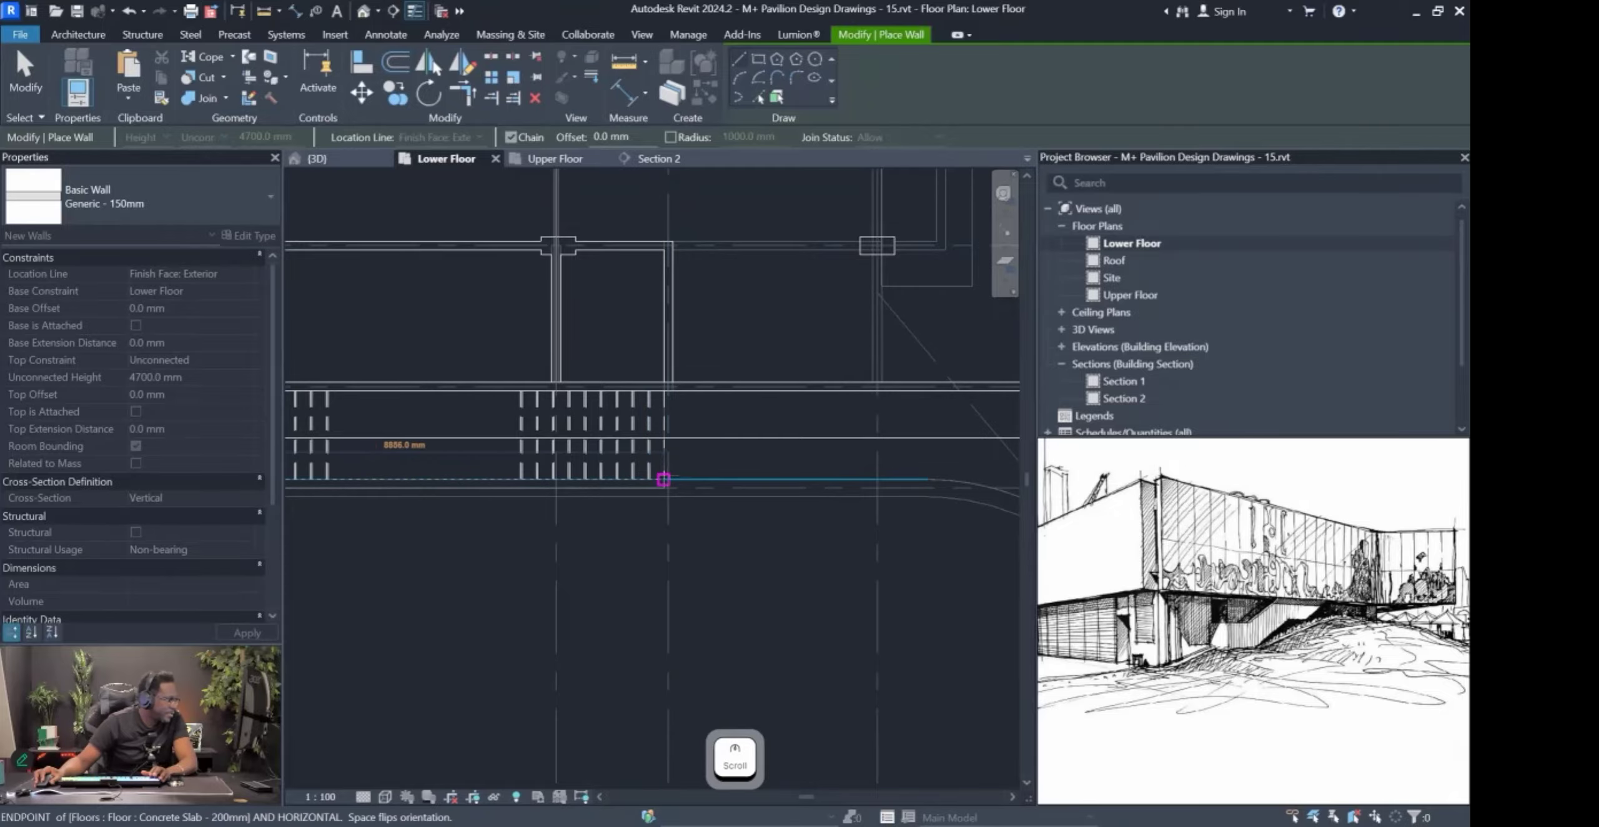
scroll(663, 480, up, 2)
click(668, 481)
scroll(444, 500, down, 3)
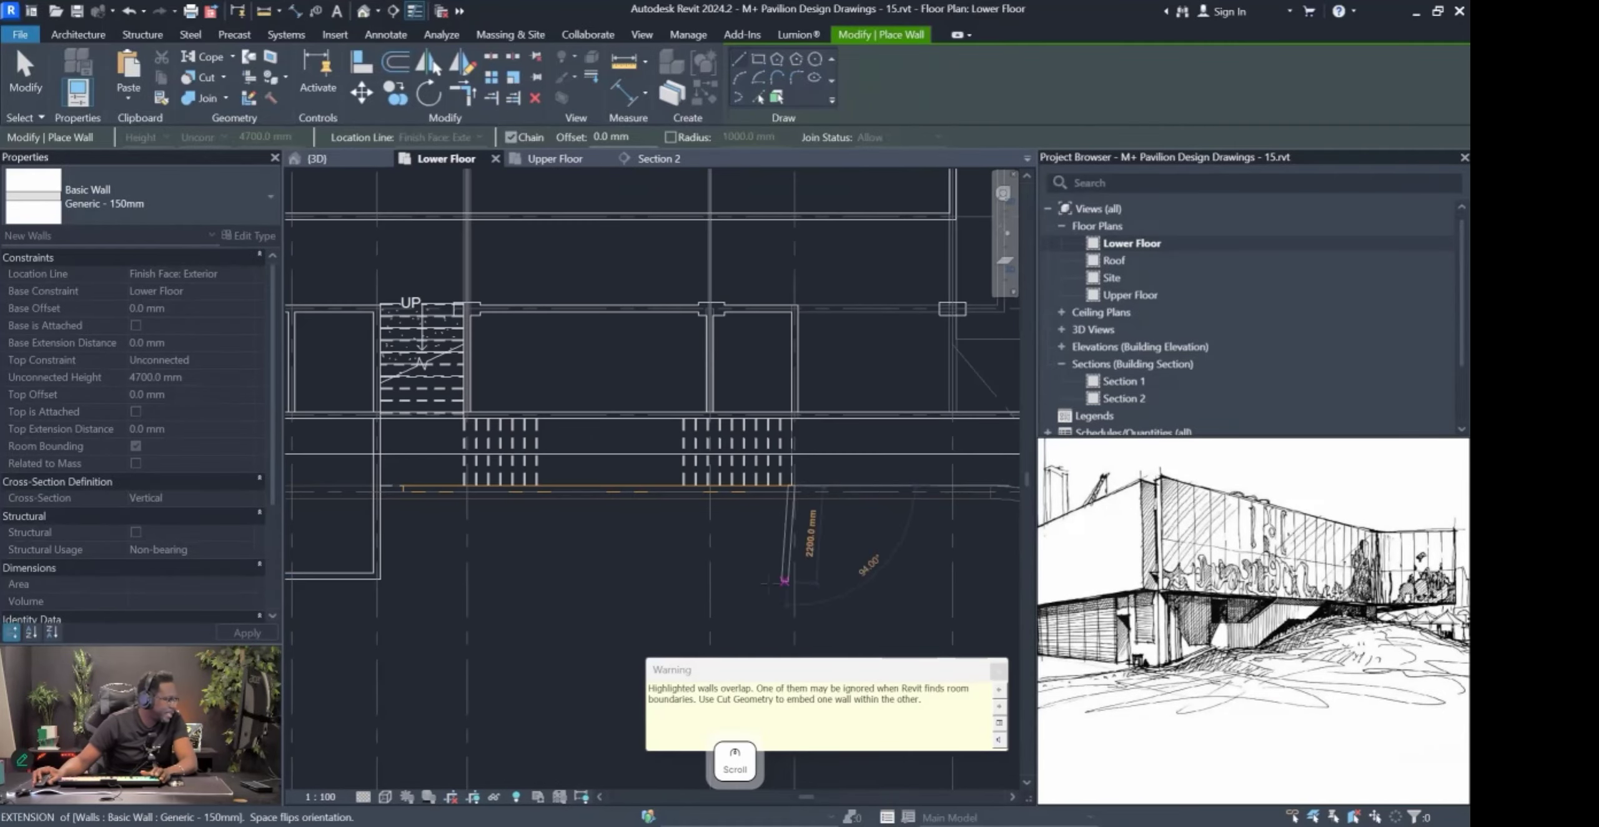
key(Escape)
Extend the new stair wall's near end to the perpendicular low wall beside the first landing.
scroll(432, 493, up, 2)
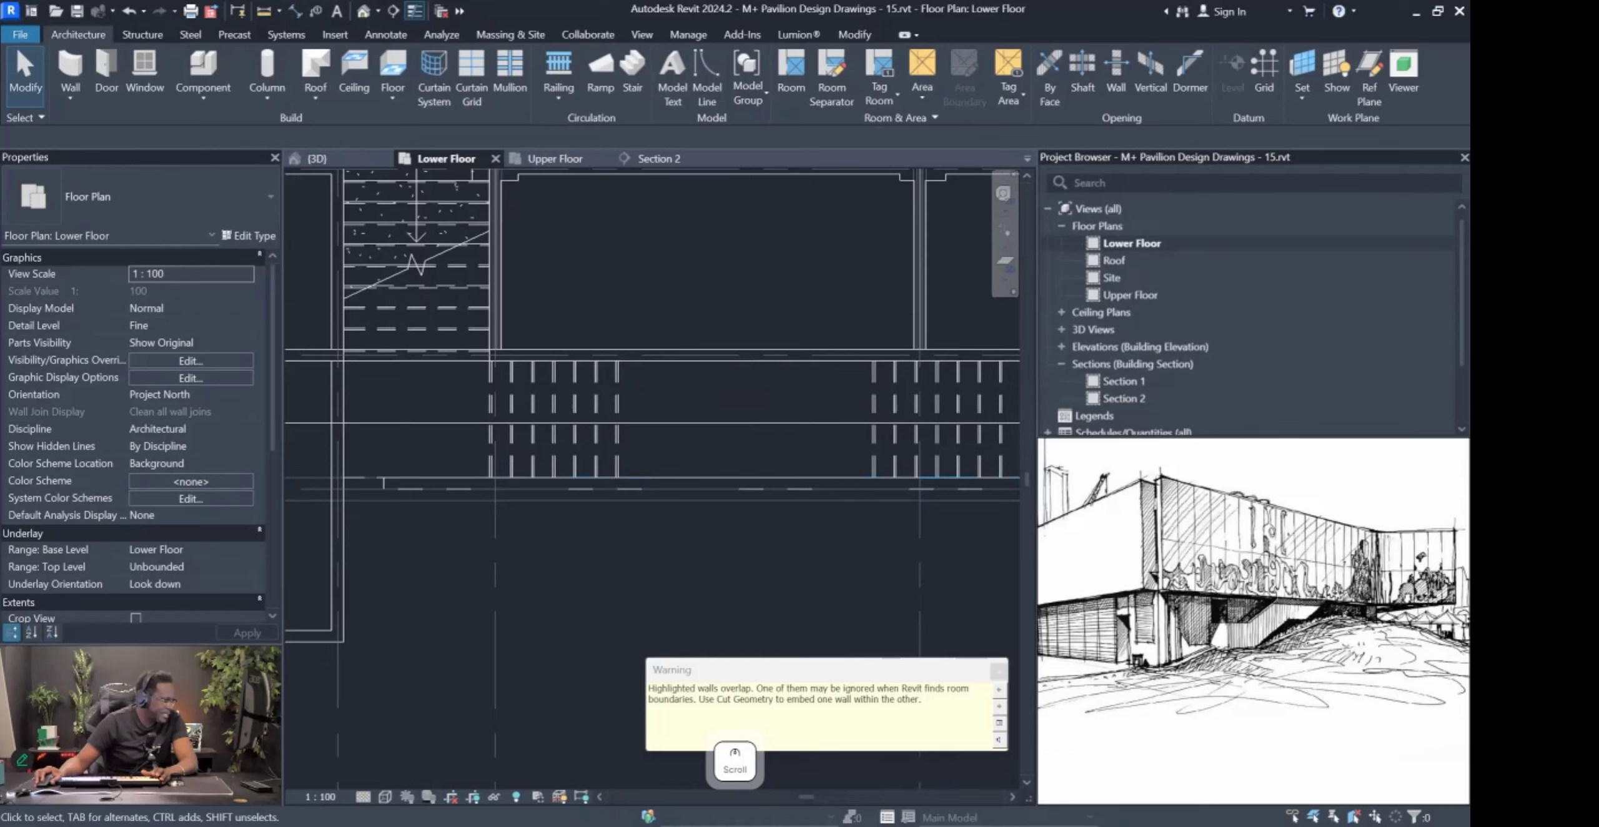
scroll(380, 515, up, 3)
click(379, 465)
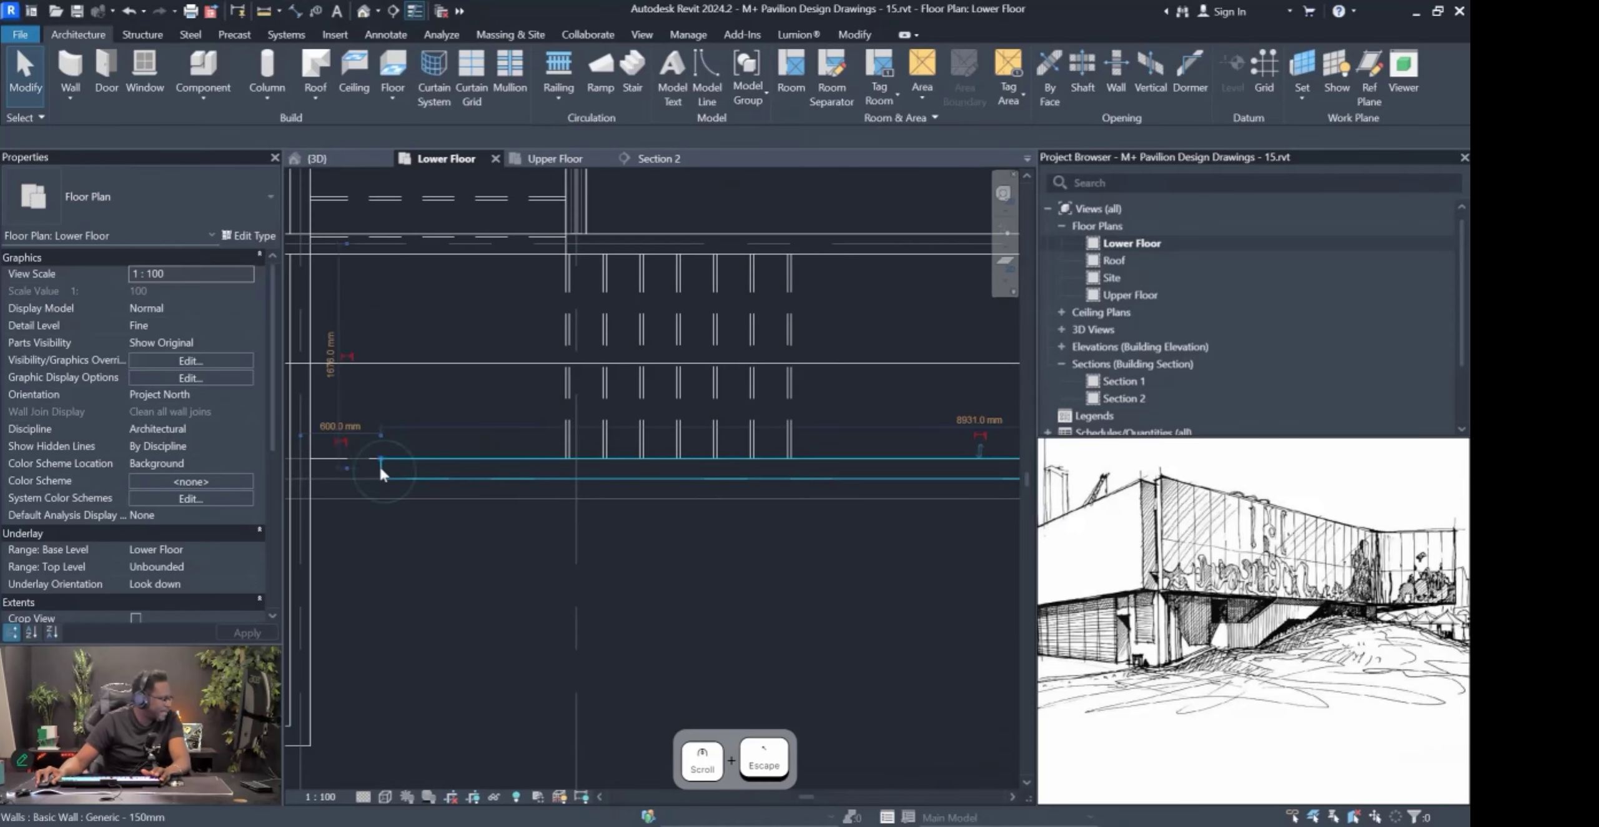
scroll(433, 481, down, 2)
scroll(393, 463, up, 2)
drag(399, 465, 334, 466)
scroll(400, 485, down, 2)
scroll(374, 478, up, 3)
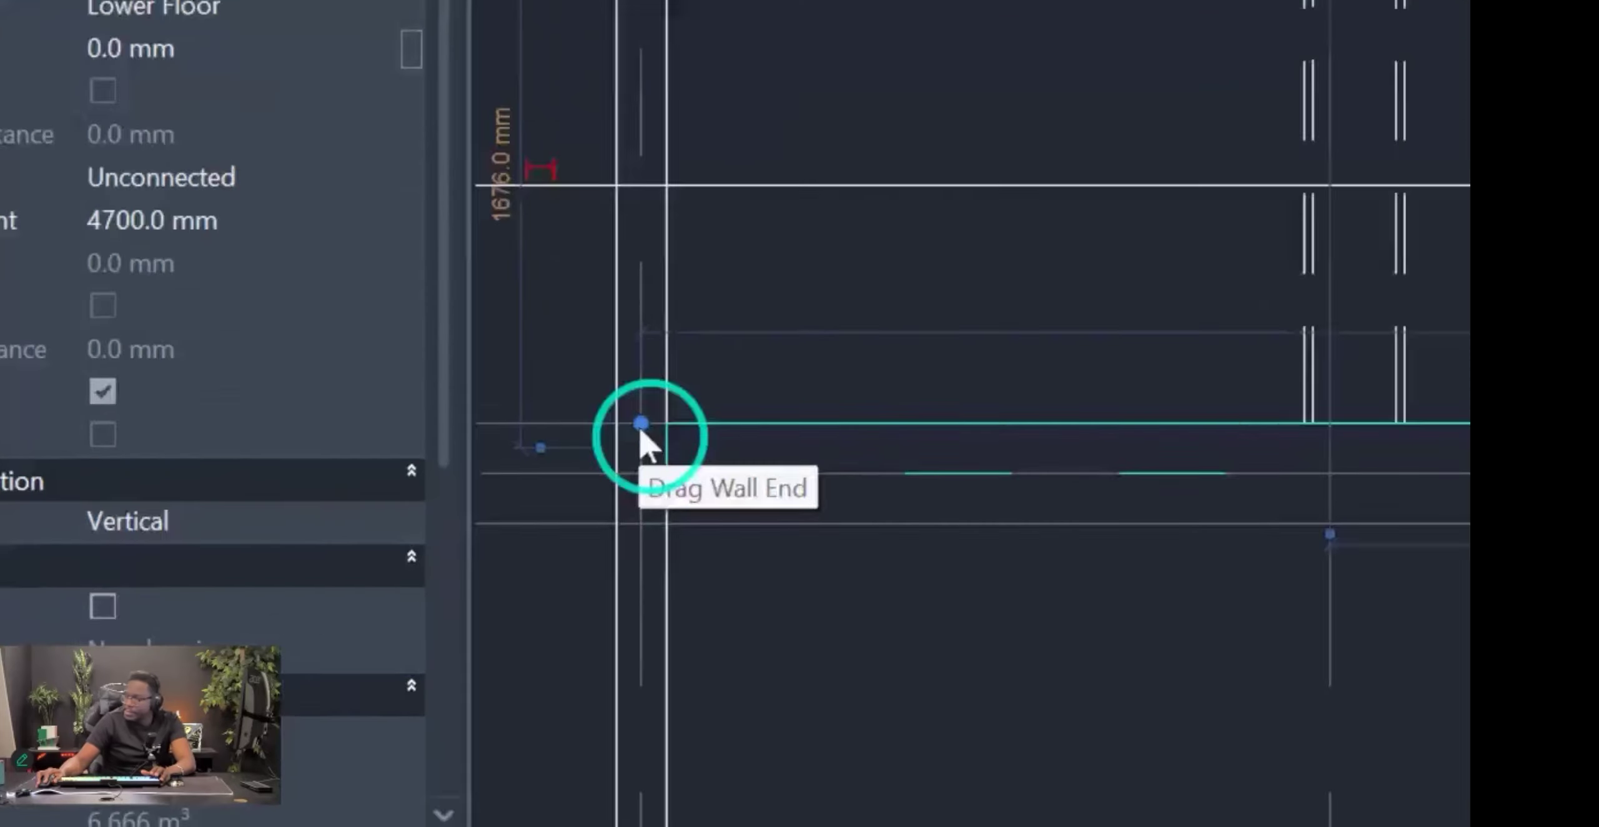
Disallow the join at that wall end and align the end with the perpendicular wall's stair-side face.
right_click(352, 460)
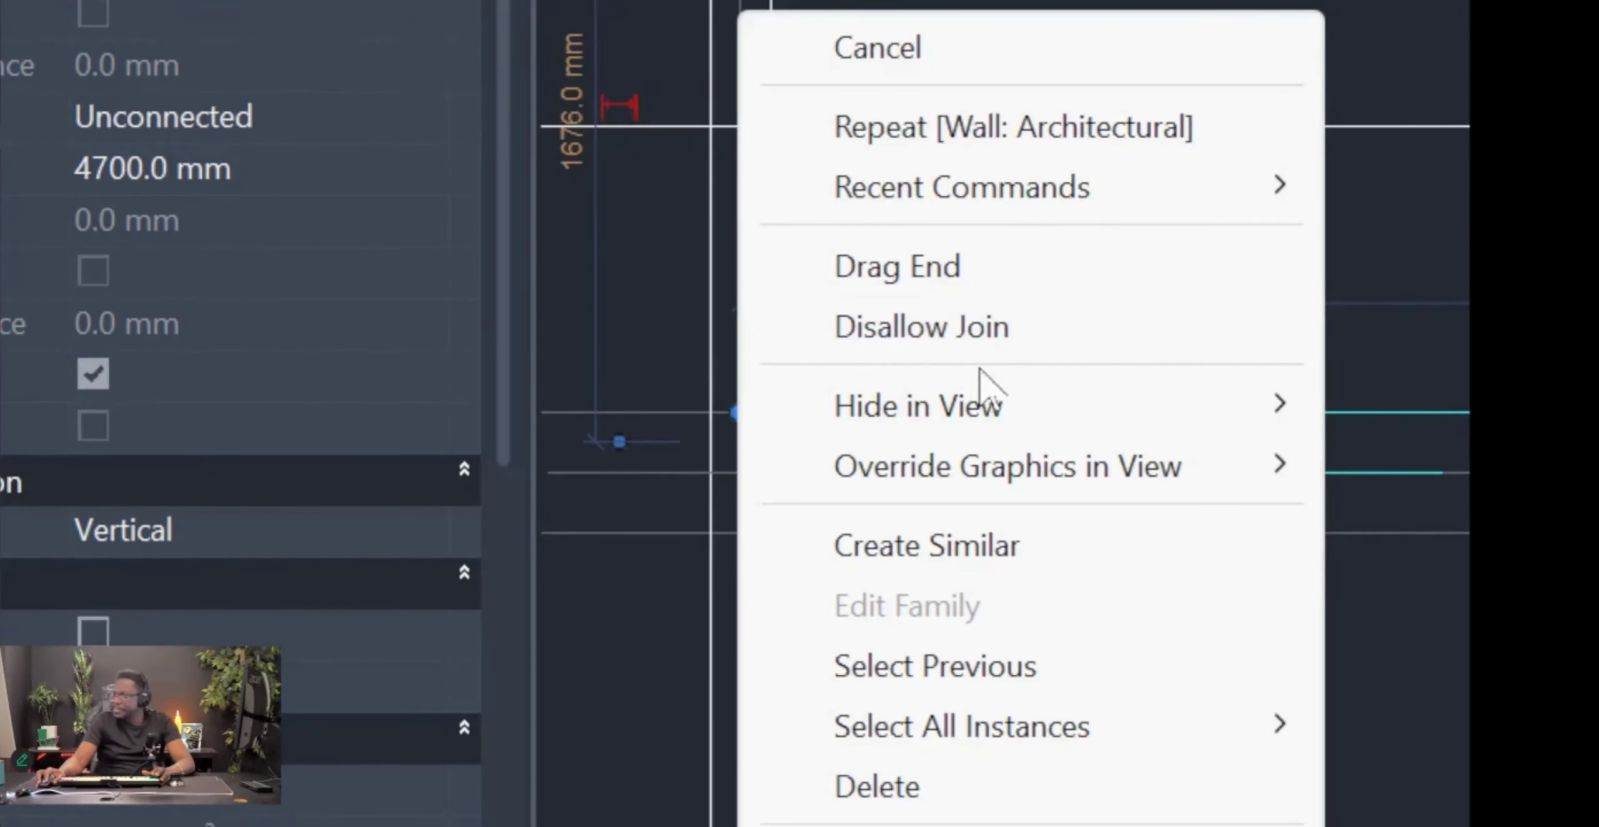
click(936, 331)
drag(740, 411, 763, 413)
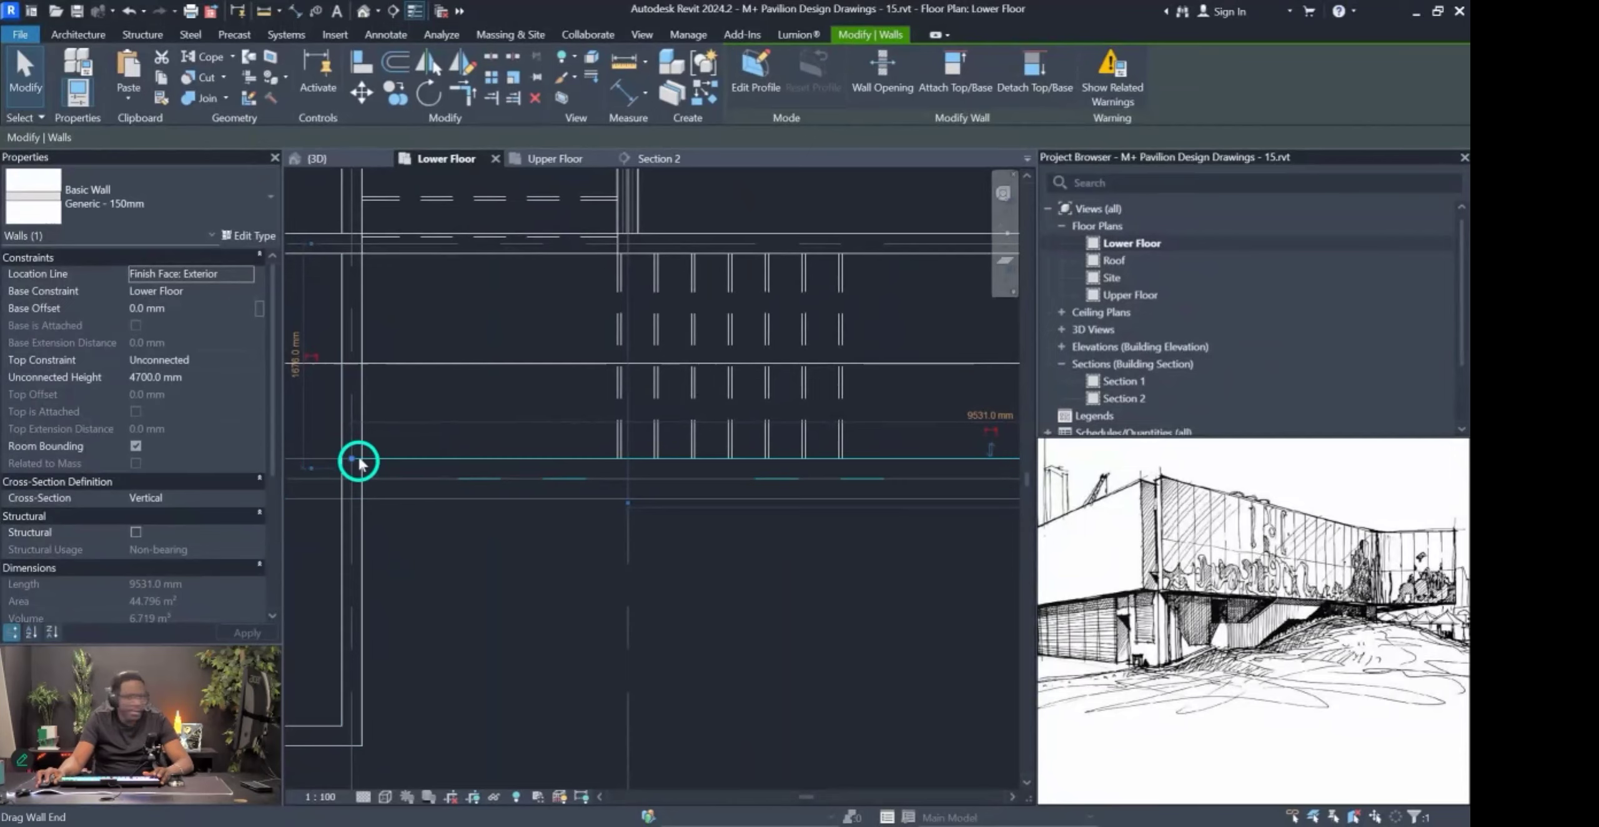
drag(359, 462, 414, 461)
scroll(412, 463, up, 2)
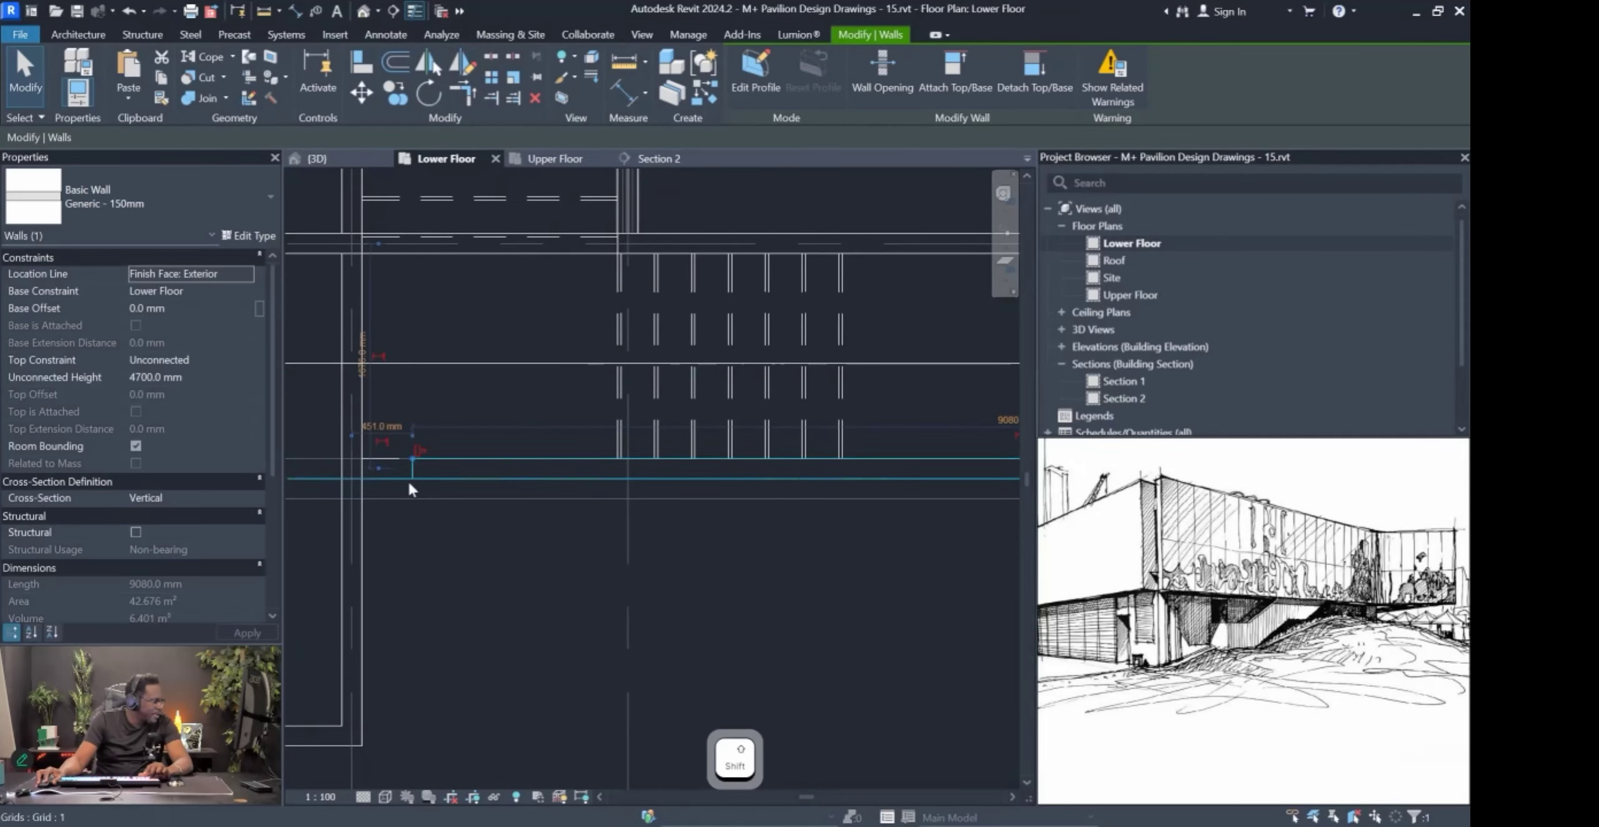
click(346, 457)
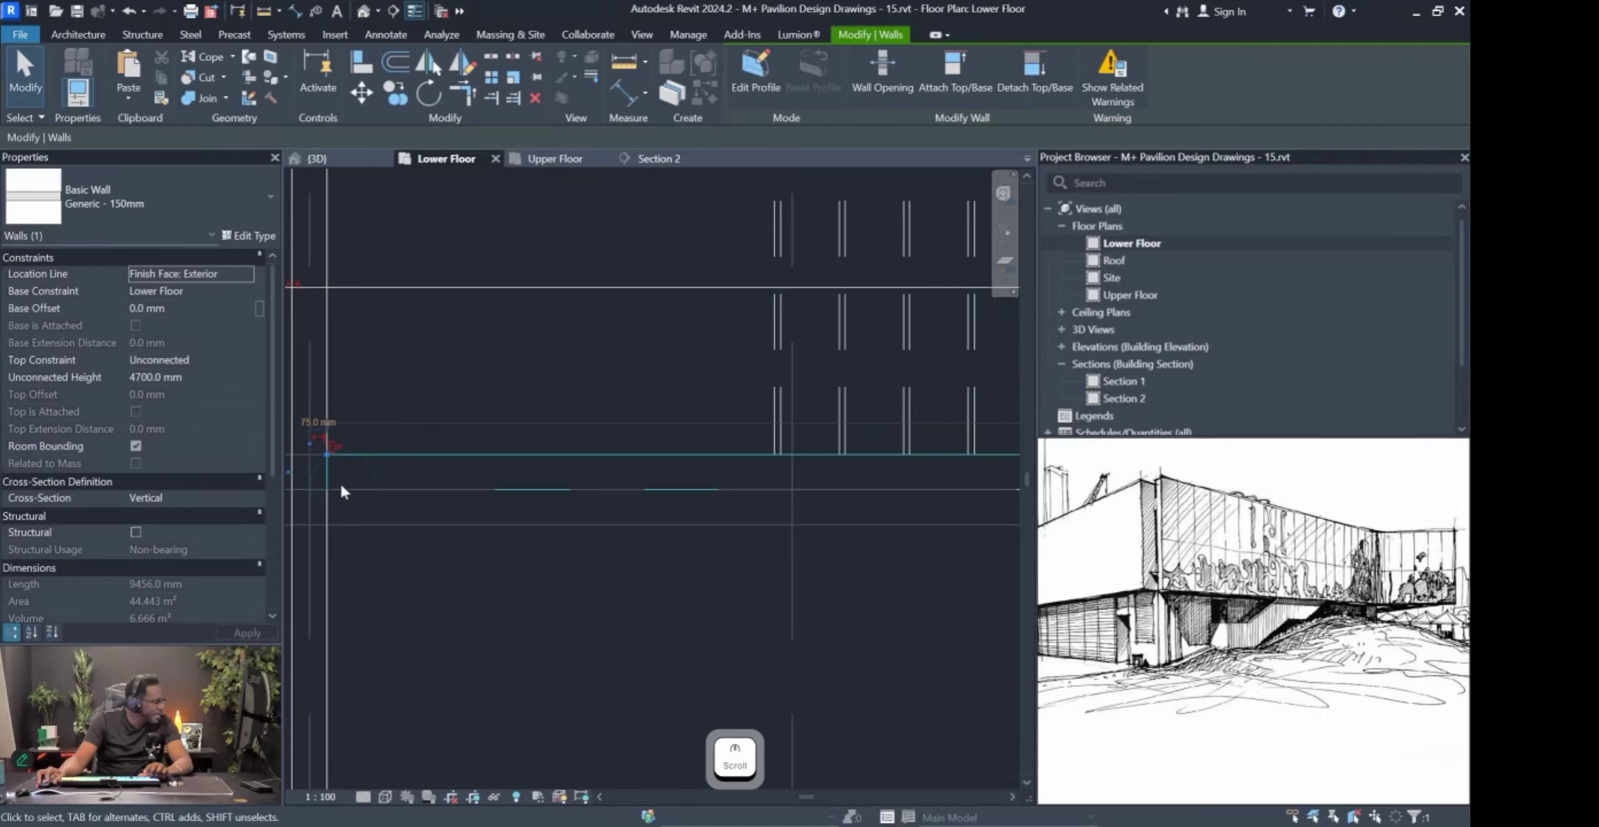
key(Escape)
Disallow the join at the stair wall's other end, at the top of the upper flight, and return to the 3D view.
scroll(318, 463, down, 3)
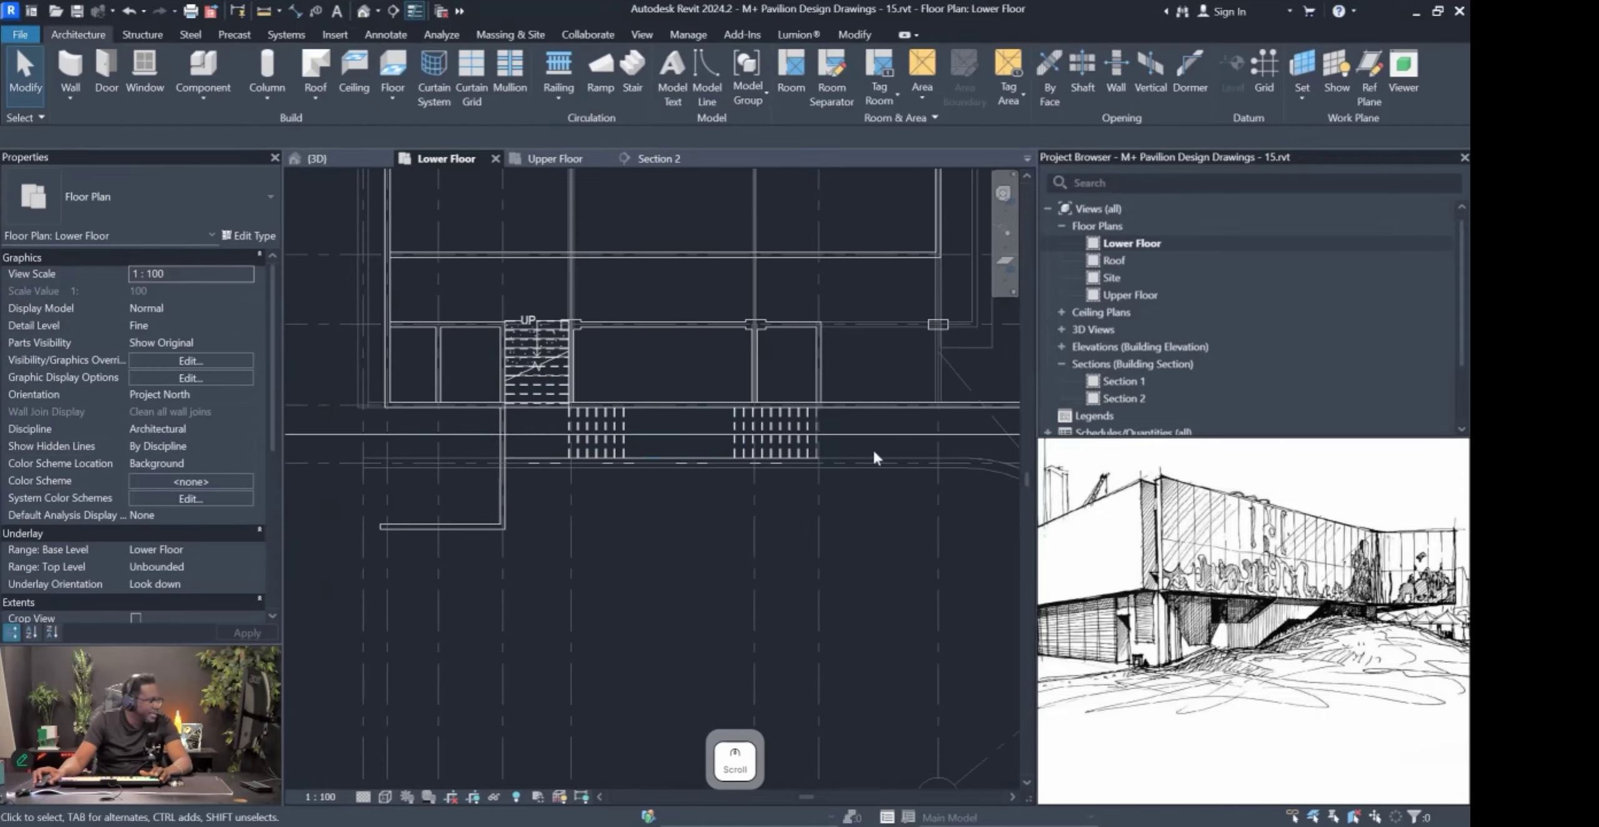
scroll(682, 462, up, 3)
click(562, 463)
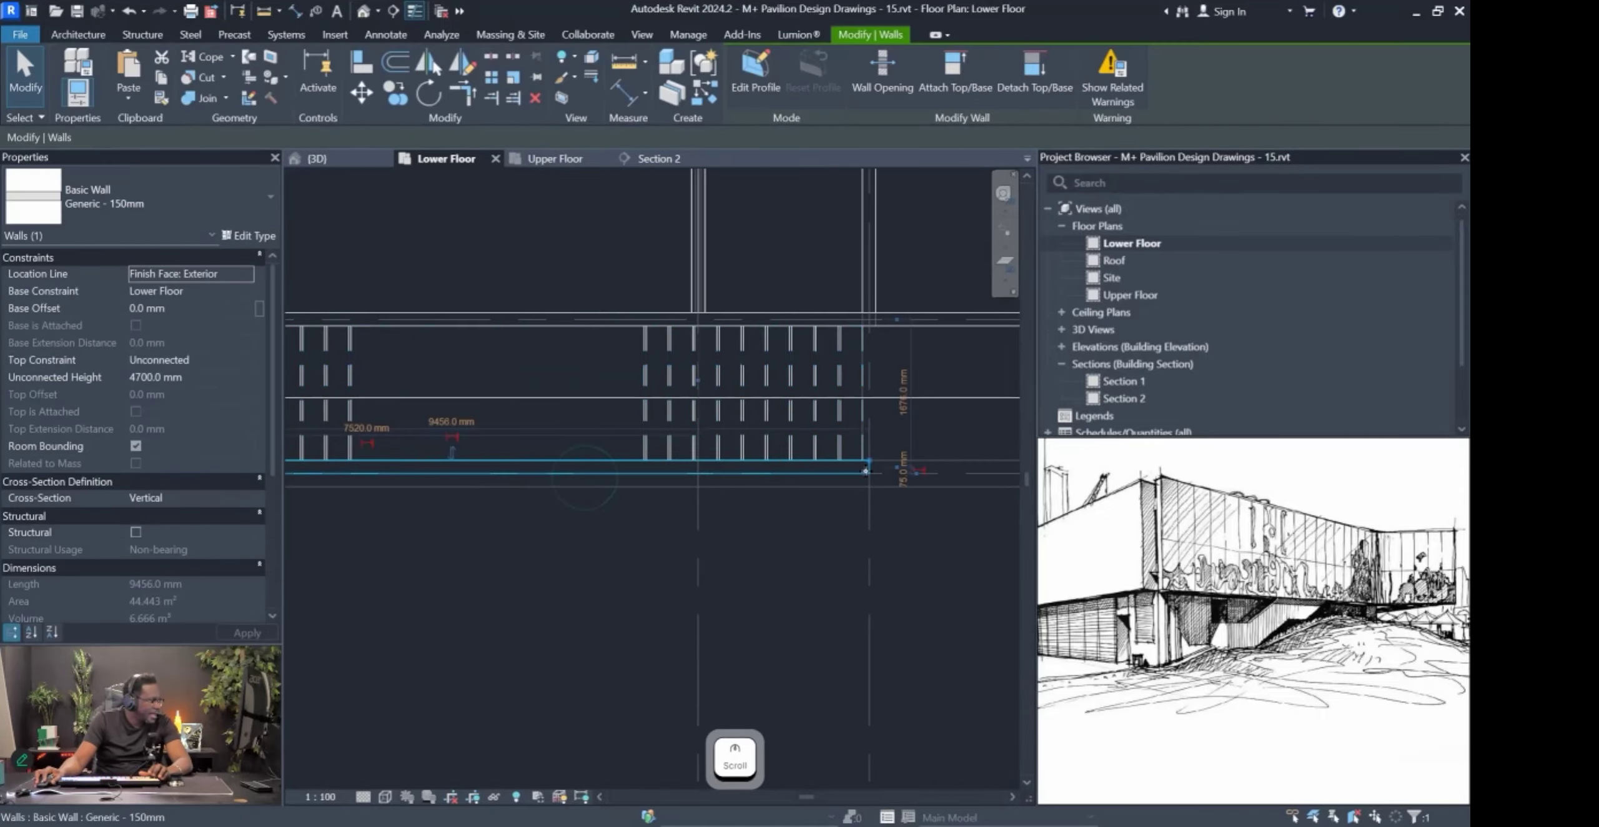
scroll(868, 468, up, 2)
right_click(873, 456)
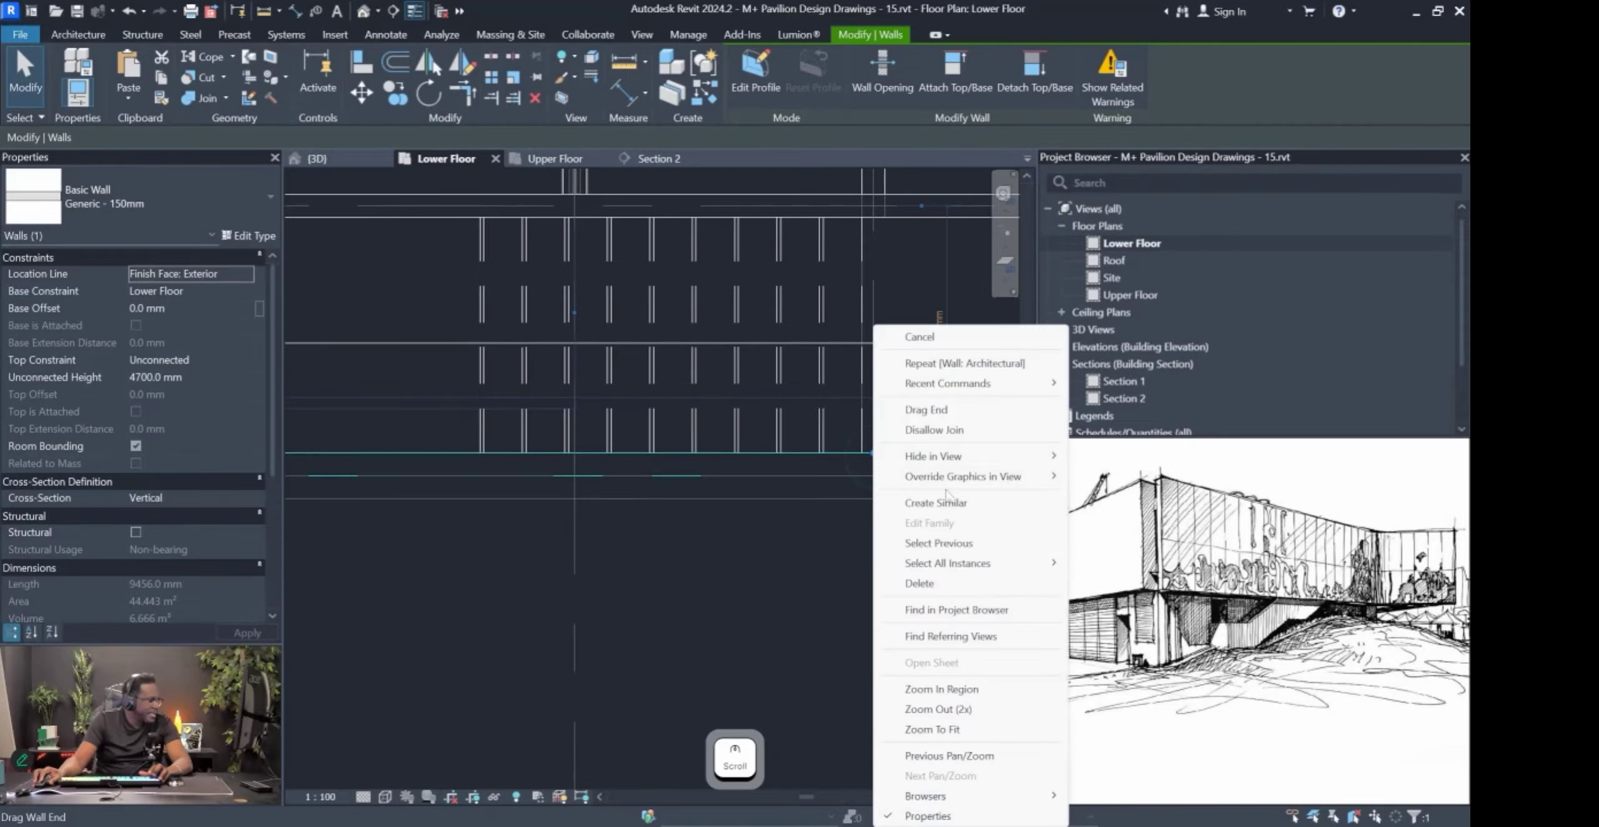
click(941, 431)
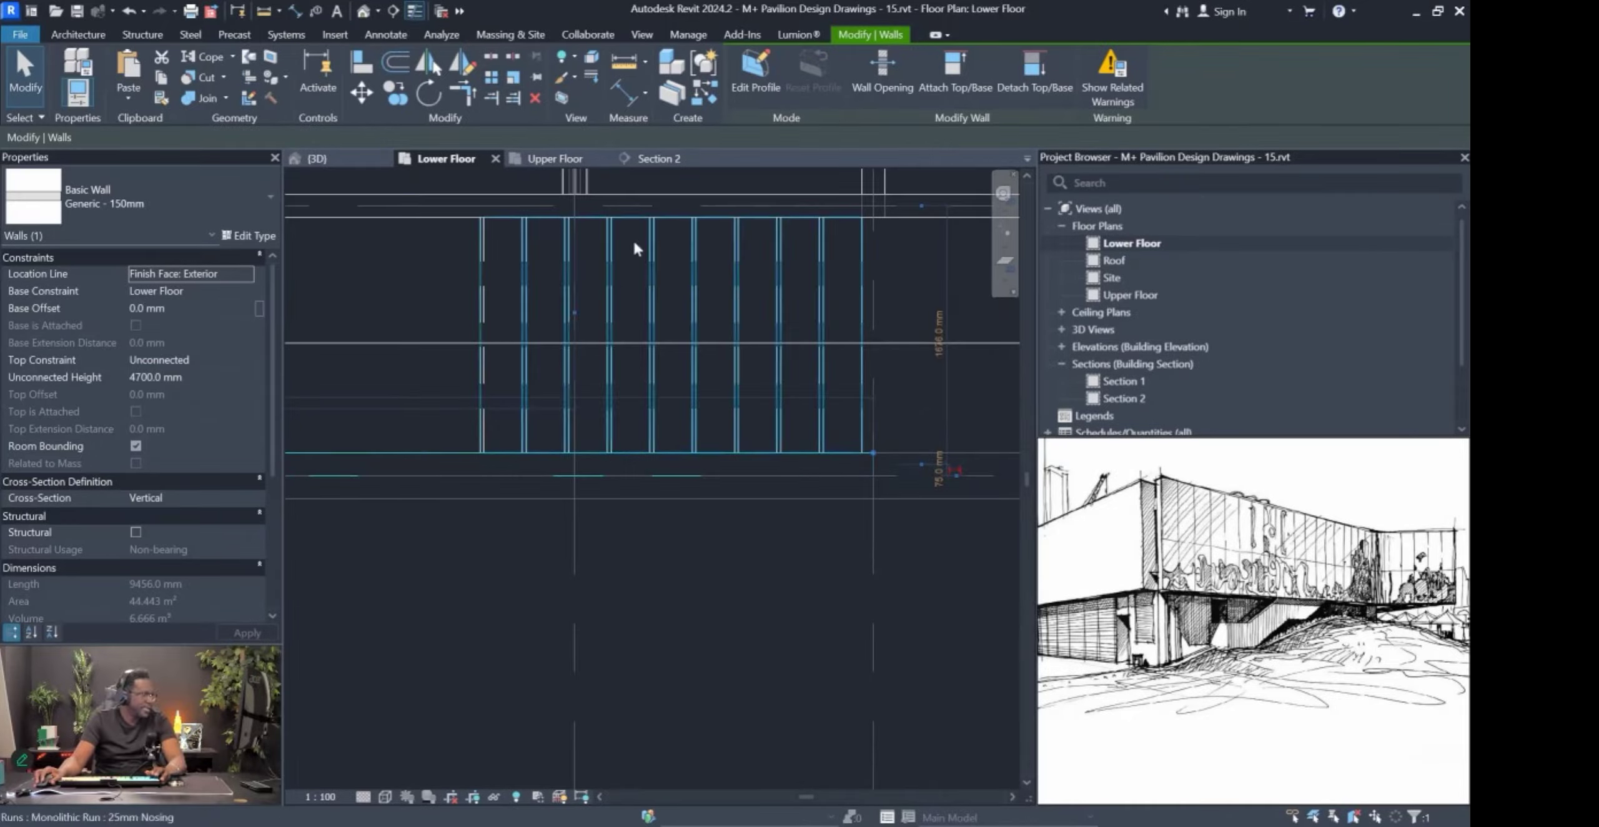
click(363, 10)
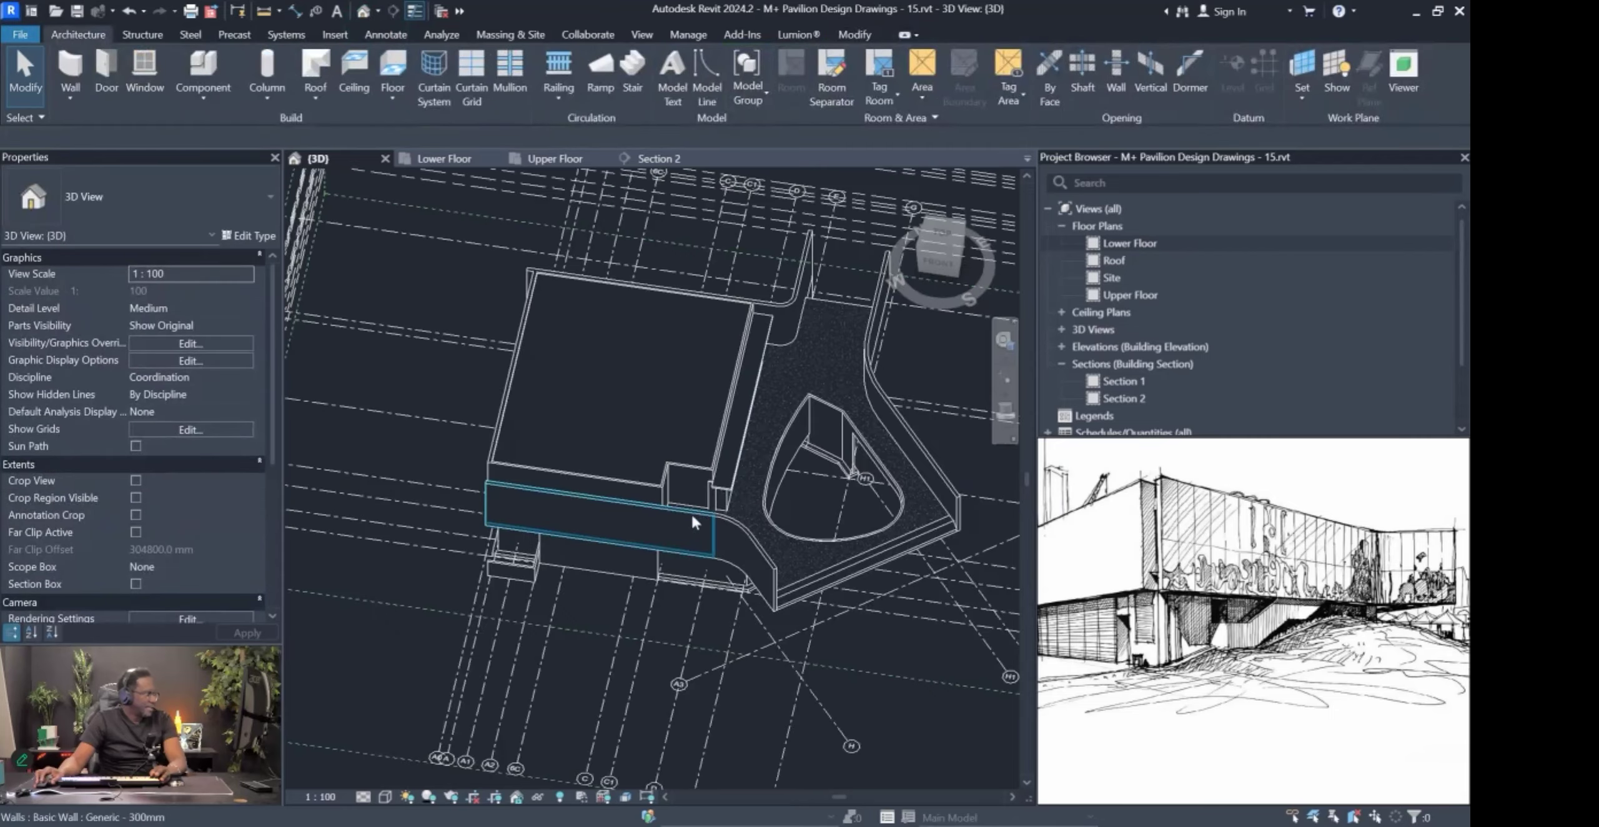
Hide the three Generic - 300mm facade walls in front of the stair in the 3D view.
scroll(703, 545, up, 2)
shift+middle_drag(703, 559, 664, 593)
scroll(662, 593, up, 3)
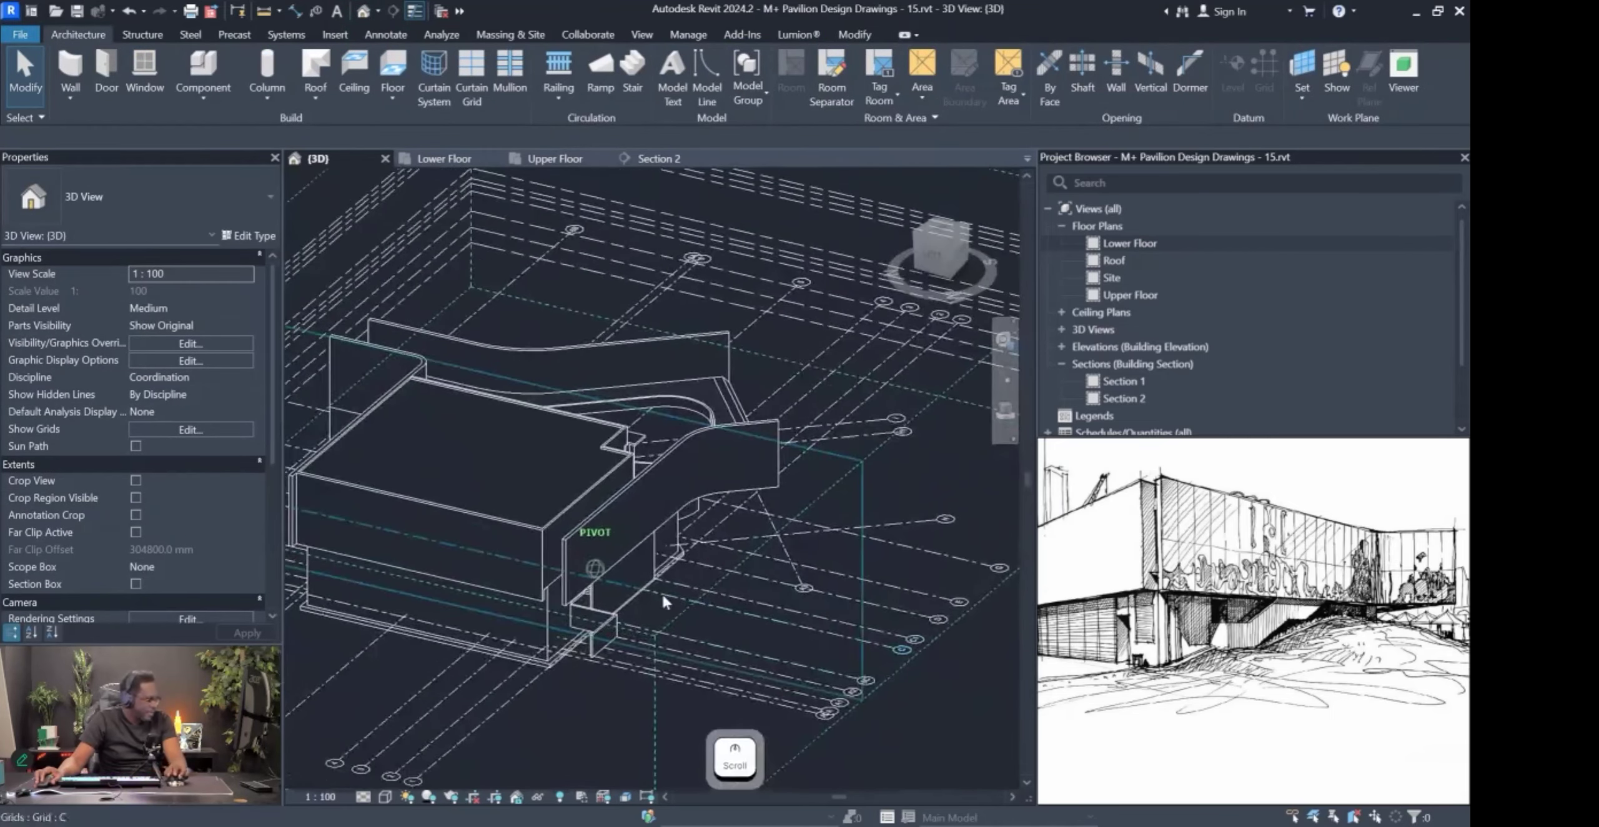
click(548, 565)
shift+middle_drag(549, 564, 639, 427)
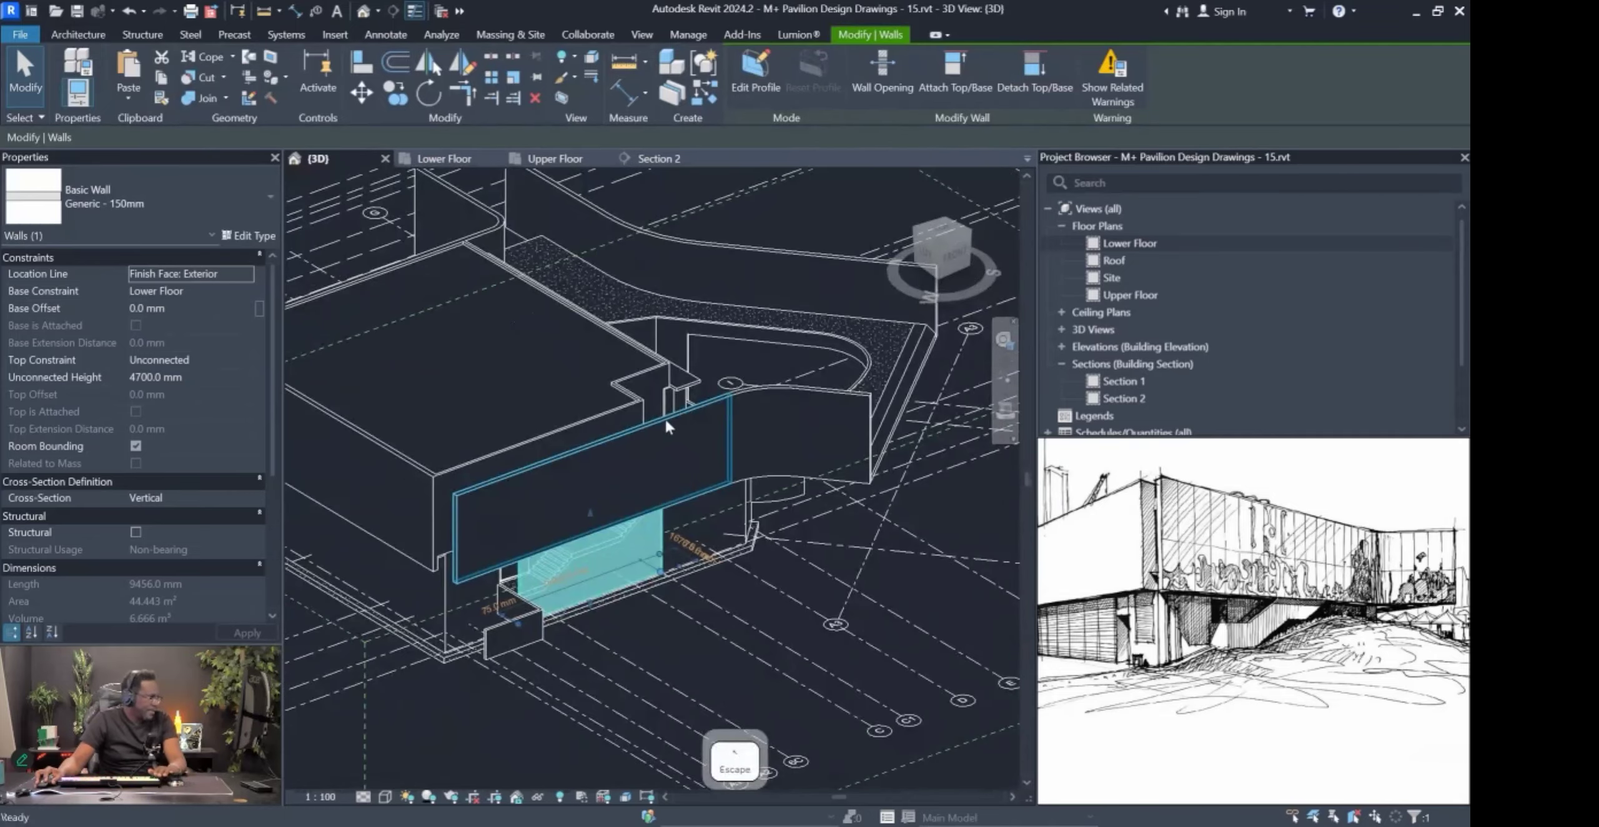
click(665, 420)
ctrl+click(753, 398)
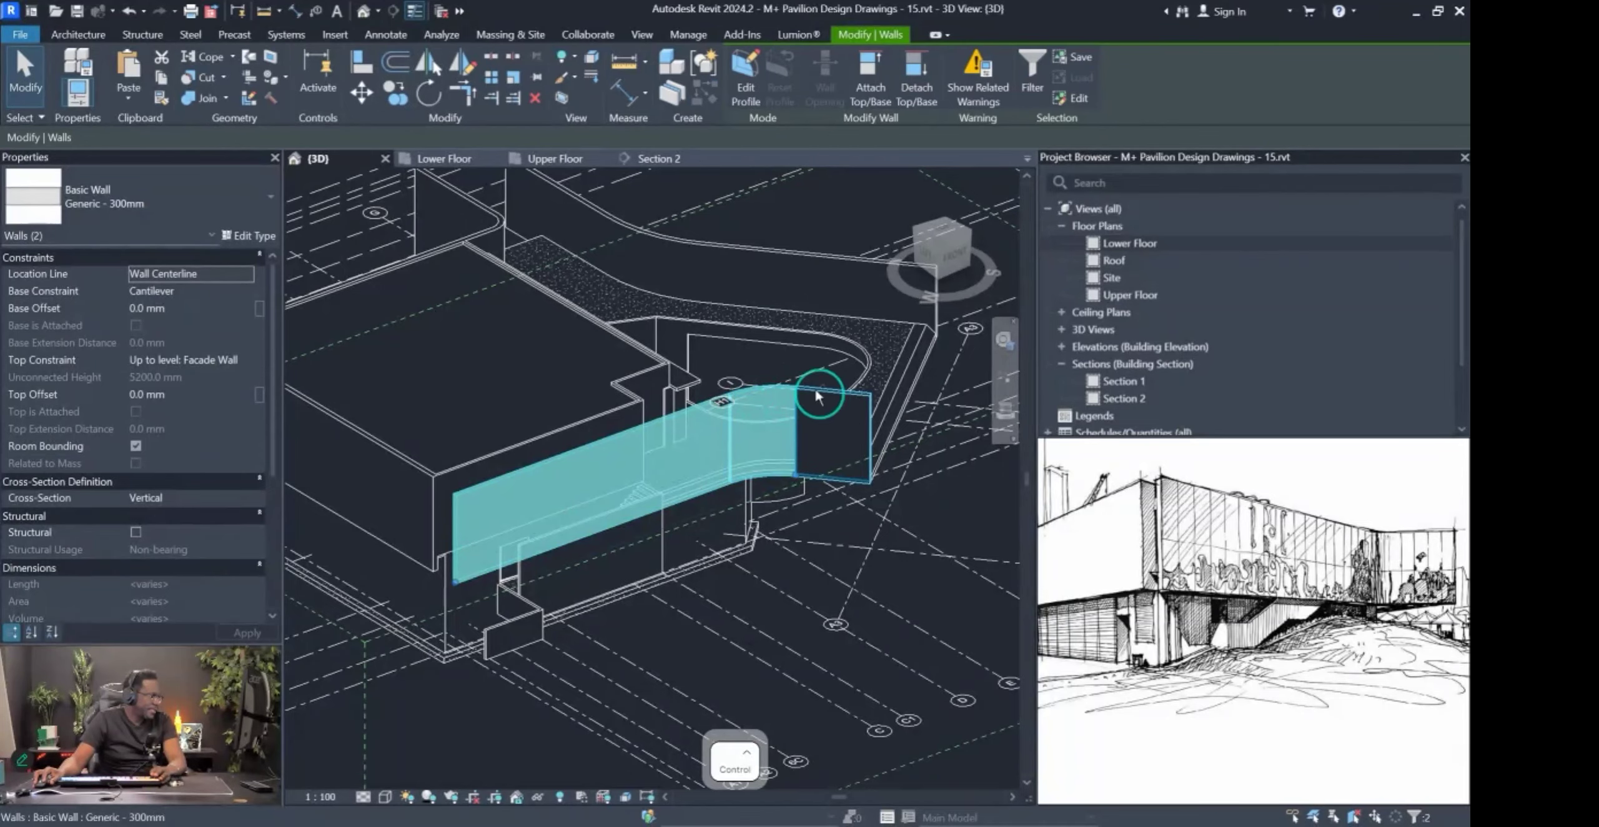
ctrl+click(821, 412)
right_click(817, 412)
mouse_move(893, 410)
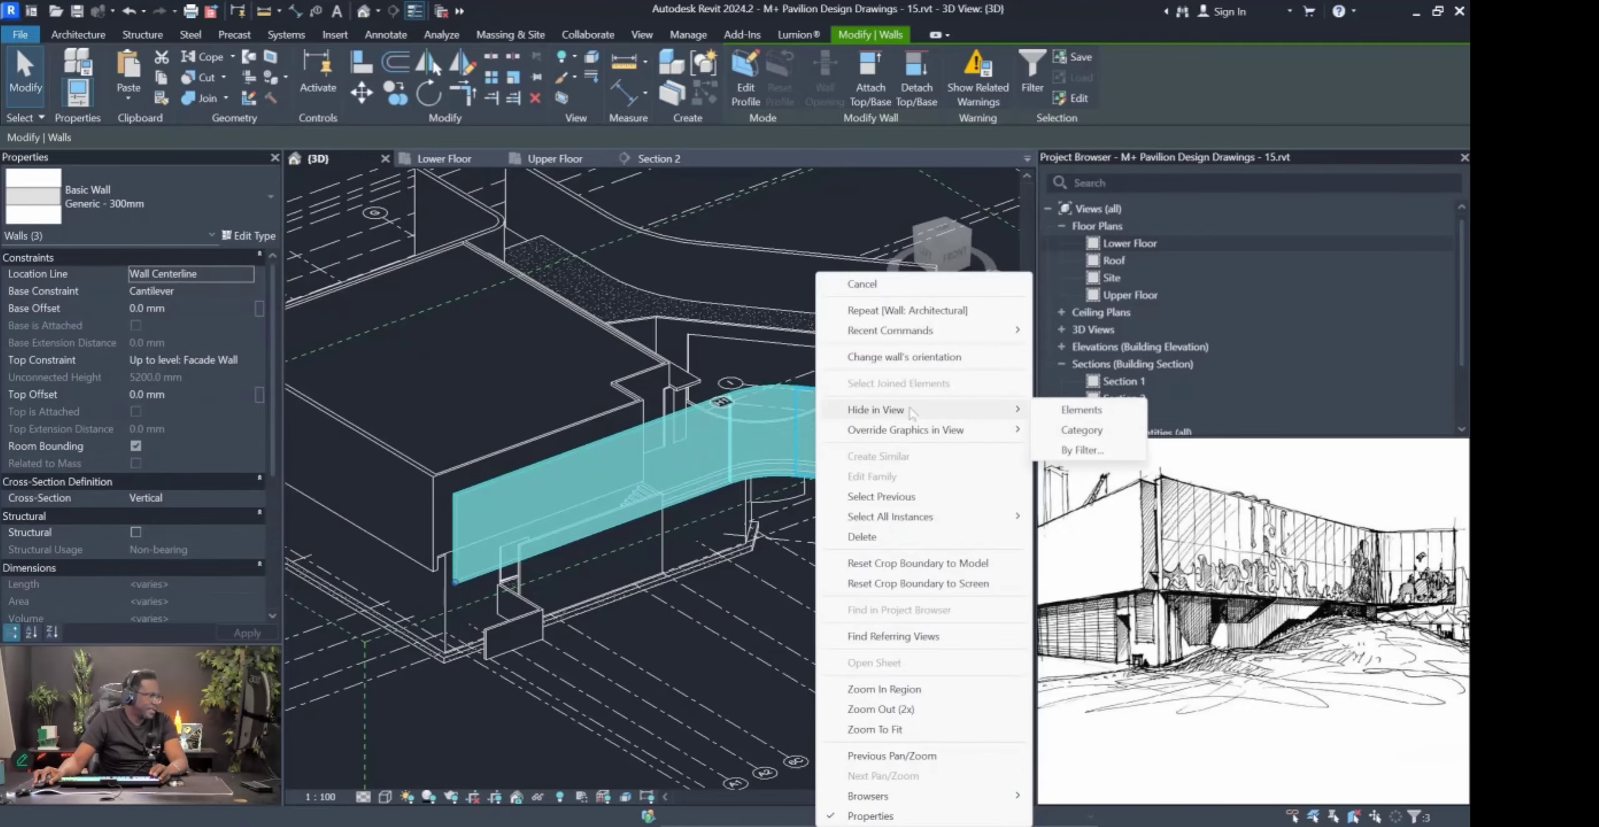
click(1065, 407)
Stretch the top of the Generic - 150mm stair wall upward to a height of about 7713 mm.
shift+middle_drag(582, 564, 539, 569)
click(592, 551)
drag(575, 538, 587, 496)
shift+middle_drag(587, 496, 707, 548)
scroll(668, 634, up, 3)
shift+middle_drag(668, 635, 715, 379)
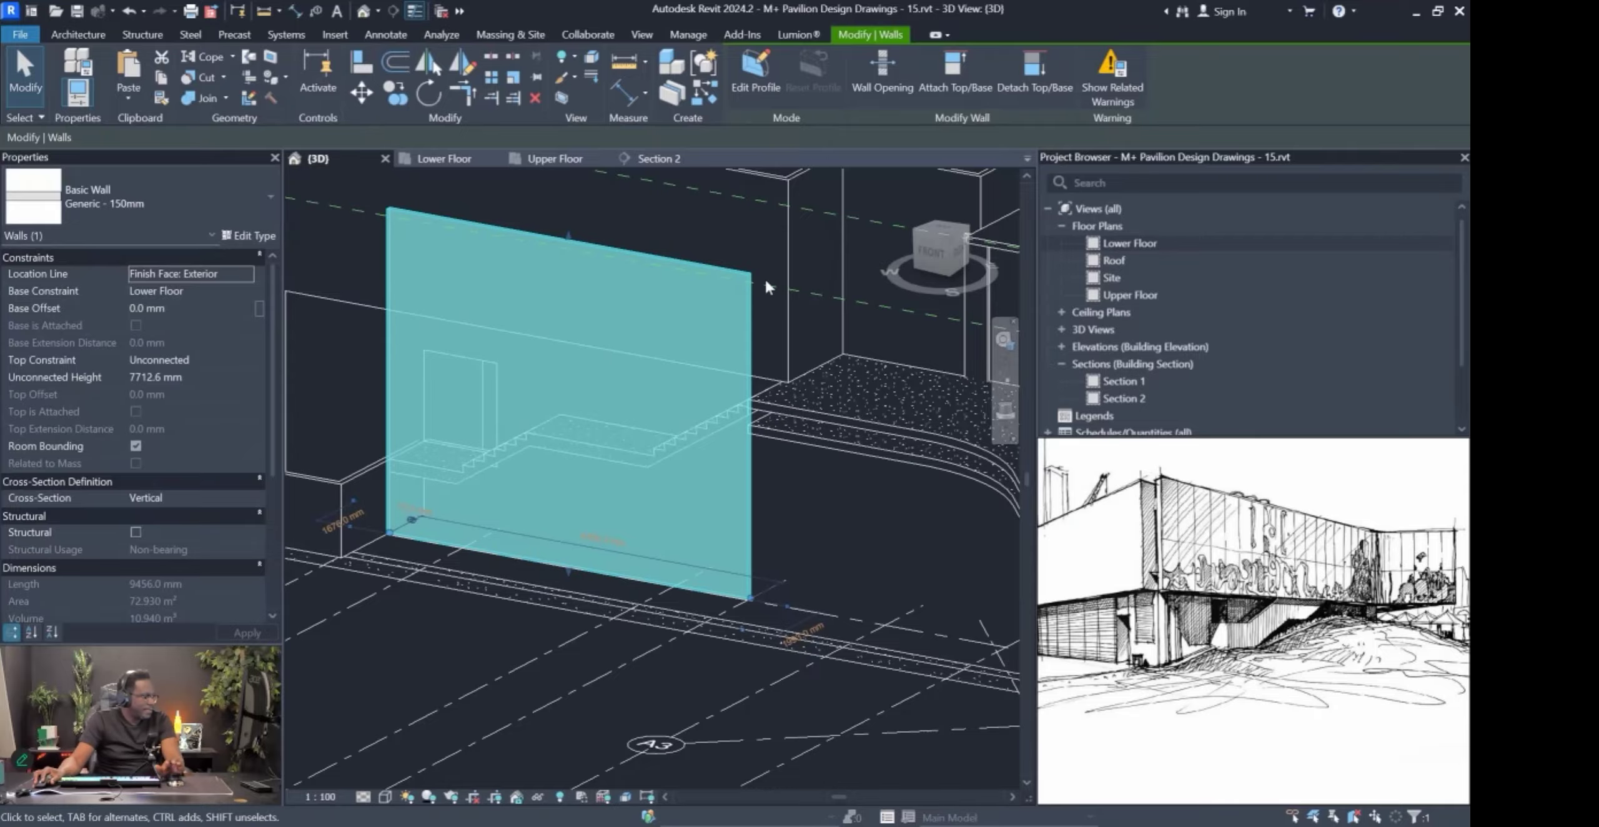
key(Escape)
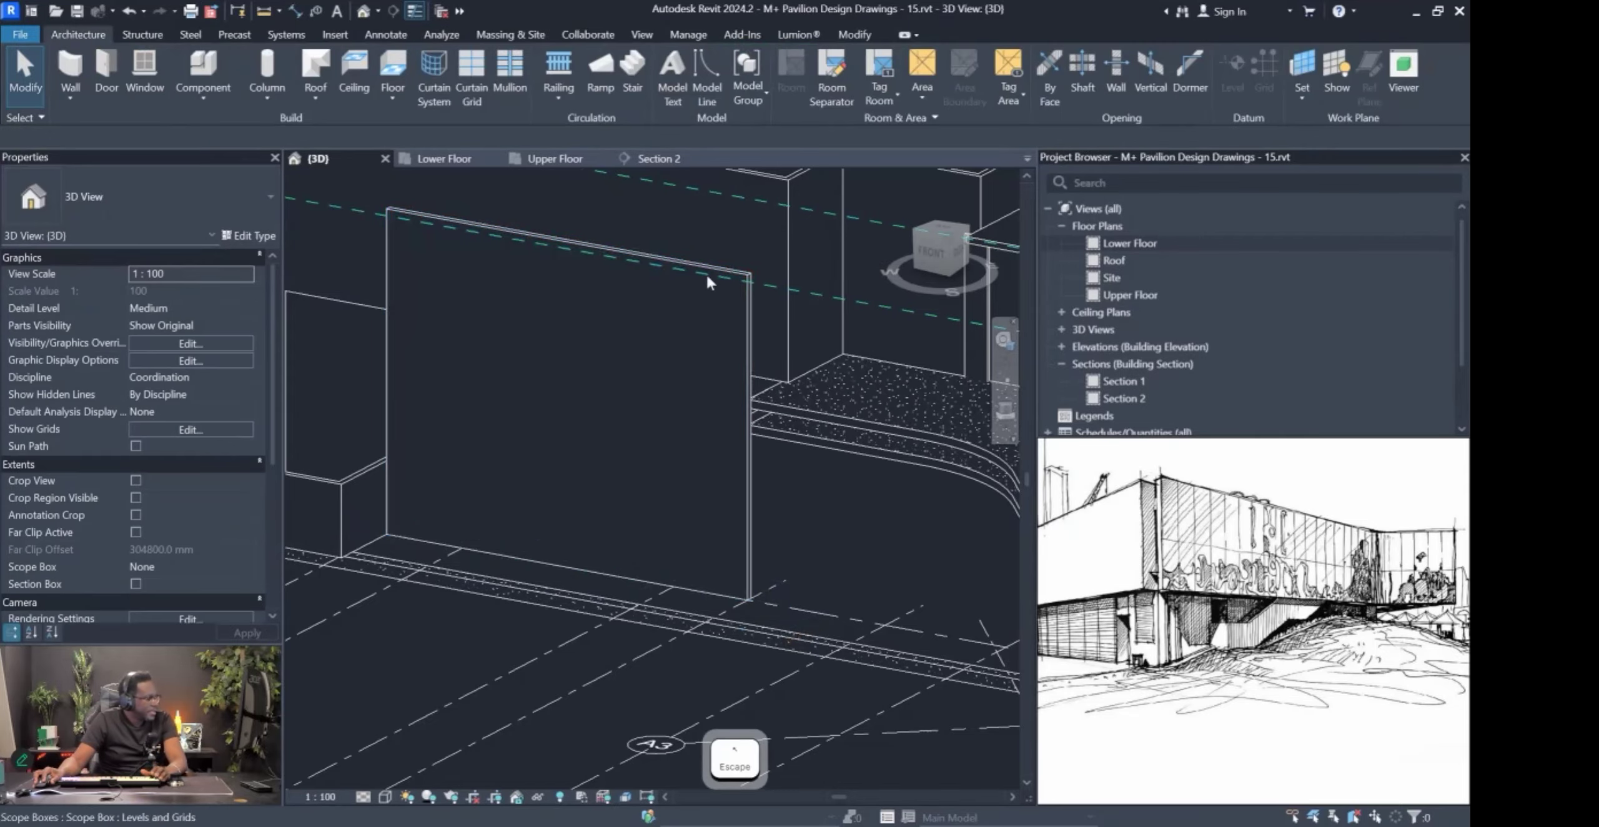
Set the stair wall's top constraint to Up to level: Upper Floor.
click(630, 246)
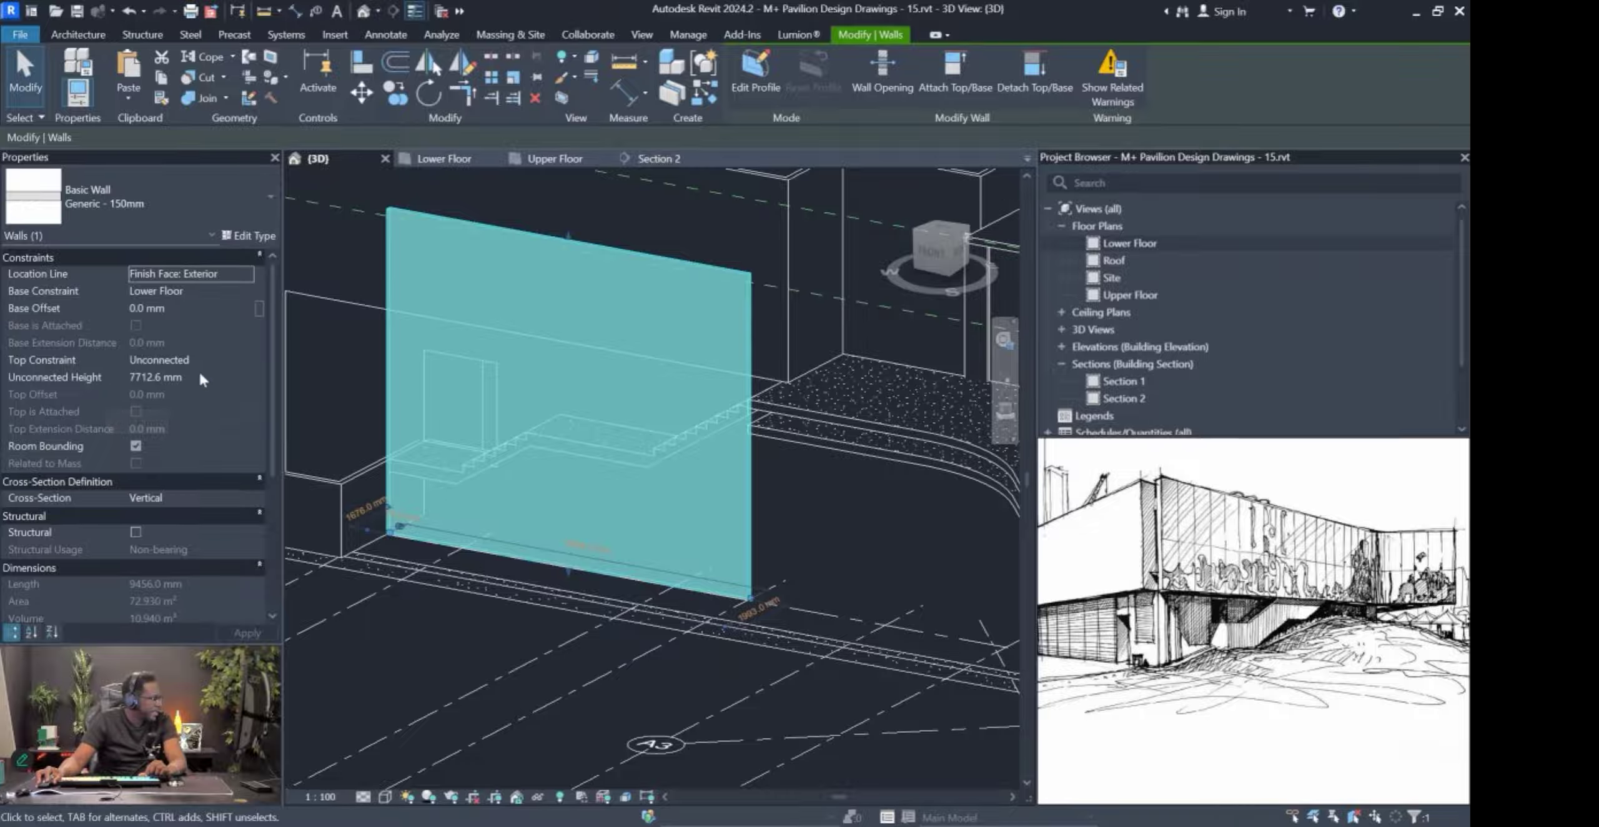
click(250, 361)
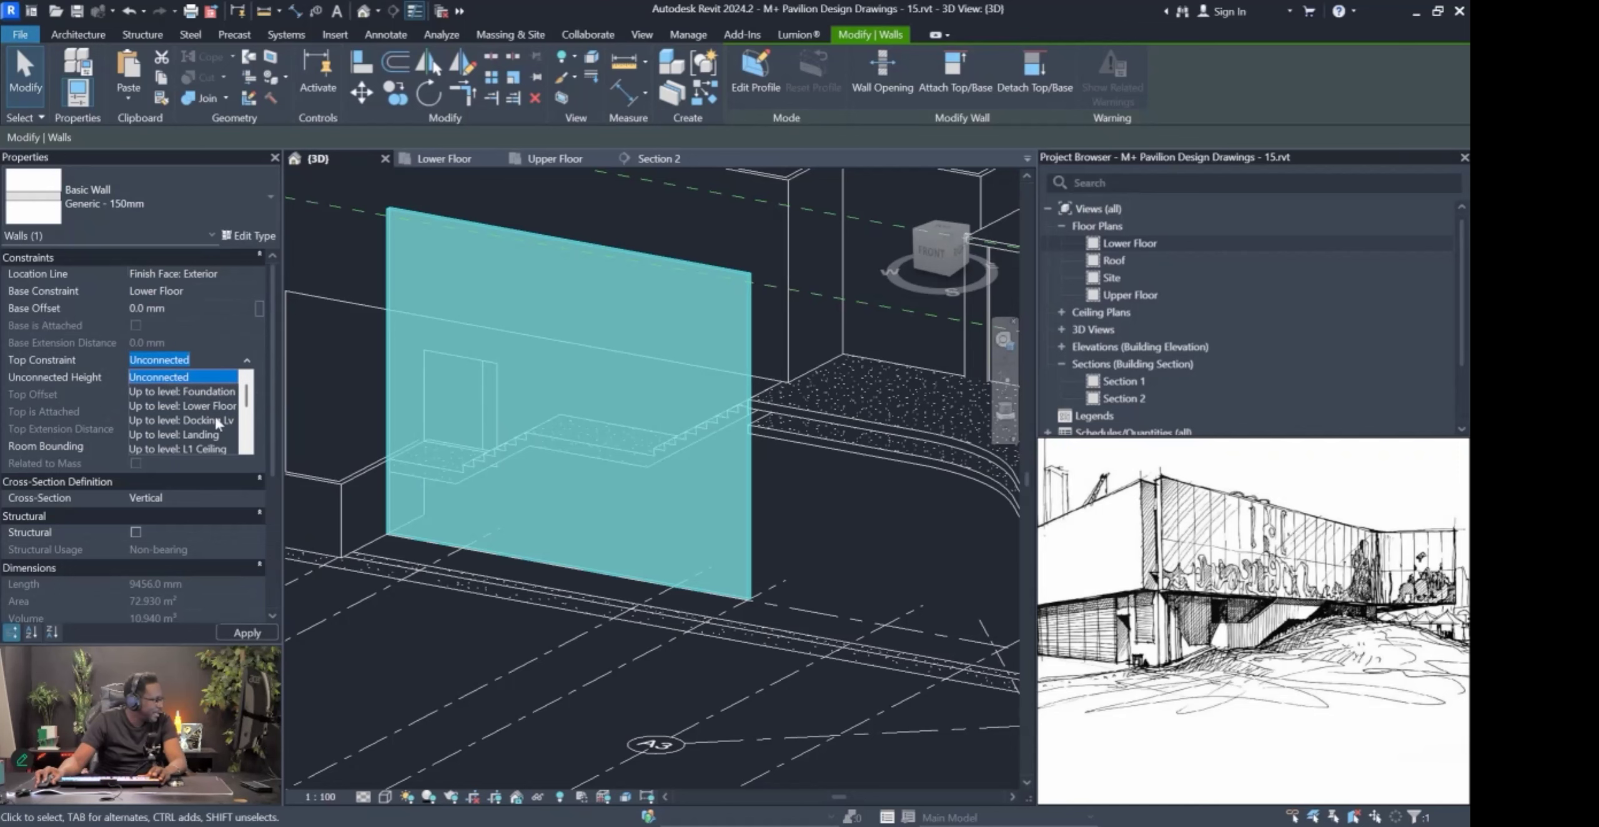
scroll(203, 434, down, 2)
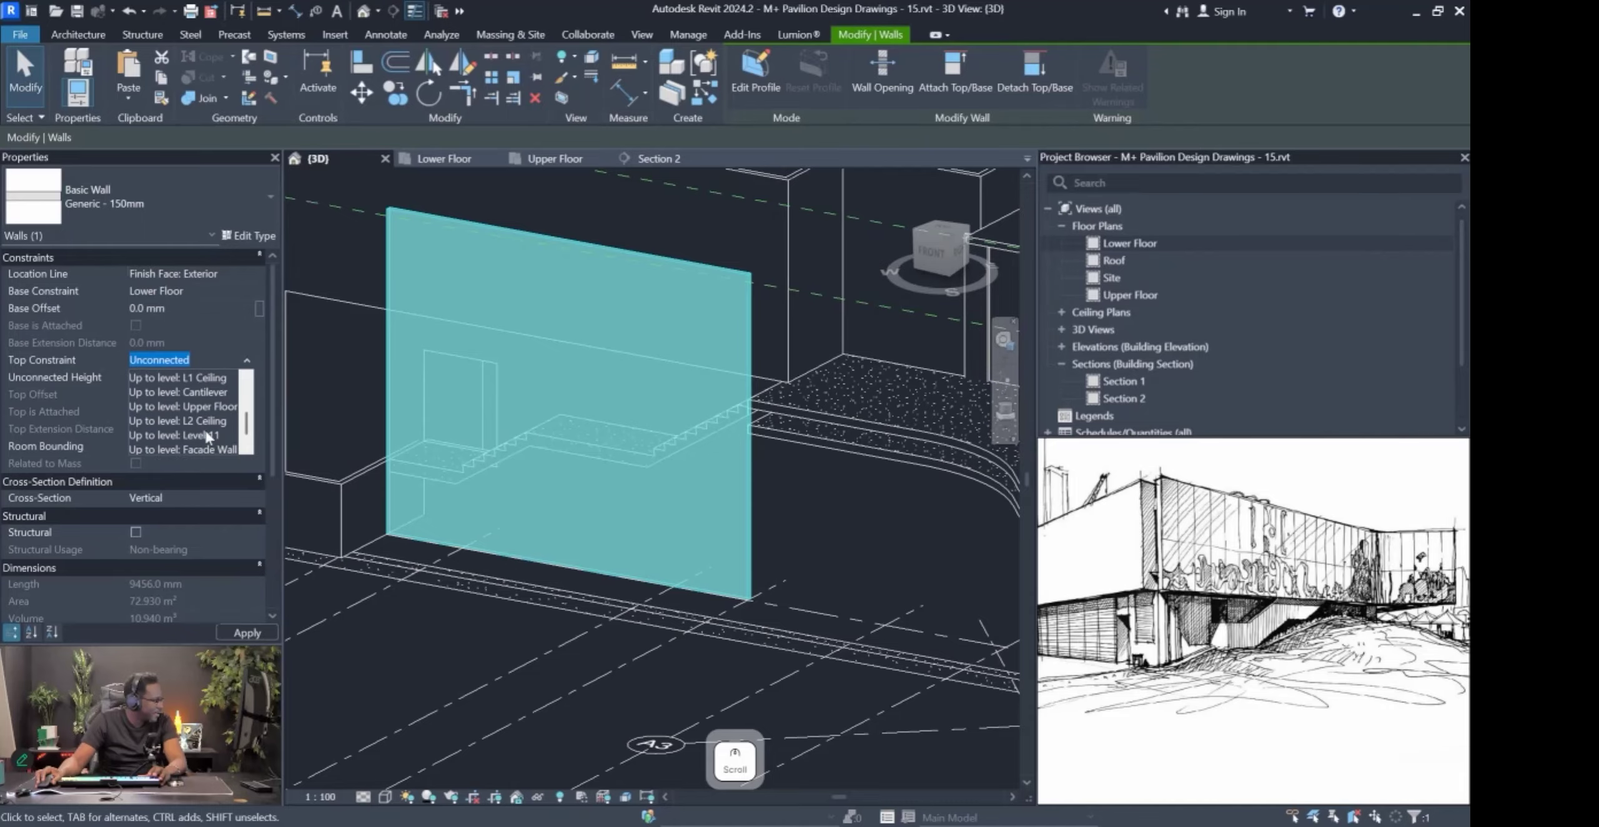
click(211, 400)
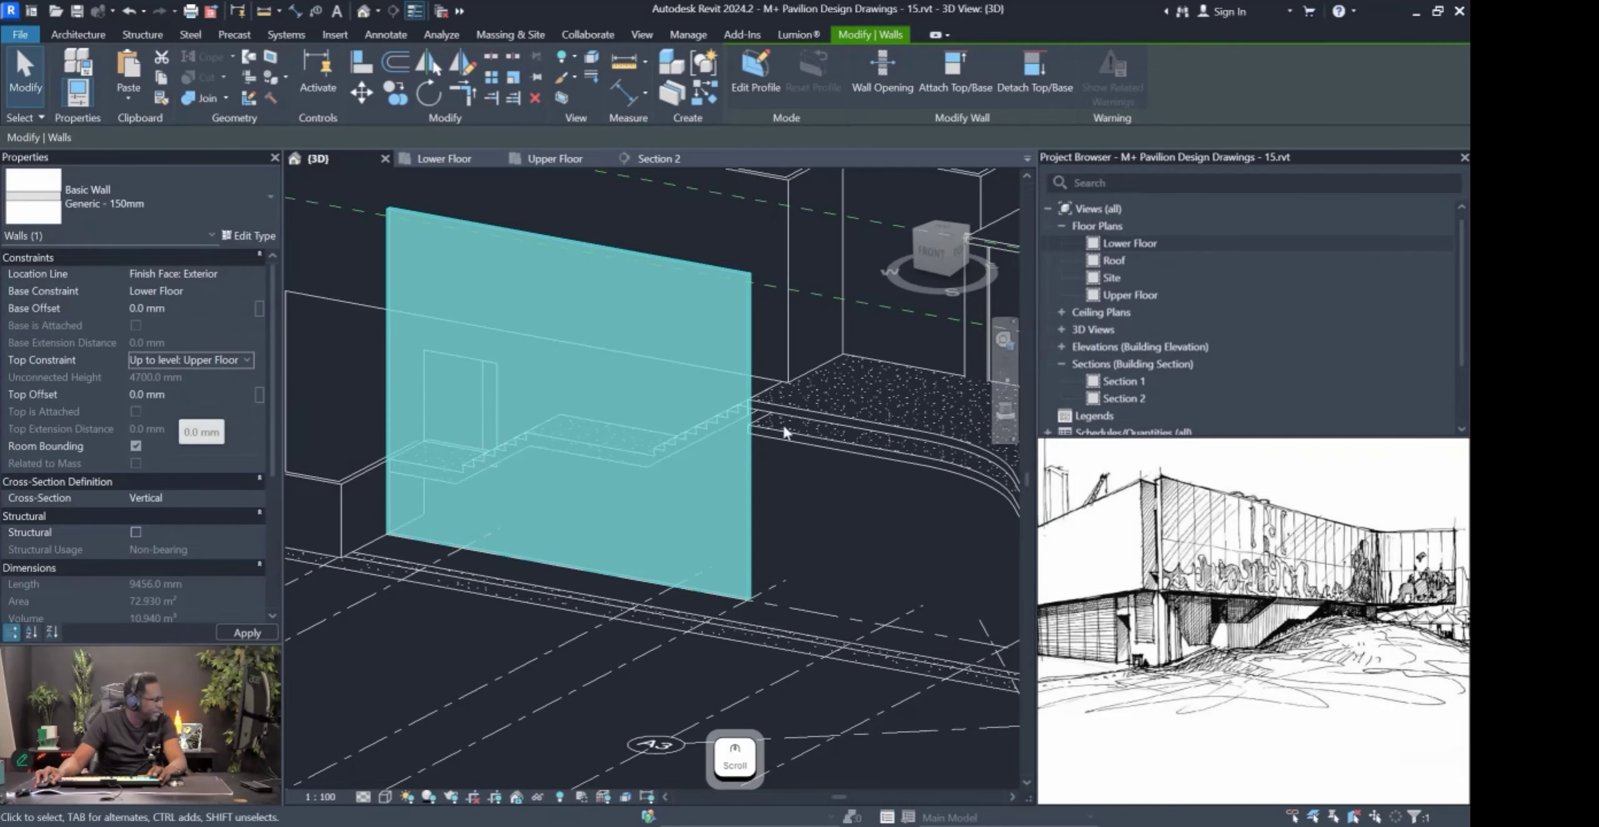
scroll(782, 422, up, 6)
key(Escape)
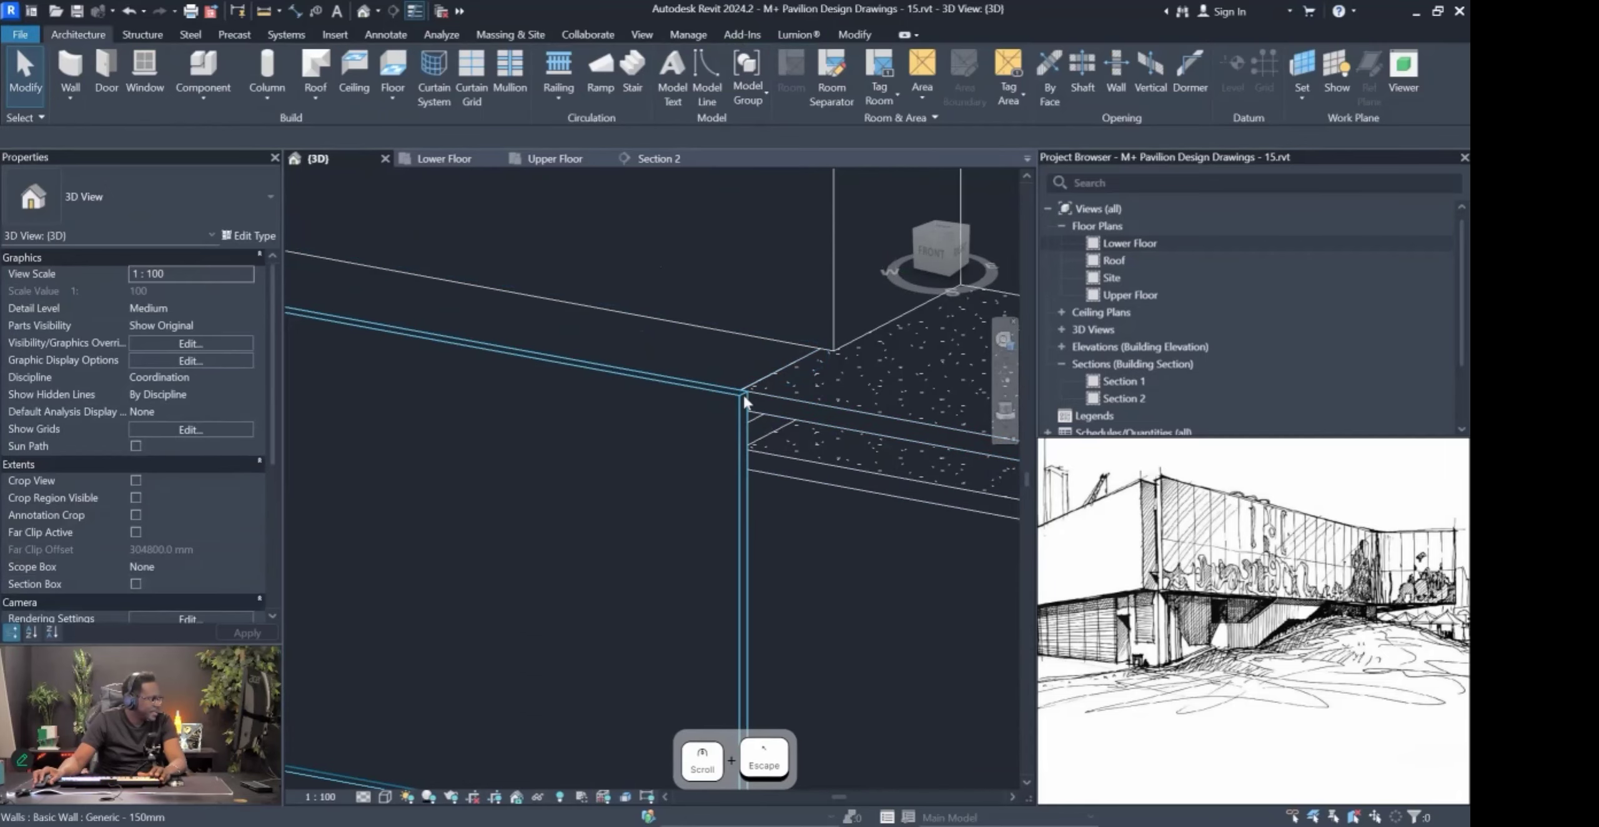
Set the stair wall's top offset to 3.5'.
click(742, 392)
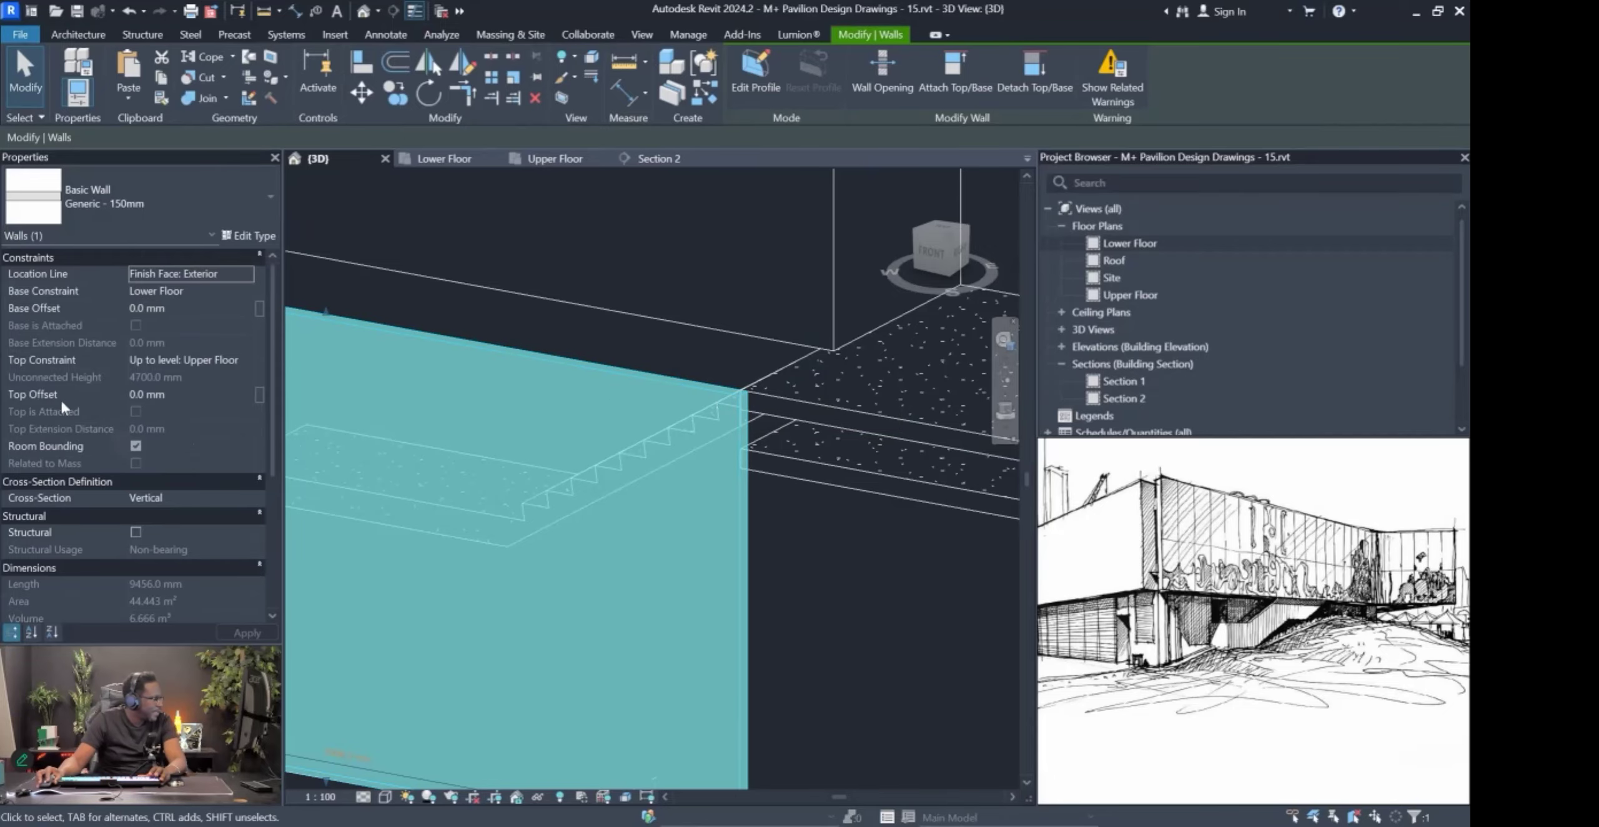
click(143, 394)
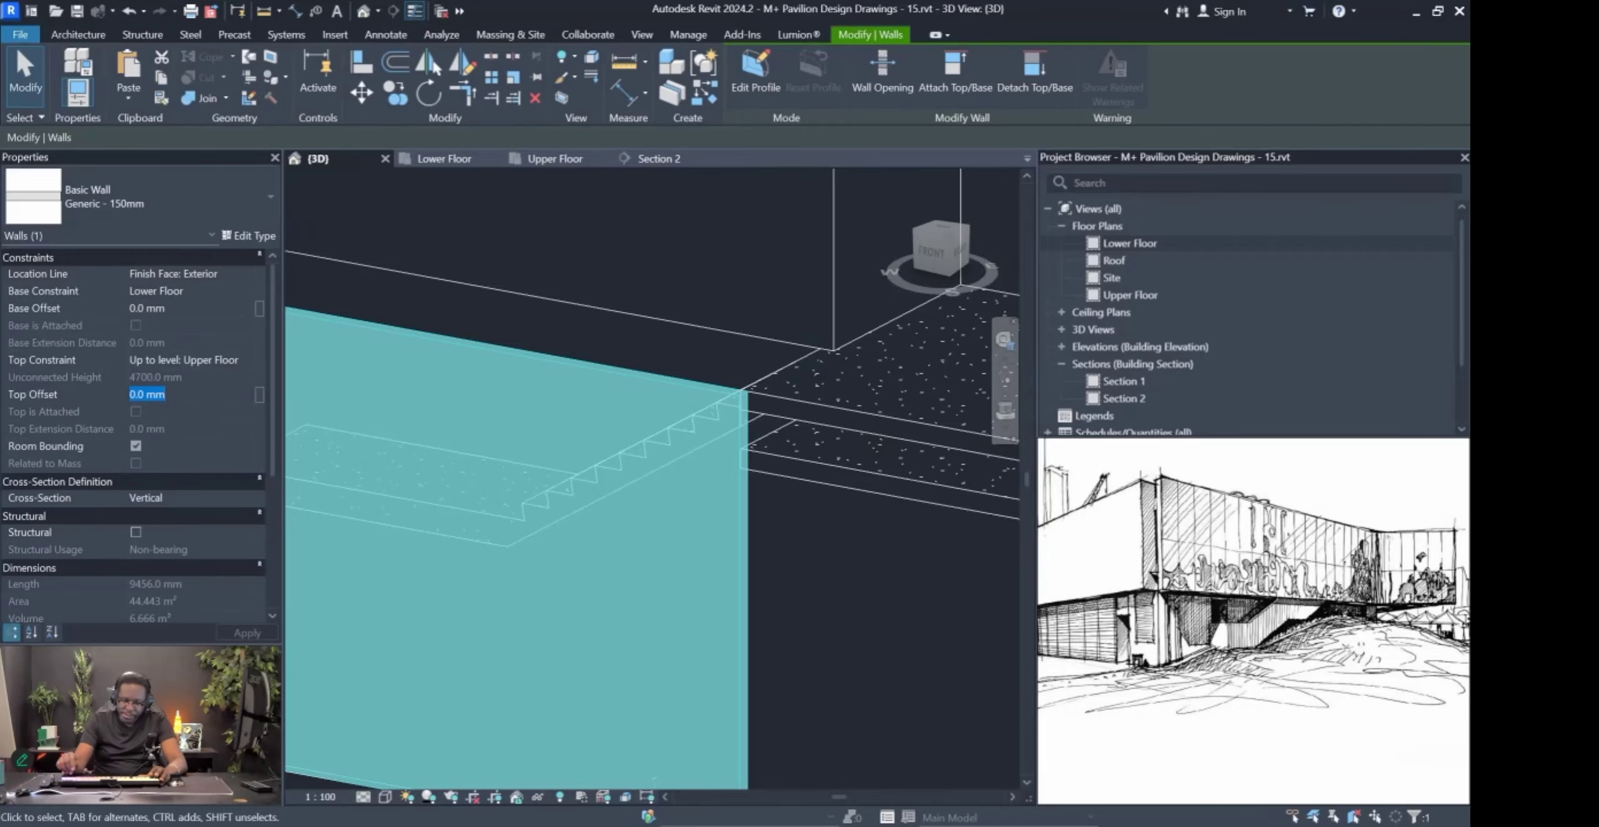
text(3.)
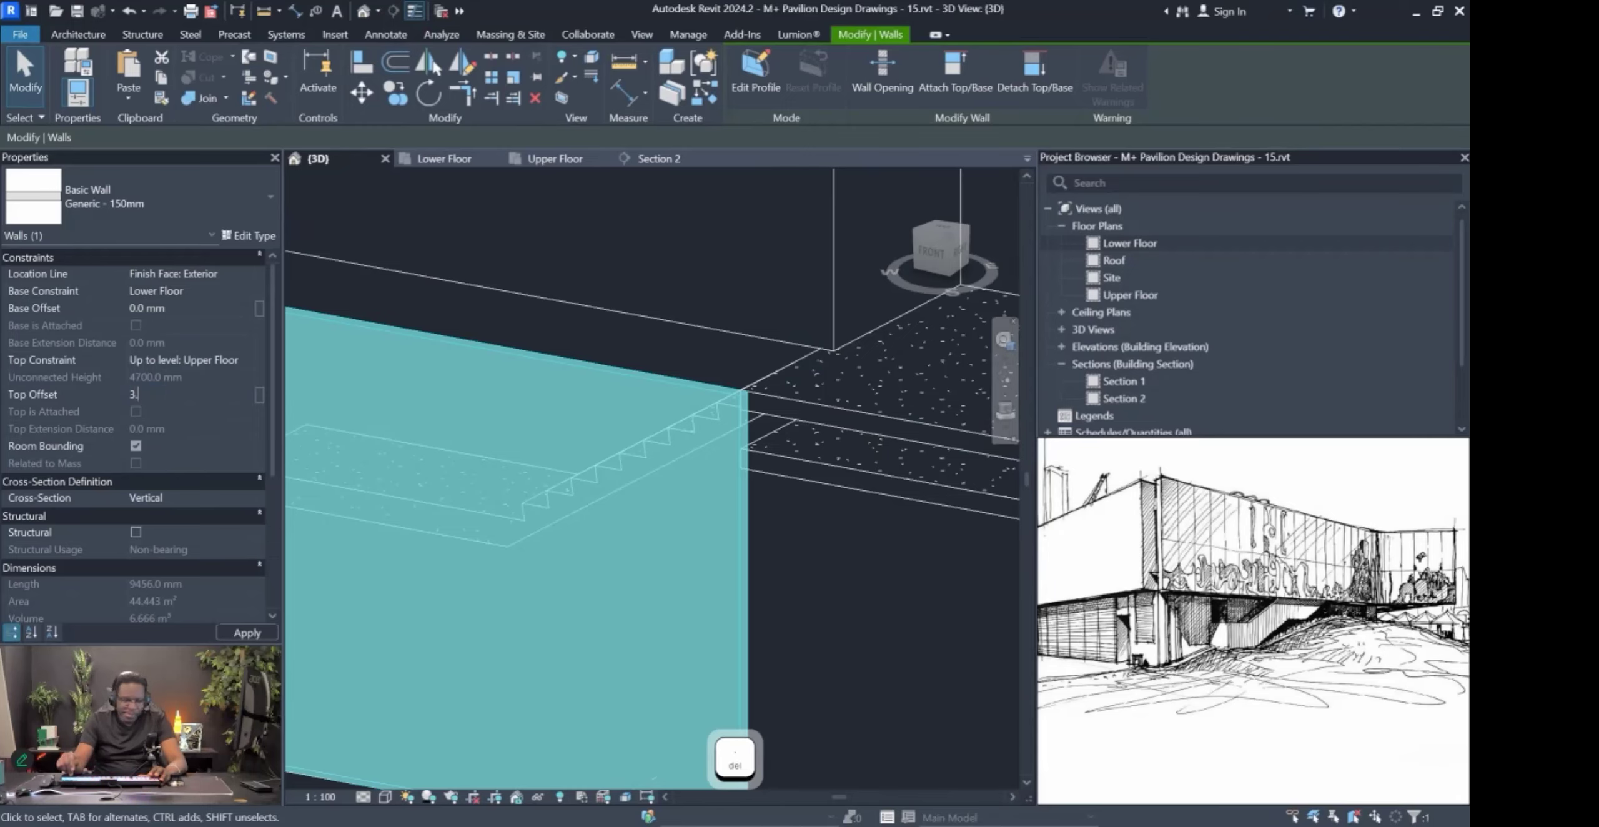
text(5')
key(Return)
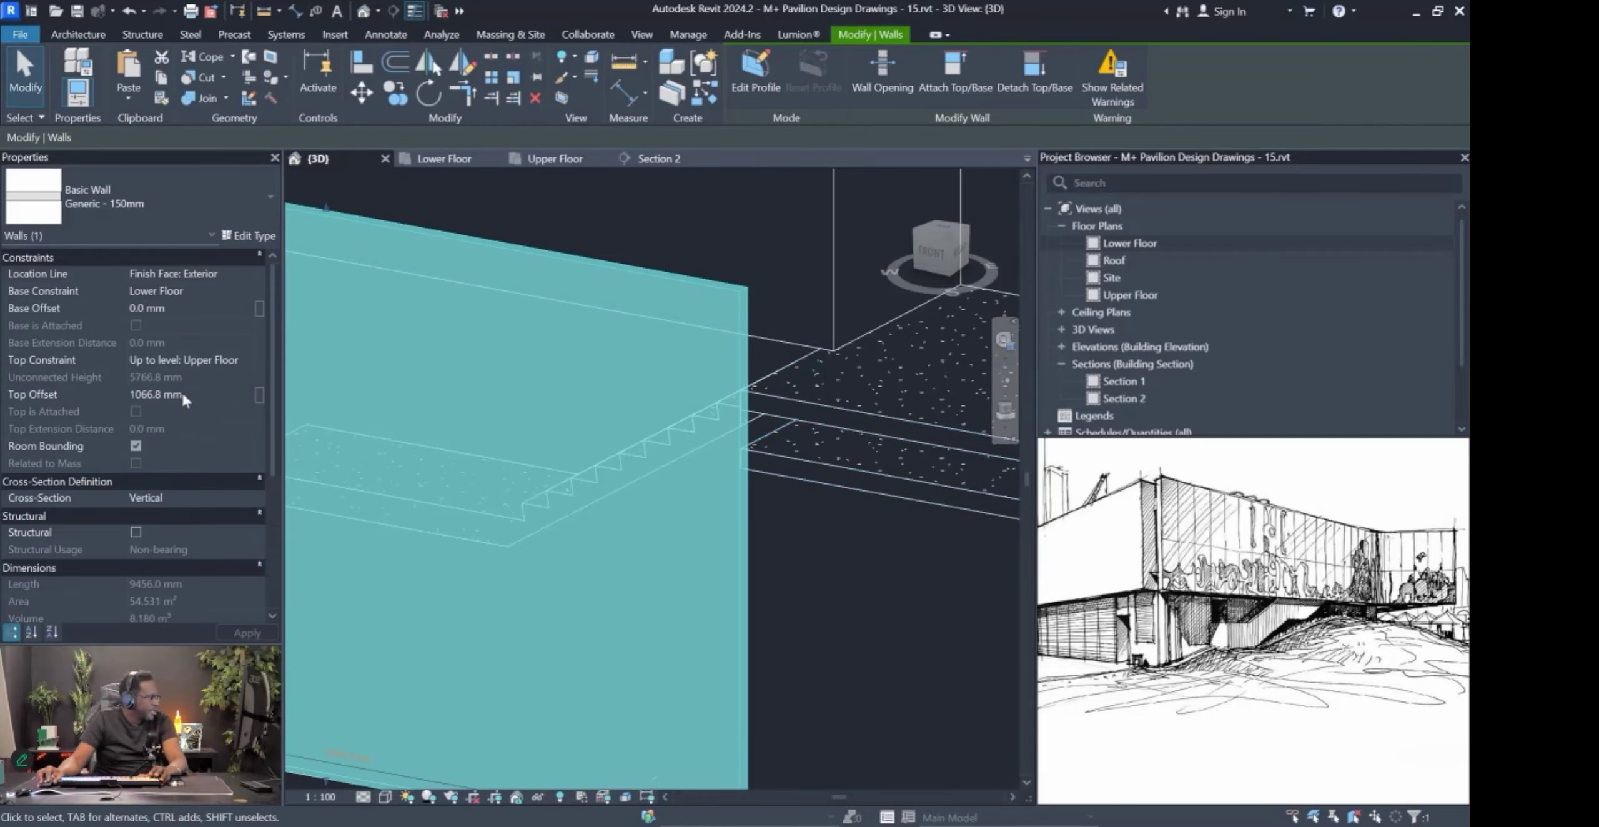
scroll(611, 315, down, 2)
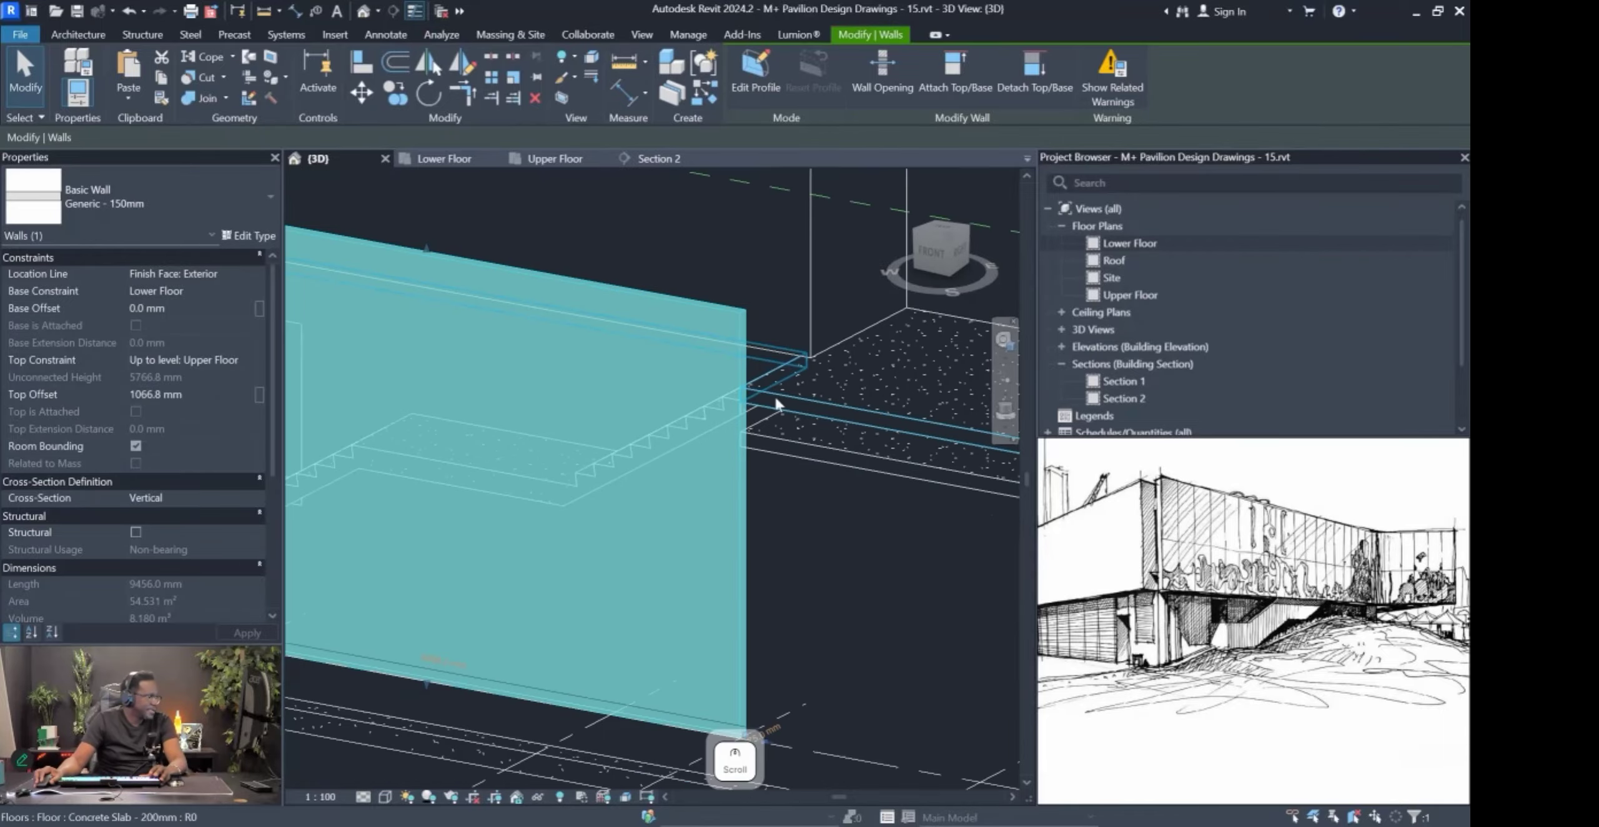
Set the stair wall's top offset to 1000 mm.
click(213, 388)
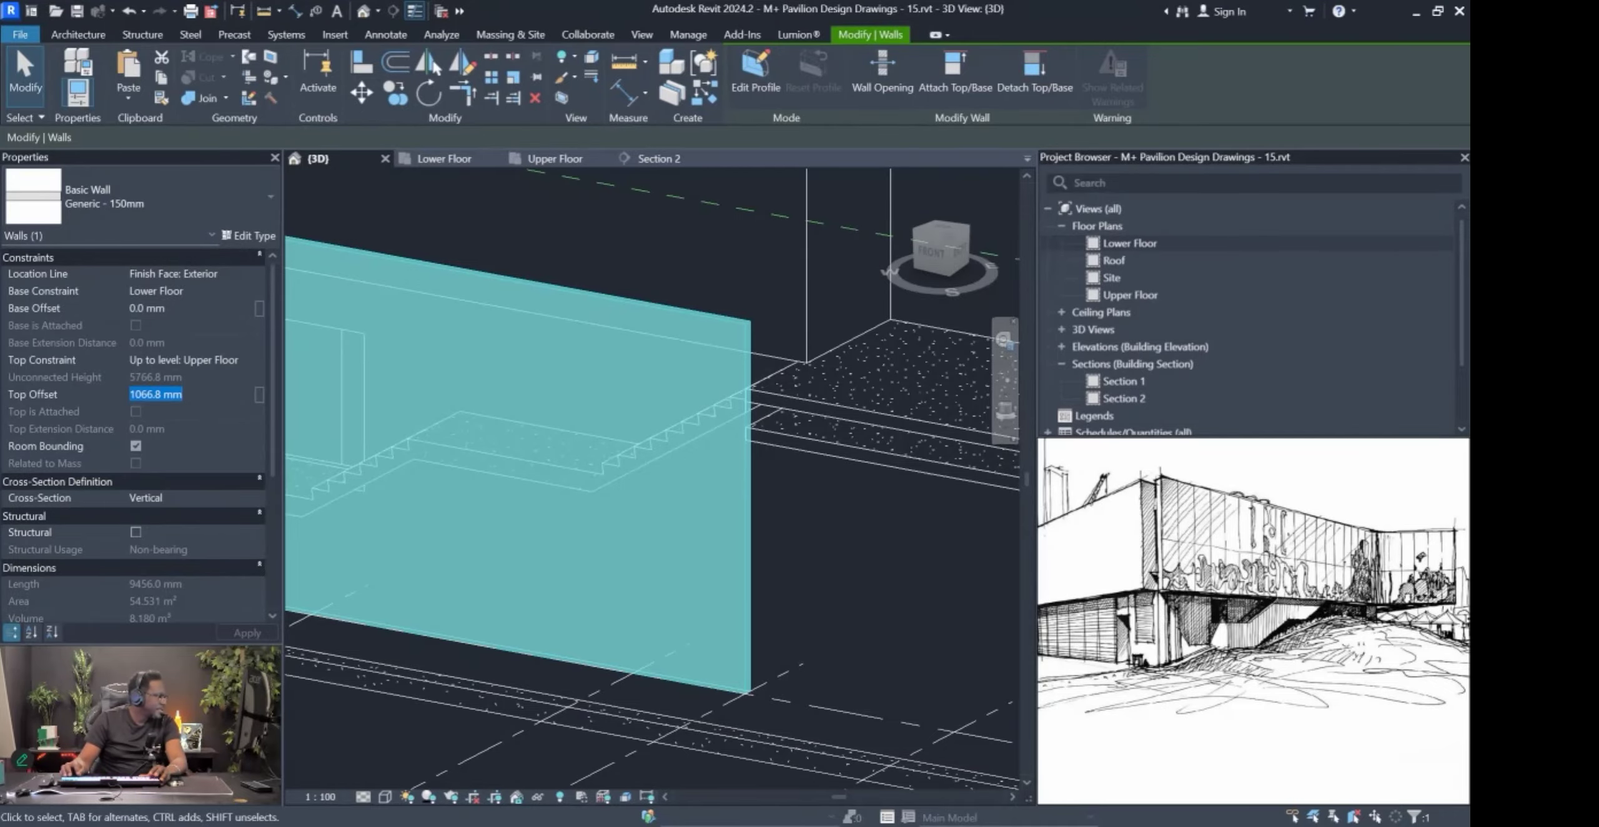
text(1000)
key(Return)
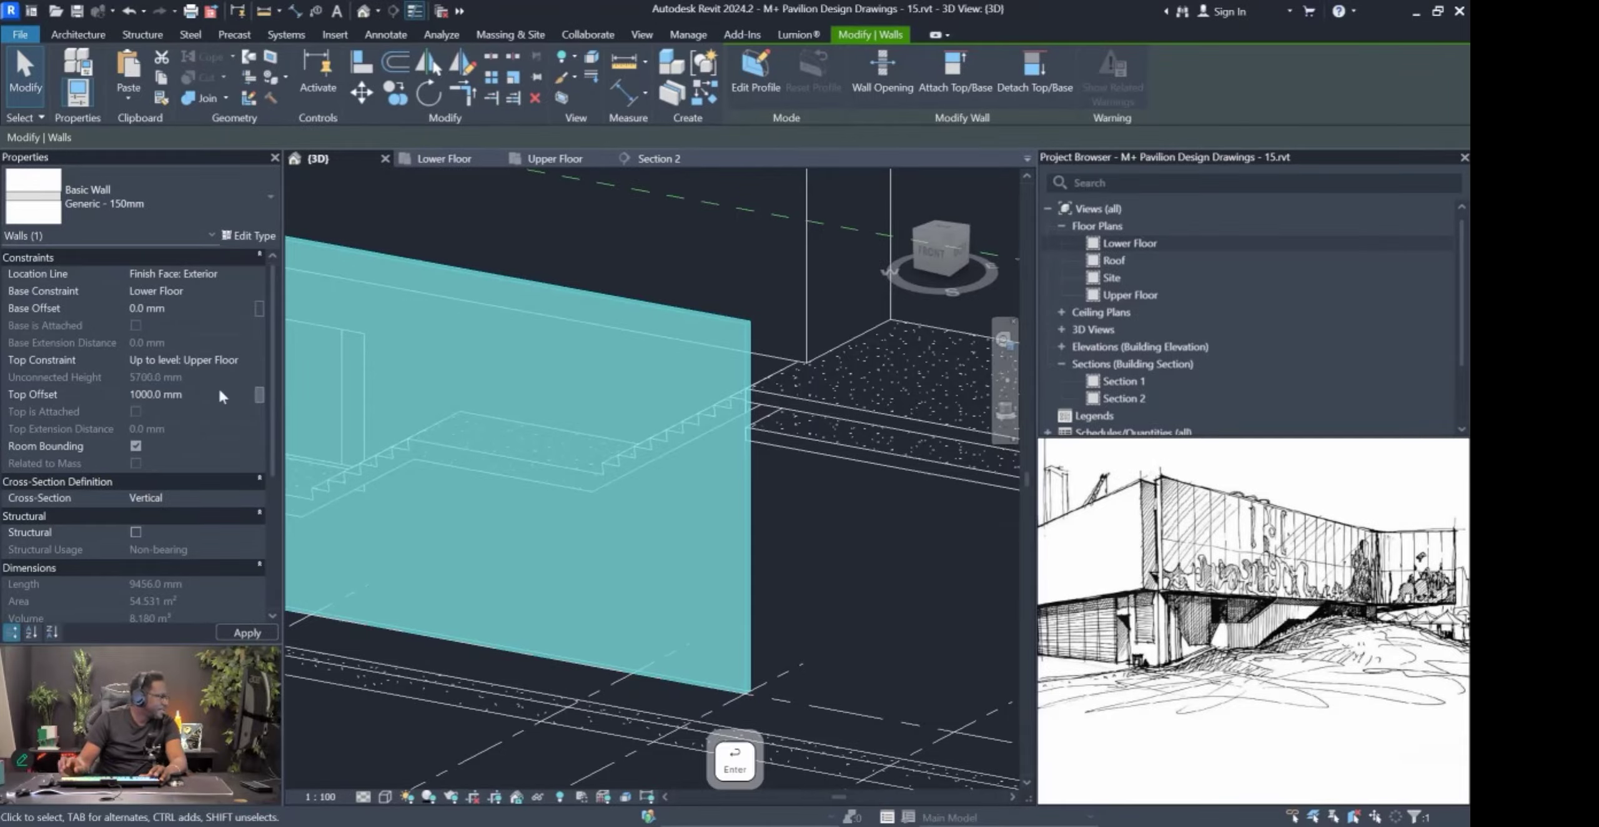
scroll(756, 350, down, 3)
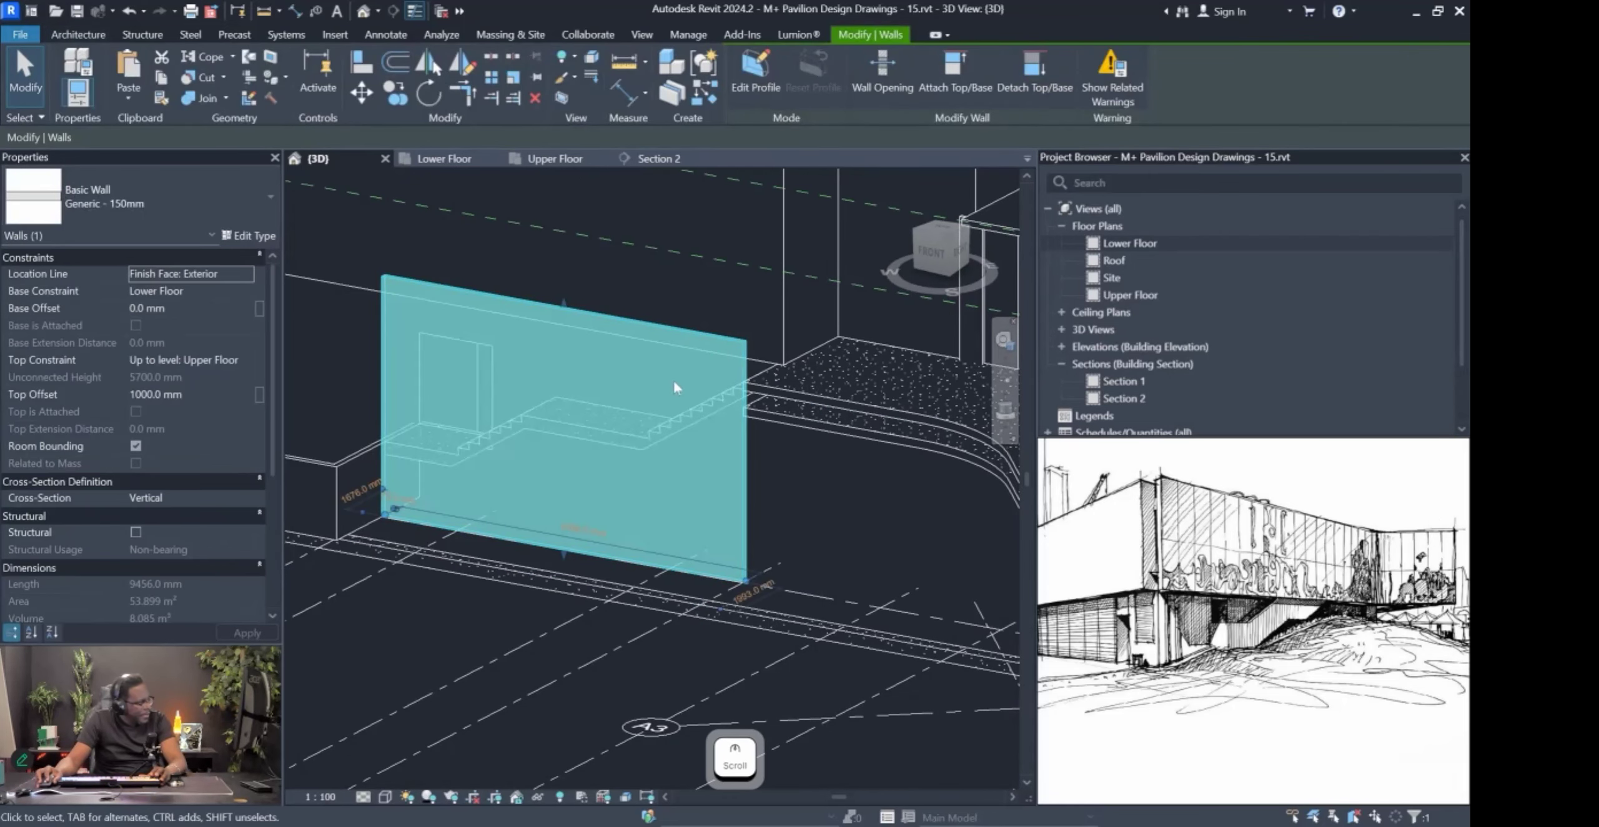
shift+middle_drag(710, 439, 743, 316)
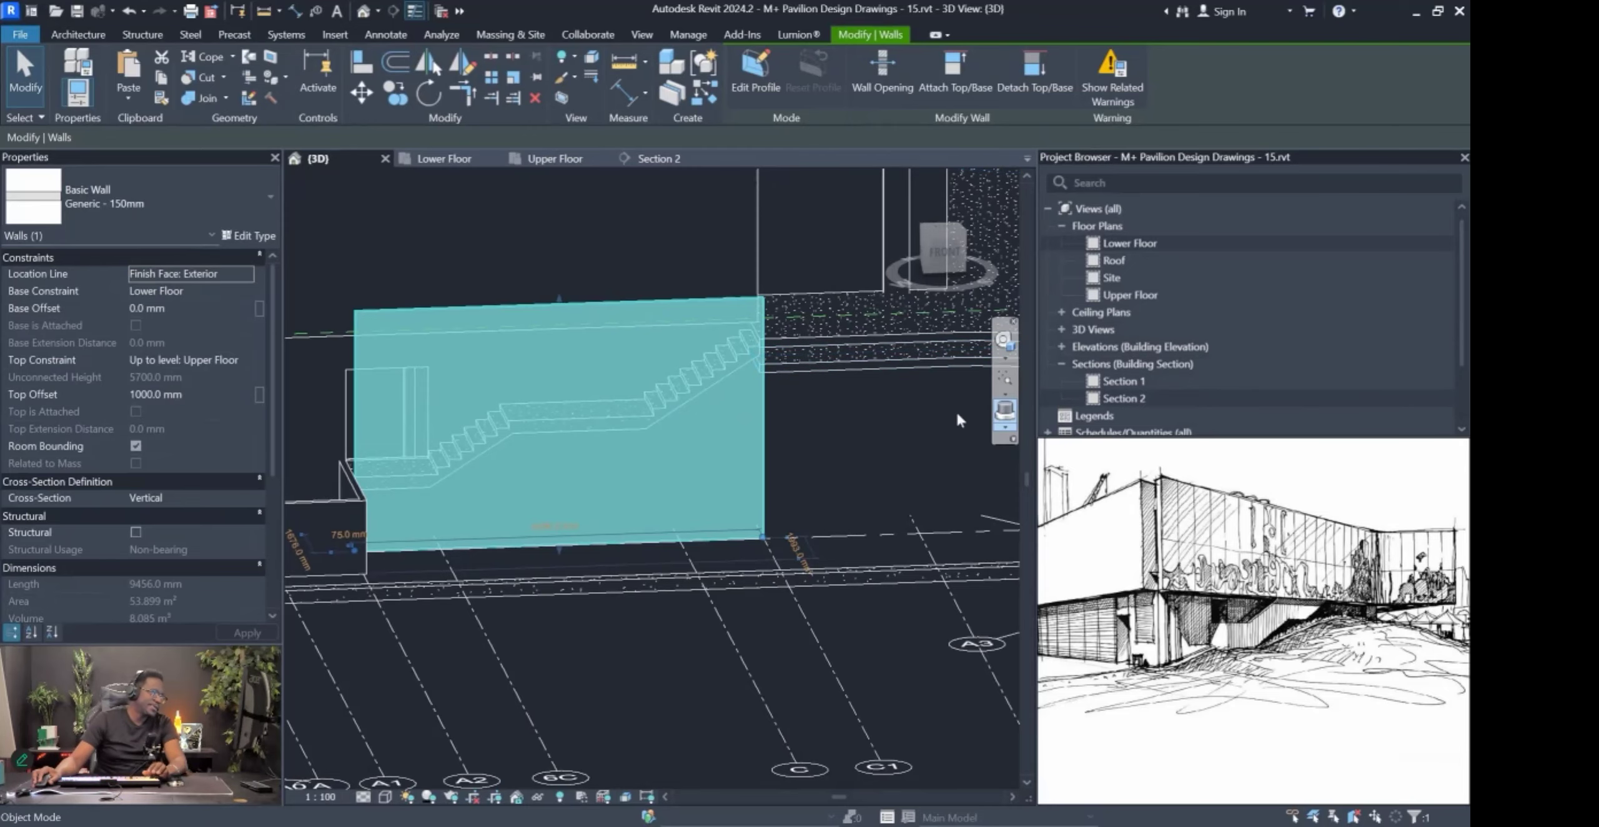
scroll(759, 433, down, 1)
shift+middle_drag(774, 417, 764, 542)
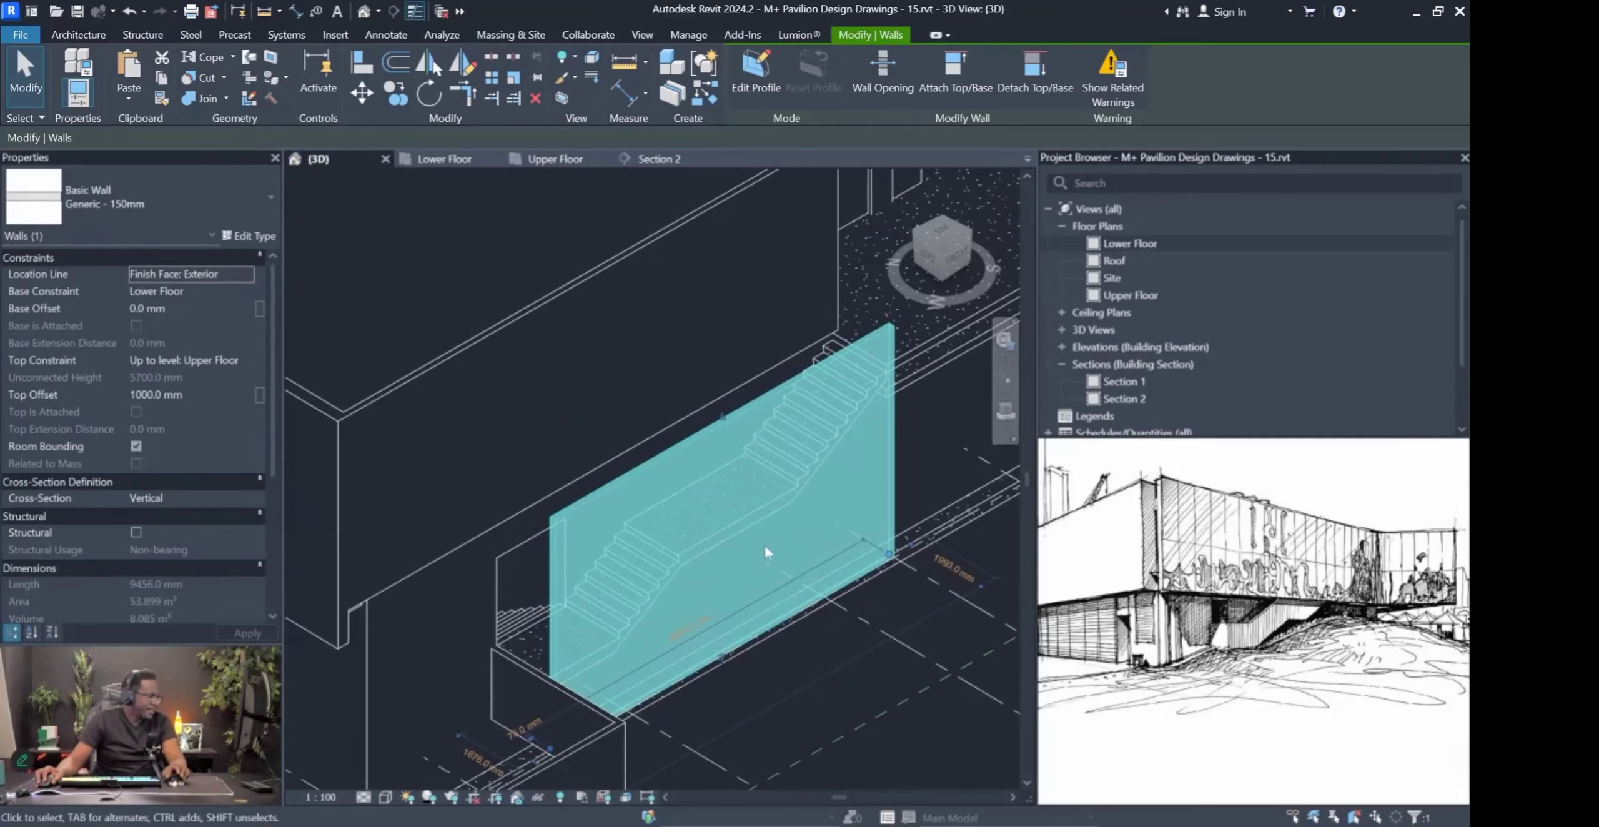
Edit the stair wall's profile in Section 2 and pick the undersides of the flights and landings as sketch lines.
key(m)
key(v)
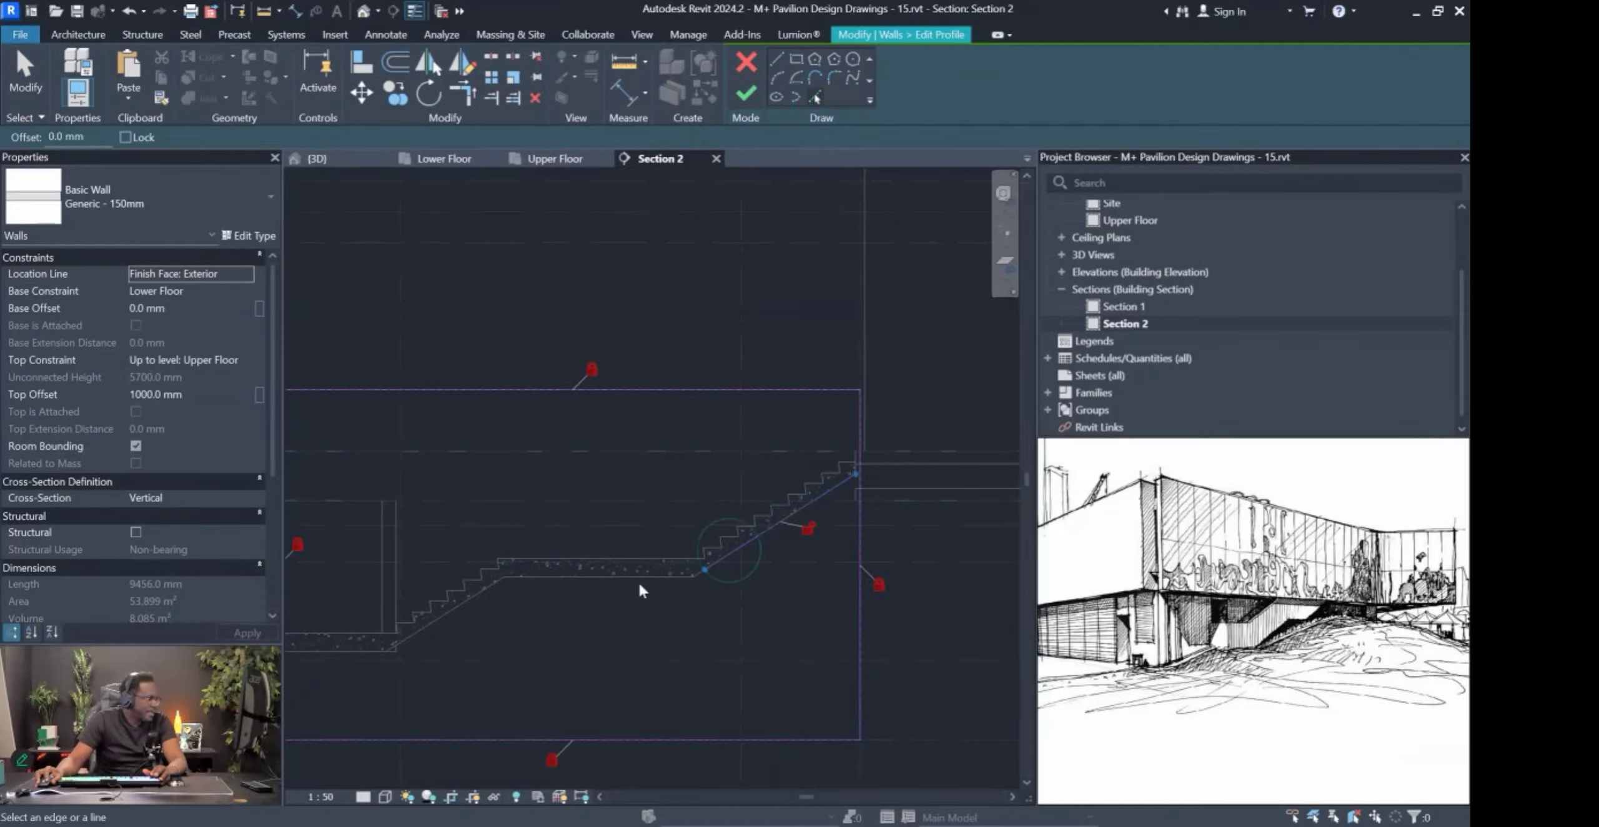
scroll(706, 577, up, 3)
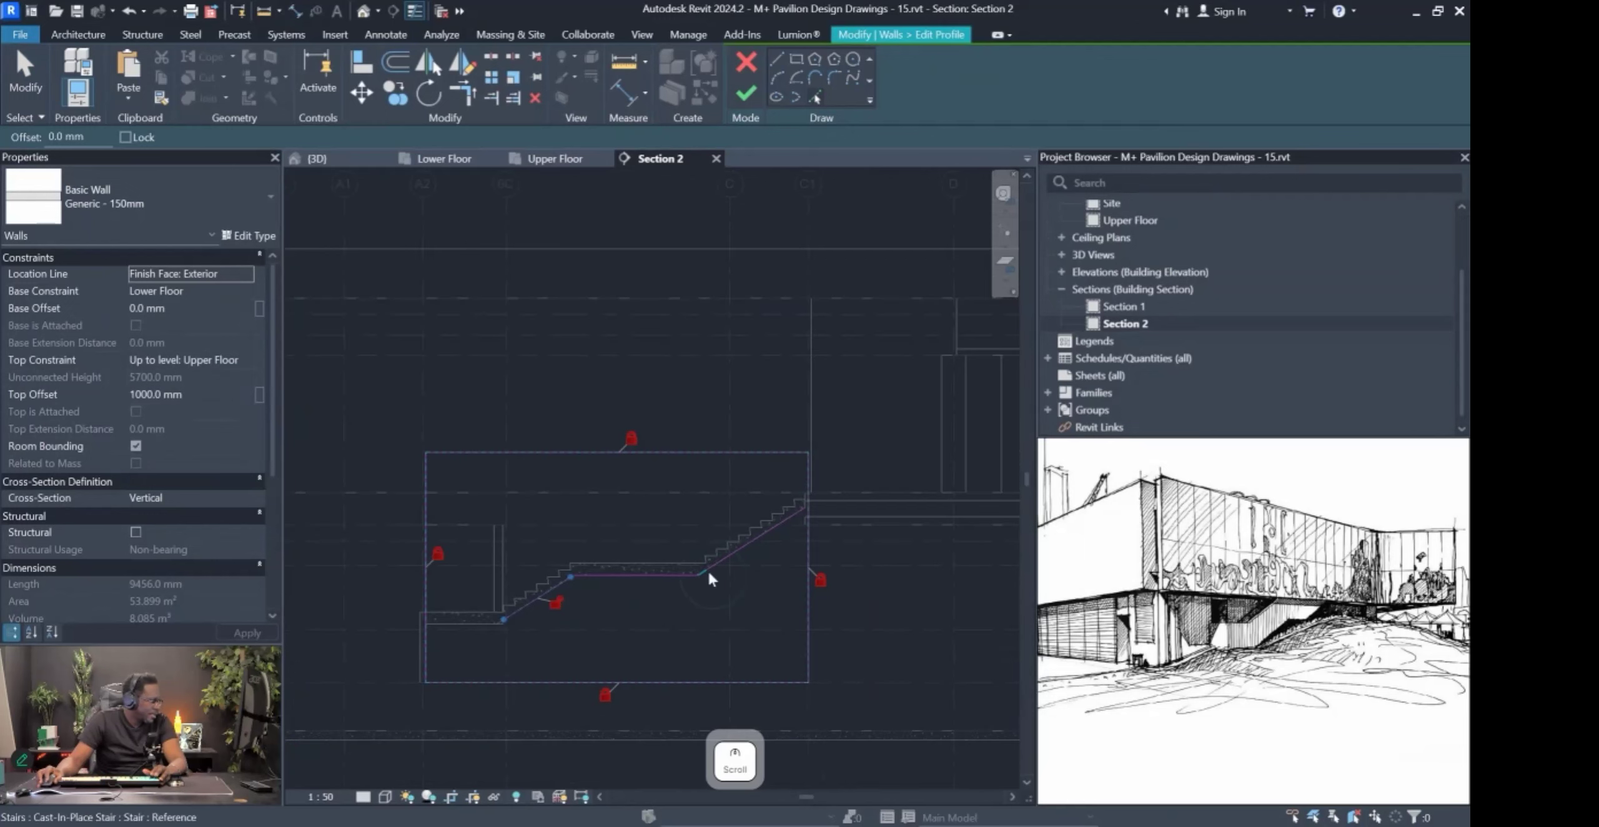
click(492, 628)
scroll(444, 630, down, 2)
Trim the underside lines of the landings and flights to each other so they meet at clean corners.
key(t)
key(r)
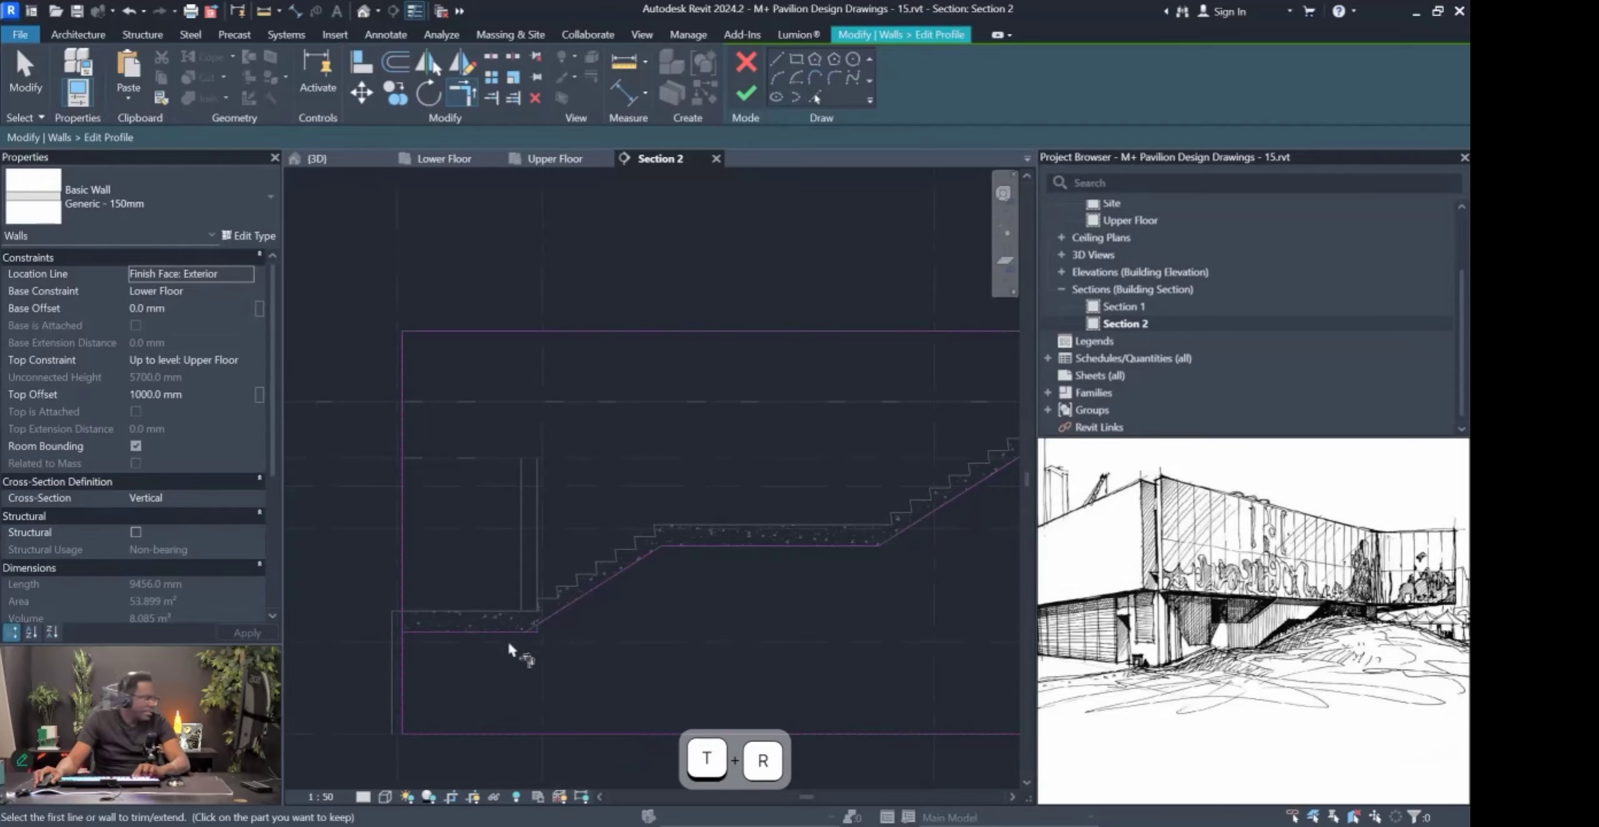
click(505, 631)
click(569, 607)
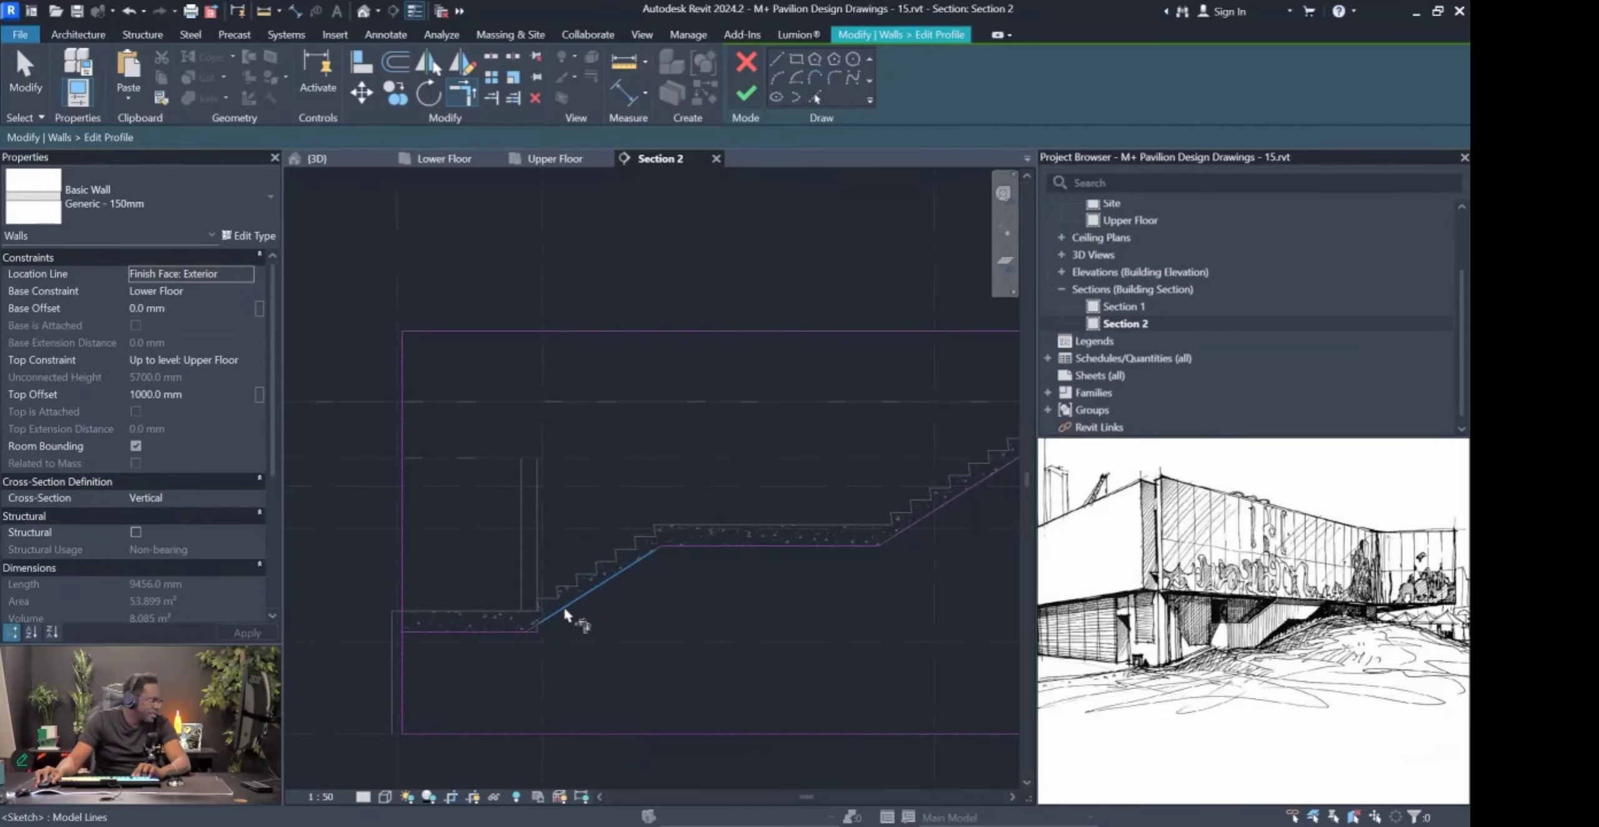
click(552, 608)
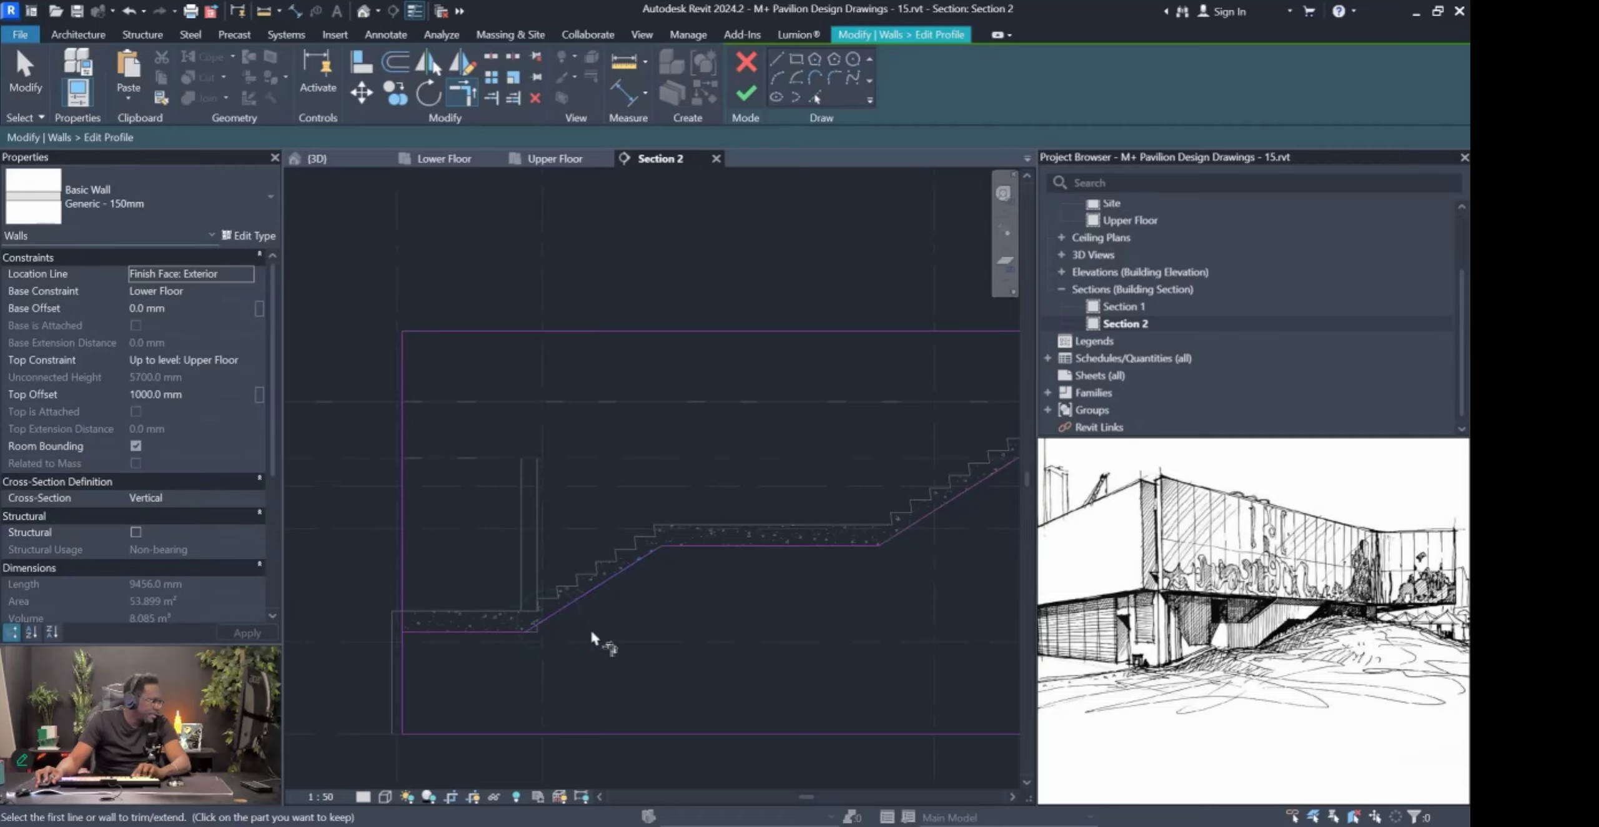
click(635, 561)
click(679, 543)
click(678, 544)
click(643, 562)
click(827, 542)
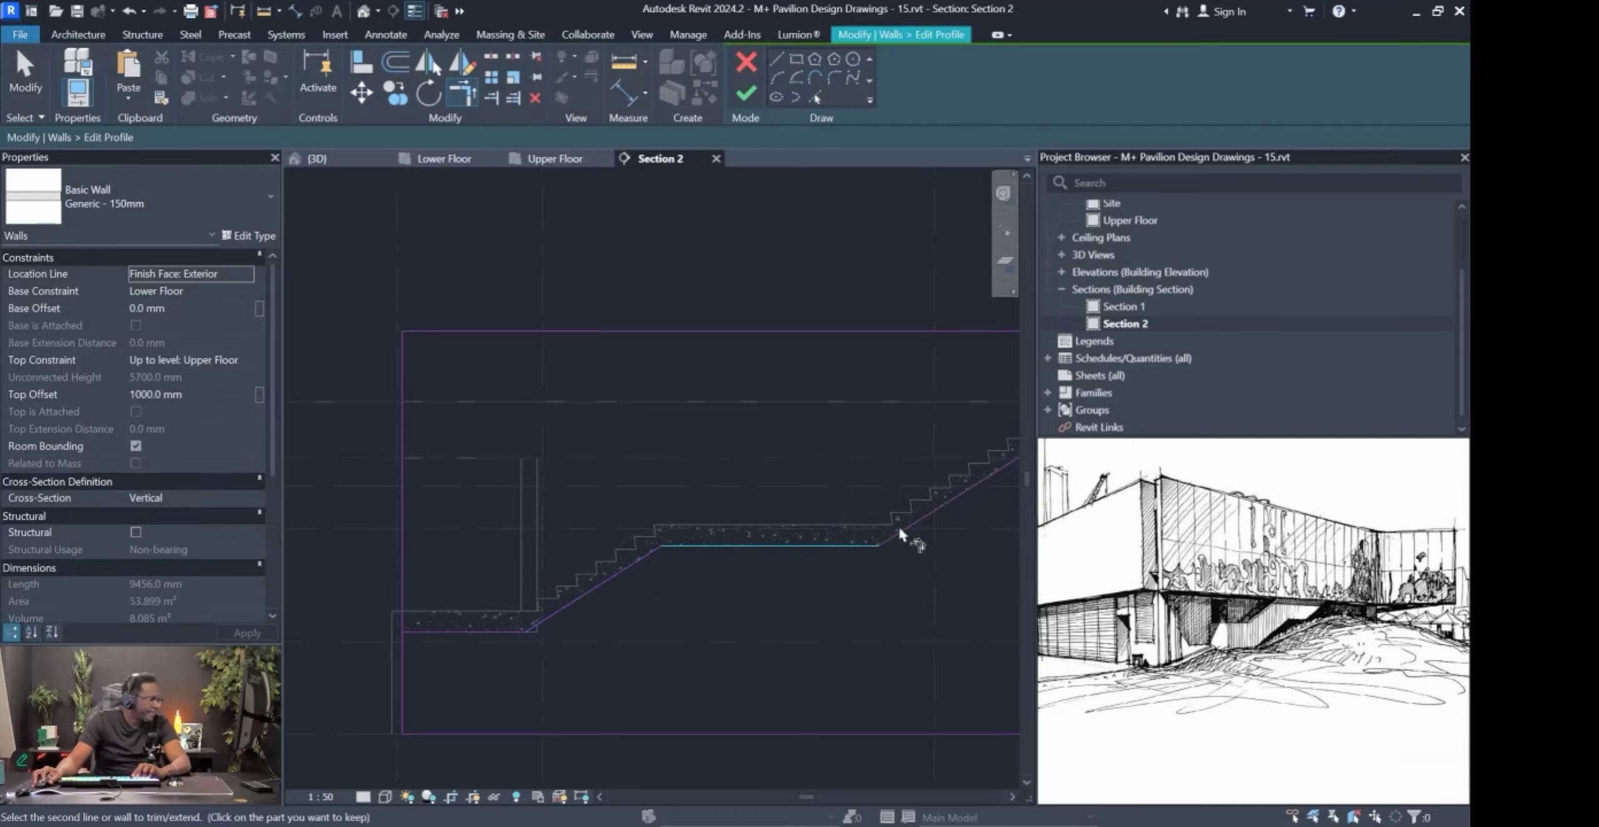
Trim the upper flight's underside line with the profile's vertical edge at the top of the stair, keeping the part above.
scroll(900, 545, down, 3)
middle_drag(934, 539, 718, 592)
scroll(737, 507, up, 4)
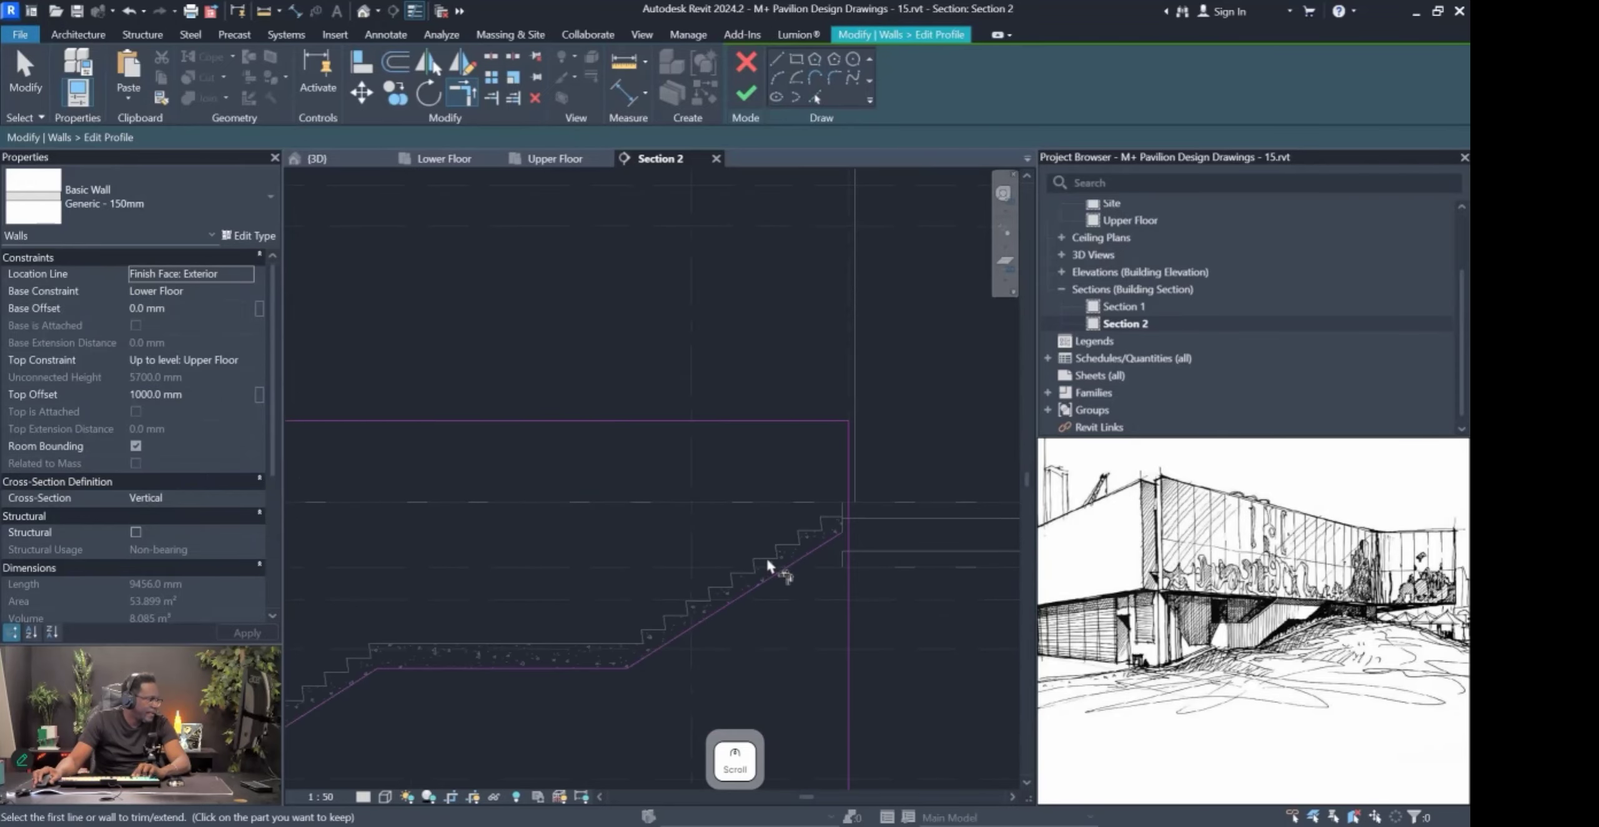
click(838, 530)
click(852, 502)
scroll(922, 465, down, 4)
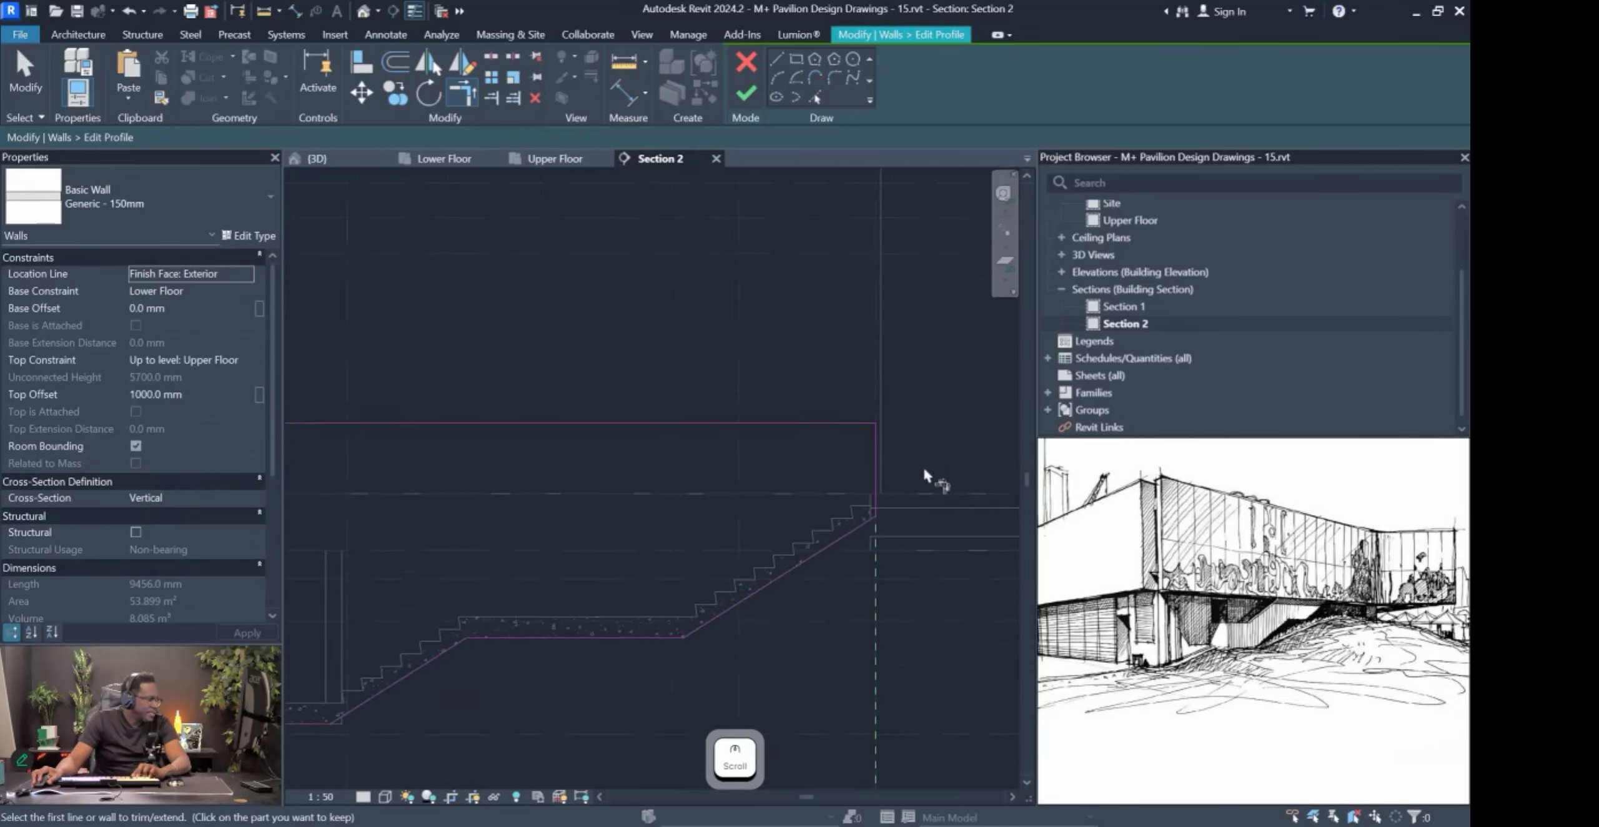
Trim the first landing's underside line with the profile's vertical edge at the lower end, keeping the part above the landing.
scroll(524, 585, up, 4)
click(637, 593)
click(631, 594)
click(612, 548)
scroll(503, 600, down, 4)
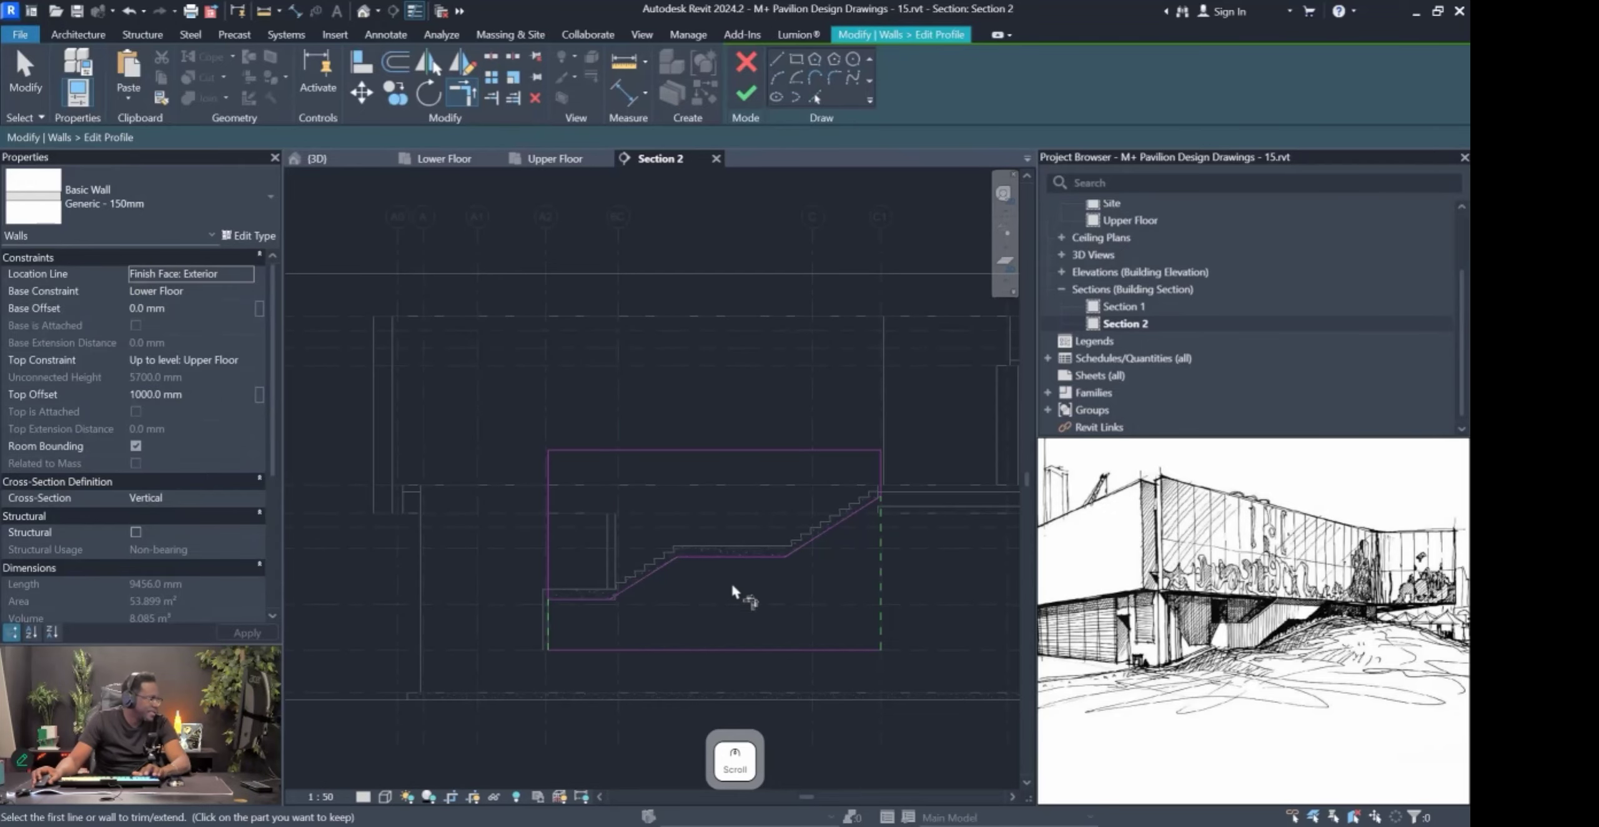
scroll(872, 517, up, 3)
key(Escape)
key(Escape)
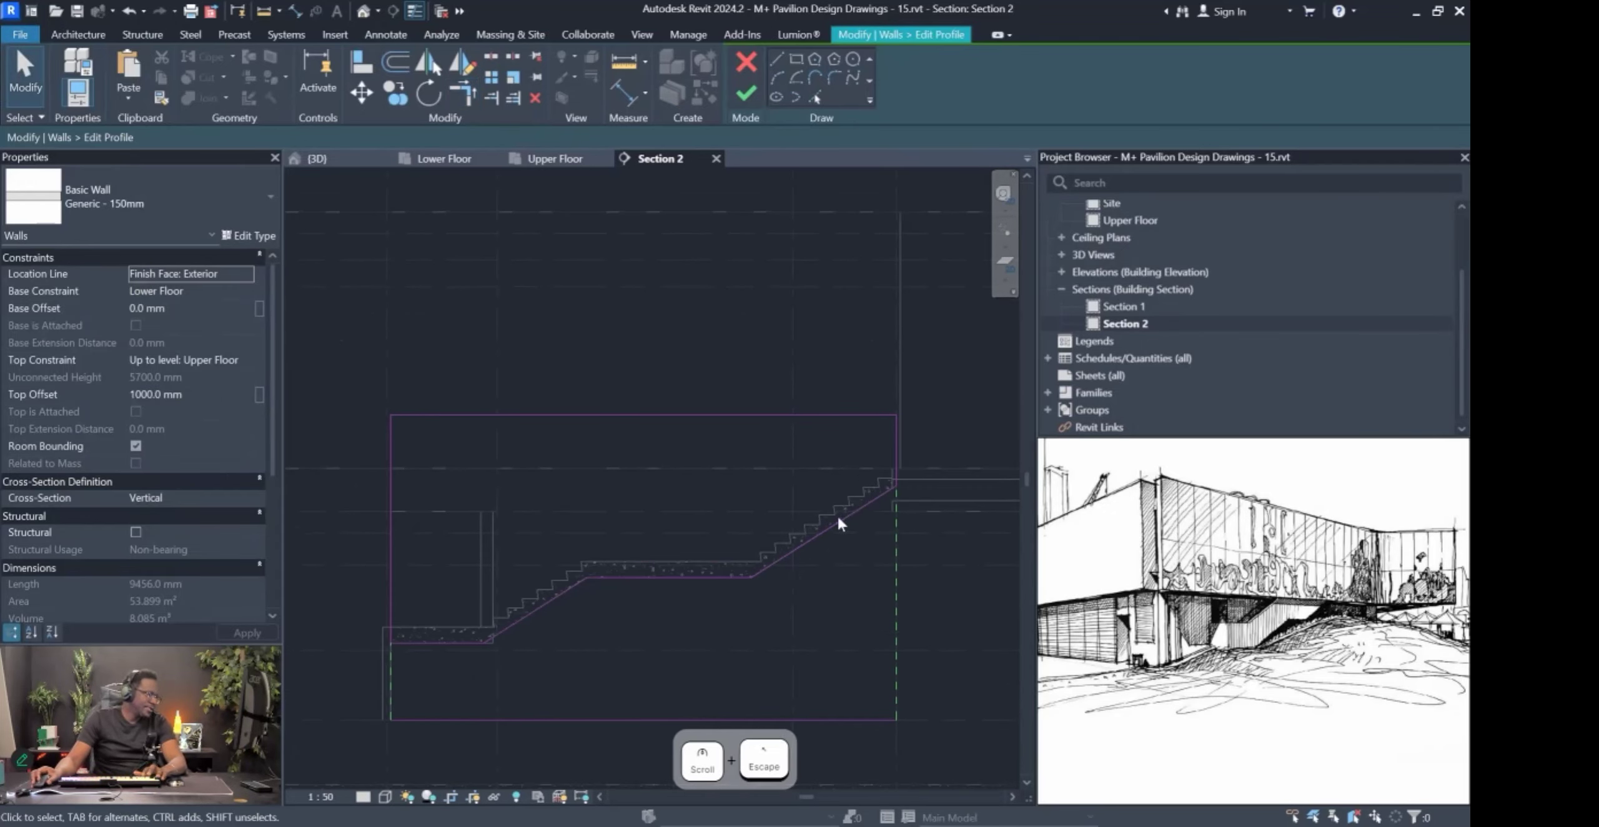
Offset copies of the profile's flight and landing underside lines 1000 mm upward to form the wall's top outline.
click(840, 522)
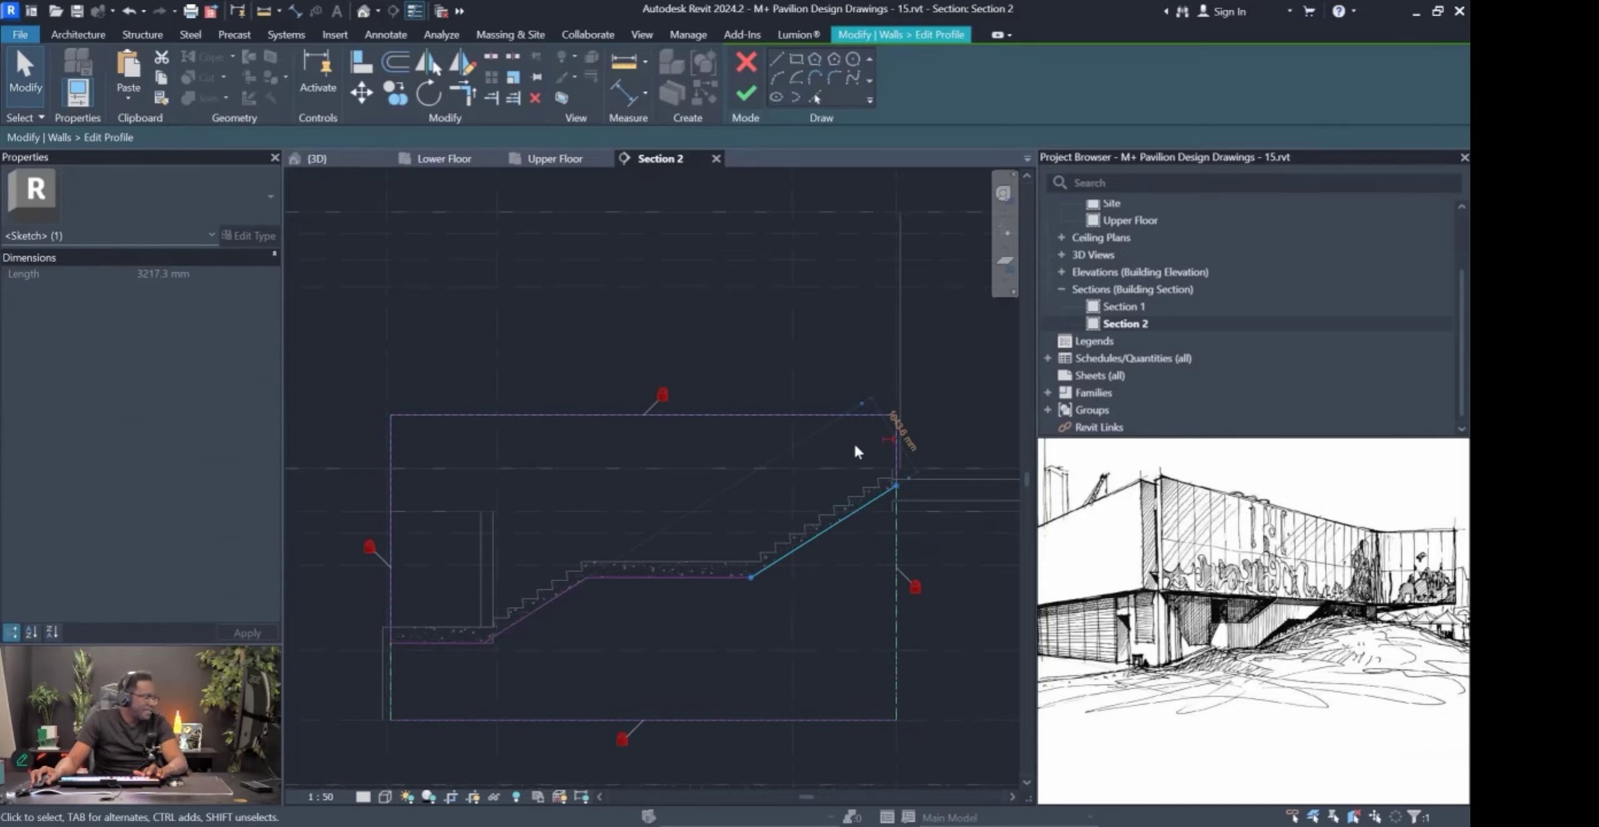
scroll(856, 451, up, 2)
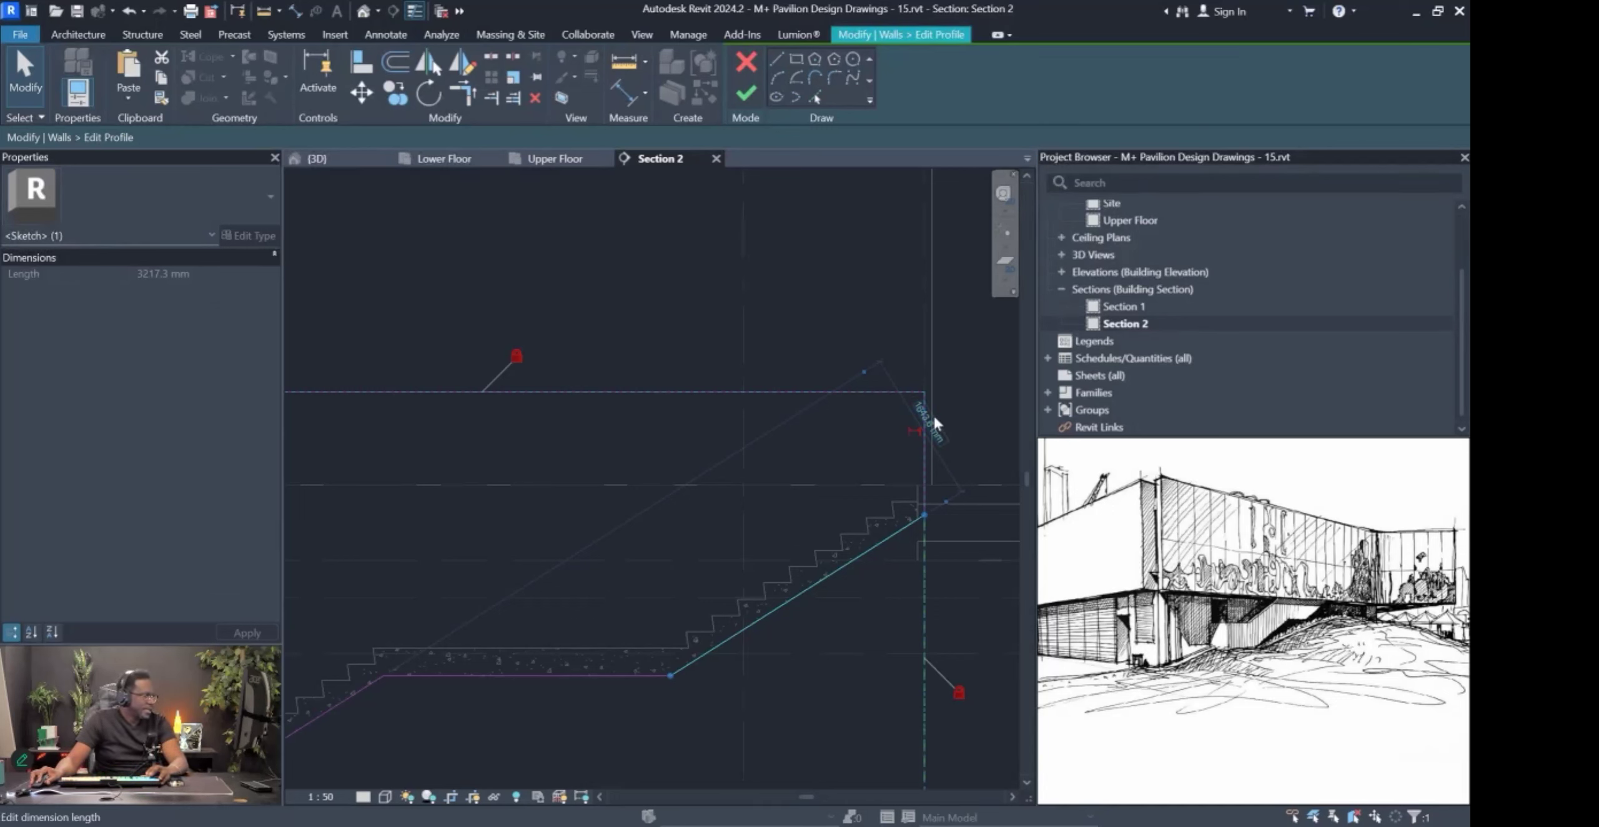
click(396, 62)
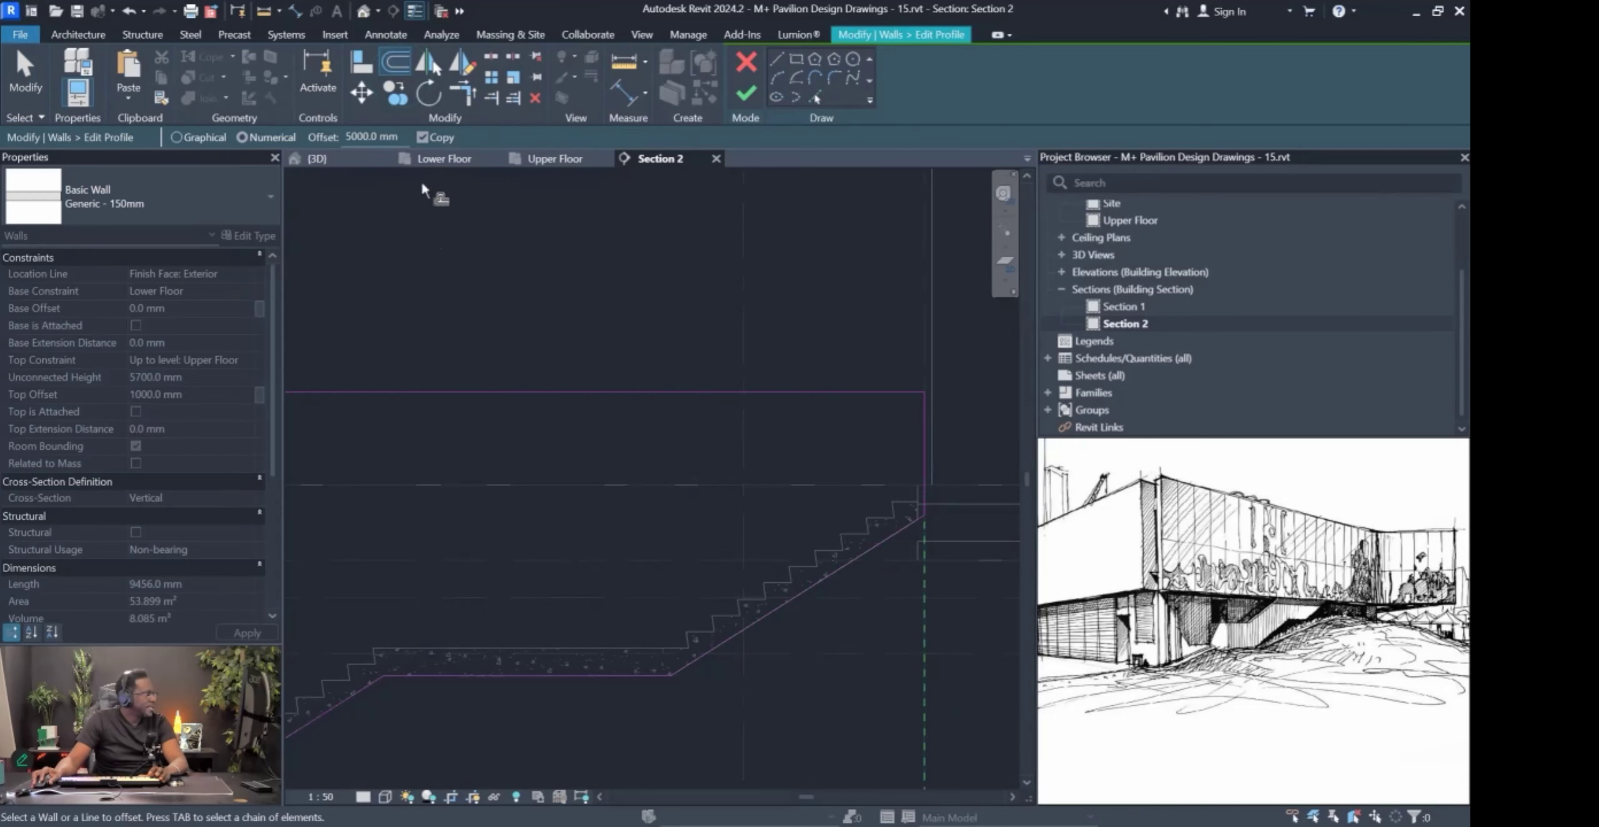
double_click(362, 136)
text(10)
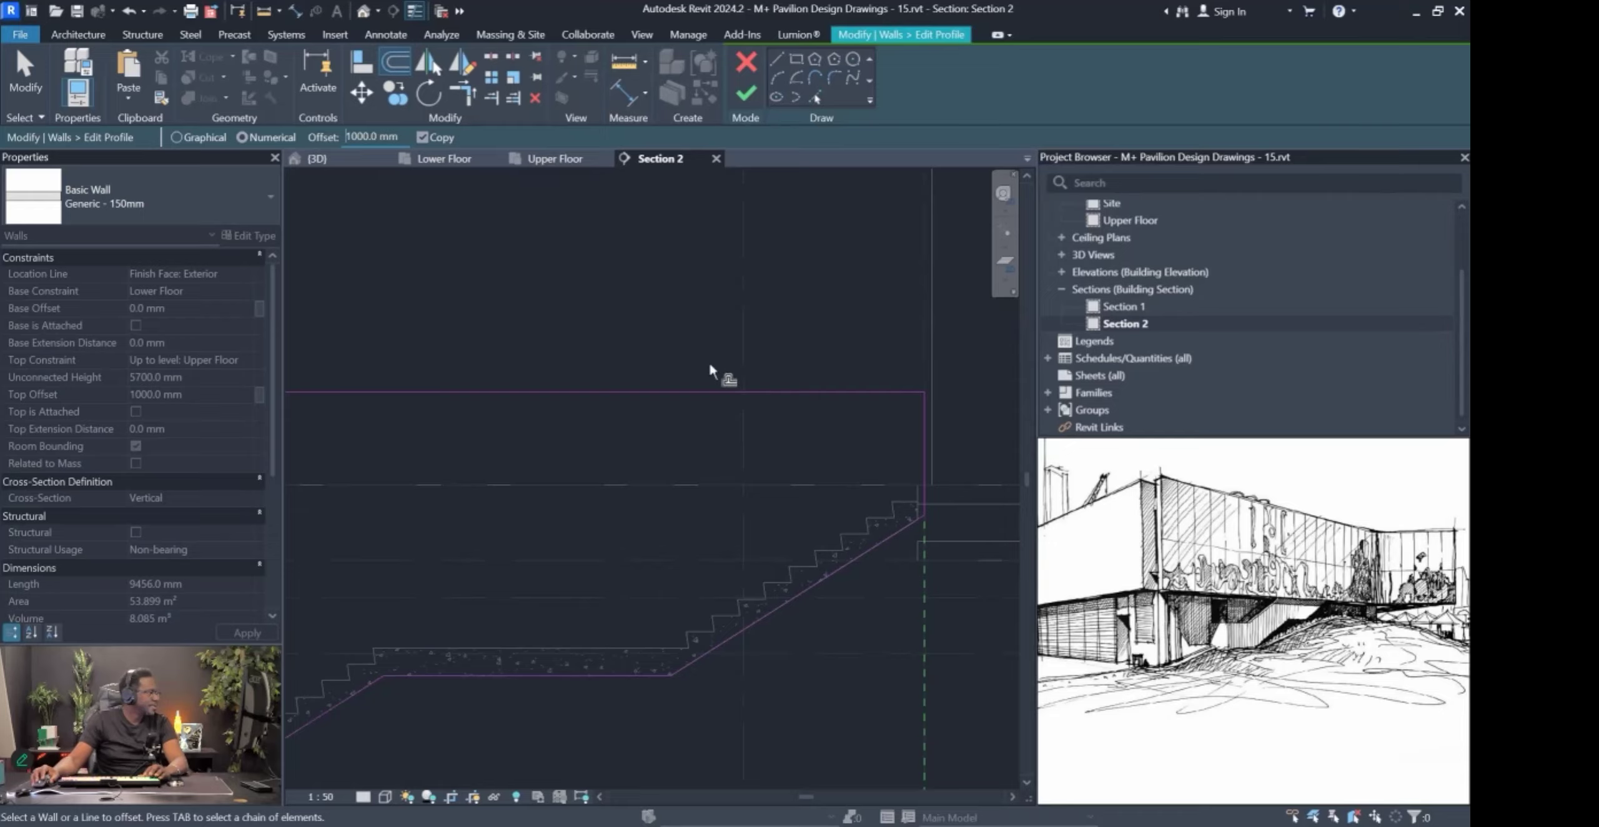
click(599, 673)
scroll(661, 621, down, 2)
scroll(609, 650, up, 2)
click(517, 692)
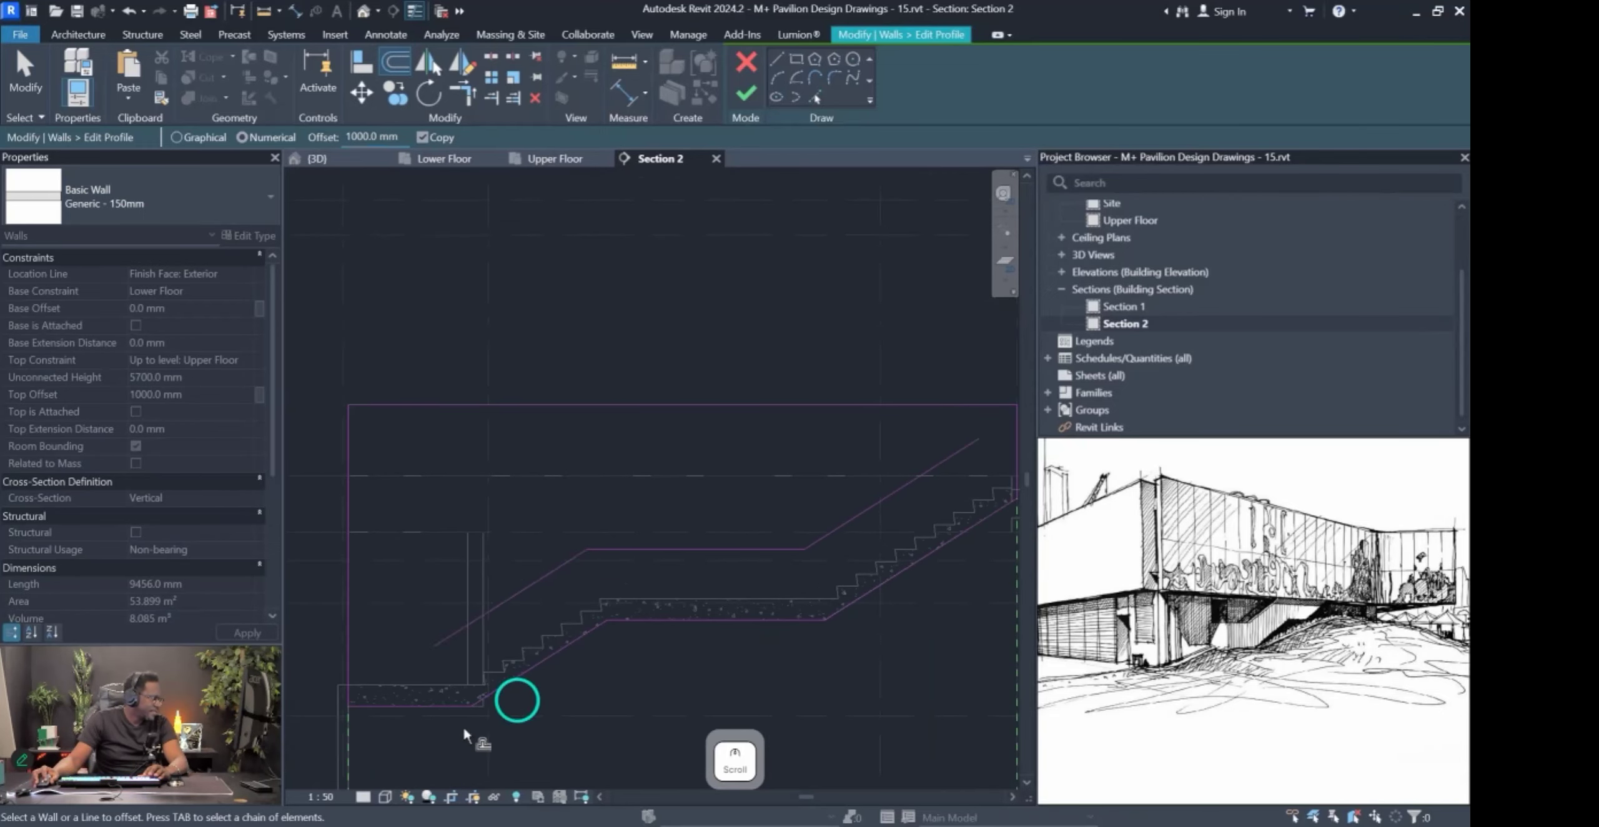
click(423, 715)
scroll(413, 625, down, 2)
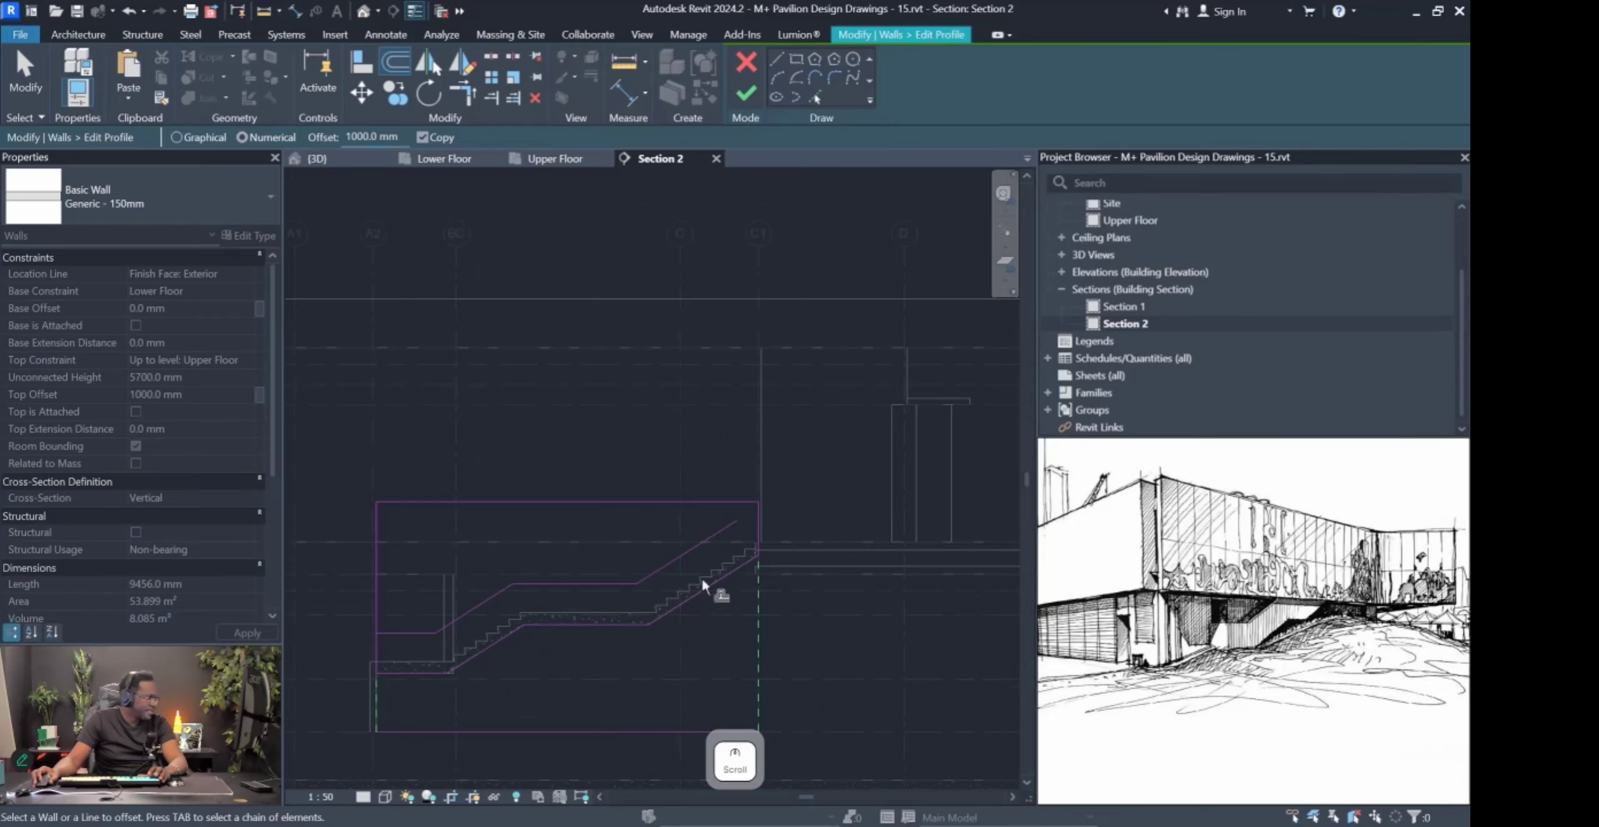
scroll(759, 544, up, 3)
key(Escape)
key(Escape)
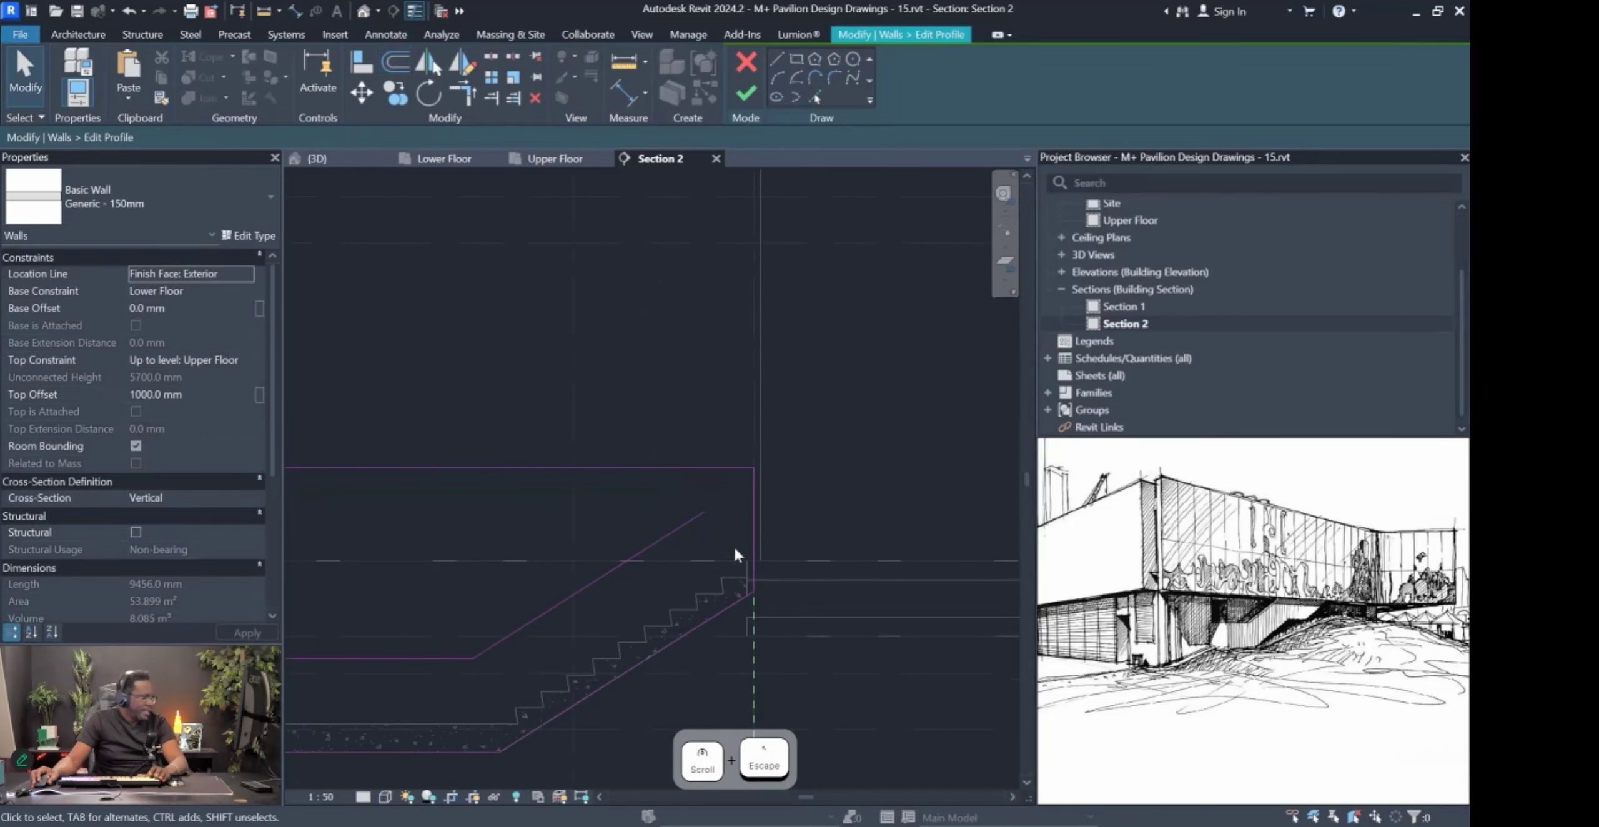
key(l)
click(708, 507)
click(717, 501)
key(l)
key(Escape)
click(697, 521)
key(Escape)
Extend the upper flight's offset line to meet the profile's vertical edge at the top of the stair.
key(t)
key(r)
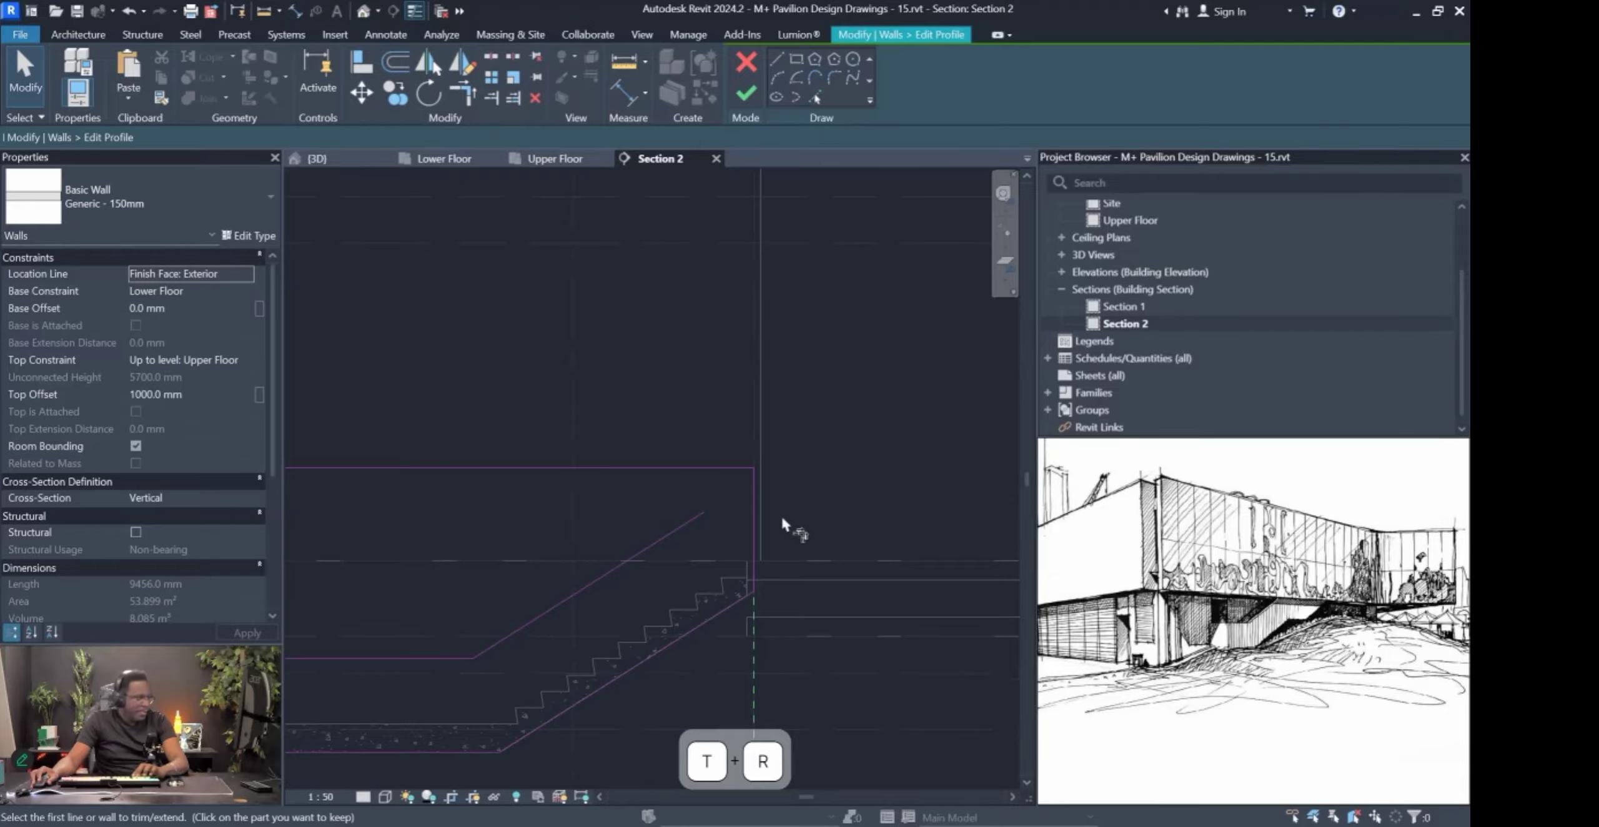
click(753, 521)
click(696, 521)
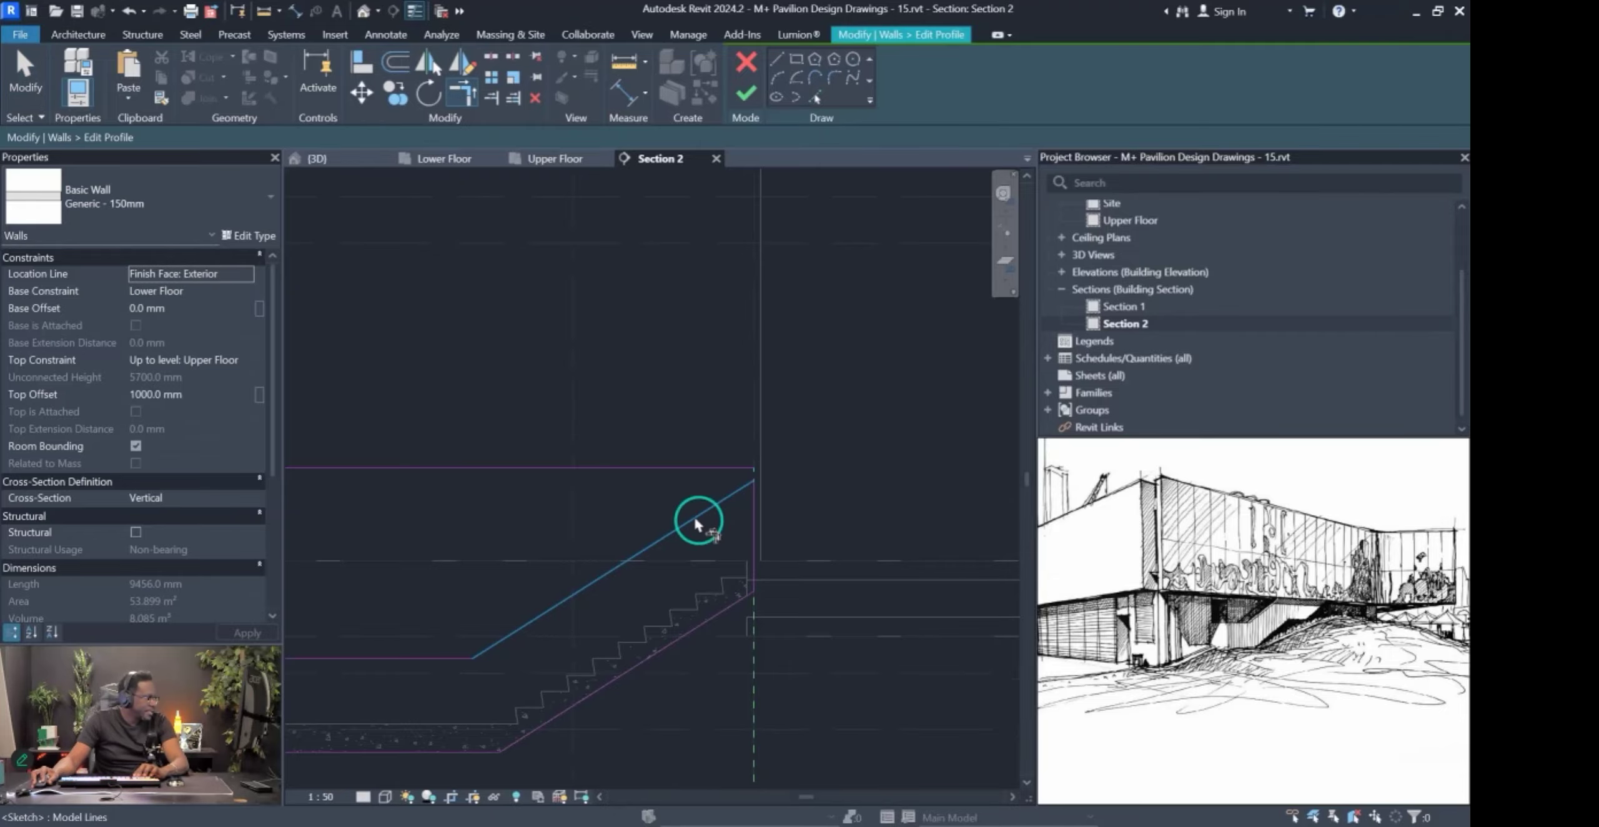
scroll(921, 542, down, 2)
mouse_move(921, 541)
middle_down()
mouse_move(606, 560)
mouse_move(738, 479)
middle_up()
scroll(729, 472, down, 1)
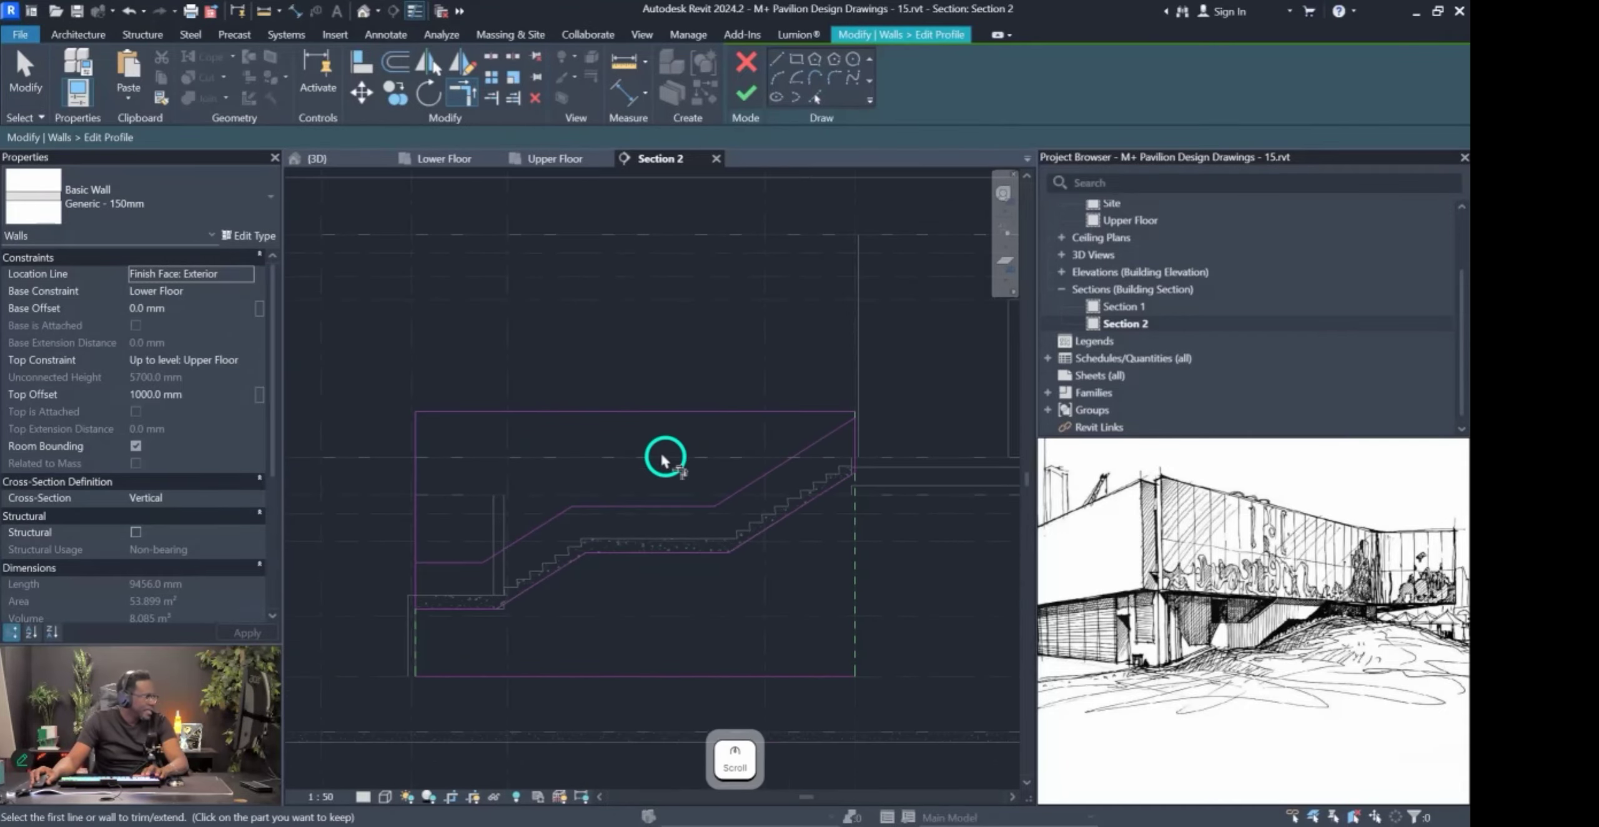
Delete the profile's horizontal top edge and shorten the lower-end vertical edge down to the offset line above the first landing.
click(478, 412)
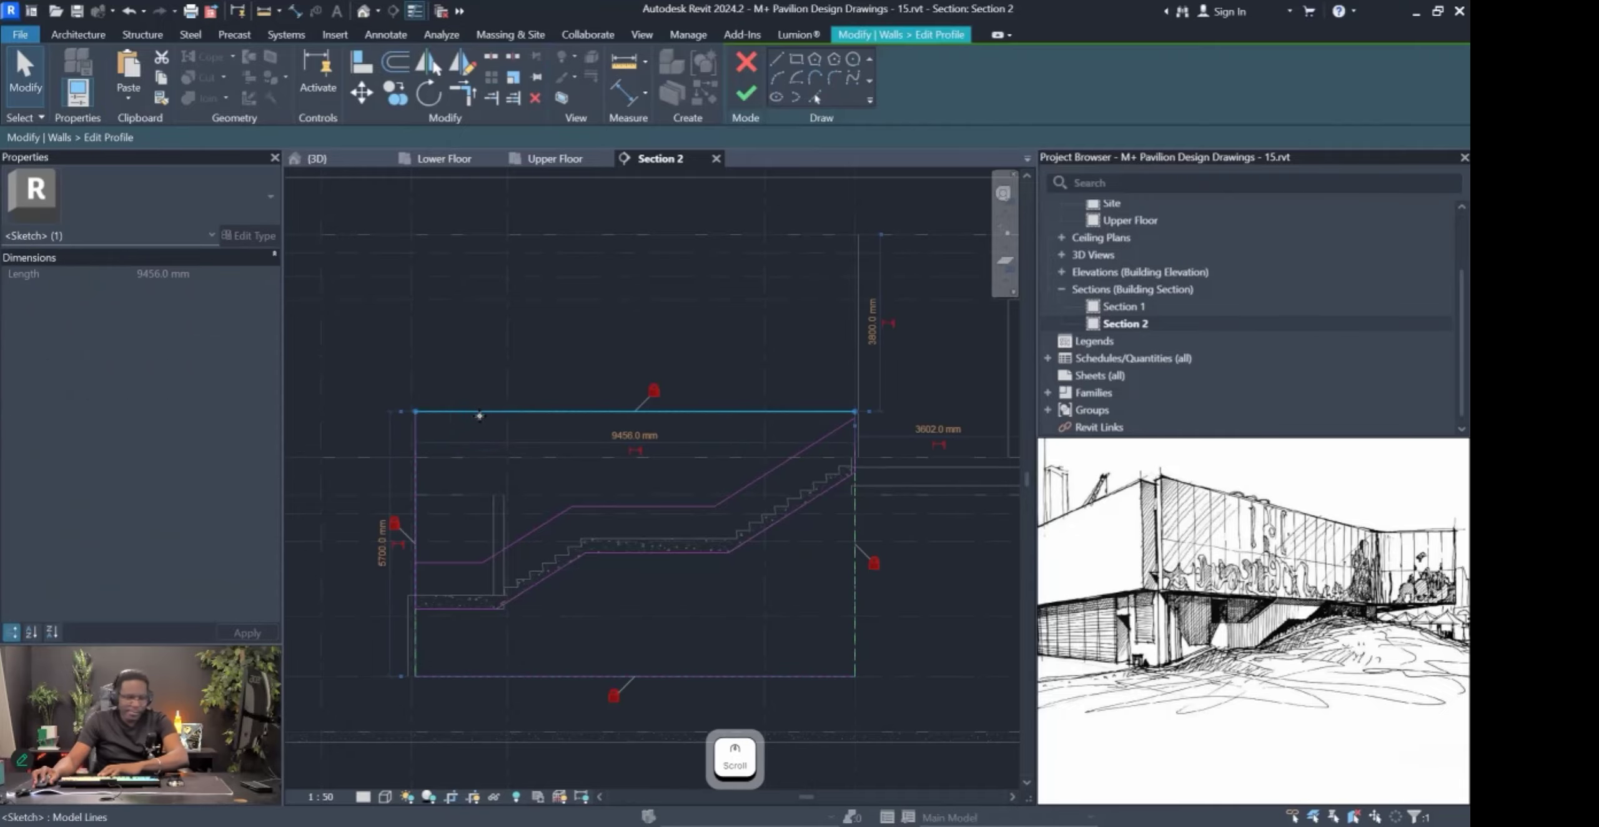
click(462, 509)
scroll(433, 582, up, 1)
key(t)
key(r)
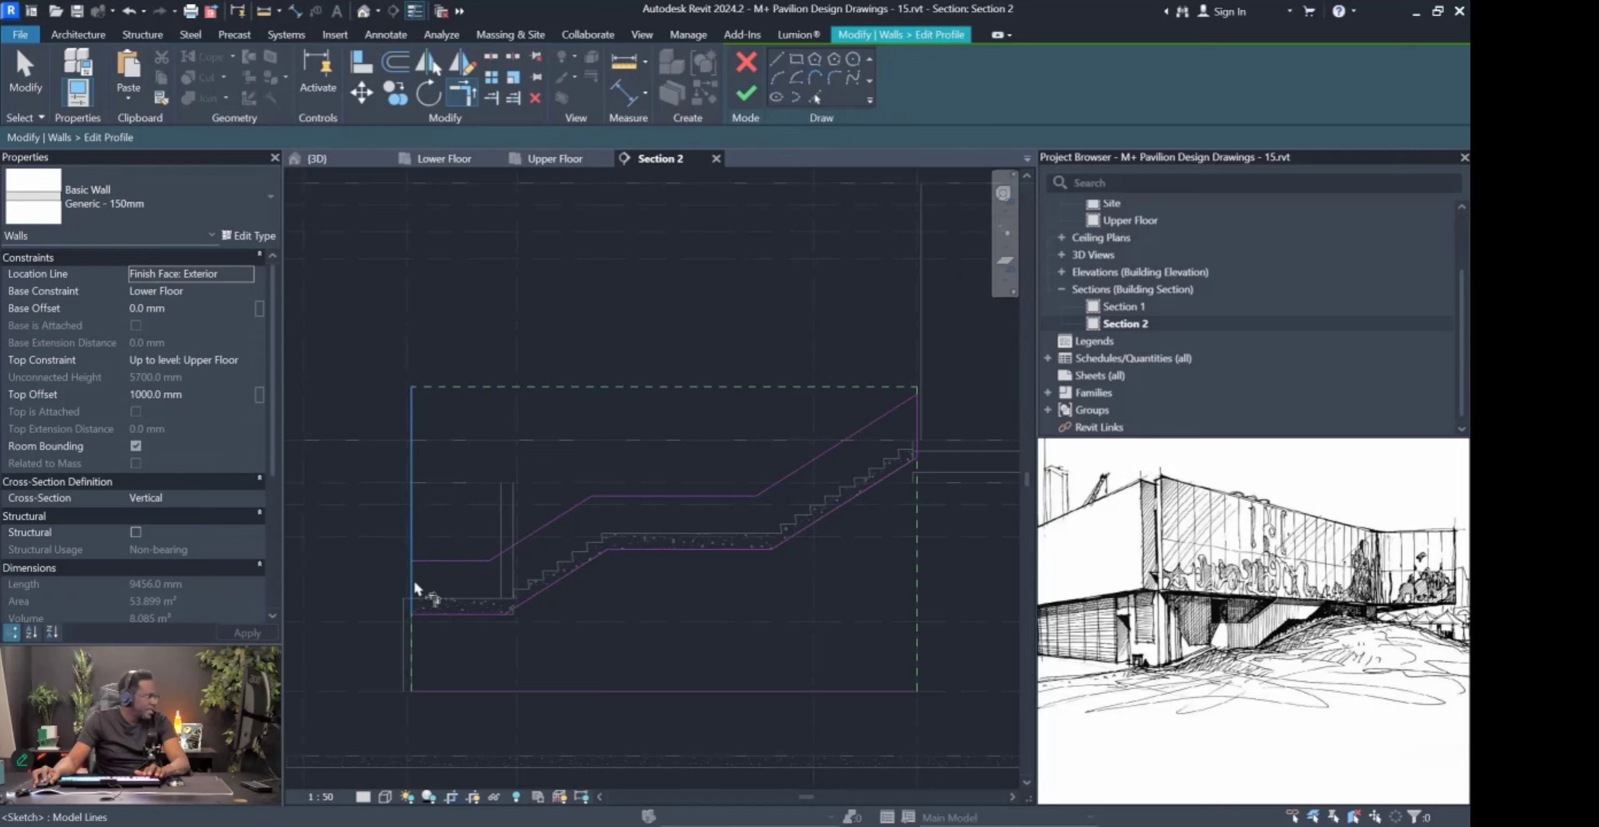
key(Escape)
click(412, 542)
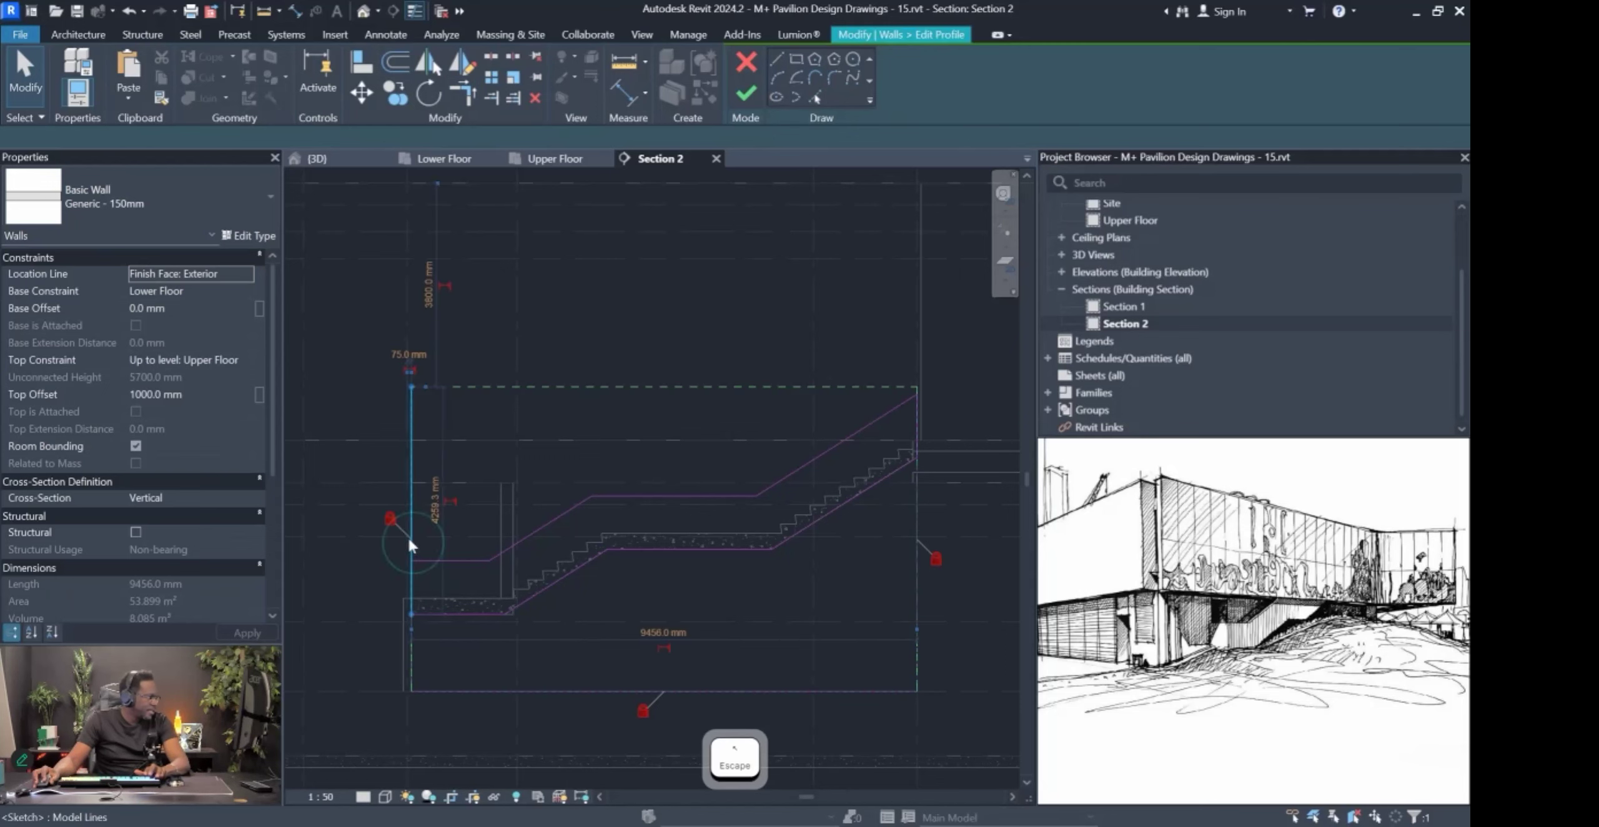
scroll(403, 420, up, 1)
shift+drag(413, 383, 420, 583)
key(Escape)
Delete the profile's bottom edge and finish the wall profile edit.
scroll(439, 576, down, 5)
click(625, 652)
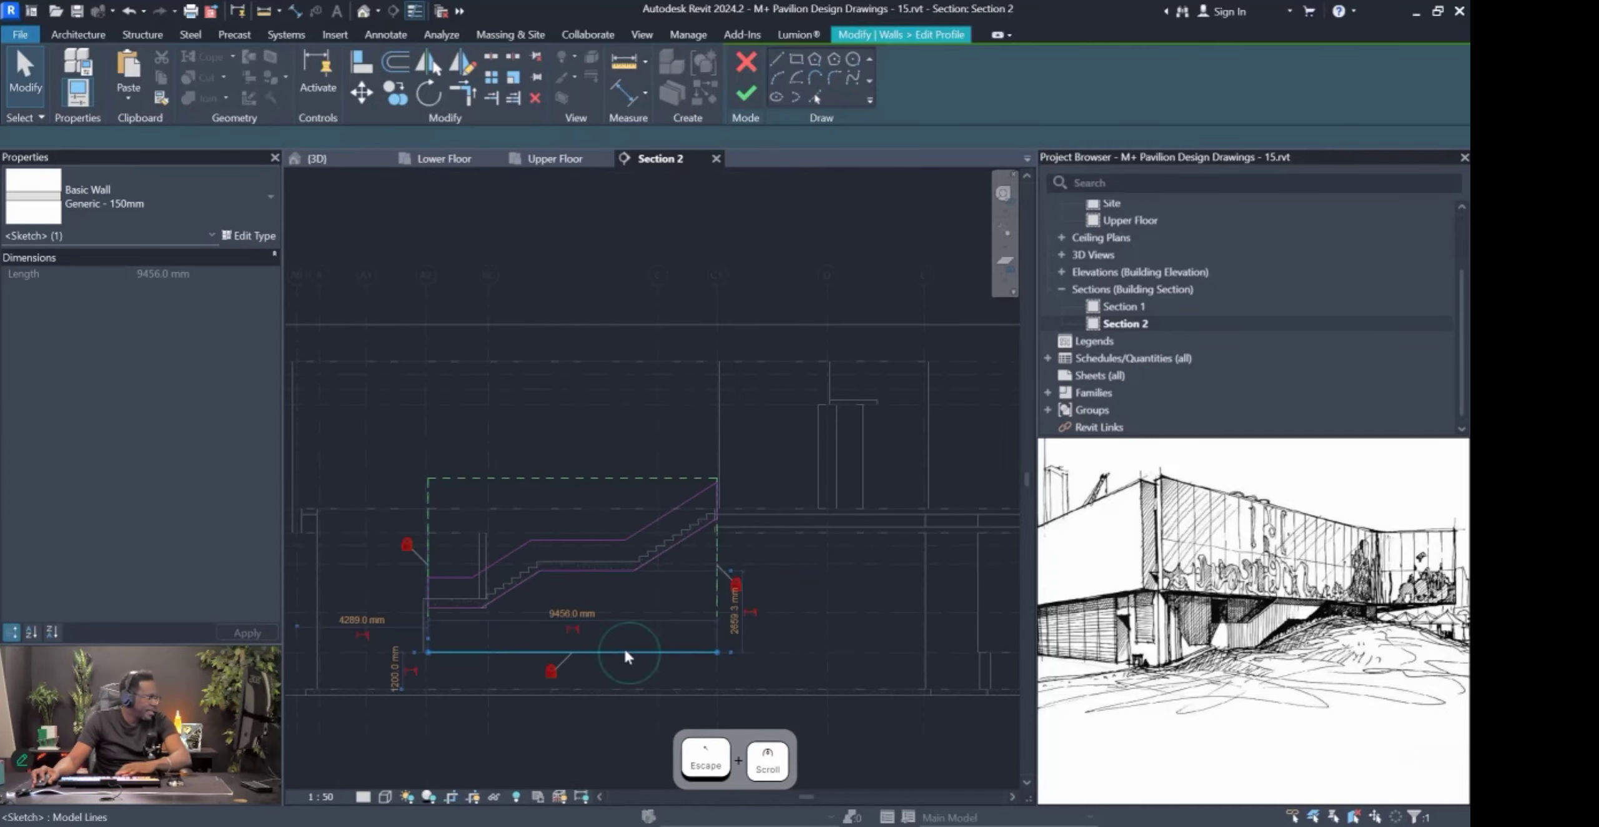
key(Delete)
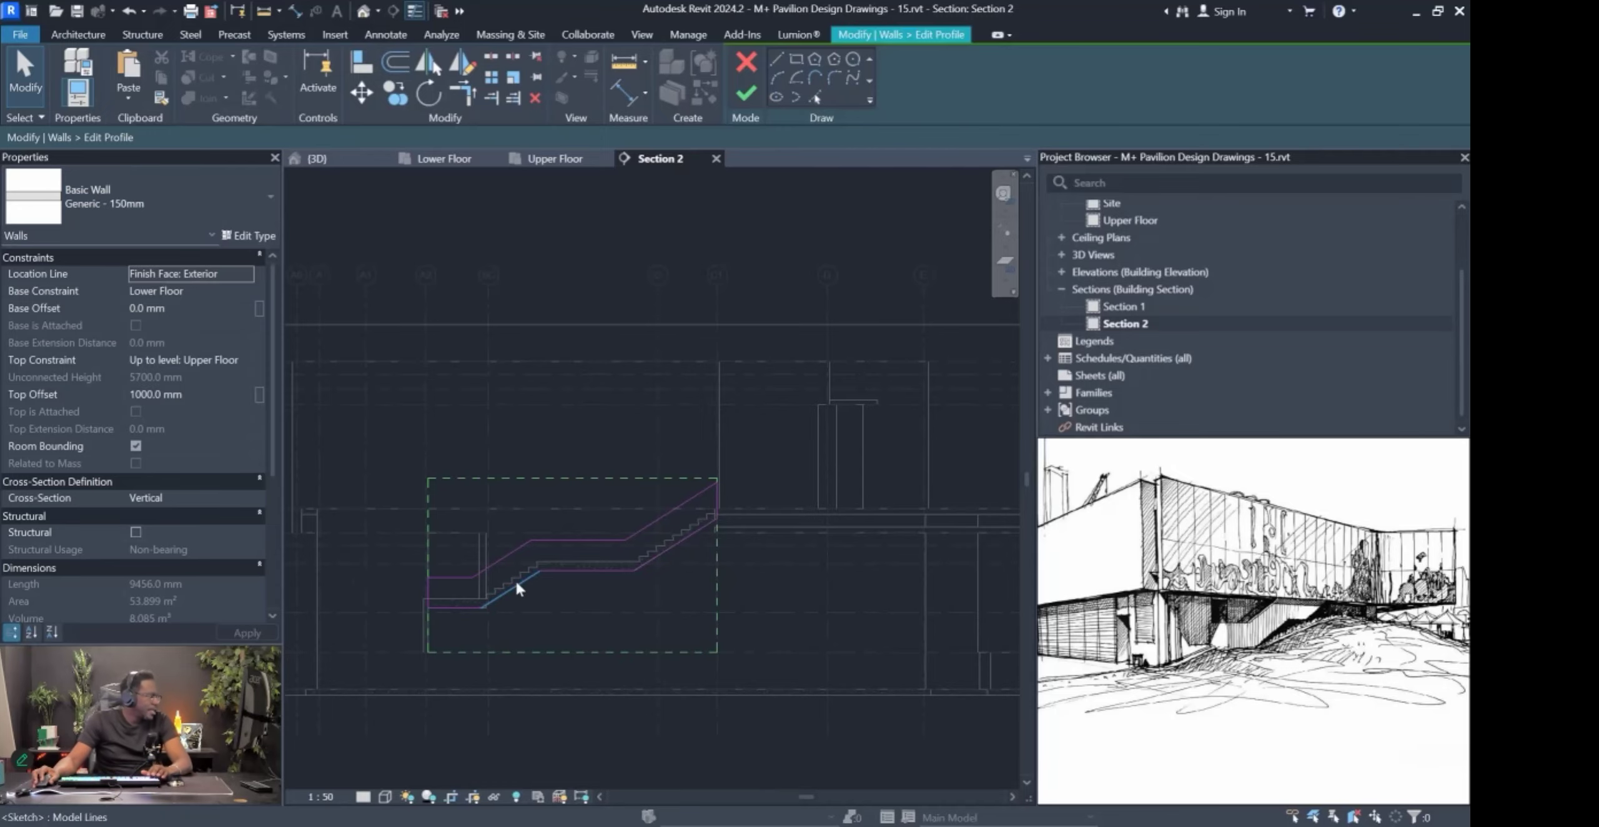
click(745, 93)
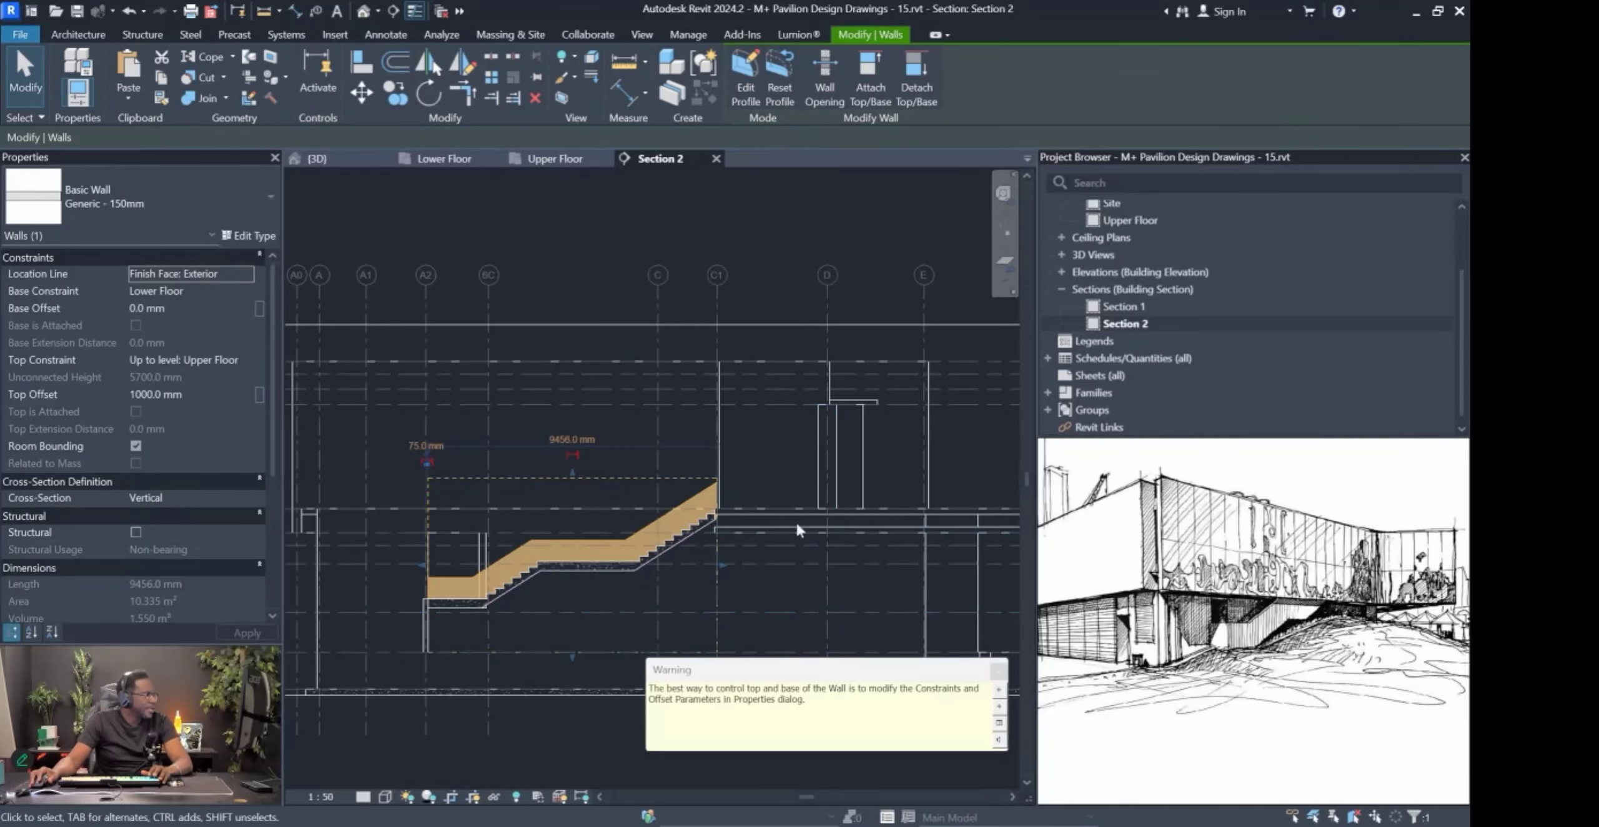
scroll(483, 589, up, 3)
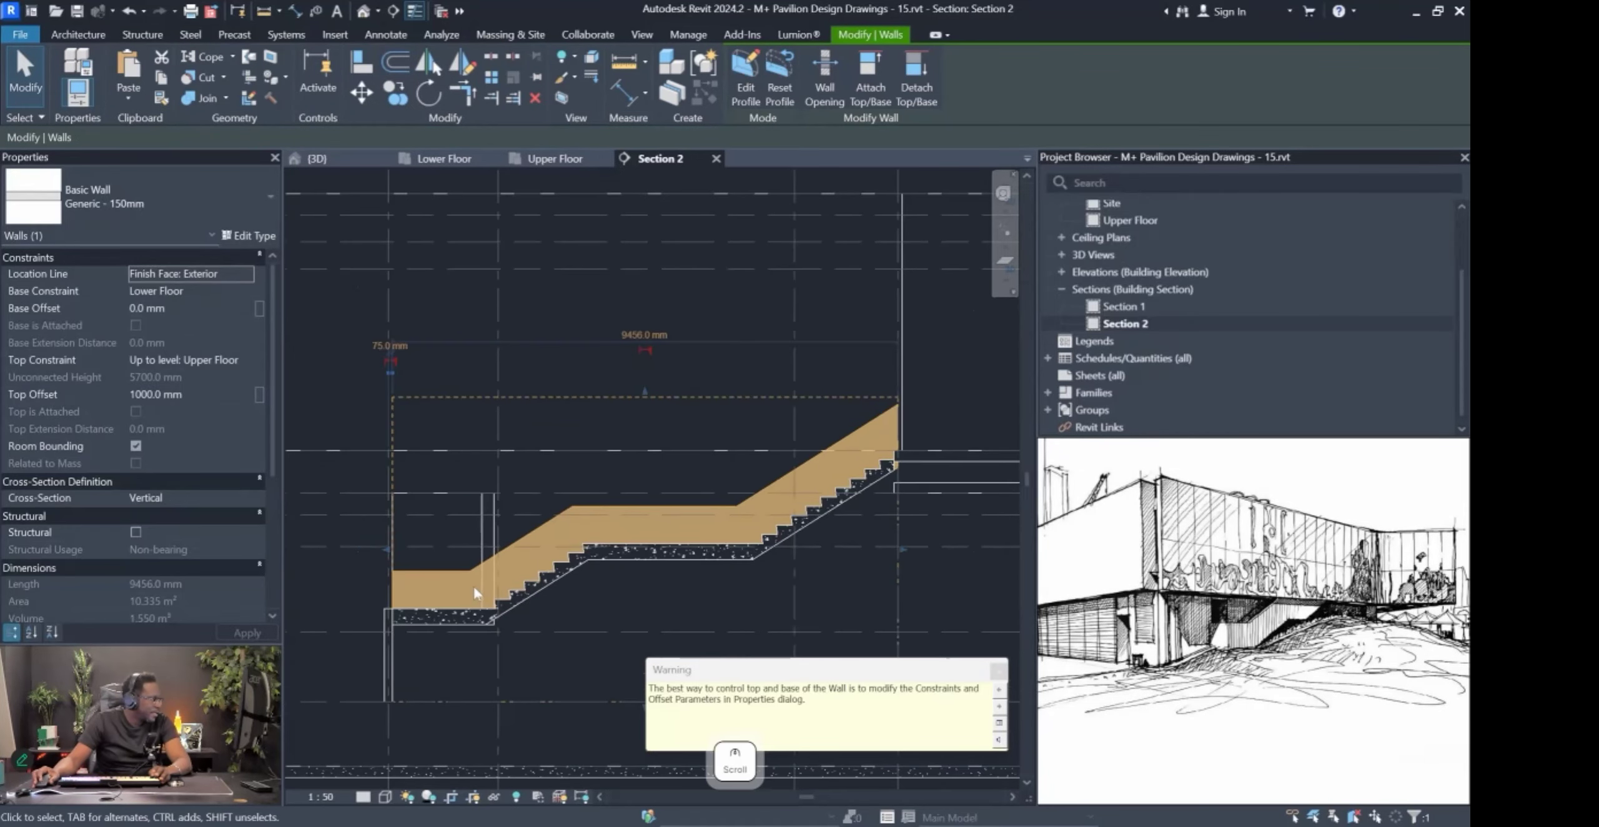
key(Escape)
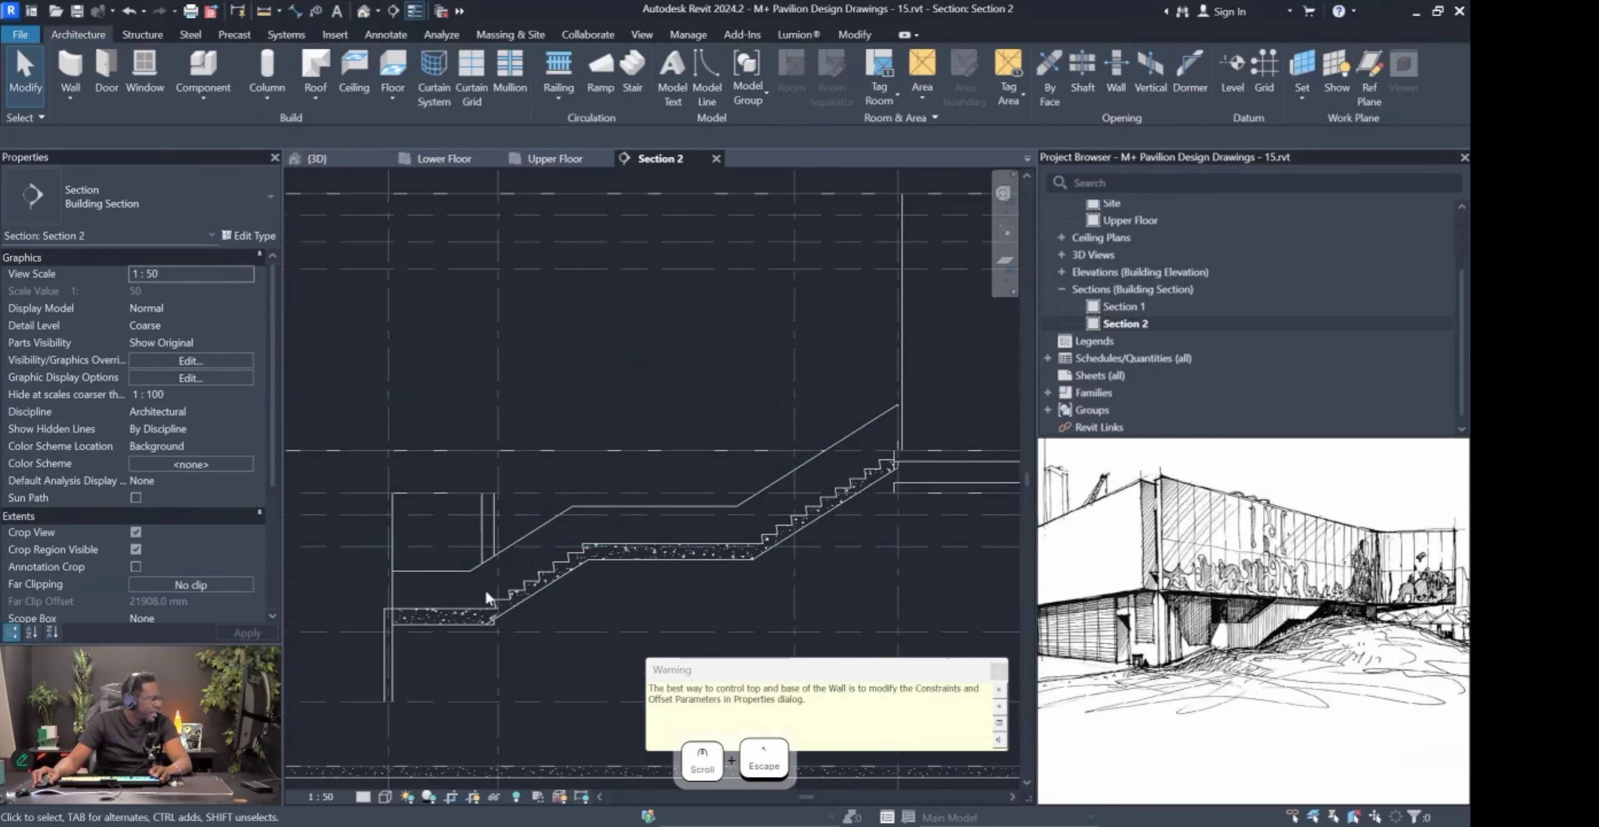
In the 3D view, align the stair wall's building-side face with the outer edge of the stair.
click(595, 504)
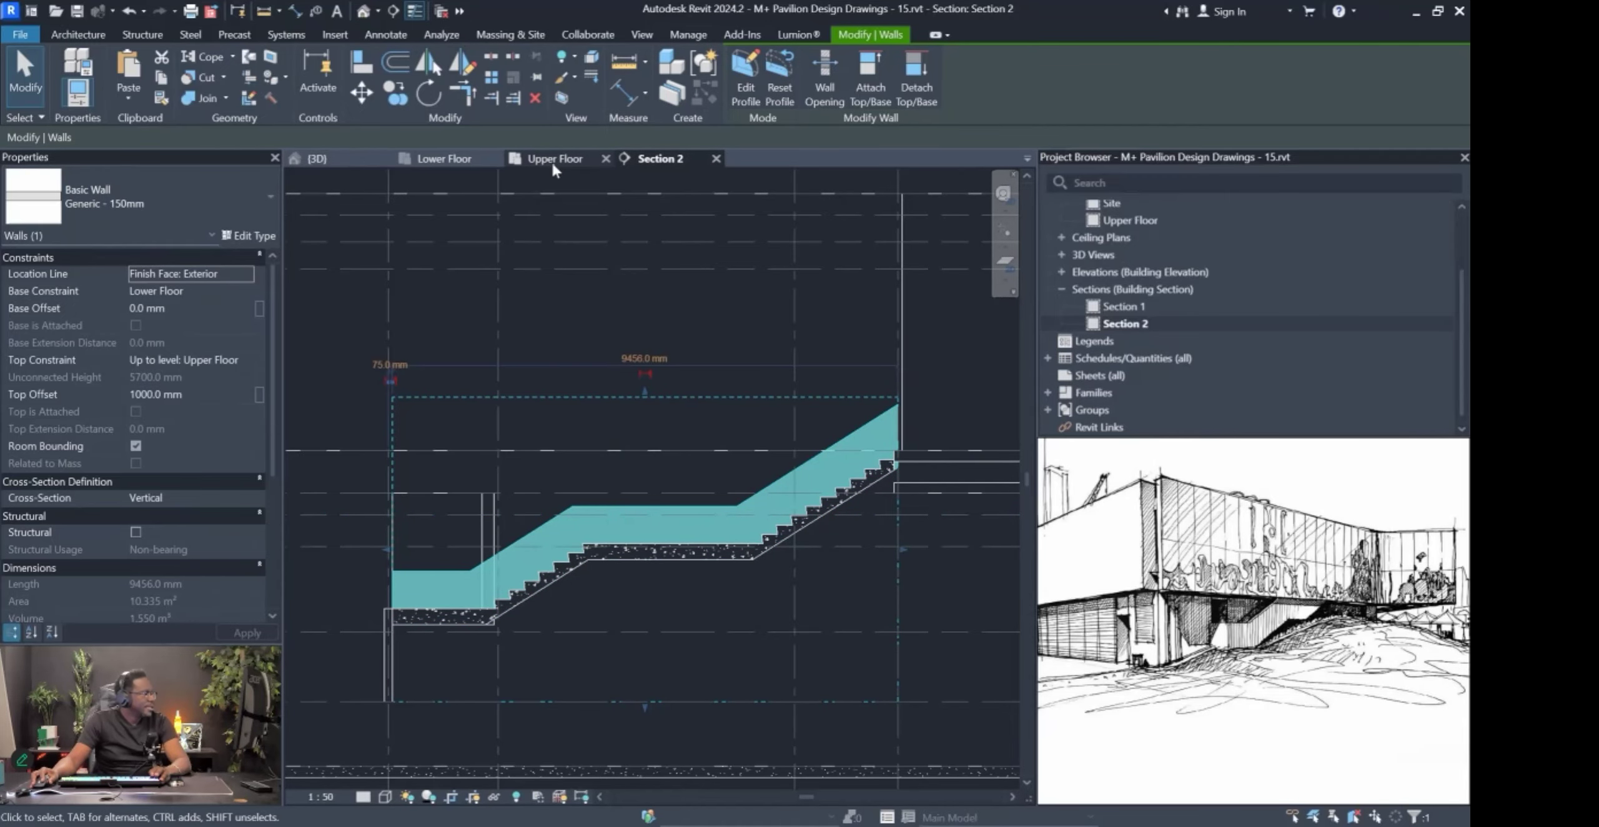
click(346, 158)
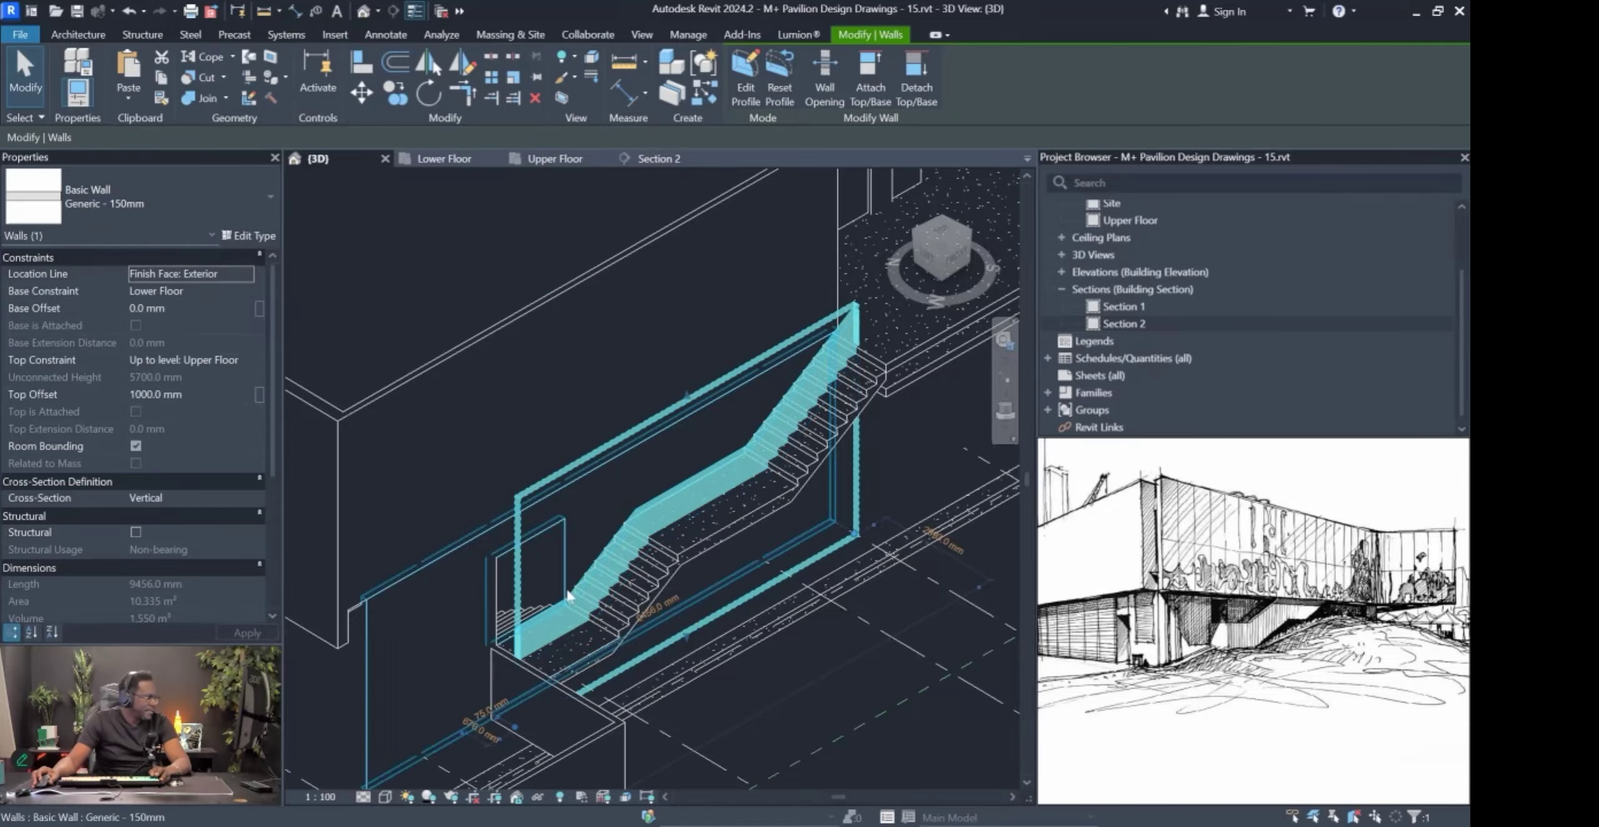
scroll(568, 594, up, 2)
key(a)
key(l)
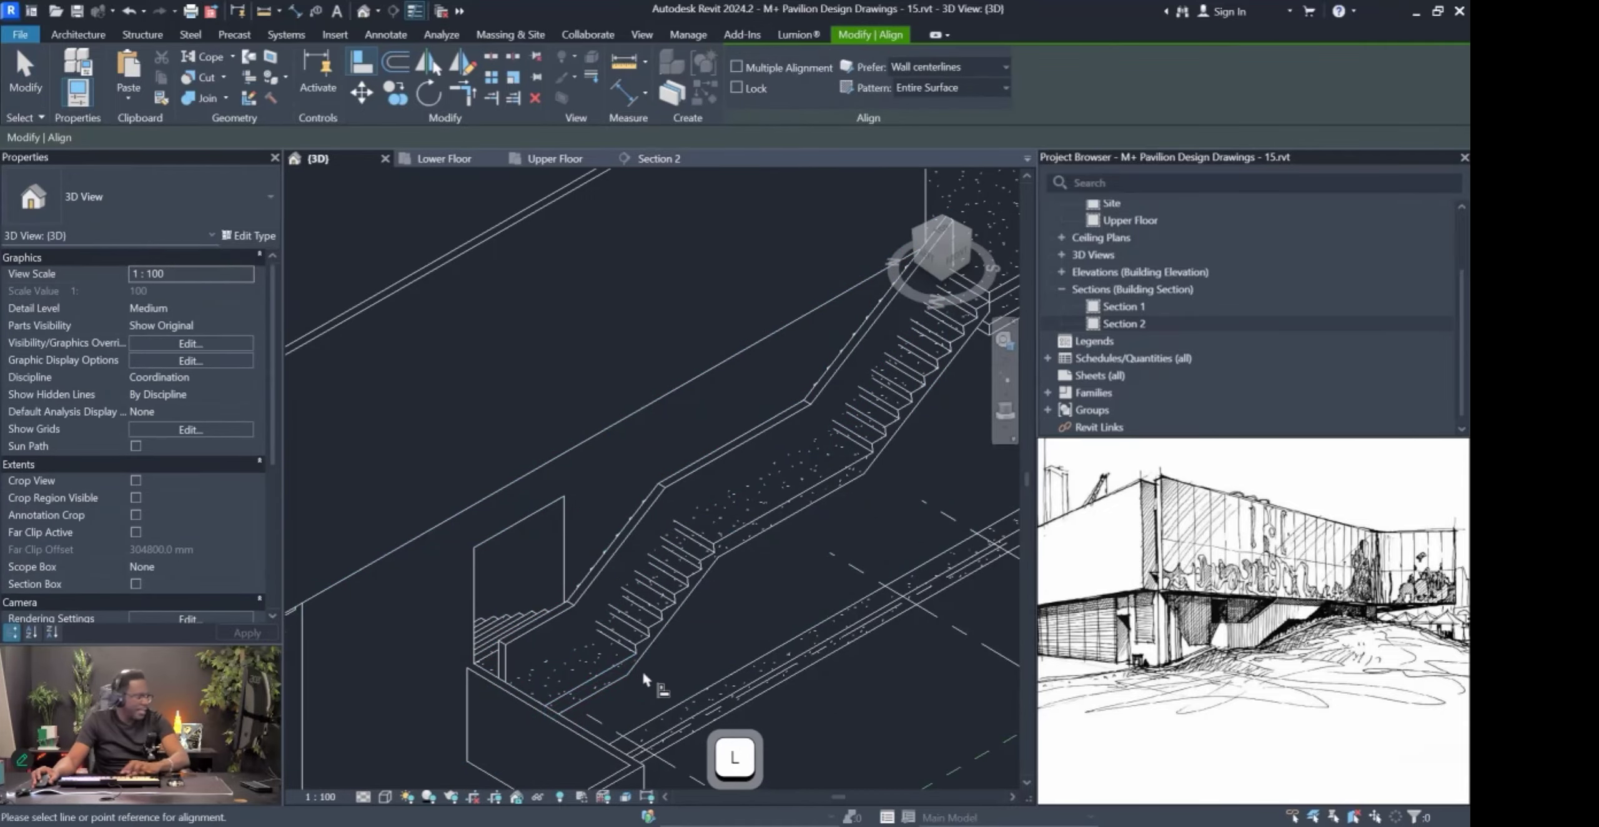
click(629, 659)
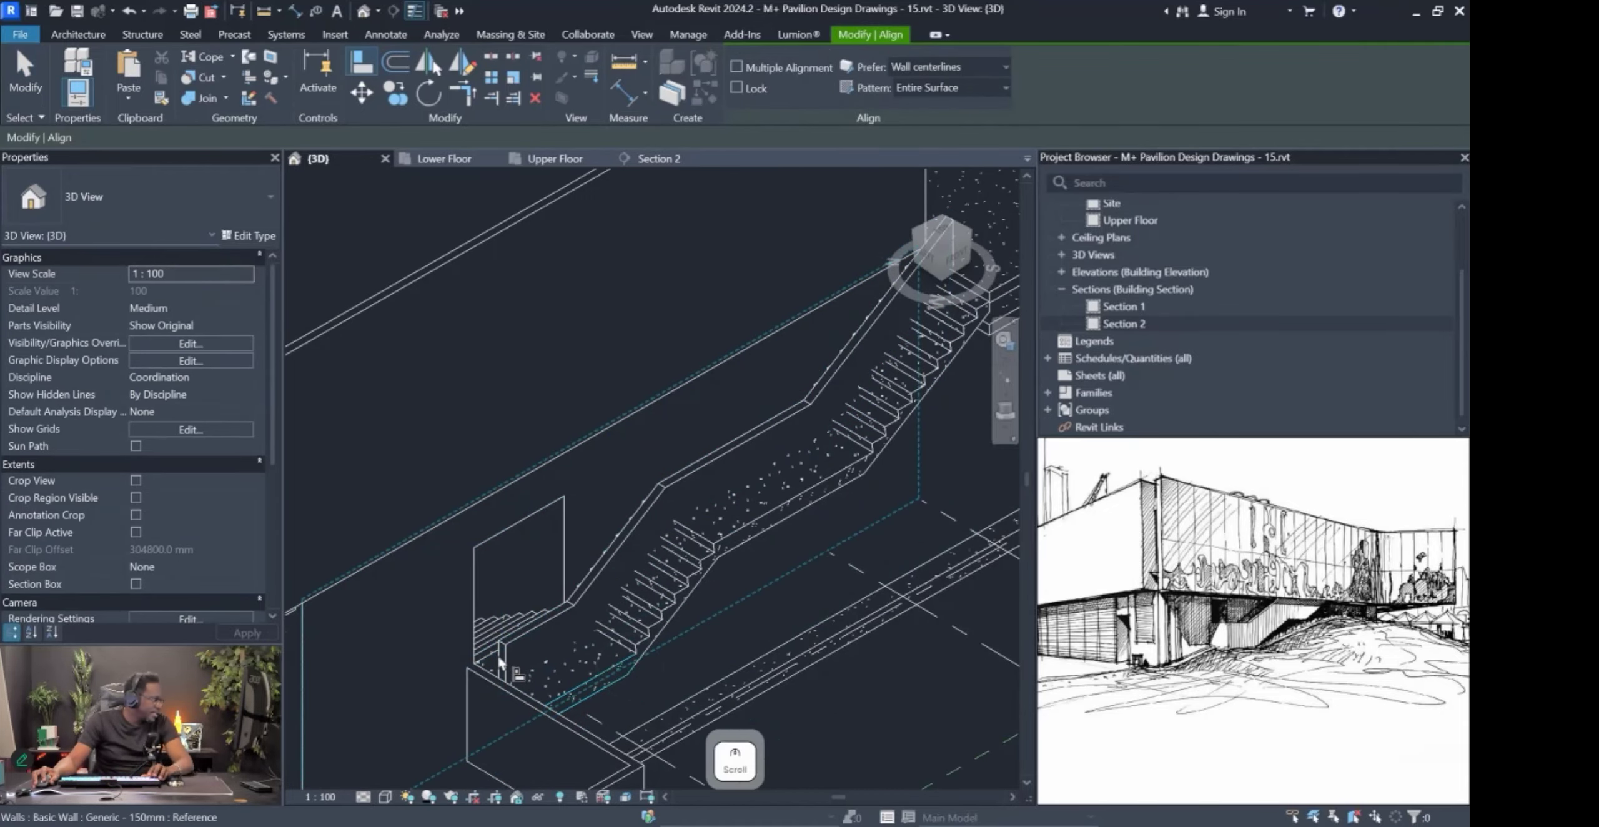
scroll(498, 653, up, 2)
key(Tab)
key(Tab)
key(Tab)
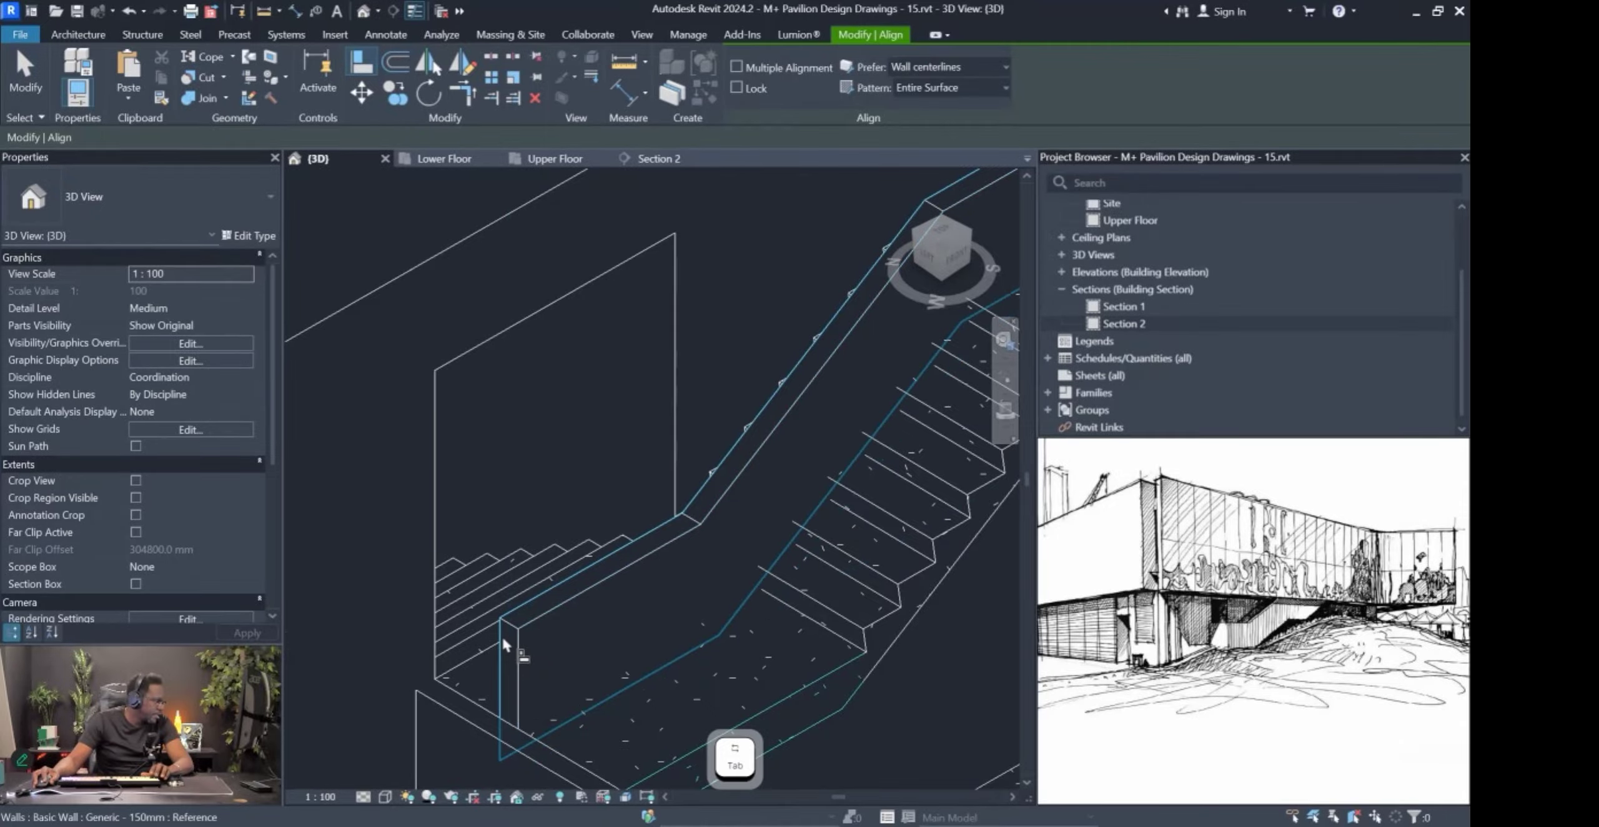
click(502, 635)
key(Tab)
key(Tab)
key(Tab)
key(Tab)
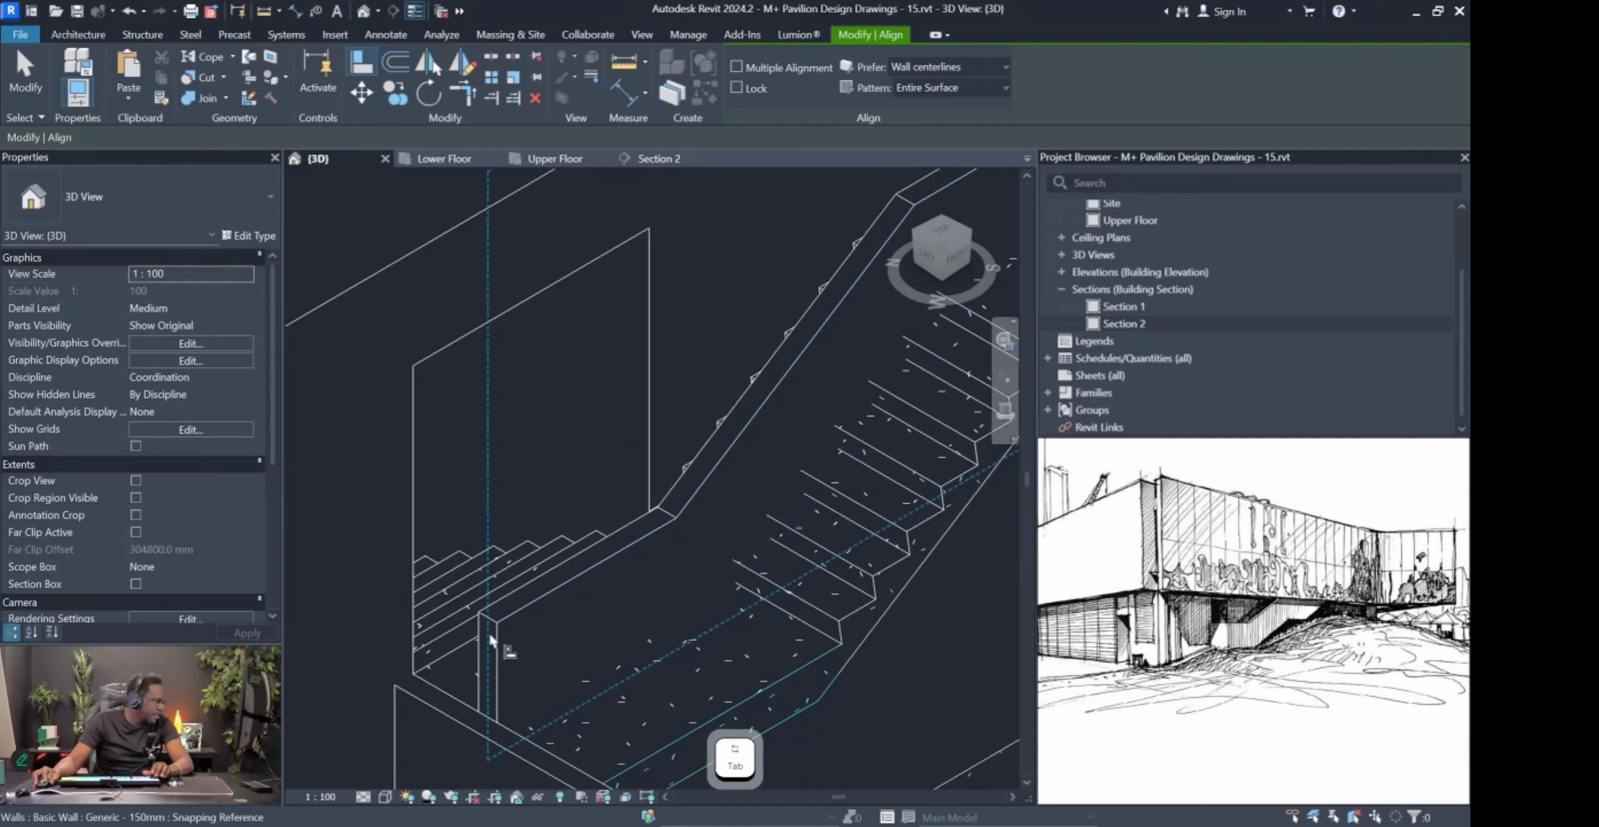
key(Tab)
key(Tab)
key(Tab)
key(Tab)
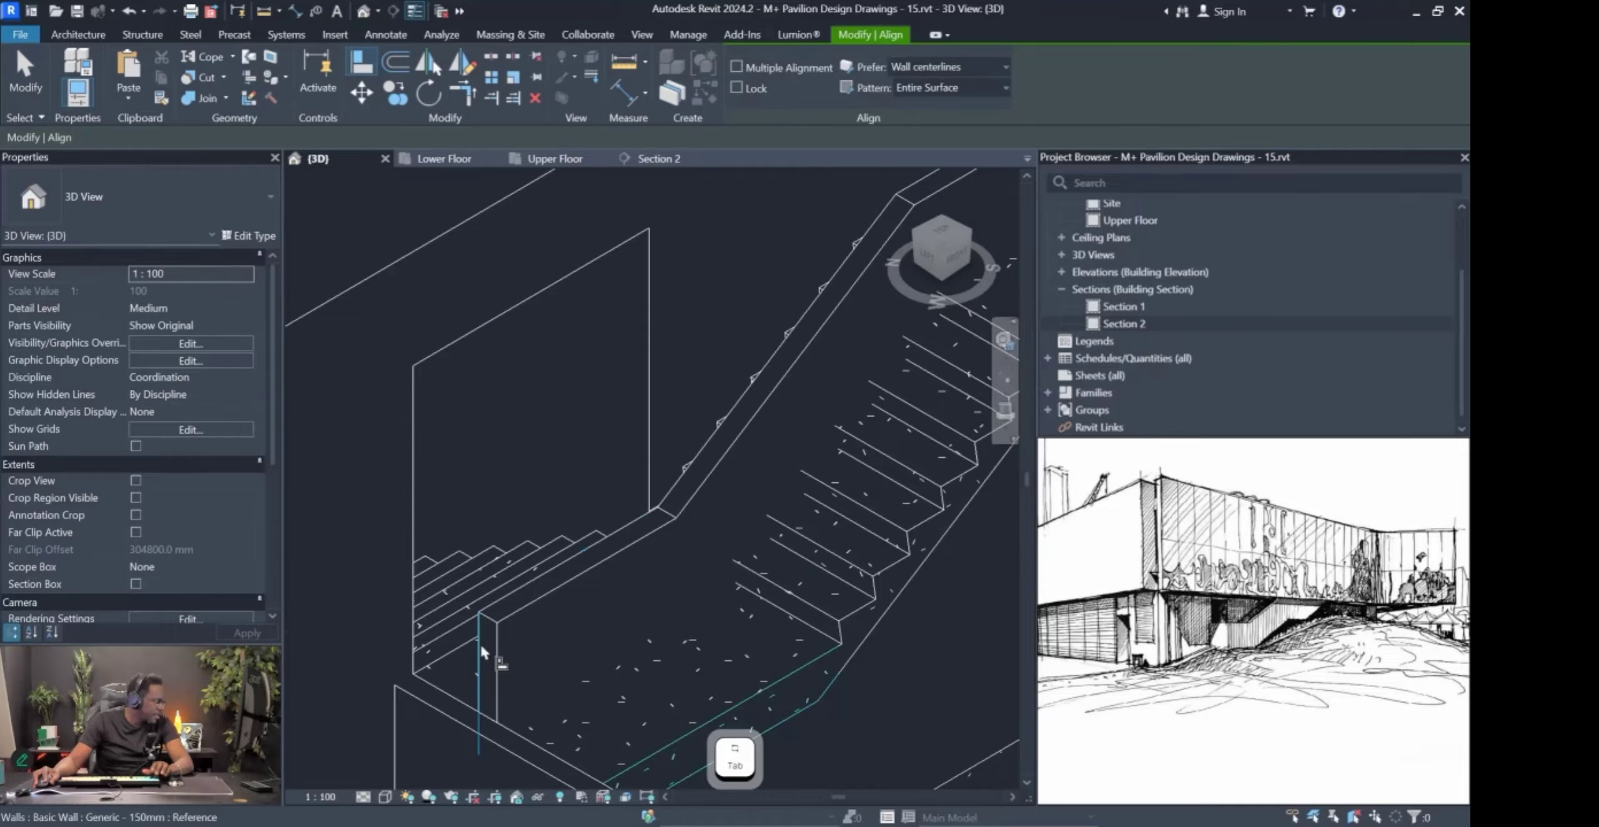
click(480, 642)
scroll(553, 622, down, 2)
key(Escape)
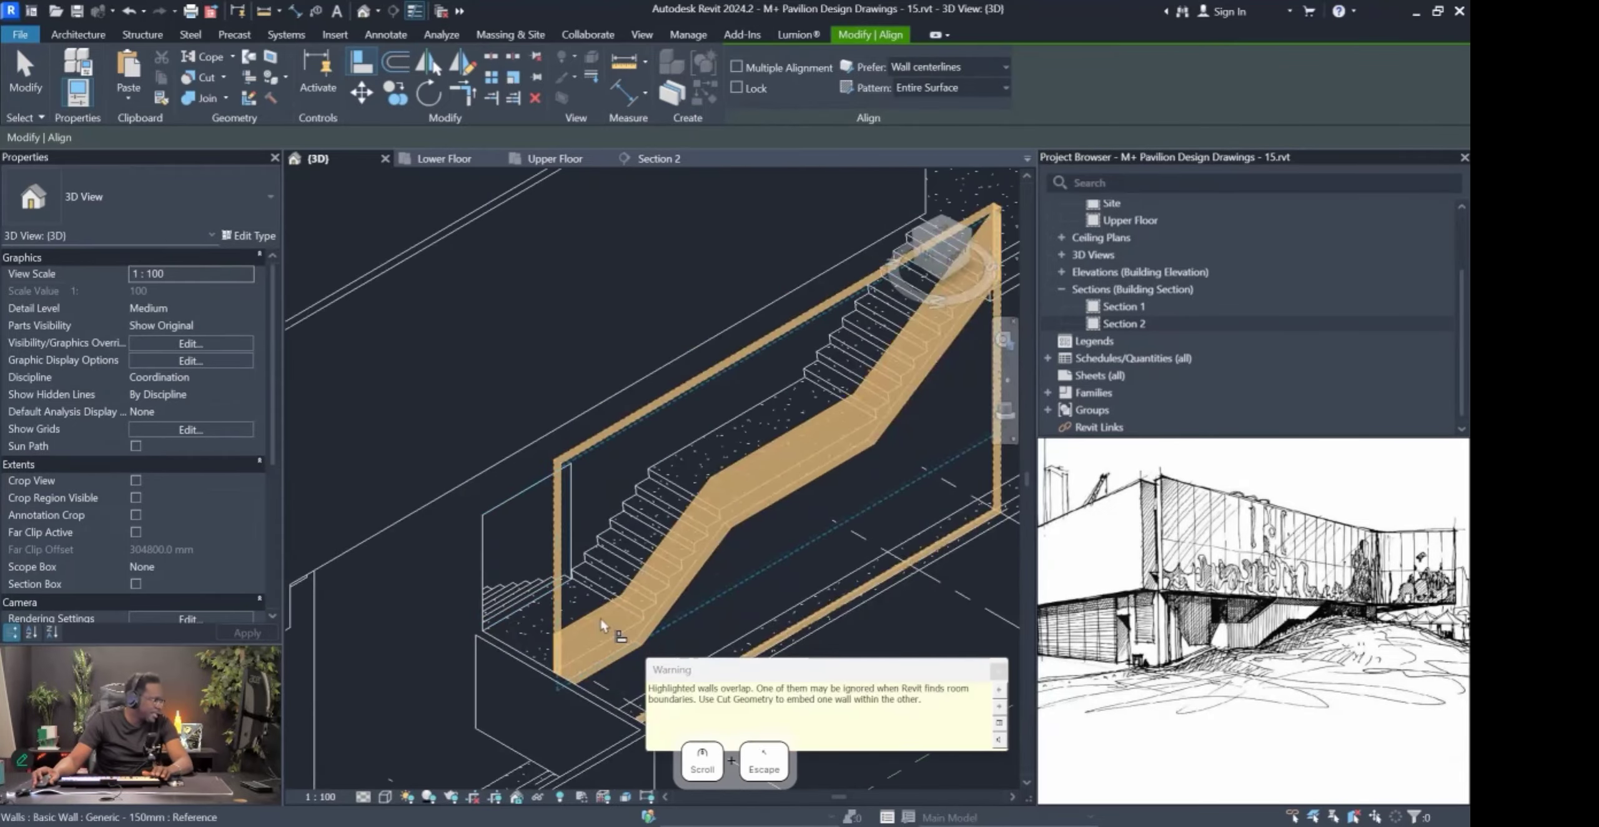
key(Escape)
Split the low wall in front of the first landing at a point just outside the end of the stair wall.
scroll(587, 609, down, 3)
shift+middle_drag(665, 622, 742, 446)
shift+middle_drag(553, 523, 611, 592)
scroll(611, 592, up, 2)
click(634, 611)
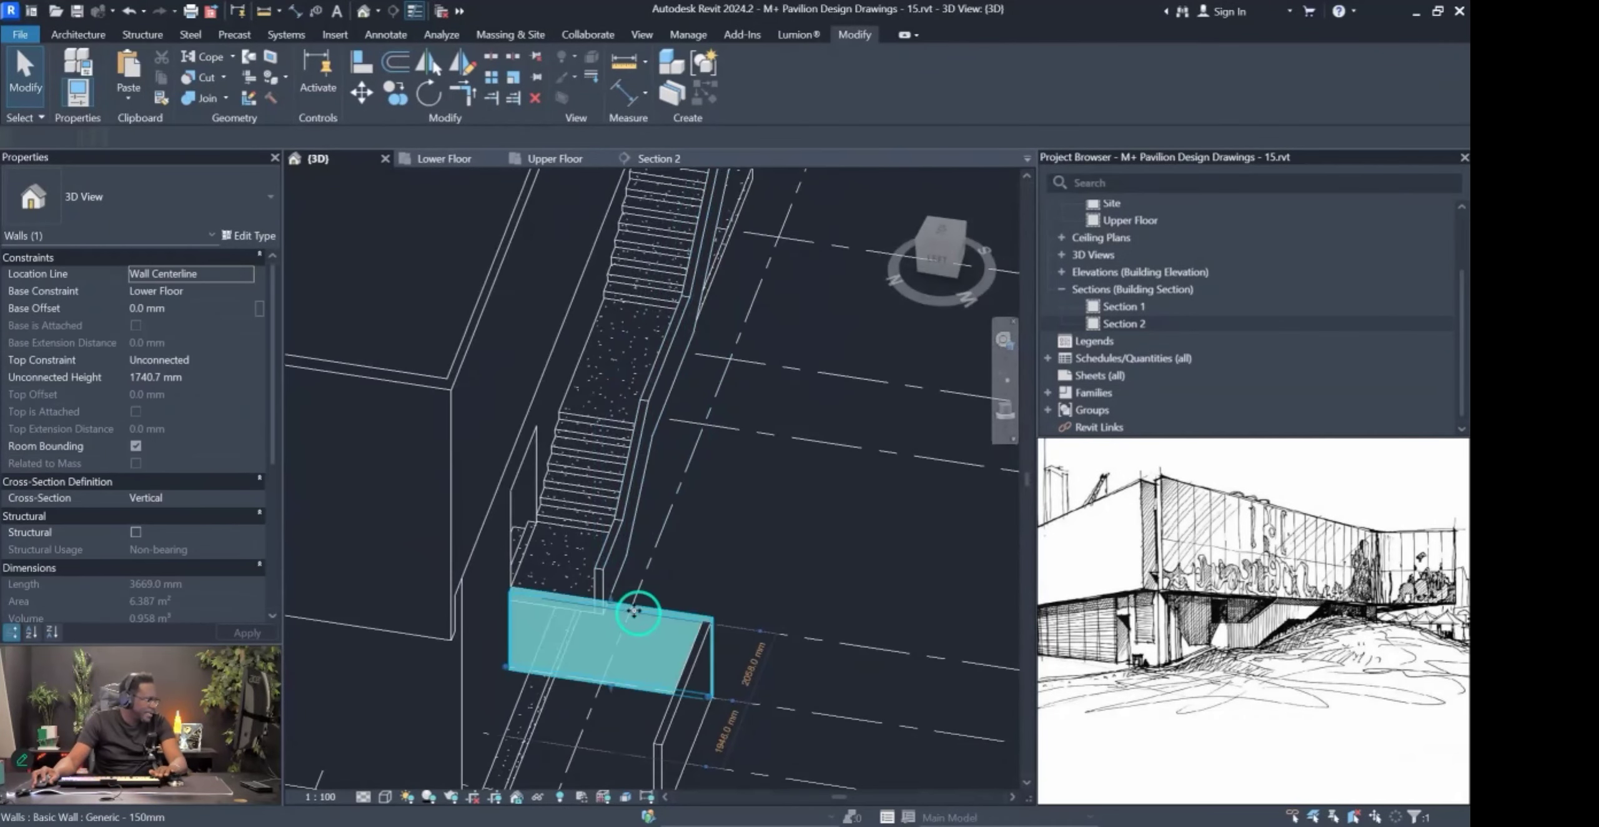
scroll(615, 620, up, 1)
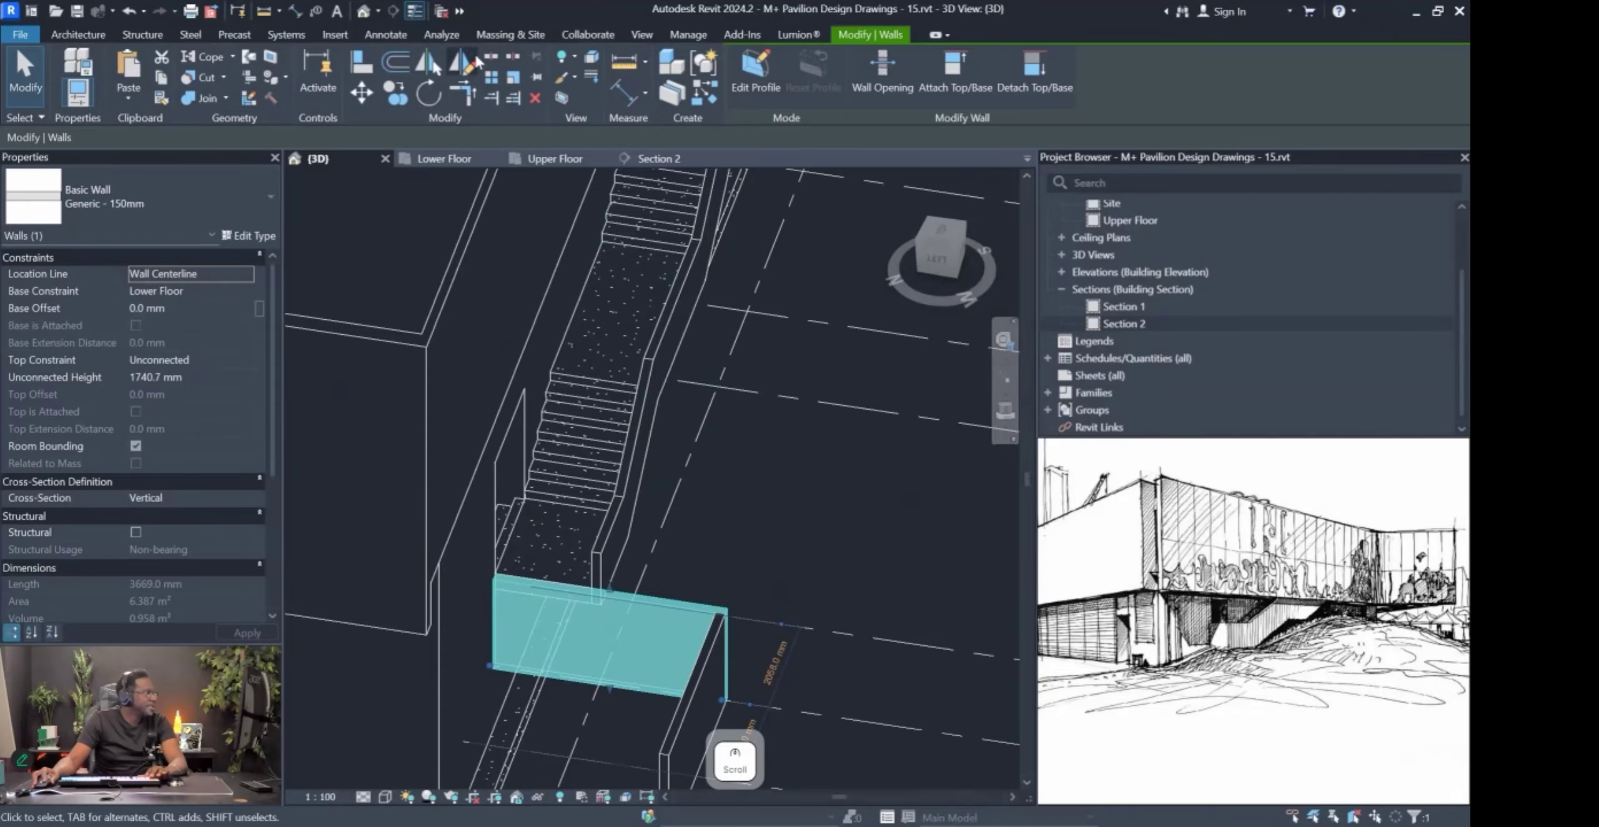
click(470, 61)
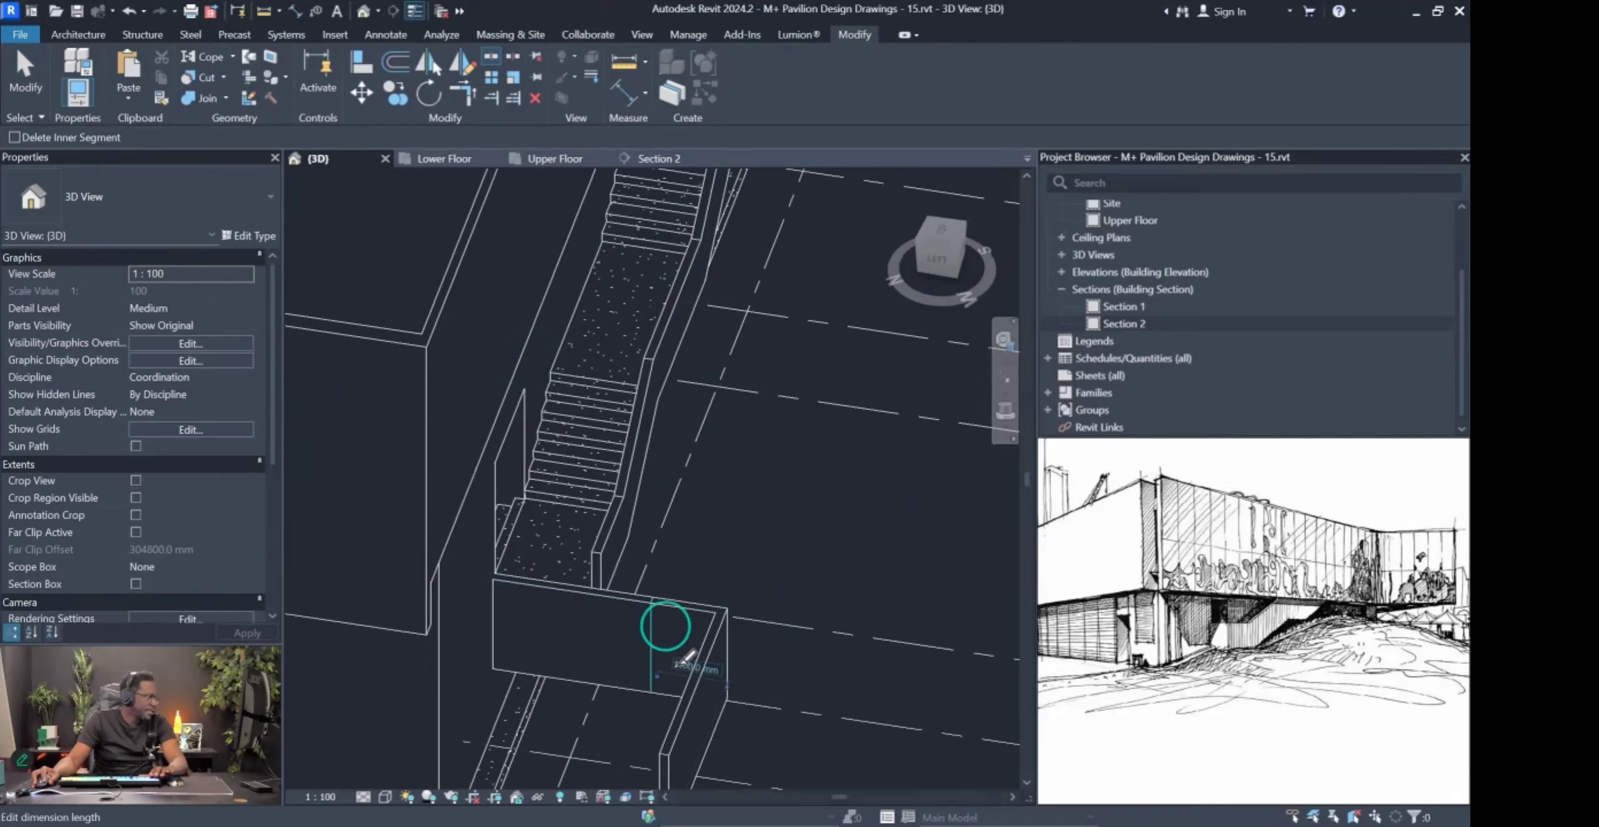
key(Escape)
Align the top of the split wall segment in front of the landing with the top of the stair wall's lower end.
key(a)
key(l)
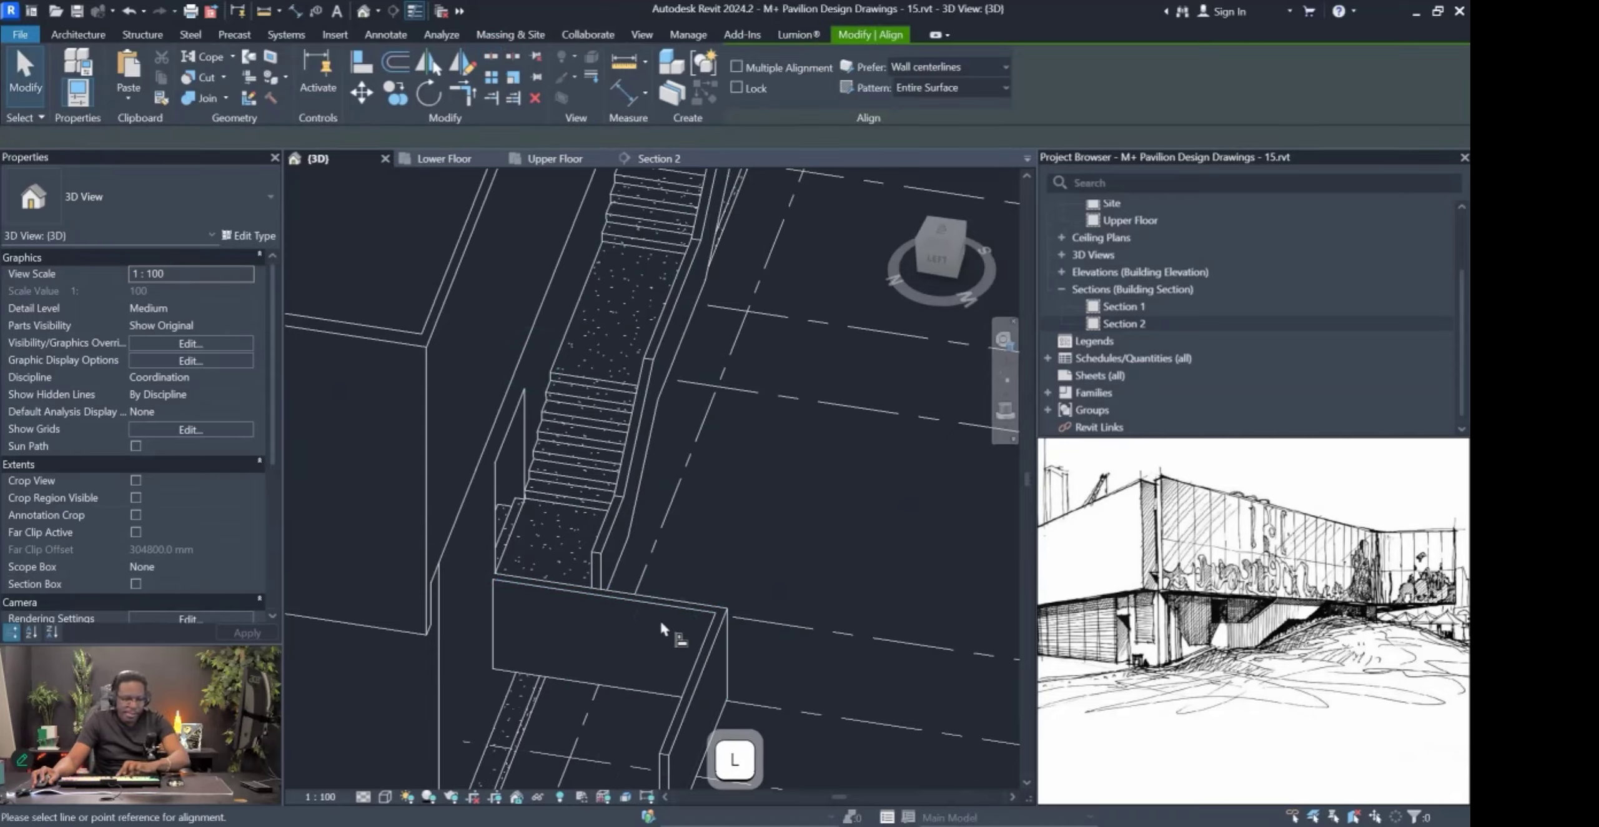
key(Tab)
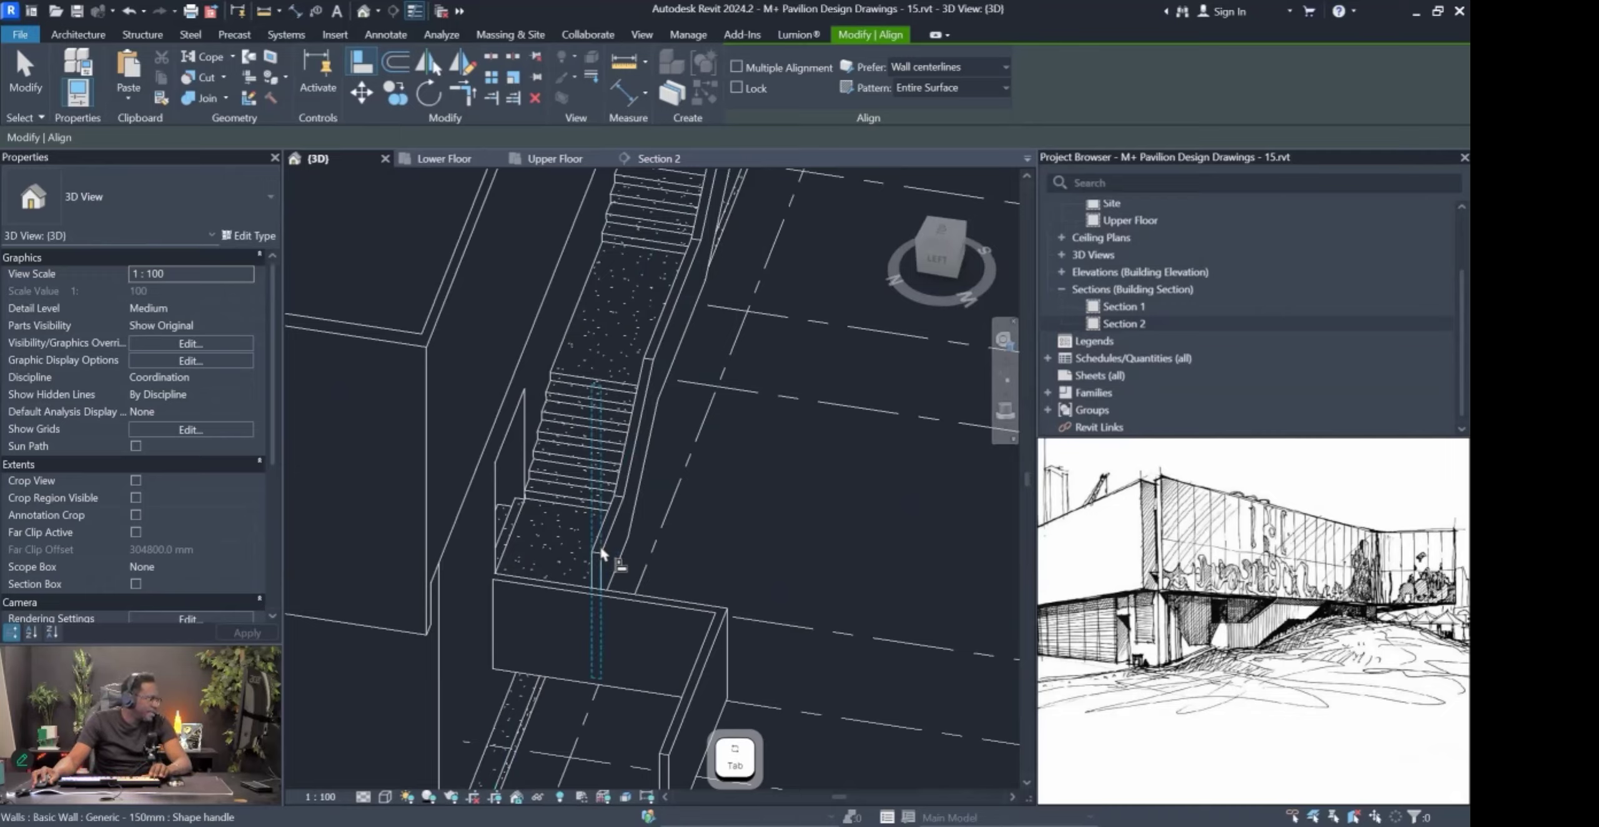
click(600, 544)
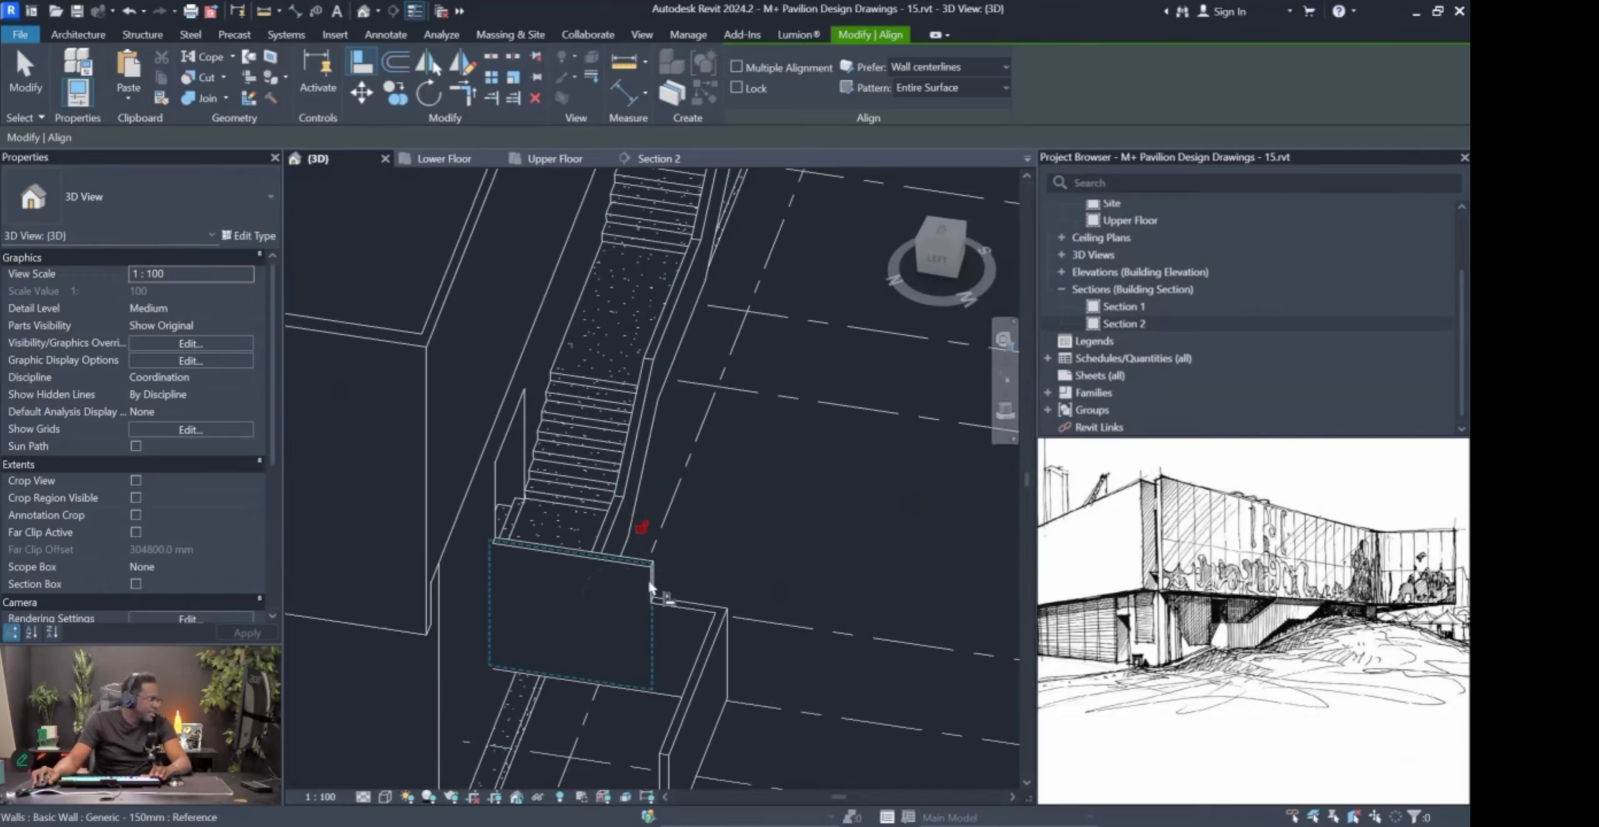
key(Escape)
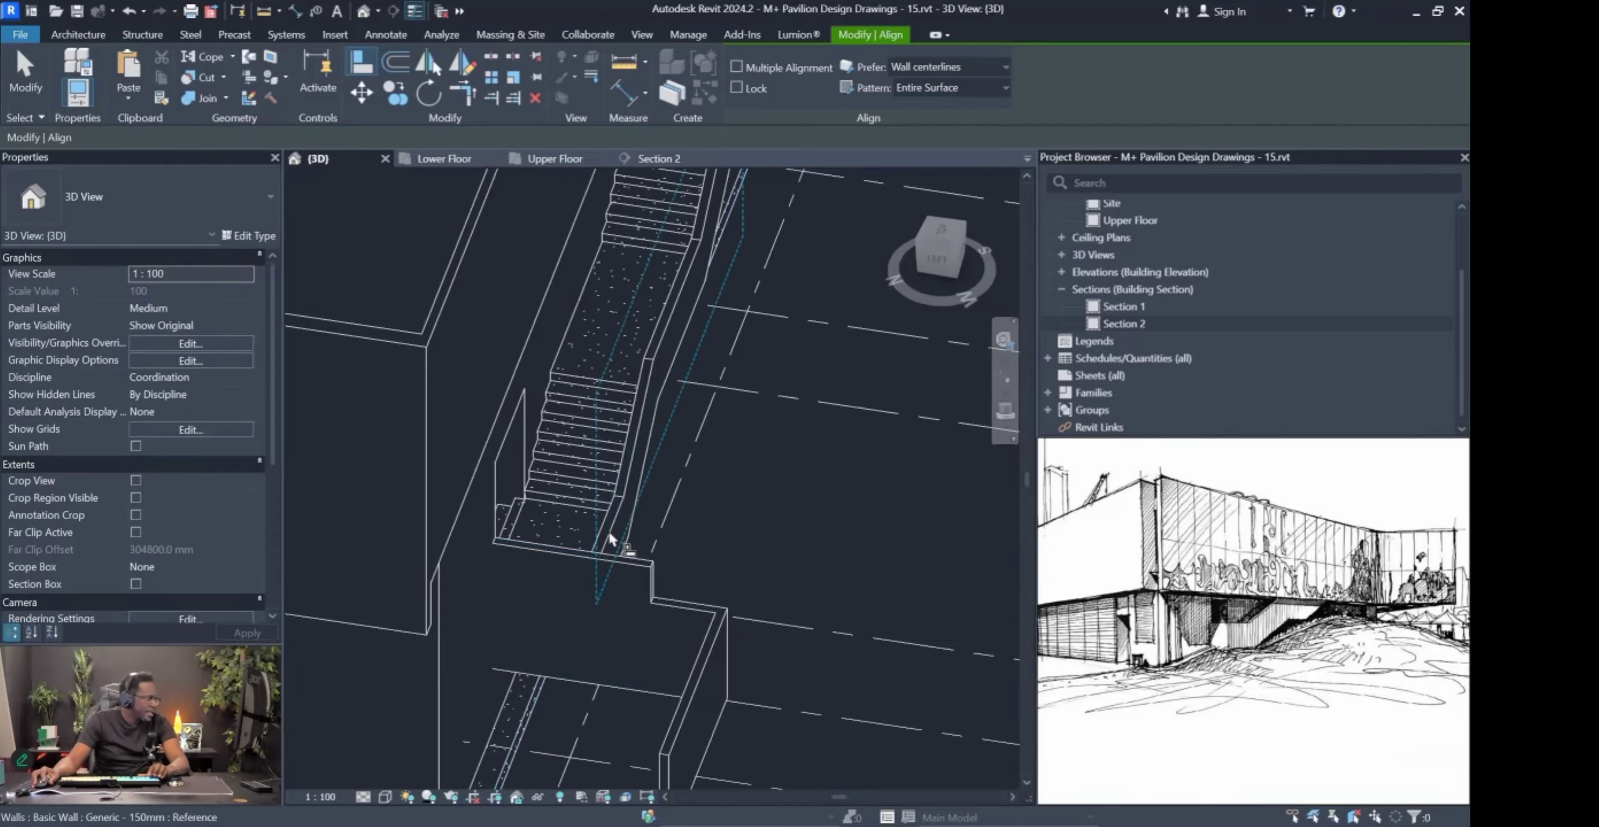
Align the joint between the two split wall segments with the outer face of the stair wall.
key(Tab)
click(653, 599)
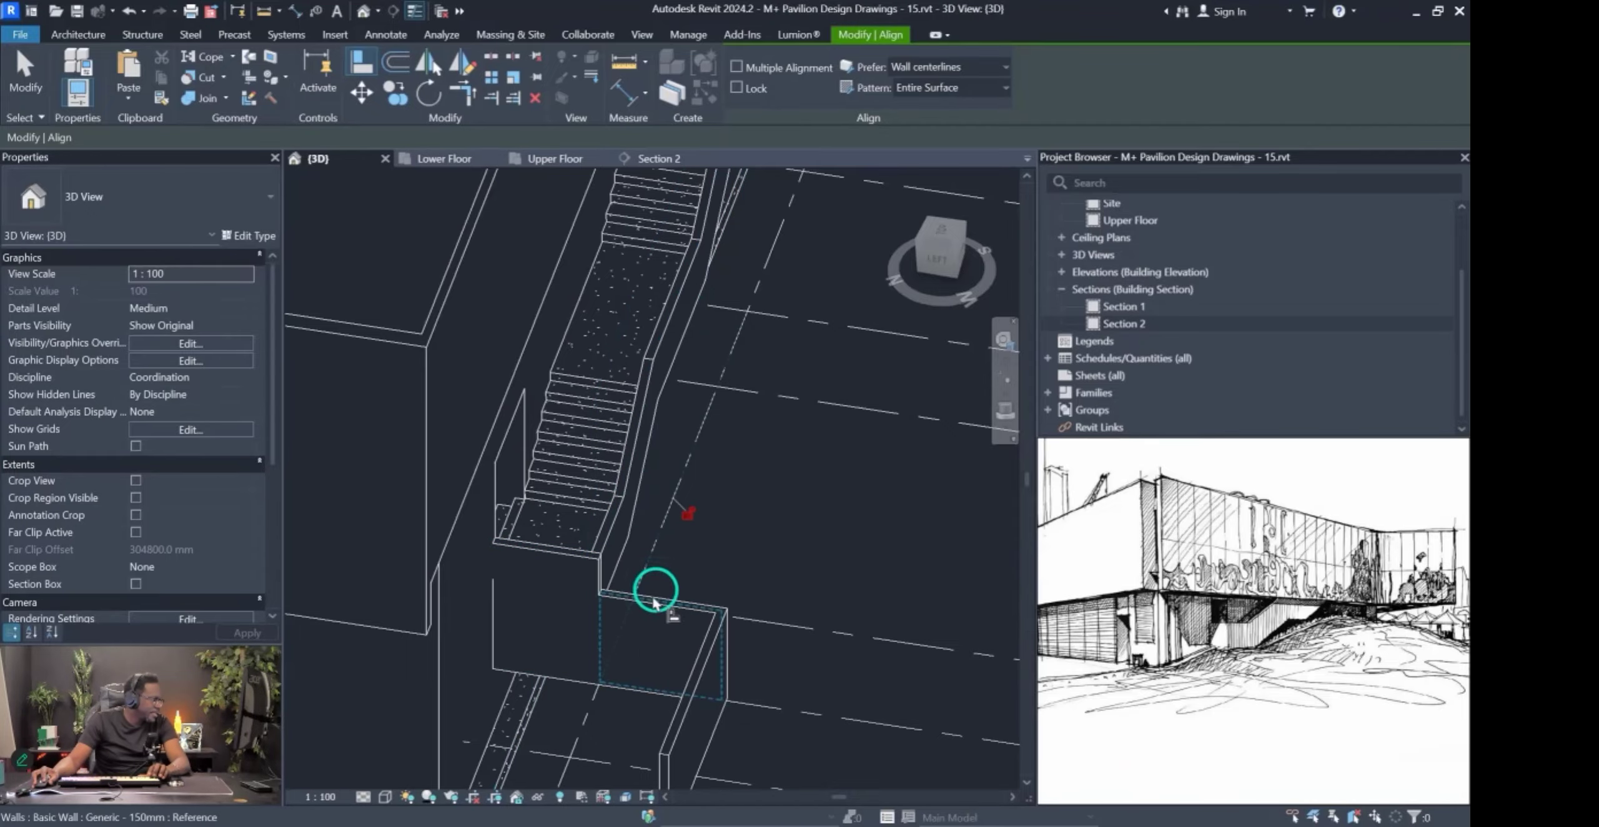
key(Escape)
key(Escape)
mouse_move(605, 622)
shift+middle_down()
mouse_move(621, 626)
mouse_move(566, 535)
mouse_move(480, 524)
mouse_move(542, 490)
mouse_move(645, 477)
mouse_move(712, 440)
mouse_move(632, 457)
mouse_move(535, 532)
mouse_move(587, 504)
mouse_move(637, 445)
mouse_move(620, 433)
mouse_move(582, 502)
shift+middle_up()
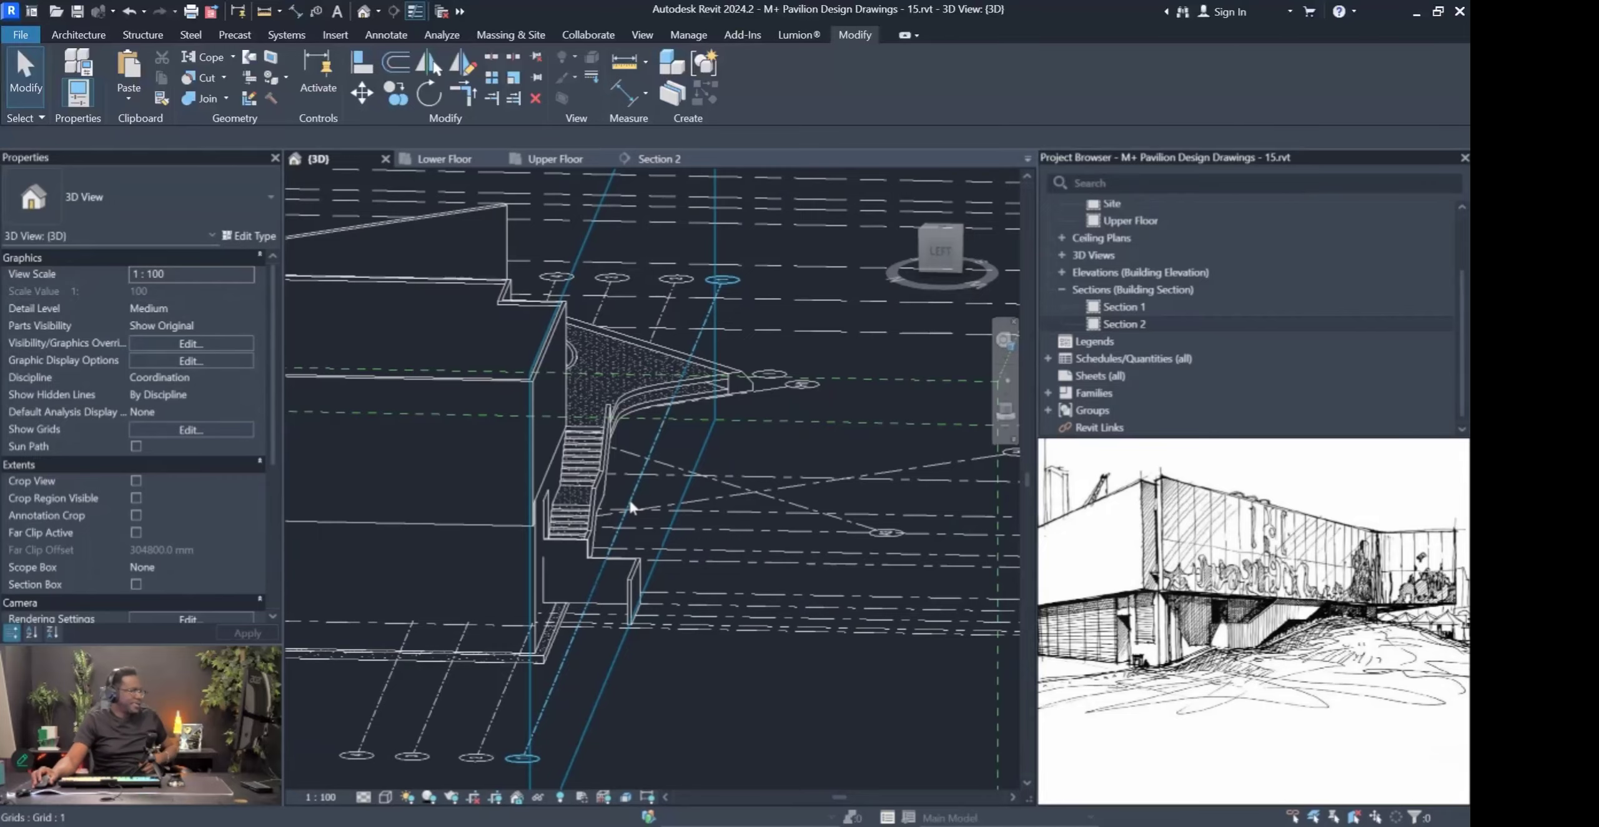
Reveal hidden elements in the 3D view and examine the stepped stair wall and its junctions with the neighbouring walls.
scroll(583, 450, up, 3)
shift+middle_drag(578, 449, 688, 665)
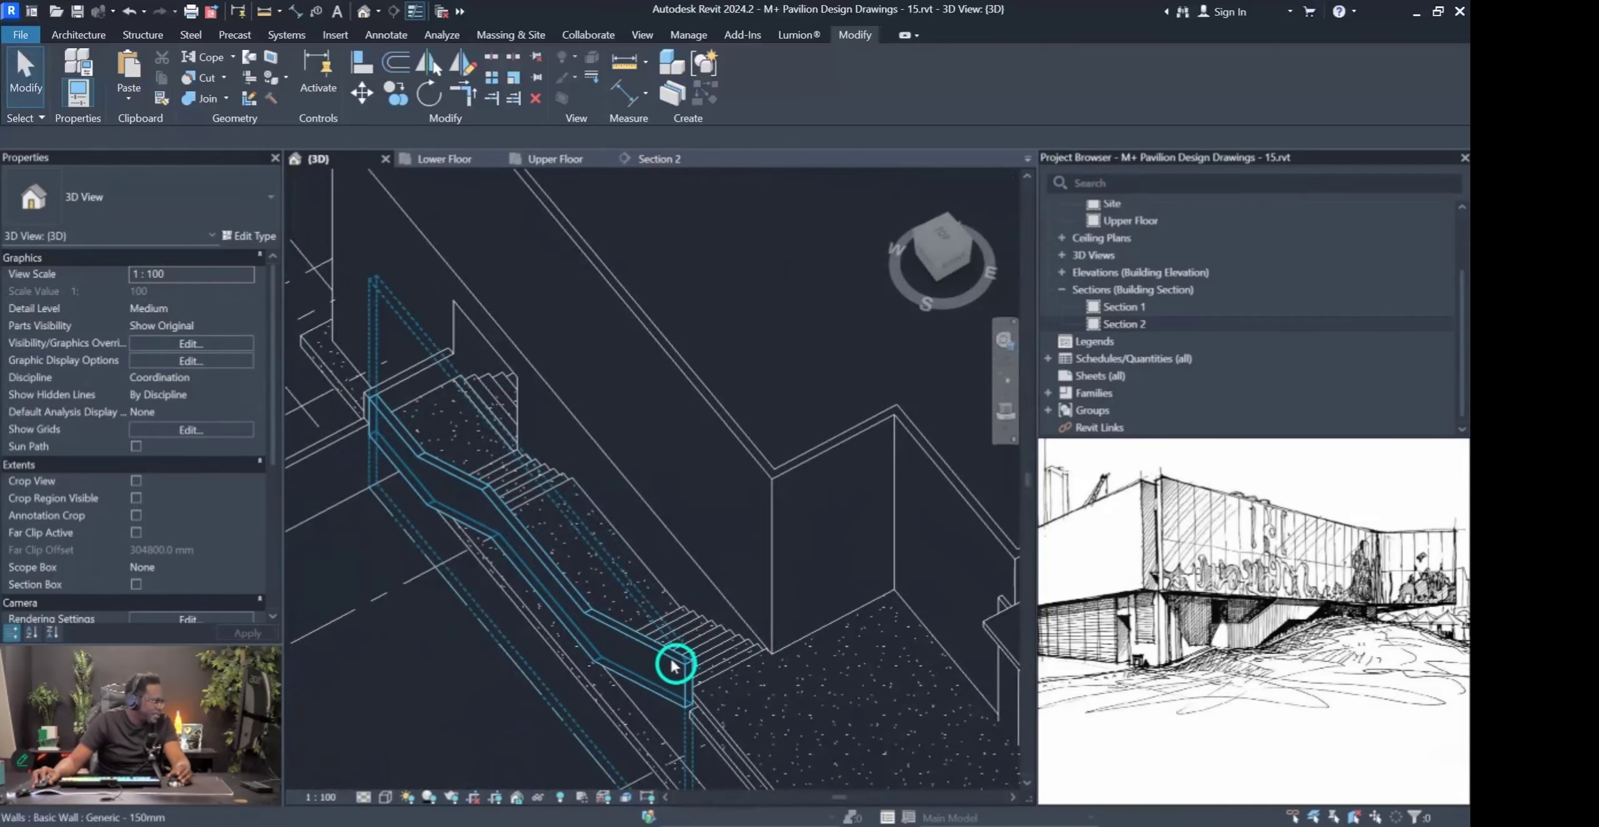
shift+middle_drag(499, 529, 756, 445)
click(561, 797)
shift+middle_drag(868, 590, 489, 500)
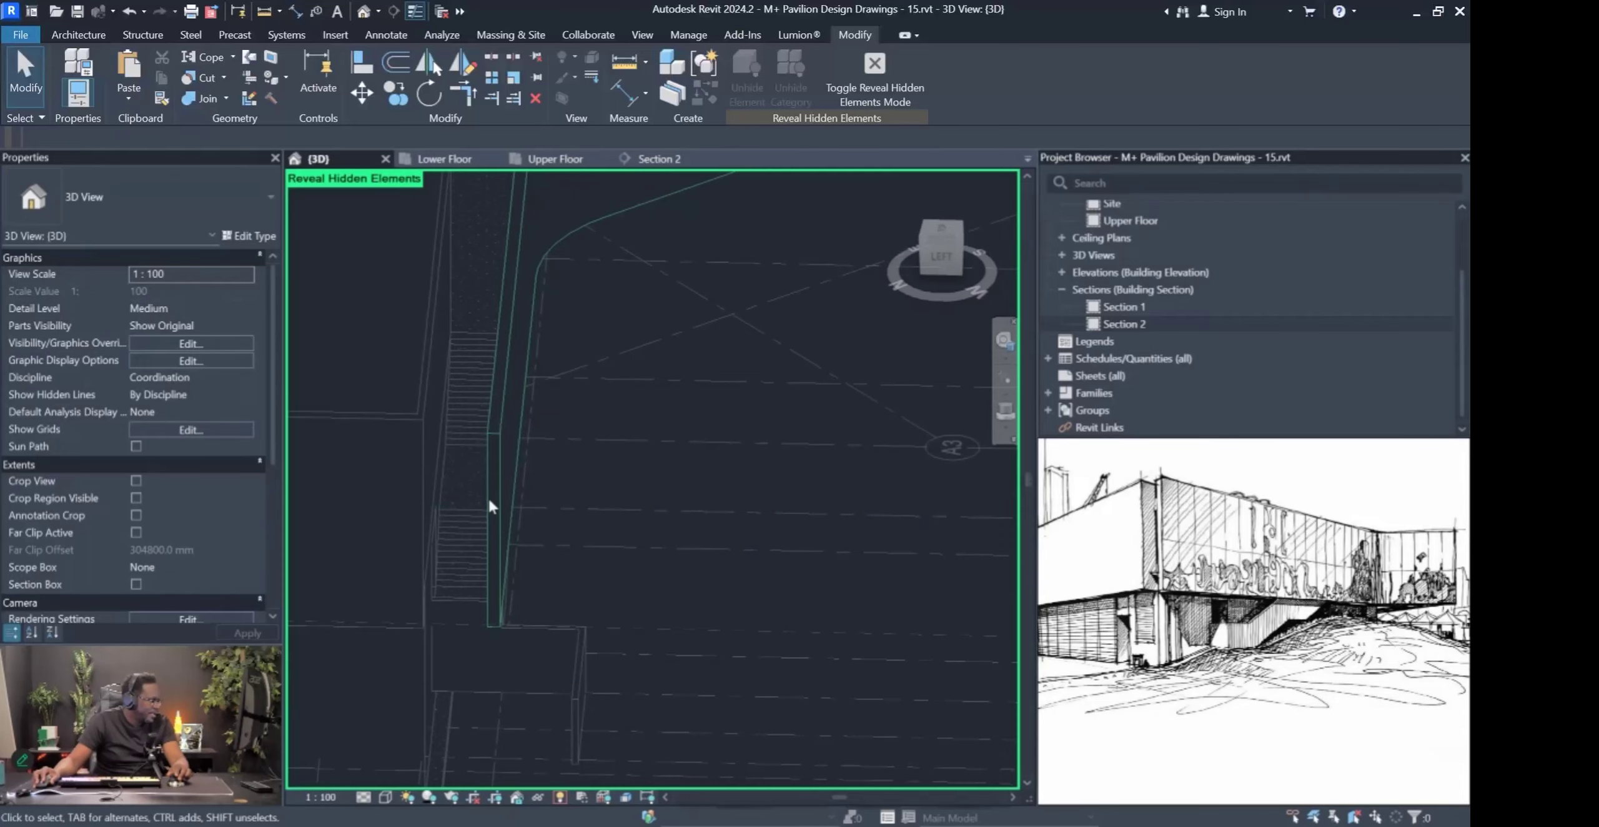
shift+middle_drag(489, 505, 593, 525)
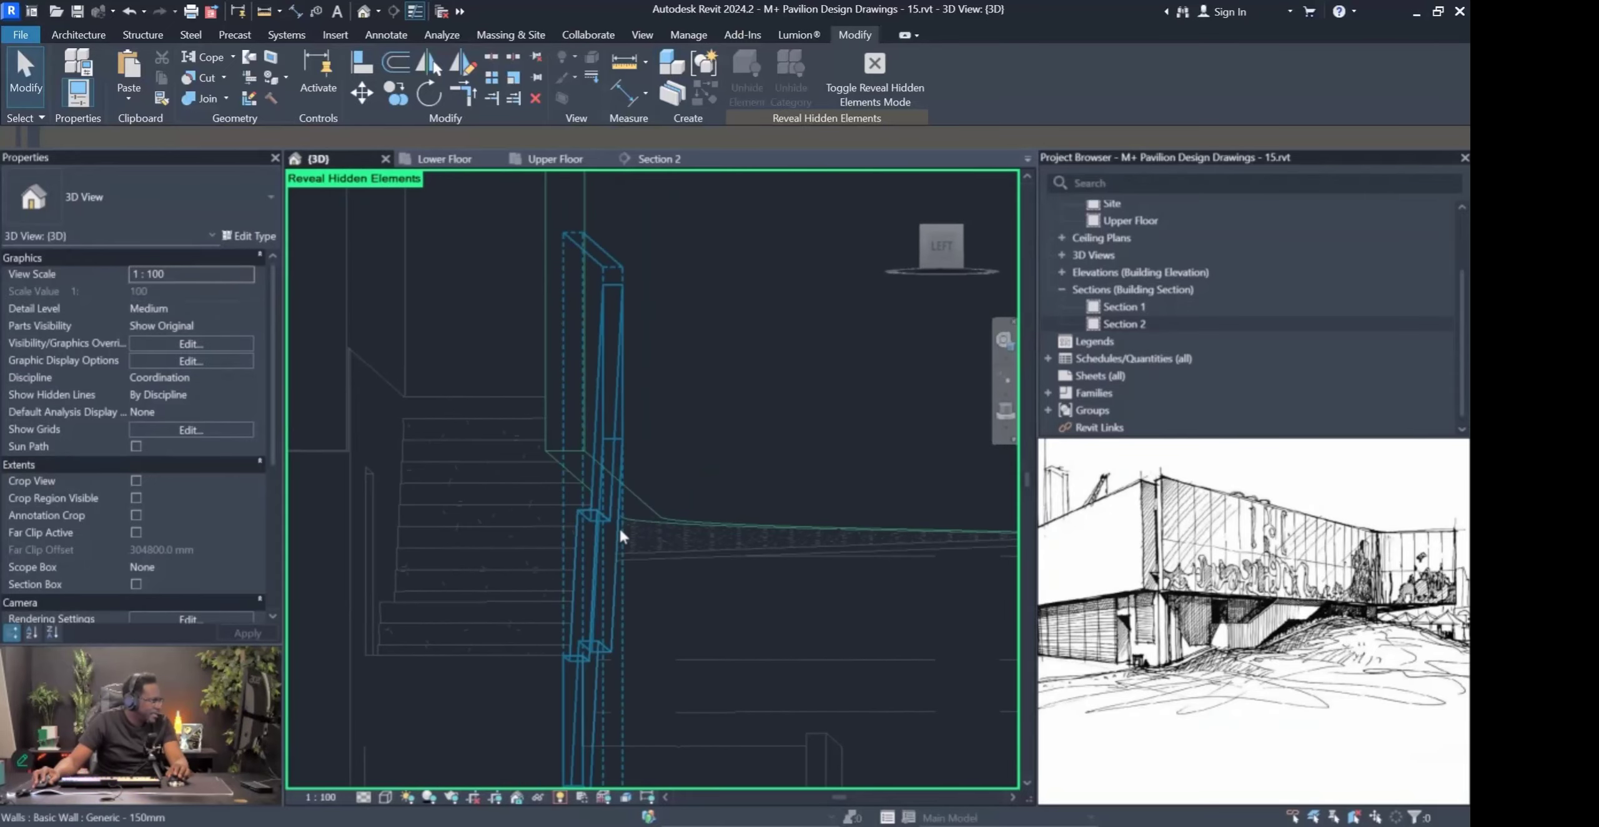
key(Escape)
key(a)
key(l)
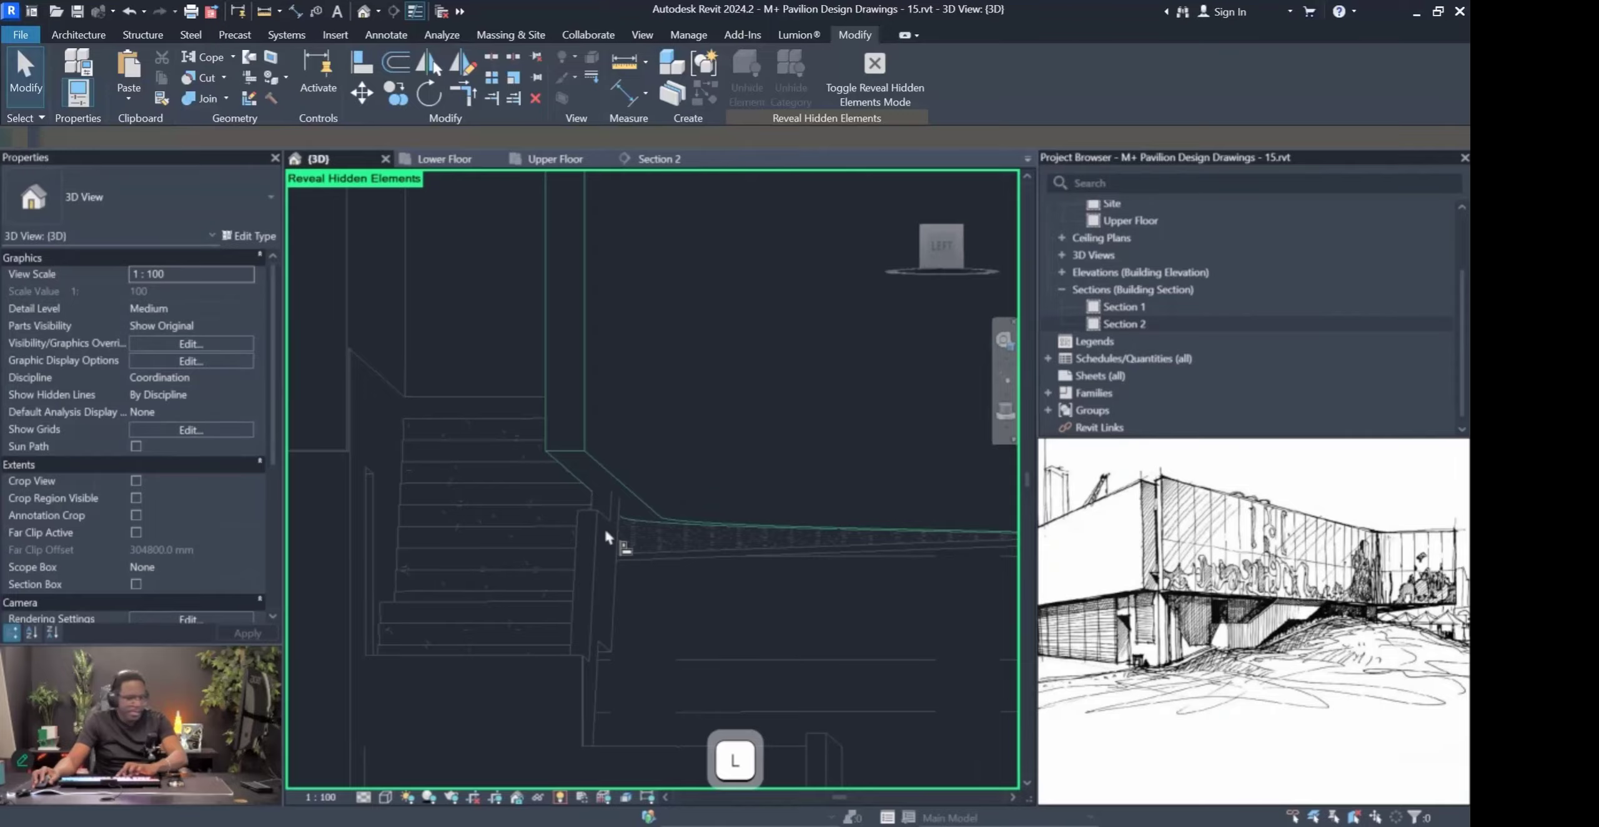
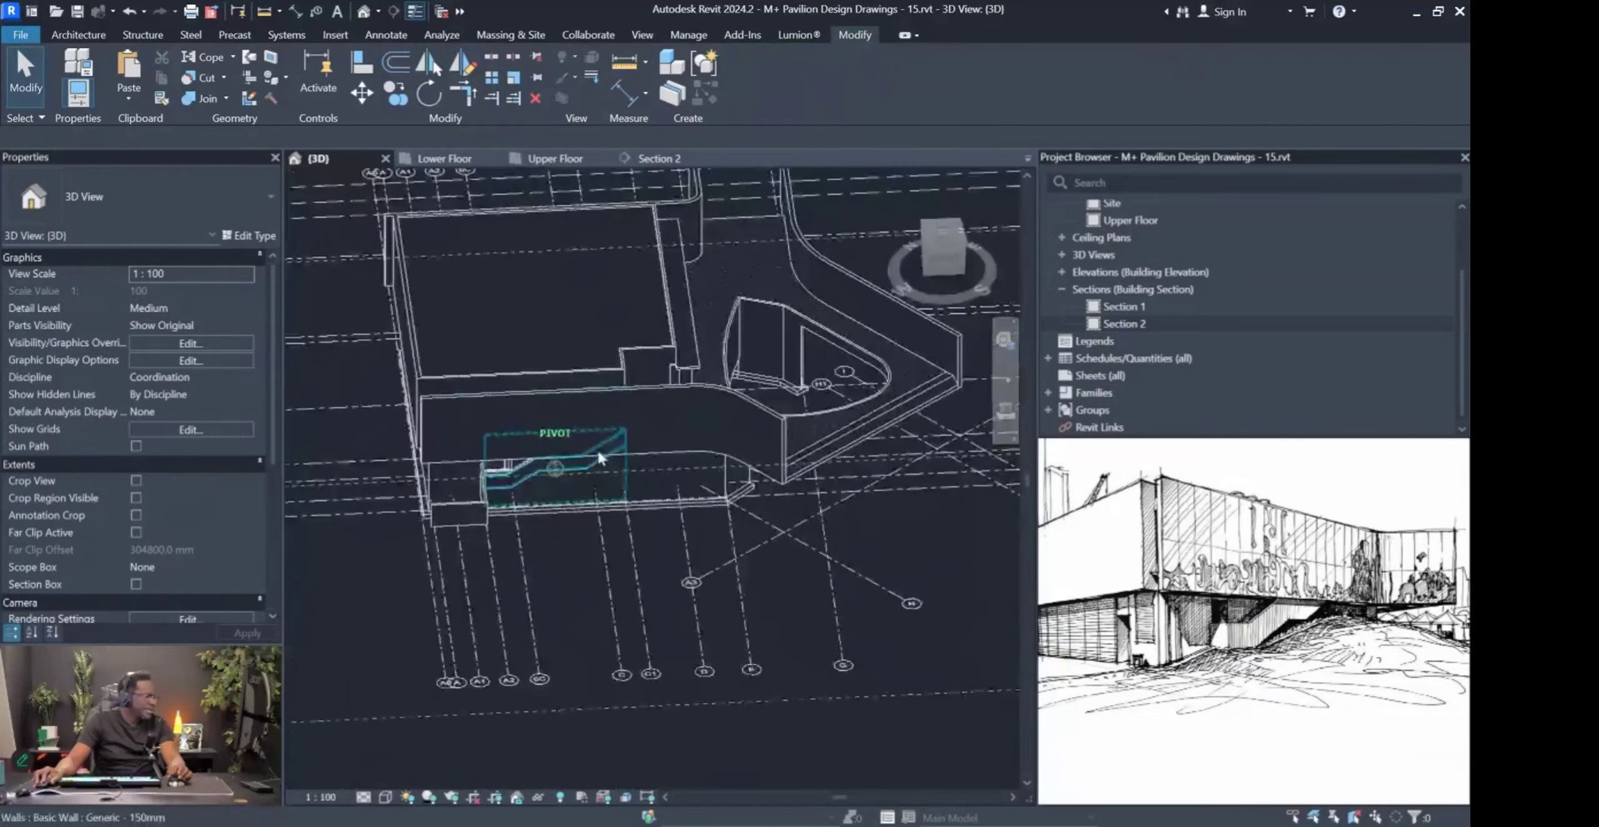
Open the Lower Floor plan and show the building's interior walls and columns beside the stair.
scroll(670, 452, up, 8)
scroll(829, 557, down, 5)
mouse_move(793, 481)
shift+middle_down()
mouse_move(622, 456)
mouse_move(647, 435)
mouse_move(619, 484)
mouse_move(742, 503)
mouse_move(767, 488)
mouse_move(752, 500)
mouse_move(640, 442)
mouse_move(779, 542)
mouse_move(795, 575)
mouse_move(828, 574)
mouse_move(741, 520)
mouse_move(651, 502)
mouse_move(687, 493)
shift+middle_up()
scroll(1125, 306, up, 2)
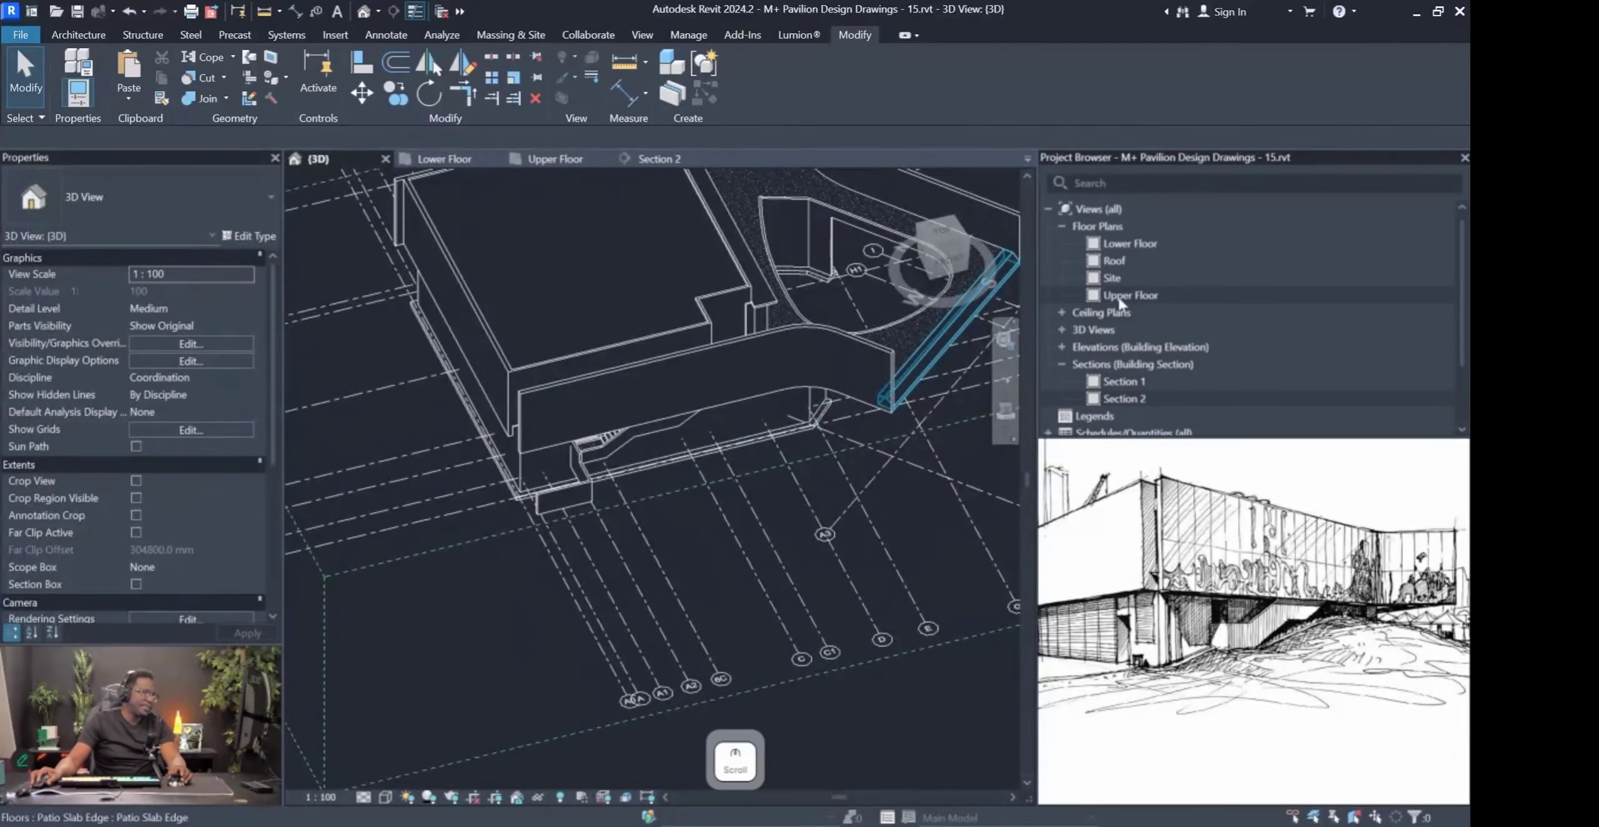
double_click(1127, 244)
middle_drag(706, 336, 635, 521)
Examine the room layout in the reference lower floor plan against the walls and columns in the model's plan.
scroll(635, 521, down, 3)
scroll(1146, 589, down, 3)
scroll(1152, 581, down, 10)
middle_drag(1170, 710, 1276, 606)
scroll(1277, 653, up, 5)
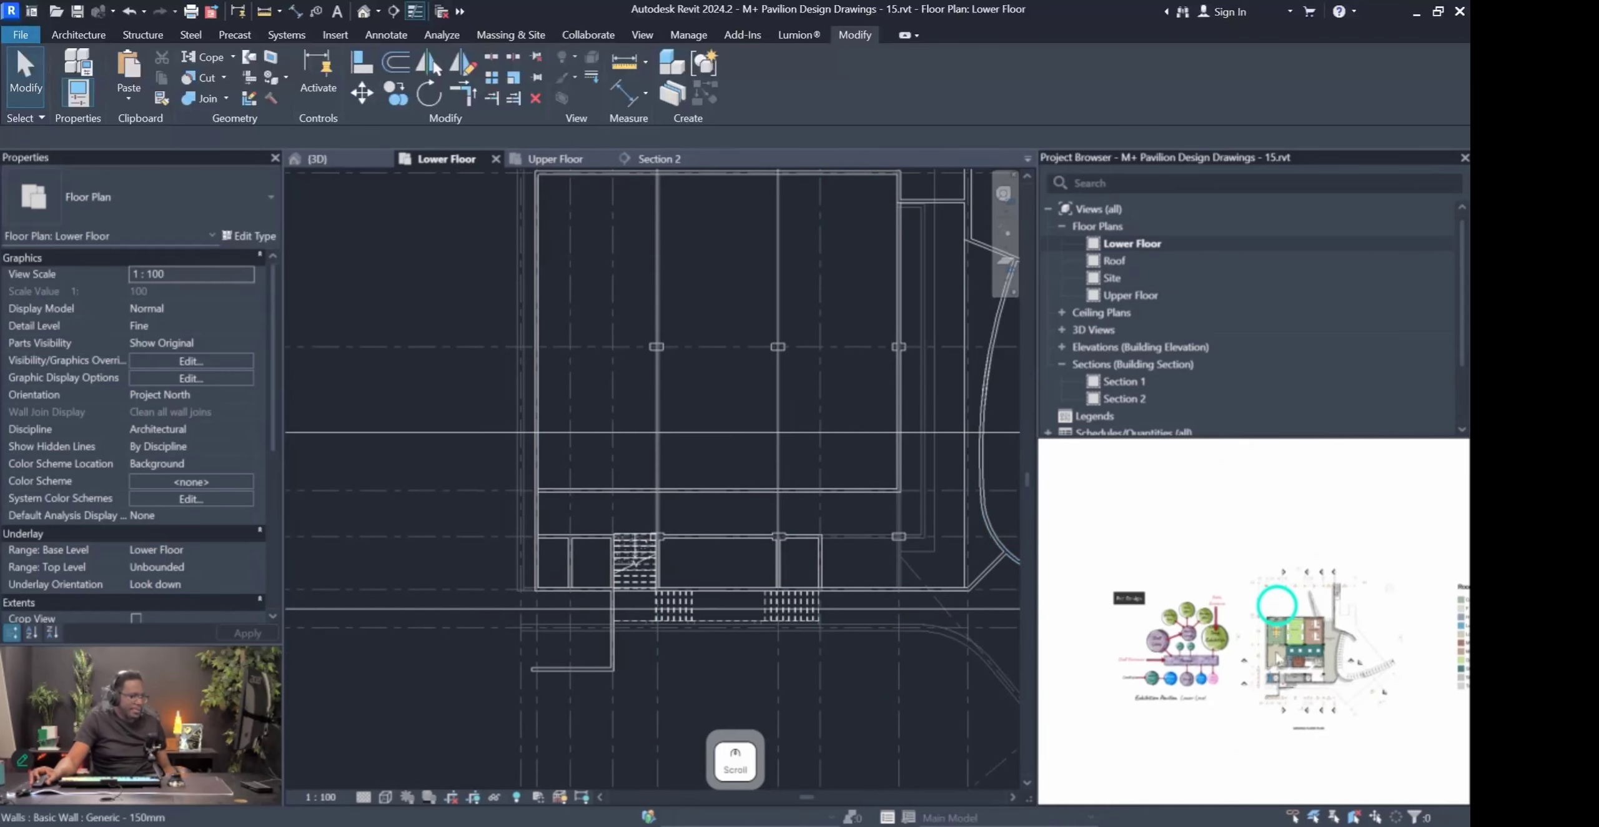
scroll(1295, 637, up, 6)
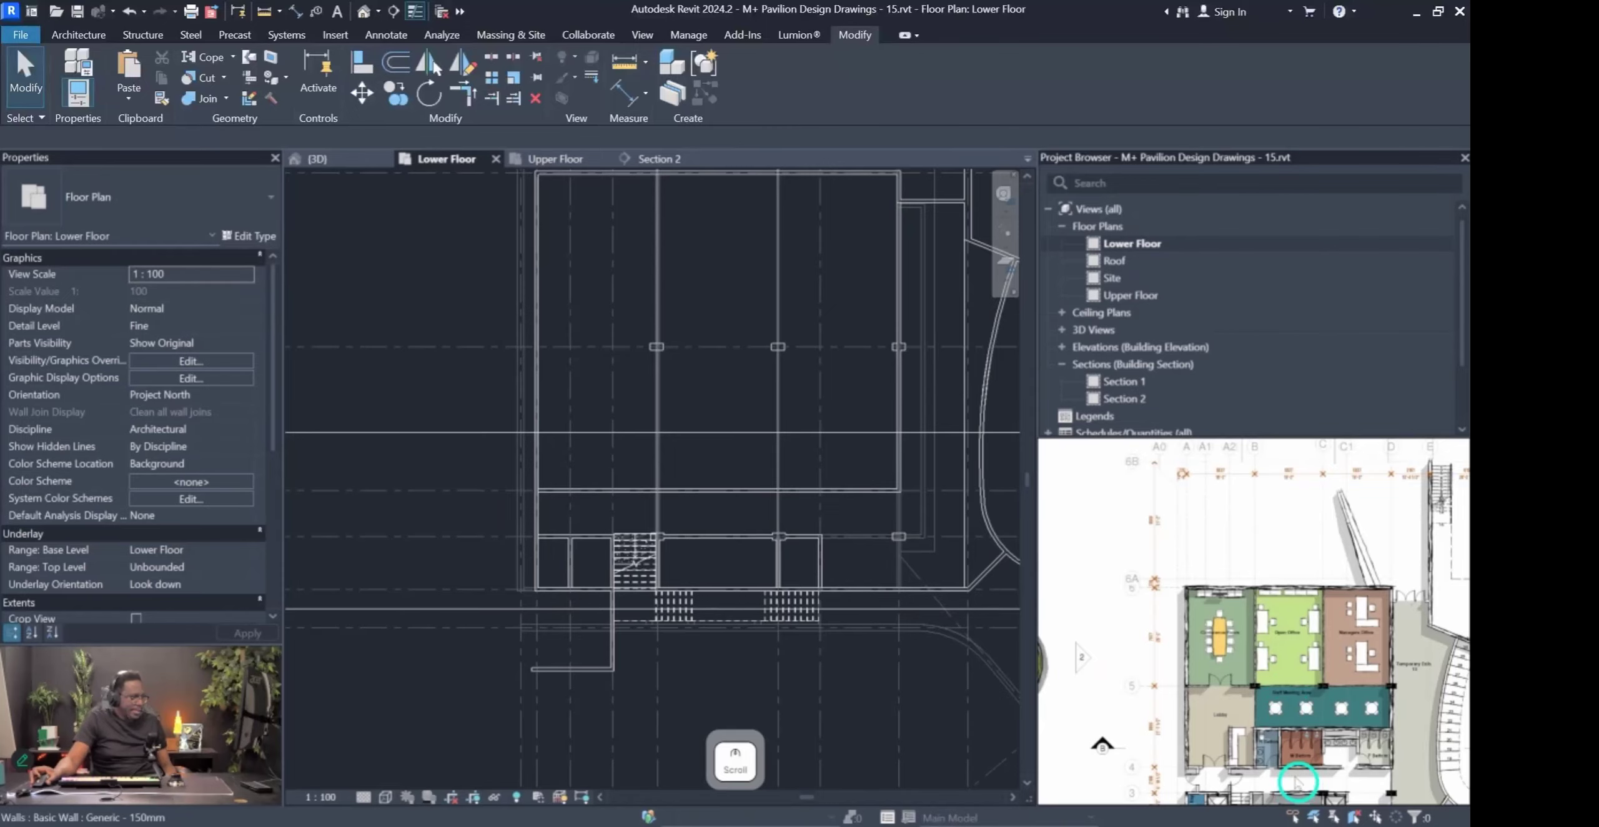
middle_drag(1294, 788, 1260, 668)
scroll(674, 561, up, 1)
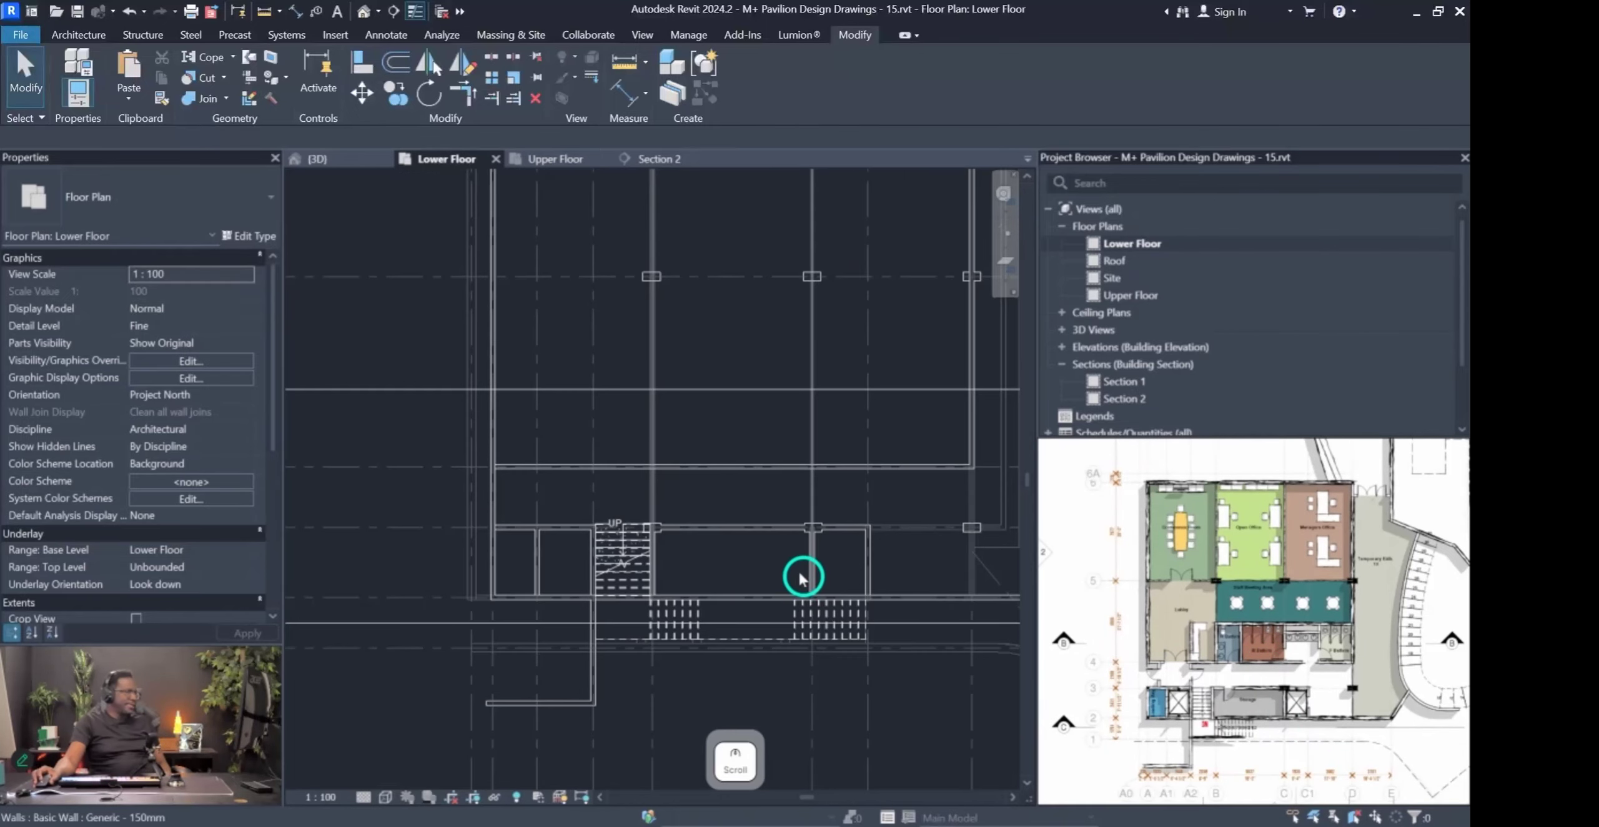
middle_drag(781, 582, 767, 602)
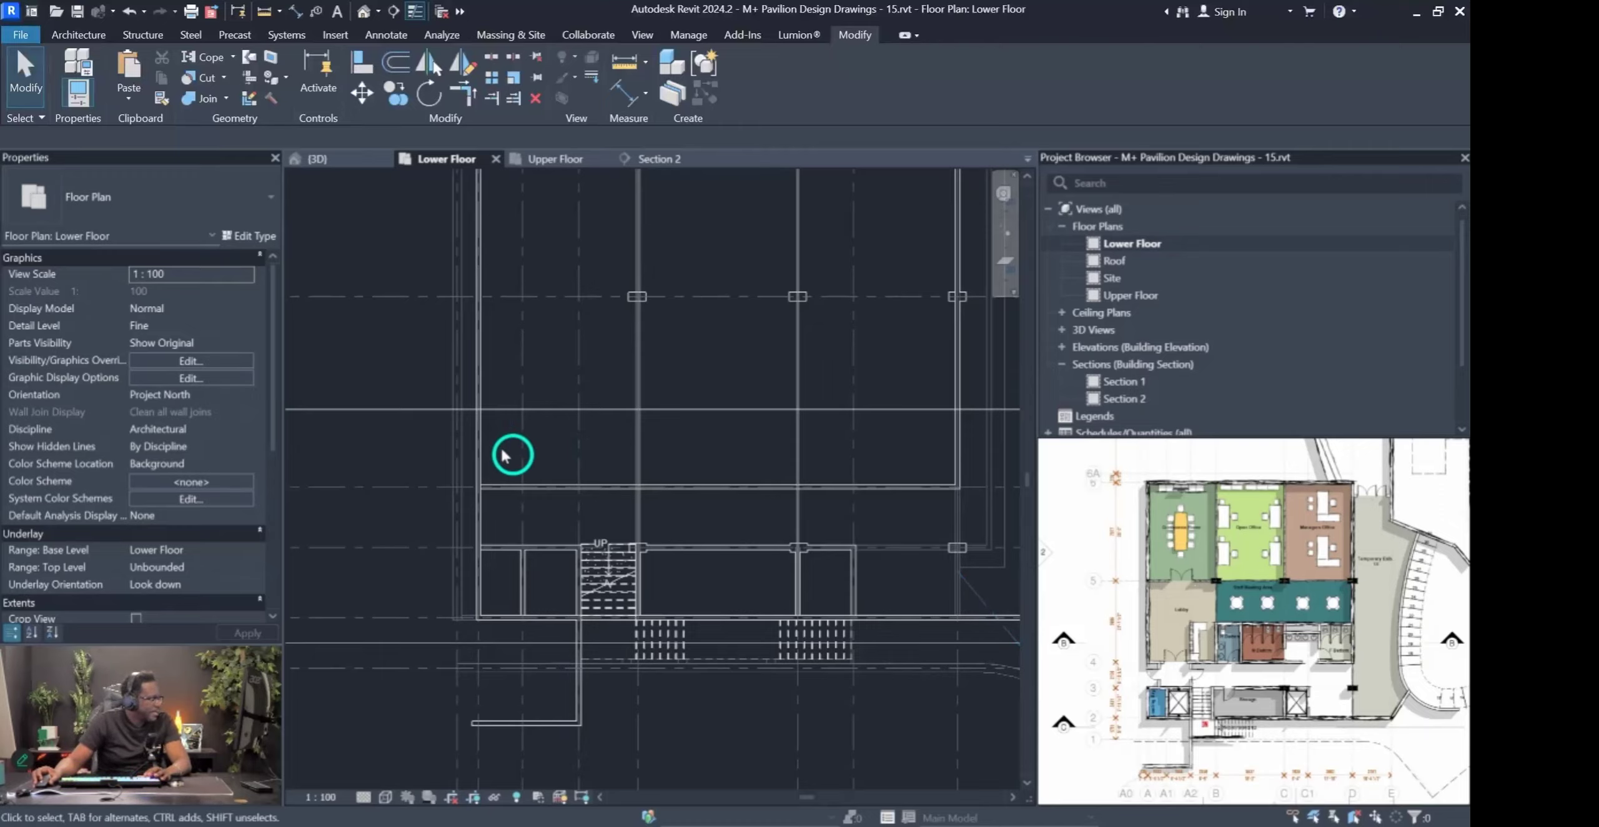
middle_drag(559, 444, 557, 483)
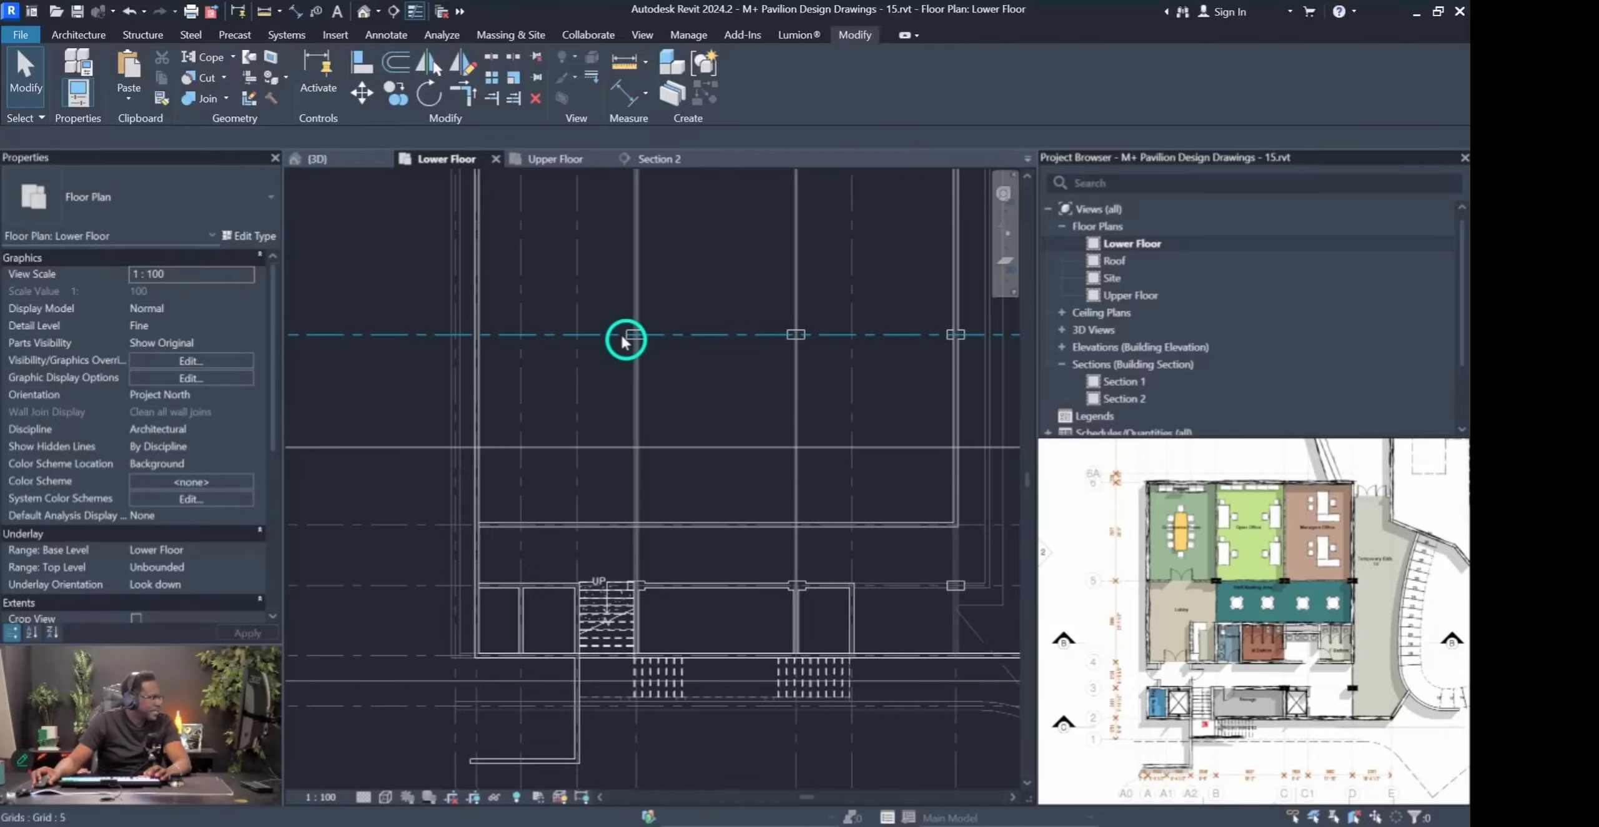
scroll(508, 321, up, 1)
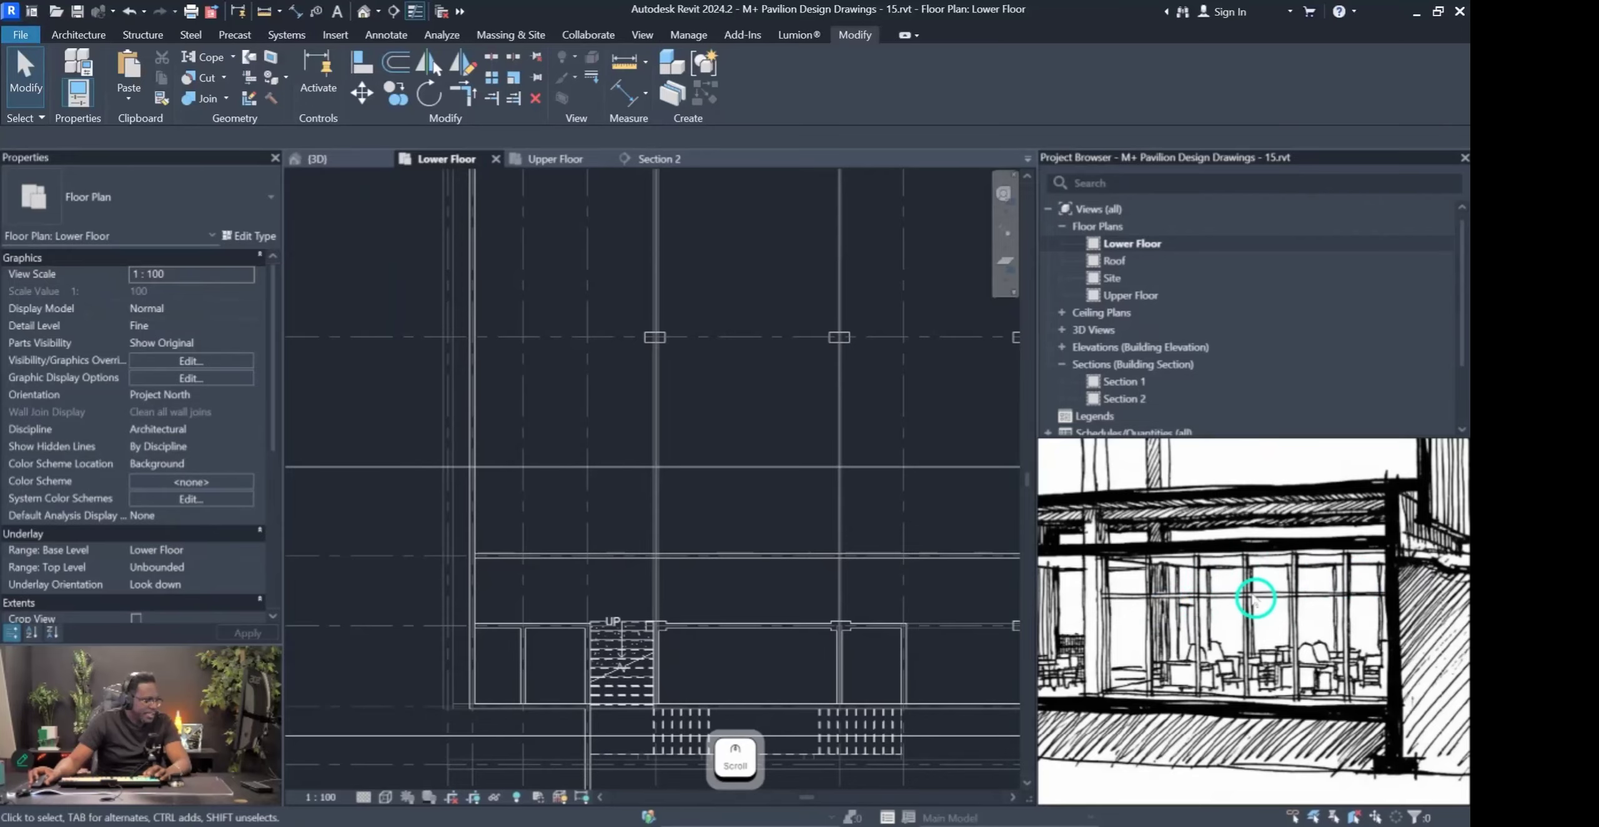
click(77, 35)
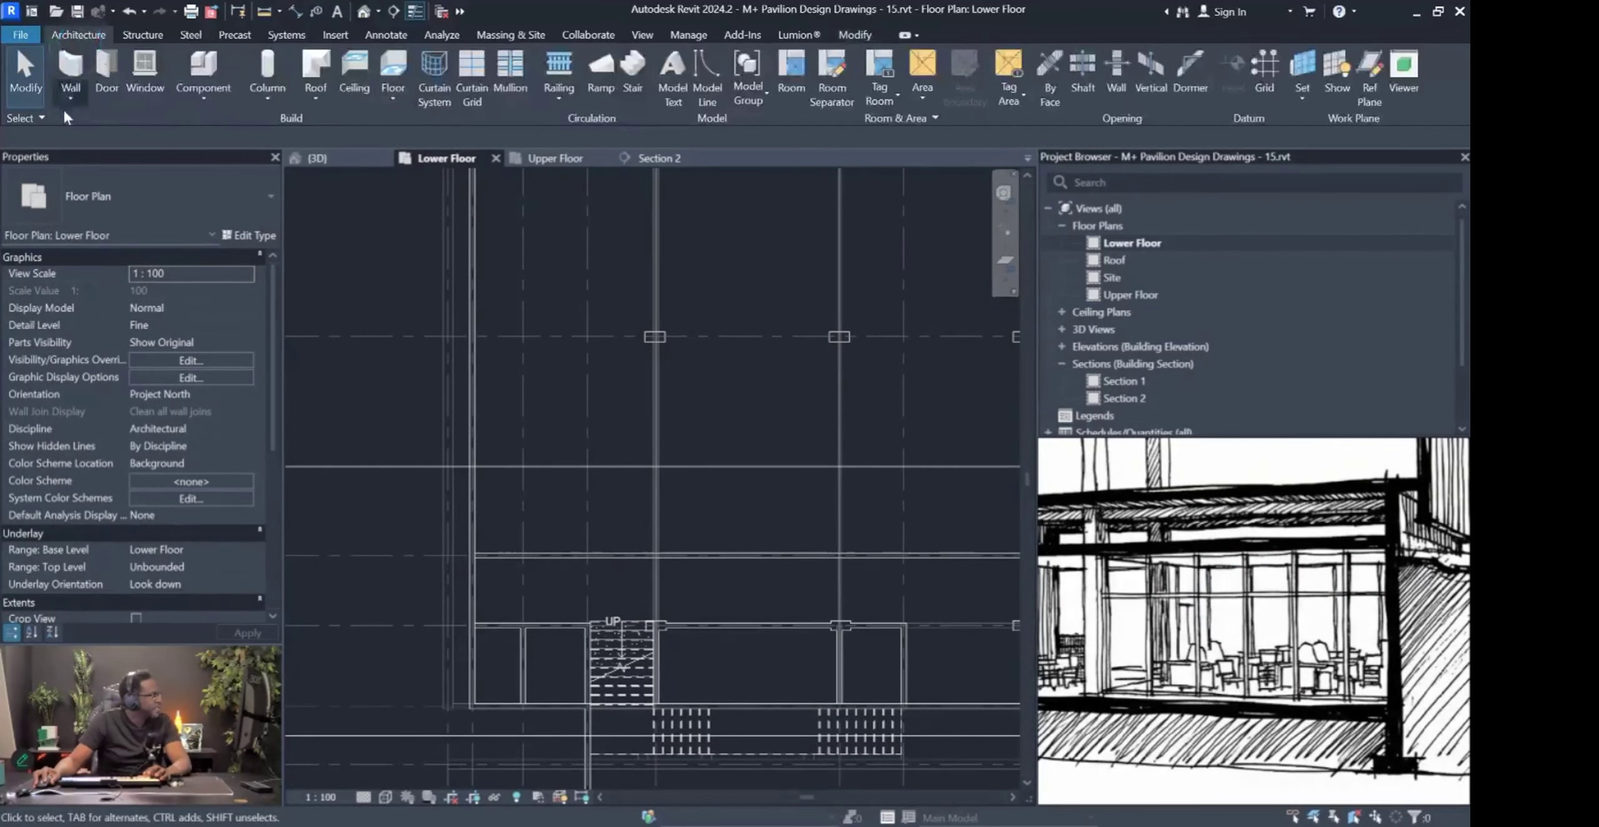
click(70, 100)
click(74, 76)
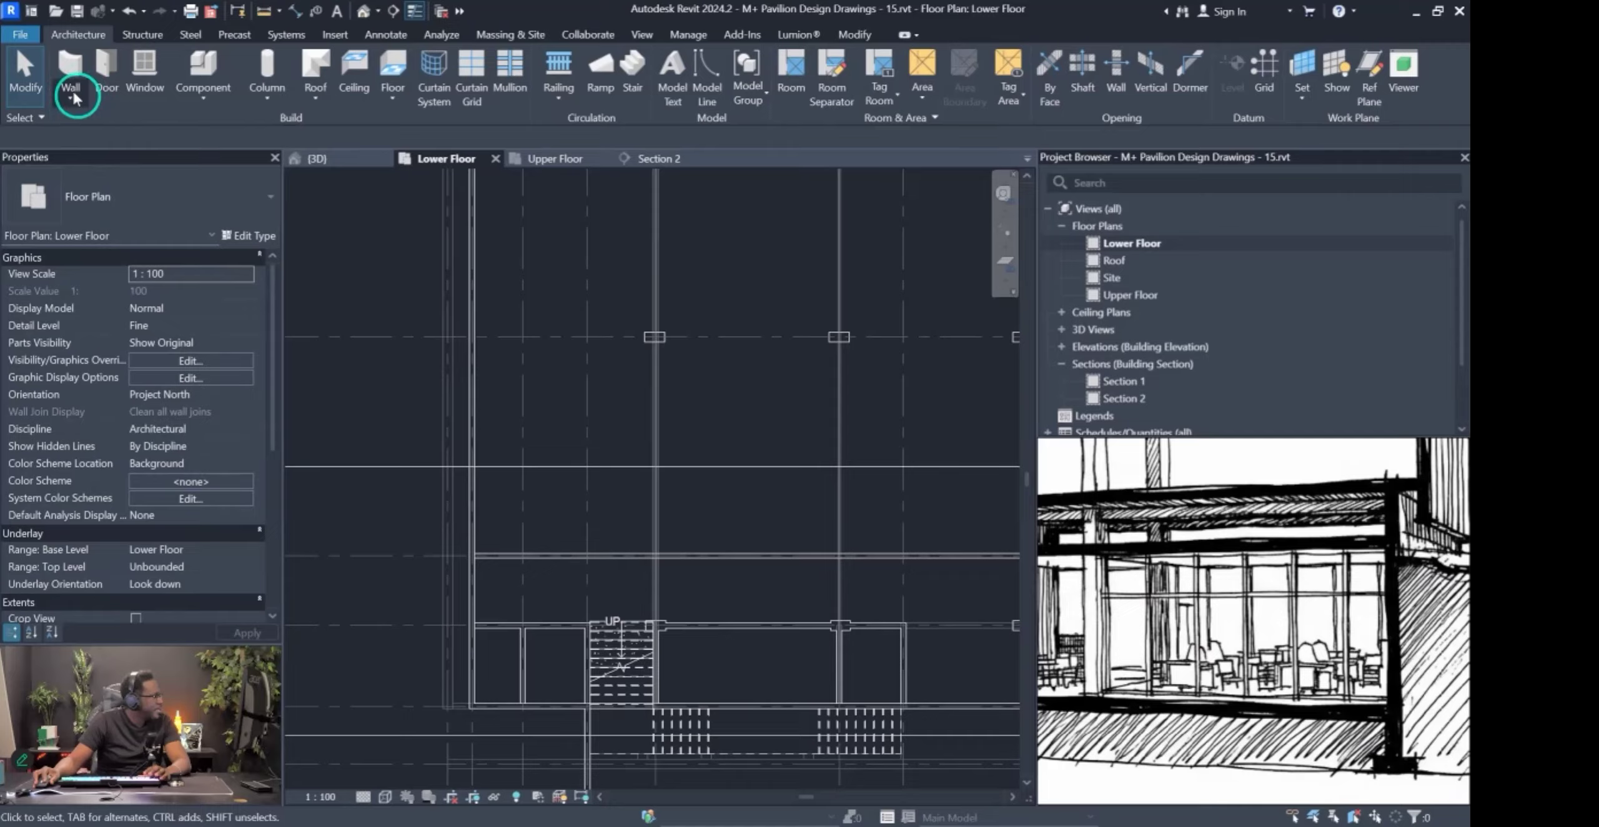
click(72, 91)
key(Escape)
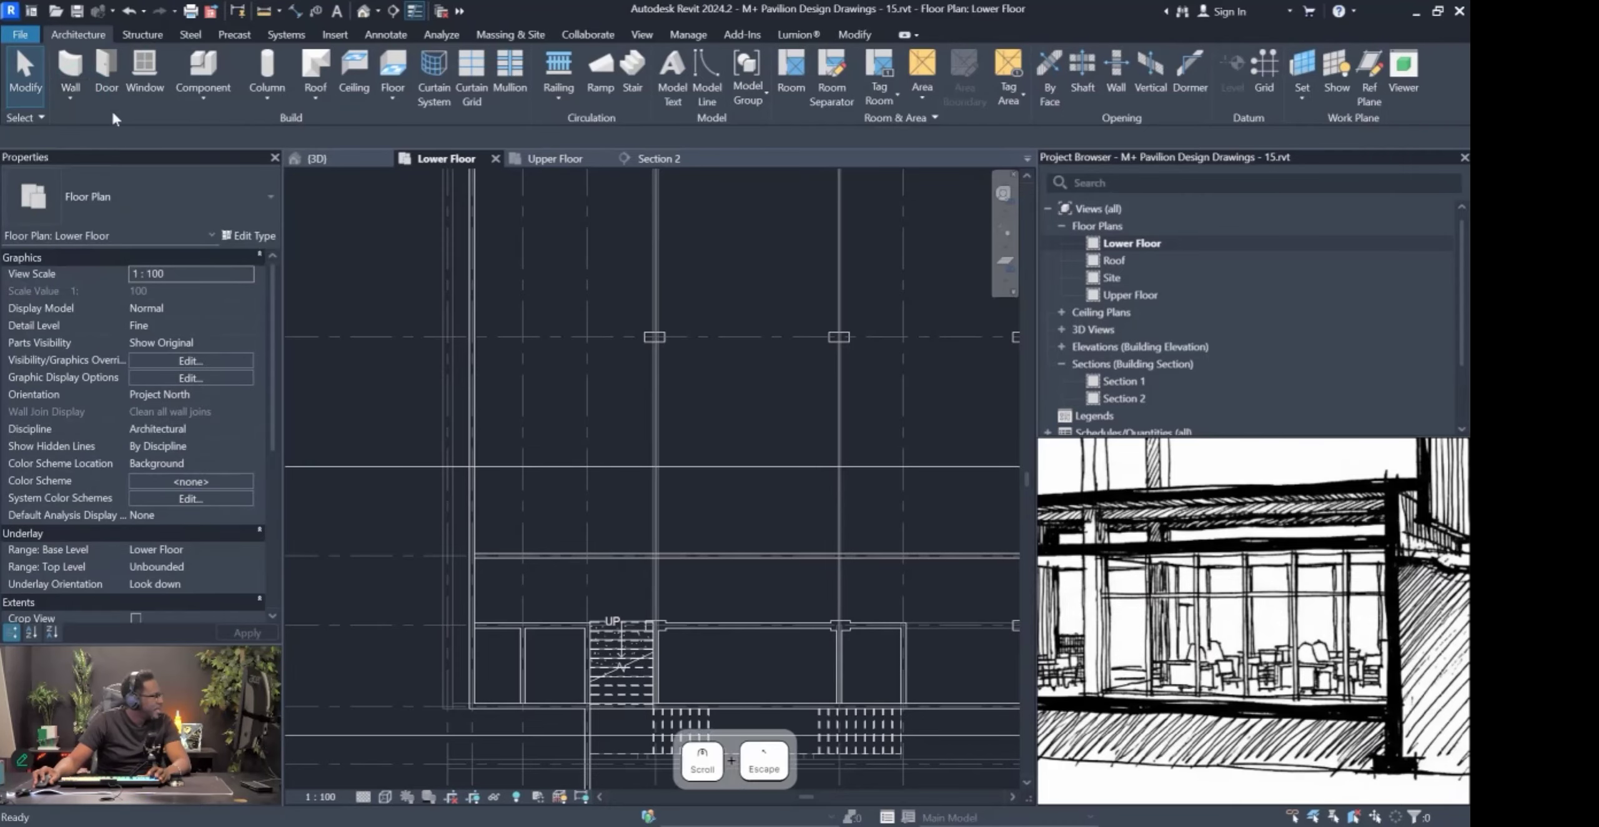
Draw a Storefront curtain wall along grid 5 from the exterior wall's inner face to the near face of the first column.
click(83, 65)
click(132, 181)
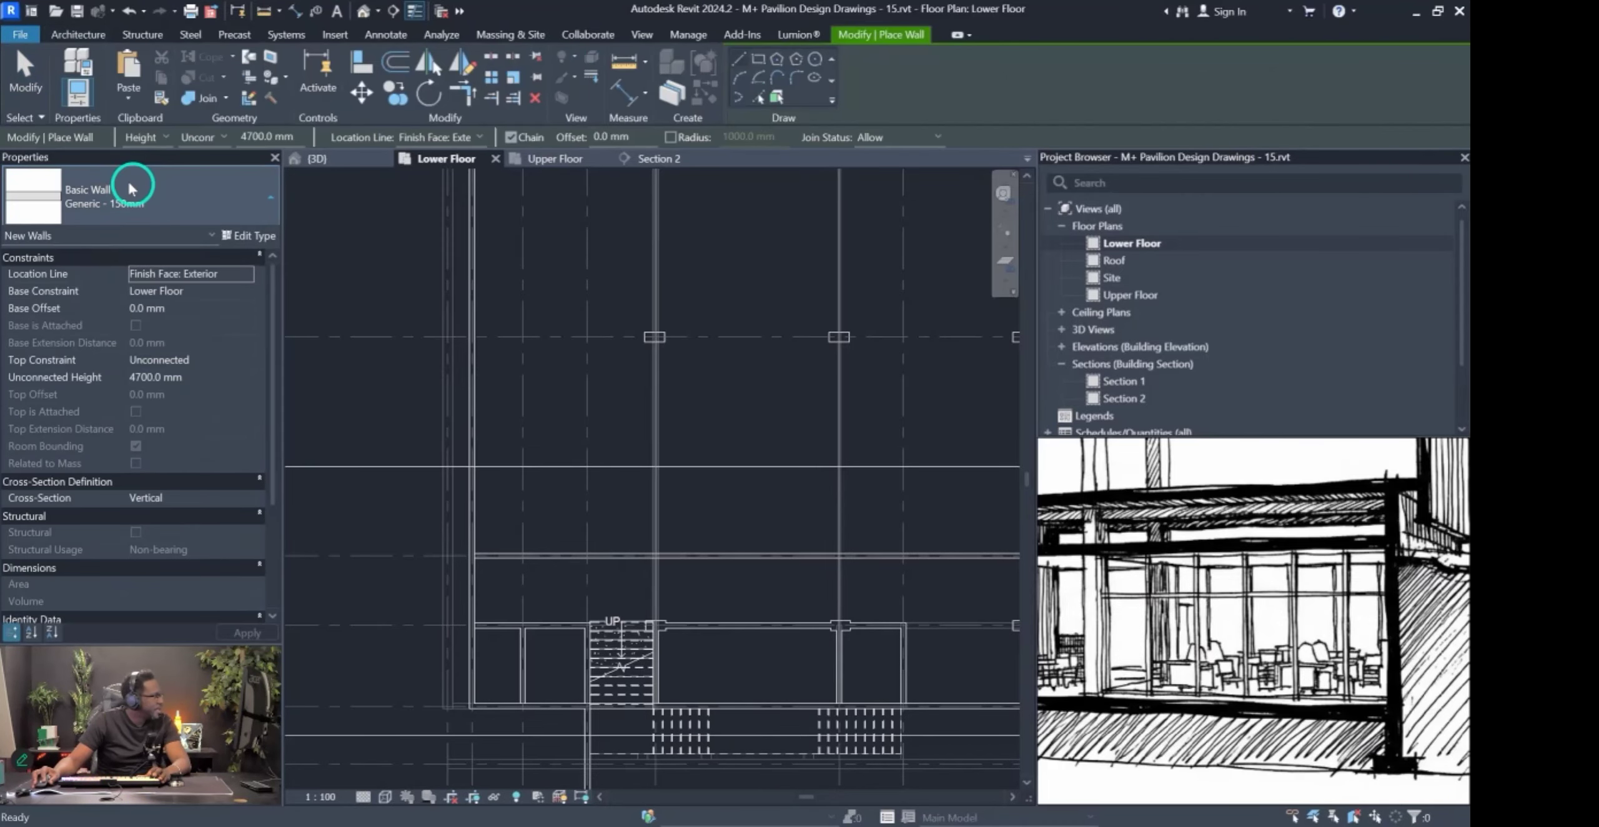
scroll(111, 332, down, 1)
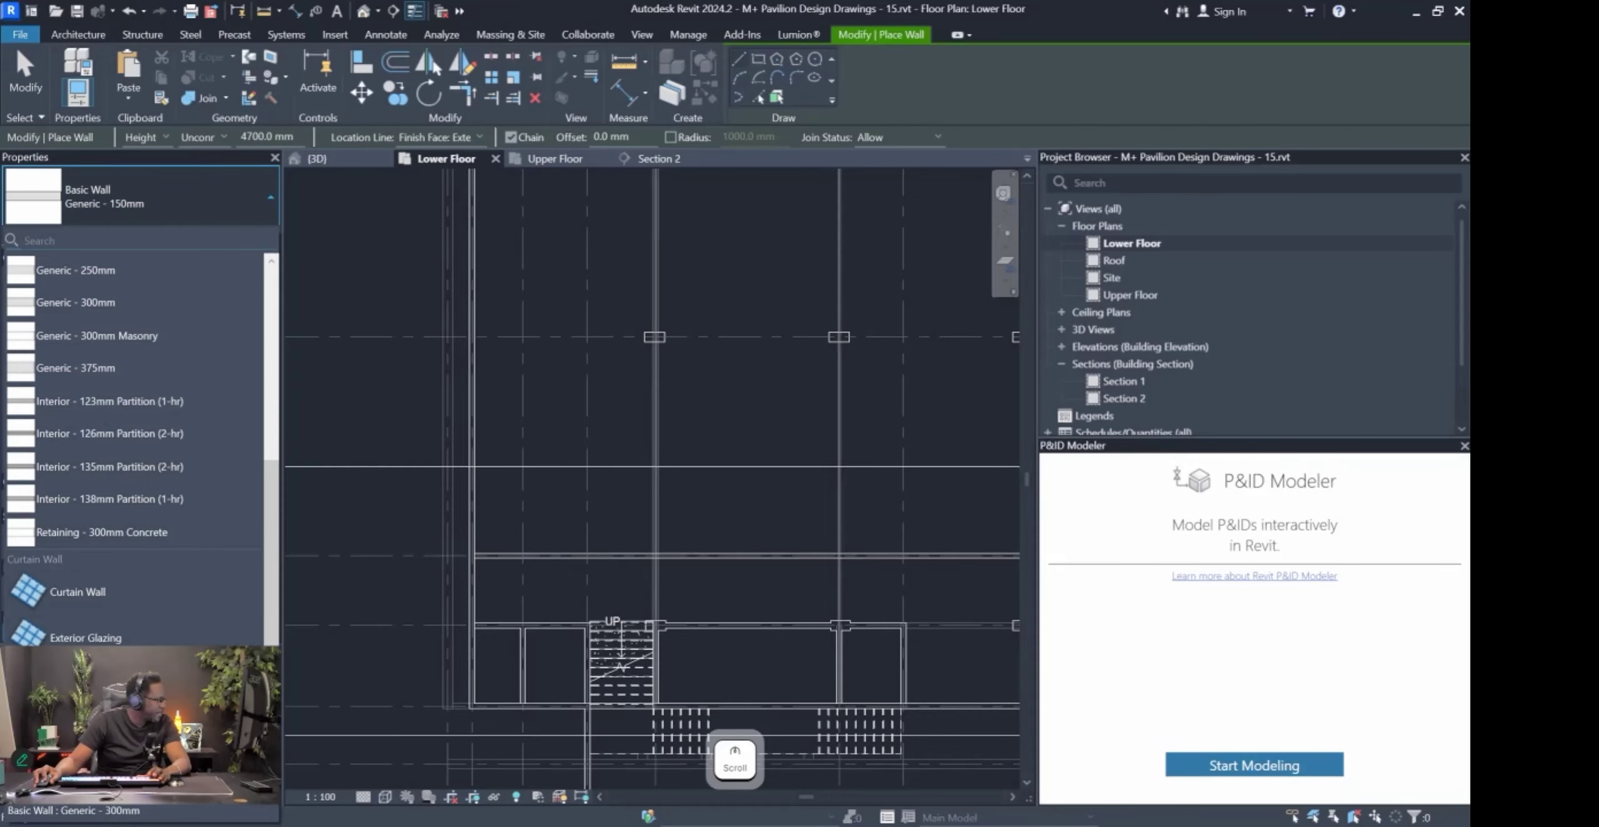
click(78, 684)
scroll(825, 545, down, 2)
scroll(674, 362, up, 3)
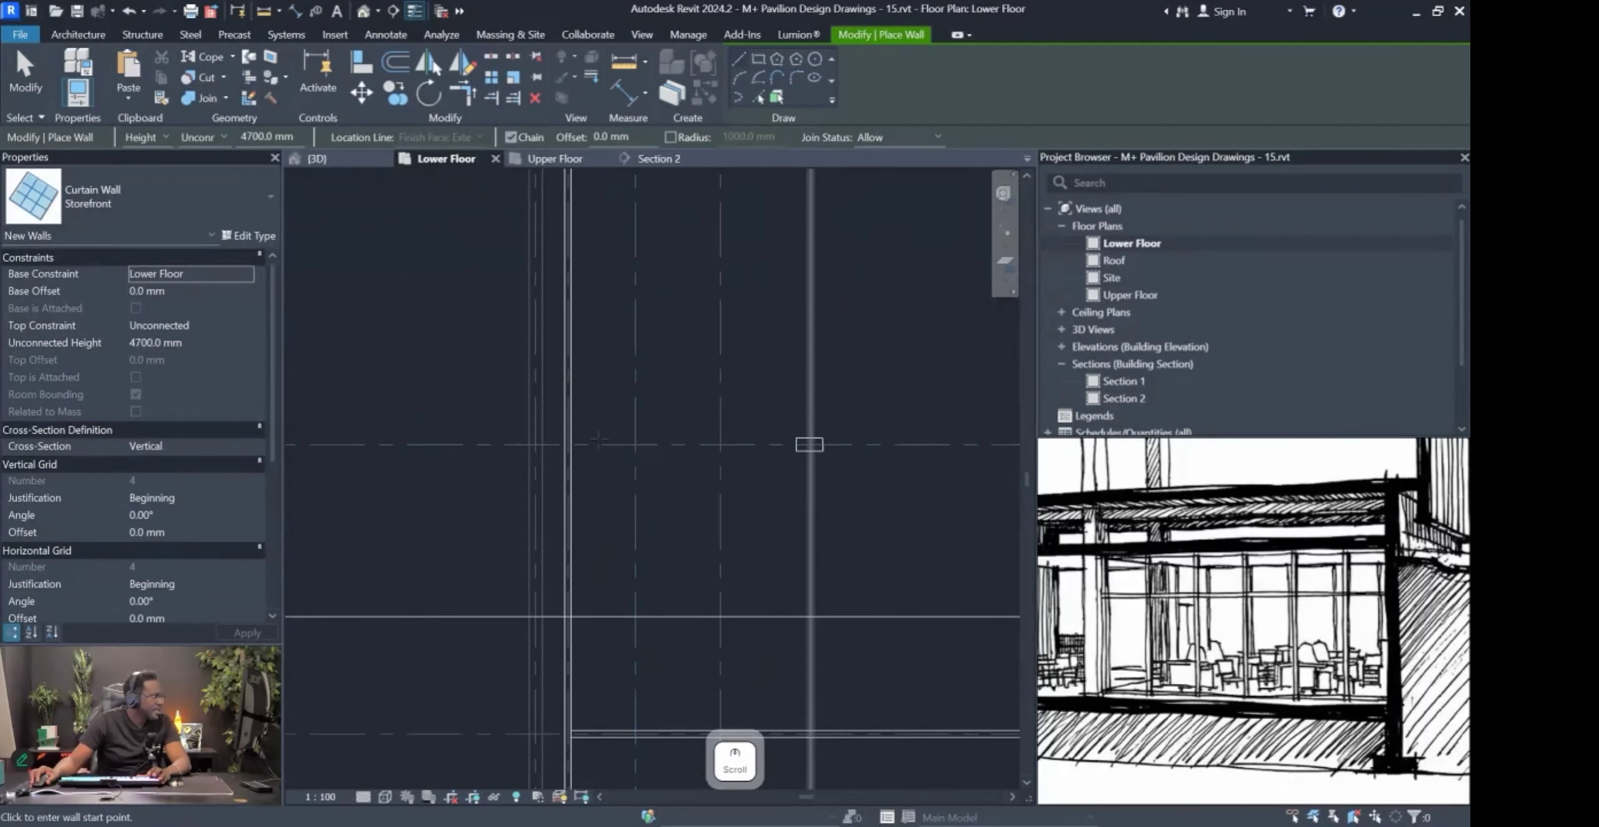
click(564, 444)
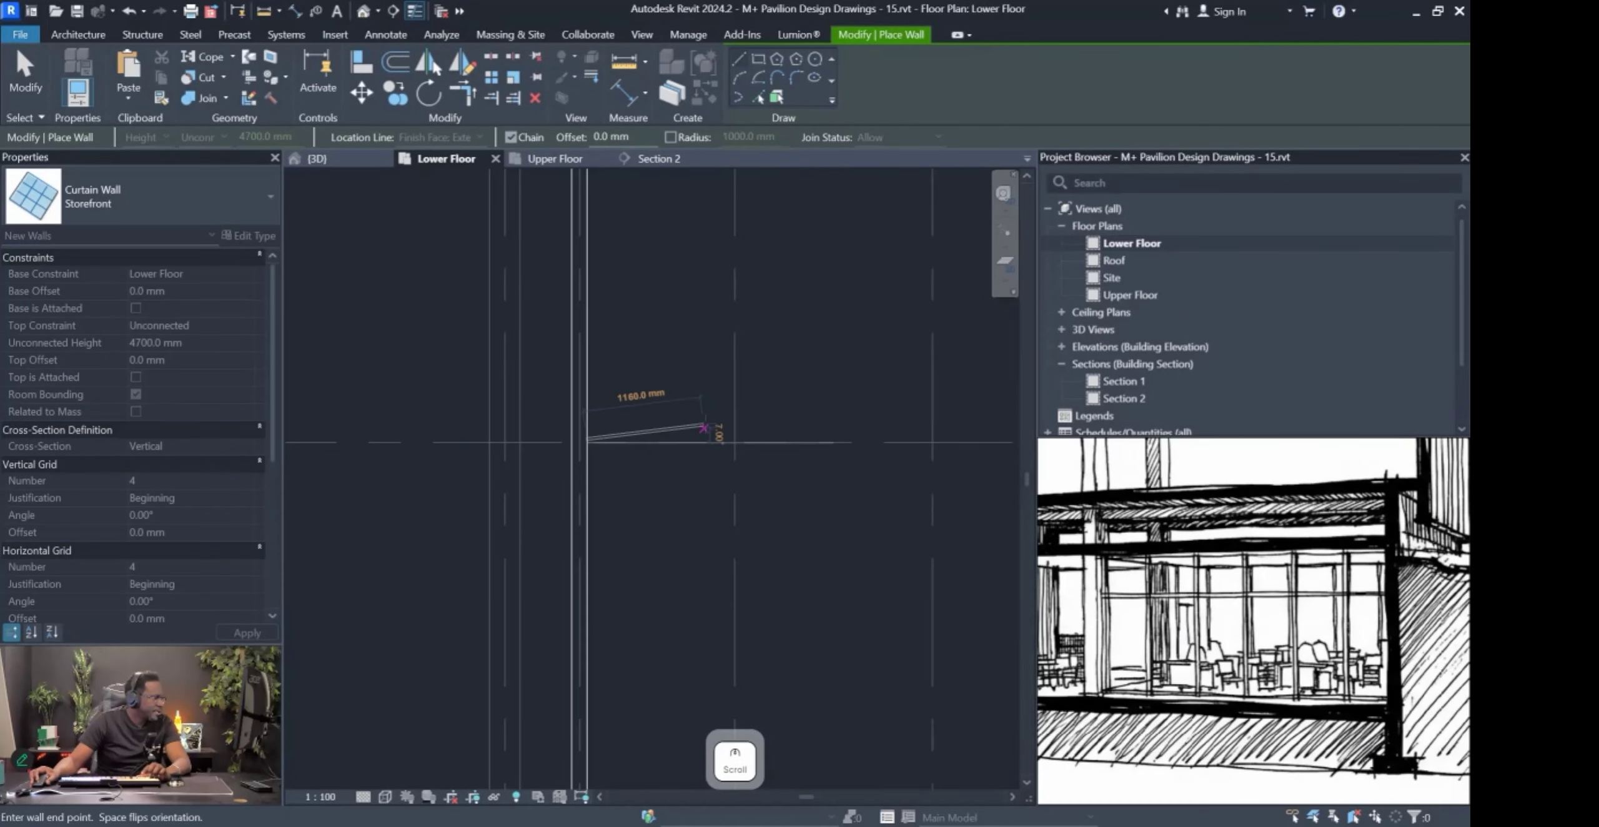
scroll(690, 438, down, 1)
scroll(686, 441, down, 1)
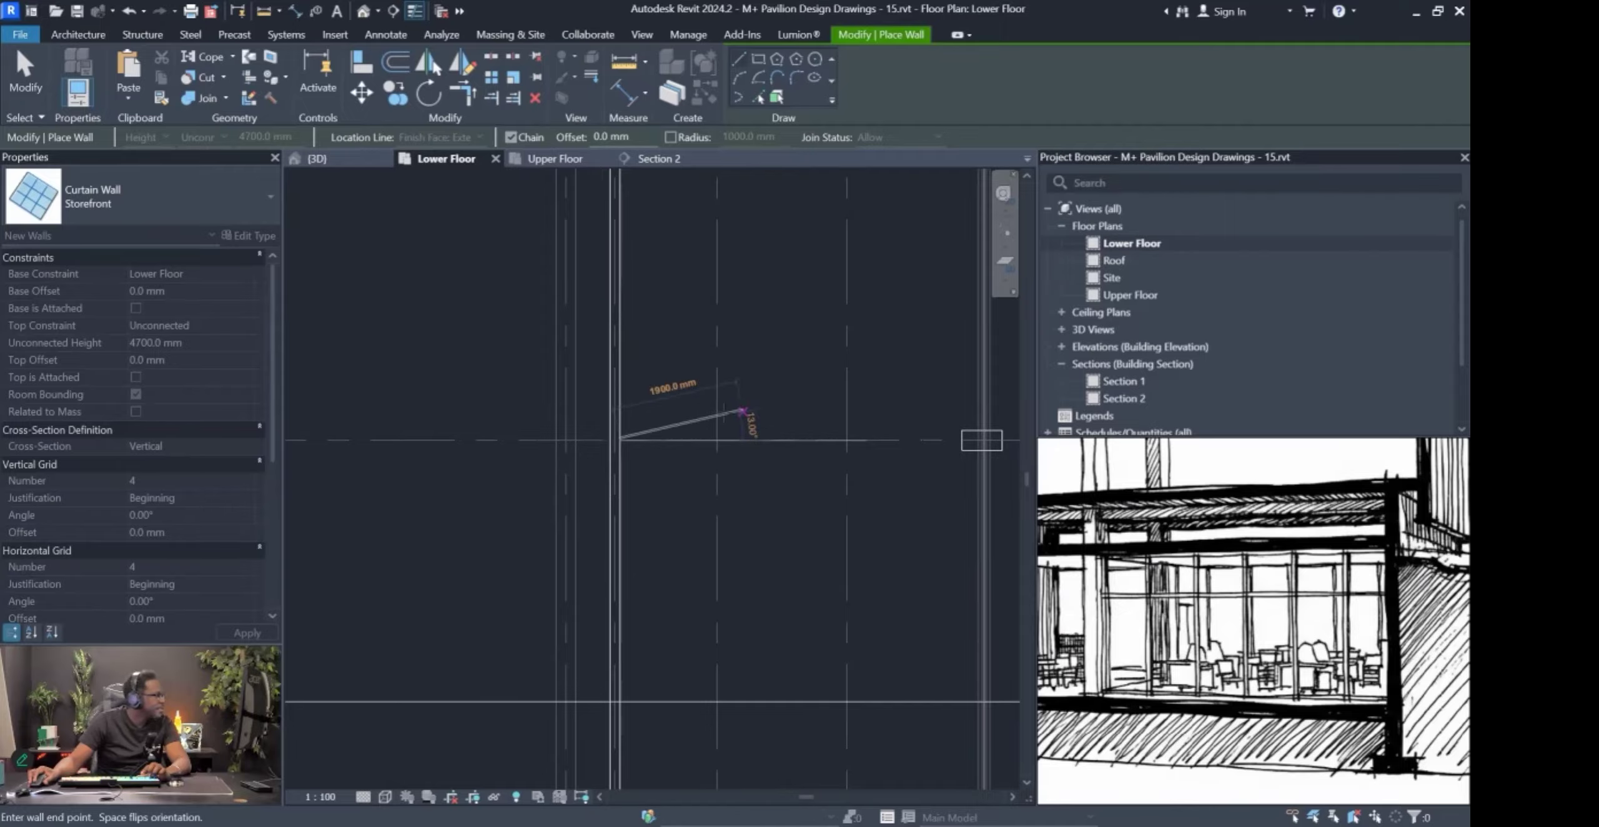
scroll(874, 425, up, 3)
click(835, 412)
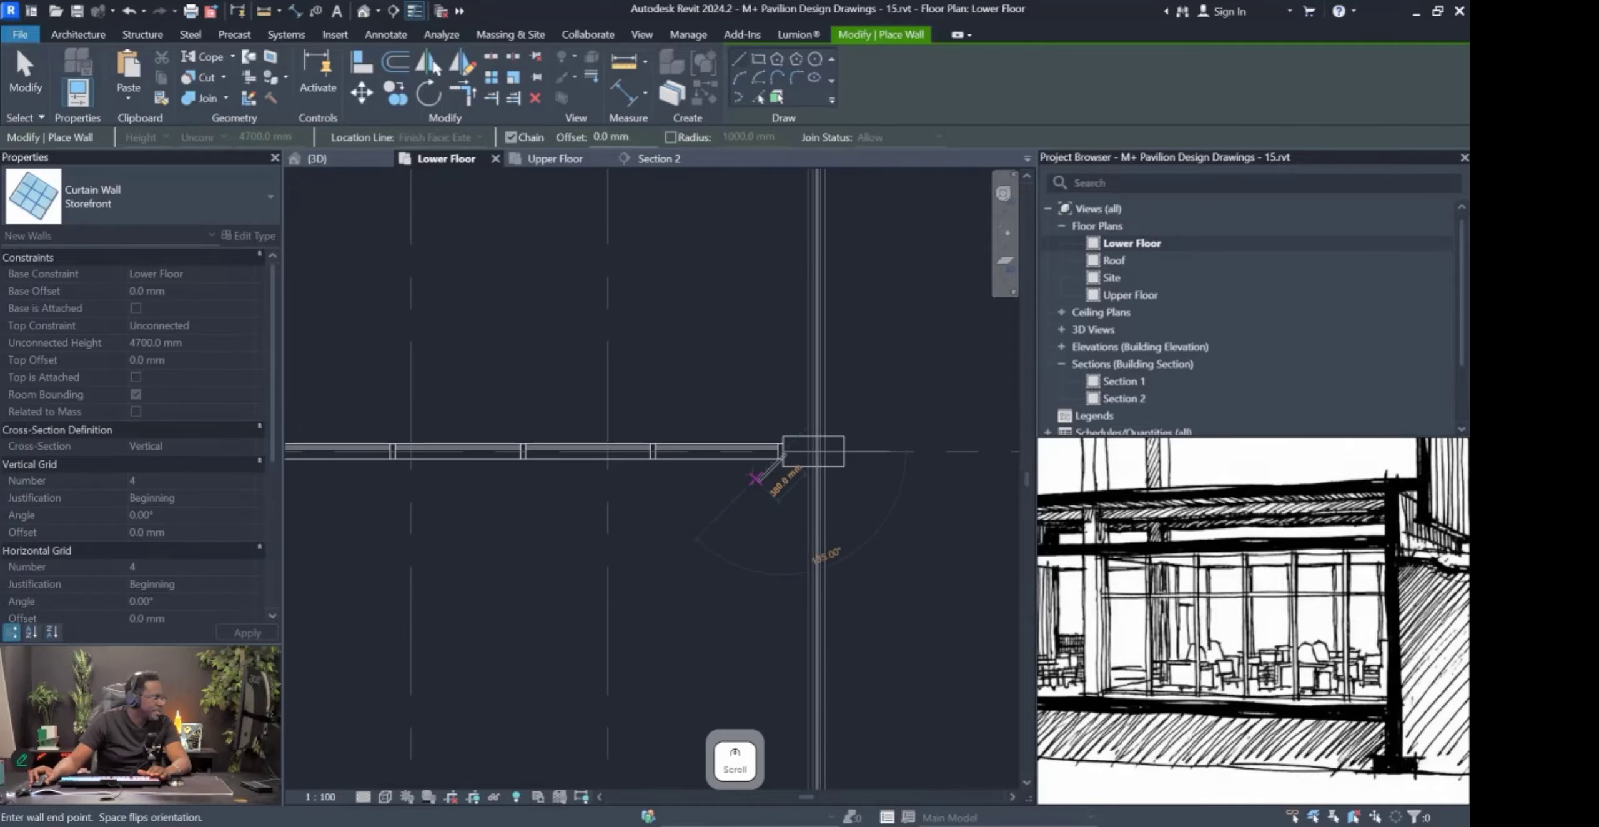
scroll(756, 453, up, 3)
scroll(757, 456, down, 1)
key(Escape)
scroll(579, 446, up, 5)
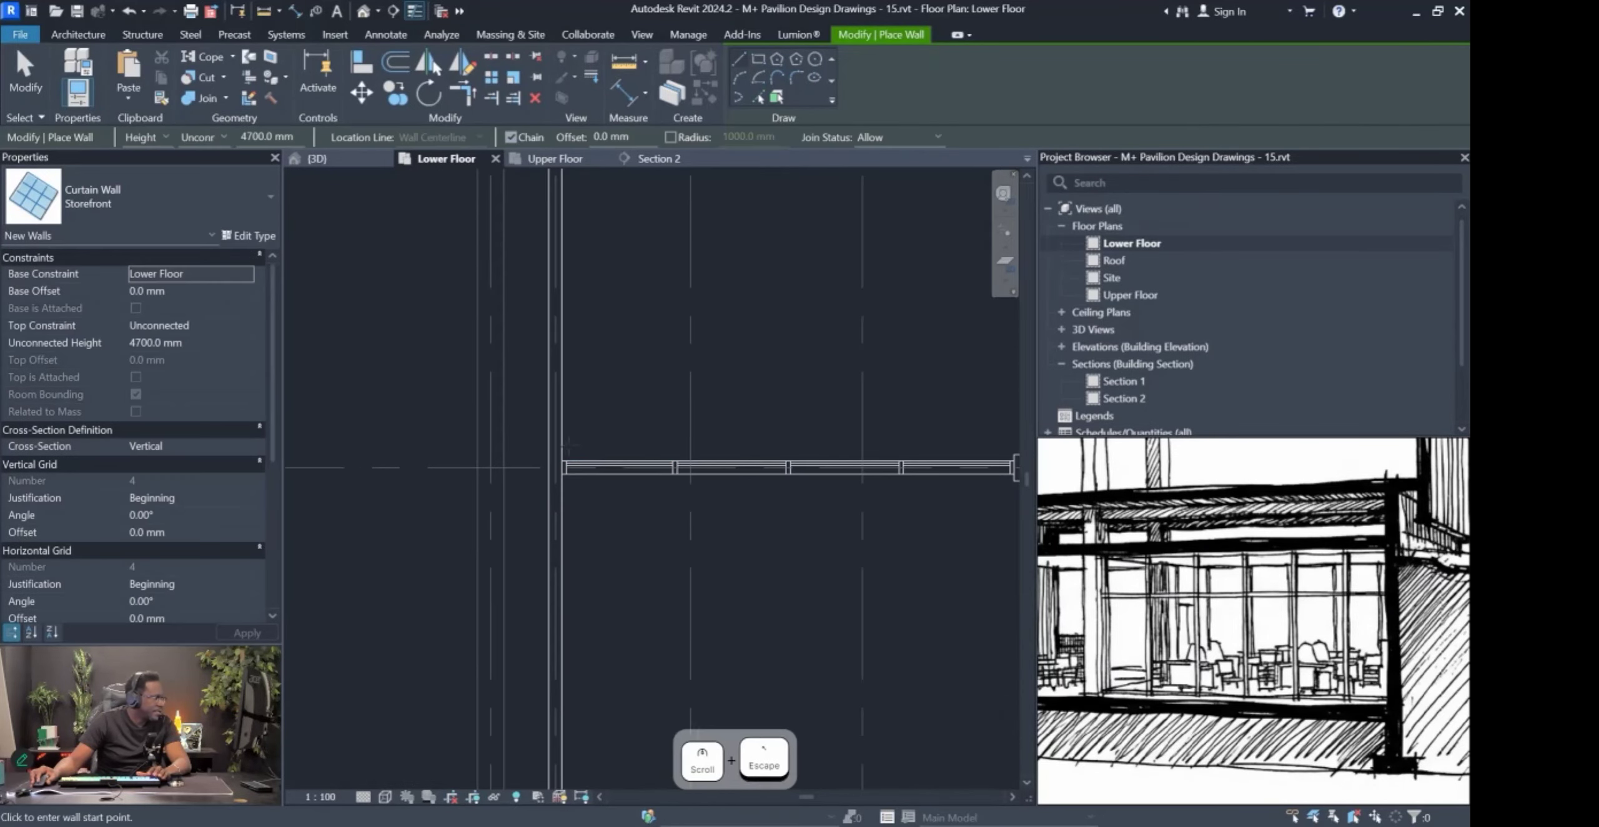
scroll(702, 461, down, 4)
middle_drag(887, 465, 711, 509)
scroll(596, 492, up, 2)
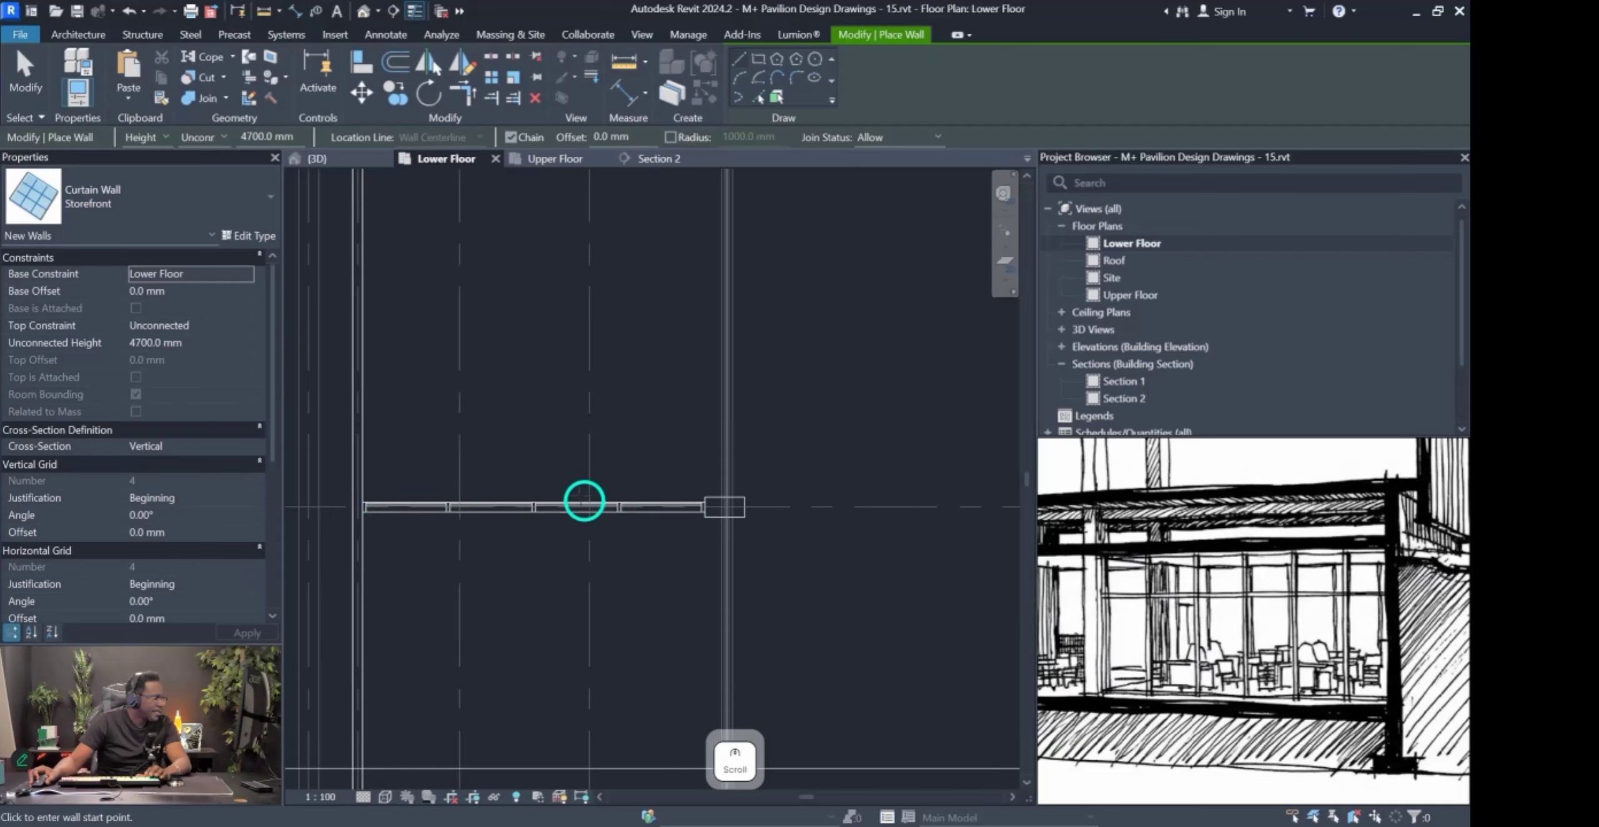
key(Escape)
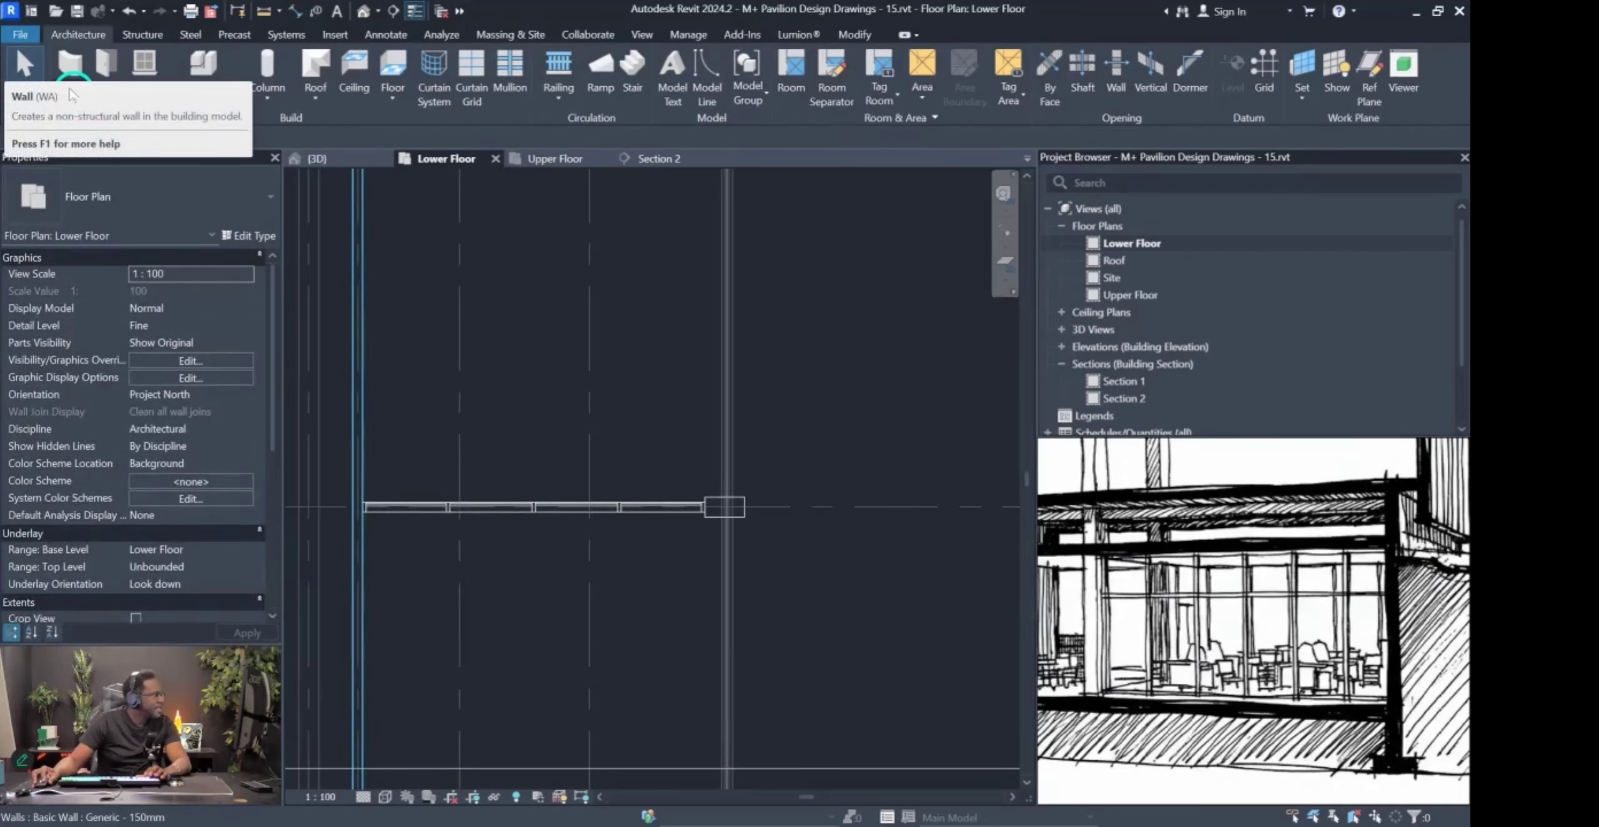
key(w)
key(a)
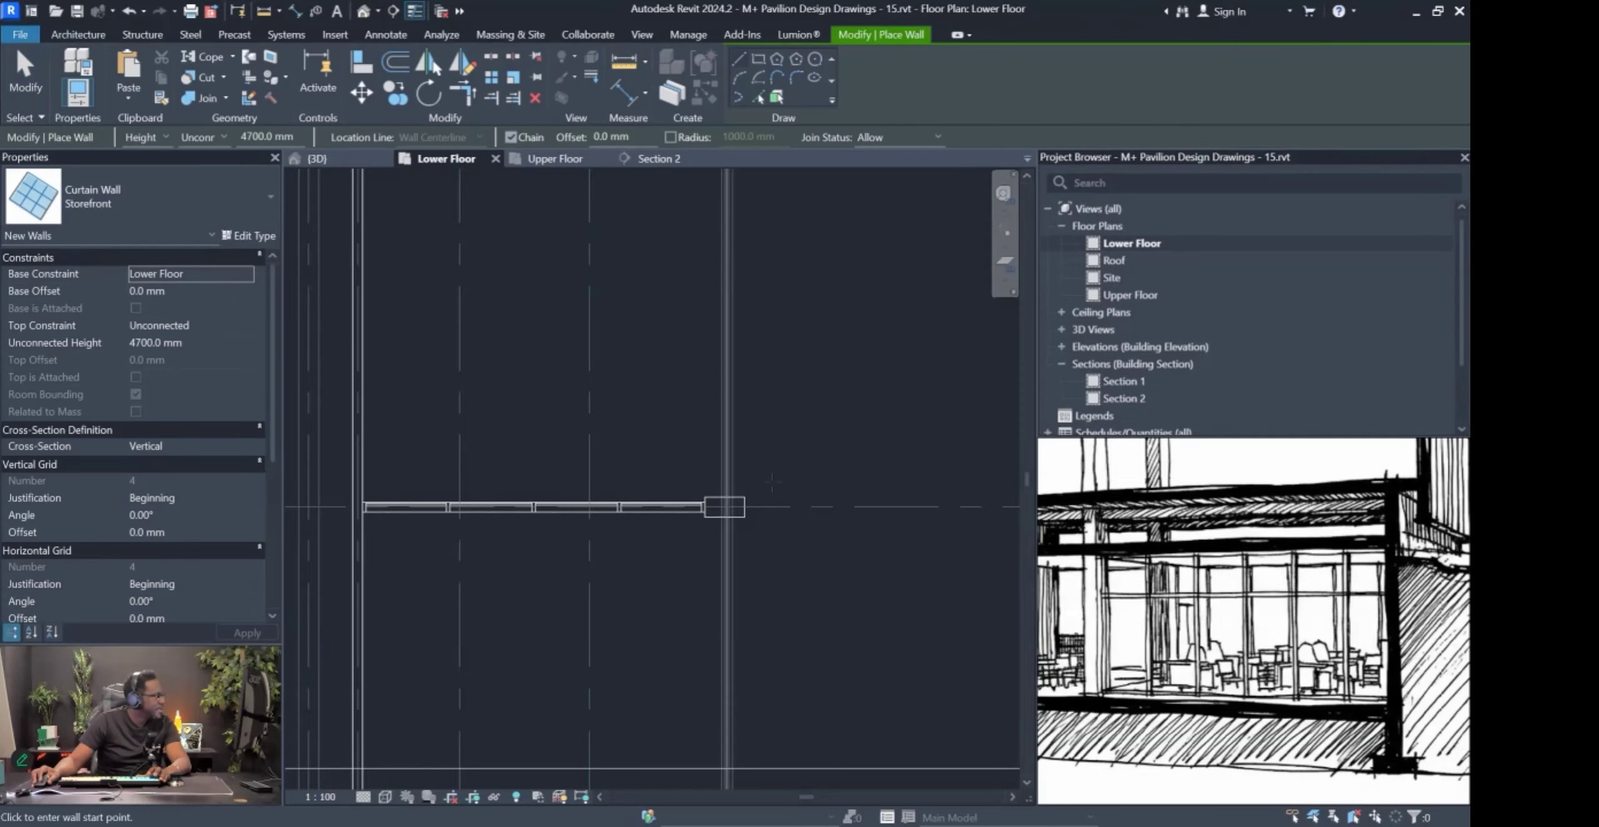
scroll(724, 503, up, 5)
scroll(700, 400, down, 3)
scroll(837, 489, up, 2)
key(Escape)
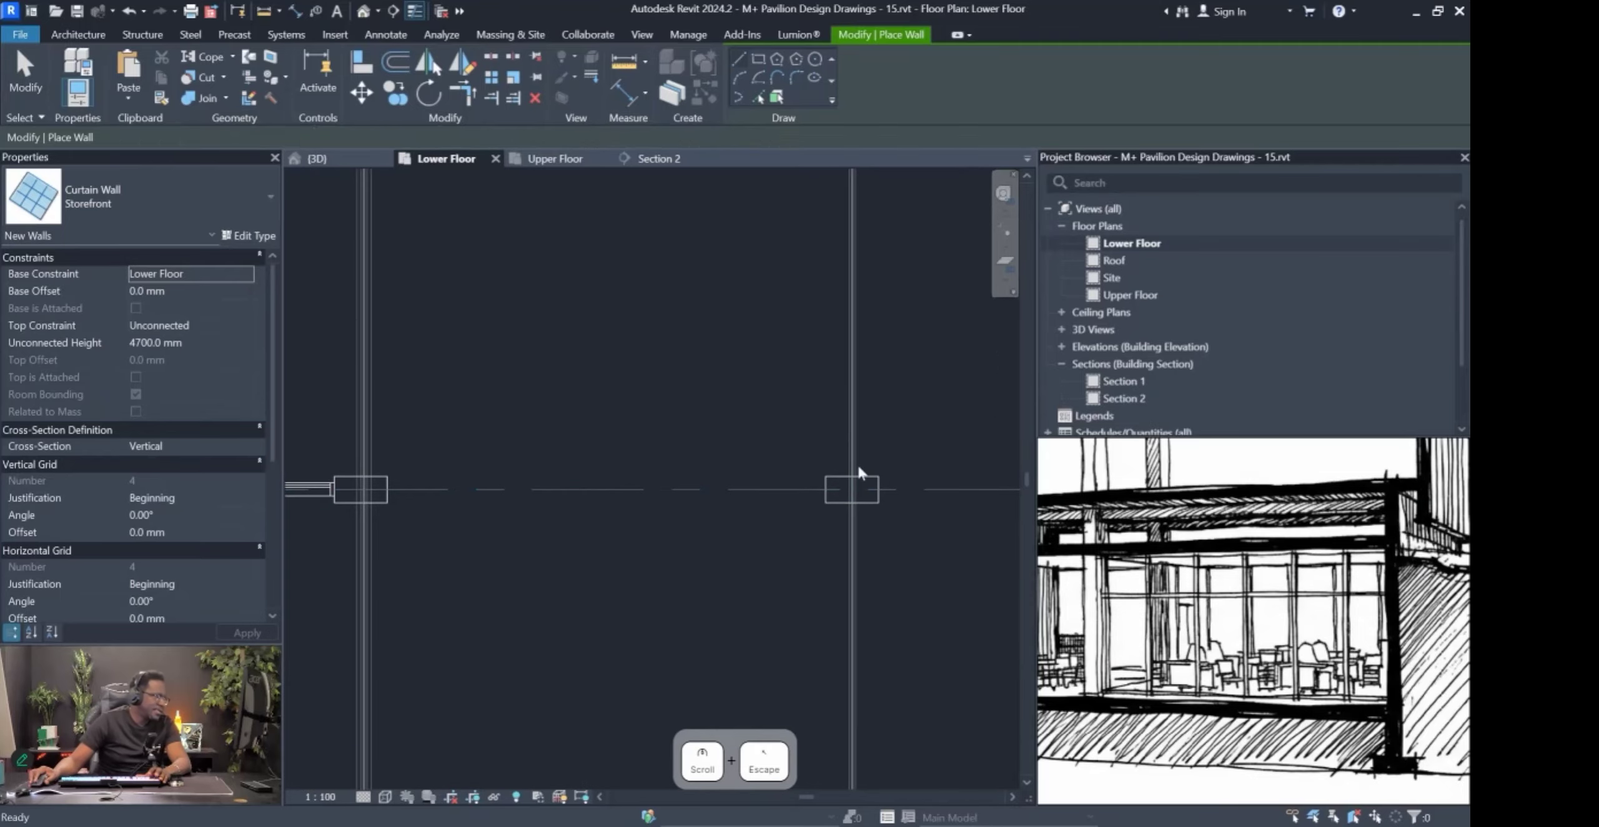
key(Escape)
Set the Lower Floor plan's underlay base level to None.
scroll(848, 464, up, 2)
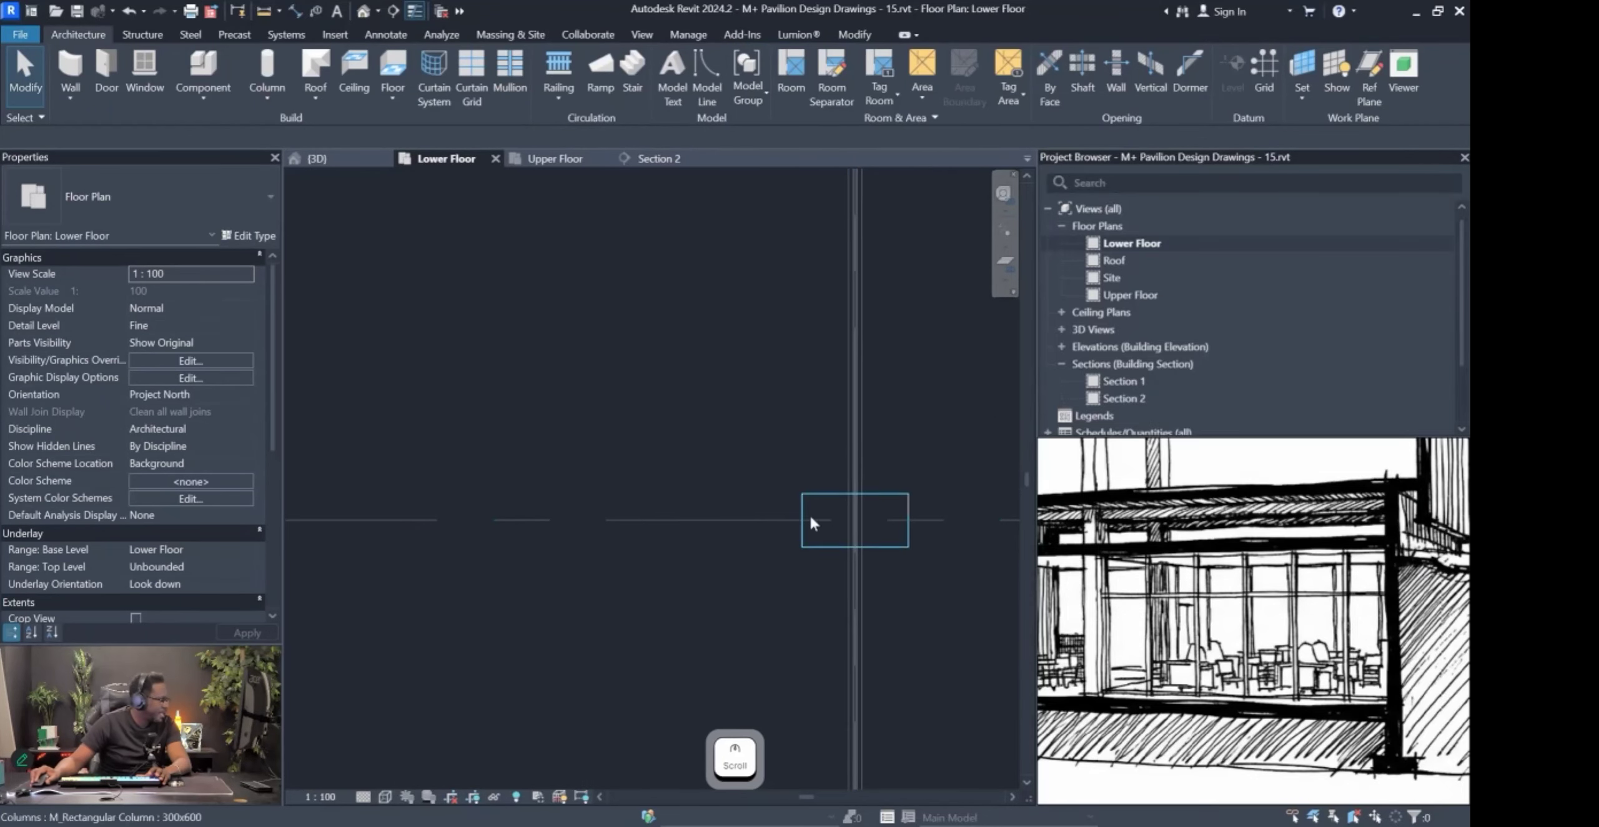
scroll(189, 537, down, 4)
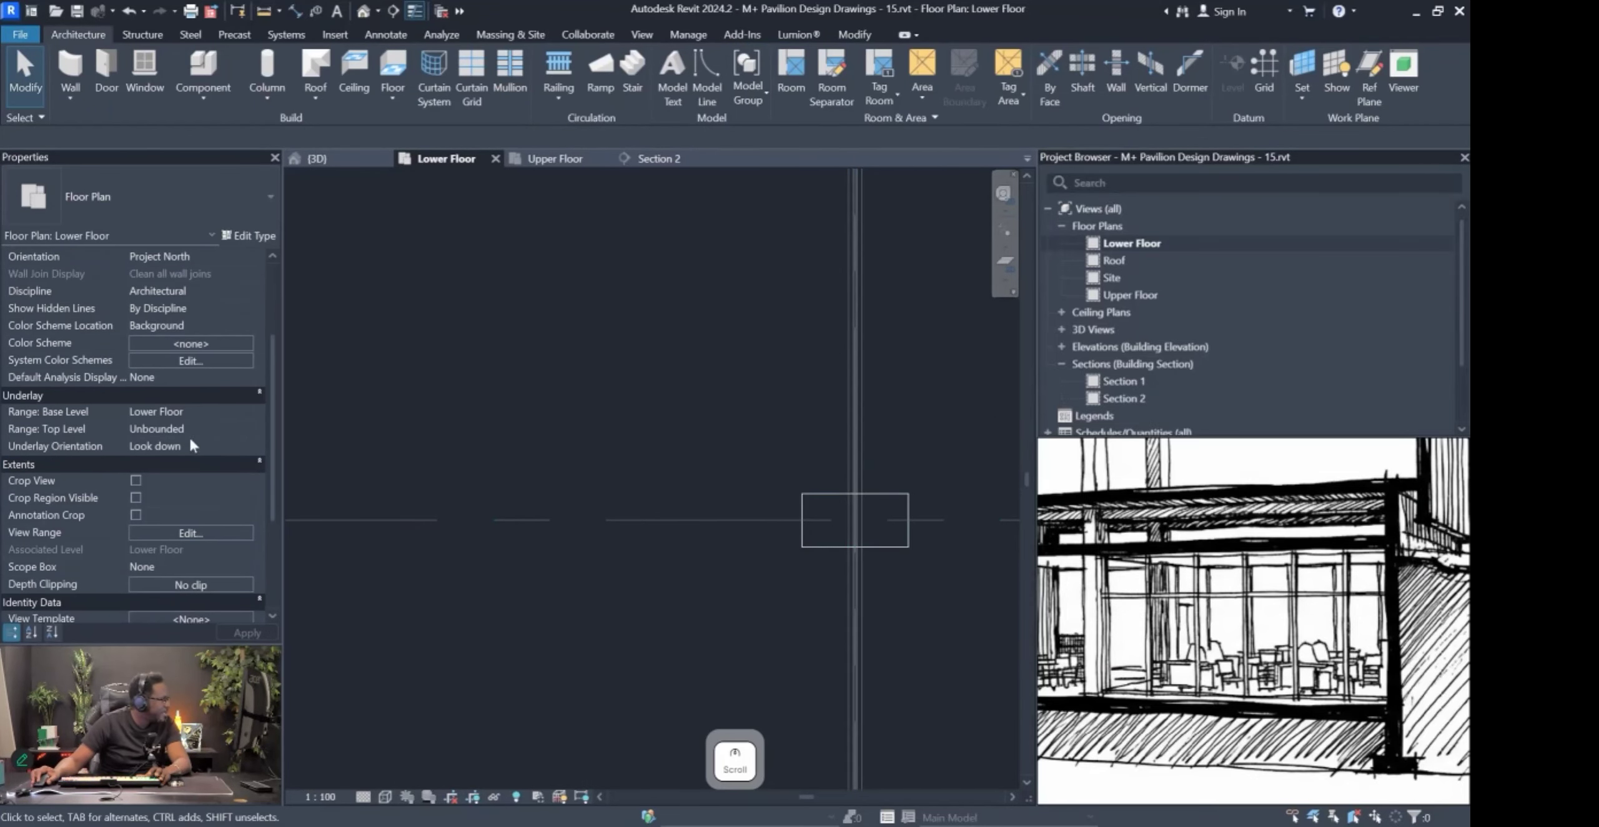
click(251, 411)
click(199, 429)
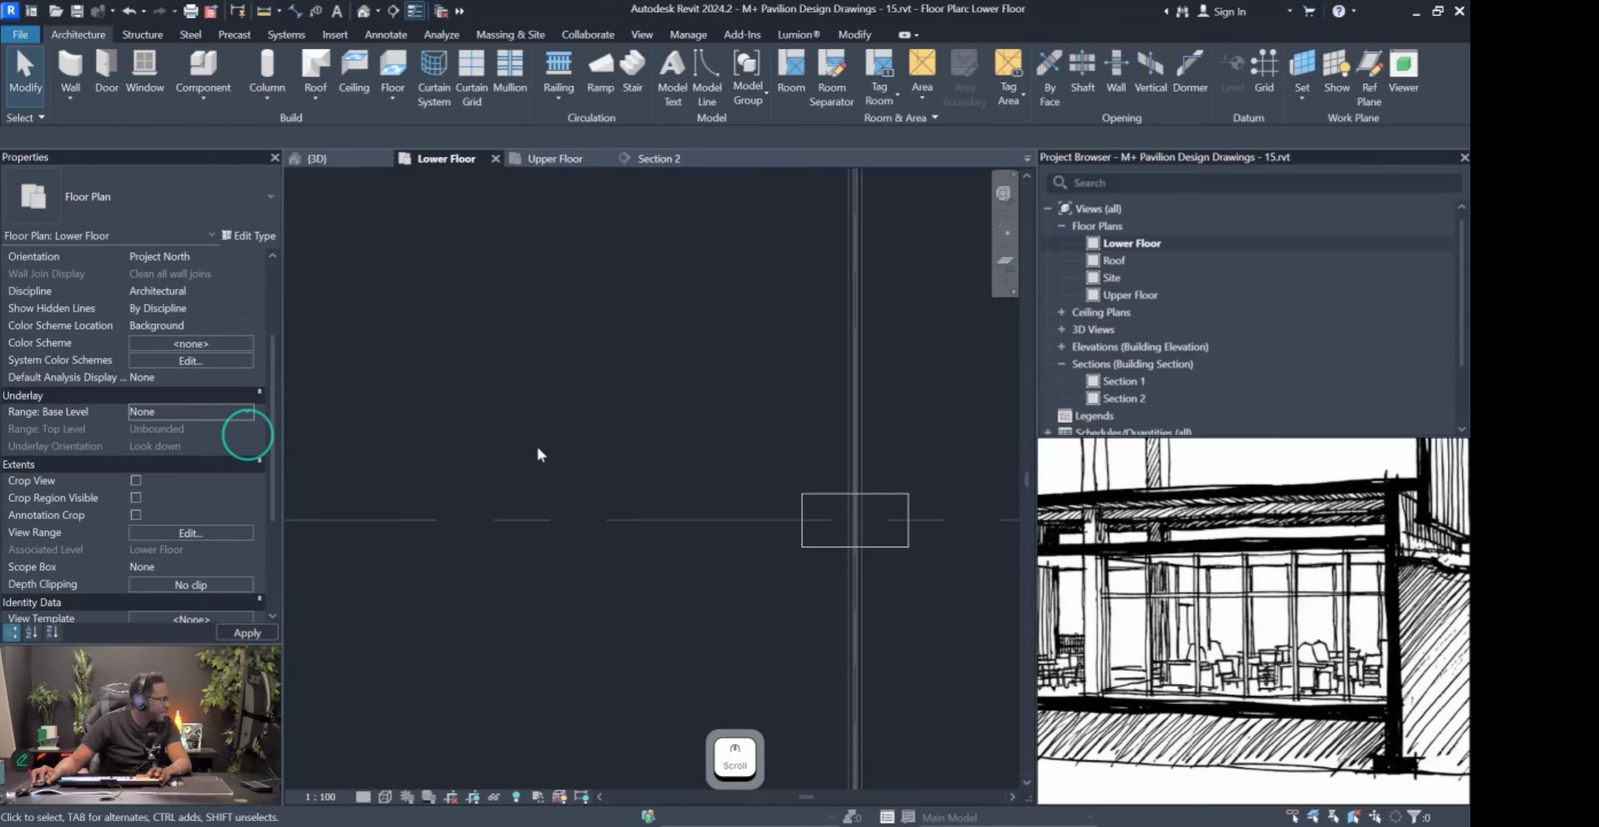
scroll(625, 477, down, 3)
key(Escape)
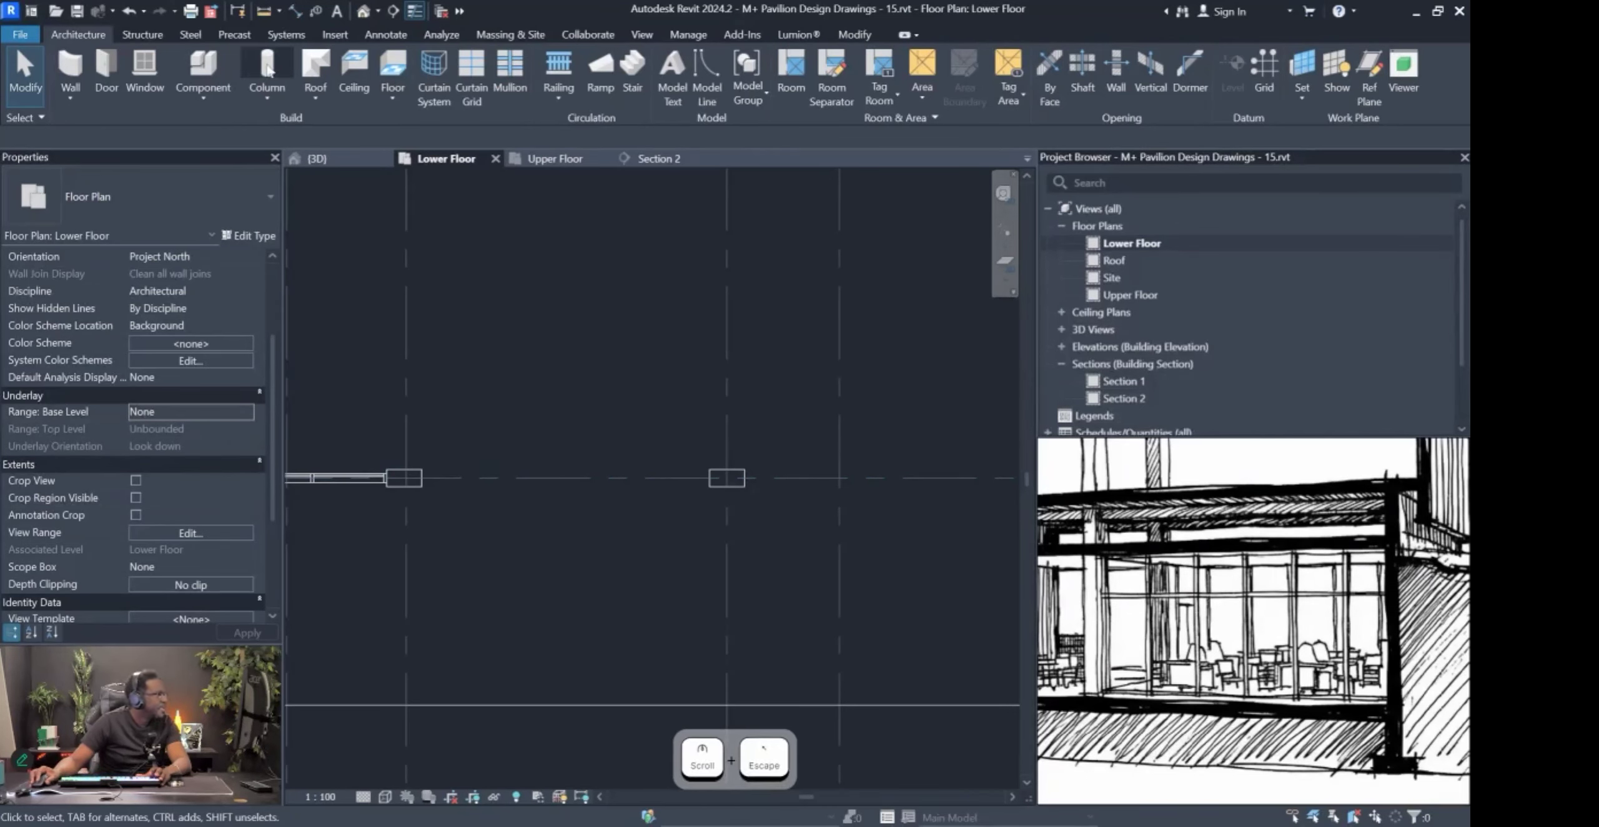
Draw a Storefront curtain wall from the first column on grid 5, perpendicular to that grid, to the exterior wall's inner face.
click(78, 89)
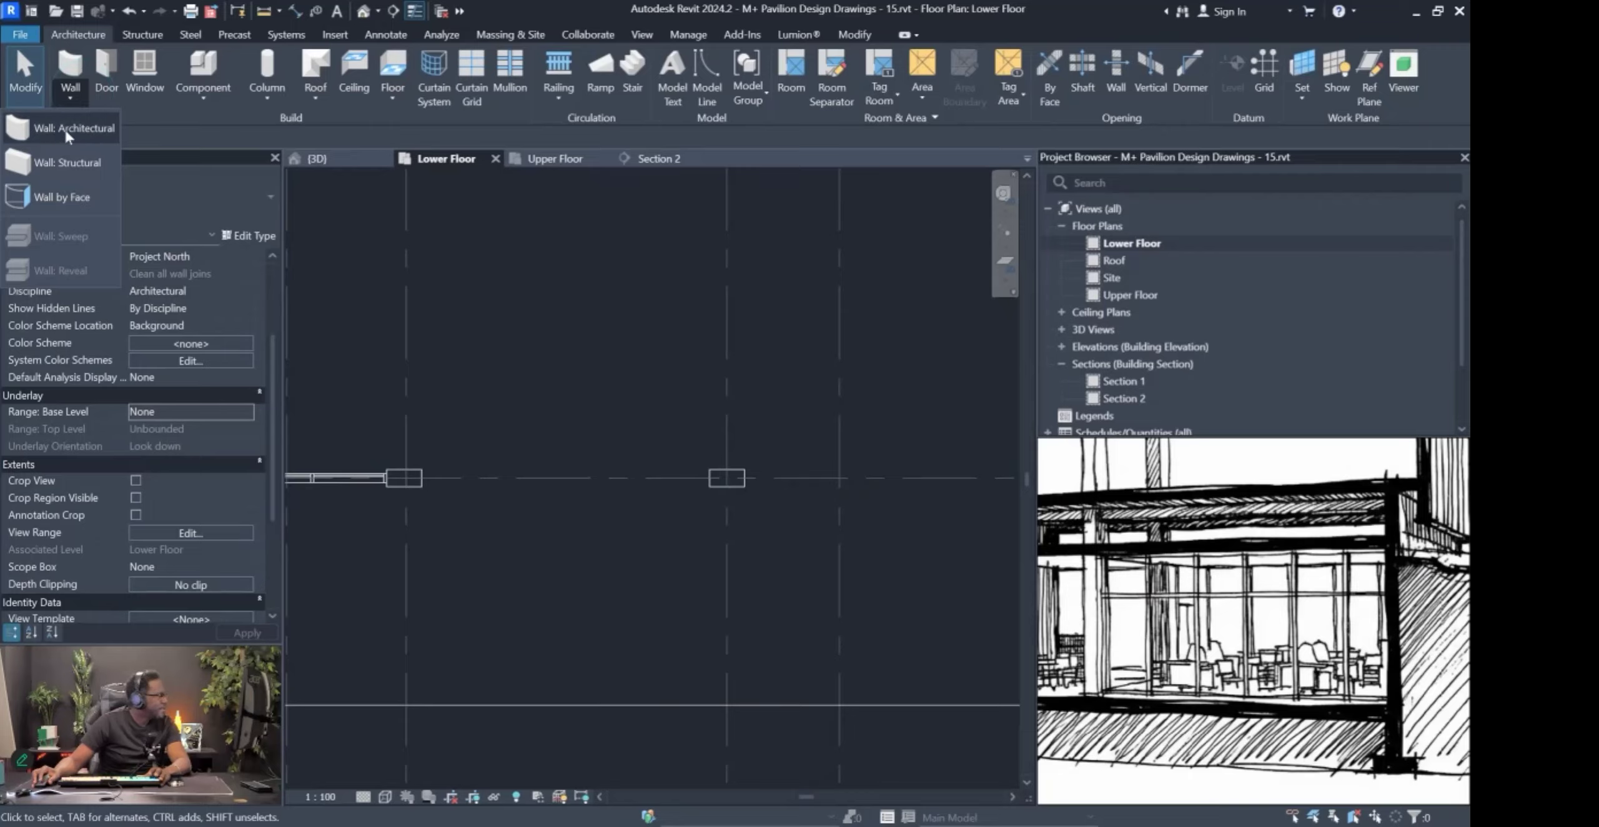
key(Escape)
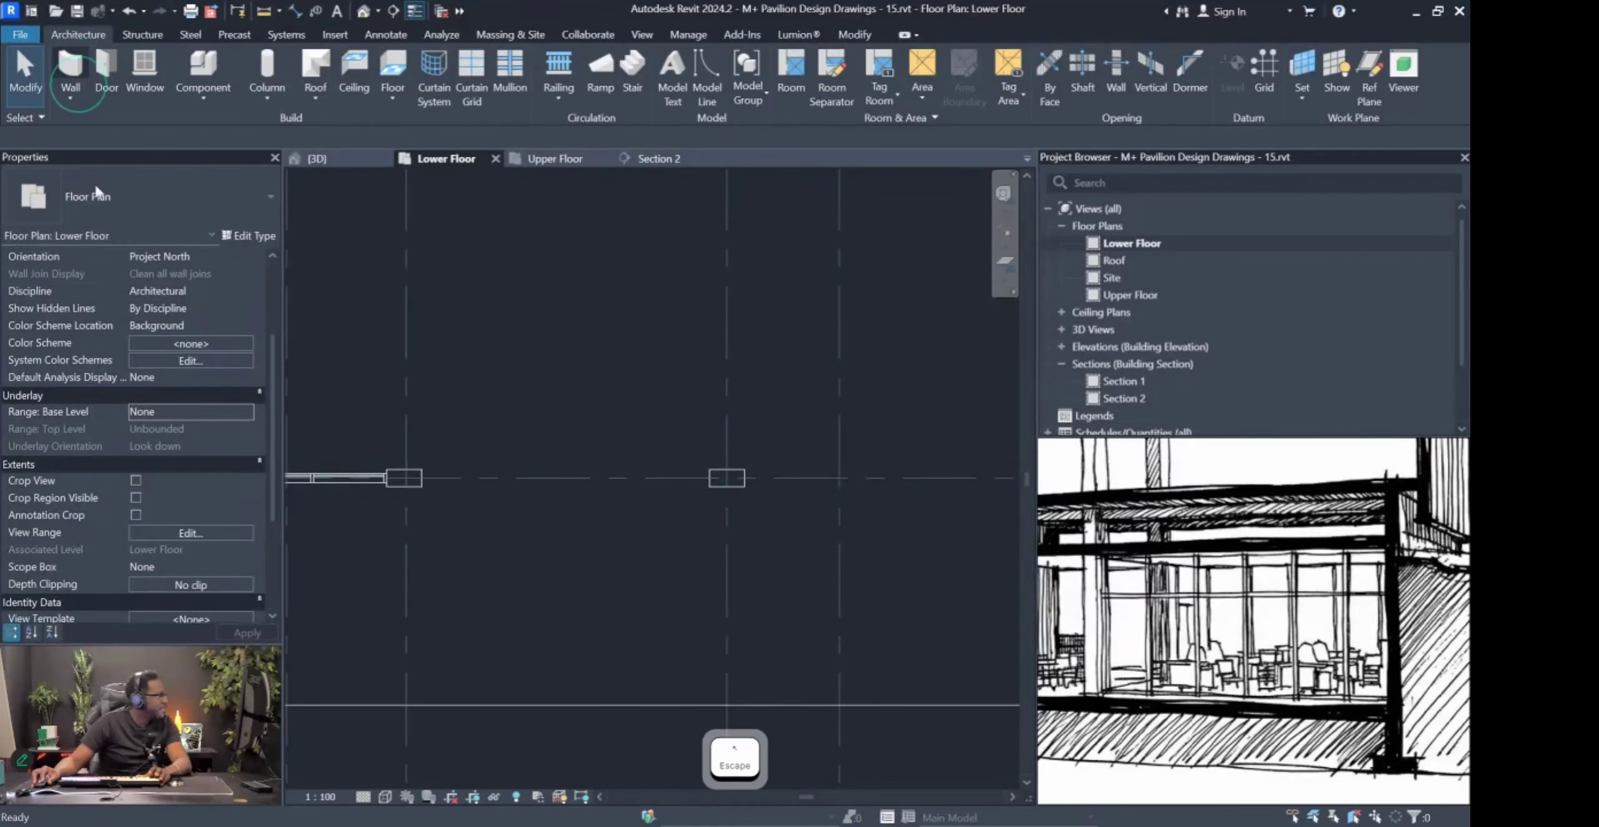
click(78, 84)
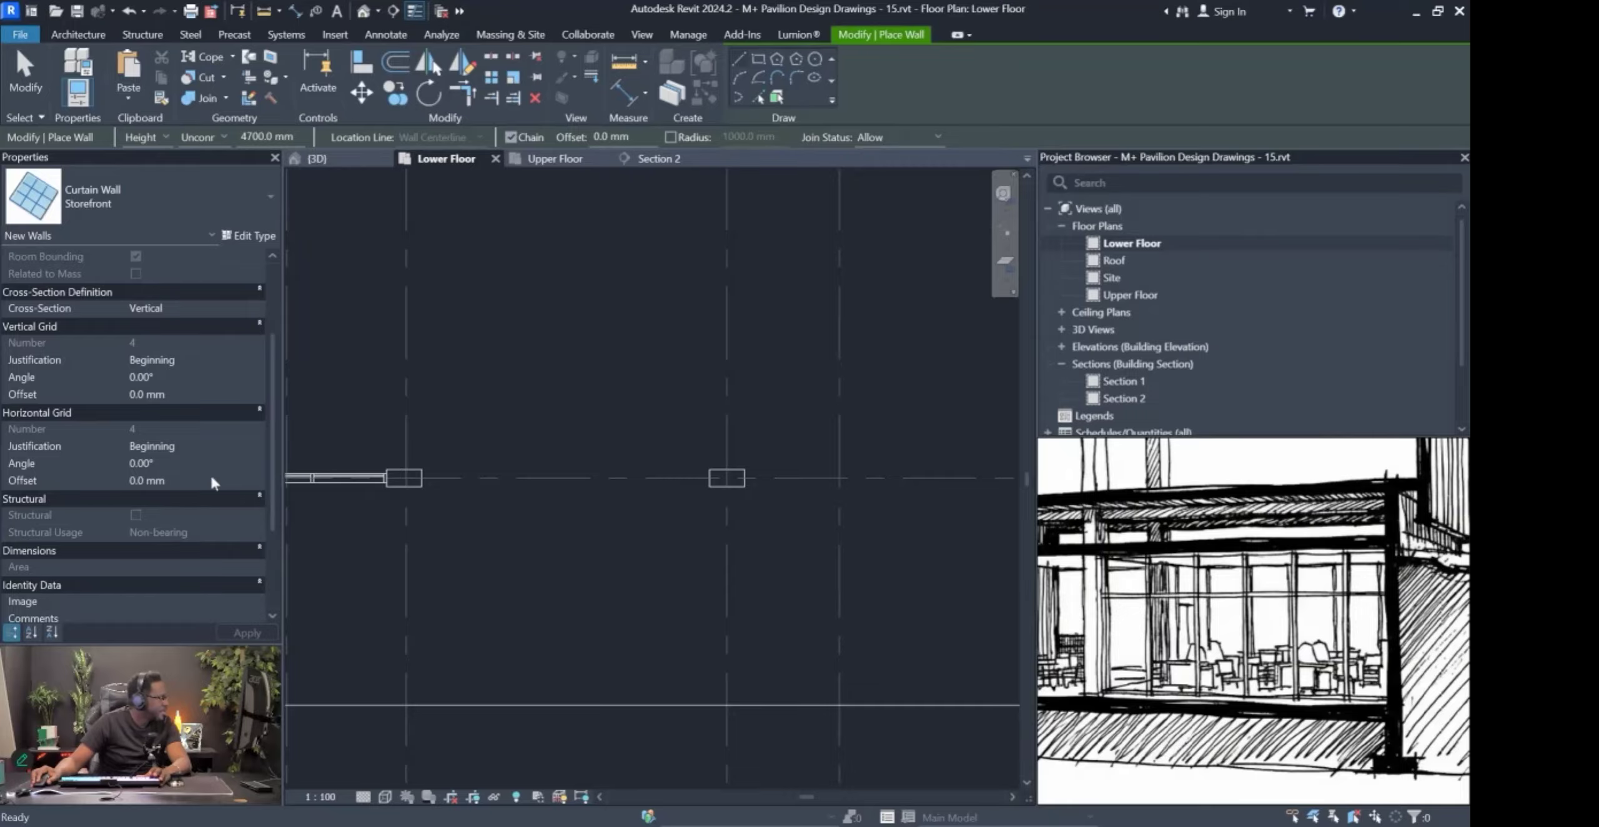
scroll(399, 456, up, 3)
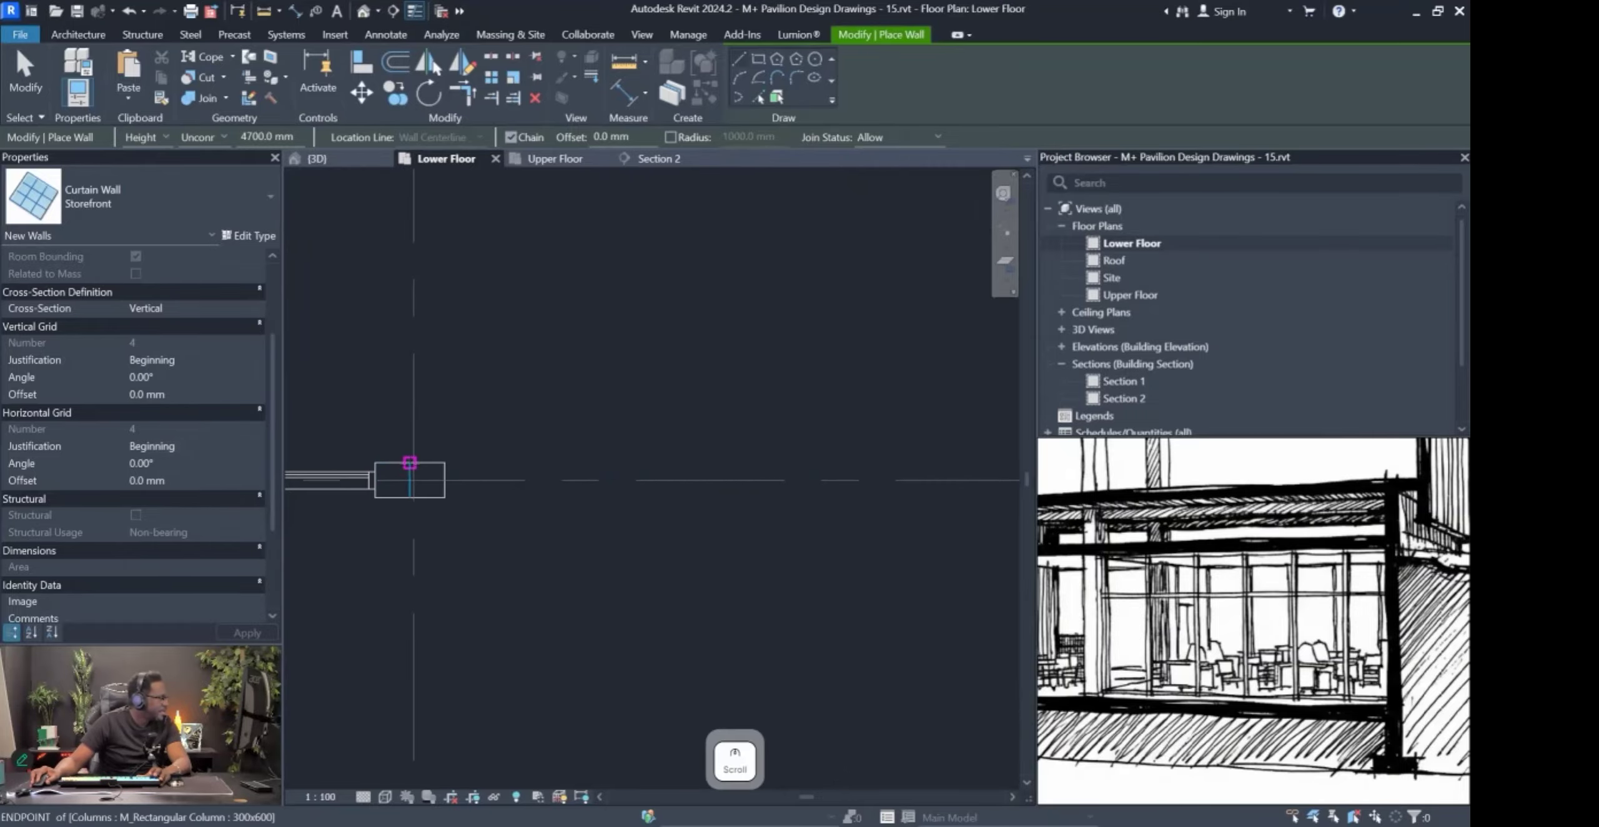
click(409, 463)
scroll(458, 569, down, 1)
scroll(458, 568, down, 2)
scroll(434, 344, up, 3)
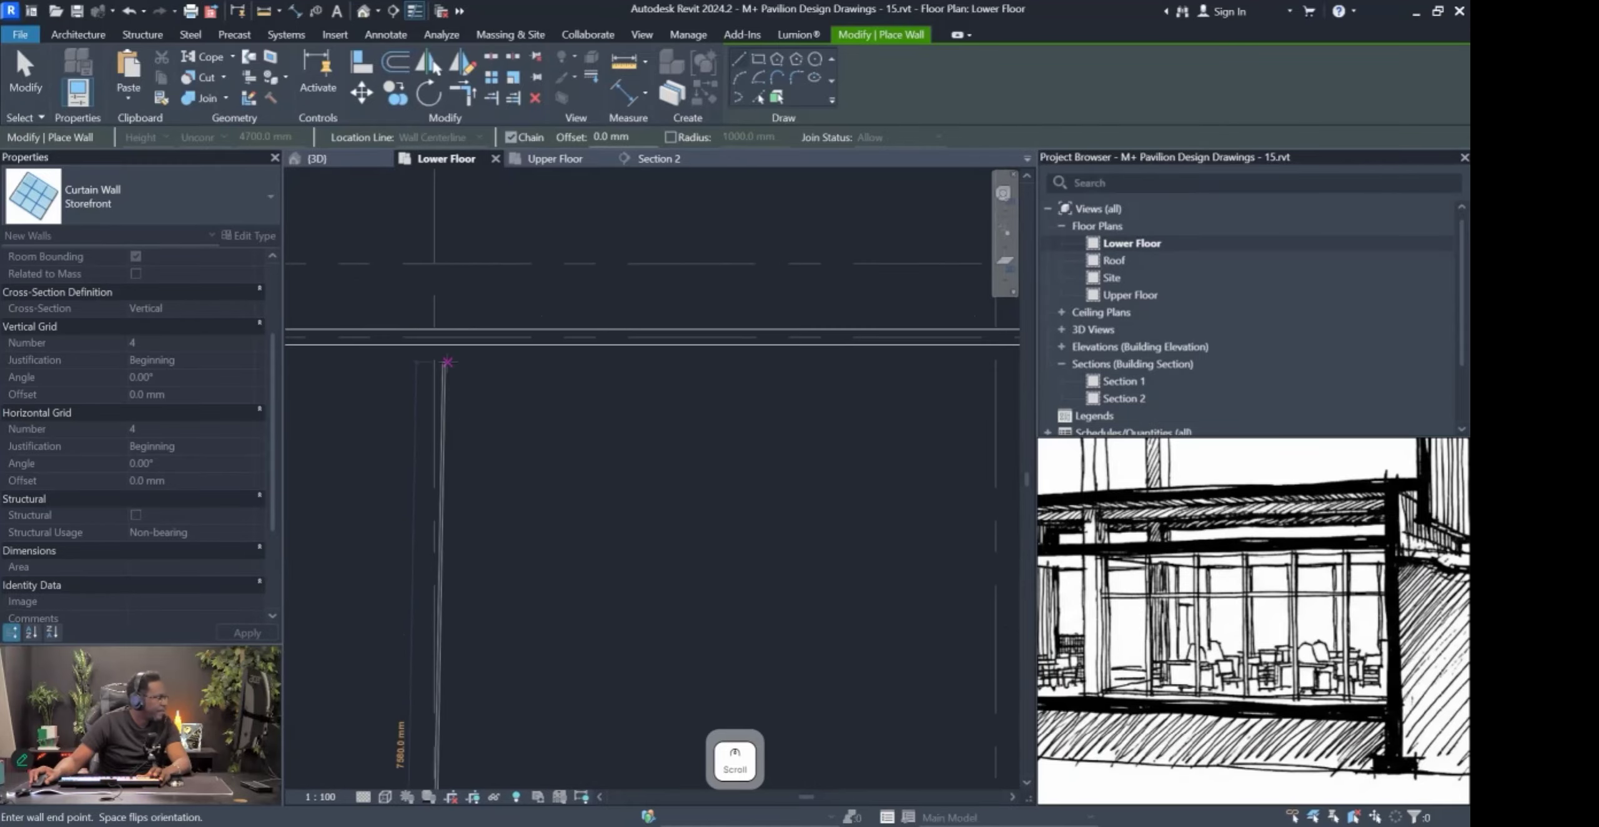
click(434, 344)
scroll(434, 344, down, 2)
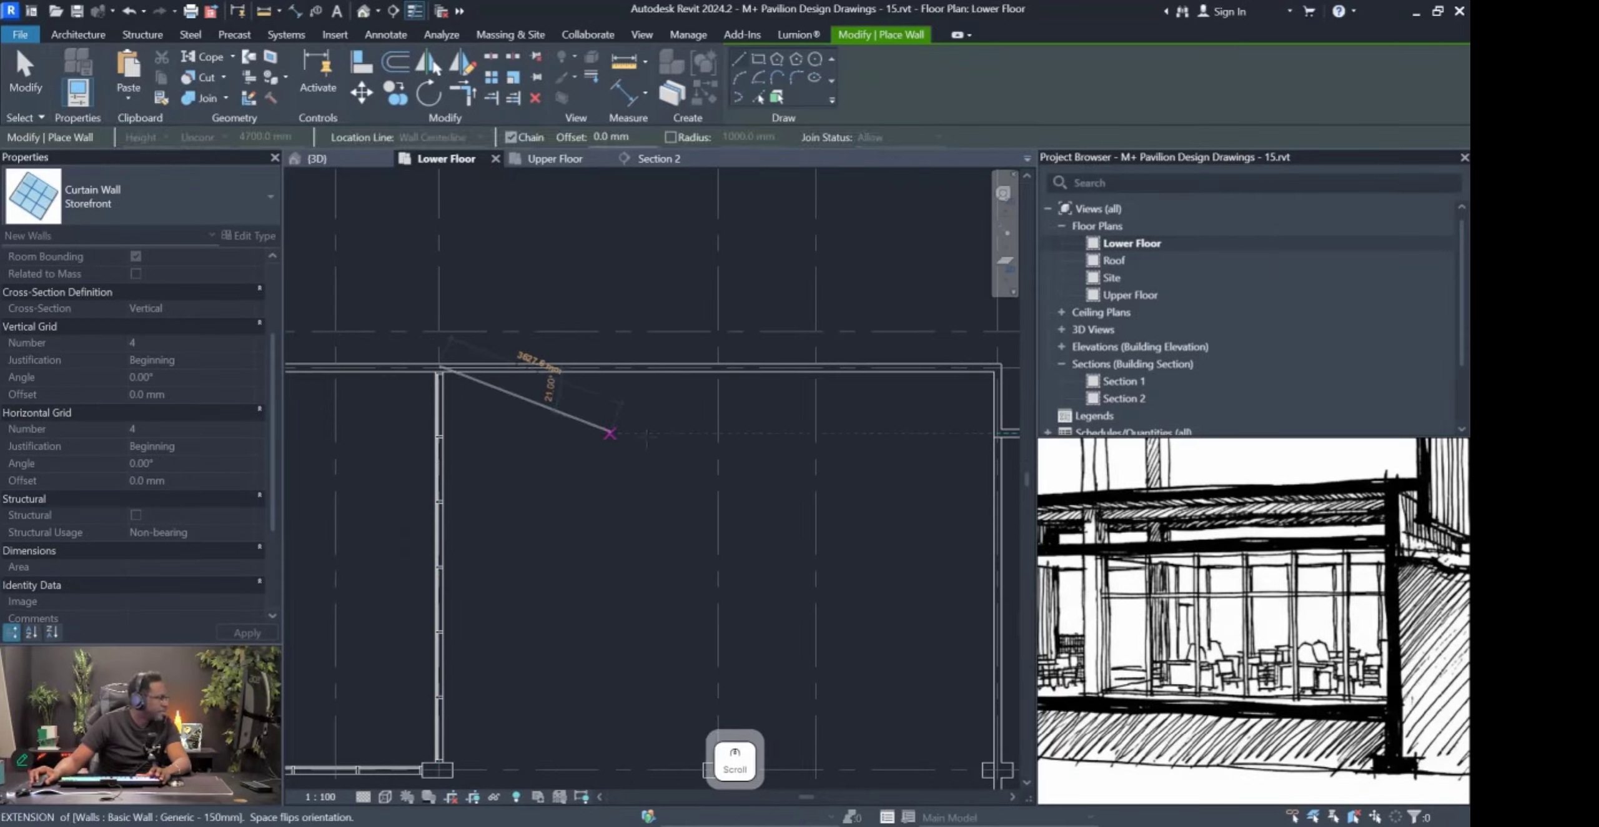
key(Escape)
Draw a Storefront curtain wall along grid 5 between the facing sides of the first and second columns.
middle_drag(660, 607, 643, 445)
scroll(412, 600, up, 1)
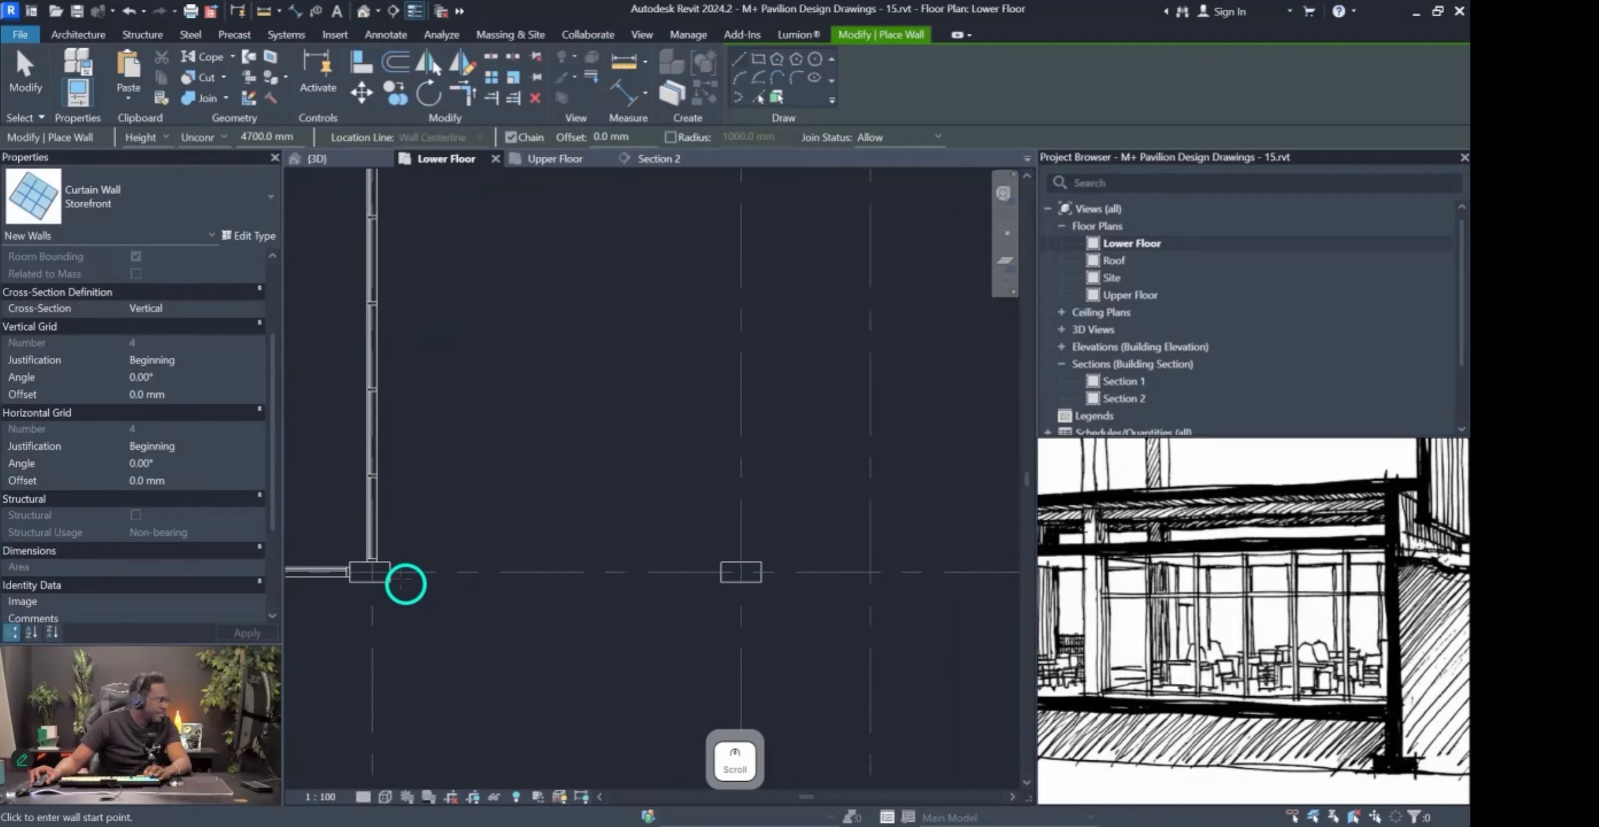
click(389, 571)
scroll(687, 571, up, 1)
click(771, 574)
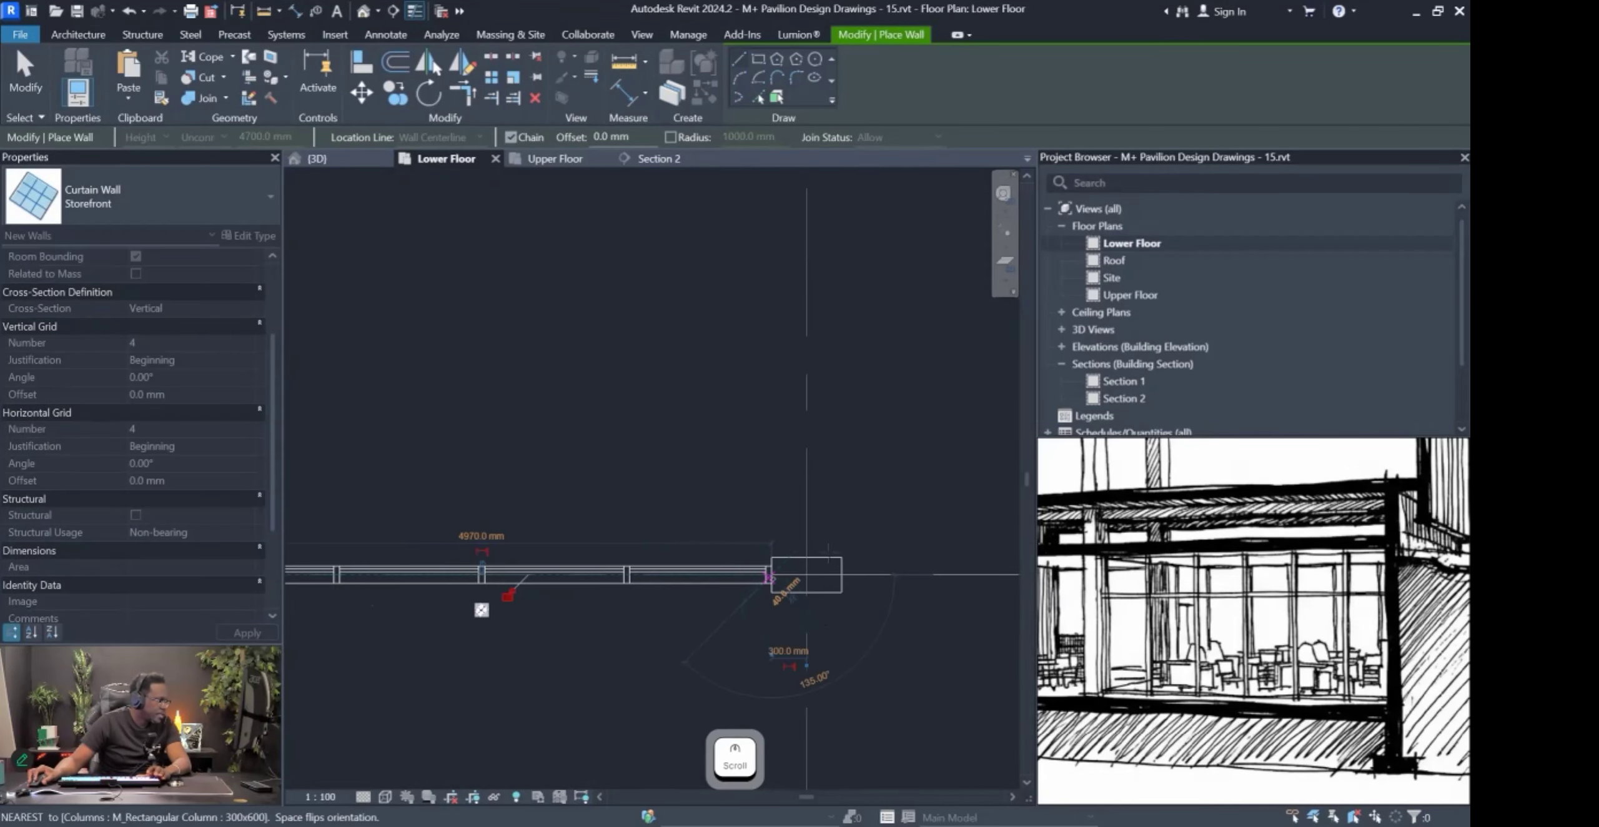
Draw a Storefront curtain wall from the second column straight to the exterior wall's inner face, parallel to the first office partition.
scroll(611, 670, down, 1)
scroll(667, 580, down, 4)
middle_drag(739, 311, 681, 592)
scroll(649, 477, up, 1)
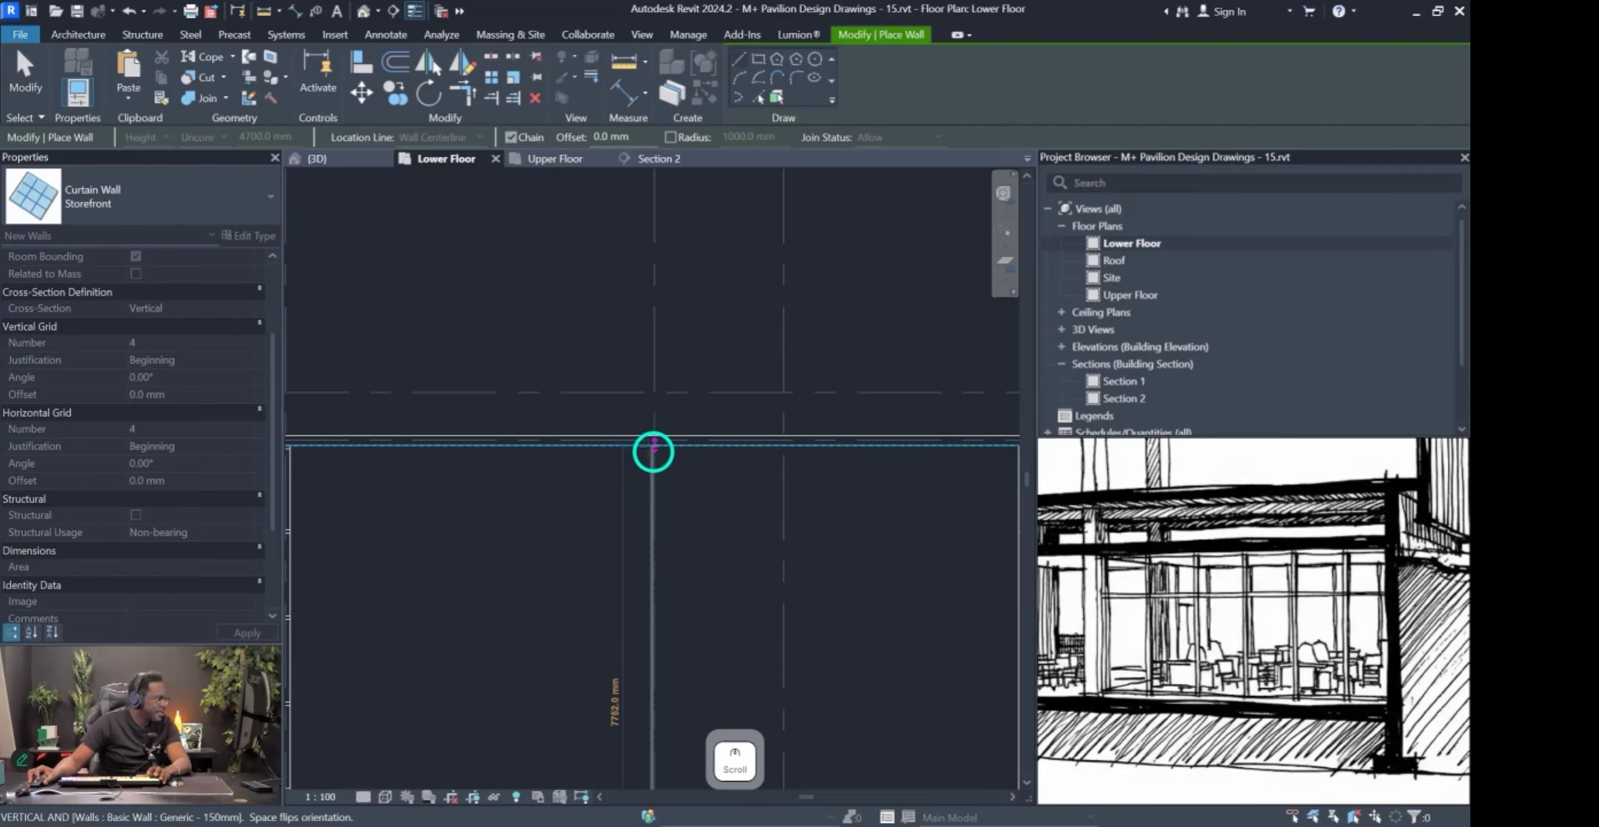
click(653, 451)
key(Escape)
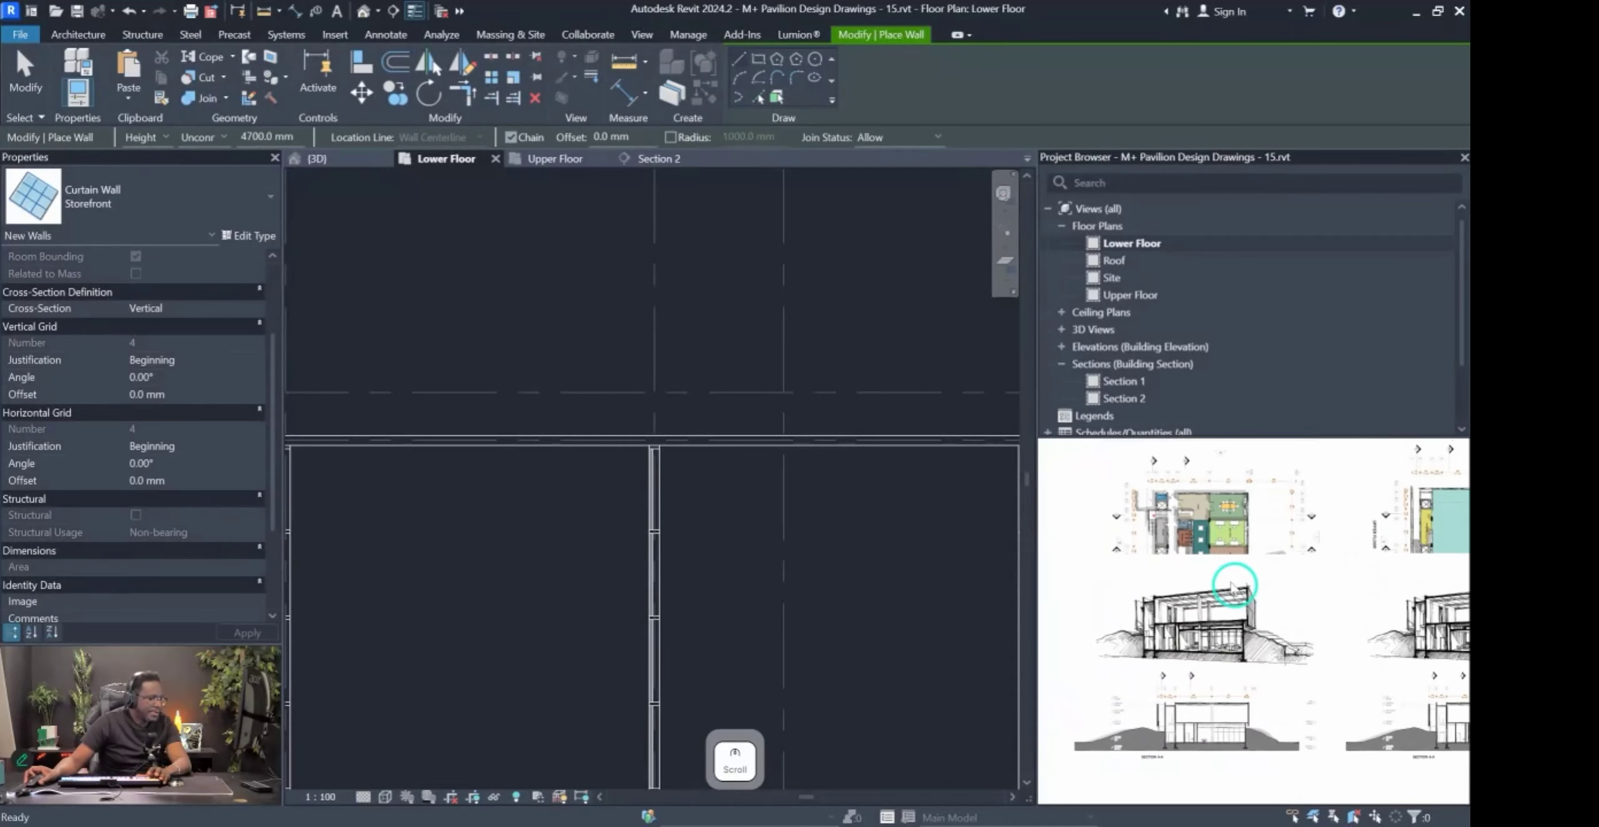
Examine the office and meeting area layout in the reference lower floor plan against the partitions drawn in the model.
scroll(1241, 528, up, 5)
scroll(1266, 581, down, 8)
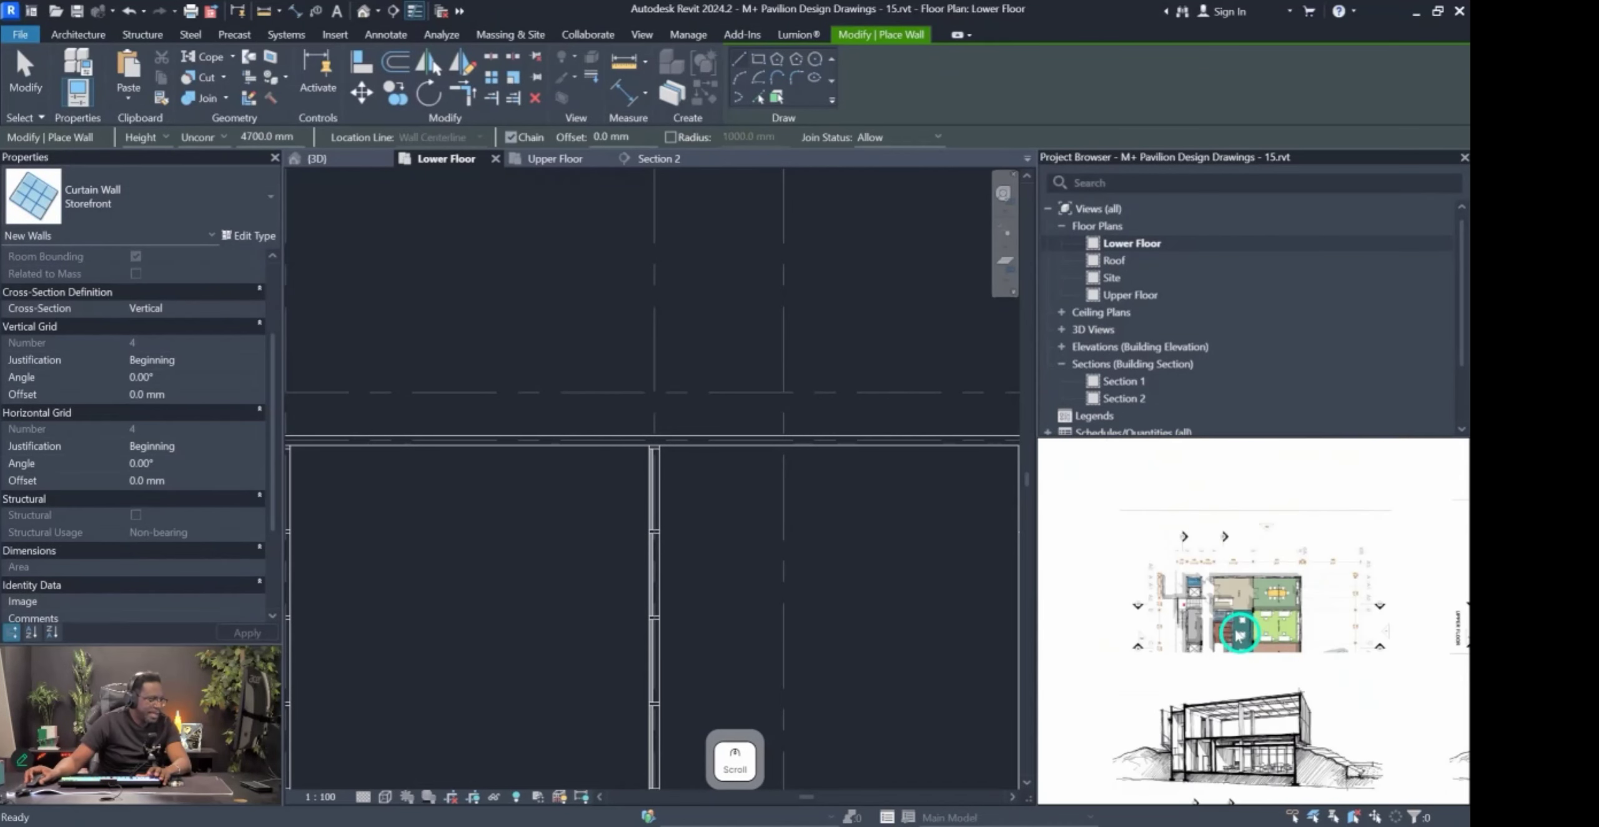
scroll(1166, 485, up, 5)
scroll(1270, 566, down, 4)
scroll(1290, 686, up, 4)
scroll(1390, 631, up, 6)
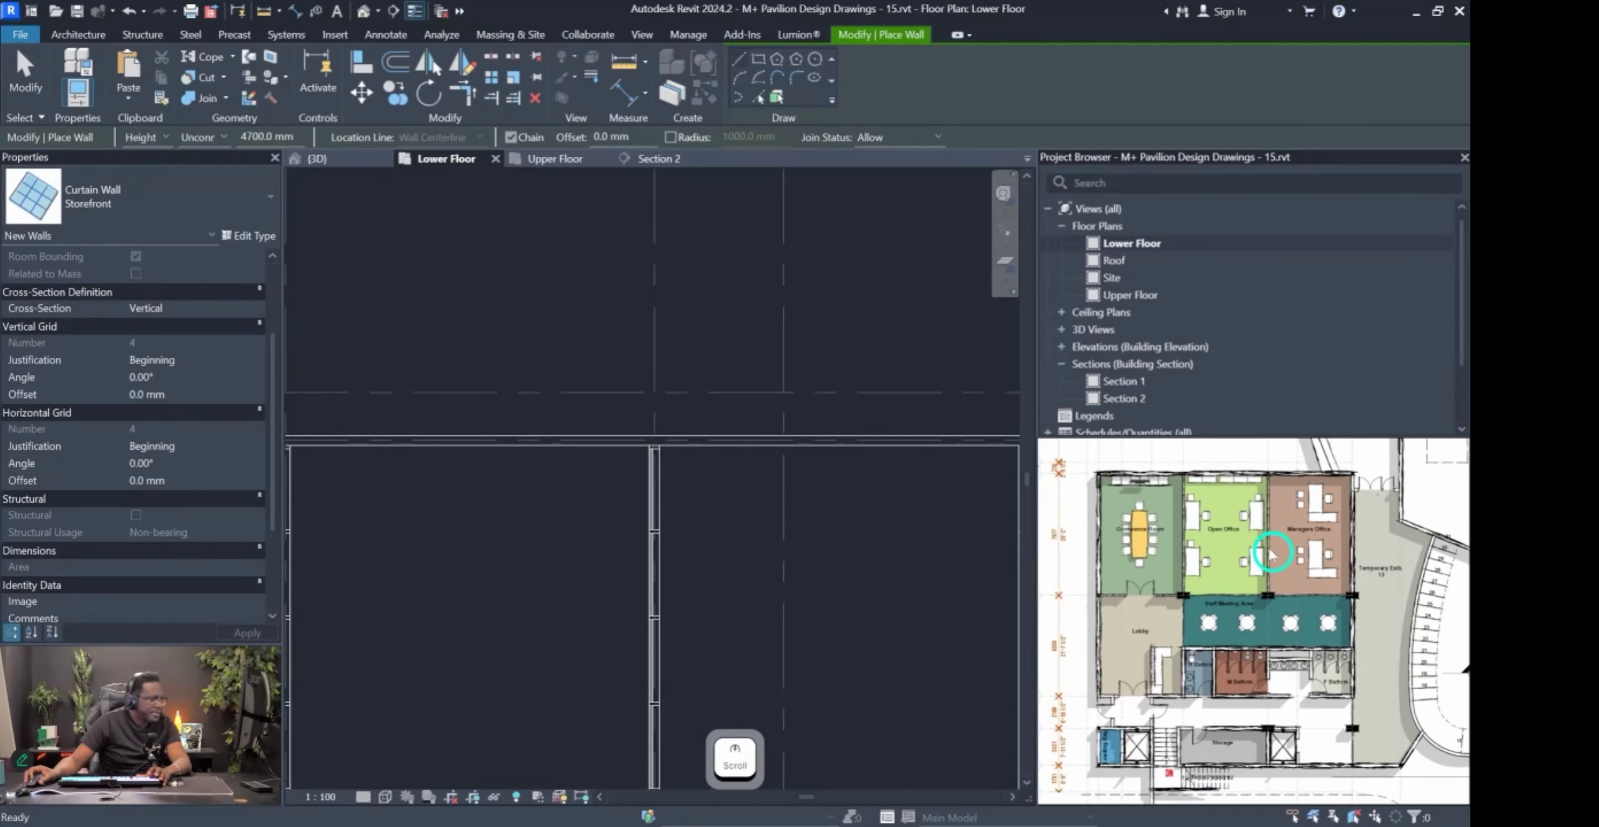
scroll(856, 517, down, 3)
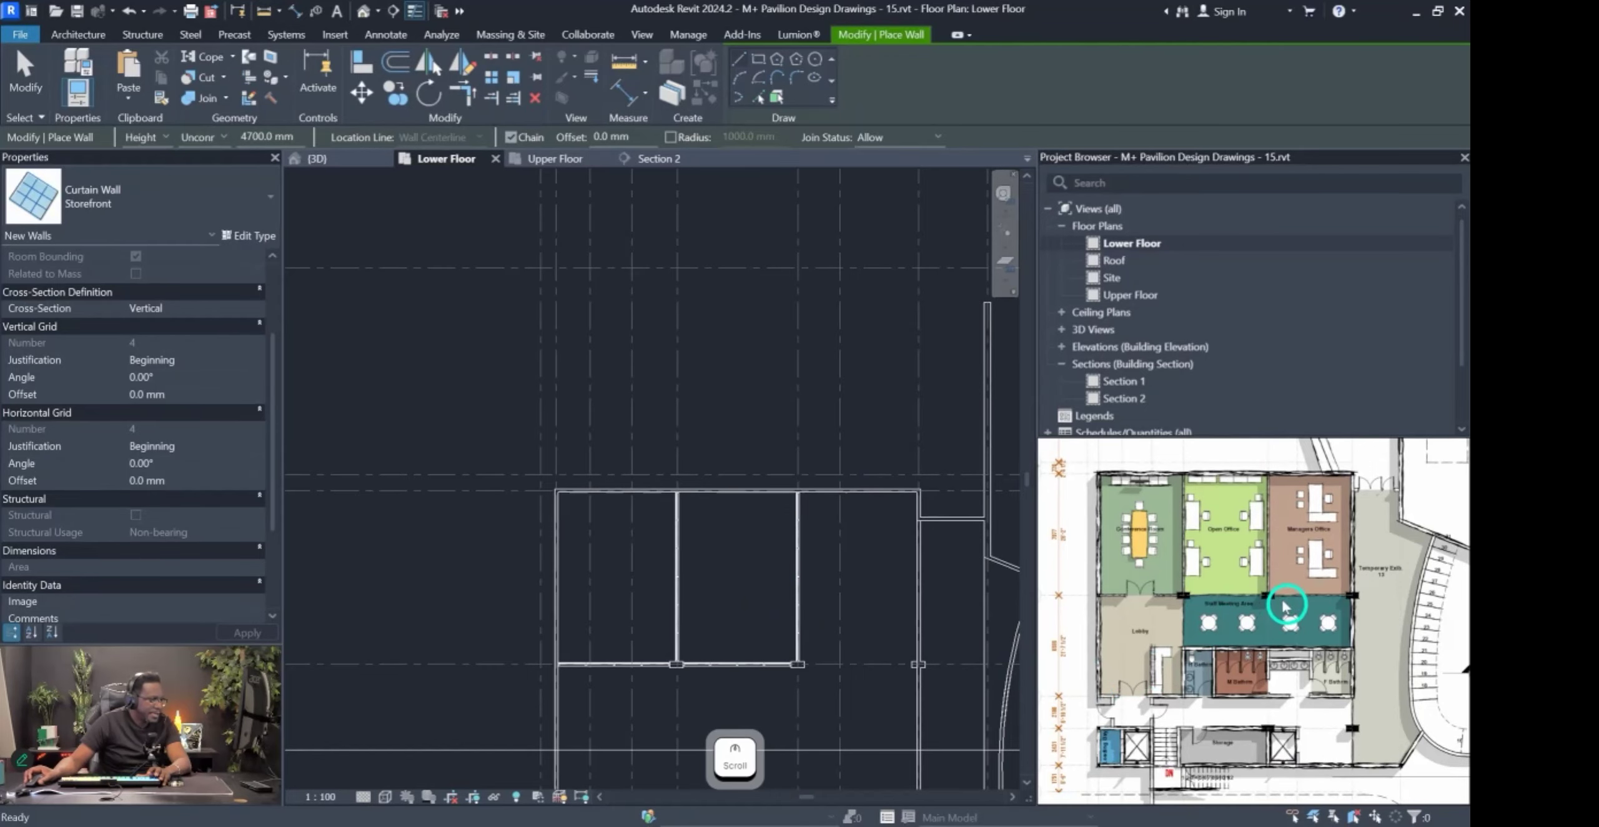
Draw a Storefront curtain wall along grid 5 from the second column to the near face of the column in the opposite exterior wall.
scroll(712, 668, up, 5)
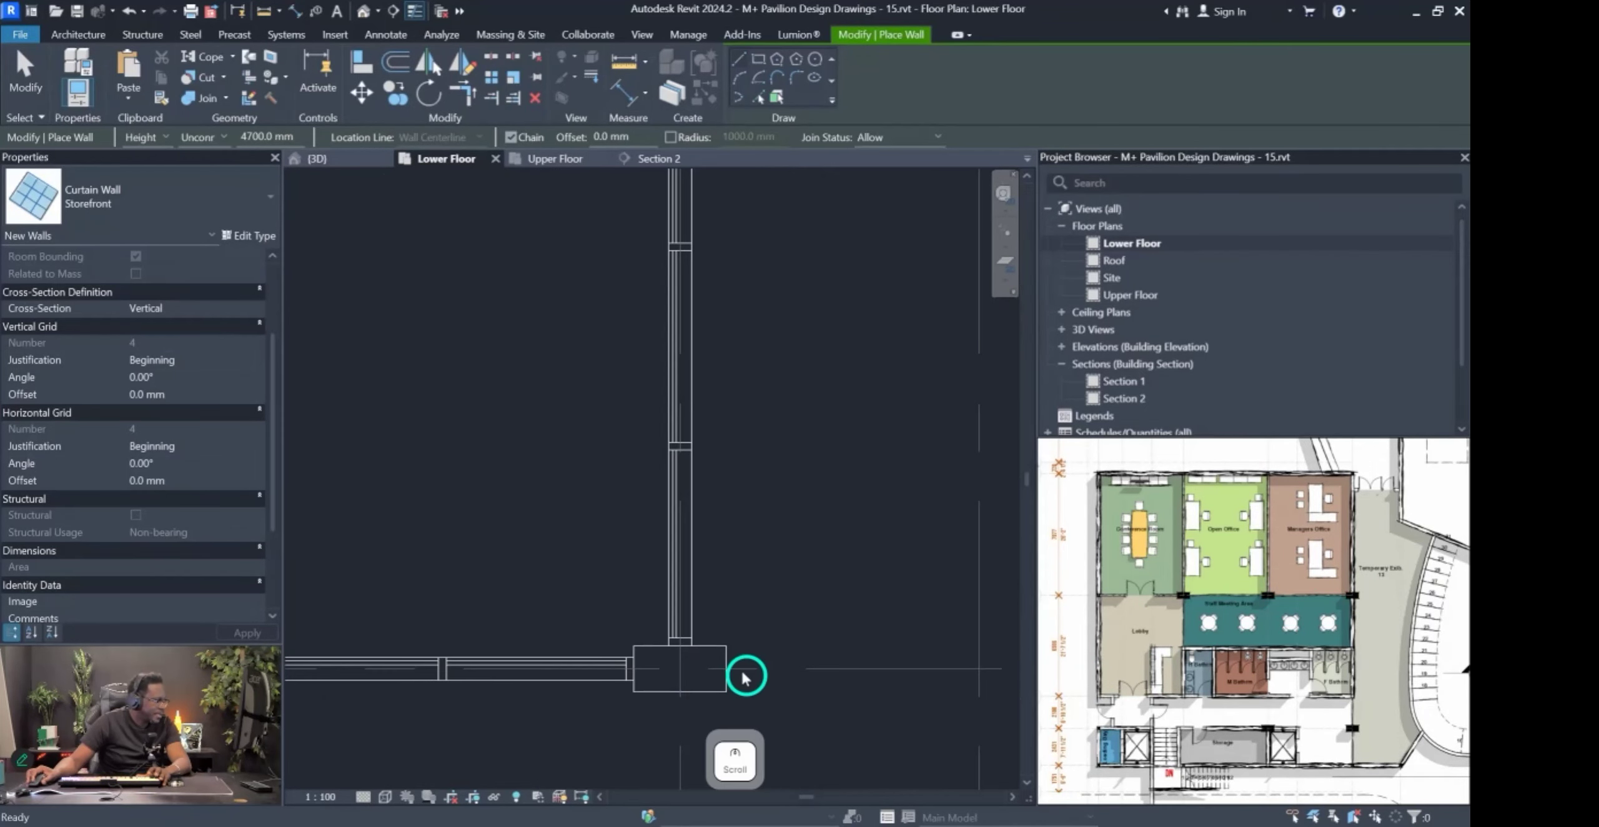
click(718, 666)
scroll(637, 642, down, 2)
scroll(634, 639, down, 2)
scroll(792, 644, up, 5)
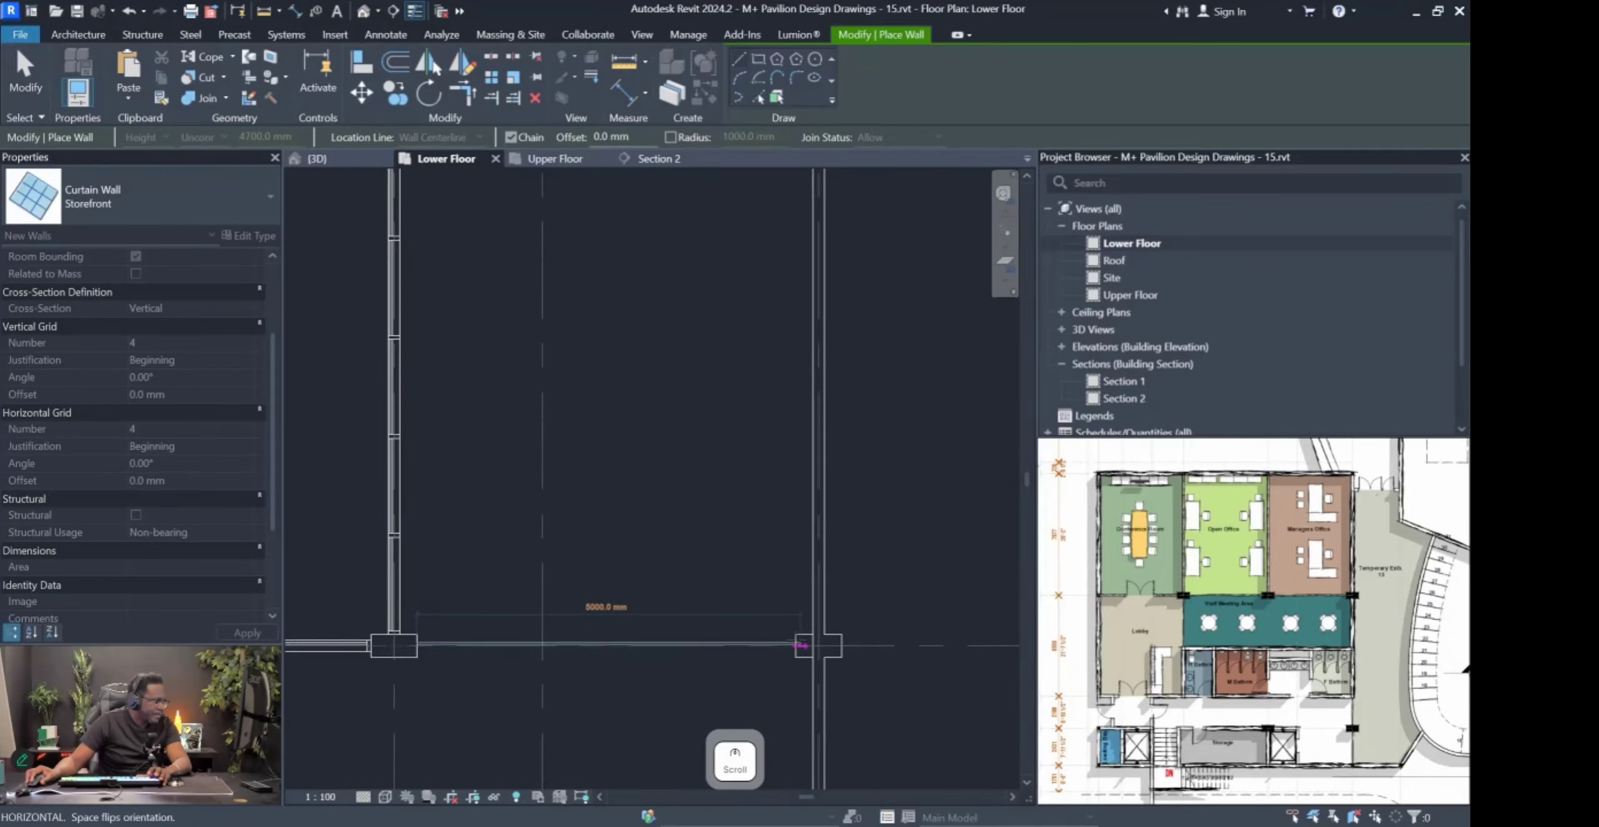
click(794, 654)
scroll(743, 462, down, 3)
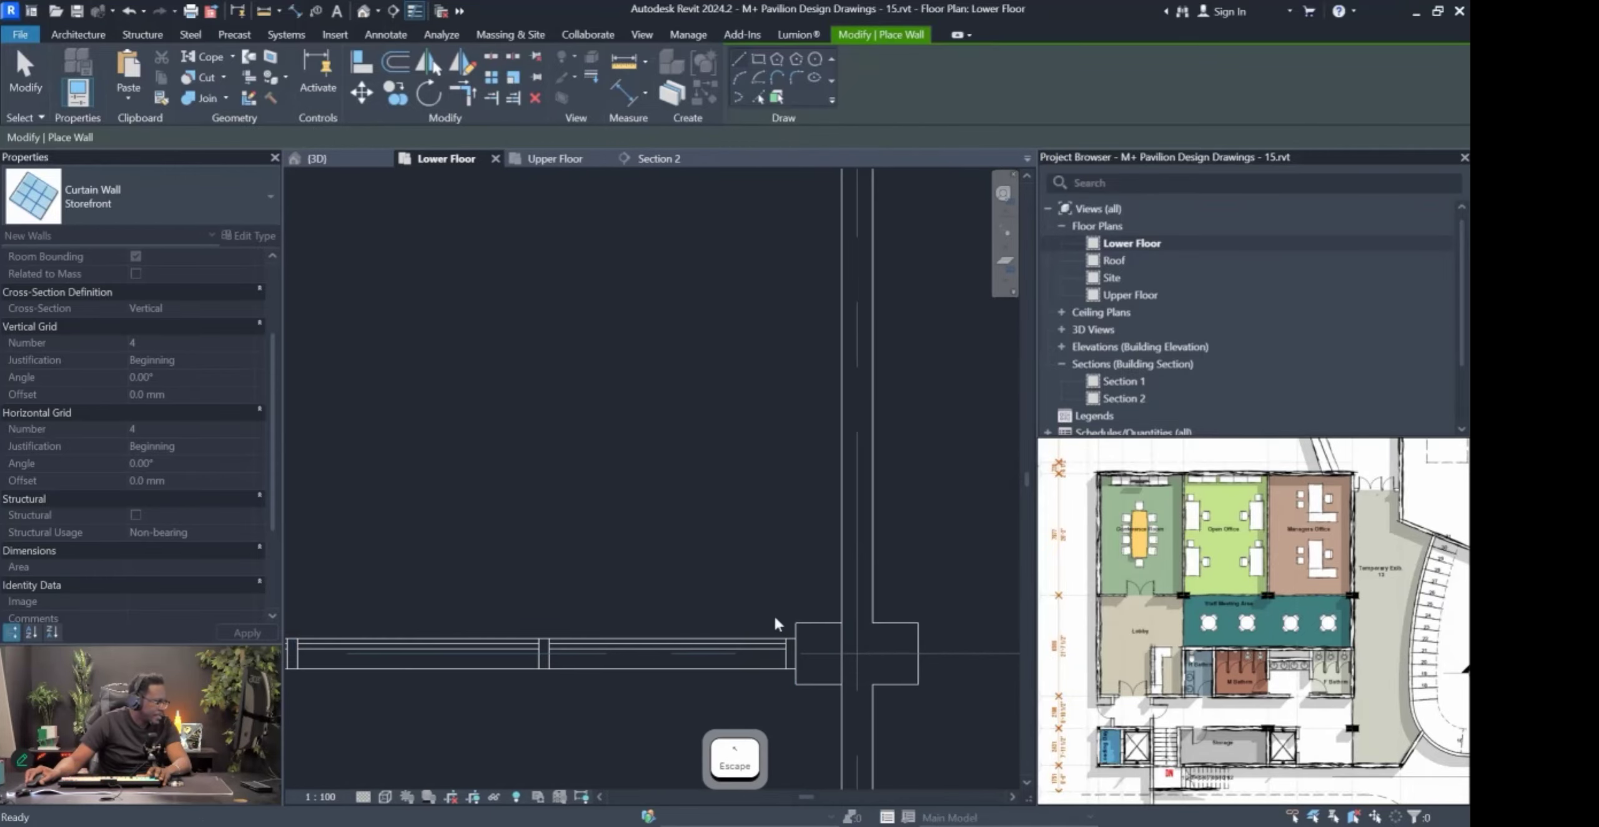
scroll(744, 462, down, 3)
key(Escape)
middle_drag(484, 521, 517, 476)
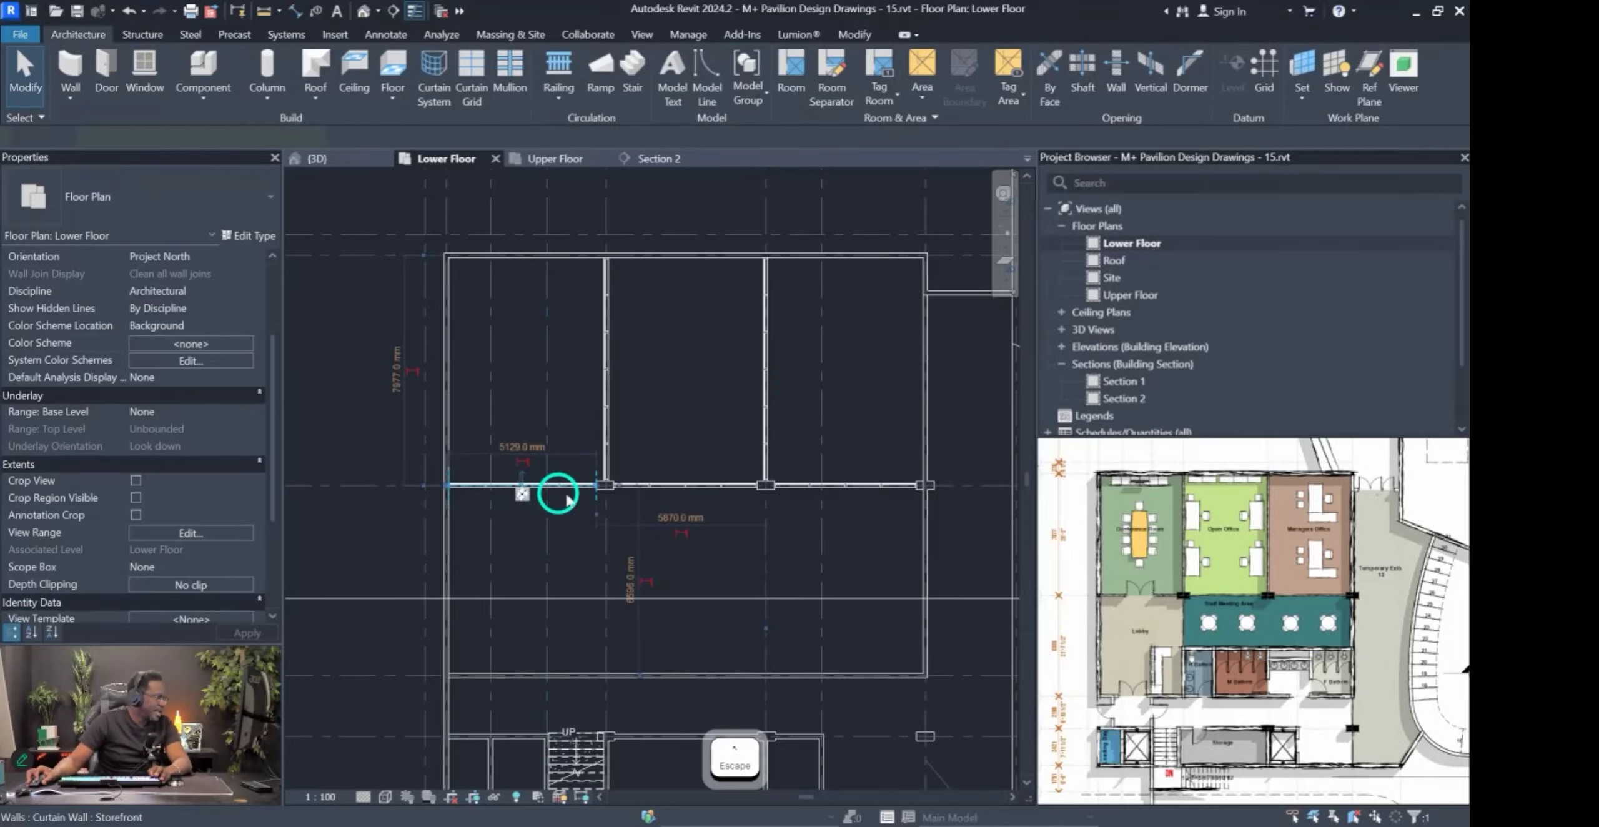
Open the default 3D view and enable its section box.
click(541, 487)
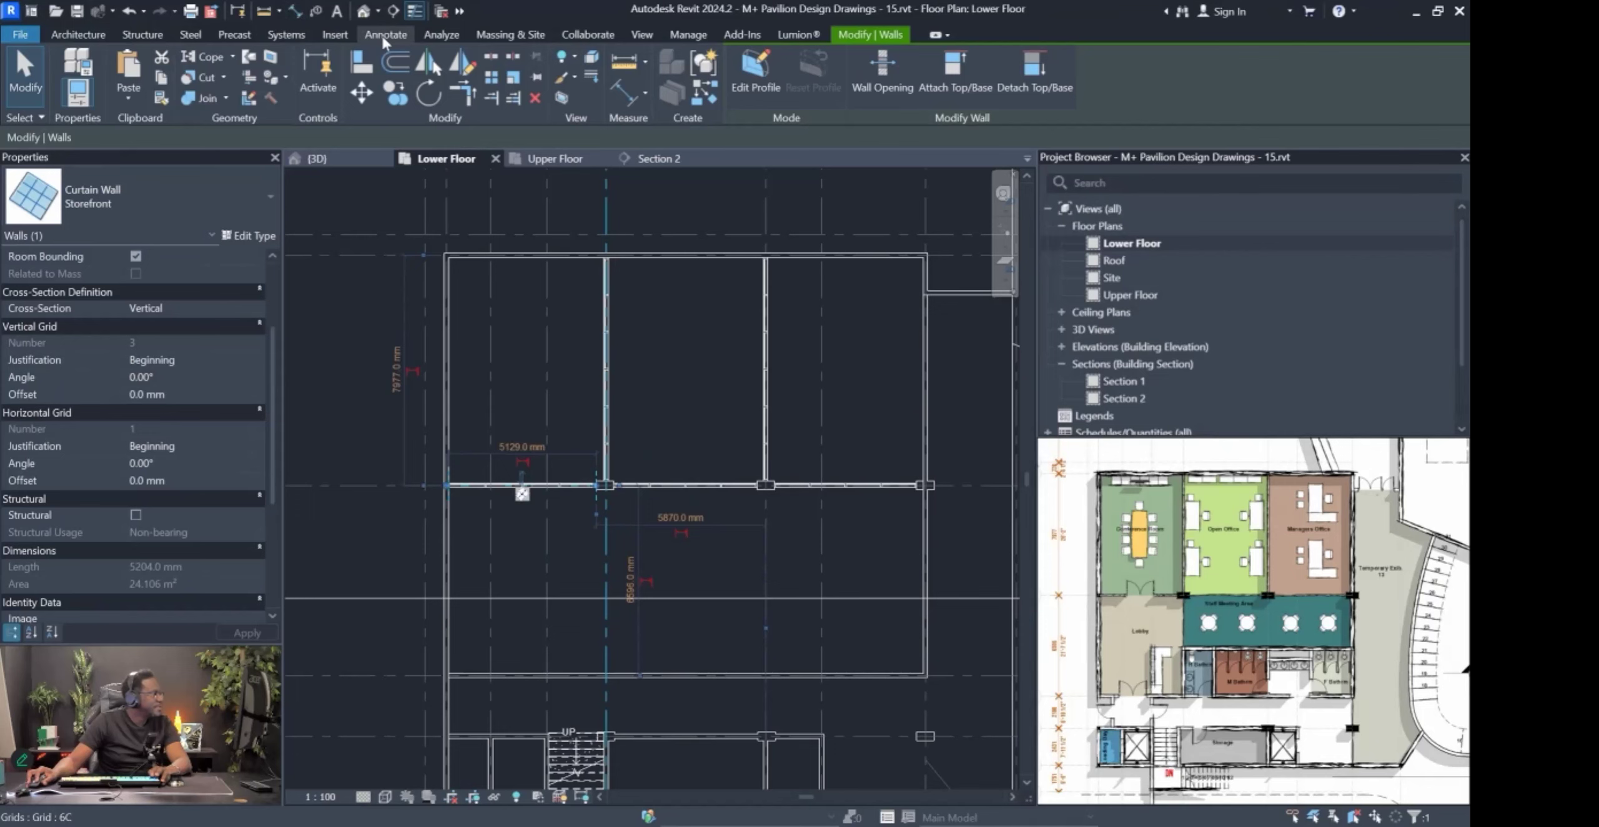
click(363, 10)
scroll(497, 416, down, 2)
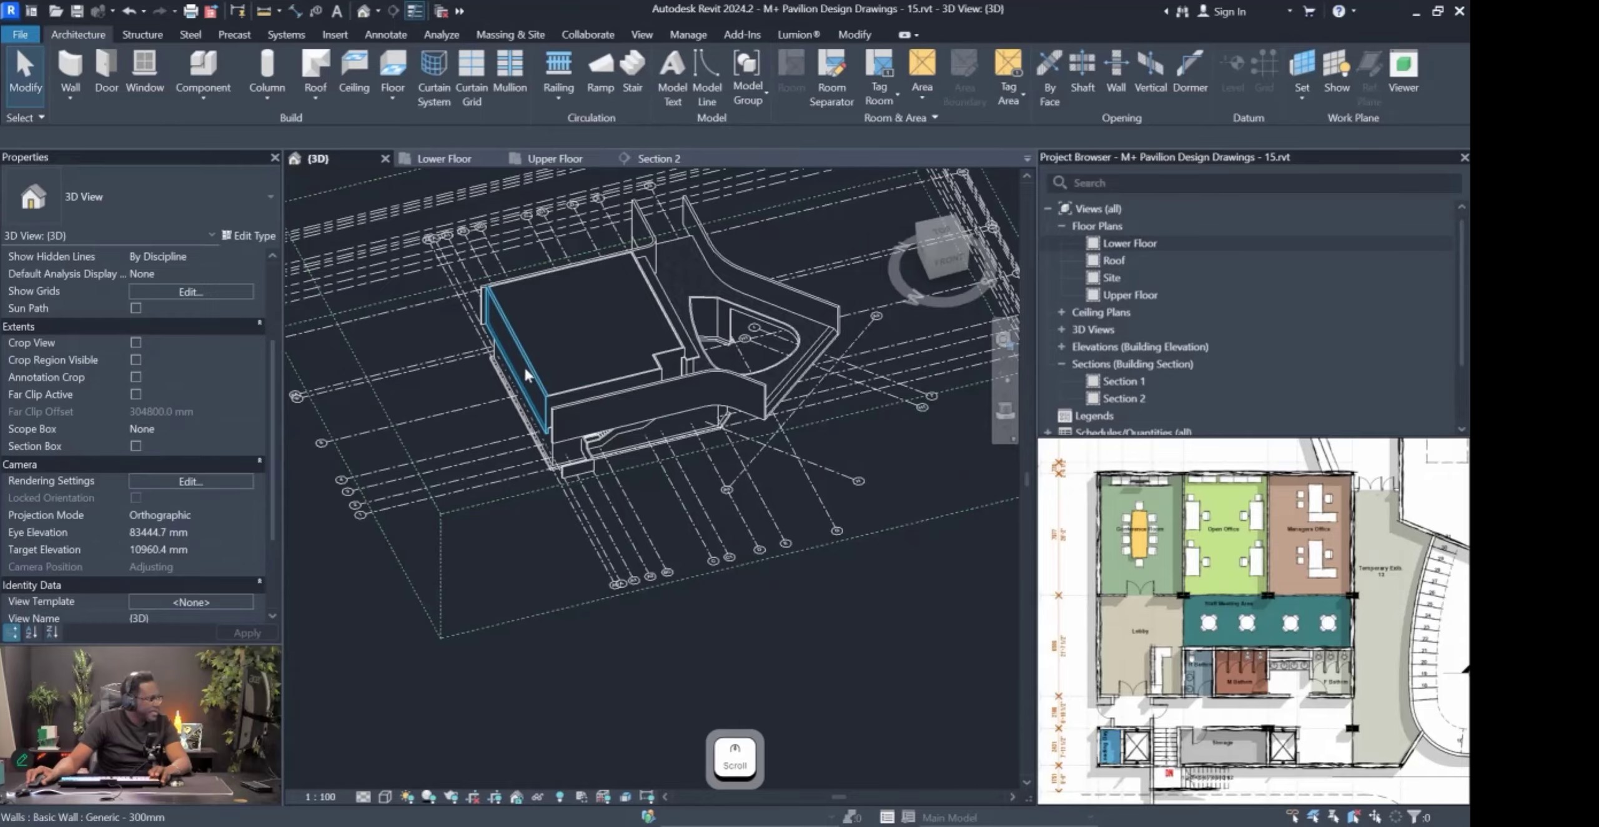
scroll(523, 369, down, 1)
scroll(11, 382, up, 2)
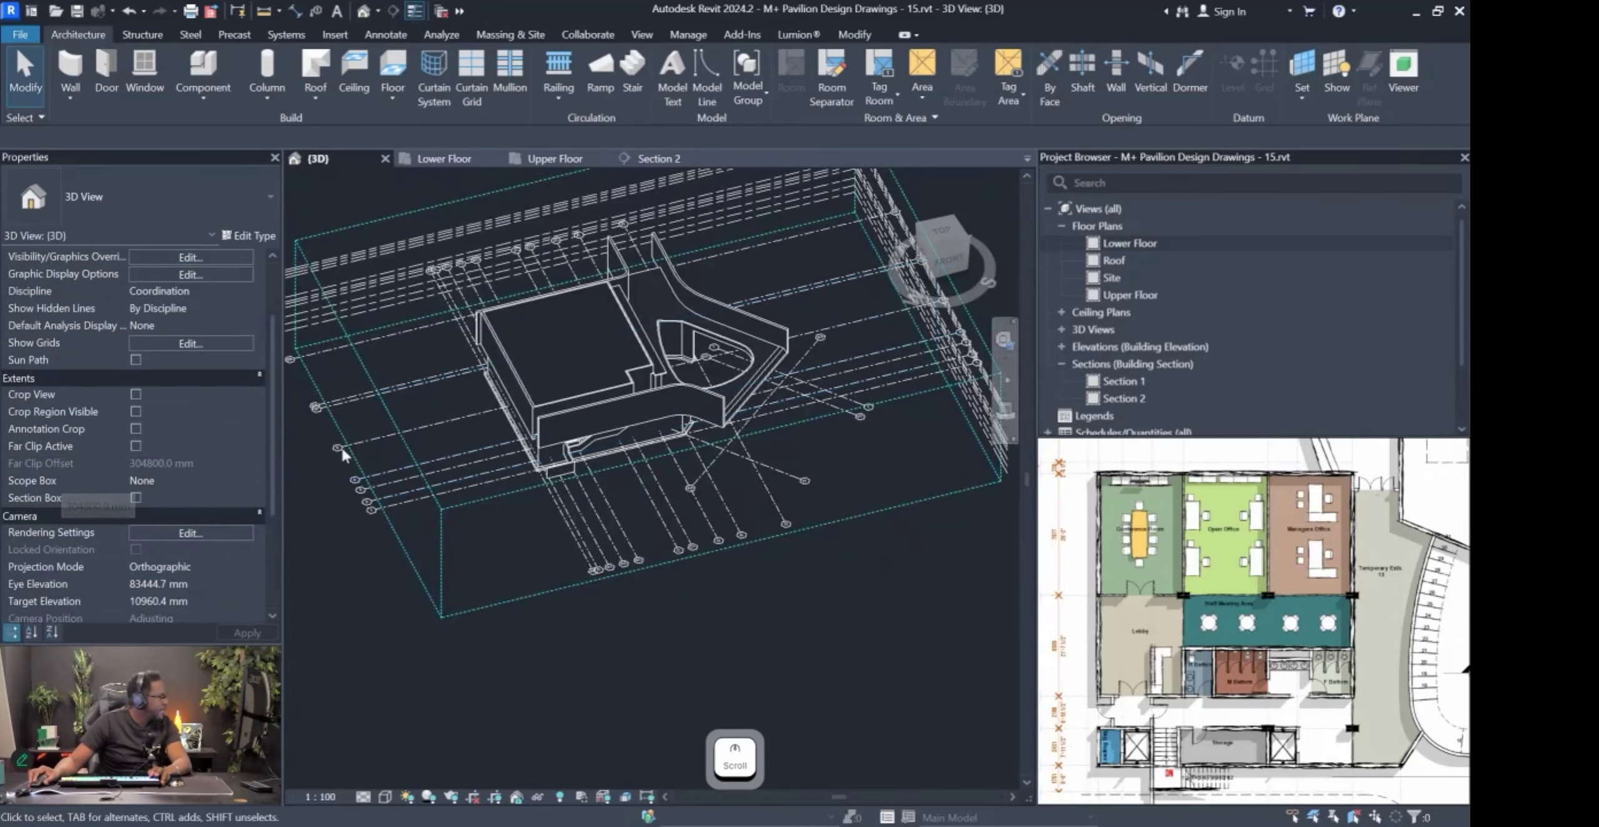
click(135, 498)
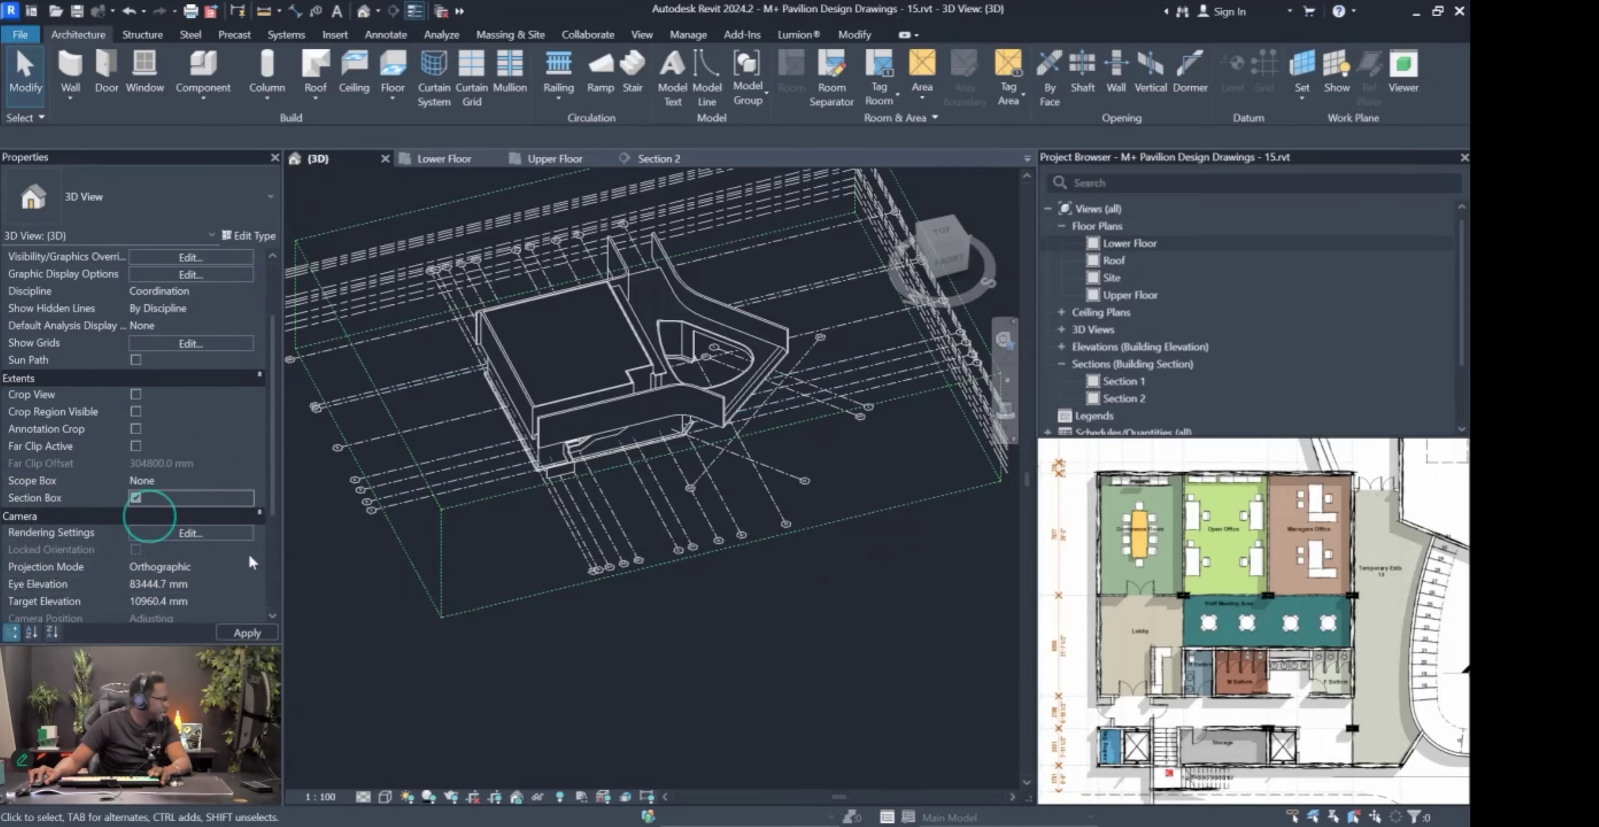
Lower the top of the section box to cut the building open above the lower-floor Storefront partitions.
shift+middle_drag(587, 334, 576, 327)
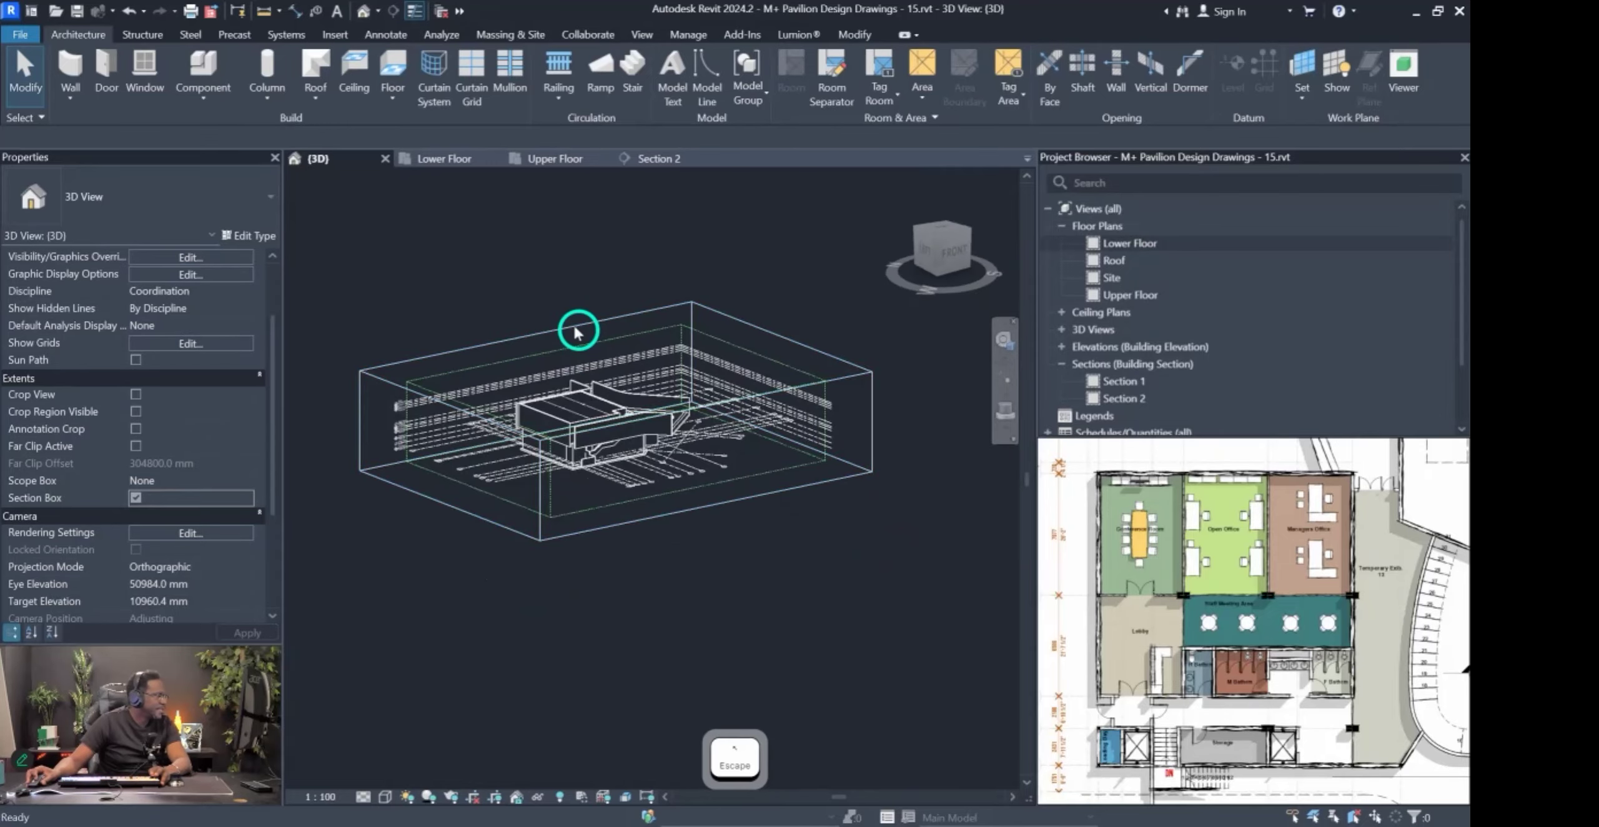
click(576, 325)
scroll(685, 393, up, 5)
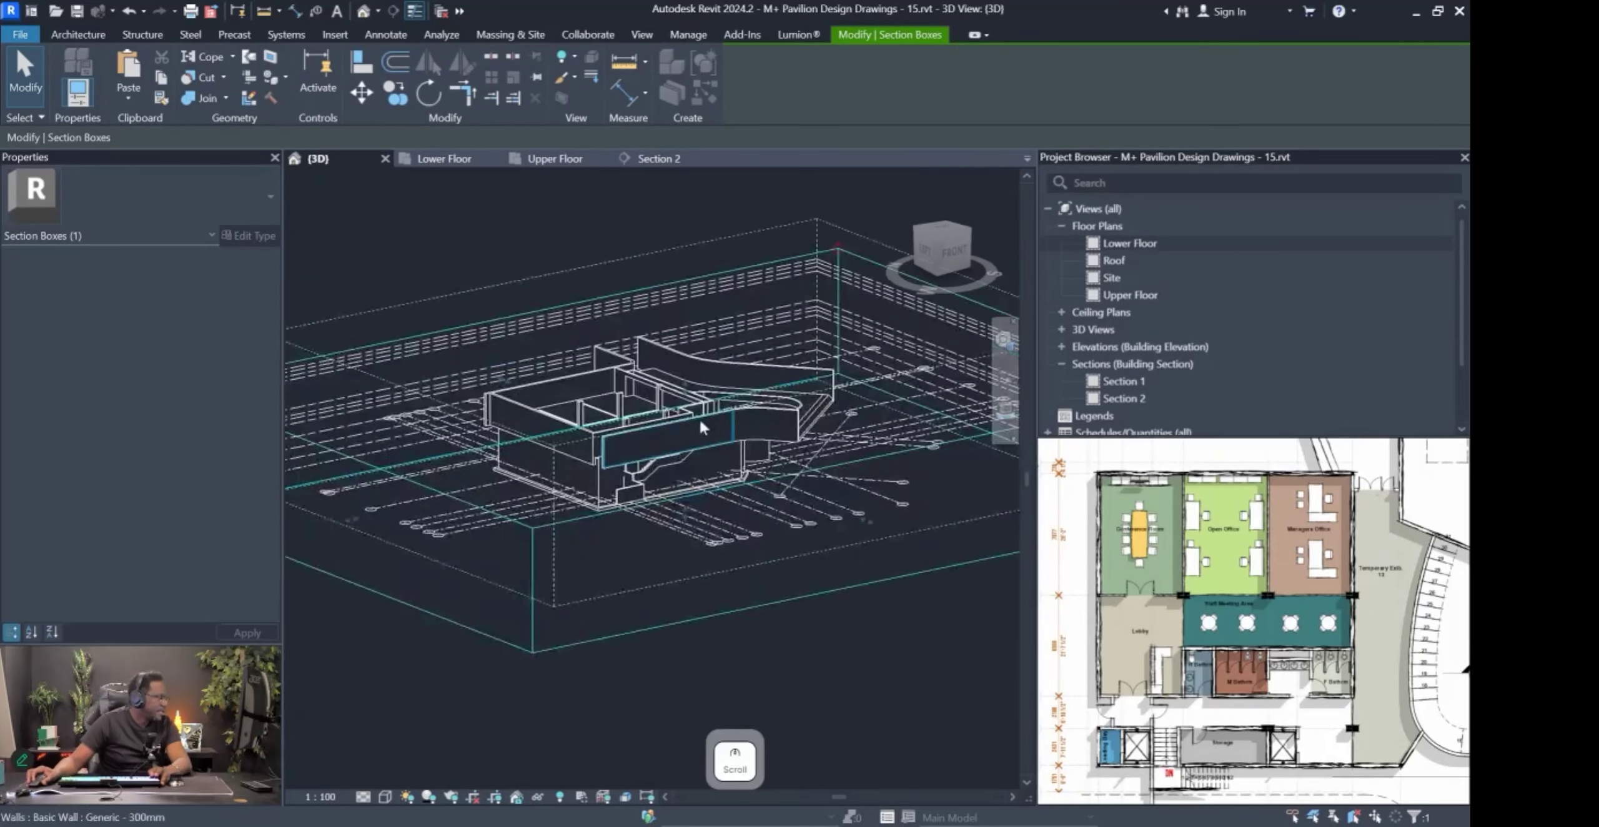
mouse_move(680, 372)
mouse_down()
mouse_move(643, 426)
mouse_move(677, 398)
mouse_up()
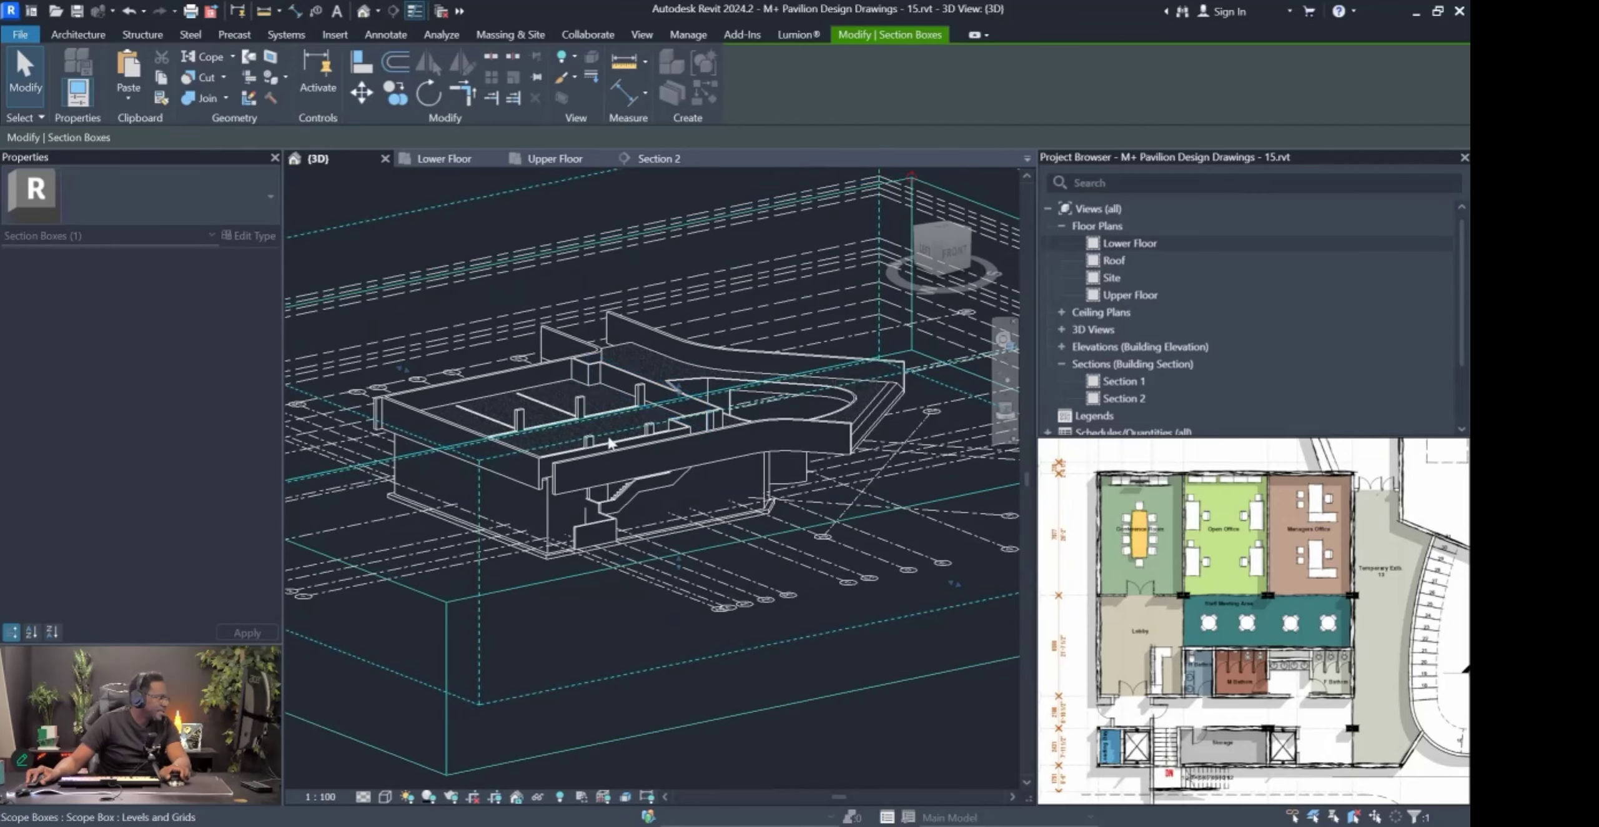
shift+middle_drag(649, 428, 571, 475)
scroll(588, 478, up, 2)
middle_drag(490, 426, 650, 618)
middle_drag(649, 618, 648, 557)
scroll(534, 410, up, 2)
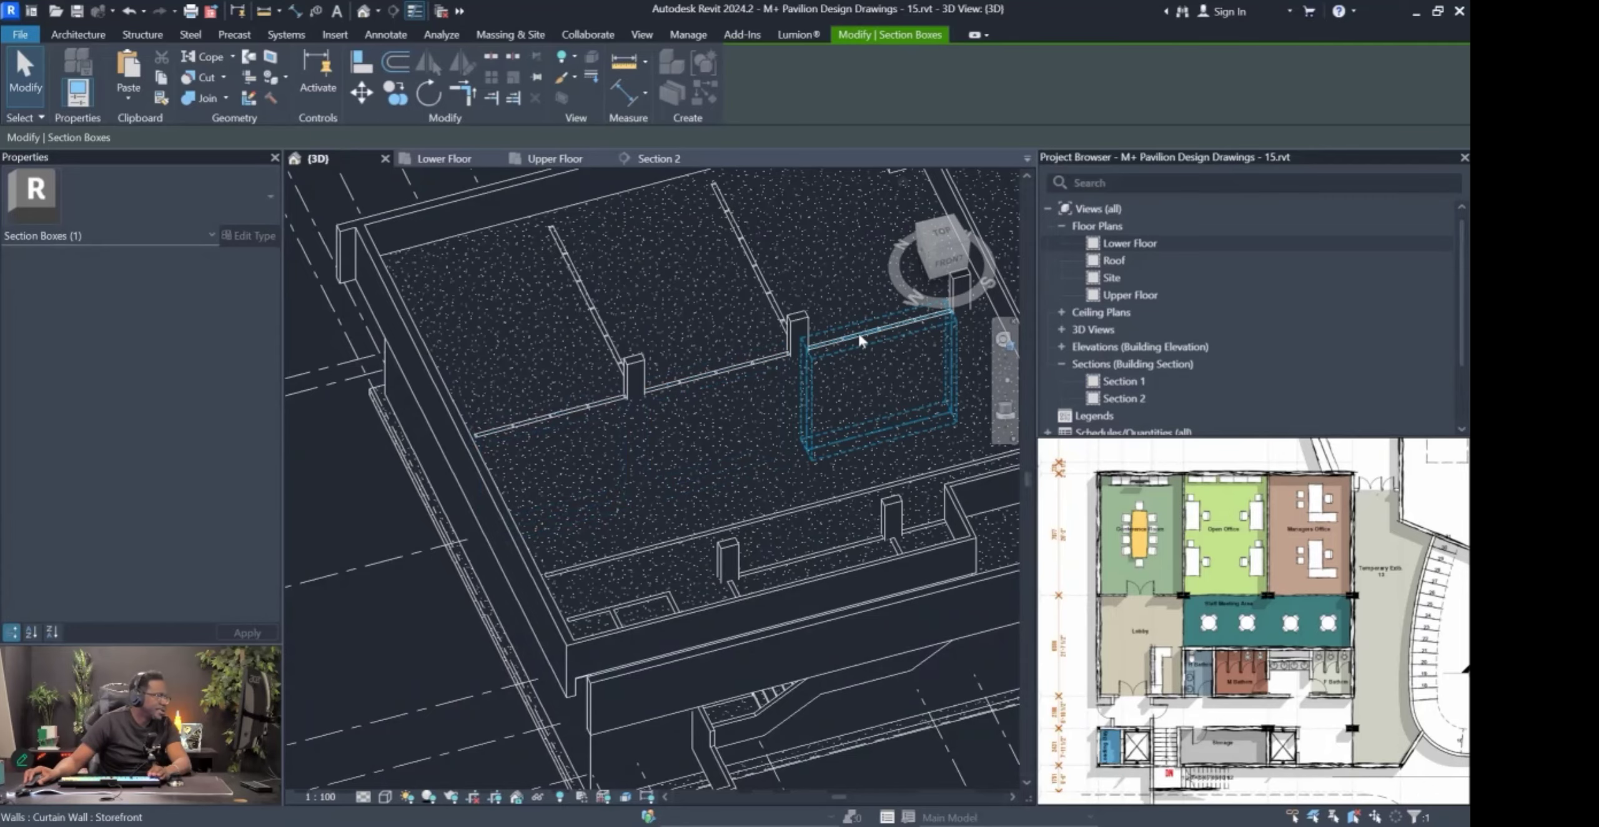
click(861, 356)
middle_drag(865, 364, 578, 350)
scroll(578, 350, up, 3)
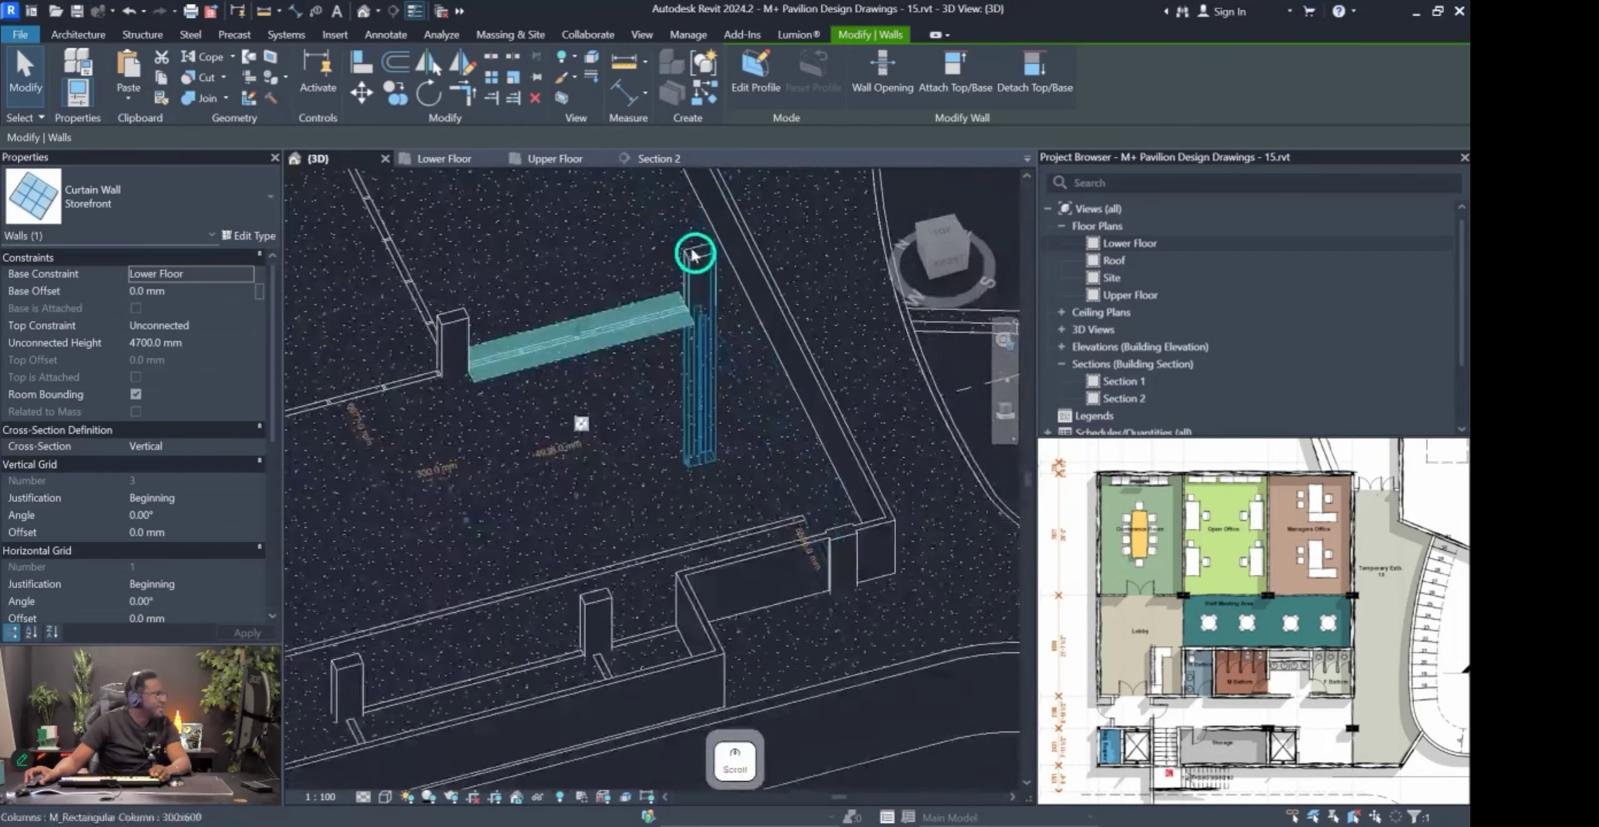
click(945, 73)
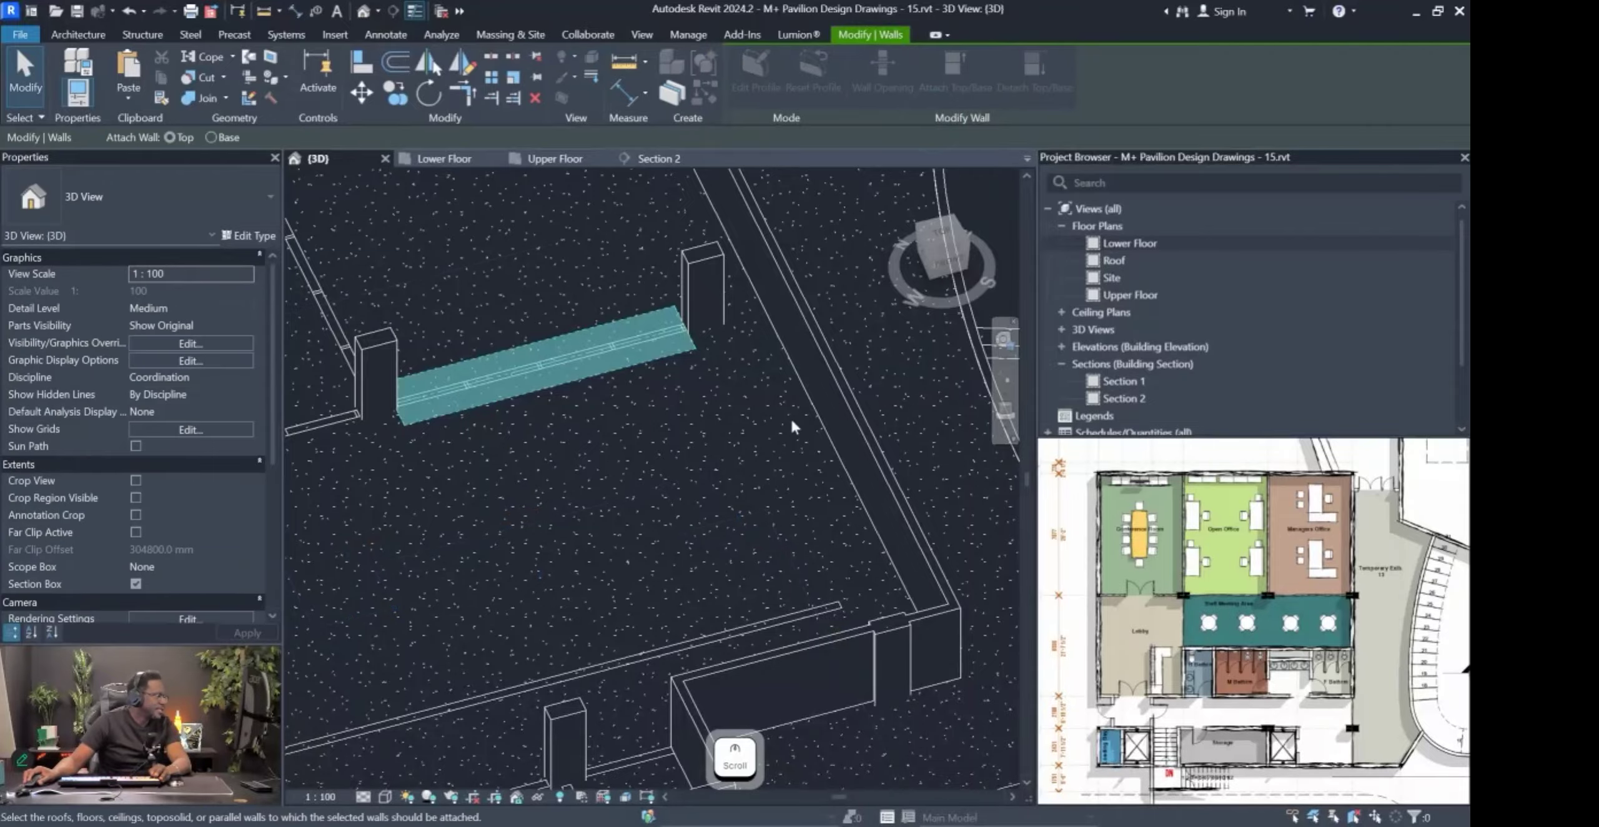
scroll(847, 565, down, 5)
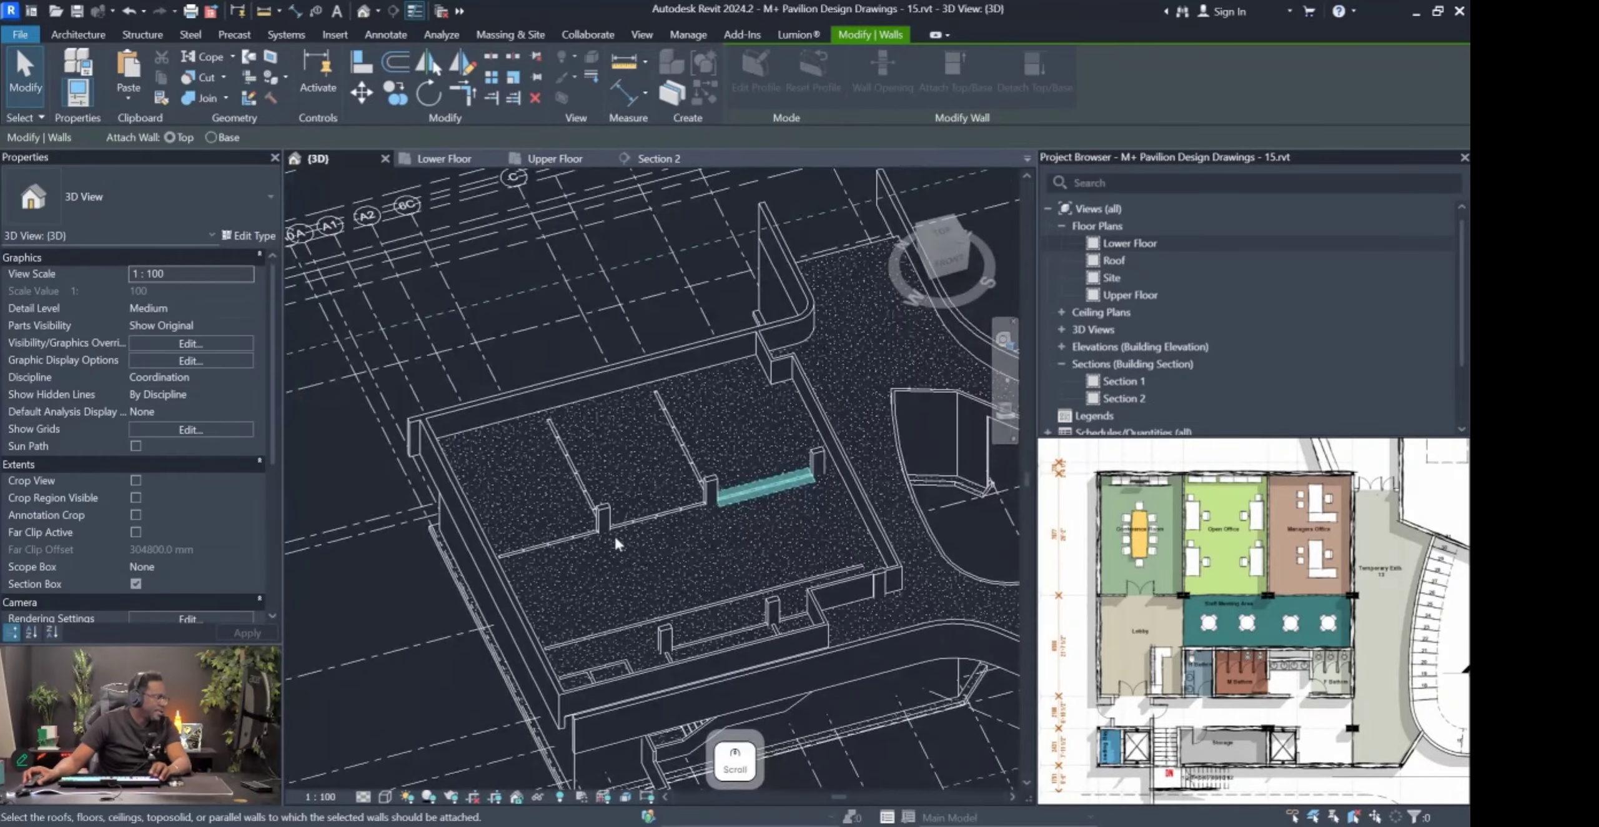
Examine the lower-floor glazing height, its door and the slab above it in the reference section sketches.
scroll(1233, 647, down, 8)
scroll(1223, 615, down, 4)
drag(1264, 772, 1292, 742)
scroll(1356, 718, up, 5)
scroll(1215, 698, up, 4)
middle_drag(1401, 724, 1167, 664)
scroll(1174, 662, down, 6)
scroll(1450, 653, up, 8)
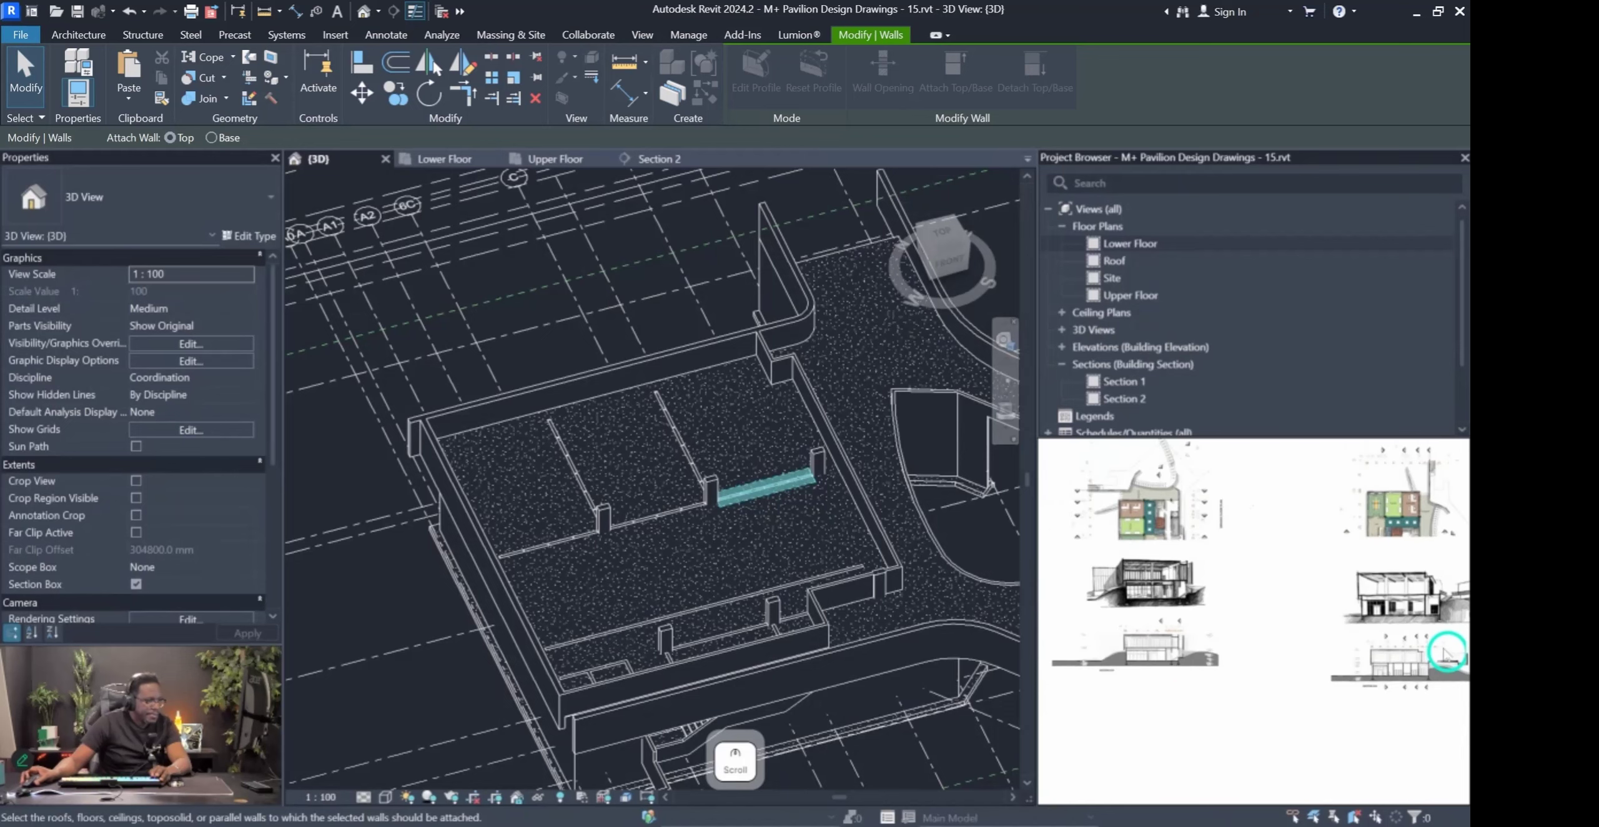
scroll(1262, 632, down, 7)
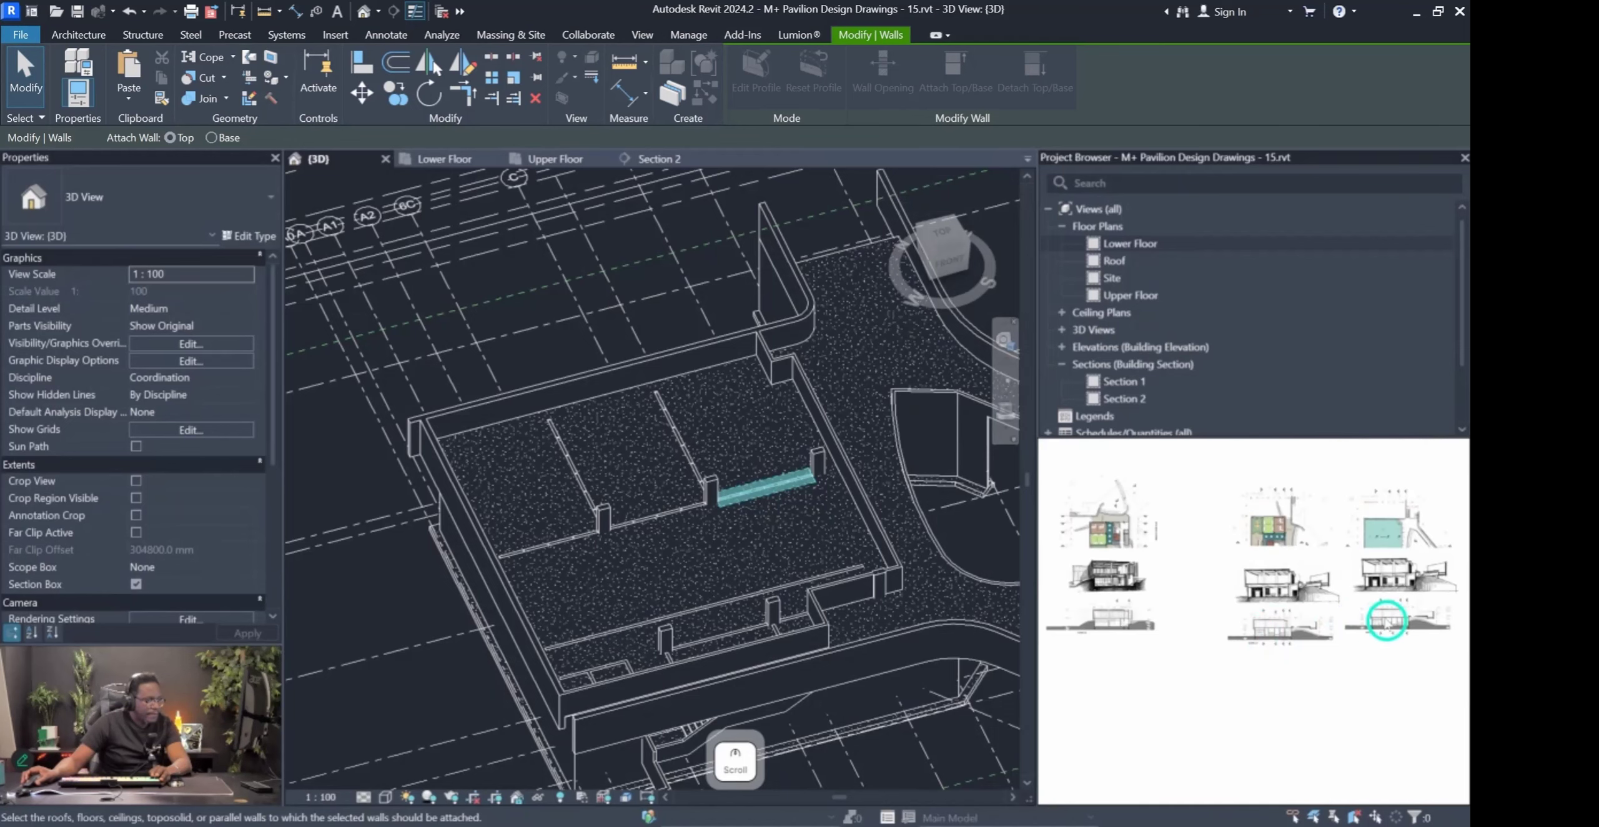
scroll(1399, 627, up, 8)
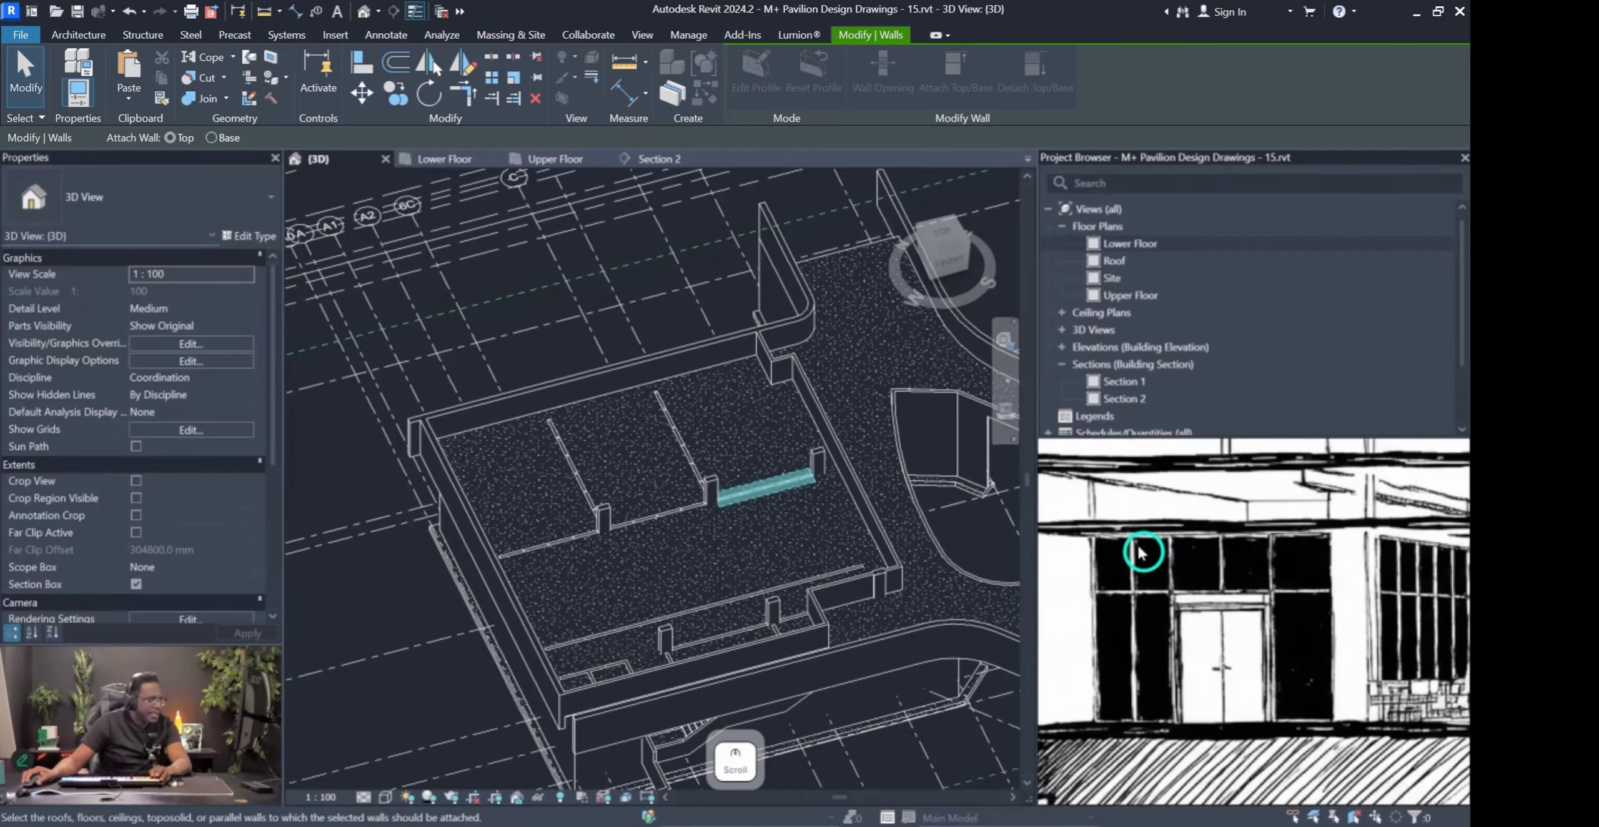
scroll(1124, 546, down, 2)
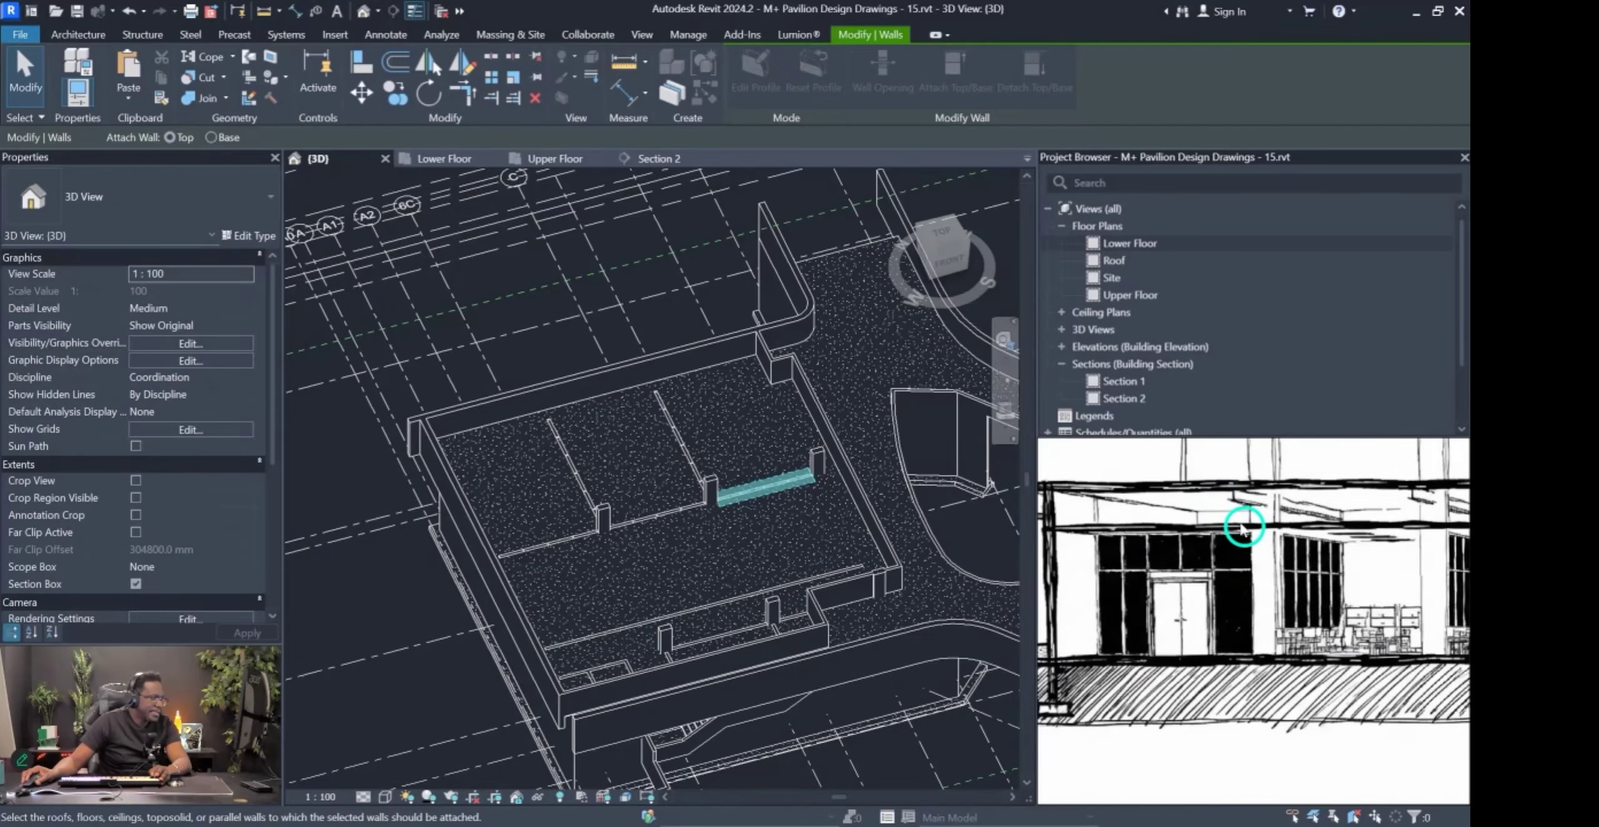
scroll(717, 461, down, 3)
scroll(653, 493, down, 3)
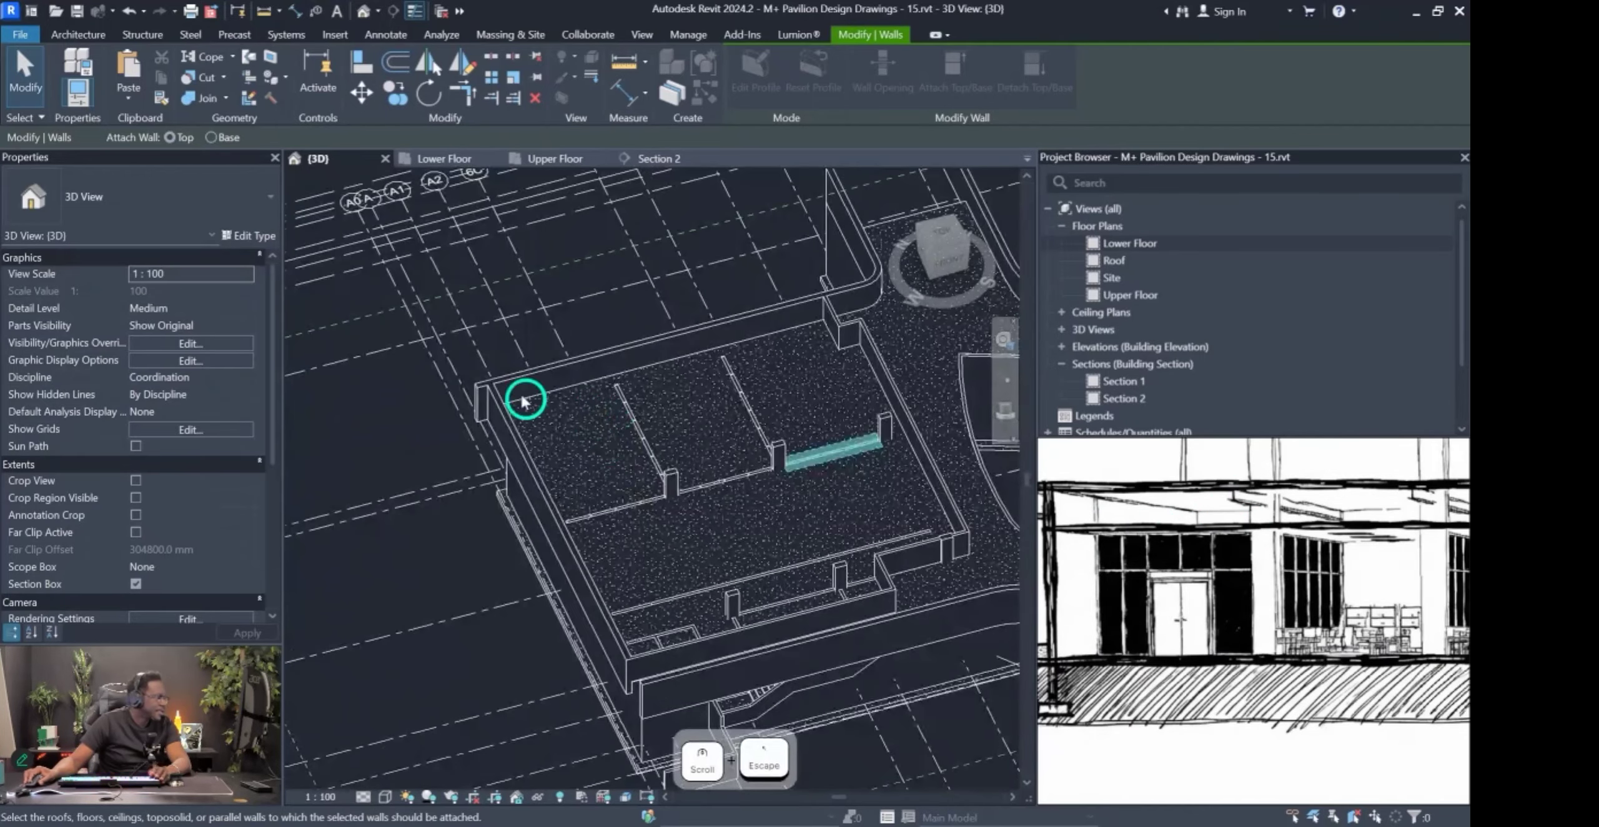
Inspect the Storefront partitions in the sectioned 3D model from the stair side of the building.
shift+middle_drag(464, 510, 751, 357)
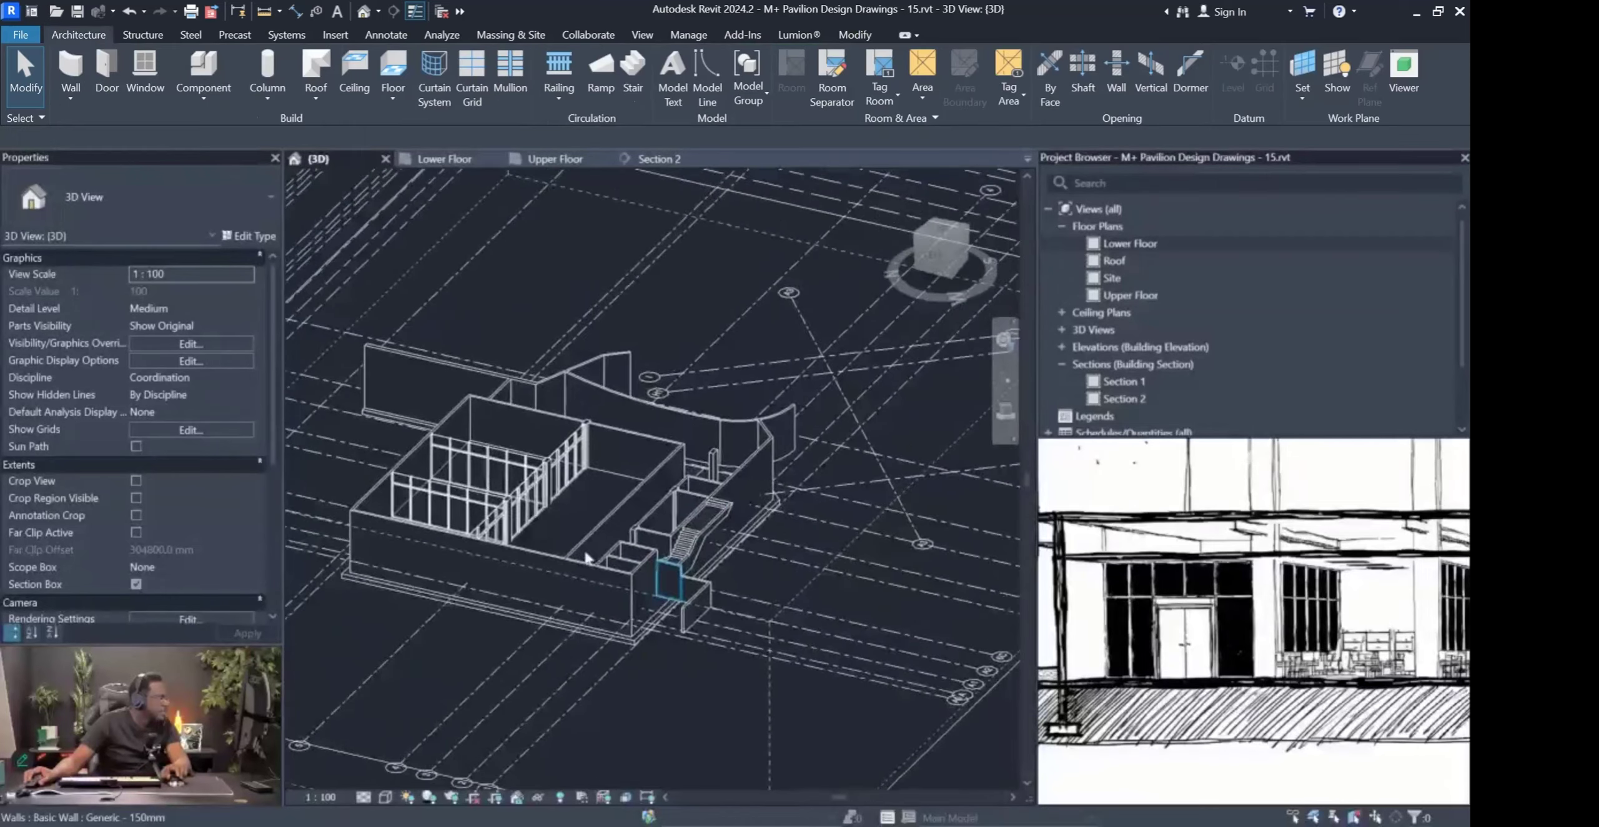
scroll(589, 560, down, 2)
shift+middle_drag(589, 560, 607, 484)
scroll(609, 493, up, 1)
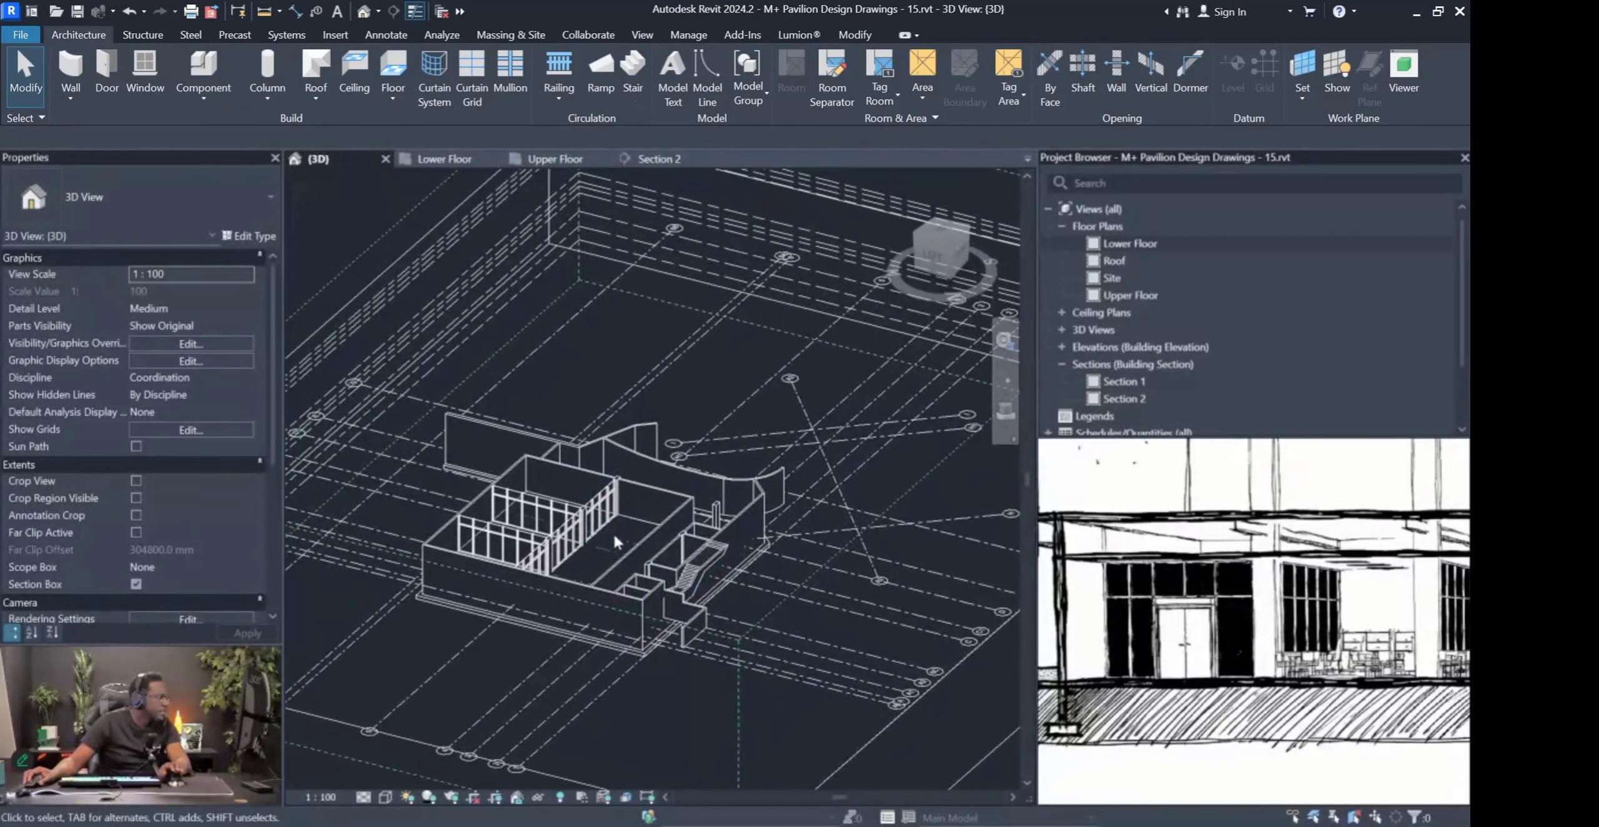
Raise the top of the section box to include the lower-floor ceiling, and identify that ceiling above the Storefront partitions.
scroll(684, 347, down, 5)
key(Escape)
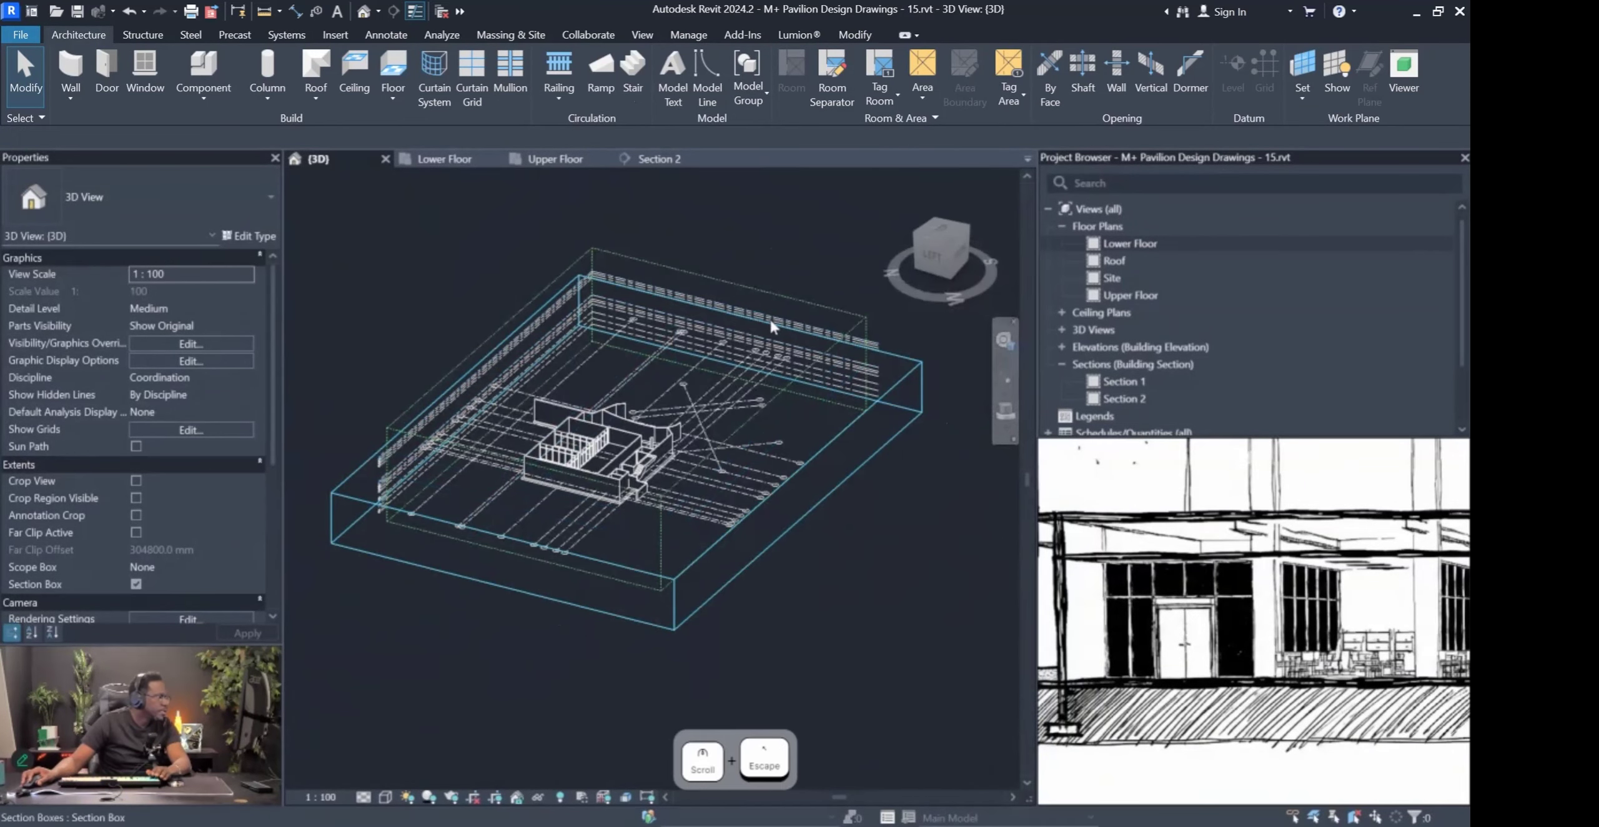
click(769, 317)
scroll(660, 435, up, 5)
drag(649, 393, 650, 370)
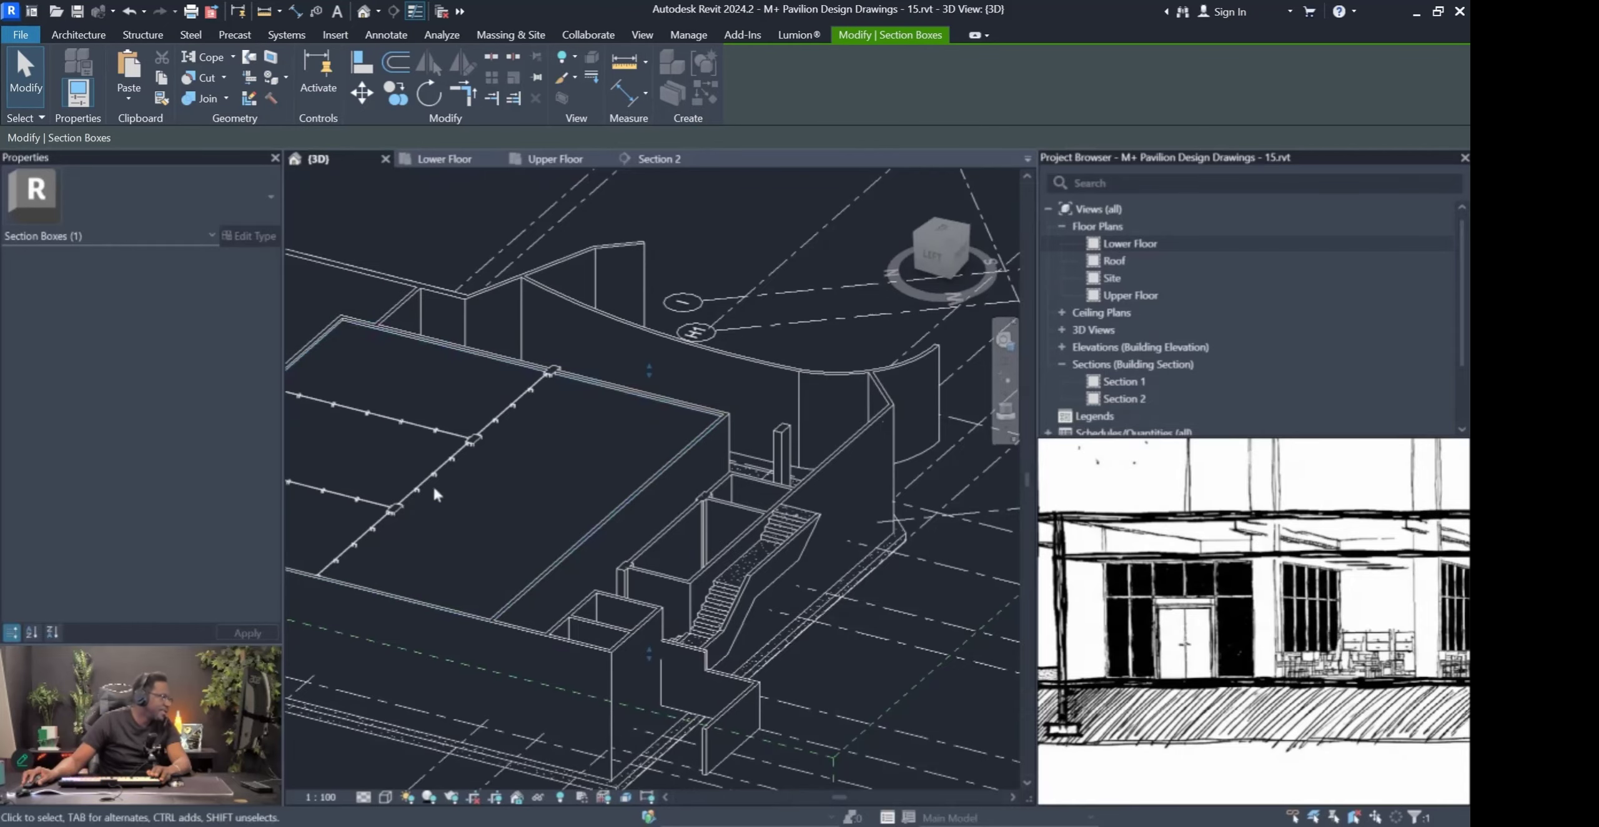
key(Escape)
click(644, 397)
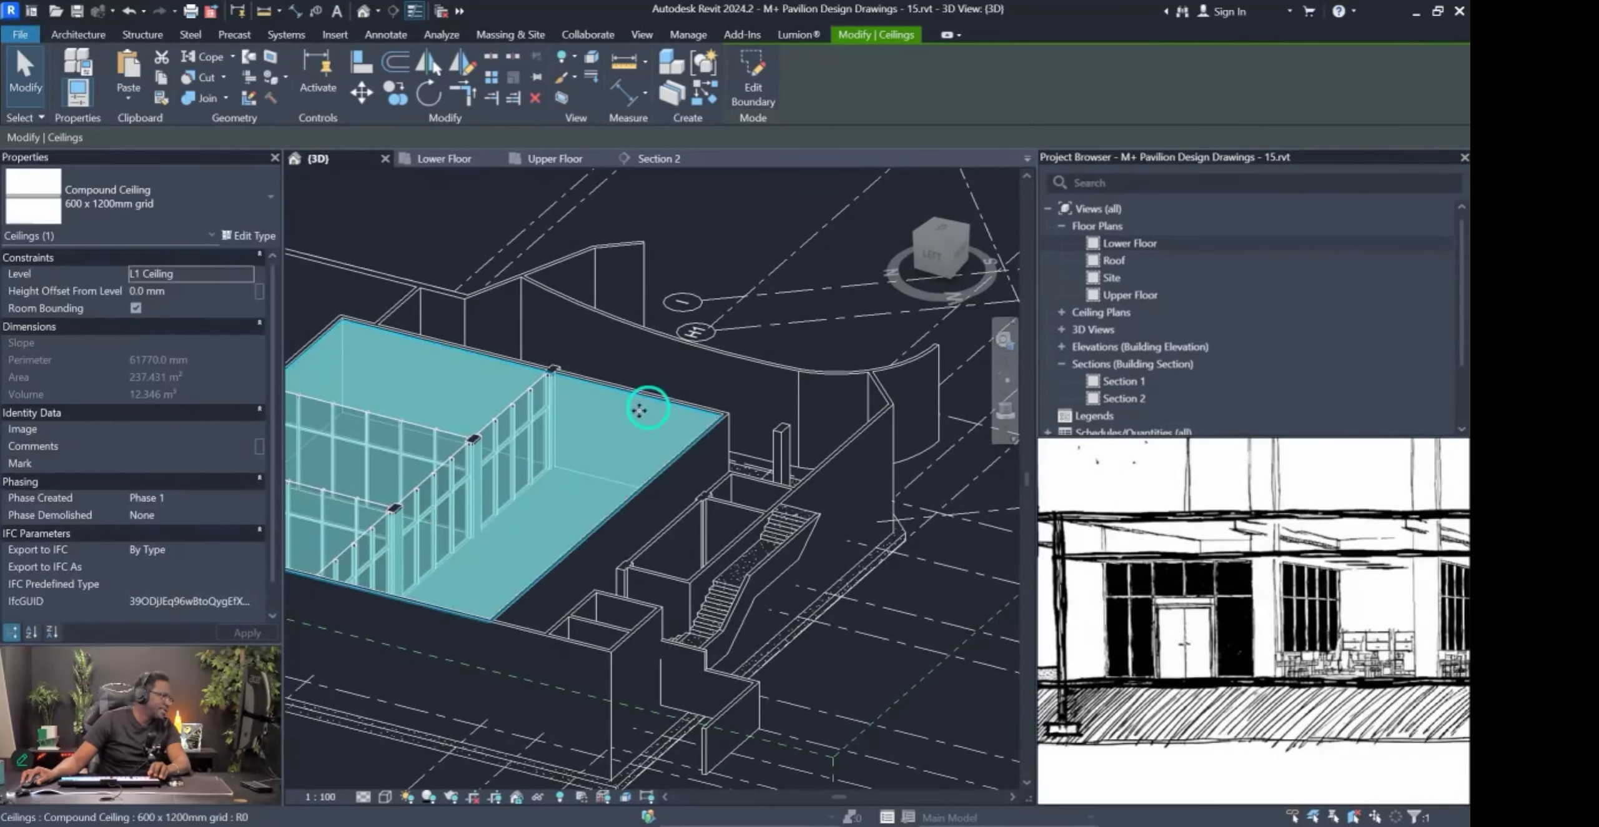
shift+middle_drag(393, 359, 729, 642)
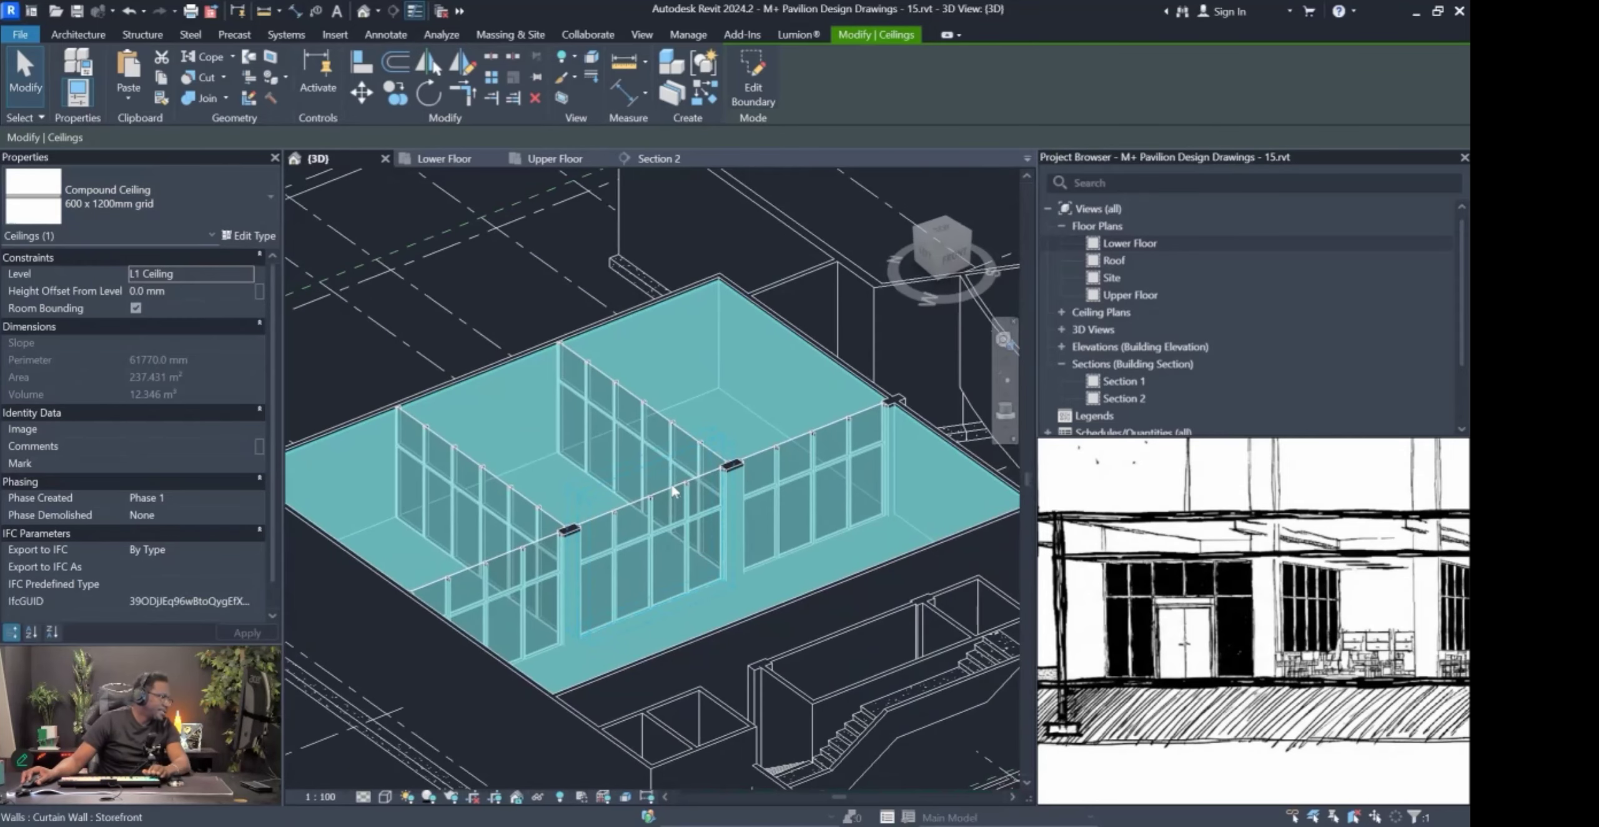
Attach the top of the middle Storefront bay between the two interior columns to the ceiling, deleting the mullions that cannot be created.
click(676, 489)
scroll(572, 518, up, 3)
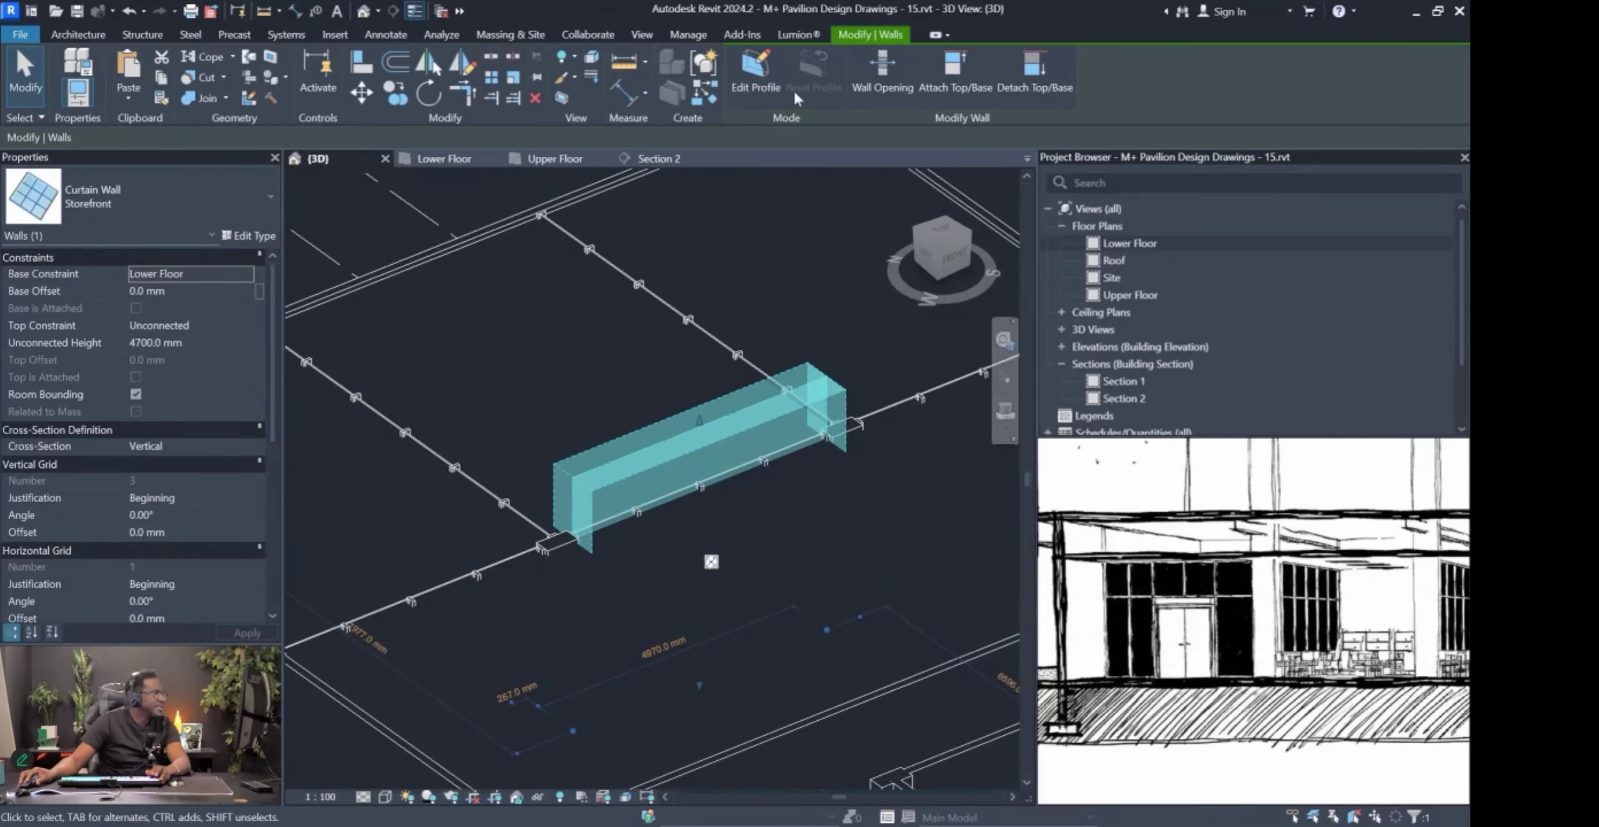
click(954, 70)
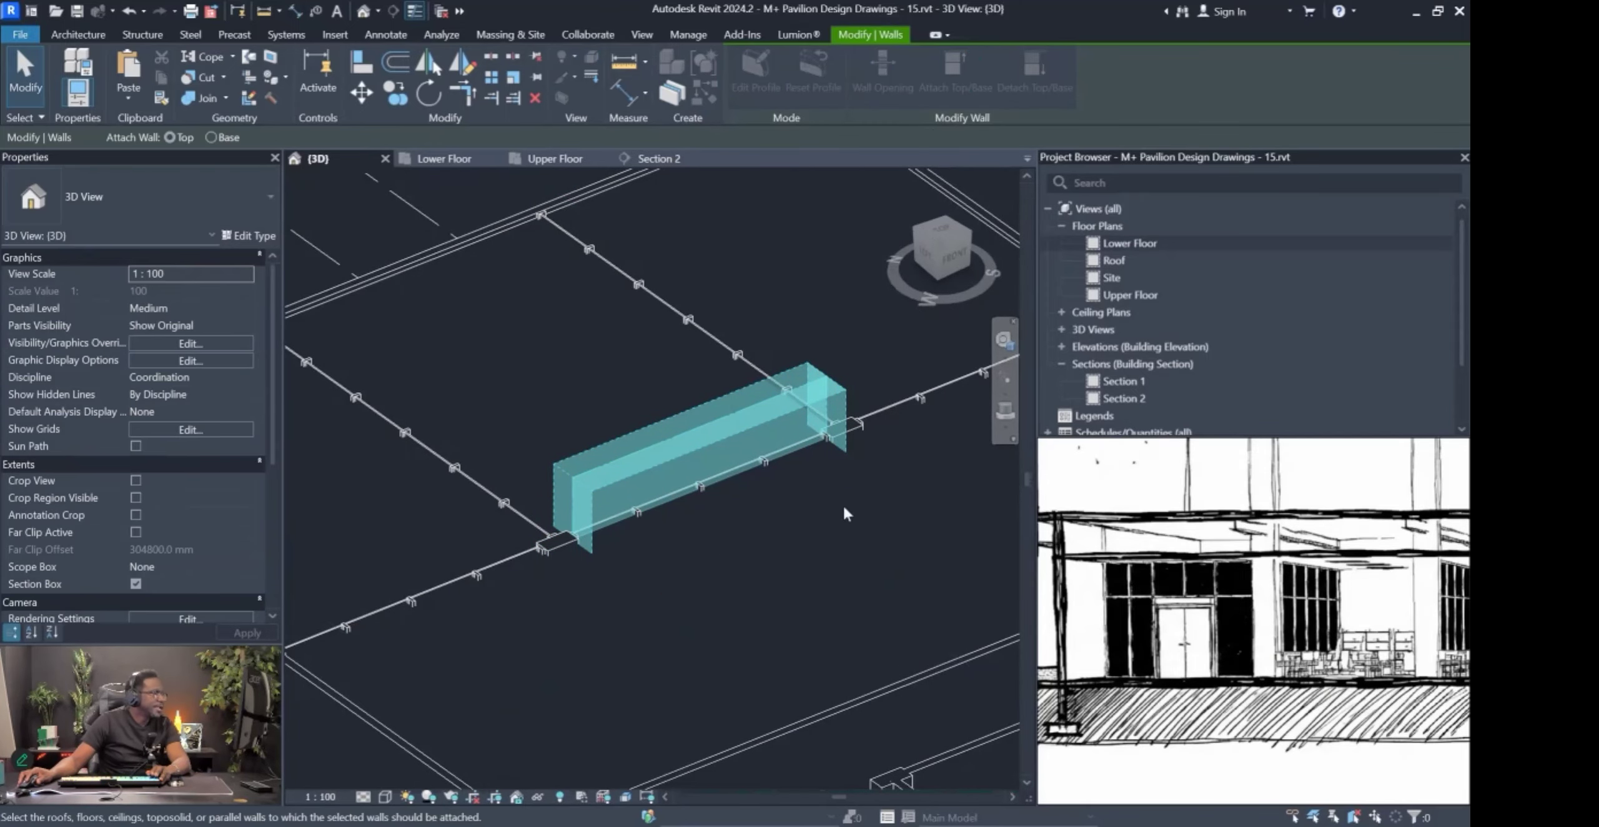
scroll(707, 489, down, 2)
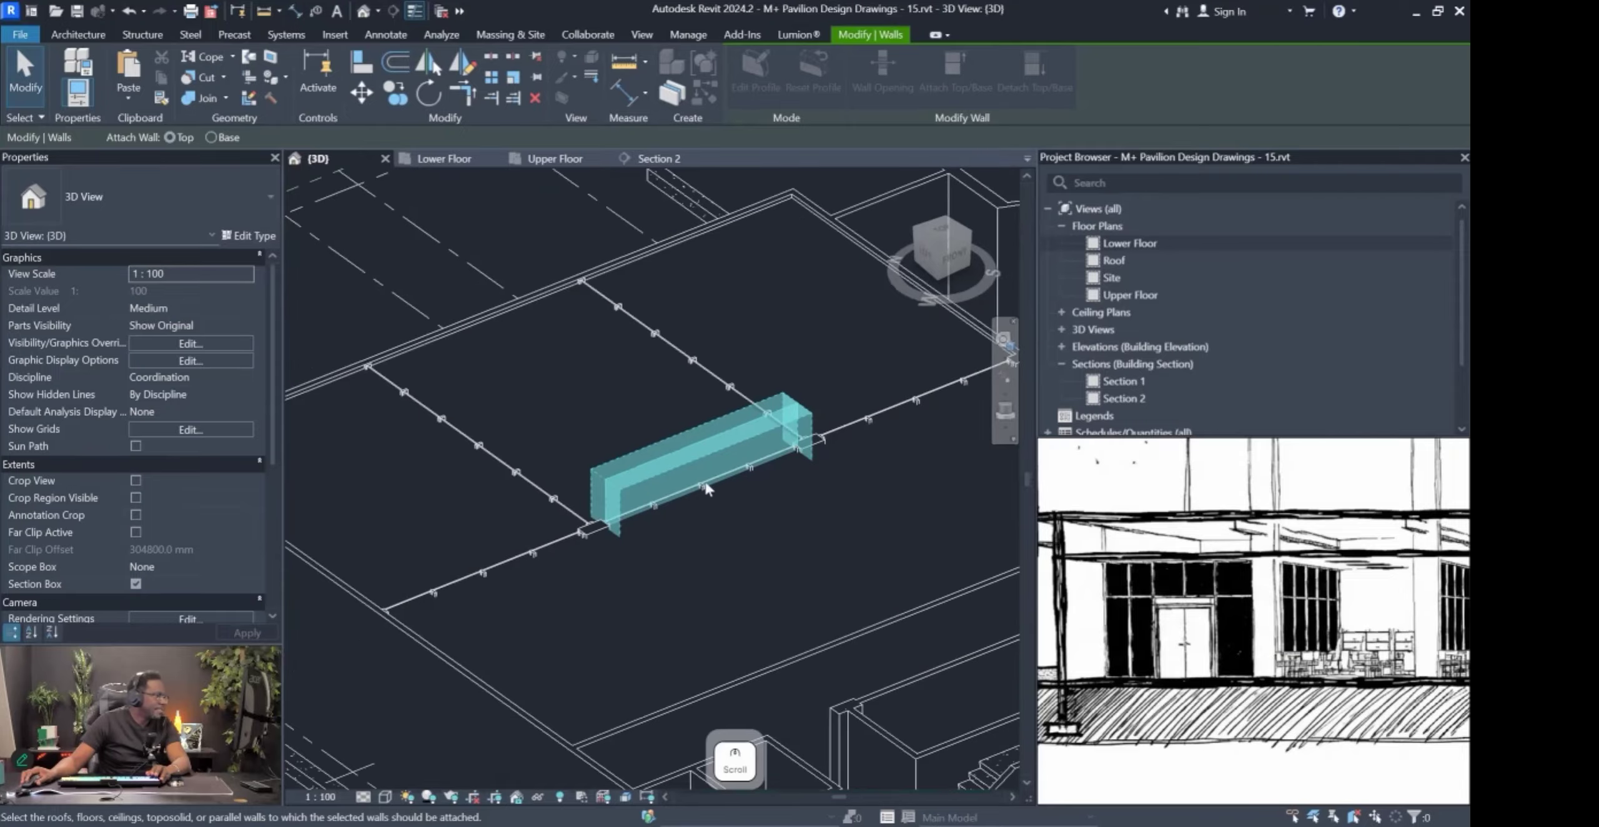
click(569, 282)
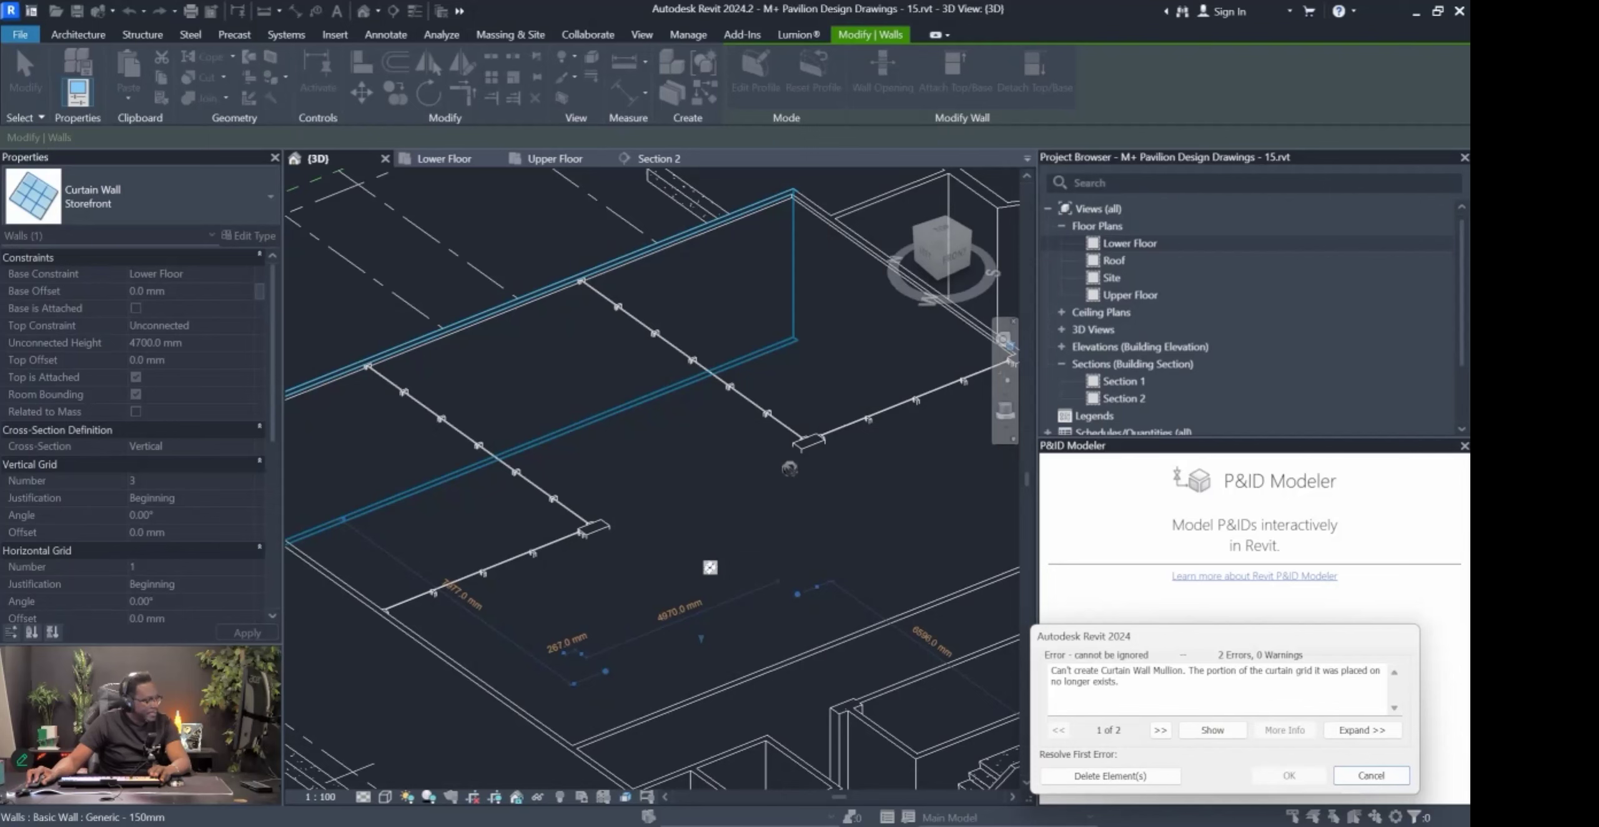
click(1124, 779)
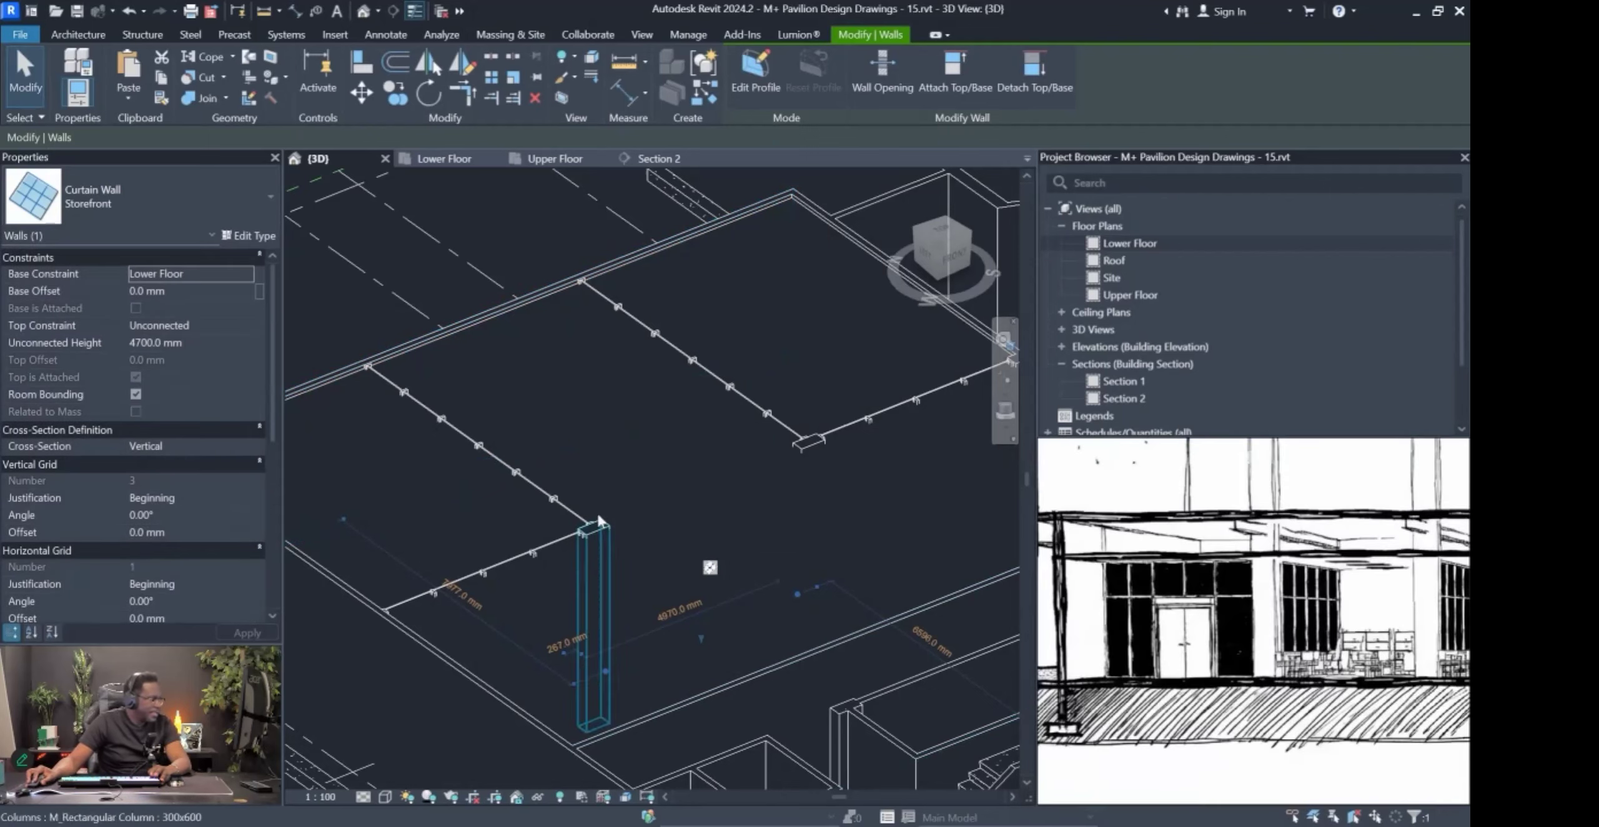
Attach the tops of the first cross partition and the end Storefront bay meeting it at the column to the ceiling, deleting their failing mullions.
click(457, 432)
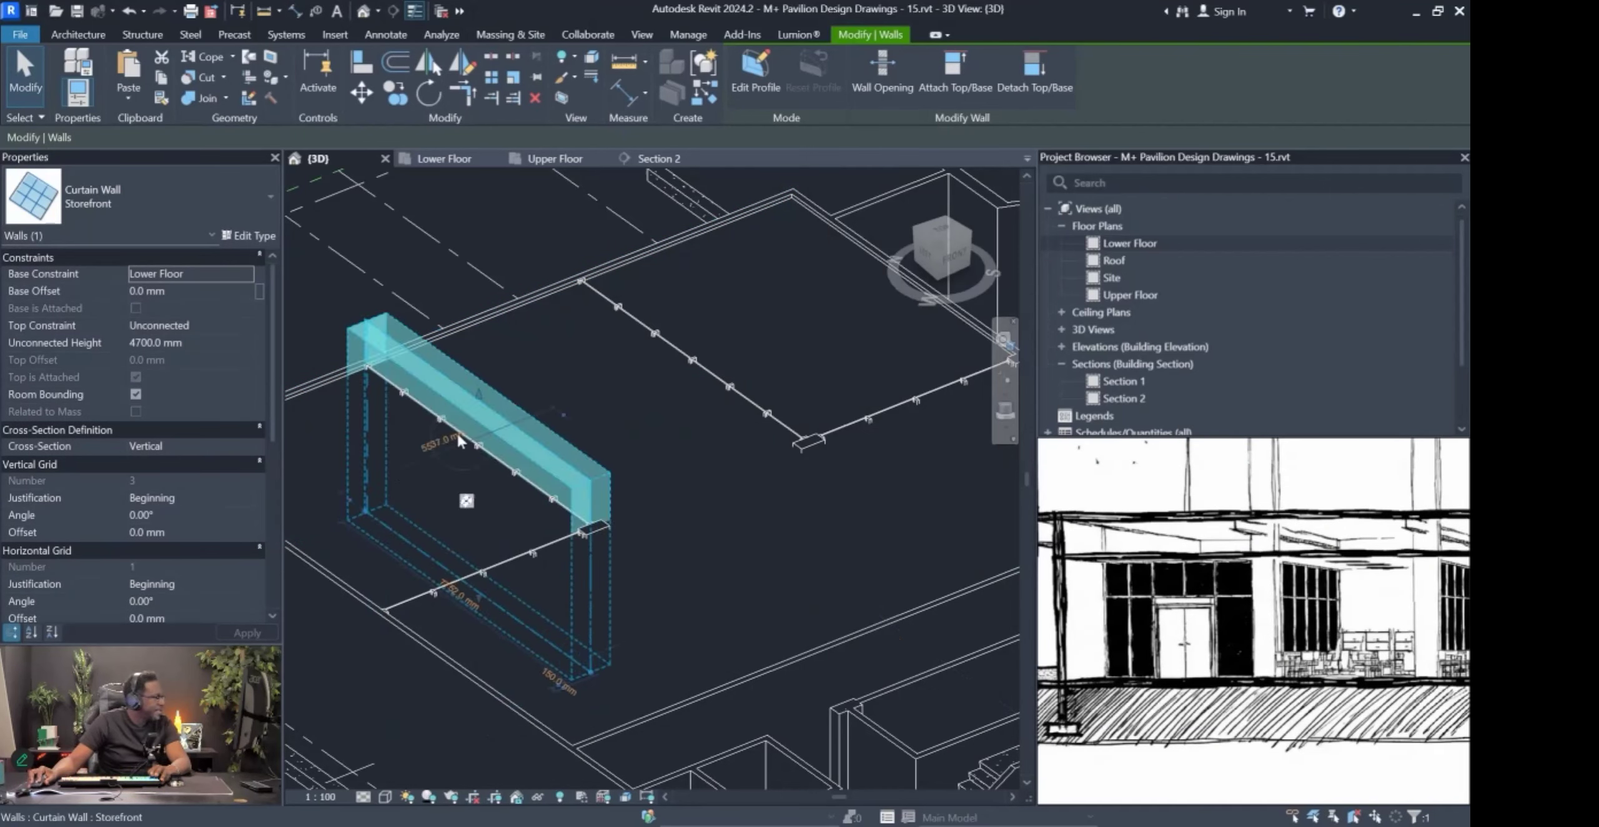
click(954, 74)
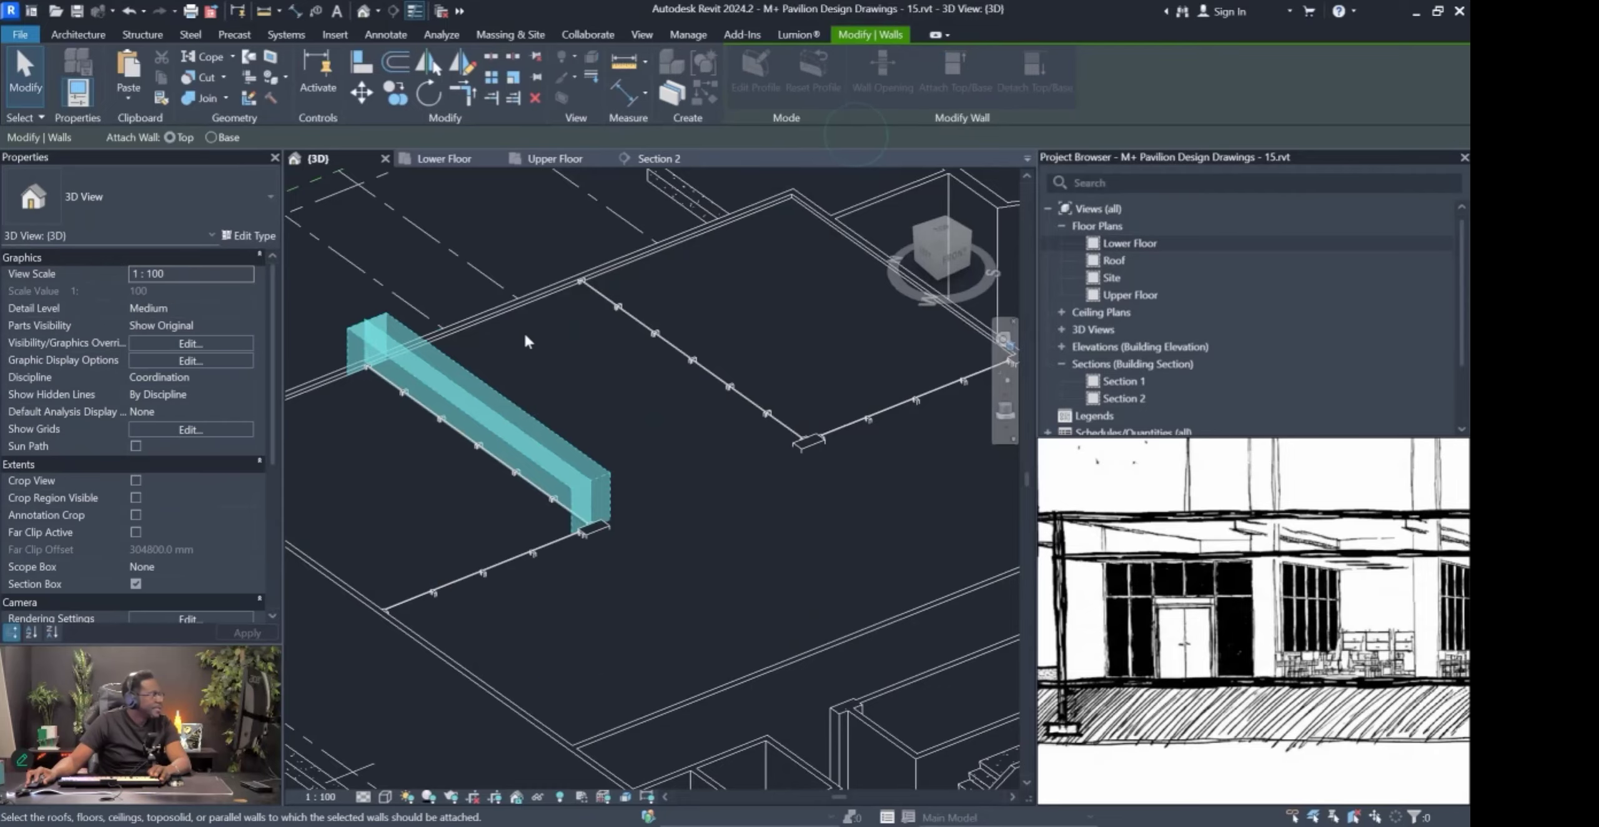
click(482, 326)
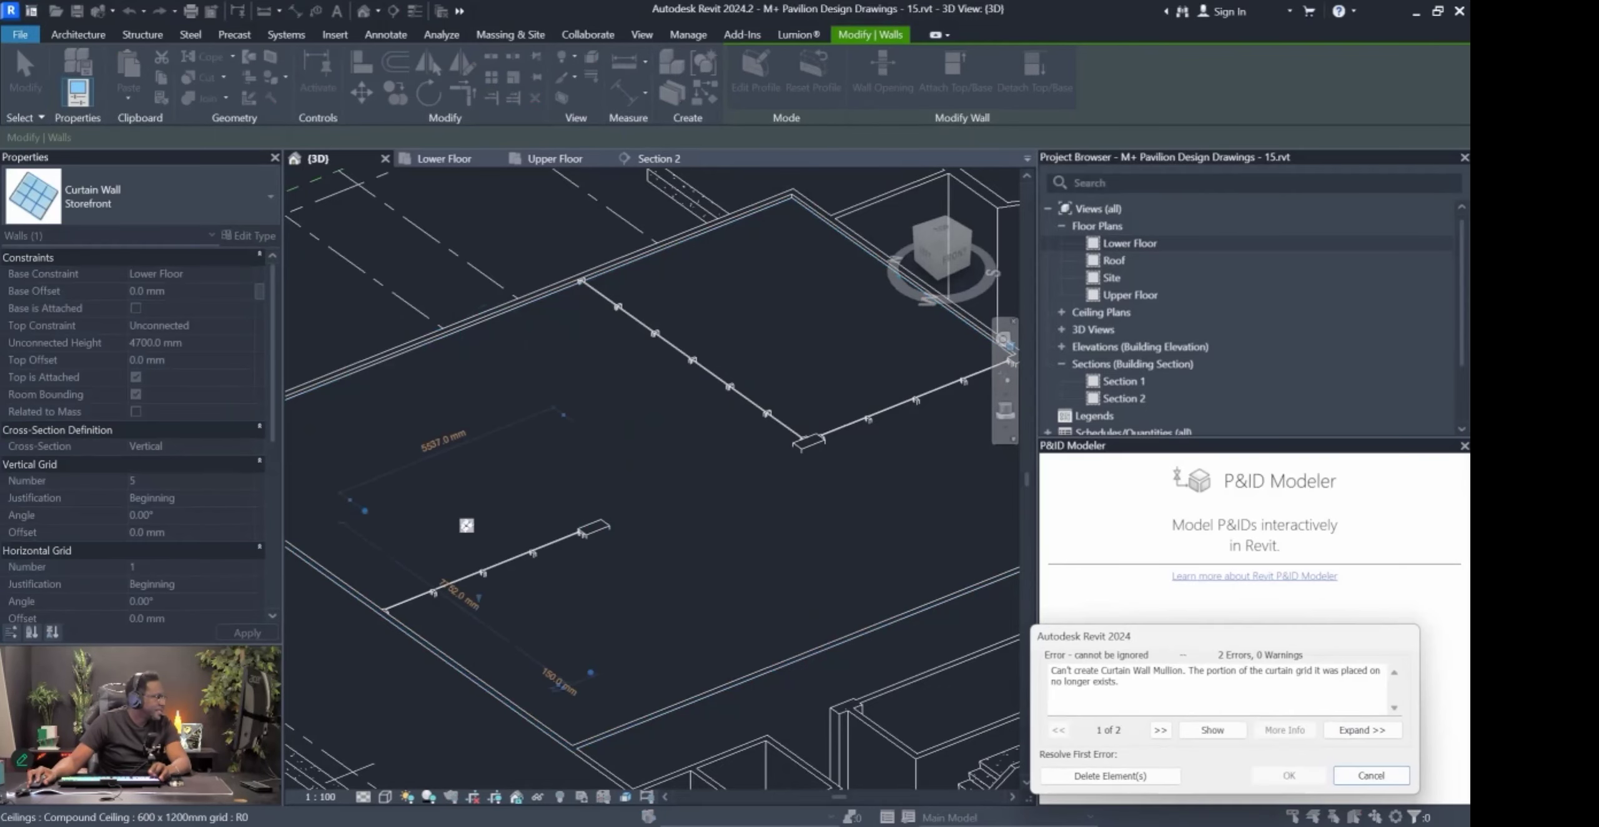
click(1118, 776)
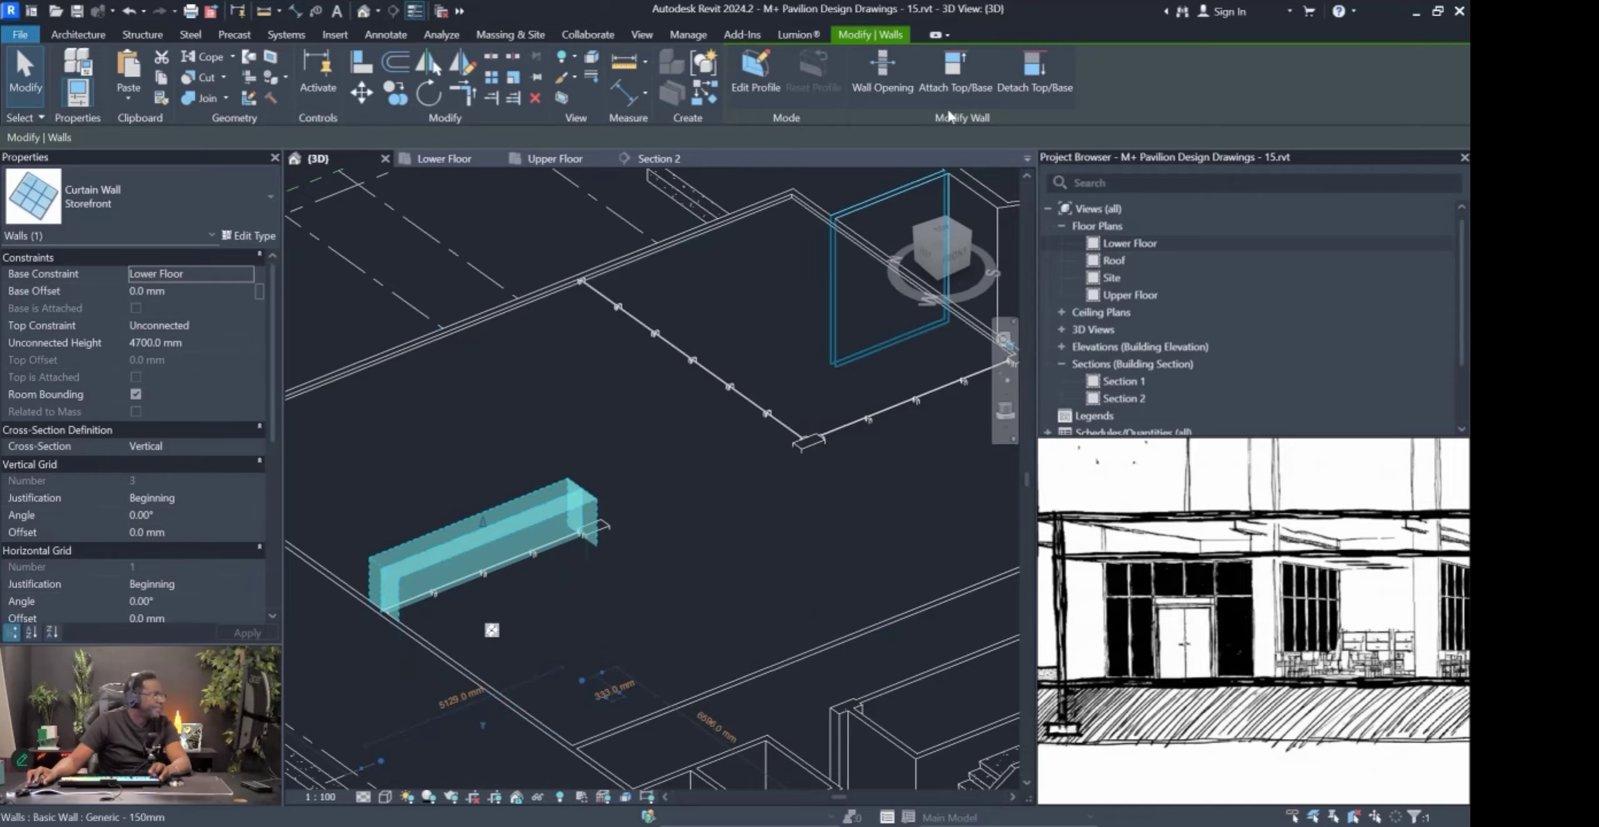
click(955, 73)
click(437, 338)
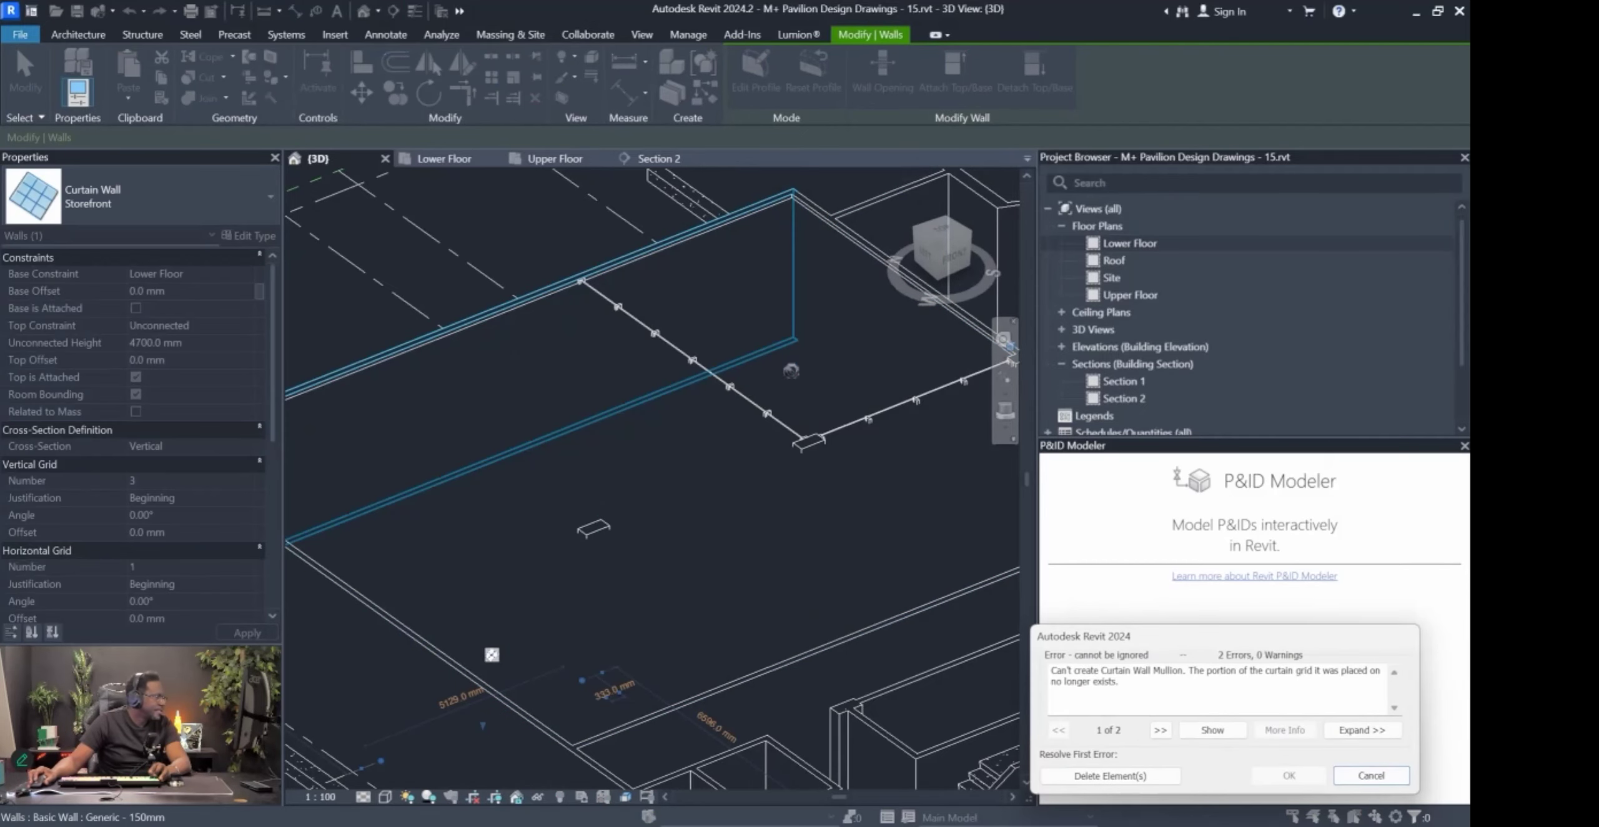
click(1139, 781)
Attach the tops of the second cross partition and the last Storefront bay beside its column to the ceiling, deleting their failing mullions.
click(780, 425)
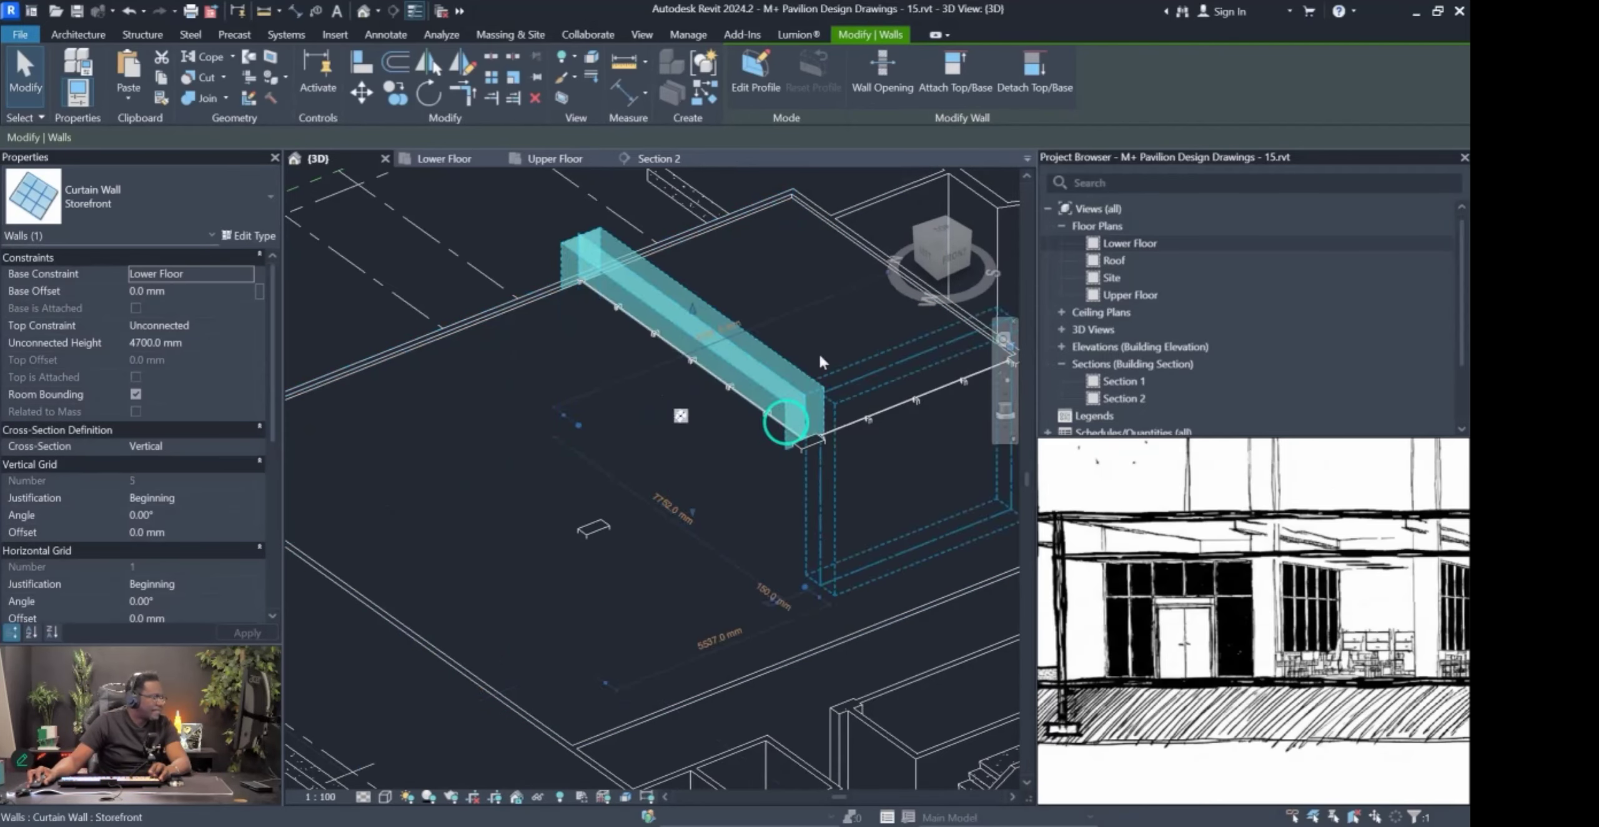
click(954, 74)
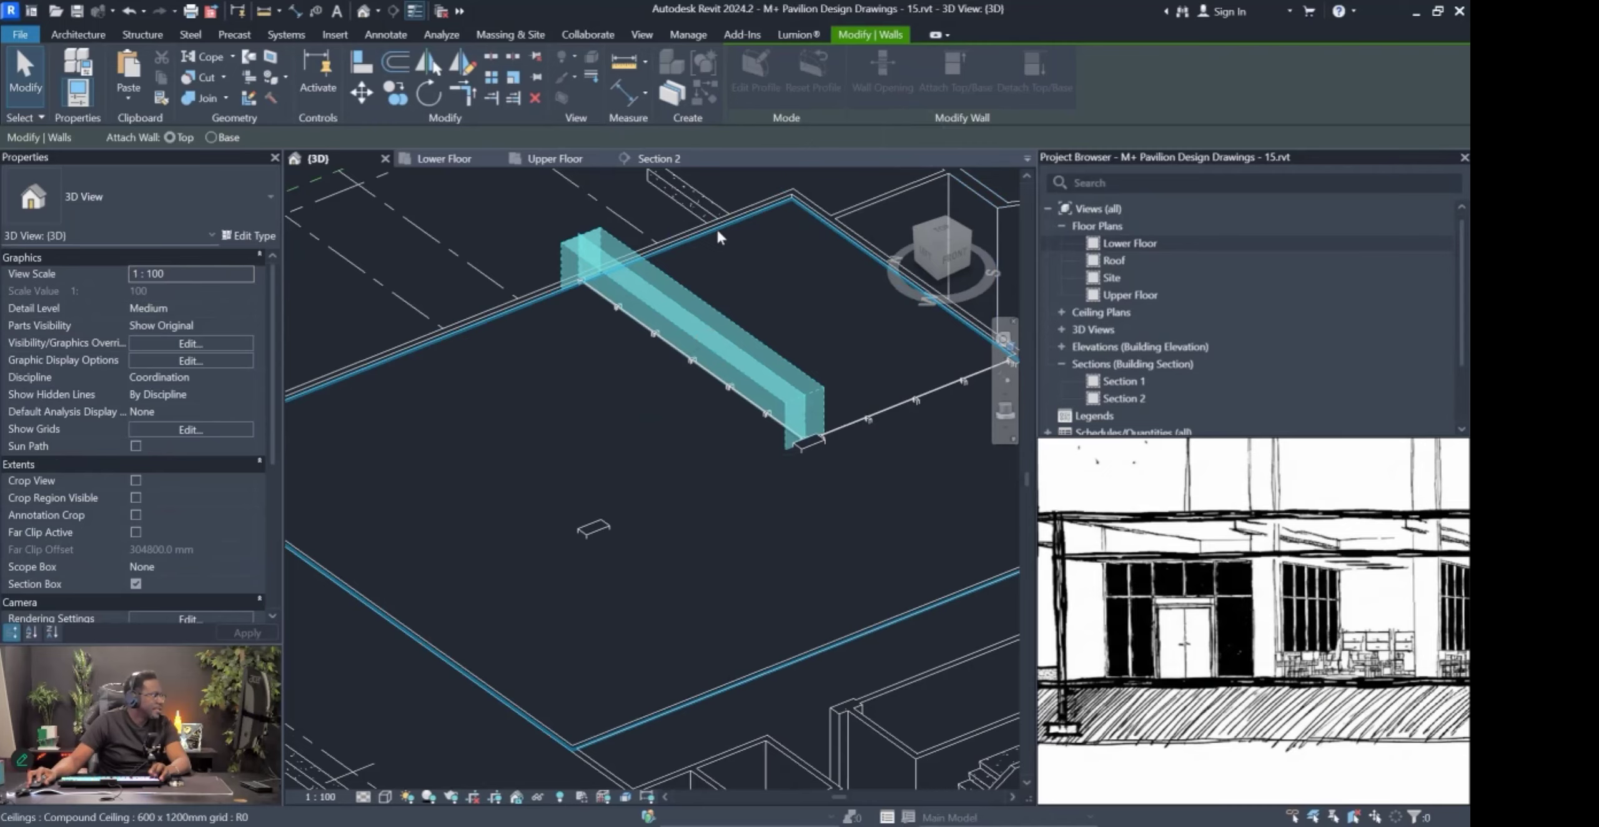
click(717, 228)
click(1111, 776)
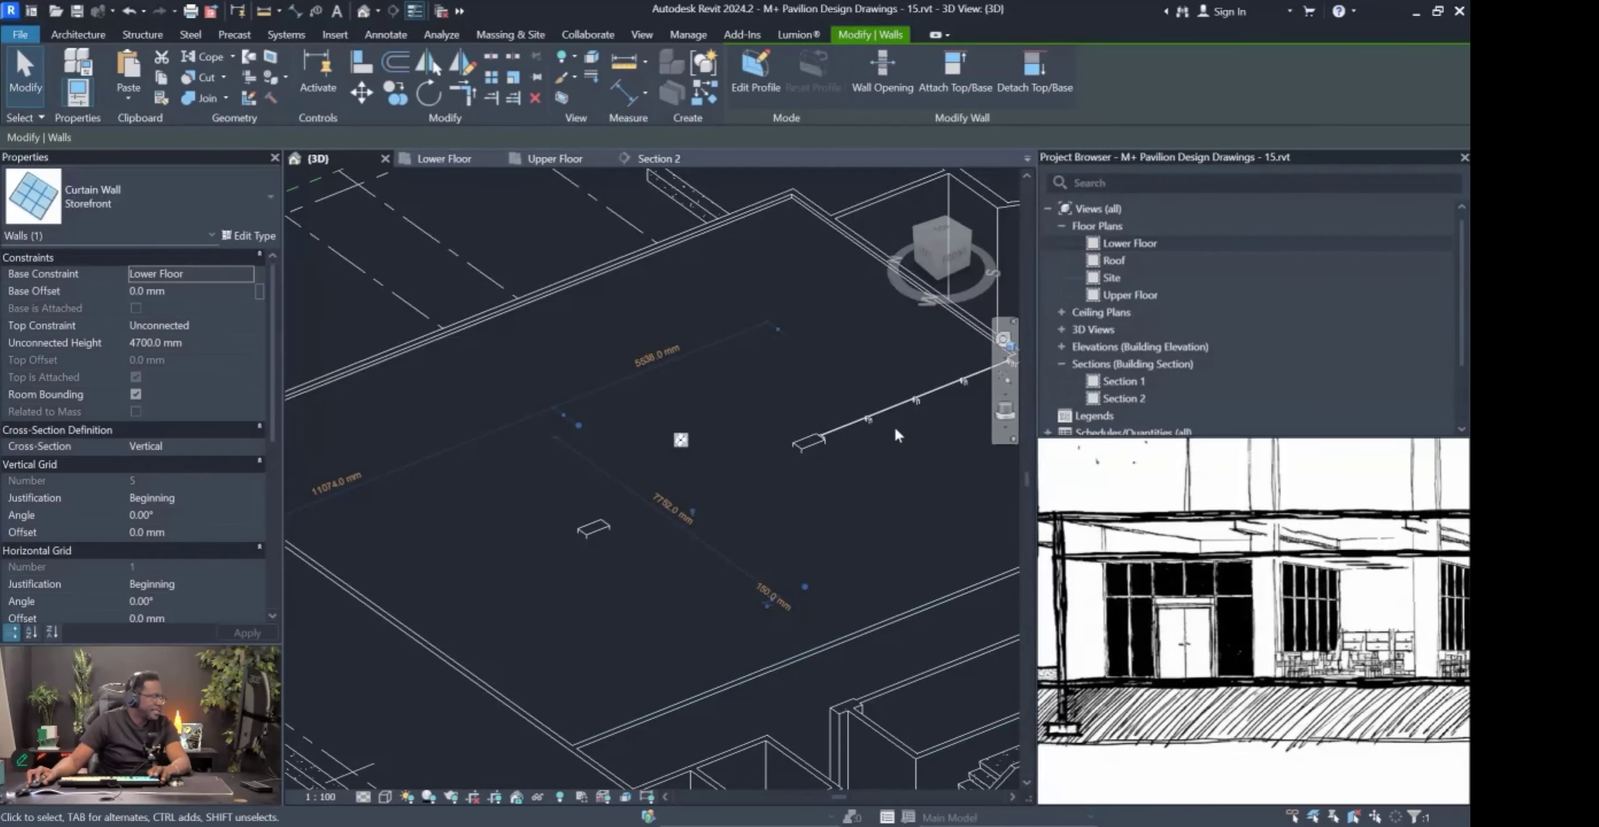
click(954, 74)
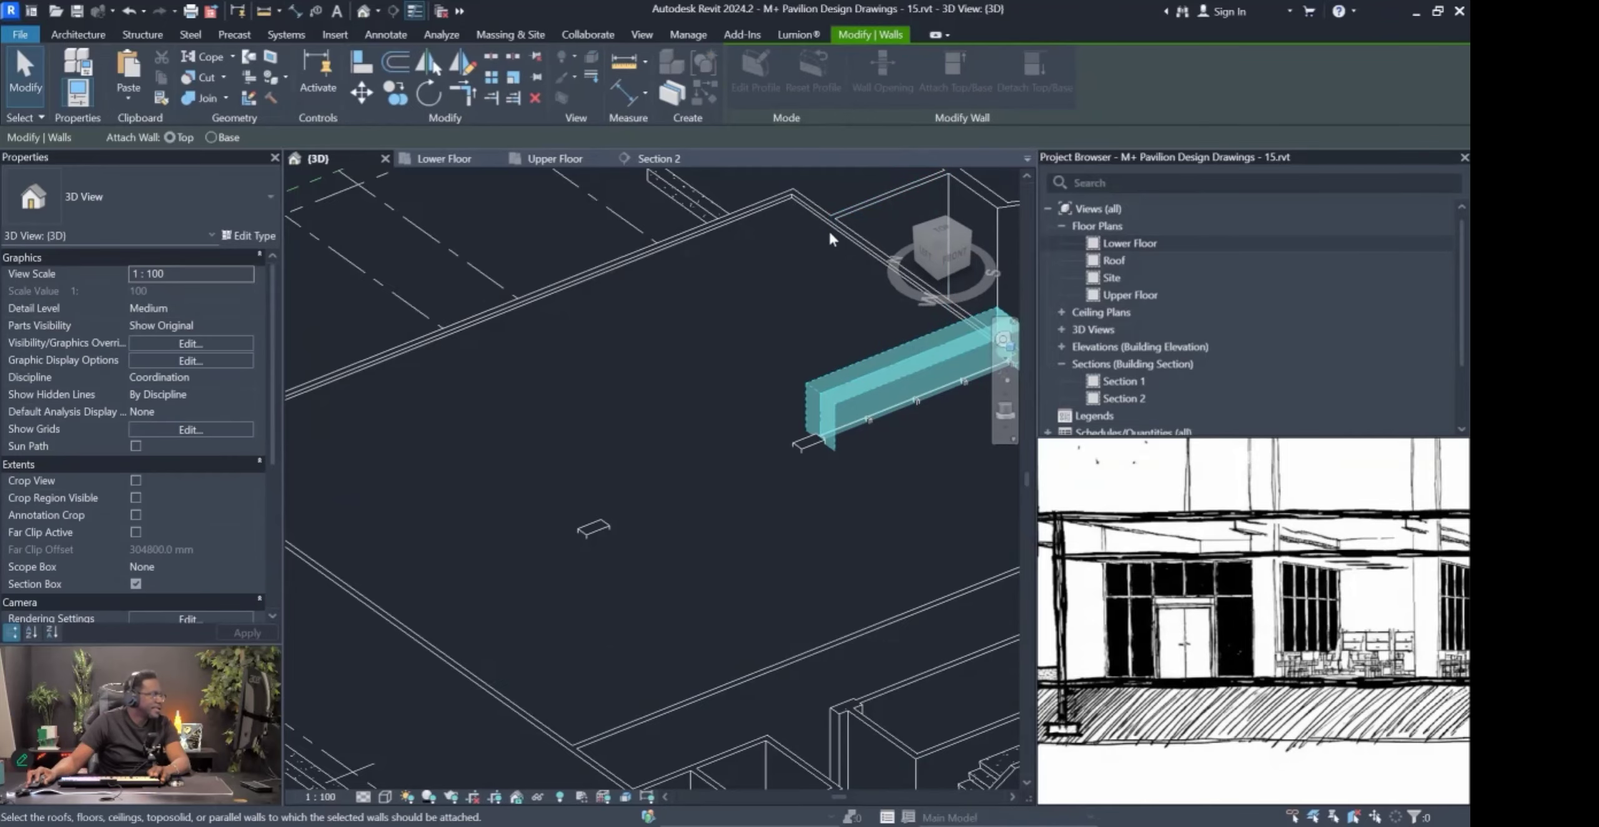
click(830, 232)
scroll(830, 234, down, 2)
click(1131, 780)
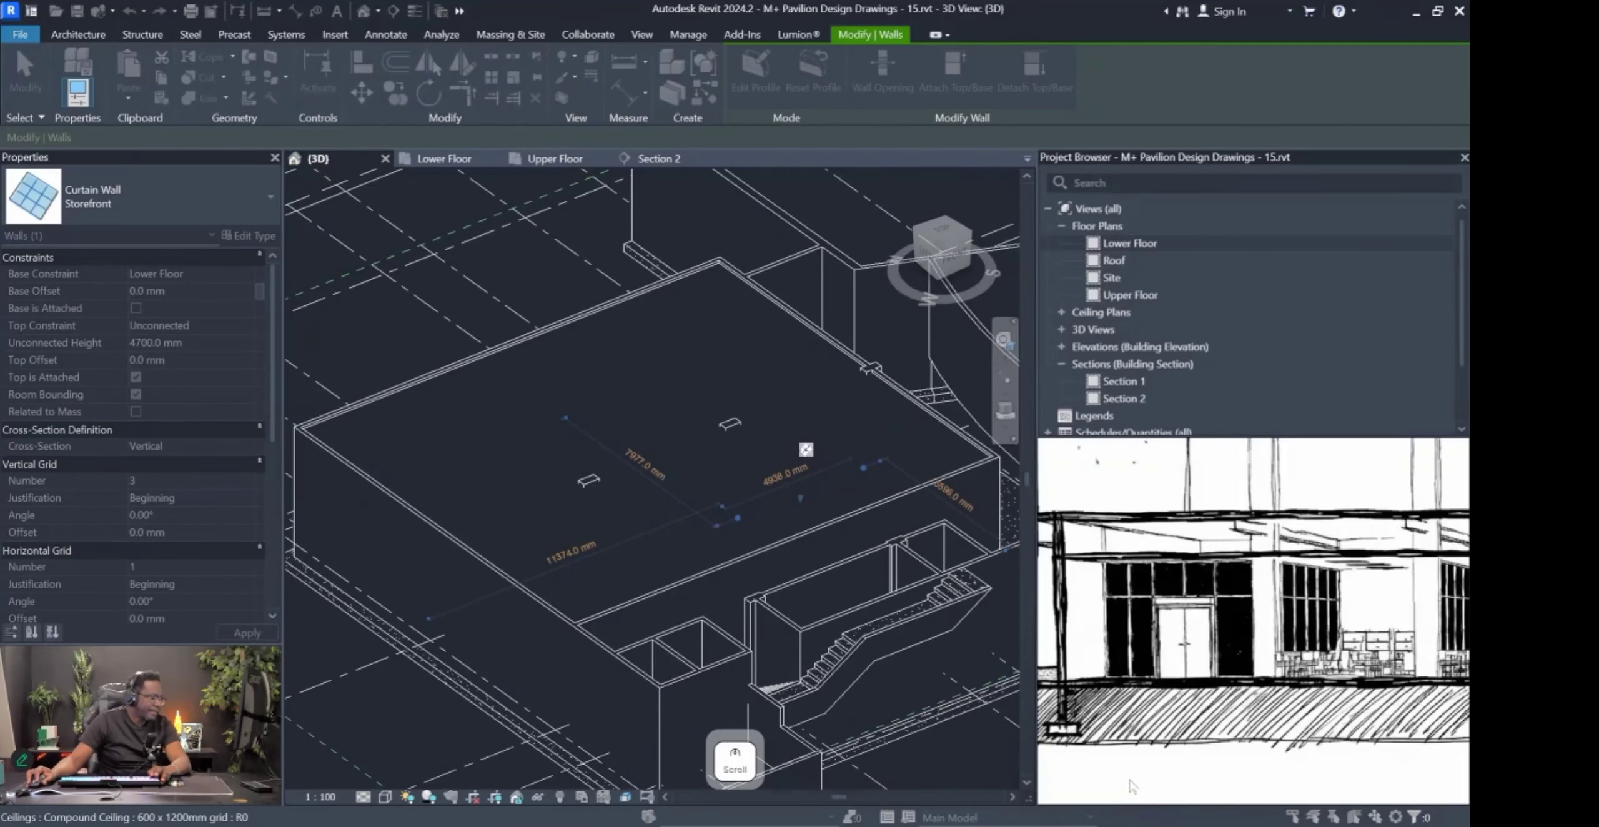
scroll(765, 544, down, 3)
key(Escape)
scroll(637, 569, up, 1)
scroll(625, 574, down, 2)
scroll(454, 623, down, 2)
click(492, 668)
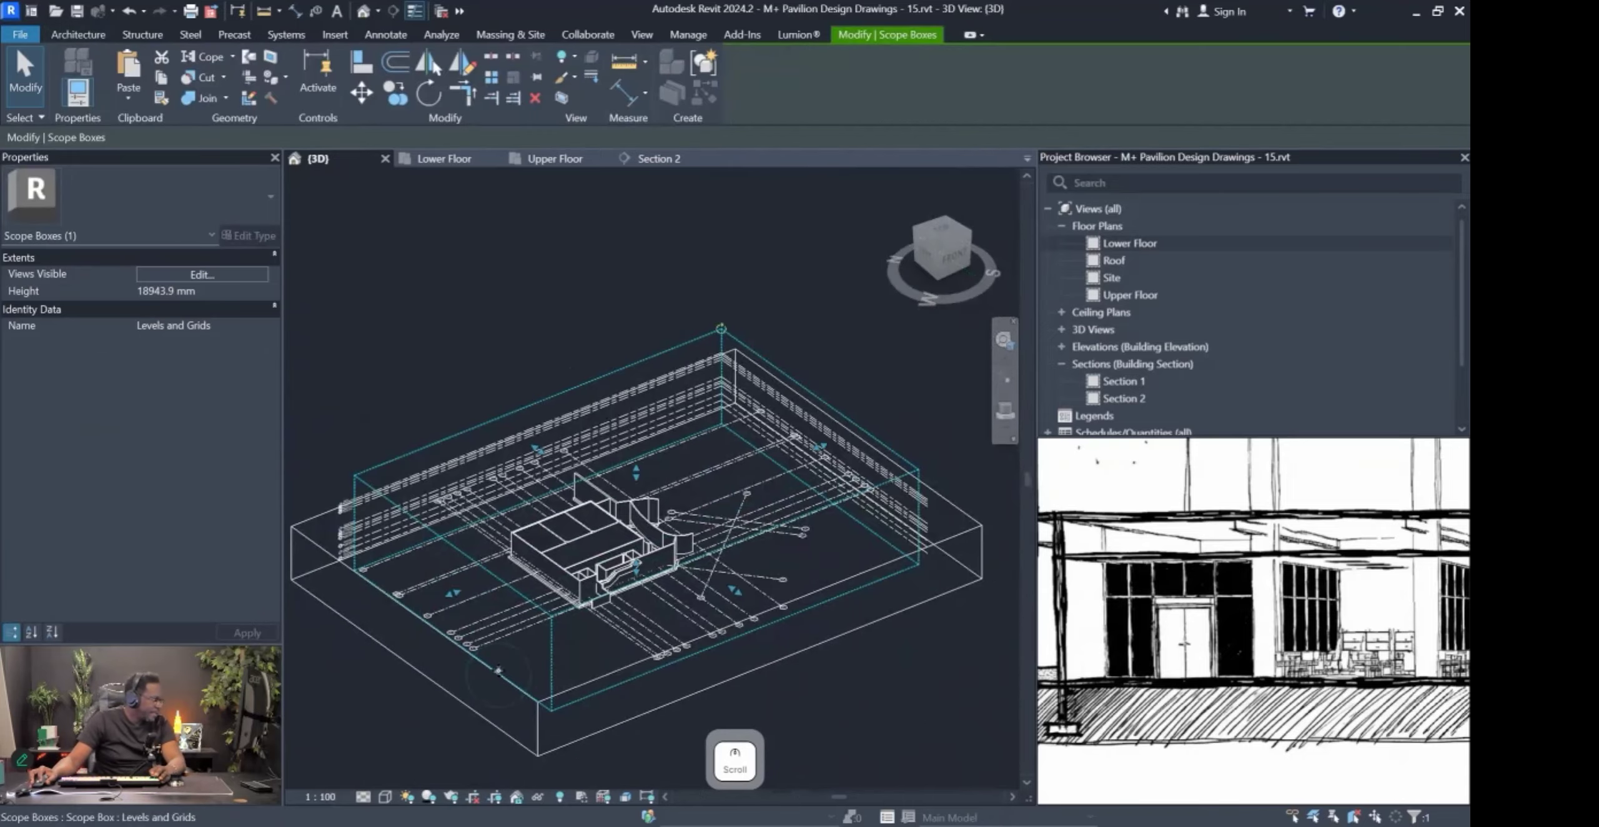
mouse_move(458, 592)
mouse_down()
mouse_move(600, 560)
mouse_move(465, 606)
mouse_up()
key(Escape)
key(Escape)
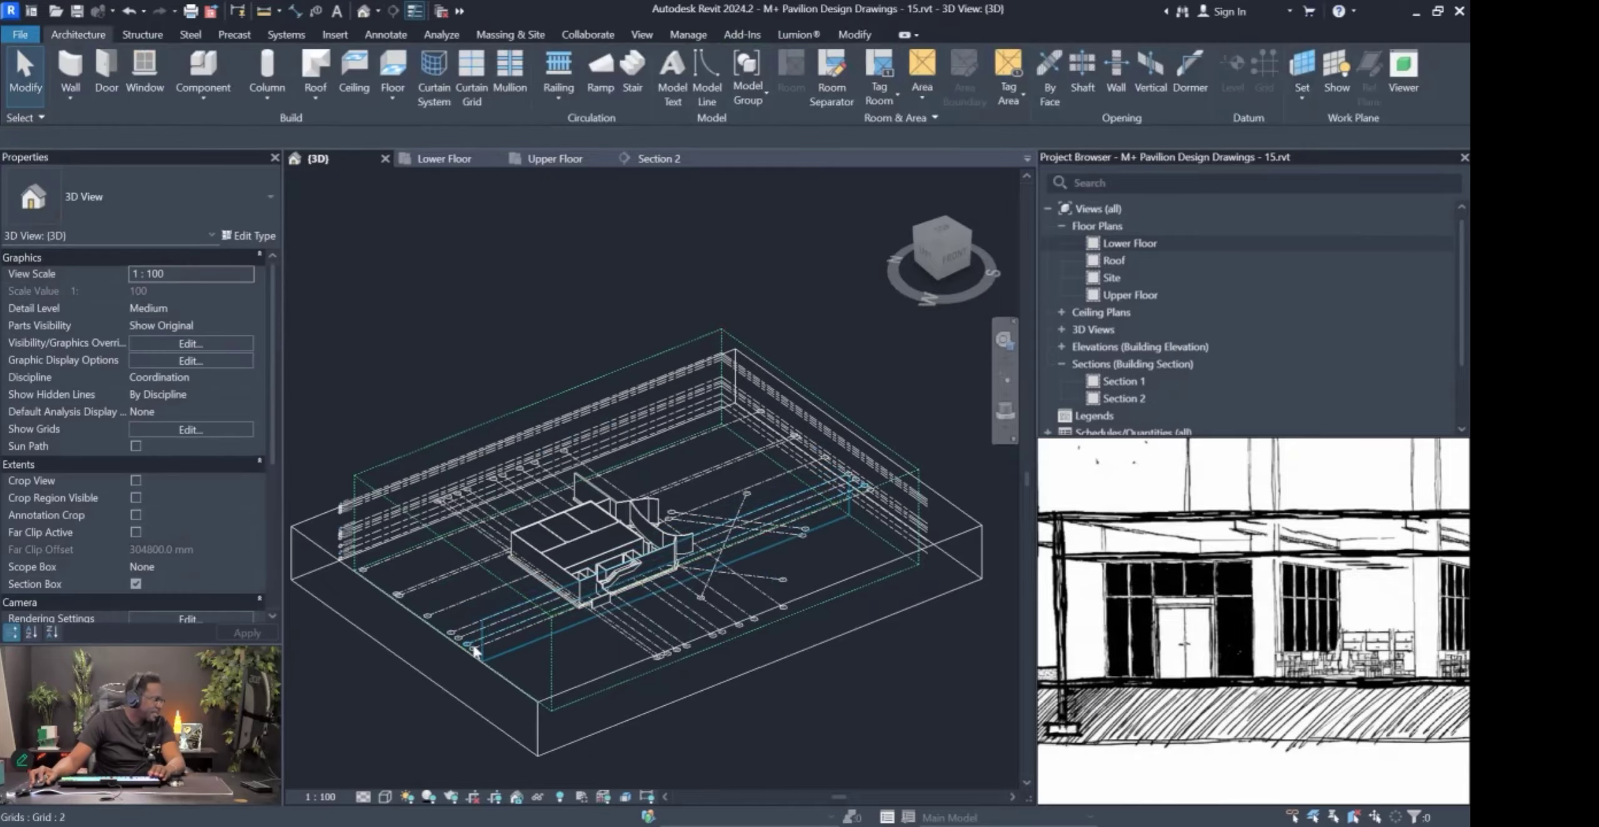
click(466, 703)
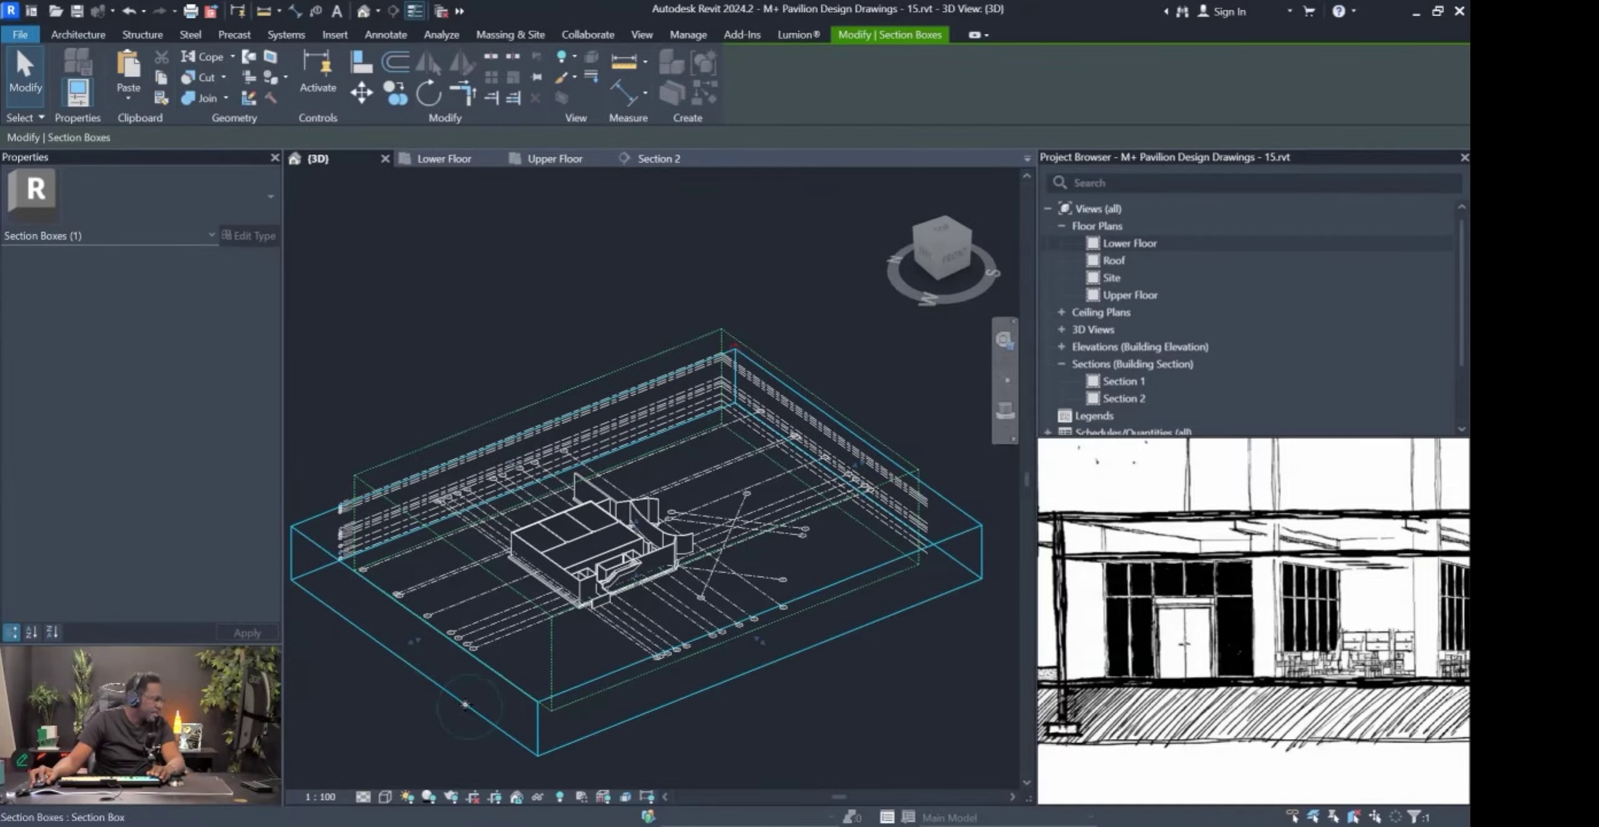
key(ctrl+z)
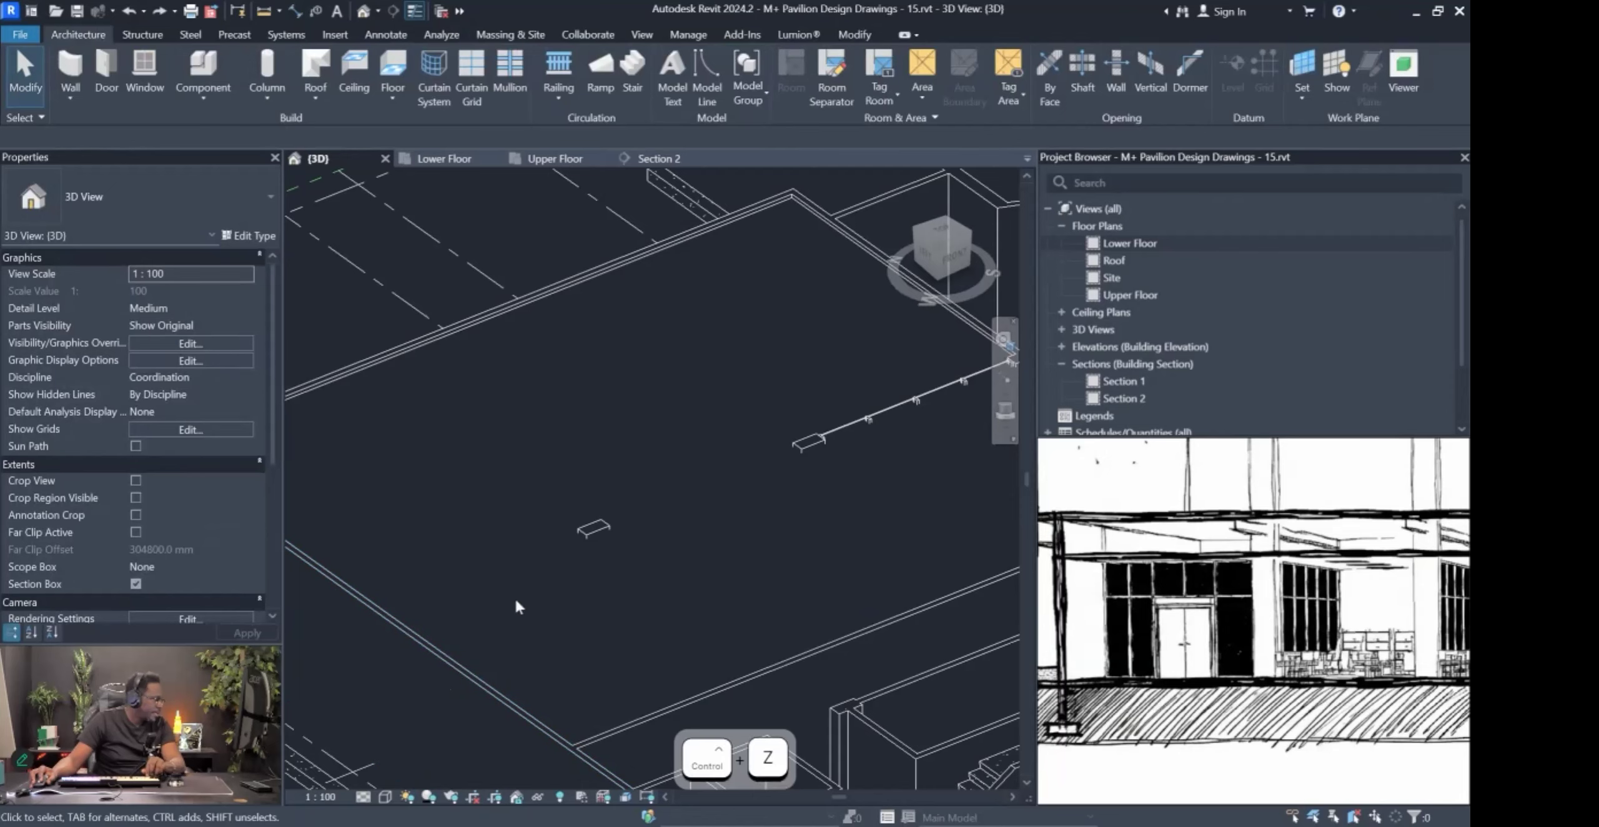
key(ctrl+y)
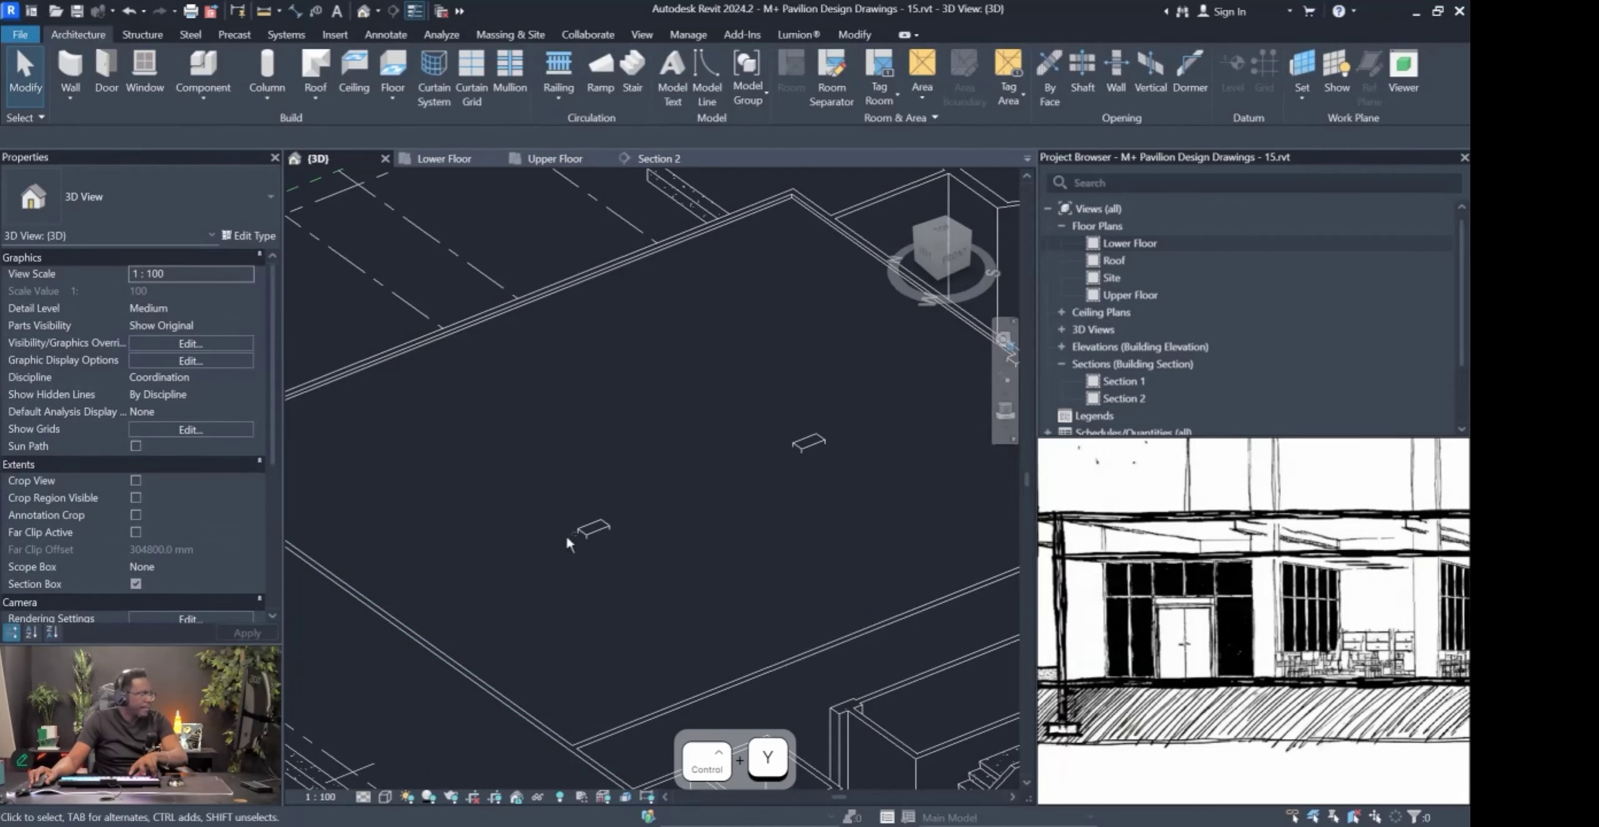
Pull one side of the section box in to cut through the lower-floor rooms, and raise its top above the building.
scroll(612, 448, down, 5)
key(Escape)
click(425, 700)
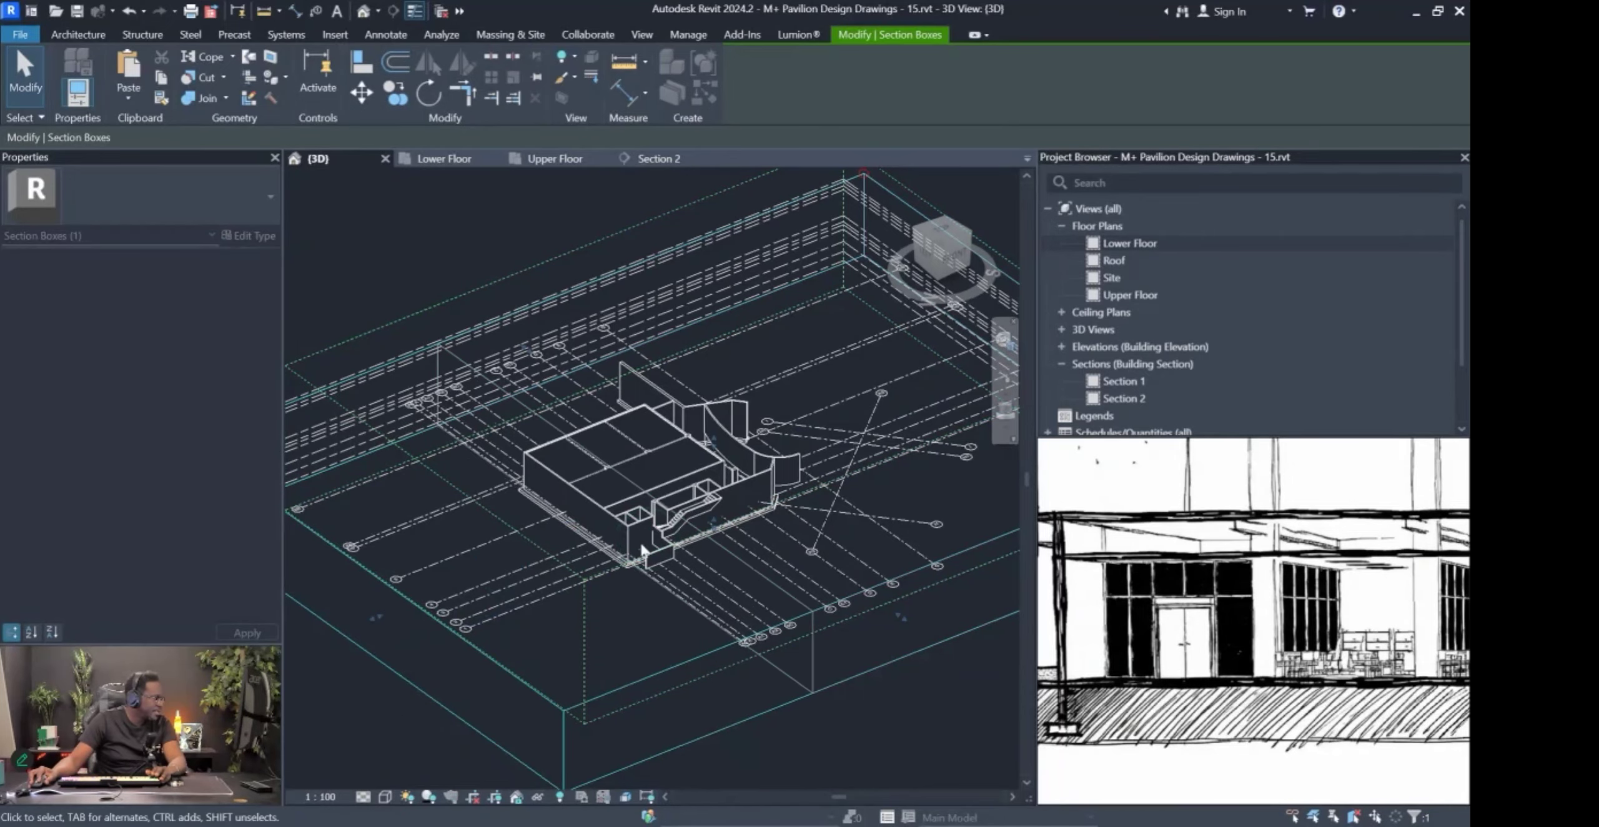
scroll(600, 546, up, 6)
scroll(631, 494, down, 6)
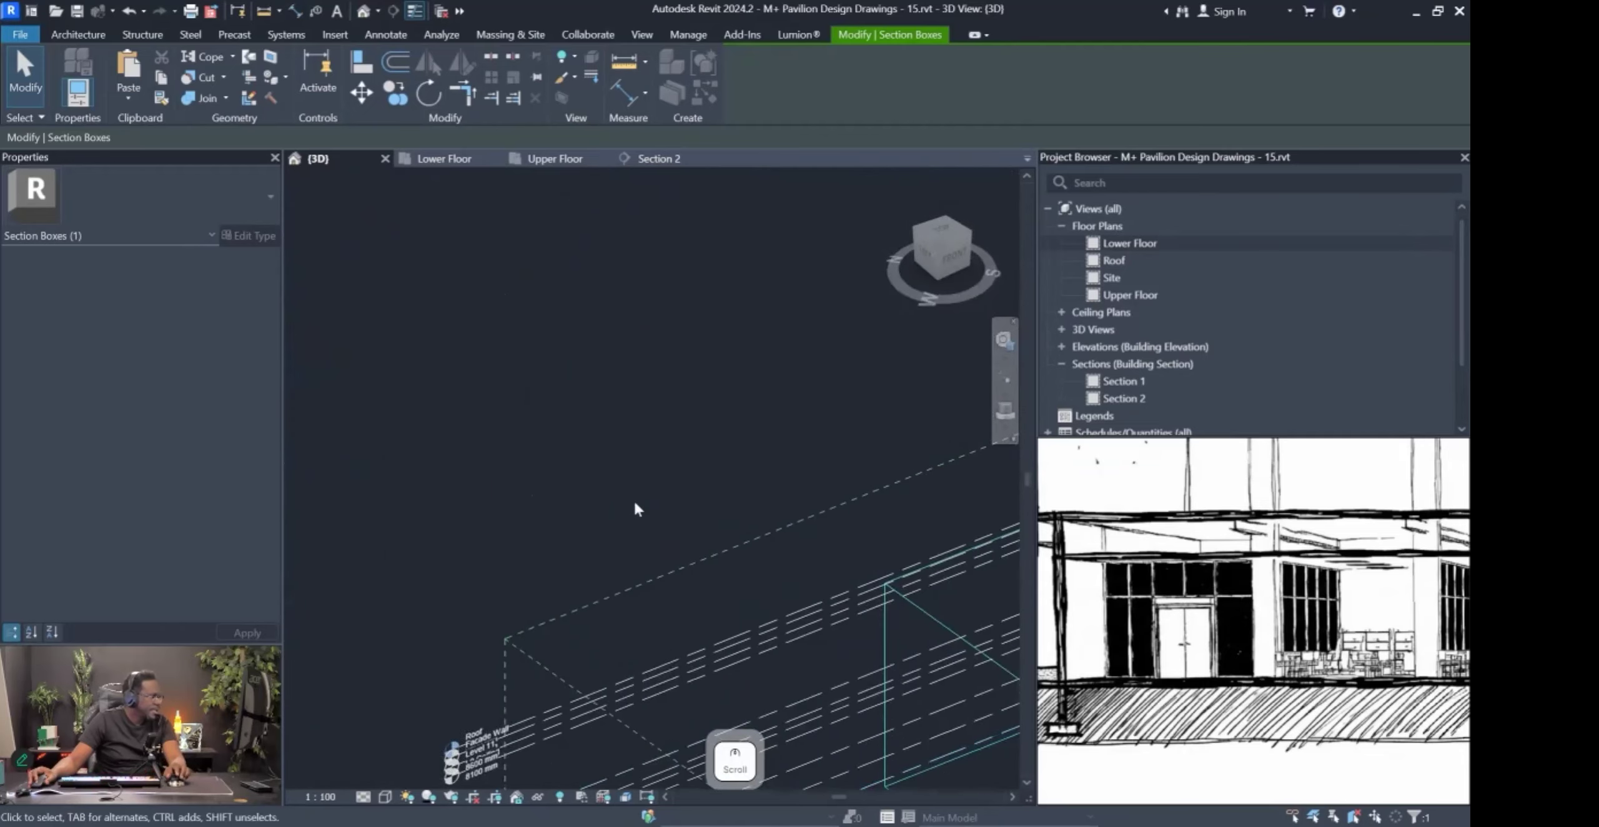
middle_drag(967, 667, 660, 553)
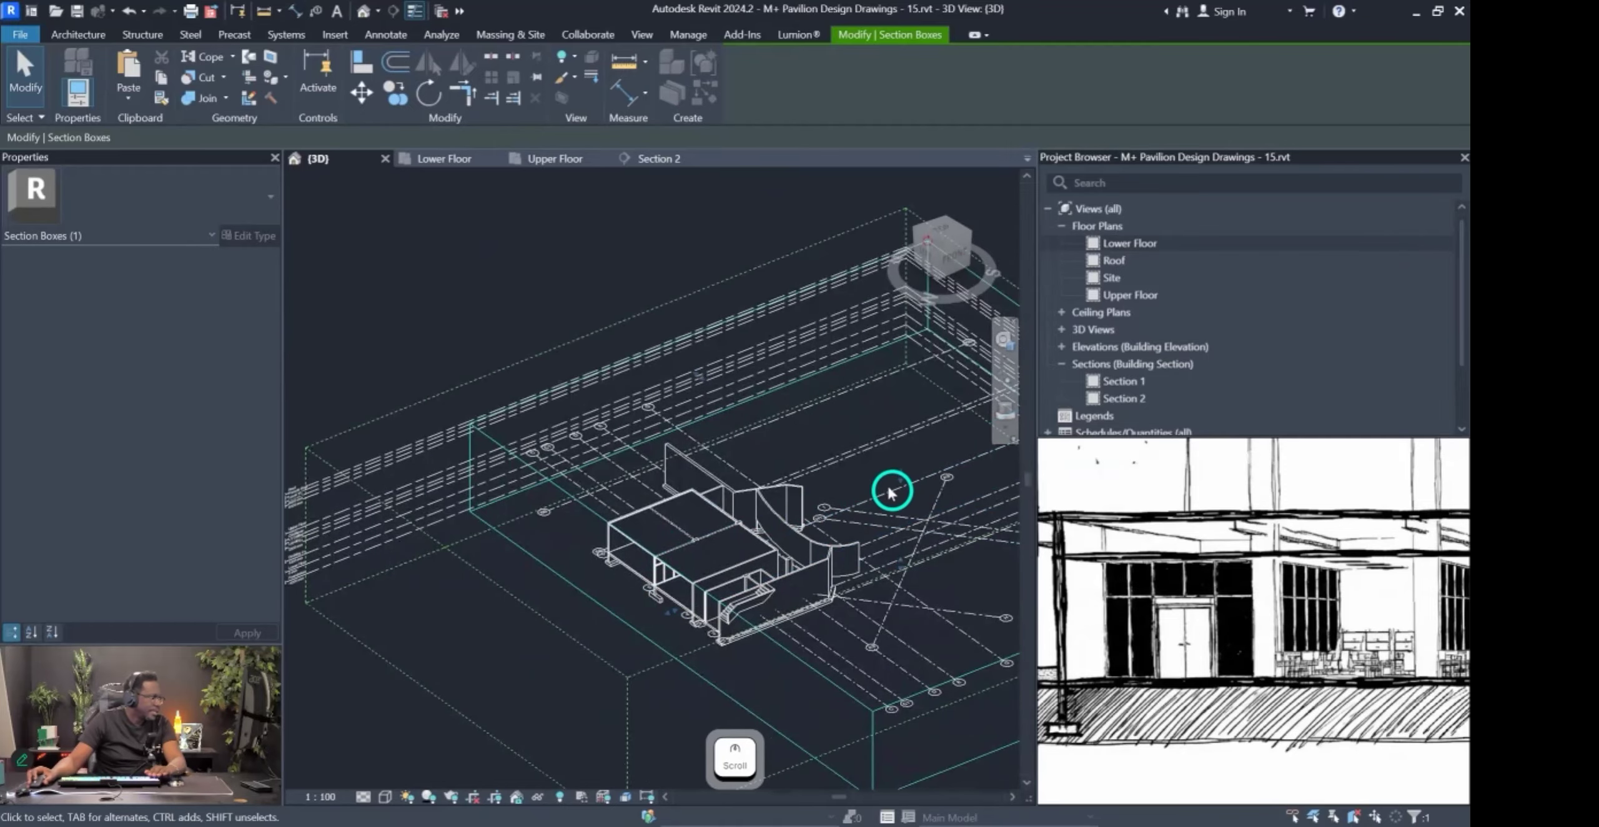
click(899, 481)
scroll(712, 597, up, 5)
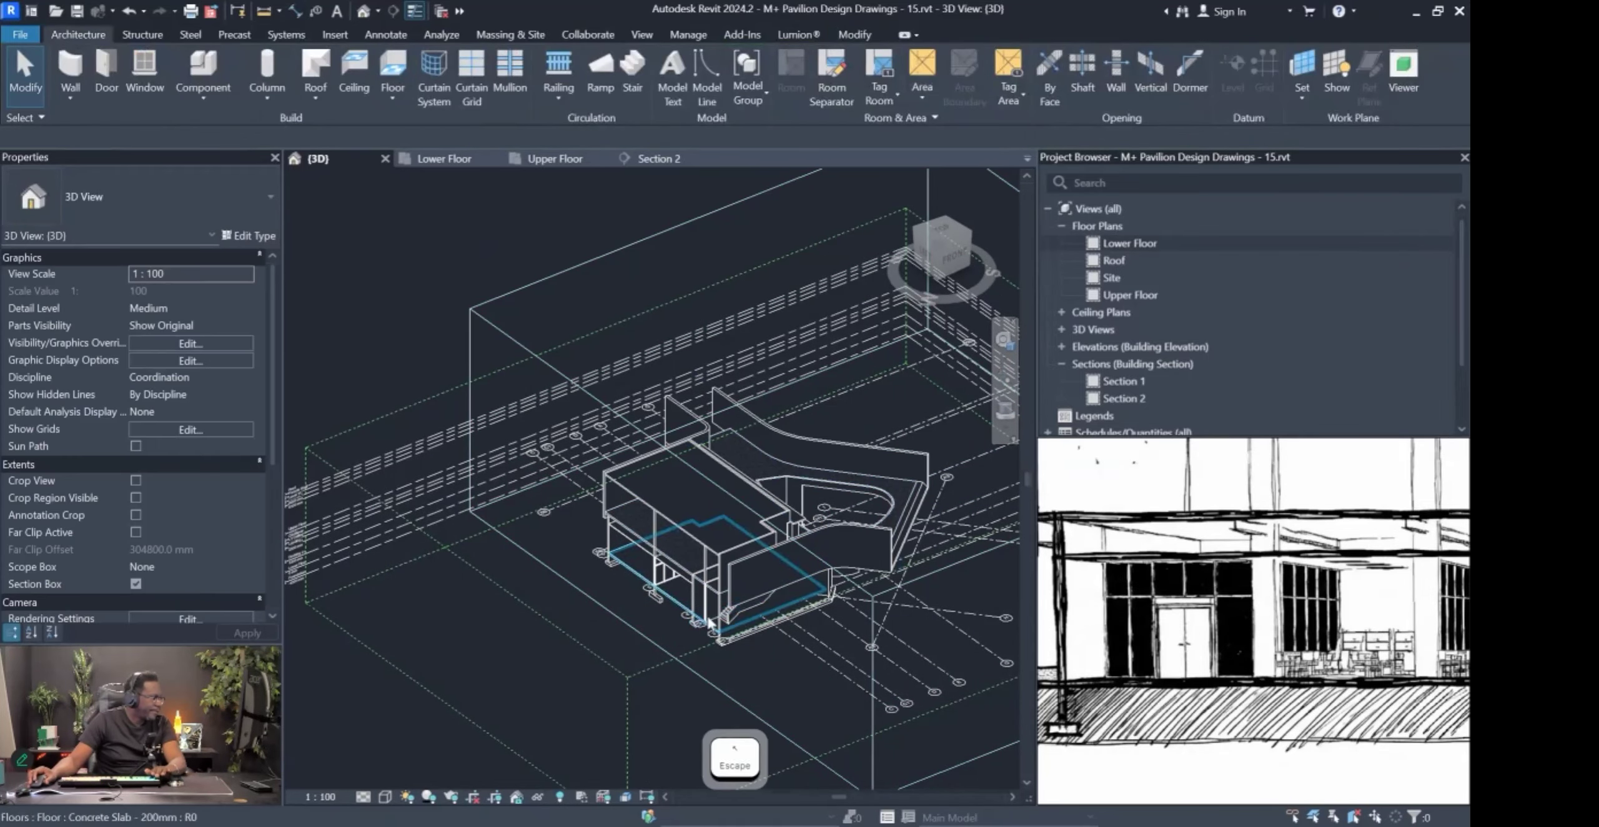
Inspect the tops of the Storefront partitions against the ceiling and slab through the cut side of the building.
shift+middle_drag(712, 597, 748, 483)
scroll(683, 454, up, 3)
scroll(682, 453, up, 3)
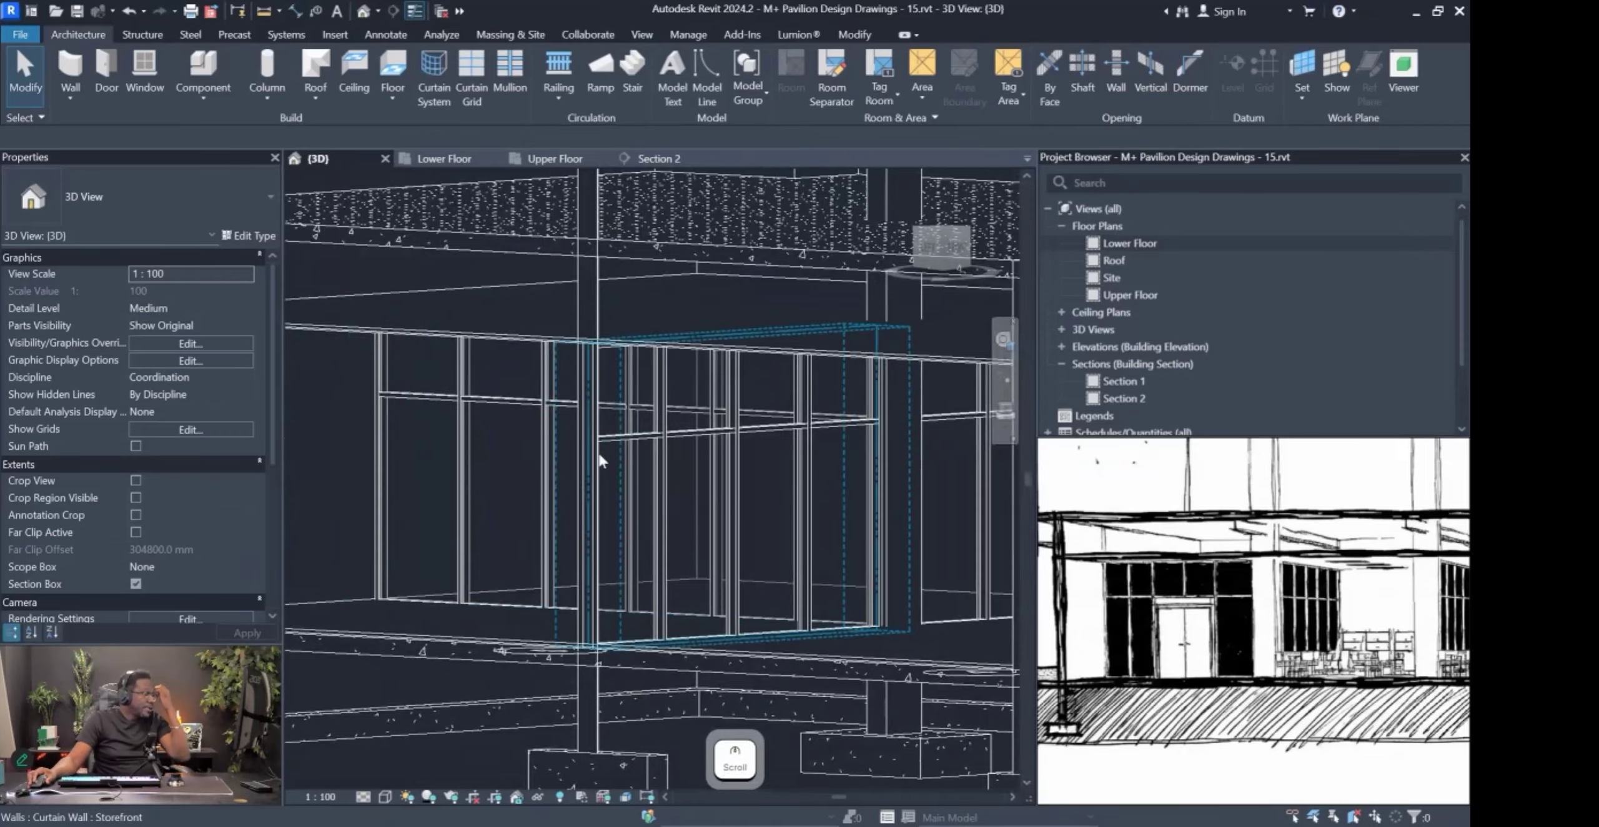
scroll(597, 495, down, 2)
shift+middle_drag(610, 482, 614, 246)
shift+middle_drag(753, 265, 707, 627)
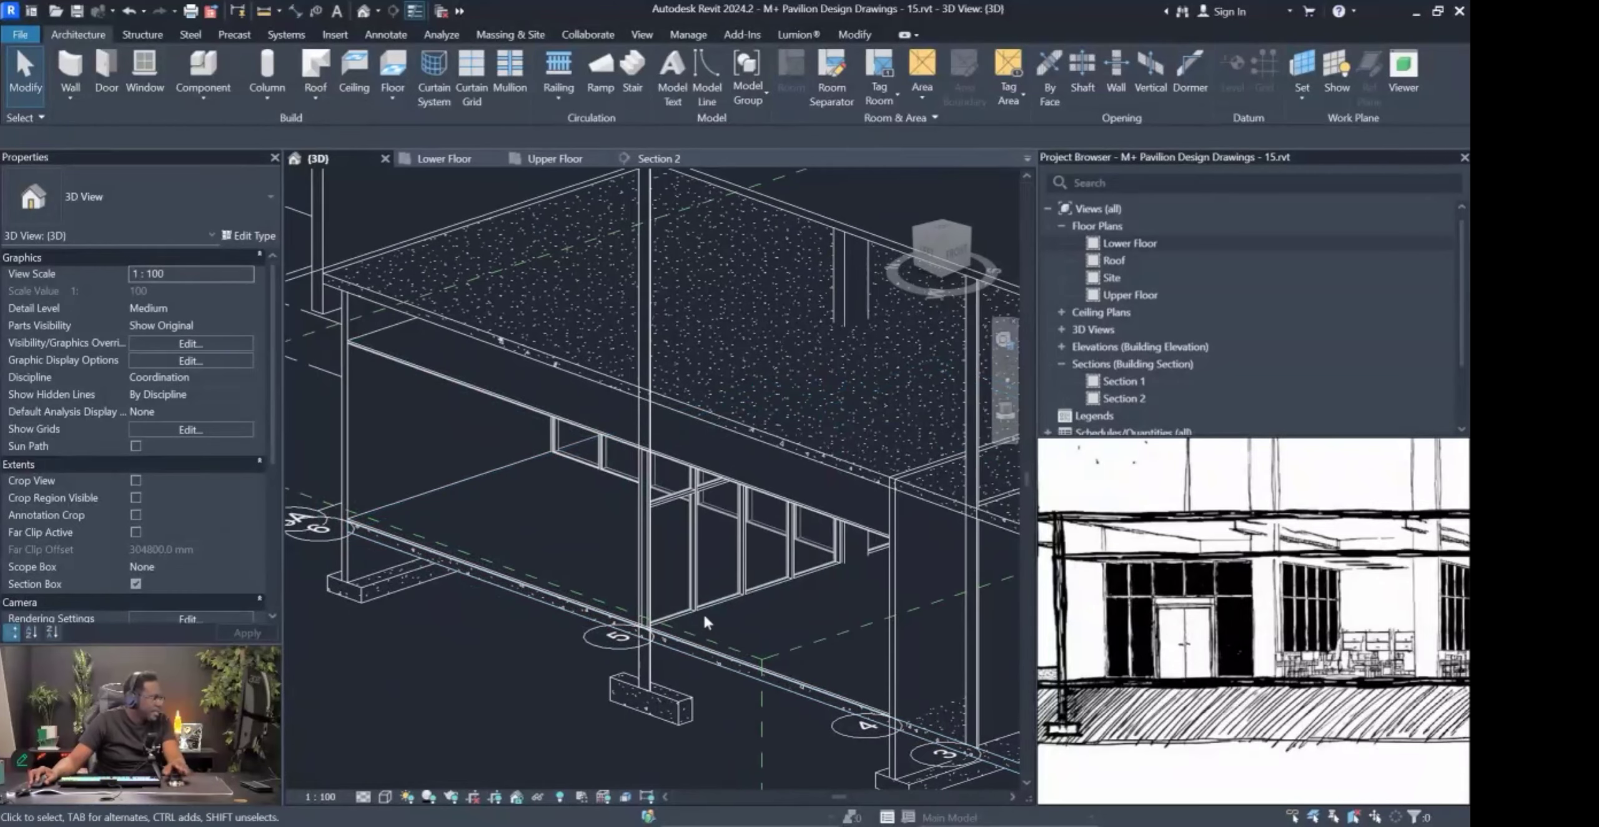
Select the Storefront wall beside grid 5 to check its constraints, and view the whole sectioned building from the opposite side.
key(Tab)
key(Tab)
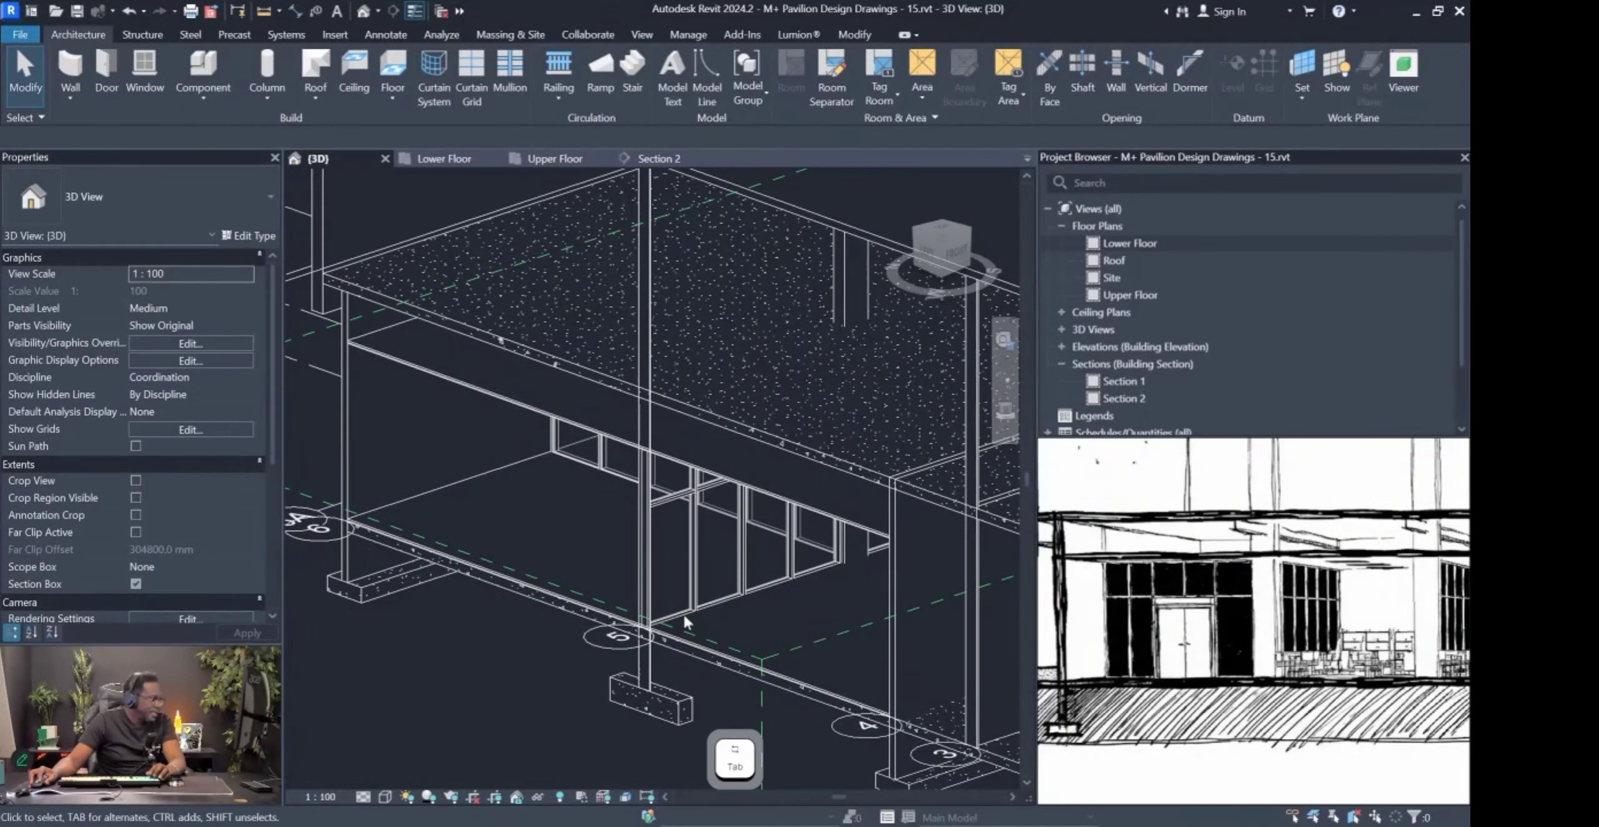
click(692, 614)
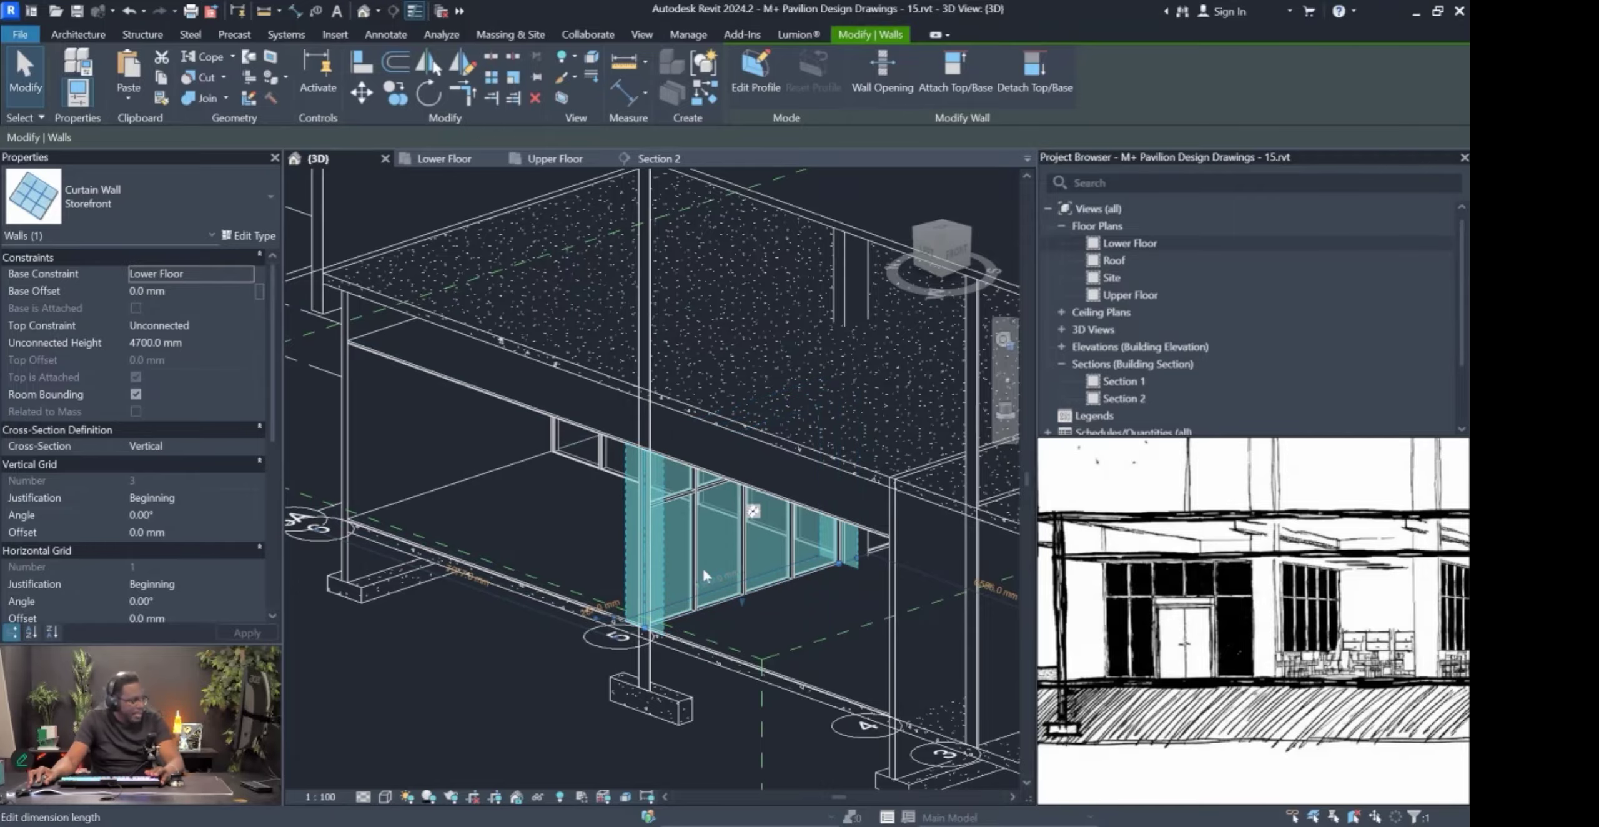
shift+middle_drag(732, 564, 678, 537)
scroll(678, 538, down, 5)
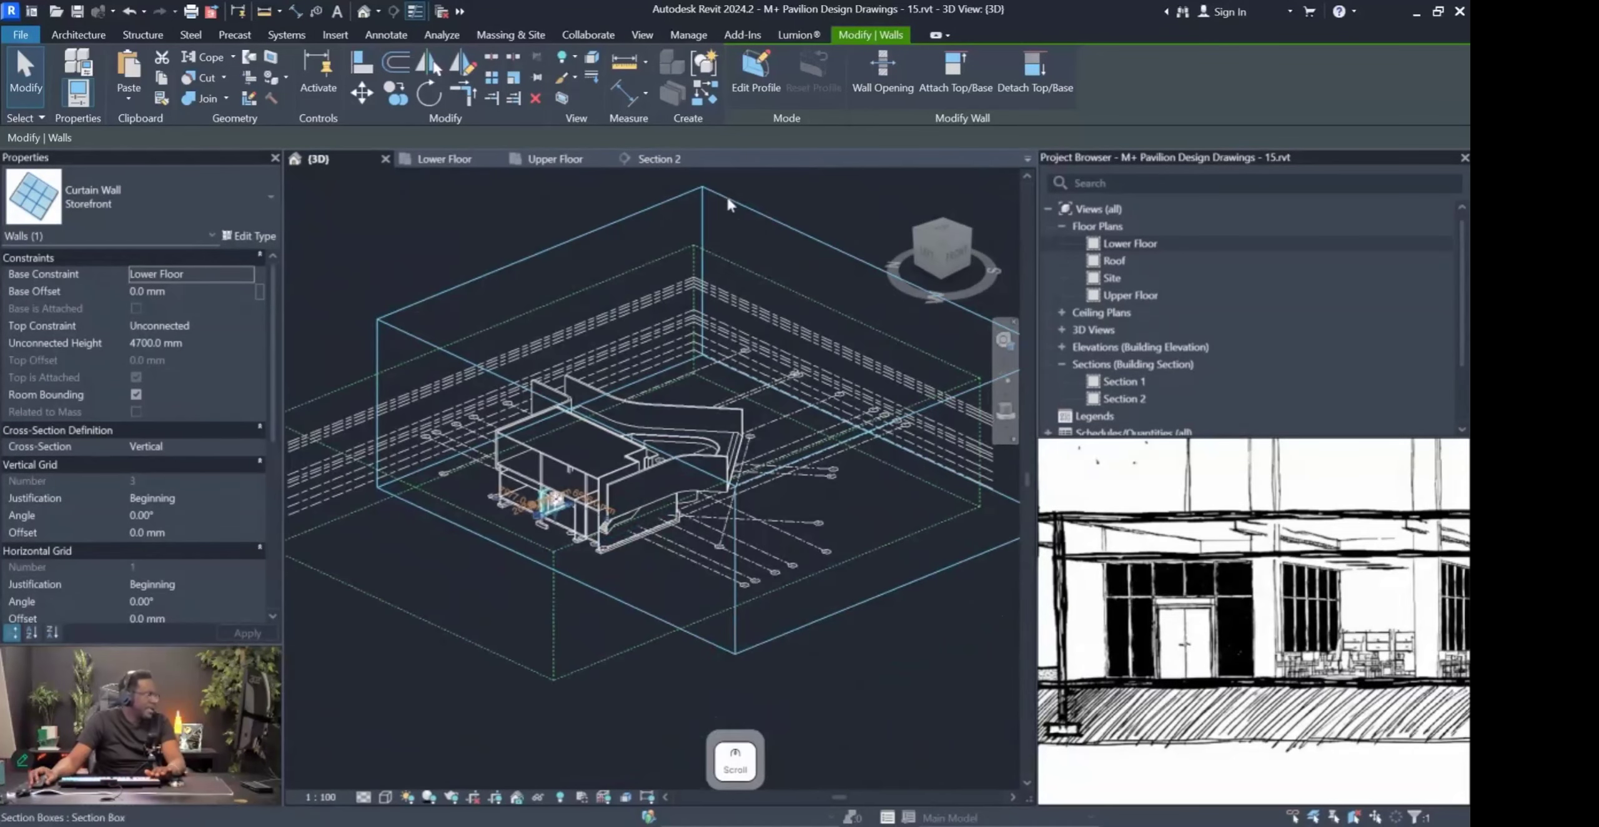
key(Escape)
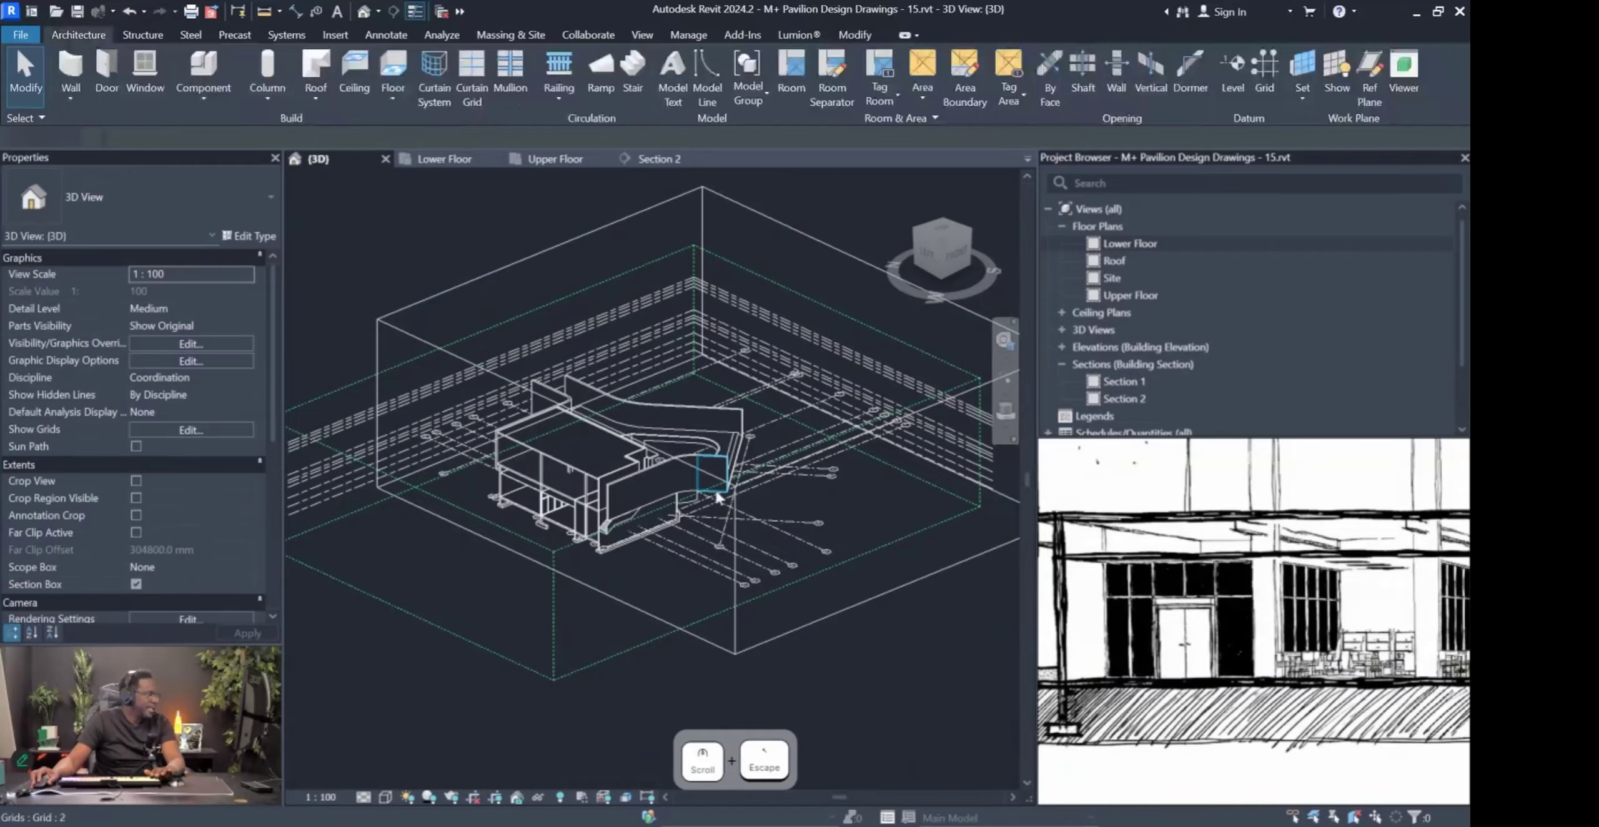
shift+middle_drag(718, 496, 577, 518)
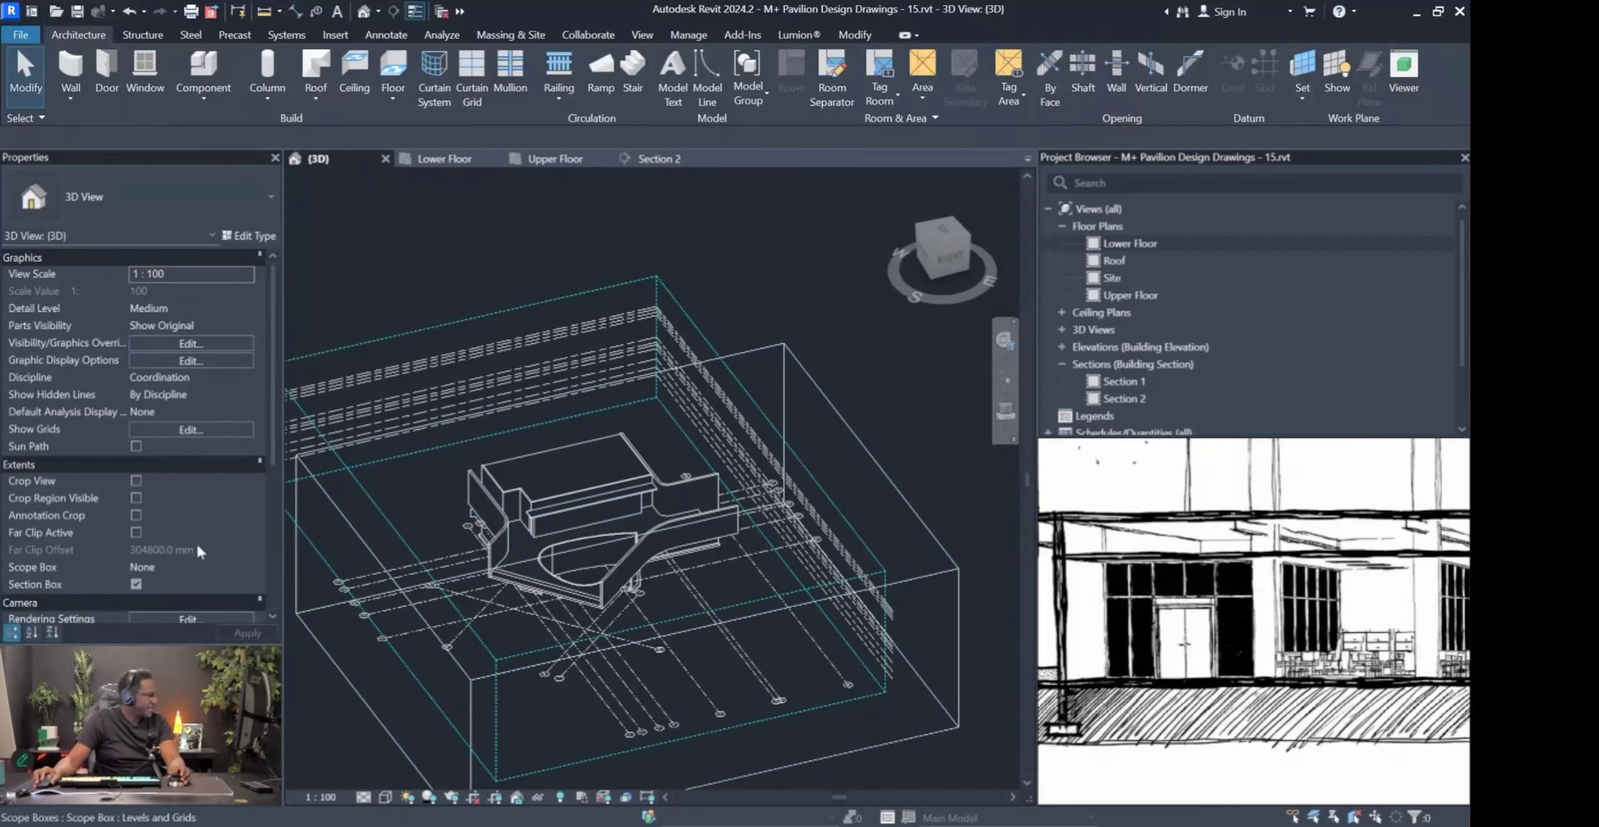
Turn off the section box in the 3D view so the whole pavilion shows uncut.
scroll(222, 526, down, 3)
click(136, 446)
shift+middle_drag(725, 215, 388, 800)
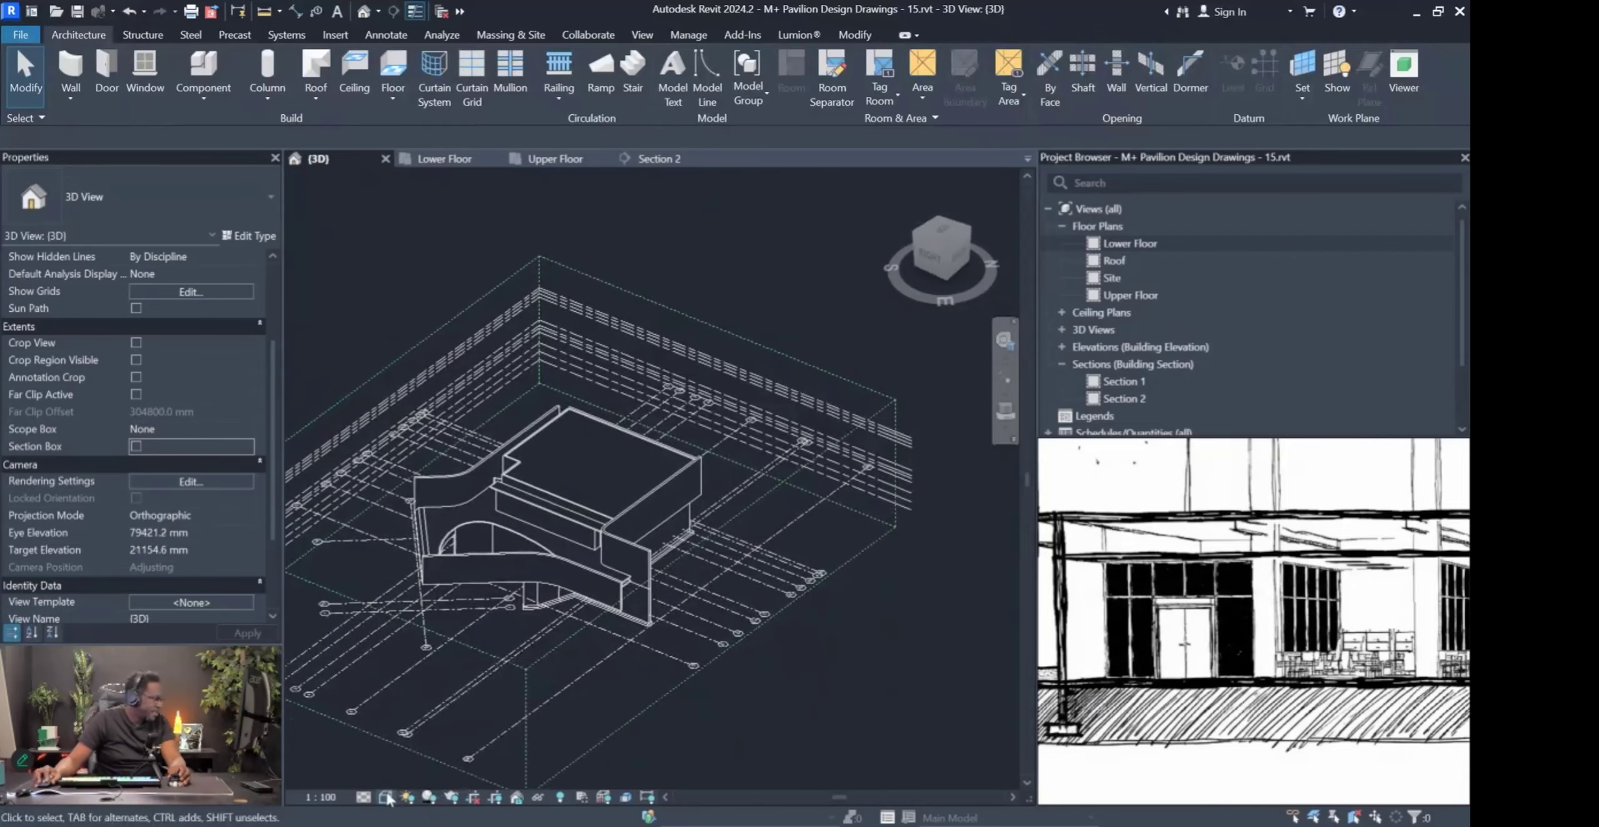
Examine the lower-floor partitions and patio slab in Wireframe, and return the 3D view to the Hidden Line style.
click(386, 798)
click(431, 710)
shift+middle_drag(464, 684, 809, 651)
scroll(808, 653, up, 3)
scroll(808, 653, up, 6)
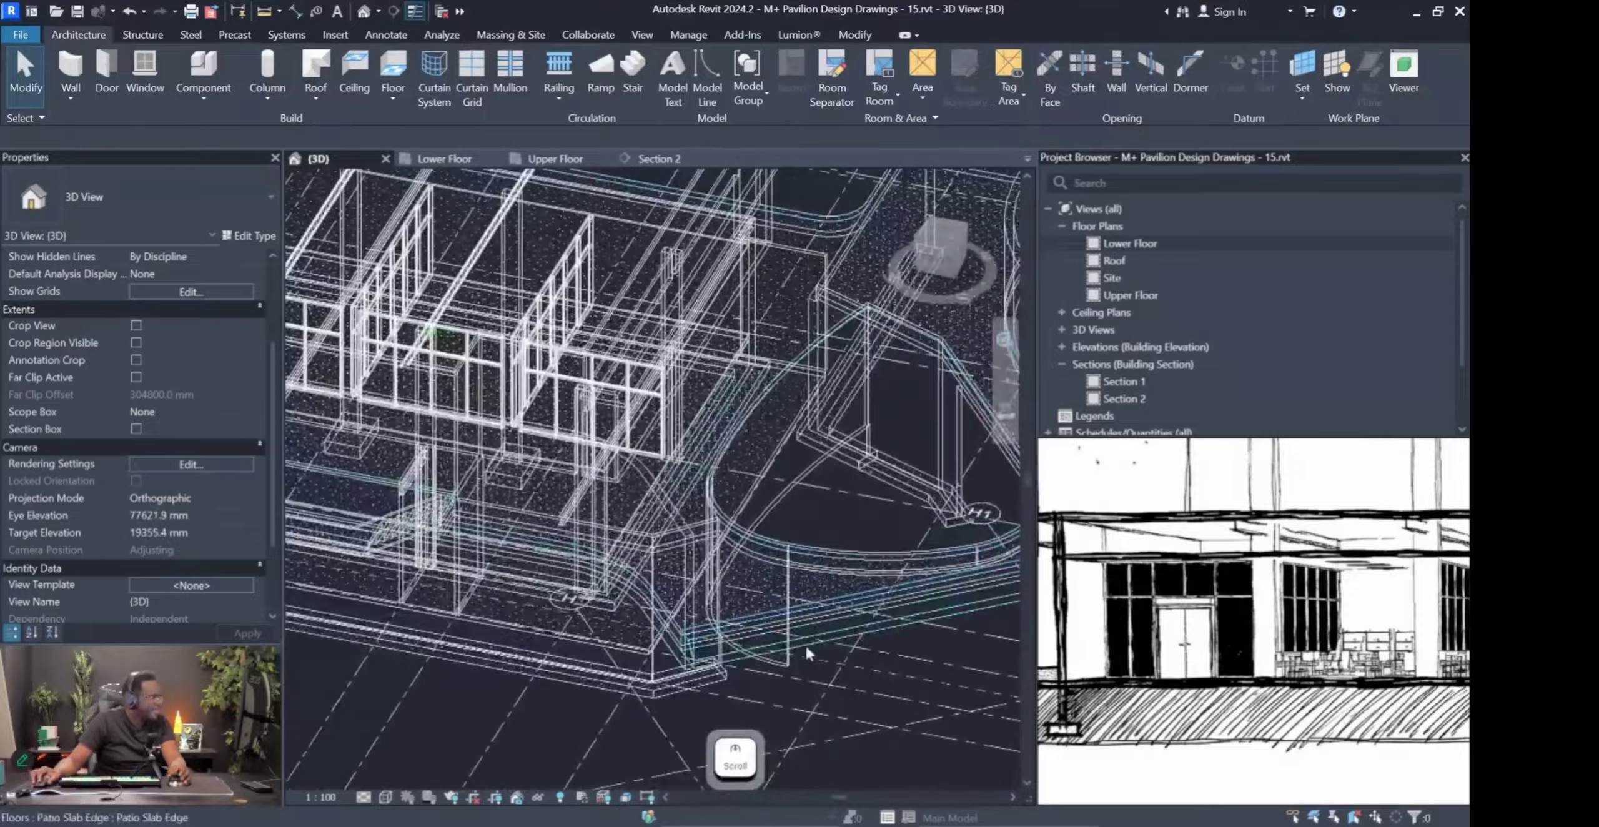
scroll(805, 653, down, 5)
shift+middle_drag(807, 653, 827, 654)
click(386, 797)
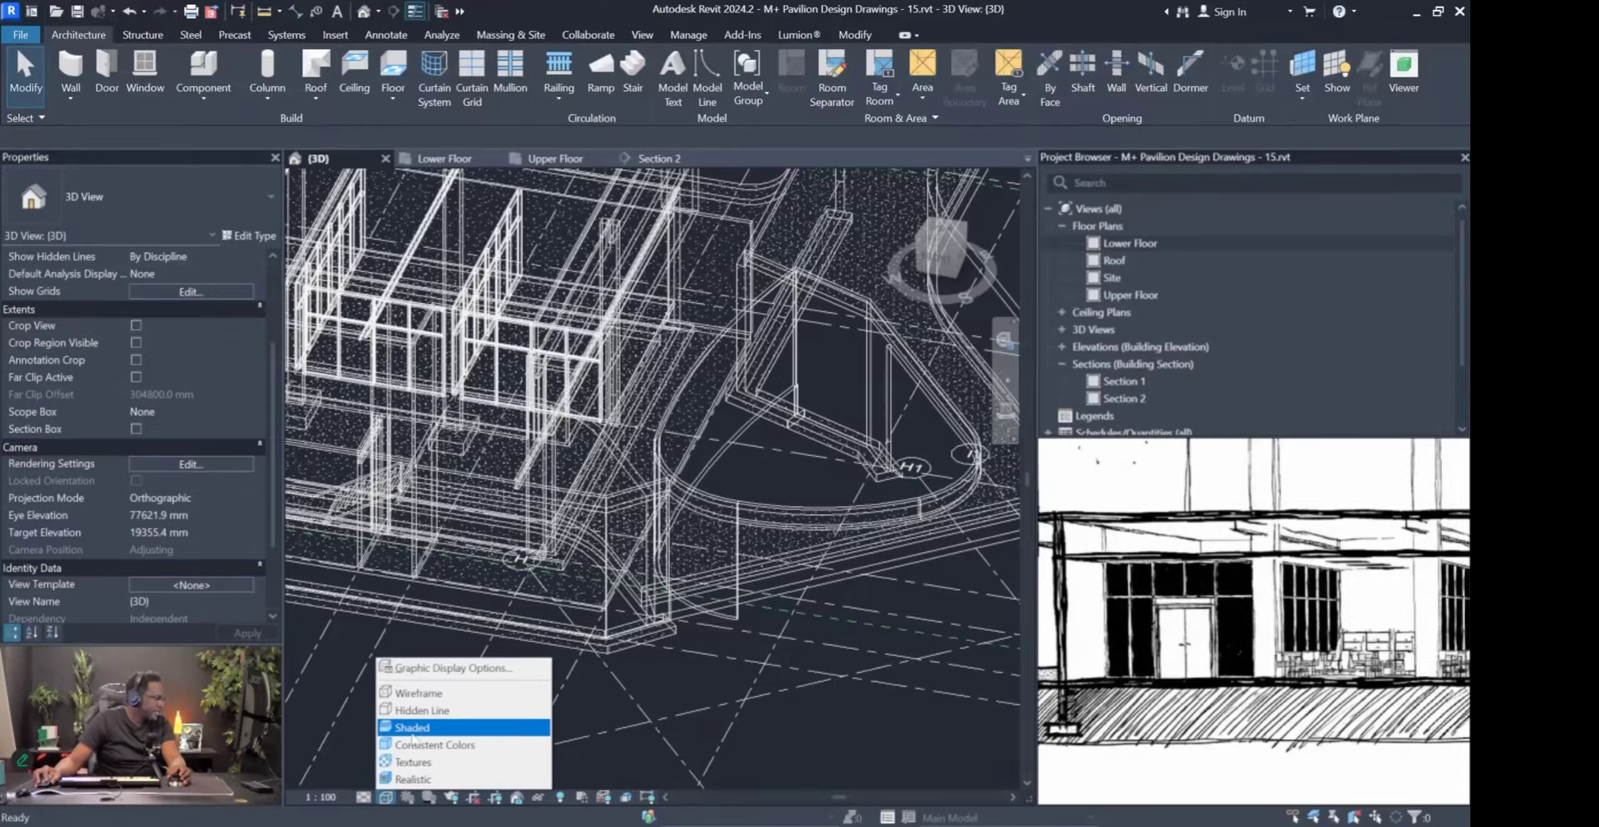
click(438, 710)
shift+middle_drag(567, 705, 744, 324)
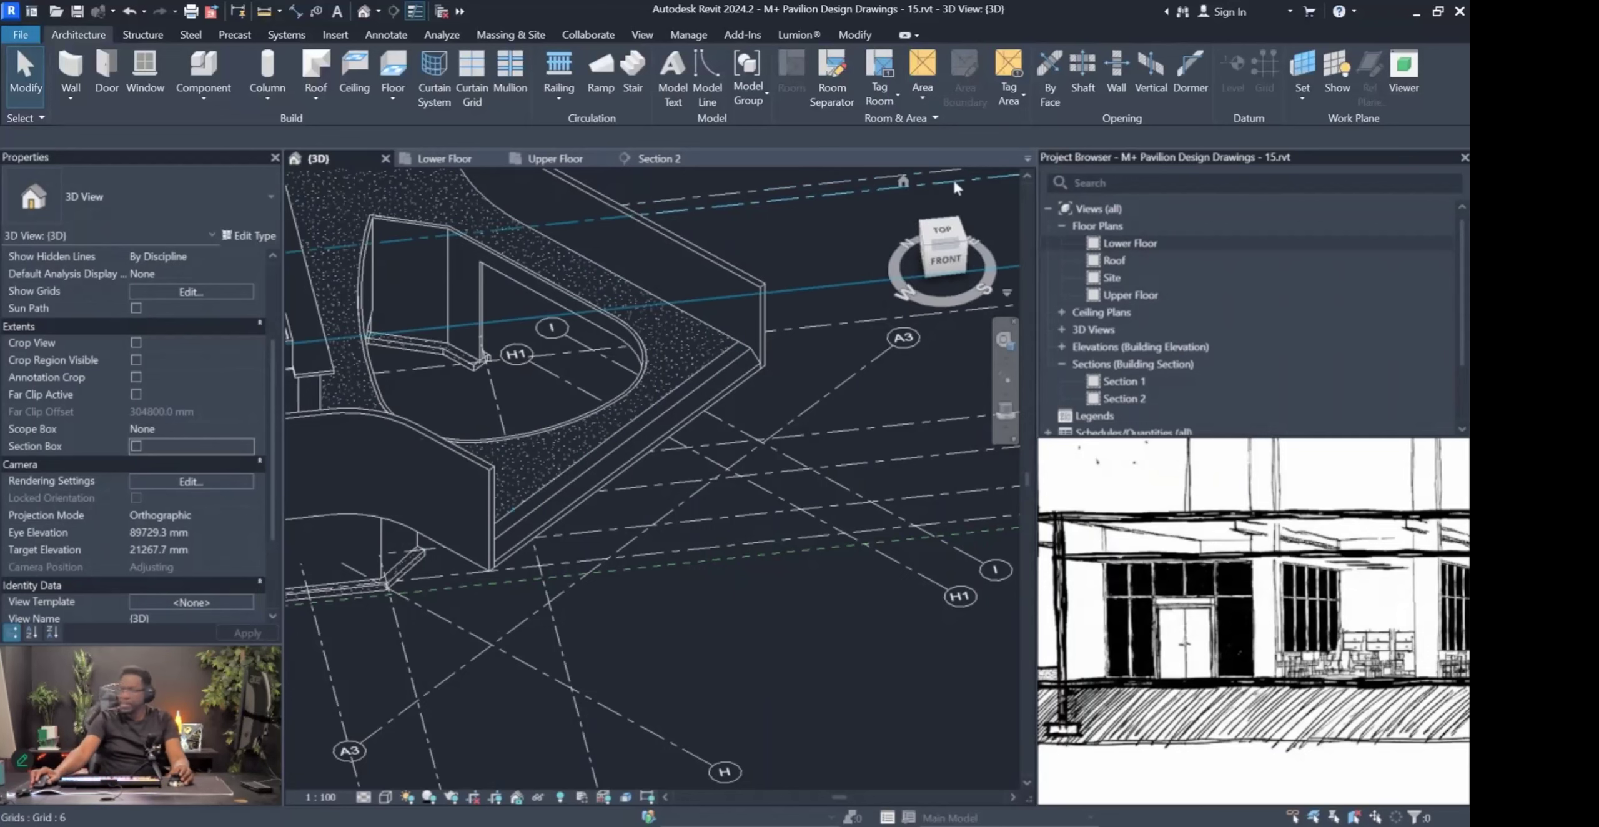
On the Upper Floor plan, sketch a Glass Panel - Bottom Fill railing about 16236 mm long along the patio slab edge parallel to grid A3.
double_click(1114, 295)
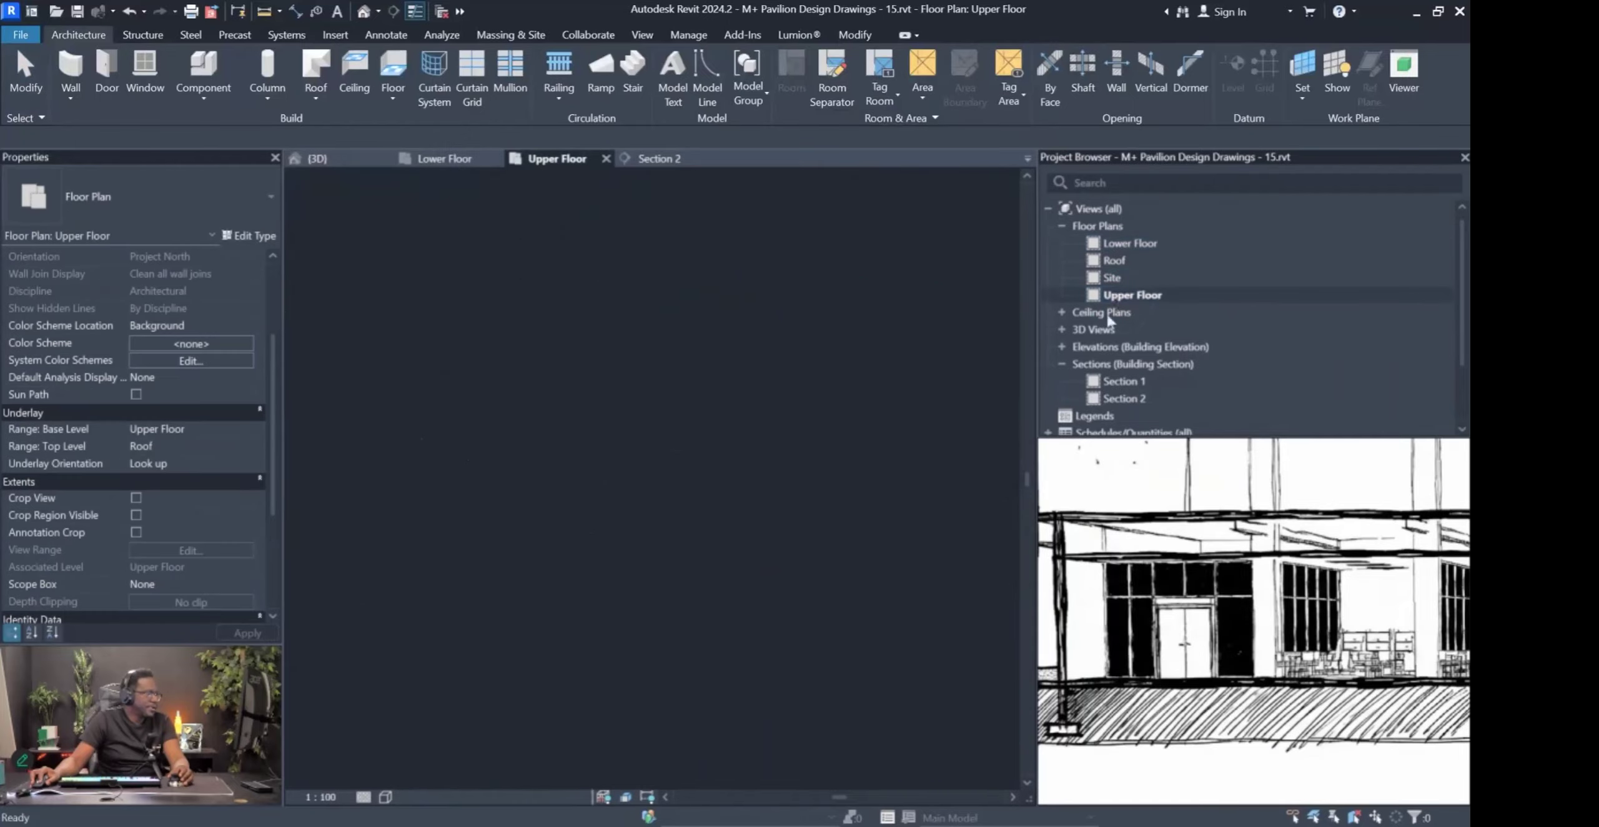
scroll(812, 493, down, 2)
scroll(880, 514, up, 2)
middle_drag(882, 524, 650, 371)
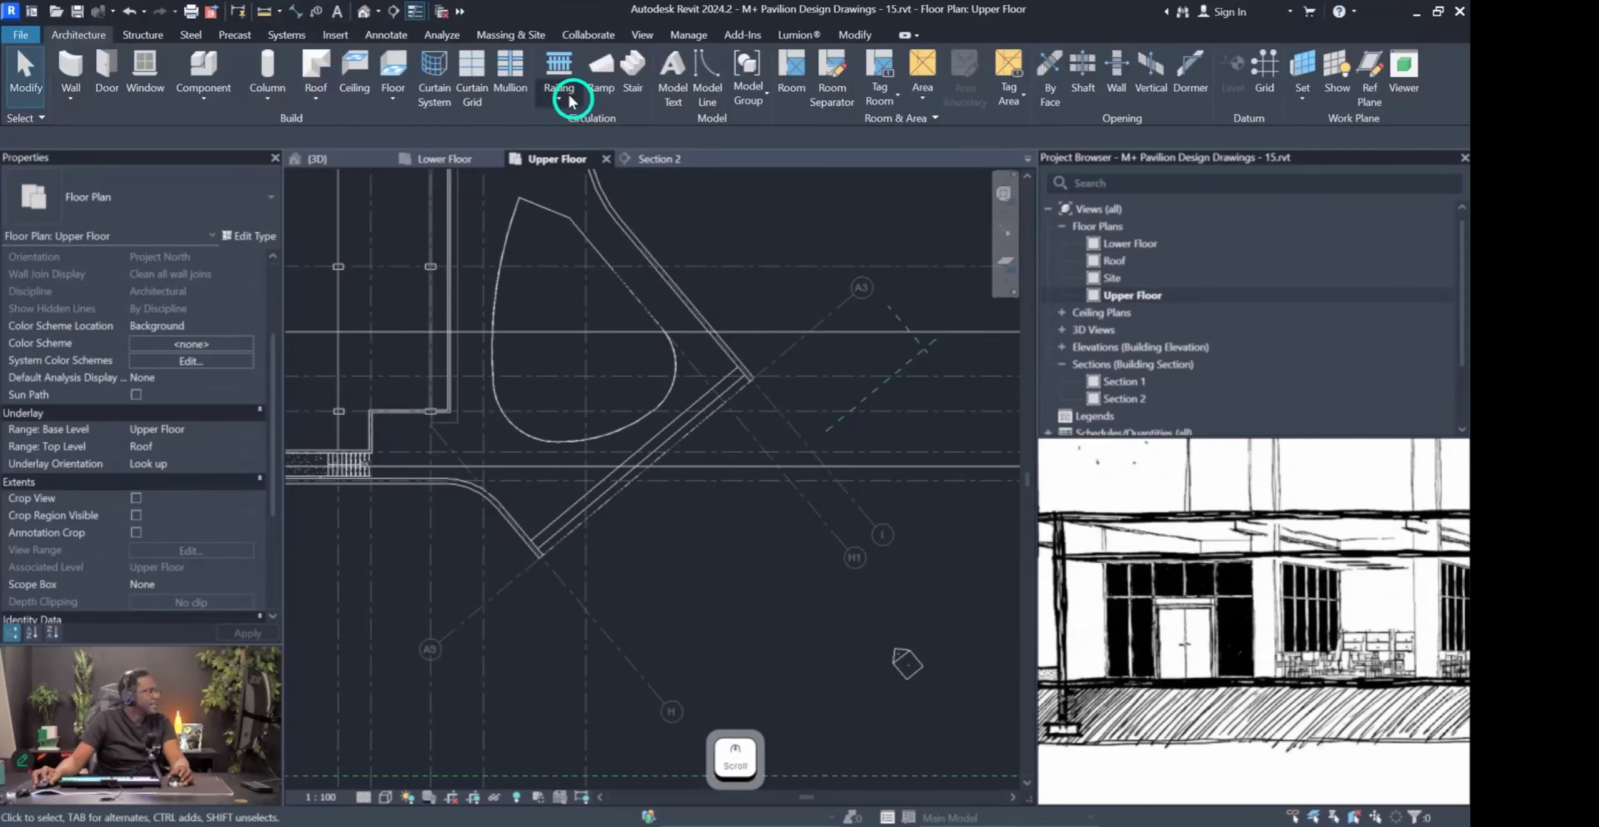
click(570, 101)
scroll(814, 277, up, 4)
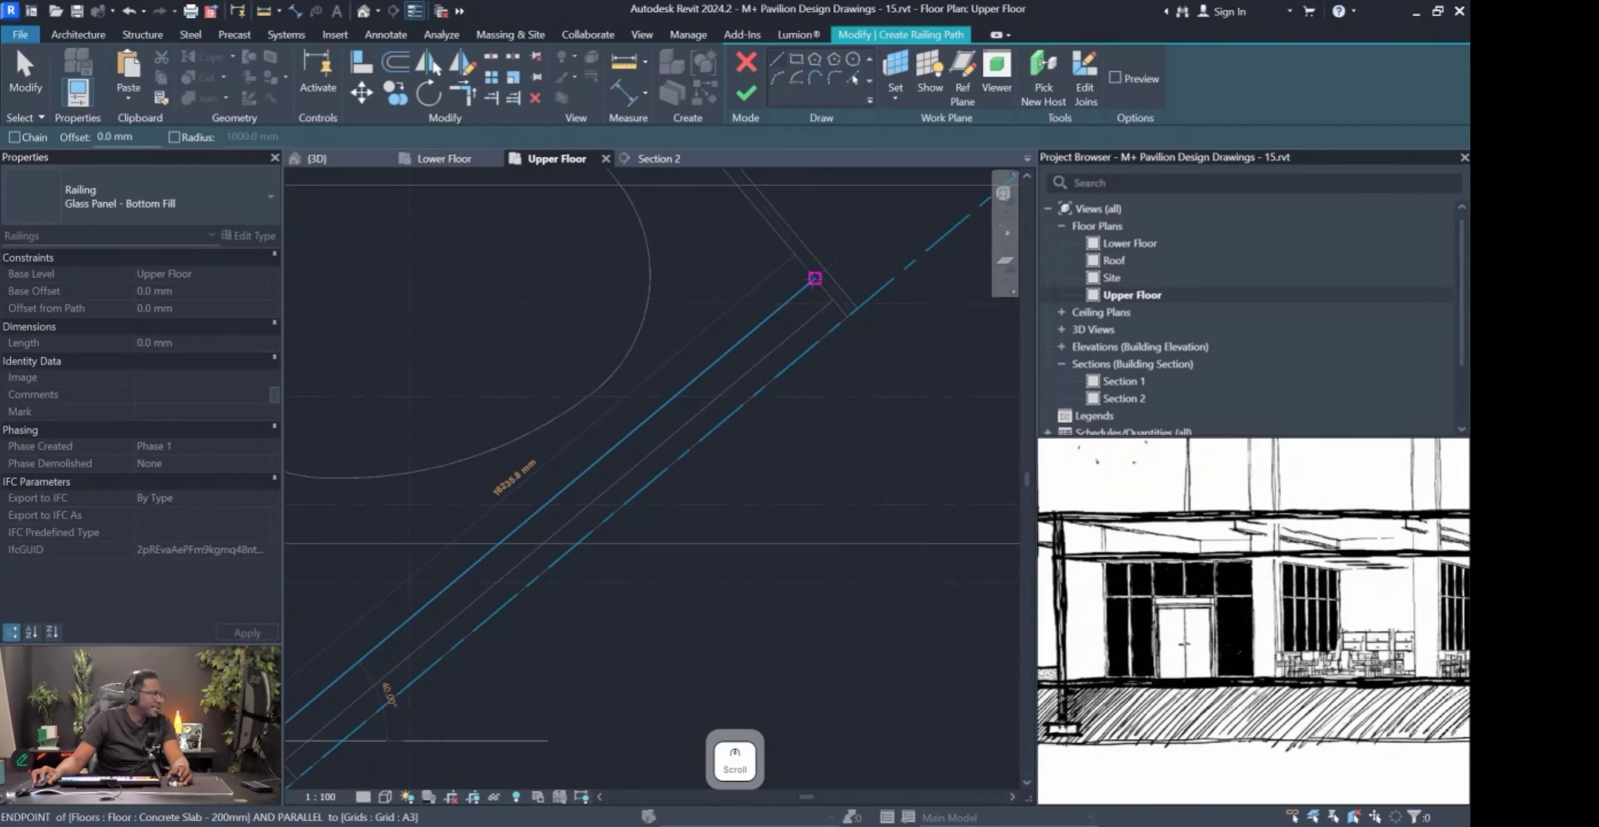
click(814, 279)
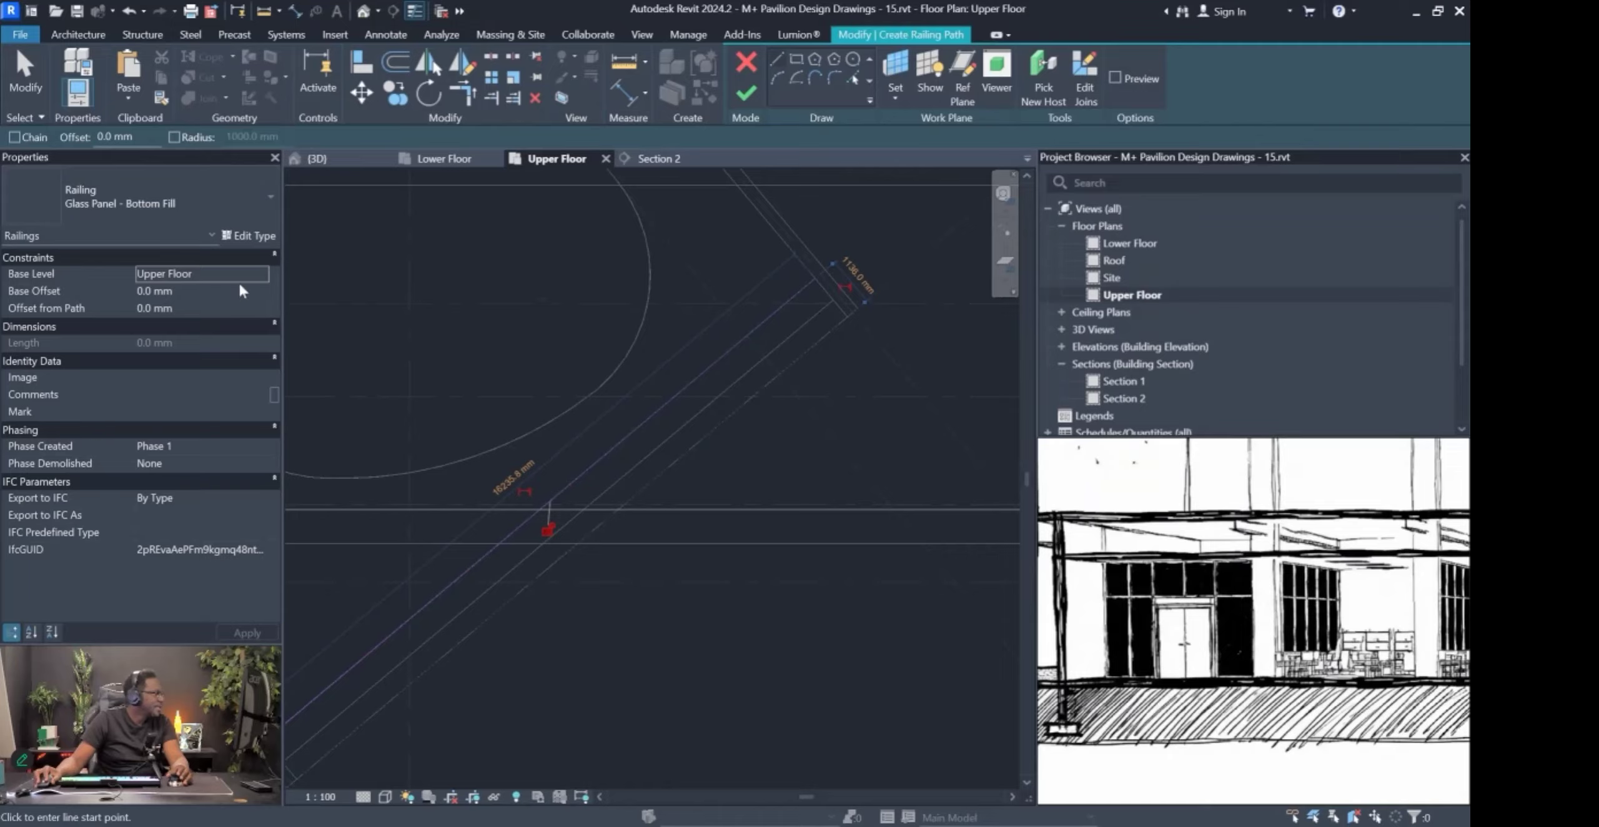
click(746, 94)
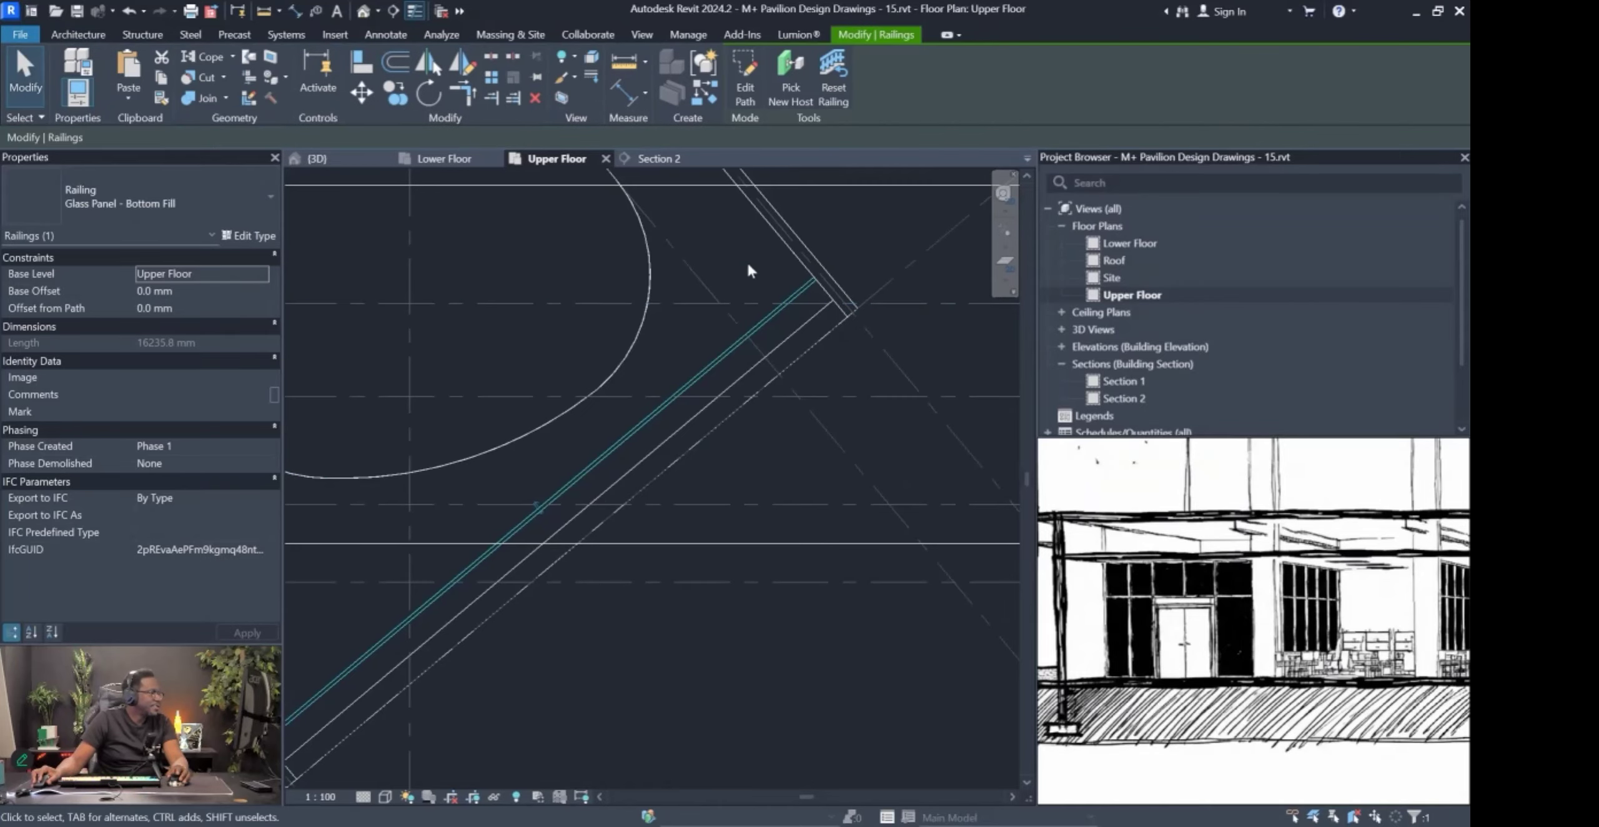
Inspect the new patio railing and the whole pavilion in the 3D view from several sides.
click(364, 11)
scroll(663, 394, up, 5)
mouse_move(663, 394)
shift+middle_down()
mouse_move(613, 500)
mouse_move(534, 492)
mouse_move(687, 419)
mouse_move(640, 421)
shift+middle_up()
click(902, 183)
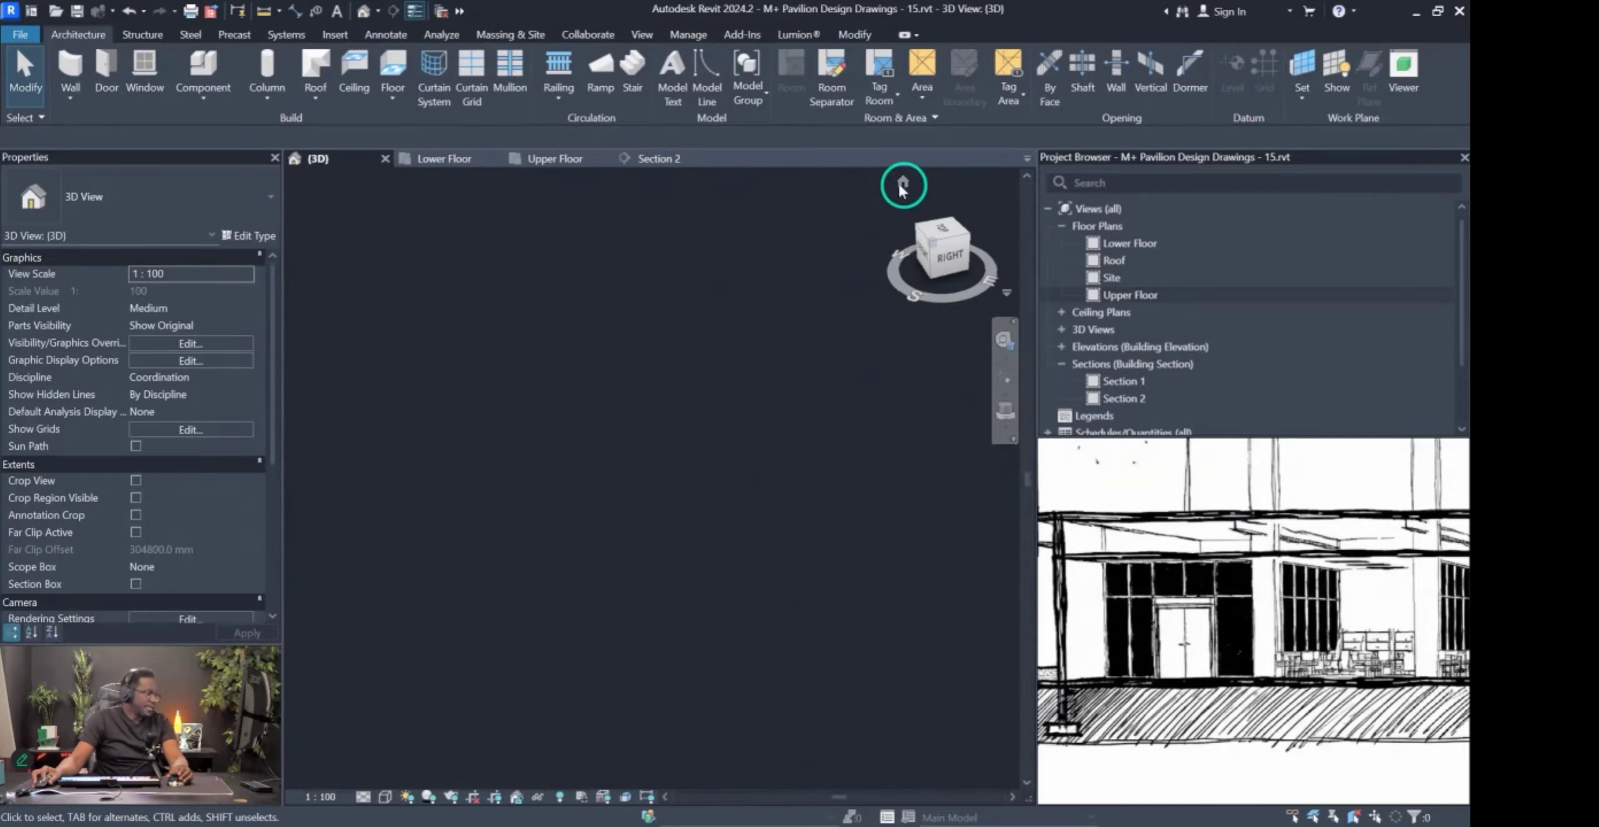
mouse_move(882, 679)
shift+middle_down()
mouse_move(864, 612)
mouse_move(667, 541)
mouse_move(610, 543)
mouse_move(647, 546)
shift+middle_up()
scroll(656, 549, up, 5)
mouse_move(560, 521)
shift+middle_down()
mouse_move(518, 425)
mouse_move(445, 519)
mouse_move(737, 452)
shift+middle_up()
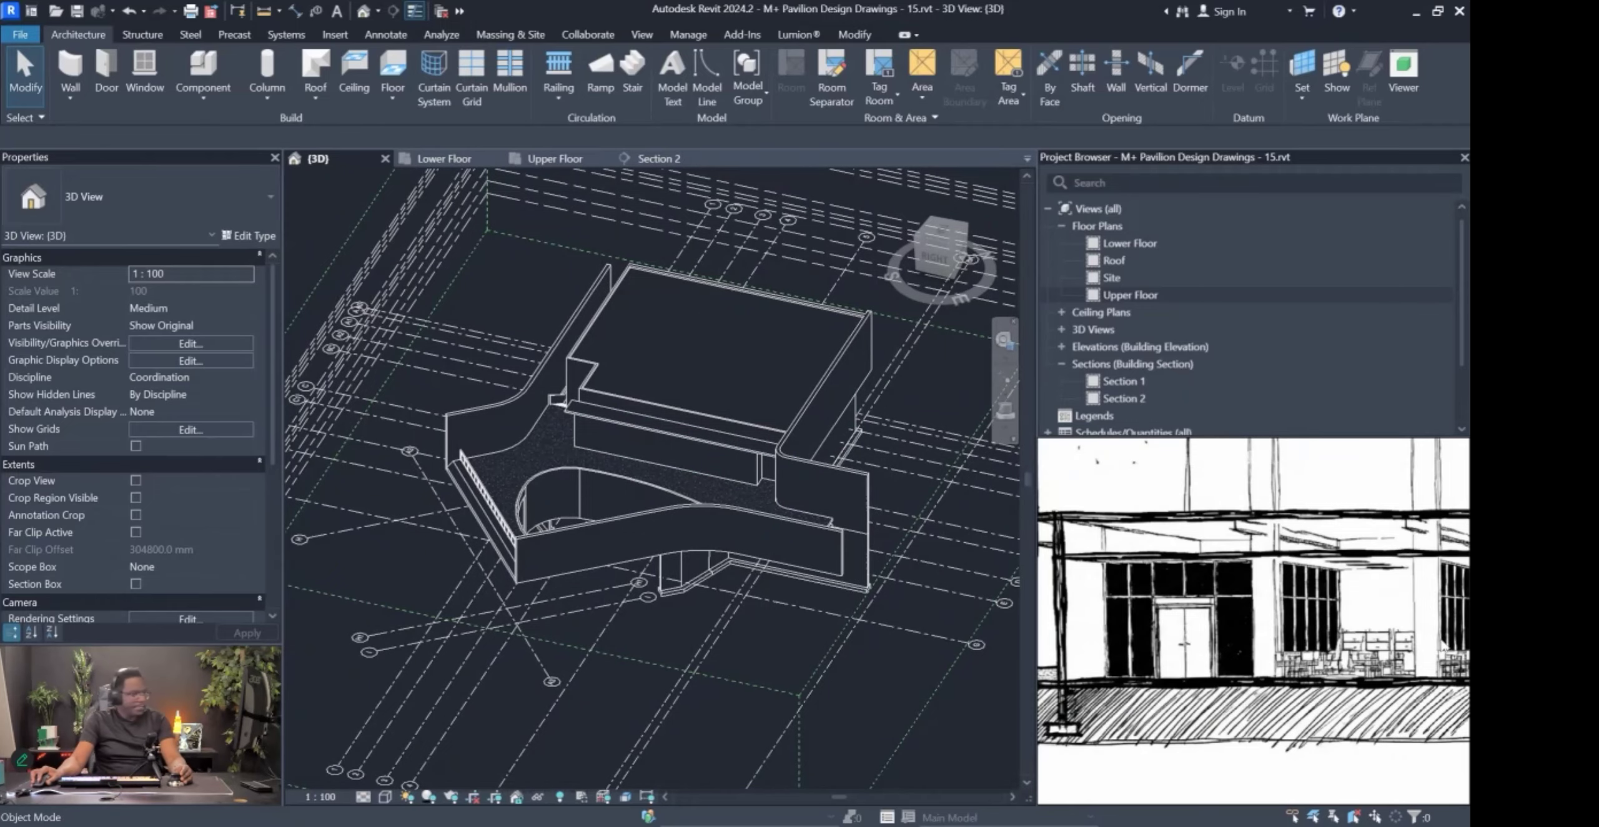
mouse_move(757, 637)
shift+middle_down()
mouse_move(806, 604)
mouse_move(879, 417)
mouse_move(732, 423)
mouse_move(504, 377)
shift+middle_up()
shift+middle_drag(505, 619, 677, 664)
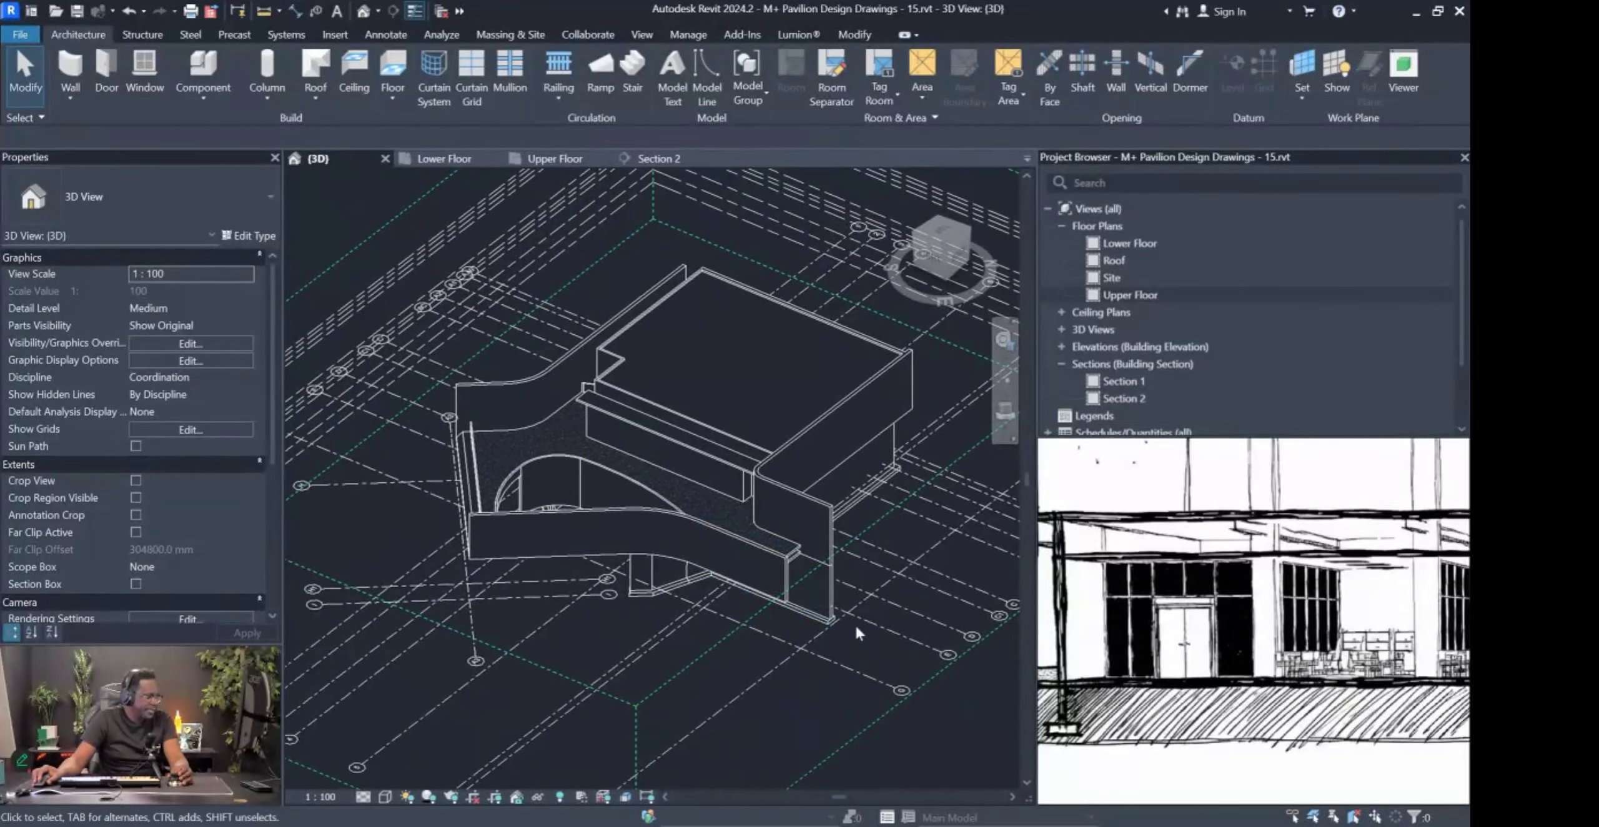
shift+middle_drag(850, 640, 875, 552)
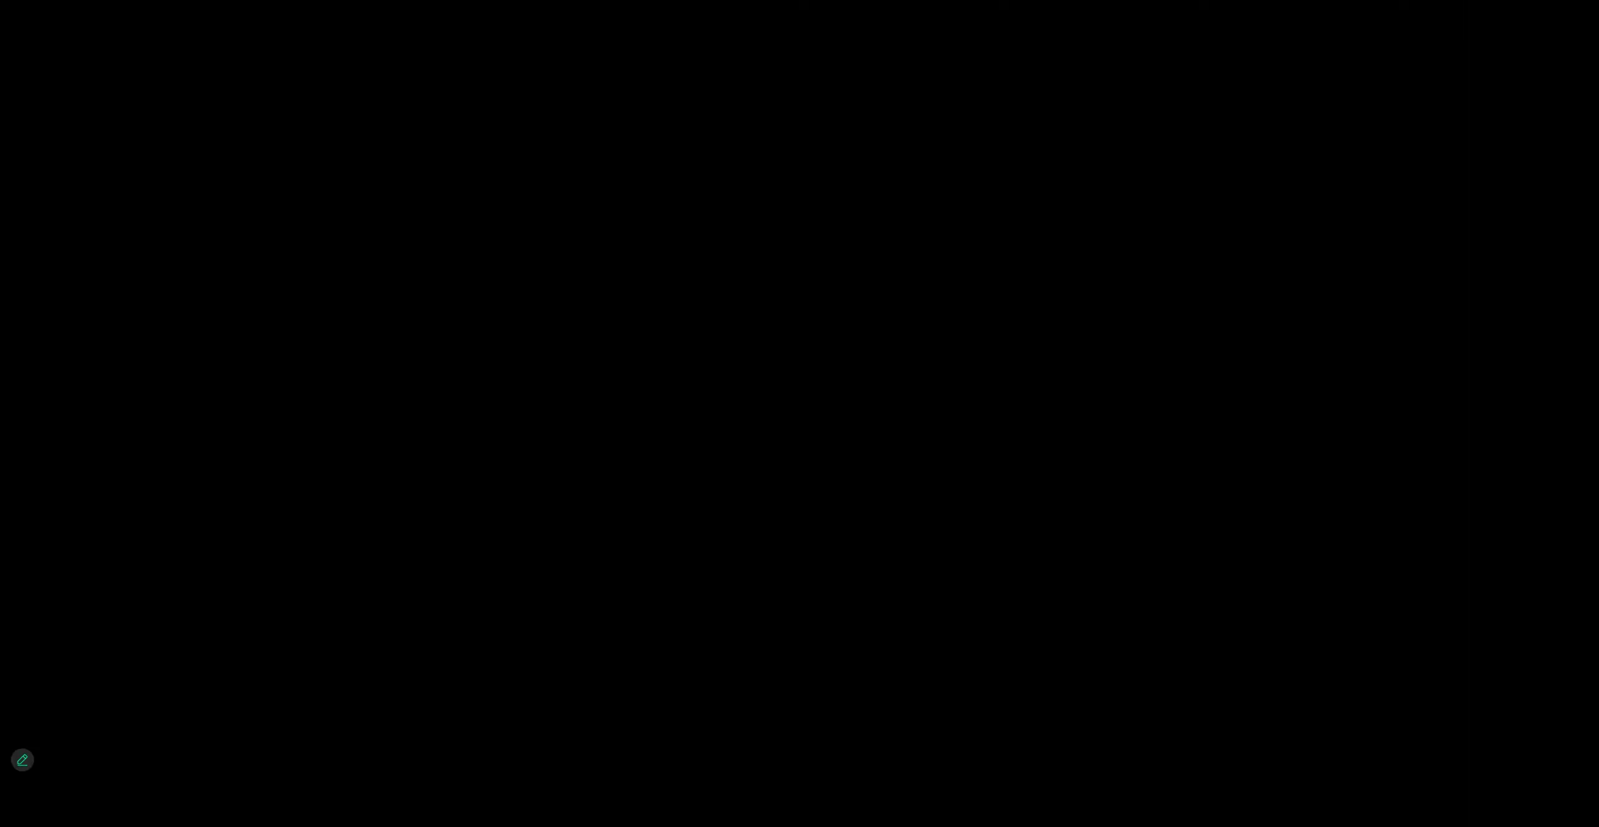
Switch to the media player and skip the modelling recording ahead to its final seconds to review the finished pavilion.
right_click(1195, 489)
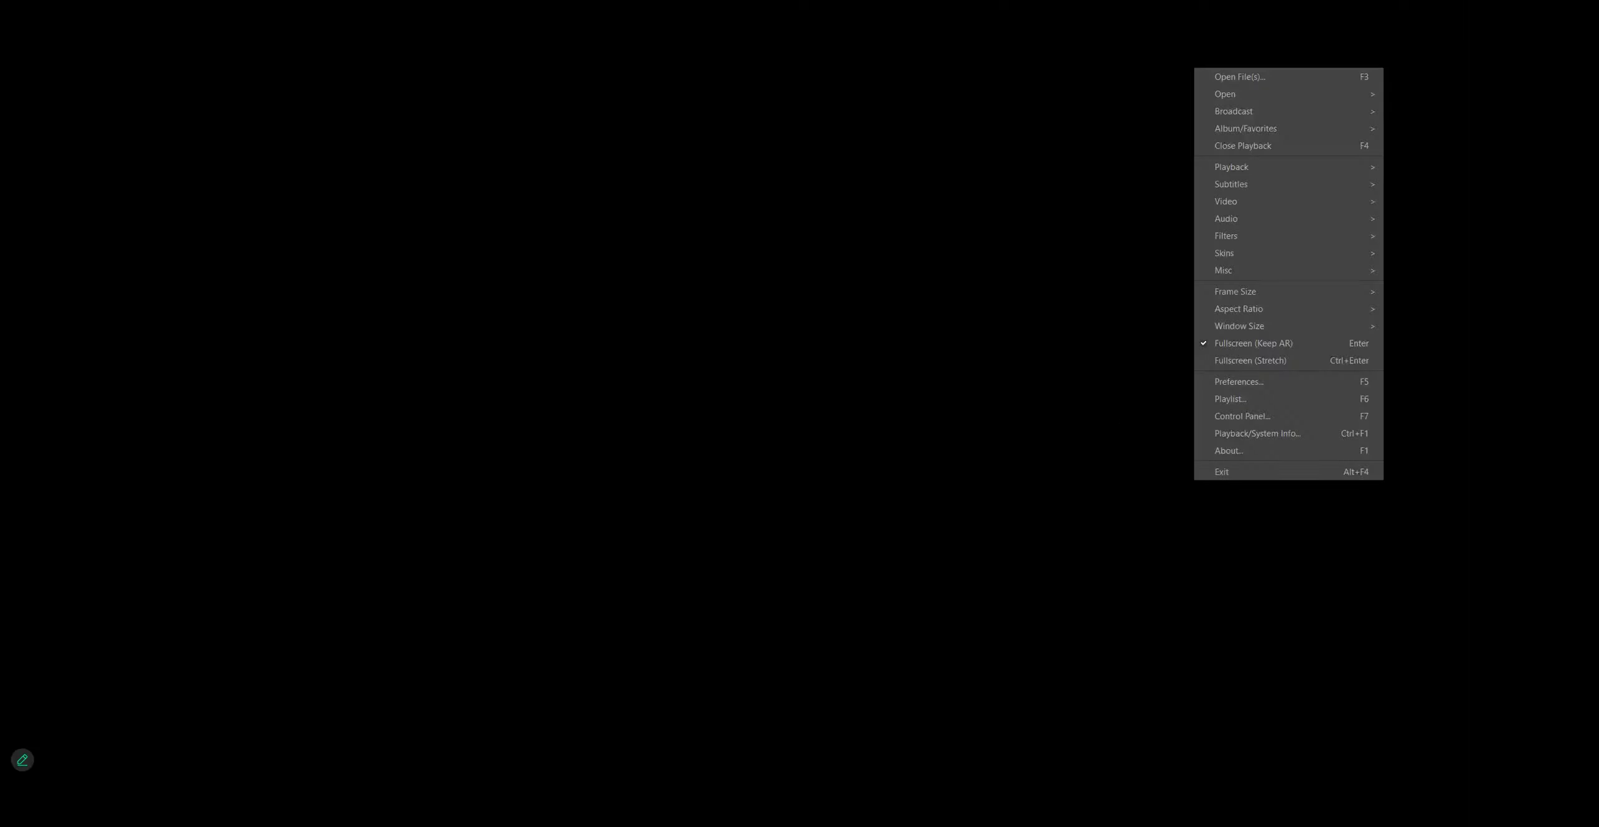
click(503, 385)
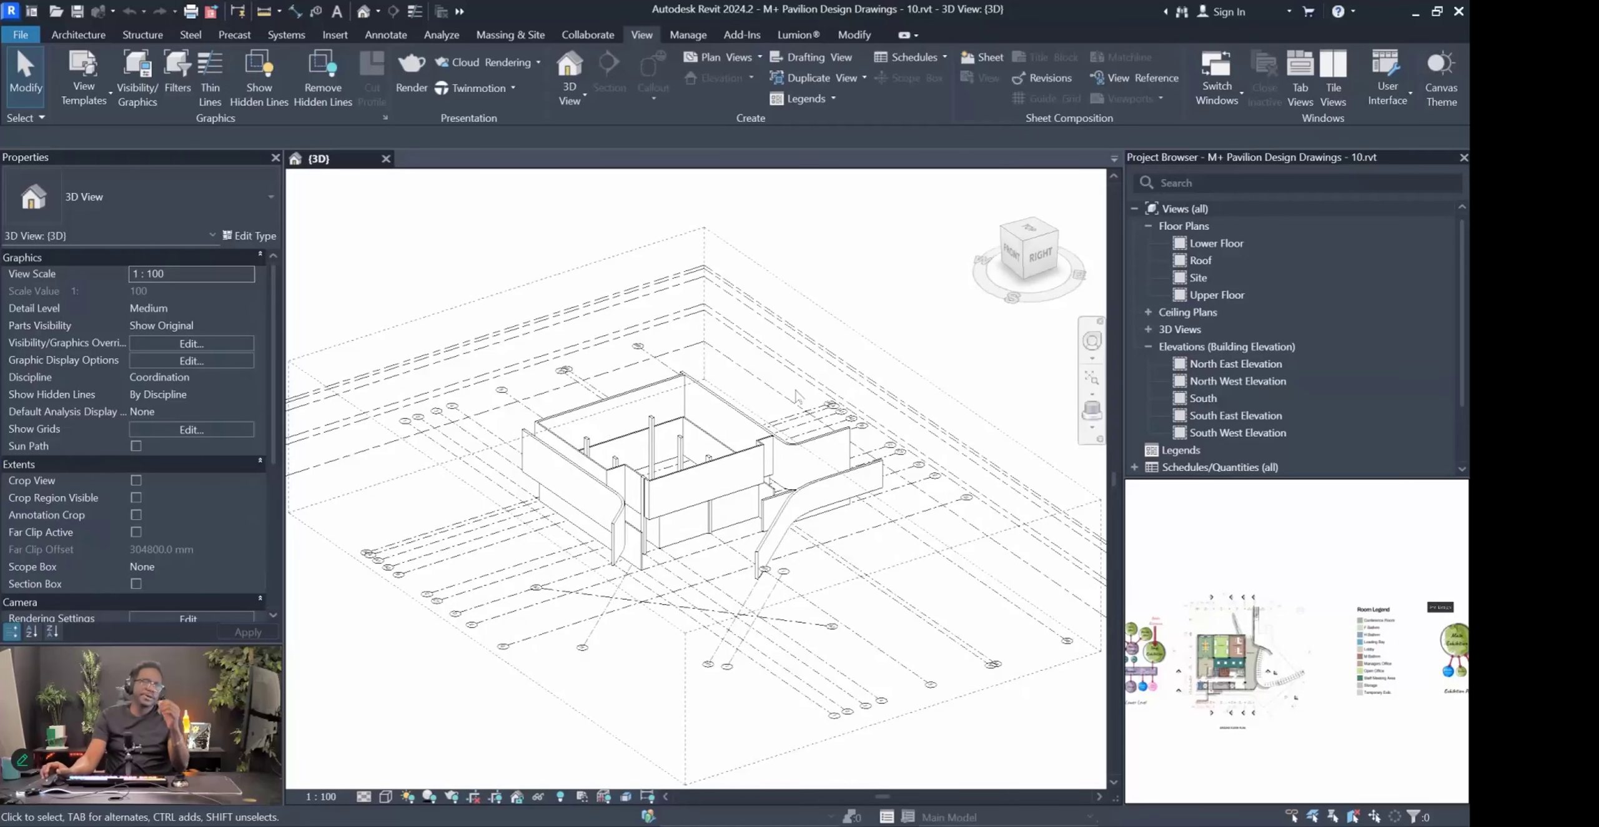
click(770, 550)
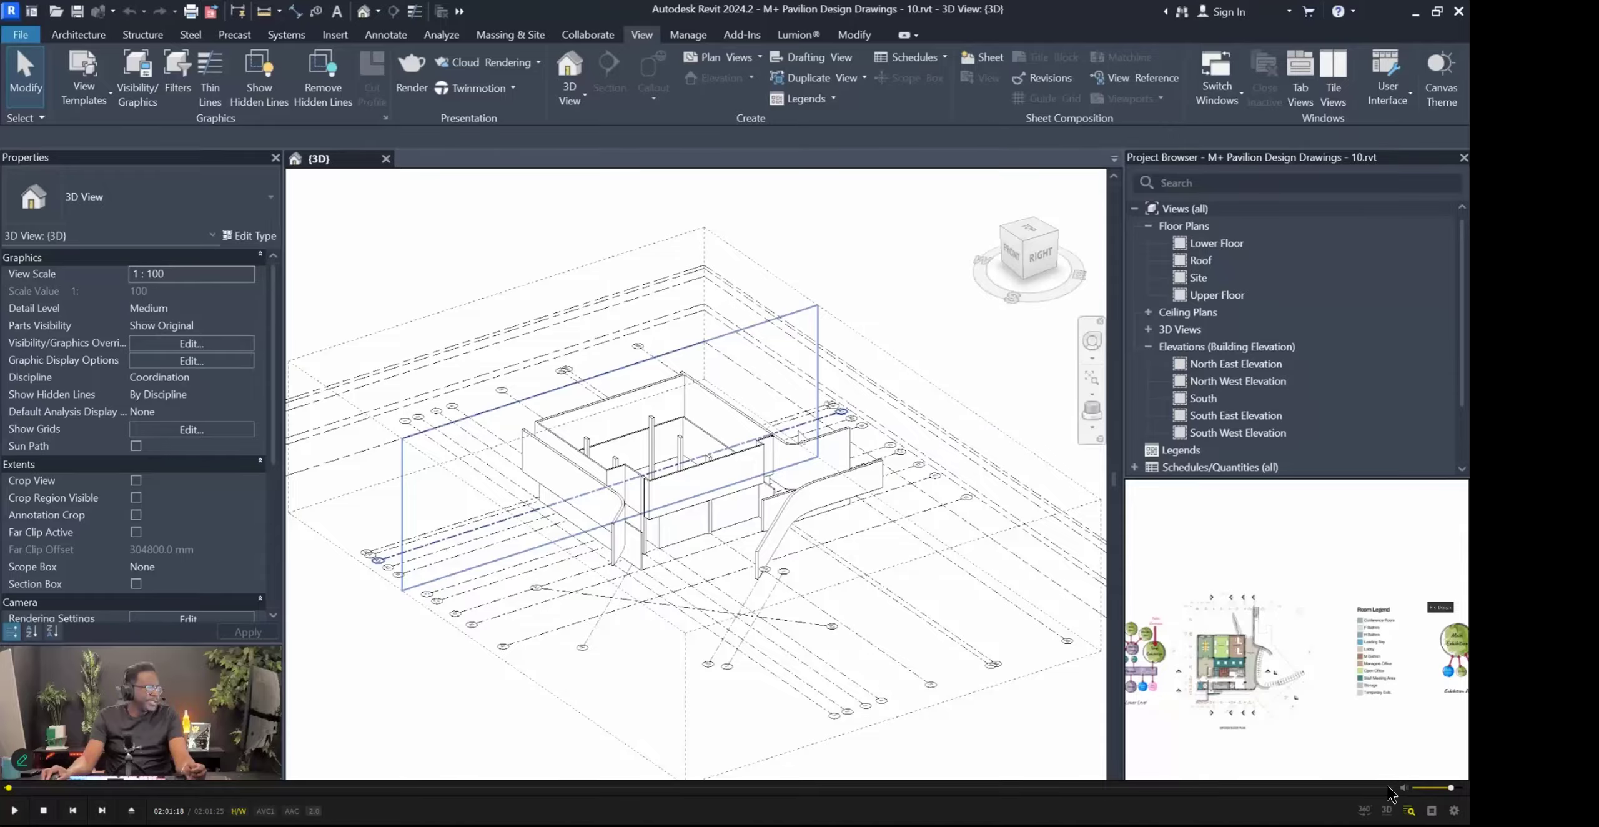
click(1387, 788)
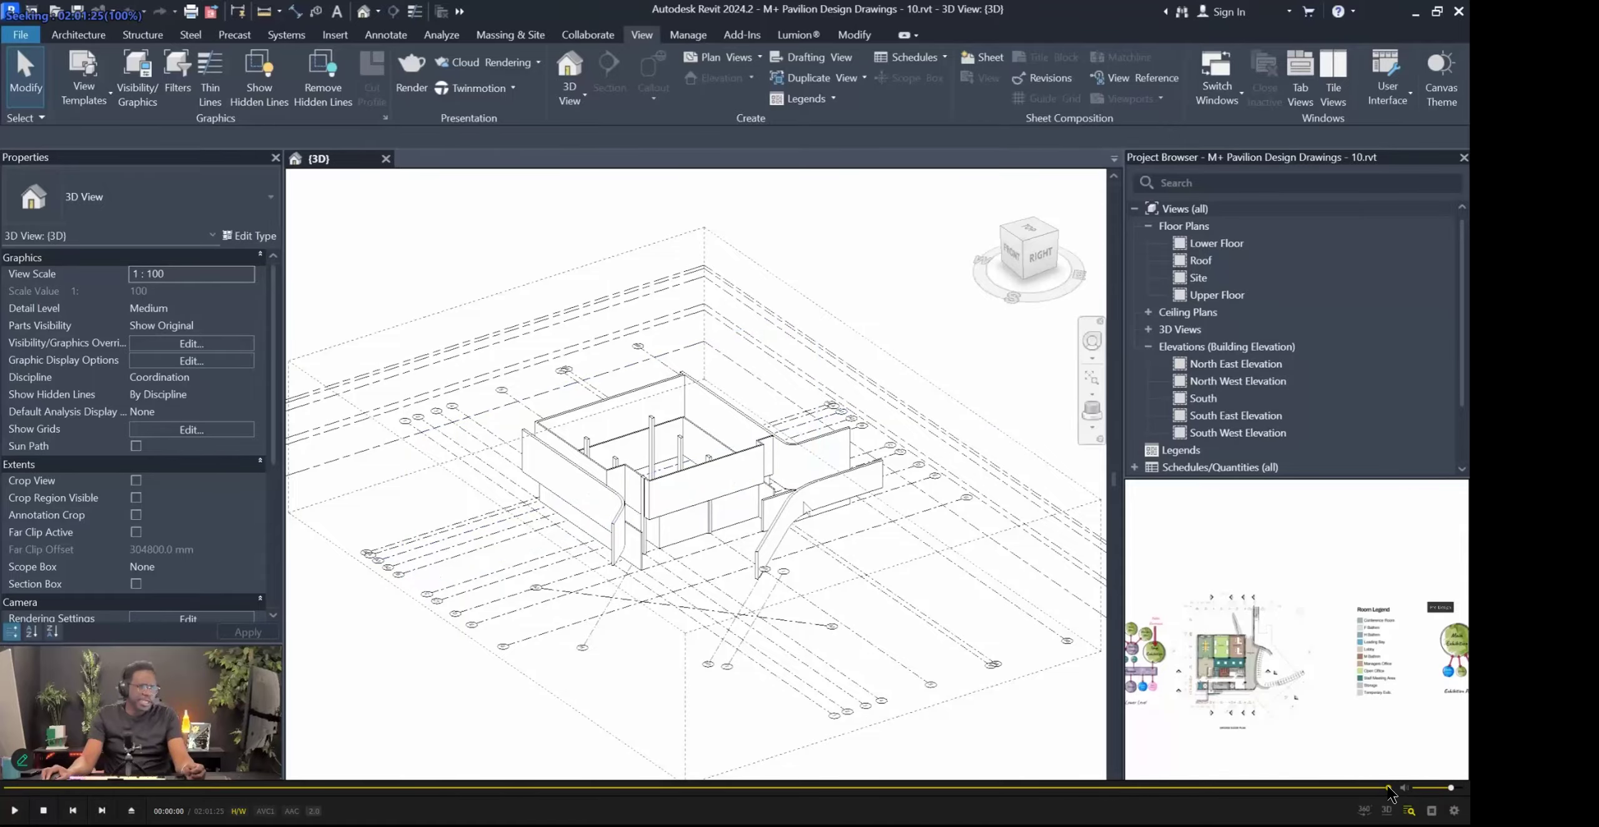
click(1382, 788)
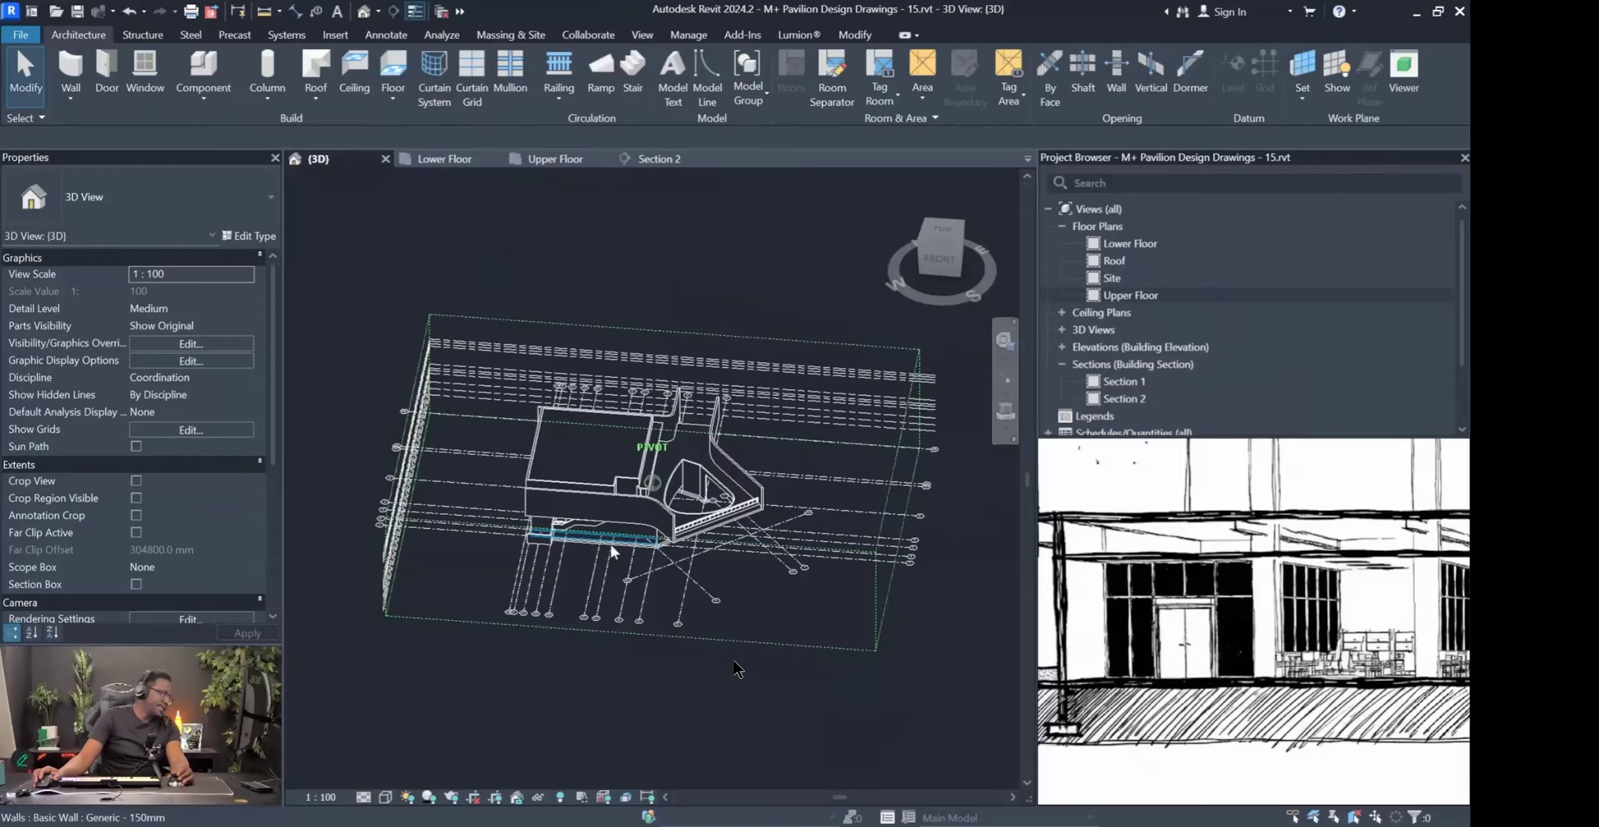
mouse_move(1223, 800)
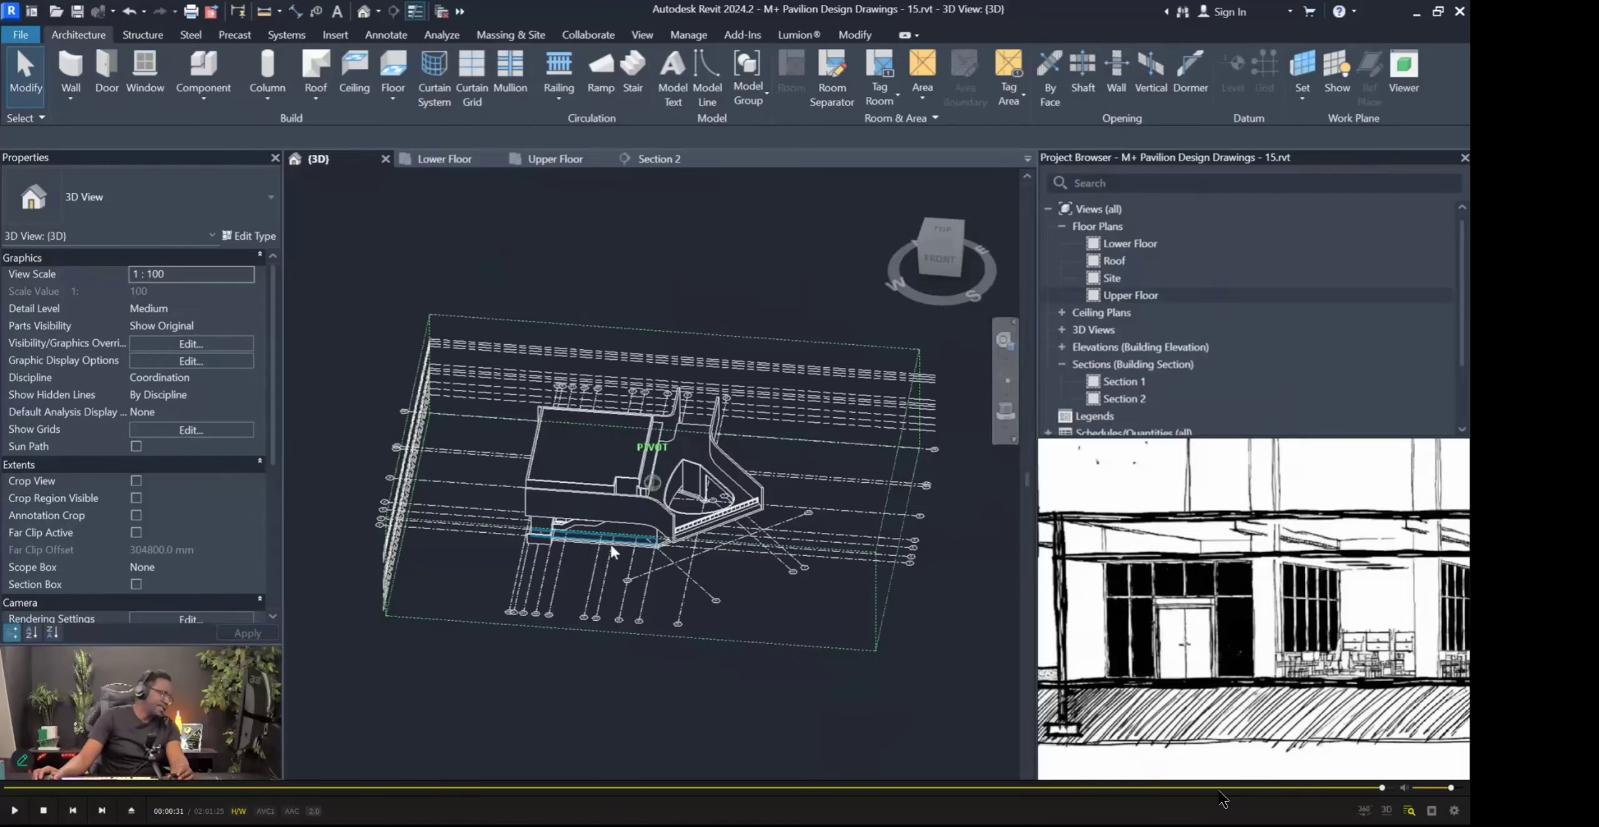
click(1387, 788)
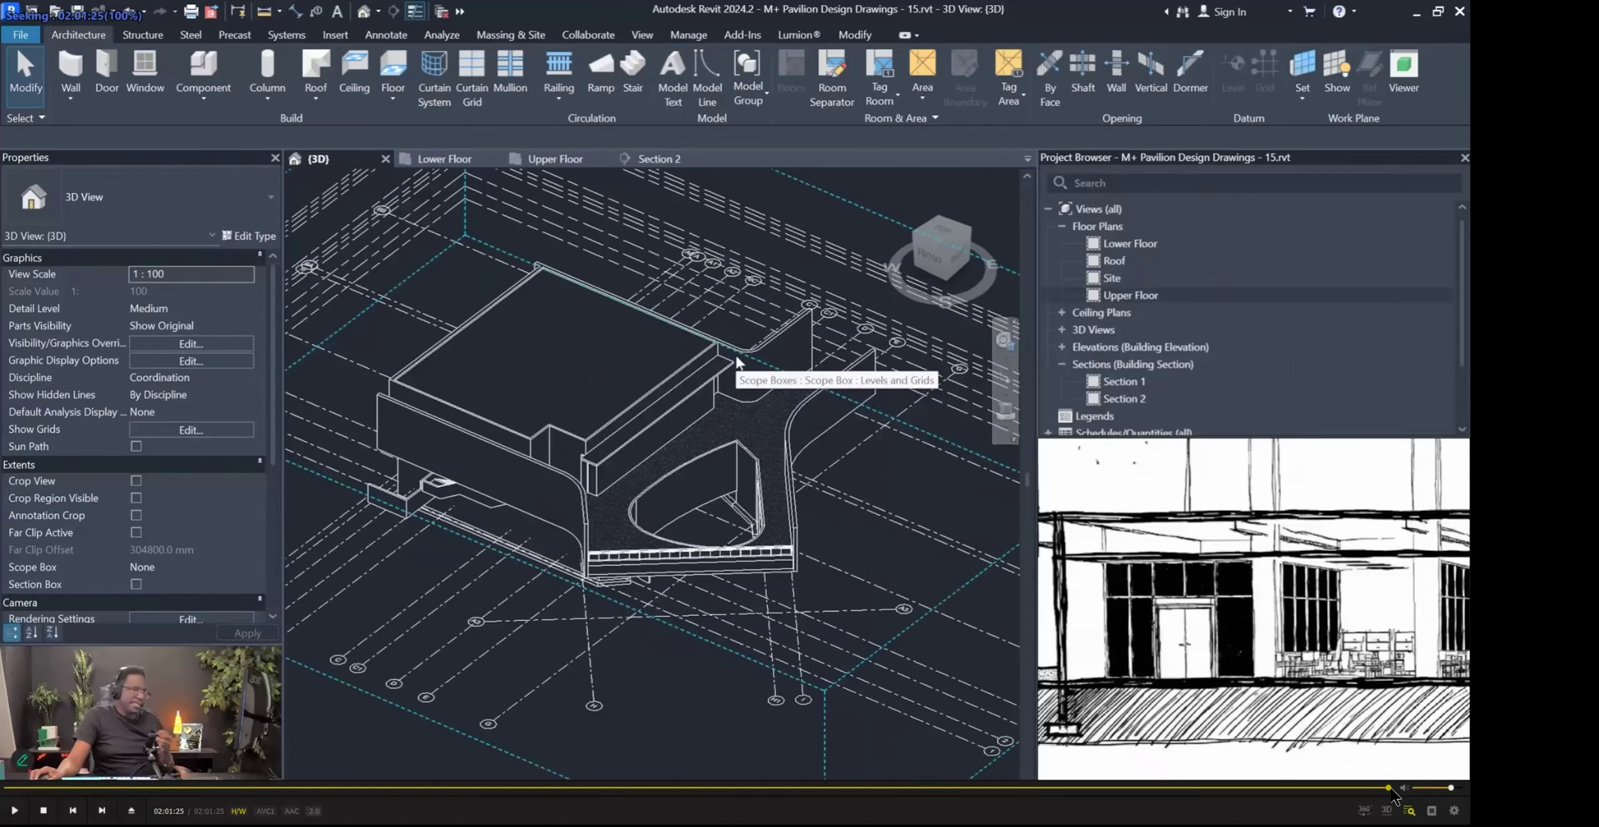
click(1384, 788)
drag(1382, 790, 1386, 790)
key(ctrl)
key(ctrl)
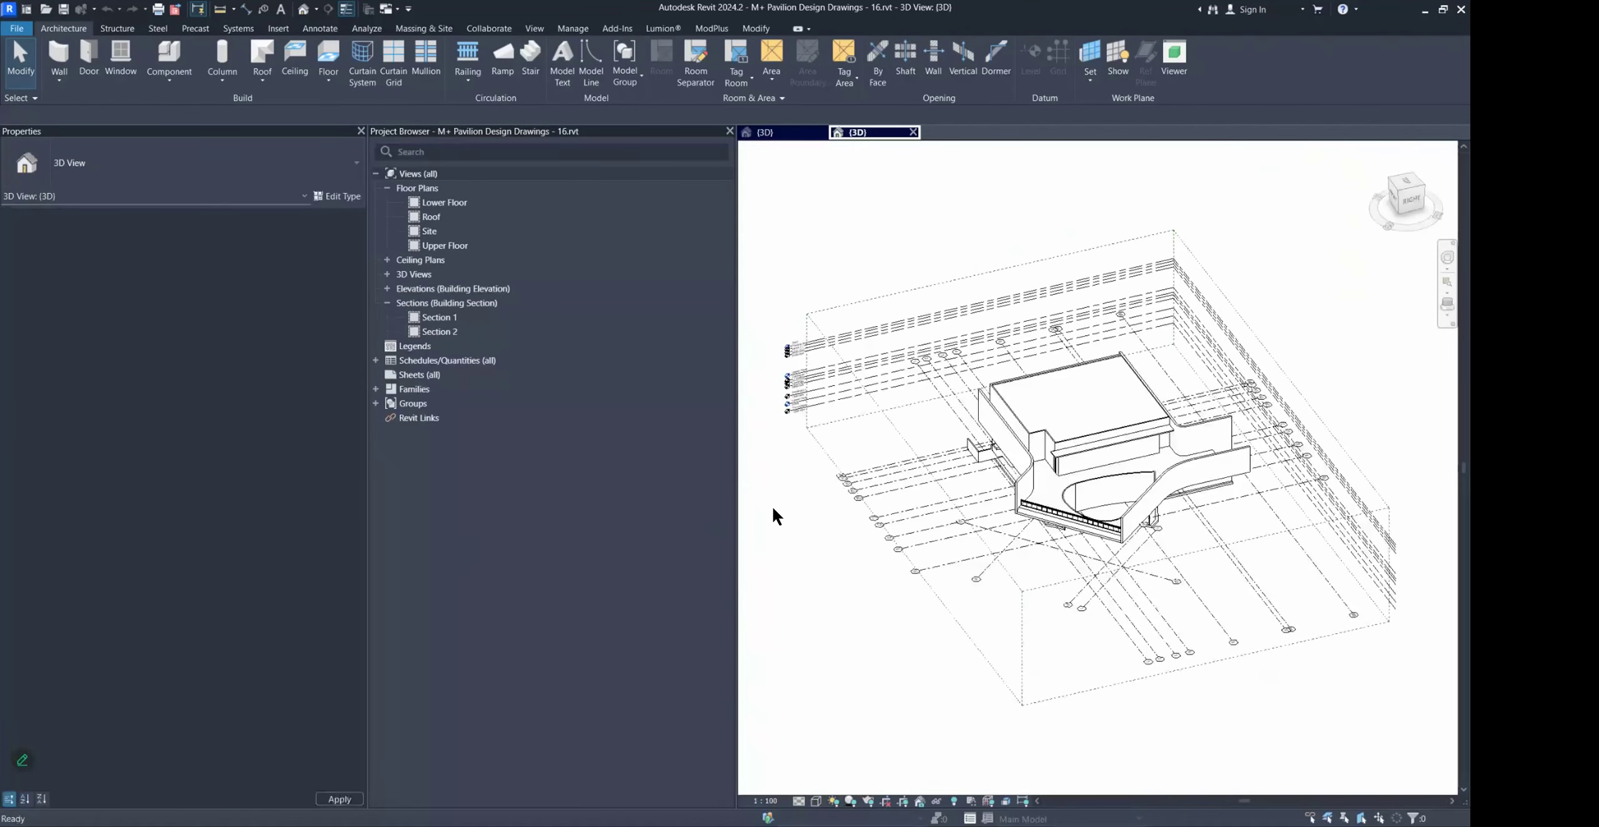
Switch to the M+ Pavilion Design Drawings - 16 model and examine its roof and outer walls in 3D.
shift+middle_drag(1206, 460, 1314, 414)
scroll(931, 462, up, 4)
shift+middle_drag(1184, 482, 1221, 533)
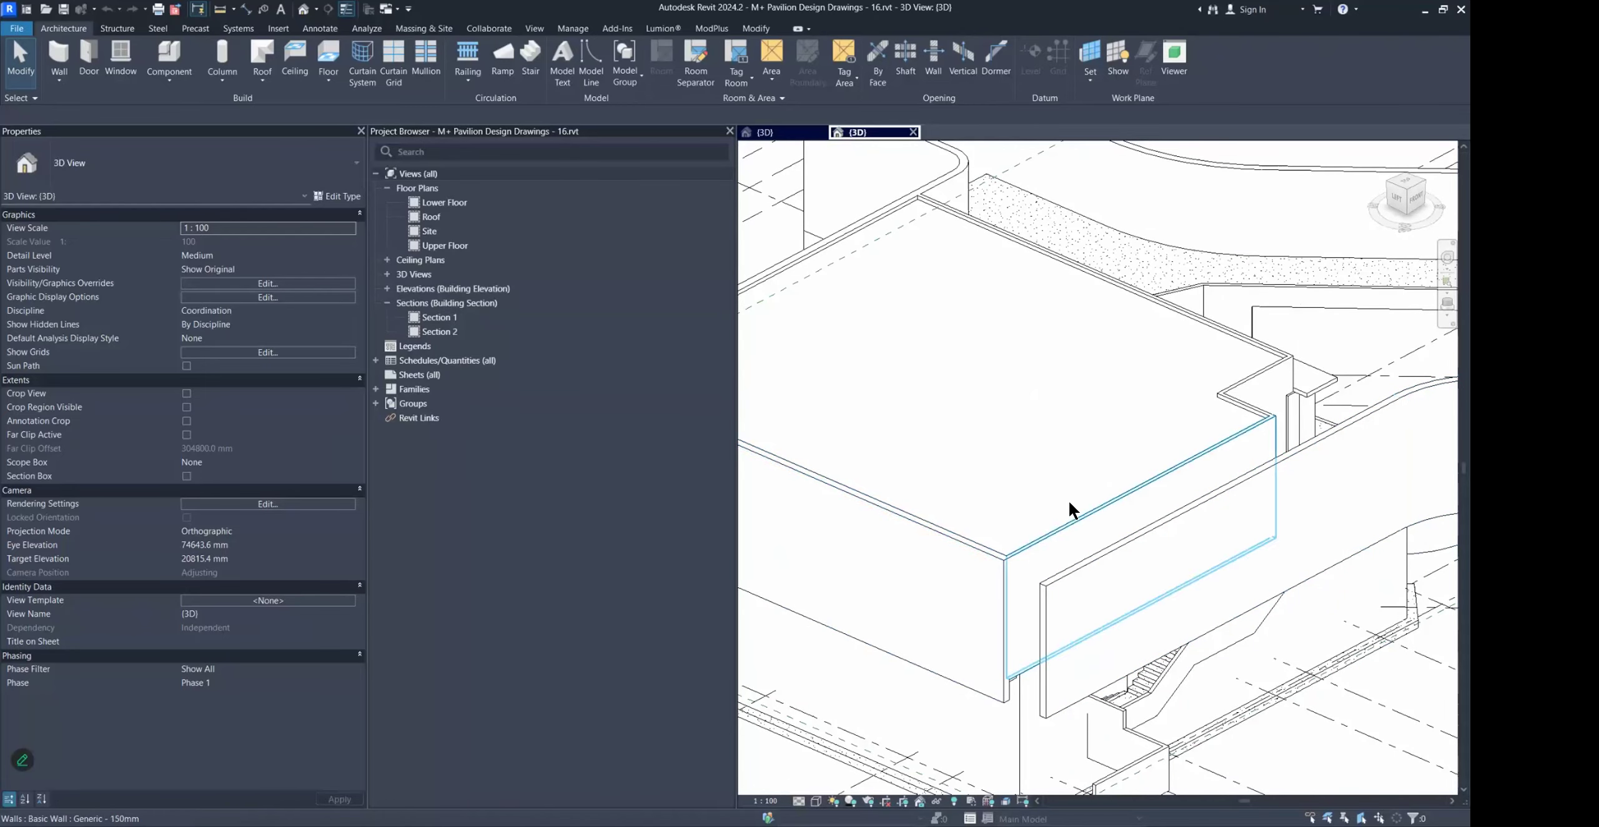
scroll(1103, 525, down, 3)
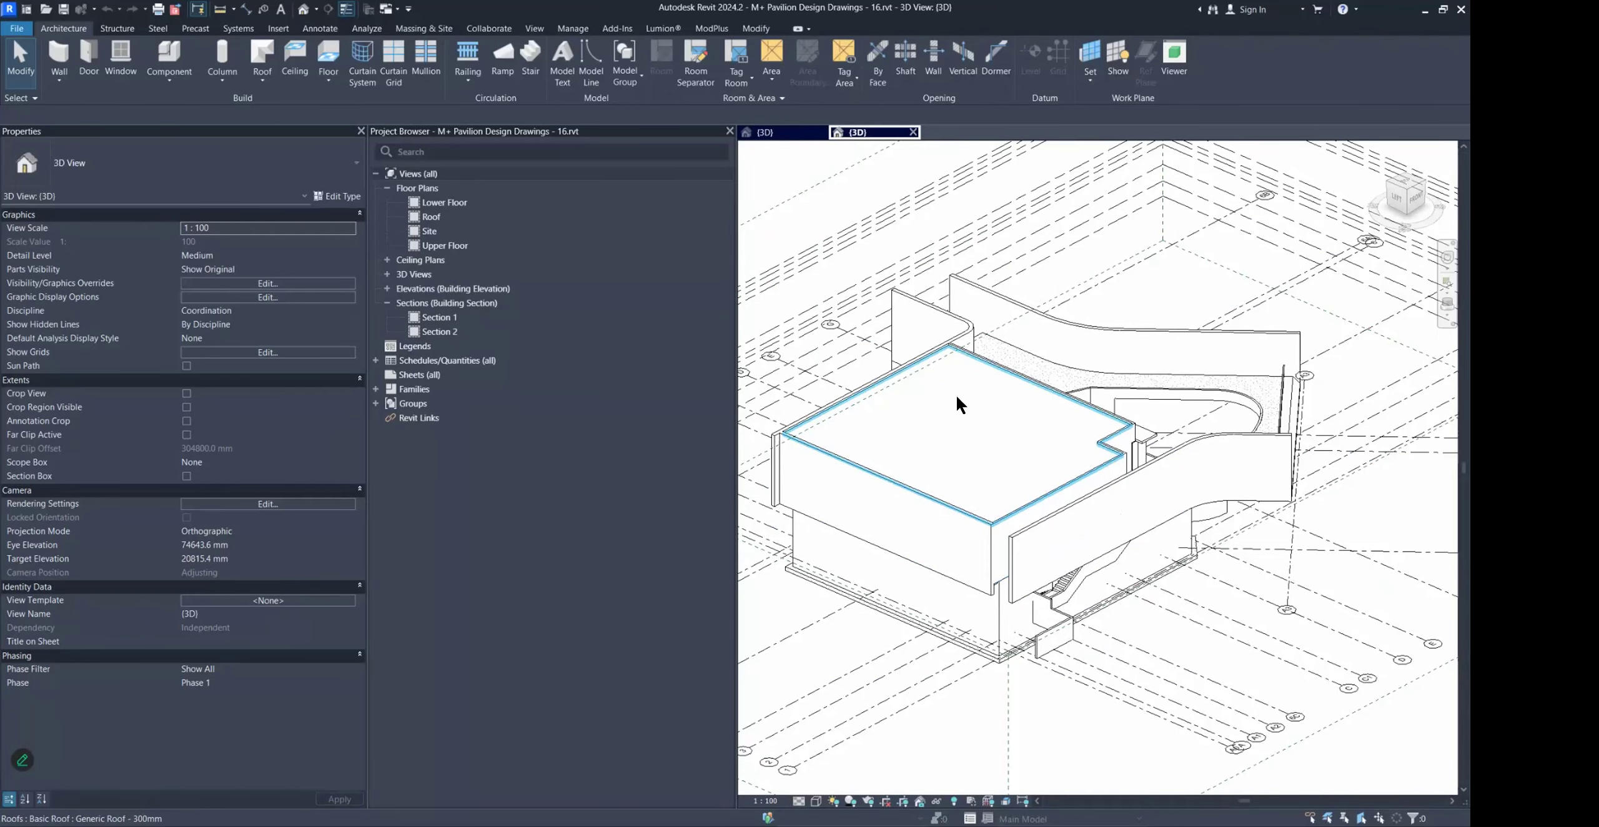
shift+middle_drag(952, 417, 743, 456)
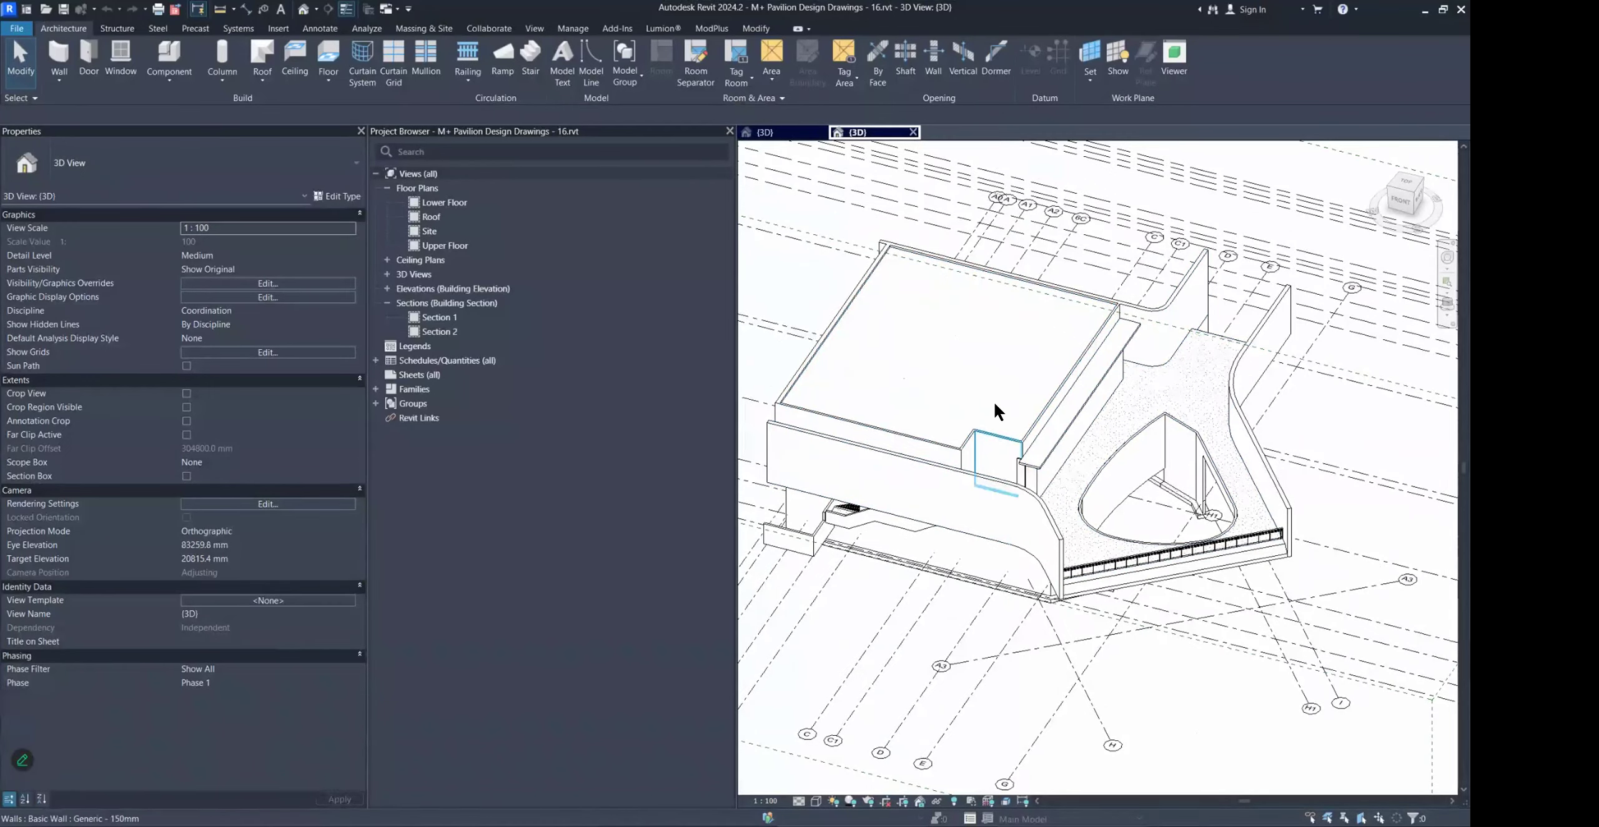
Select the cast-in-place stair beside the long outer wall and check its properties and position in 3D.
scroll(954, 400, up, 6)
scroll(940, 552, up, 1)
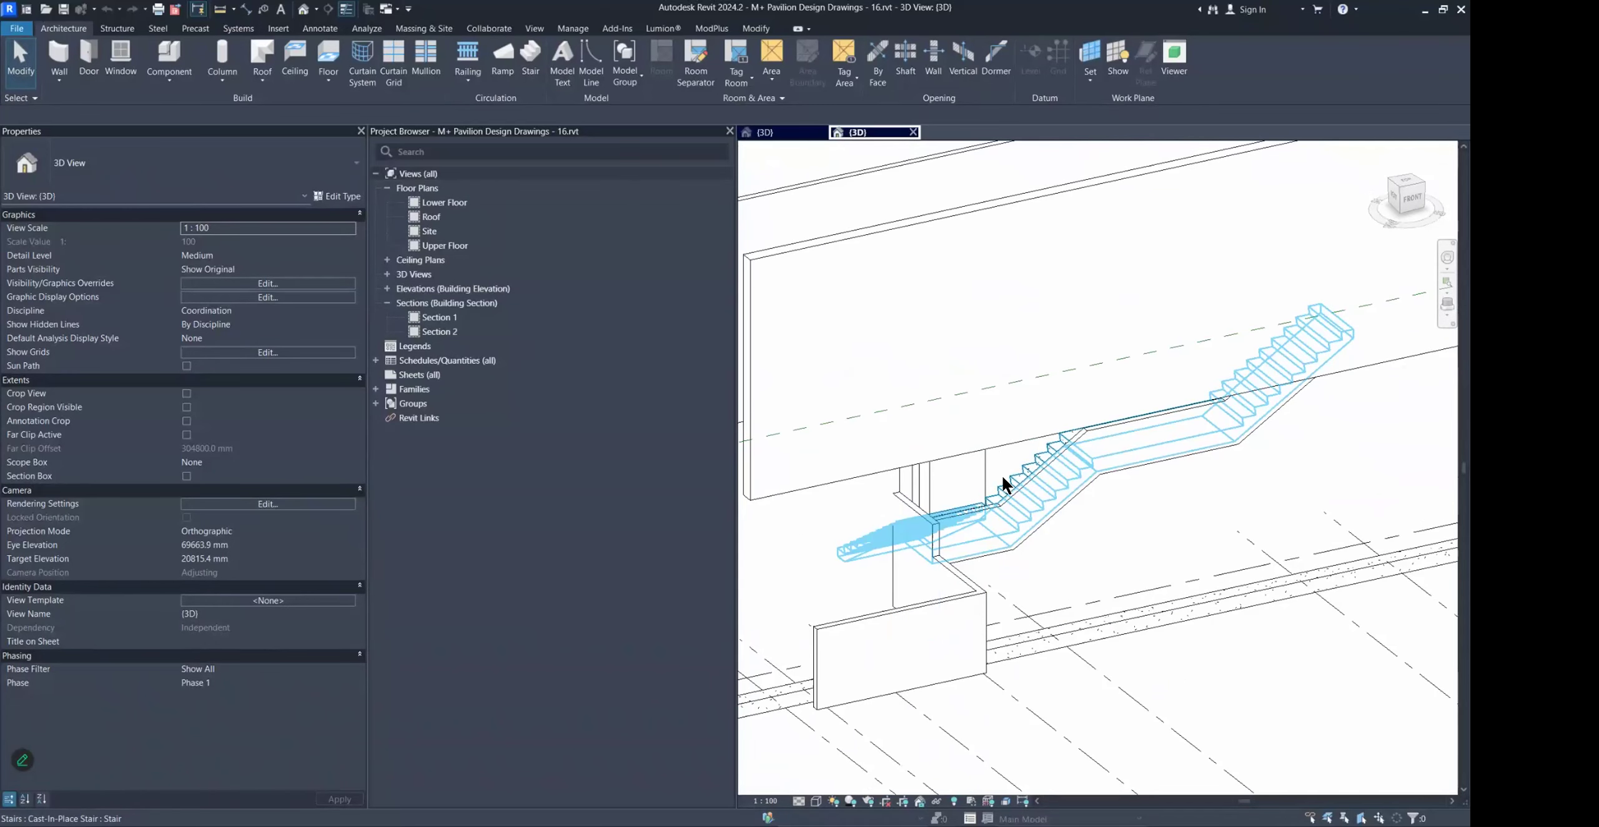
click(1008, 482)
shift+middle_drag(1028, 480, 914, 554)
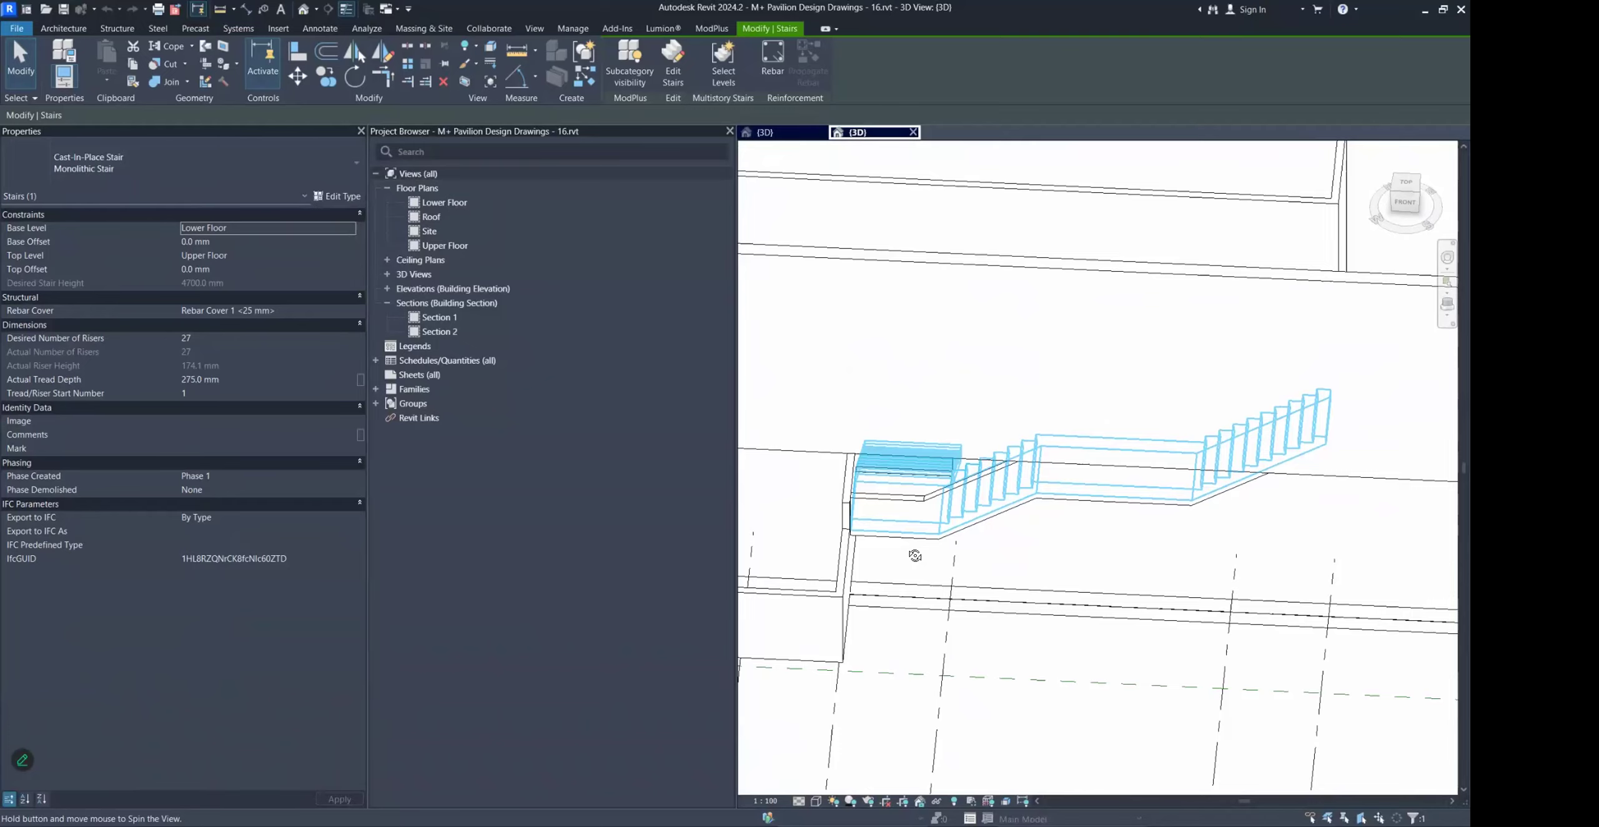
scroll(942, 486, down, 4)
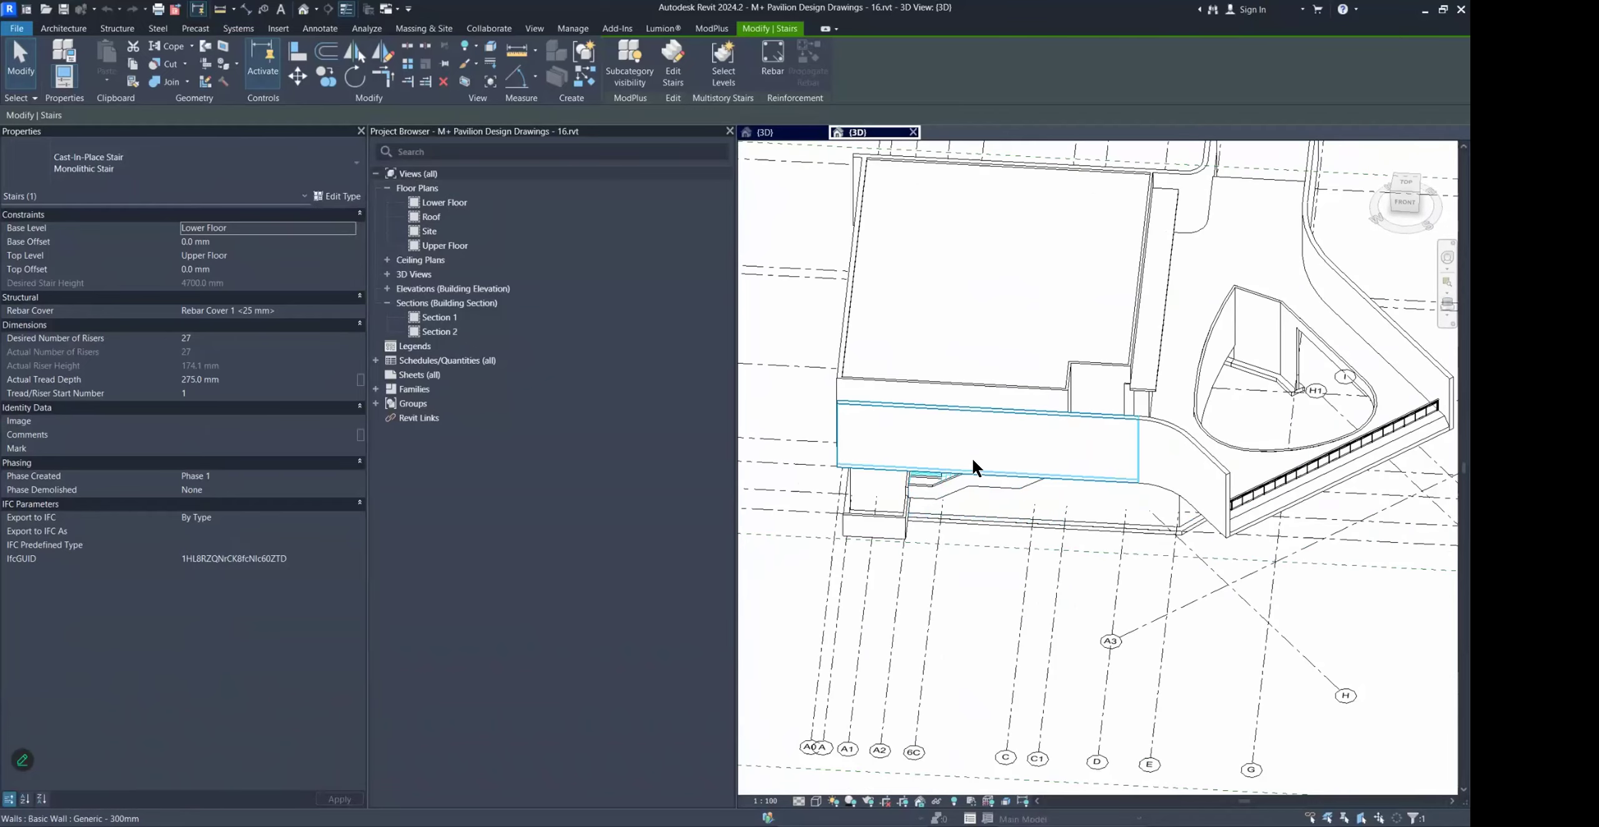
Review the patio opening, glass railing, stair and curved outer walls of the pavilion from all sides.
shift+middle_drag(1185, 442, 1130, 542)
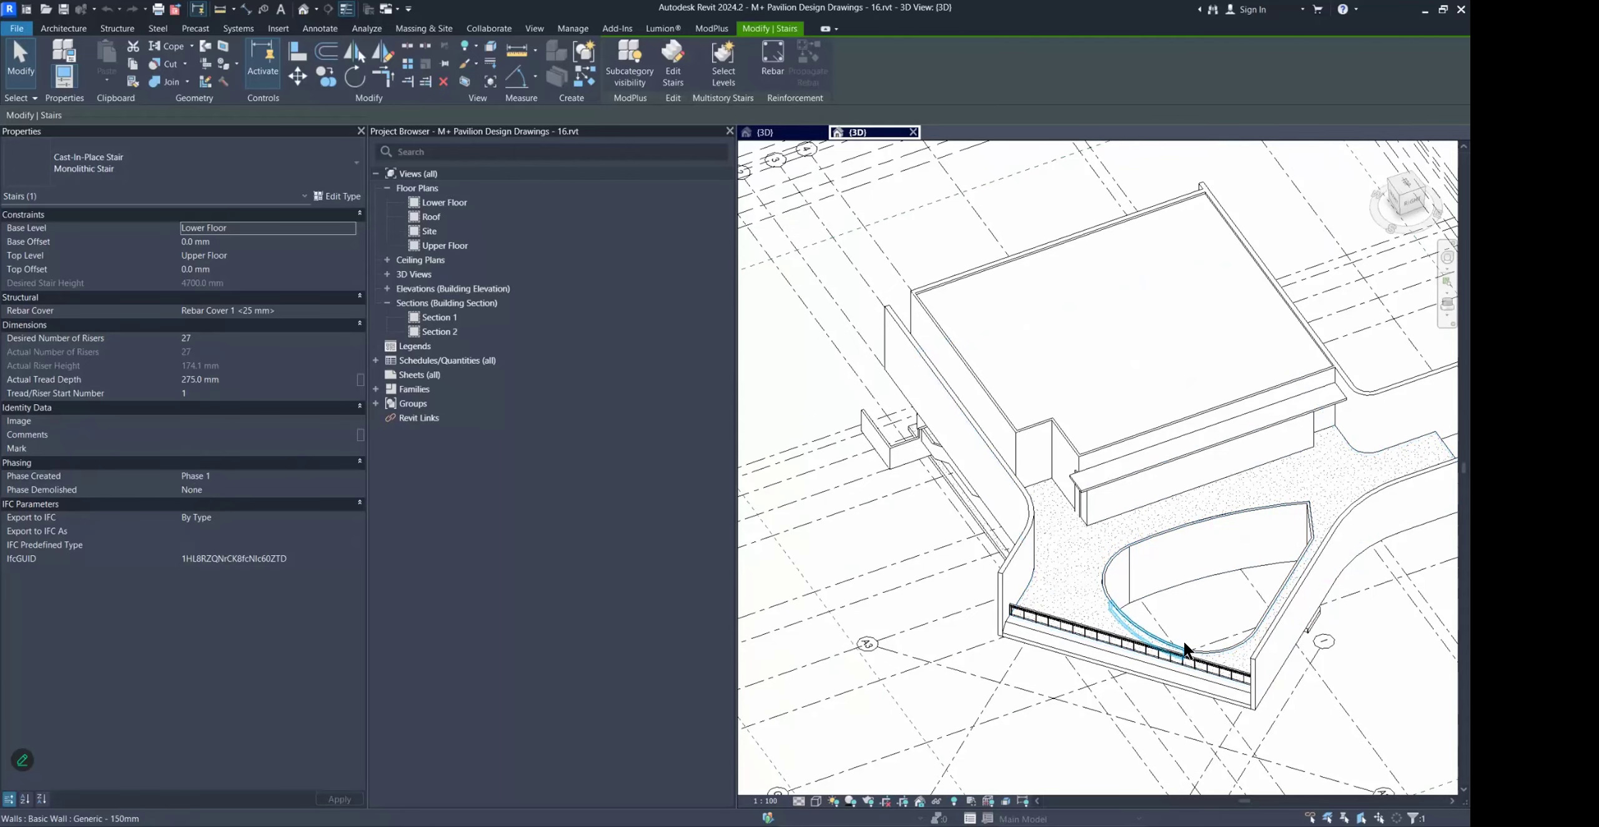
shift+middle_drag(1217, 521, 1342, 459)
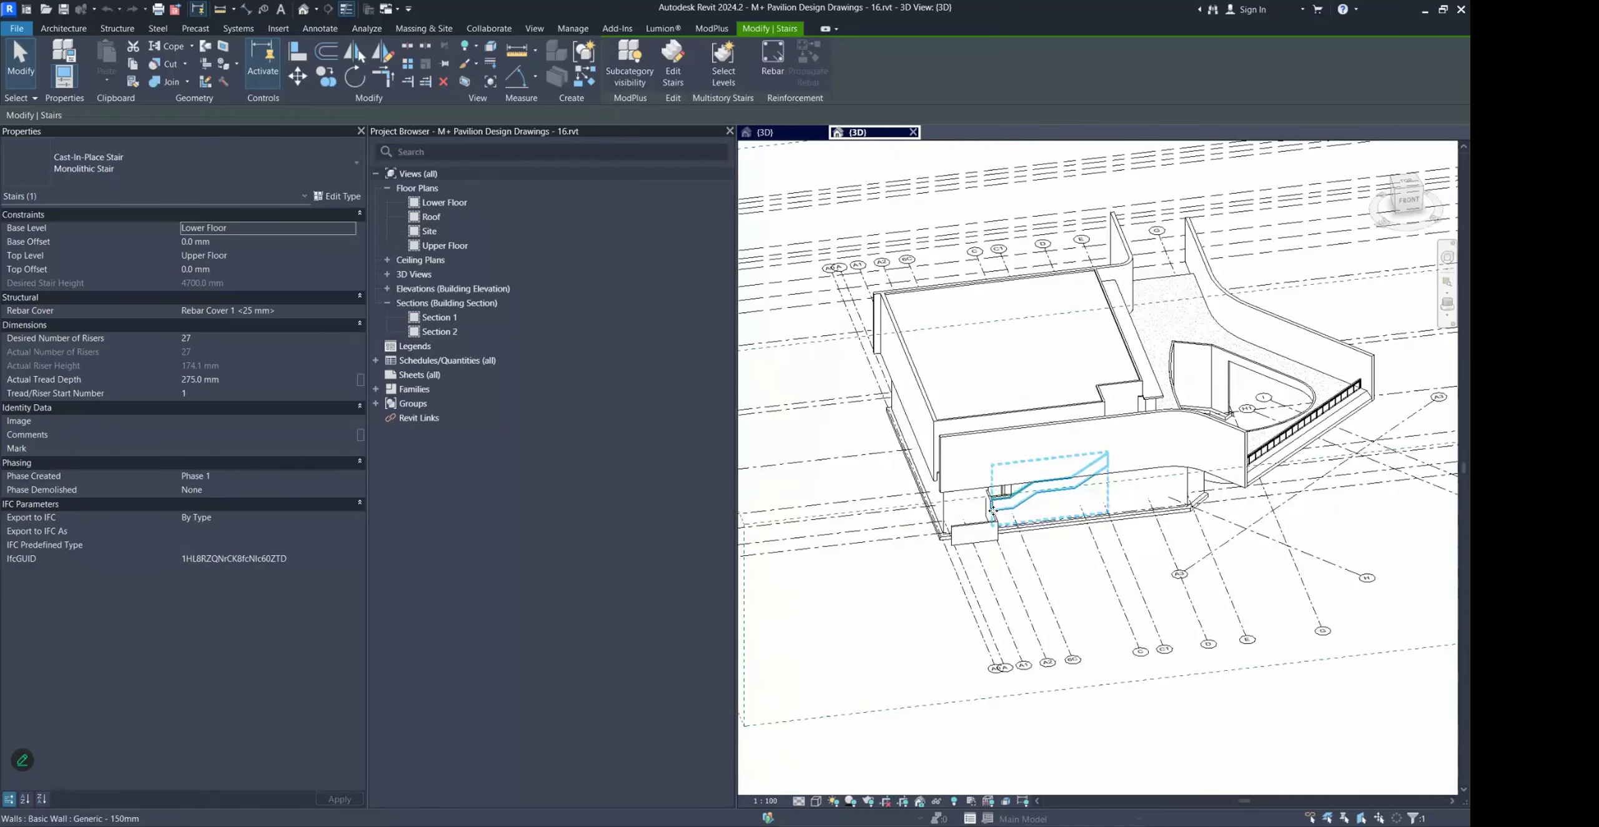
scroll(1010, 480, up, 5)
scroll(1050, 451, down, 5)
shift+middle_drag(1050, 451, 1046, 506)
scroll(1108, 535, up, 2)
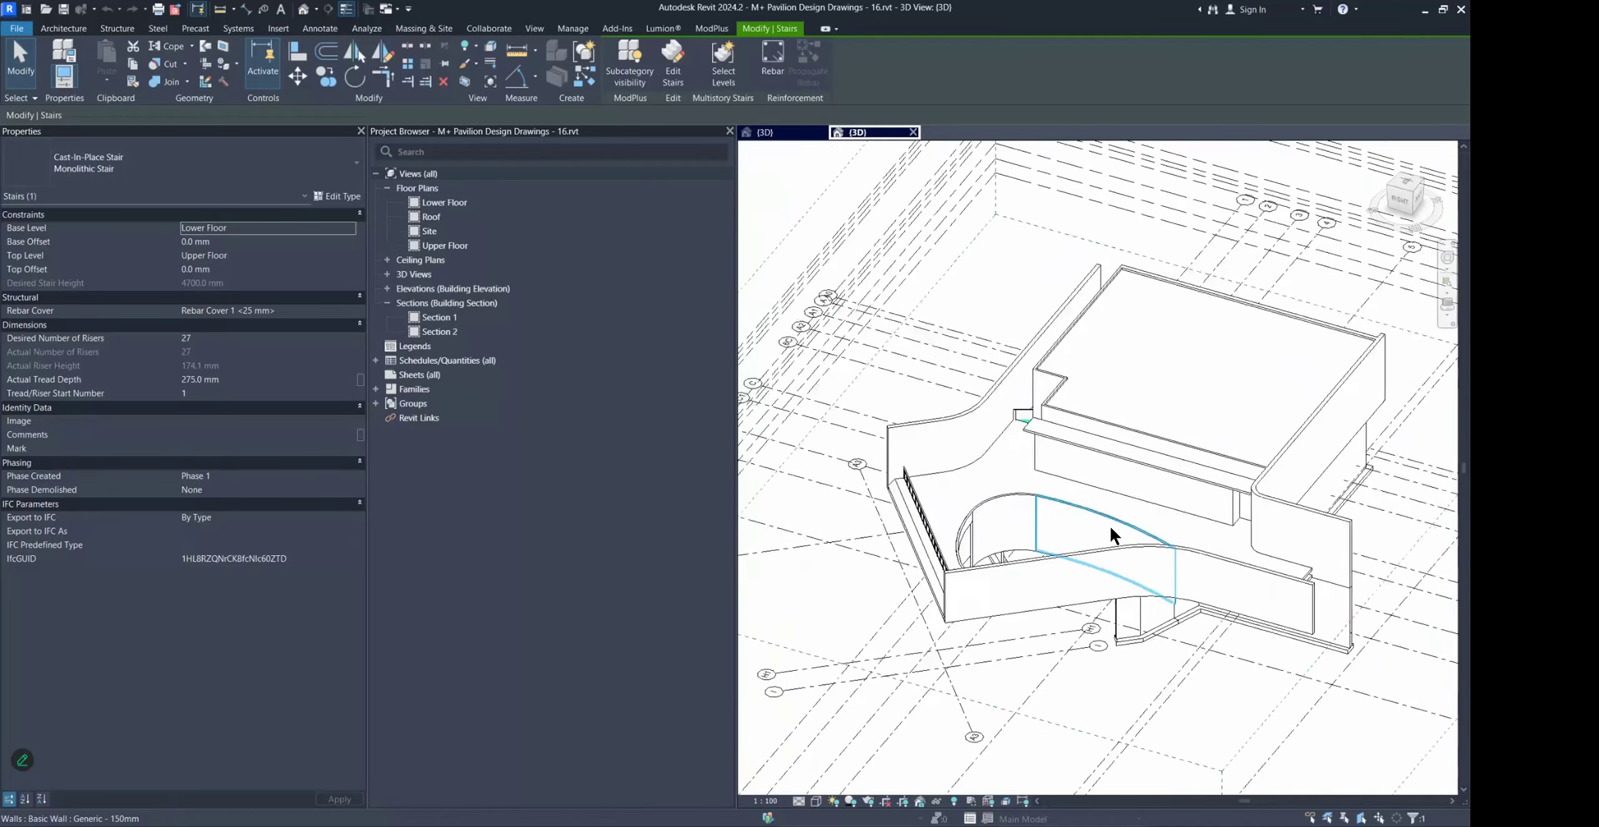
middle_drag(1254, 570, 990, 485)
shift+middle_drag(990, 486, 881, 463)
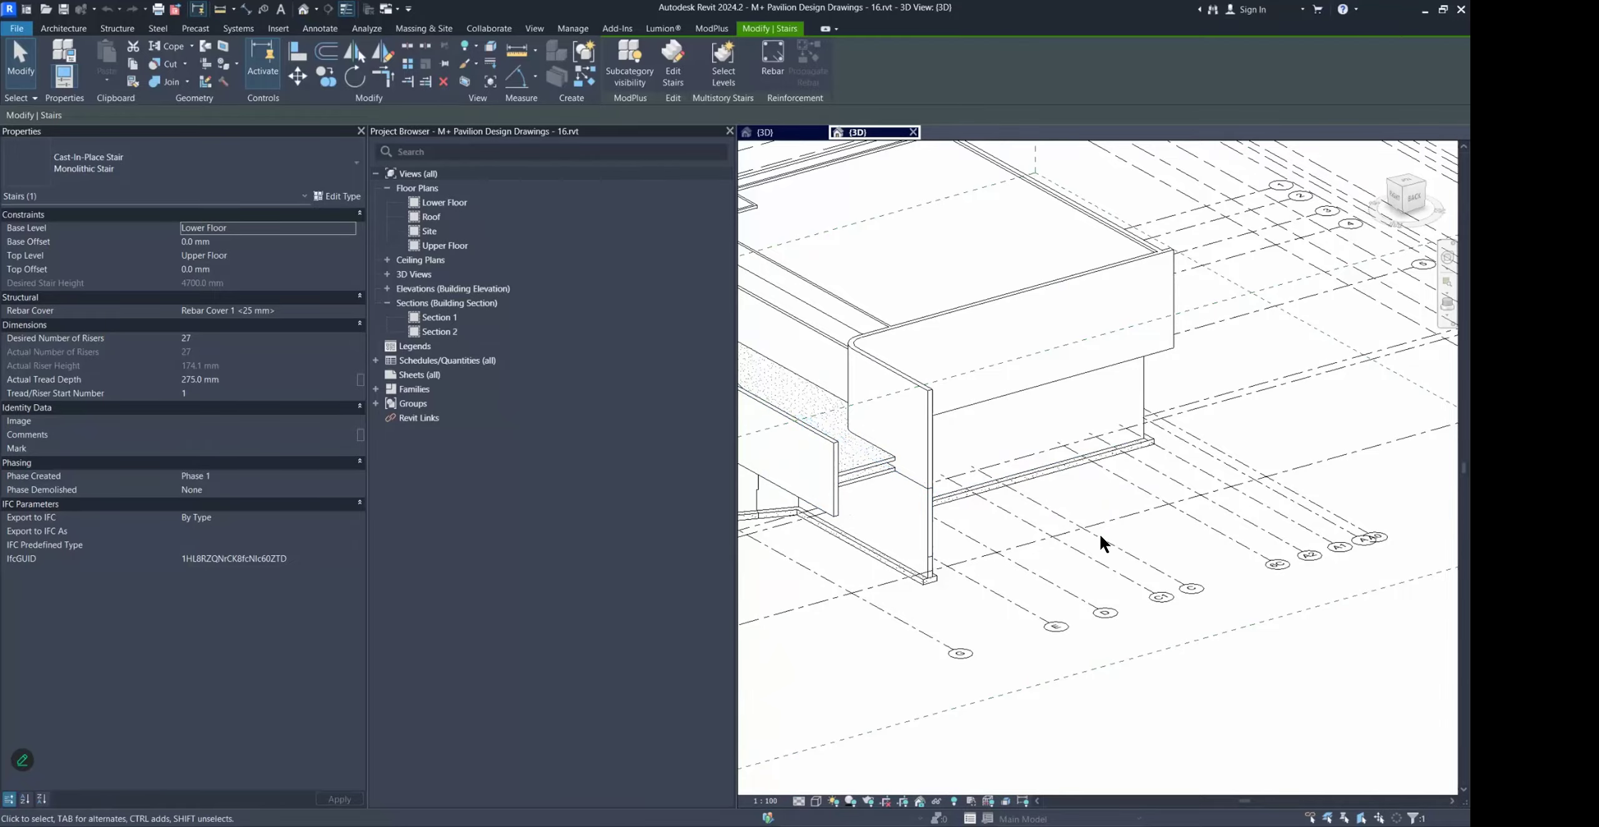
scroll(928, 527, down, 5)
shift+middle_drag(1010, 528, 1161, 463)
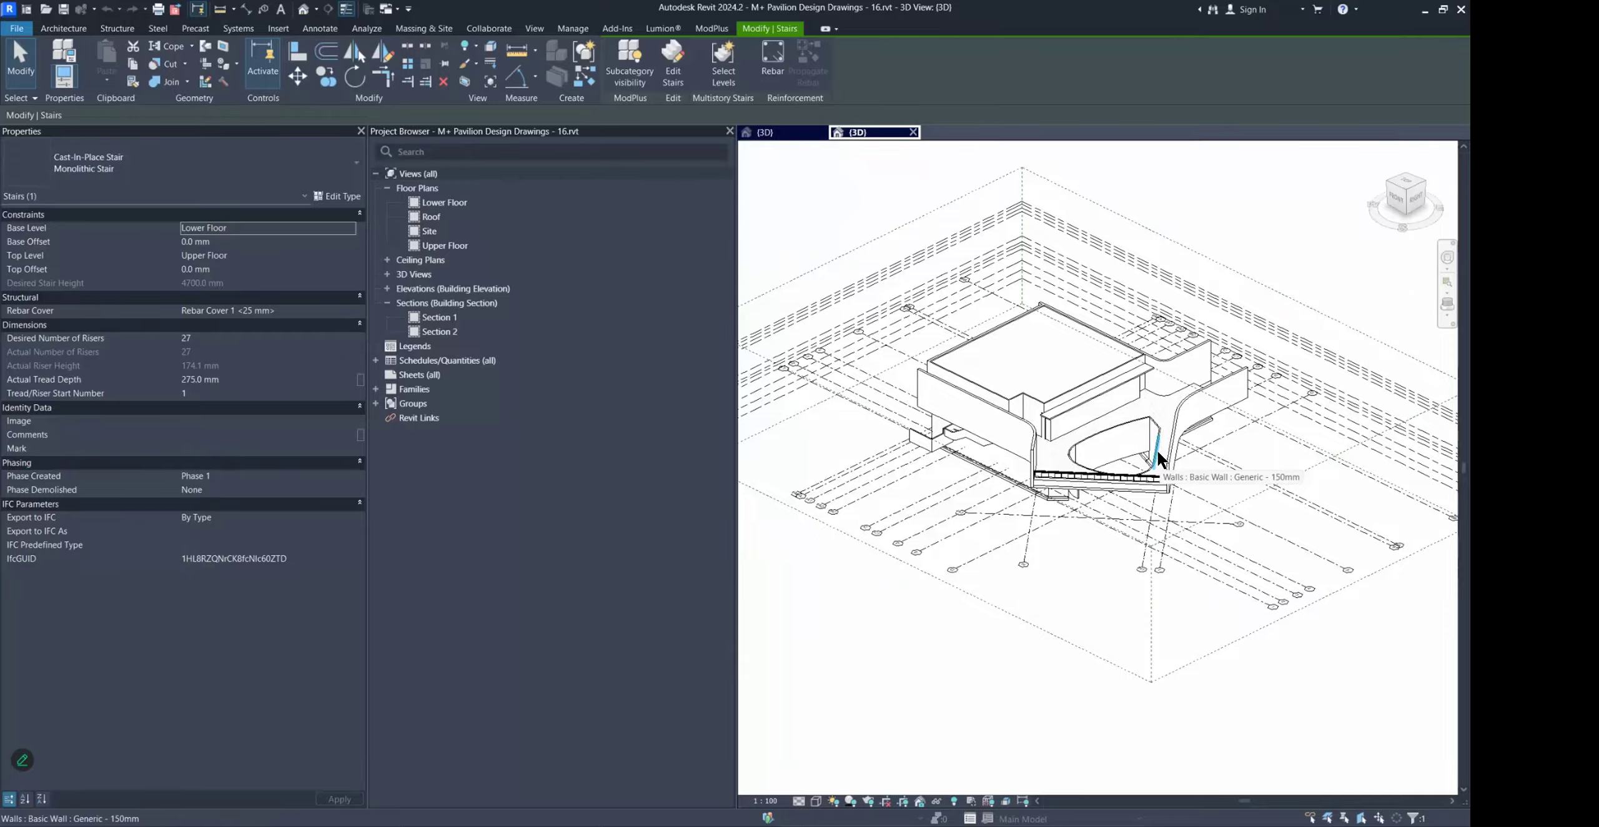